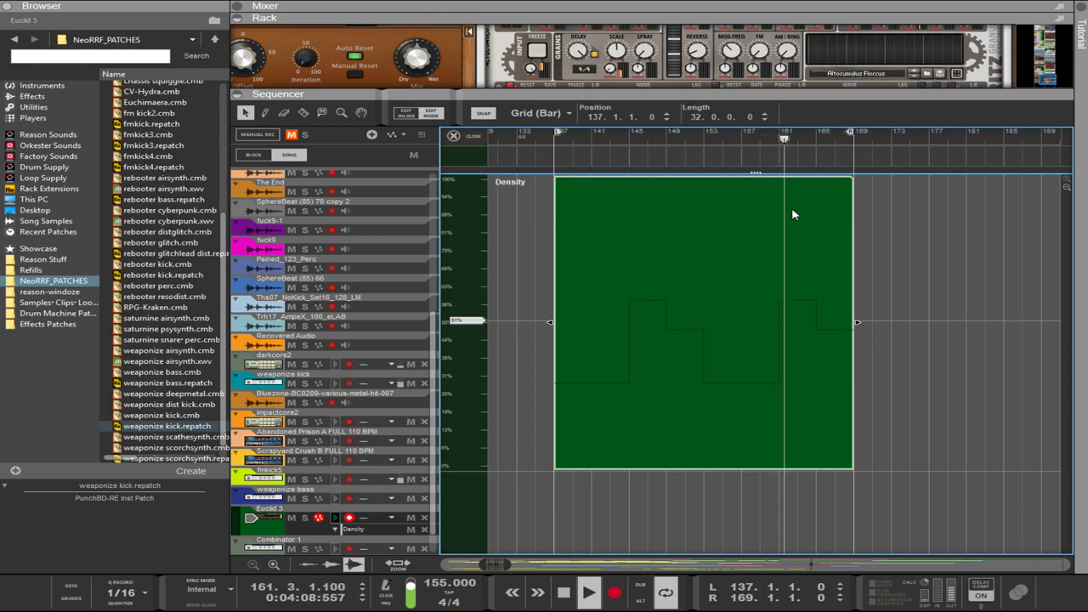
Close the Density clip's editor and delete the darkcore2, Scrapyard Crush B and fmkick5 clips just ahead of bar 137.
key("ctrl+e")
scroll(667, 404, "down", 1)
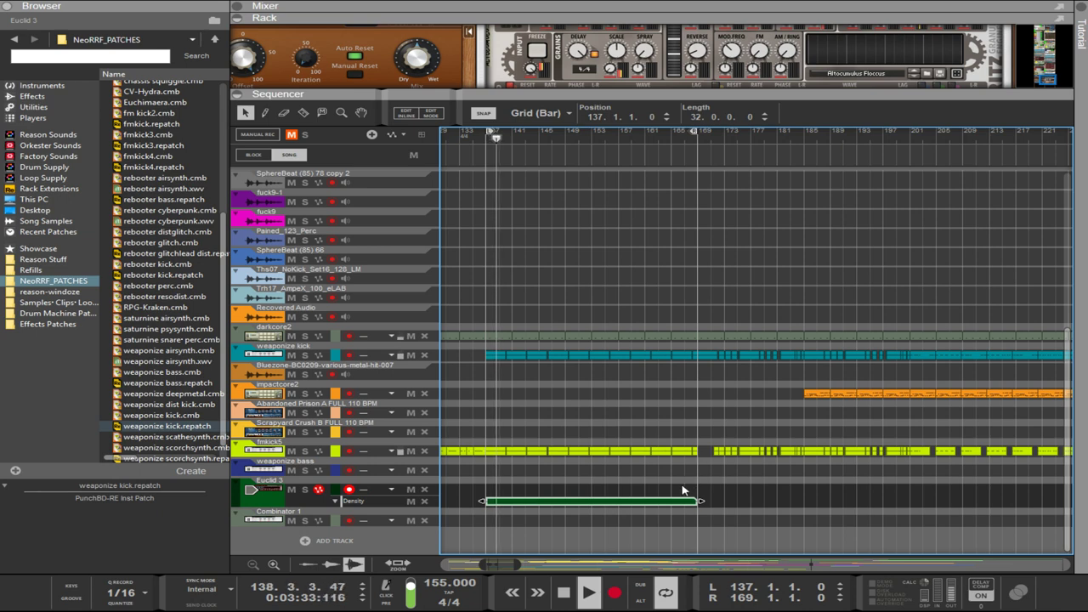
left_click_drag(697, 476, 498, 303)
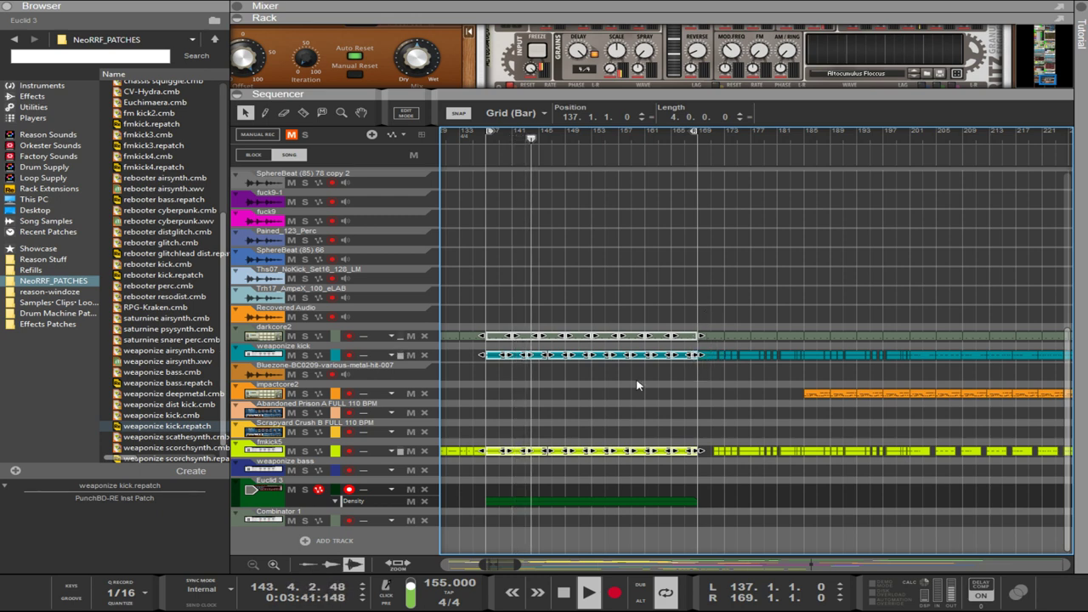
left_click_drag(492, 564, 479, 565)
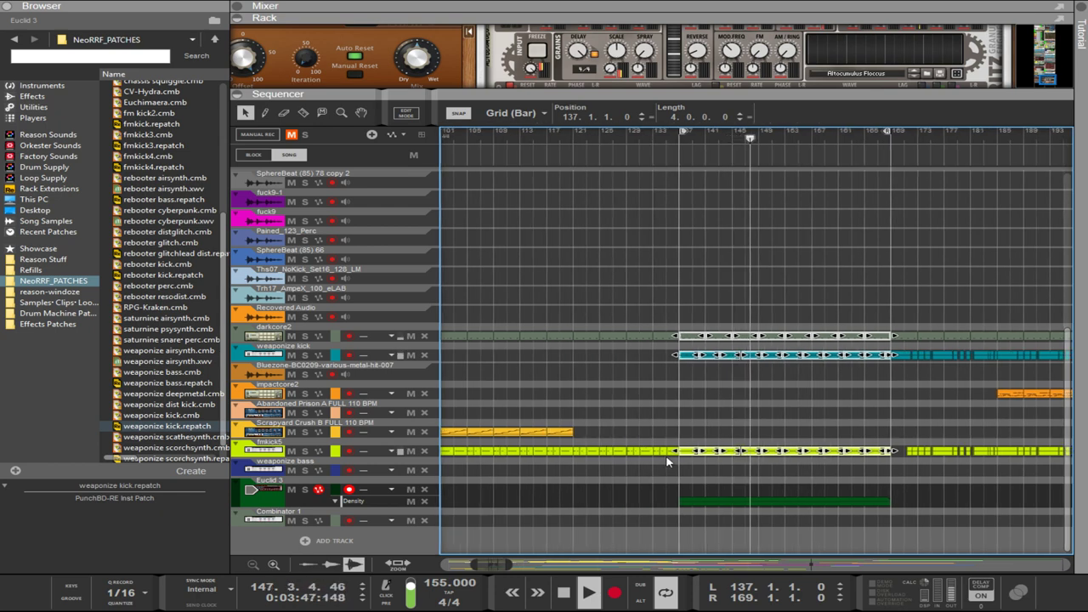
left_click_drag(674, 463, 466, 330)
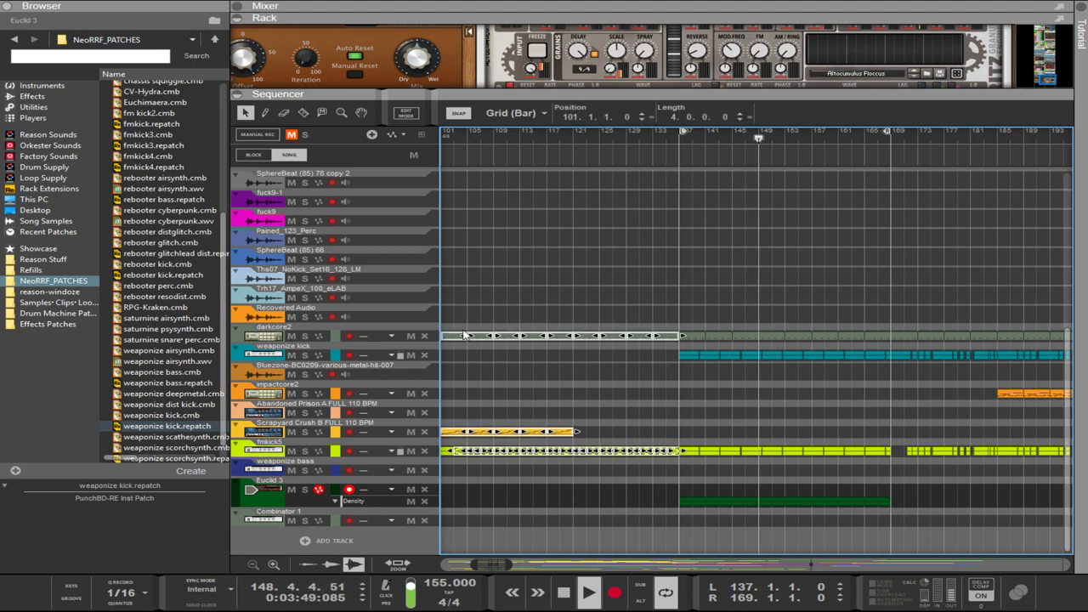
key("Delete")
Copy the darkcore2, weaponize kick, fmkick5 and Euclid 3 Density clips from bar 137 to bar 105 and move the left loop locator there.
left_click_drag(642, 476, 883, 306)
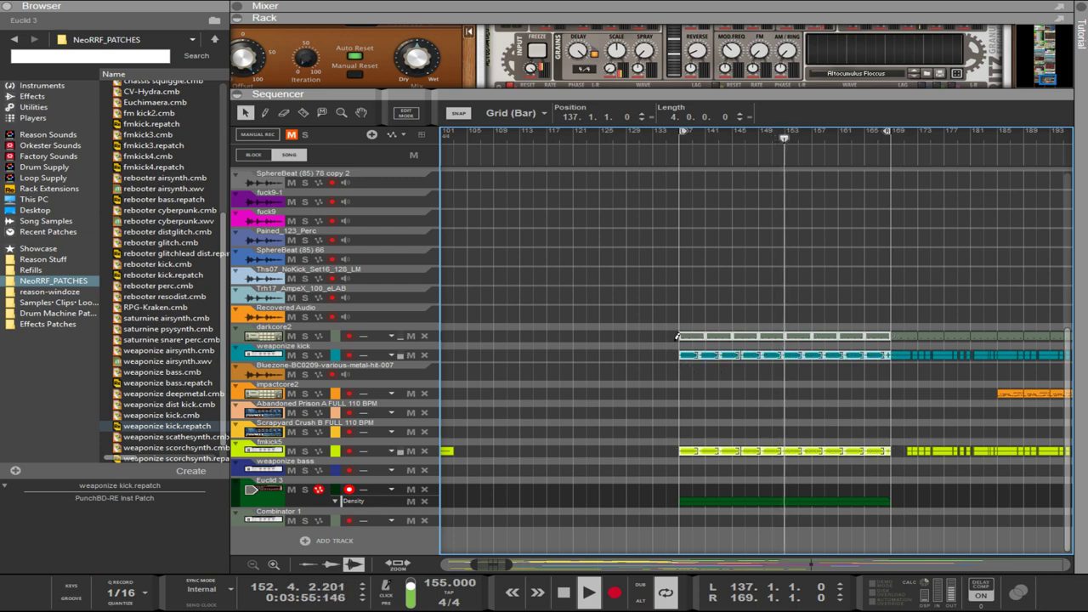
left_click_drag(689, 339, 480, 333)
left_click_drag(789, 522, 497, 502)
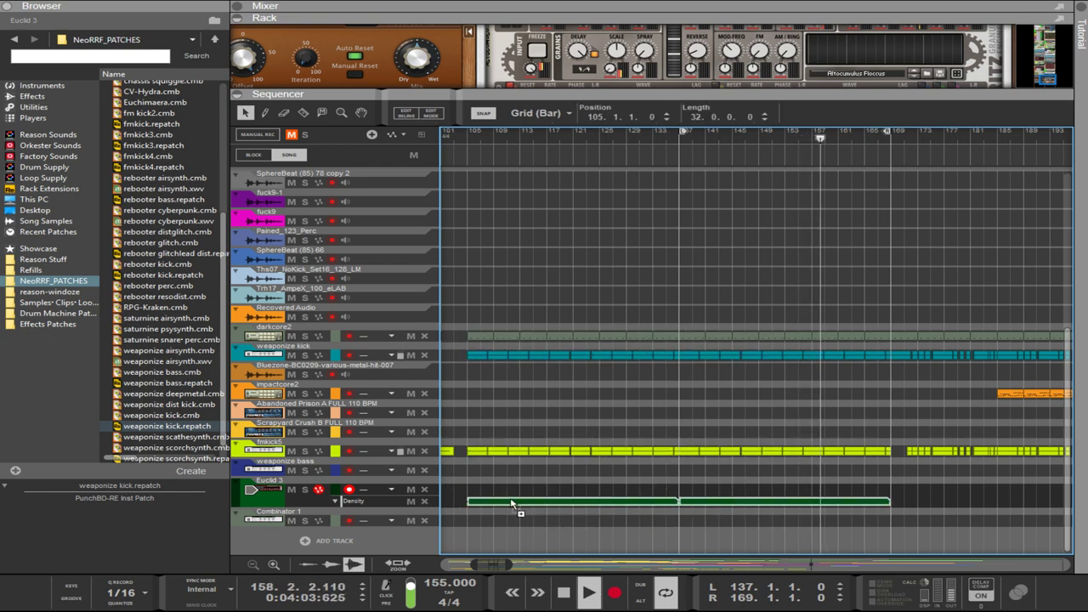
left_click(468, 139, "ctrl")
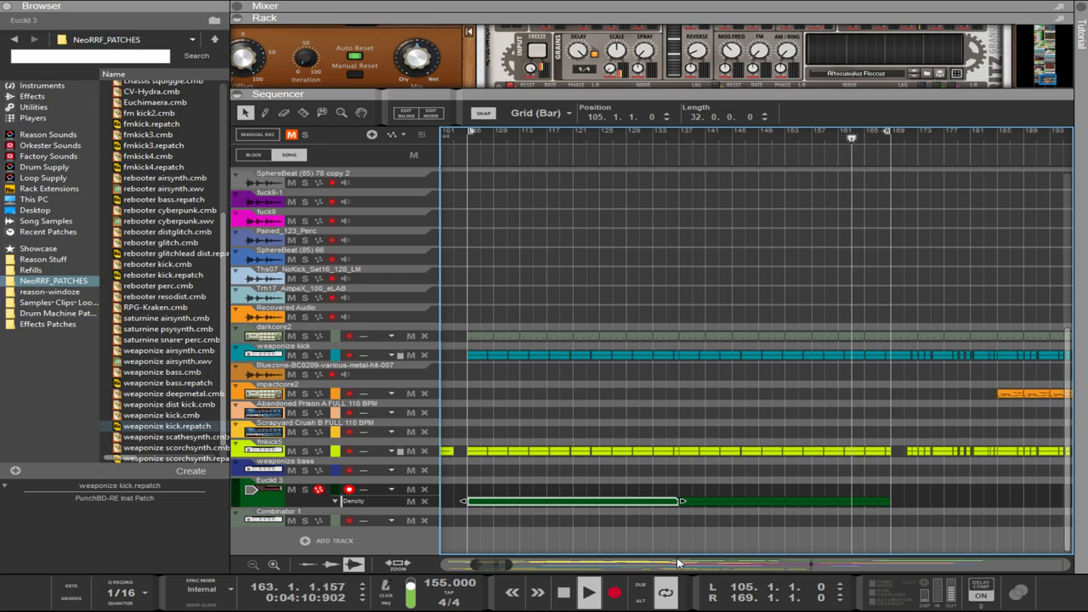
Open the Density clip at bar 105 inline and lower its low automation points, bringing the opening point to 13%.
mouse_move(777, 95)
left_mouse_down()
mouse_move(778, 334)
mouse_move(778, 91)
left_mouse_up()
left_click(721, 502)
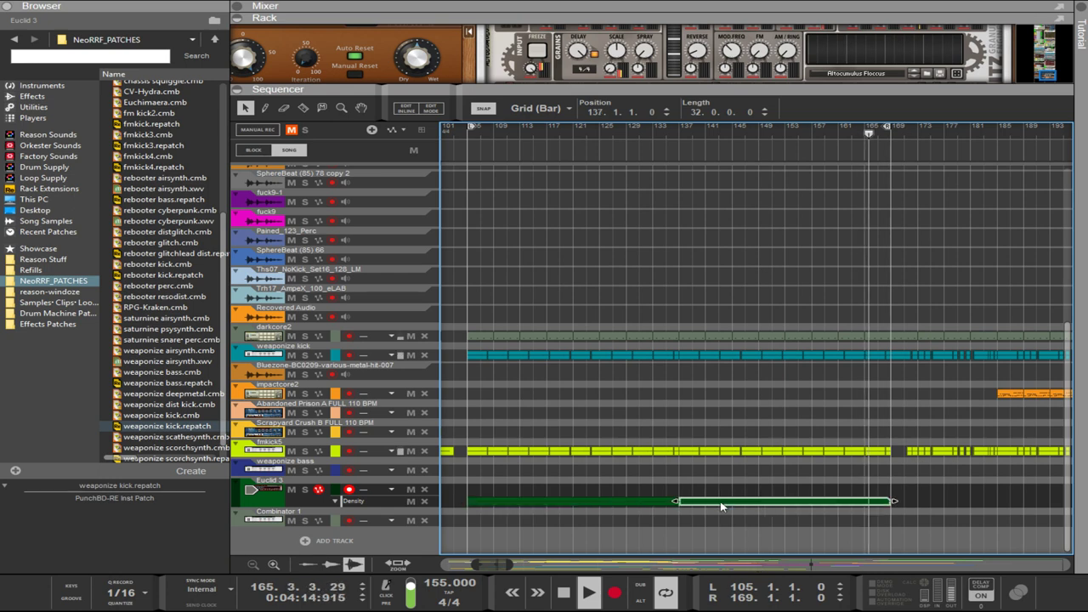
double_click(635, 503)
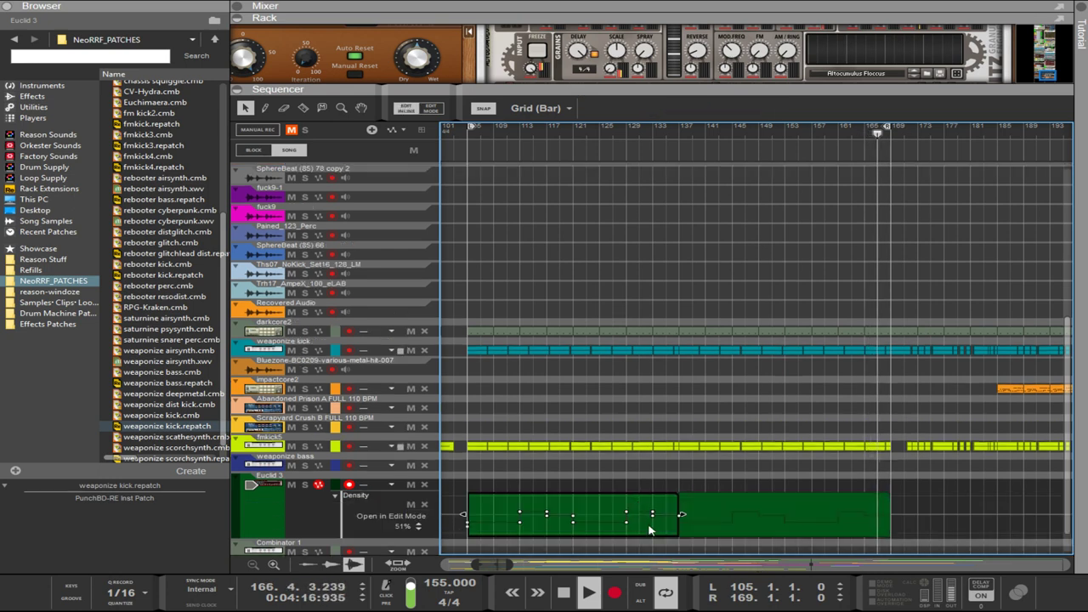
left_click_drag(658, 521, 521, 527)
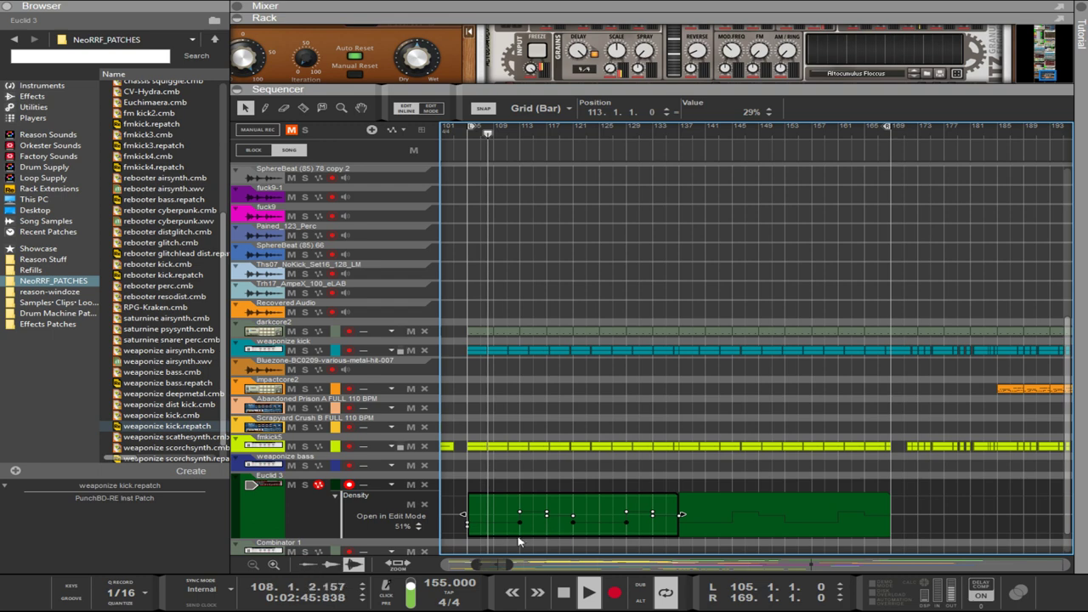
left_click(455, 518)
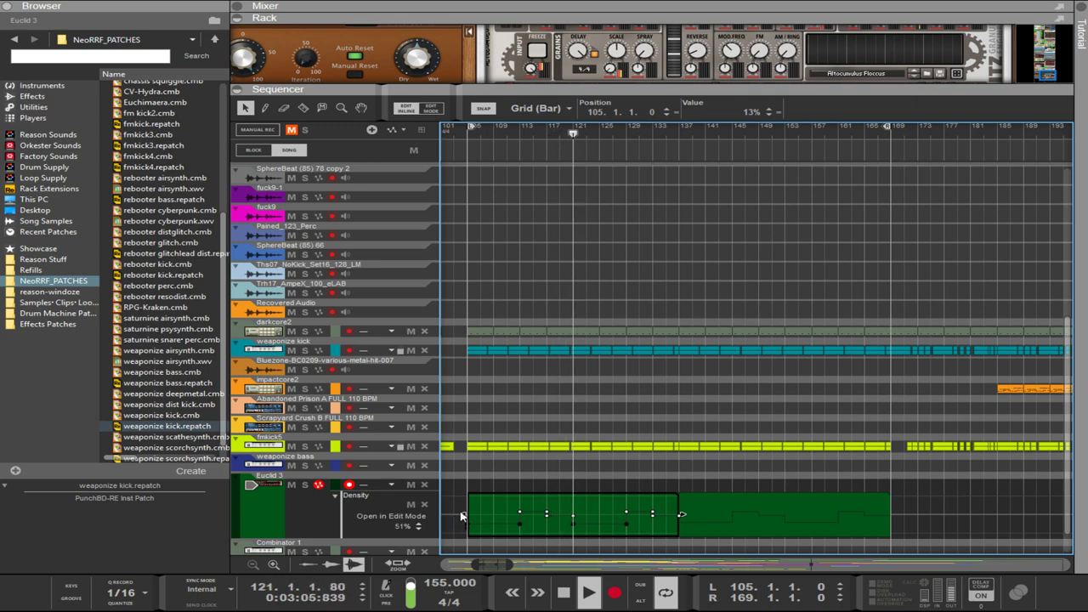
Bring the Euclid devices into view in an enlarged rack and readjust the bar 105 clip's Density points, setting the opening point to 23%.
left_click_drag(677, 88, 677, 282)
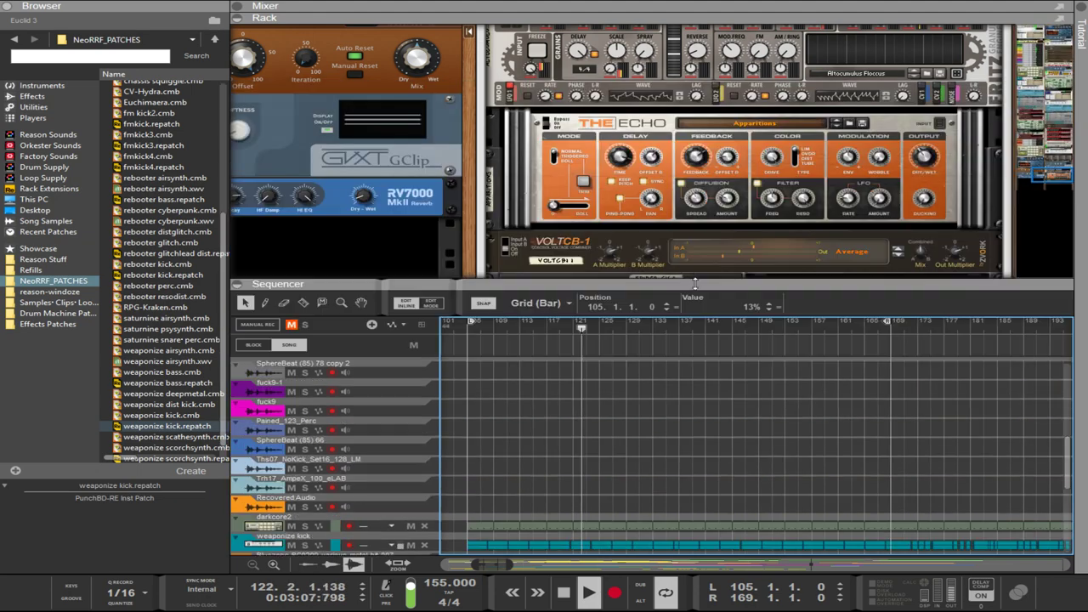
scroll(674, 204, "up", 15)
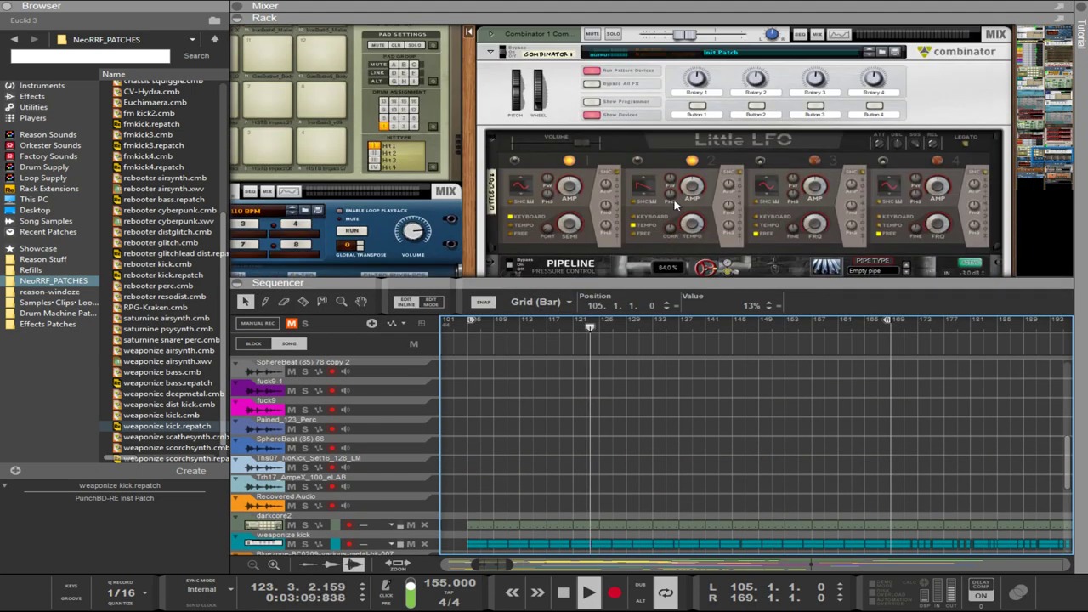
scroll(674, 204, "up", 4)
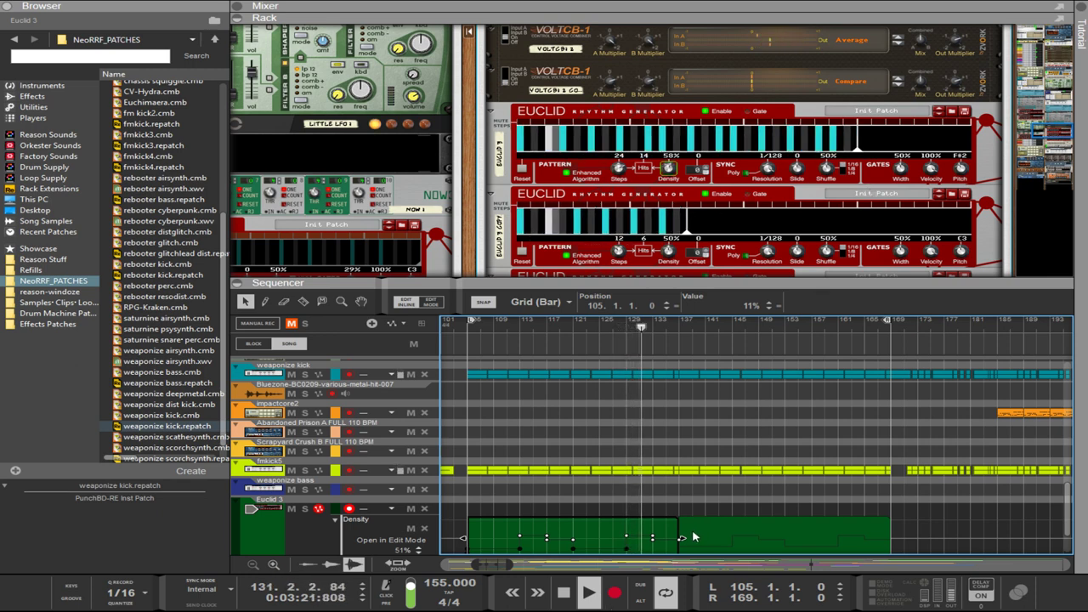
left_click_drag(691, 546, 503, 525)
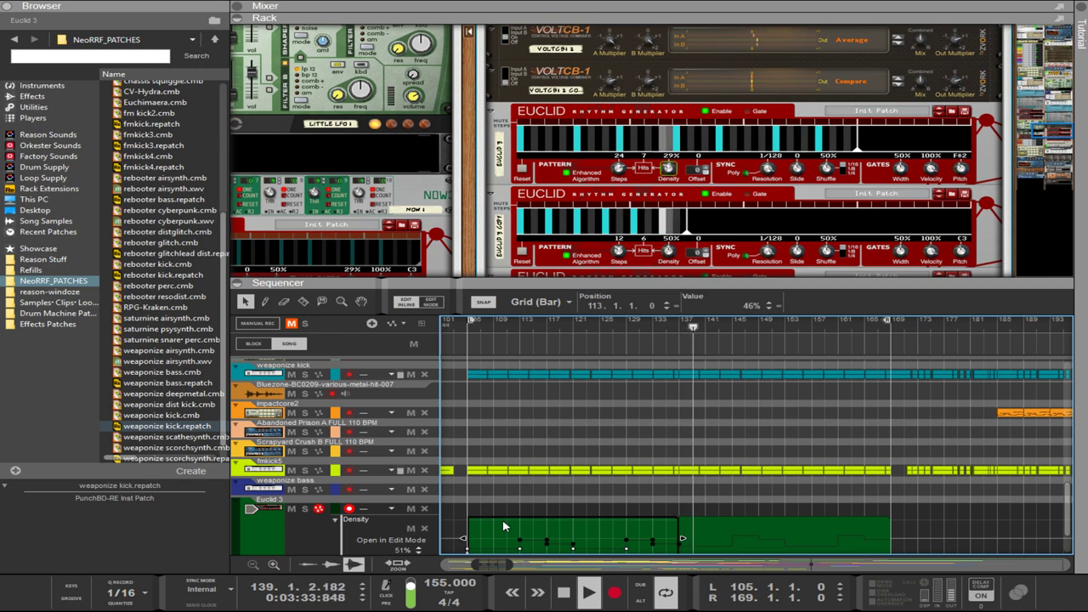
left_click_drag(637, 547, 537, 499)
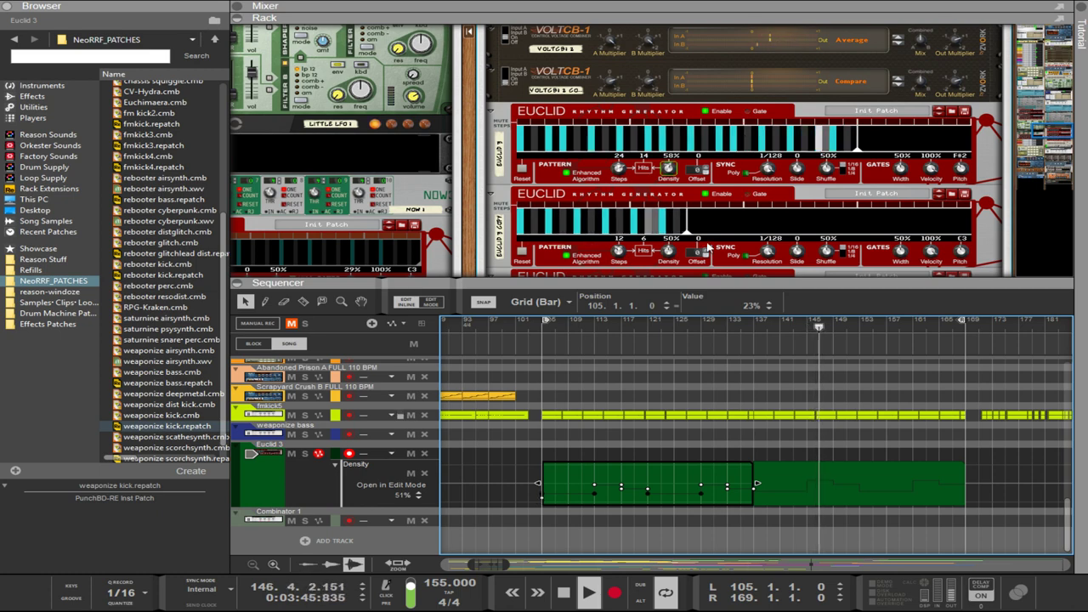
Try 32 steps on the Euclid 3 rhythm generator and return its Steps value to 24.
scroll(725, 259, "up", 3)
scroll(724, 259, "up", 3)
scroll(723, 249, "down", 6)
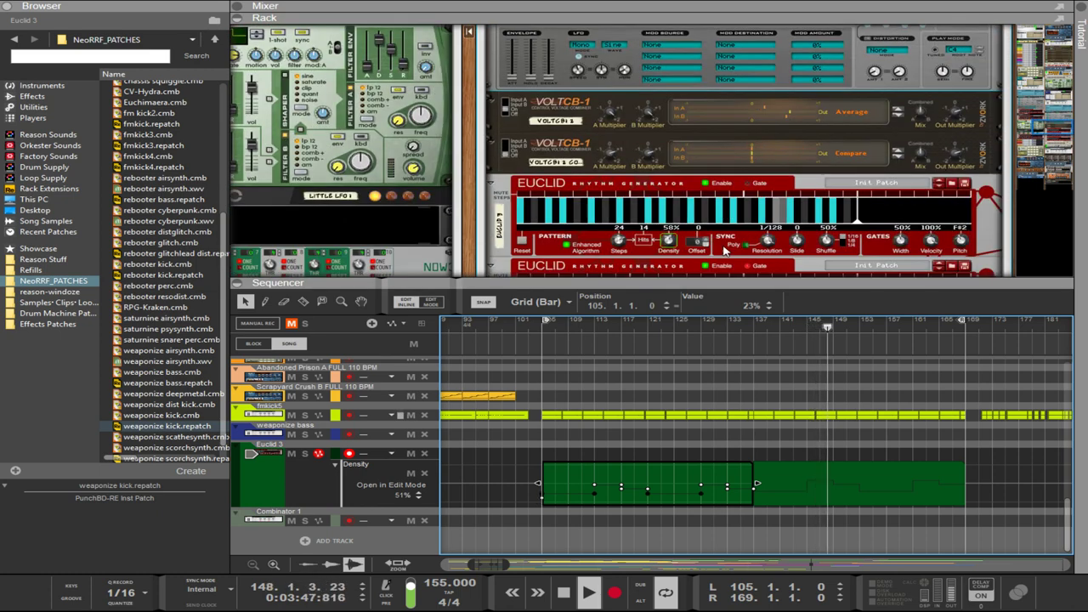
scroll(723, 251, "up", 4)
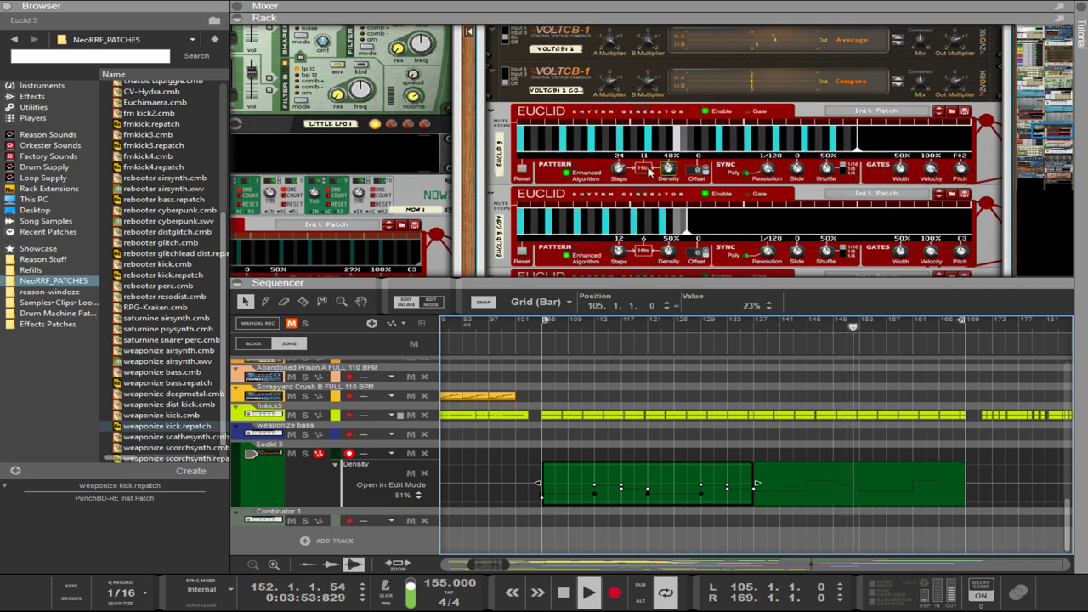
left_click_drag(618, 174, 599, 2)
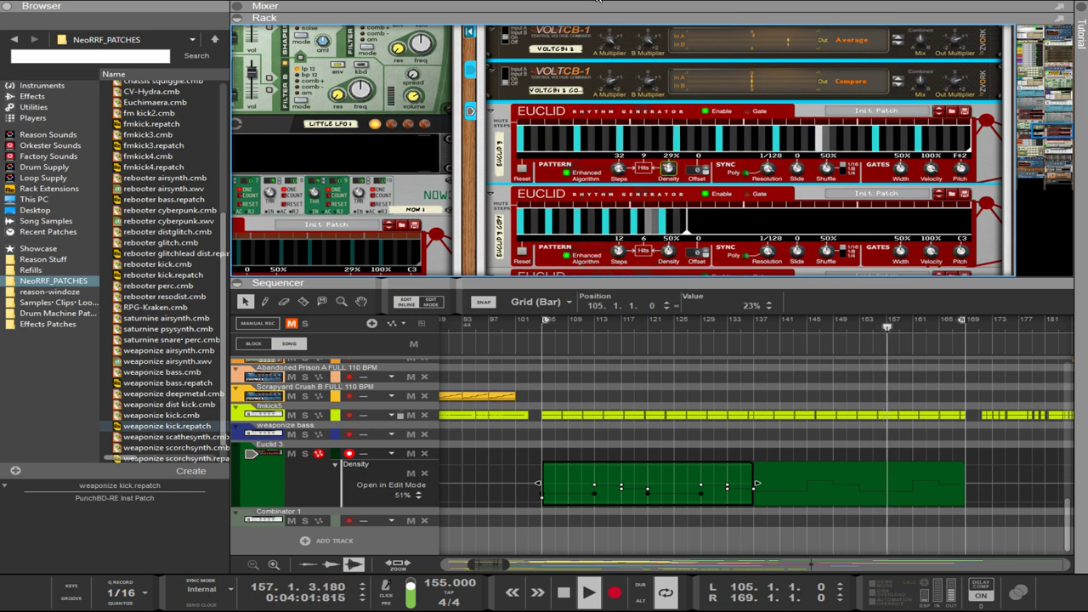
left_click(723, 192)
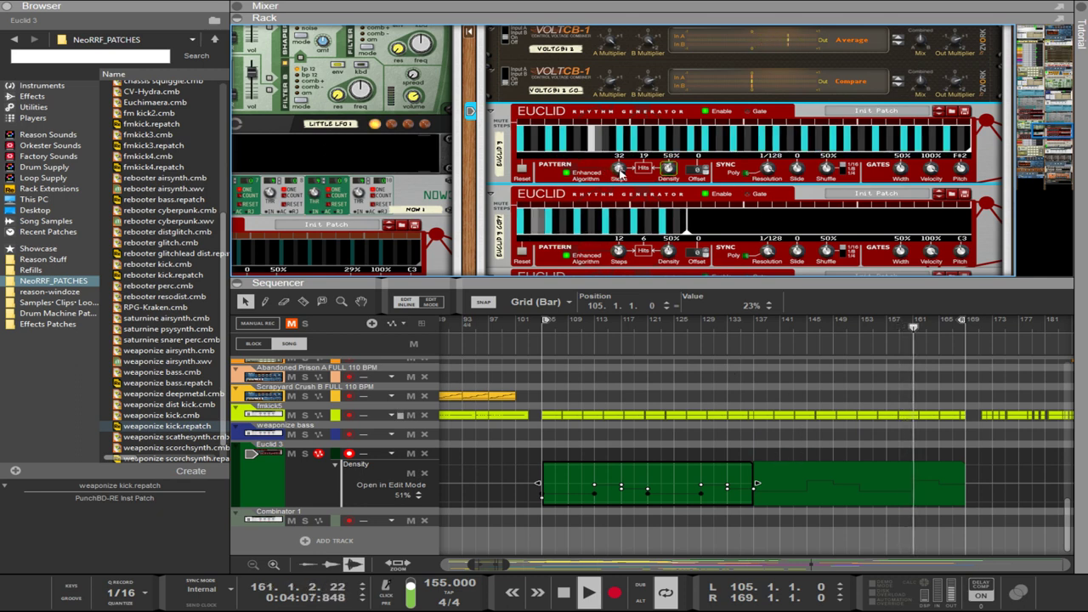
left_click_drag(620, 175, 621, 185)
Close the inline automation editing and overwrite the Density clip at bar 105 with a copy of the one at bar 137.
left_click(735, 372)
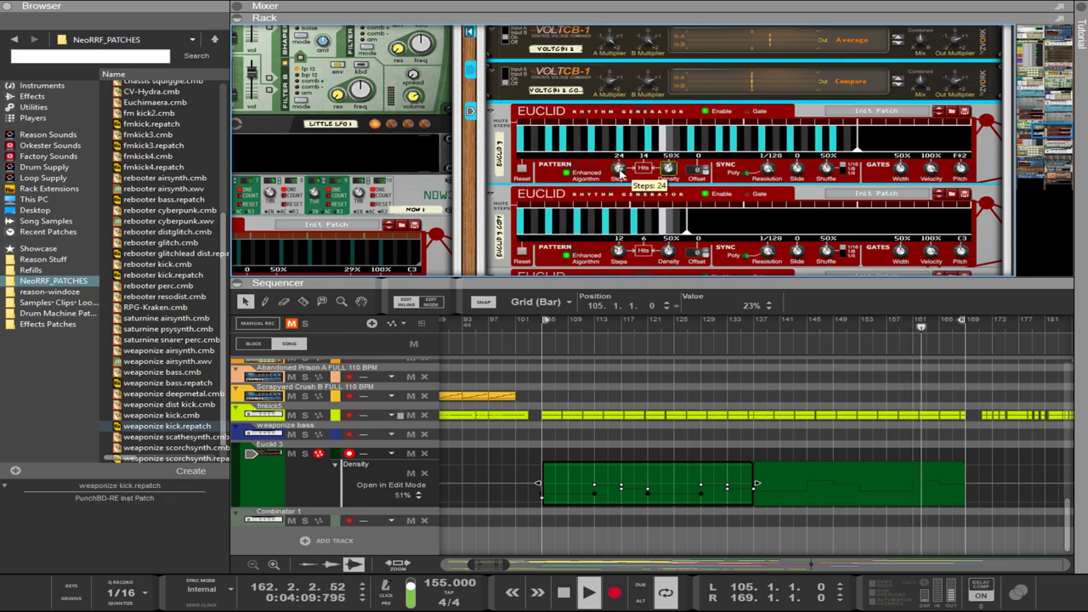
left_click(736, 371)
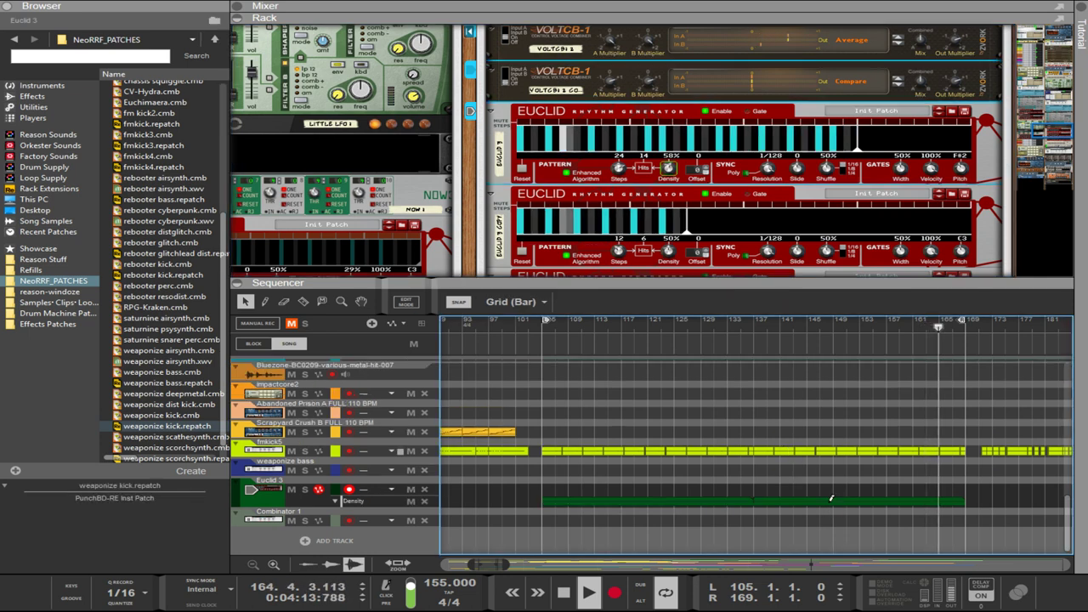
left_click(816, 502)
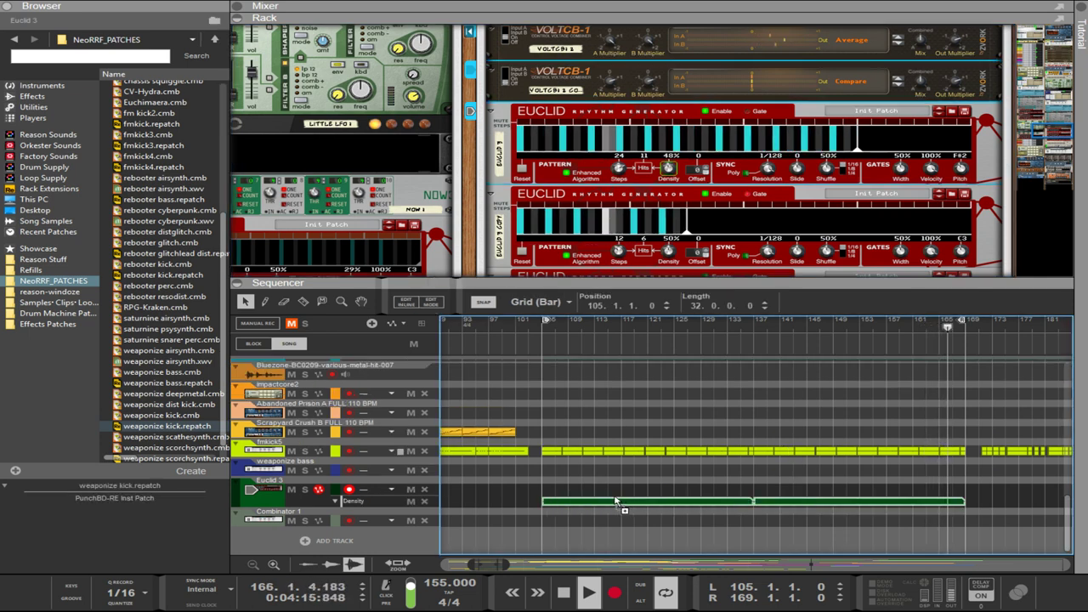
left_click(616, 501)
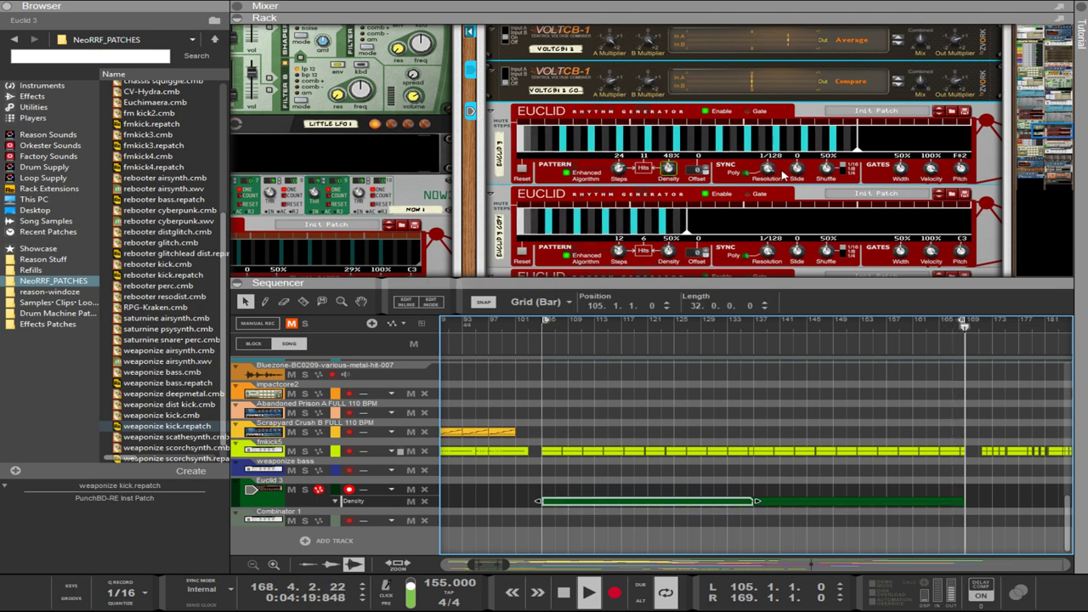
Add a Steps automation lane to Euclid 3 and create a clip from bar 105 to 137 that switches the steps to 32 around bar 117.
left_click(618, 252, "alt")
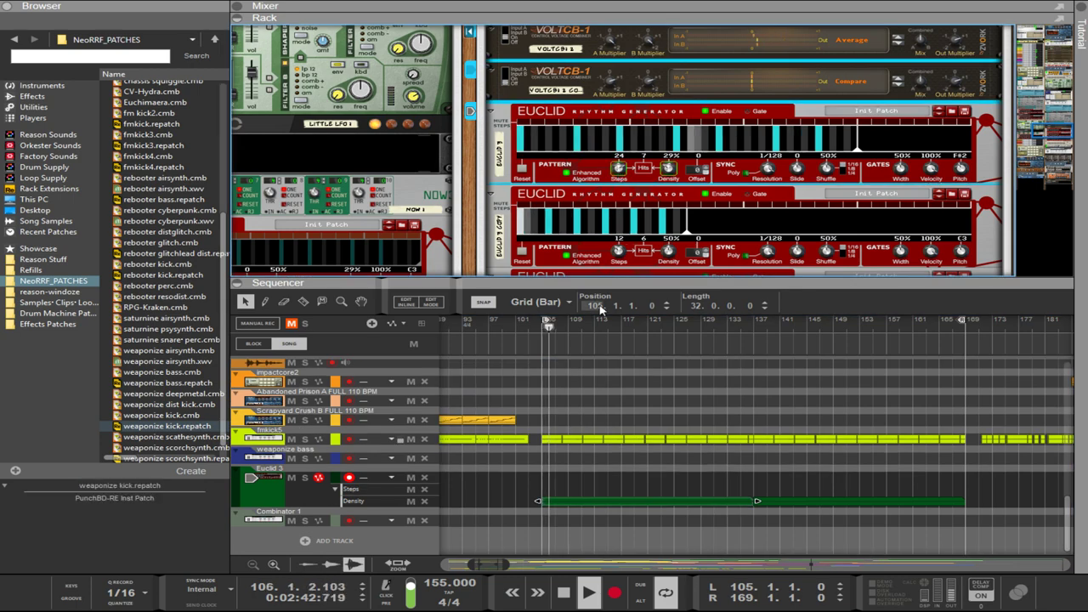
mouse_move(561, 491)
left_mouse_down()
mouse_move(771, 469)
mouse_move(751, 490)
left_mouse_up()
double_click(694, 495)
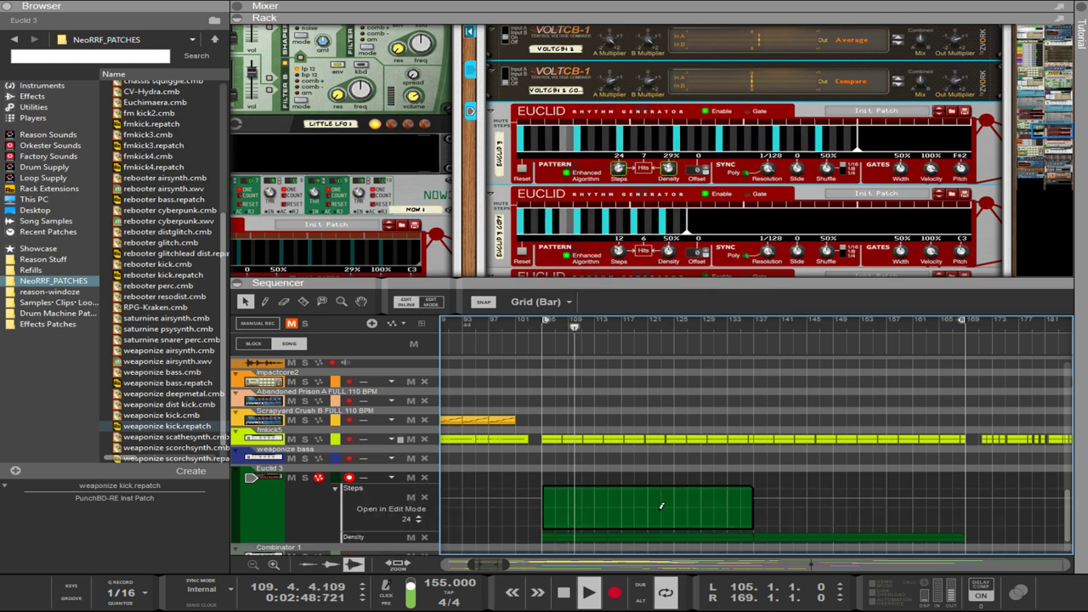
left_click(634, 466)
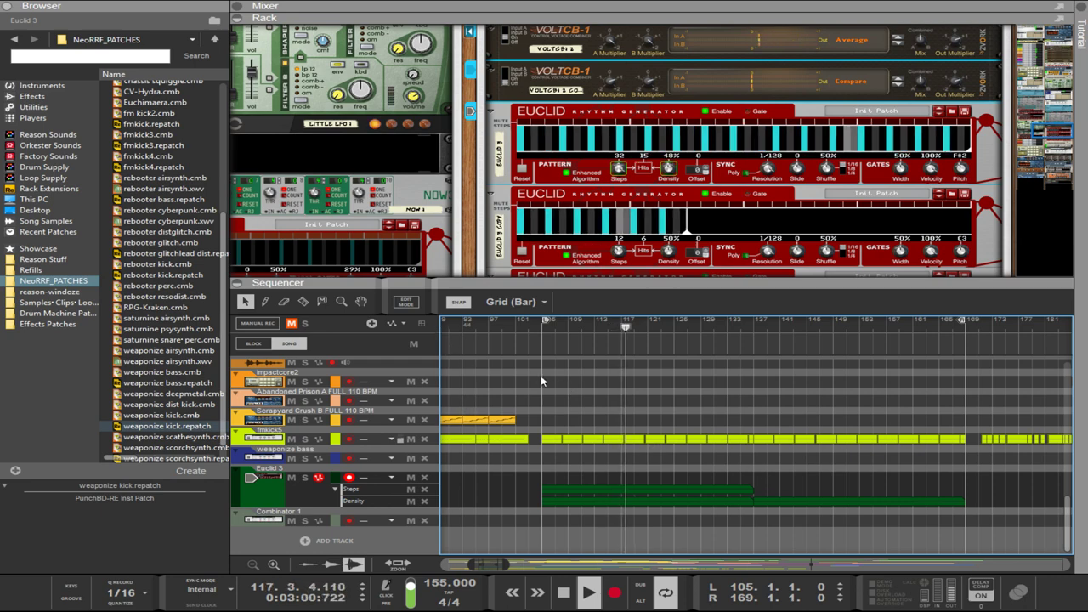
Unmute the fmkick5 Combinator channel and inspect the rear panels of the Combinator and its PX7 synthesizer.
left_click(301, 436)
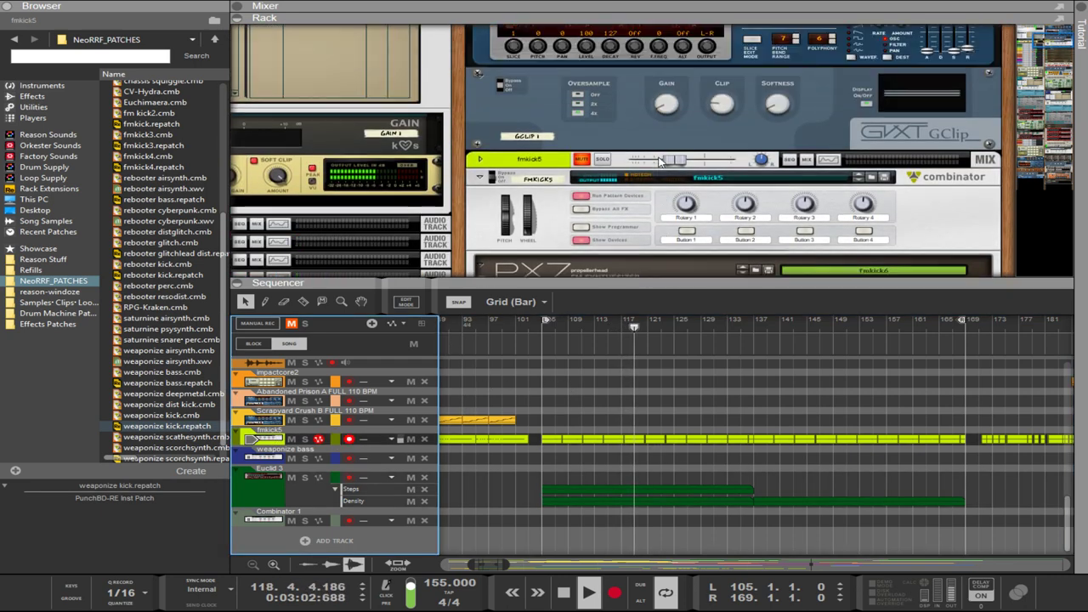
left_click(583, 159)
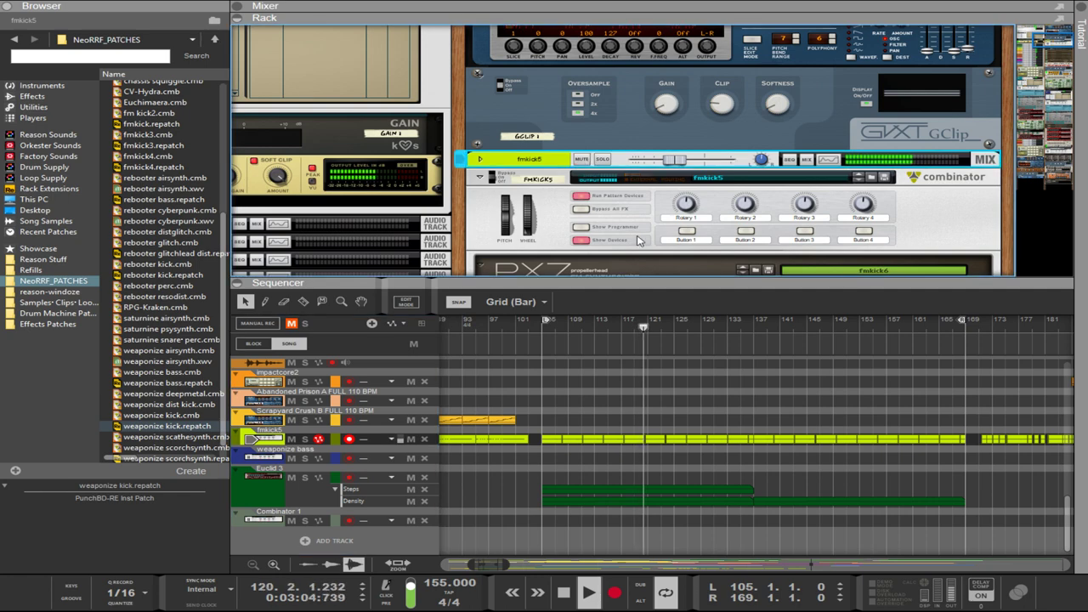
scroll(639, 242, "down", 4)
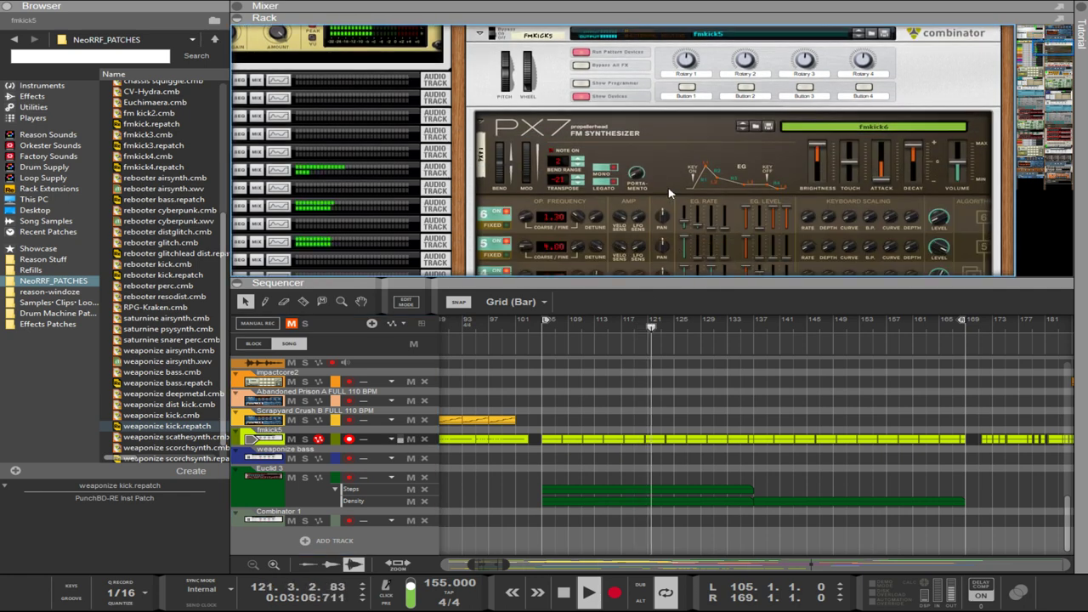
key("Tab")
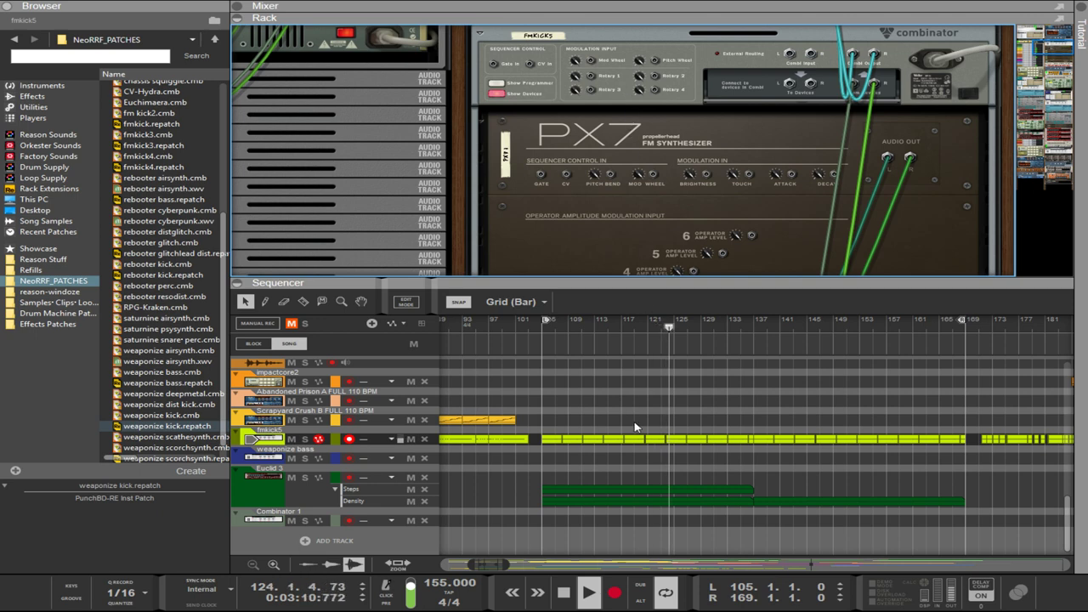
key("Tab")
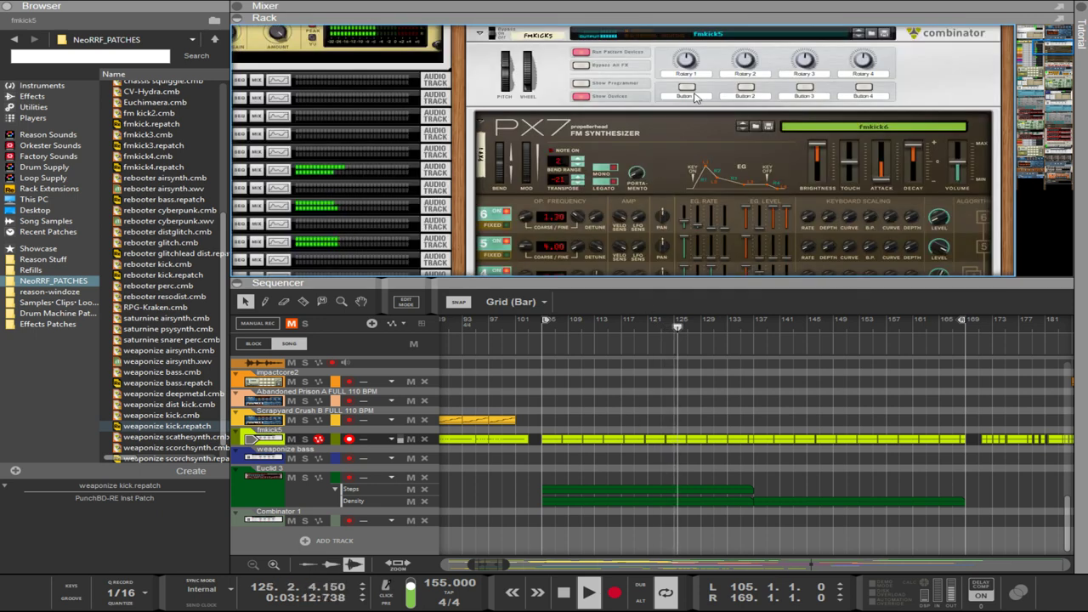
Browse patches for the fmkick5 Combinator in the reason-windoze folder and load fmkick6.cmb.
scroll(847, 70, "up", 1)
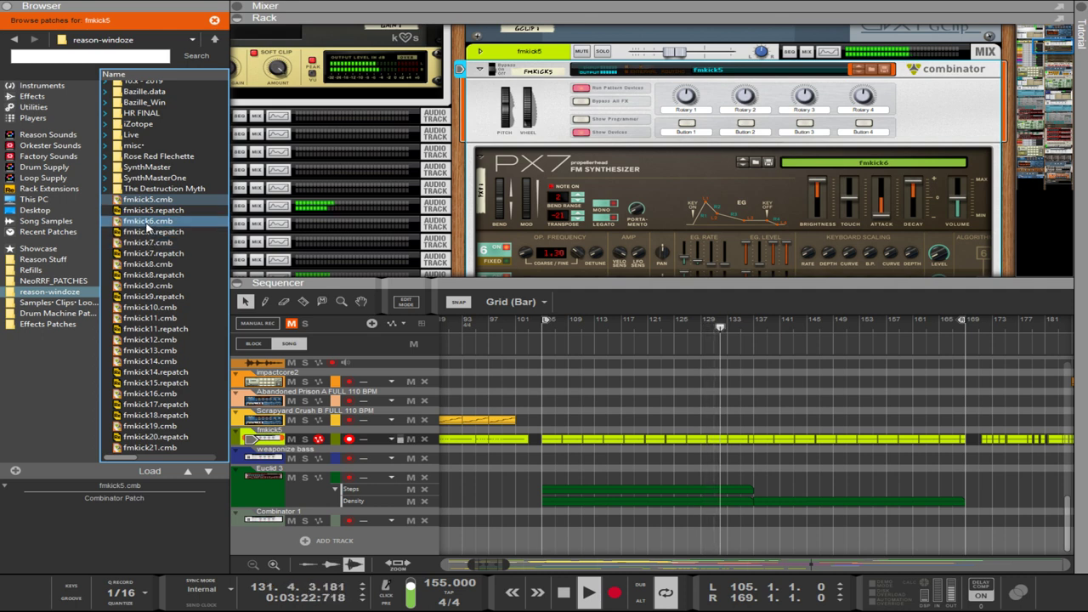
left_click(148, 223)
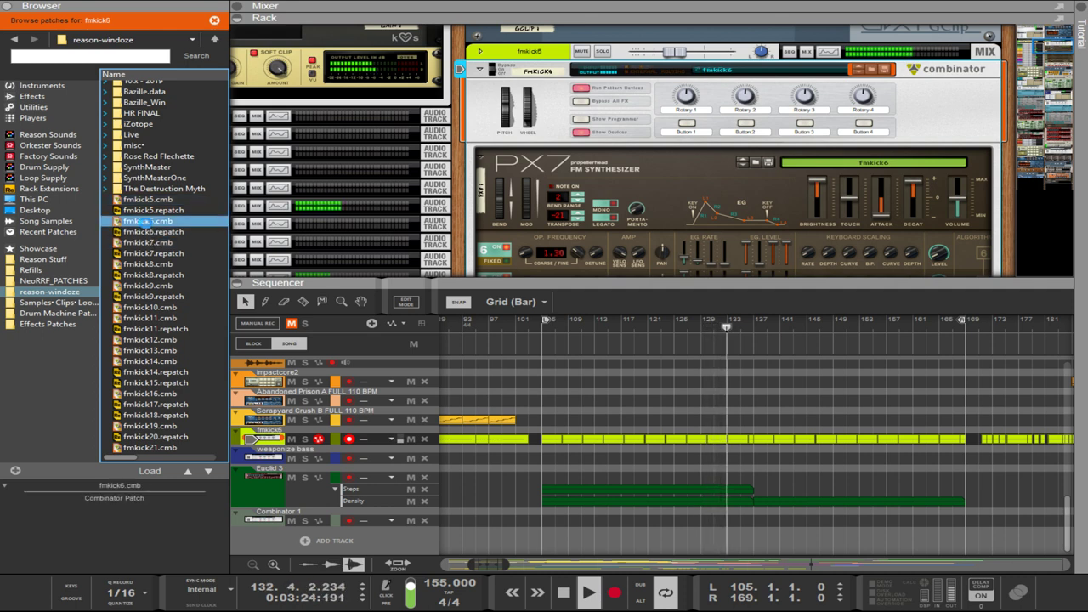
left_click(148, 231)
left_click(153, 224)
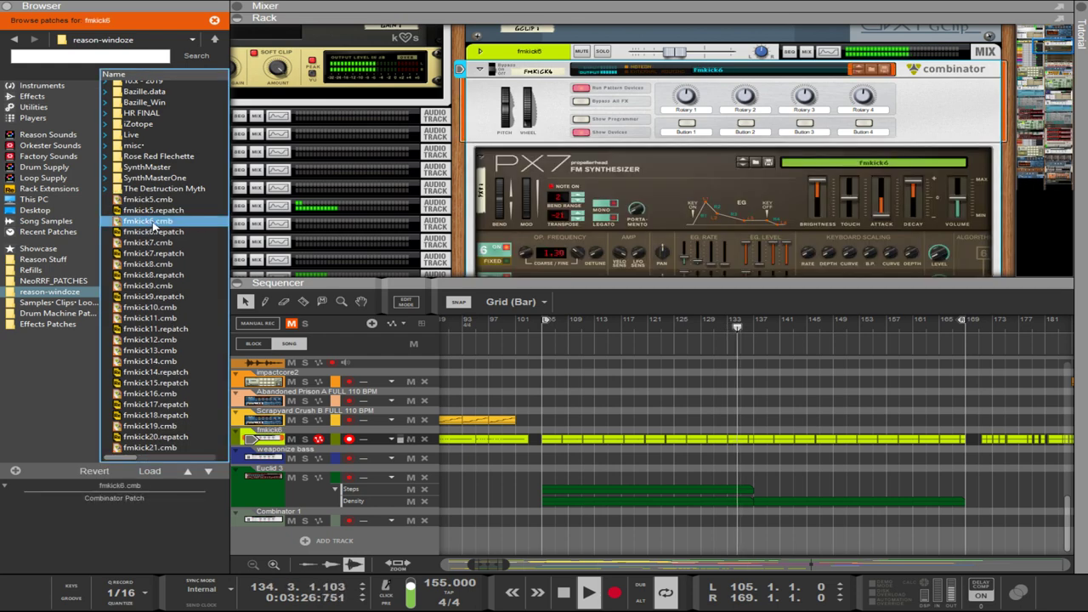
Examine the PX7 and Combinator controls of the fmkick6 kick and reopen the Combinator's patch browser.
scroll(884, 176, "down", 1)
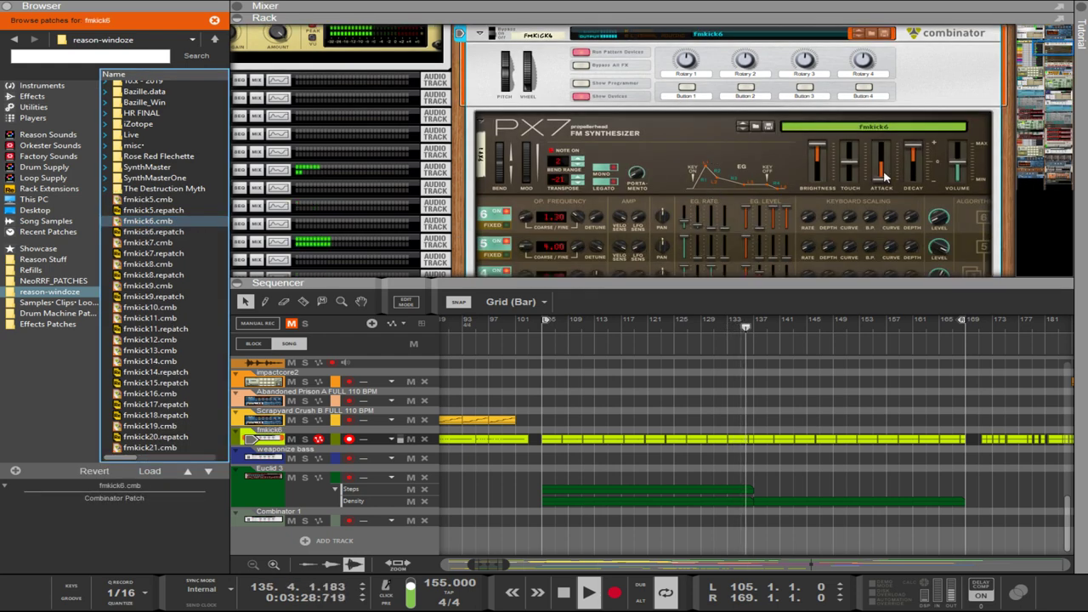
left_click(911, 166)
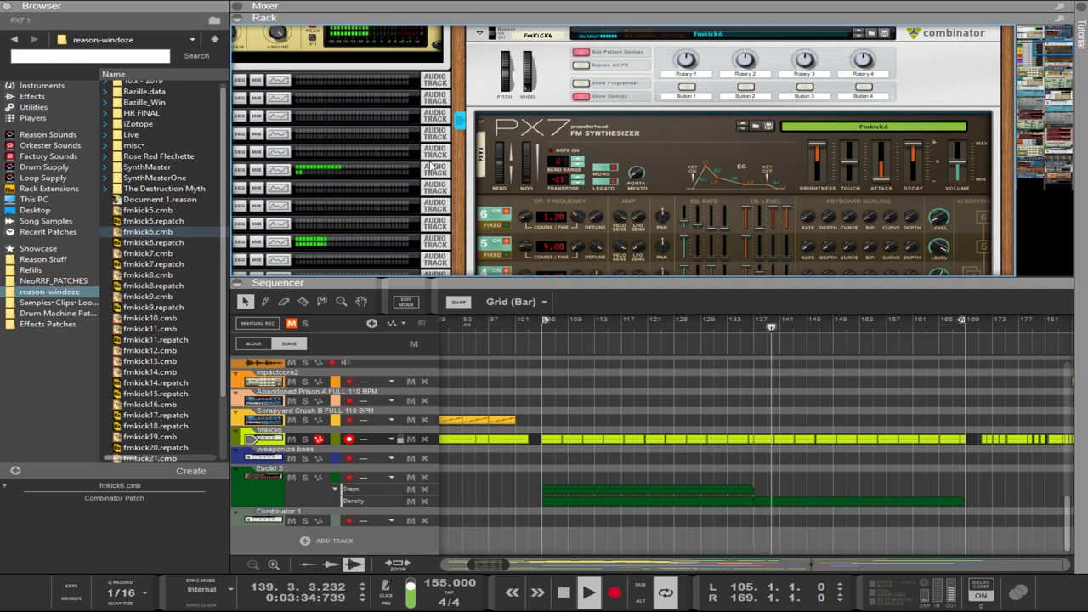
left_click(858, 40)
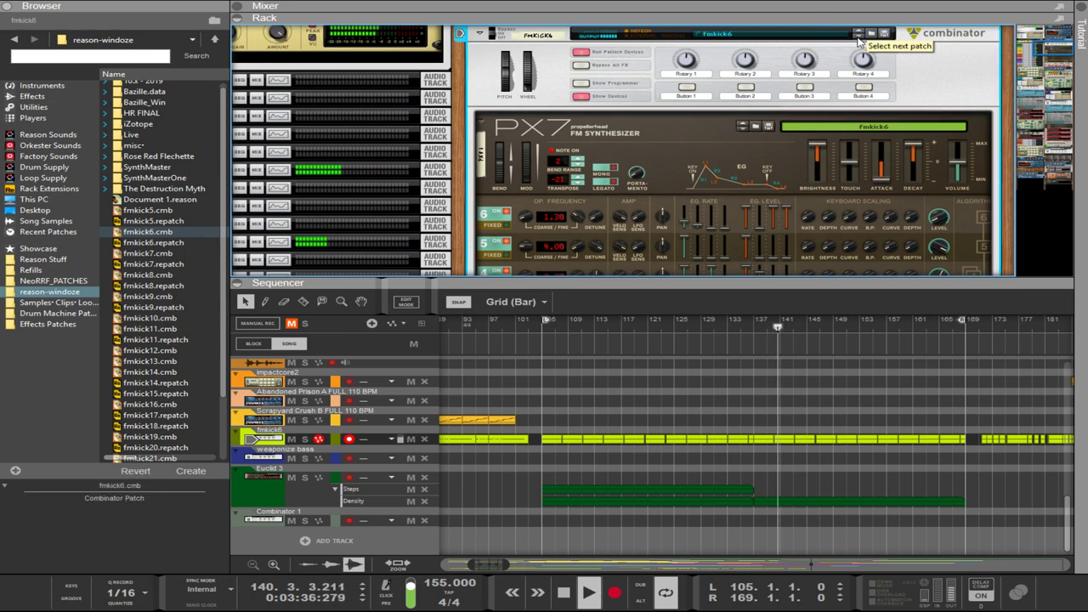
scroll(859, 40, "down", 2)
scroll(858, 40, "up", 2)
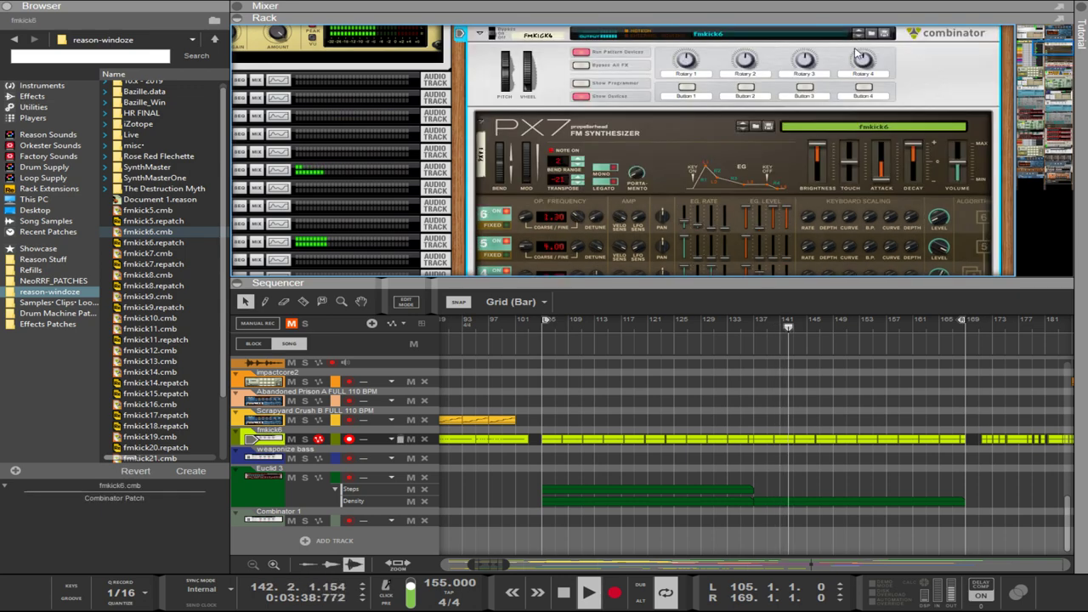
left_click(882, 34)
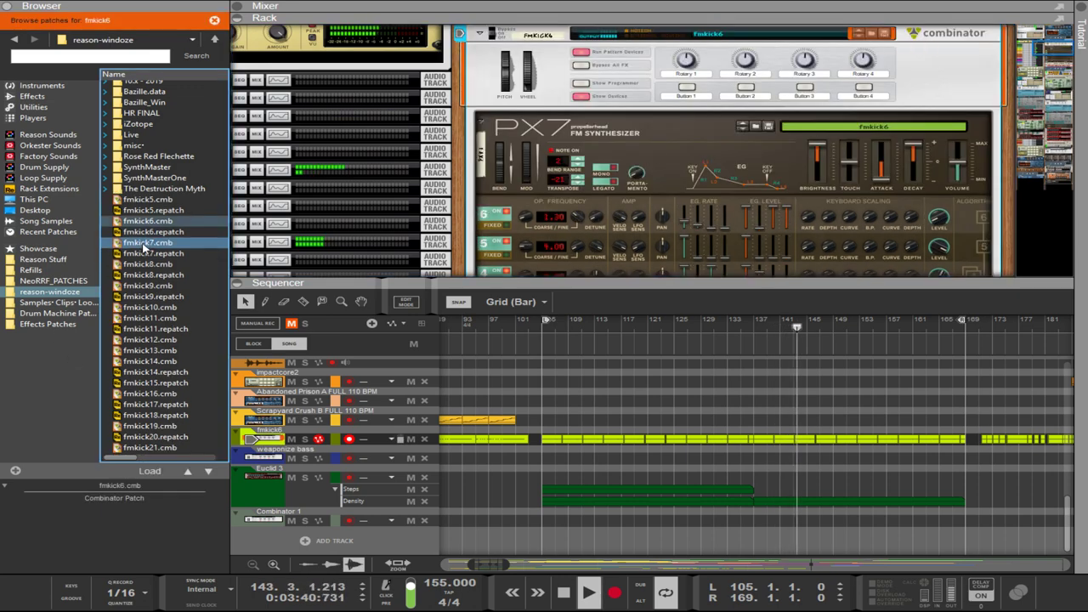
Temporarily mute the weaponize bass, Euclid 3 and Combinator 1 tracks to compare the sound, and unmute them again.
left_click(495, 418)
scroll(459, 442, "up", 3)
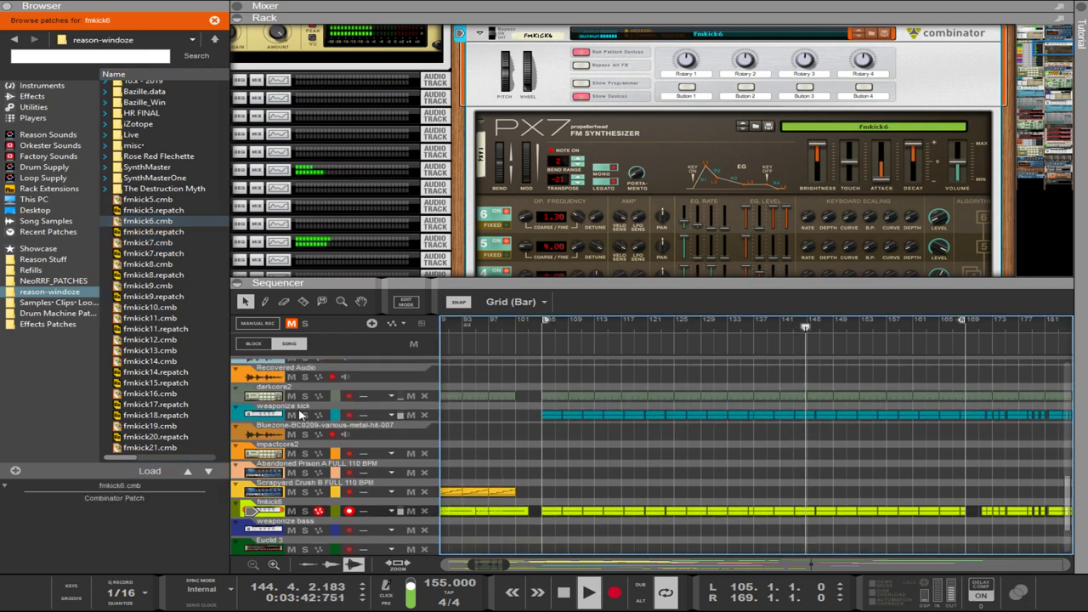
scroll(382, 476, "down", 3)
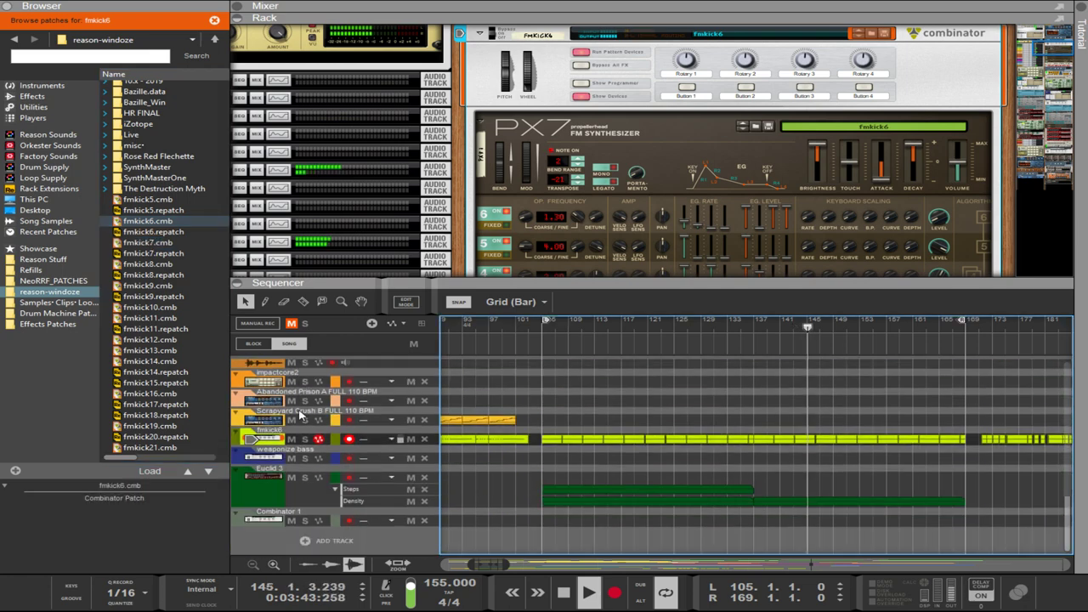
left_click(291, 458)
left_click(291, 476)
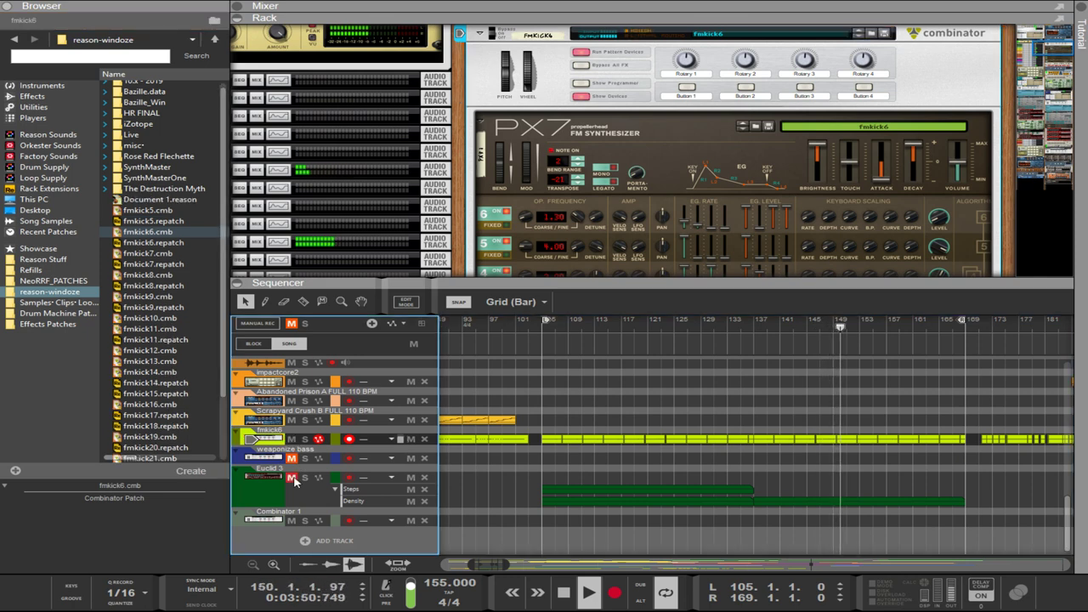
left_click(291, 520)
left_click(290, 520)
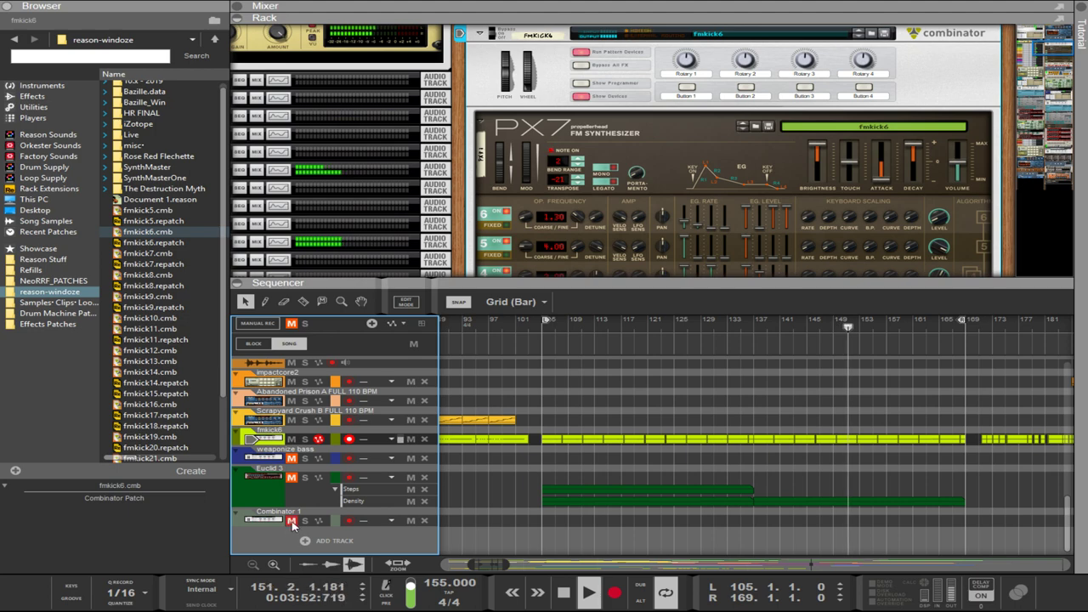
left_click(291, 476)
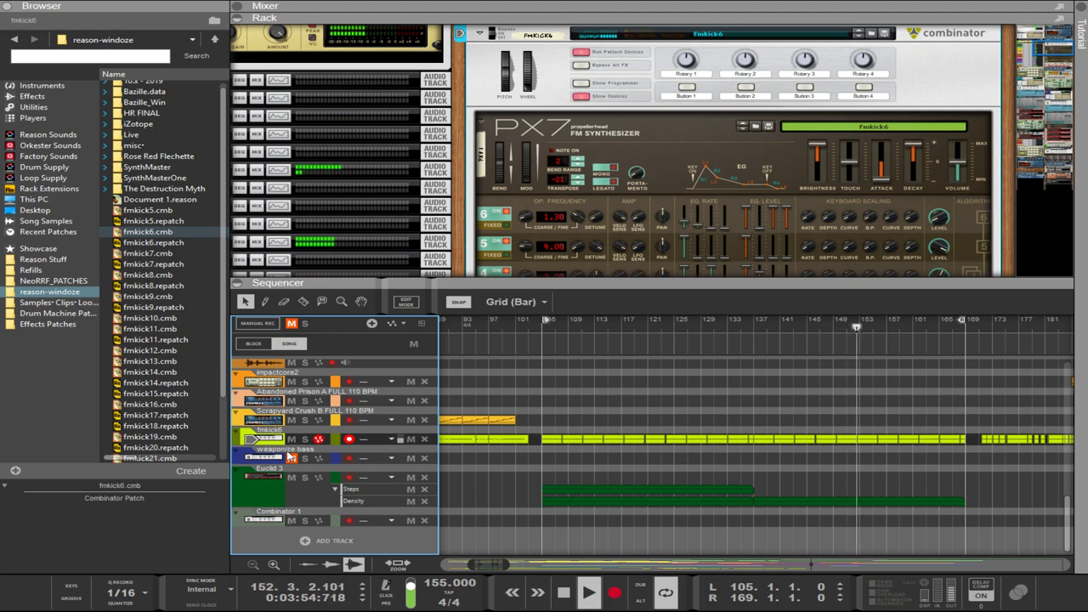
left_click(291, 458)
Locate the weaponize bass Mix Channel in the rack and mute it.
left_click(259, 455)
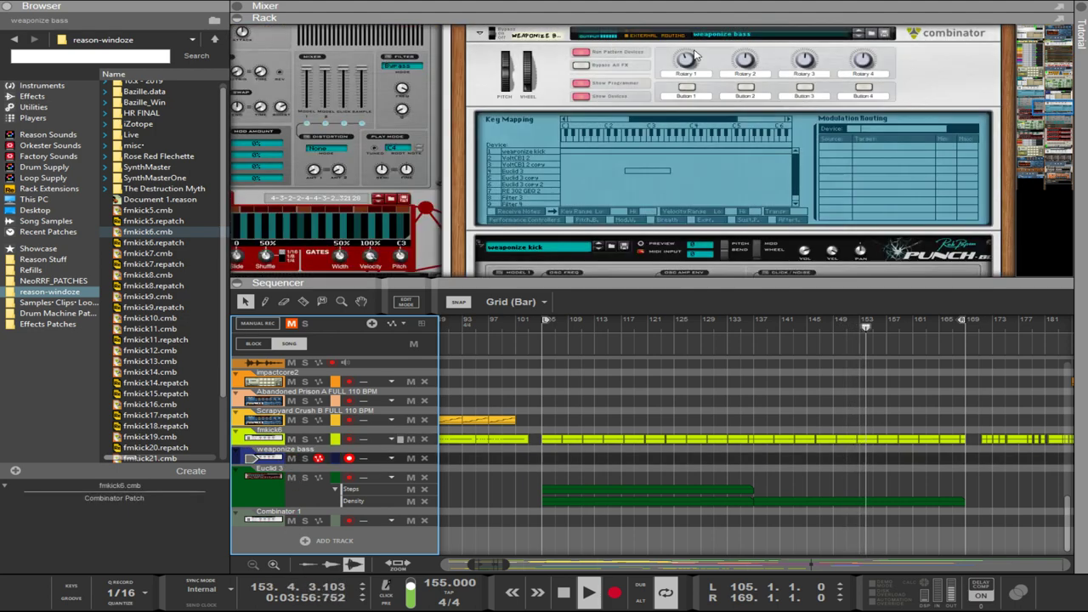
scroll(592, 85, "up", 5)
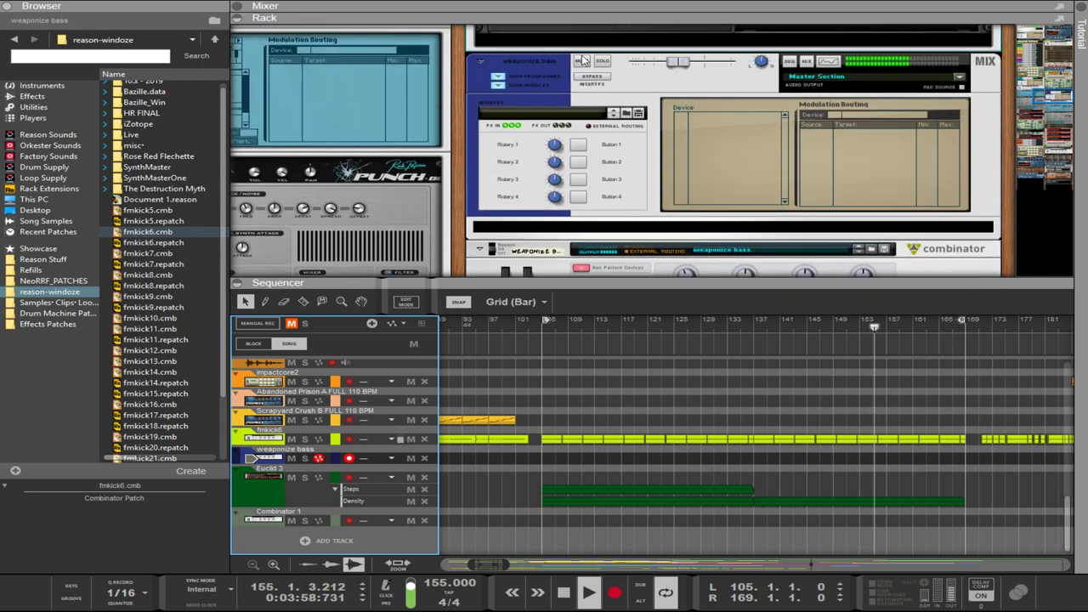
left_click(581, 61)
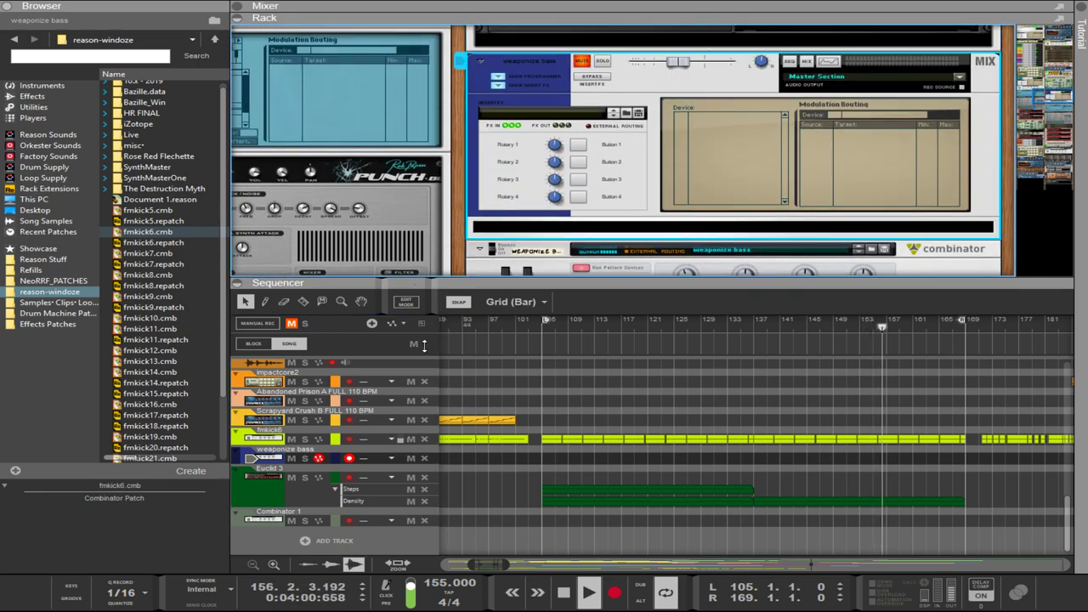
Enlarge the rack, return to the fmkick6 Combinator and load the fmkick7.cmb patch into it.
left_click_drag(417, 280, 427, 422)
scroll(464, 261, "down", 1)
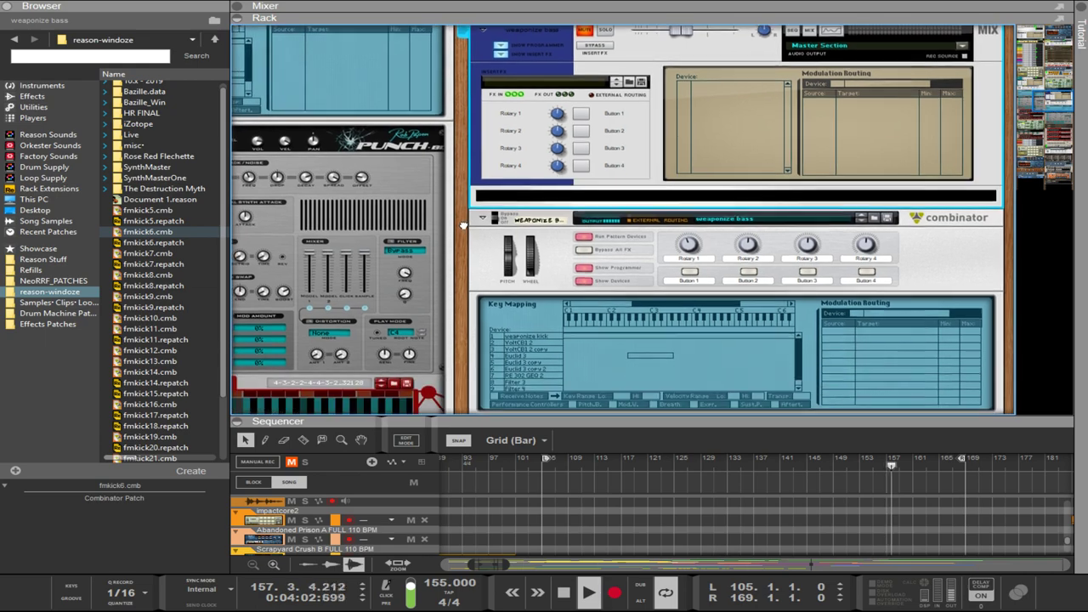
scroll(459, 280, "up", 6)
scroll(452, 301, "down", 4)
scroll(452, 300, "down", 2)
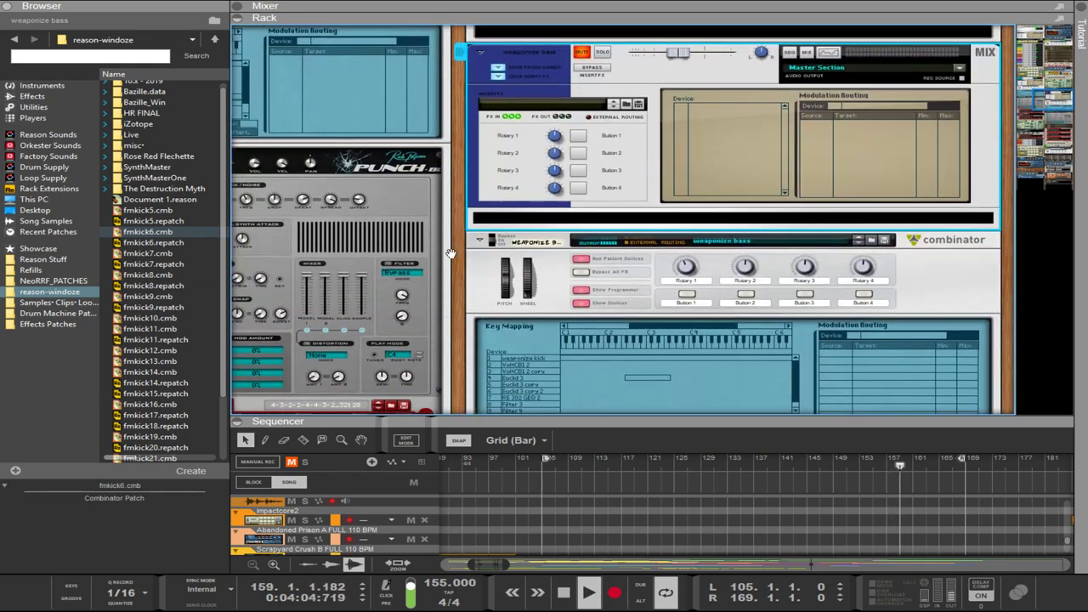
scroll(510, 293, "up", 10)
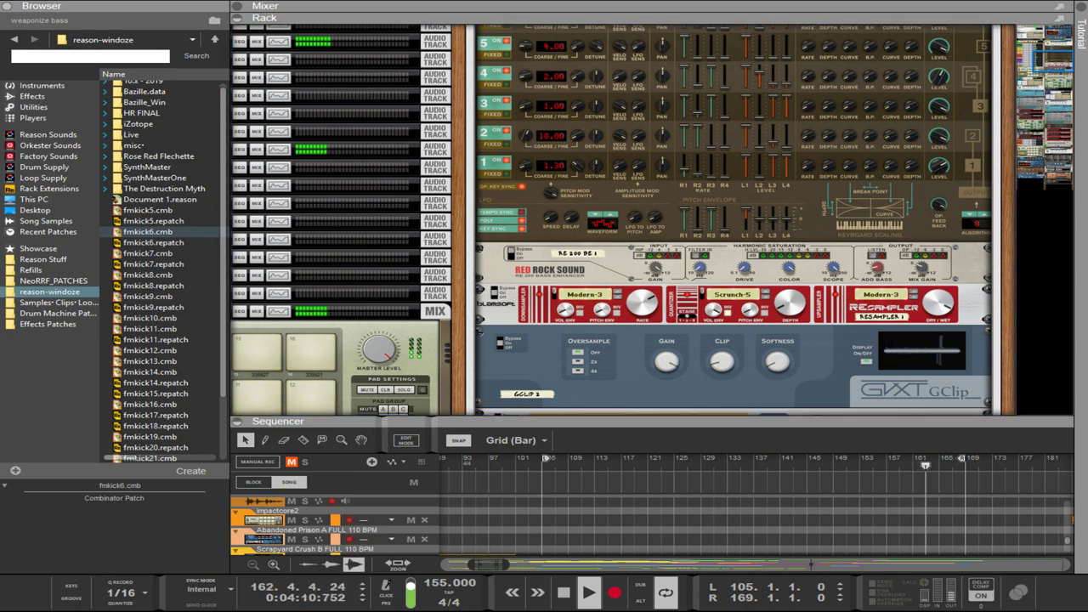
scroll(646, 234, "down", 5)
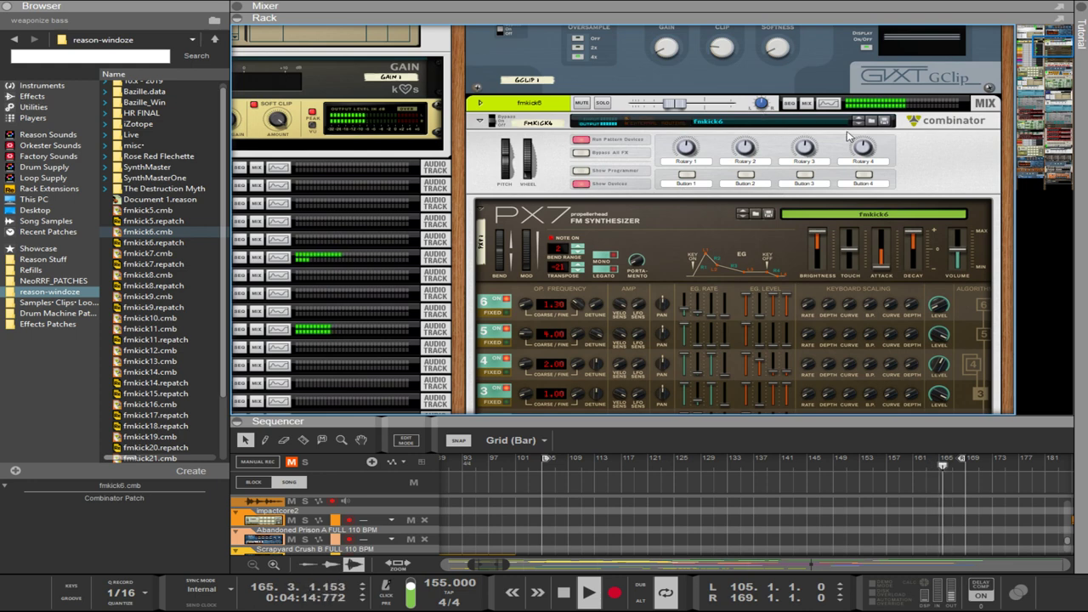
left_click(870, 120)
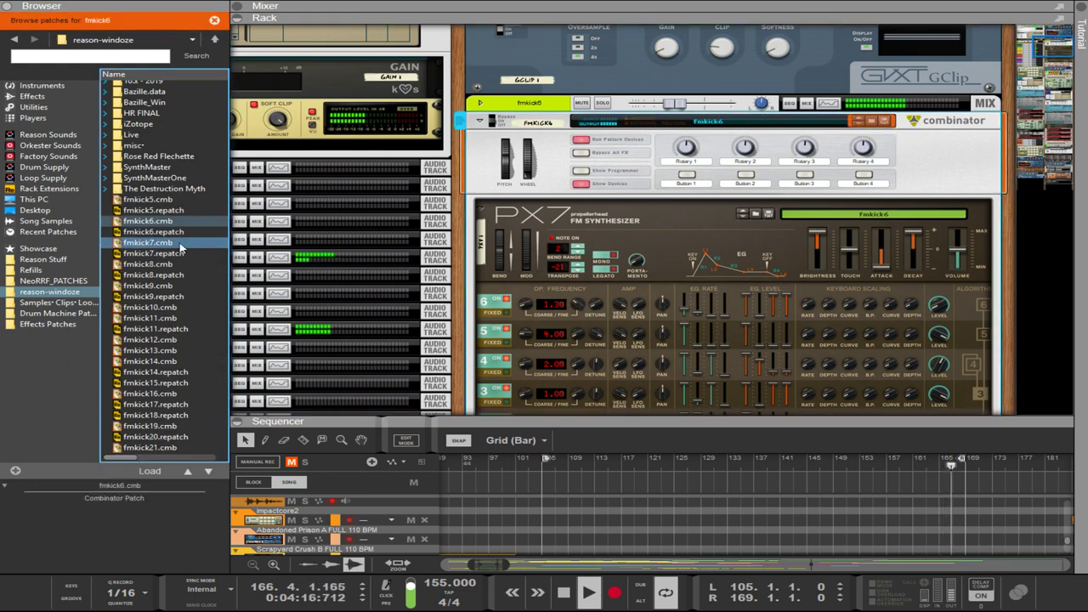
left_click(157, 244)
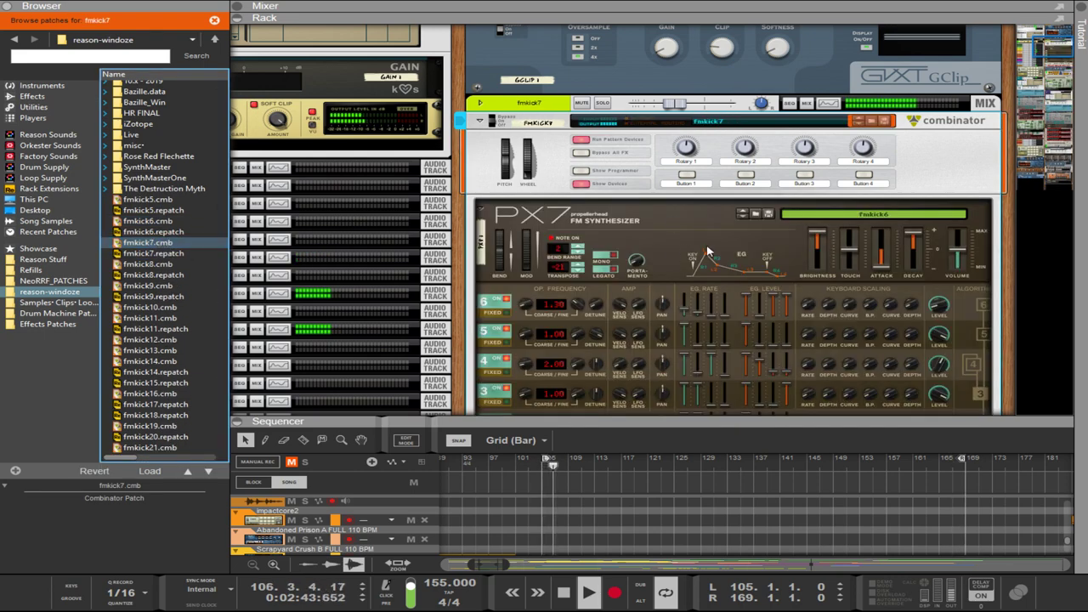
Try the darkcore2 clips from bar 105 at two bars each and place a copy of them at bar 137.
scroll(711, 327, "down", 3)
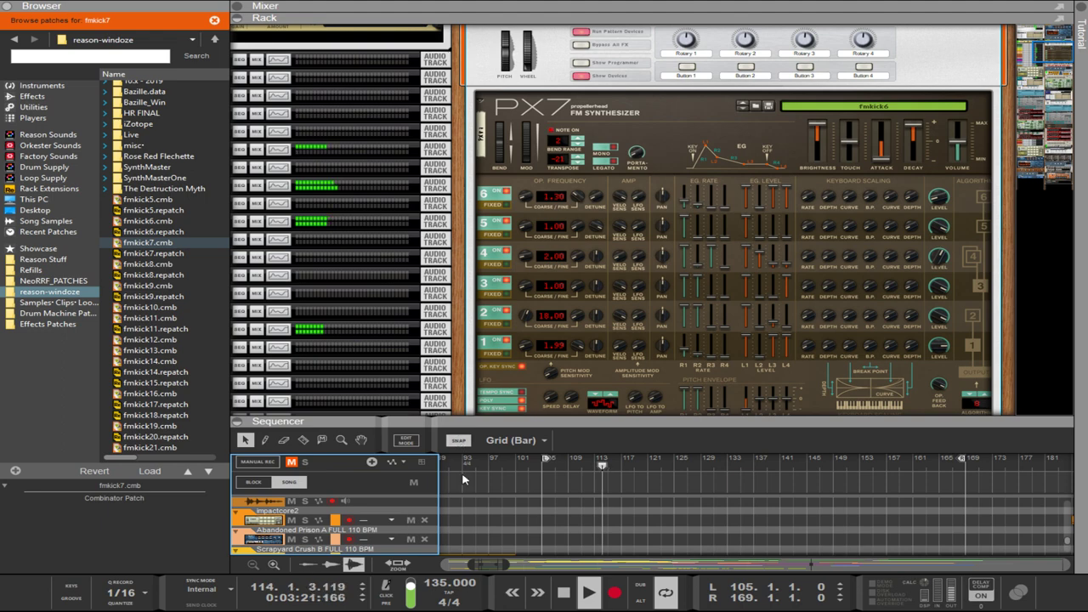
left_click_drag(584, 422, 584, 85)
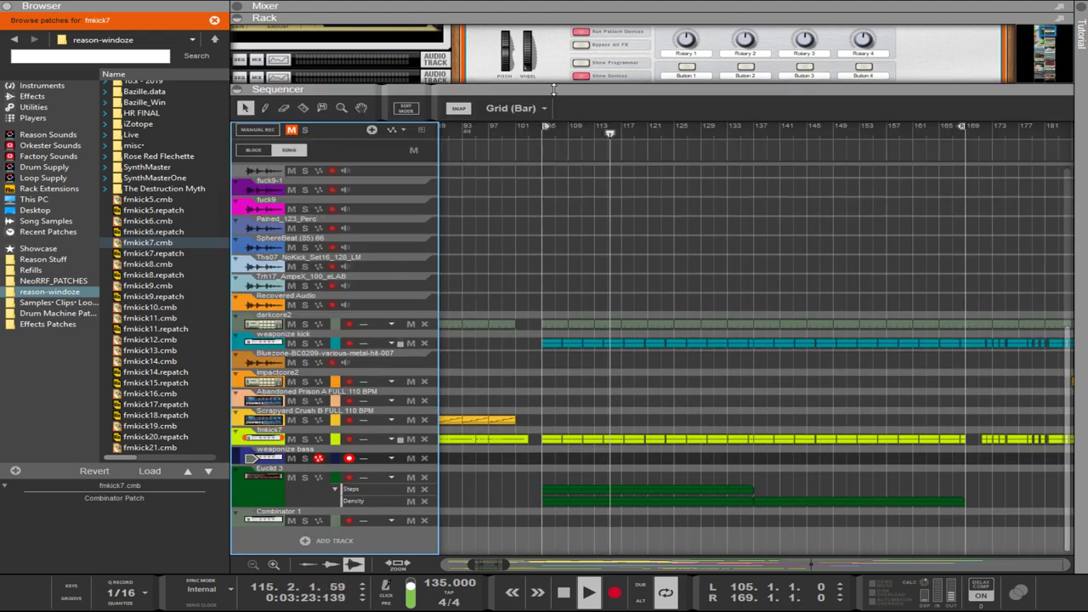
scroll(595, 303, "up", 3)
left_click_drag(552, 370, 753, 399)
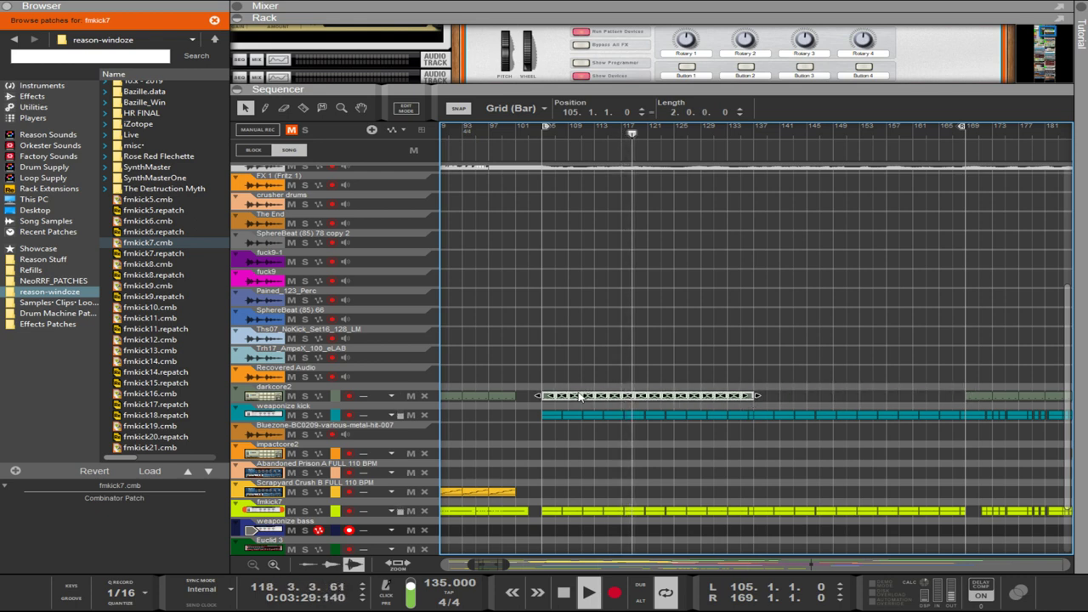
left_click_drag(550, 396, 762, 395)
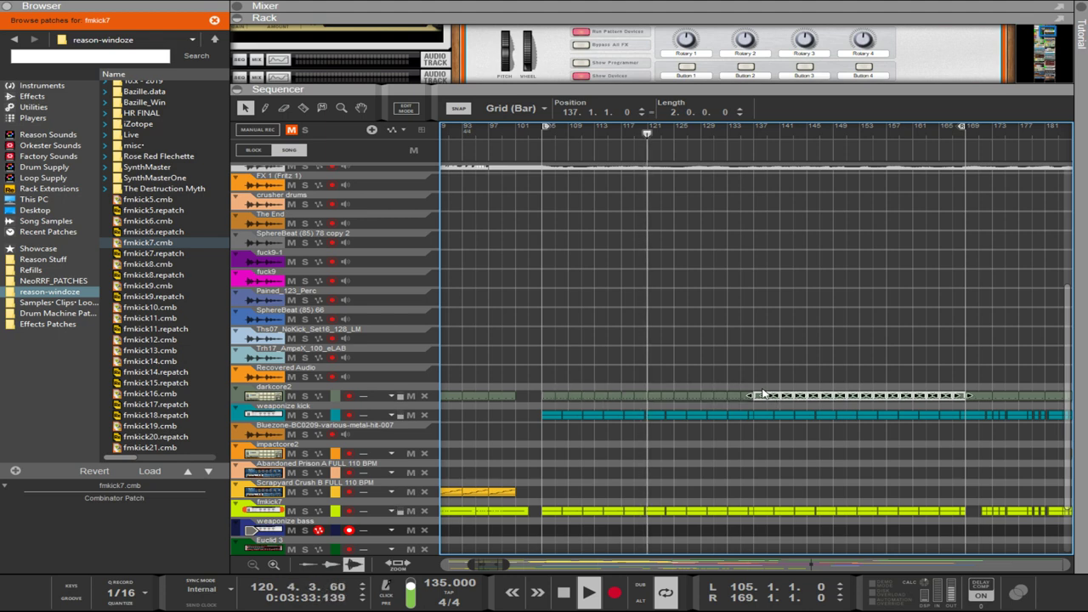
Restore the darkcore2 clips from bar 105 to four bars each and set the song tempo to 173 BPM.
left_click(439, 584)
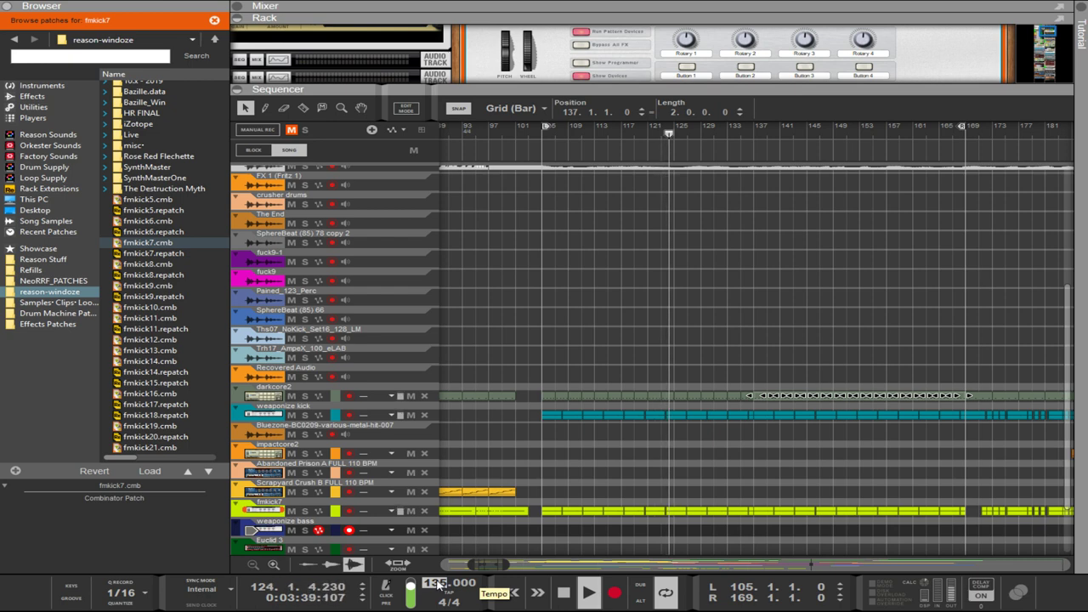
left_click(592, 312)
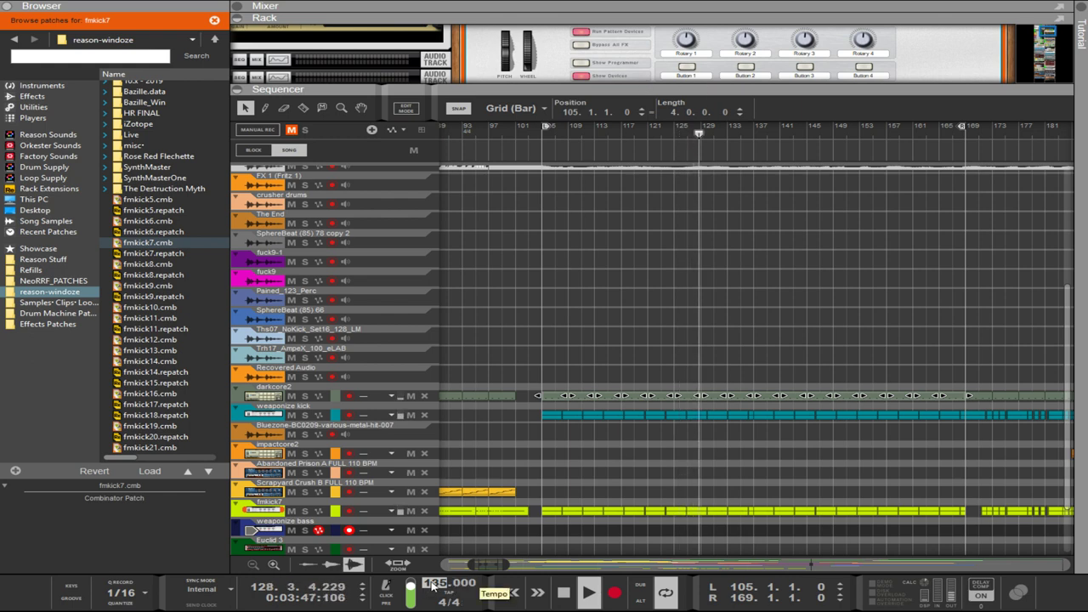
scroll(435, 585, "up", 20)
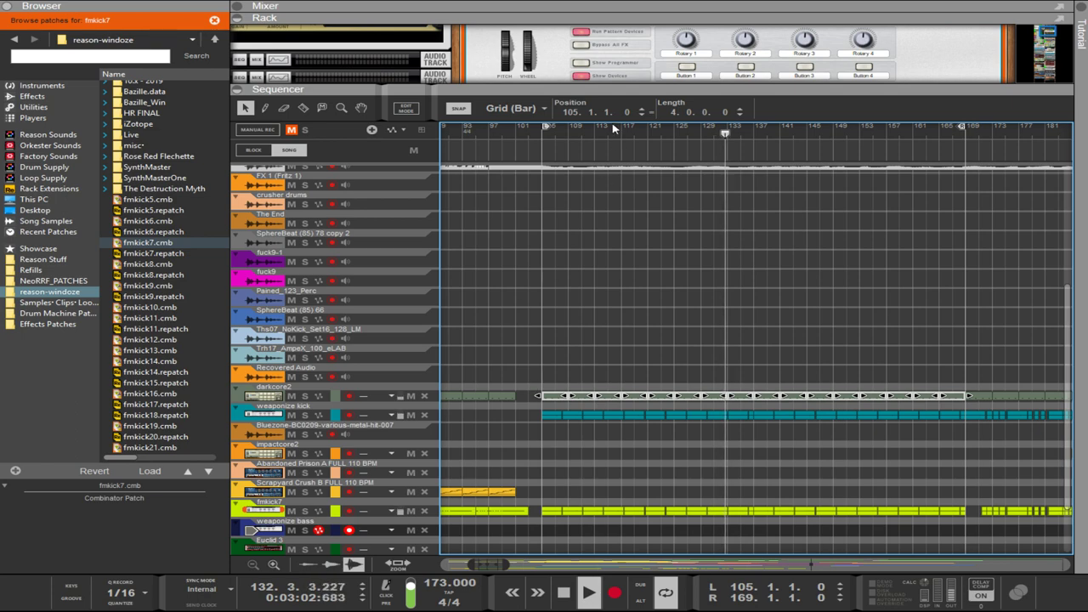
Enlarge the rack and adjust the kick's PX7 tuning, raising the coarse frequency of operator 2.
left_click_drag(621, 91, 620, 439)
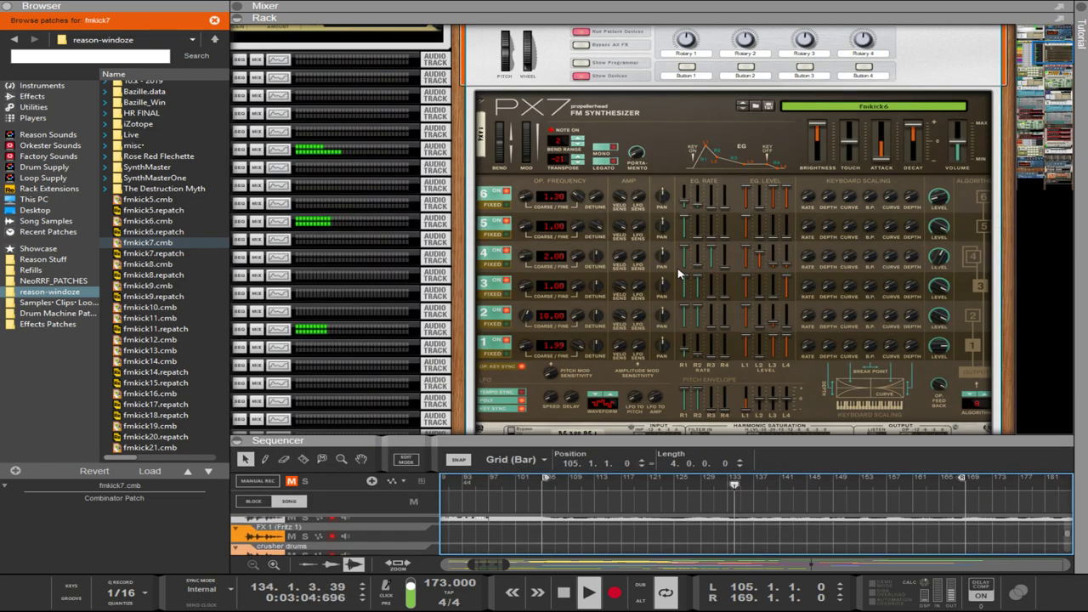
left_click(684, 417)
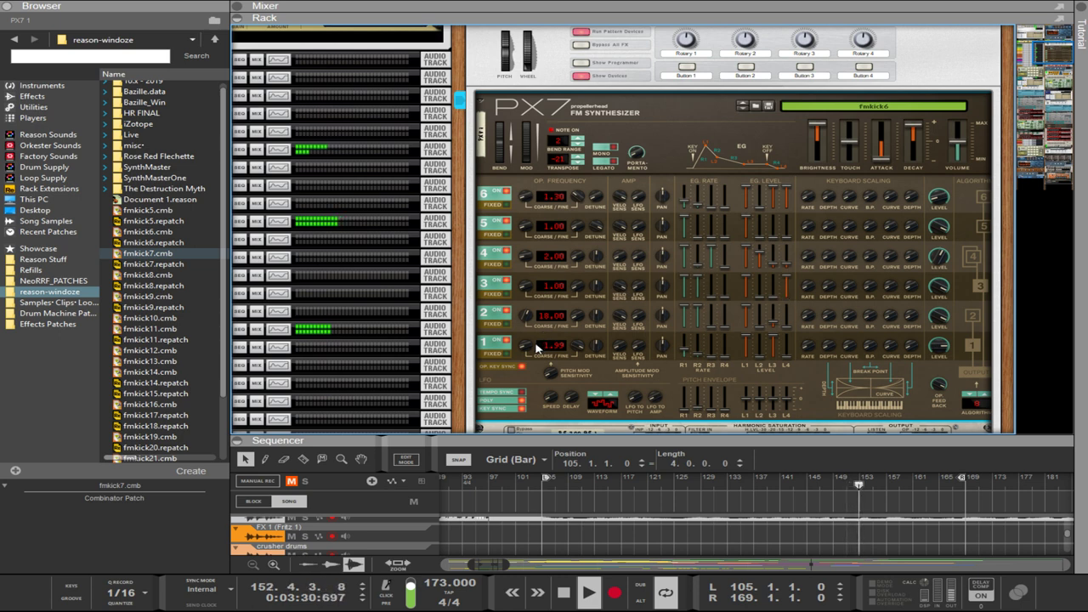
left_click_drag(574, 348, 578, 387)
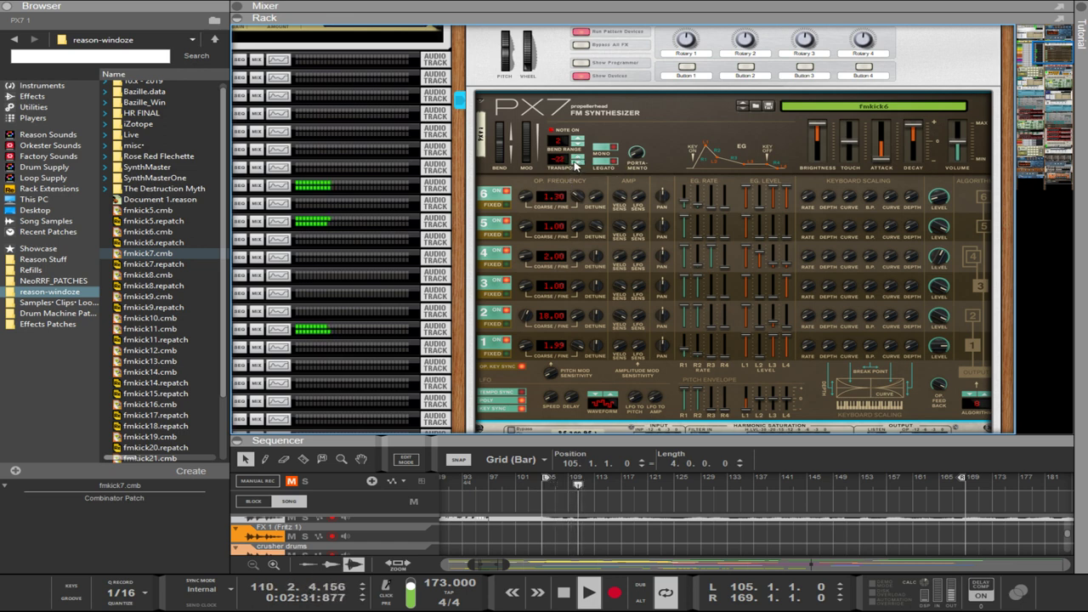
left_click_drag(533, 314, 529, 326)
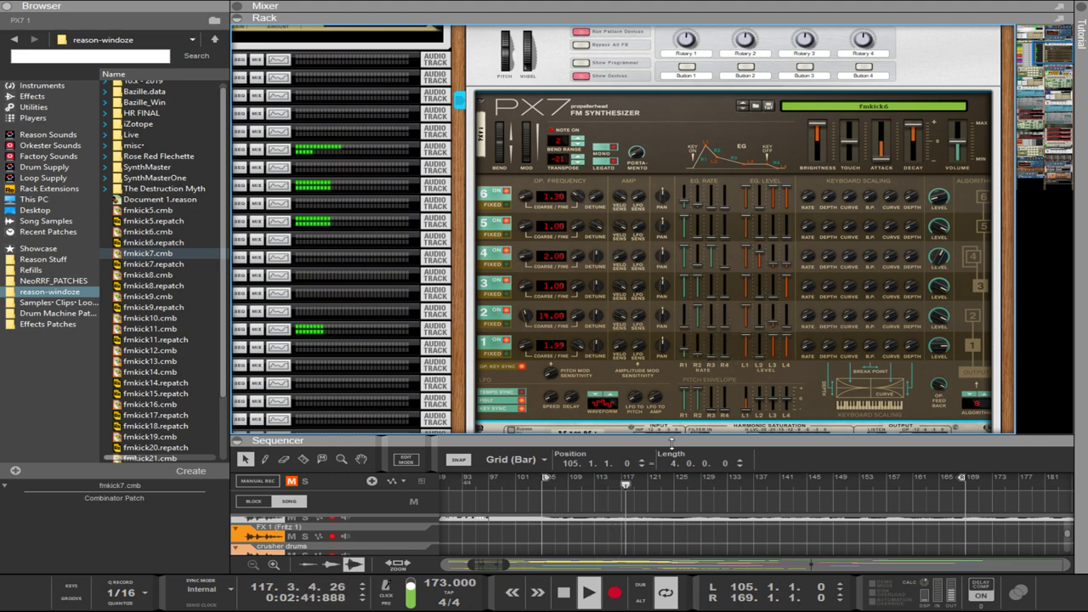
Select the fmkick7 clips from bar 105 to bar 169, then examine the kick's PX7 rear connections and the devices below it.
left_click_drag(670, 443, 671, 27)
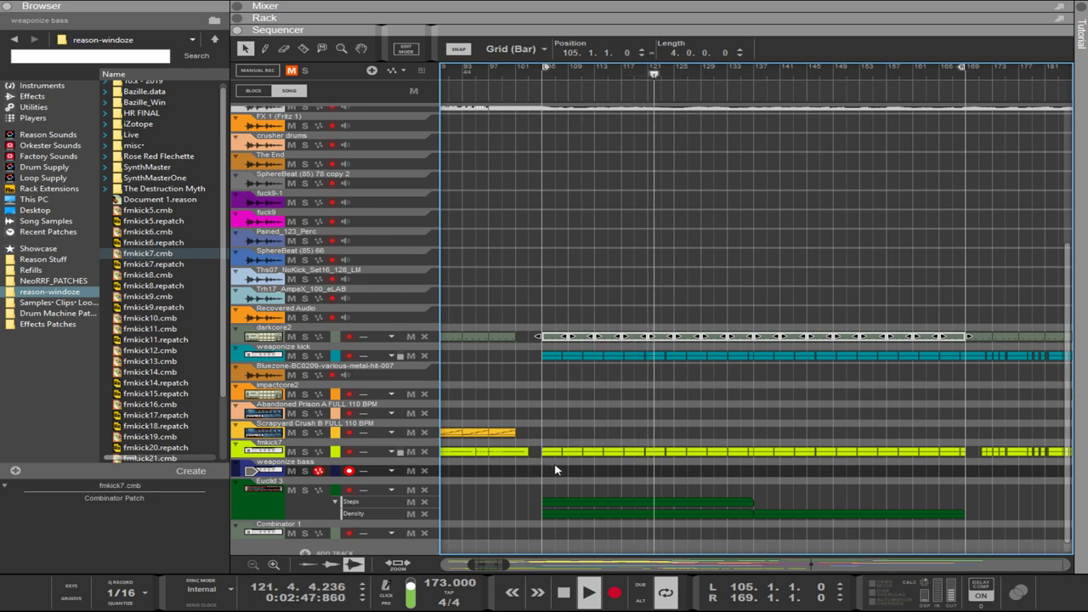
left_click_drag(548, 476, 967, 449)
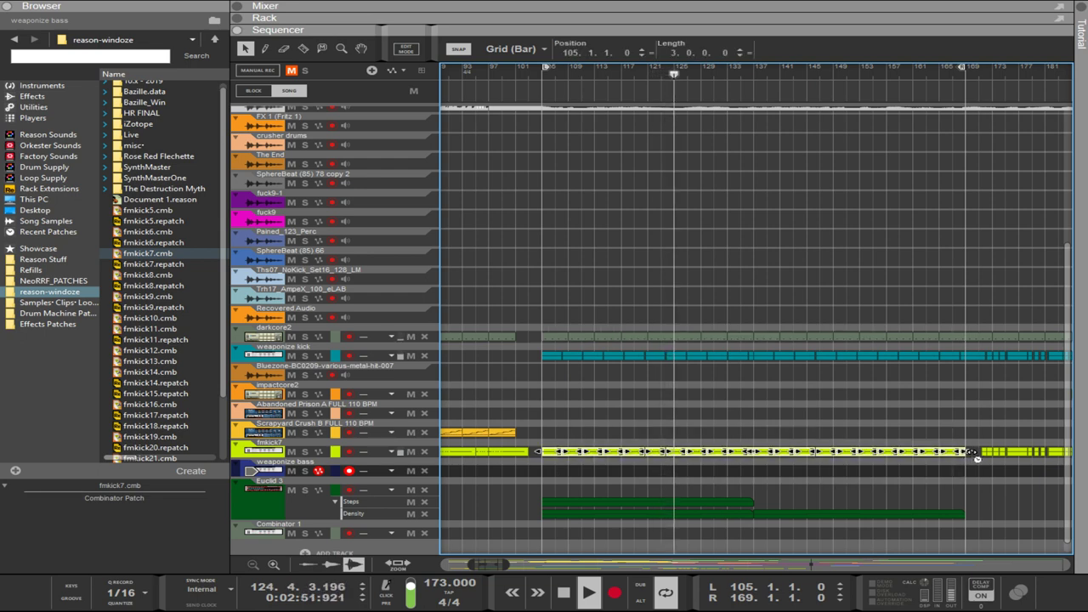
key("F6")
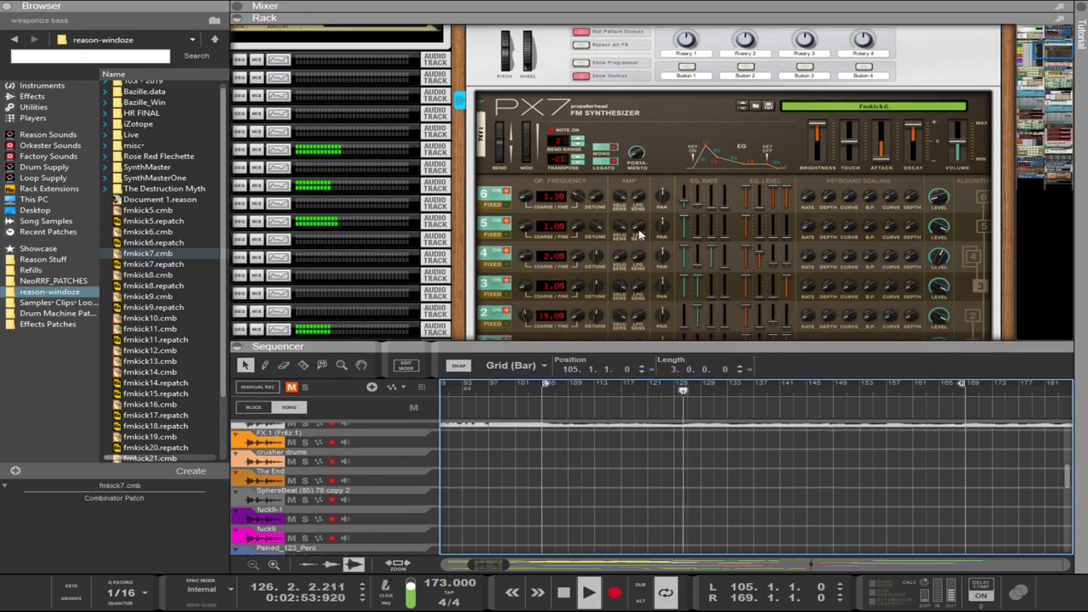
key("Tab")
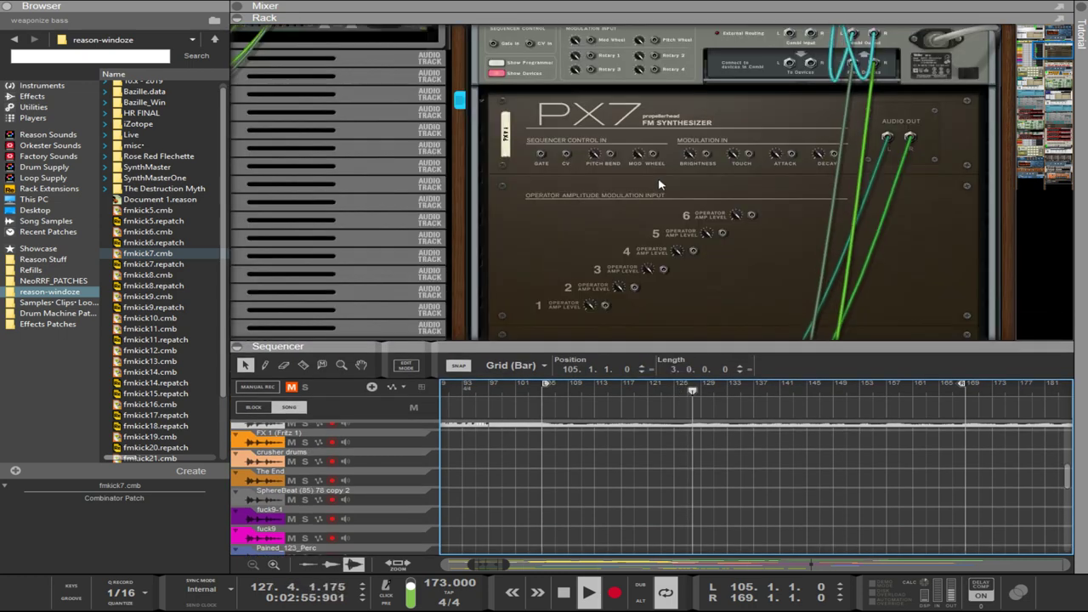
scroll(662, 183, "up", 2)
scroll(662, 183, "down", 4)
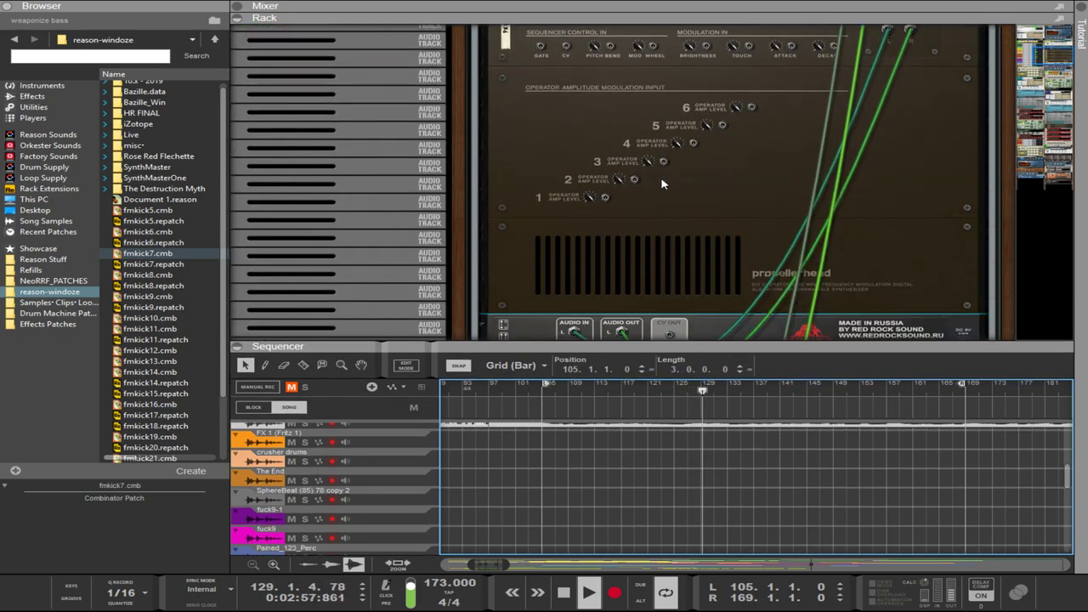
scroll(661, 179, "up", 2)
scroll(570, 126, "down", 5)
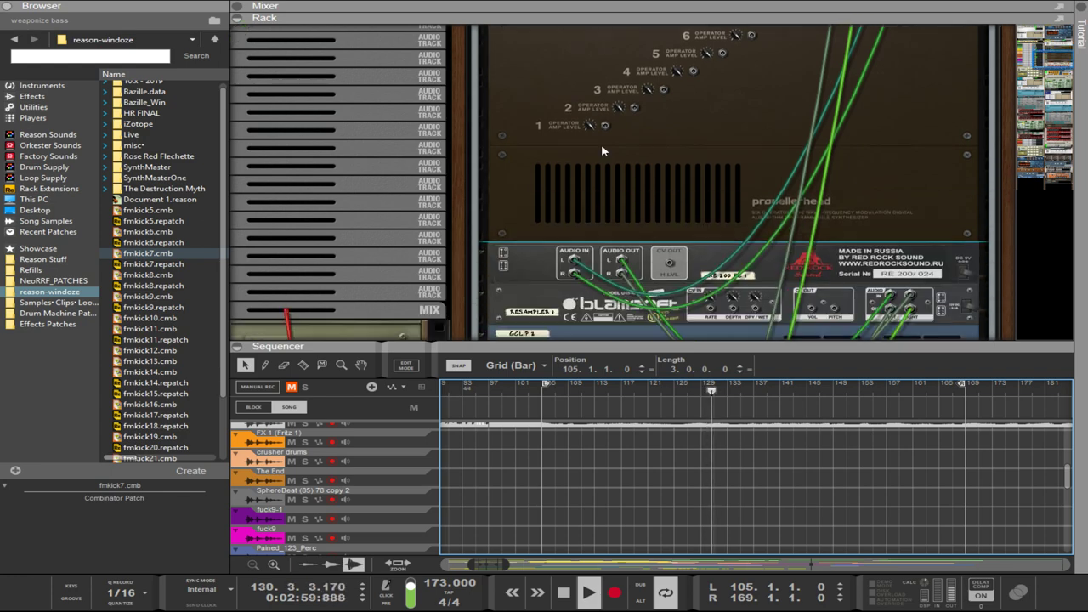
key("Tab")
scroll(619, 166, "down", 3)
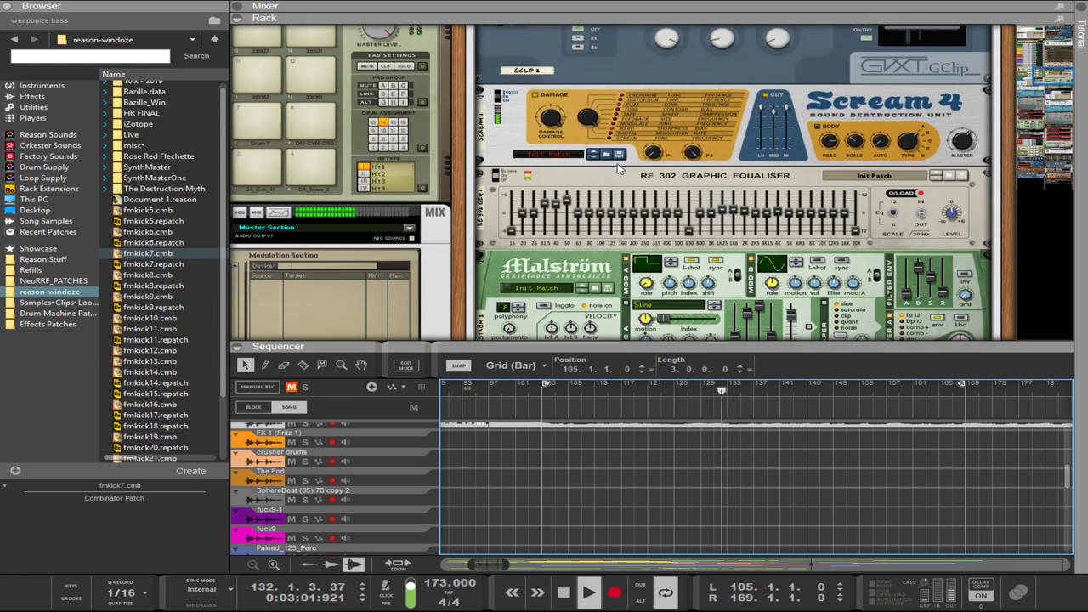
Cable the merge output of the Spider CV below the Malström to the level CV input of the weaponize kick mixer channel.
key("Tab")
scroll(679, 204, "down", 2)
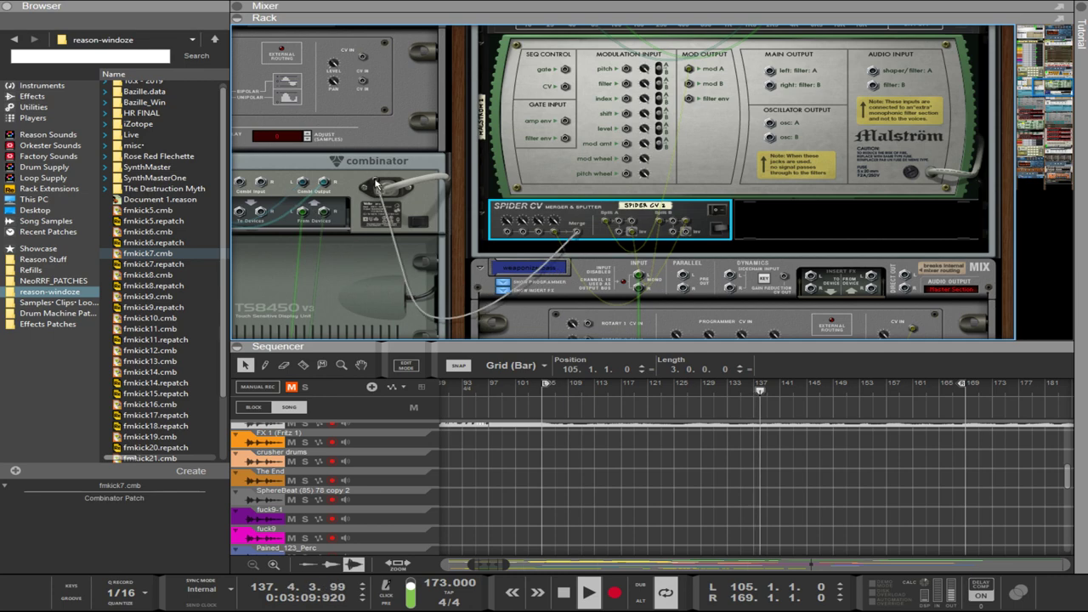
scroll(340, 204, "up", 4)
scroll(496, 246, "down", 6)
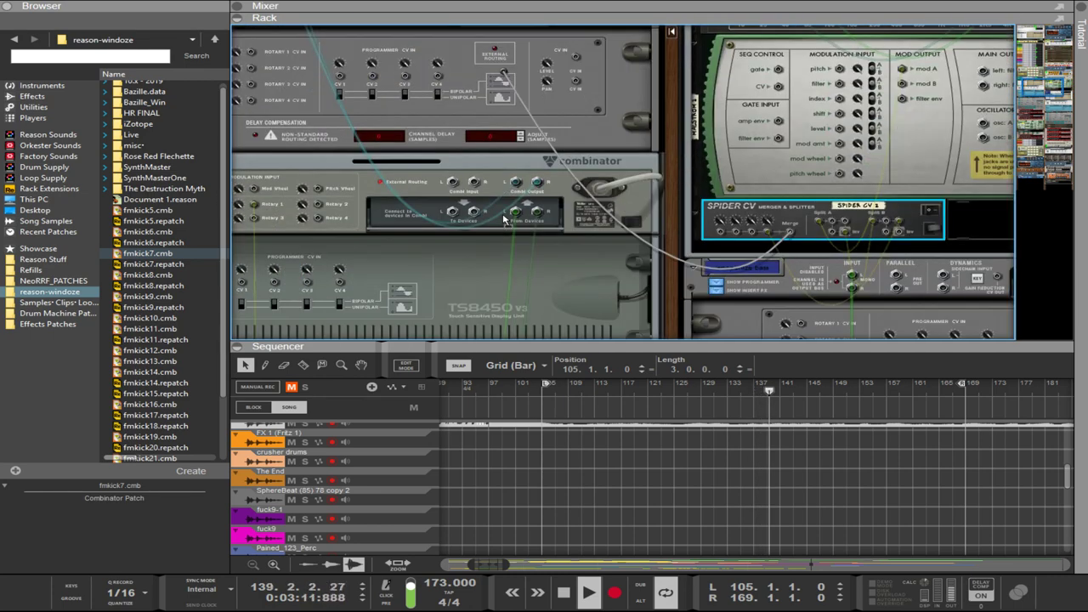
scroll(496, 246, "up", 3)
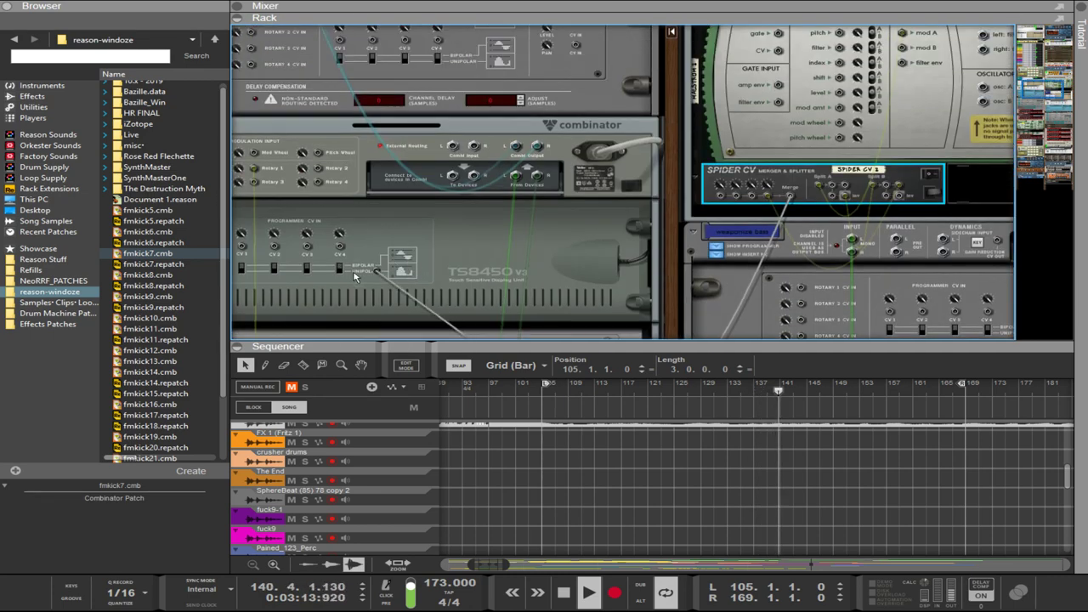
scroll(714, 193, "up", 3)
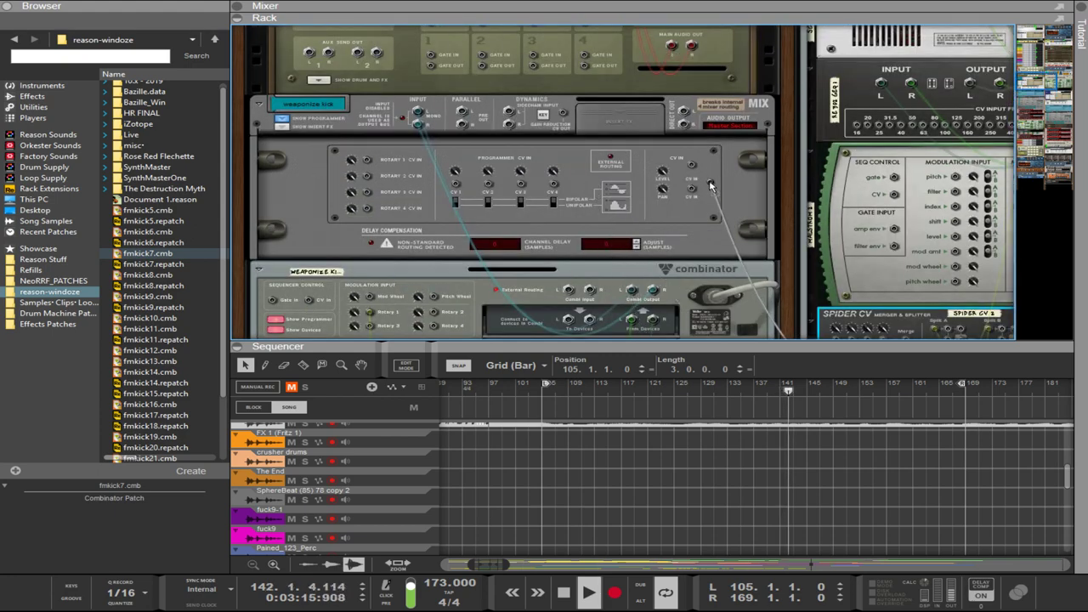
left_click_drag(698, 169, 694, 167)
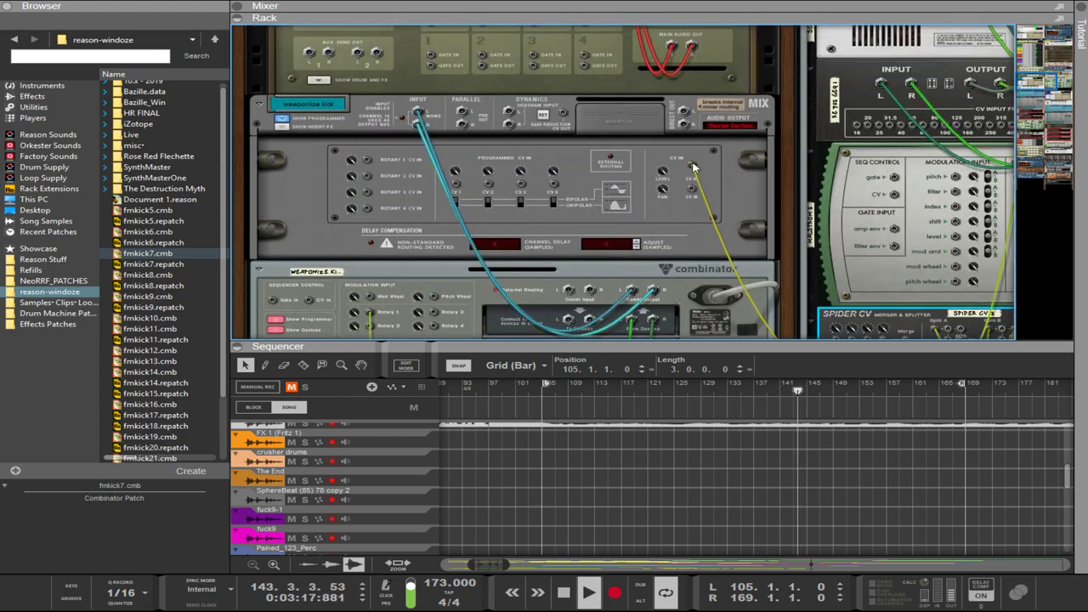
key("Tab")
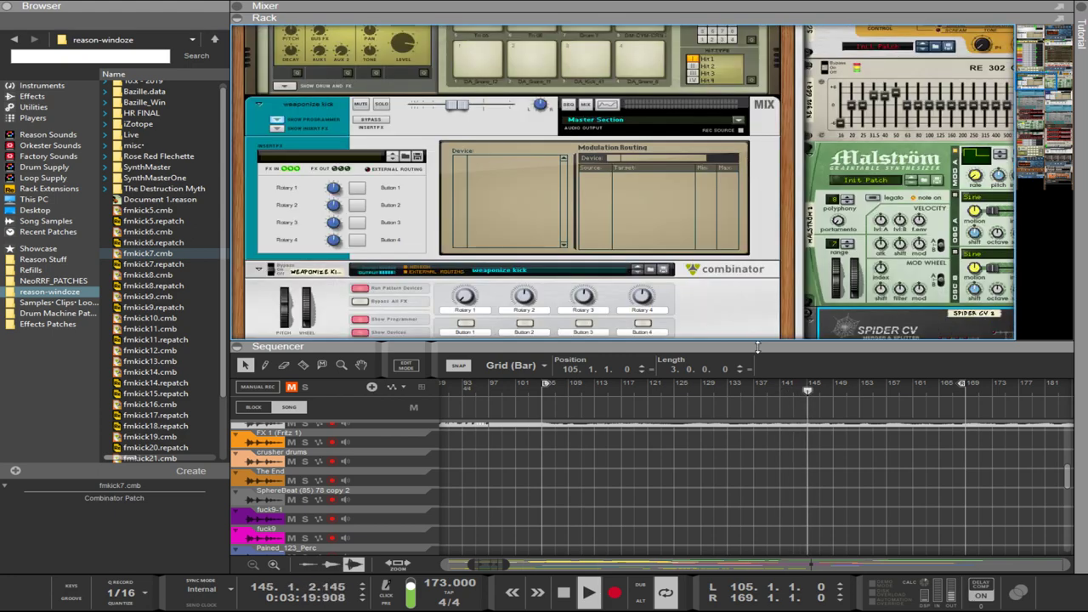
Try scaling the fmkick7 clips from bar 105 to half their length, 1.2.0.0 for the first clip, and undo the scaling.
key("F6")
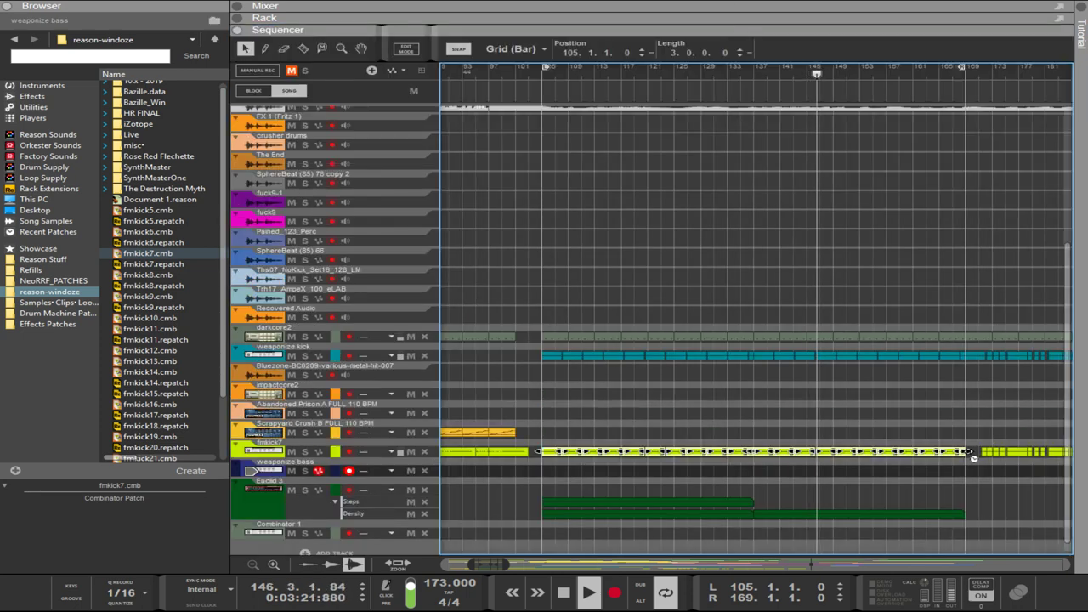
left_click_drag(971, 451, 763, 466)
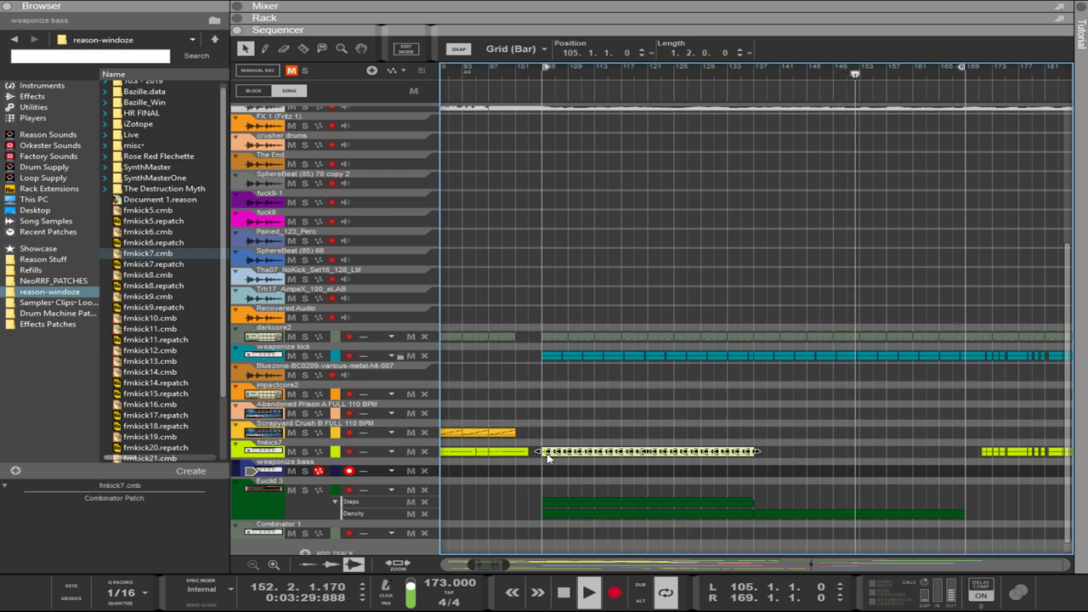
key("ctrl+z")
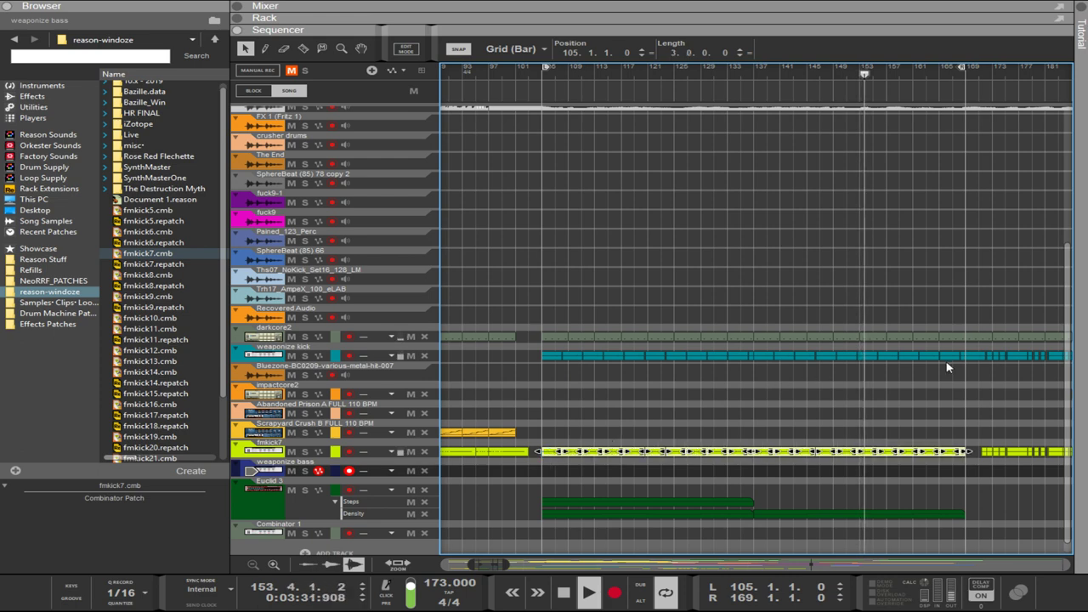
Scale the weaponize kick clips from bar 105 to half their length, 1.2.0.0 for the first clip, and place a copy at bar 137.
left_click_drag(964, 366, 538, 355)
left_click_drag(971, 357, 759, 362)
key("ctrl+d")
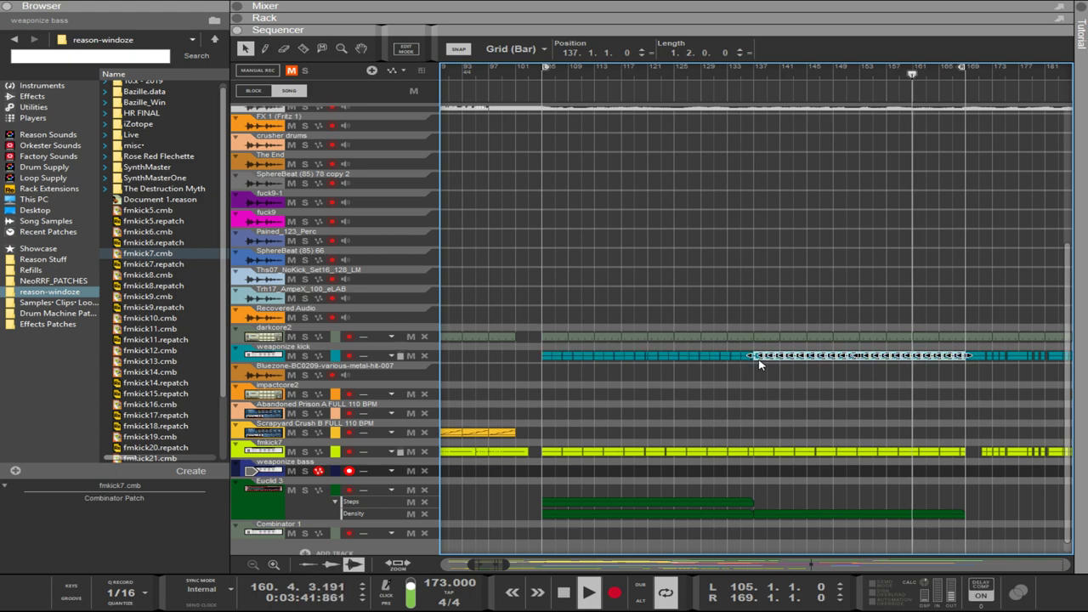
Set the Modulator A rate of the Malström above the Spider CV to 4/4.
left_click_drag(790, 24, 790, 355)
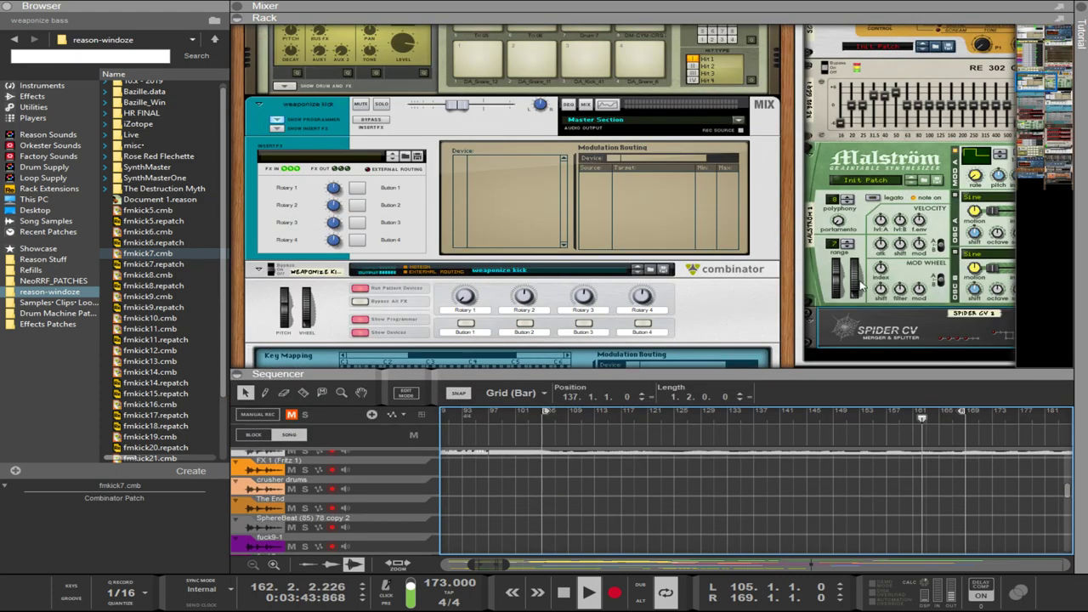
key("Tab")
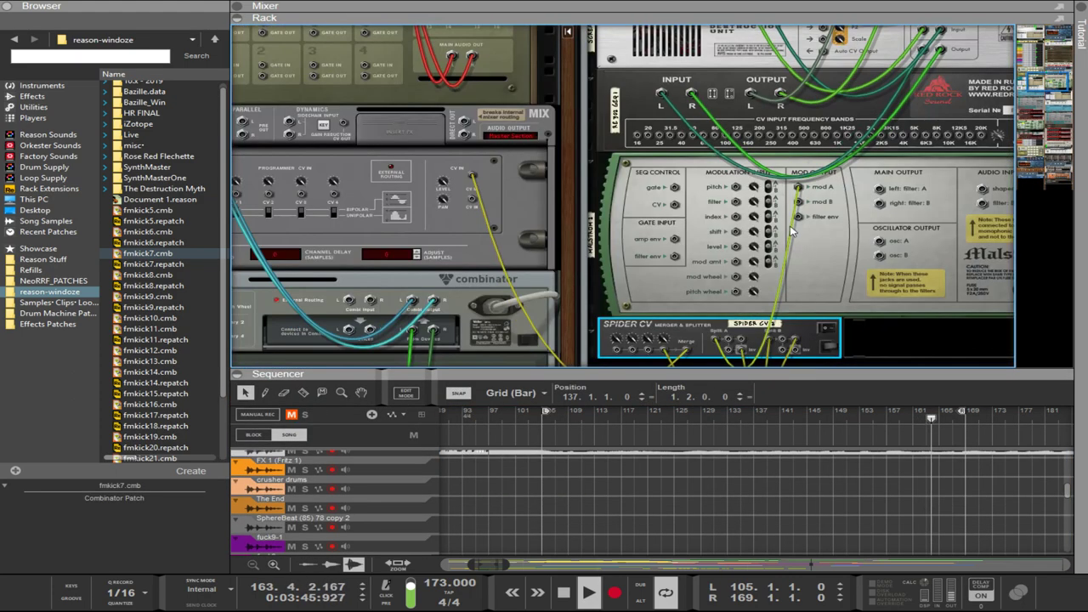
key("Tab")
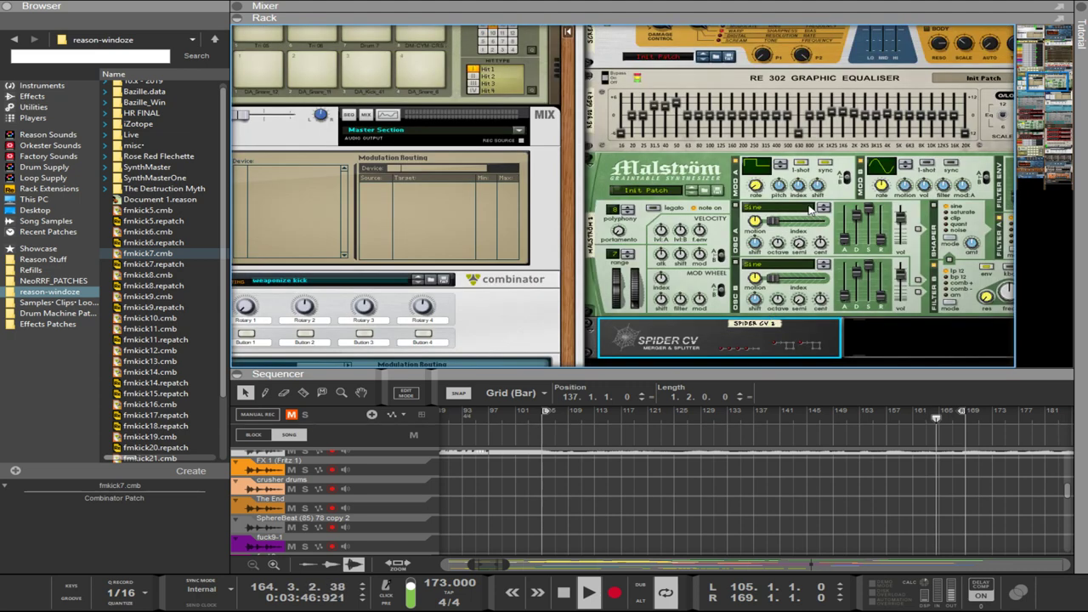
left_click(757, 188)
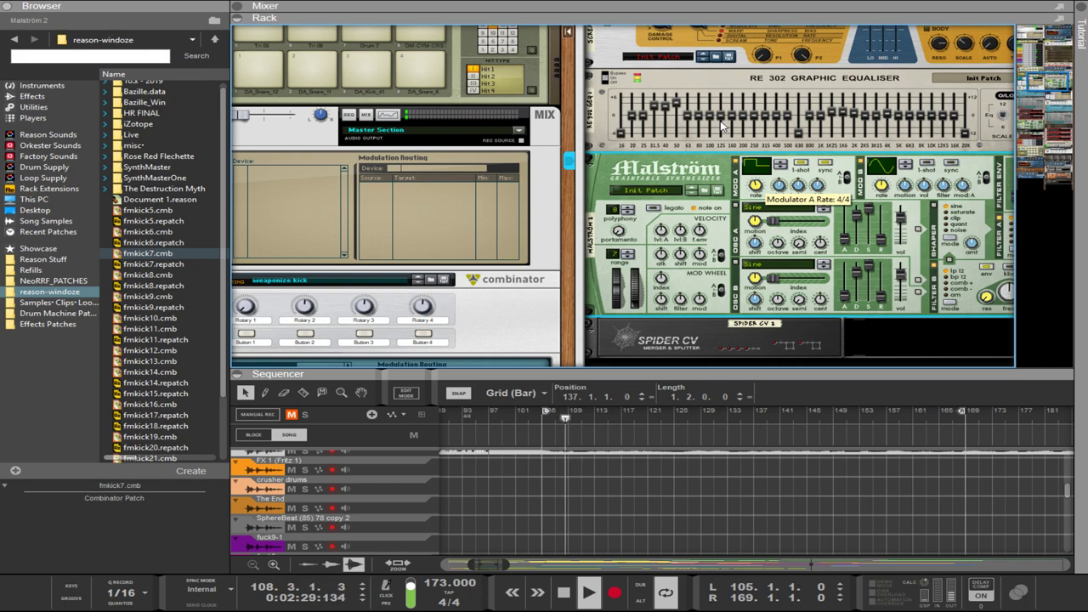
Try the fmkick7 clips from bar 105 at half length with a copy at bar 138, and restore their original length.
left_click(698, 18)
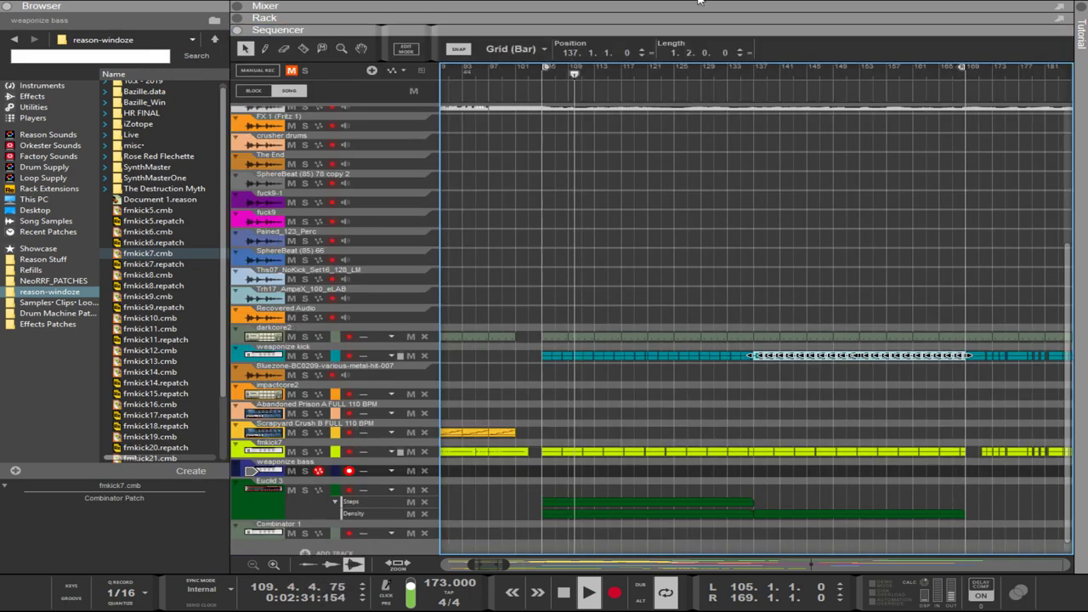
left_click_drag(545, 477, 760, 459)
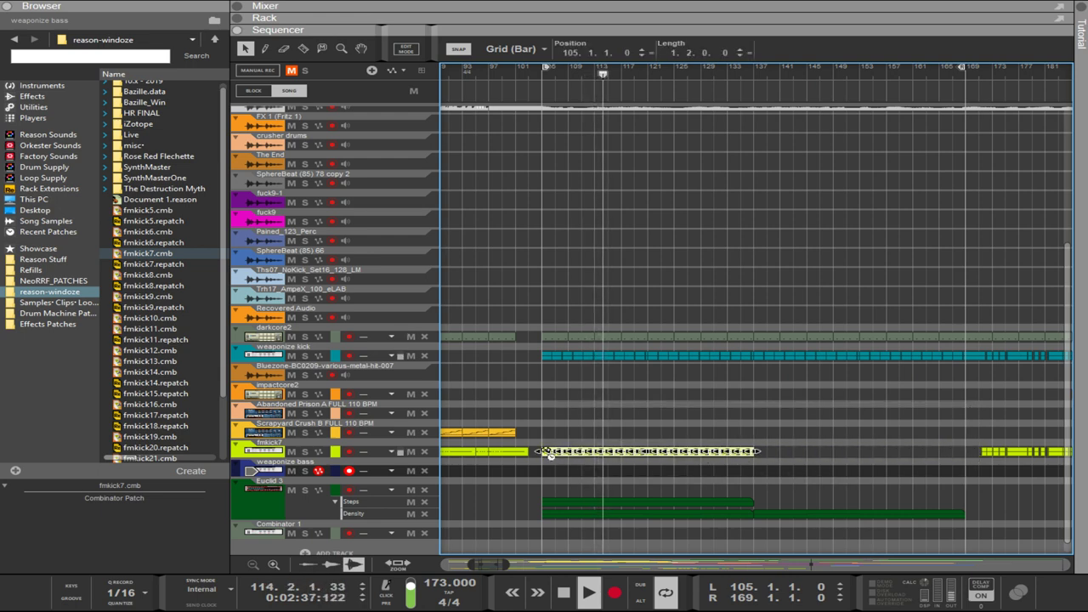
left_click_drag(548, 454, 764, 459)
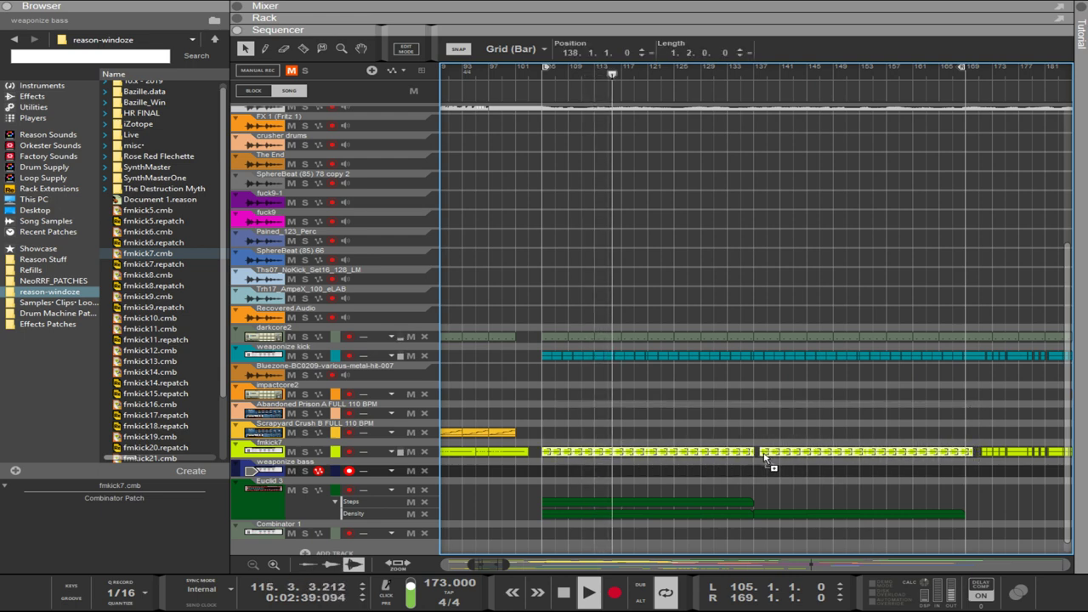
key("ctrl+j")
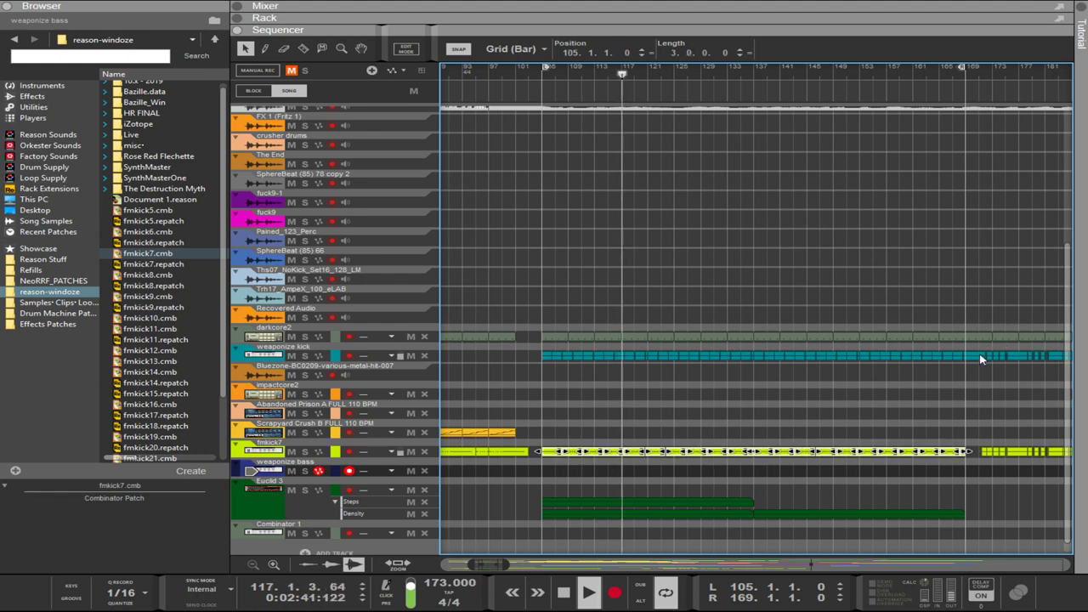
Halve the weaponize kick clips from bar 105 again, to 0.3.0.0 for the first clip, and place a copy at bar 137.
left_click_drag(512, 380, 757, 338)
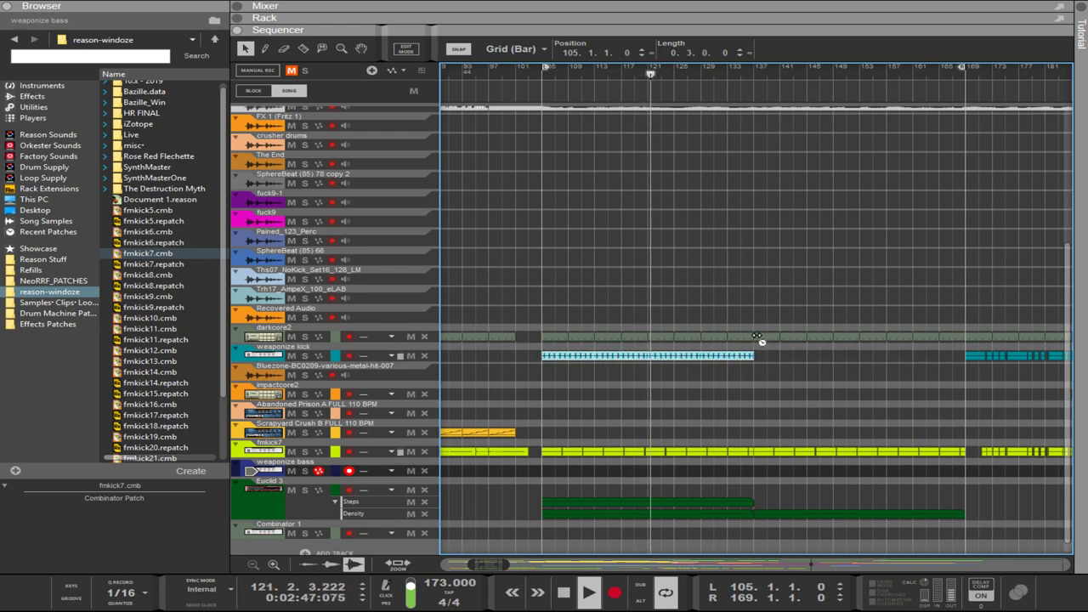
left_click_drag(546, 357, 753, 355)
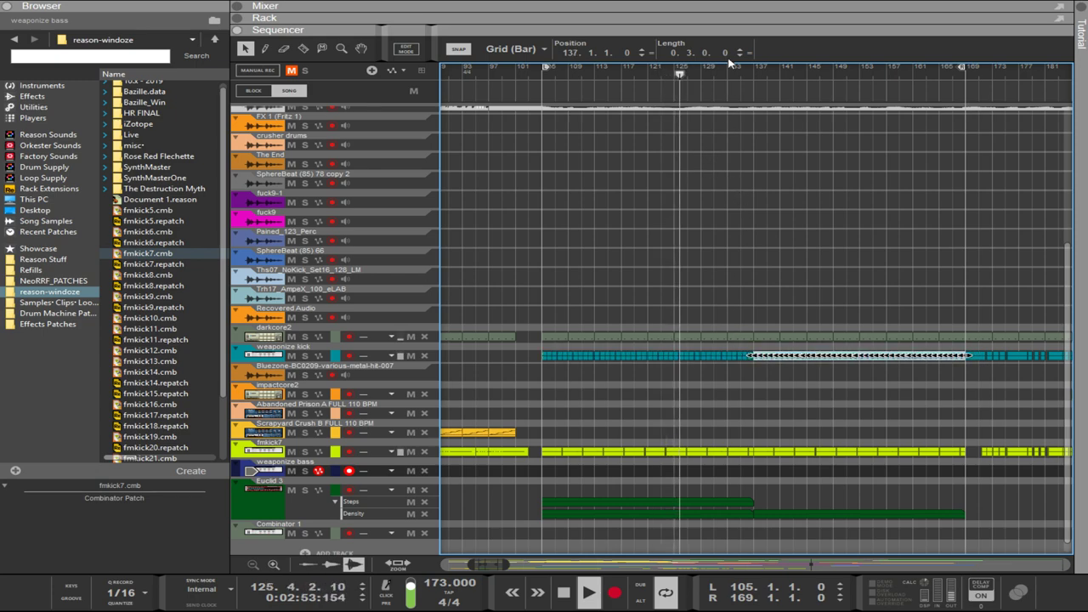
Adjust the Malström's Modulator A rate and set the psykick2 Punch-BD's Model 2 frequency curve to 9%.
key("F6")
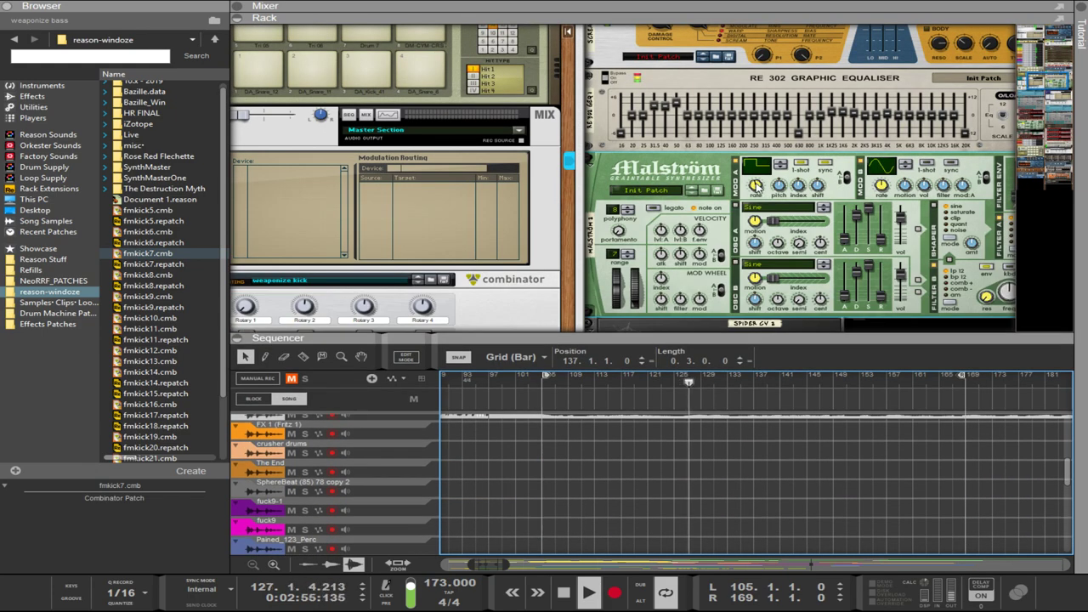
left_click(755, 185)
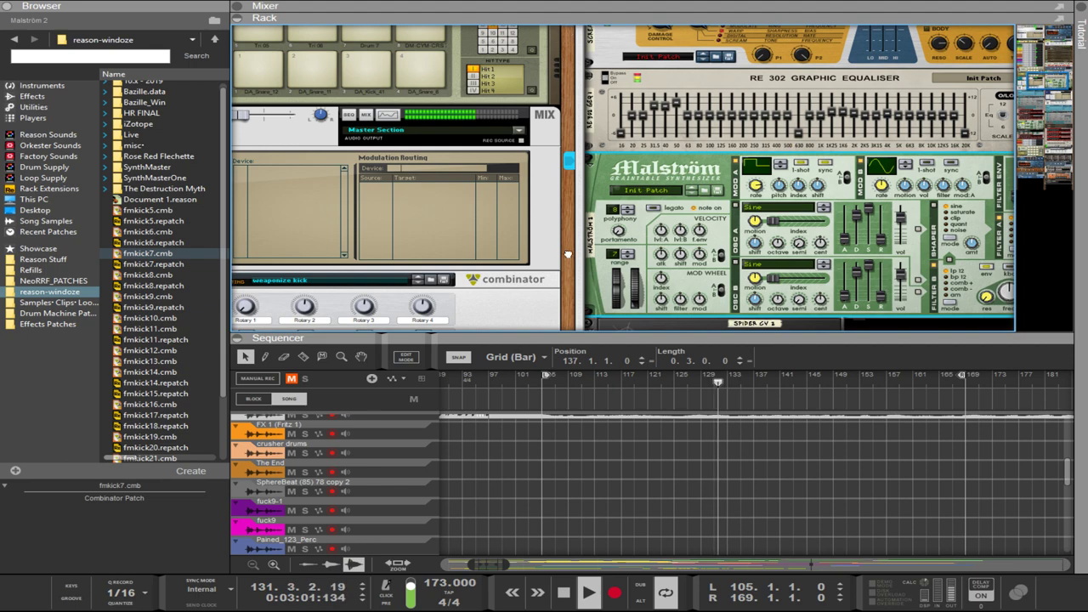
scroll(546, 202, "down", 5)
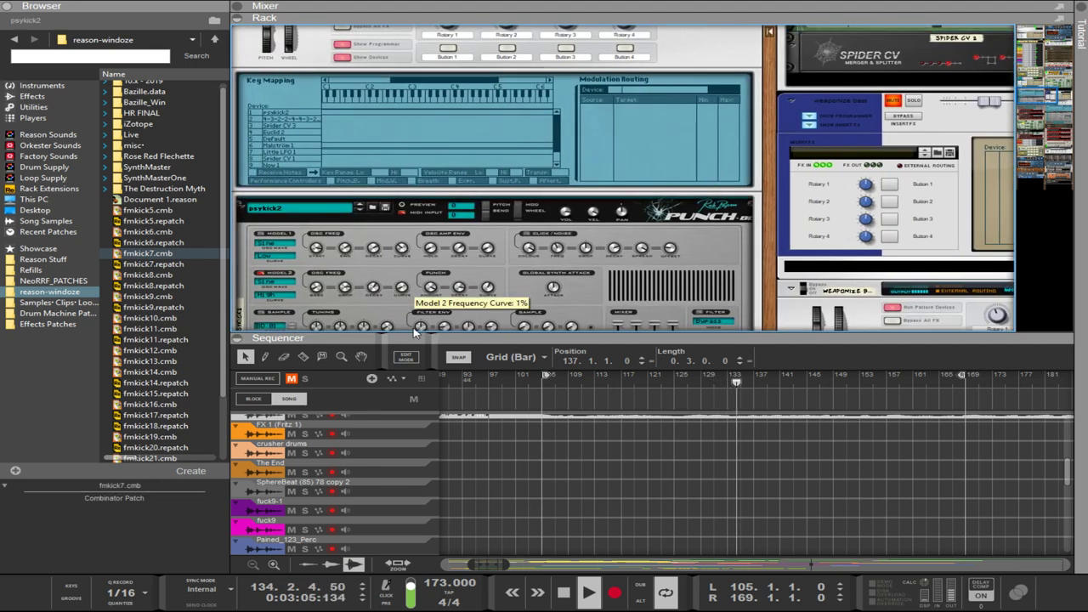
left_click_drag(416, 331, 395, 276)
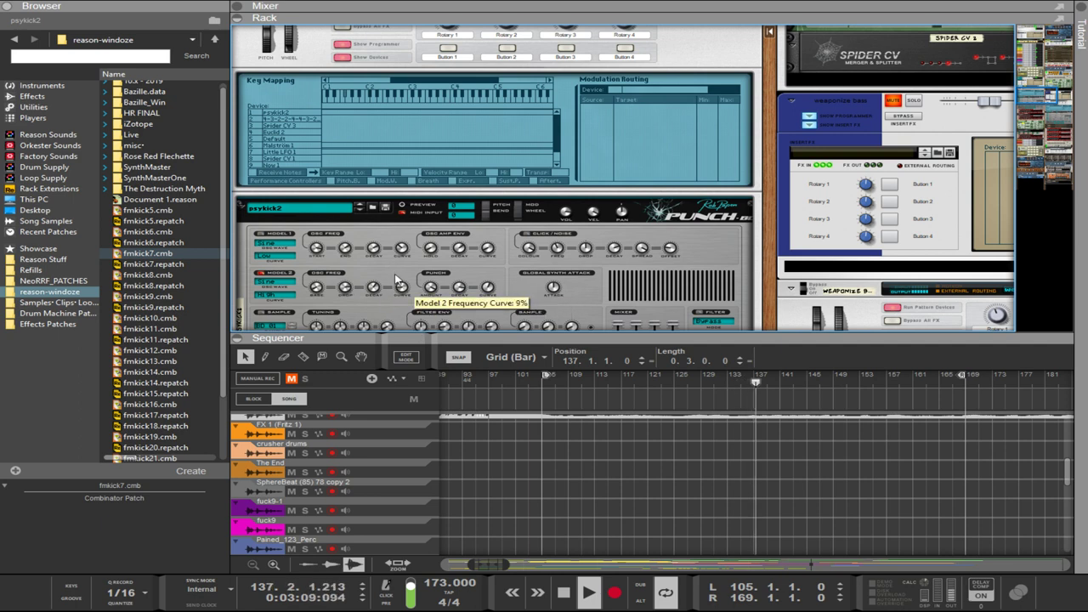
left_click_drag(476, 333, 480, 384)
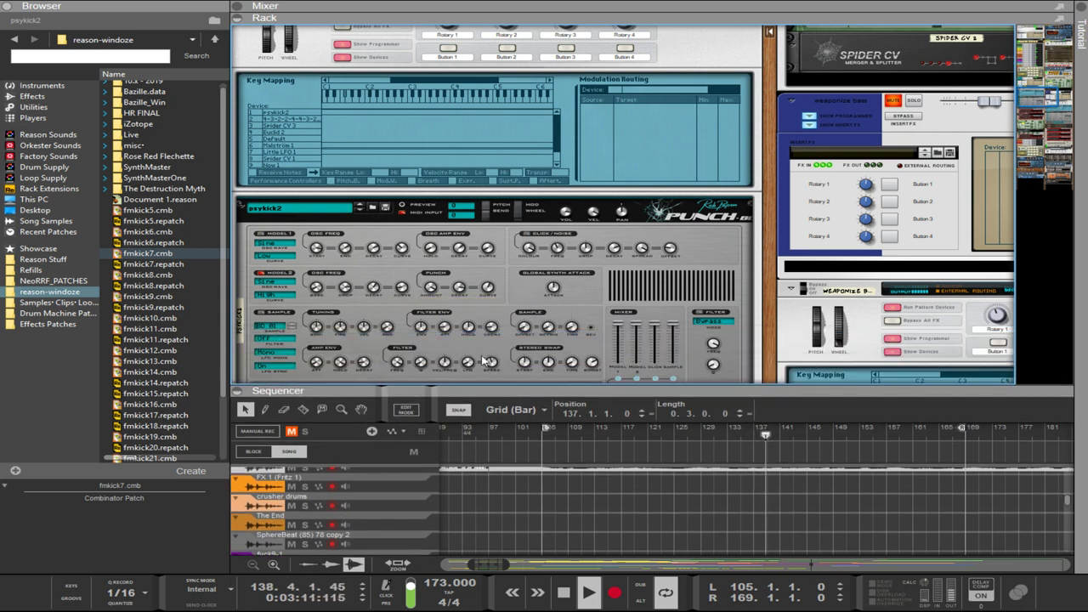
Undo the weaponize kick clip and device edits back to the four-bar darkcore2 selection, and enlarge the rack around the kick's PX7.
left_click_drag(590, 387, 592, 87)
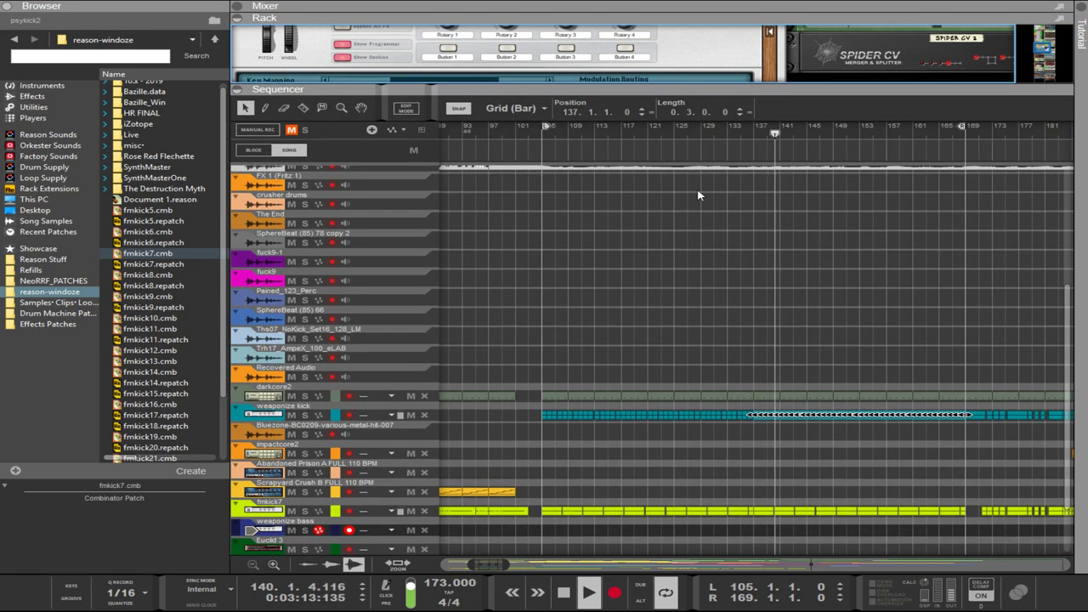
key("Up")
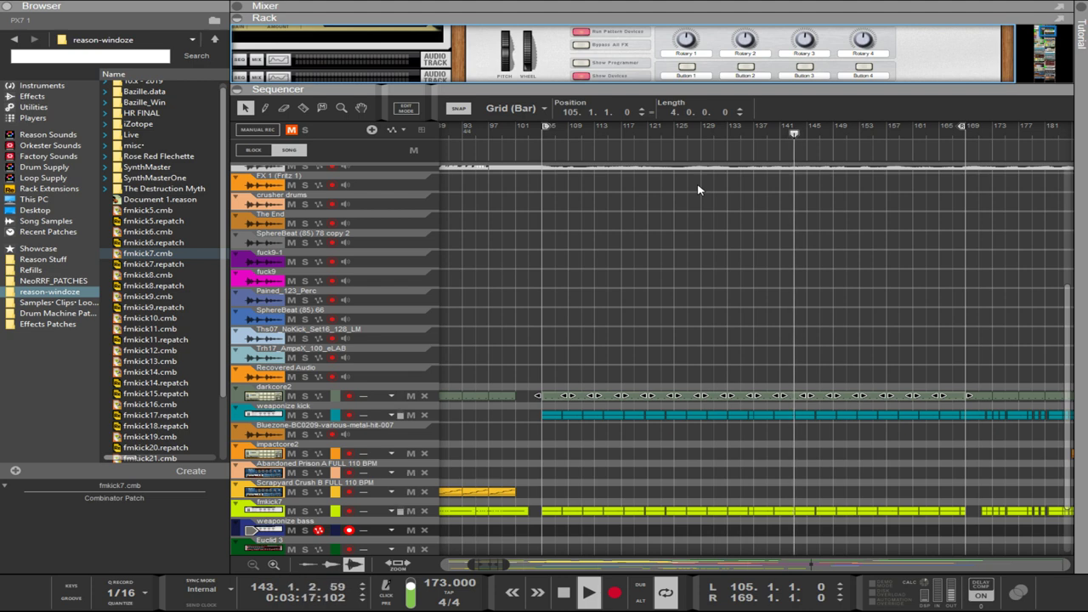
left_click_drag(705, 89, 714, 598)
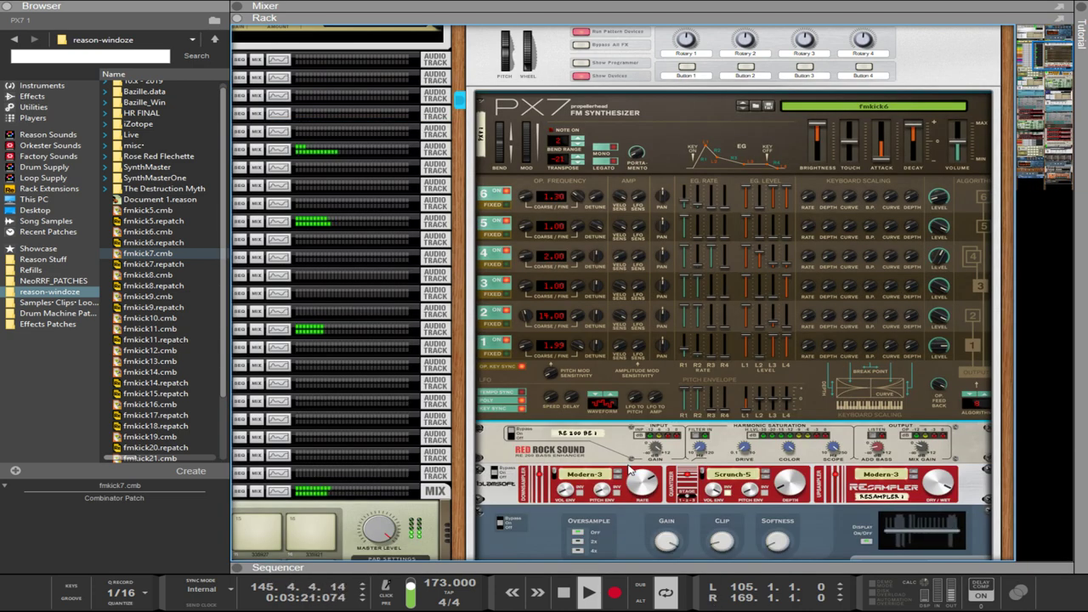
Set the sequencer loop to bars 177 through 185 and play the section from bar 177.
key("Tab")
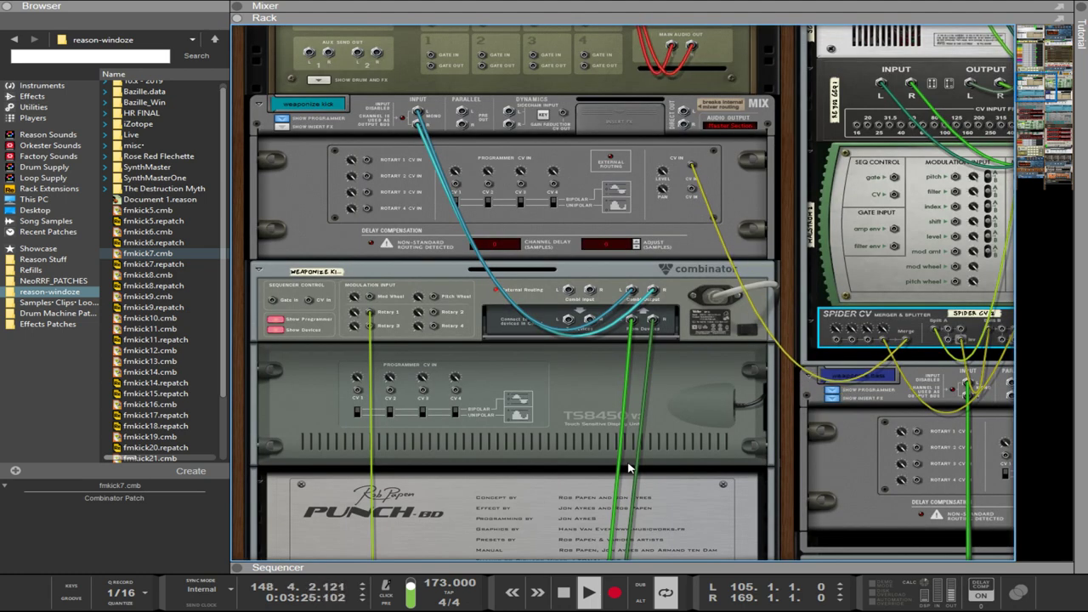
key("Tab")
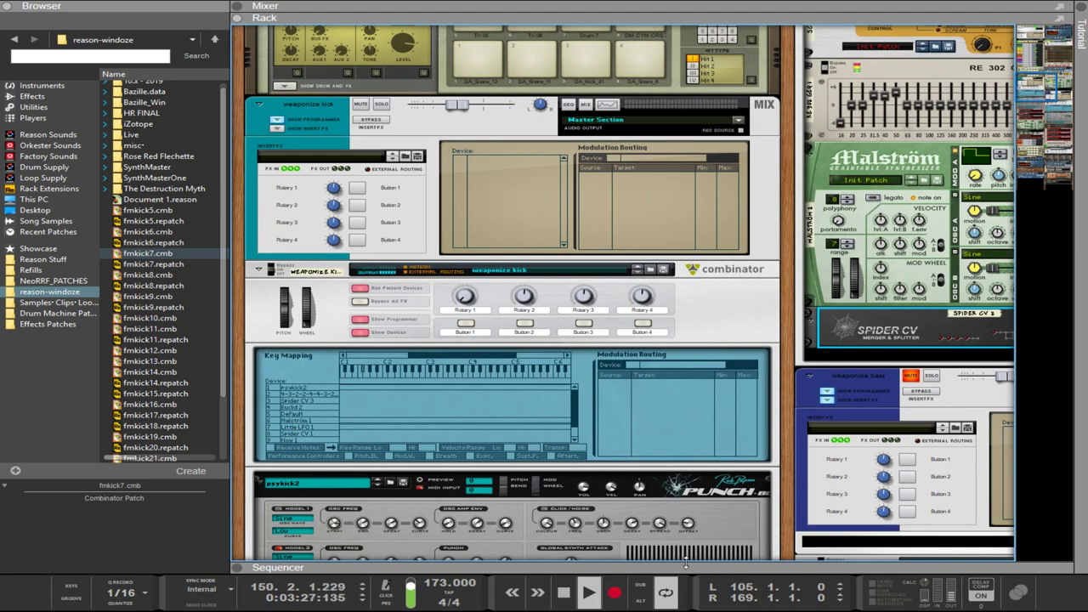
left_click_drag(690, 567, 684, 27)
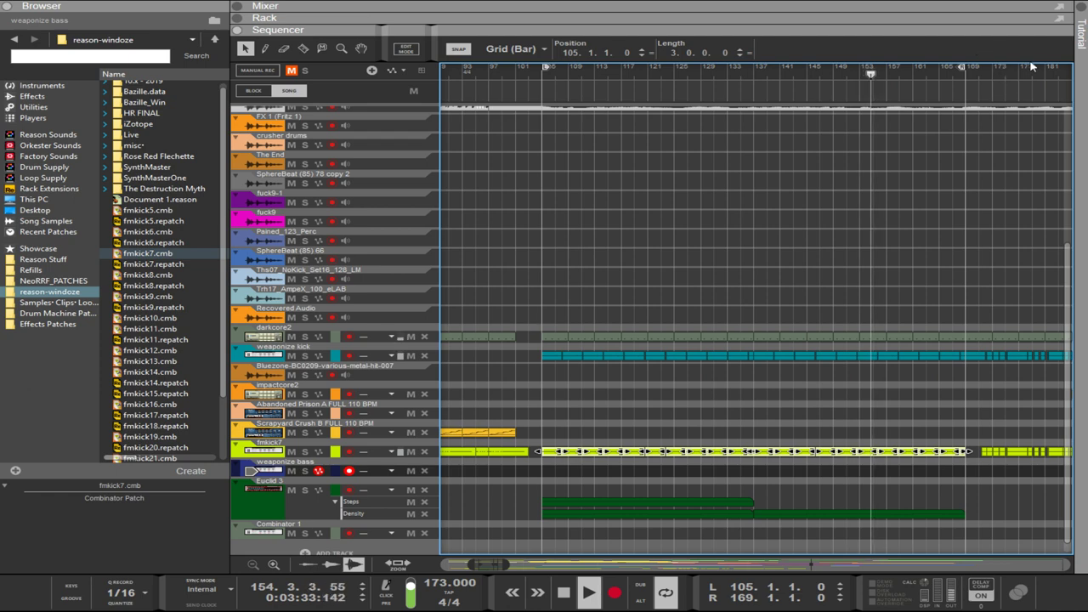
left_click(991, 76, "ctrl")
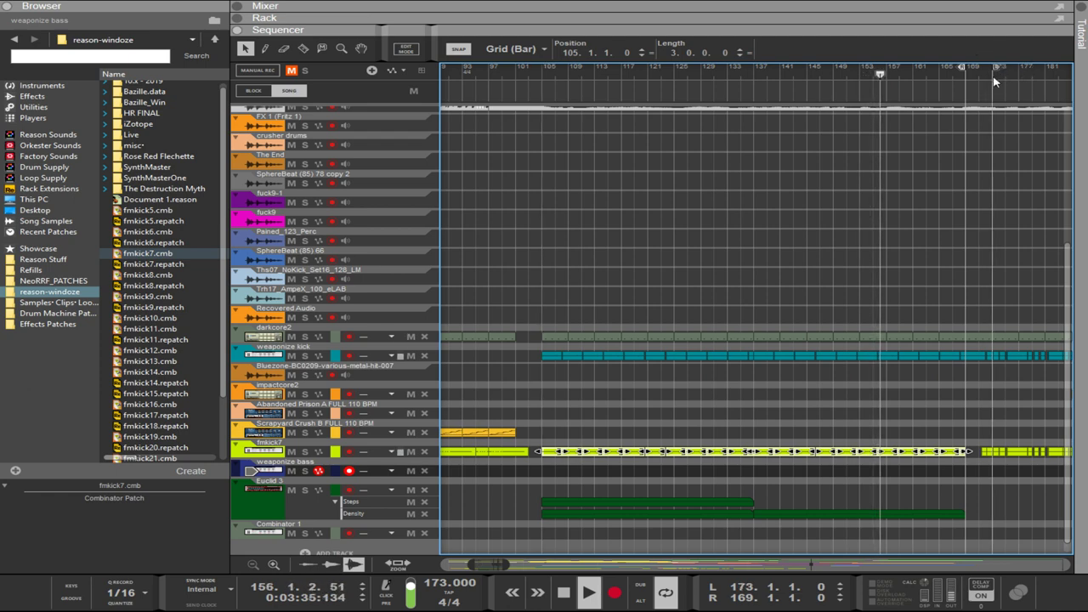
left_click(979, 80, "ctrl")
mouse_move(981, 82)
left_mouse_down()
mouse_move(1082, 79)
mouse_move(777, 80)
left_mouse_up()
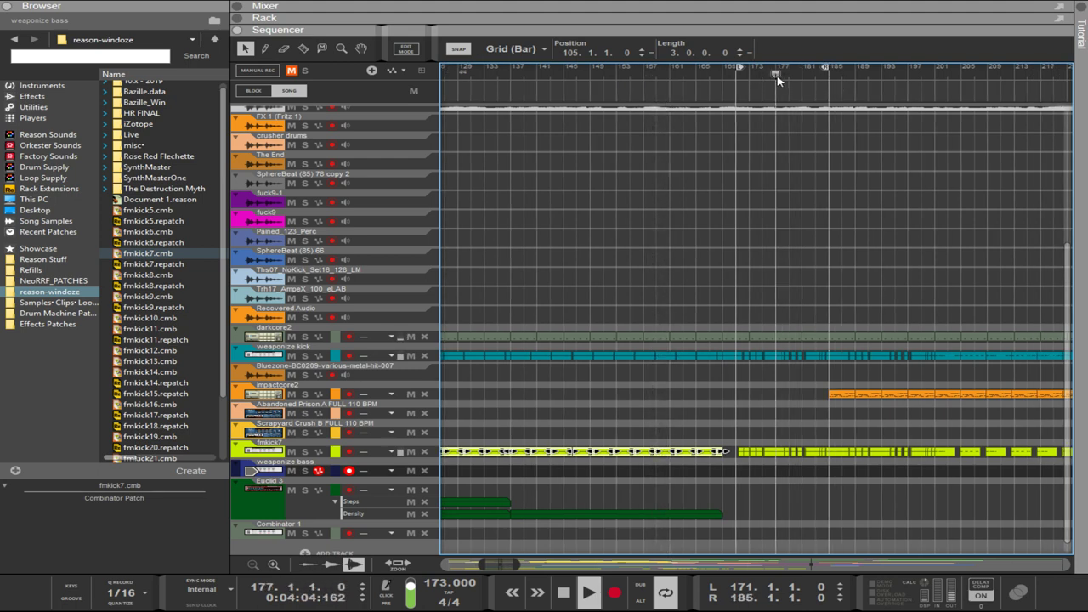
left_click(777, 80, "ctrl")
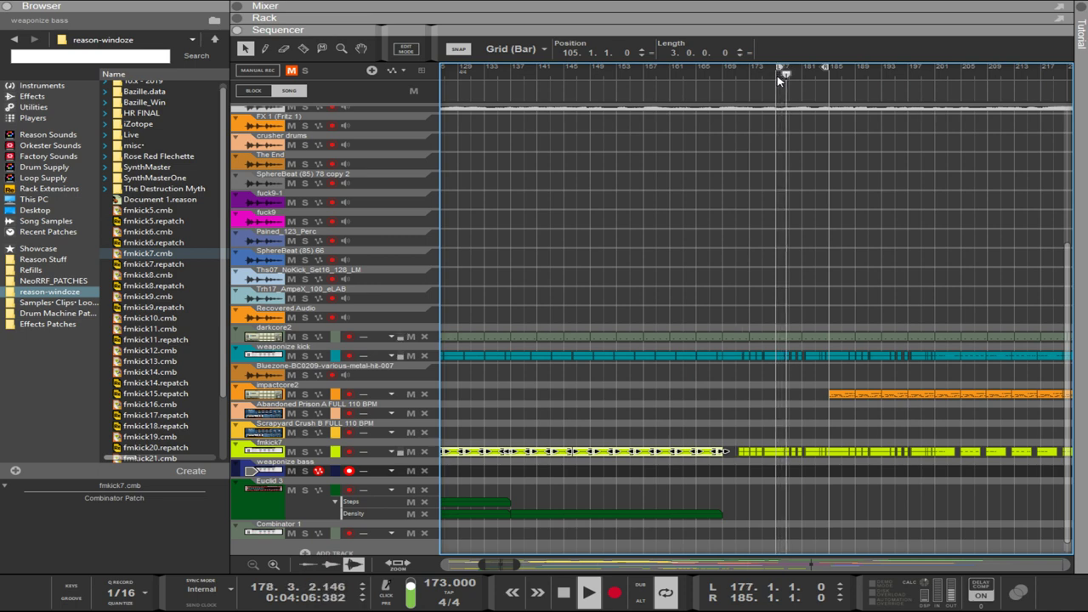
Show the rack above the sequencer, check the weaponize kick CV wiring, and try toggling the outputs of its two Euclid rhythm generators.
key("F6")
left_click_drag(671, 231, 669, 342)
scroll(571, 231, "down", 5)
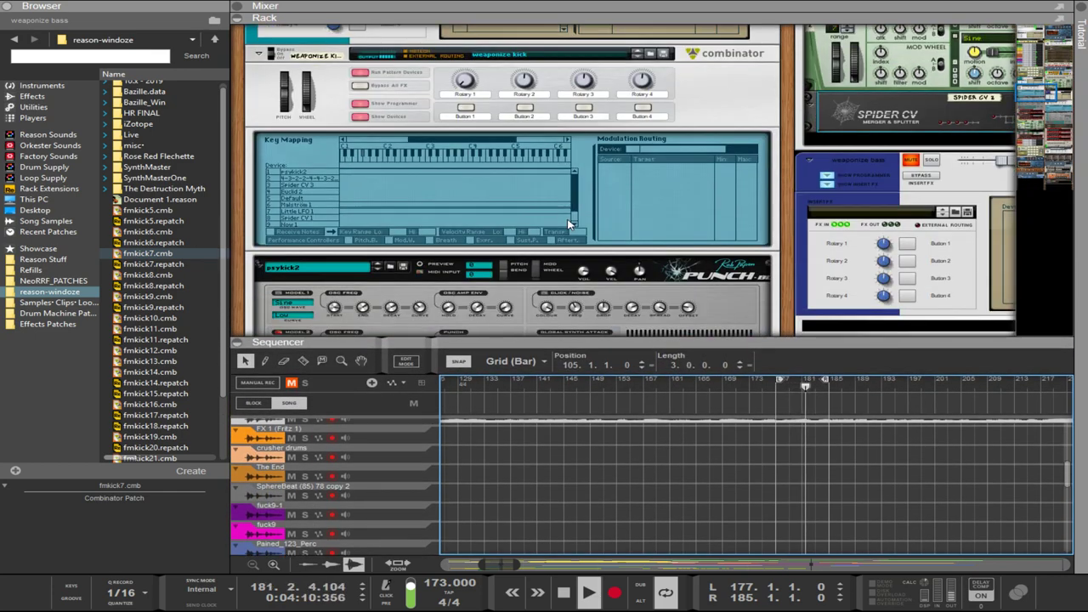
scroll(556, 229, "down", 3)
scroll(415, 200, "down", 7)
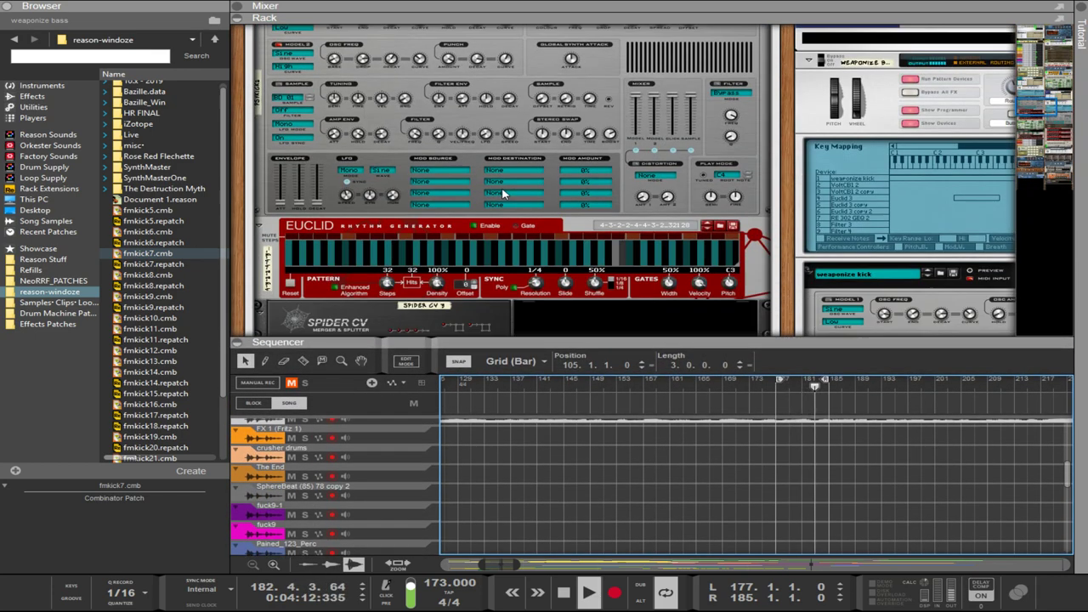
scroll(490, 231, "up", 4)
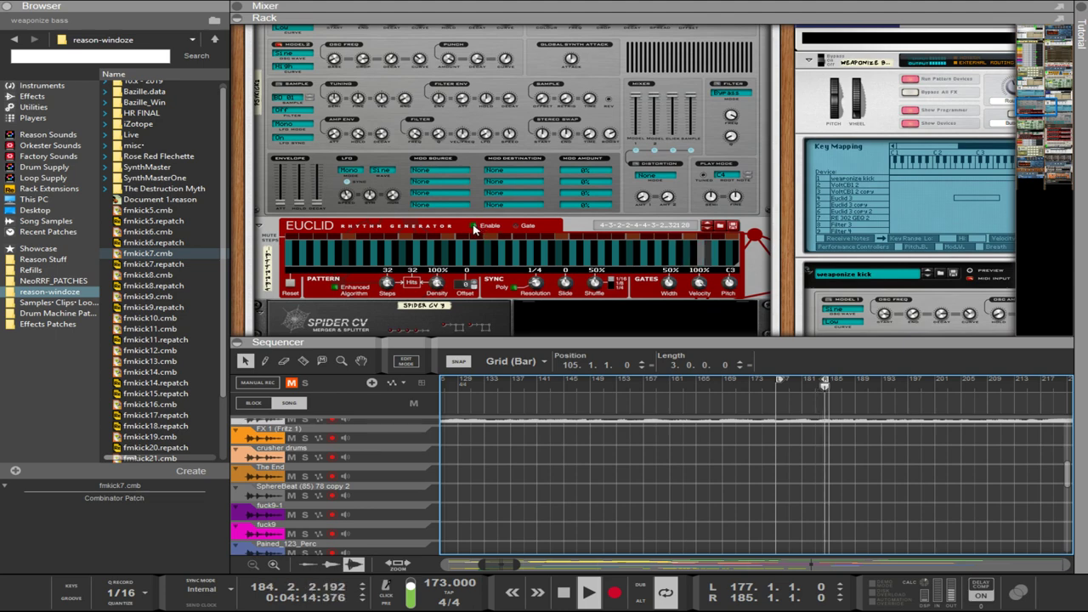
left_click(474, 230)
key("Tab")
scroll(484, 238, "down", 5)
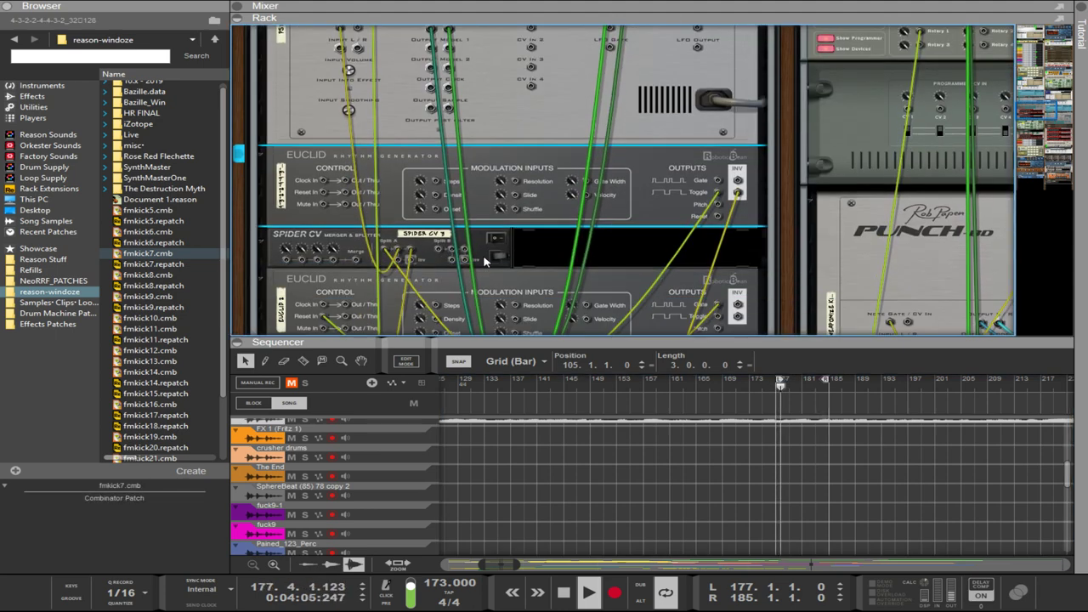
key("Tab")
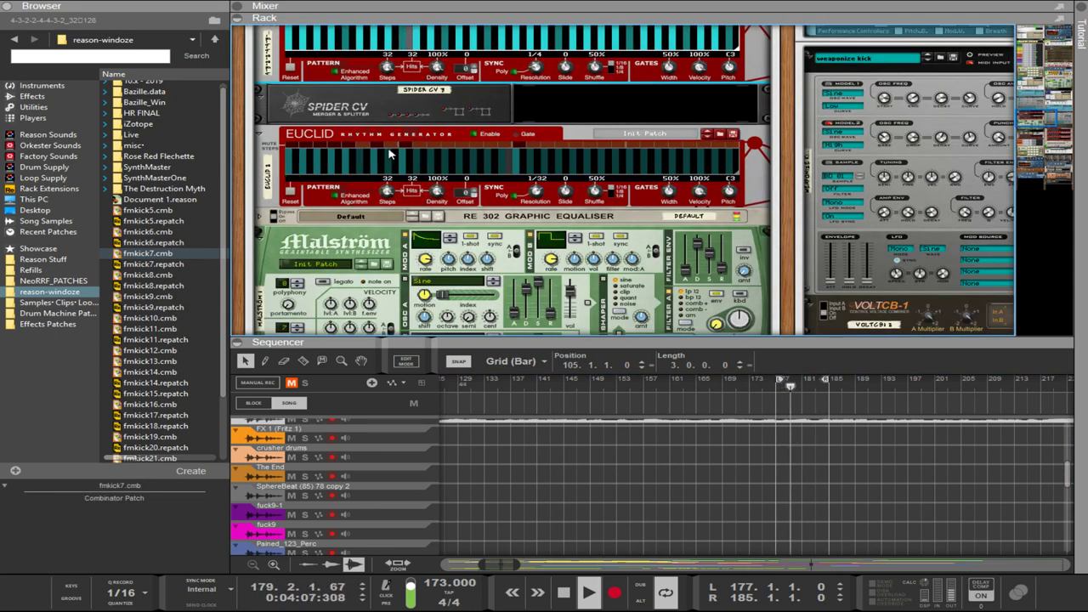
left_click(475, 136)
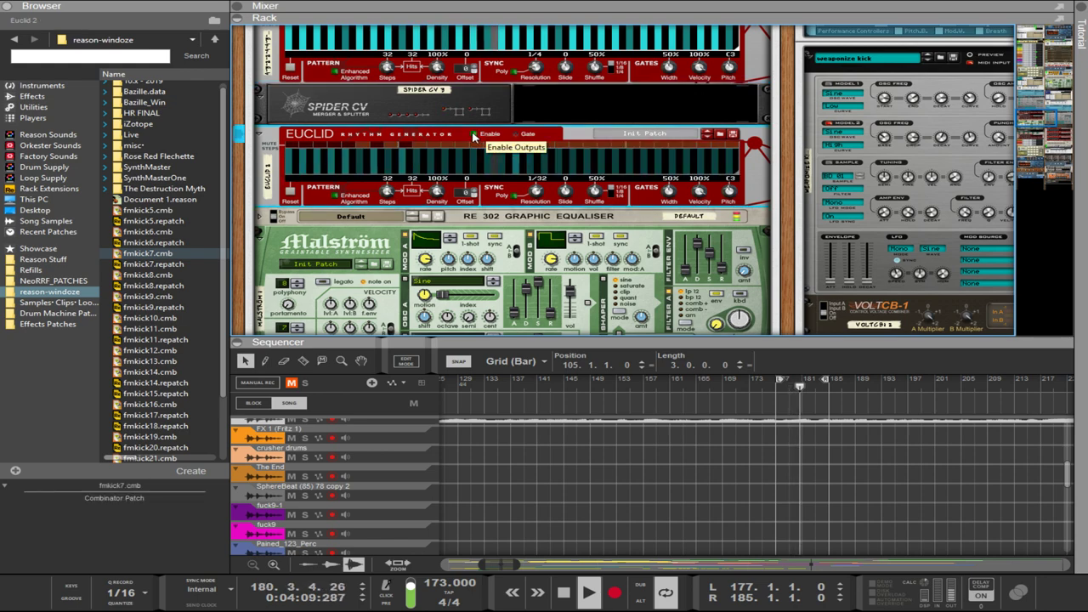
Fold the weaponize bass mix channel and its Combinator in the rack.
left_click_drag(475, 137, 738, 238)
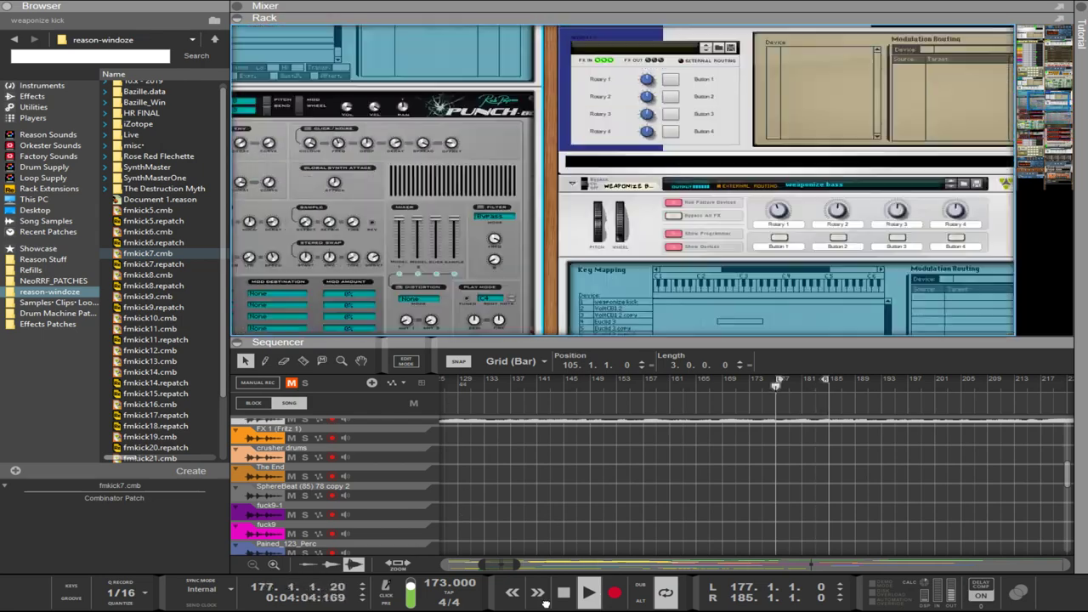
scroll(552, 196, "up", 3)
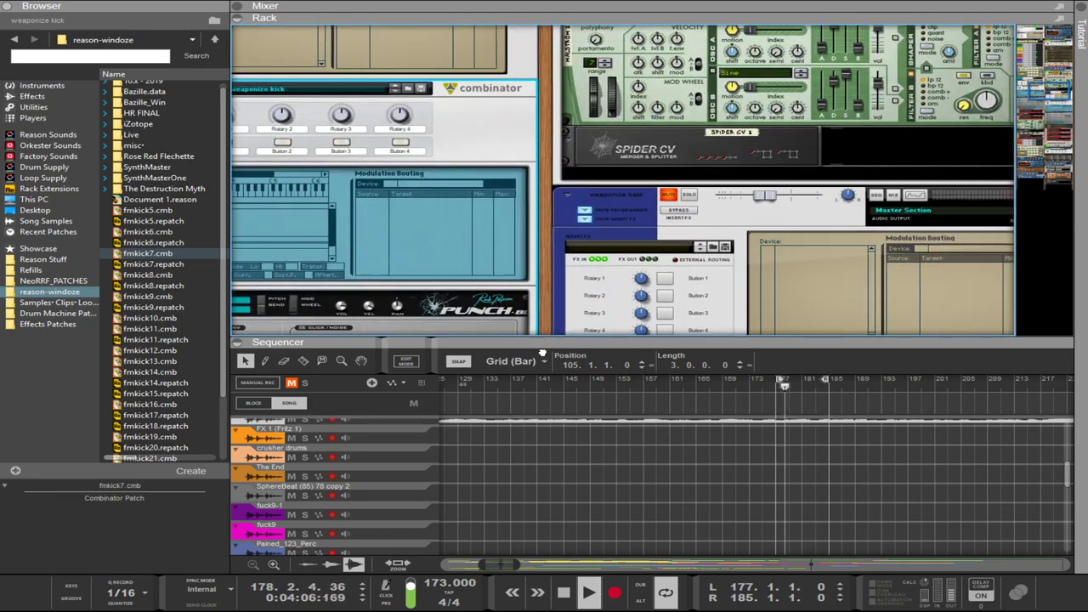
left_click(565, 196)
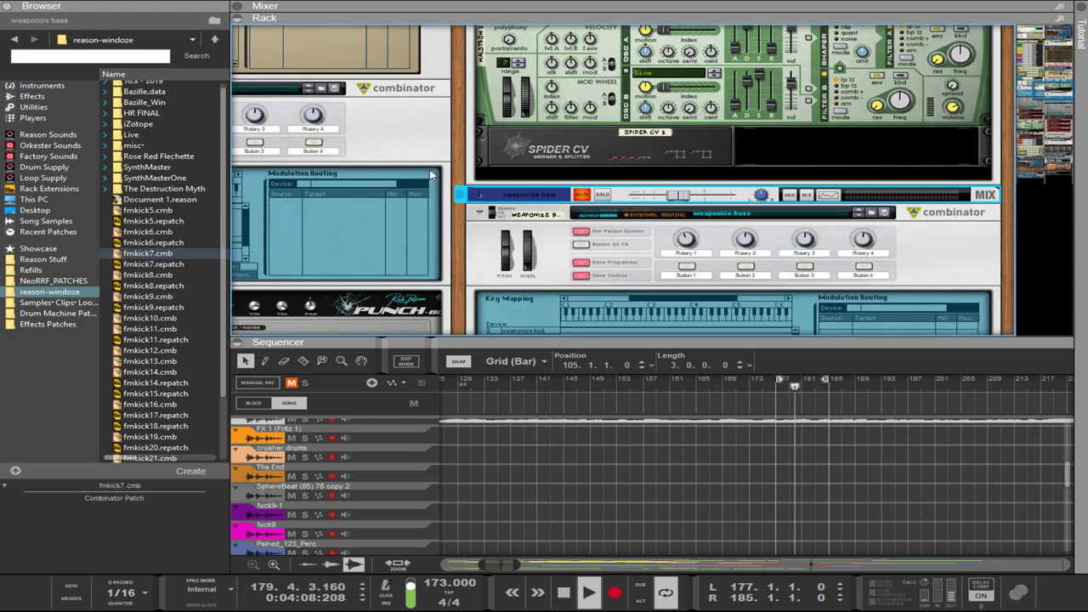
left_click(481, 215)
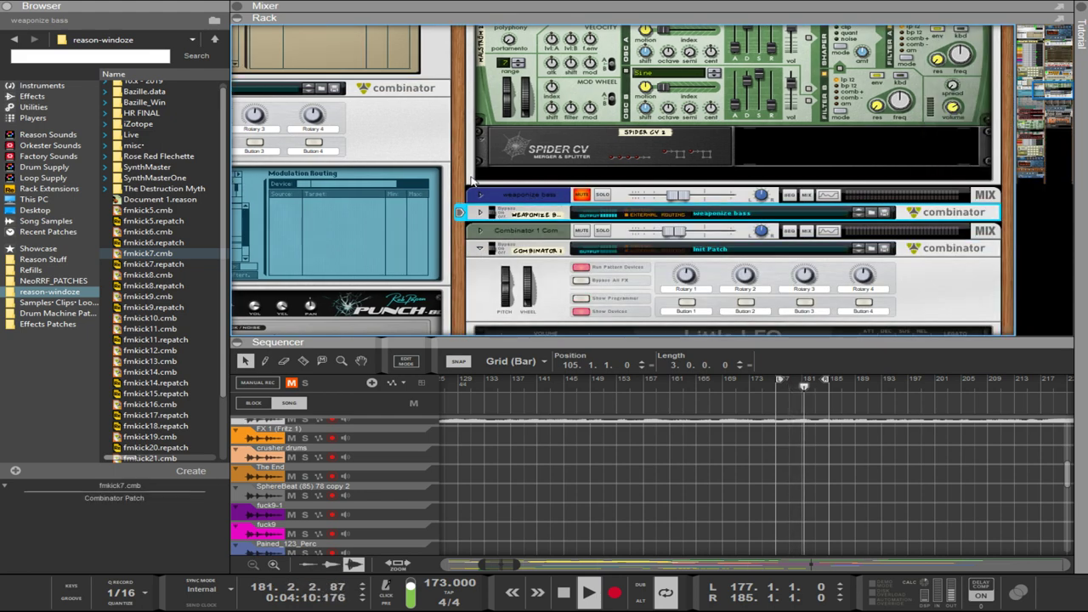
Set the Modulator A rate to 1/8T on the Malström above the weaponize bass channel.
scroll(461, 138, "up", 4)
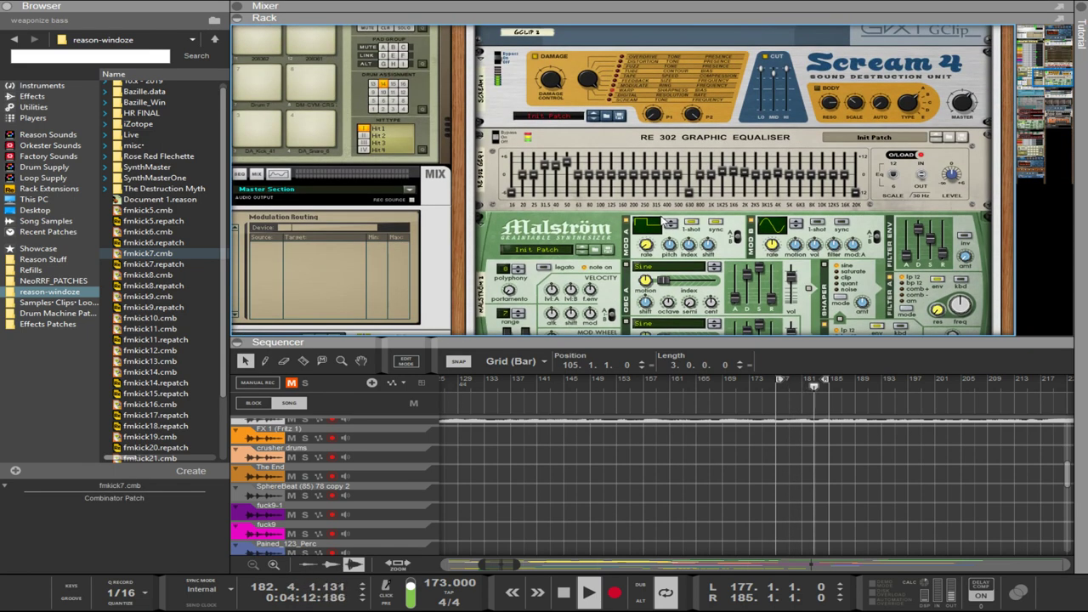
left_click(647, 247)
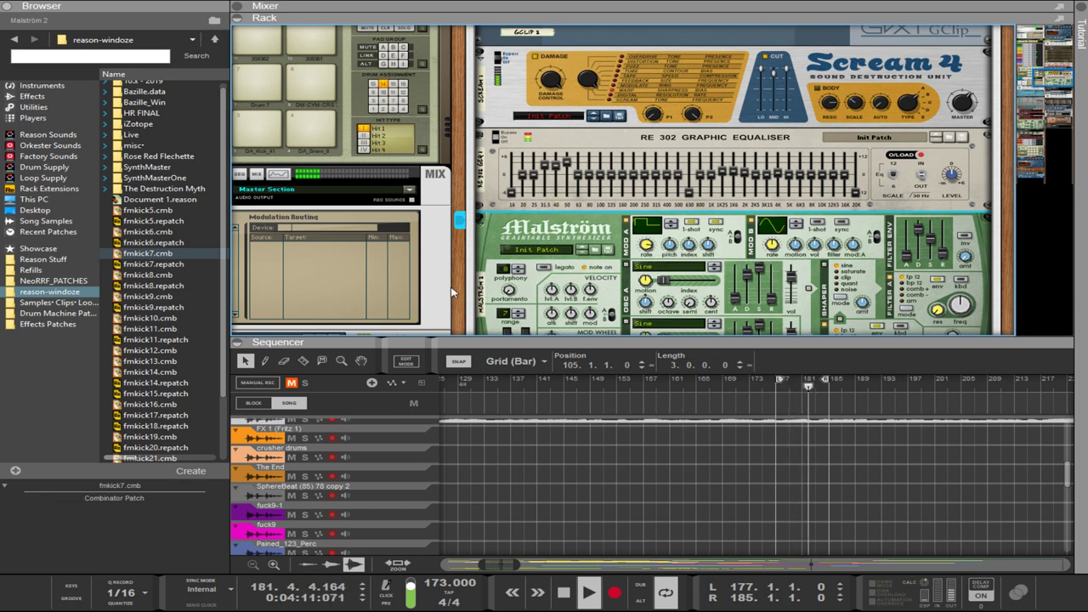
scroll(463, 295, "down", 10)
scroll(459, 315, "up", 11)
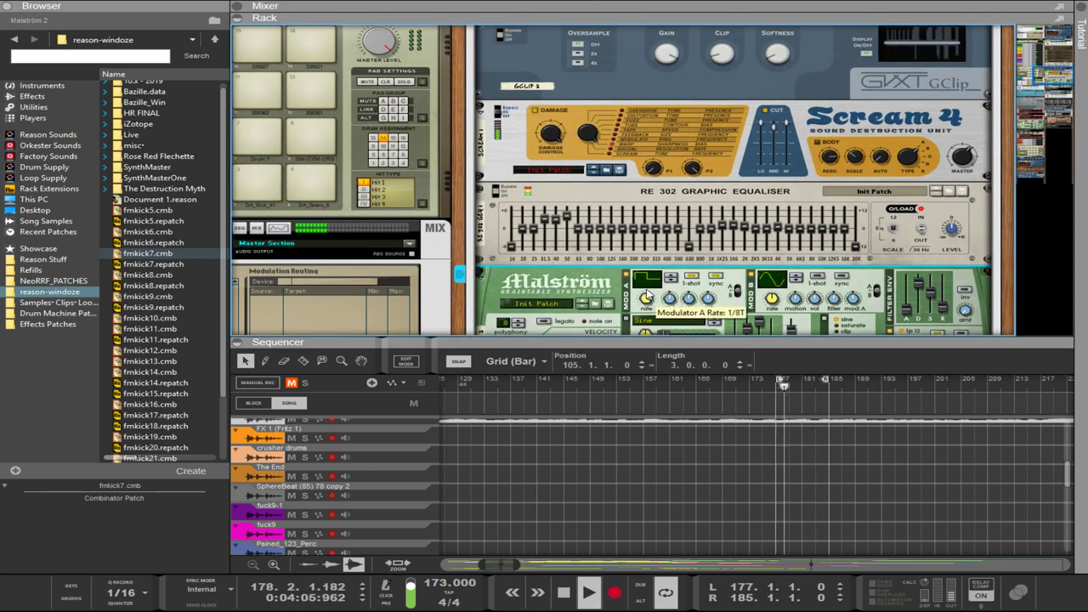
Set the resolution of the second Euclid rhythm generator in the weaponize kick Combinator to 1/64.
scroll(646, 294, "down", 10)
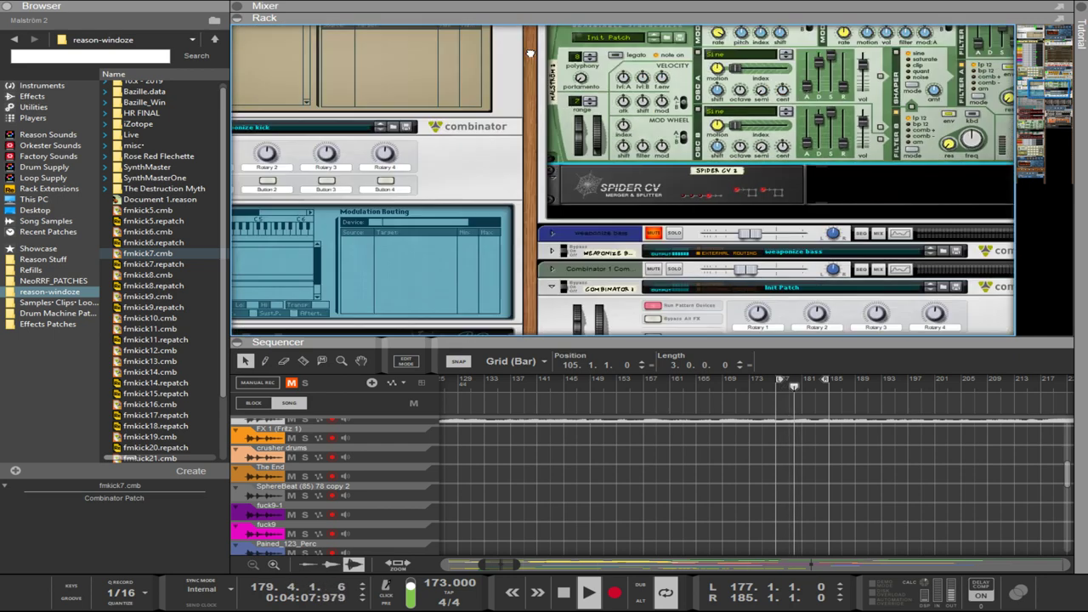
scroll(561, 215, "down", 5)
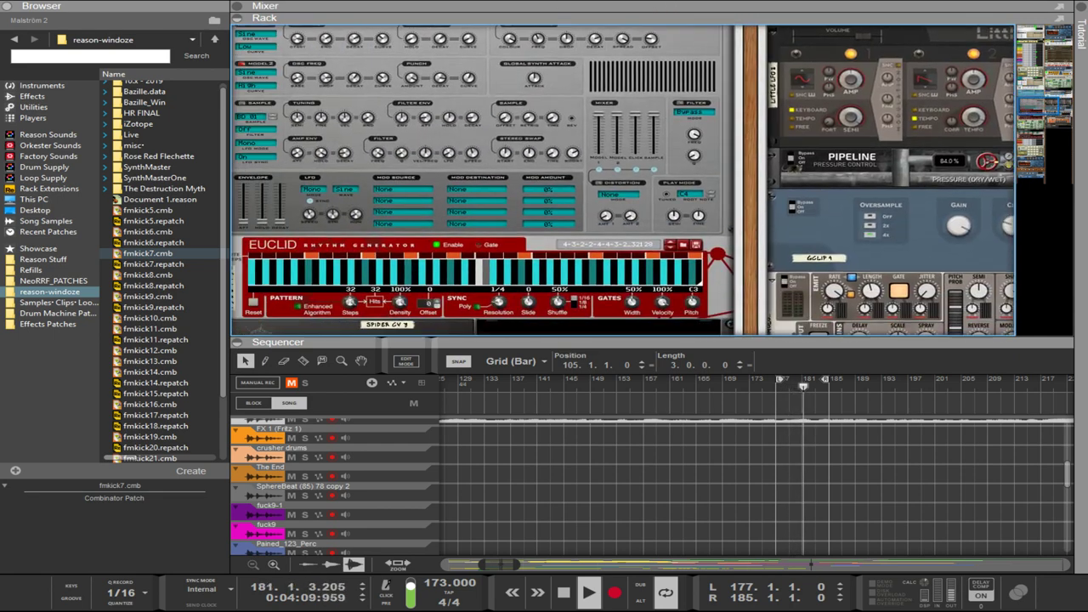
scroll(708, 215, "down", 3)
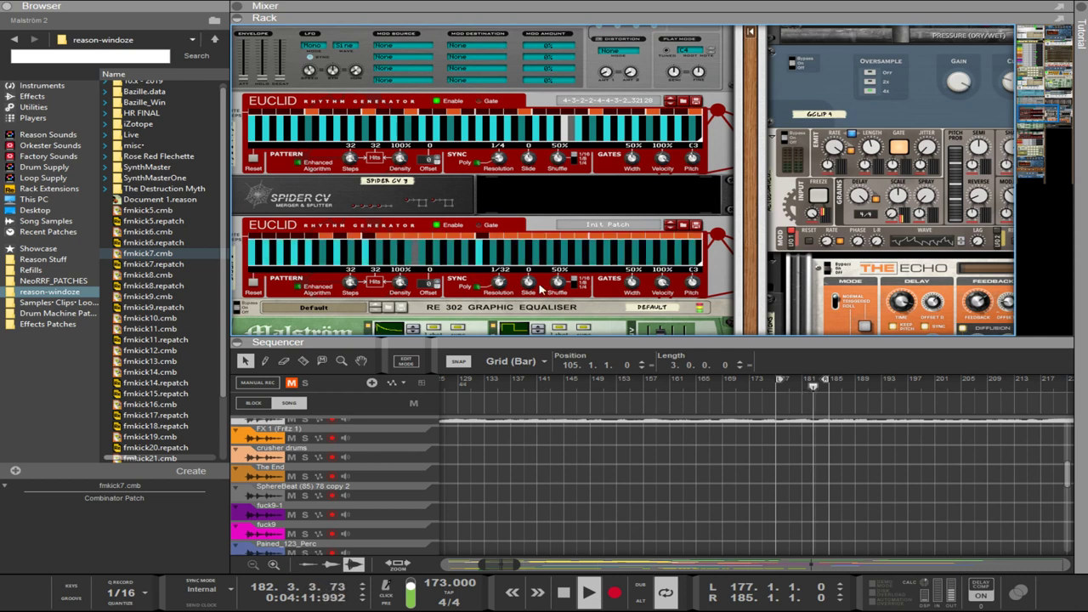
left_click_drag(499, 270, 500, 263)
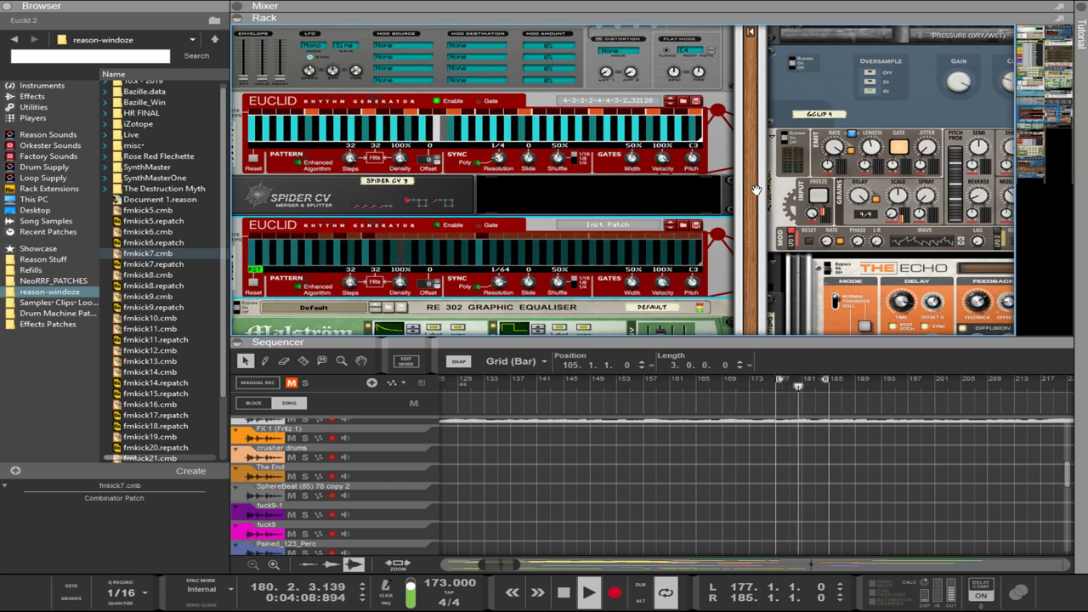
Enlarge the sequencer again and set the song tempo to 211 BPM.
left_click_drag(757, 191, 479, 289)
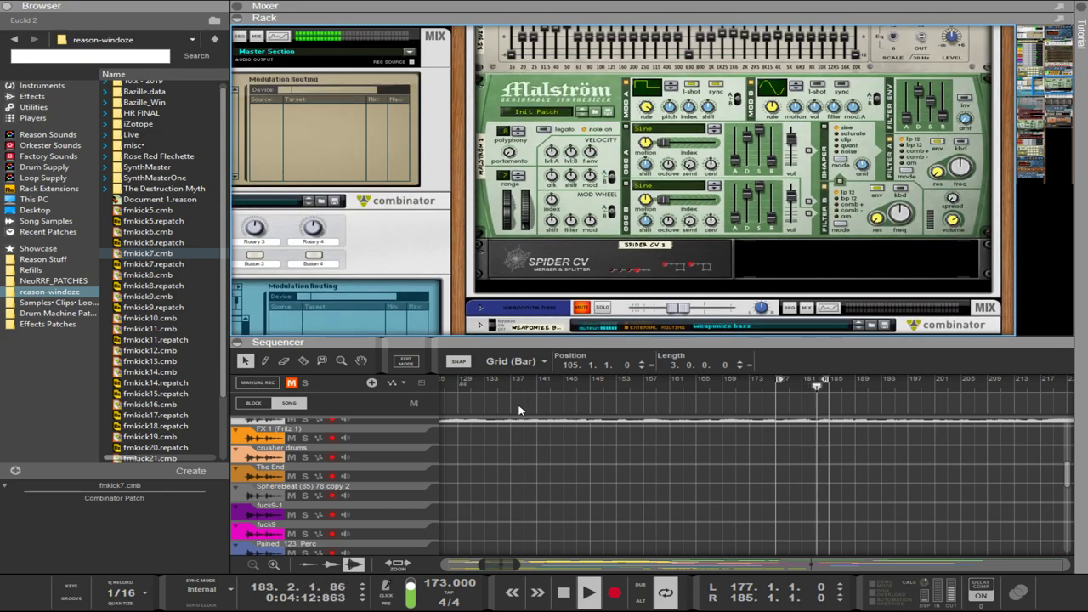
left_click_drag(529, 347, 530, 27)
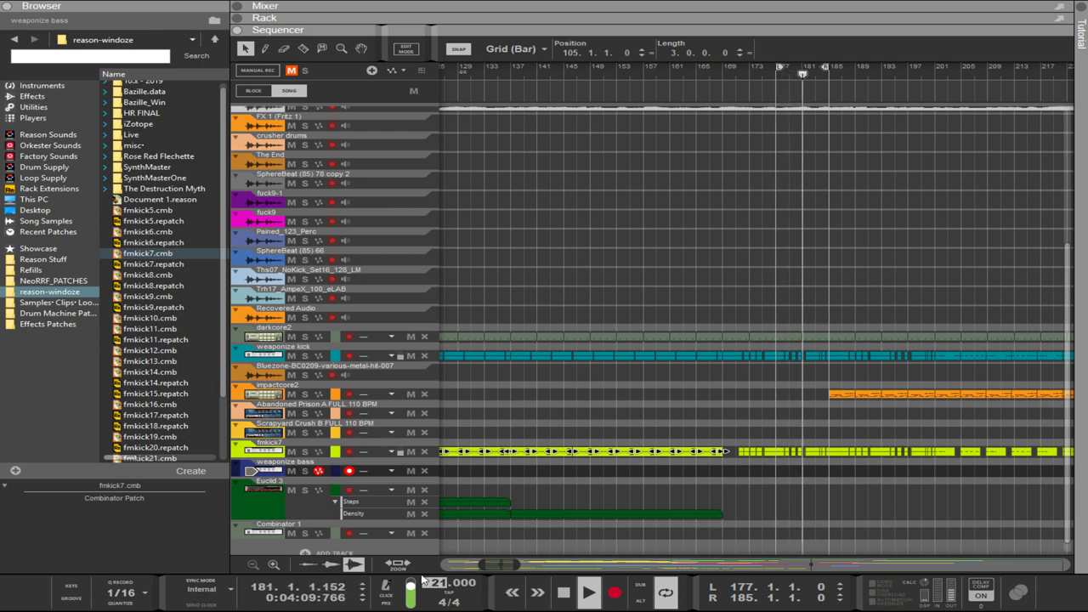
key("Return")
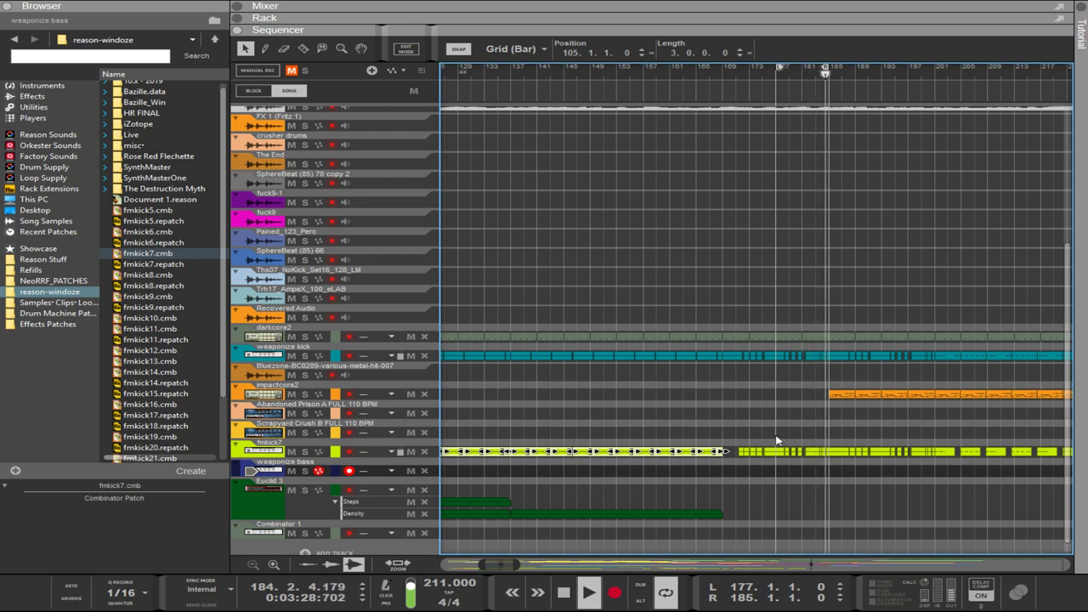
Try deleting the fmkick7 clips between bars 171 and 177, and undo the deletion.
left_click_drag(783, 460, 726, 446)
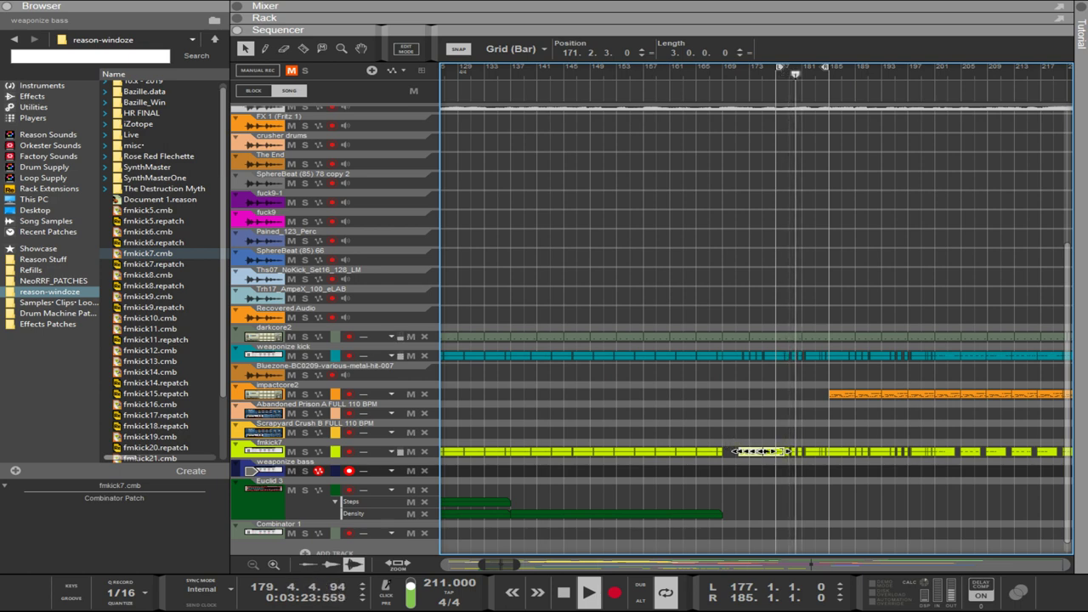
key("Delete")
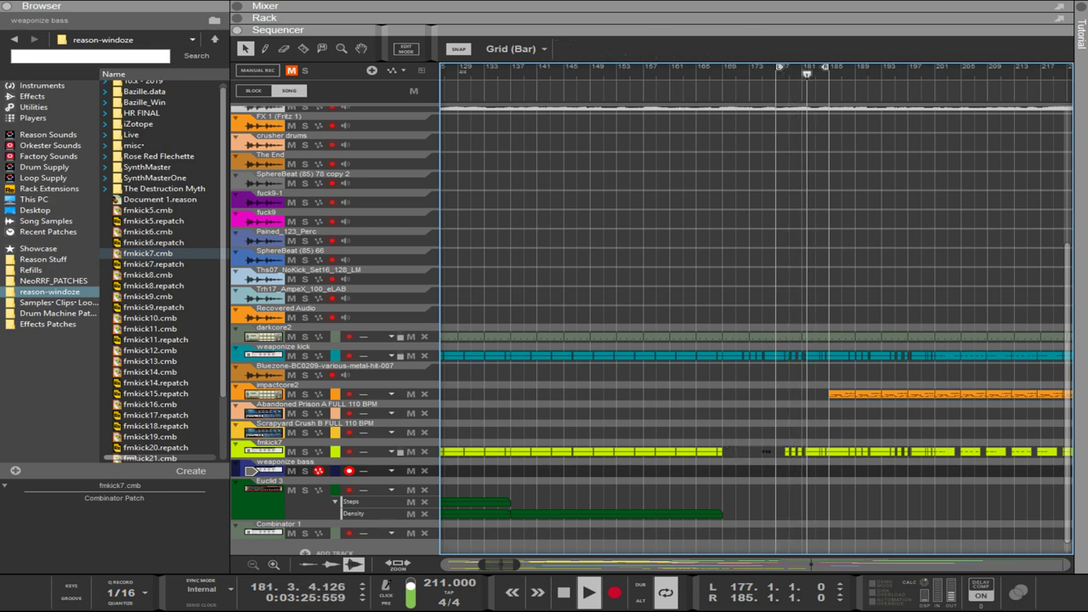
key("ctrl+z")
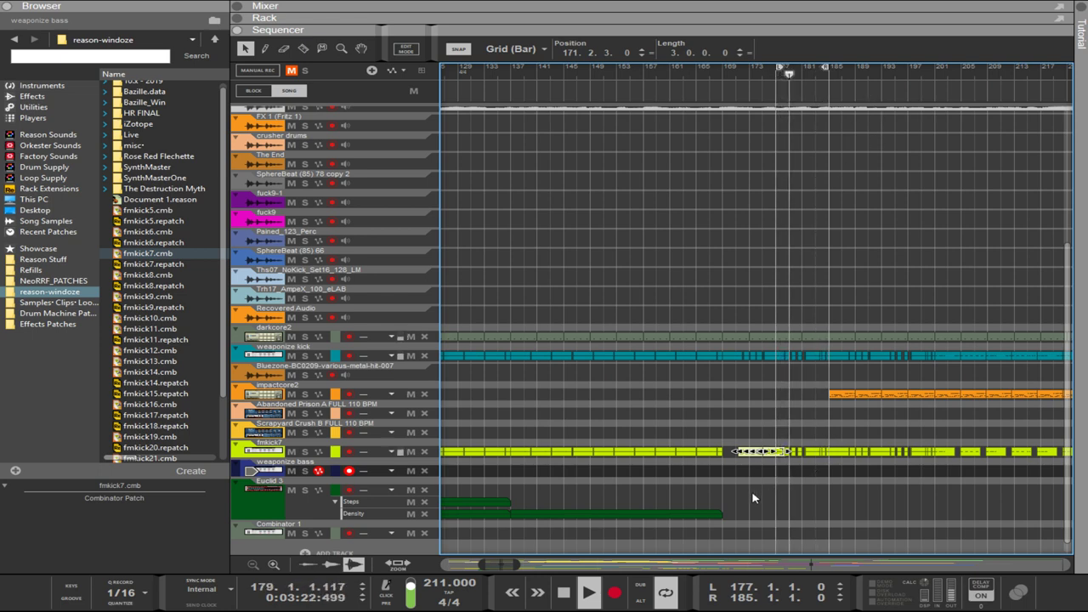
Fill the gap in the fmkick7 track with a two-bar clip at bar 169.
left_click_drag(734, 498, 827, 348)
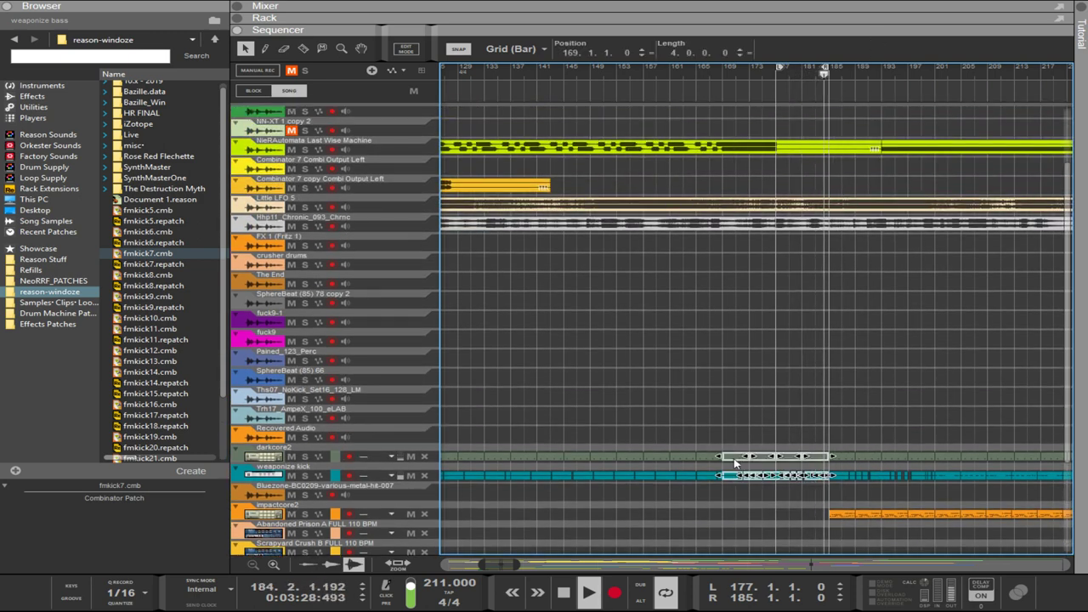
scroll(724, 460, "down", 3)
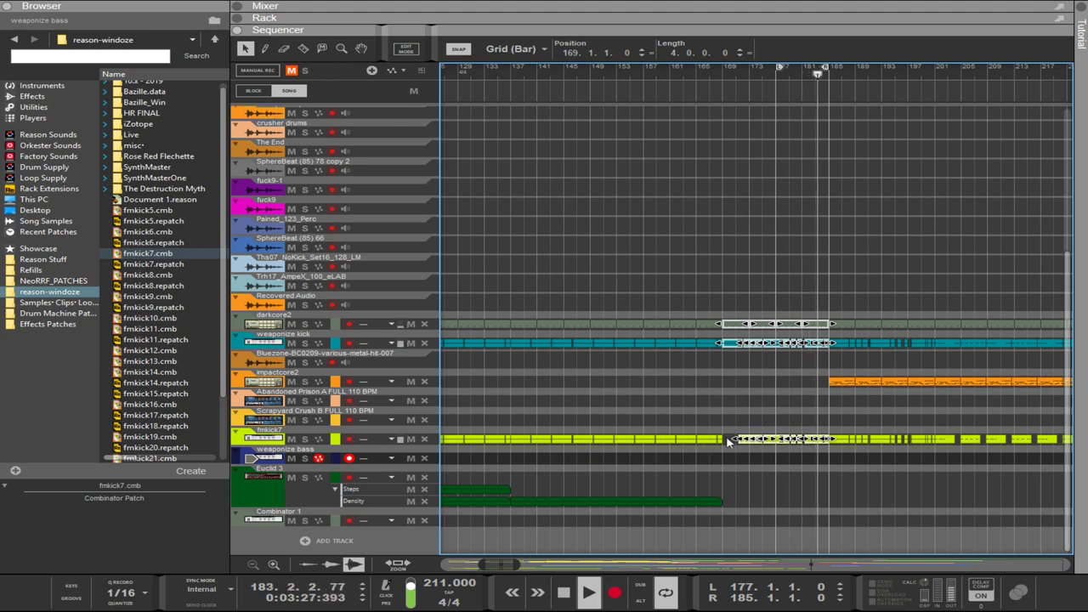
left_click(799, 458)
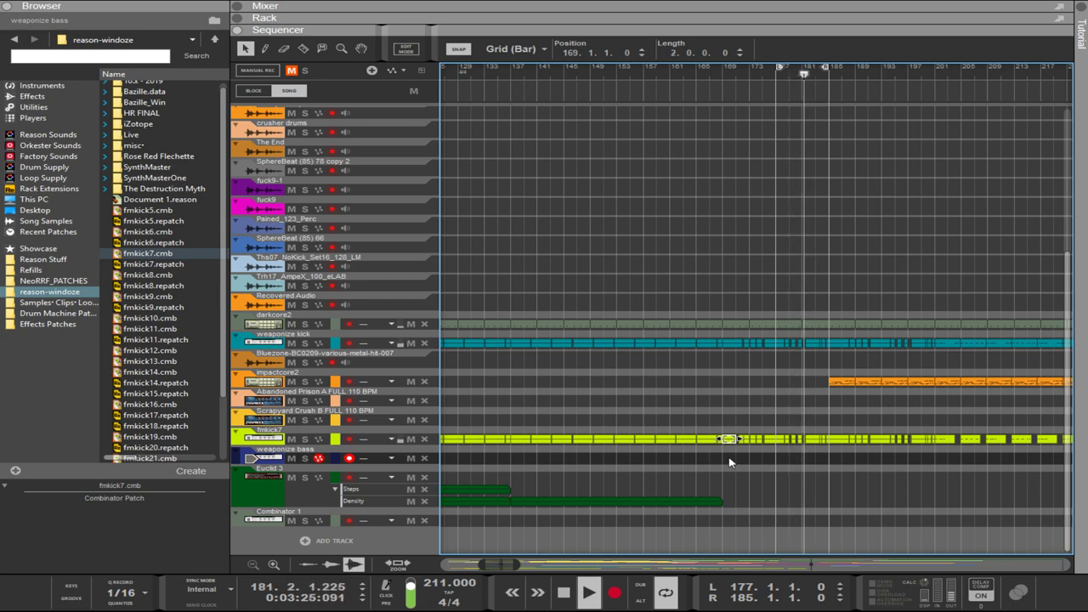
Move the darkcore2, weaponize kick and fmkick7 clips from bars 169–185 to bar 1534, keeping each on its own track.
left_click_drag(728, 463, 829, 304)
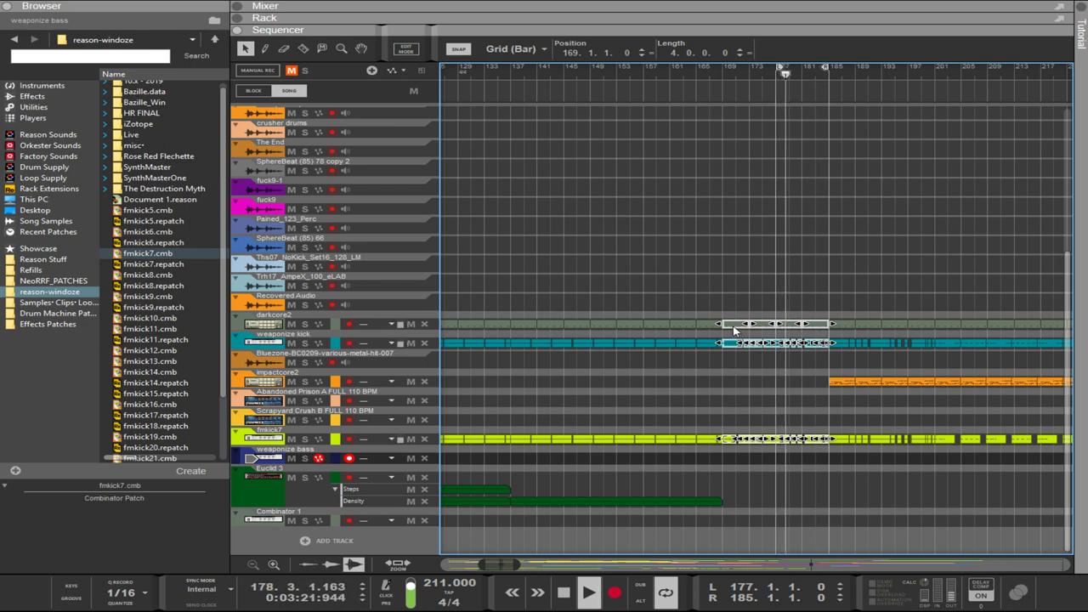
scroll(736, 329, "right", 10)
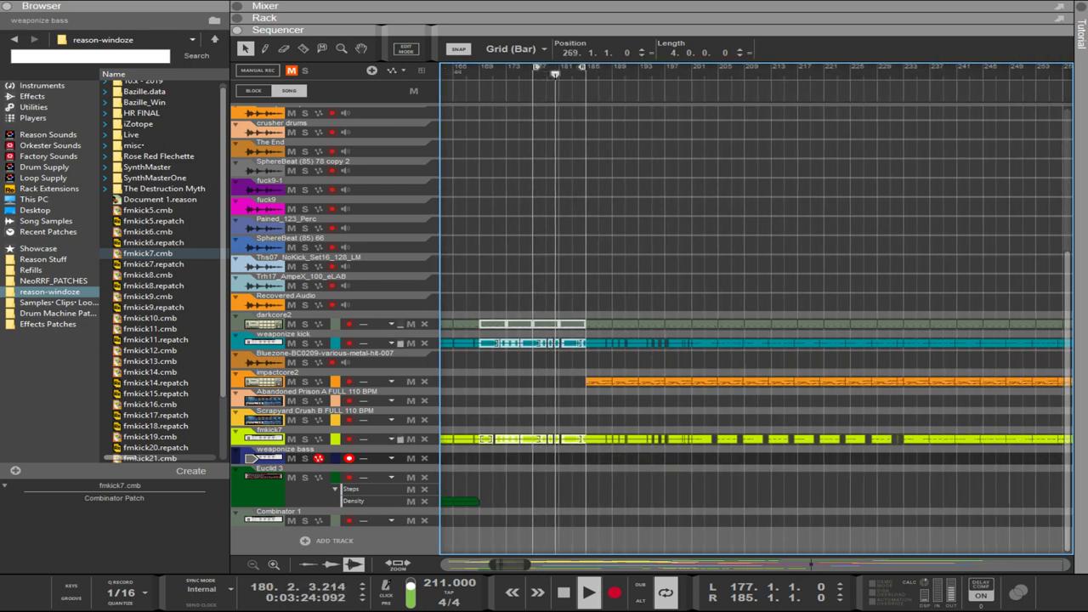
scroll(735, 330, "right", 14)
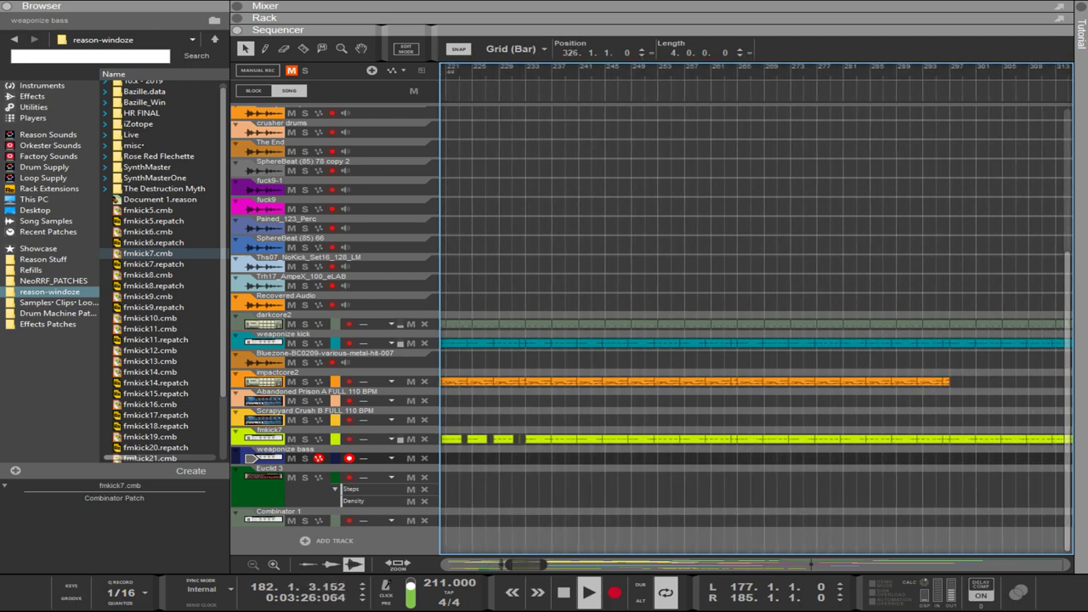
scroll(756, 330, "right", 14)
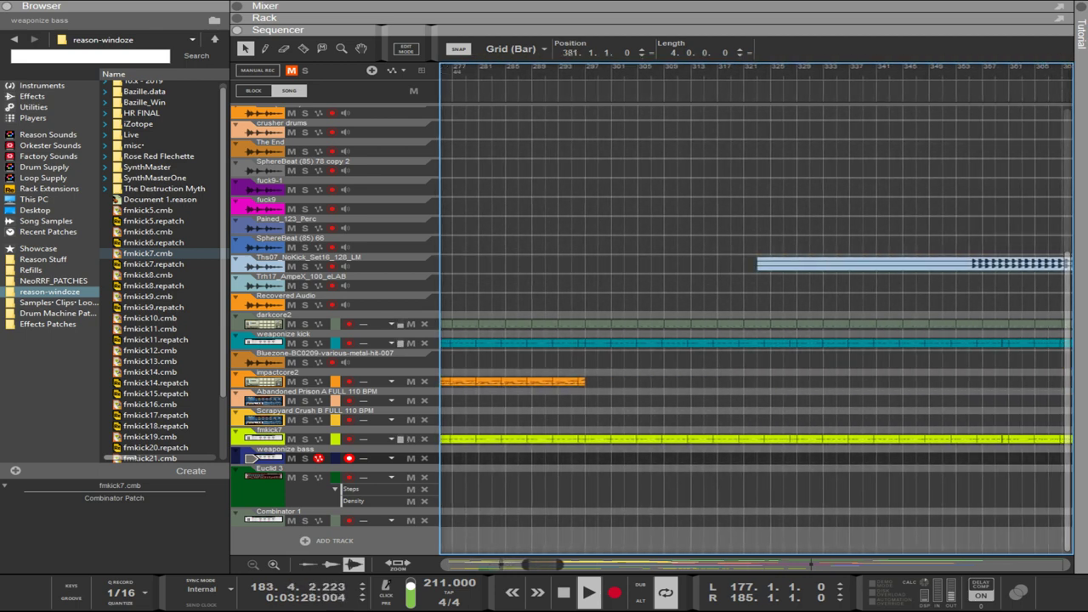
scroll(756, 329, "right", 15)
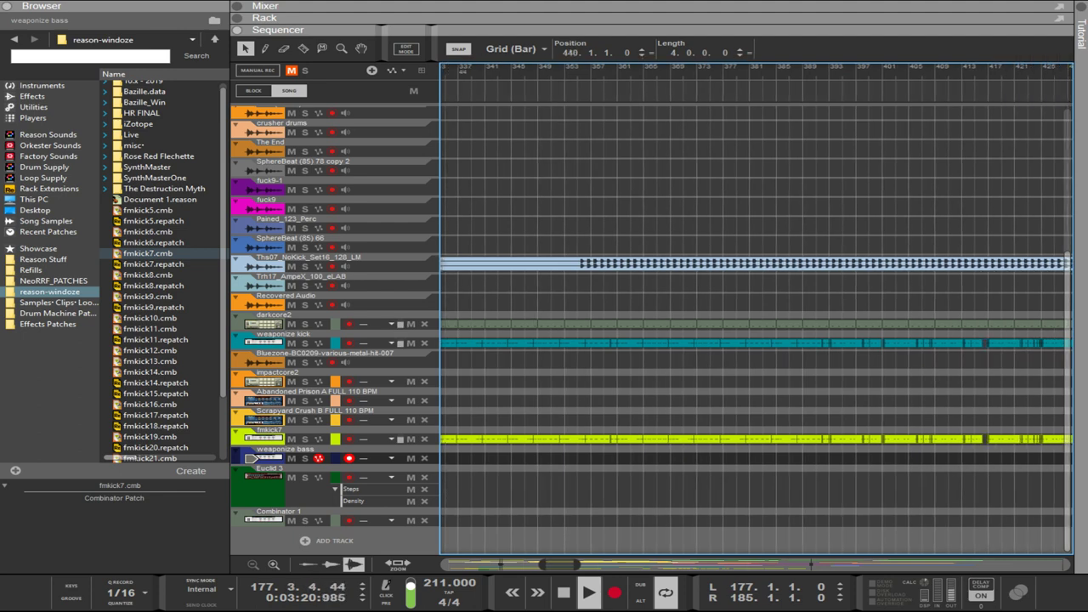
scroll(757, 330, "right", 13)
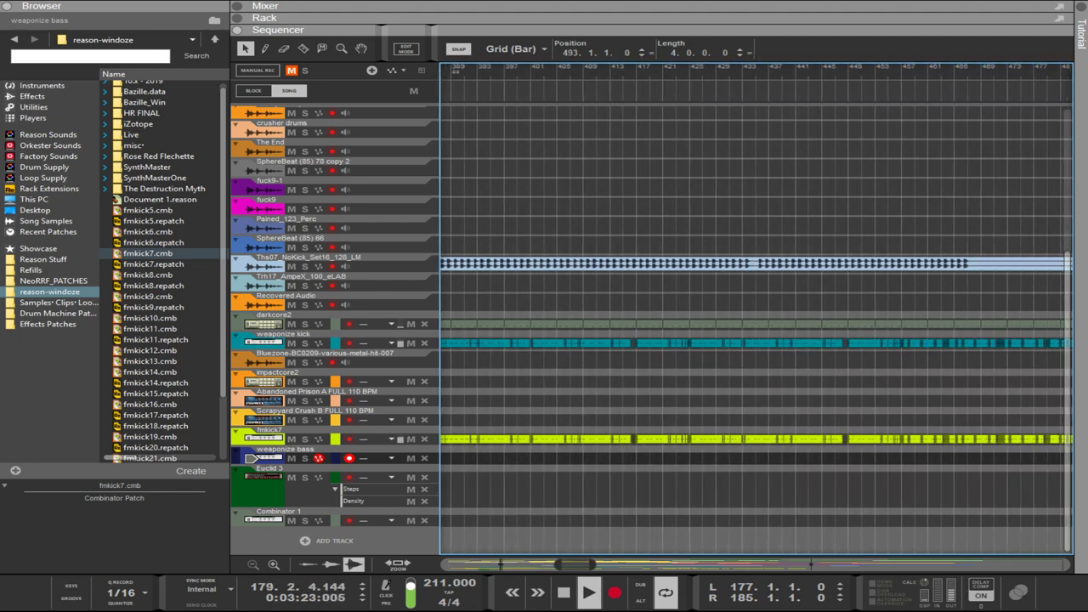
left_click_drag(1066, 422, 763, 424)
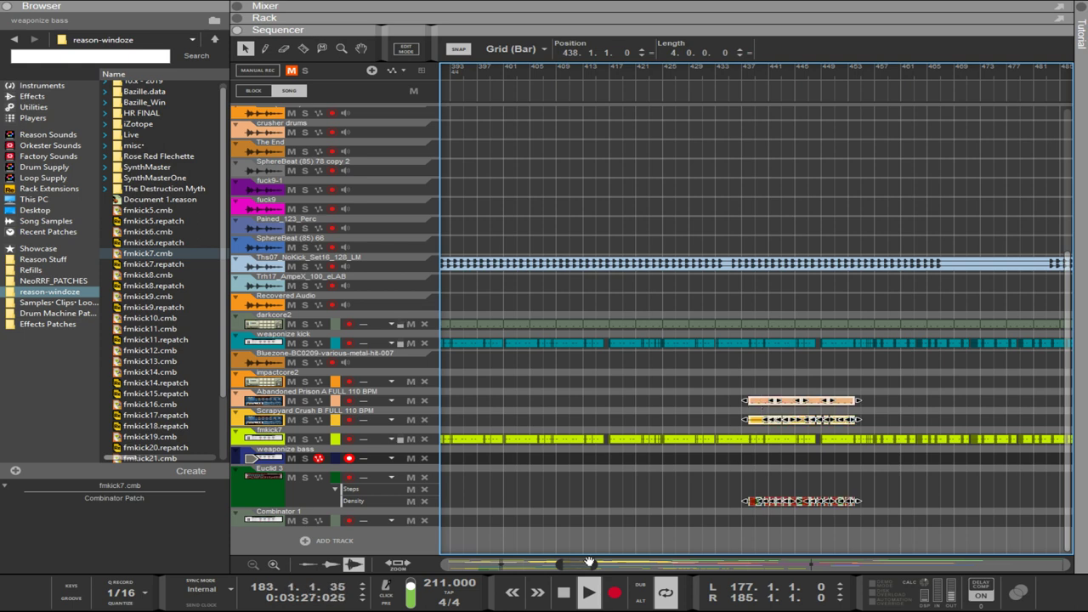
scroll(1007, 548, "down", 5)
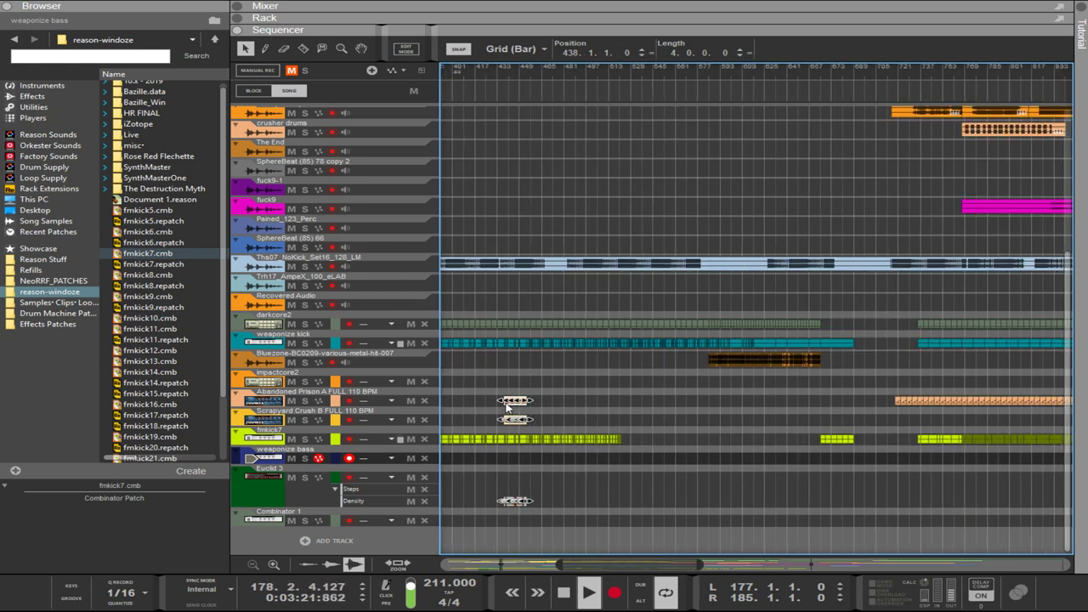
left_click_drag(806, 414, 814, 439)
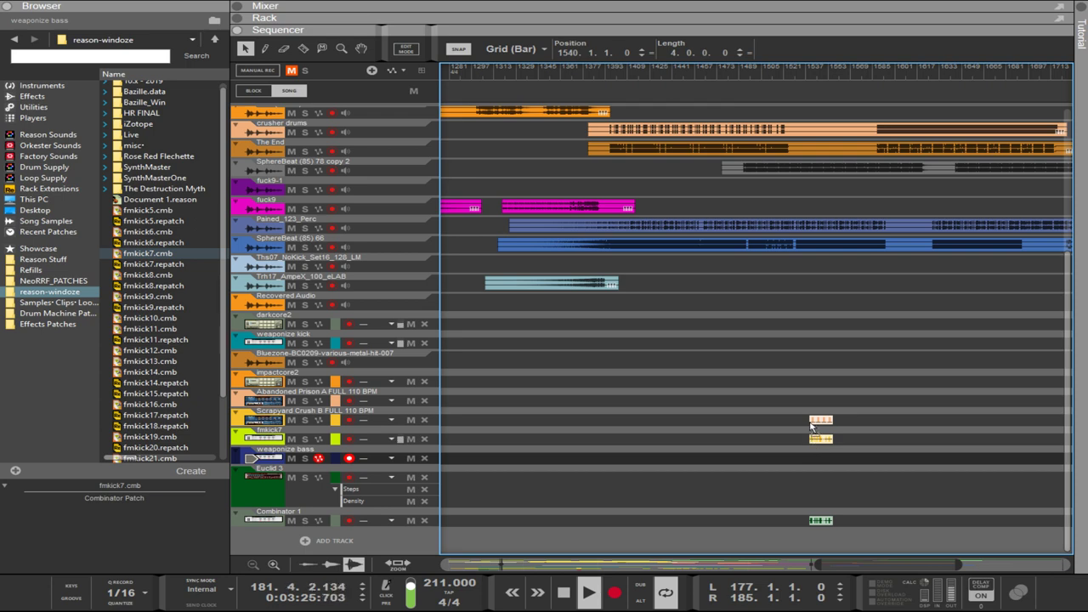
left_click_drag(812, 428, 803, 331)
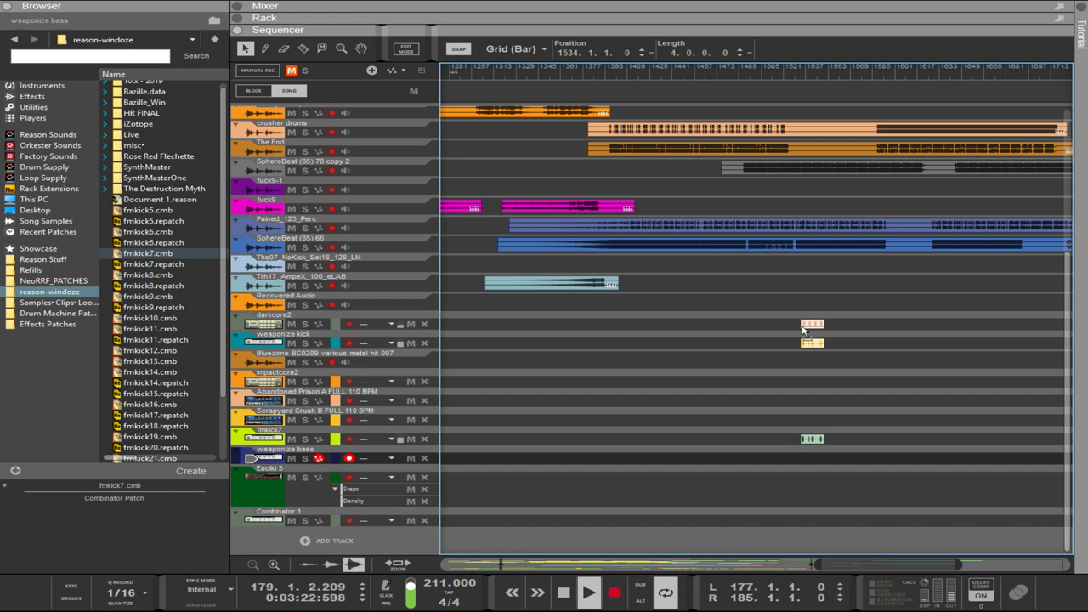
left_click_drag(803, 331, 803, 329)
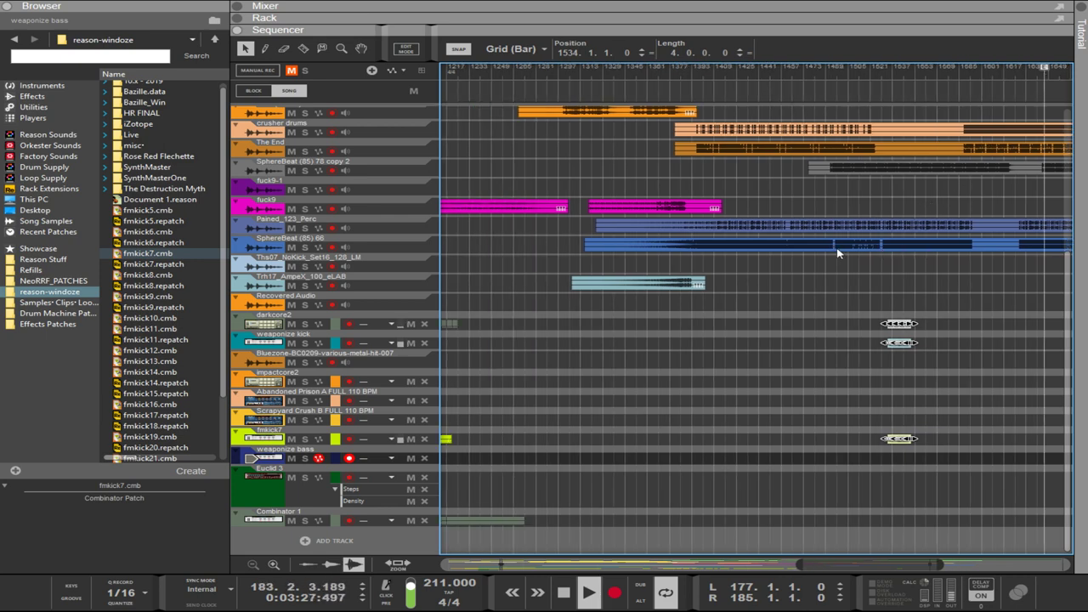
Shift the three tracks' clips at bar 1534 on to bar 1597 and set the loop from bar 1597 to bar 1613.
scroll(834, 253, "up", 3)
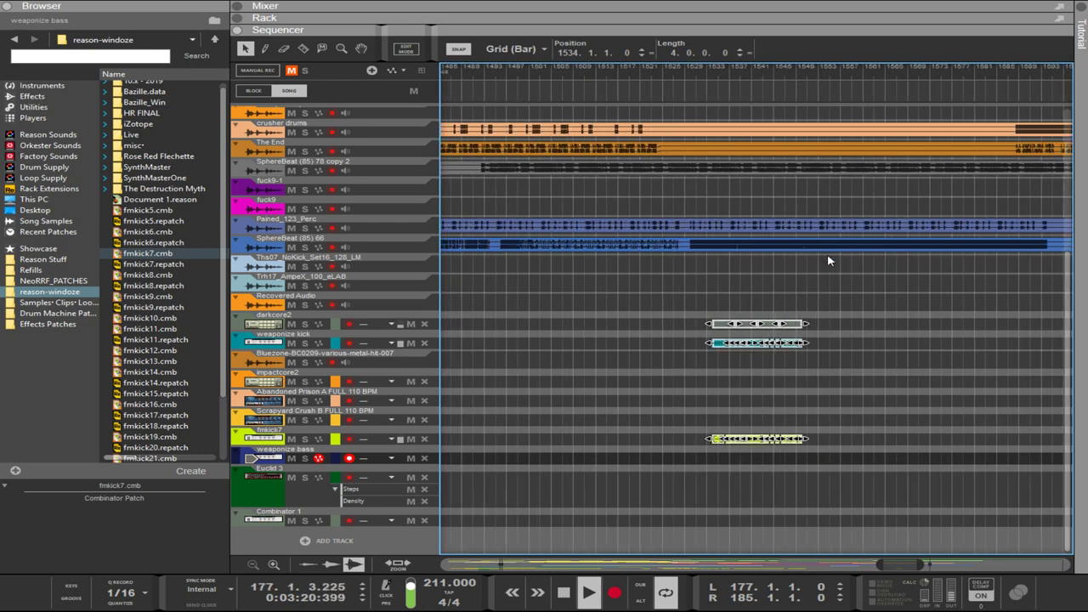
scroll(790, 253, "up", 1)
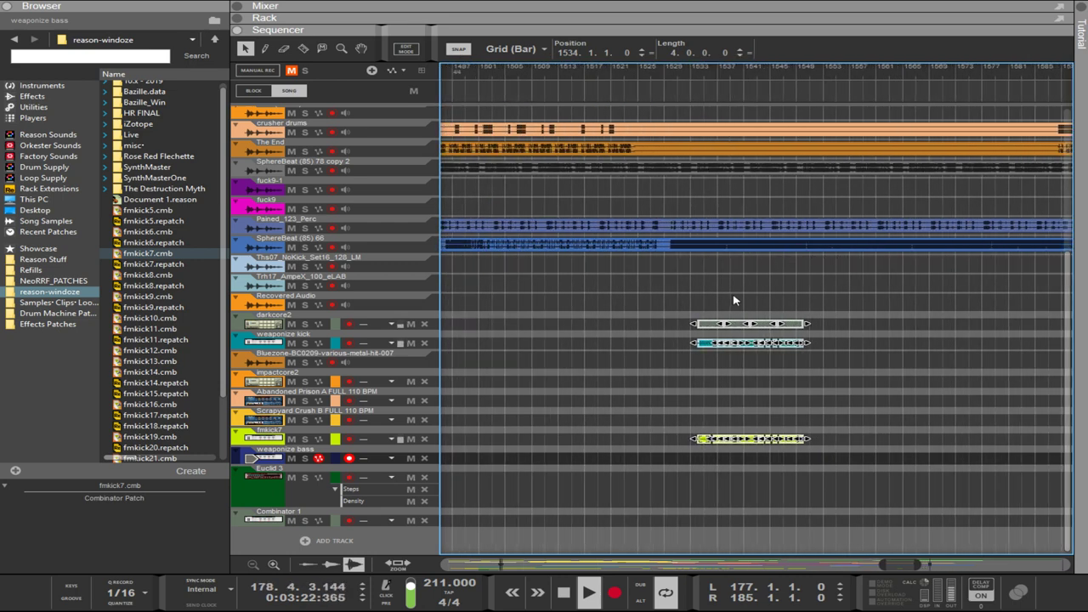
left_click_drag(712, 327, 861, 323)
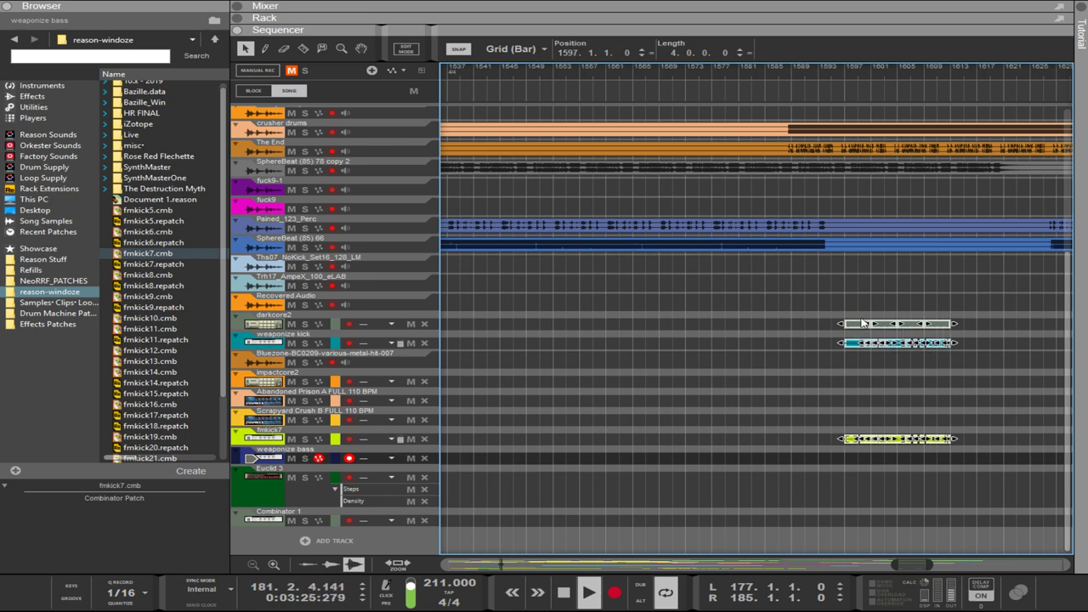
left_click(843, 74, "ctrl")
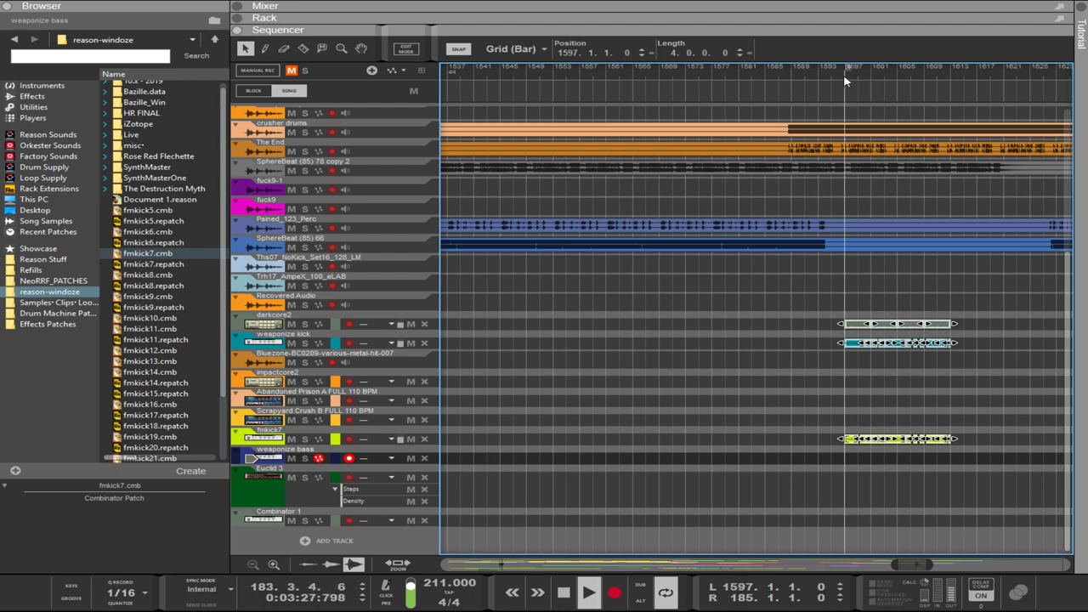
left_click(950, 76, "alt")
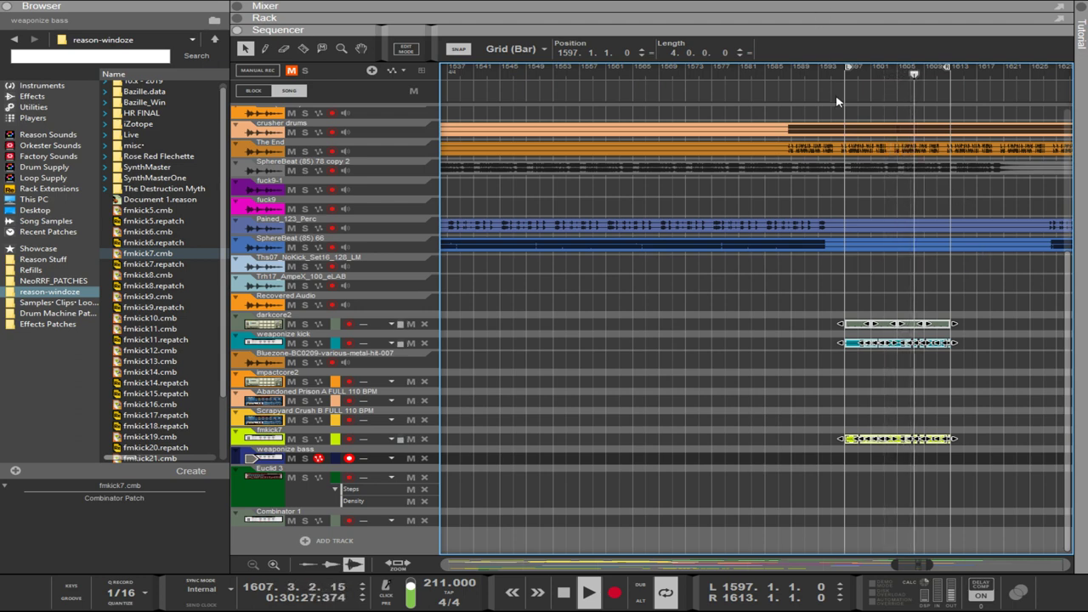
Reveal the rack above the sequencer and load the patch fmkick8.cmb into the fmkick7 Combinator.
left_click_drag(808, 32, 797, 215)
scroll(765, 128, "down", 3)
scroll(854, 344, "down", 4)
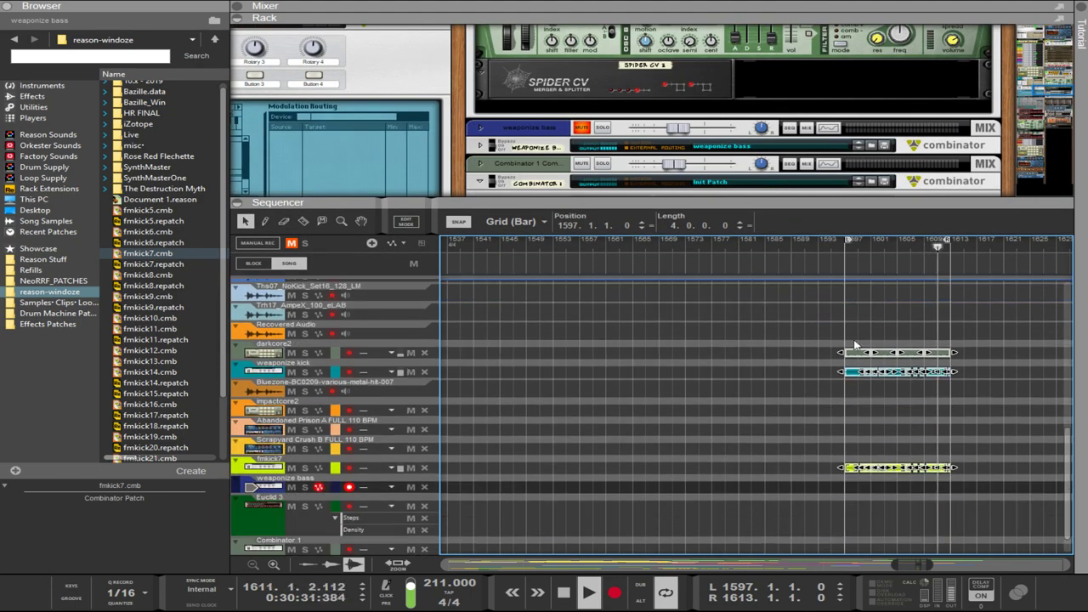
scroll(854, 345, "up", 4)
scroll(871, 146, "up", 6)
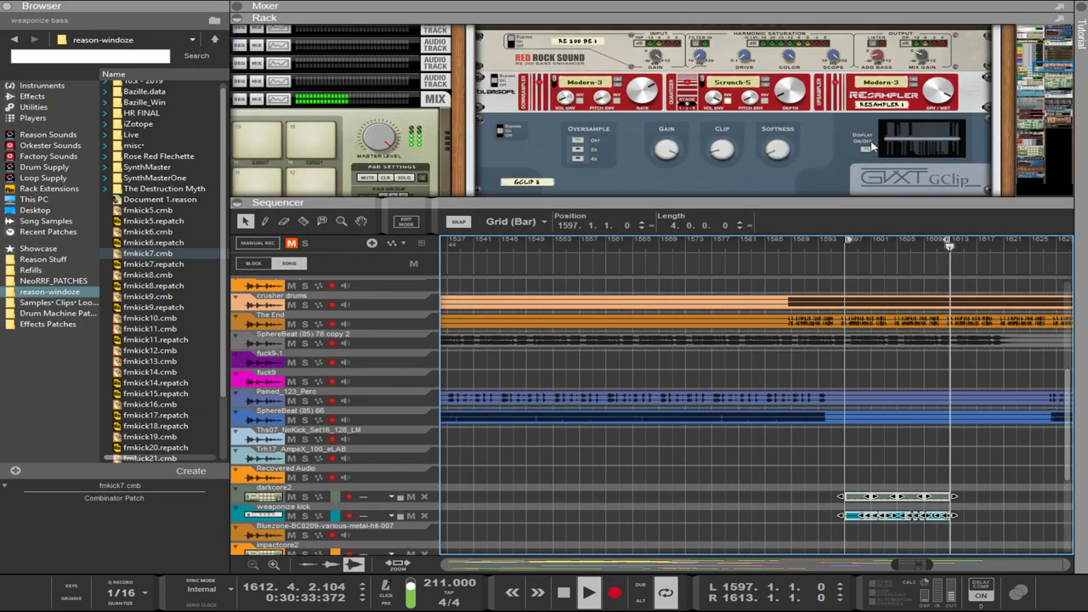
scroll(850, 136, "up", 10)
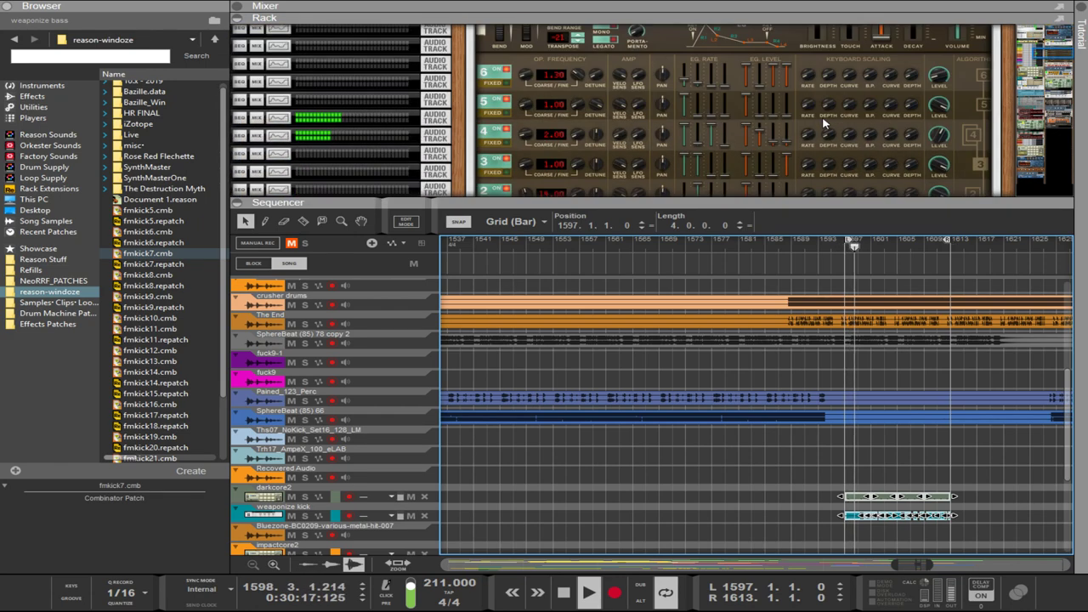
scroll(822, 123, "down", 10)
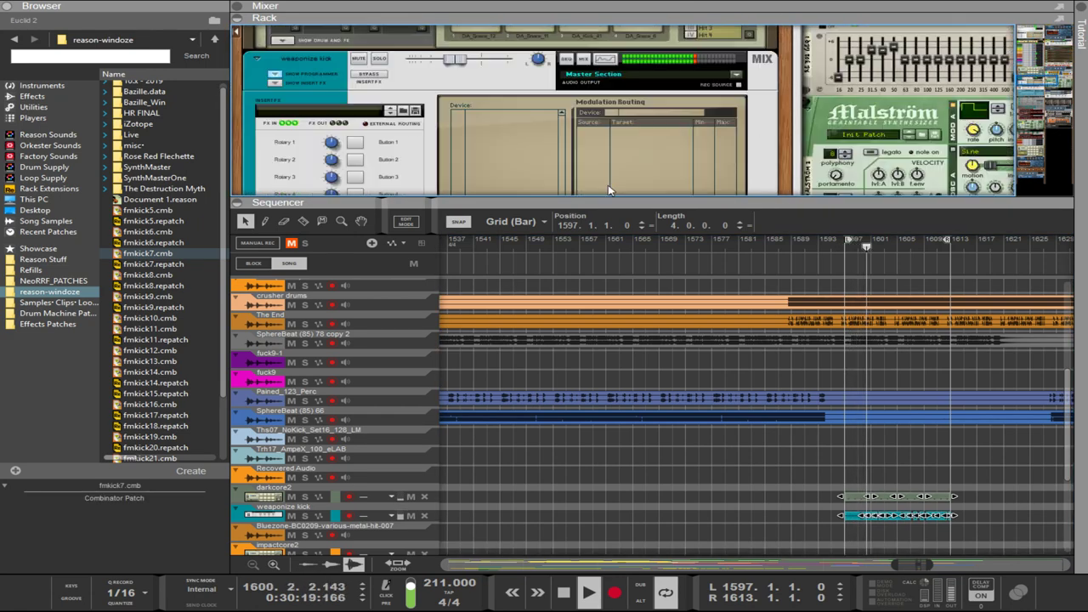
scroll(608, 188, "down", 6)
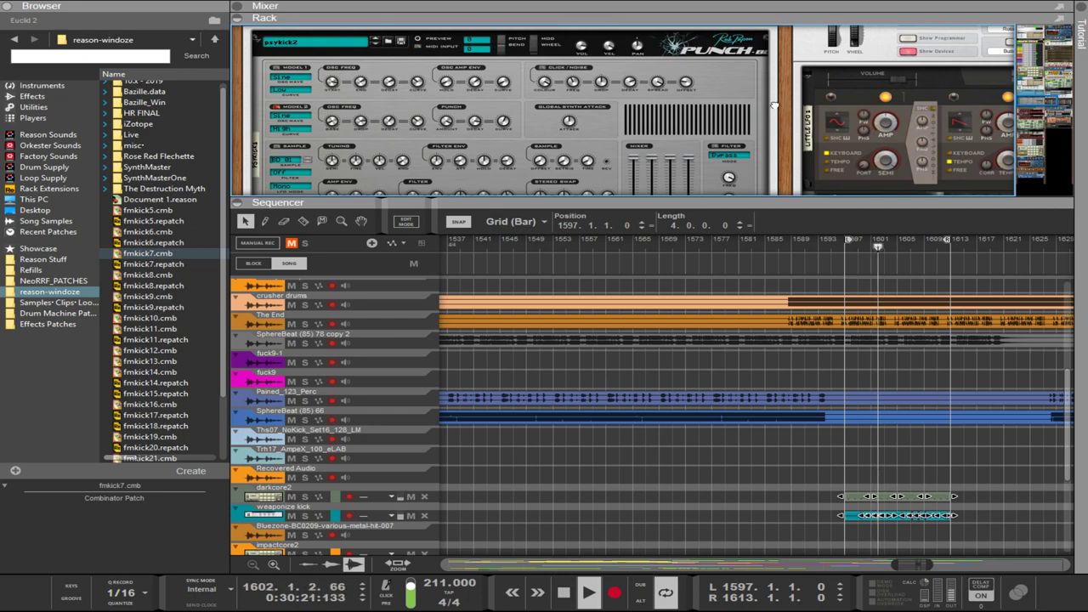
scroll(773, 105, "up", 10)
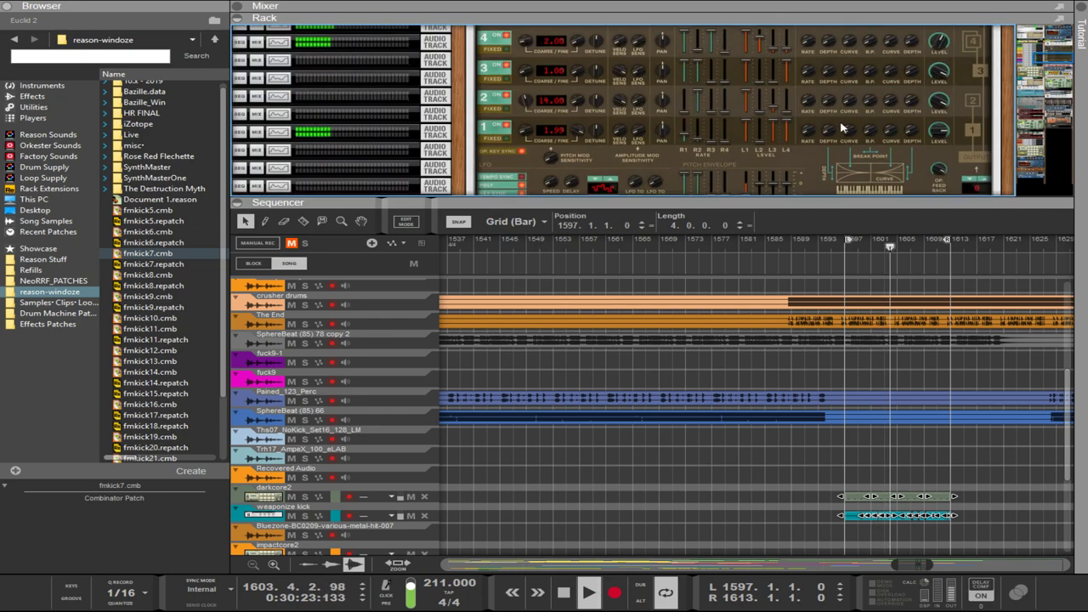
scroll(849, 127, "up", 4)
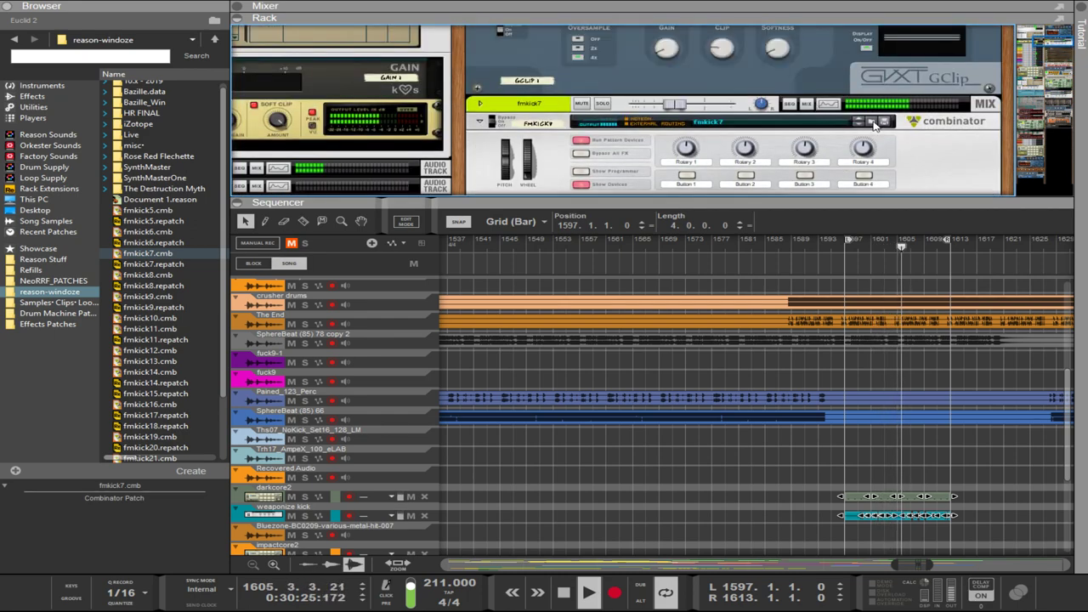
left_click(875, 124)
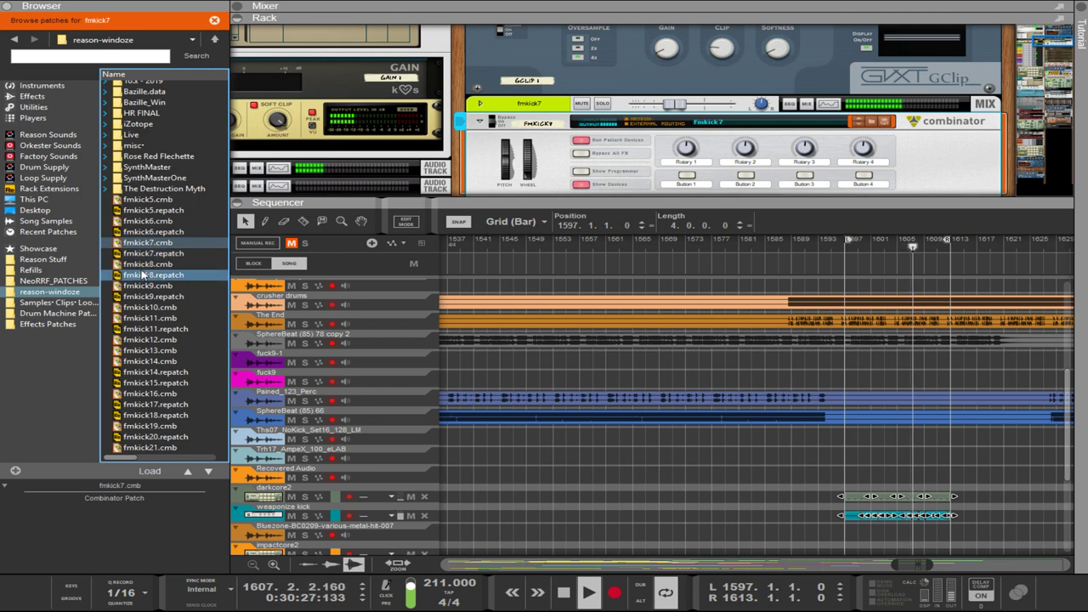
left_click(141, 264)
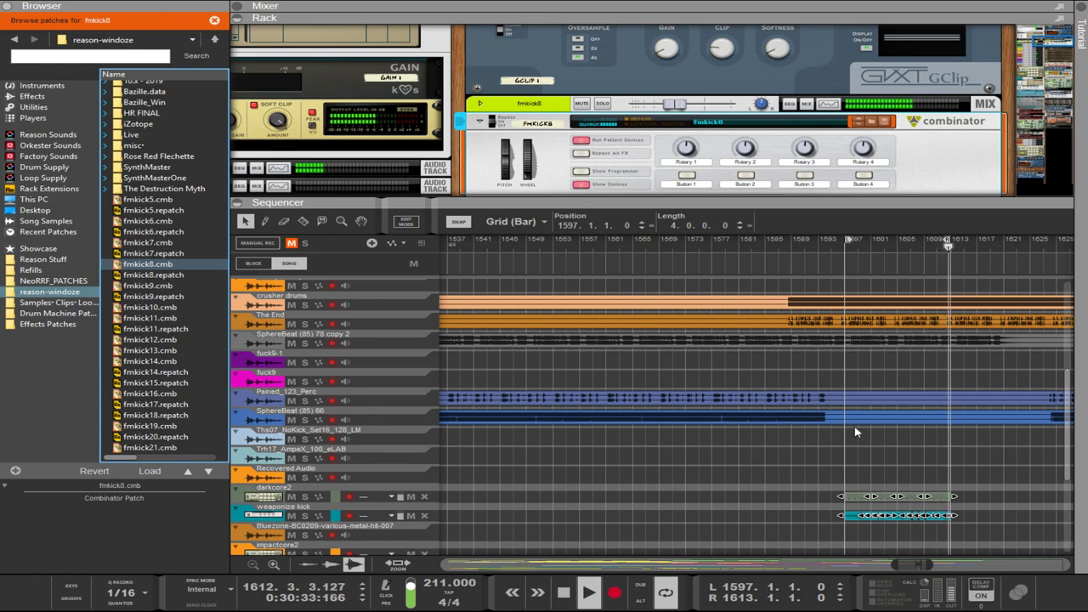
Select the darkcore2, weaponize kick and fmkick8 clips at bar 1597 and shift them two bars earlier to bar 1595.
scroll(979, 497, "down", 4)
scroll(977, 472, "down", 1)
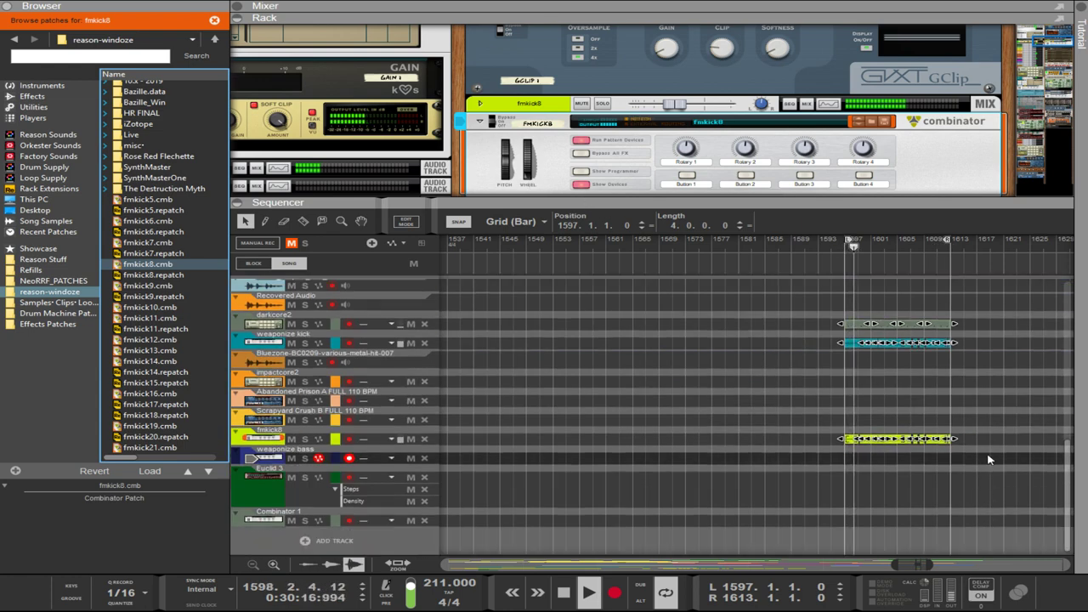
left_click(934, 438)
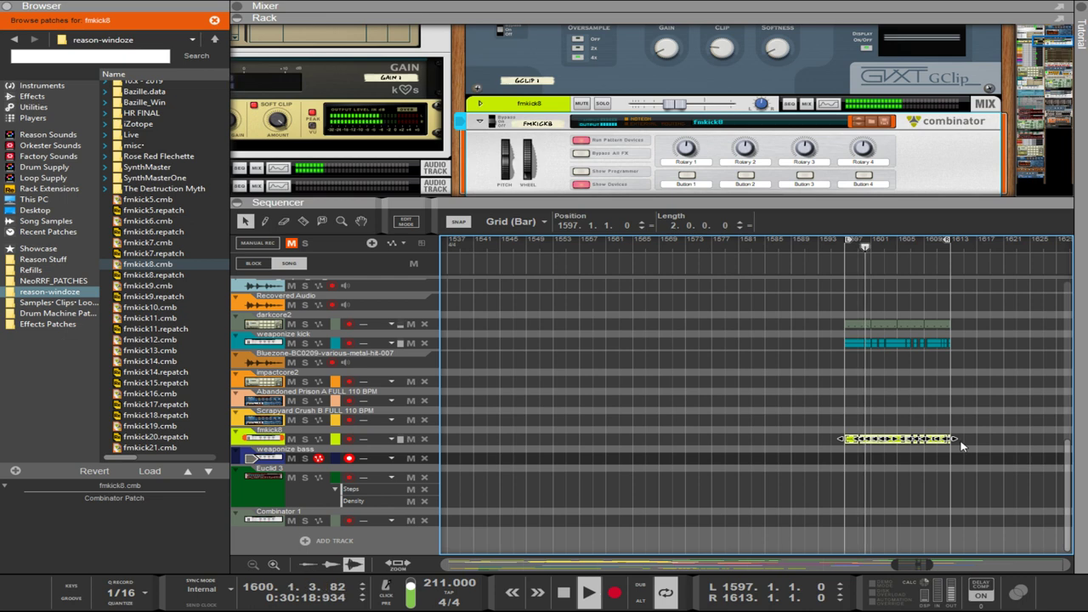
scroll(849, 450, "up", 3)
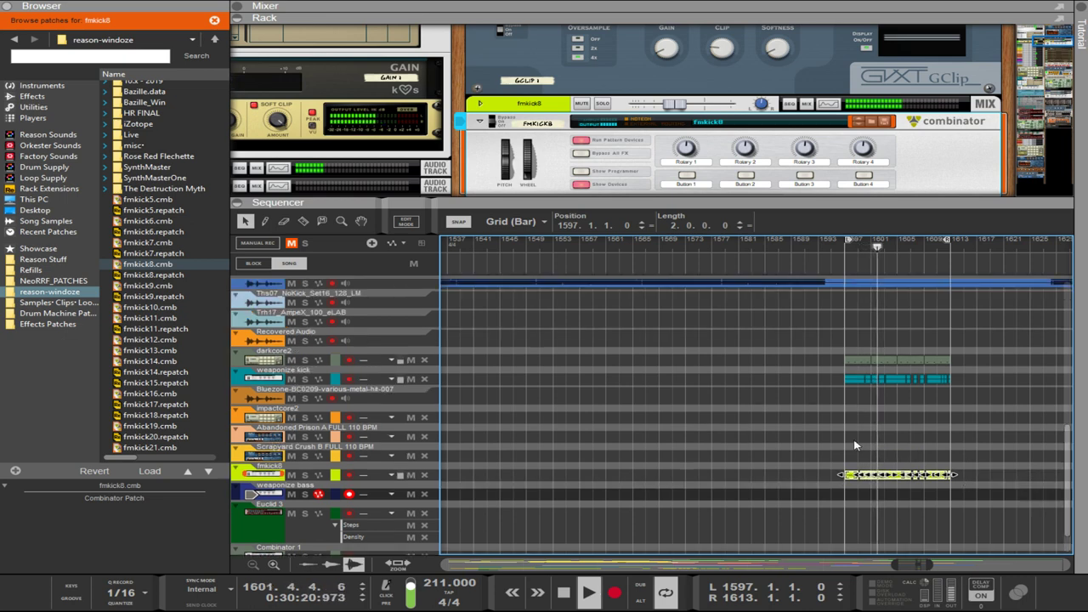
scroll(935, 501, "down", 1)
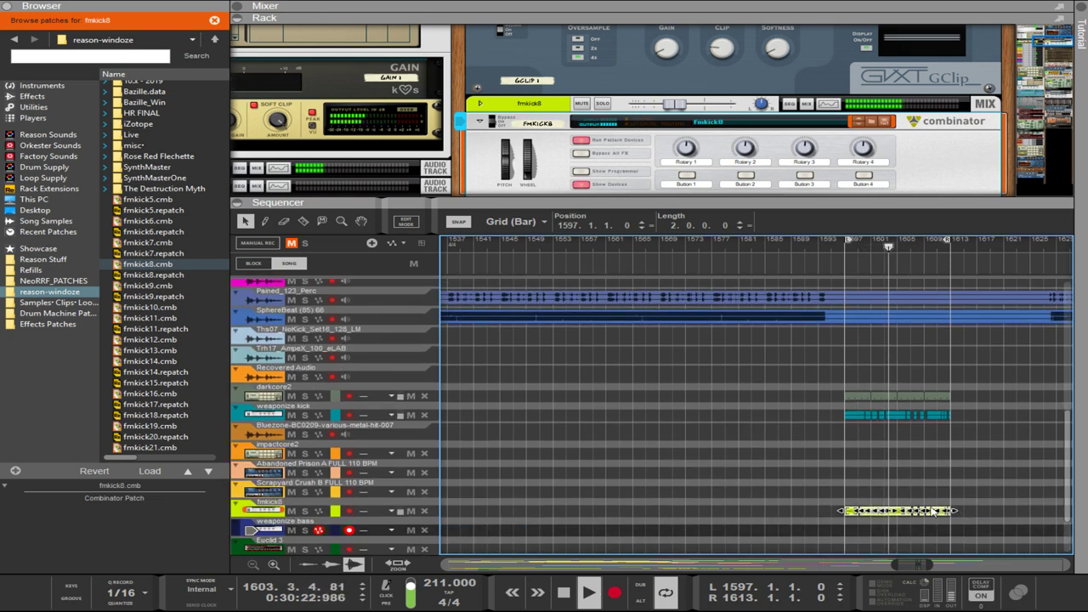
left_click_drag(964, 516, 855, 395)
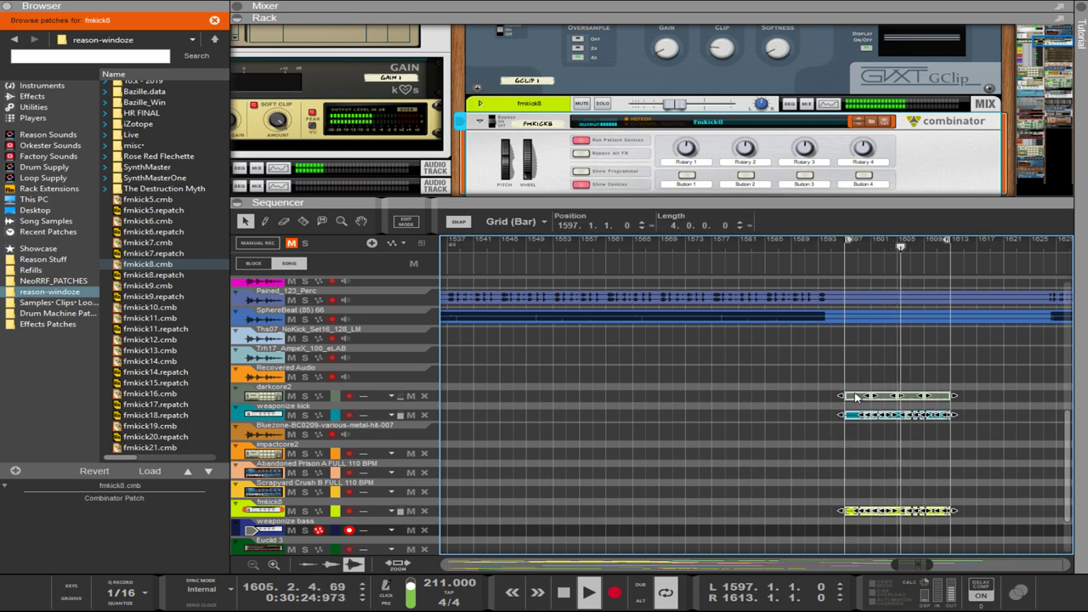
key("ctrl+Left")
key("ctrl+Left")
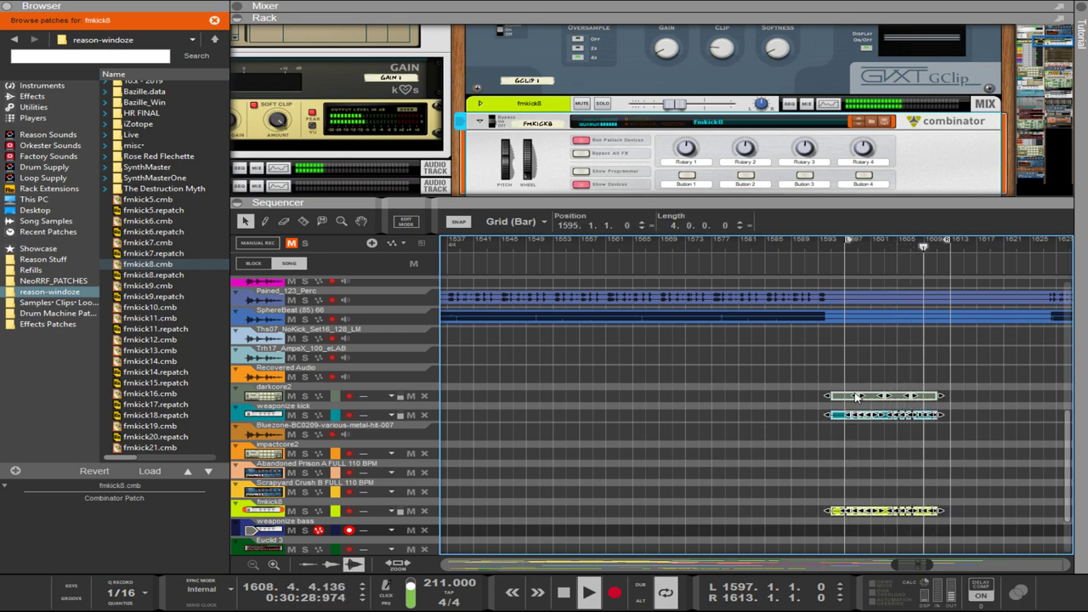
Set the loop from bar 1595 to bar 1621 and extend the fmkick8 clips to about the loop's end.
left_click(830, 246, "alt")
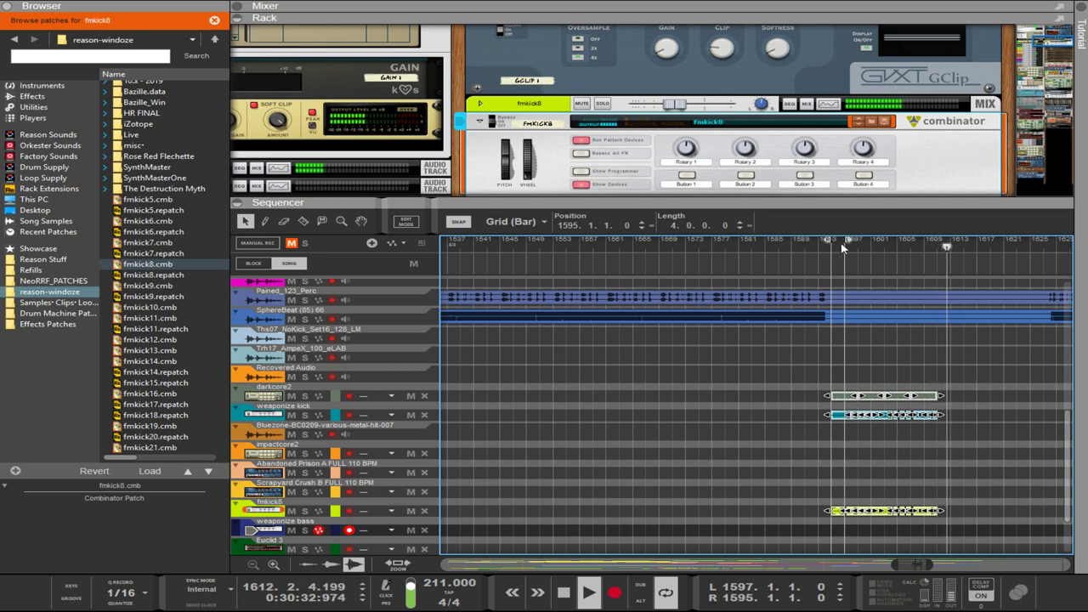
left_click(996, 253, "alt")
left_click(830, 251, "ctrl")
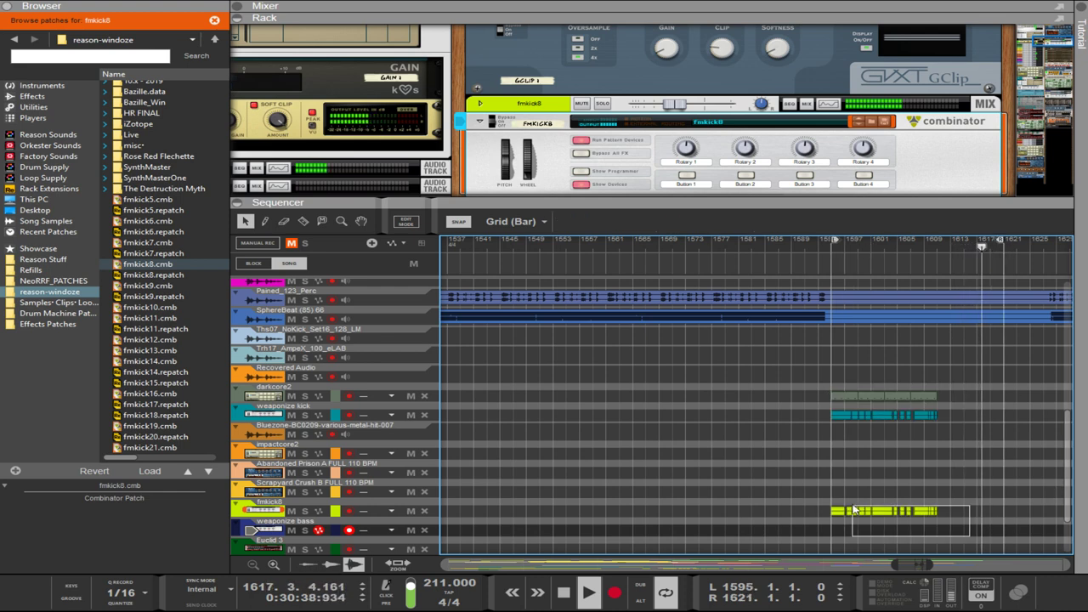
left_click(926, 510)
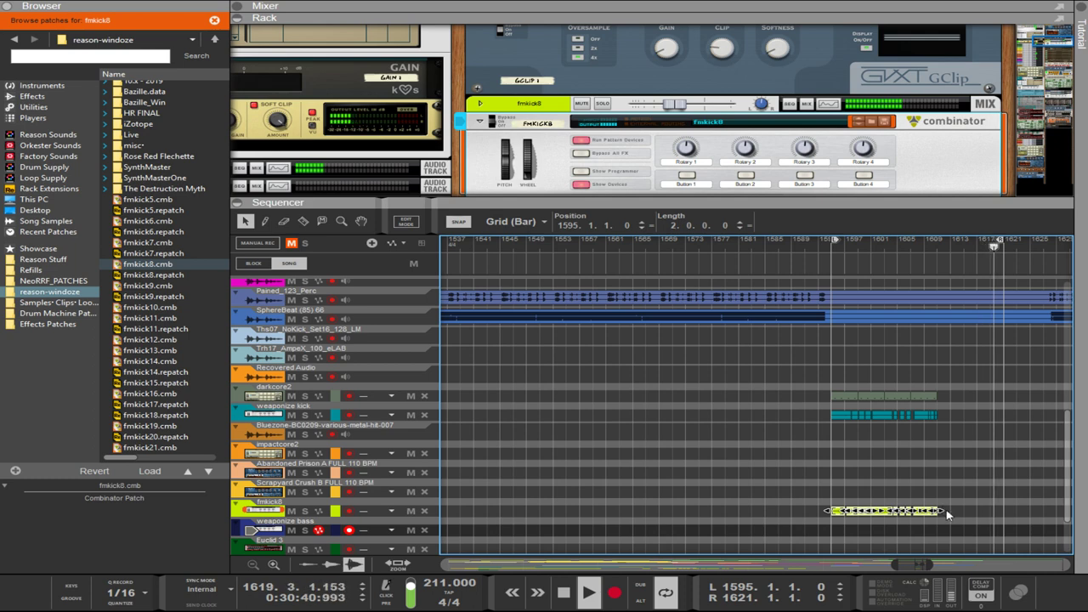
left_click_drag(943, 511, 972, 508)
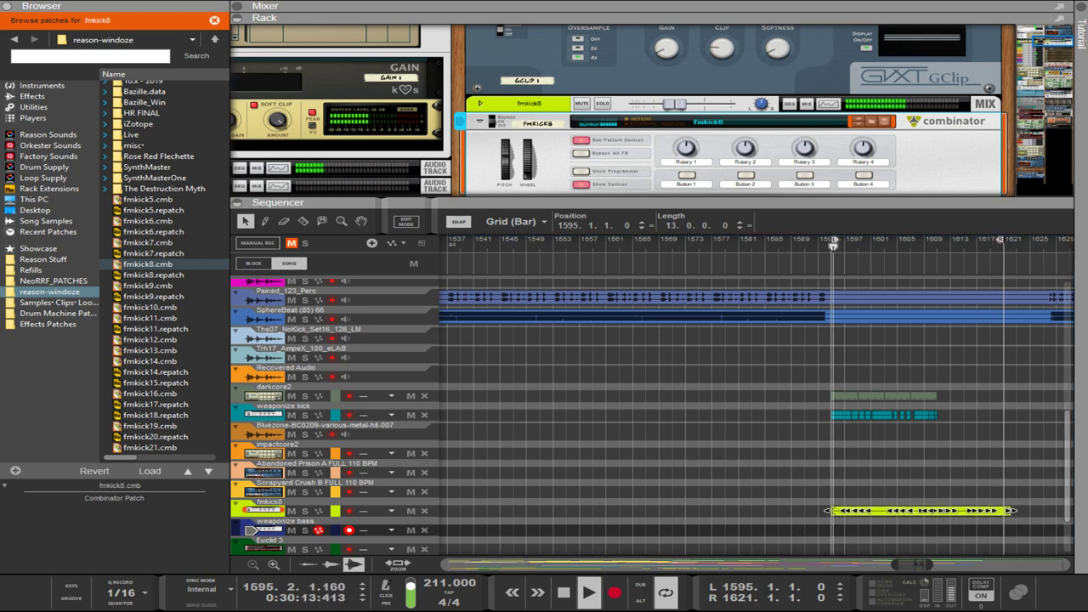
Repeat the fmkick8, darkcore2 and weaponize kick clips up to bar 1627 and extend the loop's end to bar 1627.
left_click(967, 482)
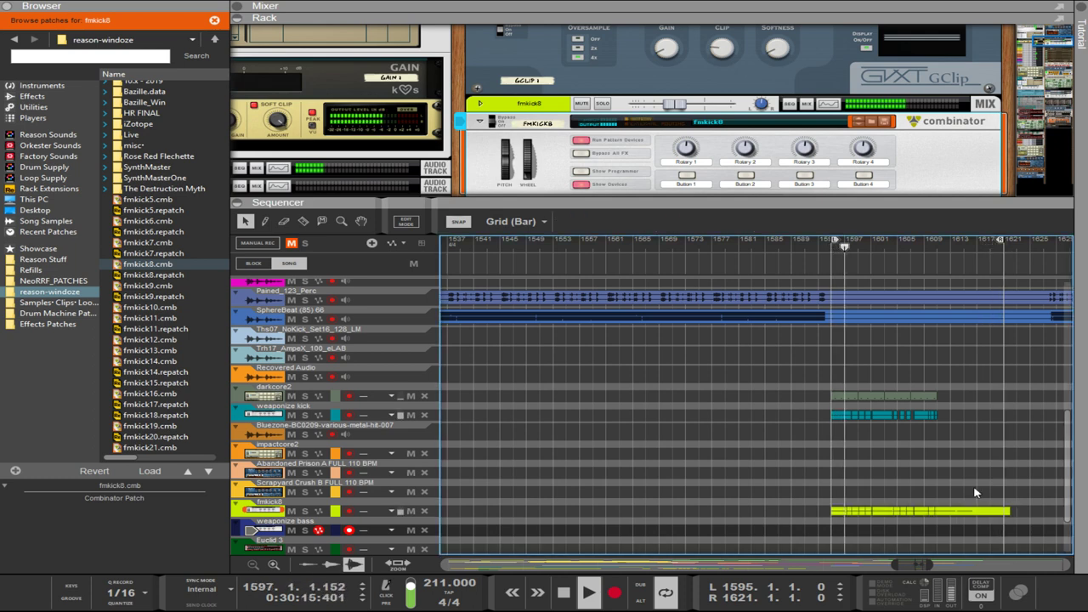
left_click_drag(996, 506, 1049, 513)
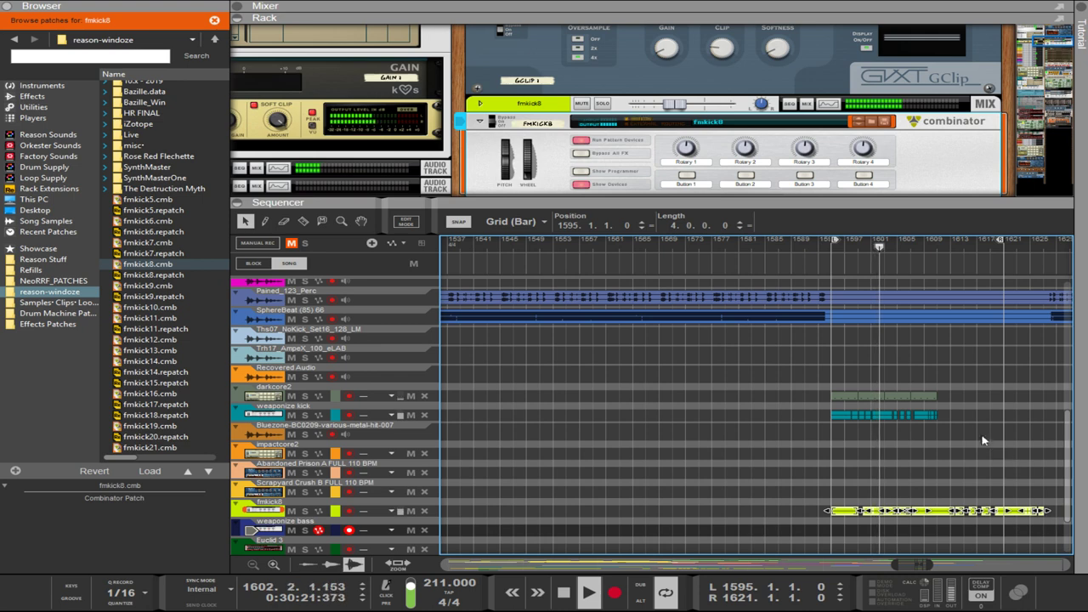
left_click_drag(951, 438, 944, 401)
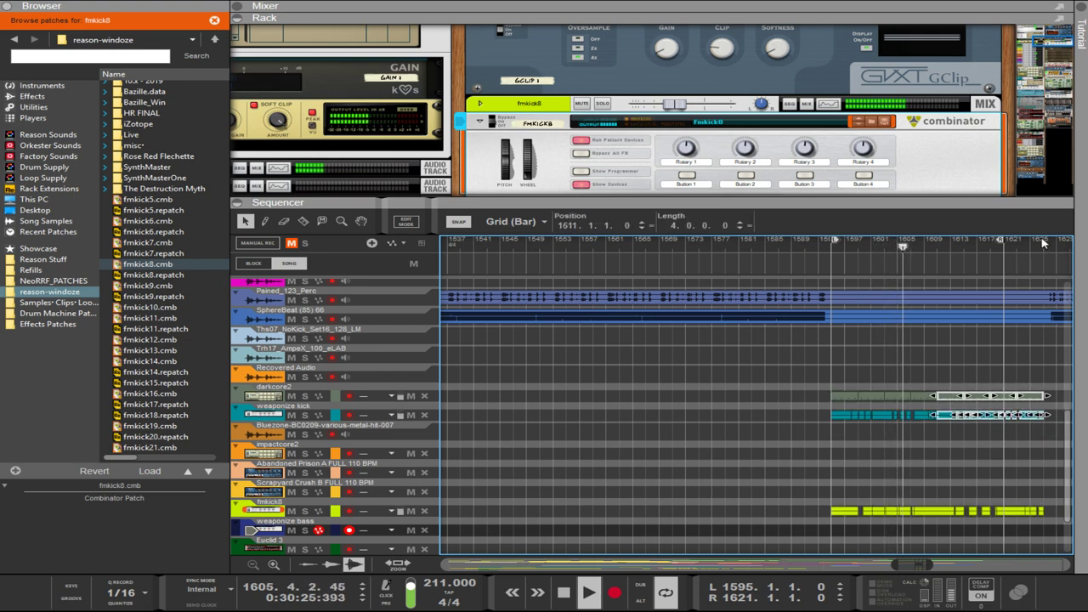
left_click_drag(999, 240, 1048, 247)
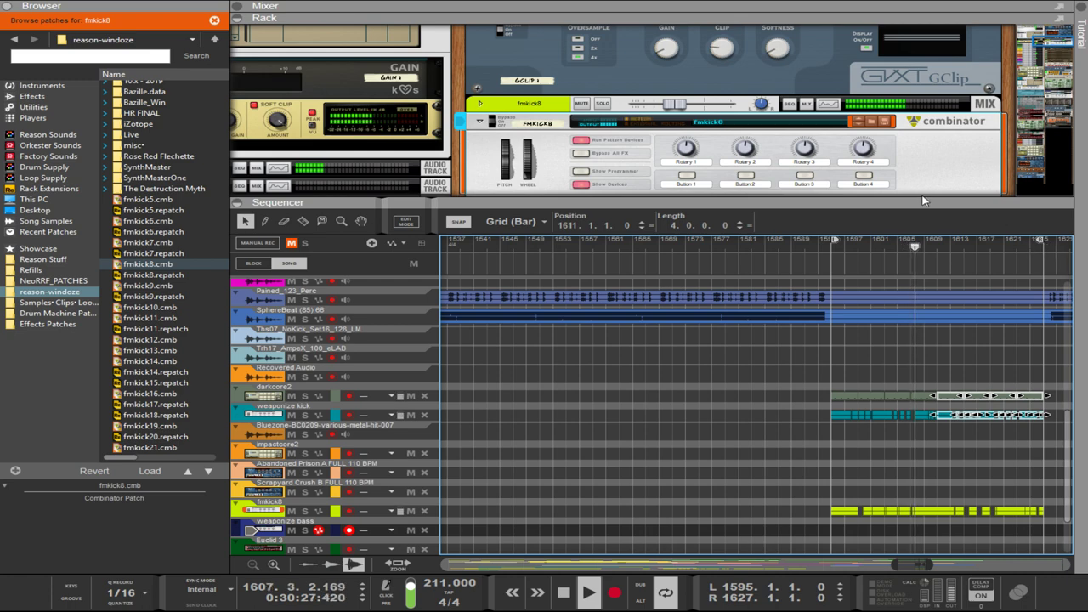
Enlarge the rack area and examine the fmkick8 Combinator's devices and rear cabling, from the PX7 down to Spider CV 1.
left_click_drag(922, 202, 850, 282)
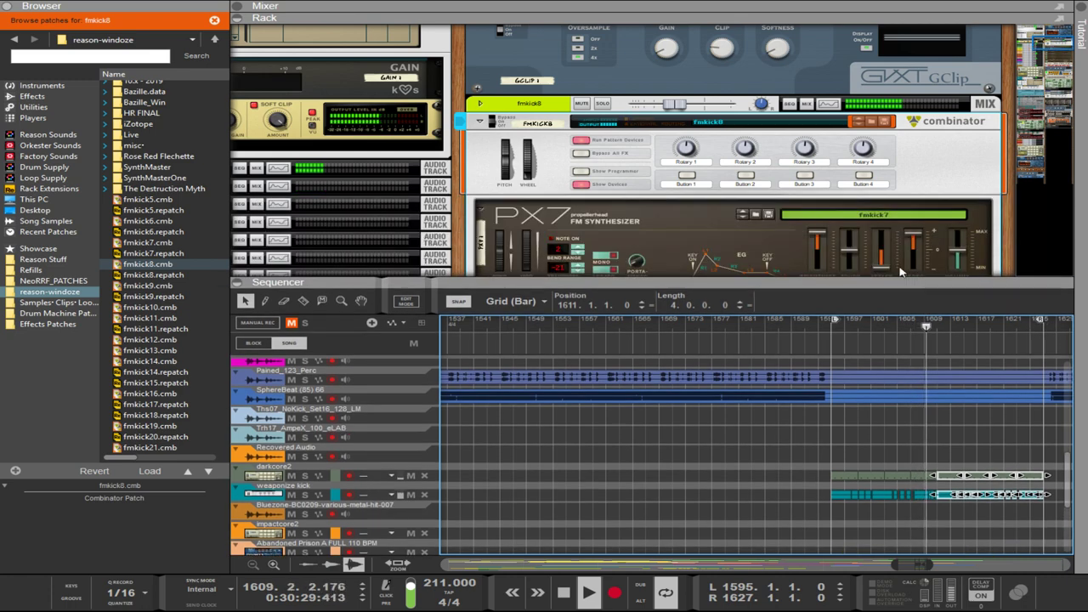
scroll(841, 255, "down", 2)
scroll(841, 255, "up", 1)
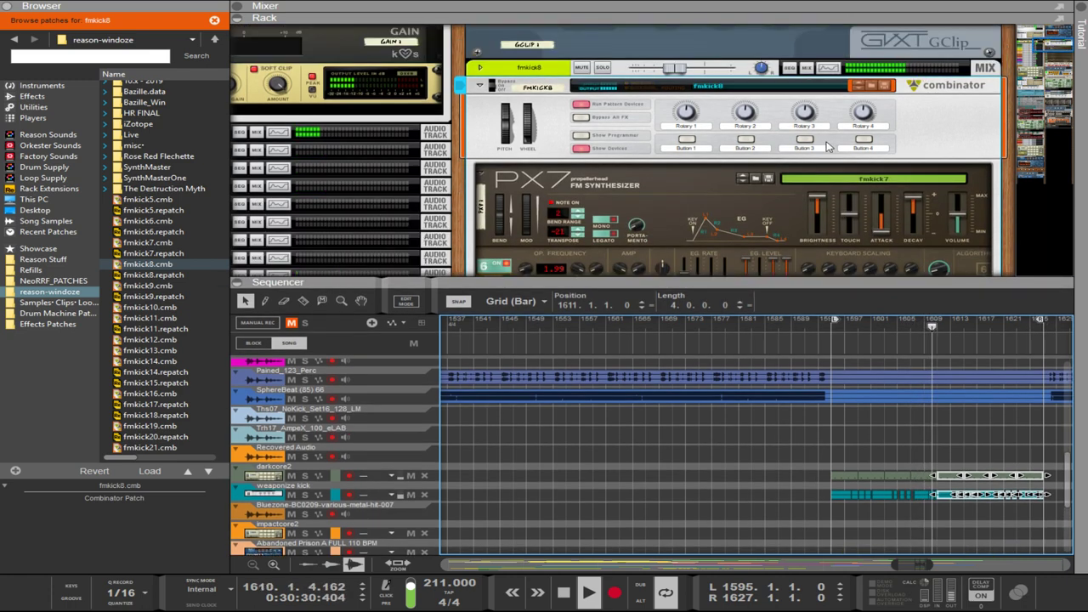
left_click(755, 179)
scroll(667, 208, "down", 3)
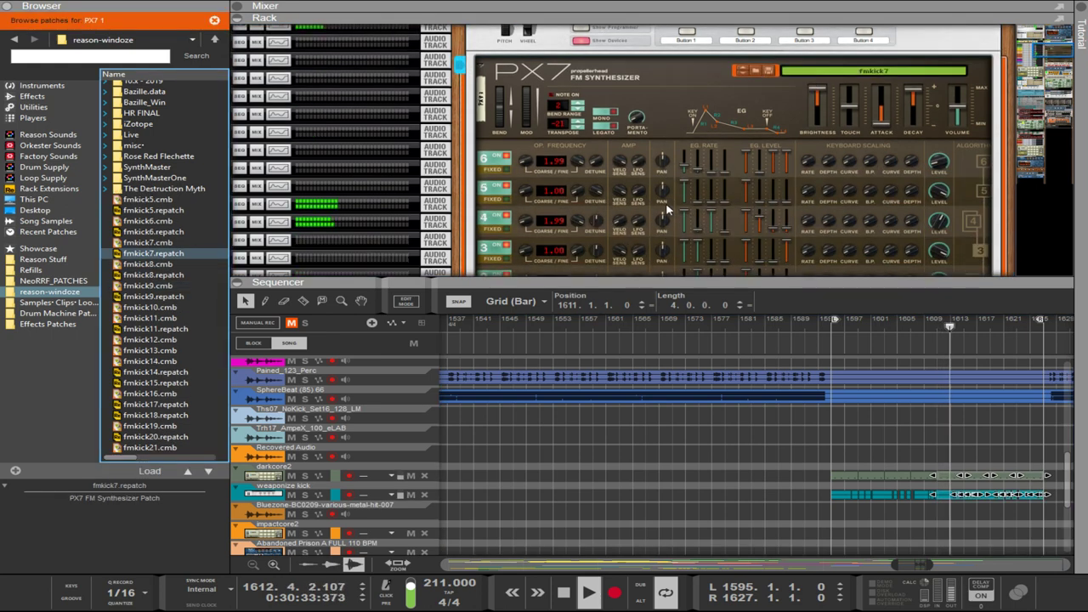
key("Tab")
scroll(667, 208, "down", 2)
key("Tab")
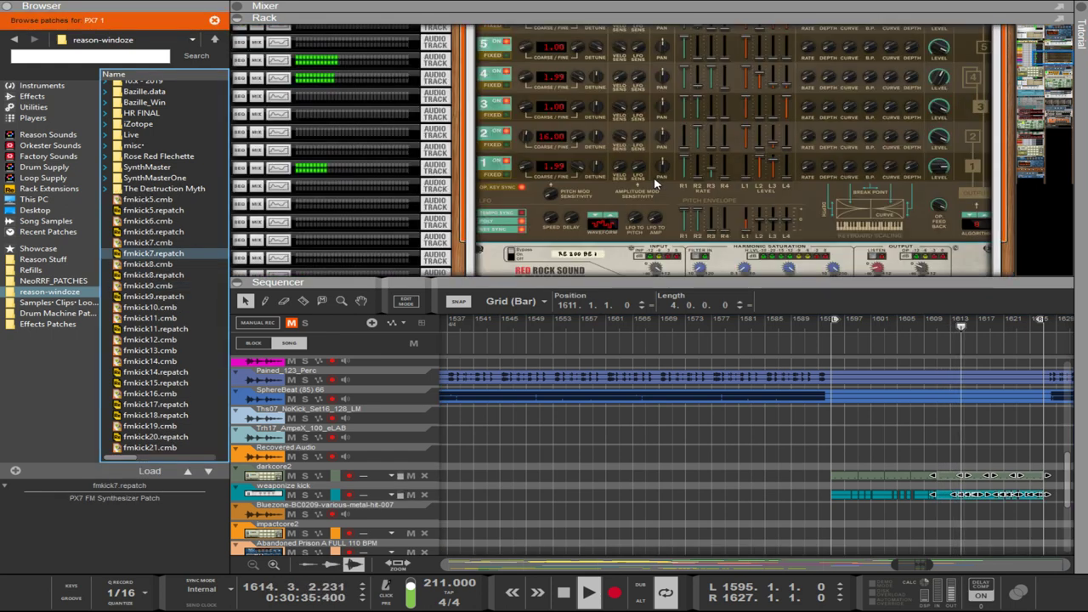
scroll(654, 187, "down", 2)
scroll(652, 186, "down", 7)
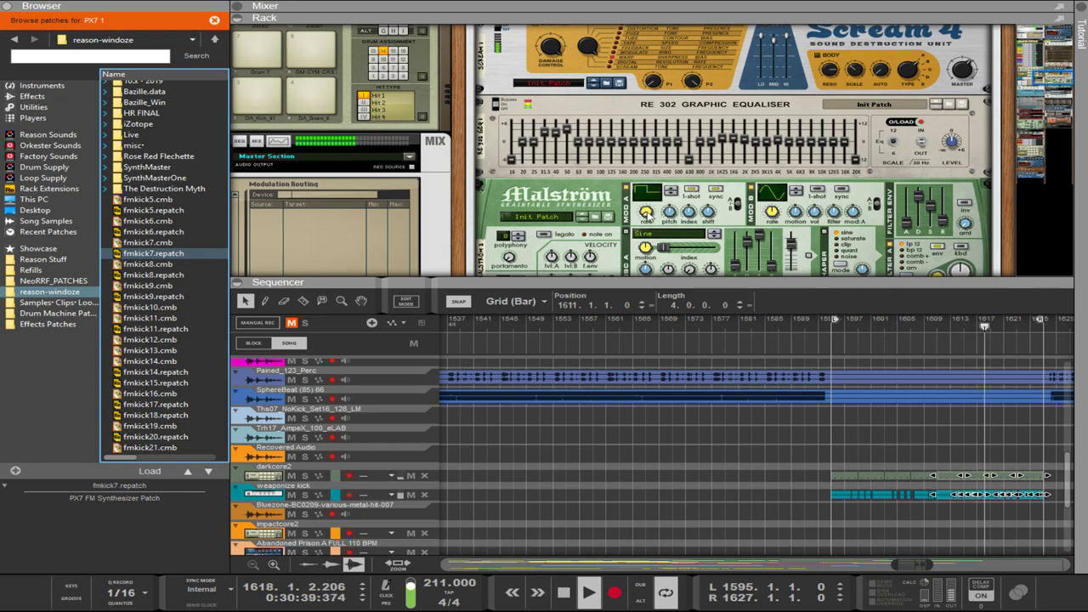
scroll(648, 210, "up", 3)
key("Tab")
key("Tab")
scroll(650, 221, "down", 5)
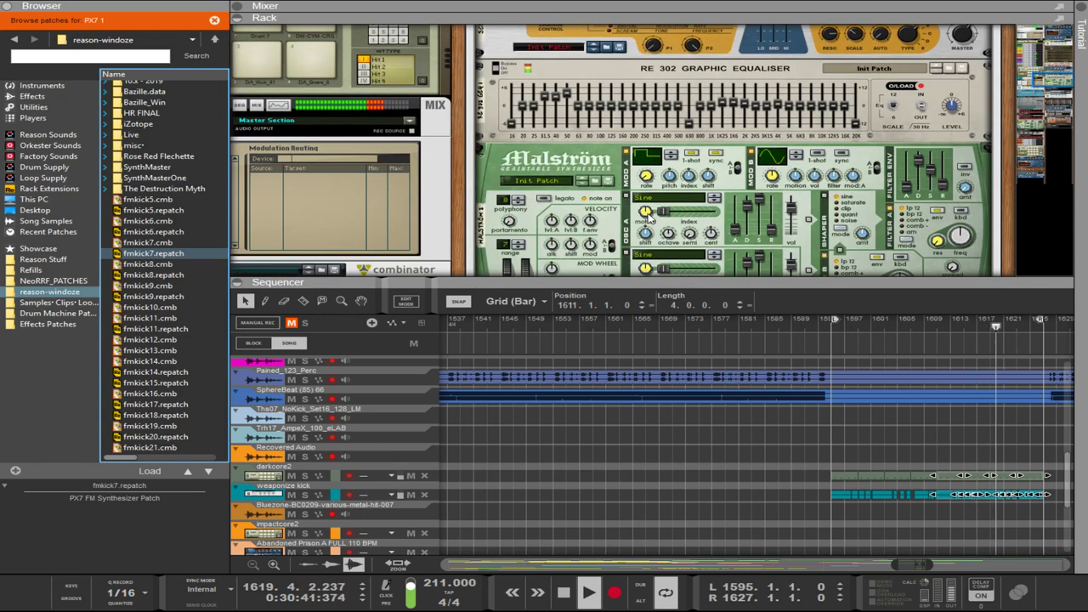
key("Tab")
scroll(638, 200, "down", 3)
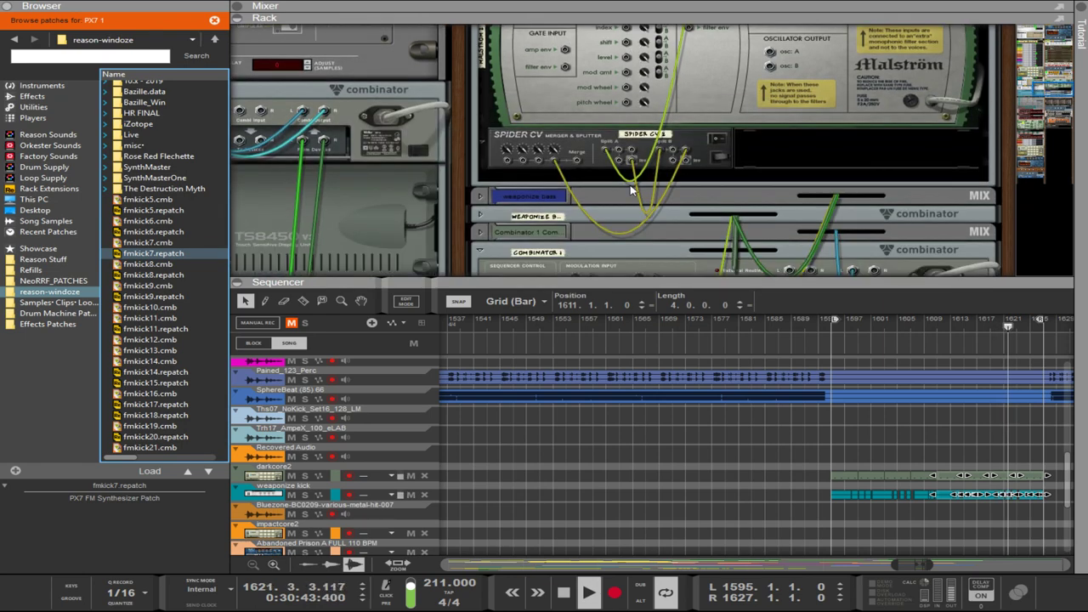
scroll(638, 179, "up", 1)
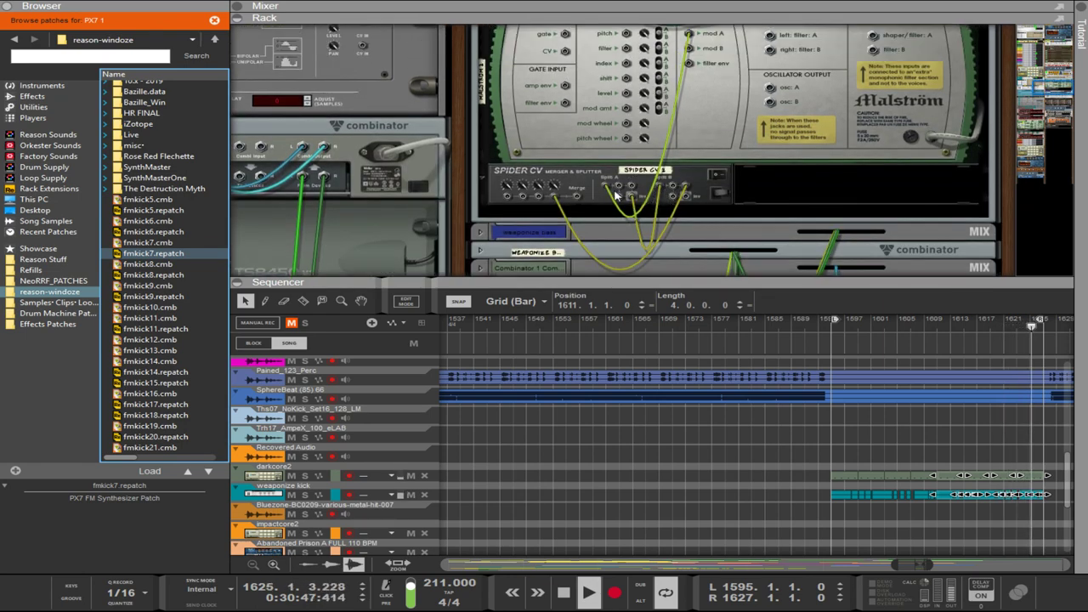
Connect Spider CV 1's merge output to the level CV input of the weaponize kick mix channel.
left_click(580, 199)
scroll(581, 199, "up", 2)
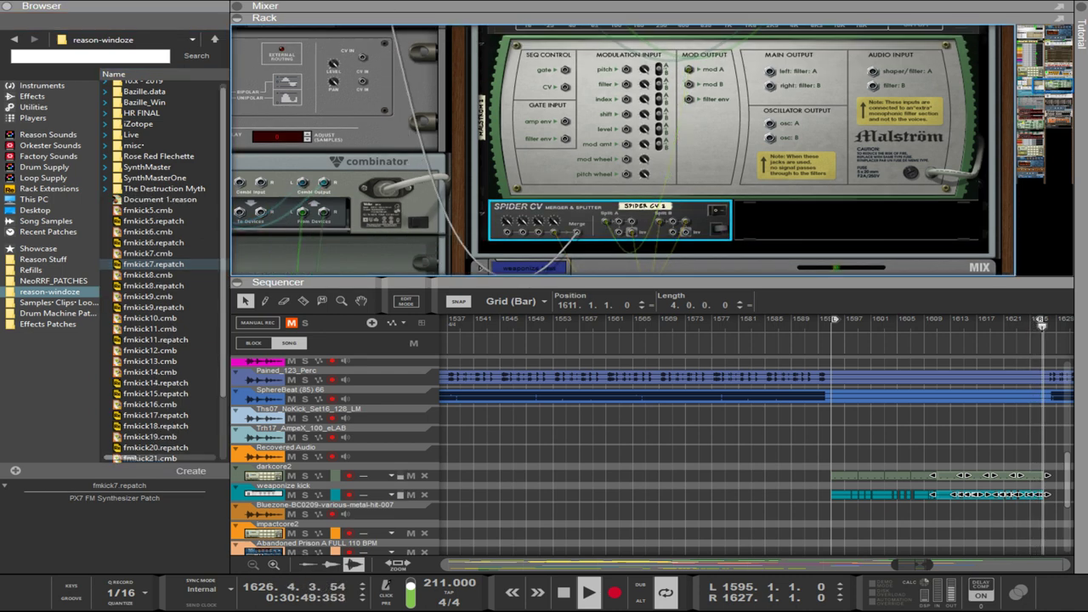
scroll(576, 255, "down", 1)
left_click_drag(576, 220, 363, 48)
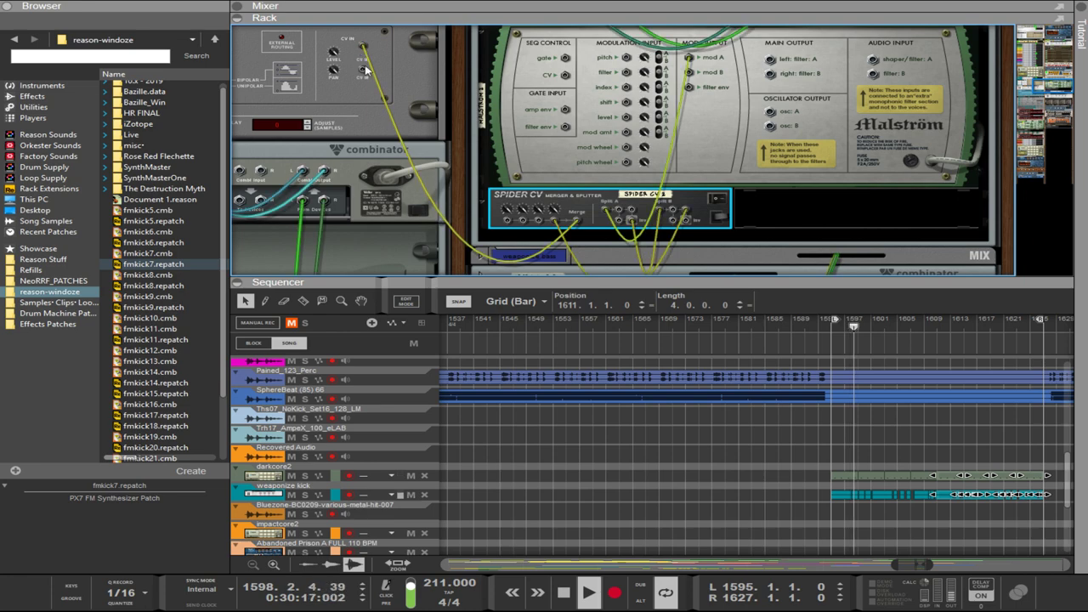
key("Tab")
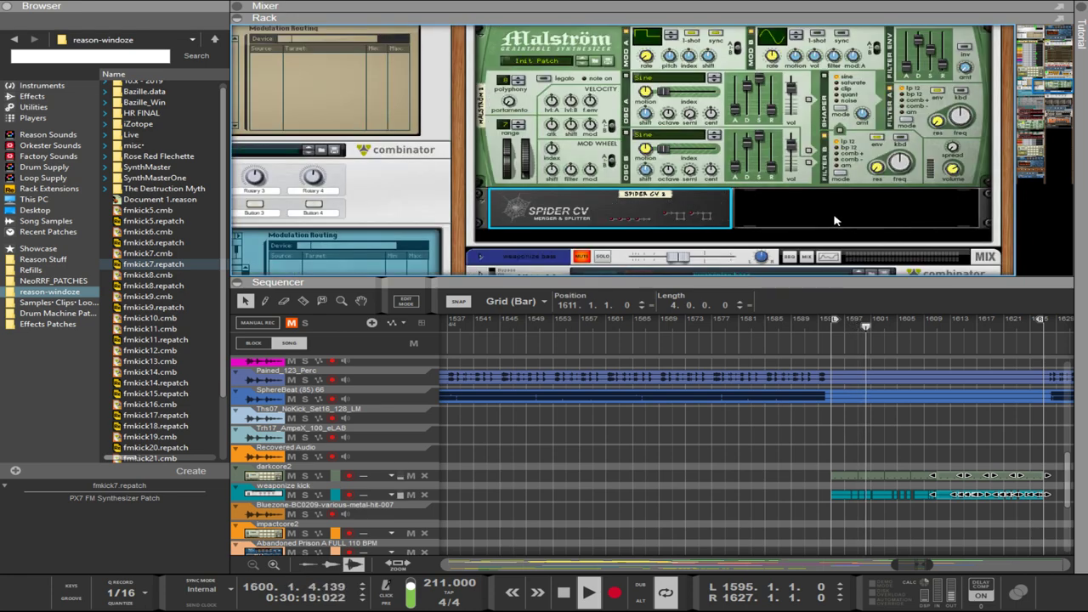
Set the modulator A curve to 4 on the Malström below the RE 302 equaliser.
scroll(932, 144, "down", 15)
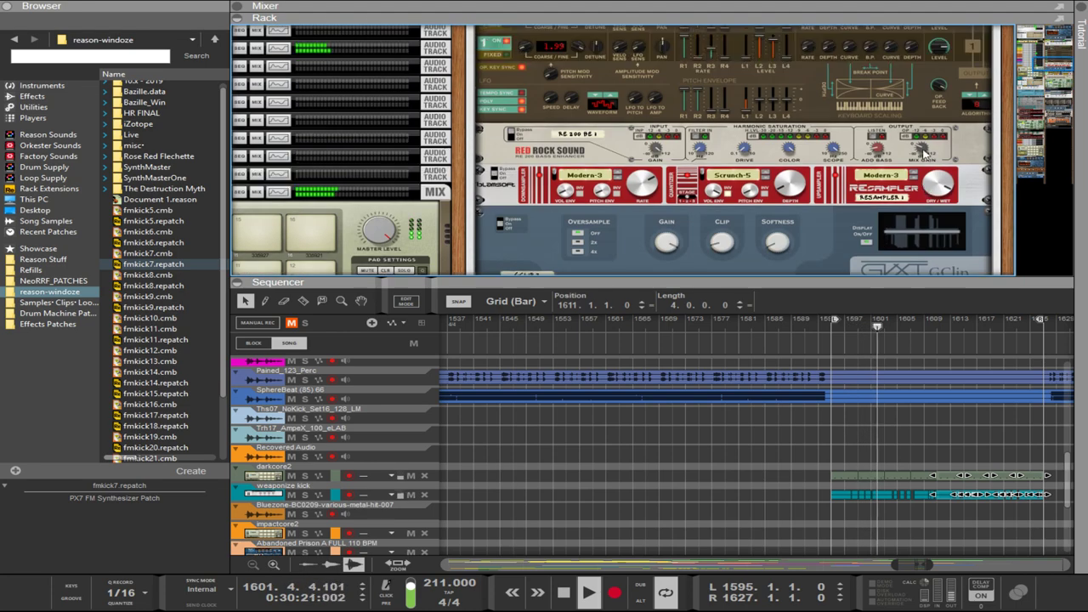
scroll(765, 161, "up", 8)
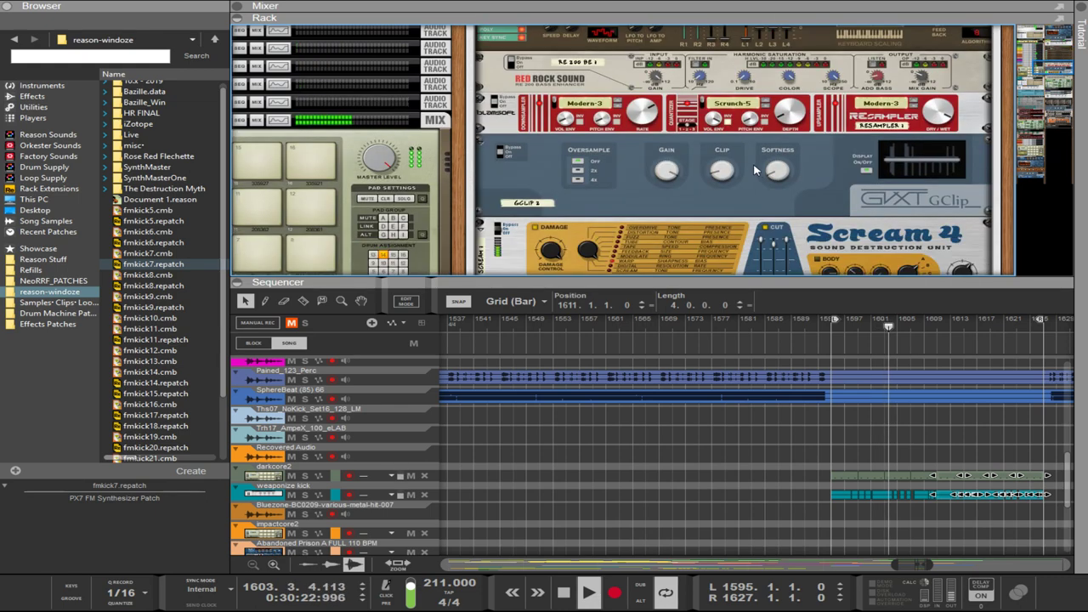
left_click(646, 238)
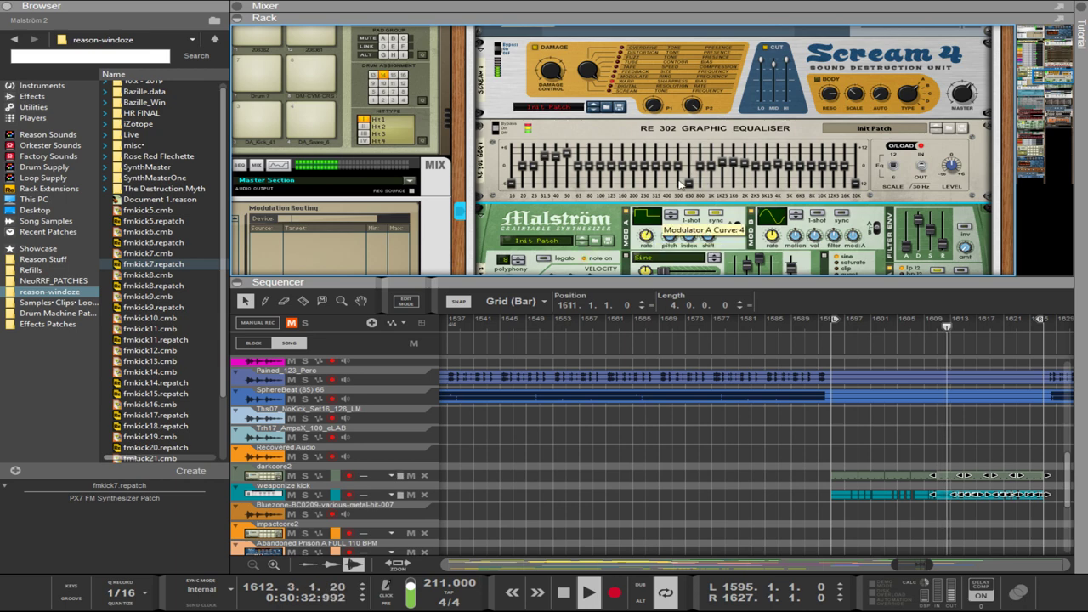
Set operator 1's envelope level 3 to 28 on the fmkick8 Combinator's PX7 synthesizer.
scroll(842, 153, "up", 10)
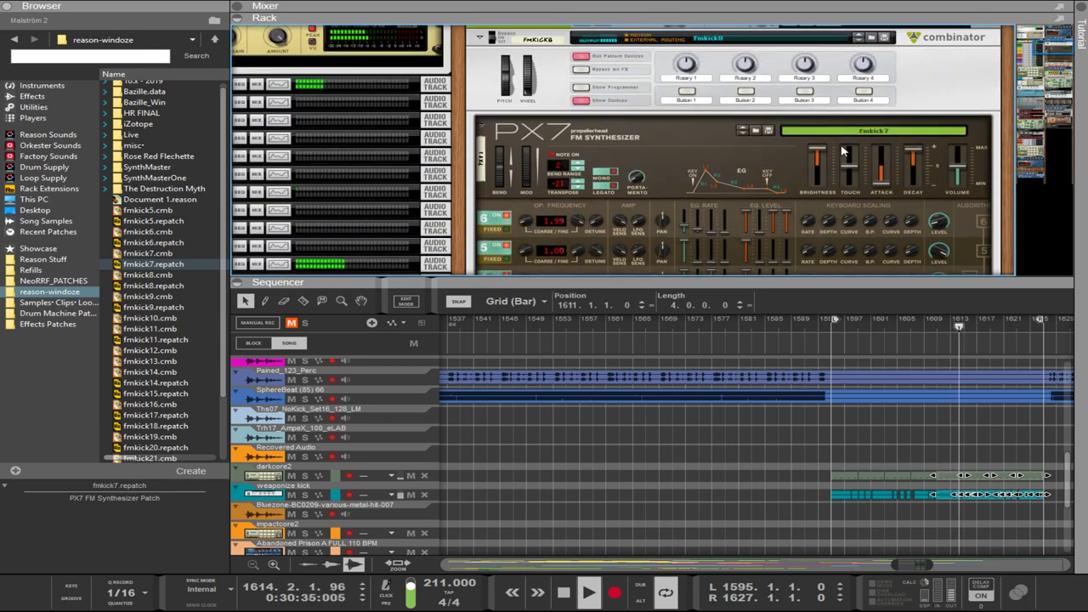
scroll(841, 152, "down", 3)
scroll(841, 152, "up", 3)
scroll(841, 151, "down", 2)
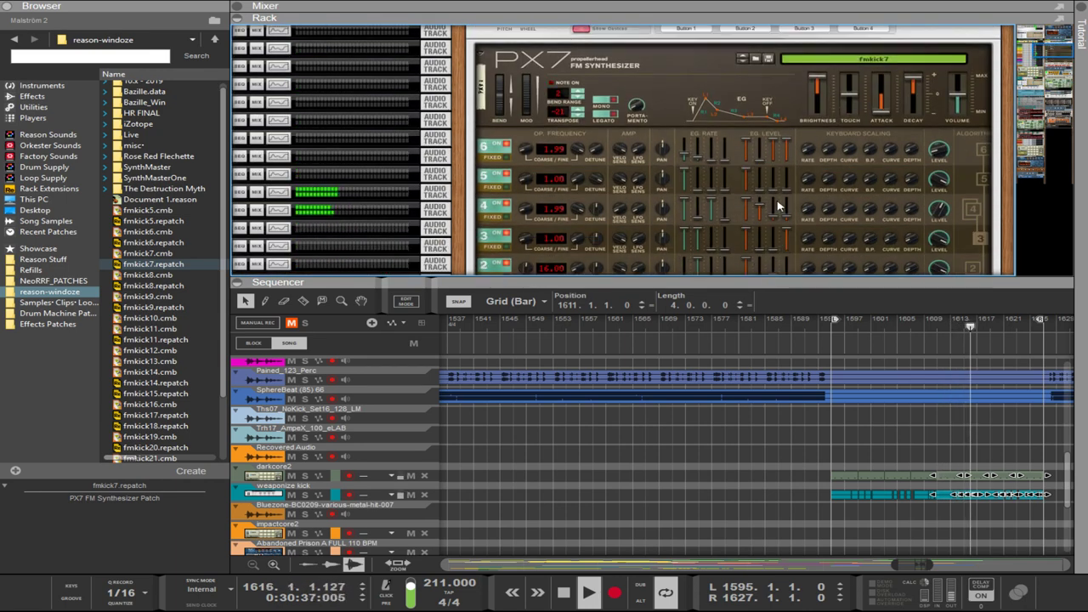
scroll(778, 203, "down", 4)
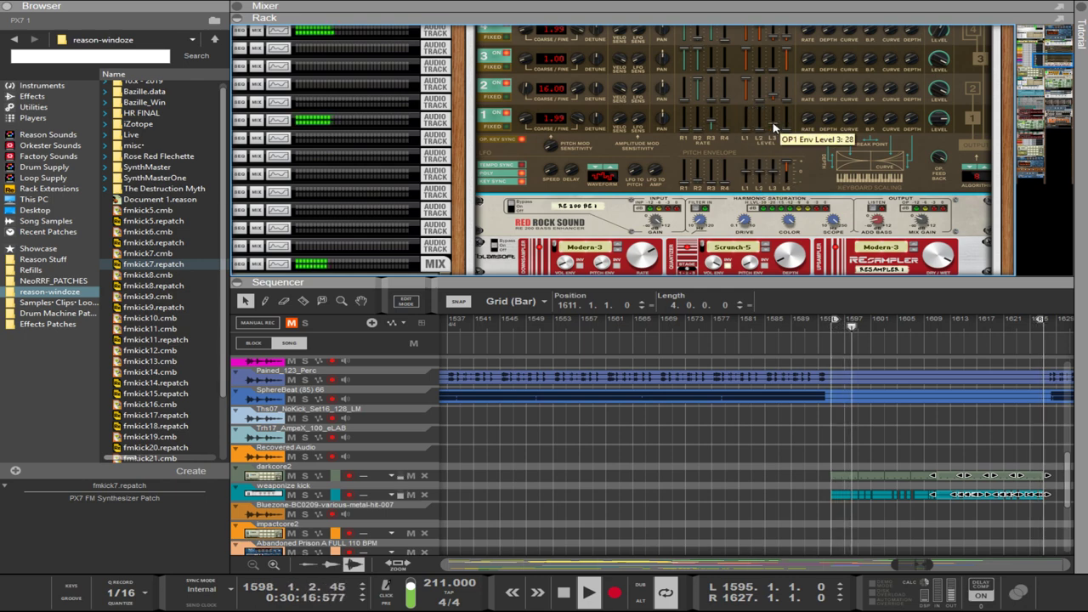
Try a coarse frequency of 6 on the PX7's operator 2 and set operator 4's coarse frequency to 0.
scroll(764, 153, "up", 3)
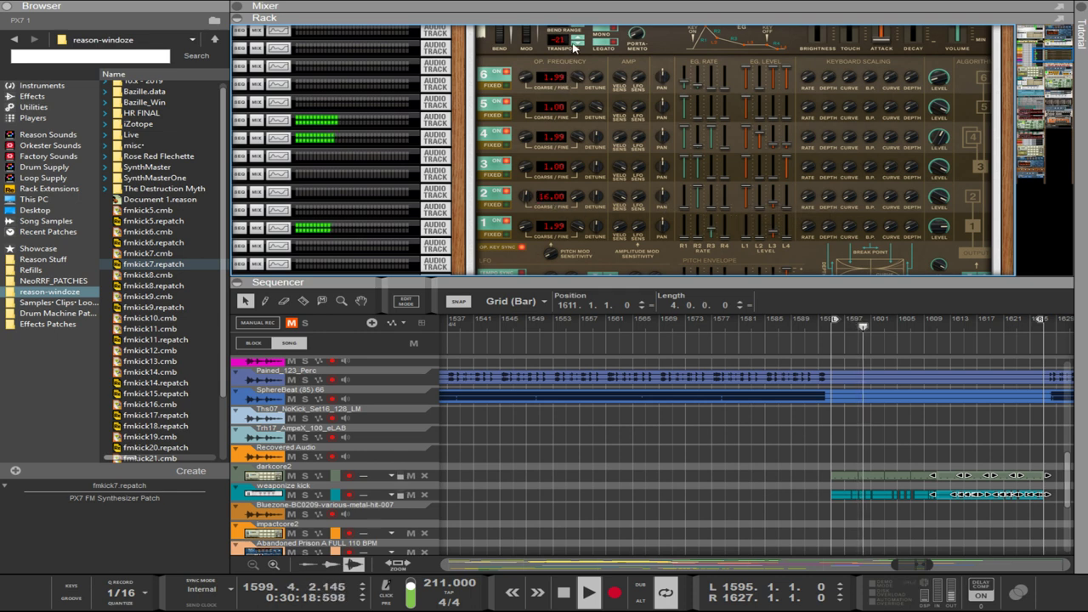
left_click_drag(513, 190, 525, 226)
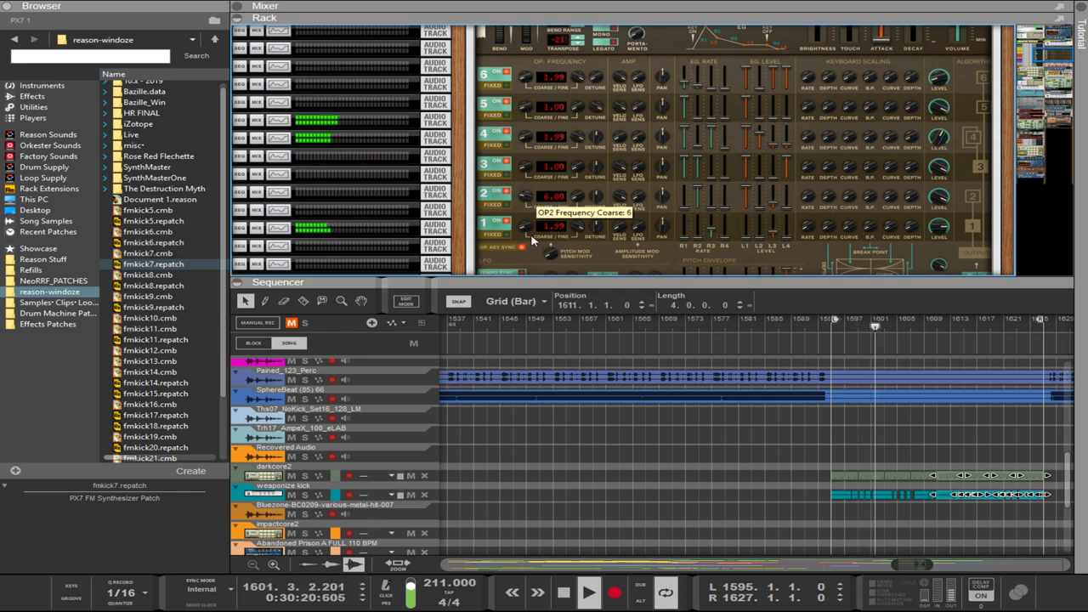
left_click_drag(539, 144, 542, 150)
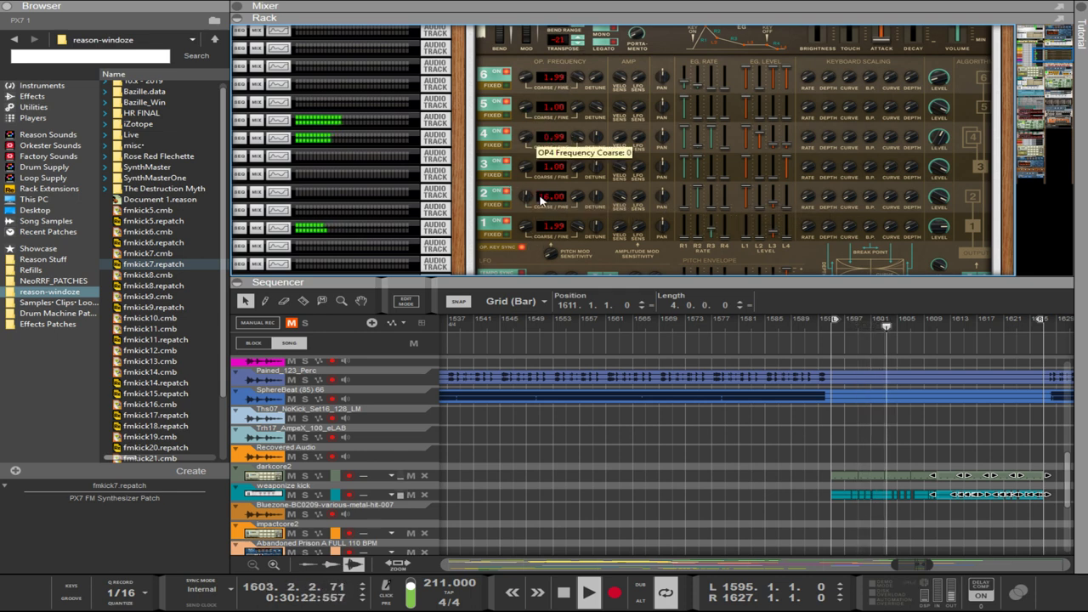
Set the Touch amount of the fmkick8 Combinator's PX7 to 50.
scroll(892, 188, "up", 3)
scroll(893, 182, "down", 2)
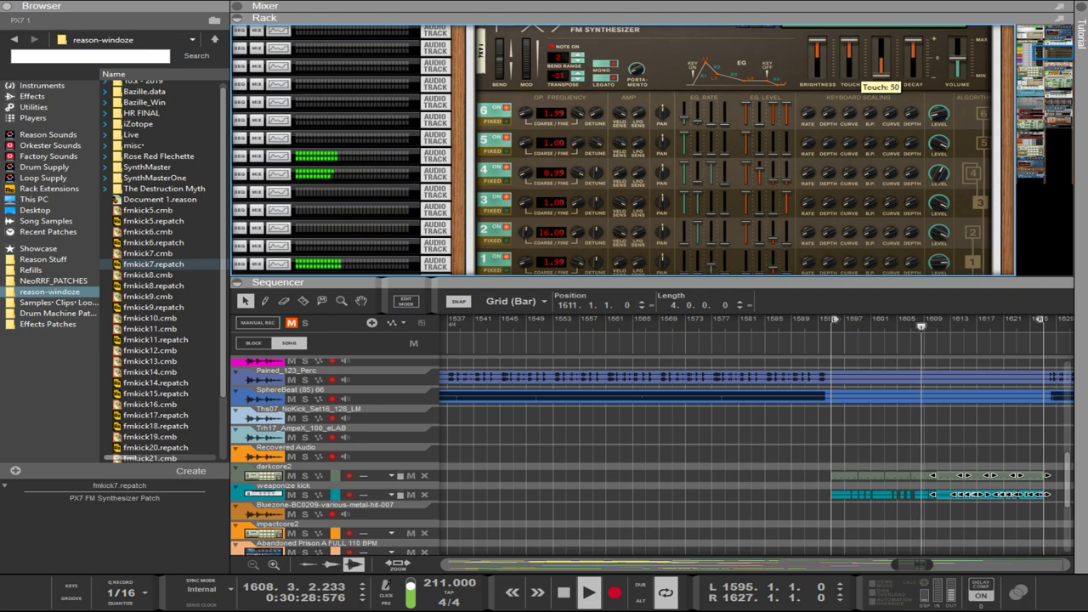
scroll(671, 126, "down", 4)
left_click_drag(525, 160, 532, 205)
Set the level of drum 14 in the darkcore2 Kong drum machine to 117.
scroll(822, 91, "down", 10)
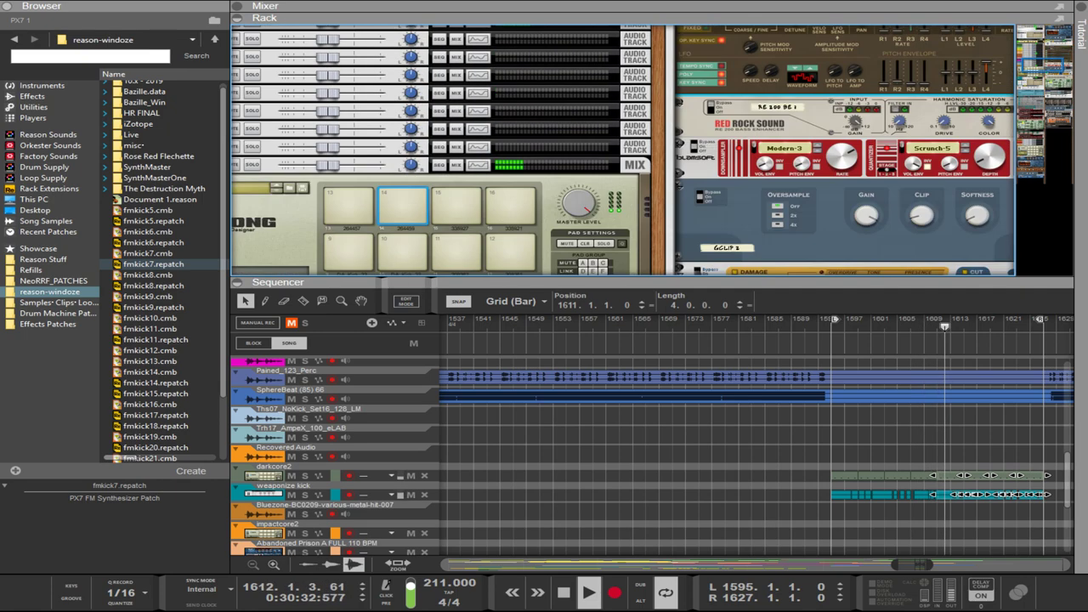
scroll(608, 213, "down", 5)
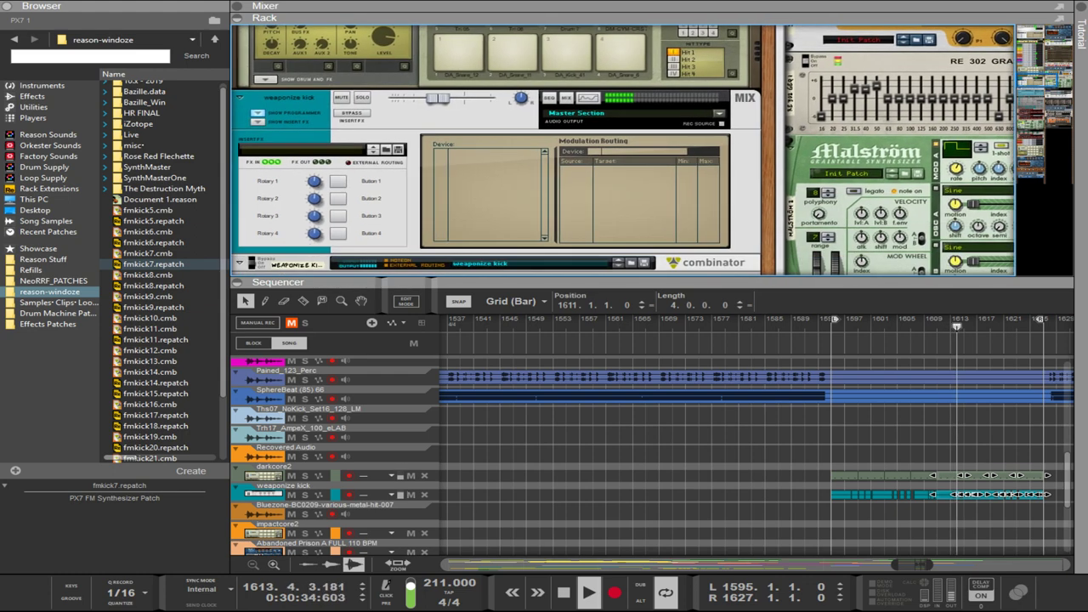
scroll(608, 212, "up", 5)
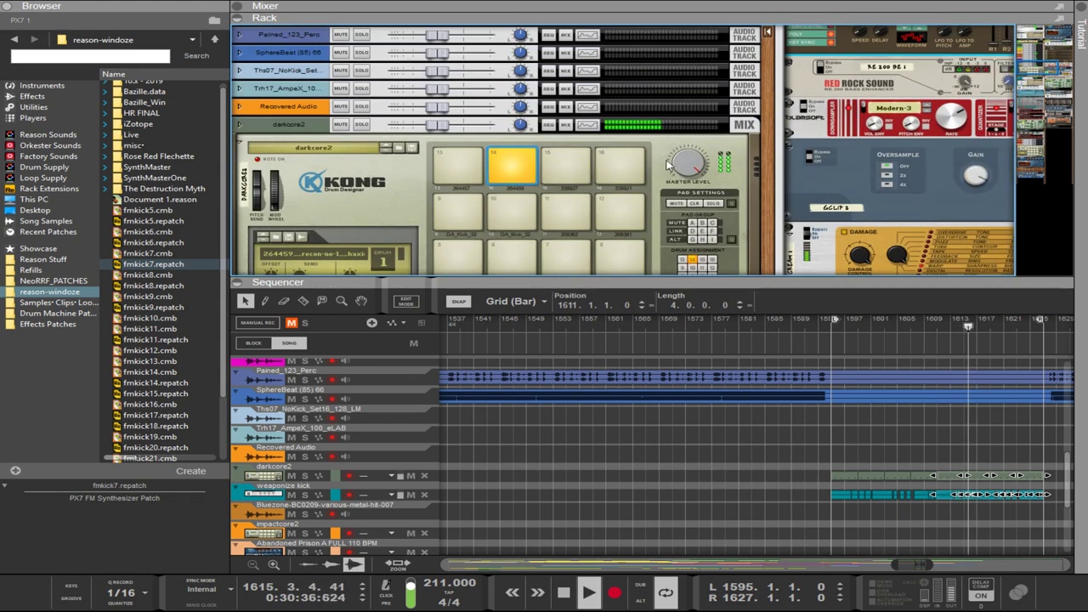
scroll(577, 241, "down", 3)
scroll(368, 104, "up", 2)
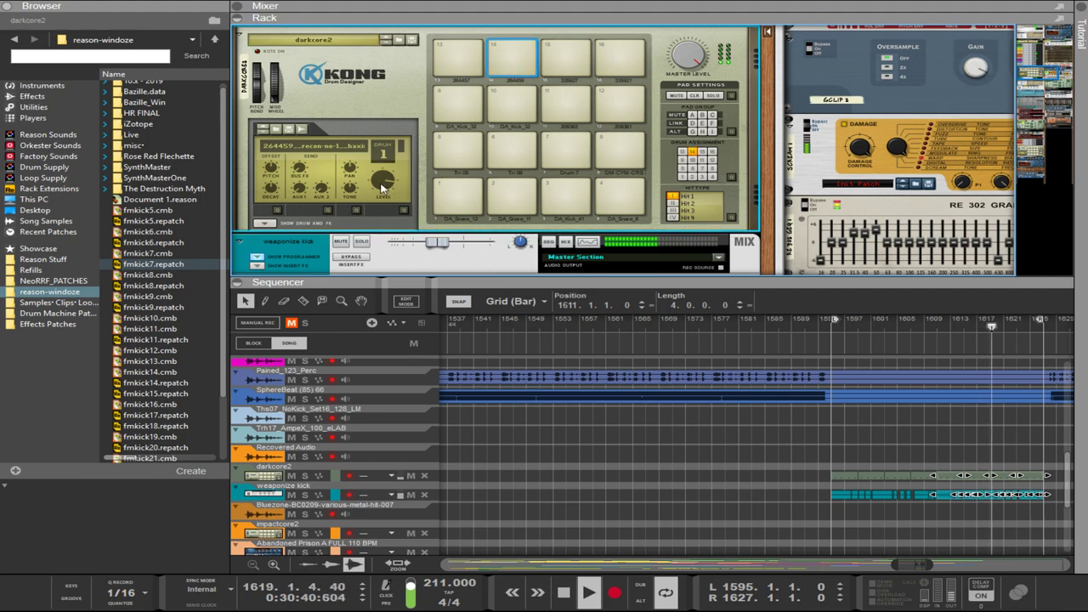
mouse_move(381, 183)
left_click_drag(382, 183, 380, 178)
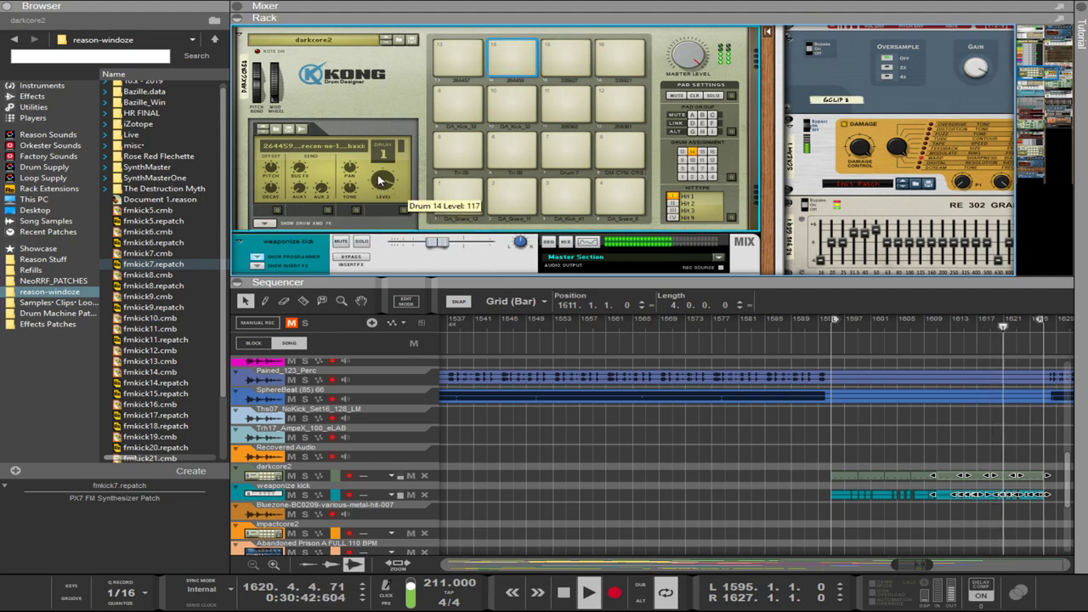
Lower the Model 2 frequency curve on the psykick2 Punch drum synthesizer.
scroll(380, 179, "down", 10)
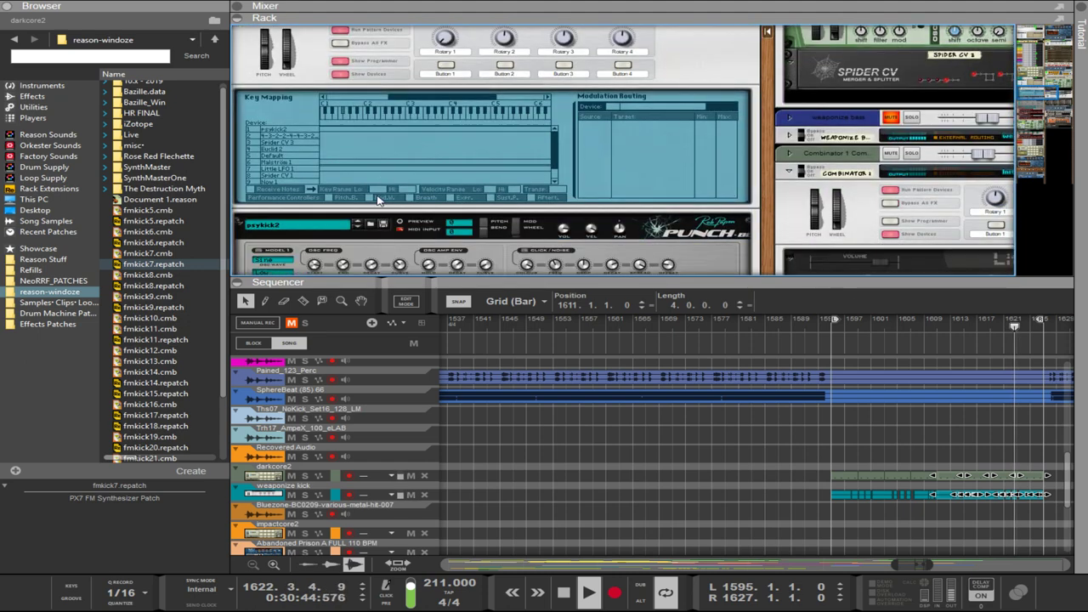
scroll(370, 186, "up", 10)
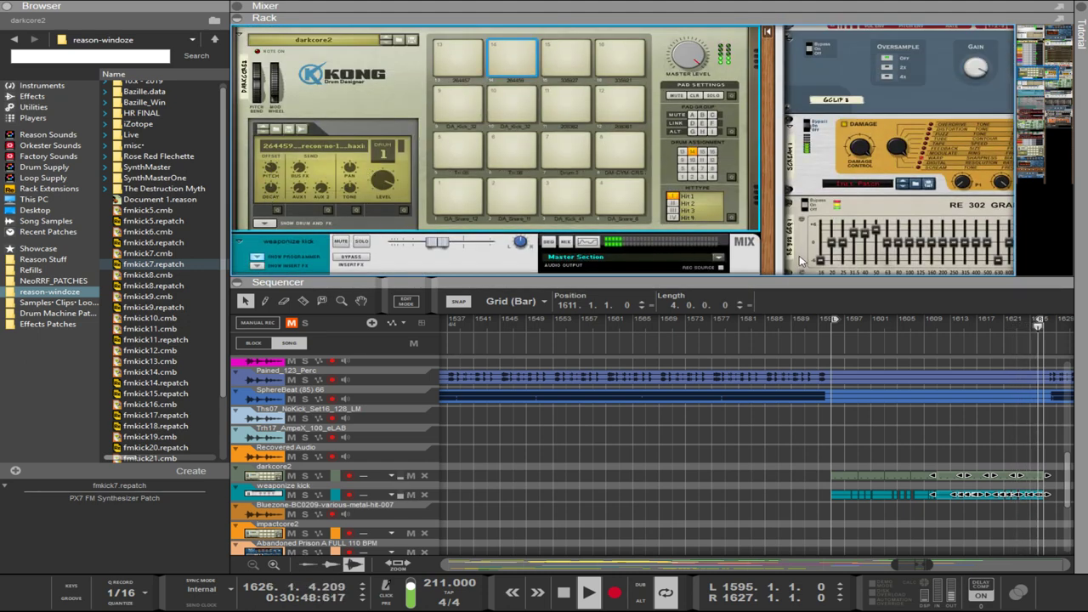
scroll(766, 232, "down", 10)
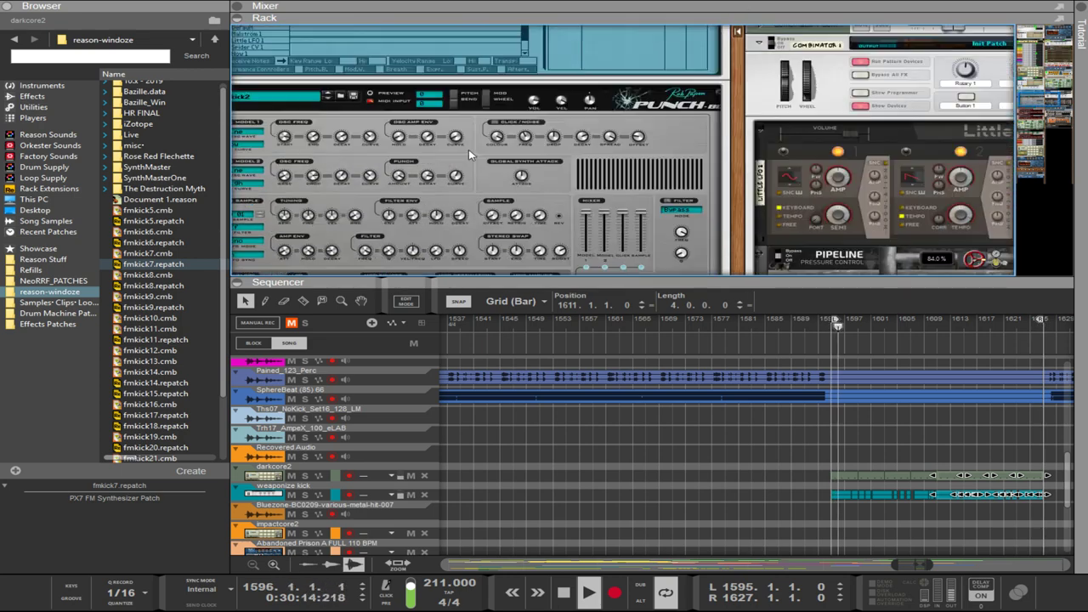
scroll(535, 187, "down", 3)
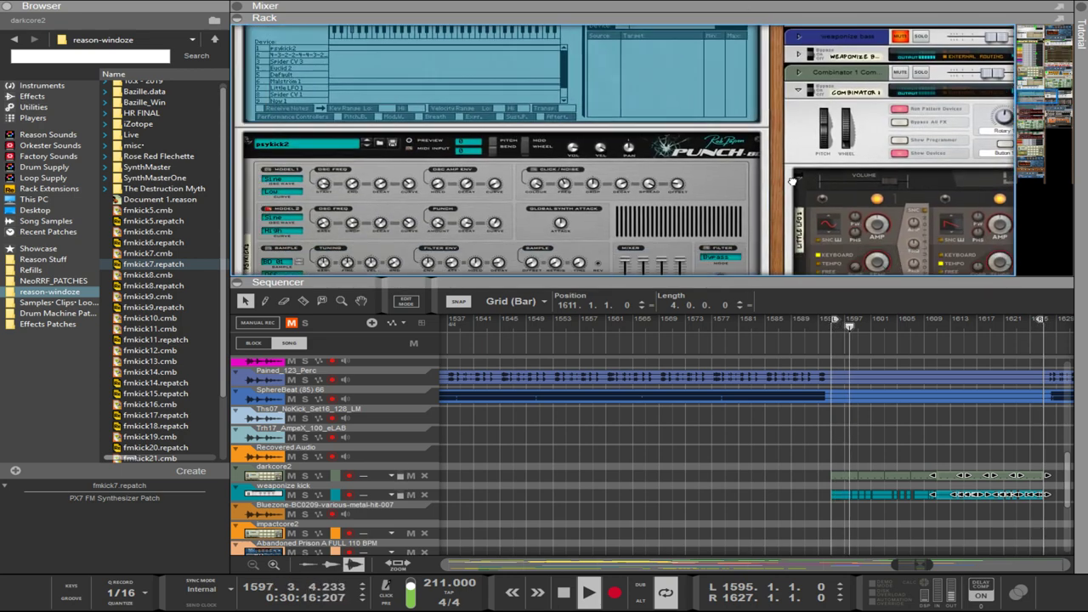
scroll(391, 145, "up", 2)
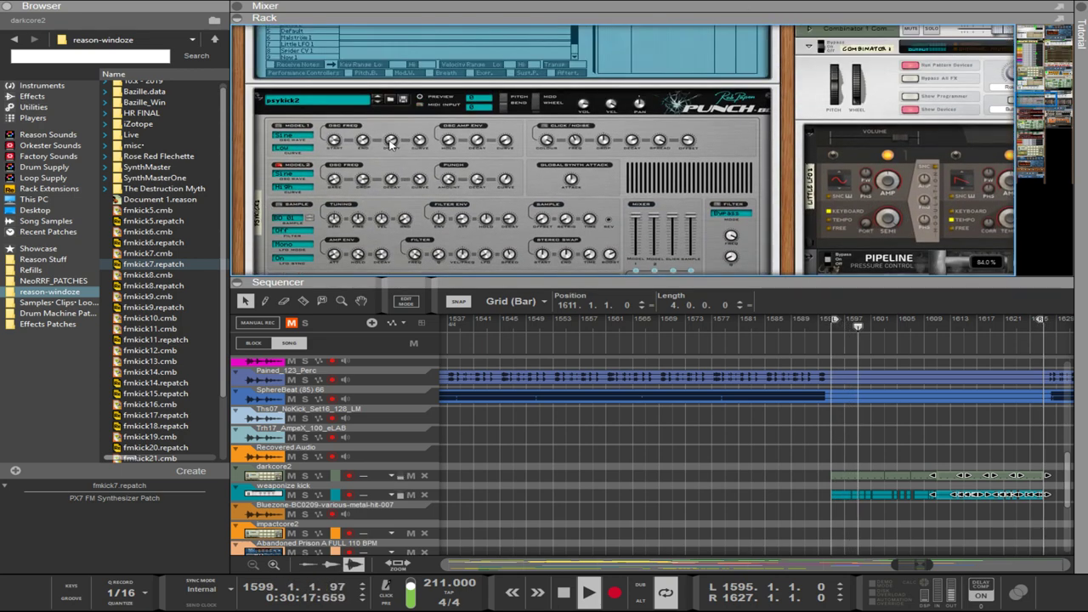
left_click(421, 181)
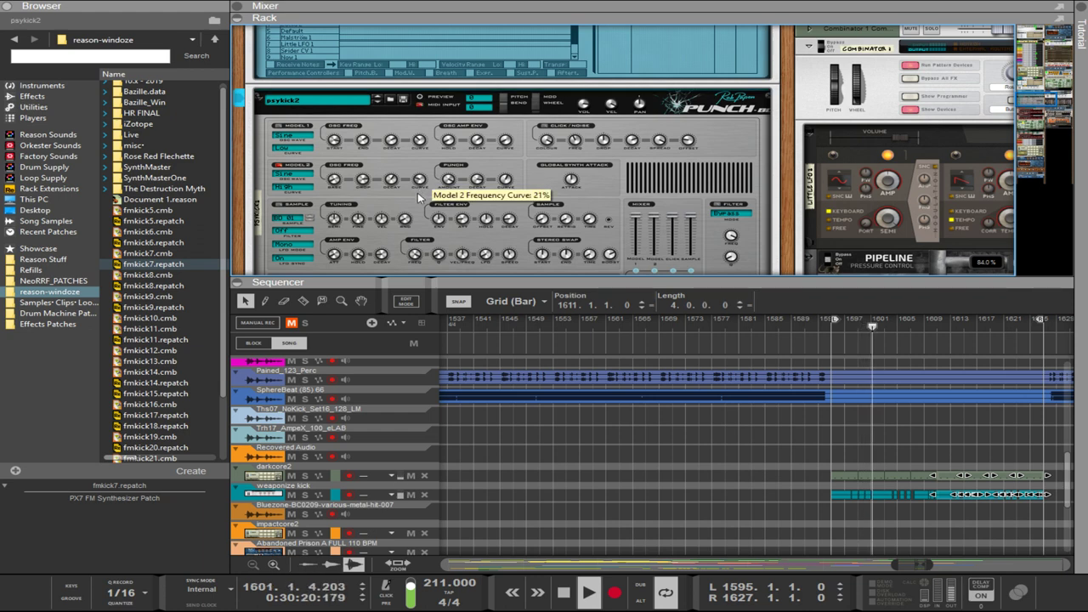
left_click_drag(417, 194, 423, 215)
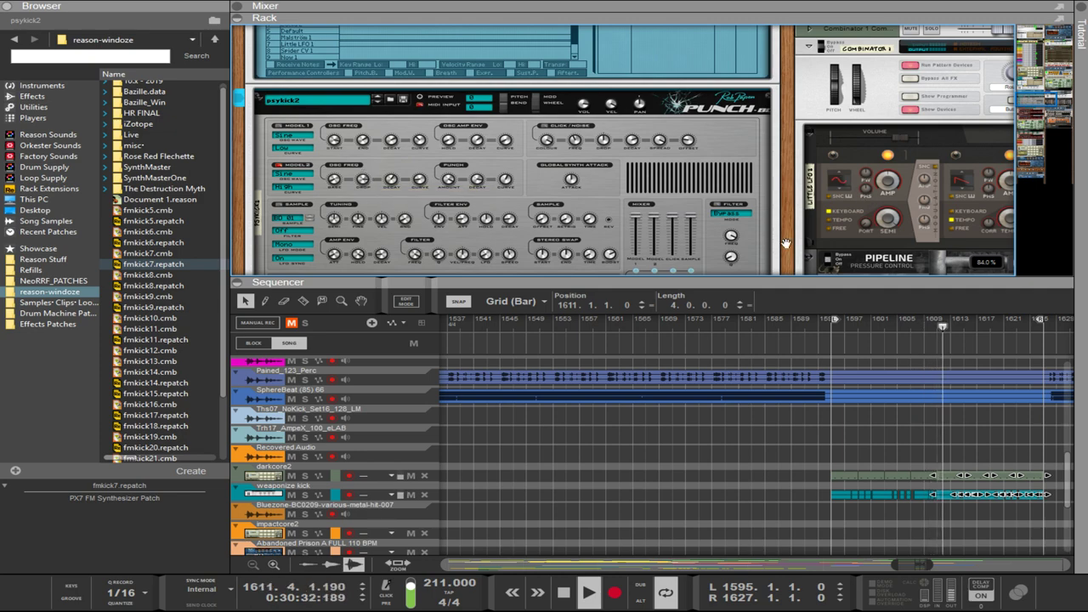
Inspect the weaponize kick clips between bars 1595 and 1627, selecting the three-bar clip at bar 1611.
scroll(785, 244, "down", 3)
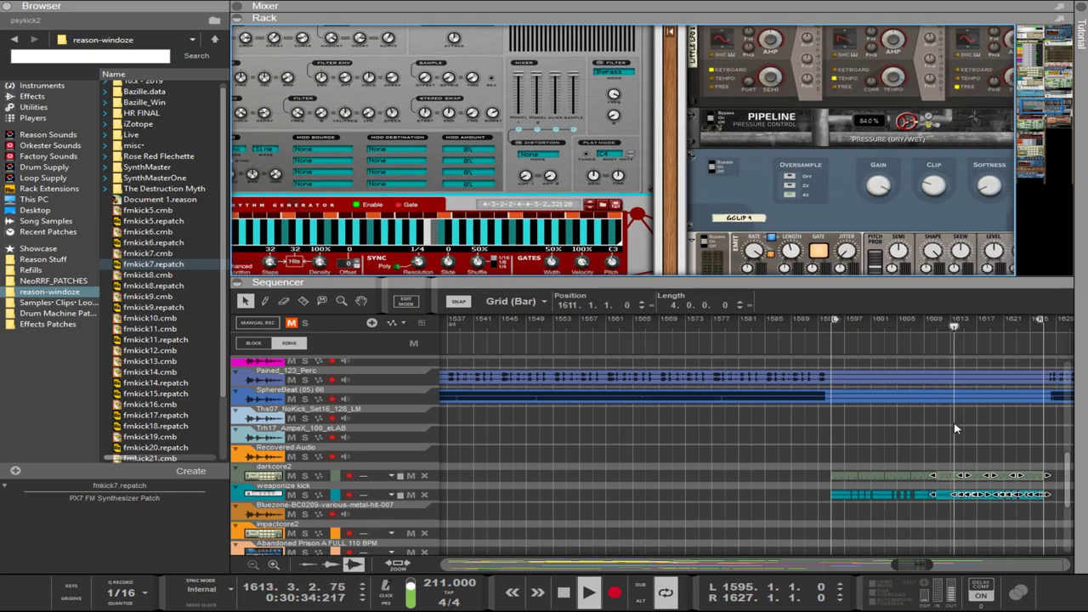
scroll(955, 429, "up", 2)
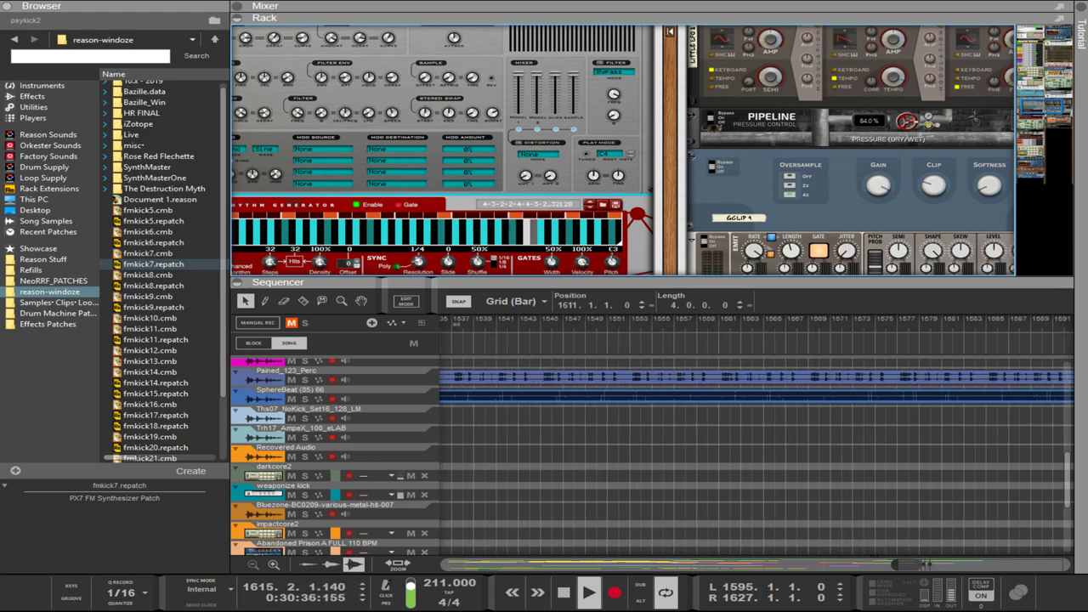
scroll(892, 561, "down", 3)
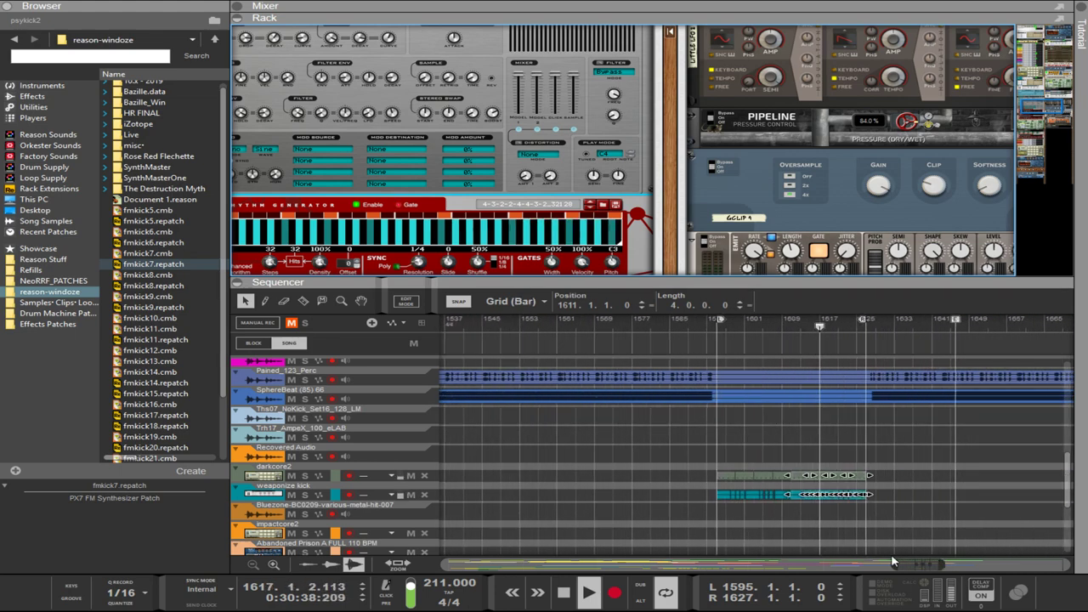
scroll(878, 513, "up", 3)
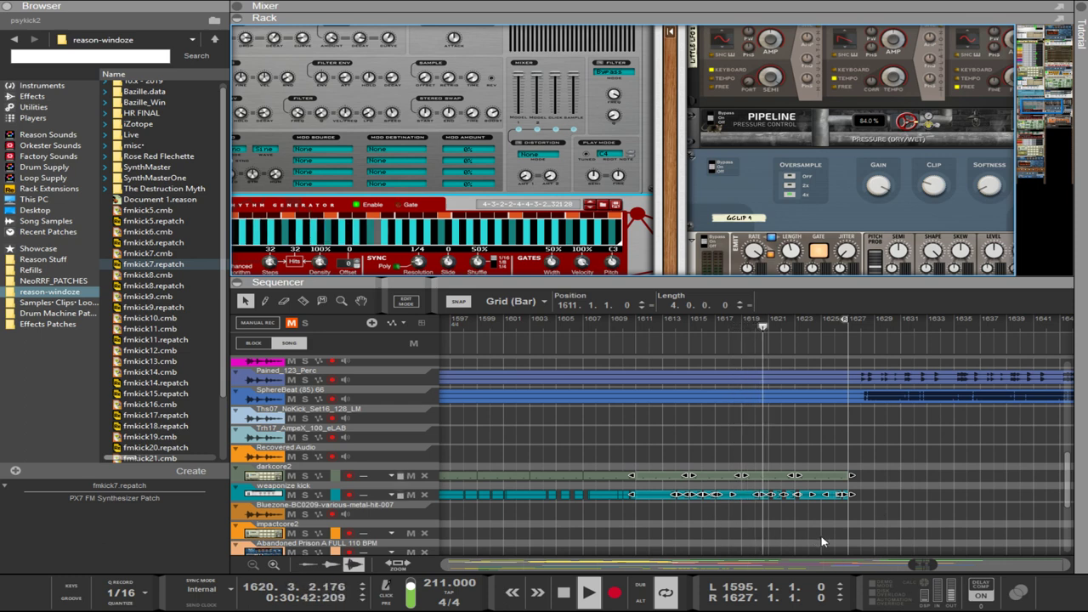
left_click(848, 537)
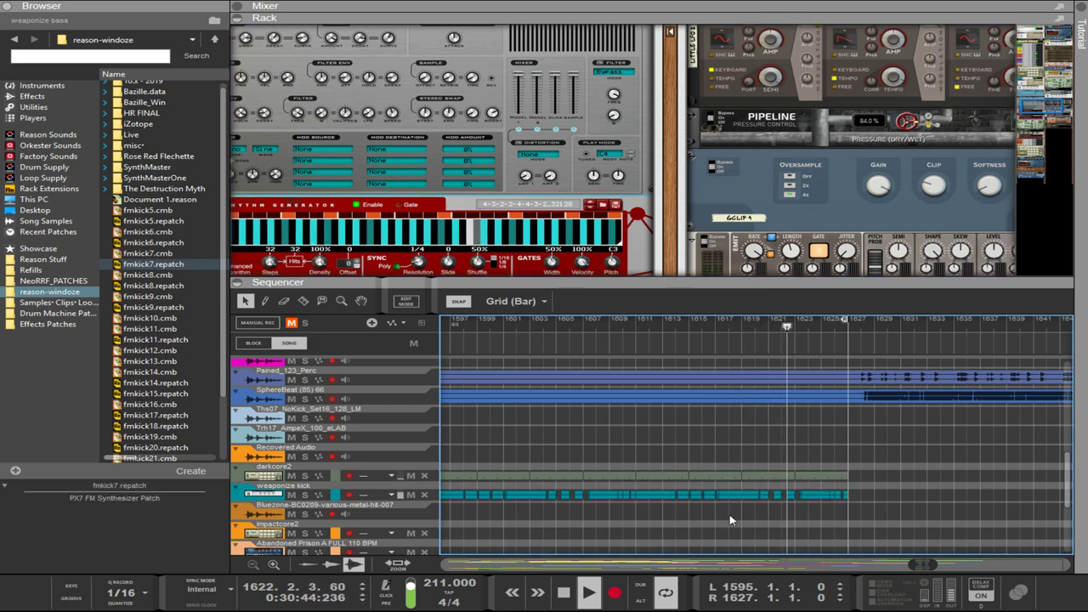
left_click(633, 495)
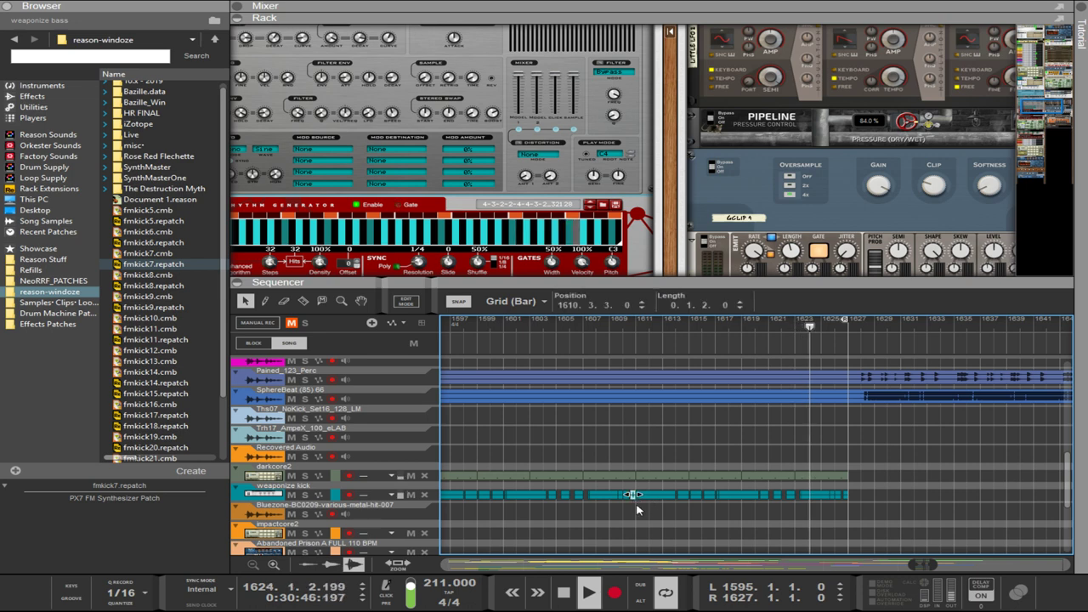
left_click_drag(646, 498, 678, 496)
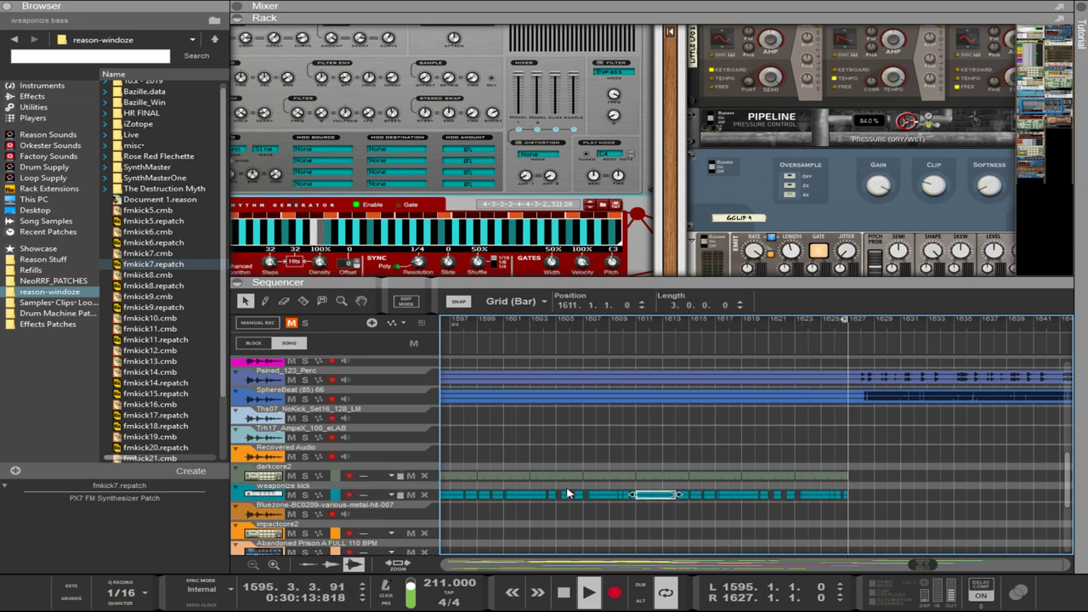
scroll(544, 510, "down", 2)
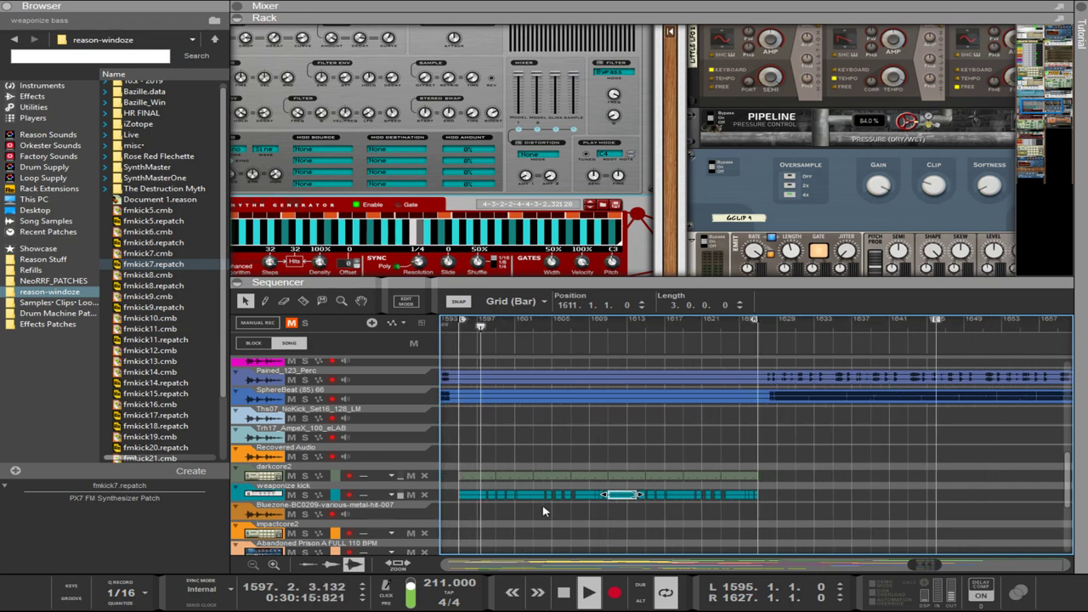
scroll(586, 218, "up", 3)
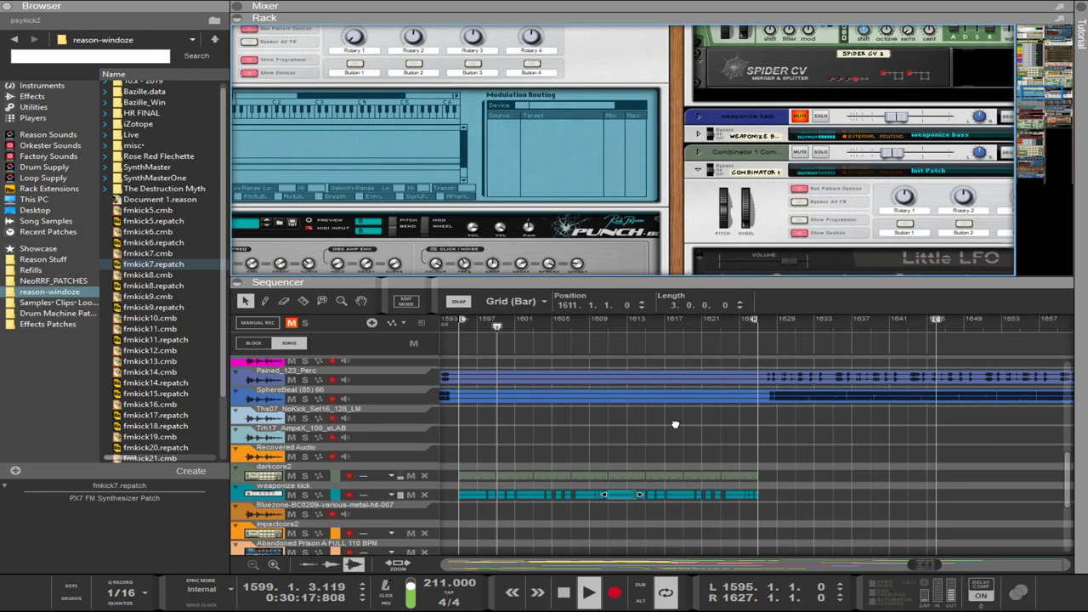
scroll(587, 218, "left", 3)
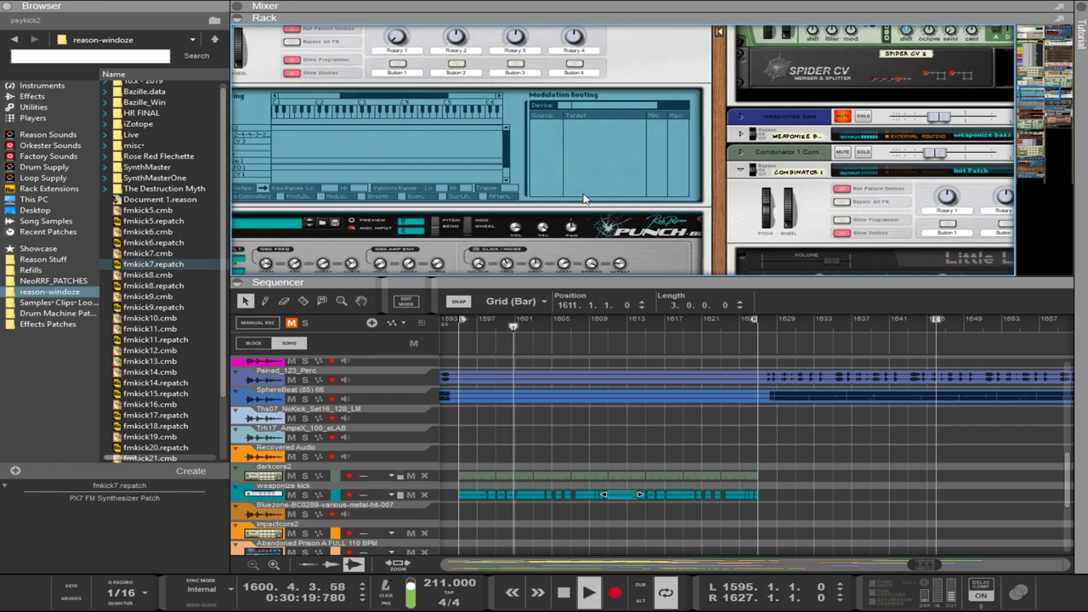
Examine how the fmkick8 clips line up with the other tracks across the loop, and look over the kick devices in the rack.
scroll(599, 473, "down", 5)
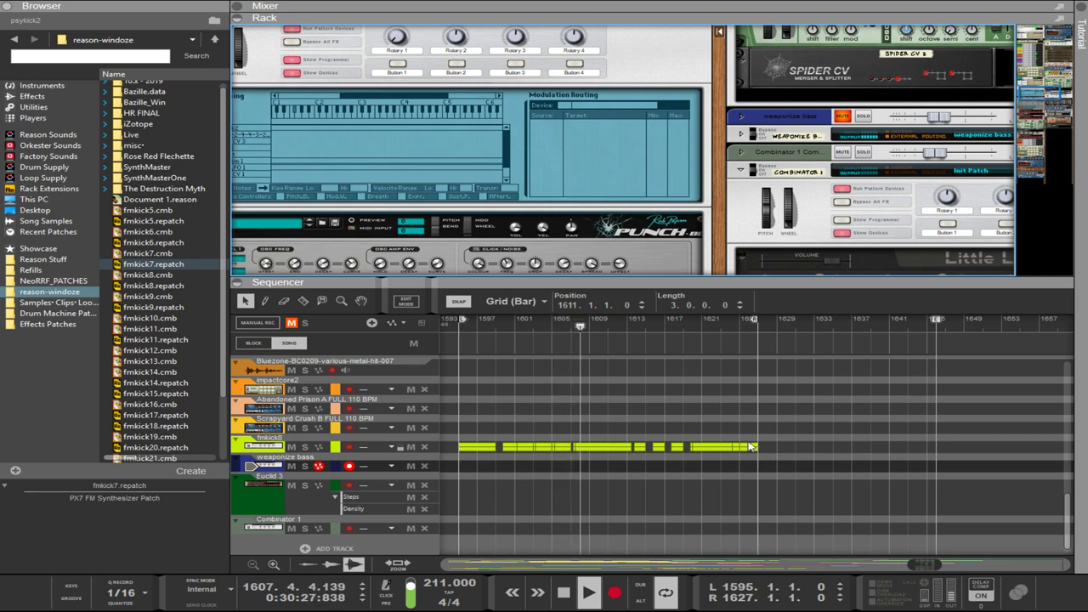
left_click(783, 469)
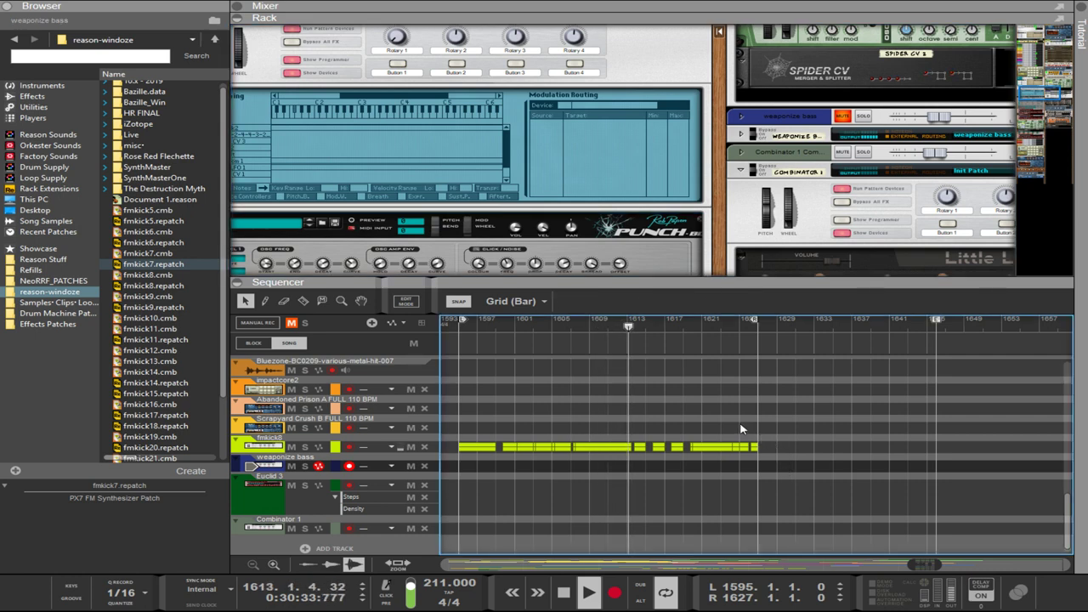
scroll(741, 429, "down", 5, "ctrl")
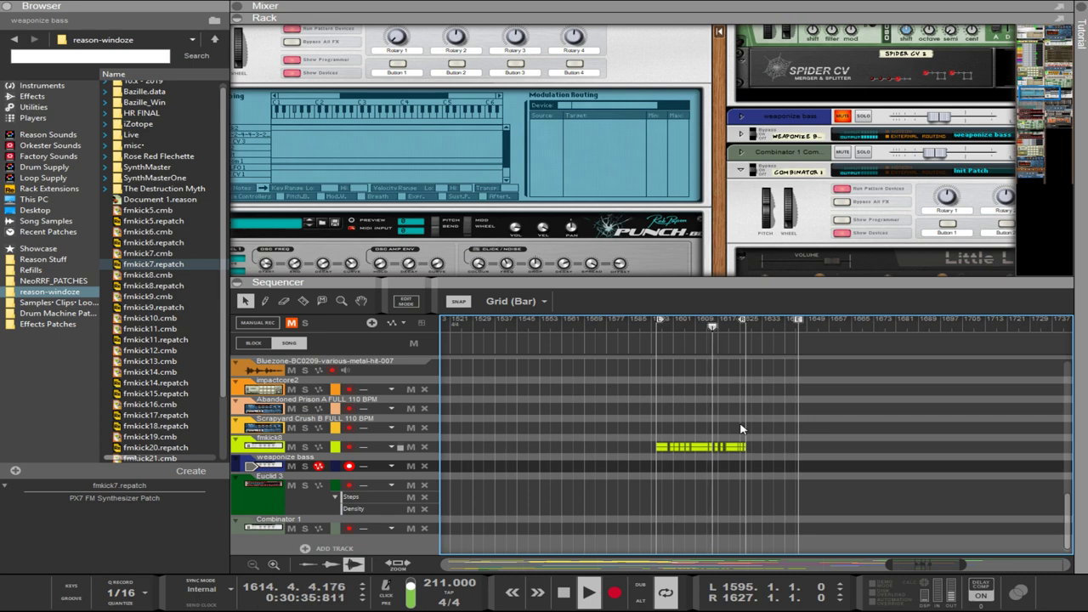
scroll(740, 429, "down", 1, "ctrl")
scroll(746, 418, "up", 5)
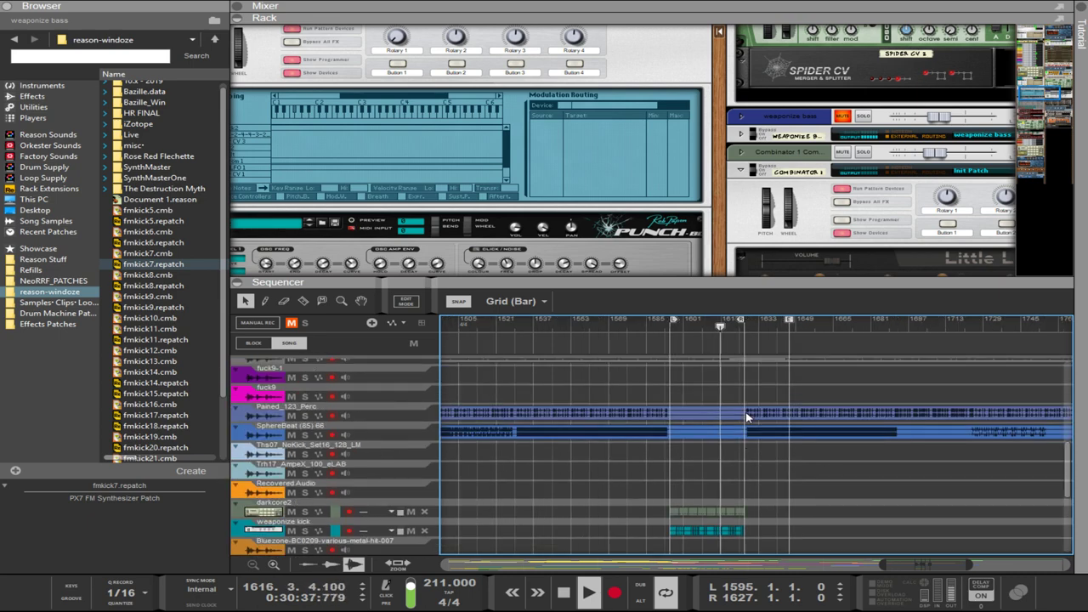
scroll(746, 417, "down", 4)
scroll(746, 417, "up", 2, "ctrl")
scroll(746, 417, "up", 3, "ctrl")
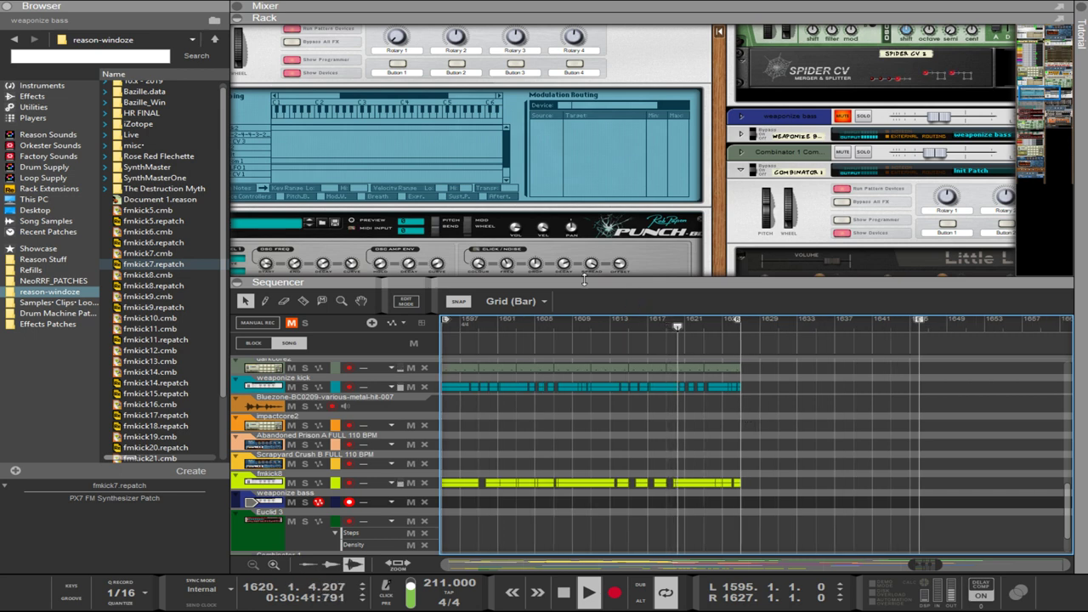
scroll(648, 353, "down", 2, "ctrl")
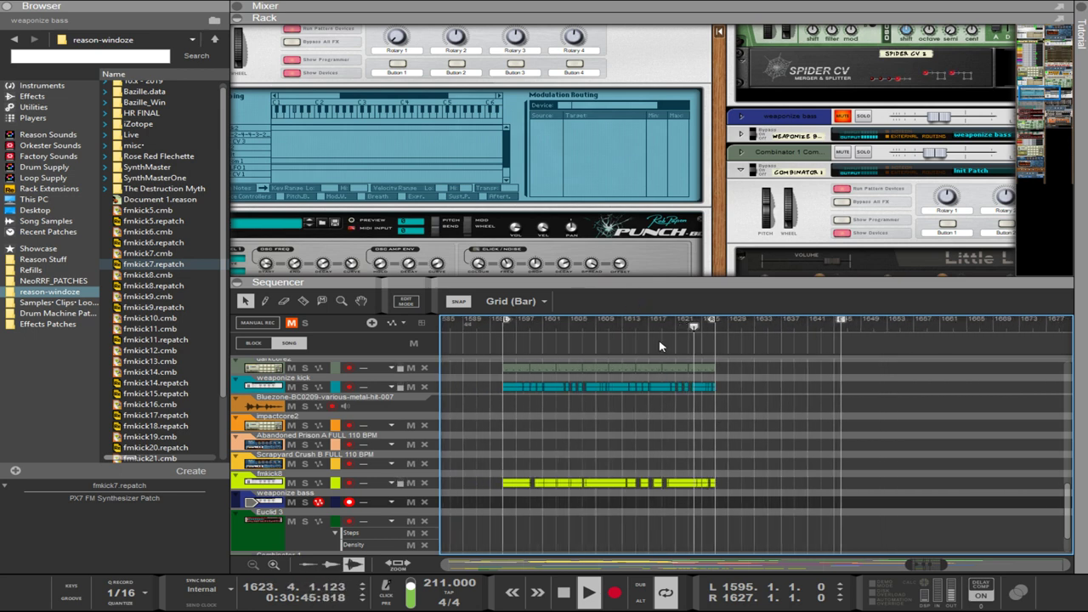
scroll(665, 380, "up", 2)
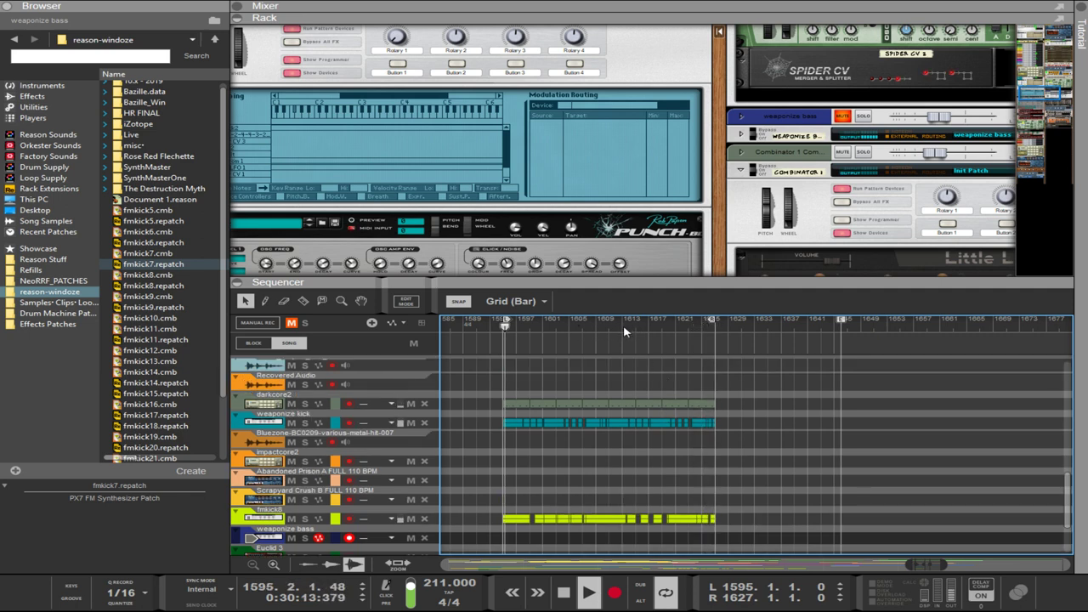
scroll(653, 235, "up", 10)
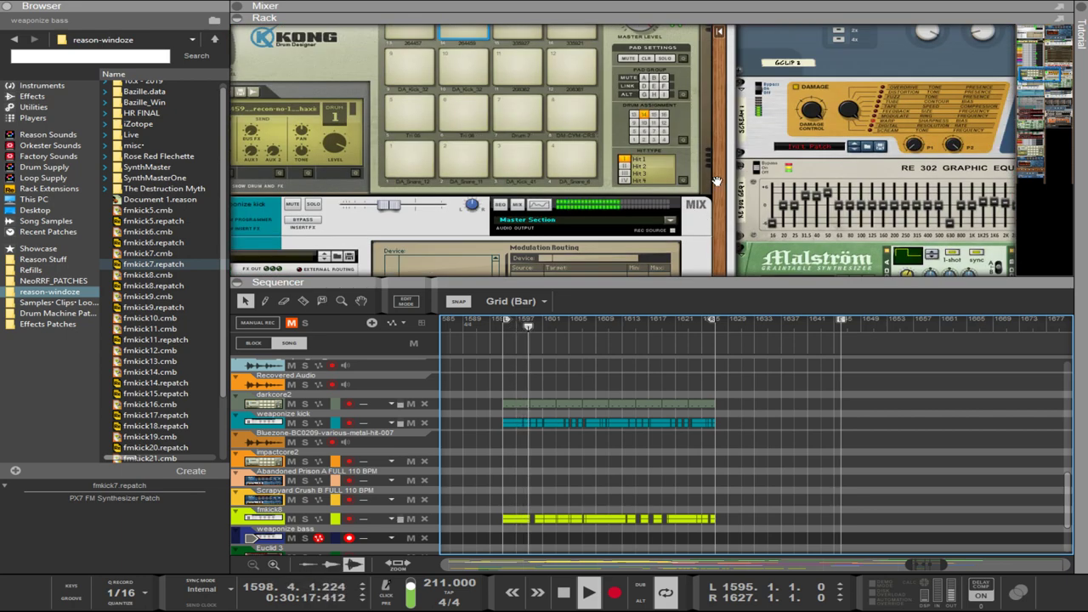
scroll(704, 222, "down", 5)
scroll(505, 255, "up", 8)
scroll(505, 255, "down", 4)
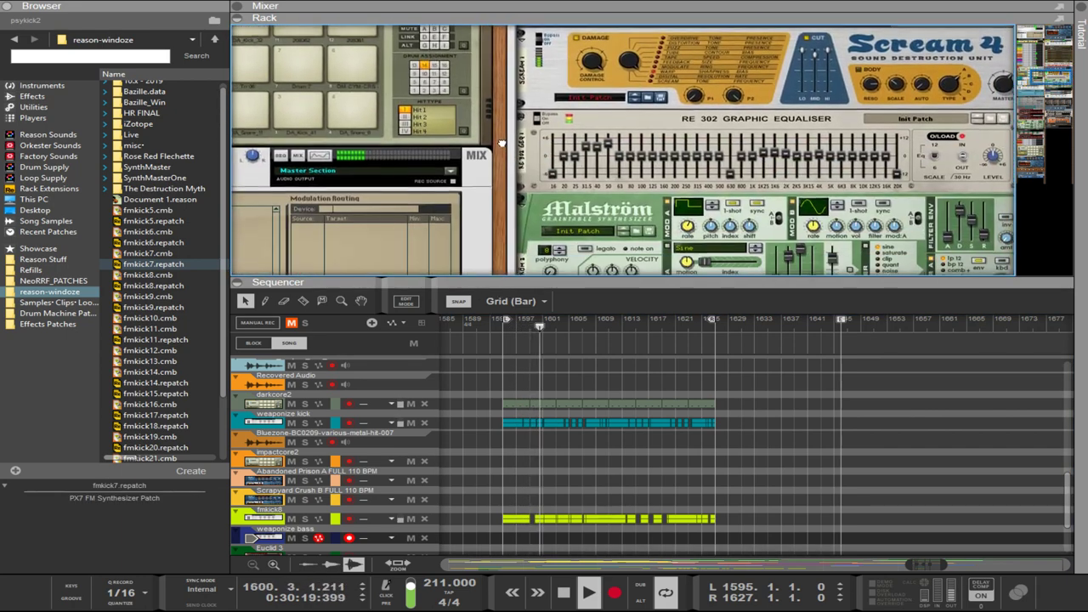
Delete the four-bar fmkick8 clip at bar 1595 and the longer clips further along the loop.
left_click_drag(738, 537, 623, 513)
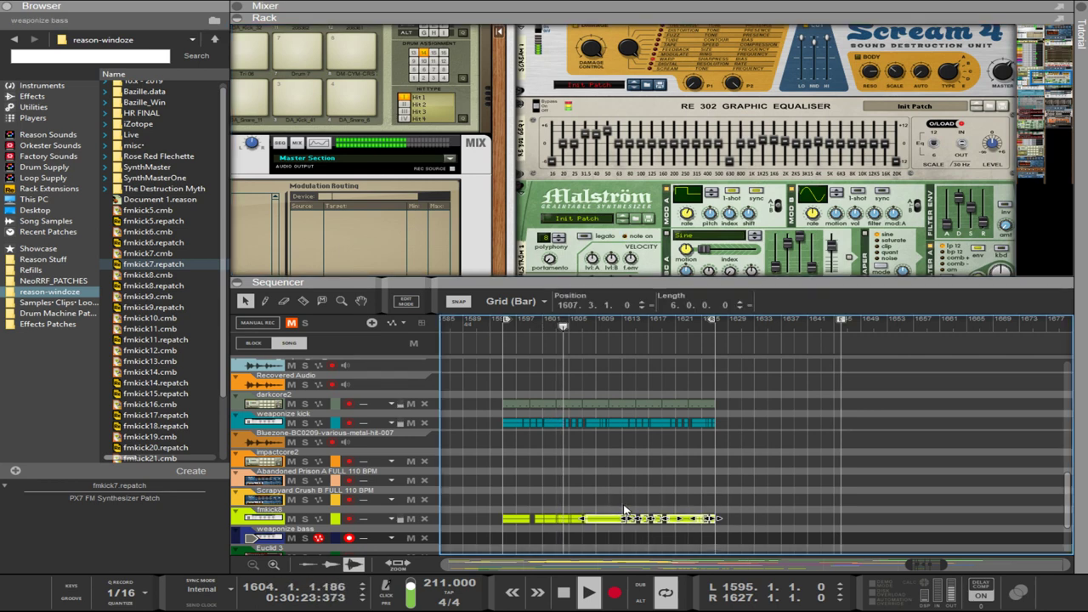
left_click(560, 537)
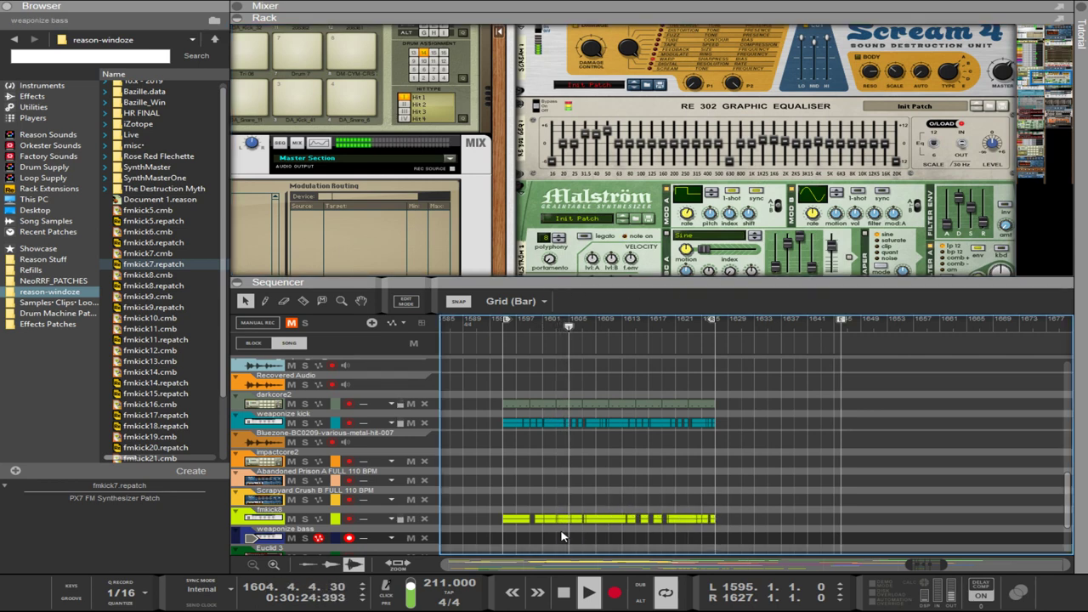
left_click(507, 520)
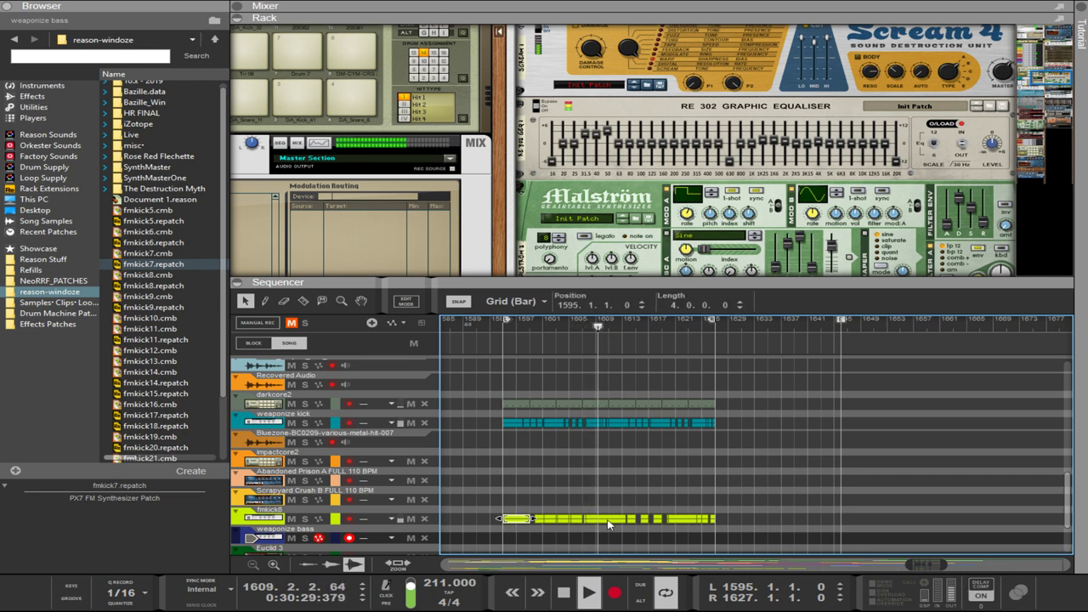
key("Delete")
key("Delete")
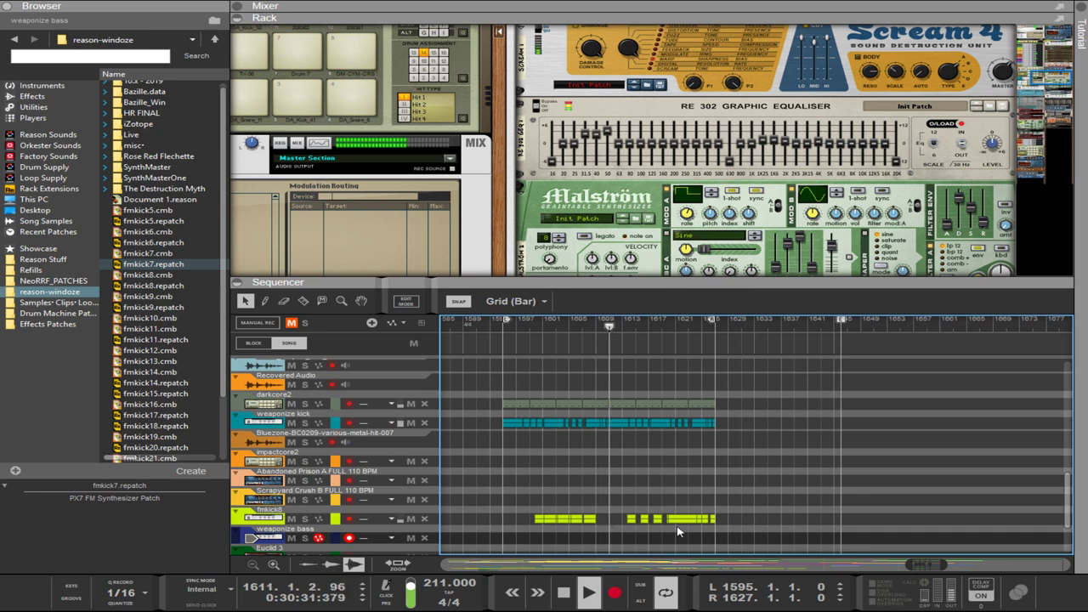
Move the fmkick8 clips after the gap five bars earlier so that the first one starts at 1608.4.1.0.
left_click_drag(761, 536, 597, 520)
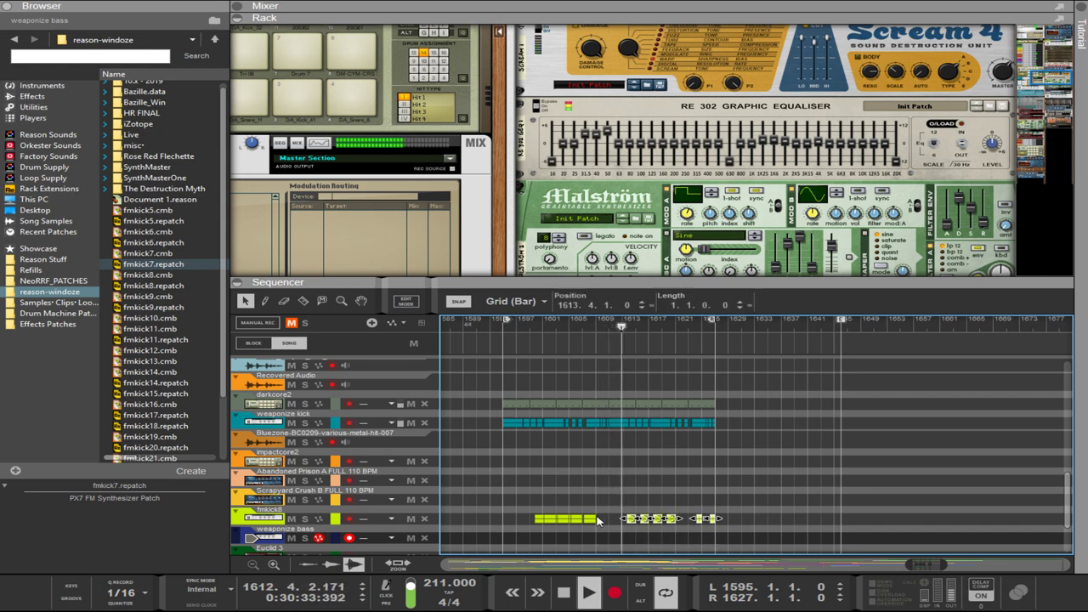
key("ctrl+Left")
key("ctrl+Left")
key("ctrl+Left")
key("ctrl+Left")
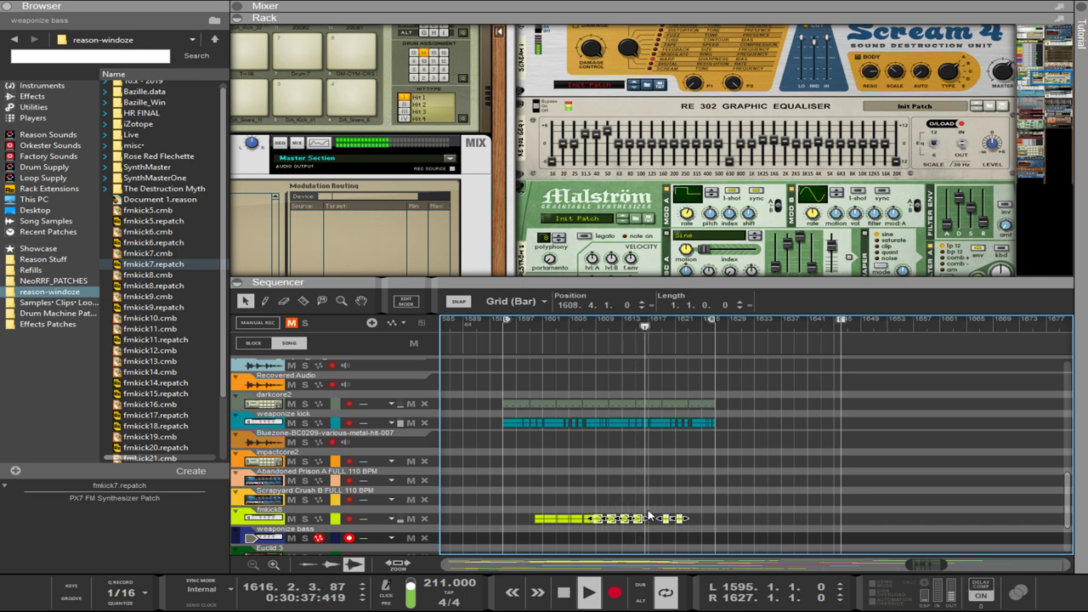
Move the last two fmkick8 clips three bars earlier so that they start at 1612.2.1.0.
left_click_drag(692, 513, 657, 531)
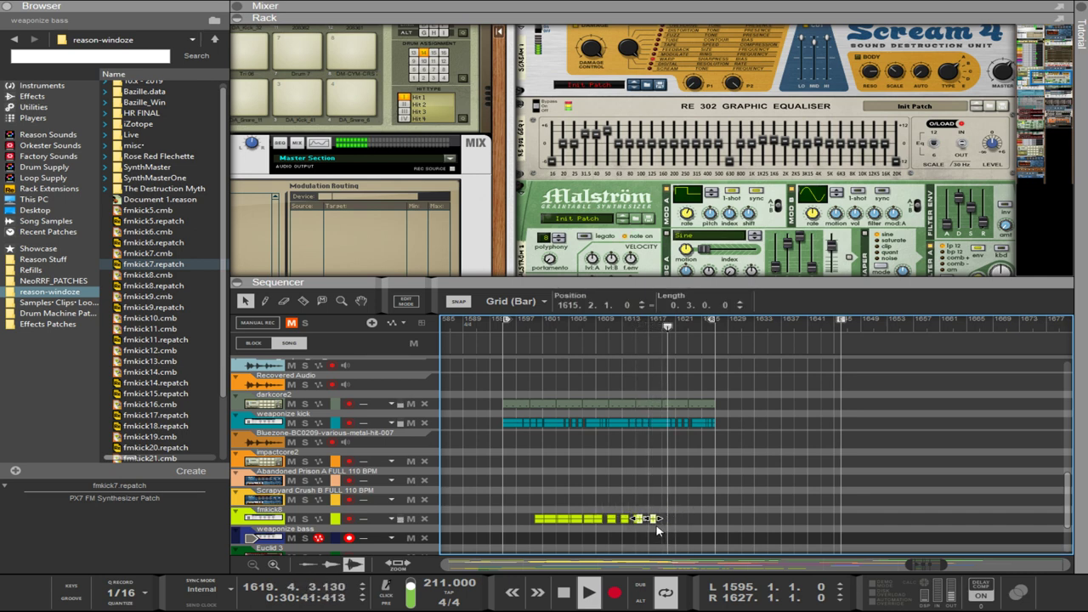
key("ctrl+Left")
key("ctrl+Left")
key("ctrl+Left")
key("ctrl+Left")
key("ctrl+Left")
key("ctrl+Left")
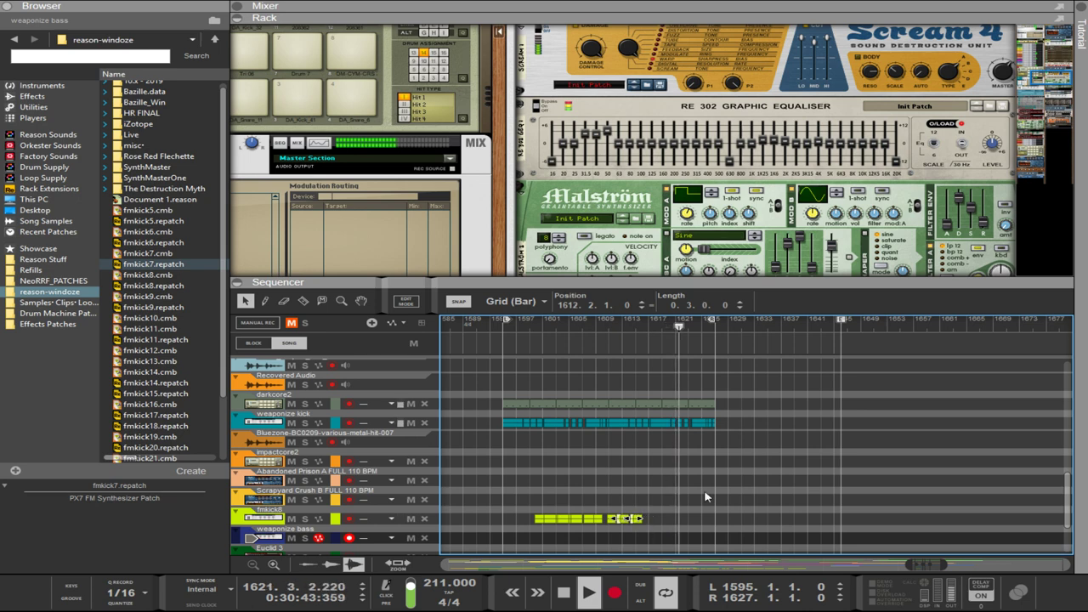
Move all the fmkick8 clips together back to the loop start so that the first one begins at 1595.1.1.0.
left_click_drag(654, 530, 537, 524)
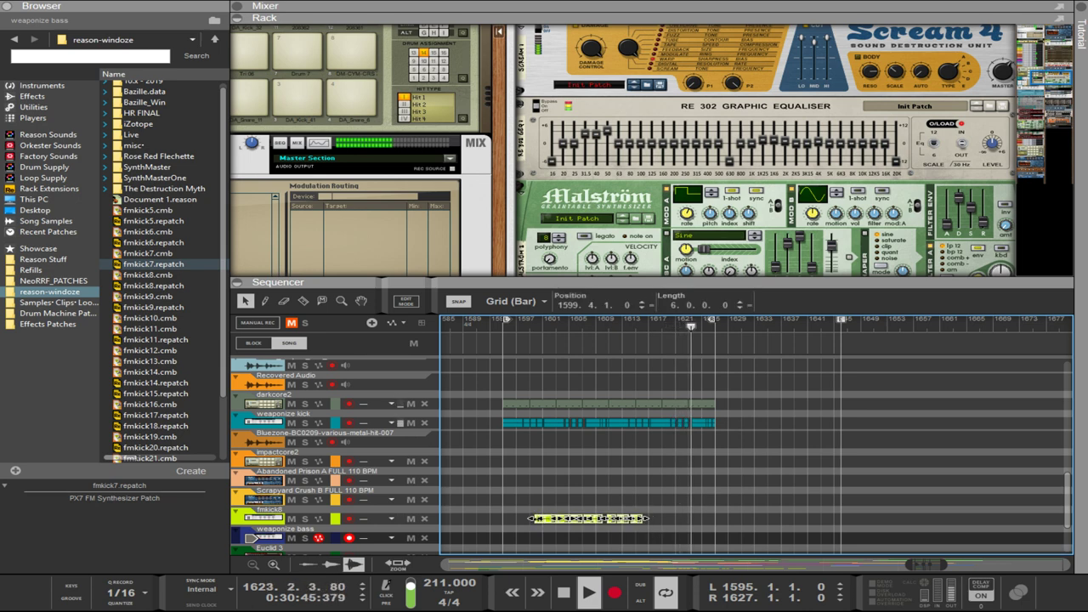
key("ctrl+Left")
key("ctrl+Left")
key("ctrl+Left")
key("ctrl+Left")
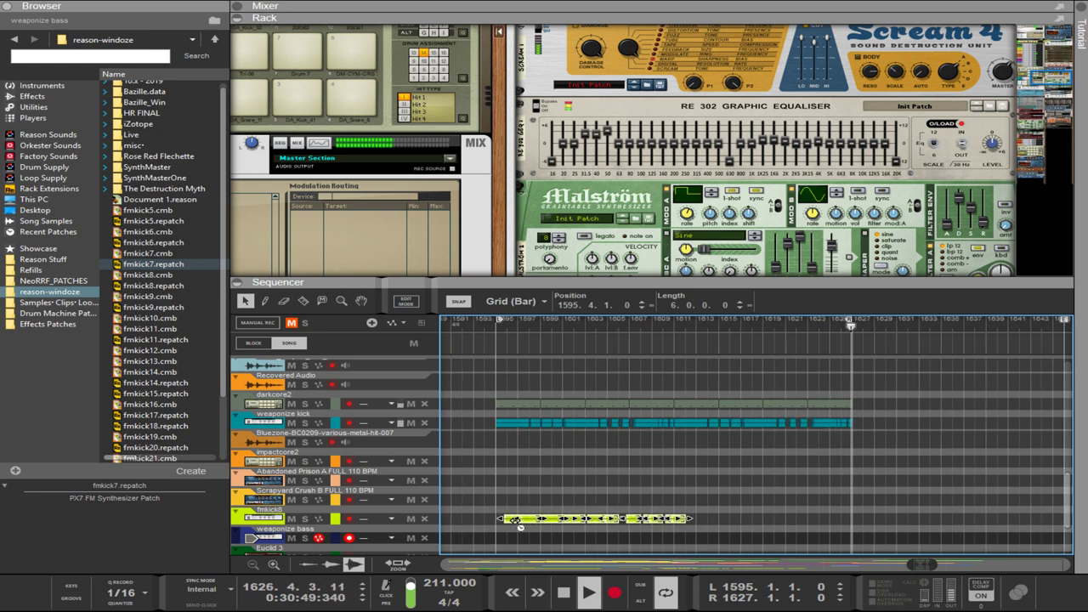
scroll(521, 525, "up", 3)
left_click_drag(500, 525, 501, 527)
scroll(491, 526, "up", 3)
scroll(502, 527, "down", 4)
scroll(501, 527, "down", 1)
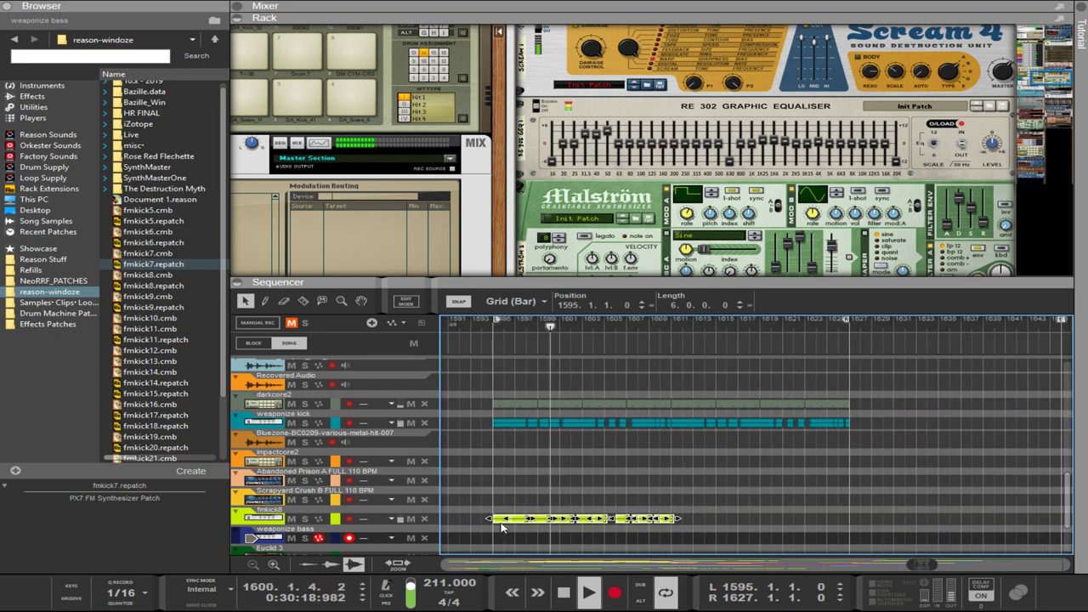
Copy the whole group of fmkick8 clips so that the copy starts at 1611.1.1.0 and fills the rest of the loop.
left_click_drag(500, 525, 684, 523)
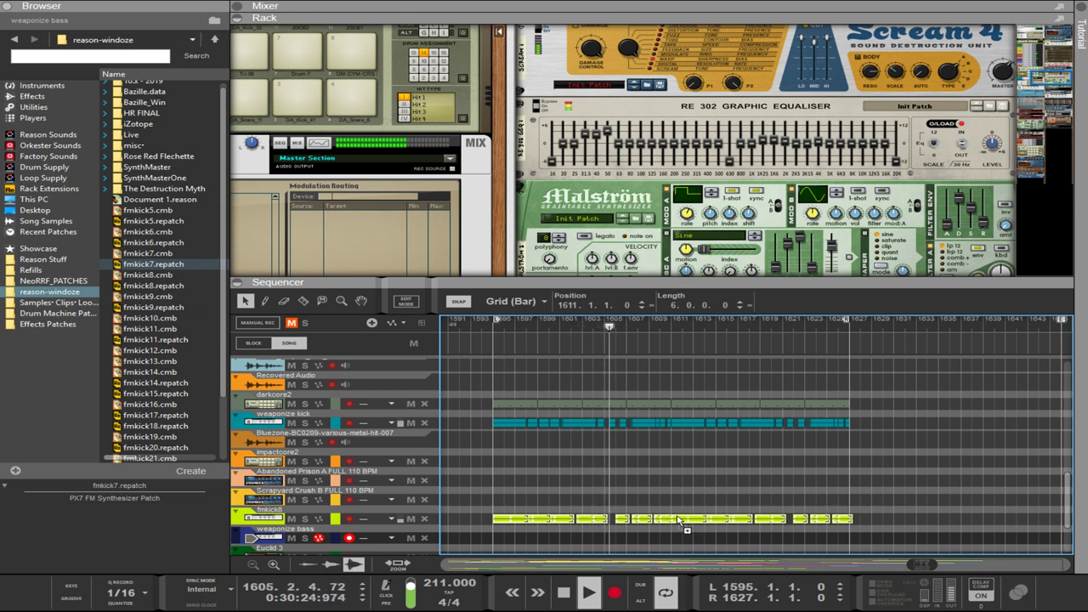
mouse_move(680, 520)
left_mouse_down()
mouse_move(499, 520)
mouse_move(682, 526)
left_mouse_up()
scroll(685, 513, "up", 5)
scroll(685, 513, "up", 2)
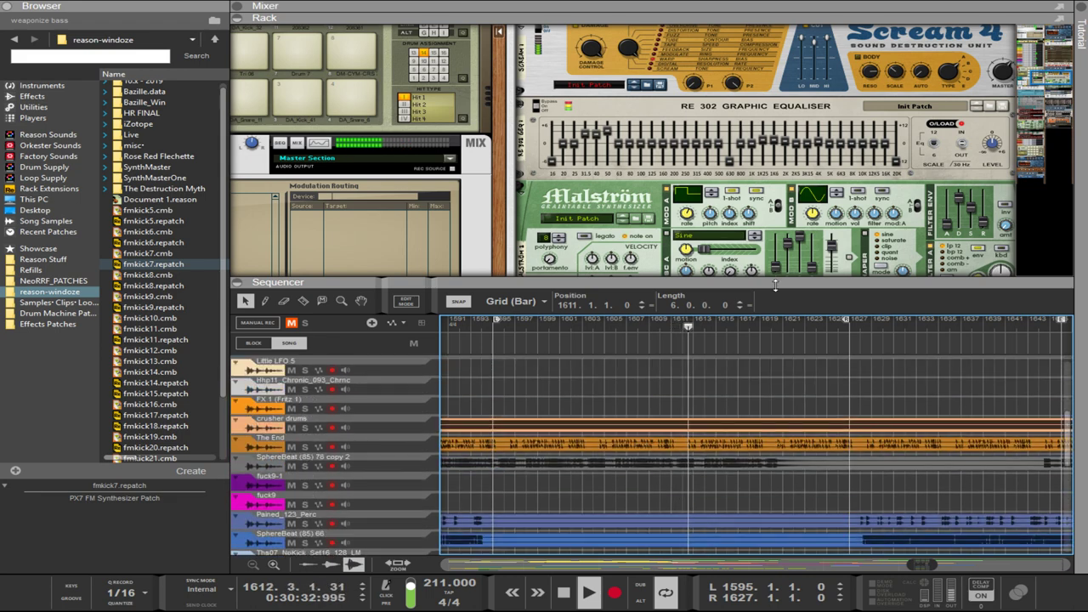
scroll(814, 189, "right", 2)
scroll(814, 189, "up", 10)
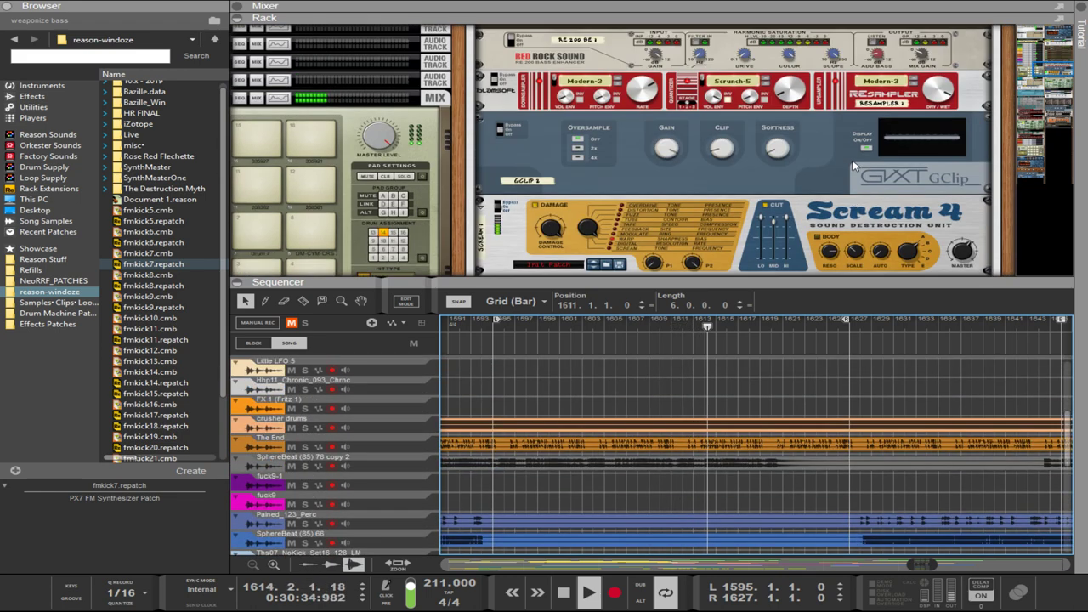
scroll(856, 168, "down", 1)
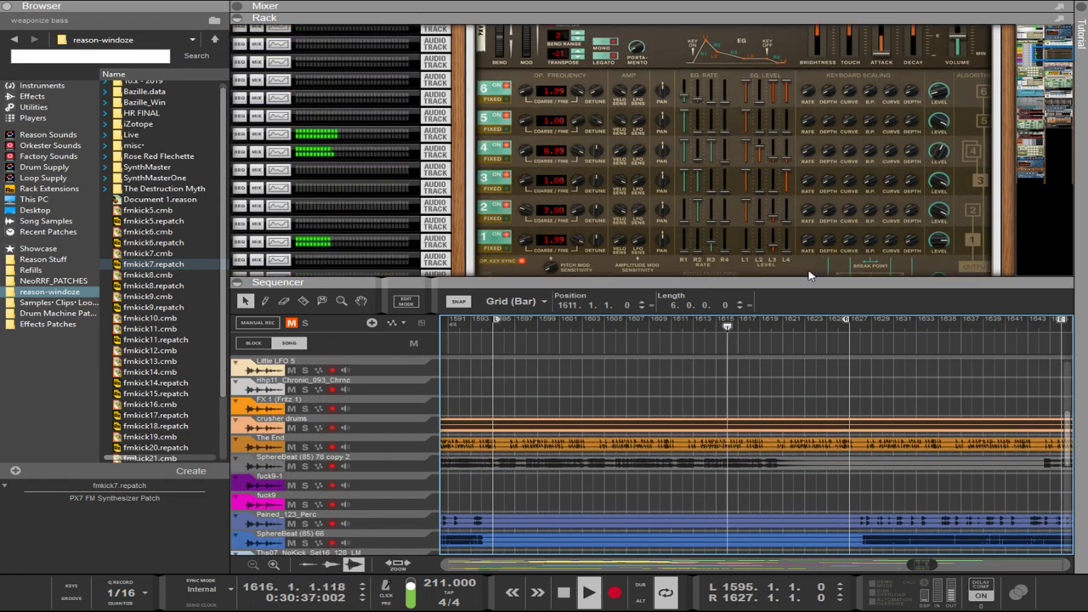
left_click_drag(736, 282, 735, 126)
scroll(735, 439, "down", 4)
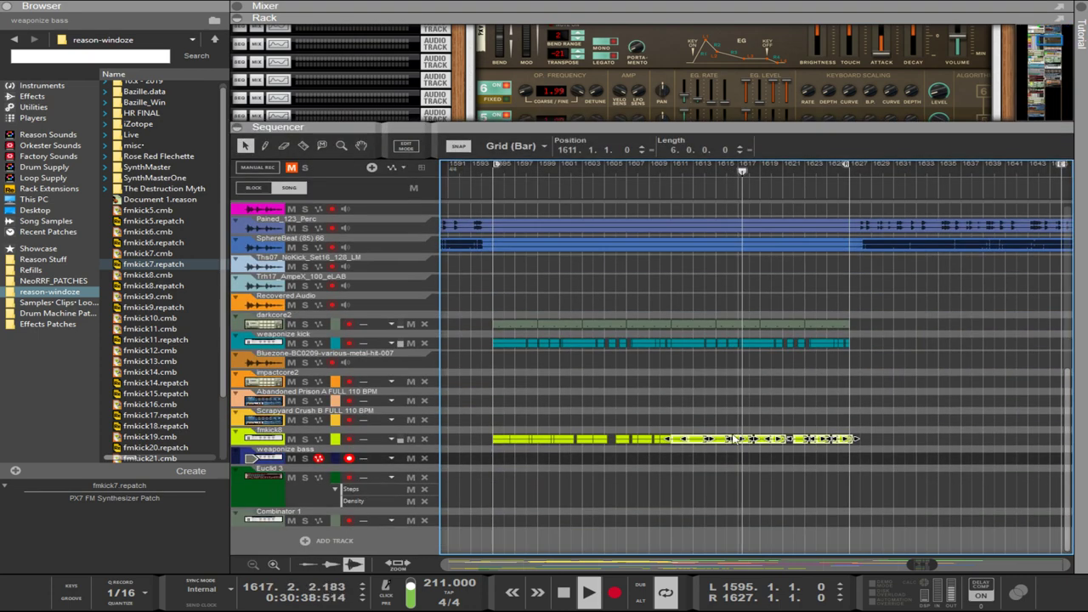
left_click(705, 470)
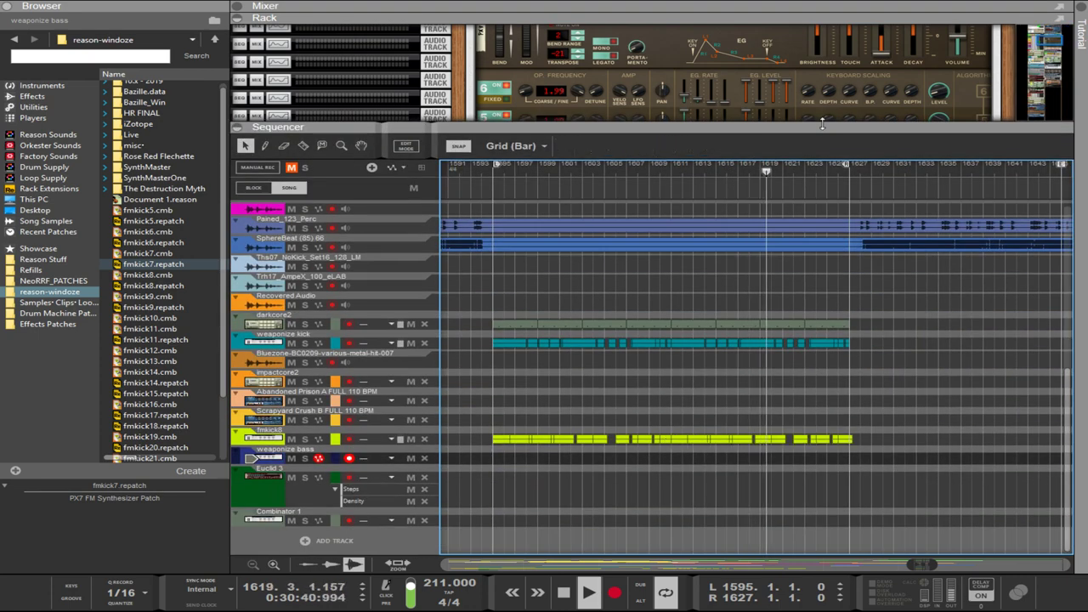
On the fmkick8 PX7 synthesizer, set the frequency of operator 1 to 0.99 and of operator 5 to 0.50.
left_click_drag(706, 125, 705, 384)
scroll(770, 279, "up", 2)
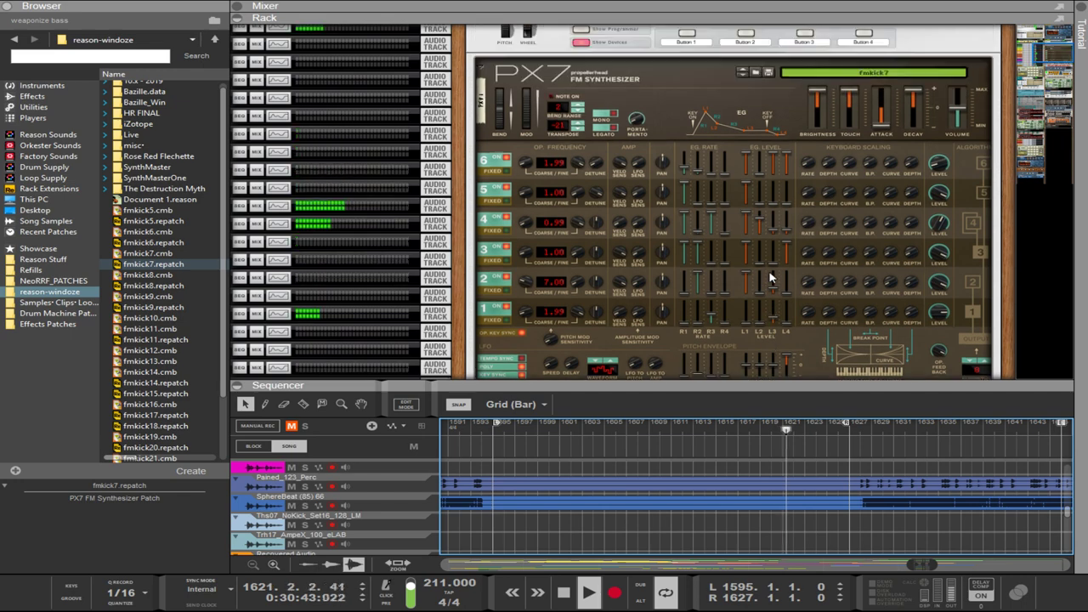
scroll(867, 72, "up", 3)
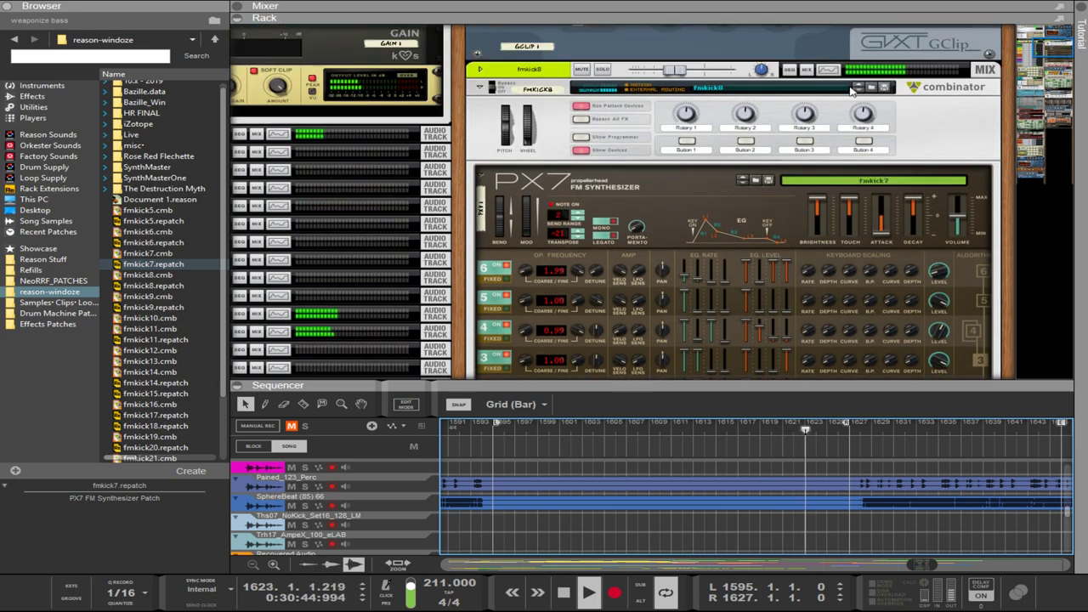
left_click(860, 102)
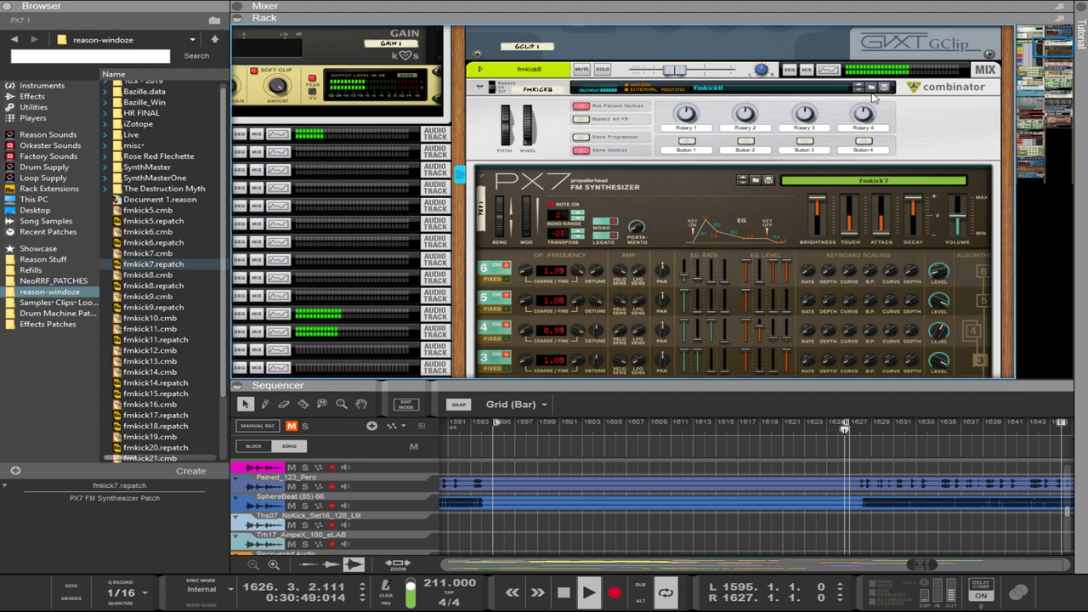
scroll(806, 194, "down", 4)
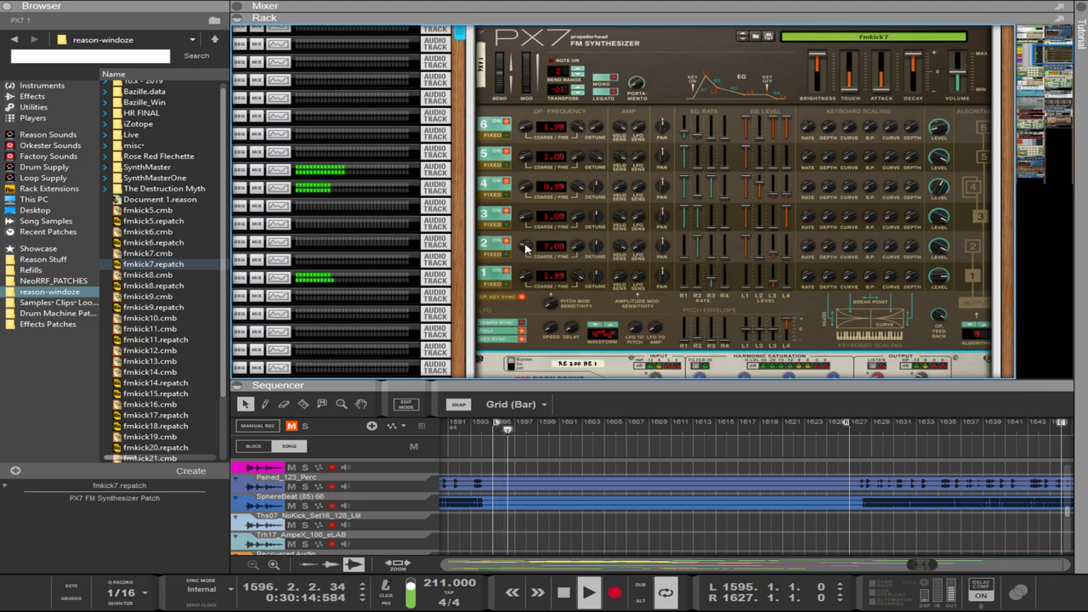
left_click_drag(525, 248, 527, 289)
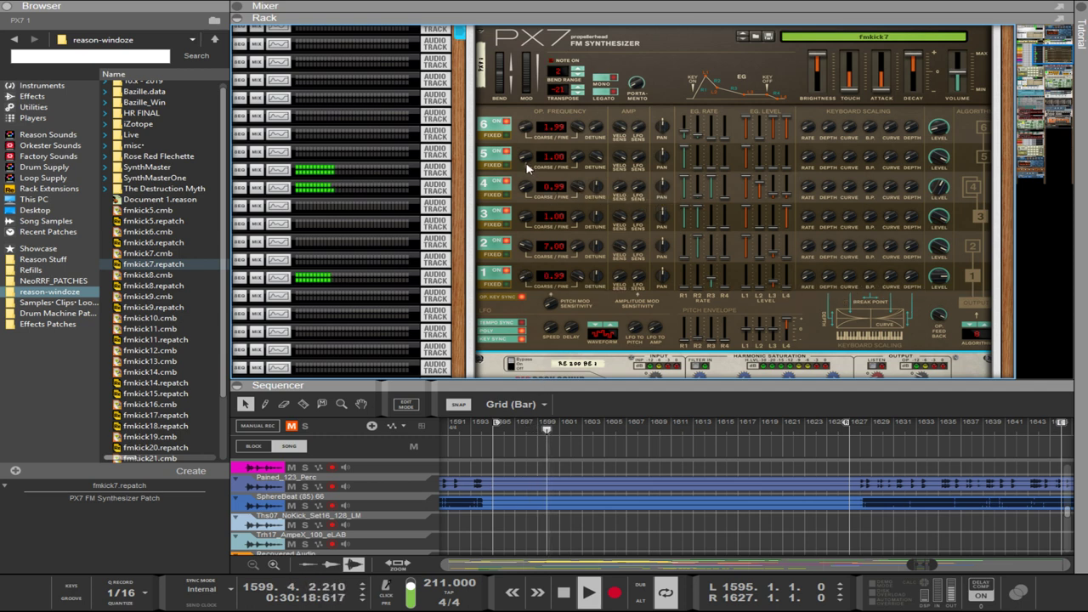
left_click_drag(527, 168, 527, 238)
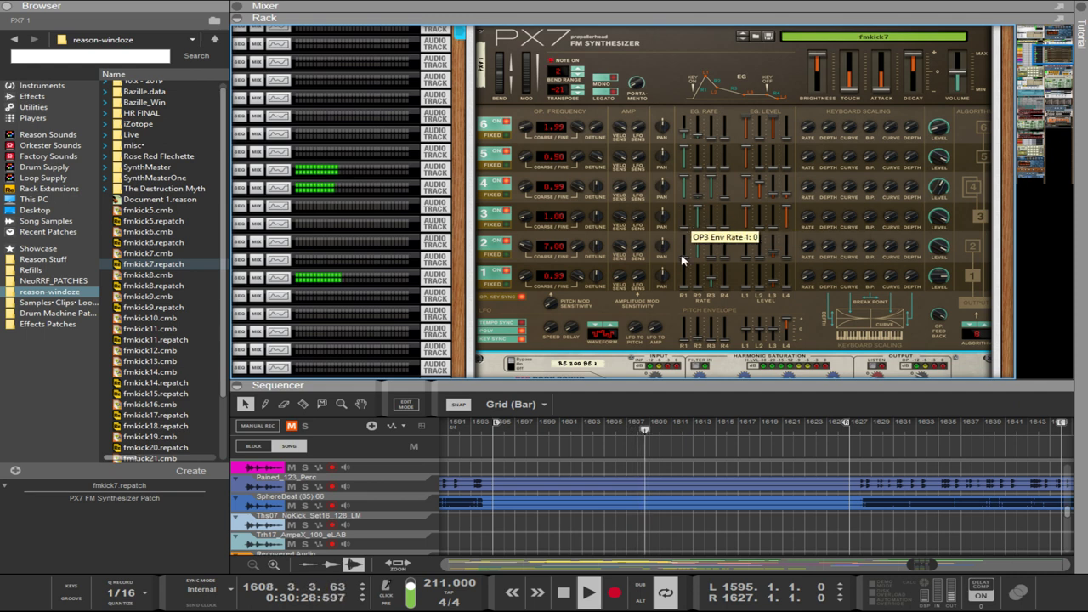
Adjust the PX7 operator envelope rates and set the frequencies to 0.50 for operator 3, 3.00 for operator 2 and 7.96 for operator 1.
left_click_drag(704, 253, 698, 259)
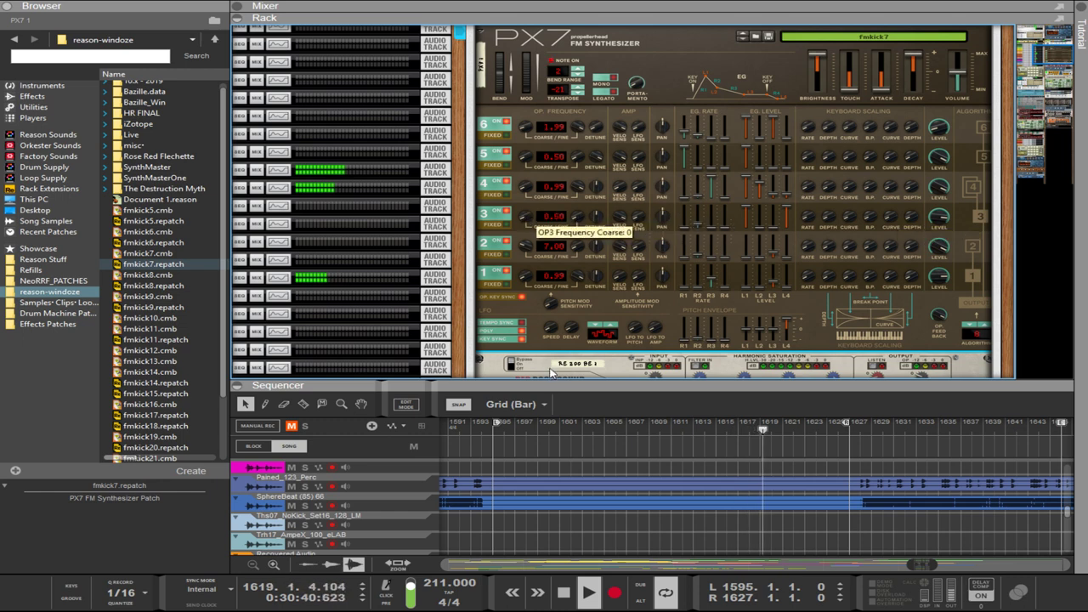
left_click_drag(526, 246, 523, 340)
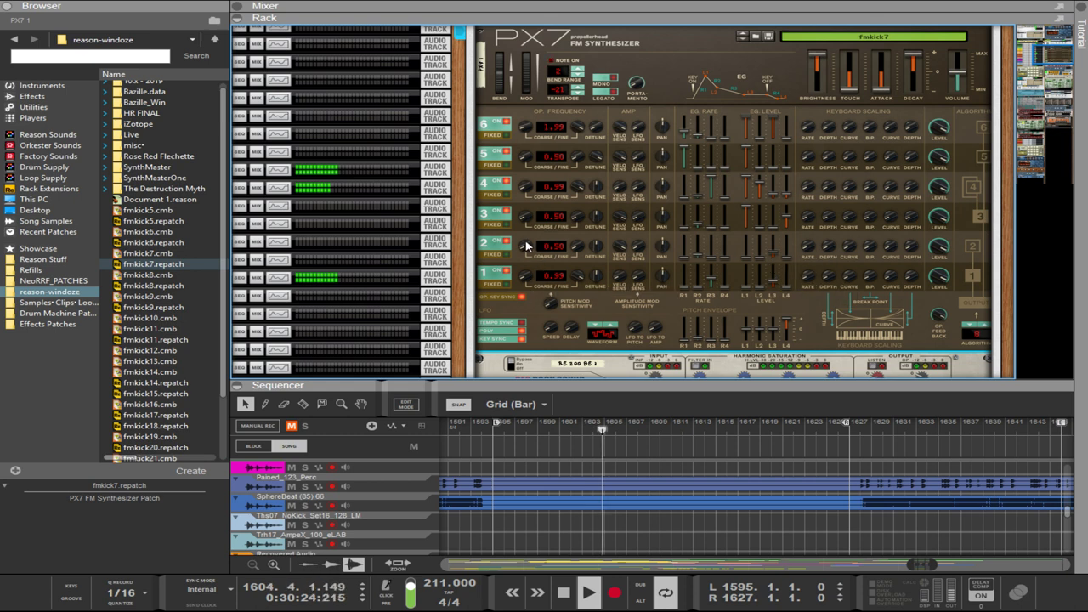
left_click_drag(526, 246, 524, 234)
left_click_drag(526, 273, 527, 260)
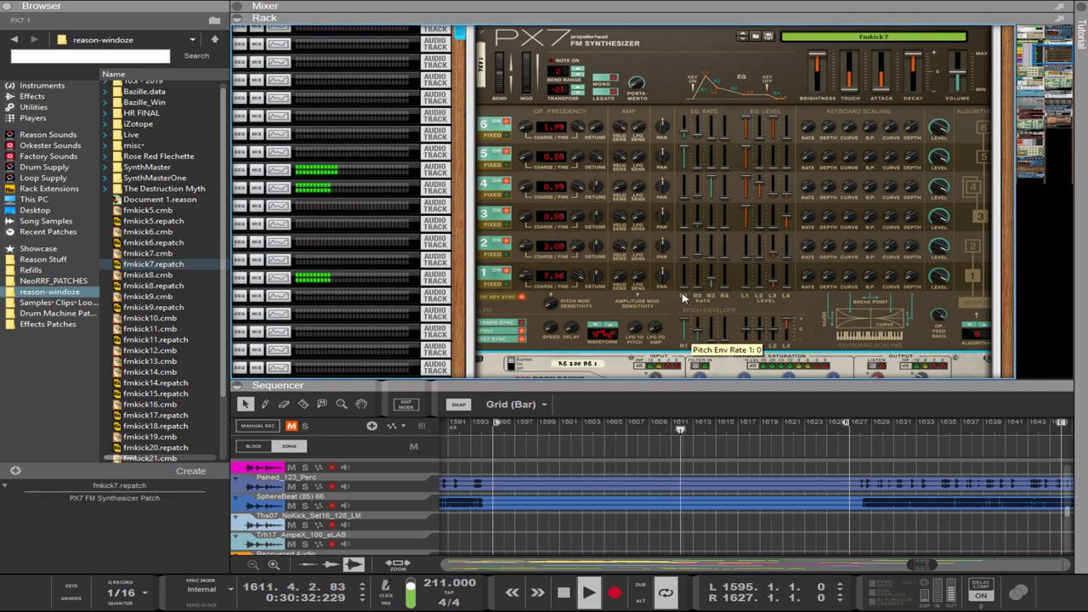
Adjust the rates and level 2 of the PX7's pitch envelope and try another algorithm.
left_click_drag(695, 328, 697, 337)
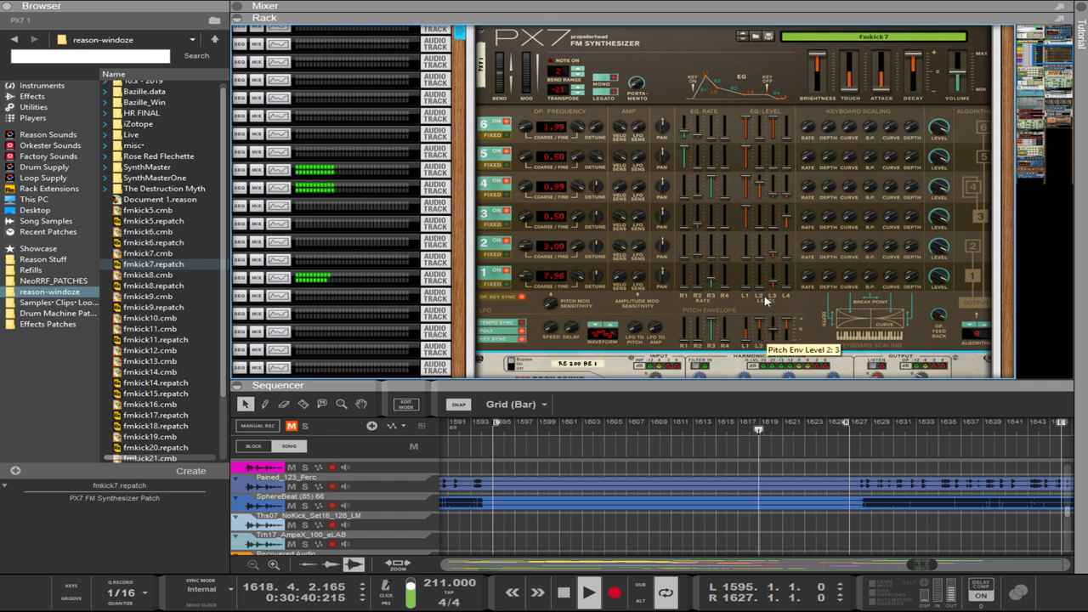
left_click_drag(764, 300, 759, 314)
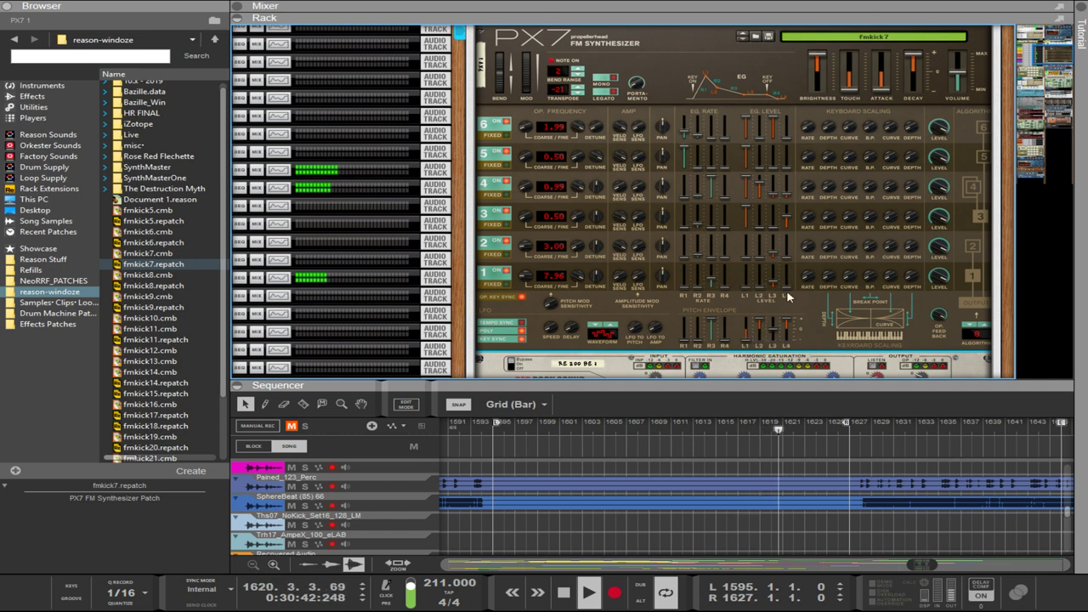
left_click(984, 326)
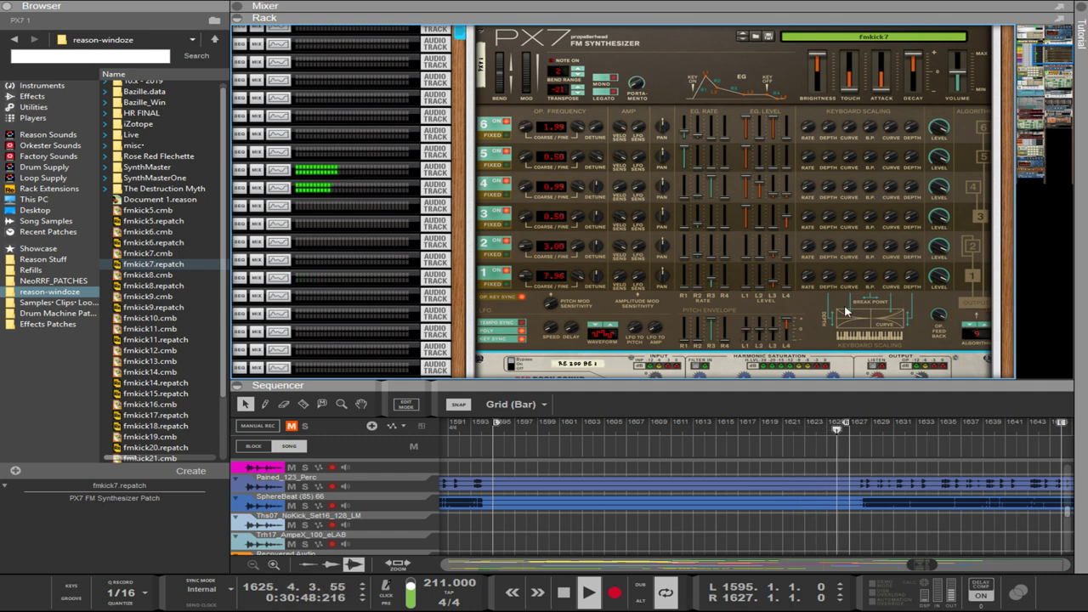
Fine-tune the PX7's volume and set its transpose to -12.
left_click_drag(957, 81, 957, 75)
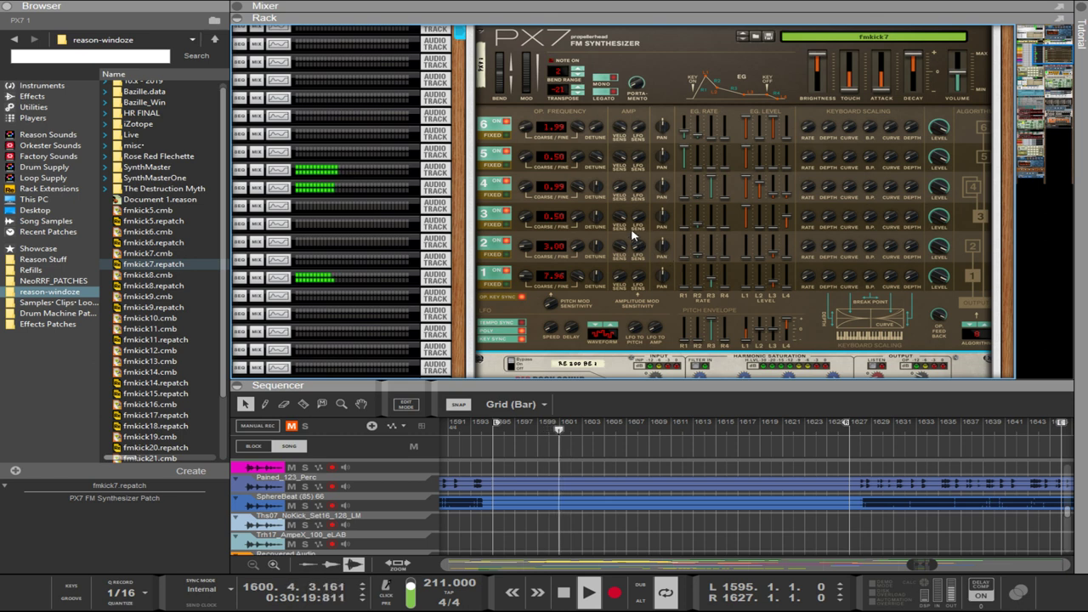
left_click_drag(575, 90, 561, 51)
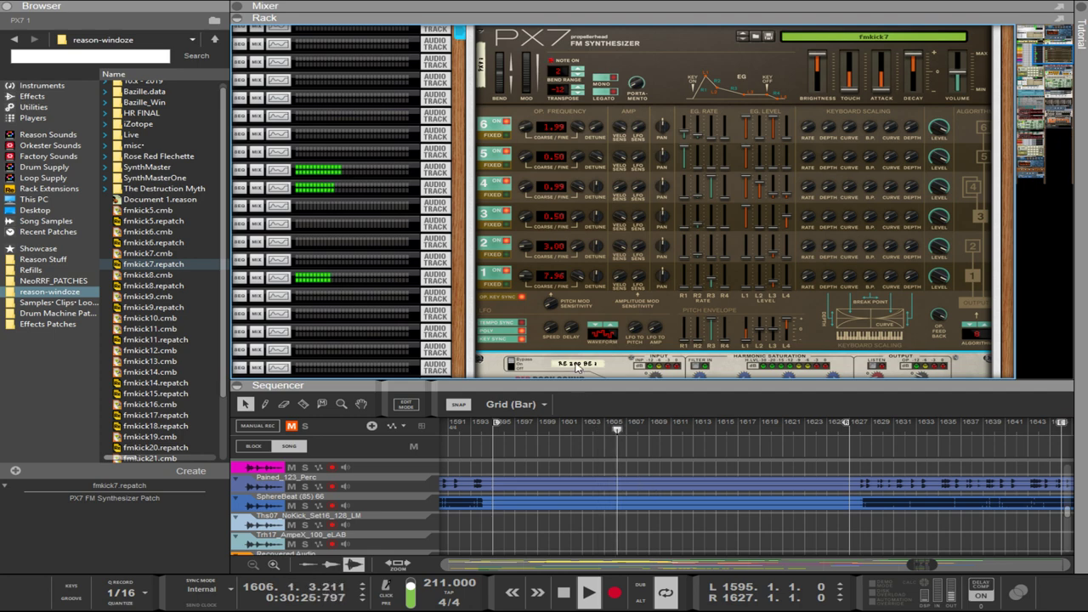
scroll(576, 367, "down", 3)
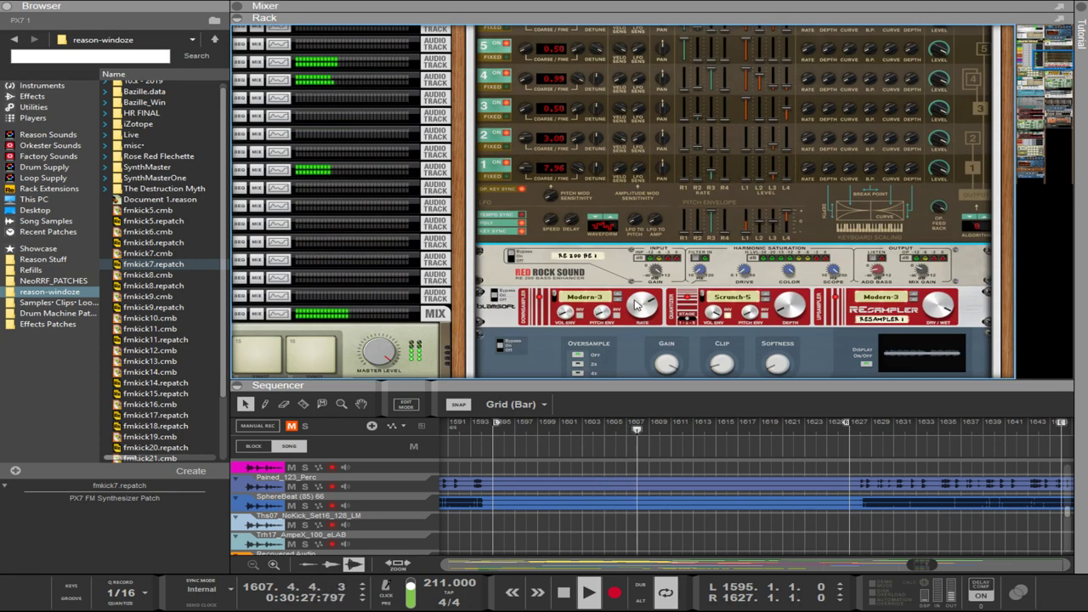
scroll(642, 303, "up", 3)
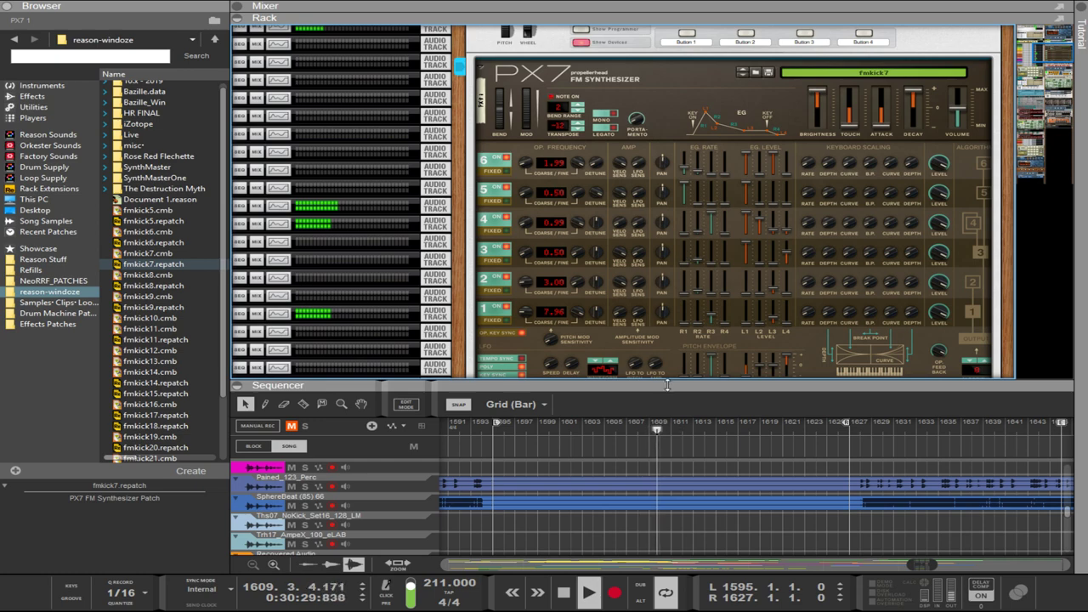
Enlarge the sequencer and delete the fmkick8 clips that start at bars 1595 and 1611.
left_click_drag(667, 385, 667, 39)
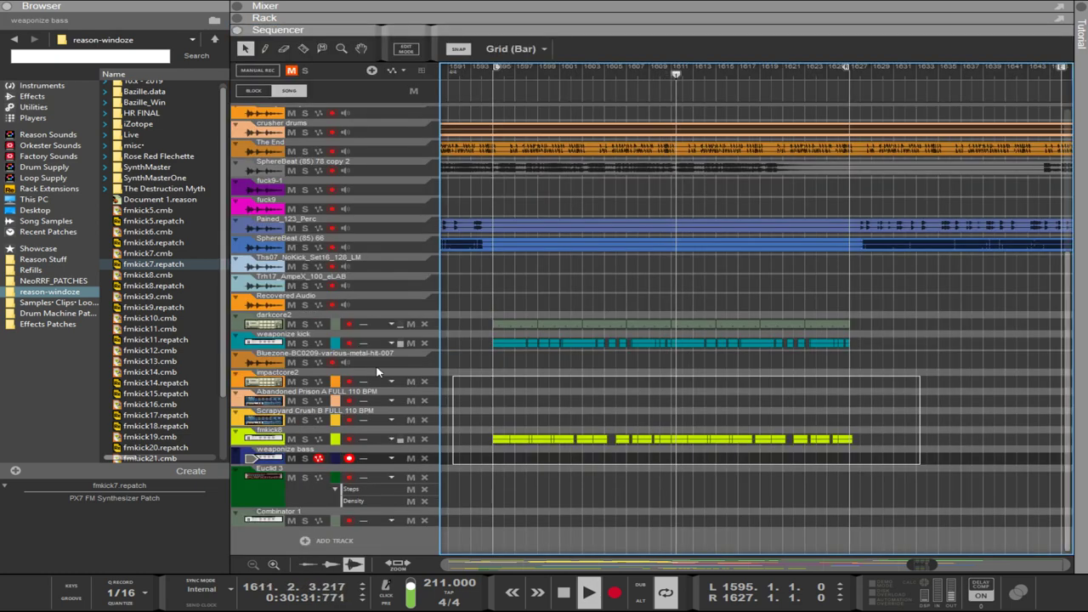
scroll(510, 408, "left", 3)
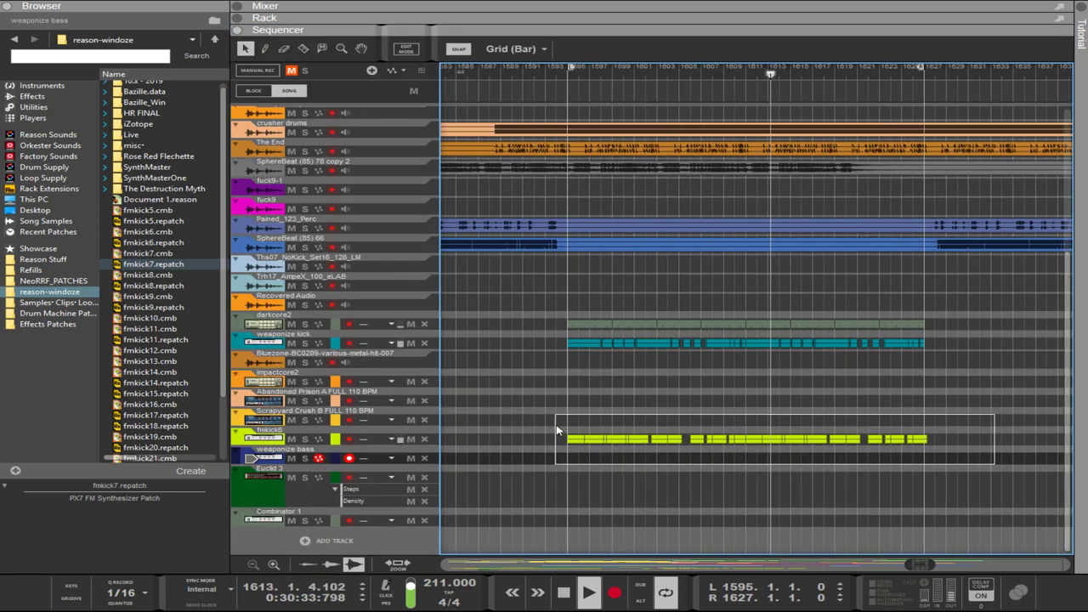
left_click_drag(557, 429, 612, 433)
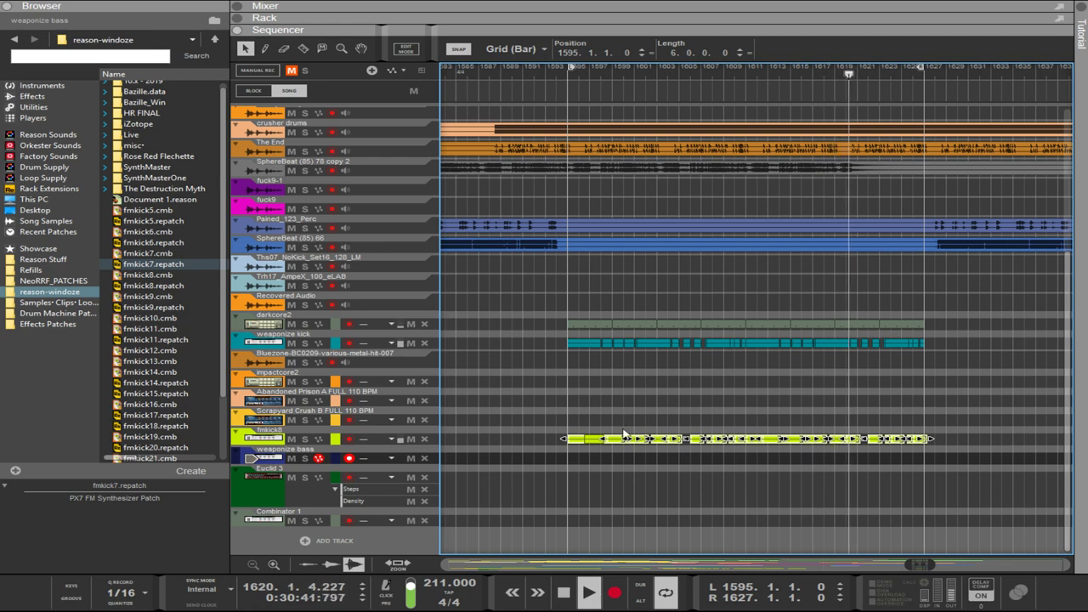
key("Escape")
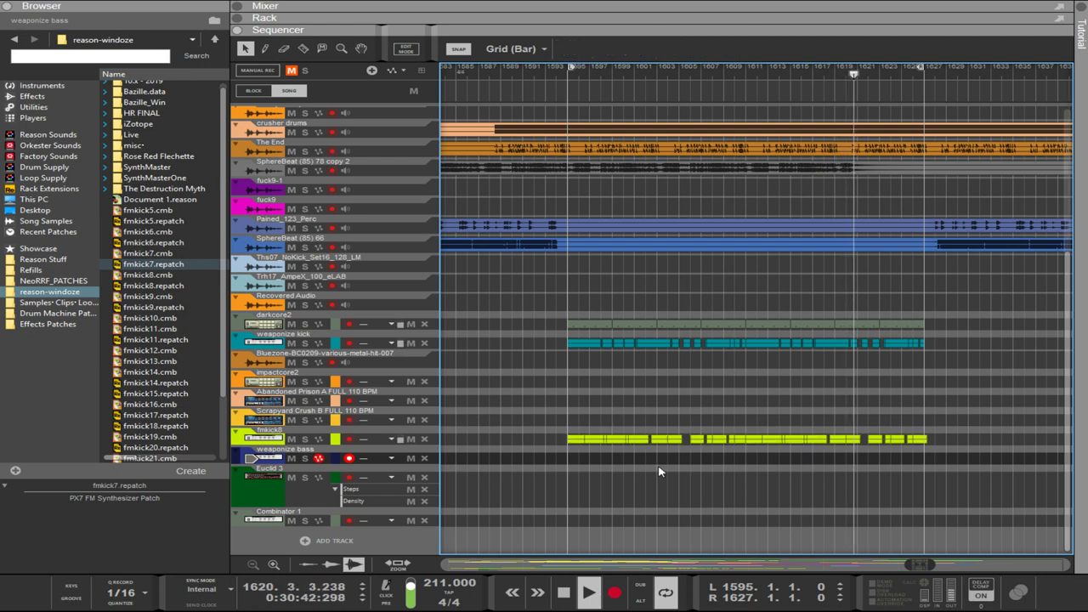
left_click(574, 441)
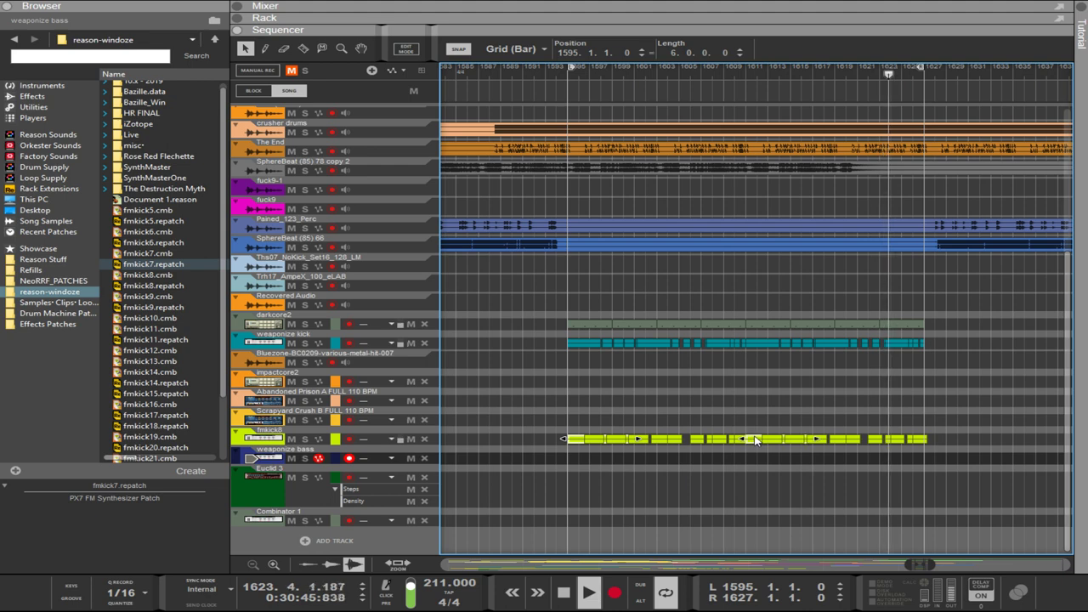
key("Delete")
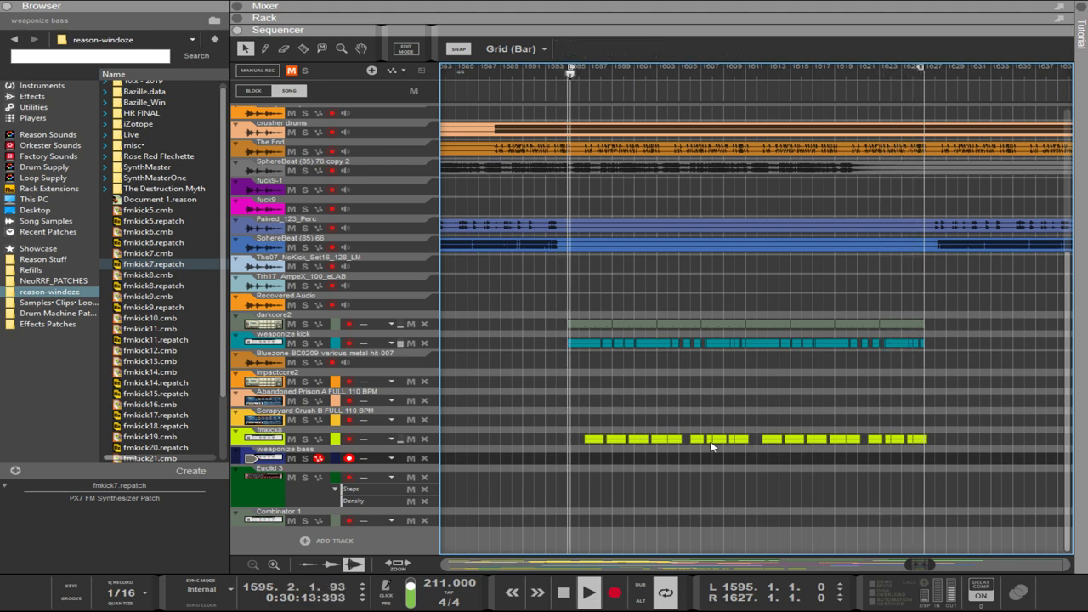
Place a copy of the one-beat fmkick8 clip from the loop end at 1595.1.1.0 and open it for note editing.
left_click(916, 439)
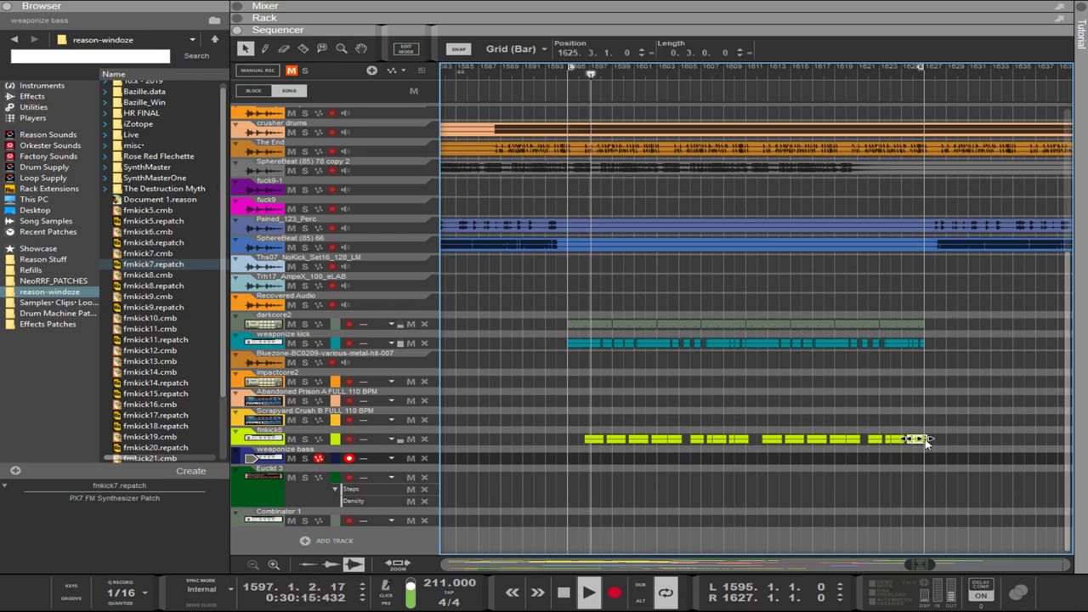
left_click(929, 444)
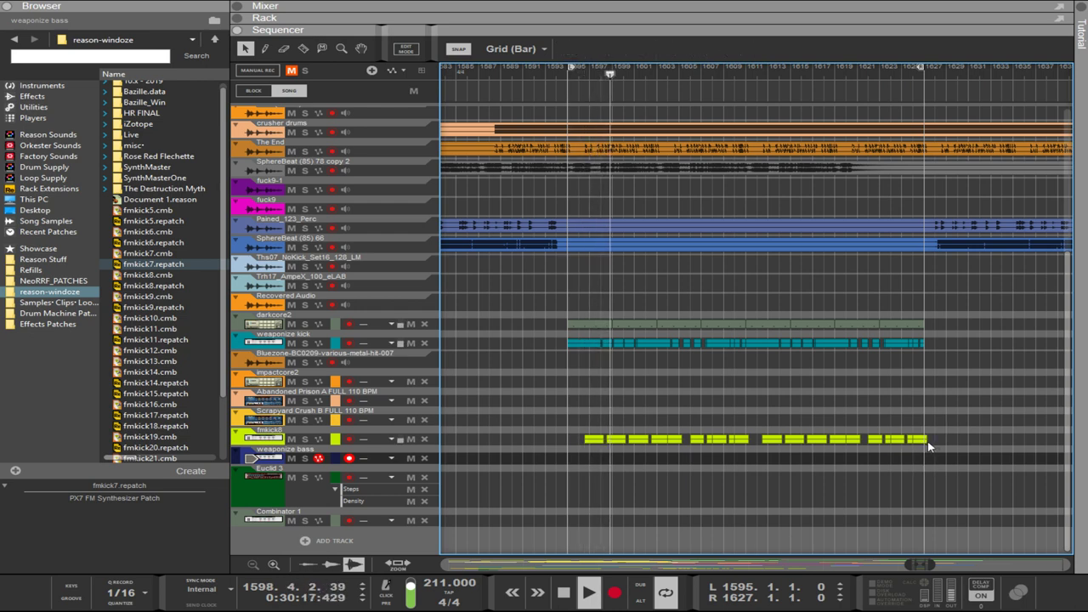
left_click_drag(922, 439, 570, 441)
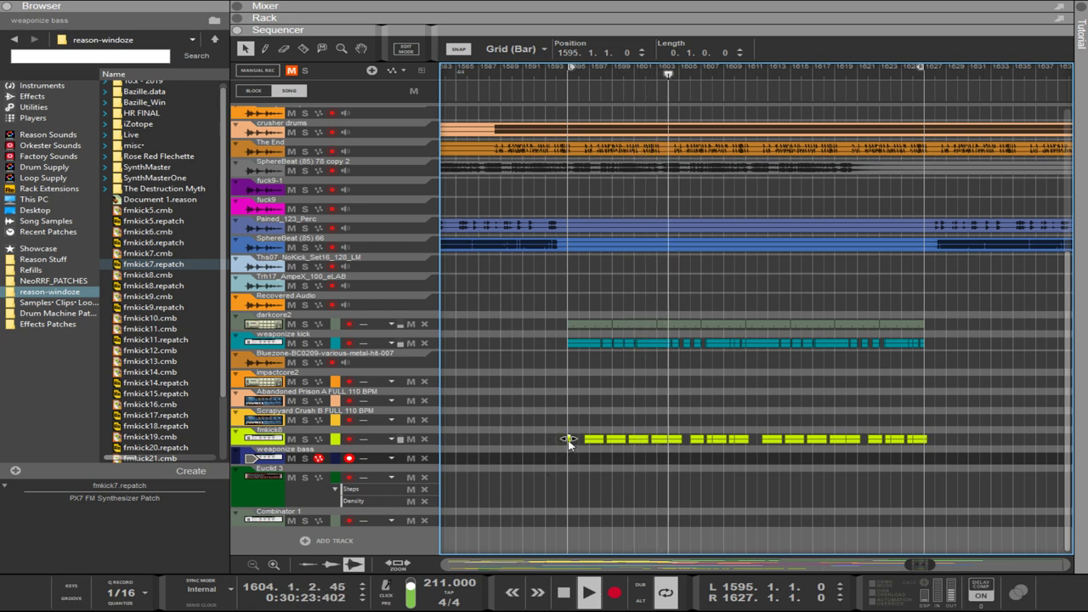
double_click(574, 439)
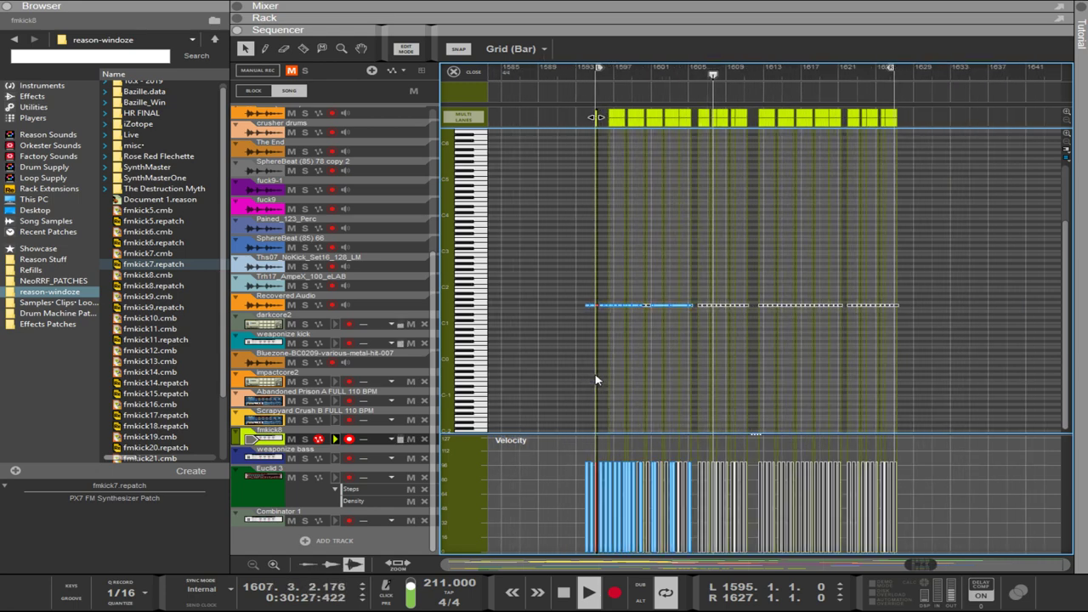
Close the fmkick8 note editing, show the rack and set the Euclid 2 rhythm generator's resolution to 1/128.
key("ctrl+e")
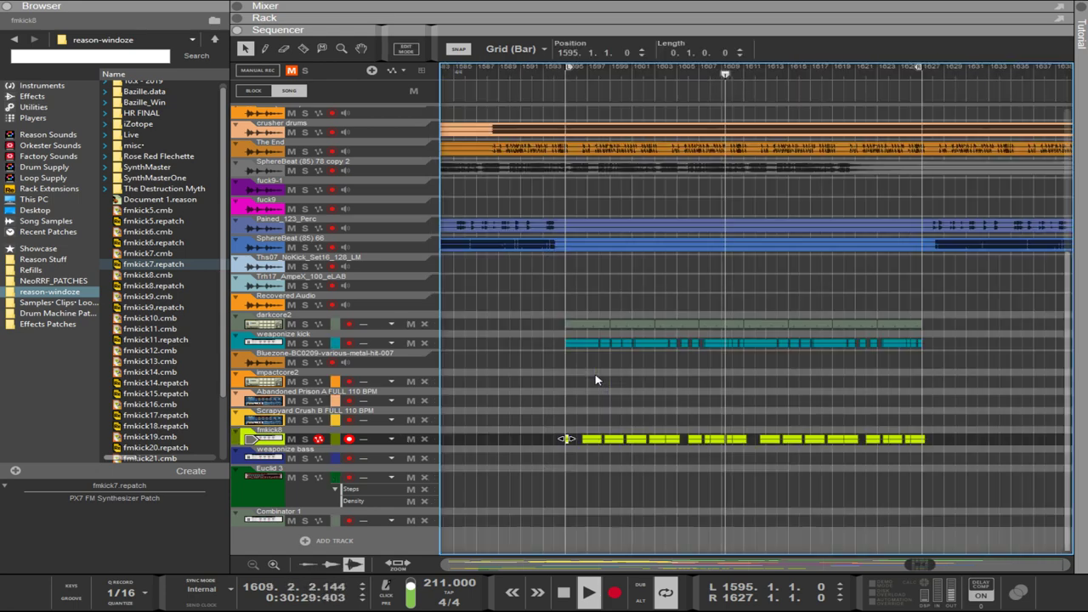
scroll(595, 379, "up", 3)
key("F6")
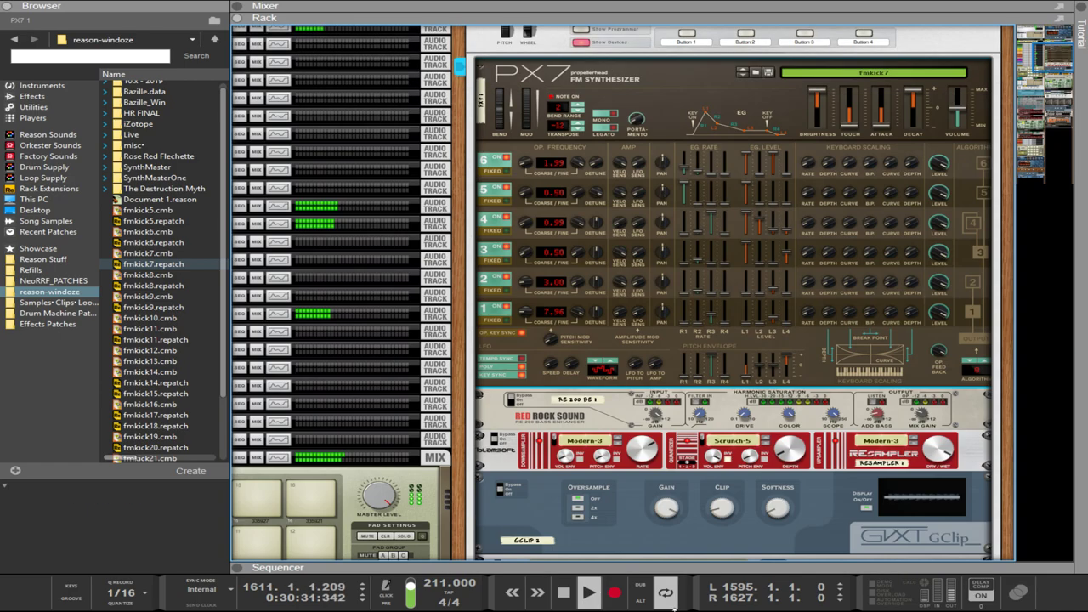
scroll(480, 189, "down", 15)
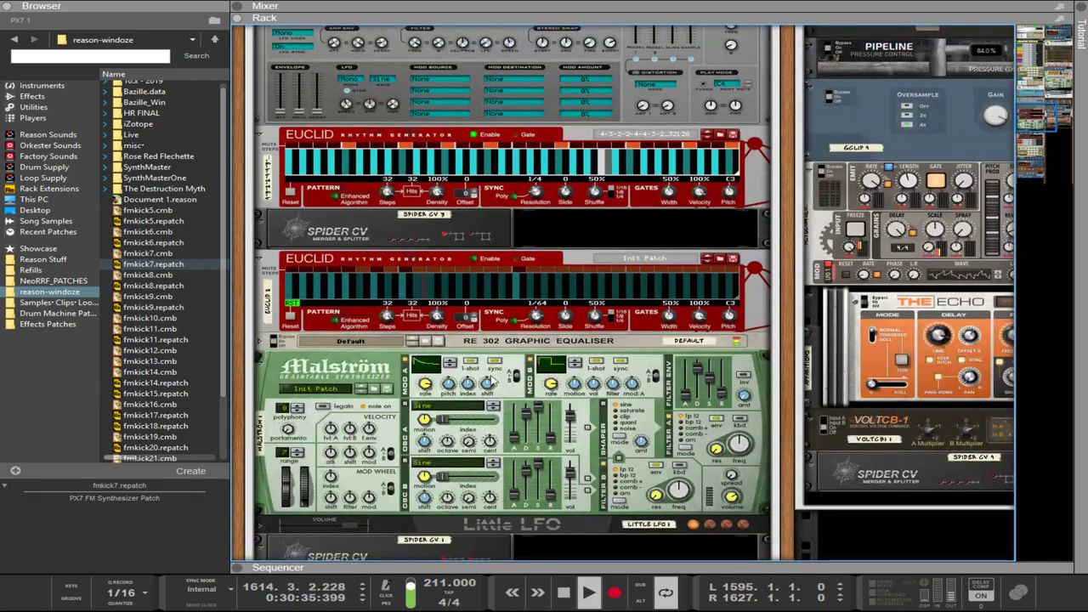
left_click_drag(536, 314, 535, 325)
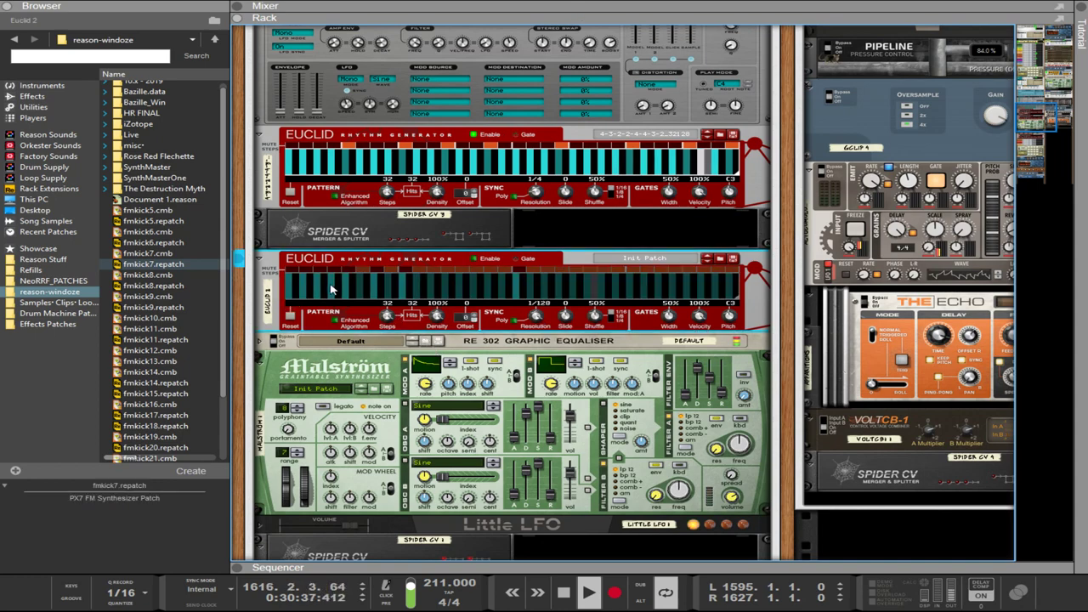
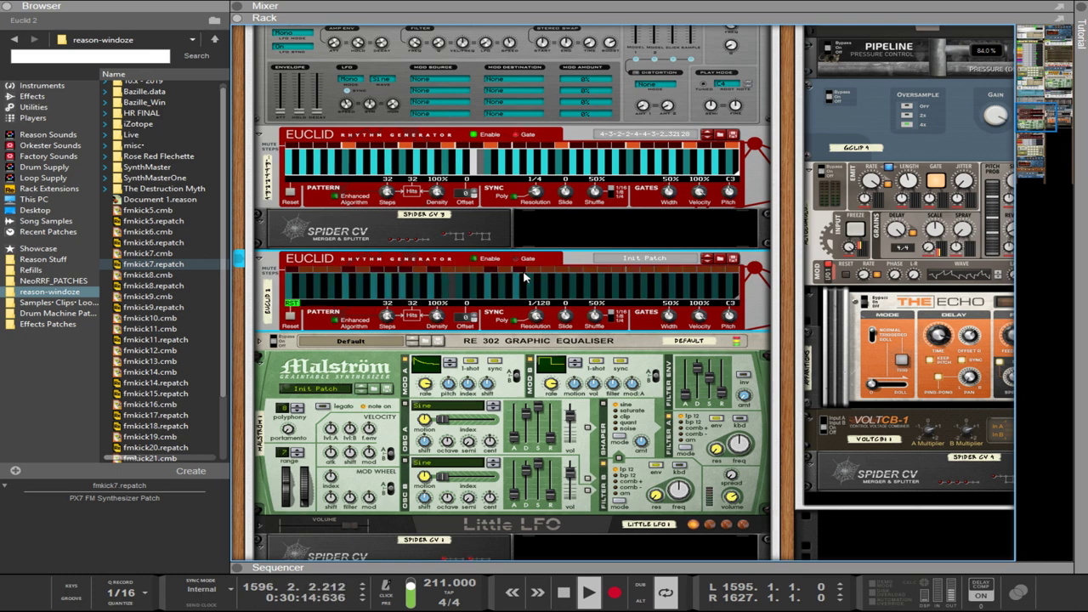
Set the frequency of operator 3 in fmkick8's PX7 to 31.00 and adjust its envelope levels 1 and 4.
scroll(561, 259, "up", 3)
scroll(566, 255, "up", 1)
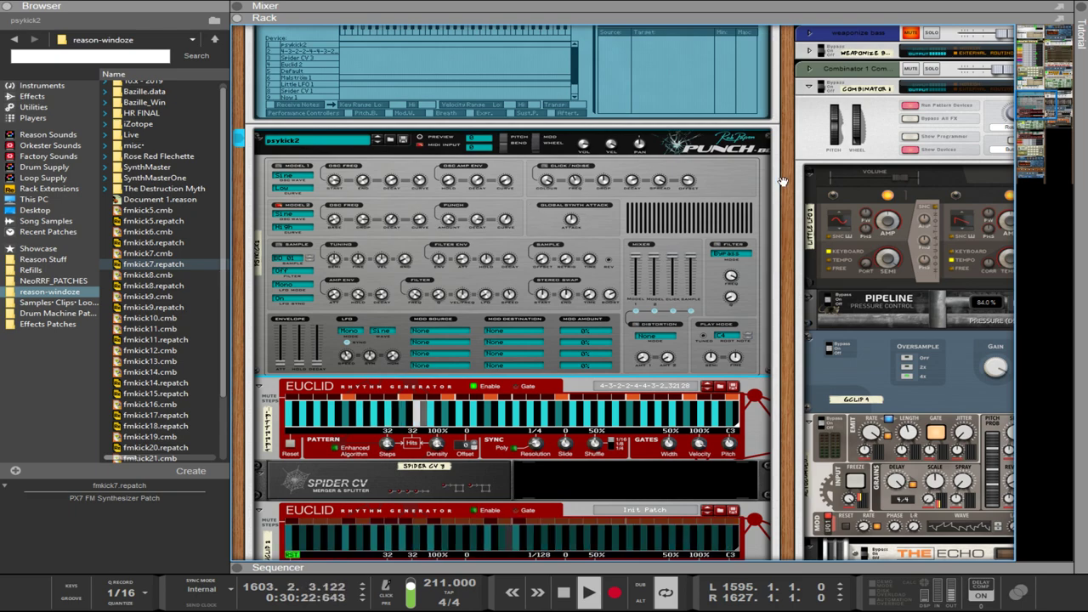
scroll(437, 318, "left", 5)
scroll(437, 319, "up", 3)
scroll(438, 318, "up", 5)
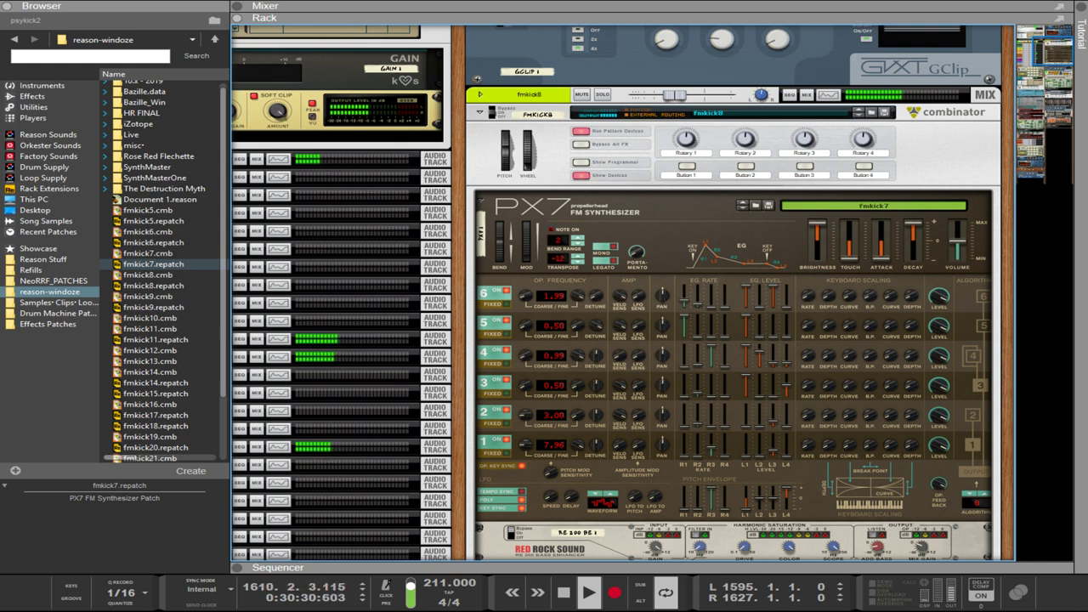
left_click(809, 361)
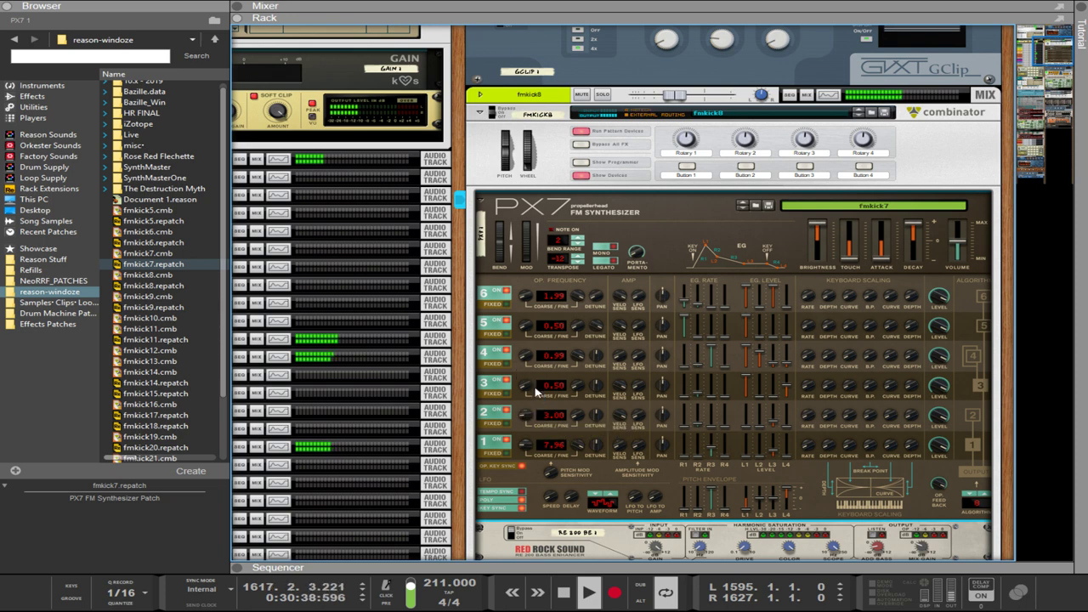
left_click_drag(536, 388, 521, 365)
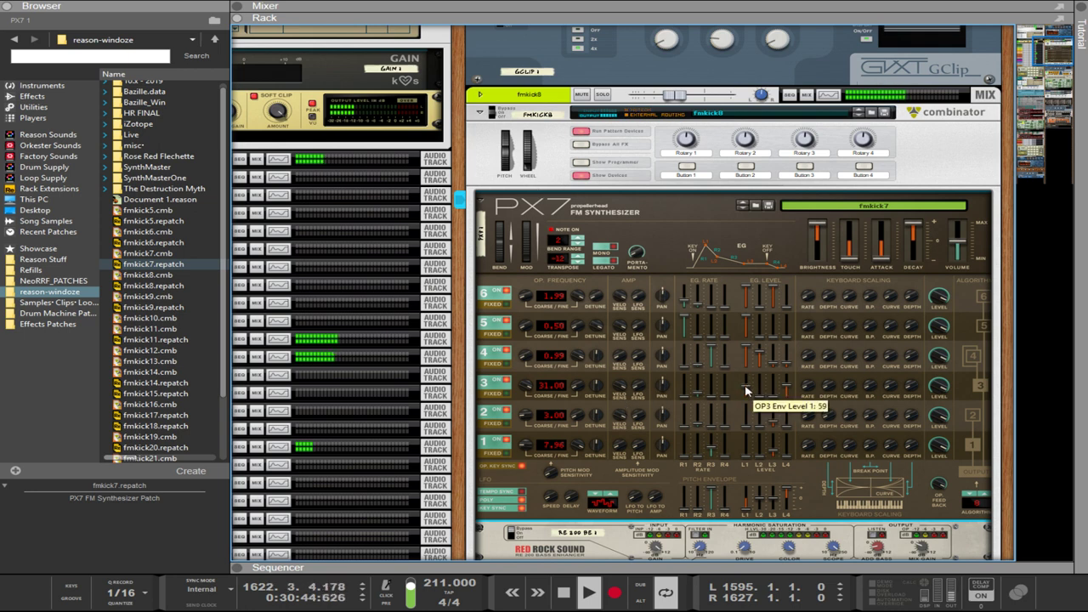
left_click_drag(748, 396, 742, 387)
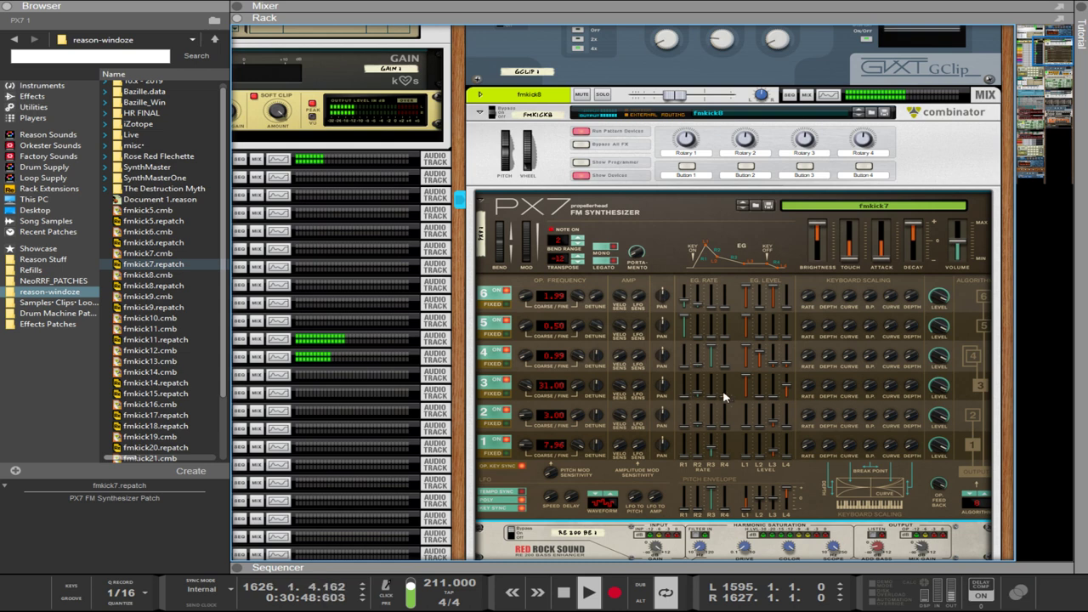
left_click_drag(785, 395, 787, 390)
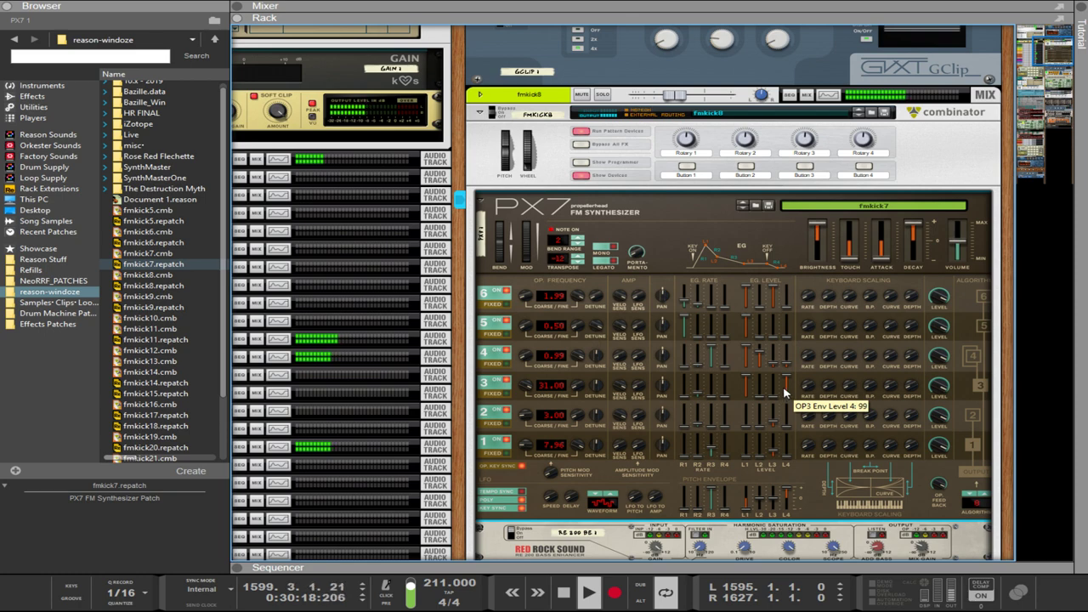
left_click_drag(783, 391, 789, 425)
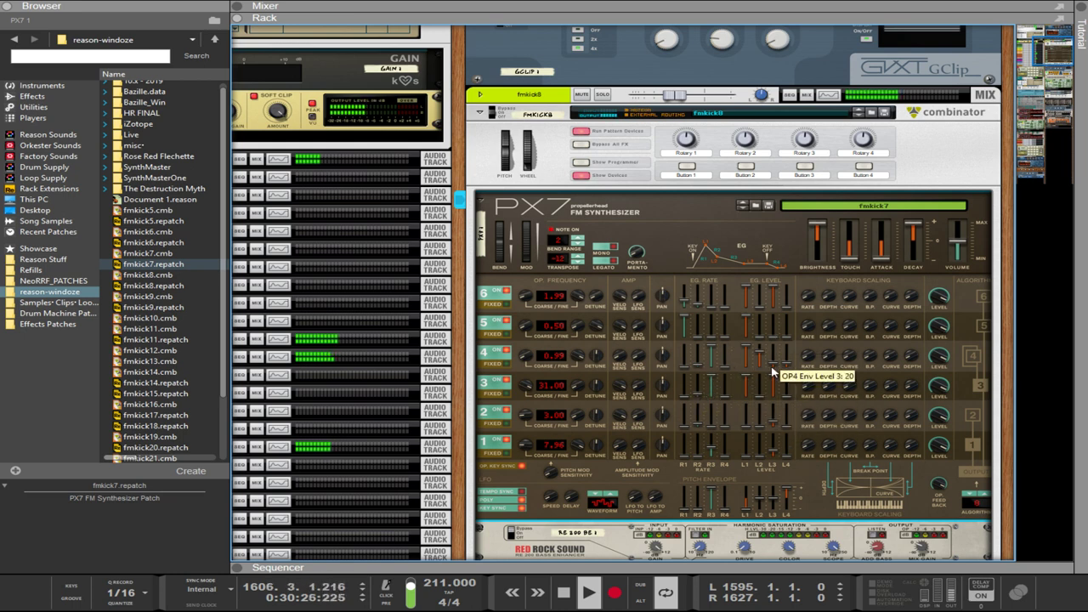
Set the PX7's operator 3 frequency to 3.00, operator 4 to 1.99, operator 1 to 3.98 and operator 2 to 2.00, and raise Touch.
left_click_drag(526, 386, 542, 499)
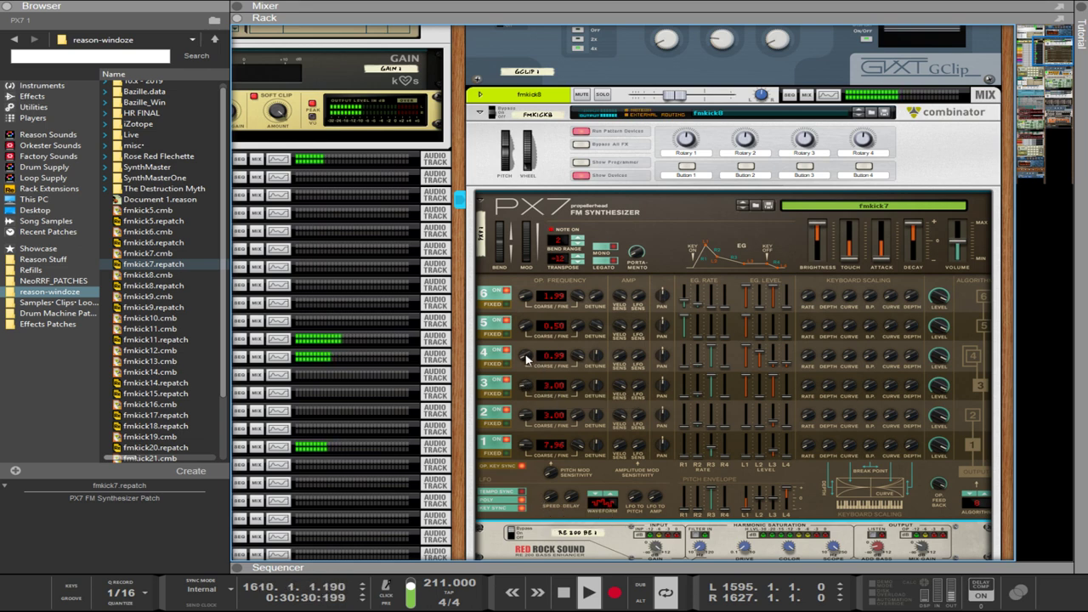
left_click_drag(527, 358, 522, 344)
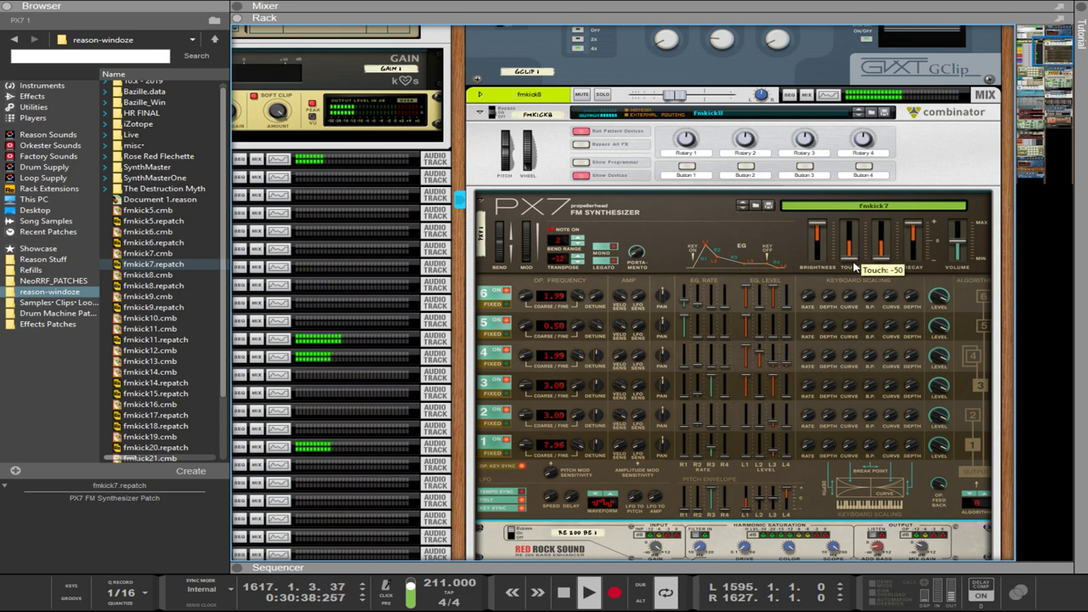
mouse_move(853, 235)
left_mouse_down()
mouse_move(850, 226)
mouse_move(847, 244)
left_mouse_up()
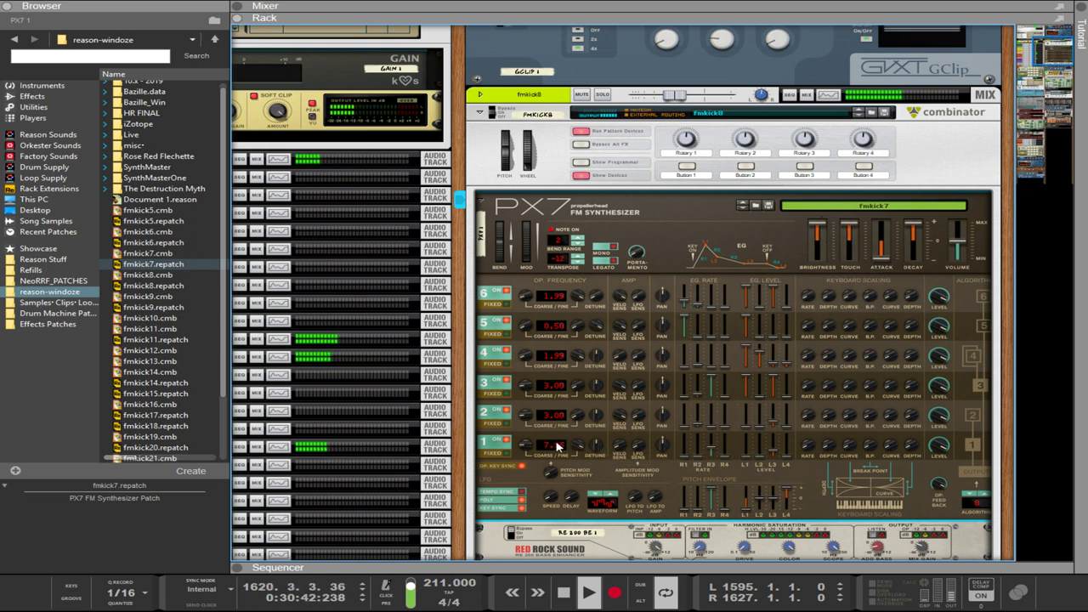
left_click_drag(523, 453, 528, 457)
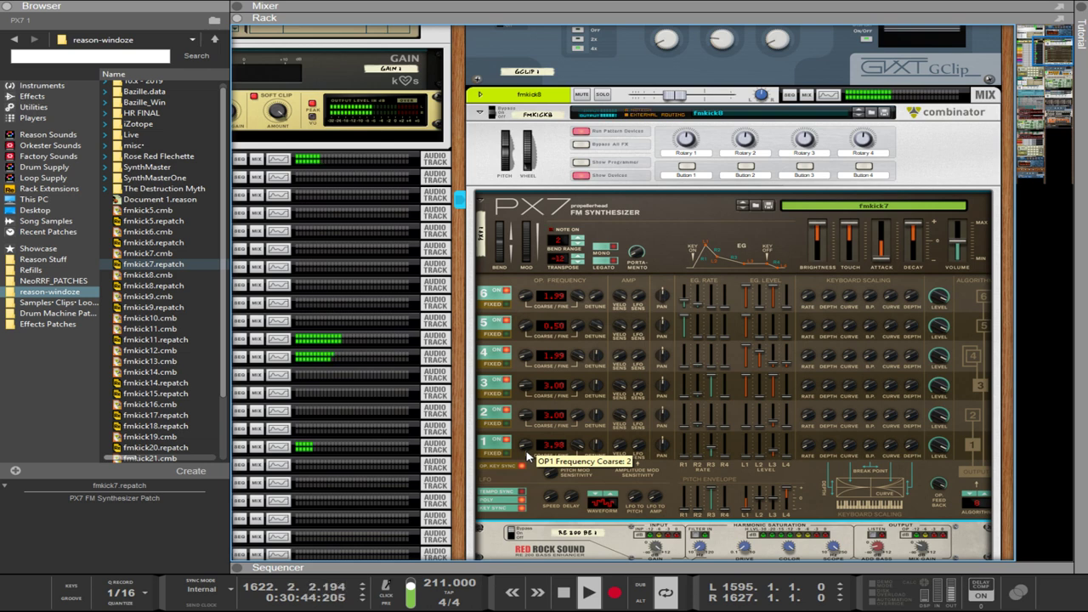
left_click_drag(526, 416, 528, 425)
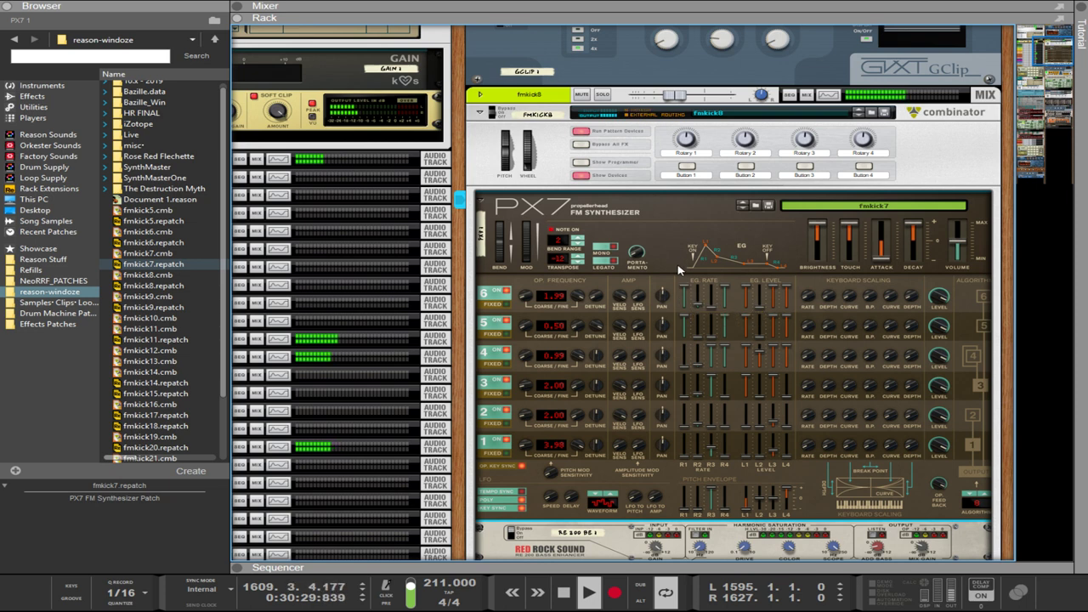
Set the PX7's transpose to -22 and save the Combinator patch as fmkick22.
scroll(525, 301, "up", 2)
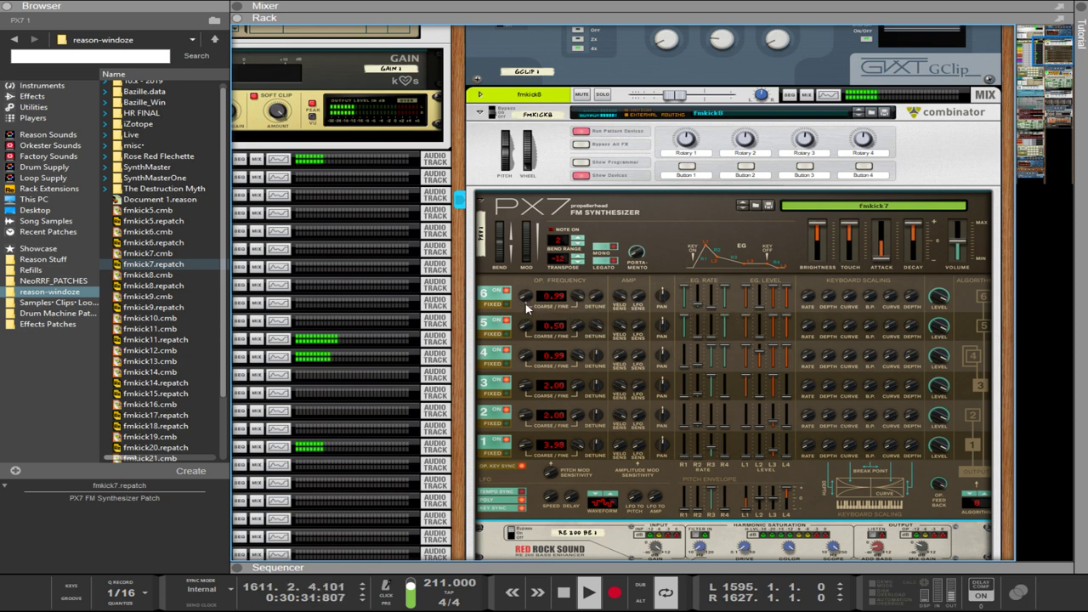
left_click_drag(572, 279, 568, 275)
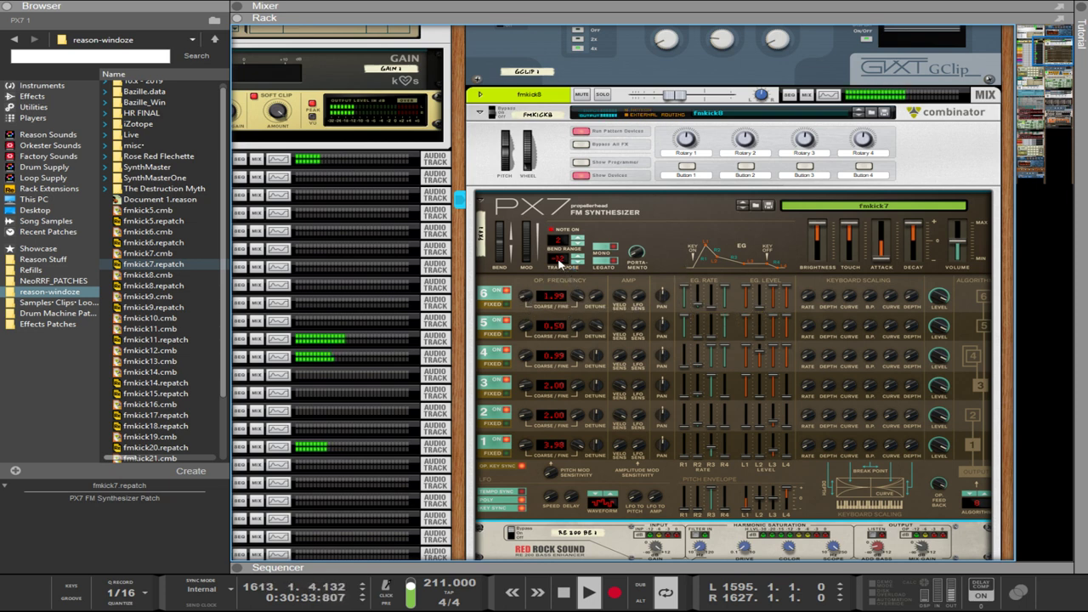
scroll(557, 258, "down", 9)
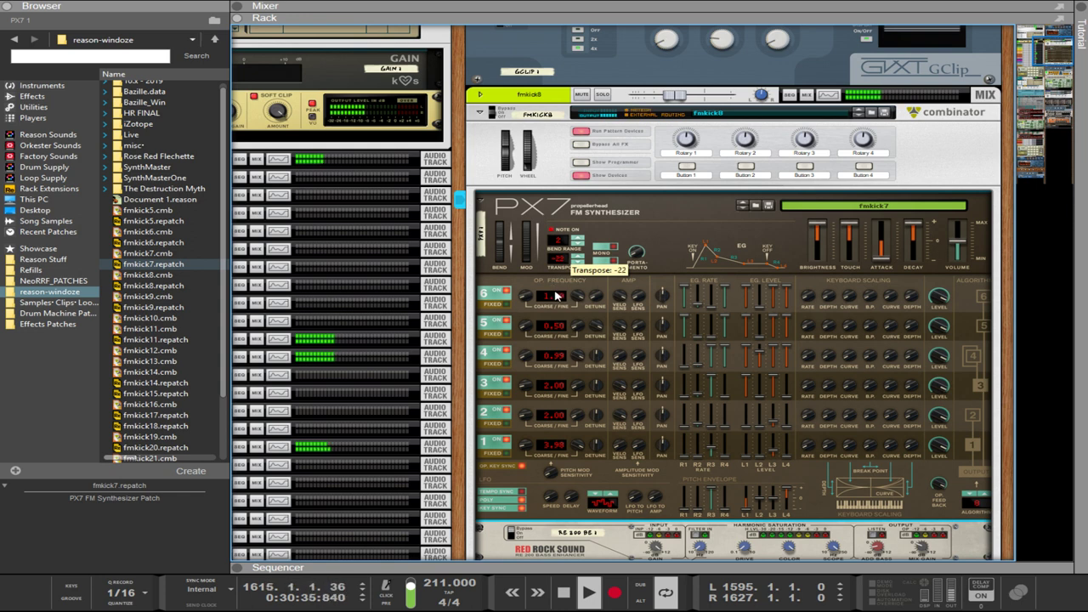
left_click(886, 117)
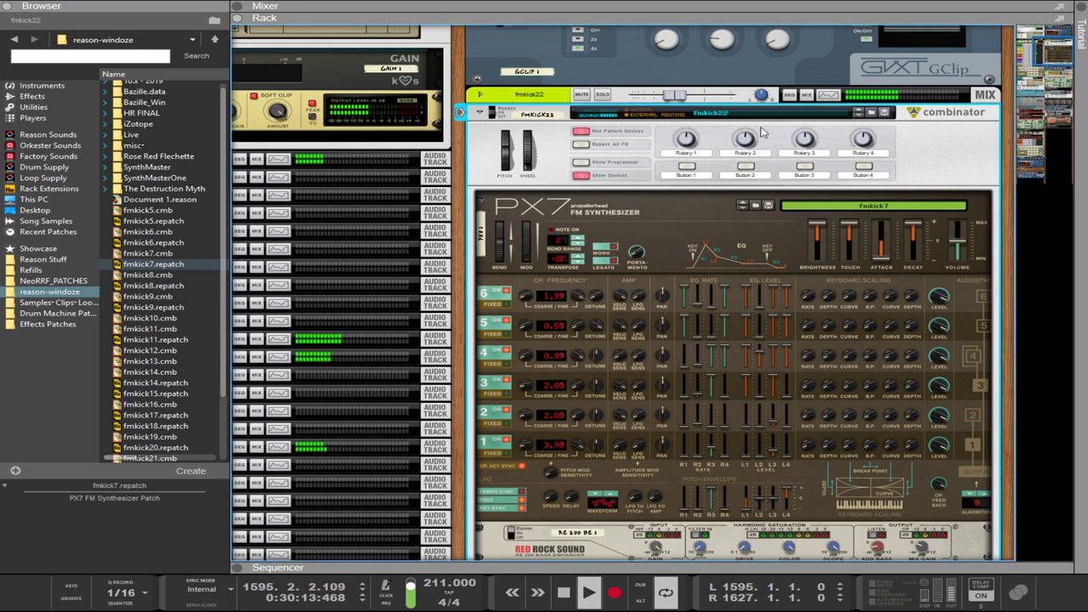
Try the fmkick8.repatch patch in place of fmkick22 and undo the load.
left_click(880, 110)
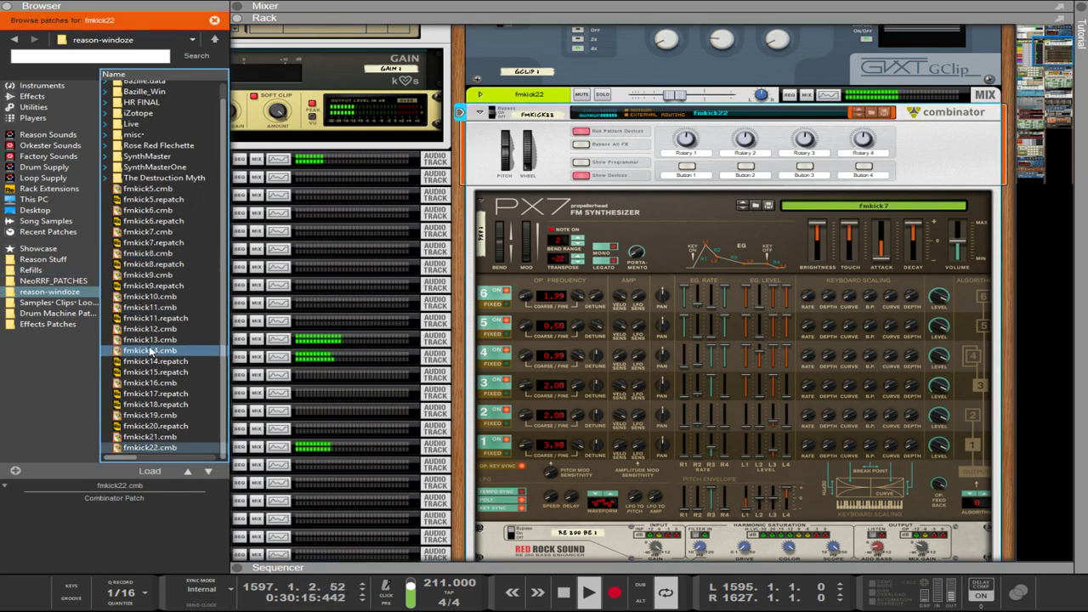
left_click(151, 426)
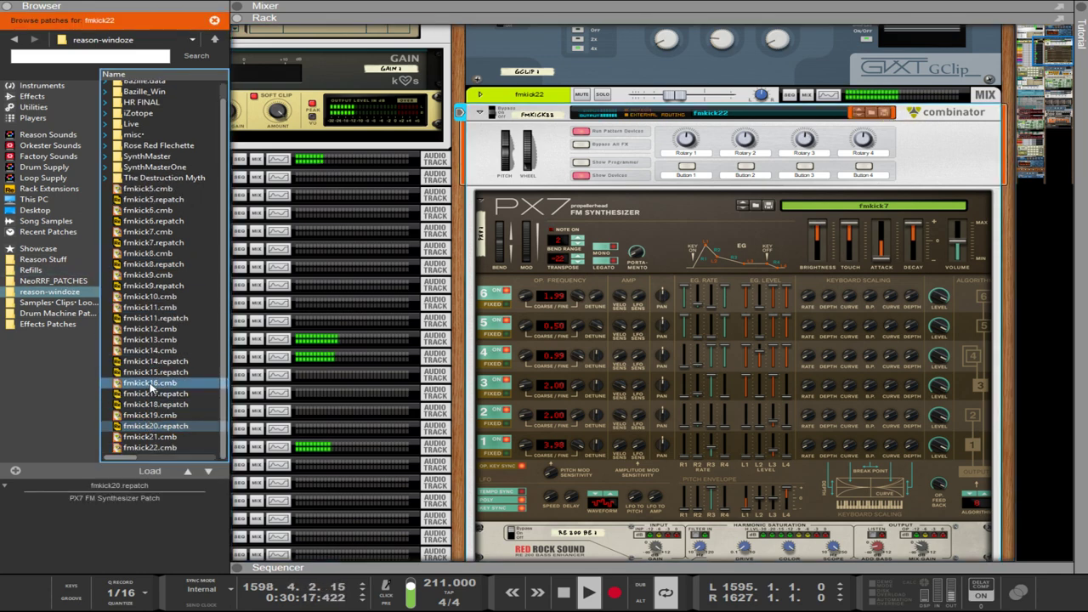
left_click(149, 242)
left_click(140, 264)
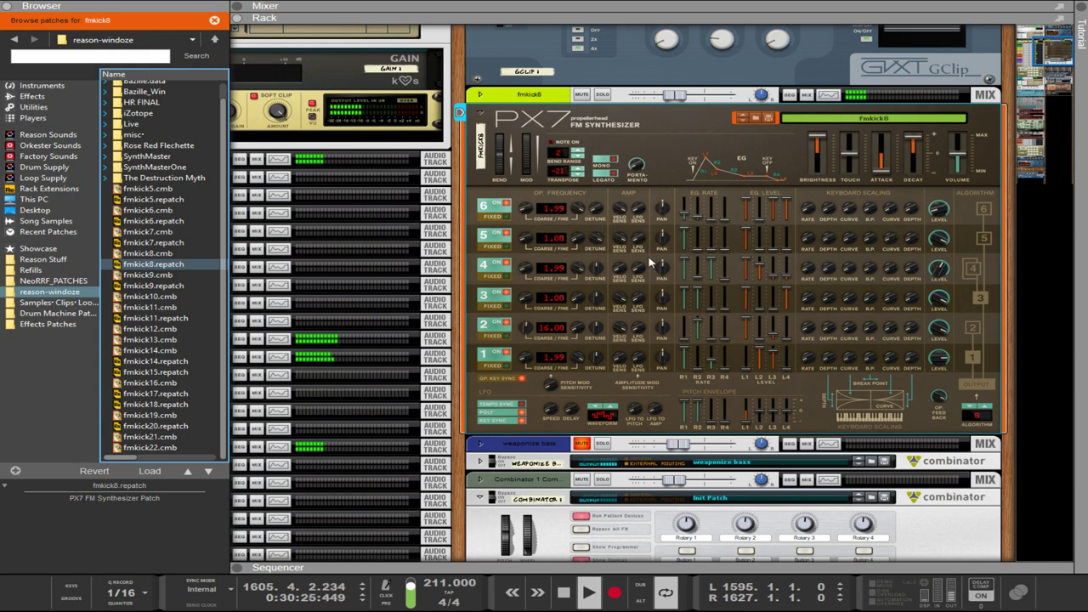
key("ctrl+z")
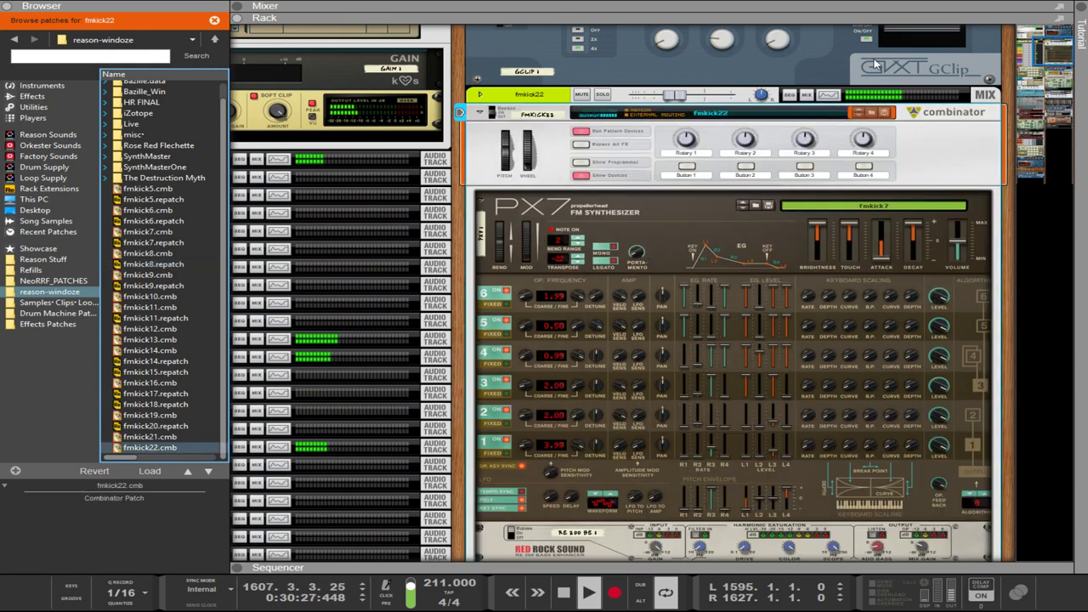
Load the Combinator patch fmkick9.cmb and set its PX7 operator 2 frequency to 1.00.
left_click(871, 114)
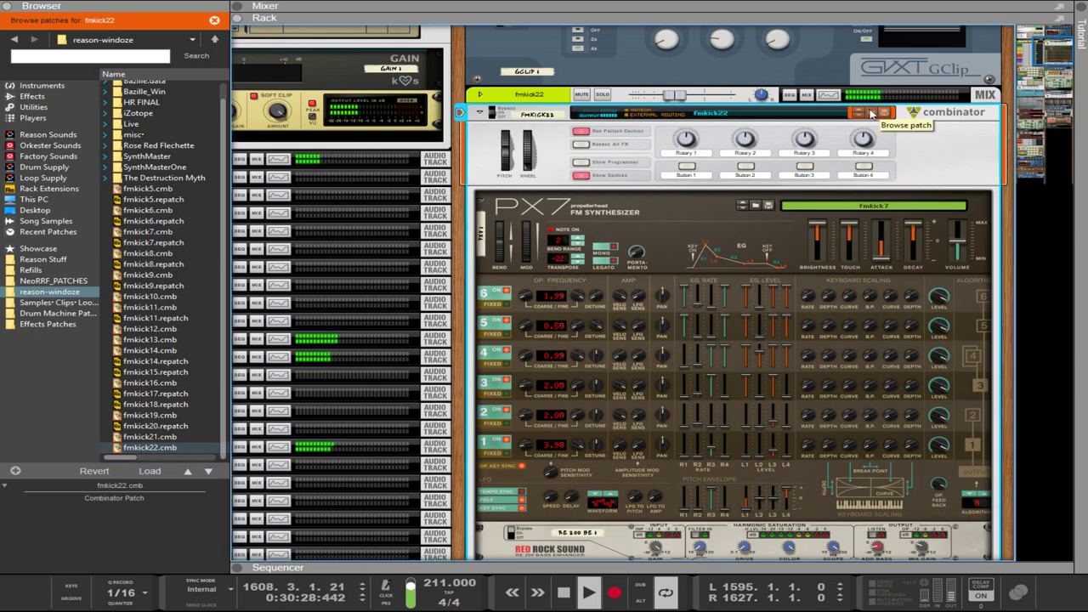
left_click(125, 276)
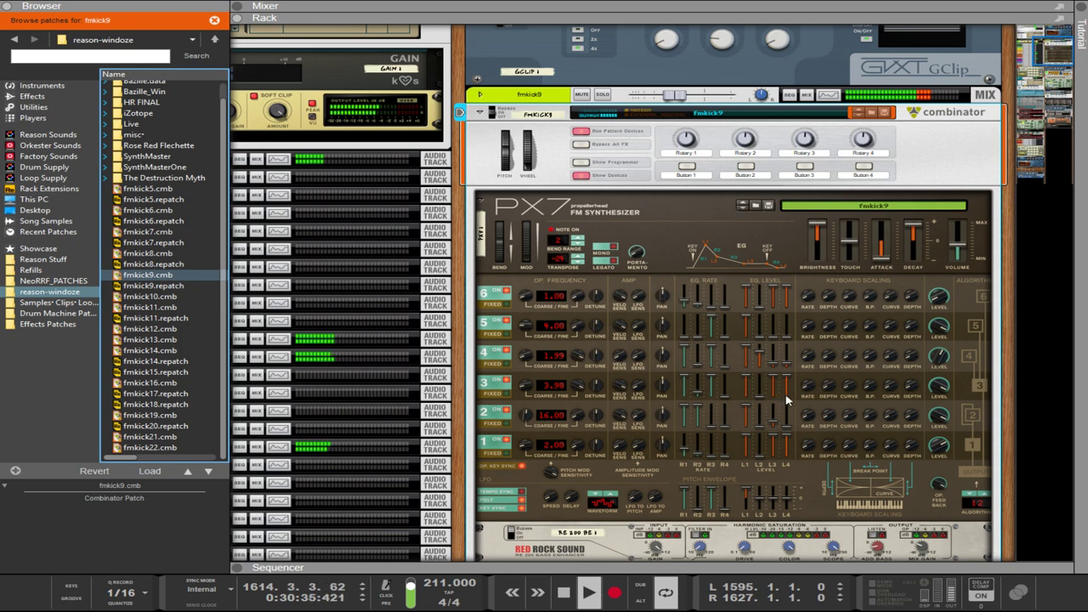
scroll(741, 417, "down", 3)
left_click(747, 434)
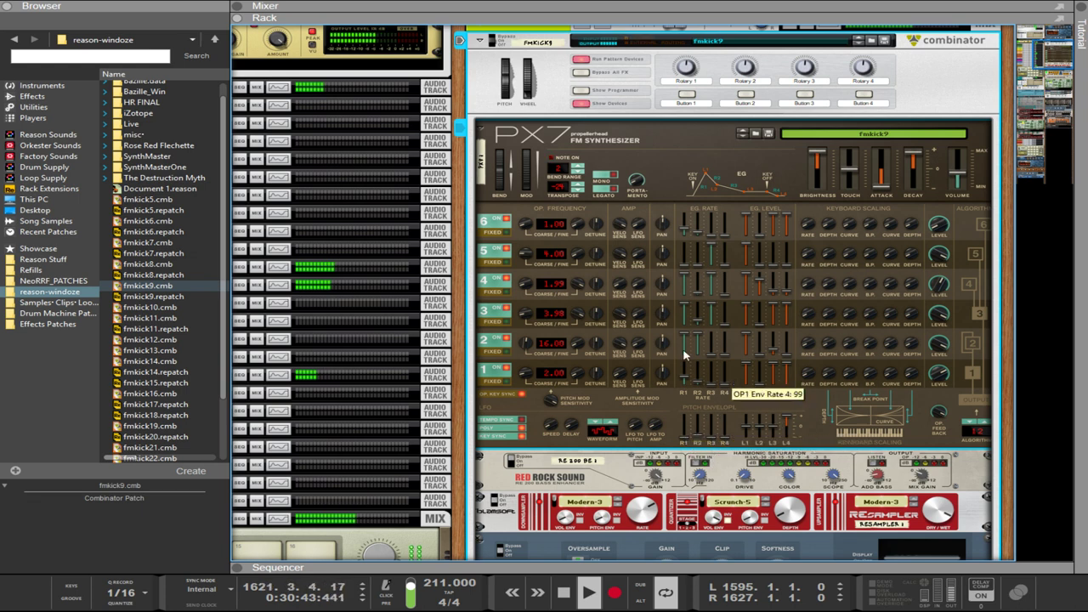
left_click_drag(526, 344, 525, 358)
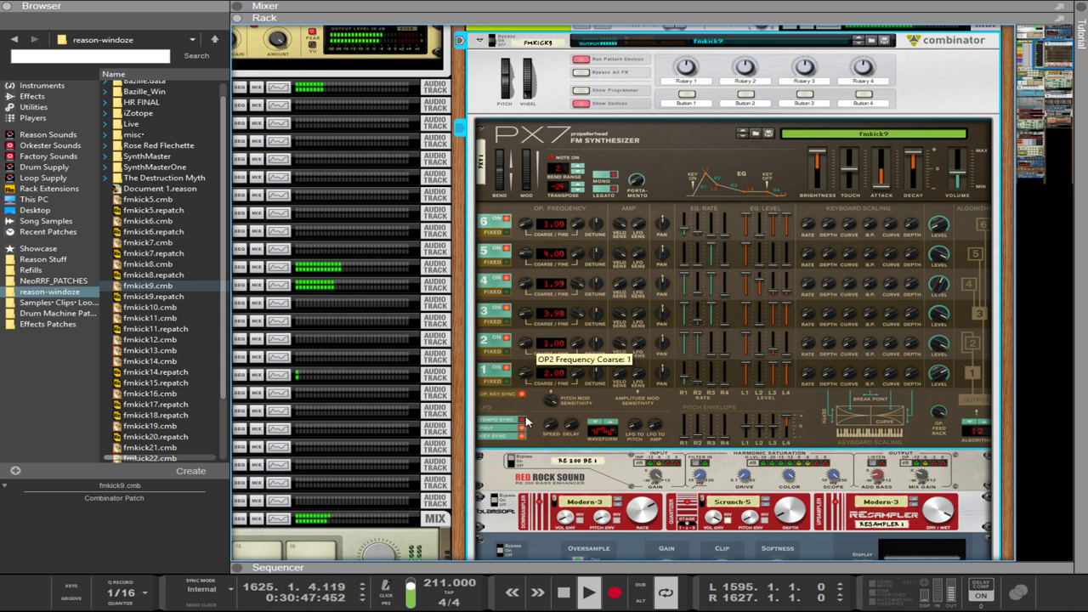
Try lower frequencies for PX7 operators 5 and 3, toggling operator 3 off and on, and undo the frequency changes.
left_click_drag(526, 254, 526, 285)
key("ctrl+z")
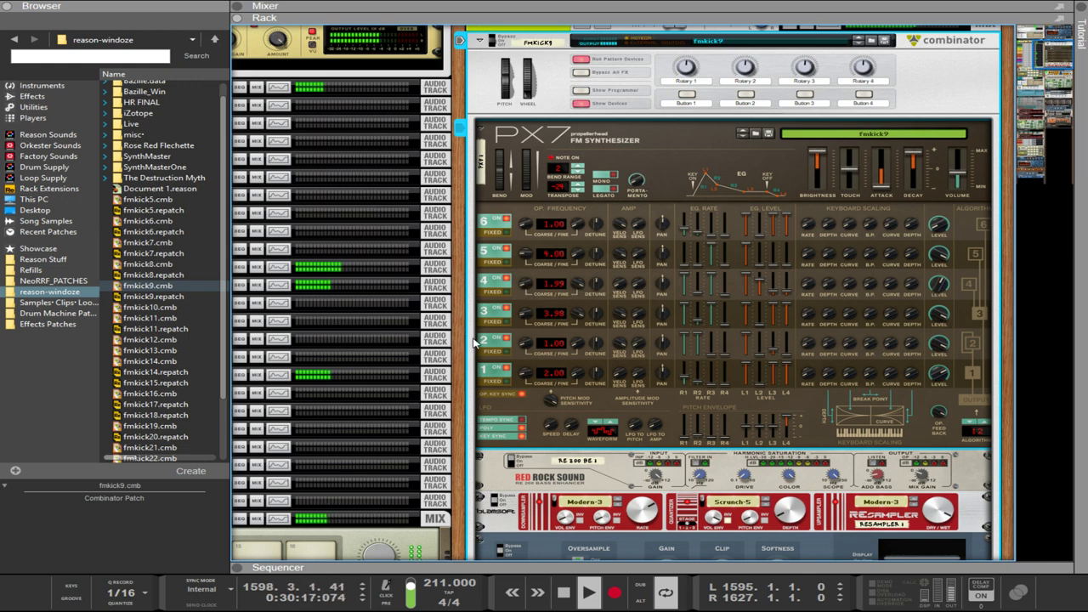
left_click(508, 311)
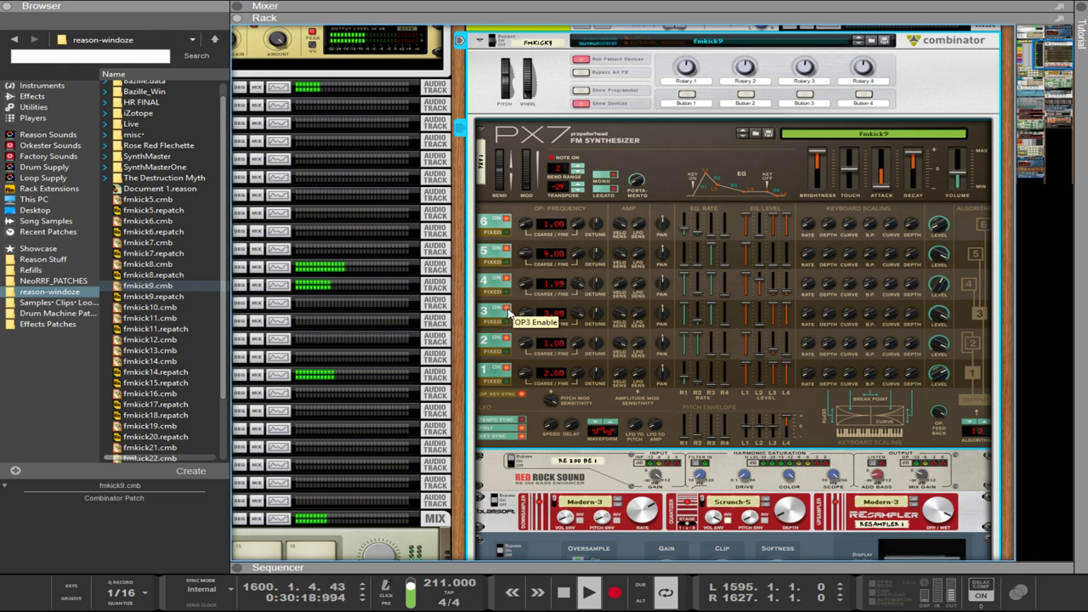
left_click(508, 312)
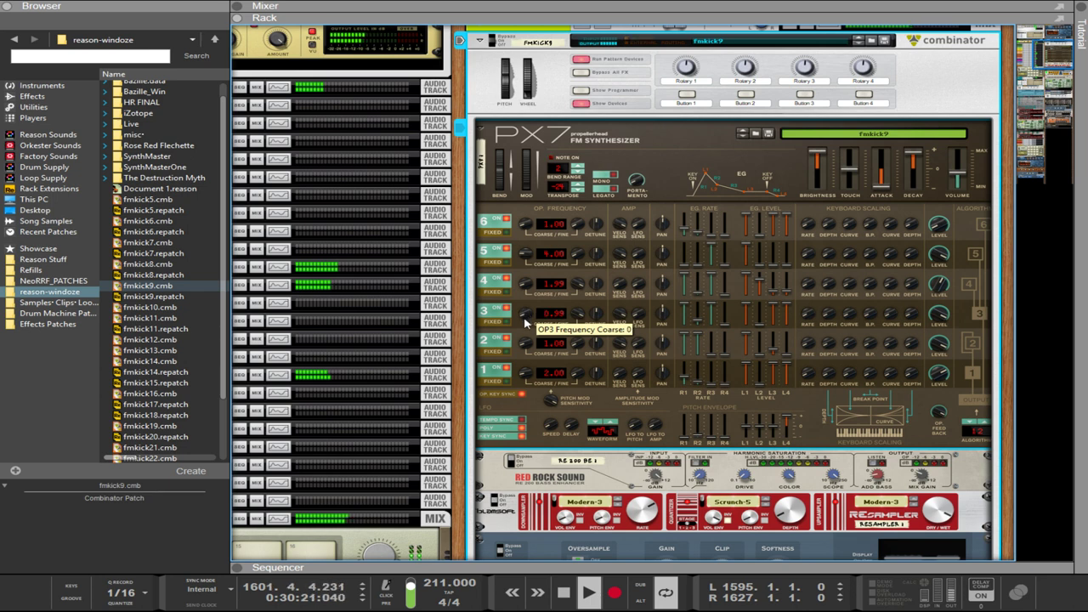
left_click_drag(578, 312, 575, 358)
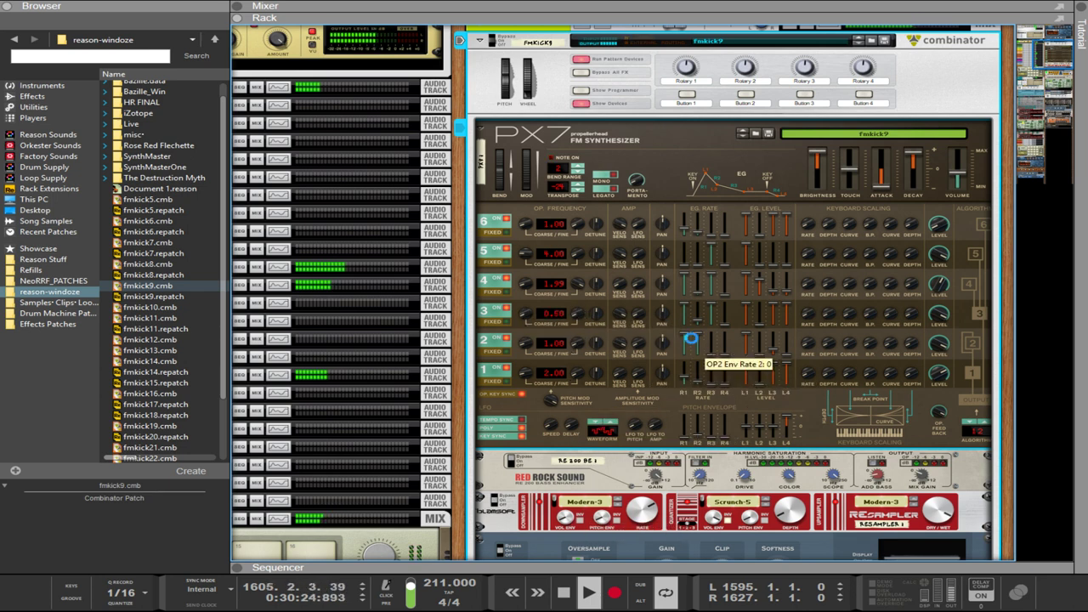
key("ctrl+z")
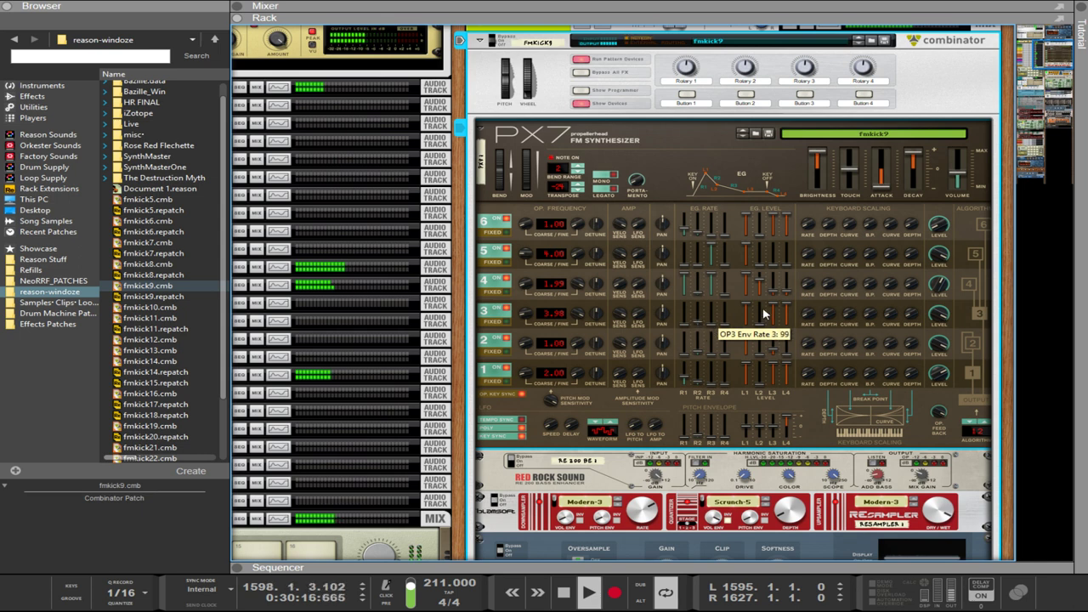
Adjust the envelope of PX7 operator 3 and set the operator's frequency to 1.85.
left_click_drag(772, 323, 762, 297)
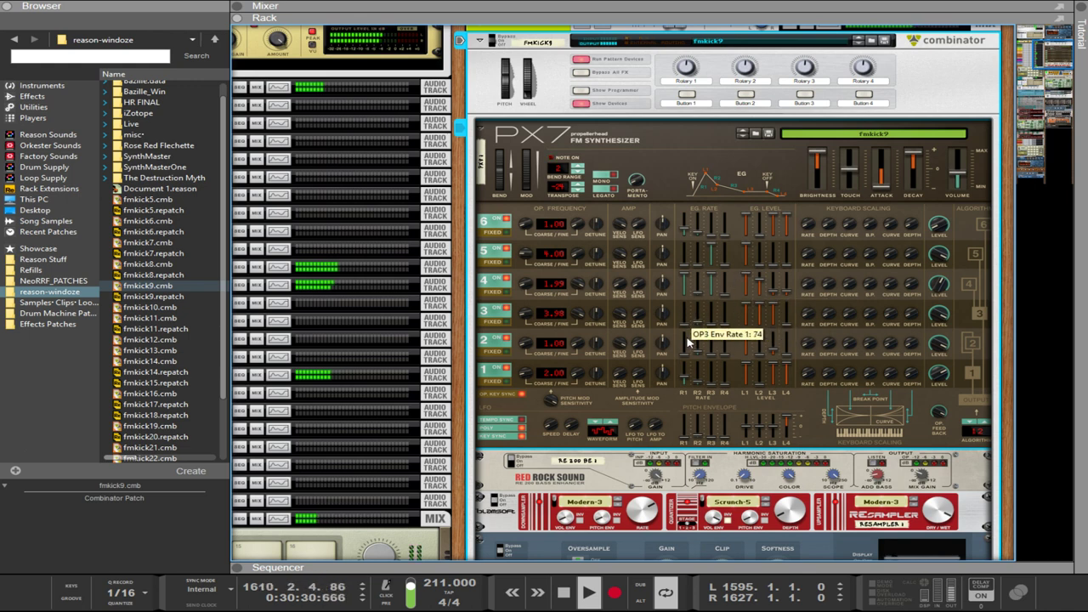
scroll(525, 321, "down", 2)
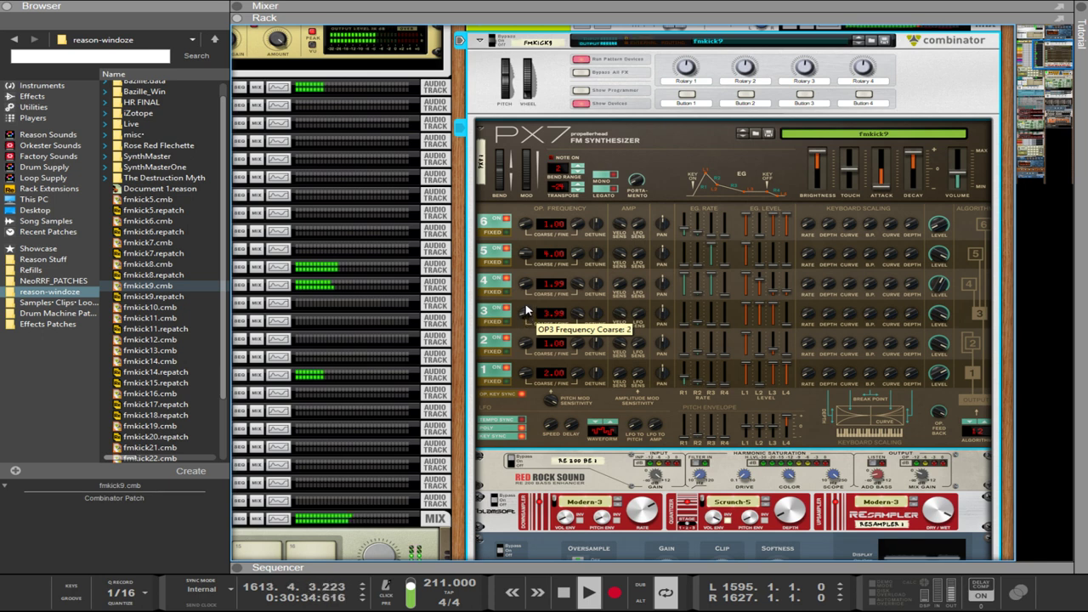
left_click_drag(573, 311, 598, 392)
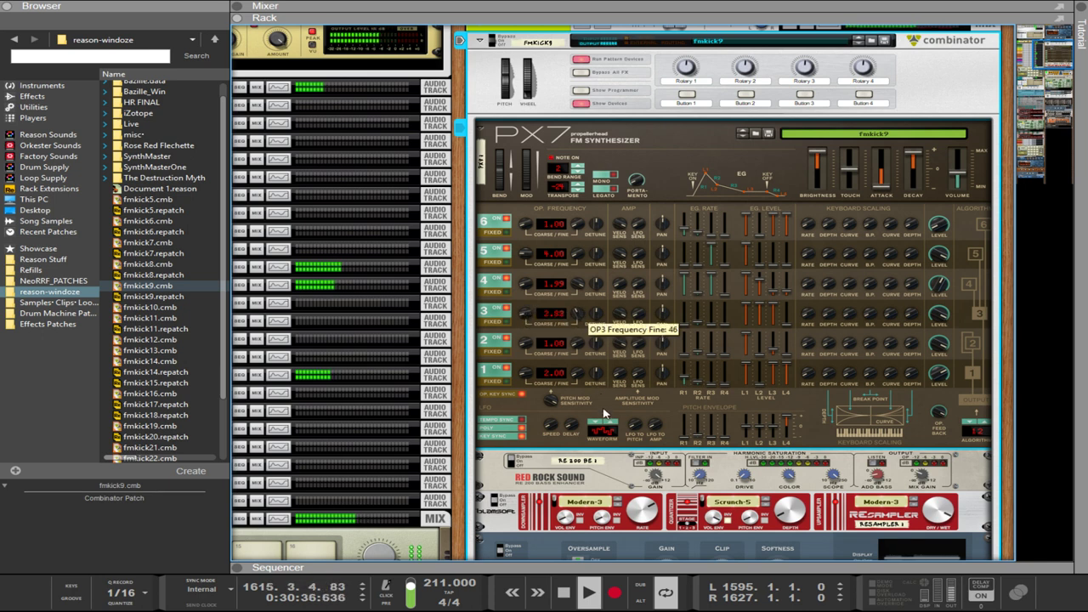
left_click_drag(609, 440, 606, 396)
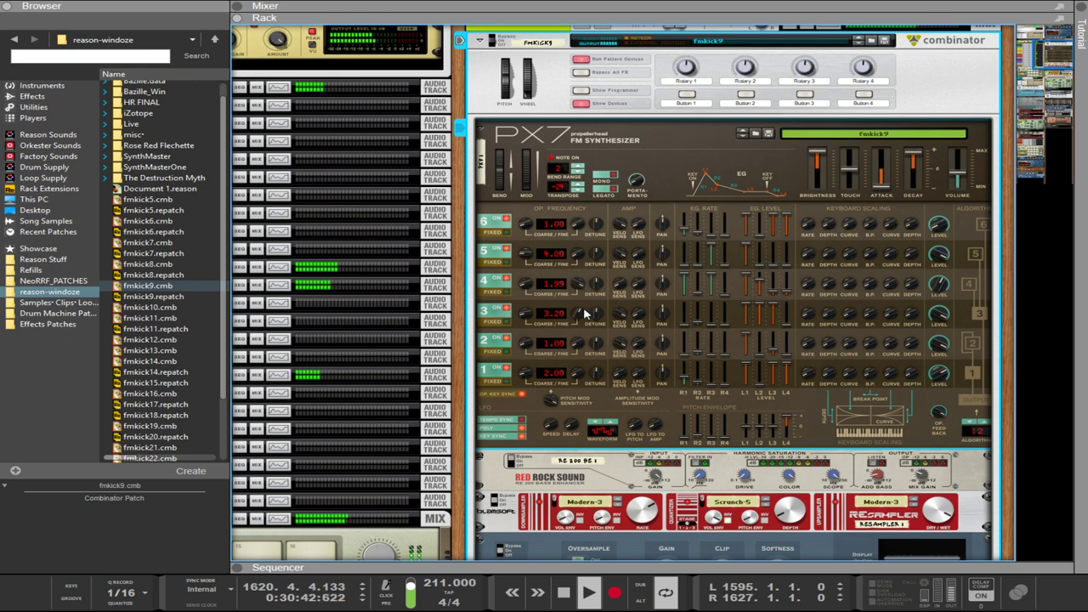
left_click_drag(580, 317, 561, 337)
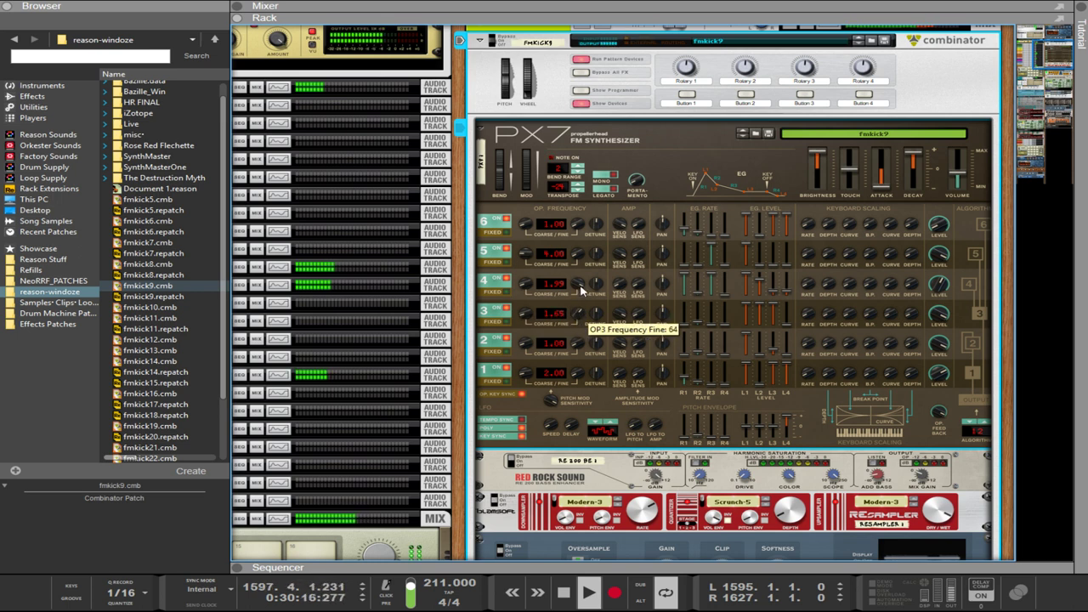
left_click_drag(582, 286, 583, 272)
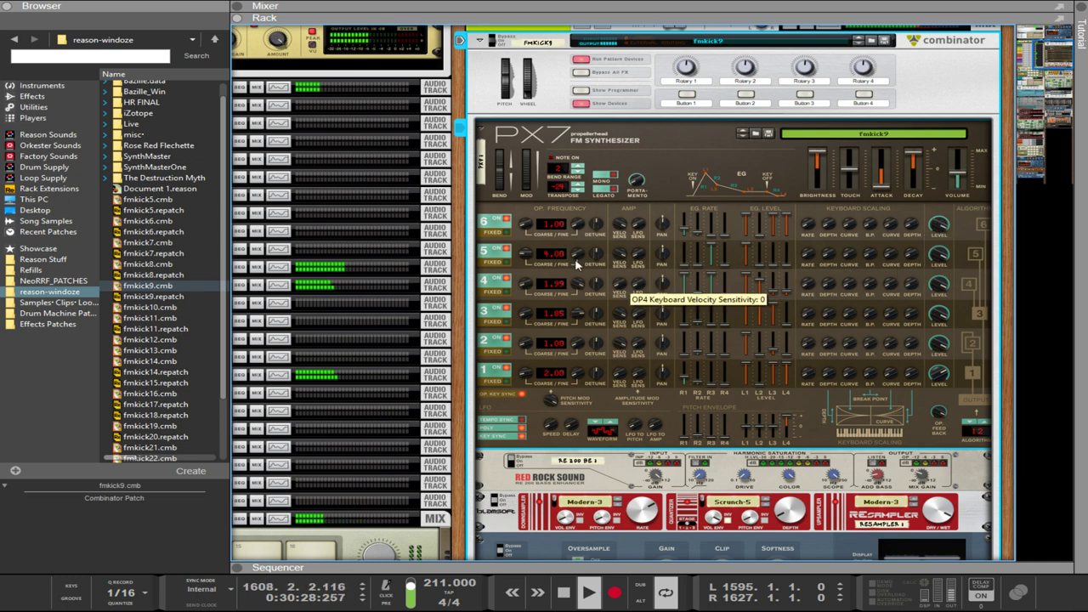
Try lowering PX7 operator 5's frequency to 2.00 and undo the change.
left_click_drag(532, 260, 530, 269)
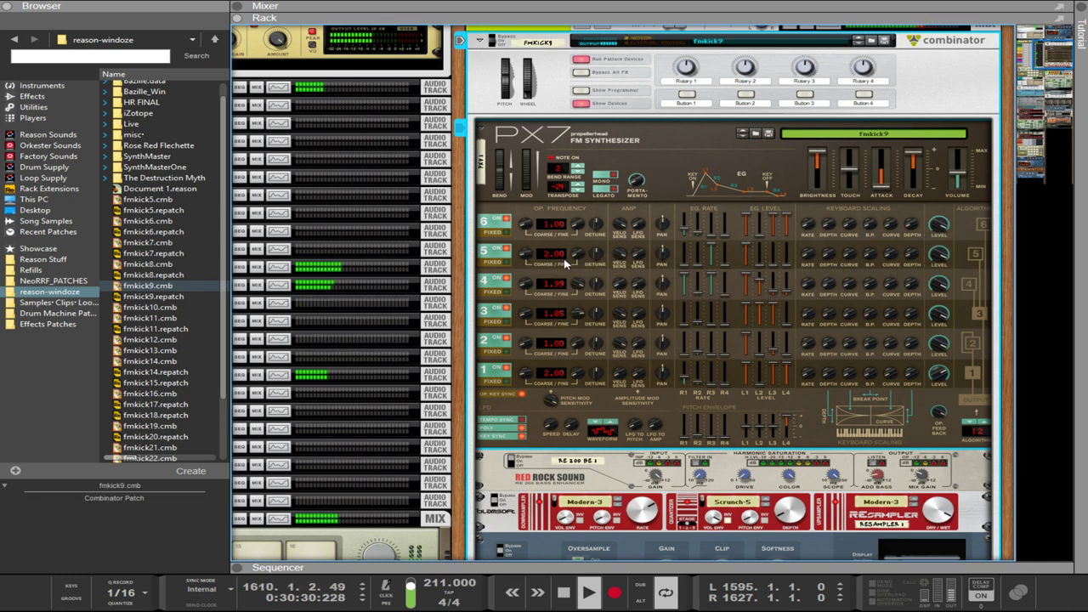
key("ctrl+z")
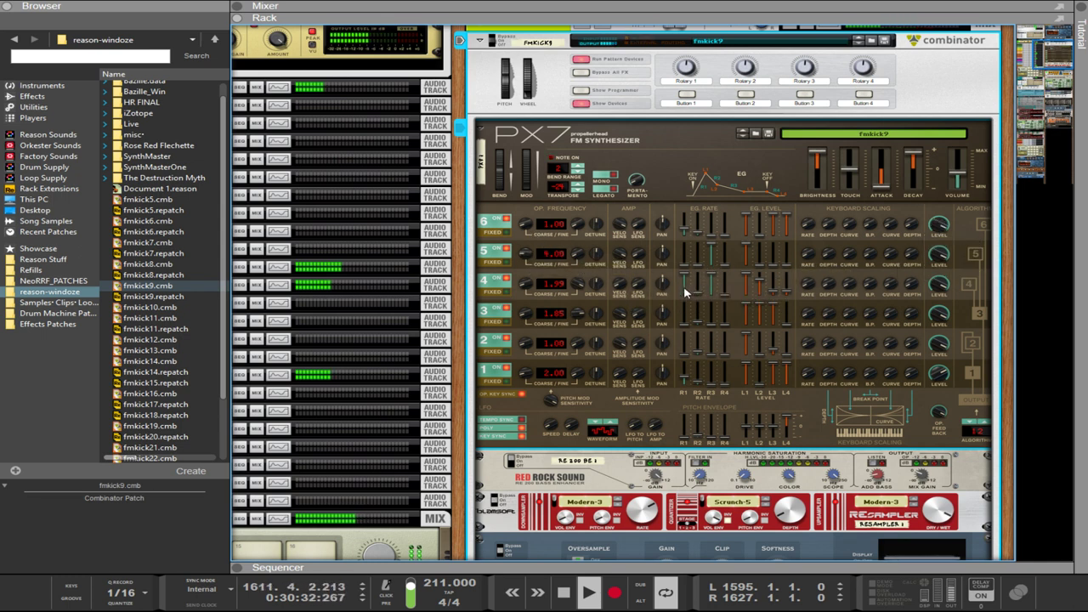
Adjust the envelope rates and levels of PX7 operator 4 and the envelope levels of operator 6.
left_click_drag(710, 281, 712, 297)
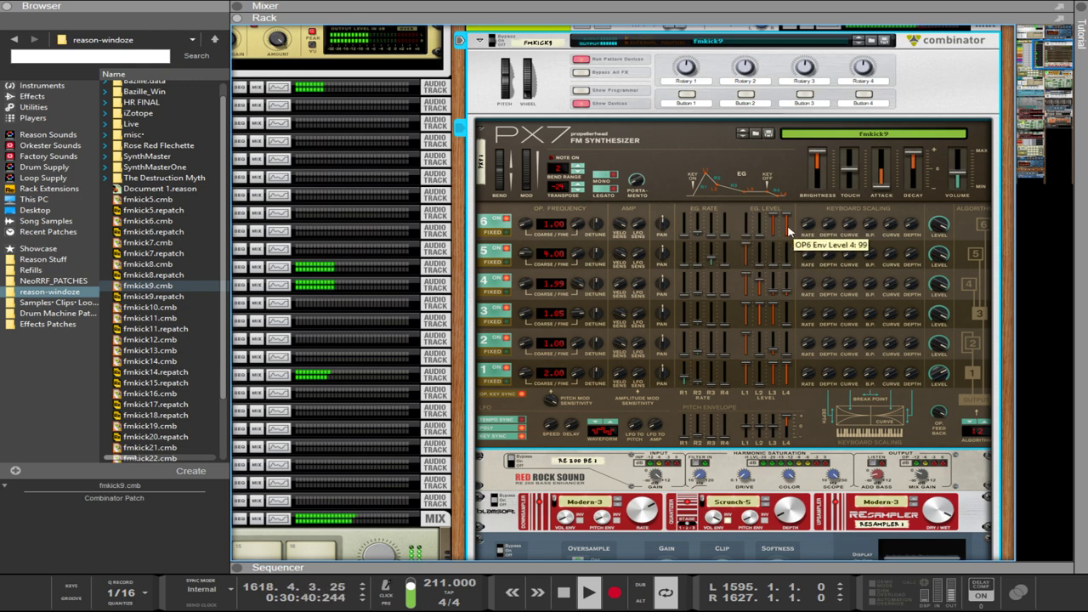
left_click_drag(782, 298, 777, 270)
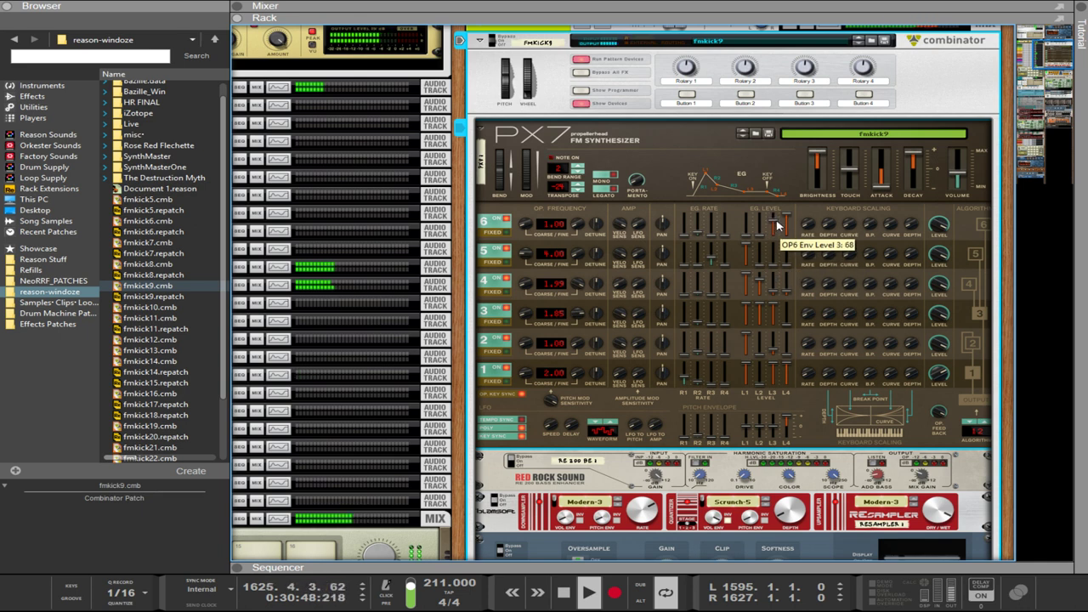
left_click_drag(776, 225, 774, 222)
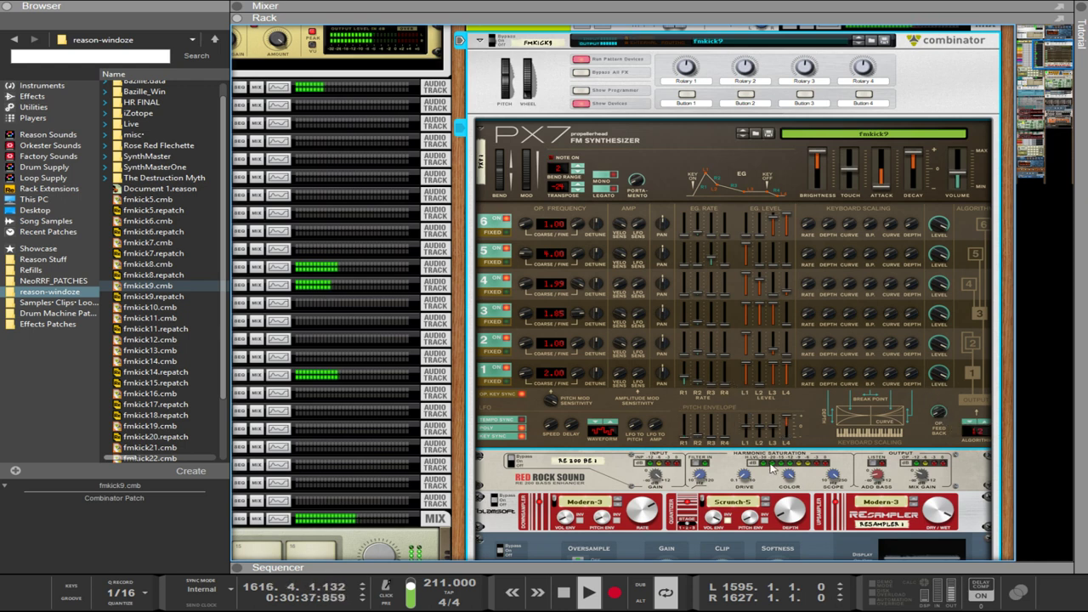
Try fixed frequency mode on all six PX7 operators and undo the mode changes.
left_click(506, 381)
left_click(507, 352)
left_click(506, 322)
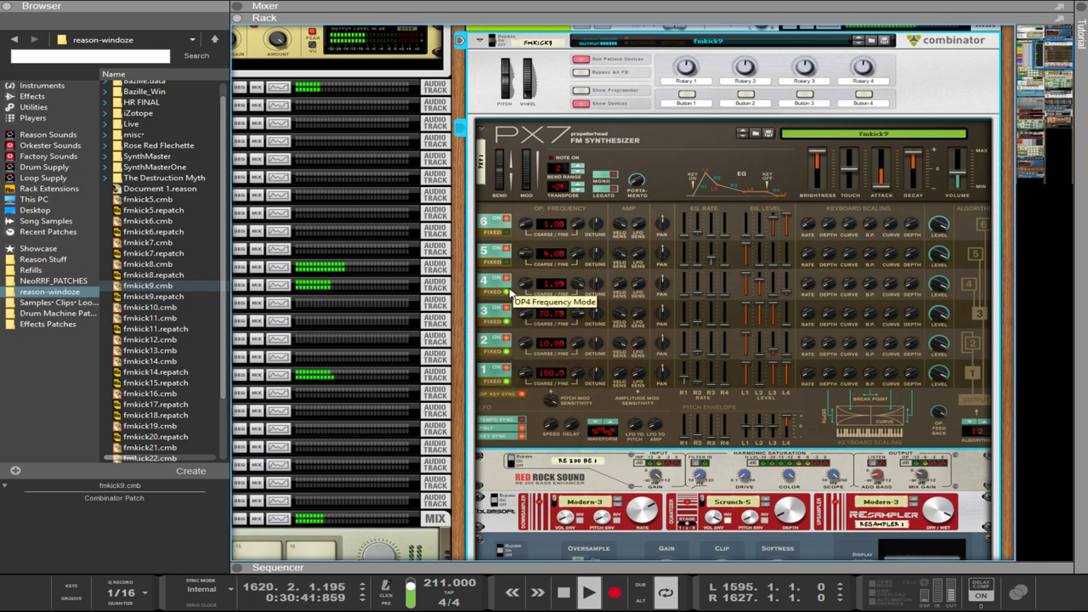
left_click(507, 292)
left_click(506, 263)
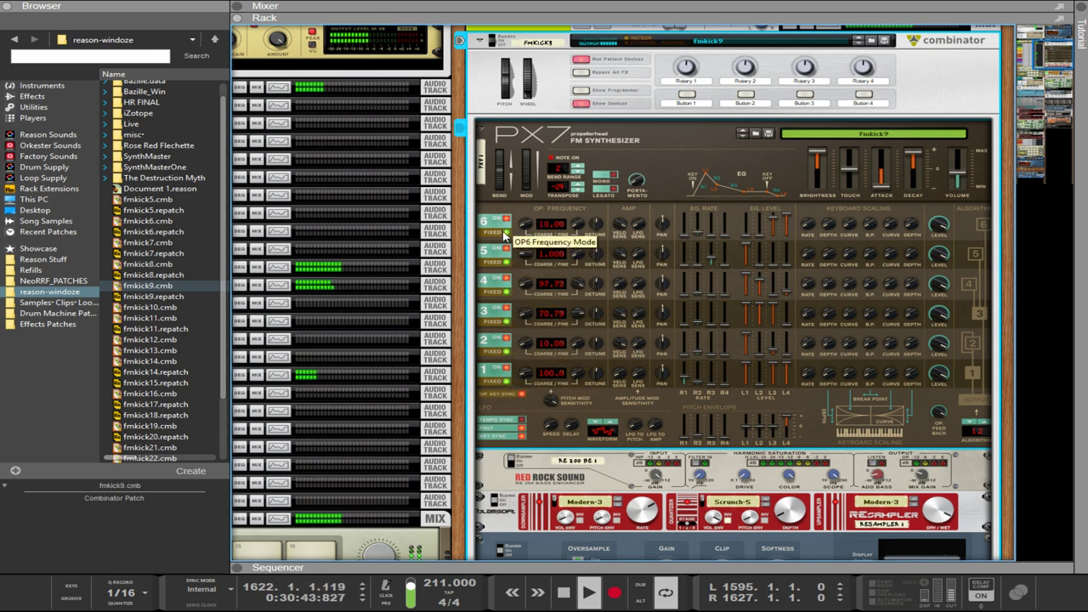
key("ctrl+z")
key("ctrl+z")
key("ctrl+z")
key("ctrl+z")
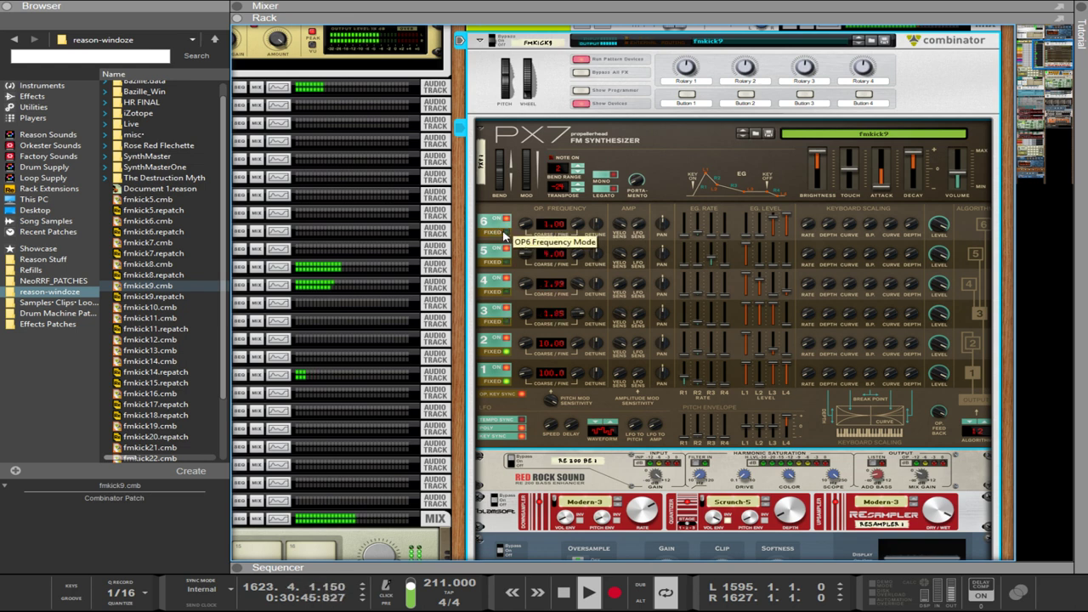
key("ctrl+z")
key("ctrl+z")
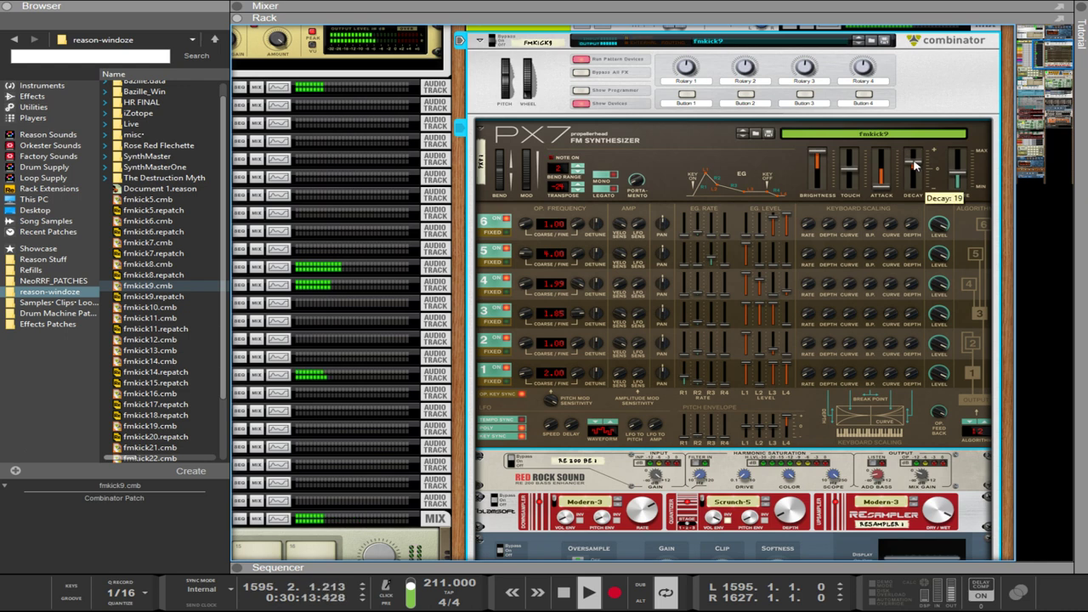
Set the PX7's decay to 43 and try its brightness at -50 before restoring the brightness.
left_click_drag(917, 170, 912, 158)
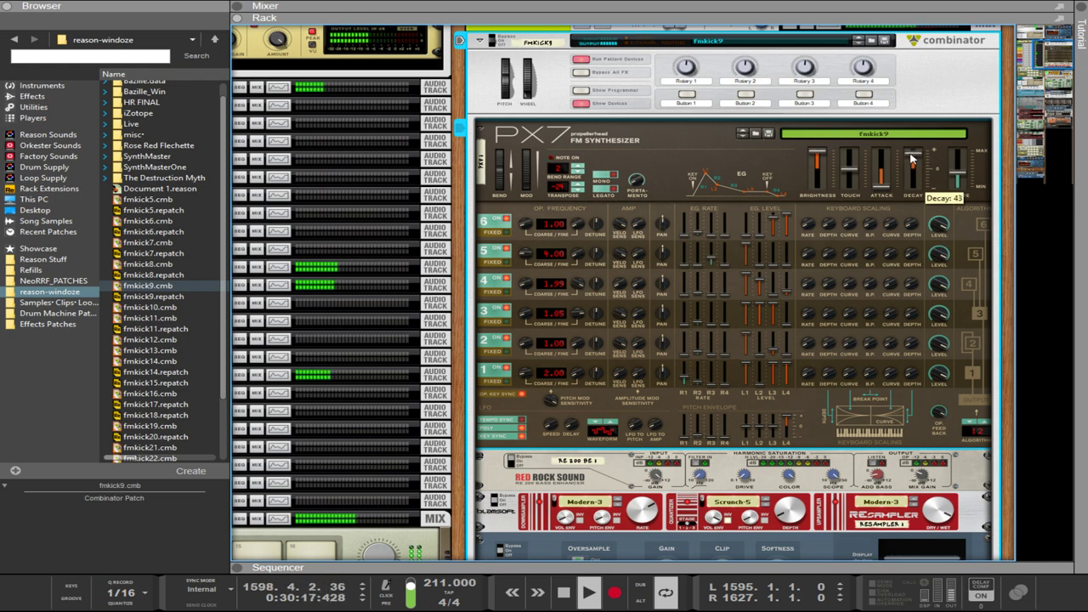
left_click_drag(817, 168, 813, 219)
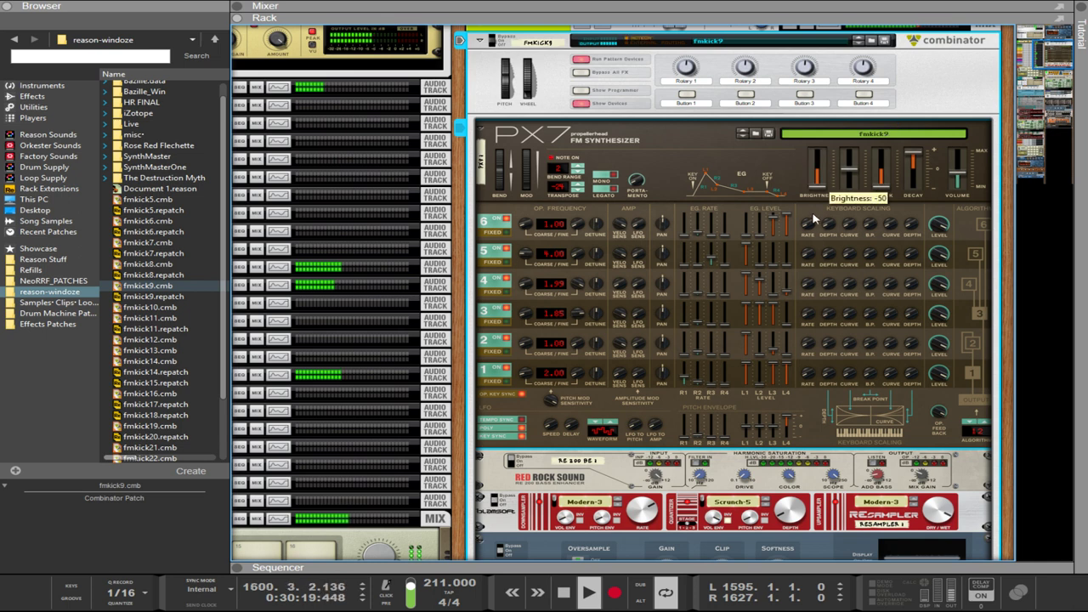
left_click(816, 177, "ctrl")
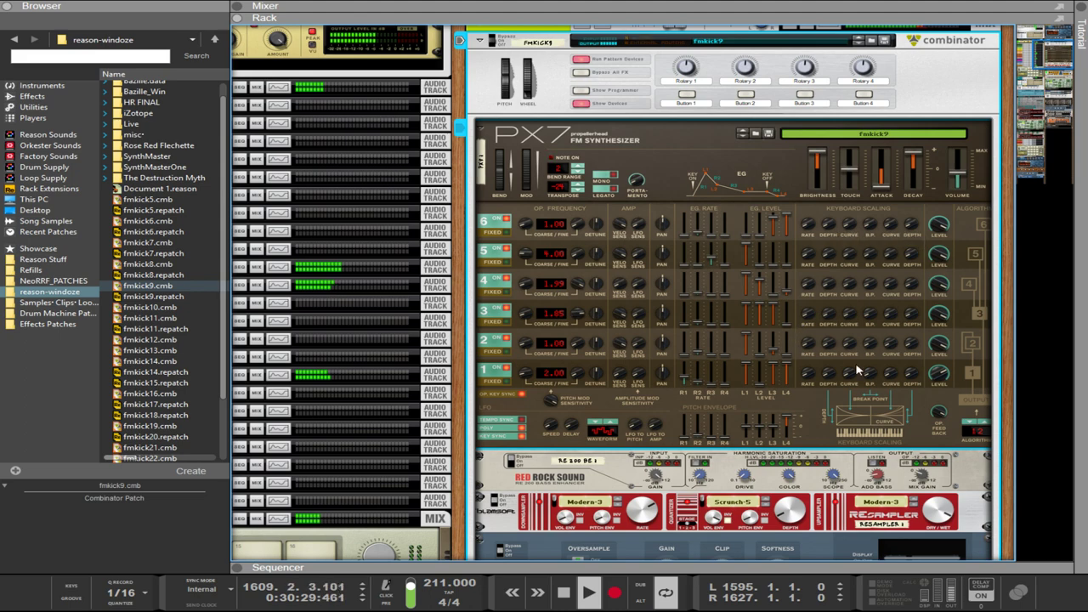
Connect the merge output of the Spider CV below the Malström to the level CV input of the weaponize kick's mix channel.
scroll(854, 383, "down", 3)
scroll(776, 438, "down", 7)
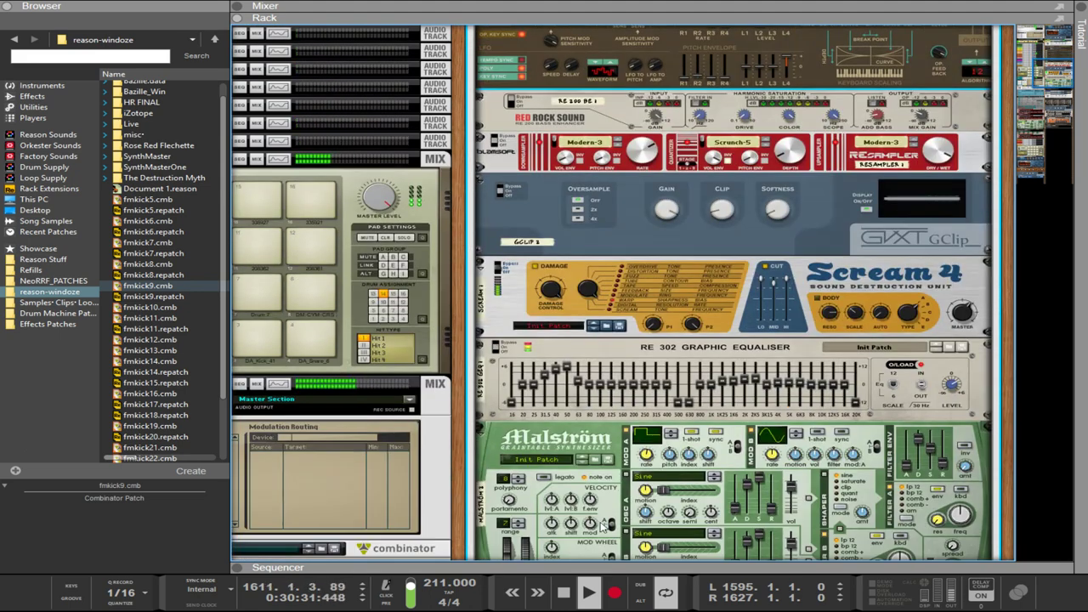
scroll(472, 357, "down", 4)
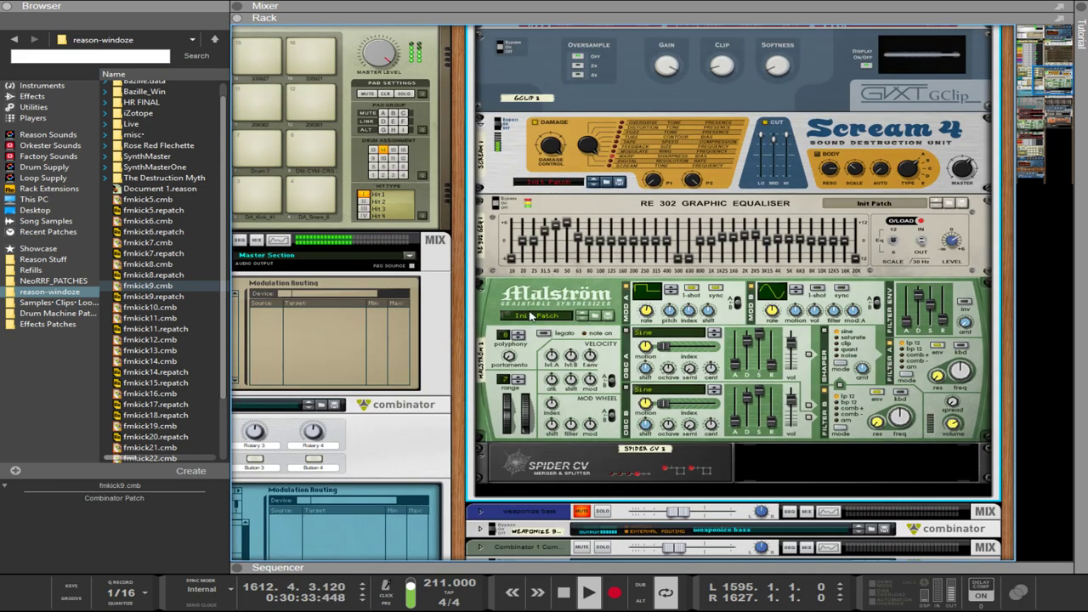
left_click(646, 312)
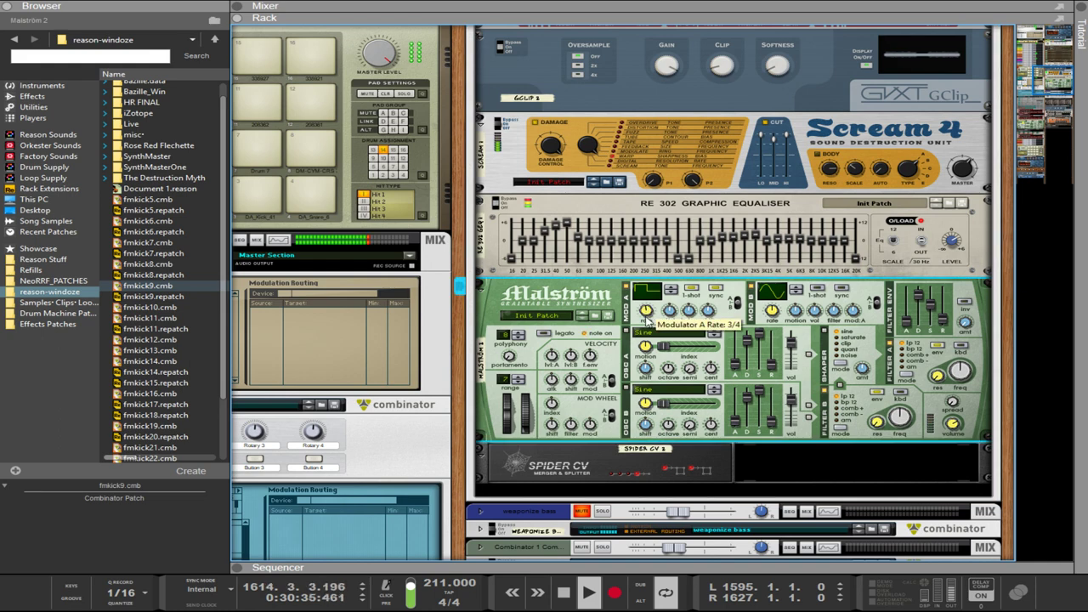
key("Tab")
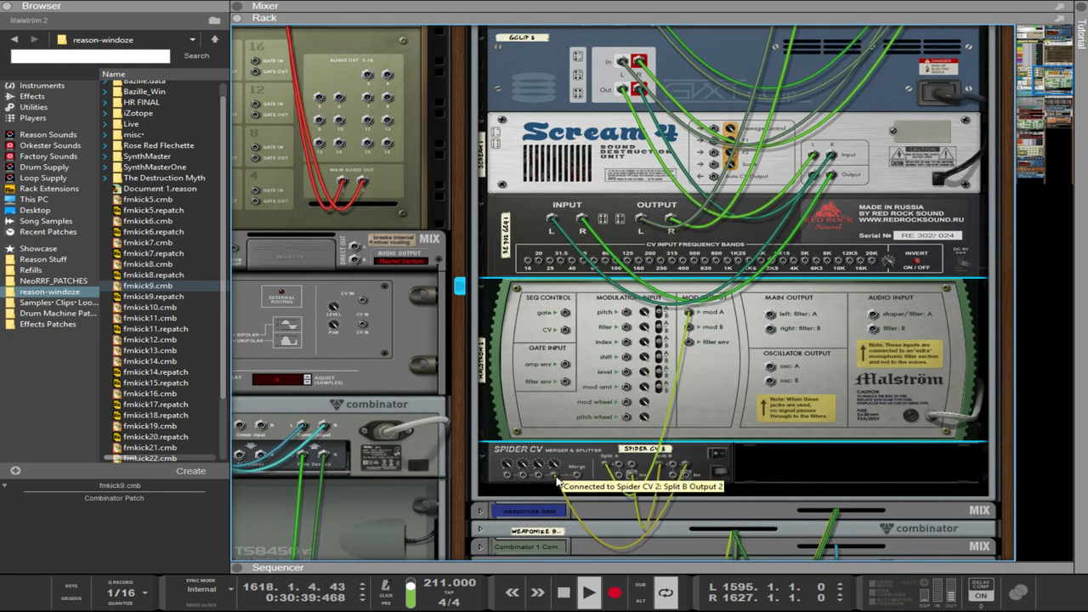
left_click_drag(557, 476, 366, 301)
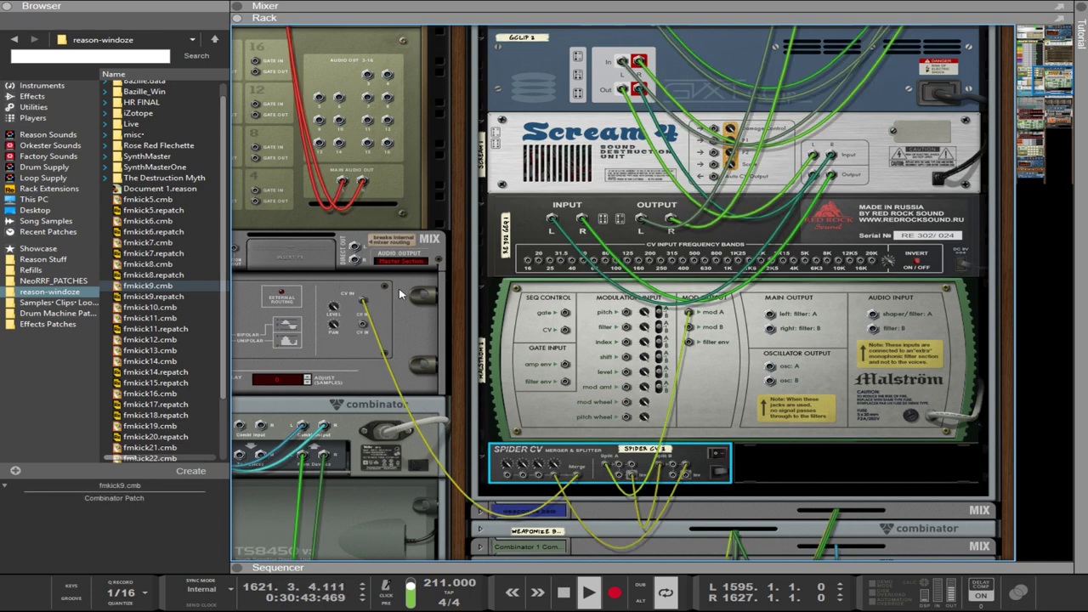
key("Tab")
key("Tab")
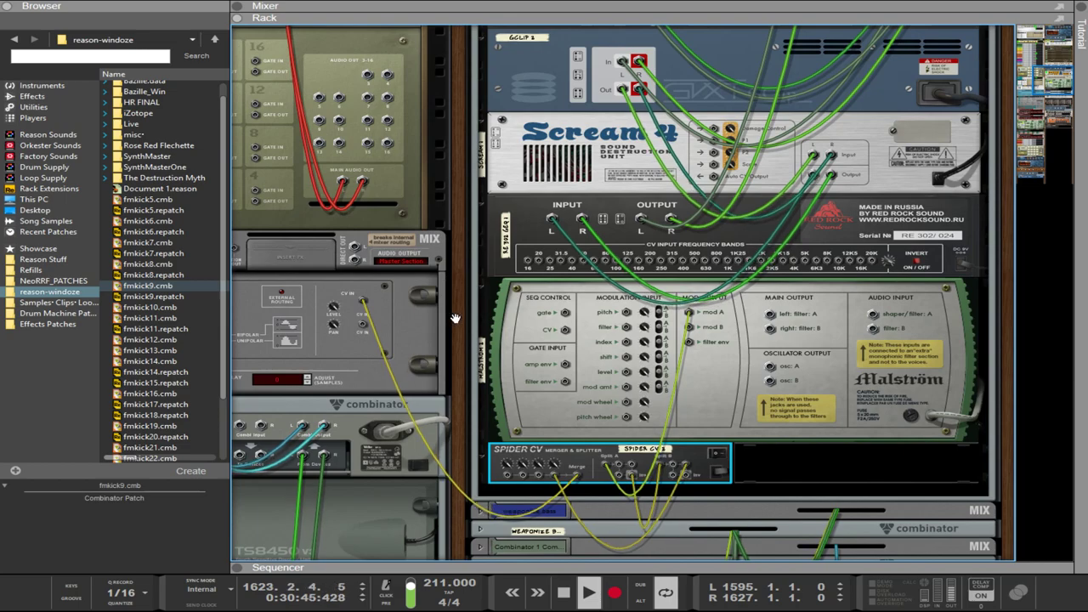
Set the resolution of the Euclid 2 rhythm generator in the weaponize kick Combinator to 1/16T.
scroll(459, 322, "down", 3)
key("Tab")
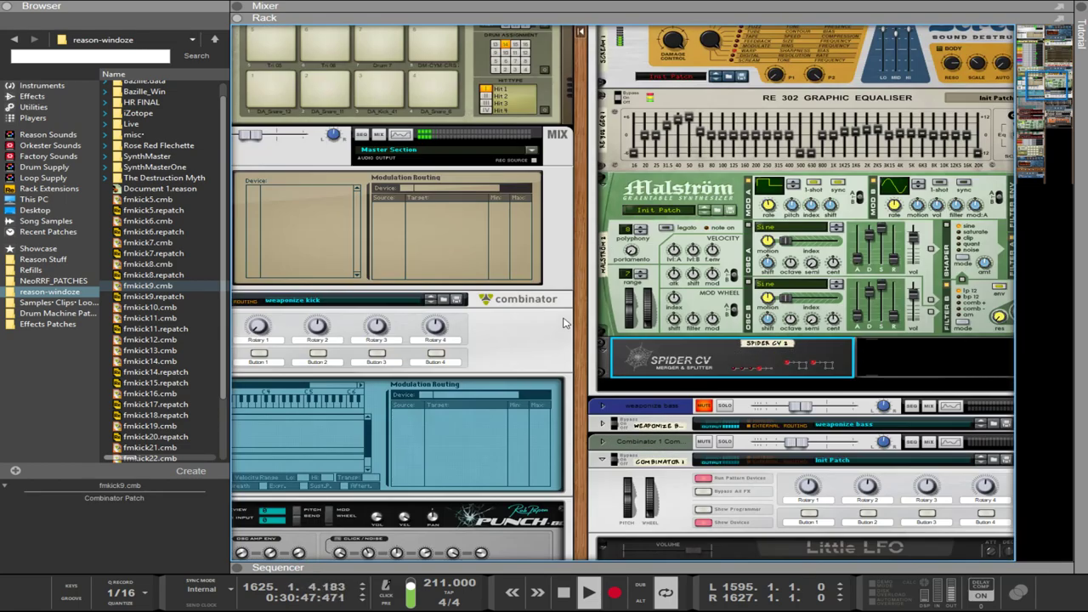
left_click_drag(581, 344, 712, 345)
scroll(339, 348, "down", 1)
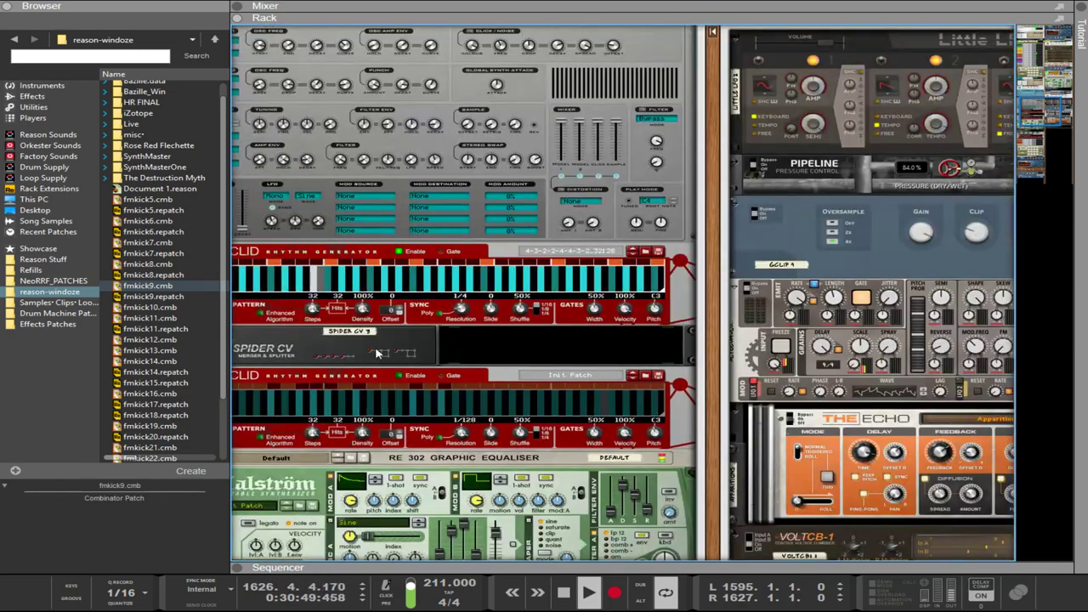
scroll(340, 349, "up", 2)
scroll(465, 406, "down", 4)
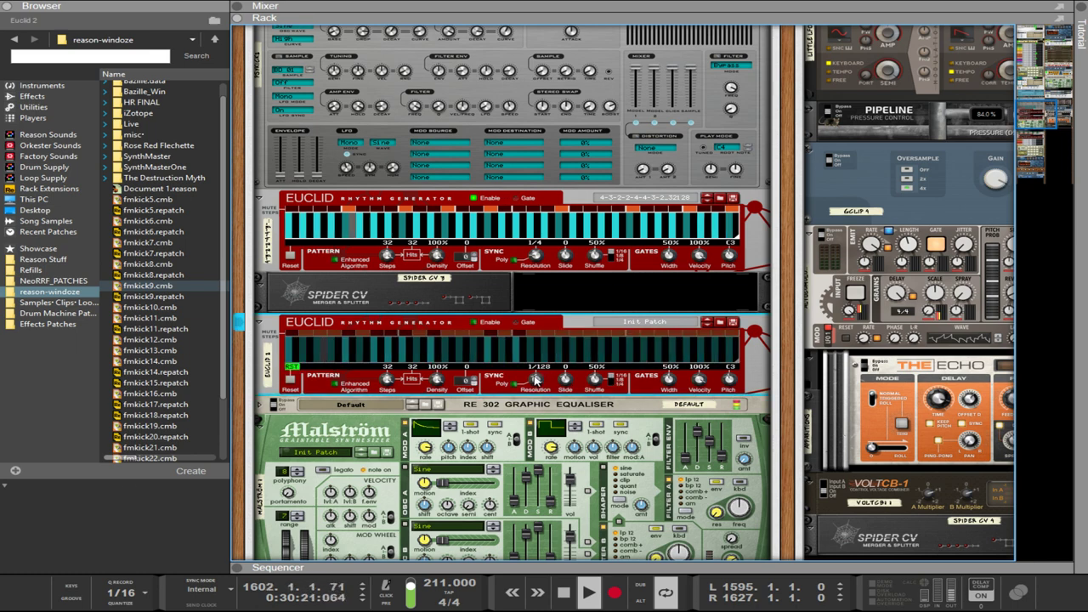
left_click_drag(535, 377, 364, 365)
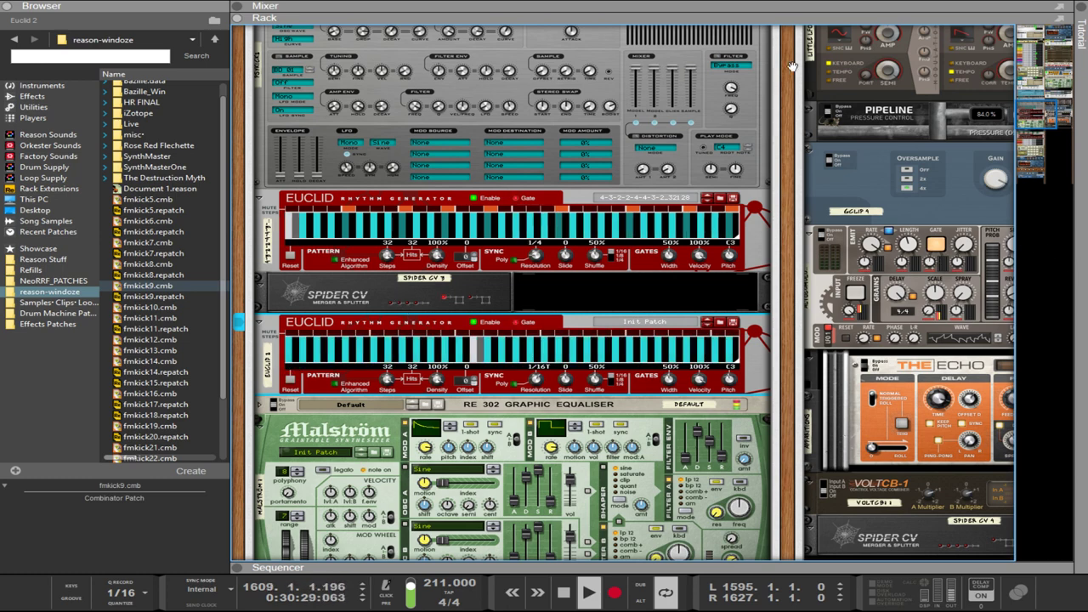
Examine the remaining effect devices in the rack and the track arrangement around the looped bars in the sequencer.
scroll(735, 170, "down", 5)
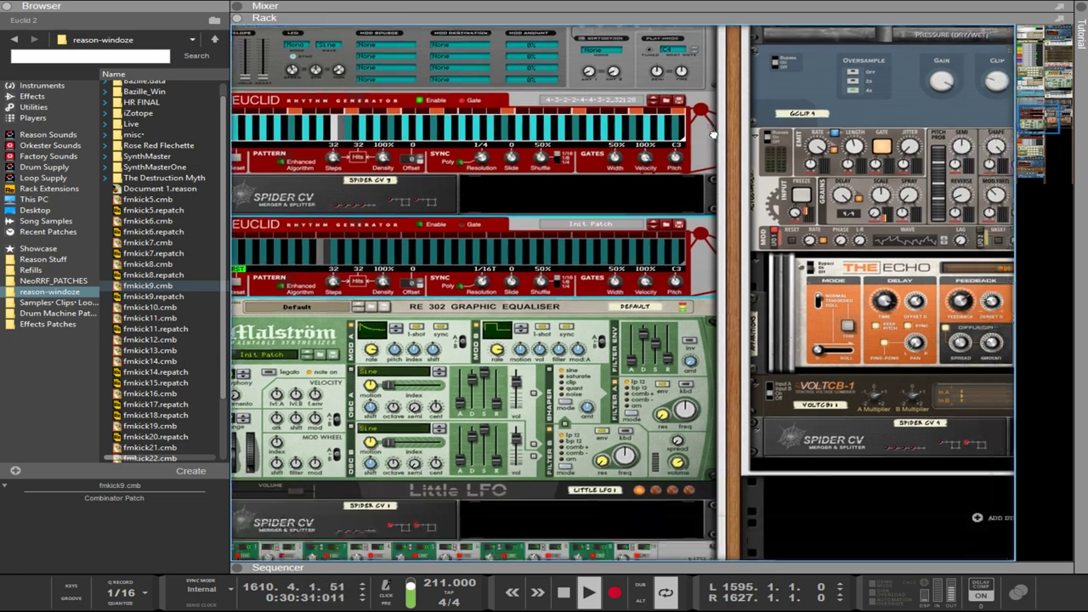
scroll(697, 94, "right", 2)
scroll(434, 206, "right", 3)
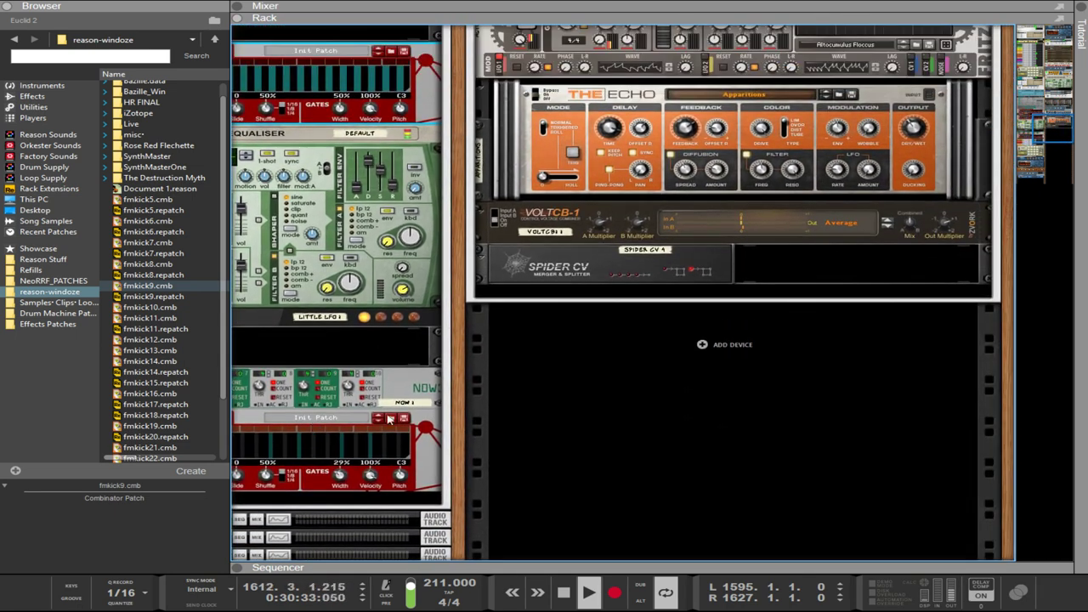
scroll(434, 207, "up", 4)
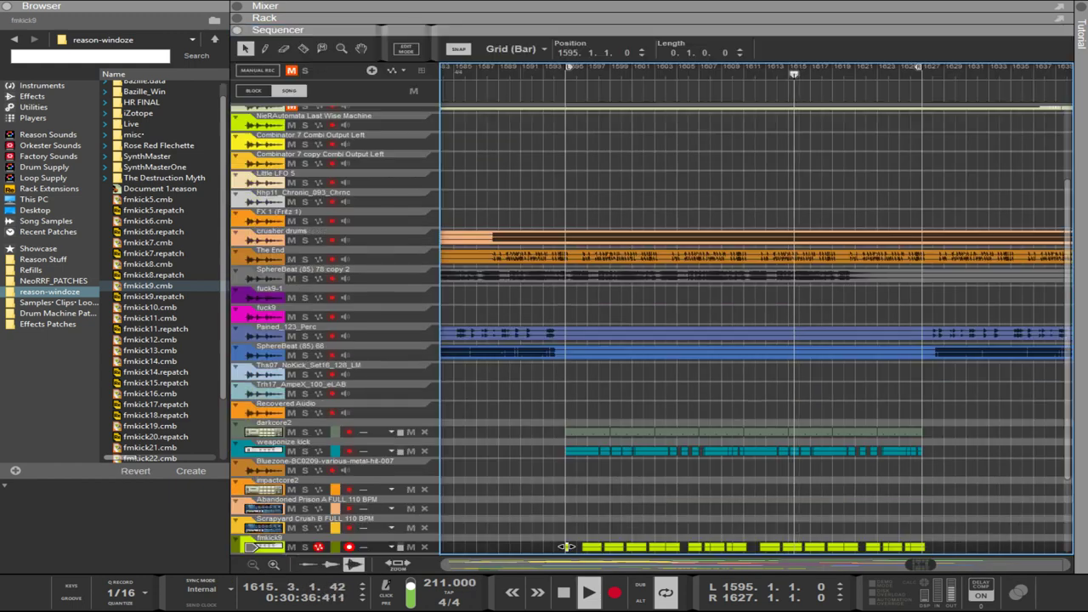
left_click(457, 567)
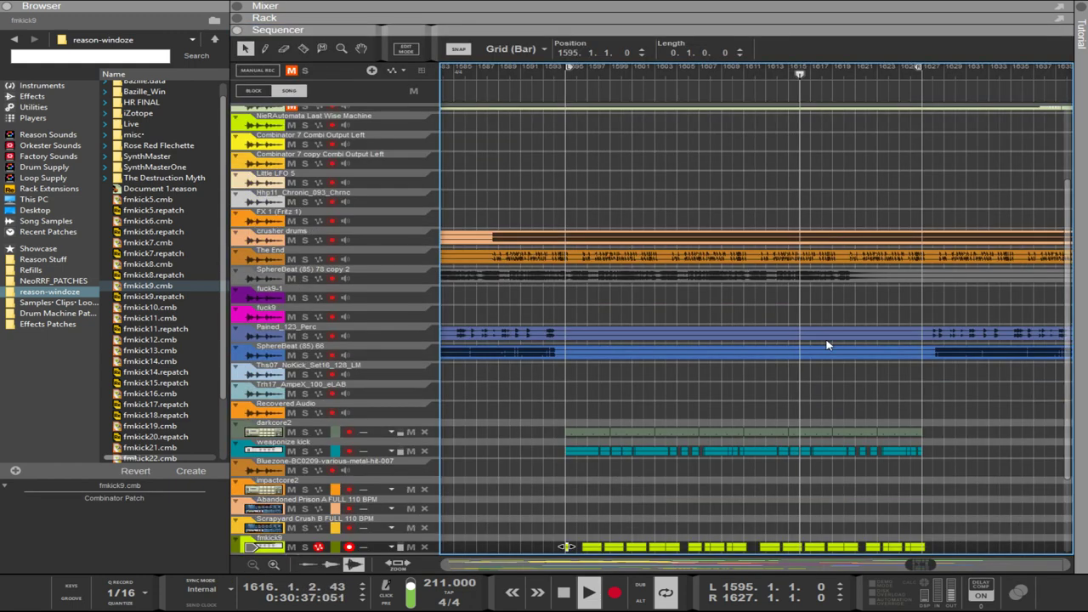
scroll(752, 310, "up", 3)
scroll(748, 306, "down", 3)
scroll(748, 306, "up", 3)
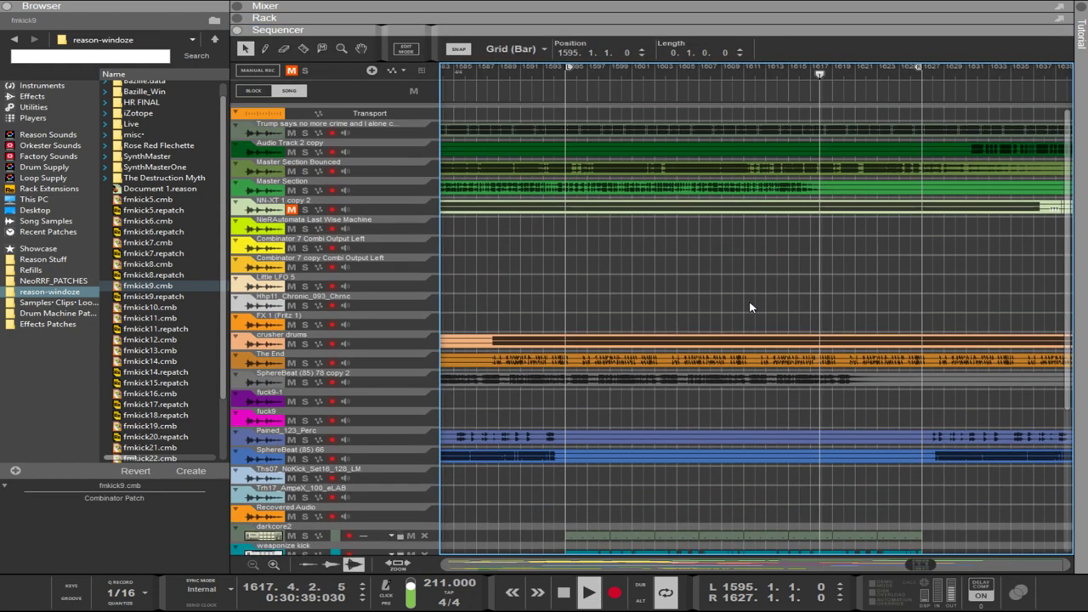
key("F6")
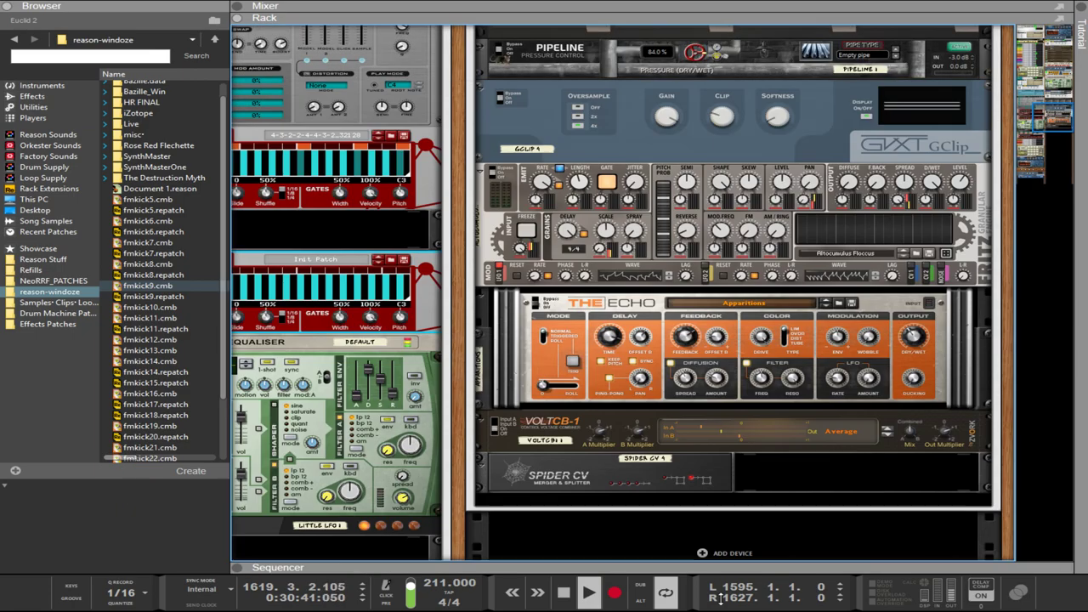
scroll(668, 429, "down", 2)
scroll(668, 441, "down", 2)
scroll(668, 442, "up", 5)
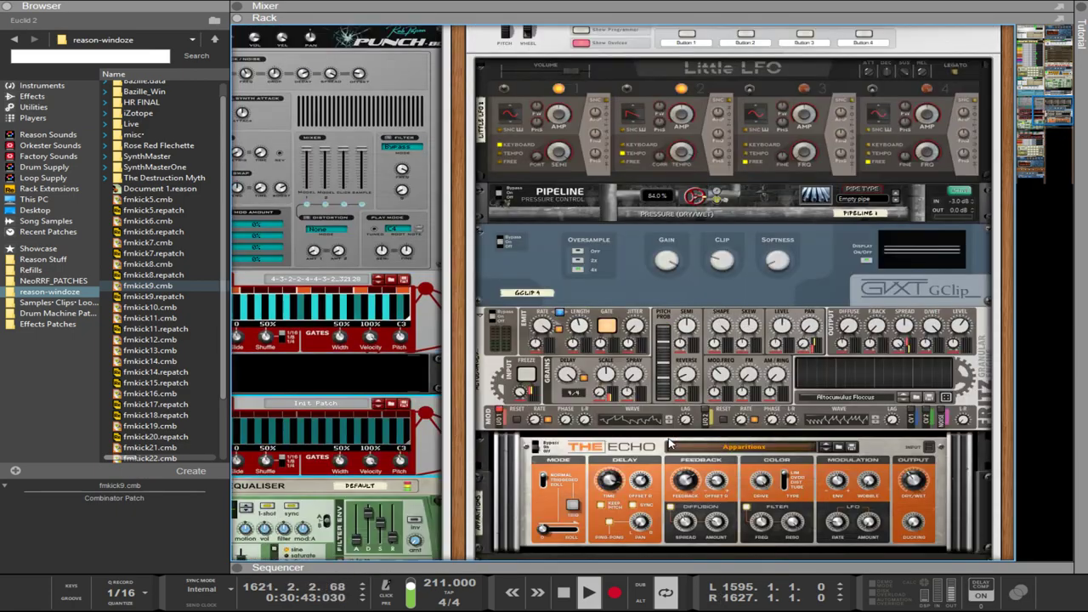
Bring the 56-bar Combinator 1 clip from bar 1161 to start at bar 1595 in the arrangement.
scroll(595, 476, "down", 1)
key("F7")
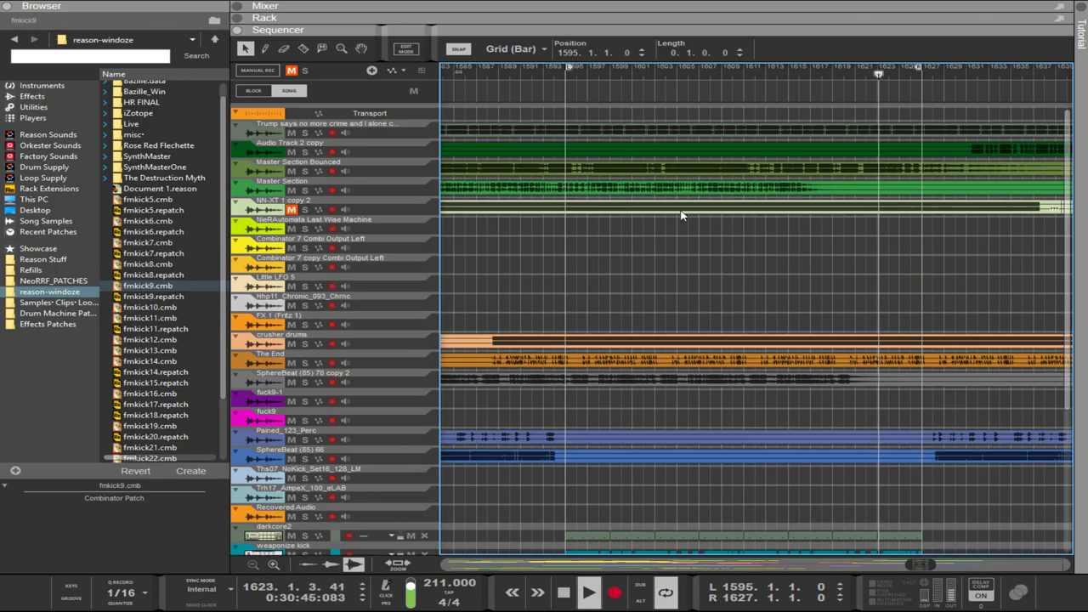
scroll(538, 441, "down", 5)
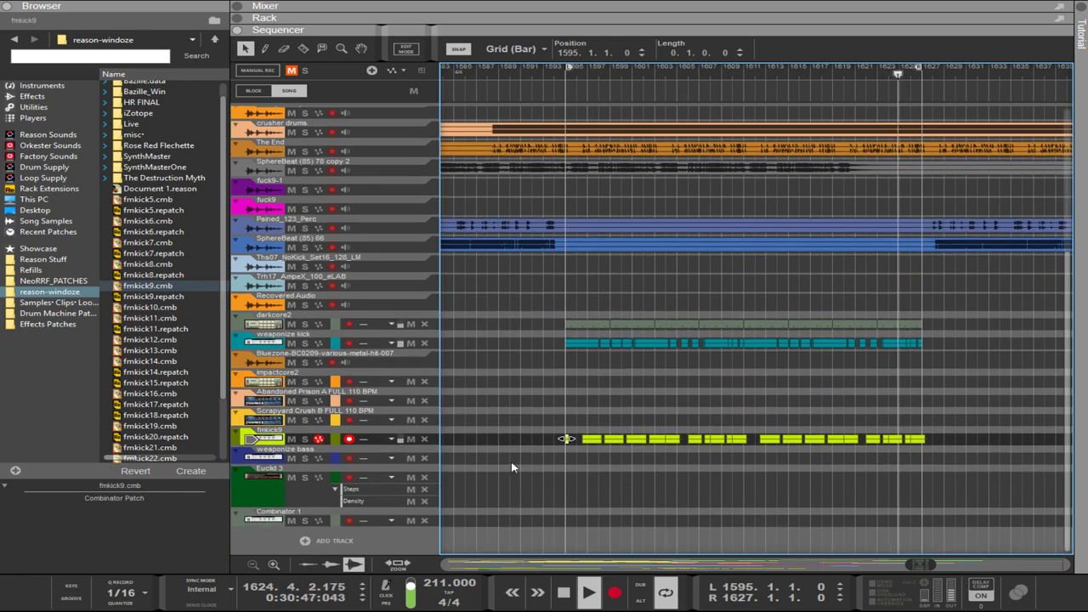
left_click_drag(919, 564, 791, 553)
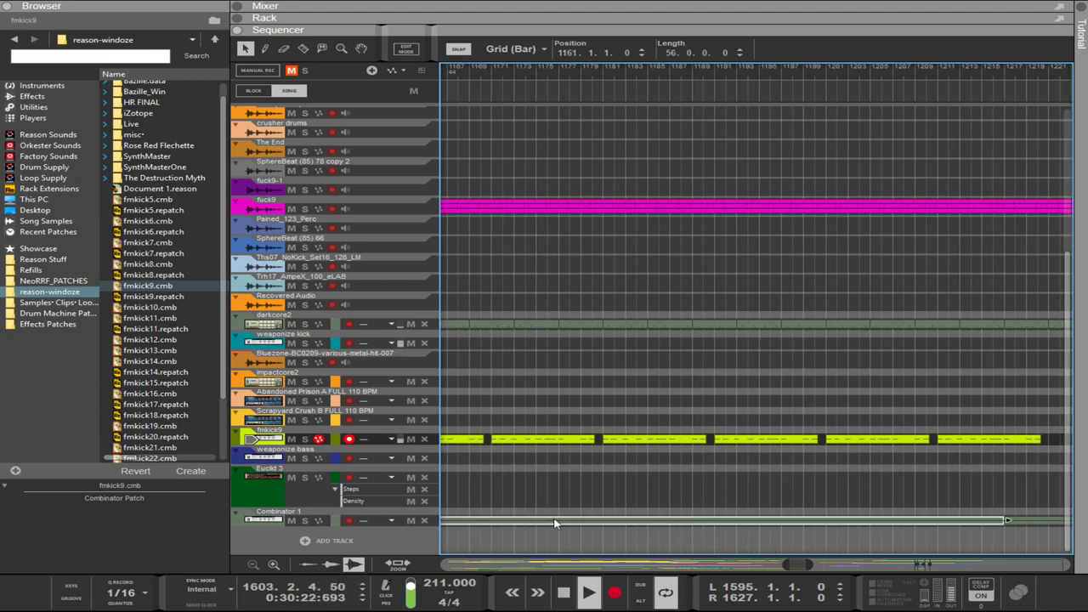
left_click_drag(535, 526, 1071, 525)
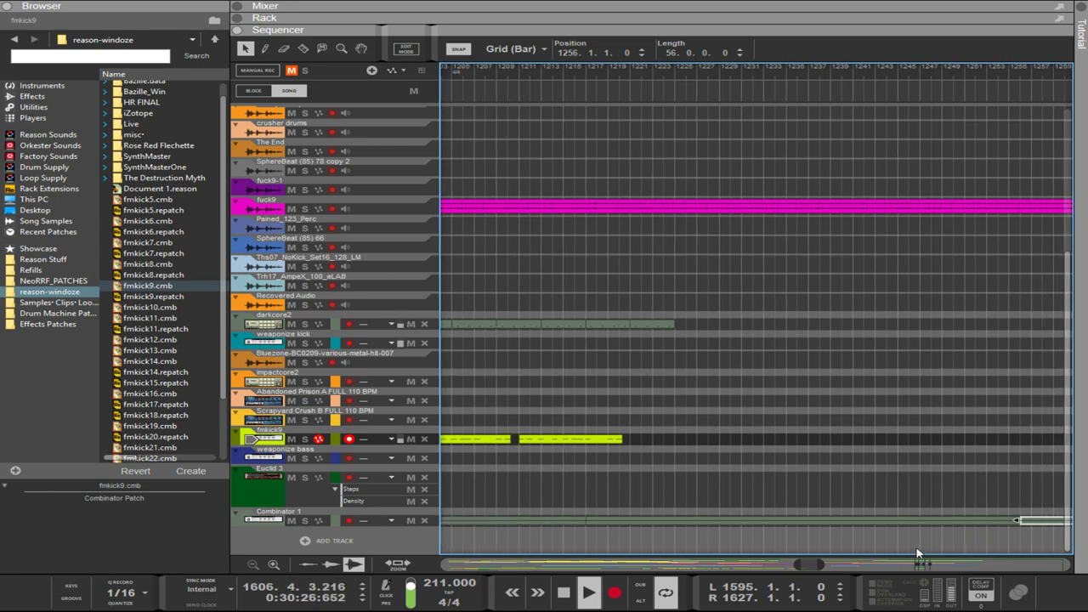
scroll(917, 554, "down", 5)
left_click_drag(941, 522, 902, 556)
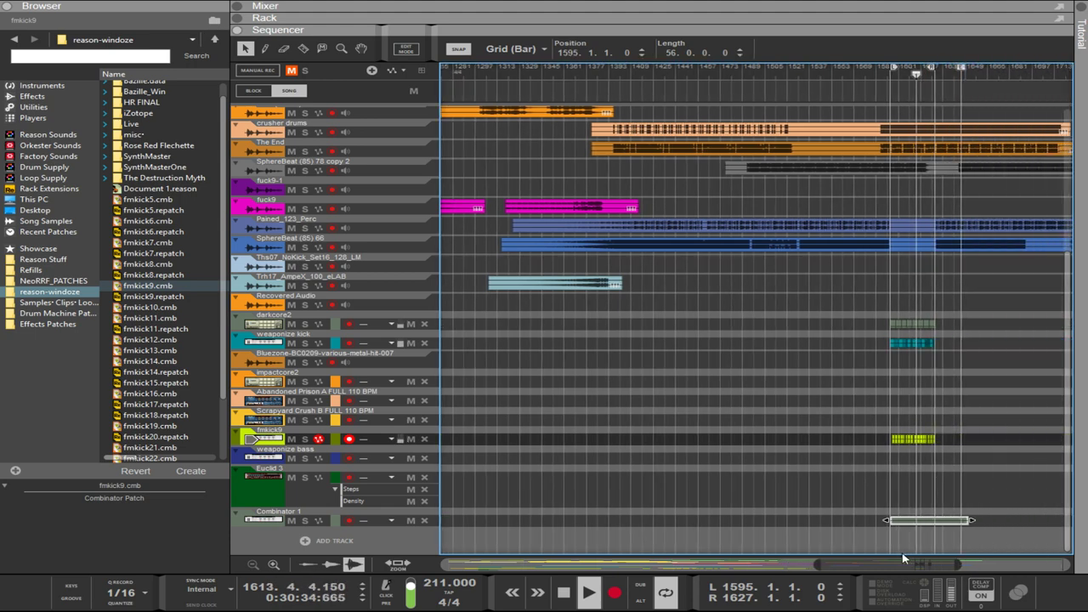
scroll(909, 523, "up", 5)
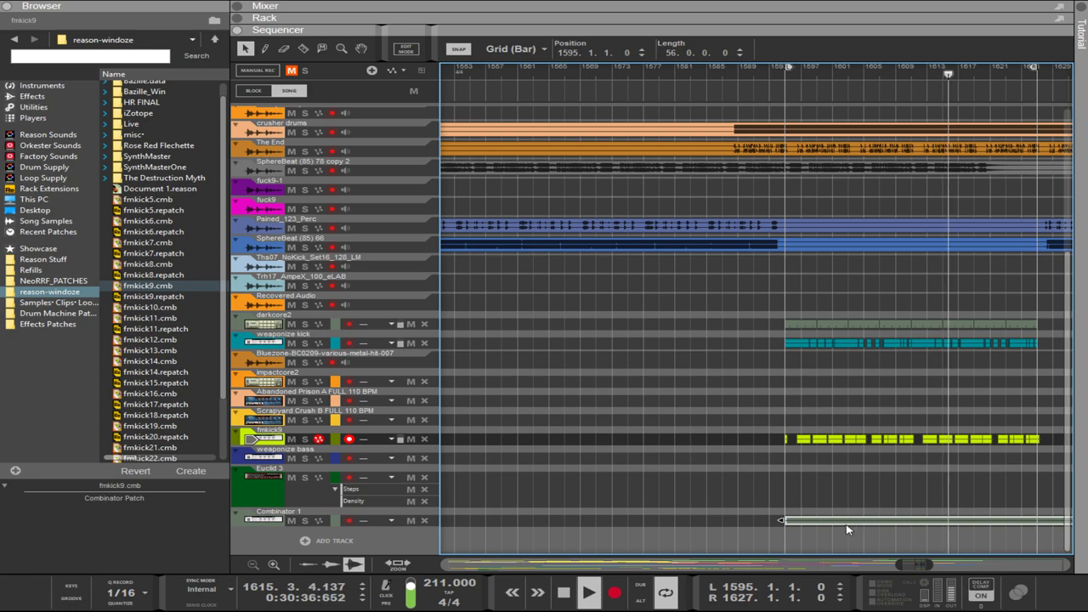
scroll(858, 529, "up", 4)
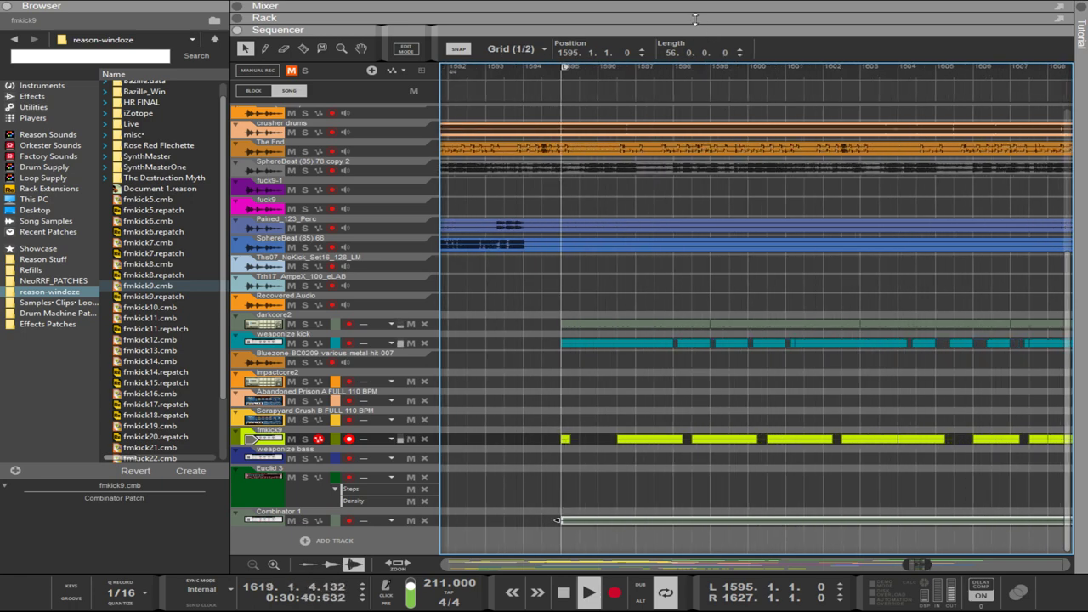
Show the rack and sequencer together at roughly equal heights and restart playback from bar 1595.
key("F6")
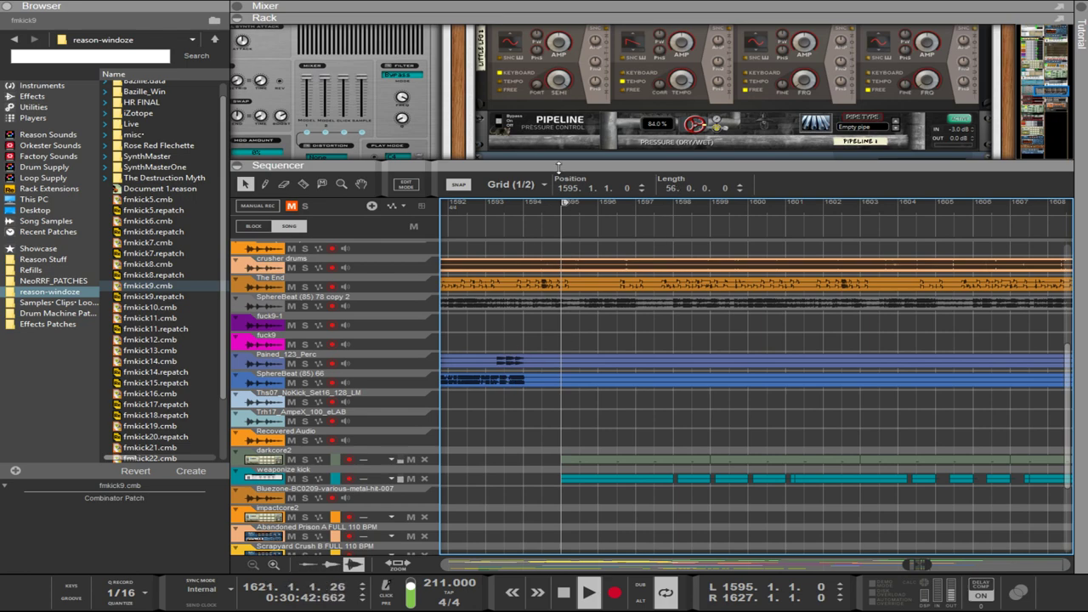
left_click_drag(559, 167, 558, 450)
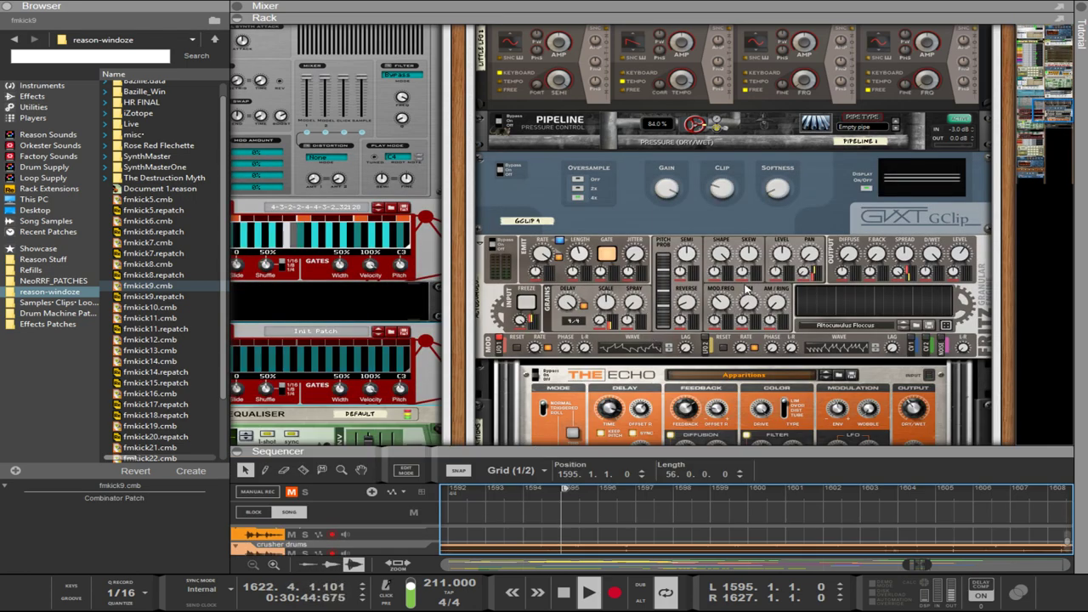
scroll(739, 292, "up", 3)
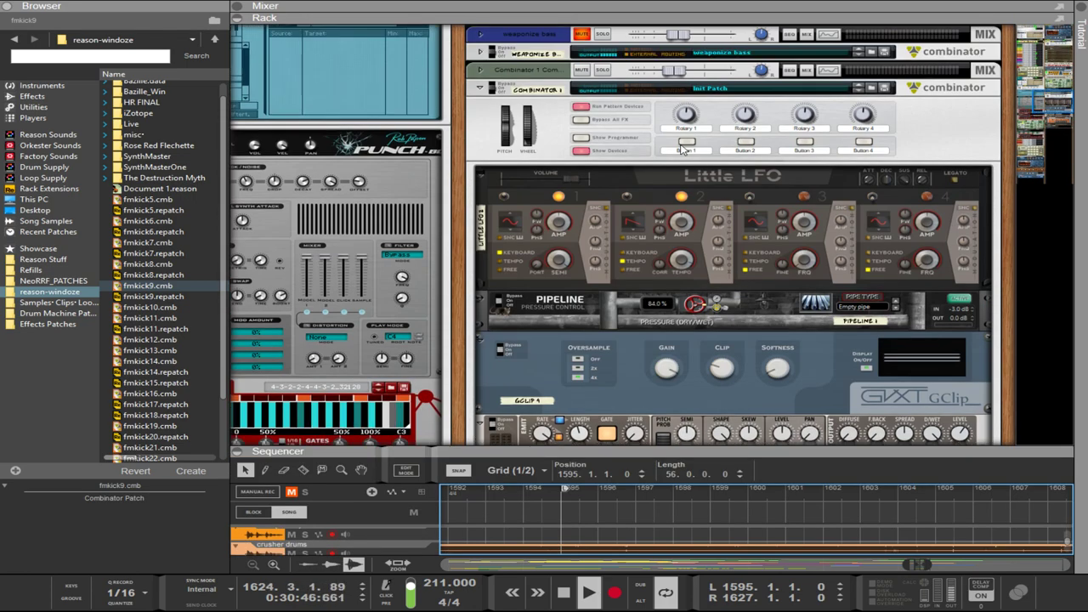
left_click_drag(629, 448, 629, 86)
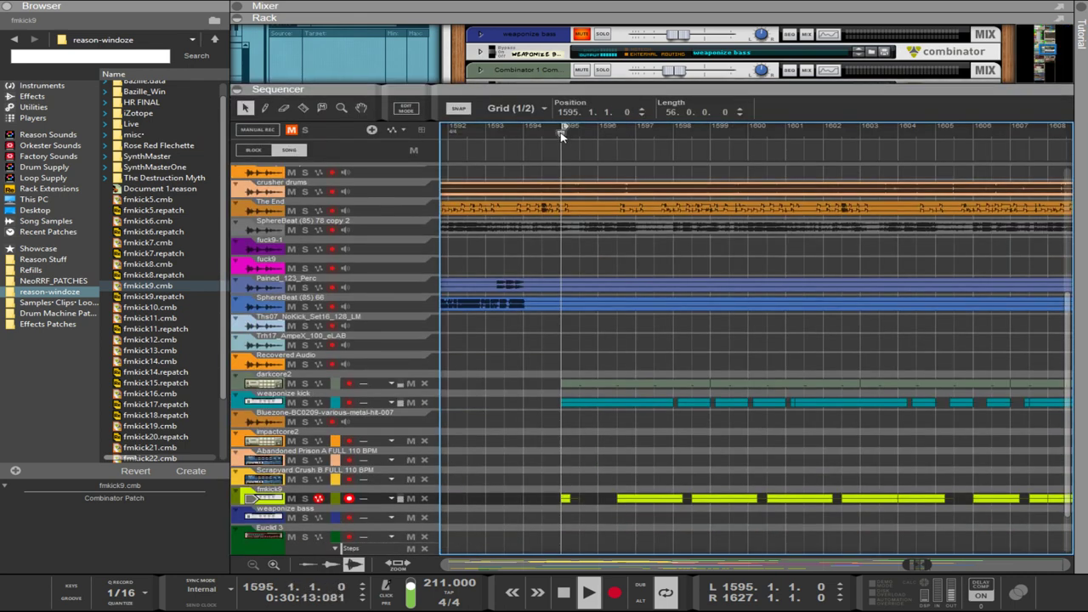
left_click_drag(581, 89, 581, 322)
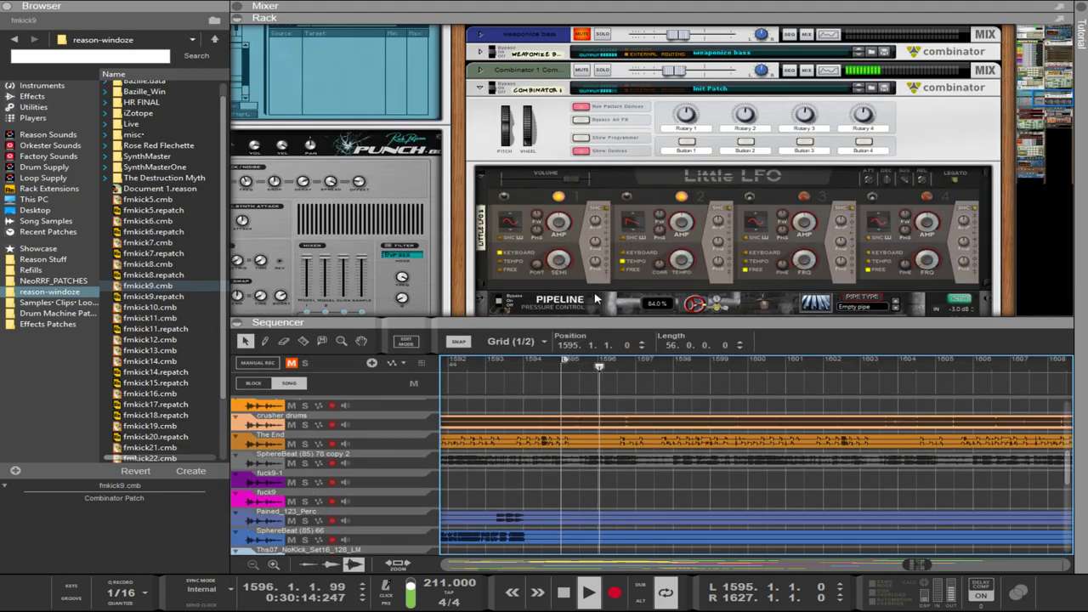
Examine the devices inside Combinator 1, from Little LFO to the Spider CV, while the loop plays.
scroll(633, 197, "down", 5)
scroll(633, 197, "down", 3)
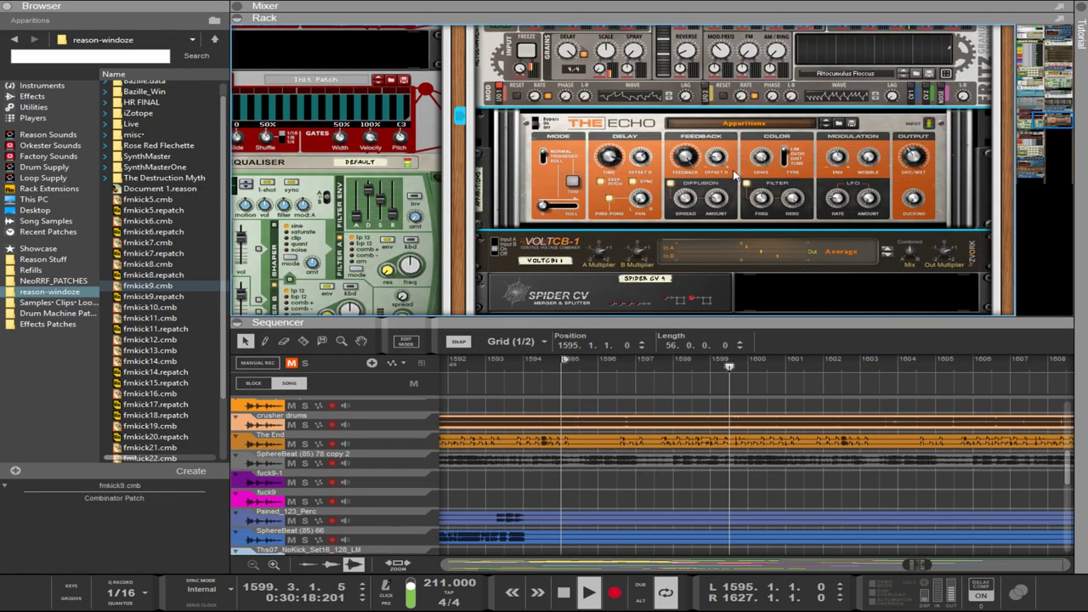
scroll(595, 153, "up", 2)
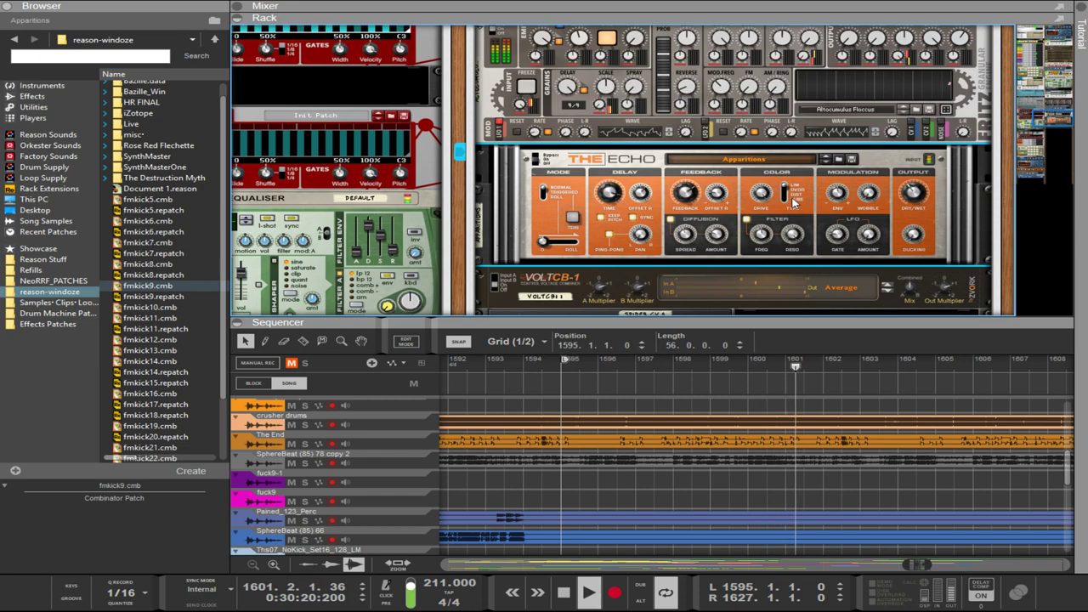
scroll(541, 133, "up", 4)
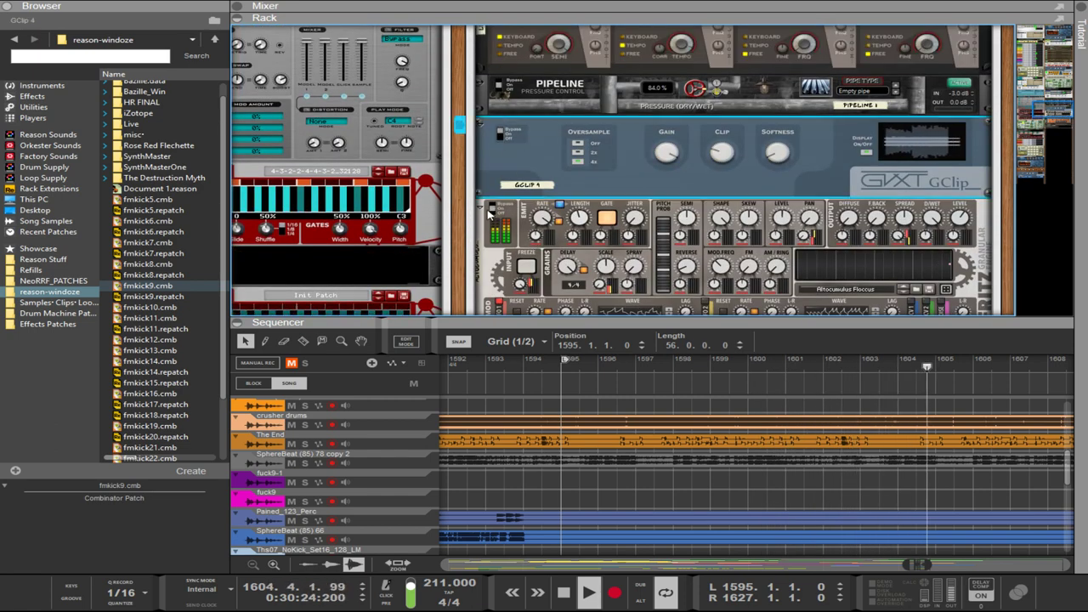
scroll(509, 91, "up", 3)
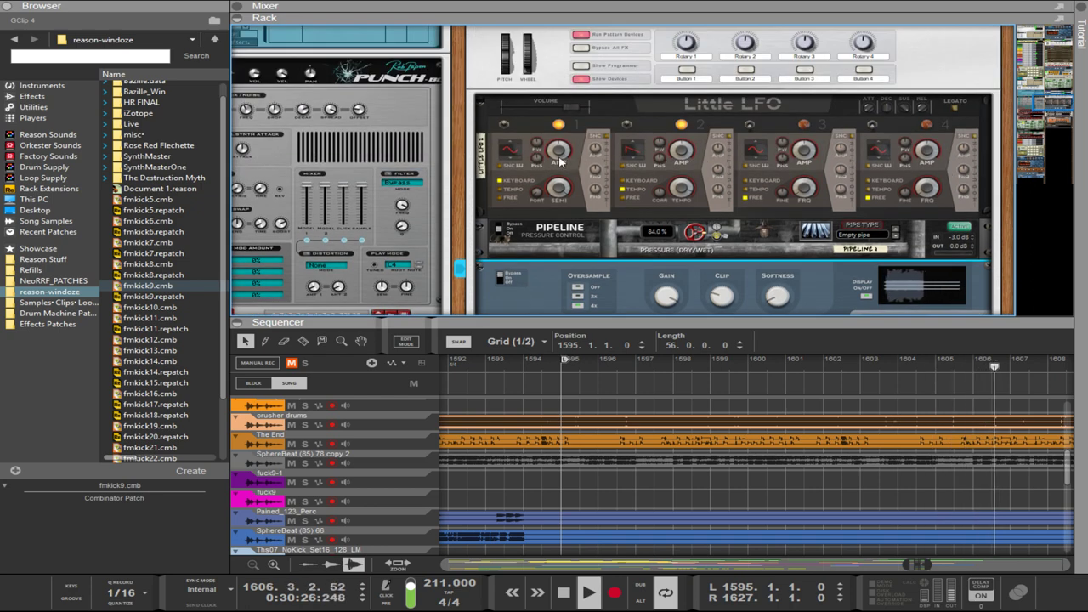
left_click(557, 189)
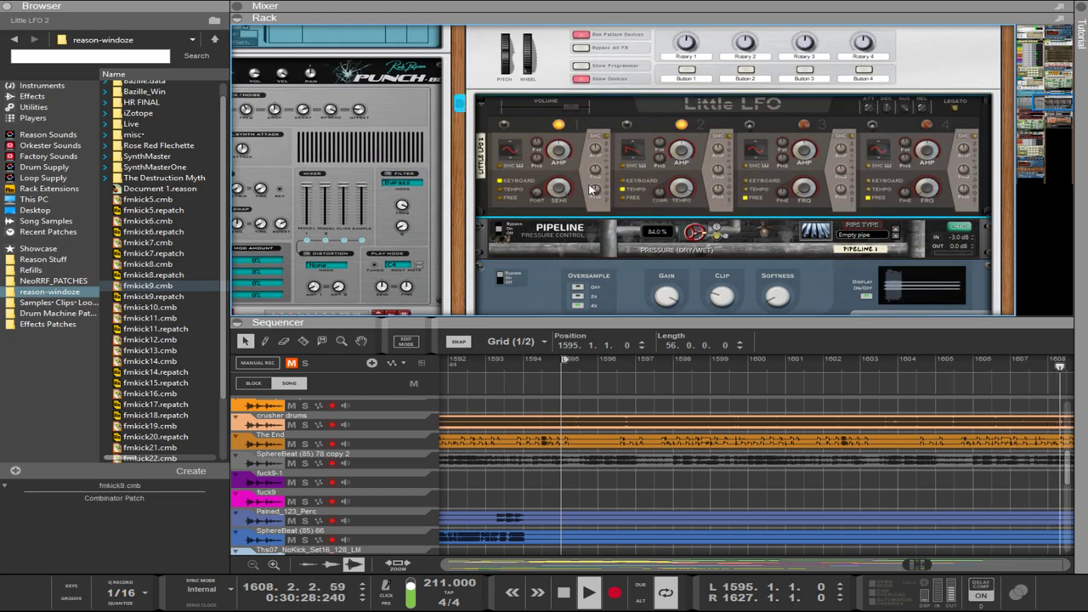
left_click(499, 237)
scroll(515, 241, "down", 3)
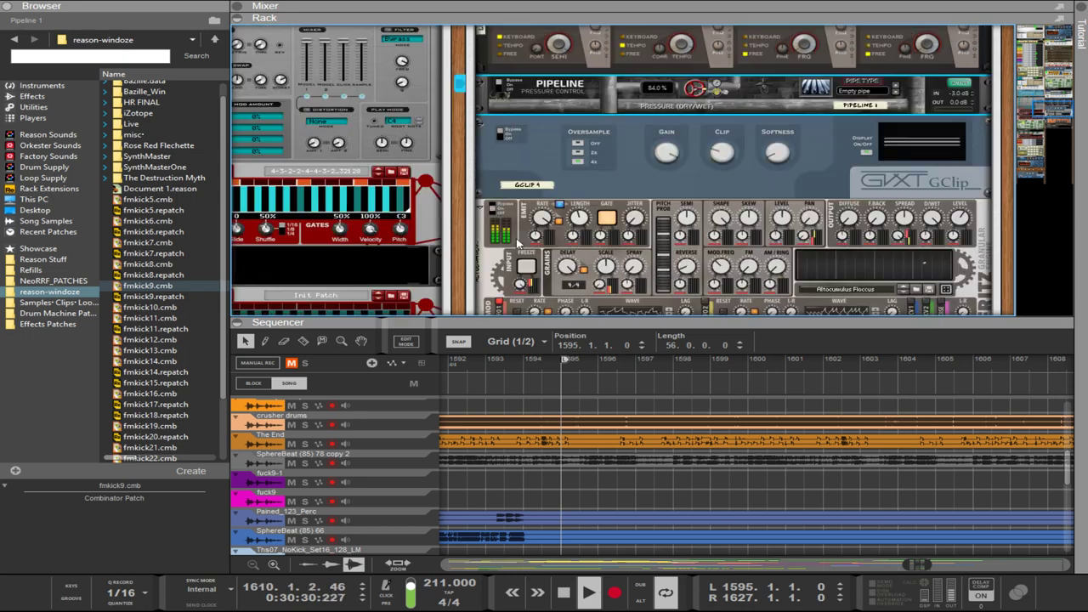
scroll(515, 238, "up", 3)
scroll(516, 233, "down", 2)
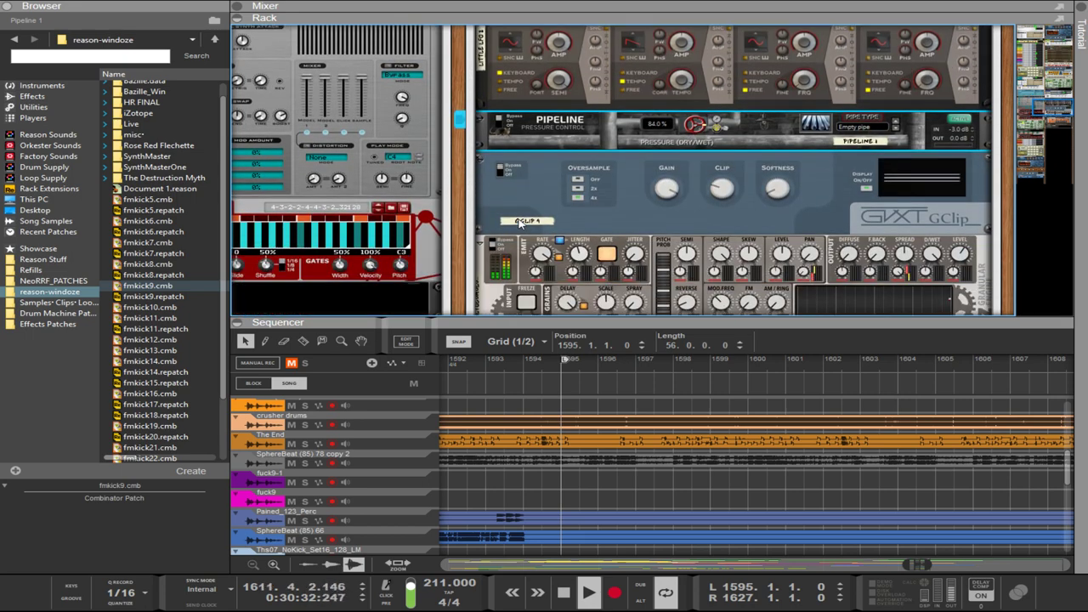
Set the Pipeline's pressure to 100% in Combinator 1 and try the clip amount on GClip 4.
scroll(520, 224, "up", 3)
scroll(520, 224, "down", 3)
left_click_drag(696, 123, 720, 314)
left_click_drag(695, 123, 690, 115)
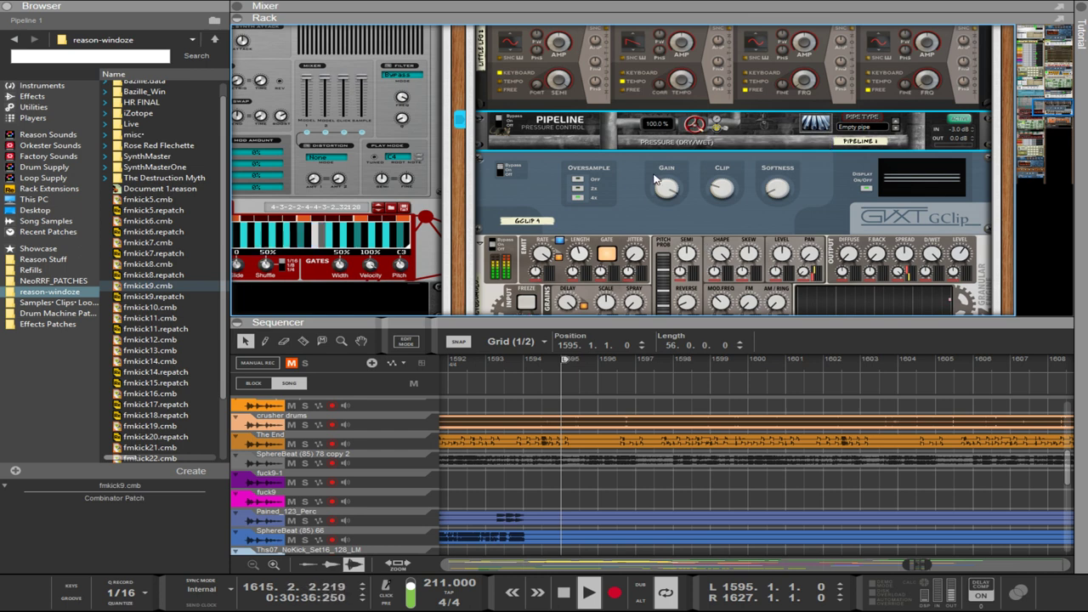
left_click(510, 171)
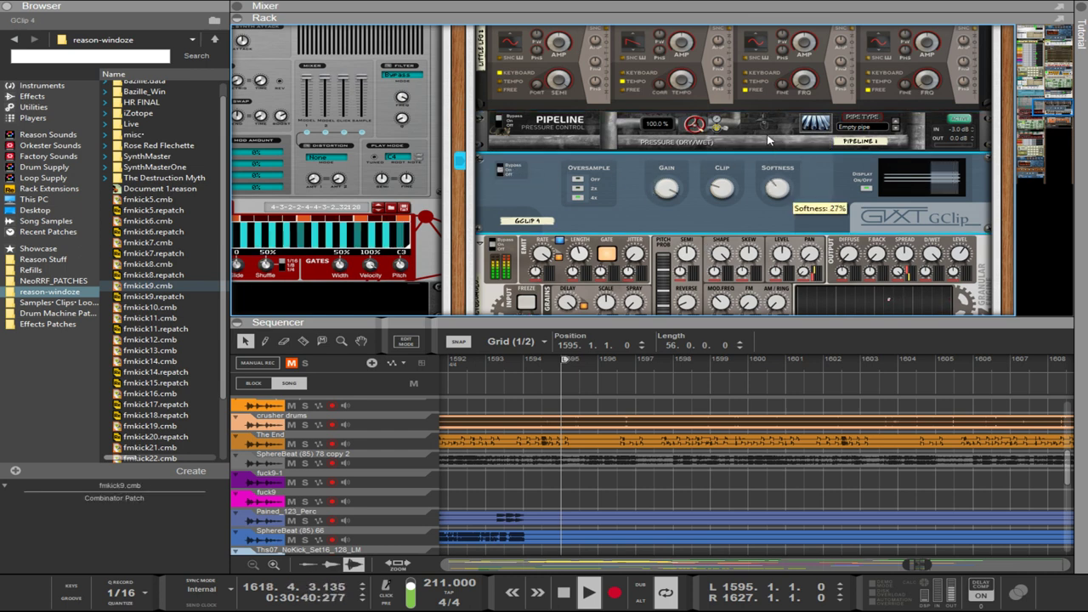
left_click_drag(721, 192, 719, 220)
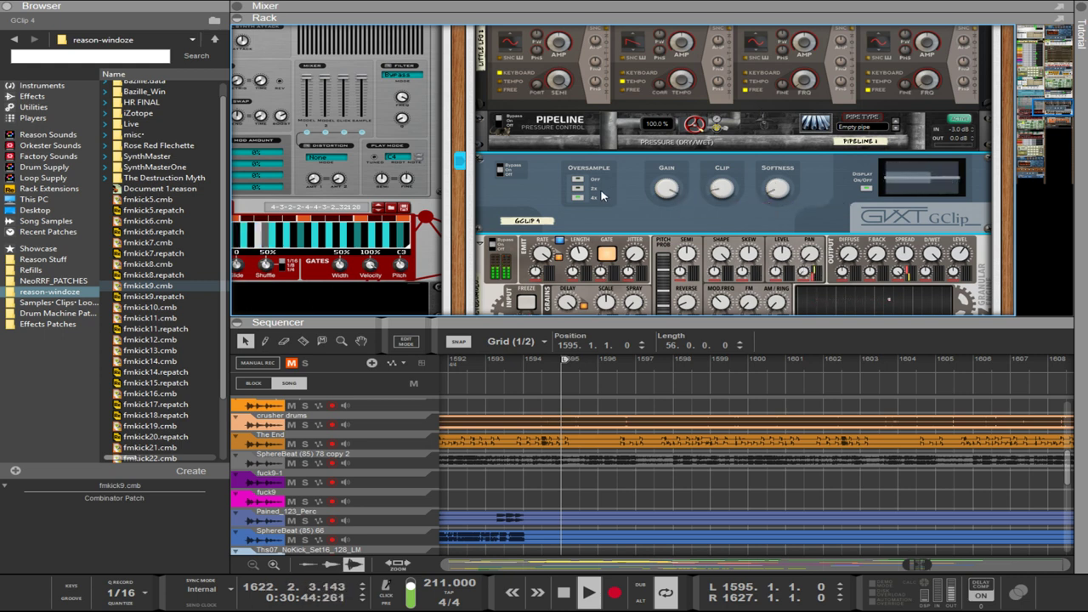
Set the tempo of LFO 2 in Combinator 1's Little LFO to 1/8 and try GClip 4's clip amount again.
scroll(664, 244, "up", 5)
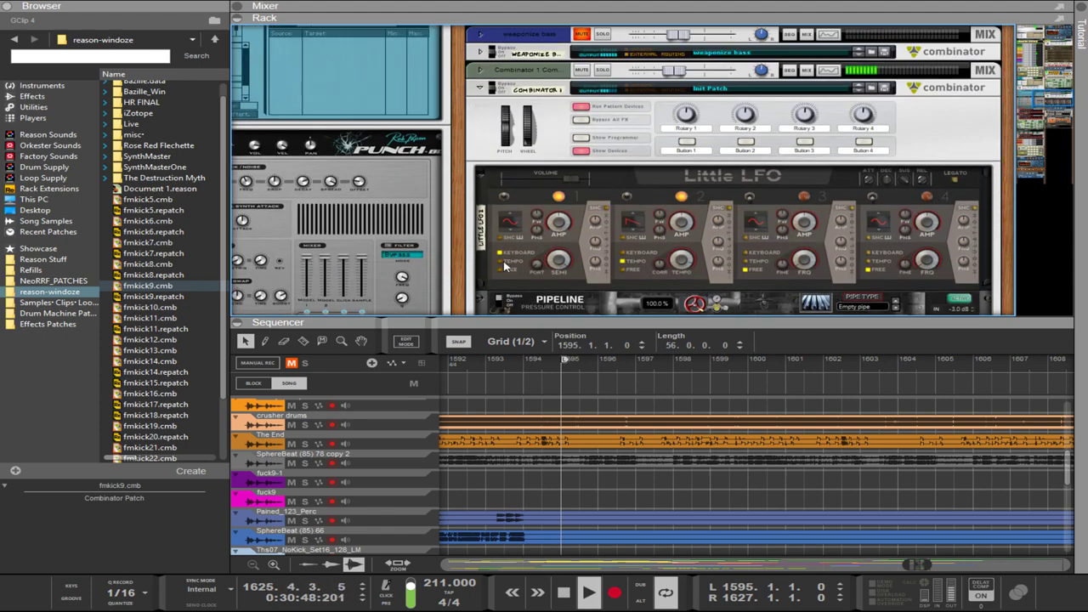
left_click_drag(685, 257, 685, 297)
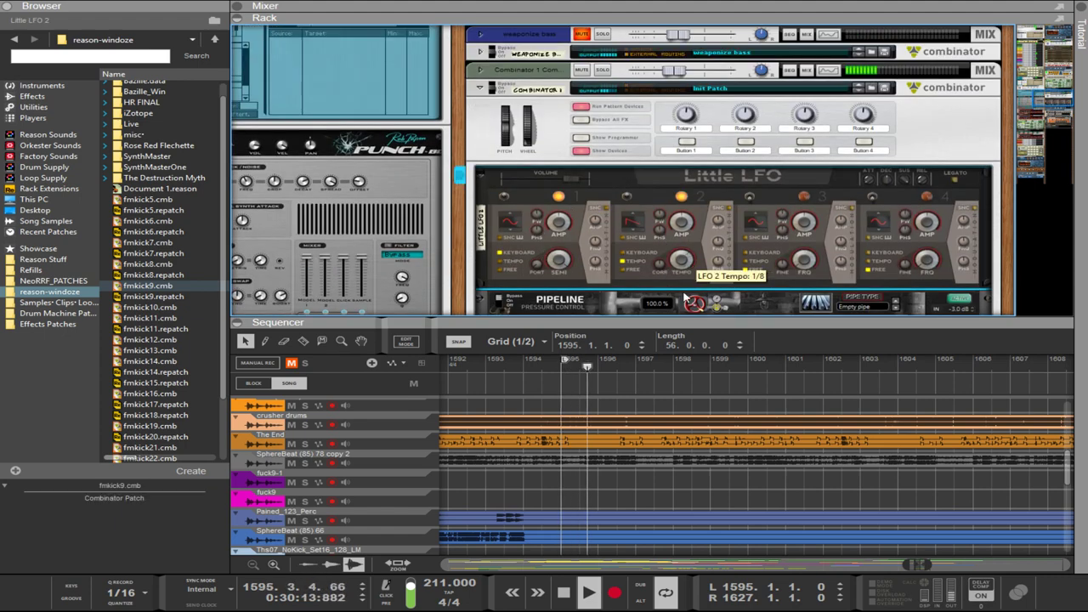
scroll(799, 281, "down", 5)
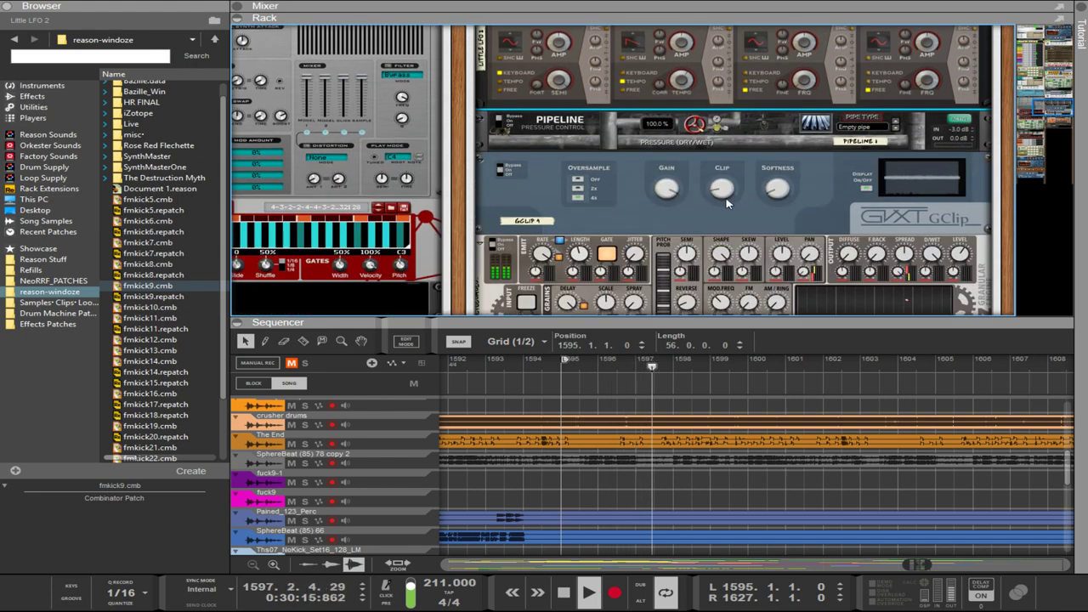
left_click(723, 188)
left_click_drag(722, 189, 713, 165)
Locate the output controls of the granular effect between GClip 4 and The Echo.
scroll(896, 237, "down", 3)
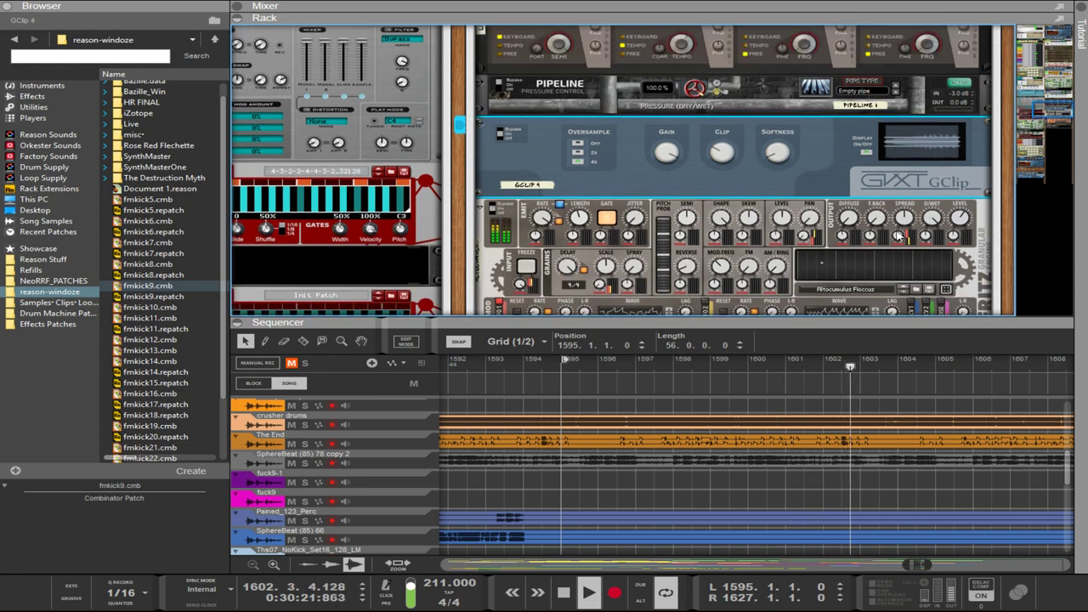
scroll(896, 237, "down", 3)
scroll(910, 212, "up", 3)
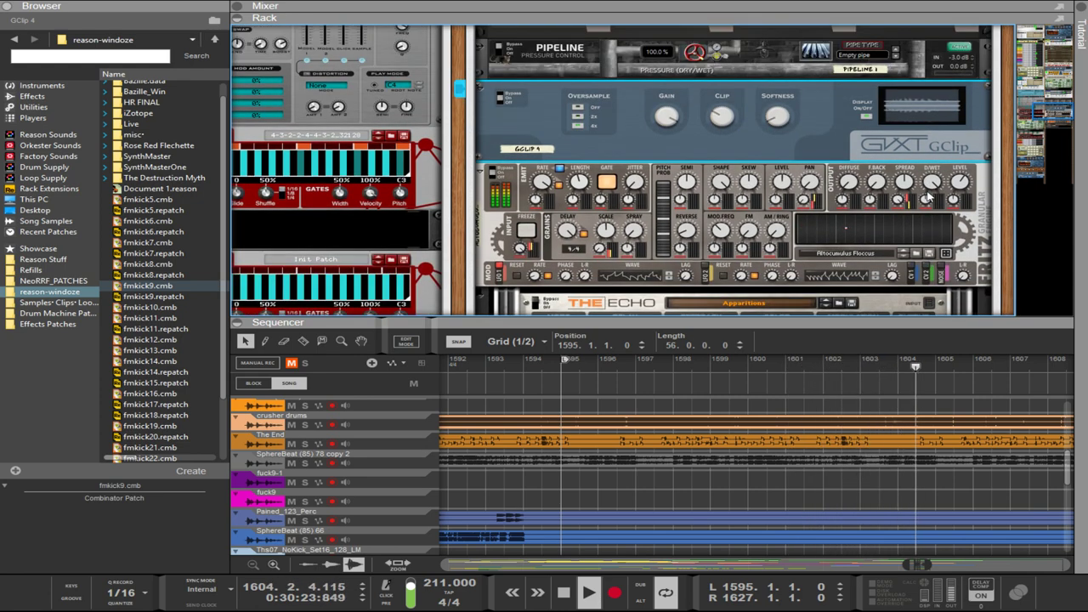
Raise the dry/wet mix on the Fritz granular effect and set LFO 2's amplitude to 18% in Little LFO.
left_click_drag(932, 180, 912, 123)
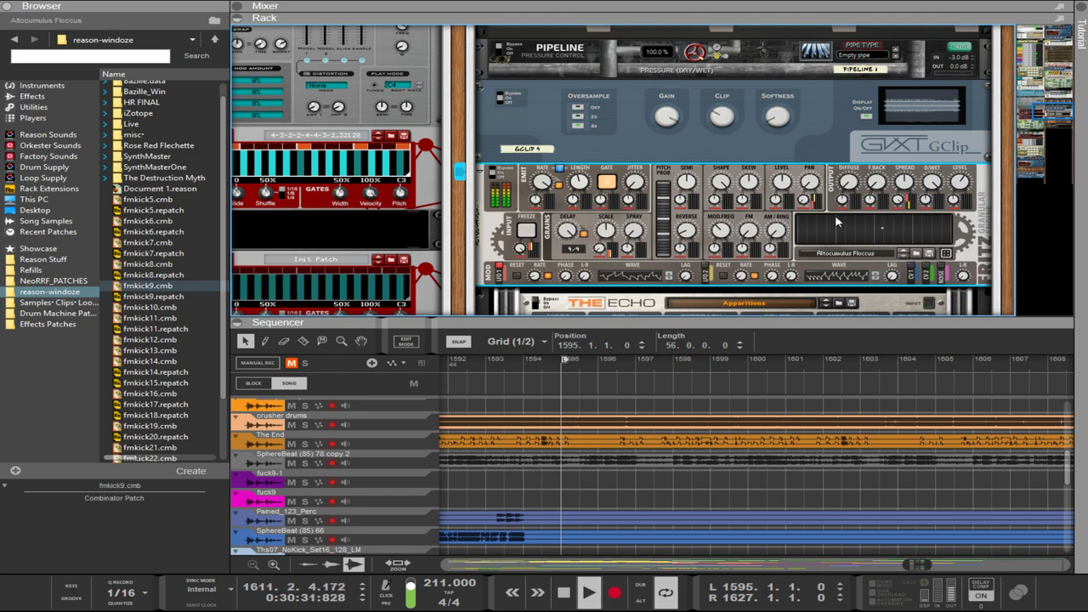
scroll(694, 224, "up", 3)
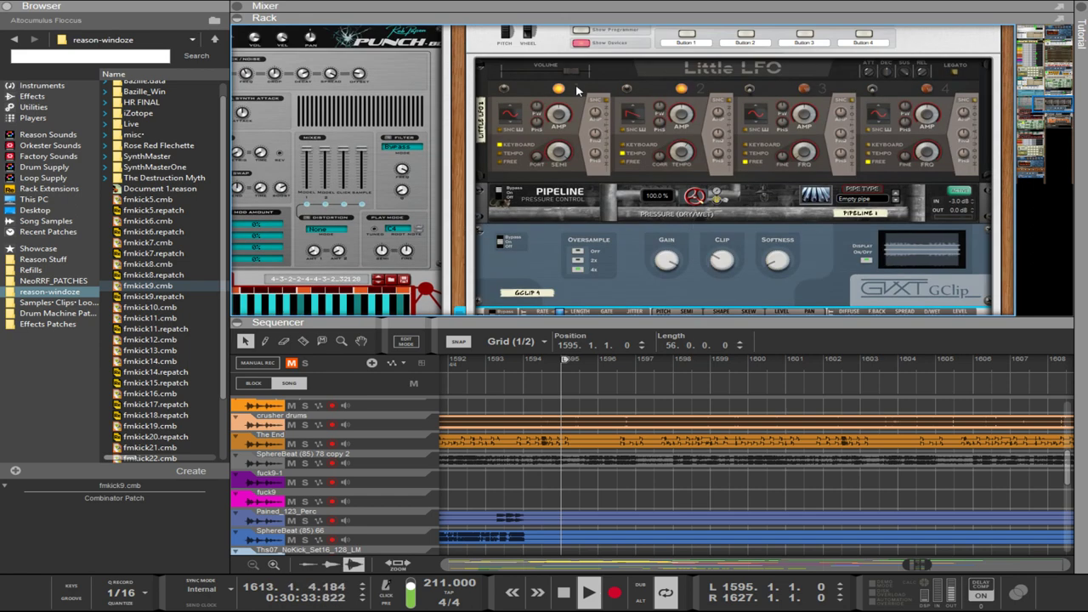
scroll(690, 141, "down", 2)
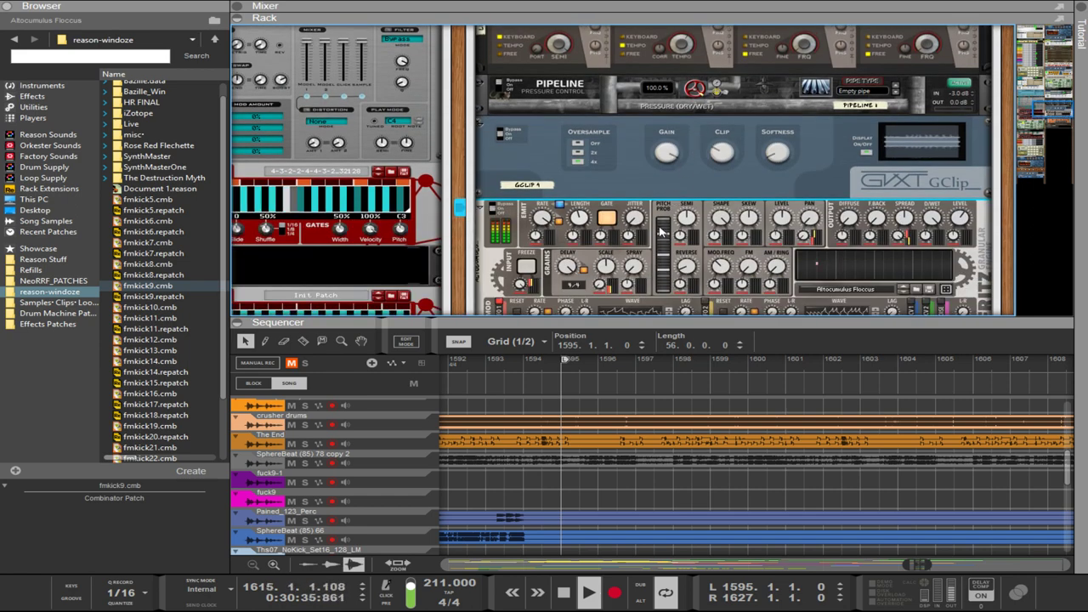
scroll(638, 199, "up", 3)
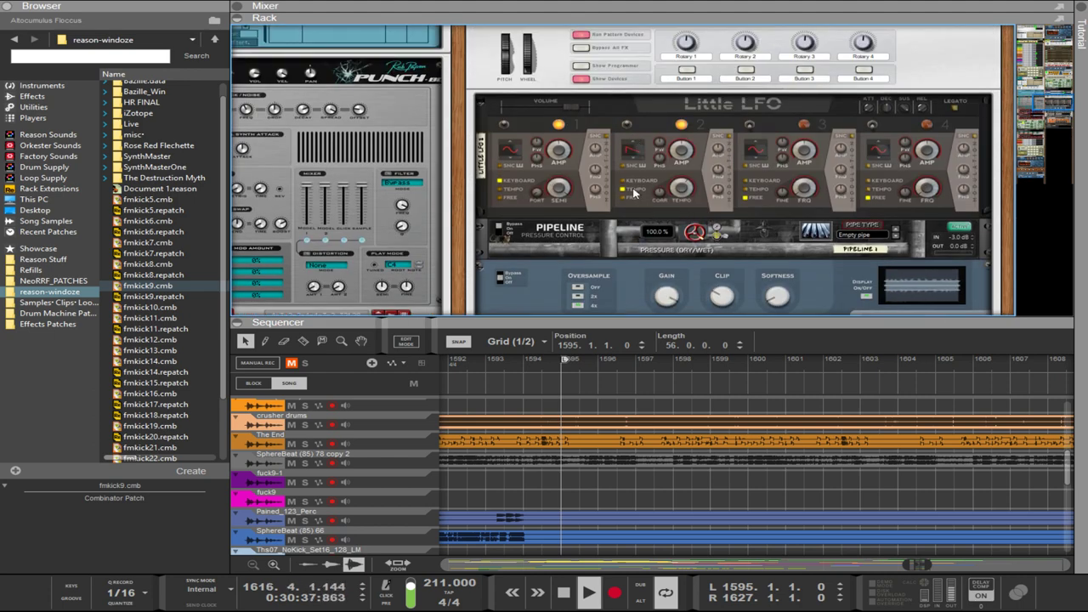
left_click(680, 190)
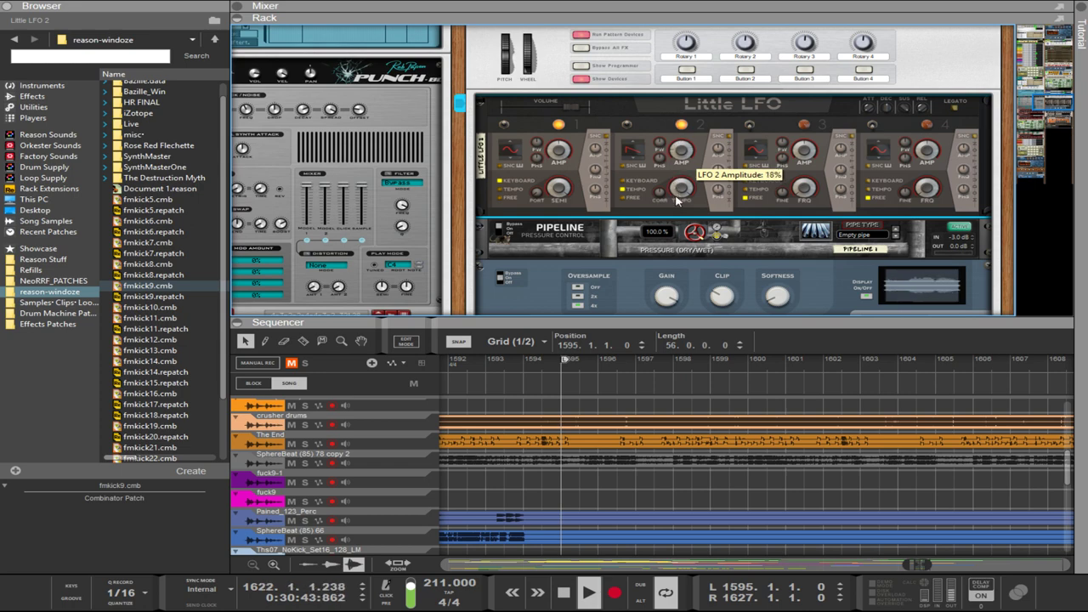
Insert a Uhbik-G grain and pitch effect between the Pipeline 1 and GClip 4 devices.
scroll(677, 200, "down", 3)
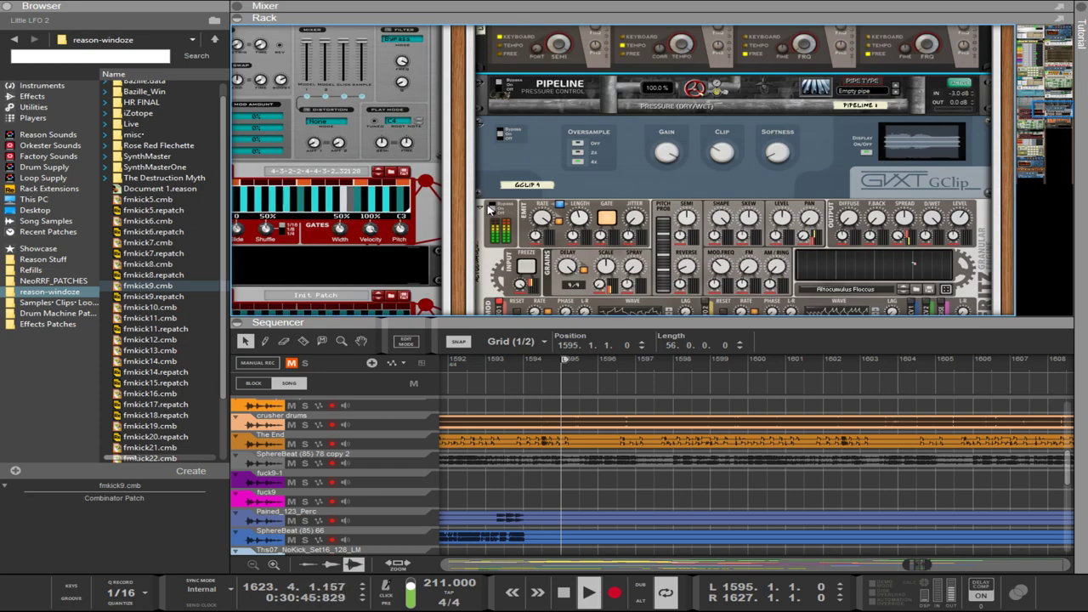
left_click(490, 207)
left_click(529, 185)
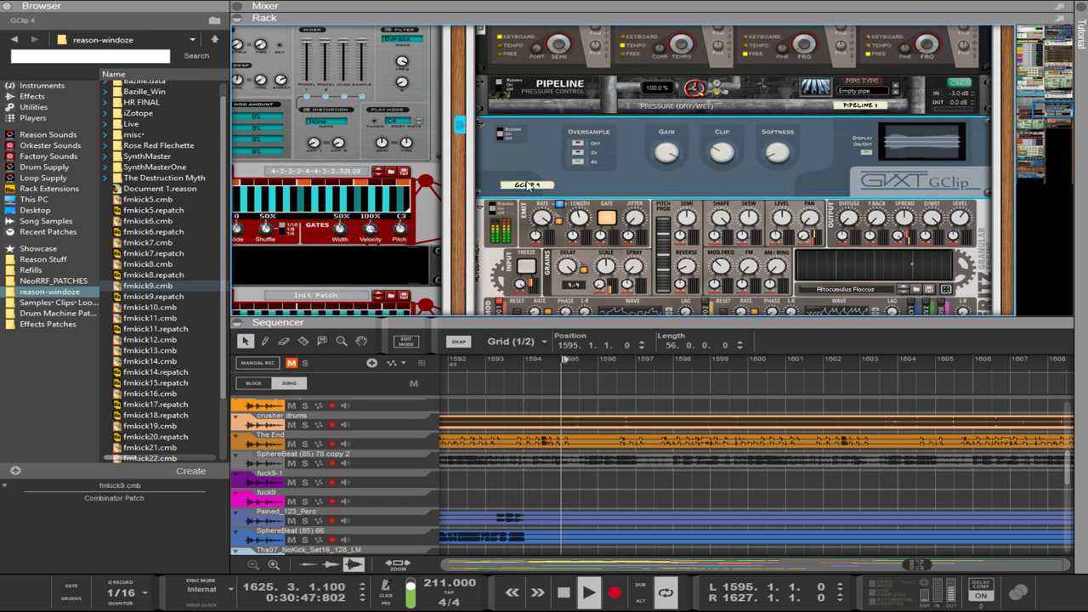
left_click(531, 104)
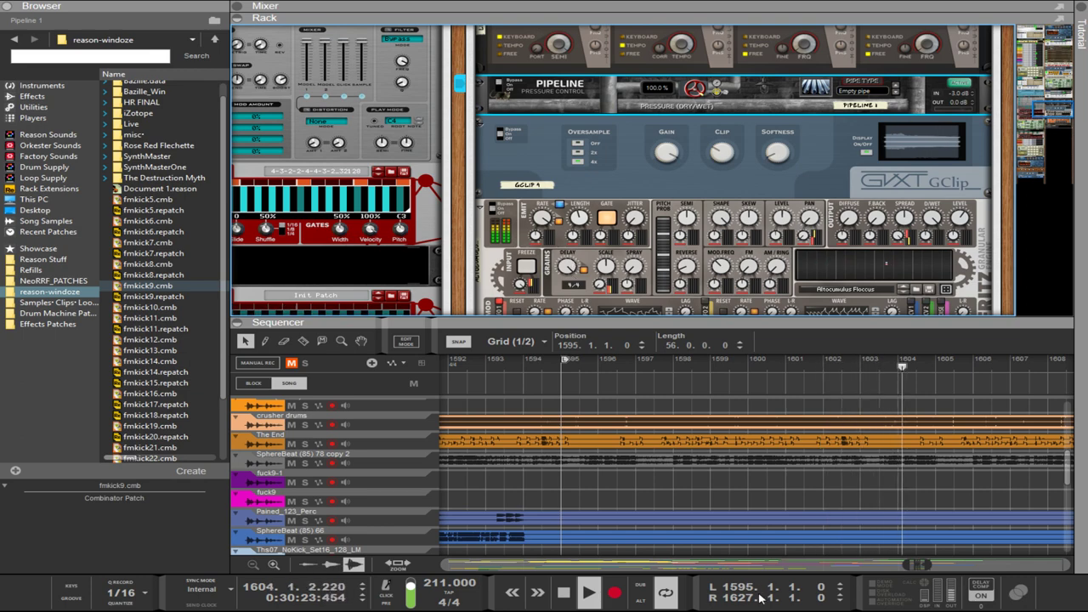
left_click(735, 243)
scroll(595, 195, "down", 6)
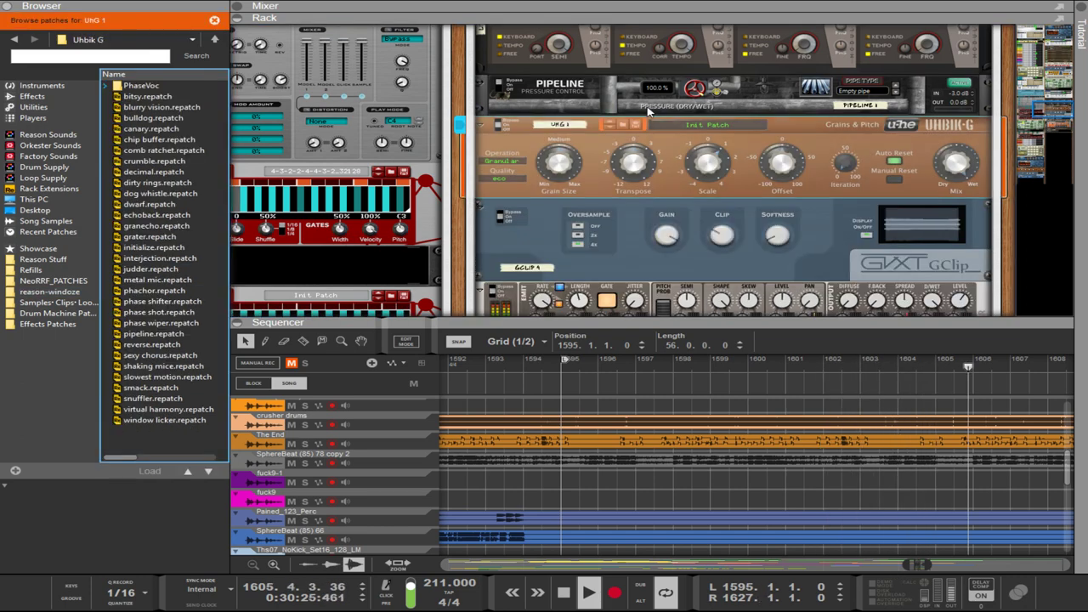
Toggle the bypass switch of The Echo and select the GClip 4 device.
scroll(534, 181, "down", 3)
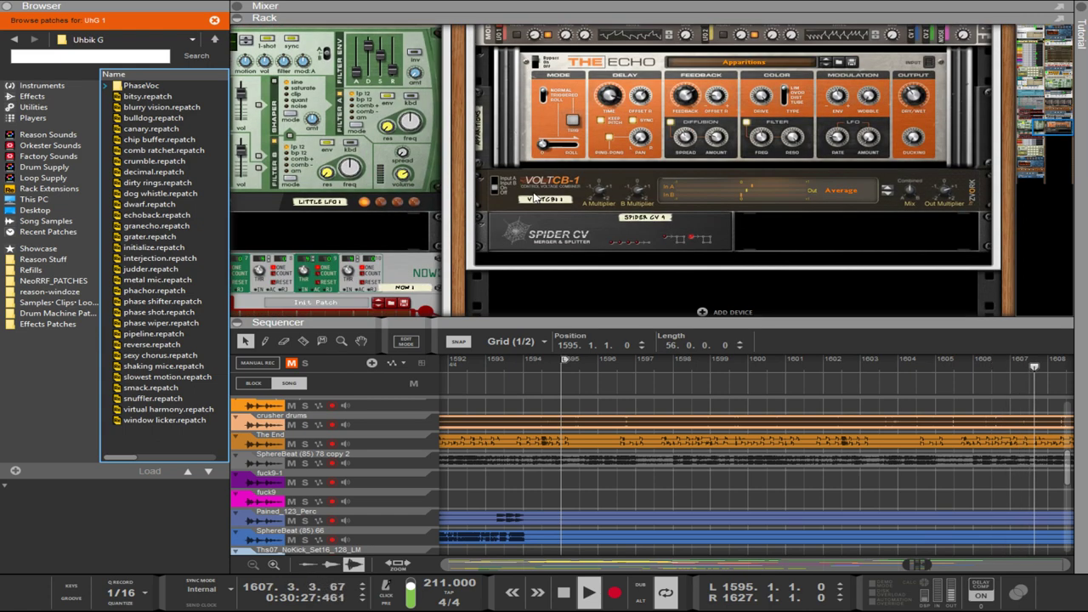
scroll(537, 191, "up", 3)
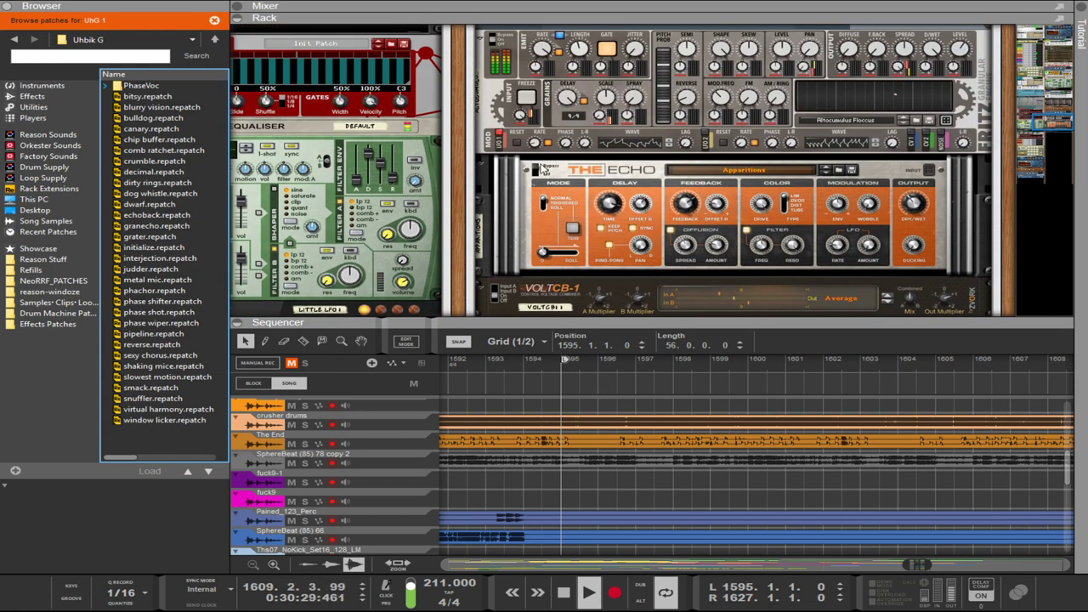
left_click(535, 169)
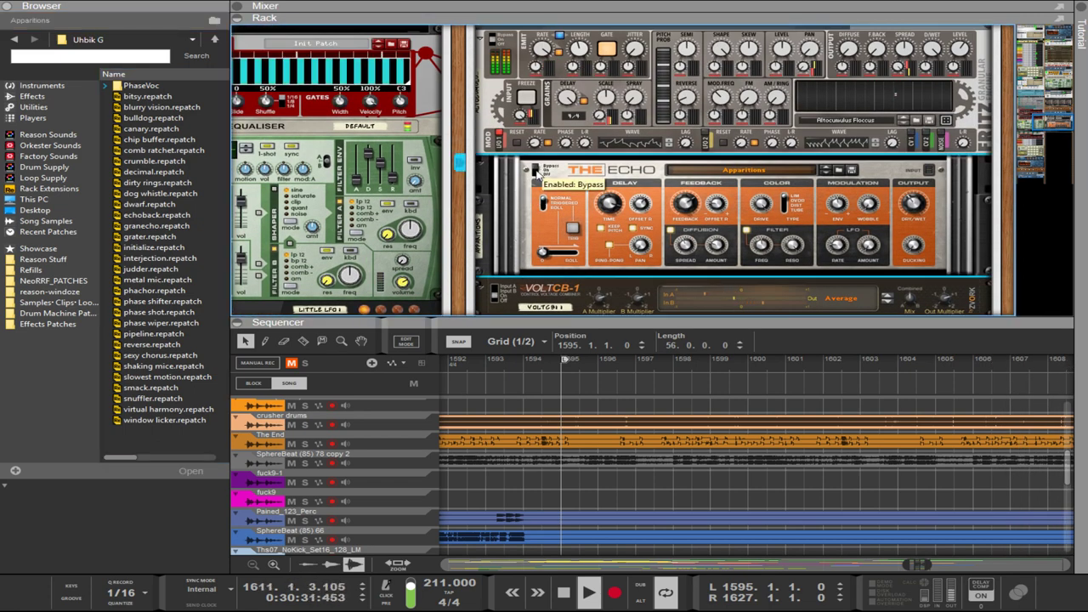
left_click(535, 170)
scroll(536, 166, "up", 3)
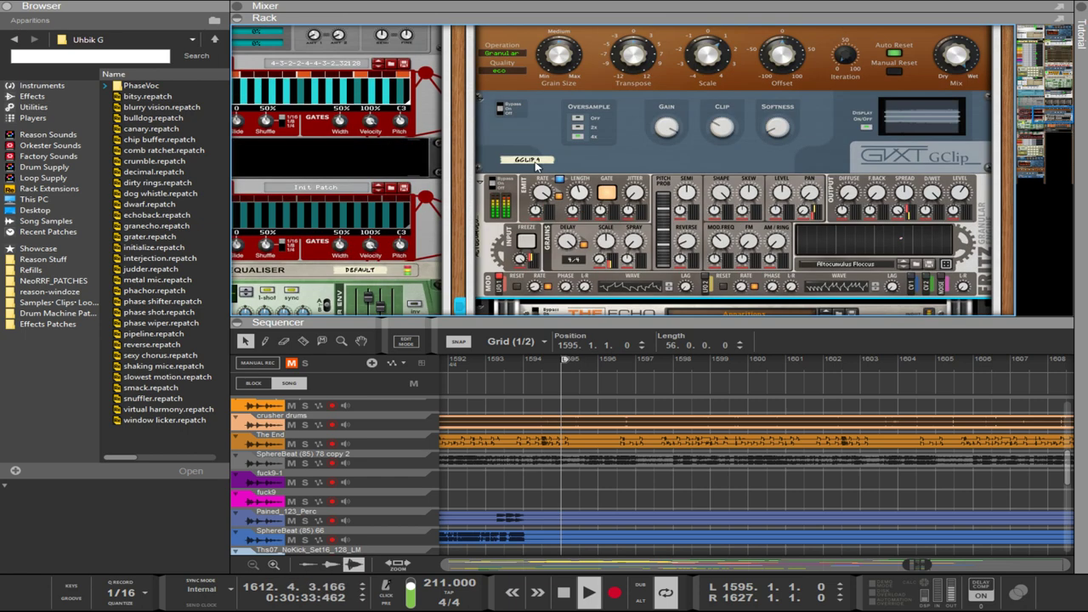
left_click(493, 182)
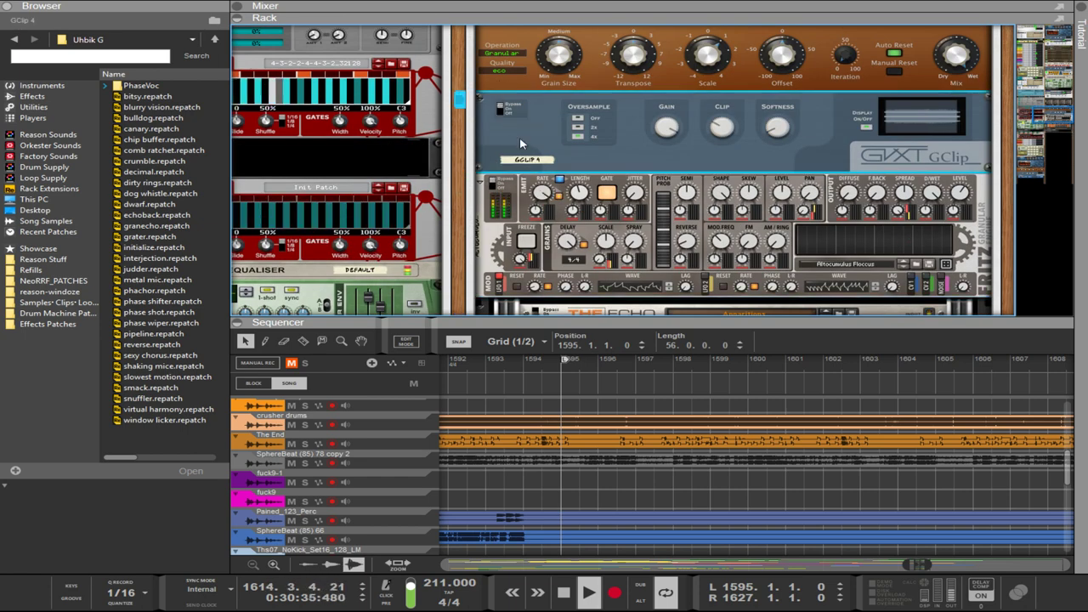
Set LFO 1's amplitude to 51% in Little LFO and Uhbik-G's grain size to 10.0.
scroll(520, 157, "up", 3)
scroll(524, 153, "up", 2)
left_click(558, 128)
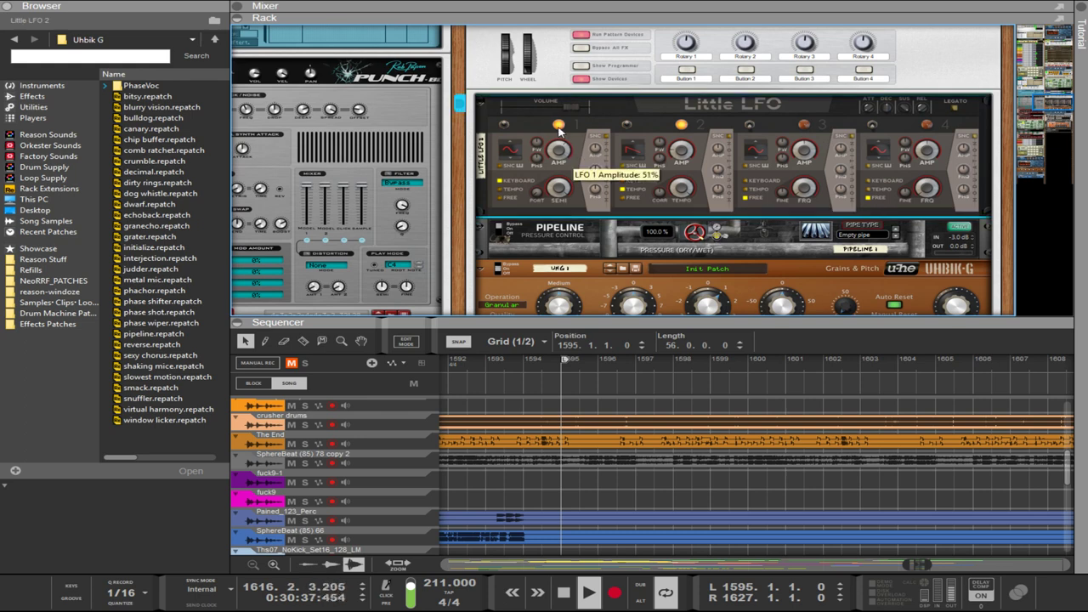
scroll(595, 183, "down", 2)
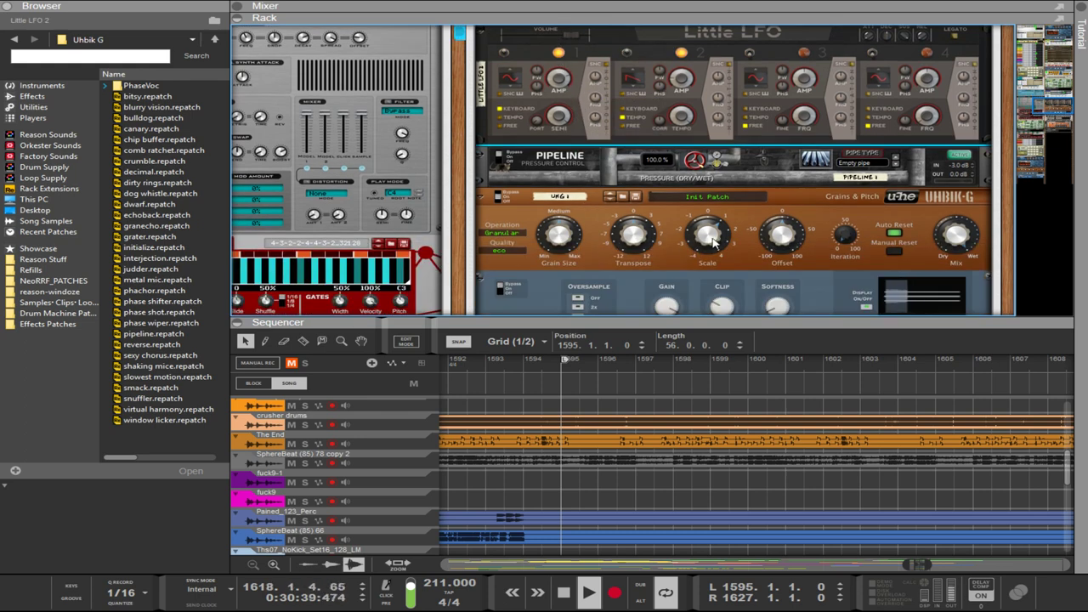
left_click(705, 235)
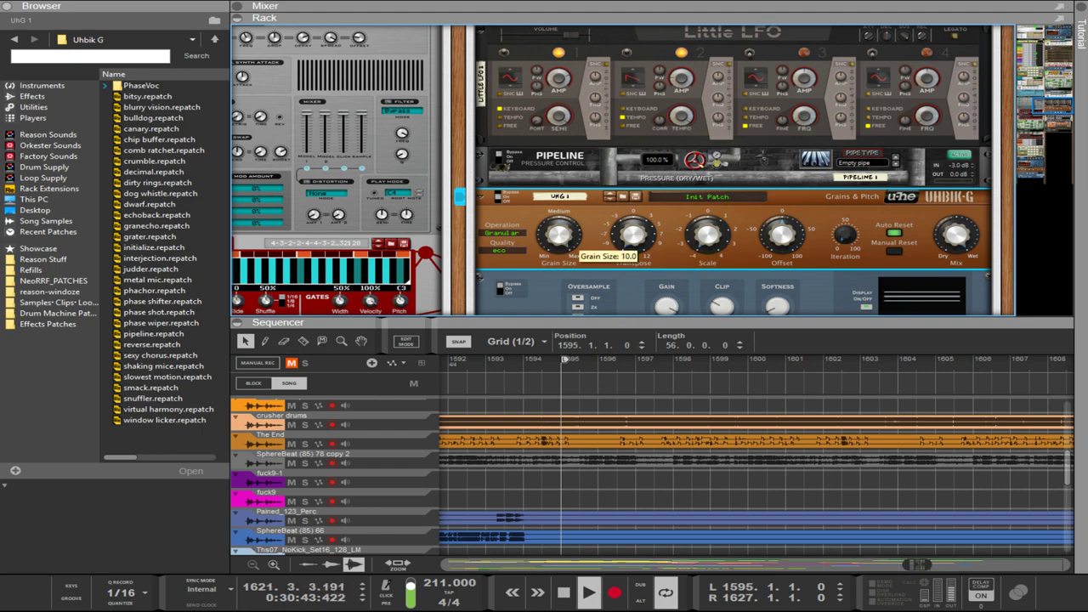
Patch LFO 4's CV output to Uhbik-G's Scale CV input on the rack's back and set LFO 4's tempo to 4/4.
key("Tab")
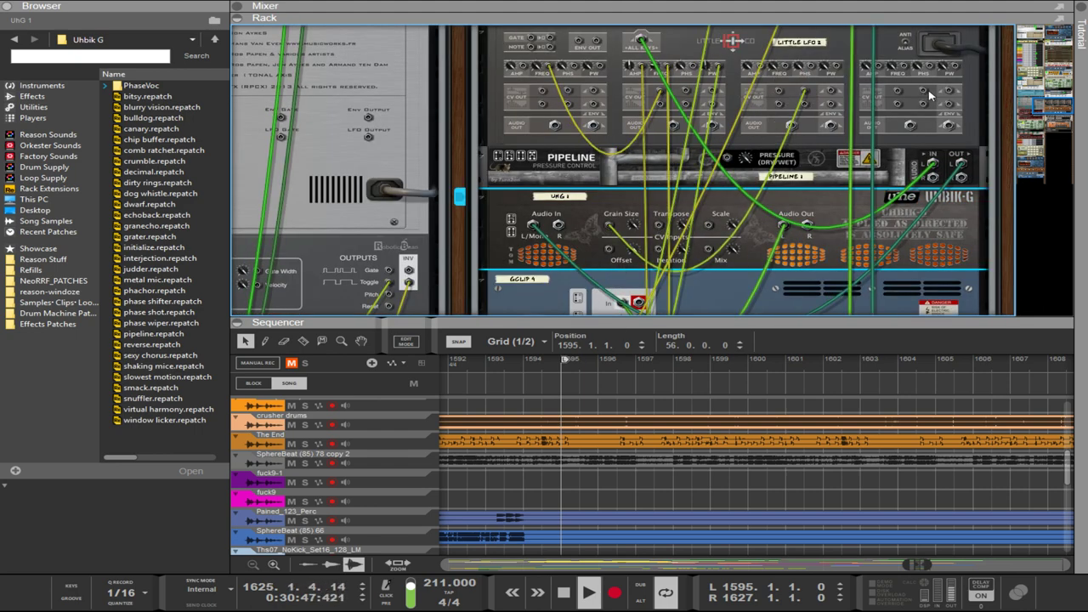
left_click_drag(924, 92, 710, 226)
key("Tab")
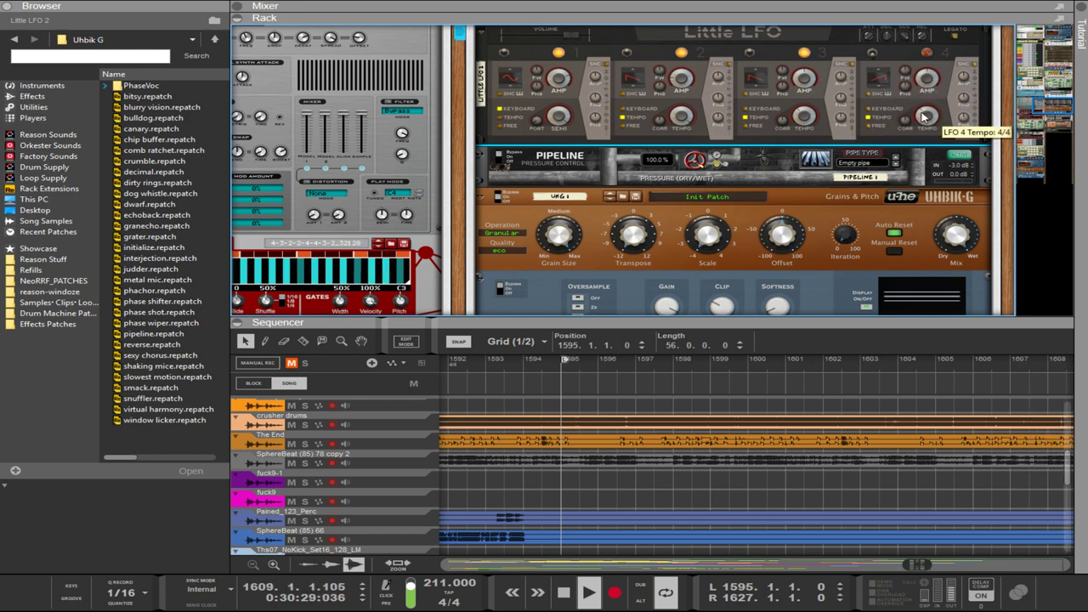
Raise the dry/wet mix in The Echo's output section.
scroll(924, 124, "up", 1)
scroll(934, 128, "up", 4)
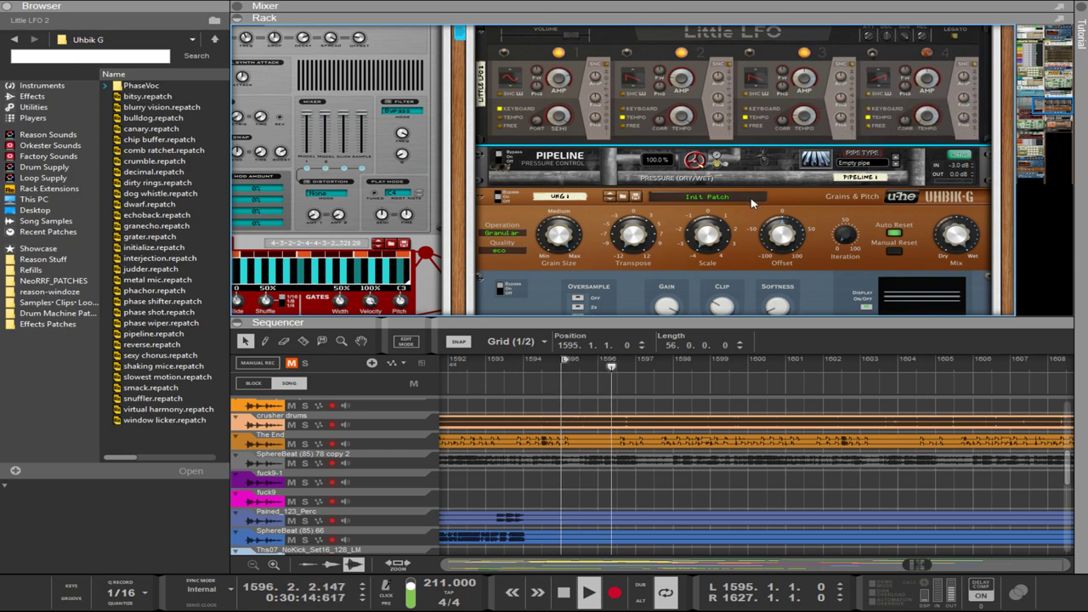
scroll(686, 255, "down", 3)
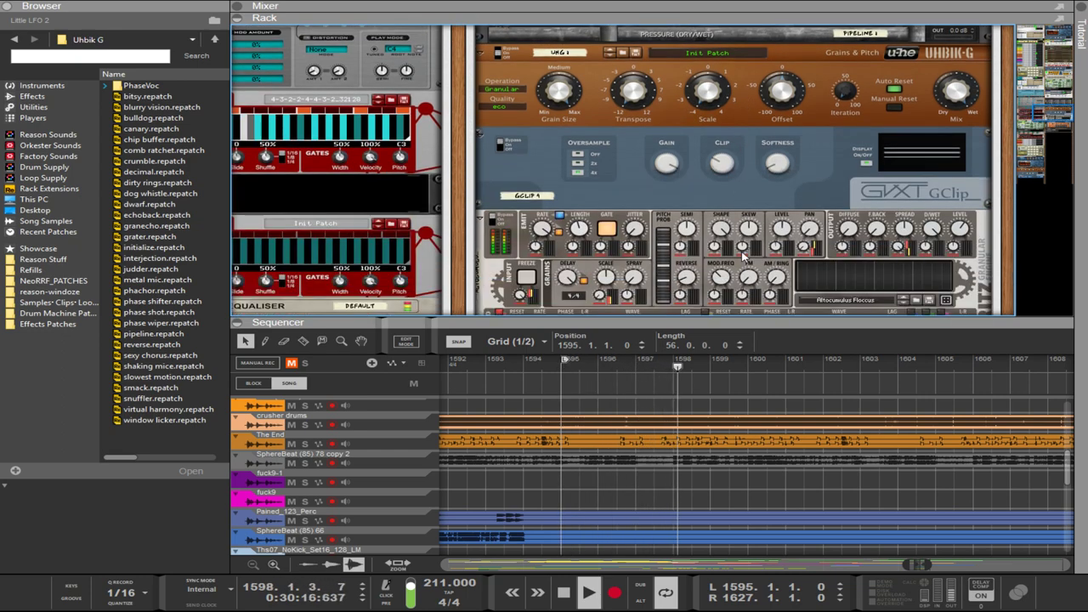
scroll(759, 255, "down", 2)
scroll(758, 255, "down", 1)
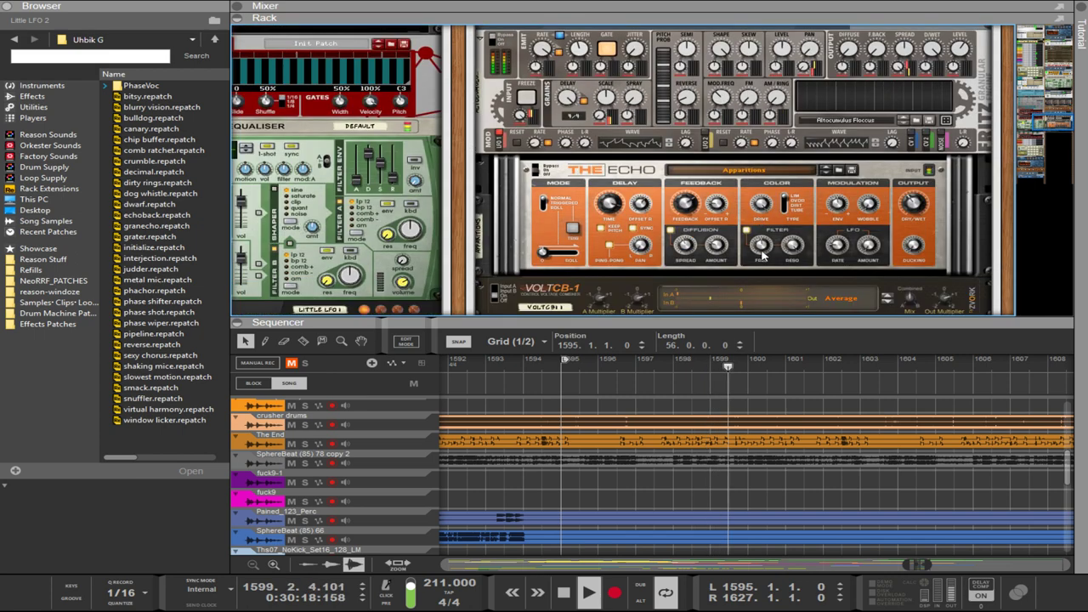
left_click(908, 194)
left_click_drag(907, 195, 903, 163)
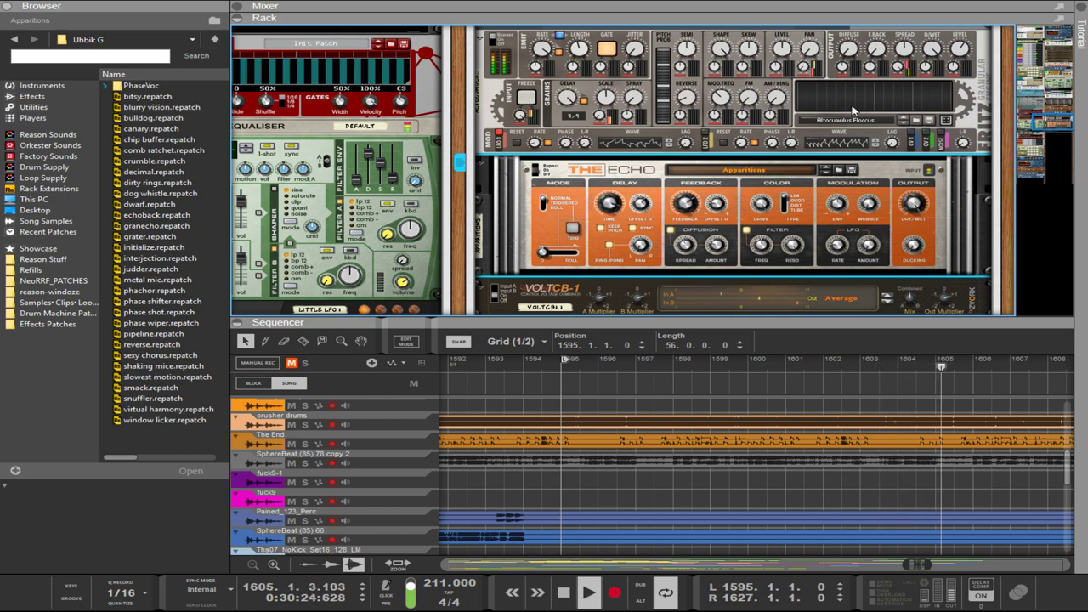
Place a Pitch Shifter with pitch +24.00 directly after The Echo and lower The Echo's dry/wet mix.
scroll(707, 242, "down", 3)
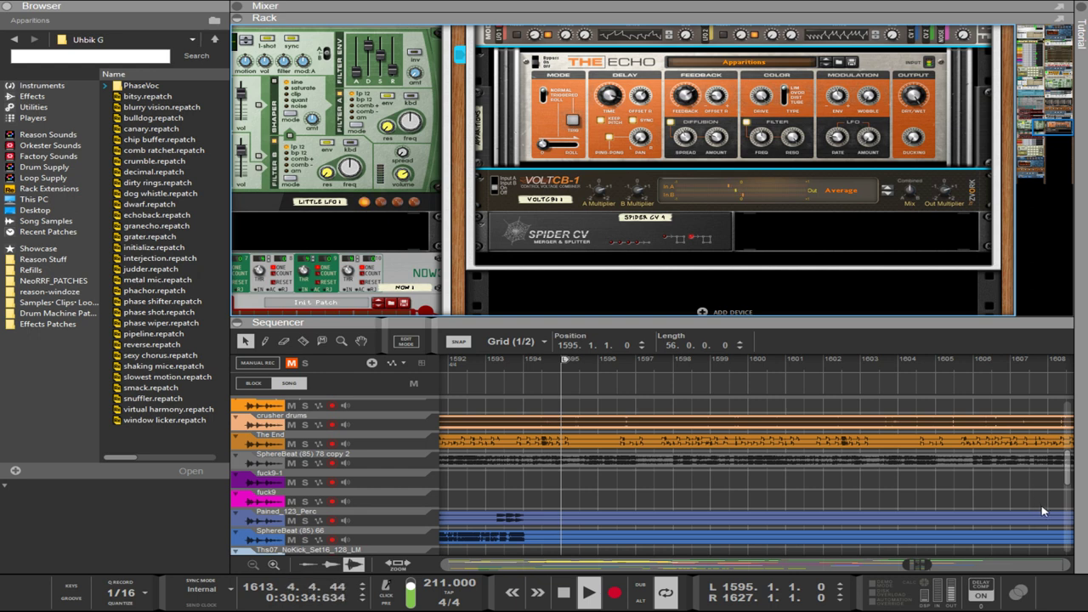
key("ctrl+z")
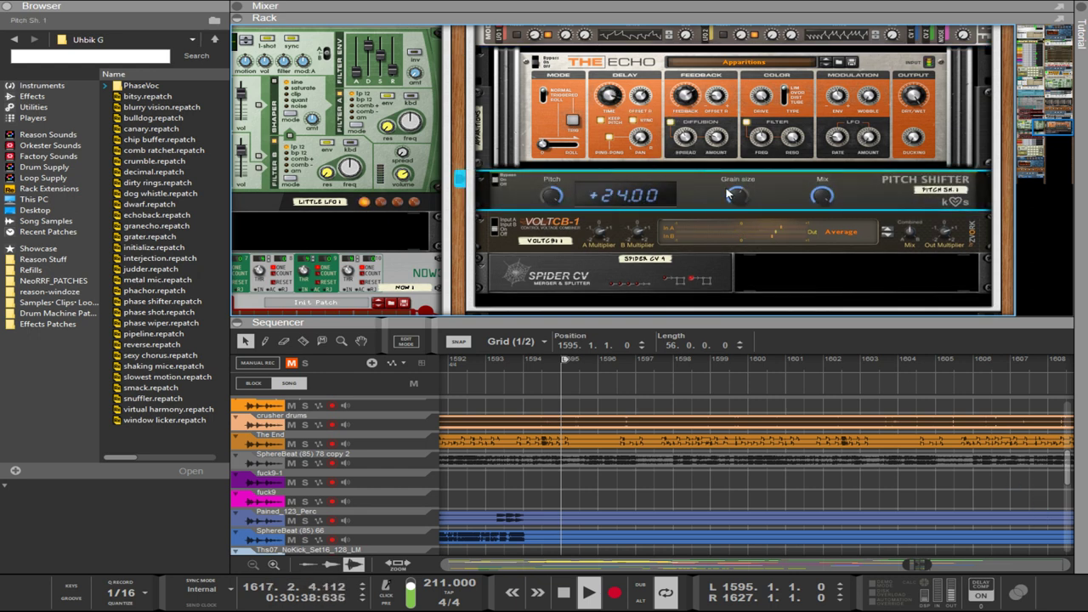
scroll(812, 202, "up", 2)
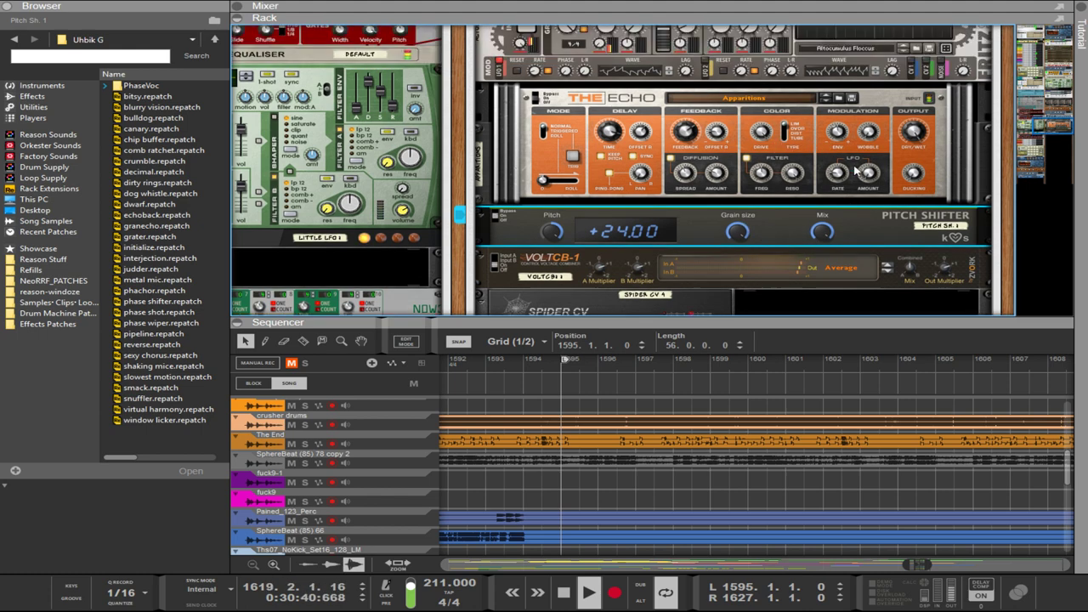
left_click_drag(916, 169, 912, 246)
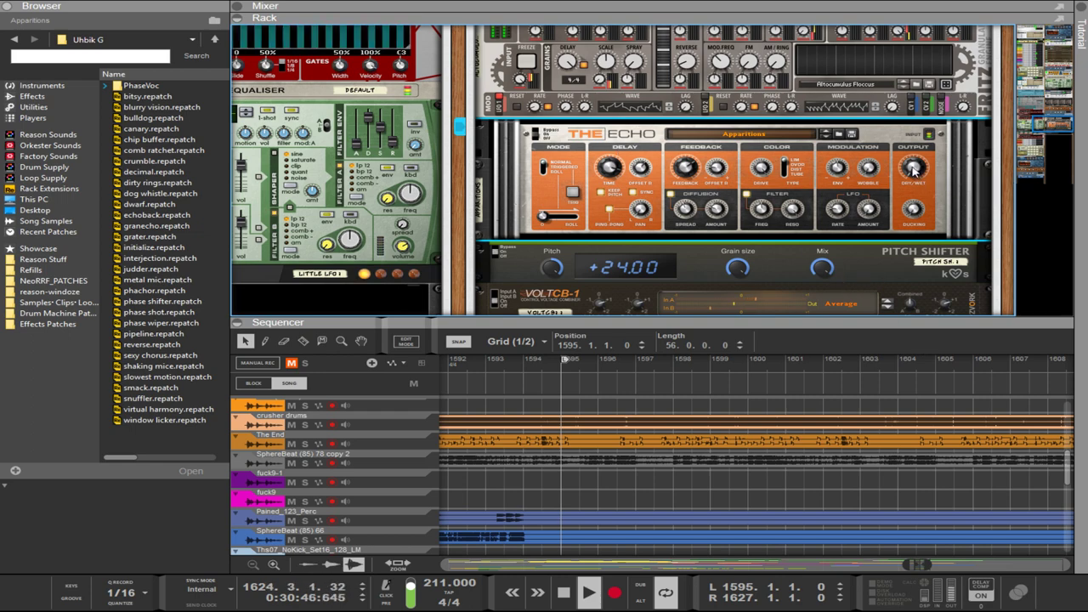
Change the bypass switch of the Pipeline 1 device and set LFO 1's amplitude to 84% in Little LFO.
scroll(527, 140, "up", 5)
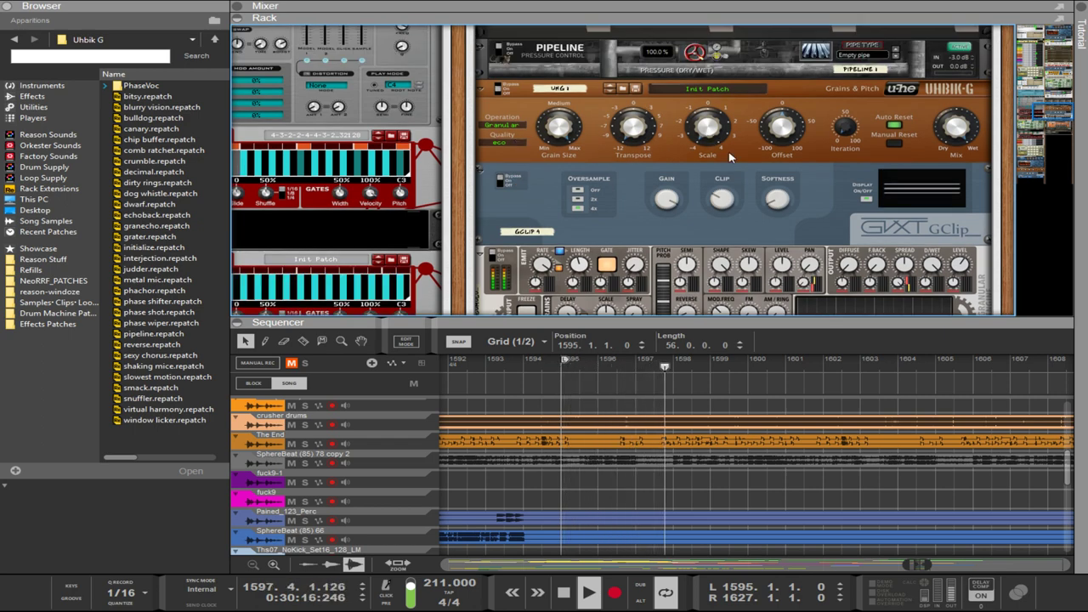
scroll(871, 120, "down", 3)
scroll(871, 120, "down", 8)
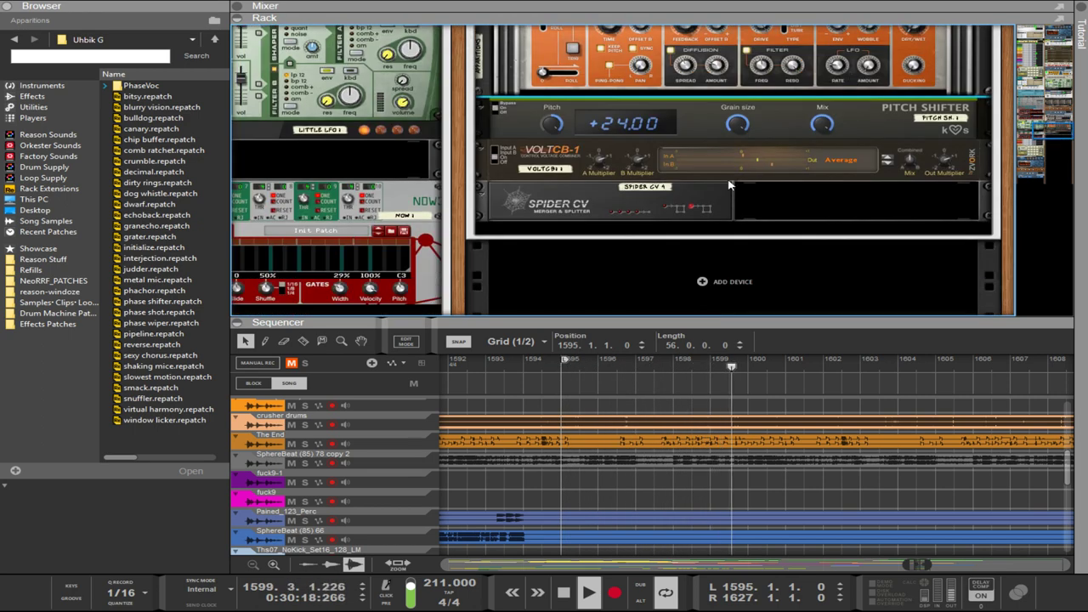
scroll(682, 105, "up", 10)
scroll(682, 105, "up", 4)
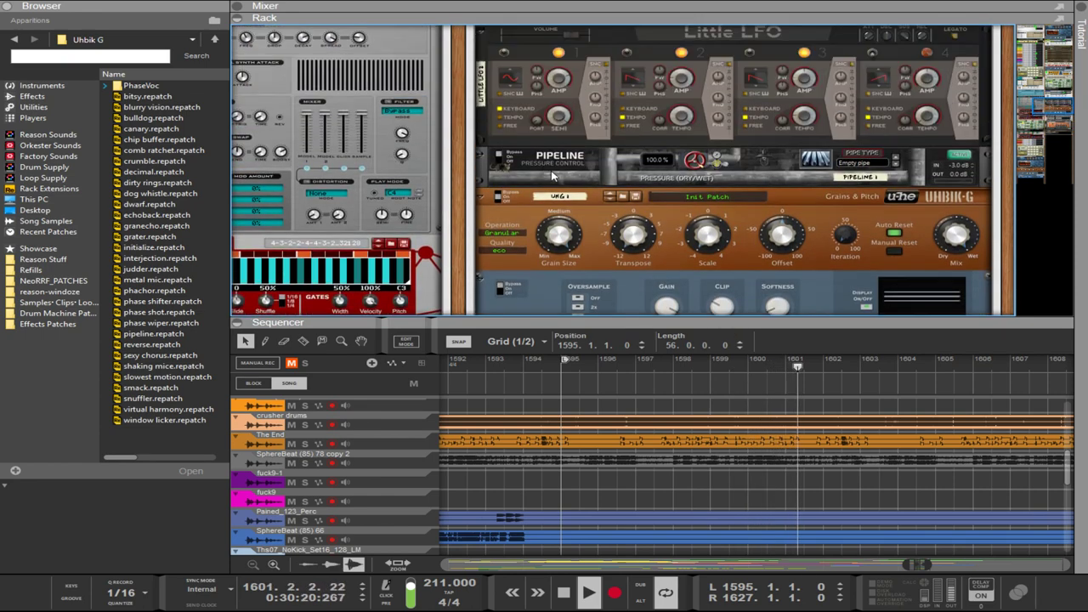
left_click(501, 159)
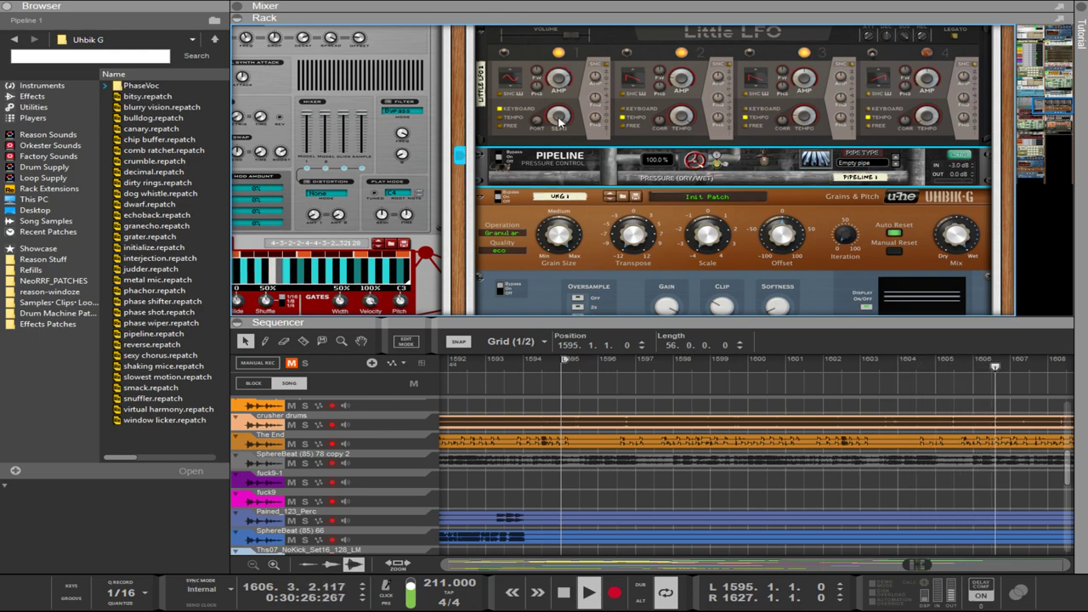
mouse_move(559, 79)
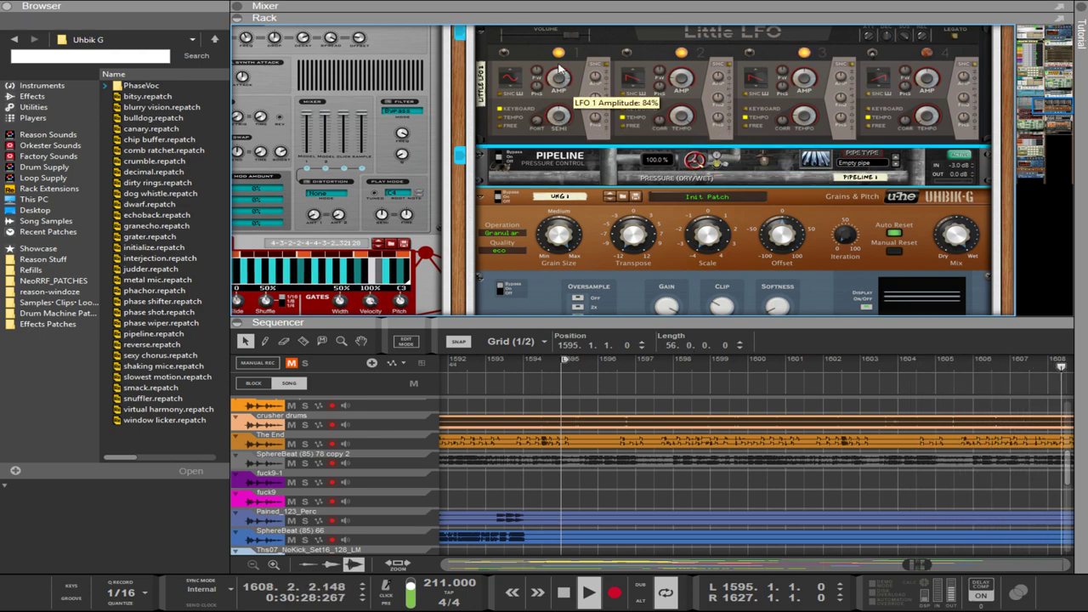
scroll(559, 128, "down", 10)
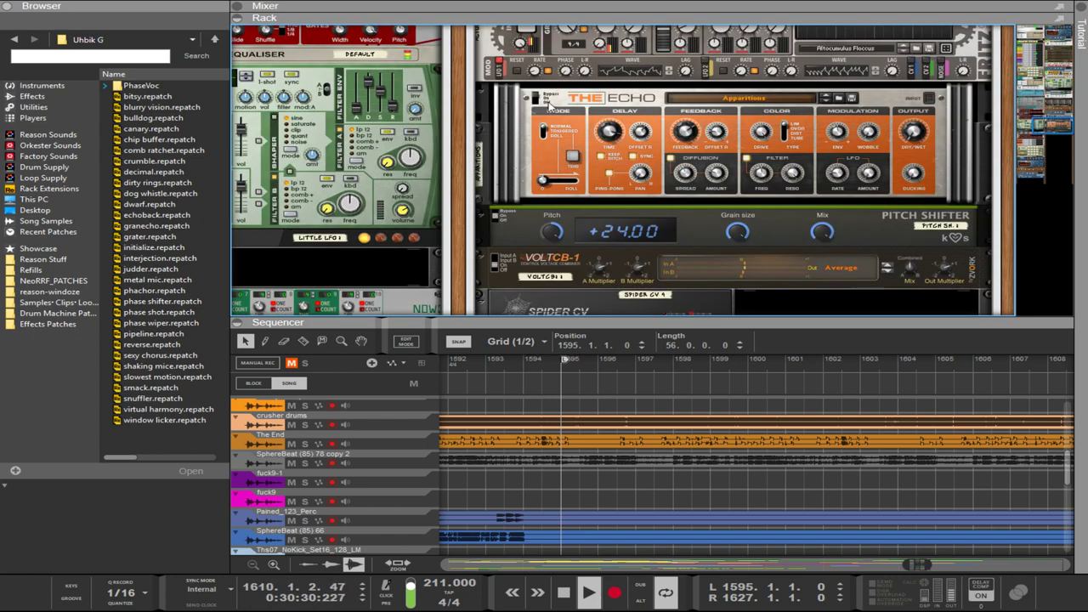
Try the song tempo at 239 BPM and at 175 BPM.
left_click(558, 322)
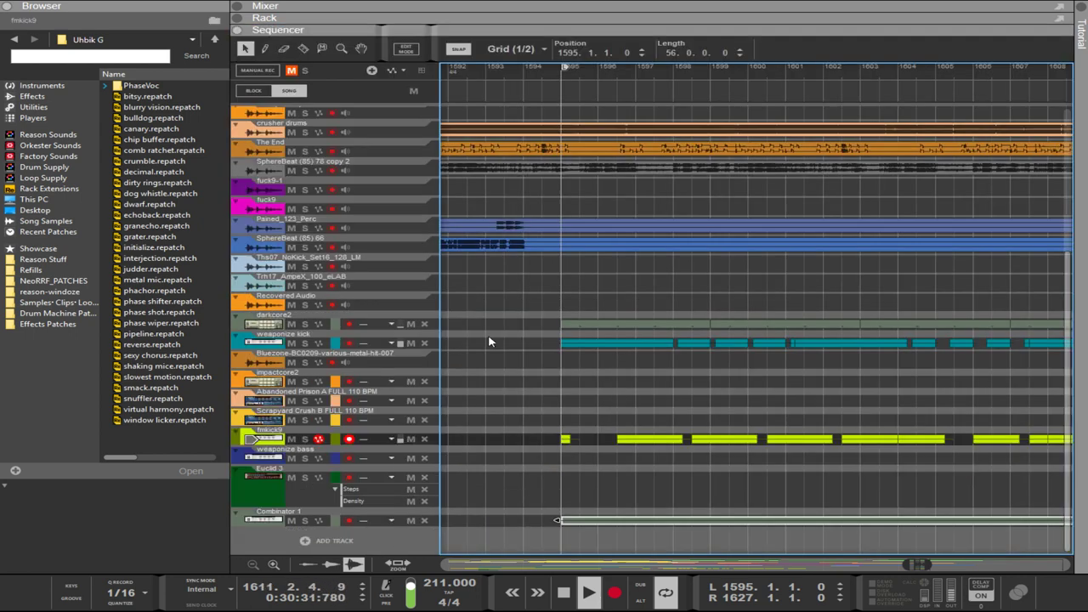
left_click(432, 582)
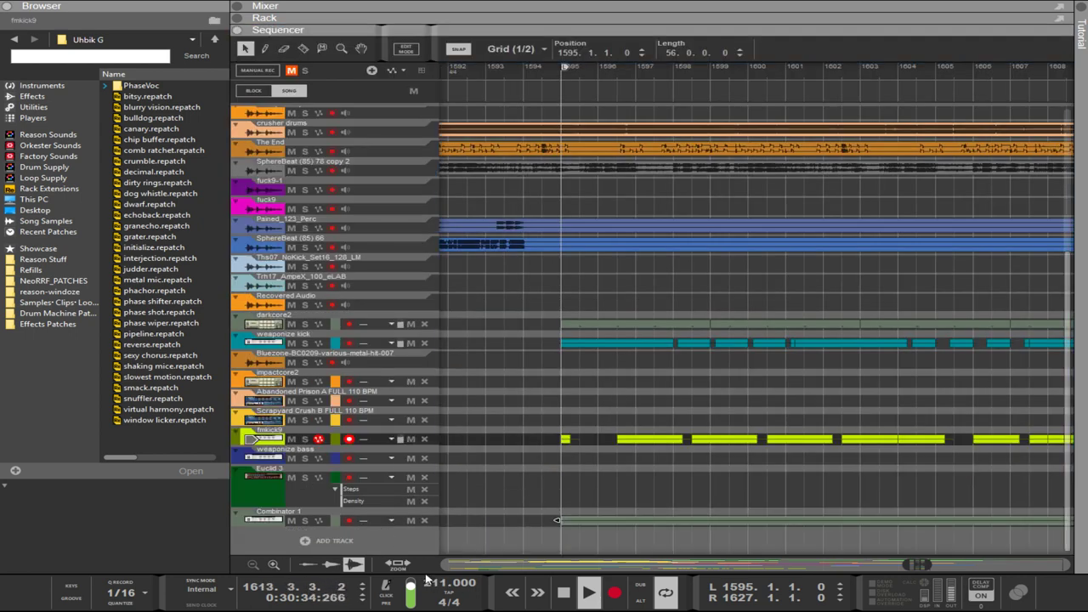
key("Return")
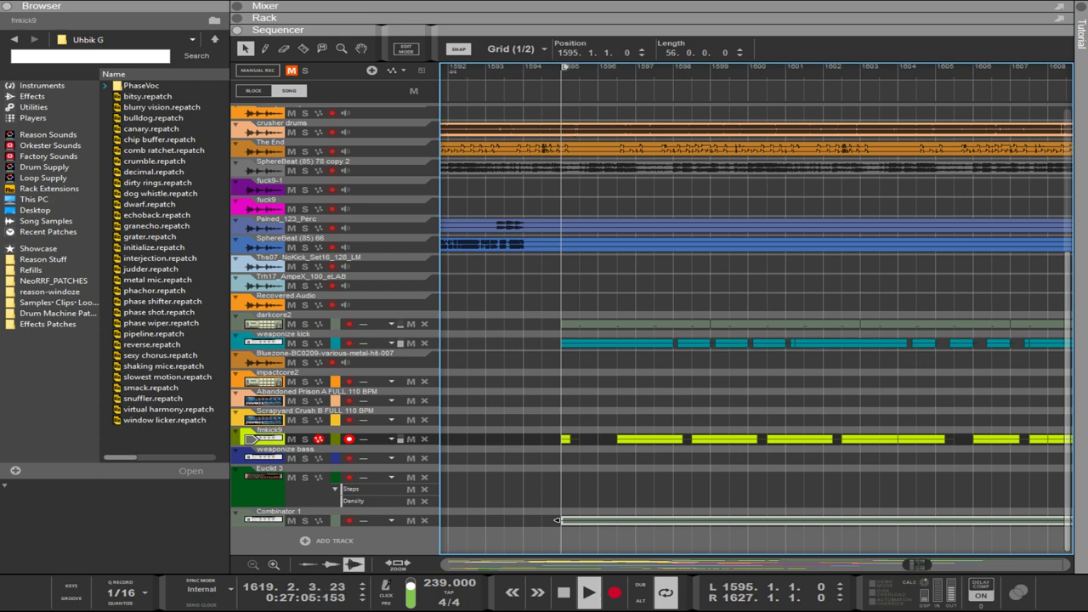
left_click(432, 586)
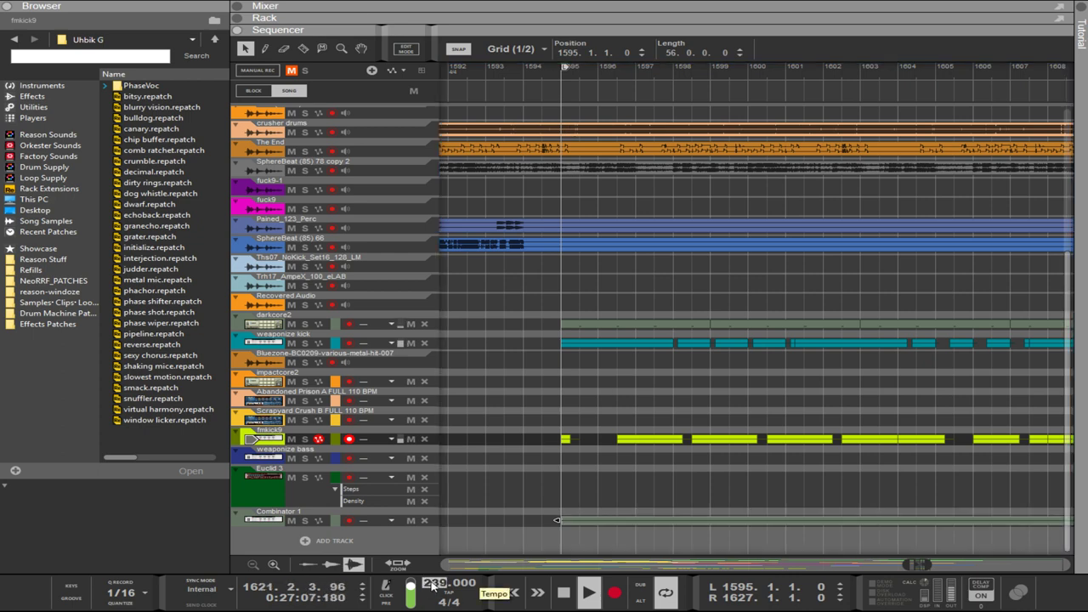
type("175")
key("Return")
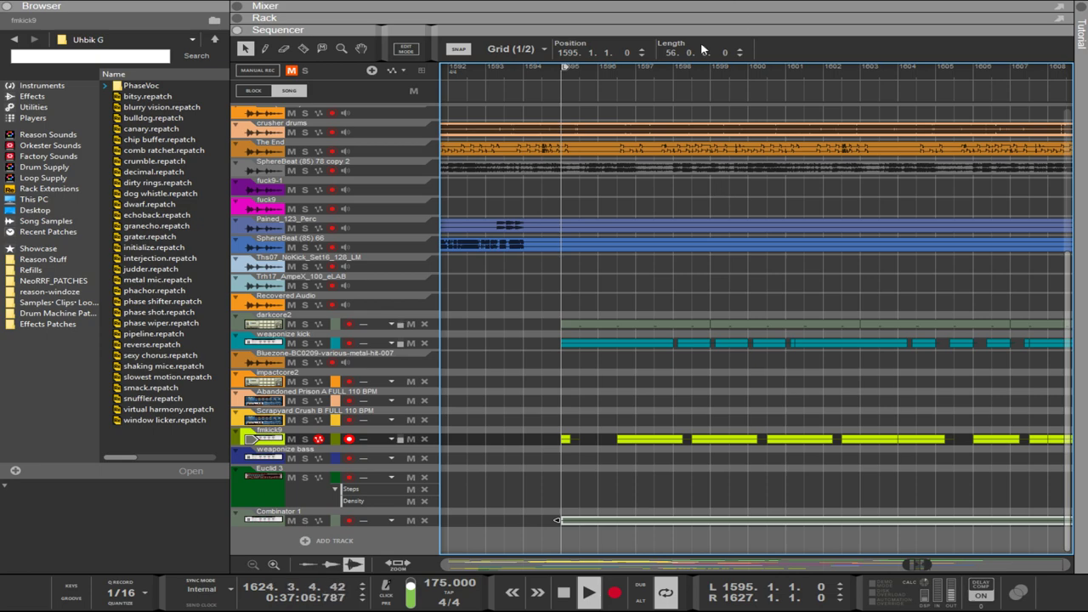
Set the Euclid 2 rhythm generator's resolution to 1/32 and the song tempo to 145 BPM.
left_click_drag(690, 29, 668, 293)
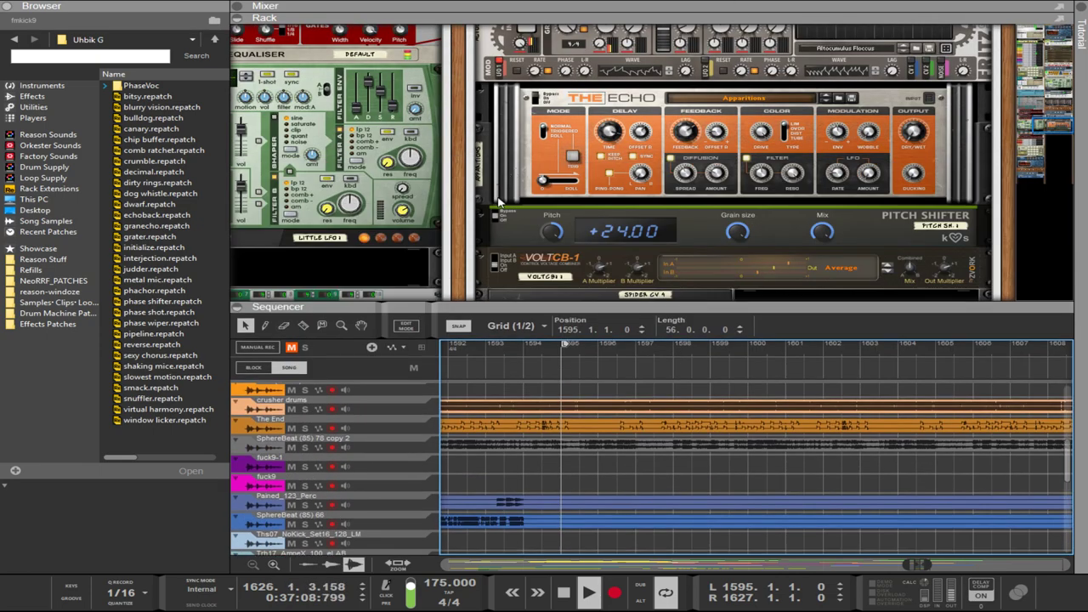
scroll(739, 215, "down", 5)
scroll(736, 215, "up", 3)
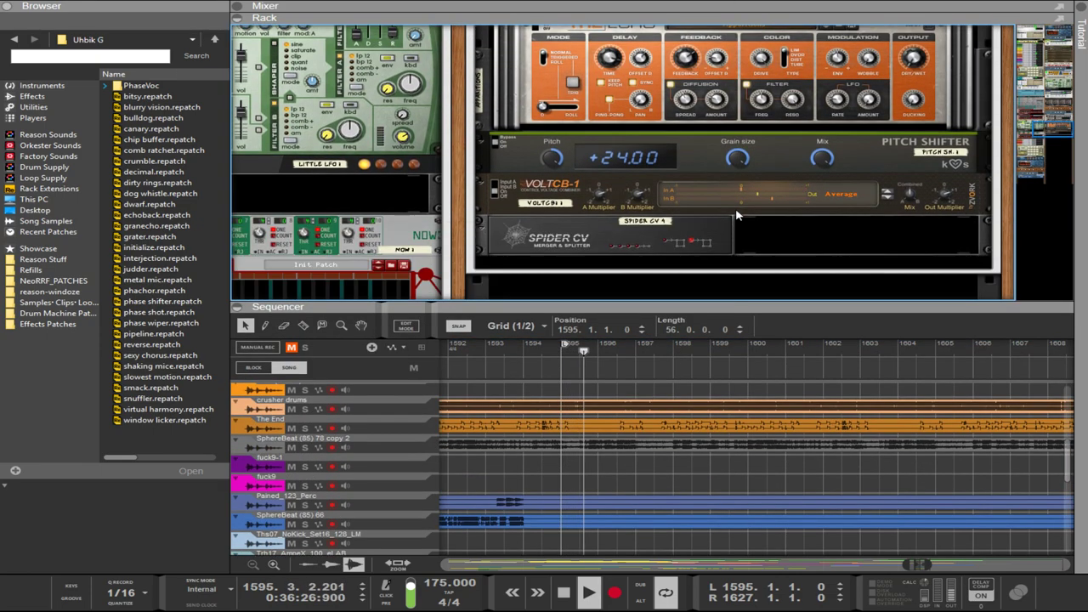
scroll(736, 215, "down", 1)
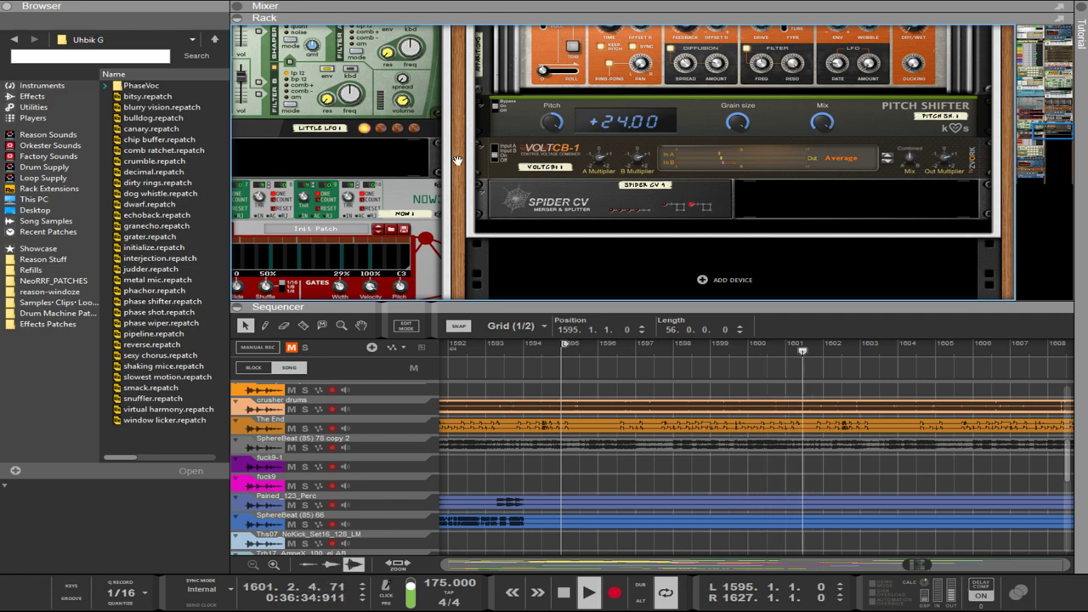
left_click_drag(470, 167, 899, 102)
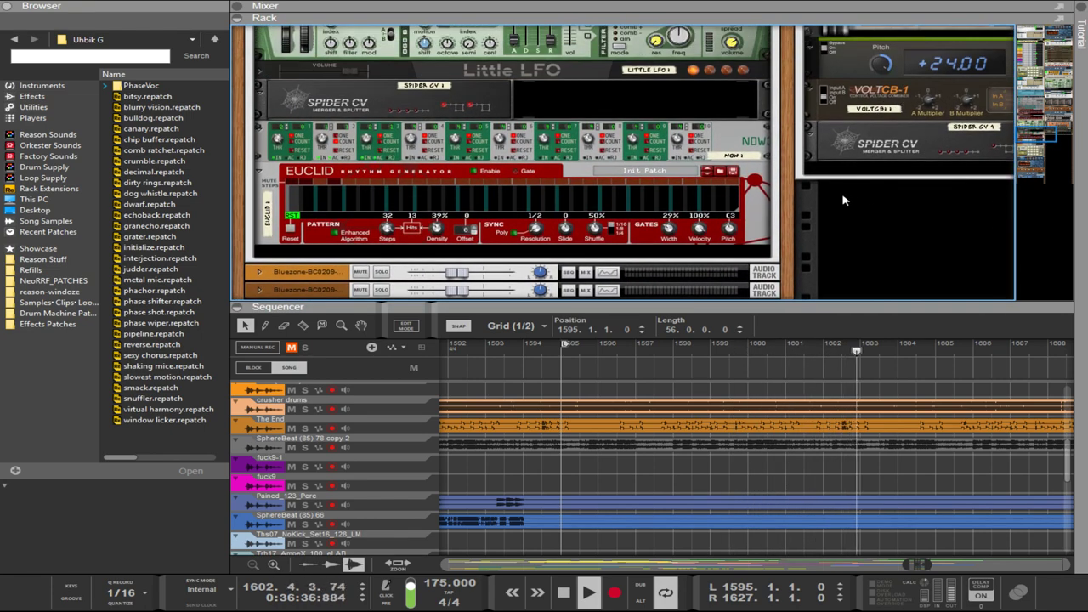
scroll(534, 156, "down", 5)
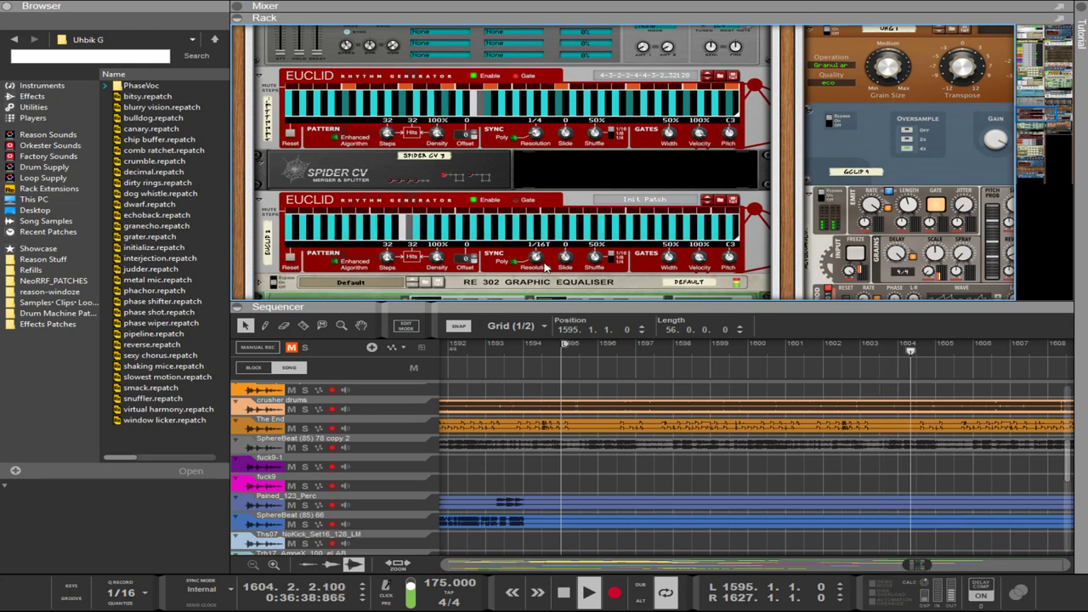
left_click(535, 255)
left_click_drag(534, 255, 534, 265)
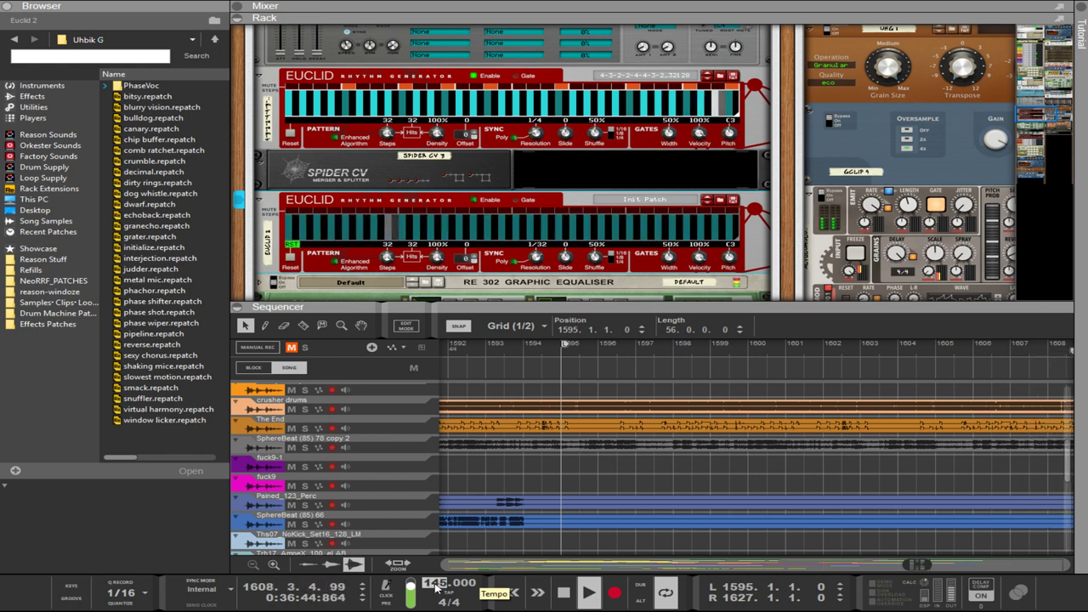
left_click_drag(436, 589, 449, 575)
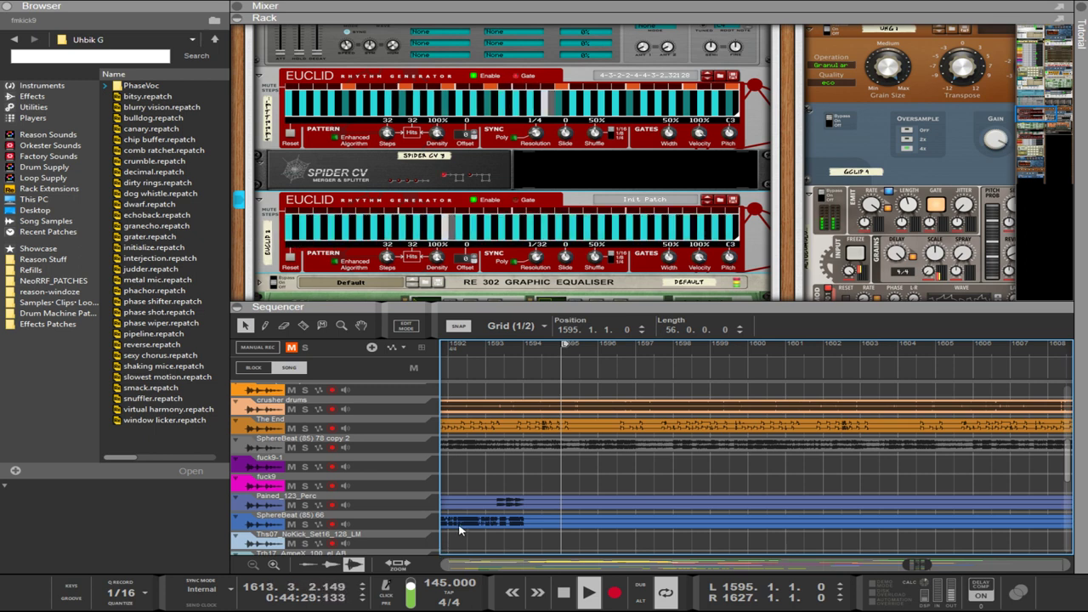
Look over the device chains of fmkick9 and Combinator 1, including Little LFO, Uhbik-G, GClip, the granular device, The Echo and Pitch Shifter.
left_click_drag(789, 160, 751, 218)
scroll(752, 217, "up", 3)
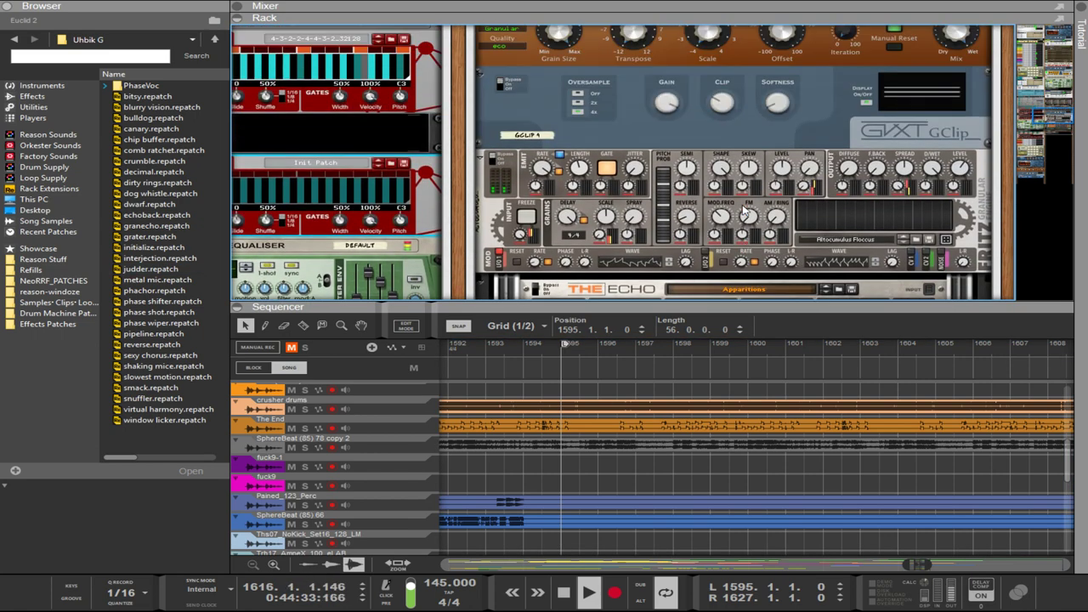
scroll(677, 182, "up", 5)
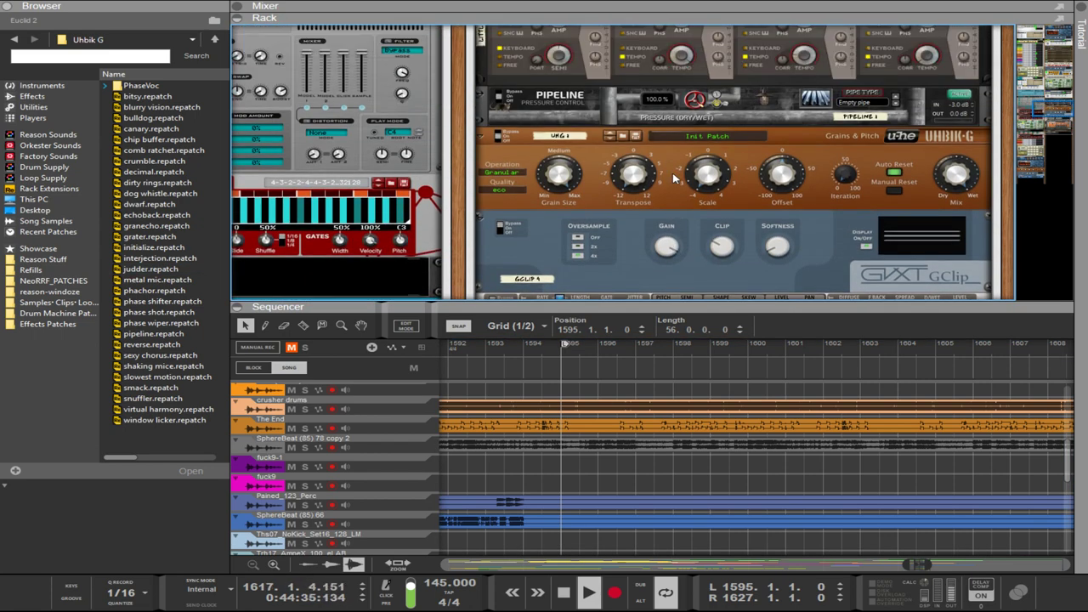
scroll(672, 170, "down", 5)
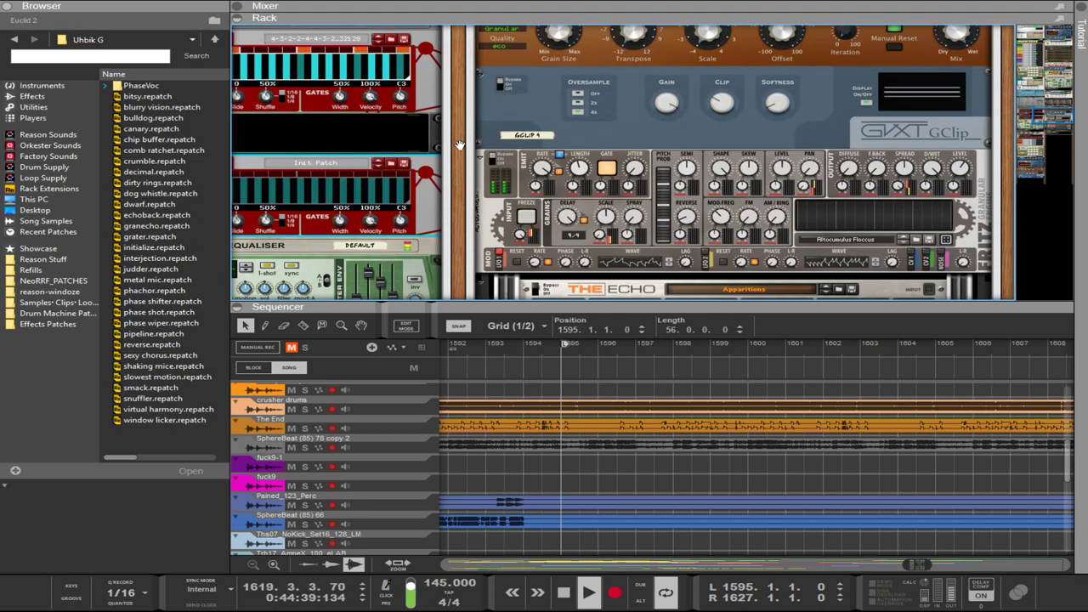
left_click_drag(459, 144, 982, 151)
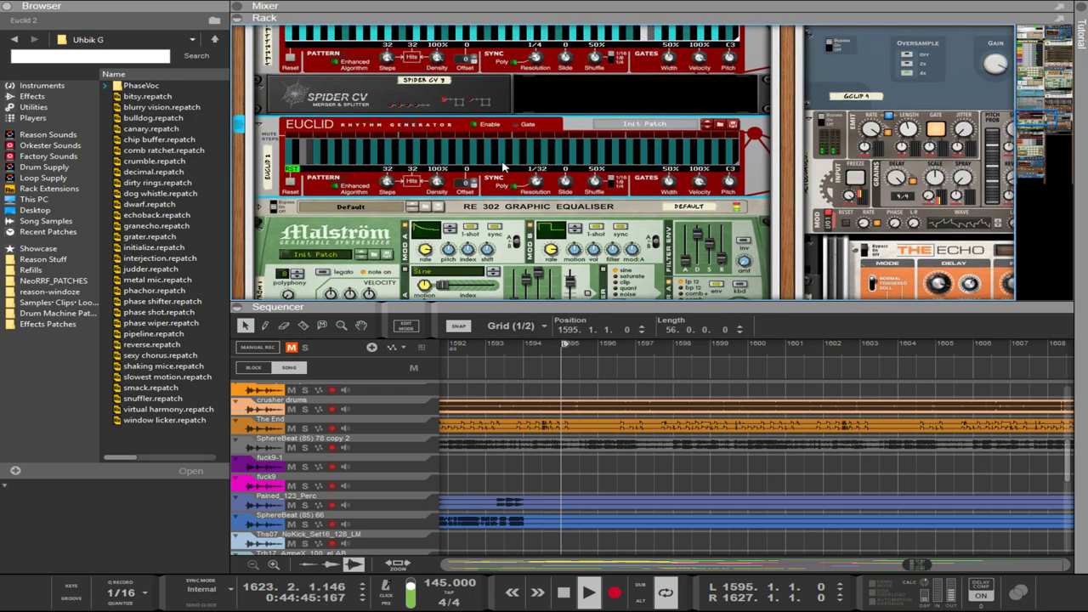
left_click_drag(769, 134, 581, 136)
scroll(581, 136, "down", 15)
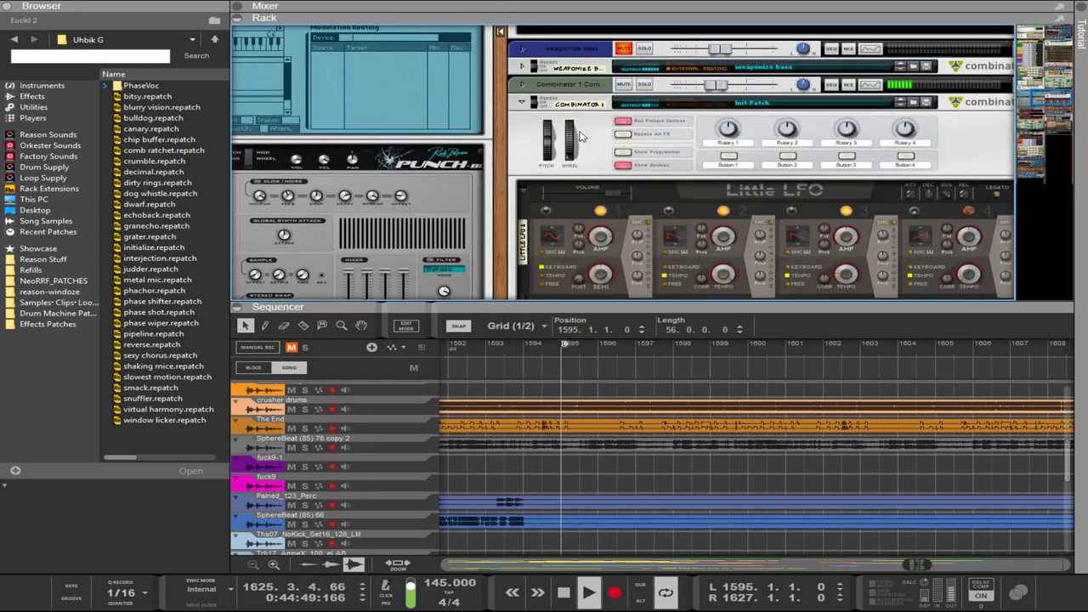
scroll(595, 135, "down", 20)
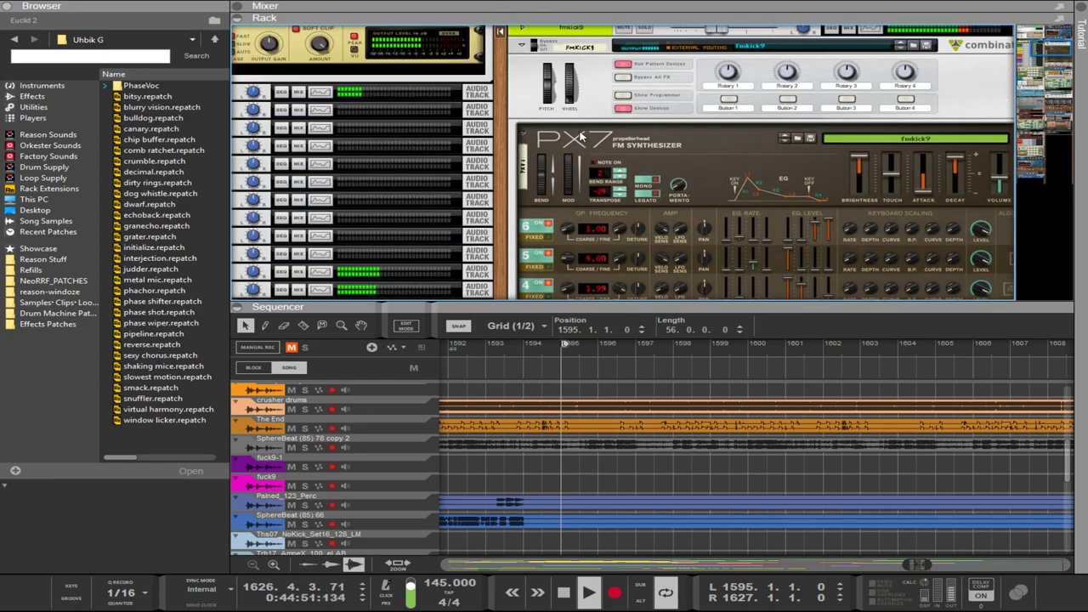
scroll(616, 135, "down", 20)
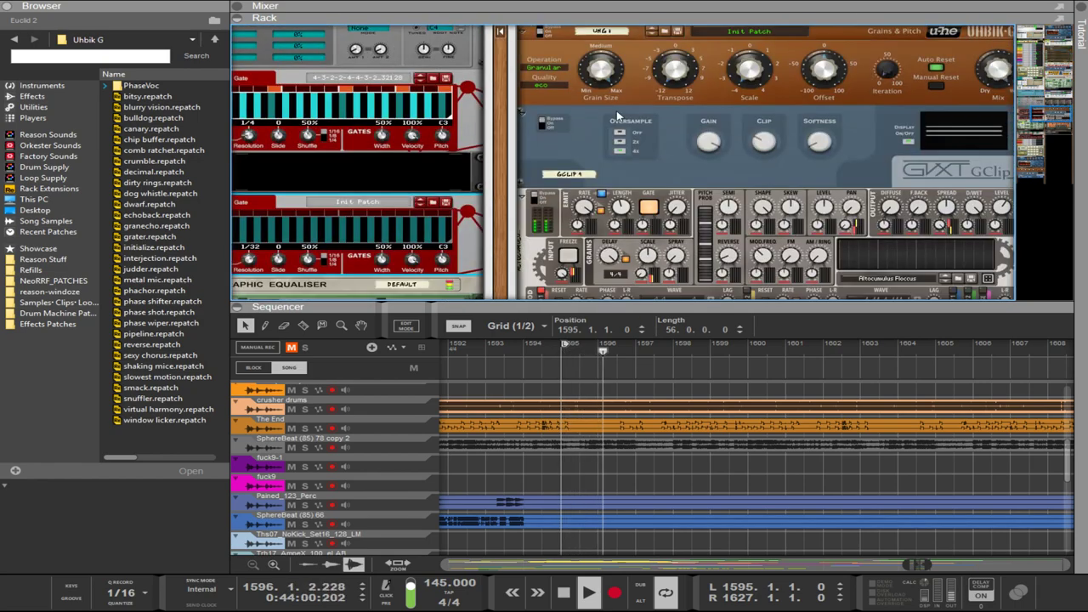
scroll(618, 115, "up", 15)
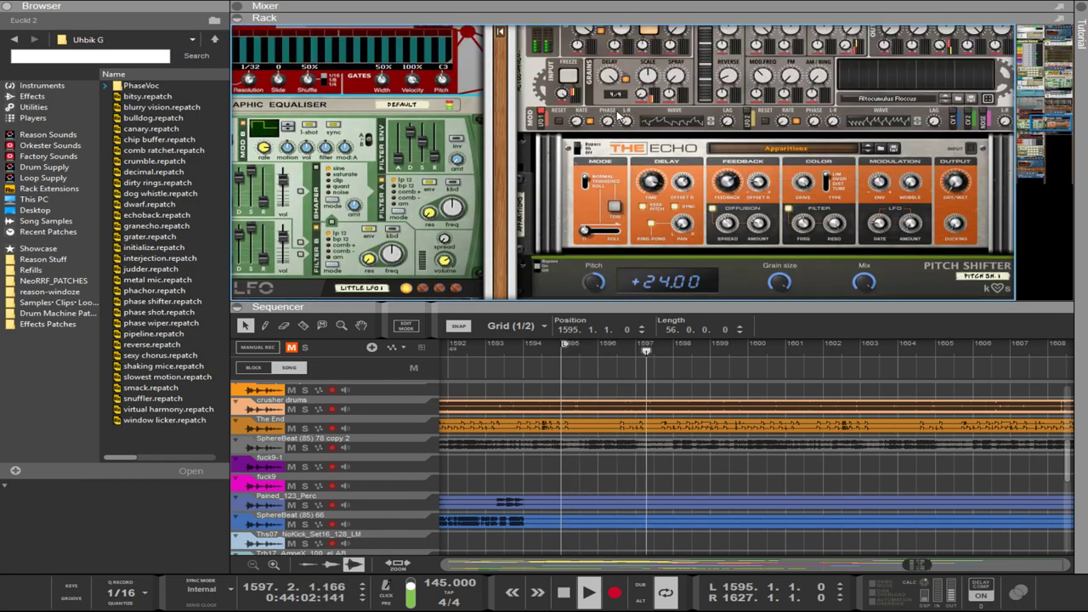
scroll(617, 115, "down", 15)
scroll(618, 115, "up", 4)
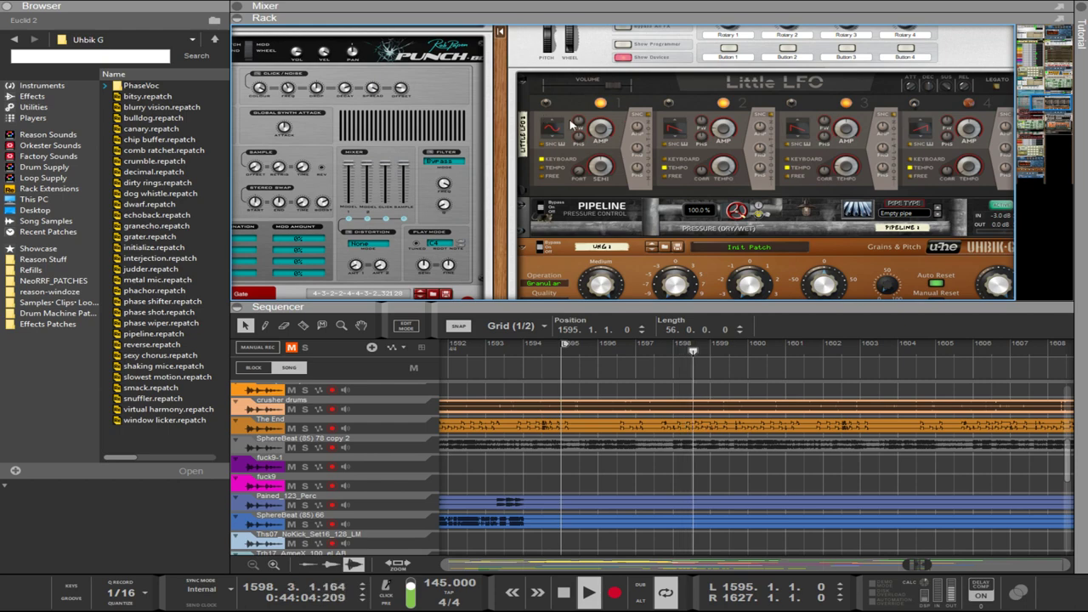
scroll(638, 98, "up", 3)
scroll(786, 267, "down", 3)
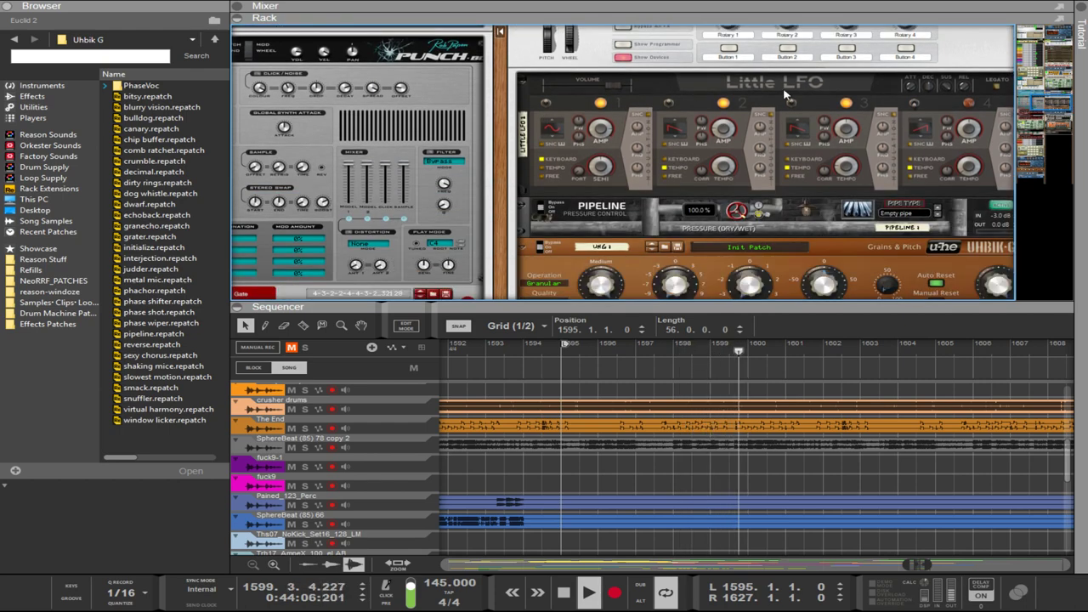
scroll(786, 268, "down", 6)
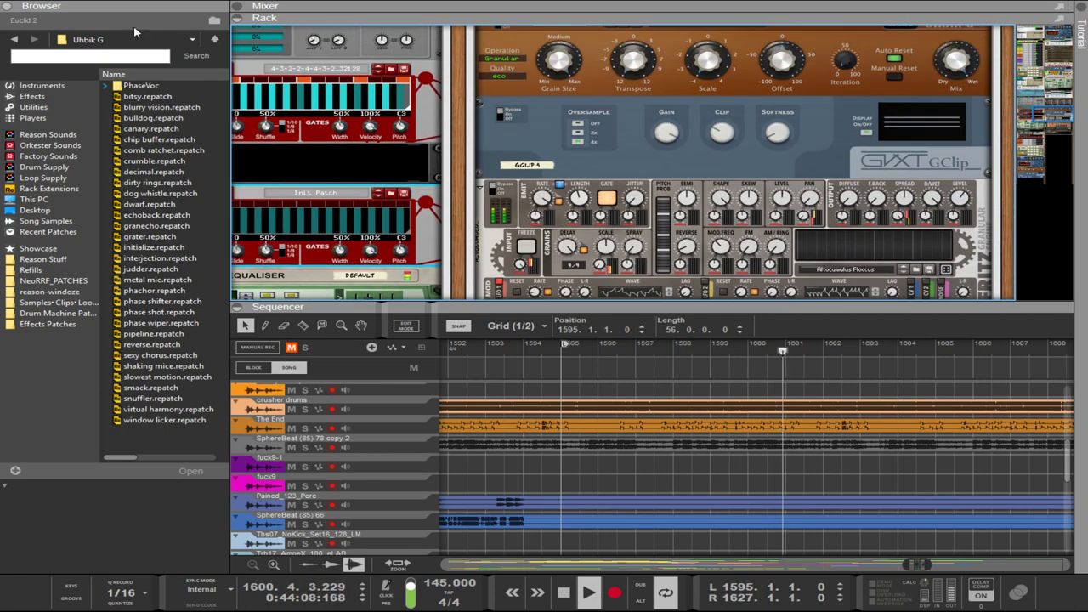
scroll(932, 274, "down", 4)
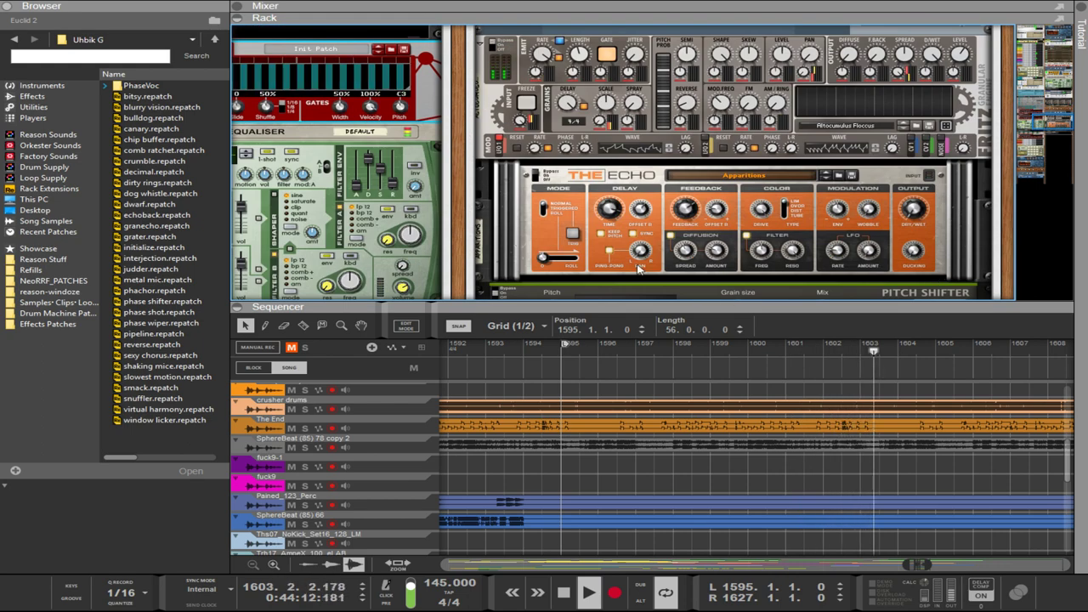
scroll(701, 249, "down", 3)
scroll(701, 249, "down", 1)
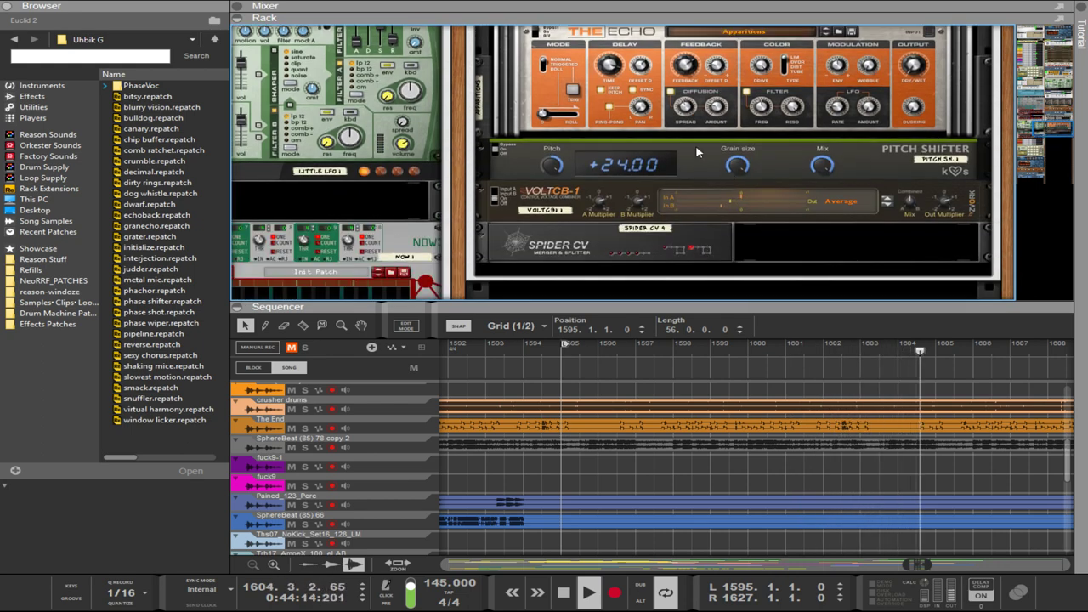
scroll(685, 138, "down", 8)
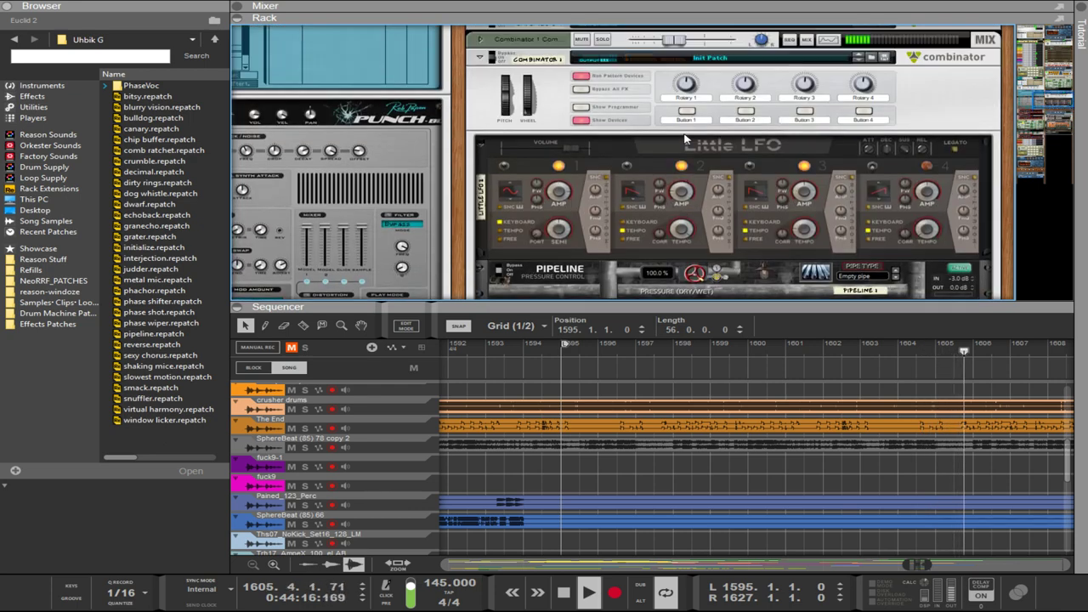
Set the gain of the GClip 4 device below Uhbik-G to 12.0 dB.
left_click(623, 236)
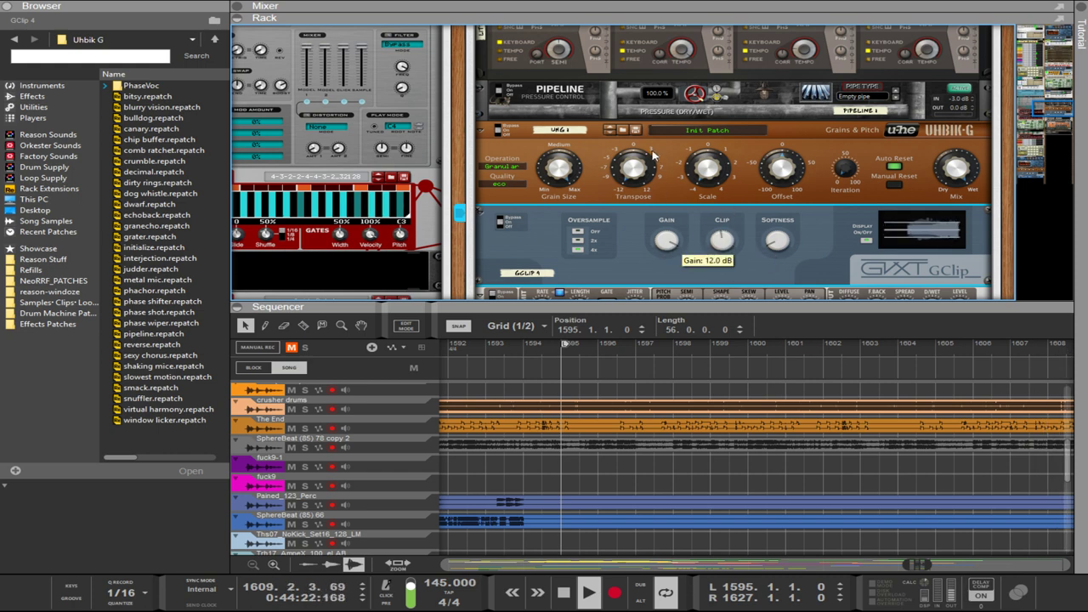
scroll(703, 210, "up", 2)
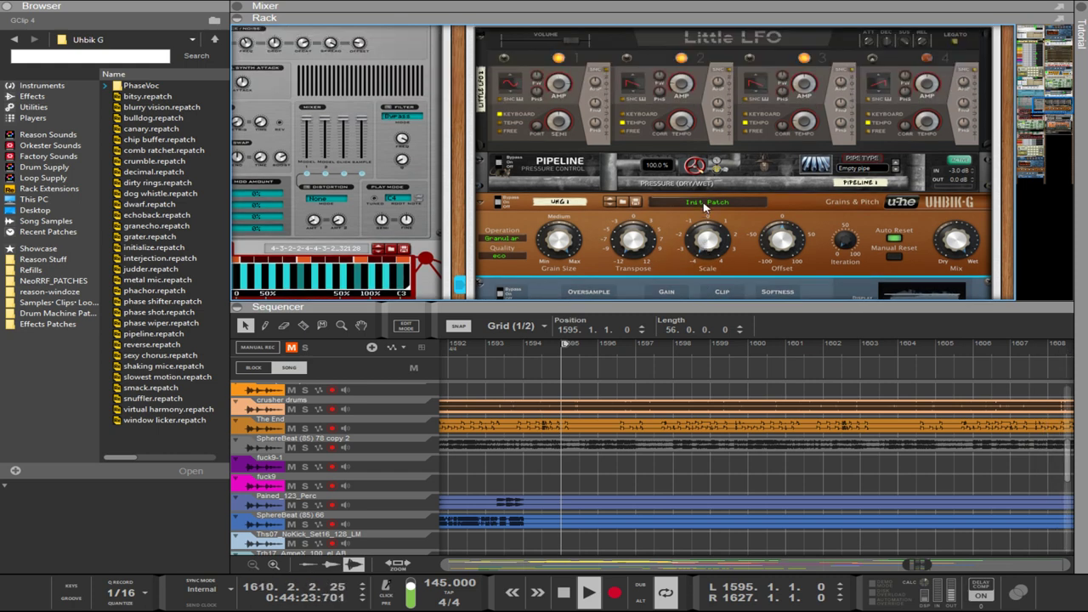
Raise Little LFO's volume and adjust the Semi setting of its LFO 1.
left_click(558, 83)
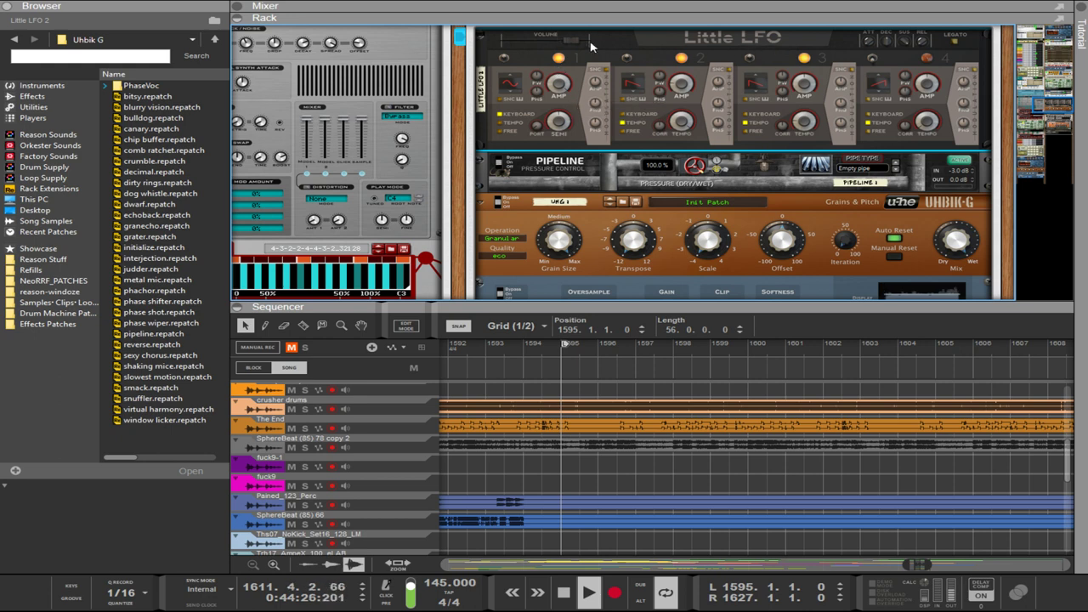
left_click_drag(592, 46, 606, 42)
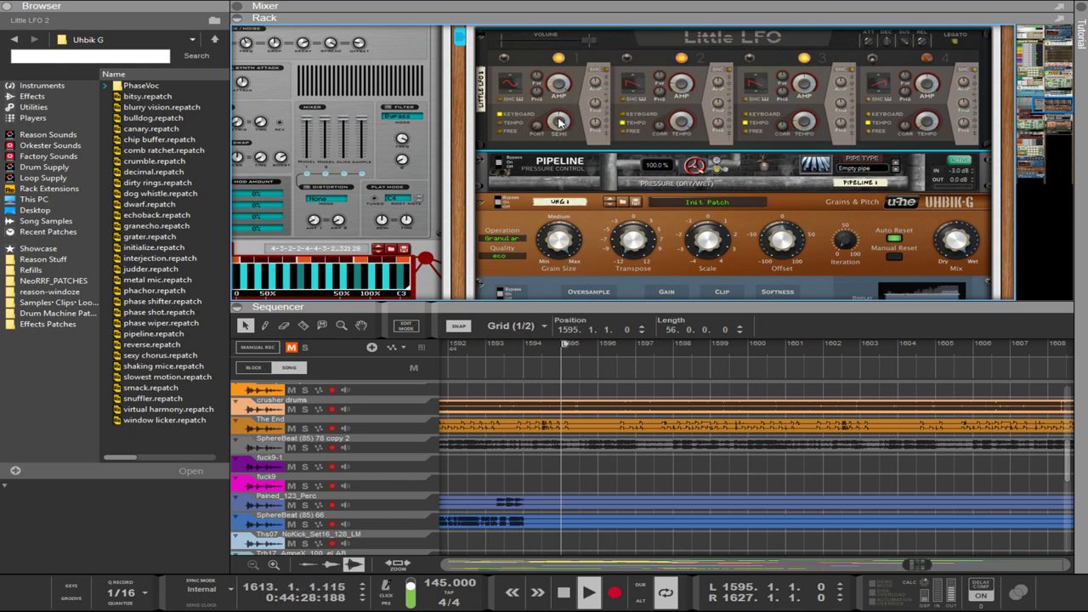
left_click_drag(559, 122, 565, 147)
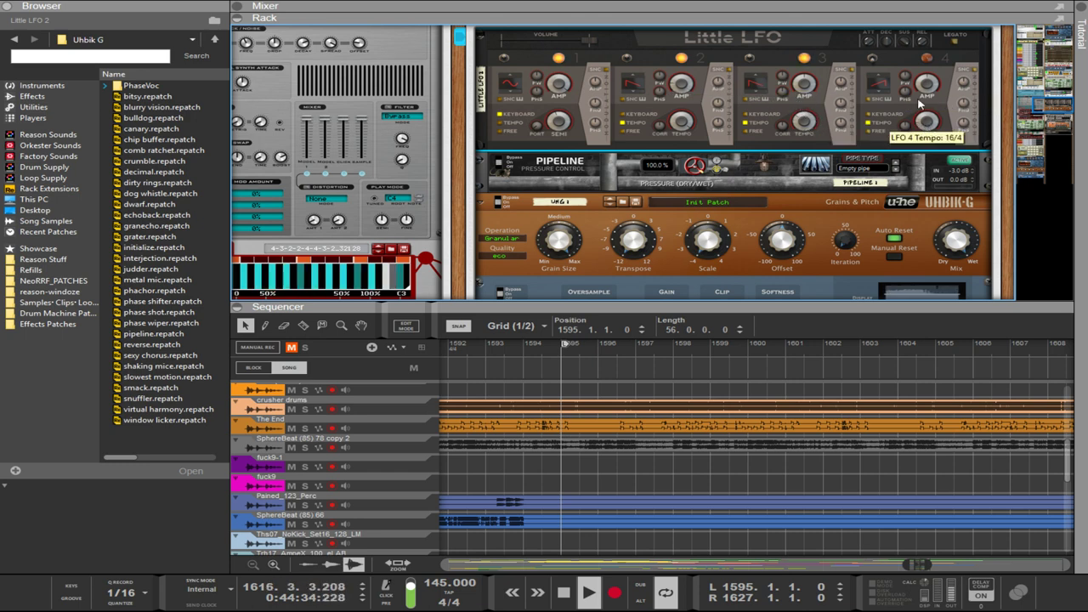
Switch on LFO 4 in Little LFO, set its amplitude to 44% and adjust its tempo after checking the rear cabling.
left_click_drag(911, 84, 909, 77)
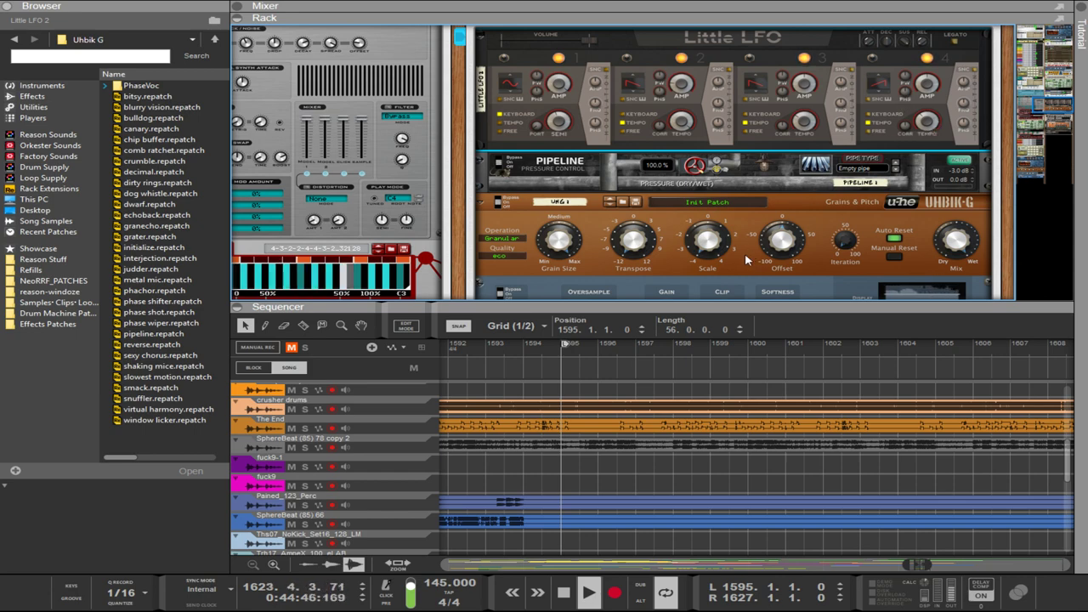
key("Tab")
key("Tab")
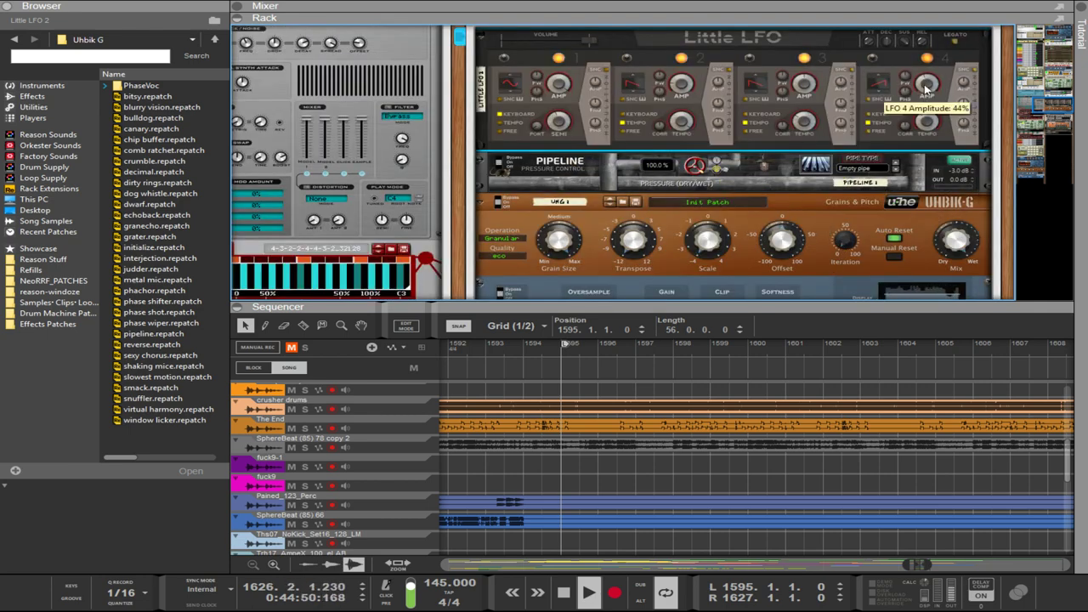
left_click_drag(931, 129, 933, 136)
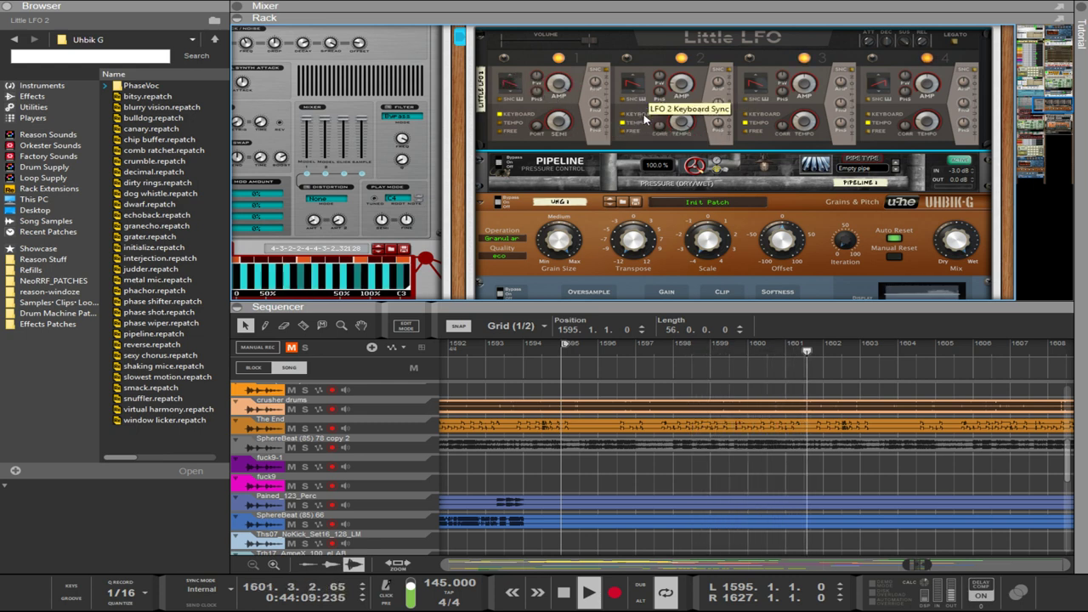
Check the cabling on the rack's back and change LFO 2's waveform to square in Little LFO.
key("Tab")
key("Tab")
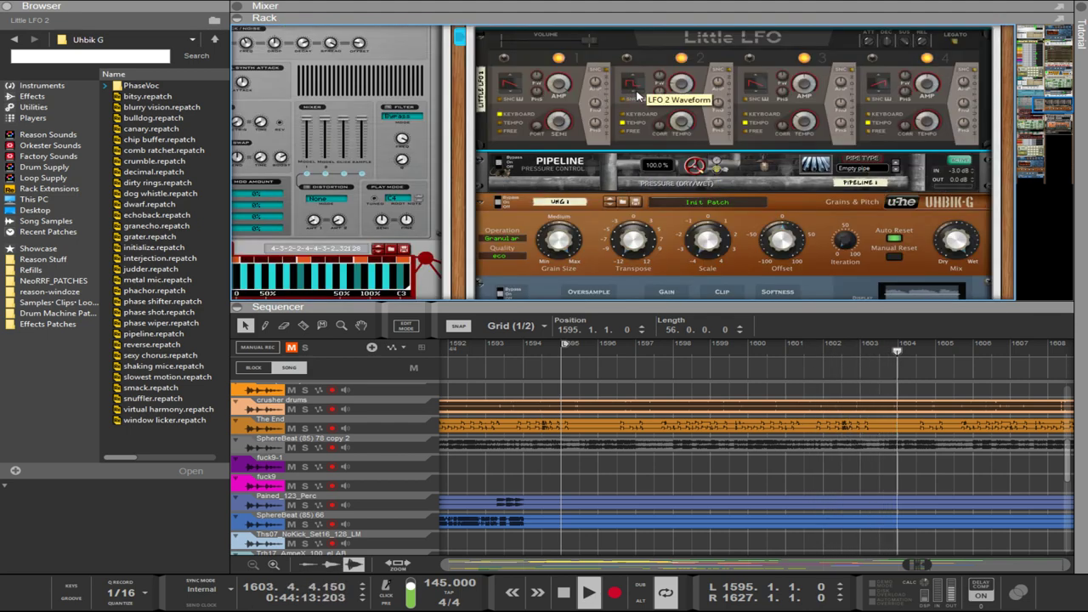
Route LFO 2's CV output to LFO 1's PW input on the back of Little LFO and adjust LFO 1's Semi setting.
key("Tab")
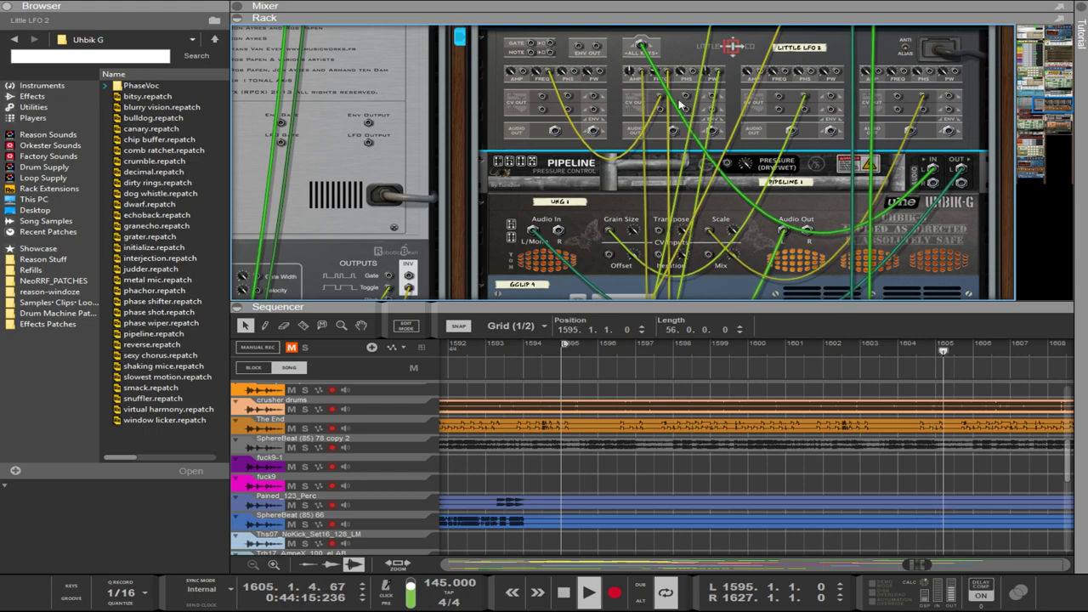
left_click_drag(685, 93, 601, 74)
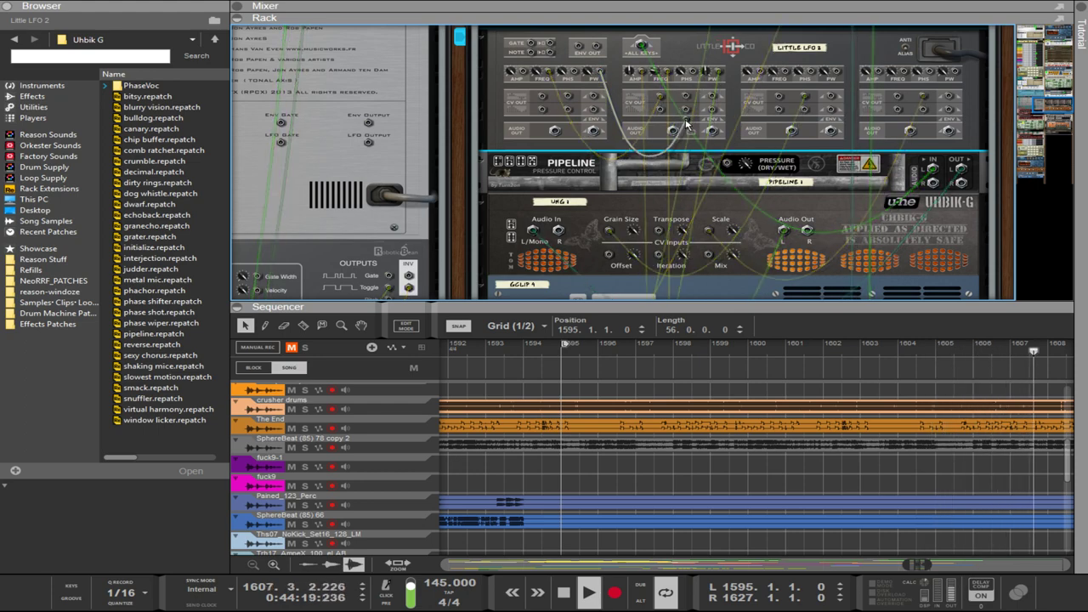
key("Tab")
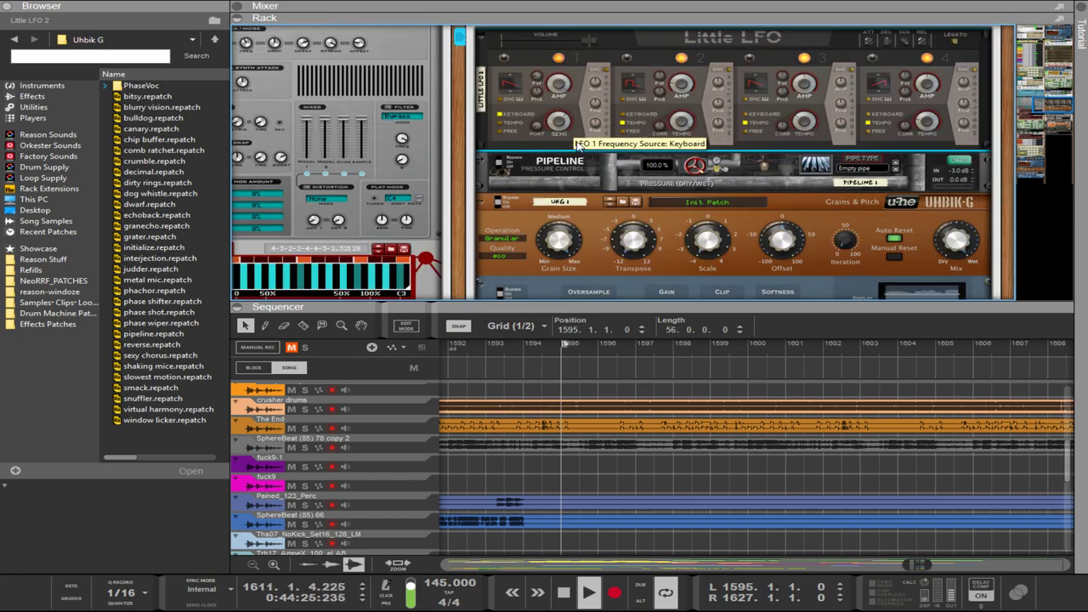
left_click_drag(560, 126, 563, 182)
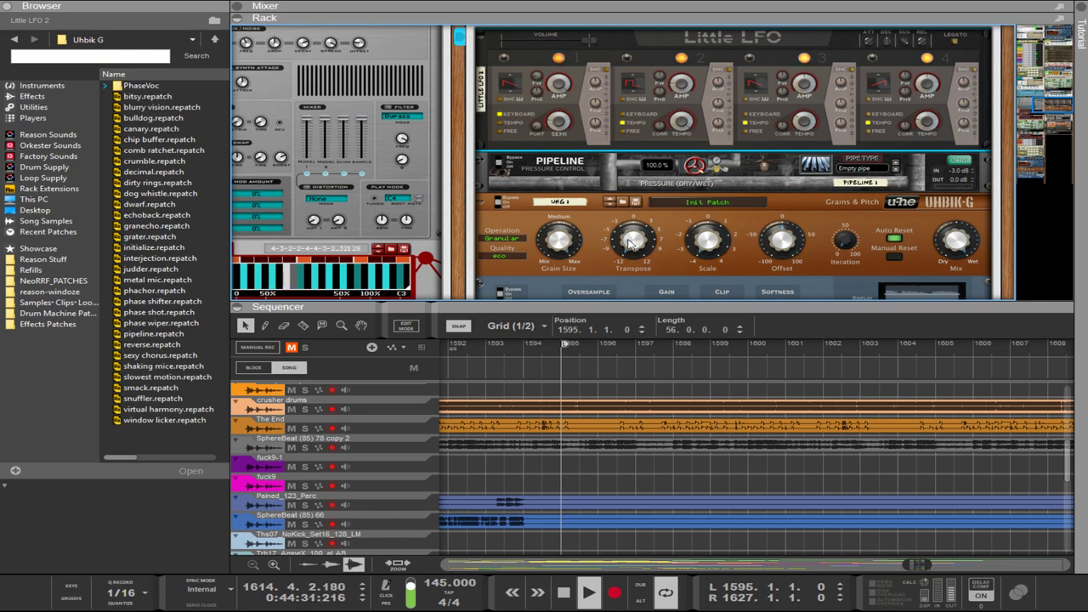
left_click(805, 249)
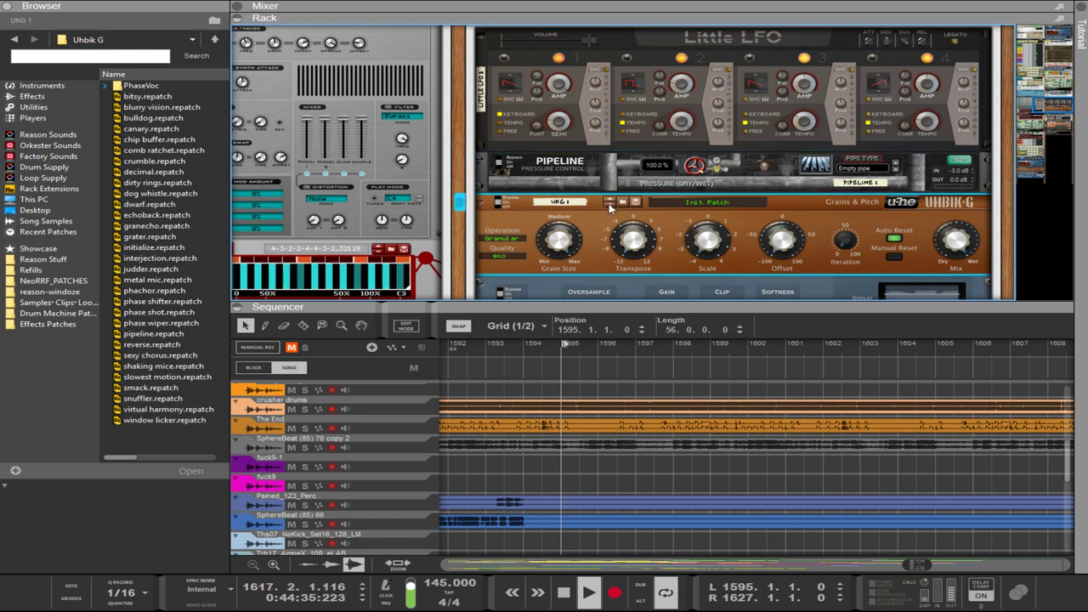
scroll(609, 206, "down", 4)
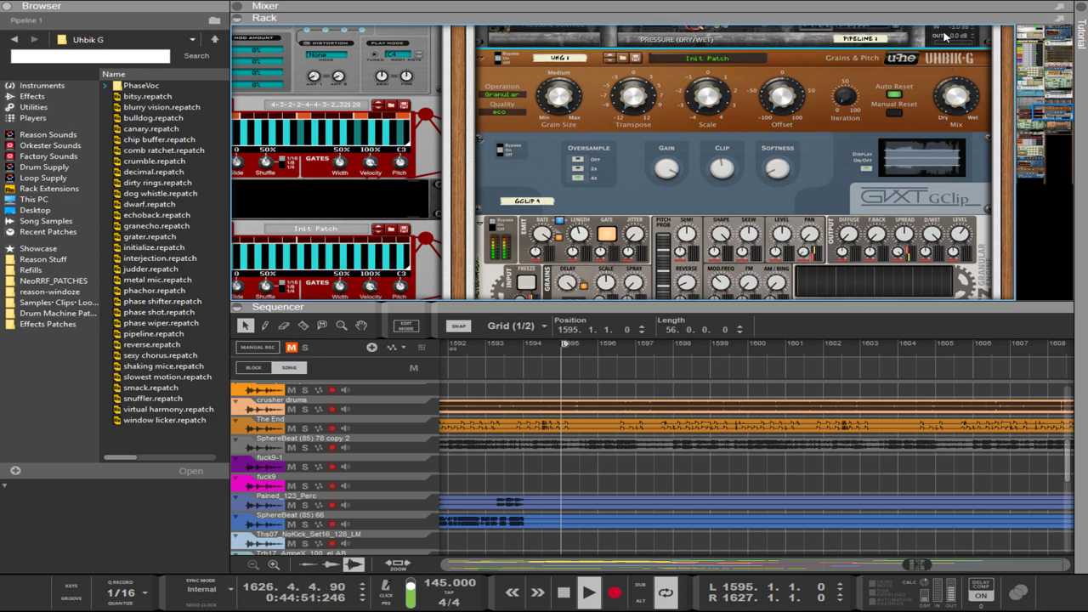
Enlarge the sequencer over the rack and show its uppermost tracks.
left_click(630, 503)
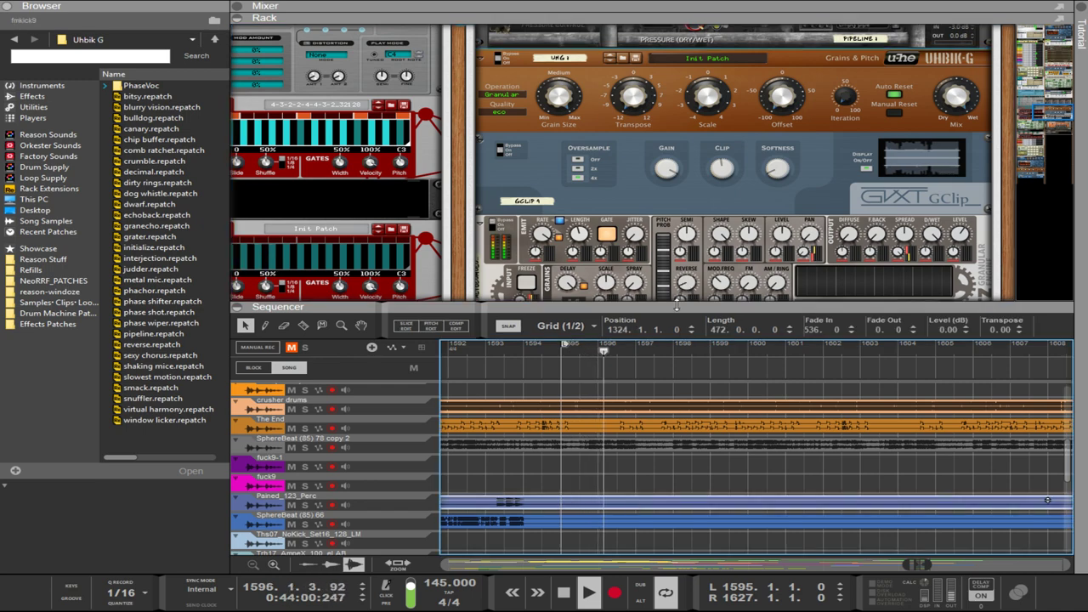
left_click_drag(678, 304, 677, 27)
scroll(689, 485, "up", 5)
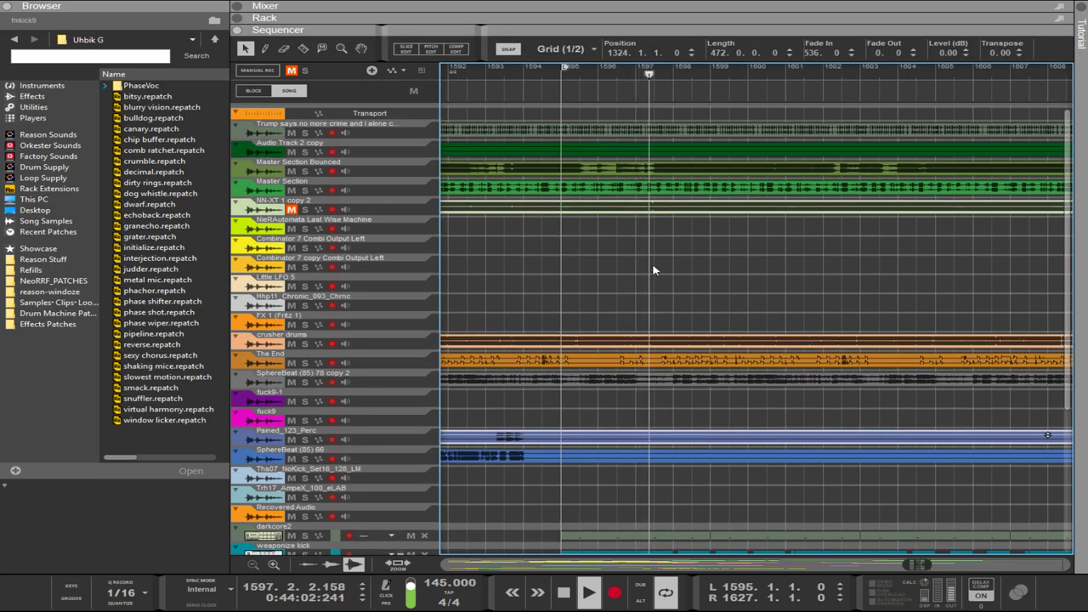
Set the transpose value of the audio clip on the NN-XT 1 copy 2 track to 12.
left_click(655, 207)
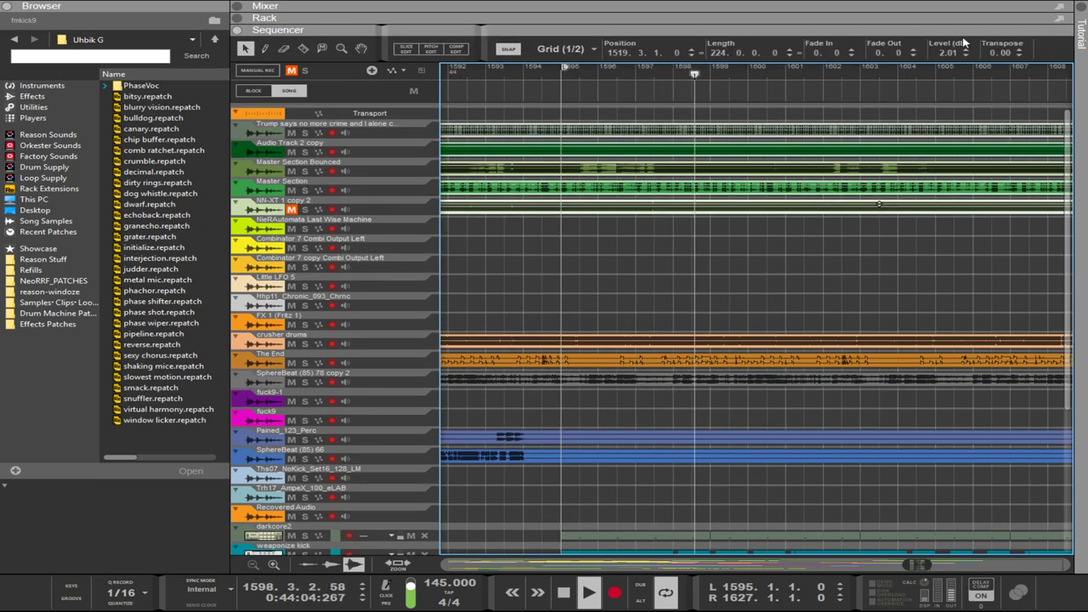
double_click(947, 52)
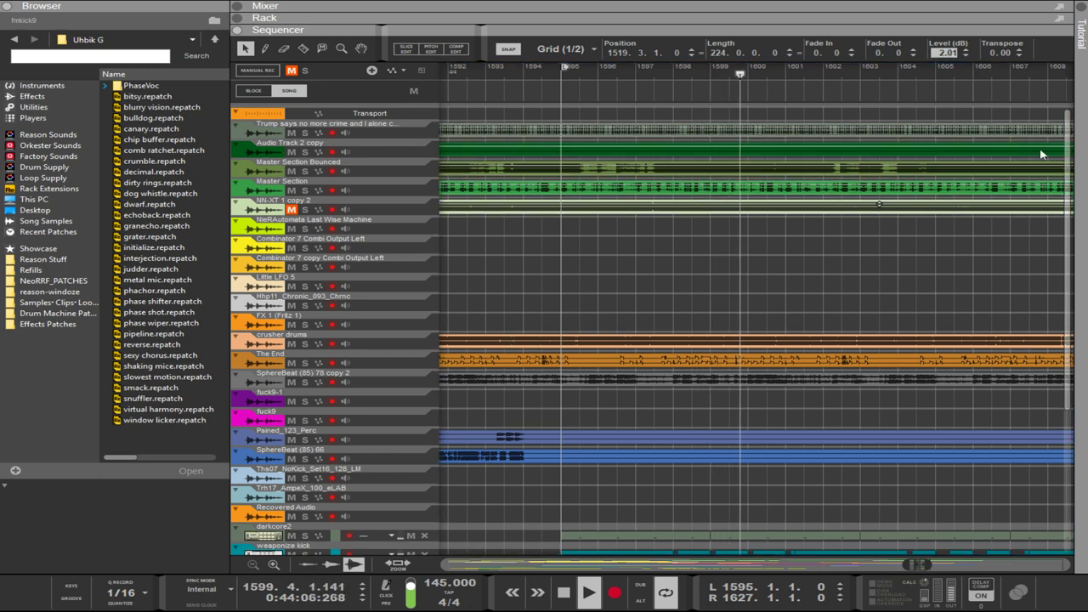
double_click(996, 53)
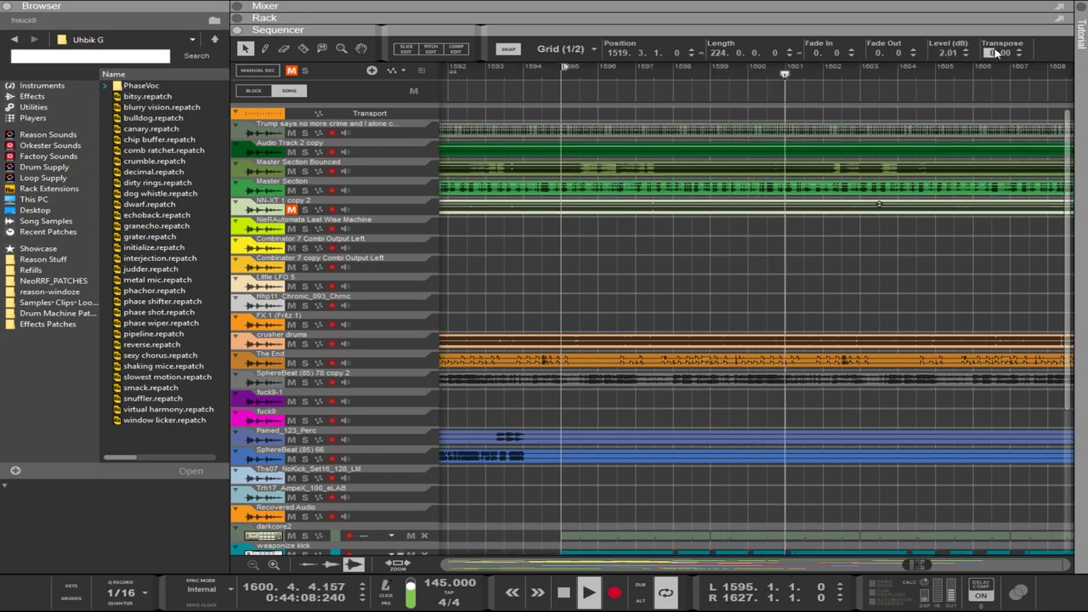
left_click(891, 278)
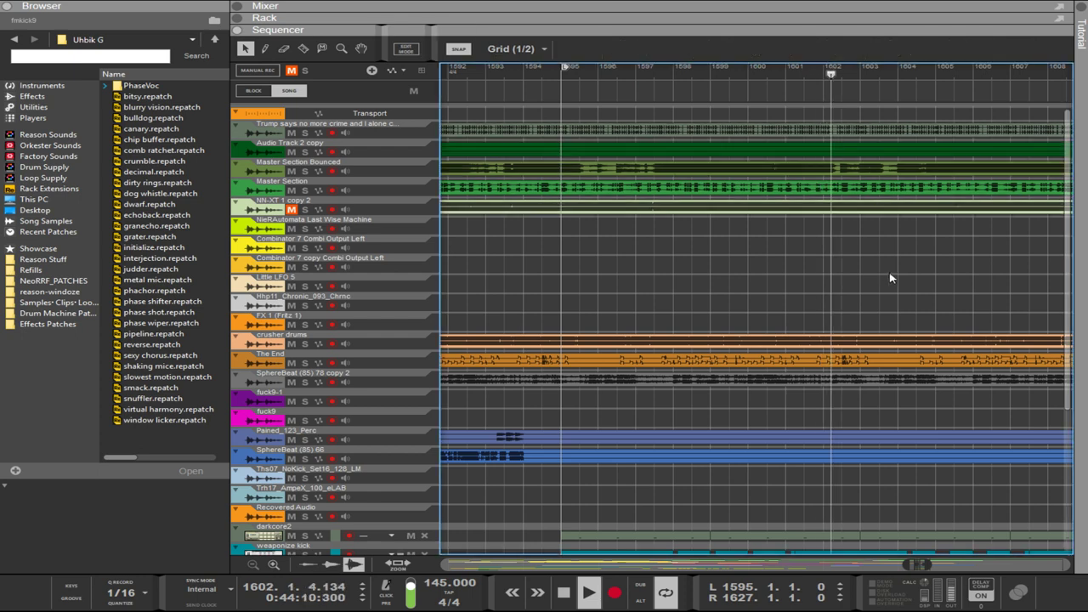
left_click_drag(890, 278, 812, 201)
double_click(996, 53)
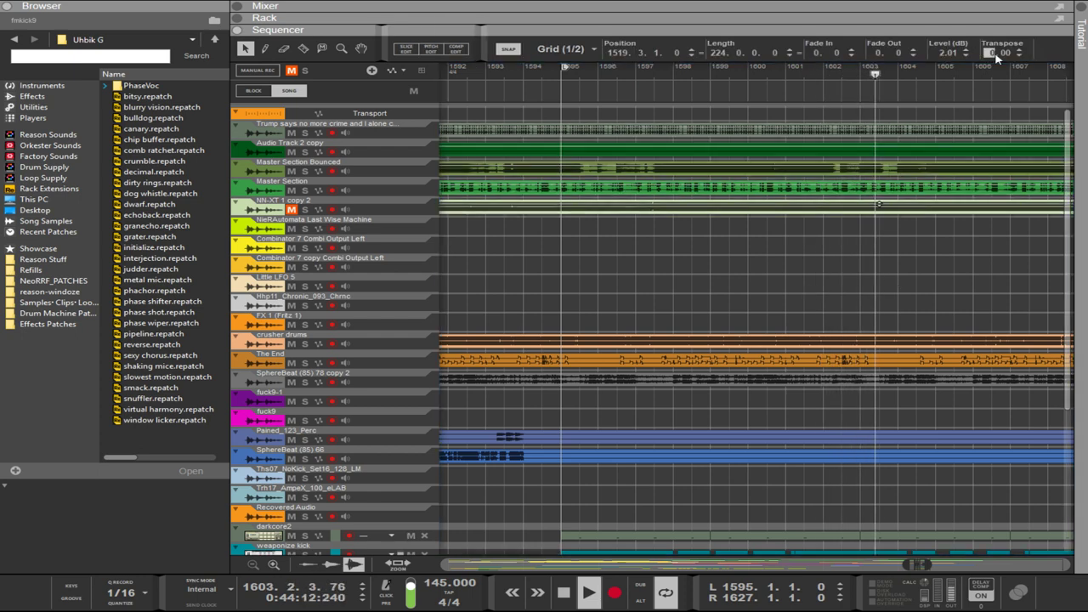
type("12")
key("Return")
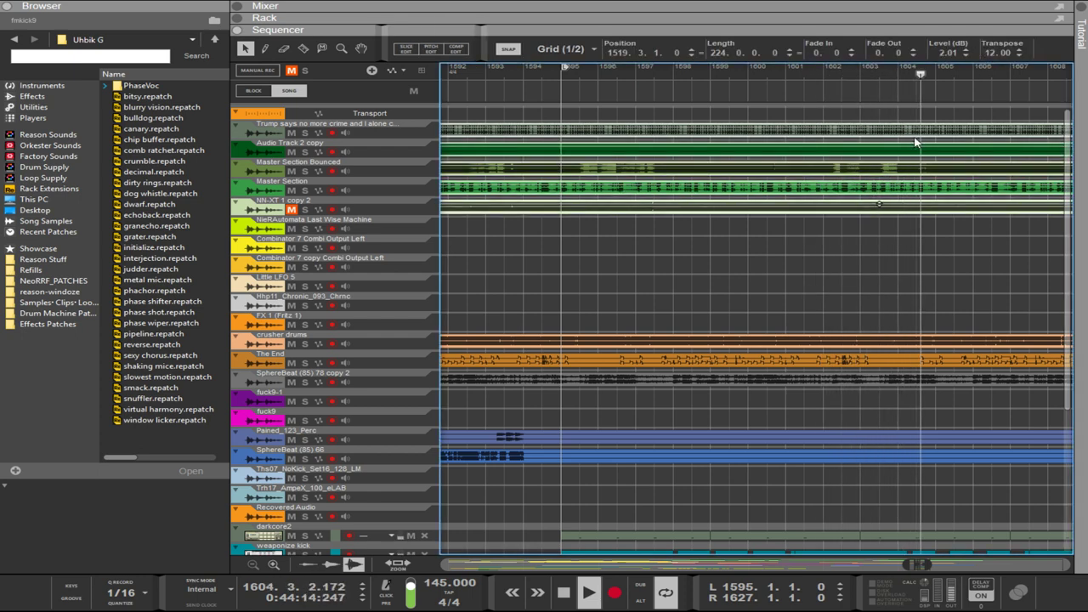
Scale the darkcore2 clips starting at bar 1595 to 2 bars each and duplicate the whole row to bar 1611.
scroll(727, 433, "down", 5)
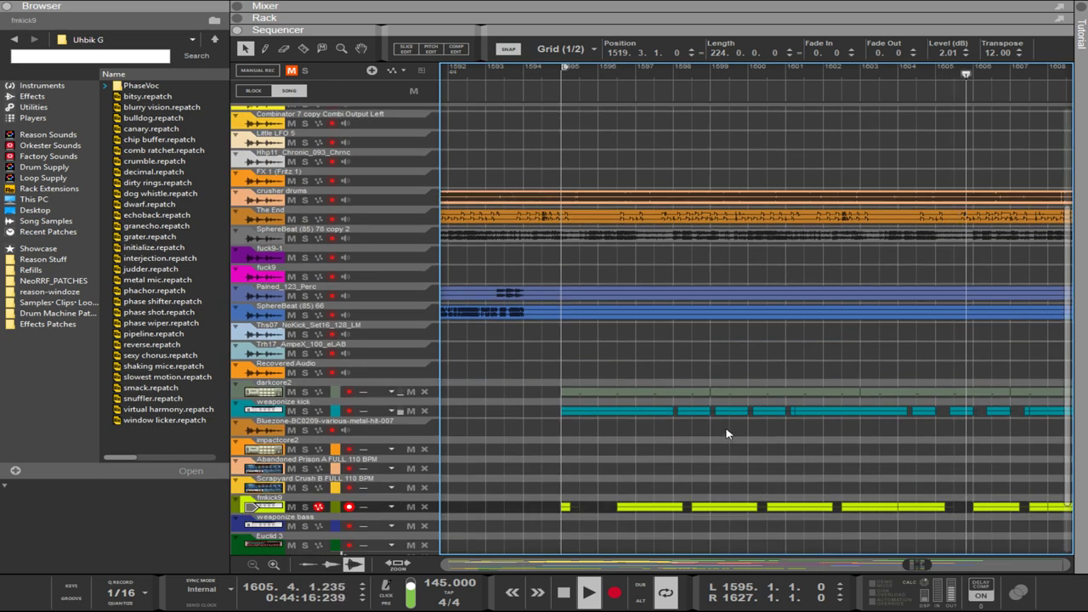
left_click(727, 433)
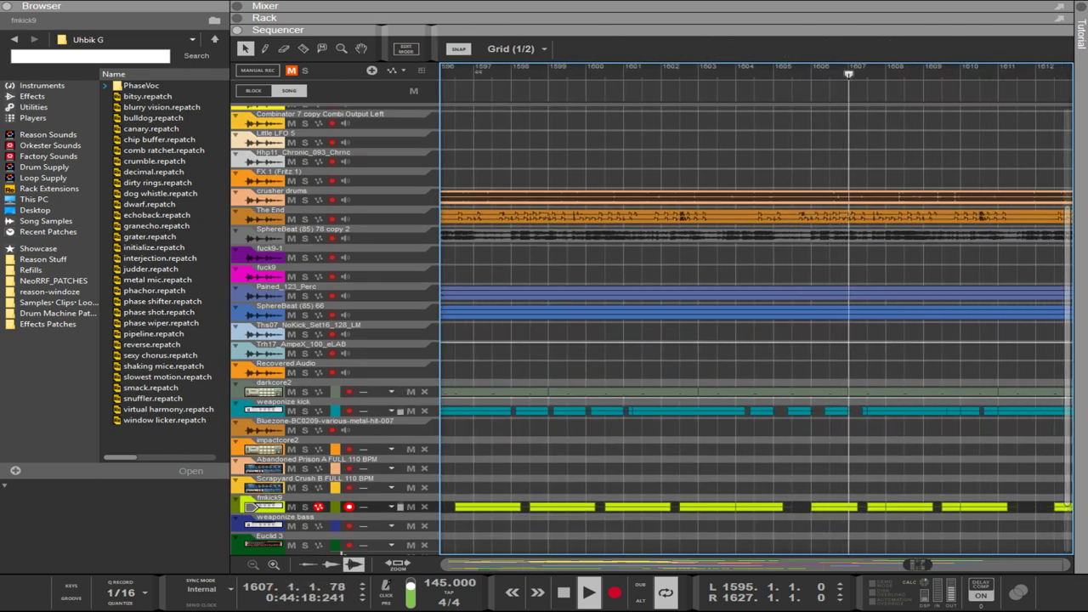
left_click(977, 391)
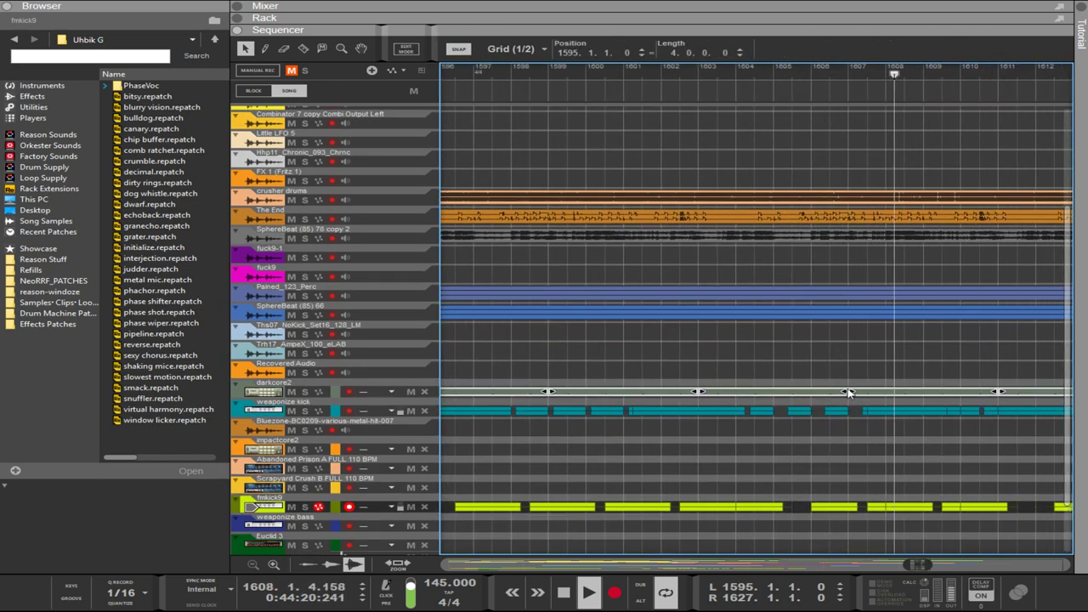
scroll(865, 420, "down", 3)
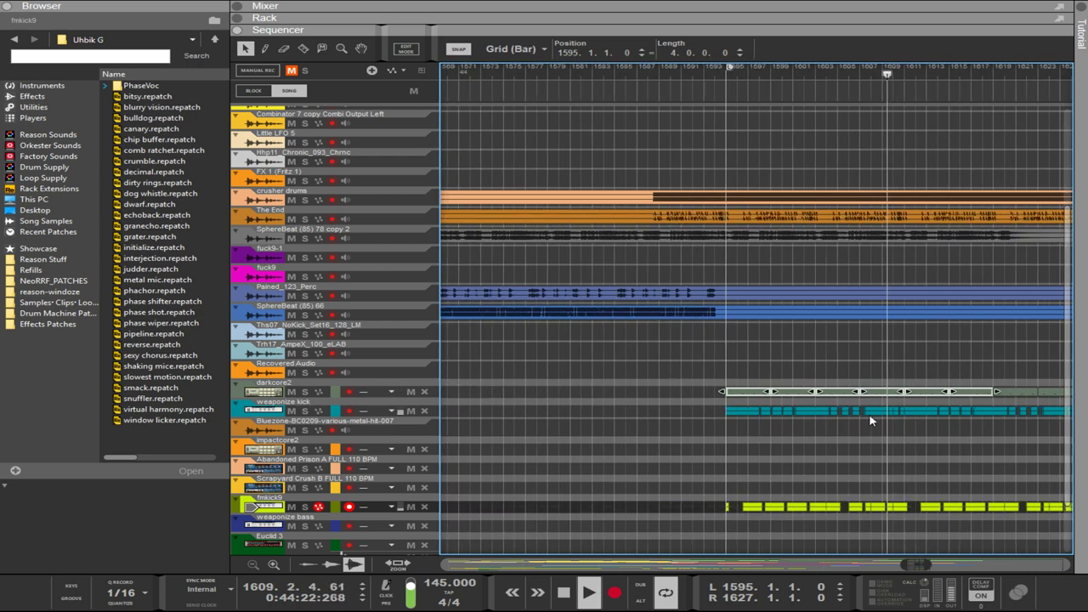
left_click_drag(994, 390, 853, 392)
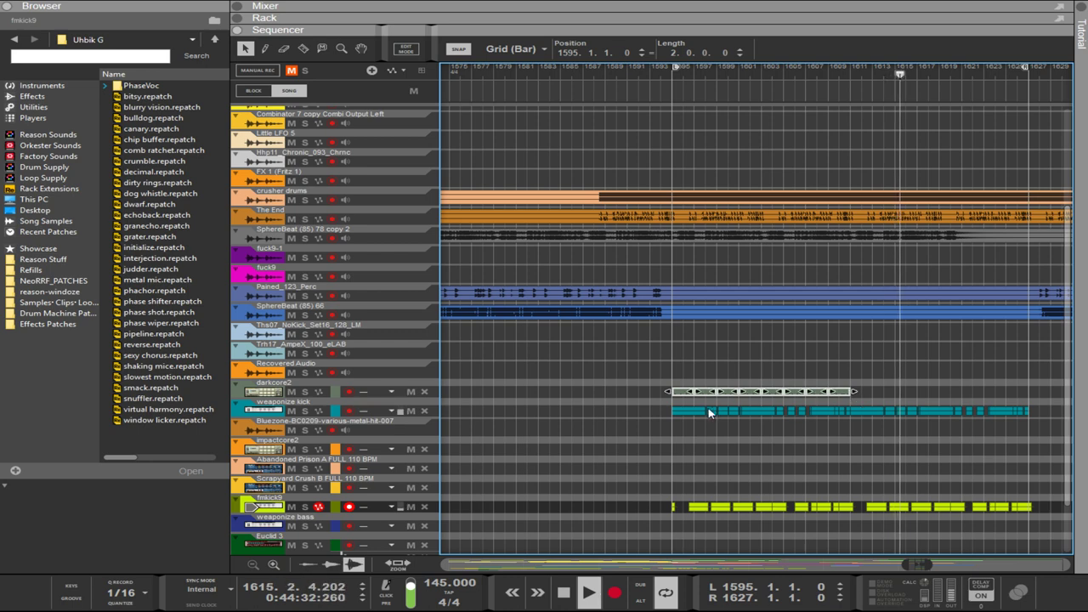
left_click_drag(702, 393, 864, 391)
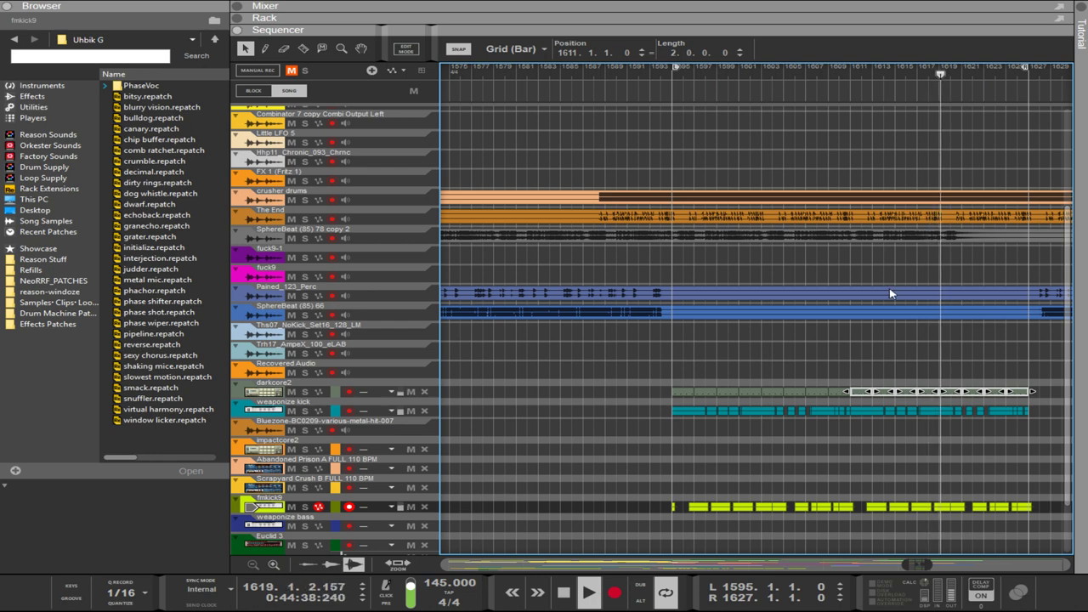
Move the crusher drums, The End and SphereBeat (85) 78 copy 2 clips along the timeline to position 1483. 3. 1. 0.
scroll(965, 323, "up", 3)
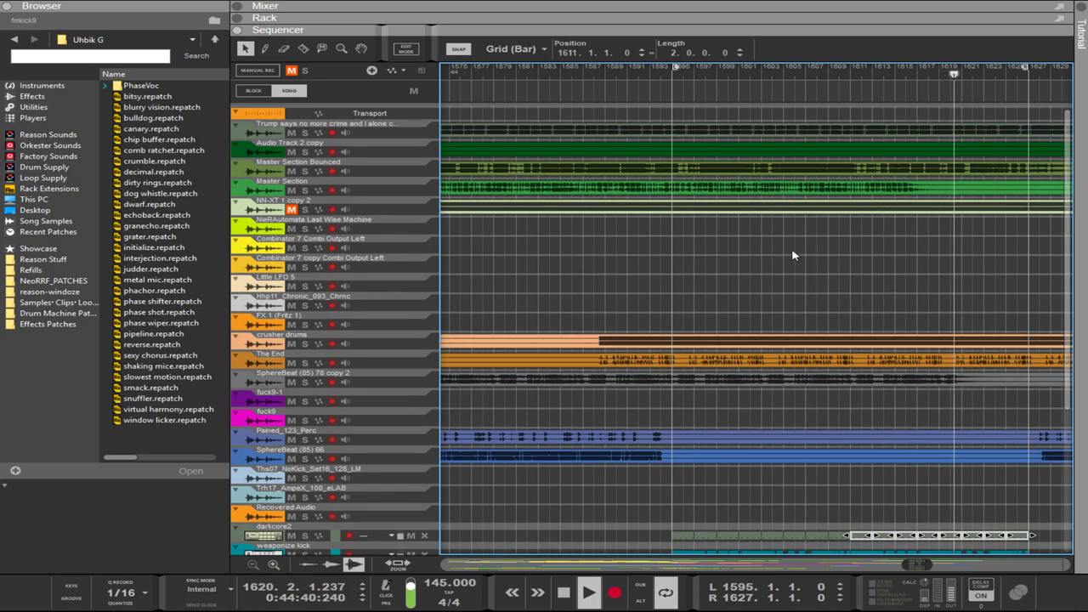
left_click(553, 350)
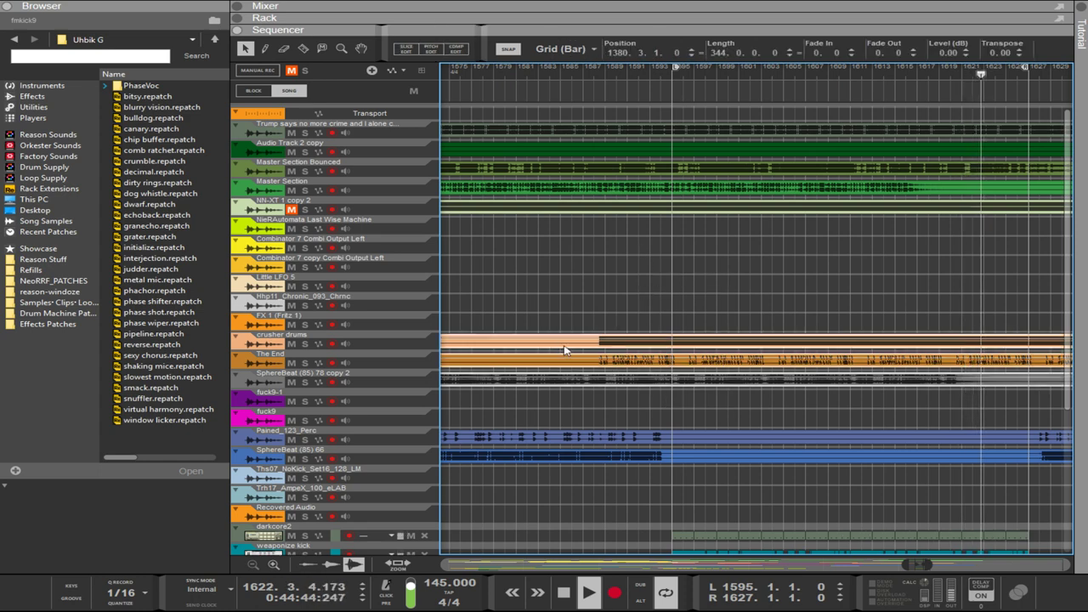
left_click_drag(564, 350, 765, 542)
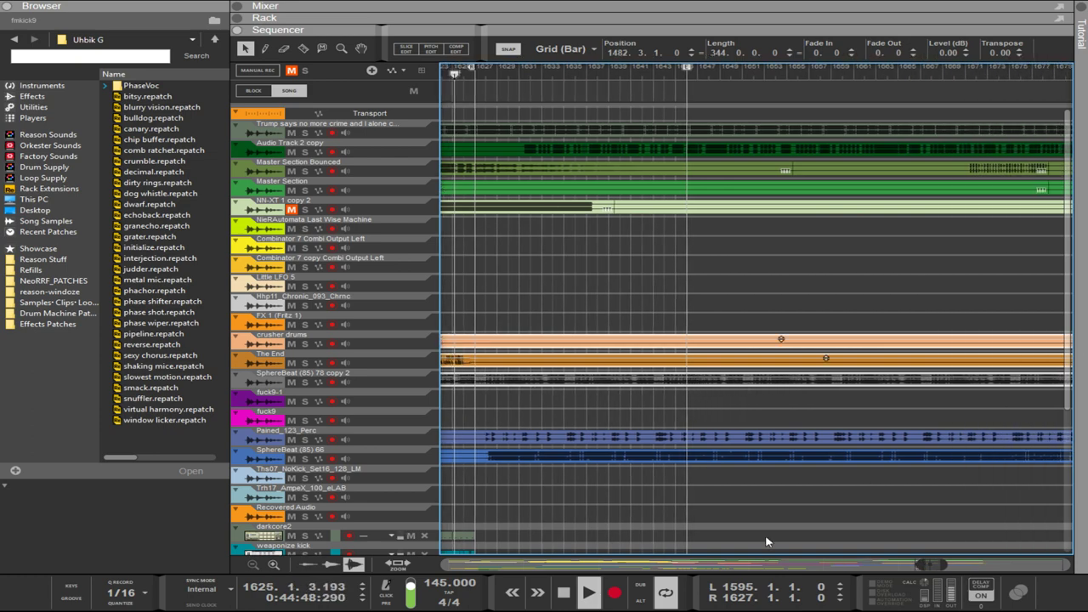
left_click_drag(931, 563, 907, 562)
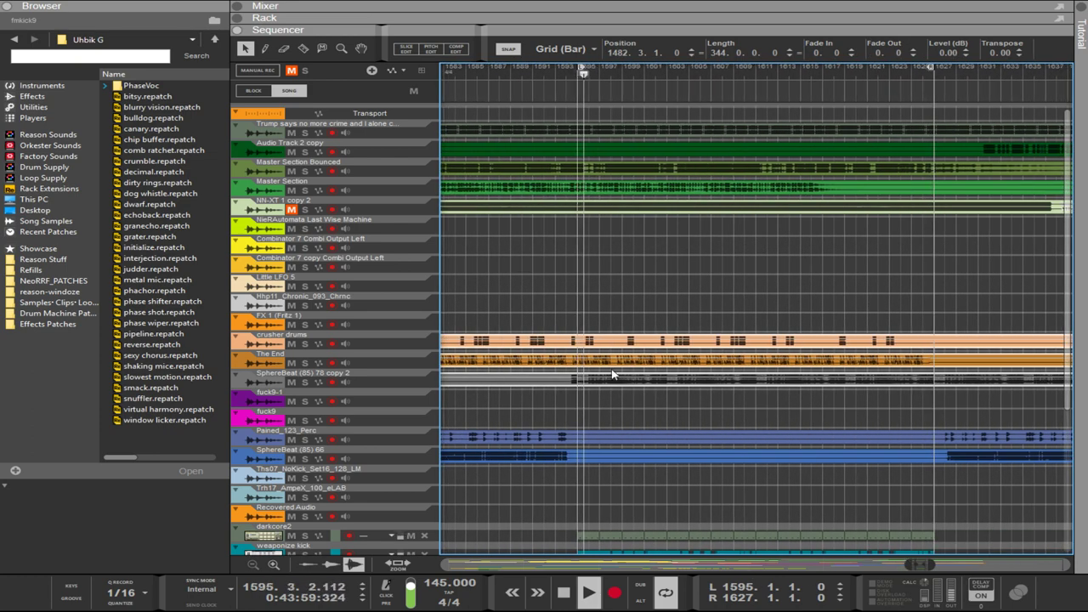
left_click_drag(621, 387, 625, 387)
scroll(607, 418, "up", 2)
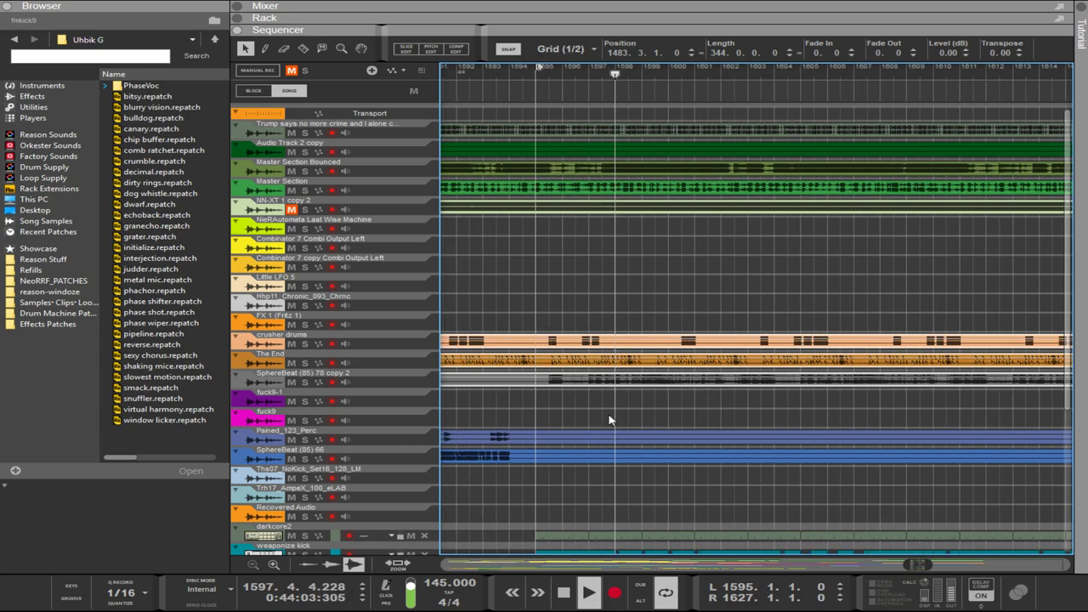
Undo and redo the last clip move, and shift the three selected clips to position 1483. 1. 1. 0.
key("ctrl+z")
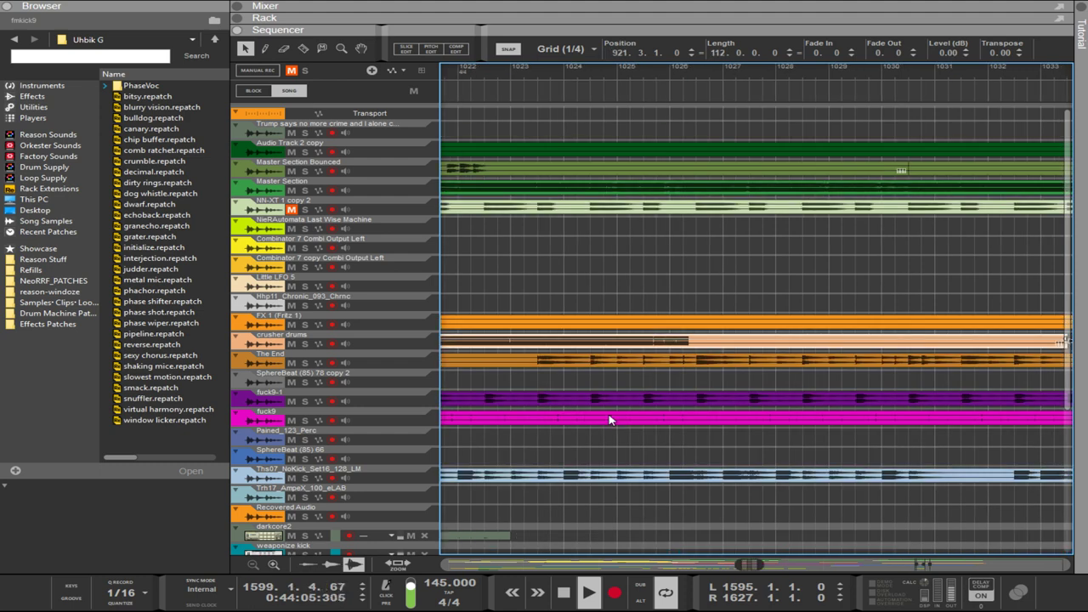
key("ctrl+y")
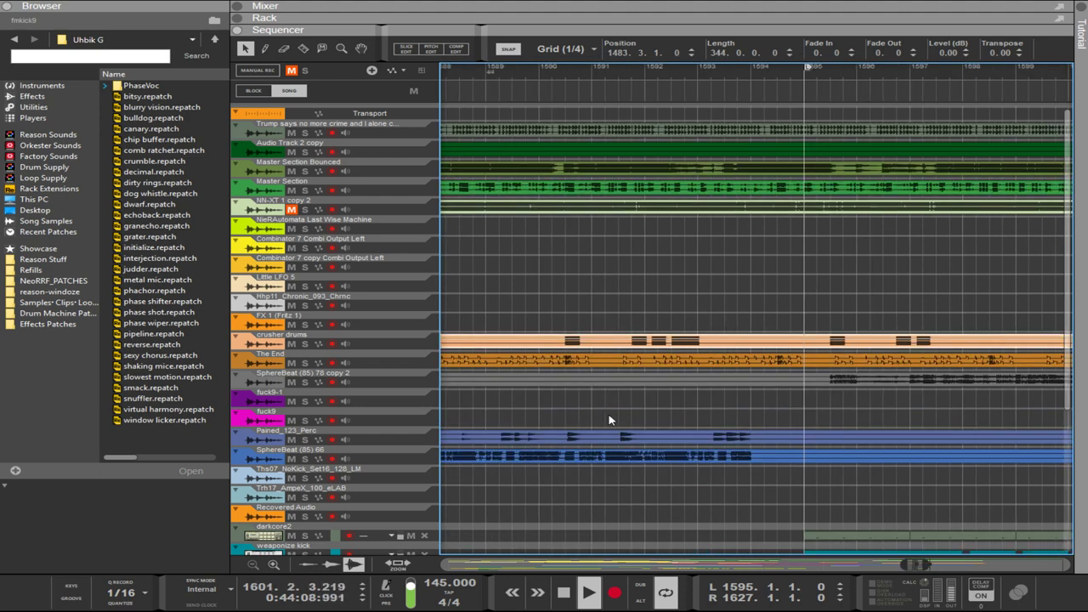
scroll(609, 419, "down", 2)
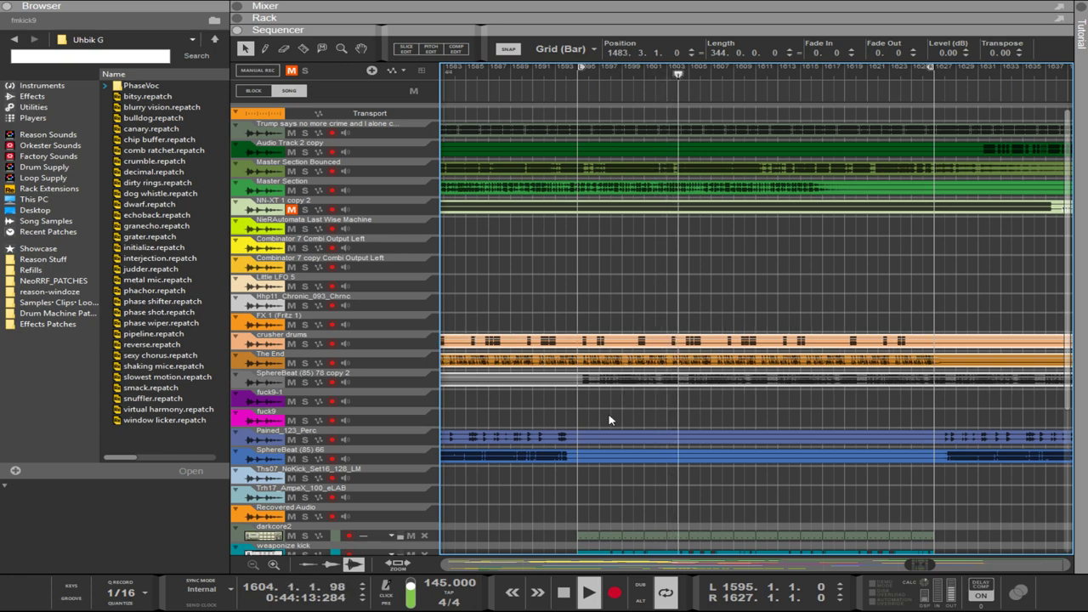
scroll(608, 419, "up", 2)
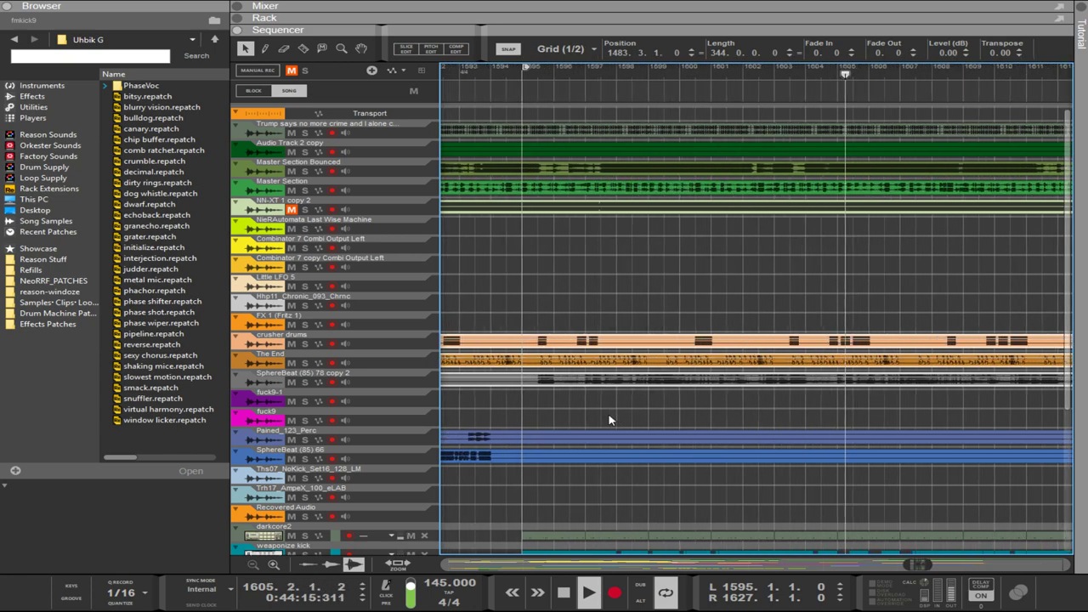
scroll(609, 420, "left", 2)
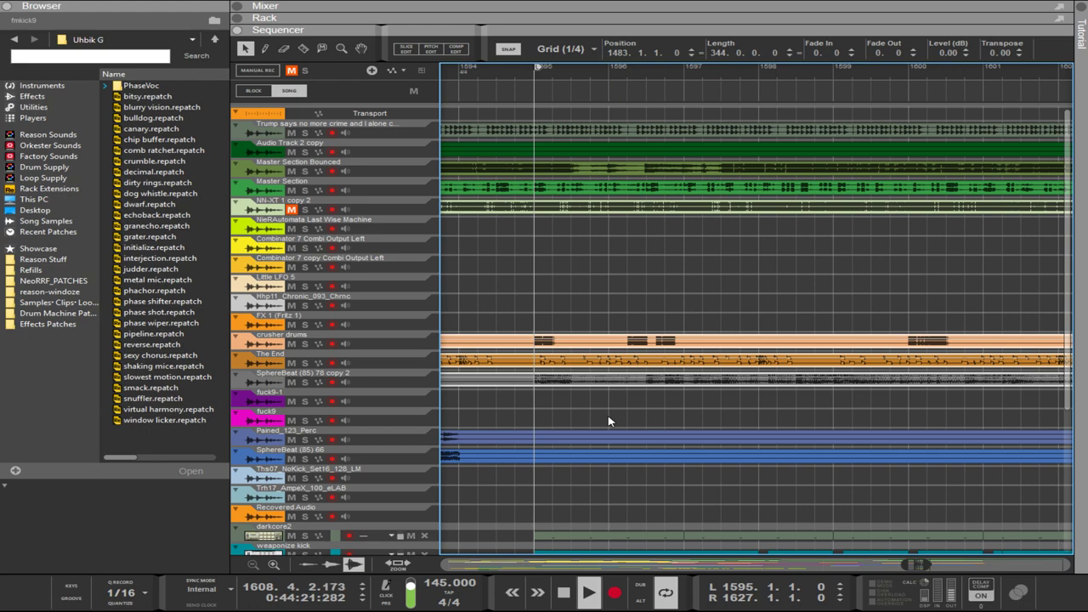
Set the song tempo to 129.000 BPM.
scroll(607, 339, "down", 3)
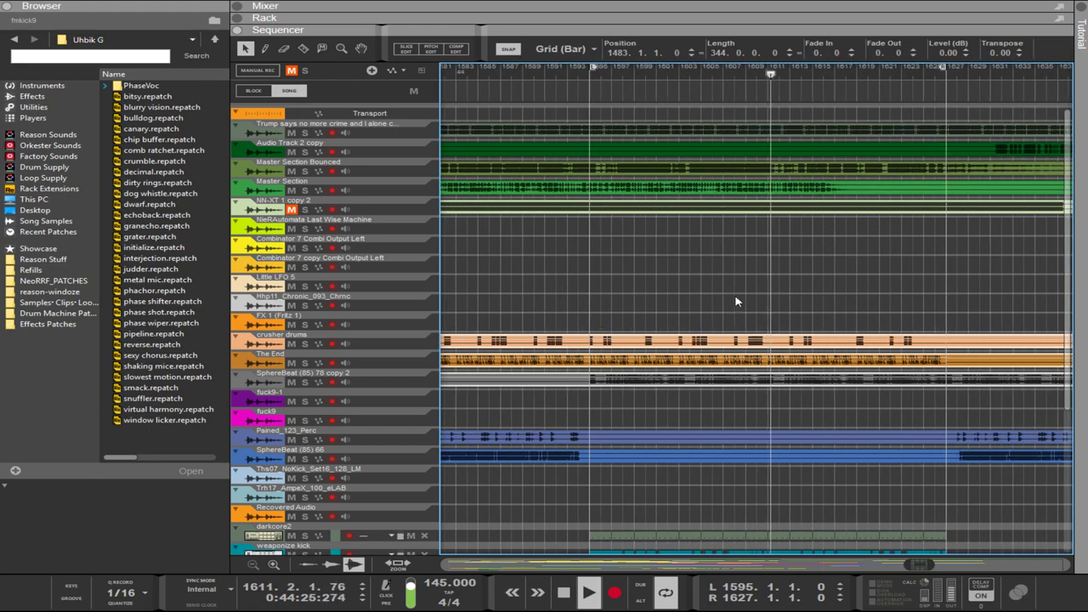
scroll(735, 302, "down", 3)
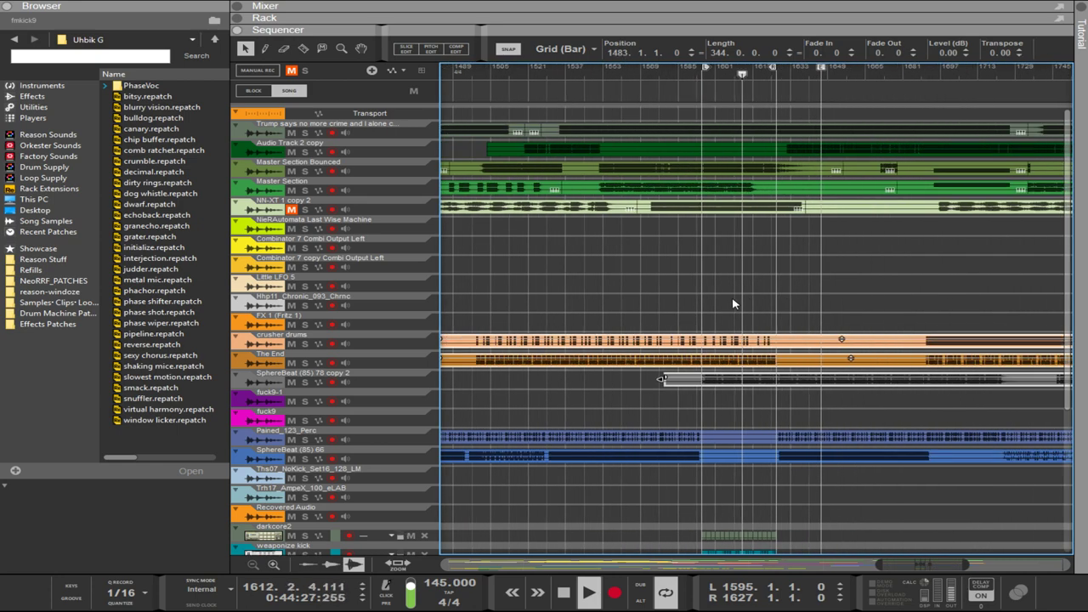
scroll(748, 288, "up", 3)
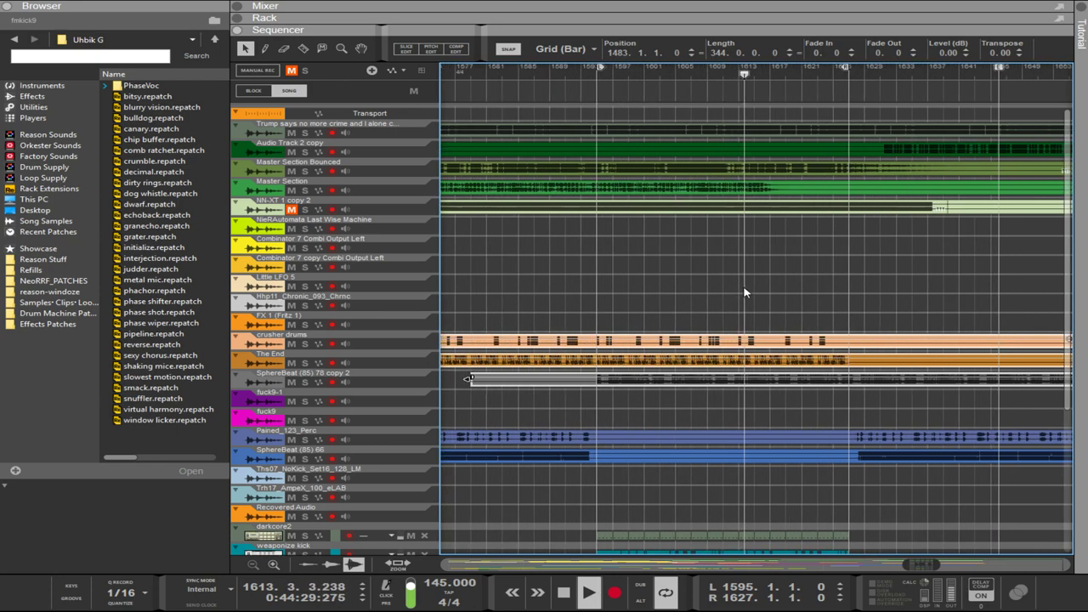
scroll(744, 290, "down", 5)
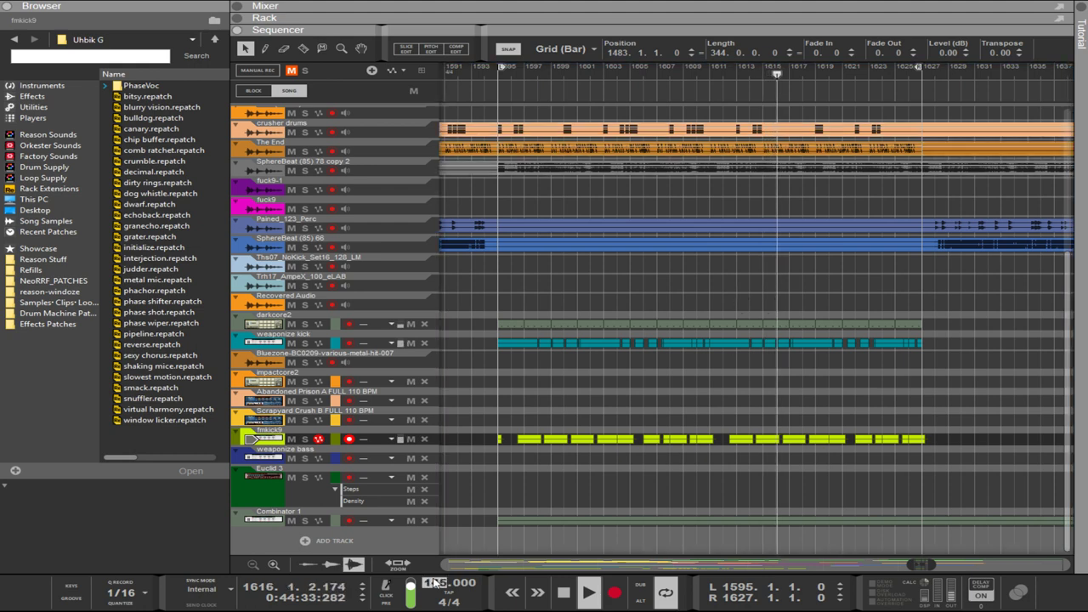
scroll(436, 583, "up", 4)
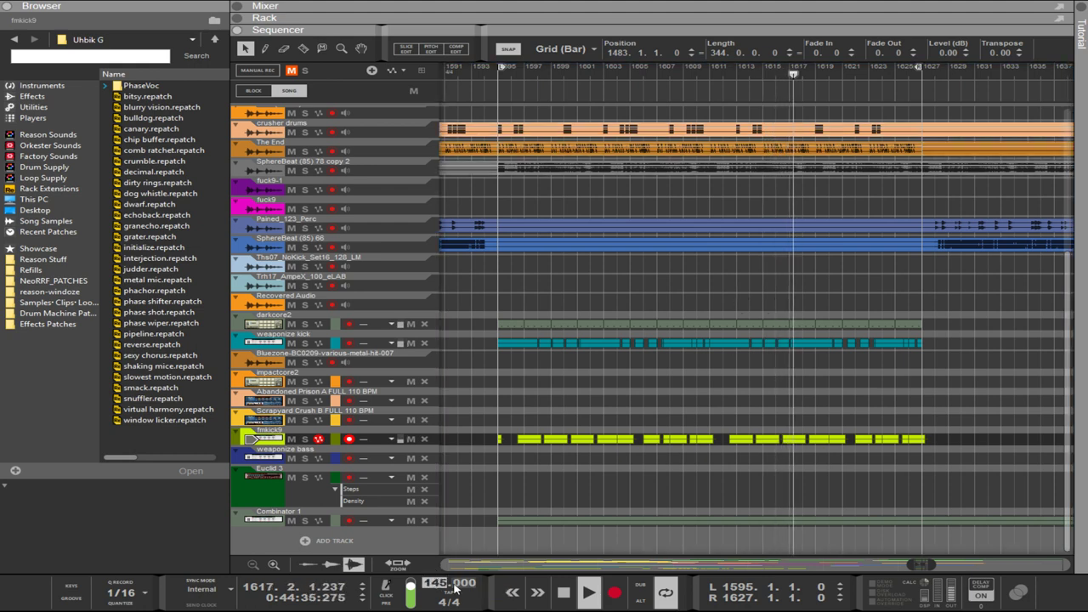
key("Return")
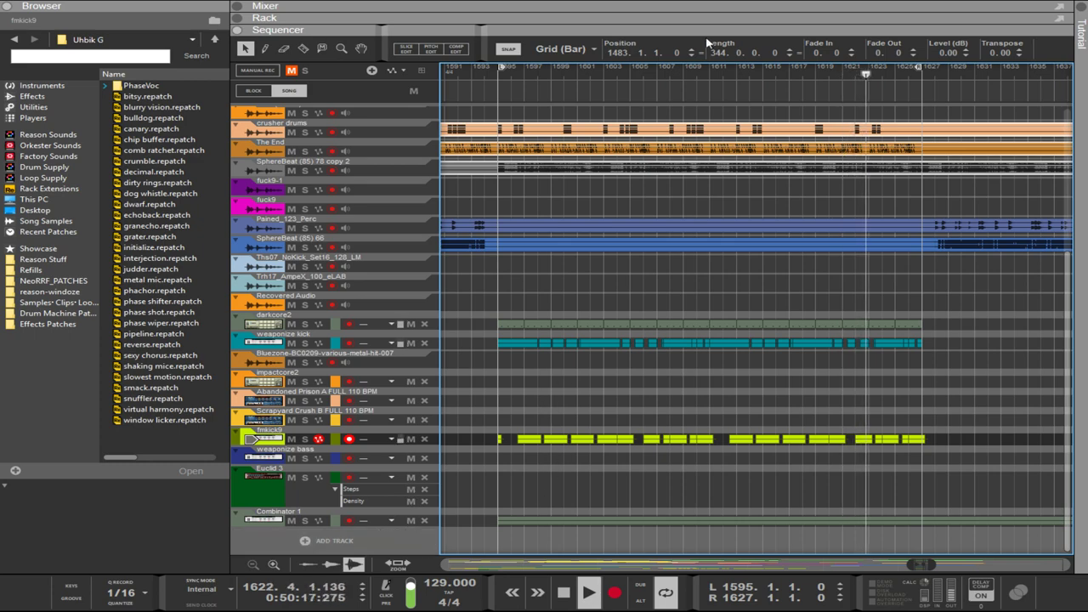
Show the rack devices and adjust the Mod A rate of the Malström below the RE 302 Graphic Equaliser.
left_click_drag(699, 30, 699, 348)
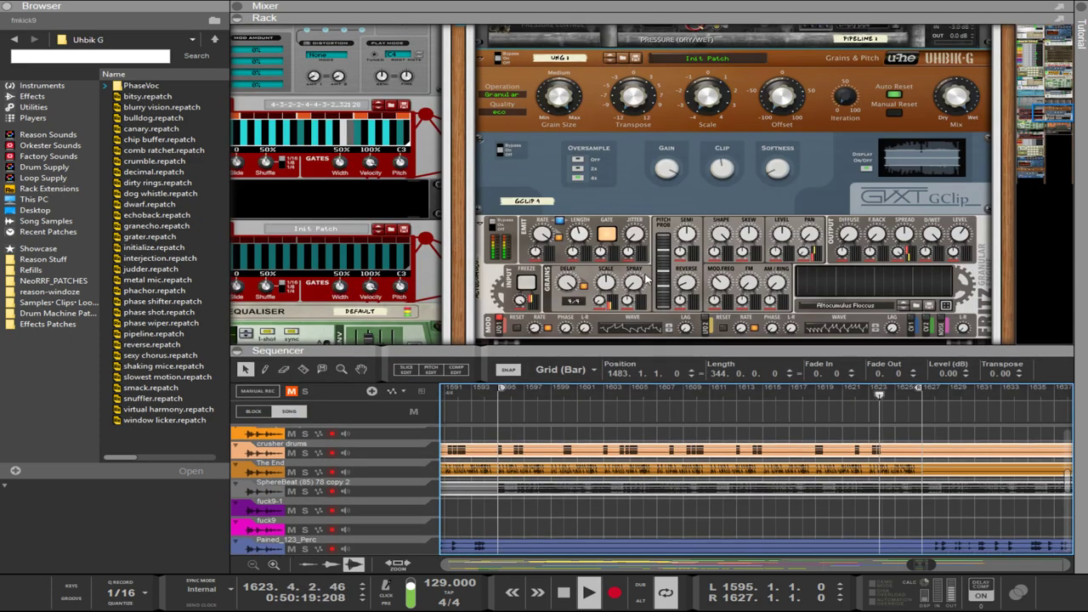
scroll(623, 241, "down", 10)
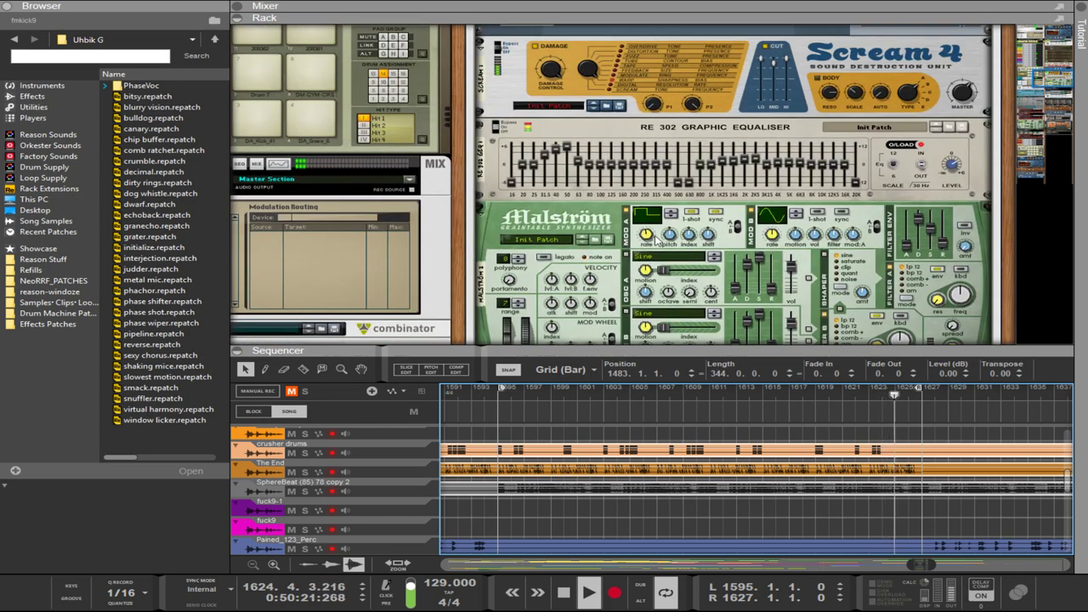
left_click(646, 239)
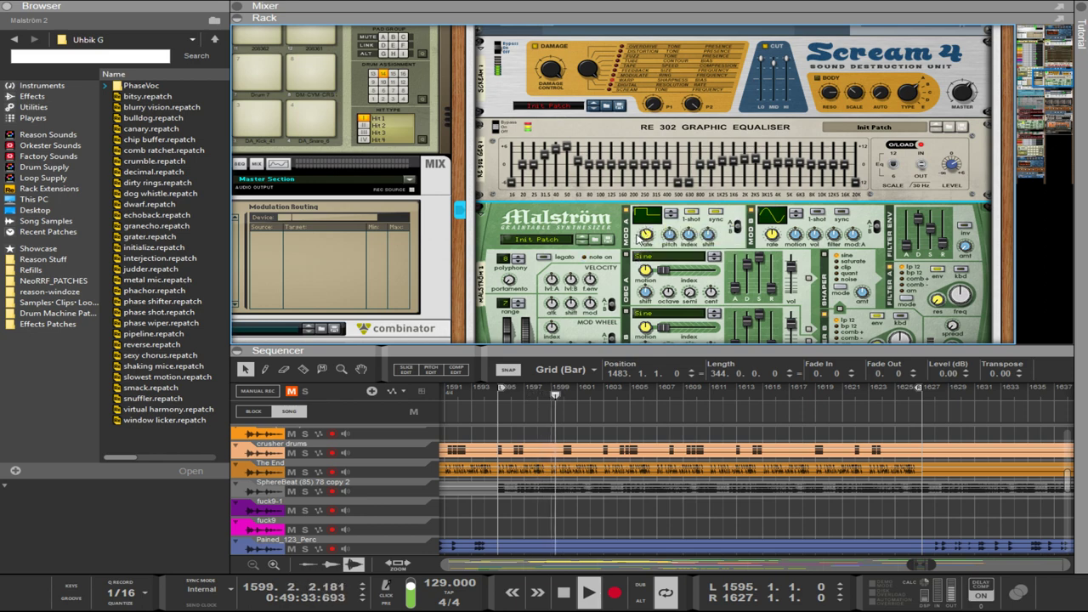
scroll(646, 270, "up", 3)
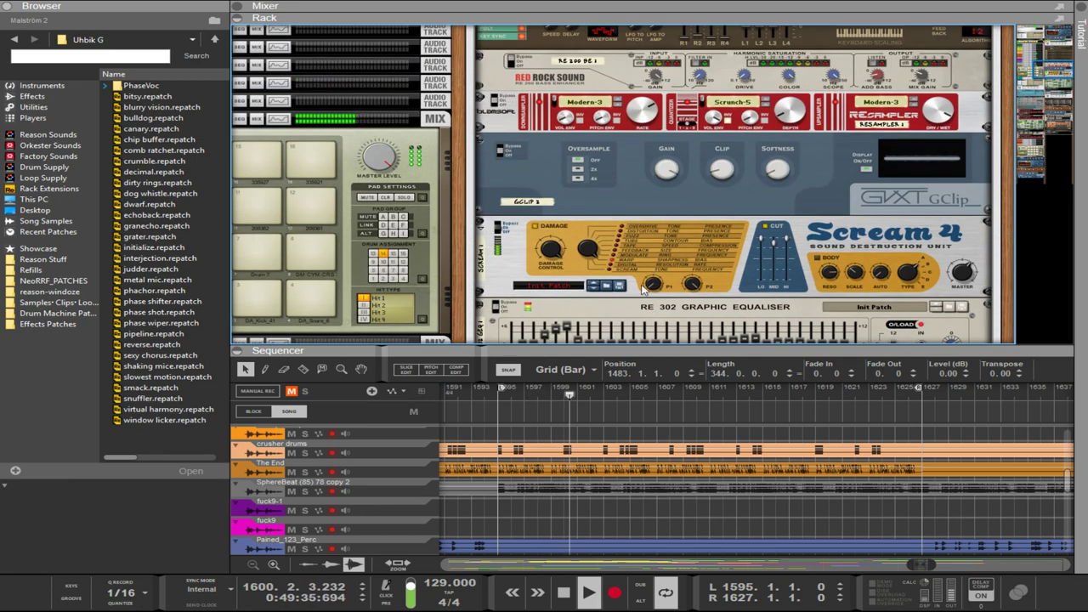
Enlarge the sequencer and nudge the fmkick9 clips between bars 1596 and 1626 one by one along the 1/8 grid.
left_click_drag(628, 351, 572, 15)
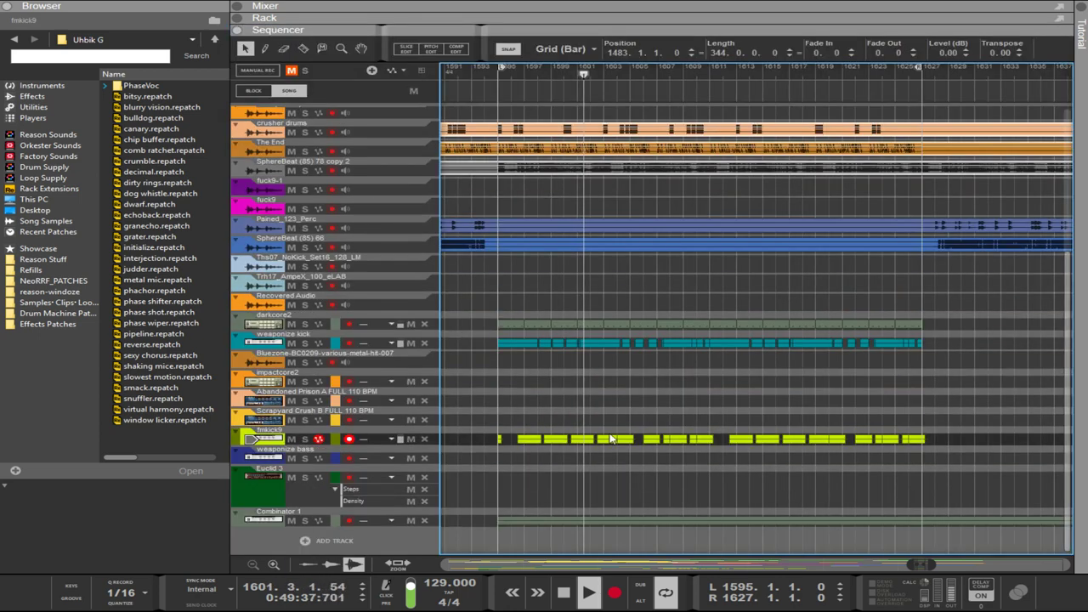
left_click(525, 475)
left_click(527, 438)
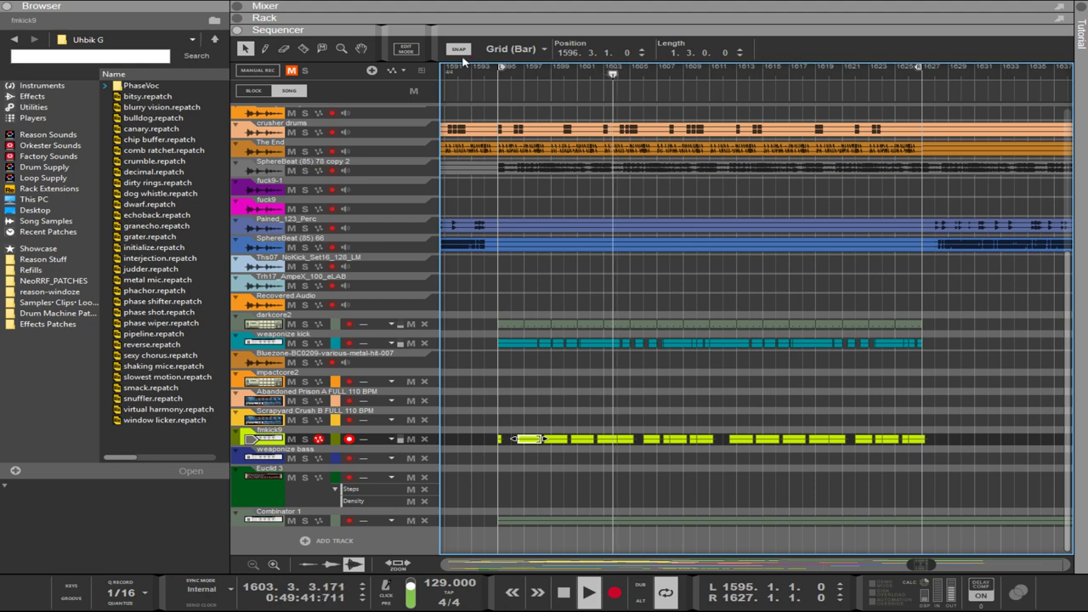
scroll(554, 423, "up", 3)
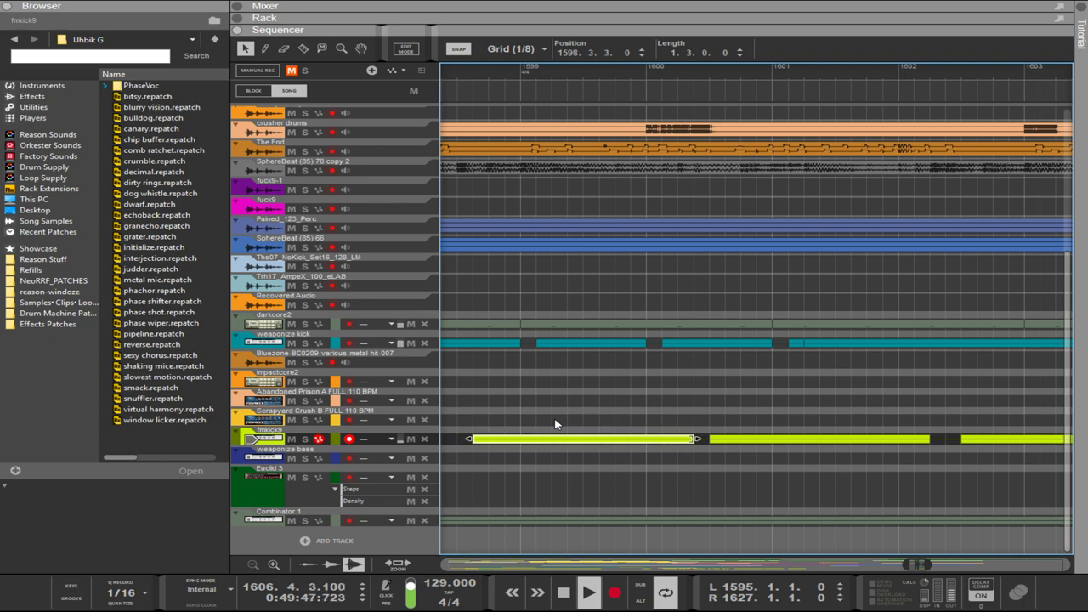
key("Right")
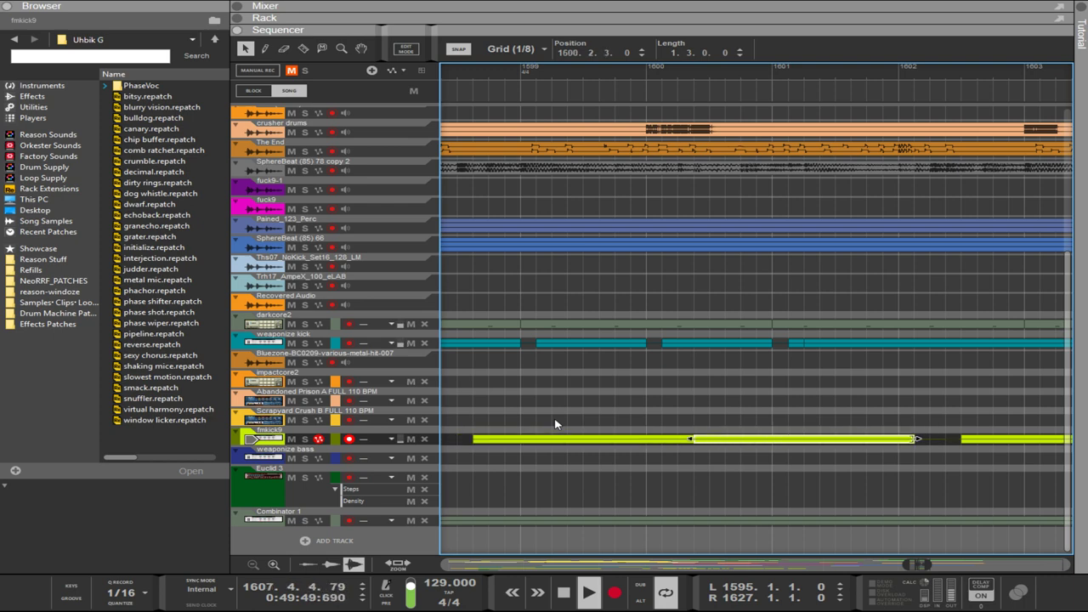
key("Right")
key("Right")
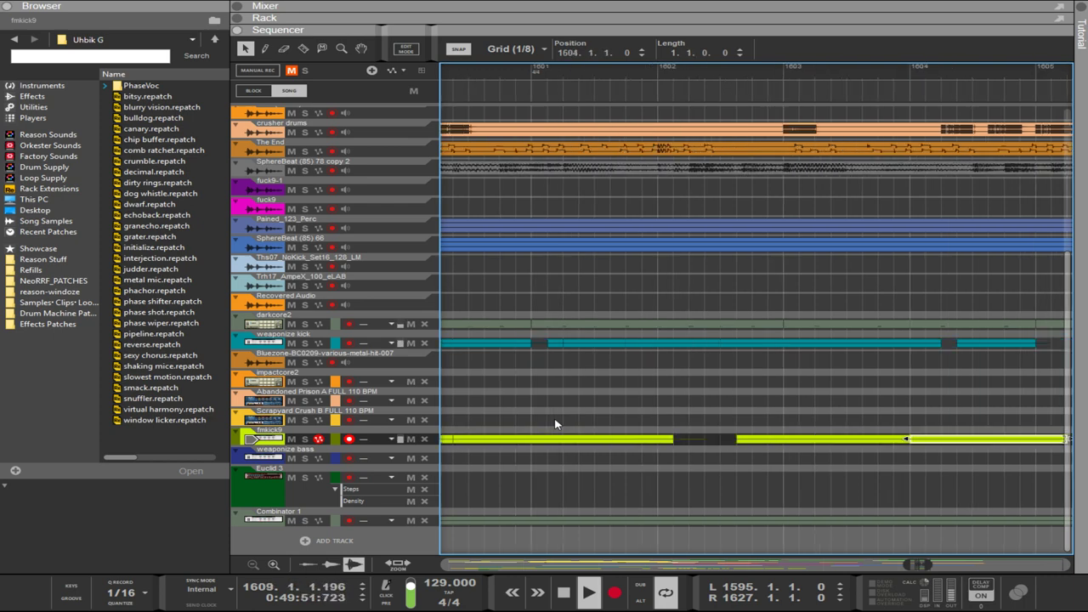
key("Right")
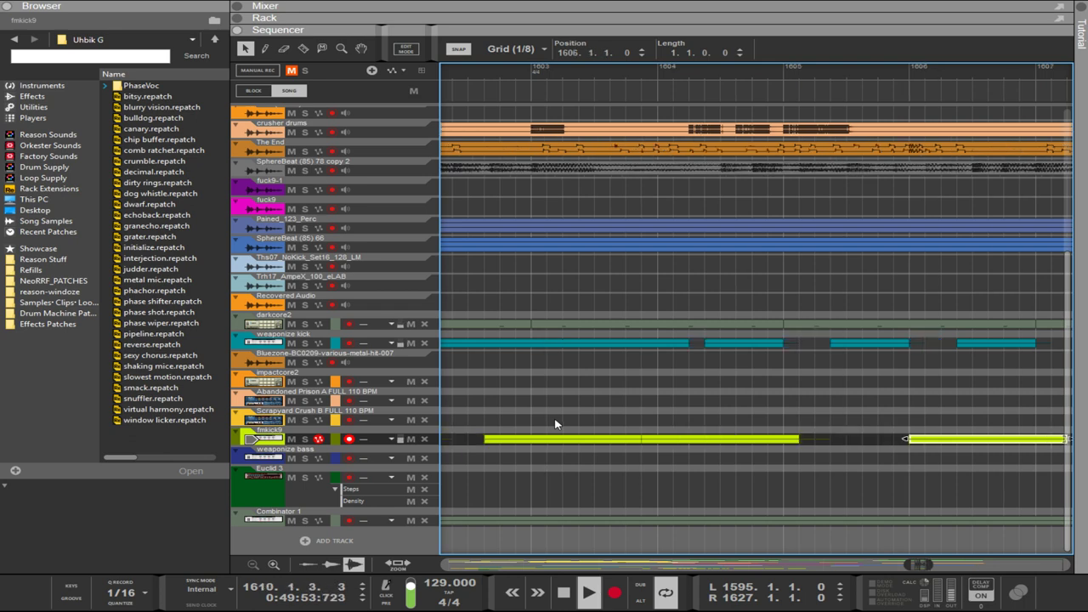
key("Right")
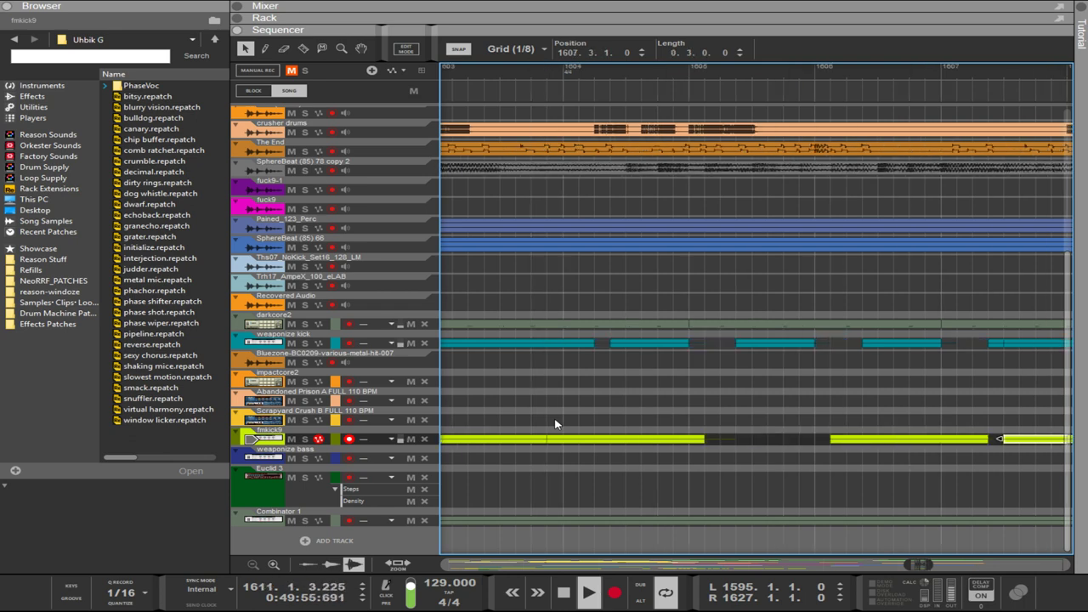
key("Right")
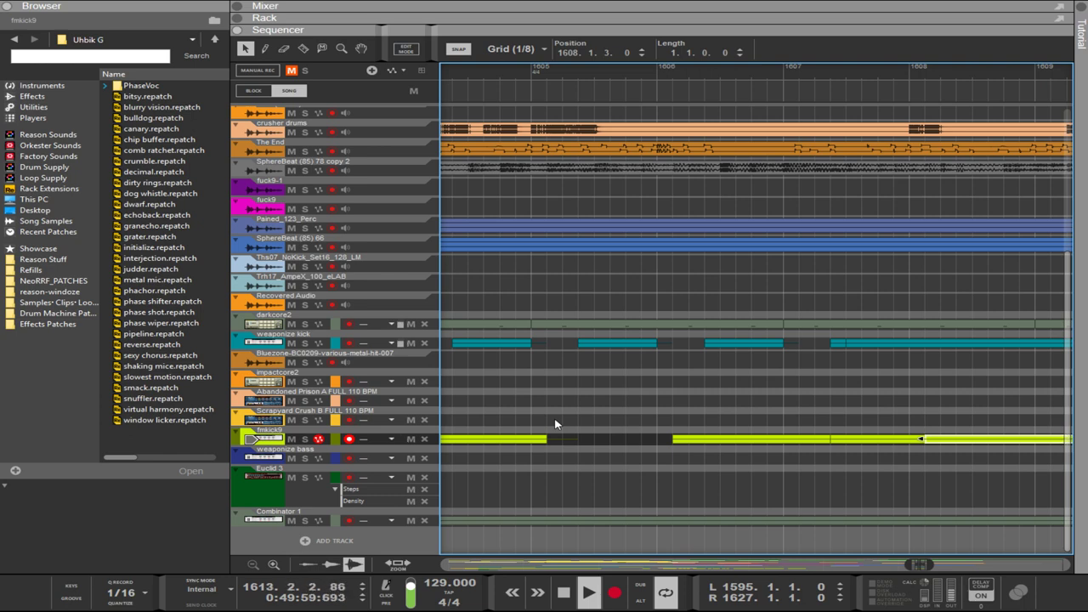
key("Right")
key("Right")
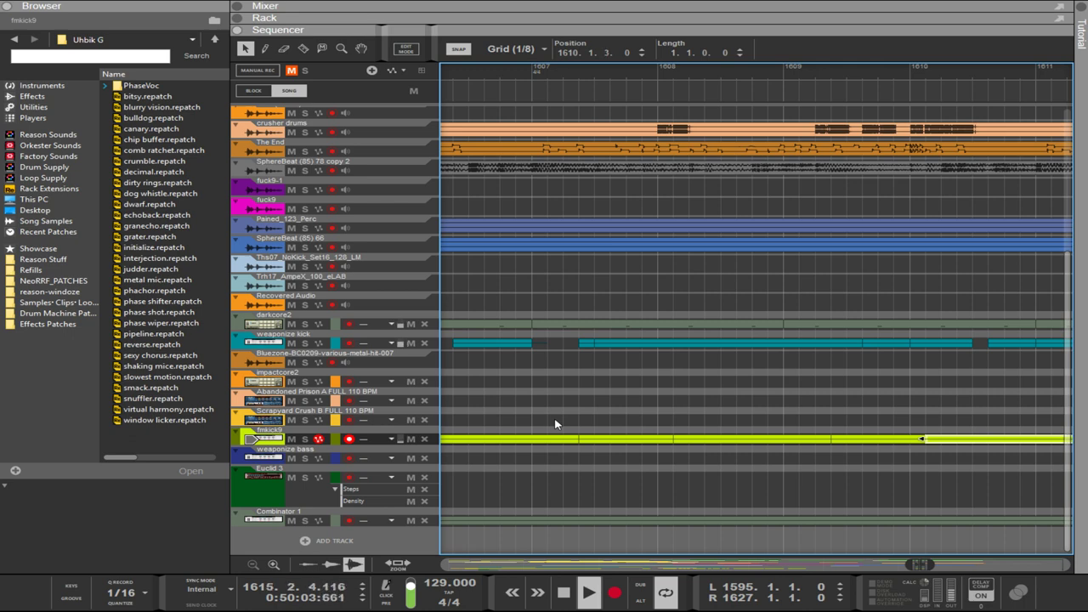
key("Right")
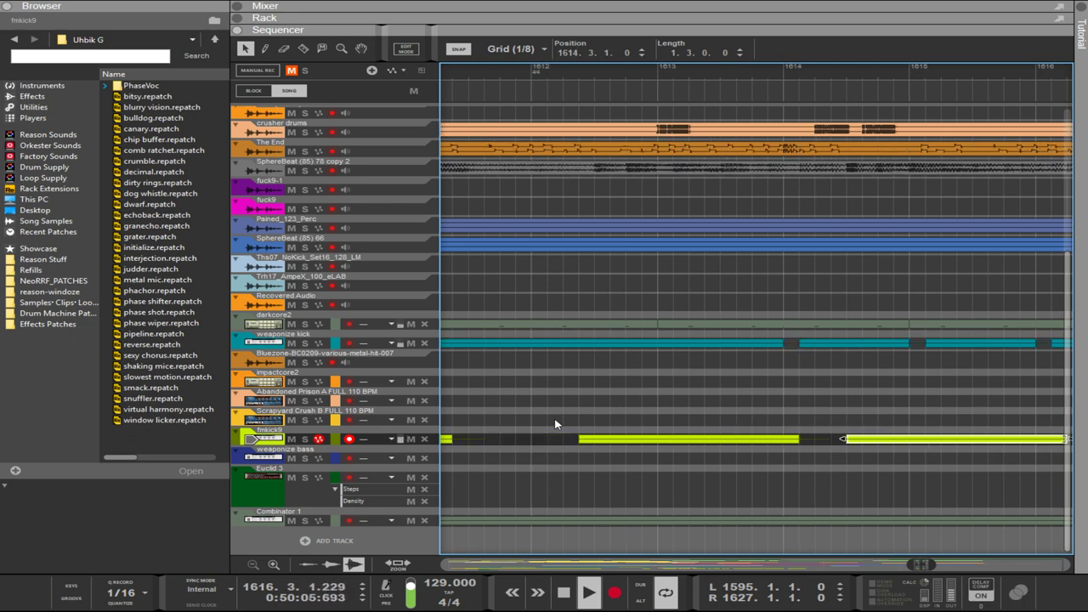
key("Right")
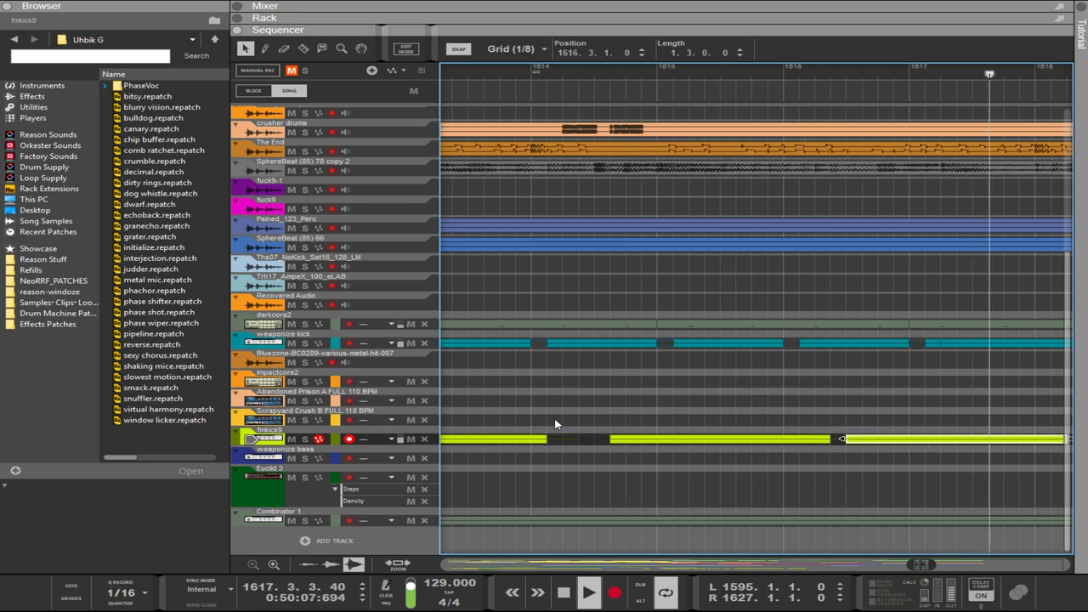
key("ctrl+Right")
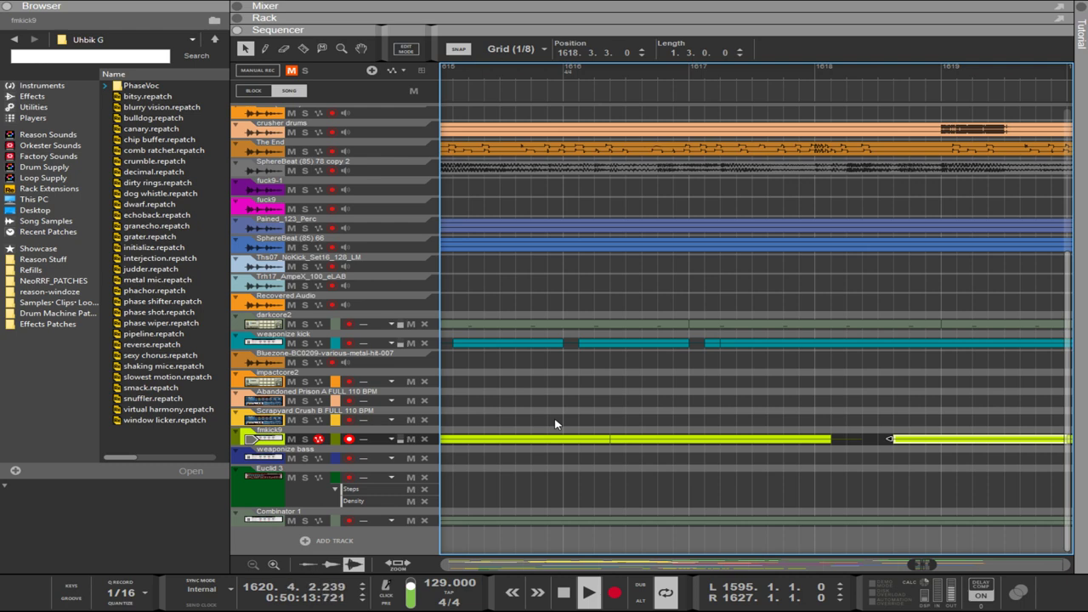
key("Right")
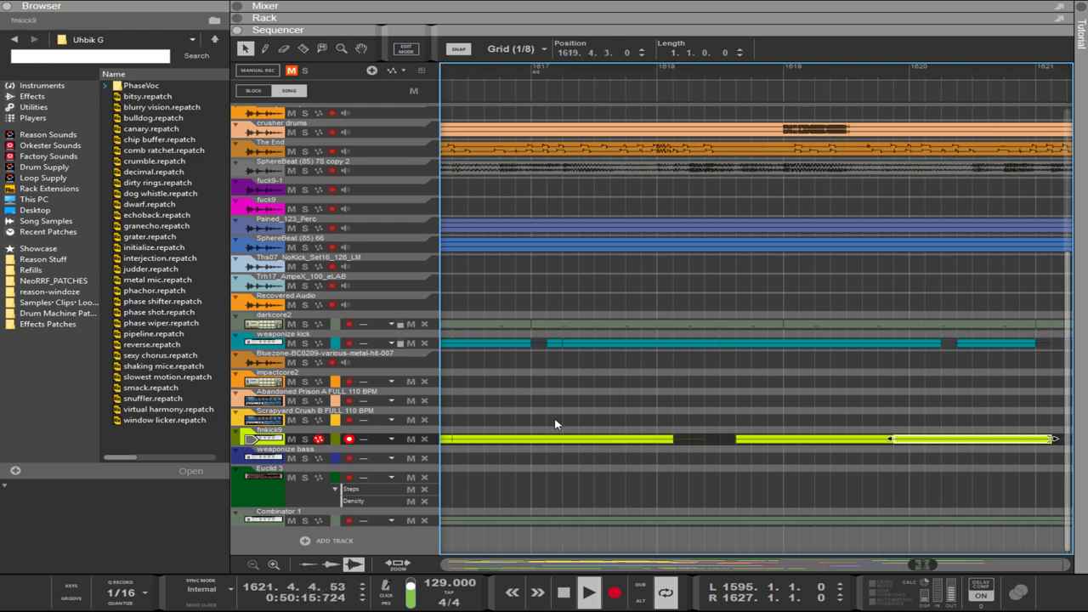
key("Right")
key("Right")
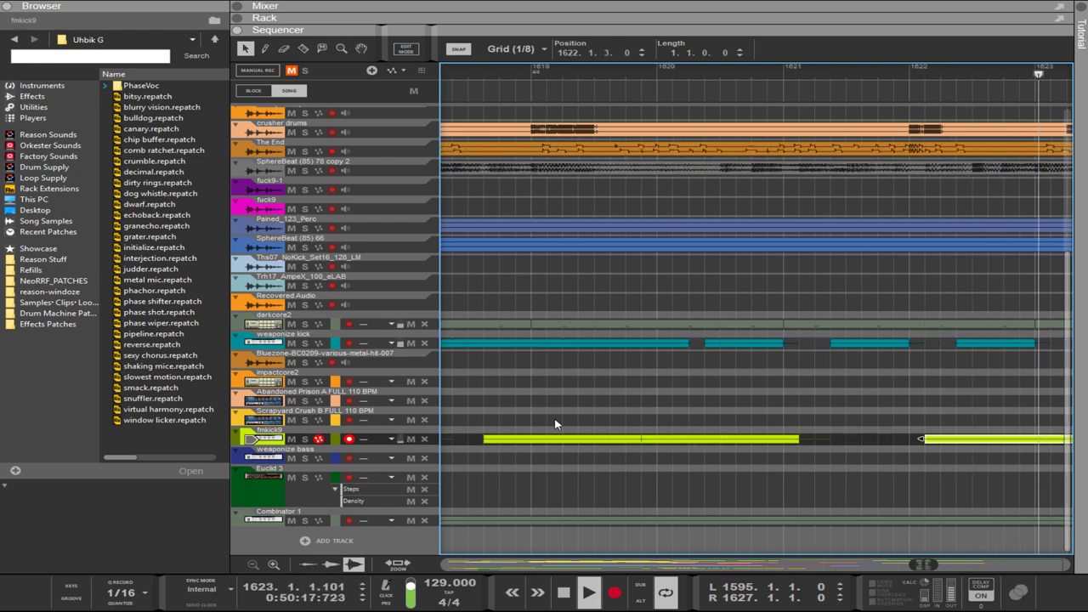
key("Right")
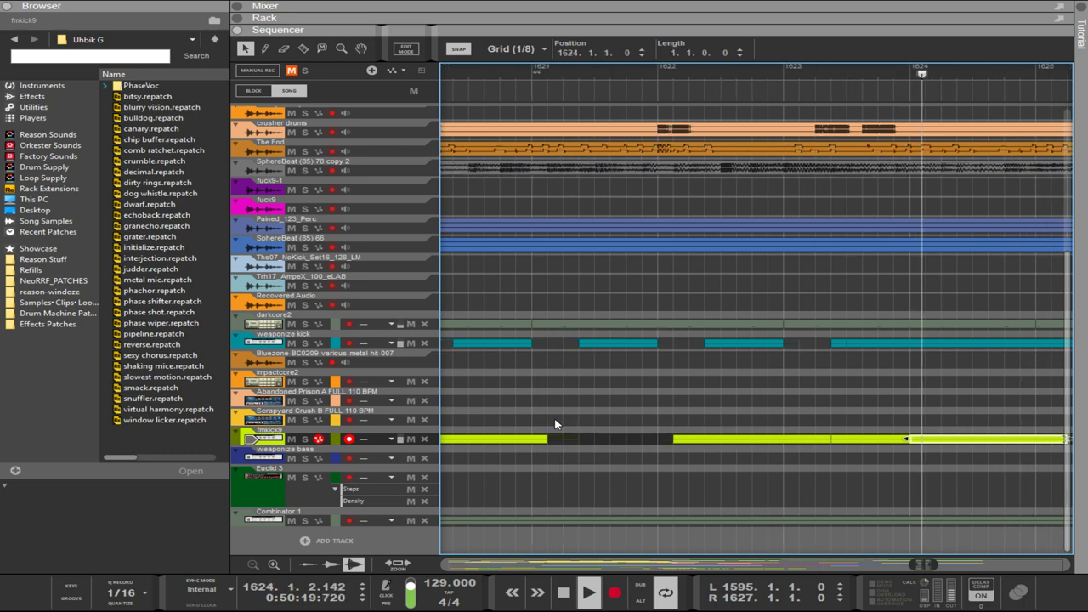
key("Right")
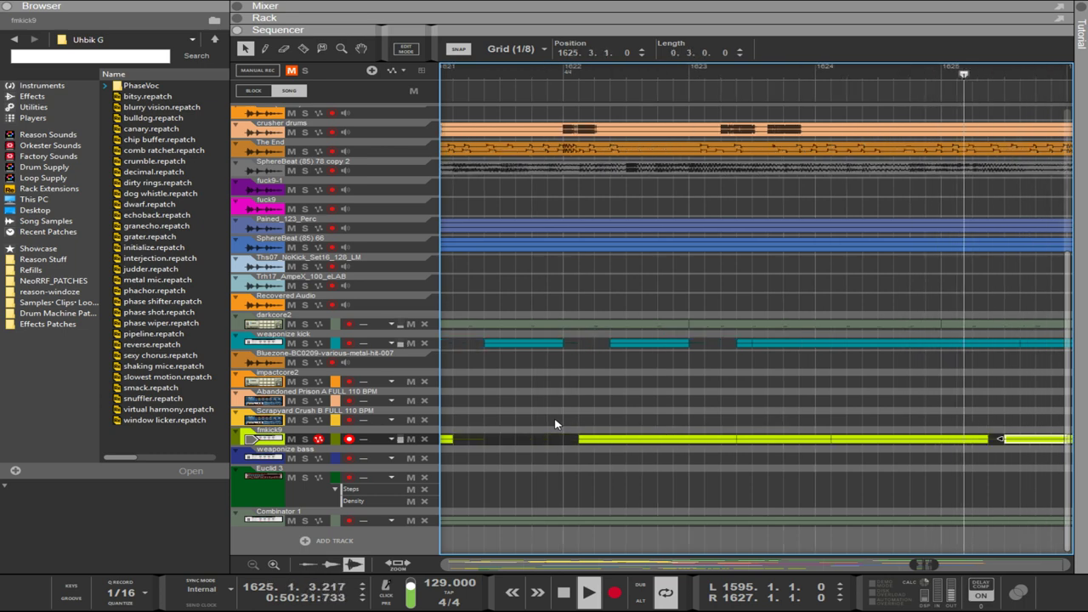
key("Right")
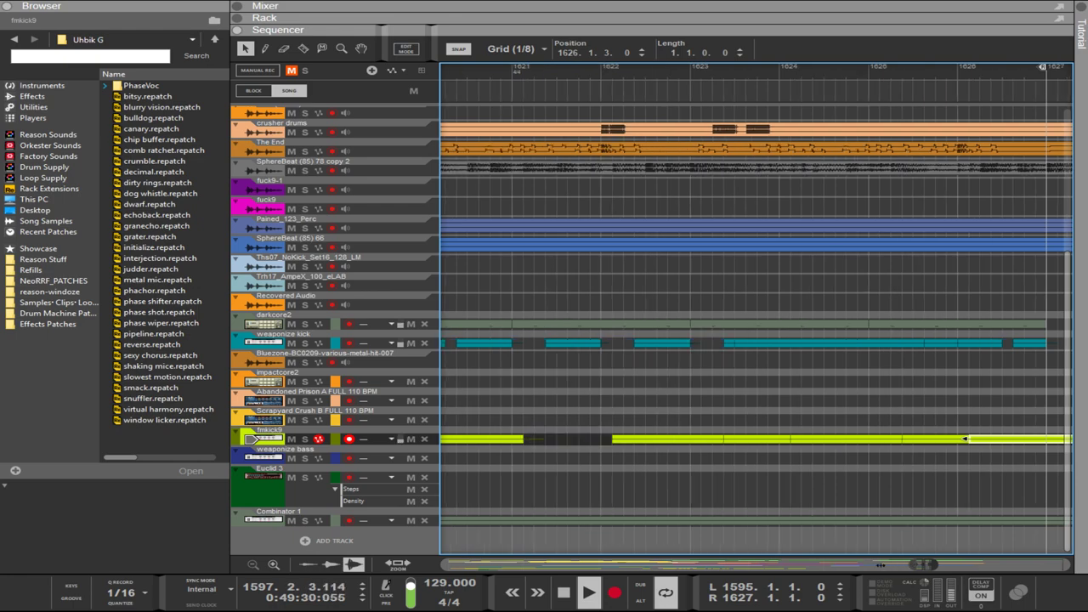
Extend the first fmkick9 clip at bar 1595 to a length of 1 bar.
key("ctrl+minus")
key("ctrl+minus")
key("ctrl+minus")
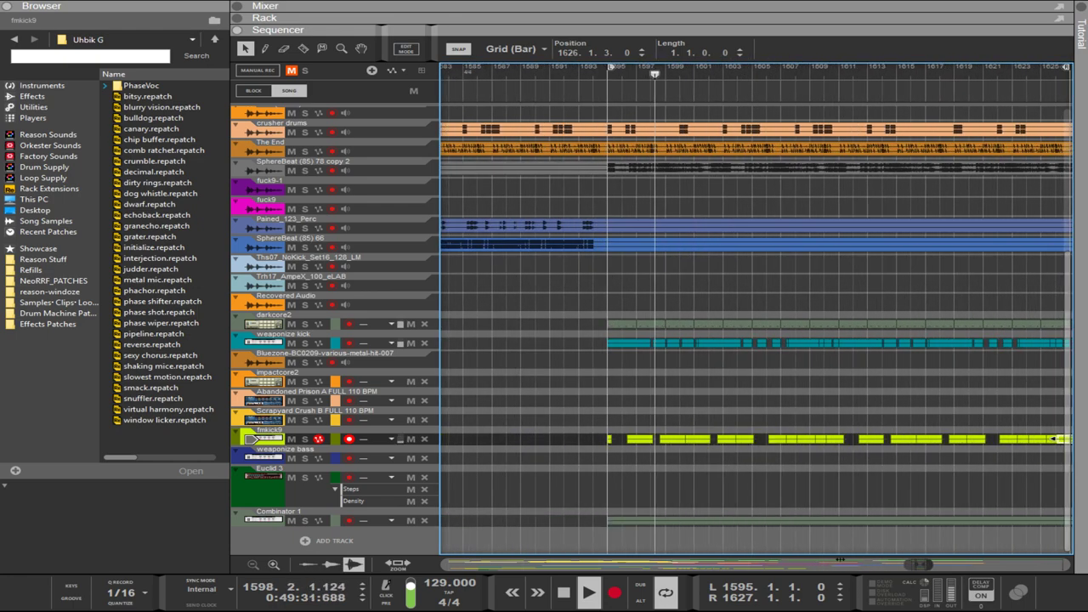
left_click(614, 440)
left_click_drag(619, 442, 624, 442)
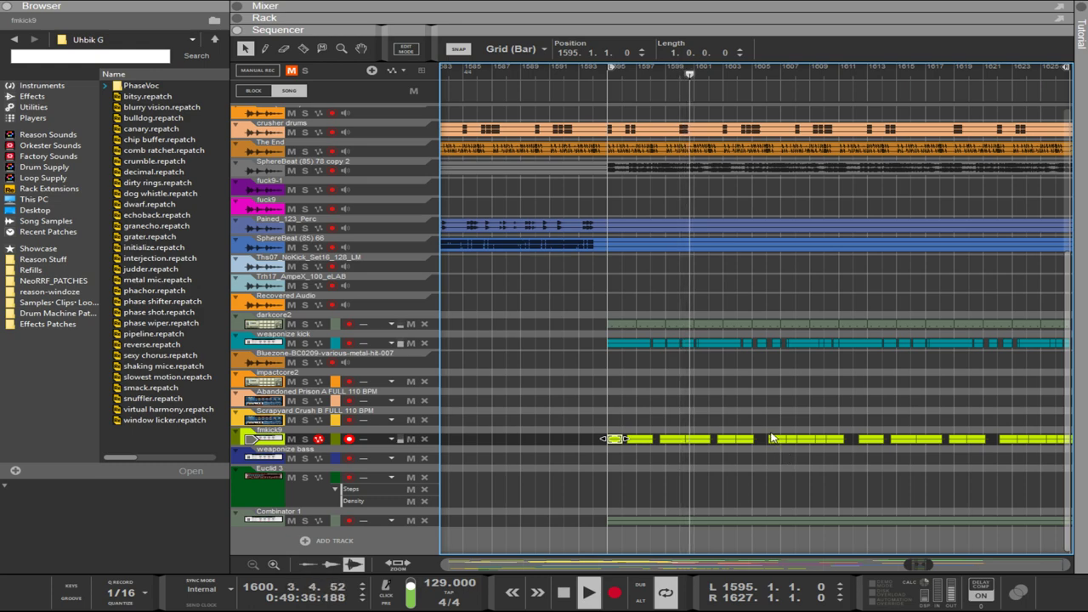
Bring the rack back into view and set the algorithm of the fmkick9 PX7 FM synthesizer to 20.
key("ctrl+minus")
key("ctrl+minus")
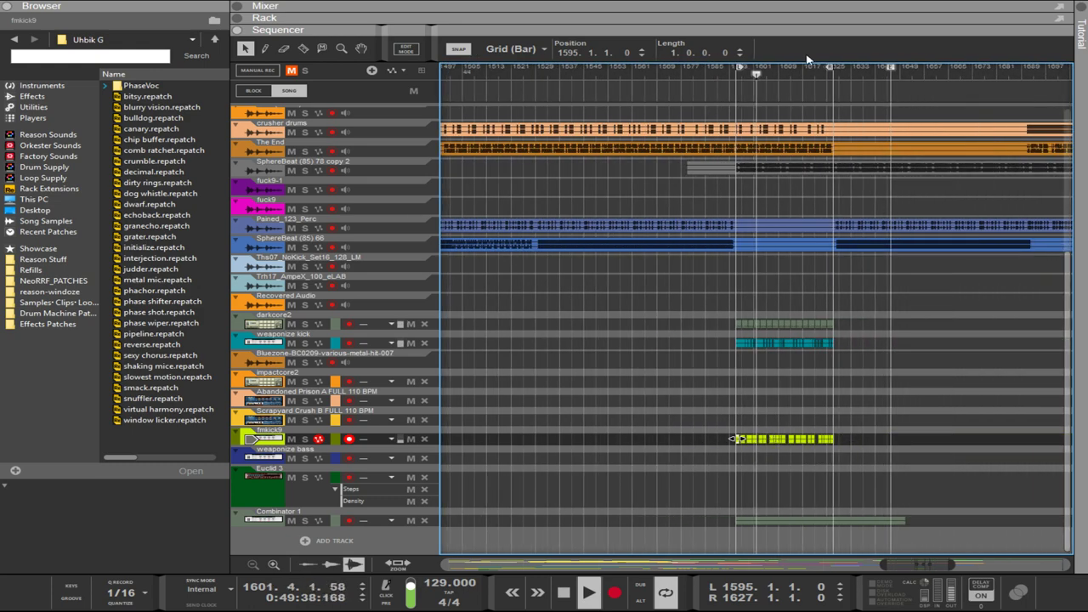
left_click_drag(799, 24, 791, 312)
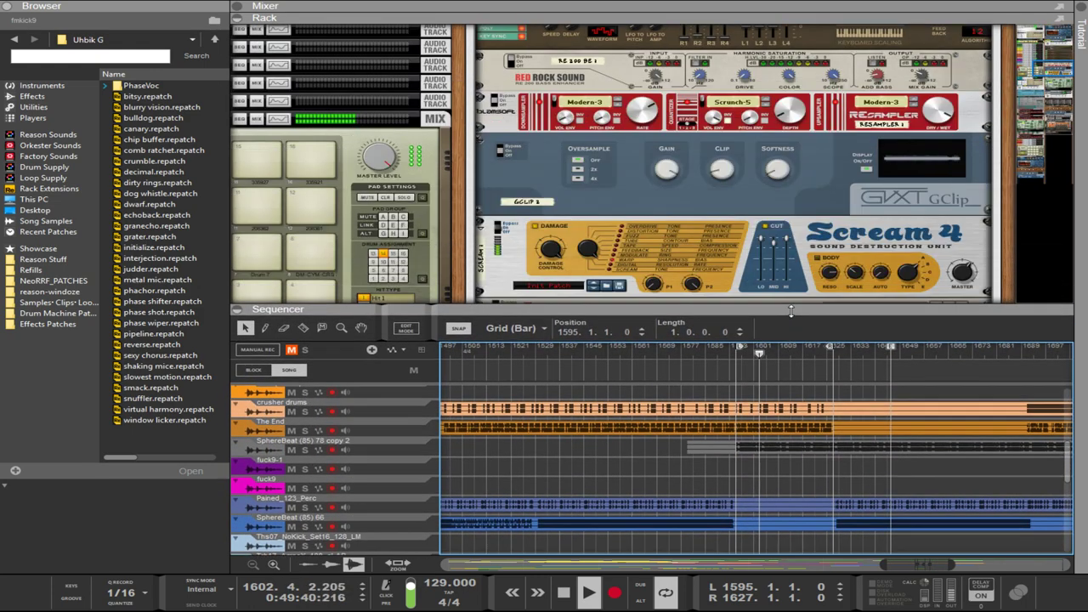
scroll(796, 214, "up", 3)
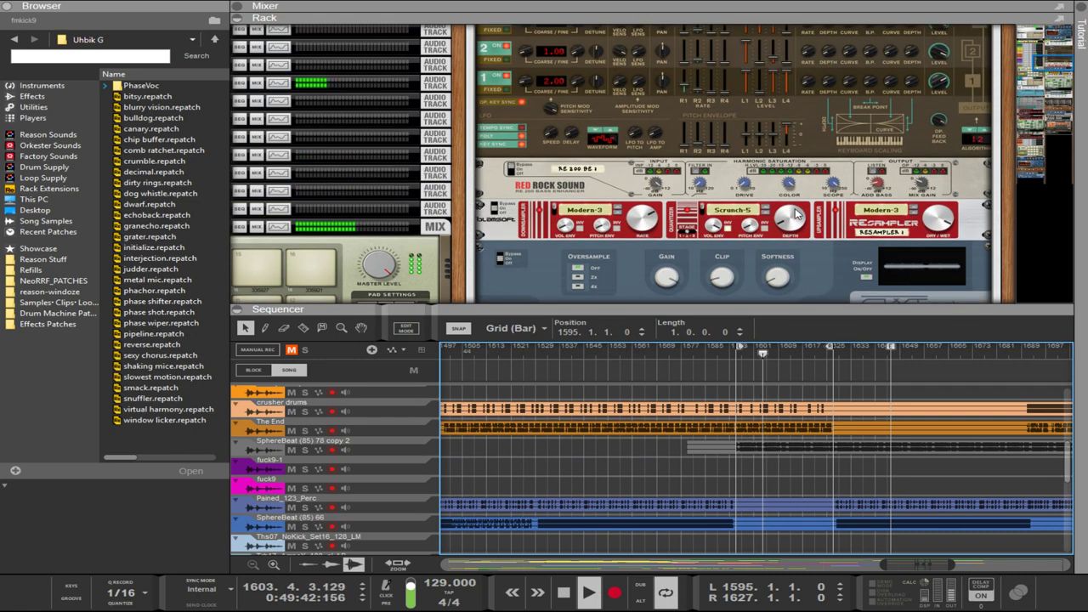
scroll(796, 214, "up", 6)
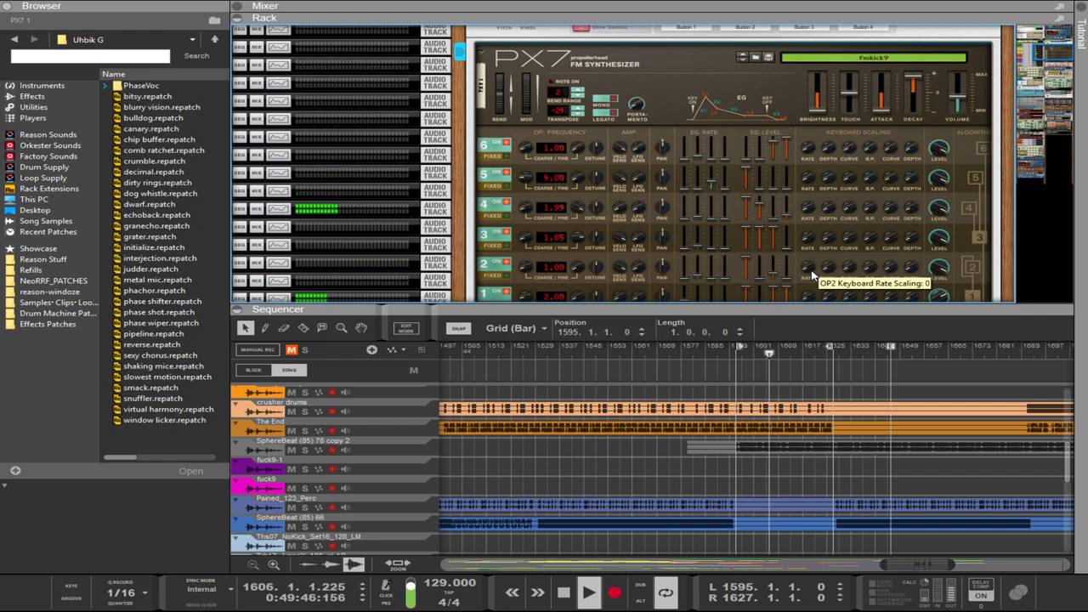
scroll(823, 226, "down", 3)
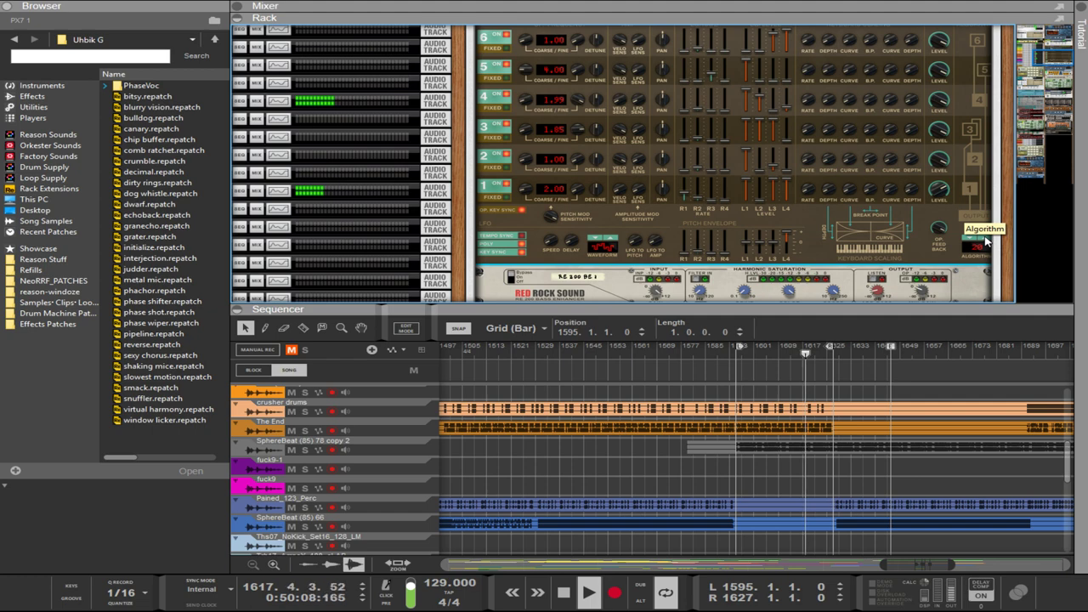
scroll(984, 242, "up", 3)
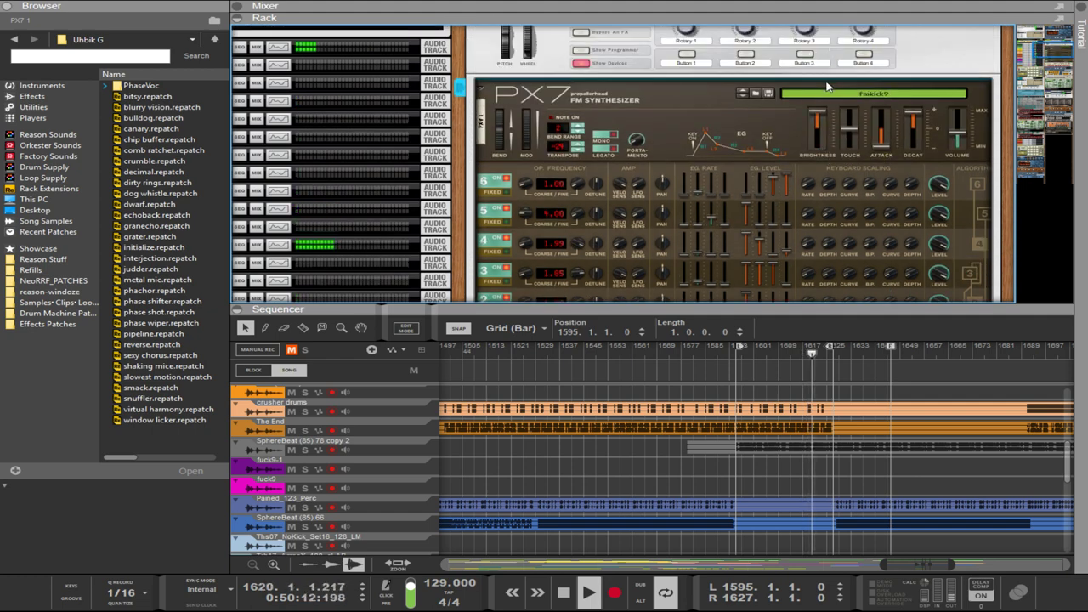
Save the kick's Combinator patch under the new name fmkick23.
scroll(827, 85, "up", 2)
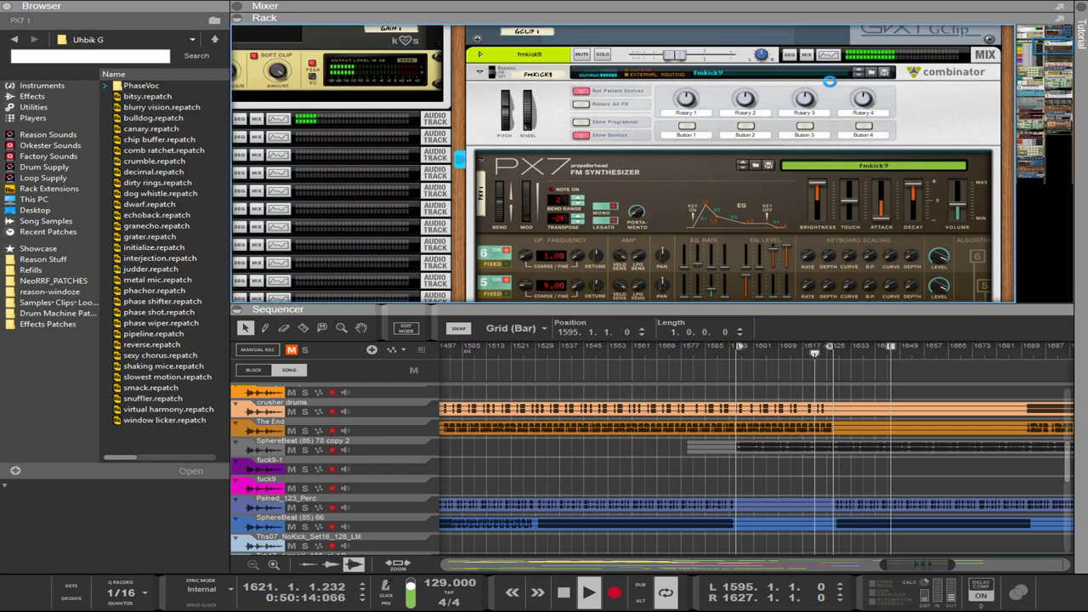
scroll(829, 82, "down", 3)
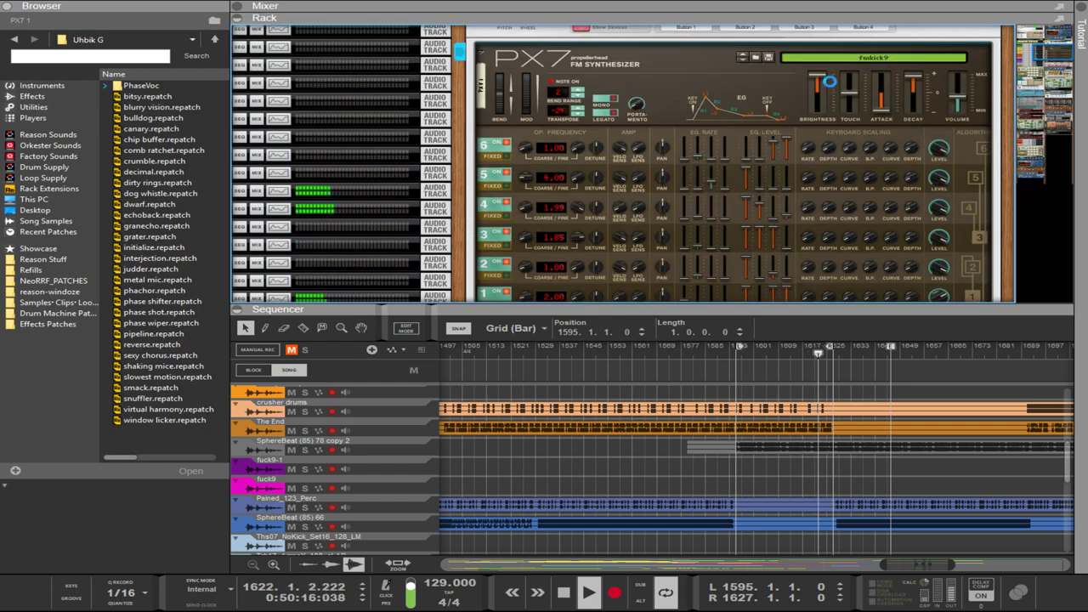
scroll(827, 82, "down", 5)
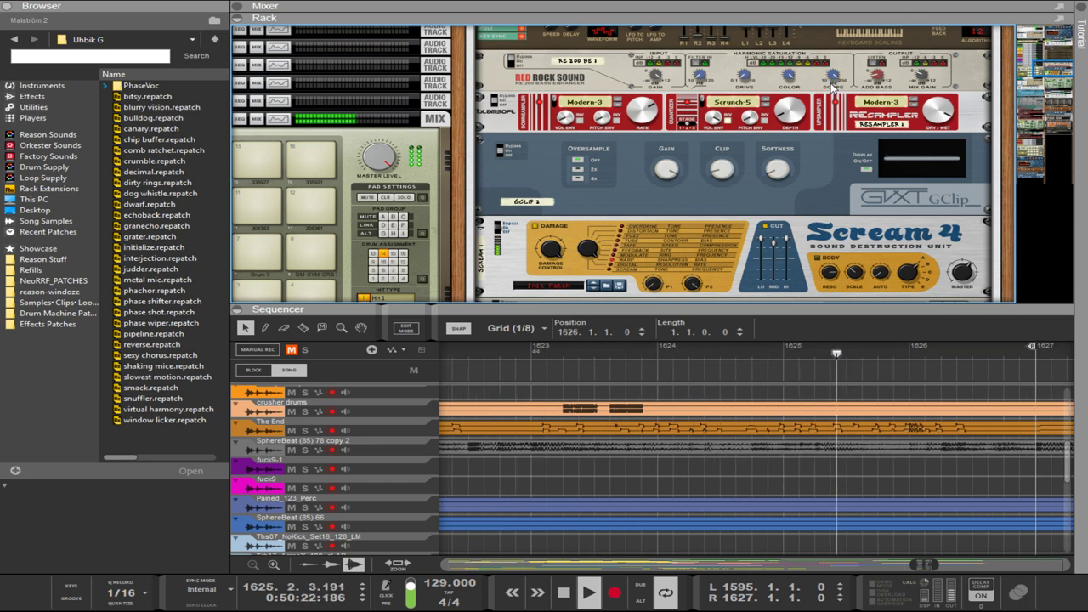
key("ctrl+minus")
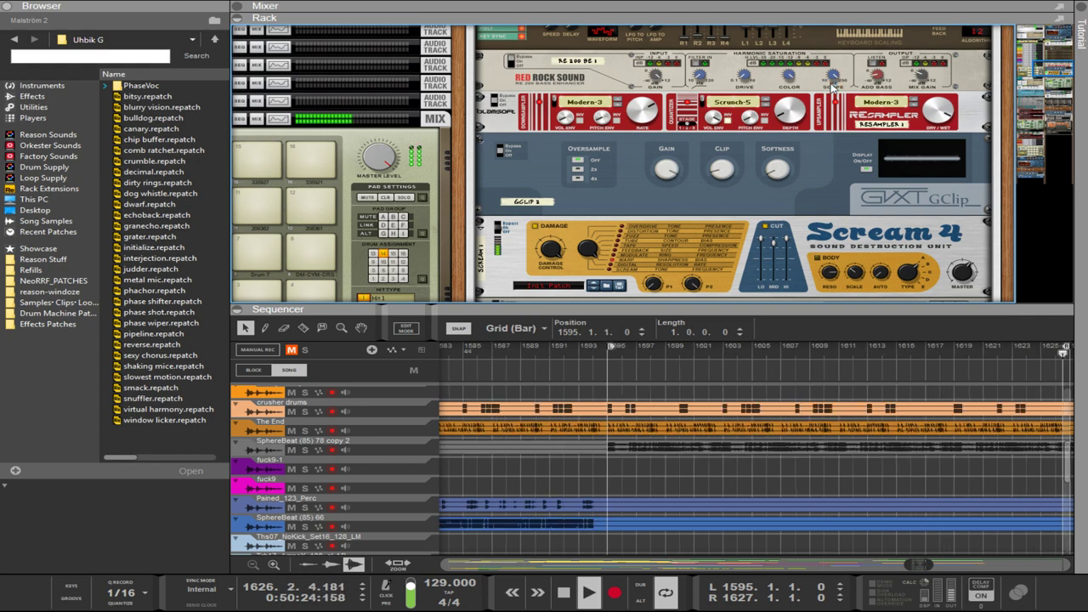
scroll(833, 85, "down", 5)
key("ctrl+minus")
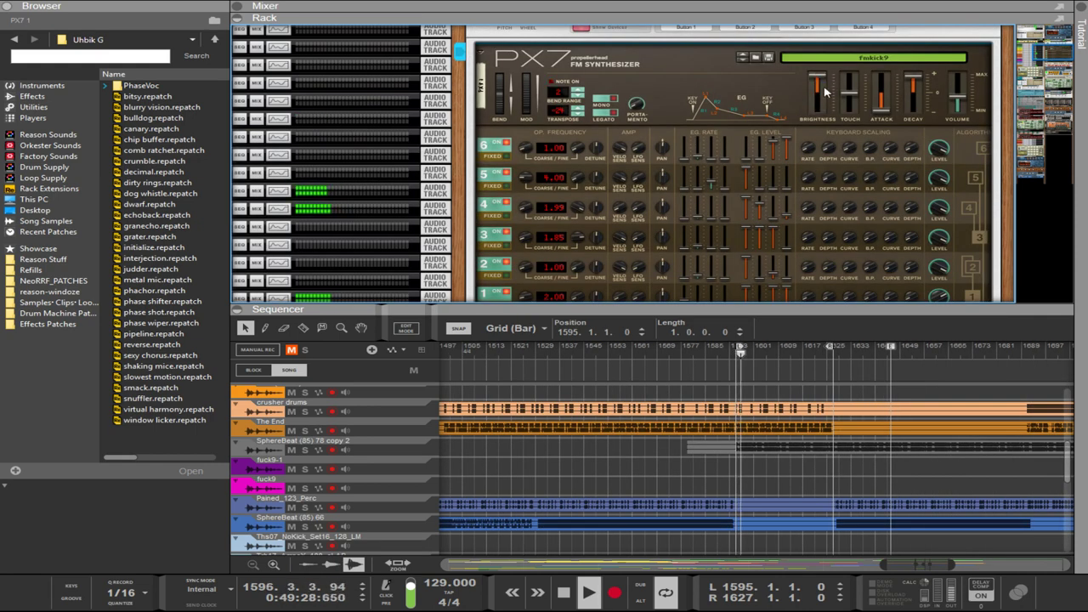
scroll(820, 95, "up", 2)
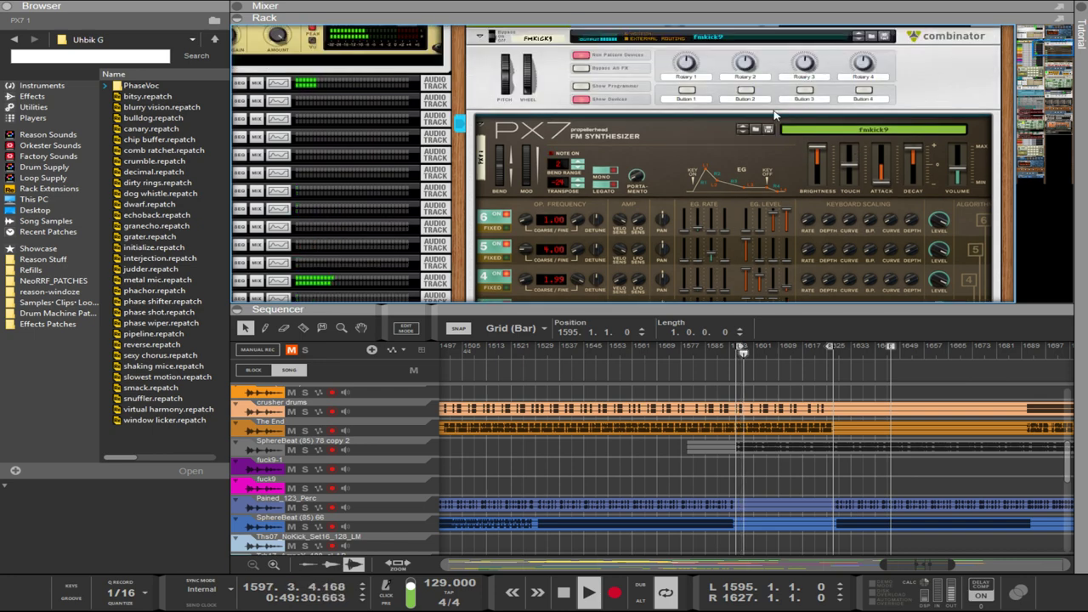
scroll(777, 116, "up", 3)
left_click(892, 151)
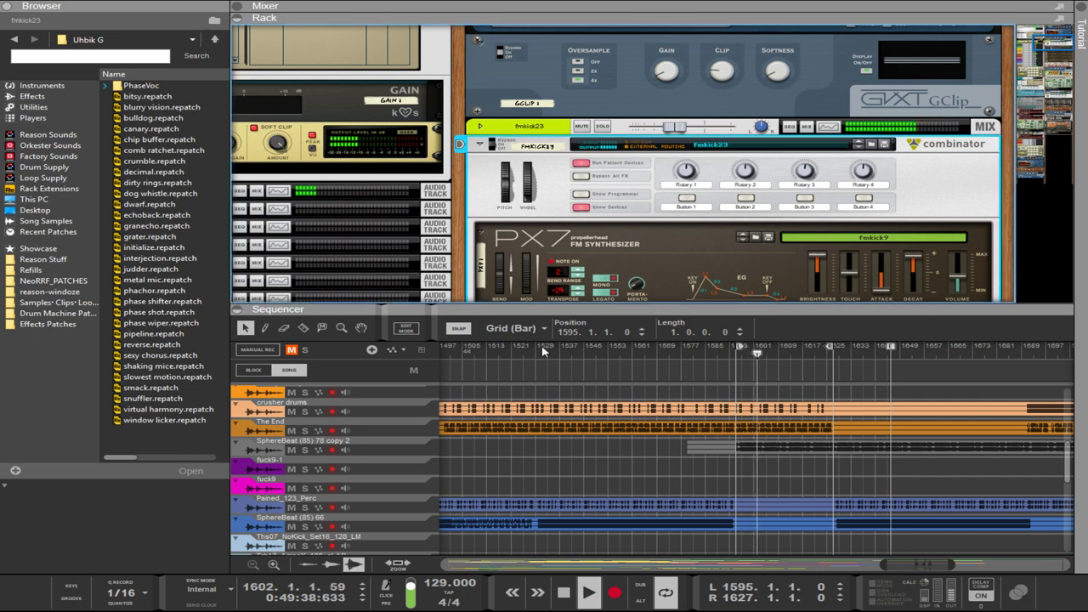
Step through the algorithms of the PX7 in the fmkick23 Combinator and settle on 20, trying its brightness and touch sliders.
scroll(873, 149, "down", 5)
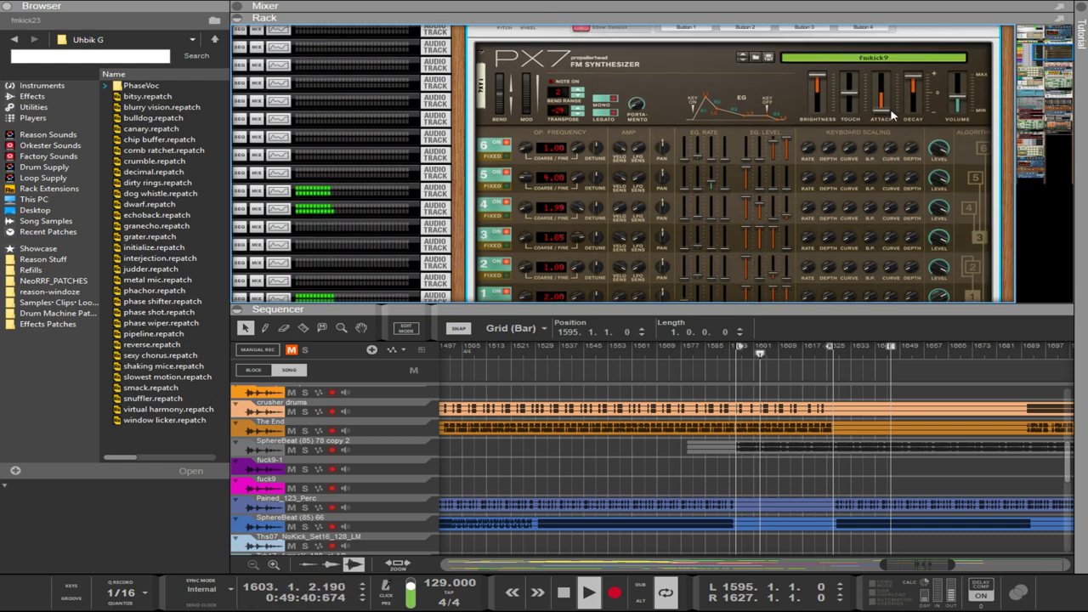
scroll(990, 205, "down", 3)
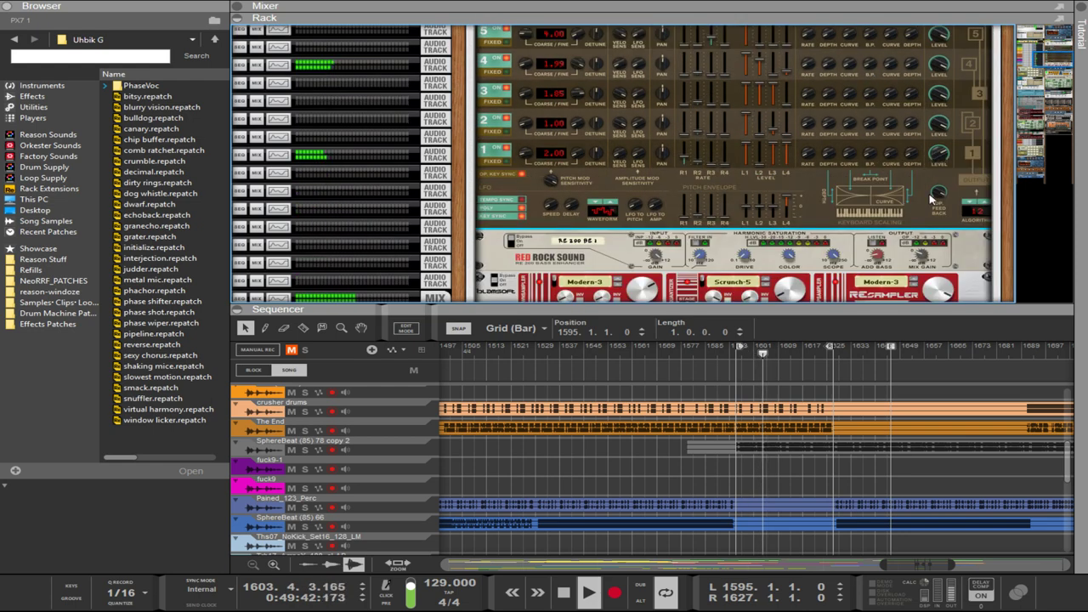
left_click(978, 204)
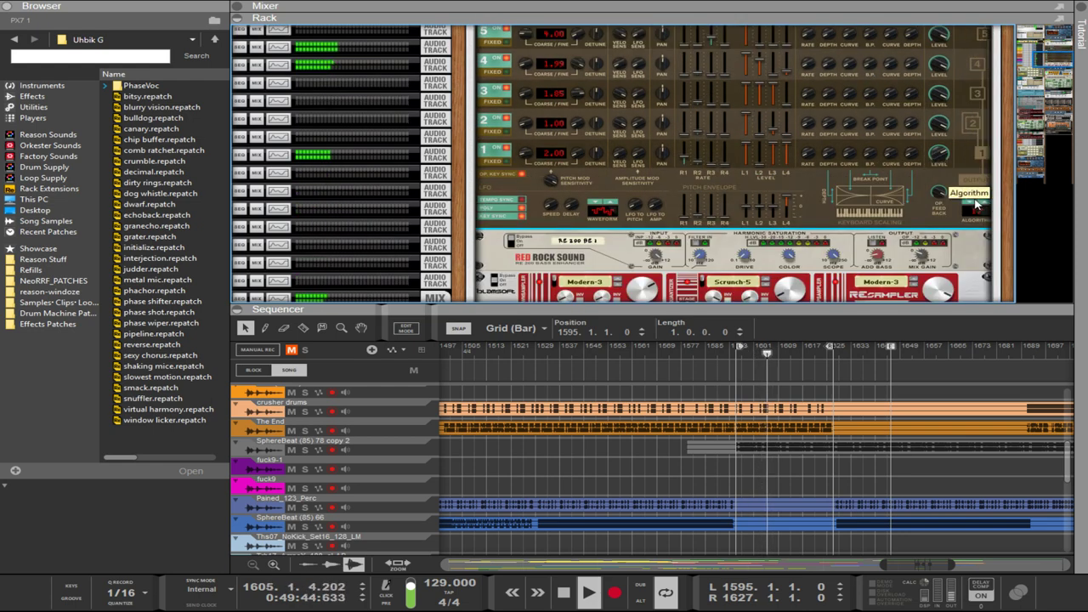
scroll(978, 208, "up", 1)
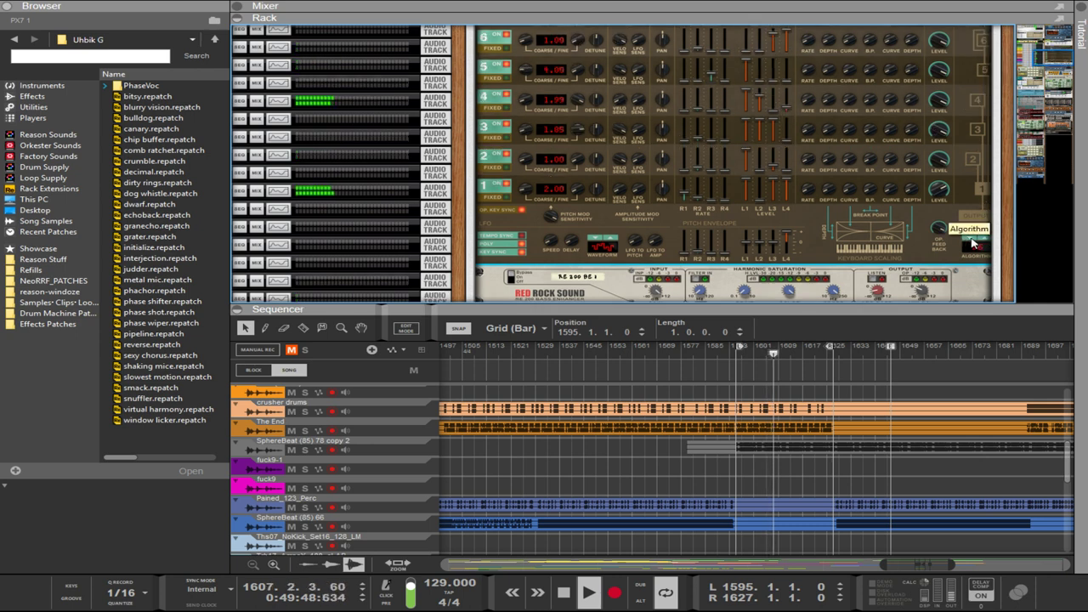
left_click(979, 243)
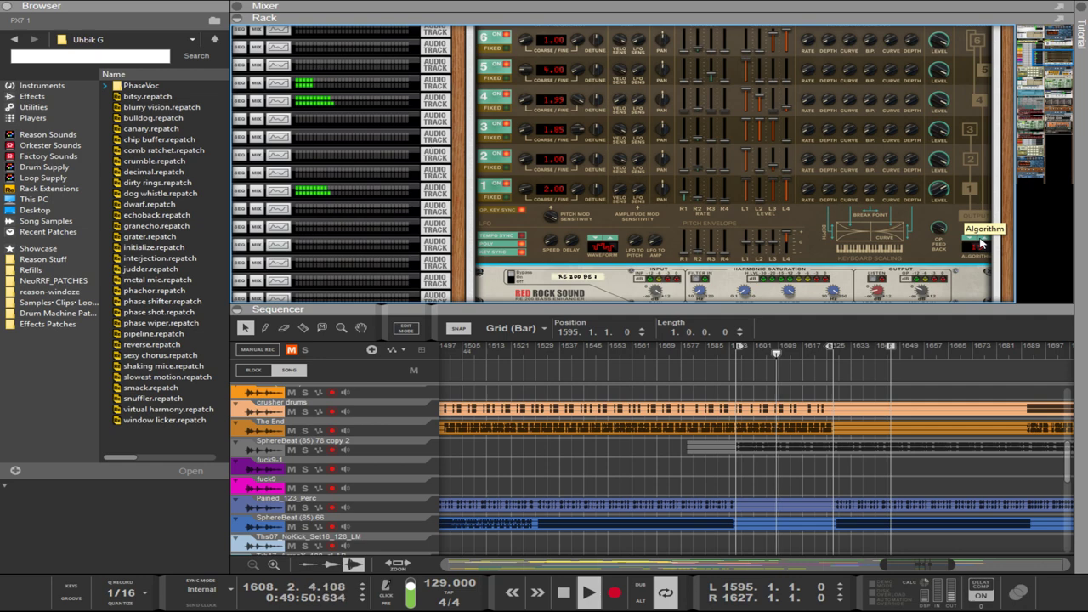
left_click(978, 243)
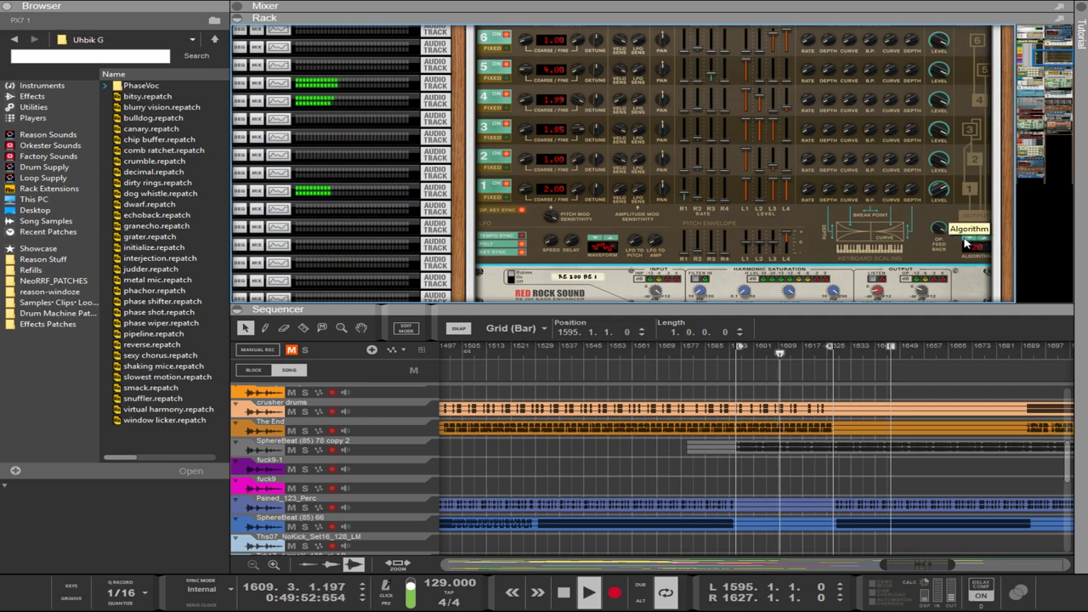
scroll(935, 204, "up", 4)
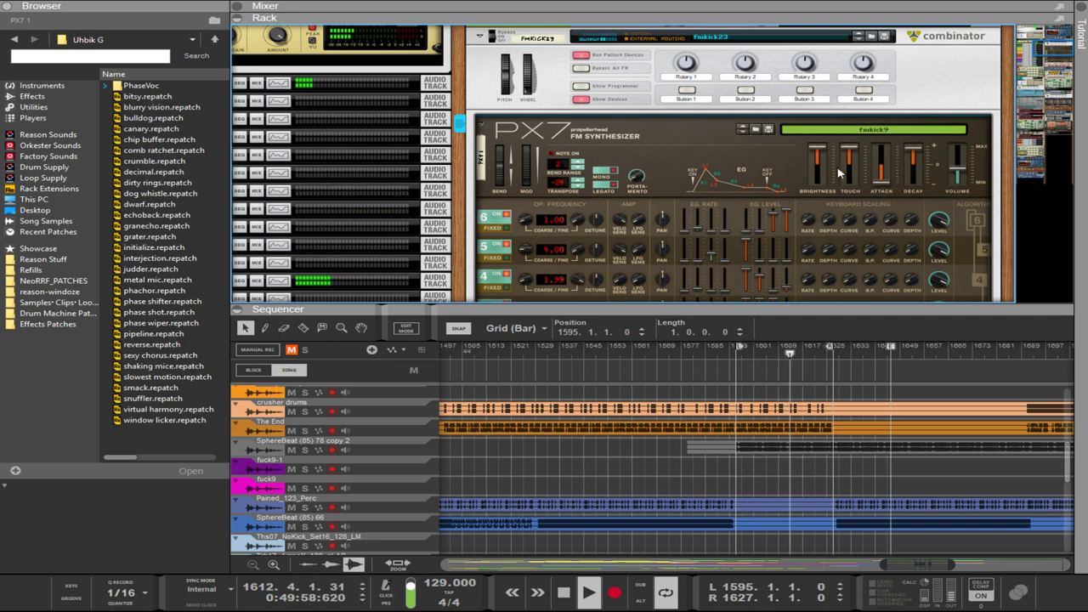
scroll(838, 175, "down", 4)
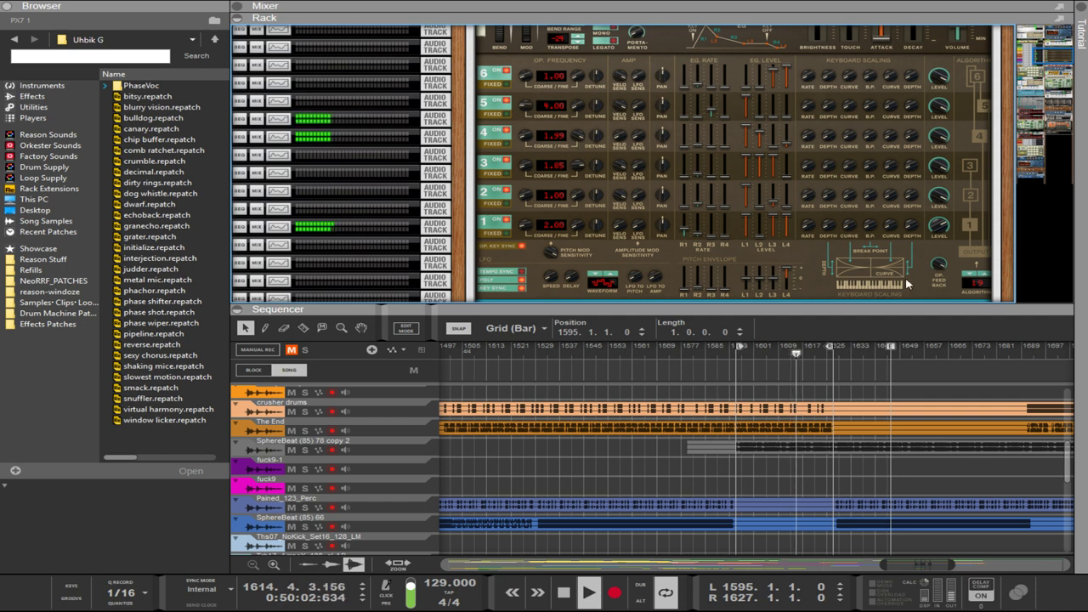
left_click(982, 278)
scroll(792, 251, "up", 2)
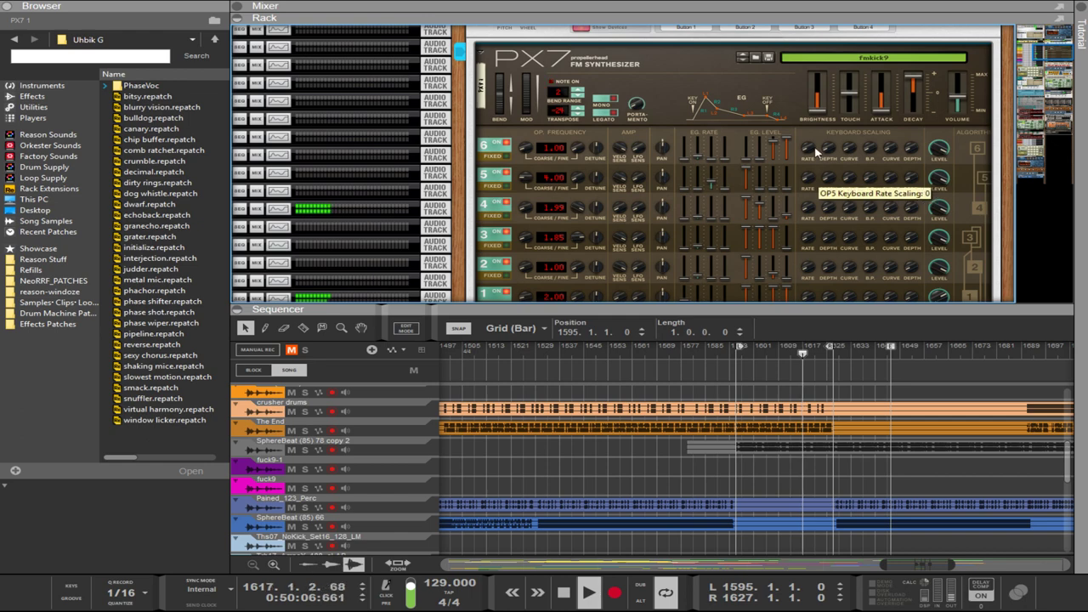
Adjust the envelope rates and levels of the PX7 operators, trying higher rate 3 and 4 values on operator 2.
scroll(816, 182, "down", 3)
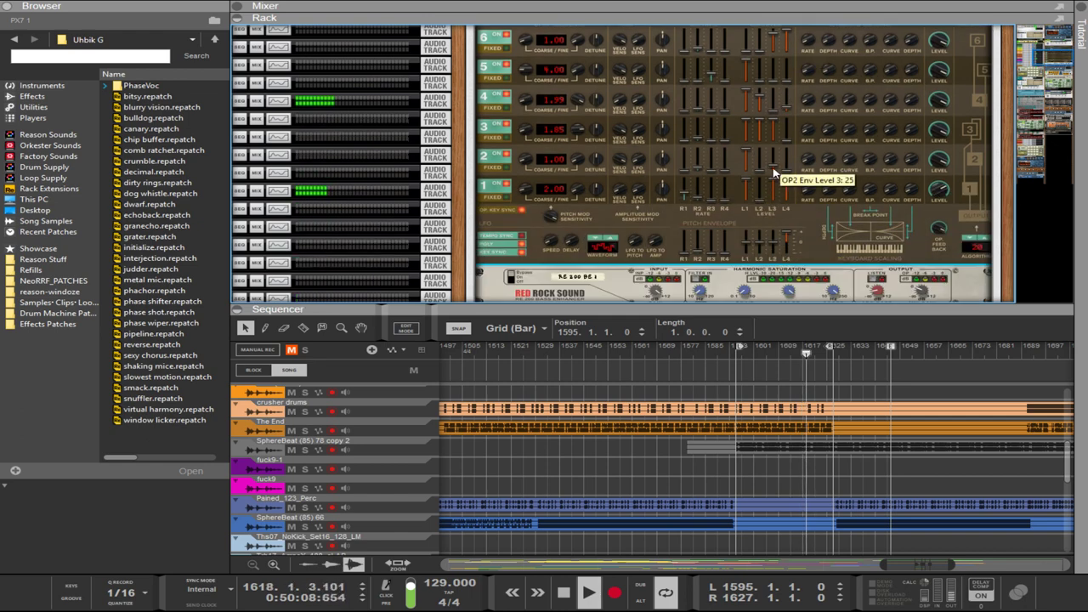
scroll(773, 178, "up", 2)
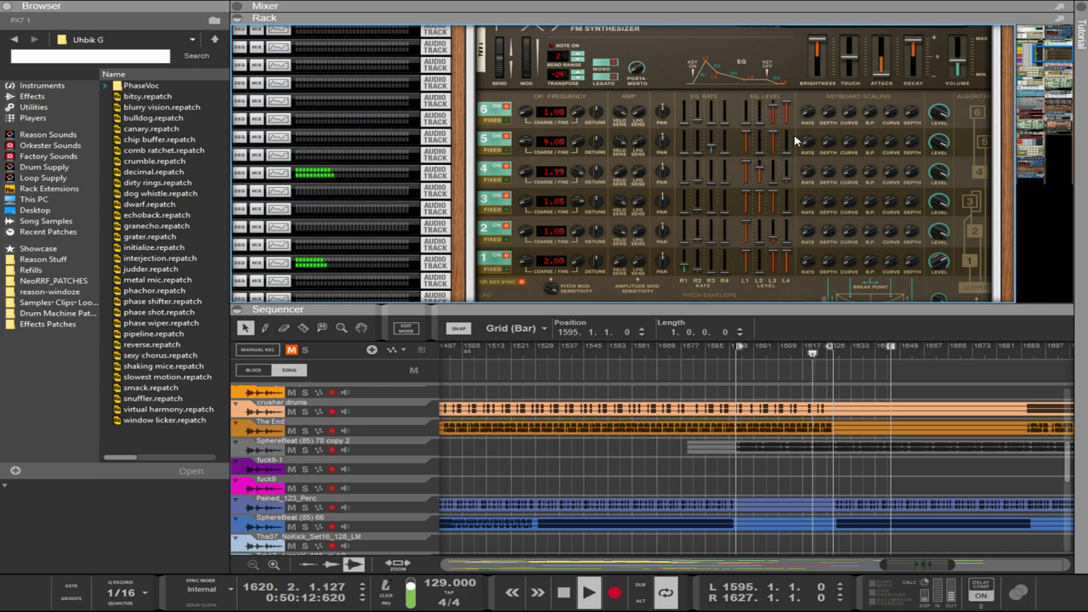
left_click_drag(792, 138, 780, 96)
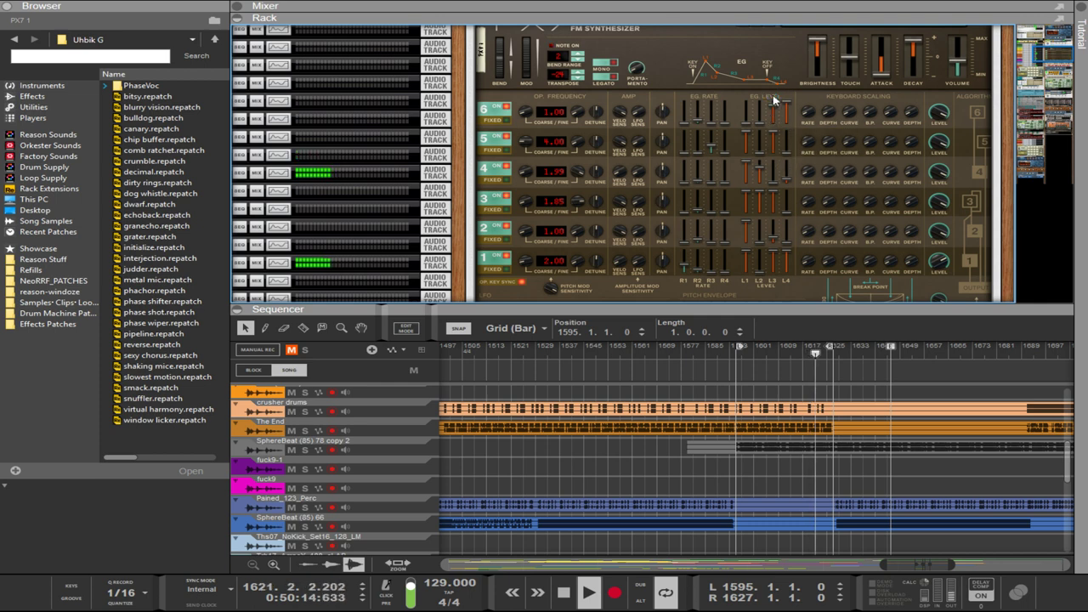
left_click_drag(558, 74, 560, 37)
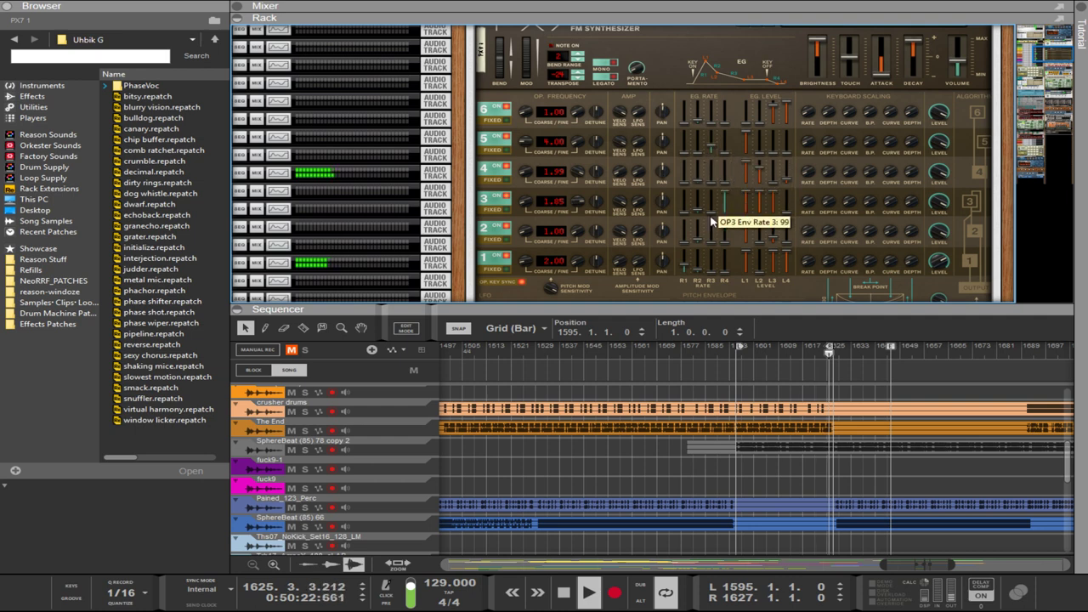
left_click_drag(711, 234, 712, 157)
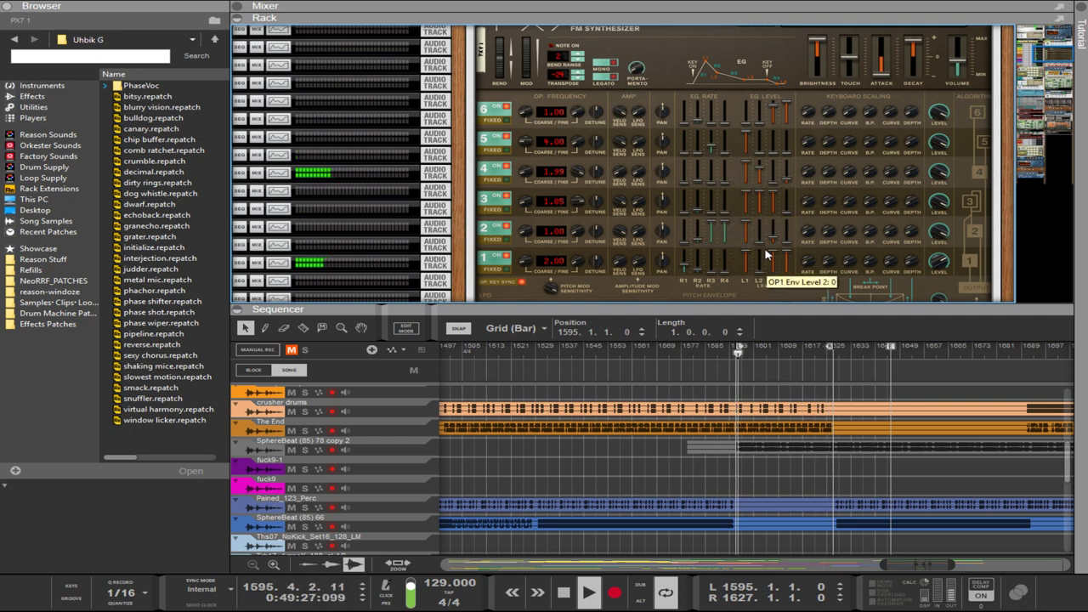
scroll(765, 255, "down", 3)
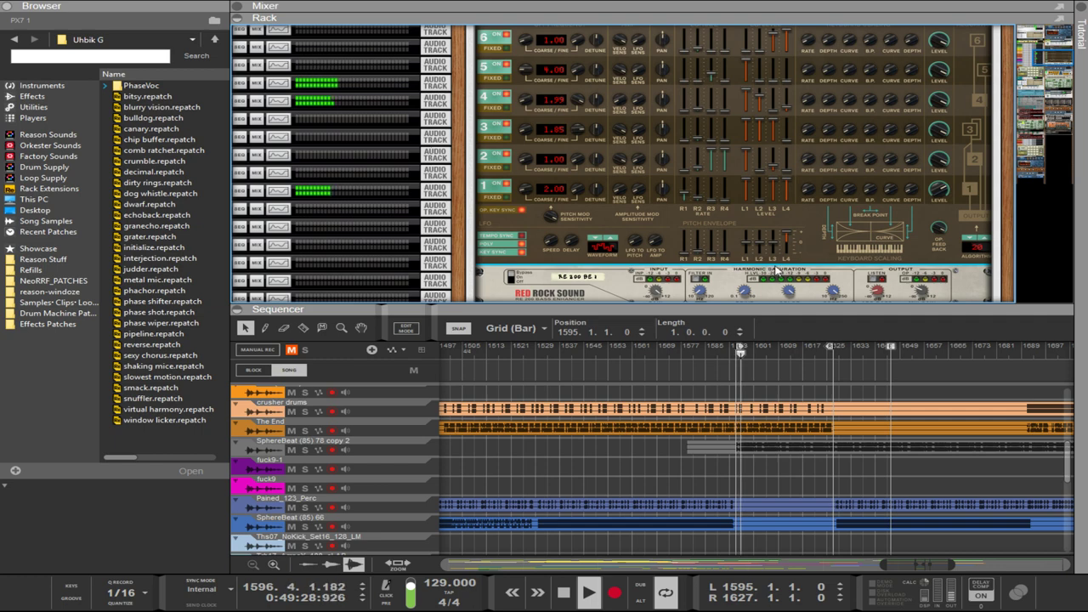
scroll(775, 269, "up", 3)
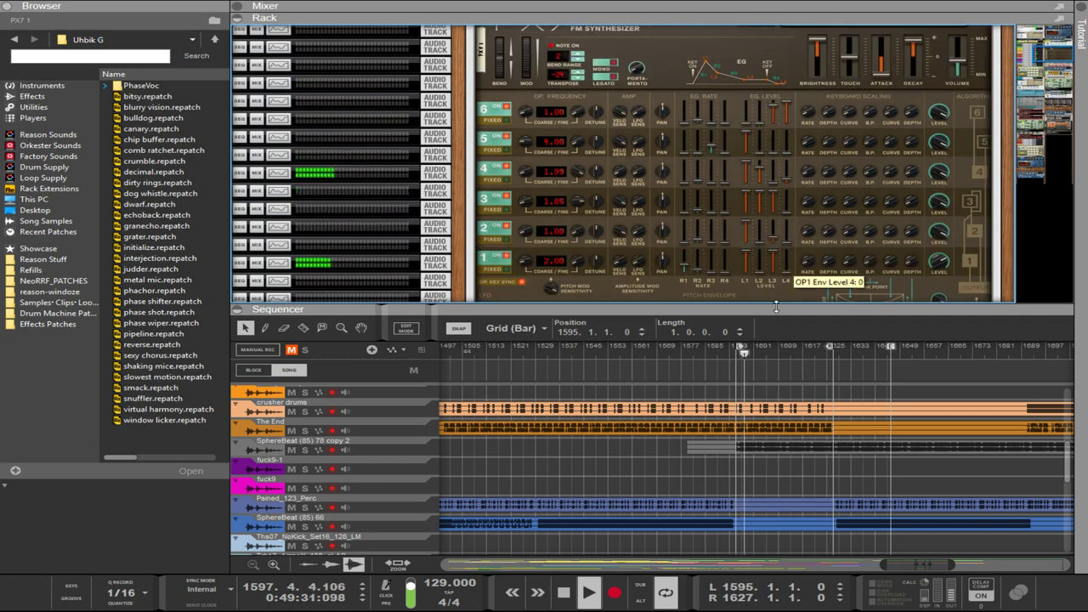
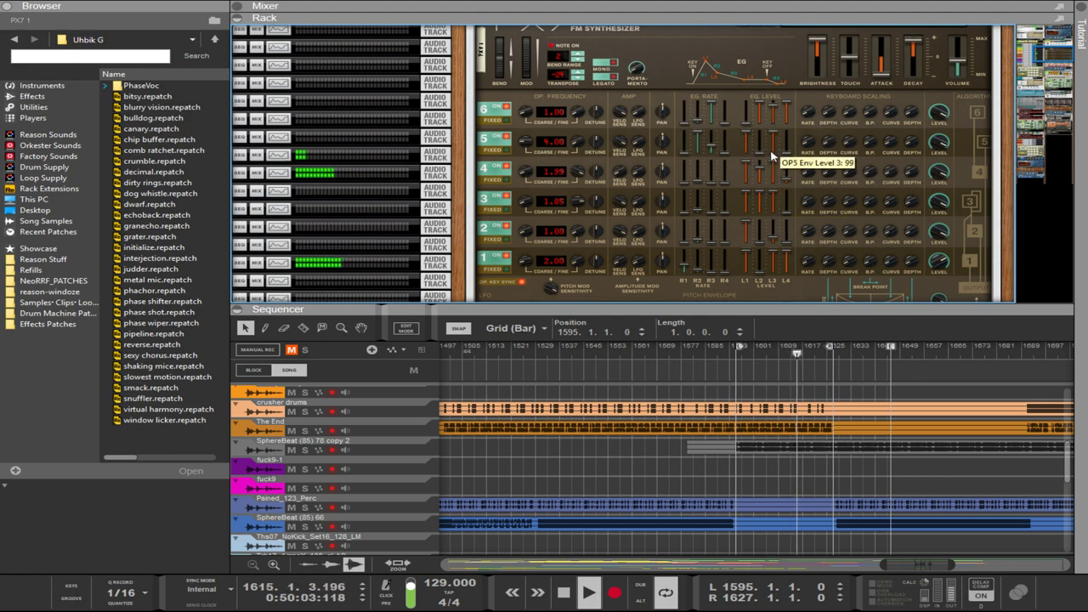
Set the PX7 transpose to -12 and lower the operator 5 frequency to 0.50.
scroll(774, 255, "down", 3)
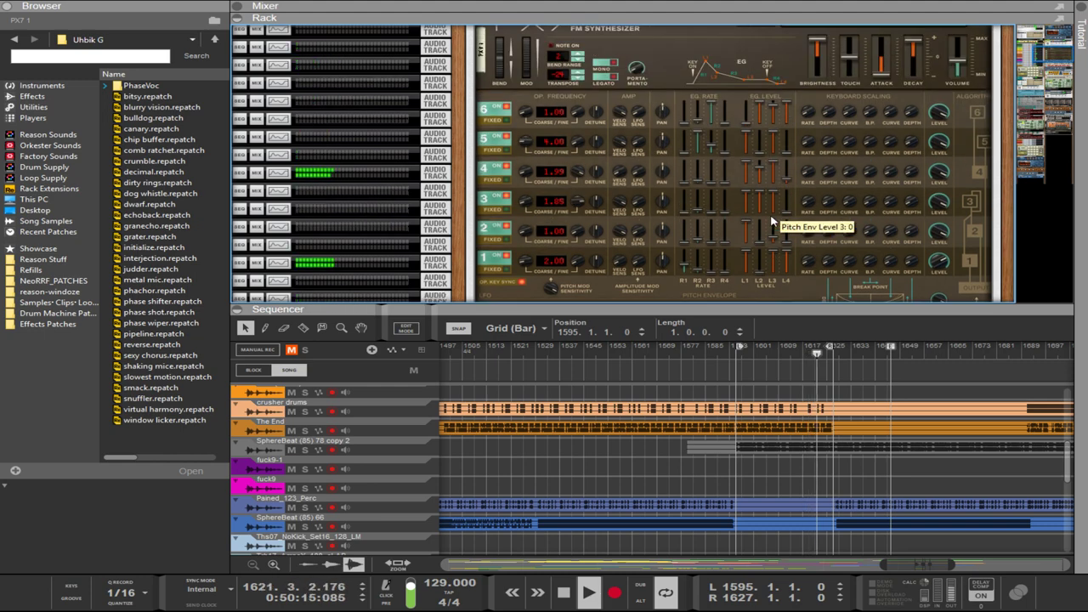
scroll(646, 153, "up", 3)
left_click_drag(557, 119, 558, 82)
scroll(646, 187, "down", 2)
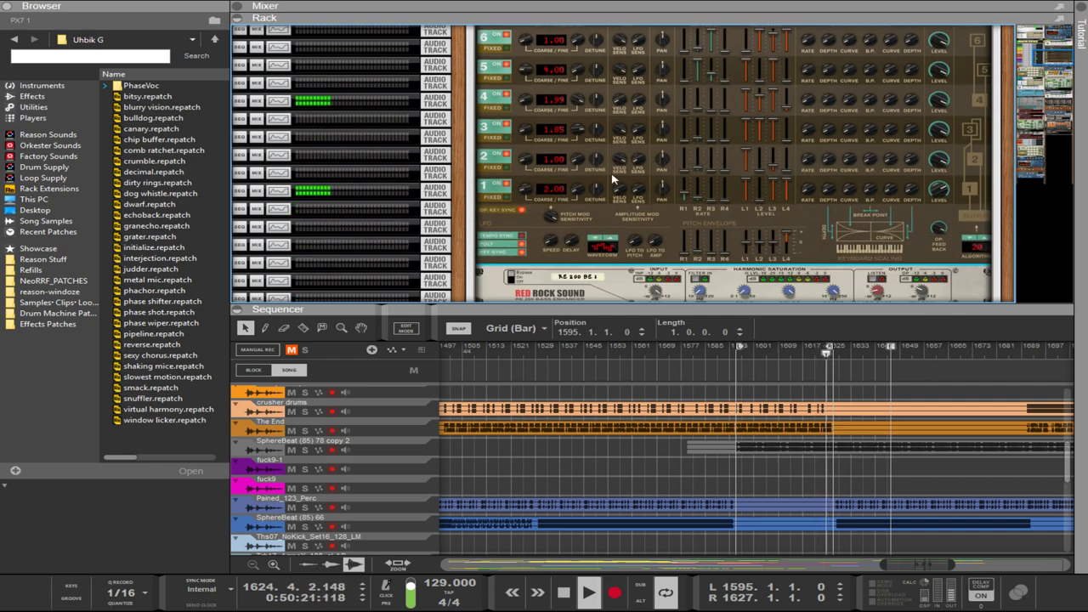
left_click_drag(529, 146, 527, 262)
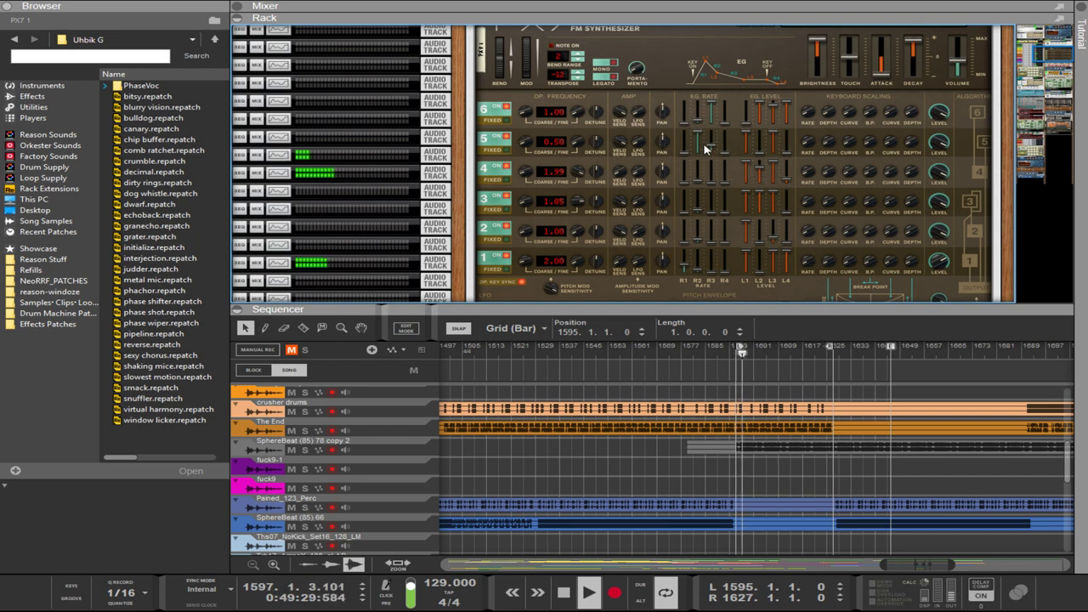
Try a lower output level for PX7 operator 3 and adjust the operator envelope settings.
left_click(706, 108)
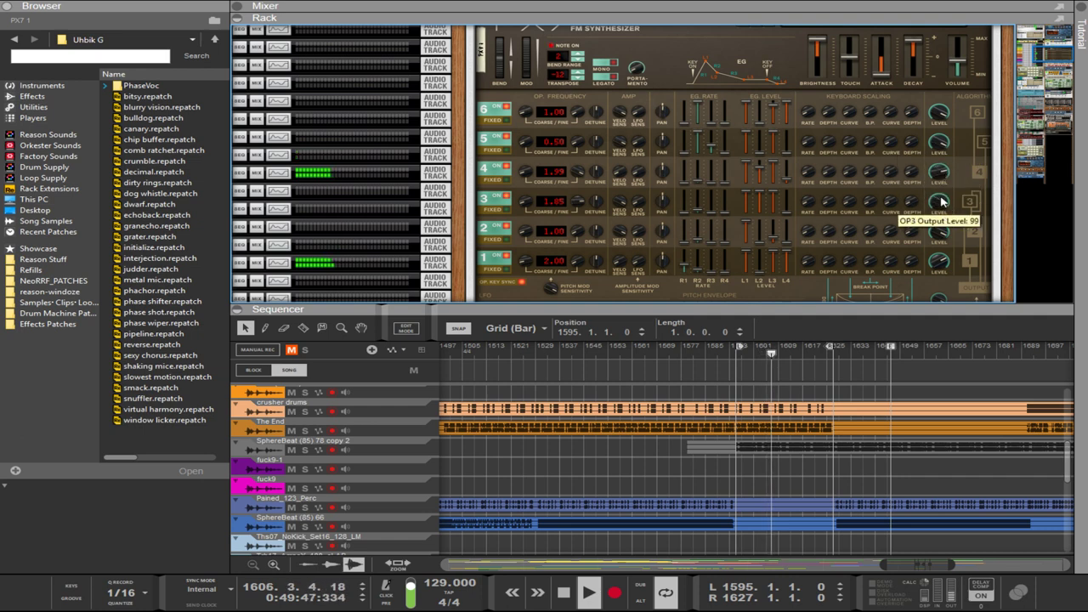
left_click_drag(940, 199, 940, 290)
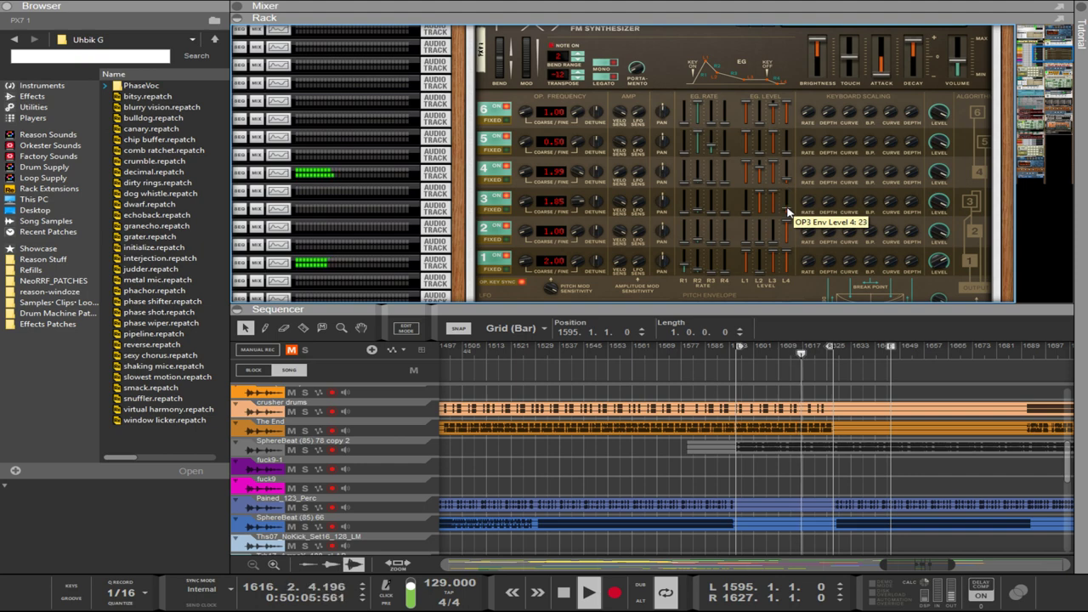
scroll(777, 234, "down", 3)
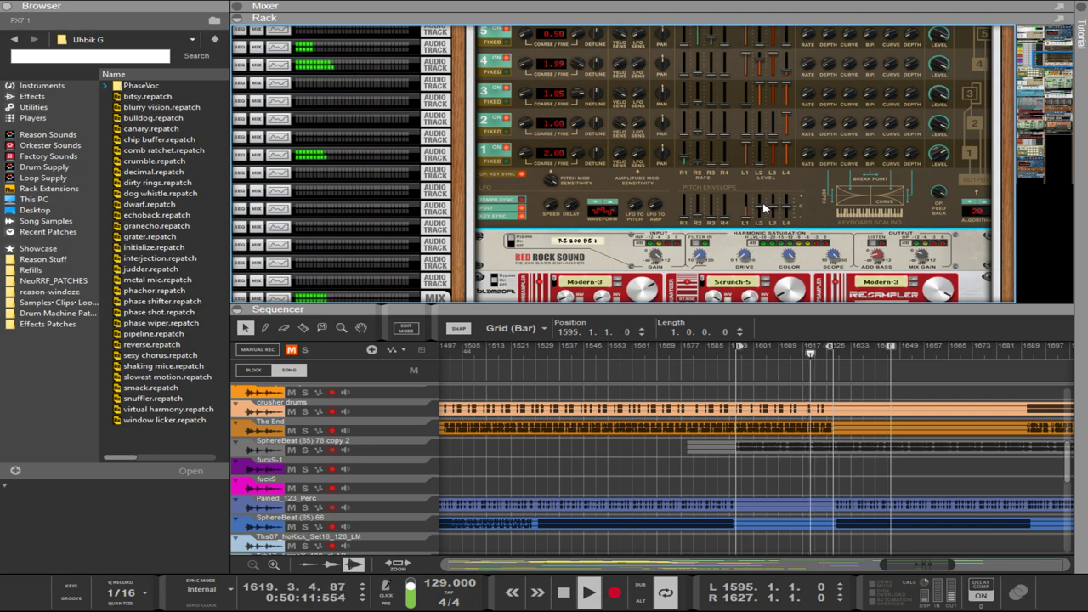
scroll(913, 188, "up", 3)
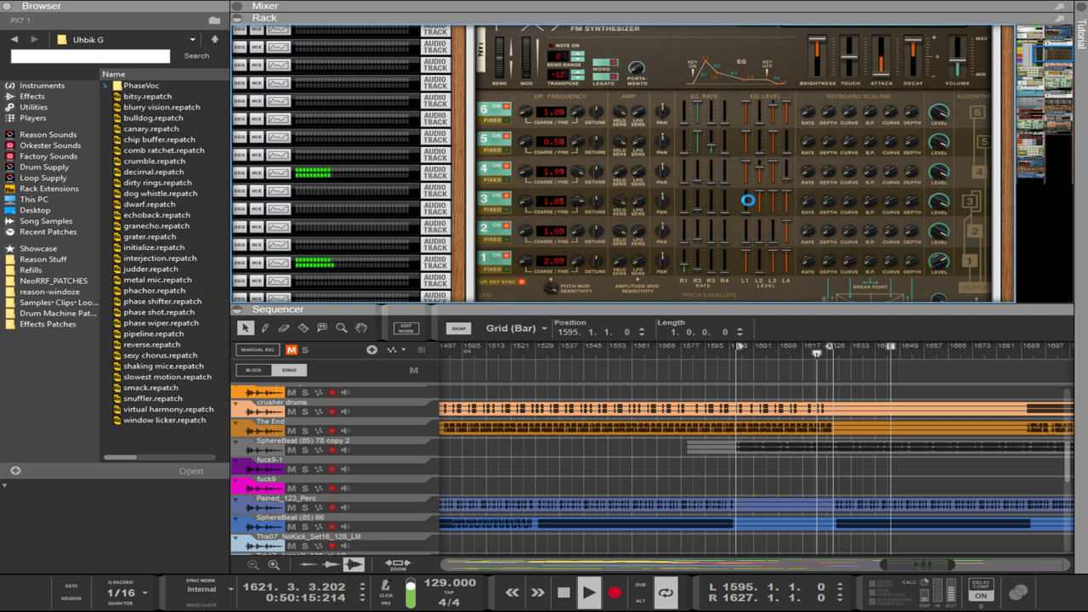
mouse_move(747, 201)
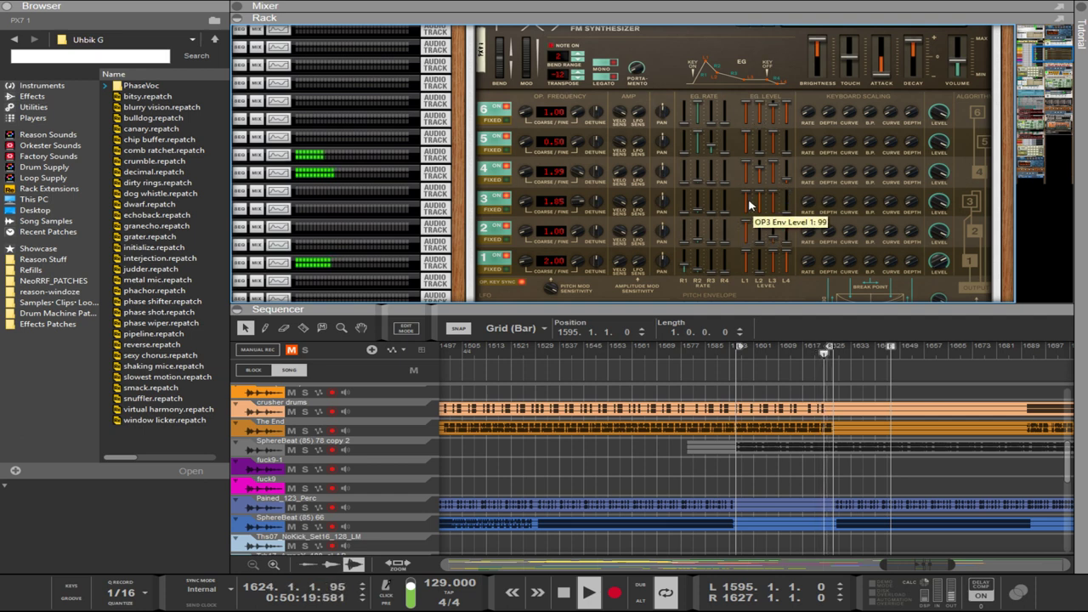
Try a PX7 transpose of -11 and return it to -12.
left_click(578, 80)
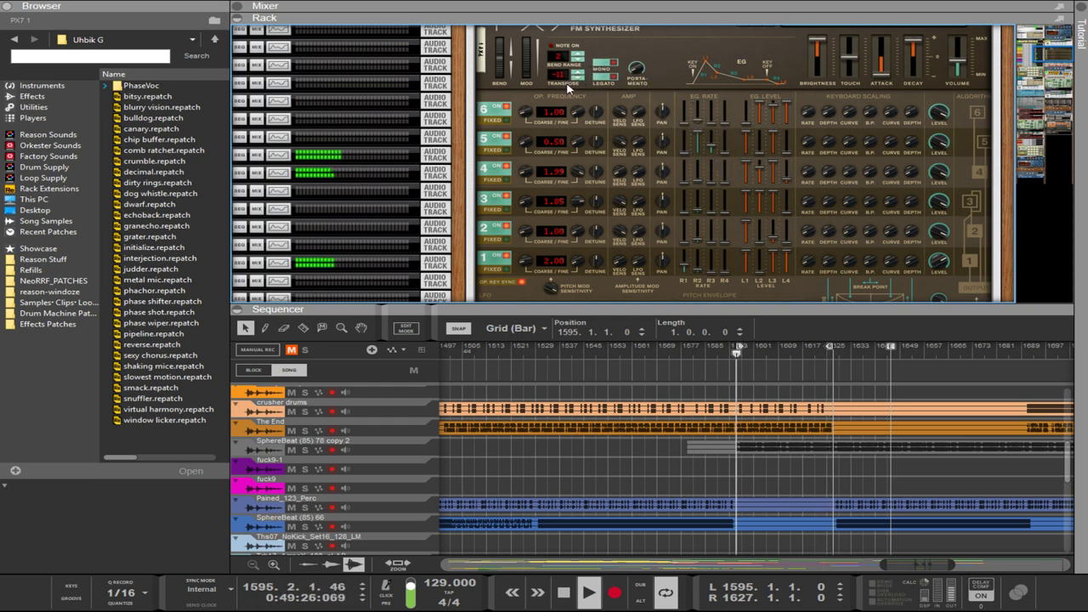
left_click_drag(560, 86, 560, 95)
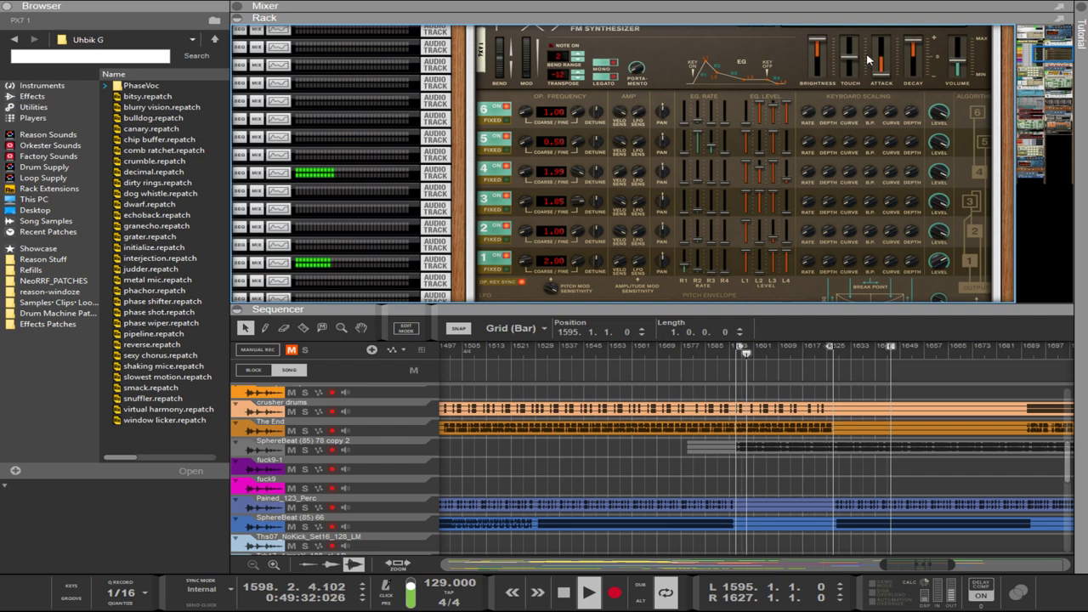
mouse_move(917, 46)
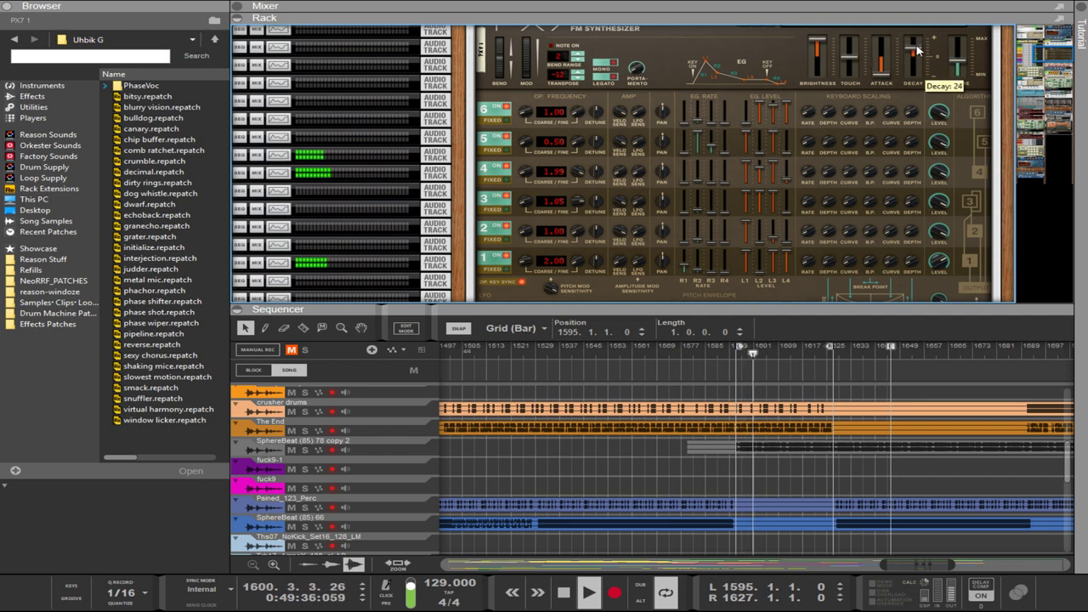
Raise PX7 operator 5's envelope level 1 to 59 and adjust the envelope rates of operator 4.
mouse_move(749, 145)
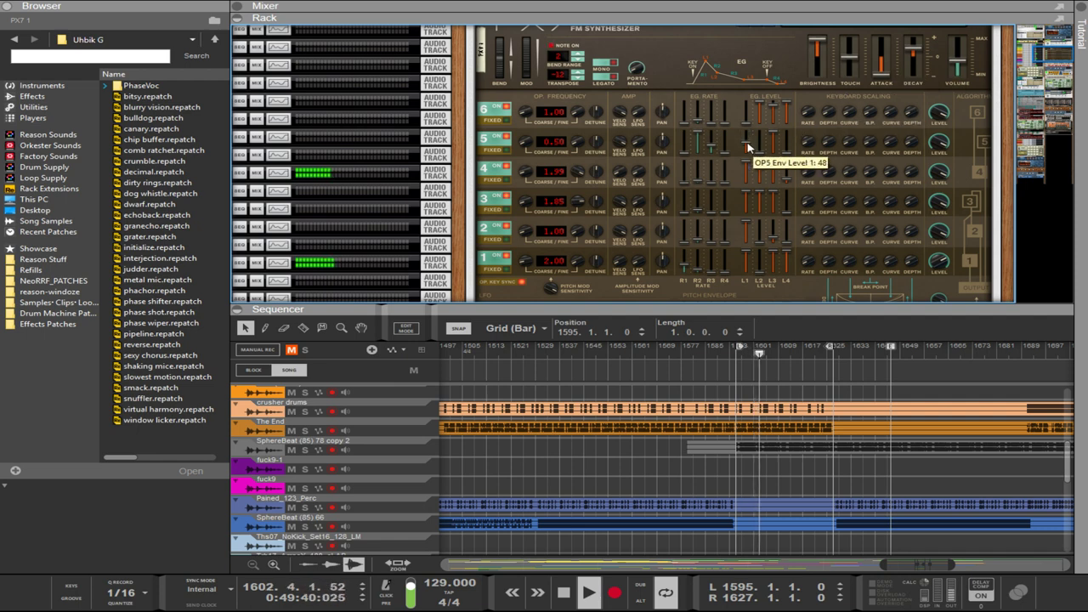
scroll(748, 146, "up", 5)
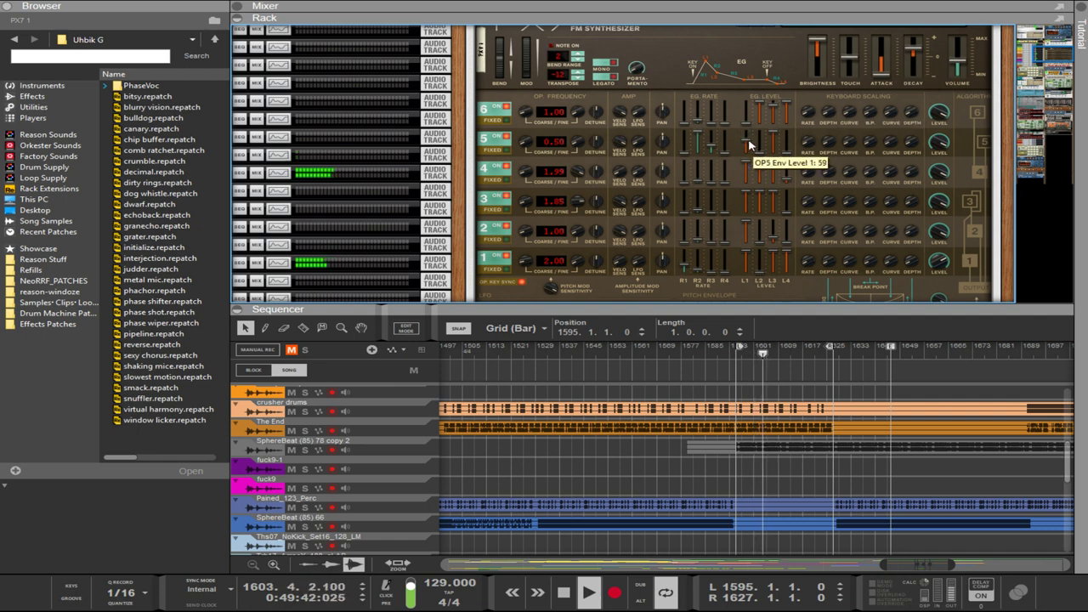
mouse_move(708, 158)
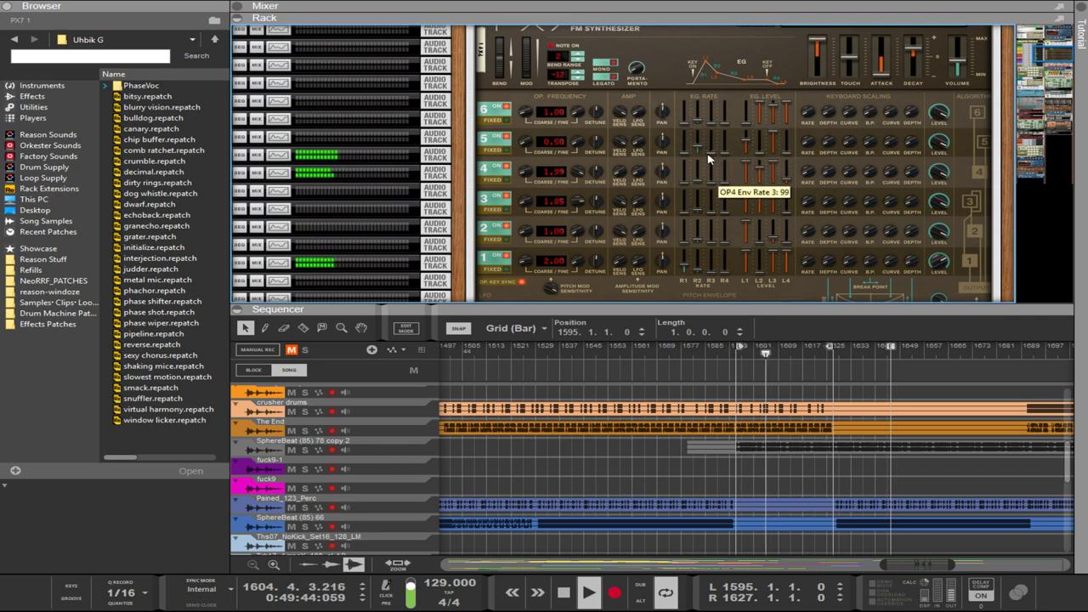
scroll(699, 153, "up", 3)
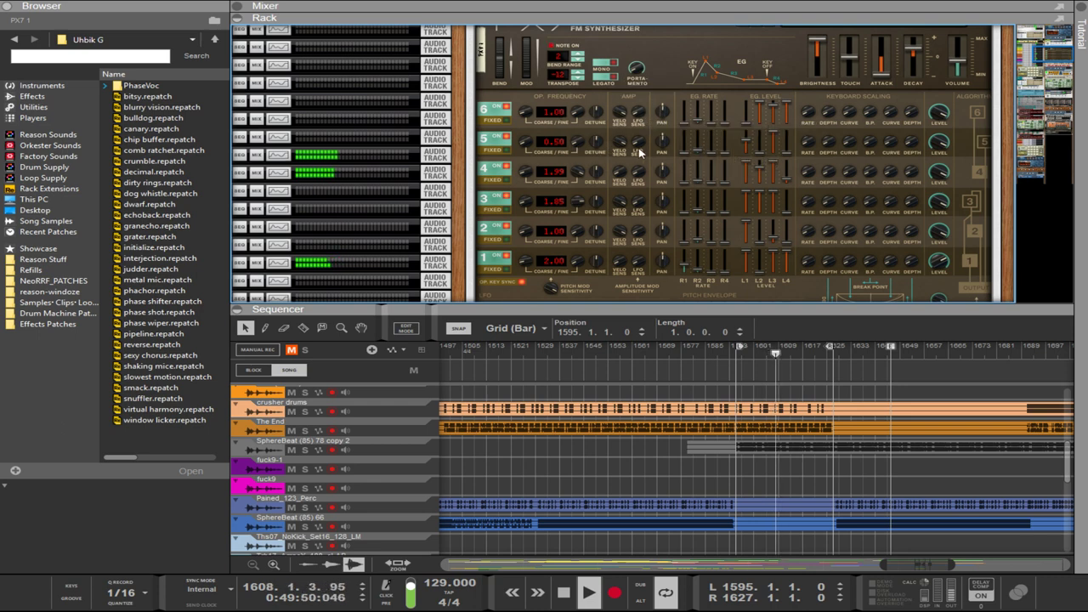
mouse_move(695, 224)
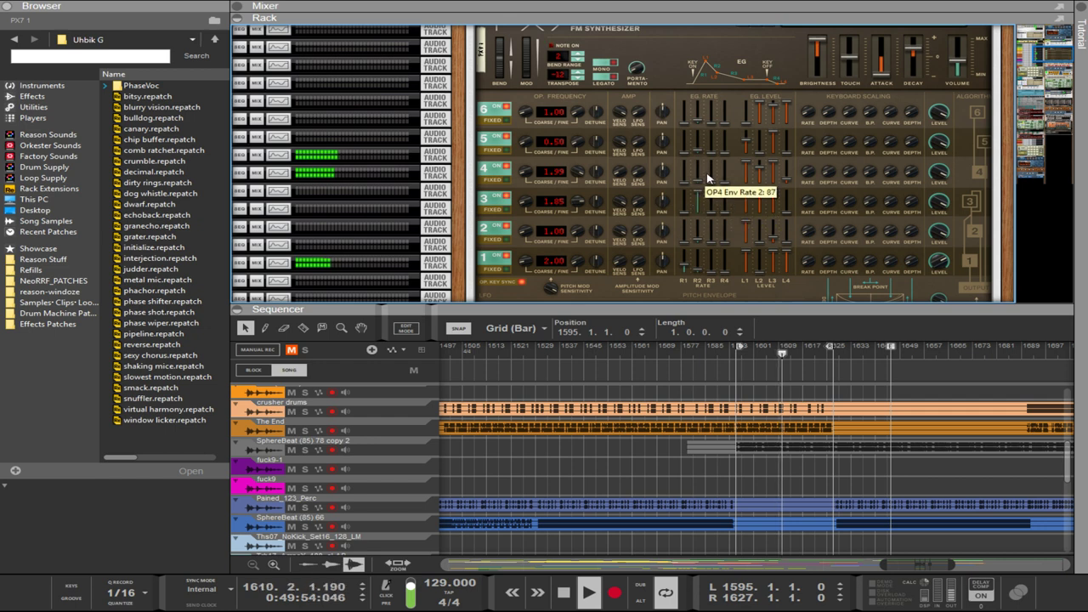
mouse_move(921, 102)
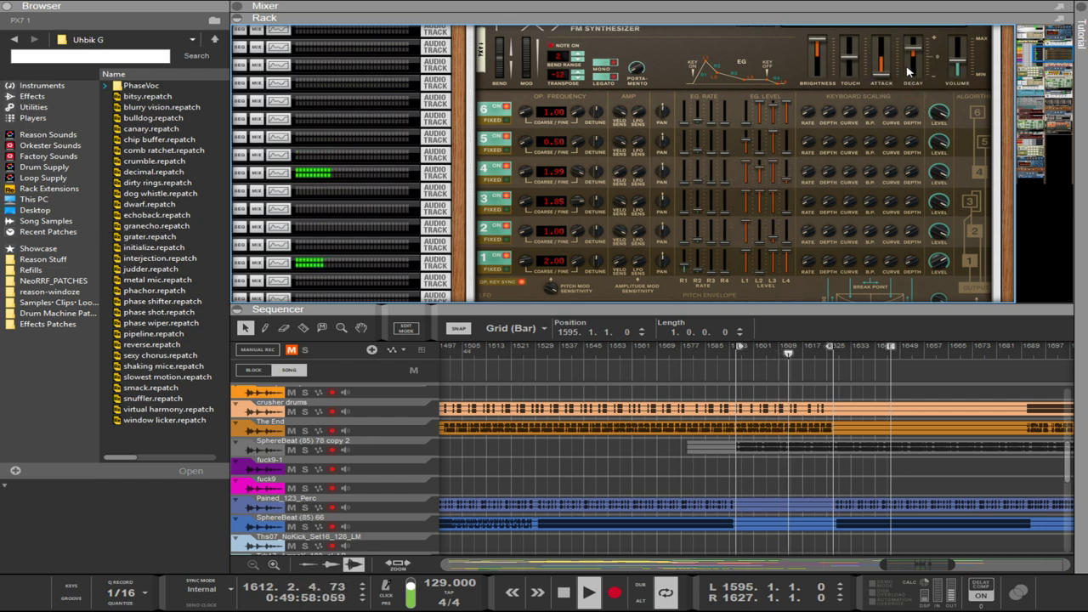
Try different envelope settings on PX7 operators 6, 3 and 5 together with algorithm 21.
scroll(820, 166, "down", 3)
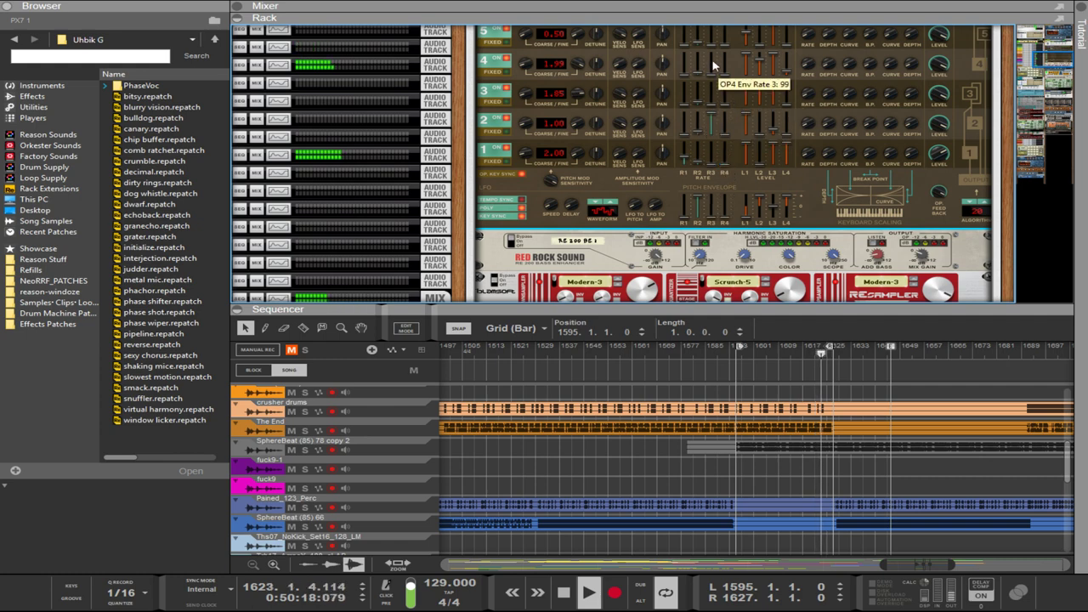
scroll(716, 131, "up", 2)
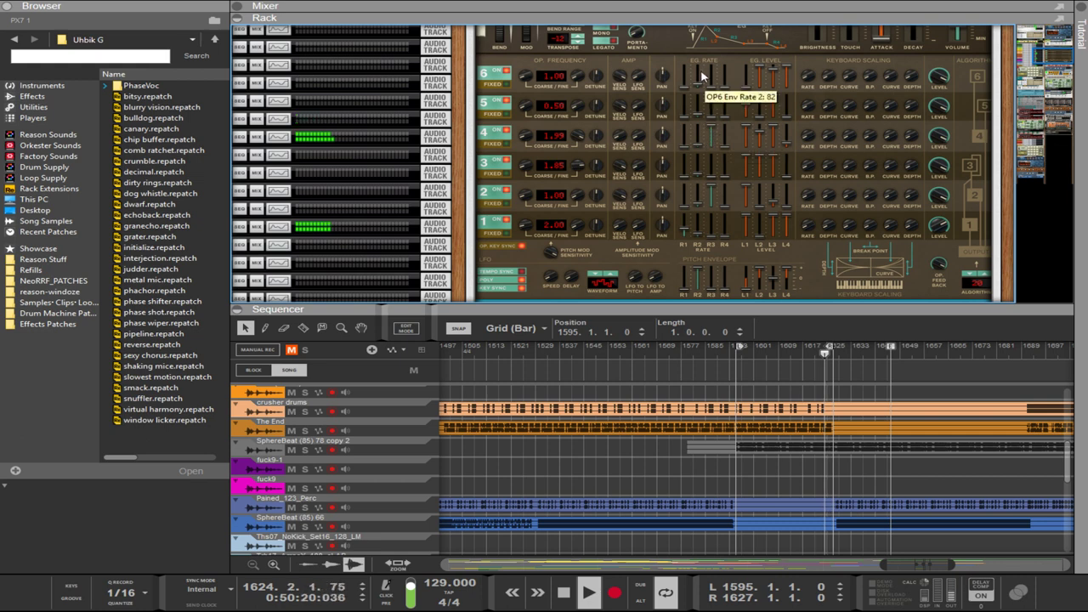
left_click_drag(710, 85, 704, 56)
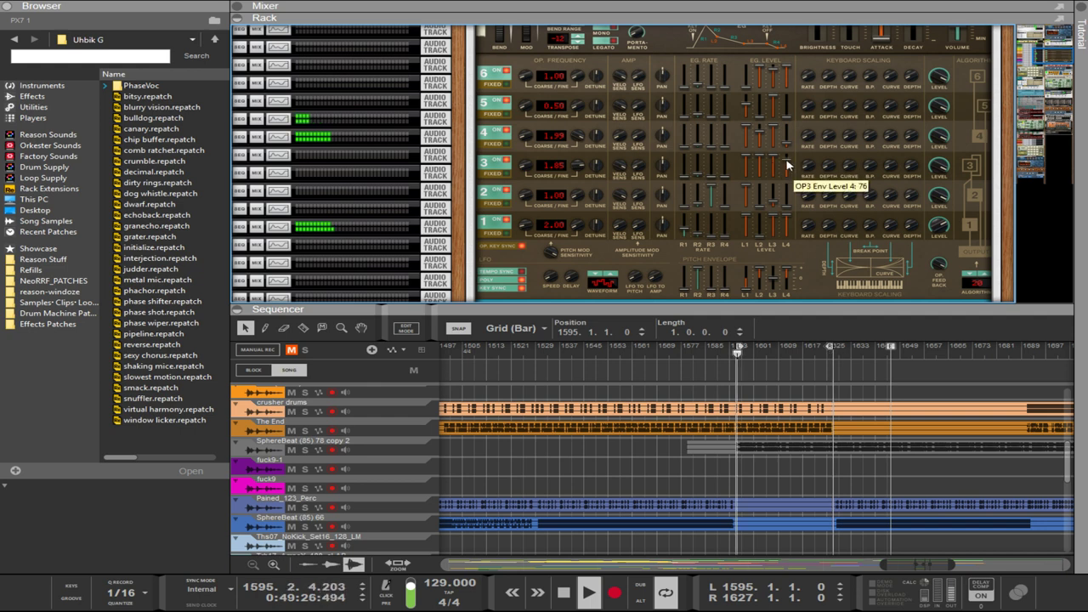
left_click_drag(787, 164, 788, 170)
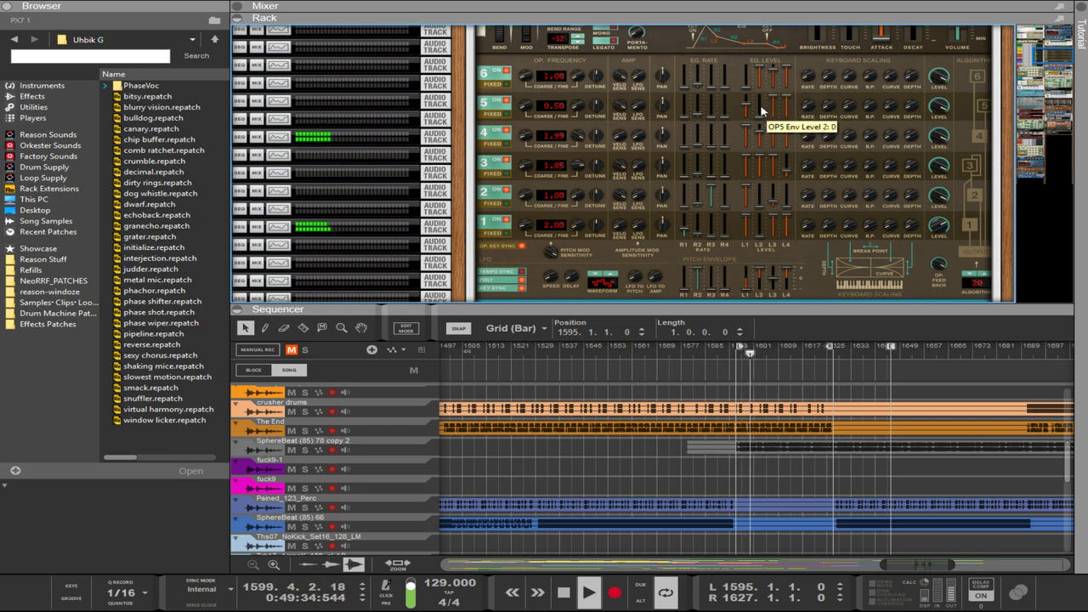
left_click_drag(762, 108, 763, 102)
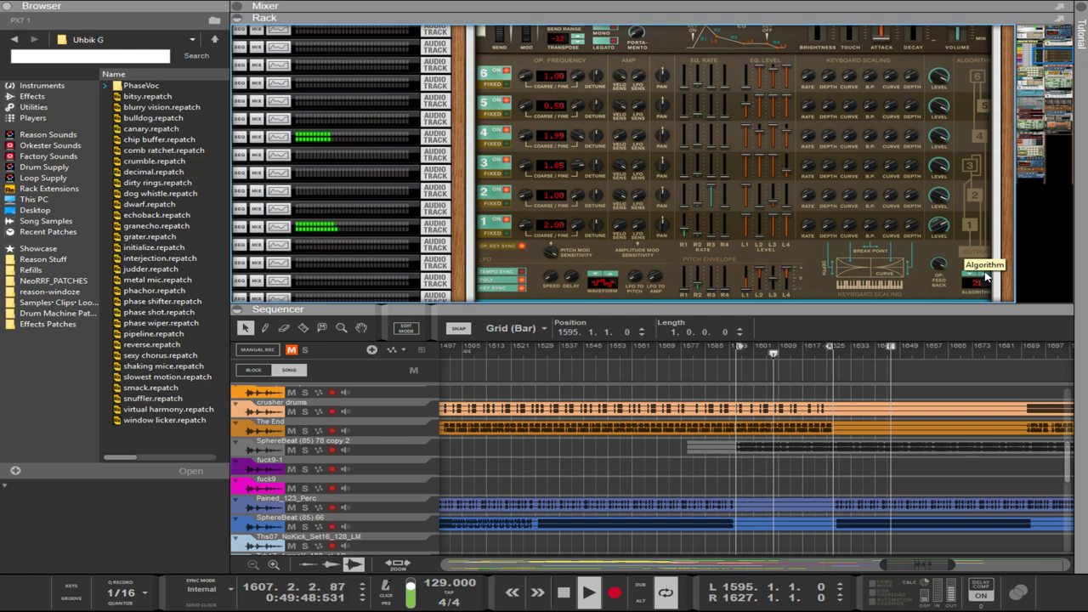
Reload the saved fmkick23 patch into the Combinator.
scroll(985, 272, "up", 5)
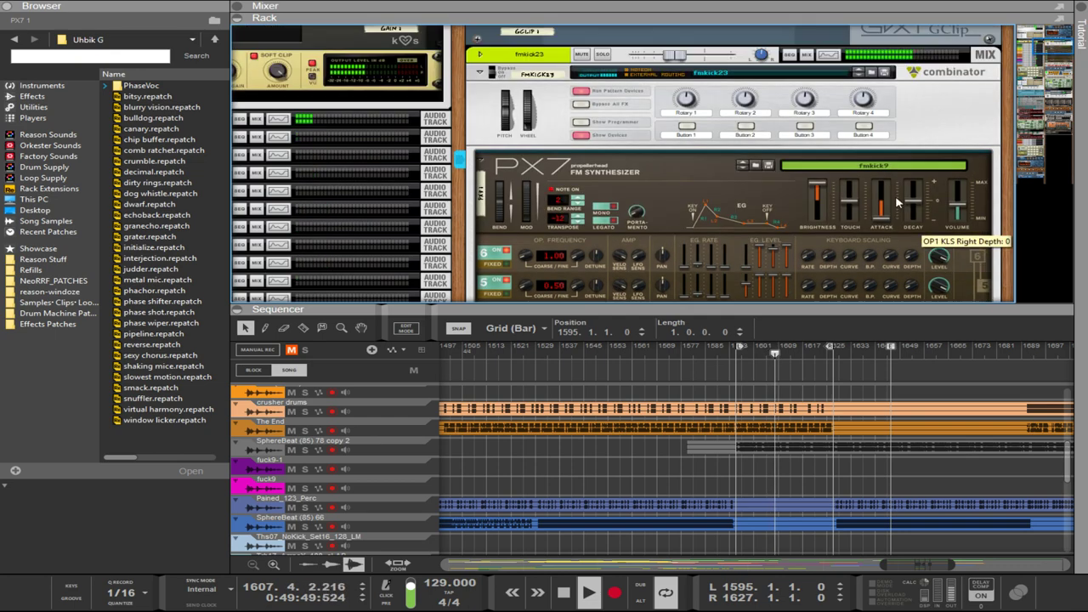
left_click(873, 75)
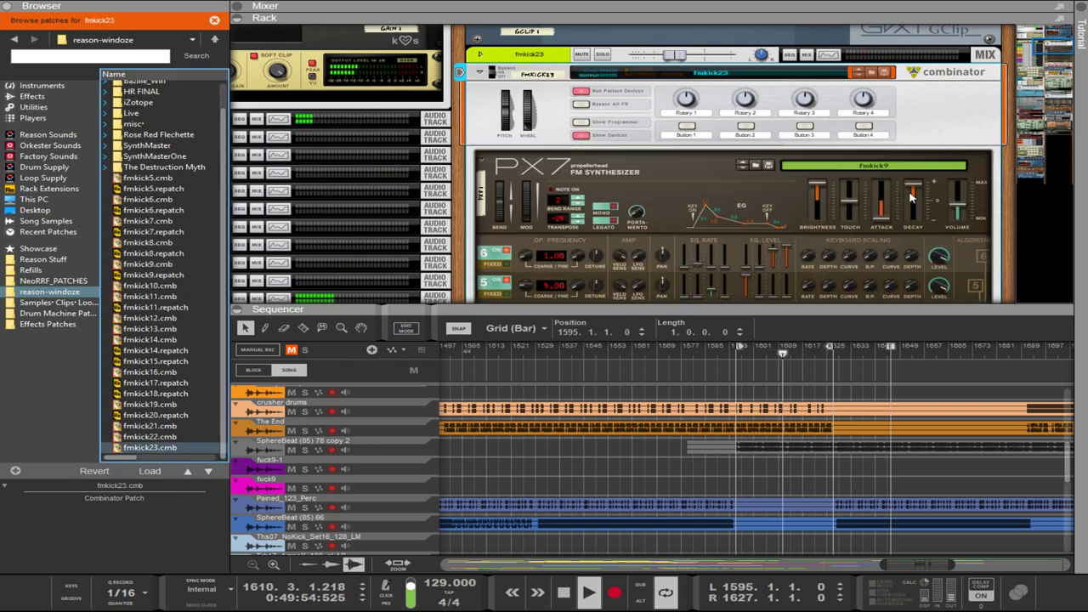
scroll(918, 219, "down", 3)
scroll(917, 219, "down", 2)
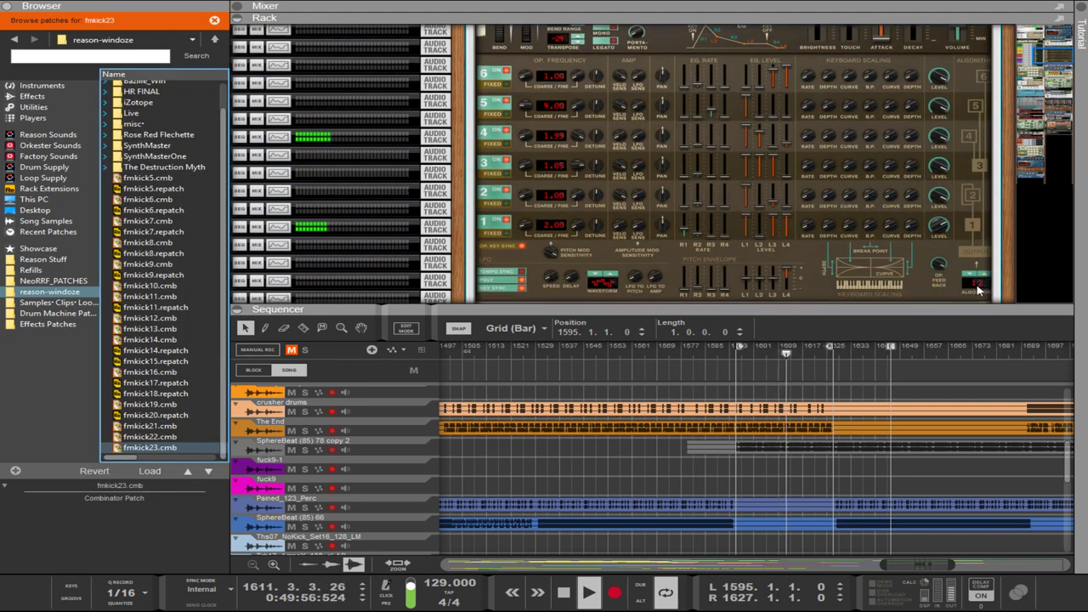
Try PX7 algorithm 22 with a transpose of -12 and an adjusted pitch envelope level 4.
left_click(975, 257)
left_click_drag(975, 257, 974, 243)
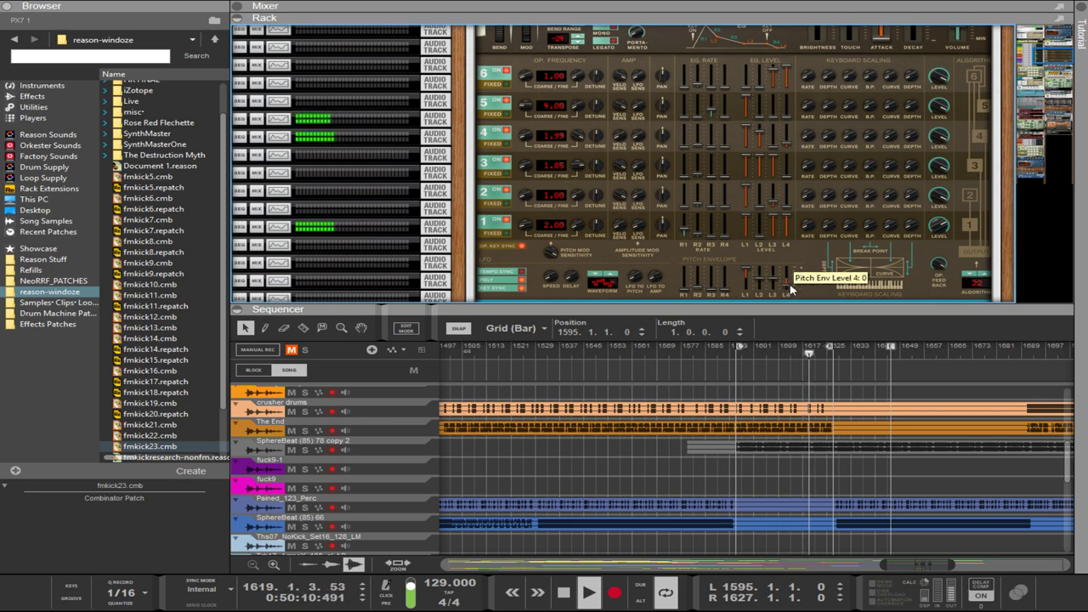
left_click_drag(792, 283, 786, 308)
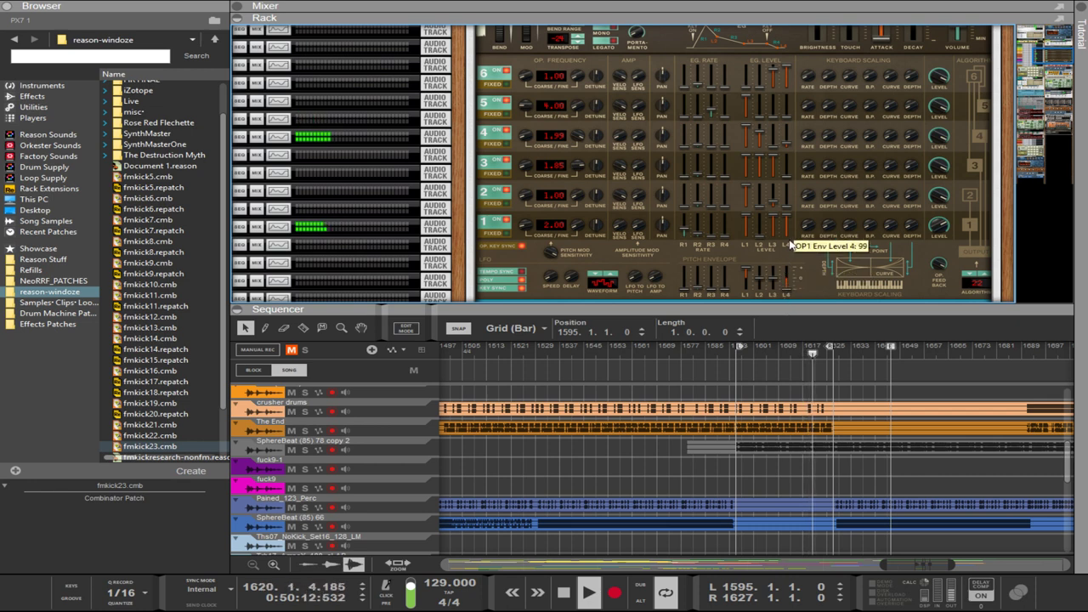
left_click_drag(562, 39, 564, 4)
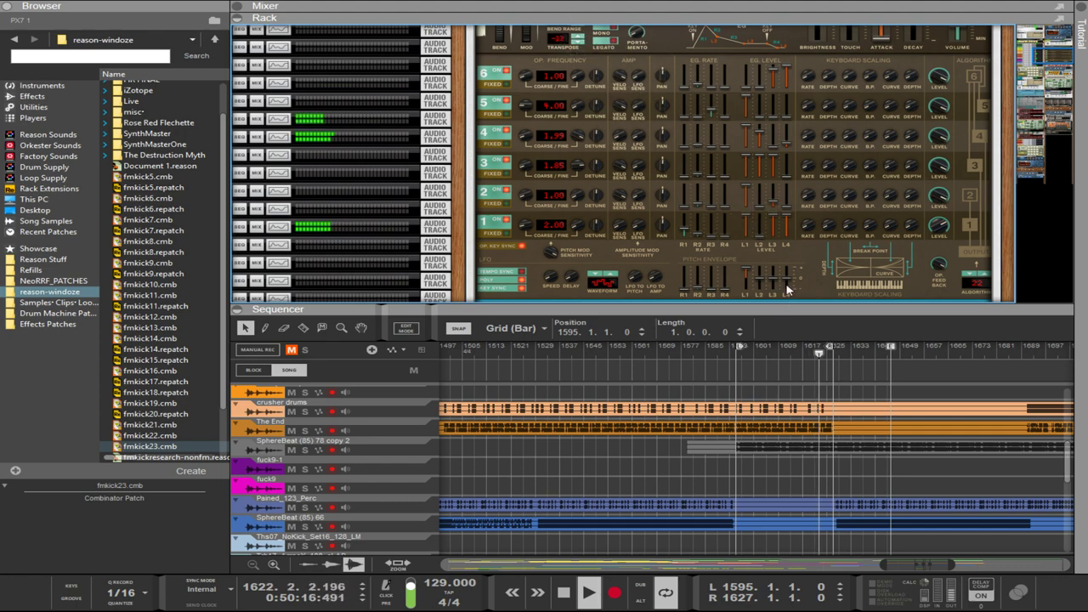
On the back of the rack, connect the Spider CV merge output to the neighbouring mix channel's level CV input.
scroll(756, 289, "down", 5)
key("Tab")
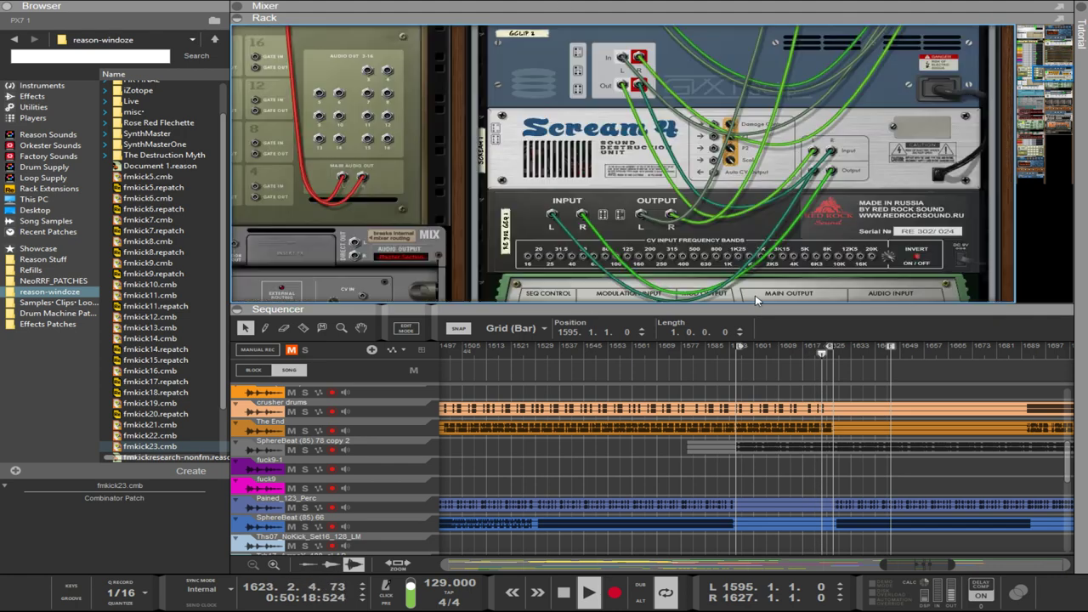
scroll(680, 272, "down", 5)
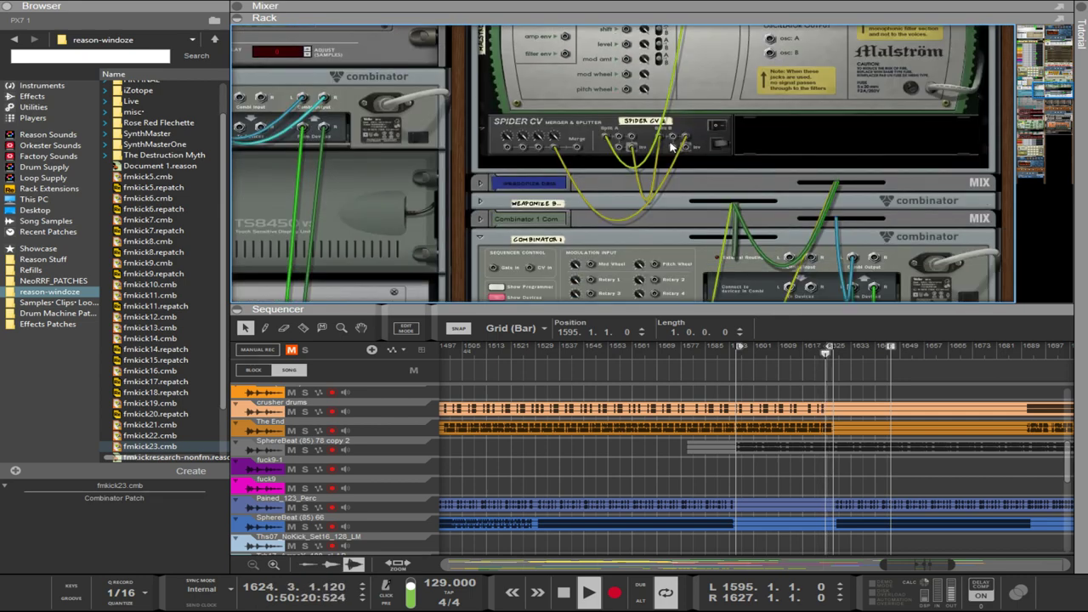
scroll(654, 167, "up", 2)
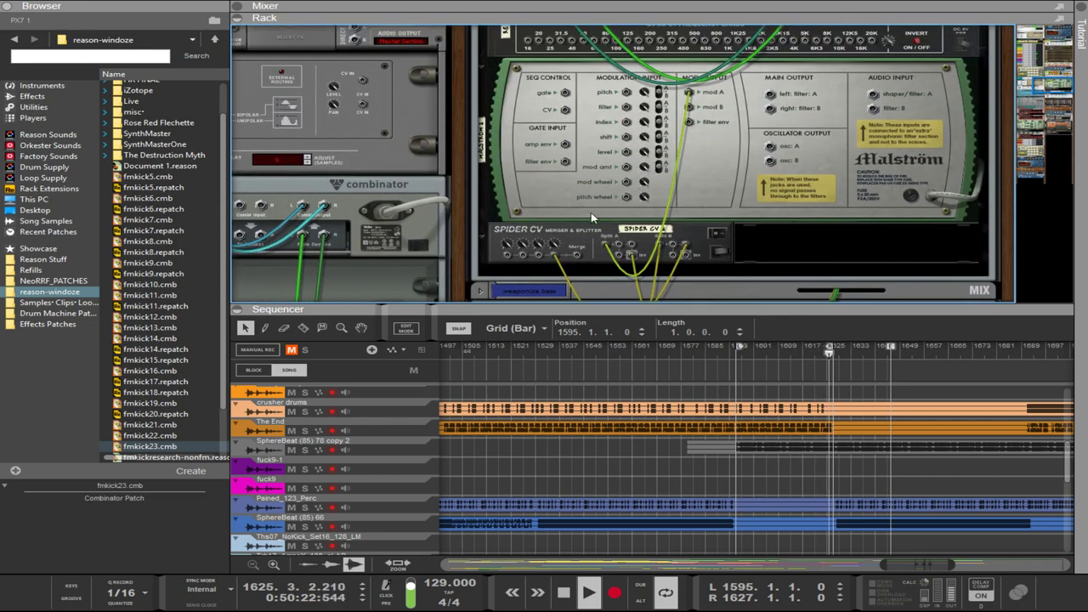
left_click_drag(564, 254, 364, 76)
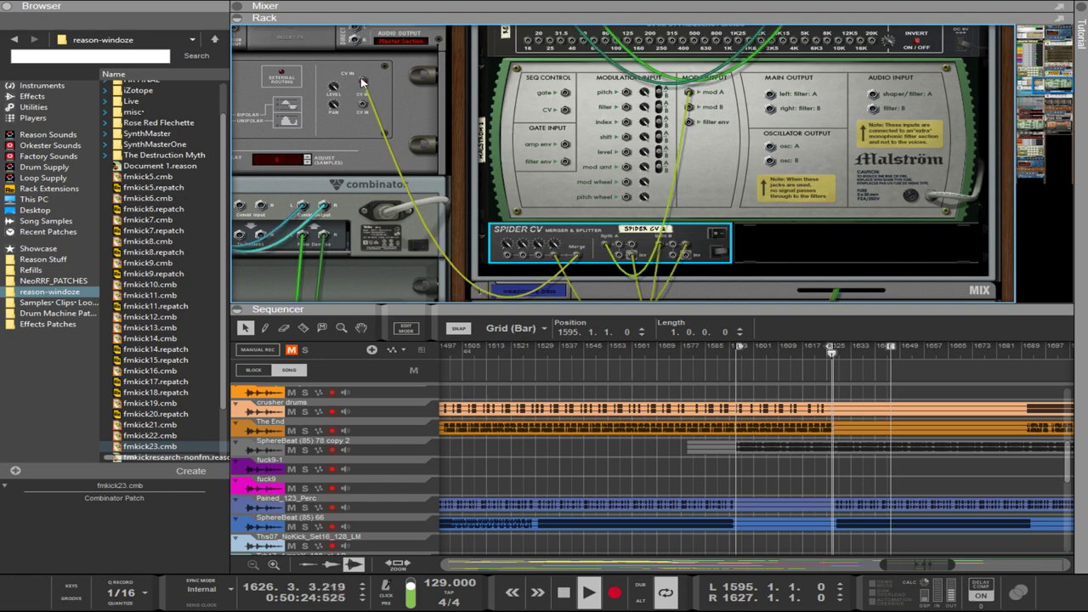
scroll(779, 192, "down", 10)
key("Tab")
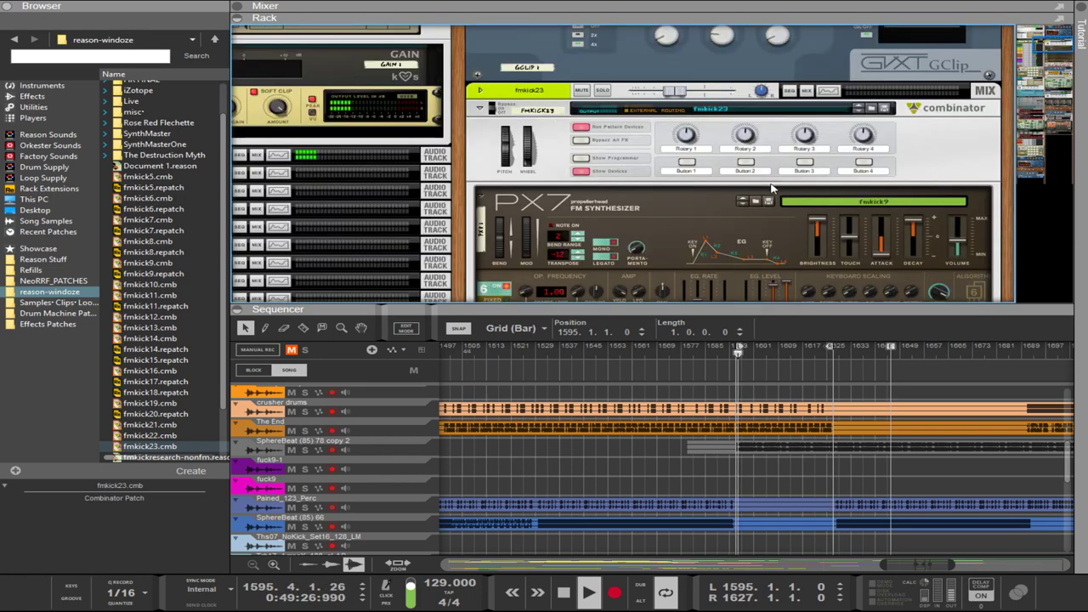
Adjust envelope level 4 on several PX7 operators, including 65 on operator 5, and try another operator 3 frequency.
scroll(778, 192, "down", 3)
scroll(826, 112, "down", 1)
scroll(820, 127, "down", 1)
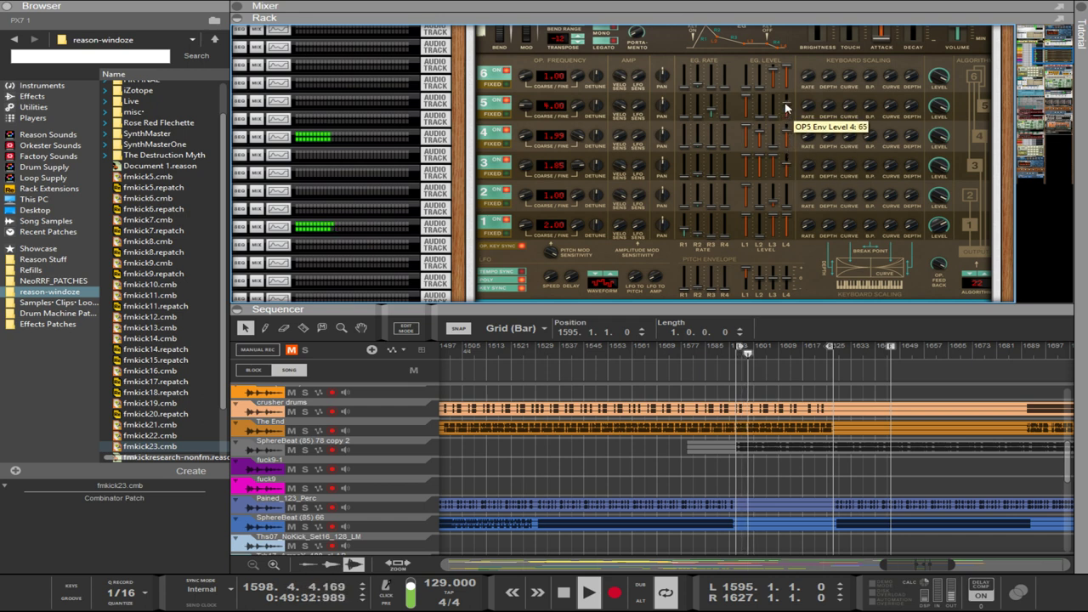
scroll(523, 161, "up", 2)
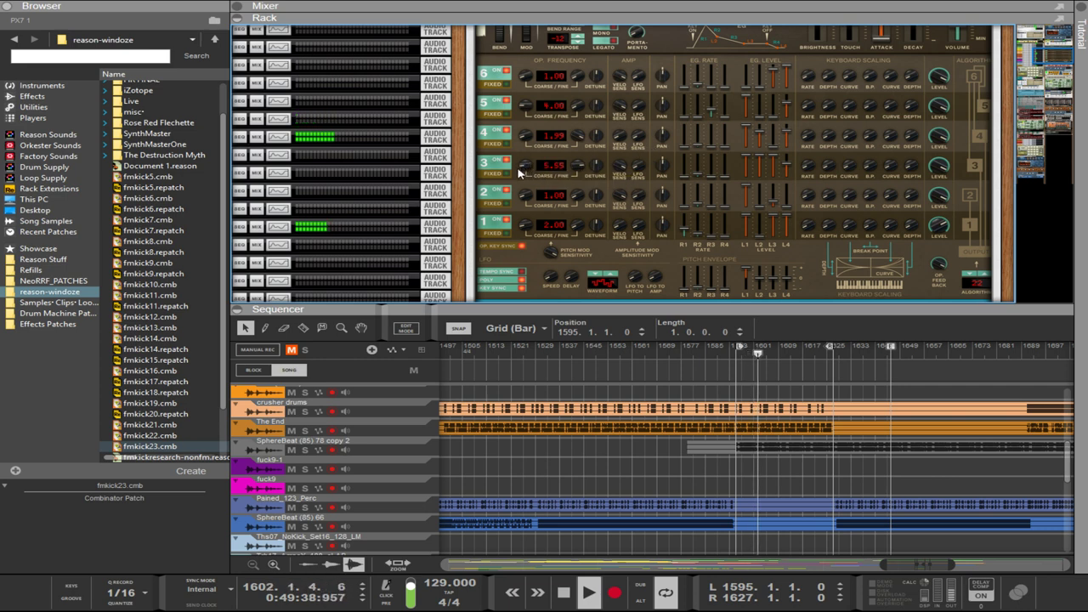
scroll(526, 179, "down", 1)
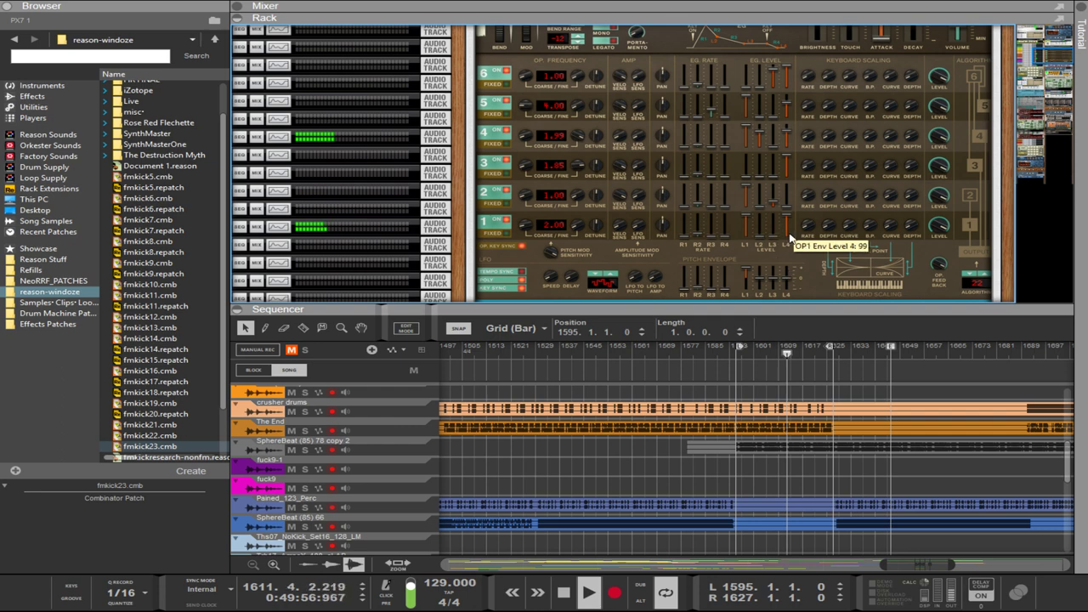
left_click_drag(783, 231, 785, 233)
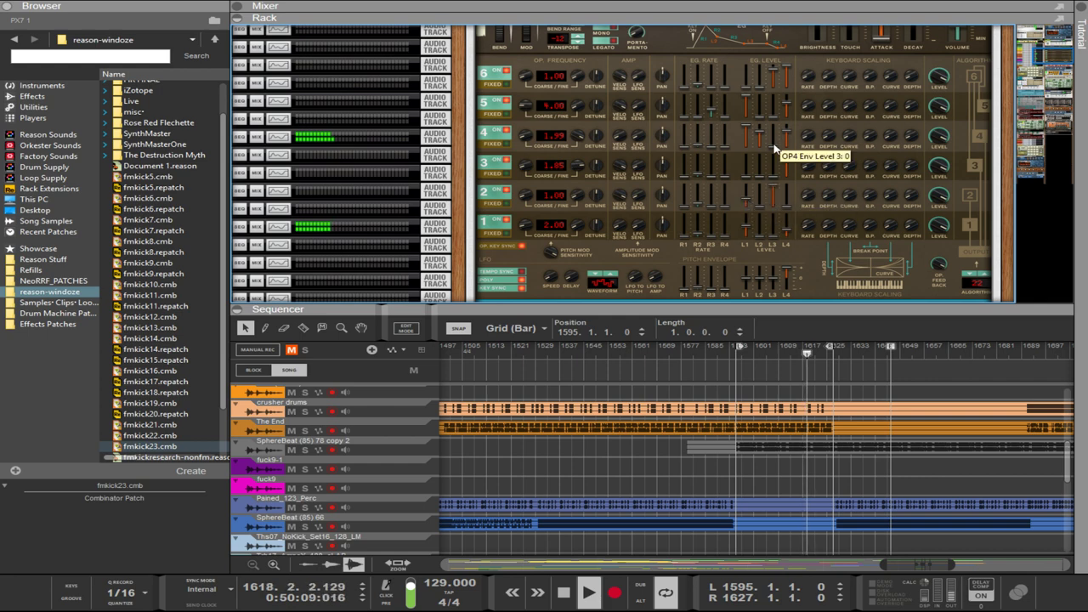
Try a higher PX7 touch amount and a transpose of -24 with a different algorithm.
scroll(881, 141, "up", 3)
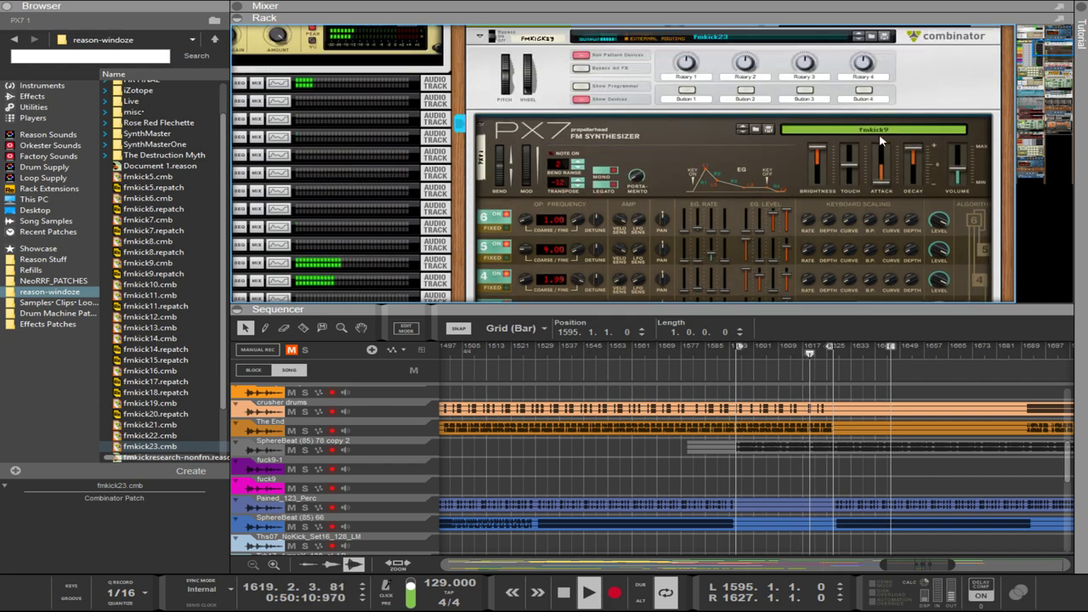
left_click_drag(852, 168, 851, 153)
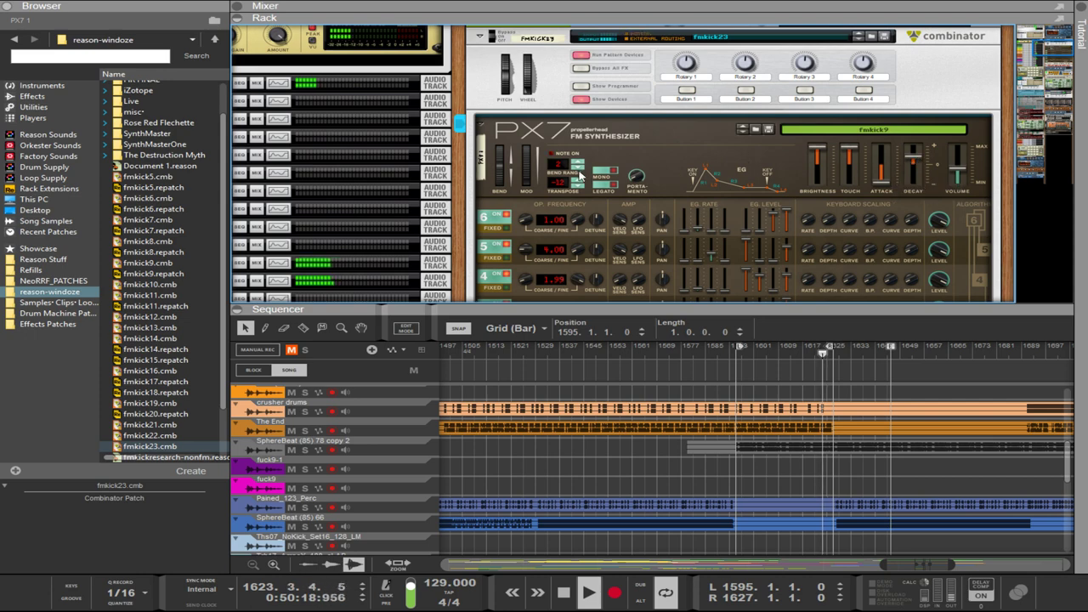
scroll(575, 183, "down", 8)
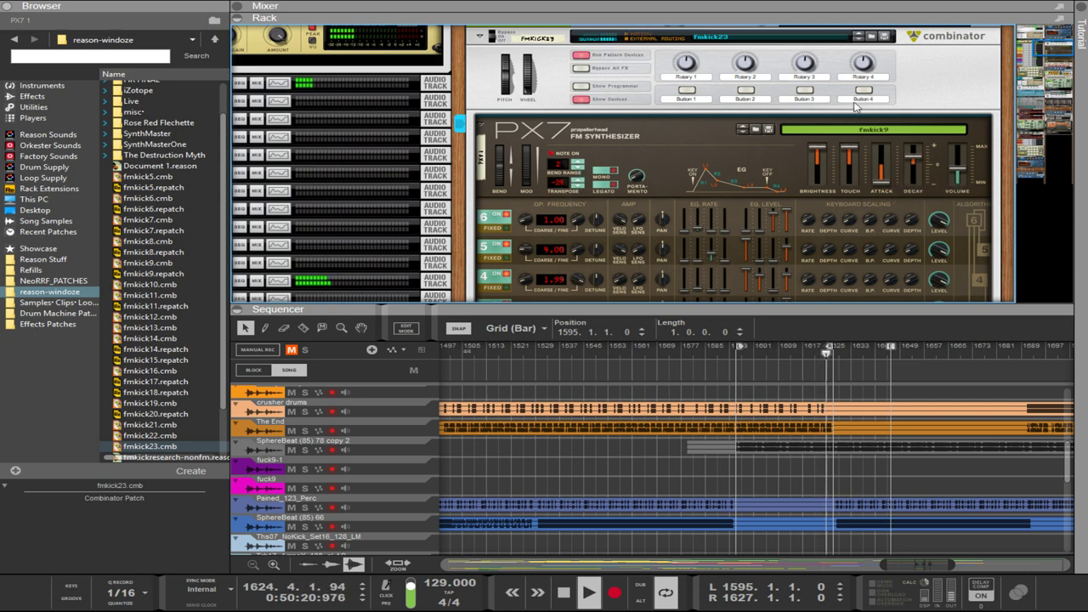
scroll(771, 132, "down", 6)
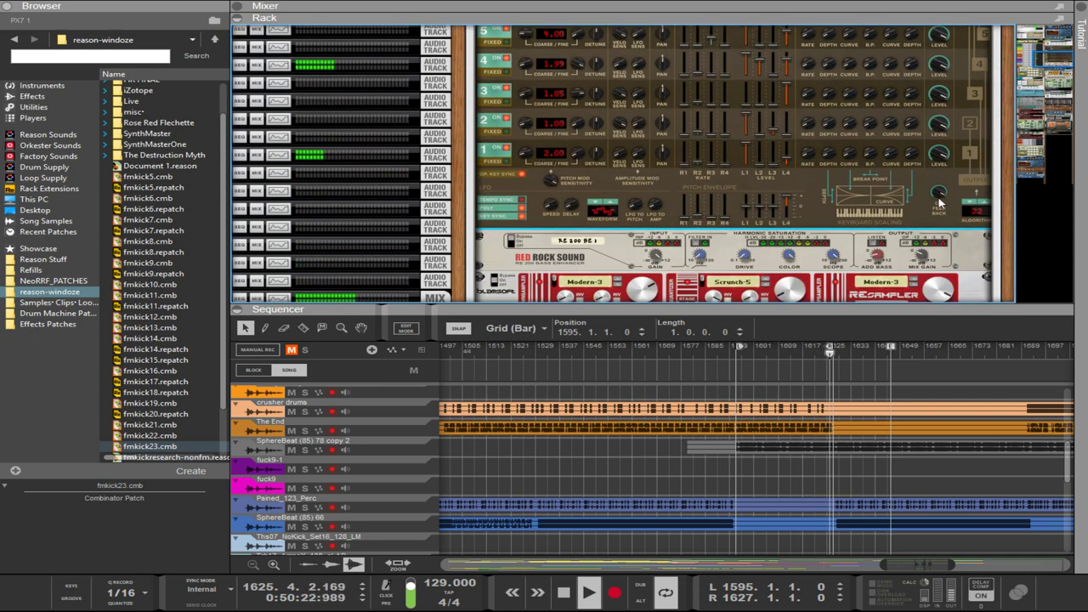
scroll(979, 204, "up", 2)
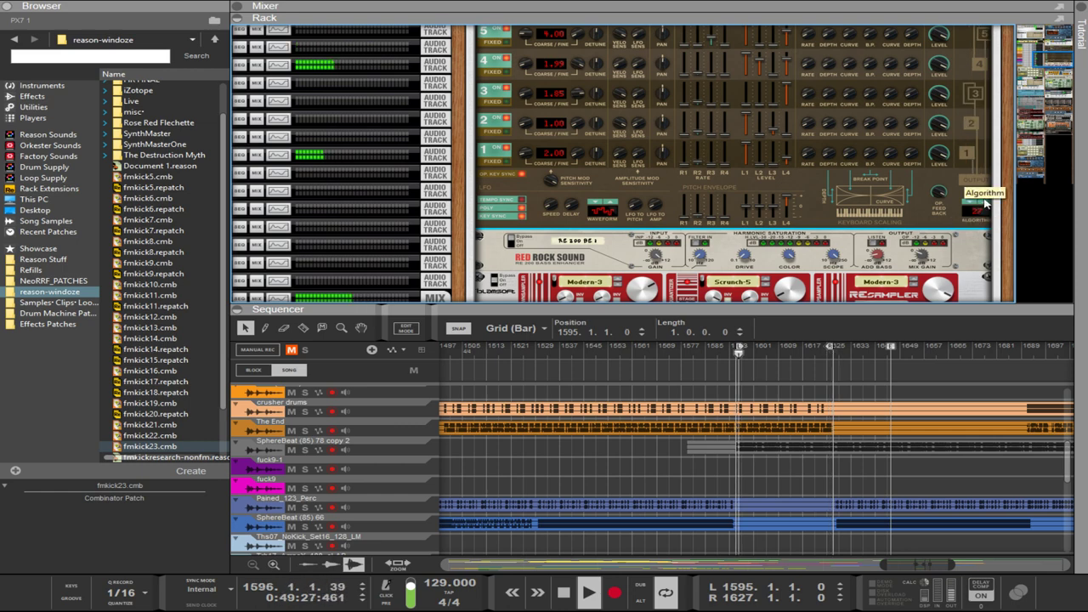
Discard the PX7 edits by loading fmkick23.cmb into the Combinator again.
scroll(984, 202, "up", 1)
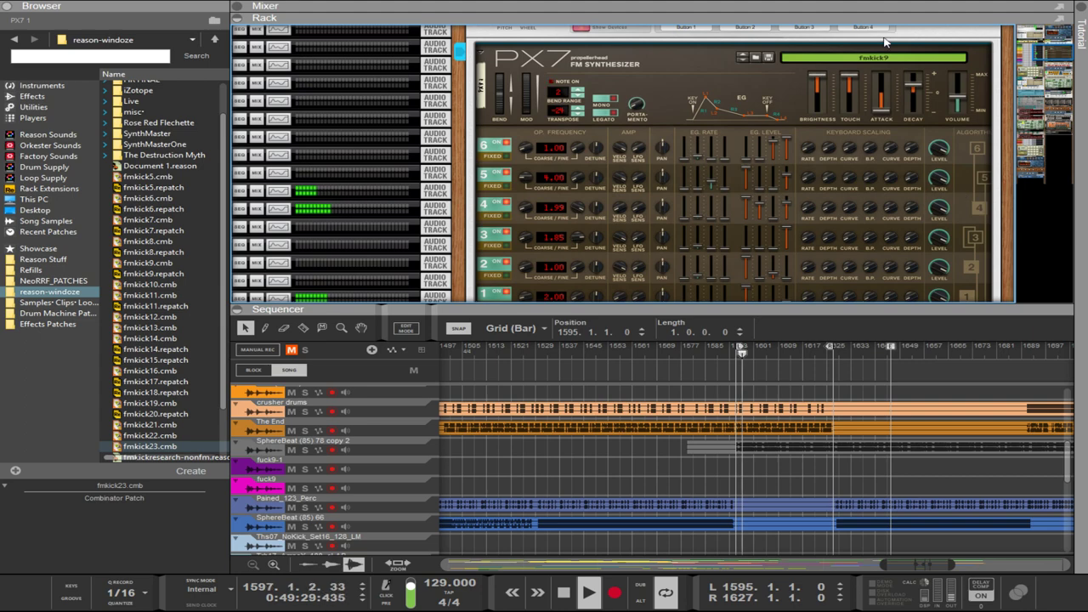
scroll(883, 41, "up", 3)
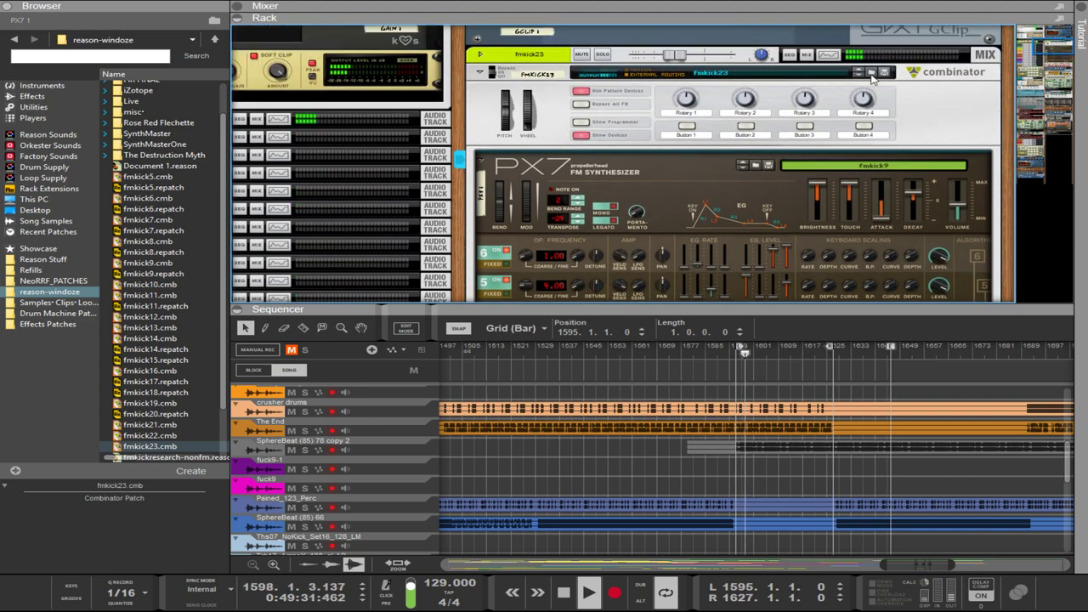
left_click(872, 75)
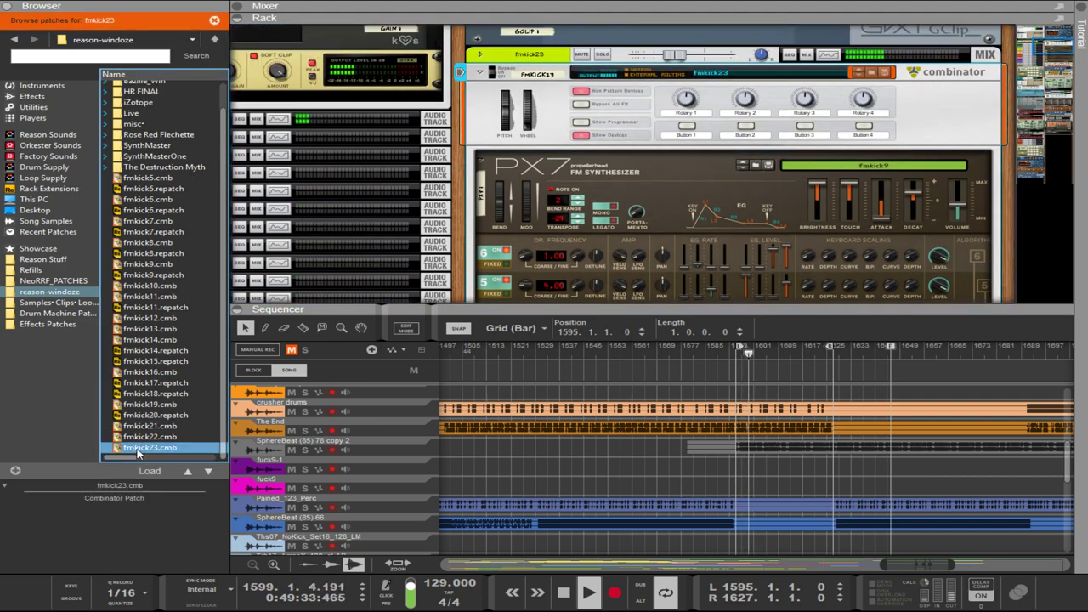
scroll(905, 192, "down", 5)
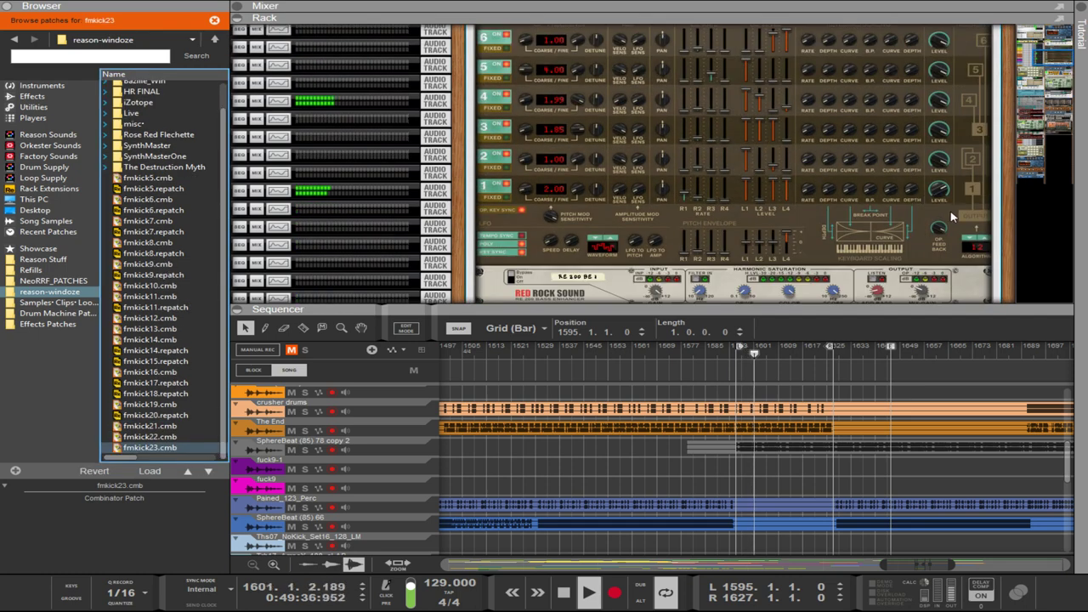
Try a series of different PX7 algorithms while the loops play, ending on algorithm 30.
left_click(983, 248)
left_click(983, 245)
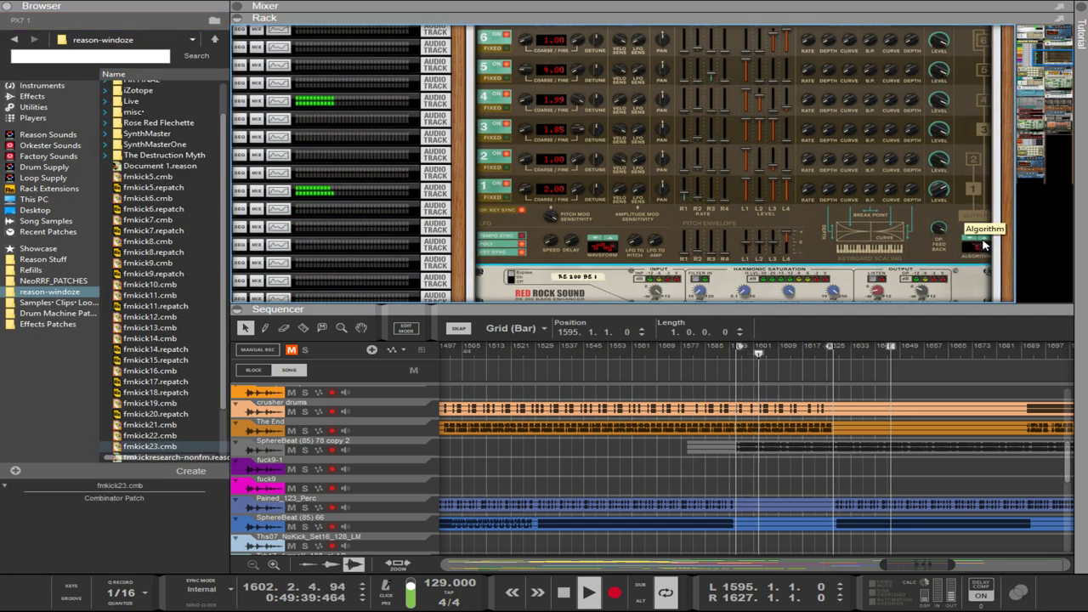
left_click(972, 245)
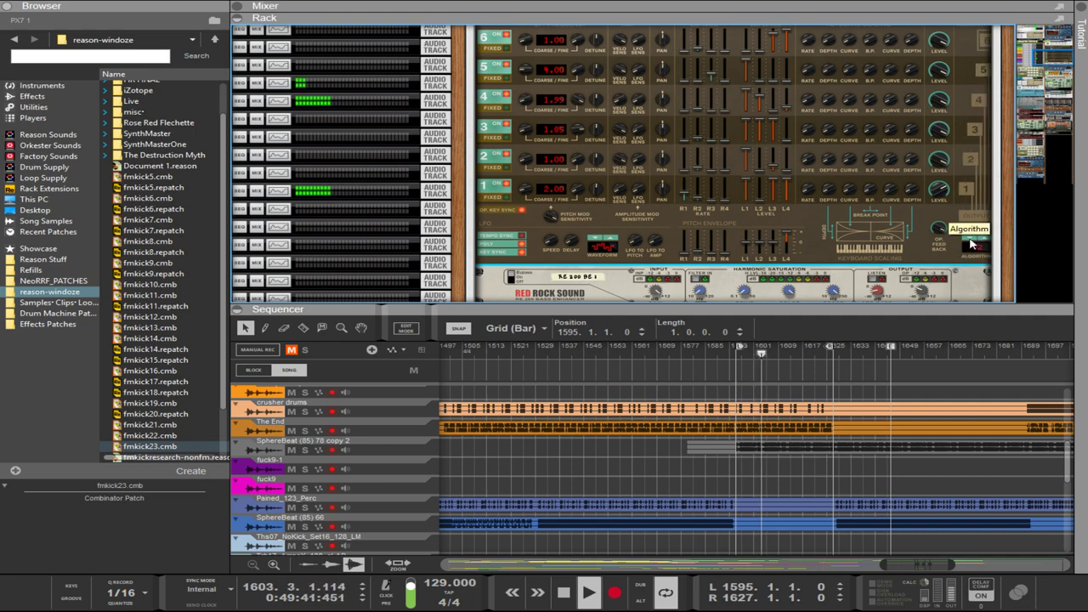
left_click(972, 245)
left_click(972, 244)
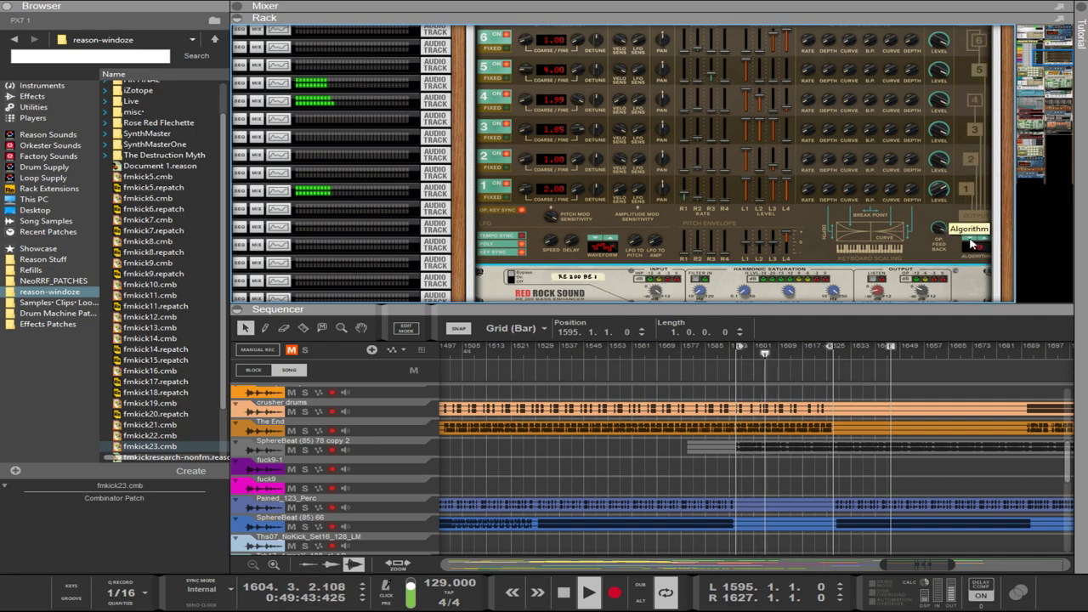
left_click(972, 245)
left_click(970, 241)
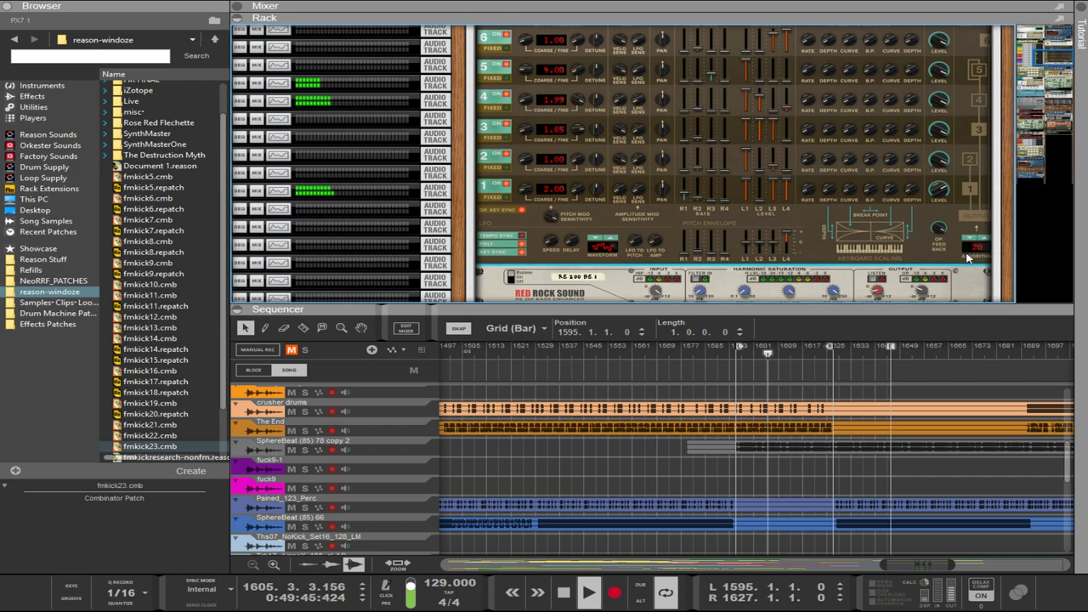
left_click(968, 245)
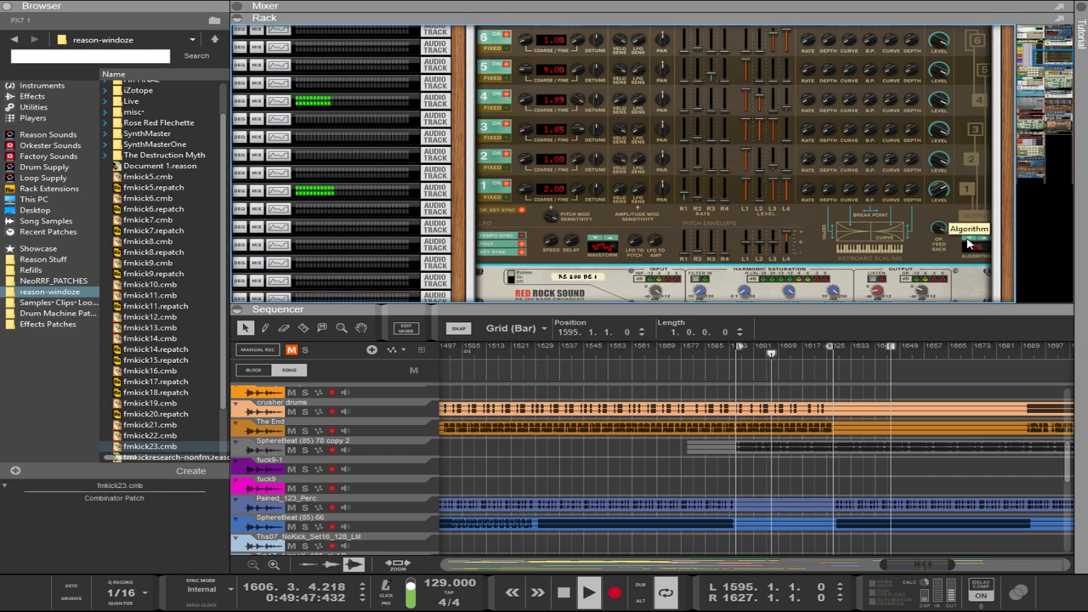
left_click(967, 244)
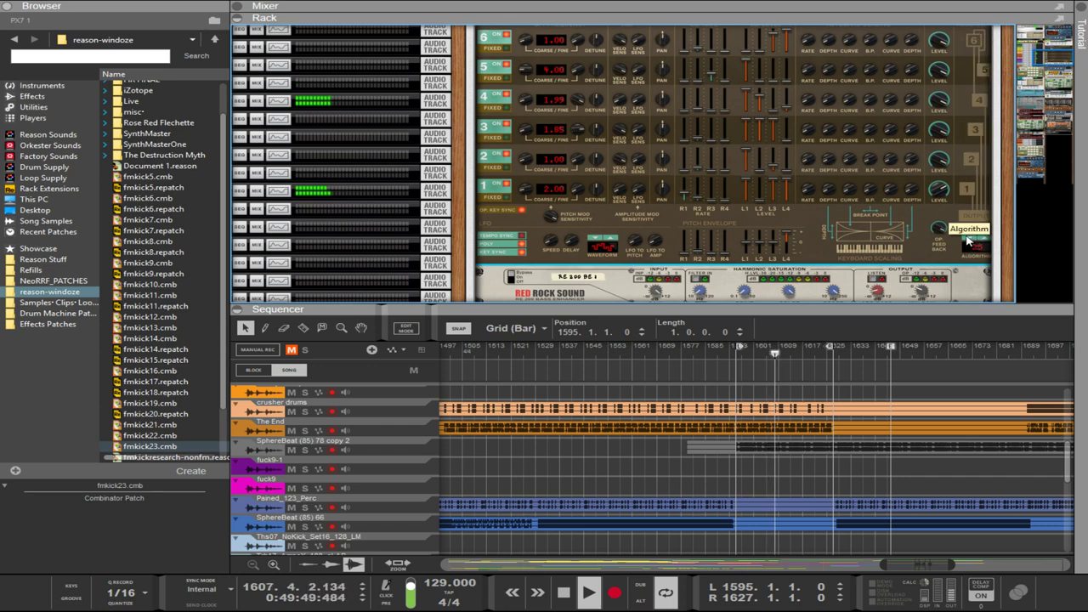
left_click(971, 243)
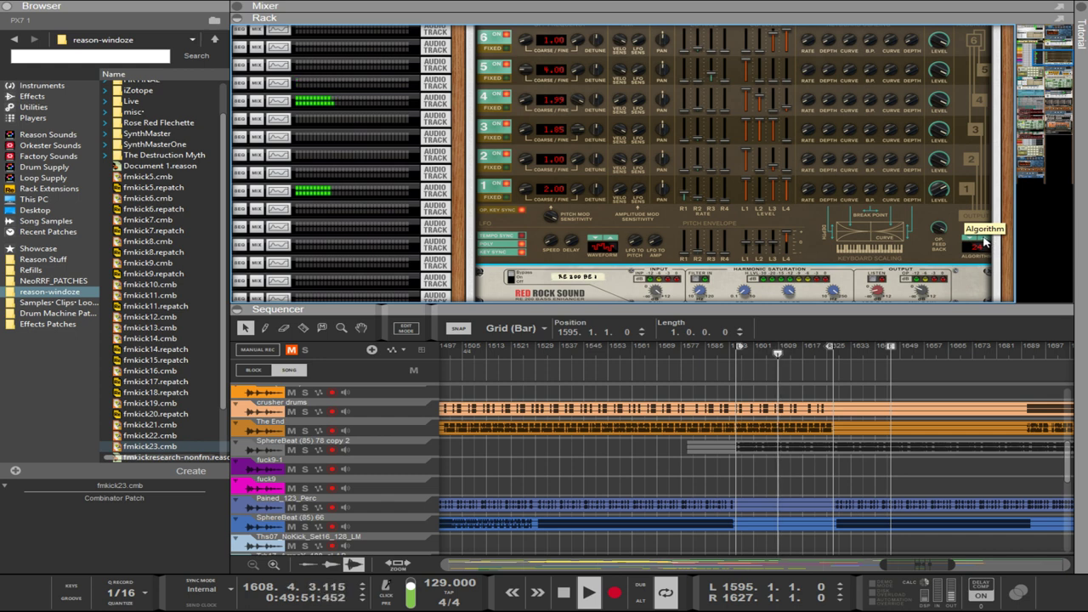
left_click(983, 242)
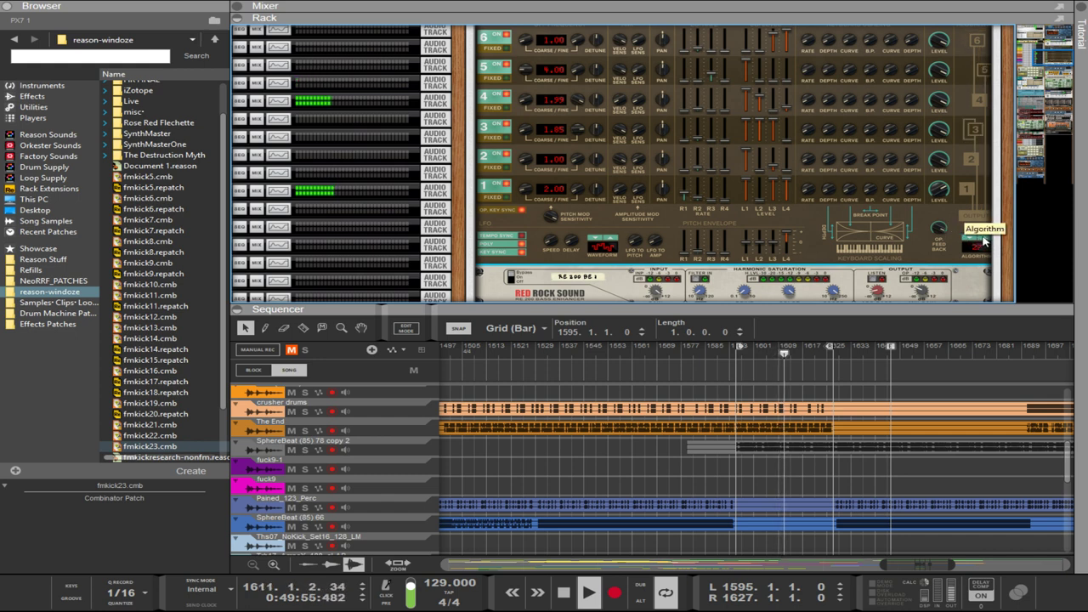
left_click(984, 242)
left_click(983, 242)
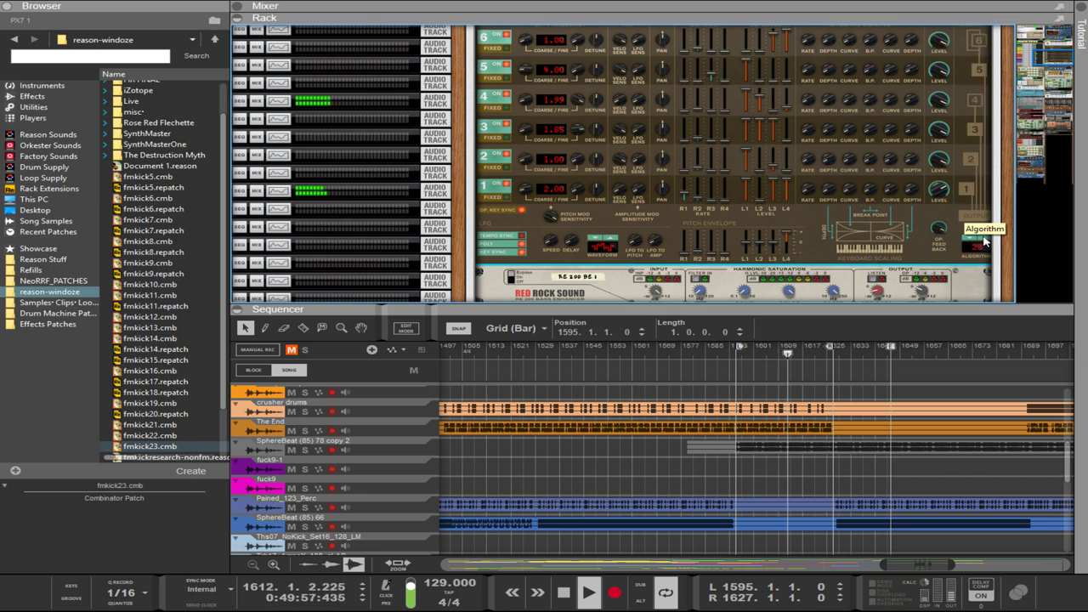
left_click(983, 242)
left_click(983, 243)
left_click(983, 243)
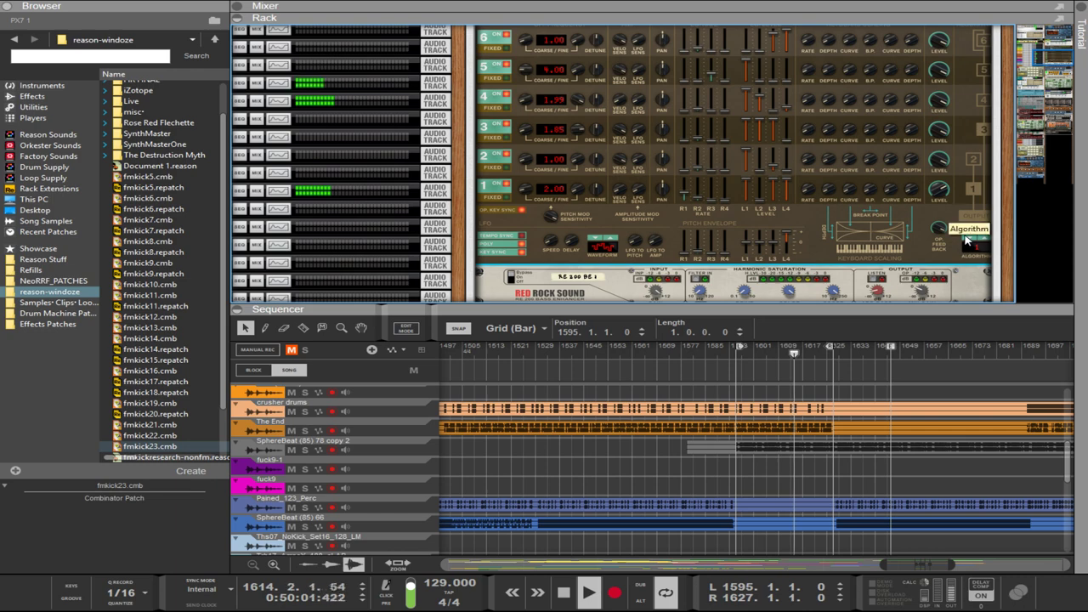
left_click(967, 240)
left_click(966, 241)
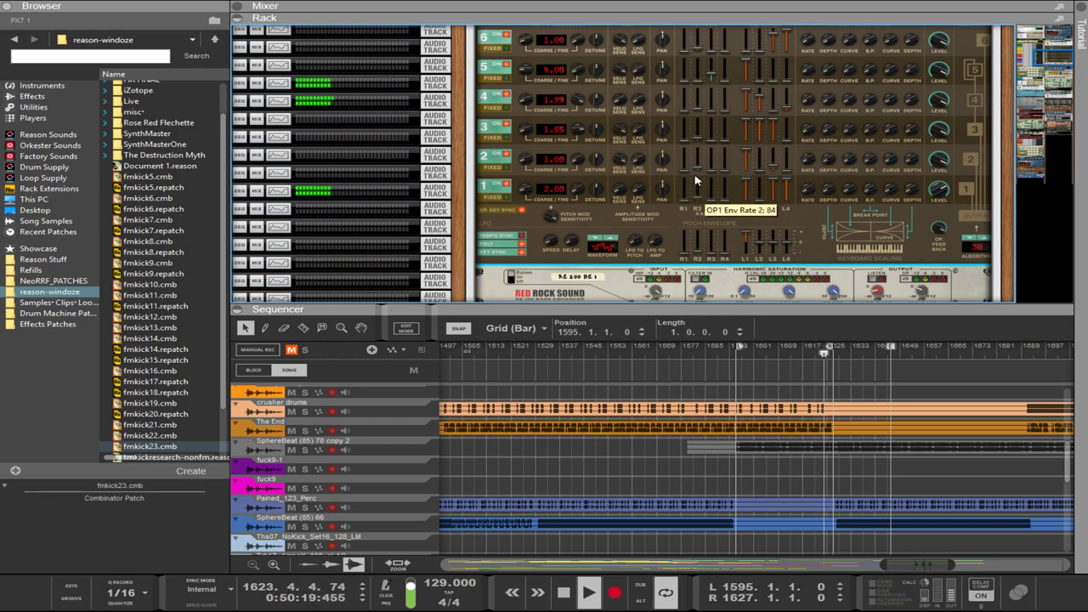
Try different envelope rates and levels on the PX7 operators, including operator 5.
scroll(695, 180, "up", 2)
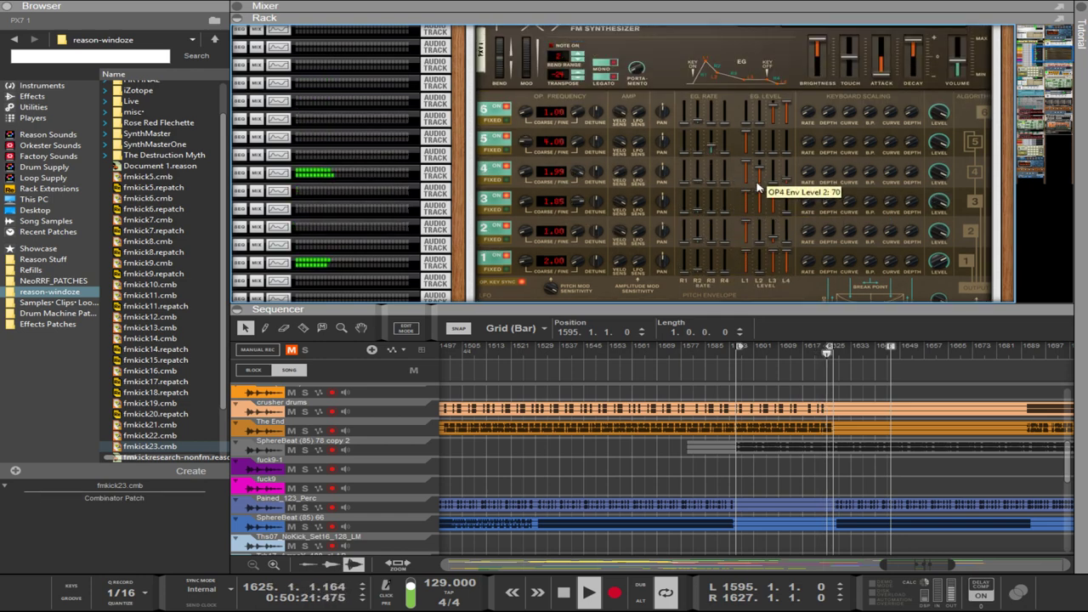
left_click_drag(758, 177, 761, 204)
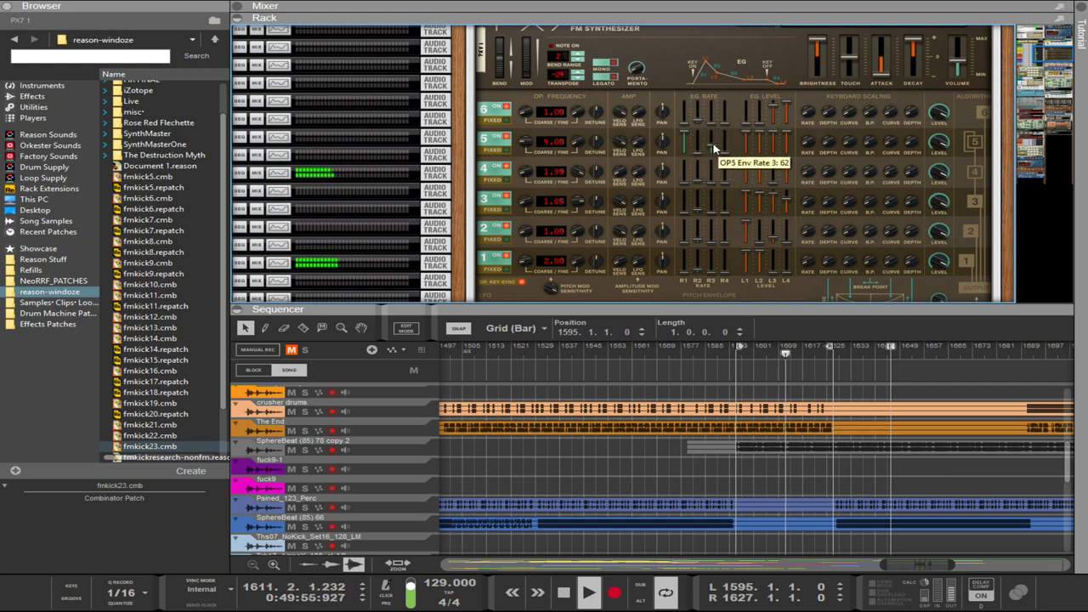
Load fmkick23.cmb into the Combinator again to discard the algorithm and envelope edits.
scroll(748, 144, "up", 3)
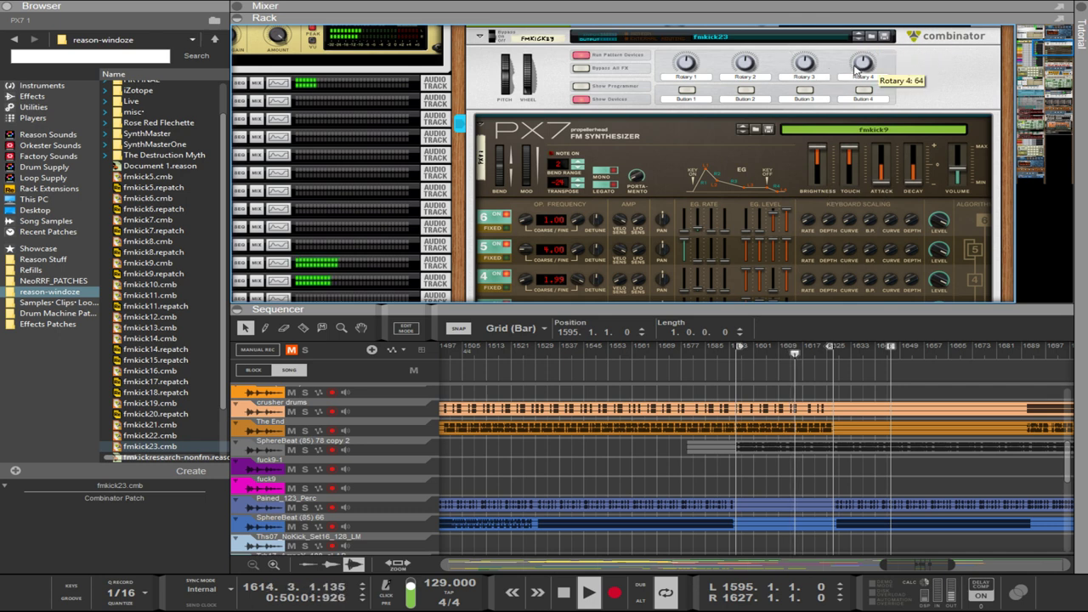
left_click(871, 38)
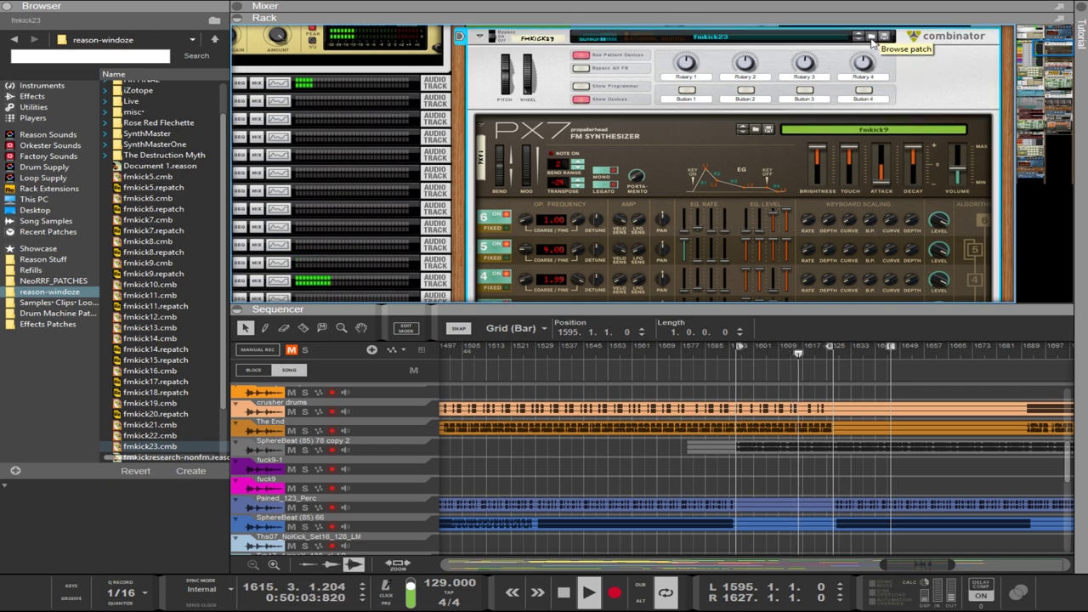
left_click(871, 37)
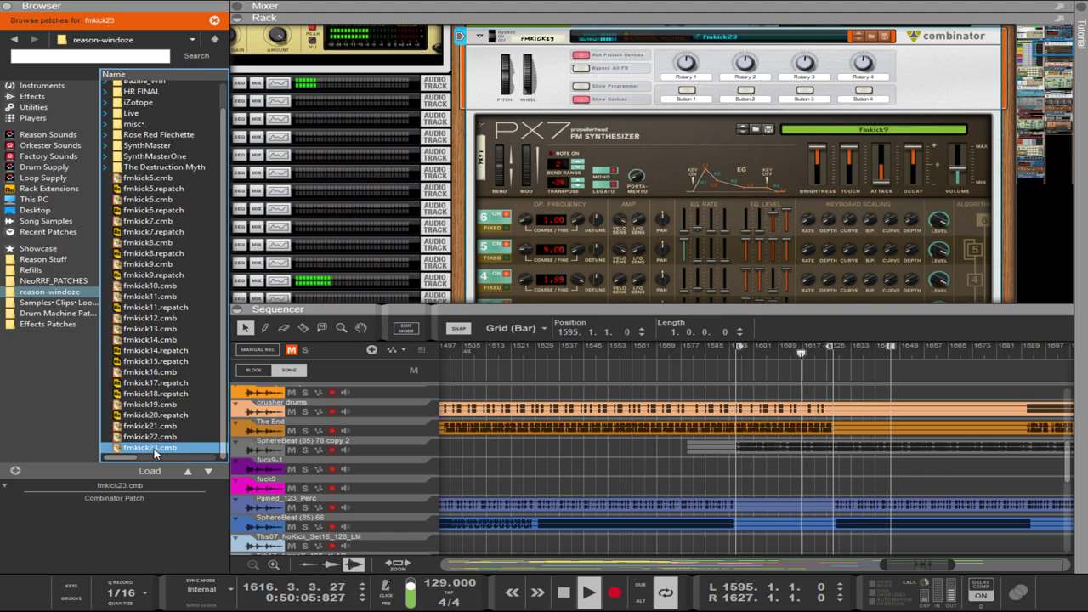
Reconnect the Spider CV merge output to the neighbouring mix channel's level CV input on the back of the rack, and return to the front.
scroll(748, 206, "down", 10)
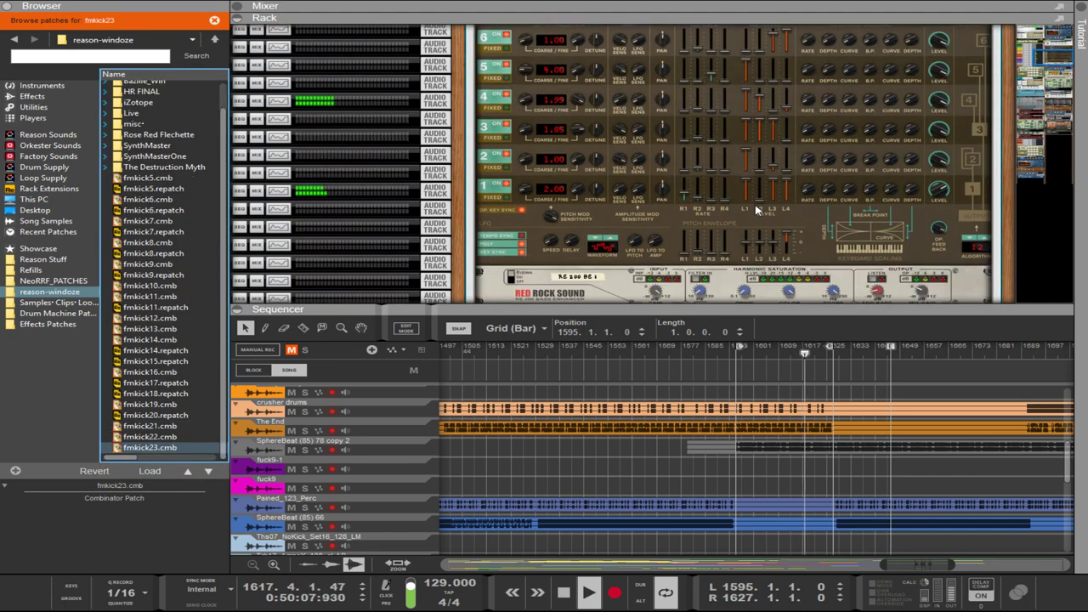
key("Tab")
scroll(555, 256, "down", 5)
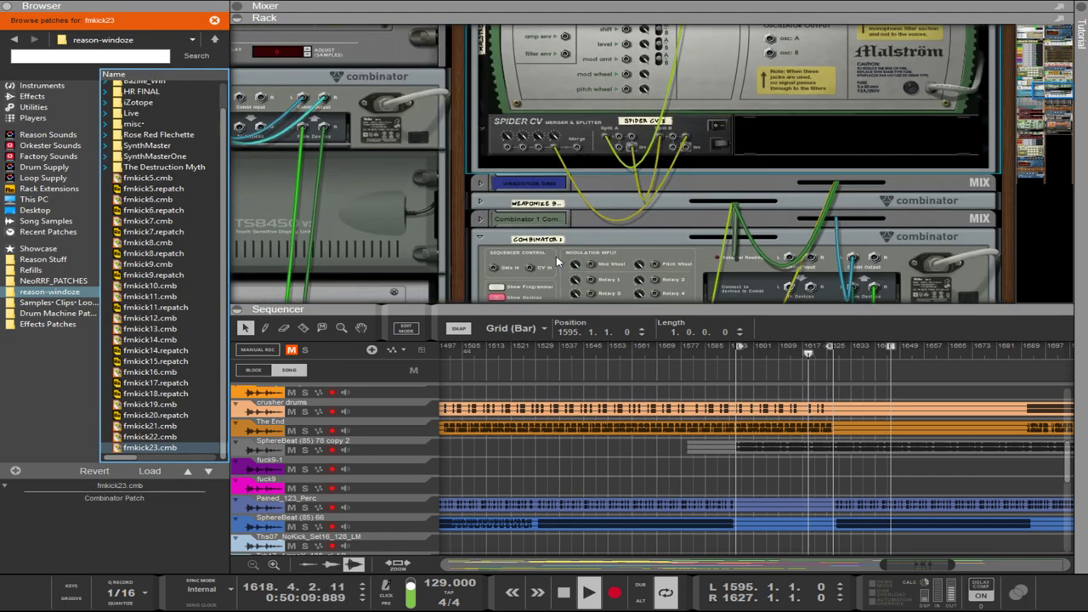
left_click(577, 149)
scroll(344, 225, "up", 4)
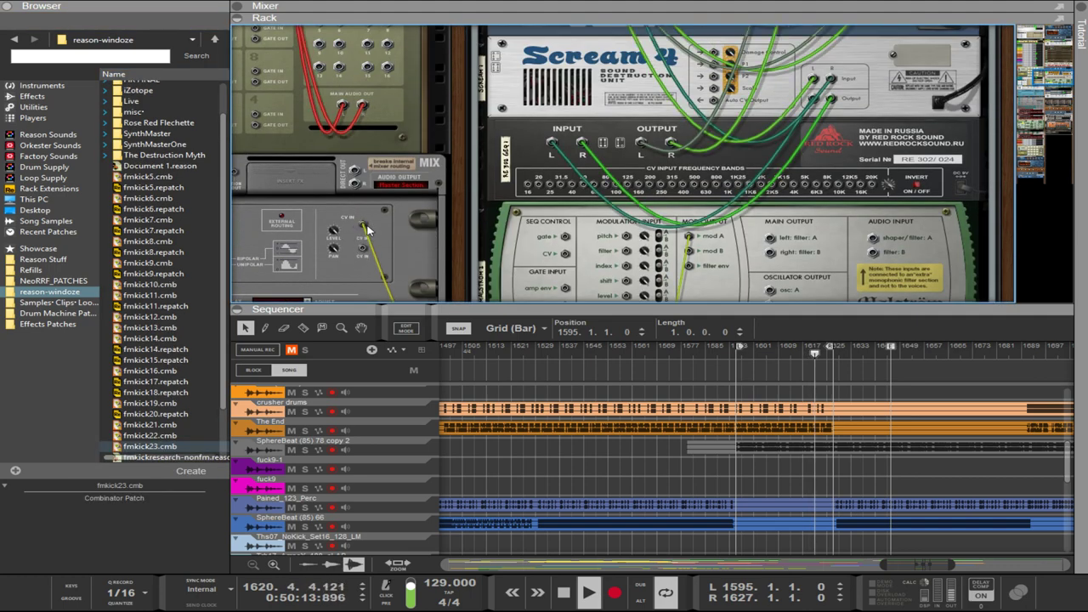
key("Tab")
Switch the PX7 in the fmkick23 Combinator from algorithm 12 to a different algorithm.
scroll(772, 191, "down", 4)
scroll(747, 190, "up", 4)
scroll(722, 188, "up", 3)
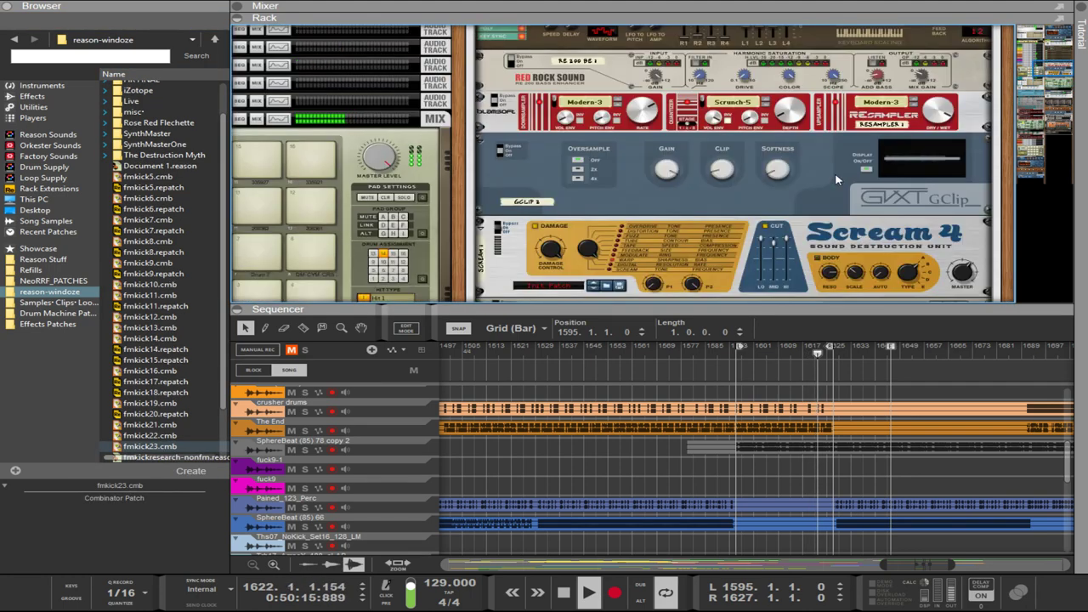
scroll(678, 187, "down", 7)
scroll(731, 188, "up", 6)
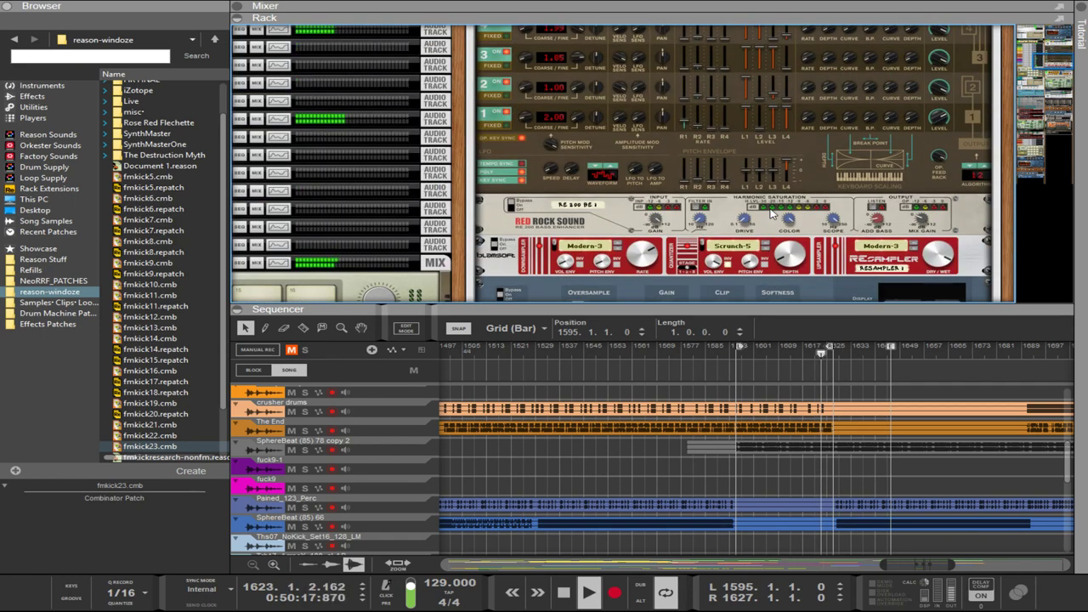
scroll(772, 212, "down", 3)
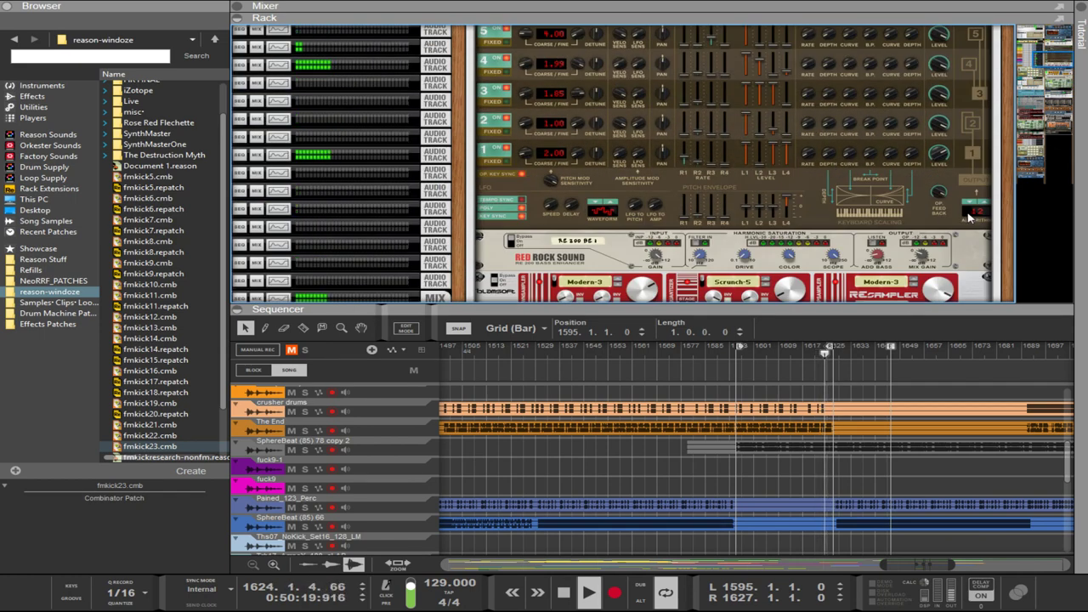
scroll(984, 206, "up", 1)
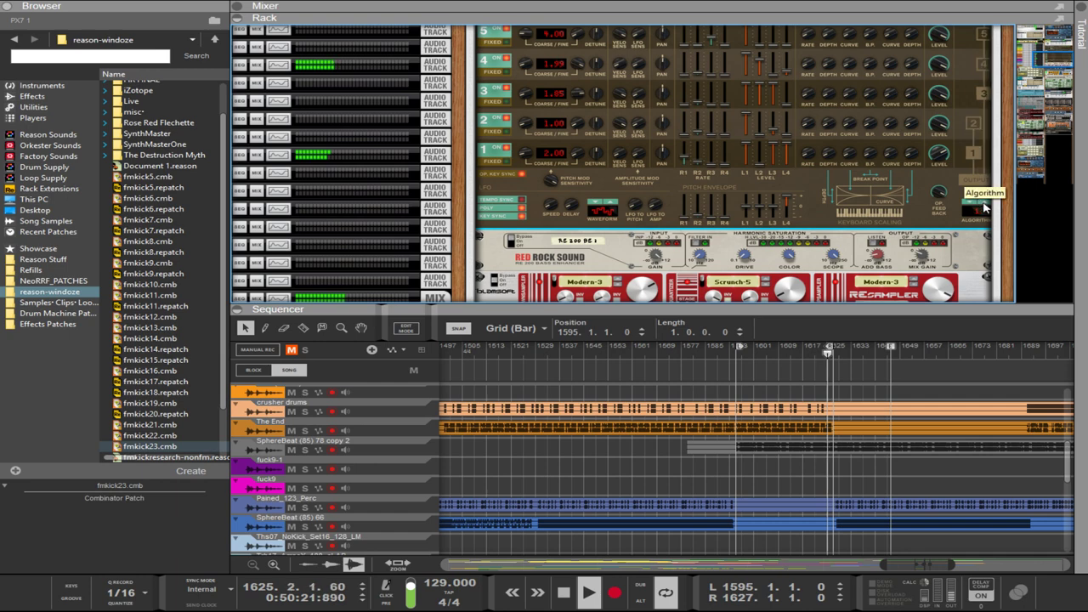
Try a coarse frequency of 2 on PX7 operator 5 and undo it.
scroll(823, 176, "up", 3)
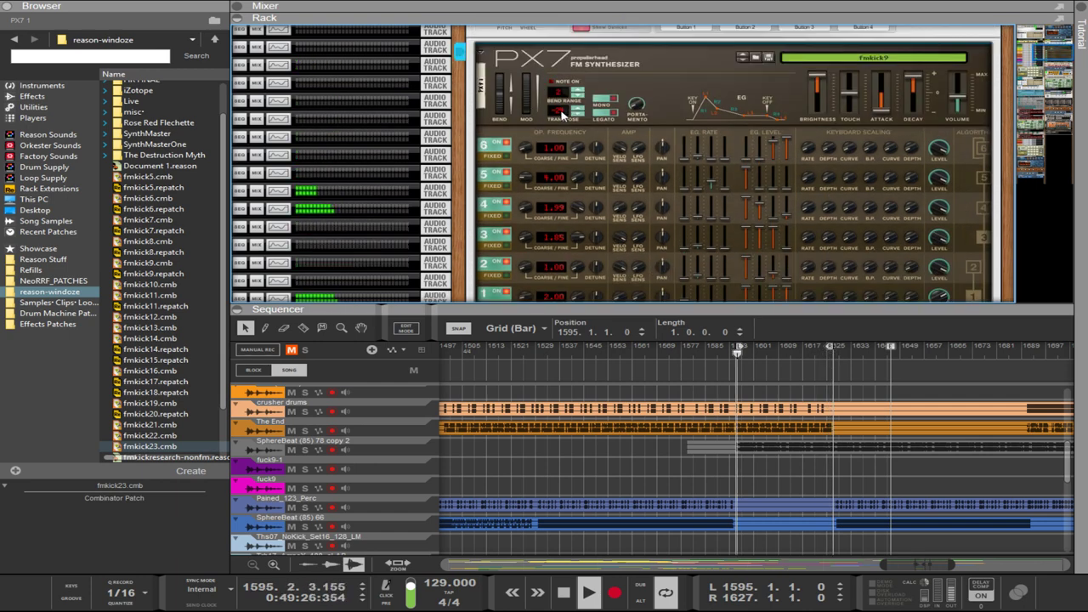
scroll(566, 136, "down", 1)
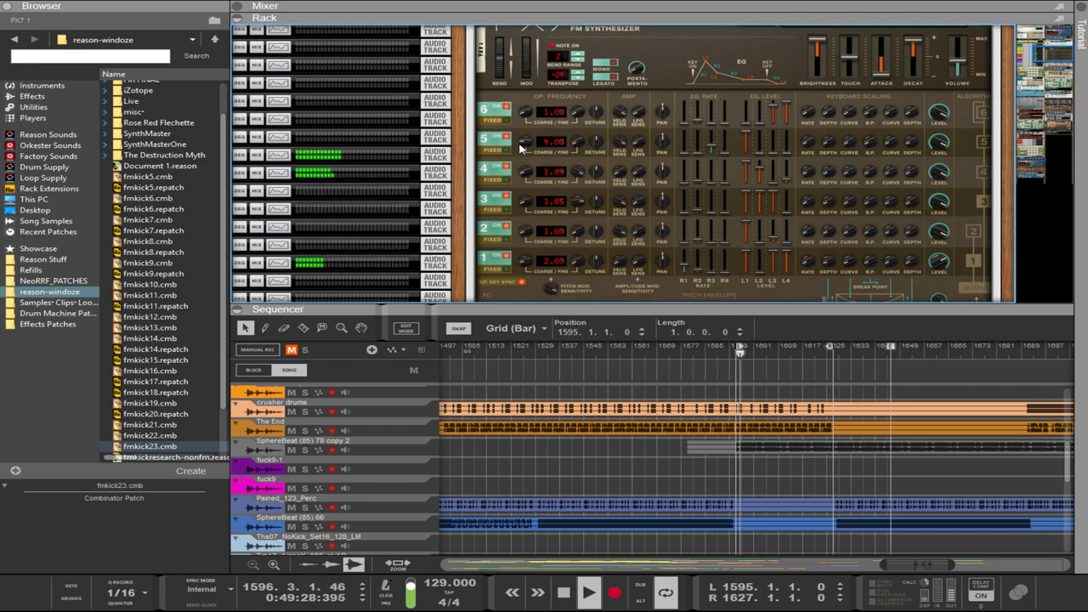
left_click_drag(520, 147, 526, 155)
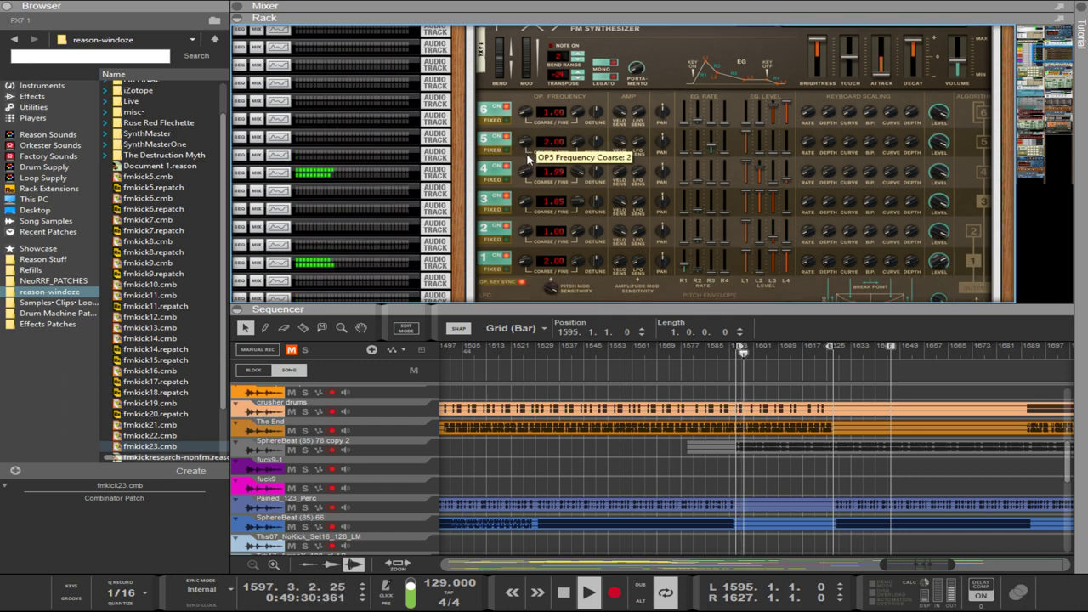
key("ctrl+z")
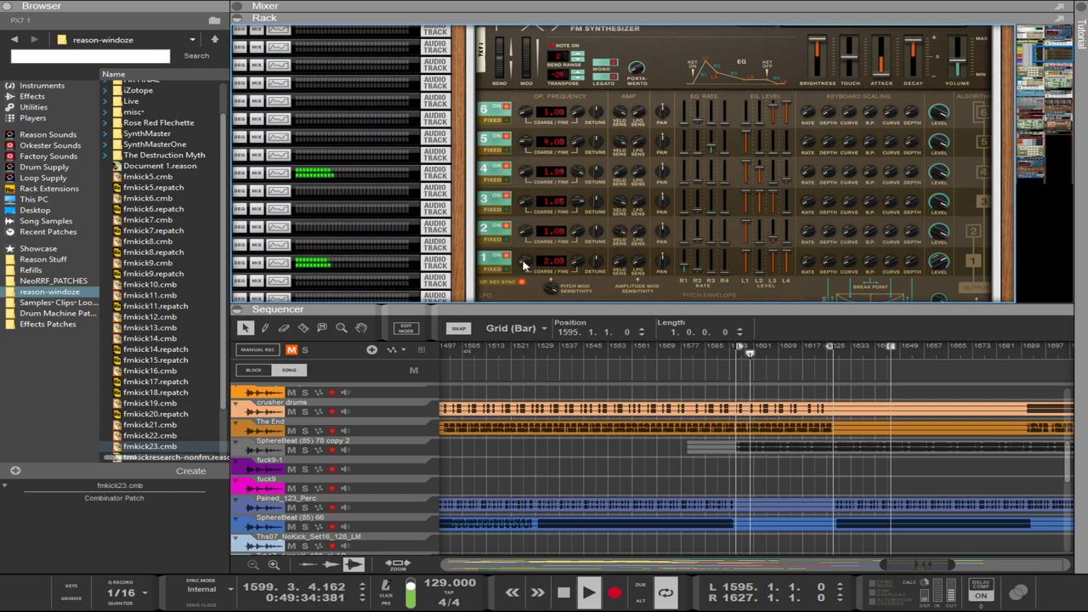
Set PX7 operator 1's frequency to 1.00 and operator 3's to 0.50, with an operator 3 output level of 97.
left_click_drag(531, 201, 589, 369)
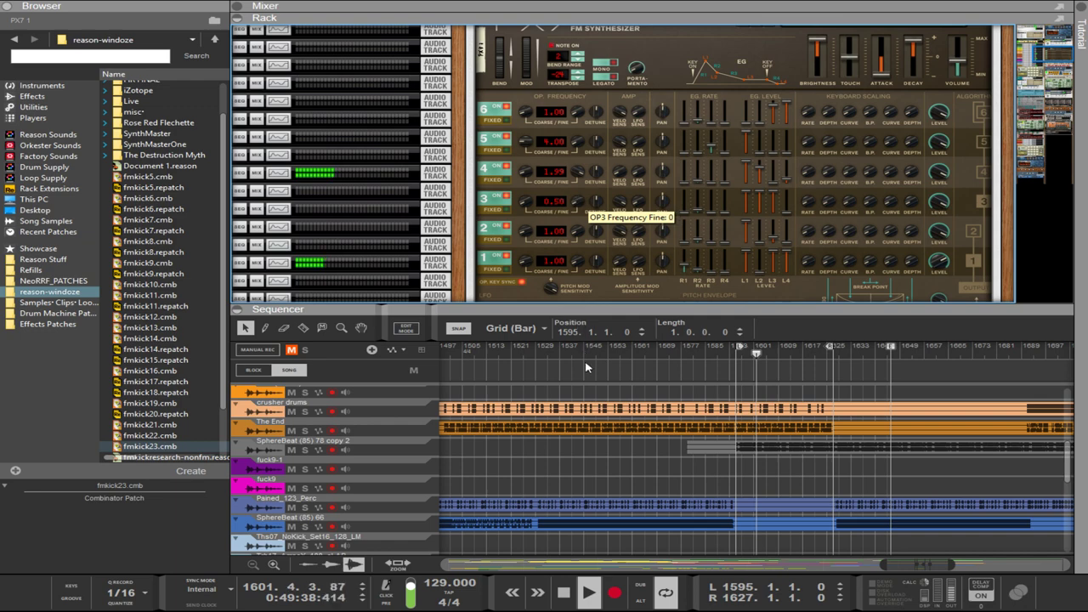
scroll(737, 291, "down", 3)
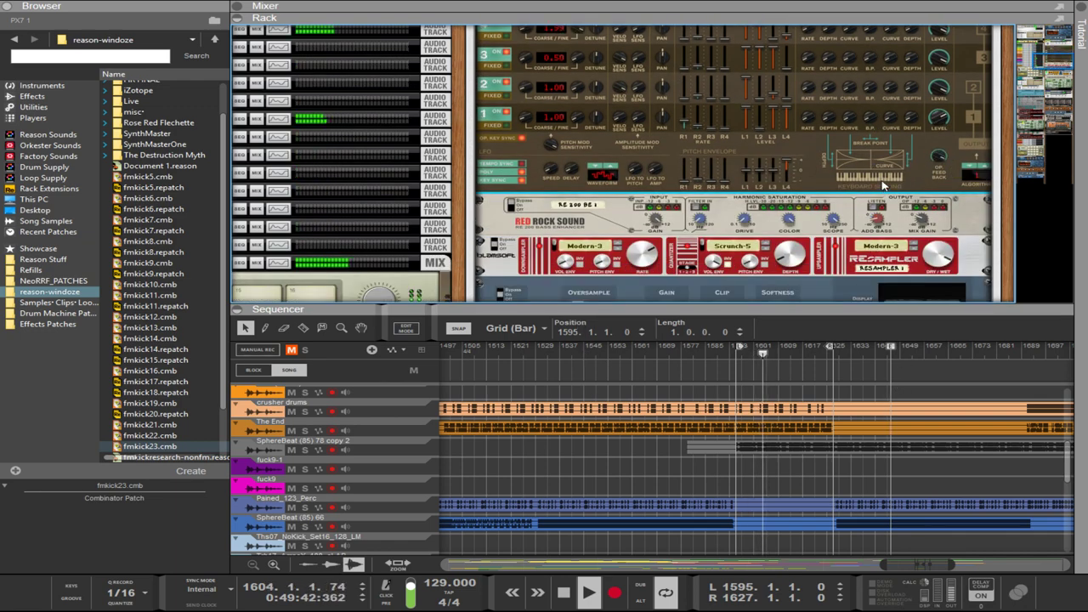
scroll(884, 185, "up", 3)
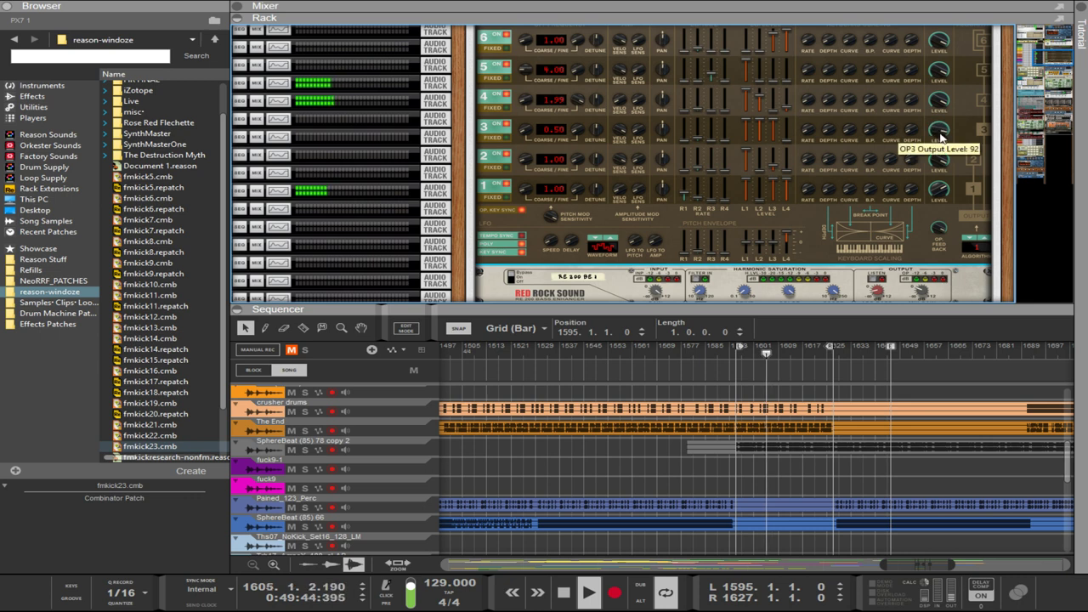
left_click_drag(941, 136, 942, 133)
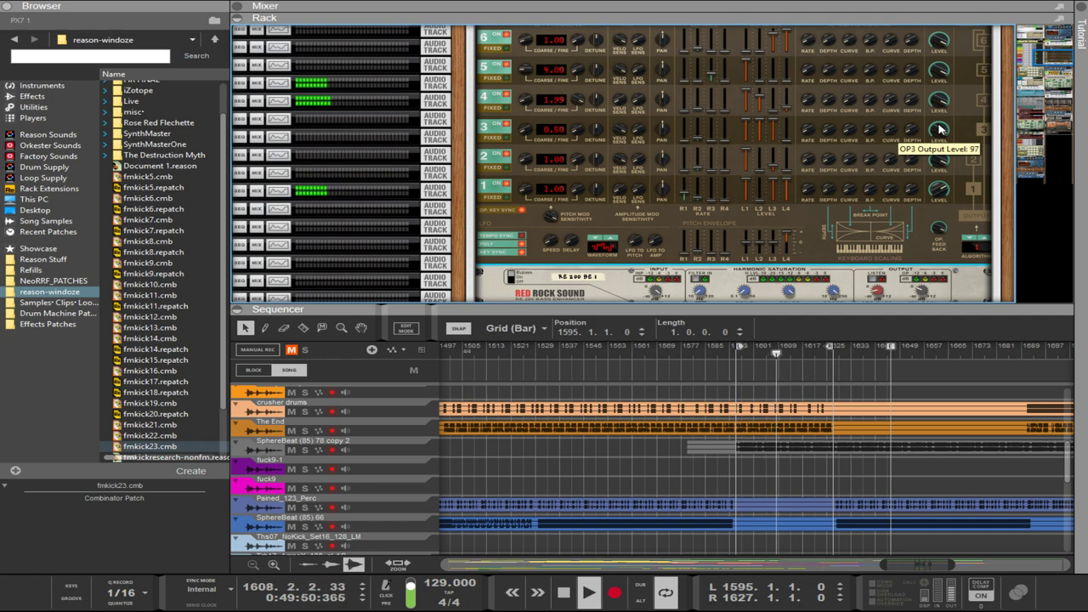
scroll(935, 132, "down", 3)
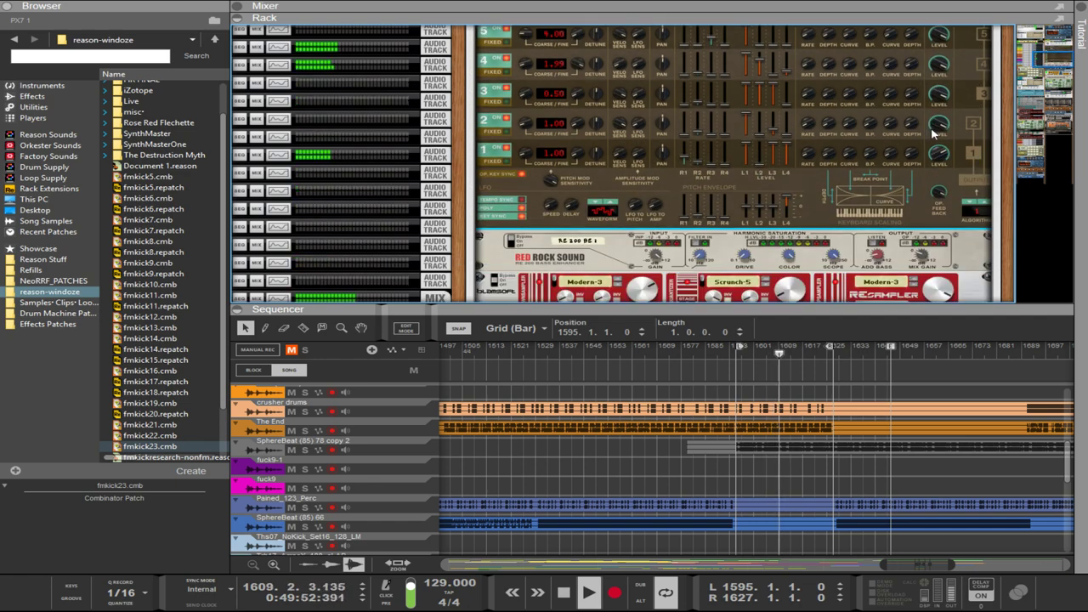
Adjust envelope rate 2 on PX7 operator 1 and switch off operator 5.
scroll(933, 133, "up", 3)
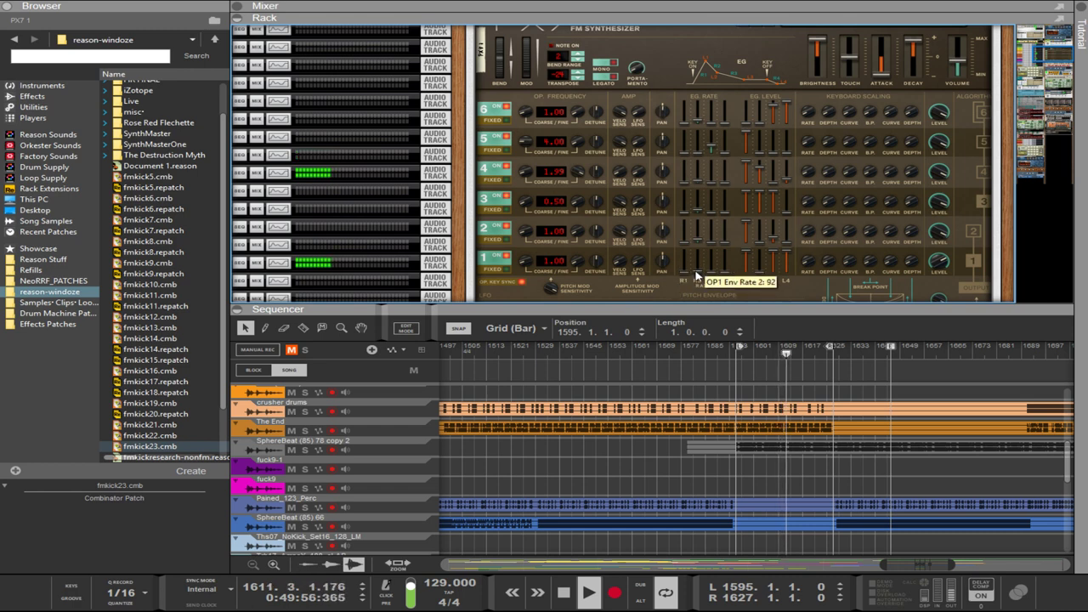
mouse_move(697, 255)
left_mouse_down()
mouse_move(698, 268)
mouse_move(698, 247)
left_mouse_up()
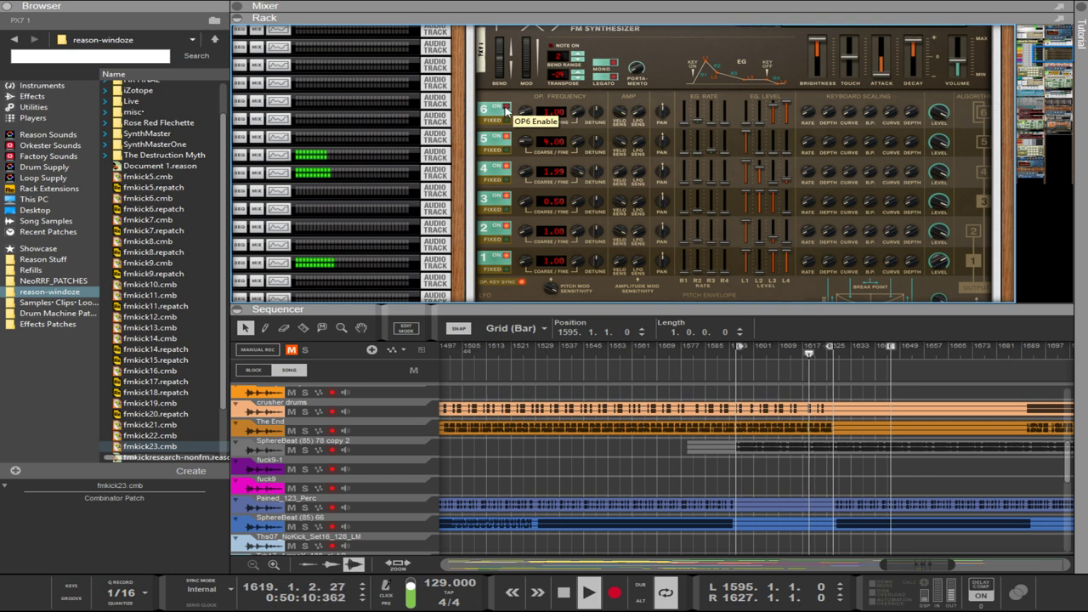
left_click(505, 138)
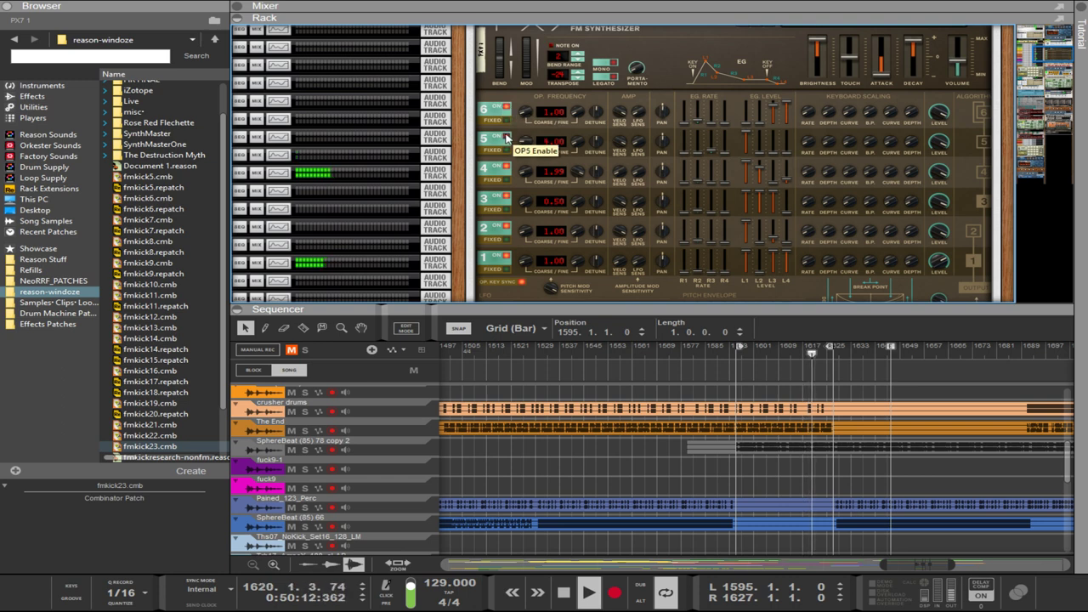
Toggle PX7 operator 4 off and on for comparison, adjust its envelope level 2 and set its envelope level 1 to 52.
left_click(506, 169)
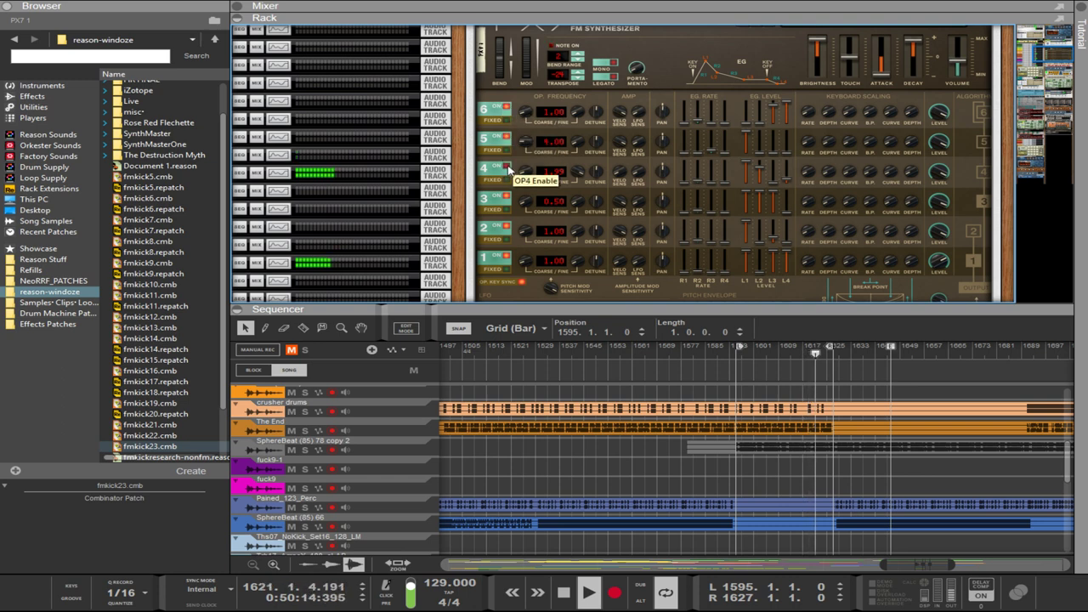
left_click(508, 169)
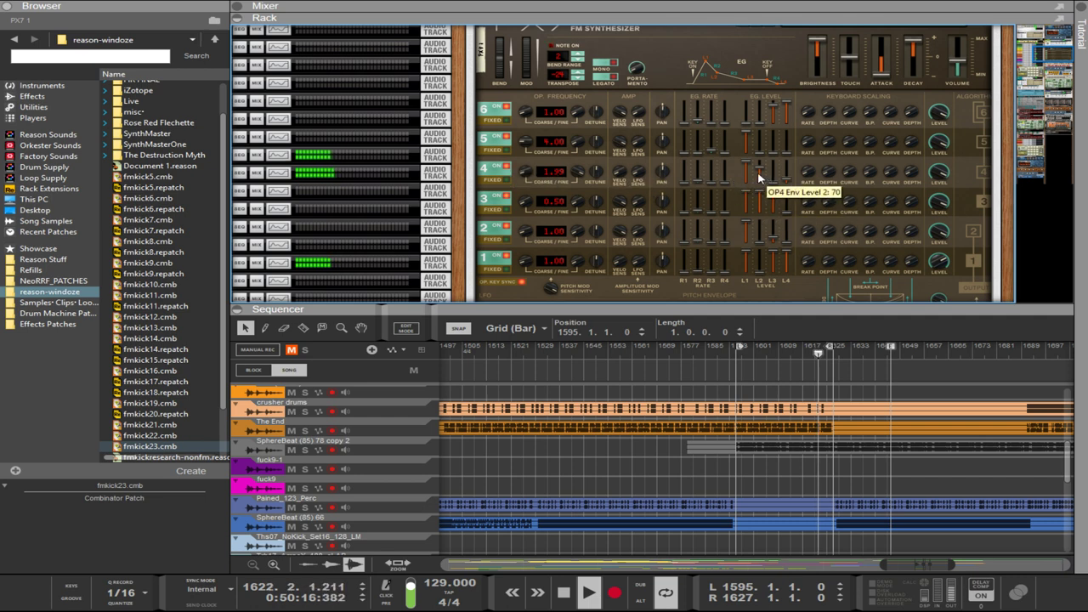
left_click_drag(759, 178, 759, 208)
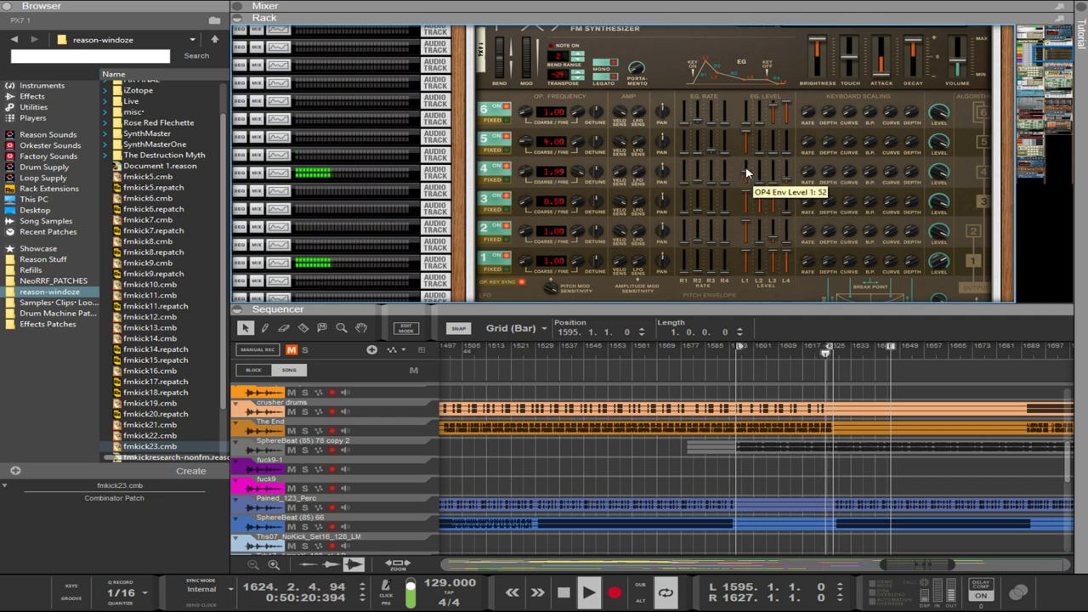
scroll(747, 170, "up", 5)
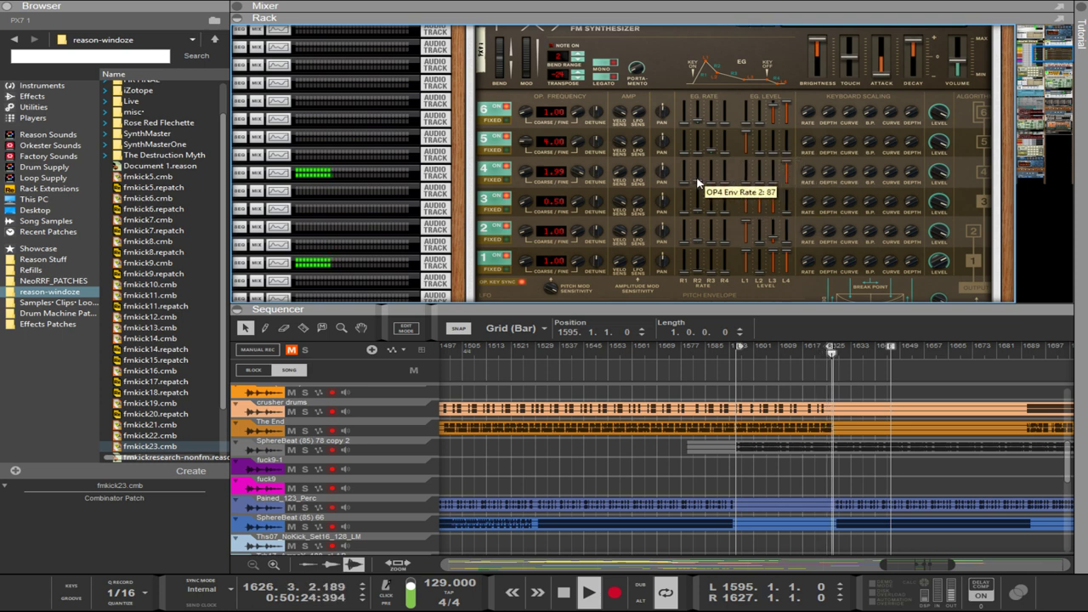
Set PX7 operator 4's envelope rate 2 to 15 and raise its coarse frequency to reach 11.99.
scroll(699, 170, "down", 3)
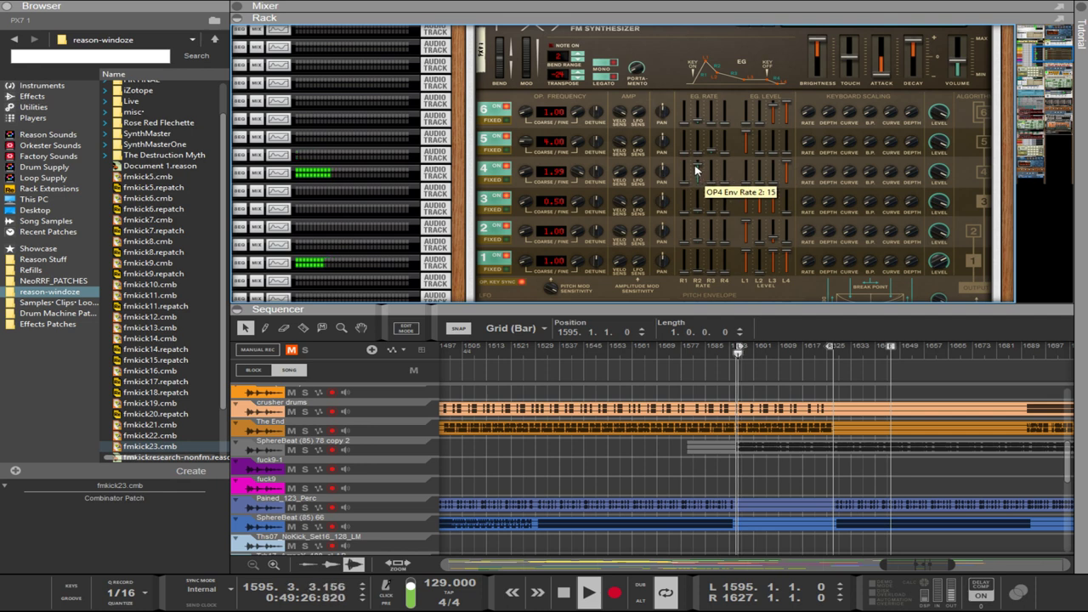
scroll(525, 170, "up", 2)
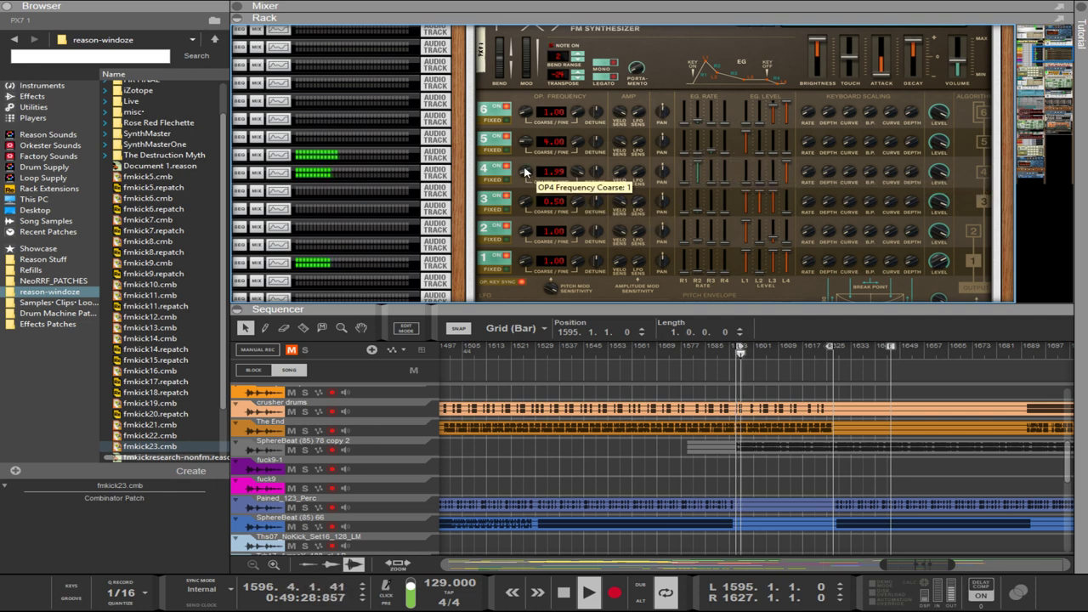
scroll(523, 164, "up", 3)
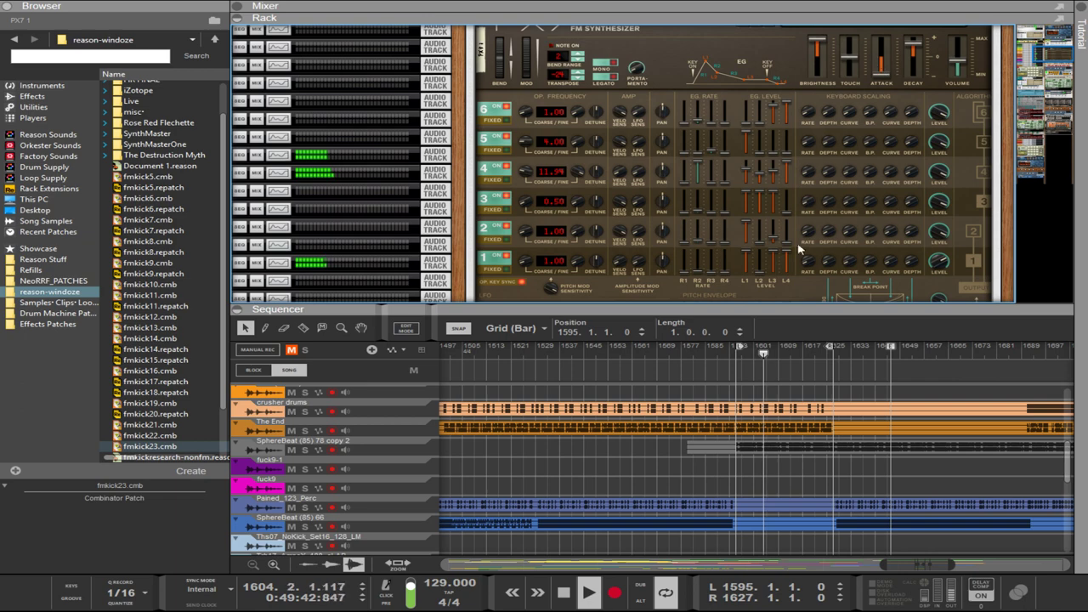
Try pitch envelope rate 1 values of 28 and 66 on the PX7 and set operator 1's output level to 87.
scroll(882, 248, "down", 3)
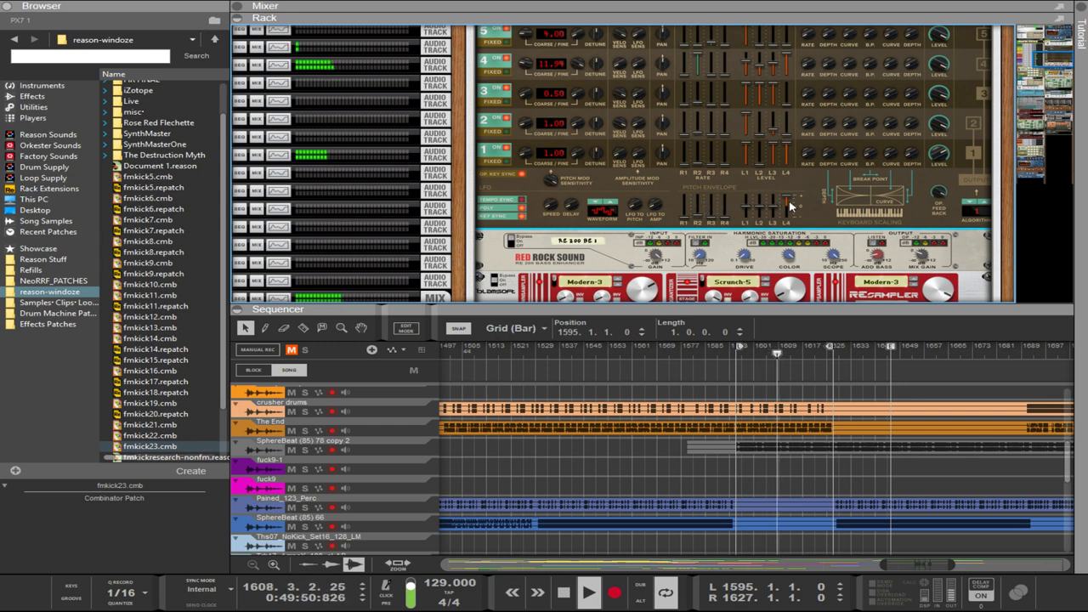
mouse_move(751, 219)
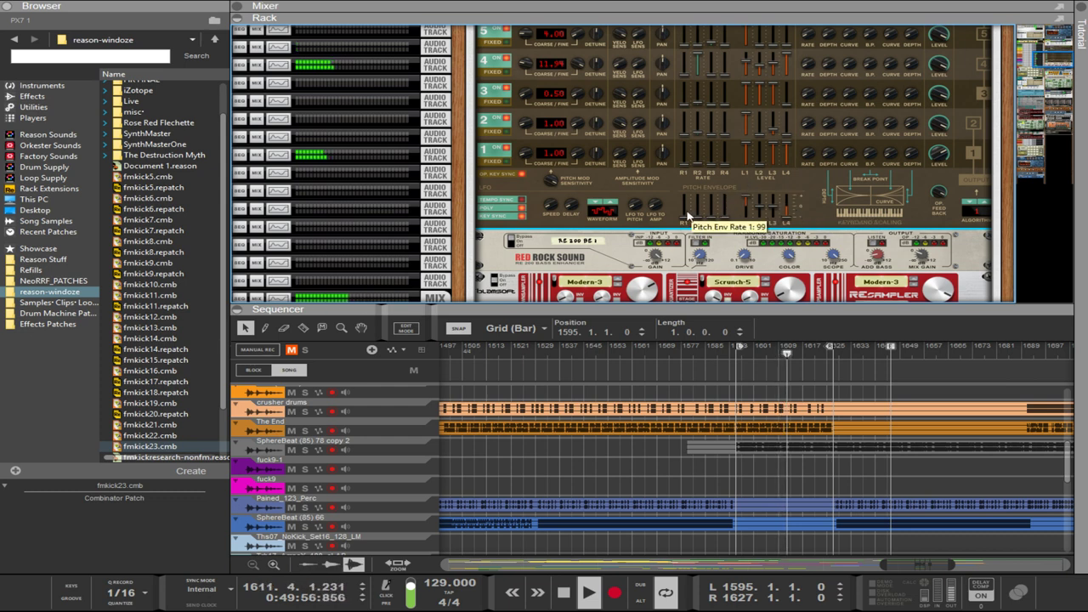
left_click_drag(685, 218, 746, 191)
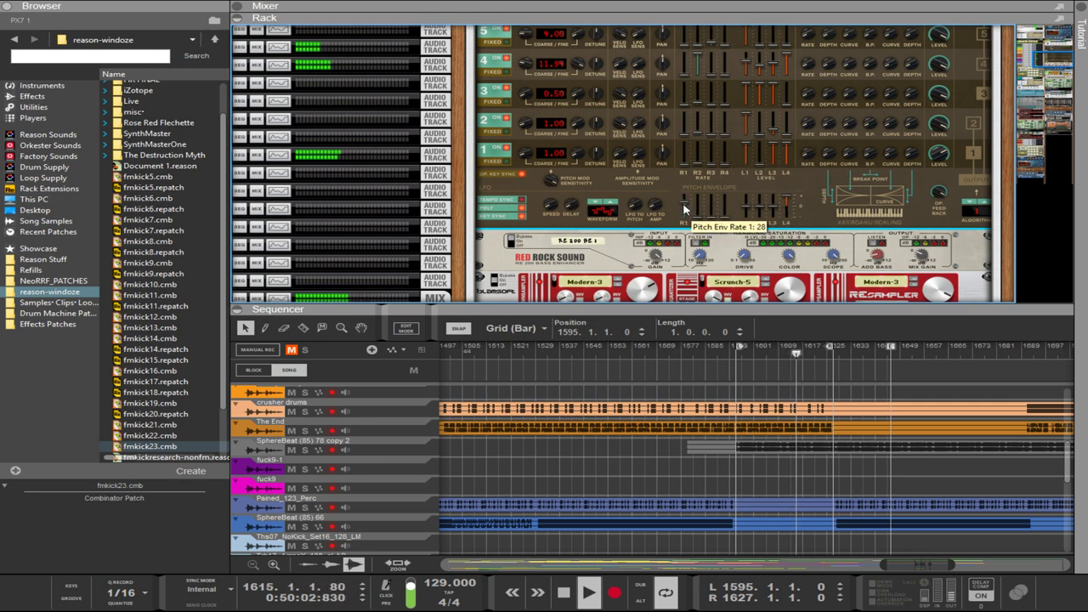
scroll(686, 211, "up", 5)
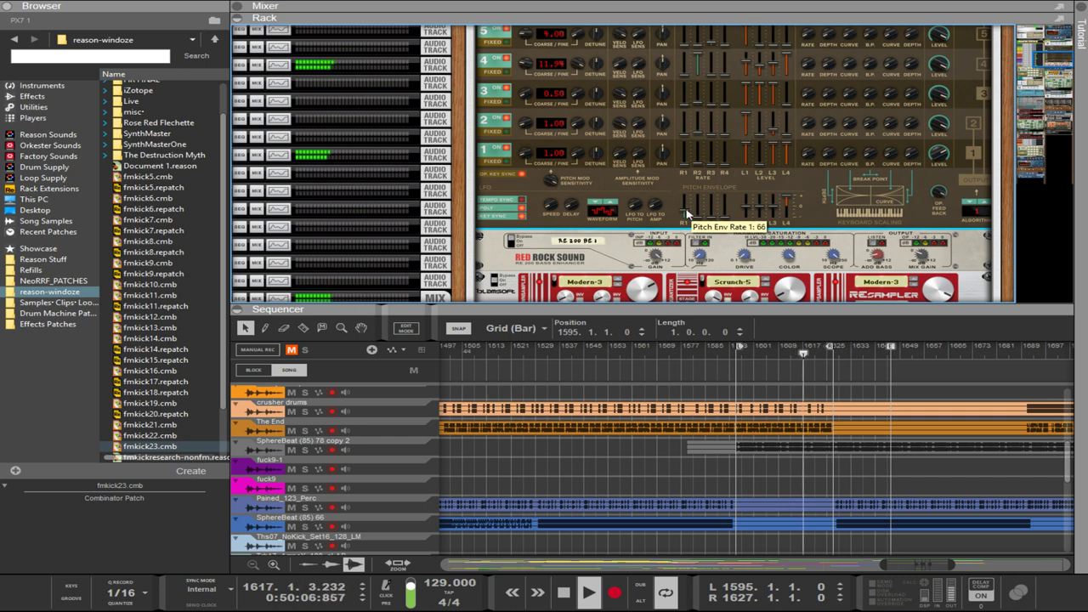
scroll(686, 211, "up", 4)
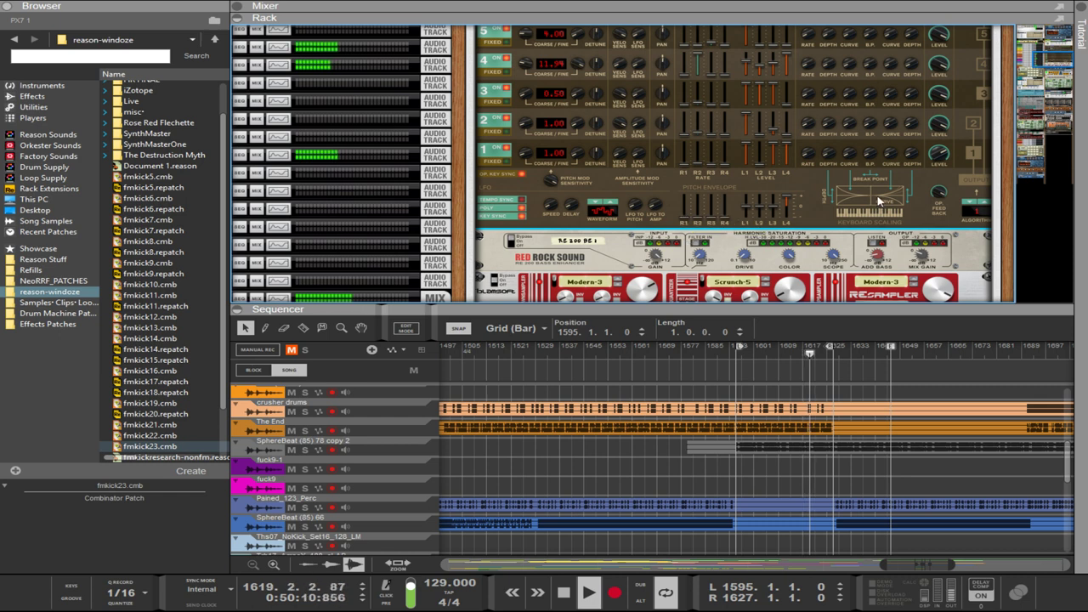
left_click_drag(685, 204, 686, 213)
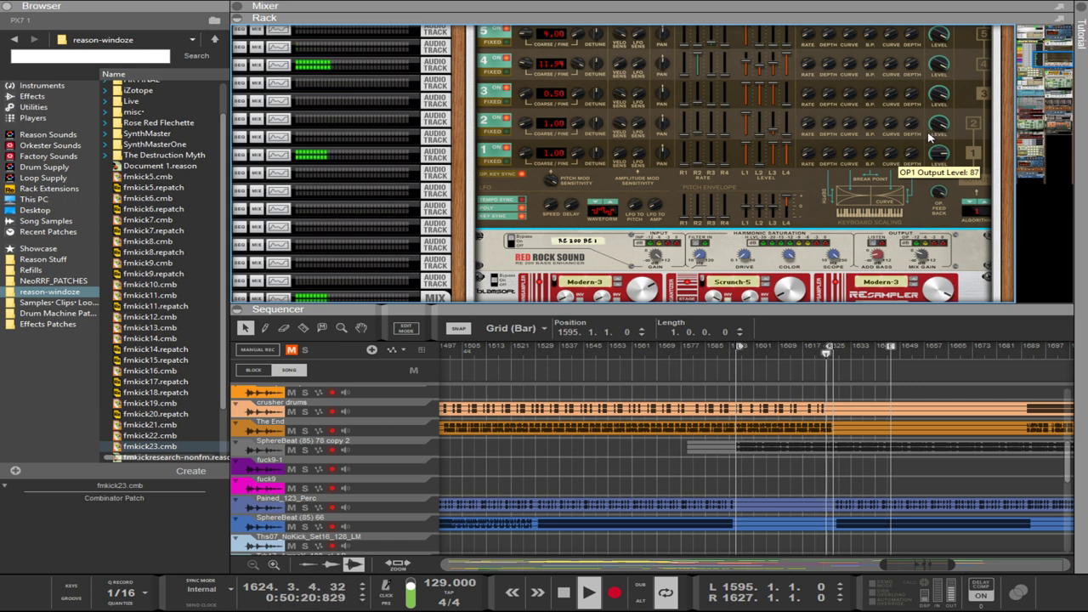
Raise PX7 operator 1's fine frequency to reach 1.25 and set the synth's transpose to -9.
left_click_drag(576, 155, 569, 119)
scroll(571, 119, "up", 3)
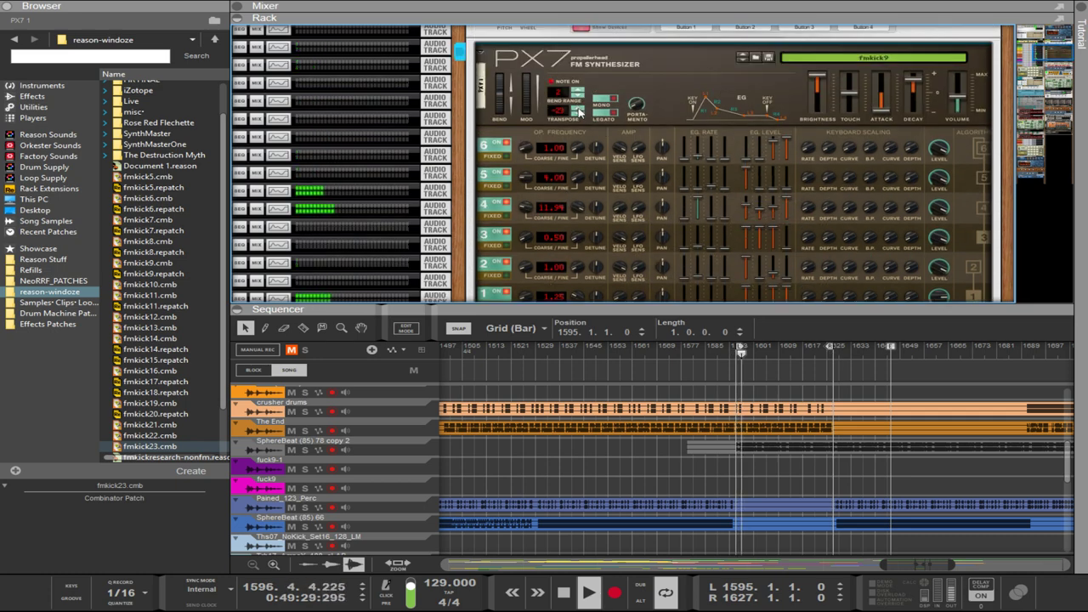
scroll(581, 110, "down", 3)
scroll(584, 120, "up", 4)
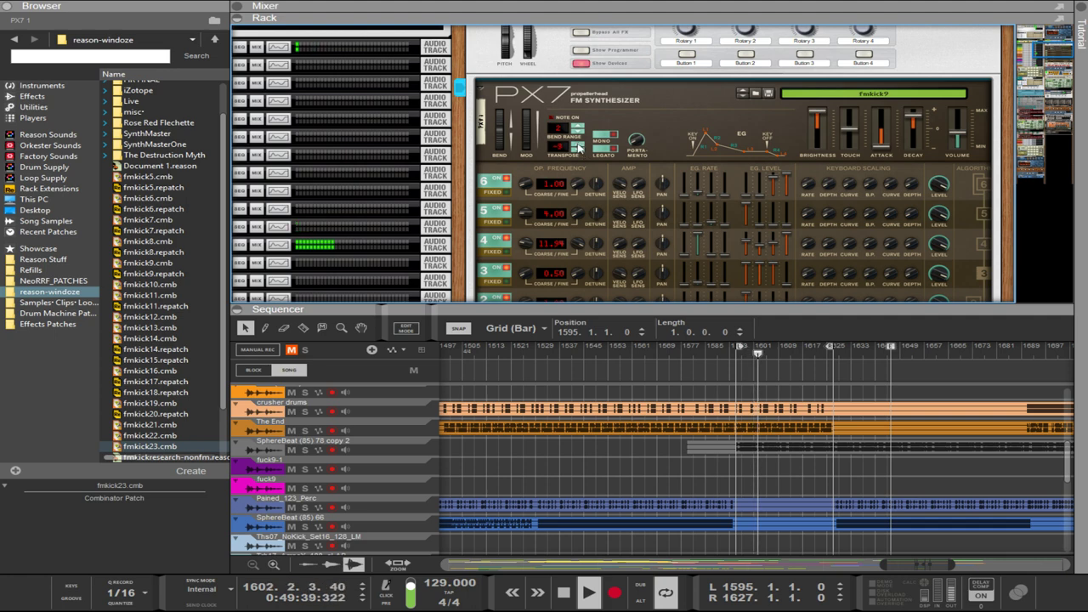
scroll(577, 148, "down", 3)
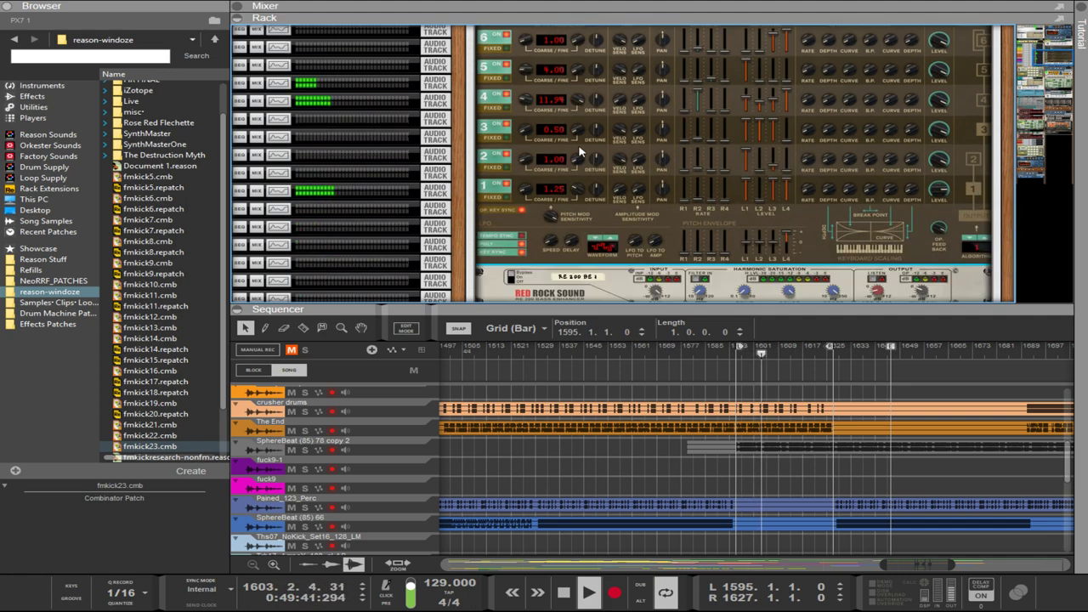
scroll(573, 162, "down", 2)
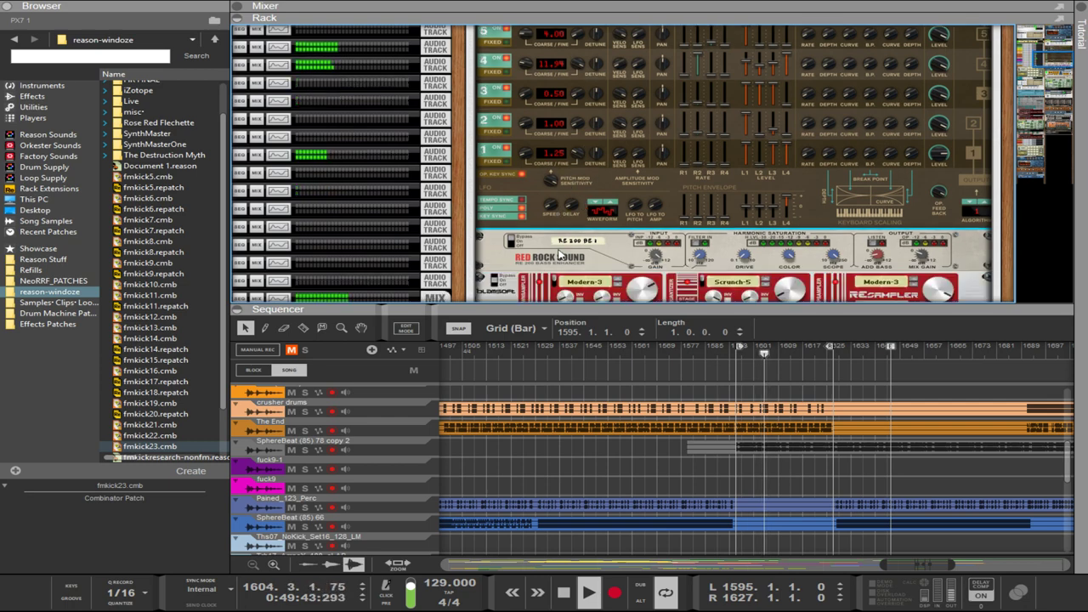
Raise PX7 operator 1's fine frequency to 1.99, keeping its coarse frequency at 1.
left_click_drag(571, 116, 565, 3)
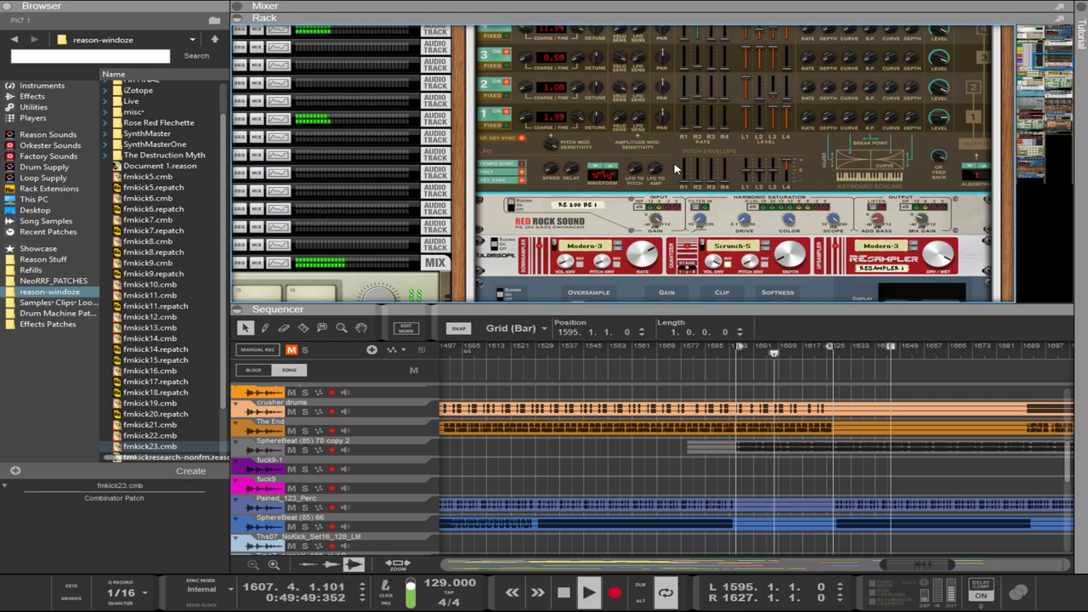
mouse_move(571, 119)
left_mouse_down()
mouse_move(578, 143)
mouse_move(579, 104)
left_mouse_up()
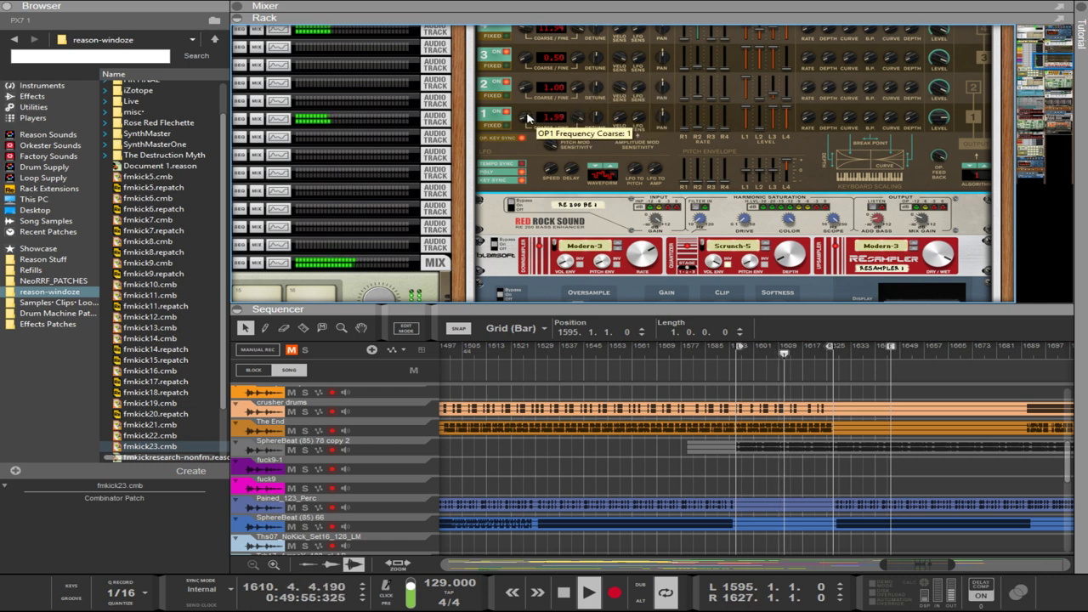
left_click_drag(527, 129, 527, 124)
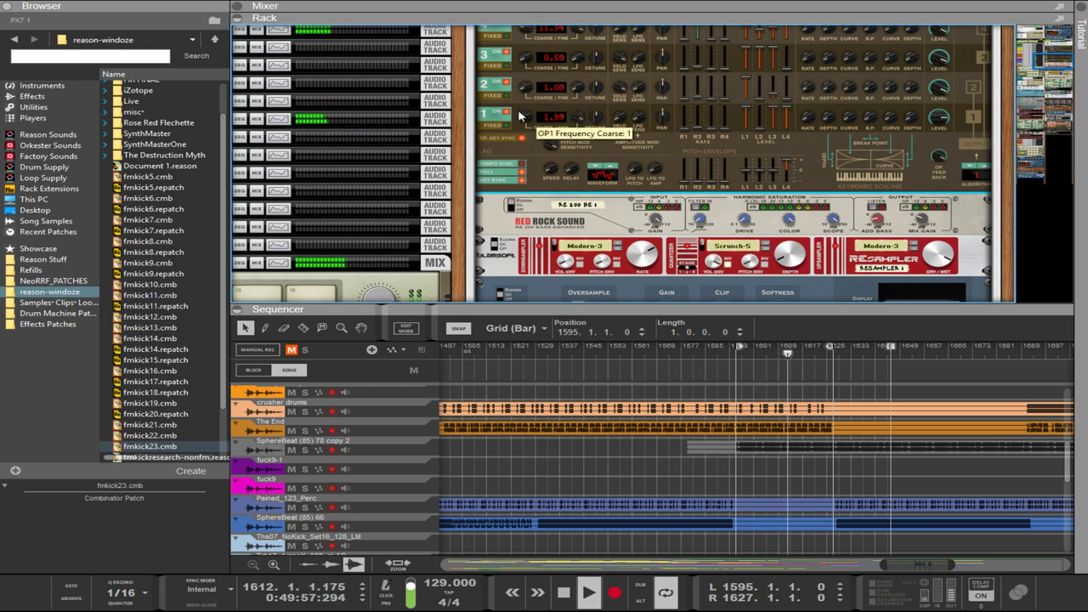
Try pitch envelope rate 1 values of 39, 80 and 94 on the PX7.
scroll(739, 191, "up", 2)
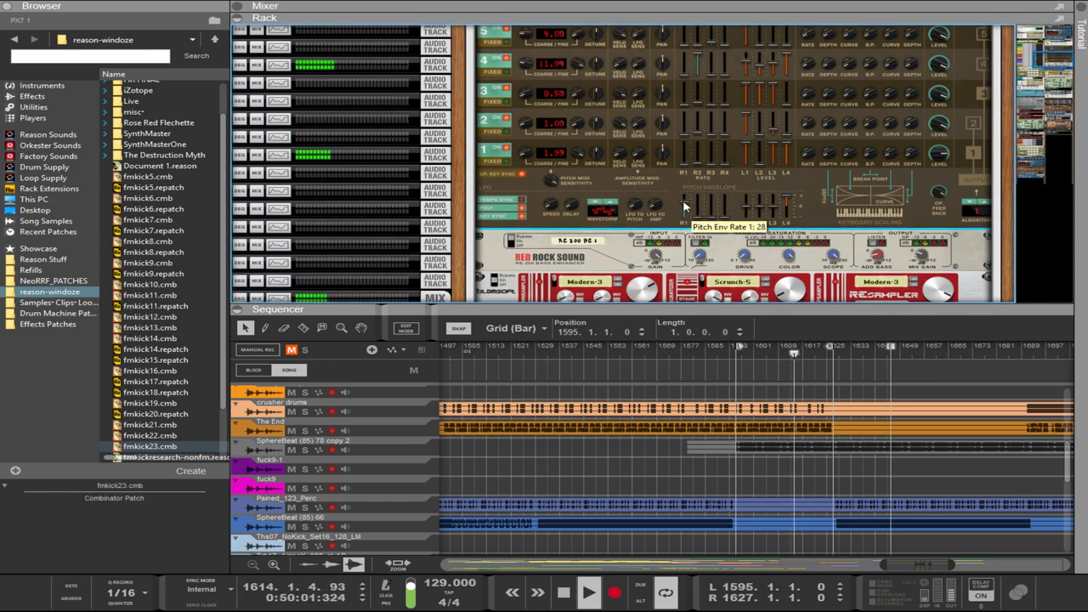
left_click_drag(685, 203, 687, 210)
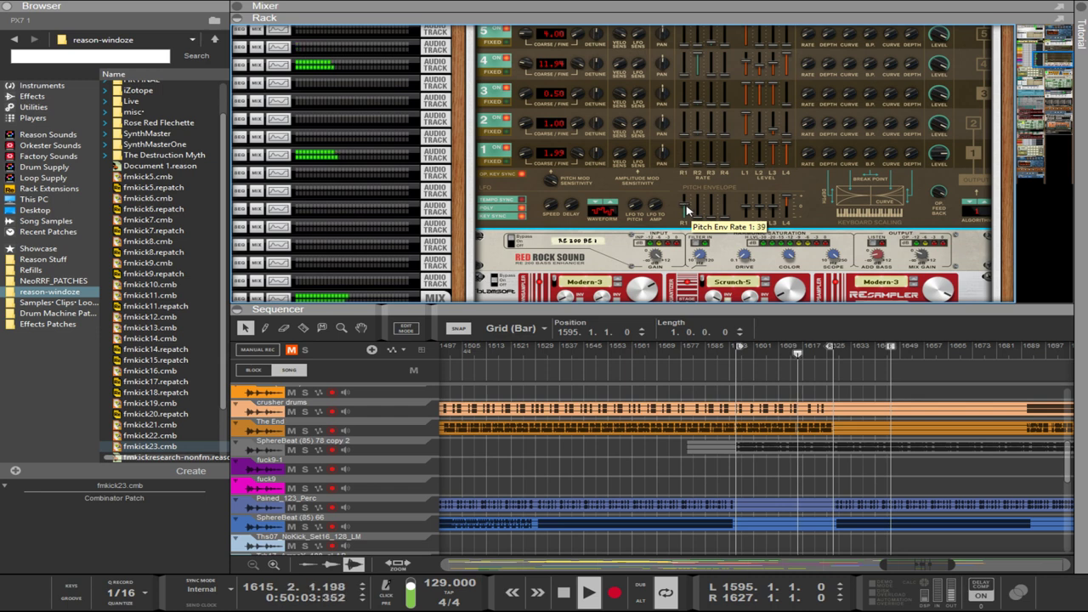
scroll(687, 212, "up", 5)
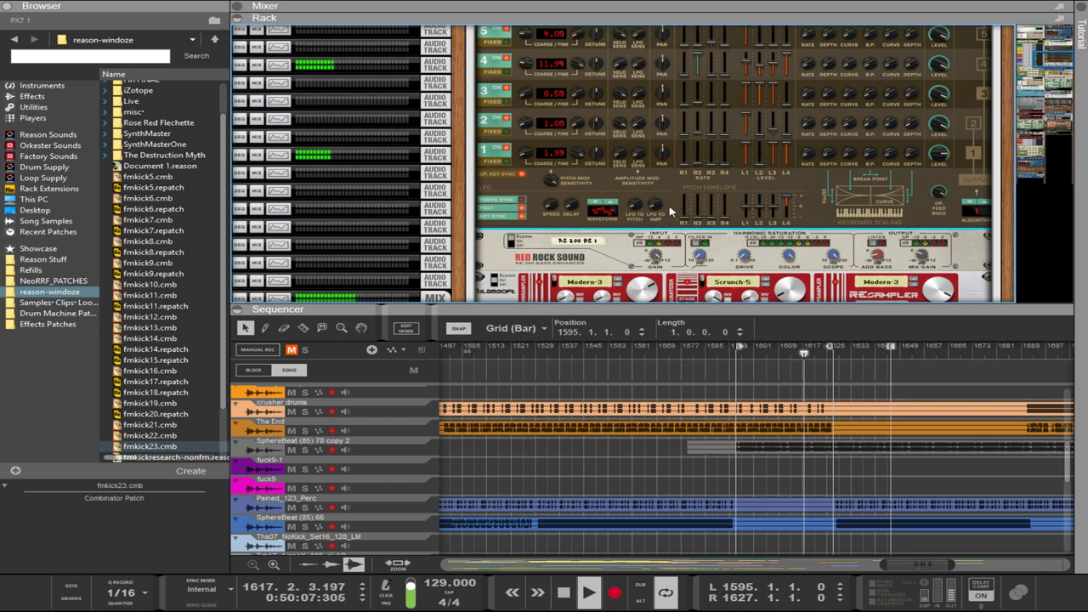
scroll(683, 217, "down", 3)
scroll(683, 217, "down", 2)
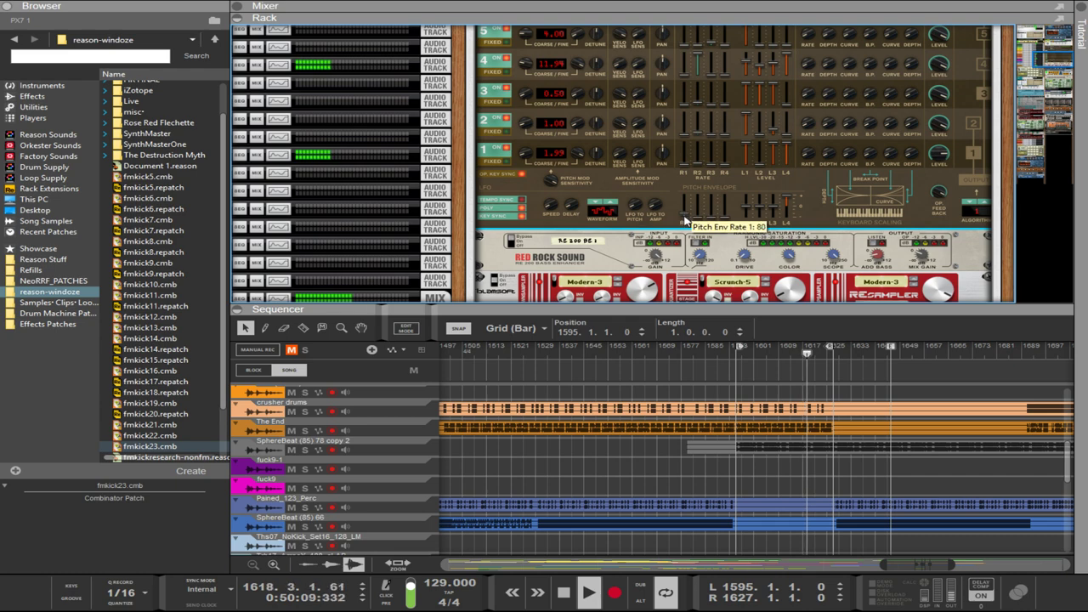
scroll(684, 220, "up", 3)
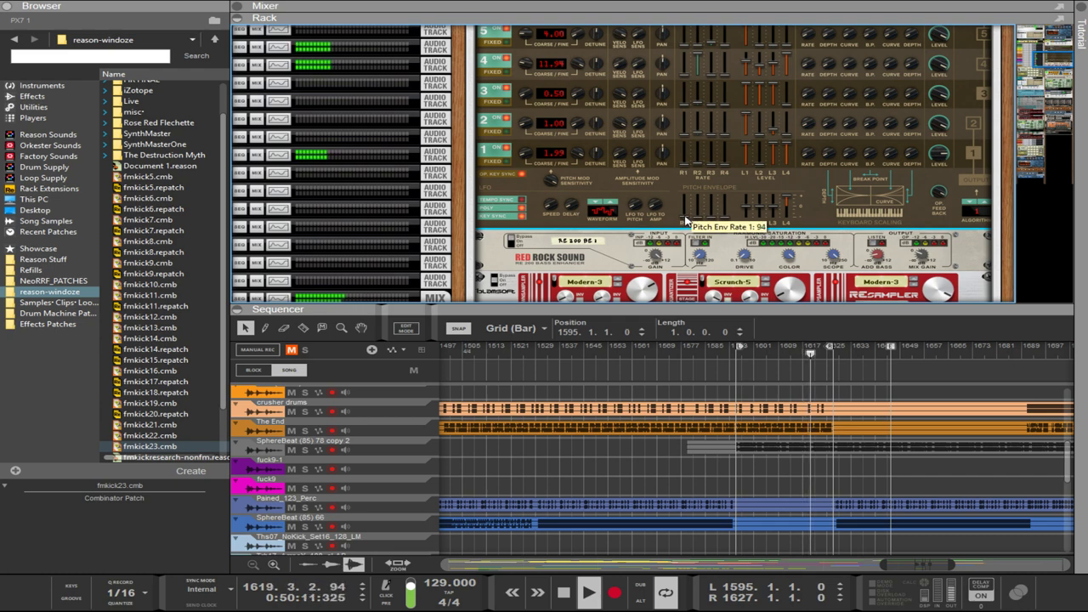
Set the PX7's volume to 40% and its pitch envelope rate 1 to 69.
scroll(685, 219, "up", 3)
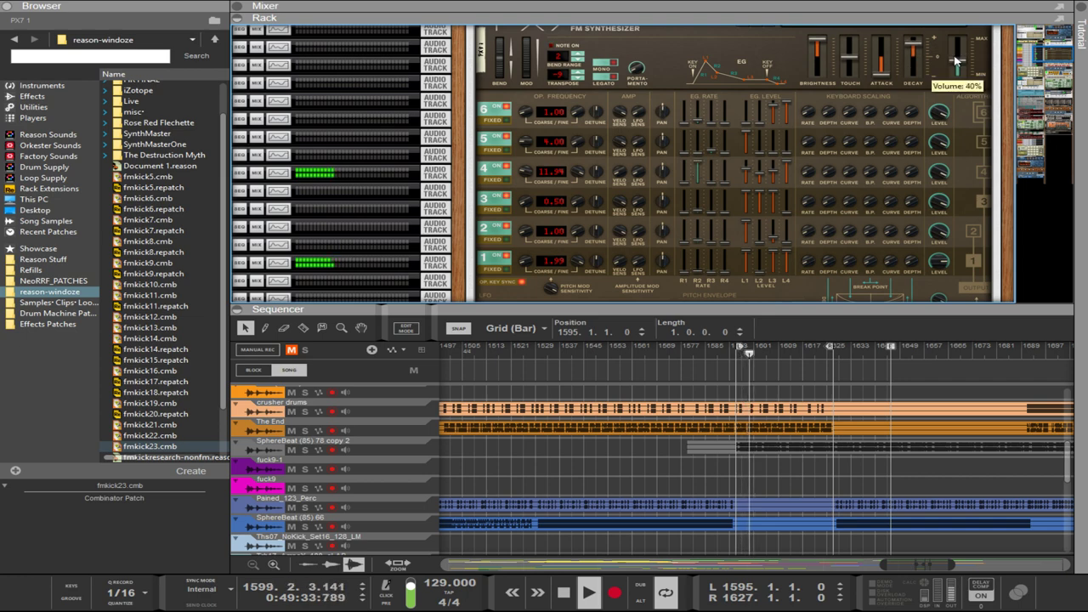
scroll(954, 60, "down", 3)
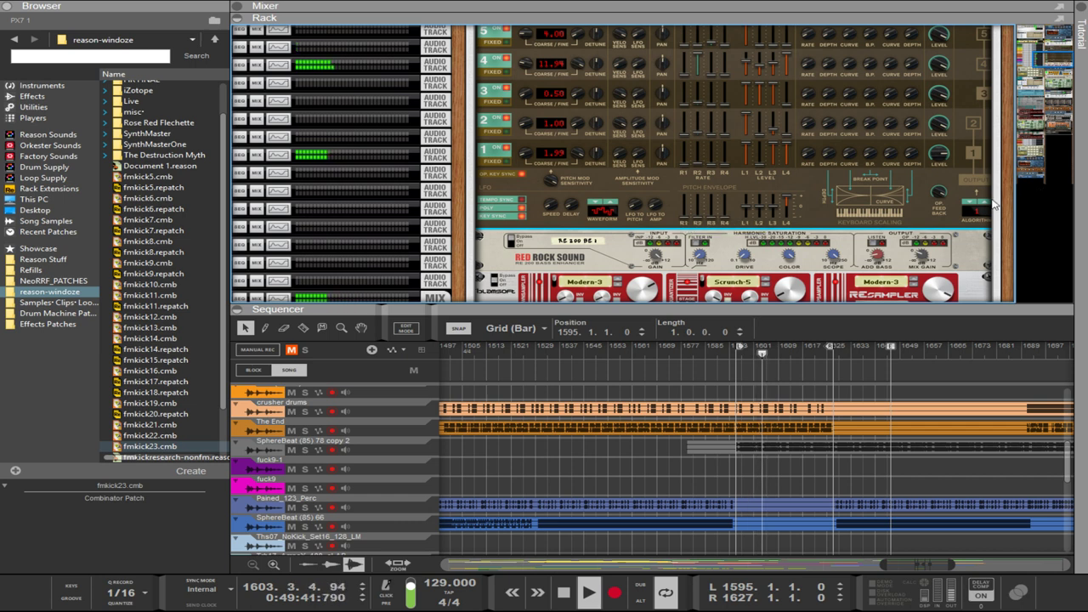
left_click_drag(677, 207, 684, 216)
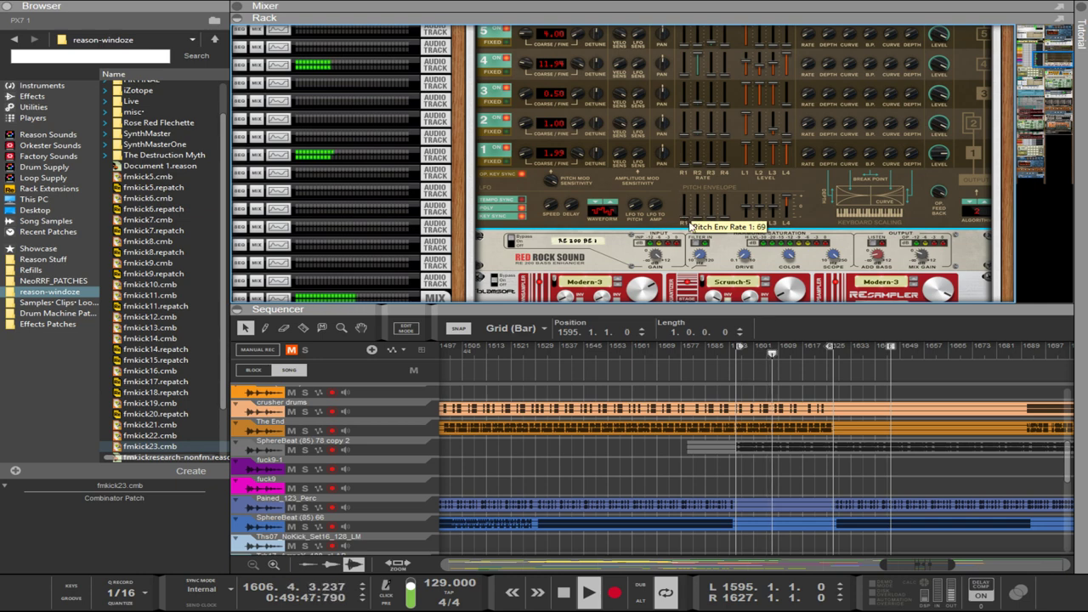
Maximize the rack area so it fills the workspace in place of the sequencer.
scroll(648, 297, "down", 3)
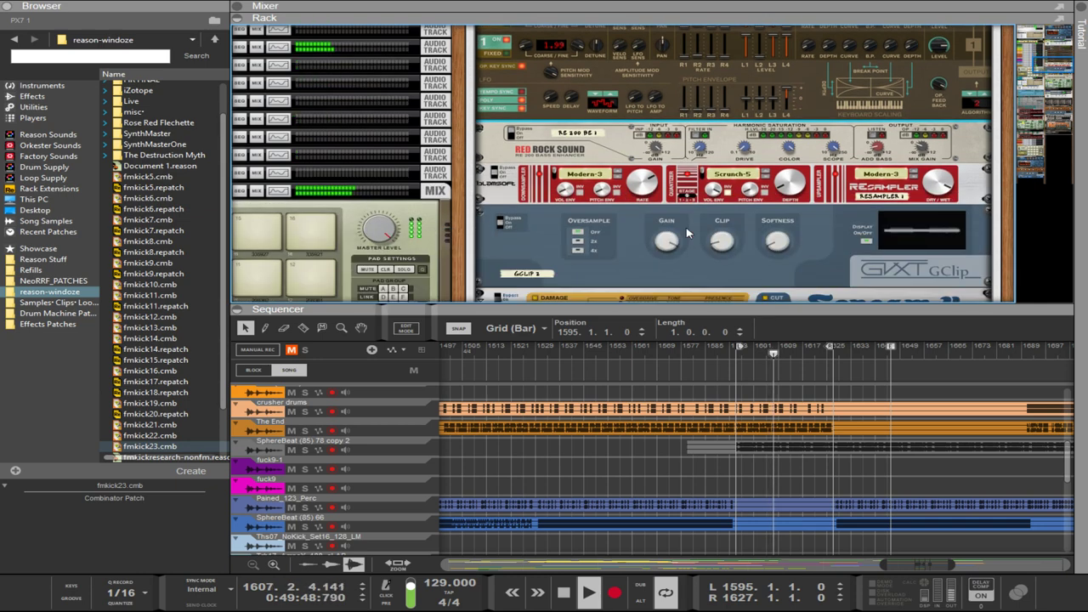
double_click(648, 296)
scroll(722, 271, "up", 5)
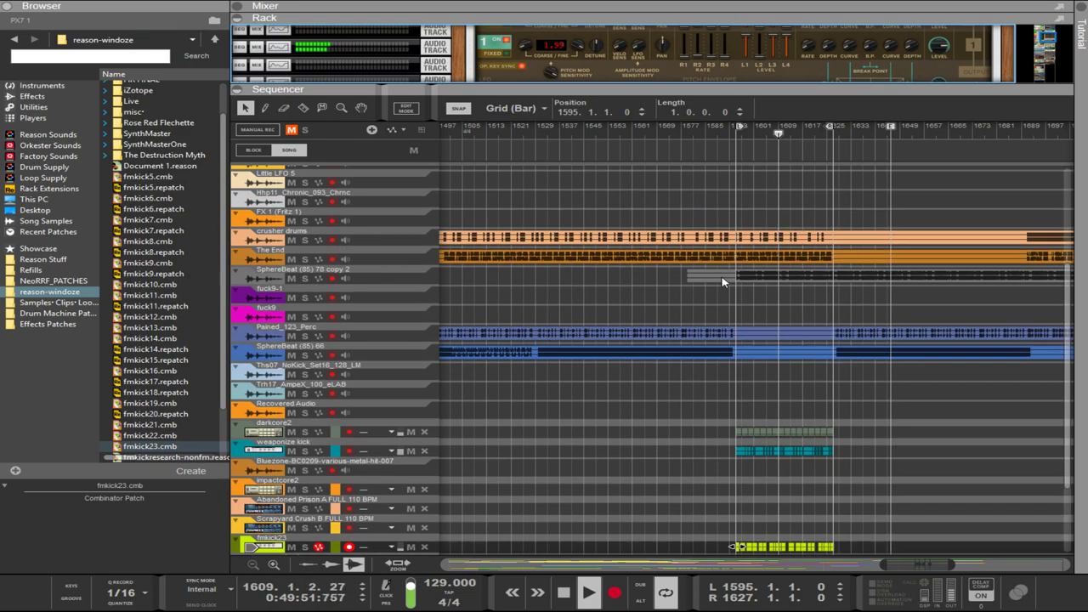
double_click(705, 75)
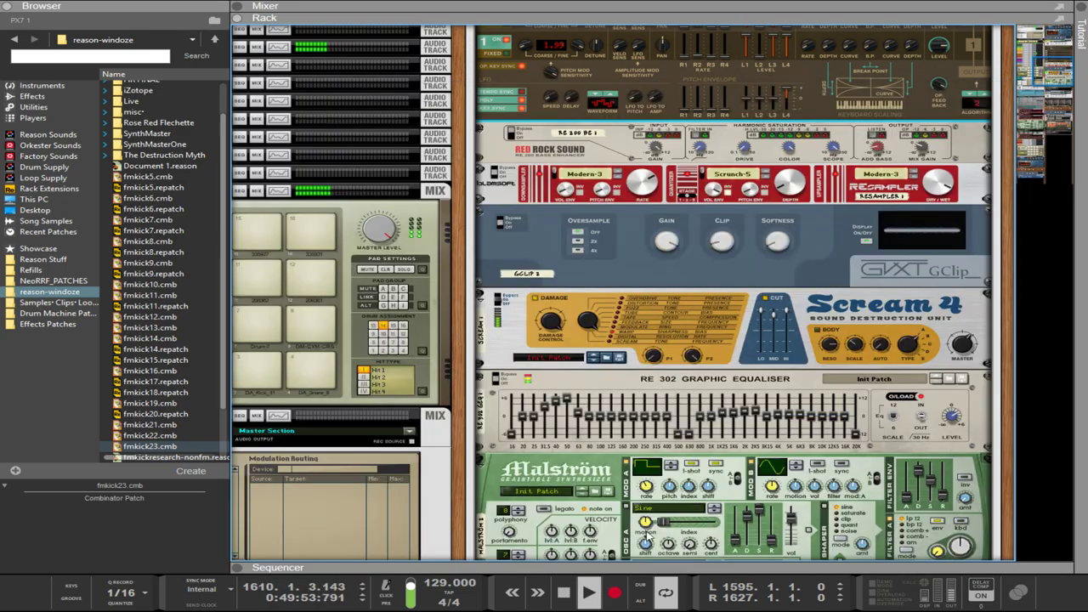
Find Combinator 1 further down the rack and select the Little LFO device inside it.
scroll(654, 450, "down", 10)
scroll(656, 451, "down", 9)
scroll(671, 400, "up", 4)
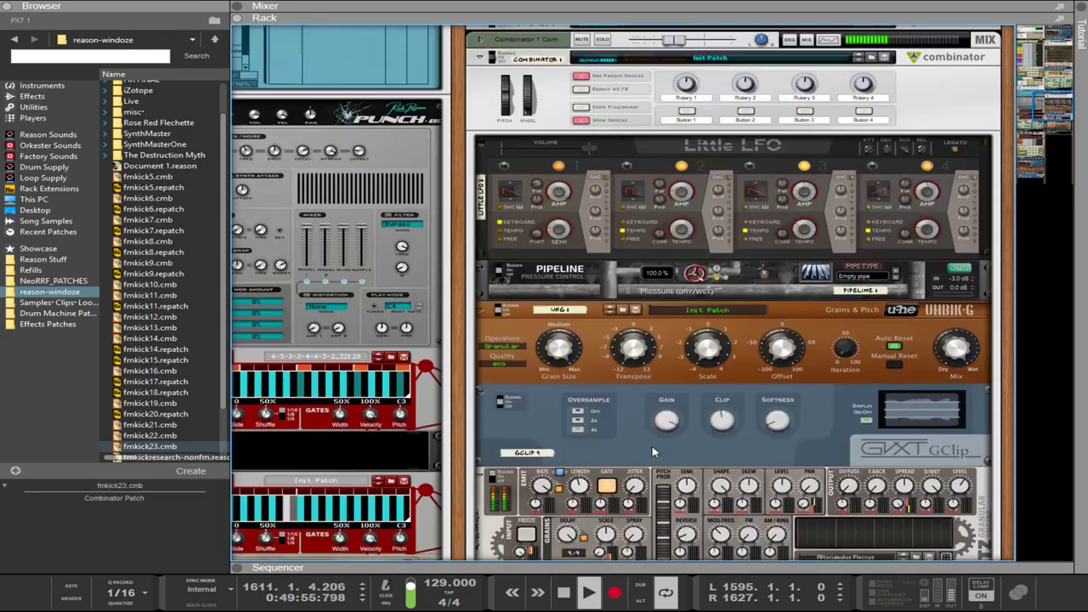
scroll(680, 360, "down", 6)
scroll(680, 360, "up", 7)
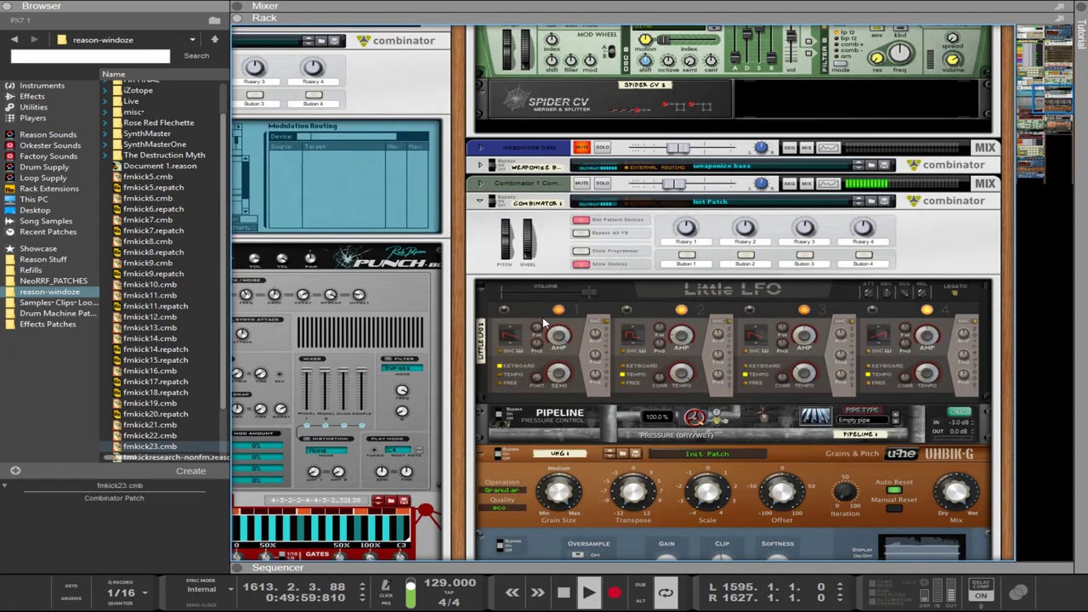
left_click(599, 298)
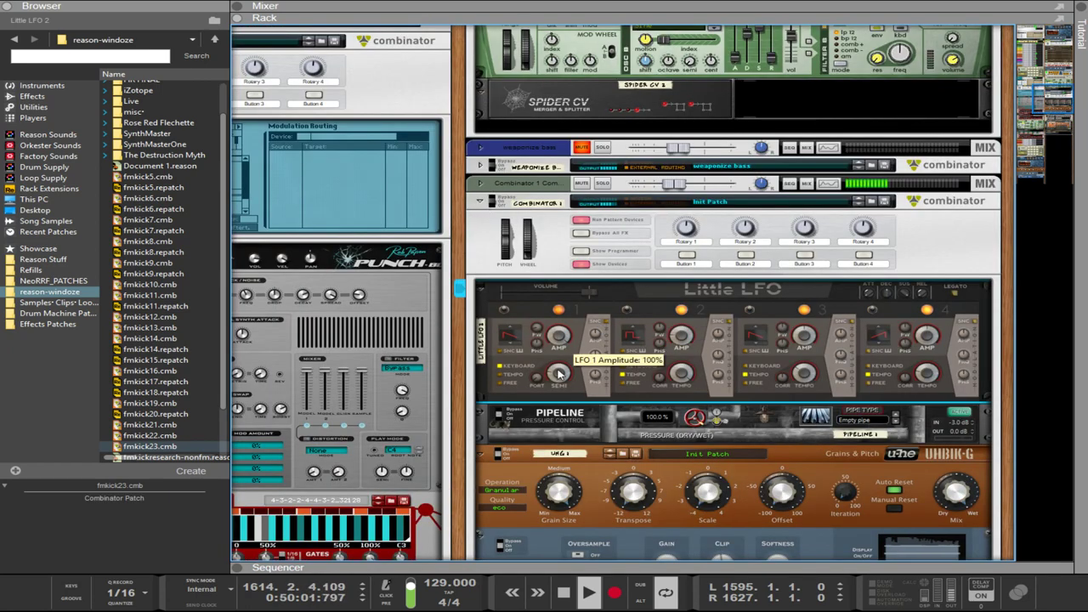
scroll(845, 397, "down", 5)
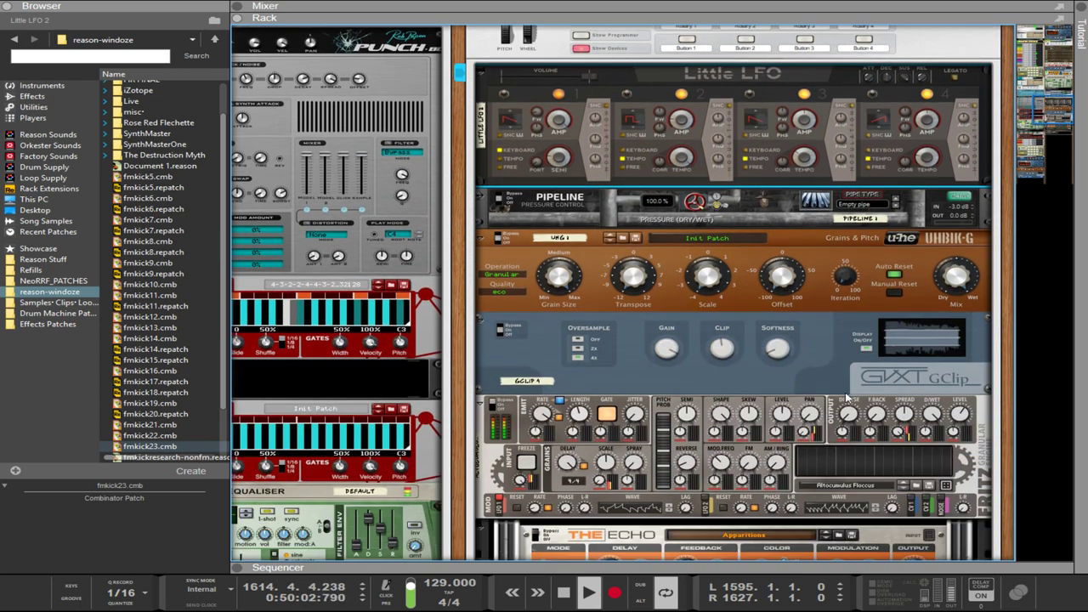
Lower the pitch on the Pitch Shifter inside Combinator 1 and reset it to 0.00.
left_click(723, 324)
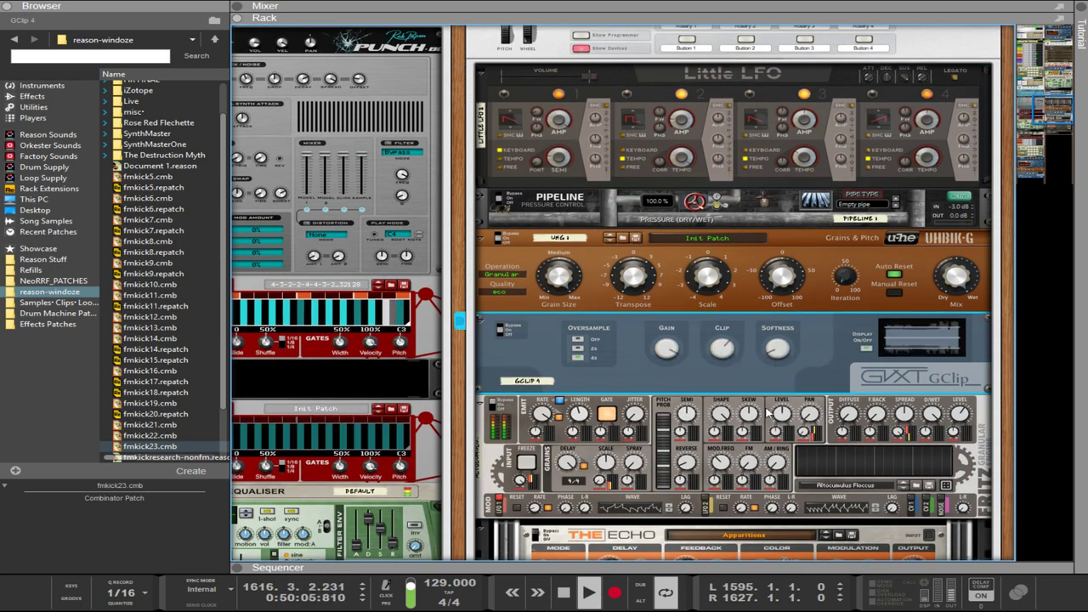
scroll(554, 363, "down", 2)
scroll(554, 363, "down", 6)
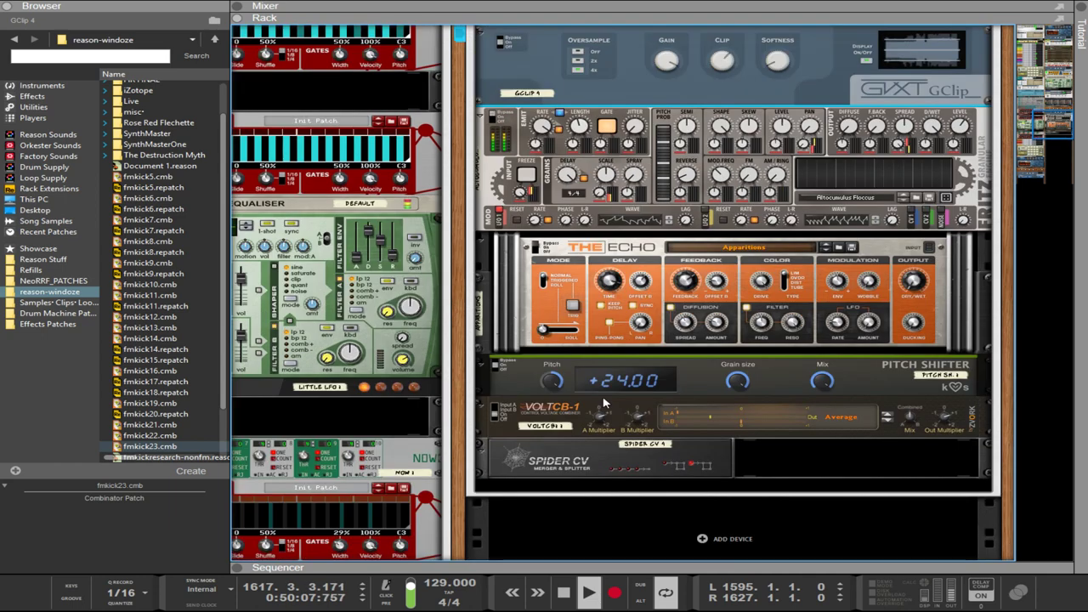
left_click_drag(552, 381, 572, 527)
left_click(553, 387, "ctrl")
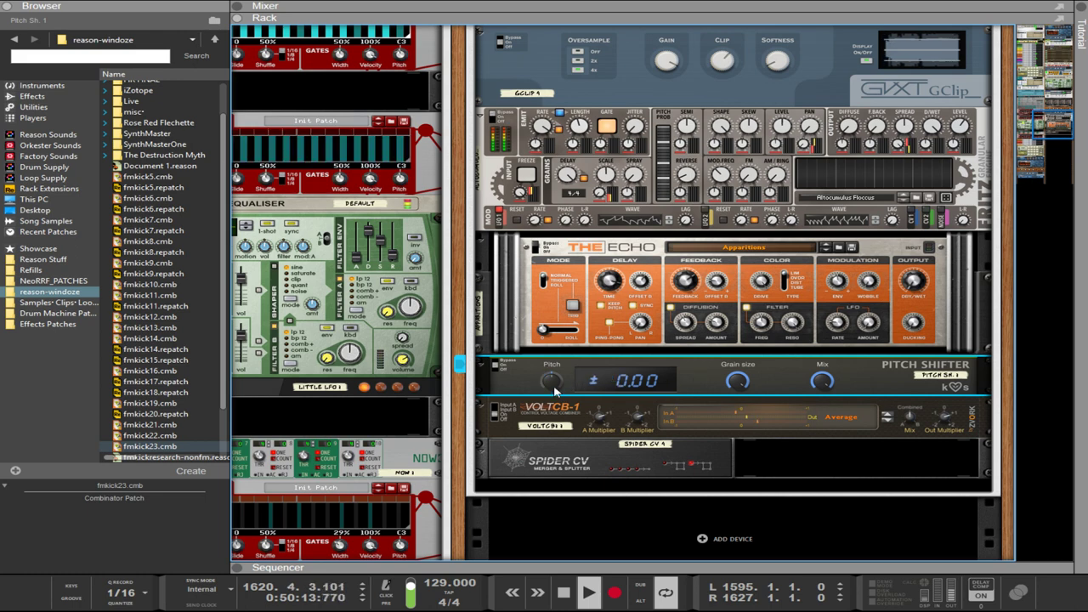
Paste a Scream 4 distortion unit directly after Pipeline 1 in Combinator 1 and adjust its Cut section.
scroll(561, 367, "up", 6)
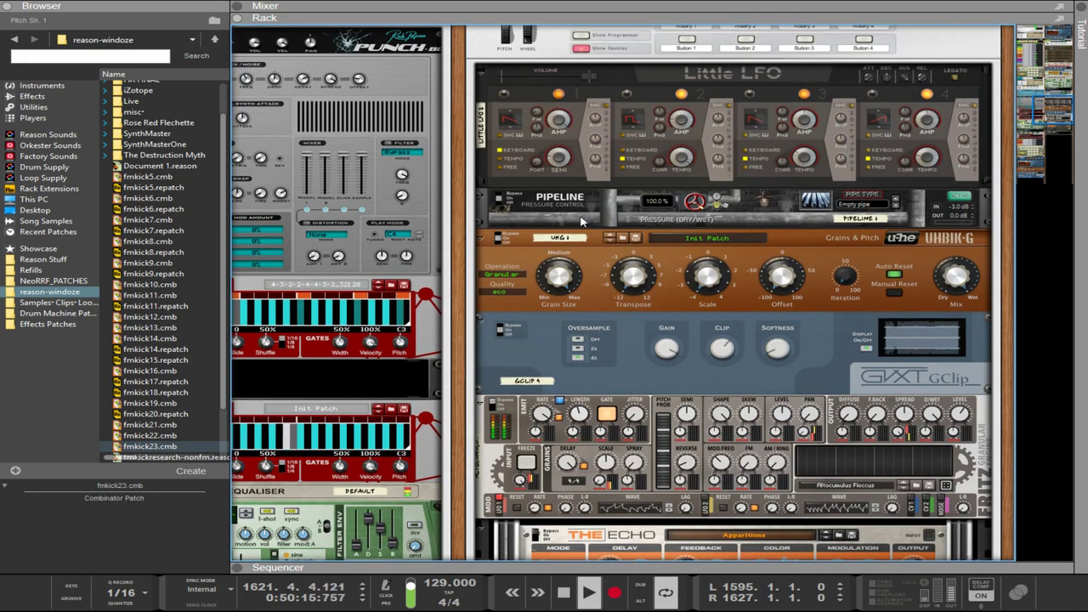
left_click(583, 222)
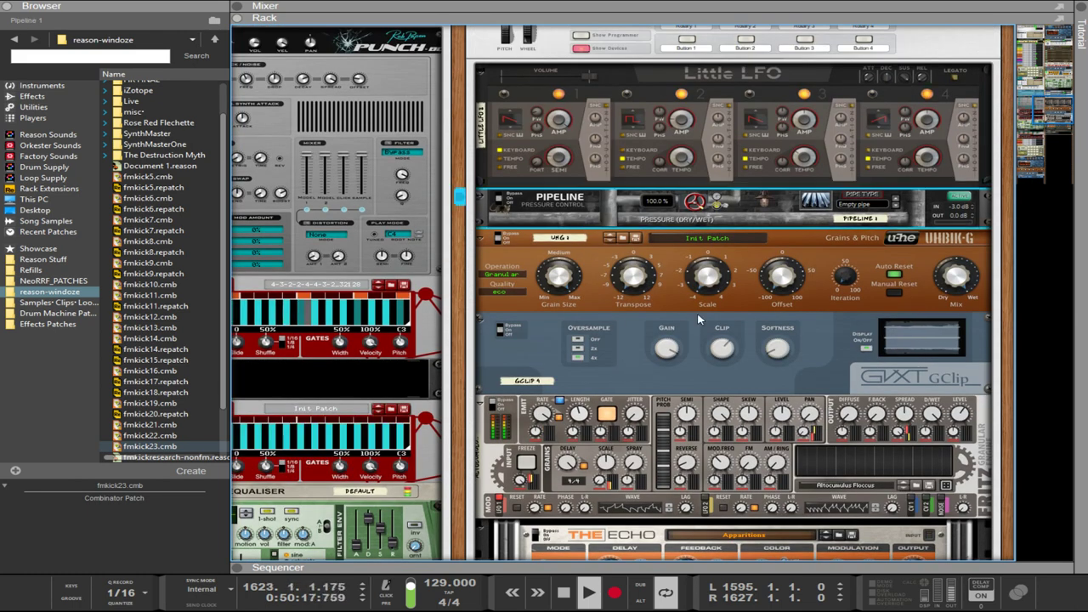
key("ctrl+v")
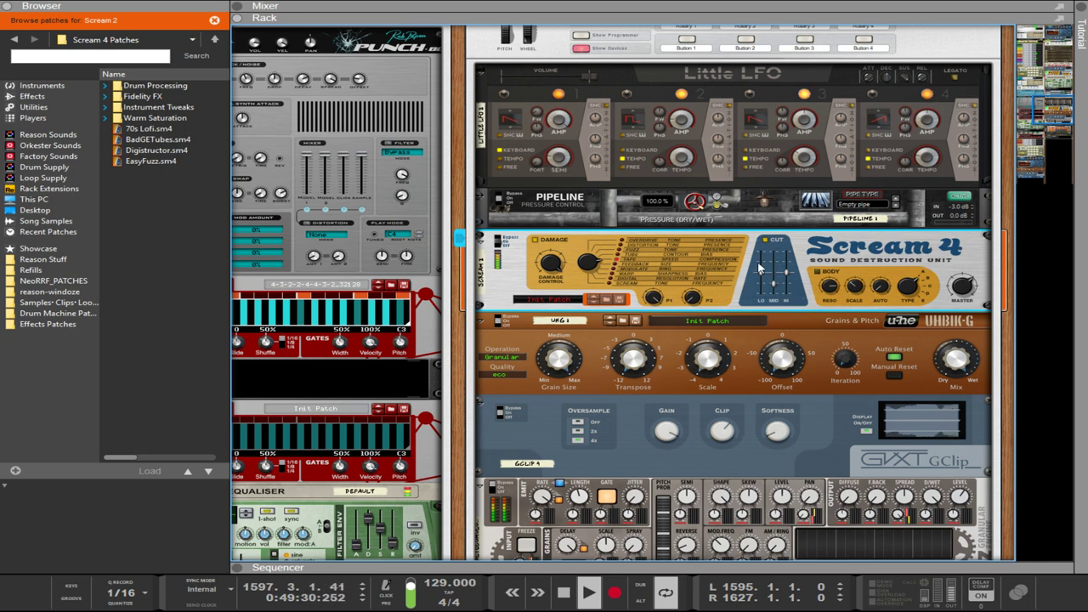
left_click_drag(759, 269, 763, 272)
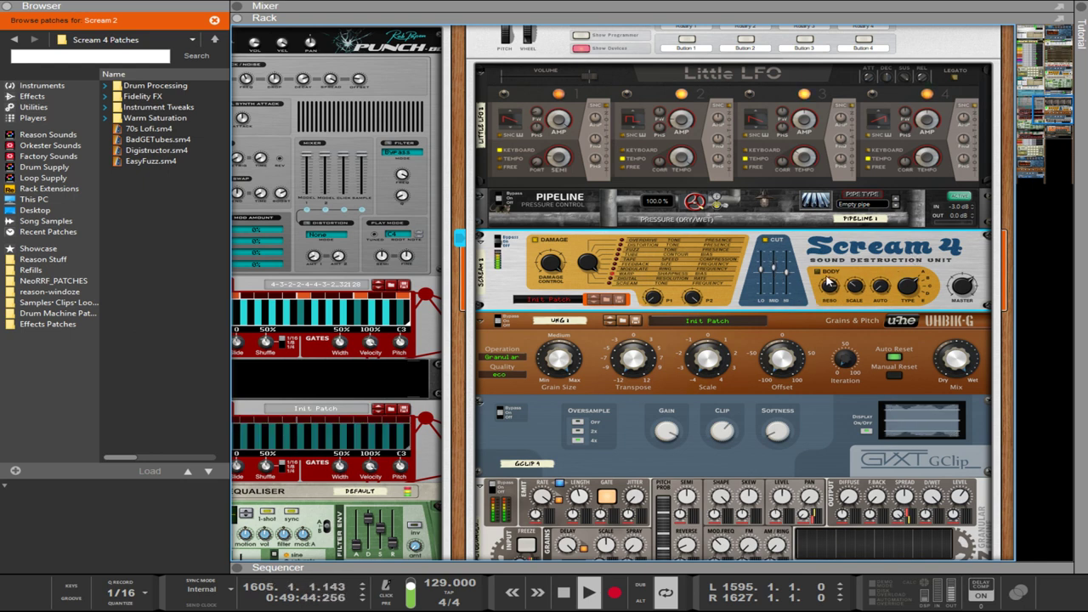
Try Pipeline 1's pressure dry/wet at 97.7% and 63.3%.
left_click(567, 161)
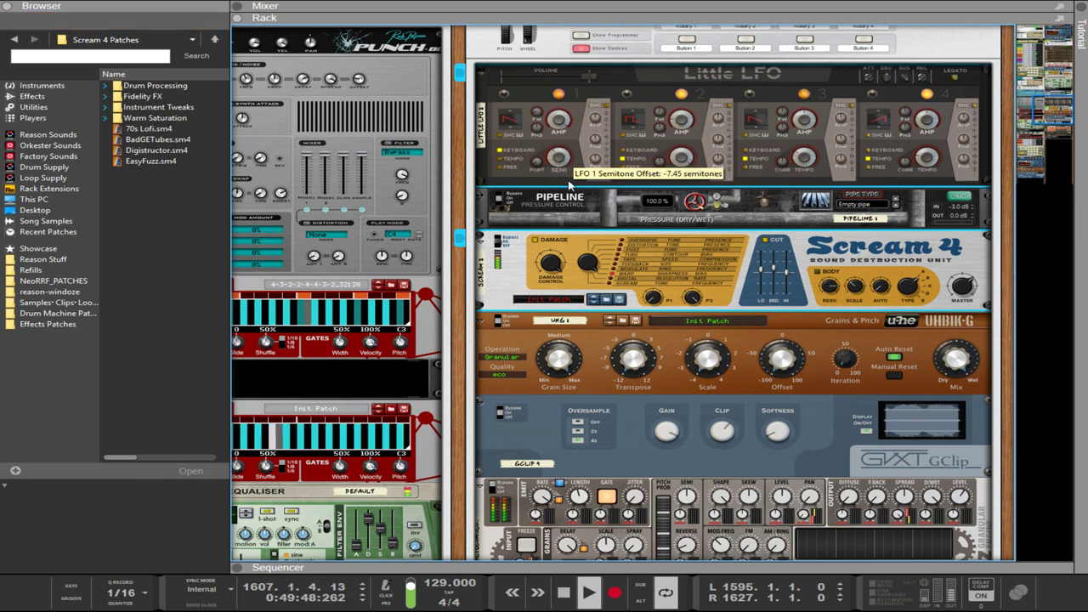
left_click(697, 202)
mouse_move(697, 202)
left_mouse_down()
mouse_move(729, 389)
mouse_move(692, 291)
mouse_move(682, 206)
left_mouse_up()
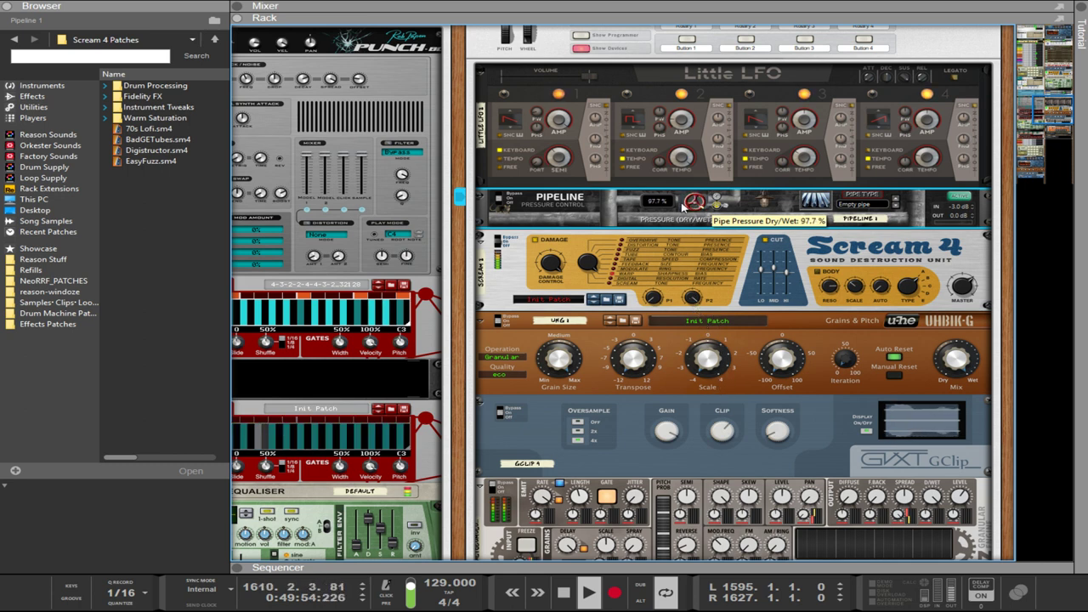
left_click_drag(677, 145, 688, 259)
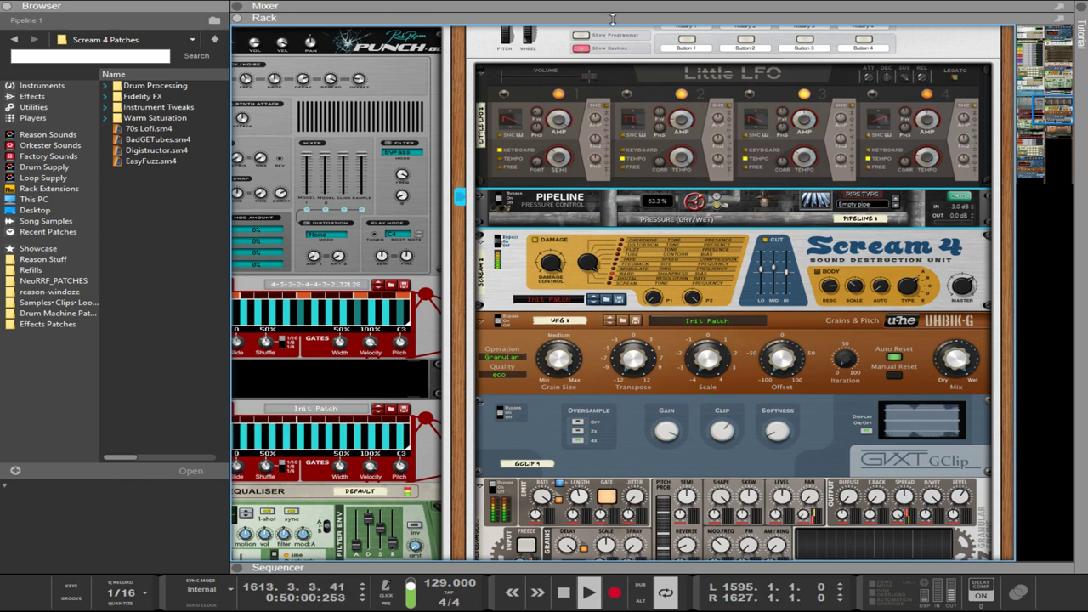
Look through the rack devices above and inside Combinator 1, and select the new Scream 4.
left_click_drag(613, 12, 700, 17)
left_click(822, 163)
scroll(775, 327, "up", 5)
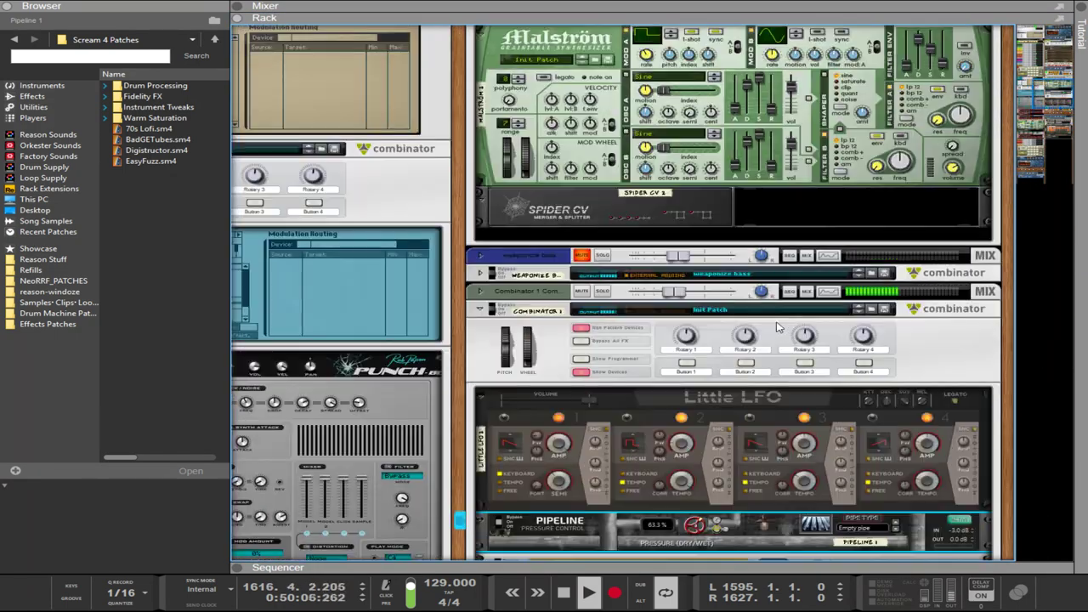
scroll(776, 327, "up", 15)
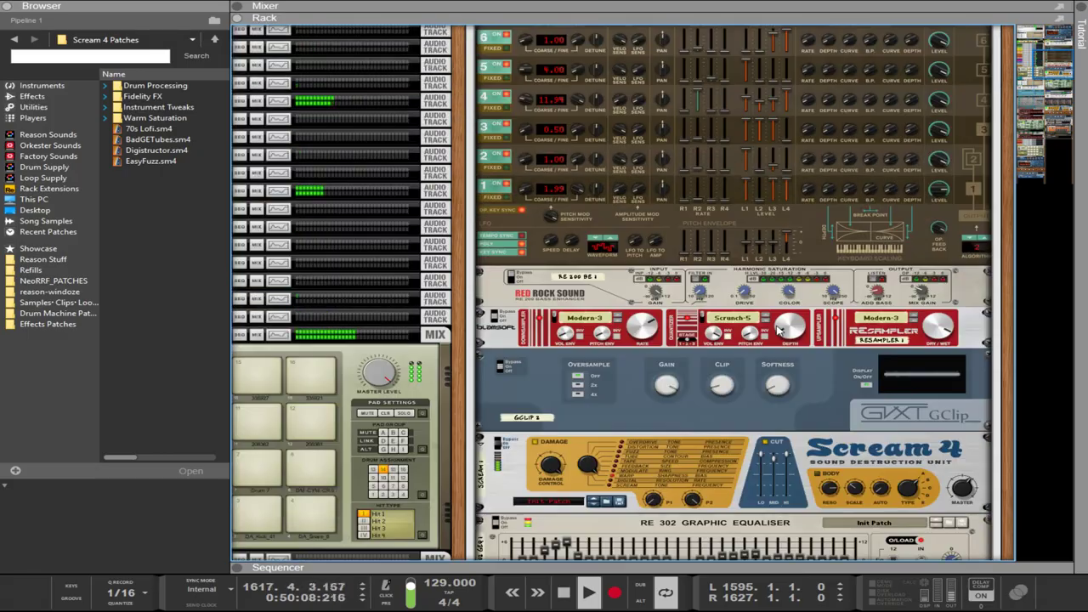
scroll(776, 327, "down", 15)
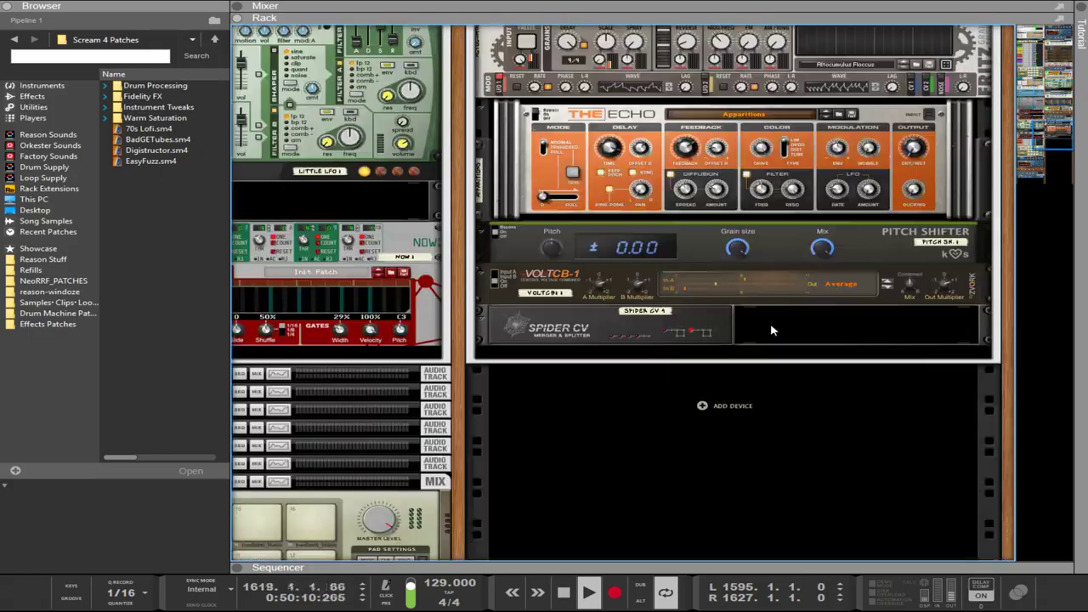
scroll(769, 323, "up", 3)
scroll(763, 316, "up", 5)
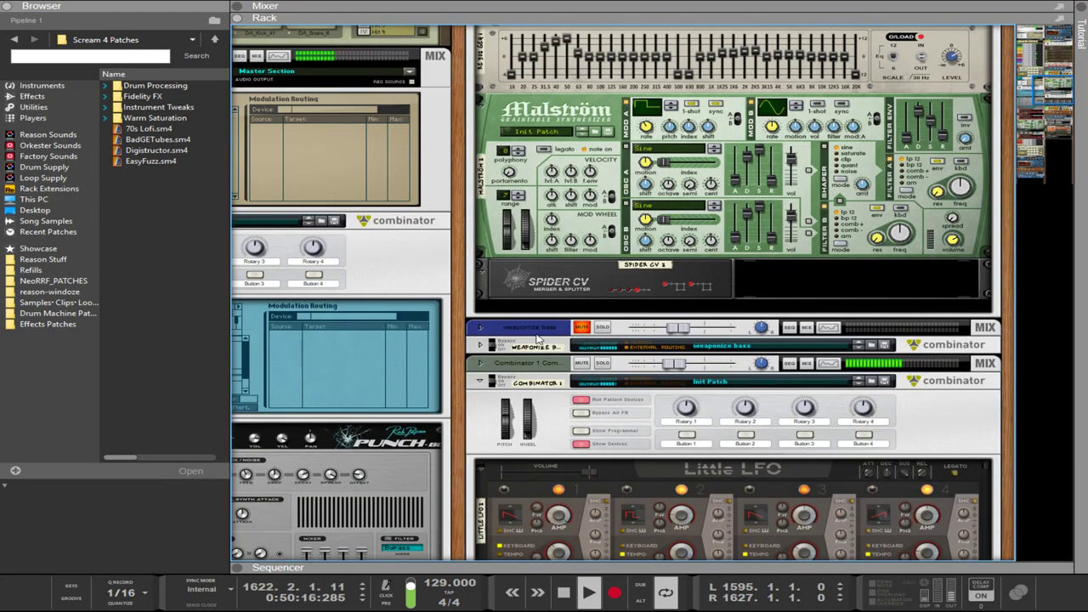
scroll(533, 371, "down", 5)
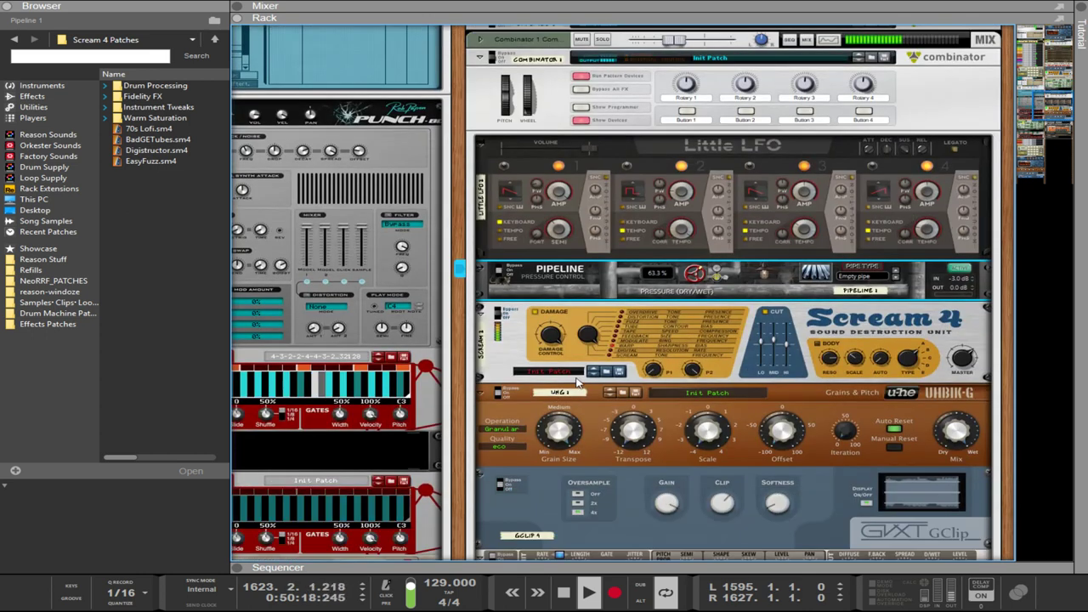
left_click(777, 340)
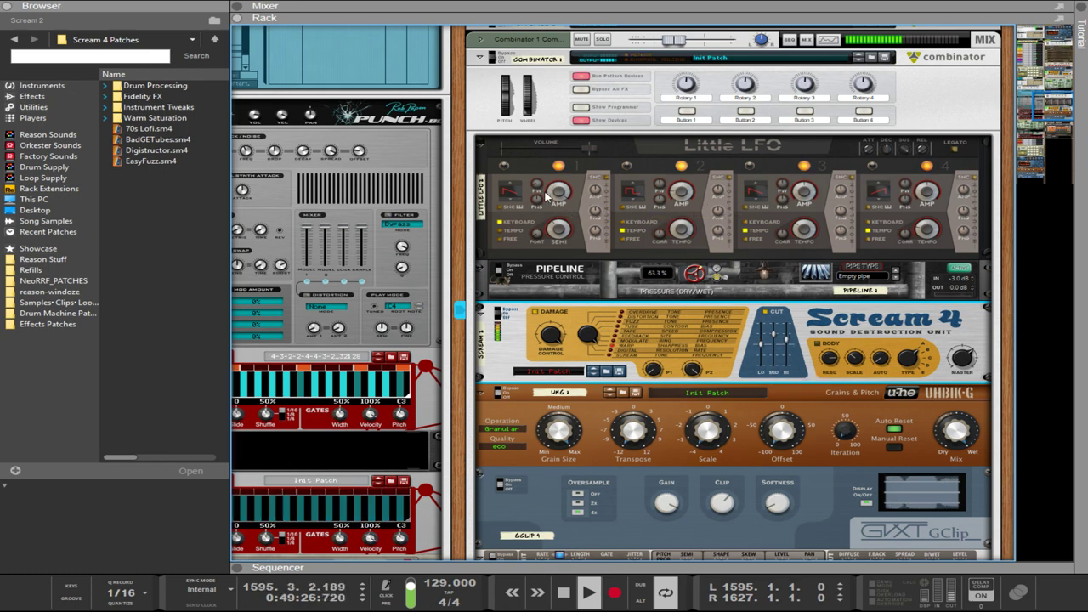
Examine the device chain inside Combinator 1 and check the cabling on the rear of its lower devices.
scroll(502, 197, "up", 3)
scroll(618, 204, "down", 3)
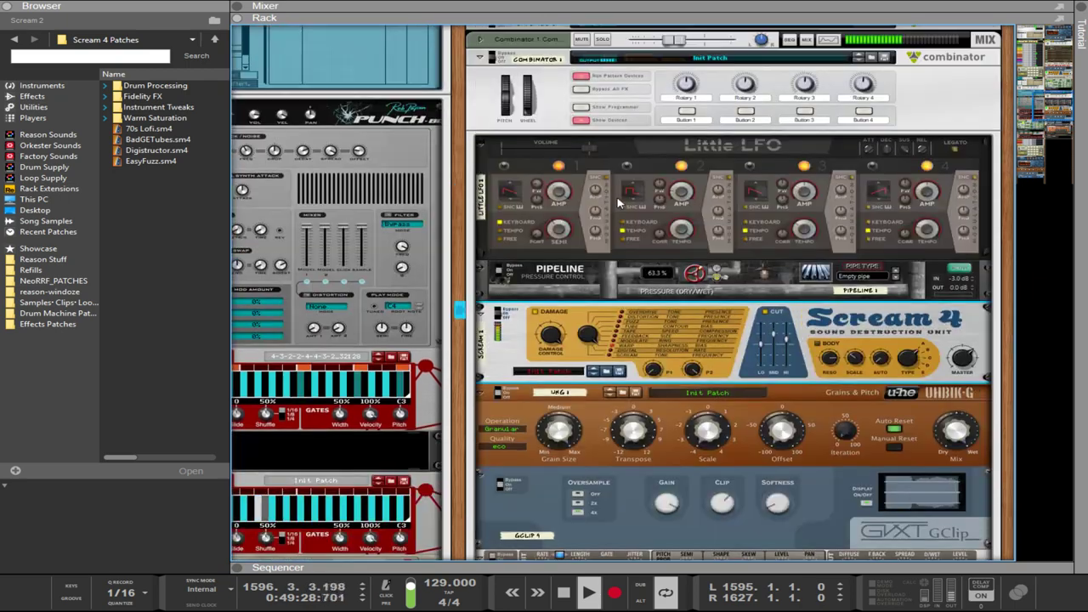
scroll(618, 204, "down", 3)
scroll(617, 208, "up", 3)
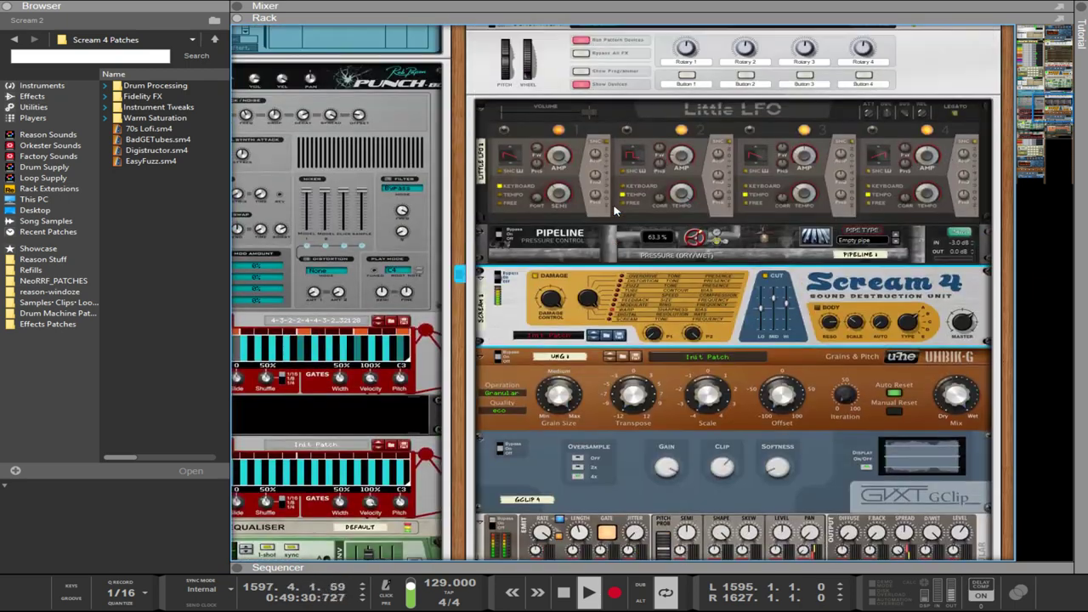
scroll(612, 216, "down", 3)
scroll(612, 217, "down", 4)
scroll(599, 297, "up", 2)
key("Tab")
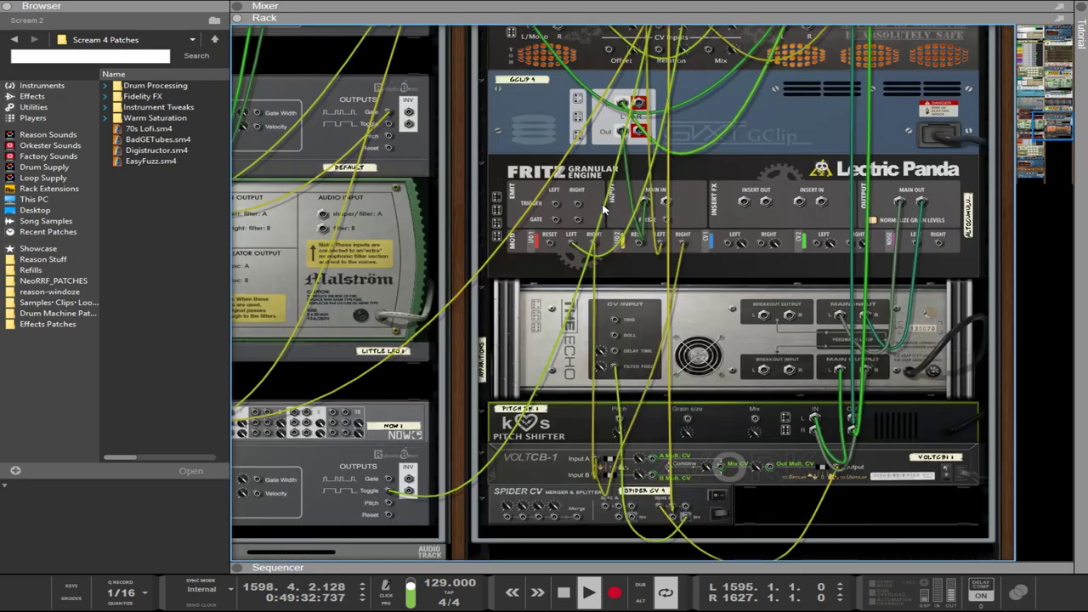
key("Tab")
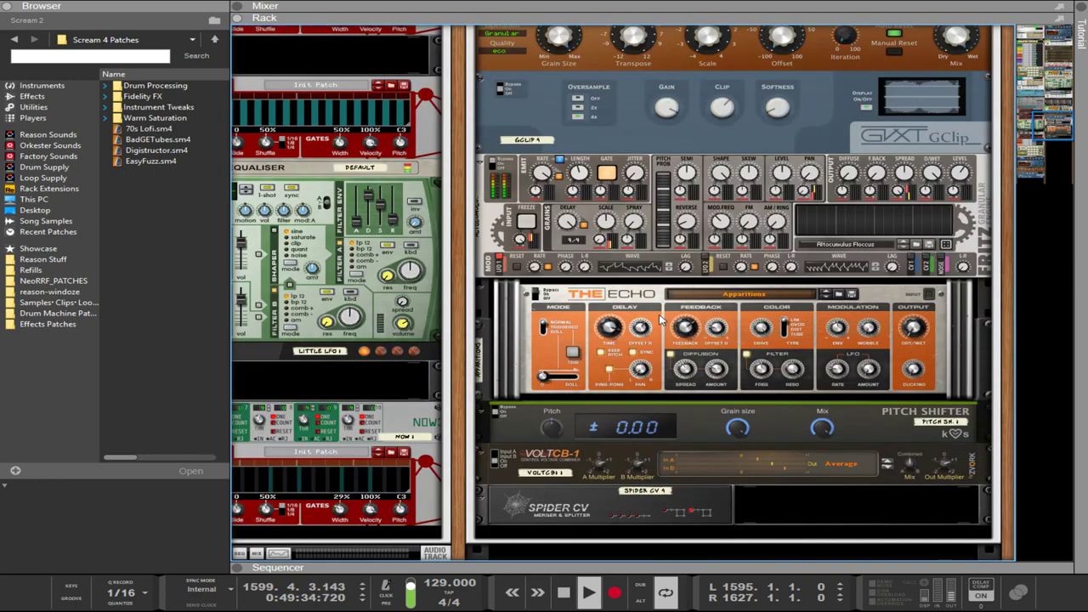
On the rack's rear, patch a Spider CV 4 split output to the note CV input of Little LFO 2.
key("Tab")
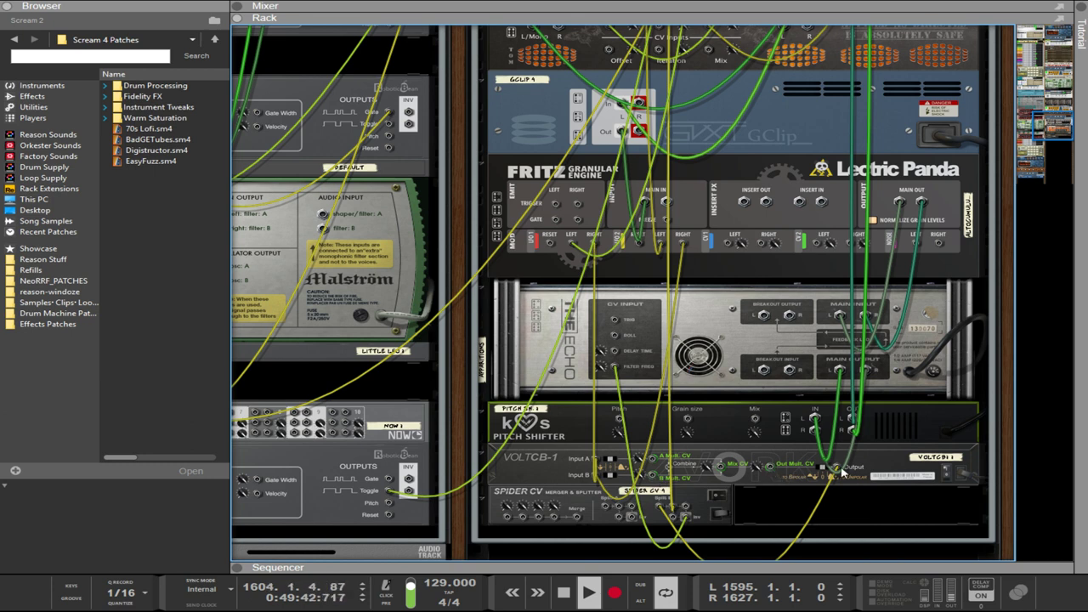
left_click(683, 525)
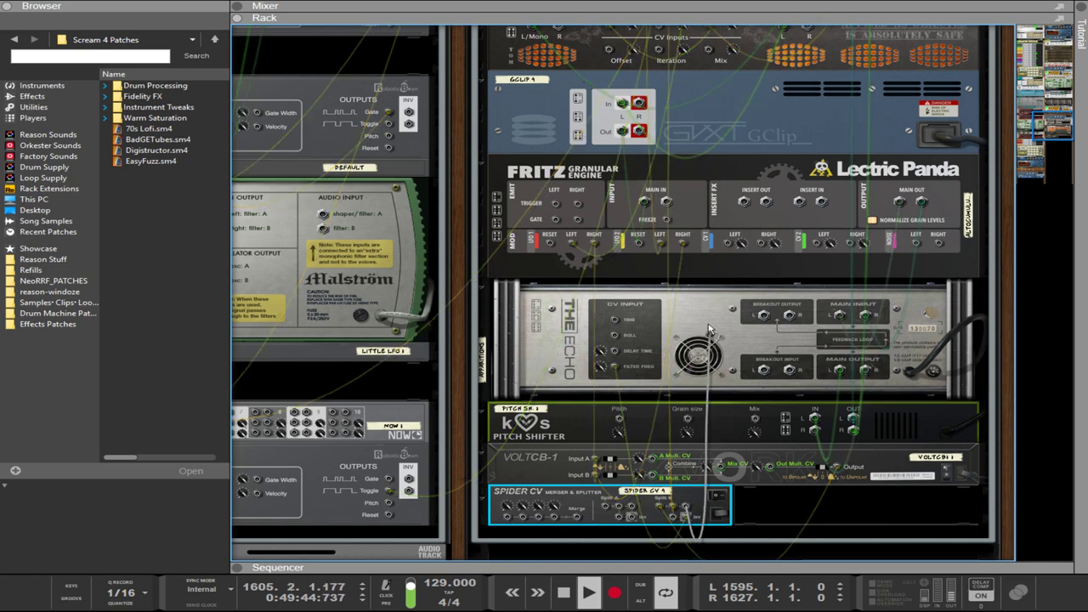
scroll(705, 271, "up", 10)
scroll(706, 270, "up", 10)
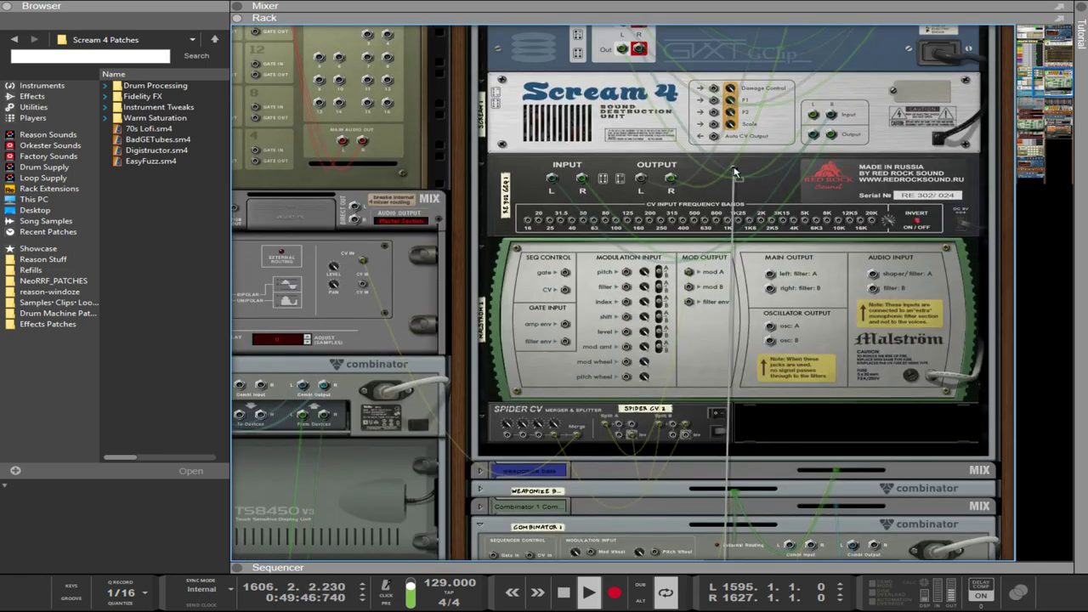
scroll(709, 272, "down", 6)
left_click_drag(710, 272, 531, 412)
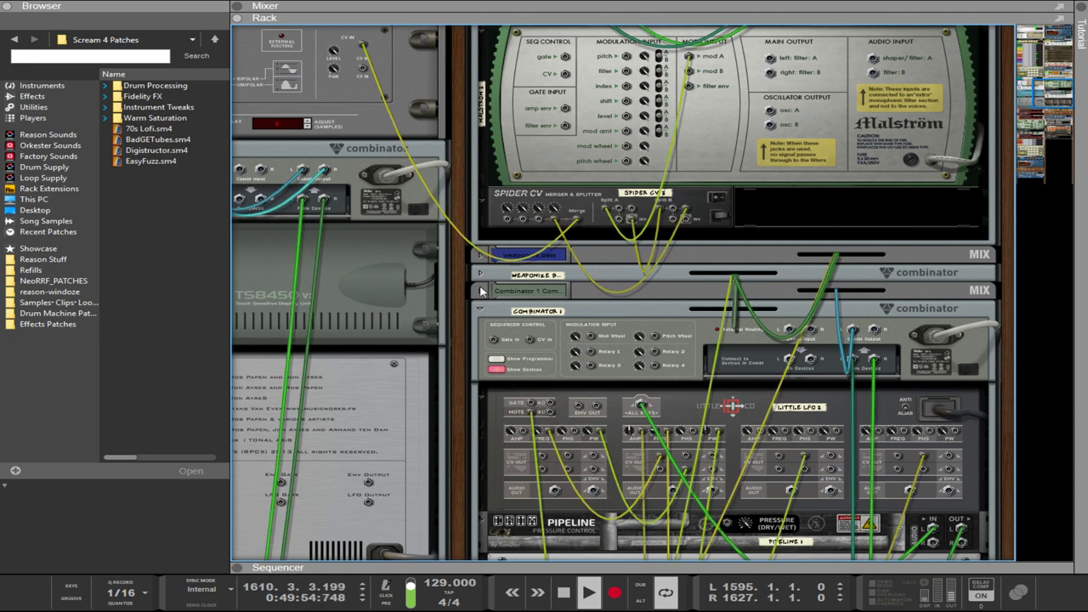
Unfold Combinator 1's mix channel with its programmer shown, and move the CV cable from Little LFO 2's note input to the channel's pan CV input.
left_click(480, 291)
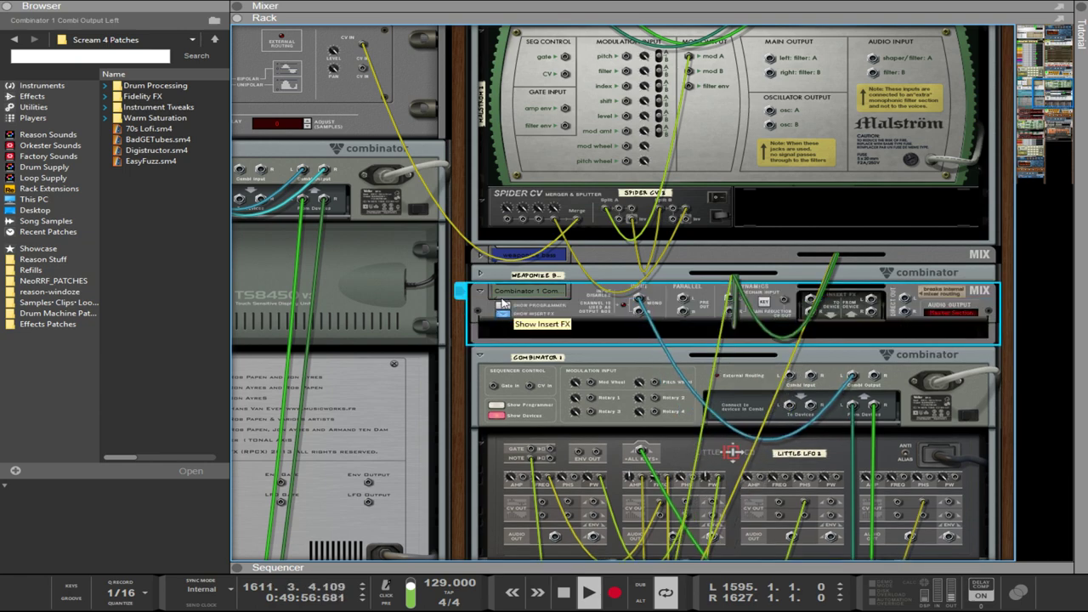
left_click(502, 304)
scroll(544, 425, "down", 3)
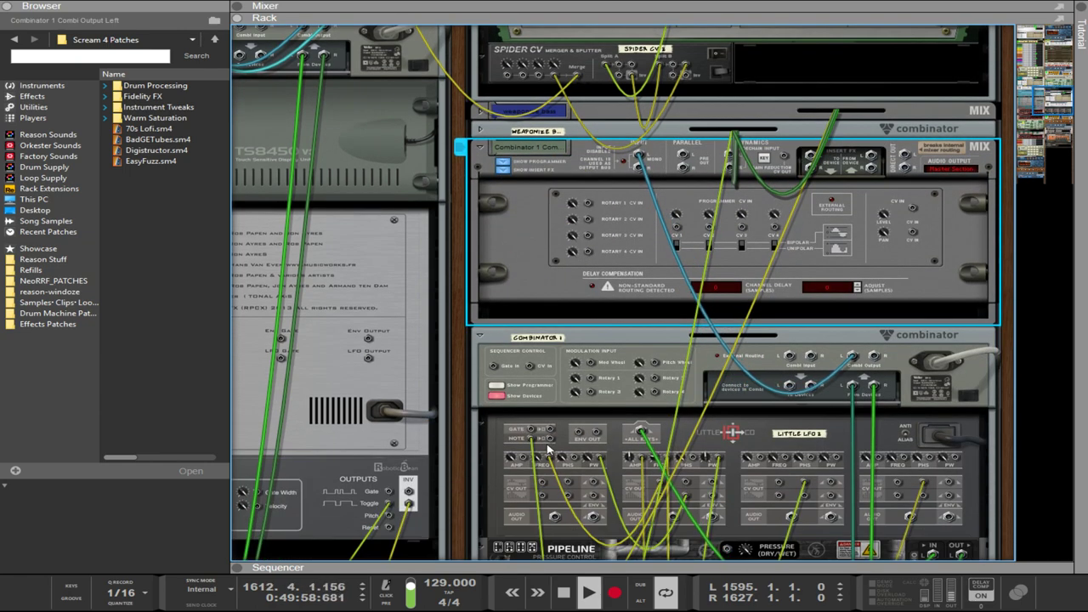
left_click_drag(538, 440, 914, 239)
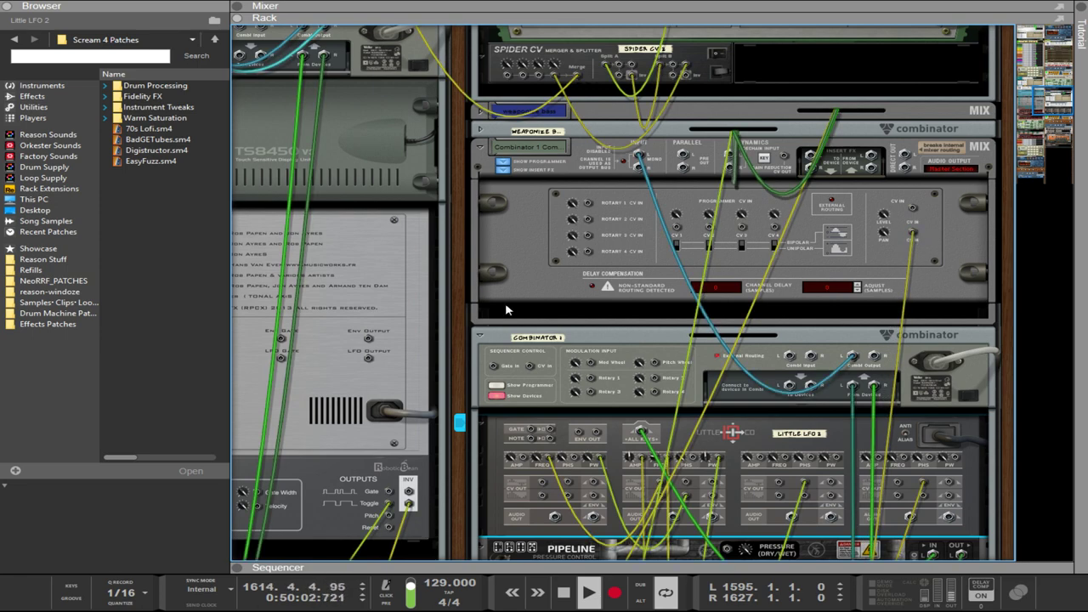
Return to the rack's front and look over the Combinator 1 devices from its mix channel down to Spider CV 4.
key("Tab")
scroll(544, 297, "down", 15)
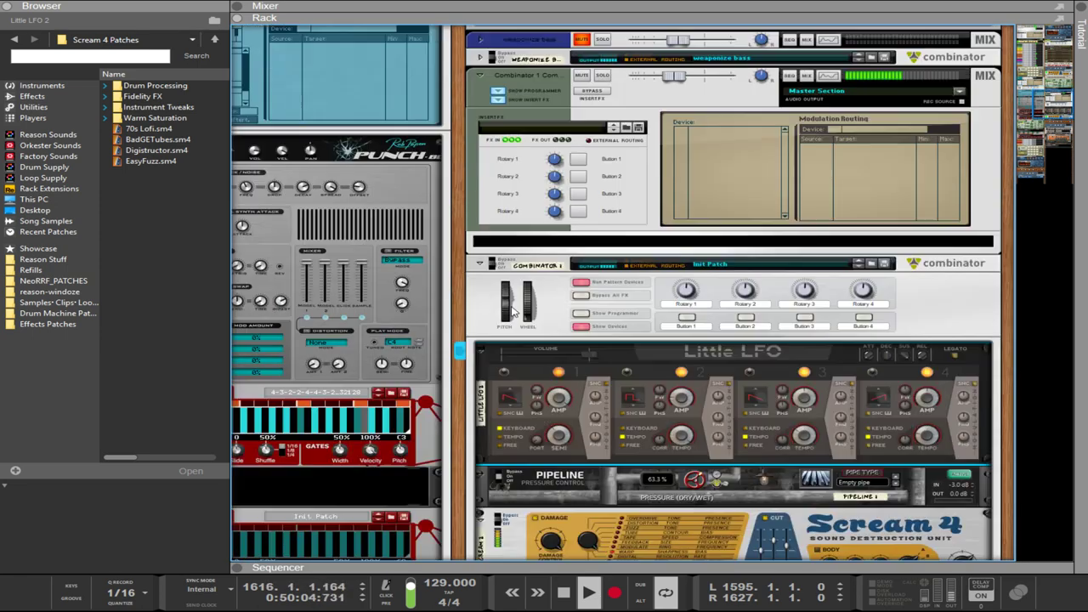
scroll(581, 281, "down", 3)
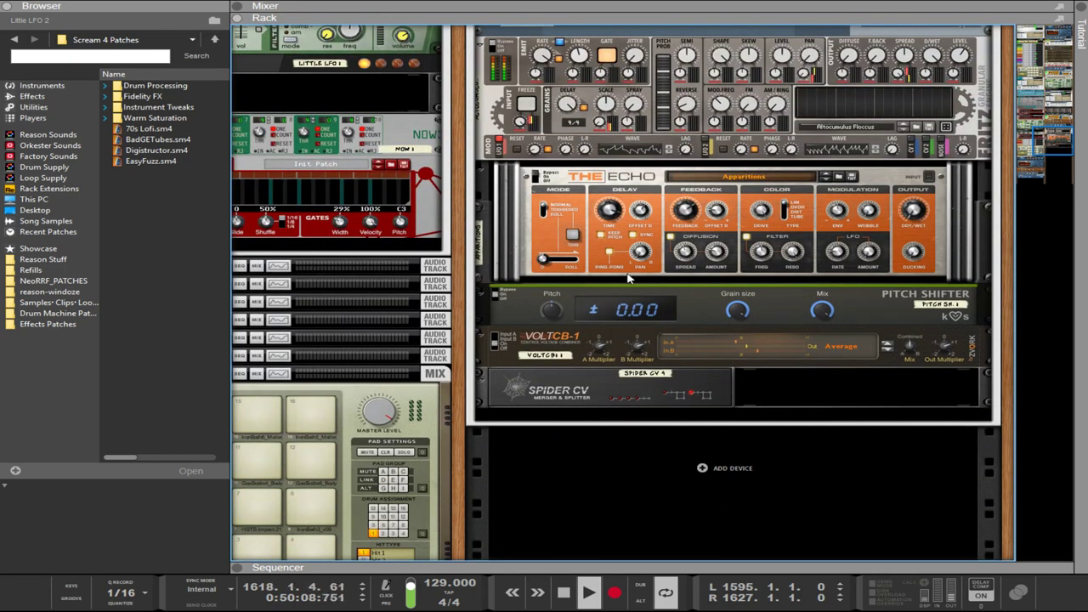
scroll(629, 278, "up", 20)
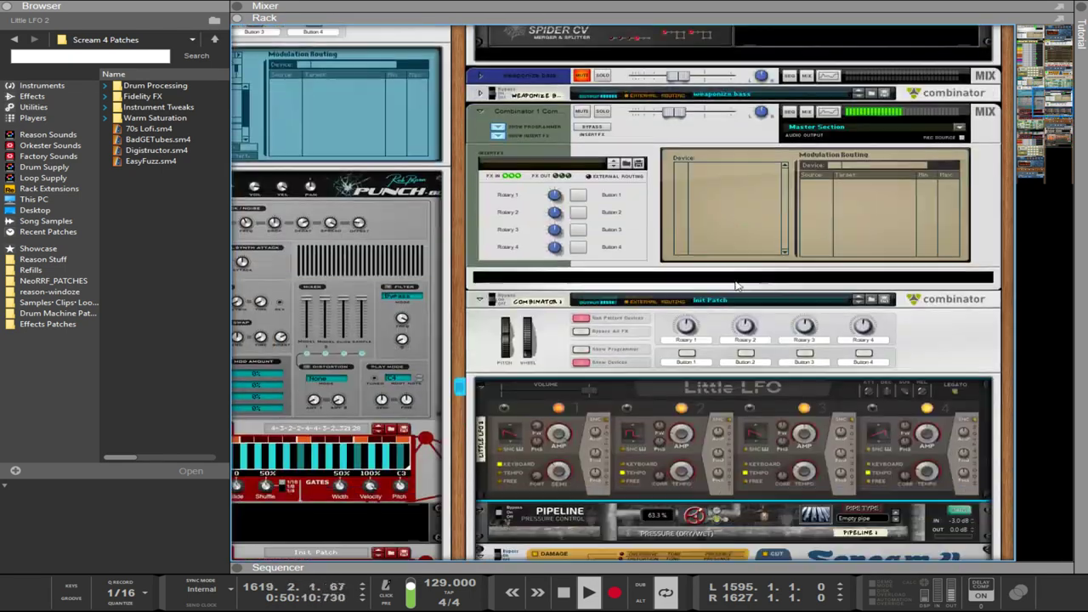
scroll(736, 285, "down", 7)
scroll(731, 280, "up", 3)
scroll(718, 265, "down", 5)
scroll(718, 263, "up", 3)
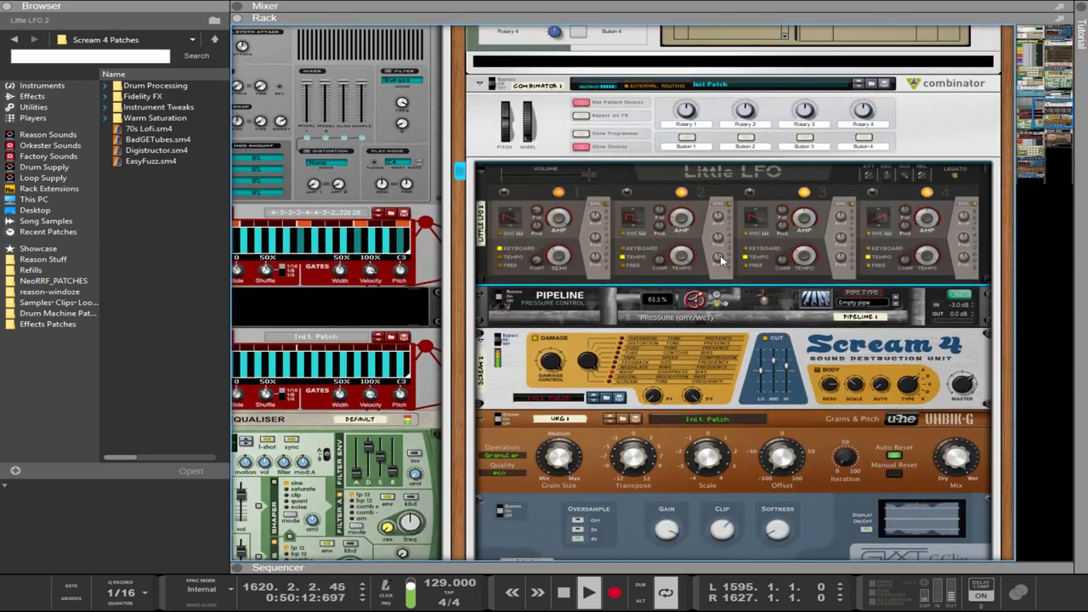
scroll(671, 345, "down", 1)
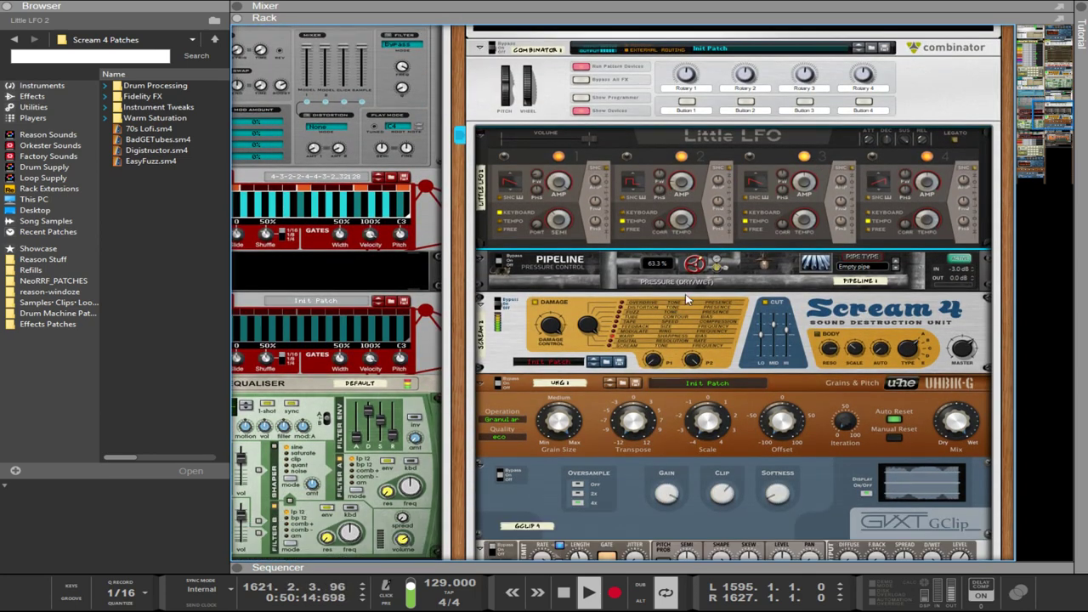
Set Pipeline 1's pressure dry/wet to 100.0% and change its pipe type to Wind pipe.
left_click_drag(694, 263, 769, 174)
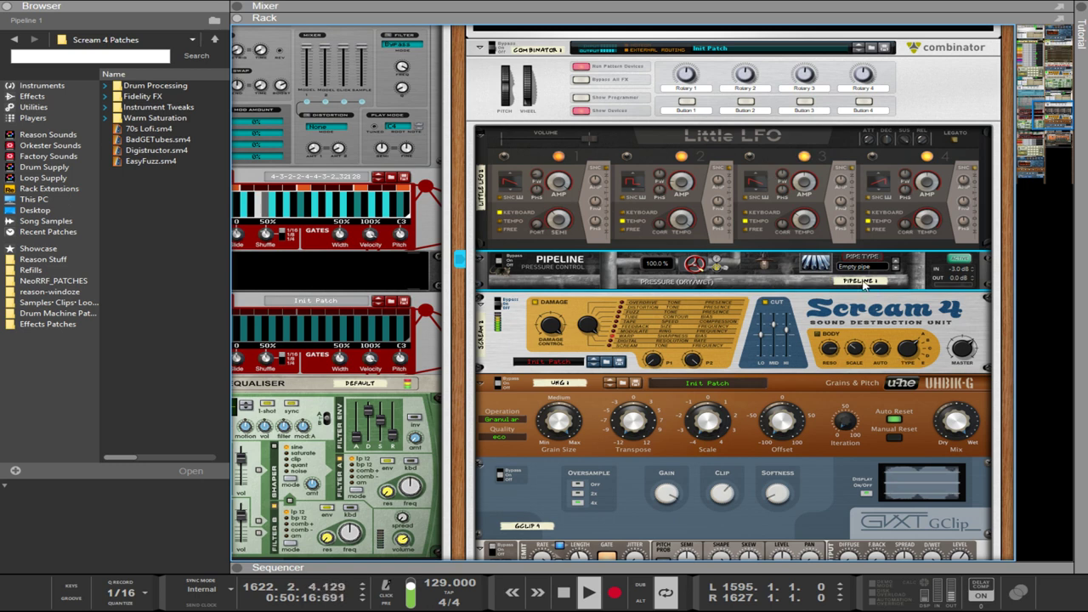
left_click(895, 270)
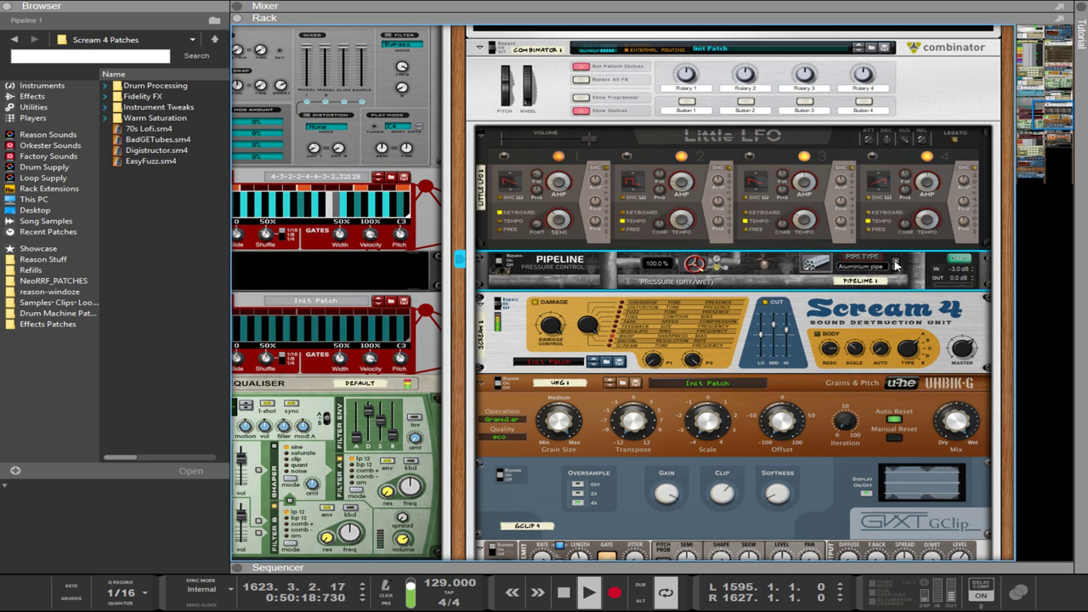
left_click(895, 269)
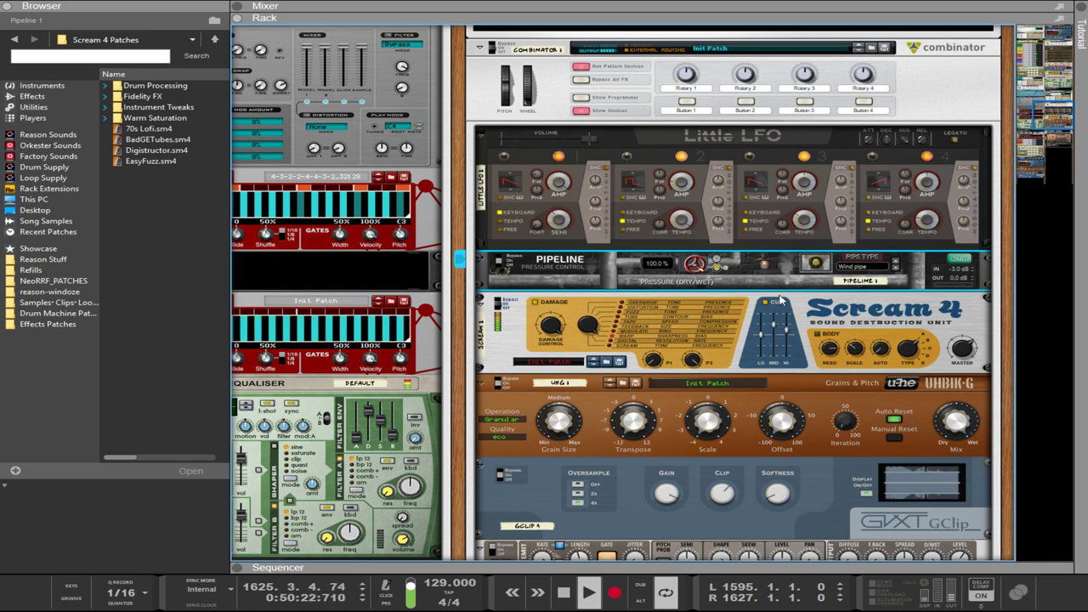
Adjust LFO 1's amplitude and semitone offset controls in Combinator 1's Little LFO 2.
left_click(551, 223)
left_click_drag(554, 201, 565, 226)
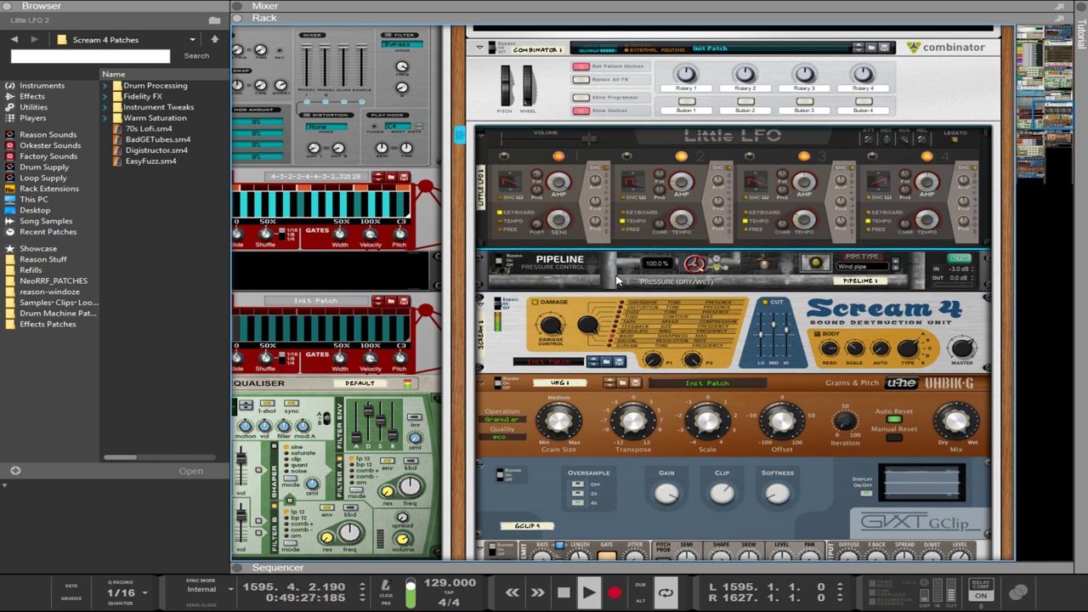
Turn on The Echo with its Apparitions patch in Combinator 1 and adjust its dry/wet balance.
scroll(618, 280, "down", 5)
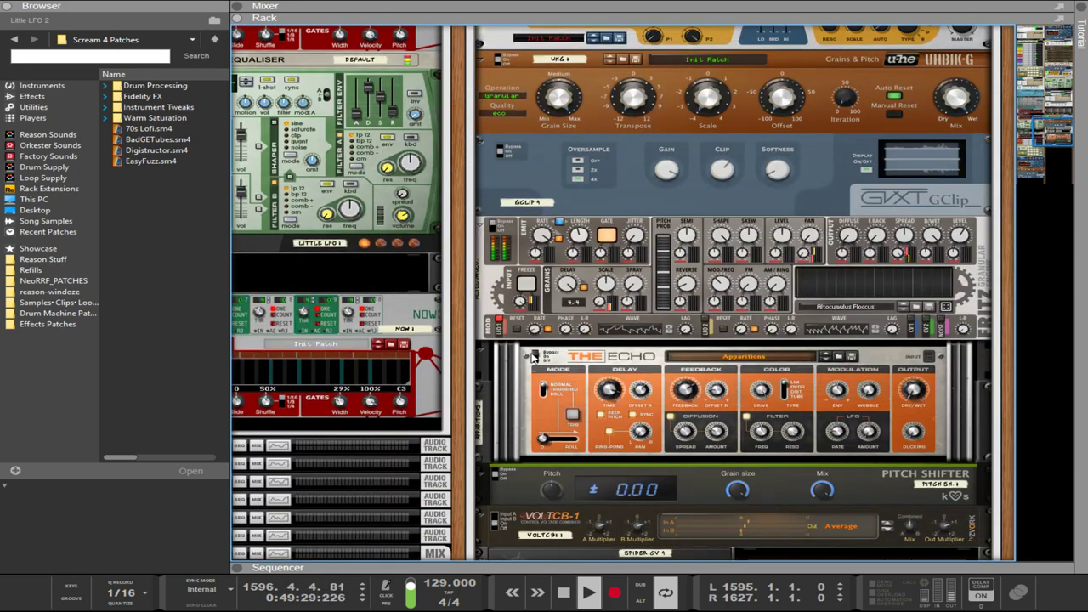
left_click(535, 358)
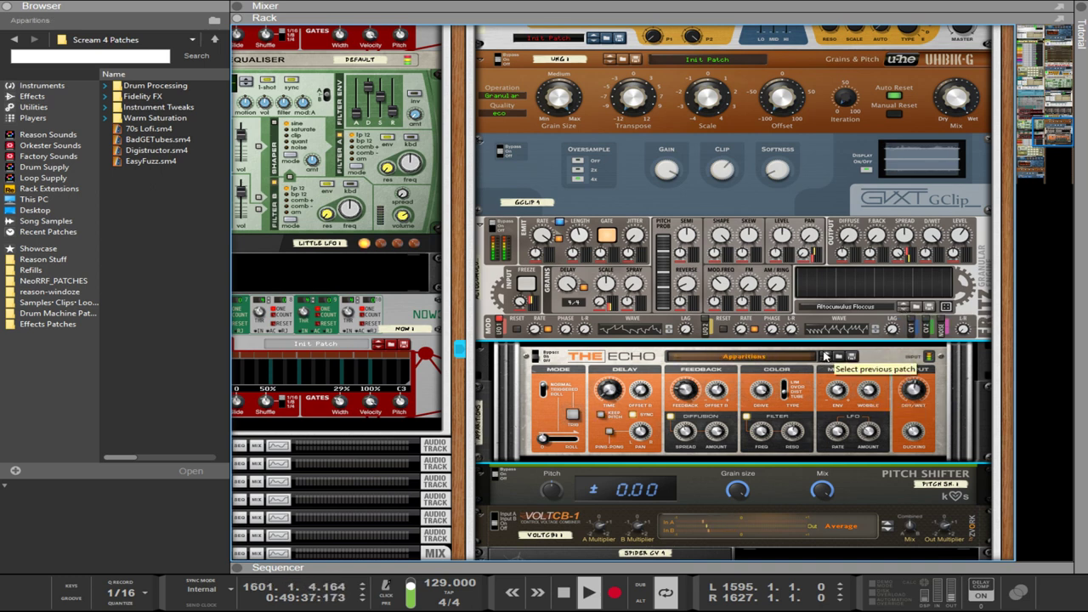
mouse_move(909, 374)
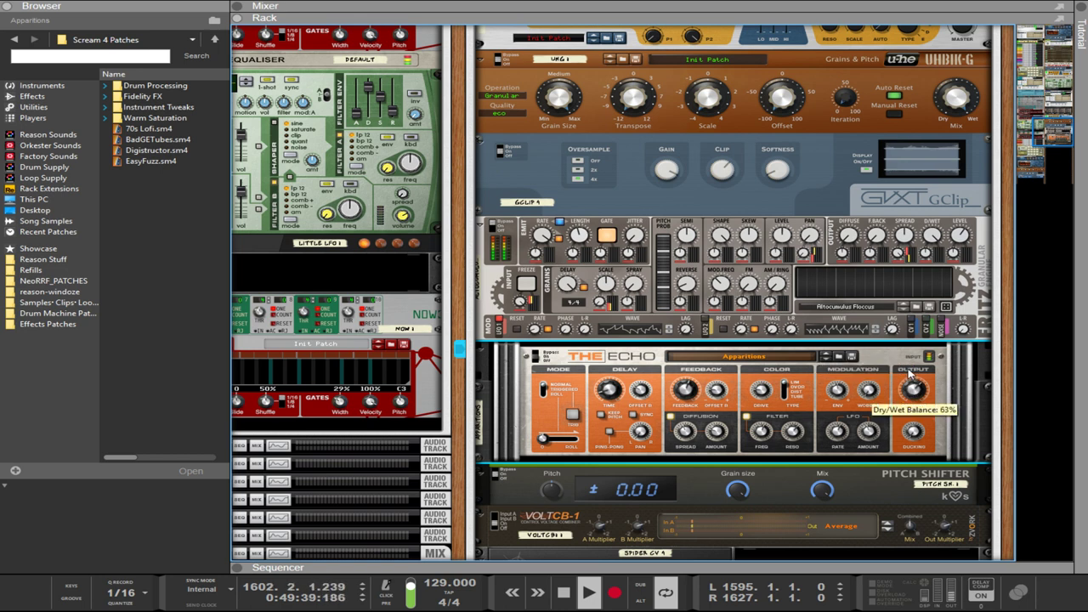
left_click_drag(906, 348, 906, 339)
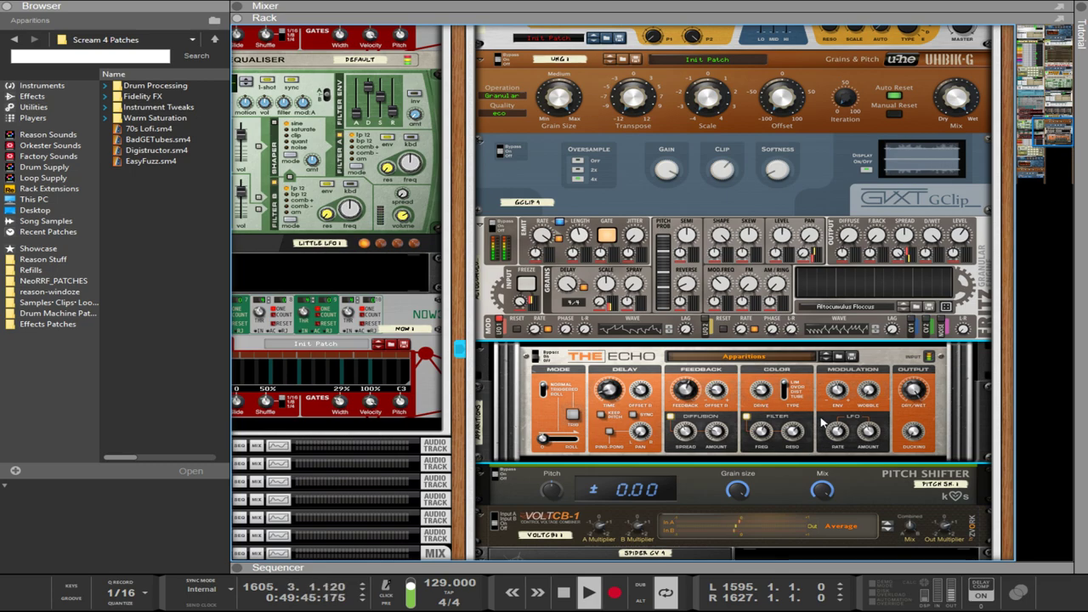
Set LFO 1's semitone offset in Little LFO 2 to 16.00 semitones and check the devices down to Spider CV 4.
scroll(822, 422, "up", 10)
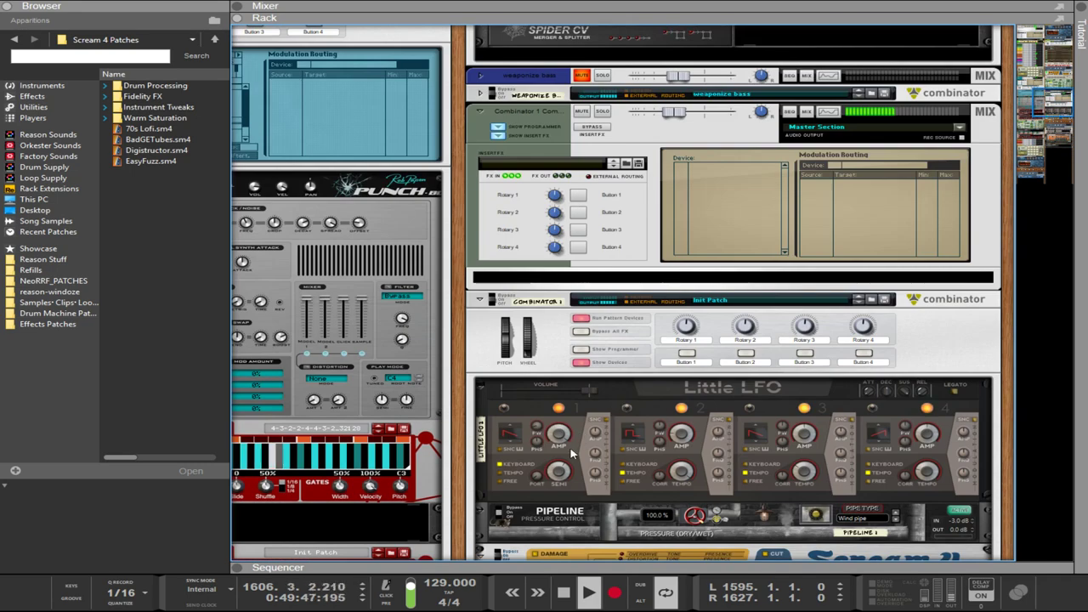
scroll(571, 453, "down", 5)
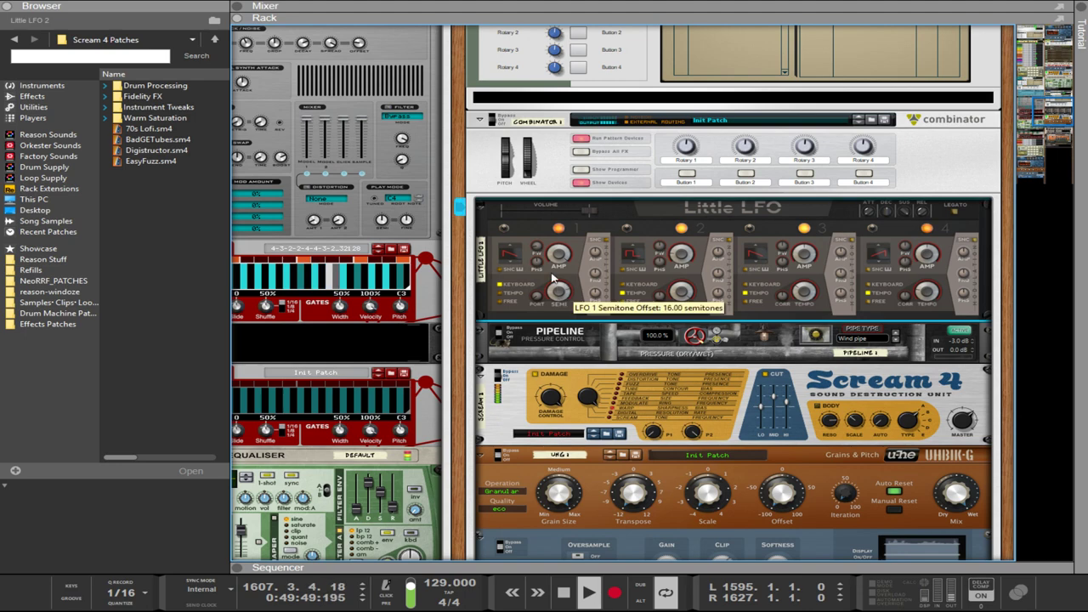
scroll(785, 348, "down", 18)
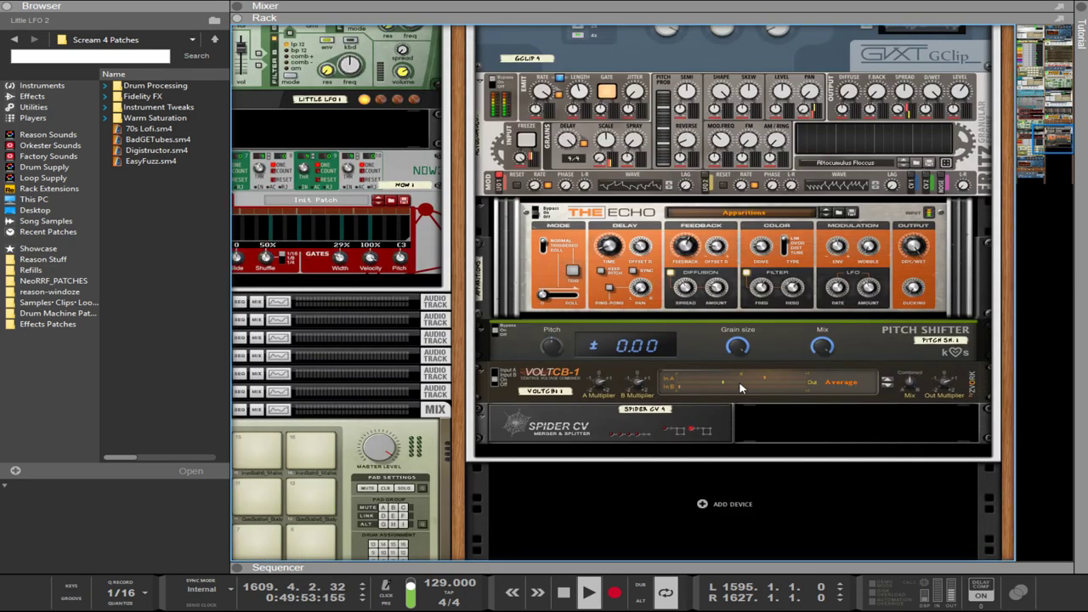
scroll(747, 234, "up", 4)
scroll(833, 192, "up", 17)
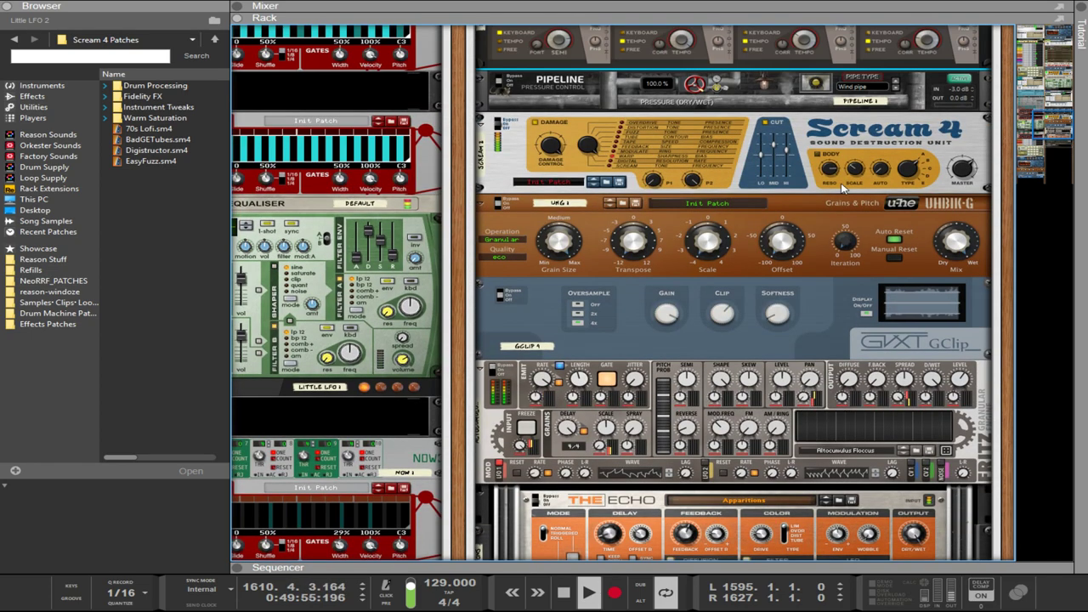
scroll(840, 188, "down", 6)
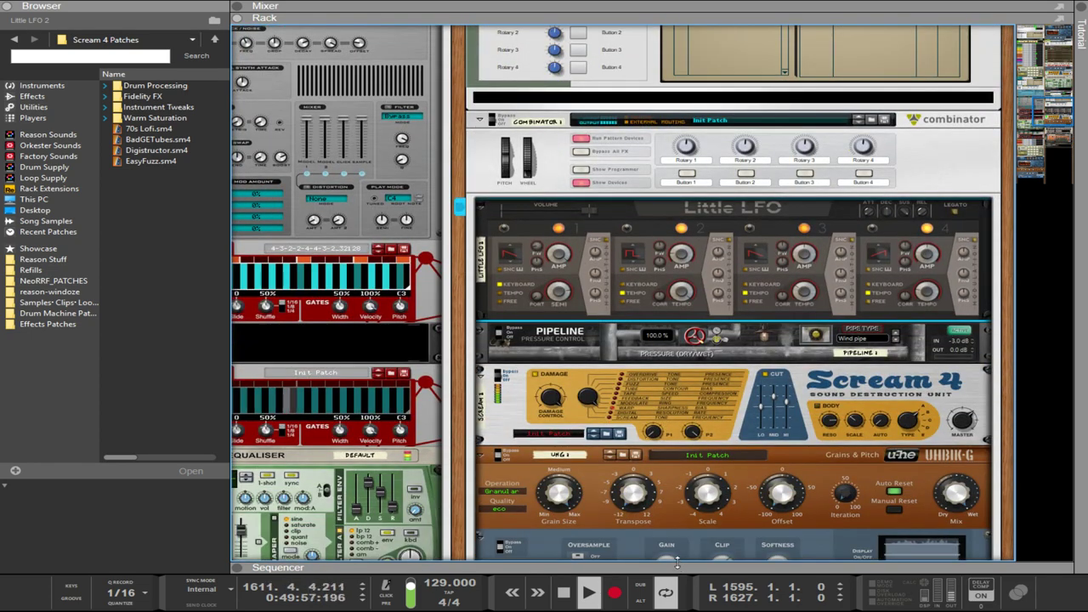
Set the pitch offset of drum 14 to -46 in the darkcore2 Kong Drum Designer.
scroll(464, 351, "left", 9)
scroll(463, 351, "up", 7)
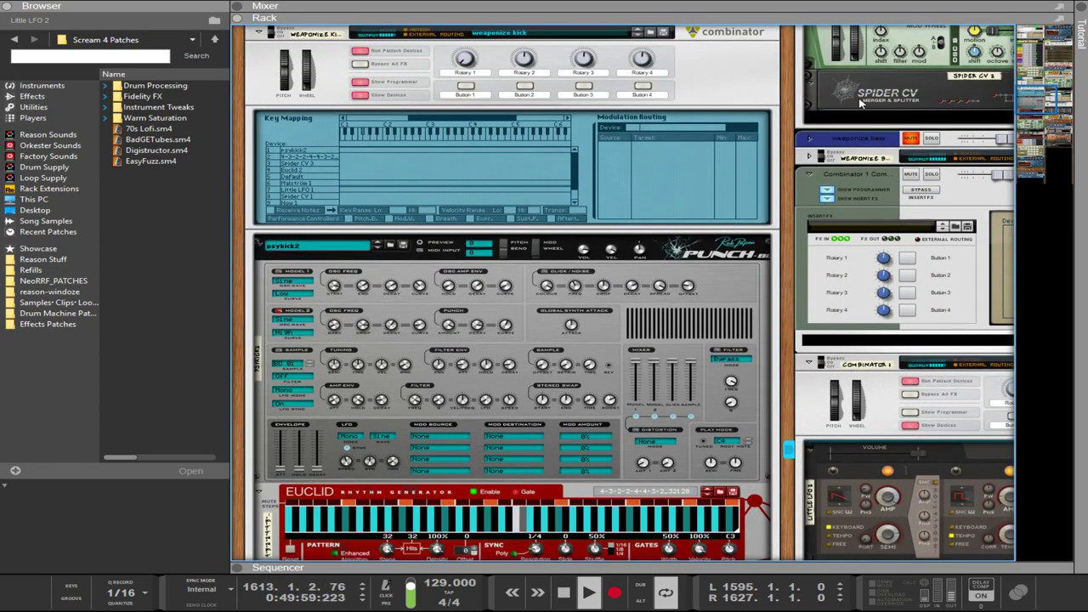
scroll(491, 361, "up", 10)
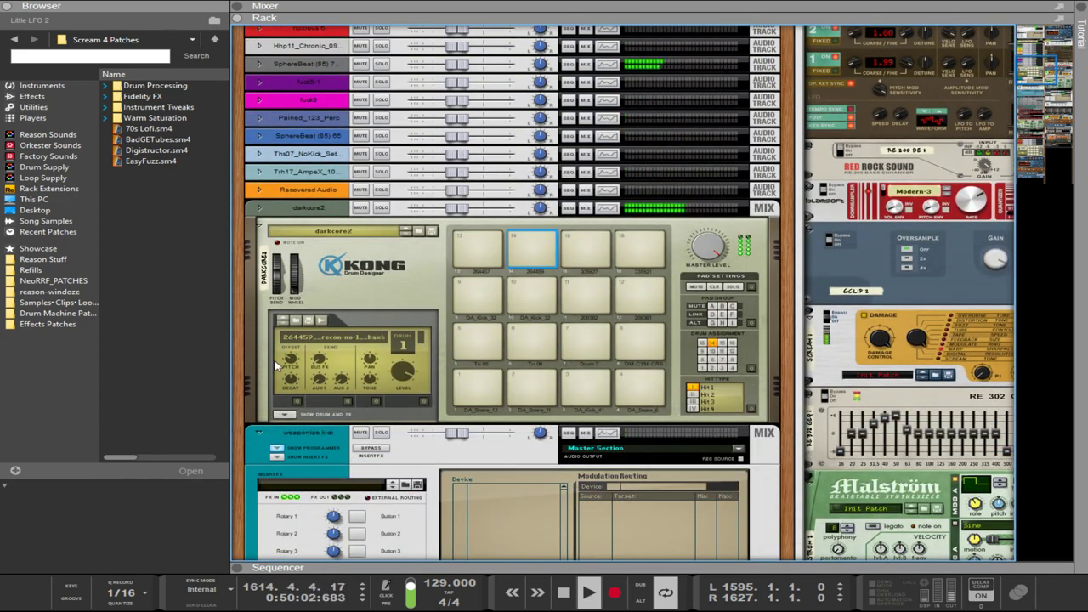
left_click(278, 369)
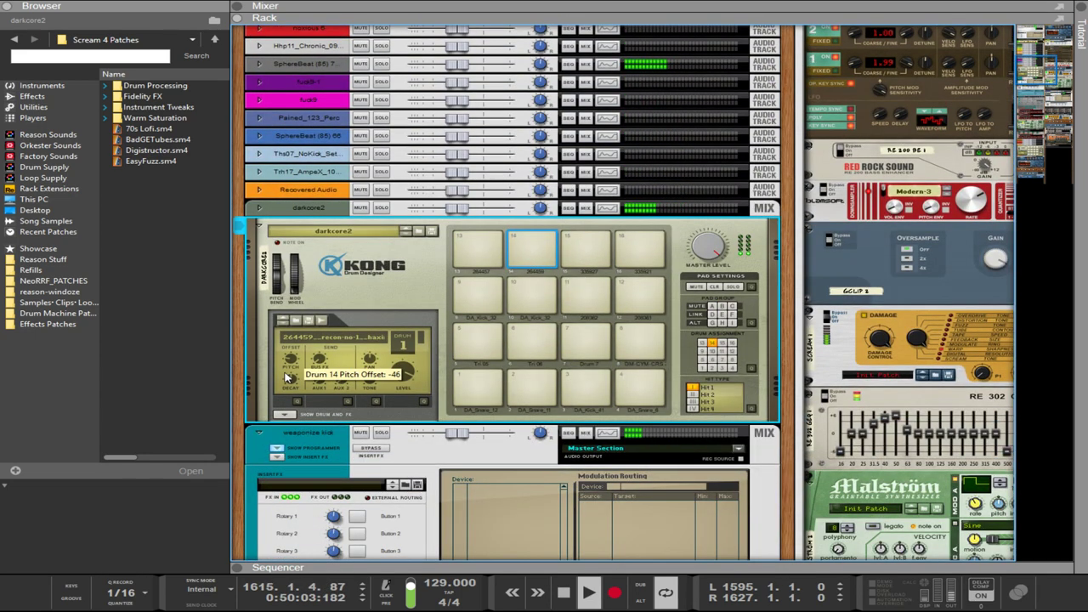
Examine the rack column from the PX7 FM synthesizer and its effects down to Combinator 1's device chain.
scroll(788, 395, "down", 10)
scroll(788, 395, "right", 9)
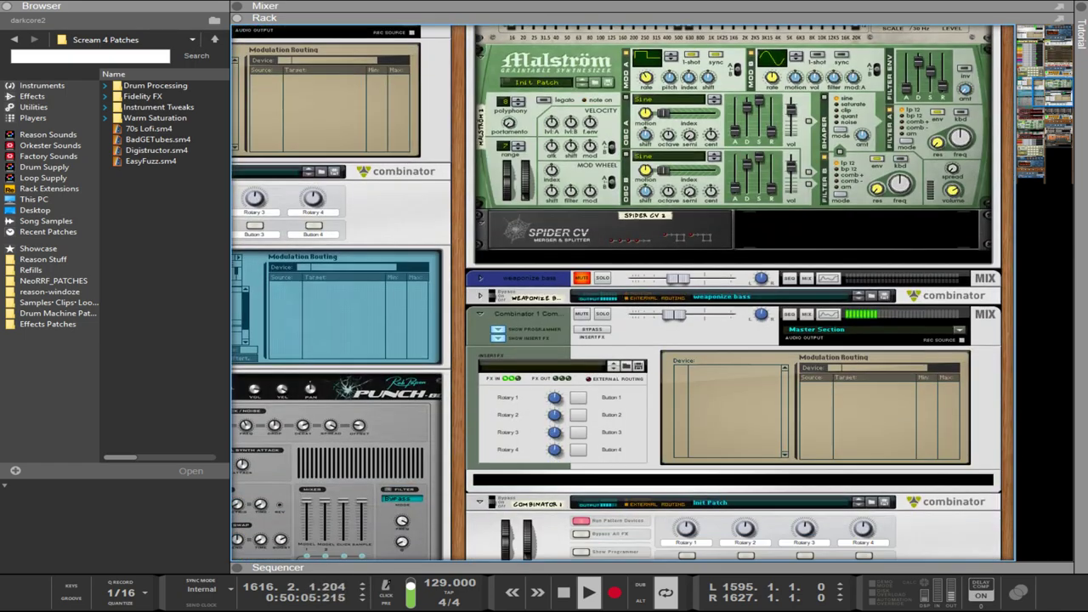
scroll(452, 535, "down", 13)
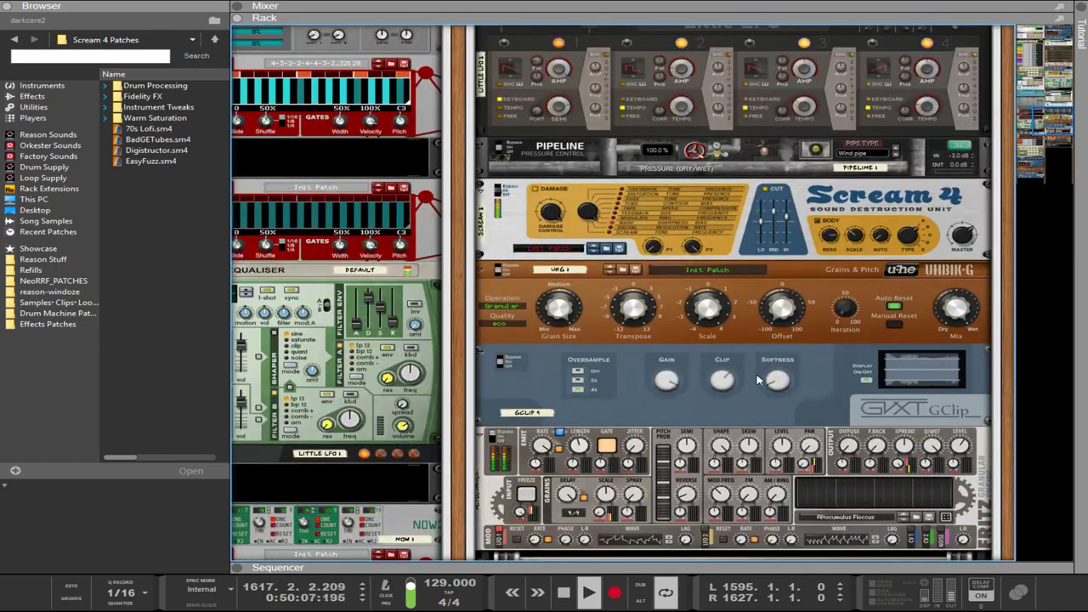
scroll(732, 364, "up", 10)
scroll(733, 363, "down", 8)
scroll(722, 357, "up", 3)
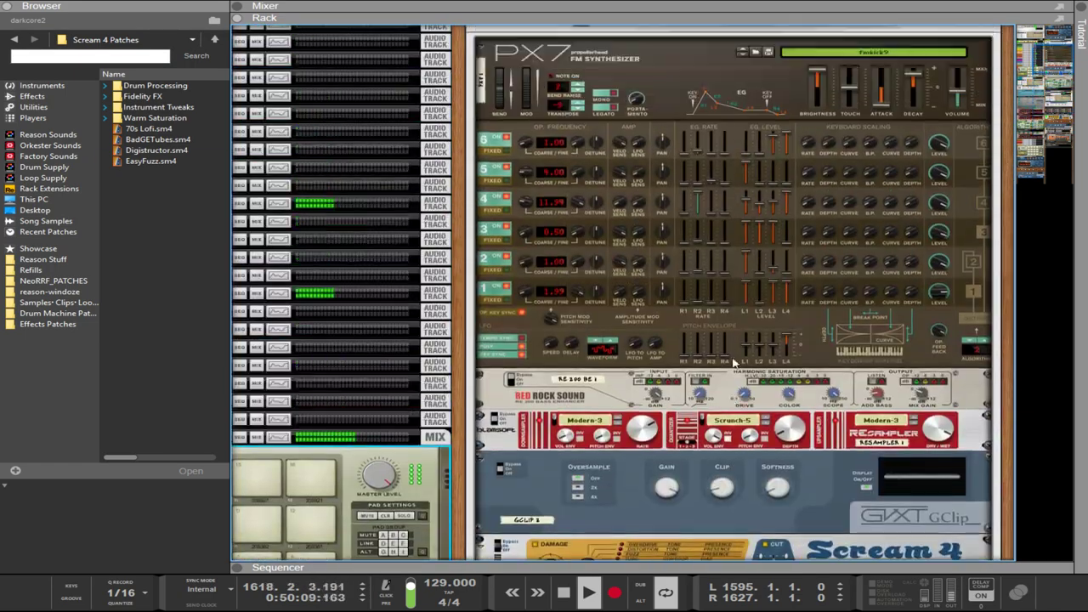
scroll(705, 340, "down", 3)
scroll(680, 317, "up", 8)
scroll(680, 317, "down", 7)
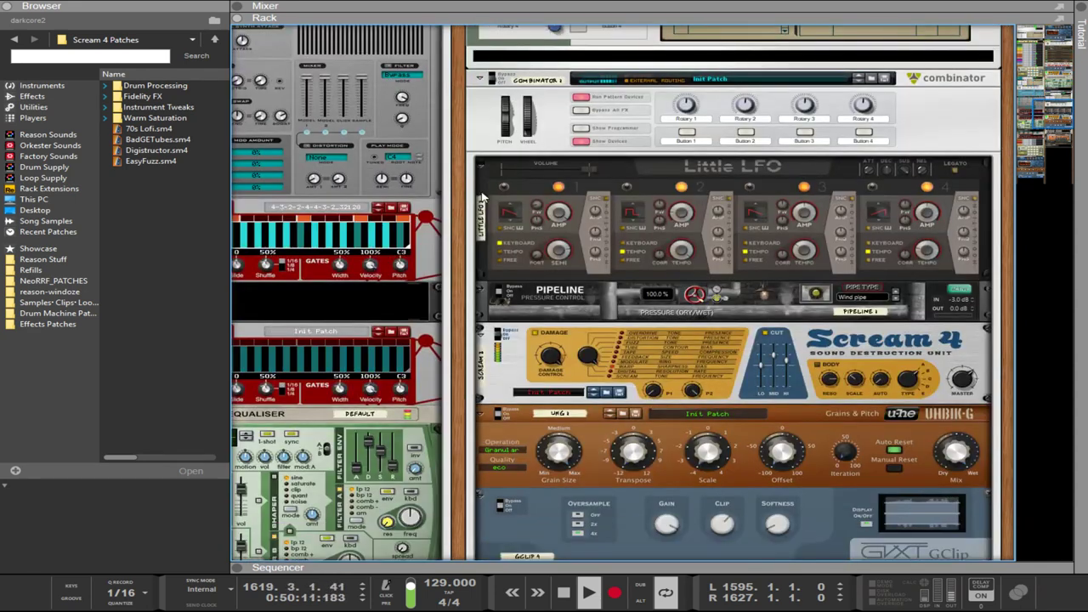
Adjust LFO 1's semitone offset in Little LFO 2 and check the Scream 4 and UHBIK-G controls below it.
left_click(566, 251)
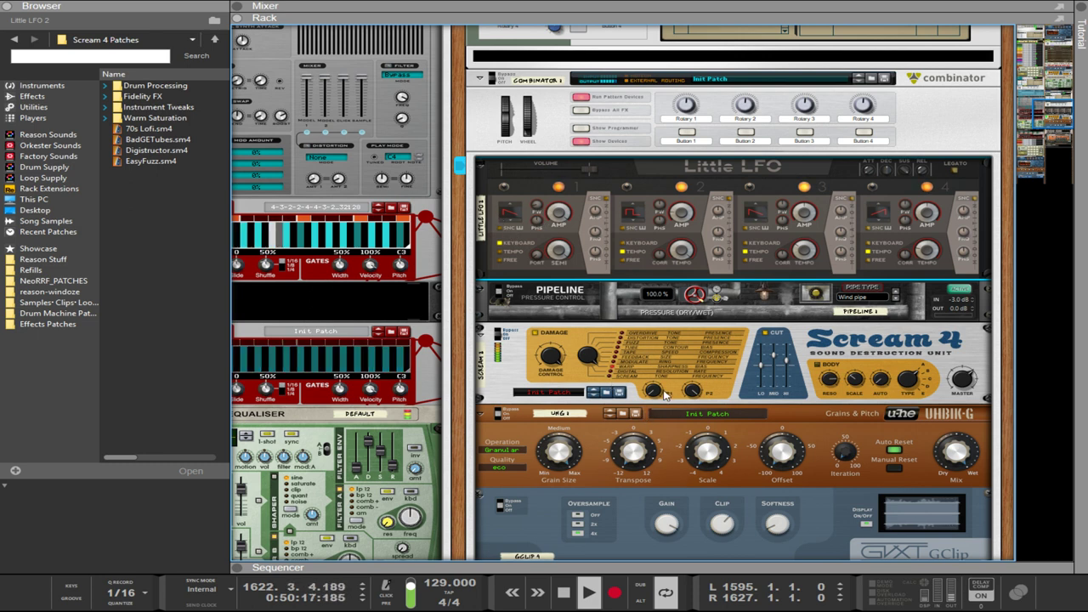
left_click(655, 367)
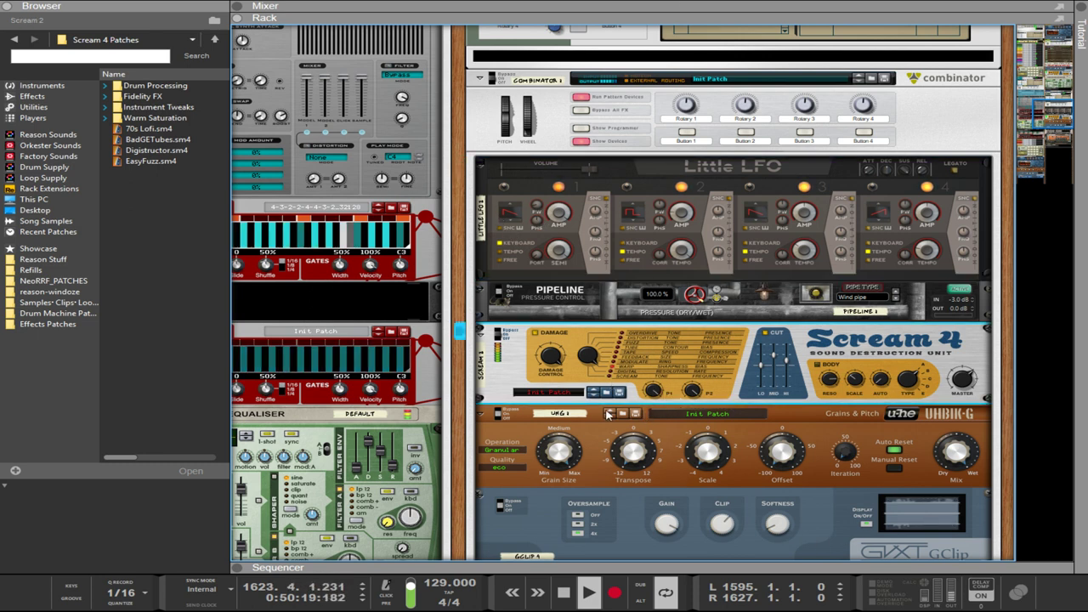
left_click(806, 463)
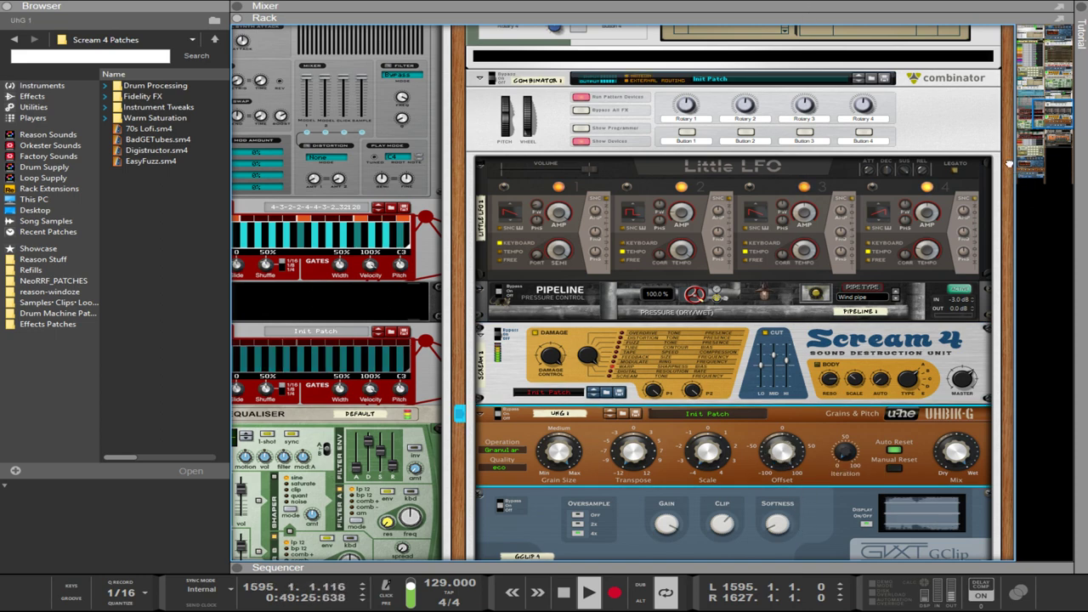
scroll(906, 129, "down", 2)
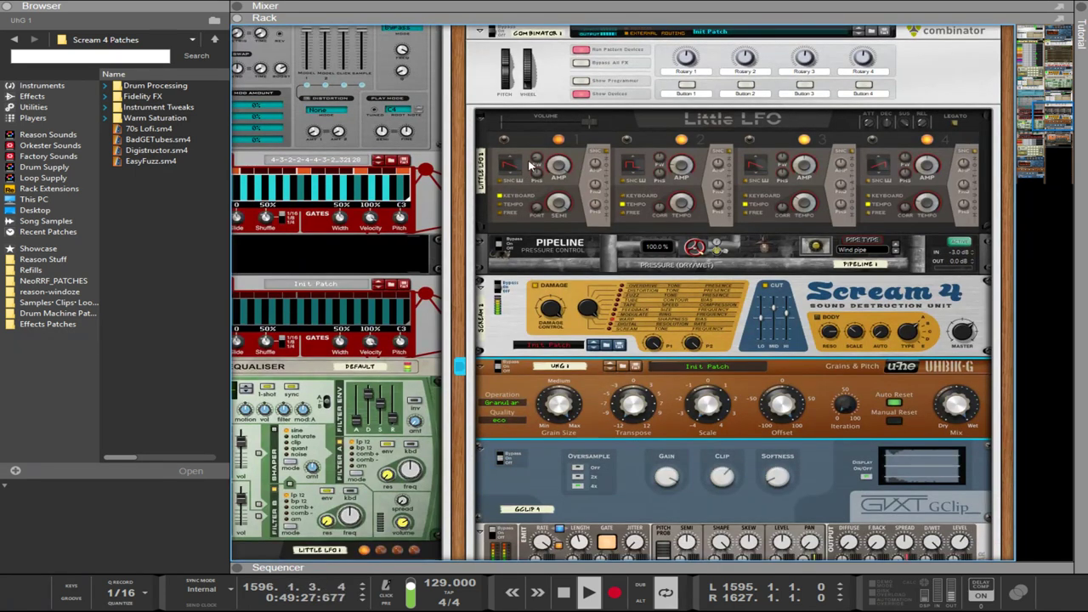
Set the LFO 3 and LFO 4 waveforms in Little LFO 2 to square and patch LFO 3's CV output to a PW input.
left_click(756, 157)
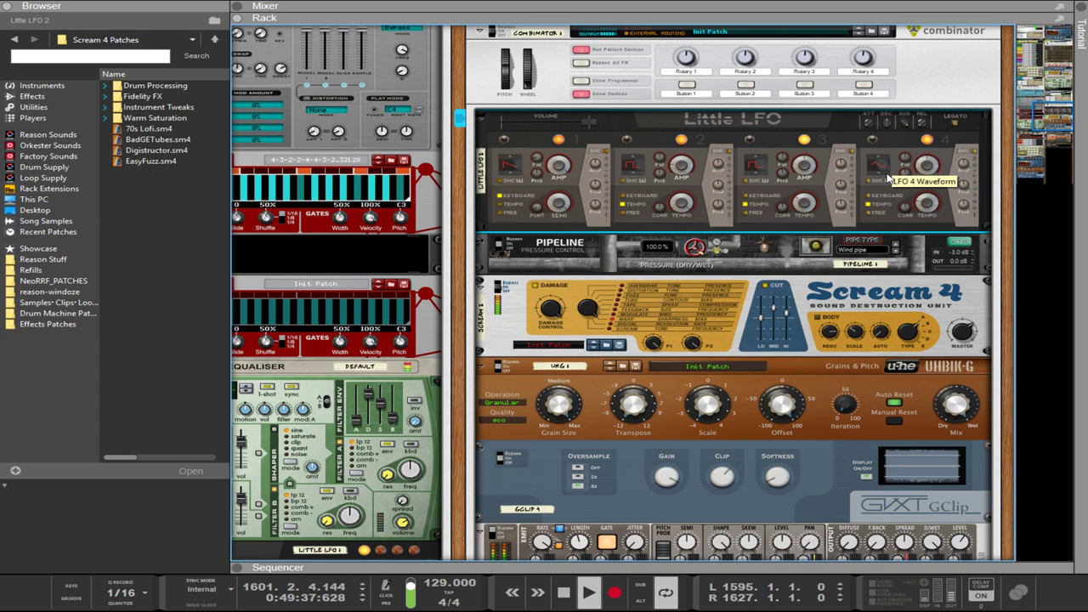
key("Tab")
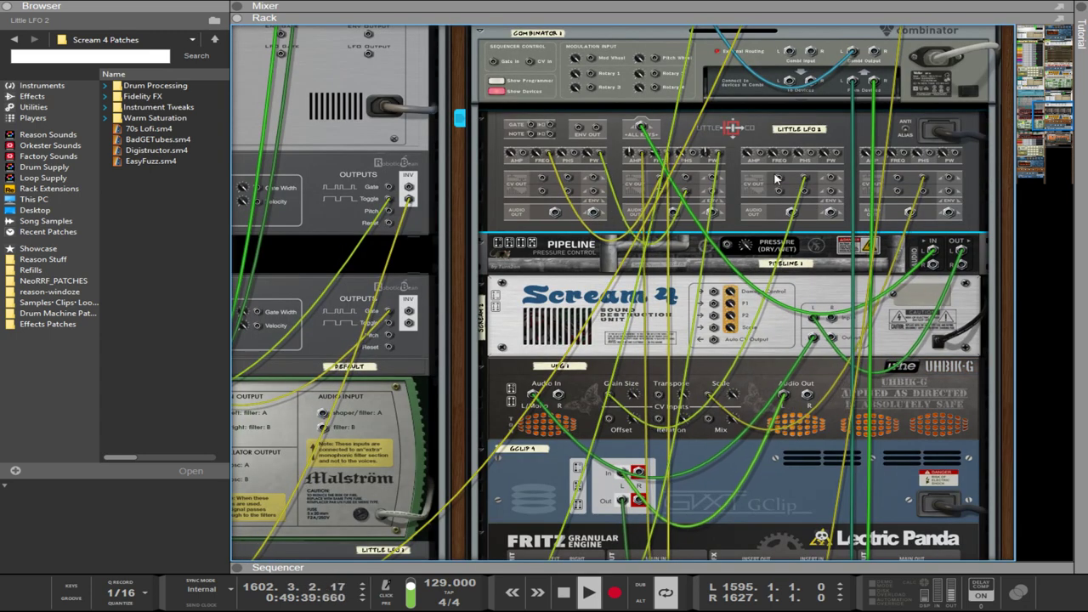
left_click_drag(779, 179, 833, 159)
key("Tab")
key("Tab")
key("Tab")
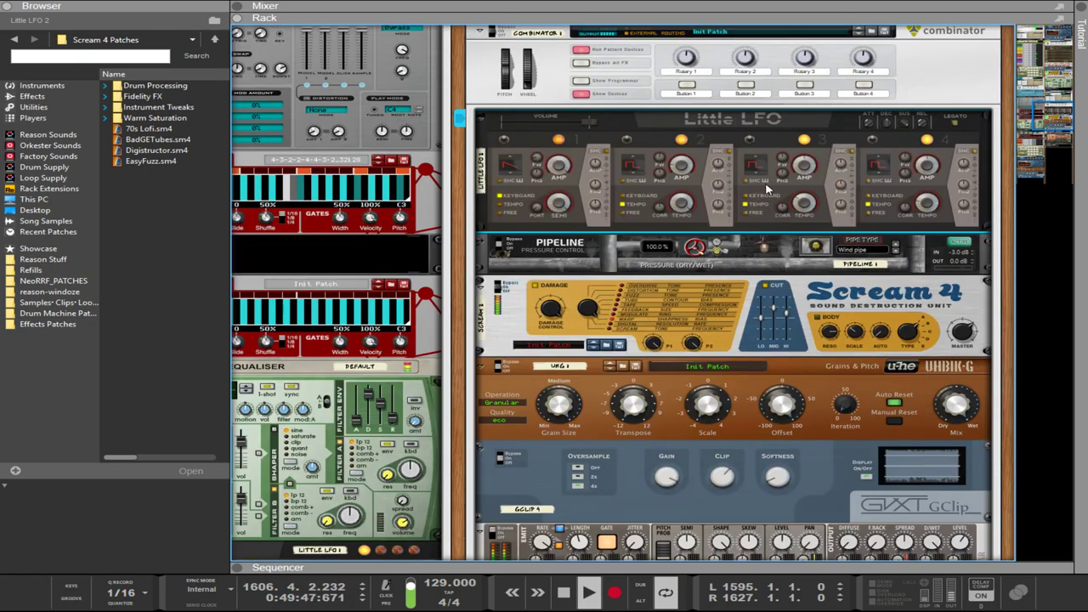
On the rack's rear, patch a CV cable from LFO 2 to LFO 3 within Little LFO 2, and return to the front.
key("Tab")
left_click_drag(751, 180, 751, 179)
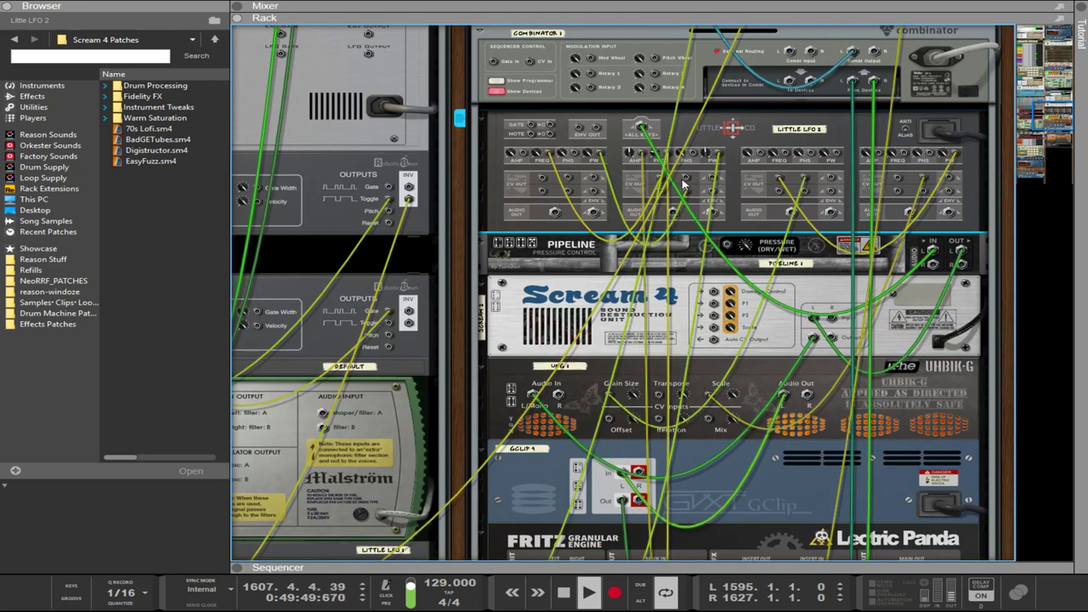
left_click_drag(685, 178, 776, 185)
key("Tab")
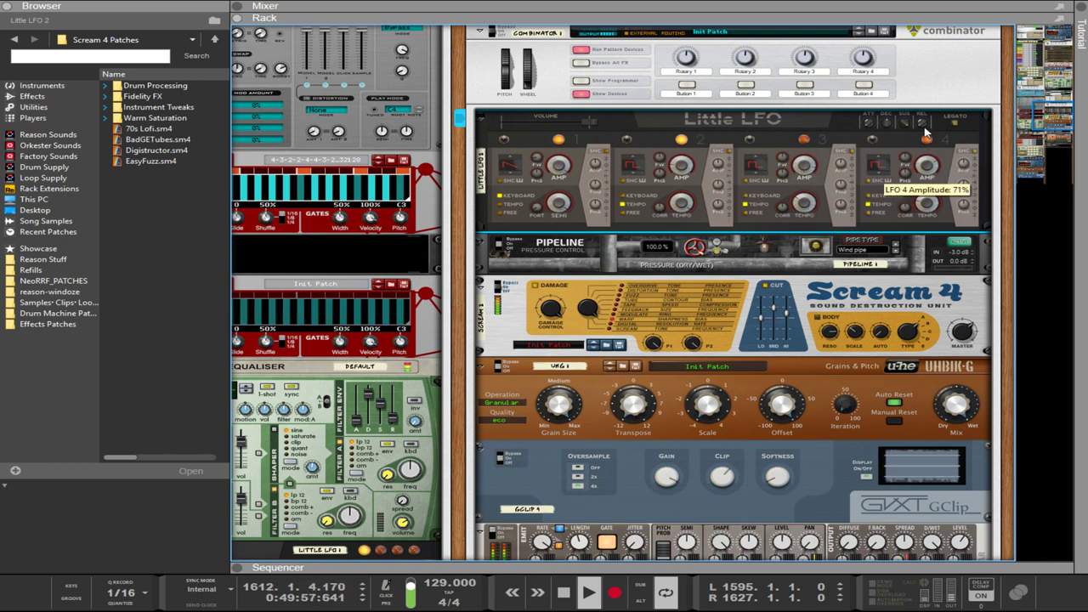
Raise LFO 4's amplitude in Little LFO 2 to 77%.
scroll(933, 173, "up", 3)
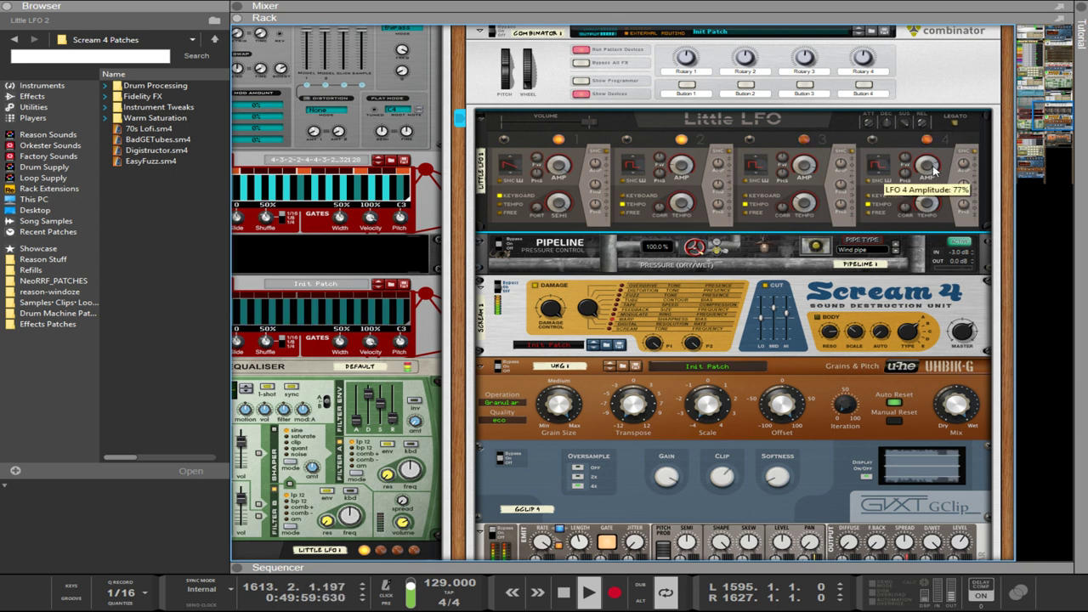
scroll(933, 172, "up", 2)
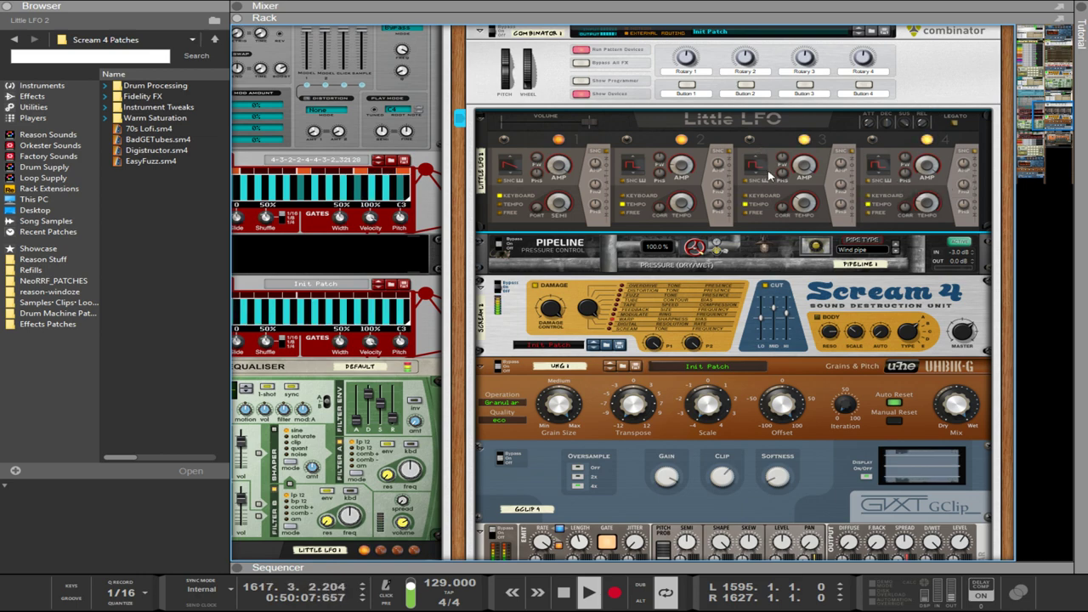
scroll(772, 179, "up", 3)
scroll(769, 204, "down", 2)
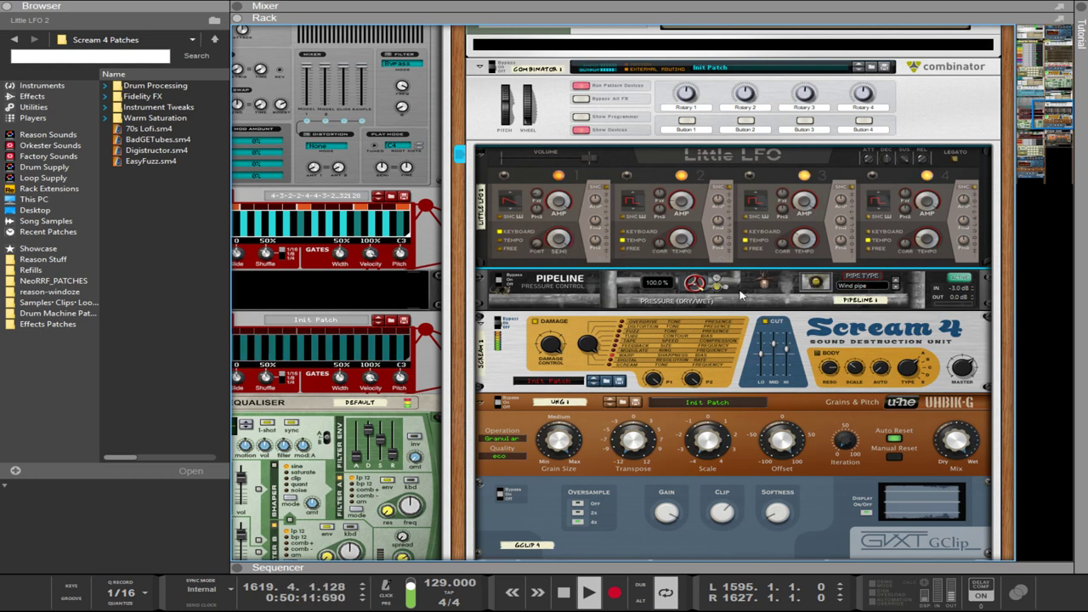
Change Pipeline 1's pipe type to Chimney pipe and set its pressure dry/wet to 0.0%.
left_click(895, 281)
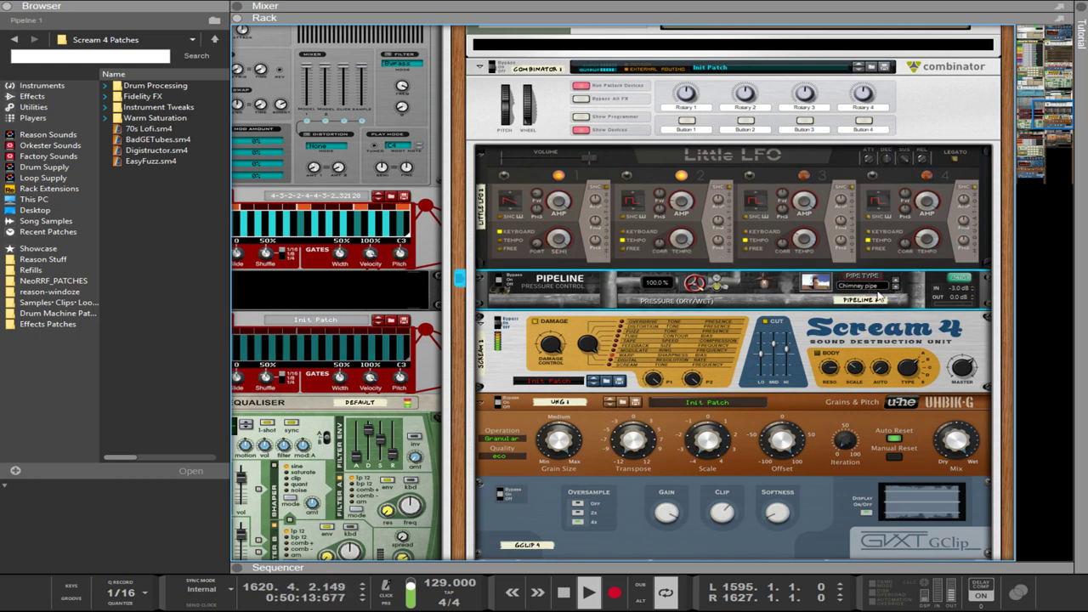
left_click_drag(693, 283, 693, 340)
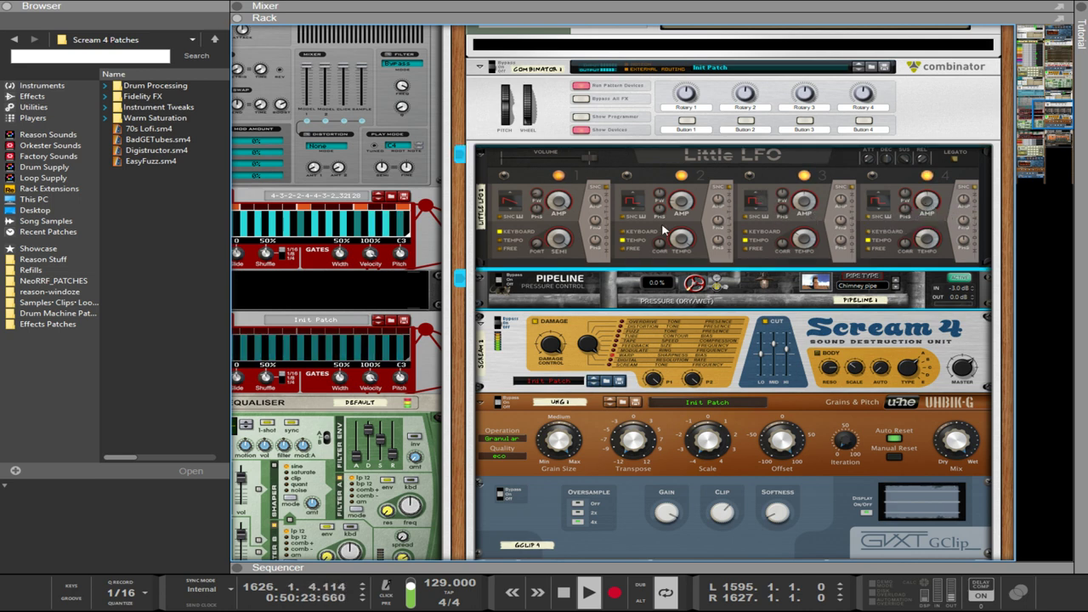
scroll(685, 286, "up", 2)
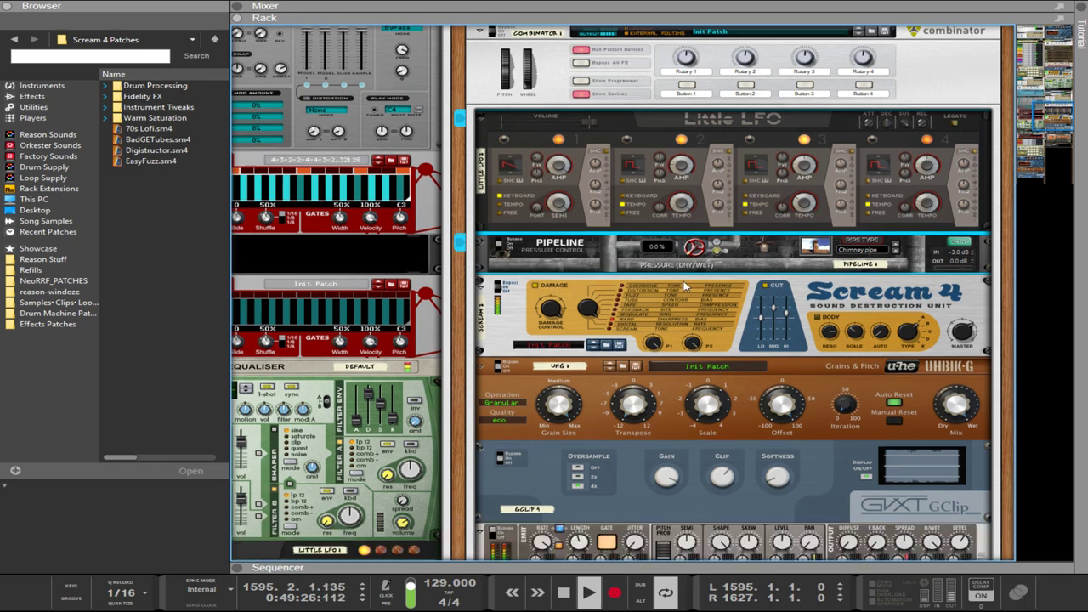
Look over Combinator 1's effects chain from Pipeline 1 down through The Echo to Spider CV 4.
scroll(677, 260, "down", 8)
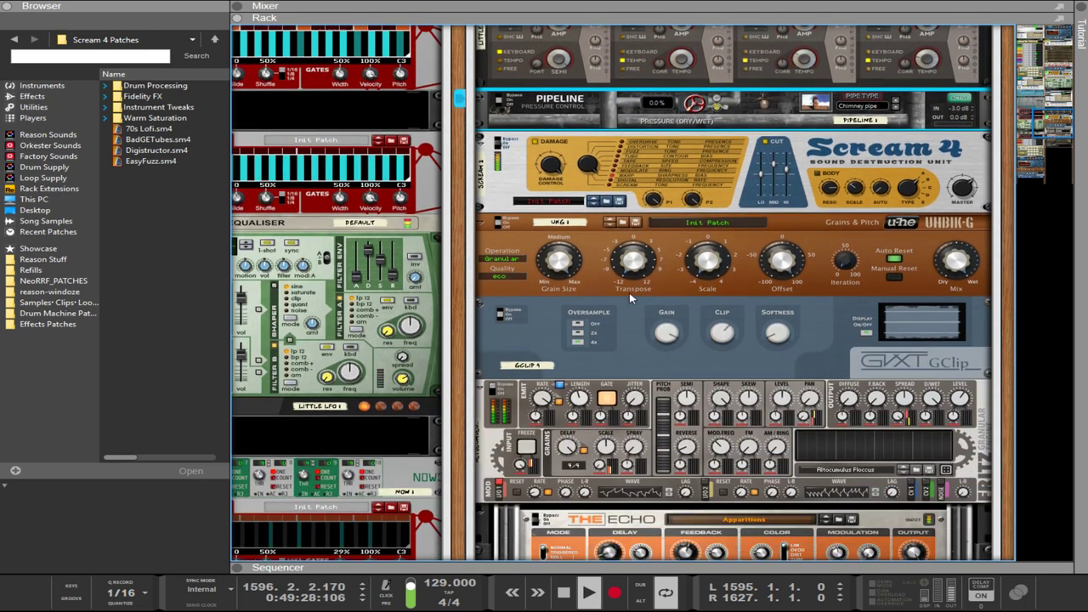
scroll(633, 294, "down", 4)
scroll(633, 293, "up", 4)
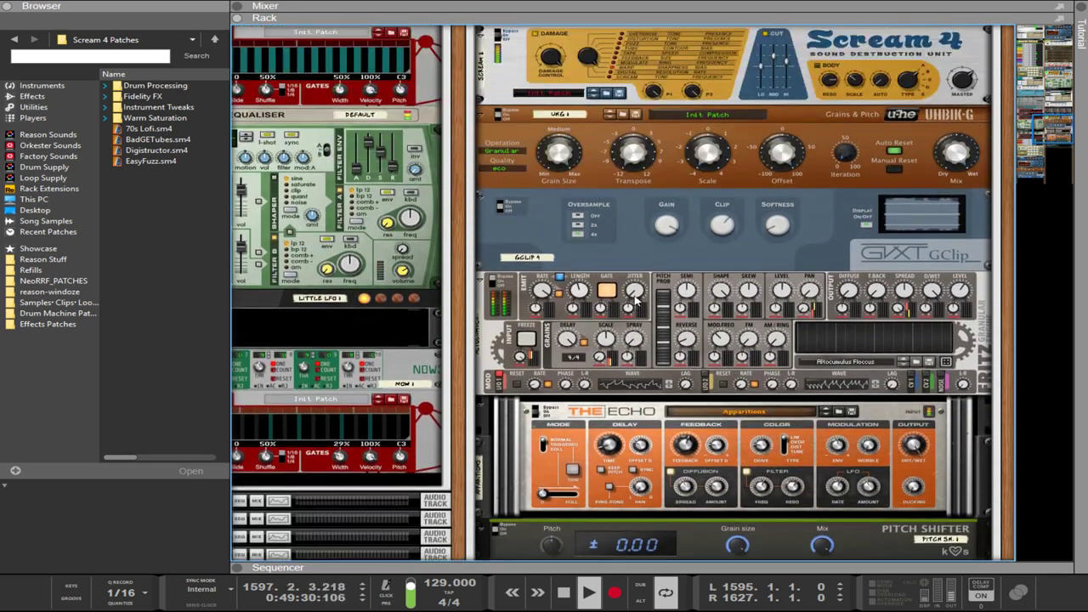
scroll(890, 325, "down", 8)
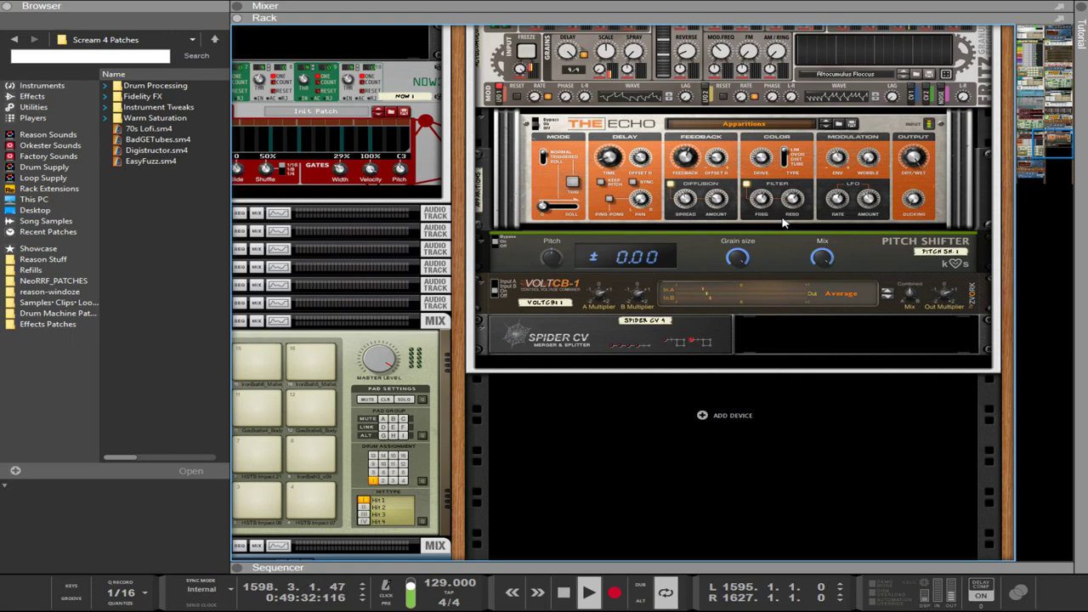
Set Pitch Shifter 1's pitch to -9.00 in Combinator 1's effects chain.
scroll(783, 222, "down", 2)
scroll(781, 243, "up", 3)
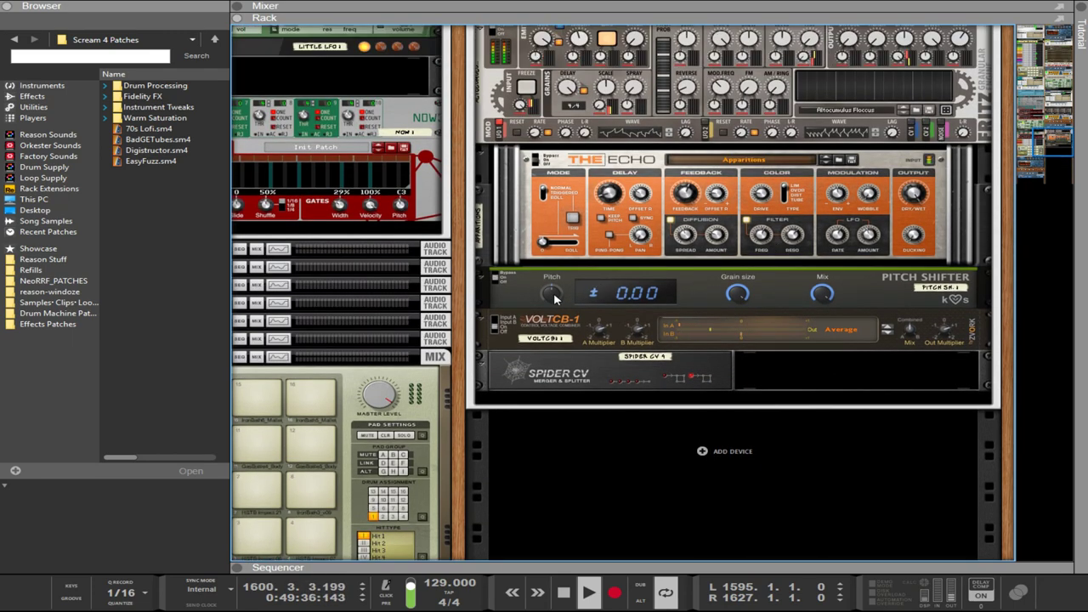
left_click_drag(552, 296, 560, 327)
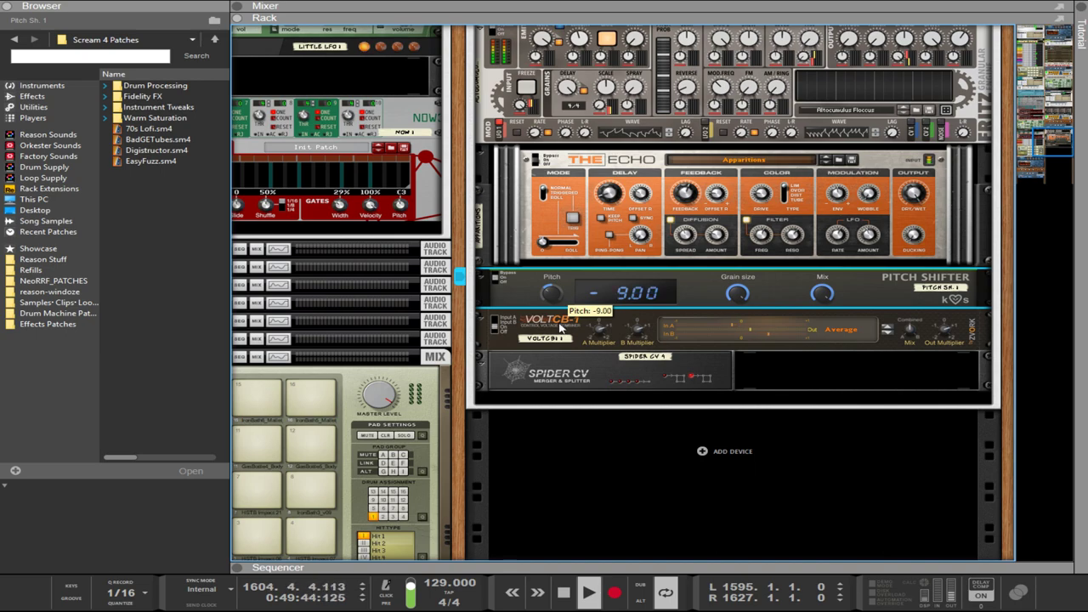
Copy the Scrapyard Crush B FULL 110 BPM loop from Dr. OctoRex to its sequencer track.
scroll(629, 332, "up", 20)
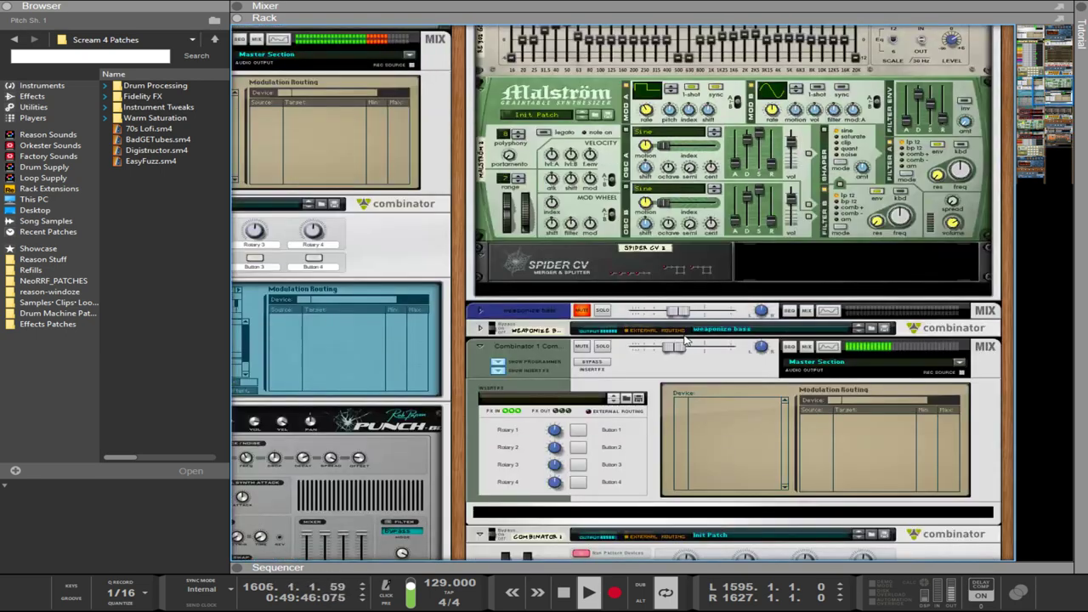
scroll(686, 340, "up", 10)
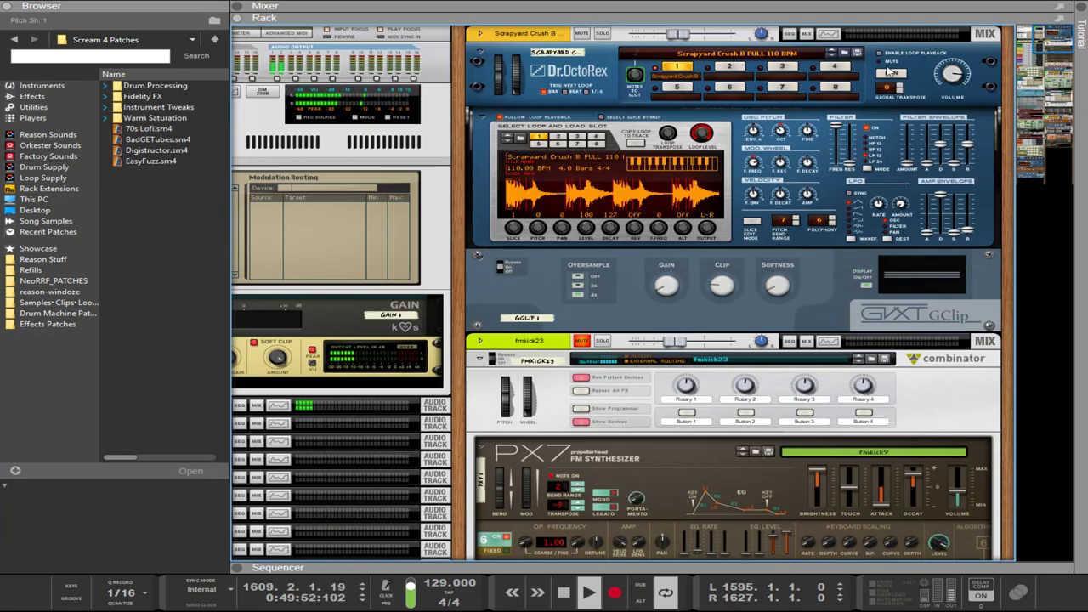
left_click(632, 149)
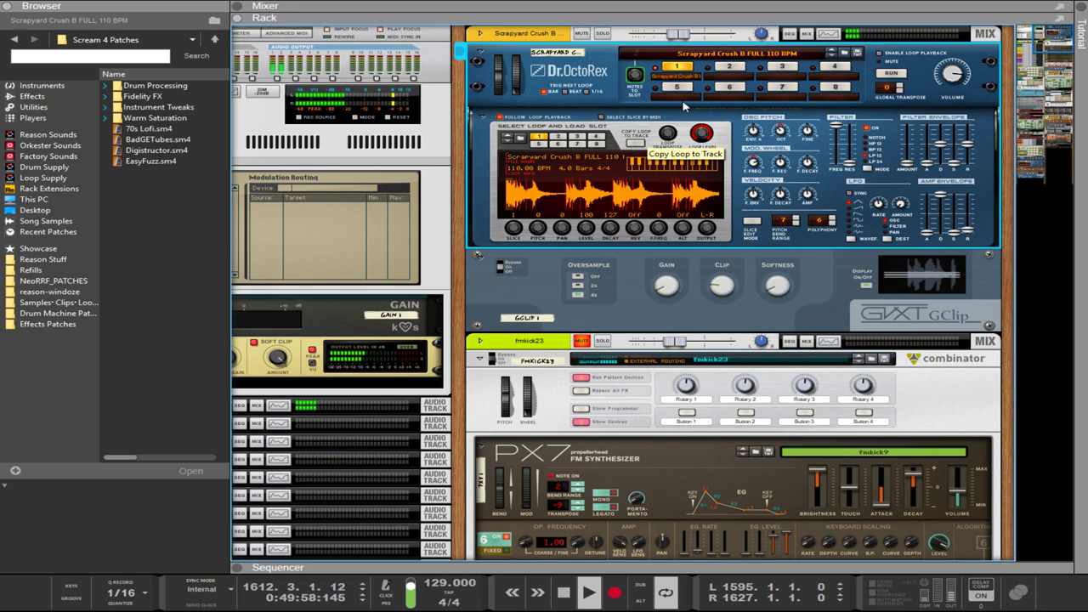
Widen the browser and load Abandoned Prison A FULL 110 BPM.rx2 from Epic Metals into Dr. OctoRex.
left_click(844, 53)
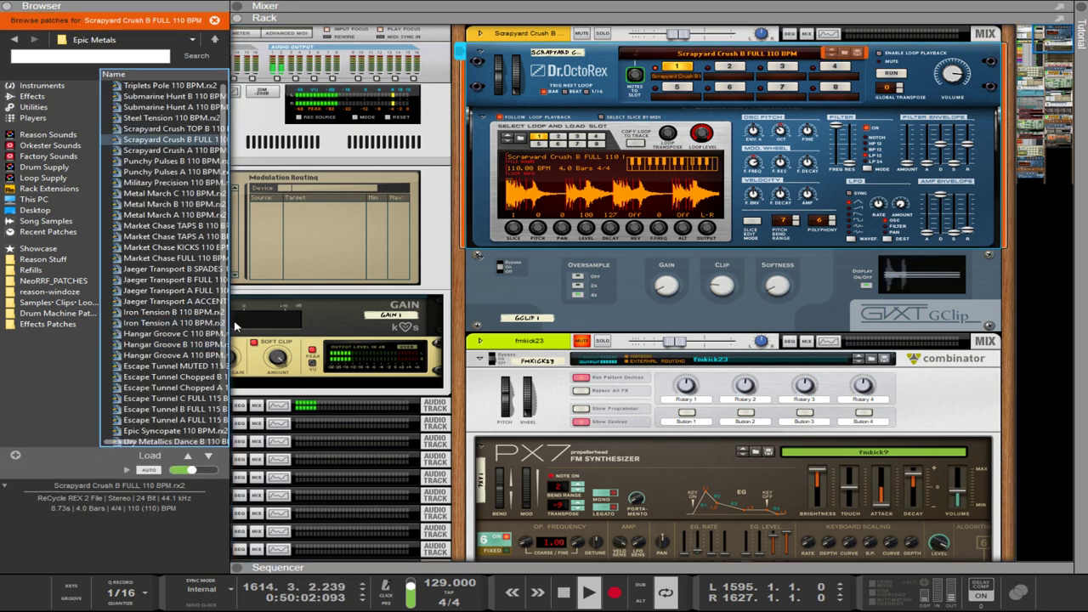
left_click_drag(231, 323, 407, 304)
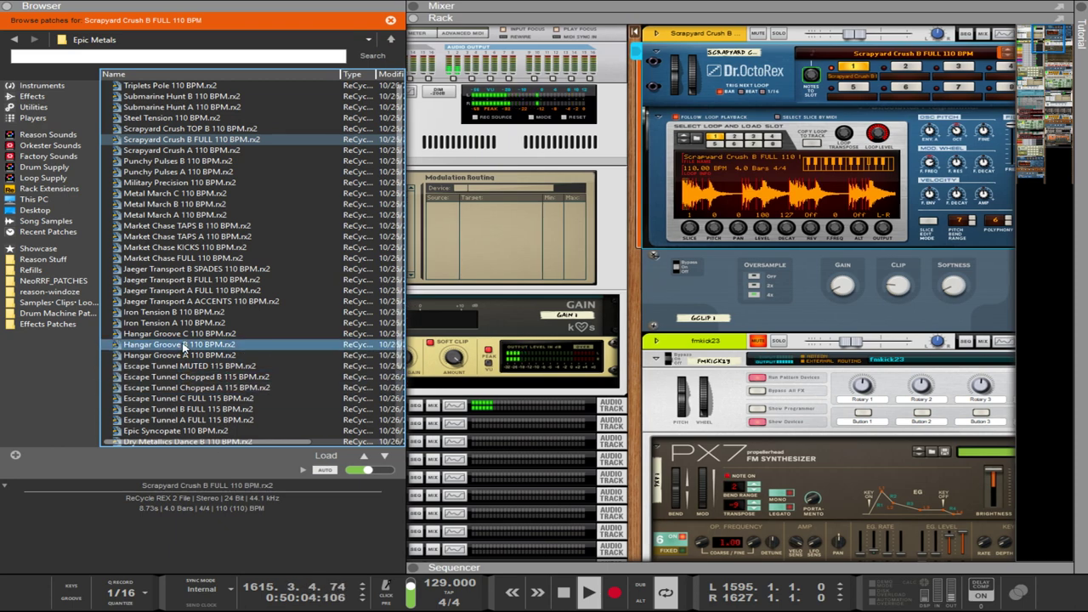
scroll(194, 363, "down", 3)
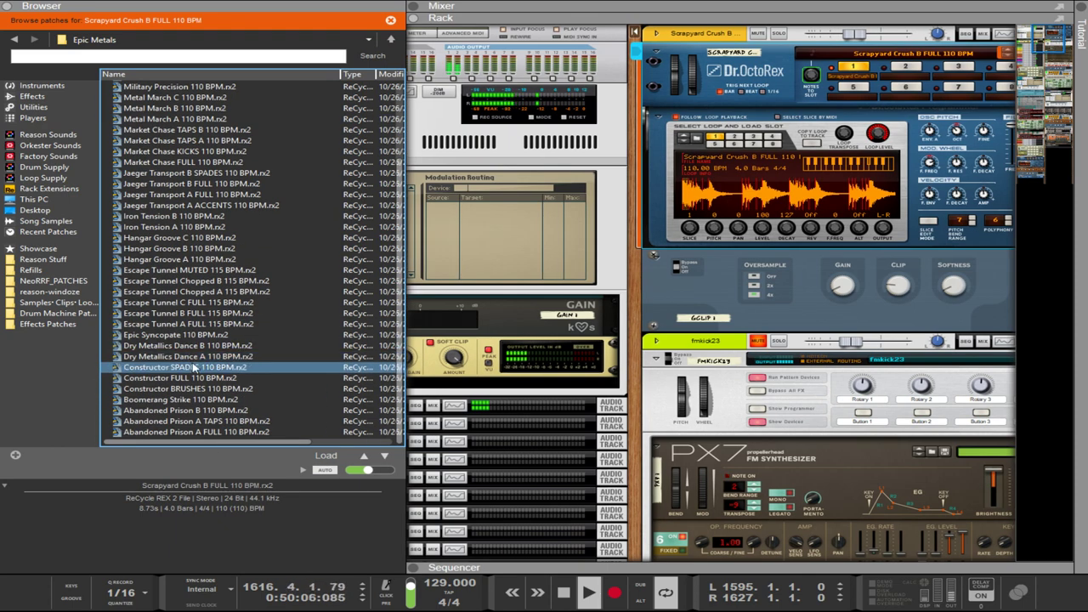
left_click(219, 435)
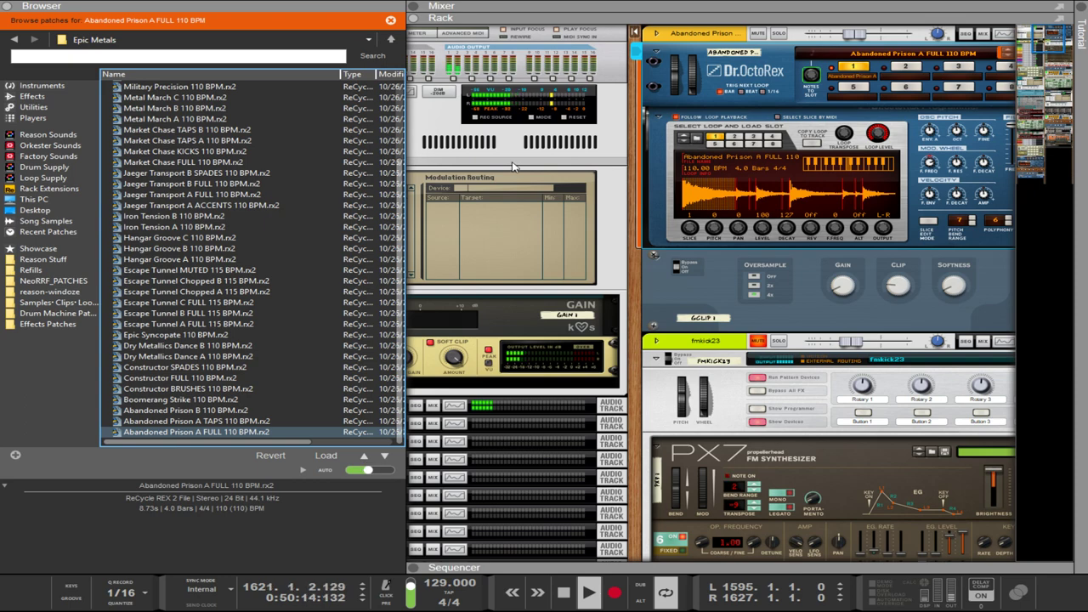
scroll(631, 192, "down", 2)
scroll(632, 193, "up", 1)
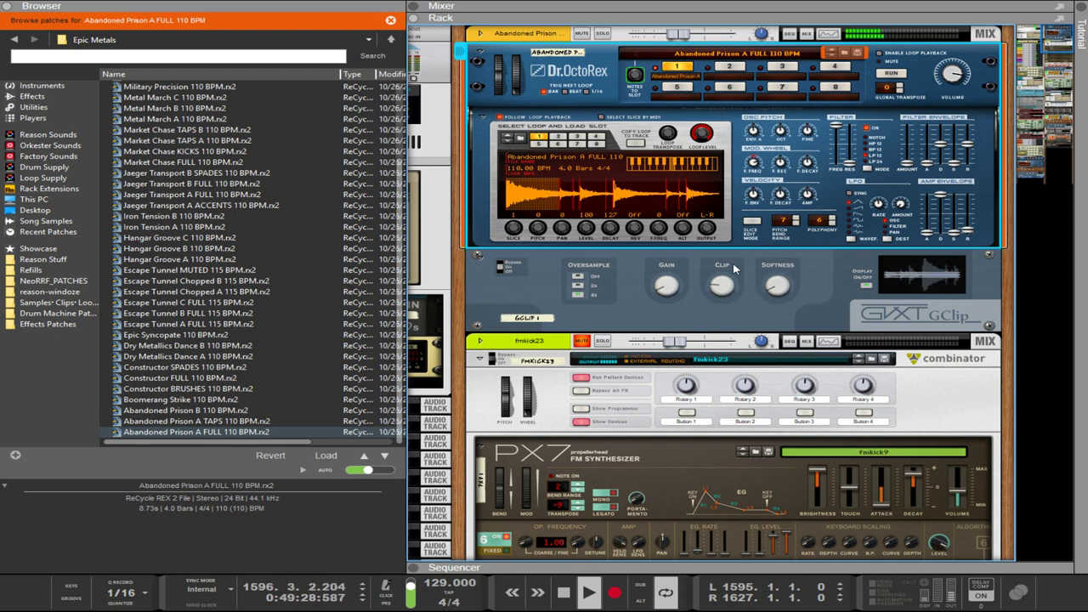
Set GClip 1's gain to 12.0 dB and adjust its clip amount to about 12%.
left_click(680, 290)
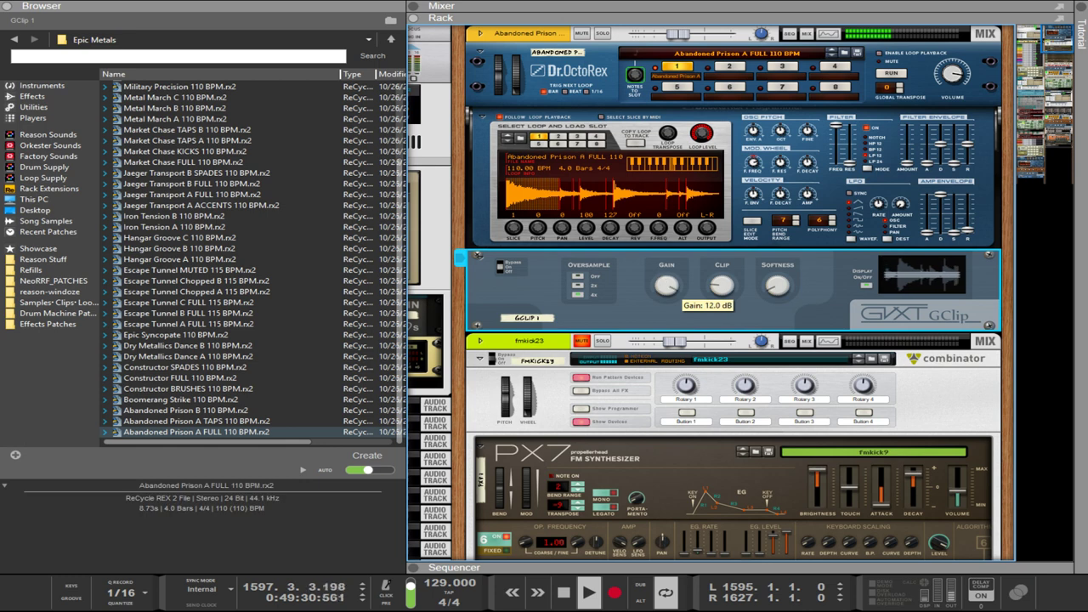
mouse_move(721, 289)
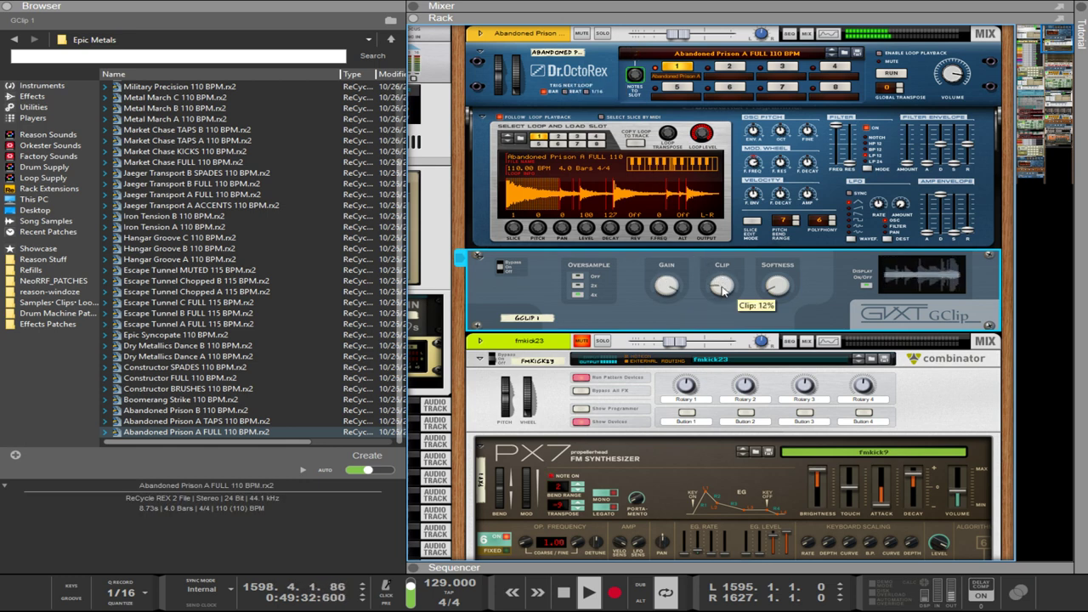
left_click_drag(723, 294, 721, 289)
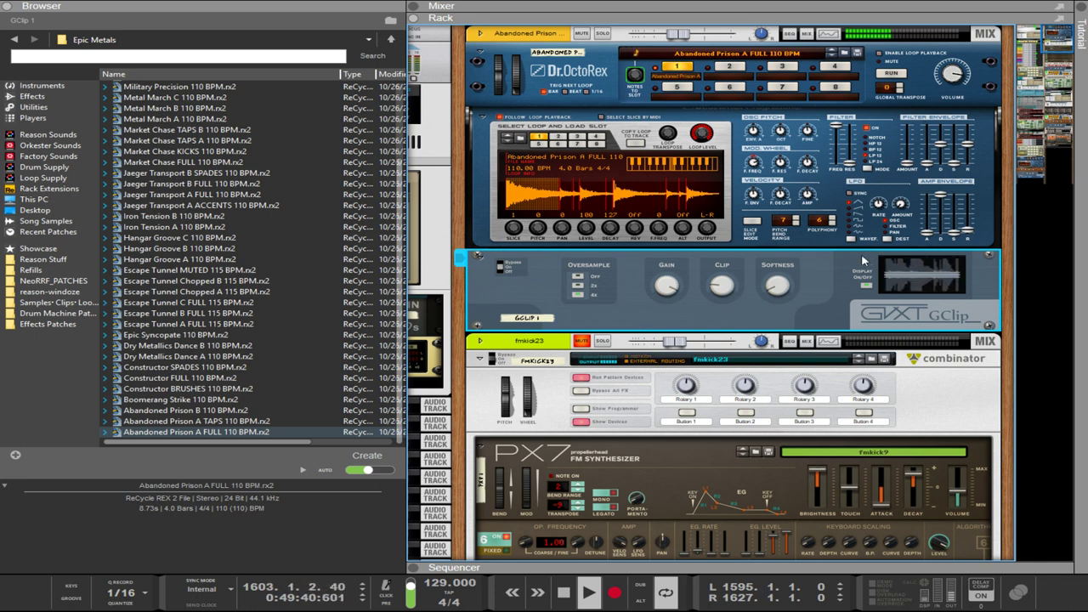
Paste a Gain device after GClip 1, raise its gain gradually, and set GClip 1's clip to 11%.
key("ctrl+v")
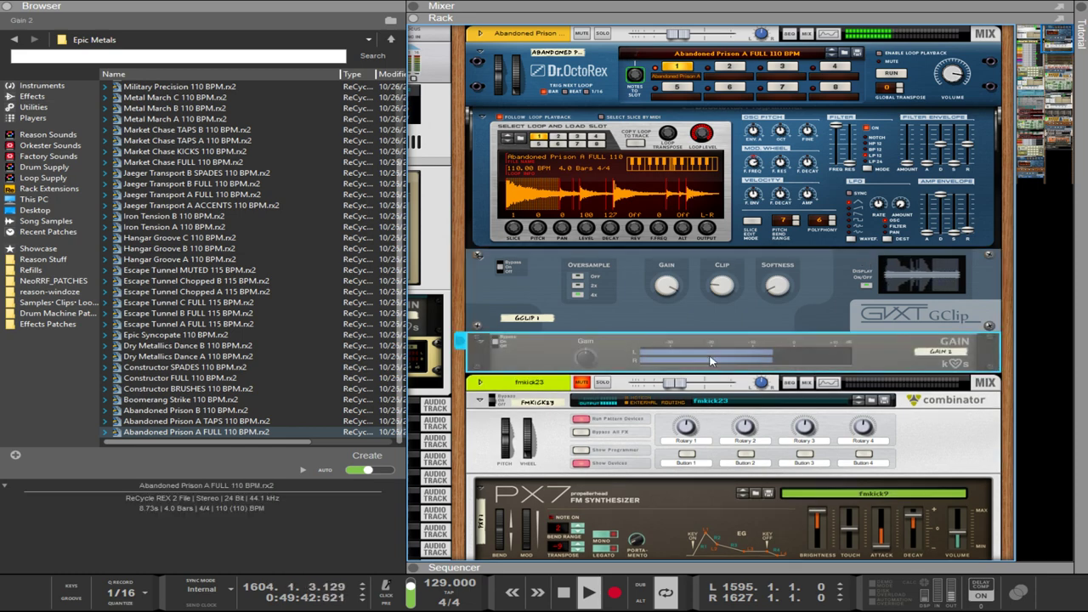
left_click_drag(592, 364, 592, 359)
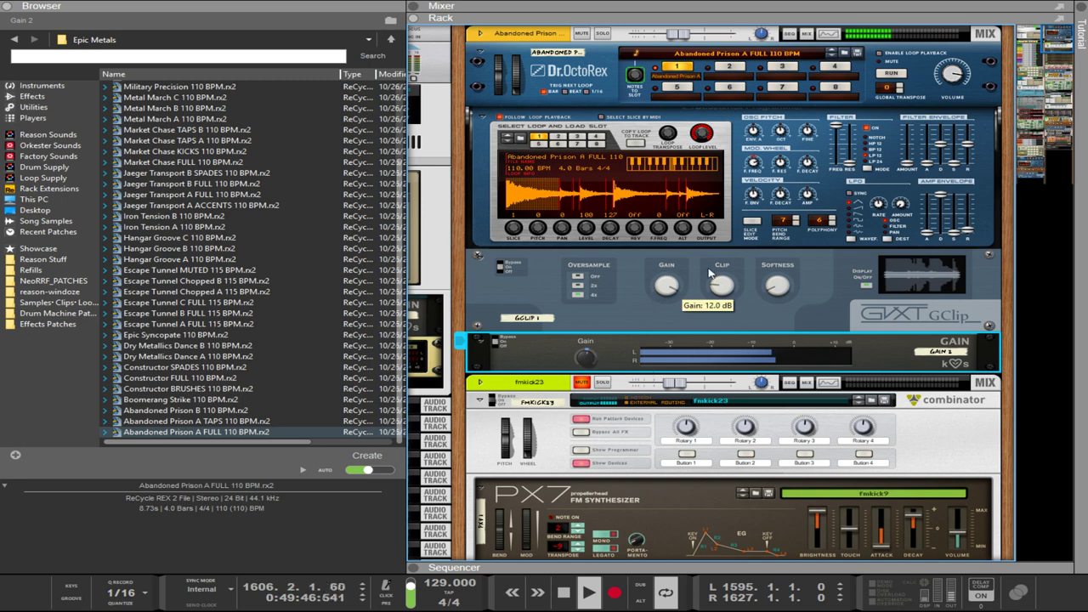
left_click(722, 294)
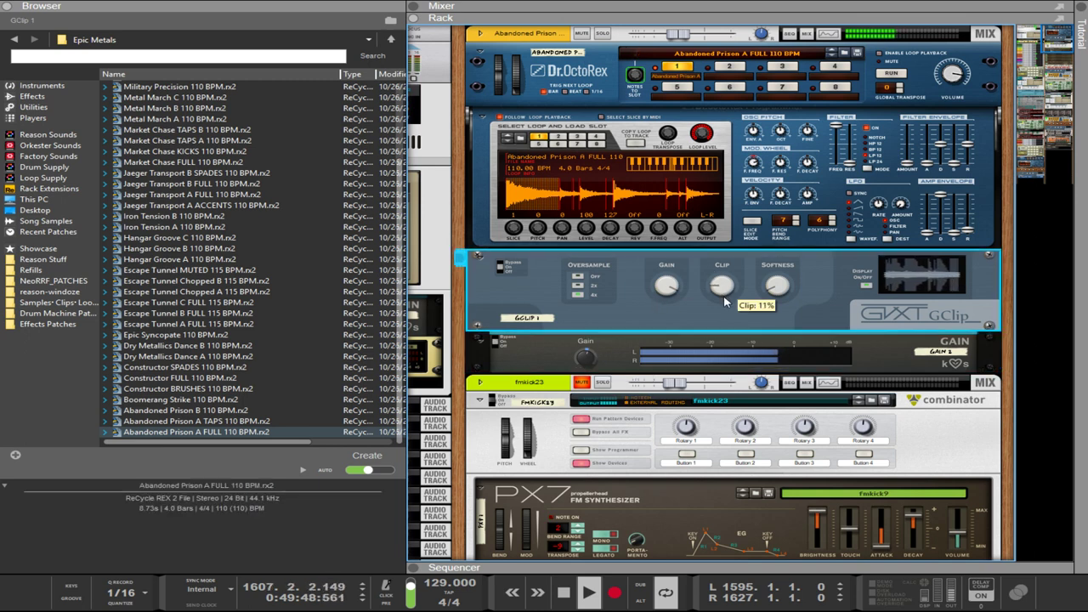
left_click_drag(592, 368, 592, 359)
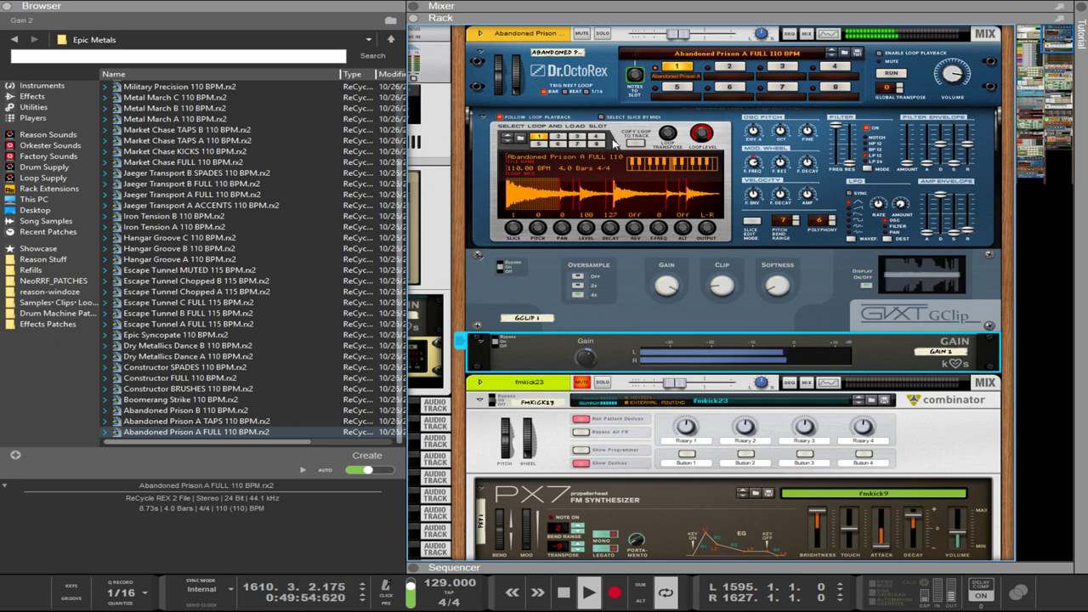
left_click(776, 127)
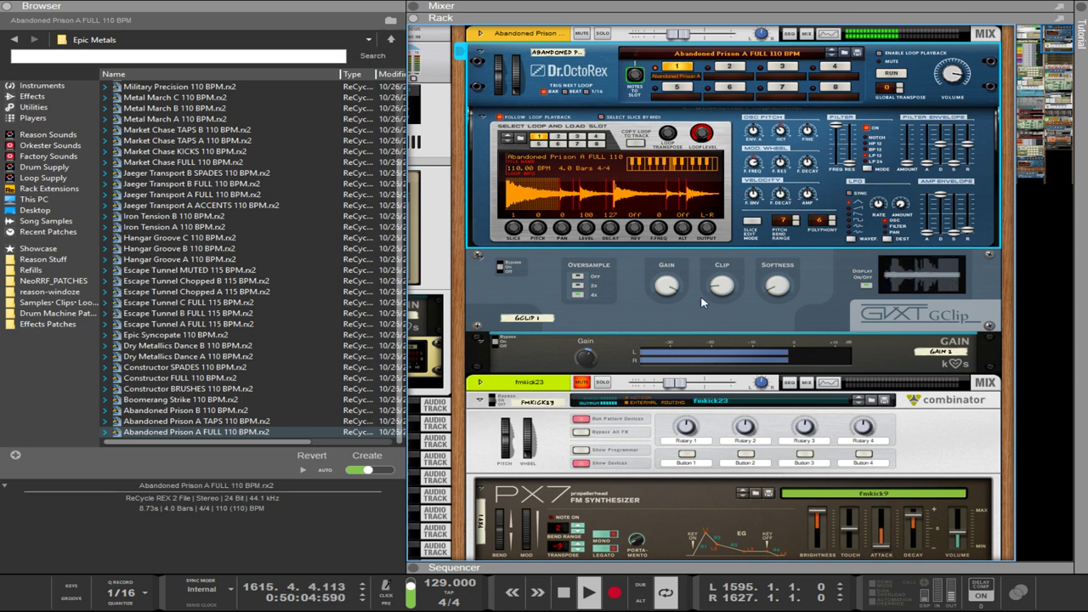
left_click(588, 364)
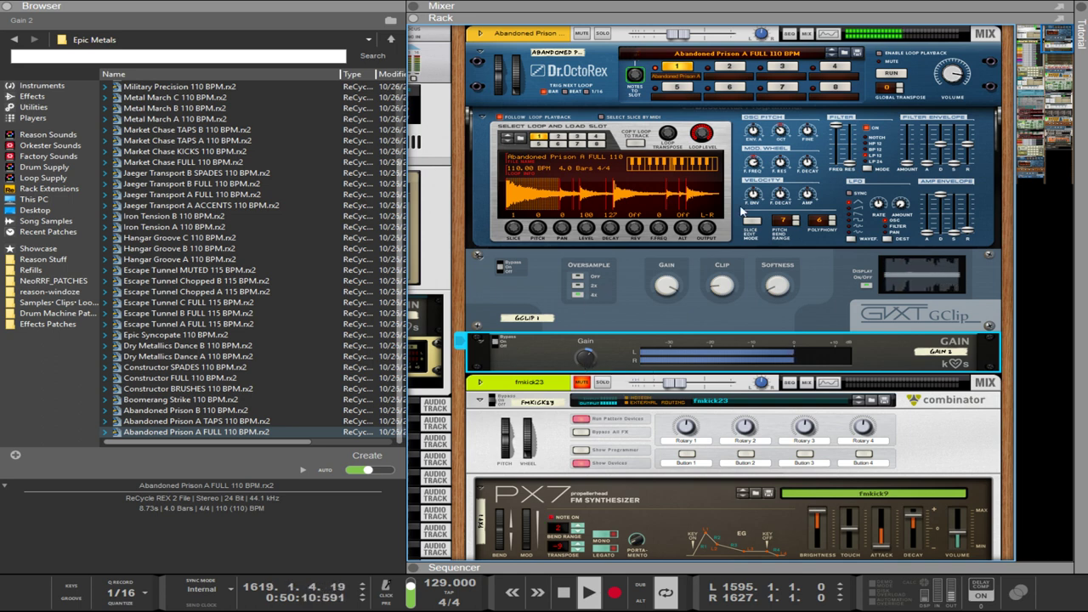
Set the pan of slice 2 to -64 and slice 4 to 63 in the Abandoned Prison A loop.
left_click(567, 200)
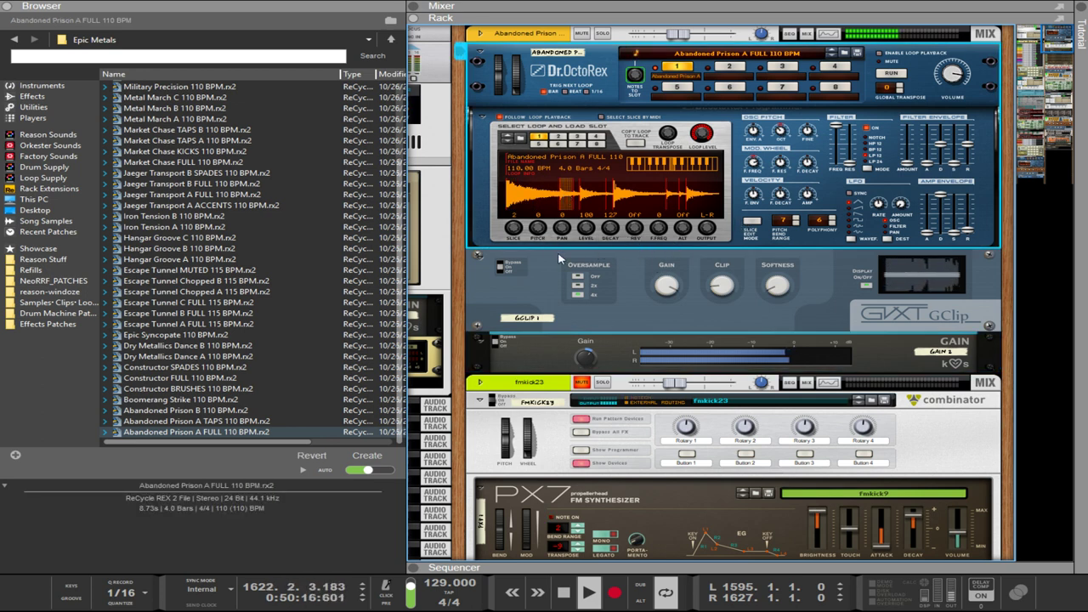
left_click(552, 387)
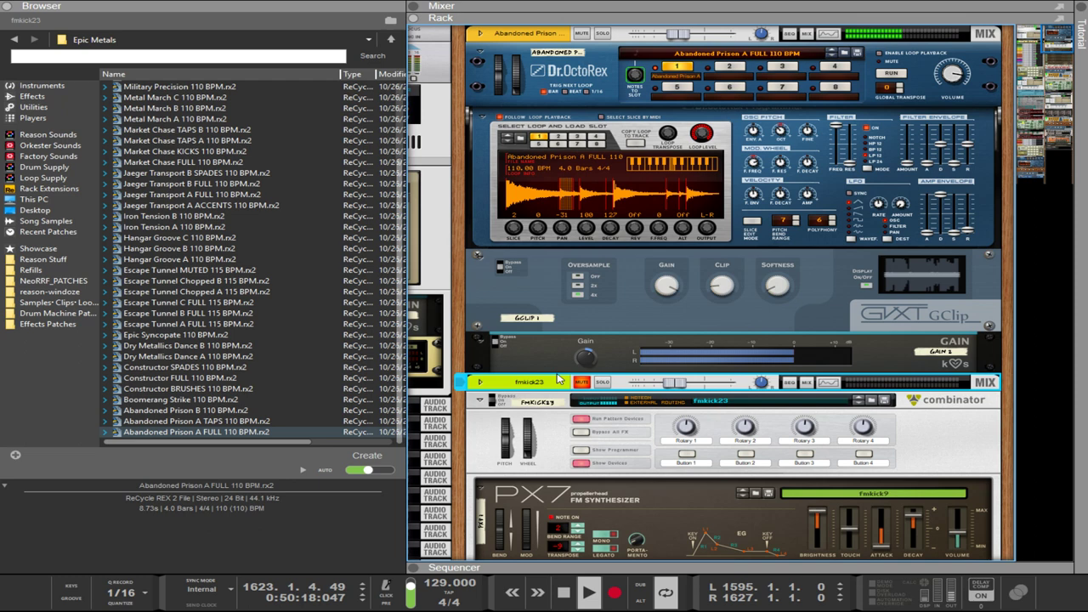
left_click(560, 252)
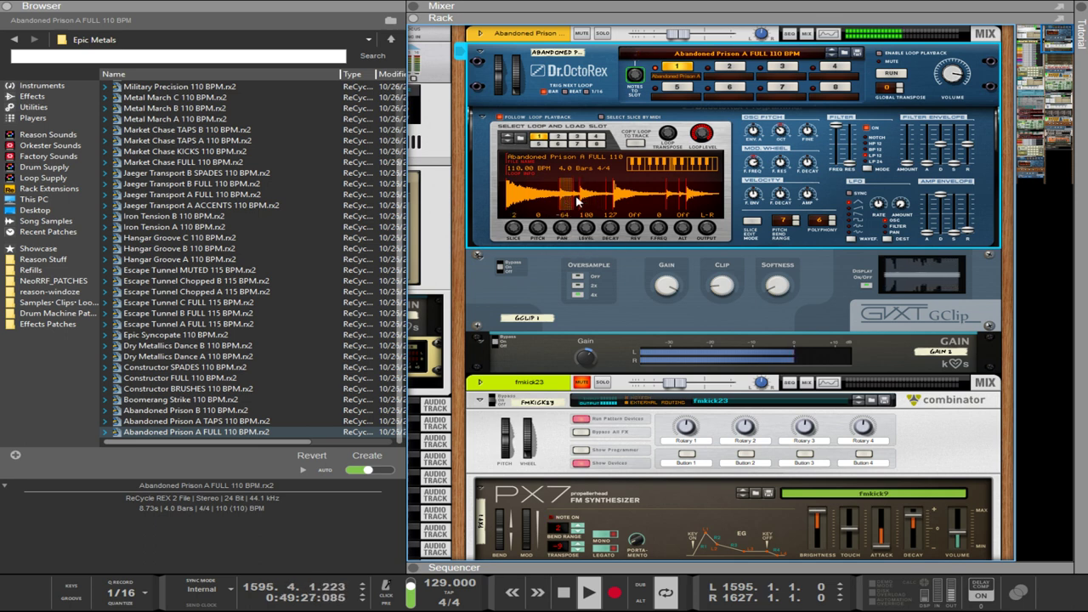
left_click_drag(562, 227, 566, 171)
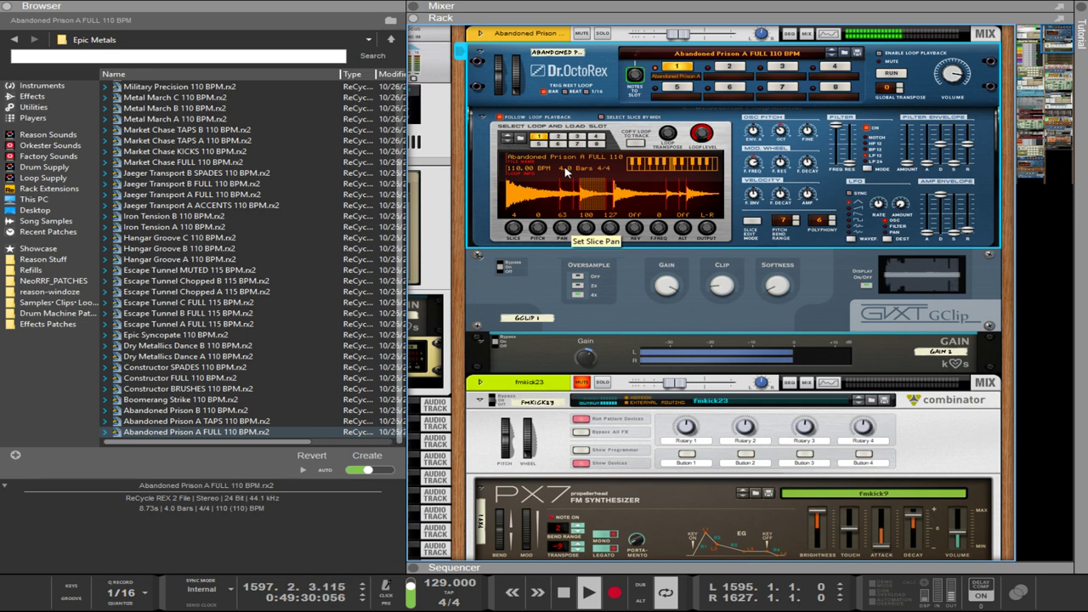
Pan slice 7 of the Abandoned Prison A loop to the right and set slice 9's pan to -63.
left_click(675, 201)
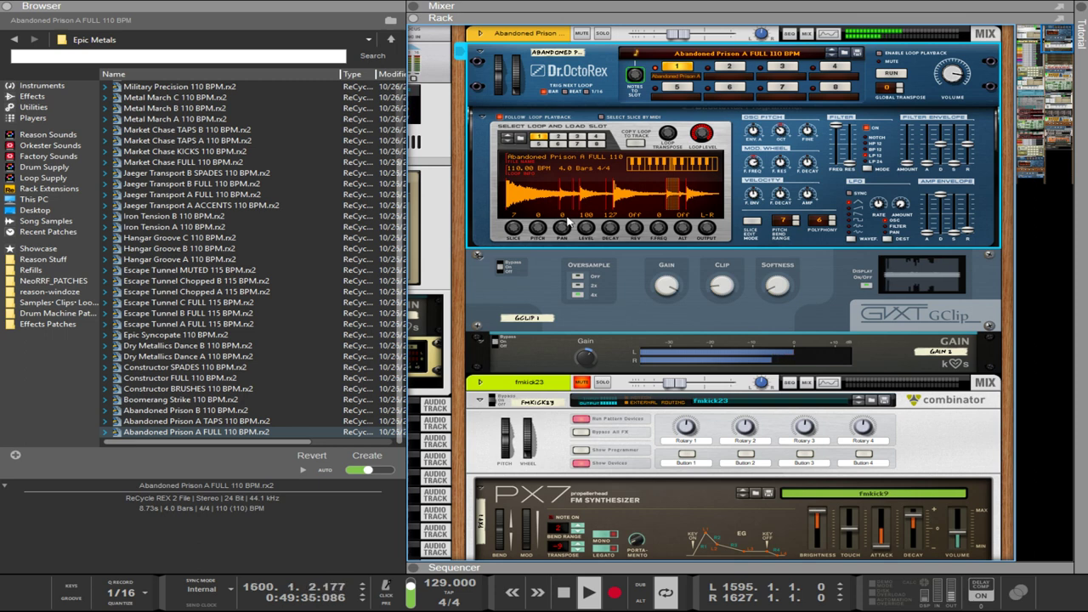
left_click_drag(561, 227, 562, 204)
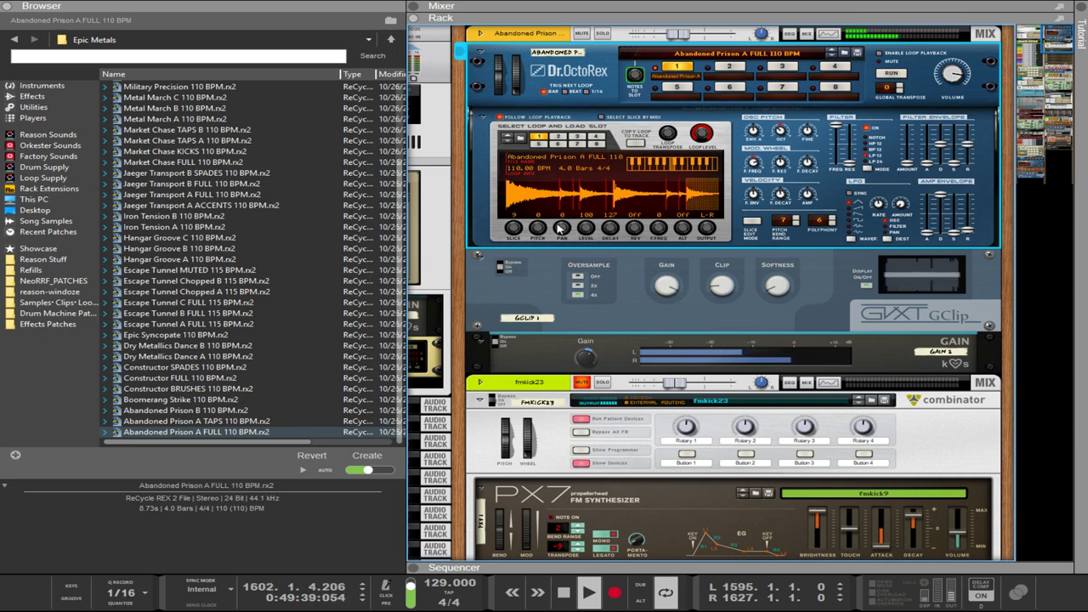
left_click_drag(561, 228, 562, 255)
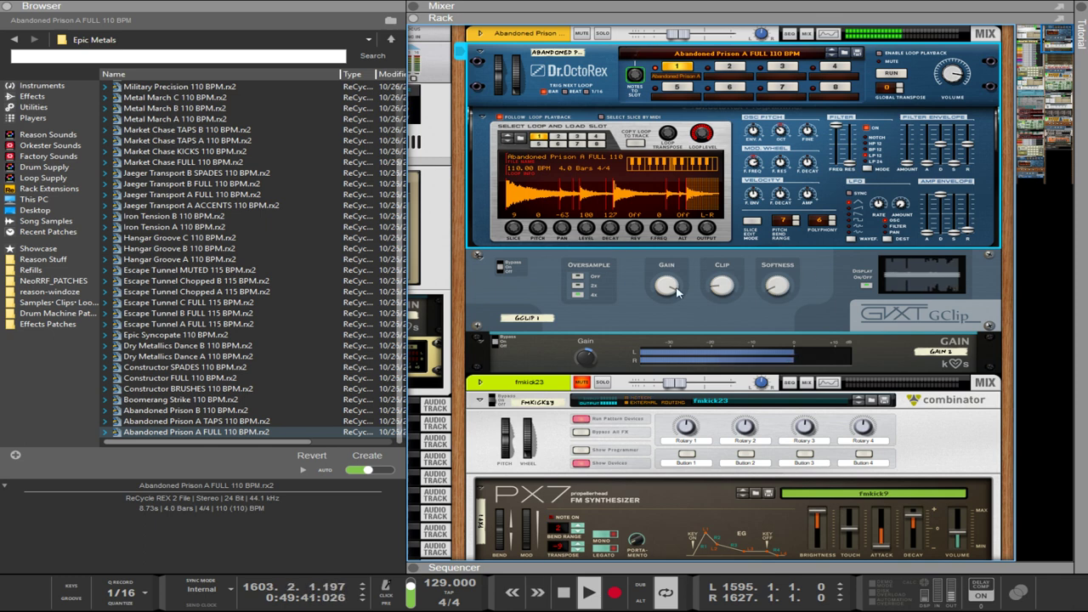
Unfold the weaponize bass mix channel and the Combinator belonging to it in the rack.
mouse_move(677, 291)
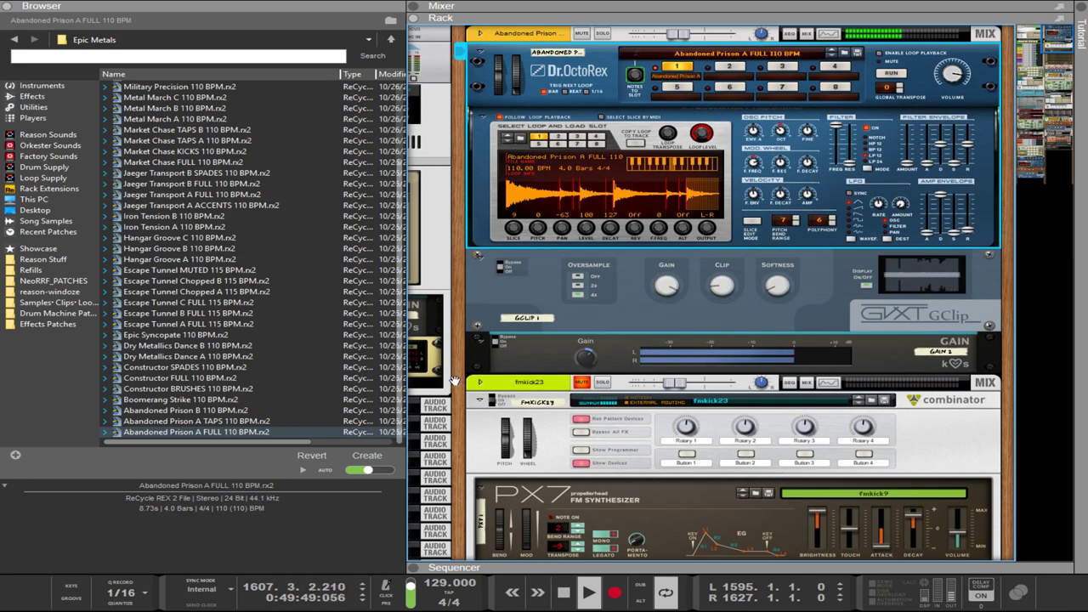
scroll(732, 253, "down", 15)
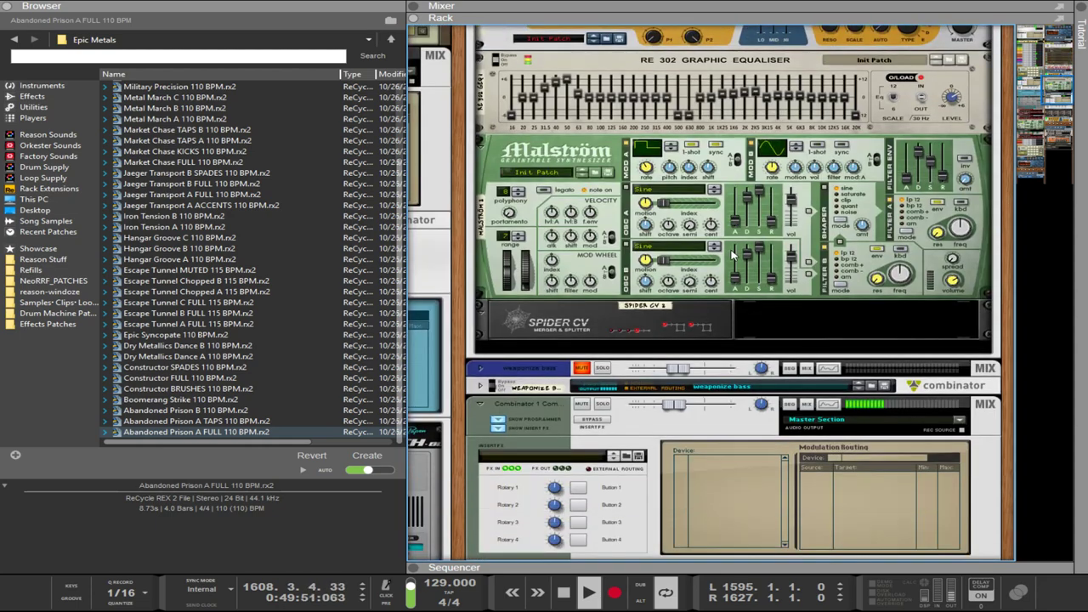
scroll(732, 253, "up", 3)
scroll(732, 253, "down", 15)
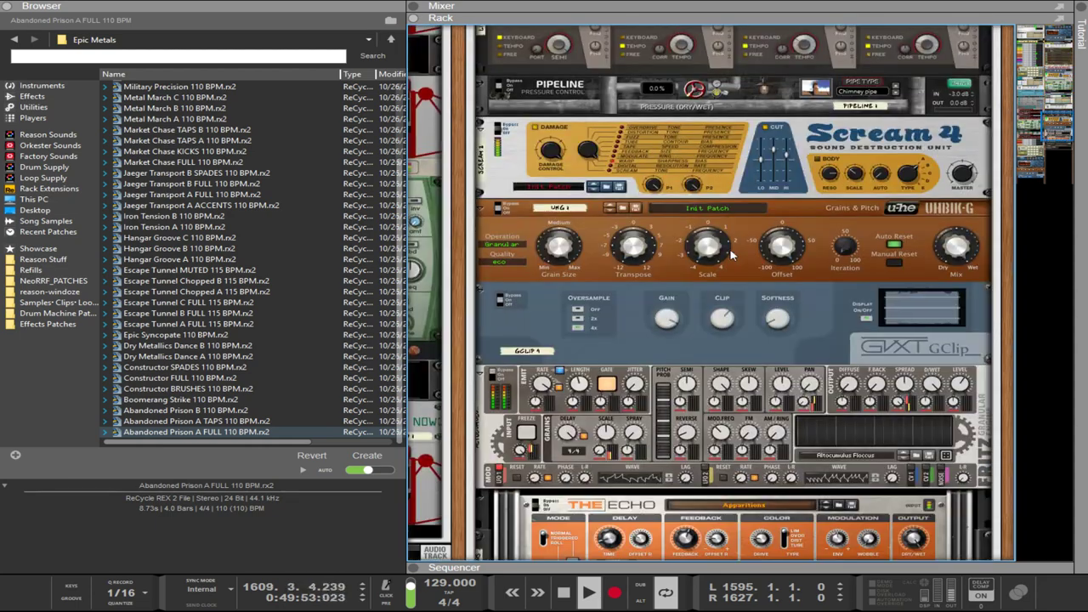
scroll(732, 253, "down", 8)
scroll(732, 253, "up", 16)
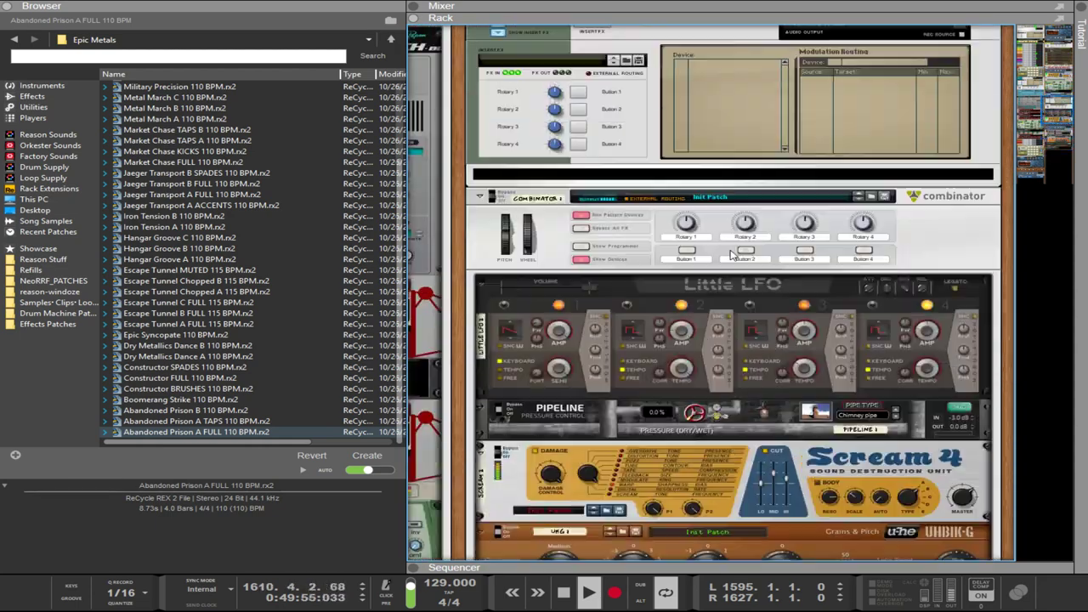
scroll(733, 253, "up", 6)
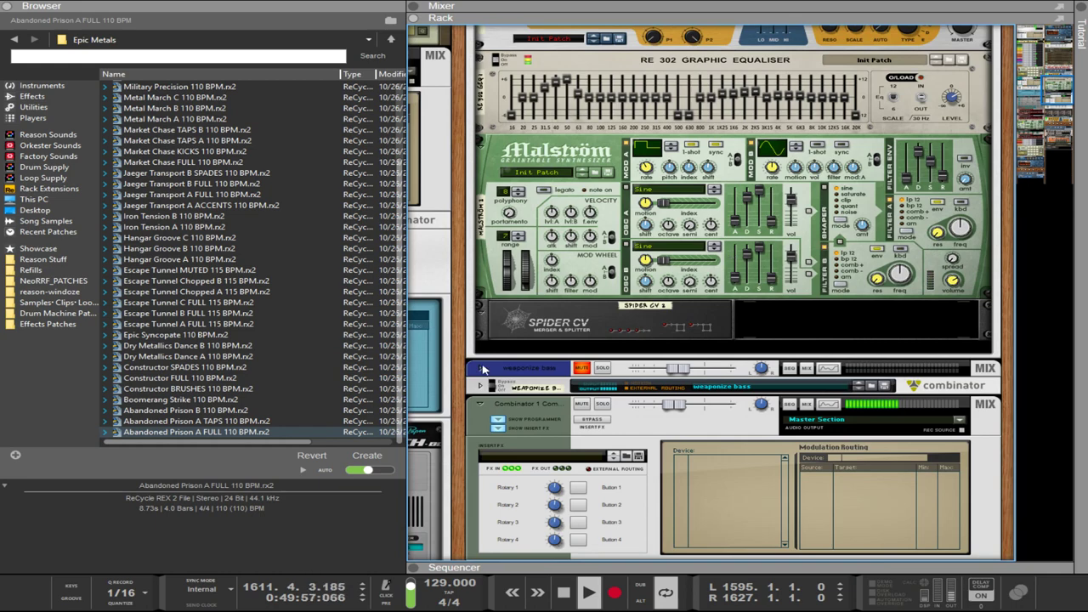
left_click(481, 368)
scroll(483, 365, "down", 5)
left_click(482, 339)
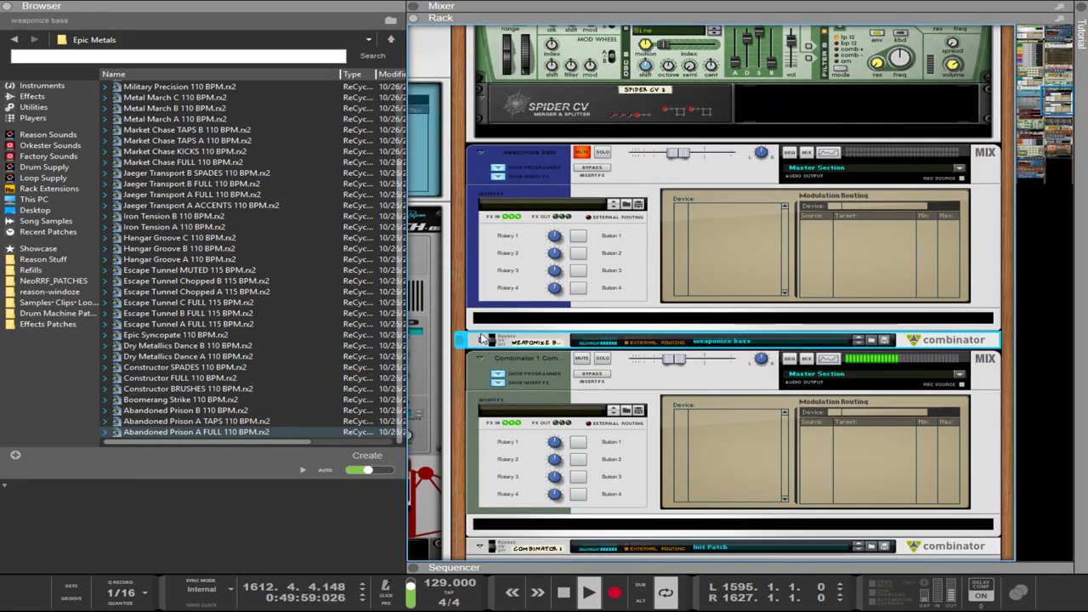
left_click(480, 340)
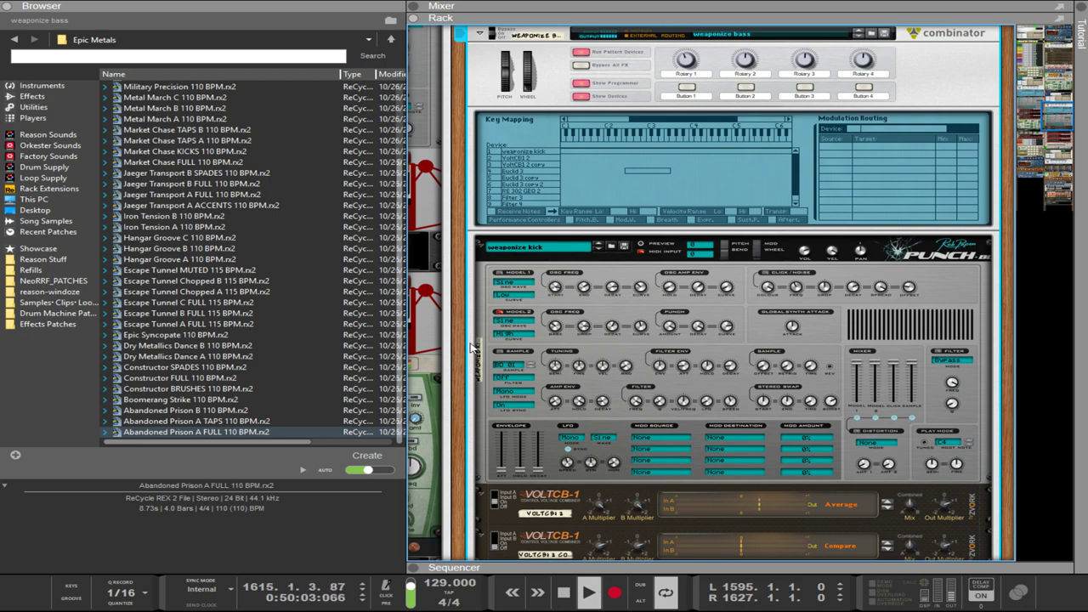
Unmute the weaponize bass channel and set the weaponize kick Punch-BD volume to -5.4 dB.
scroll(561, 315, "down", 2)
scroll(561, 312, "up", 5)
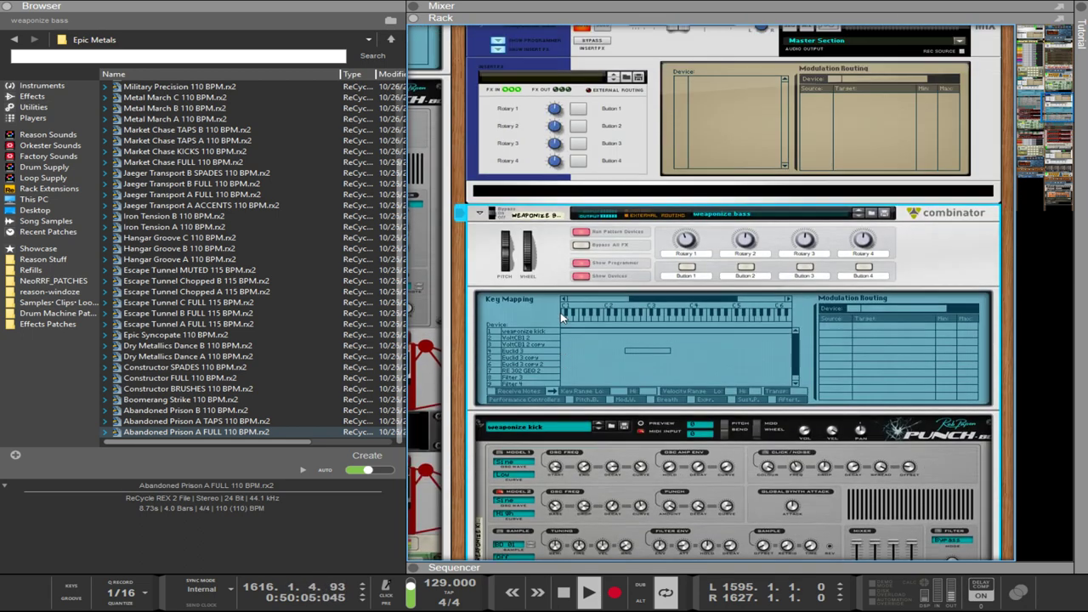
scroll(561, 221, "up", 2)
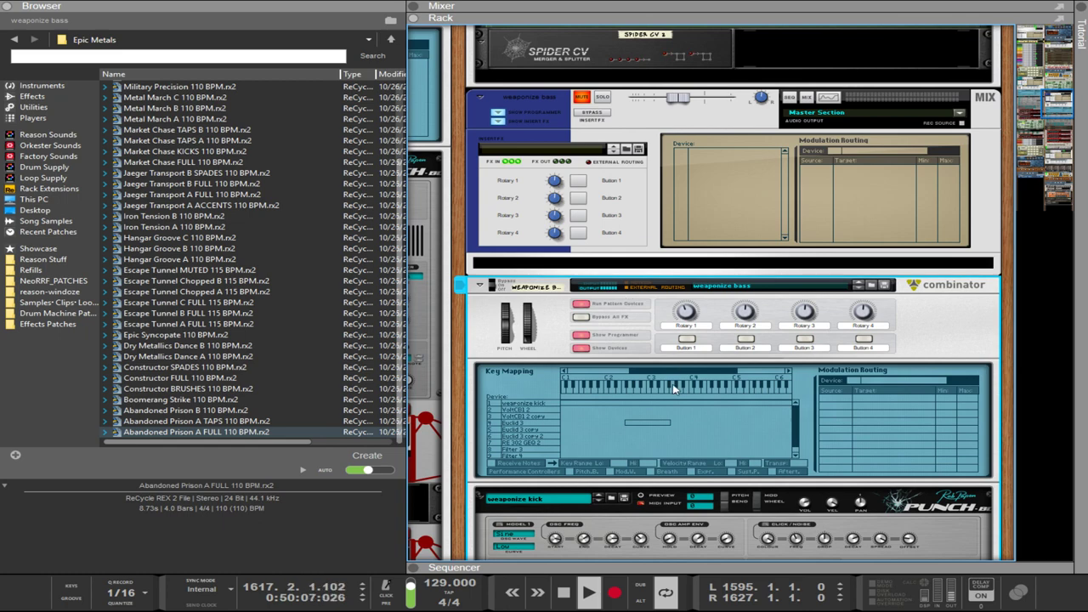
scroll(673, 389, "down", 3)
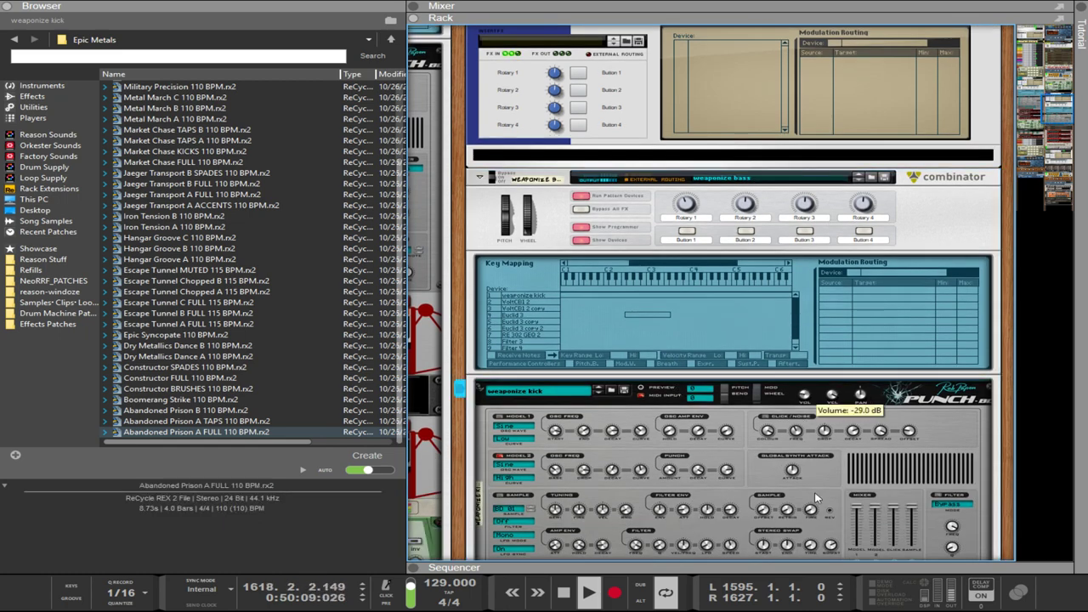
scroll(697, 161, "up", 4)
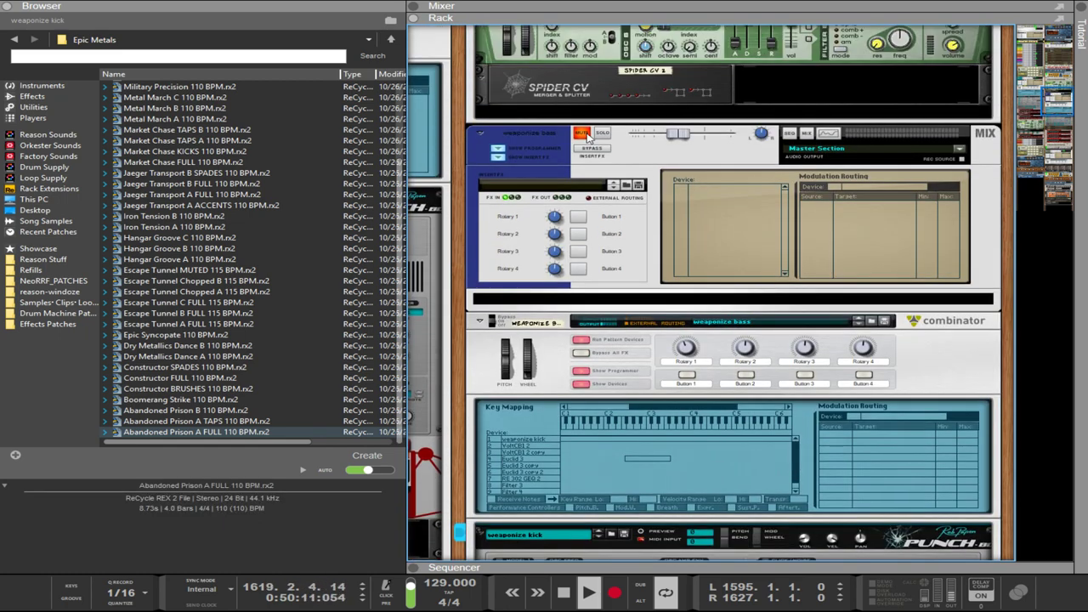
left_click(585, 134)
scroll(790, 340, "down", 3)
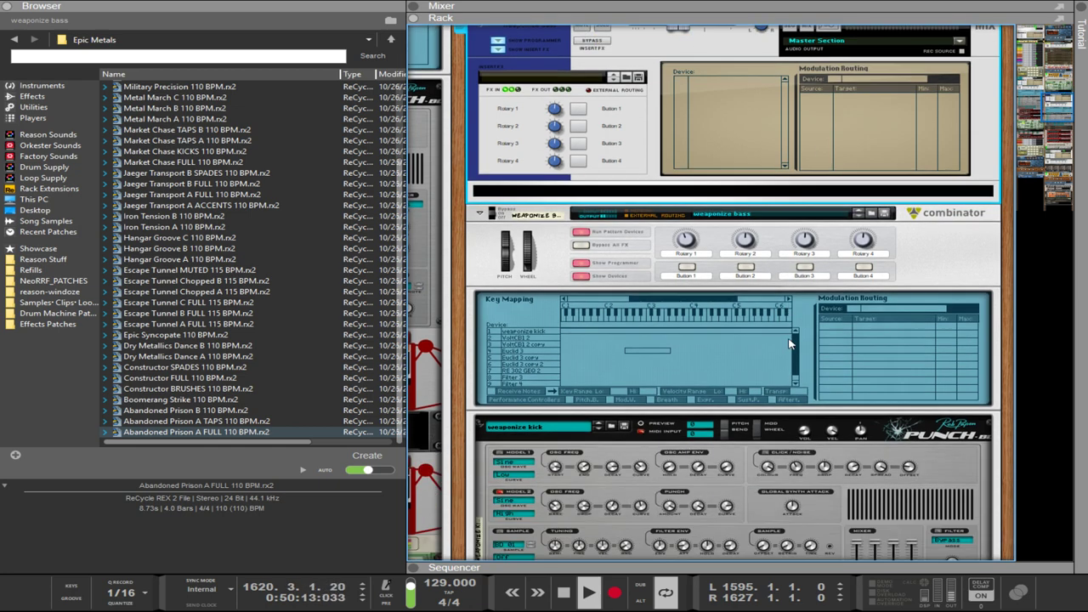
left_click(805, 431)
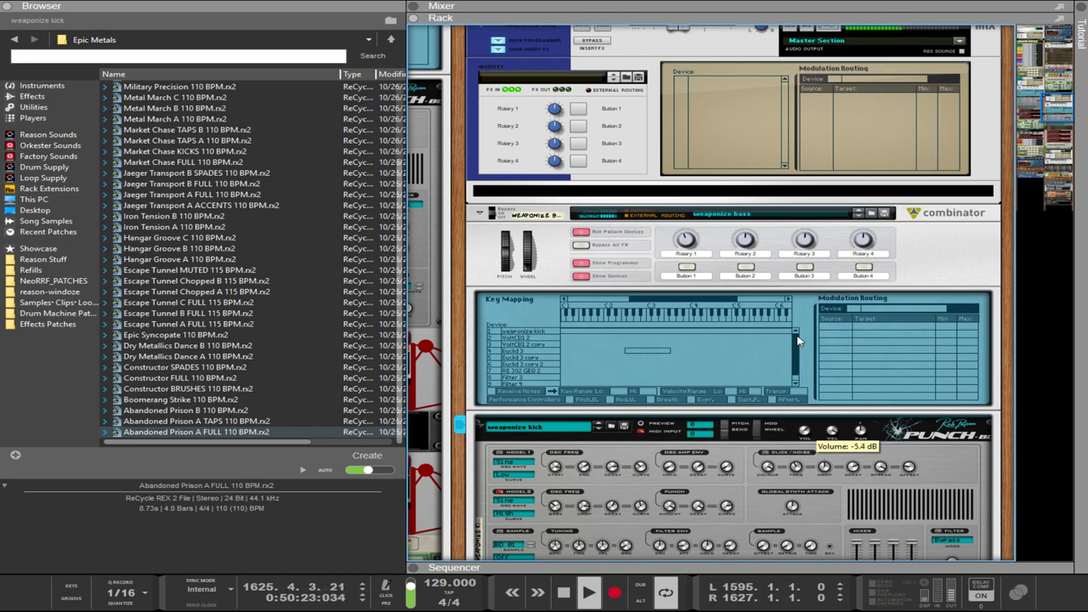
Open the sequencer beneath the rack and resize it to a short strip with the rack still in view.
scroll(797, 340, "down", 5)
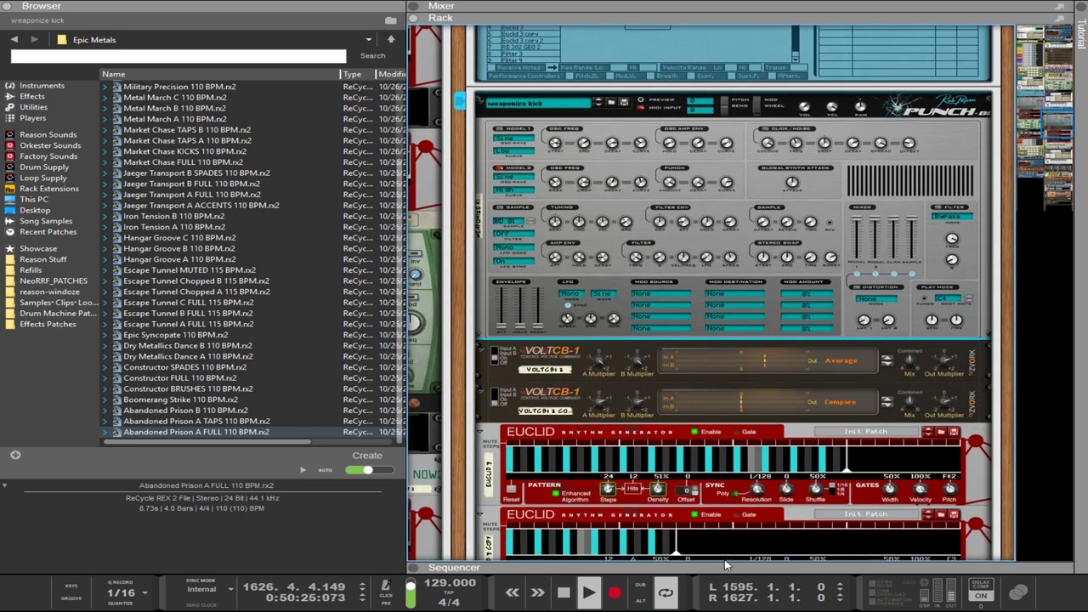
left_click_drag(721, 568, 713, 88)
left_click_drag(702, 300, 710, 456)
Disable the second Euclid rhythm generator in the weaponize bass Combinator and set the weaponize kick's volume to 0.5 dB.
scroll(711, 330, "down", 4)
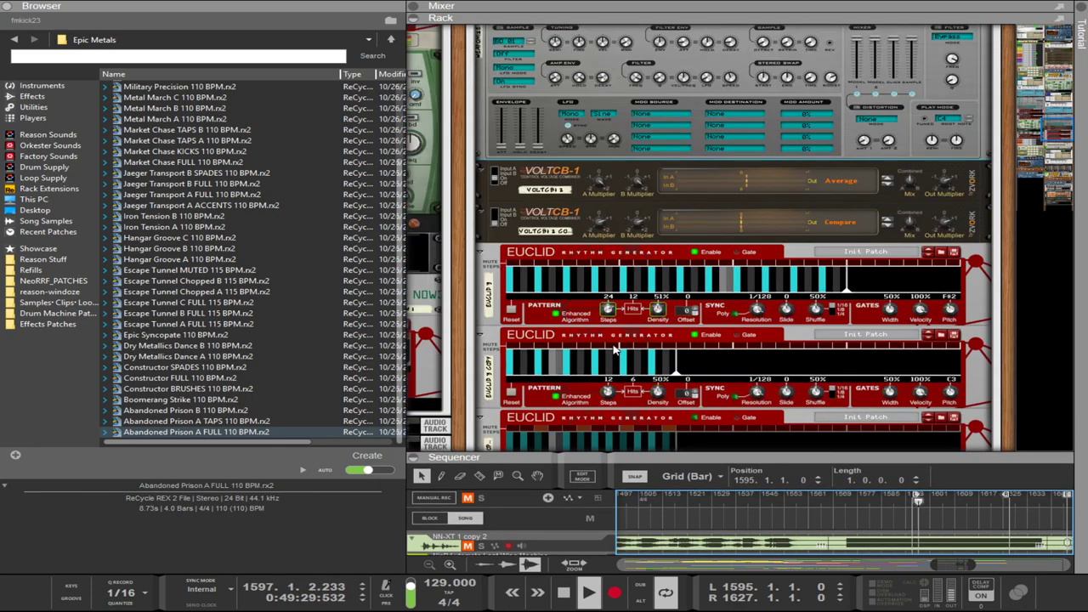
left_click(711, 331)
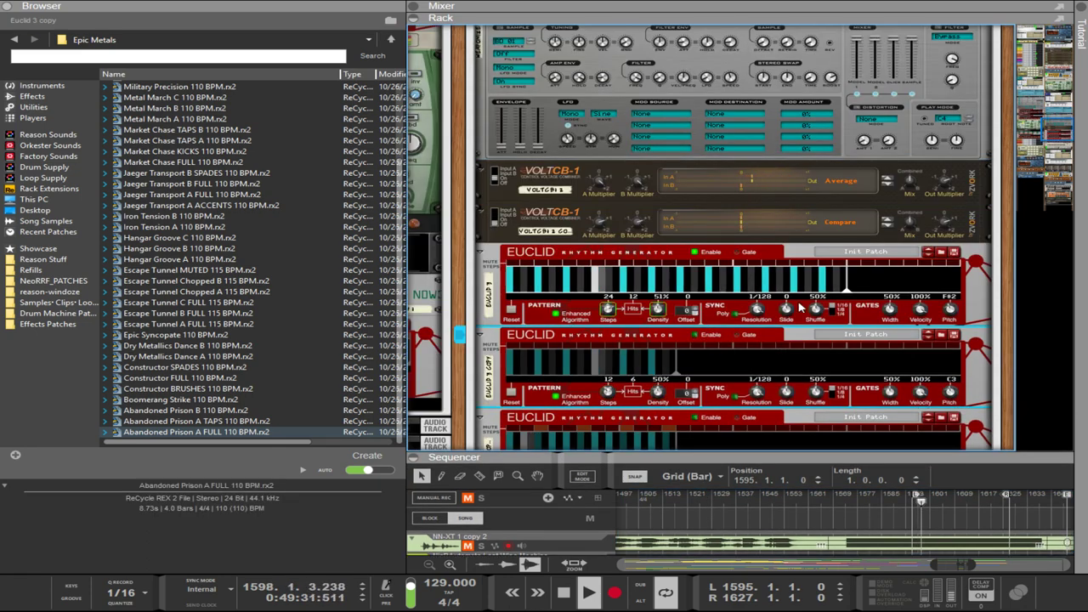
scroll(803, 244, "up", 3)
left_click(794, 100)
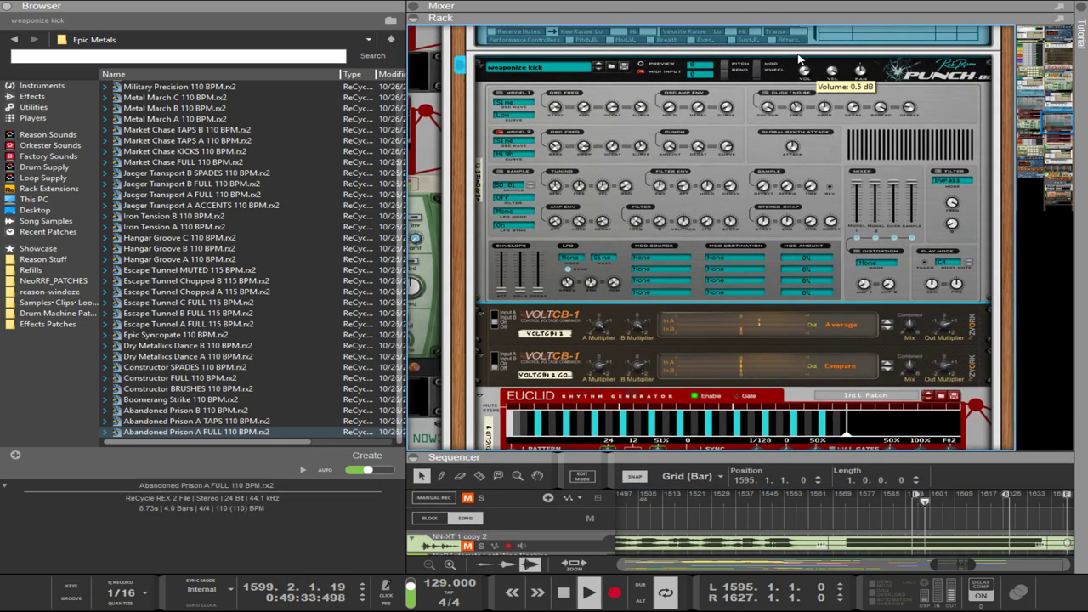
Examine the rear CV cabling between the Euclid generators, the VoltCB-1 combiners and the Punch-BD gate input.
key("Tab")
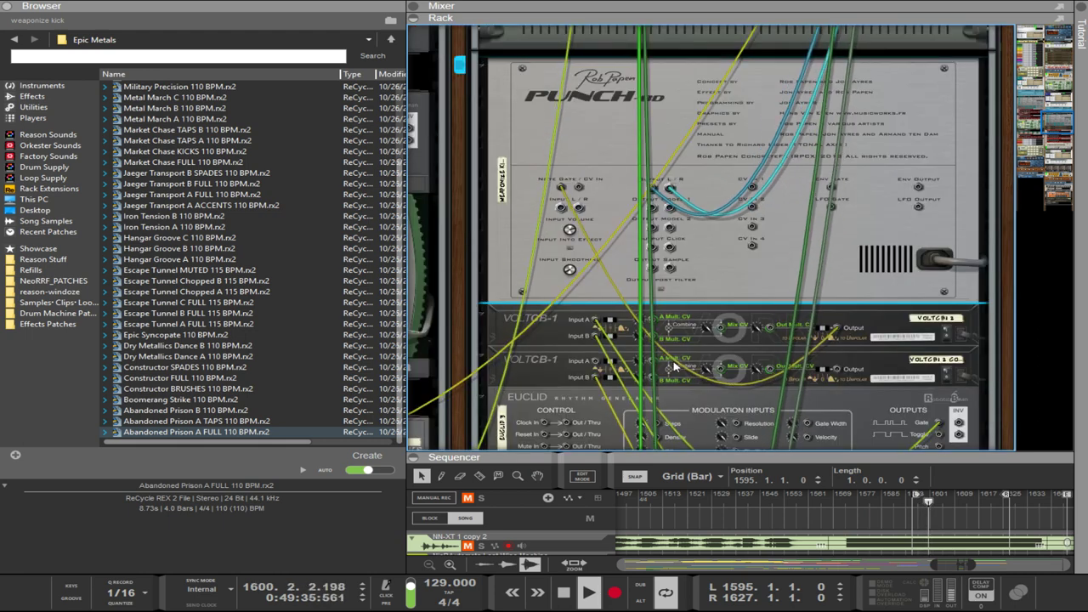
left_click(611, 340)
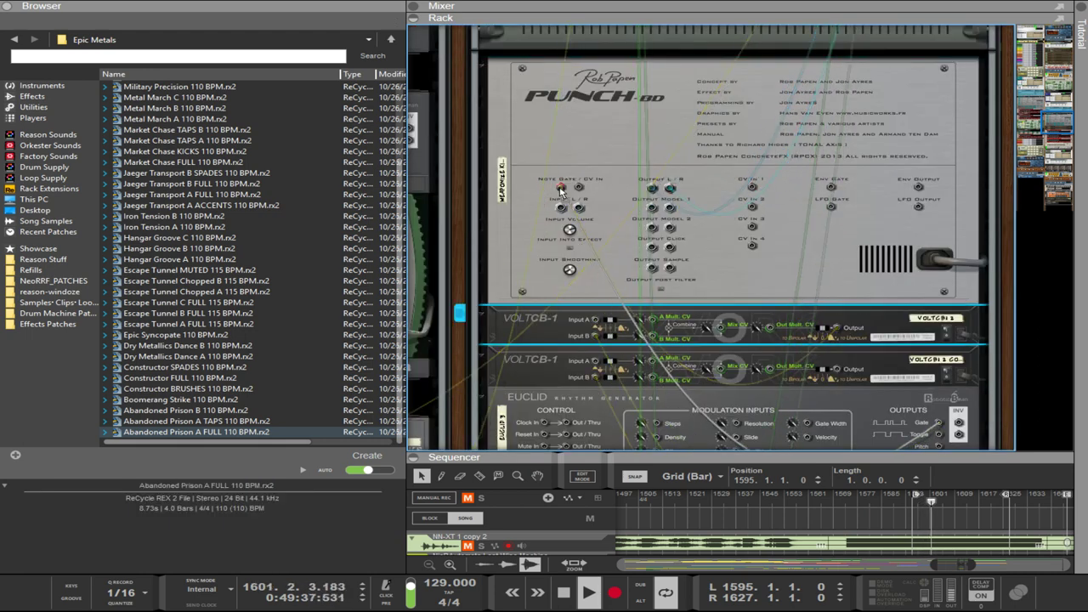
scroll(574, 223, "down", 3)
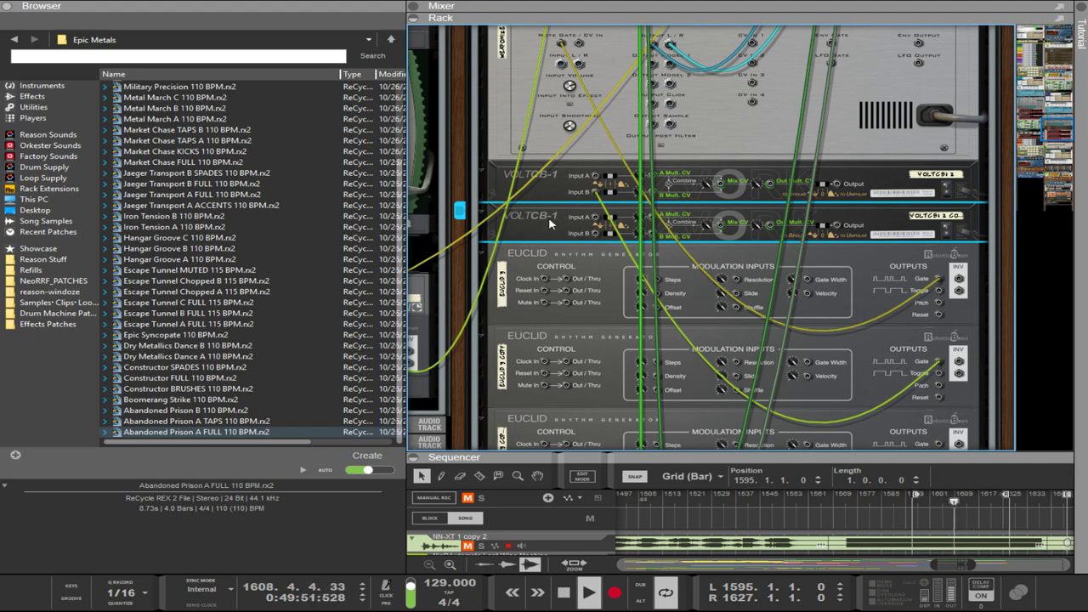
scroll(541, 217, "up", 3)
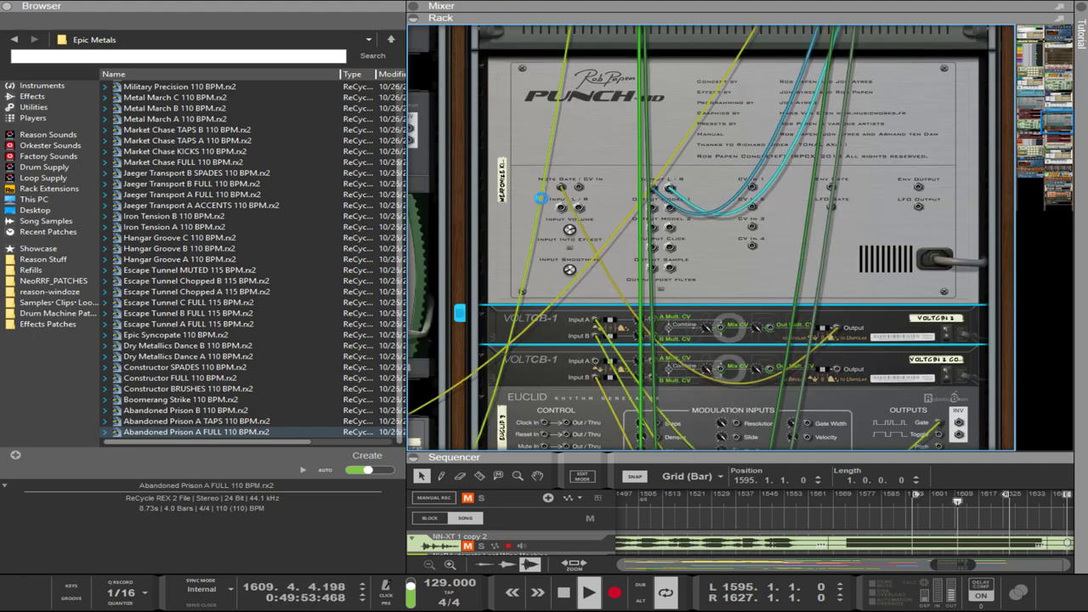
key("Tab")
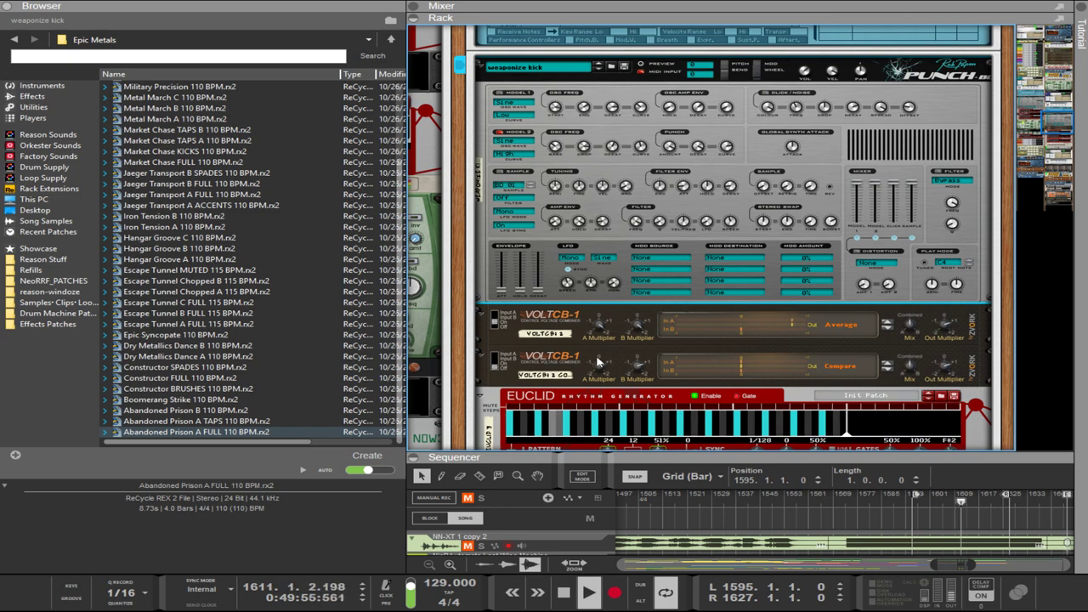
Browse the Utilities devices for CV combining and logic tools, up to the Spider CV Merger & Splitter.
left_click(26, 108)
scroll(215, 272, "down", 10)
scroll(215, 272, "down", 10)
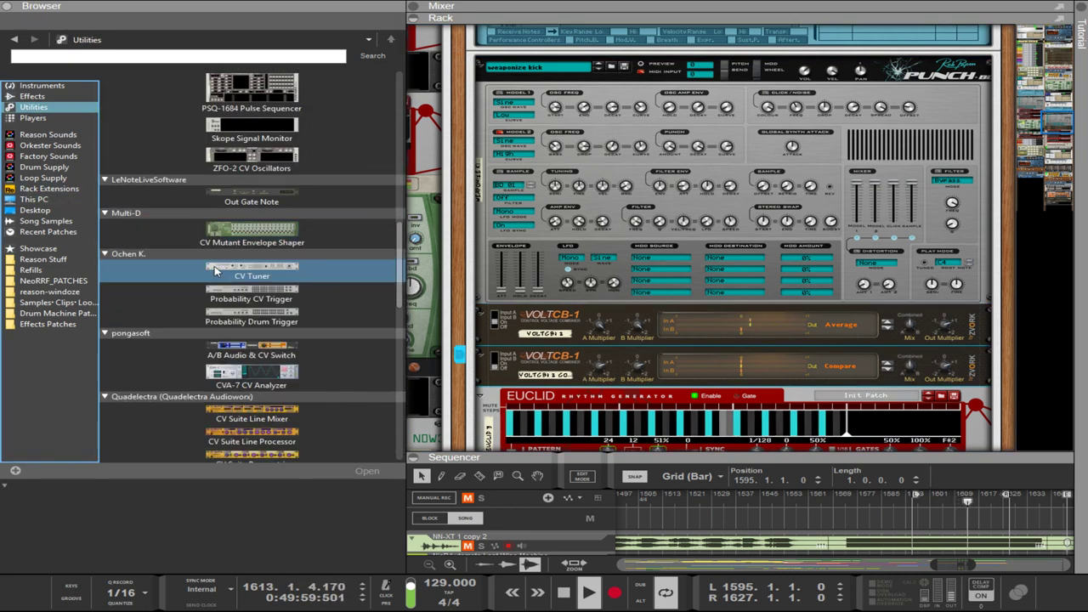
scroll(212, 269, "down", 10)
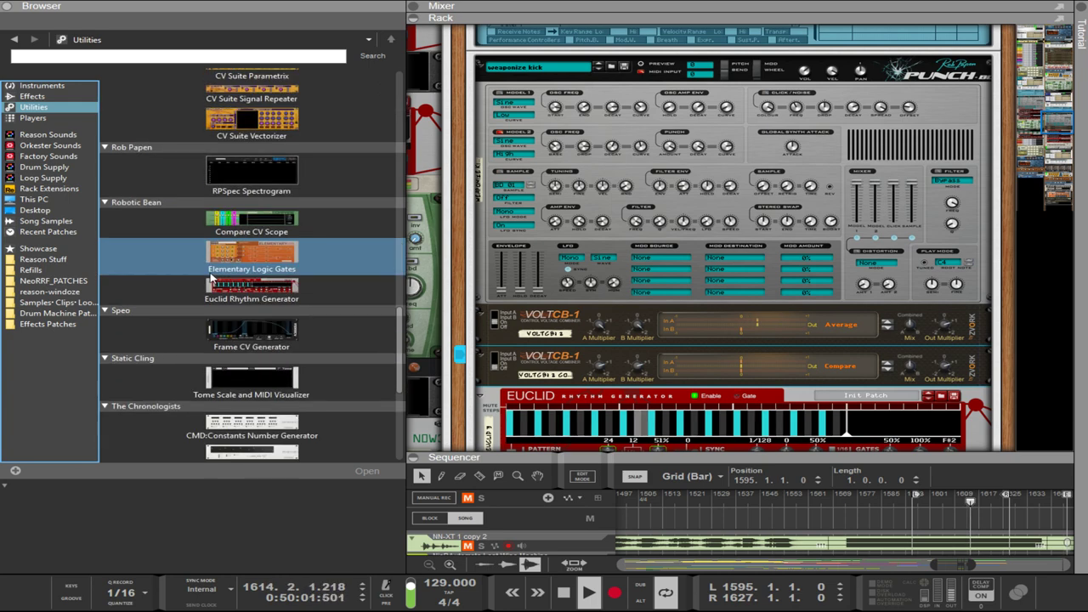
scroll(213, 280, "up", 10)
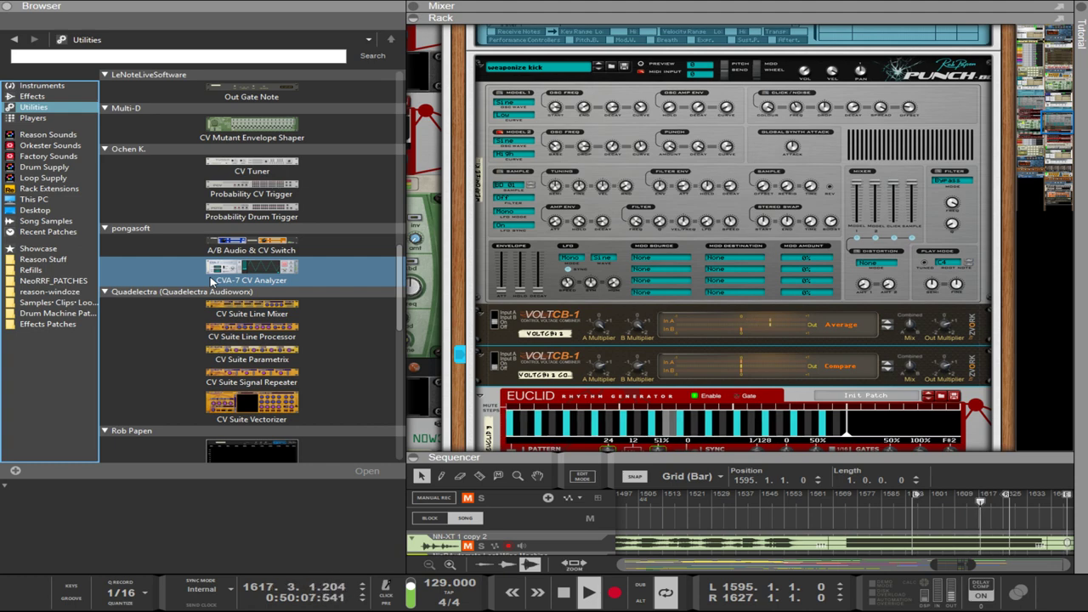
scroll(212, 281, "up", 5)
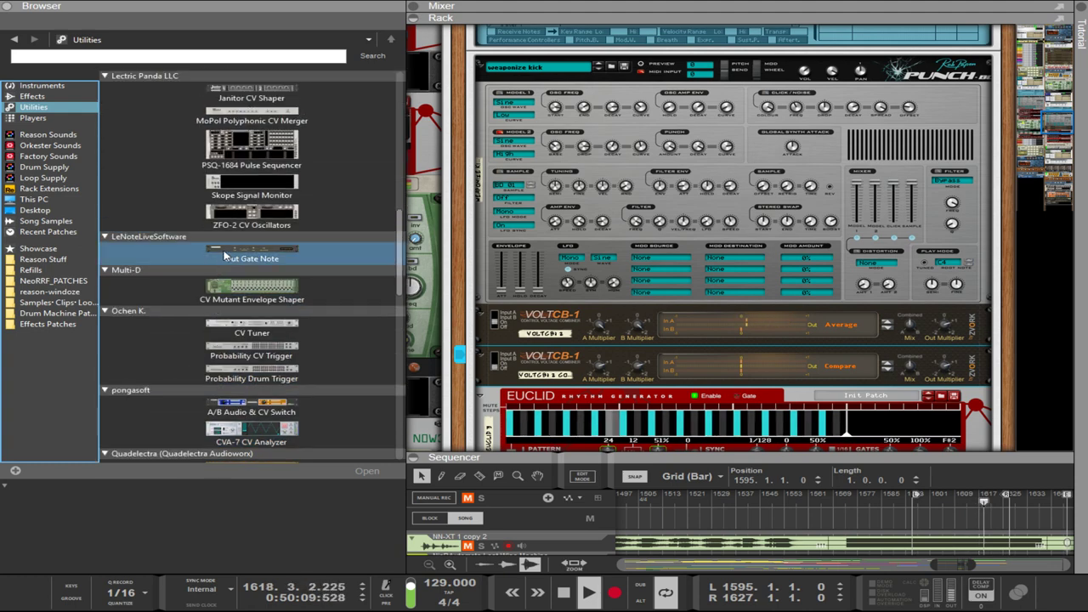
scroll(234, 246, "up", 7)
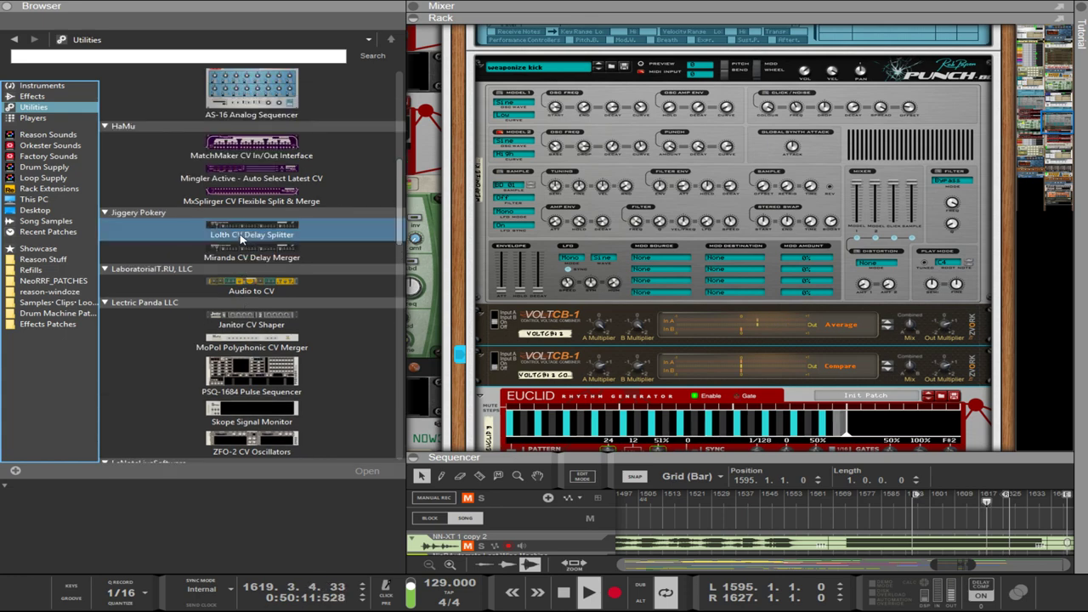
scroll(246, 246, "up", 12)
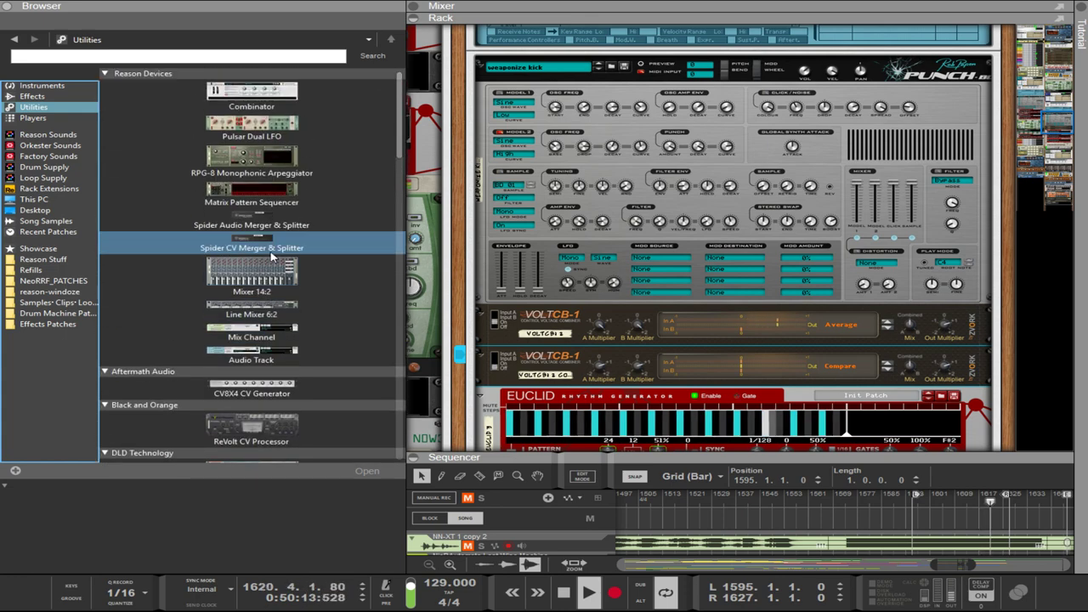
Look through the rest of the Utilities devices and the Effects devices for CV and logic tools.
scroll(272, 255, "down", 20)
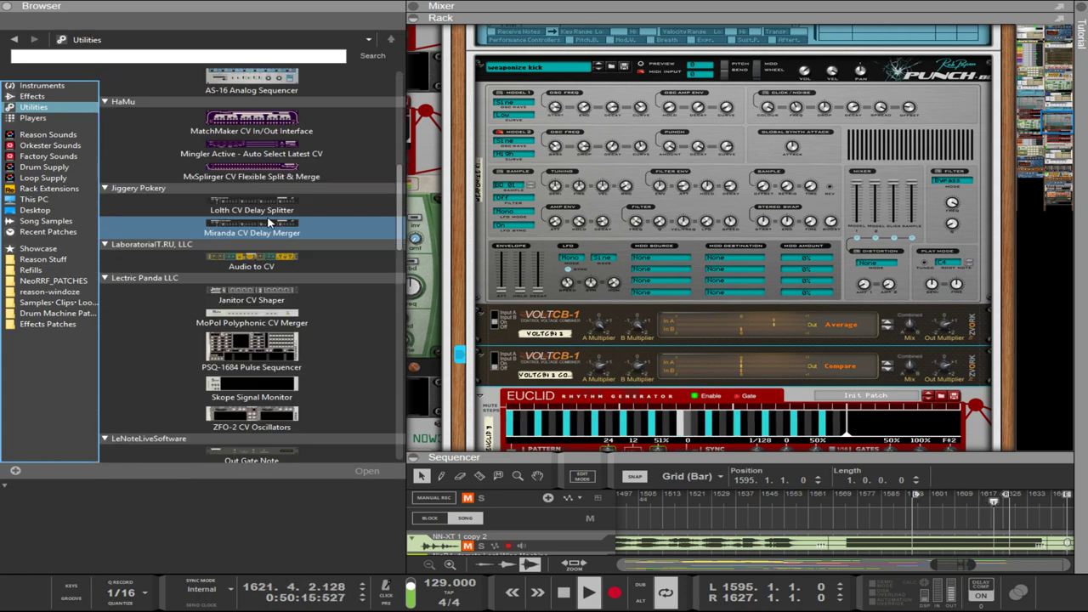
scroll(269, 222, "down", 20)
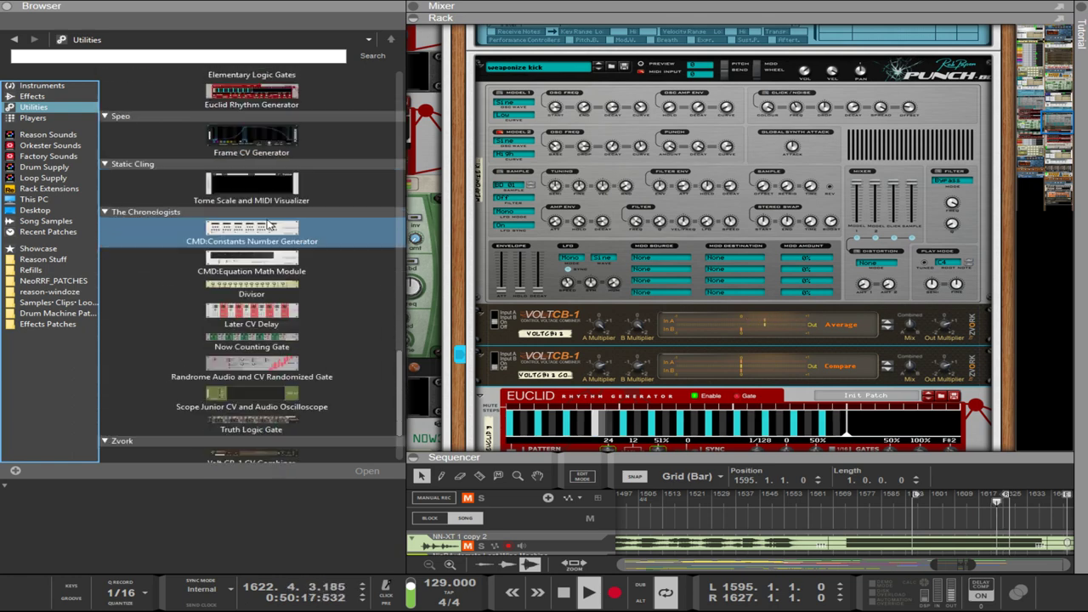
scroll(268, 222, "down", 1)
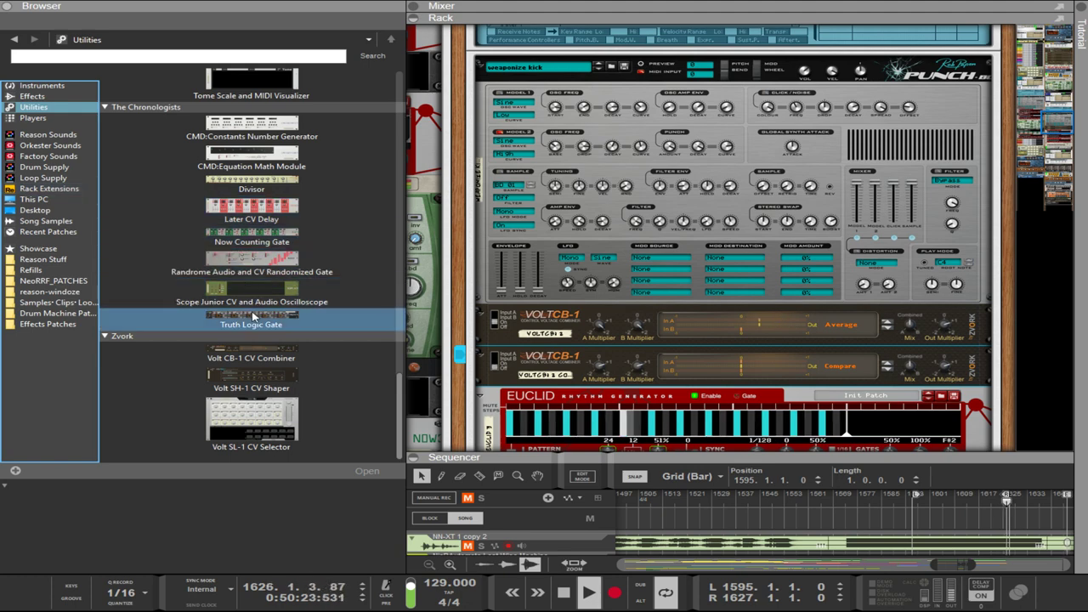
scroll(253, 316, "up", 4)
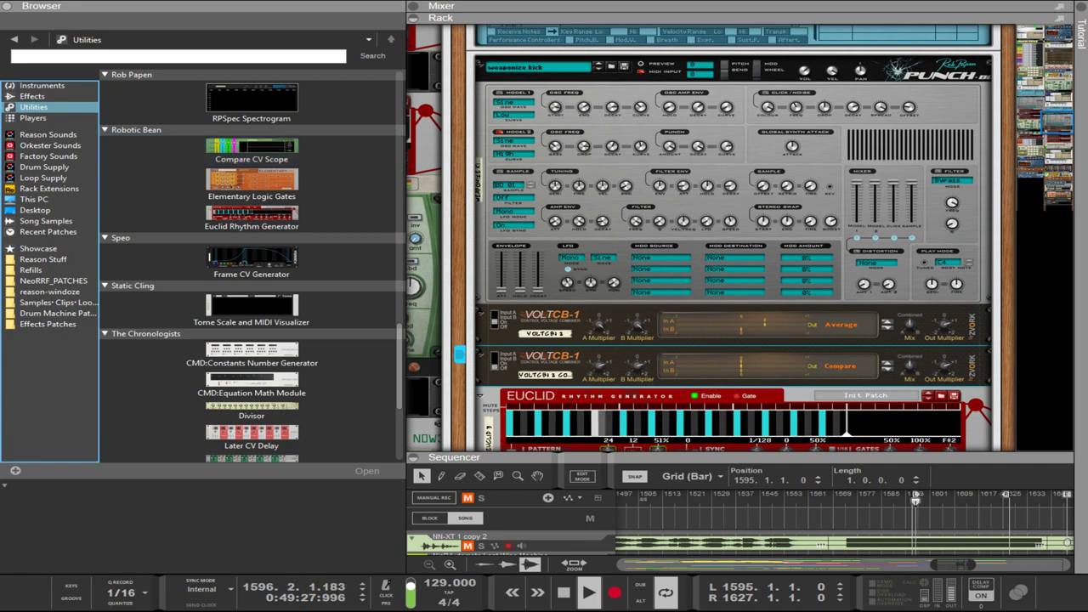
left_click(29, 96)
scroll(313, 302, "down", 10)
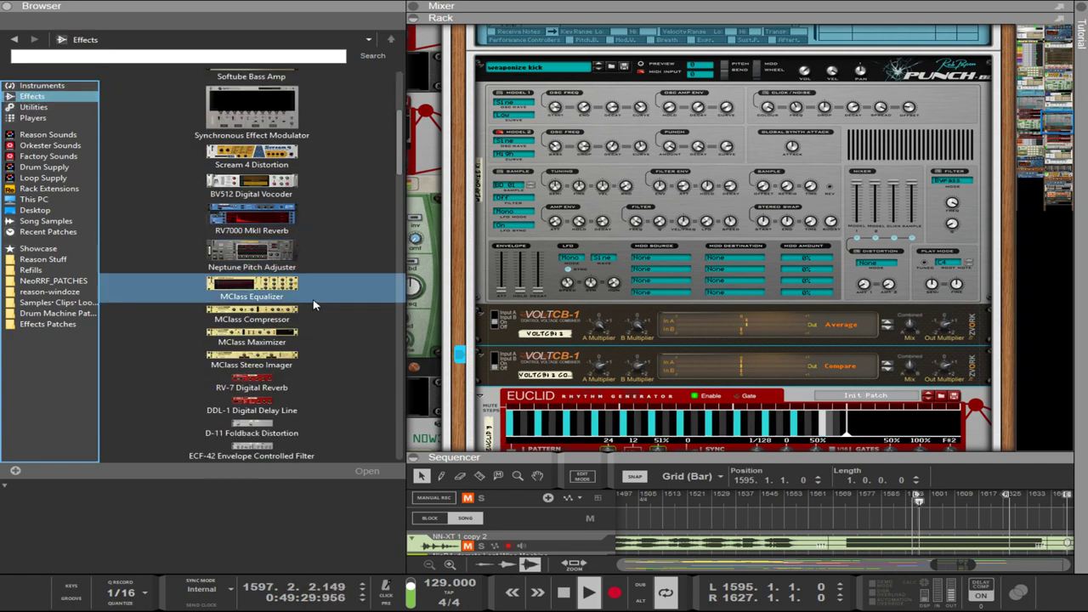
scroll(312, 305, "down", 12)
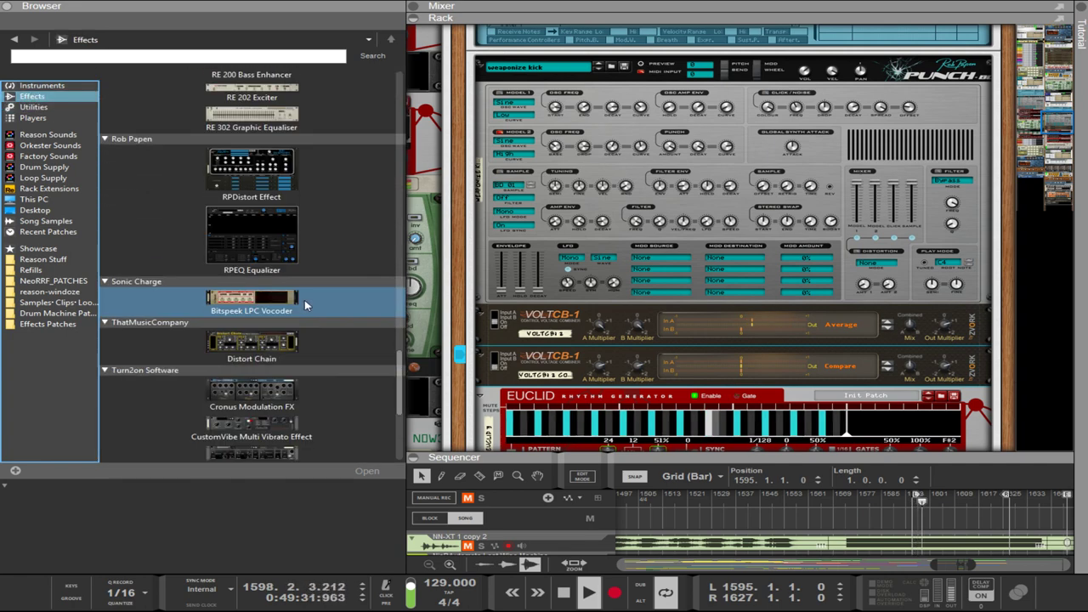
scroll(304, 306, "down", 1)
scroll(303, 310, "up", 12)
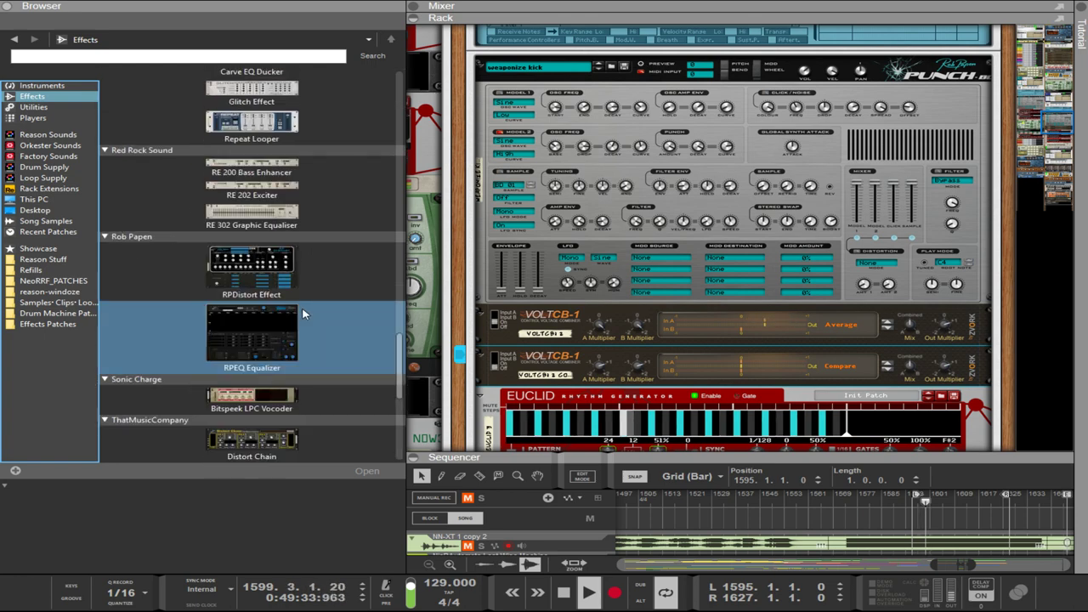
scroll(311, 306, "up", 5)
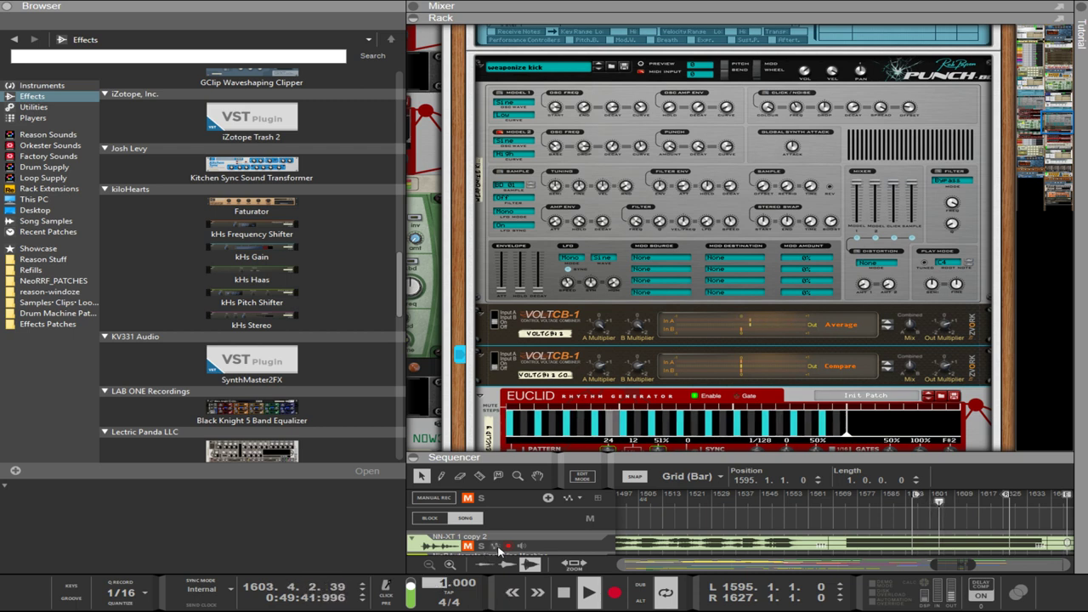
Set the song tempo to 103 BPM and select the weaponize kick Punch-BD.
type("103")
key("Return")
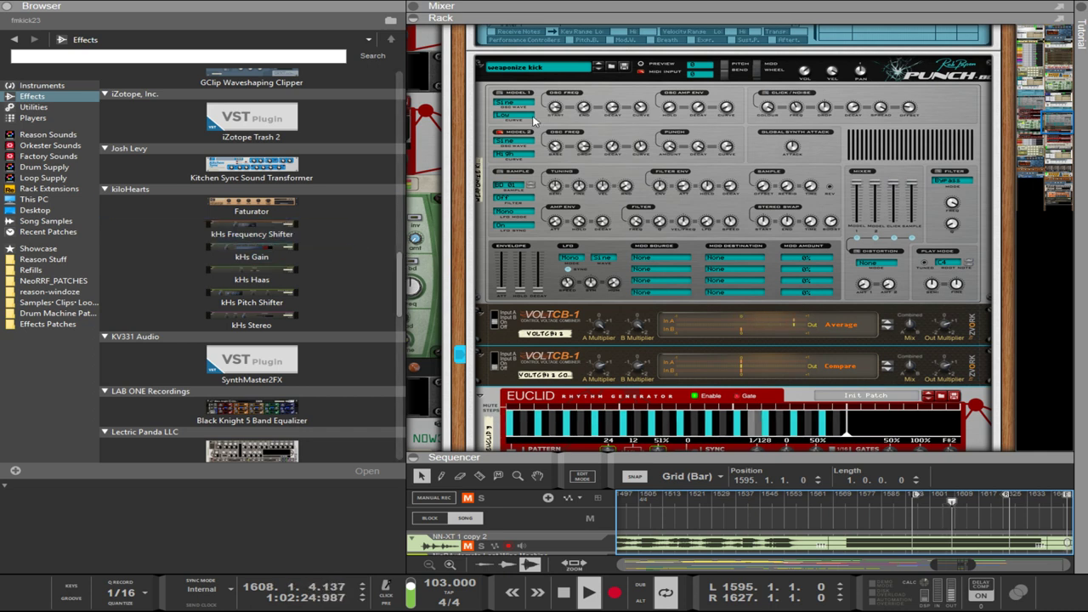
left_click(805, 72)
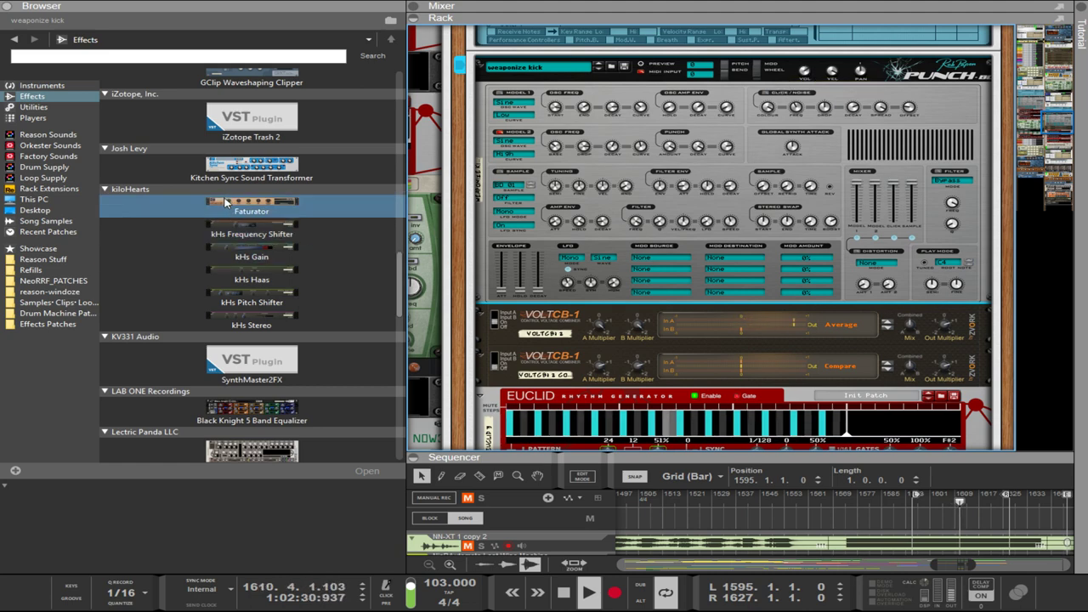
Browse the remaining Effects devices and the list of Instruments.
scroll(238, 209, "up", 5)
scroll(255, 222, "down", 8)
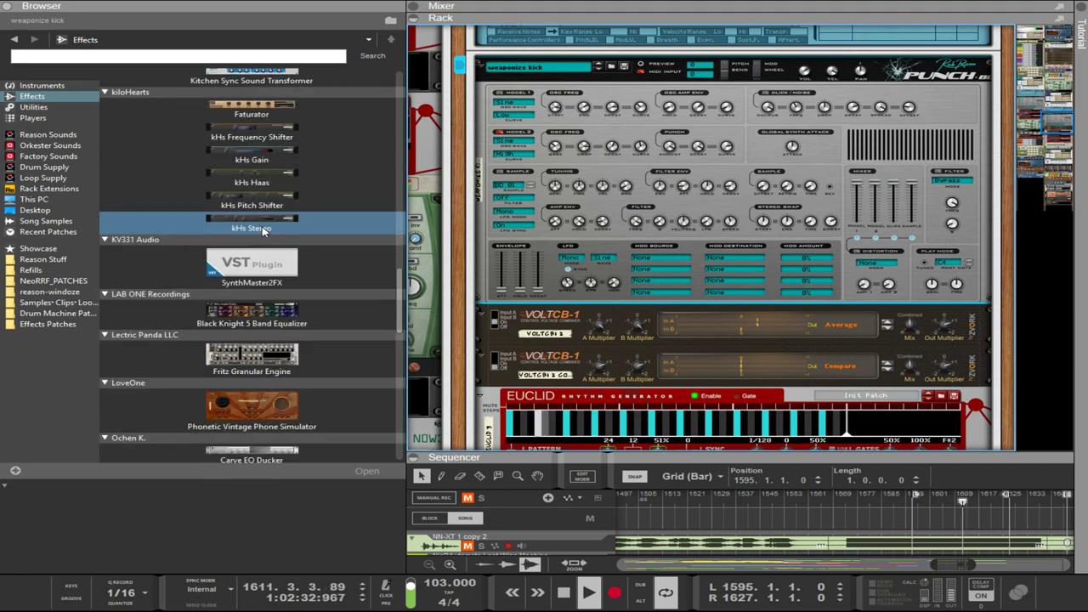
scroll(263, 231, "down", 15)
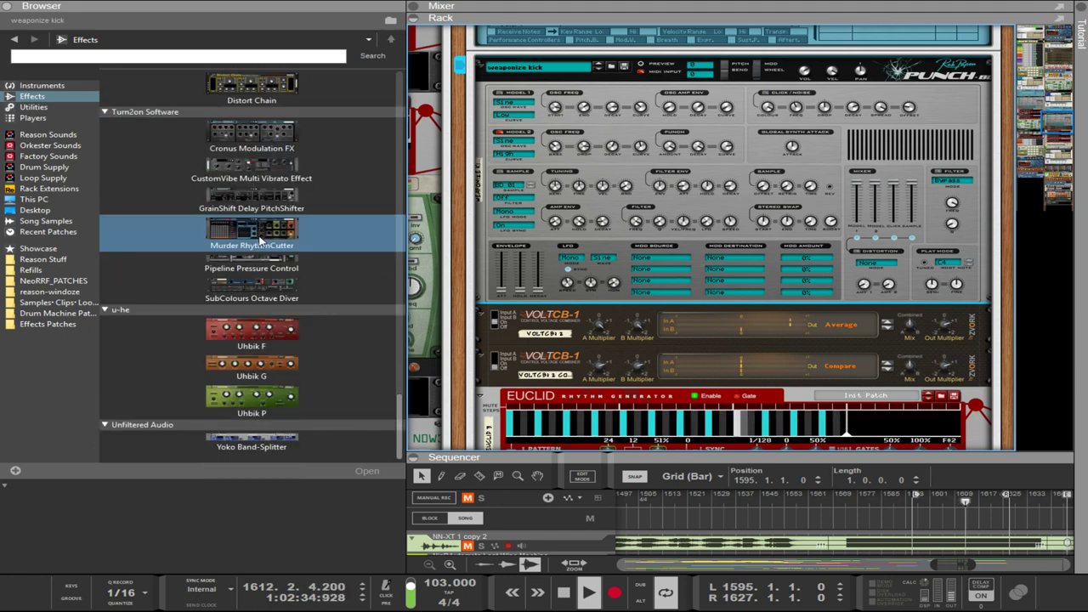
scroll(260, 243, "up", 20)
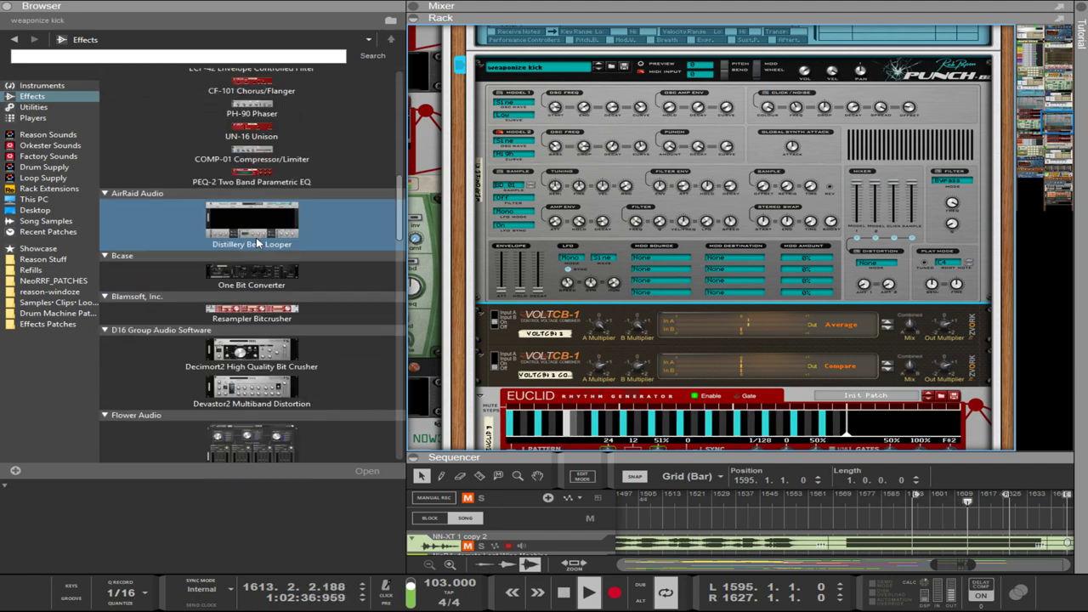
scroll(258, 243, "up", 1)
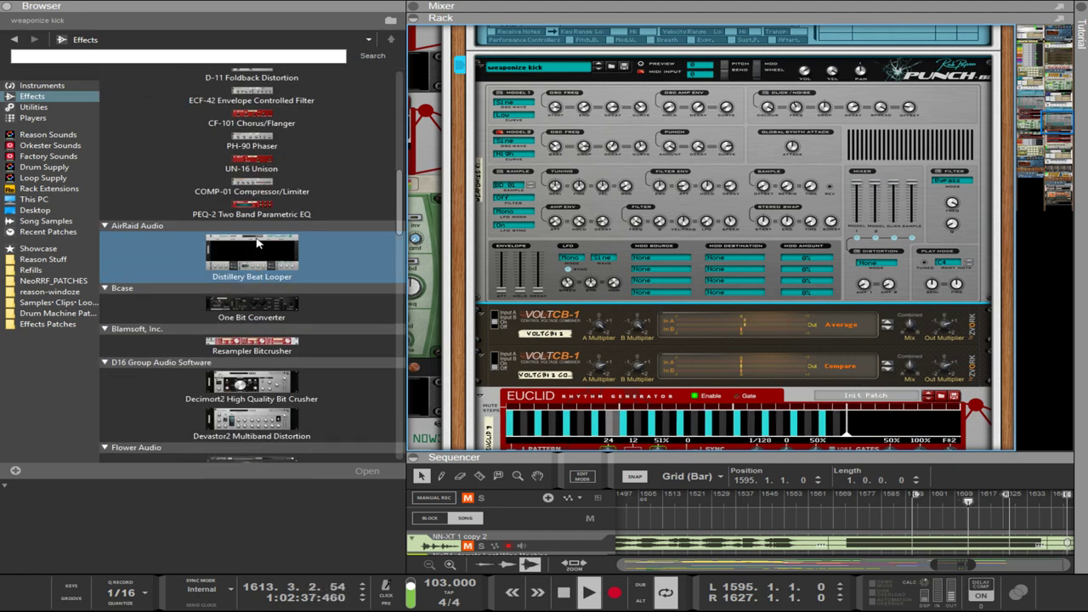
left_click(22, 86)
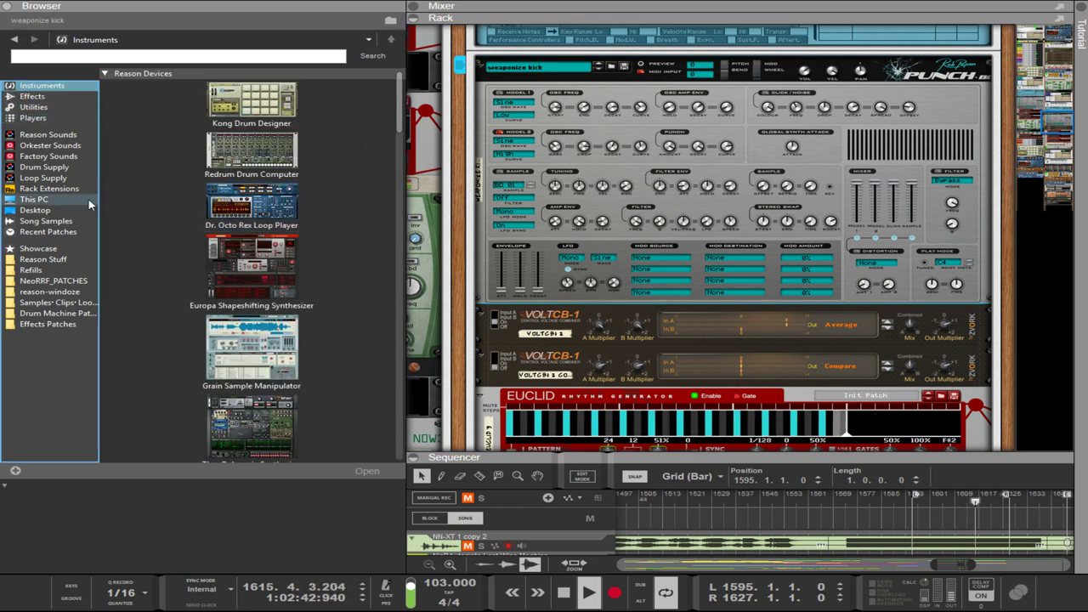
Add the pongasoft A/B Audio & CV Switch from the Utilities devices directly below the second VoltCB-1 combiner.
left_click(556, 380)
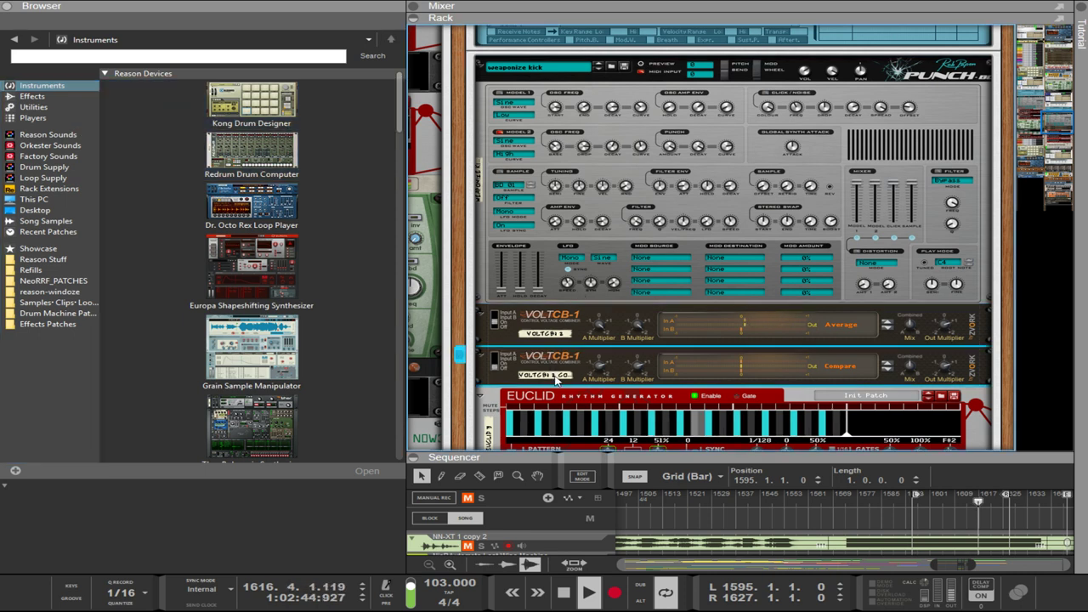
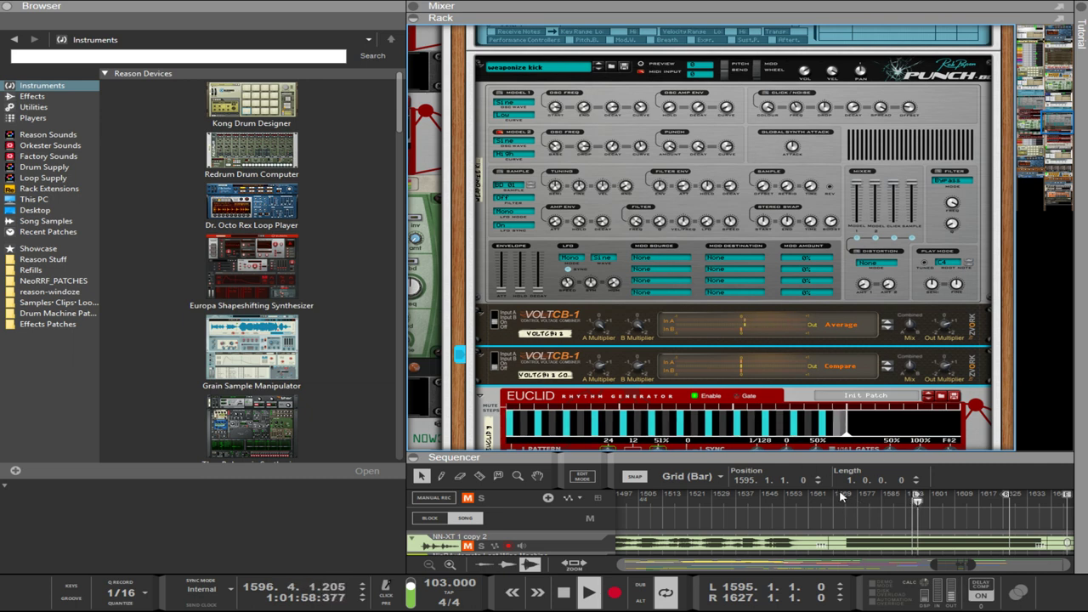
left_click(148, 170)
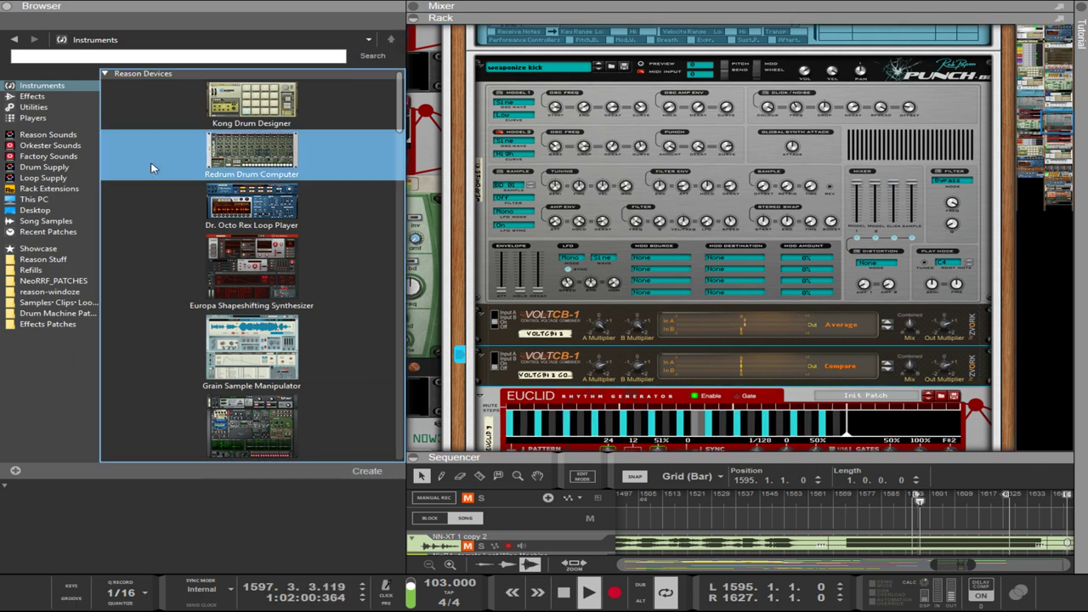
left_click(46, 107)
scroll(238, 291, "down", 15)
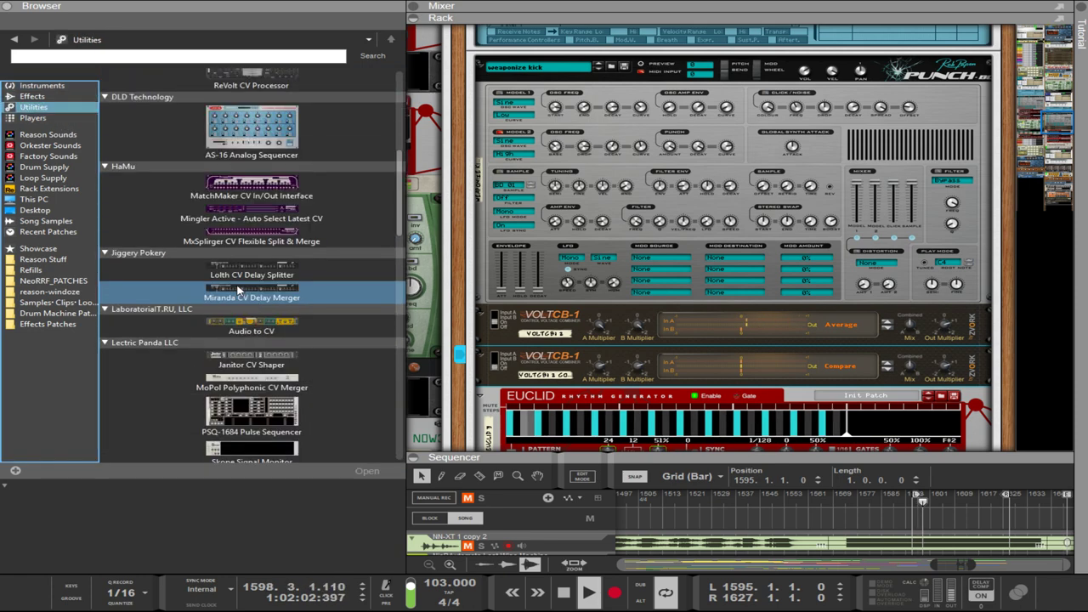
scroll(238, 291, "down", 5)
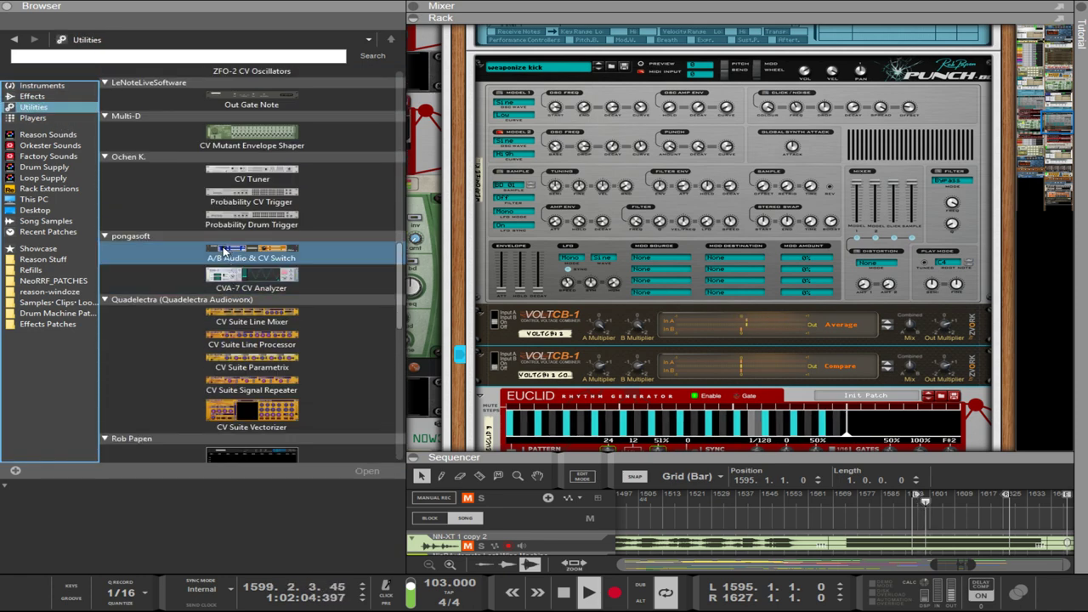
left_click_drag(248, 256, 678, 383)
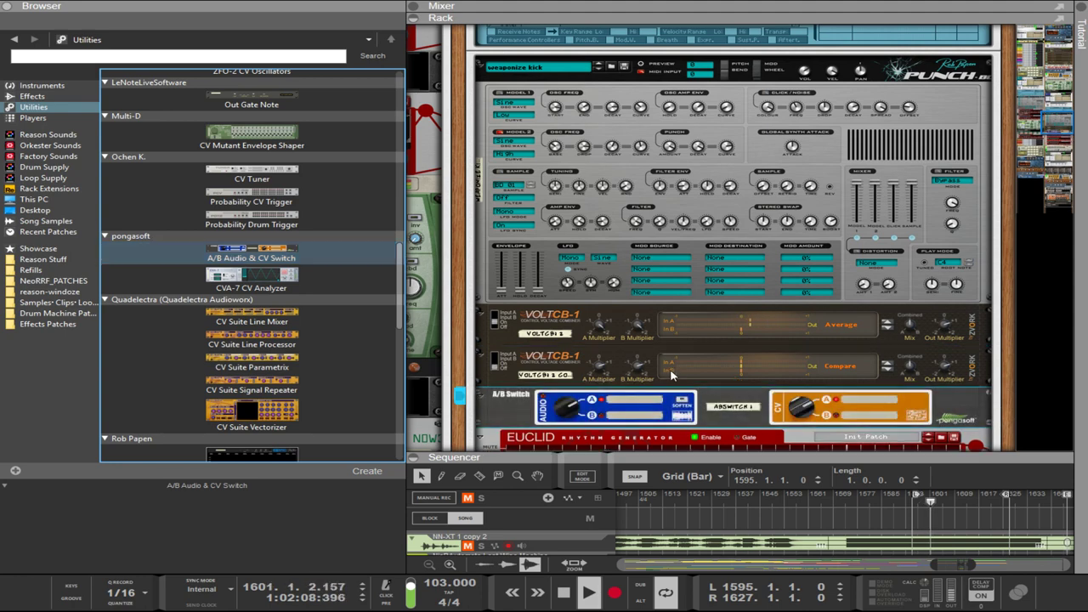
On the rear of the rack, reroute the uppermost Euclid generator's gate output from the VoltCB-1 combiner to the A/B Switch's CV input A.
key("Tab")
scroll(671, 374, "down", 3)
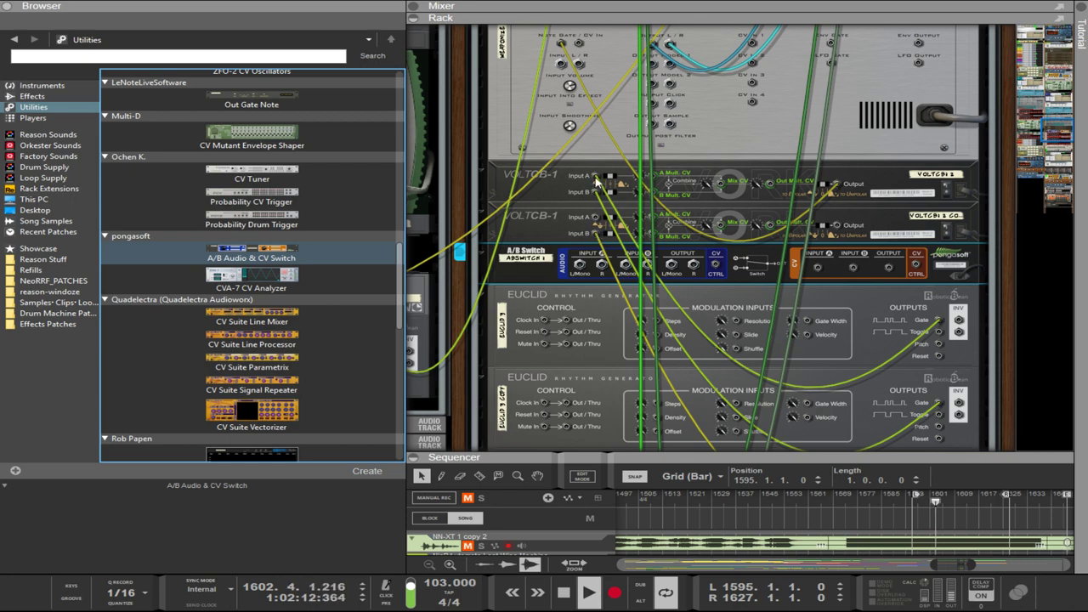
scroll(814, 286, "down", 3)
left_click_drag(563, 392, 597, 167)
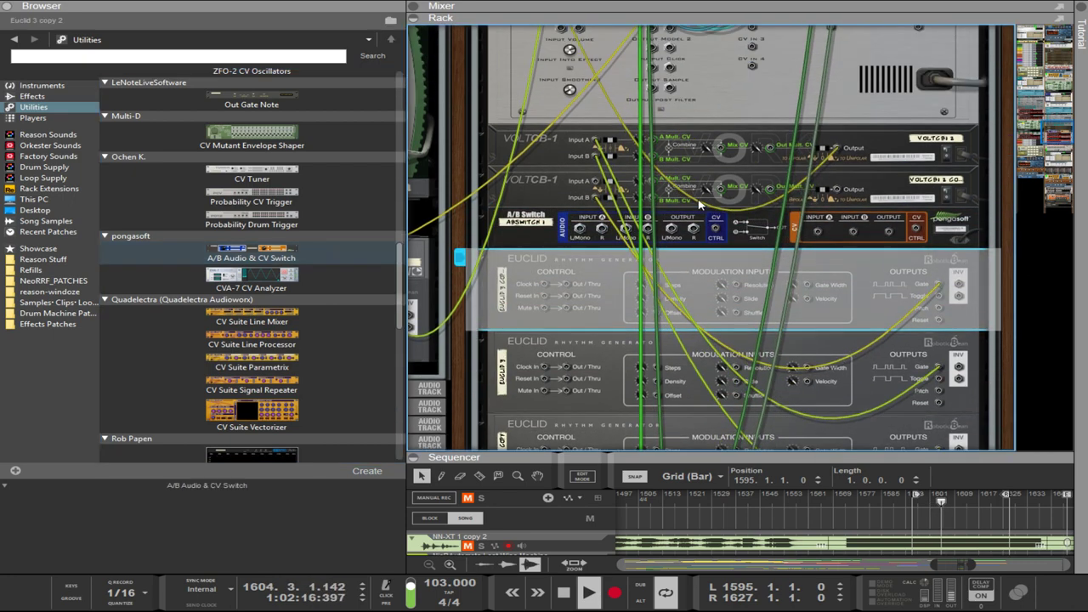
scroll(595, 238, "up", 3)
left_click_drag(594, 237, 817, 270)
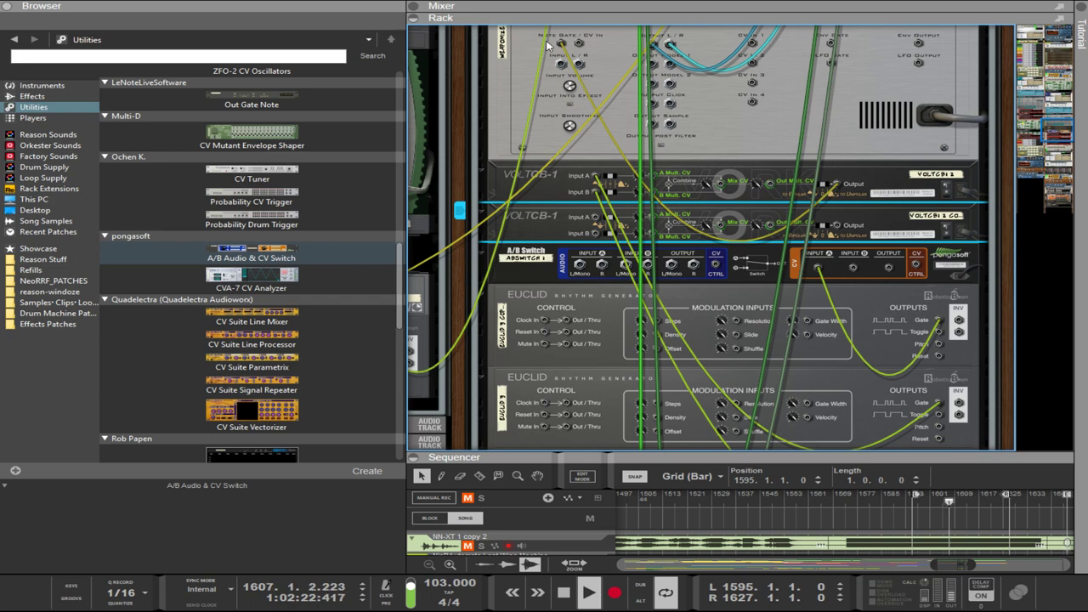
Replace the kick's gate cable with one from the A/B Switch's CV output, and patch the uppermost Euclid's mute thru into CV input B.
left_click_drag(561, 44, 637, 130)
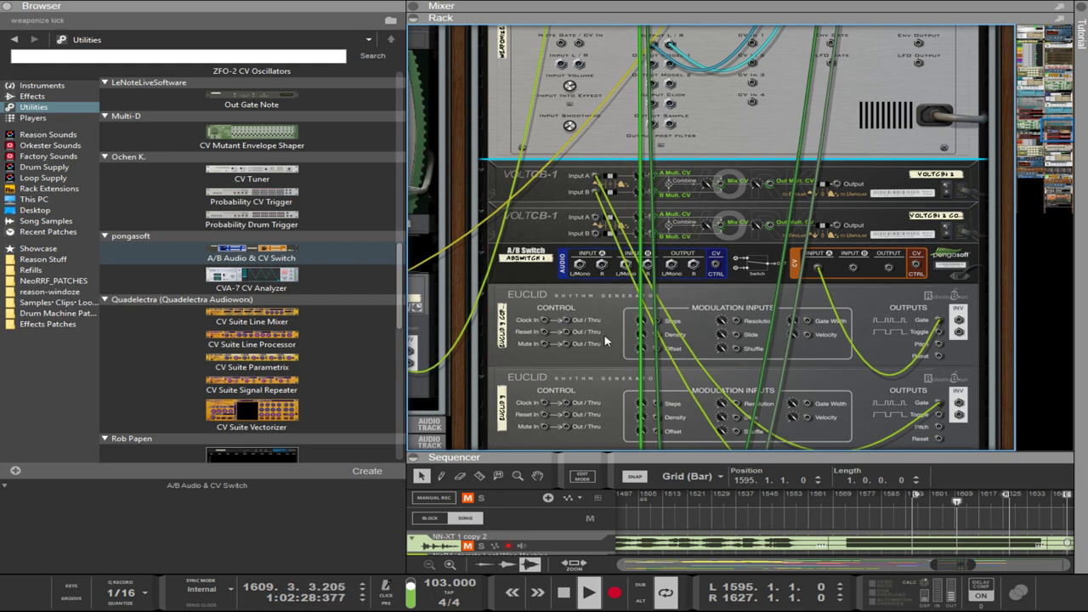
left_click(575, 343)
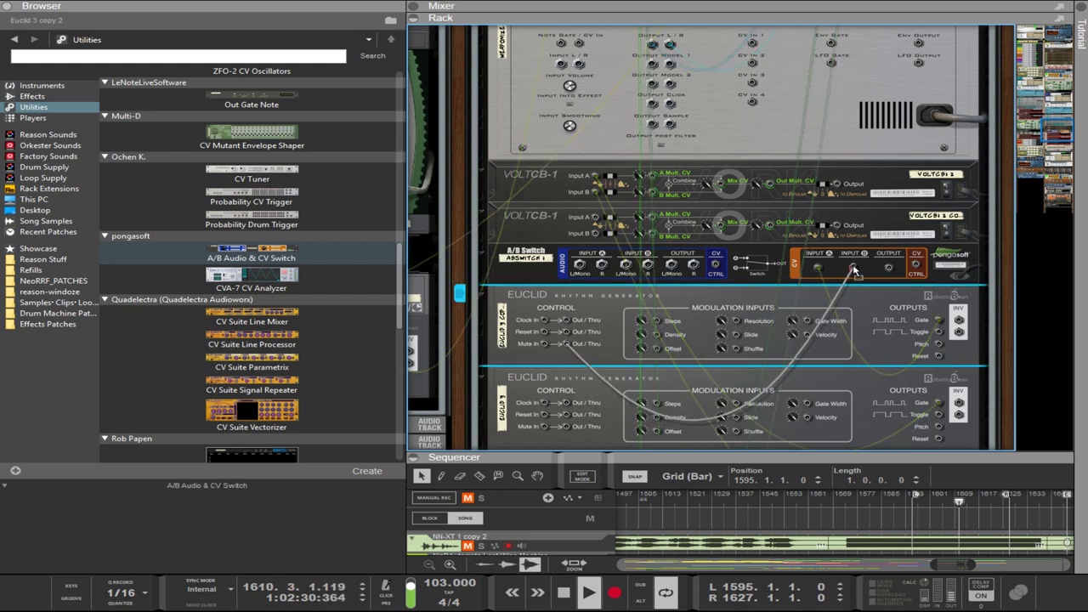
left_click_drag(889, 268, 560, 95)
key("Tab")
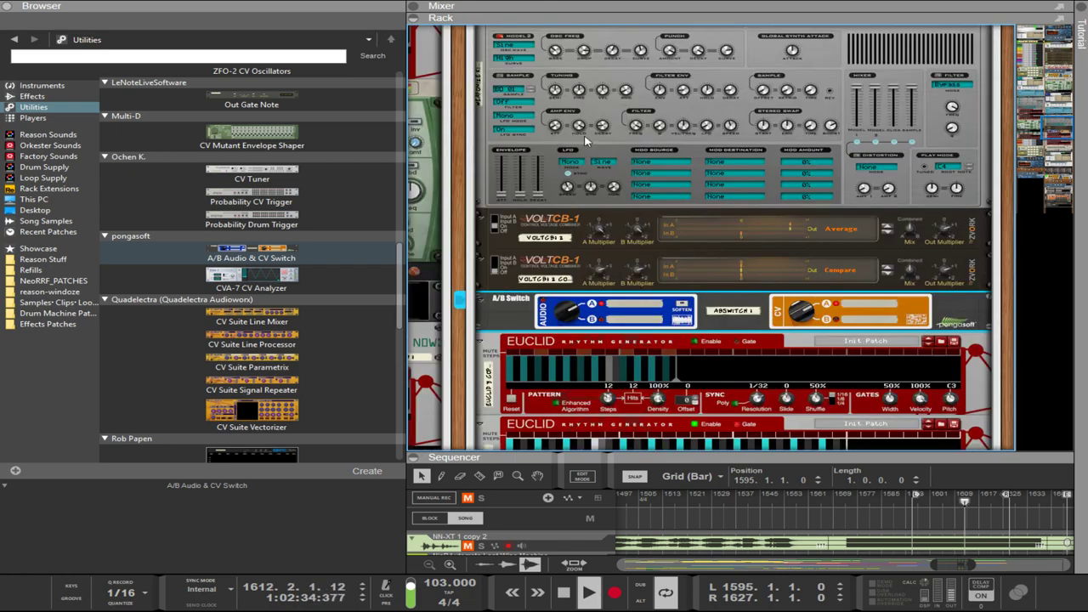
Enable the uppermost Euclid generator, disable the second one, and fold the two Euclid generators beneath it.
scroll(695, 279, "down", 2)
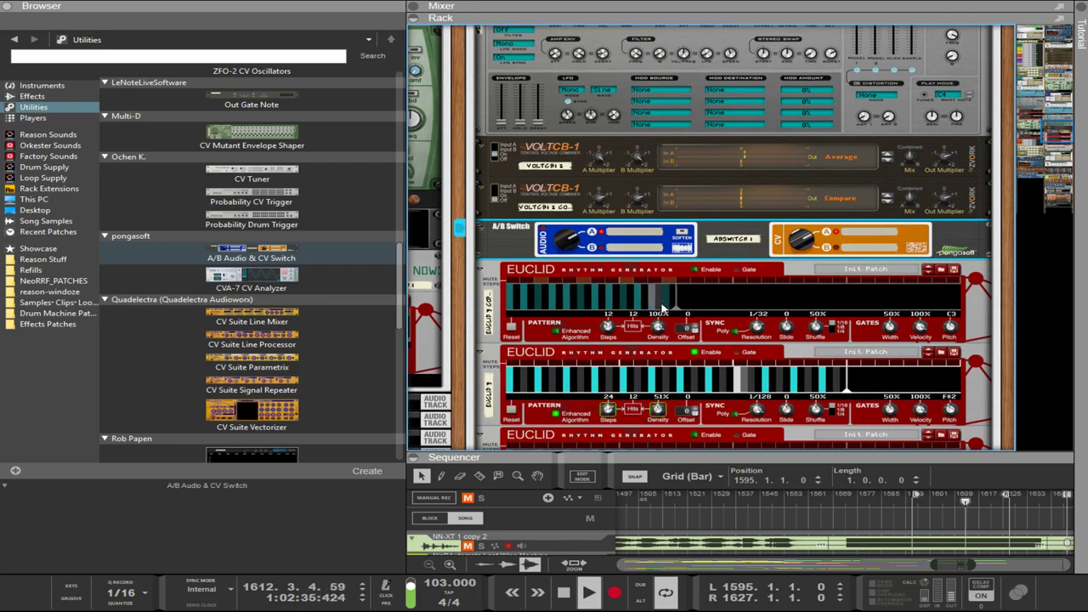
left_click(695, 277)
left_click(676, 362)
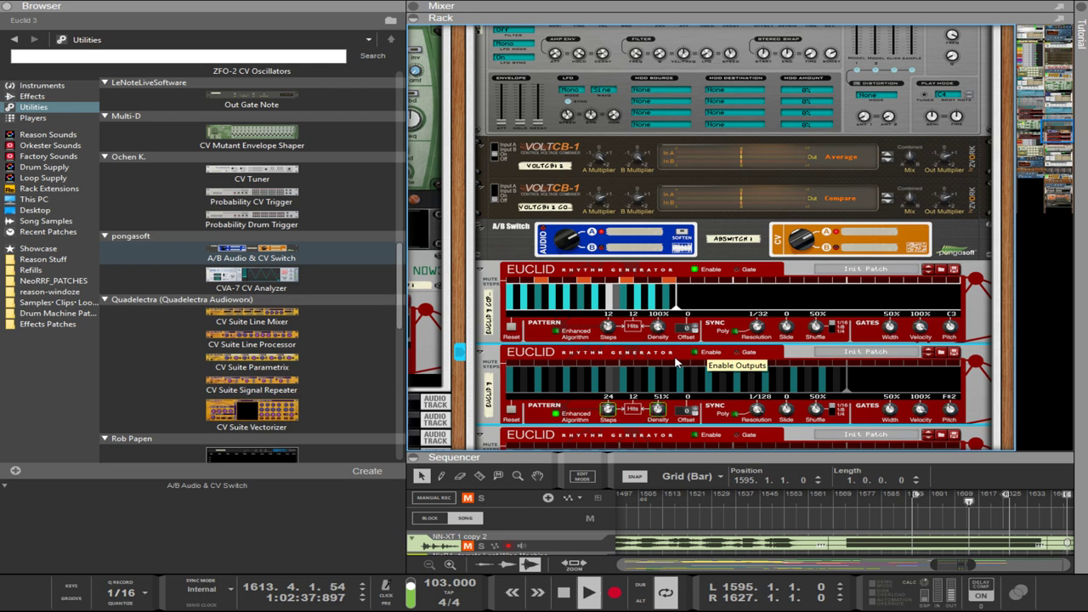
key("ctrl+d")
left_click(478, 371)
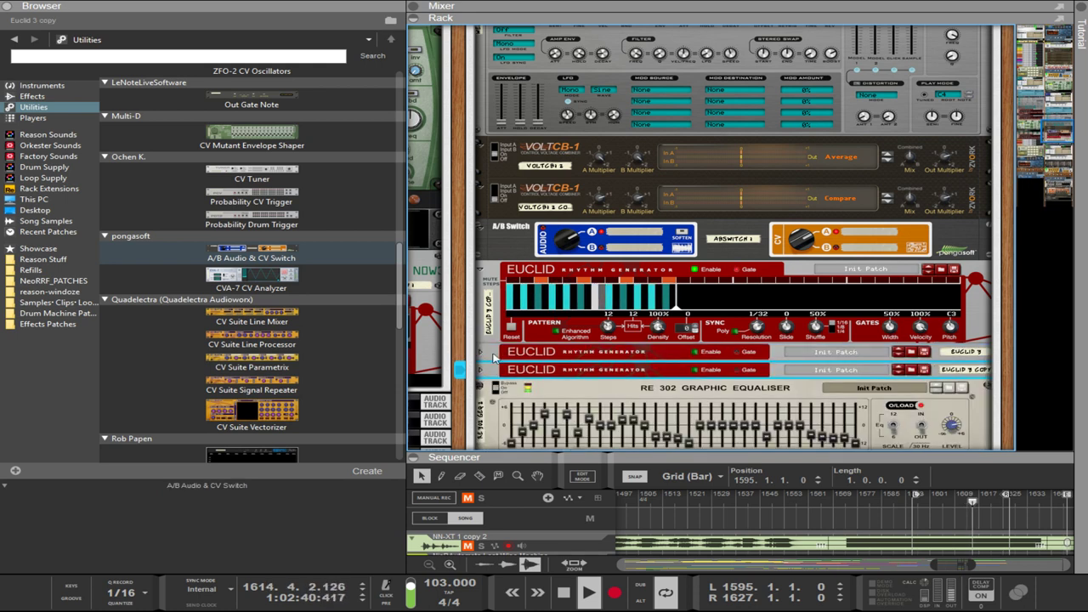
Set the uppermost Euclid generator's resolution to 1/128 and its pattern length to 32 steps.
left_click_drag(747, 329, 751, 297)
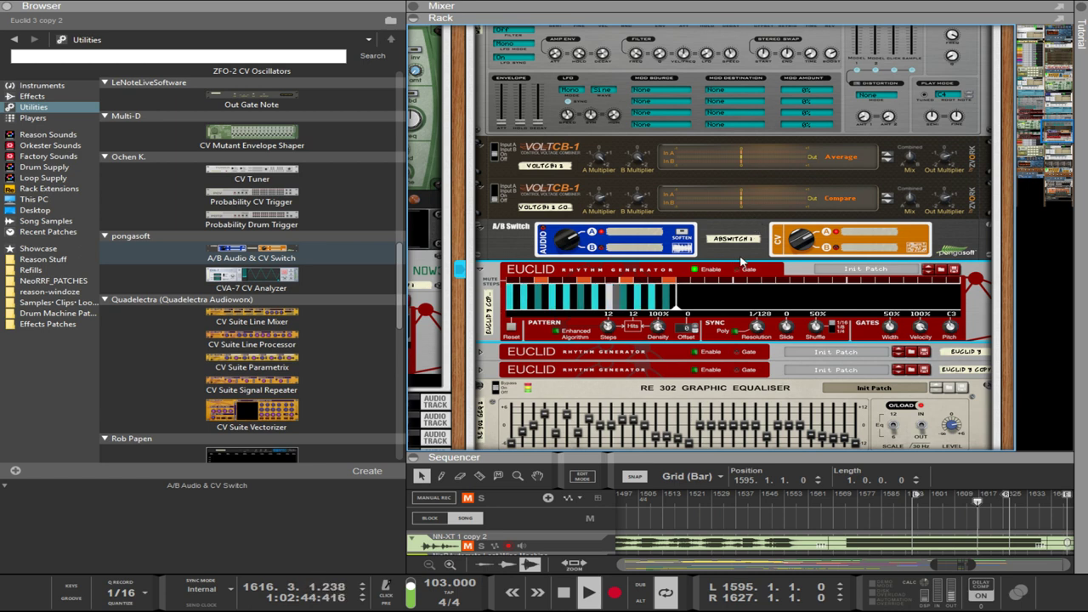
left_click_drag(623, 337, 622, 298)
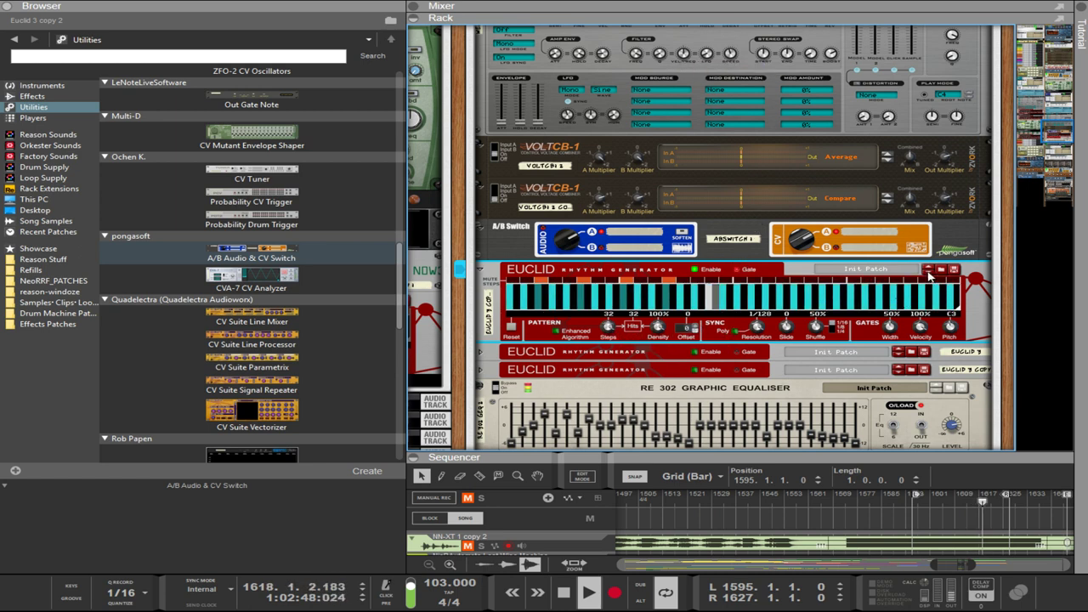
Browse the polyrhythms patches for the uppermost Euclid generator and load woop127•8.repatch.
left_click(940, 270)
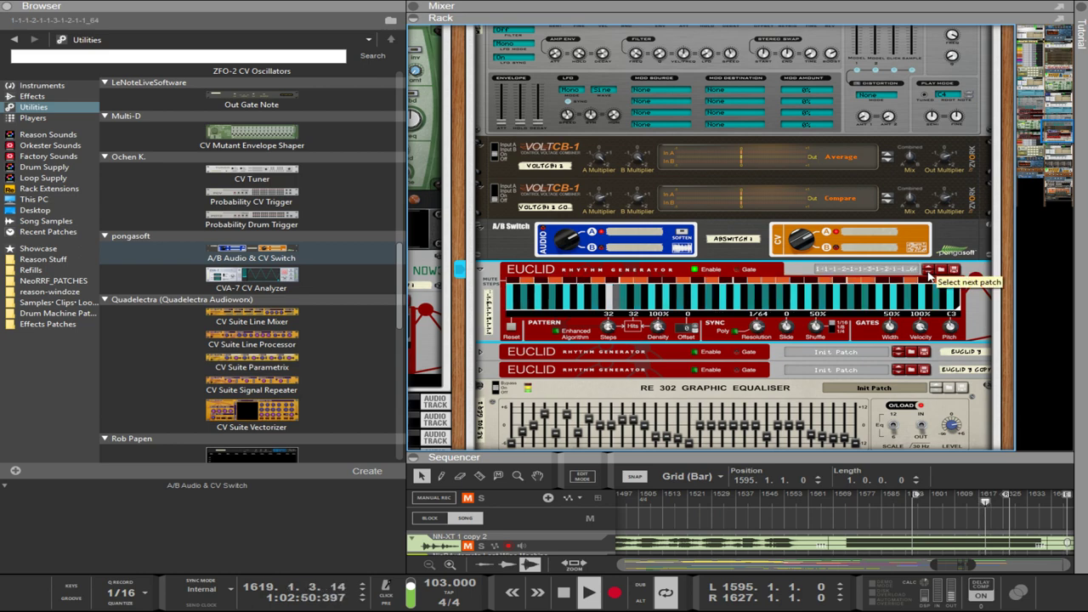
left_click(952, 270)
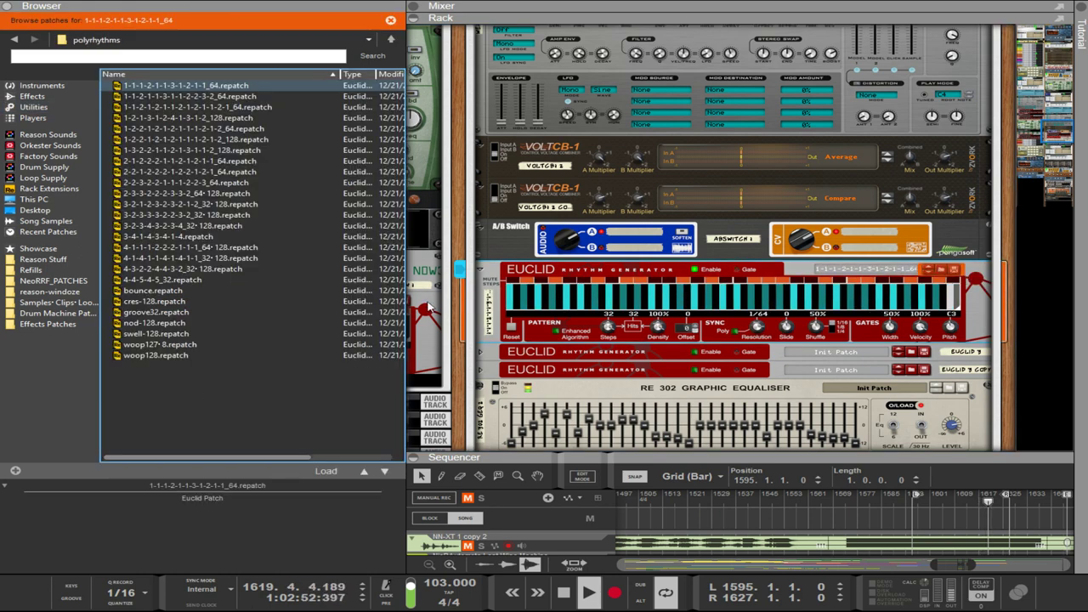
left_click(270, 352)
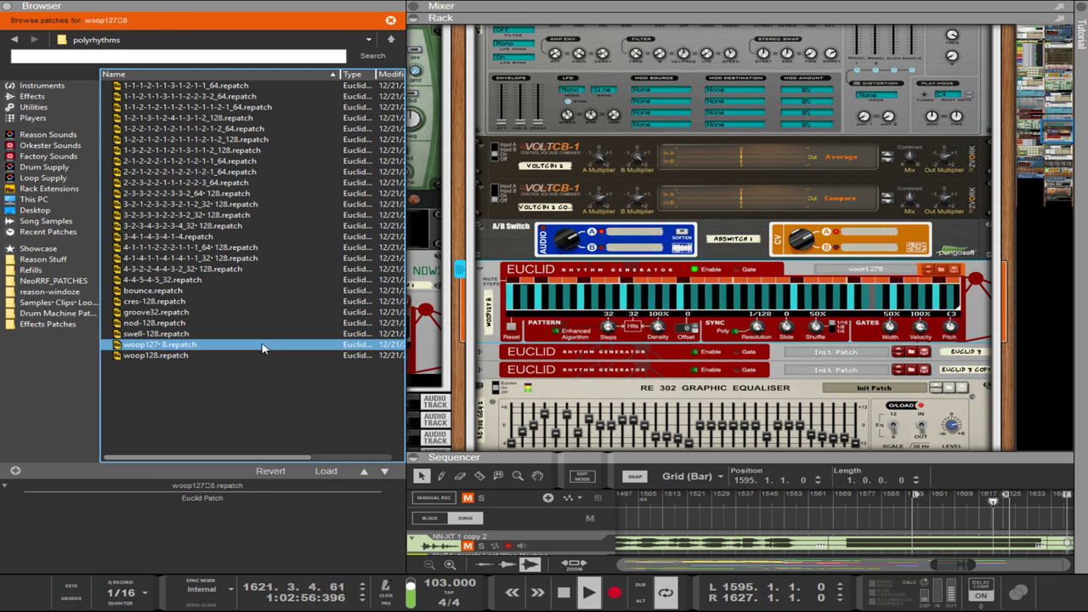
Toggle the A/B Switch's CV selector, and step through the uppermost Euclid generator's polyrhythms patches to load groove32.
left_click(750, 317)
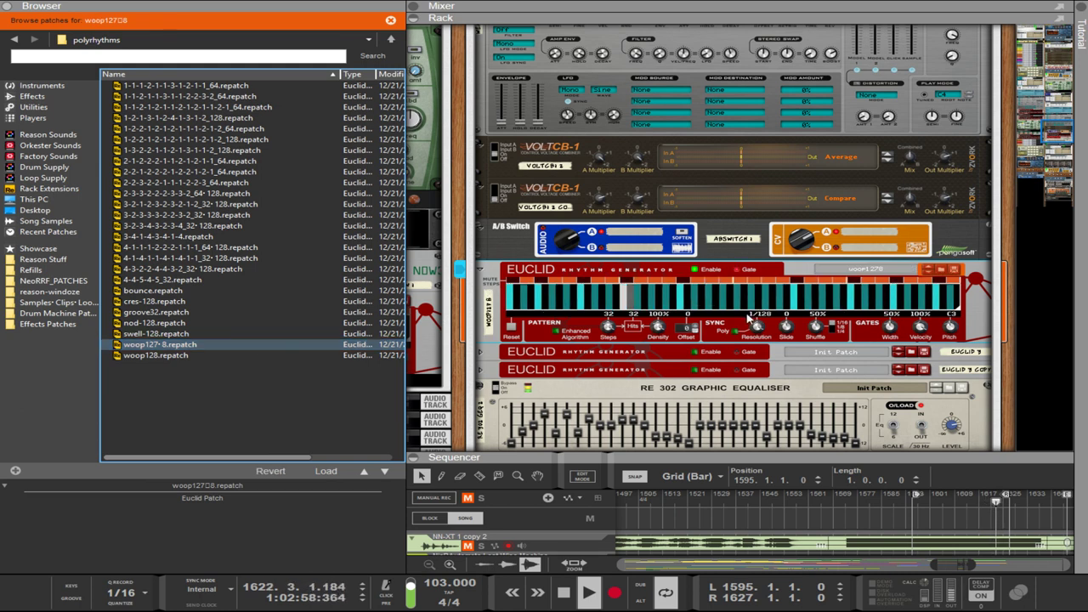
left_click(800, 242)
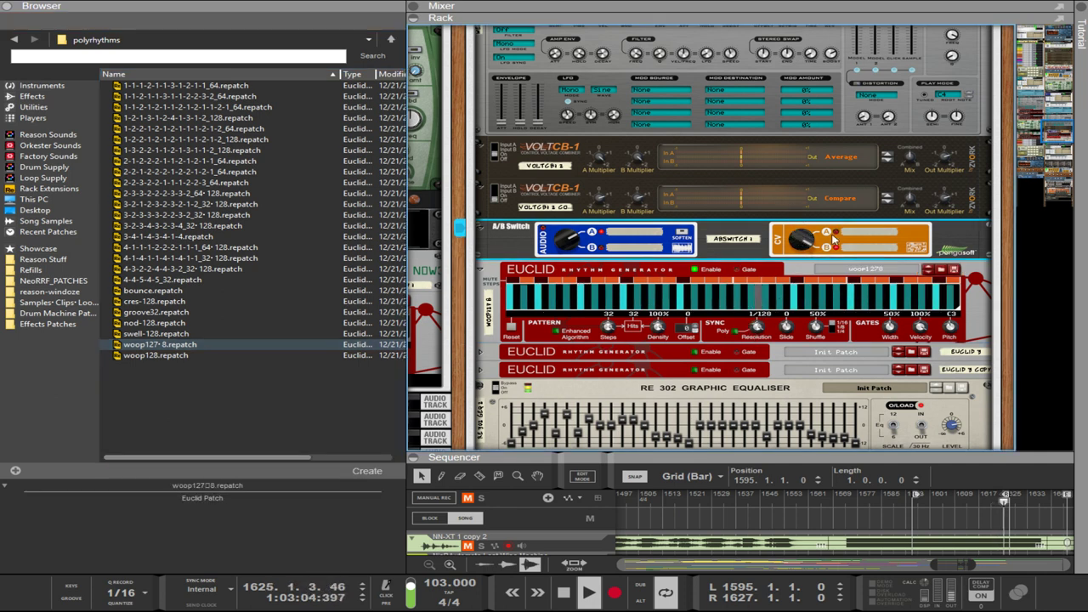
left_click(928, 272)
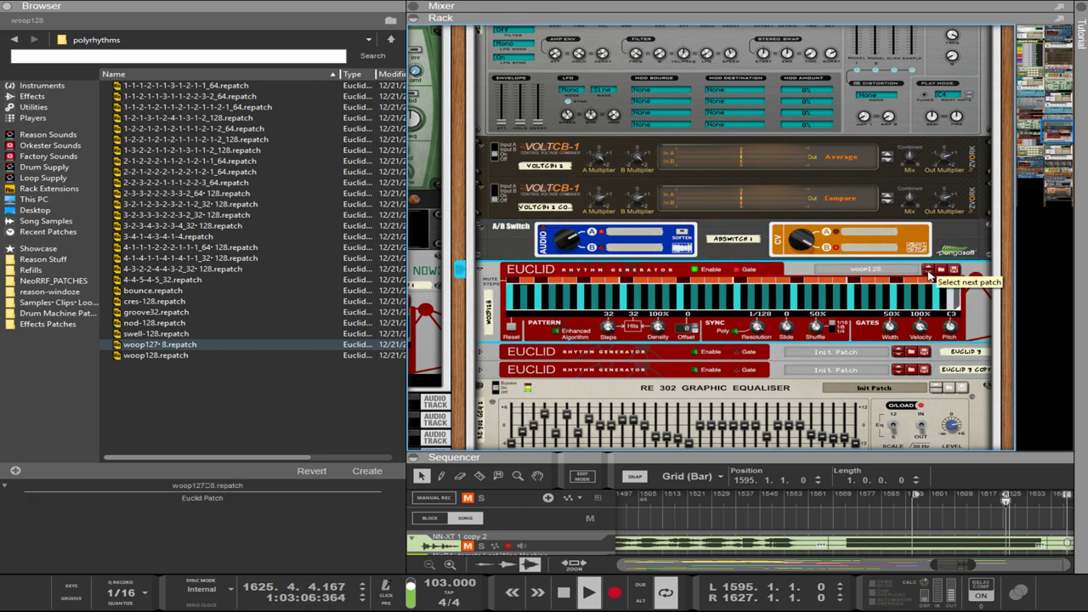
left_click(928, 269)
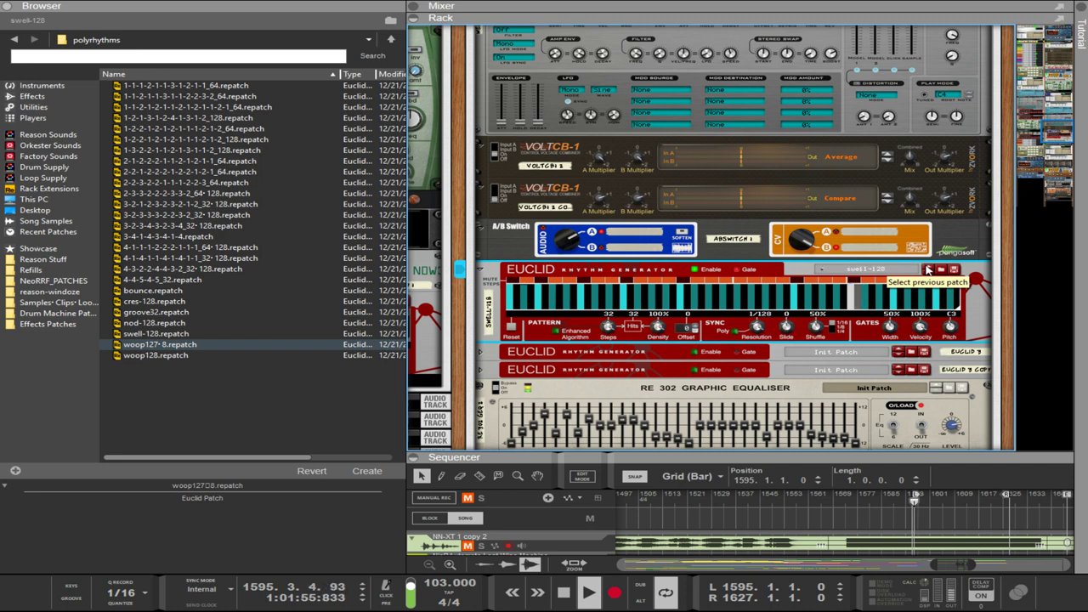
left_click(928, 269)
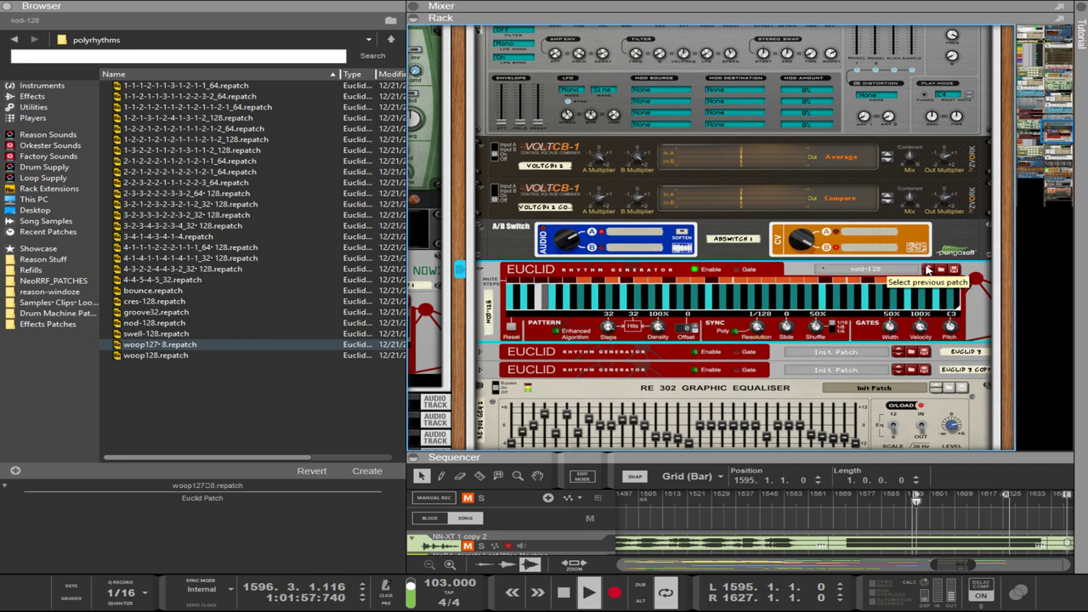
left_click(928, 269)
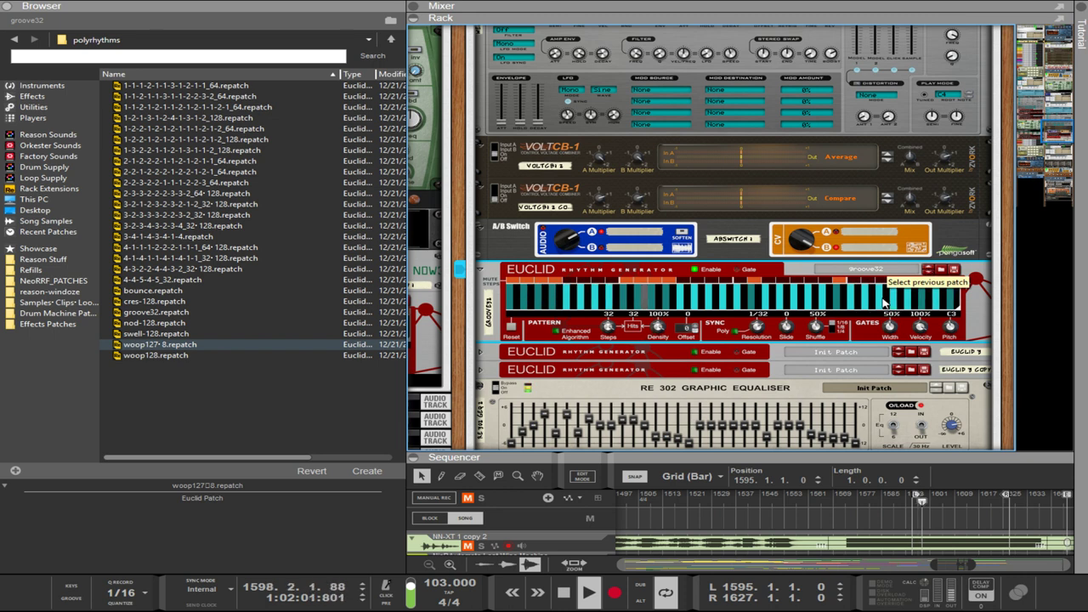
Toggle the A/B Switch's CV selector again and set the uppermost Euclid generator's resolution to 1/128.
left_click(817, 247)
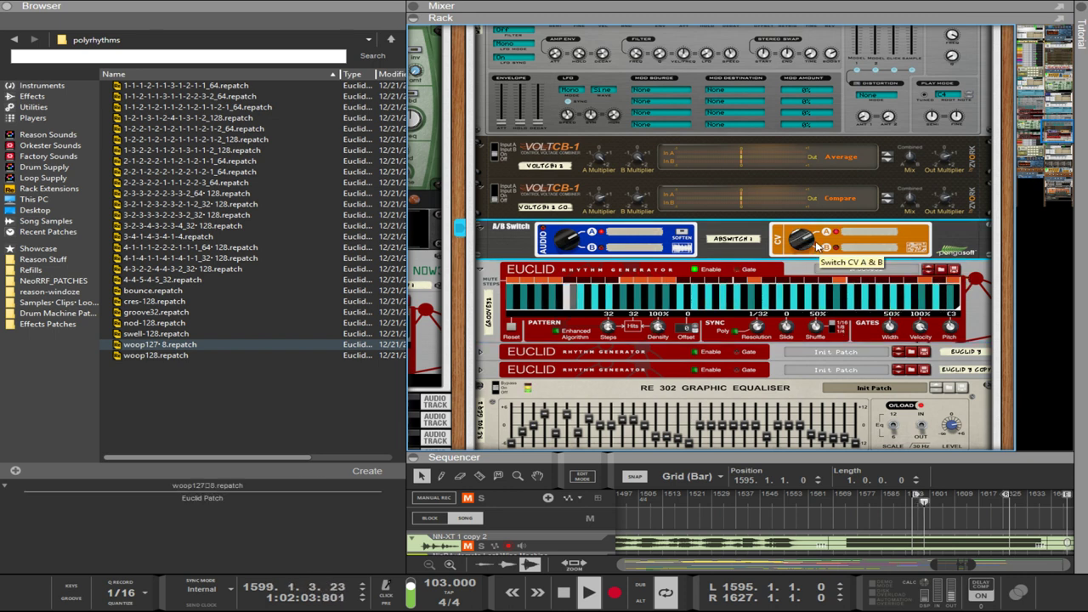
left_click(771, 313)
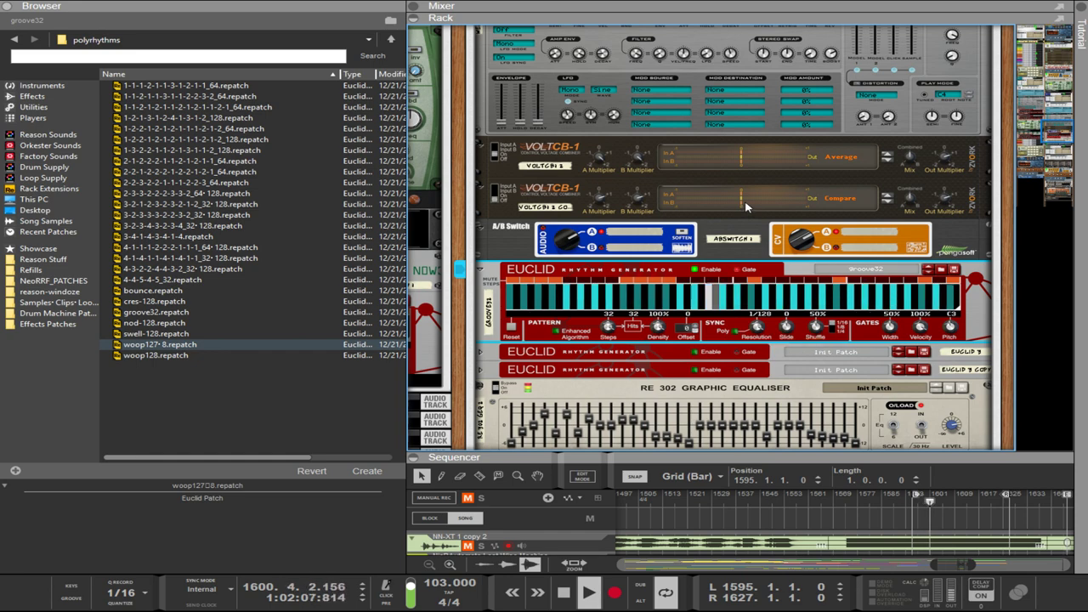
scroll(746, 266, "down", 1)
scroll(654, 299, "up", 2)
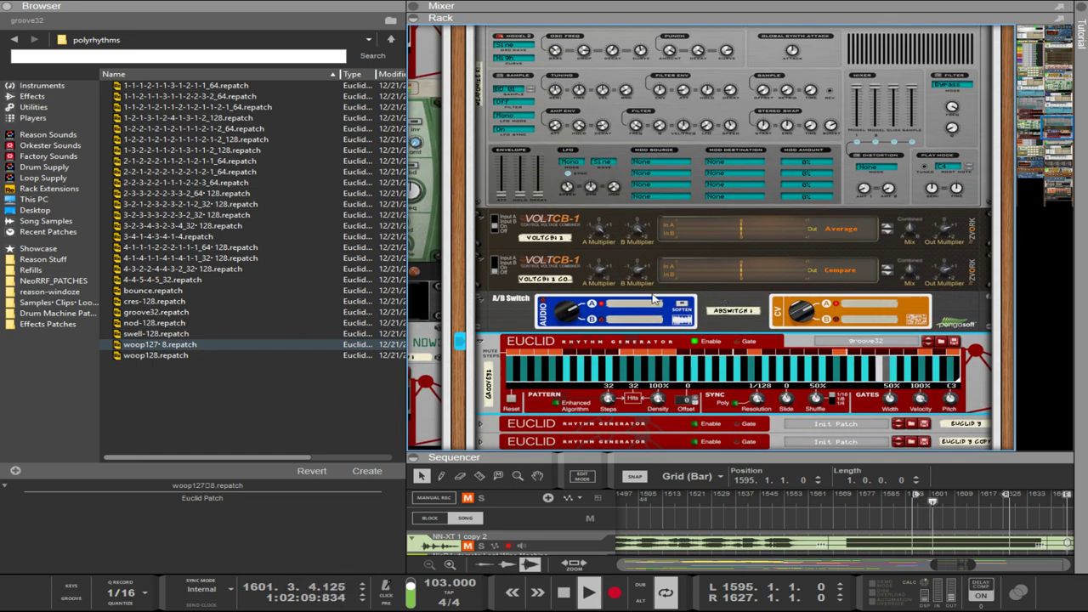
Go from the Malström back to the weaponize kick's Punch-BD and slightly adjust its volume.
scroll(457, 302, "left", 5)
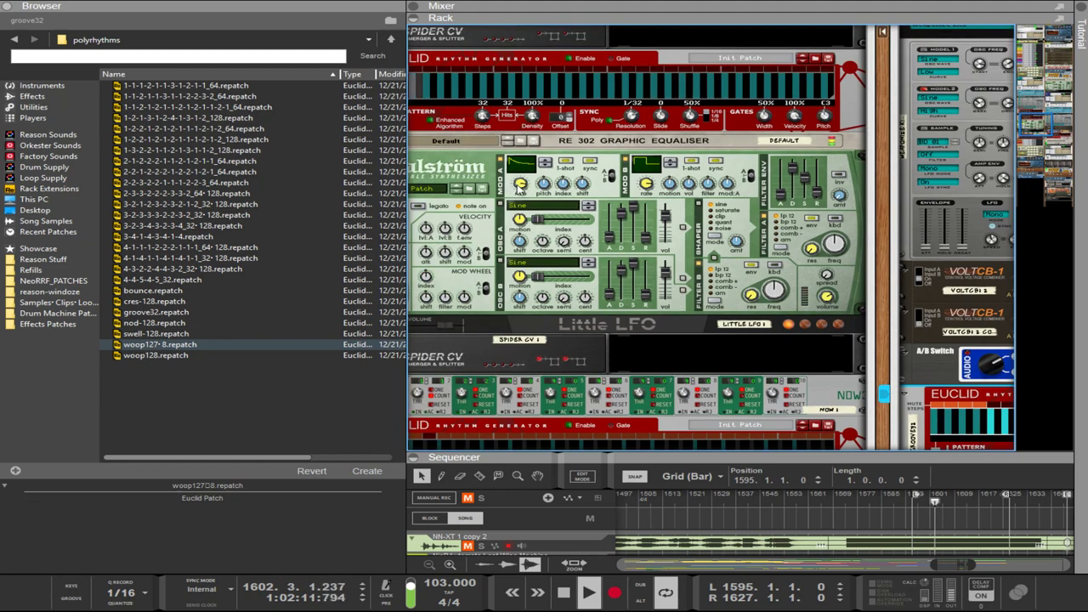
left_click(520, 185)
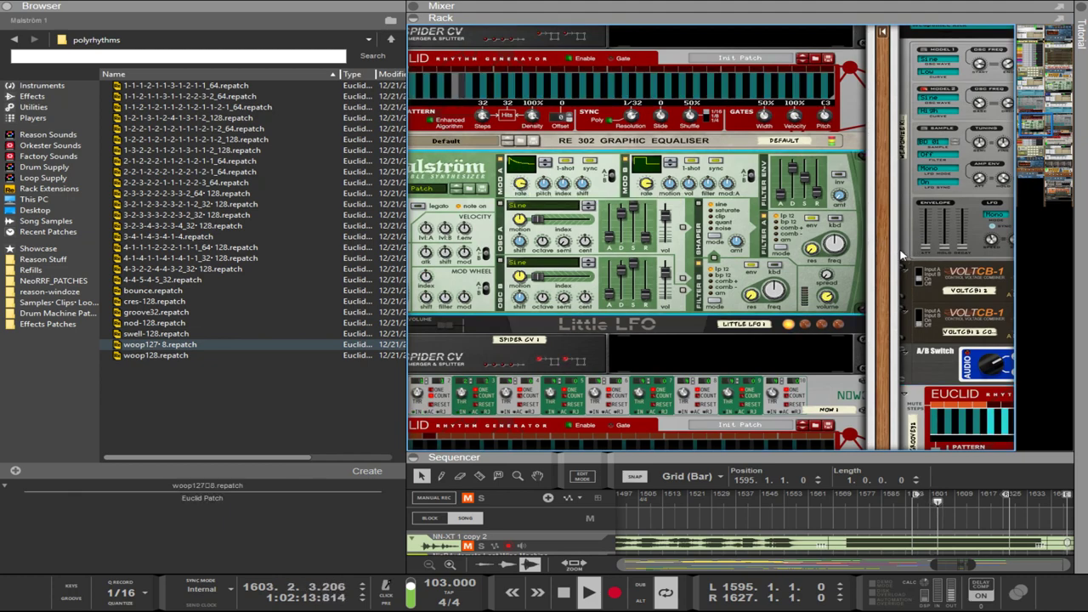
left_click_drag(902, 255, 634, 411)
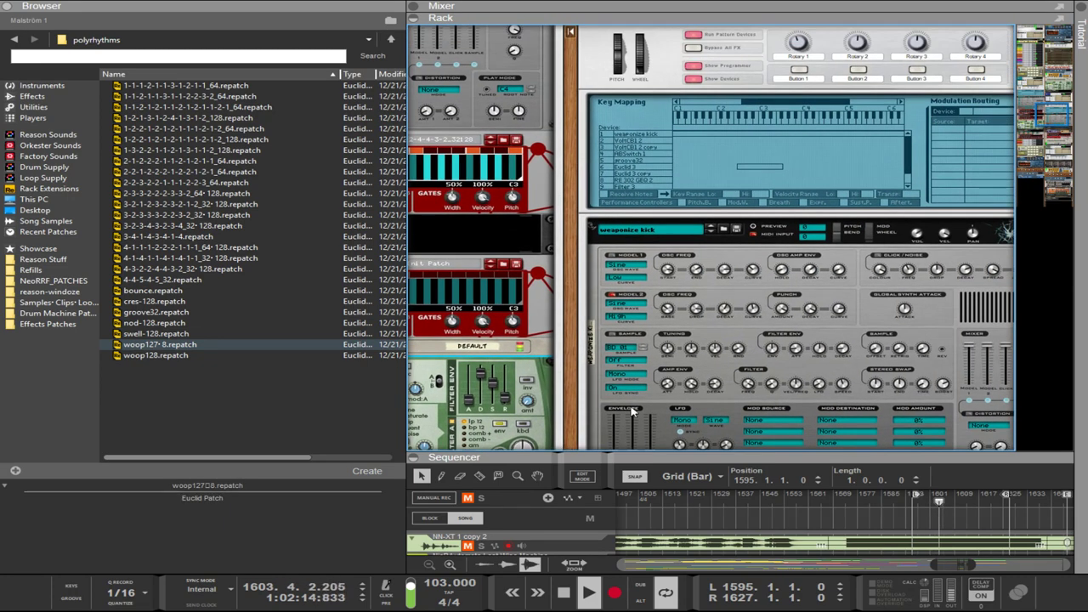
left_click(914, 231)
left_click_drag(915, 231, 911, 229)
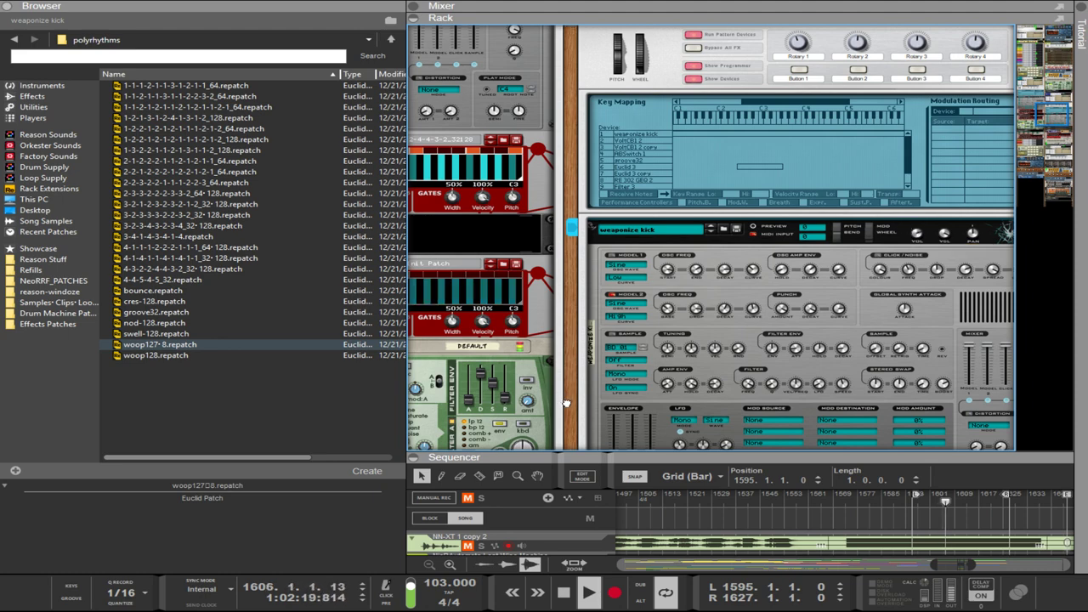
Look over the rack's front, from the master section through the effects and Malström to the weaponize kick and the PX7 synthesizer.
scroll(629, 357, "up", 3)
scroll(693, 328, "up", 3)
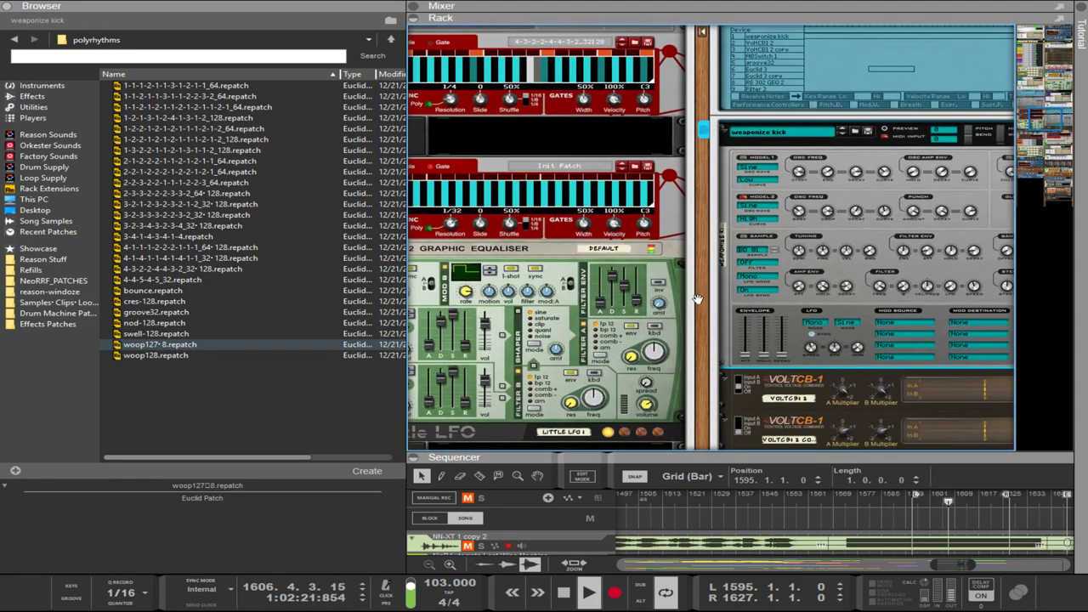
scroll(789, 312, "up", 15)
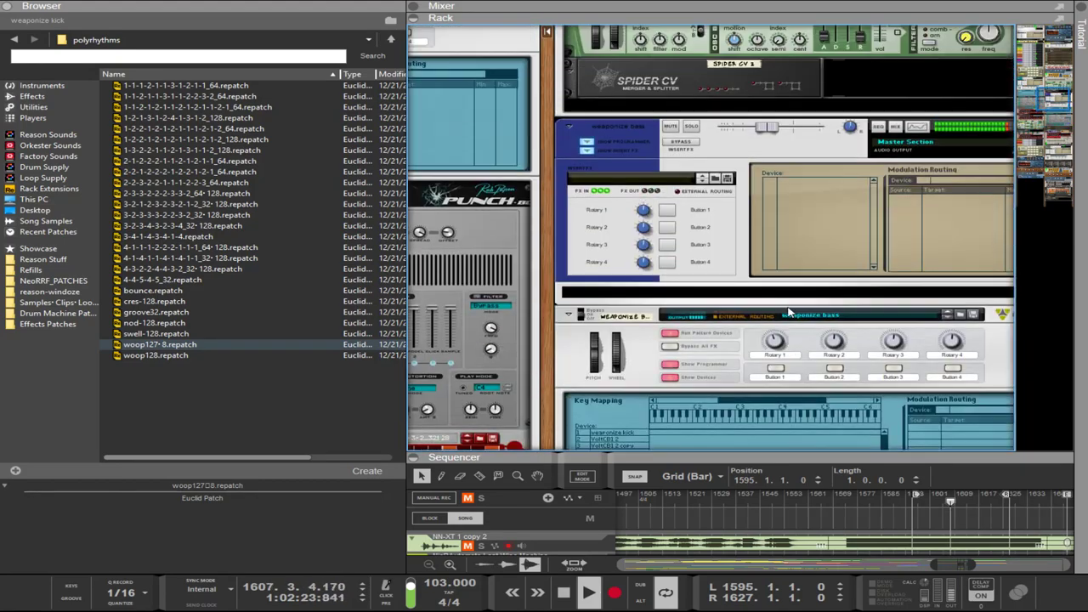
scroll(789, 312, "up", 5)
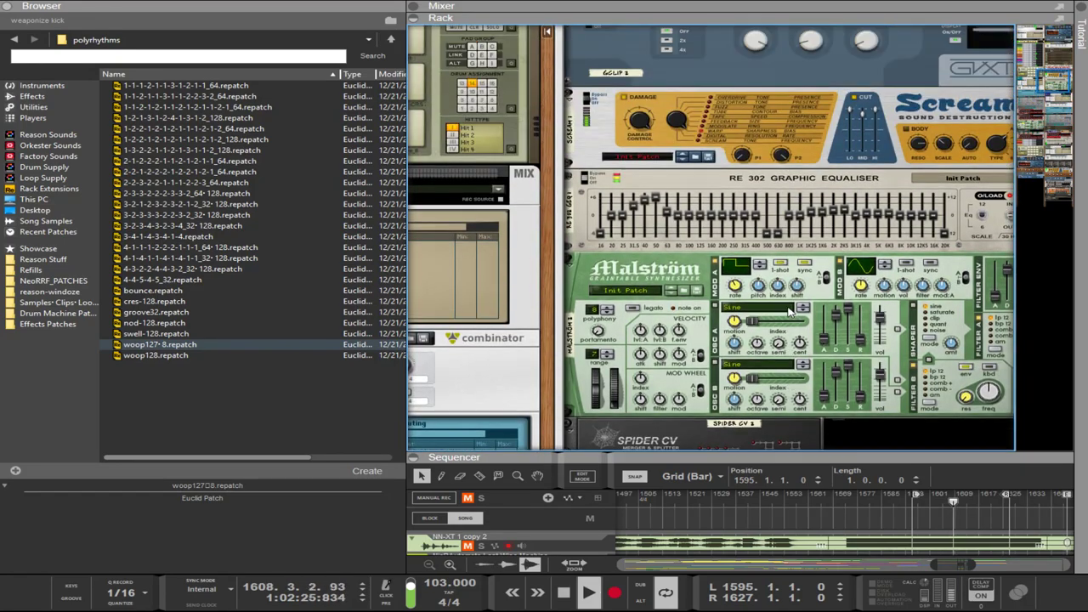
scroll(829, 289, "down", 10)
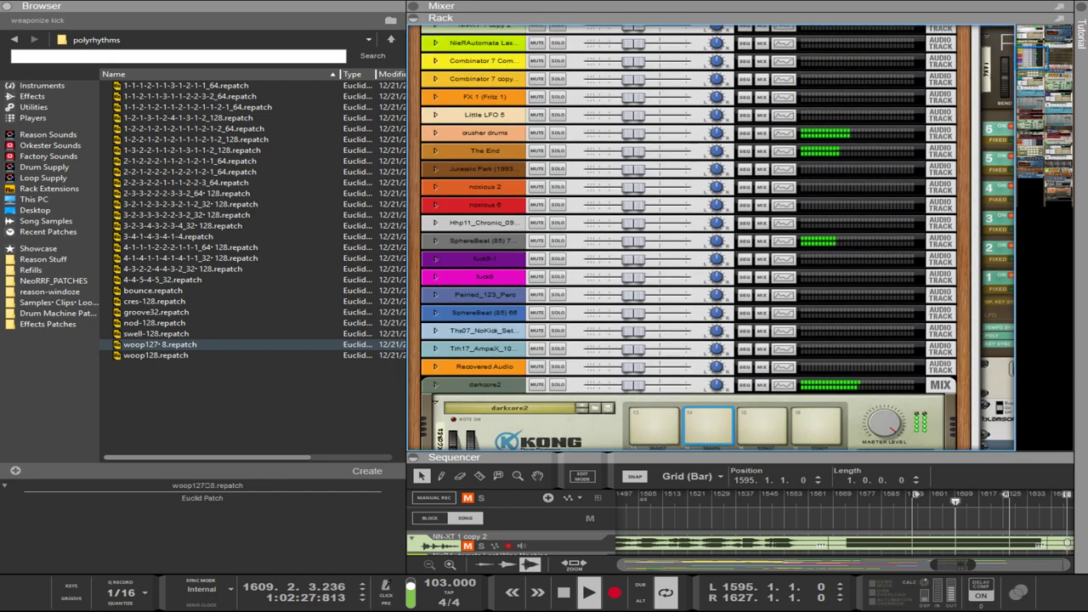
scroll(828, 291, "up", 10)
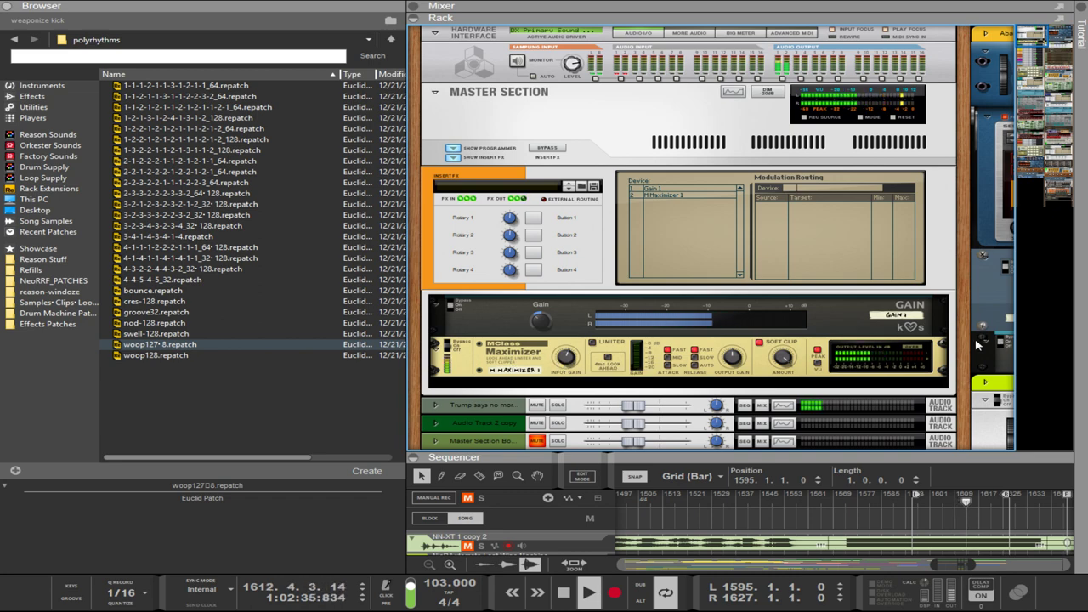
scroll(744, 351, "down", 5)
scroll(698, 426, "down", 6)
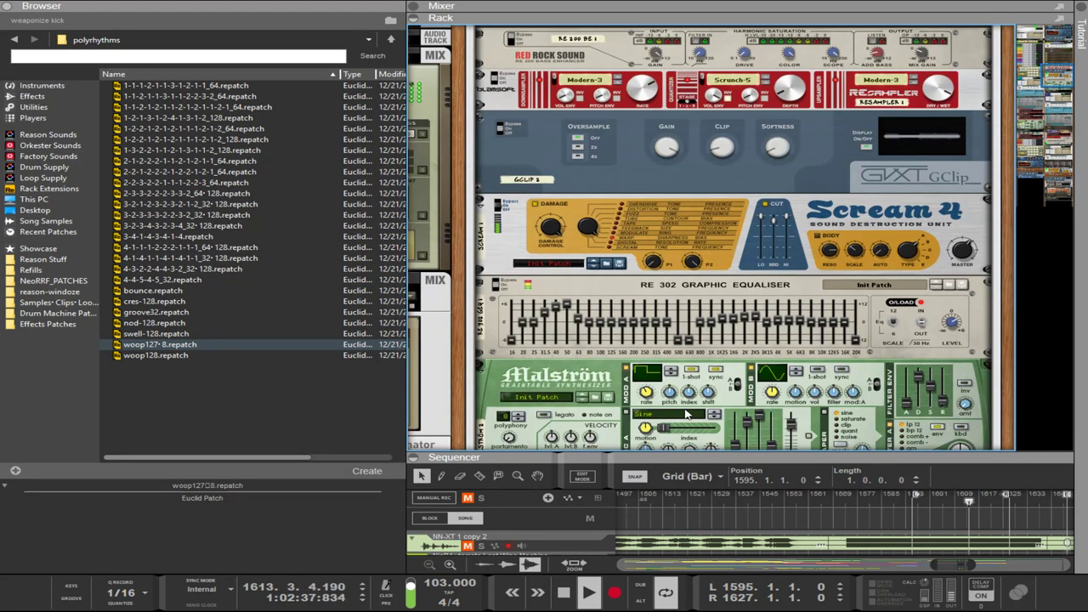
scroll(687, 414, "down", 6)
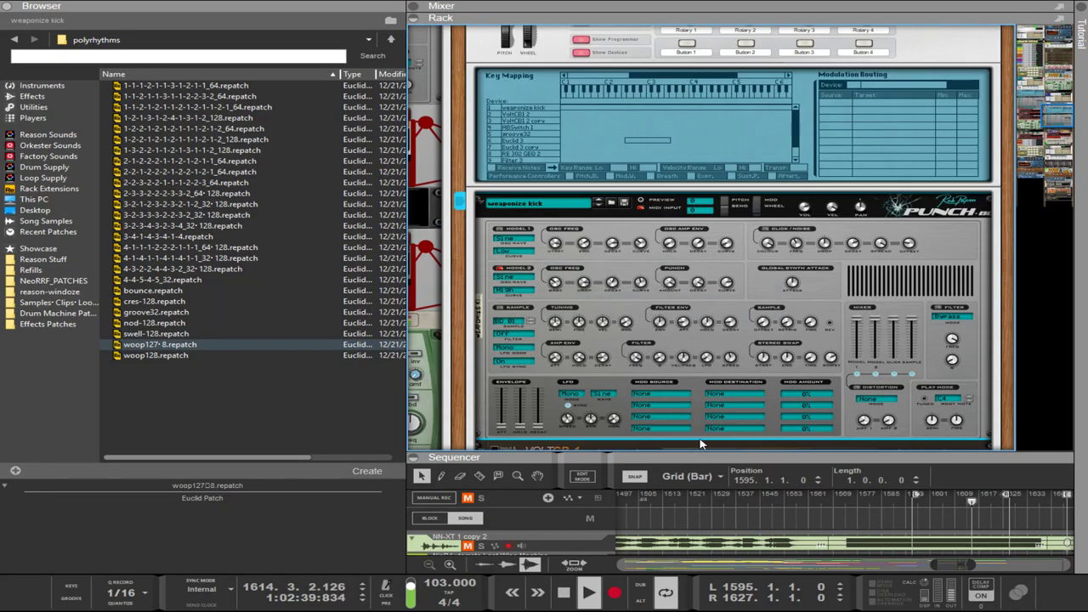
scroll(701, 444, "up", 9)
scroll(701, 444, "up", 5)
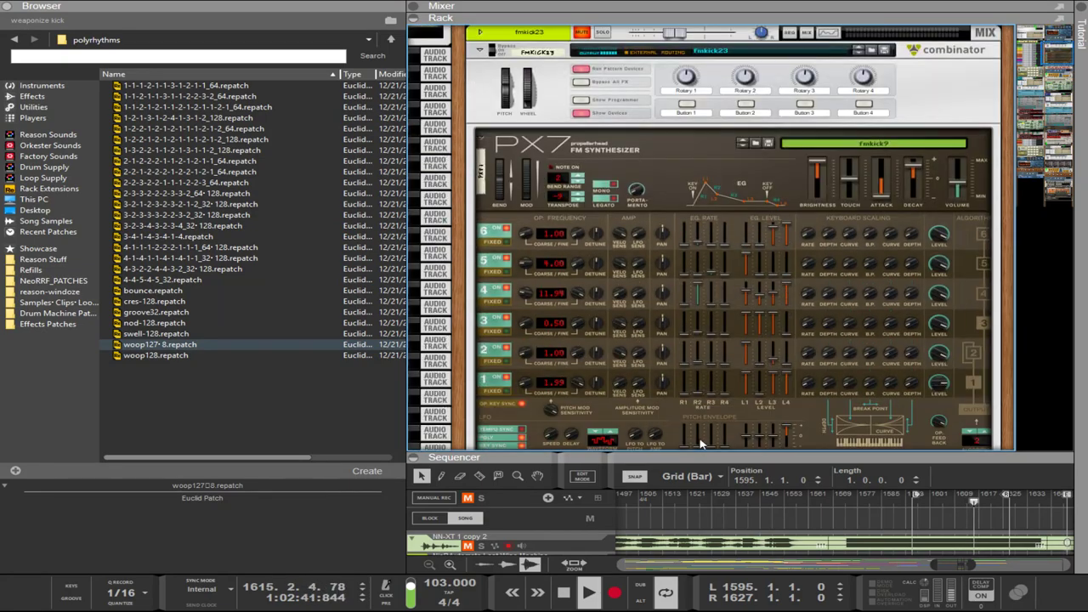
scroll(701, 444, "down", 2)
Examine the rear cabling of the Spider CV beneath the Malström and of the weaponize bass Combinator.
key("Tab")
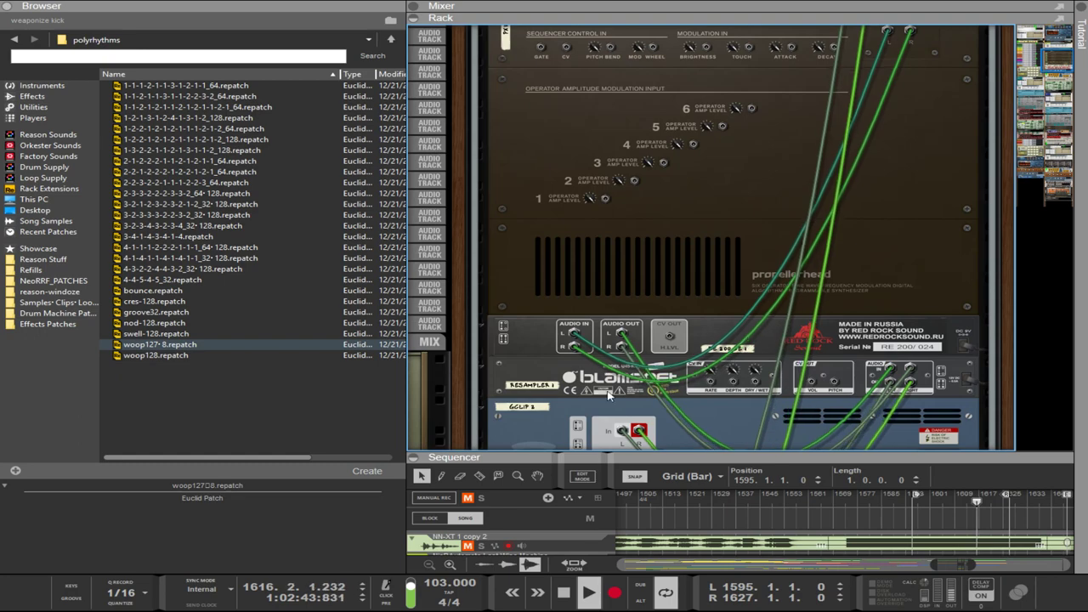
scroll(613, 389, "down", 3)
scroll(613, 389, "down", 4)
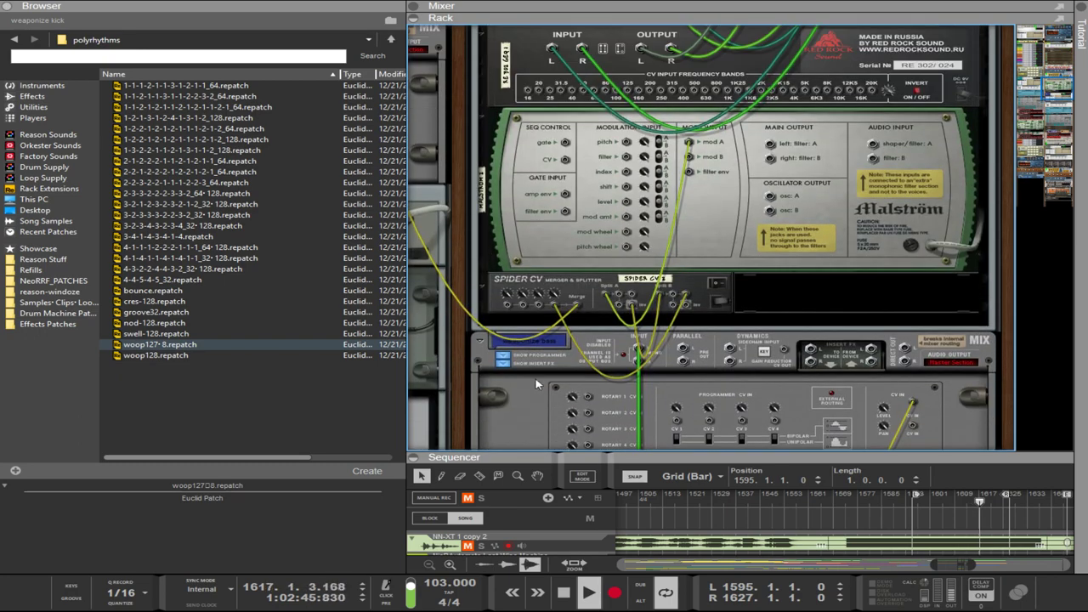
left_click(553, 297)
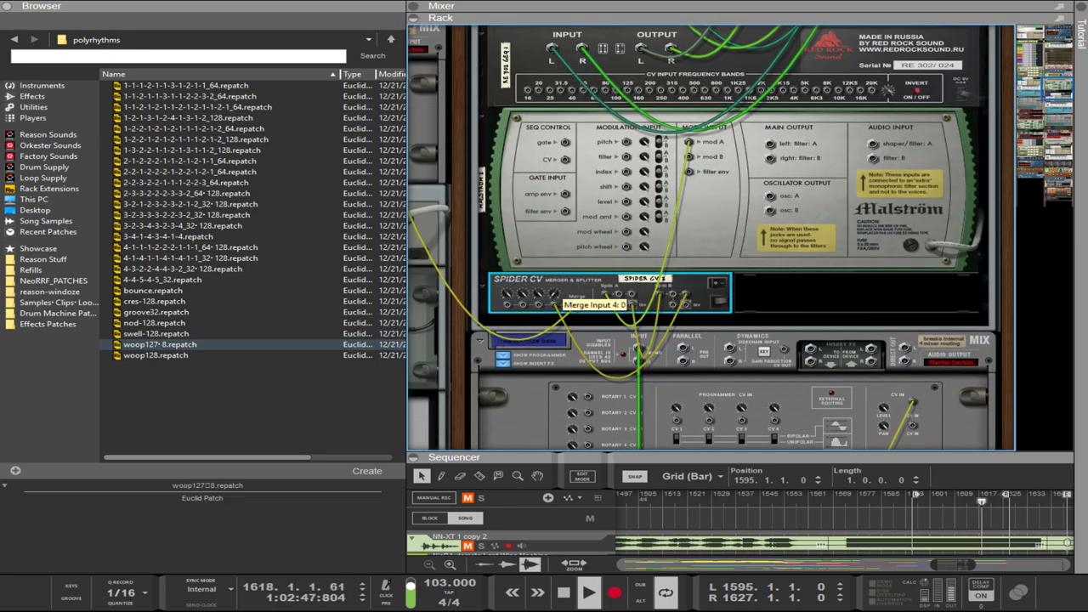
scroll(458, 391, "down", 5)
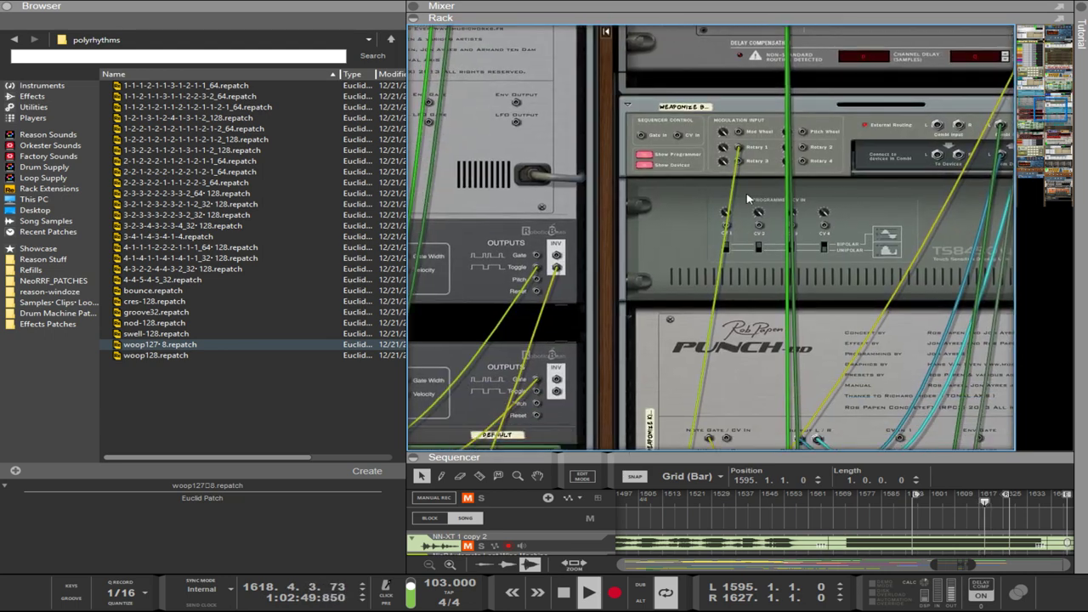
scroll(746, 194, "down", 4)
key("Tab")
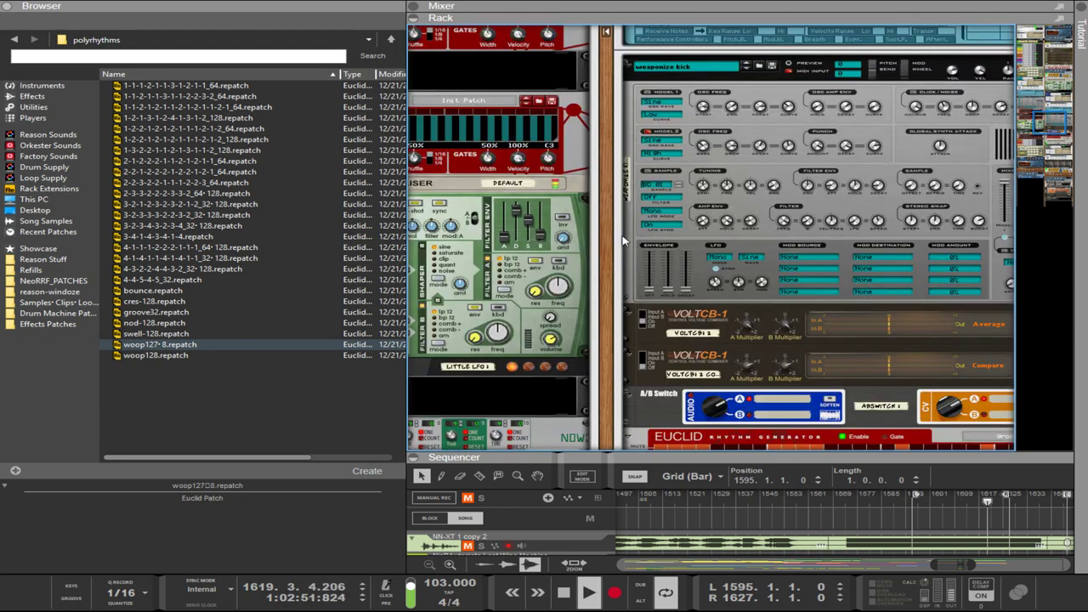
In the weaponize kick Combinator, patch a cable from Euclid 2's control out/thru into the Mute In of the Euclid above it.
scroll(807, 347, "up", 5)
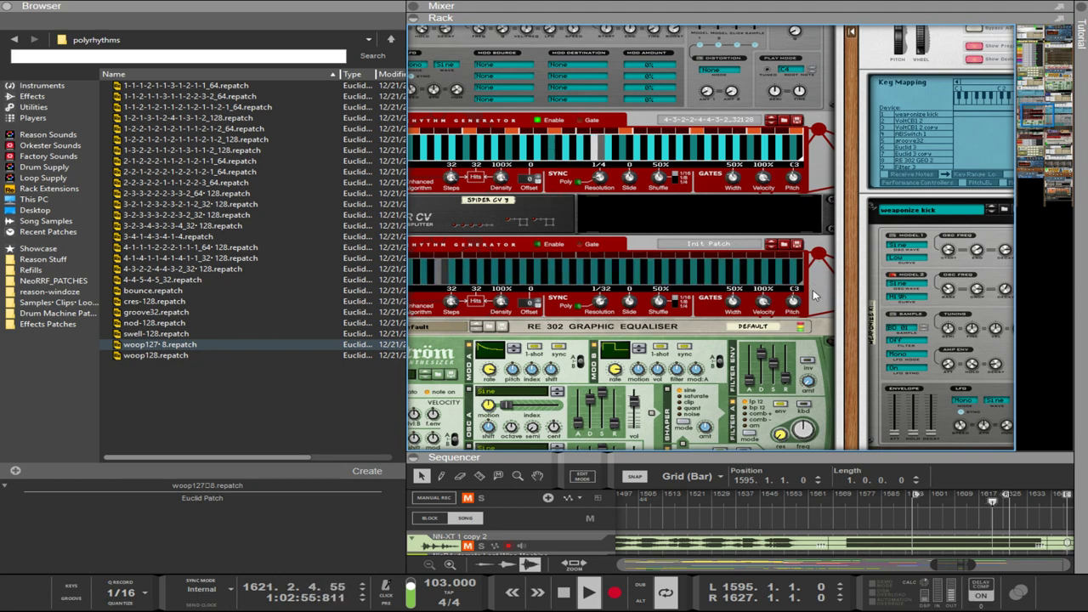
left_click(883, 293)
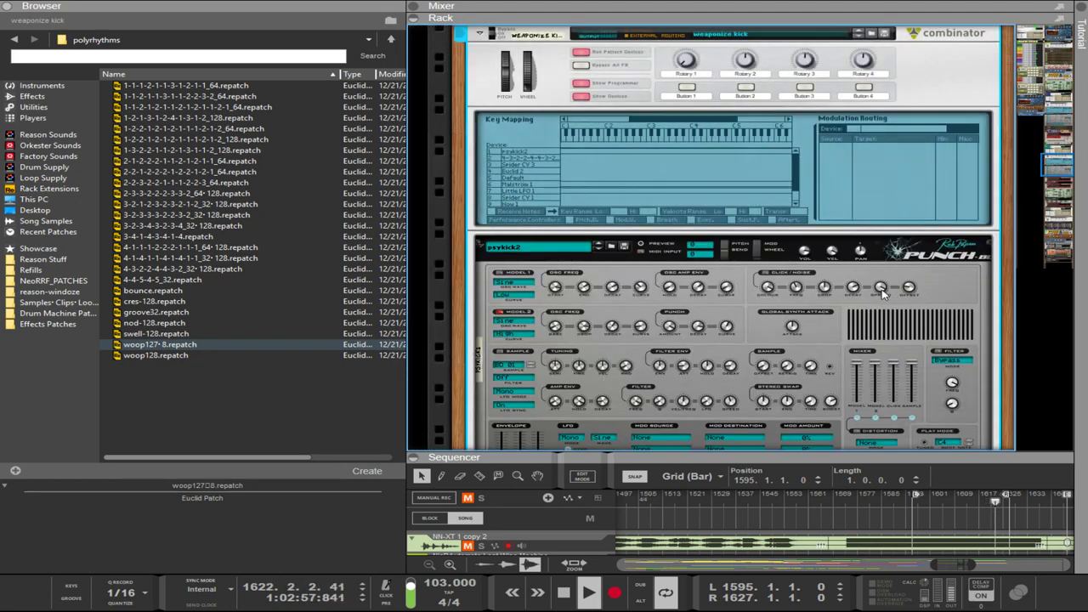
scroll(910, 319, "left", 5)
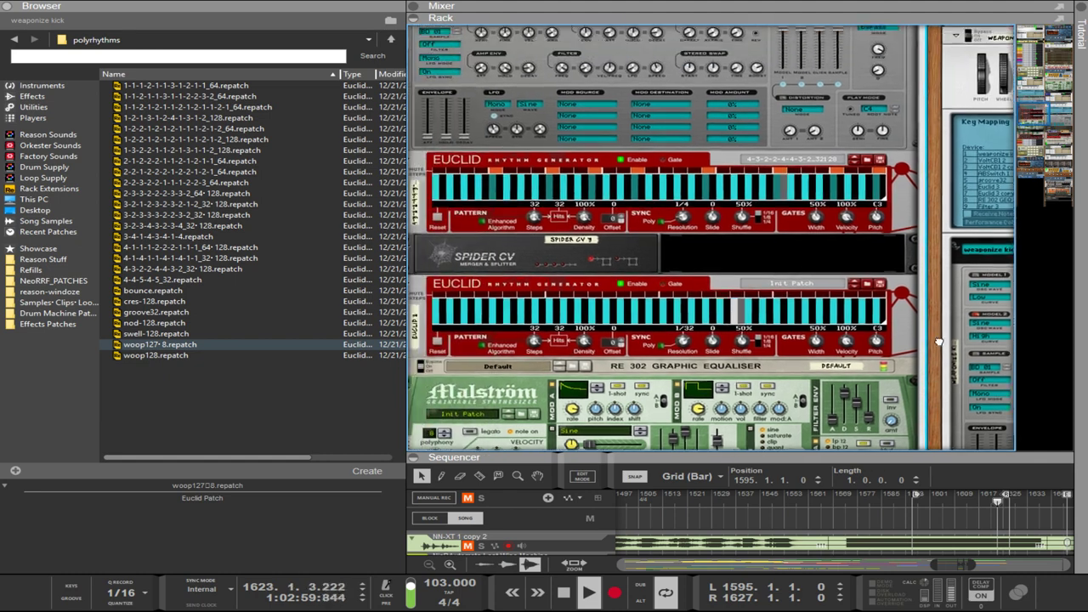
scroll(938, 341, "up", 1)
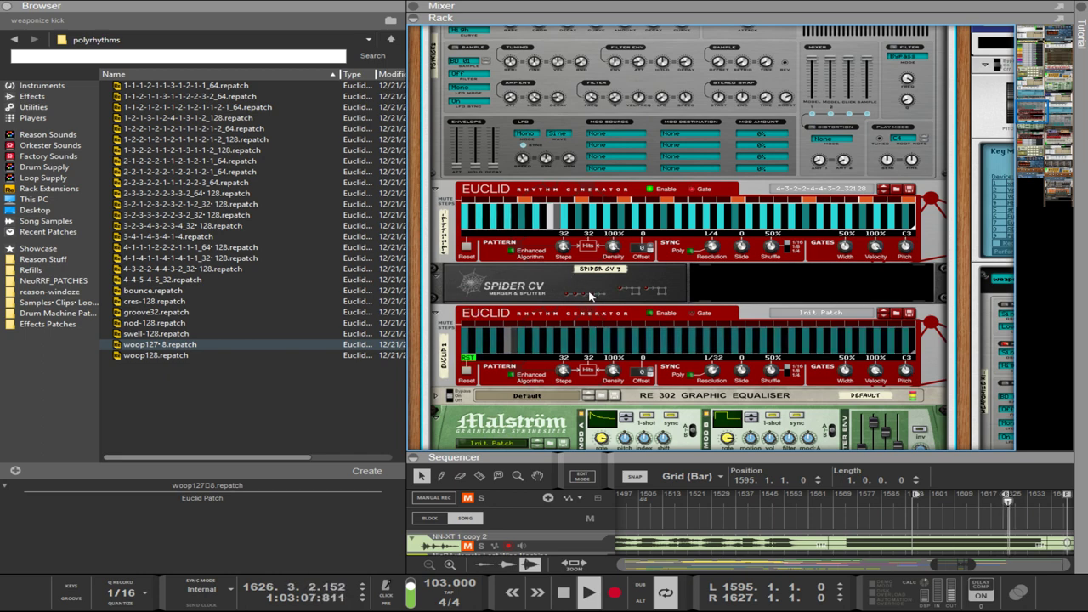
key("Tab")
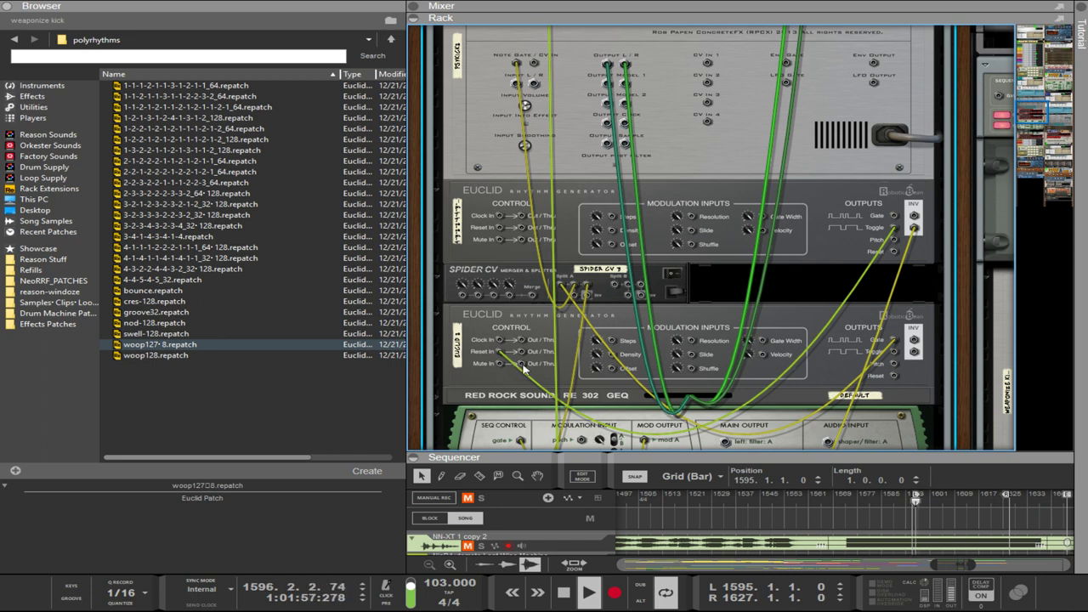
left_click(894, 357)
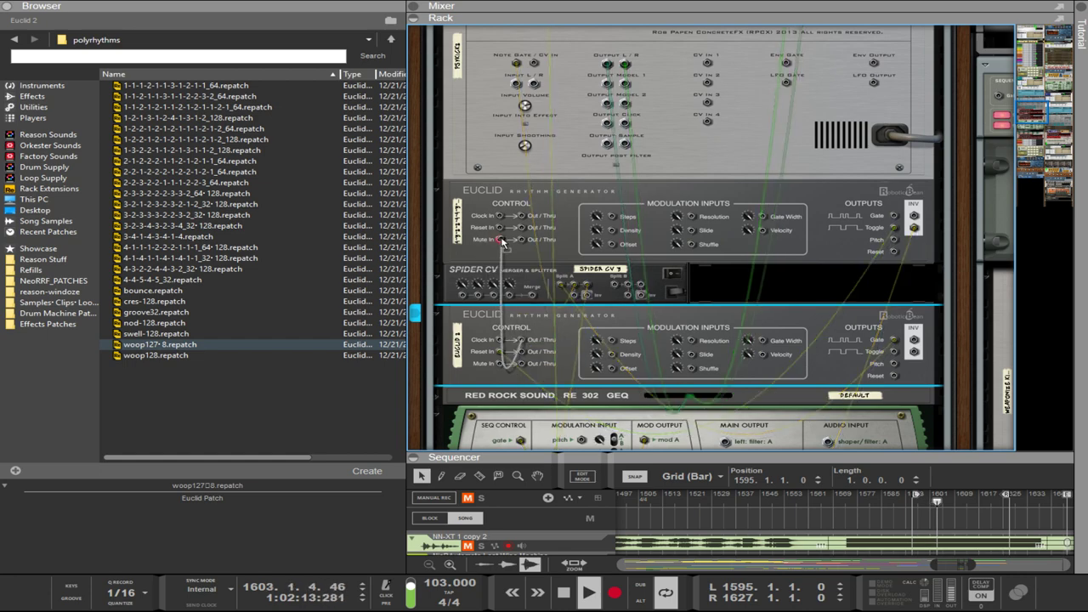
Compare the two Euclid generators' running patterns on the front with their new mute cabling on the rear.
key("Tab")
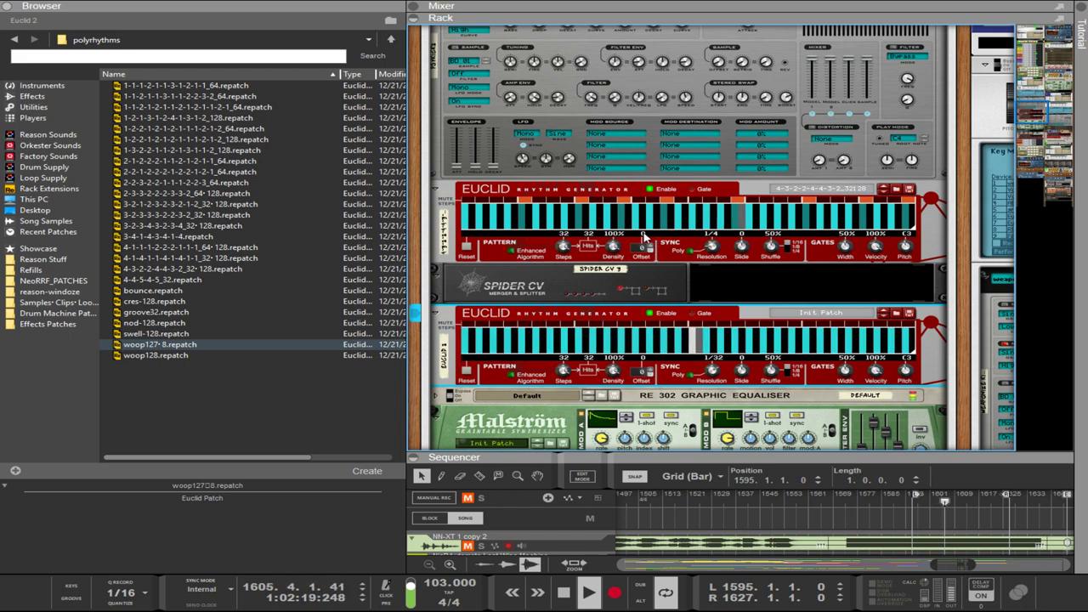
key("Tab")
key("Tab")
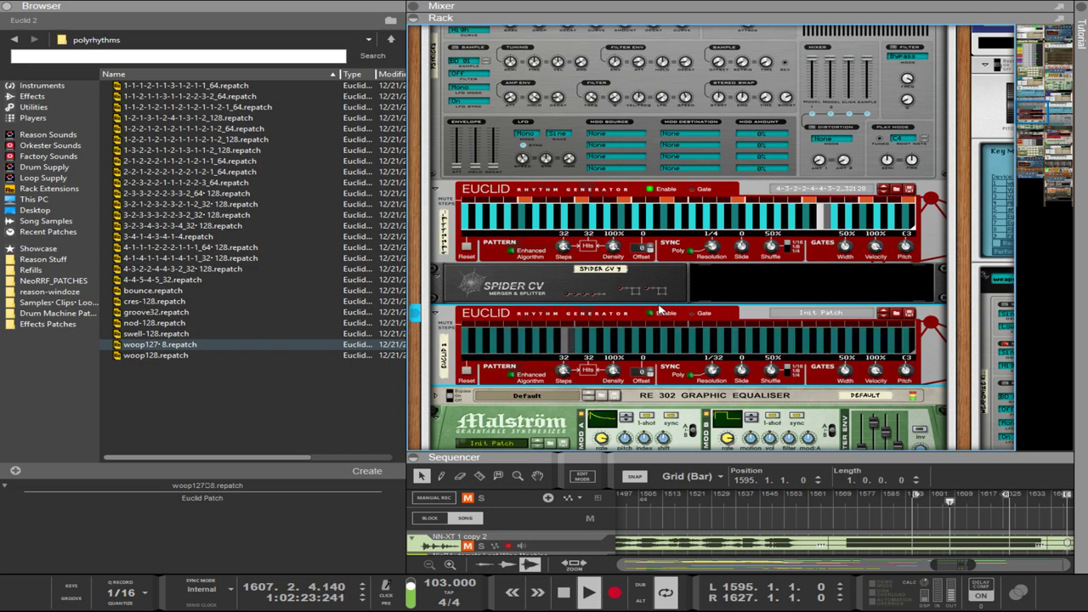
key("Tab")
key("Tab")
key("Tab")
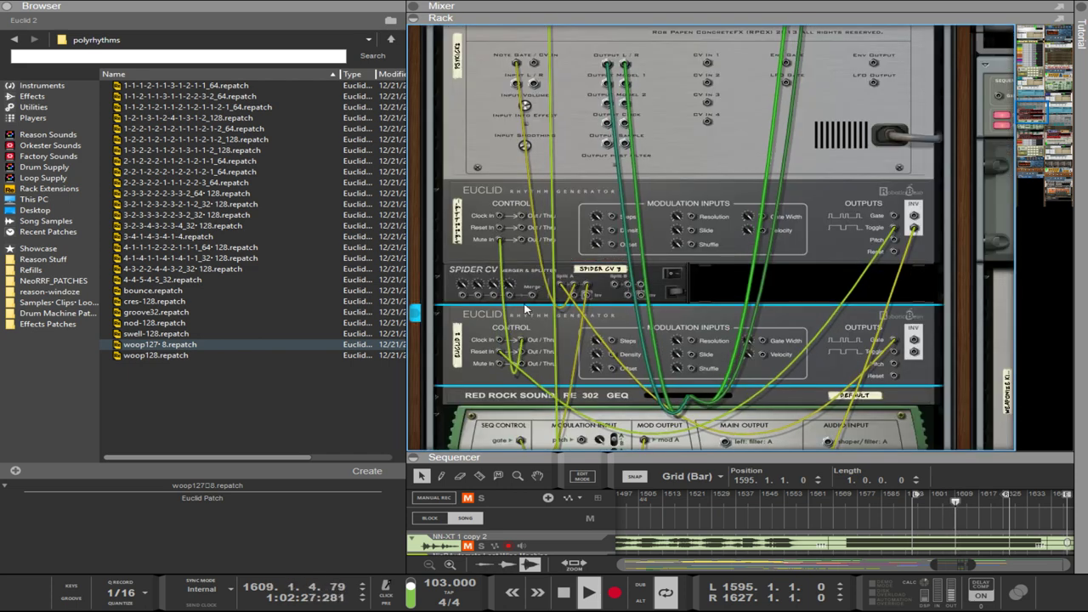
Examine the Spider CV and Malström connections around the two Euclids, checking the rear routing against the patterns running on the front.
key("Tab")
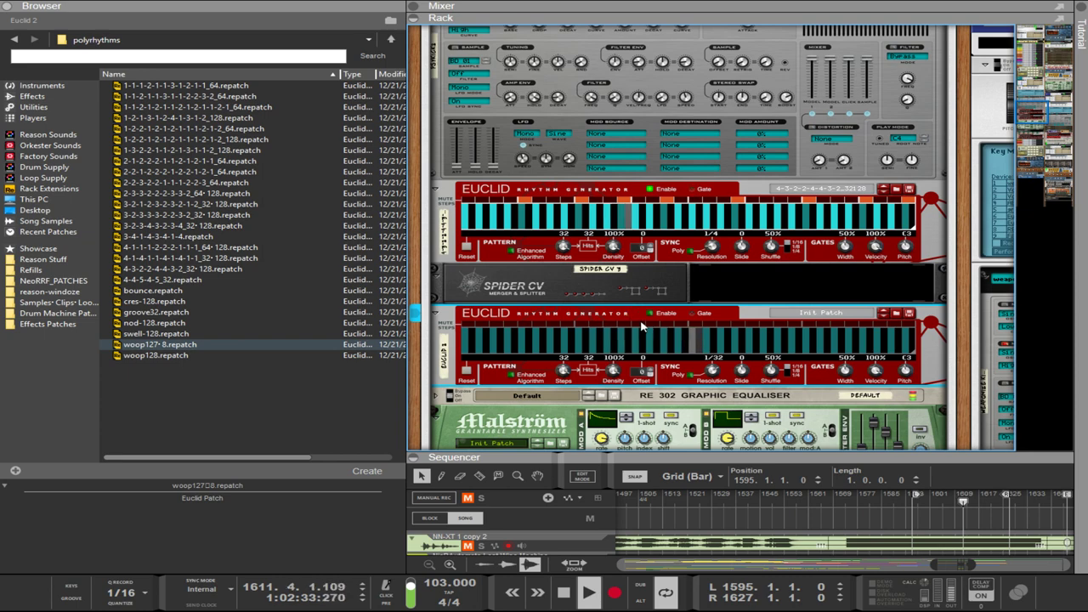
key("Tab")
scroll(595, 340, "down", 3)
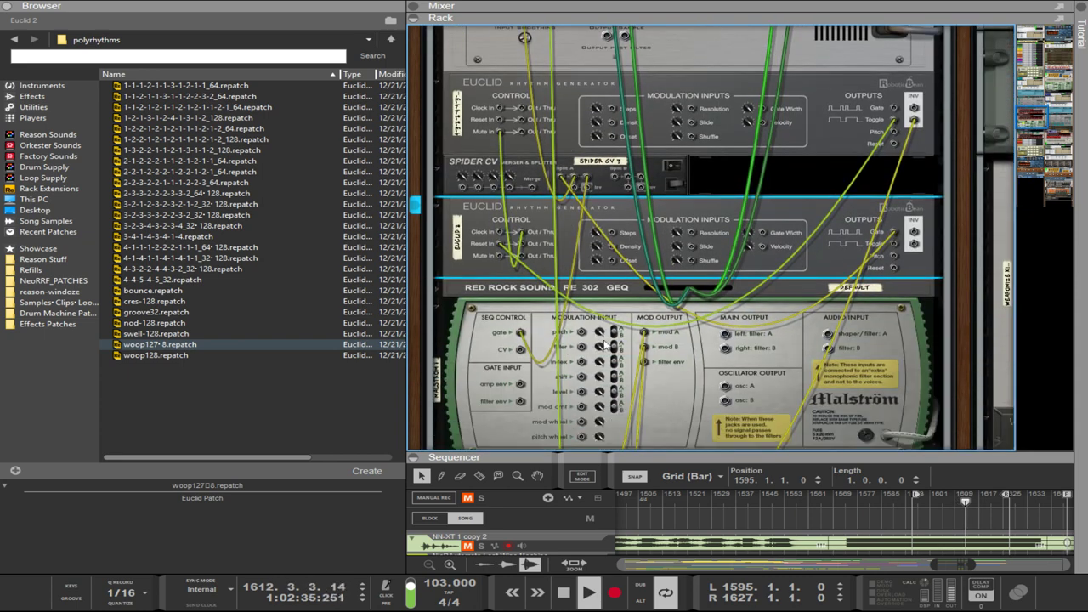
key("Tab")
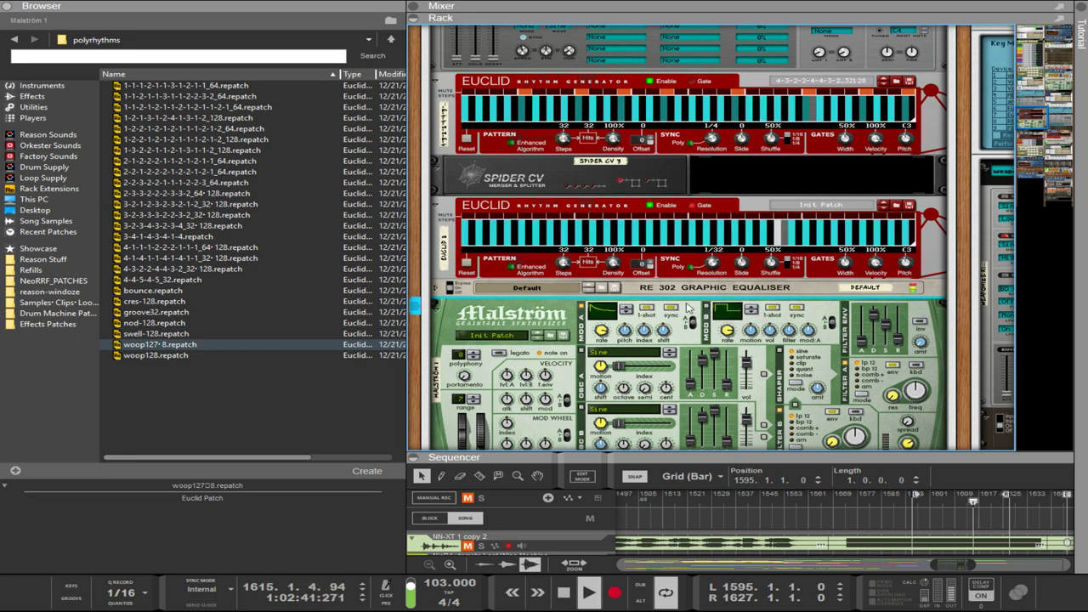
key("Tab")
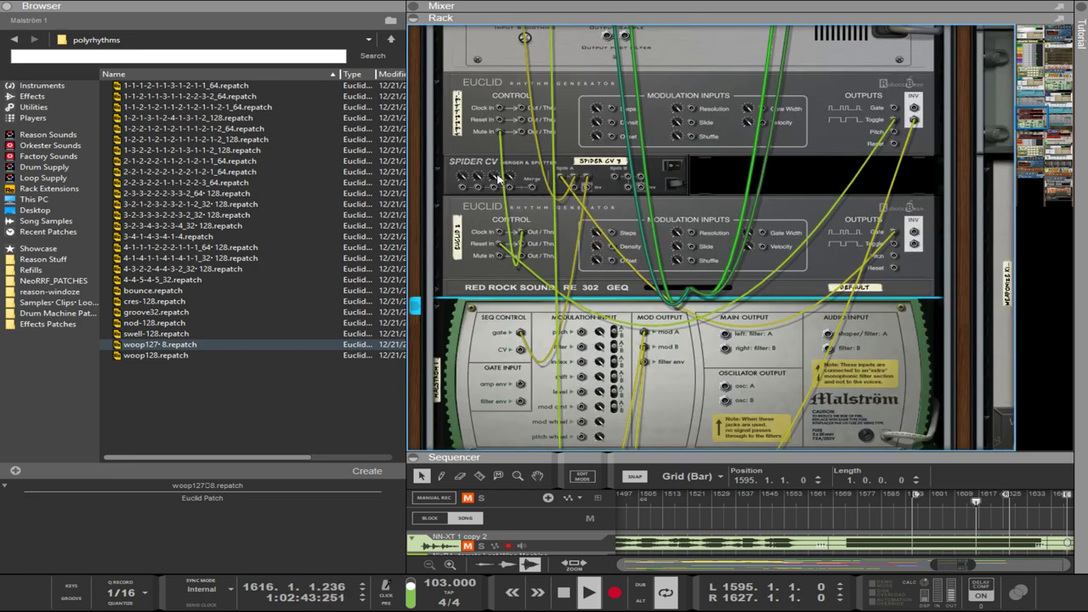
left_click(502, 245)
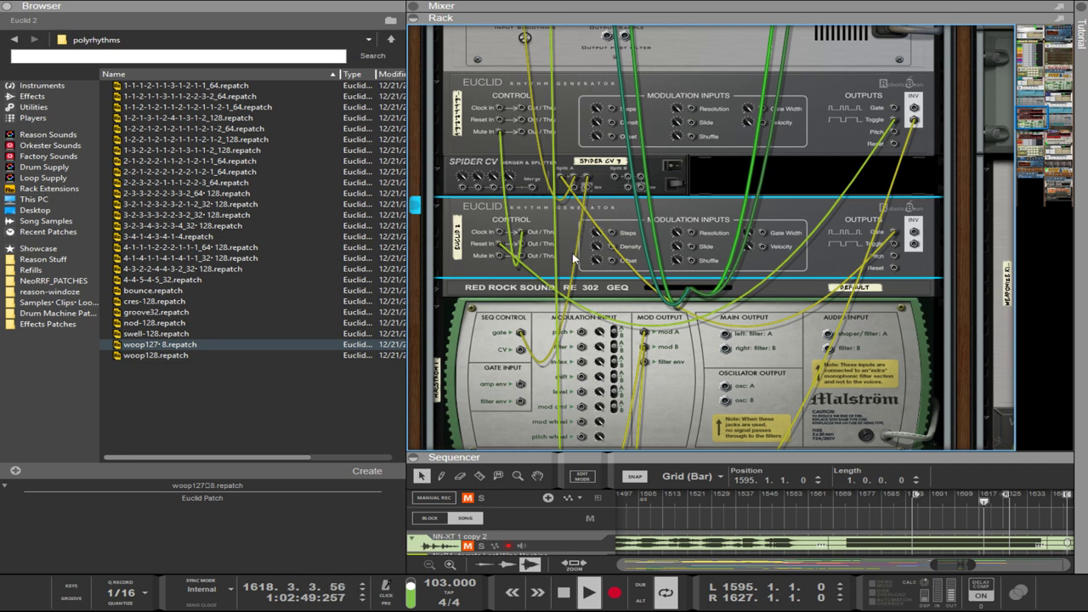
scroll(570, 182, "up", 4)
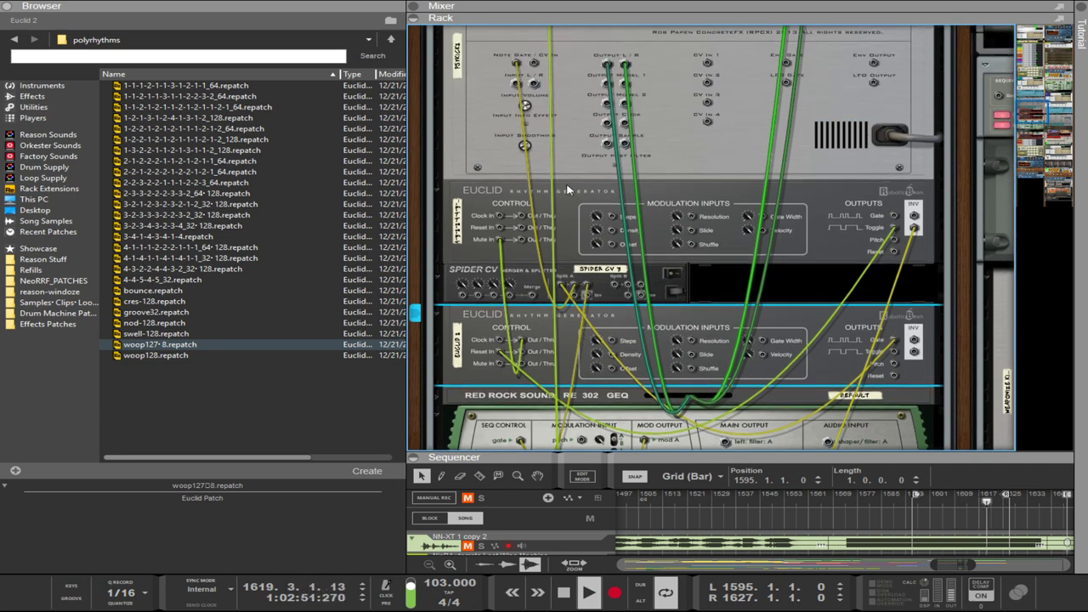
scroll(571, 216, "down", 2)
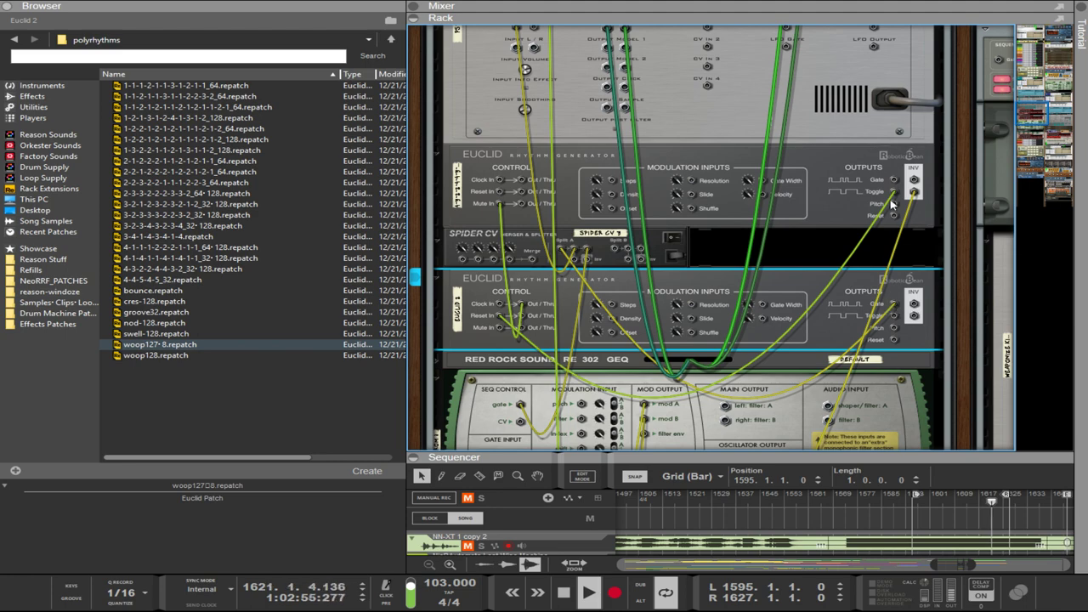
Patch the upper Euclid's Gate output directly into the Punch-BD's Note Gate/CV In and check the running patterns on the front.
left_click_drag(894, 189, 519, 88)
key("Tab")
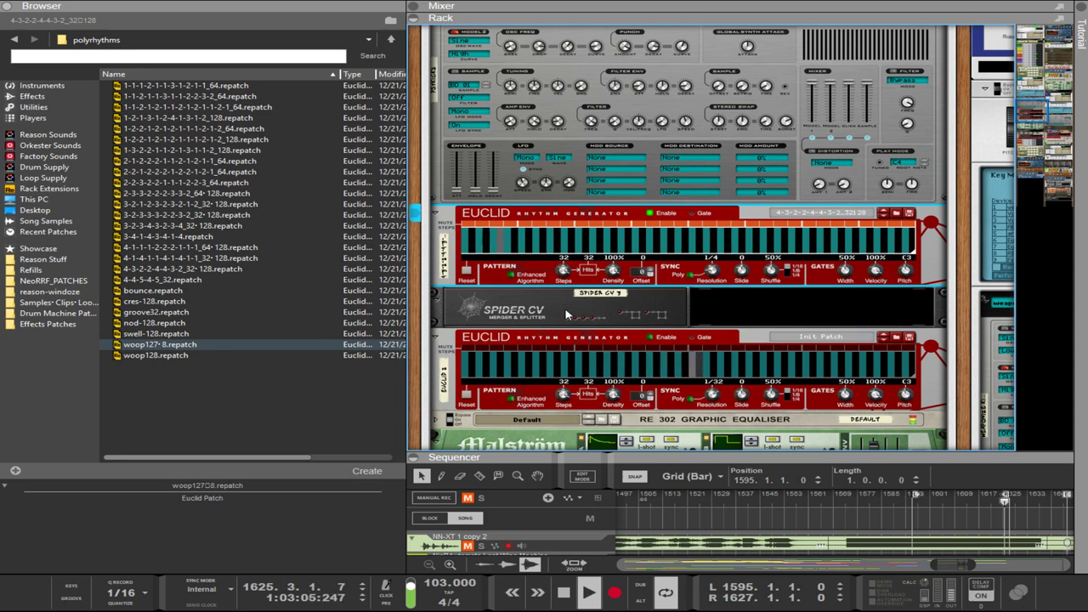
key("Tab")
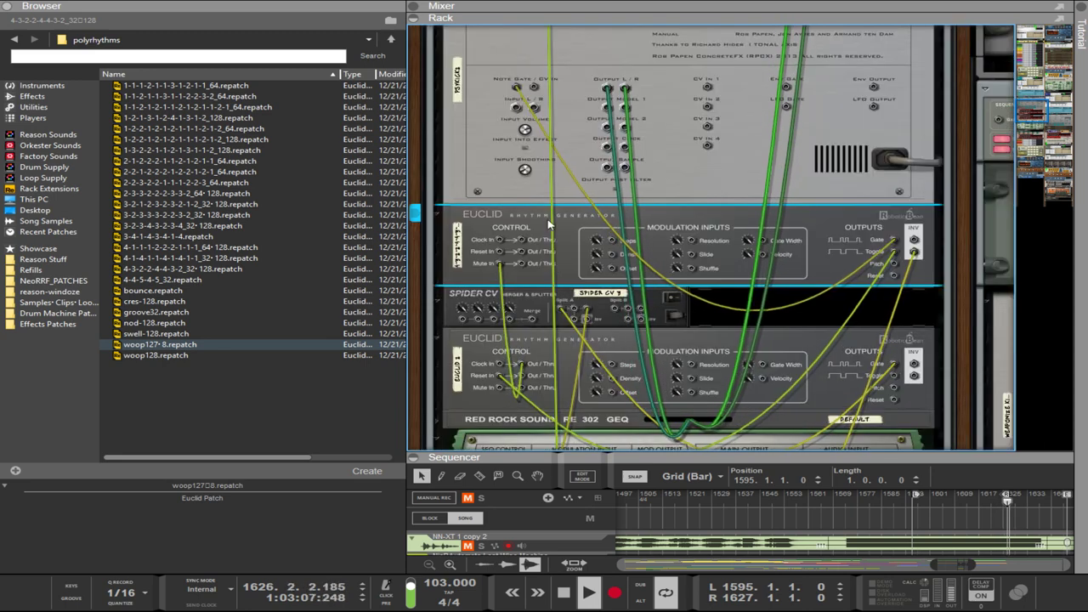
key("Tab")
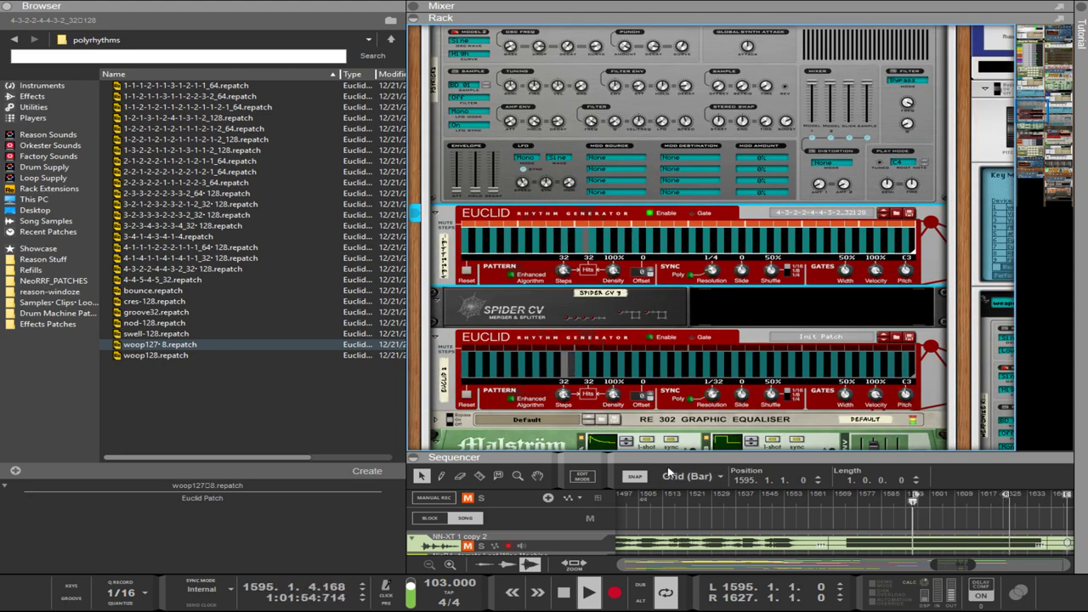
key("F6")
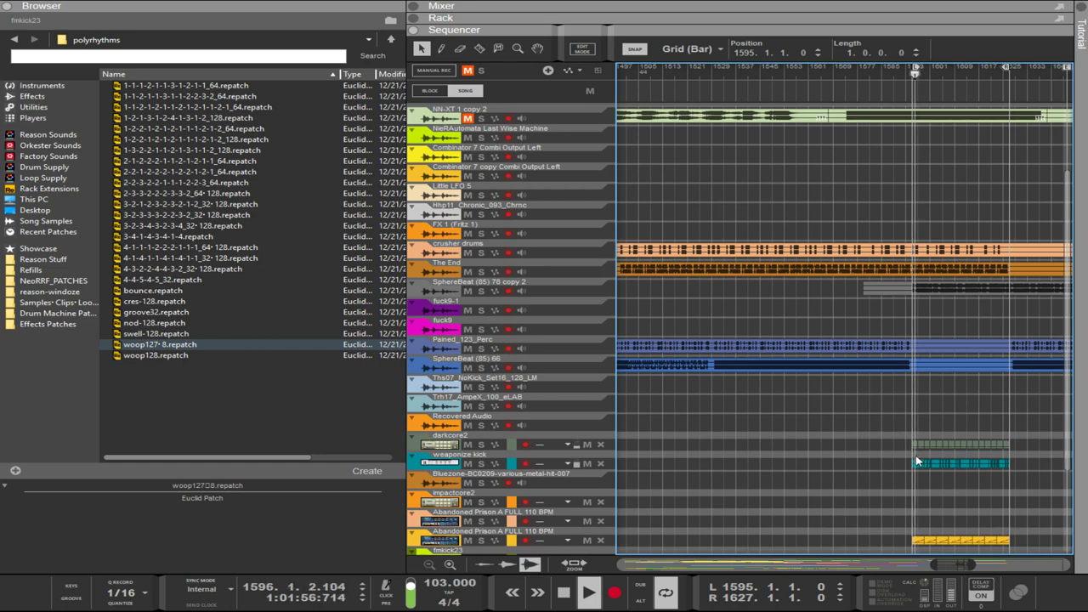
left_click(951, 463)
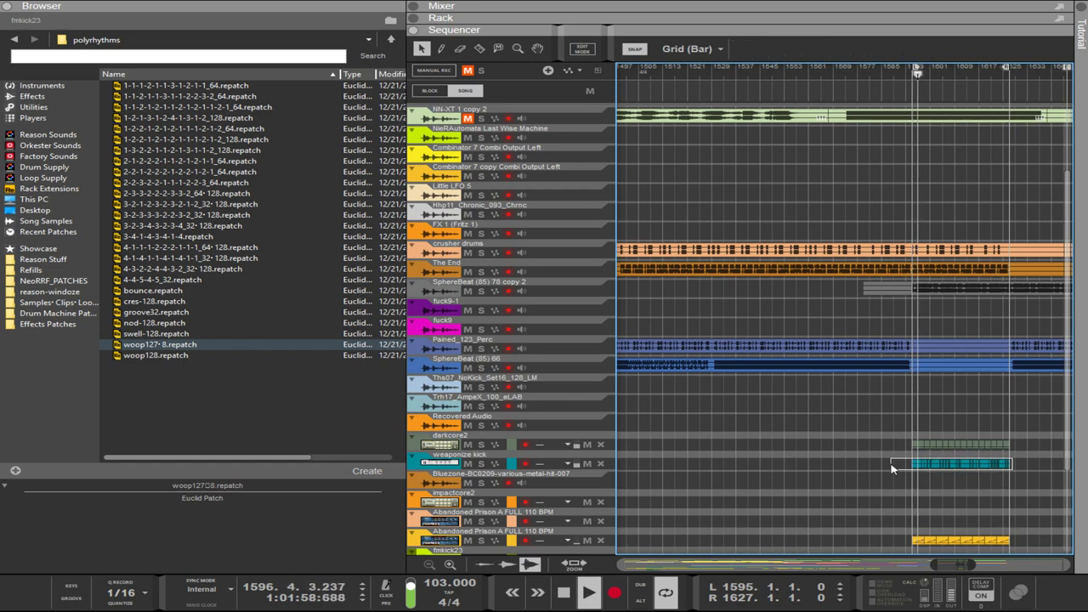
key("Delete")
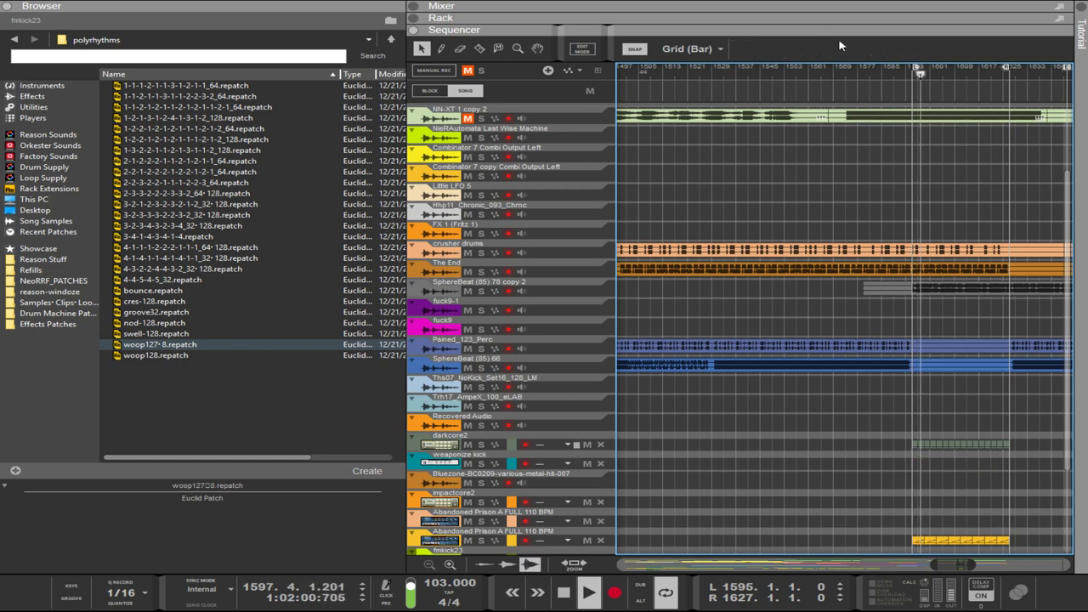
left_click_drag(830, 29, 830, 437)
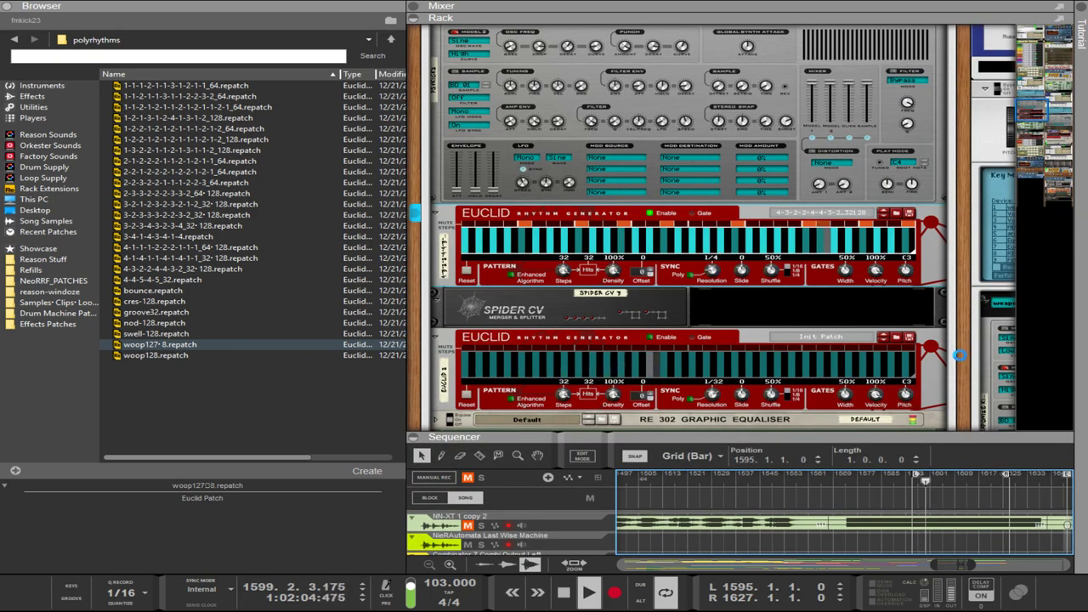
key("Tab")
key("Tab")
scroll(892, 382, "down", 8)
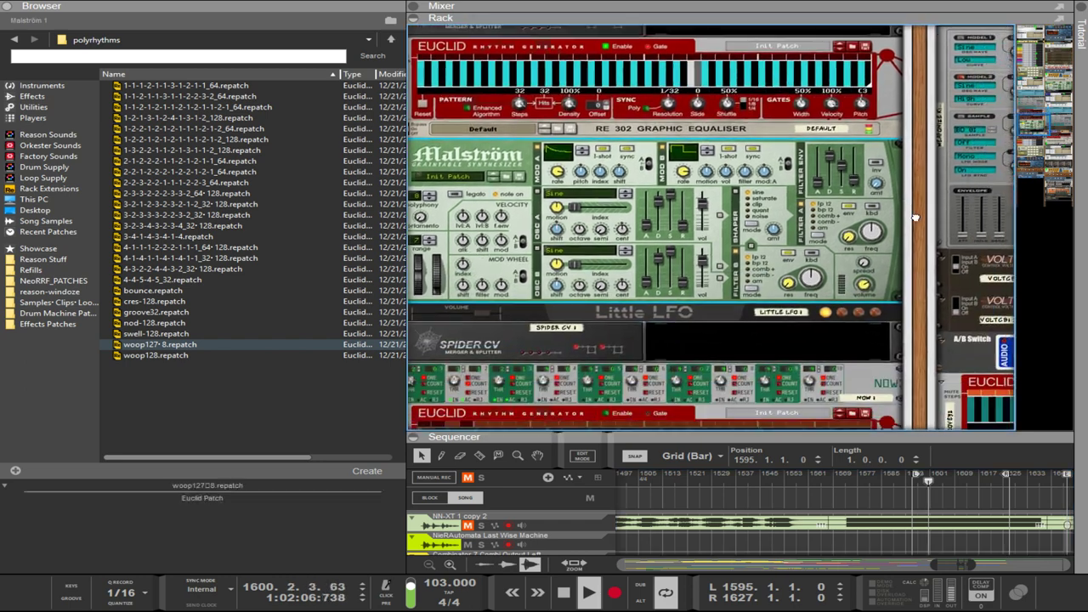
Delete the clip on the weaponize kick track starting at bar 1595 and return to the rack.
left_click_drag(850, 445, 915, 353)
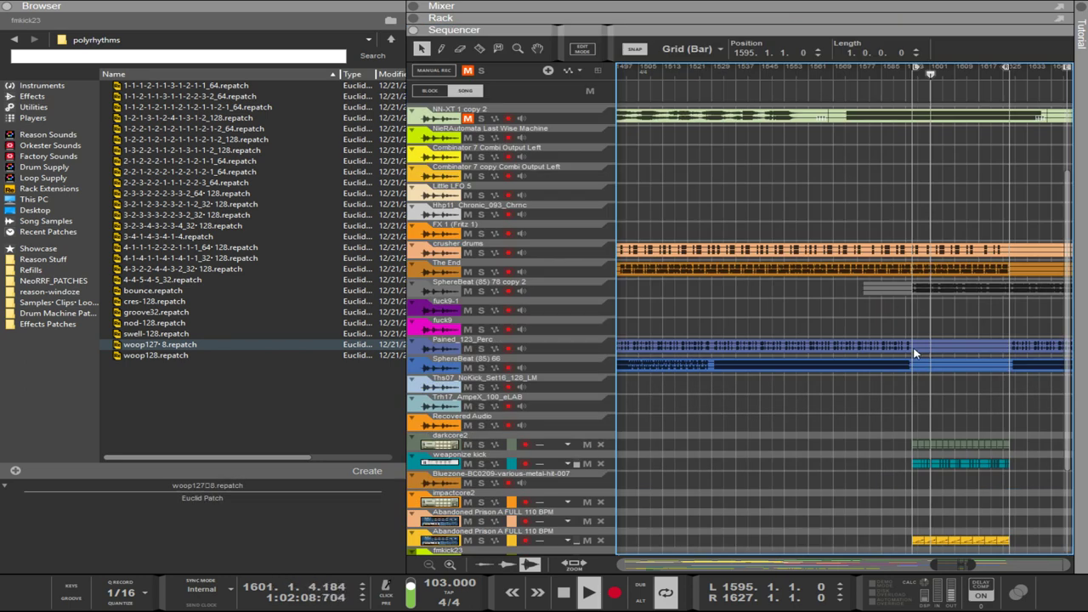
key("Delete")
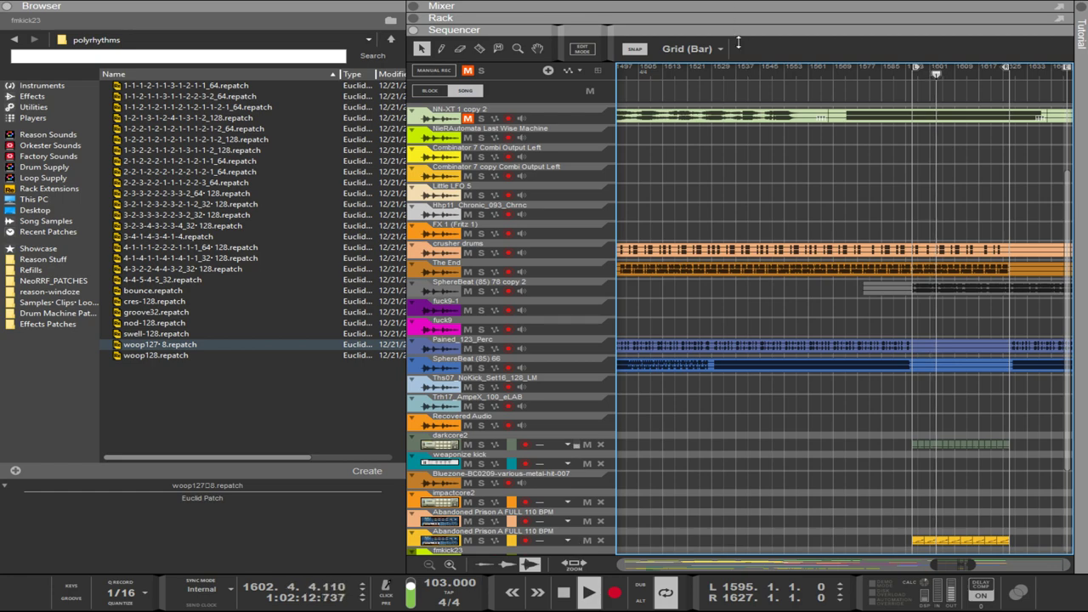
left_click_drag(738, 42, 741, 340)
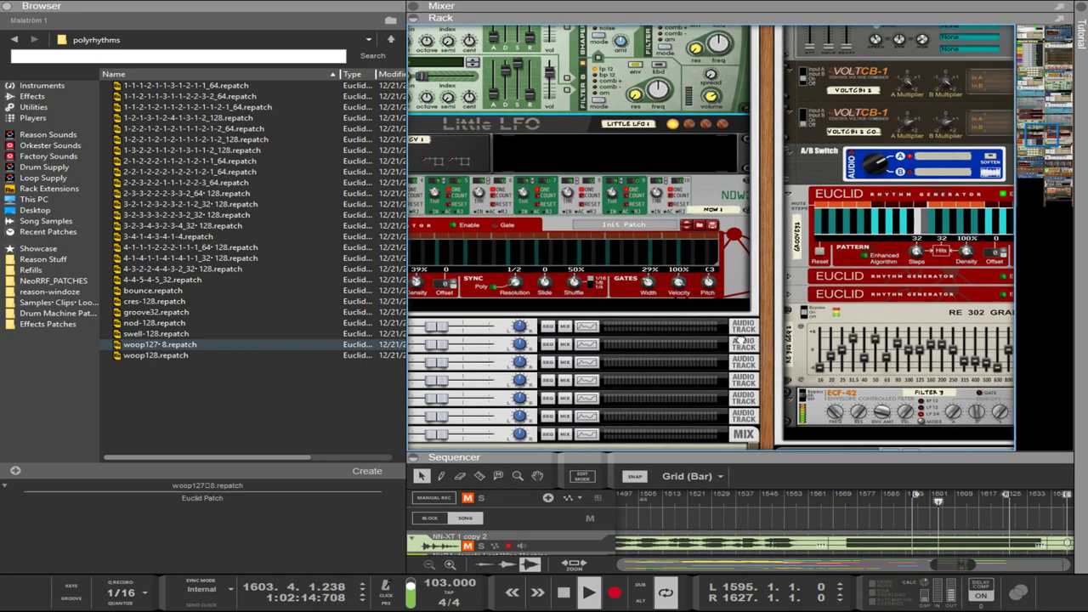
Raise the volume of the weaponize bass Combinator's Punch-BD to 5.1 dB and check the volume of the one in weaponize kick.
scroll(808, 335, "up", 10)
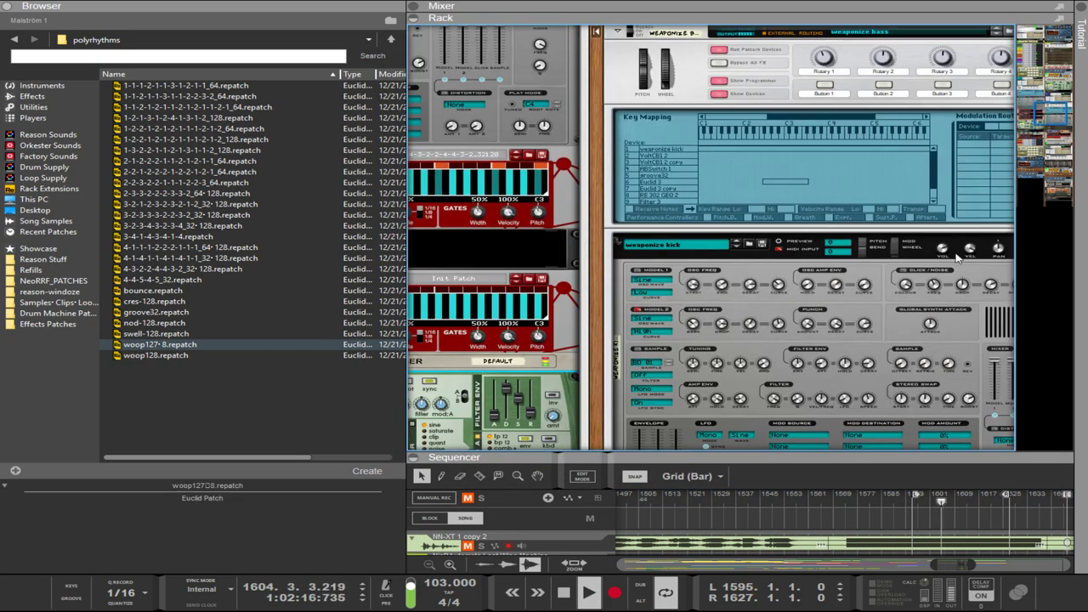
left_click(941, 241)
scroll(942, 246, "down", 1)
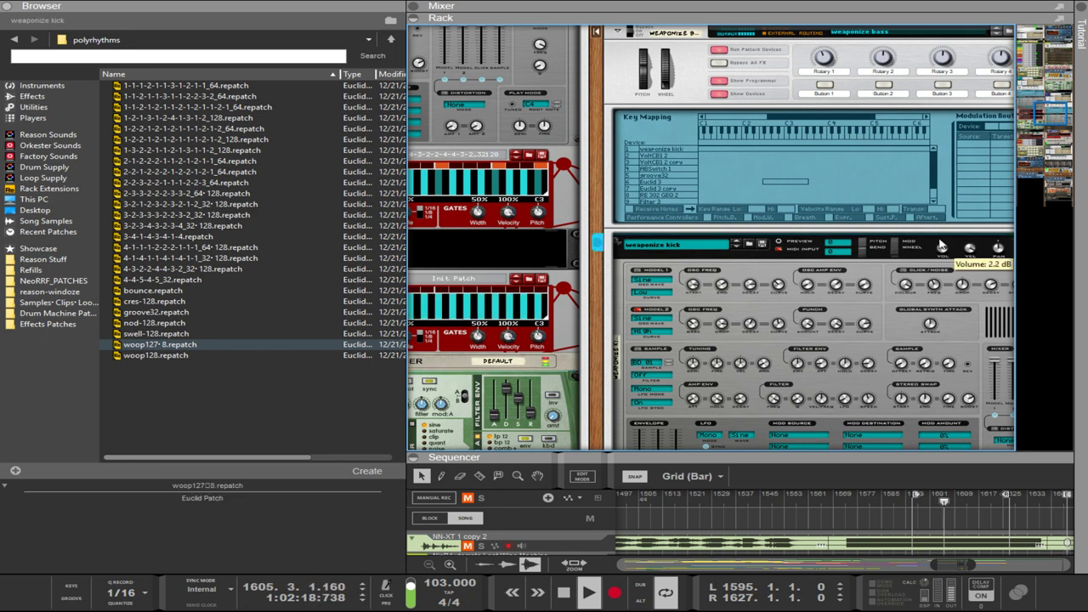
scroll(940, 242, "up", 1)
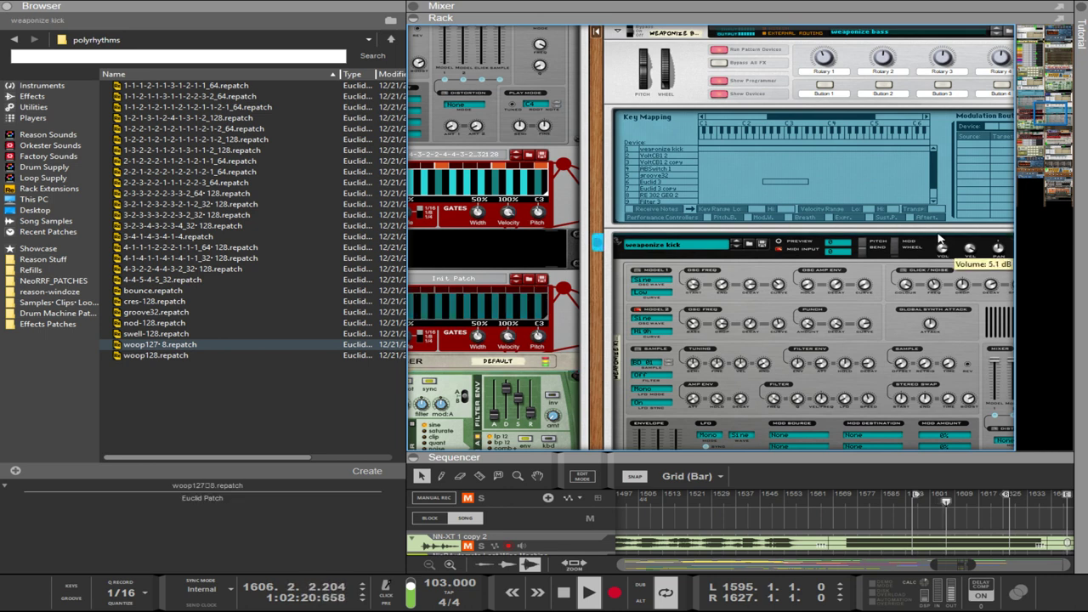
scroll(941, 244, "down", 1)
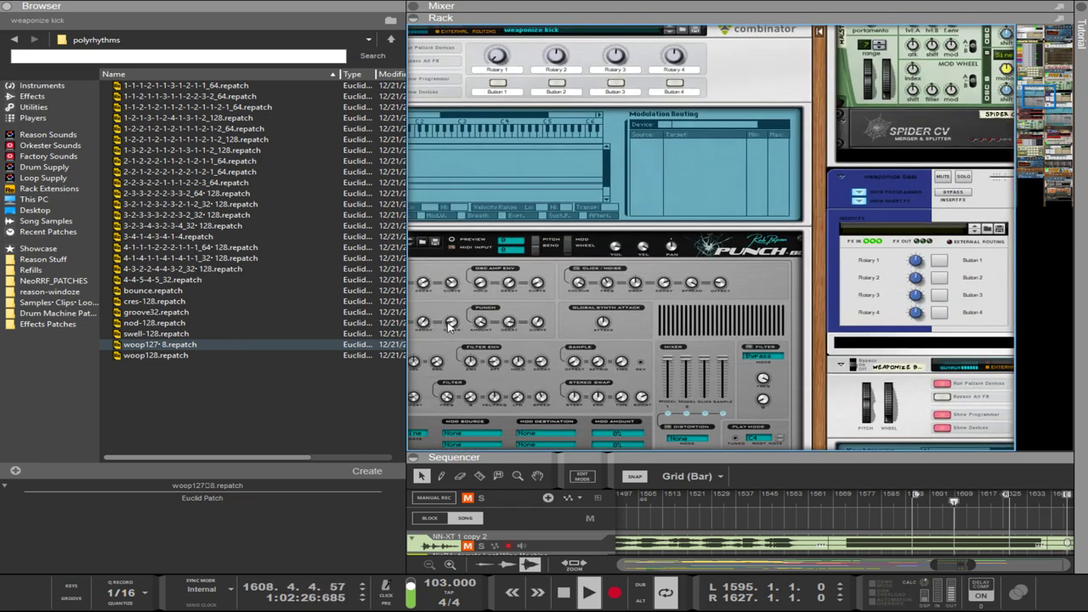
left_click(423, 328)
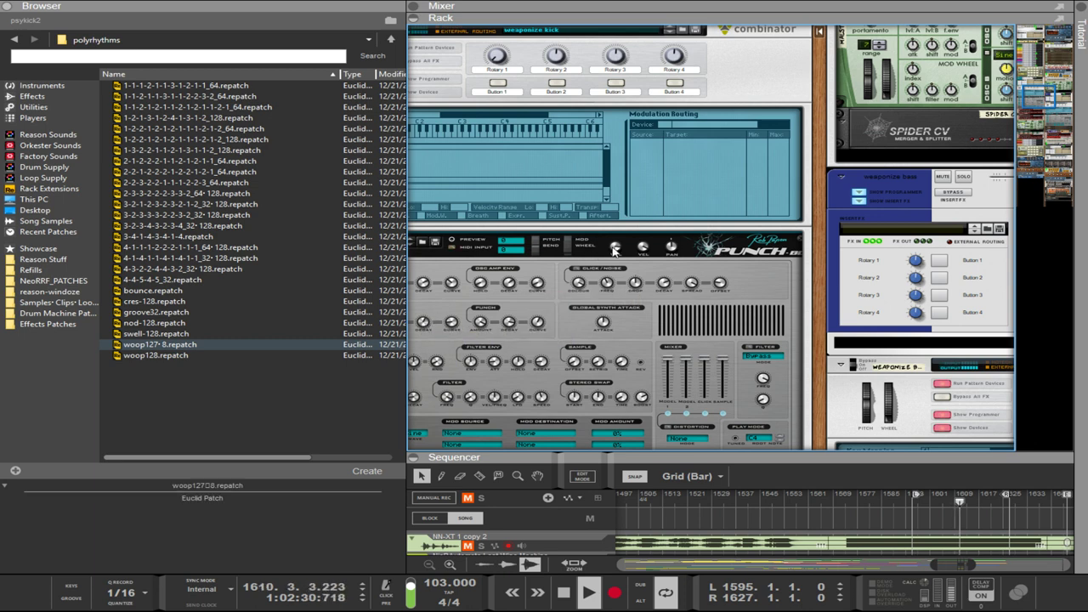
mouse_move(615, 253)
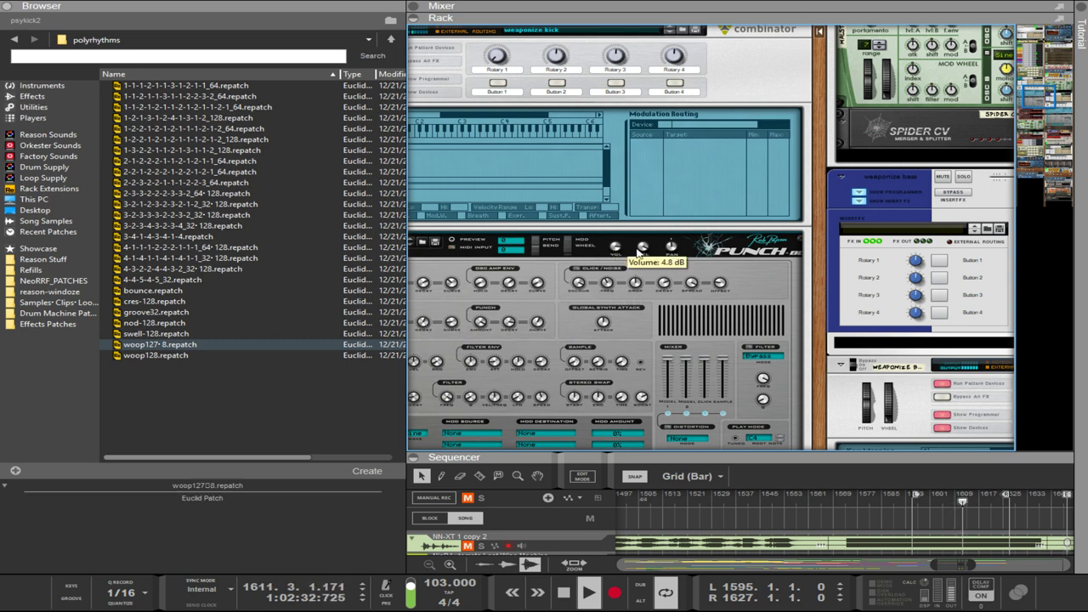
Load the bounce patch into the weaponize bass Combinator's groove32 Euclid and reduce its pattern to 28 steps.
scroll(814, 403, "left", 3)
scroll(682, 268, "down", 8)
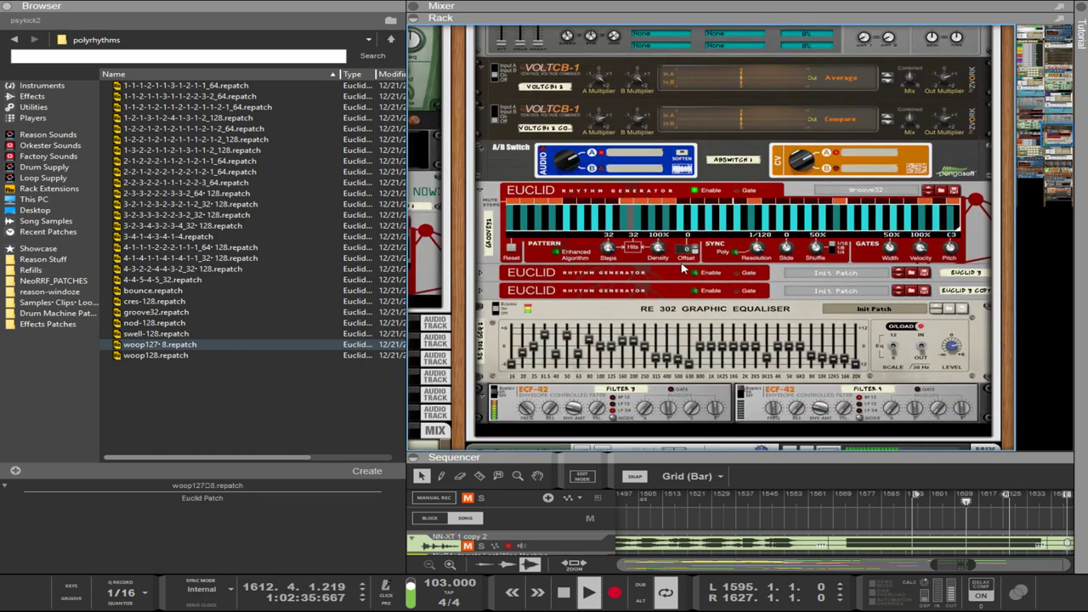
left_click(929, 191)
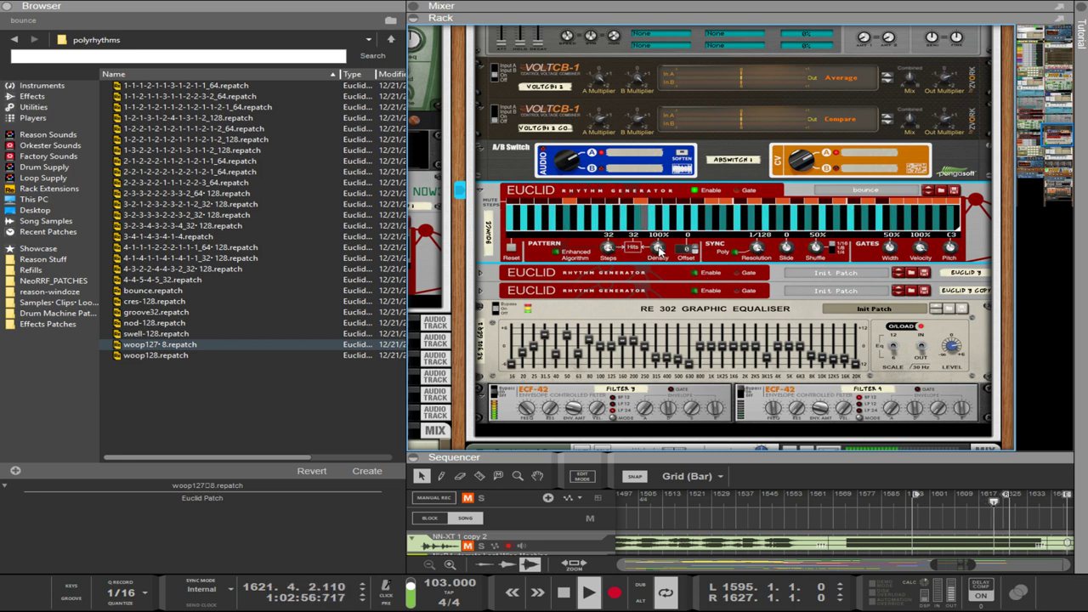
left_click_drag(607, 249, 609, 270)
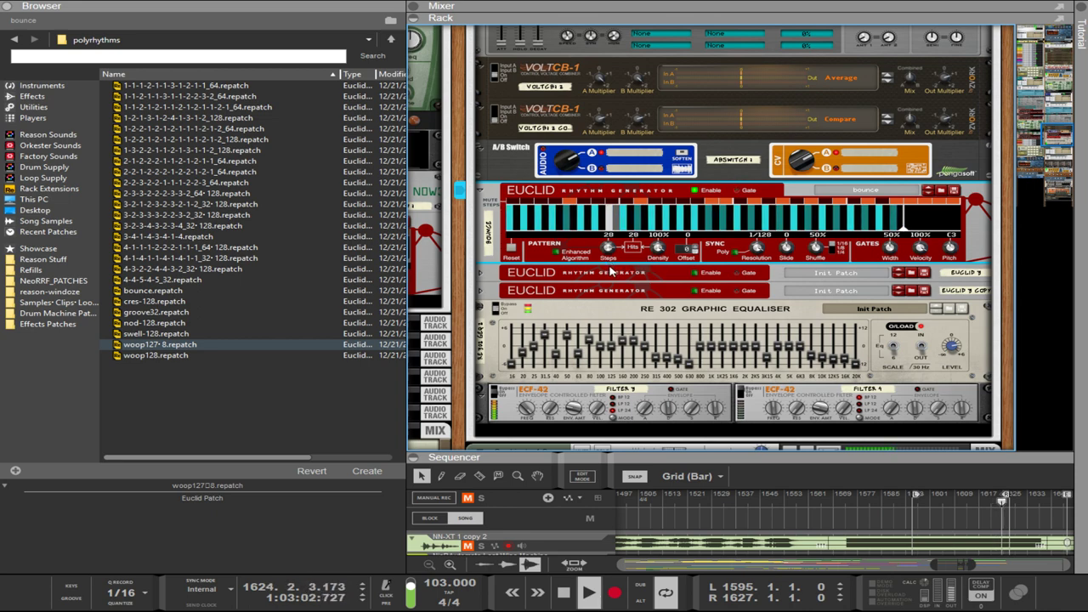
Set the resolution of Euclid 2 in the weaponize kick Combinator to 1/128.
left_click_drag(609, 270, 925, 440)
scroll(695, 329, "up", 8)
scroll(696, 330, "down", 4)
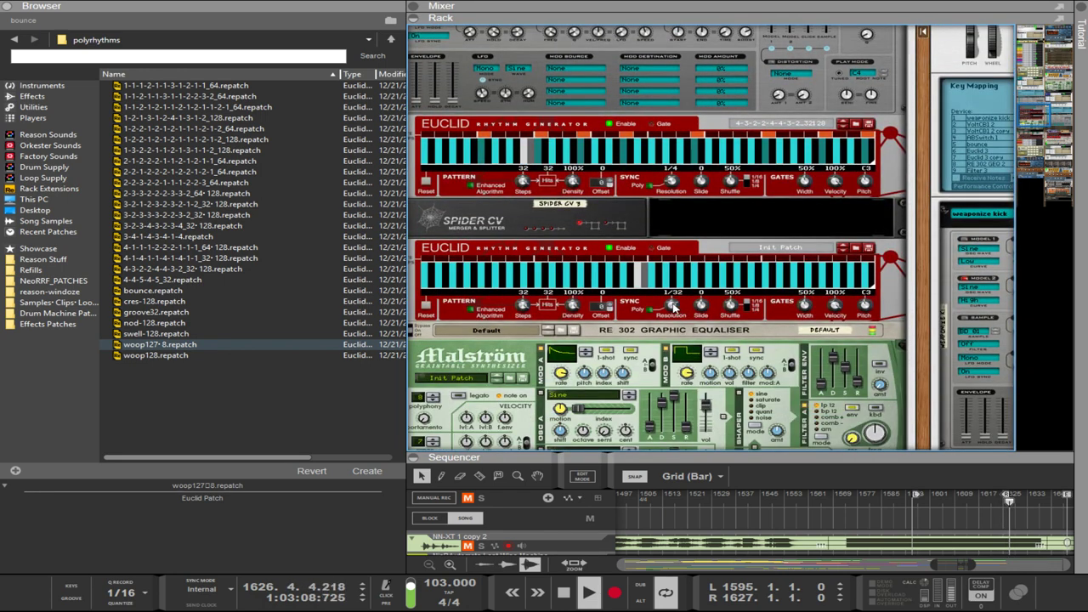
left_click(672, 306)
left_click_drag(675, 337, 677, 251)
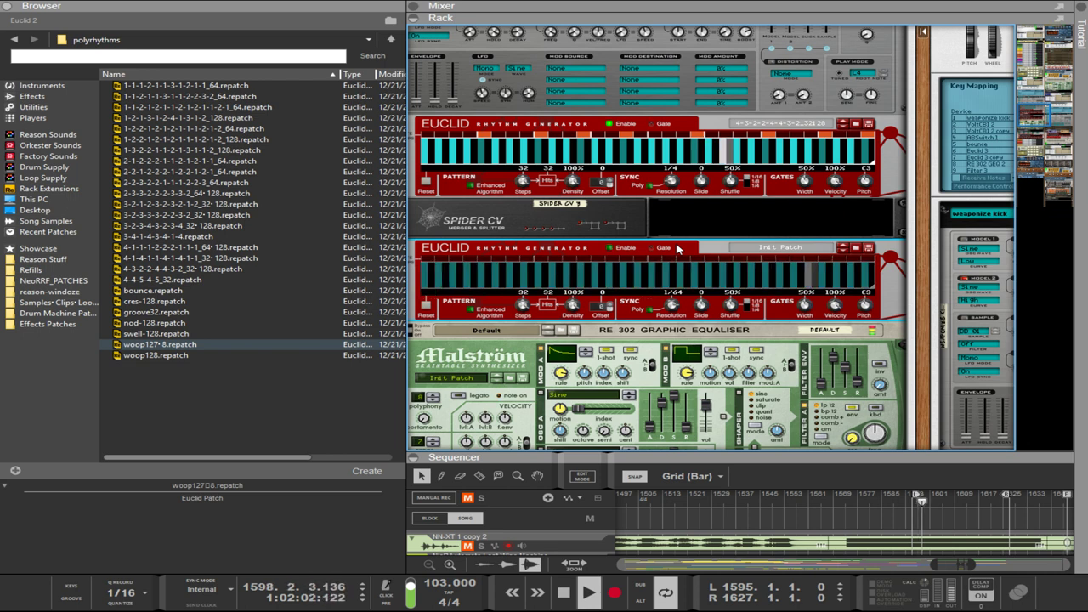
left_click_drag(671, 308, 672, 299)
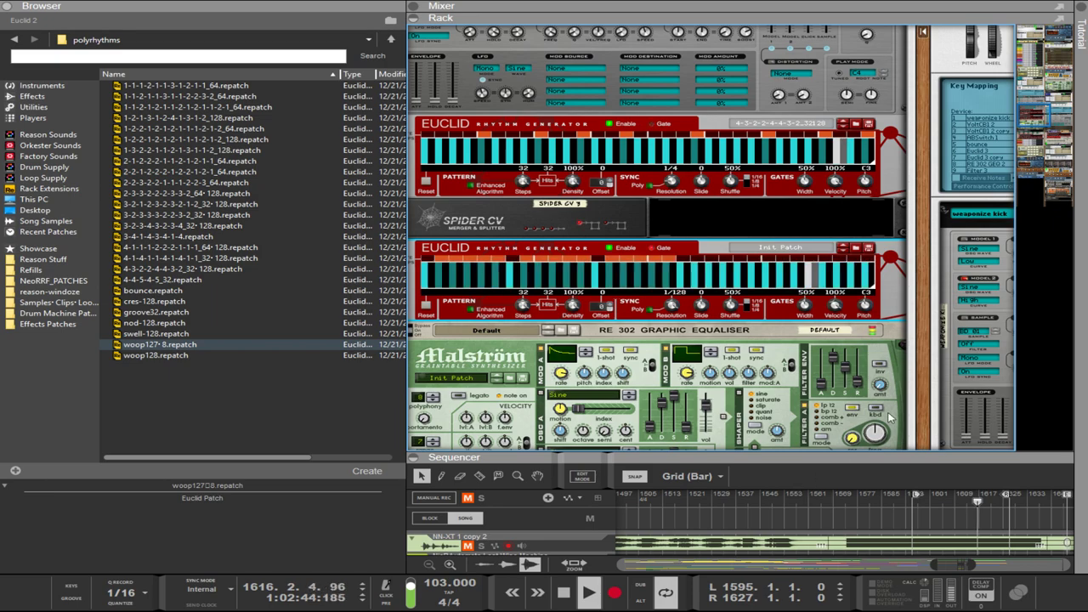
Add an RV7000 MkII reverb below the Pitch Shifter at the end of the rack and open its remote programmer.
scroll(744, 239, "down", 2)
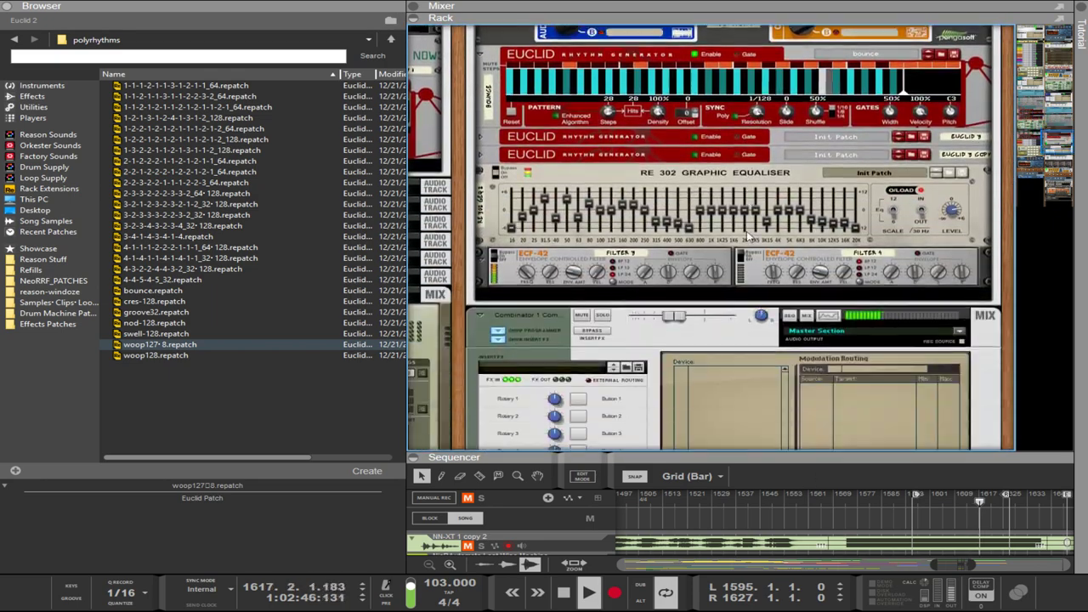
scroll(745, 240, "up", 6)
scroll(745, 239, "down", 15)
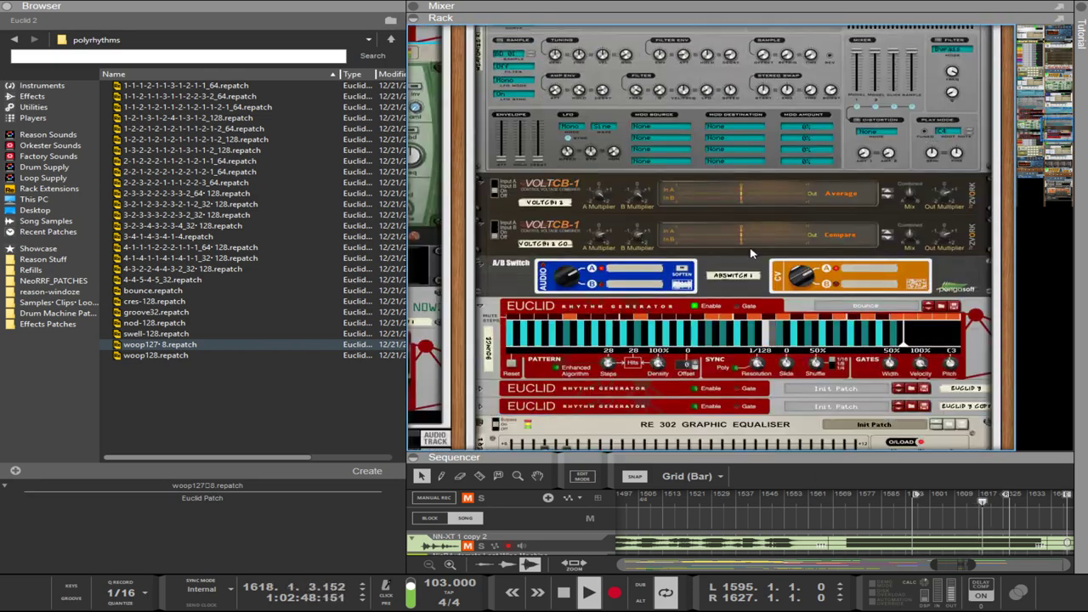
scroll(750, 260, "down", 10)
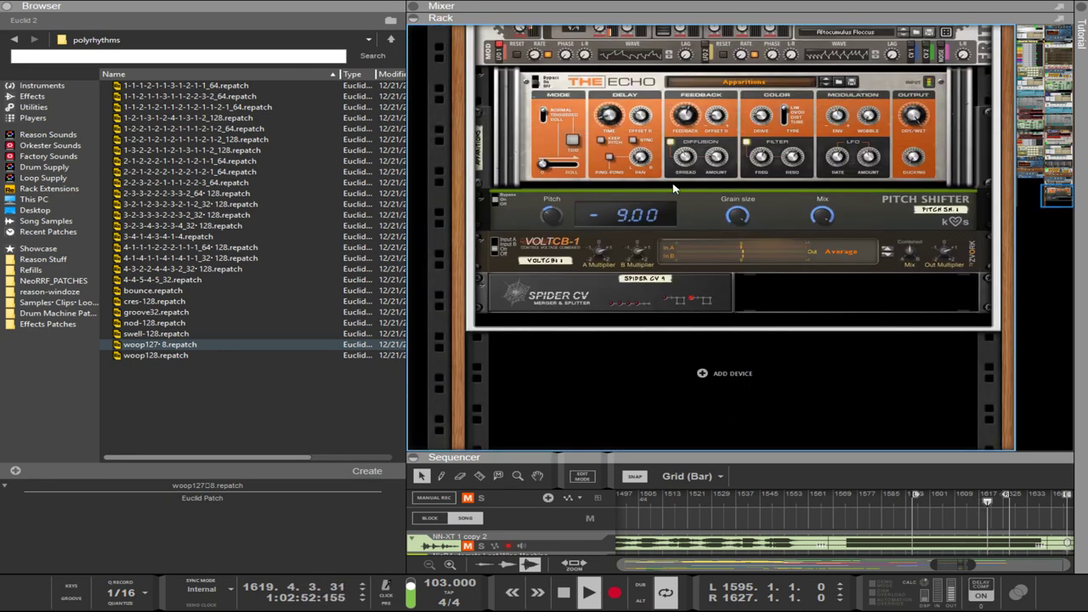
left_click(672, 186)
left_click(626, 222)
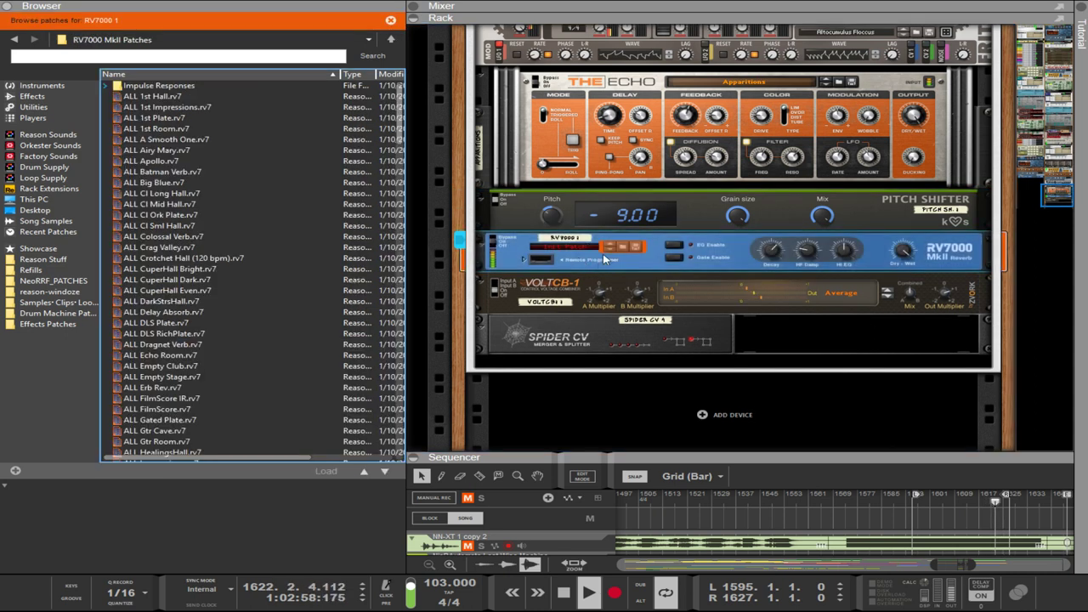
left_click(523, 258)
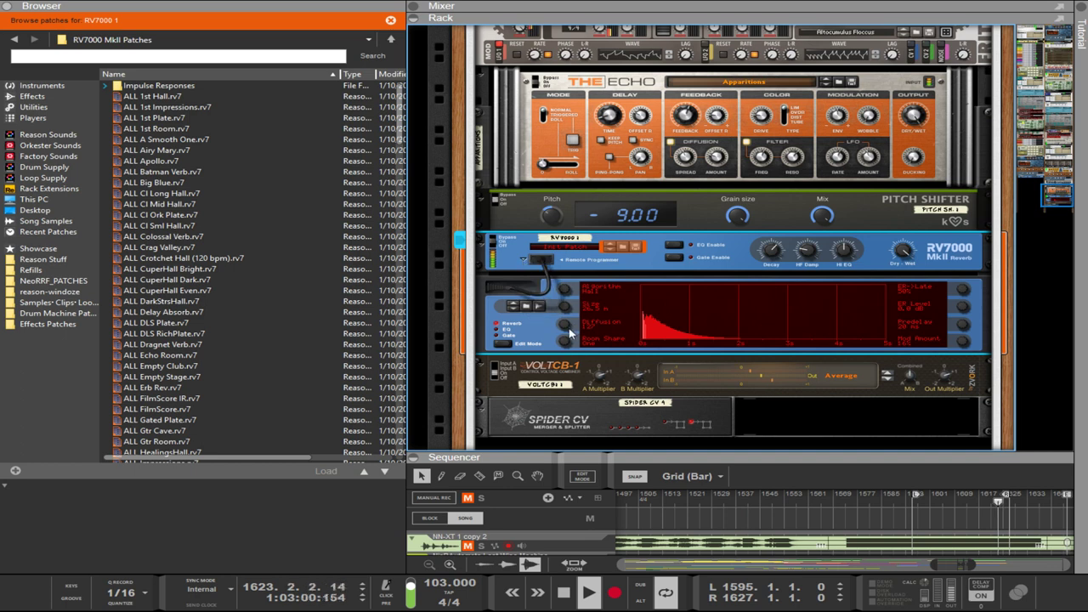
Set the RV7000 reverb to the Small Space algorithm with a 1.1 m size, room shape Four and decay 118.
left_click_drag(562, 291, 574, 497)
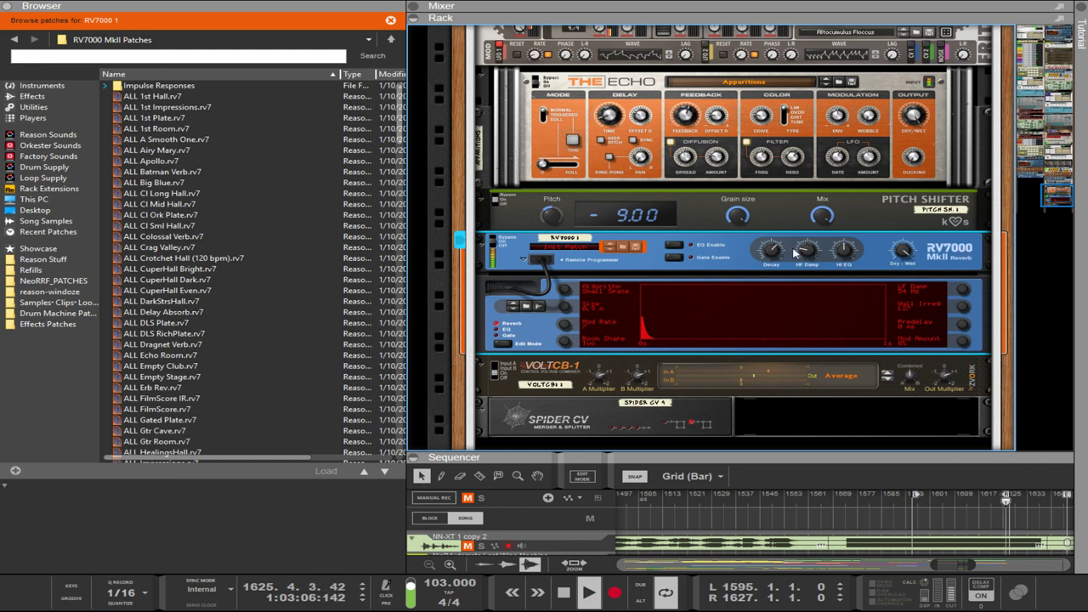
left_click_drag(777, 255, 768, 216)
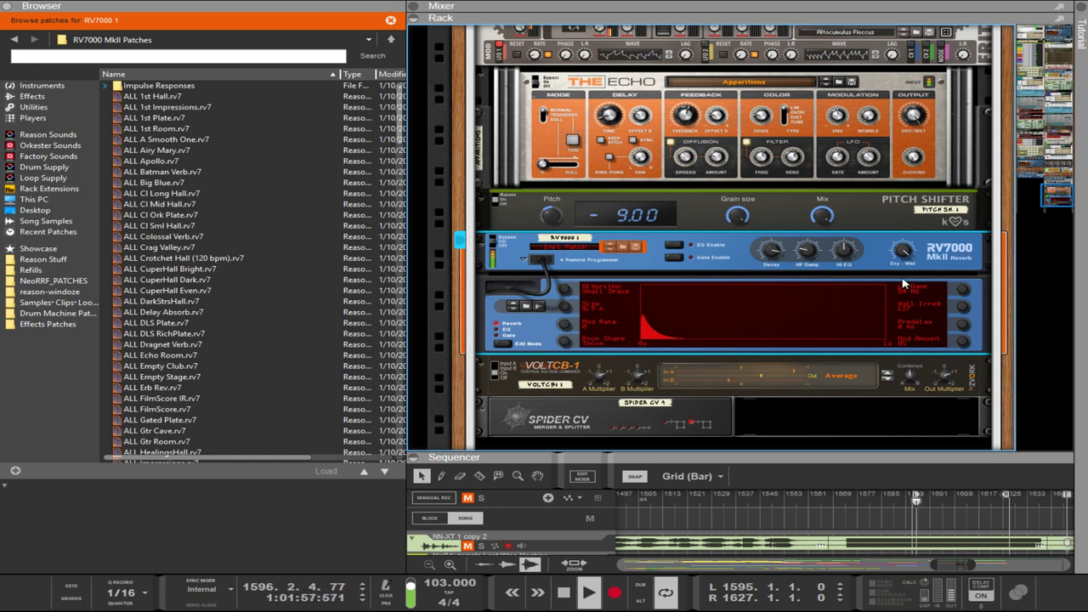
mouse_move(774, 248)
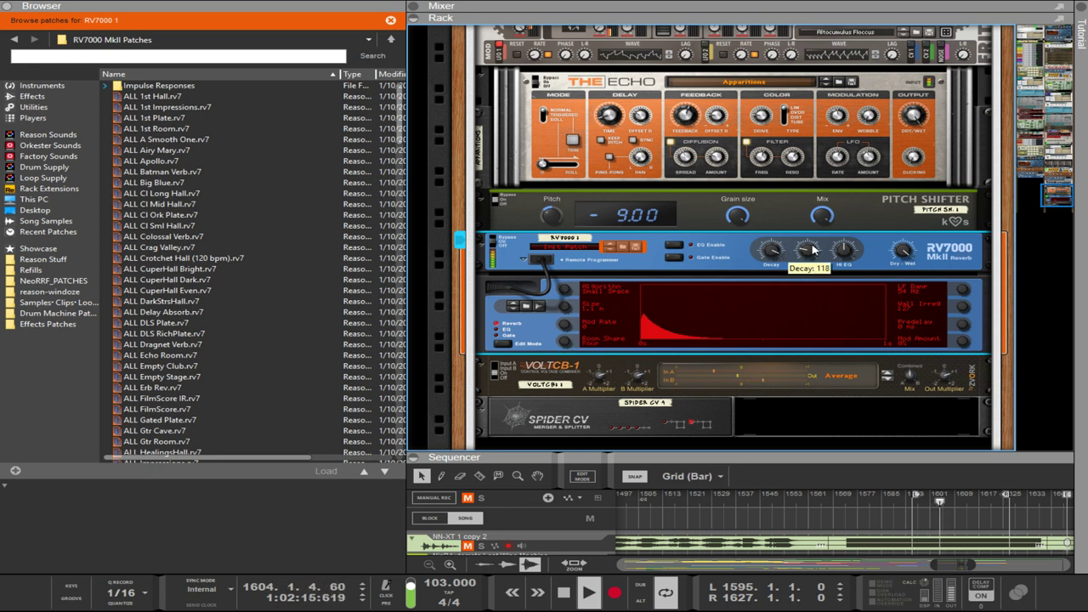
mouse_move(901, 252)
scroll(651, 357, "down", 3)
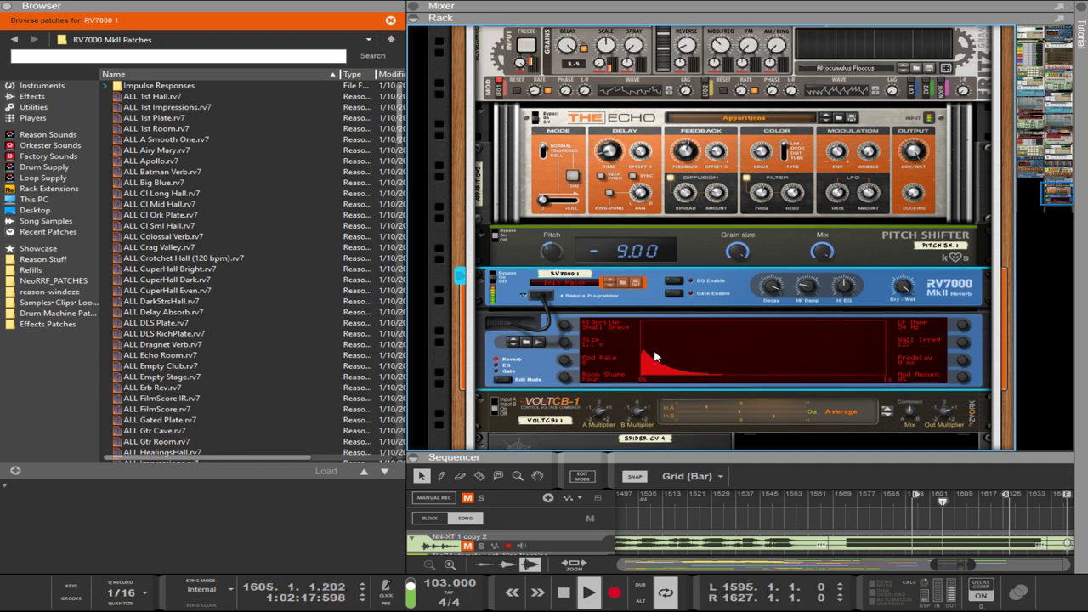
Bypass The Echo between the Fritz granular engine and the Pitch Shifter.
scroll(654, 357, "up", 4)
scroll(754, 268, "up", 4)
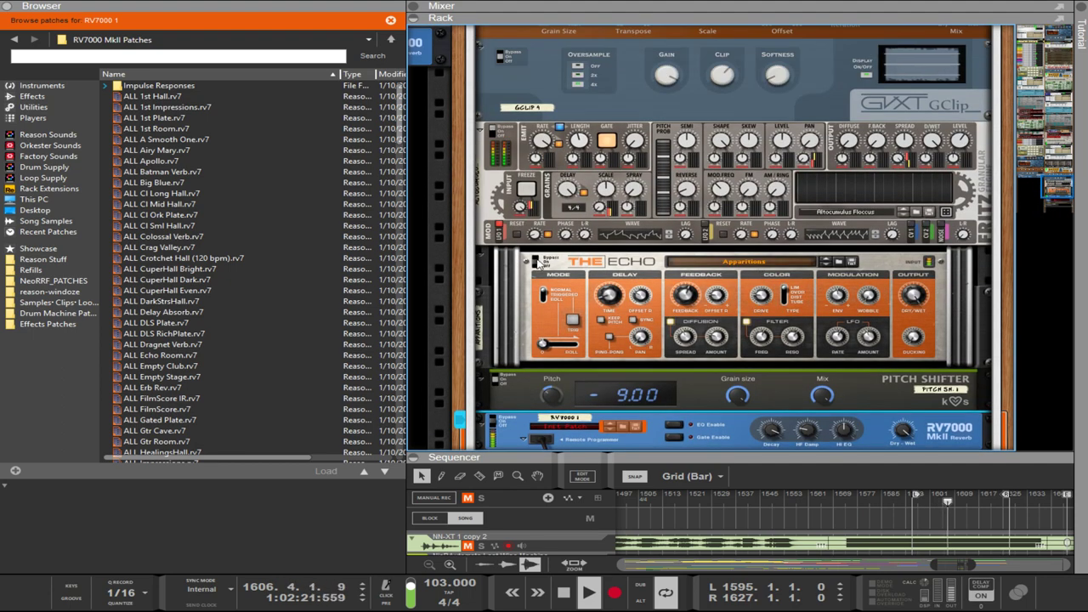
left_click(539, 263)
Disconnect the Little LFO 2 cable from the UHBIK-G's Grain Size CV input.
scroll(503, 374, "up", 8)
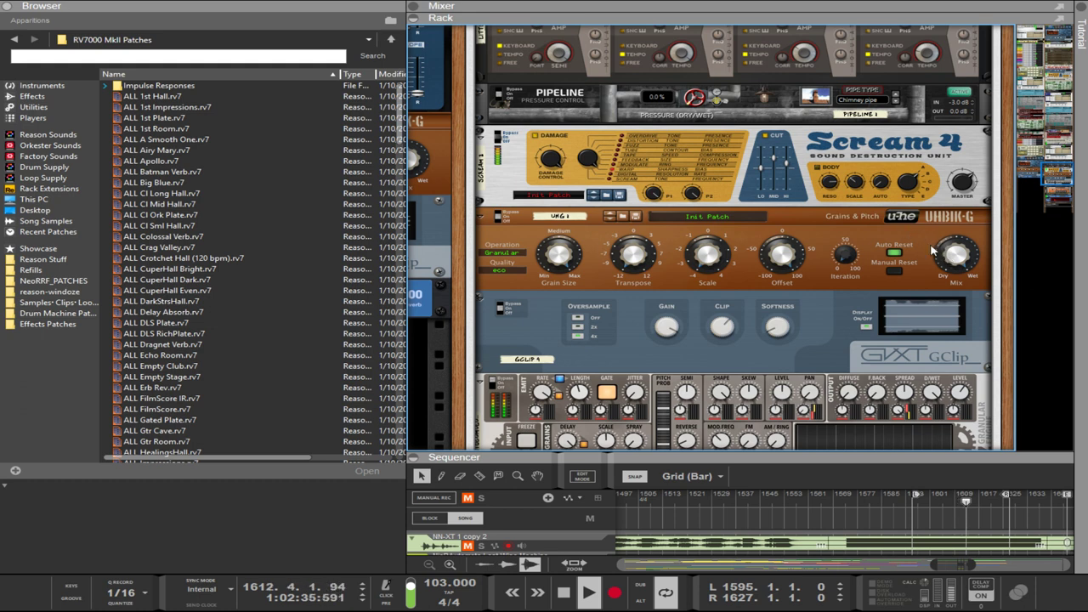
left_click(957, 257)
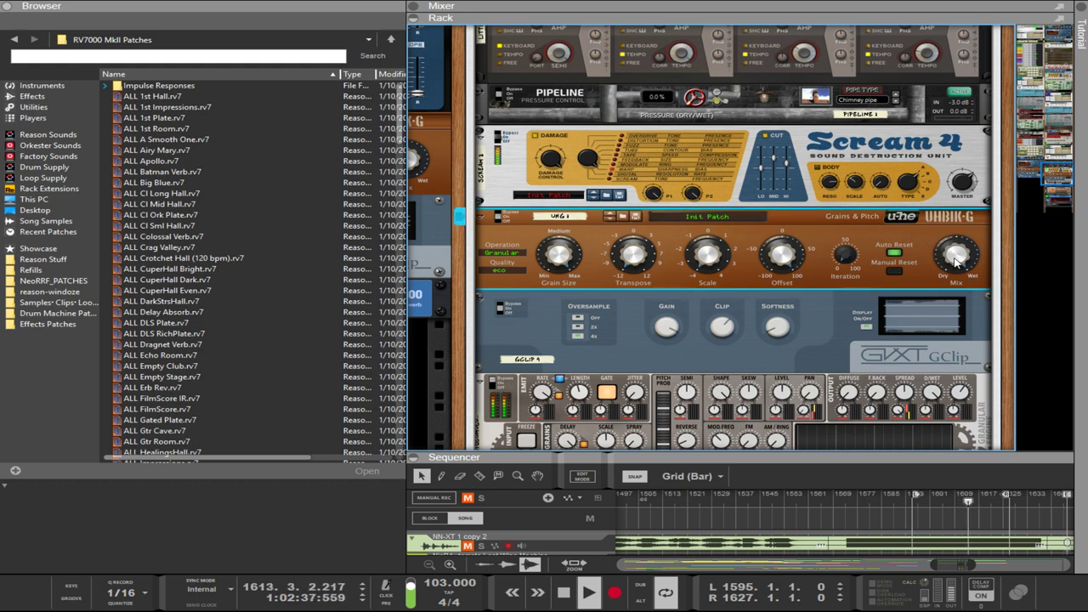
key("Tab")
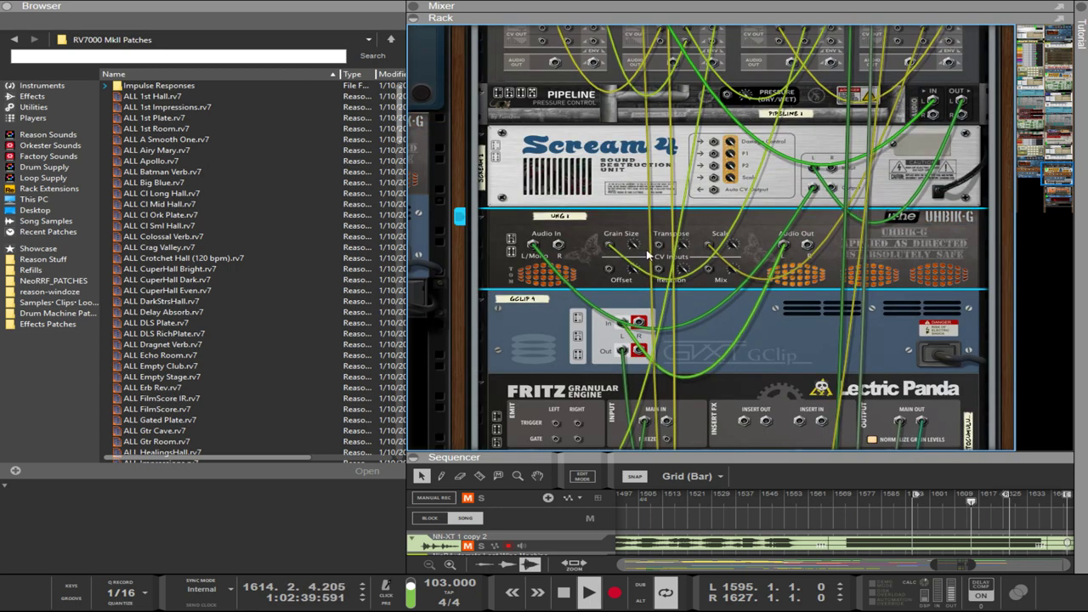
key("ctrl+v")
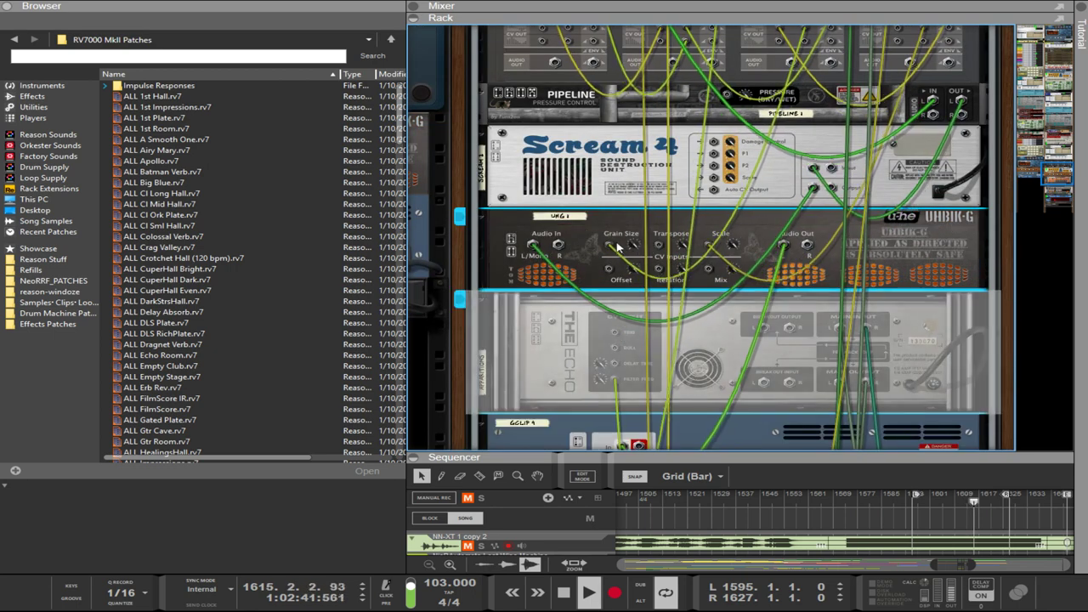
key("Delete")
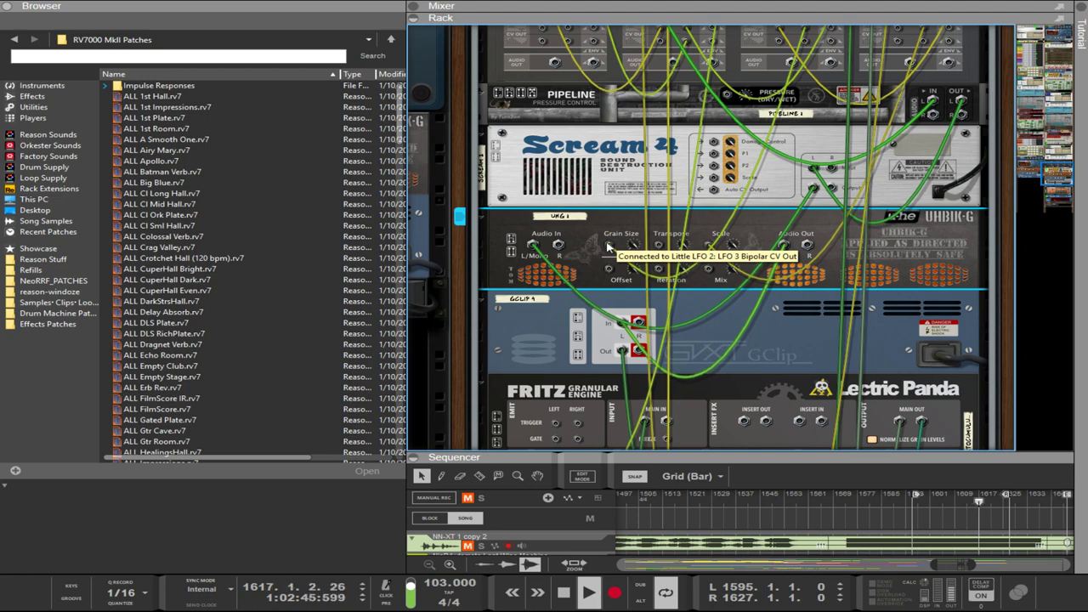
left_click_drag(608, 249, 688, 176)
Patch the Pitch Shifter's pitch CV input to the LFO 3 CV output of Little LFO 2.
scroll(625, 229, "down", 10)
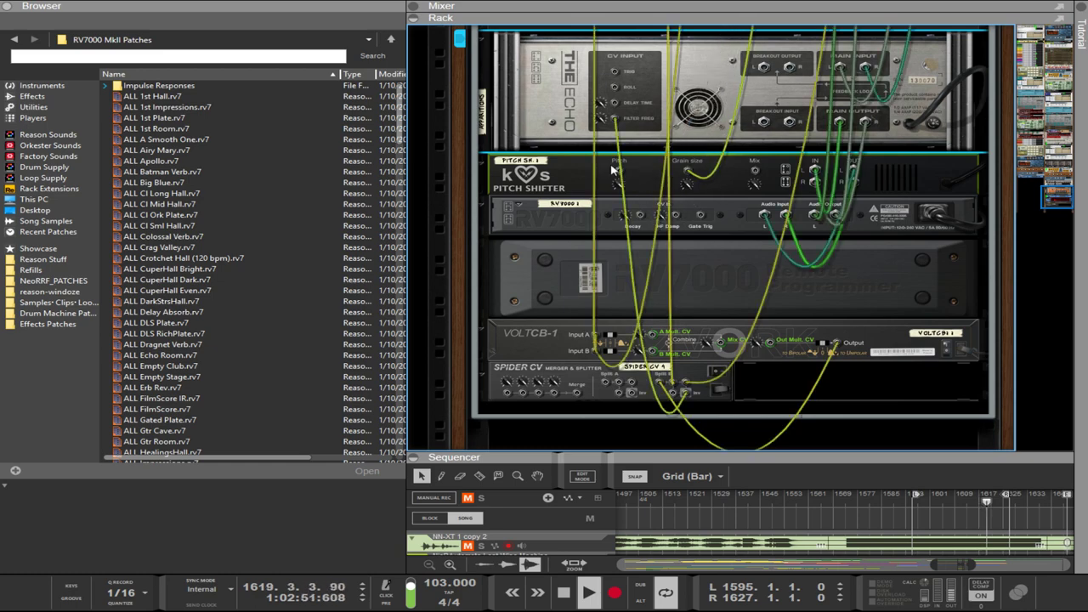
left_click_drag(619, 174, 710, 180)
scroll(646, 168, "up", 10)
scroll(711, 180, "up", 5)
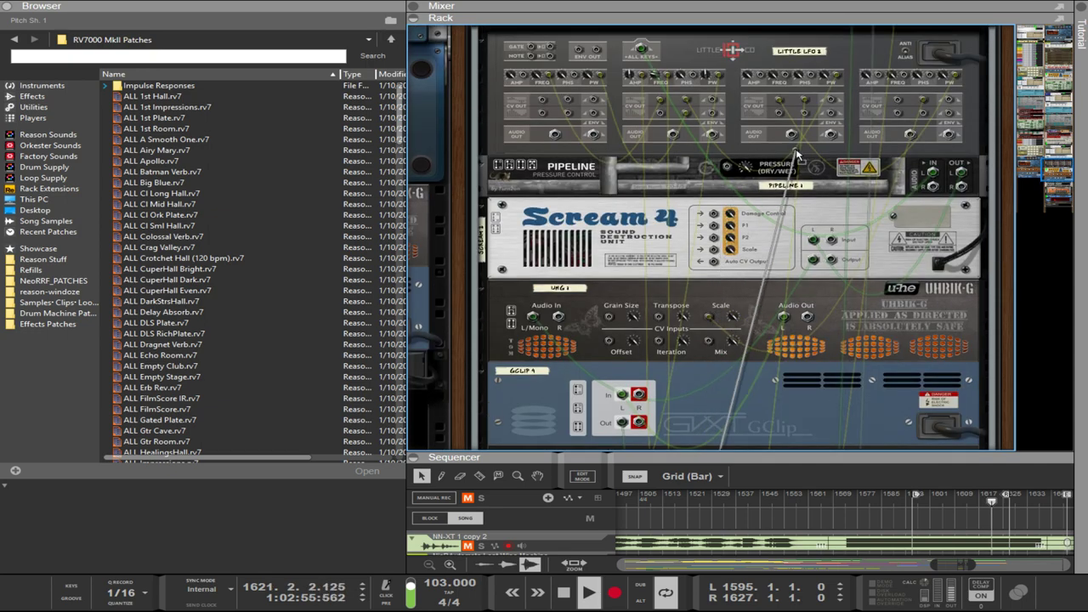
left_click_drag(714, 299, 756, 114)
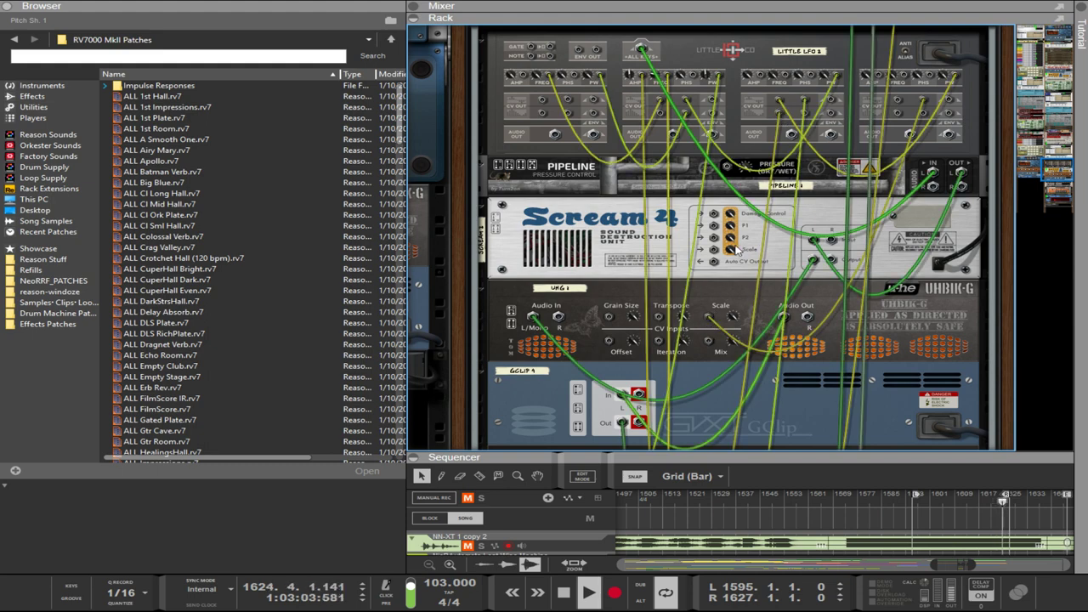
Disconnect the UHBIK-G's Scale CV input and move the cable on Little LFO 2's LFO 3 output to LFO 4.
left_click(710, 319)
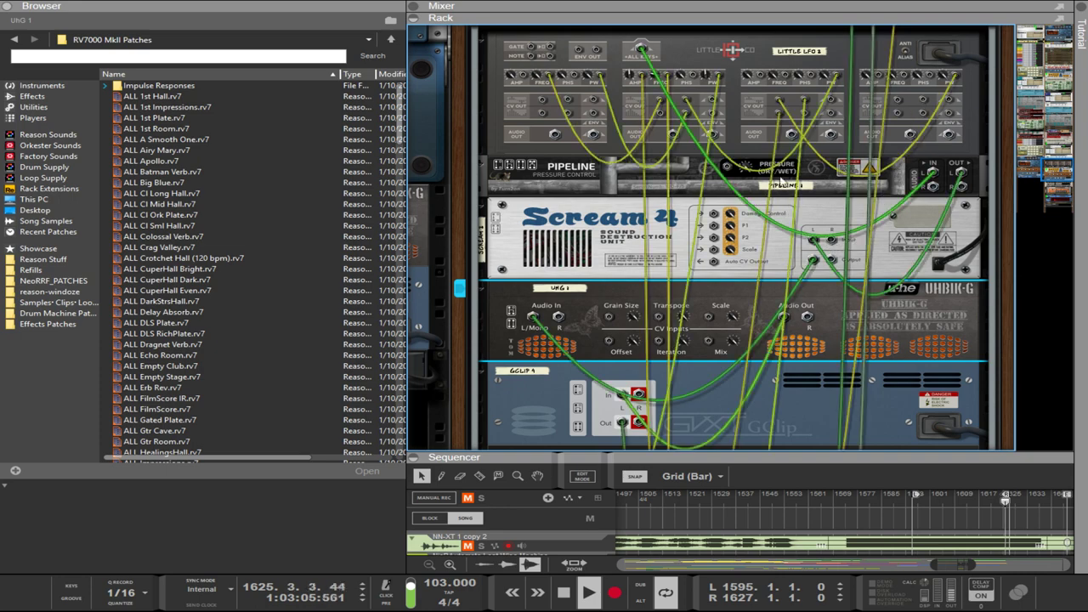
left_click(782, 120)
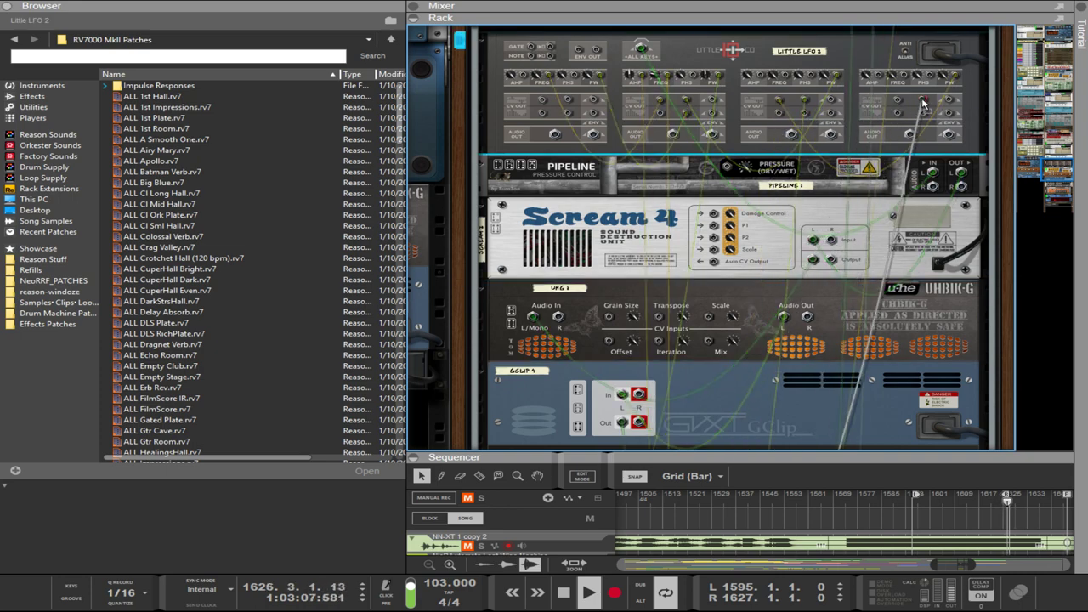
key("Tab")
Check the UHBIK-G's Transpose, Scale and Mix settings on the front of the rack.
scroll(769, 238, "down", 2)
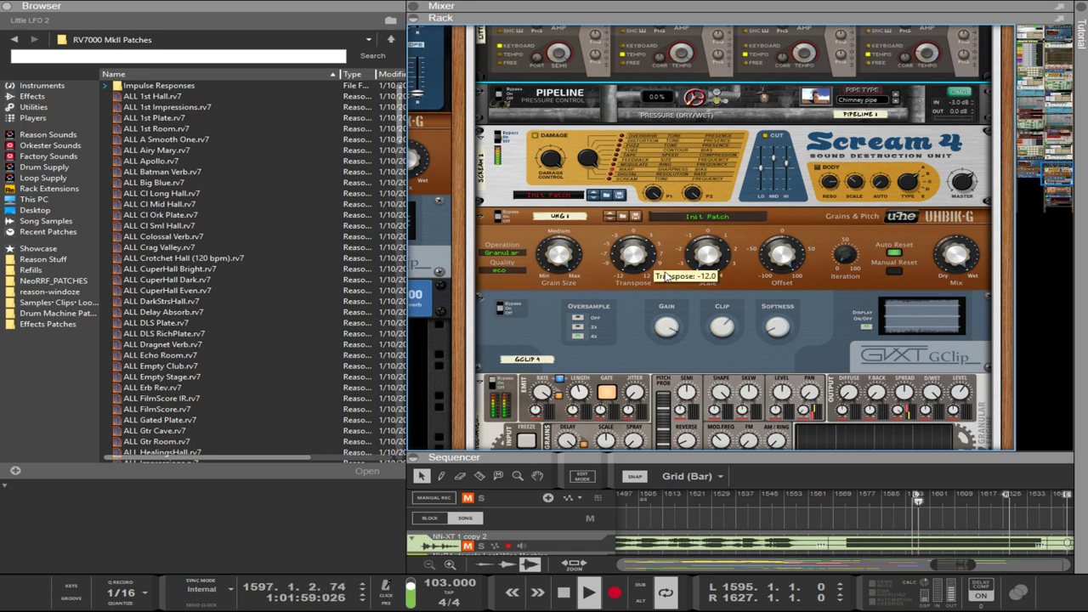
left_click(718, 256)
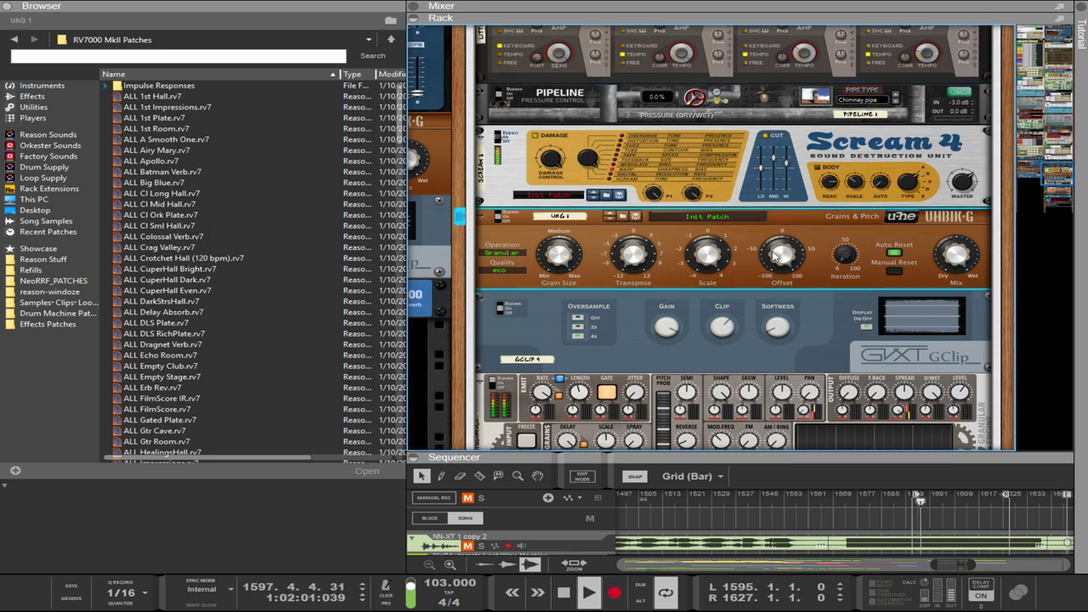
scroll(766, 253, "down", 1)
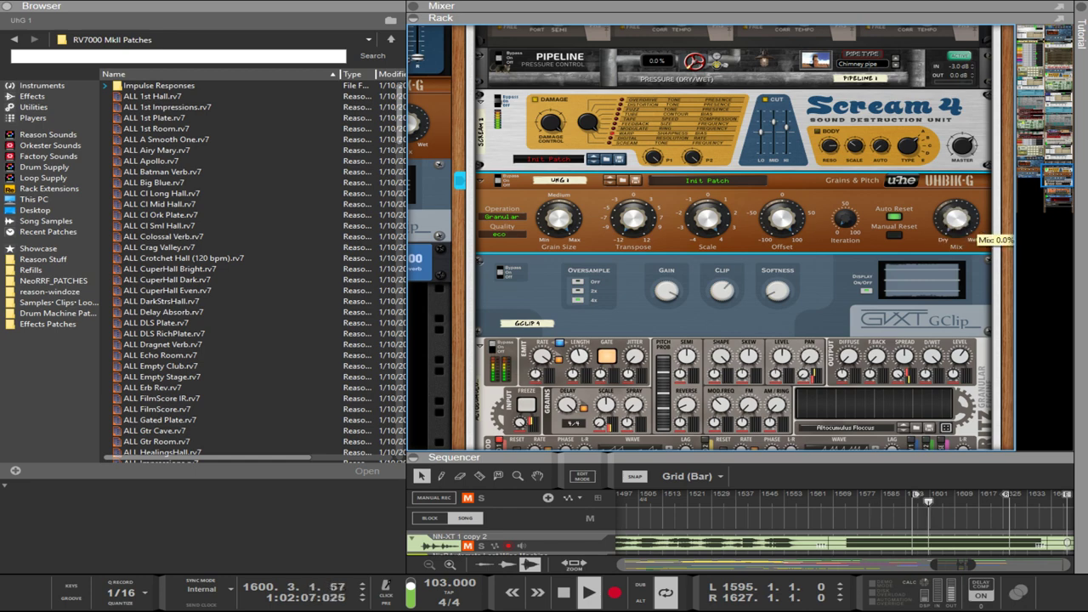
Delete The Echo from between the Fritz granular engine and the Pitch Shifter.
scroll(575, 204, "down", 3)
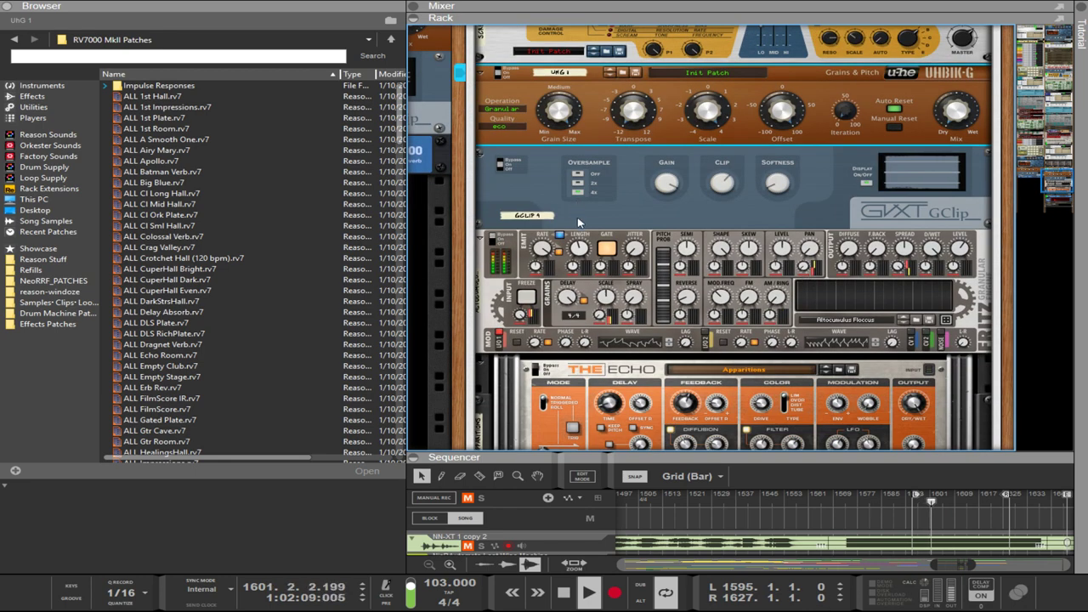
scroll(578, 222, "down", 10)
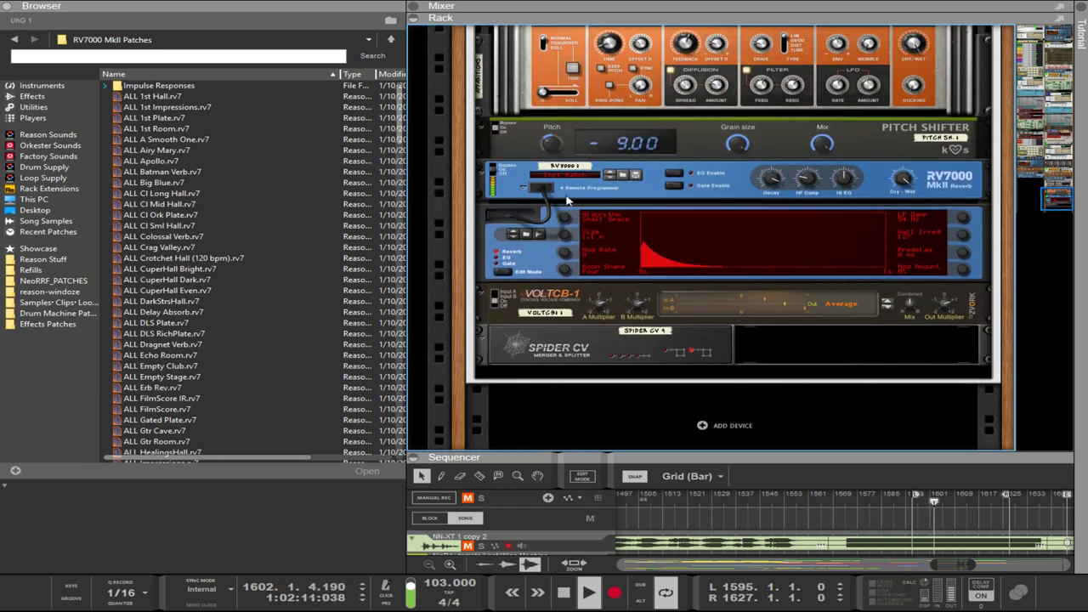
left_click(566, 160)
left_click(537, 108)
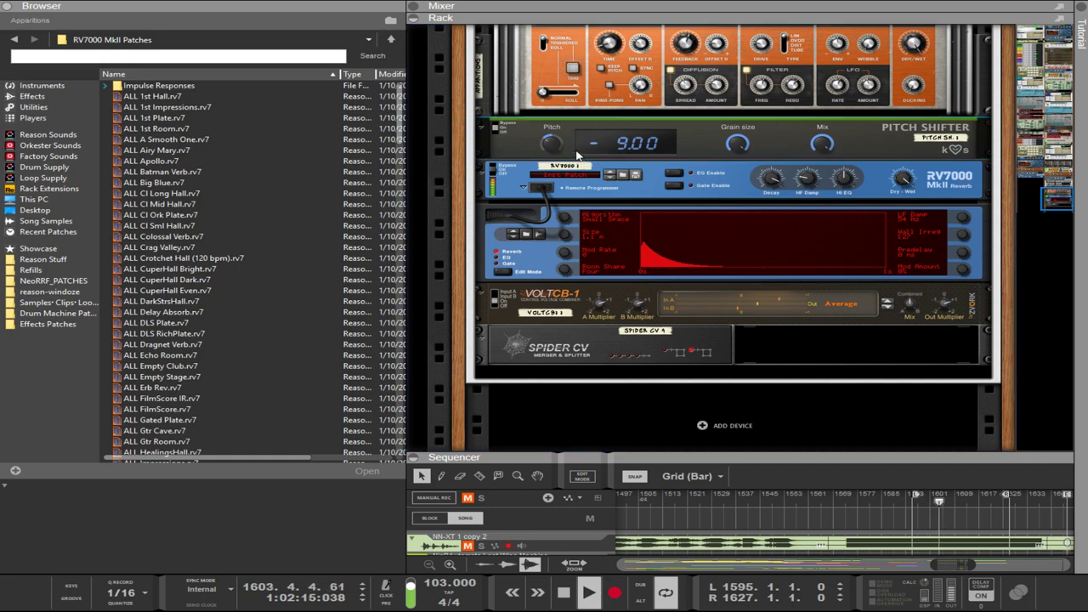
scroll(599, 173, "down", 2)
scroll(586, 83, "up", 5)
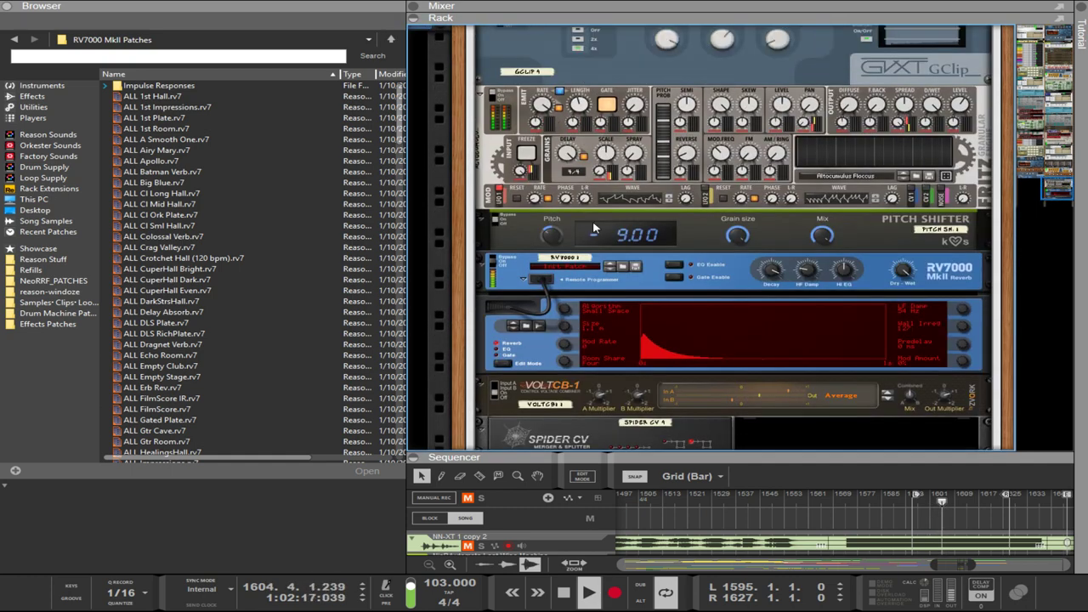
Check the Fritz, Pitch Shifter and RV7000 devices in the remaining effects chain.
left_click(600, 210)
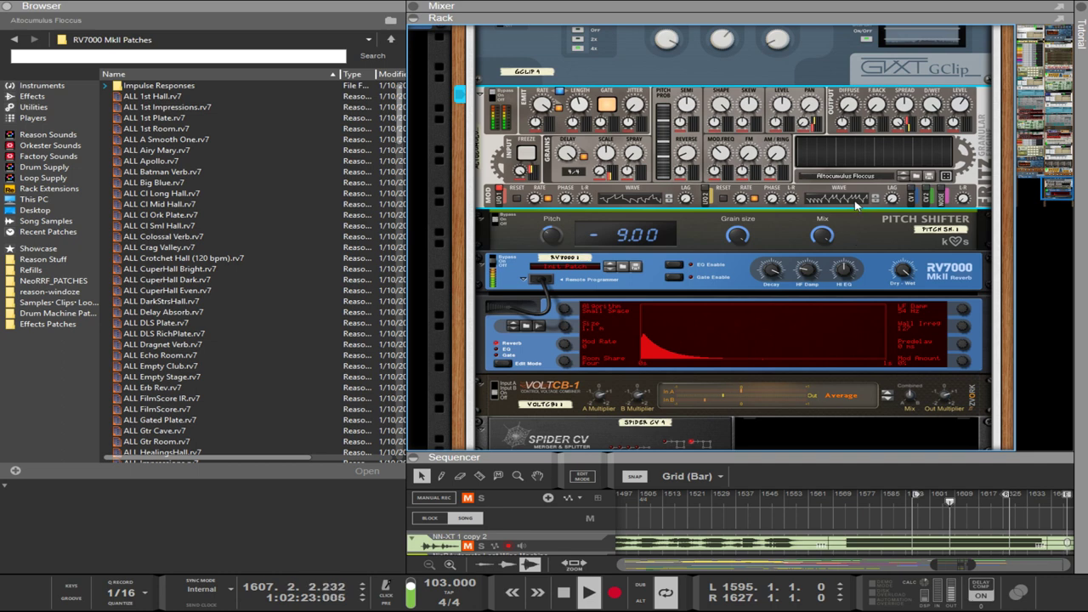
left_click(531, 252)
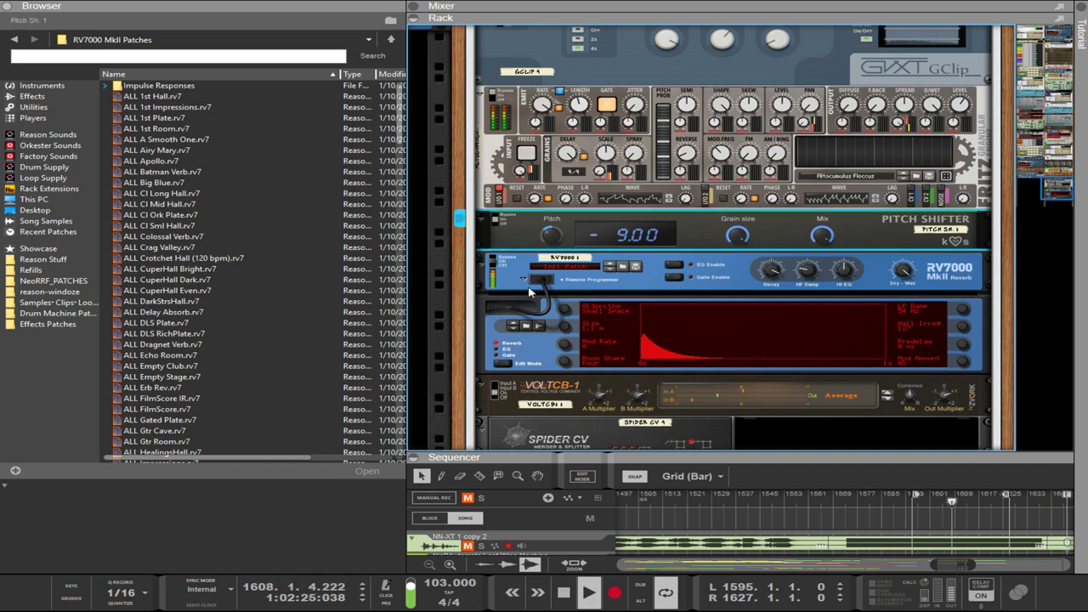
left_click(547, 373)
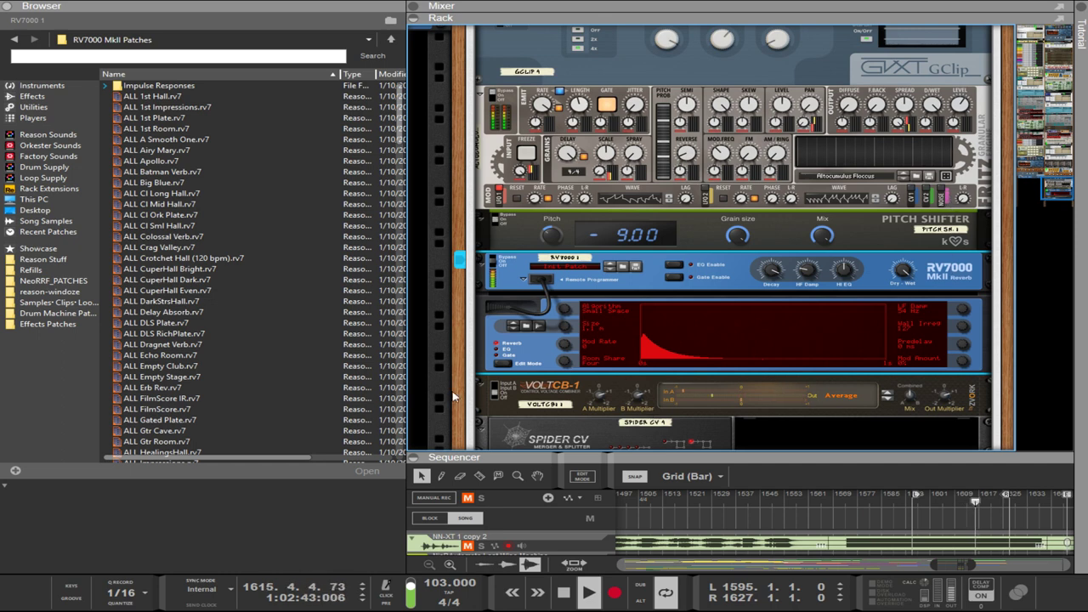
Add a new Euclid generator below Spider CV 3 in the weaponize kick Combinator, with the back of the rack showing.
scroll(871, 343, "up", 10)
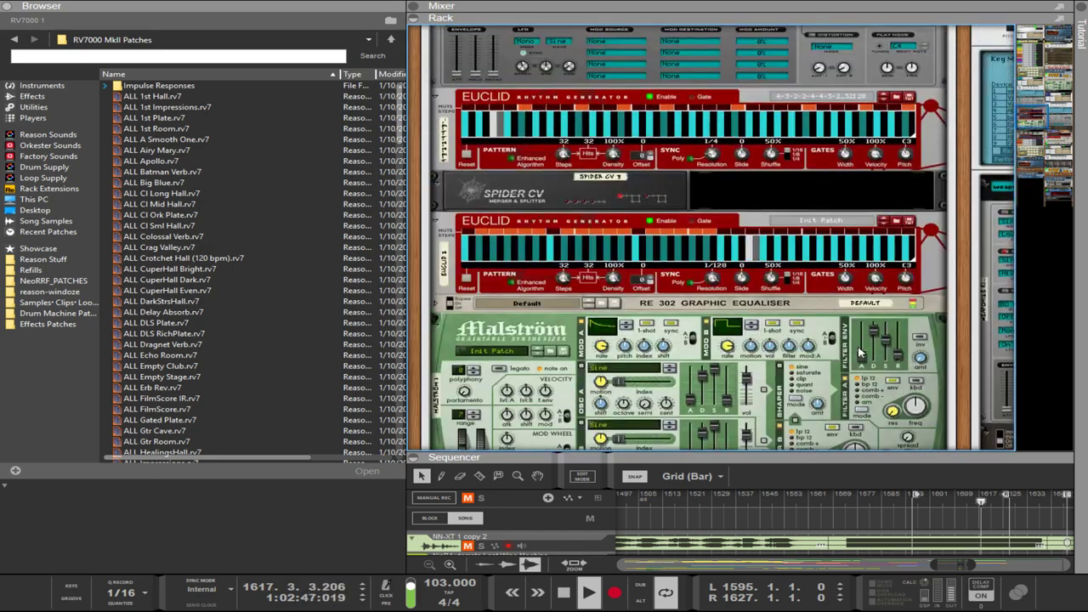
scroll(871, 347, "up", 5)
scroll(721, 314, "down", 3)
scroll(721, 314, "up", 2)
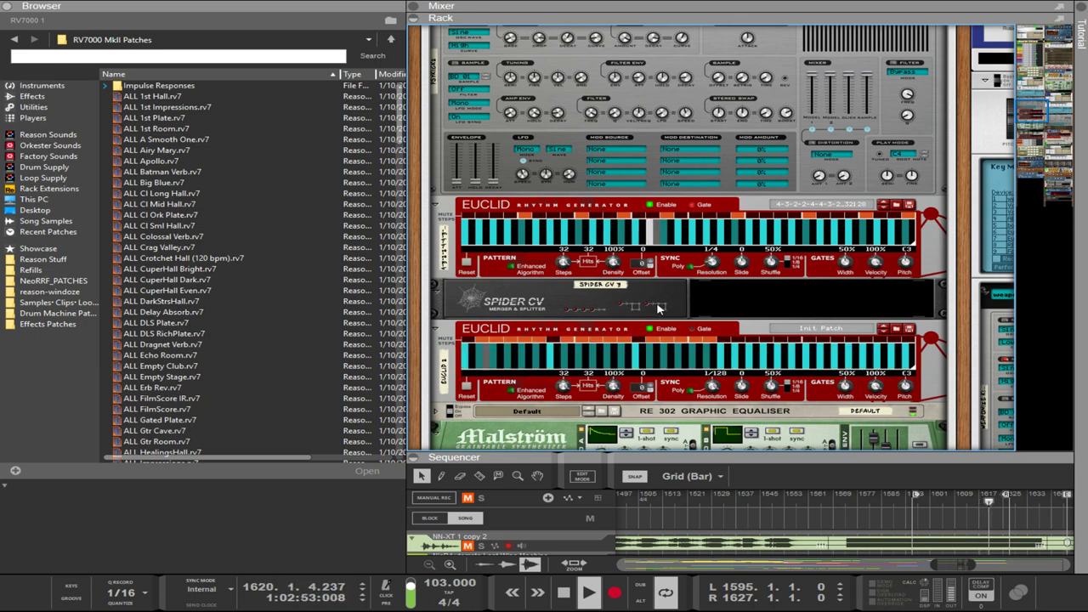
key("Tab")
scroll(796, 282, "down", 1)
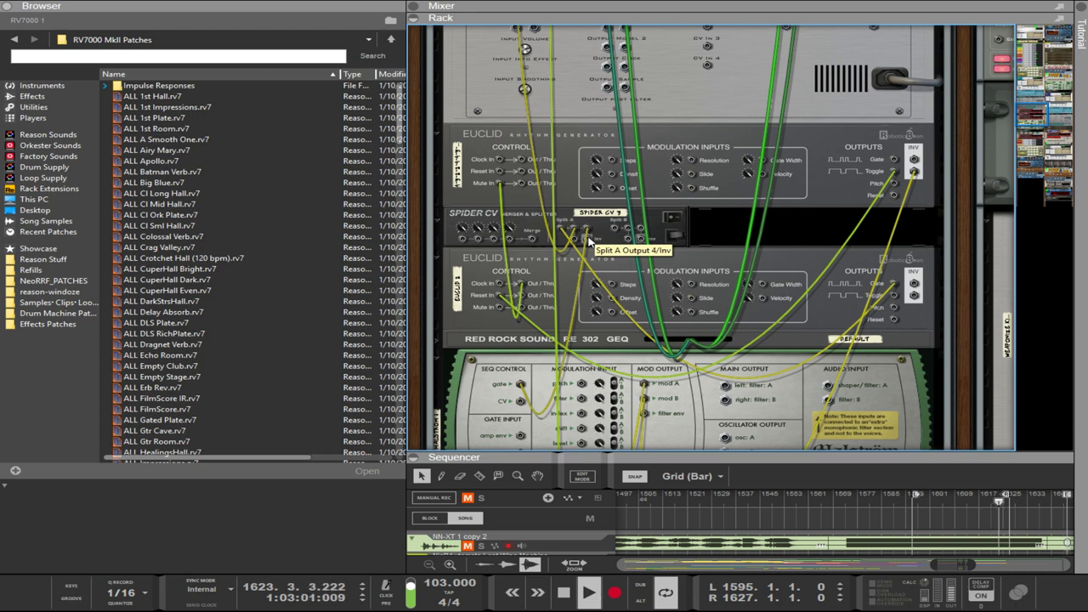
left_click(729, 228)
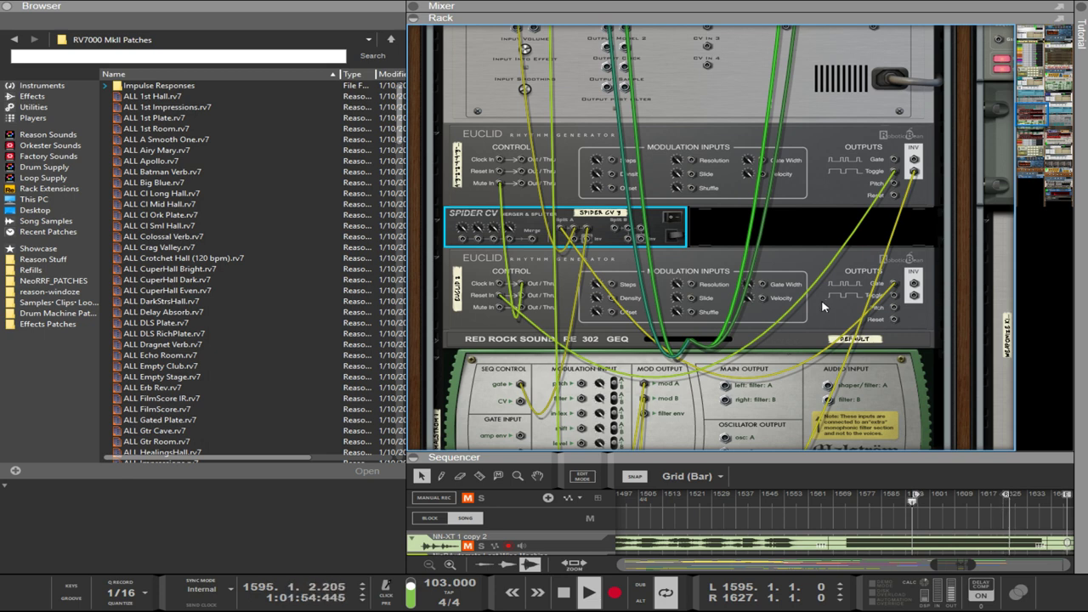
left_click(812, 321)
key("ctrl+d")
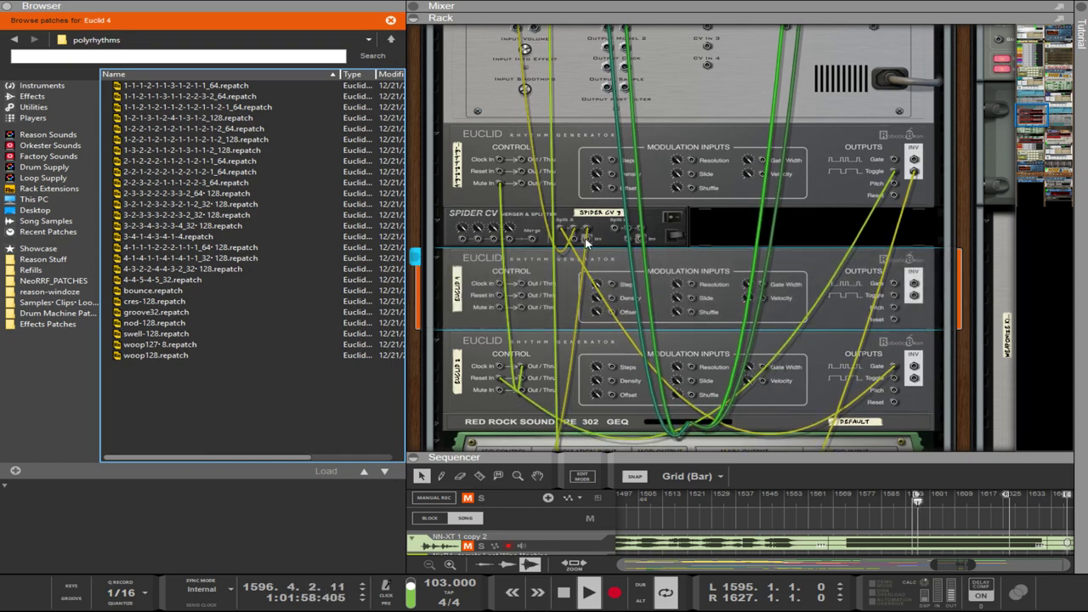
Connect Spider CV 3's Split A Output 4/Inv to the new Euclid 4's Reset In and return to the rack's front.
left_click_drag(584, 242, 502, 296)
key("Tab")
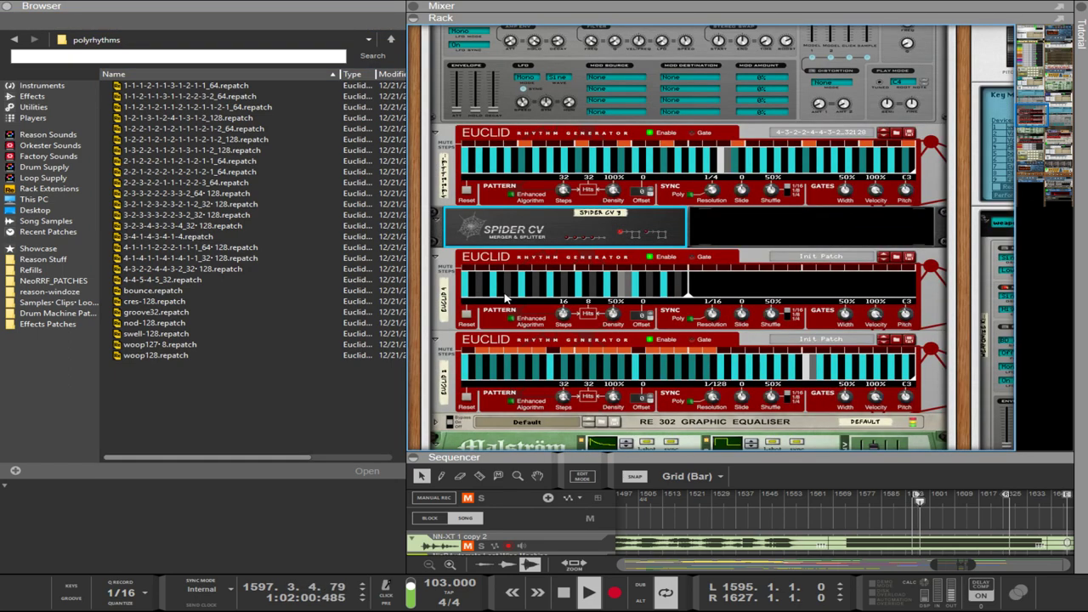
Activate all of Euclid 4's mute steps, cut its density to a single hit and change its resolution.
left_click(688, 246)
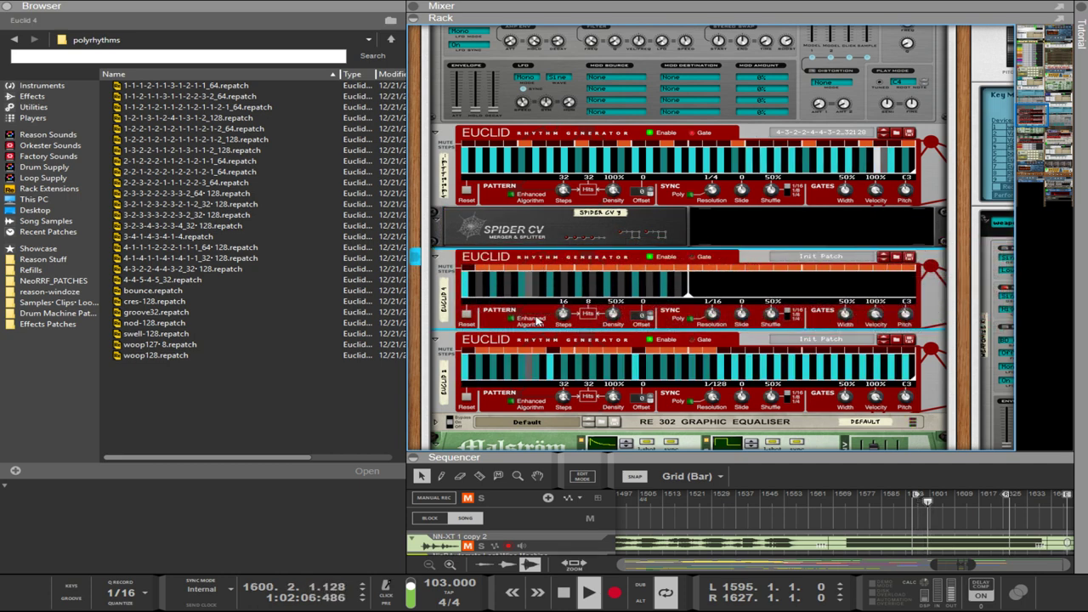
left_click_drag(612, 313, 610, 401)
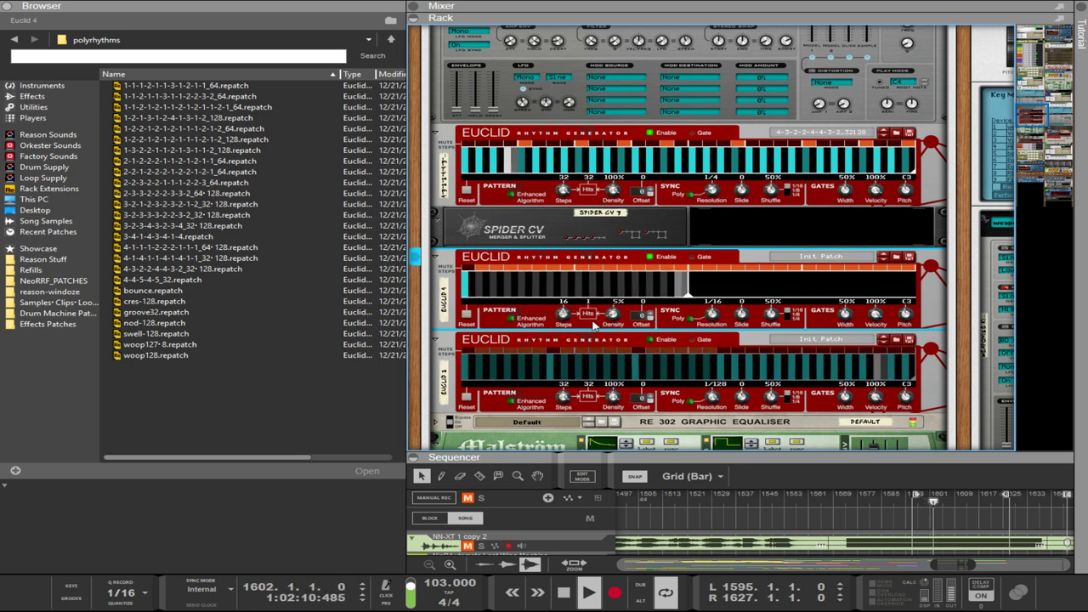
left_click_drag(711, 314, 723, 407)
Connect Euclid 4's Reset Out/Thru to the weaponize kick Combinator's Programmer CV In 4 and return to the rack's front.
key("Tab")
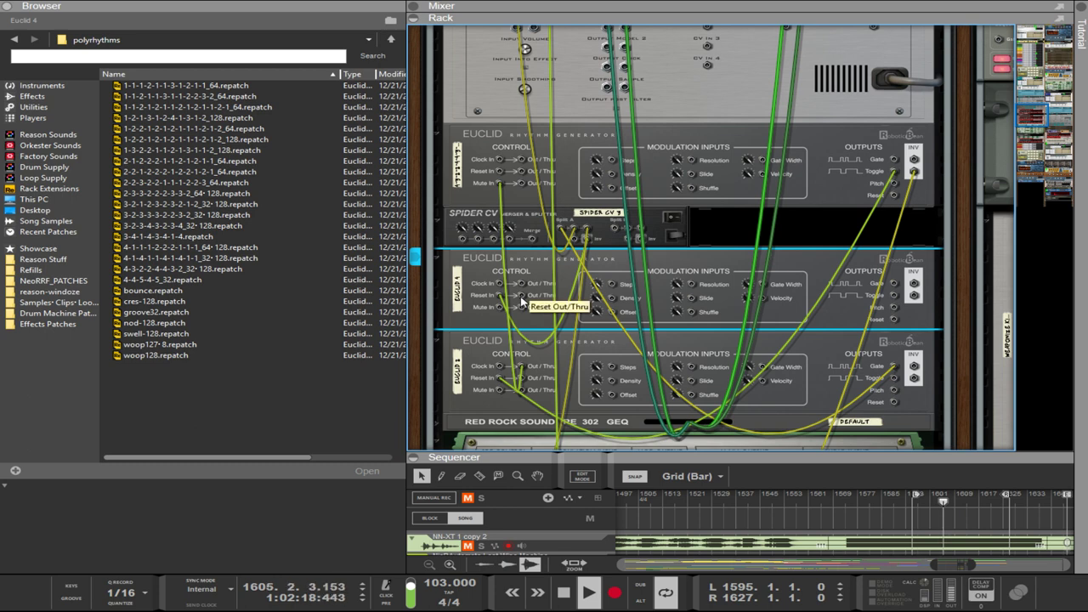
left_click_drag(522, 302, 631, 302)
scroll(689, 301, "up", 3)
scroll(688, 301, "up", 3)
key("Tab")
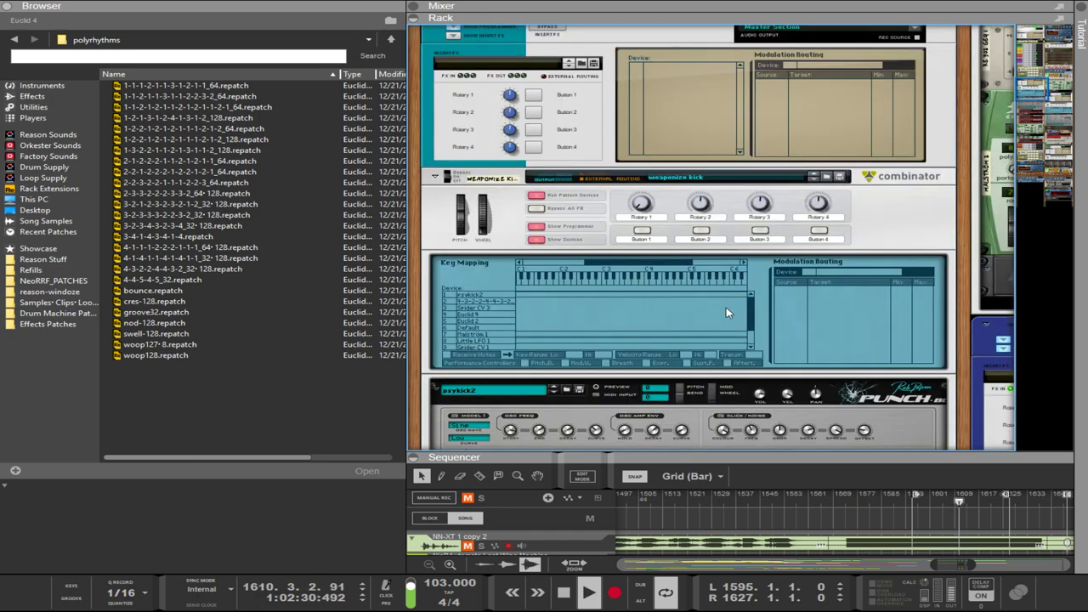
Select Euclid 4 in the weaponize kick Combinator's programmer and set CV In 4 as its fifth modulation source.
scroll(498, 327, "down", 1)
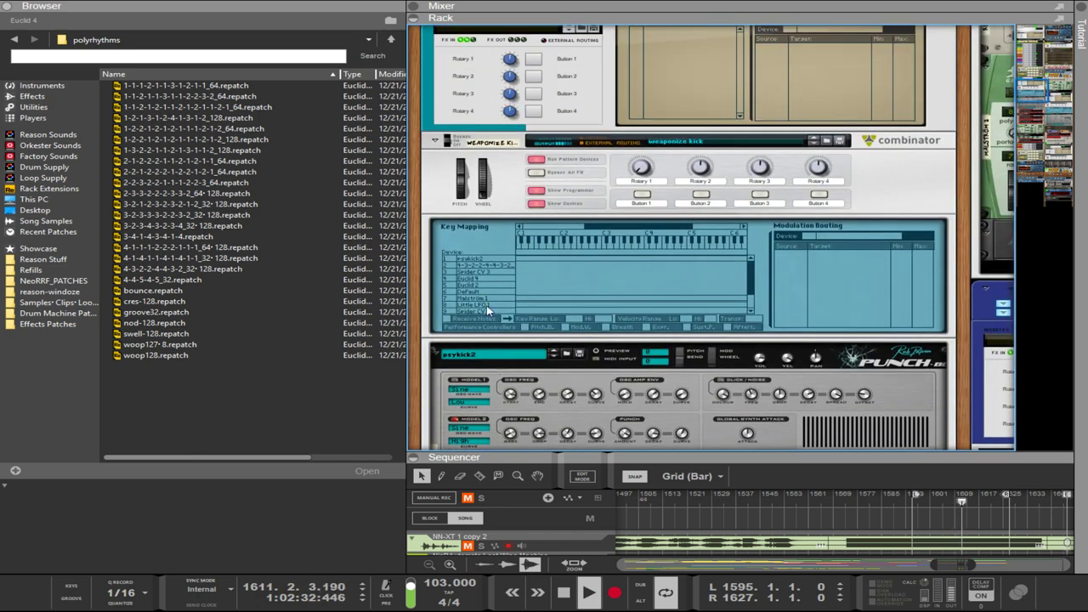
left_click(506, 282)
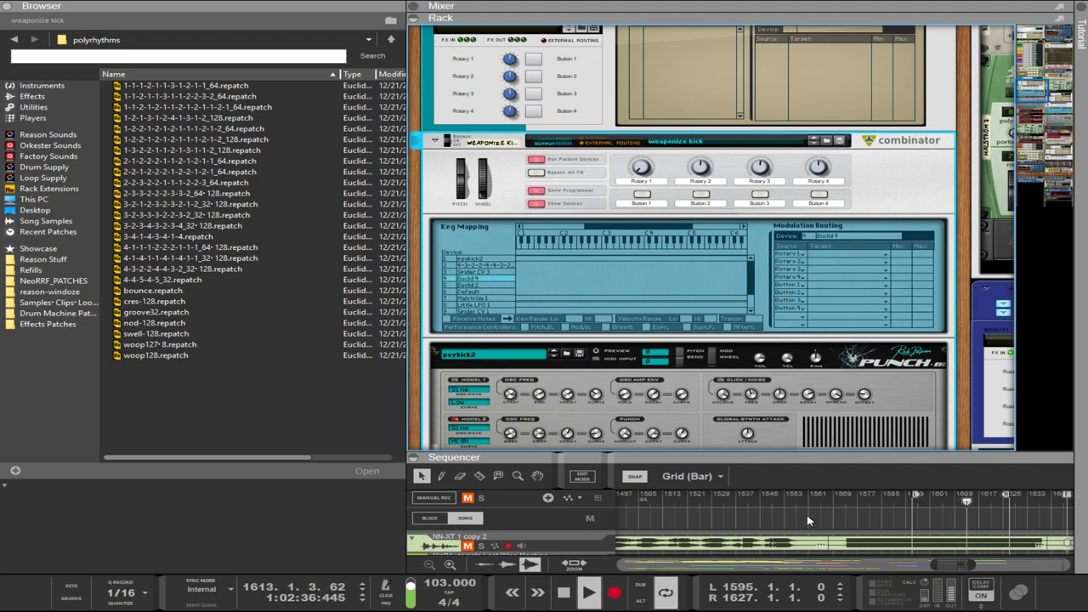
key("Tab")
key("Tab")
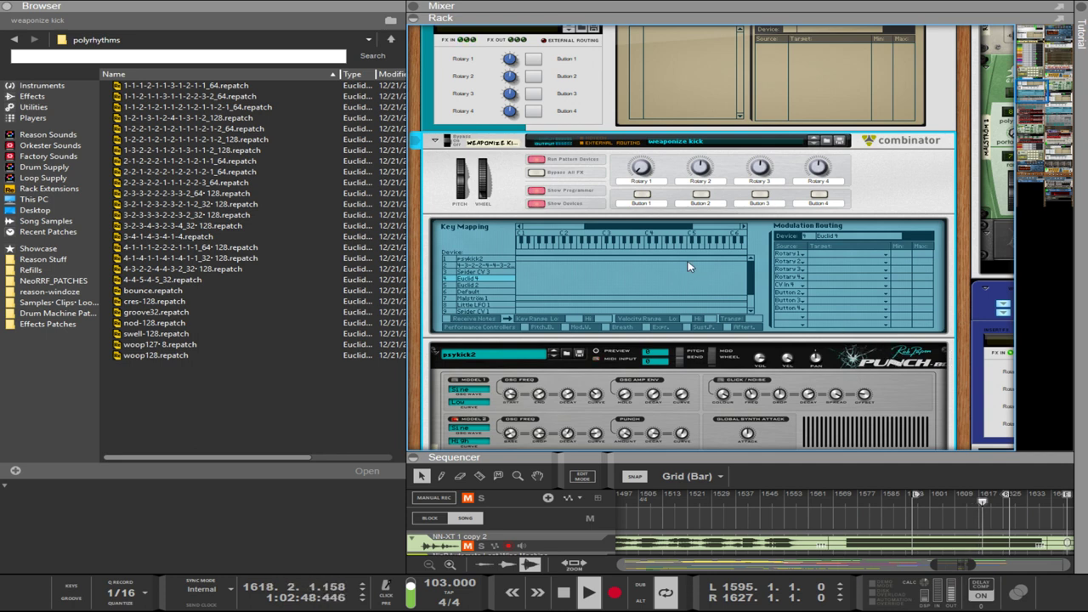
Select Euclid 2 in the Combinator's programmer and route CV In 4 to its Resolution, from 1/64 to 1/128.
left_click(689, 291)
scroll(541, 280, "down", 10)
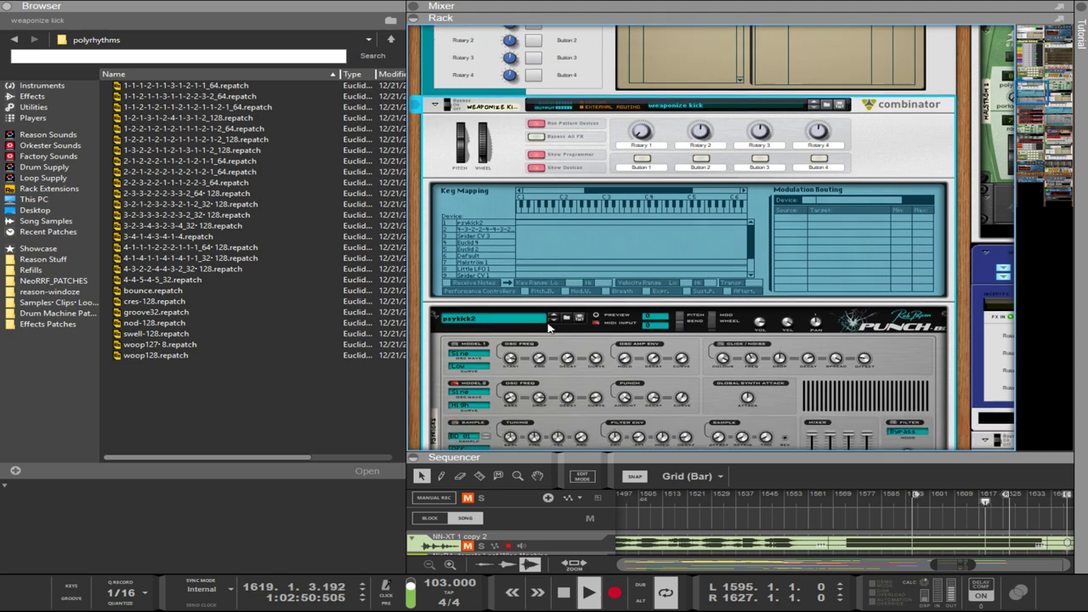
scroll(520, 361, "up", 8)
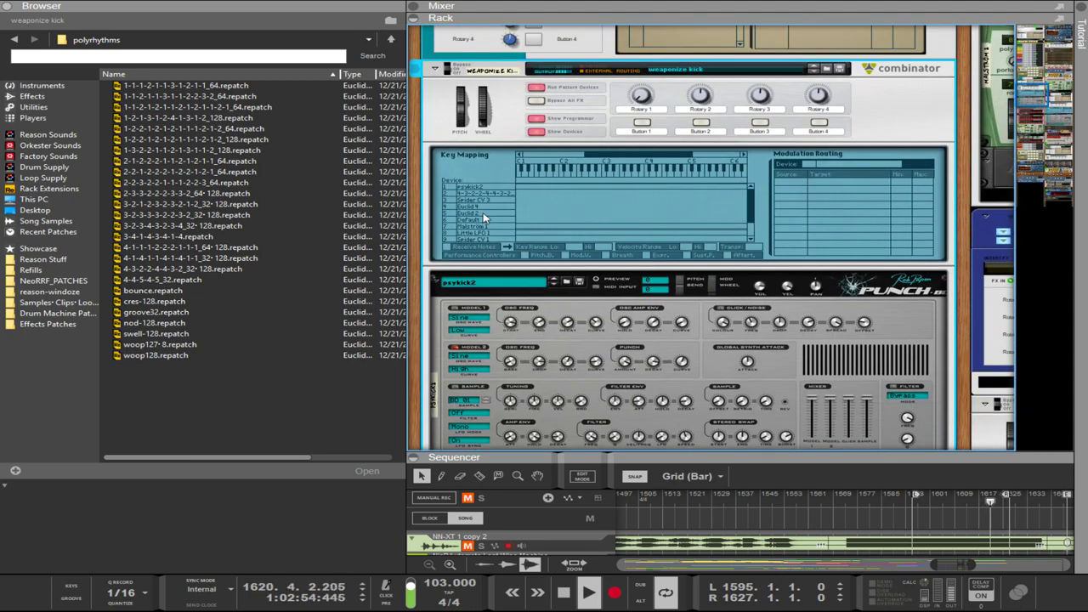
left_click(483, 213)
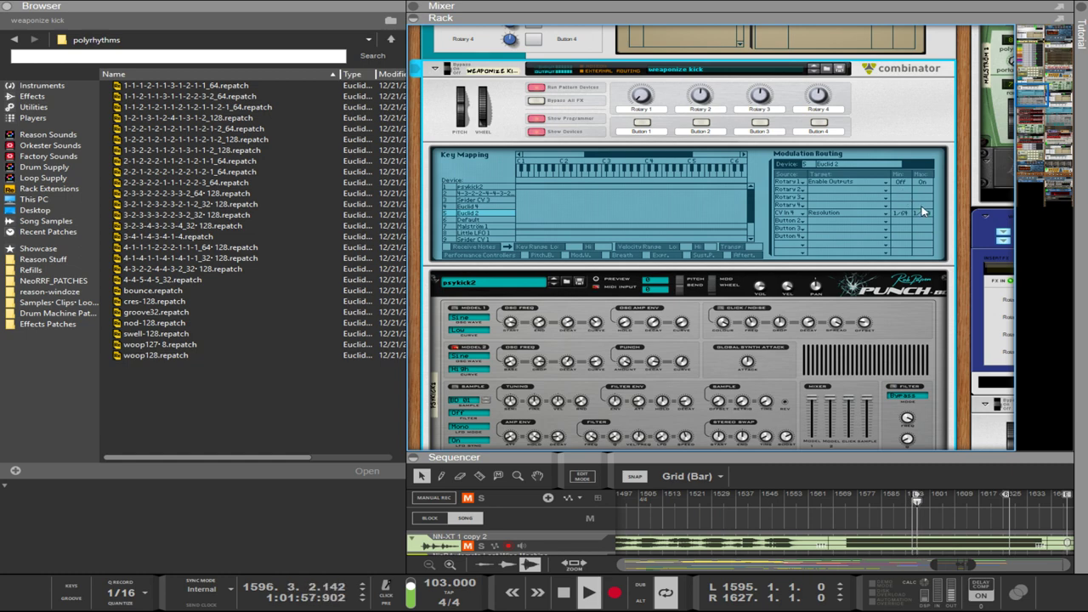
Move Euclid 4's Reset In cable from Spider CV 3's Split A output to the inverted Gate output of the Euclid above it.
scroll(923, 223, "down", 6)
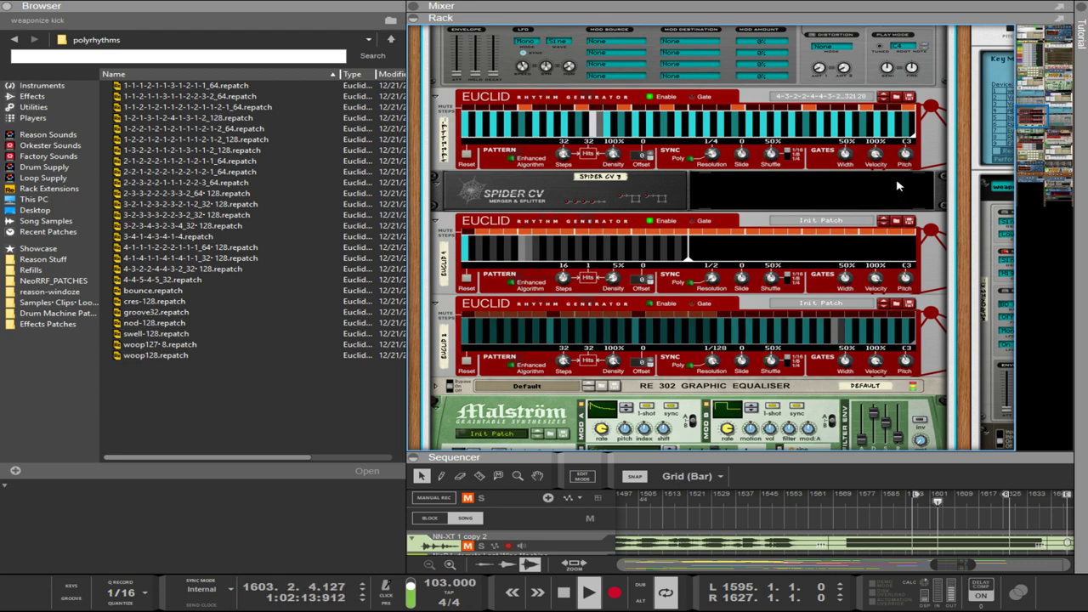
key("Tab")
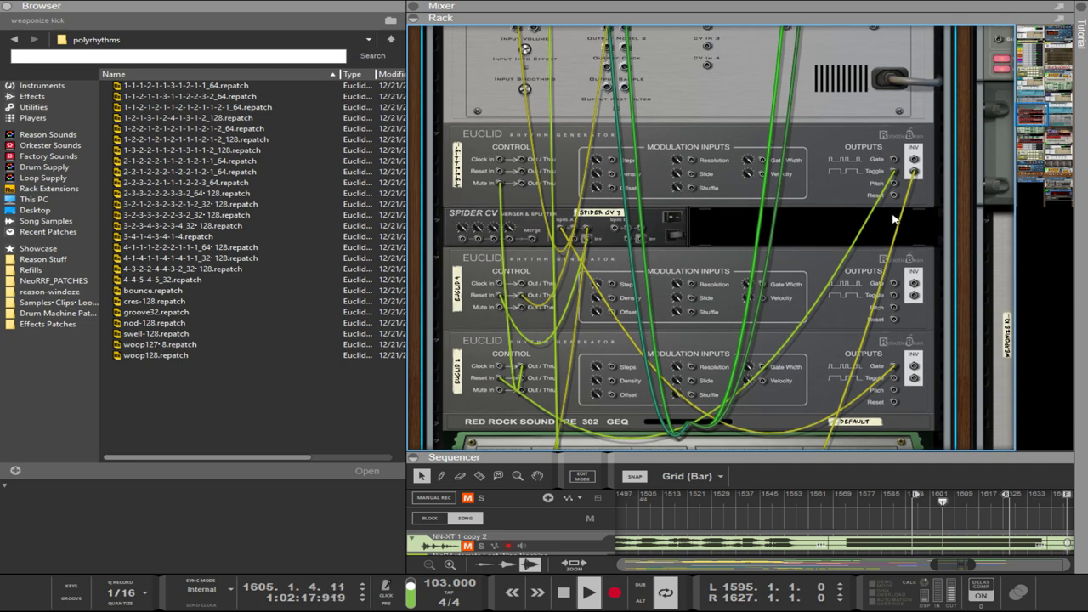
scroll(907, 197, "down", 2)
scroll(907, 123, "down", 2)
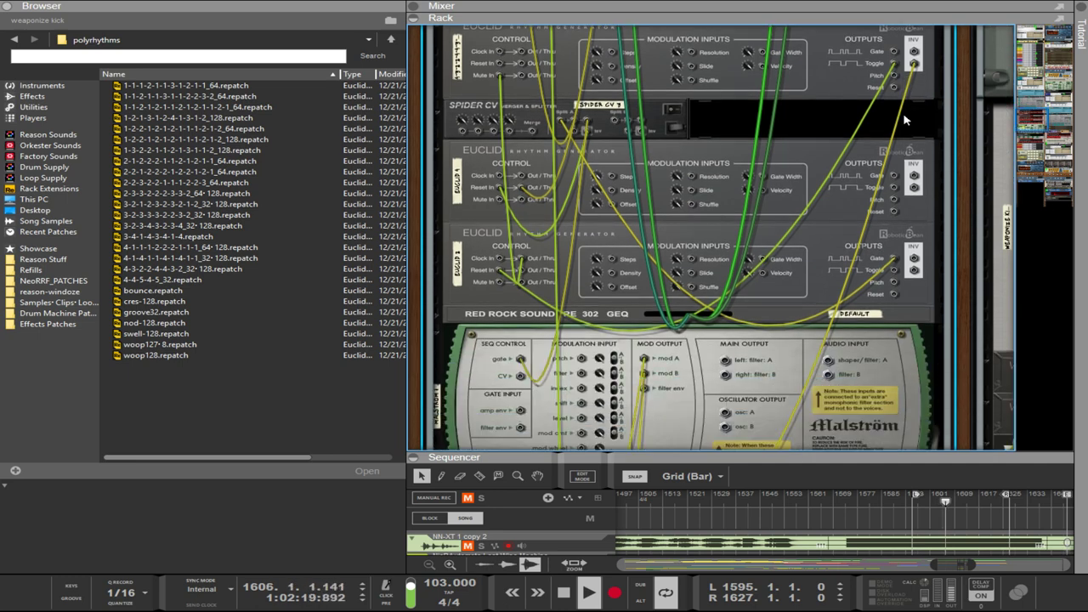
scroll(907, 123, "up", 4)
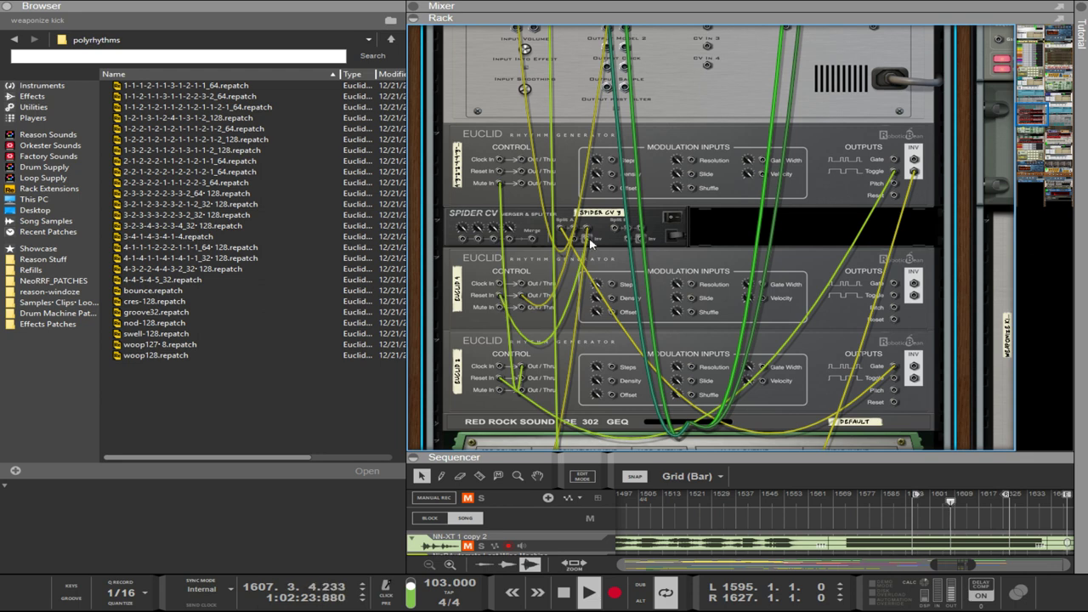
left_click_drag(591, 244, 914, 161)
key("Tab")
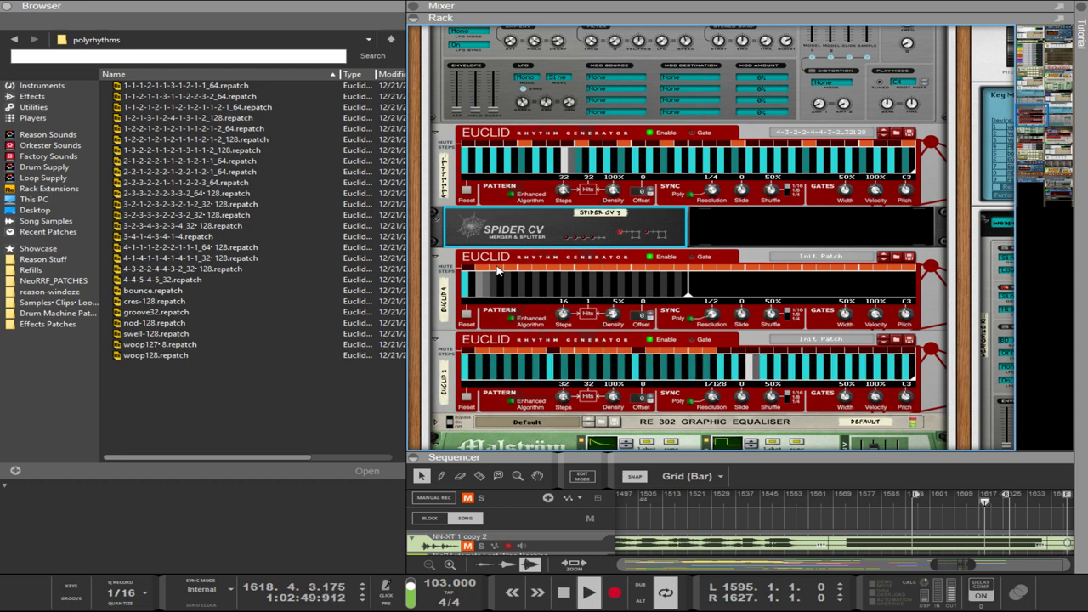
Connect Euclid 4's Toggle output to the weaponize kick Combinator's Programmer CV In 4 and return to the rack's front.
key("Tab")
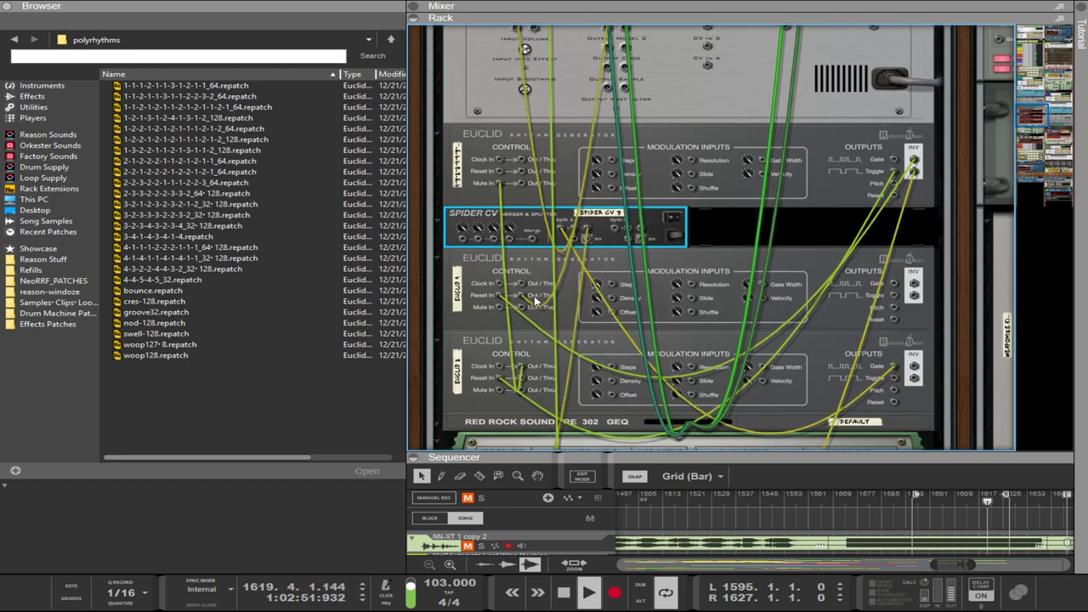
left_click(906, 297)
scroll(854, 276, "up", 3)
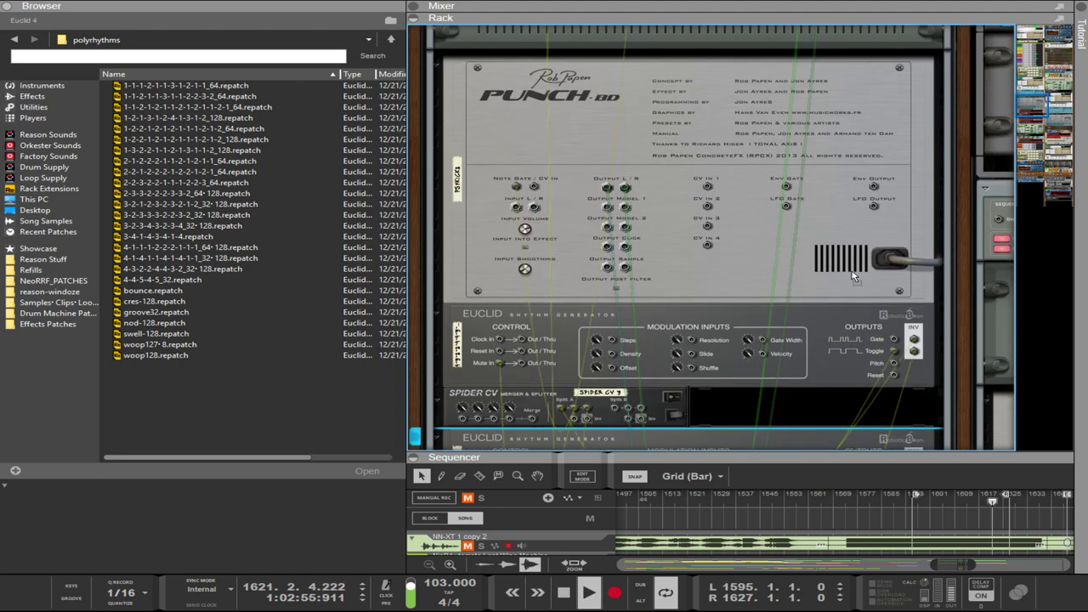
scroll(854, 276, "up", 3)
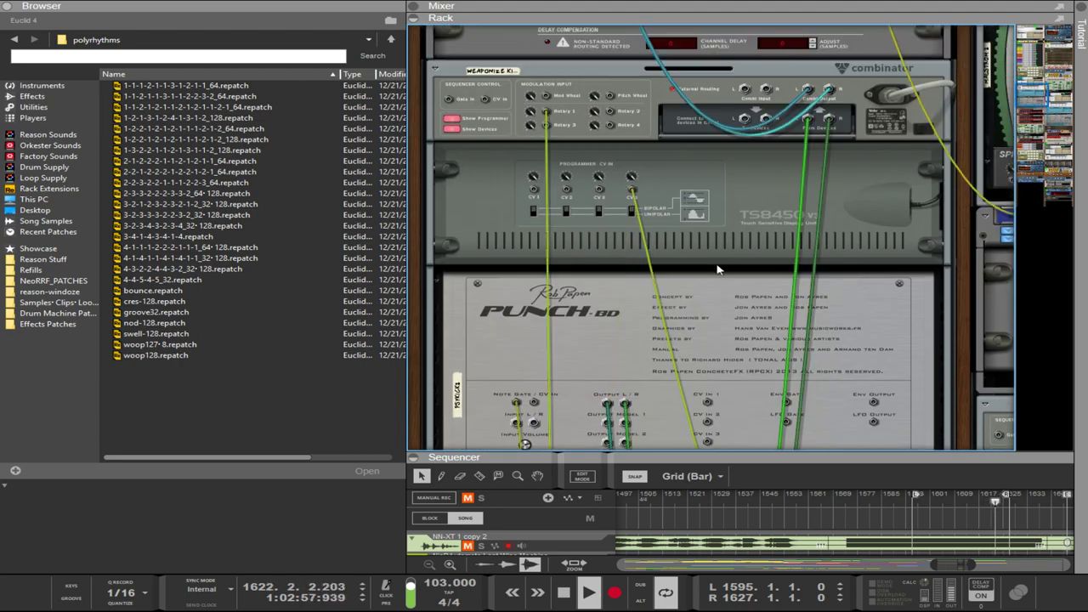
scroll(730, 304, "down", 5)
key("Tab")
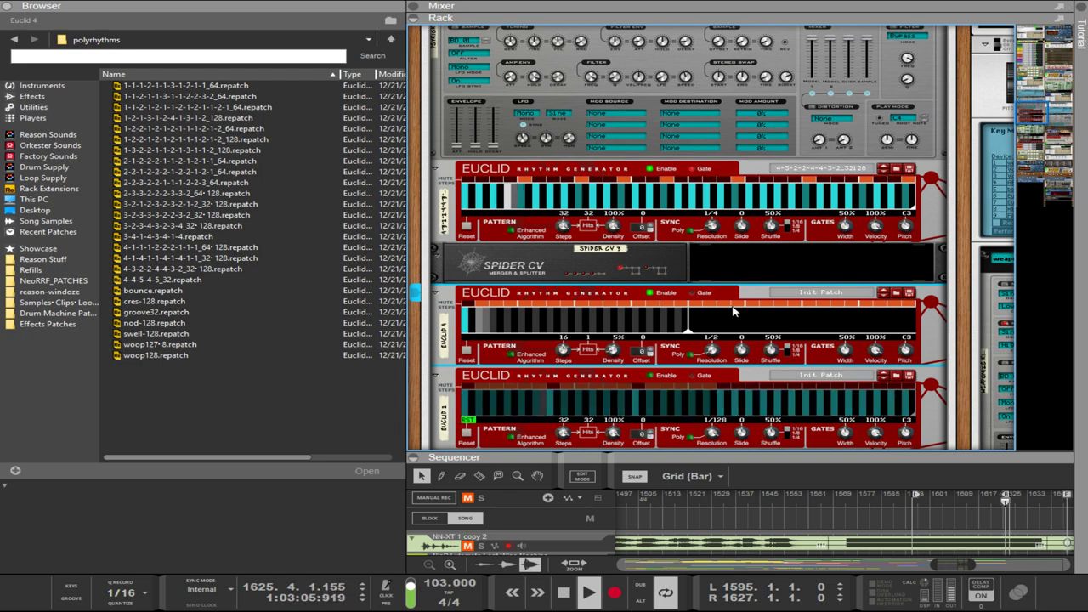
Check Euclid 2's modulation routing and the CV Input 4 polarity switch on the weaponize kick Combinator.
scroll(734, 312, "up", 8)
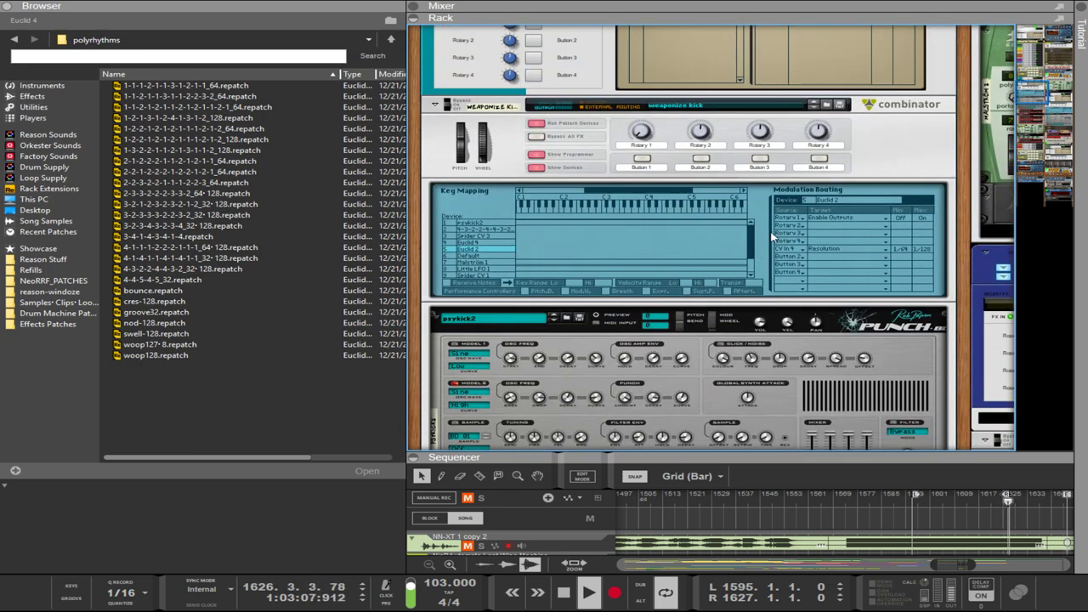
left_click(748, 201)
key("Tab")
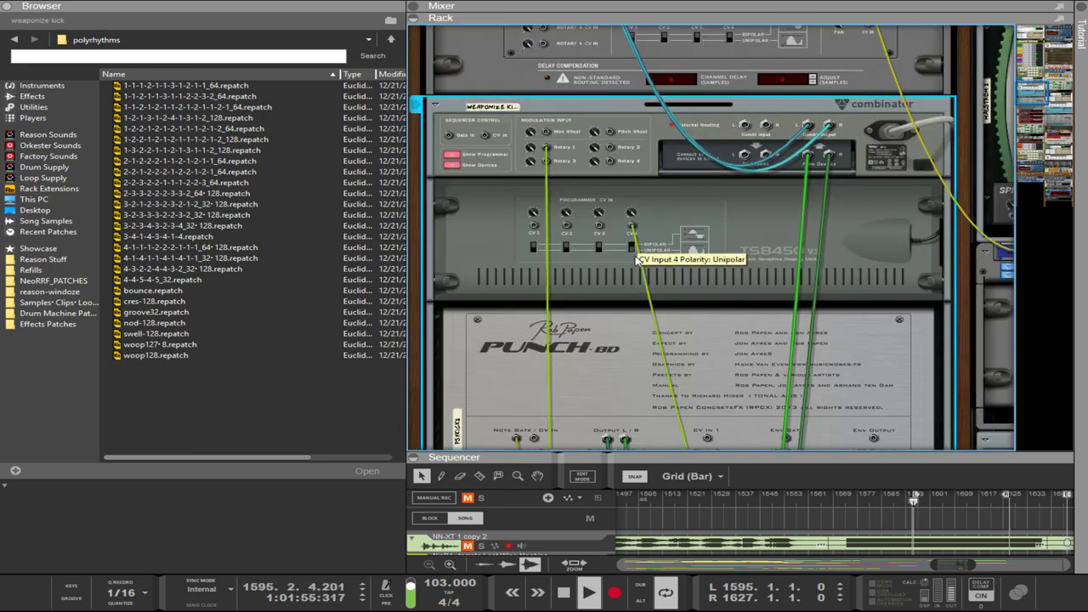
key("Tab")
scroll(663, 264, "down", 5)
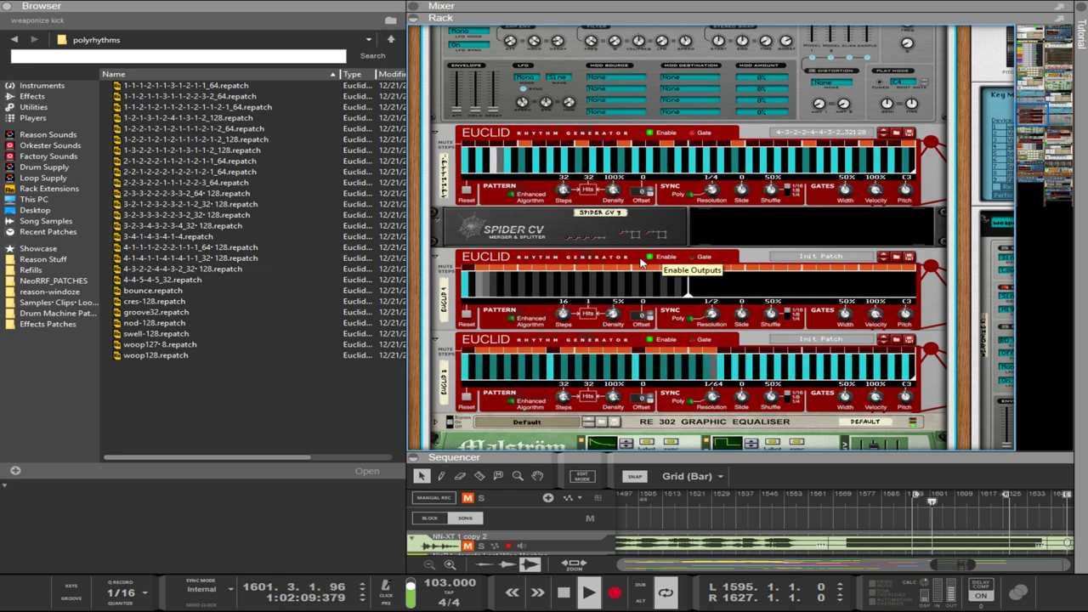
Load the groove32.repatch patch into the Euclid generator above Spider CV 3.
left_click(895, 133)
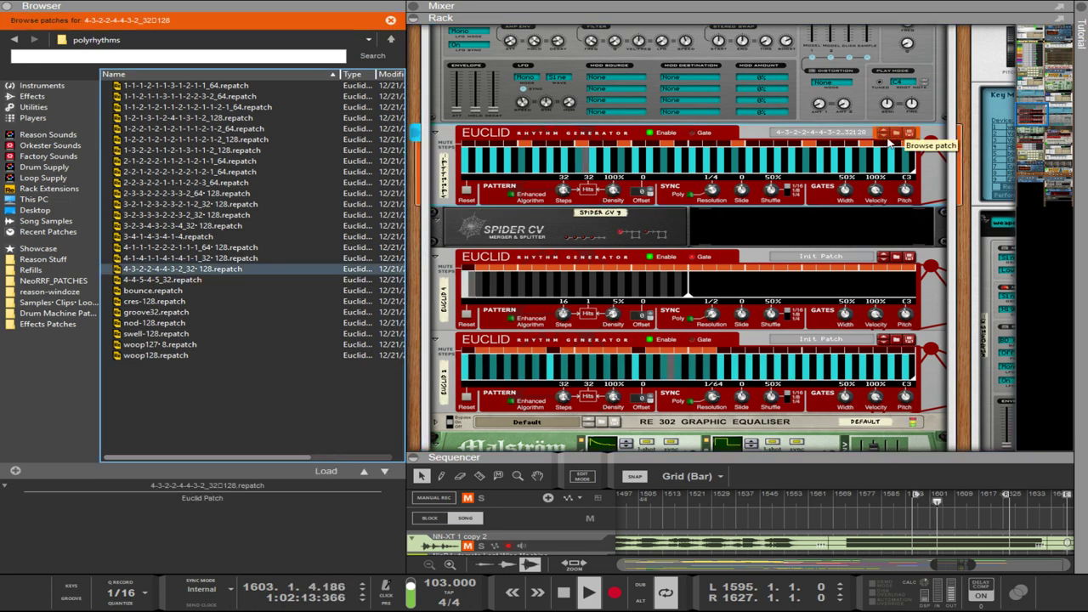
left_click(194, 313)
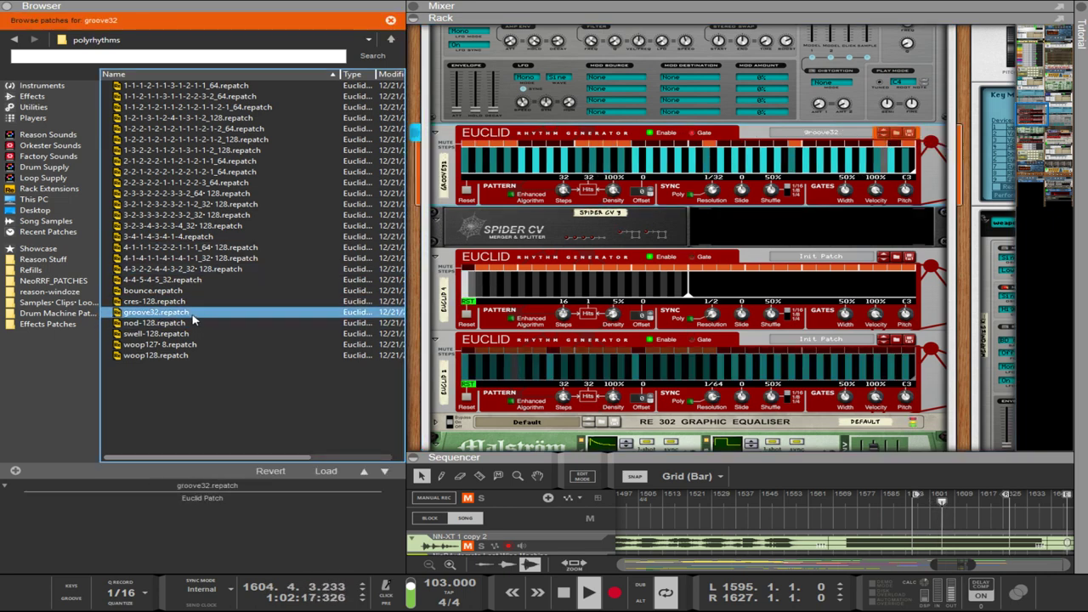
left_click_drag(712, 197, 723, 286)
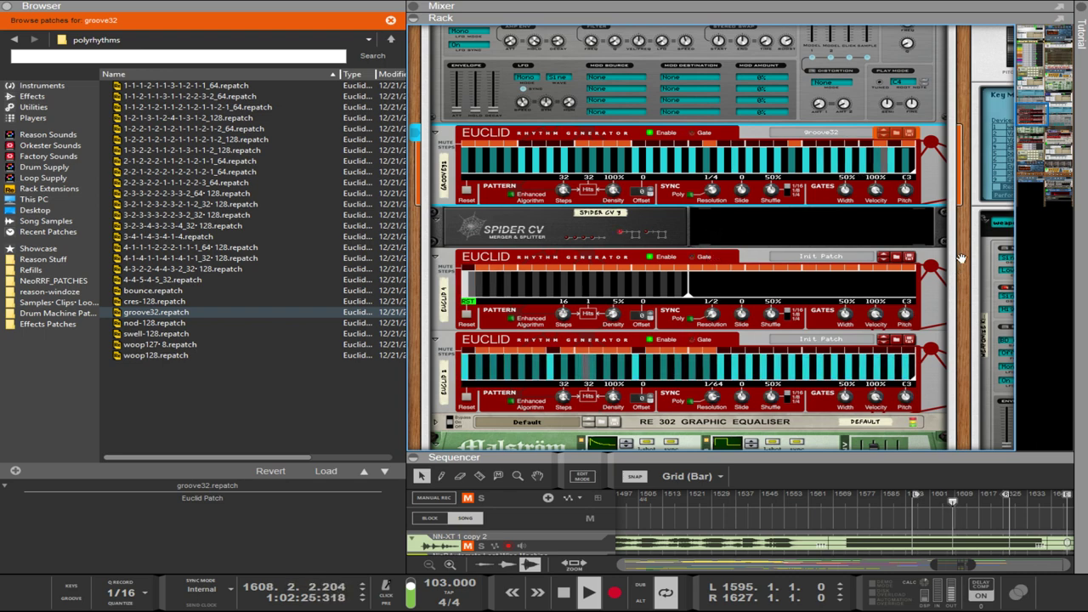
Examine the weaponize bass Combinator's Punch-BD, VoltCB-1, A/B Switch, equaliser and filter devices, ending on its bounce Euclid generator.
scroll(960, 257, "right", 10)
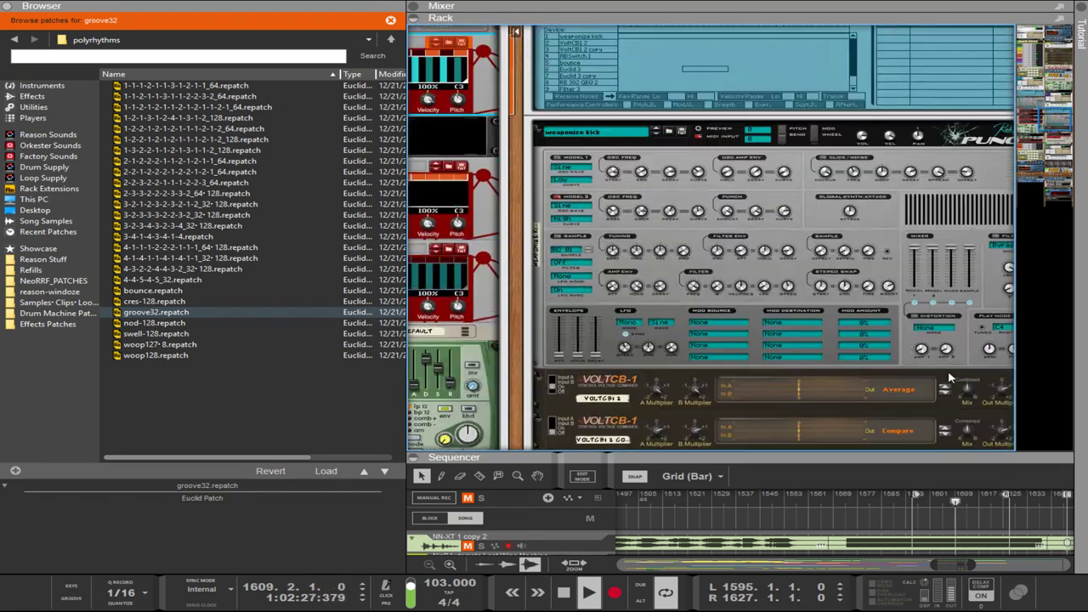
scroll(950, 378, "down", 5)
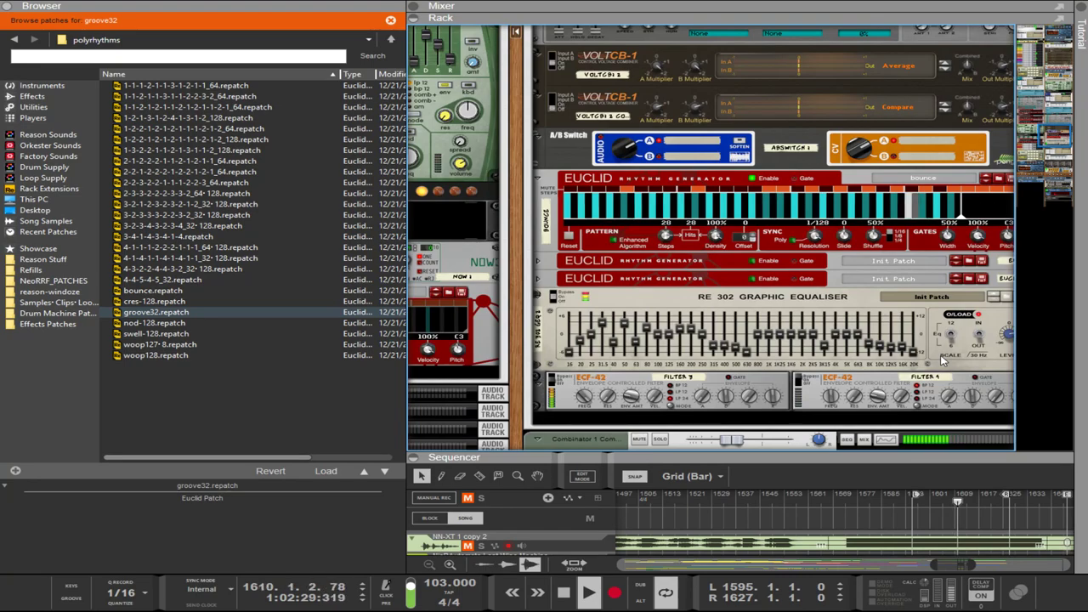
scroll(941, 361, "down", 3)
scroll(941, 361, "up", 6)
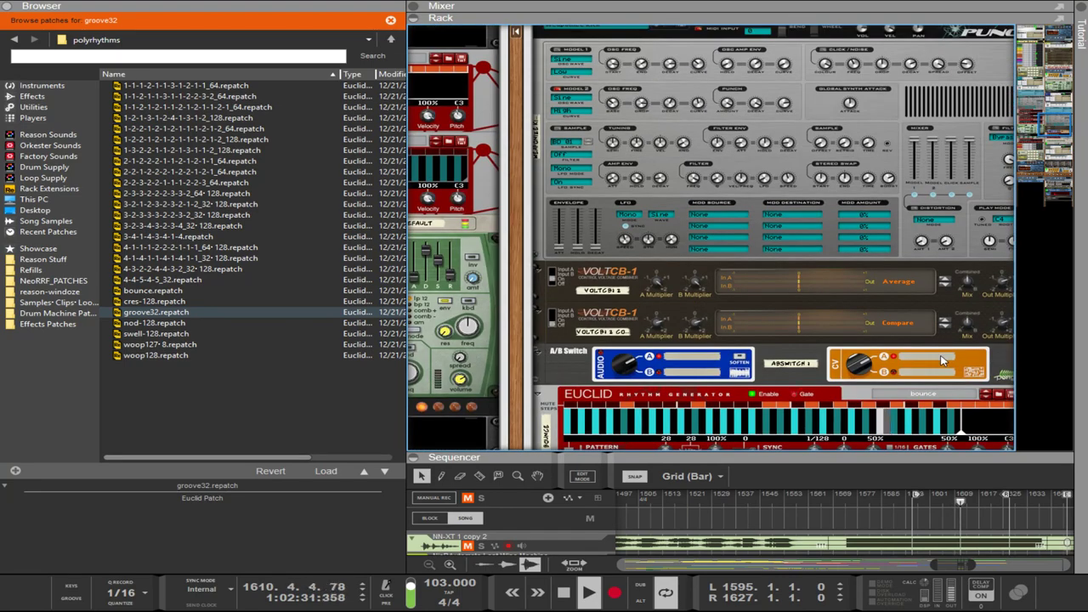
scroll(941, 361, "up", 8)
scroll(941, 361, "down", 3)
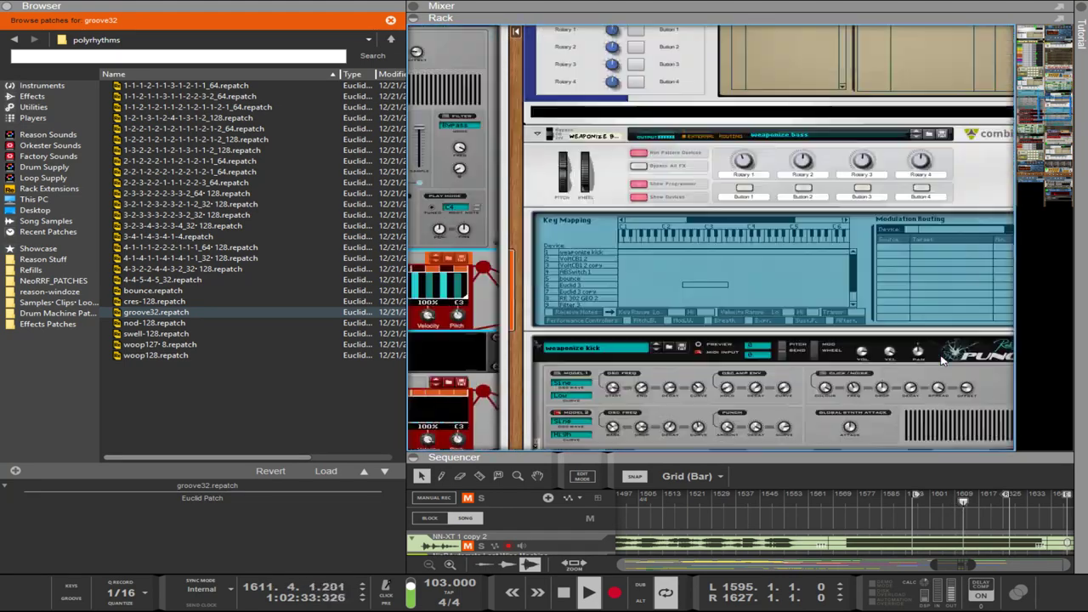
scroll(940, 361, "down", 6)
scroll(941, 361, "up", 2)
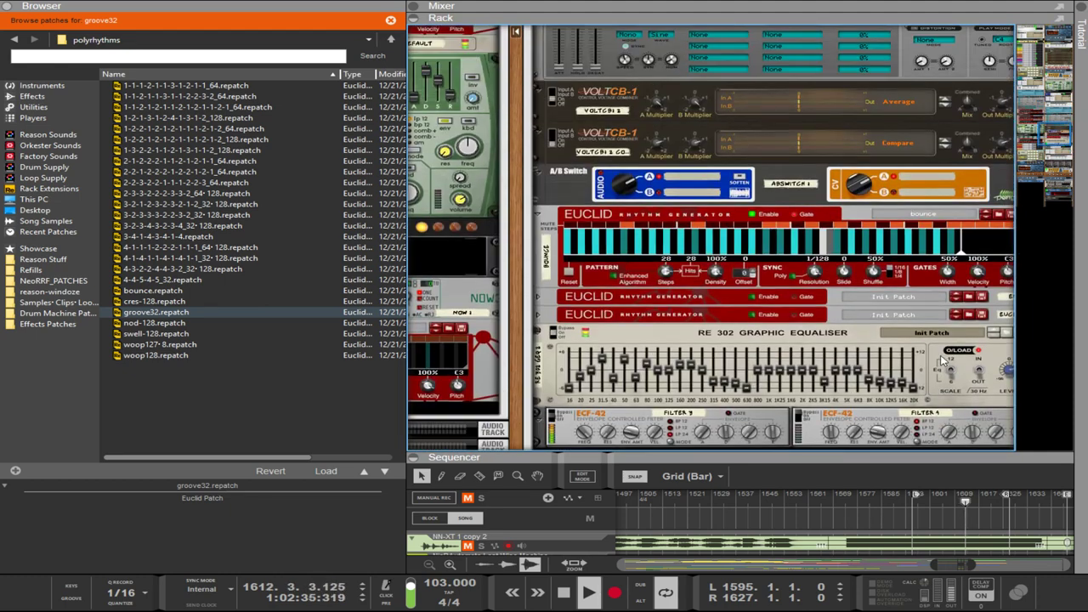
scroll(504, 293, "right", 2)
scroll(504, 293, "up", 1)
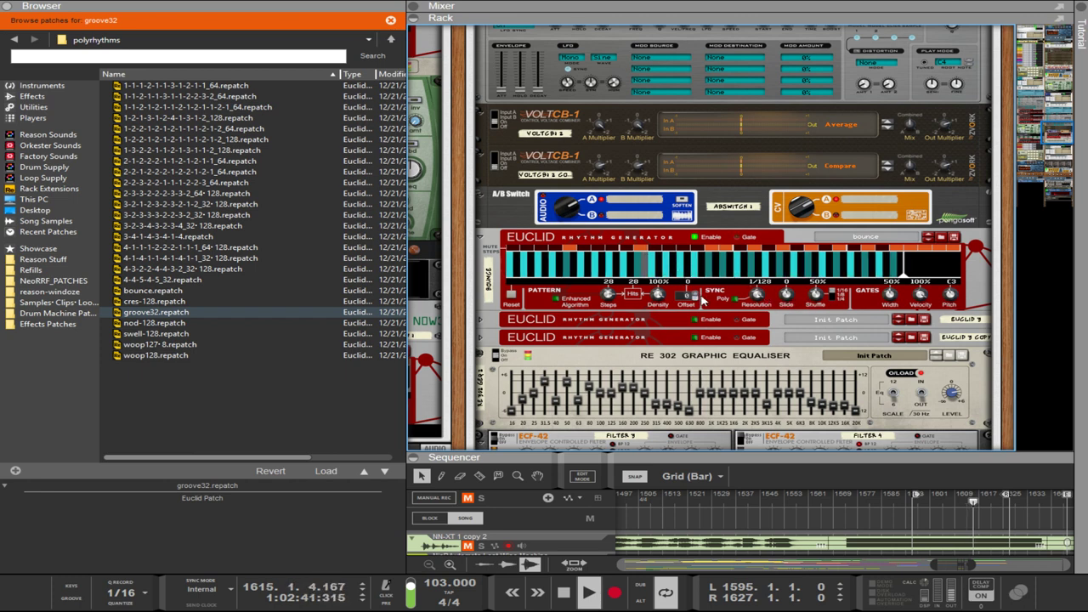
left_click(782, 250)
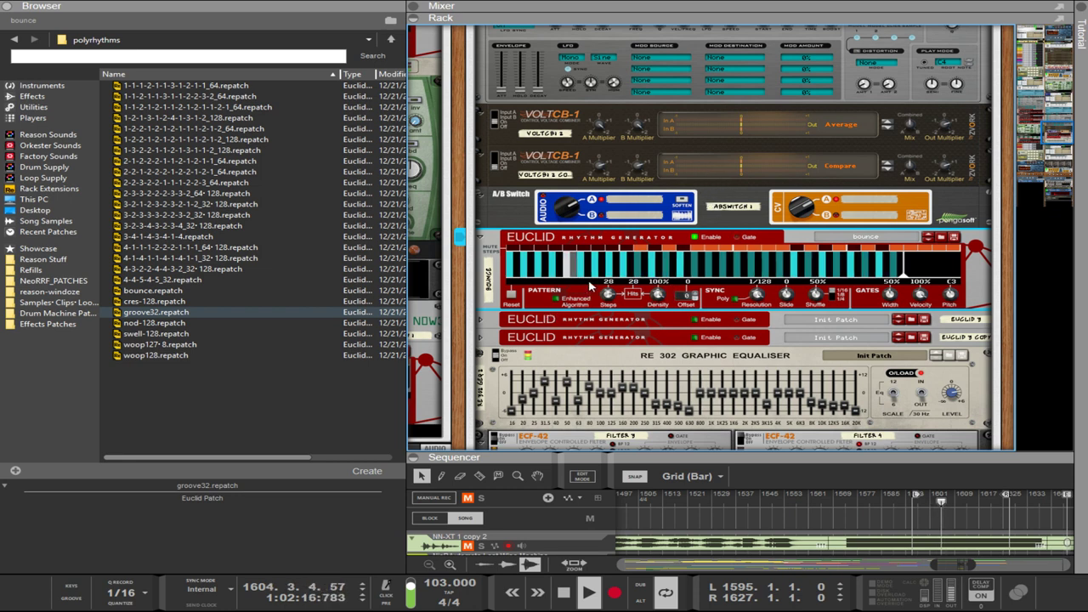
Inspect Combinator 1's device chain, including Little LFO, Pipeline, Scream 4 and Uhbik-G.
scroll(551, 141, "down", 3)
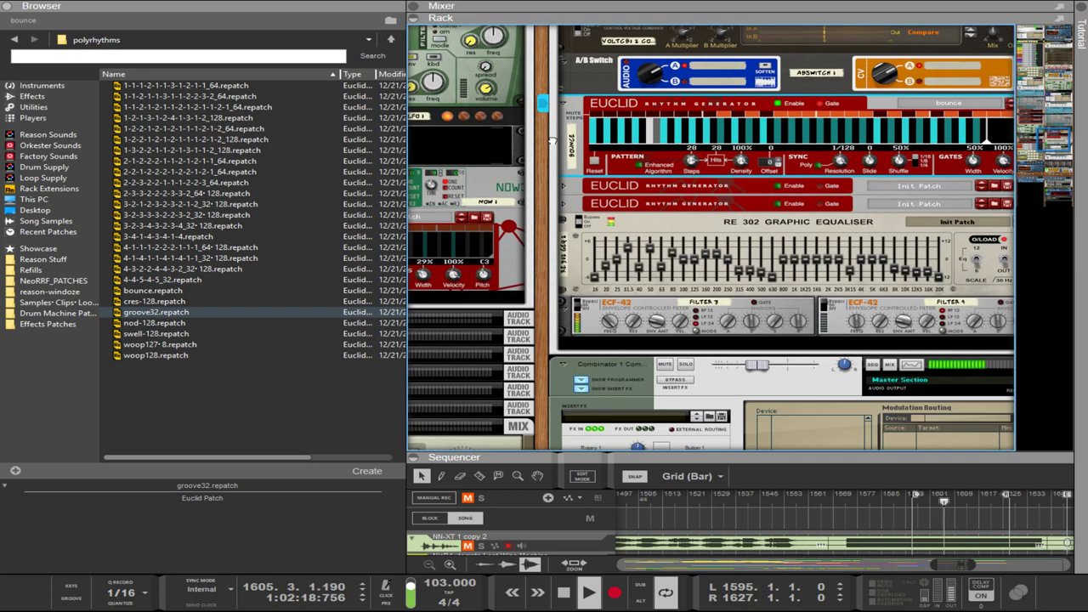
scroll(551, 140, "down", 4)
left_click(609, 335)
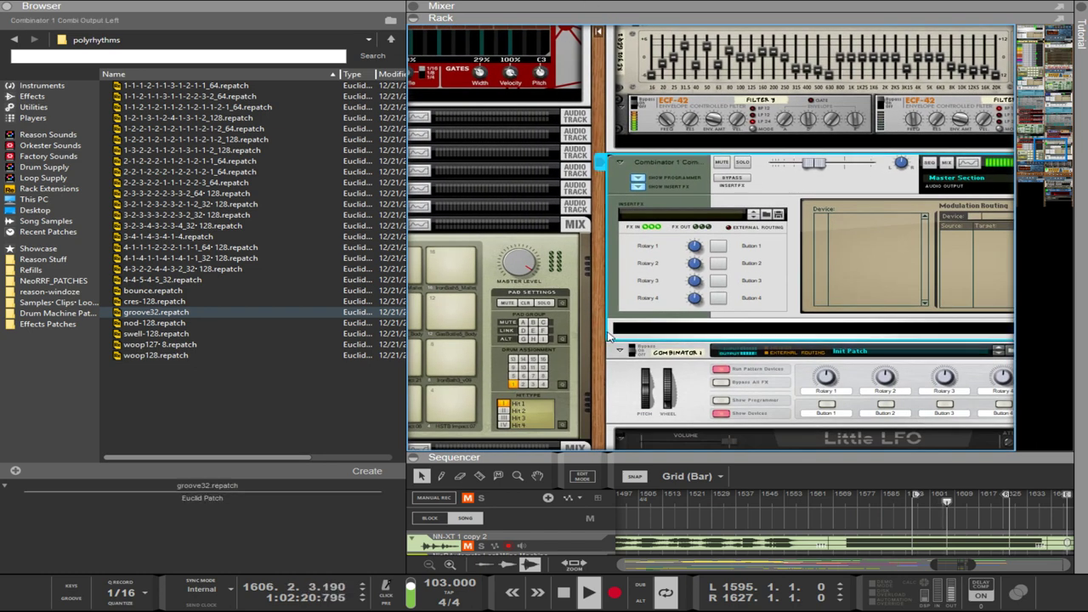
left_click_drag(600, 344, 440, 77)
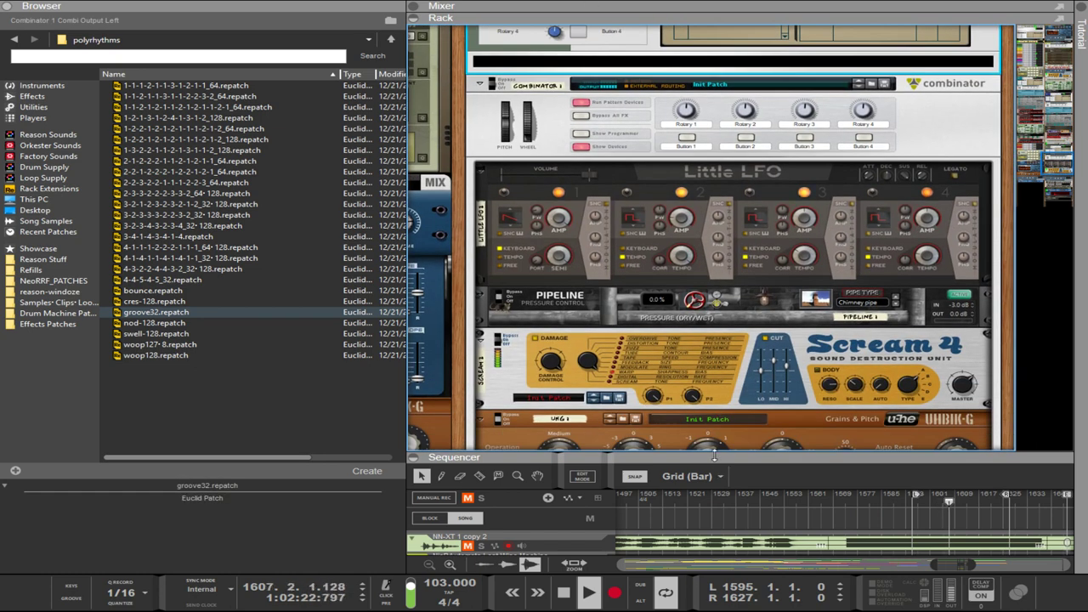
Enlarge the sequencer over the rack and show a longer stretch of the arrangement's timeline.
left_click_drag(714, 456, 714, 34)
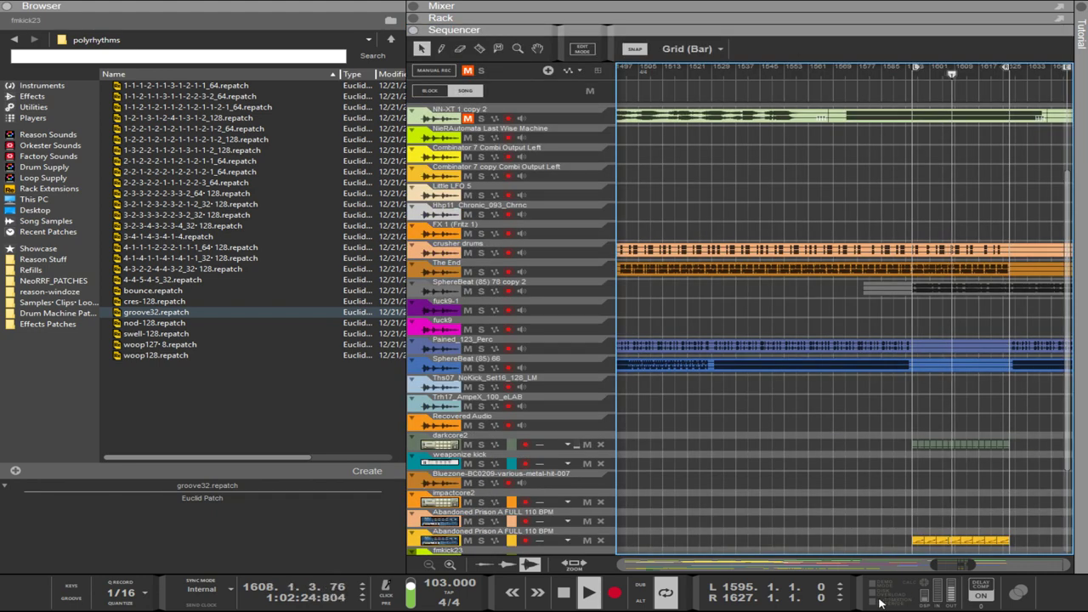
scroll(842, 323, "down", 2)
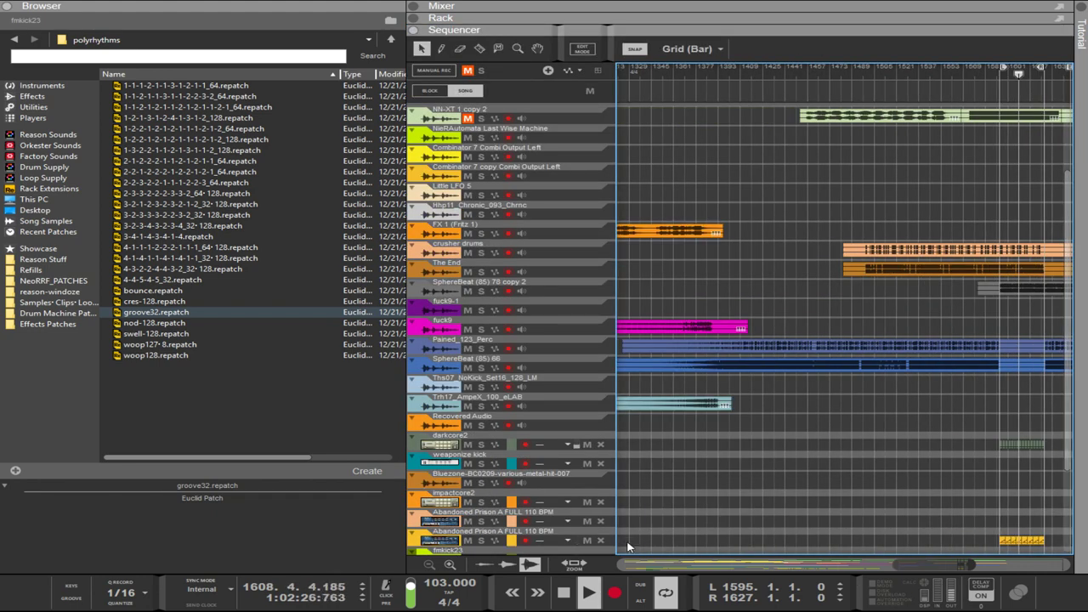
Select the clips on the top five audio tracks around the loop region and narrow the browser to reveal the clip transpose setting.
left_click_drag(894, 564, 973, 565)
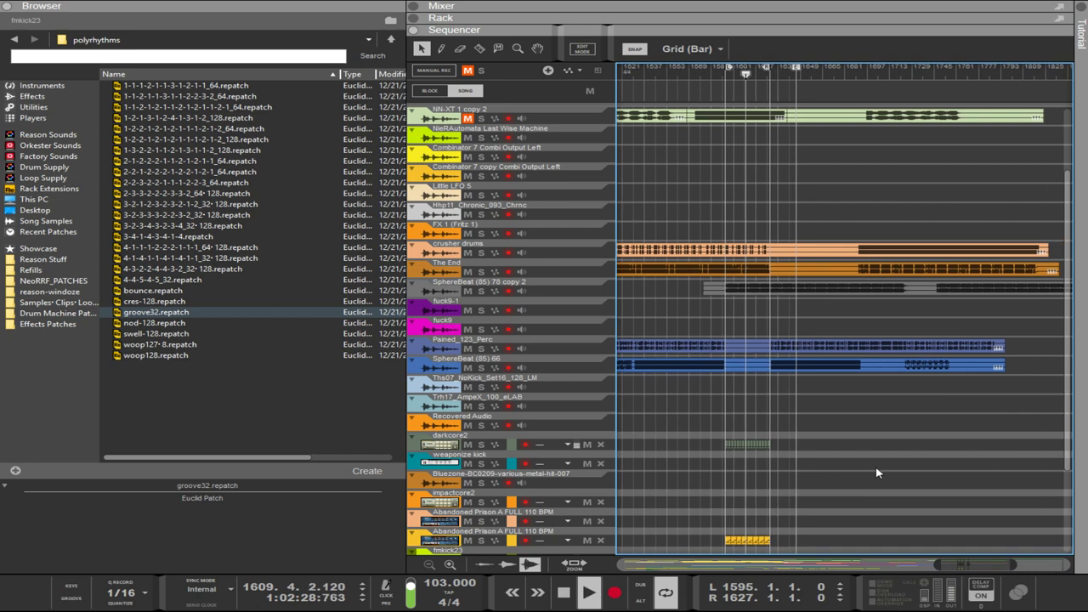
scroll(778, 402, "up", 3)
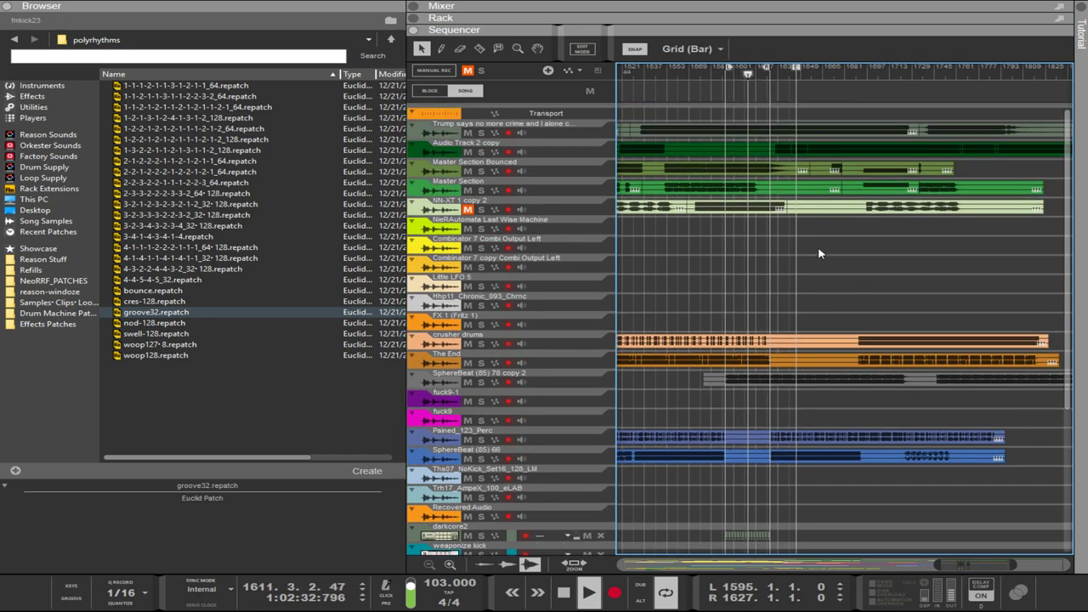
left_click_drag(817, 254, 646, 85)
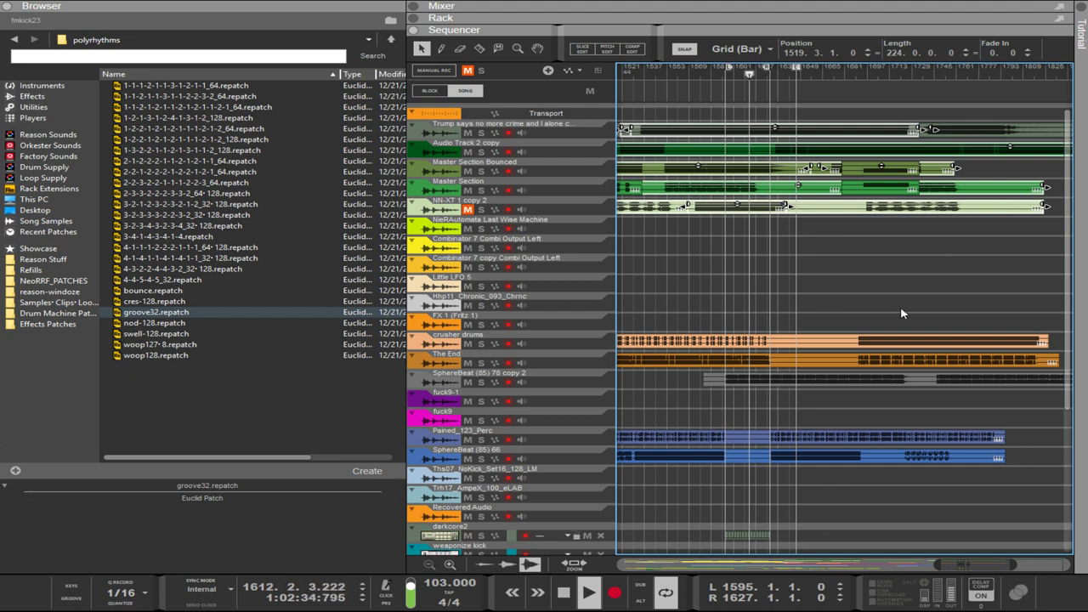
left_click_drag(968, 565, 990, 564)
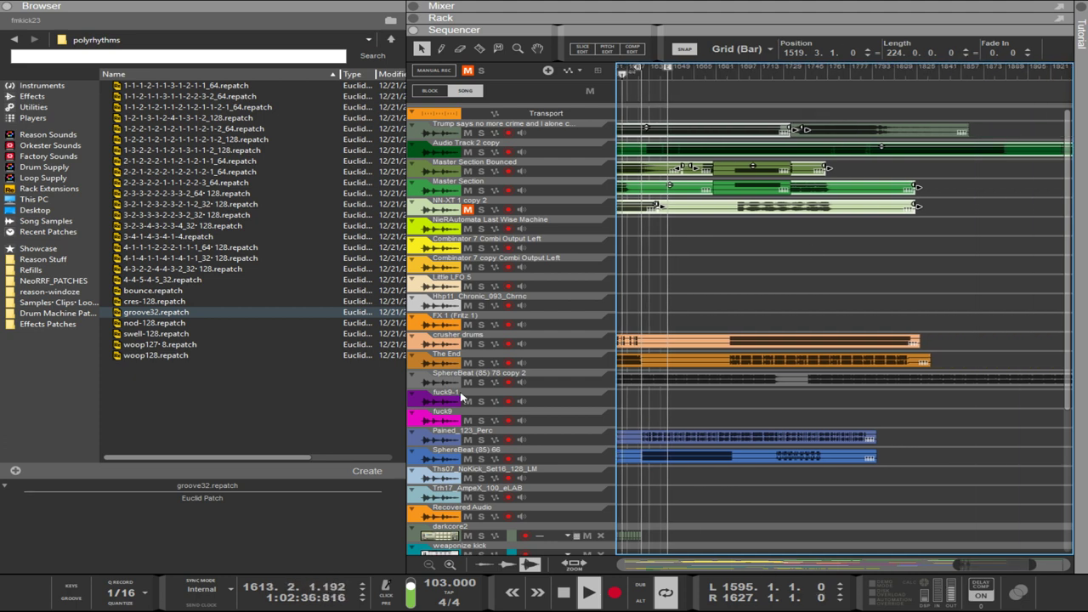
left_click_drag(408, 388, 188, 360)
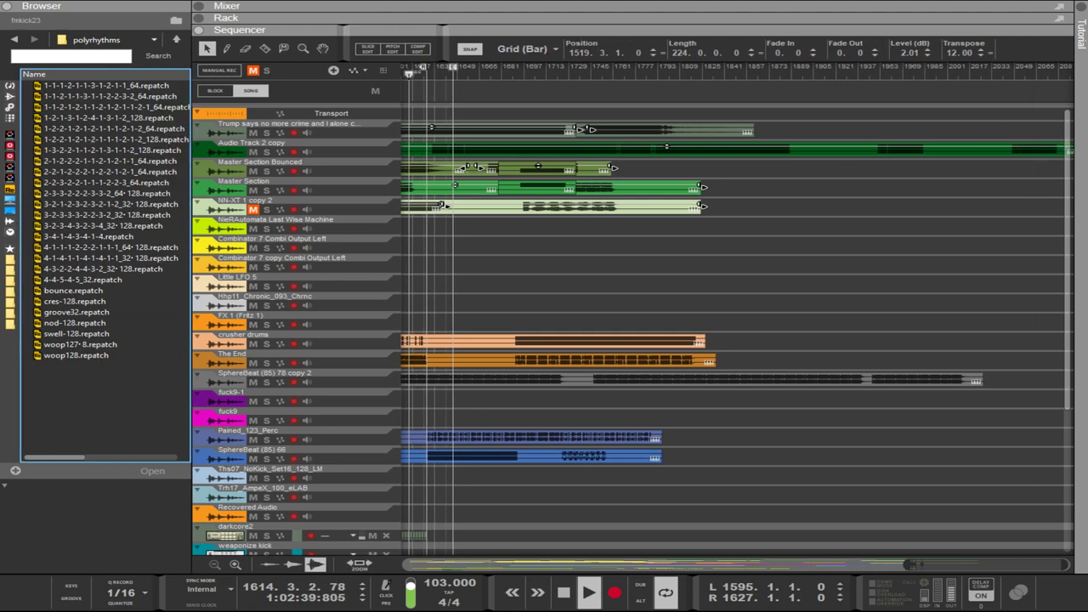
Try to change the transposition of the selected clips, and clear the selection.
left_click(950, 53)
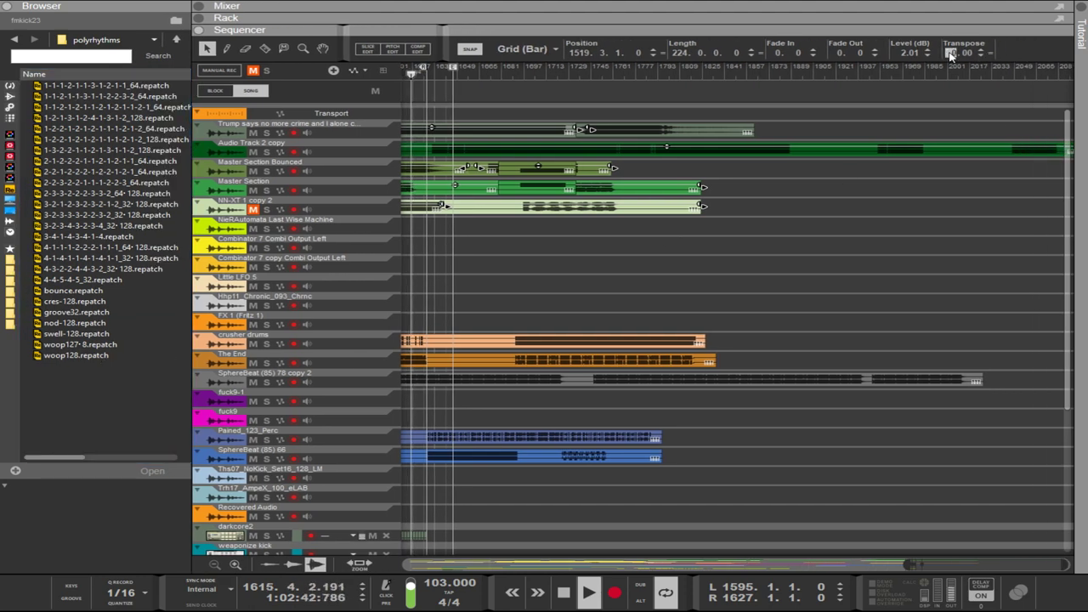
type("0.5")
key("Return")
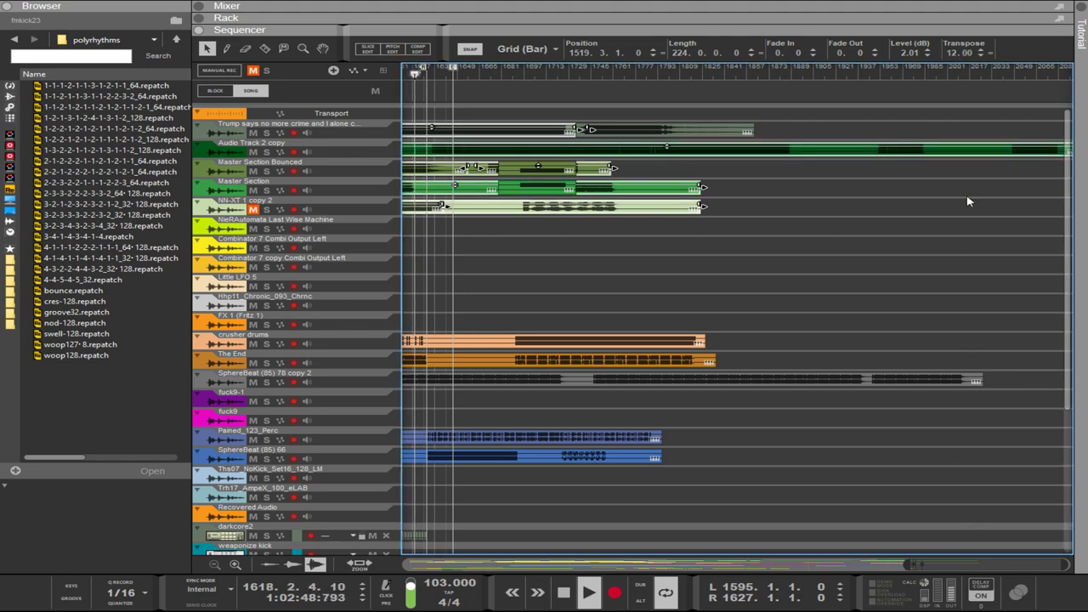
left_click(868, 222)
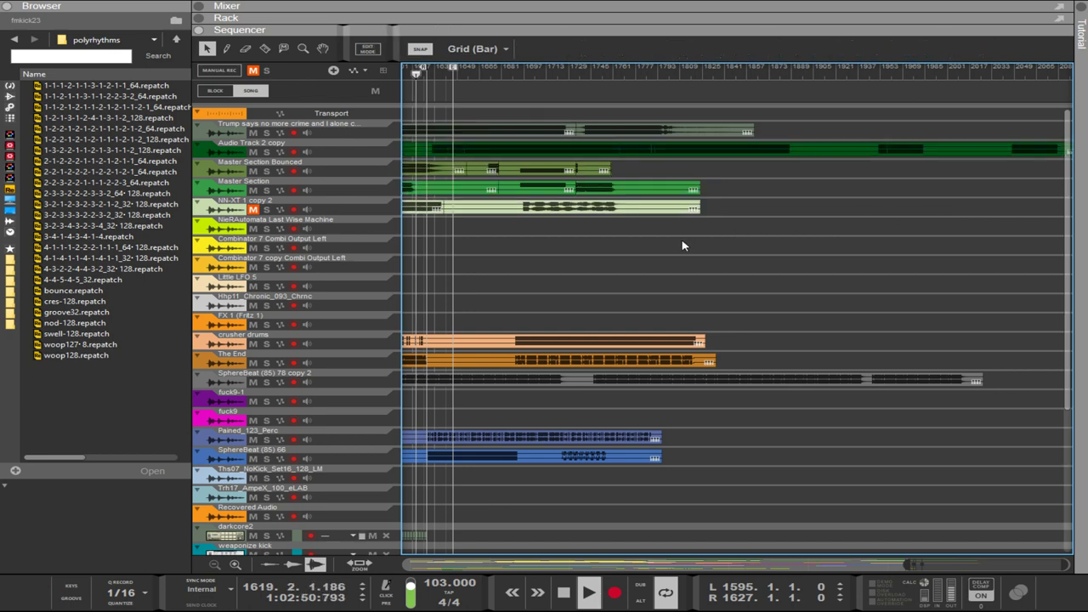
Reselect the clips on the top five audio tracks and set their transpose to -12.00.
left_click_drag(427, 238, 440, 119)
left_click_drag(960, 52, 956, 77)
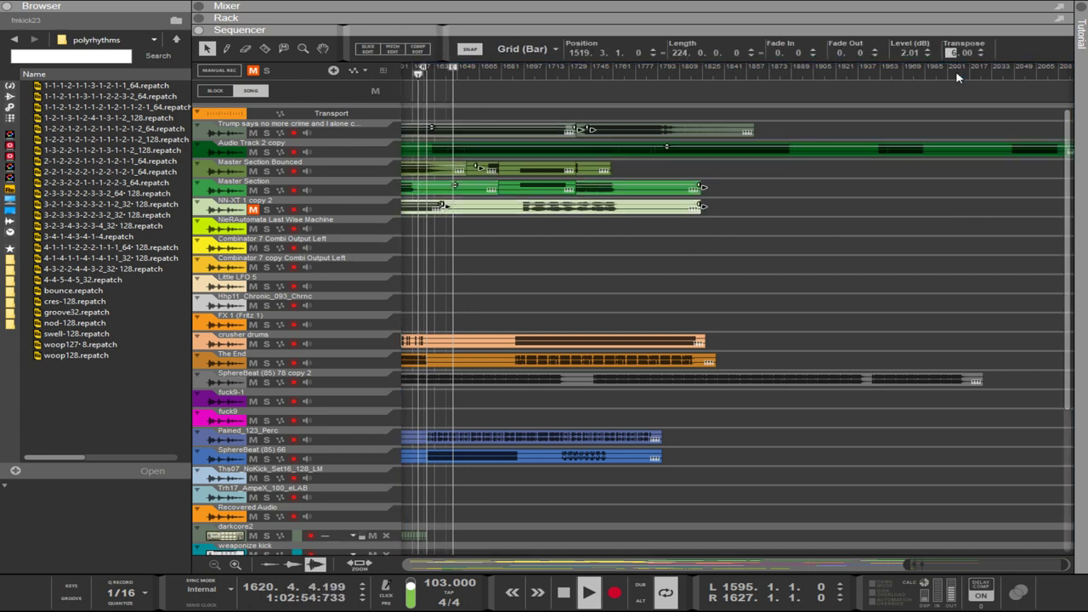
key("Return")
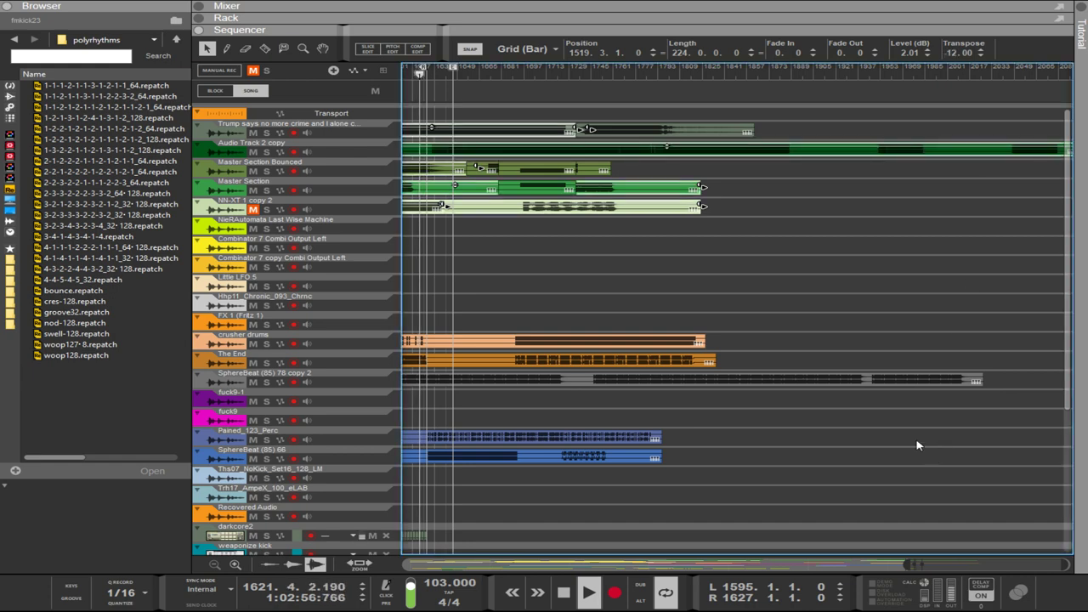
scroll(951, 565, "left", 3)
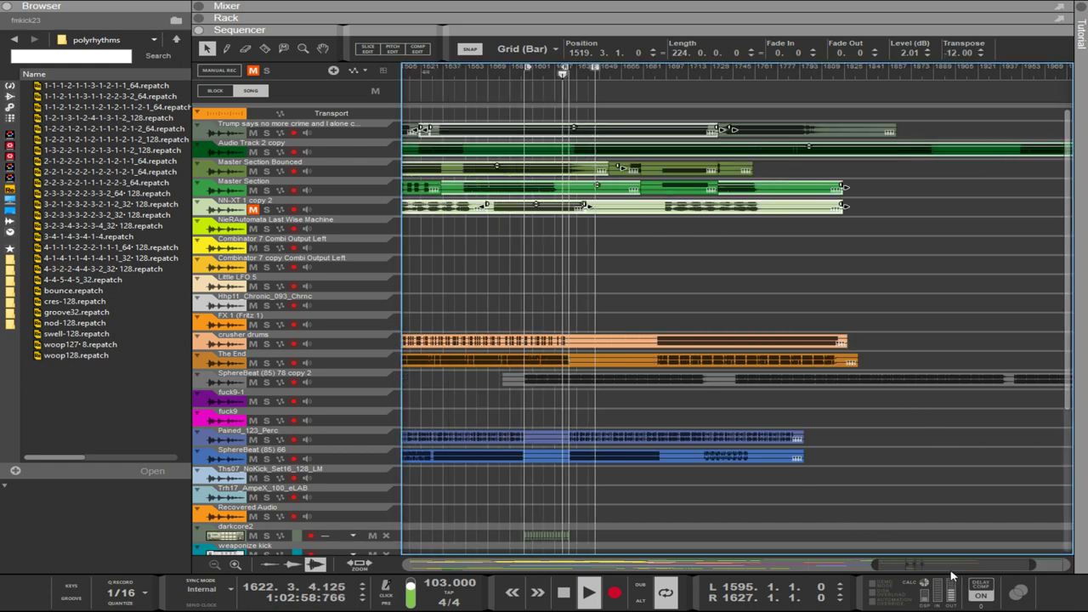
left_click_drag(939, 565, 920, 557)
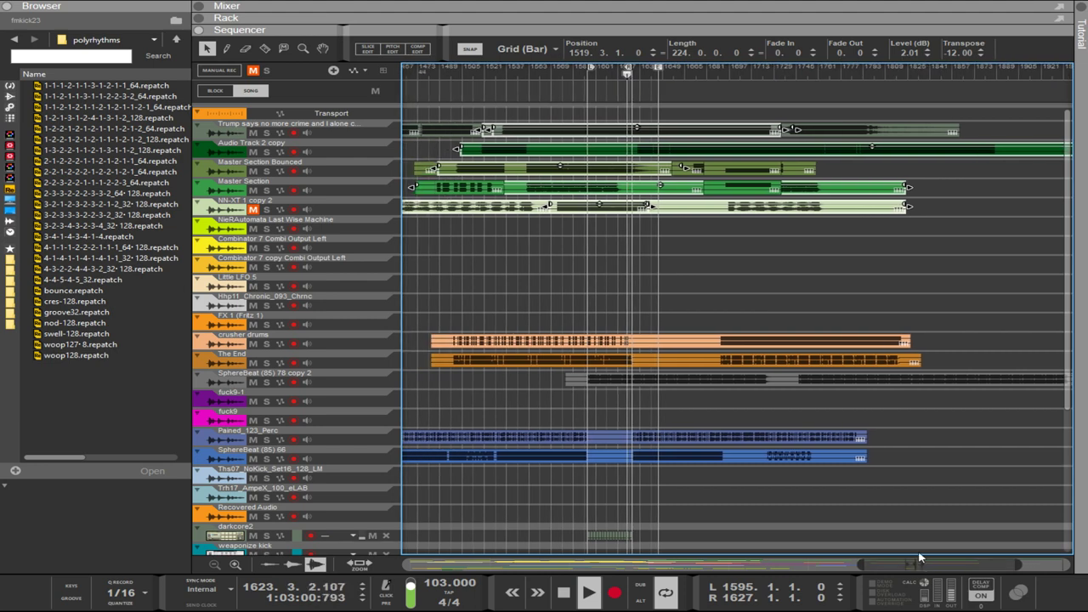
left_click(721, 220)
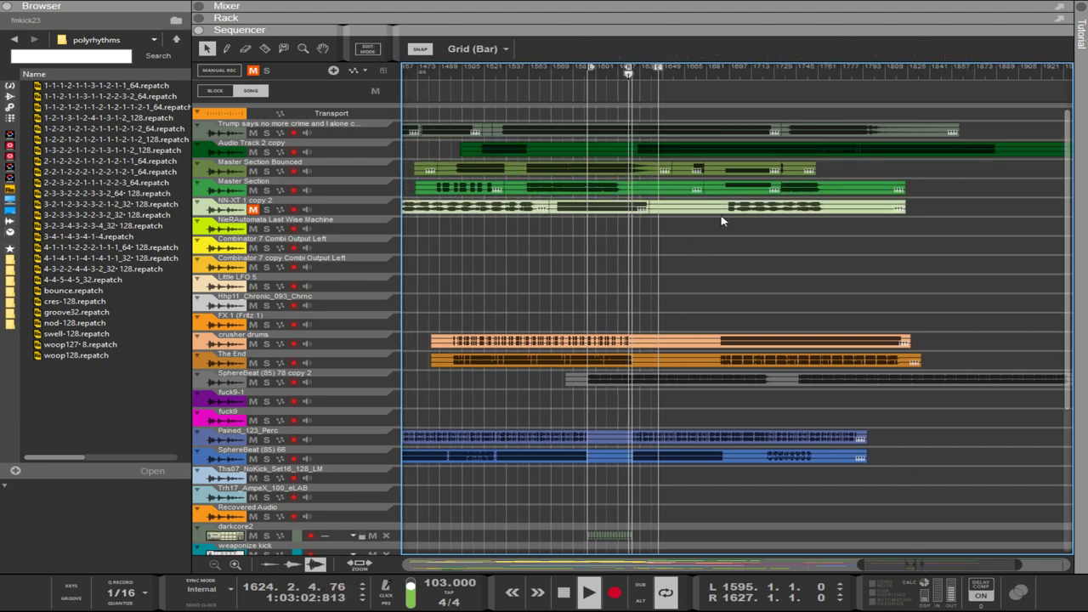
Reposition the 56-bar clips on the NN-XT 1 copy 2 track around the loop region, starting the earlier one at bar 1571.
left_click_drag(725, 195, 646, 212)
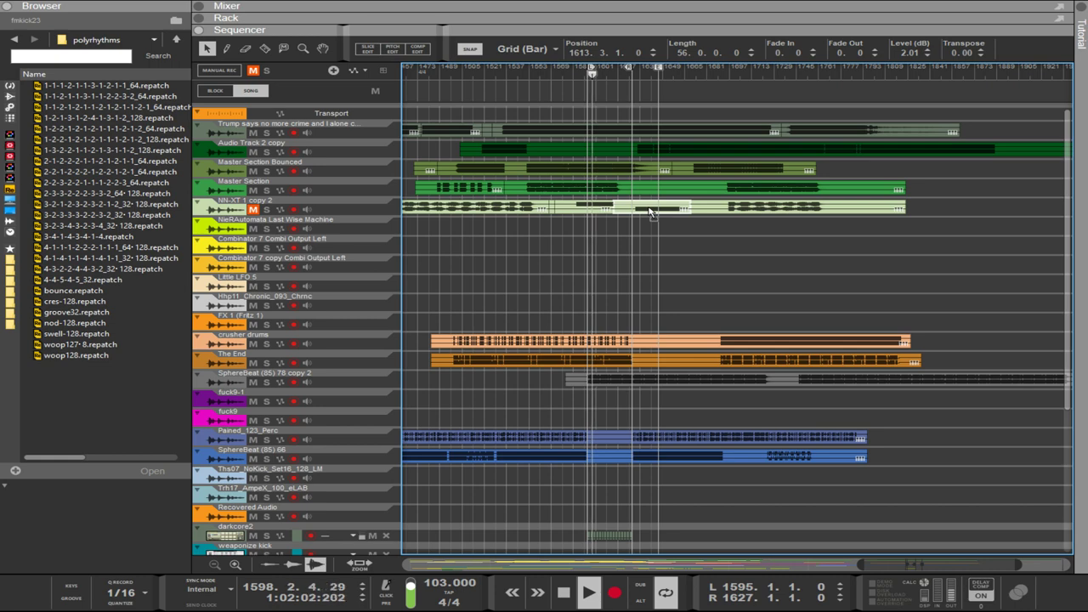
mouse_move(650, 213)
left_mouse_down()
mouse_move(640, 213)
mouse_move(668, 220)
mouse_move(657, 221)
left_mouse_up()
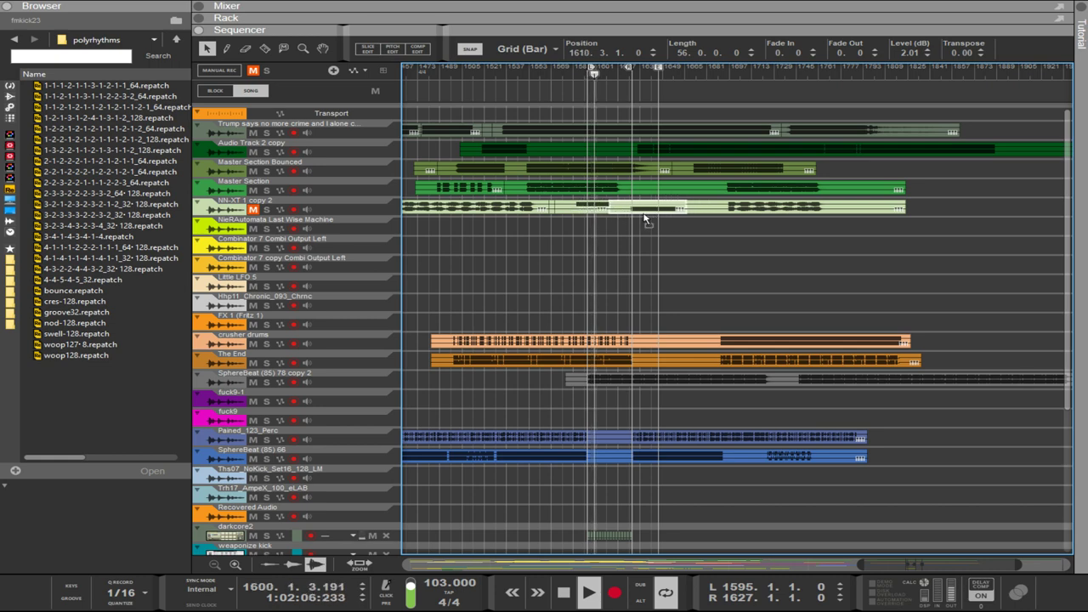
left_click_drag(633, 217, 601, 214)
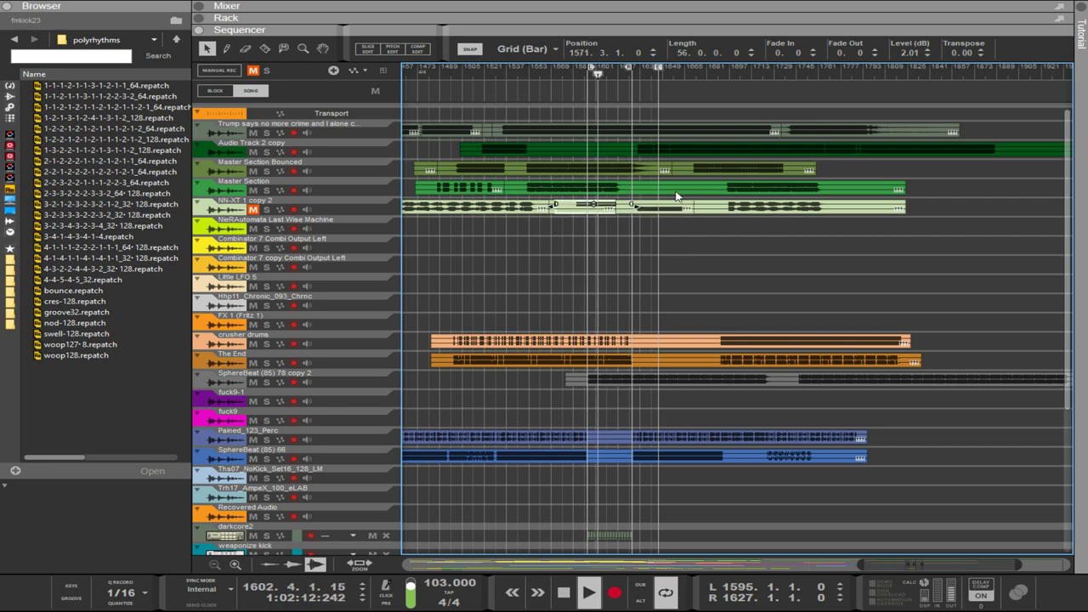
Transpose both 56-bar NN-XT 1 copy 2 clips to 12.00 and unmute their track.
left_click(647, 212)
left_click_drag(958, 53, 947, 34)
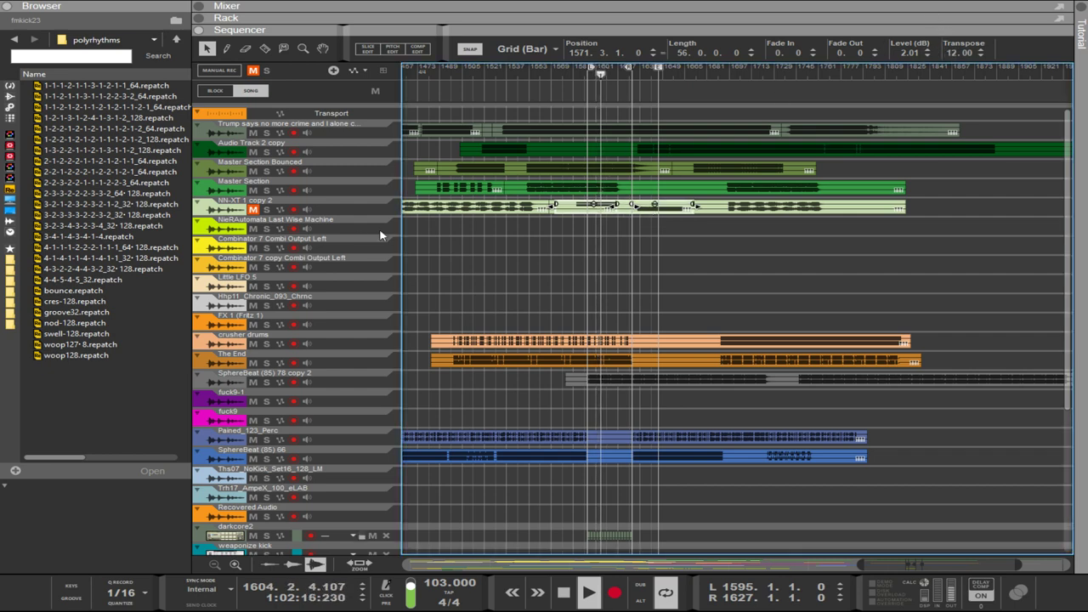
left_click(257, 209)
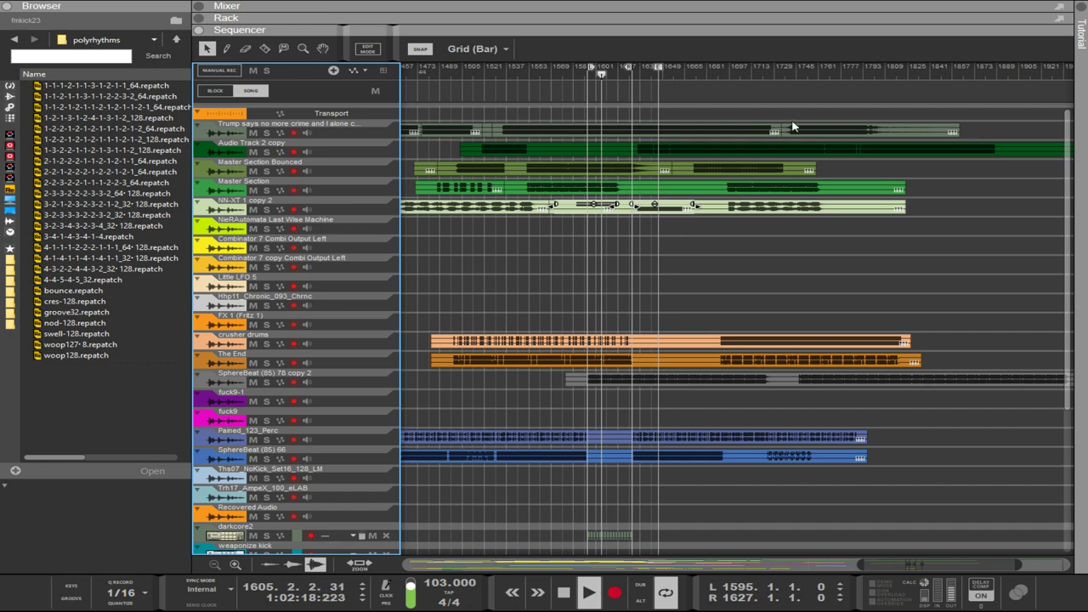
left_click(698, 245)
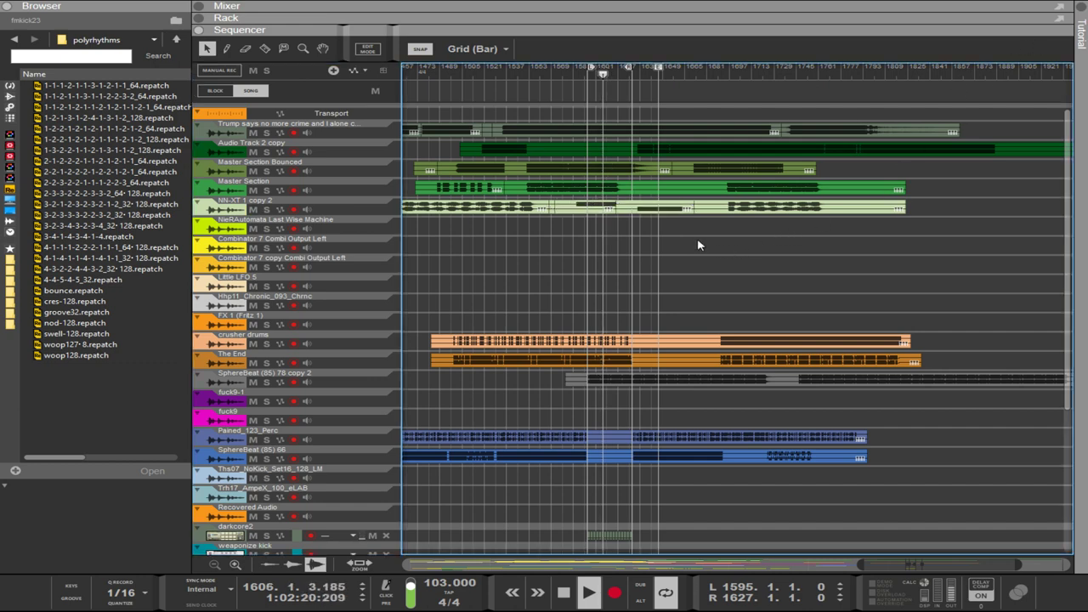
Move the loop region's clips on the top four audio tracks to about bar 1867, and the crusher drums group of clips to bar 1875.
left_click_drag(646, 243, 610, 202)
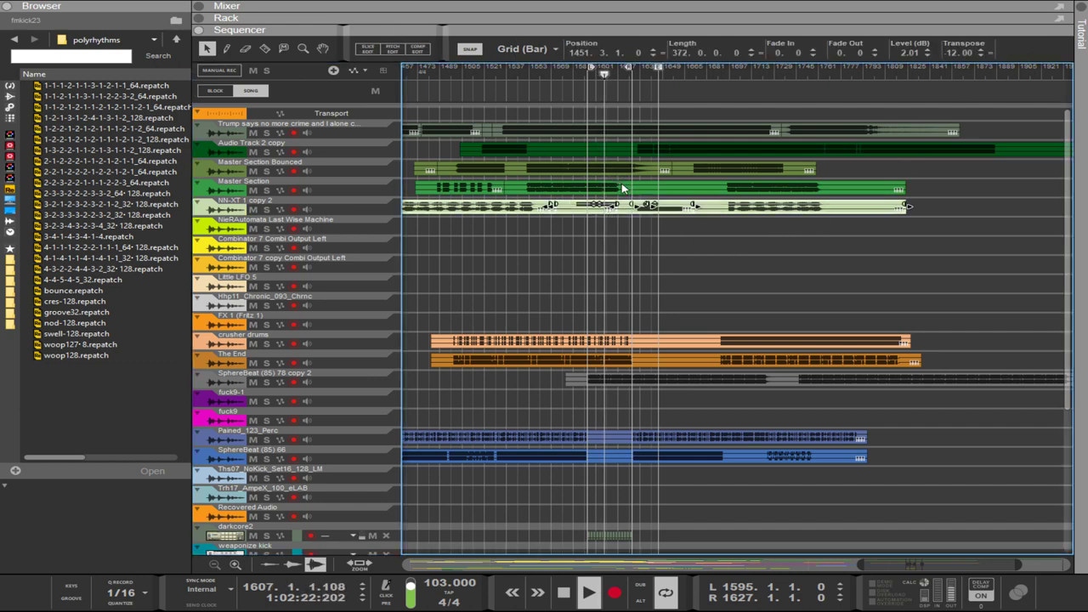
left_click(621, 187)
left_click_drag(608, 111, 635, 187)
left_click_drag(533, 190, 1014, 186)
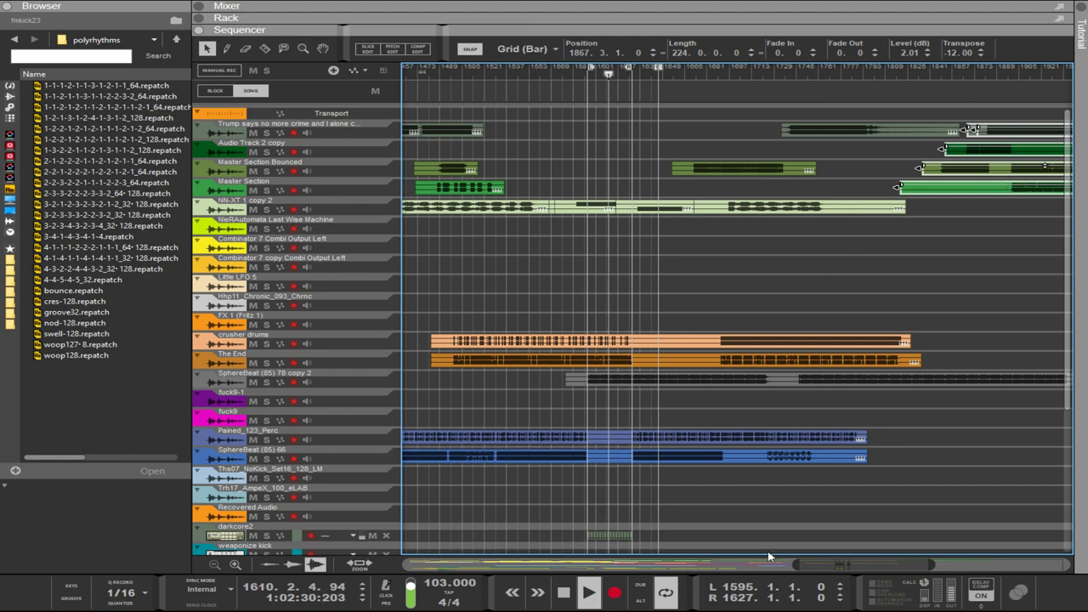
left_click_drag(636, 405, 438, 337)
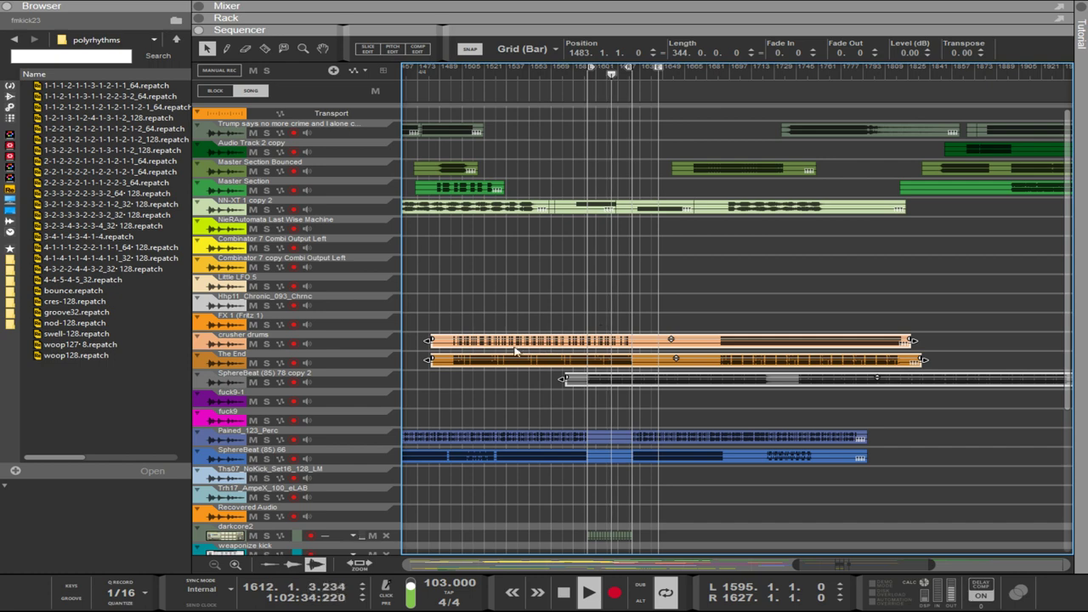
left_click_drag(478, 341, 1026, 355)
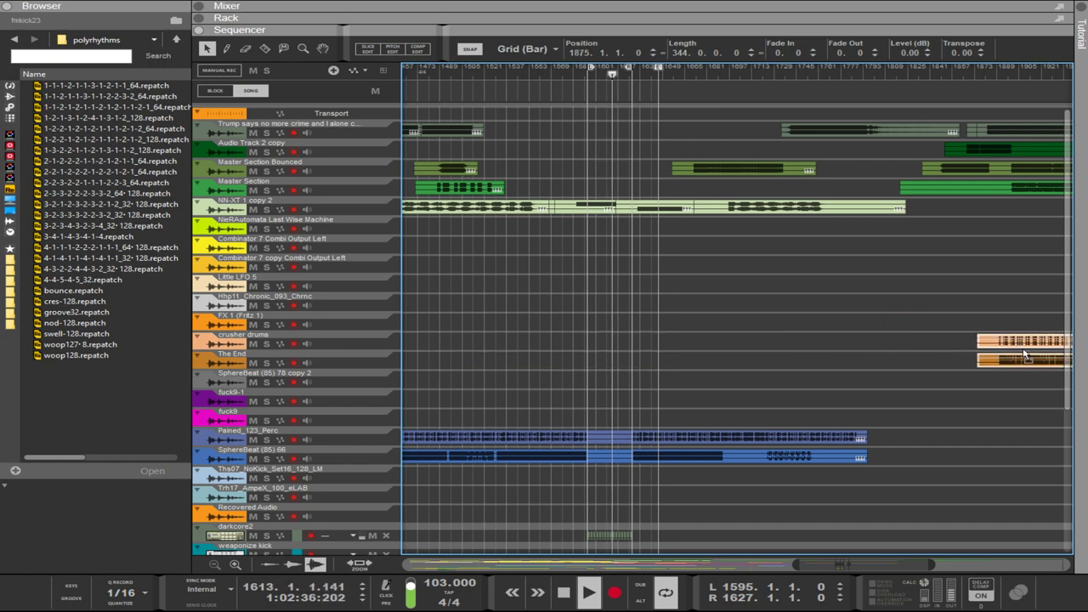
Shift the later 56-bar clip on the NN-XT 1 copy 2 track to start at bar 1604.
left_click_drag(841, 564, 775, 561)
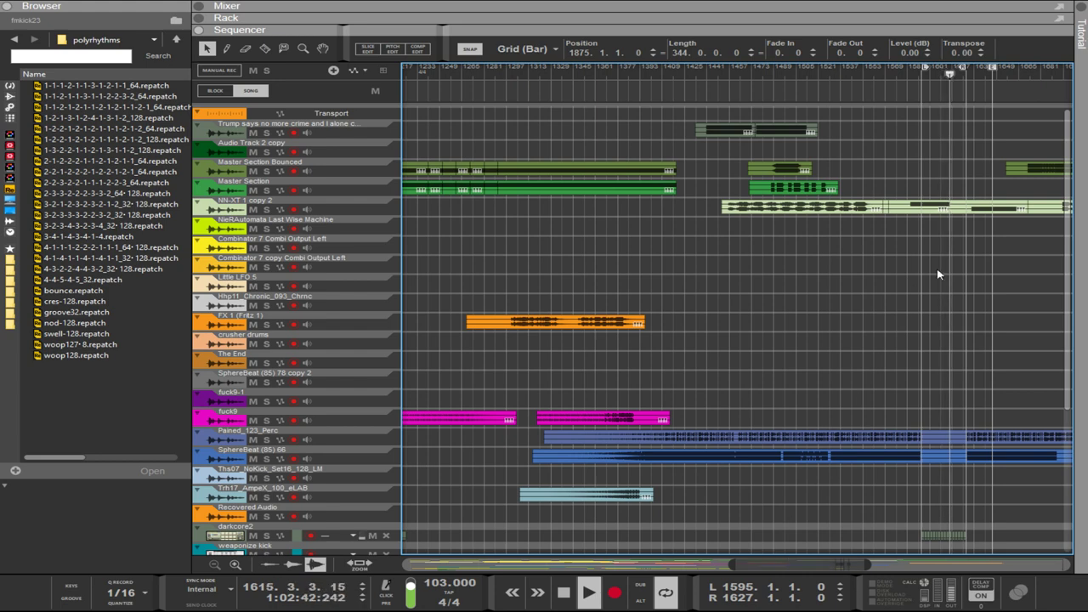
left_click(977, 209)
left_click_drag(968, 209, 964, 209)
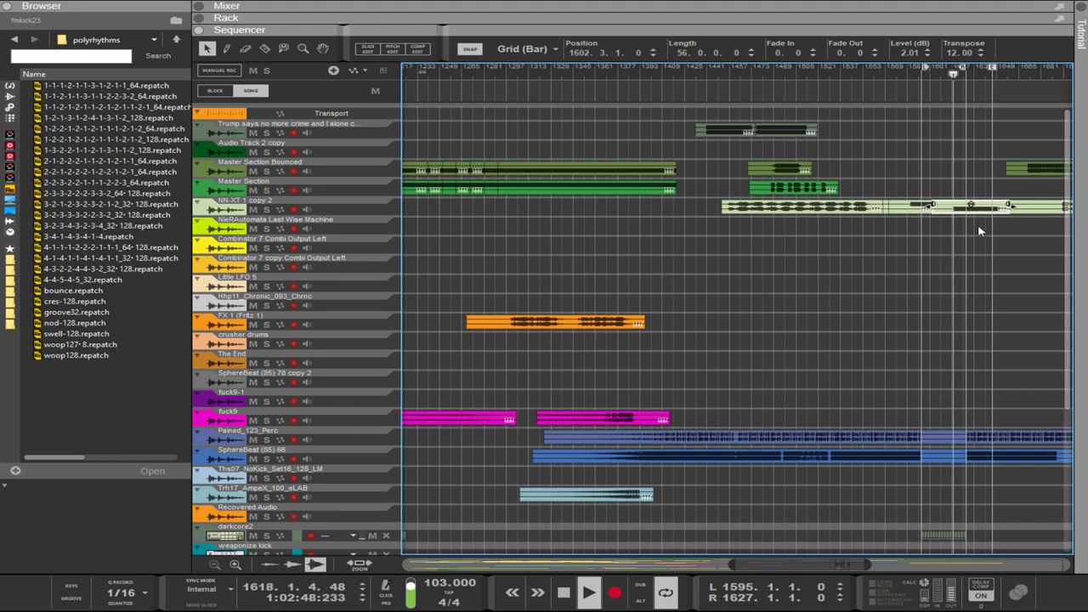
left_click(978, 227)
left_click(983, 212)
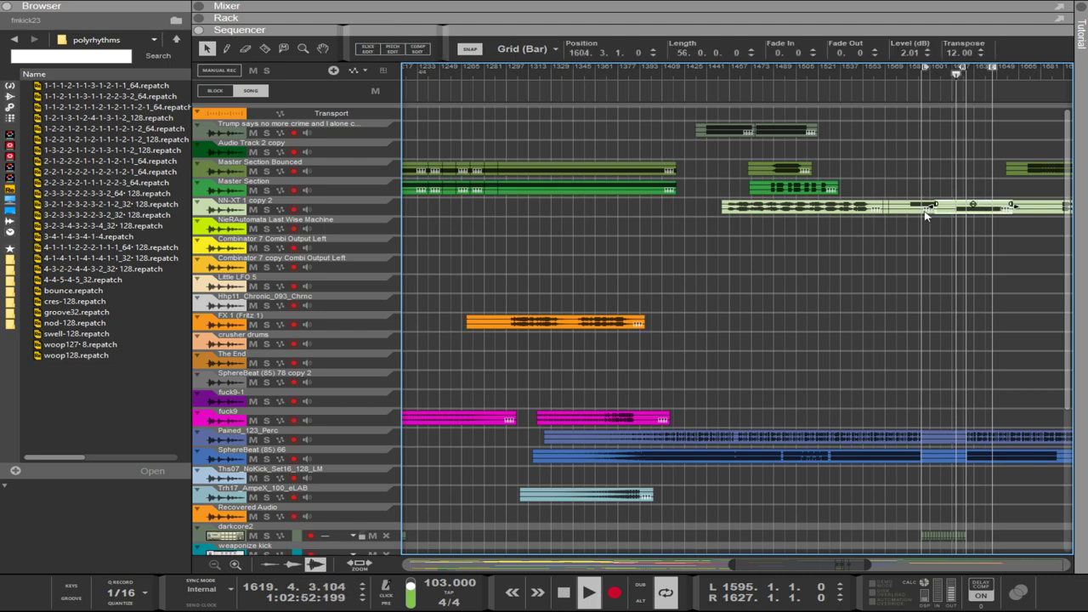
left_click(935, 238)
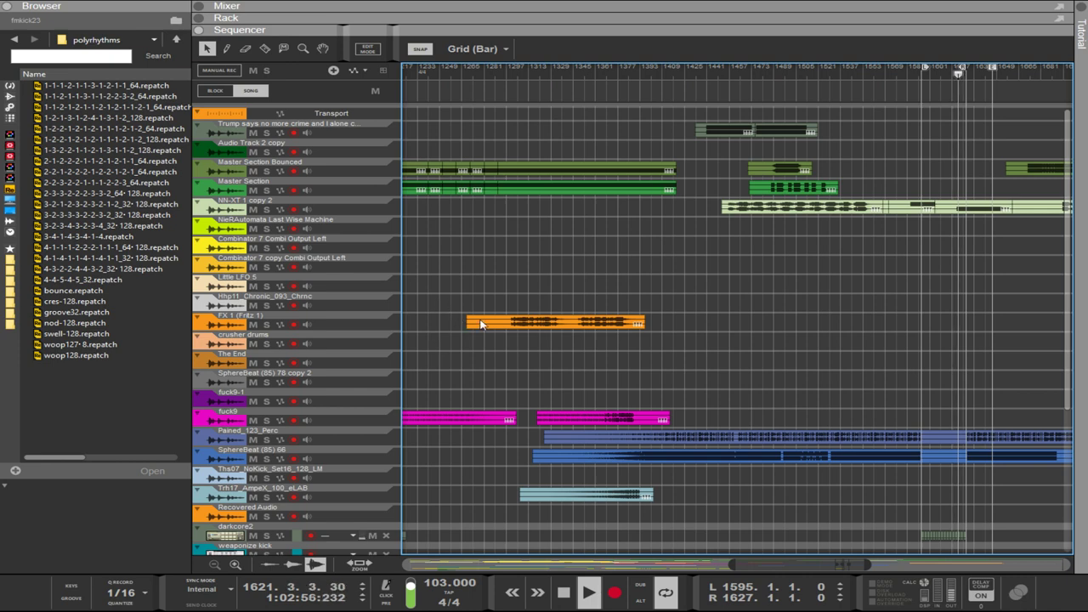
Copy the 48-bar FX 1 (Fritz 1) clip starting near bar 765 to bar 1598 and raise its level to 8.06 dB.
left_click_drag(769, 564, 705, 563)
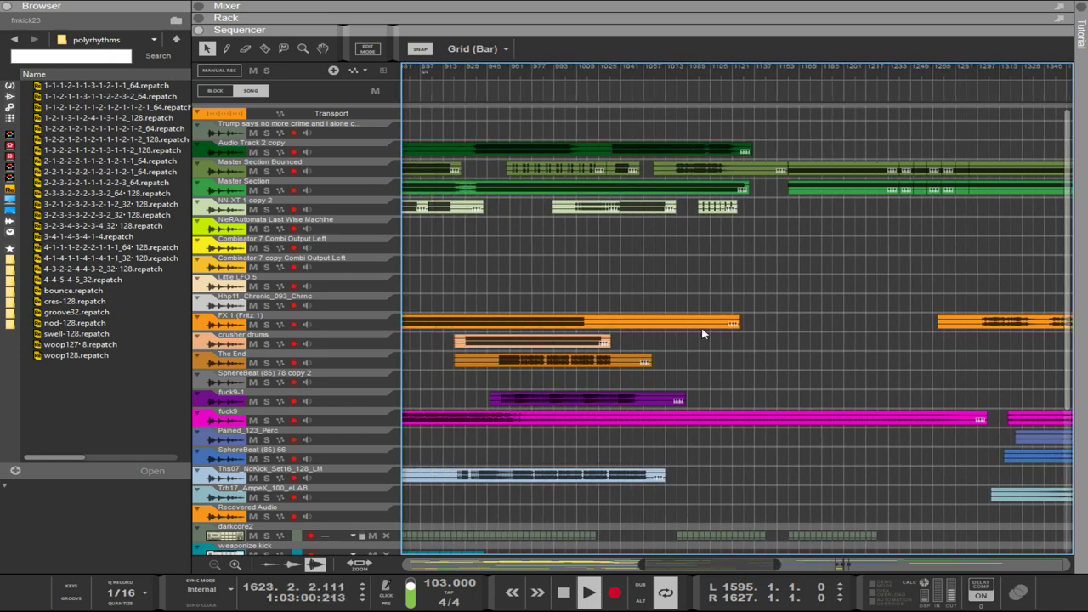
scroll(713, 420, "down", 4)
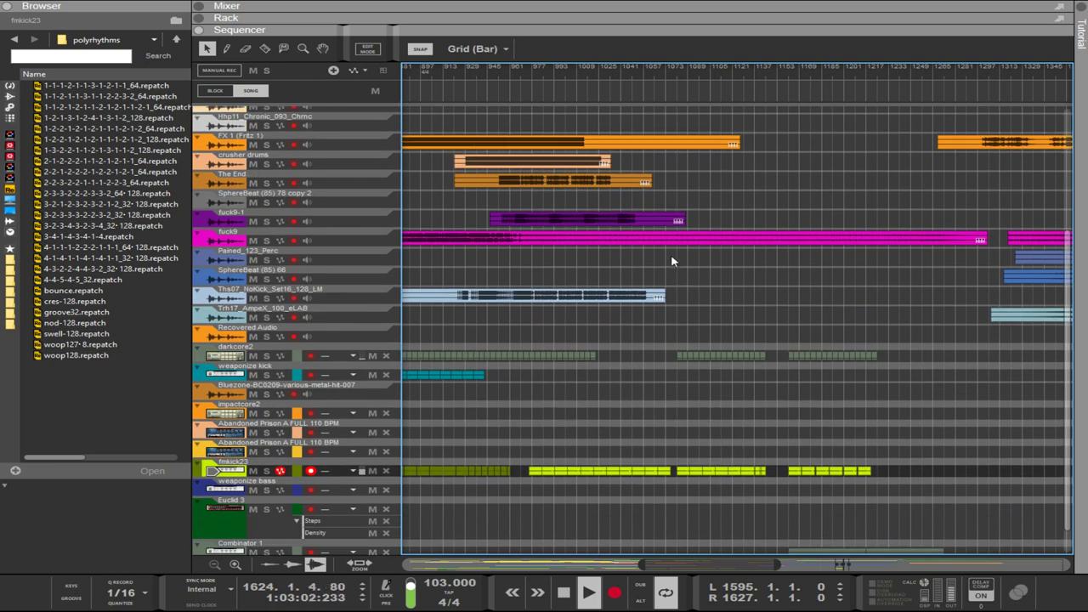
scroll(671, 260, "up", 3)
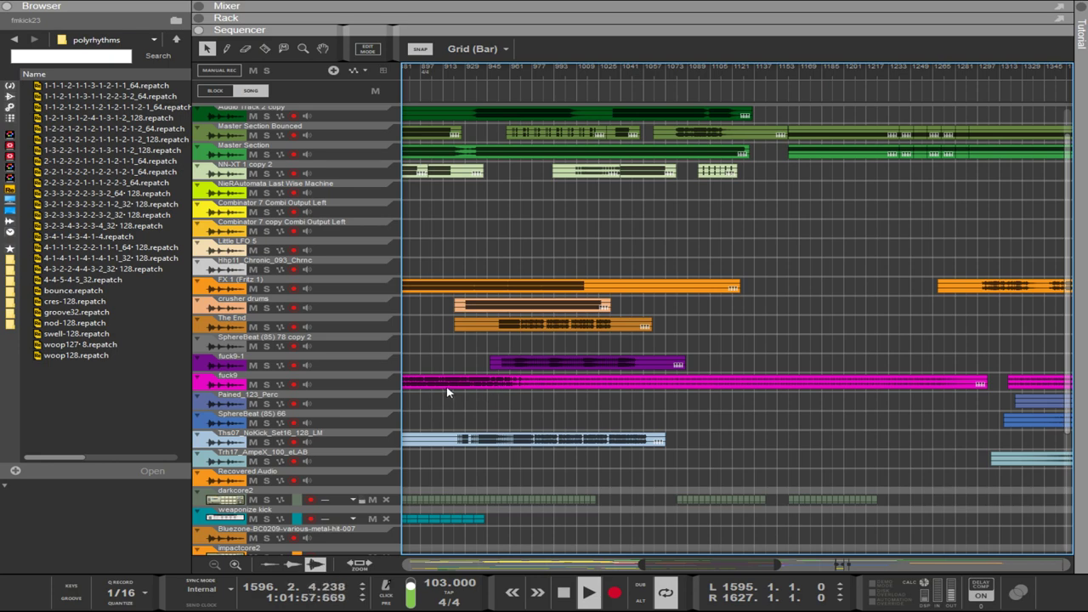
scroll(594, 269, "up", 2)
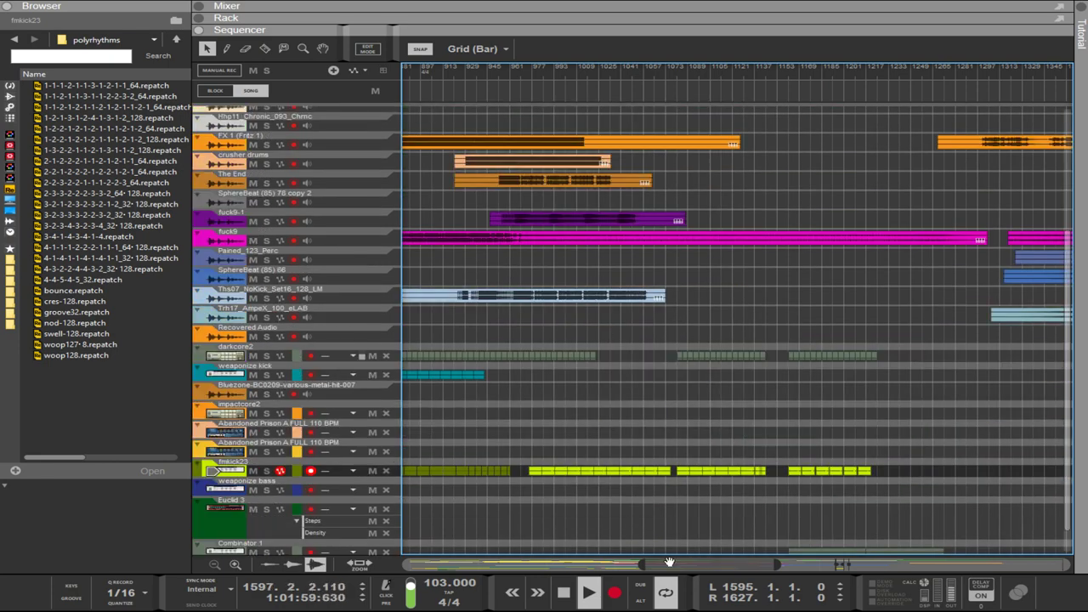
left_click_drag(676, 564, 583, 563)
scroll(742, 413, "up", 3)
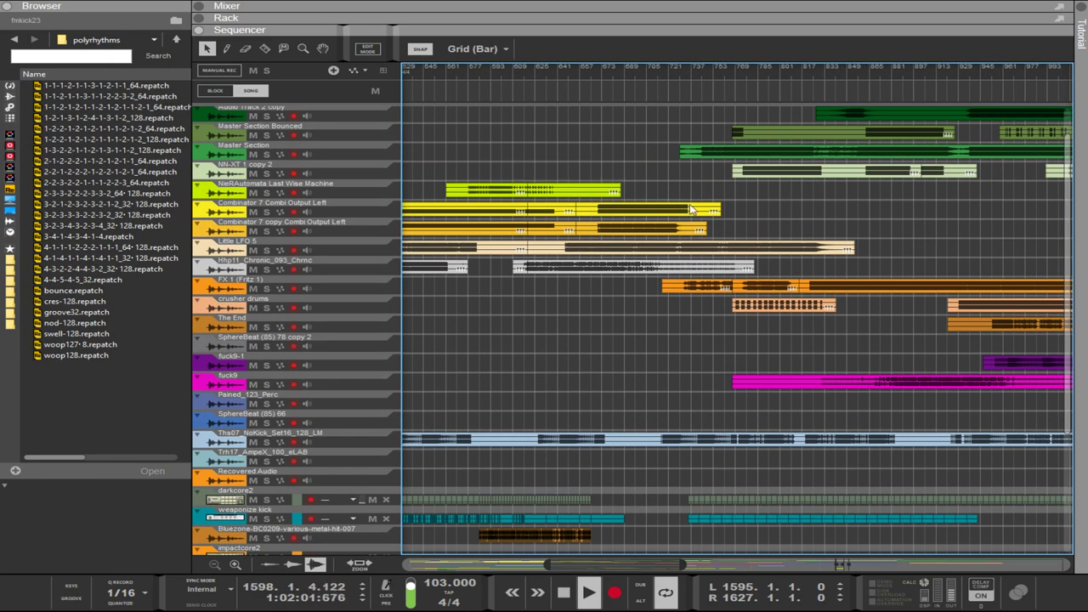
scroll(729, 286, "up", 2)
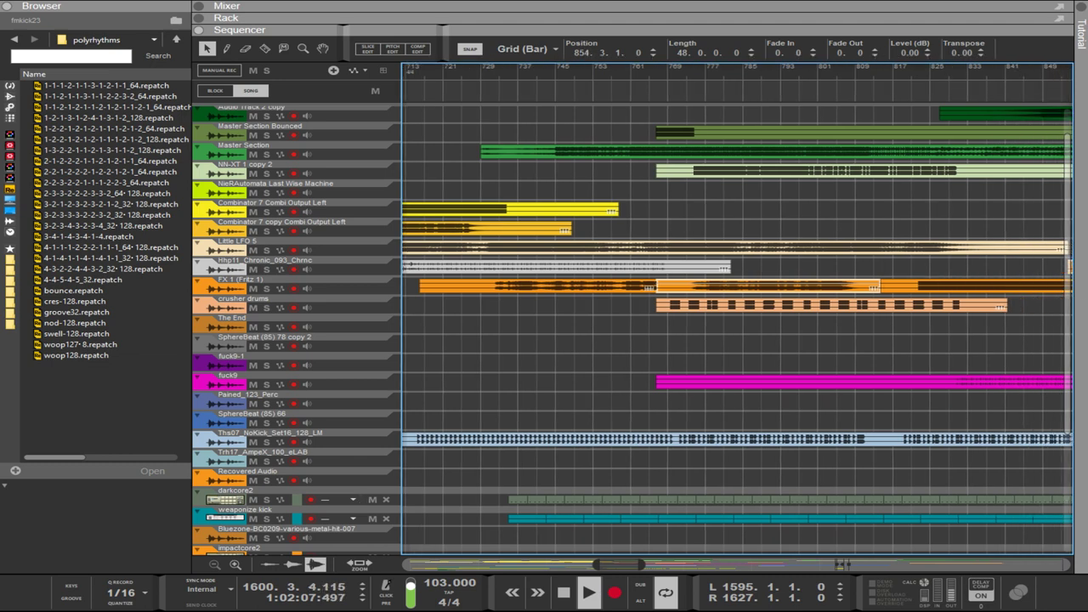
left_click_drag(1063, 266, 877, 285)
scroll(1064, 289, "down", 2)
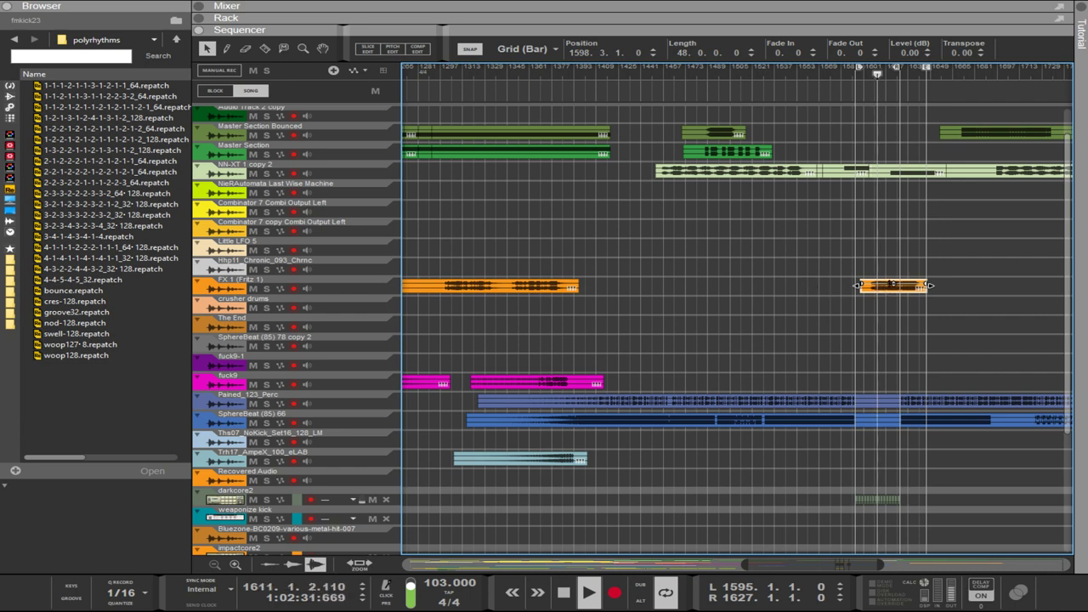
left_click_drag(888, 274, 884, 251)
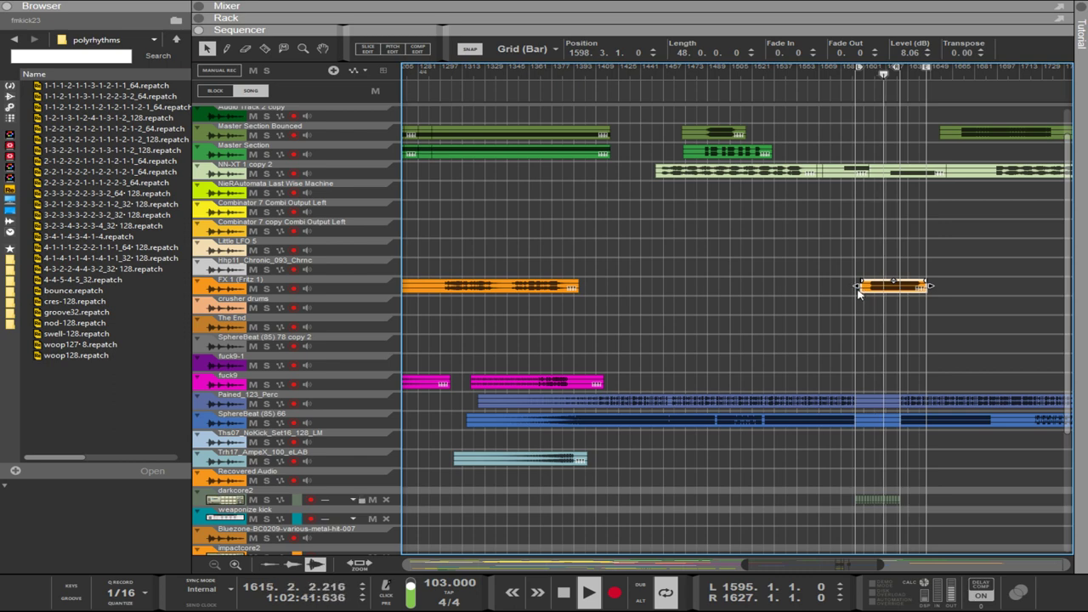
Resize the later FX 1 (Fritz 1) clip at both ends and place it as a 48-bar clip starting at bar 1585.3.
left_click_drag(861, 289, 840, 288)
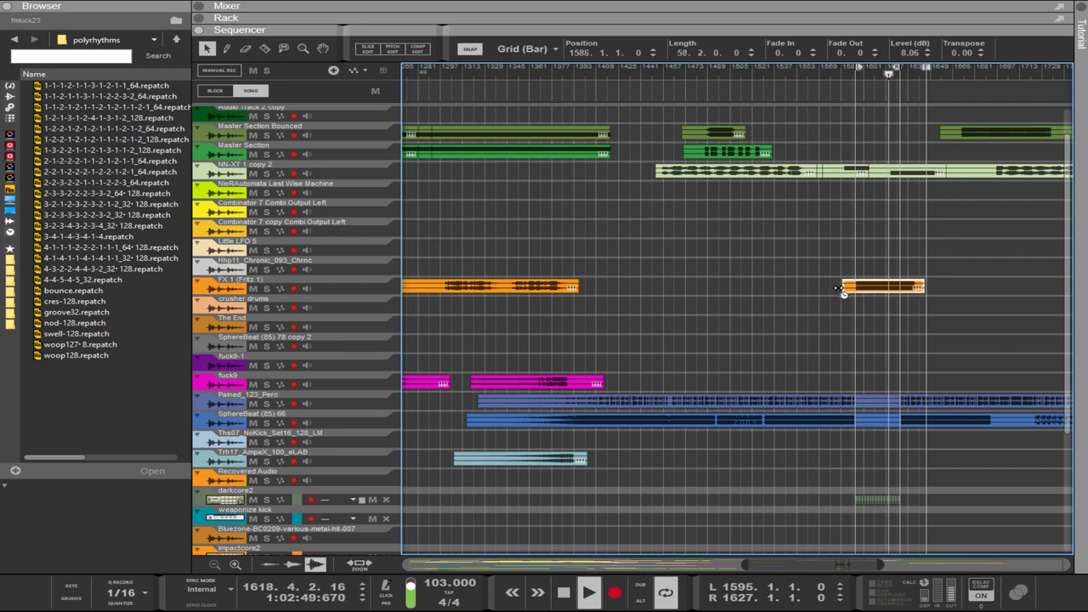
left_click_drag(927, 286, 936, 288)
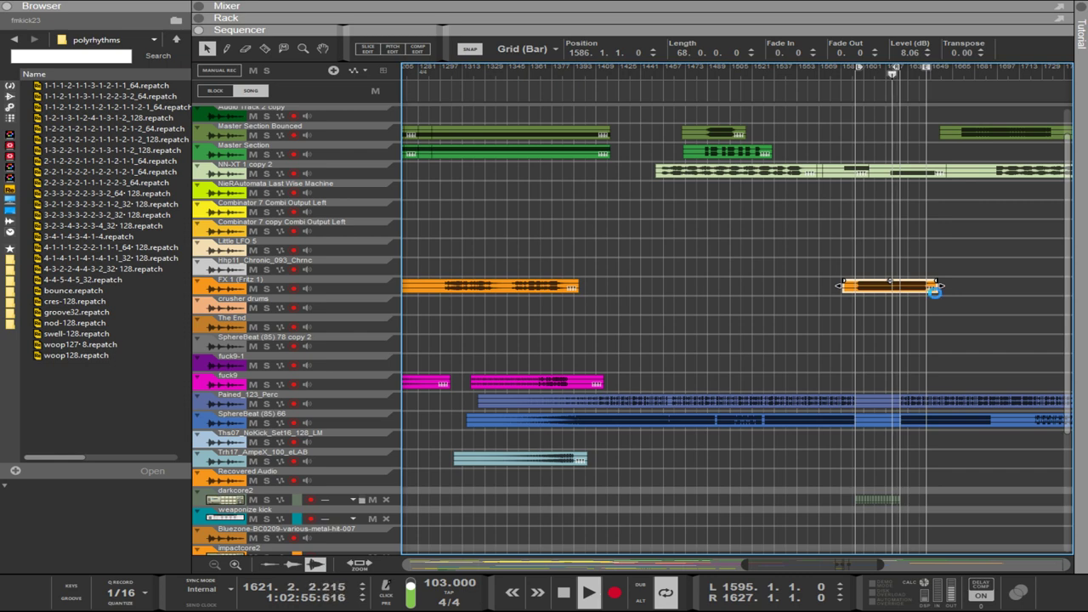
left_click_drag(939, 294, 934, 293)
left_click_drag(841, 286, 899, 297)
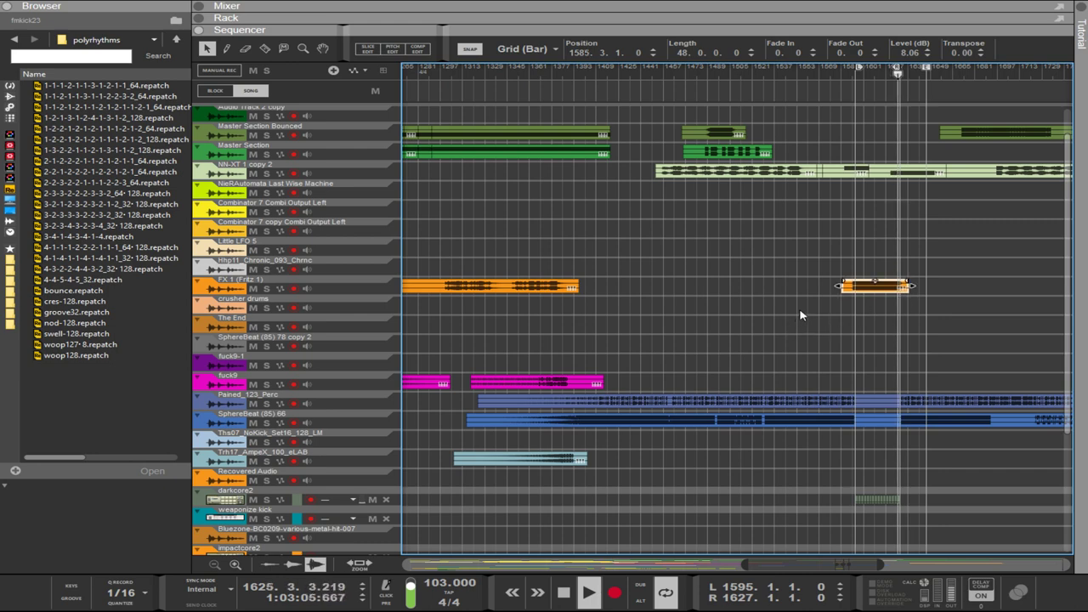
Shift the later FX 1 (Fritz 1) clip forward and trim both ends so it starts at bar 1588 and lasts 44 bars.
scroll(898, 316, "up", 3, "ctrl")
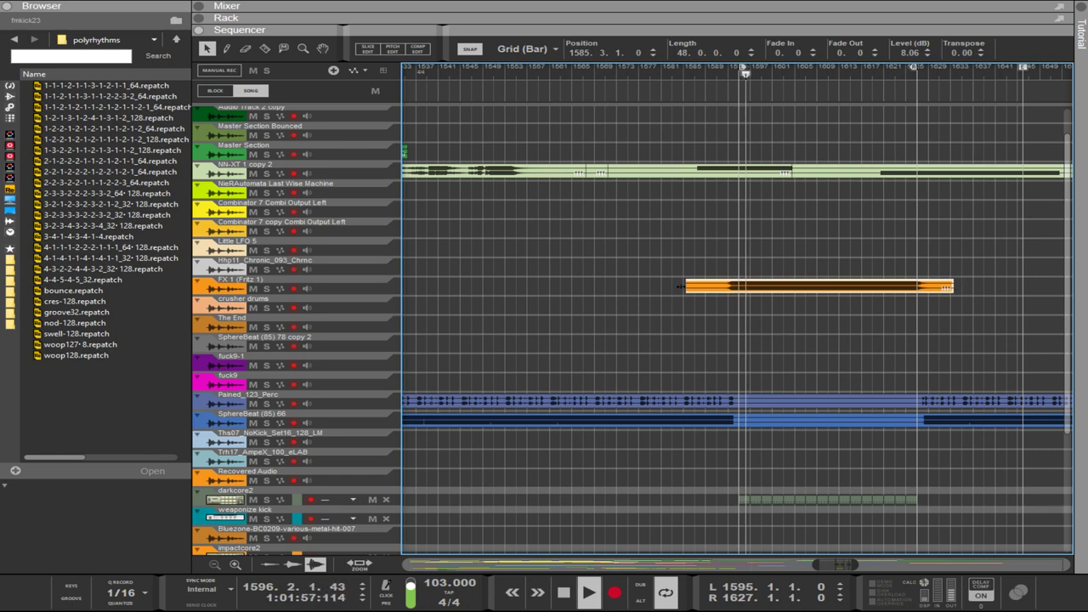
left_click(680, 286)
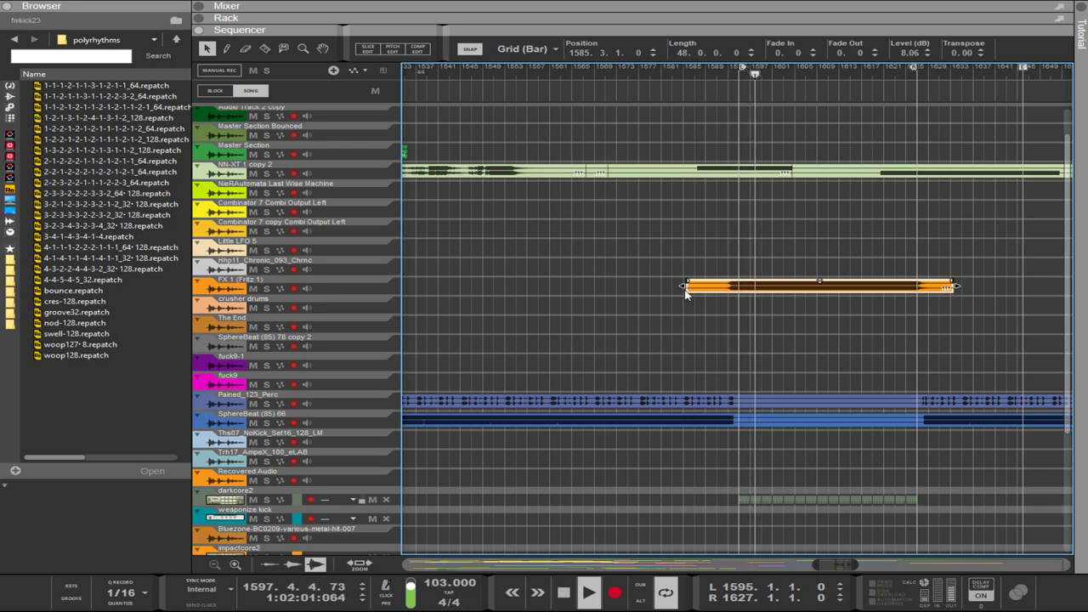
left_click_drag(685, 290, 700, 289)
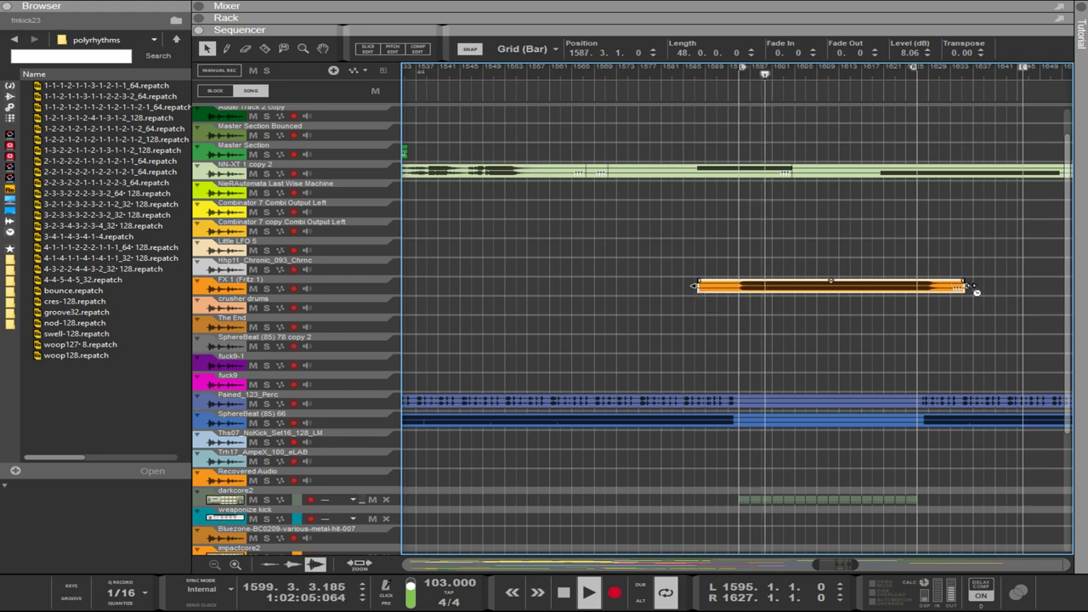
left_click_drag(970, 286, 948, 288)
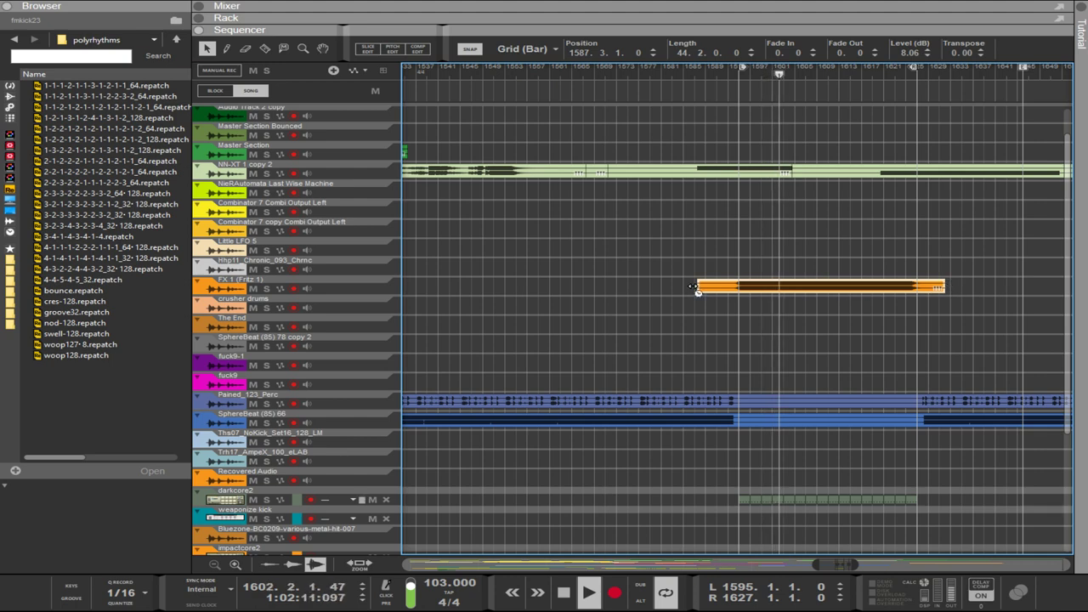
left_click_drag(695, 287, 699, 287)
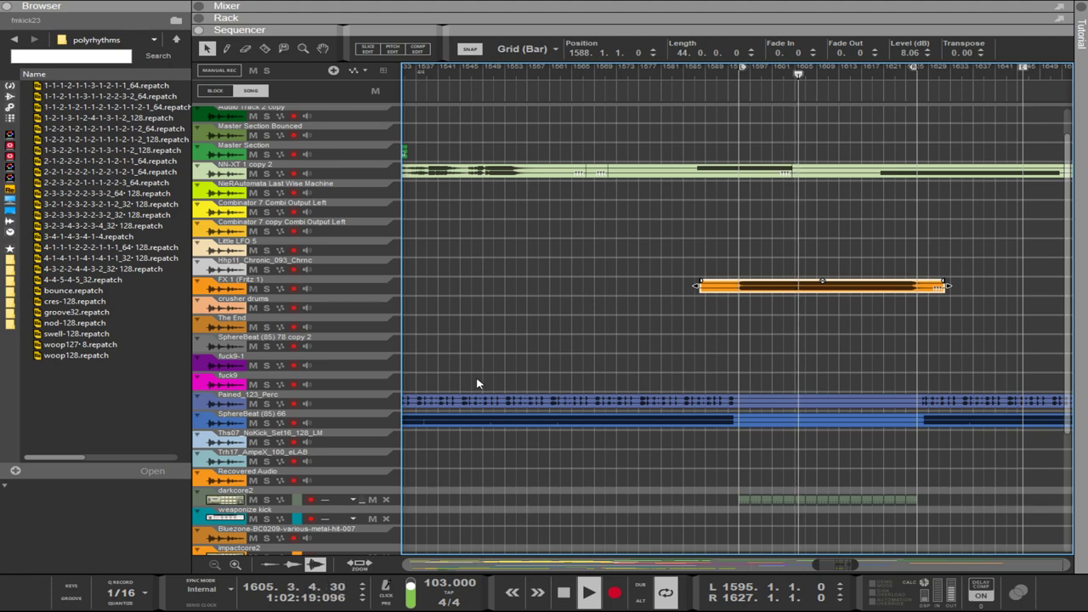
Open the mixer and adjust the input gain of the weaponize bass channel.
scroll(498, 454, "down", 4)
scroll(498, 454, "down", 1)
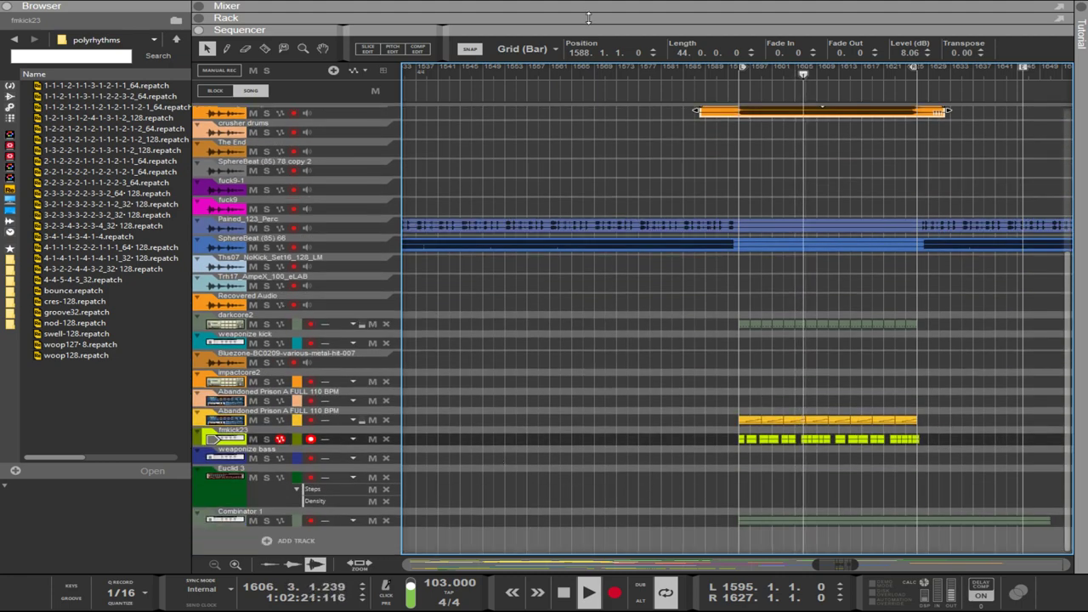
left_click(588, 17)
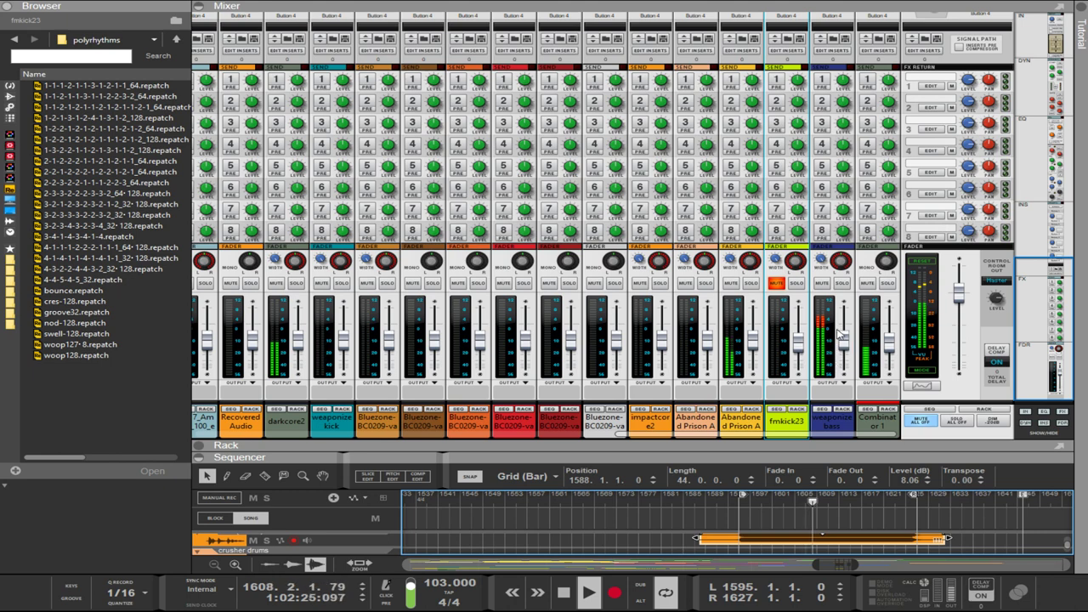
scroll(828, 319, "up", 6)
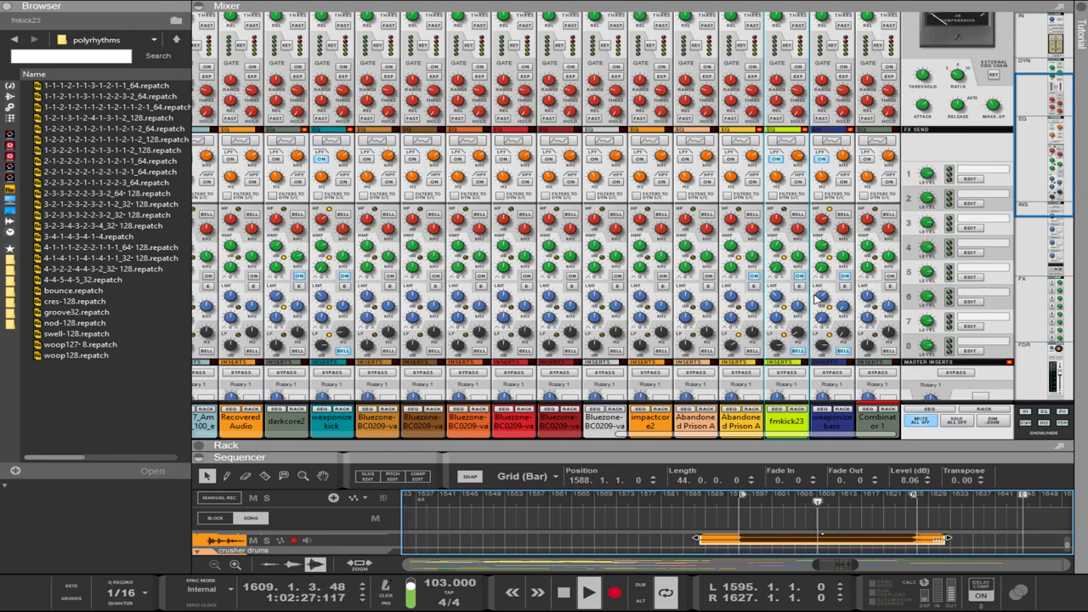
scroll(816, 298, "up", 5)
left_click(822, 31)
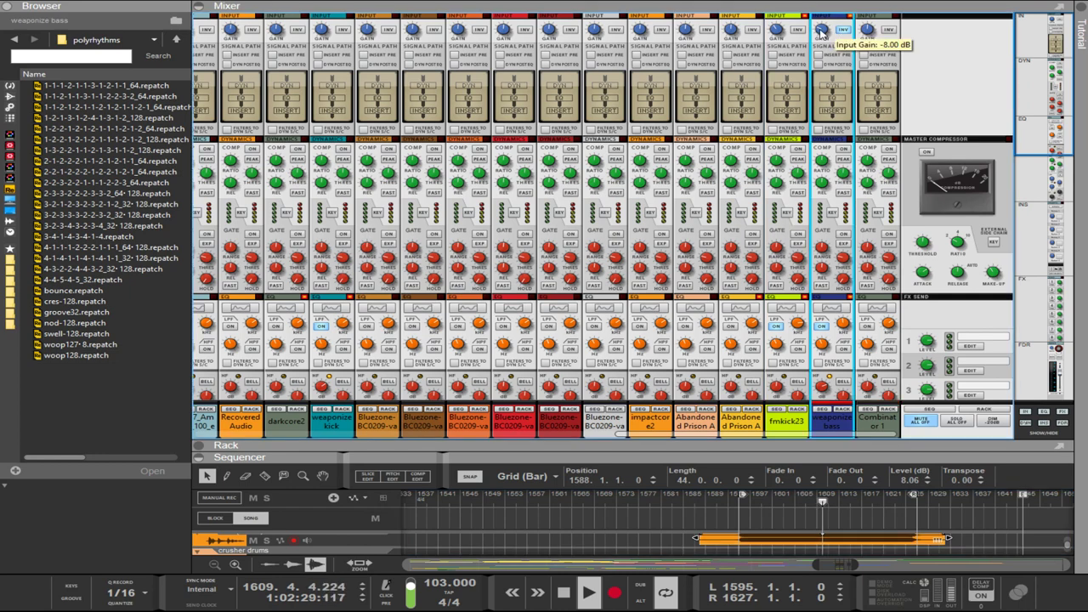
left_click_drag(821, 32, 822, 34)
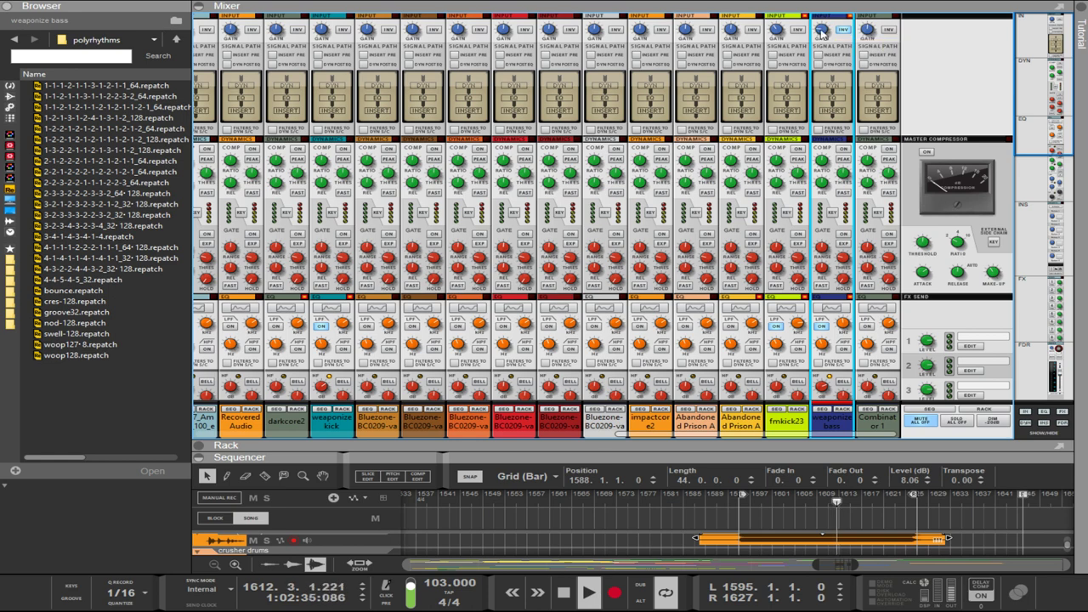
Mute the Combinator 1, darkcore2 and weaponize kick channels in the mixer.
scroll(821, 236, "down", 6)
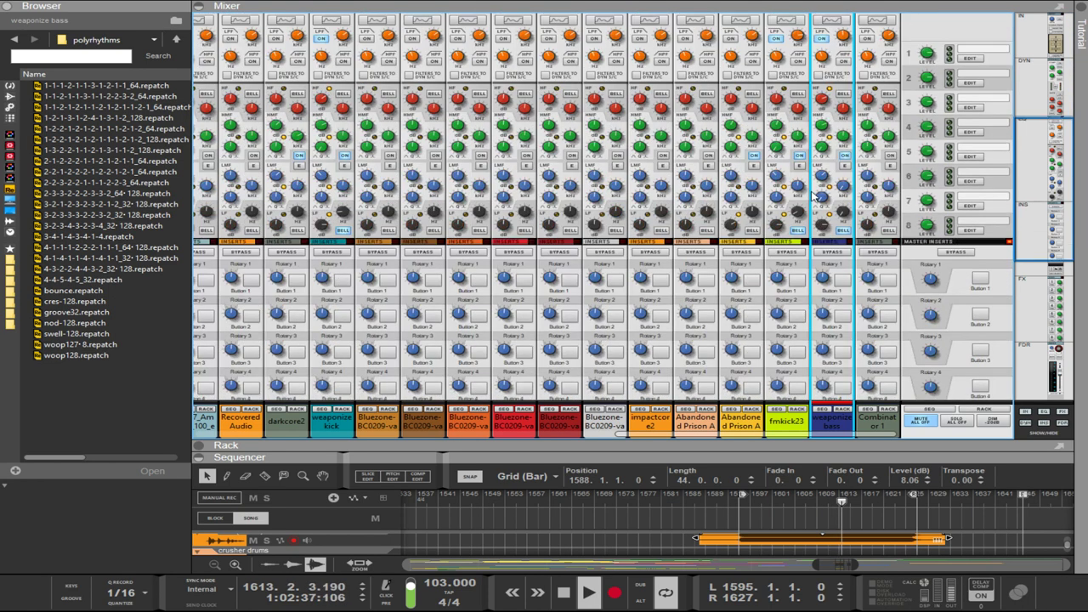
scroll(821, 235, "down", 3)
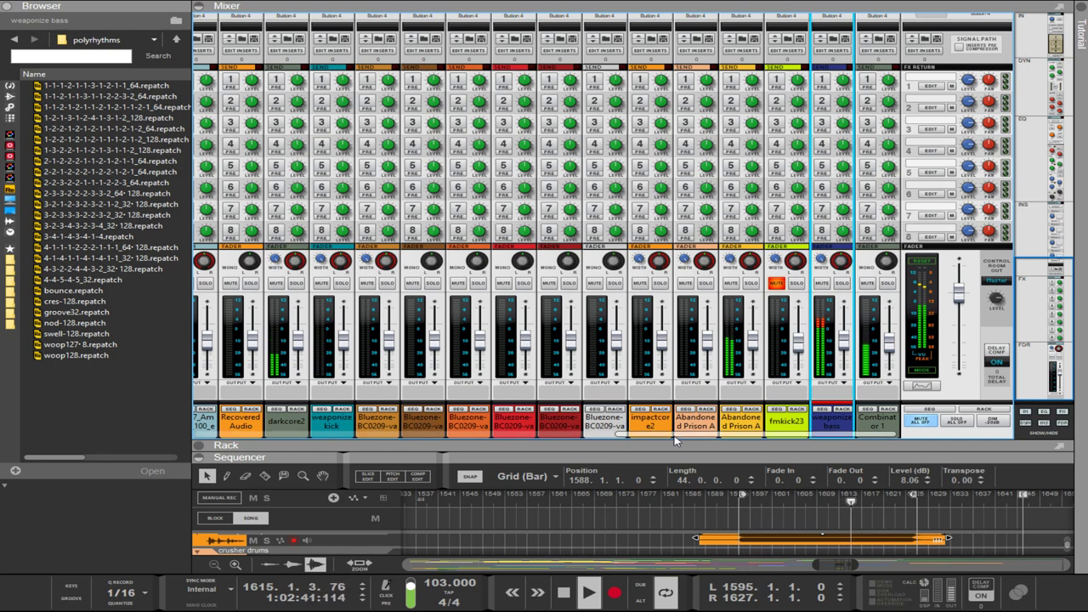
mouse_move(678, 441)
left_mouse_down()
mouse_move(282, 433)
mouse_move(673, 438)
left_mouse_up()
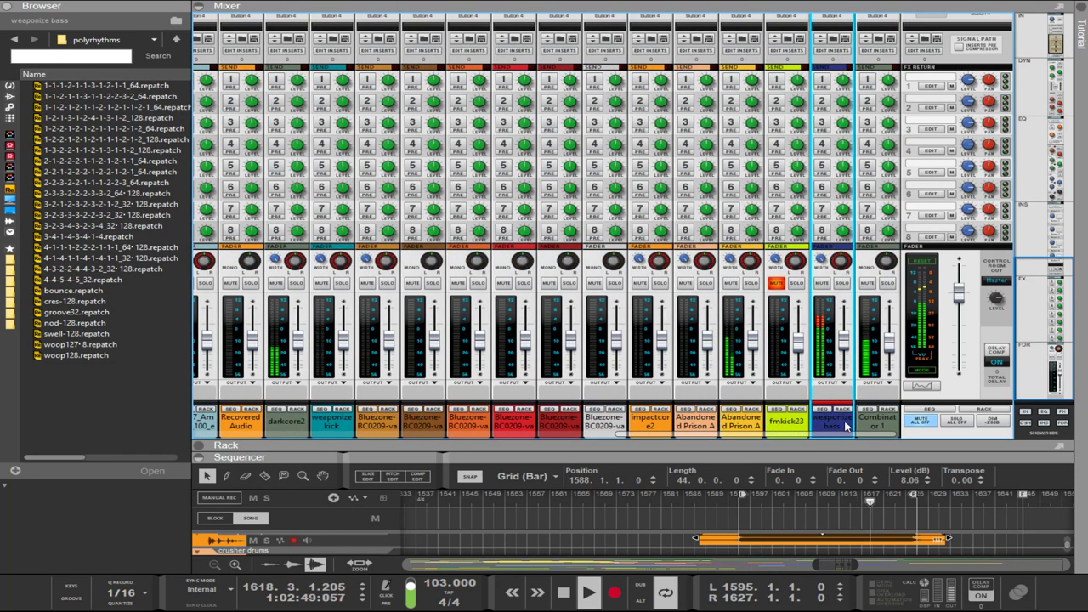
left_click_drag(814, 438, 815, 438)
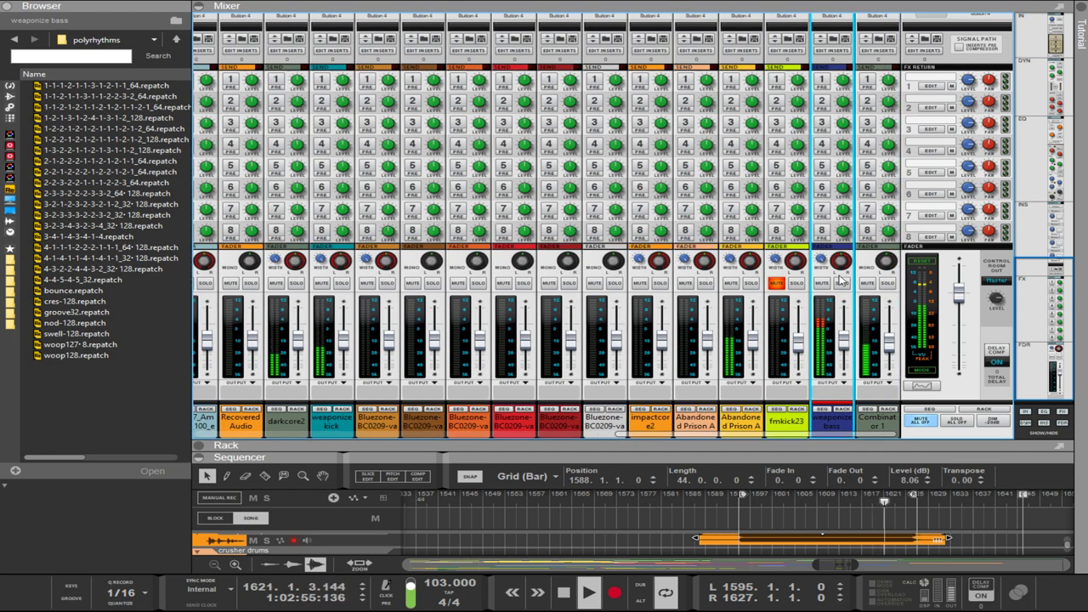
left_click(866, 284)
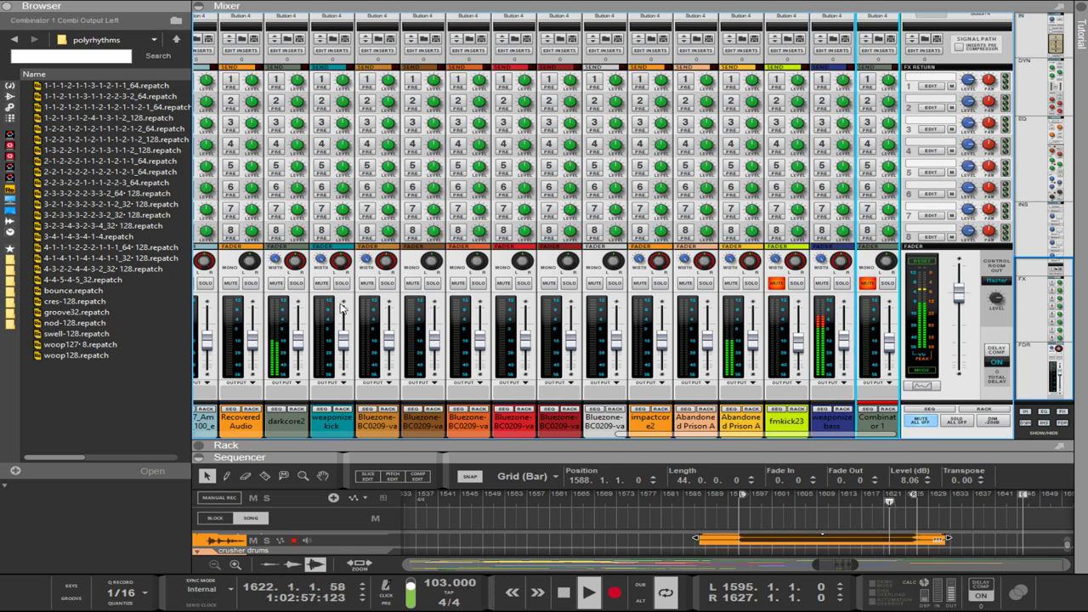
left_click(277, 283)
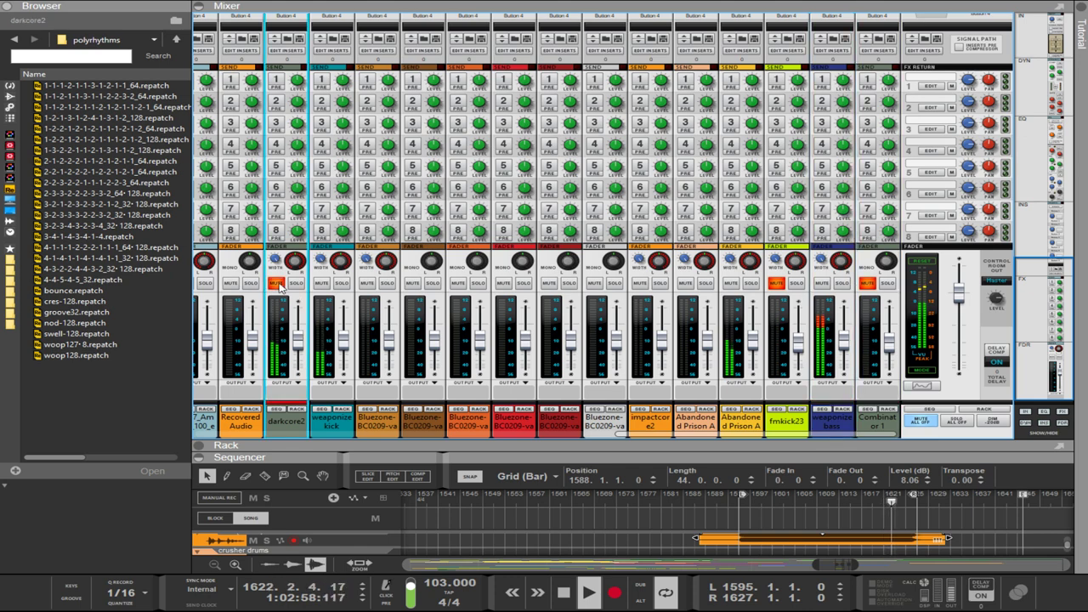
left_click(322, 283)
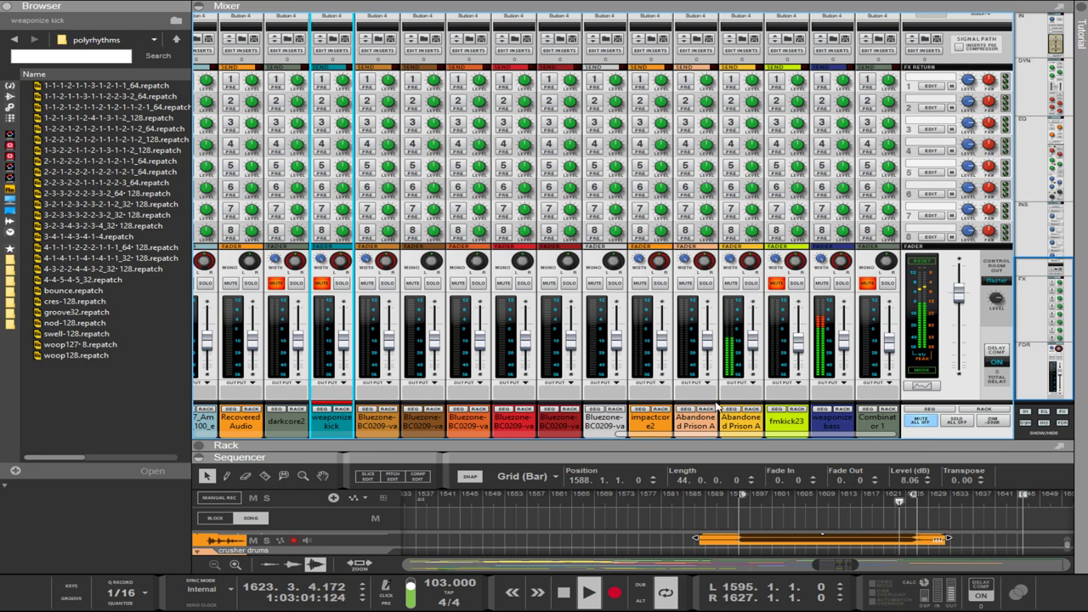
Mute the NN-XT 1 copy 2, NieRAutomata Last Wise Machine and yellow Abandoned Prison A mixer channels.
left_click_drag(763, 435, 377, 449)
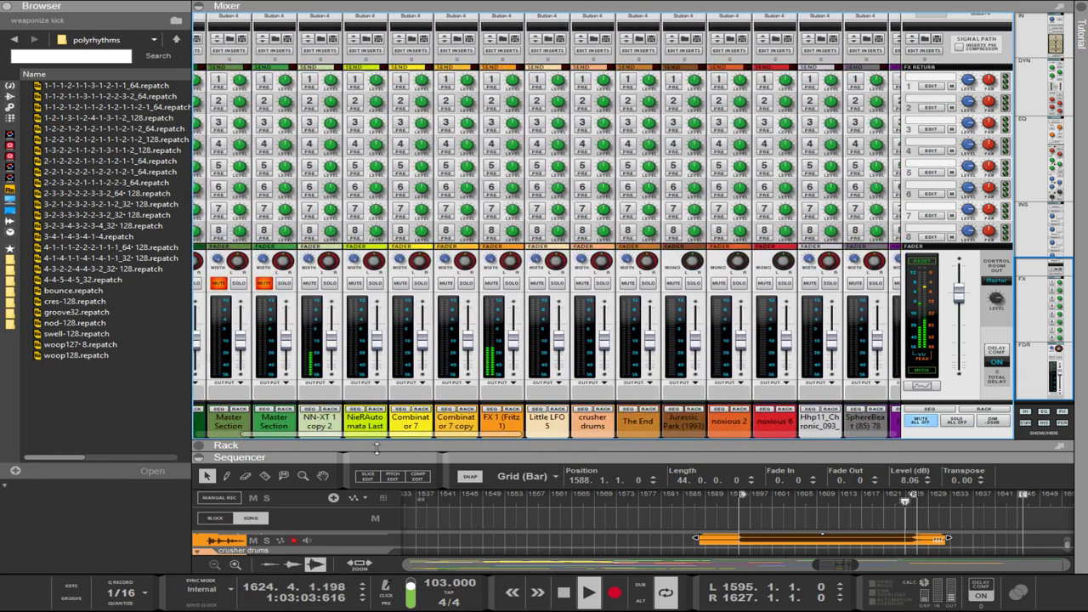
left_click(309, 283)
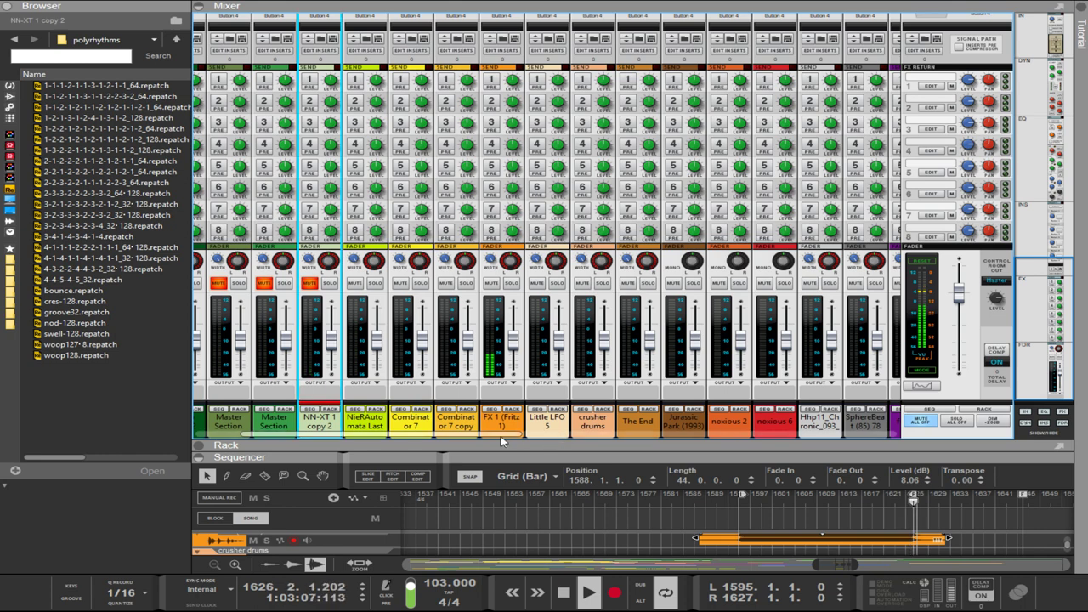
left_click_drag(508, 439, 448, 435)
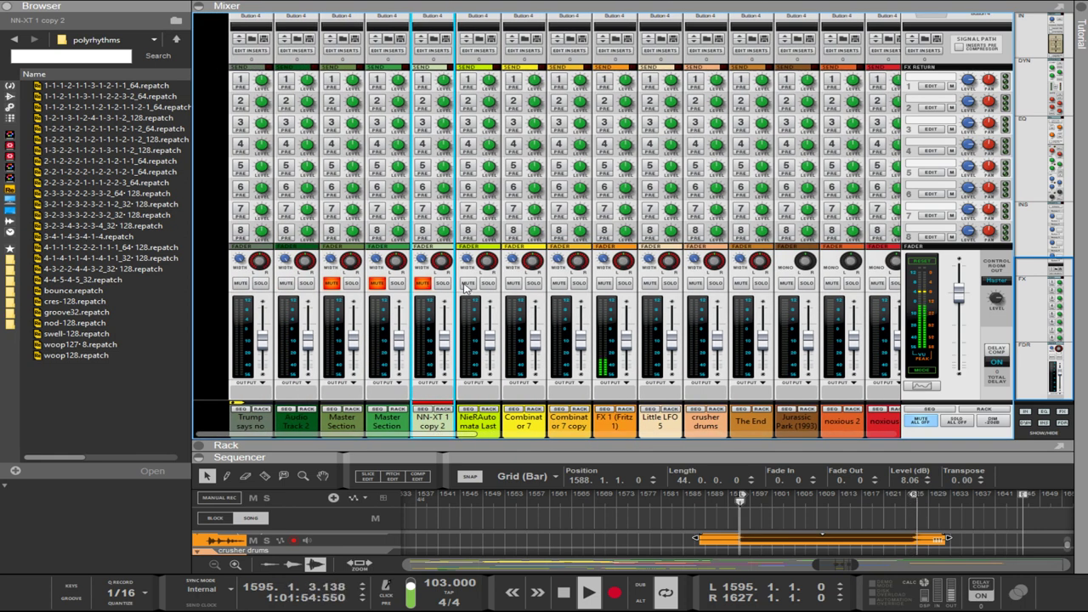
left_click(467, 283)
left_click_drag(455, 437, 905, 416)
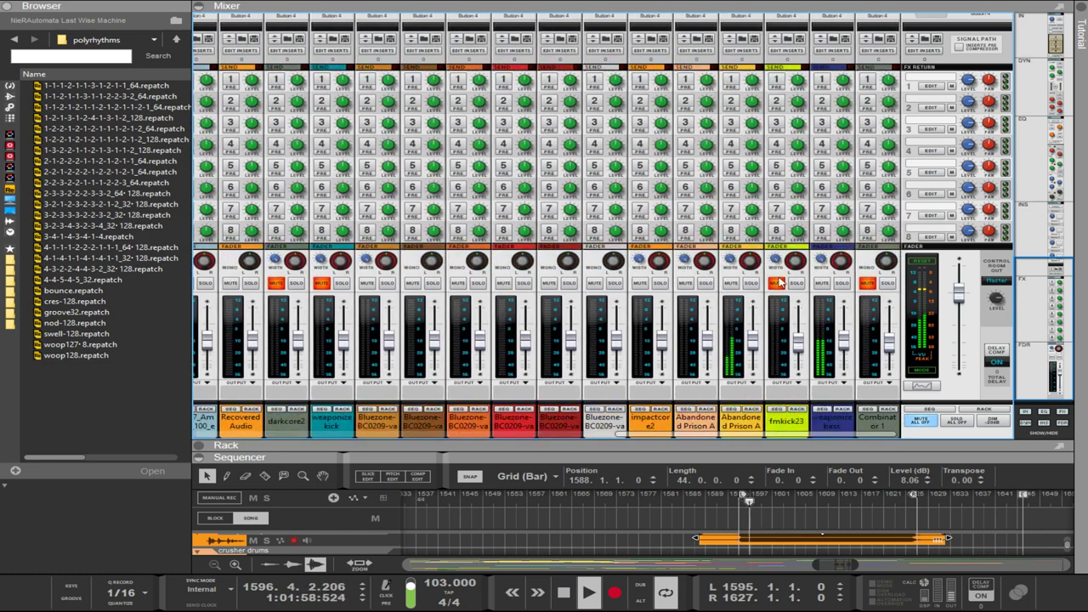
left_click(729, 284)
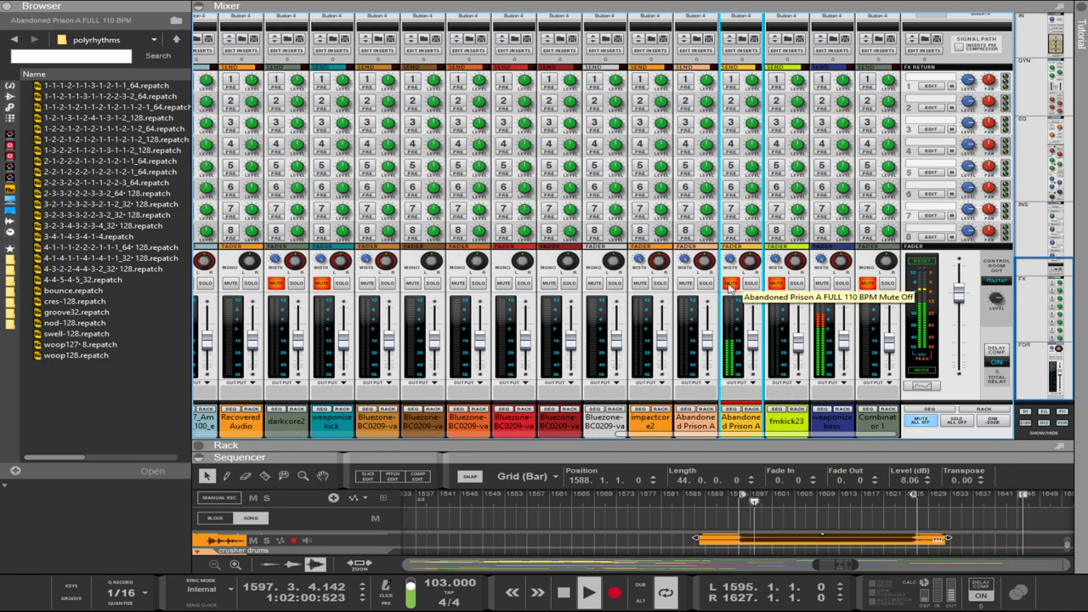
Check the fmkick23 channel's input gain and readjust the input gain of the weaponize bass channel.
scroll(841, 334, "up", 10)
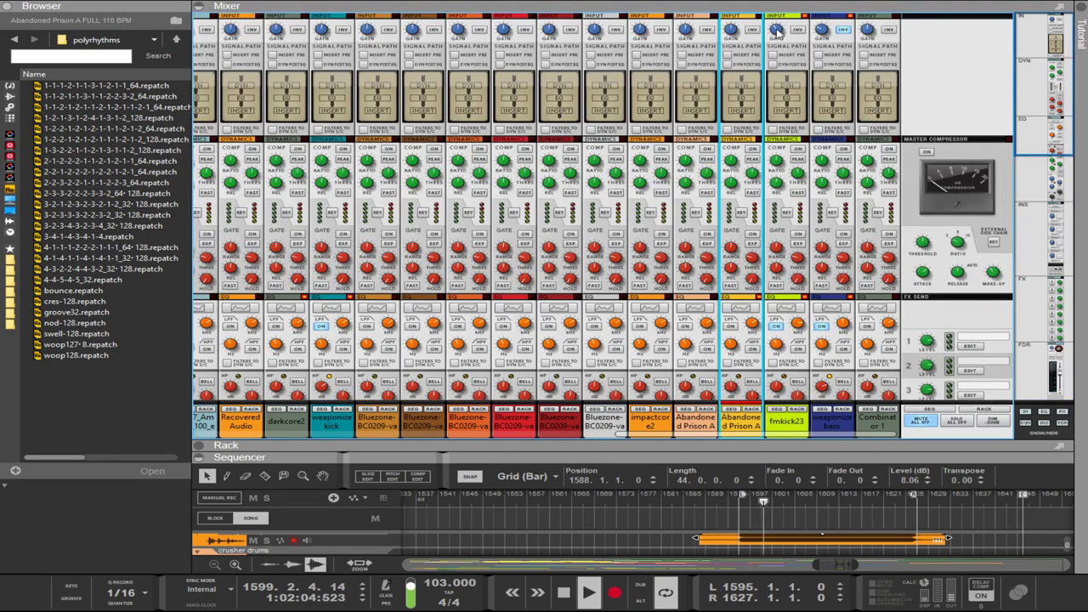
left_click(779, 33)
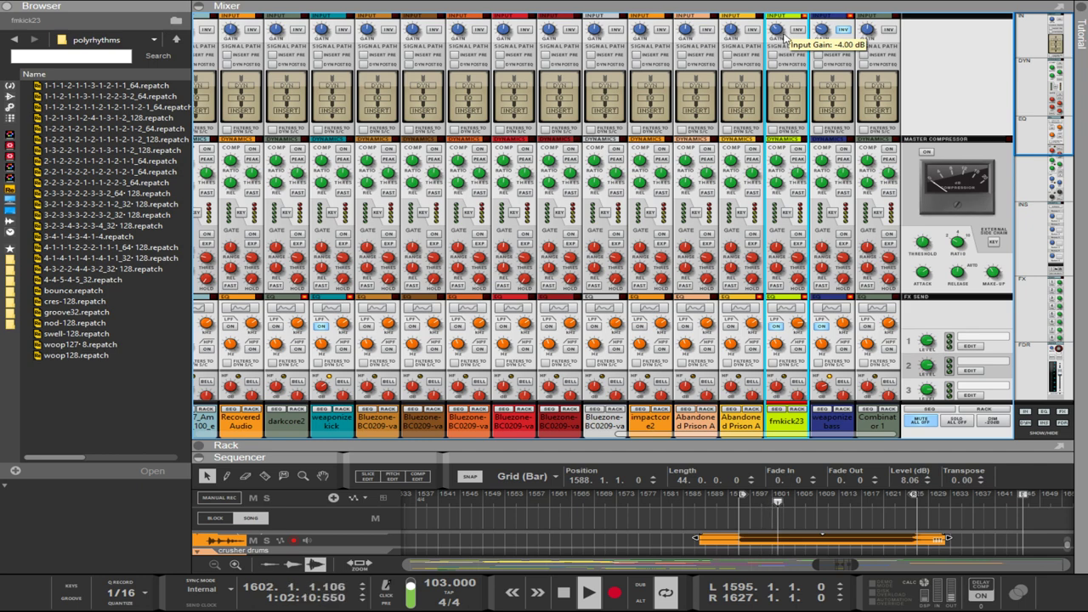
left_click(822, 33)
left_click_drag(821, 34, 822, 39)
Unmute the weaponize kick channel so it plays together with the weaponize bass.
scroll(821, 42, "down", 4)
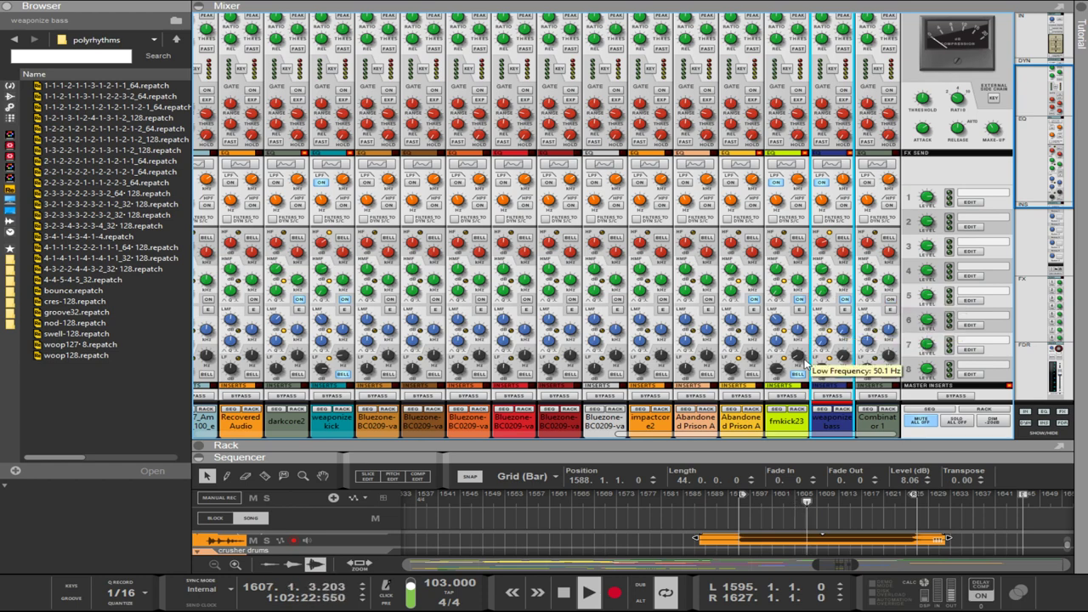
scroll(787, 363, "down", 9)
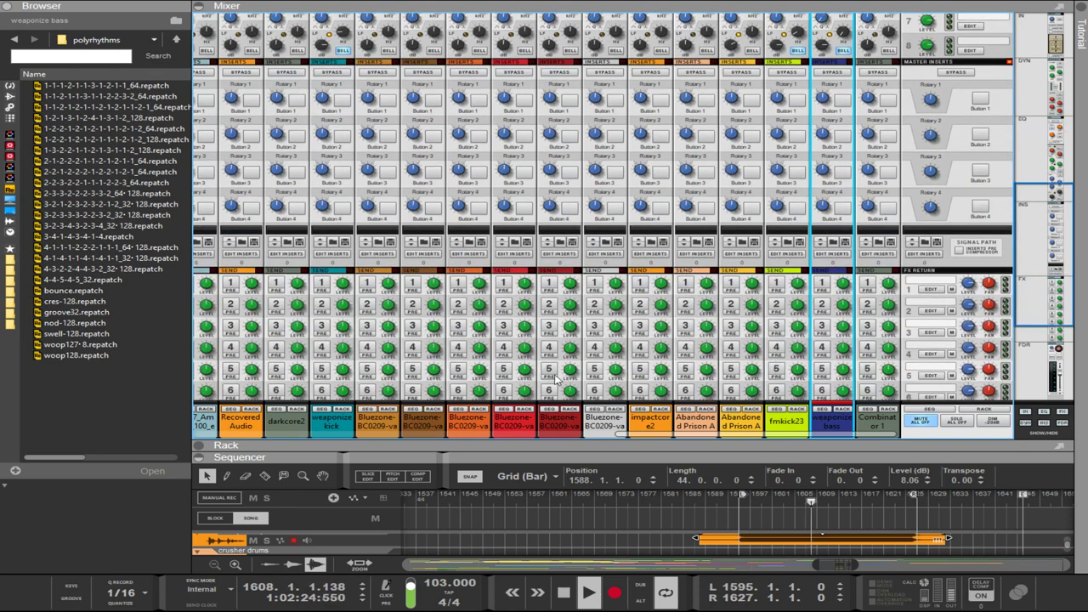
scroll(408, 391, "down", 5)
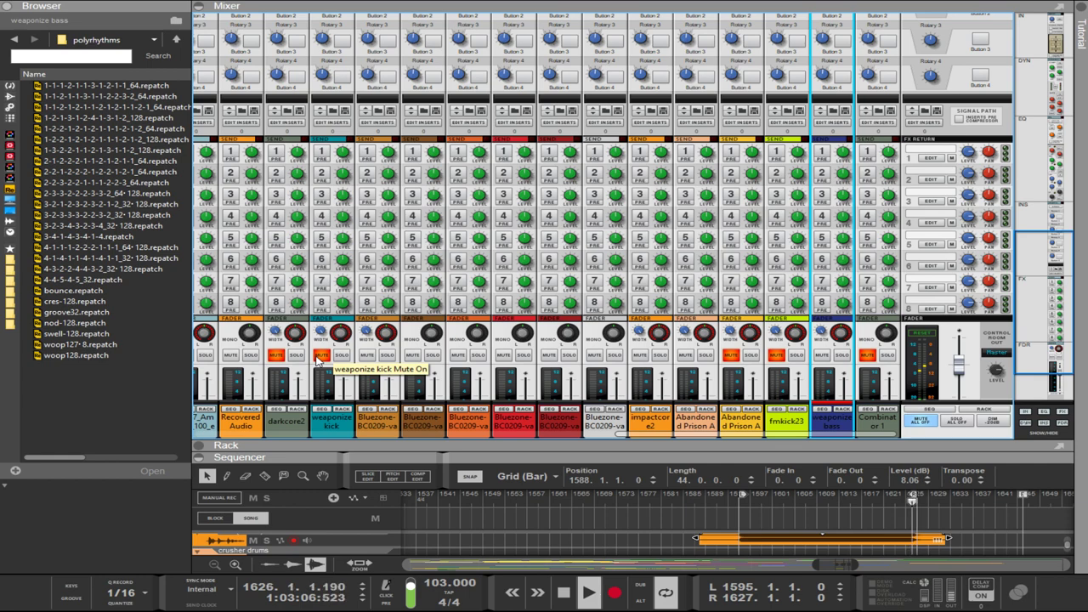
left_click(320, 355)
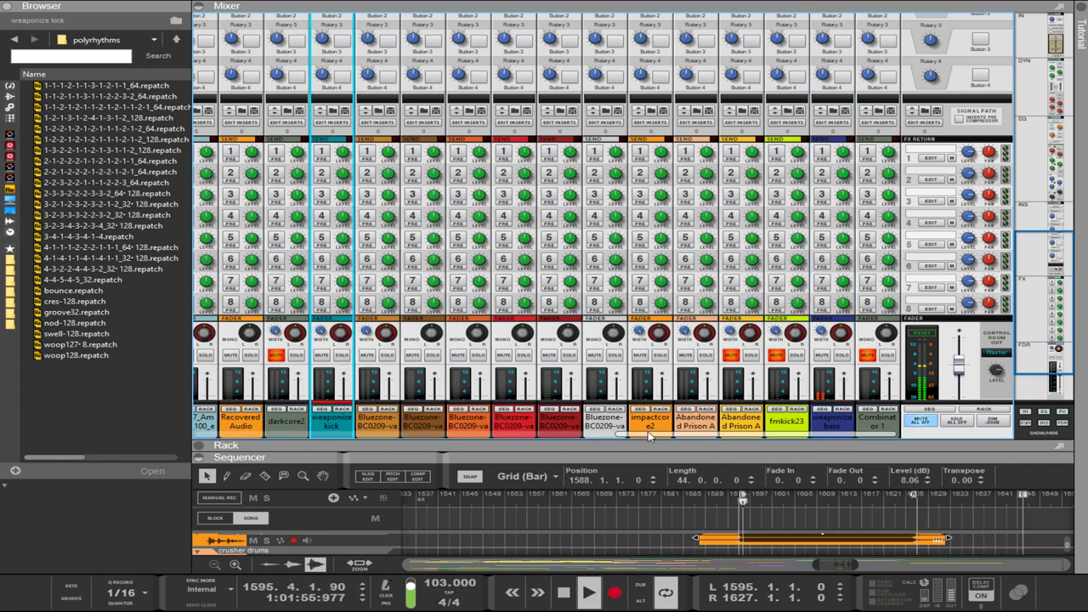
Look through the arrangement's clips before and around the looped section for material that can run over the loop.
left_click_drag(672, 460, 673, 408)
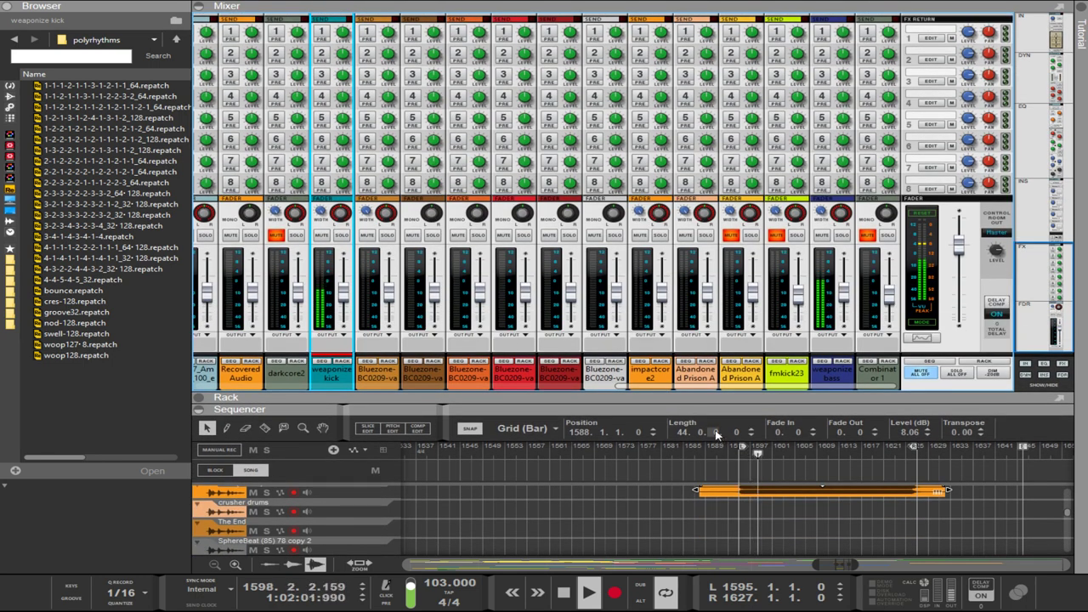
left_click_drag(694, 405, 733, 104)
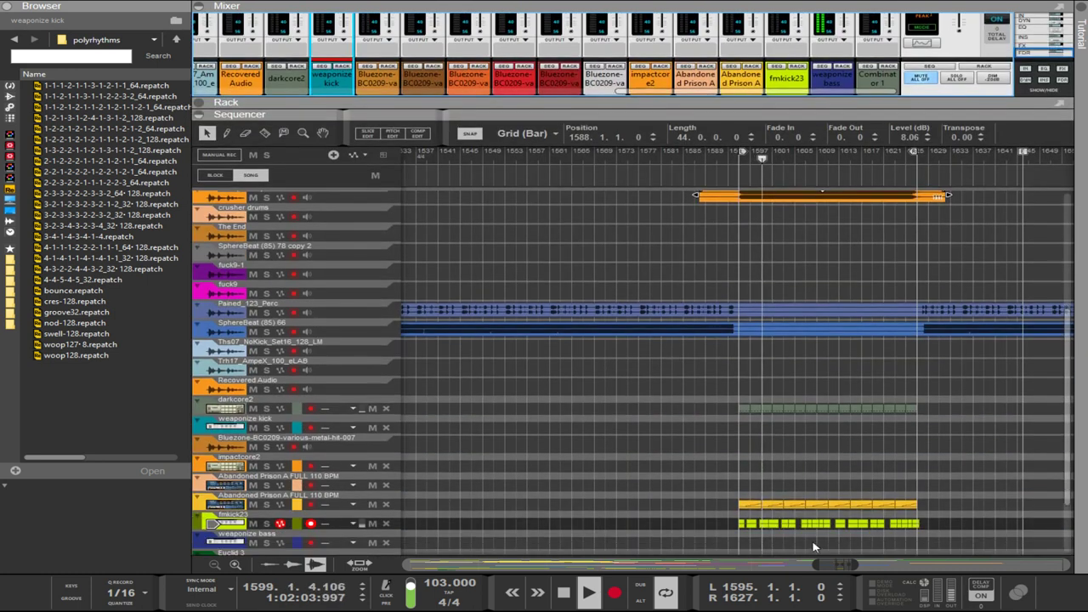
left_click_drag(814, 562, 728, 563)
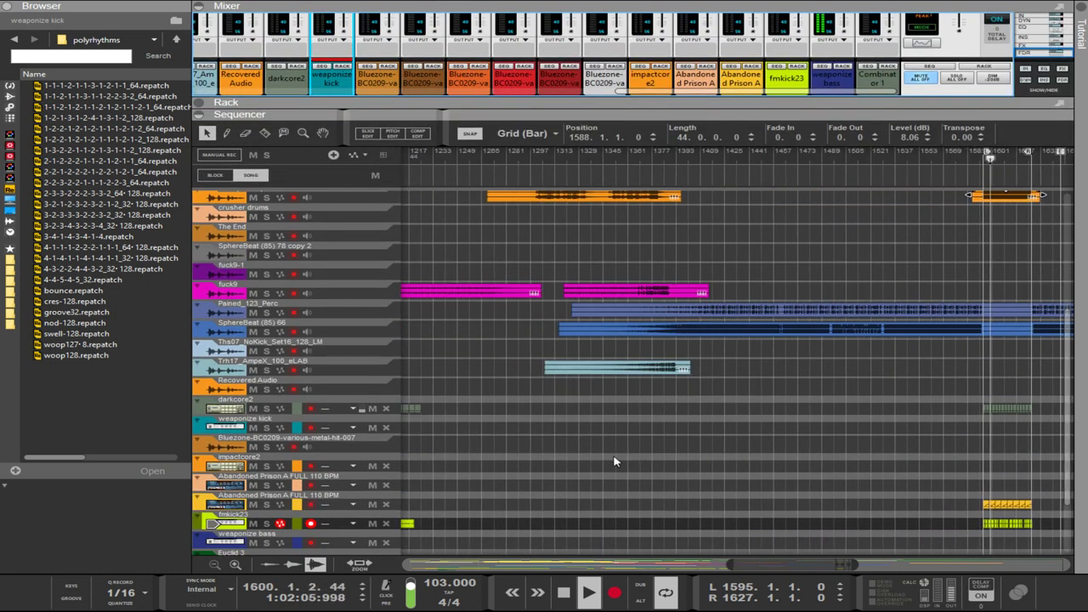
scroll(586, 453, "up", 4)
scroll(586, 453, "up", 2)
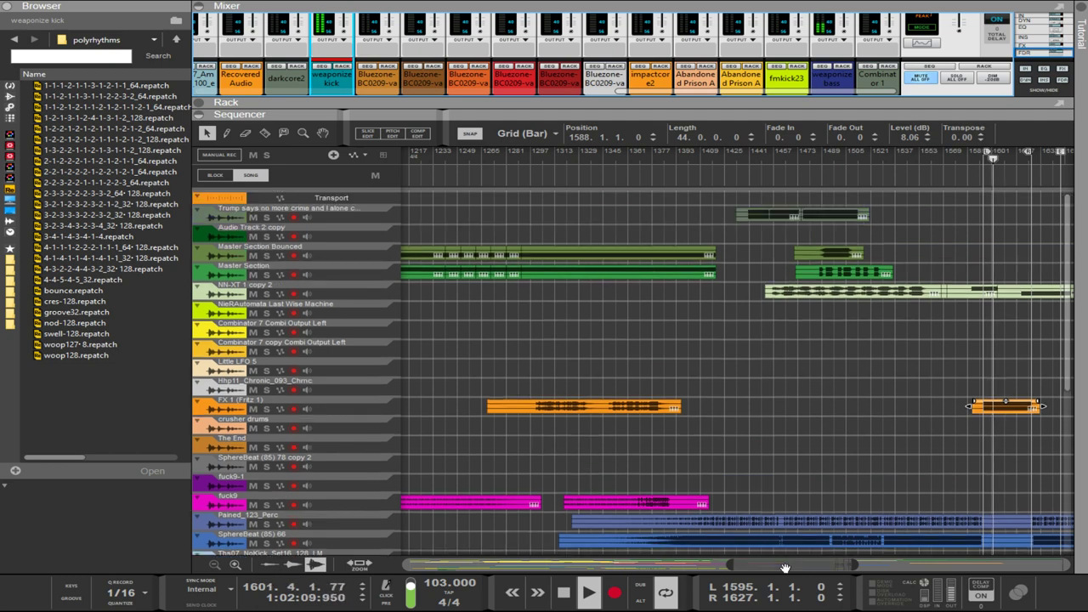
left_click_drag(793, 563, 706, 562)
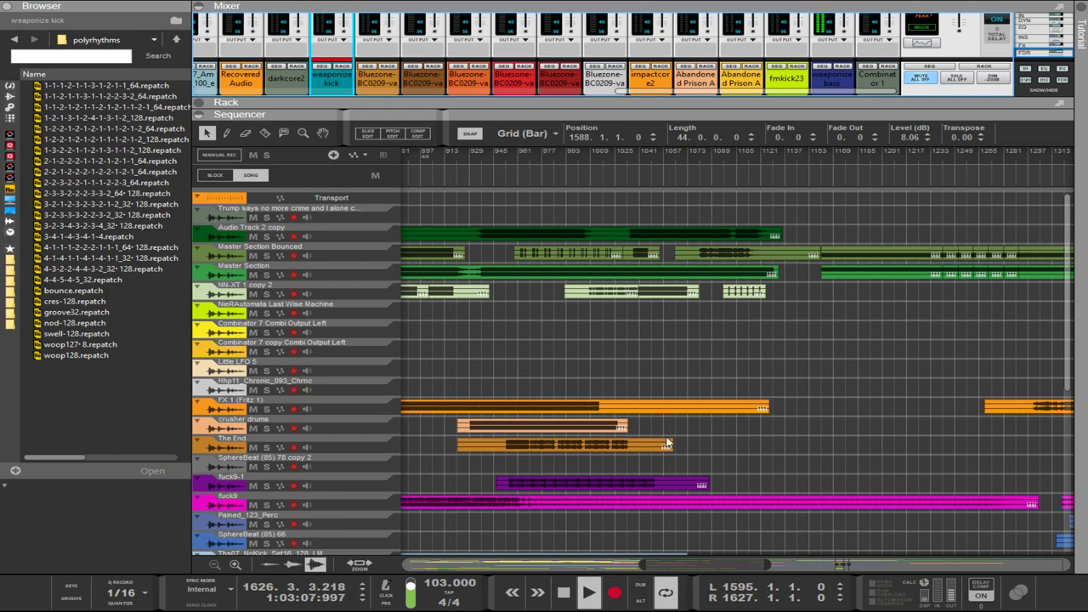
left_click_drag(721, 565, 864, 539)
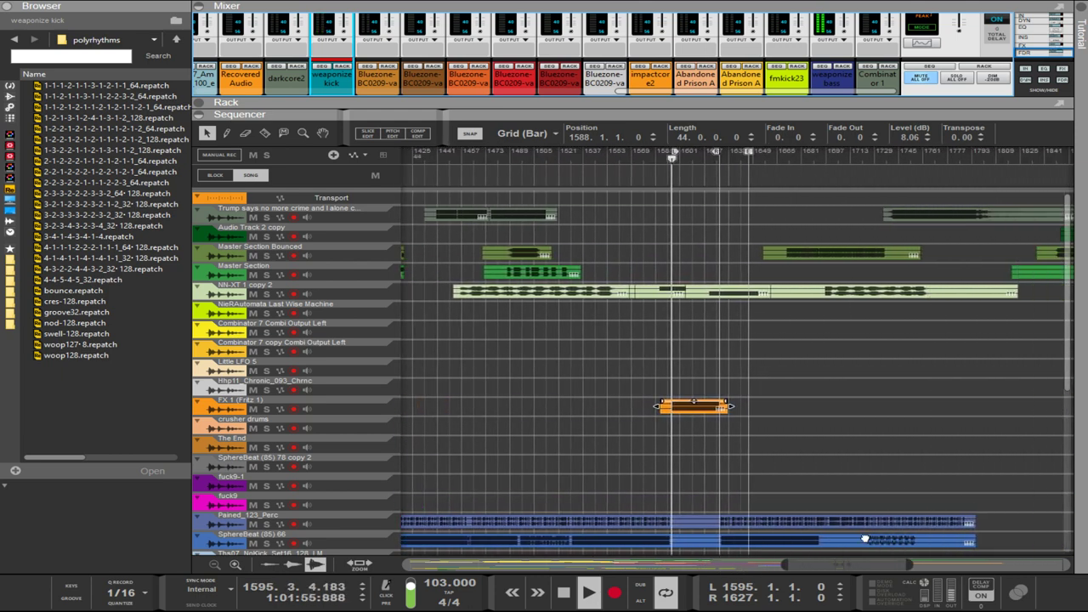
Set the Master Section Bounced clip at bar 1470 to a level of -7.38 dB and extend it to 235 bars and 2 beats.
left_click(527, 255)
mouse_move(551, 252)
left_mouse_down()
mouse_move(926, 224)
mouse_move(558, 245)
left_mouse_up()
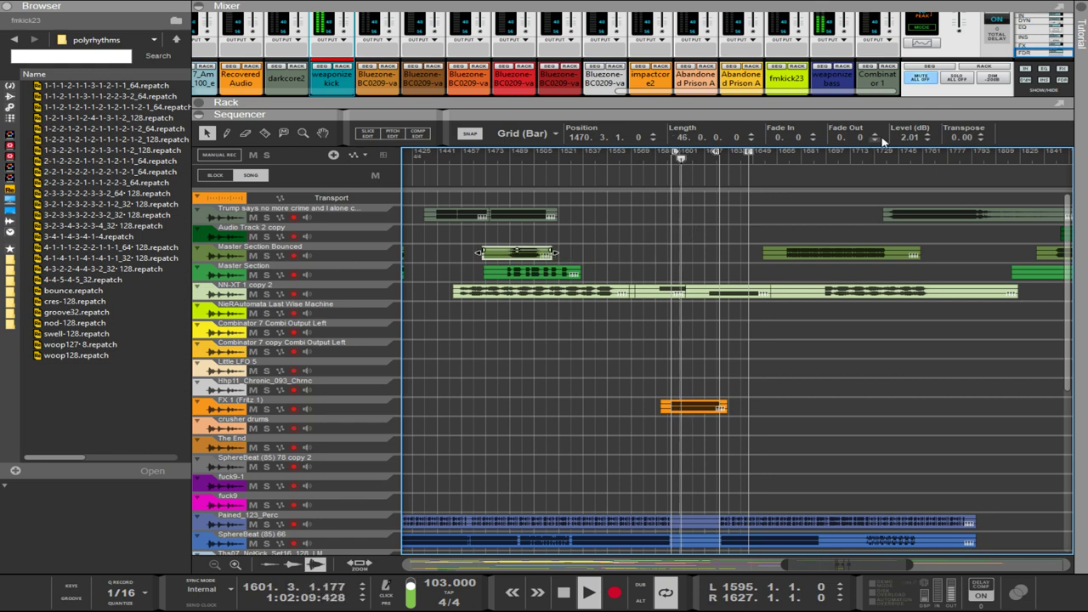
left_click_drag(903, 136, 593, 296)
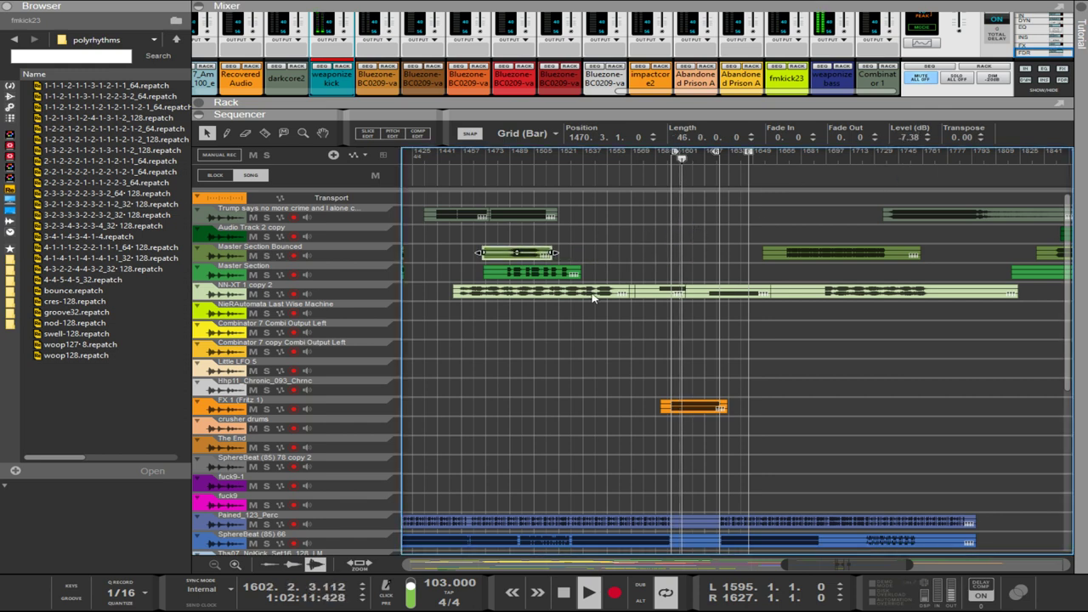
left_click_drag(558, 252, 973, 213)
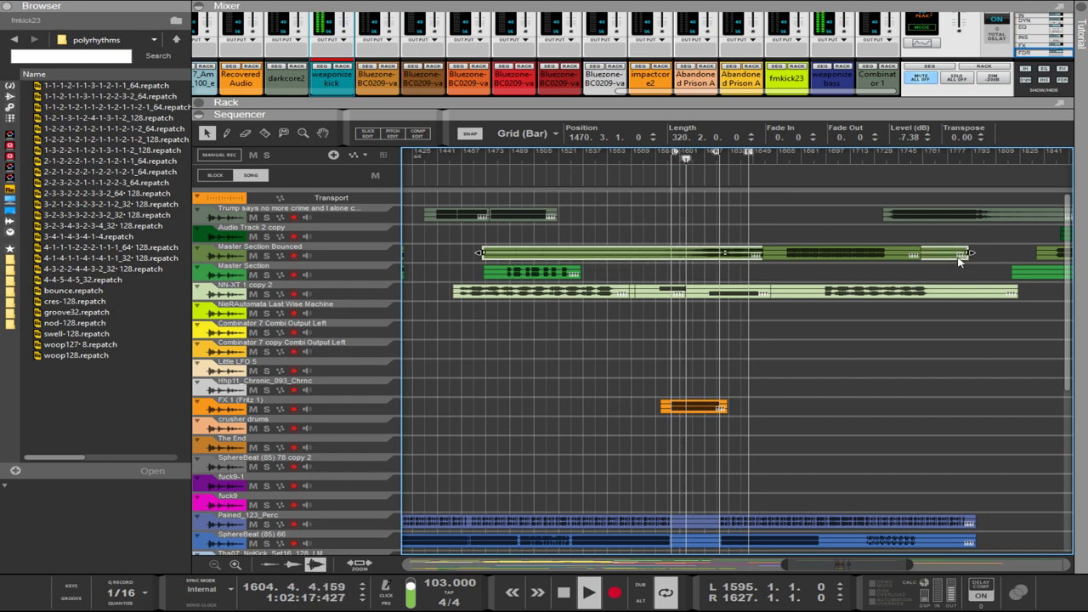
left_click_drag(971, 253, 843, 257)
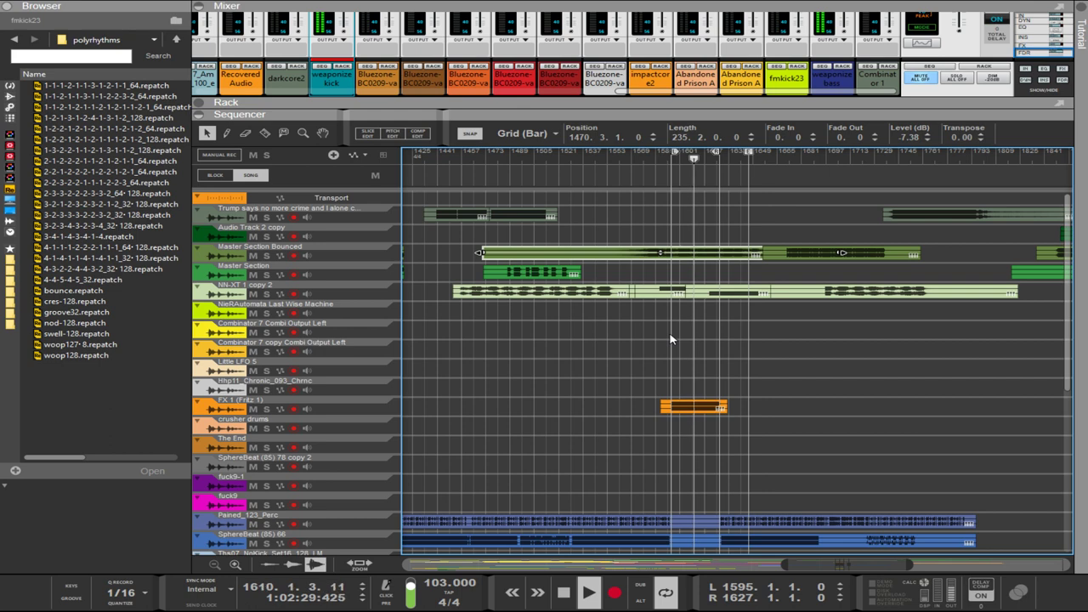
Stretch the looped darkcore2 clips to 4 bars each and unmute the darkcore2 mixer channel.
scroll(677, 350, "down", 6)
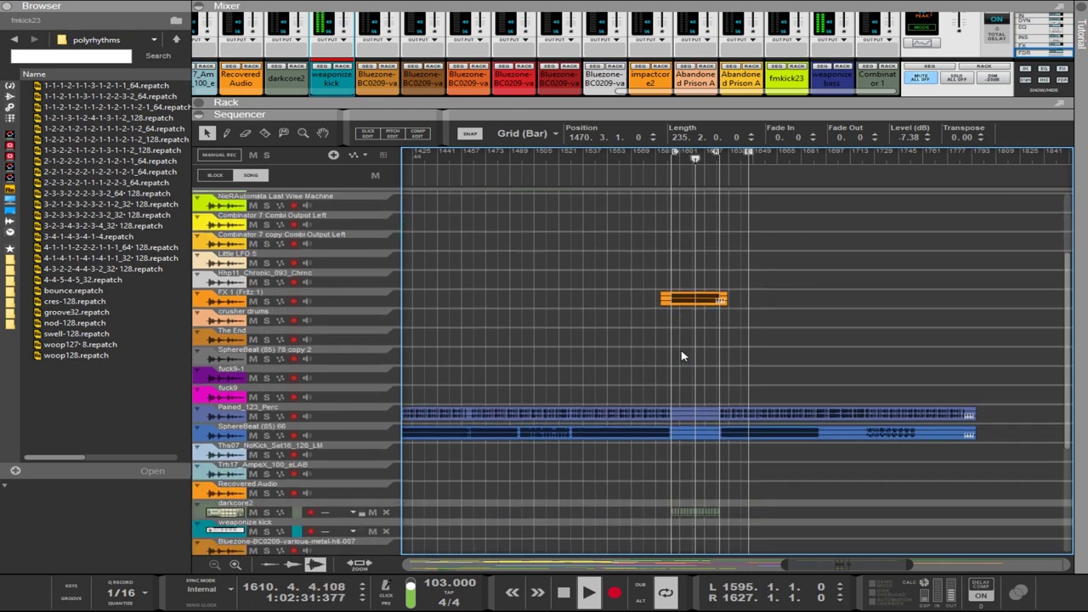
left_click_drag(758, 393, 620, 351)
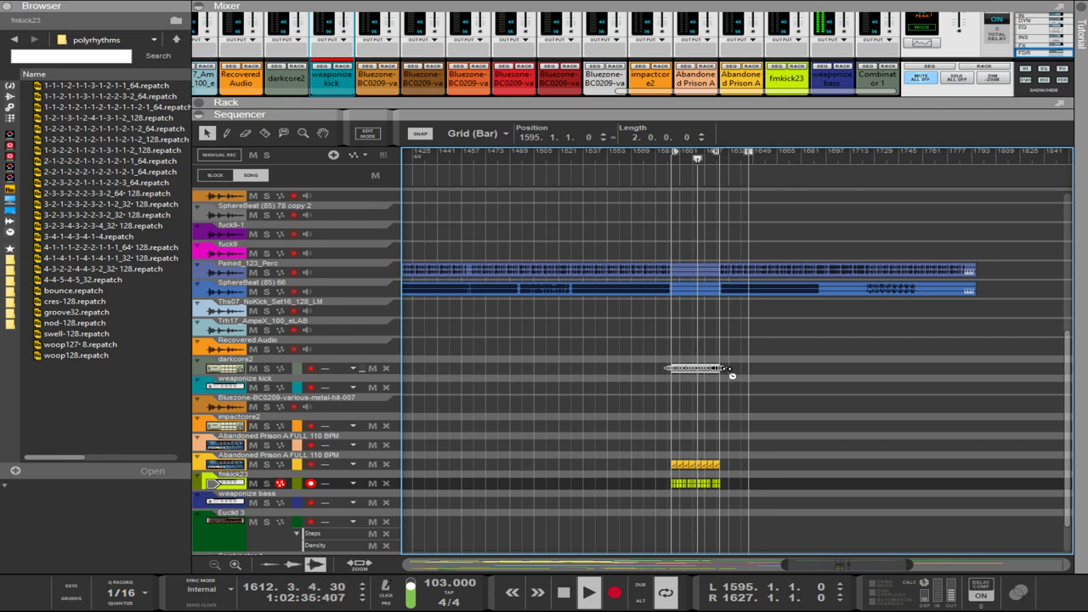
left_click_drag(728, 368, 775, 365)
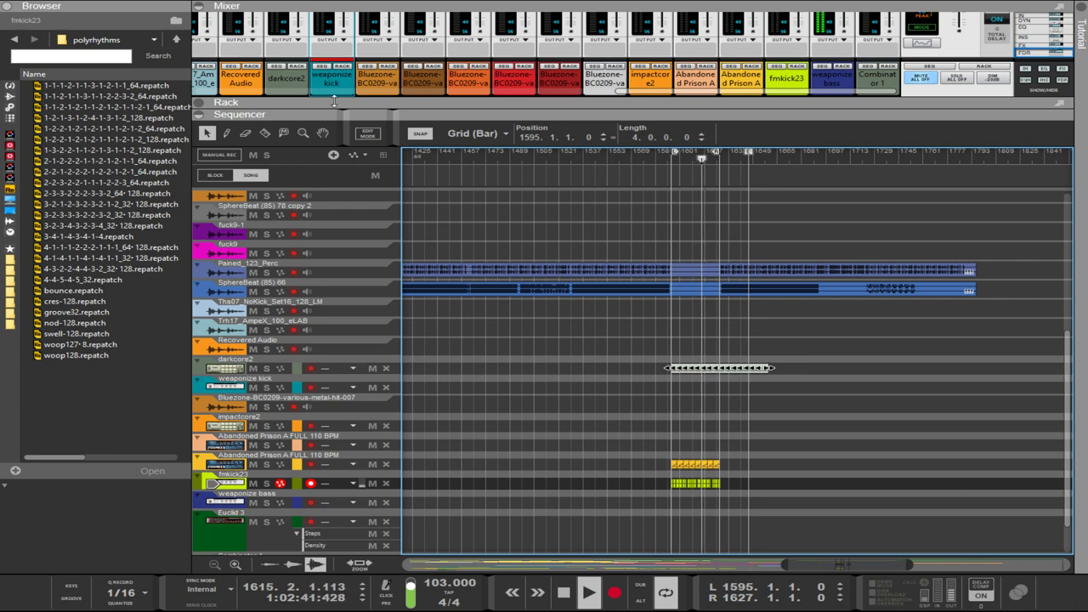
scroll(319, 30, "up", 3)
left_click(278, 53)
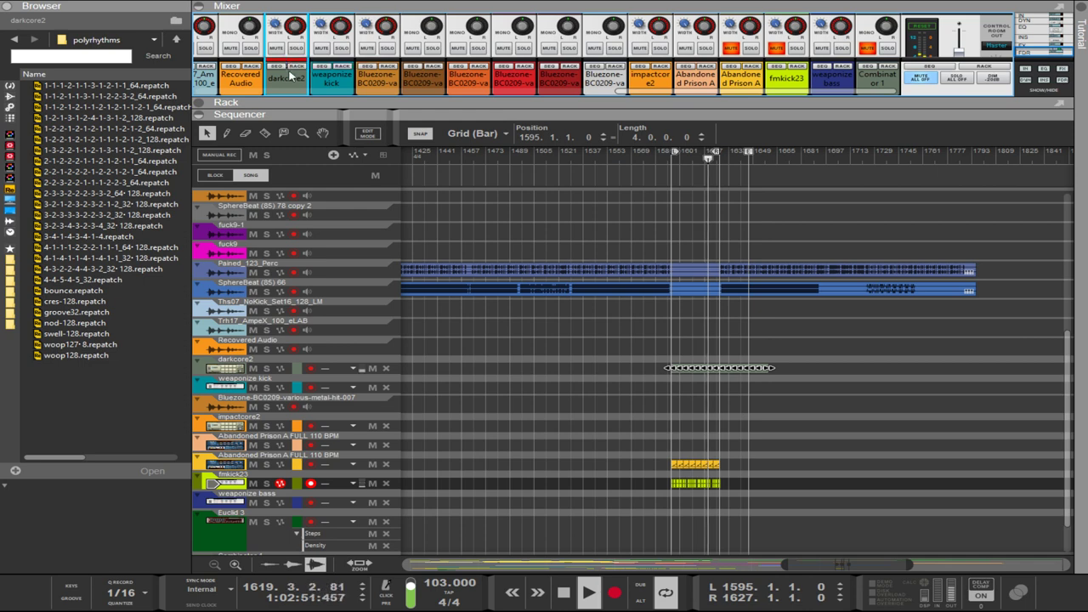
Join the darkcore2 clips into a single 64-bar clip starting at bar 1595 and open it for note editing.
scroll(648, 393, "up", 2)
scroll(650, 394, "up", 5)
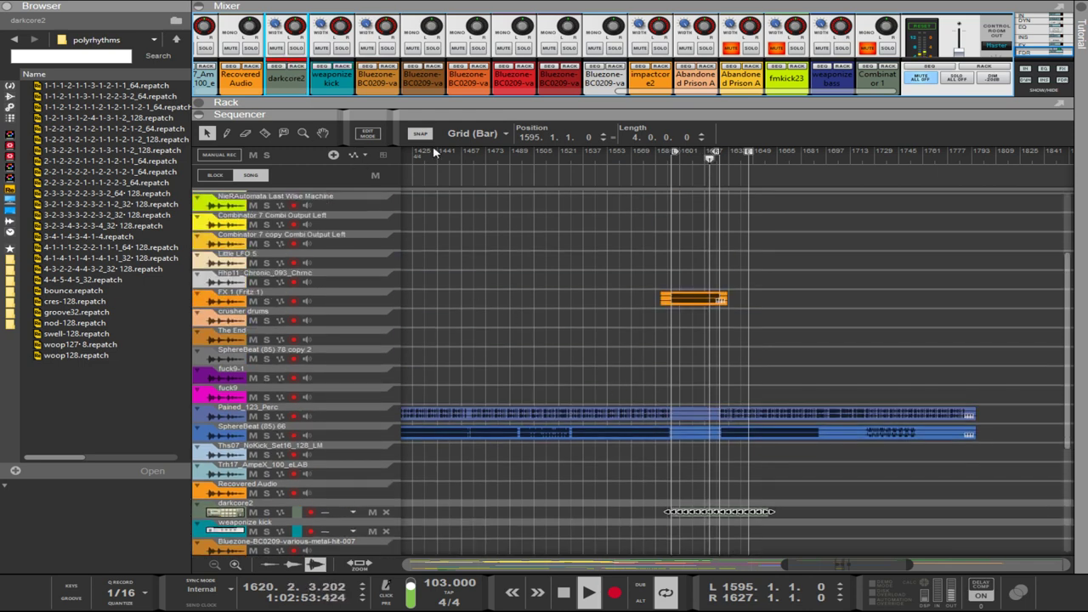
left_click(423, 118)
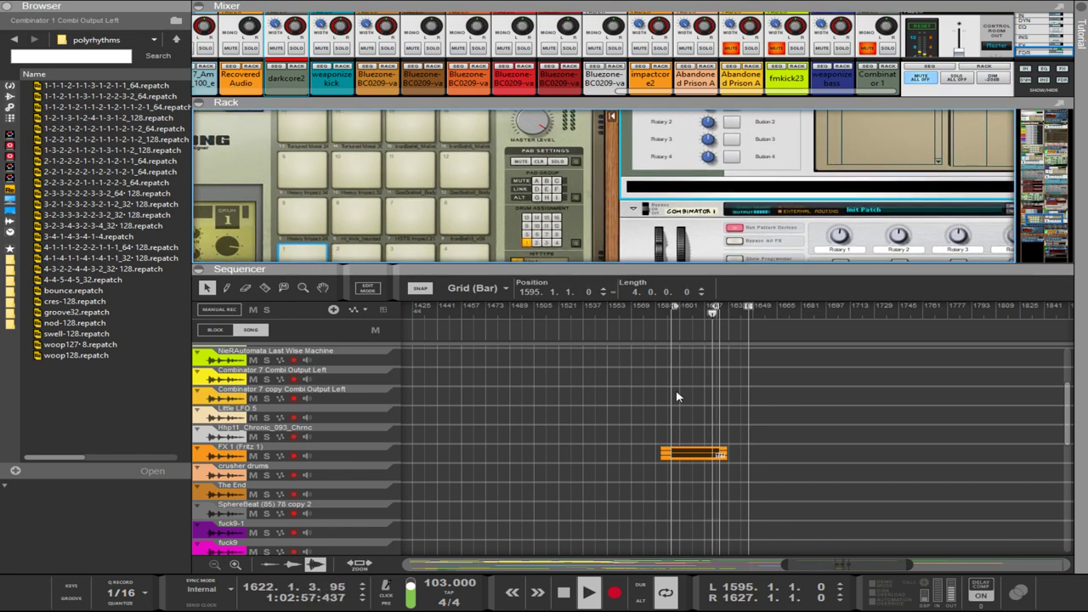
scroll(677, 396, "up", 5)
scroll(676, 394, "down", 10)
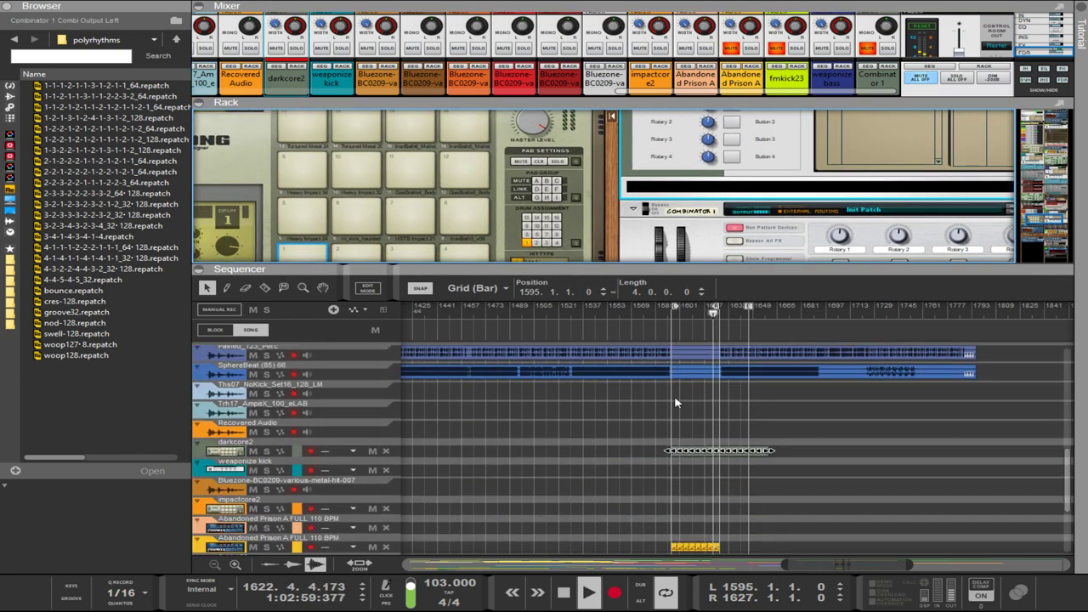
left_click(696, 476)
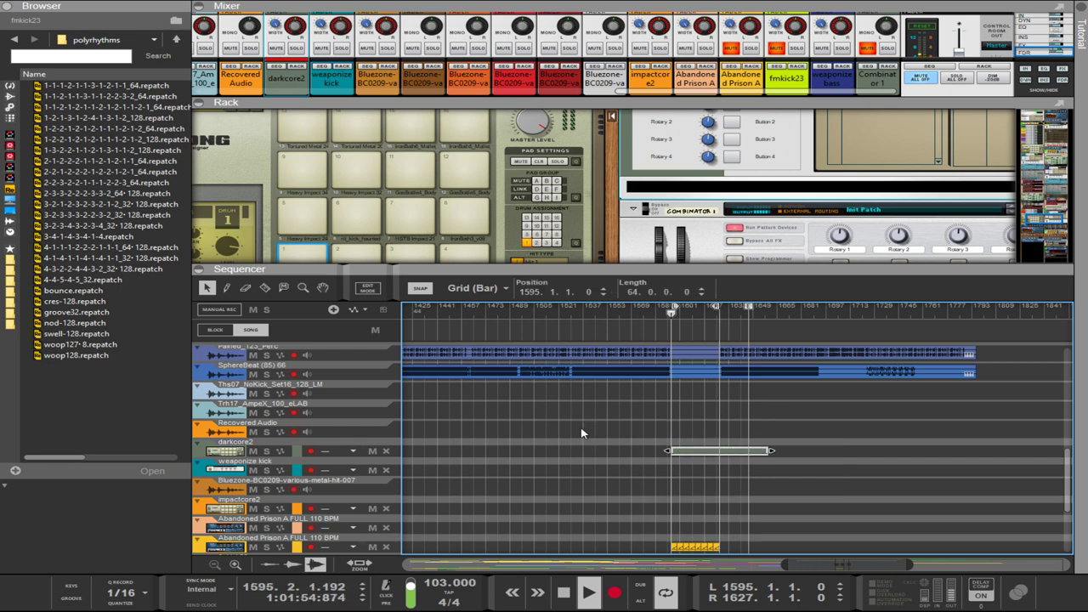
double_click(696, 458)
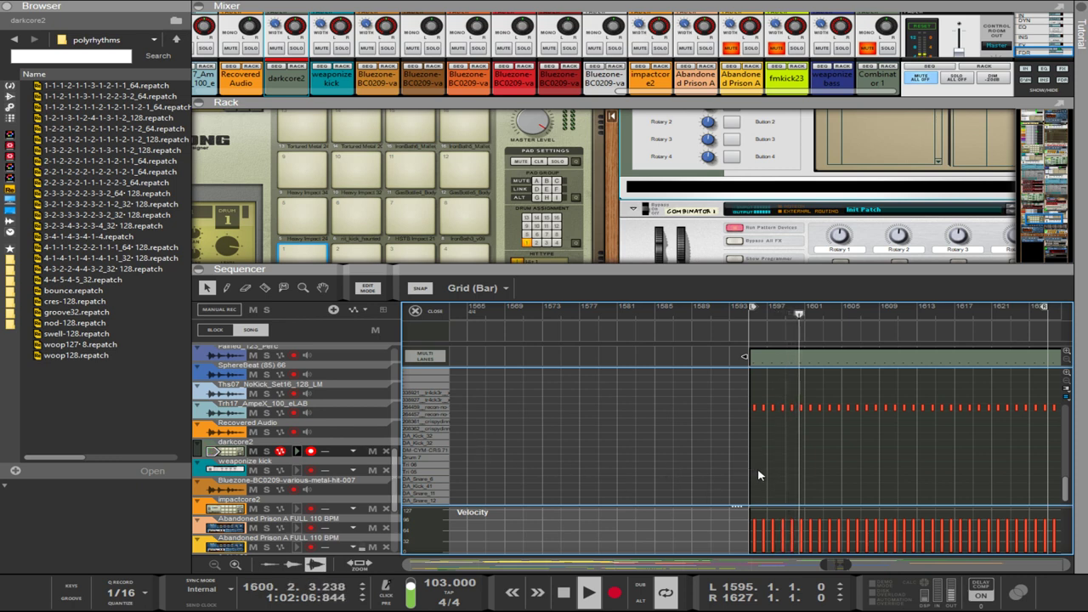
scroll(768, 482, "up", 2)
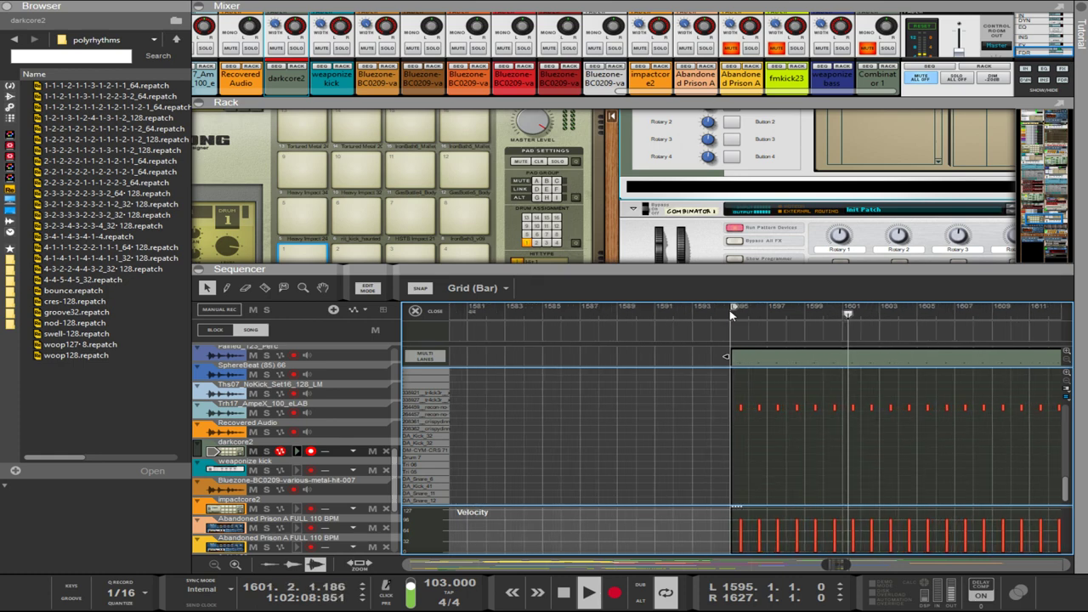
Adjust the low-frequency EQ of the weaponize bass channel in the mixer.
left_click_drag(746, 102, 761, 318)
scroll(769, 238, "up", 2)
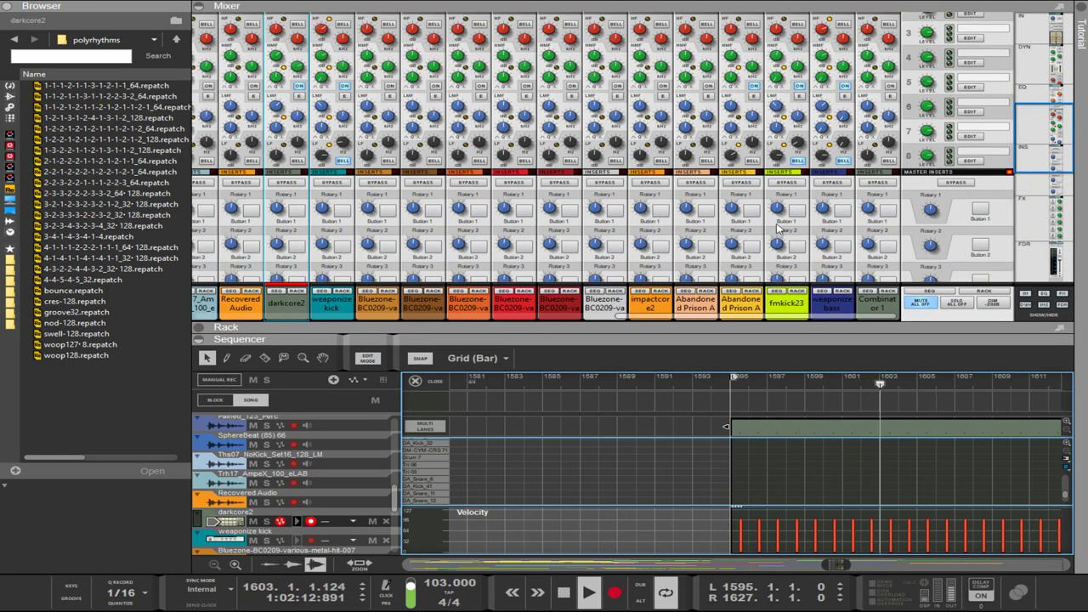
scroll(825, 196, "up", 1)
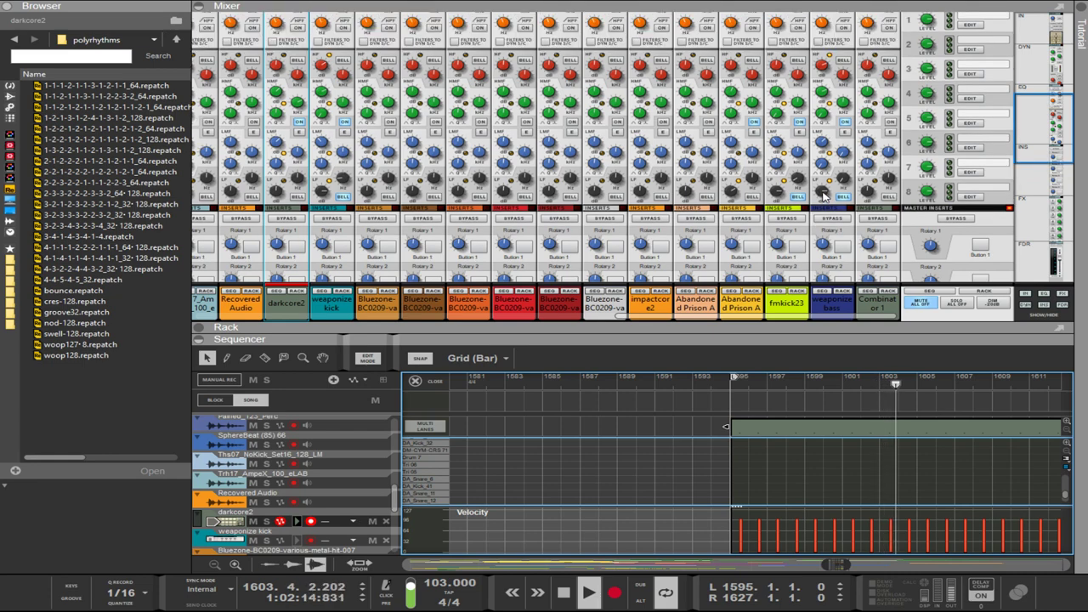
left_click(822, 192)
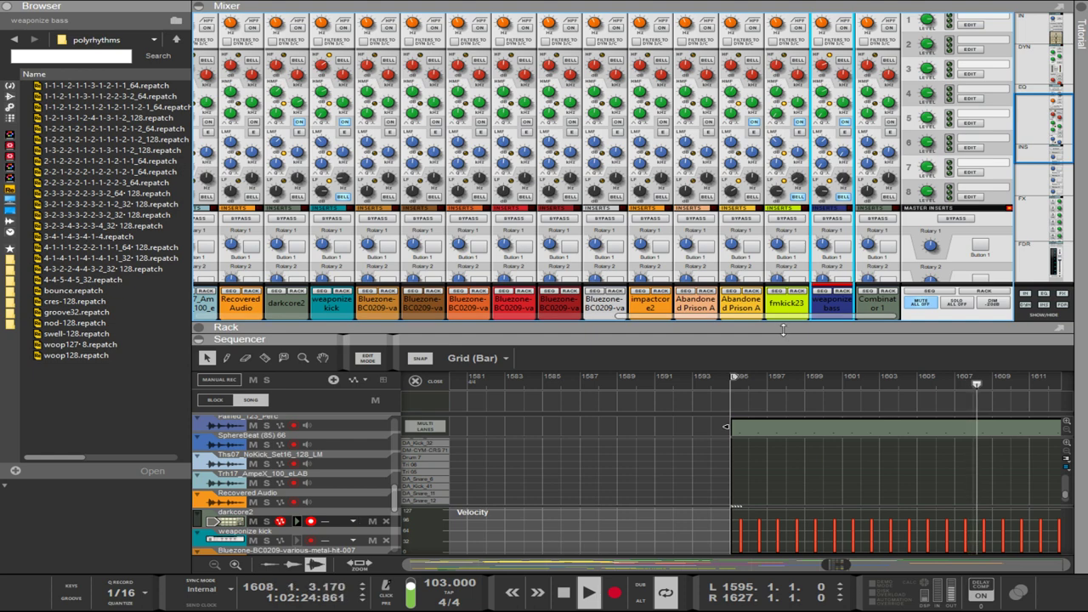
Set the Modulator A rate of the weaponize bass Combinator's Malström to 1/16.
left_click(847, 294)
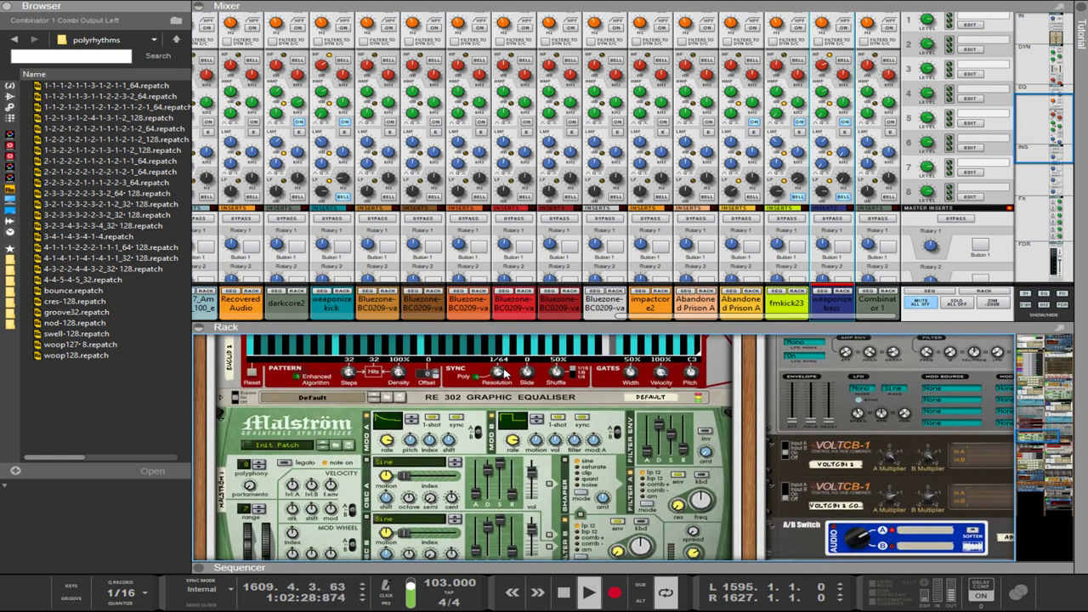
left_click(388, 440)
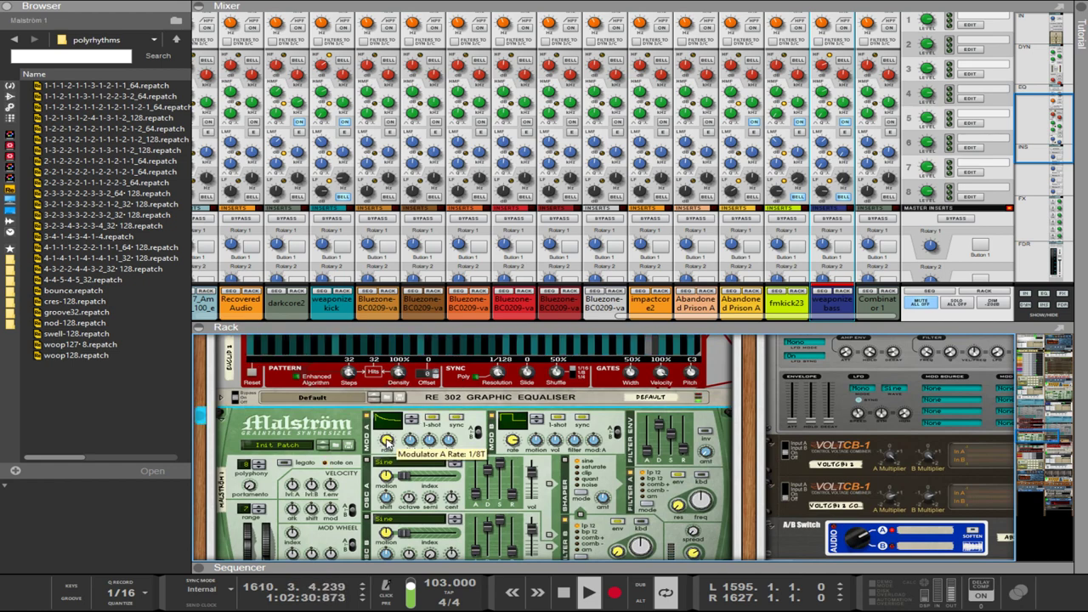
left_click_drag(387, 440, 385, 435)
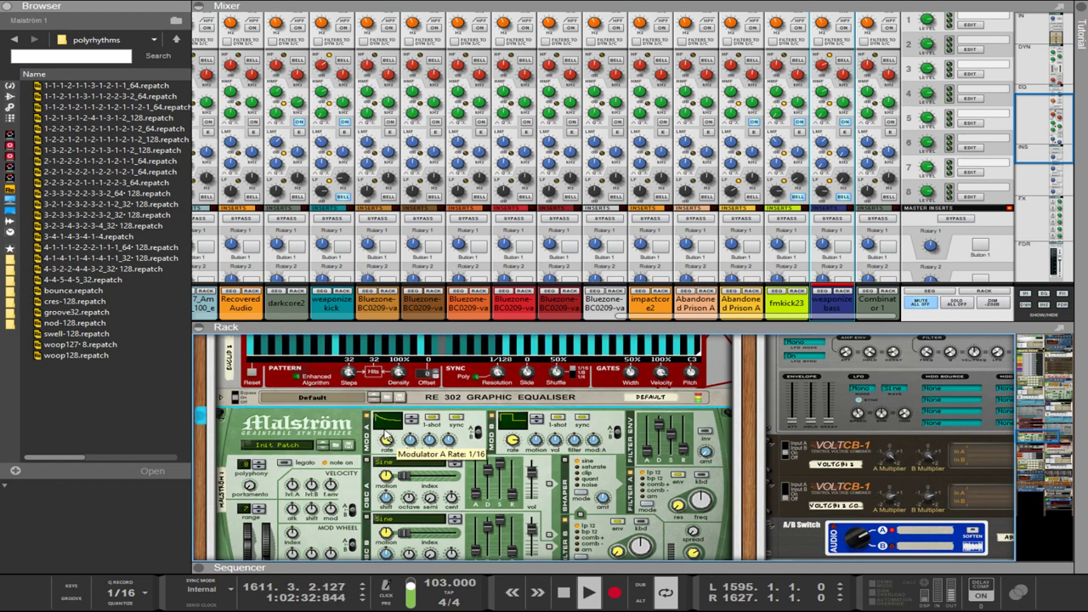
left_click_drag(752, 329, 752, 146)
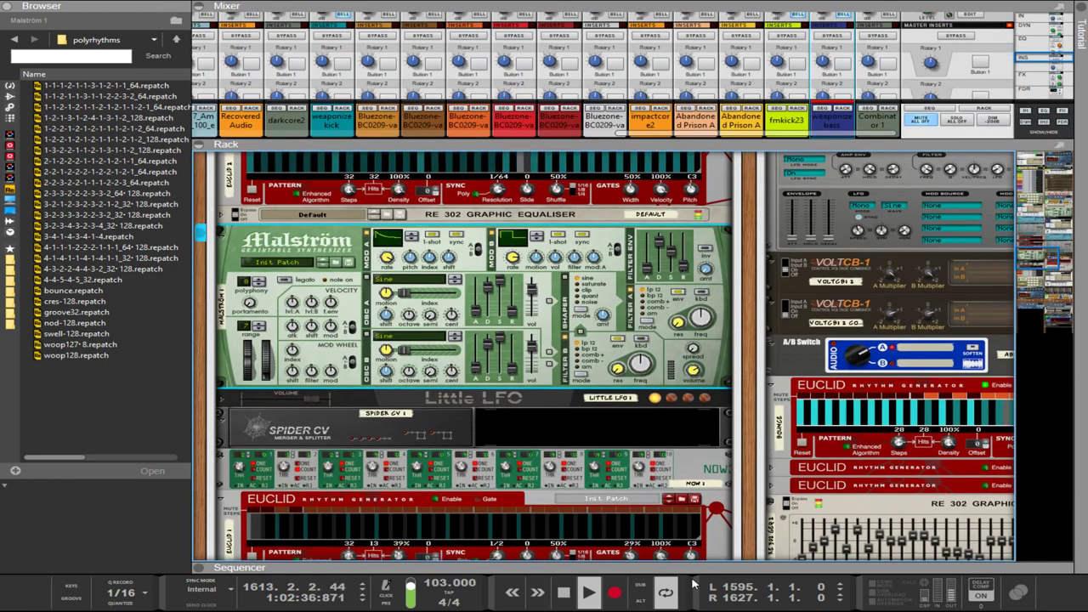
Place short F#1 notes on the darkcore2 Drum 7 lane at 1595.1, 1595.2, 1595.4, 1596.1 and 1596.2.
key("F7")
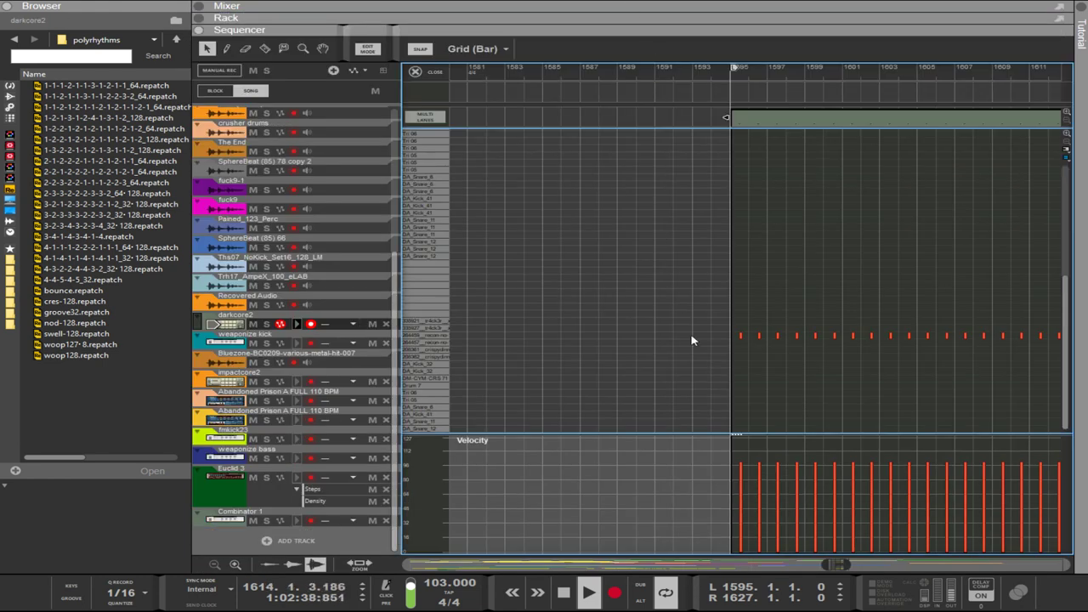
left_click(736, 383)
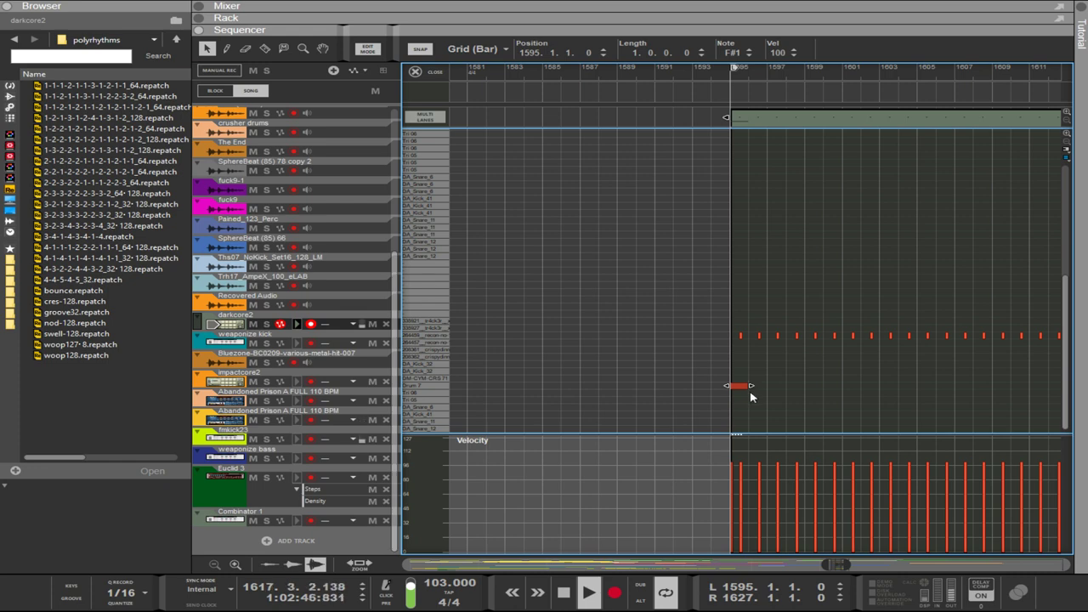
left_click(759, 402)
scroll(744, 397, "up", 3)
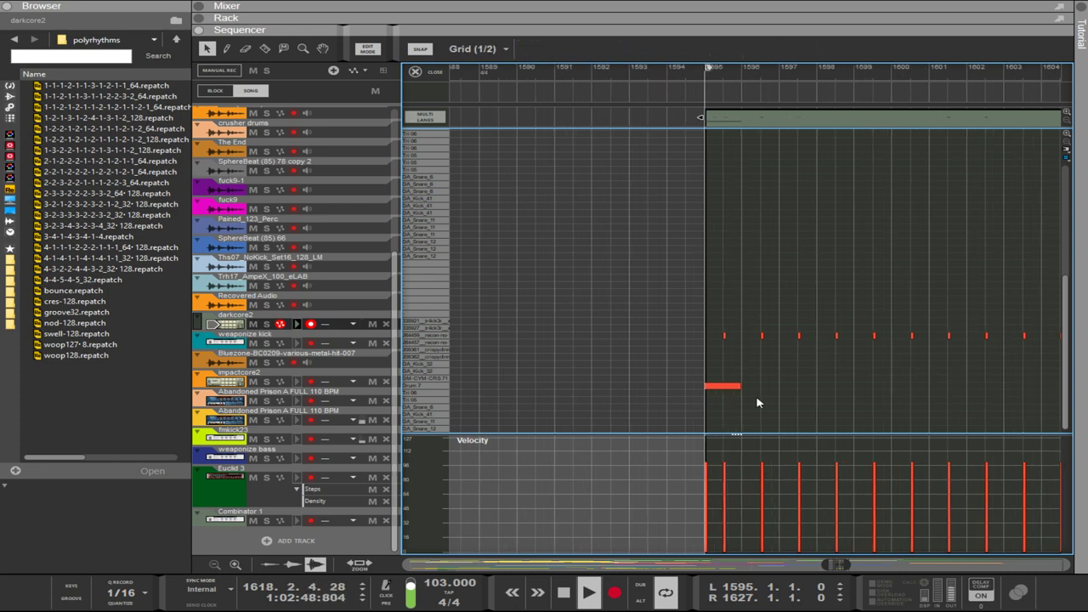
scroll(734, 394, "up", 2)
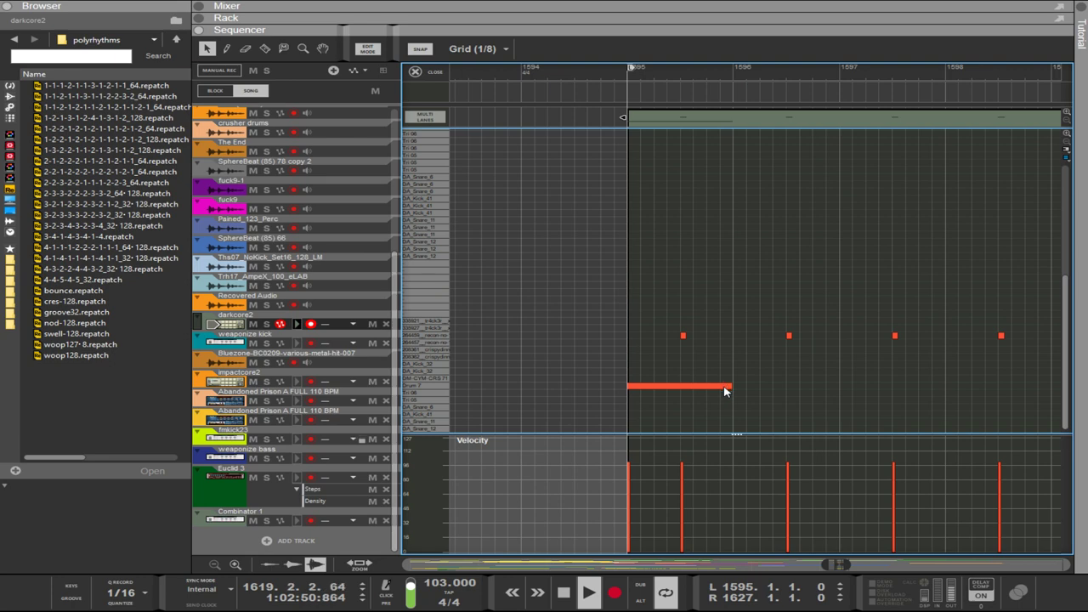
scroll(725, 391, "up", 2)
mouse_move(736, 391)
left_mouse_down()
mouse_move(569, 388)
mouse_move(744, 387)
left_mouse_up()
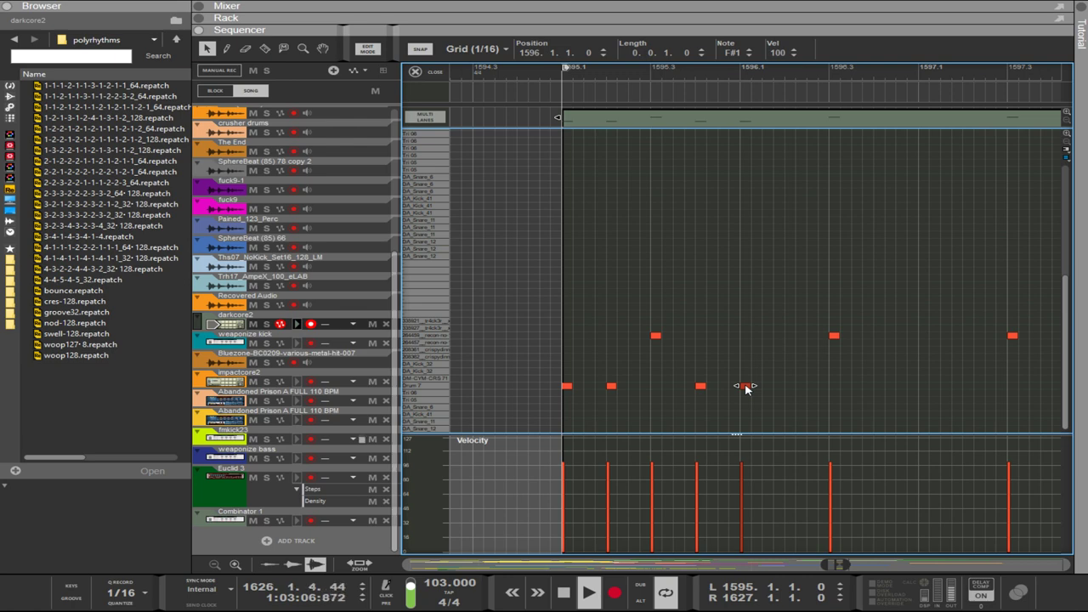
left_click_drag(744, 388, 788, 389)
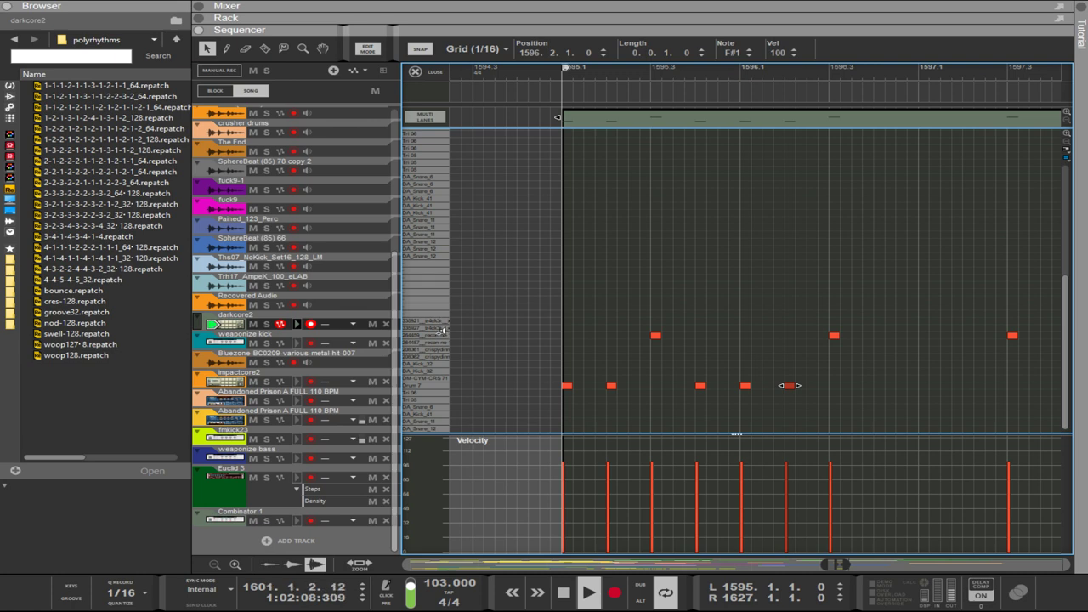
Try a short D2 note at the start of bar 1595 in the darkcore2 clip and delete it.
double_click(565, 328)
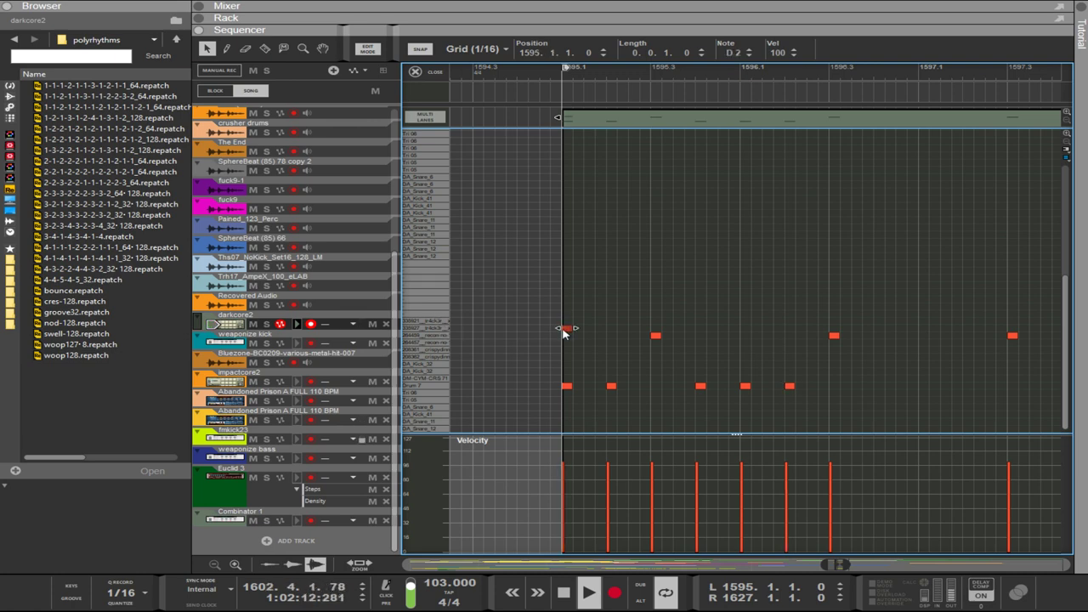
key("Delete")
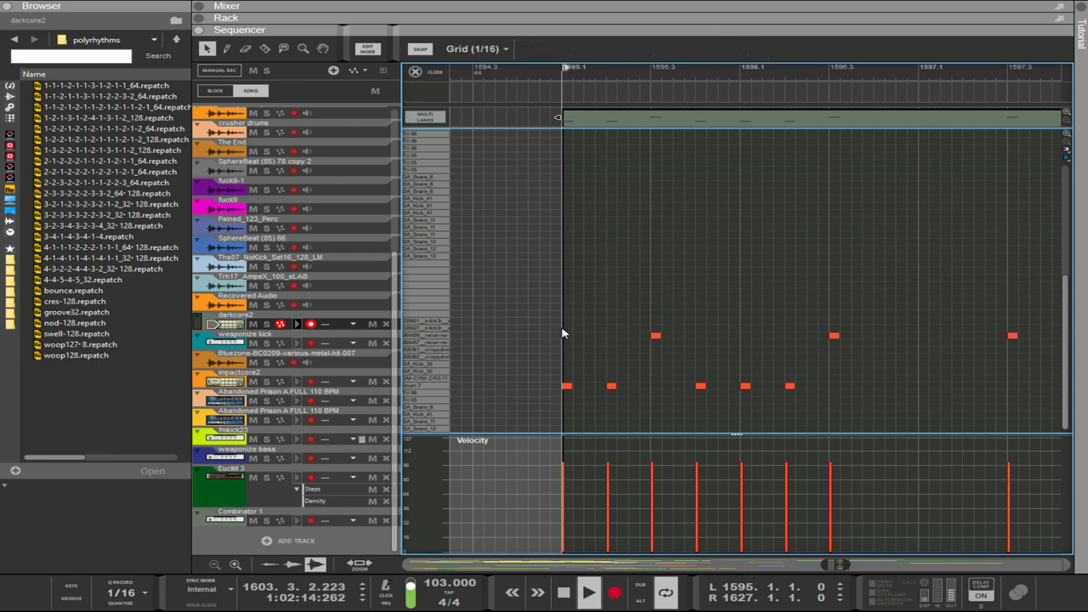
Undo the last three note entries on the darkcore2 Drum 7 lane, at 1596.2, 1596.1 and 1595.4.
key("ctrl+z")
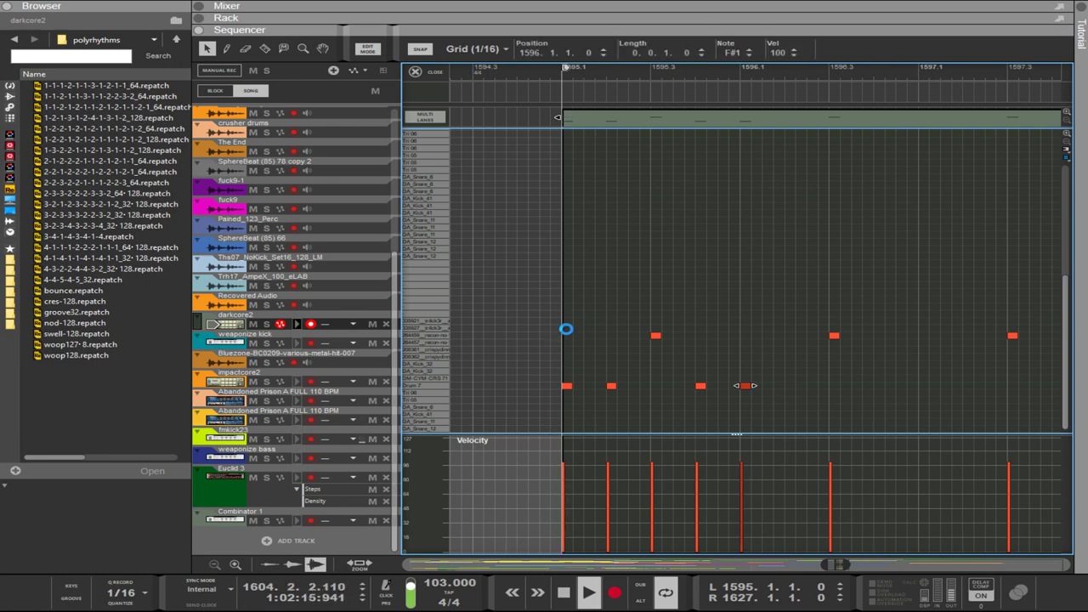
key("ctrl+z")
key("ctrl+z")
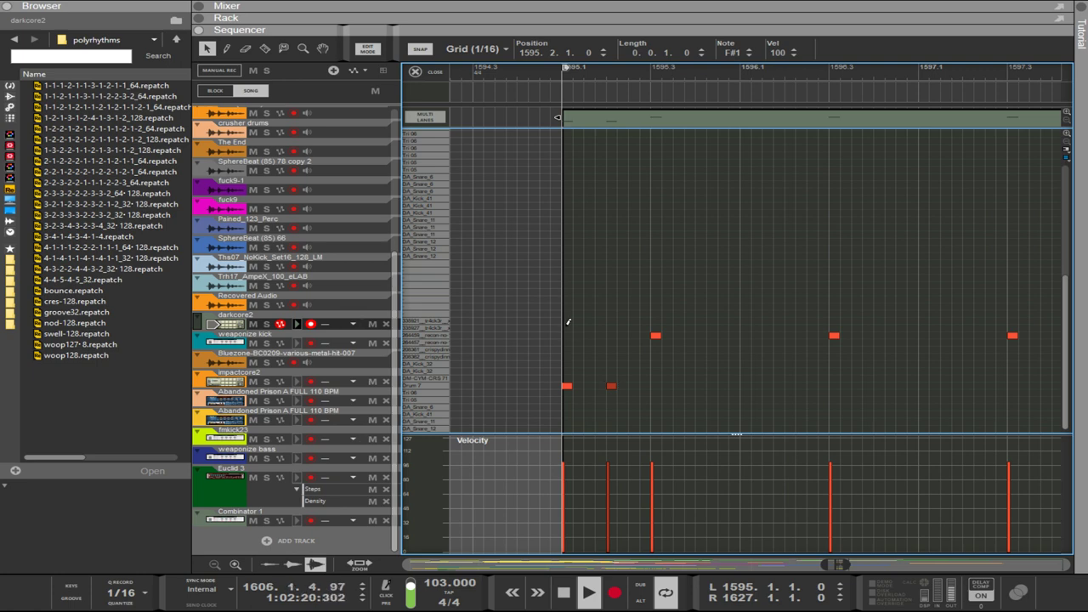
Place short notes in the first beat of the darkcore2 clip: D2 at 1595.1.1, C#2 at 1595.1.2 and F#1 at 1595.1.4.
left_click(568, 327)
left_click(576, 334)
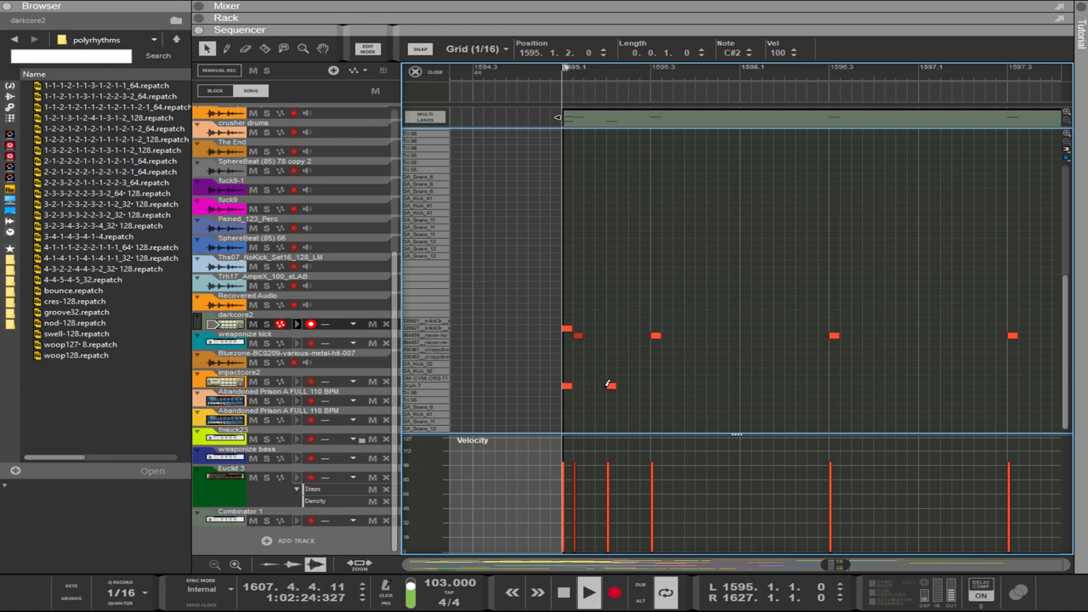
left_click(606, 385)
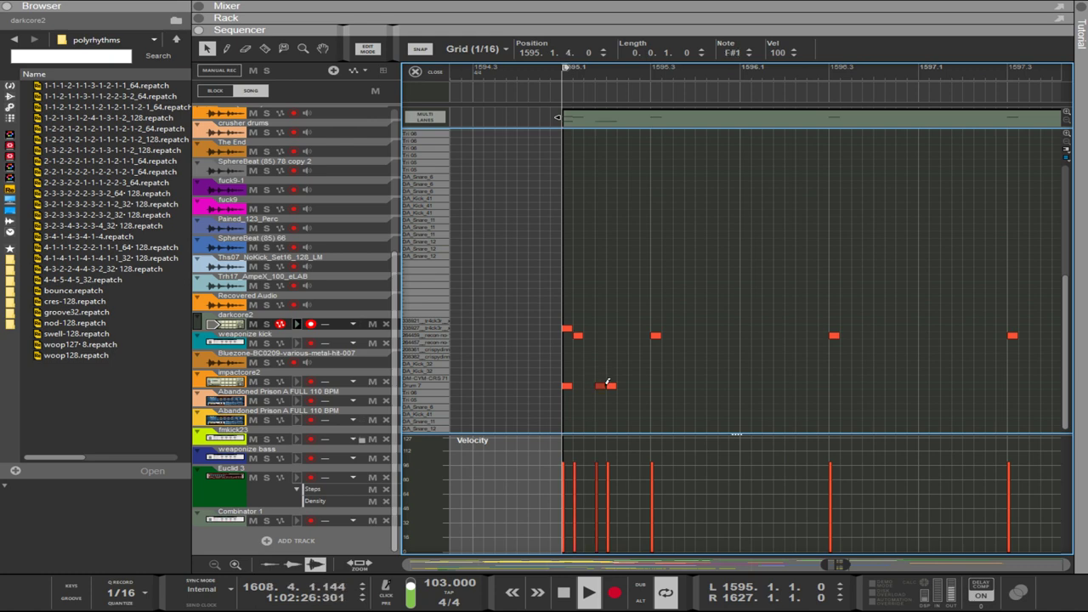
Place short F#1 notes on the Drum 7 lane at 1595.4, 1596.1, 1596.2, 1596.4 and 1597.1.
left_click(700, 385)
left_click(745, 385)
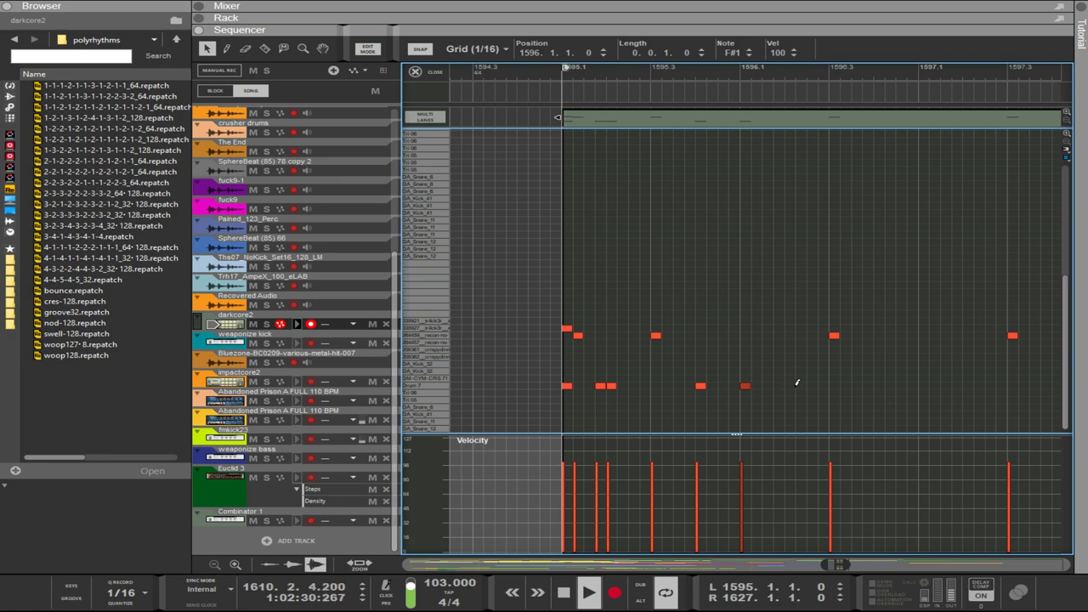
left_click(796, 385)
left_click(880, 385)
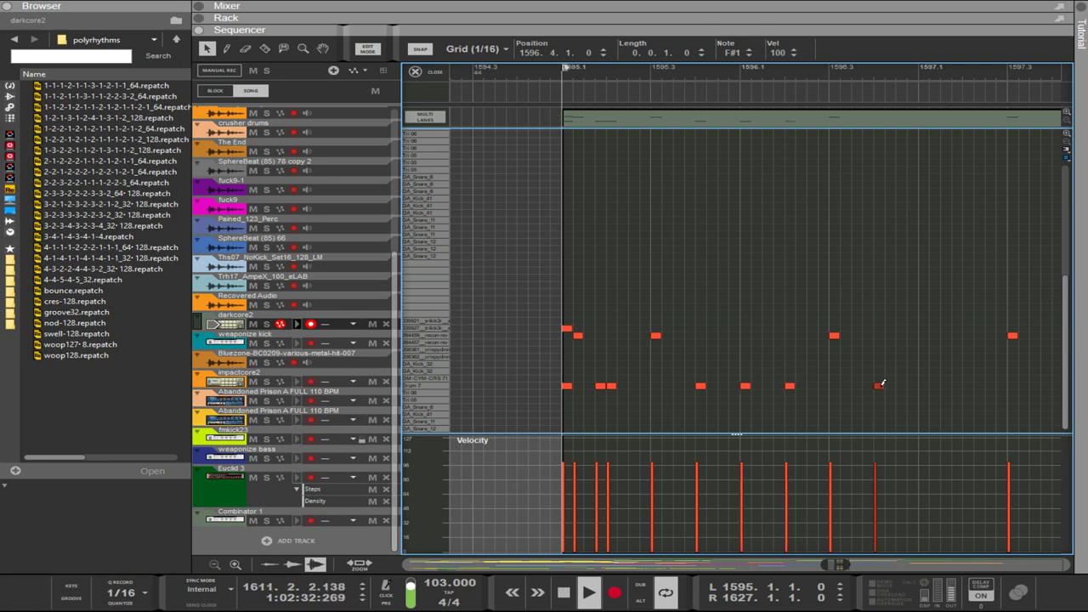
left_click(925, 385)
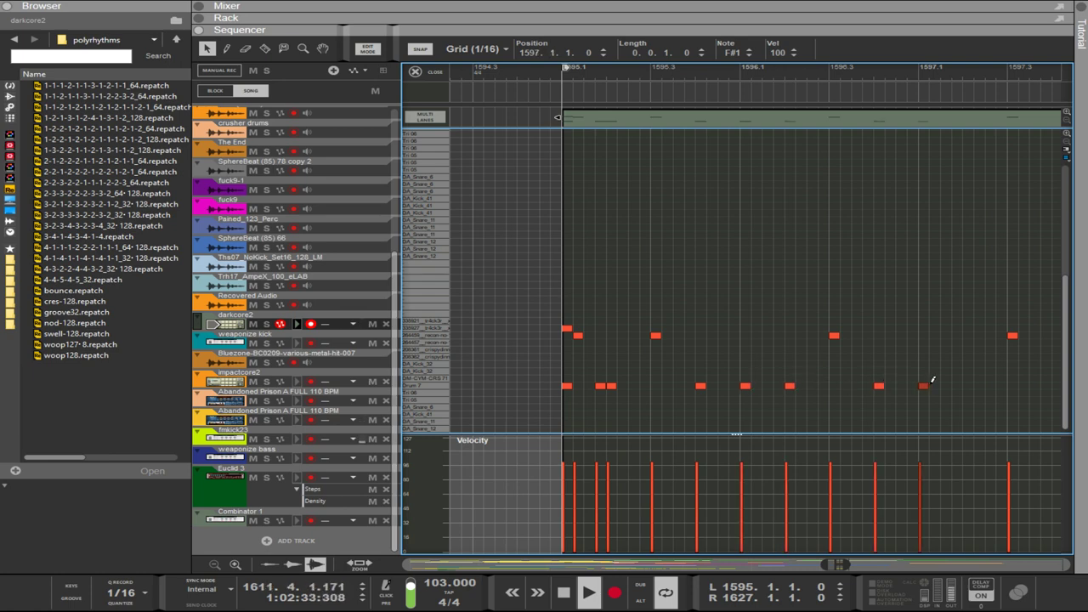
Add a four-note fill in bar 1597: C#2 at 1597.1.1, C2 at 1597.1.2, C2 at 1597.2.2 and C#2 at 1597.2.3.
left_click(924, 334)
left_click(933, 342)
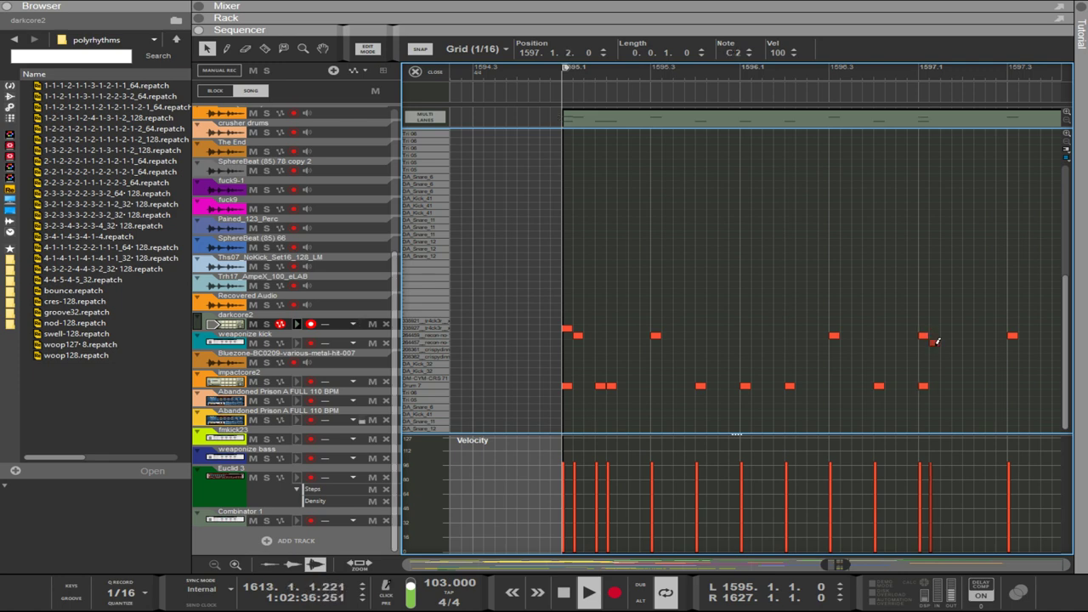
left_click(977, 347)
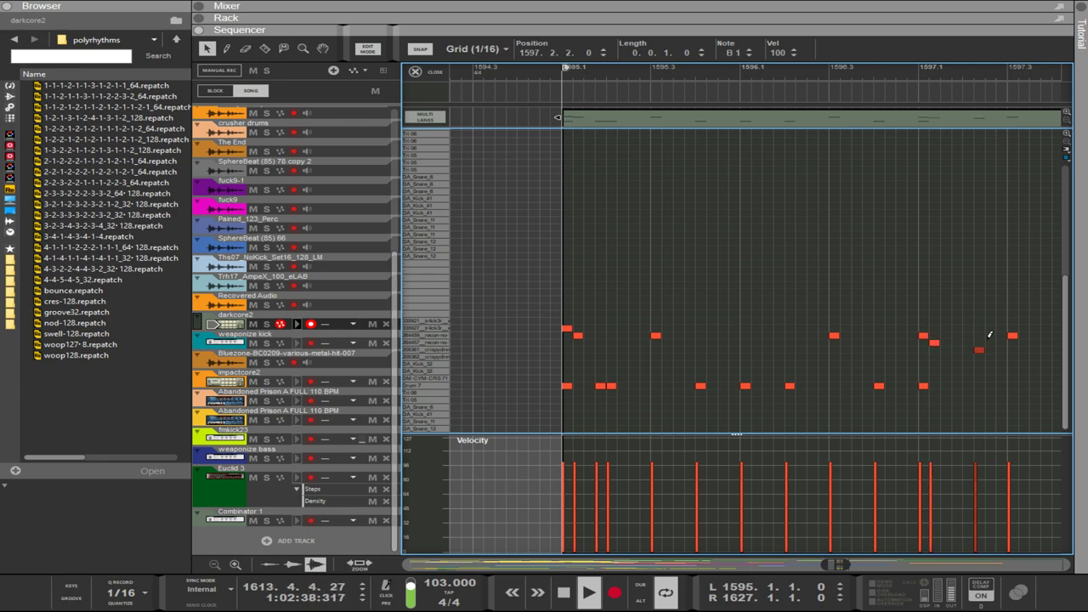
left_click(980, 349)
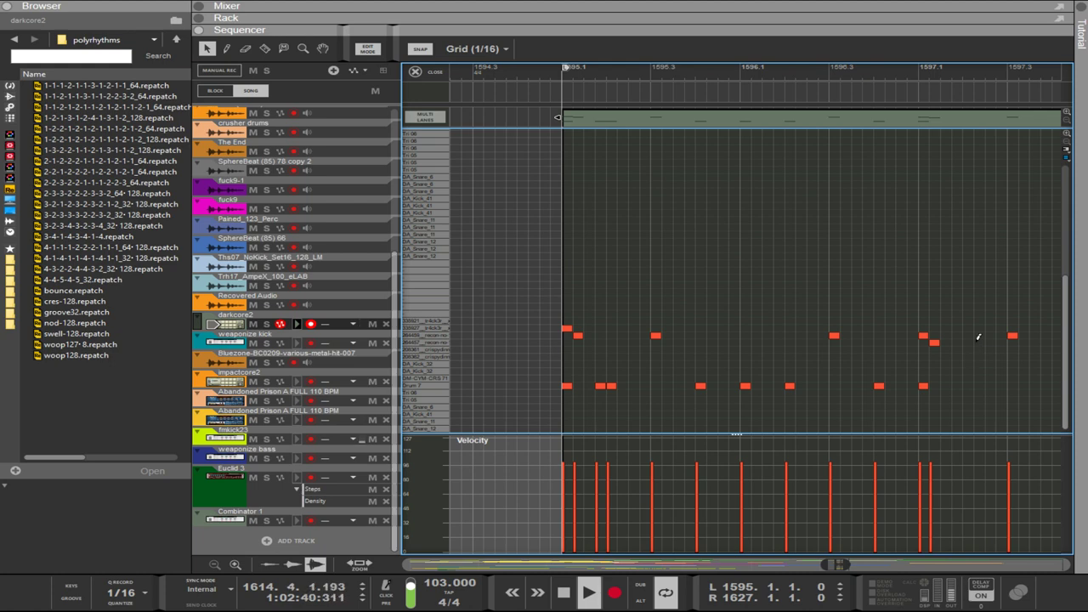
left_click(979, 339)
left_click(990, 333)
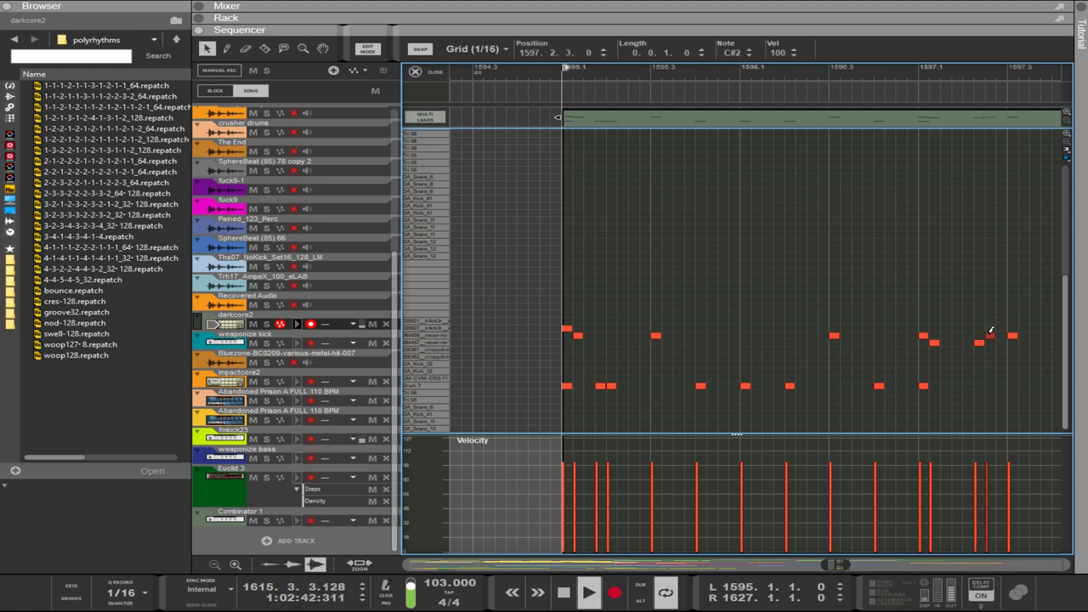
Continue the Drum 7 lane with short F#1 notes at 1597.4, 1598.1, 1598.2 and 1598.4.
left_click(1051, 394)
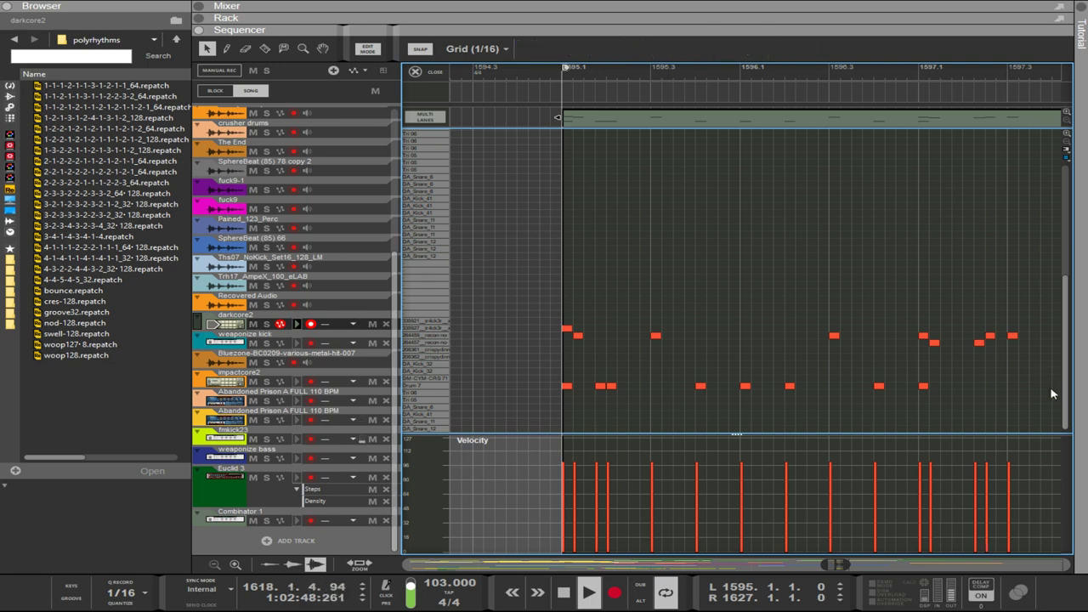
left_click(1055, 384)
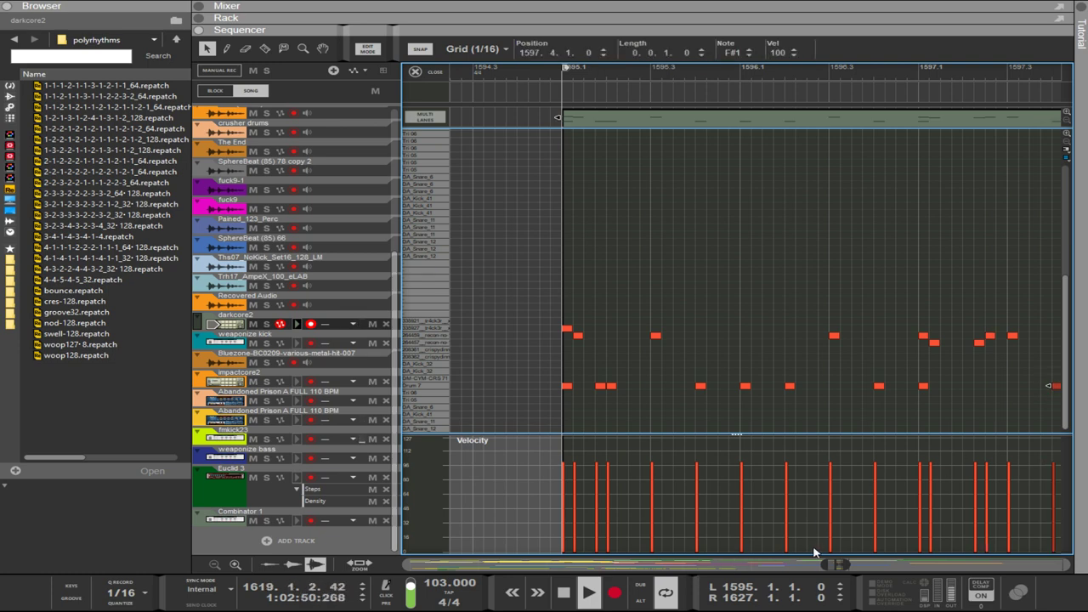
scroll(842, 563, "right", 2)
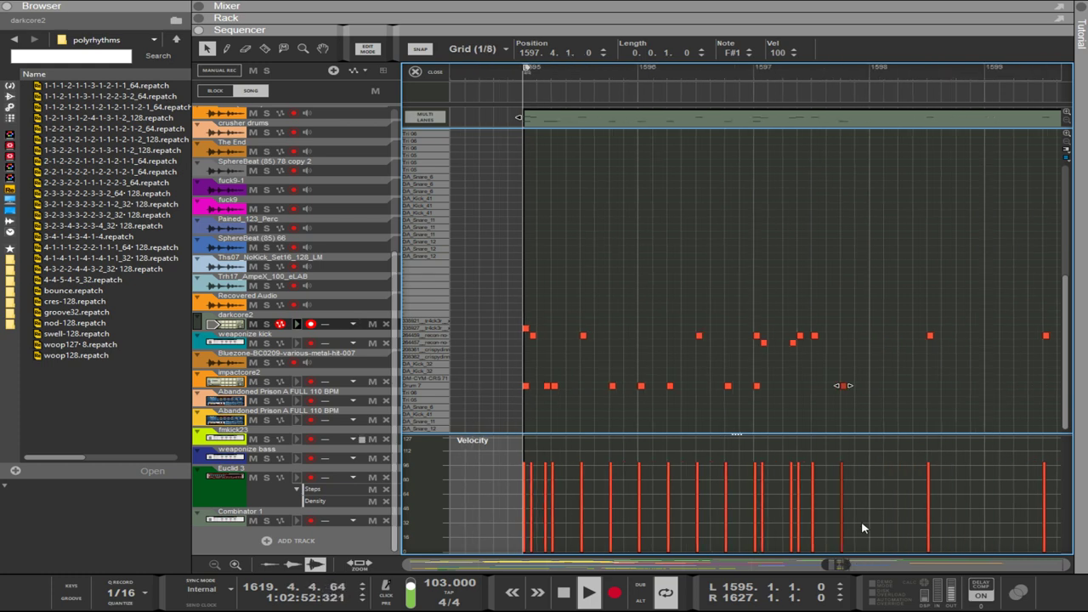
scroll(918, 417, "right", 3)
scroll(918, 417, "up", 1)
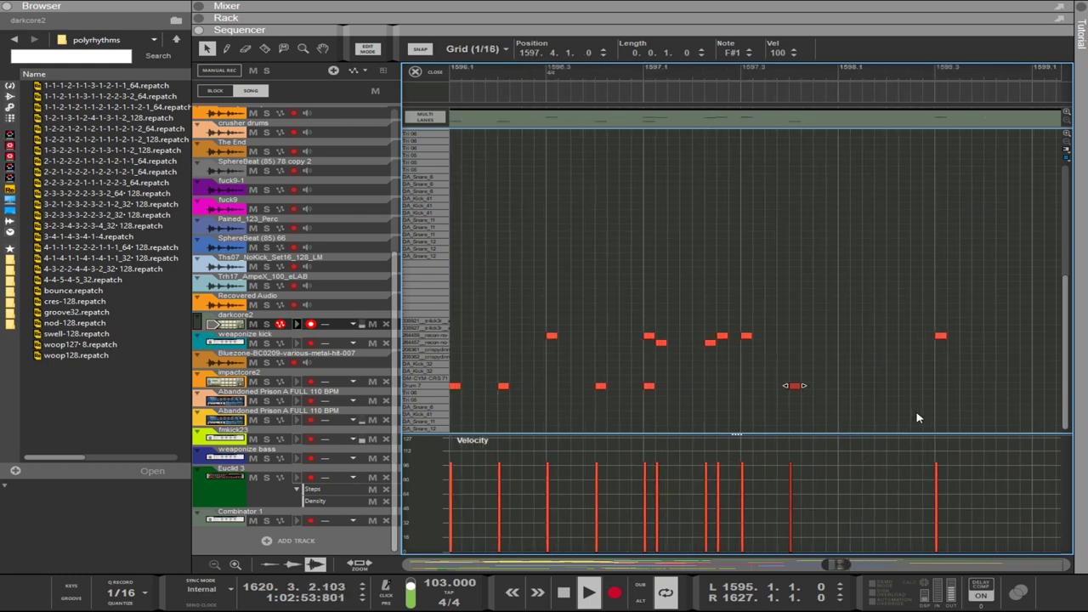
left_click(845, 384)
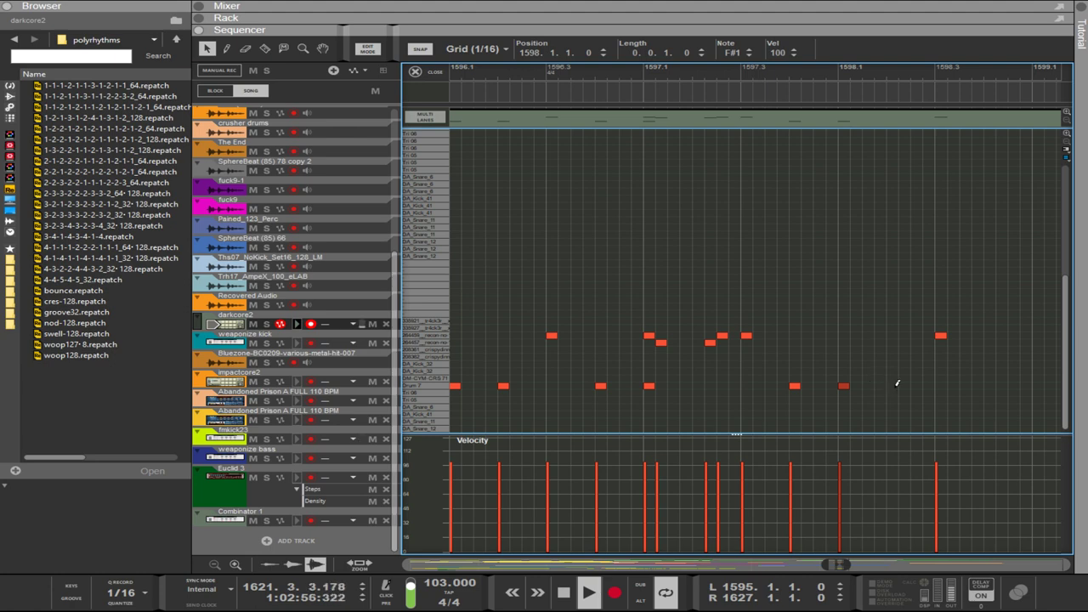
left_click(896, 385)
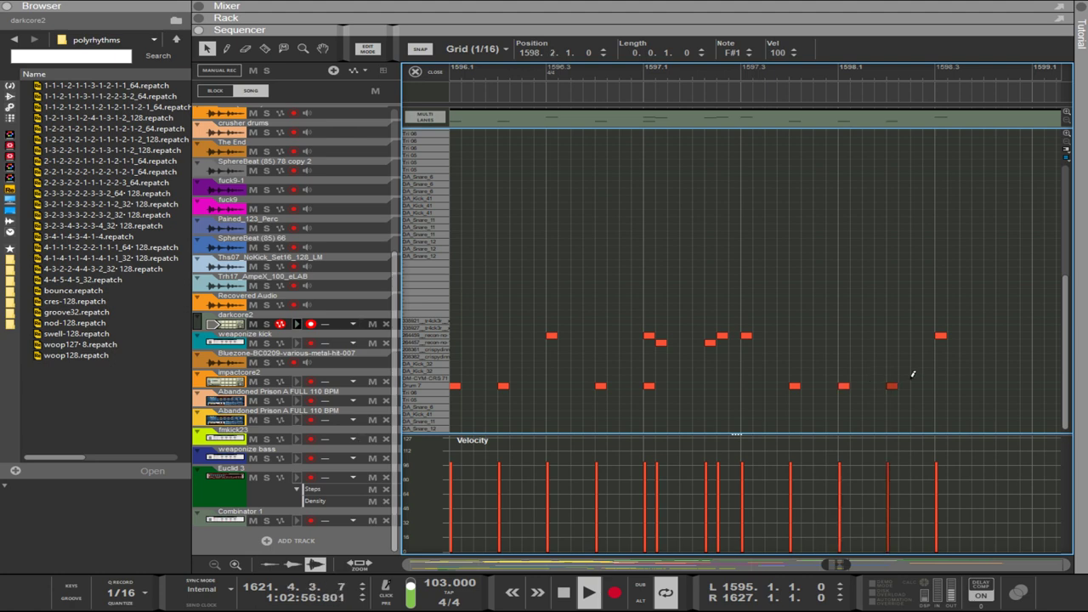
left_click(989, 384)
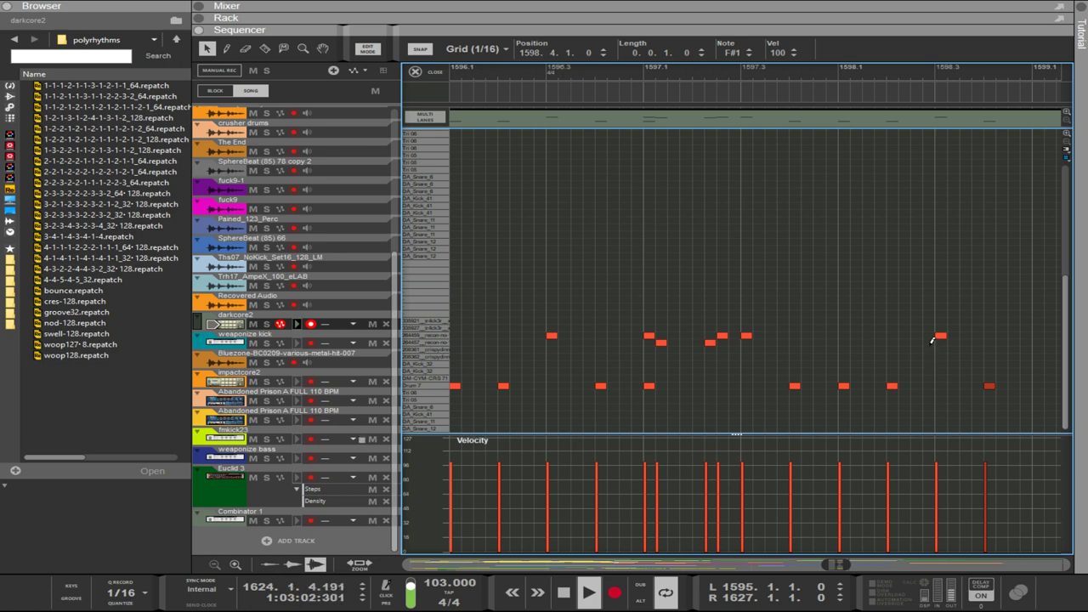
Transpose the four fill notes in bar 1597 up by two semitones.
left_click_drag(734, 367, 642, 337)
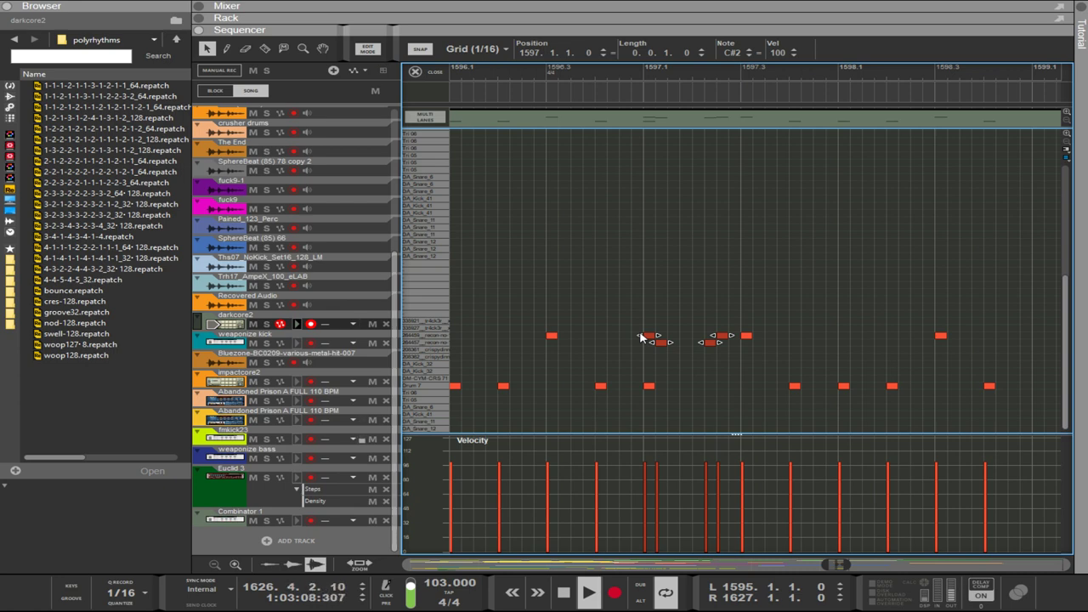
left_click(657, 363)
left_click_drag(633, 347, 736, 320)
key("Up")
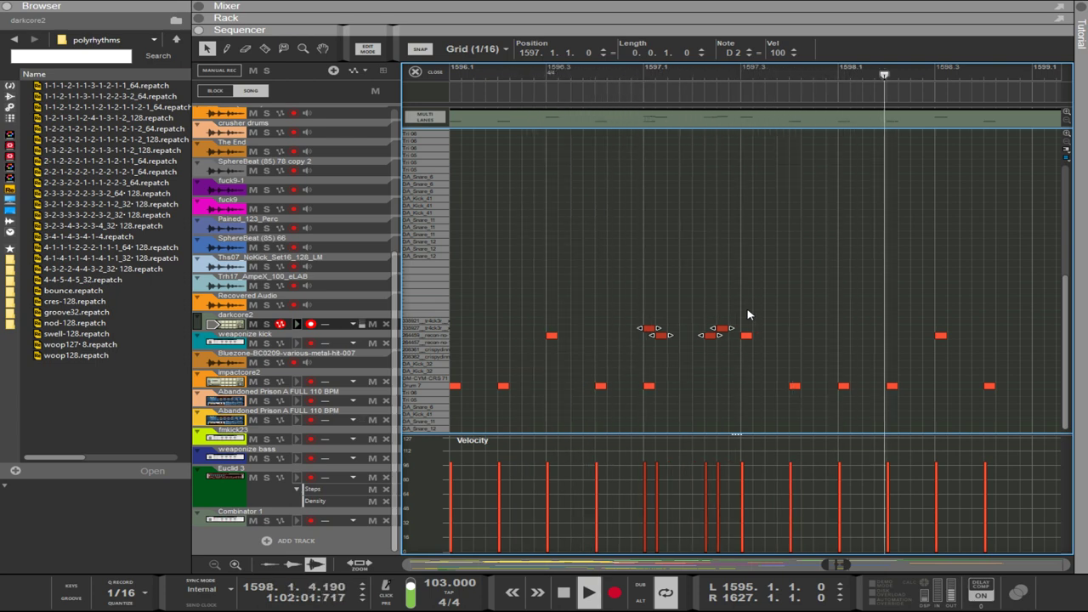
key("Up")
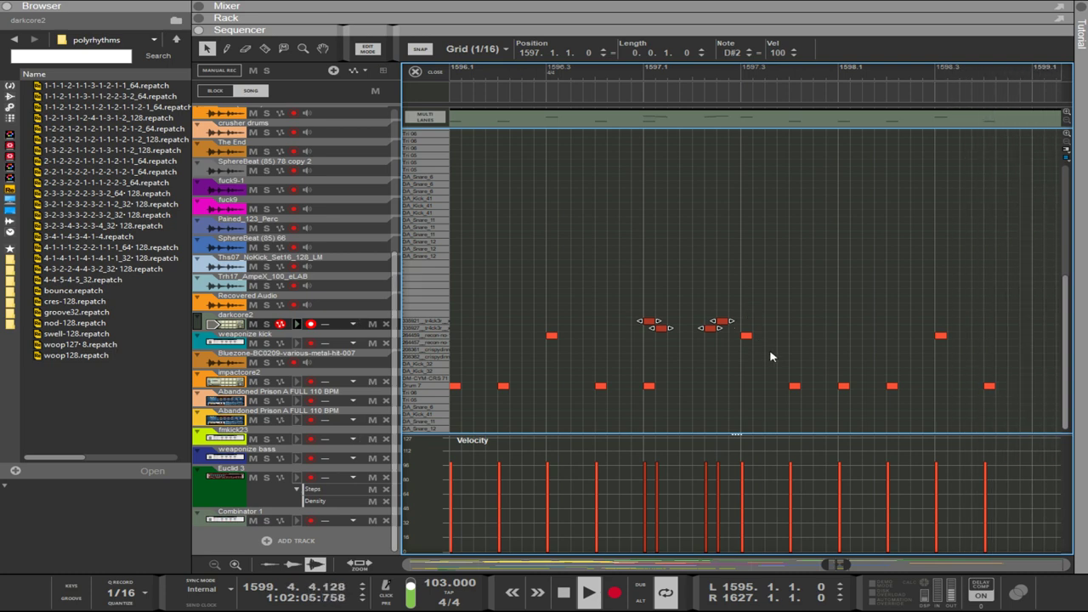
Add F#1 notes at 1597.2.2 and 1597.2.4 on the Drum 7 lane and copy the pair to start at 1597.3.4.
left_click(721, 374)
left_click(712, 384)
left_click(736, 384)
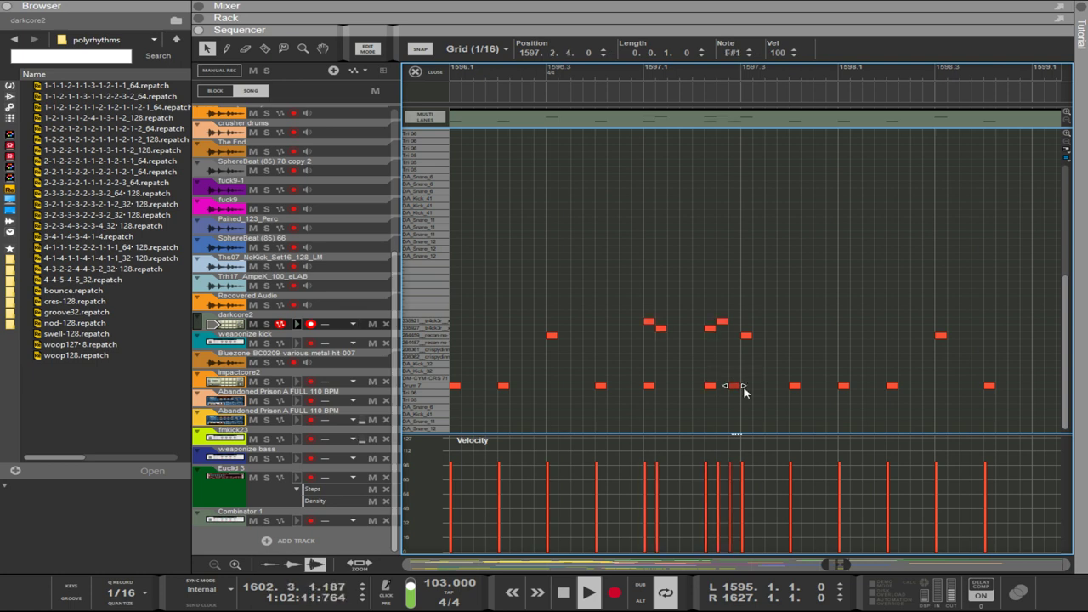
mouse_move(743, 391)
left_mouse_down()
mouse_move(695, 387)
mouse_move(783, 392)
left_mouse_up()
key("ctrl+Left")
scroll(771, 439, "down", 5)
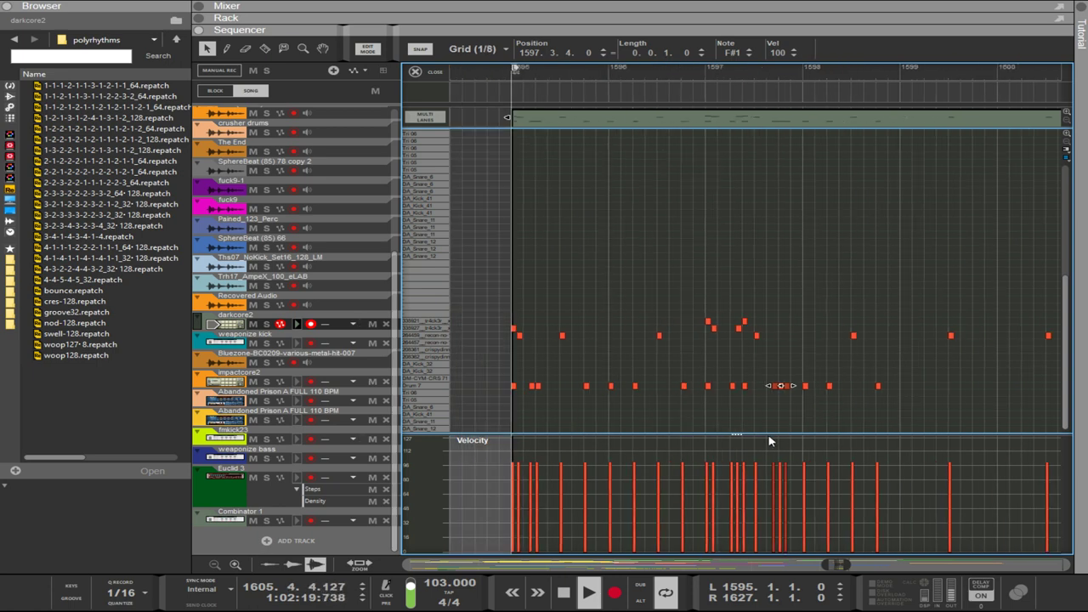
Delete all Drum 7 notes and the extra fill notes in bars 1595 and 1597, leaving the regular beat-3 C#2 hits.
left_click_drag(858, 402, 515, 367)
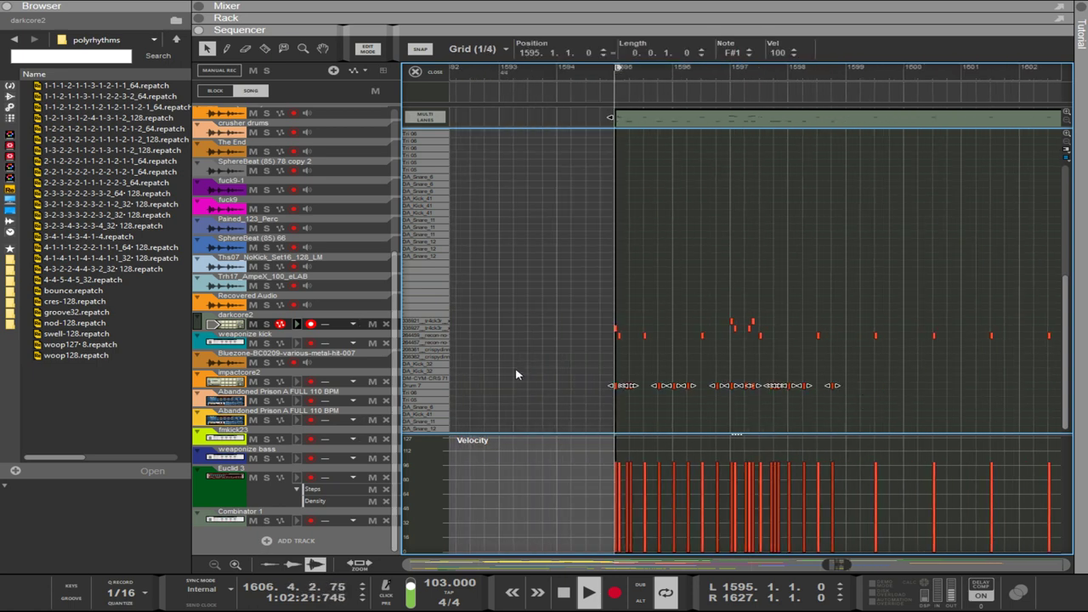
key("Delete")
left_click_drag(771, 330, 547, 310)
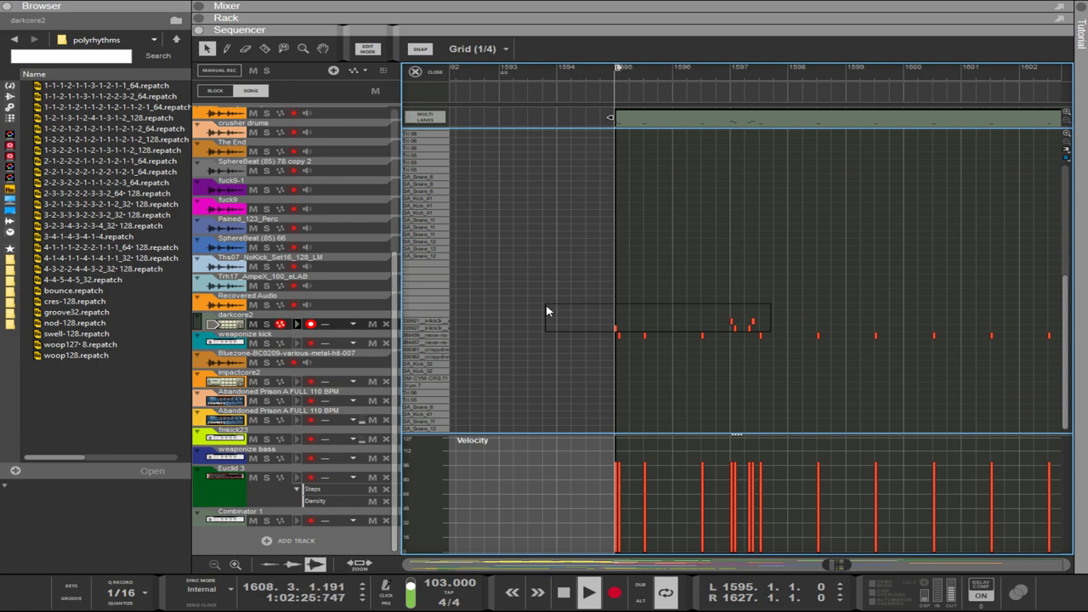
left_click_drag(547, 311, 553, 303)
key("Delete")
left_click_drag(629, 355, 593, 311)
key("Delete")
Unmute the Abandoned Prison Dr. OctoRex channel located just above fmkick23 in the rack.
left_click(676, 18)
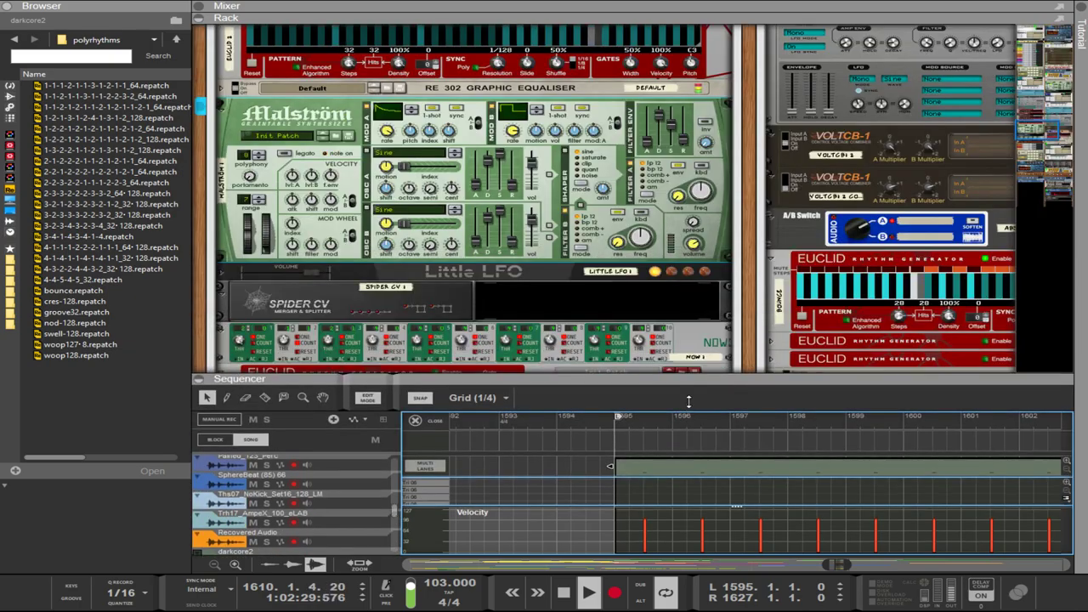
scroll(878, 102, "up", 10)
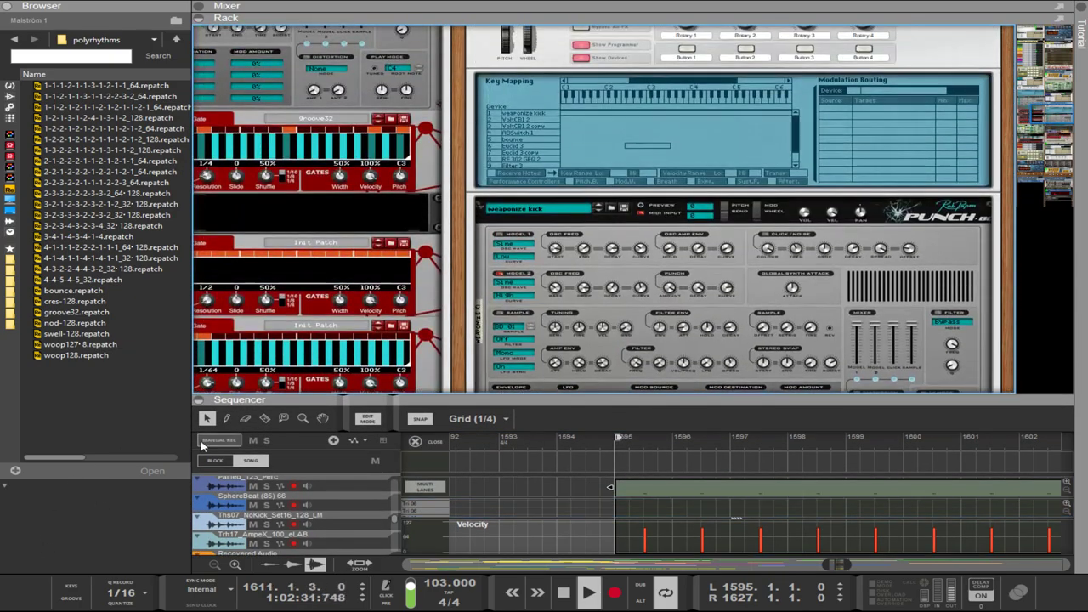
scroll(878, 102, "up", 15)
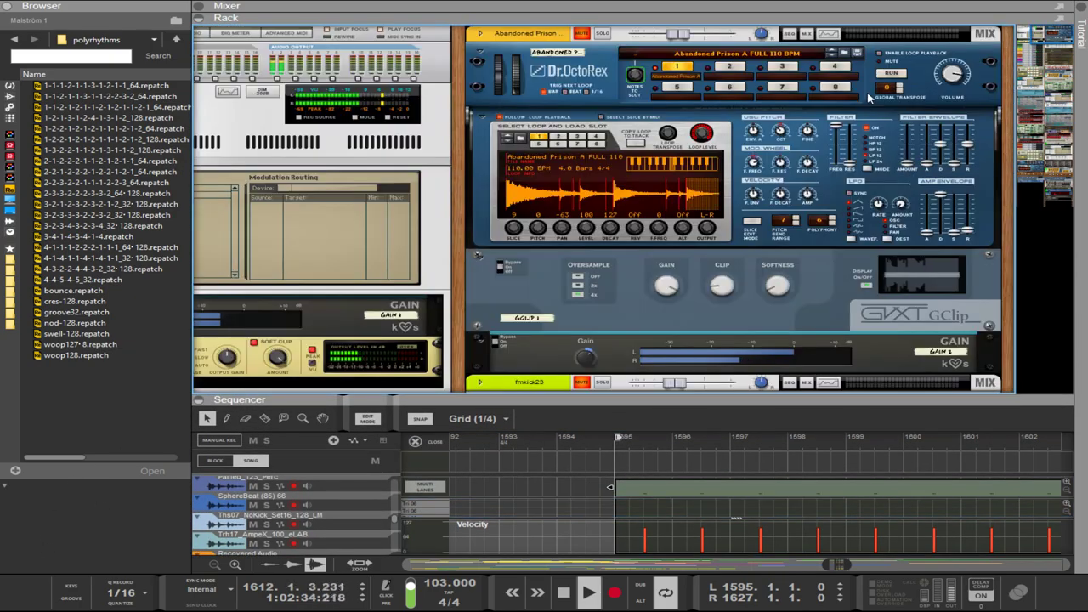
left_click(724, 291)
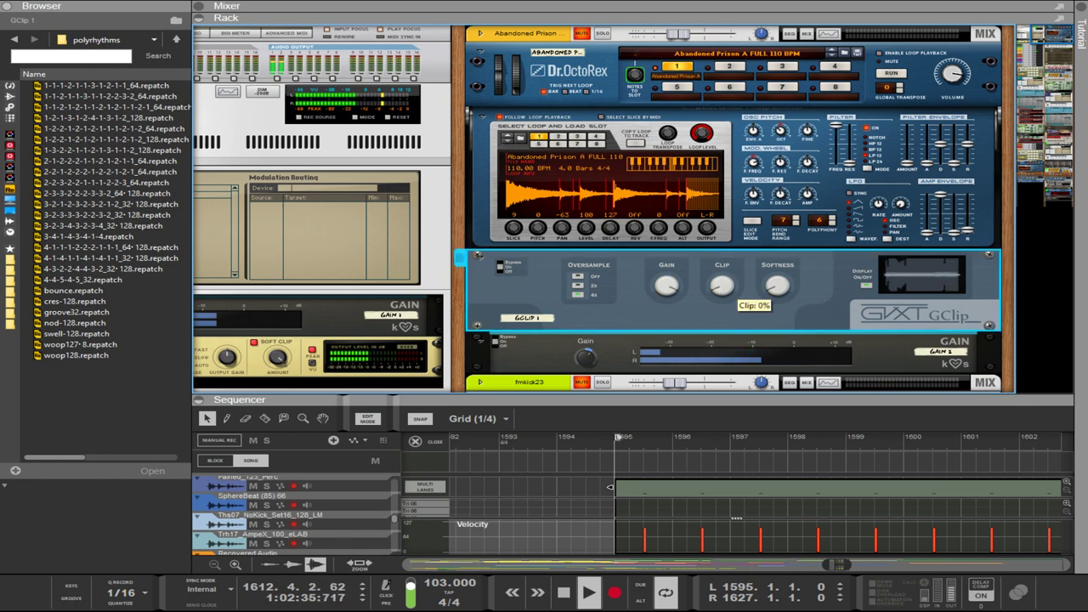
left_click(669, 182)
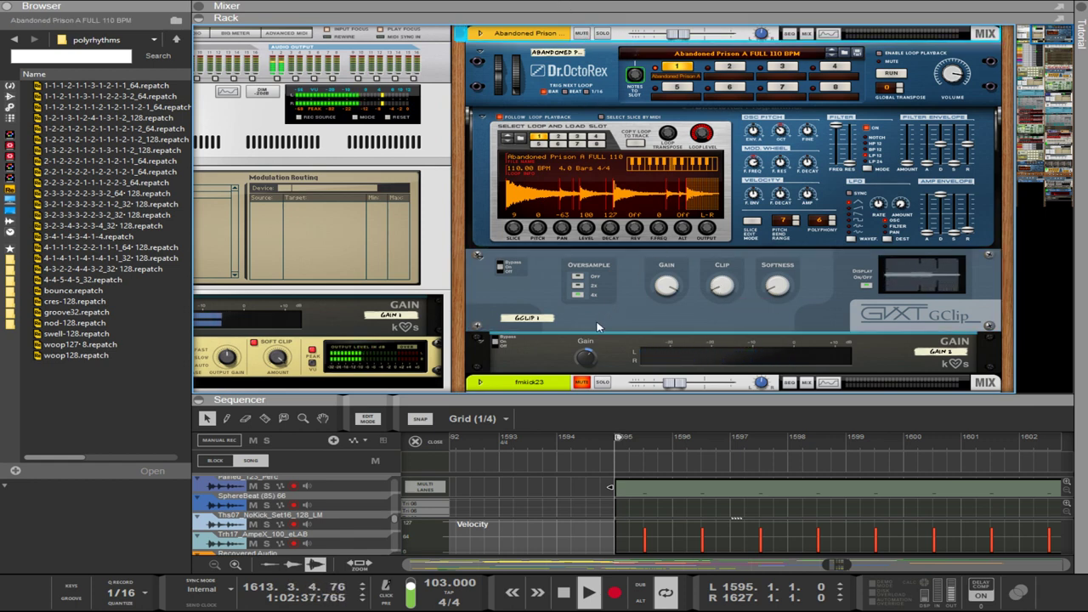
Check the Dr. OctoRex oscillator octave and the Clip amount of GClip 1 while the loop plays.
left_click(780, 131)
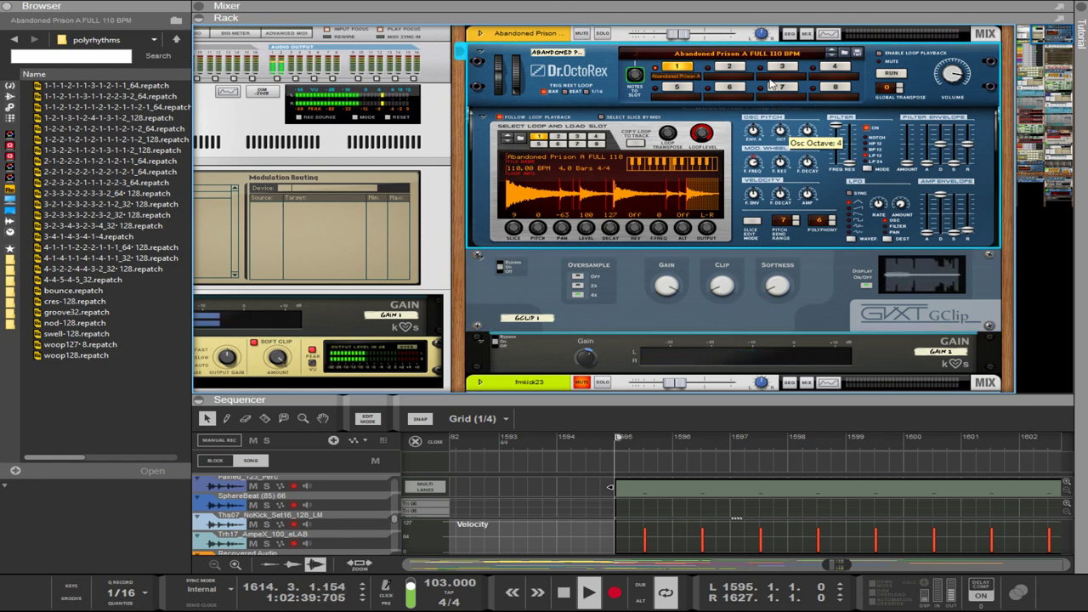
left_click(718, 285)
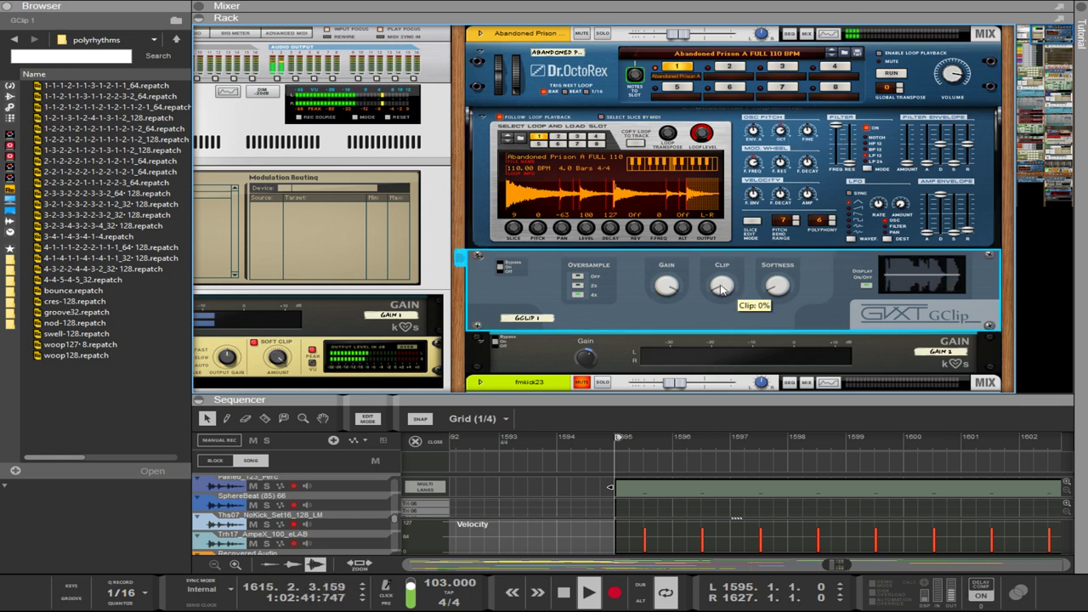
left_click_drag(713, 275, 713, 269)
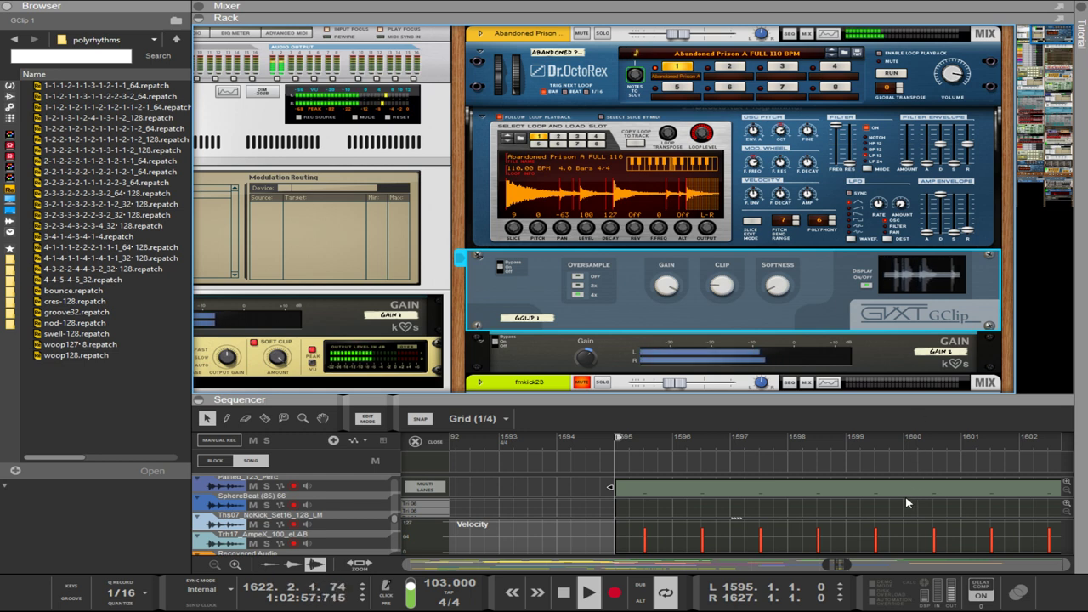
Add a DDL-1 digital delay directly after GClip 1 in the Abandoned Prison device chain.
left_click(889, 239)
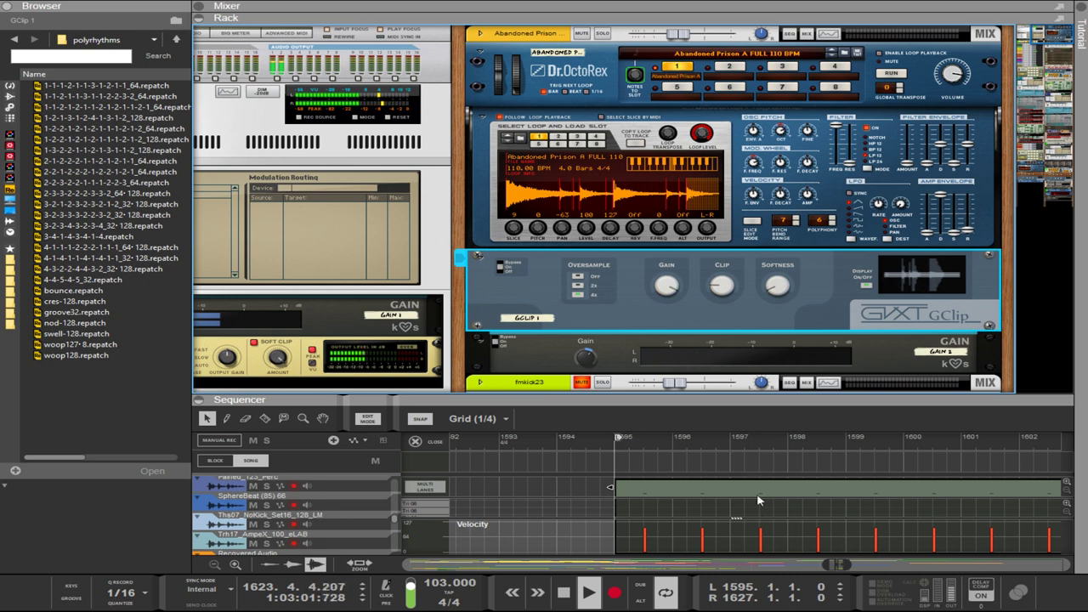
key("ctrl+z")
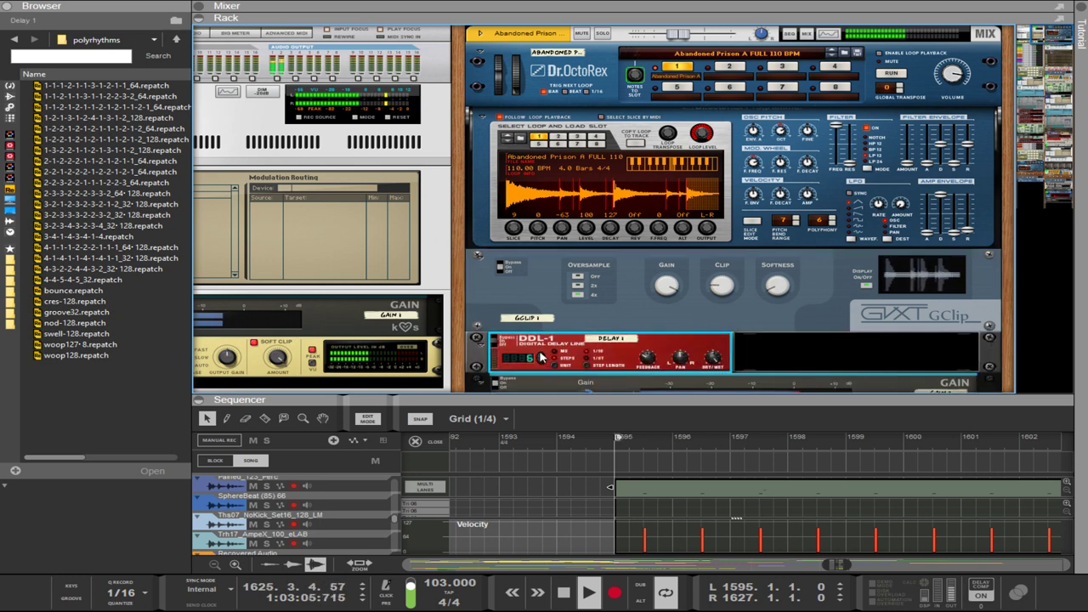
Adjust the dry/wet mix of the DDL-1 delay that follows GClip 1 while the loop plays.
scroll(714, 354, "down", 2)
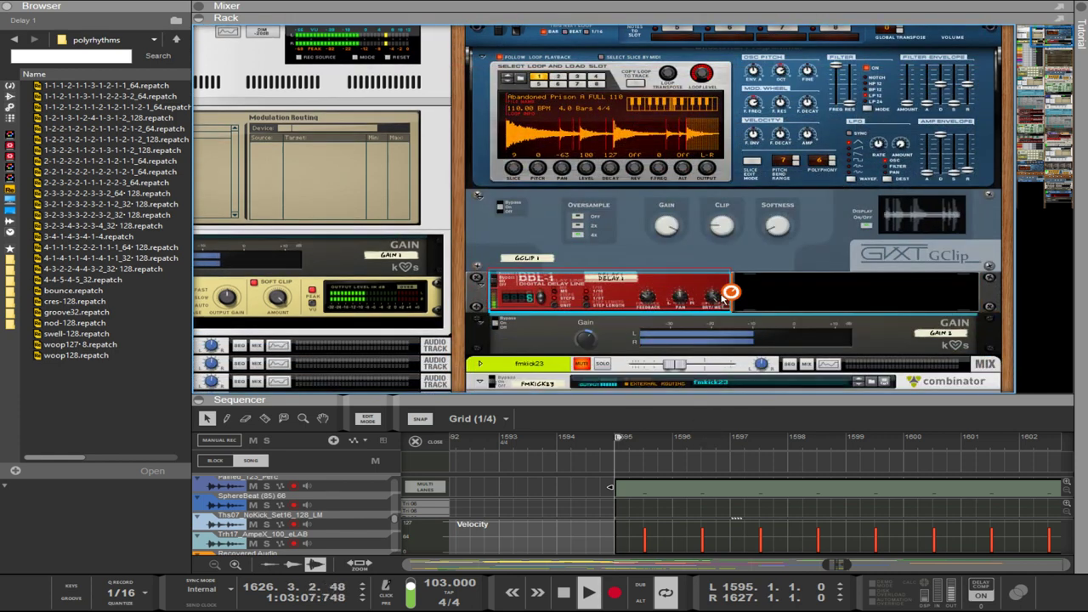
left_click(723, 297)
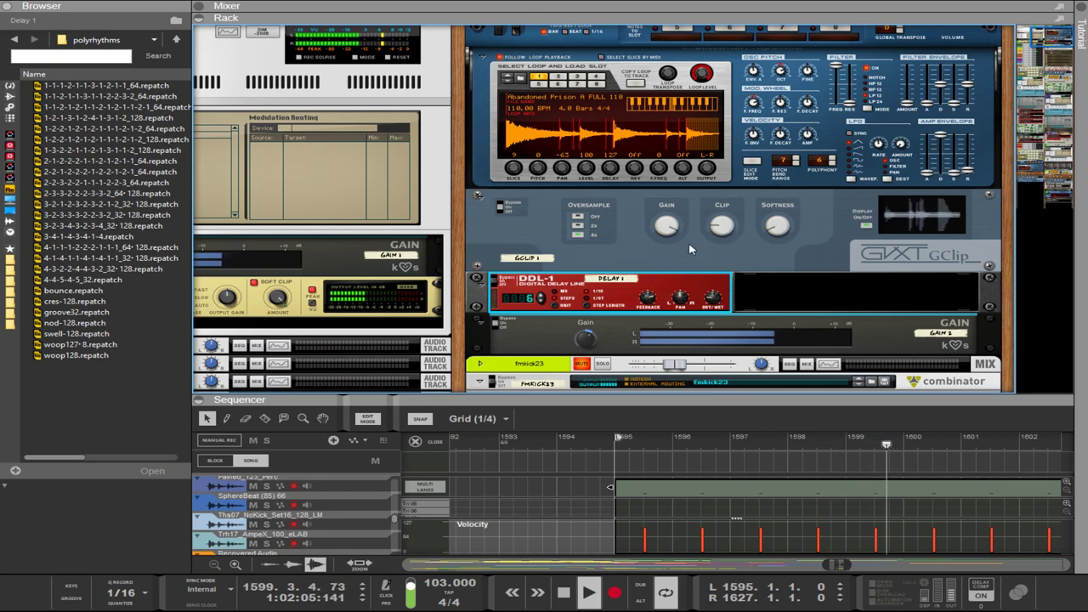
scroll(601, 252, "up", 1)
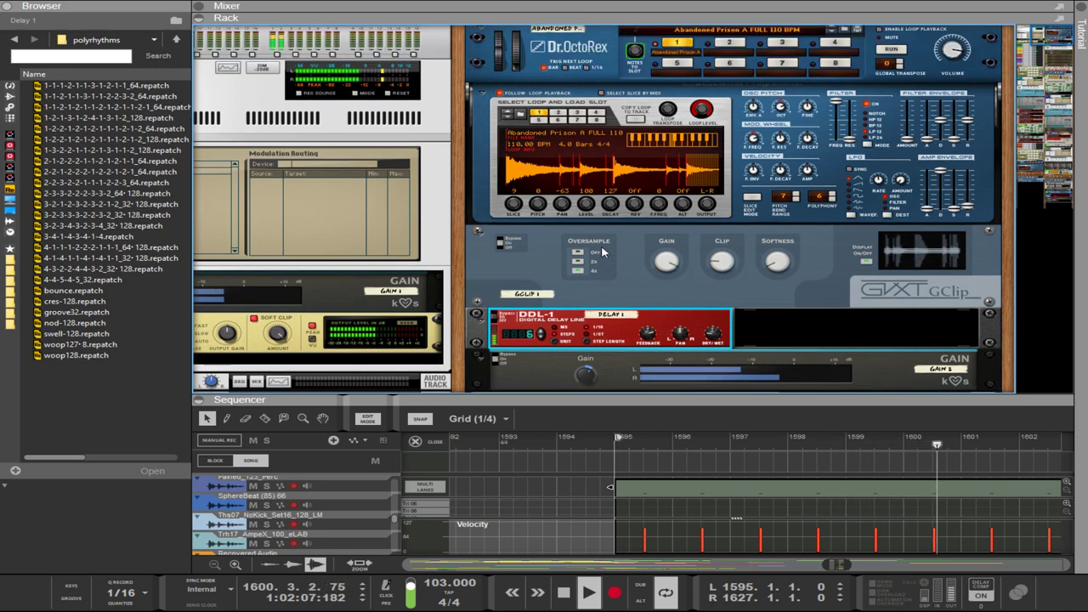
scroll(601, 251, "up", 1)
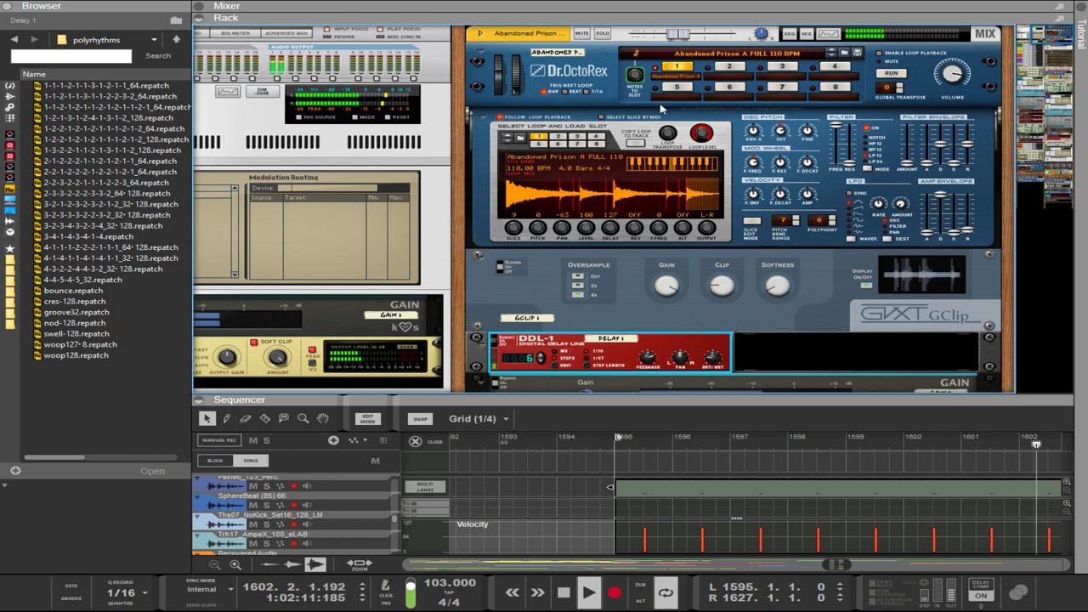
Adjust the Gain 2 level and set the DDL-1 delay time to 3 steps.
scroll(621, 332, "down", 2)
left_click(586, 331)
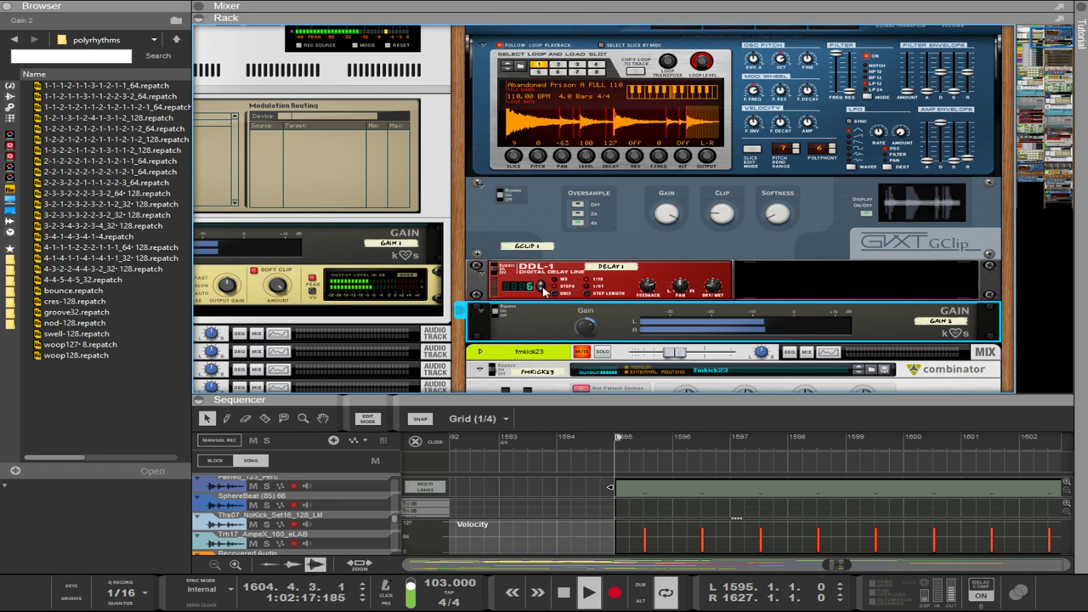
left_click(542, 288)
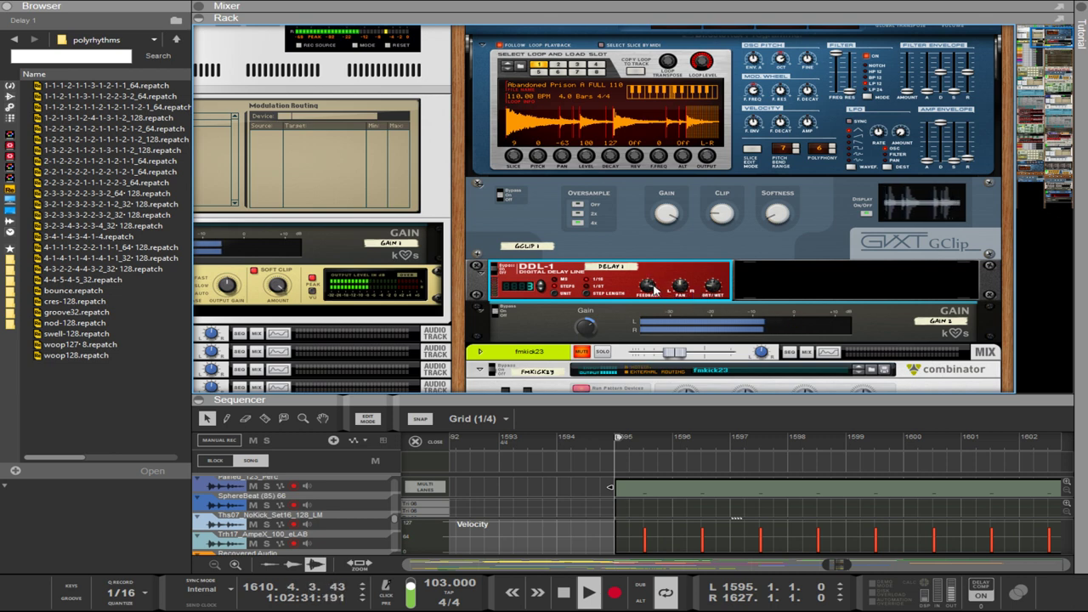
mouse_move(654, 290)
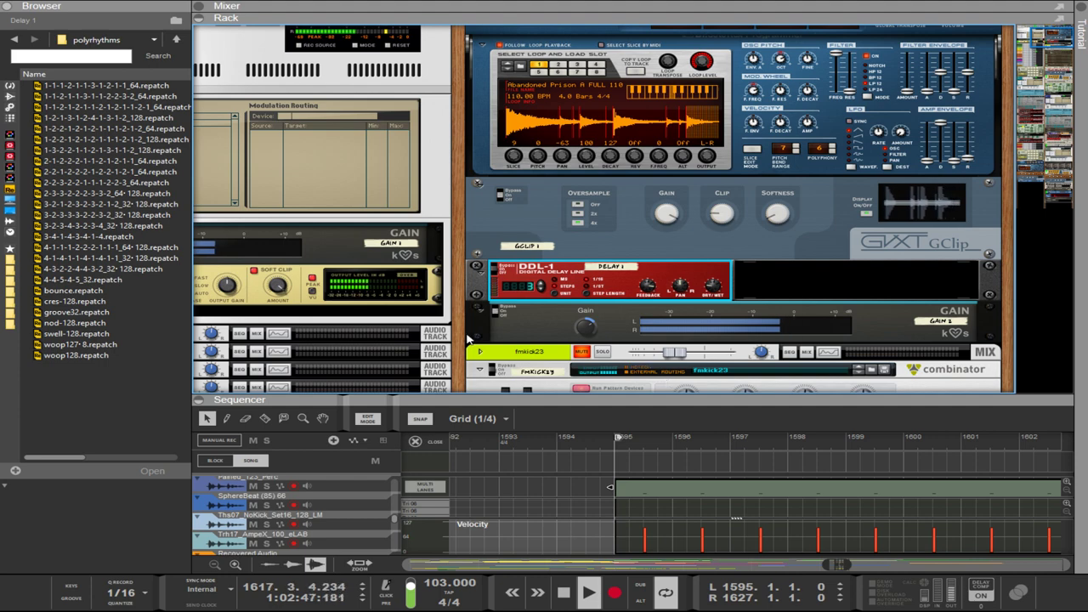
Enlarge the sequencer area and leave the darkcore2 clip's note editing to show the full arrangement.
scroll(460, 339, "down", 4)
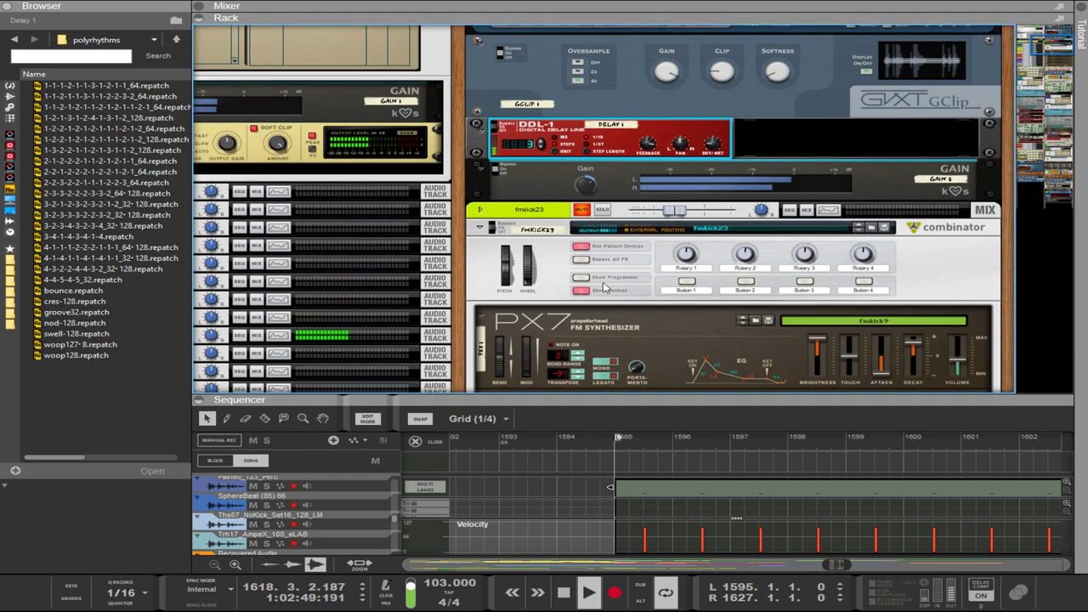
left_click(522, 319)
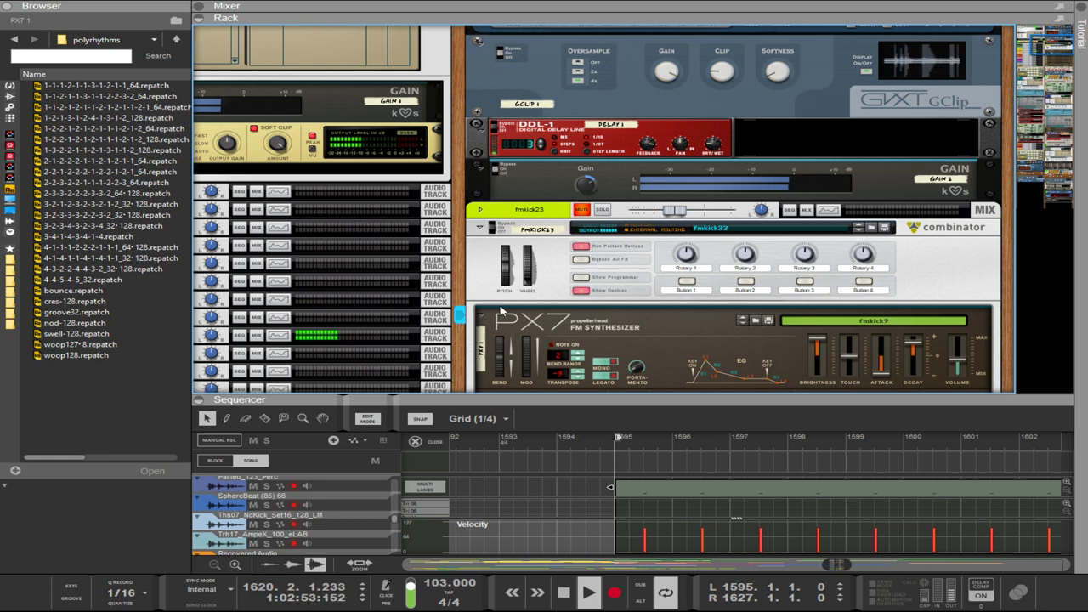
scroll(502, 311, "down", 2)
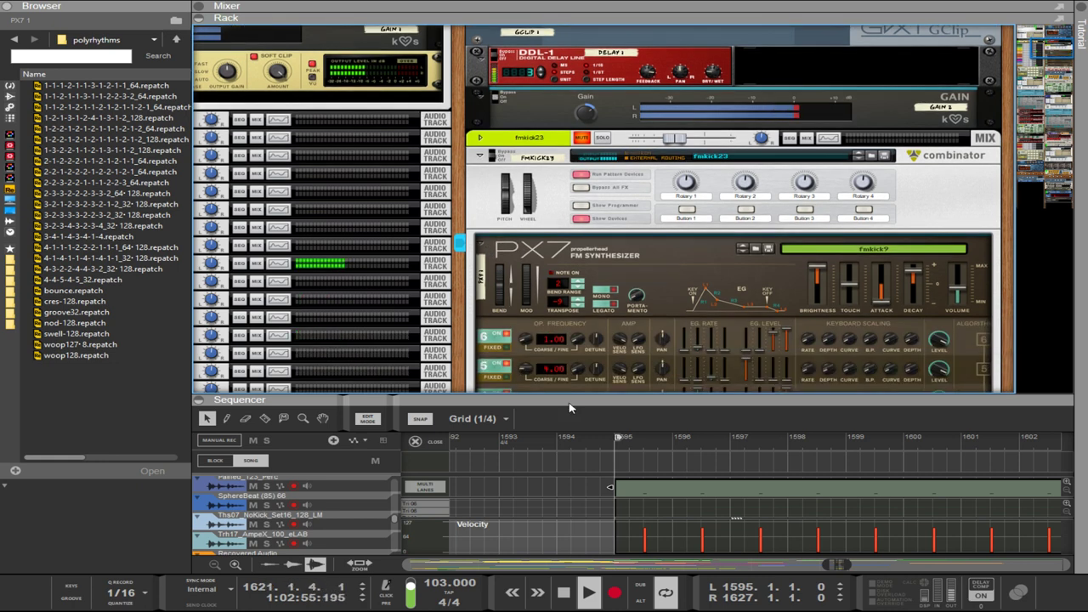
left_click_drag(559, 370, 586, 167)
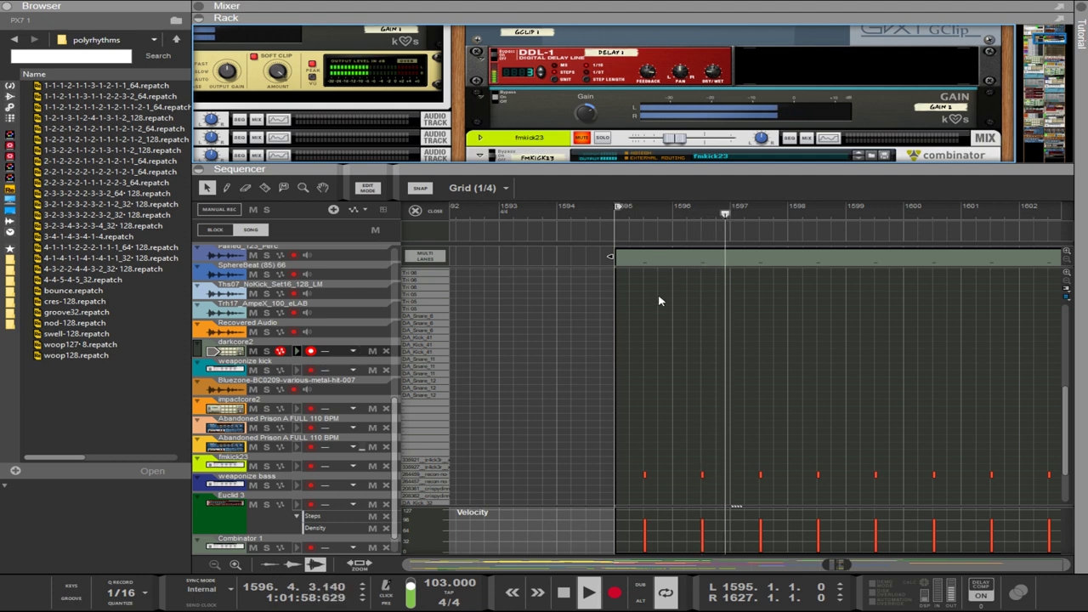
key("ctrl+e")
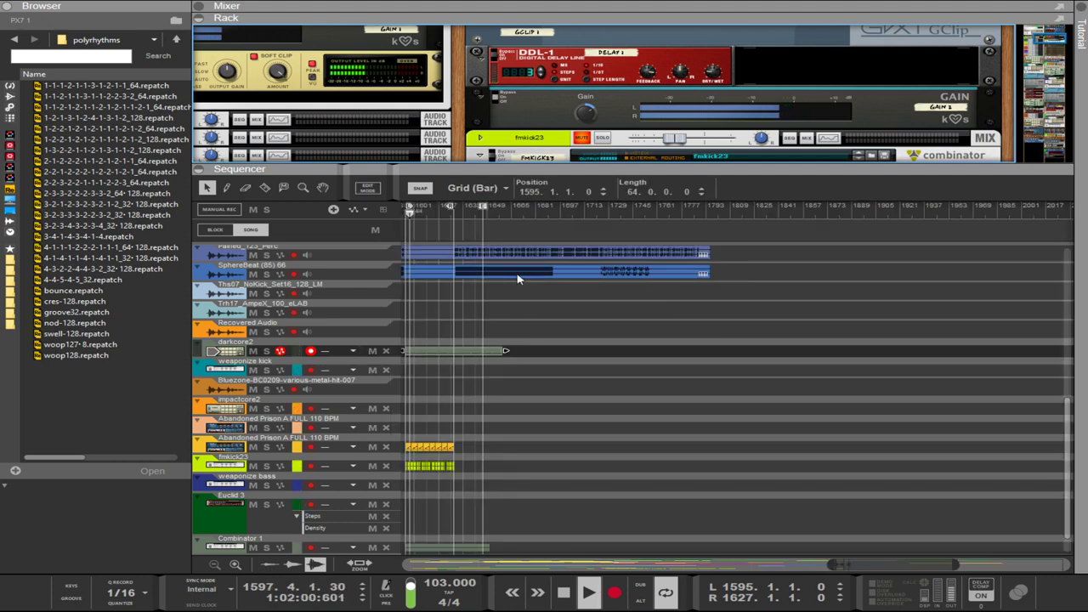
Adjust the Abandoned Prison loop's volume using the Dr. OctoRex master level and the Gain 2 device after the delay.
scroll(457, 125, "up", 6)
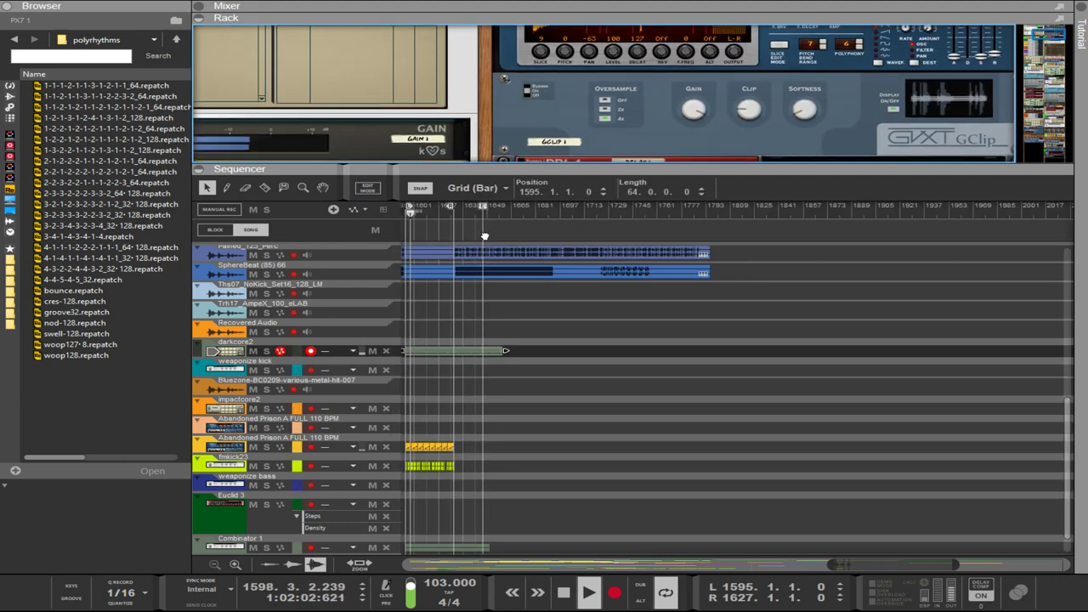
scroll(671, 164, "up", 2)
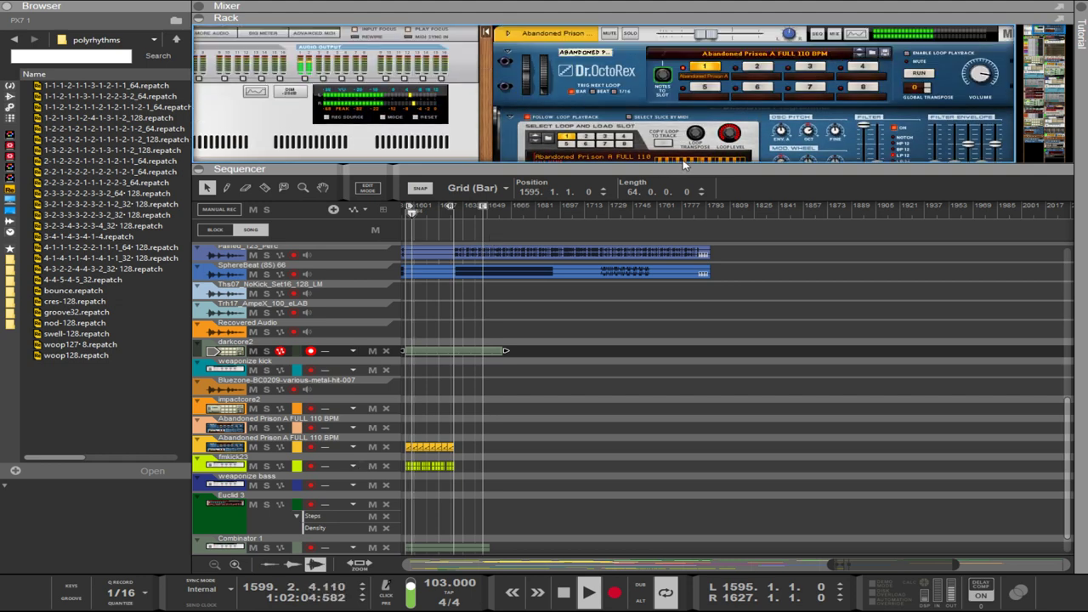
scroll(752, 160, "down", 2)
scroll(755, 158, "up", 2)
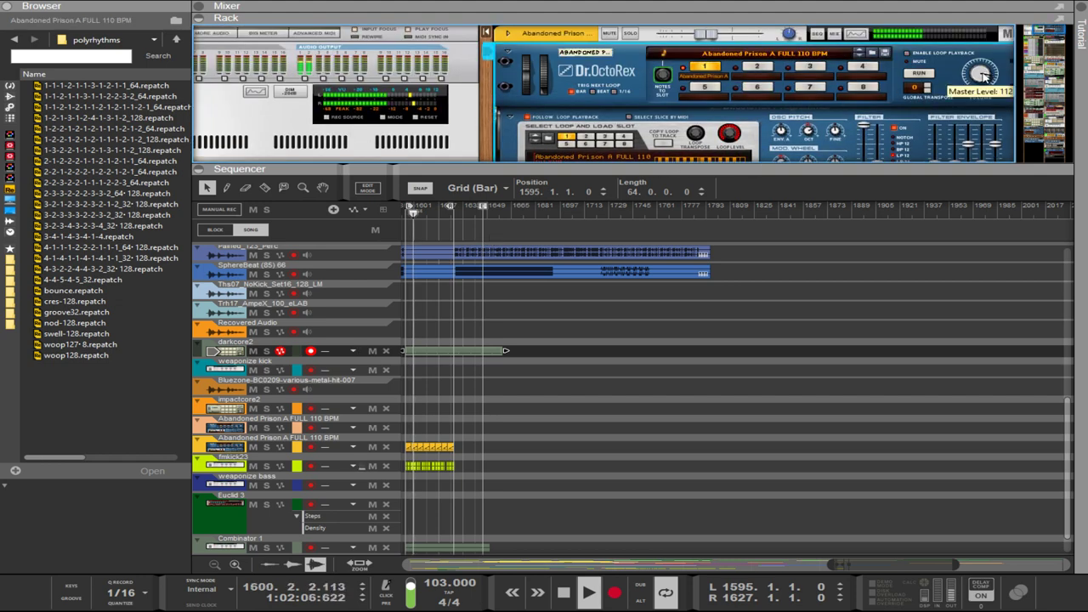
scroll(977, 77, "down", 4)
scroll(769, 134, "down", 3)
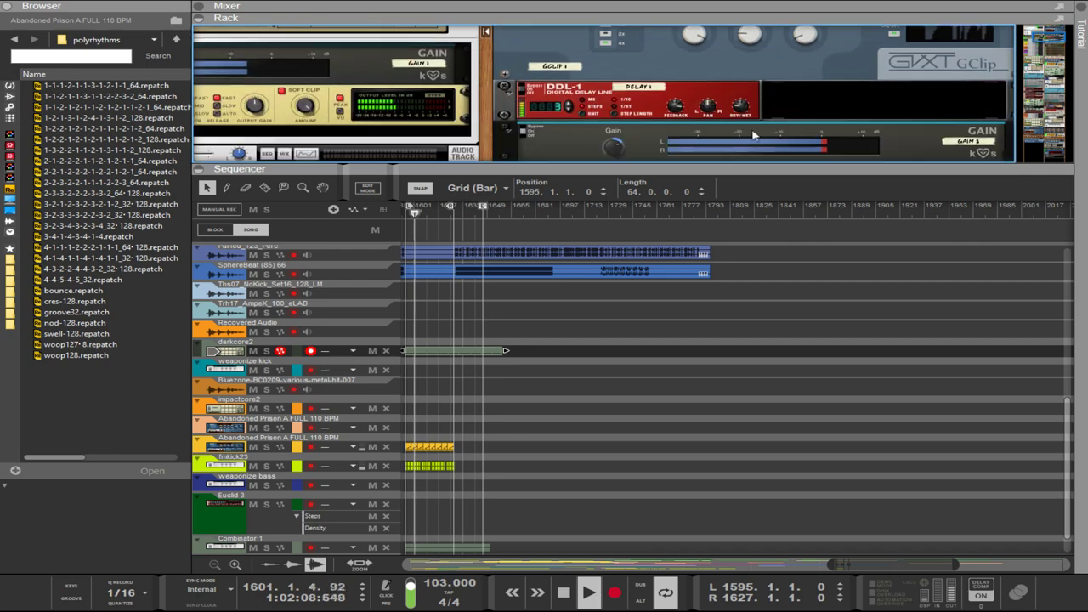
left_click(612, 151)
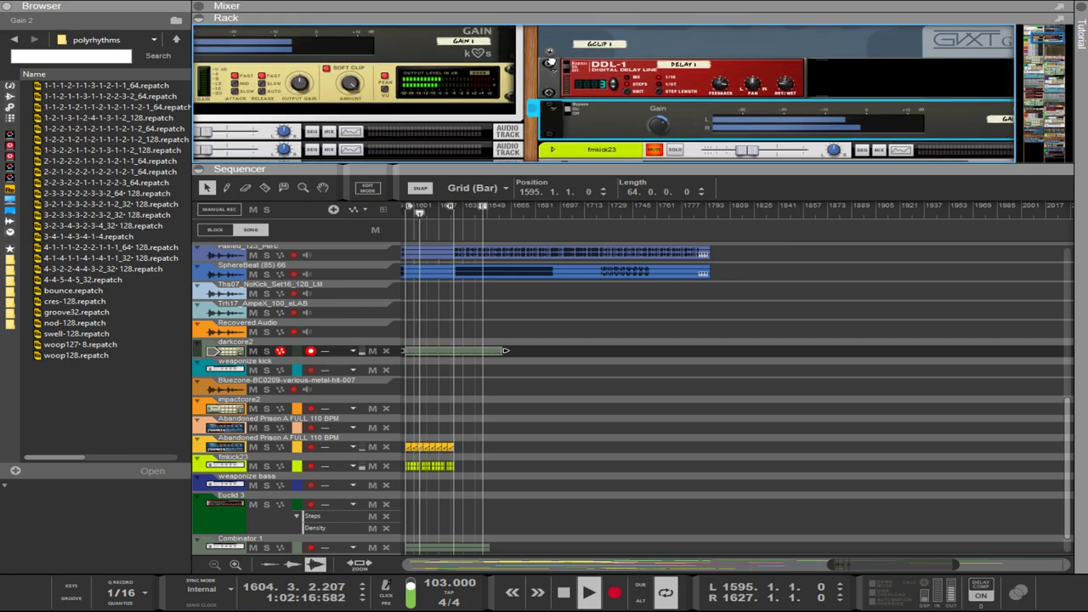
scroll(646, 26, "up", 5)
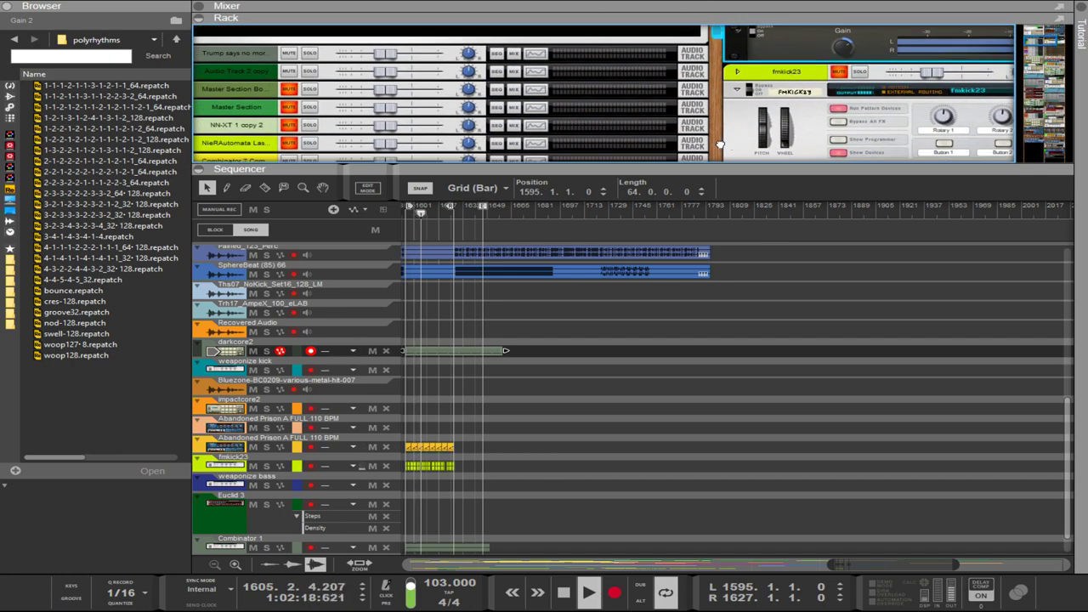
Examine the Euclid rhythm generators, including bounce and groove32, and the Punch-BD kick devices in the rack.
scroll(719, 144, "down", 8)
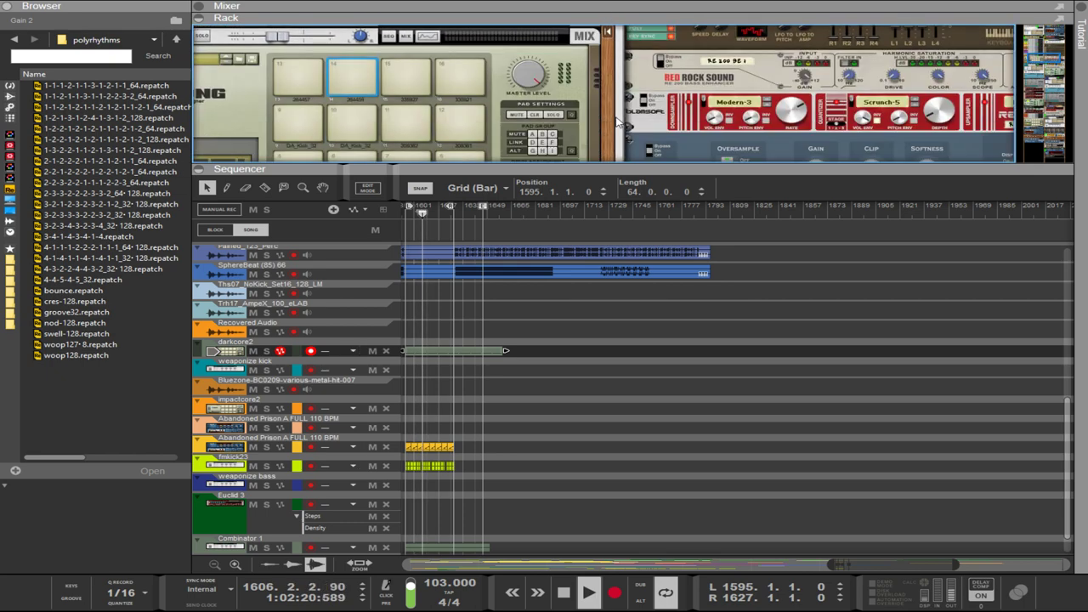
scroll(617, 122, "down", 8)
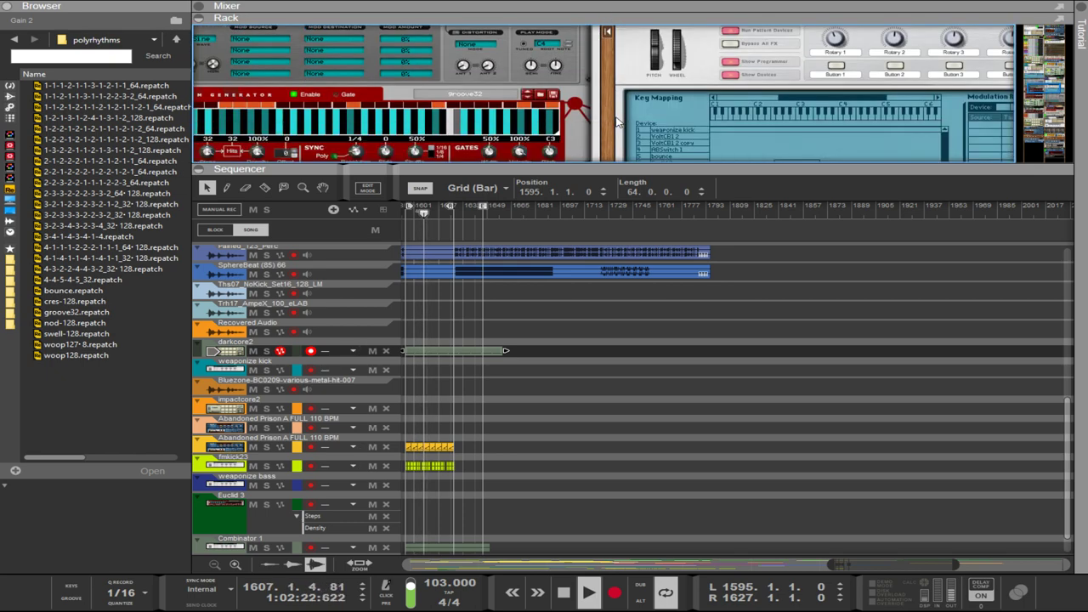
scroll(617, 122, "down", 8)
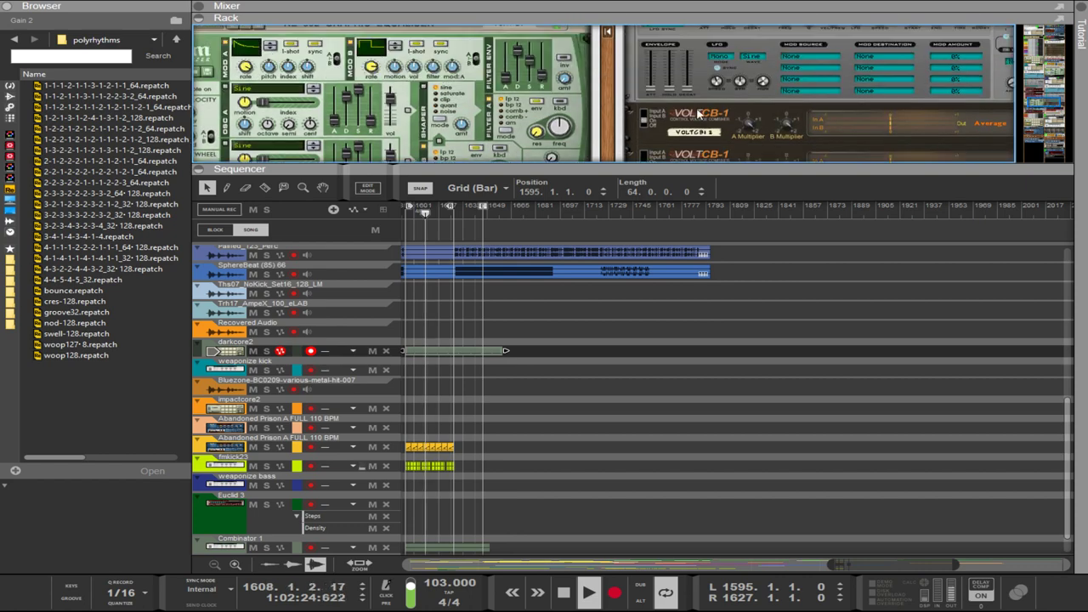
scroll(697, 113, "up", 3)
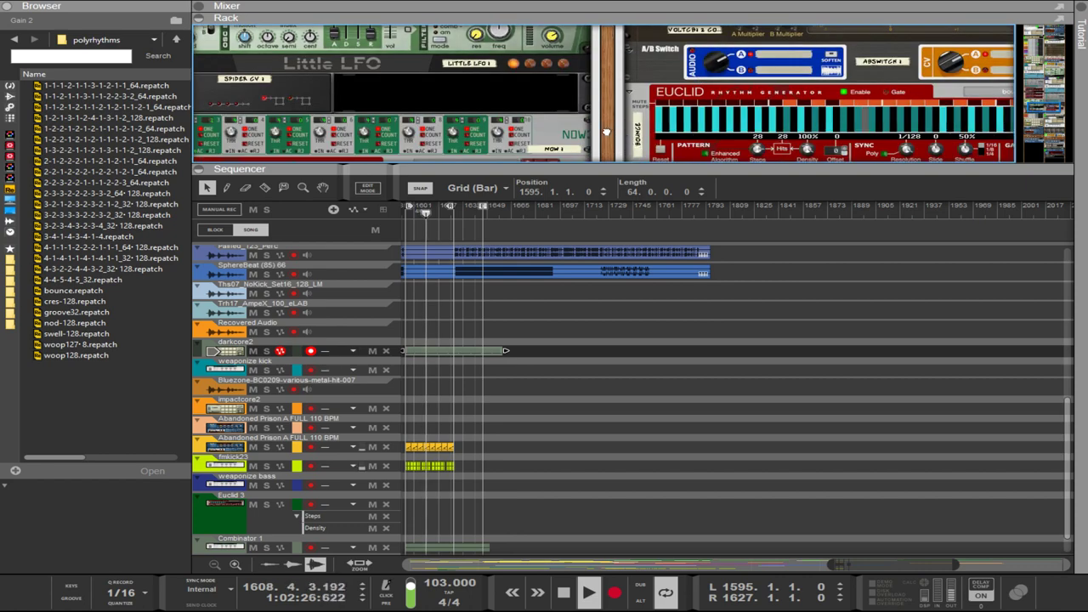
scroll(606, 131, "down", 2)
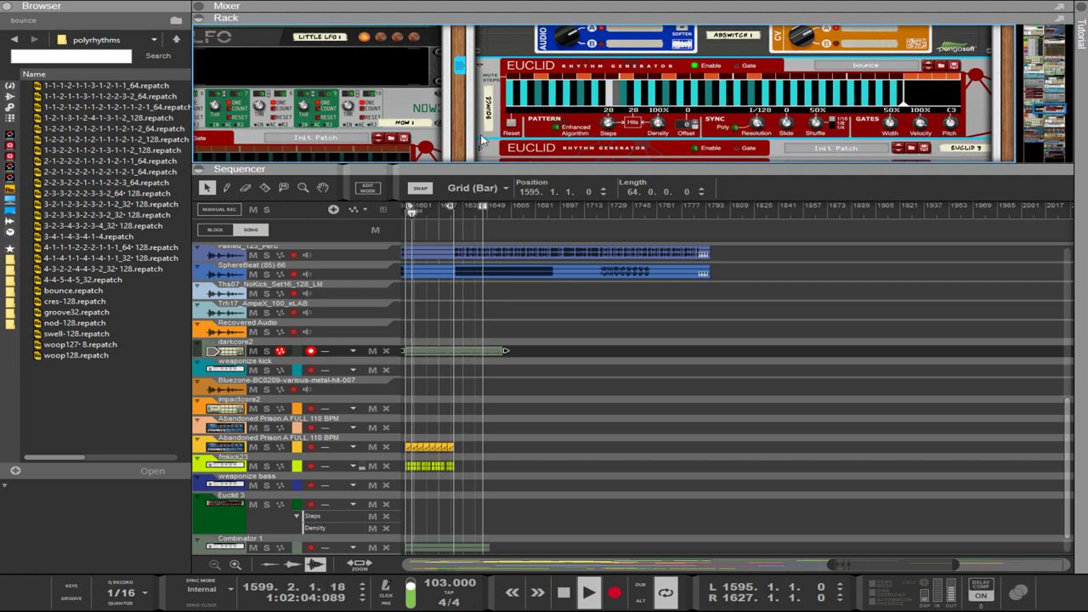
scroll(597, 143, "left", 3)
scroll(598, 142, "down", 10)
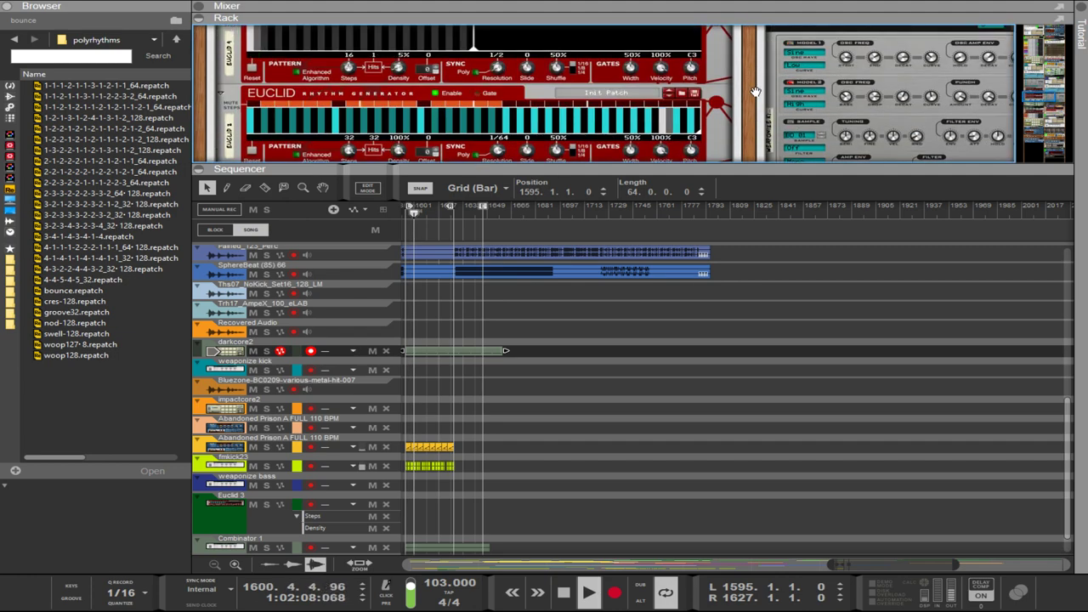
scroll(754, 94, "up", 3)
scroll(754, 107, "up", 5)
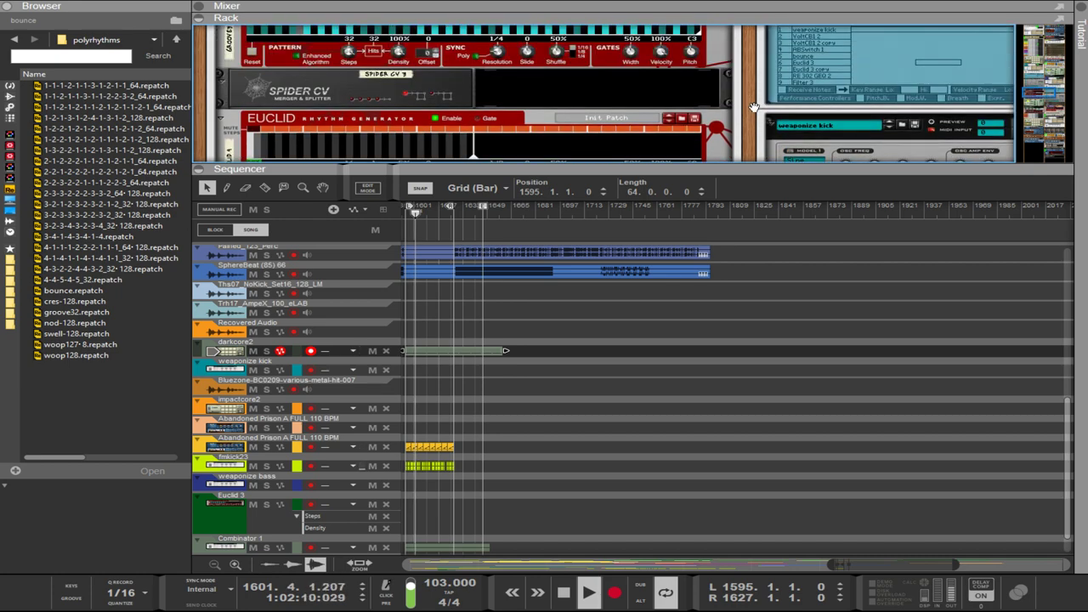
scroll(754, 107, "up", 2)
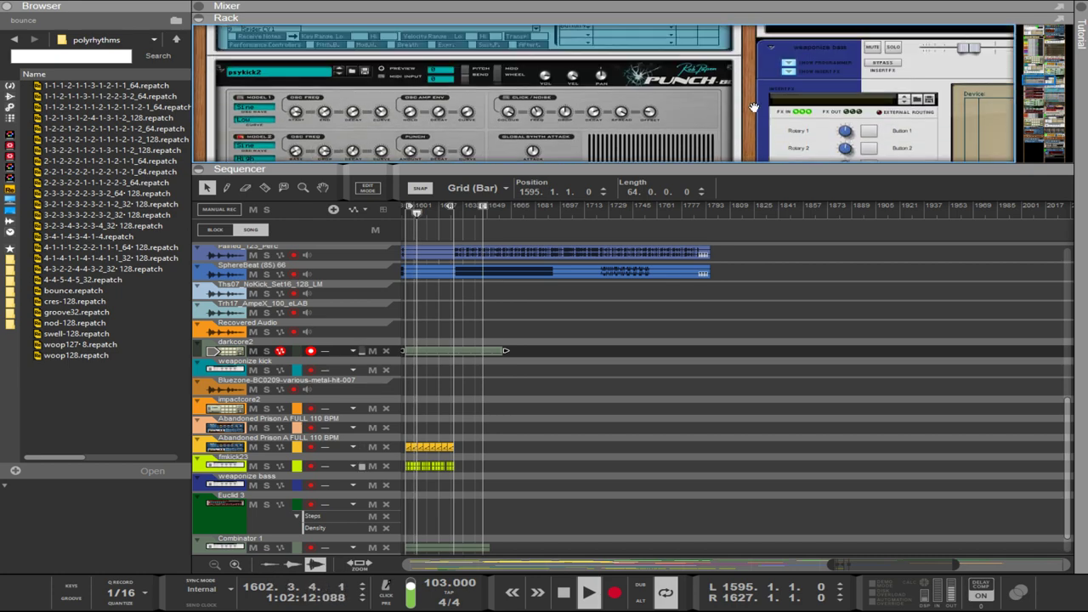
scroll(754, 107, "down", 8)
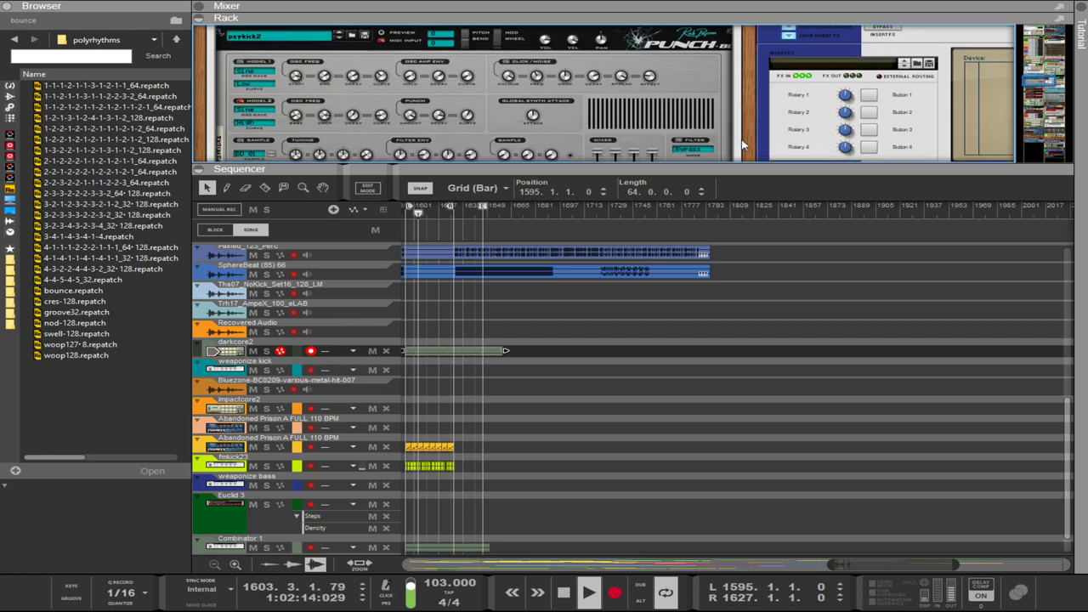
scroll(738, 149, "down", 4)
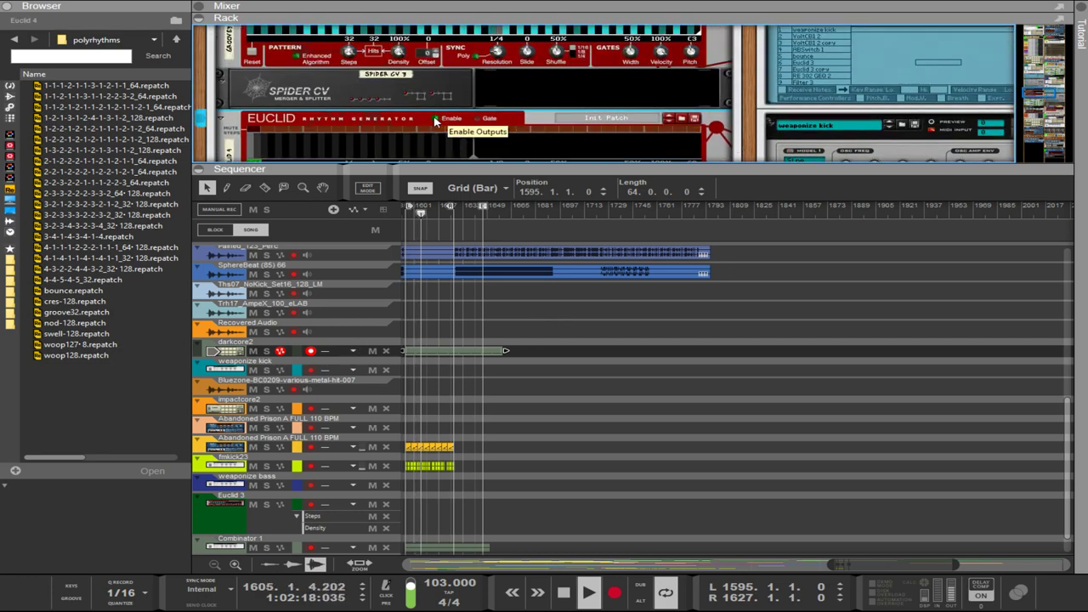
scroll(435, 122, "down", 2)
left_click(436, 105)
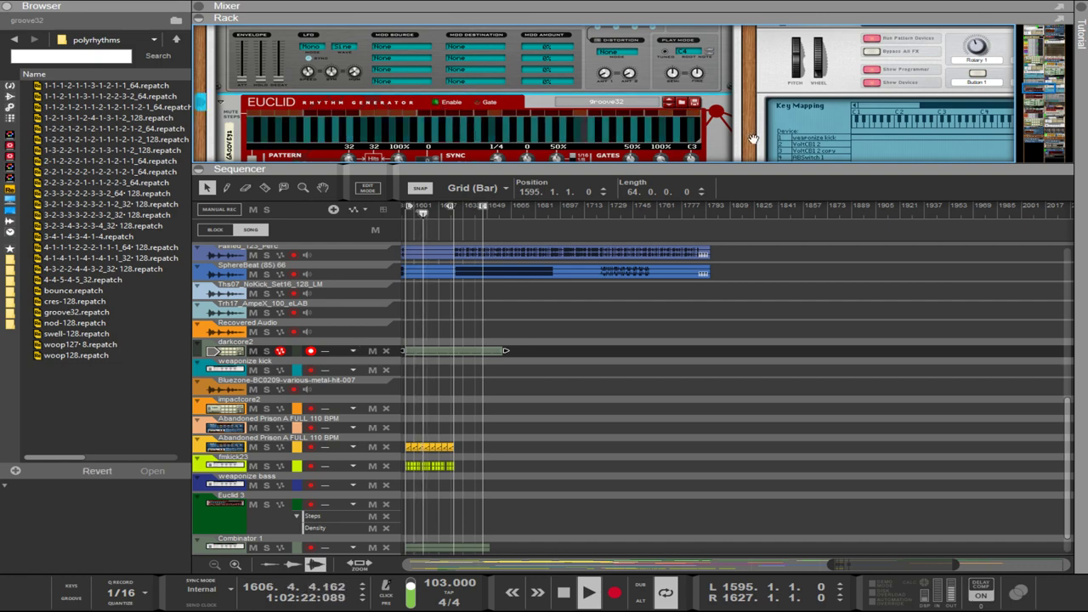
Examine the CV A/B switch on ABSWITCH 1 and the step pattern of the bounce Euclid.
scroll(753, 139, "down", 6)
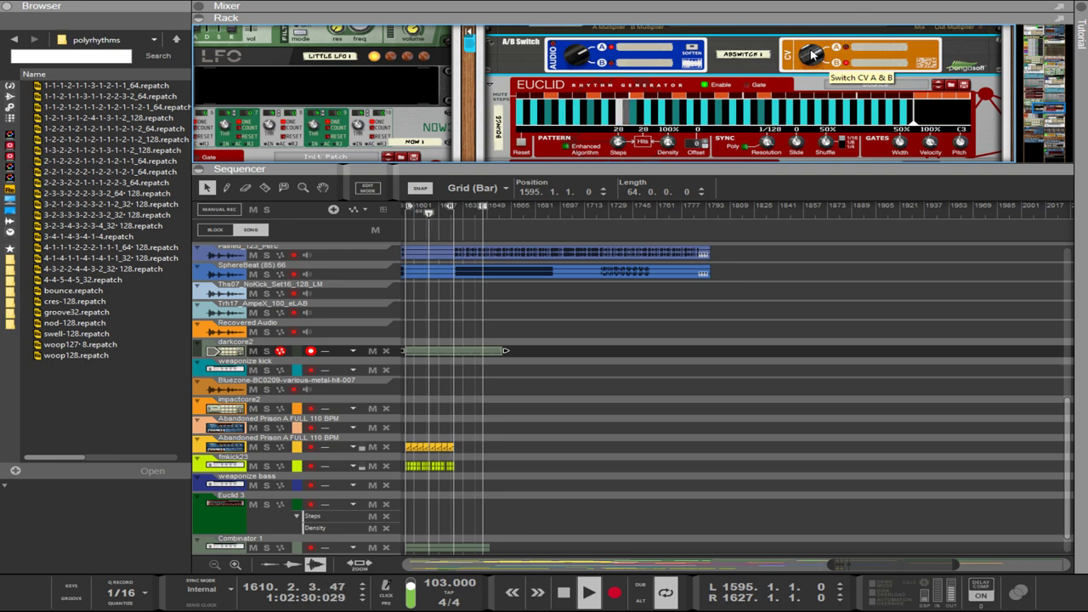
left_click(803, 102)
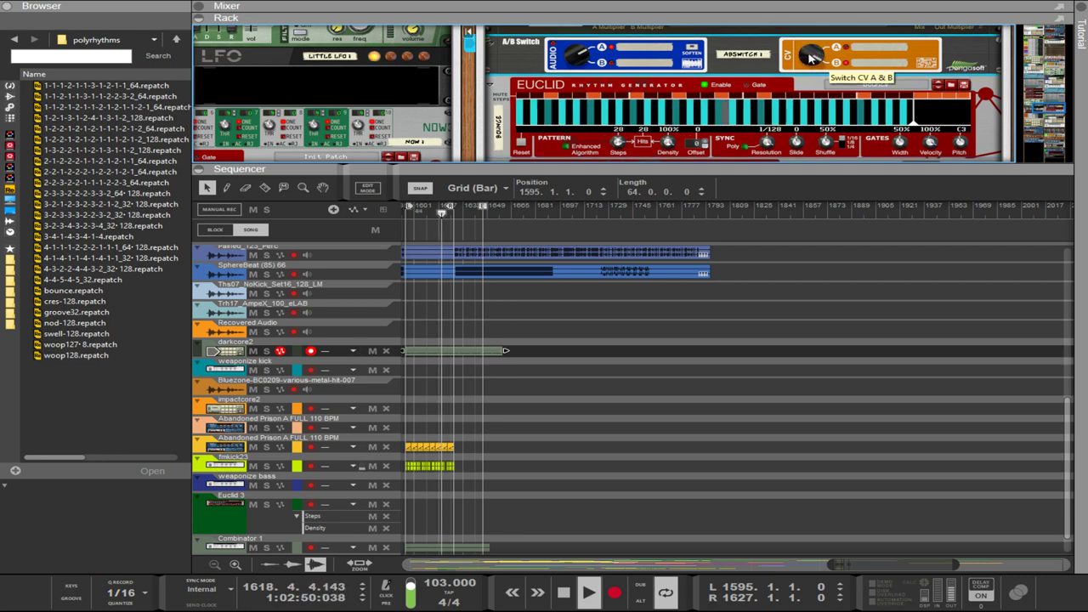
left_click(815, 98)
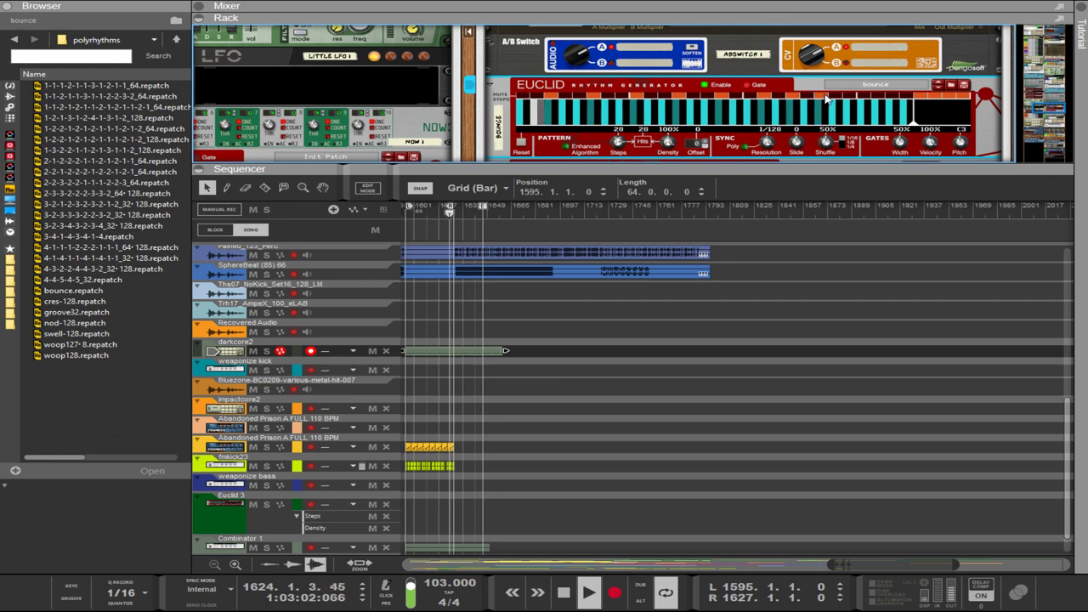
left_click(878, 100)
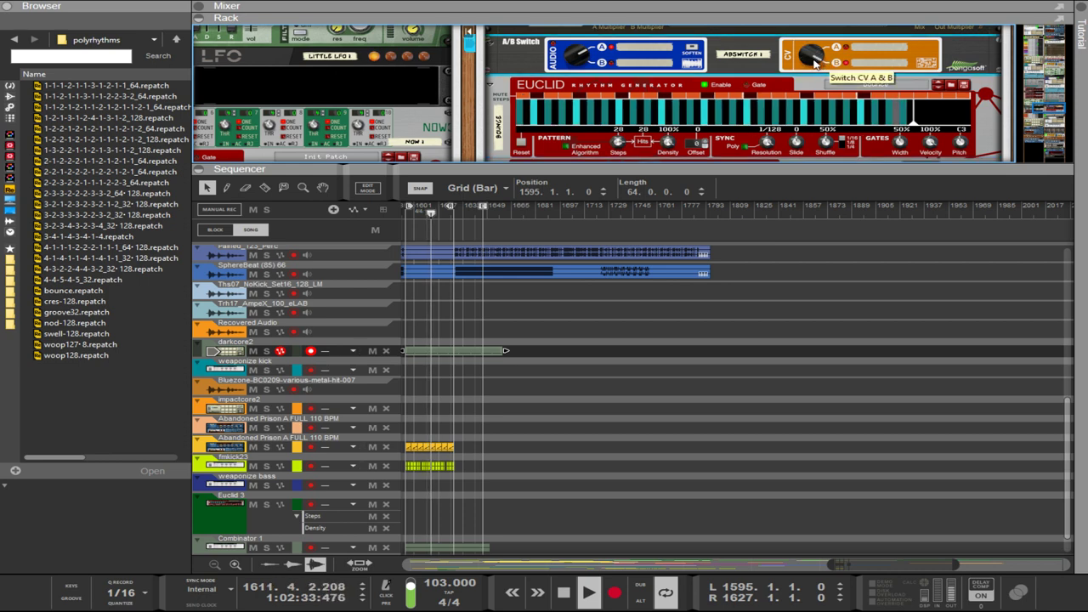
left_click(530, 103)
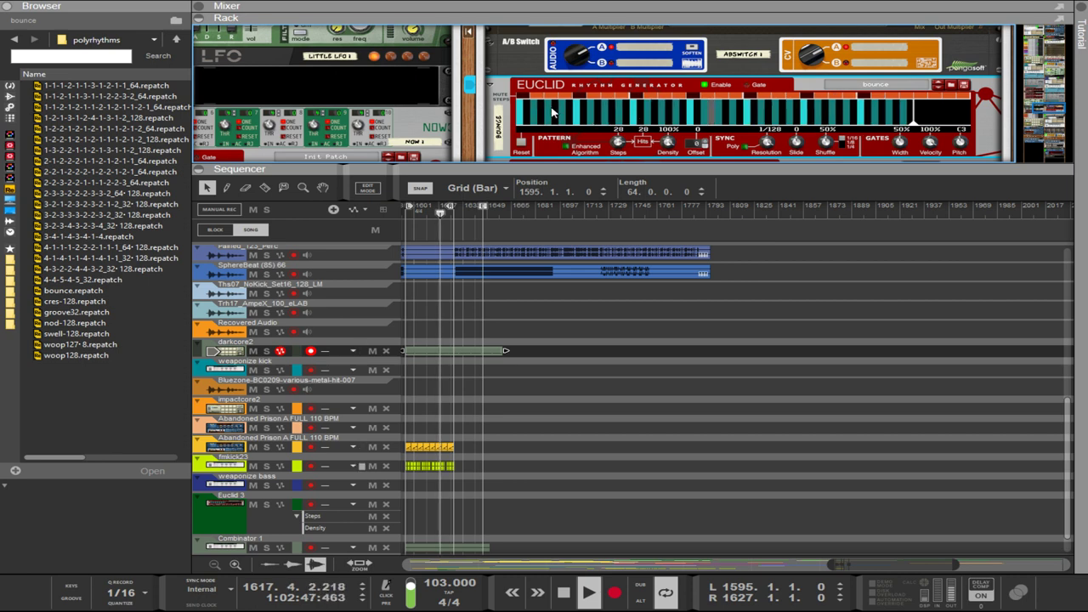
Adjust the Model 2 frequency curve, drop and base of the weaponize kick's Punch-BD.
scroll(643, 117, "down", 2)
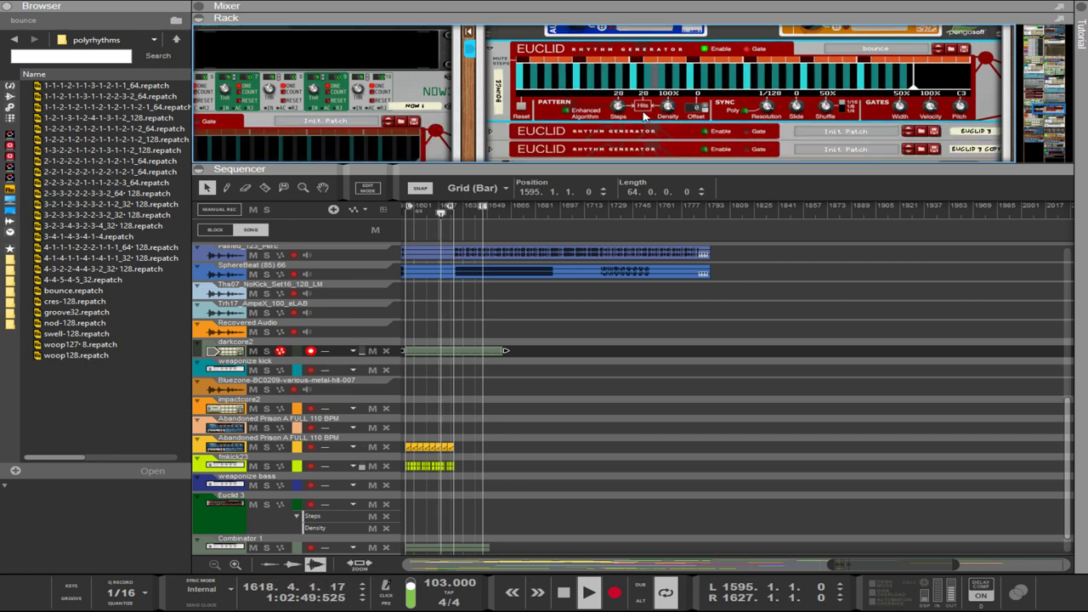
scroll(644, 116, "down", 6)
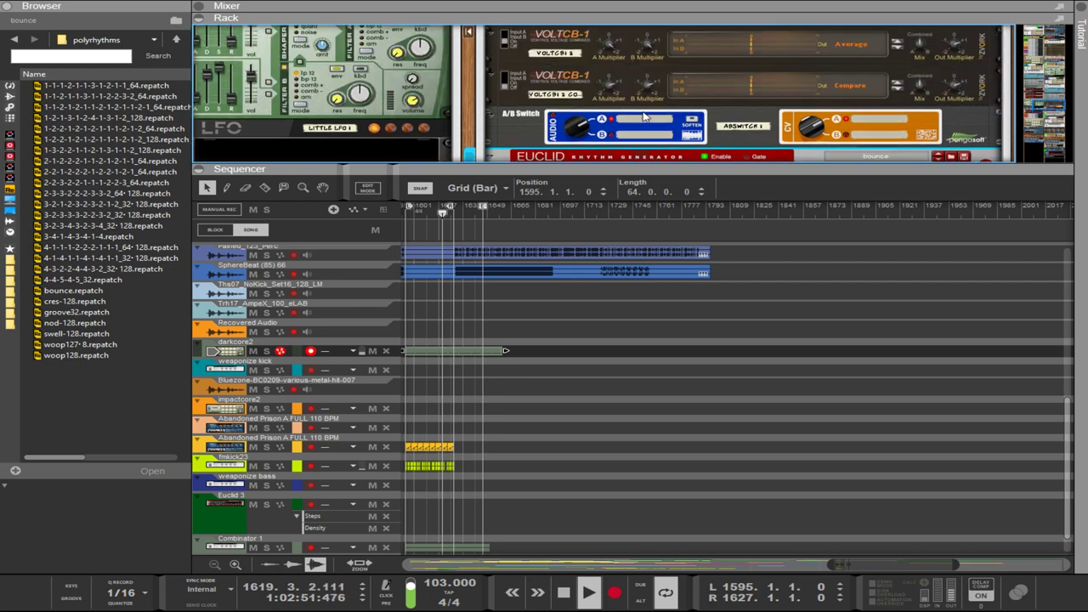
scroll(638, 119, "up", 3)
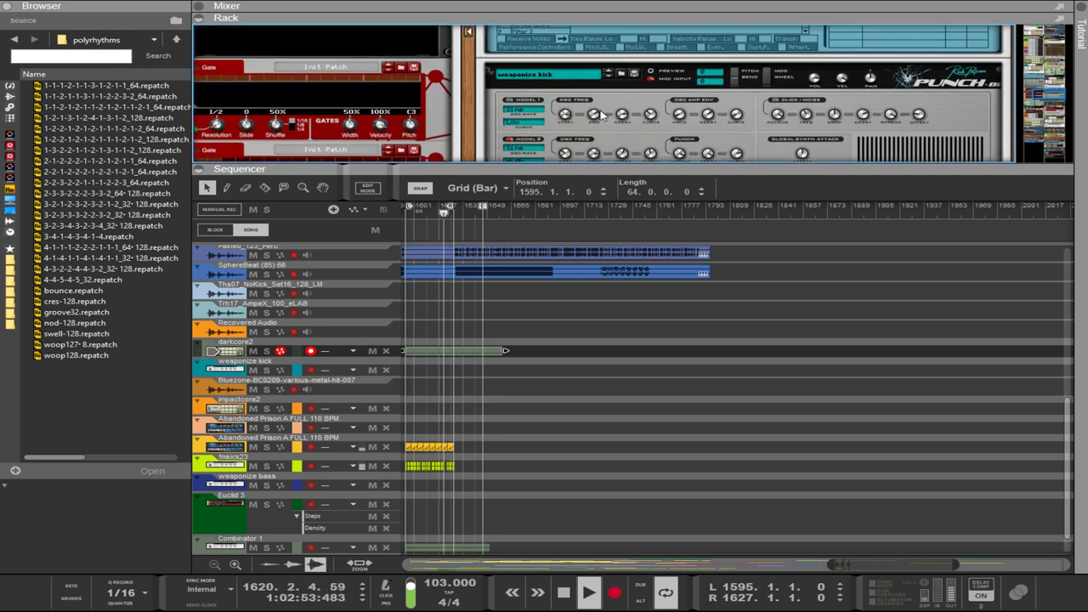
left_click(654, 117)
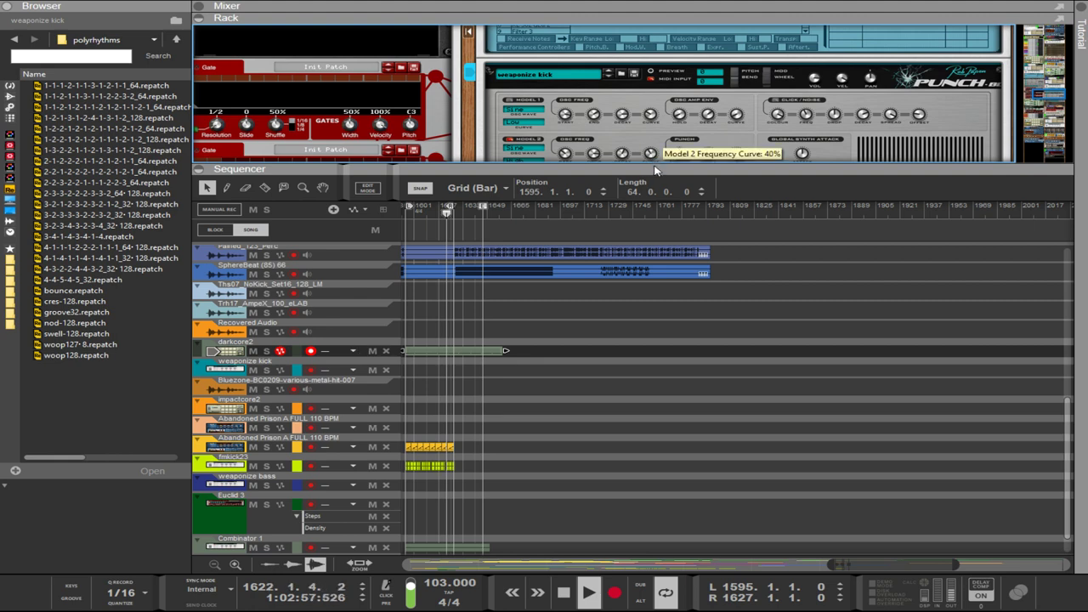
left_click_drag(655, 182, 661, 283)
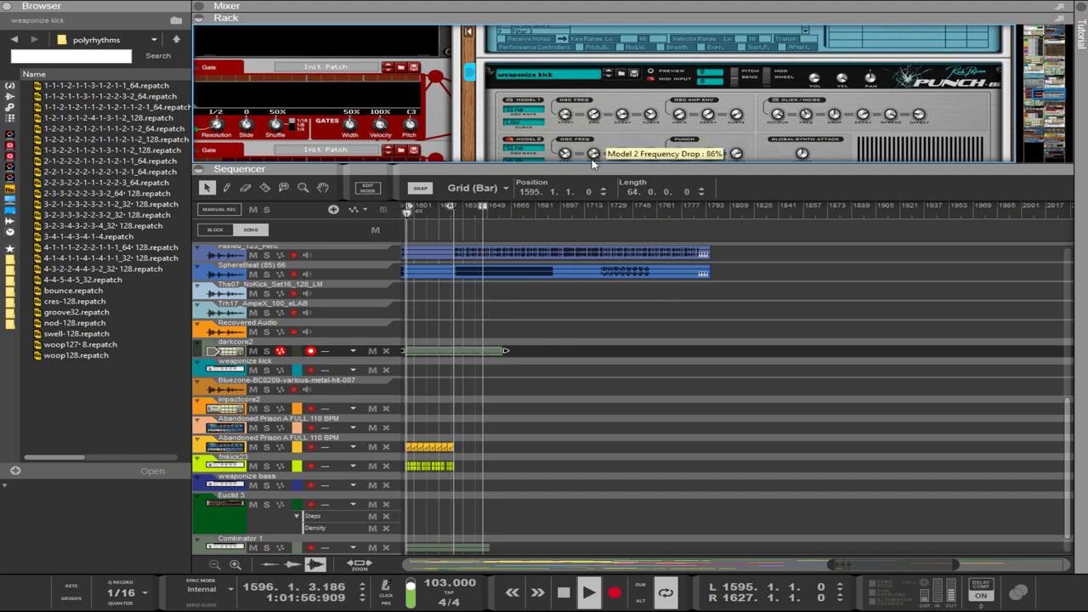
left_click_drag(594, 150, 569, 94)
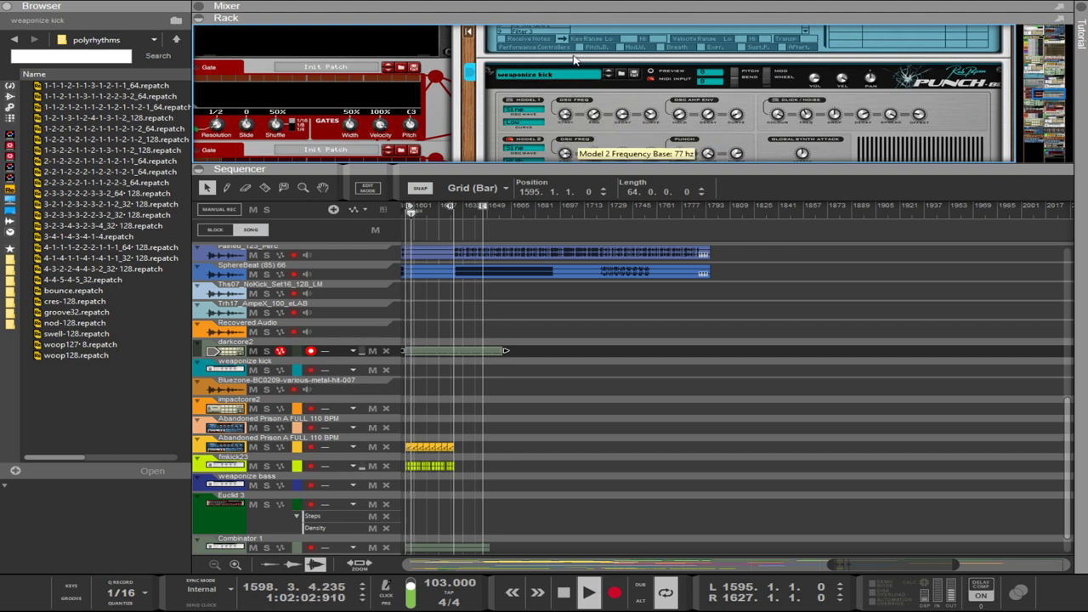
left_click_drag(576, 40, 573, 159)
Check the bounce Euclid's pattern and readjust the weaponize kick's Model 2 frequency base.
scroll(576, 144, "down", 10)
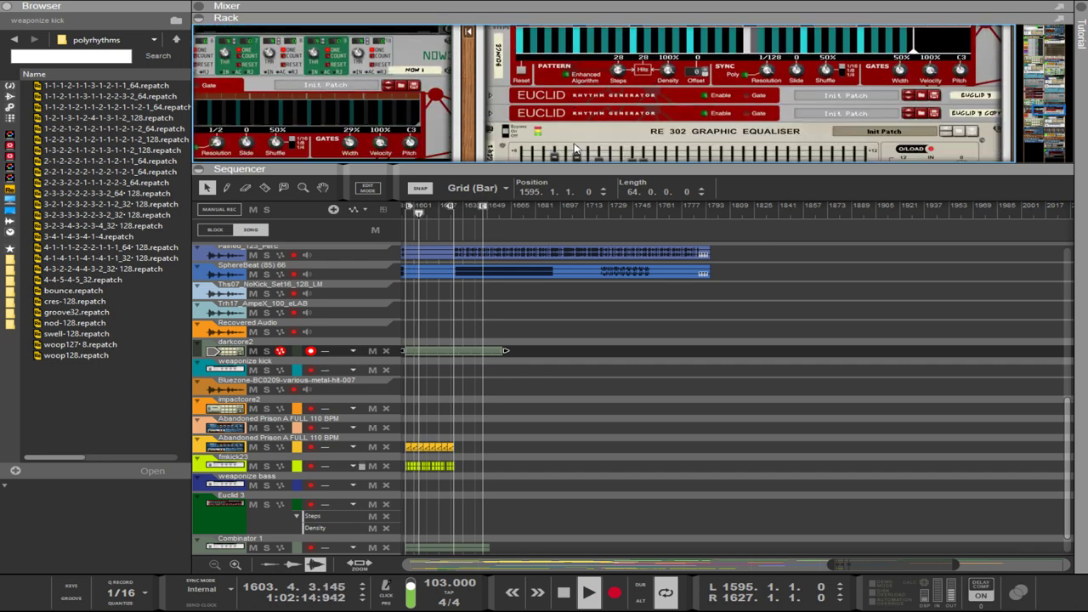
scroll(578, 136, "down", 3)
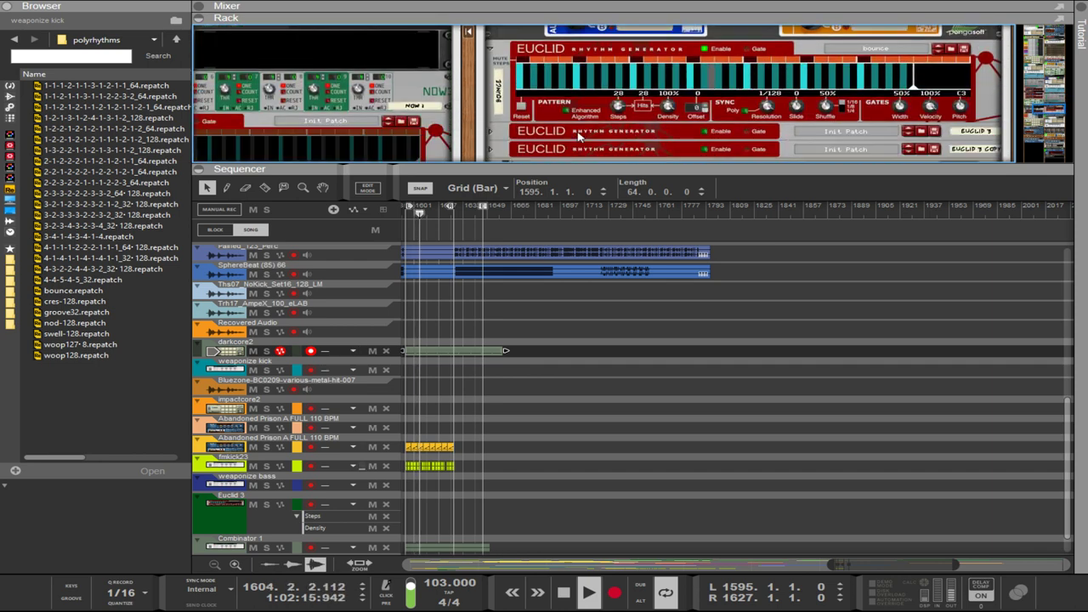
left_click(556, 65)
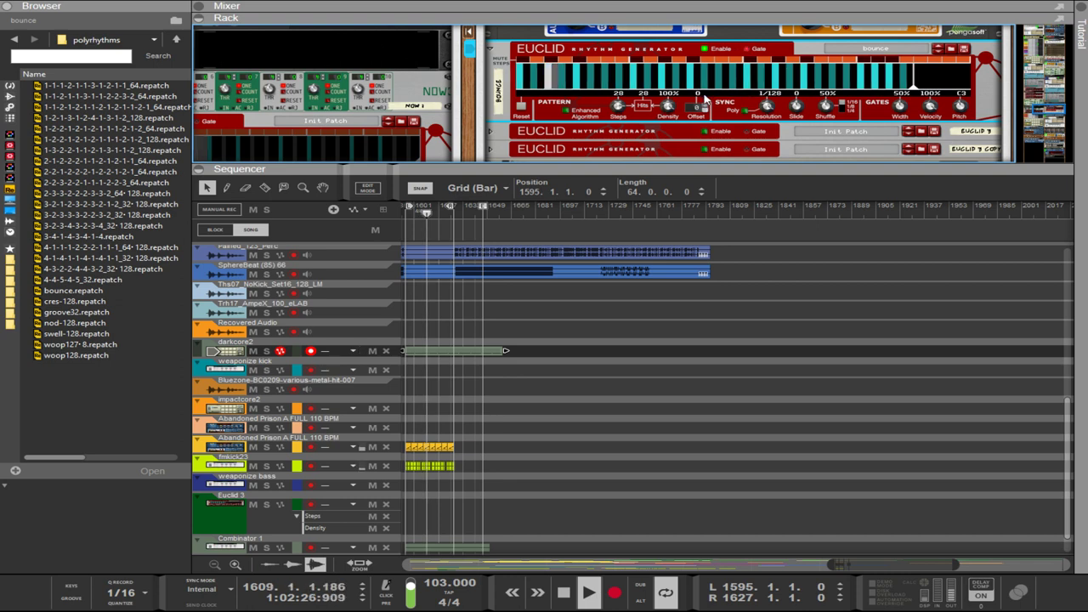
scroll(722, 92, "down", 5)
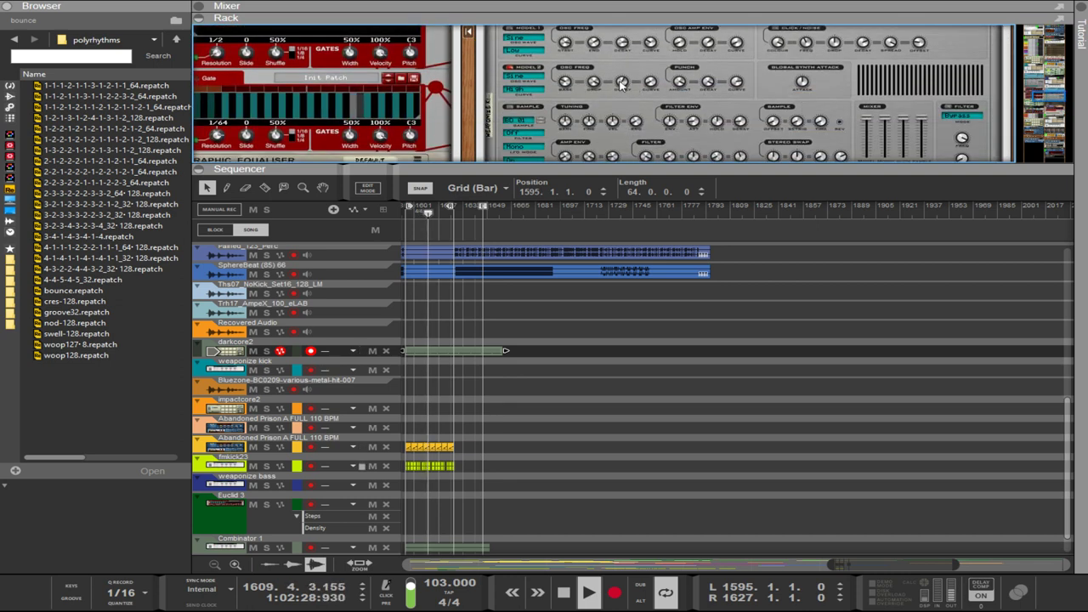
mouse_move(562, 91)
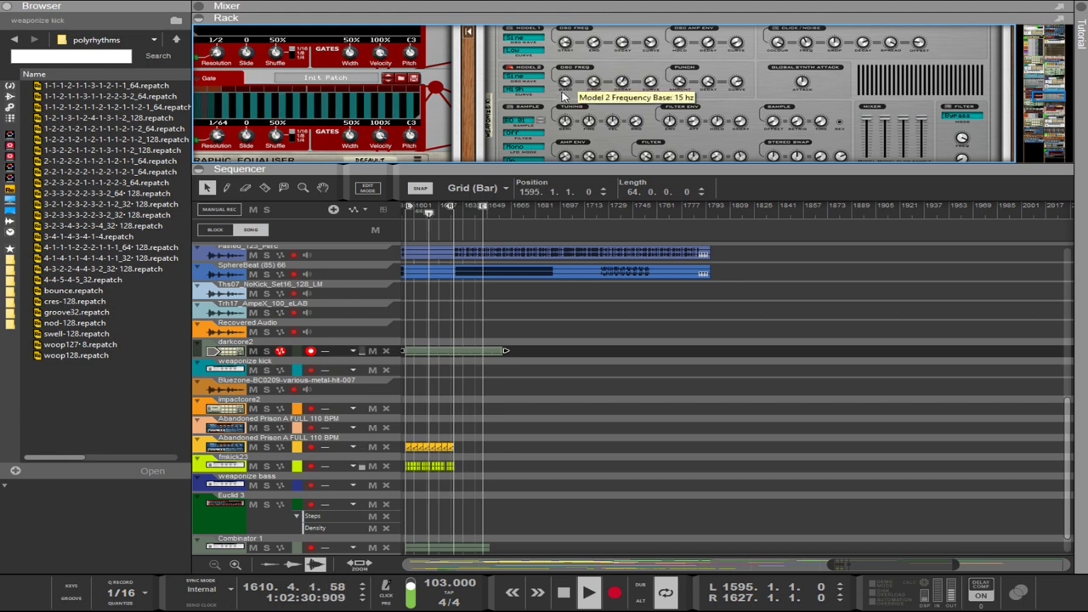
left_click_drag(563, 96, 578, 143)
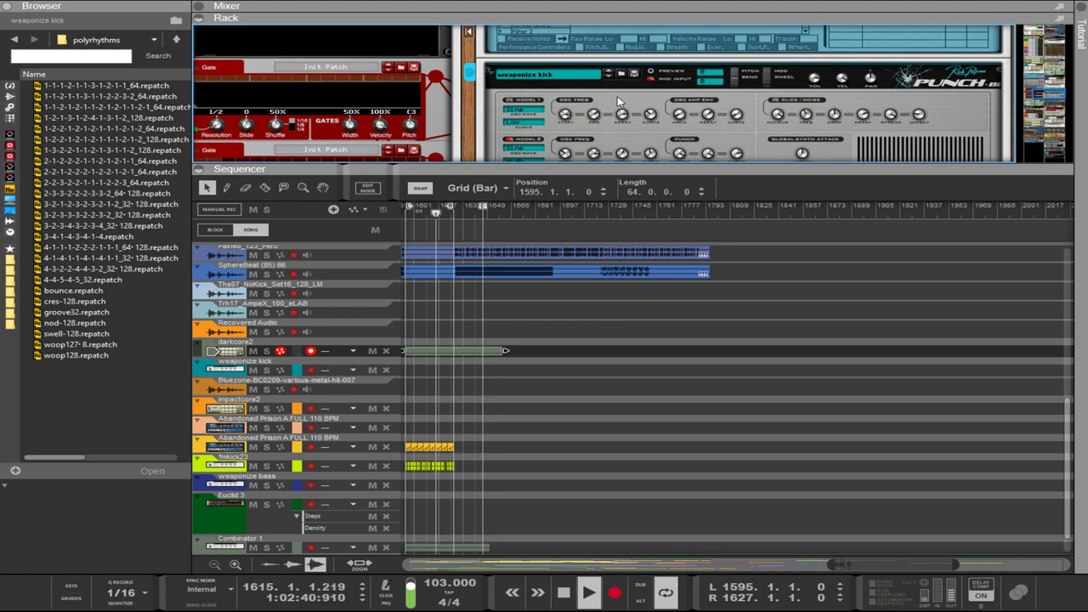
Lower the weaponize kick's Model 2 punch curve to about 29%.
scroll(617, 96, "up", 3)
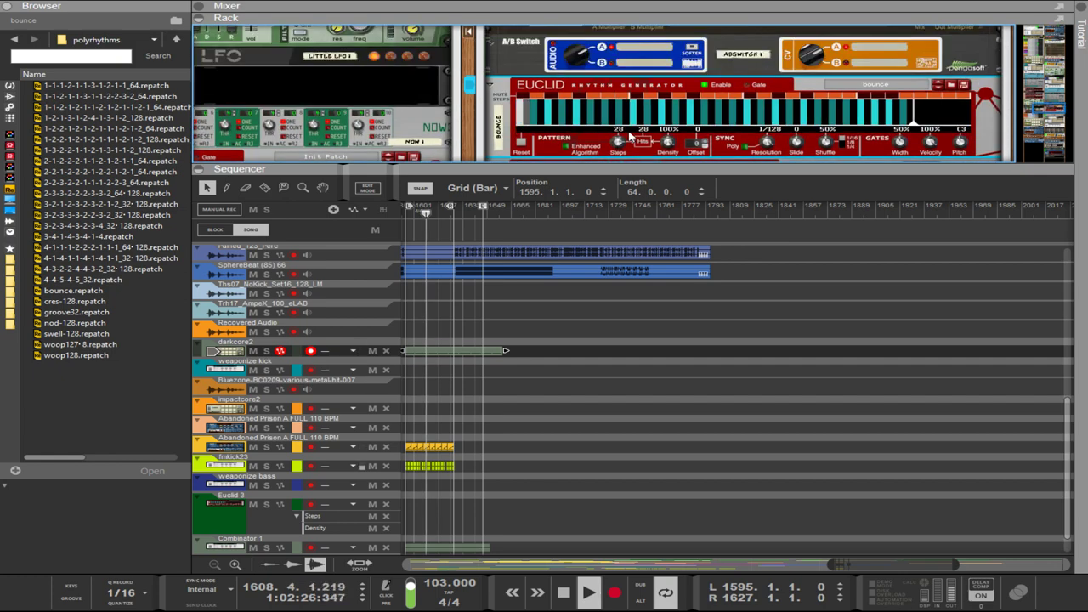
scroll(628, 136, "down", 1)
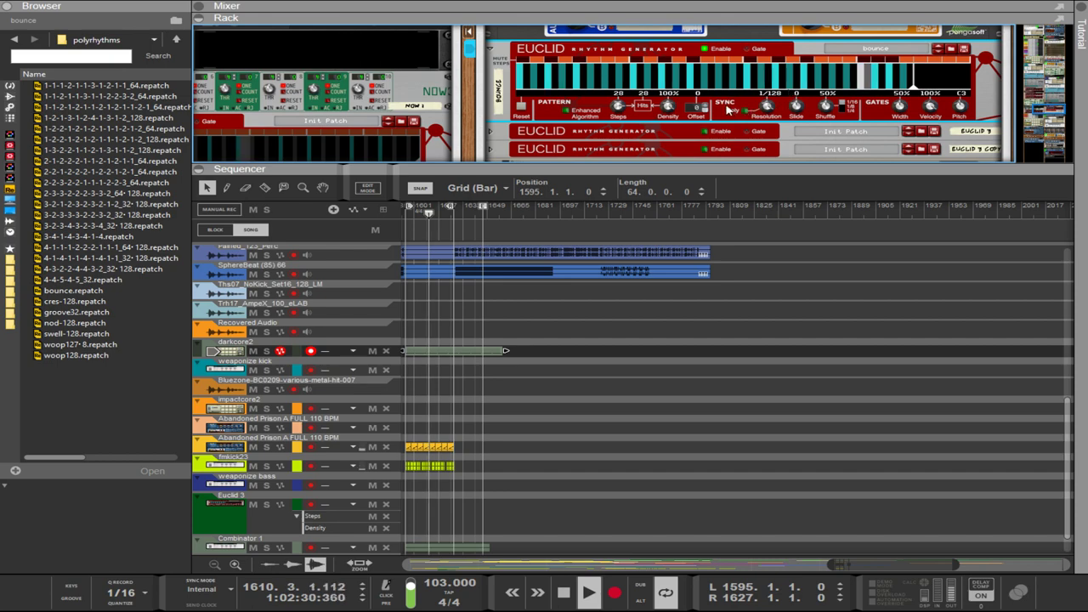
scroll(688, 102, "down", 6)
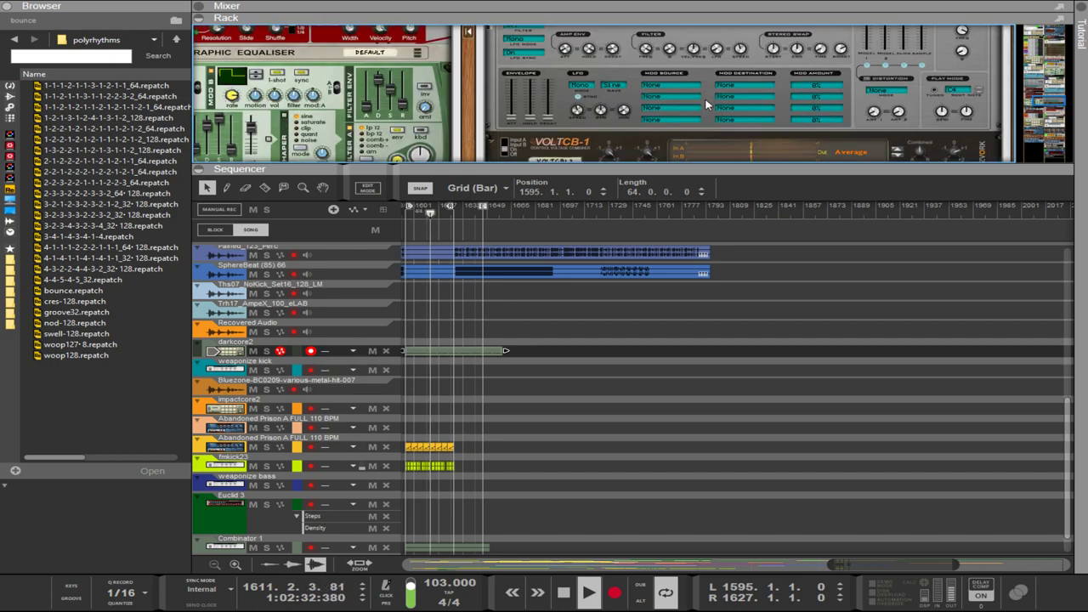
scroll(612, 127, "down", 2)
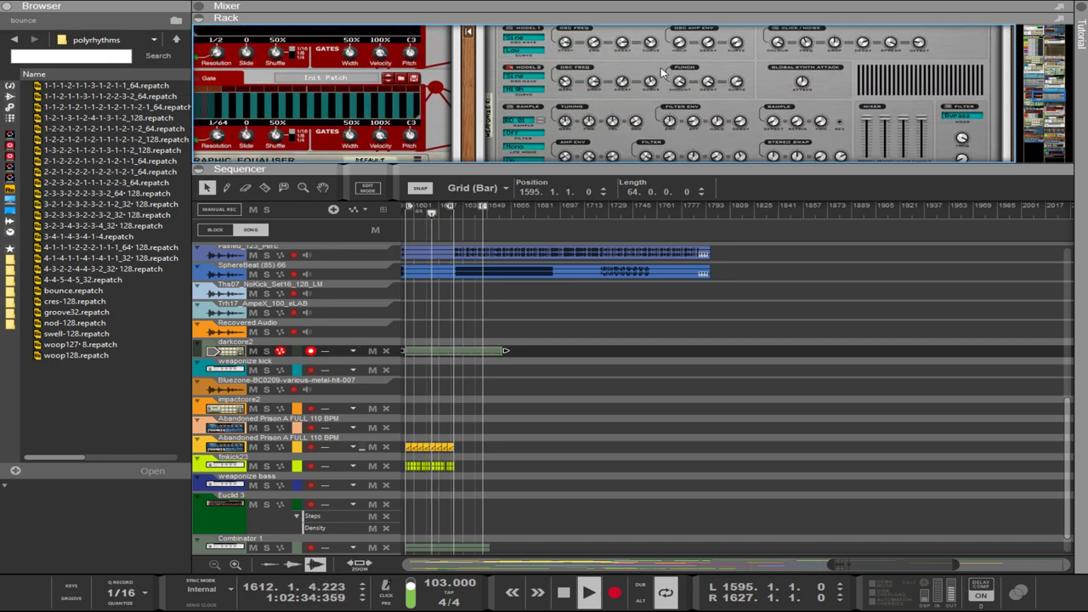
scroll(697, 85, "up", 2)
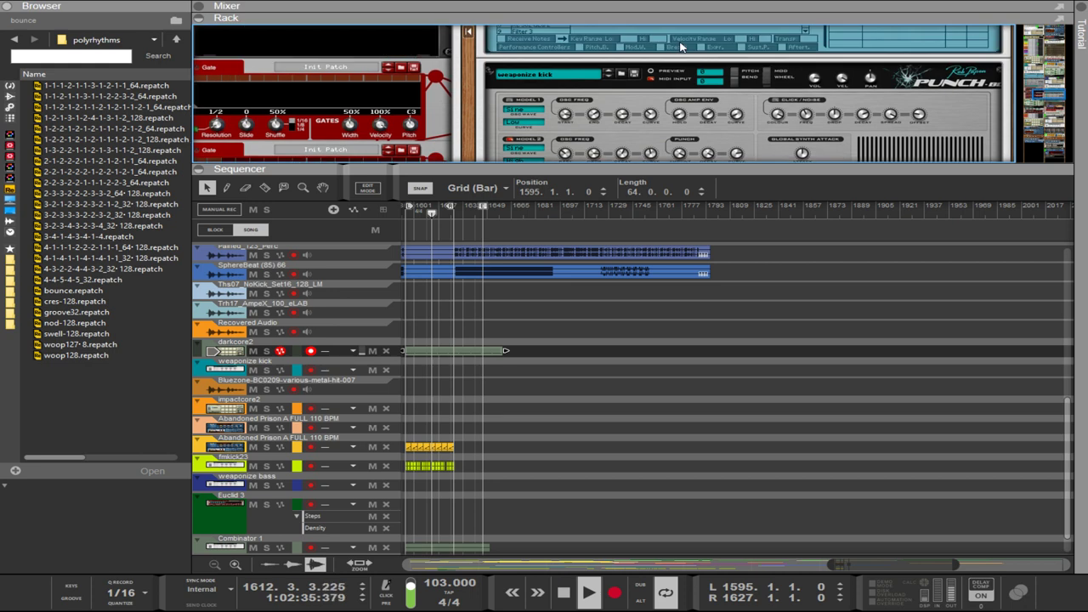
left_click(738, 155)
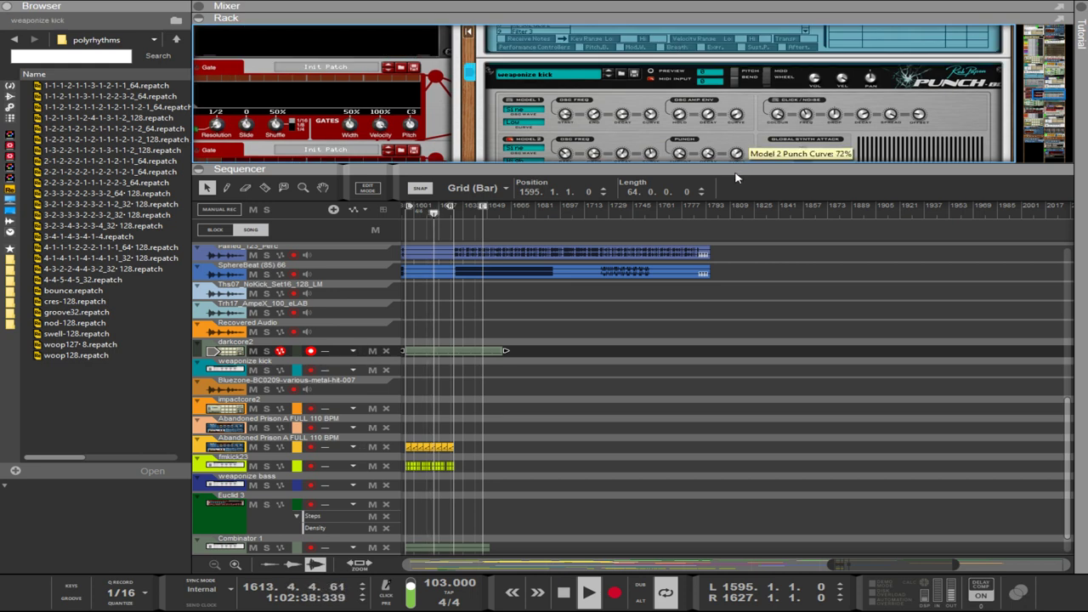
left_click_drag(736, 209, 737, 226)
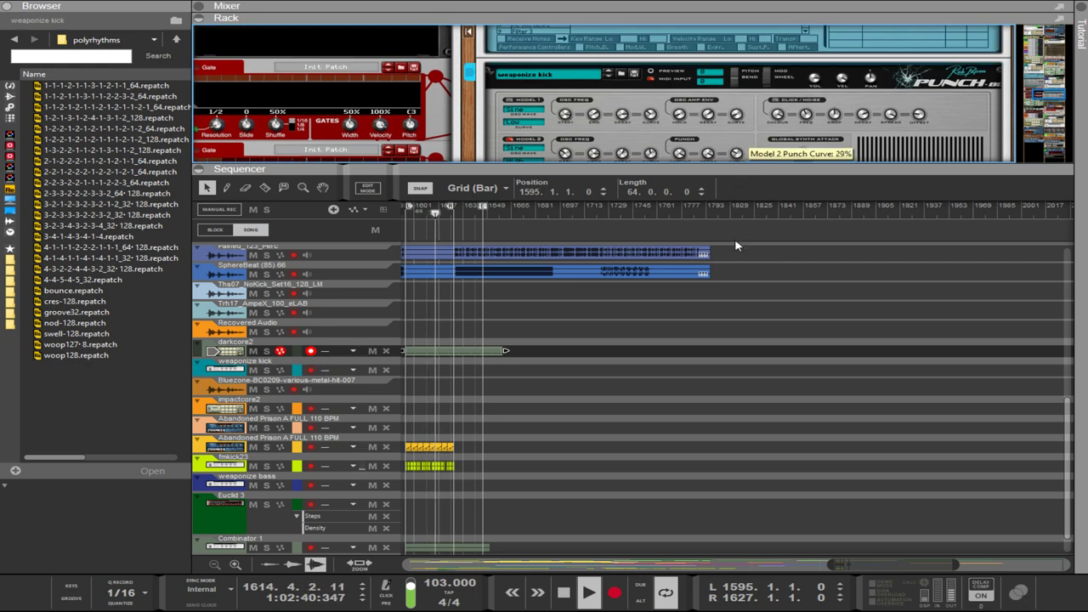
Check the bounce Euclid's pattern and advance its patch through cres-128 to groove32.
left_click_drag(736, 264, 774, 325)
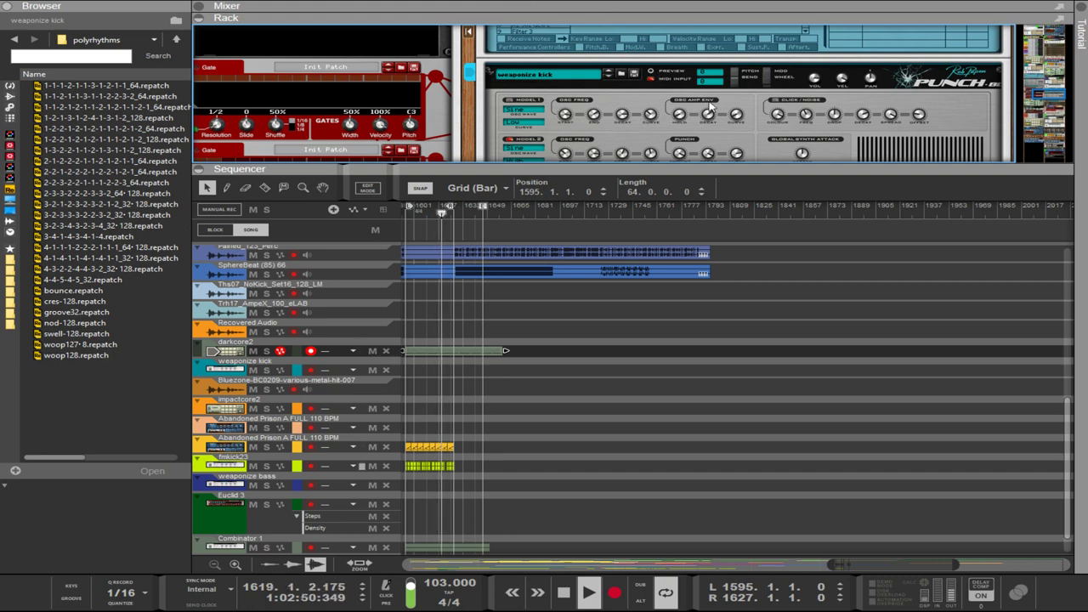
scroll(709, 106, "down", 10)
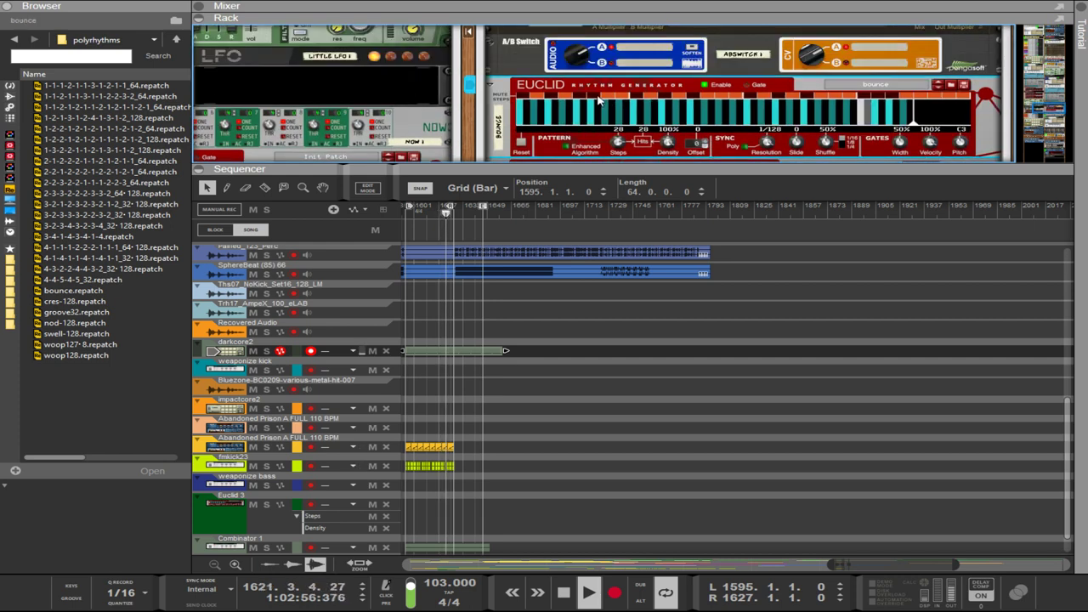
left_click(628, 98)
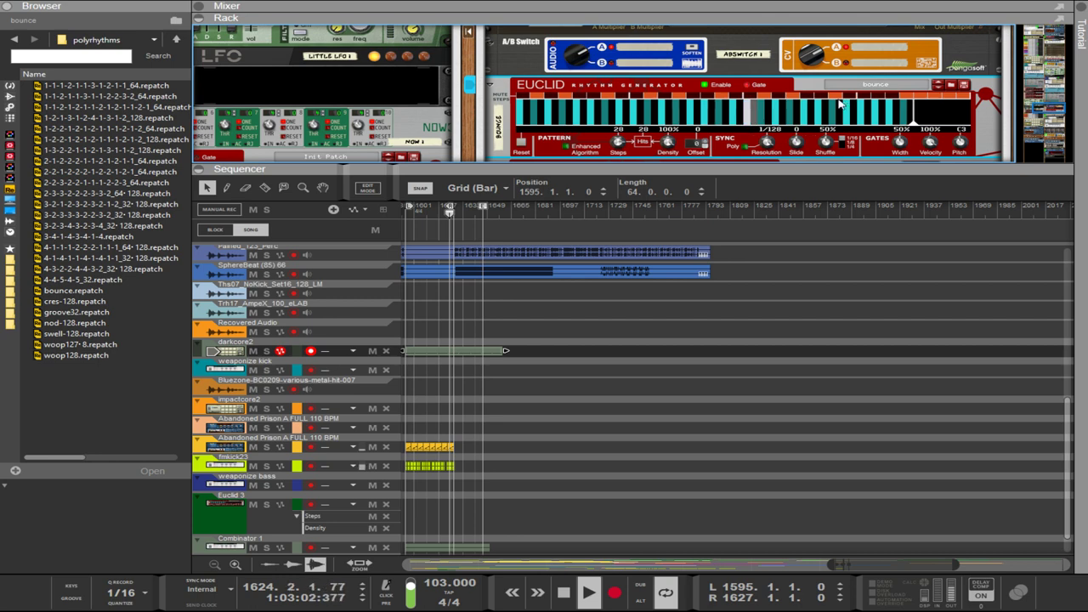
left_click(938, 91)
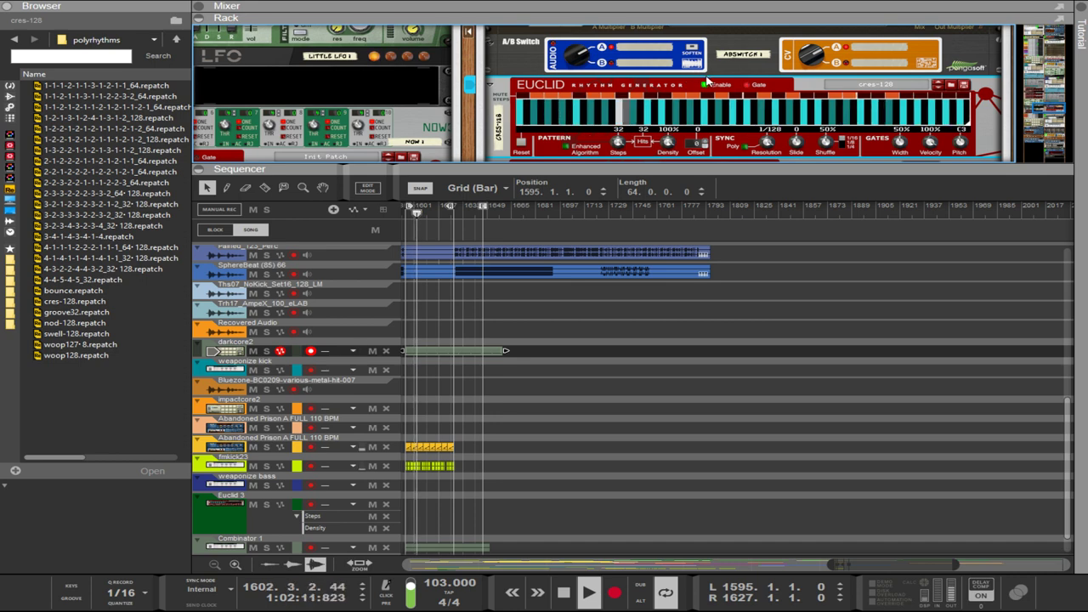
left_click(938, 88)
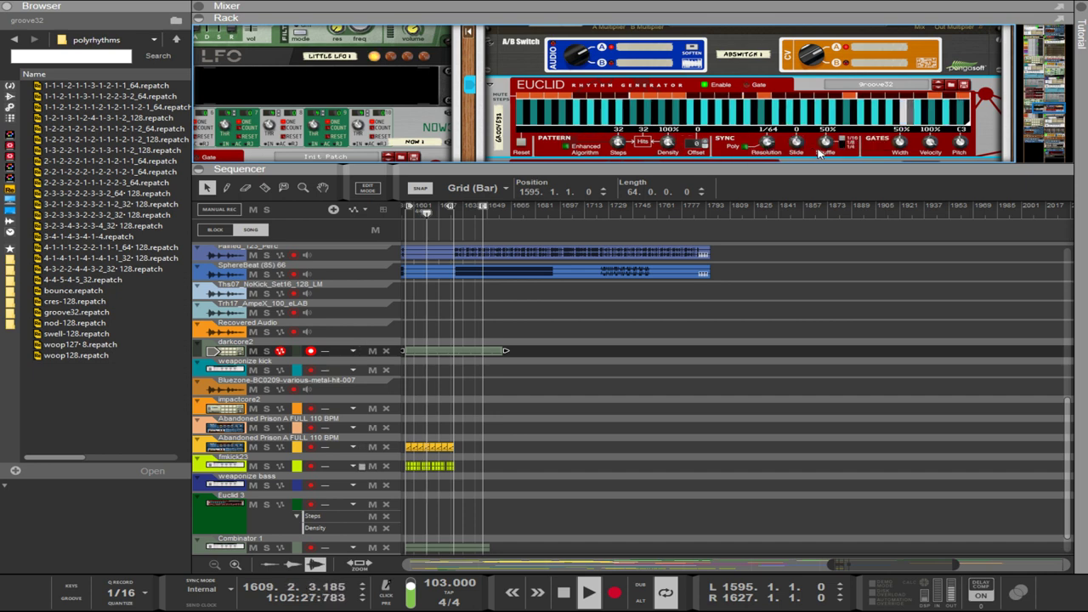
Try 22 steps and other resolutions on the groove32 Euclid pattern.
left_click_drag(618, 142, 631, 192)
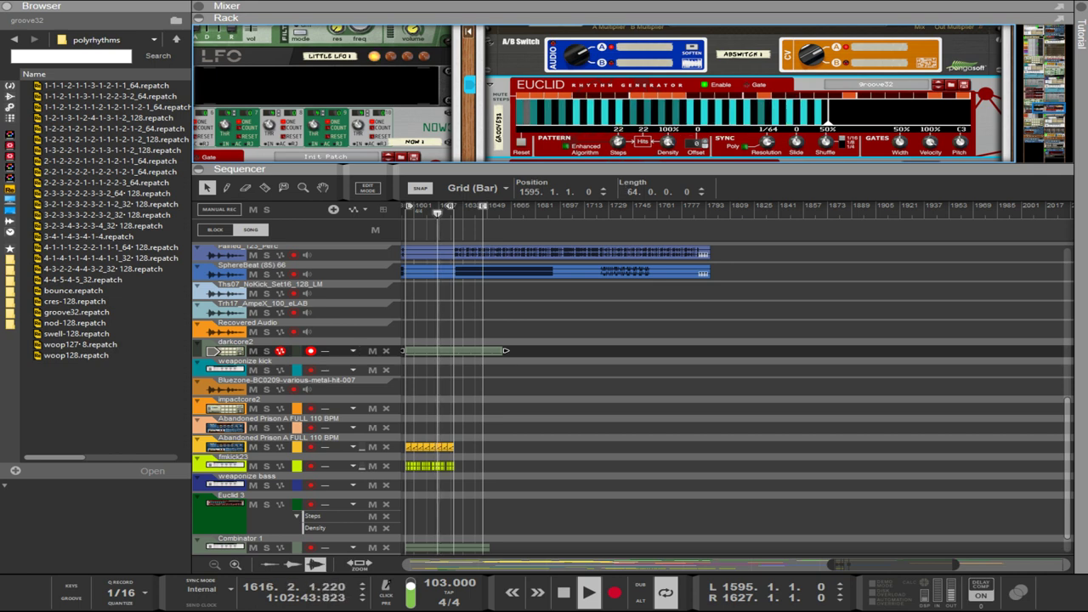
left_click_drag(766, 141, 765, 30)
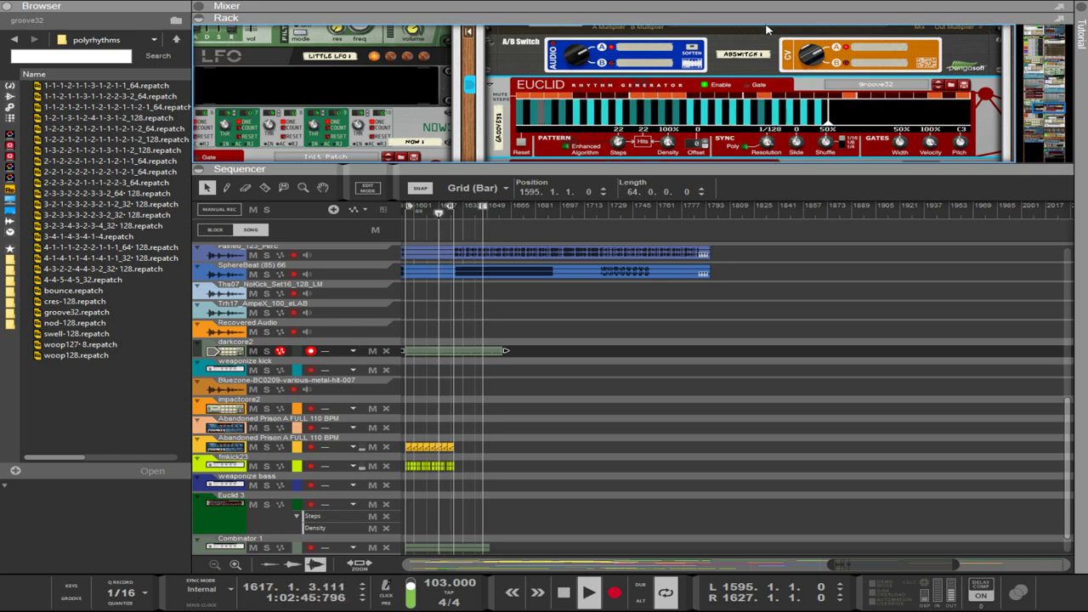
Advance the Euclid's patch through nod-128, swell-128 and woop127*8 to woop128.
left_click(938, 88)
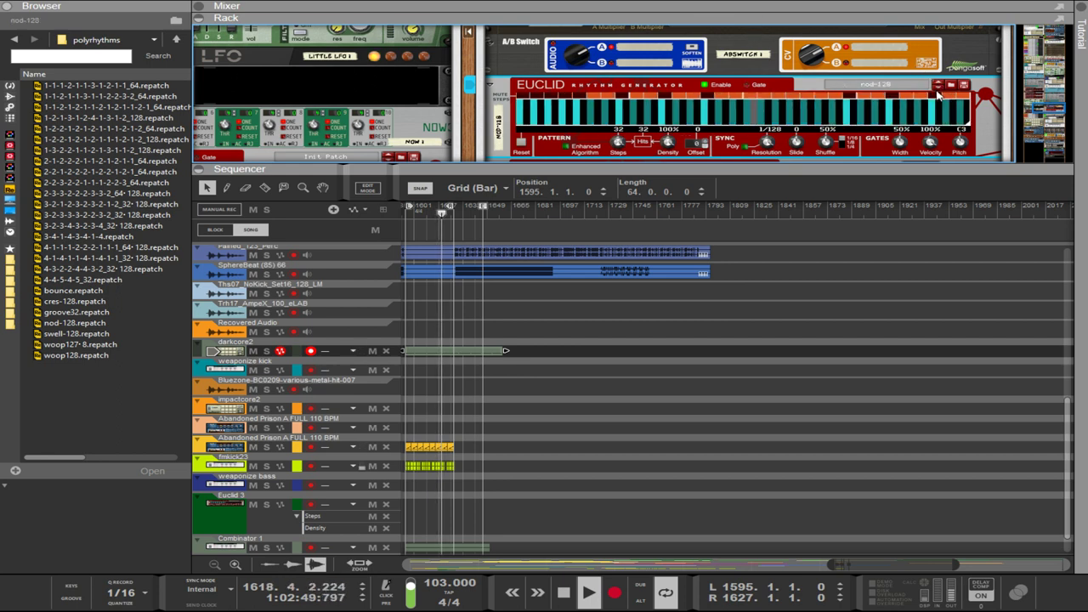
left_click(938, 88)
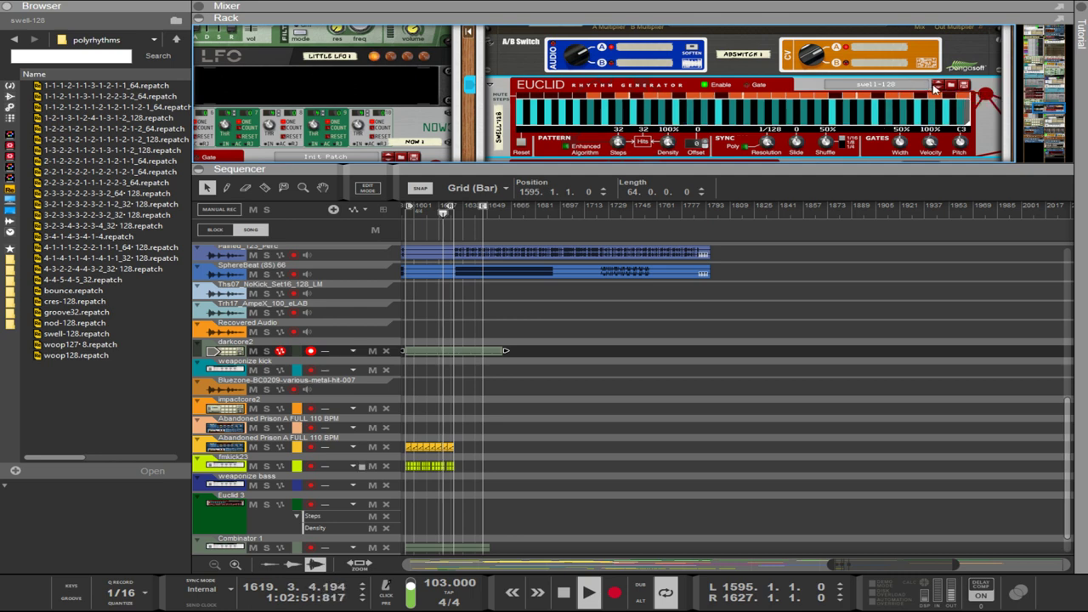
left_click(938, 87)
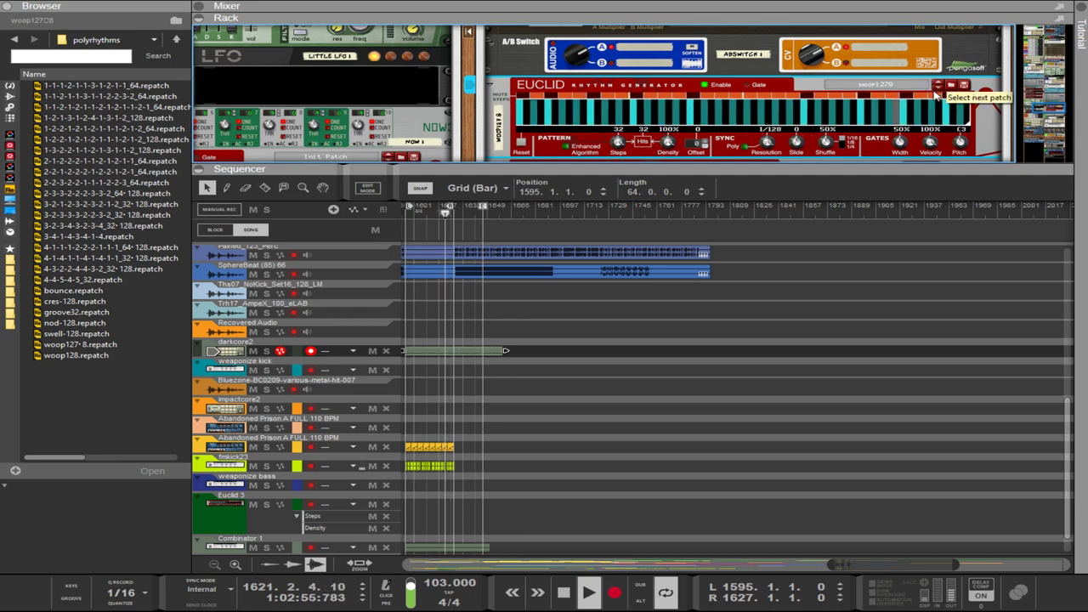
left_click(938, 88)
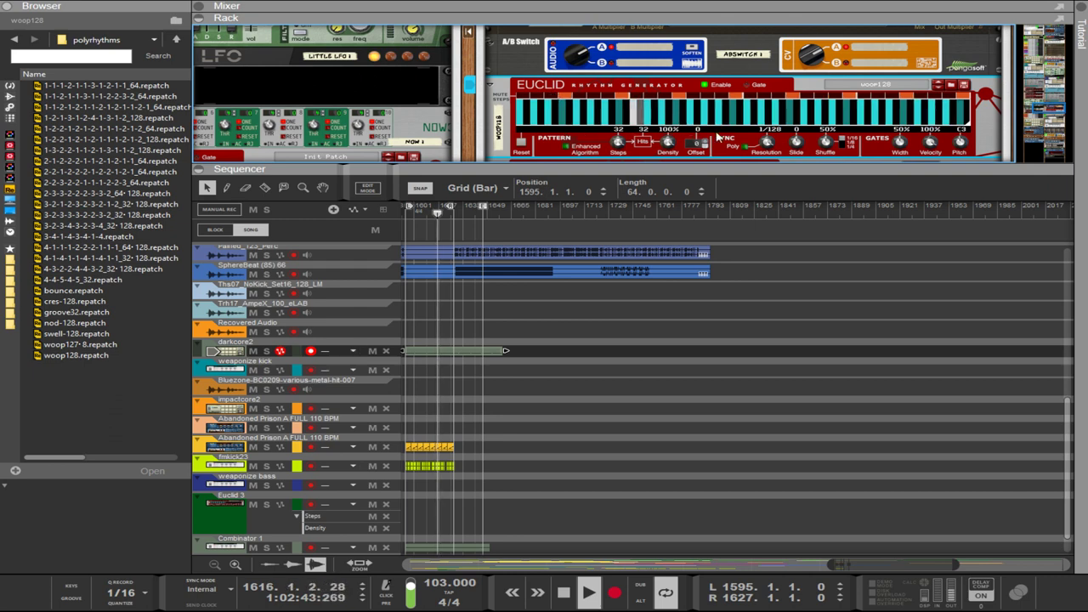
Try resolutions of 1/64 and 1/32 on the woop128 Euclid and set it back to 1/128.
left_click_drag(769, 146, 768, 164)
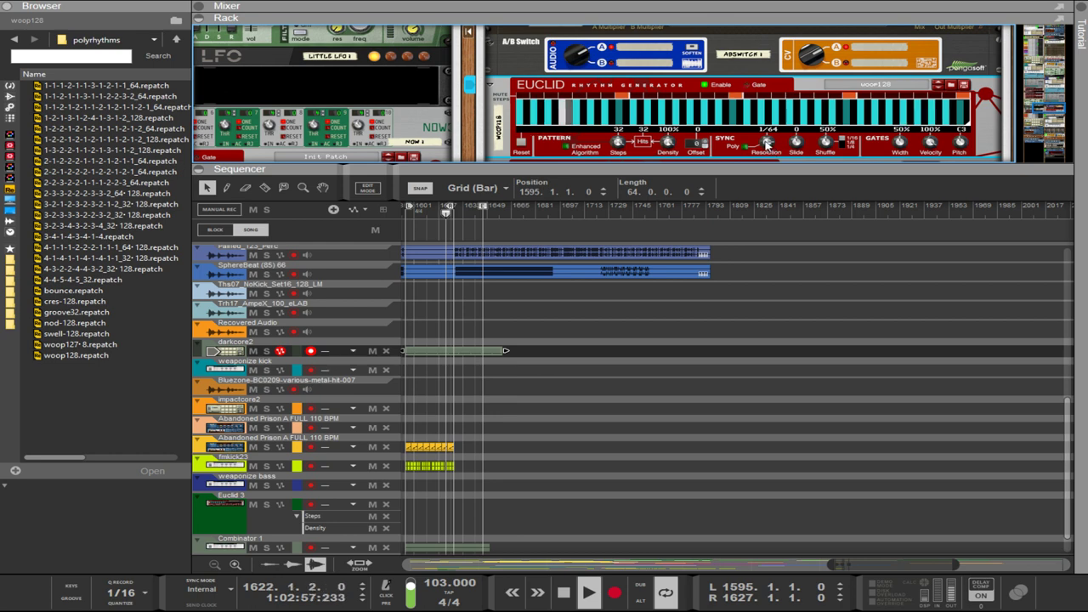
mouse_move(764, 146)
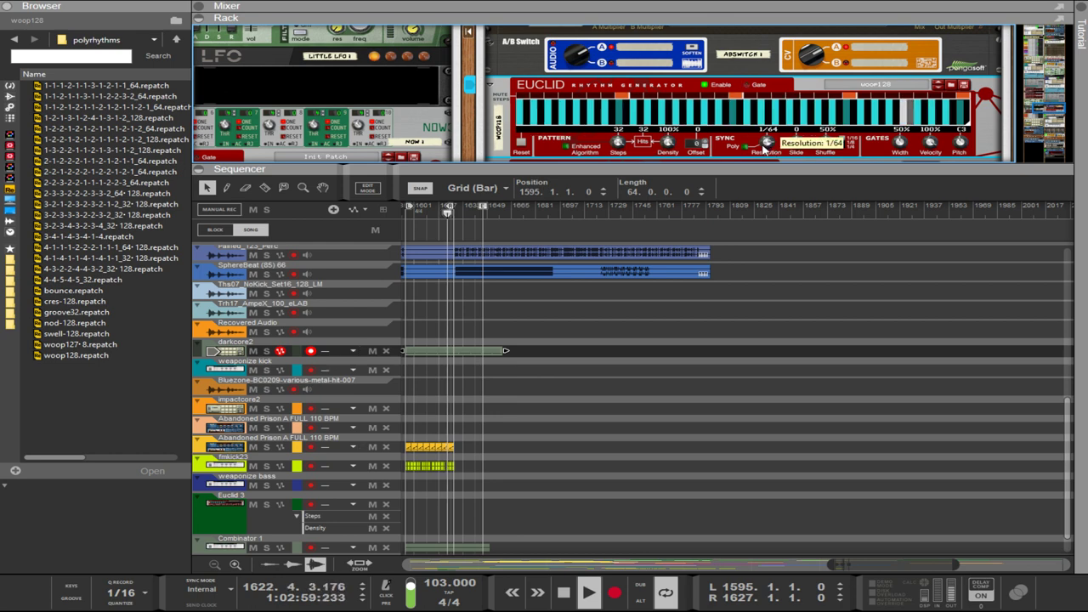
left_click_drag(764, 146, 777, 161)
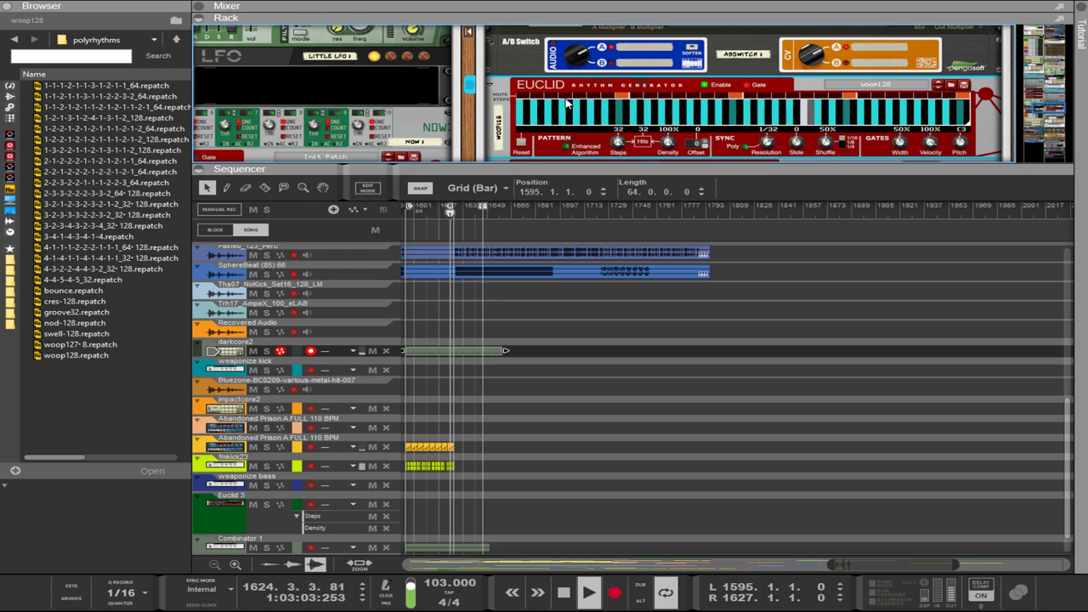
left_click_drag(764, 146, 764, 128)
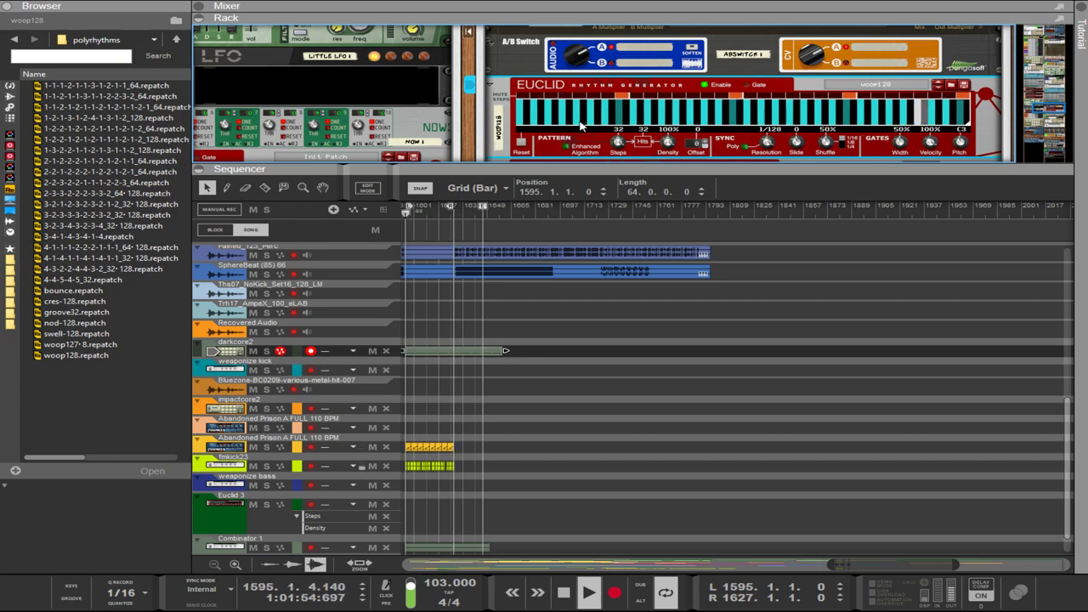
Select the groove32 Euclid and the 16-step Euclid below Spider CV 3 to check their output enable switches.
scroll(465, 114, "up", 3)
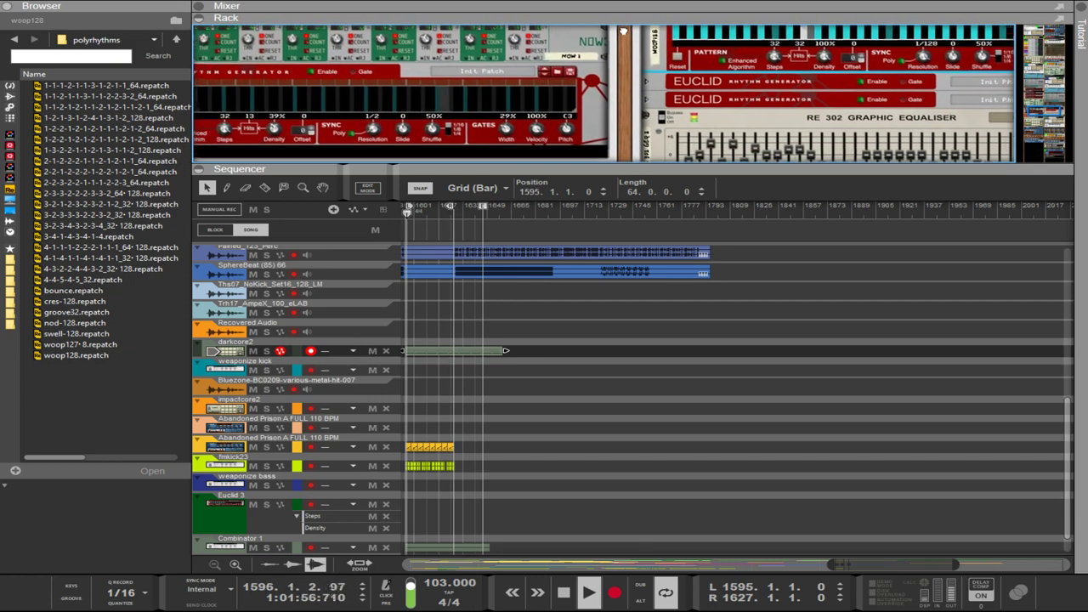
scroll(656, 62, "up", 5)
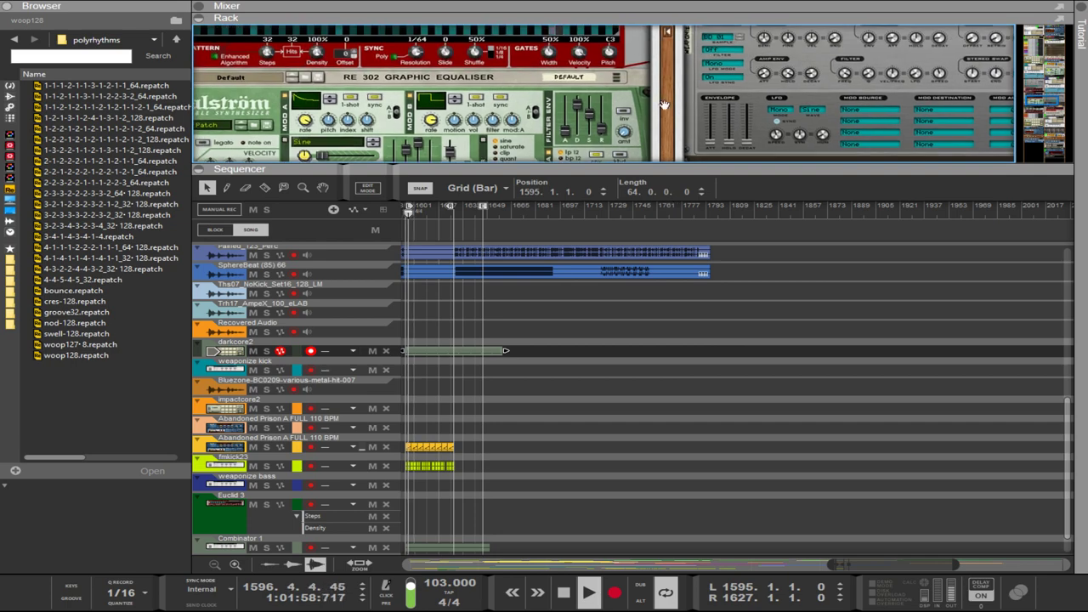
scroll(659, 68, "up", 5)
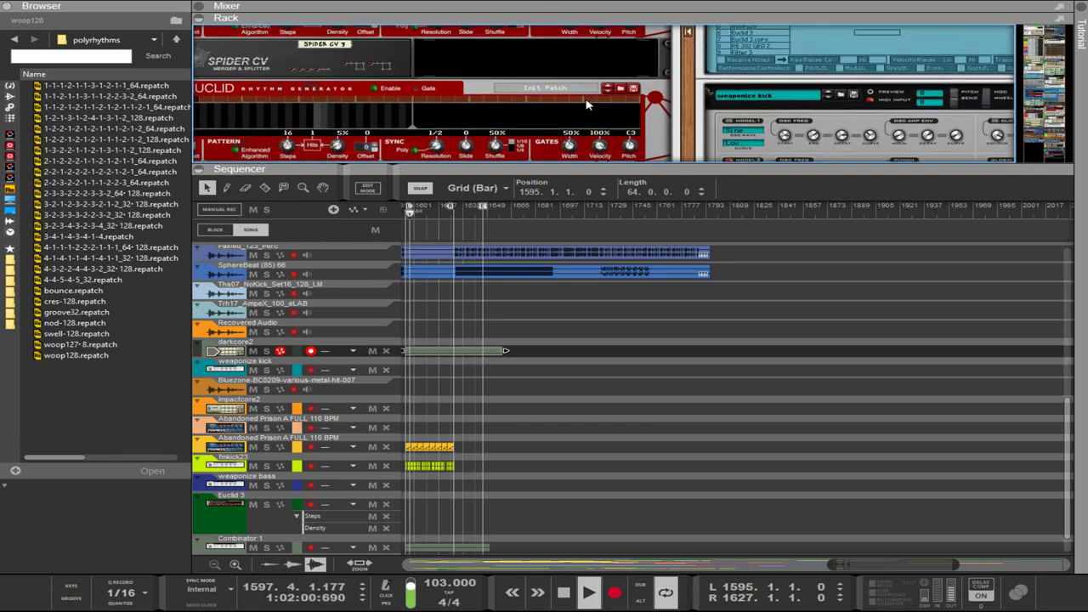
scroll(426, 97, "down", 2)
left_click(372, 106)
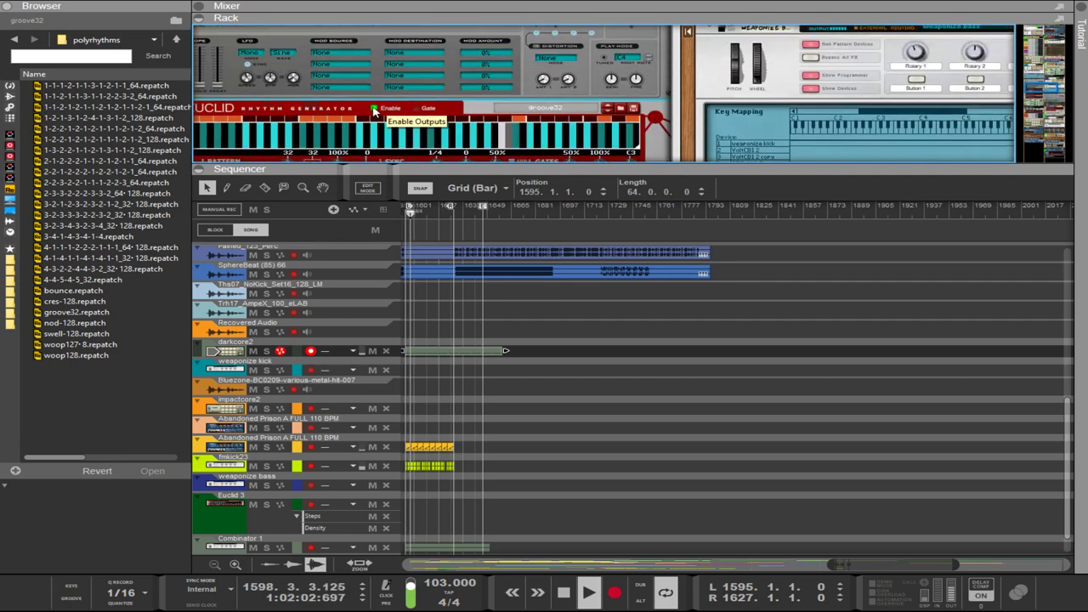
scroll(373, 105, "down", 3)
left_click(374, 55)
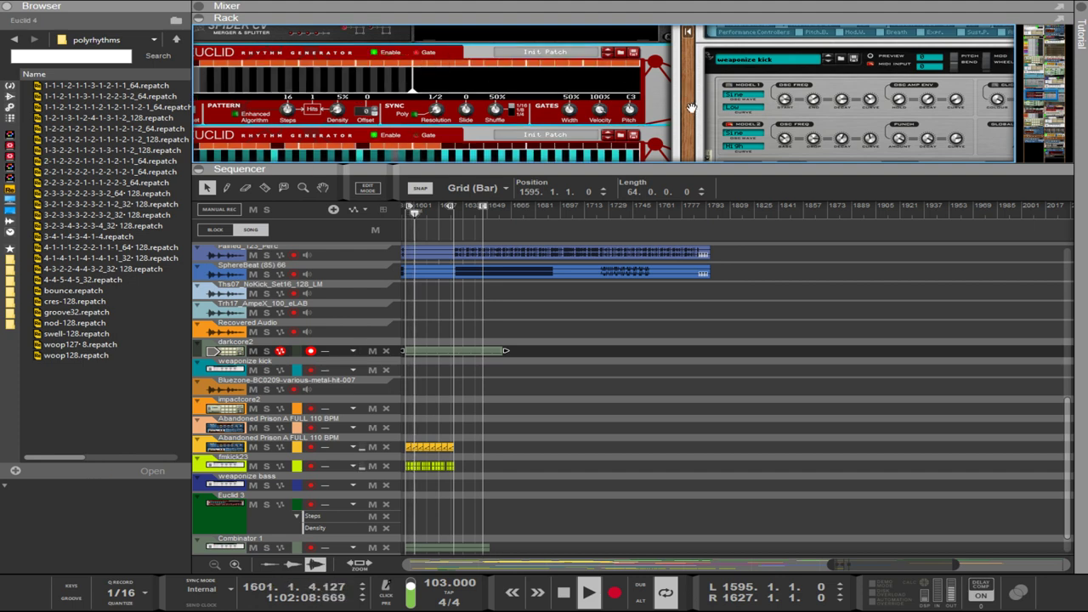
Set the minimum of the Combinator programmer's CV-driven Euclid 2 Resolution range to 1/32.
scroll(692, 93, "down", 3)
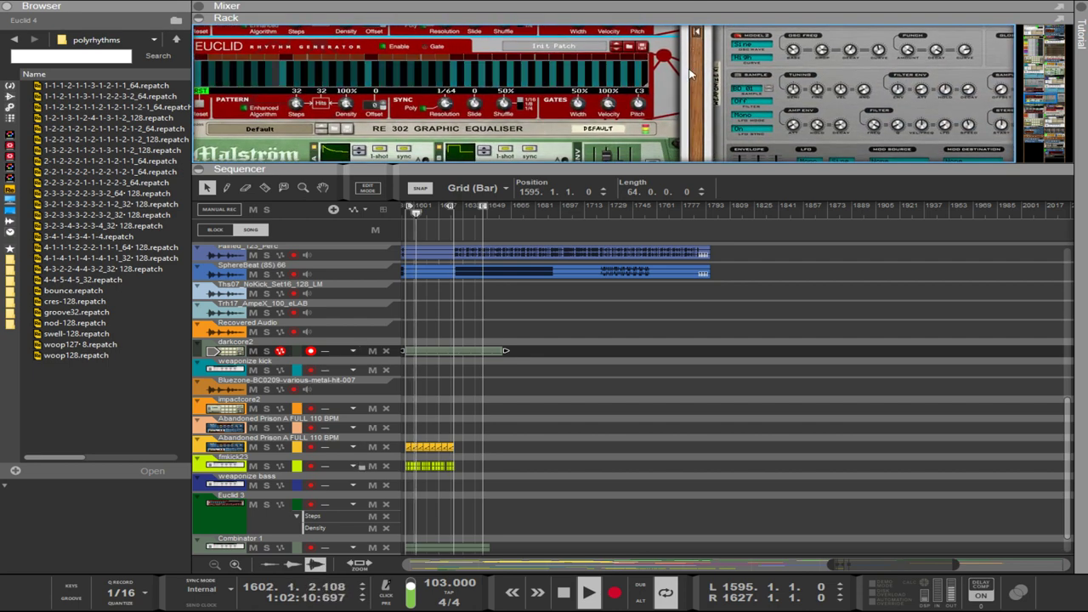
scroll(685, 89, "up", 1)
scroll(680, 100, "down", 10)
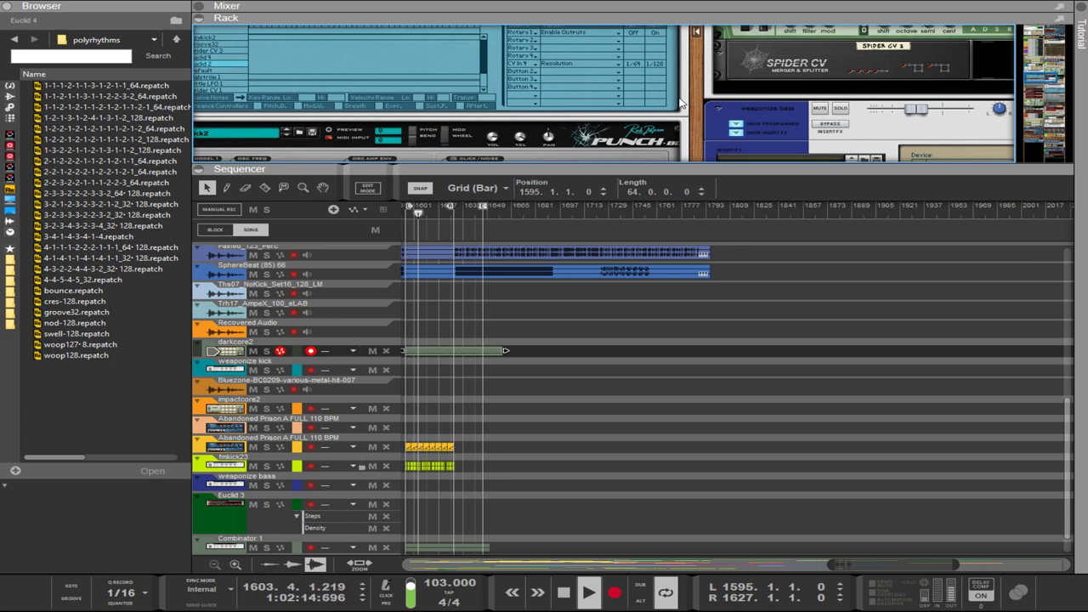
left_click_drag(629, 63, 629, 66)
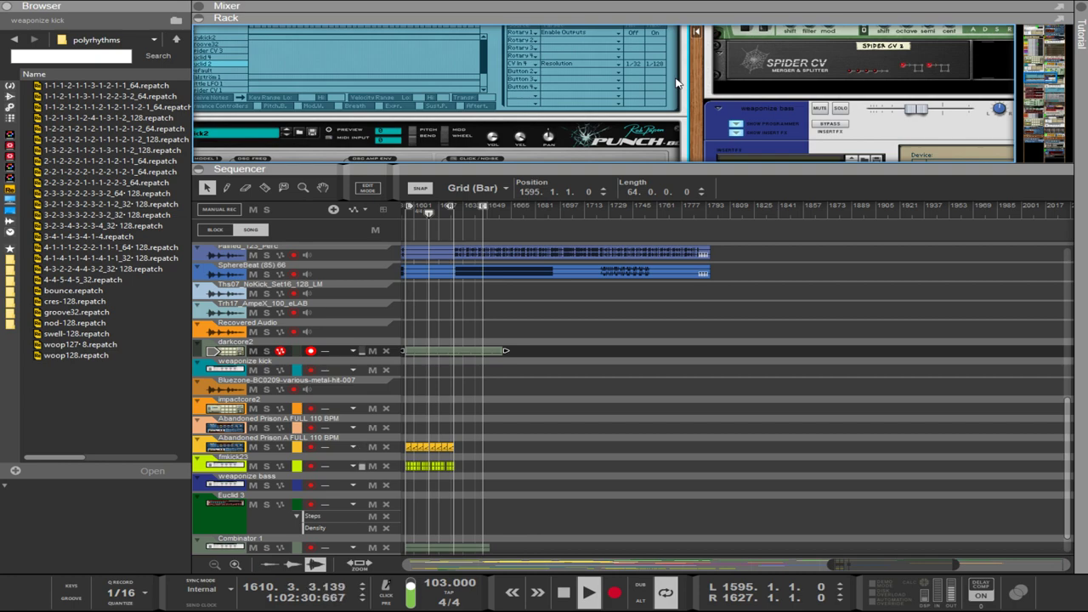
Select the weaponize bass mix channel and expand the rack to full height.
left_click(700, 109)
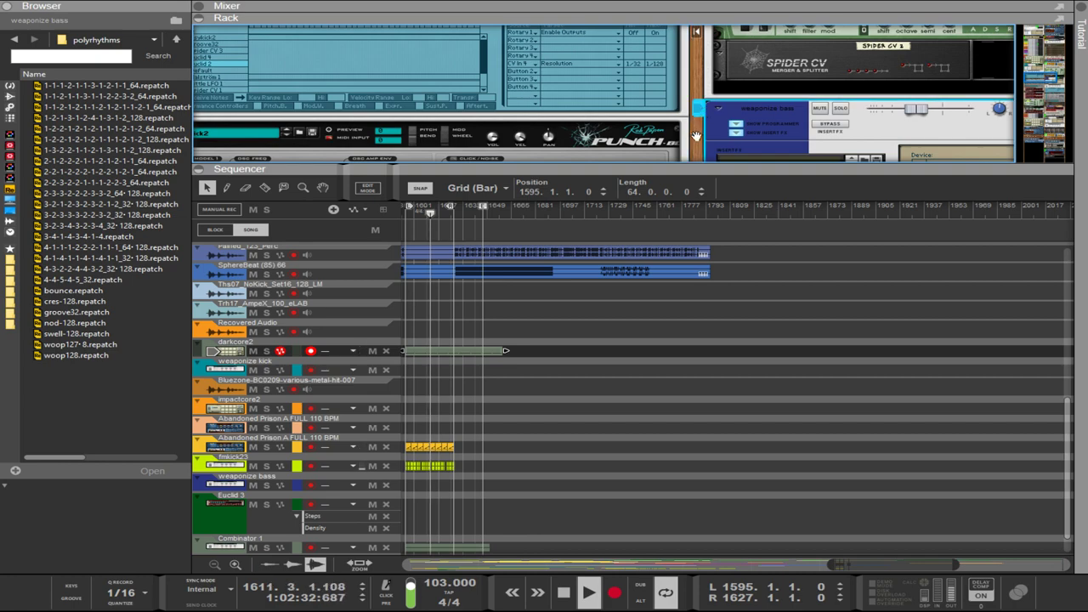
scroll(695, 136, "down", 3)
key("F6")
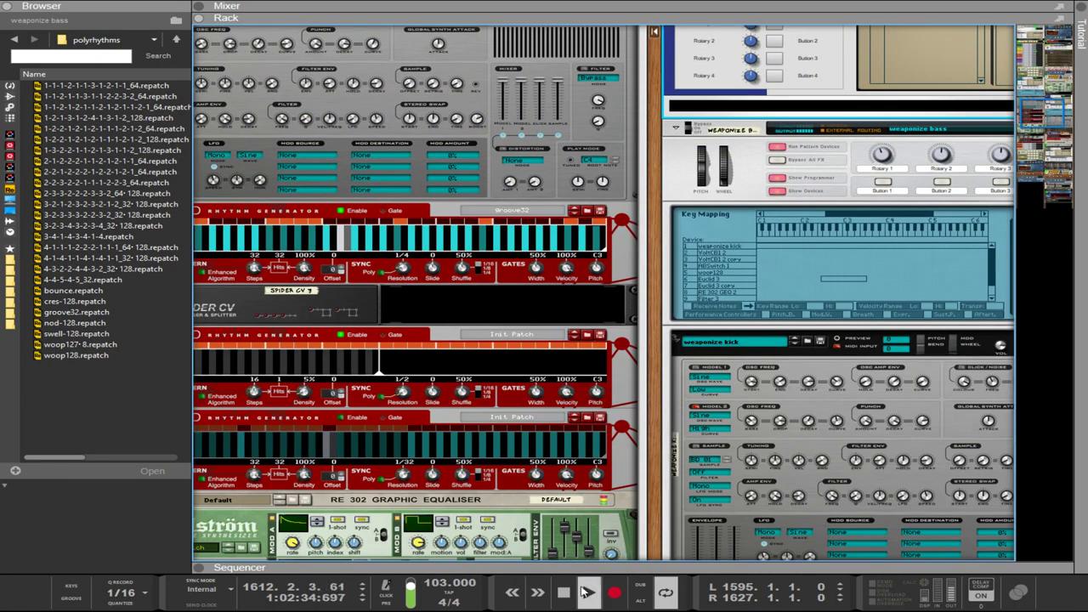
scroll(578, 293, "down", 3)
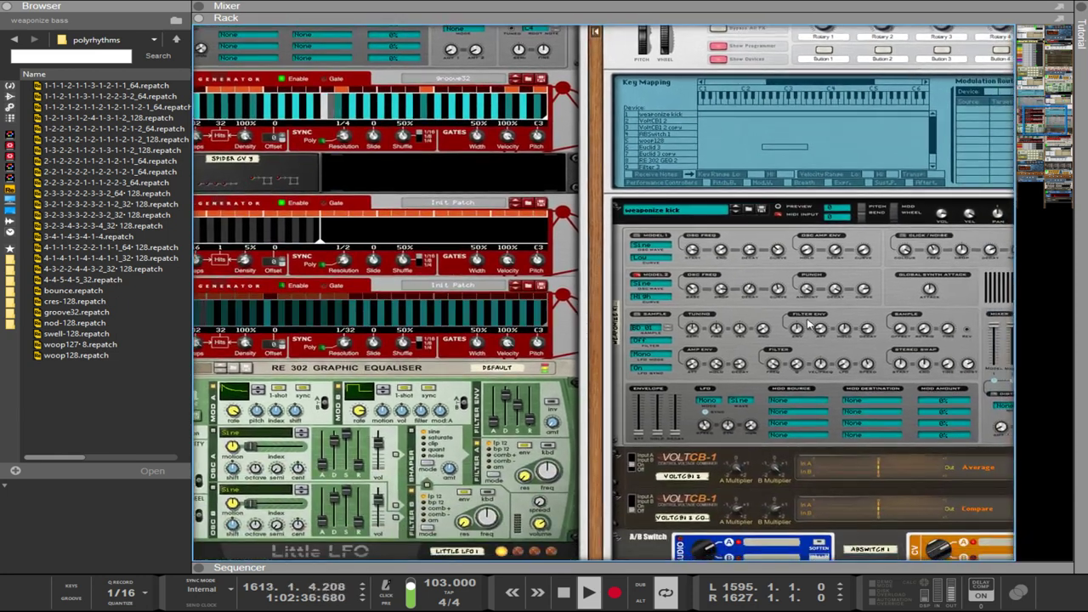
scroll(807, 323, "up", 2)
Flip the rack to its back and select Spider CV 1 below the Malström to trace its cables.
key("Tab")
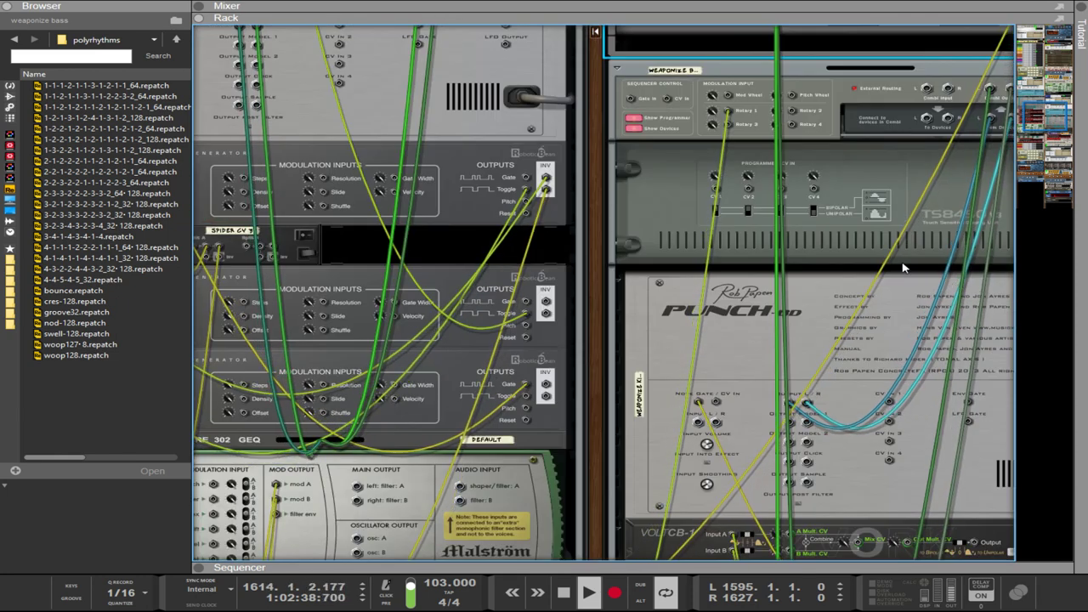
scroll(680, 339, "right", 3)
scroll(510, 382, "up", 3)
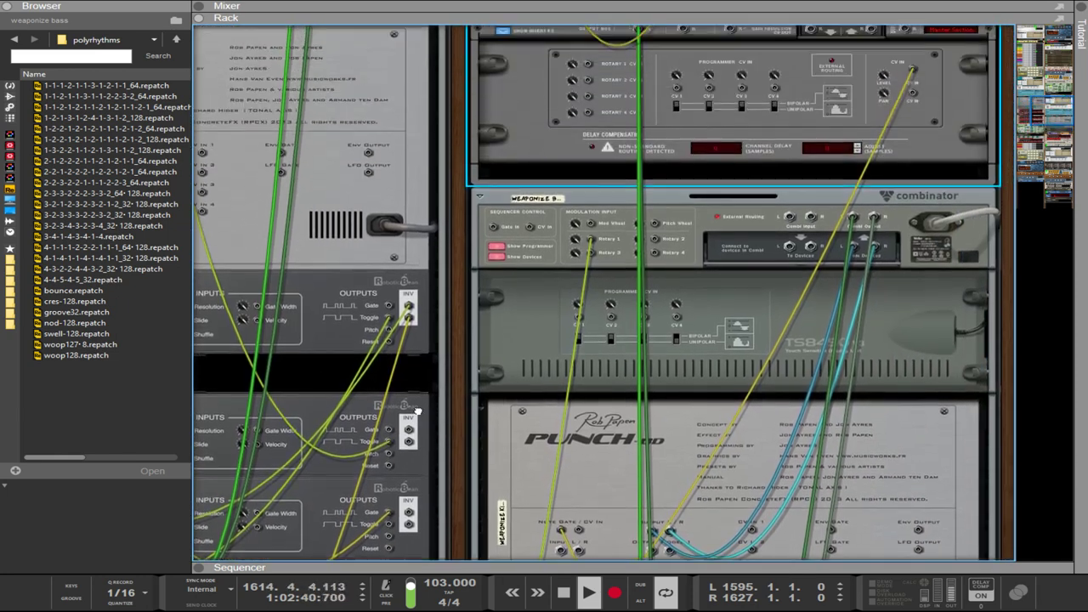
scroll(417, 411, "down", 5)
scroll(510, 255, "left", 3)
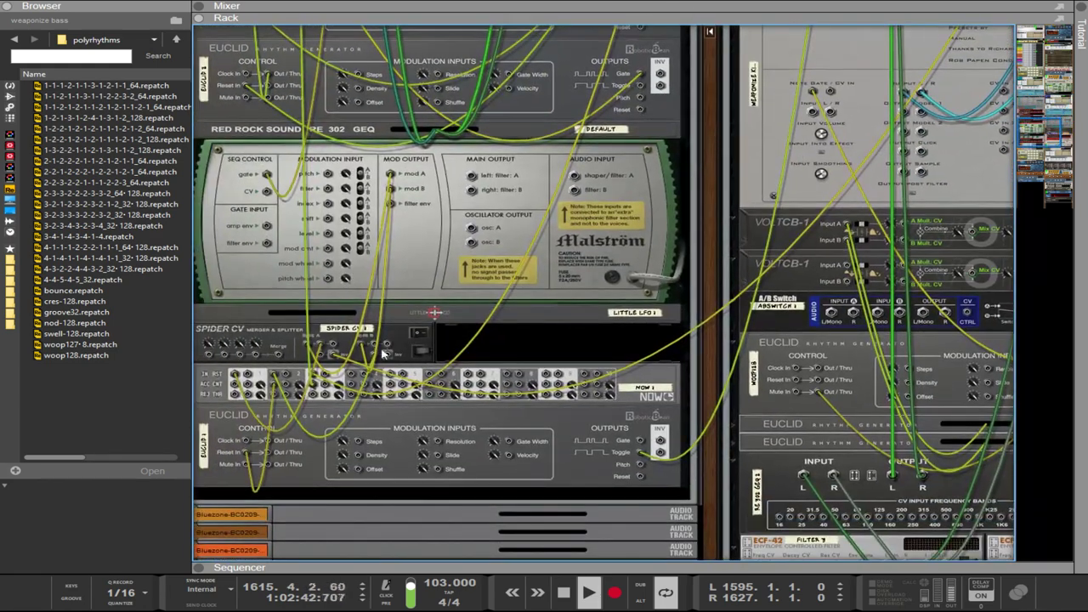
left_click(309, 346)
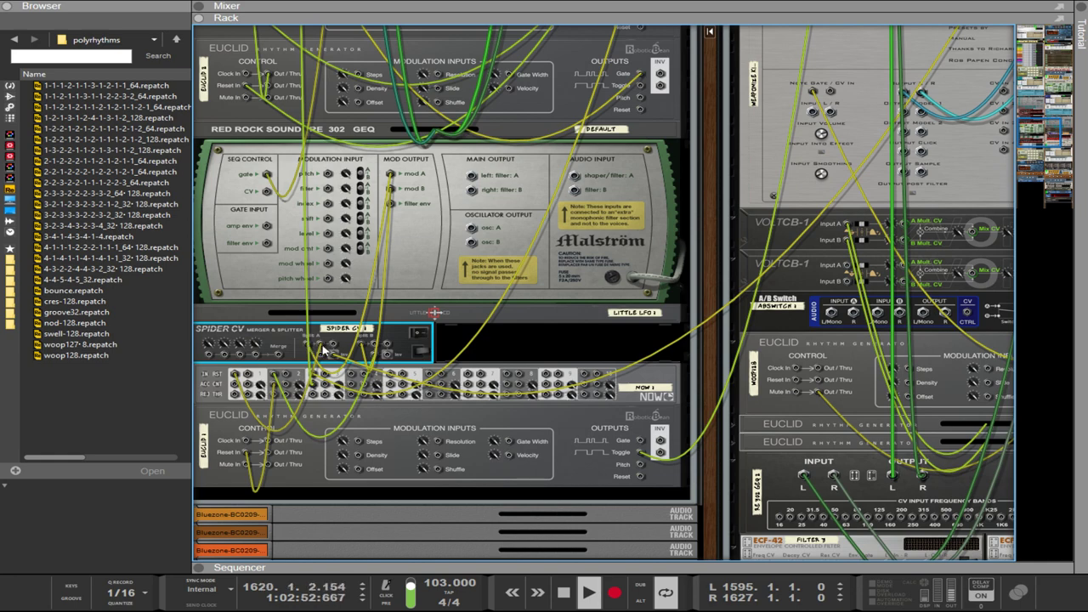
Trace the CV cables between the Euclids, the weaponize kick's Punch-BD, ABSWITCH 1 and Spider CV 1.
scroll(718, 307, "up", 5)
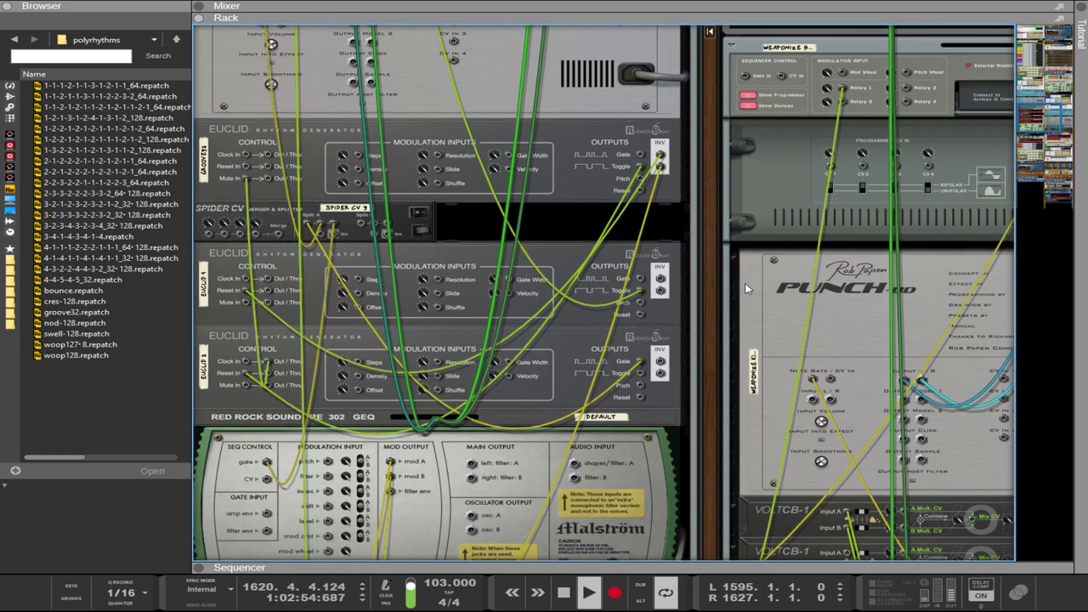
left_click_drag(705, 299, 443, 149)
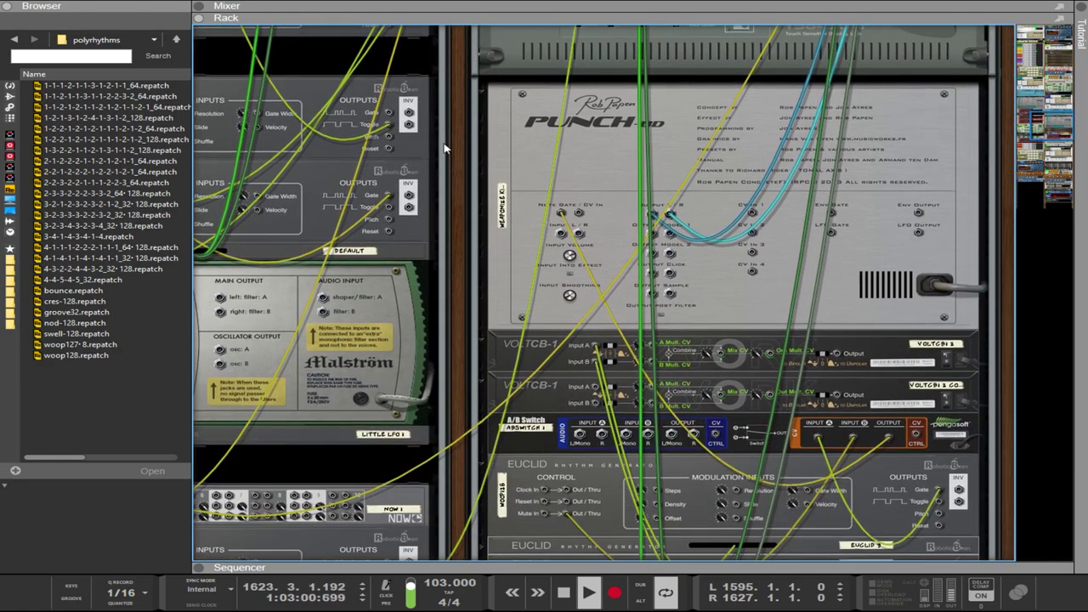
left_click_drag(459, 349, 759, 161)
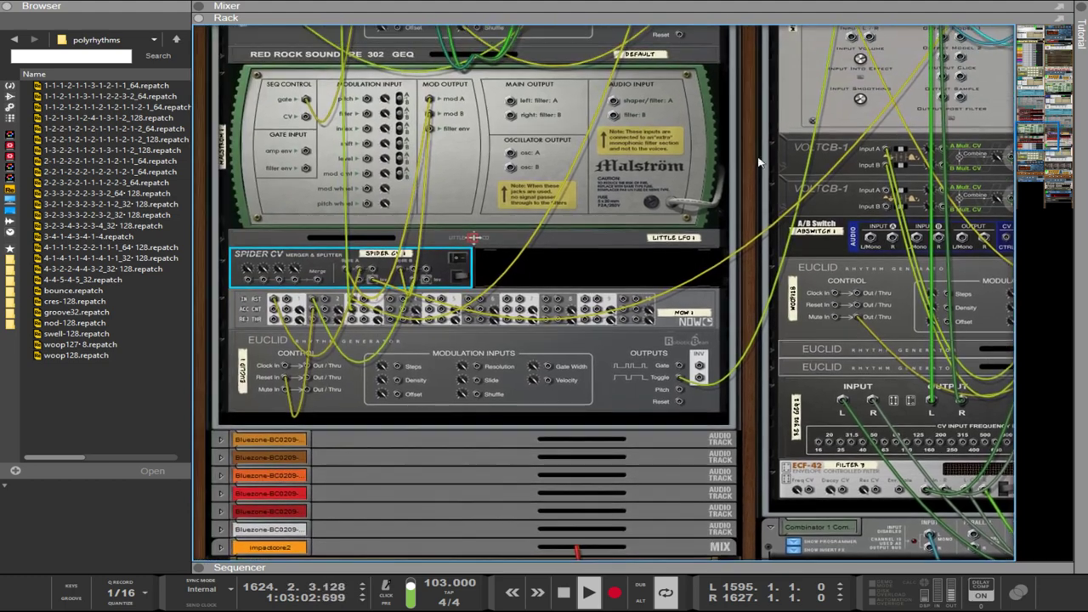
Return to the front of the rack and select the Malström at its Mod A rate control.
key("Tab")
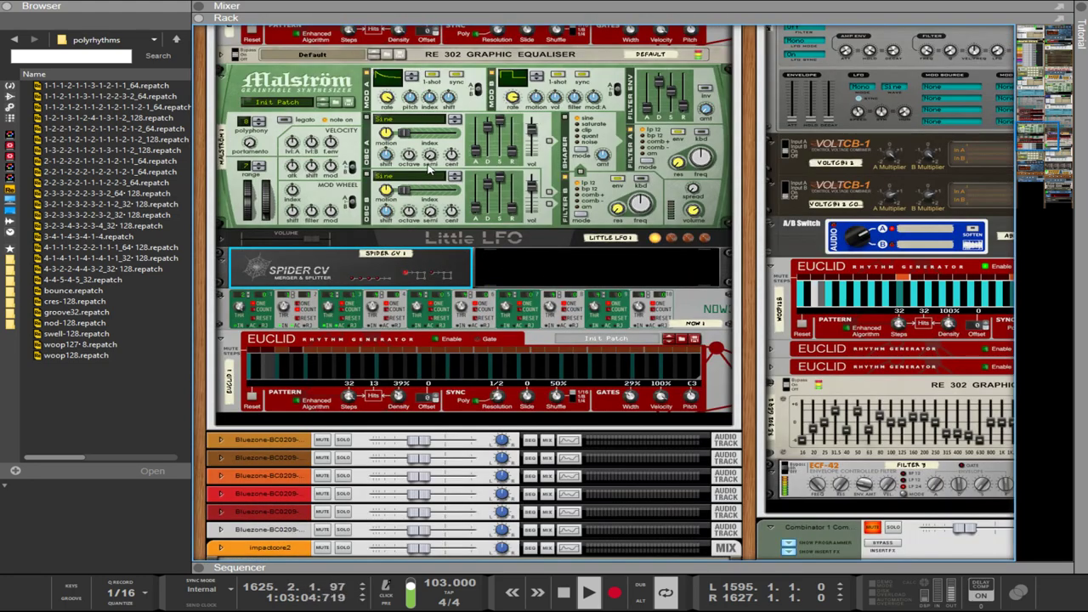
left_click(386, 97)
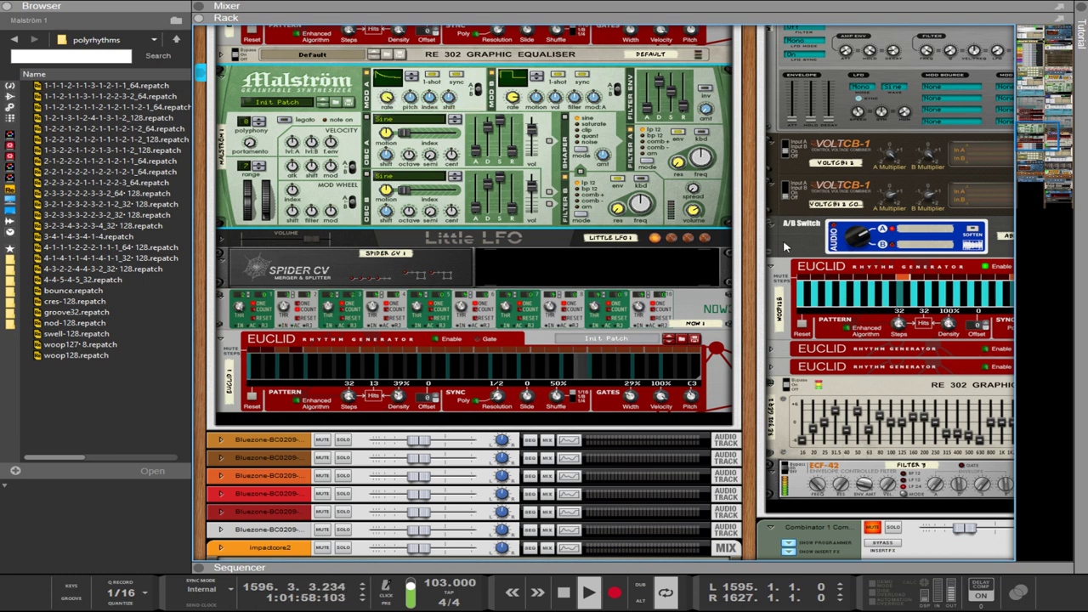
Examine the psykick2 Punch-BD's volume and the weaponize kick Combinator with its programmer and mix channel.
left_click_drag(752, 197, 741, 175)
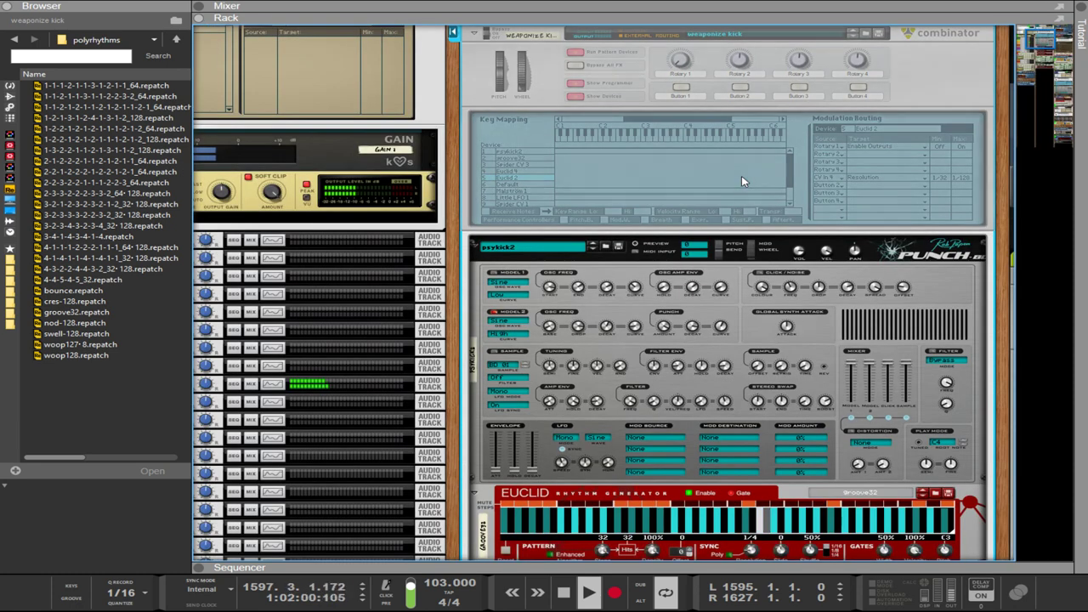
scroll(741, 175, "down", 5)
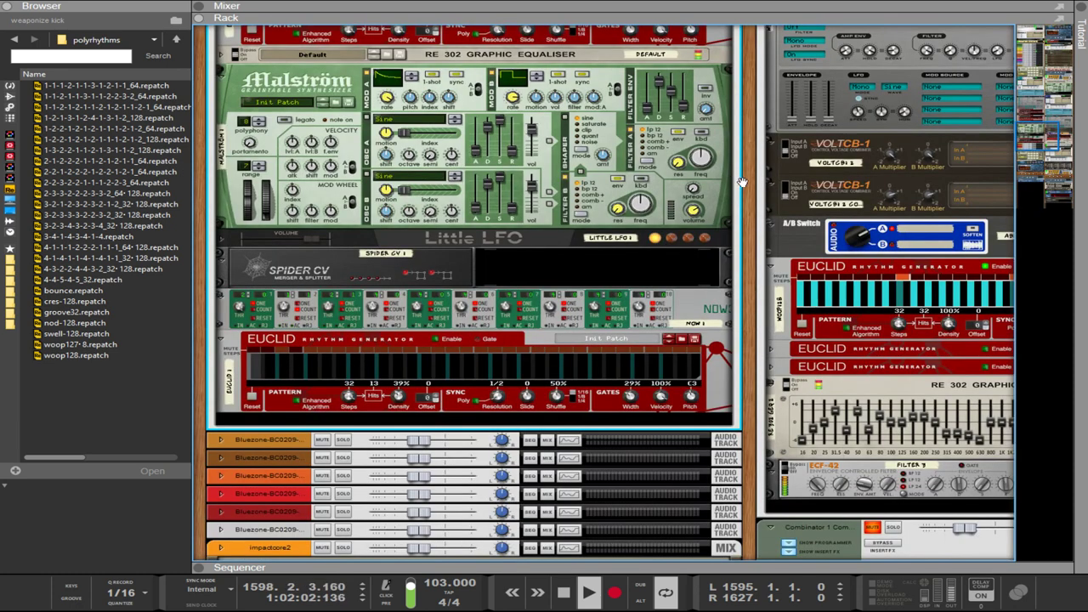
scroll(748, 178, "up", 5)
scroll(650, 321, "up", 3)
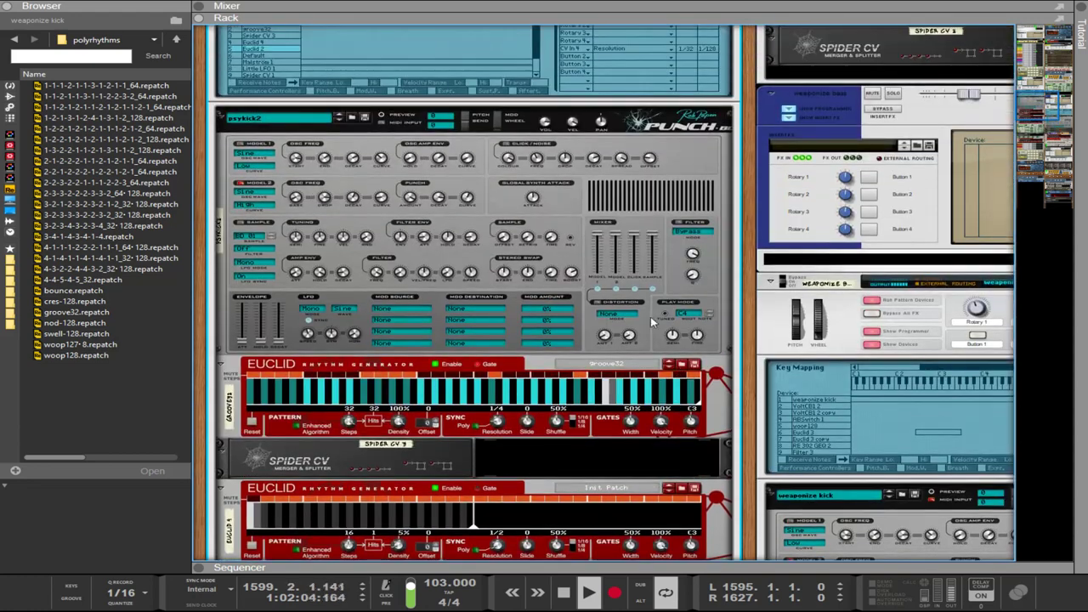
left_click(550, 129)
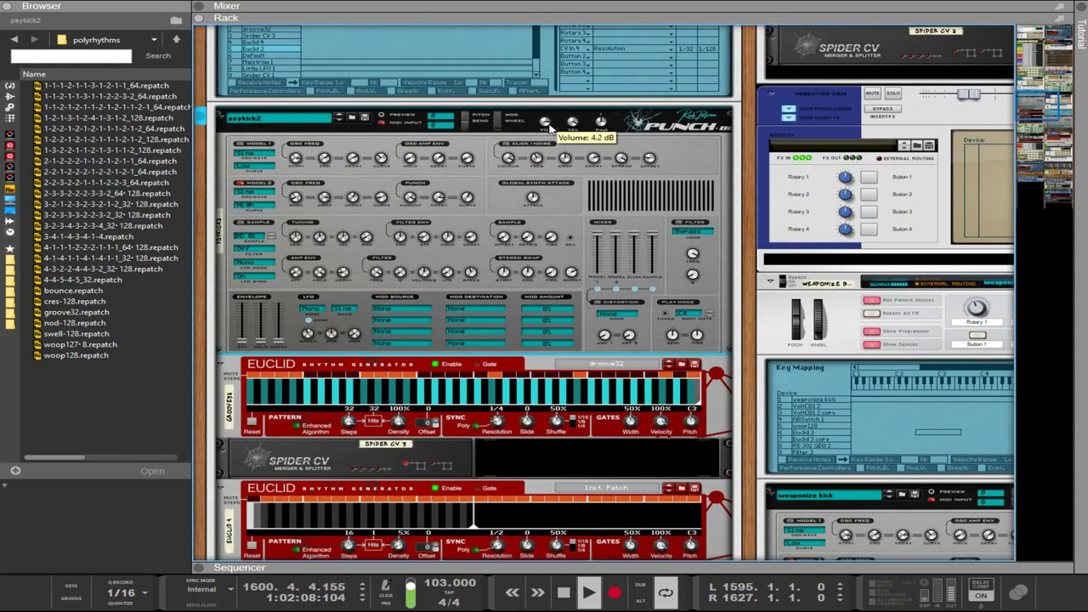
scroll(745, 398, "up", 1)
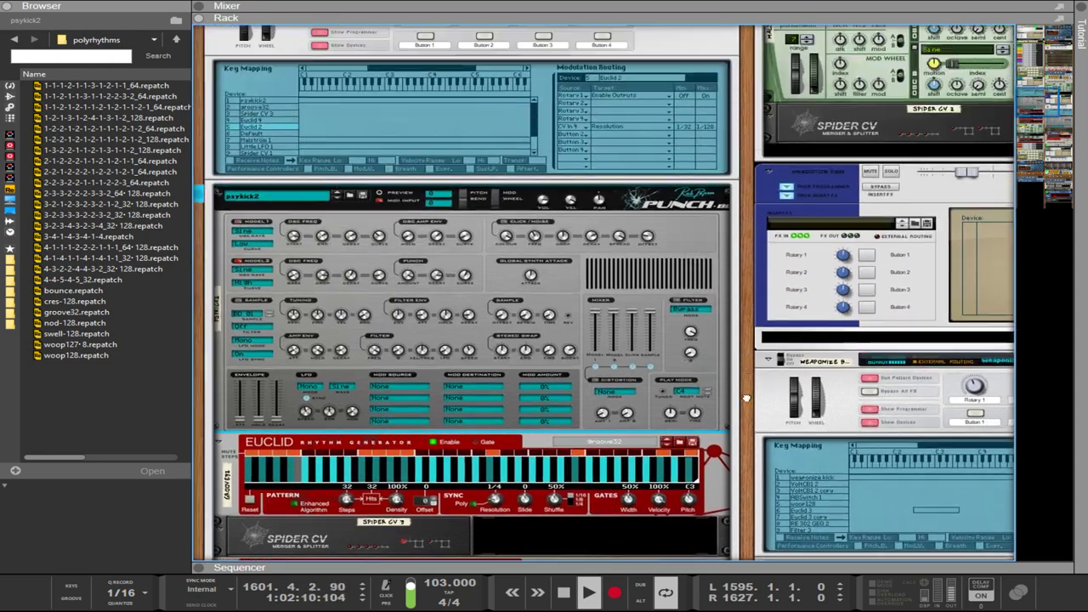
scroll(745, 398, "up", 3)
scroll(360, 222, "up", 2)
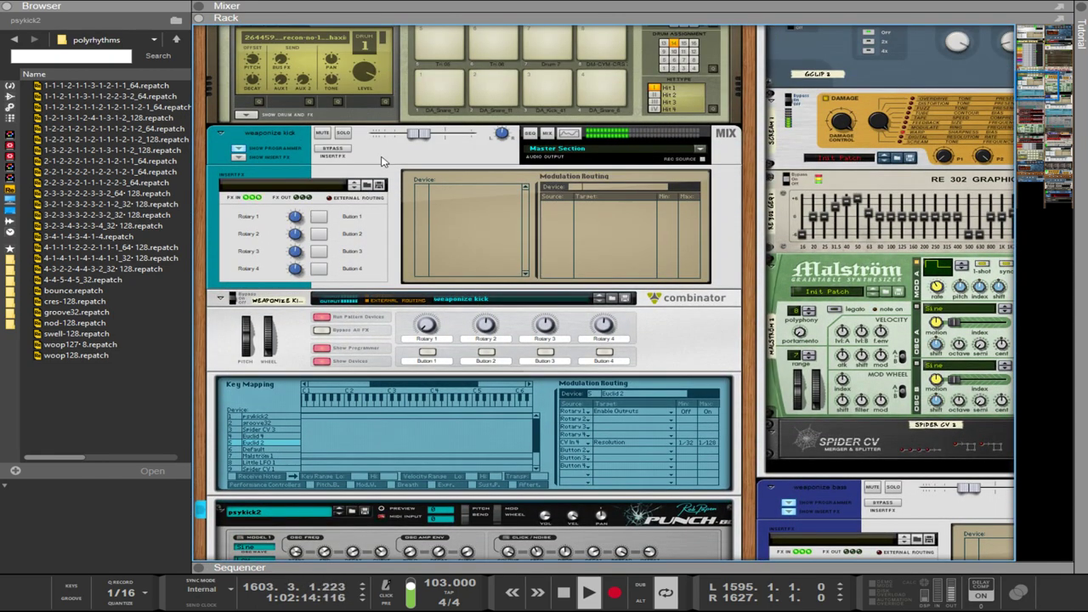
Silence the groove32 Euclid below the psykick2 drum and the woop128 Euclid in the weaponize bass device chain.
scroll(381, 161, "down", 7)
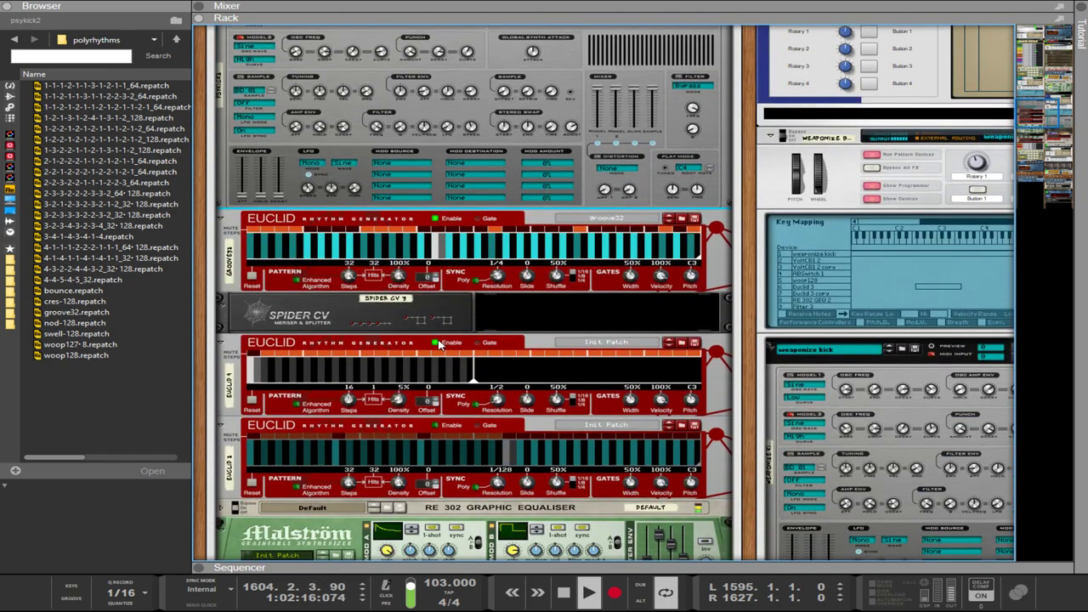
left_click(442, 272)
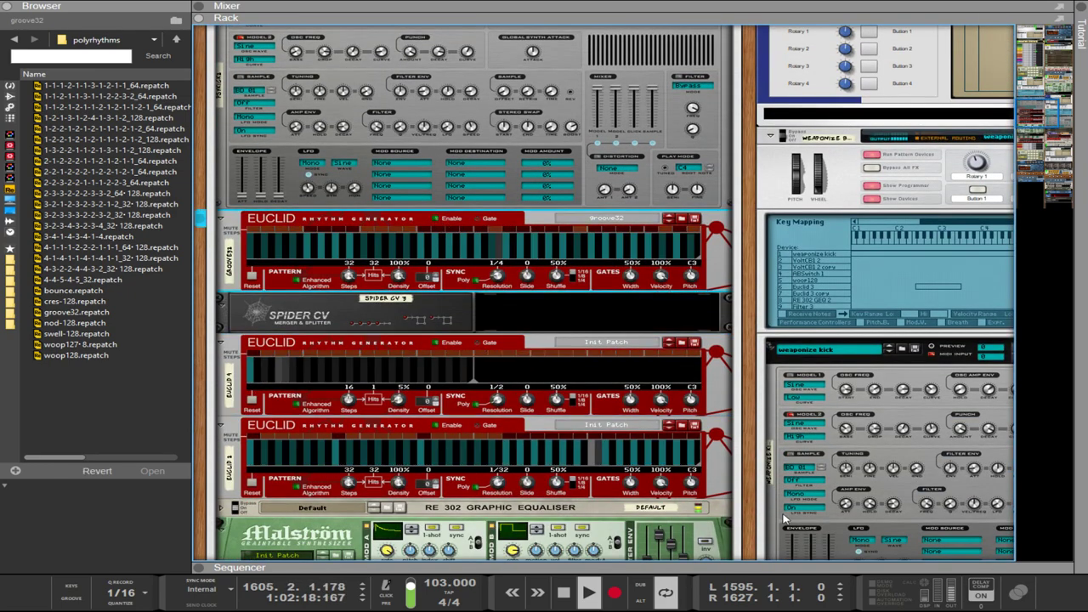
scroll(716, 176, "up", 5)
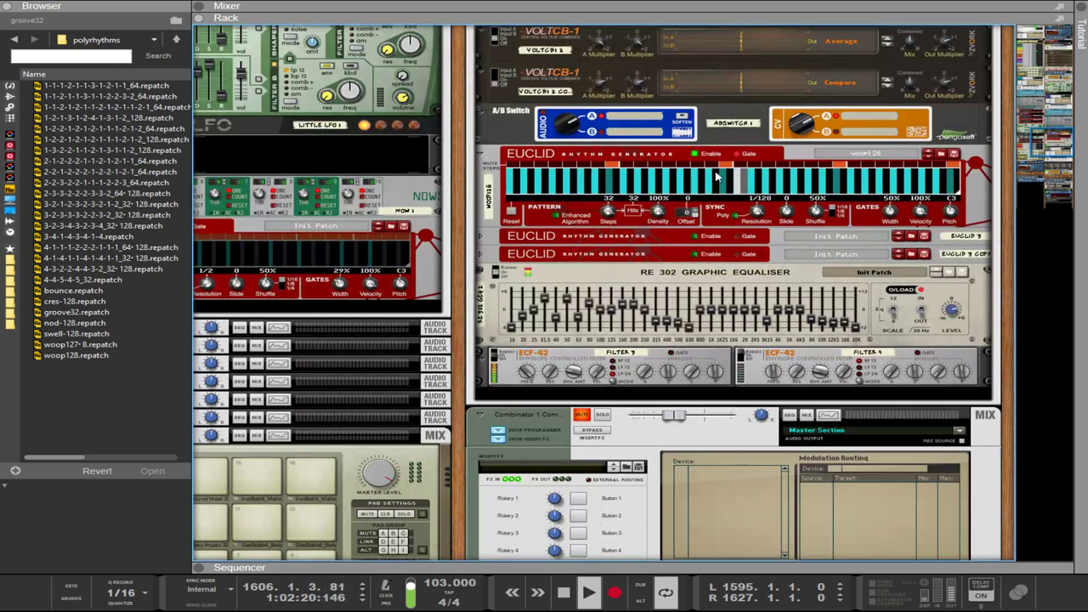
left_click(586, 168)
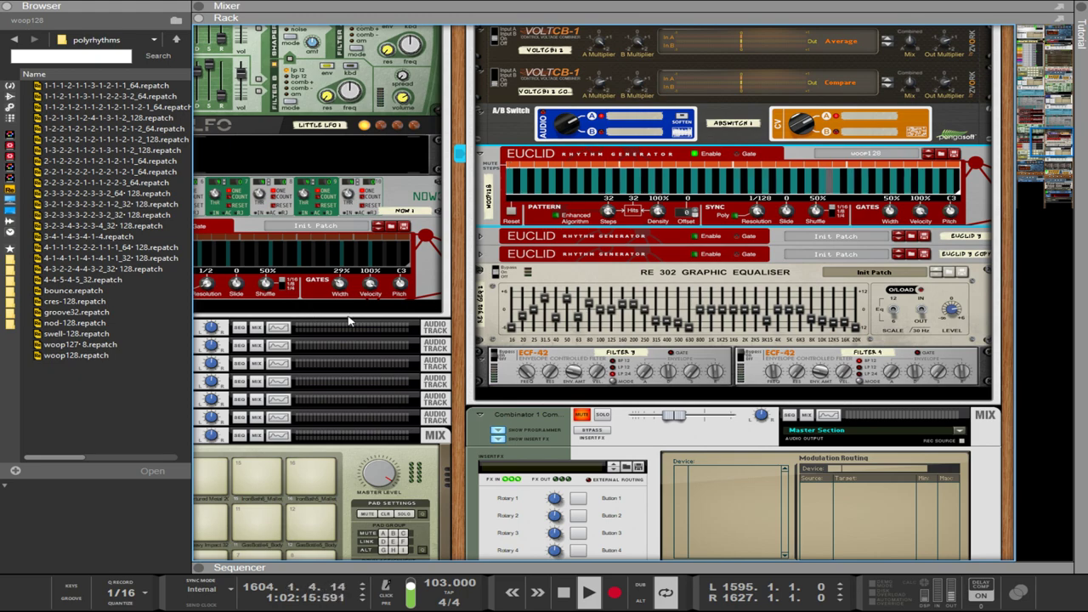
Load Submarine Hunt A 110 BPM.rx2 from Epic Metals into the Dr. OctoRex holding the Abandoned Prison A loop.
scroll(423, 289, "down", 3)
scroll(423, 289, "down", 8)
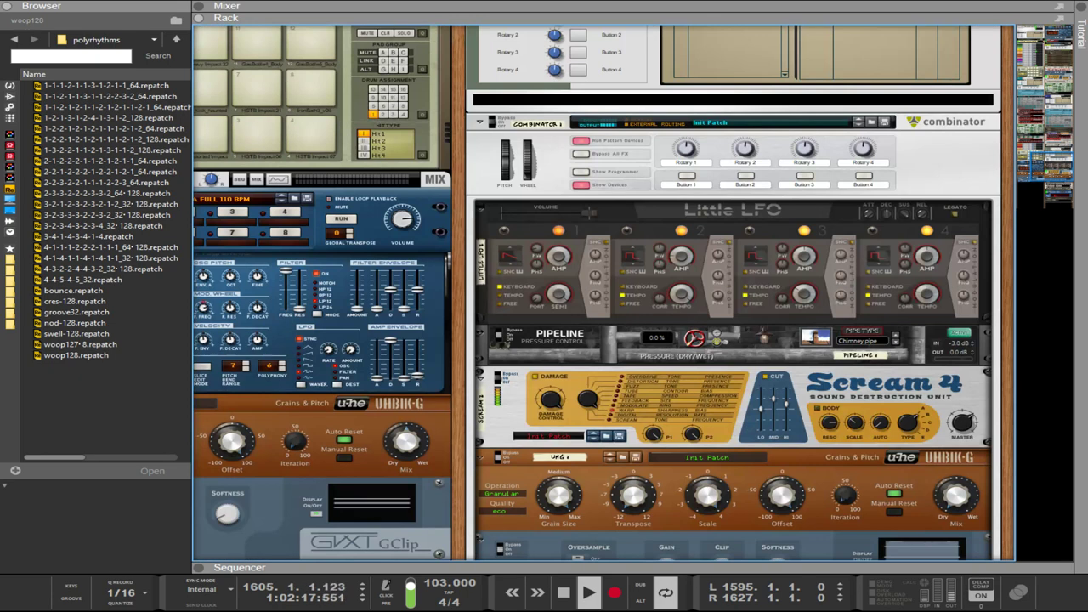
scroll(452, 306, "left", 5)
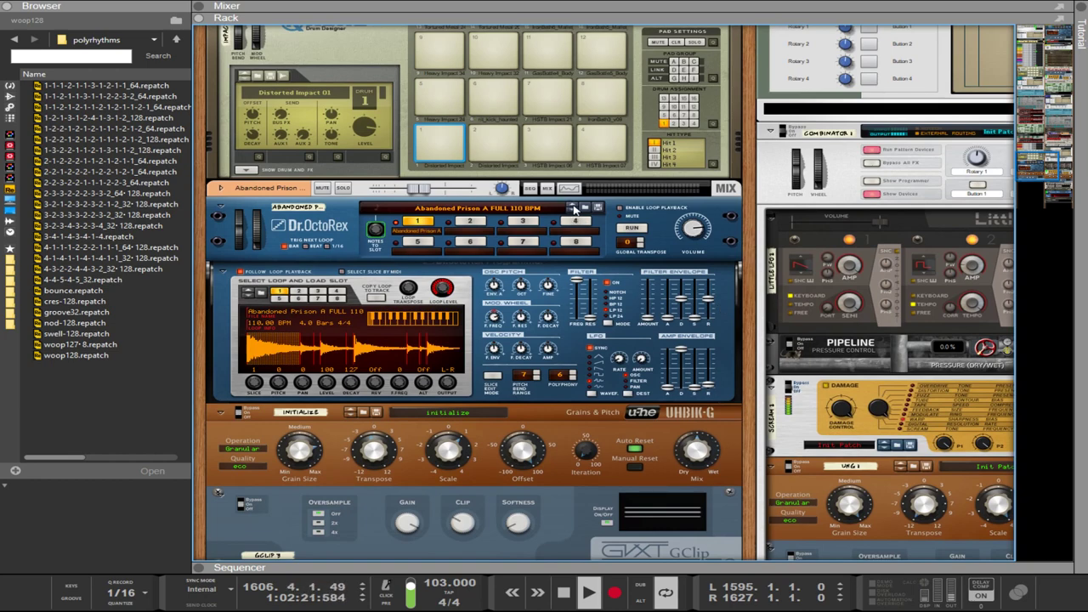
left_click(585, 209)
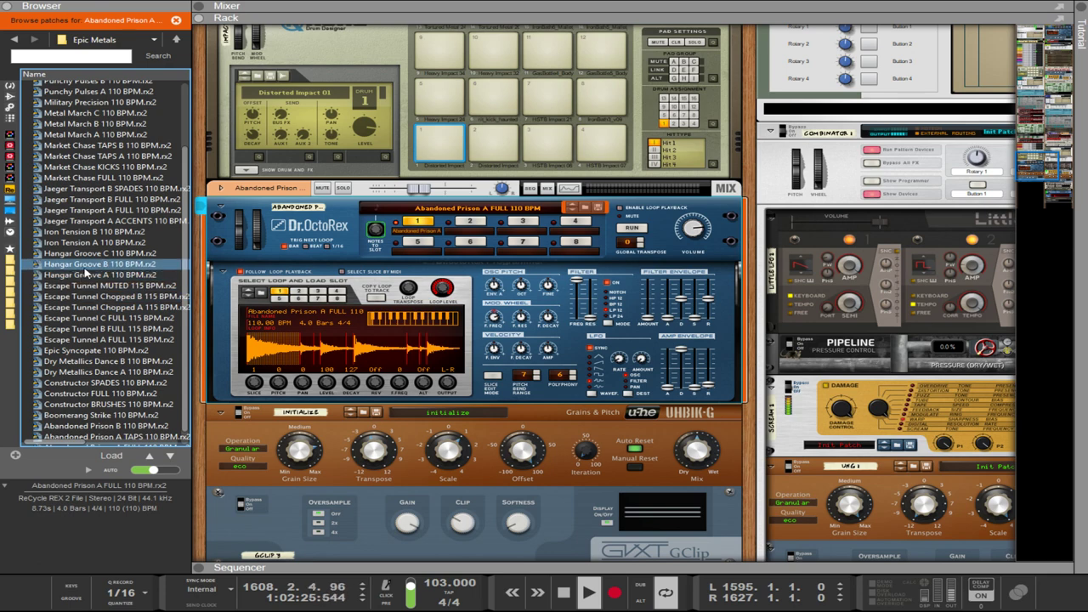
scroll(86, 272, "up", 2)
scroll(86, 272, "up", 1)
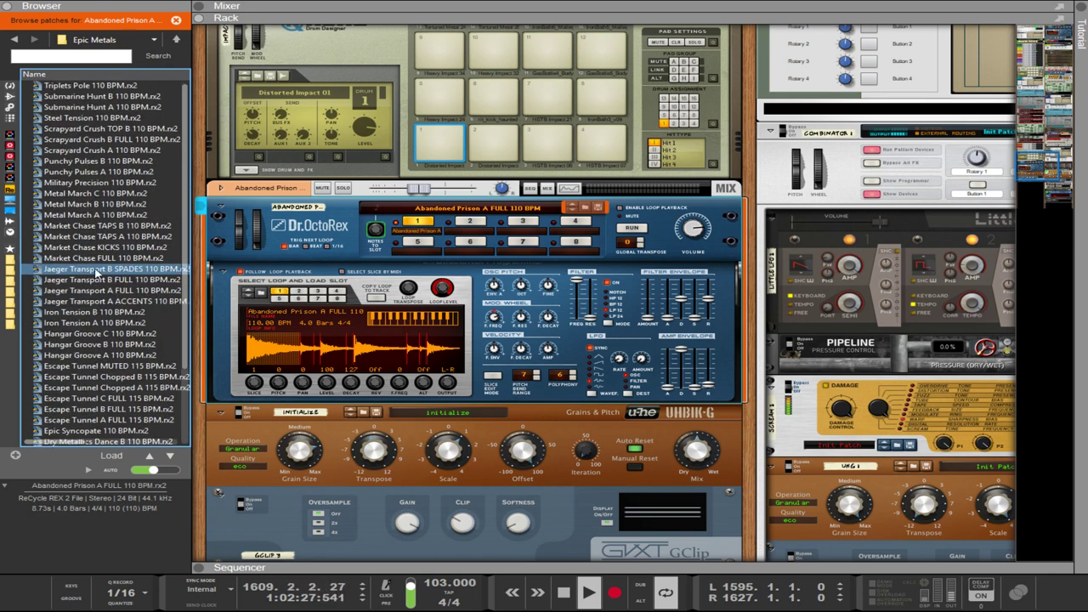
left_click(90, 107)
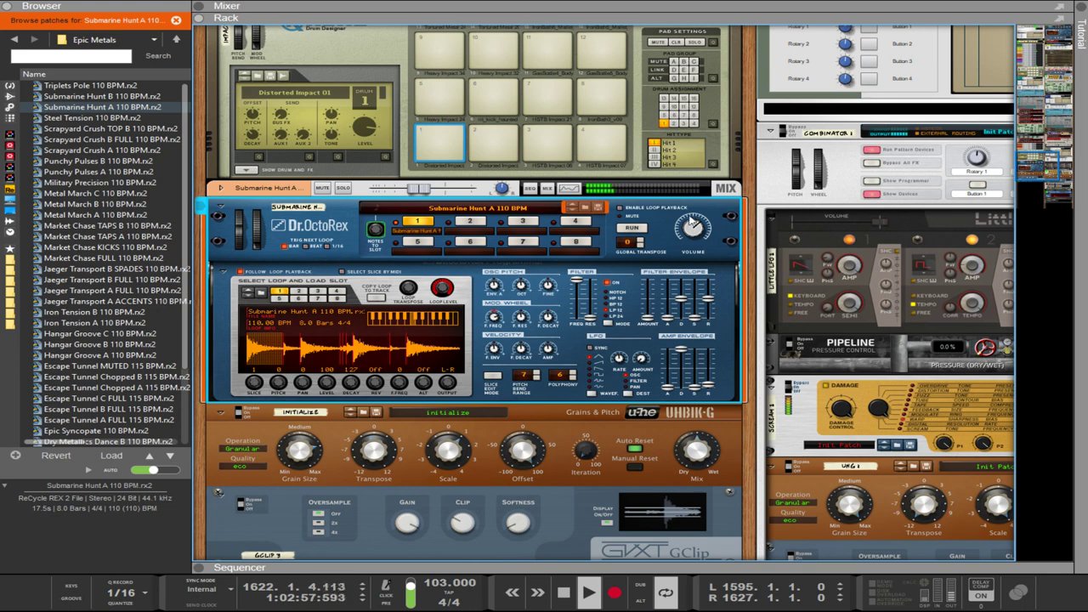
Adjust the loop transpose of the Submarine Hunt A loop in the Dr. OctoRex.
mouse_move(694, 223)
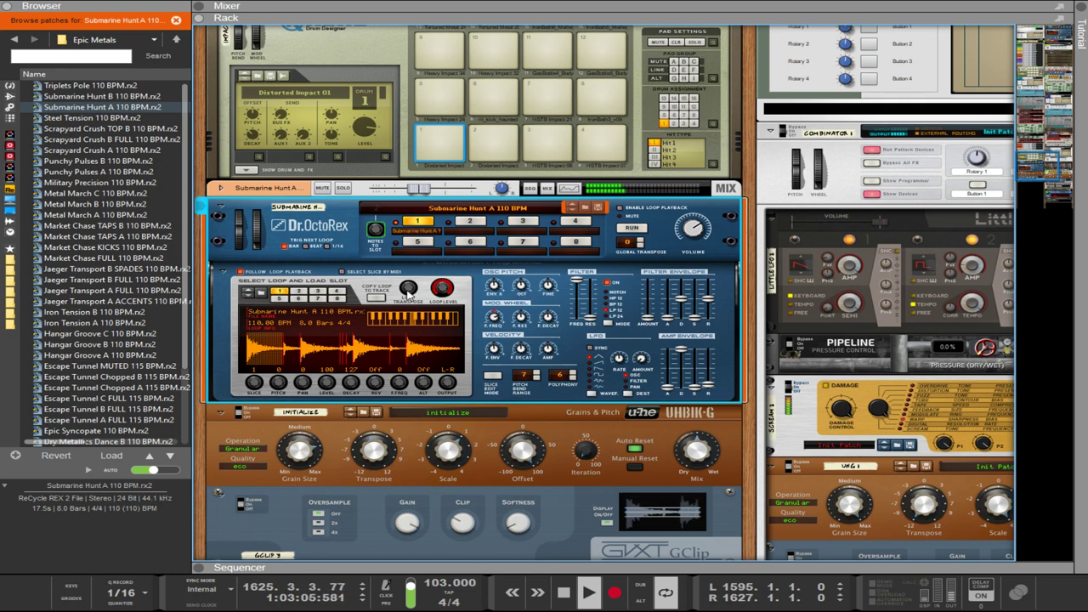
mouse_move(409, 297)
left_click_drag(411, 299, 419, 354)
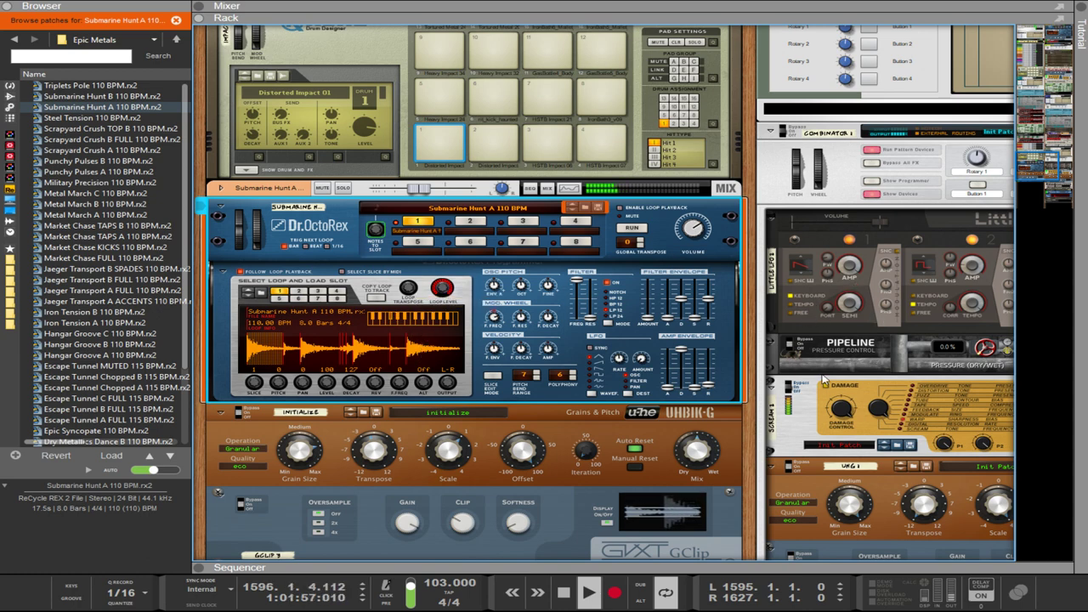
Open the sequencer full height and move the 44-bar audio clip out of the loop, onto the FX 1 track at bar 1754.
left_click(701, 567)
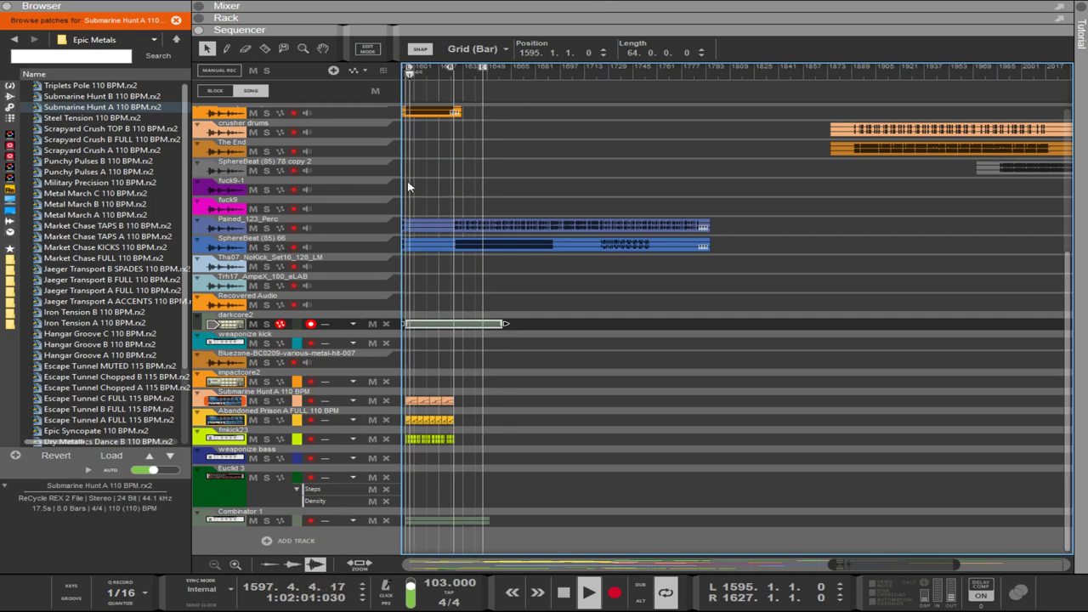
left_click_drag(423, 115, 539, 146)
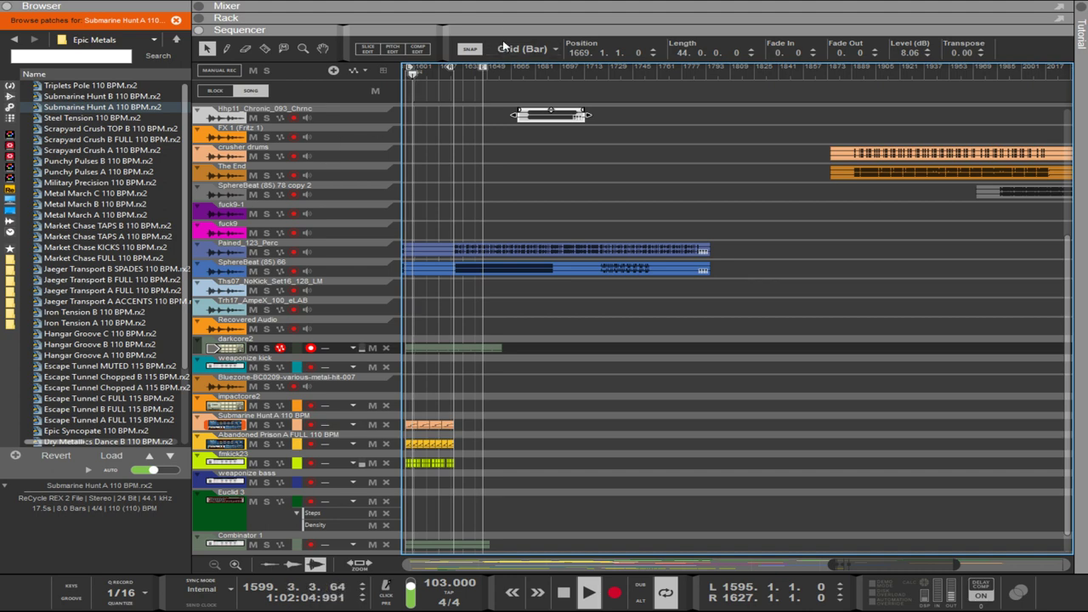
scroll(501, 217, "up", 5)
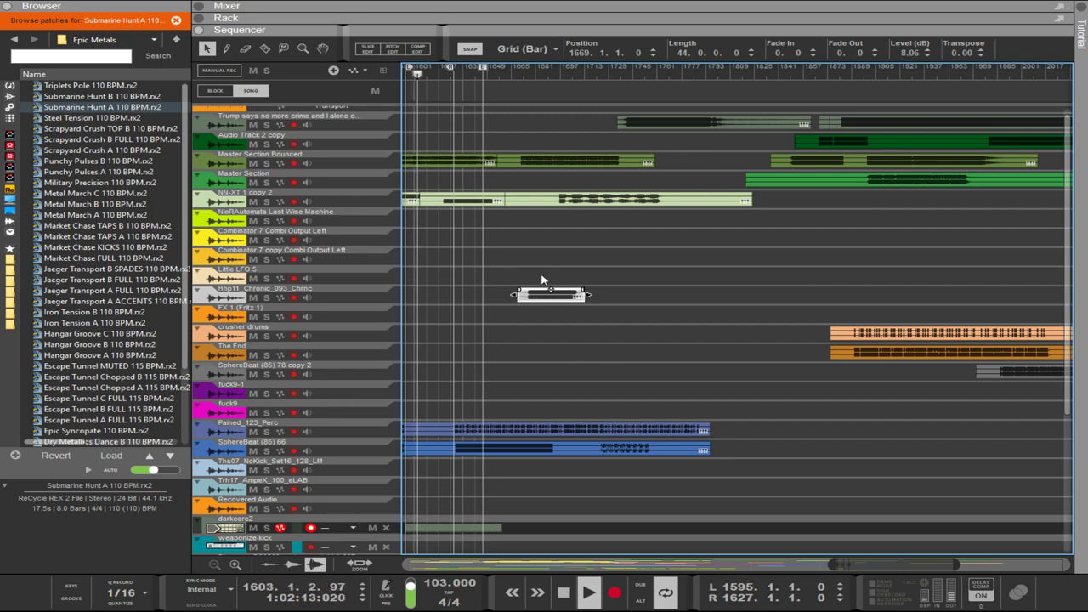
left_click_drag(546, 297, 676, 323)
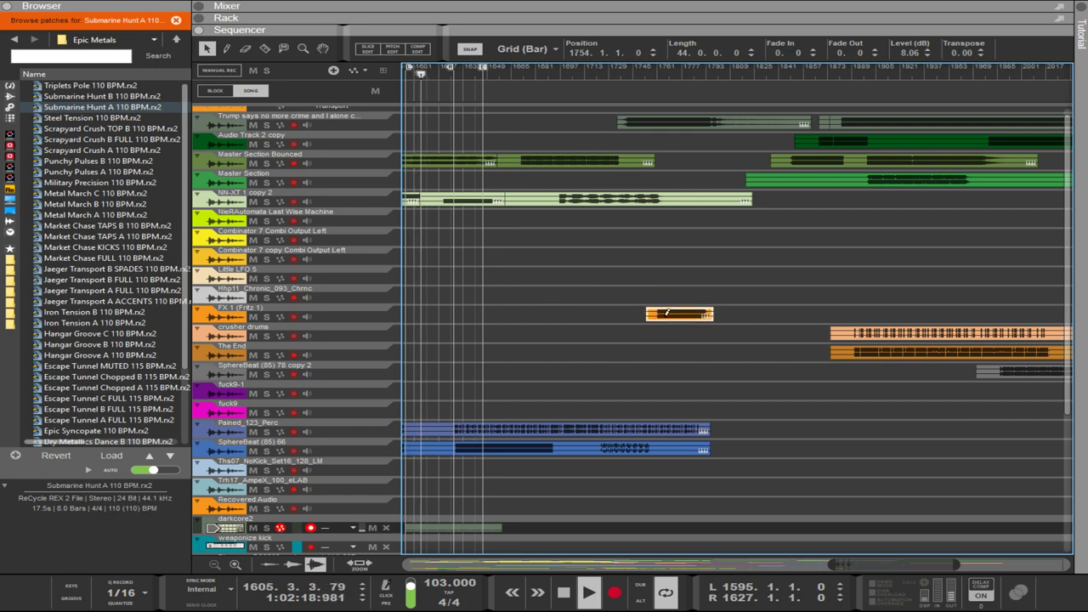
Place a 44-bar clip copy at bar 1850 on the Chronic_093 track, trying lengths of 355 and 531 bars.
left_click_drag(665, 315, 438, 290)
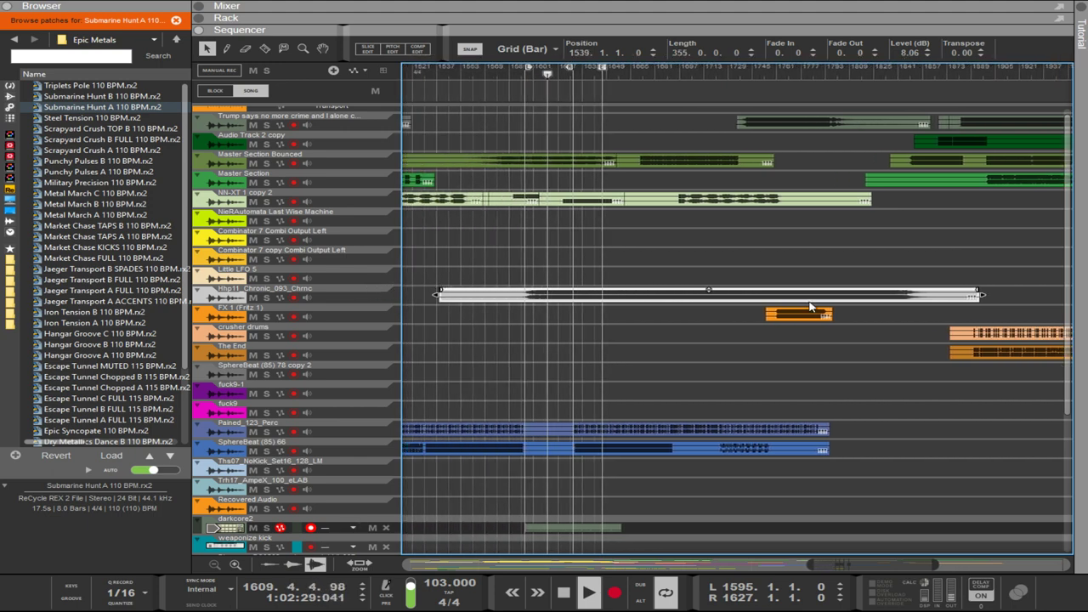
left_click_drag(979, 295, 1069, 295)
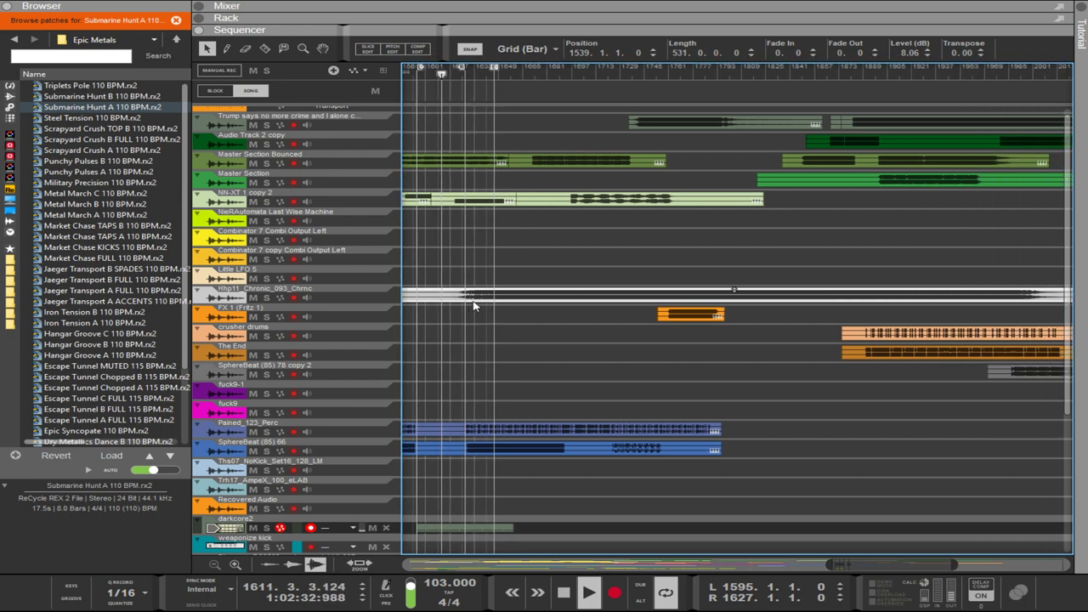
left_click_drag(462, 304, 432, 303)
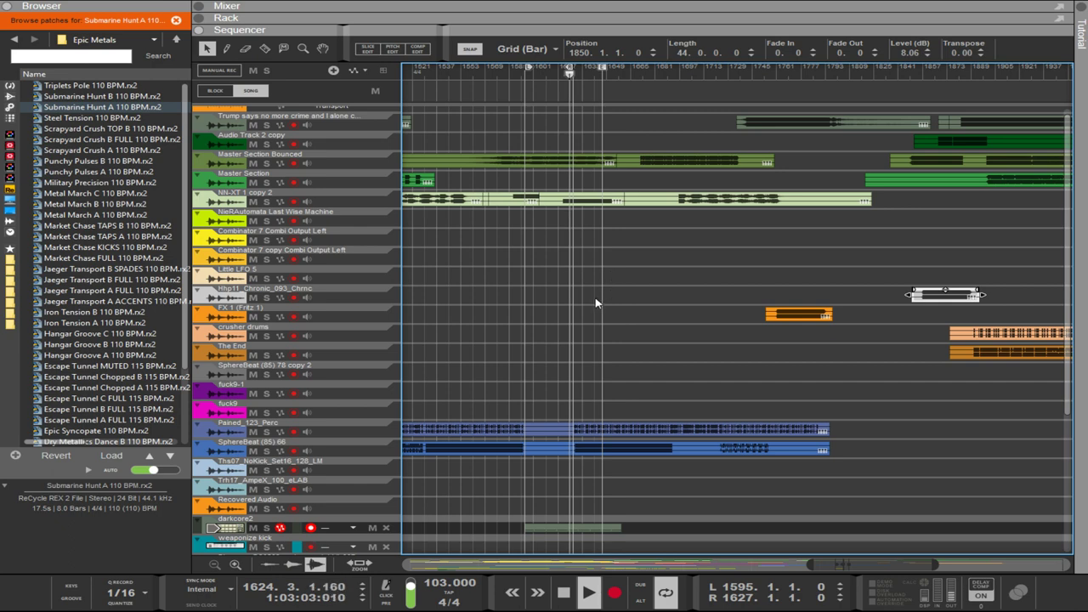
Deselect the audio clip and move the 64-bar darkcore2 clip to start at bar 1647.
scroll(595, 302, "up", 1)
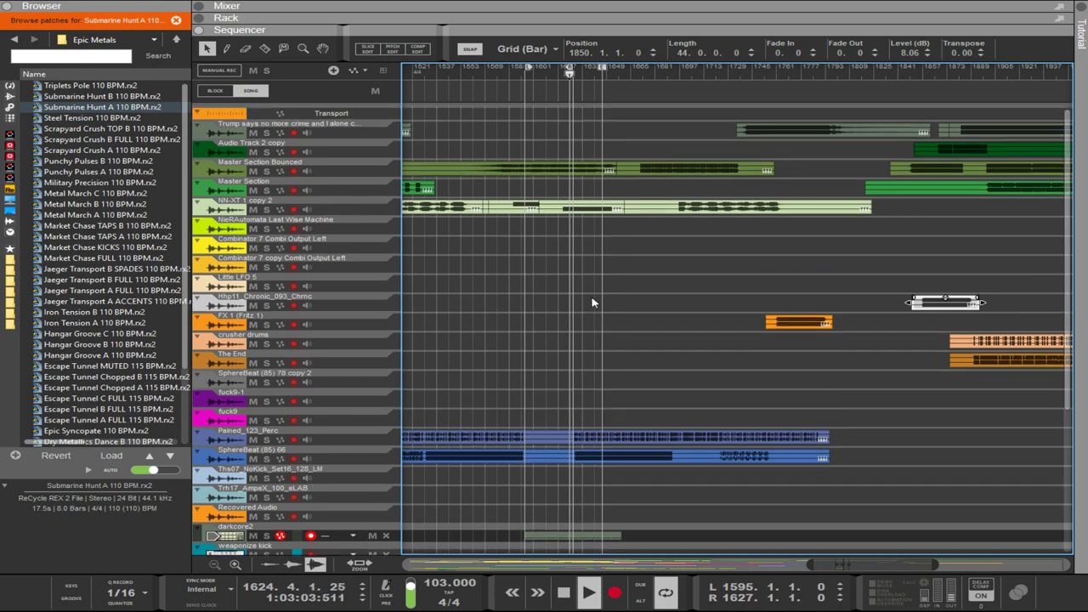
left_click(541, 243)
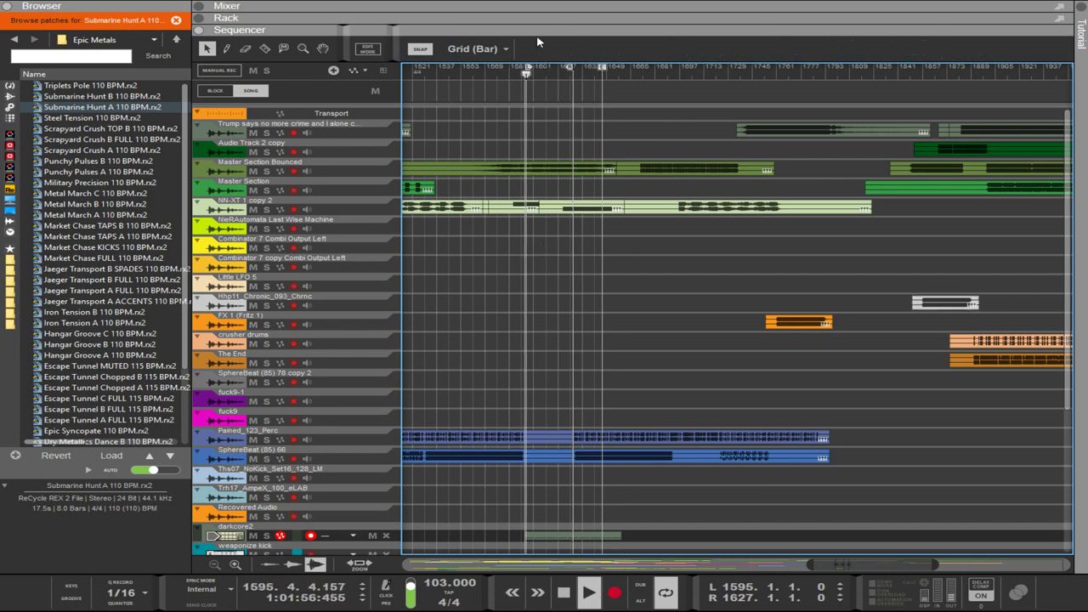
left_click(561, 538)
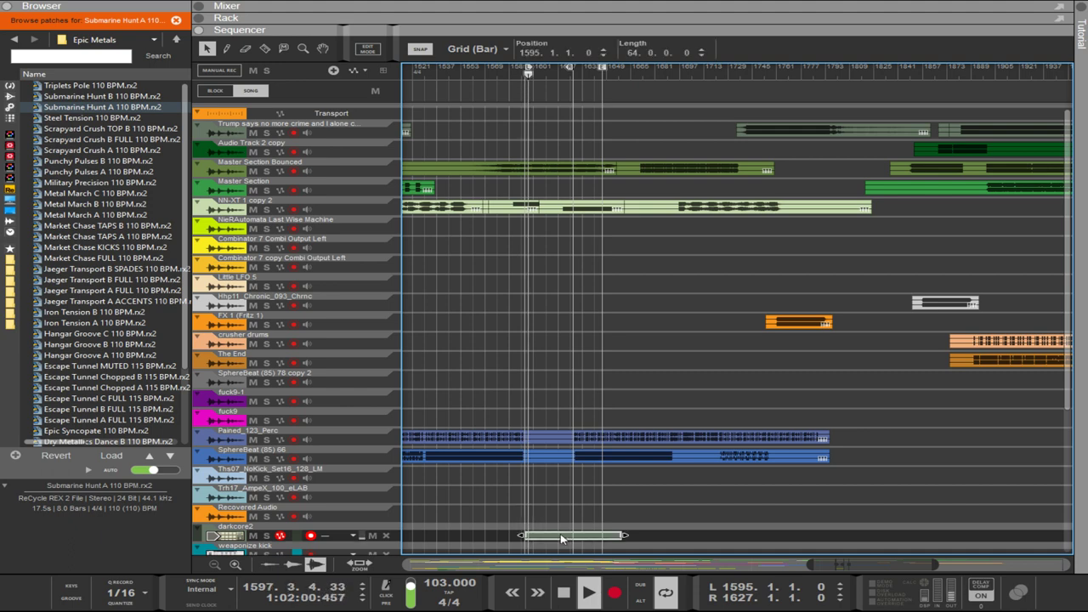
left_click_drag(561, 538, 639, 538)
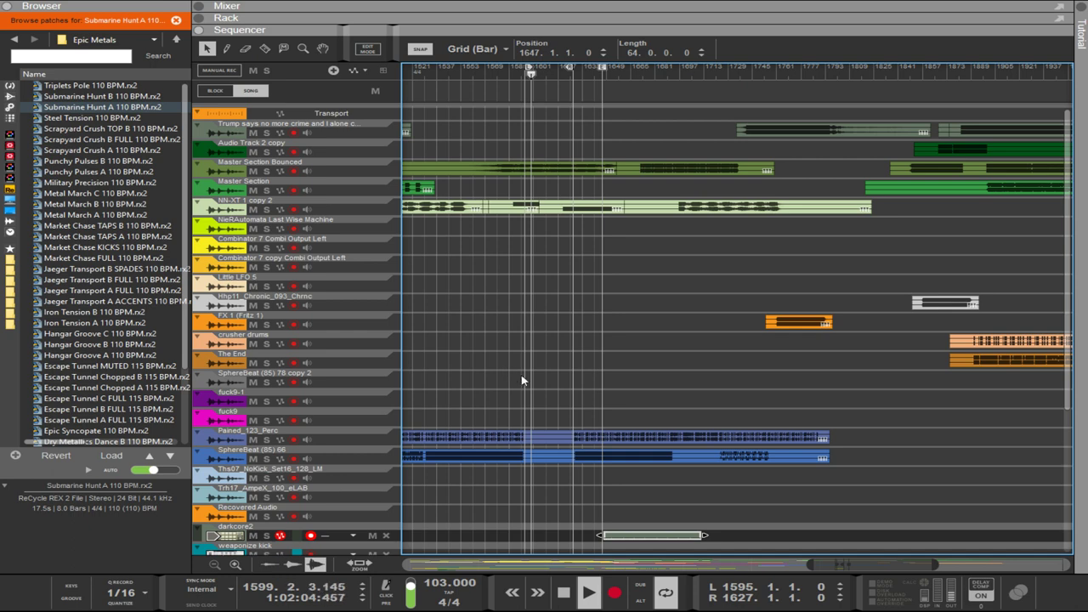
scroll(536, 381, "down", 5)
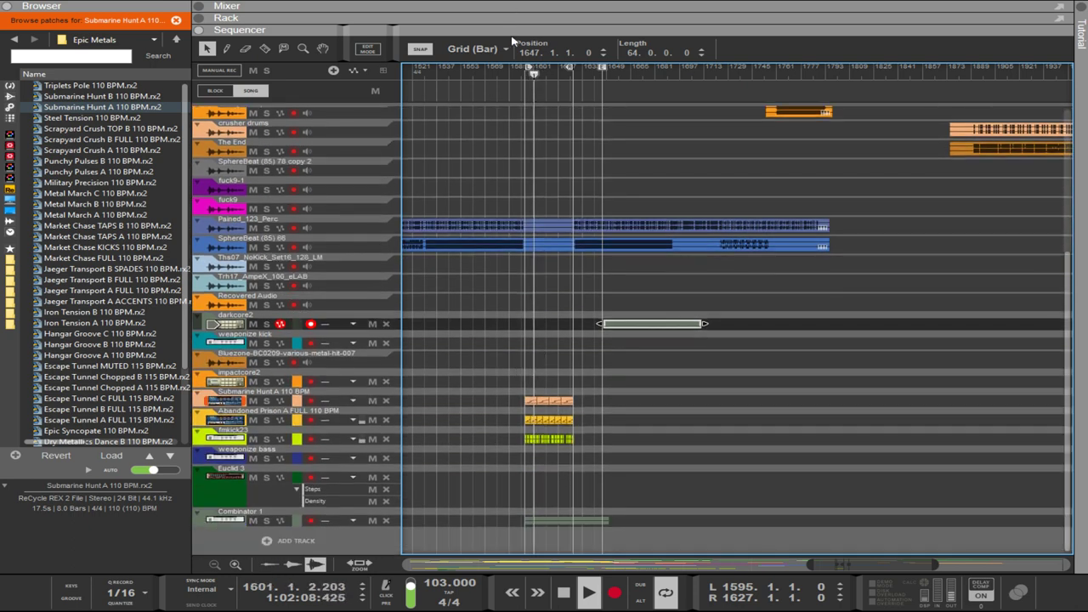
Bring the rack back above a shortened sequencer and adjust the Clip amount on GClip 3 to about 9%.
left_click_drag(512, 31, 508, 365)
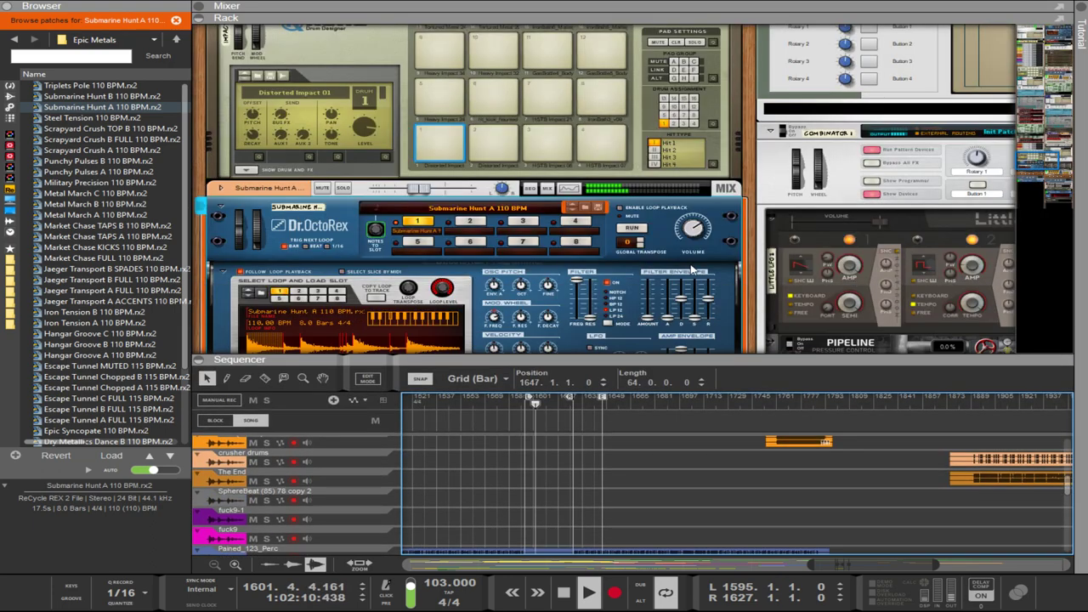
scroll(702, 164, "down", 3)
scroll(702, 165, "down", 2)
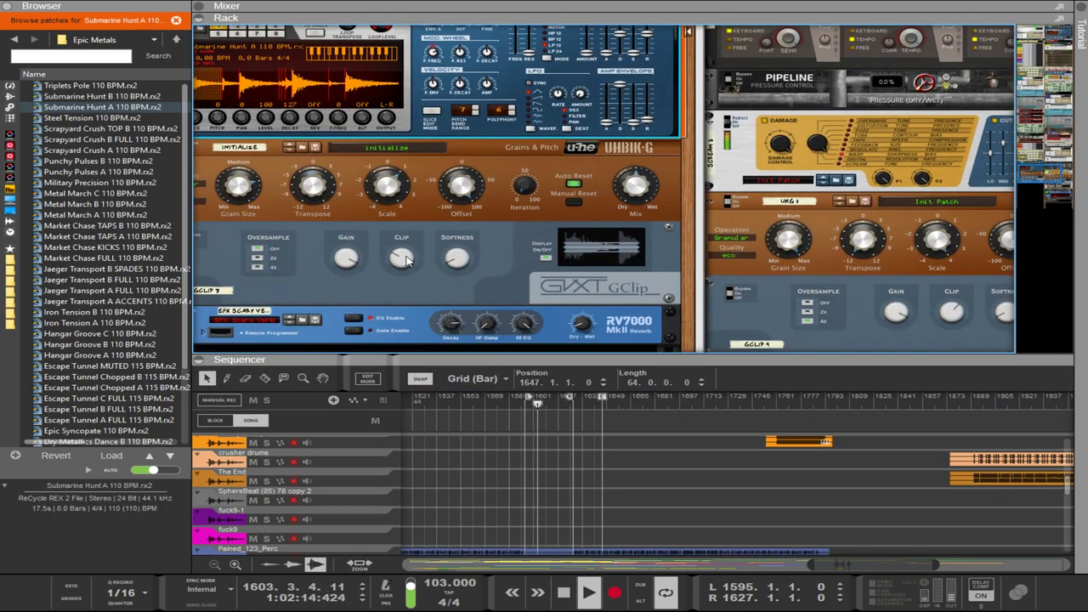
left_click(406, 260)
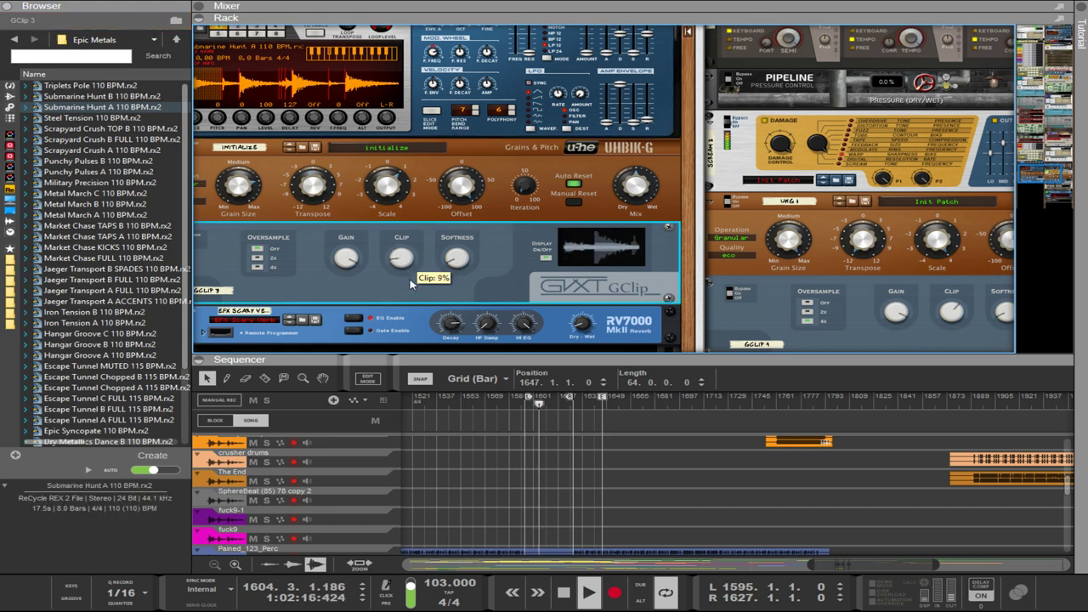
left_click_drag(410, 283, 408, 277)
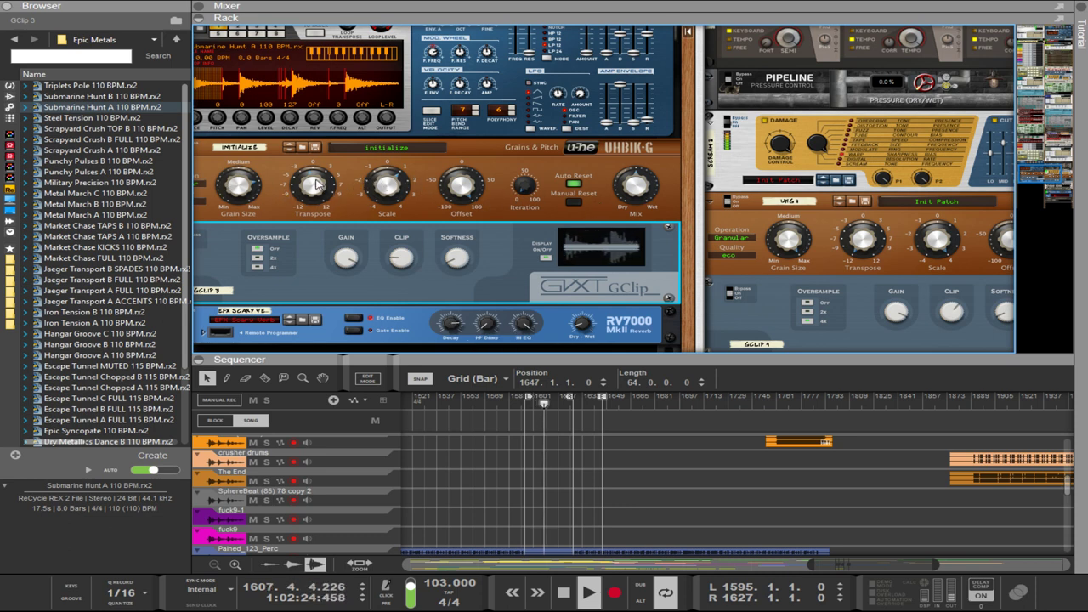
Adjust the Scale and Transpose amounts on the Uhbik-G grain effect directly above GClip 3.
left_click(389, 190)
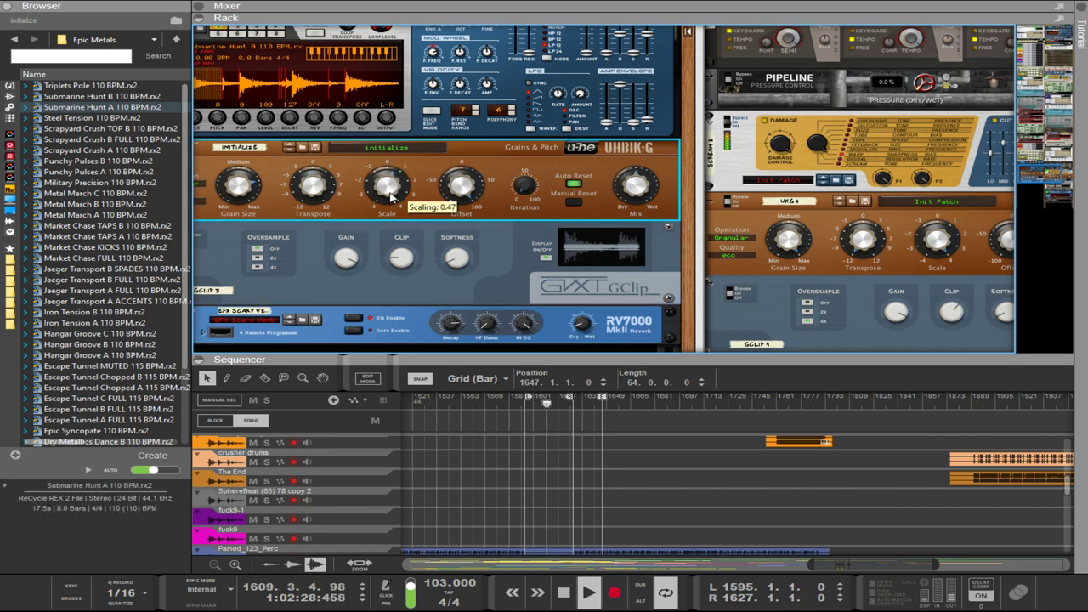
left_click_drag(391, 194, 391, 193)
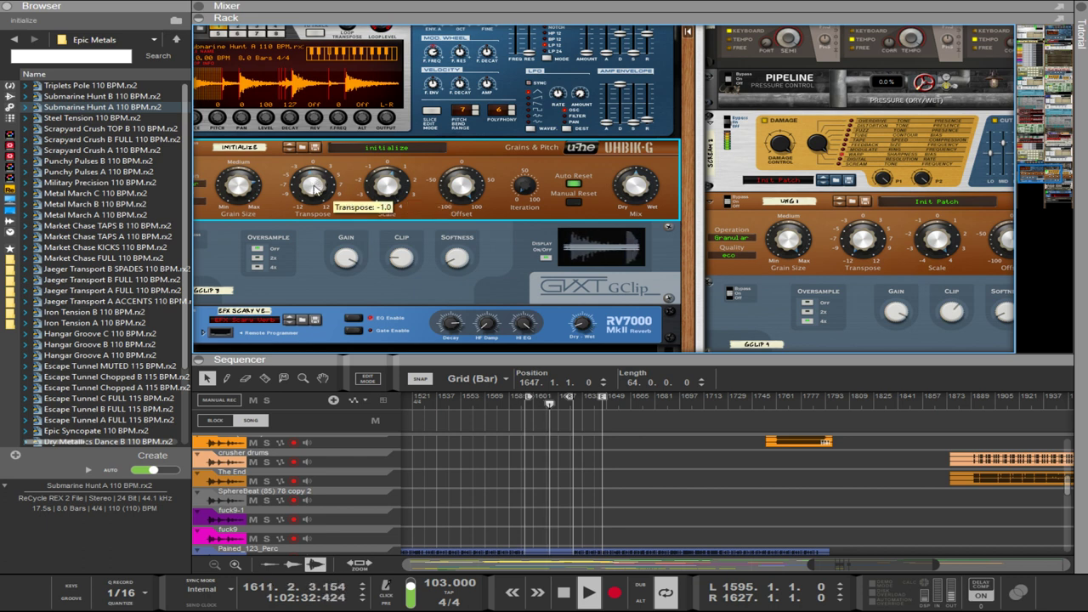
left_click_drag(316, 185, 312, 42)
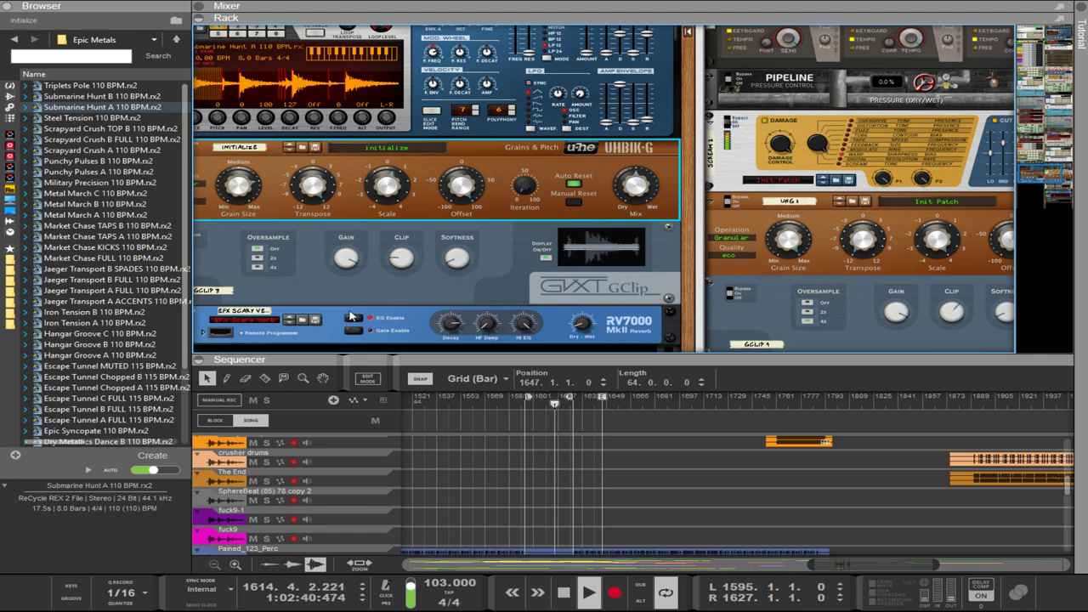
scroll(467, 183, "up", 3)
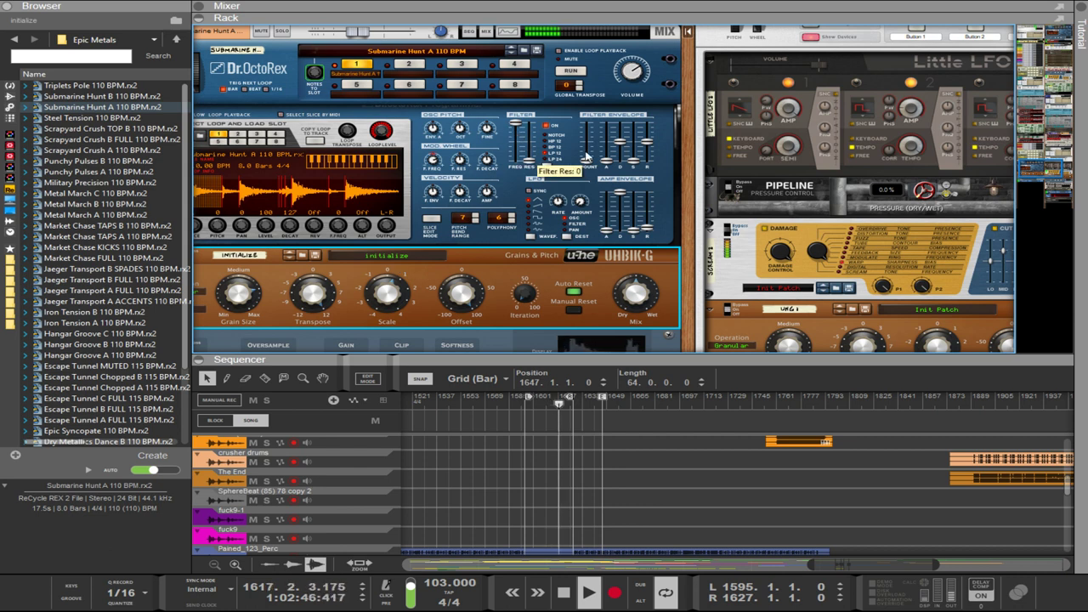
scroll(686, 231, "down", 5)
scroll(686, 231, "right", 5)
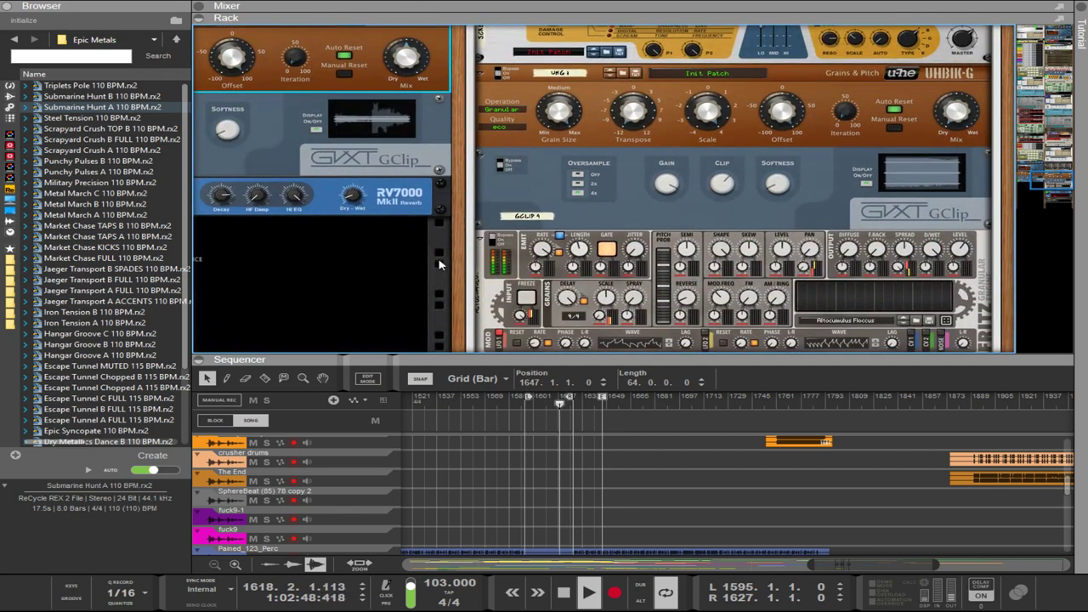
scroll(456, 270, "up", 3)
scroll(456, 270, "left", 1)
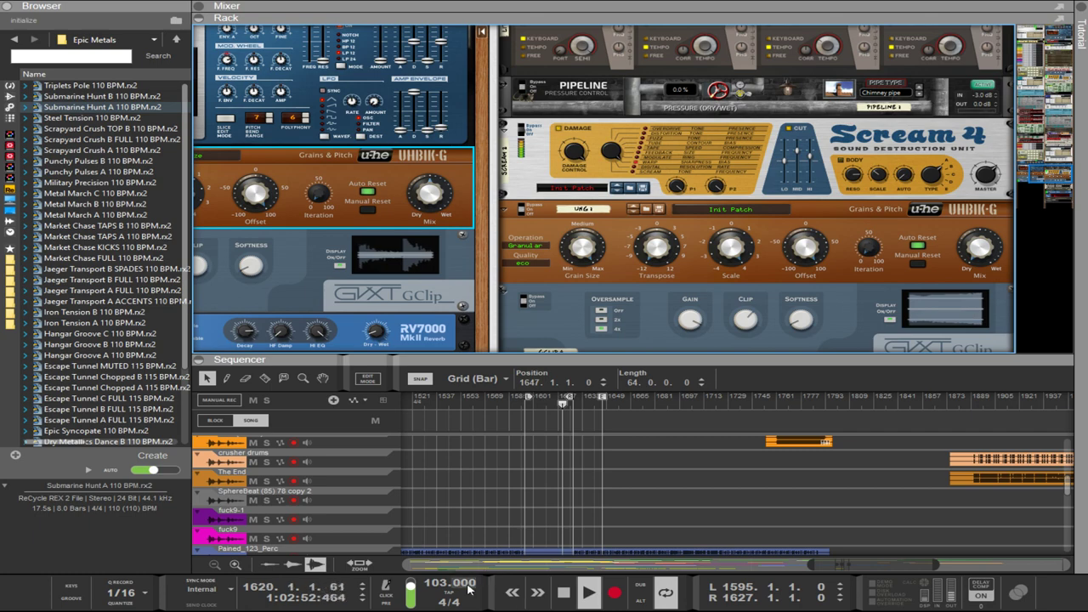
Expand the sequencer to full height and time-stretch the Submarine Hunt A and Abandoned Prison A clips to double length, ending at bar 1659.
key("F6")
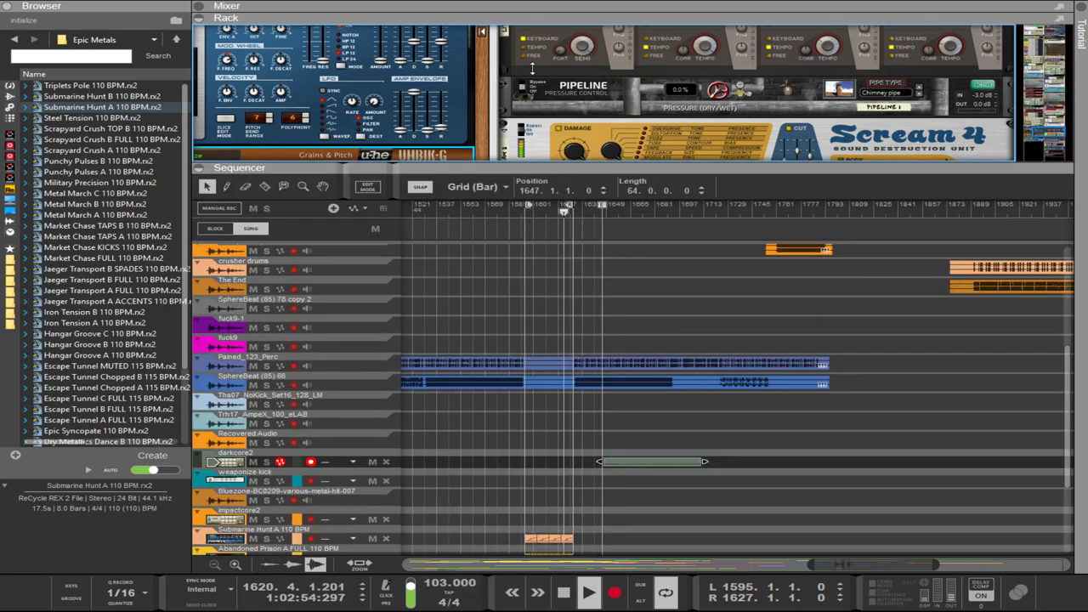
left_click_drag(595, 420, 512, 379)
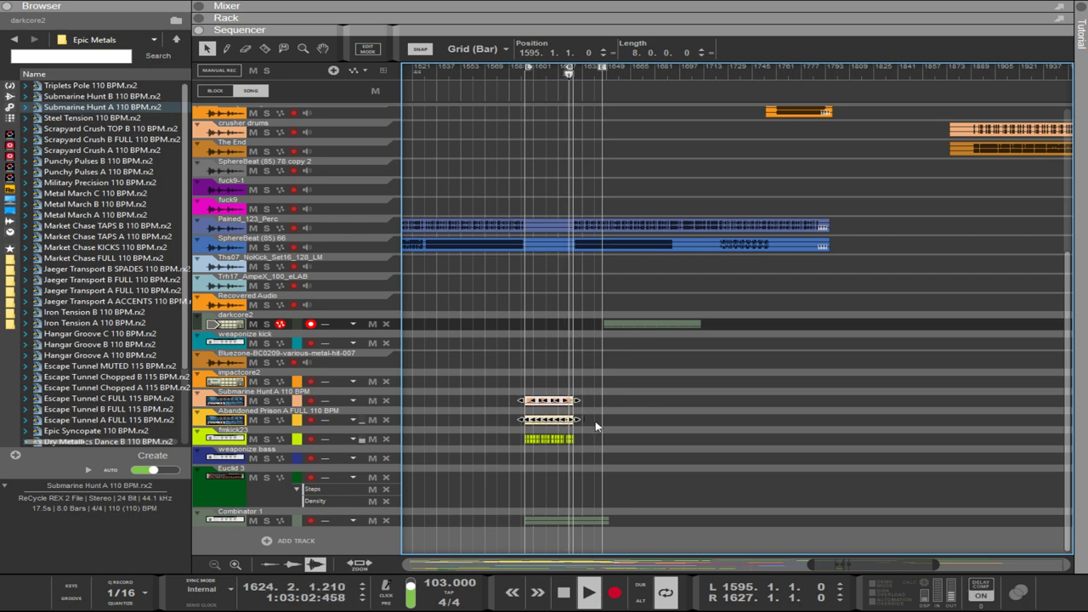
left_click(595, 423)
scroll(593, 420, "up", 3)
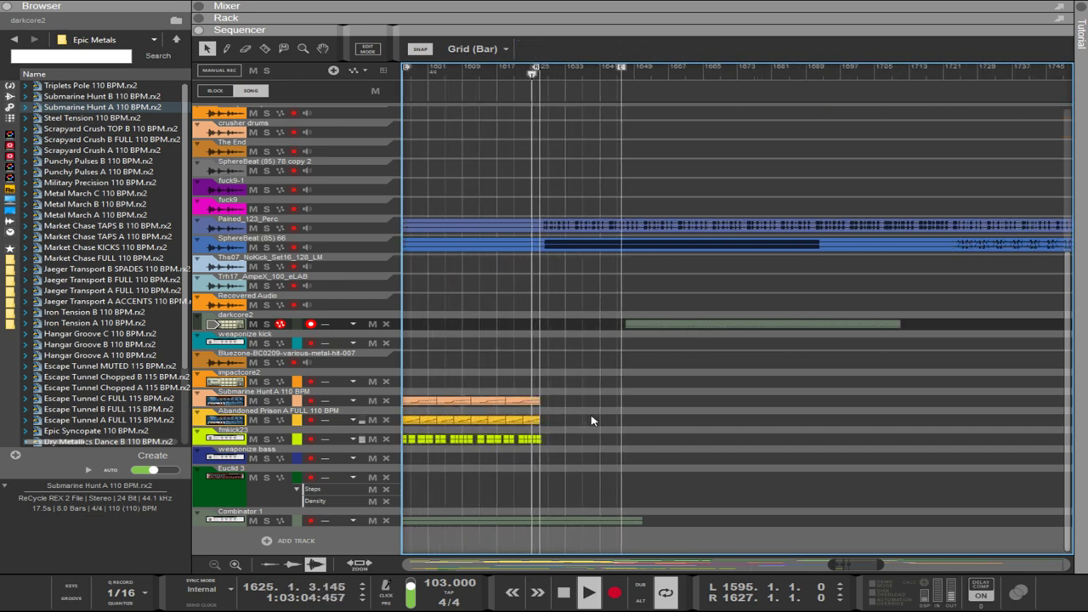
left_click_drag(592, 420, 430, 395)
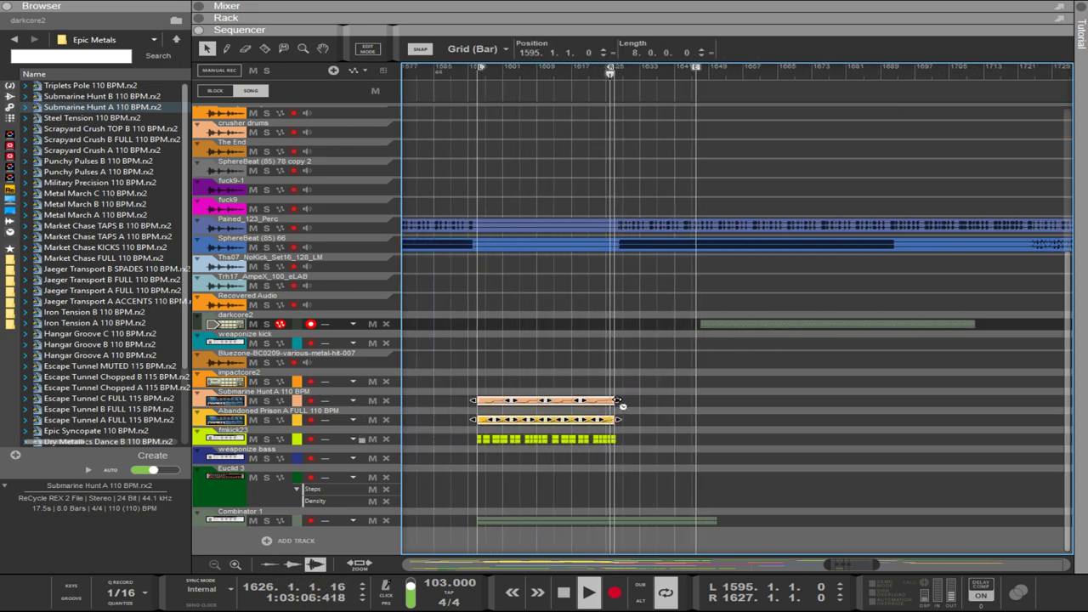
left_click_drag(622, 406, 756, 414)
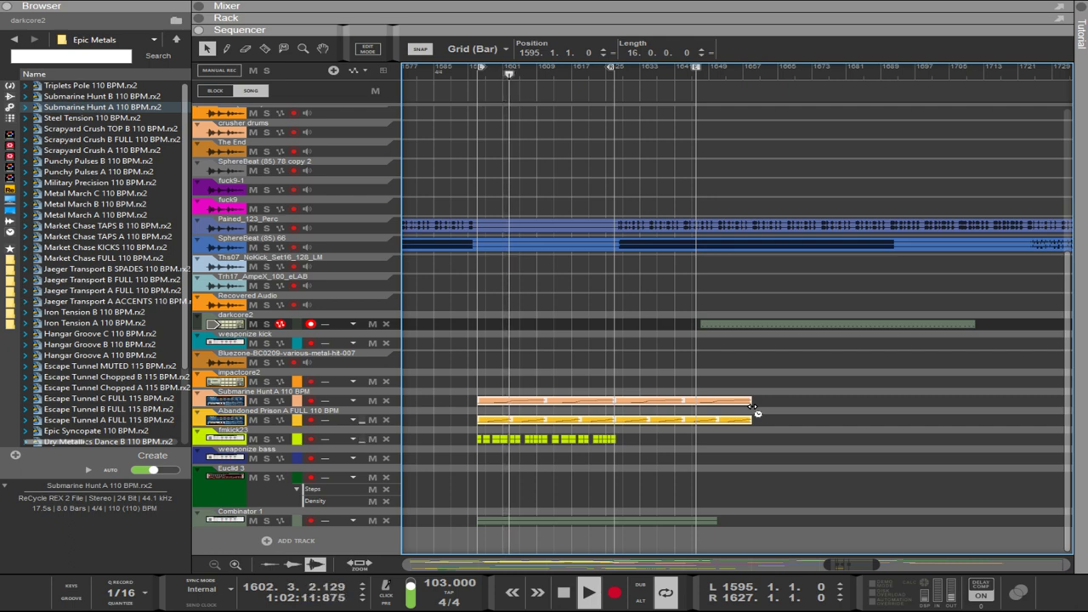
left_click(752, 409)
Move the 64-bar darkcore2 clip to start at bar 1595 and set the loop's right locator to bar 1659.
left_click_drag(745, 328, 519, 322)
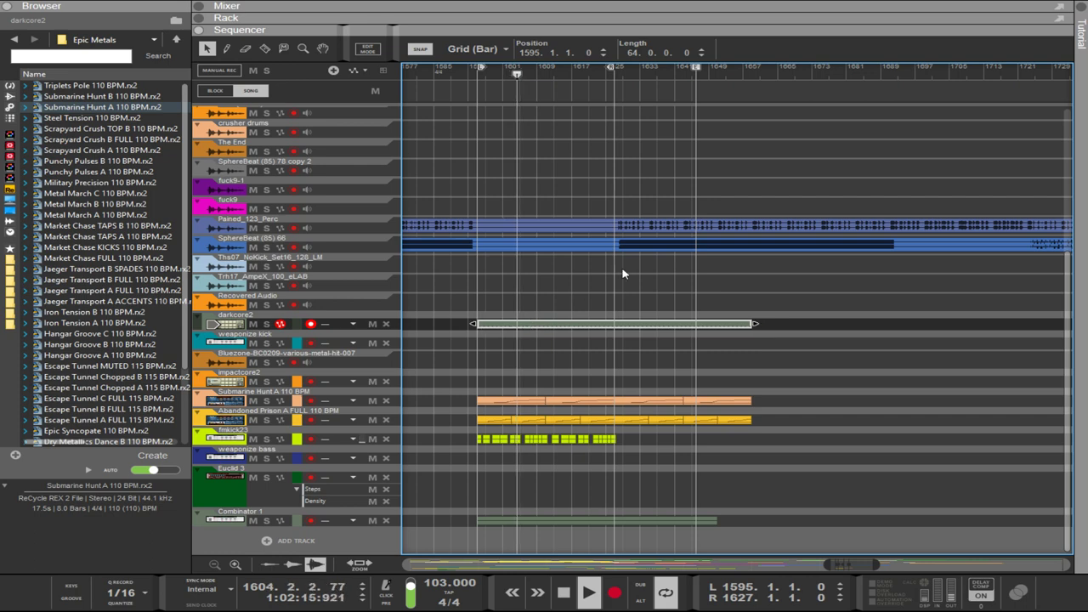
left_click(764, 66)
left_click(752, 76, "alt")
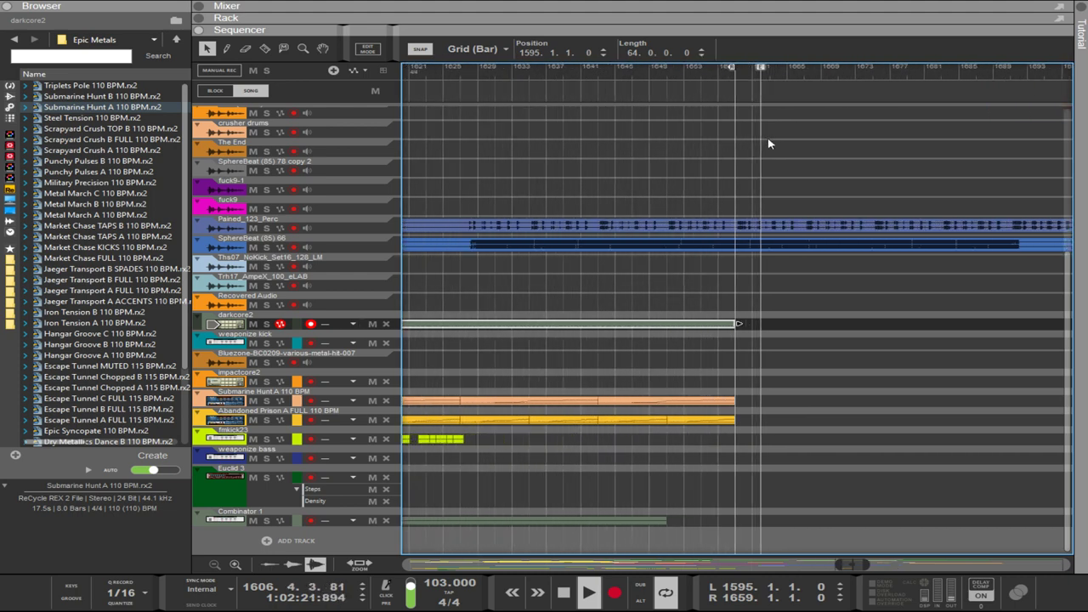
scroll(766, 162, "down", 4)
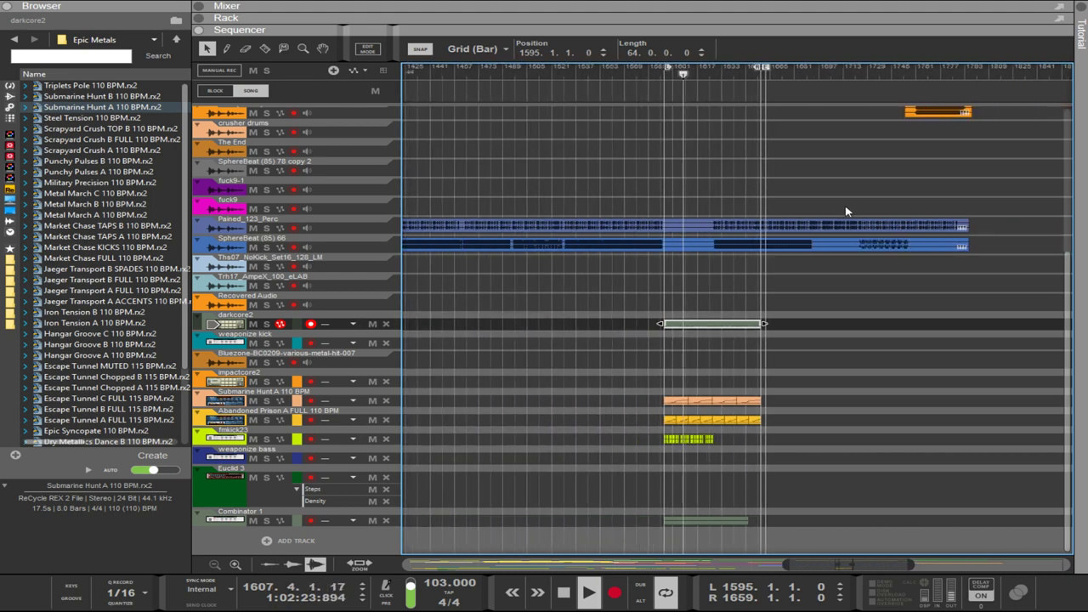
Move the SphereBeat (85) 66 clip later in the arrangement and align the Pained_123_Perc clip to start at 1291.3.1.
left_click_drag(426, 249, 703, 244)
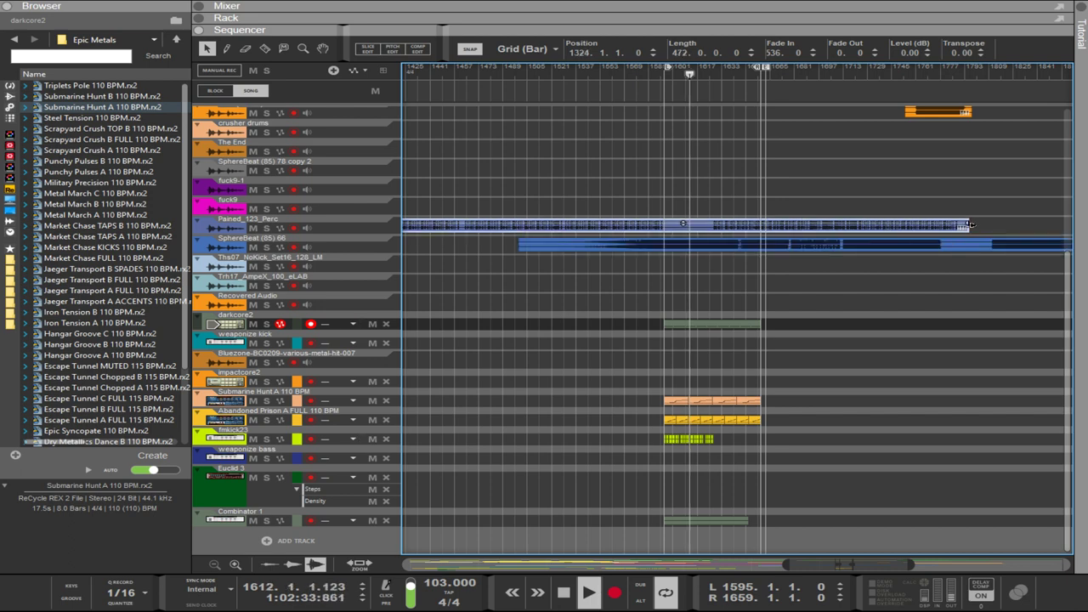
left_click_drag(961, 227, 912, 234)
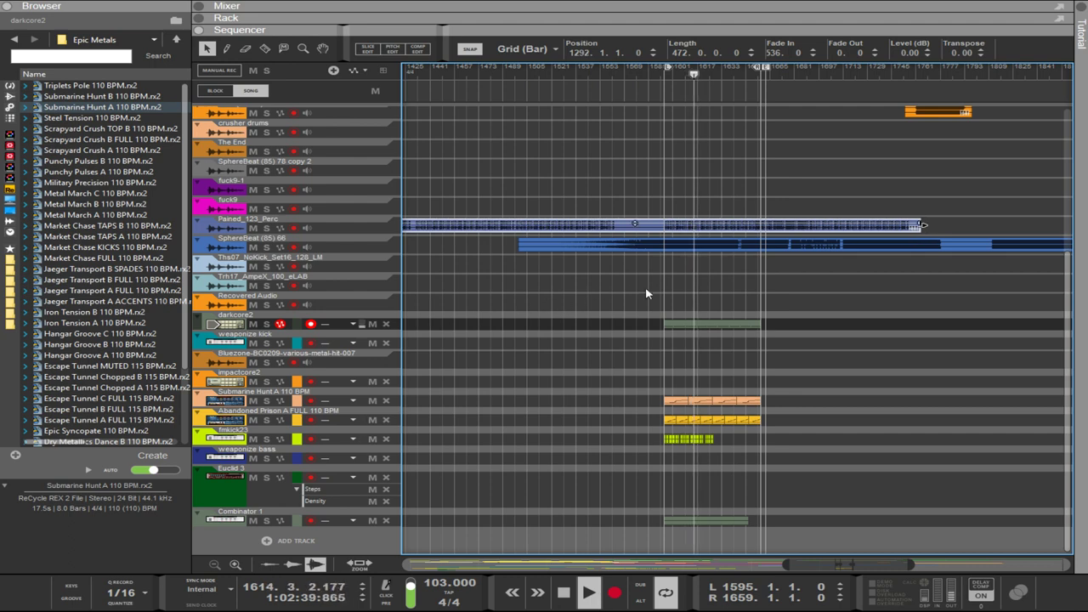
scroll(646, 294, "up", 3)
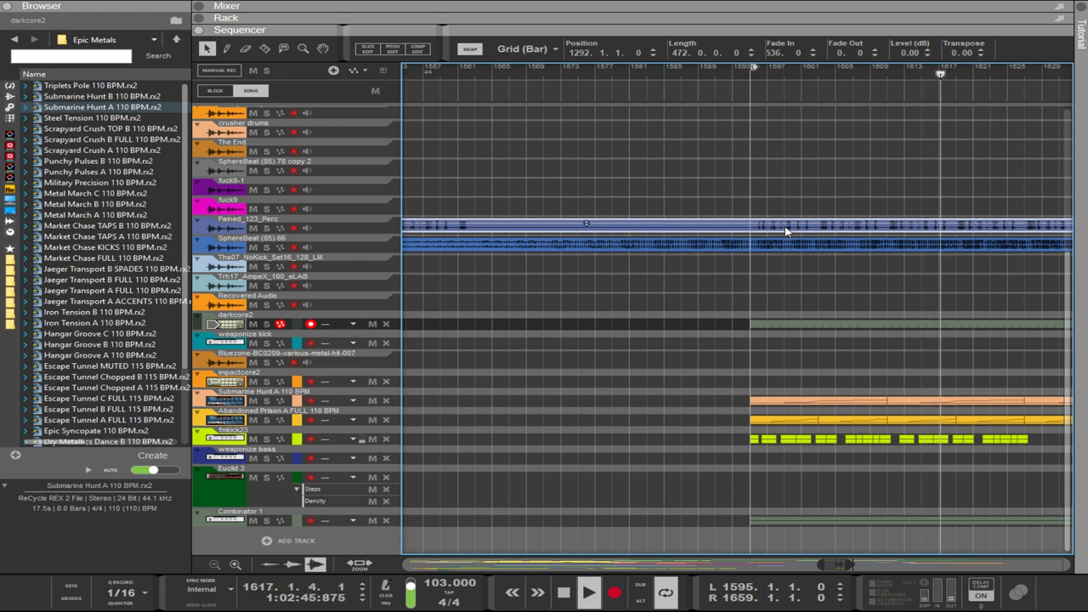
scroll(786, 231, "up", 3)
scroll(785, 232, "up", 1)
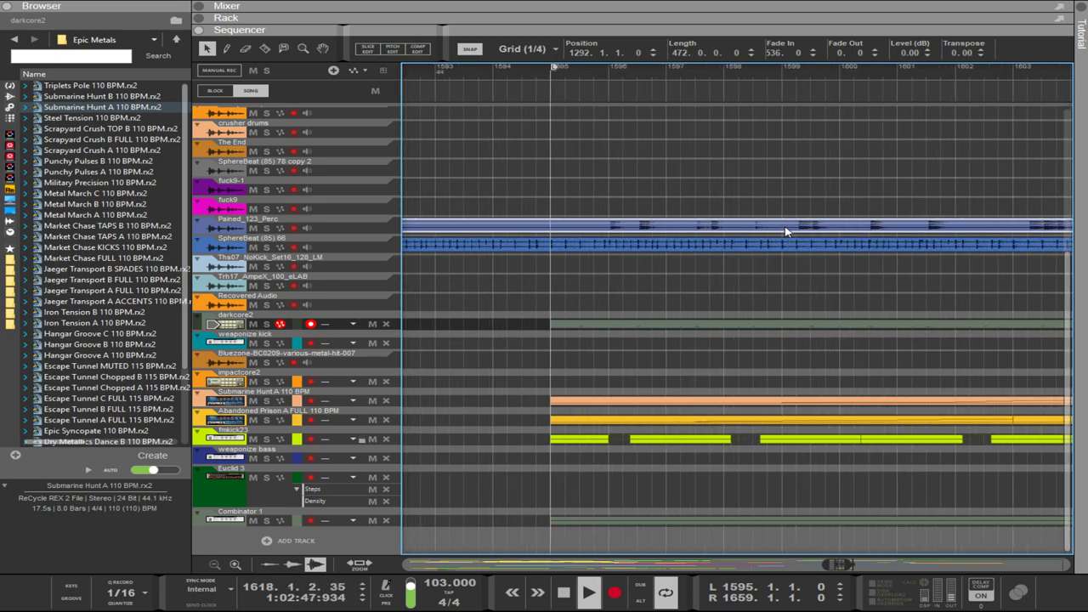
left_click_drag(724, 231, 694, 231)
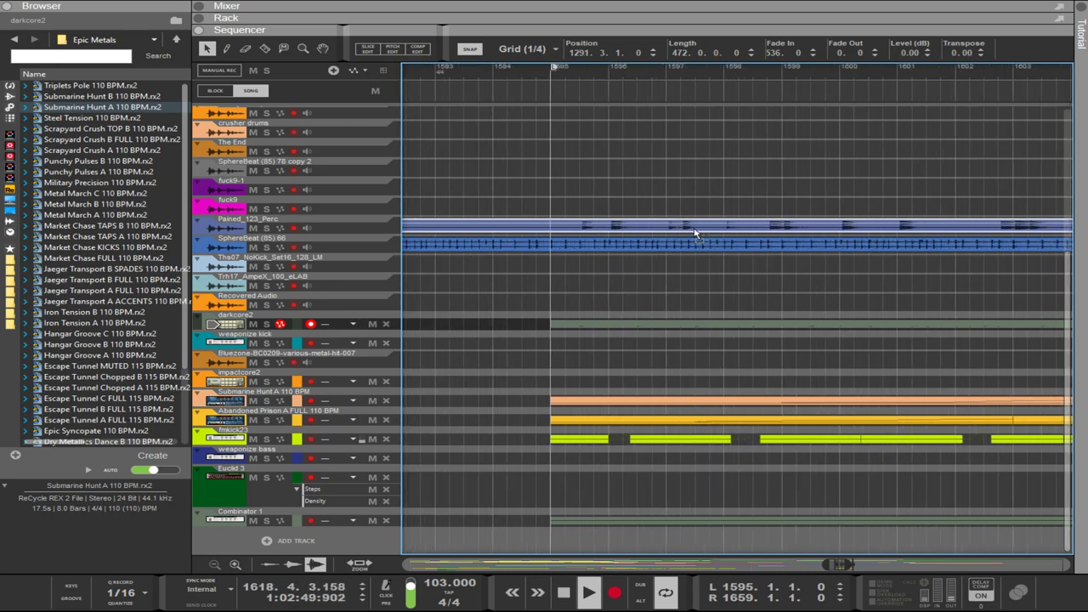
scroll(712, 244, "down", 10)
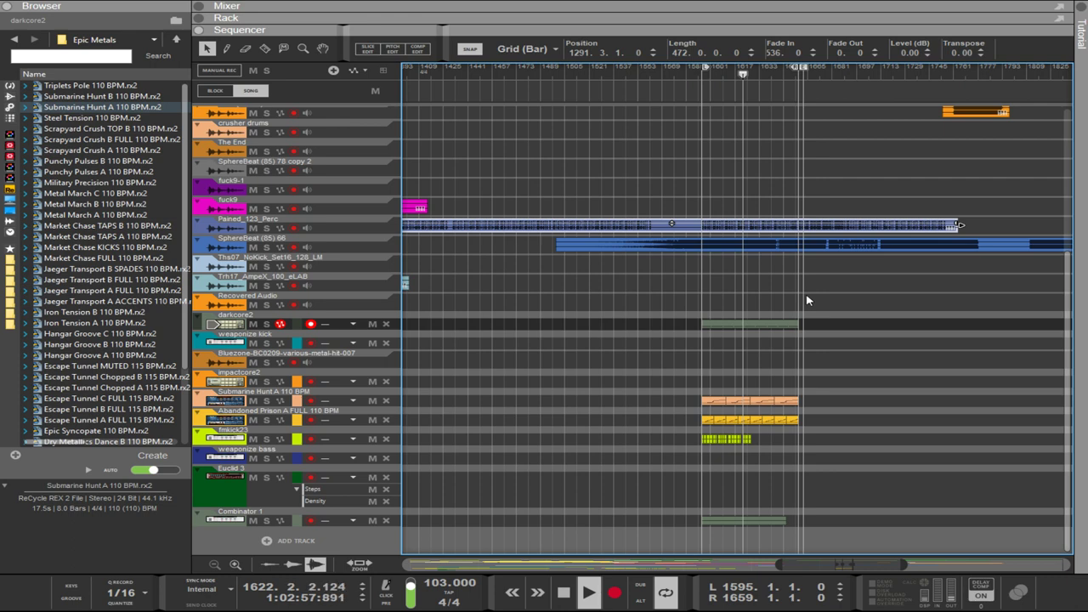
Extend the Combinator 1 clip starting at bar 1595 to a length of 64 bars.
scroll(804, 302, "up", 2)
left_click(736, 324)
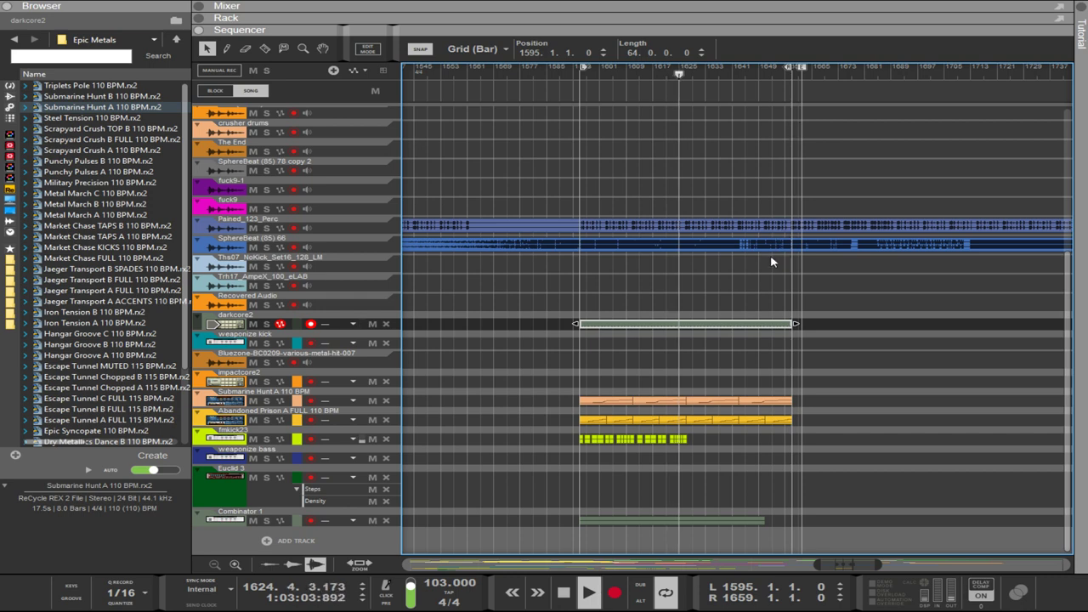
left_click(697, 516)
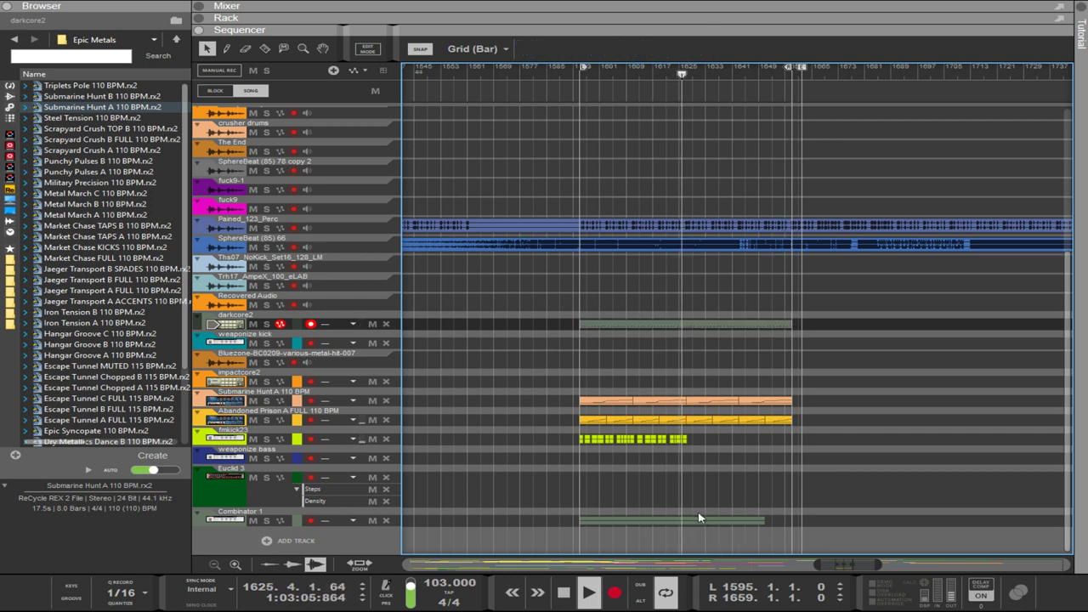
left_click(711, 522)
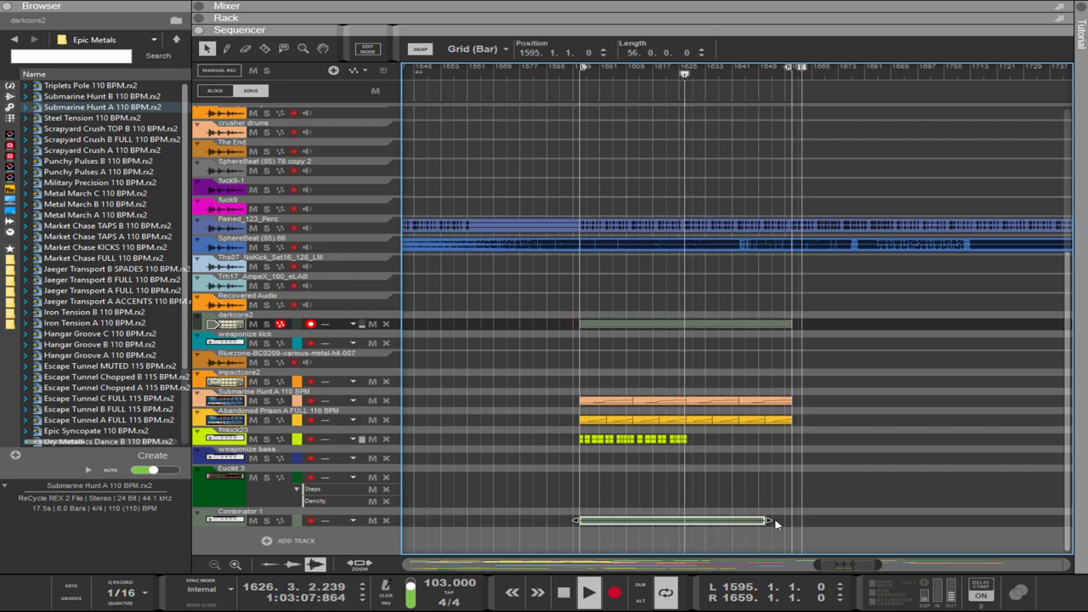
left_click_drag(772, 522, 795, 513)
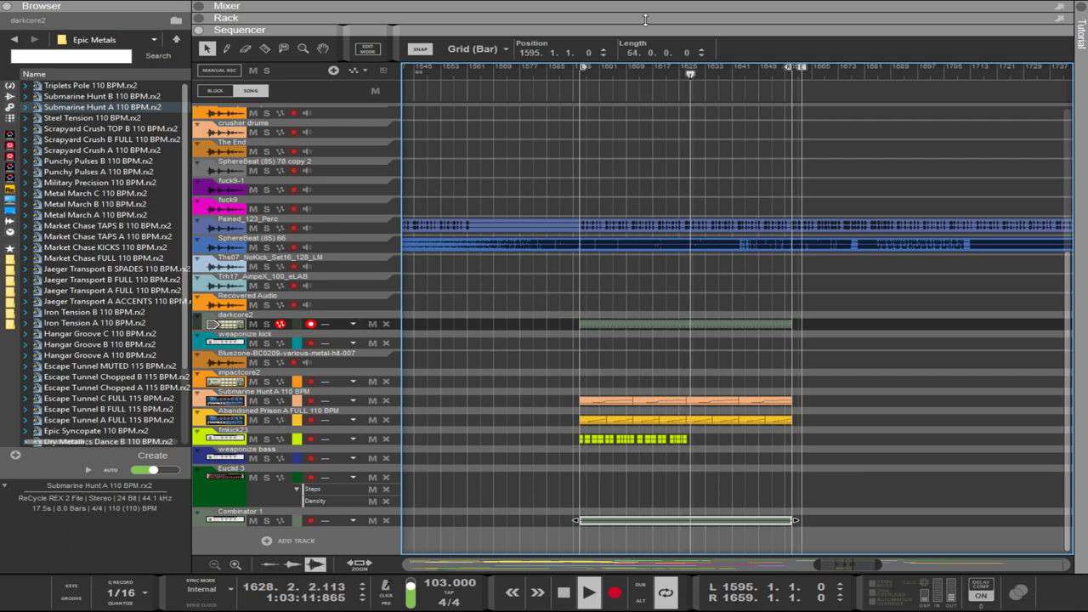
Bring the rack back above a shortened sequencer and set the song tempo to 181.
left_click_drag(643, 32, 644, 92)
left_click_drag(604, 491, 604, 494)
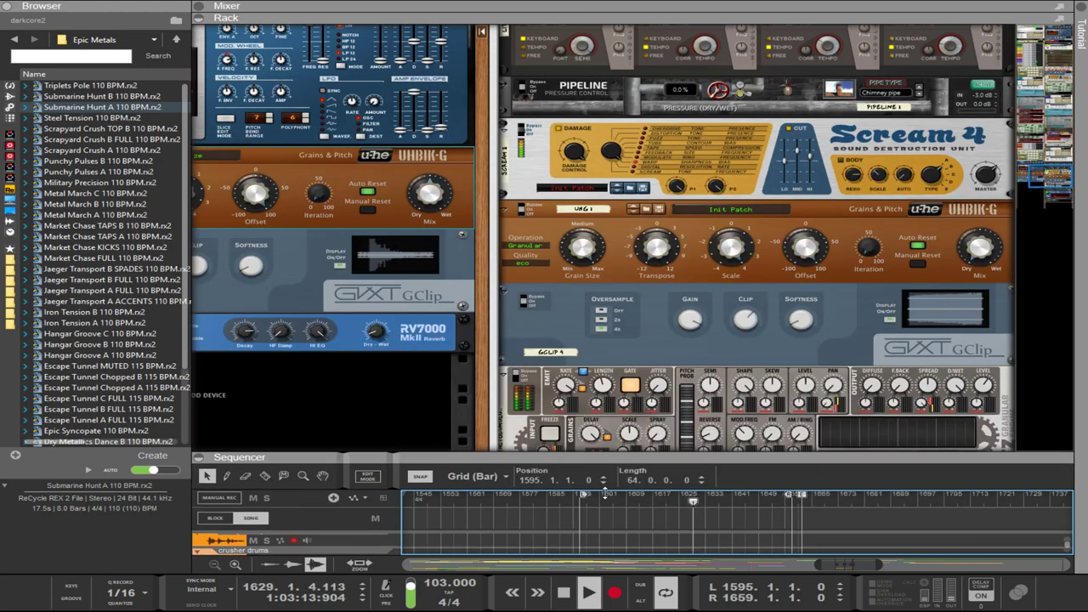
left_click(445, 586)
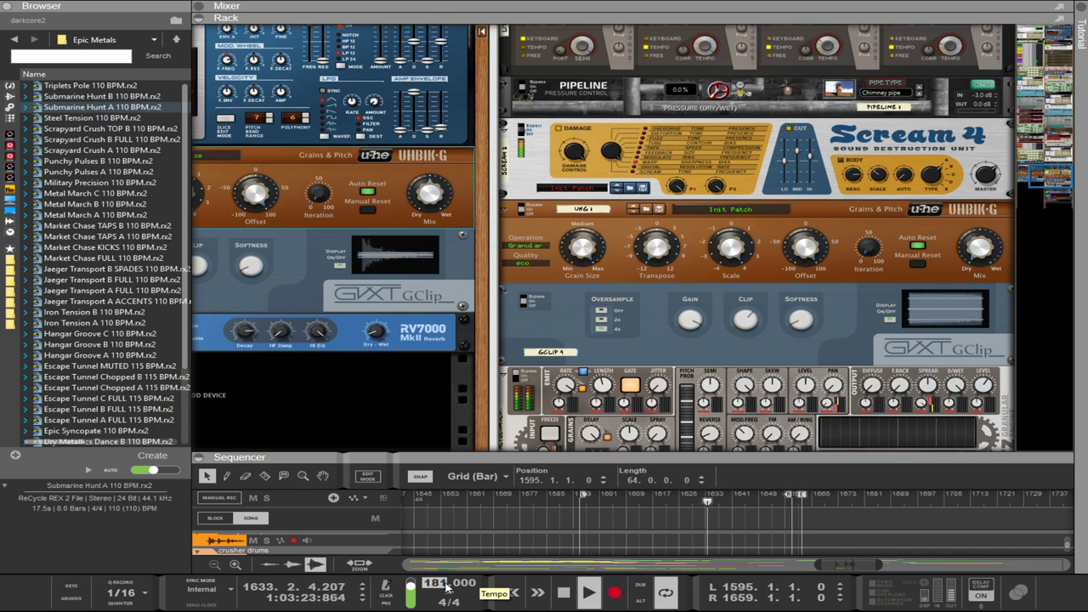
key("Return")
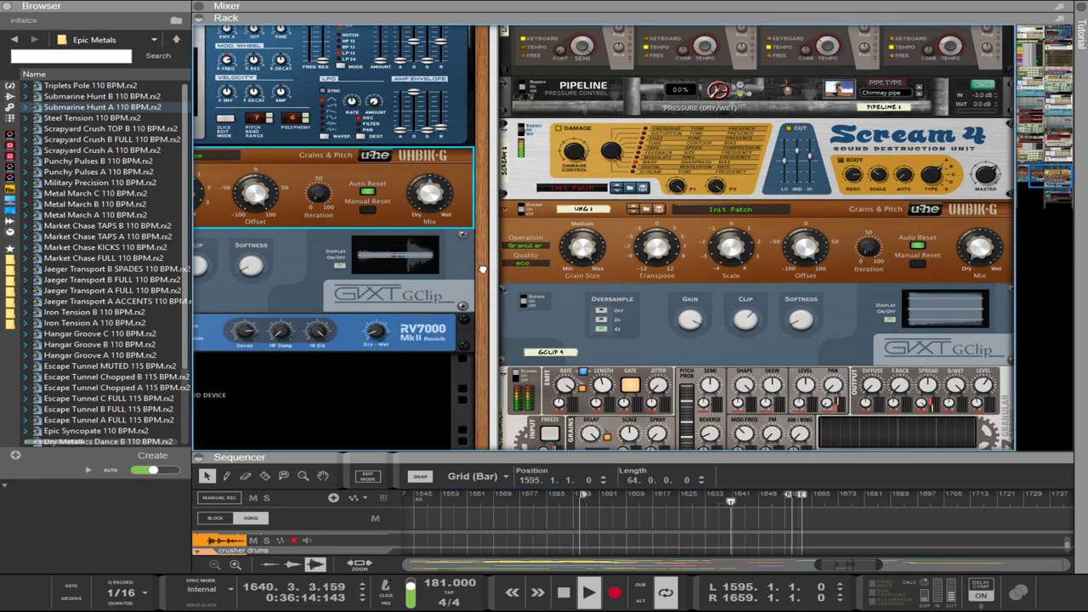
Vary the muted steps on the woop128 Euclid and reduce its pattern to 20 steps.
scroll(478, 272, "down", 10)
scroll(479, 272, "up", 20)
scroll(478, 429, "up", 2)
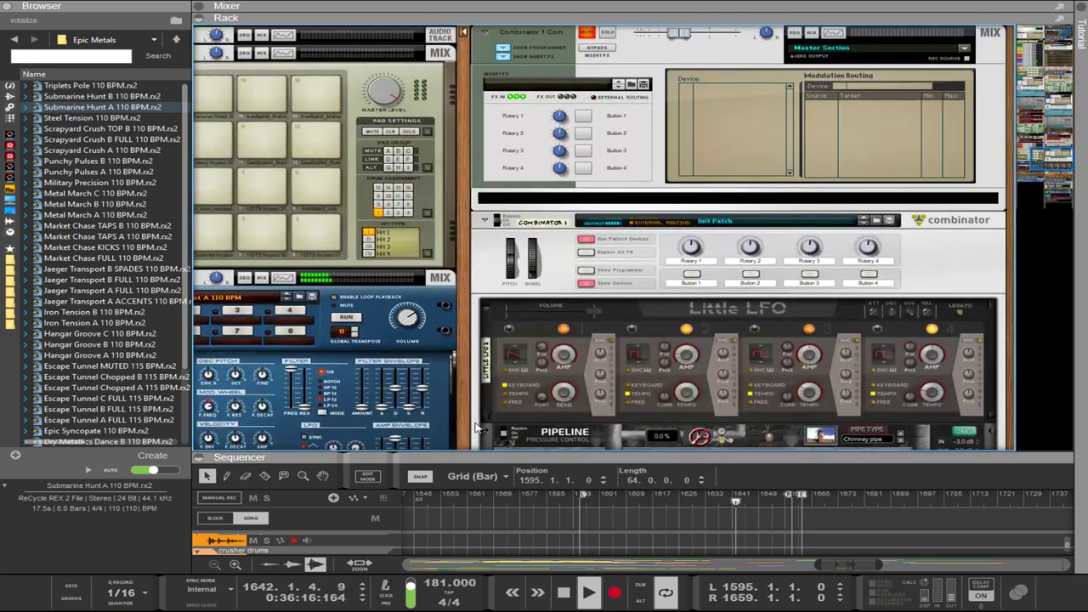
scroll(467, 209, "up", 10)
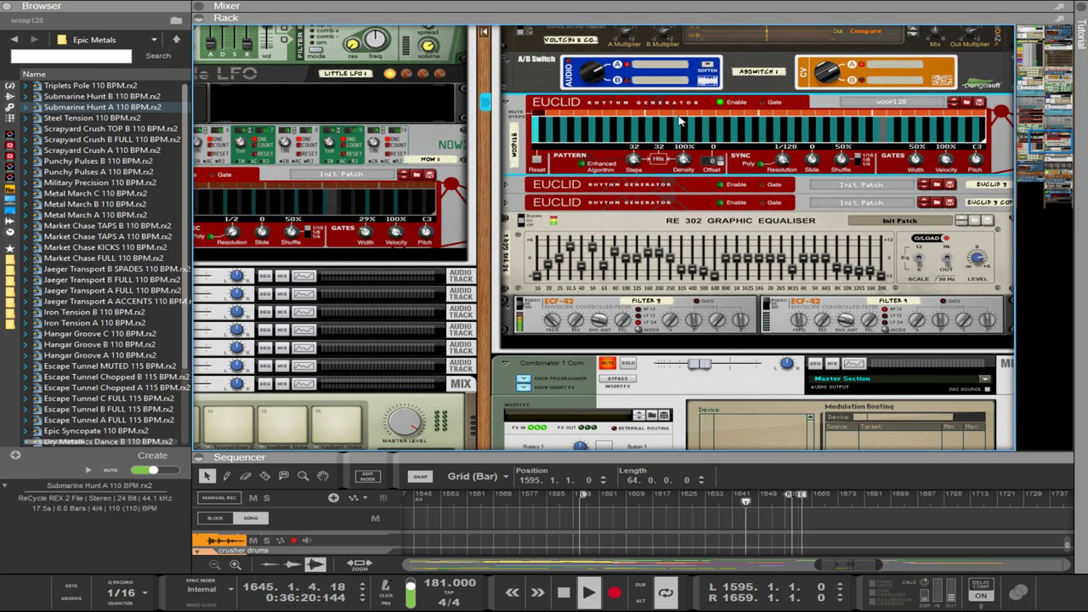
left_click(649, 120)
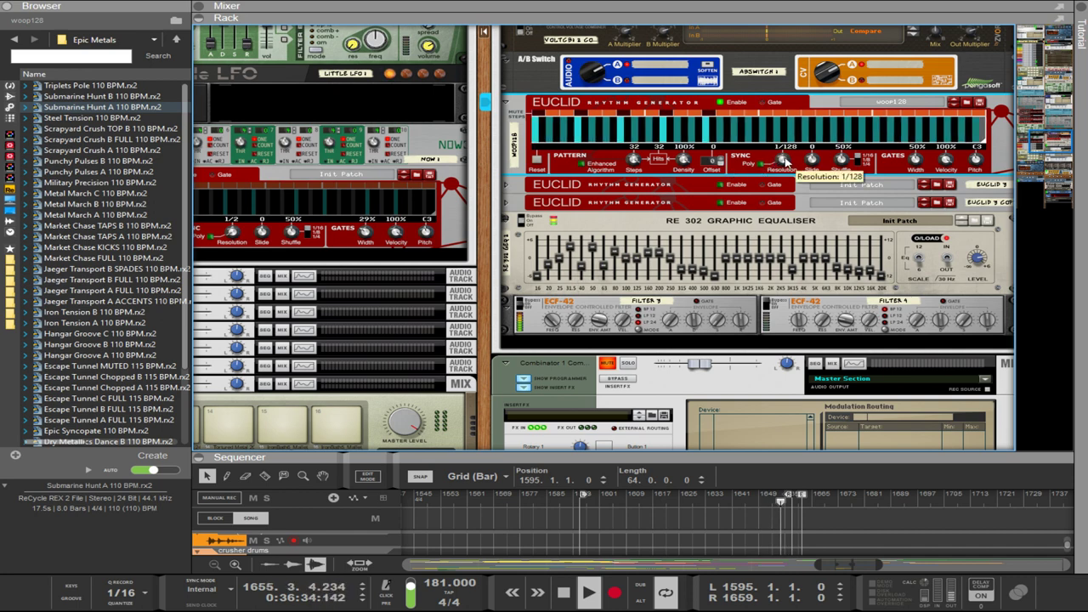
mouse_move(643, 158)
left_mouse_down()
mouse_move(633, 227)
mouse_move(630, 158)
left_mouse_up()
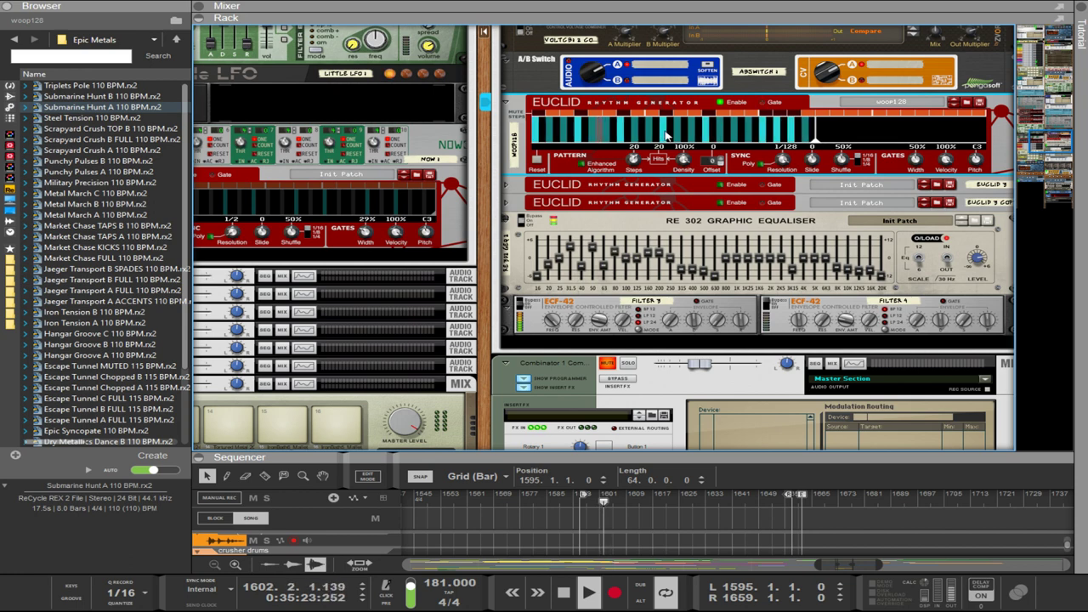
Enable the outputs of the groove32 and Euclid 4 rhythm generators.
scroll(474, 153, "up", 5)
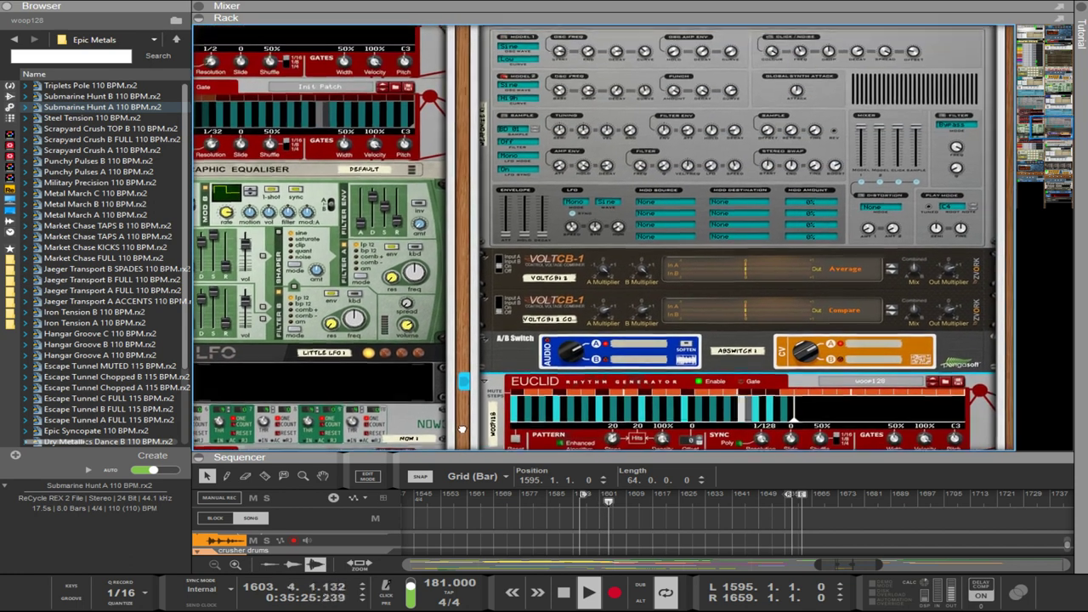
scroll(474, 181, "down", 10)
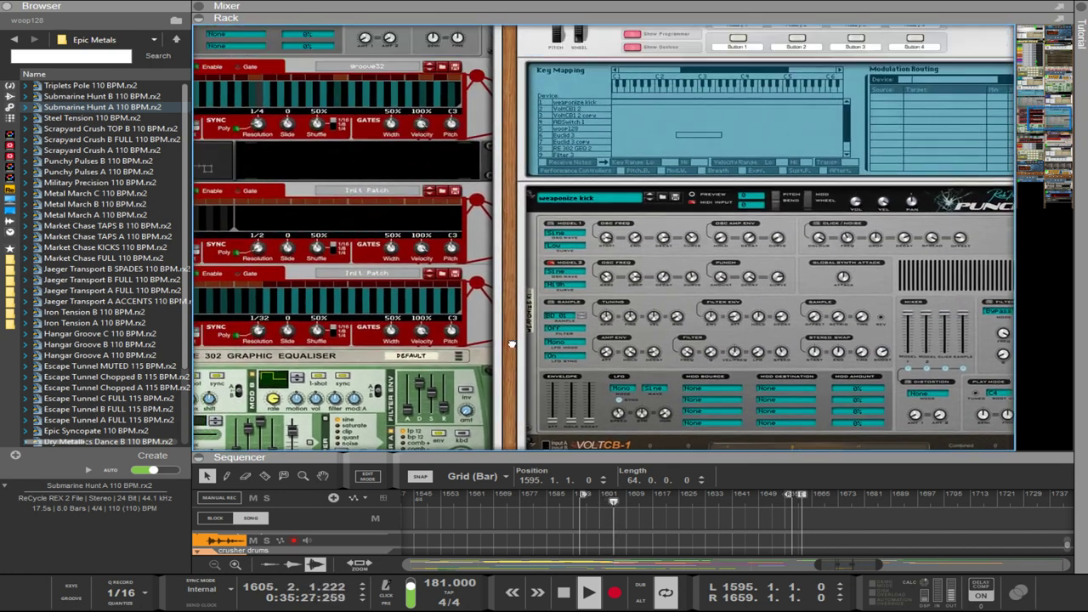
scroll(451, 174, "left", 5)
left_click(434, 181)
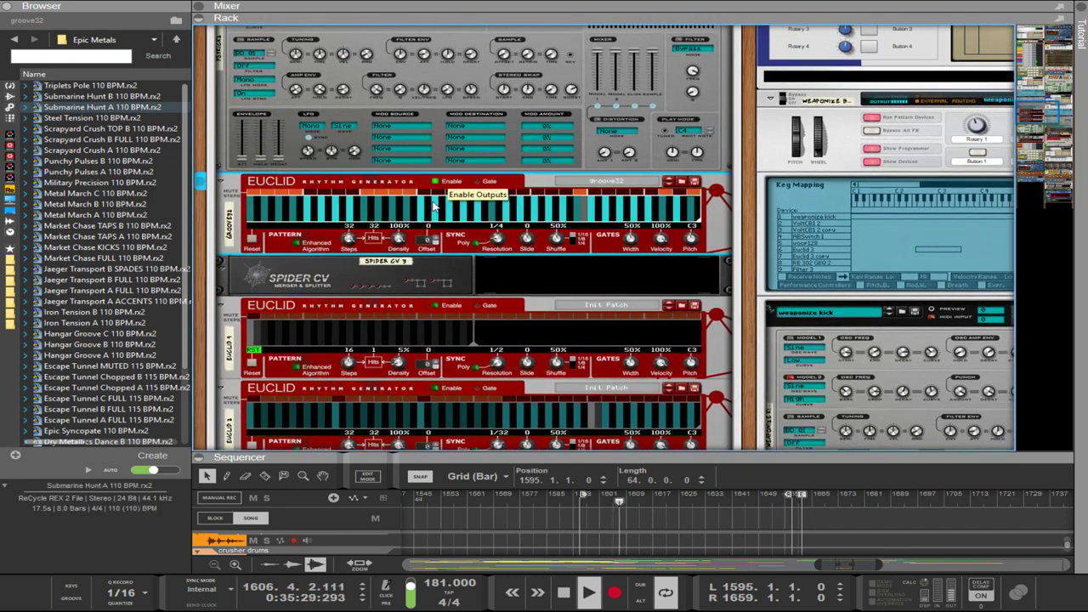
left_click(435, 306)
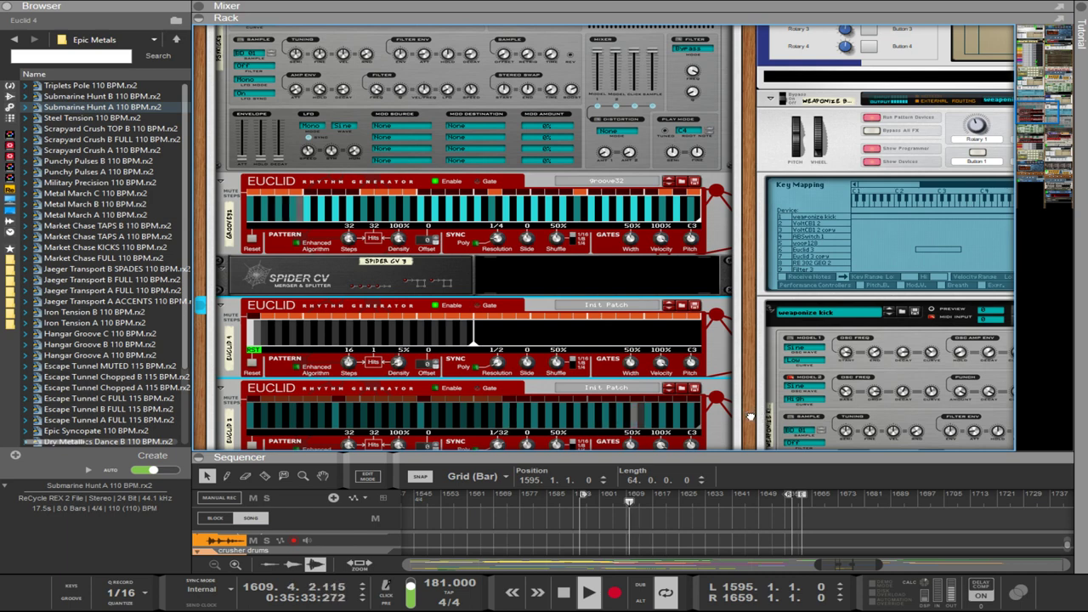
Enlarge the sequencer so it shares the view with the rack, and raise the song tempo to 211.
scroll(473, 40, "down", 5)
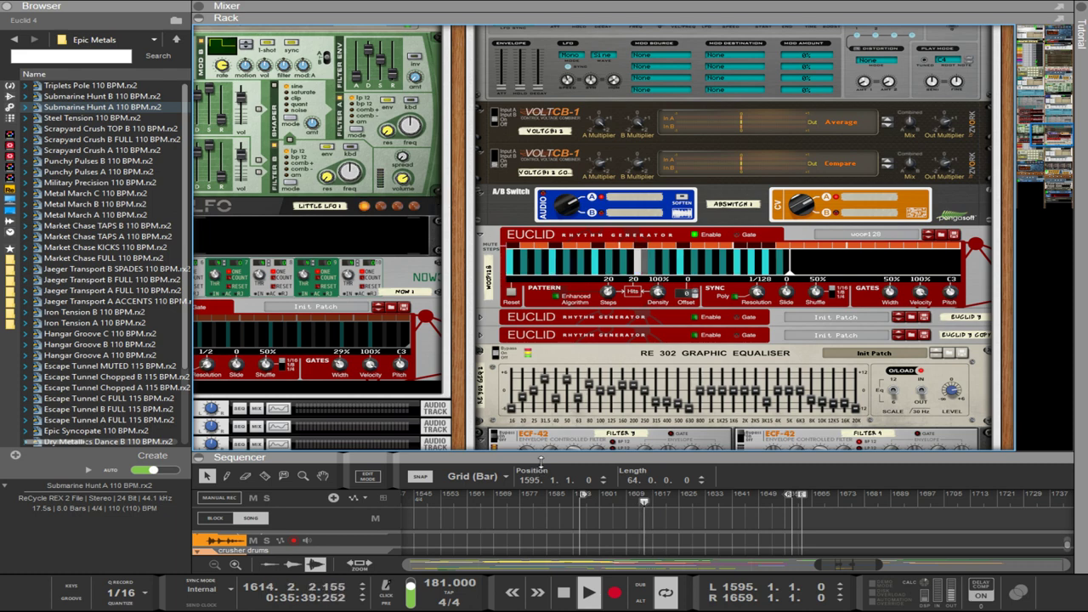
left_click_drag(476, 451, 477, 160)
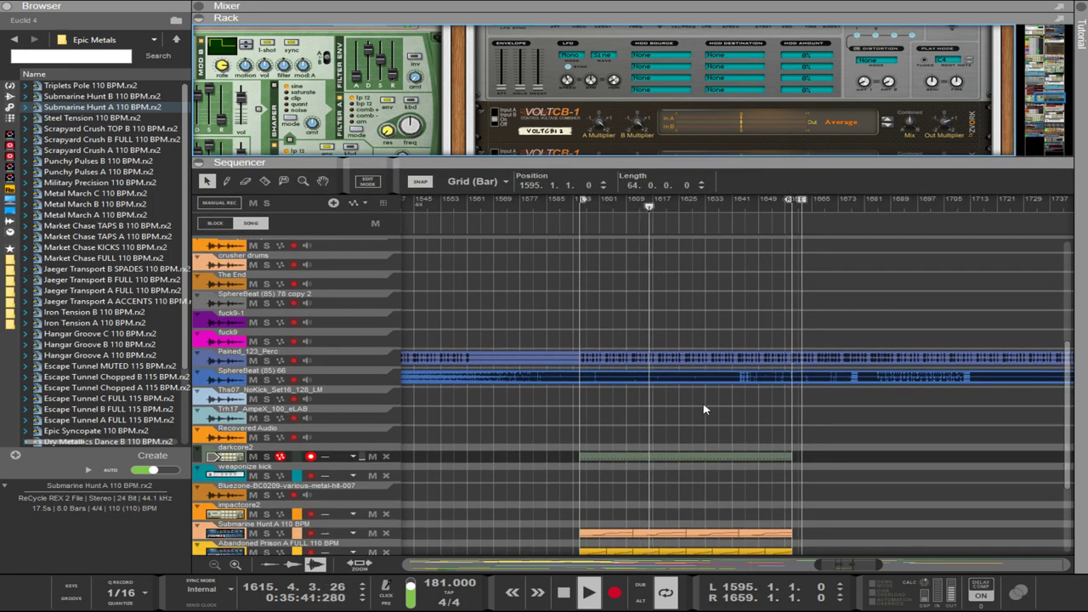
scroll(705, 406, "down", 3)
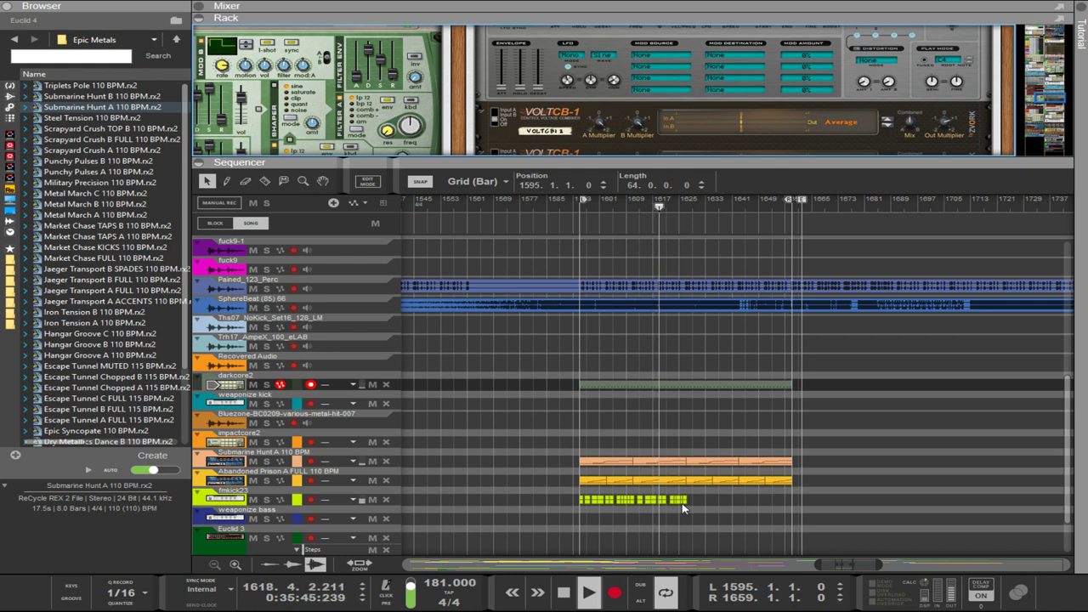
left_click_drag(580, 161, 580, 243)
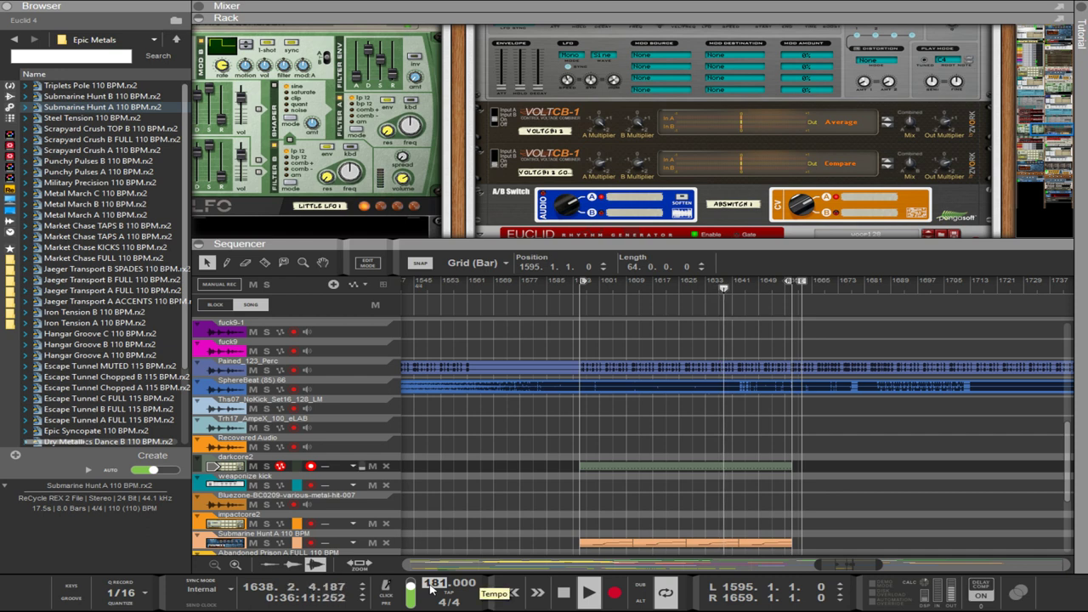
left_click_drag(430, 586, 433, 577)
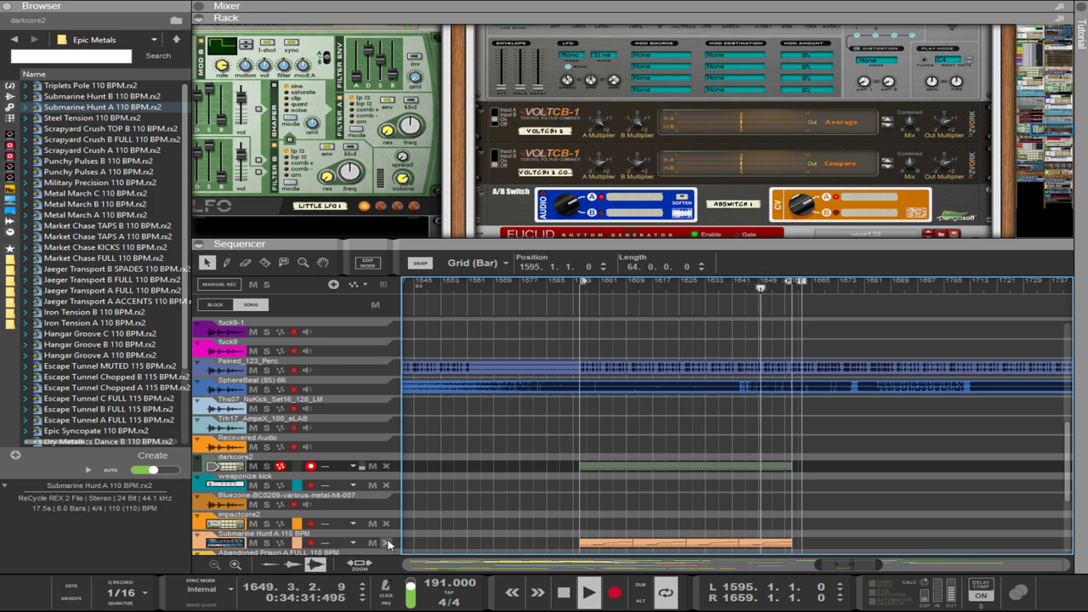
left_click_drag(440, 593, 432, 581)
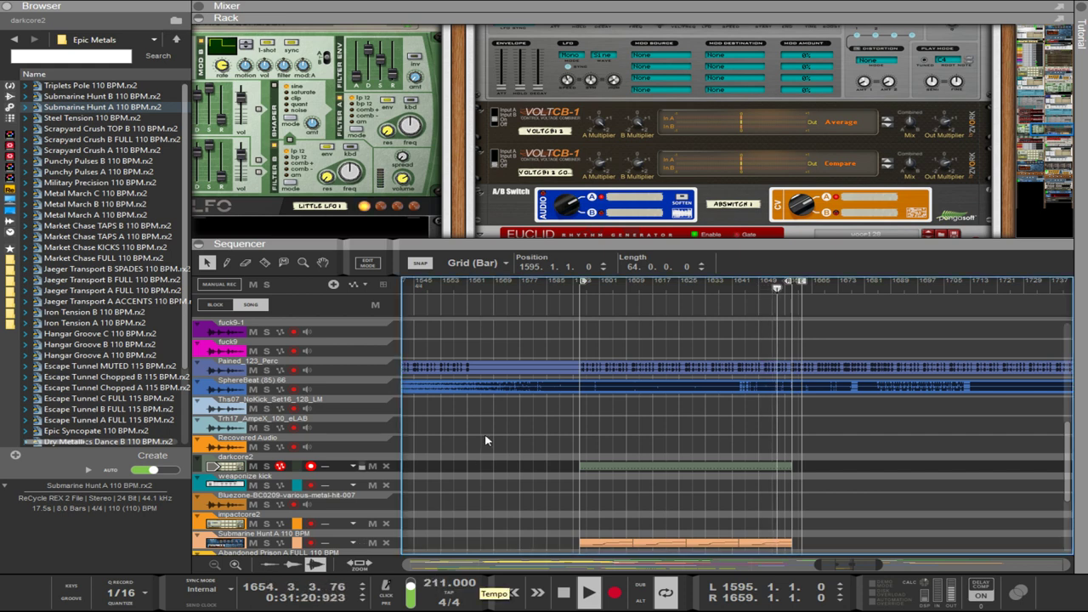
Set the minimum value of Euclid 2's Resolution modulation routing to 1/16 in the Combinator programmer.
scroll(454, 183, "left", 5)
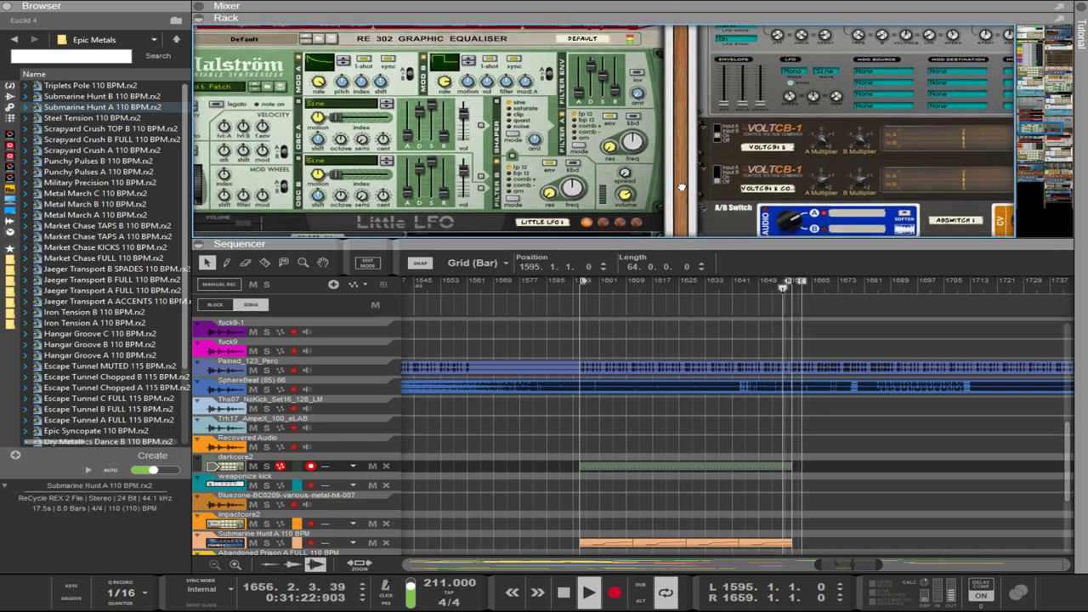
scroll(465, 159, "up", 10)
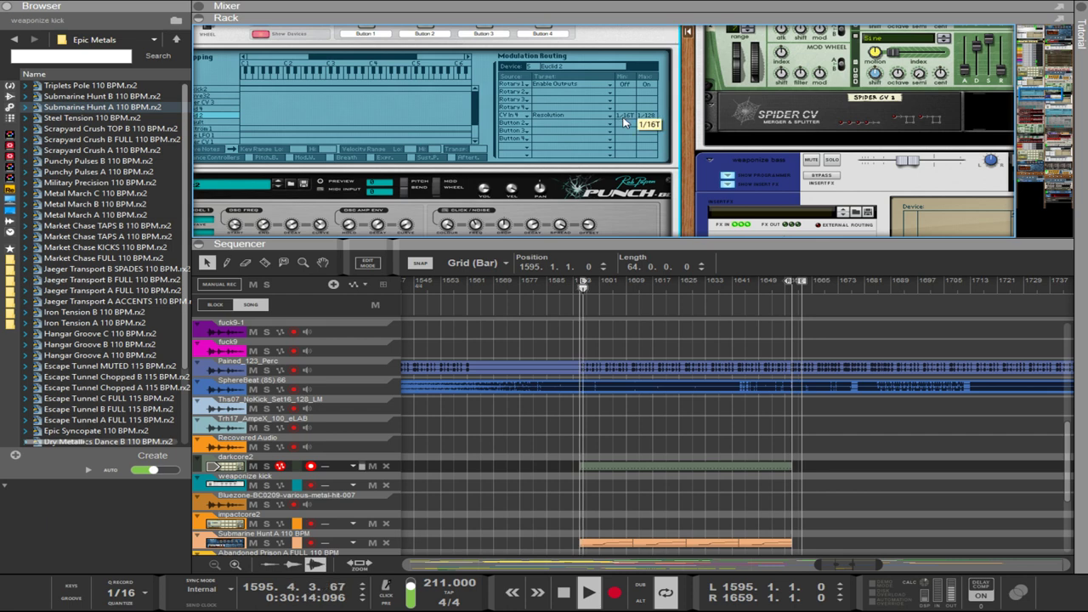
left_click_drag(623, 118, 625, 115)
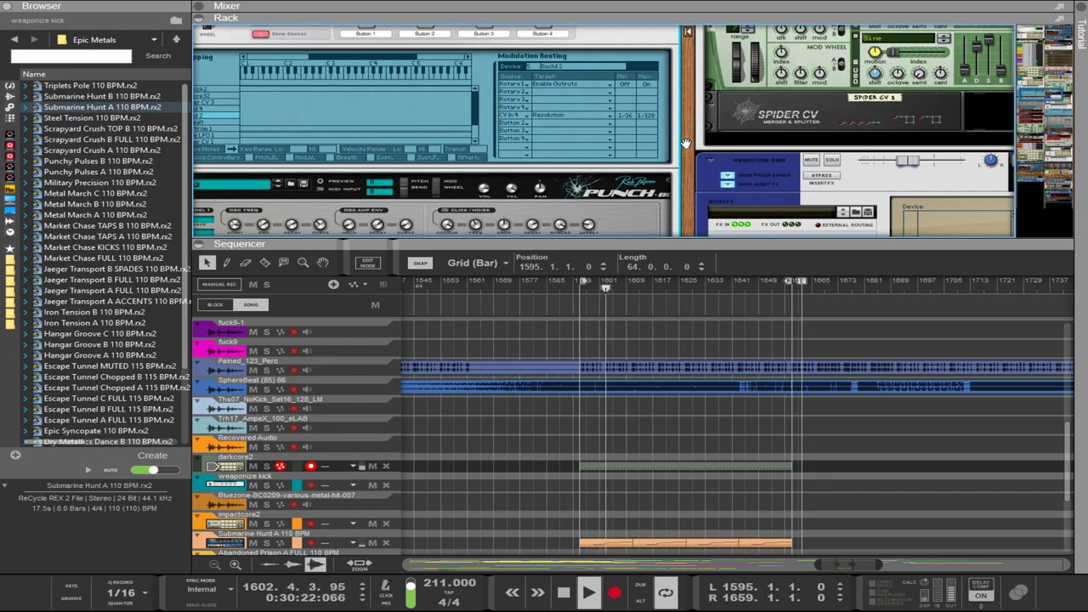
Toggle a mute step in the early part of the woop128 Euclid's pattern.
scroll(685, 143, "down", 10)
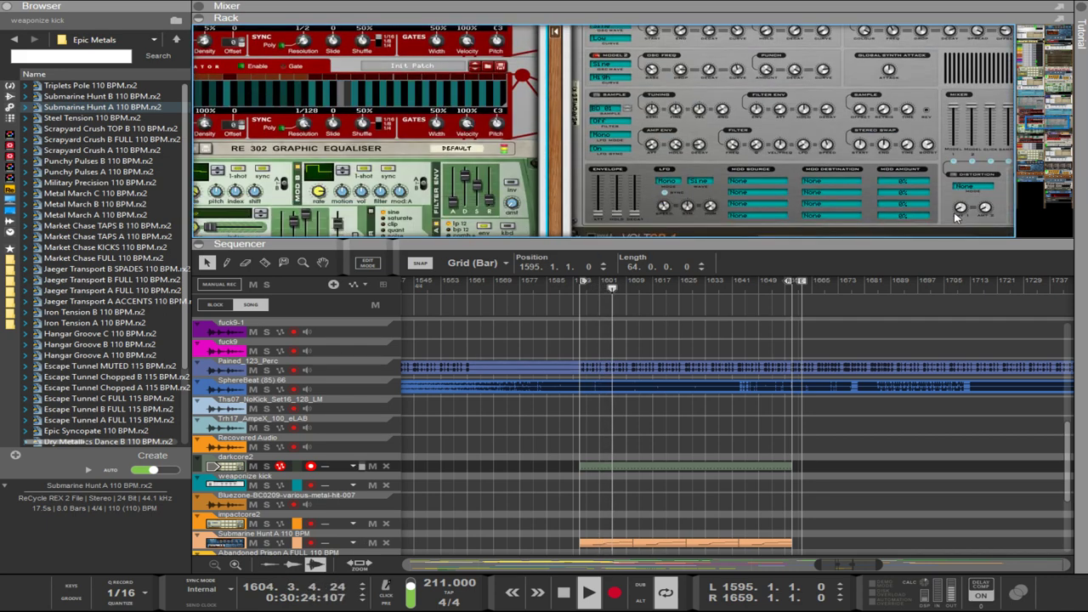
scroll(663, 125, "up", 5)
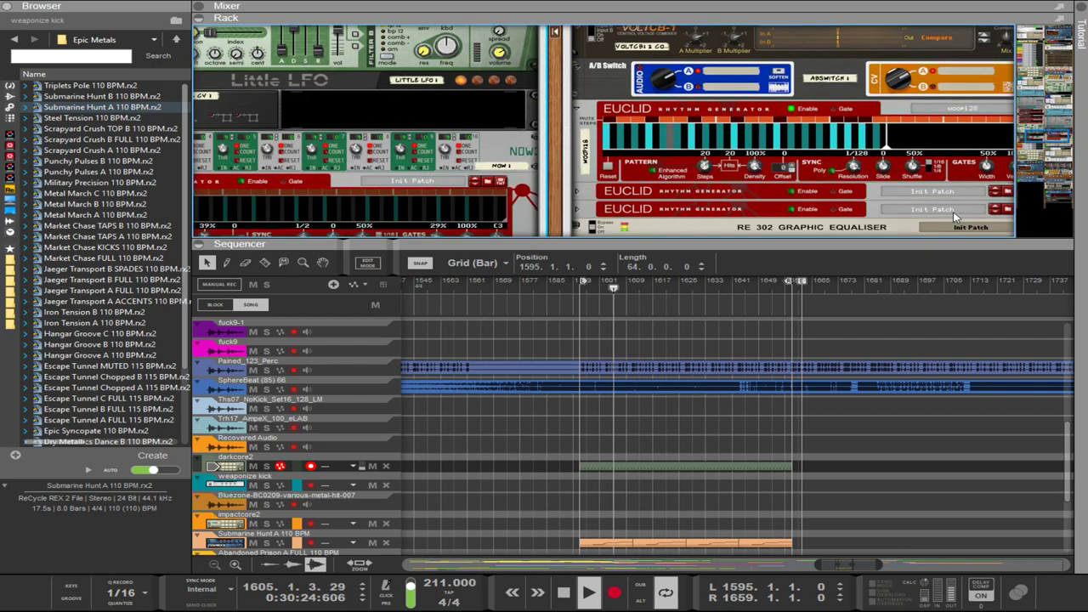
left_click(682, 122)
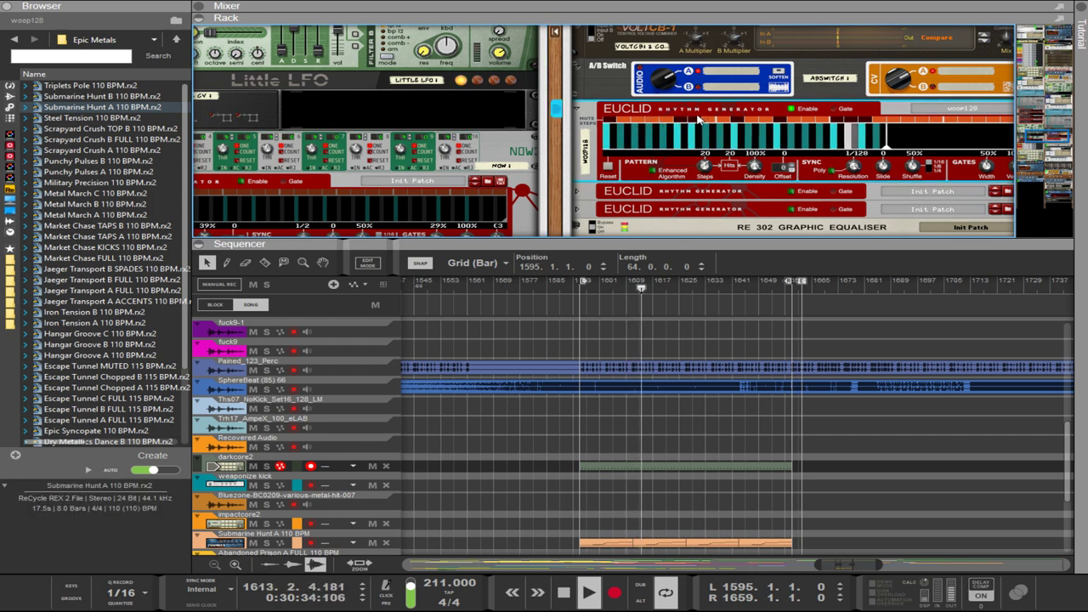
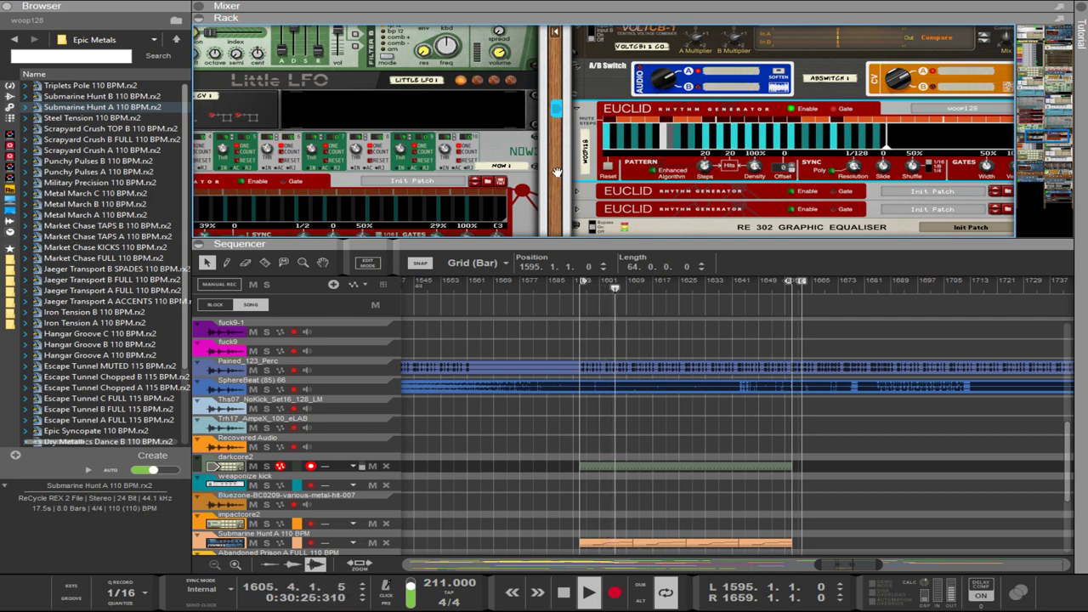
Try a resolution of 1/64 on the woop128 Euclid and return it to 1/128.
left_click_drag(559, 173, 433, 51)
scroll(582, 104, "up", 5)
scroll(582, 104, "down", 2)
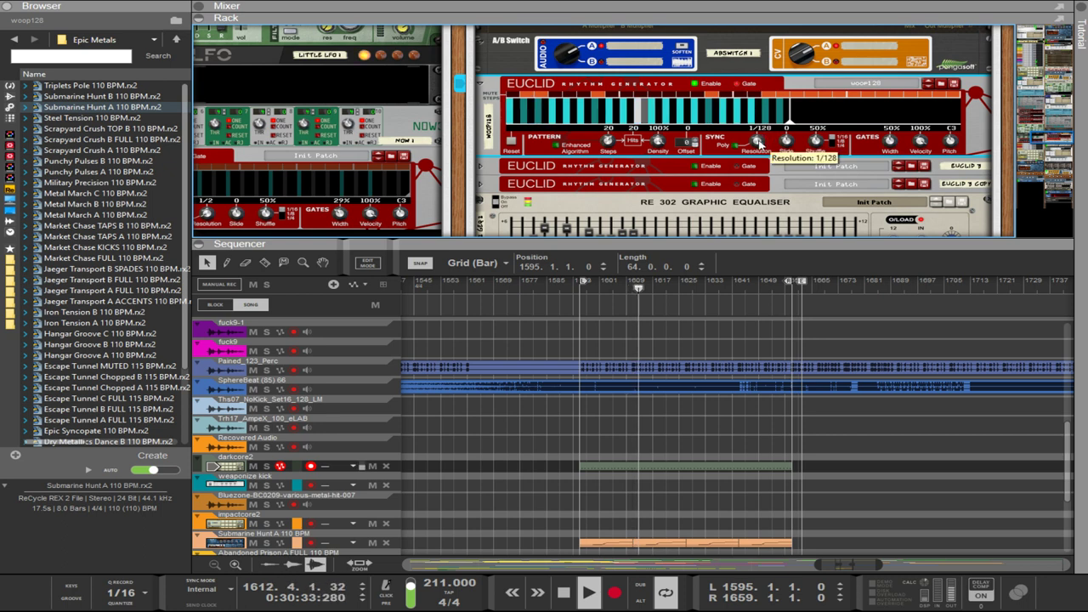
scroll(759, 144, "down", 1)
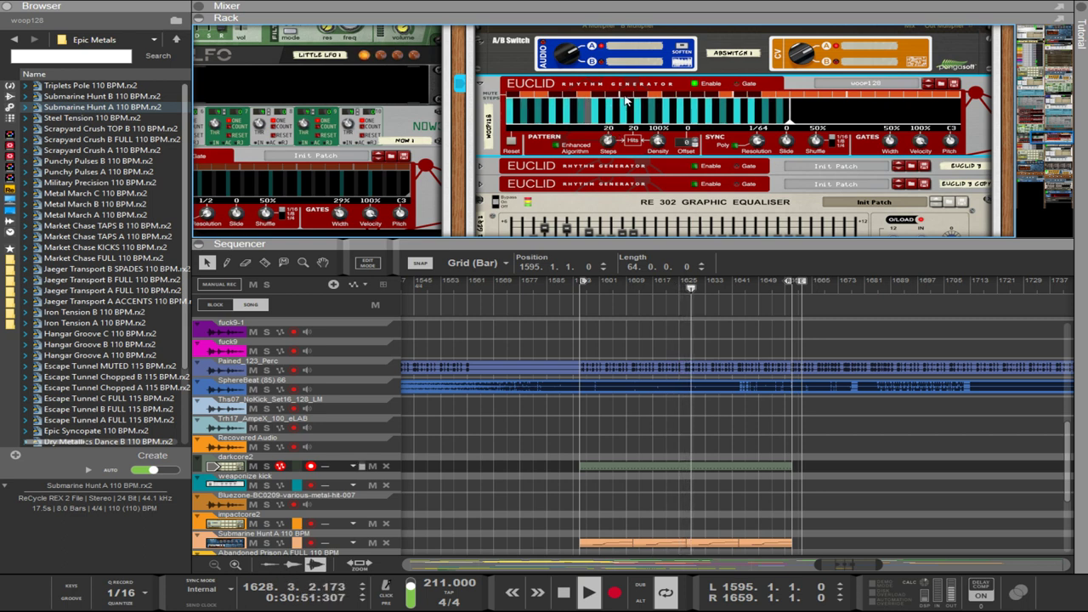
left_click(801, 55)
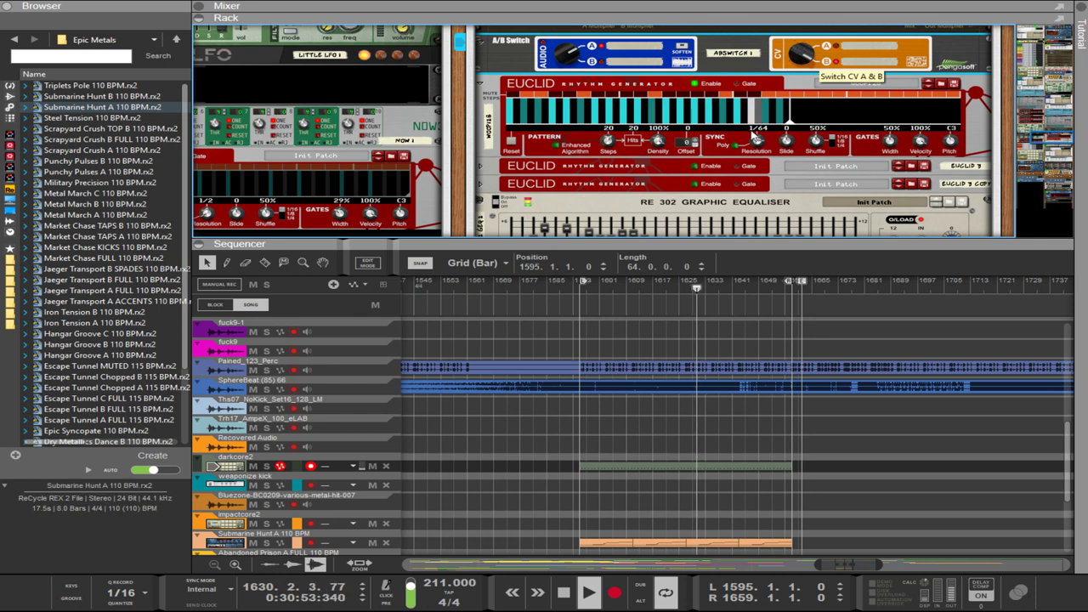
left_click_drag(753, 138, 753, 128)
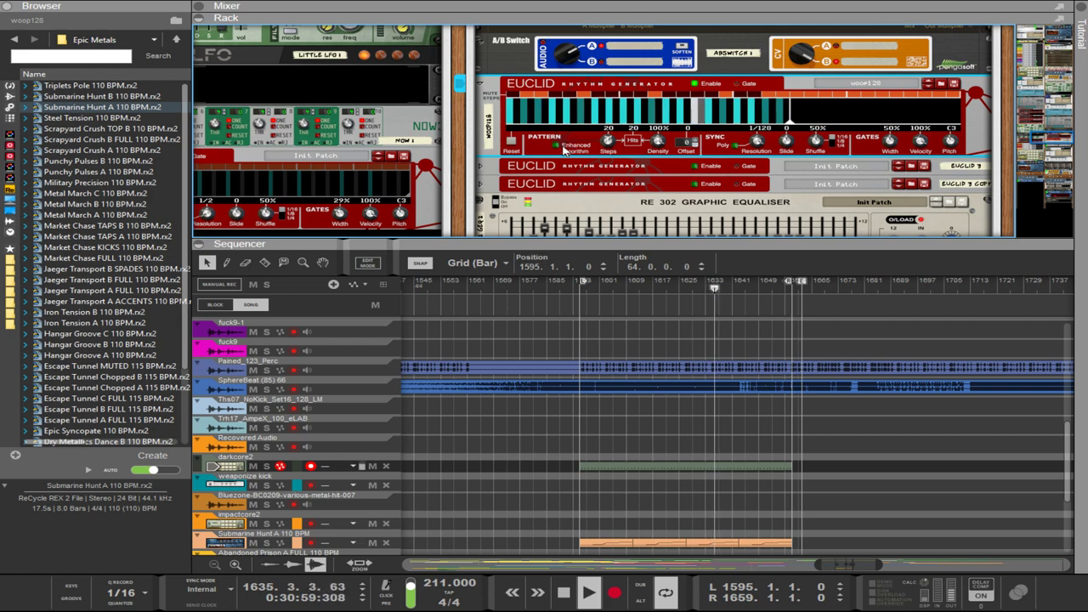
Examine the kick and bass modulation chain of Little LFO, Spider CV and Euclid devices, including their rear cabling.
scroll(611, 170, "up", 5)
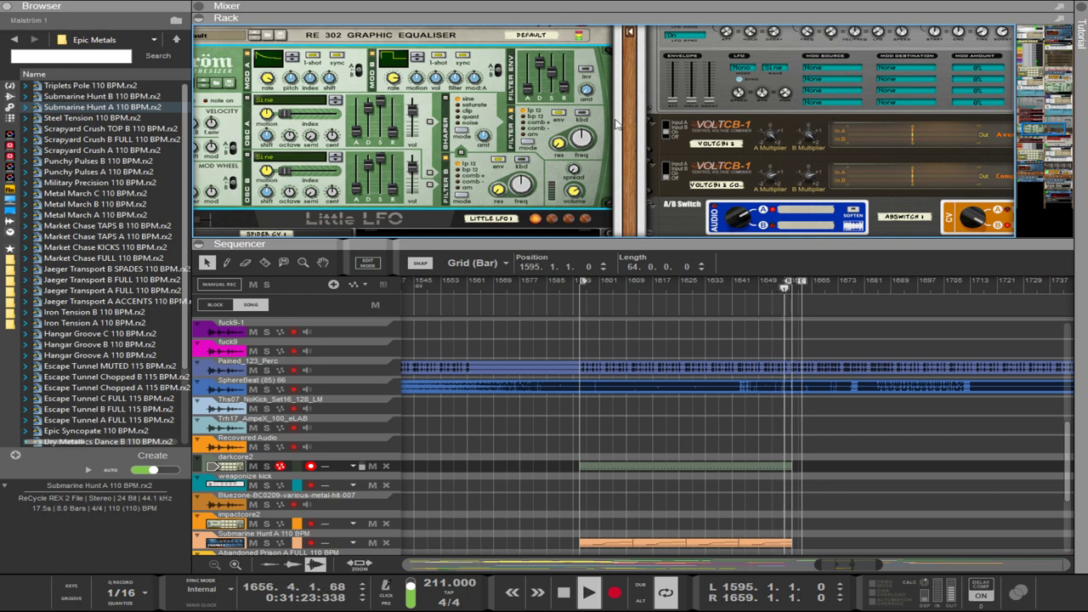
scroll(629, 156, "down", 5)
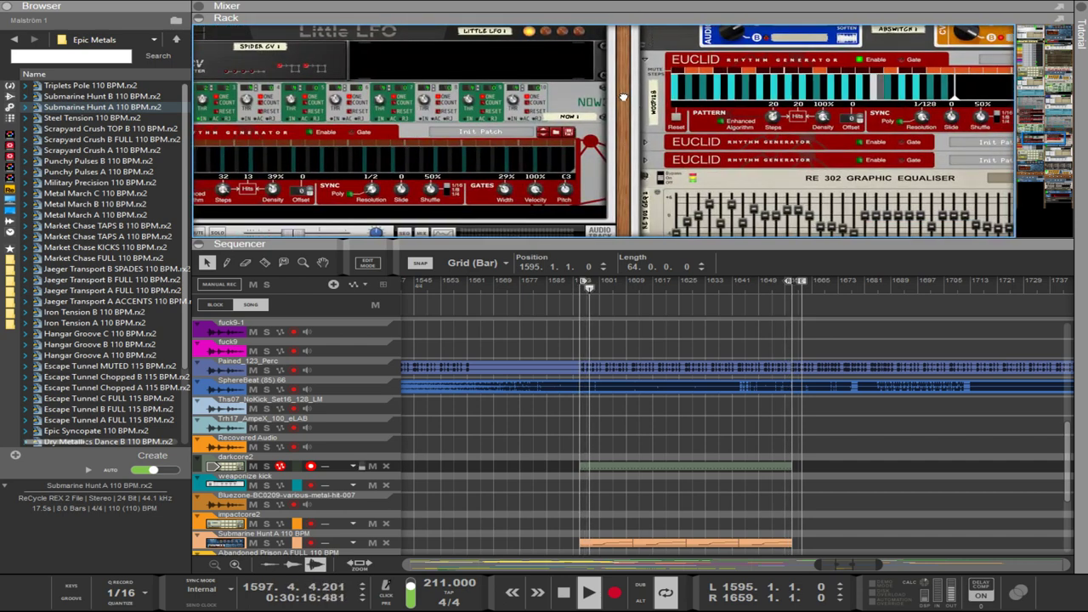
scroll(656, 118, "down", 4)
scroll(656, 117, "down", 10)
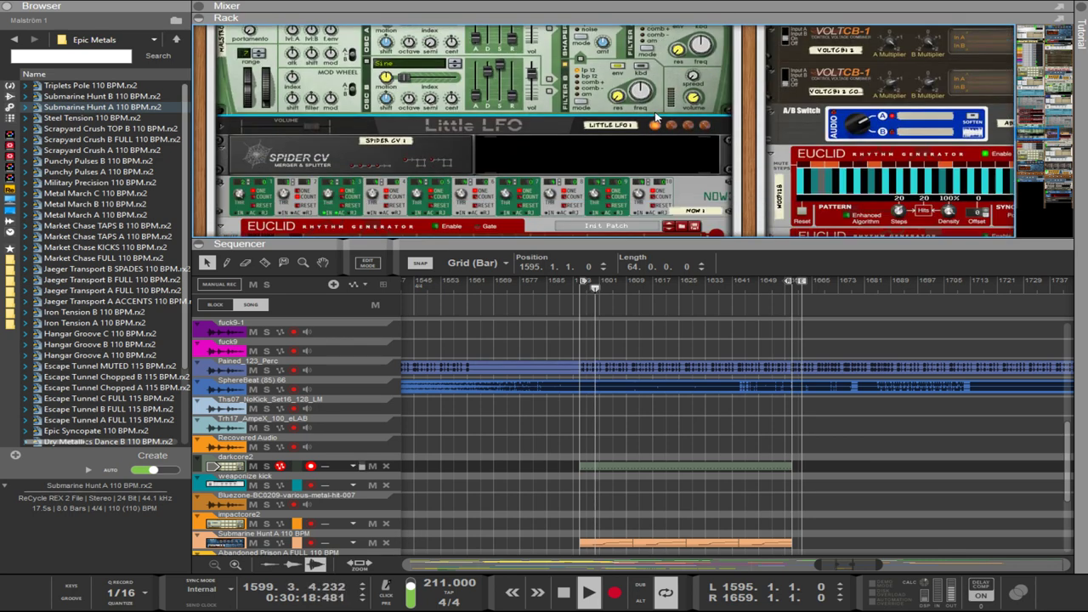
scroll(656, 118, "up", 5)
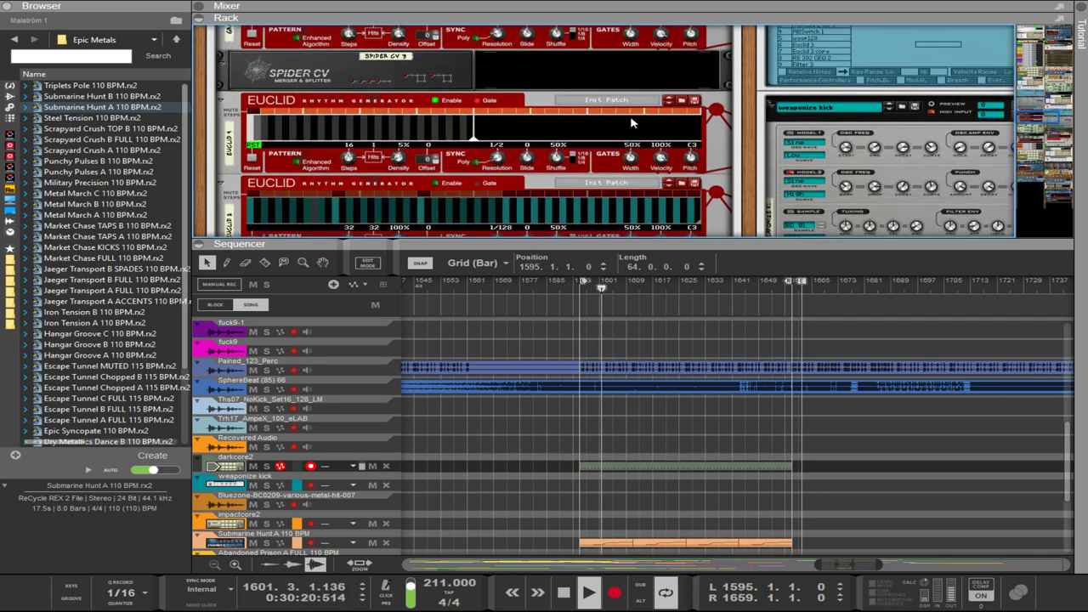
scroll(623, 116, "up", 2)
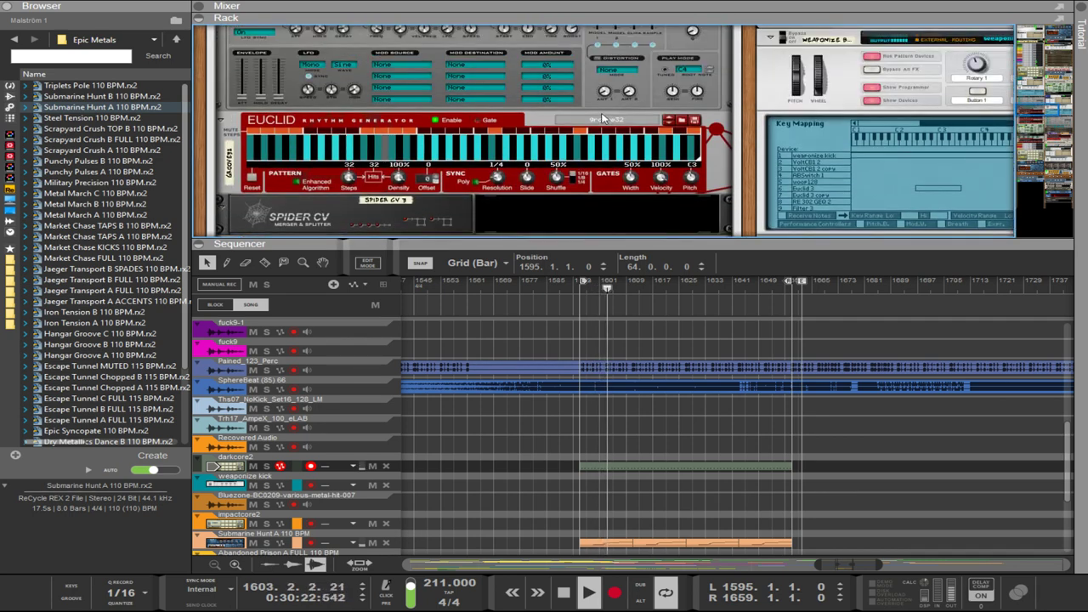
key("Tab")
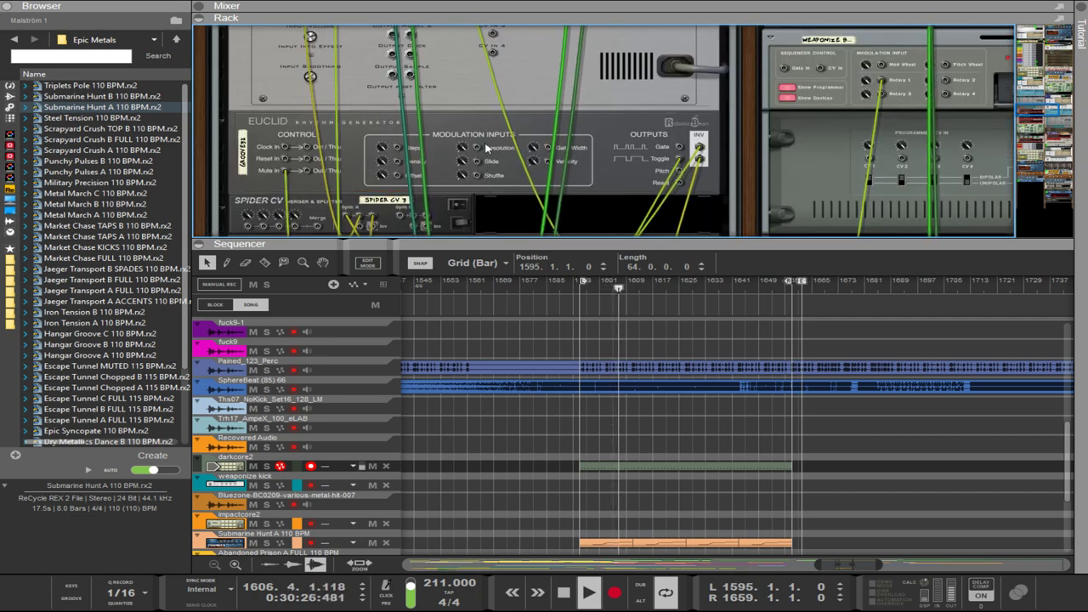
scroll(759, 162, "down", 3)
scroll(748, 162, "up", 5)
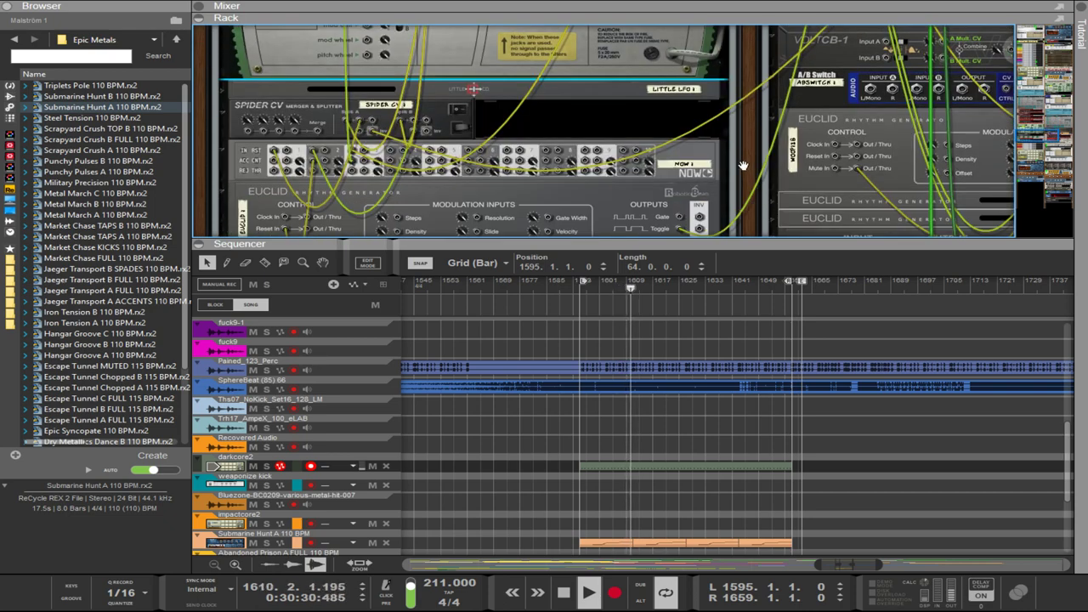
key("Tab")
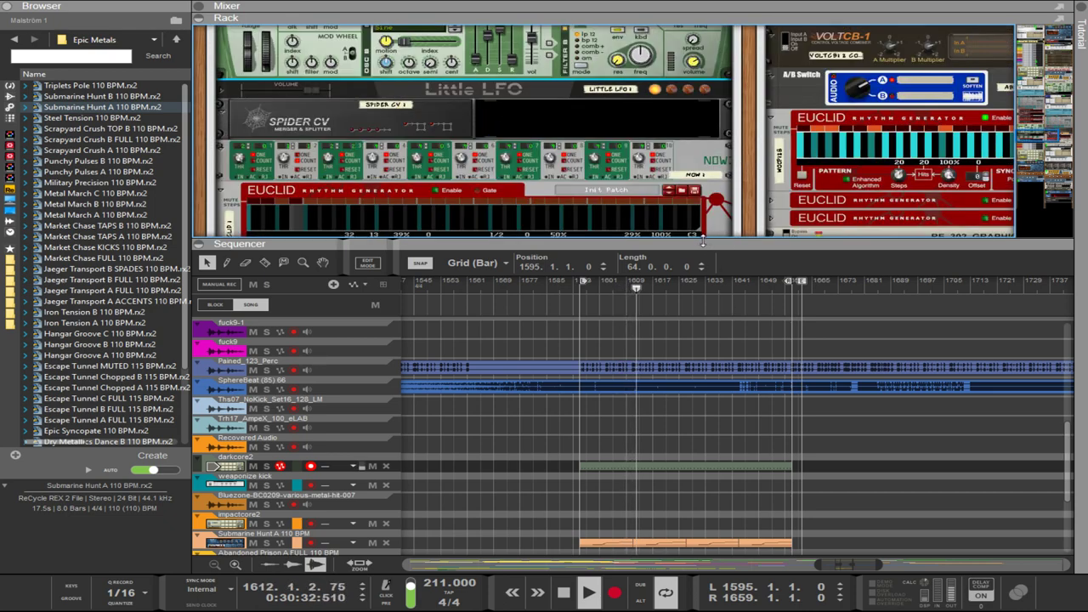
Review the audio clips in the earlier sections of the arrangement, going back from the looped section to about bar 329.
scroll(679, 357, "up", 4)
scroll(627, 401, "down", 3)
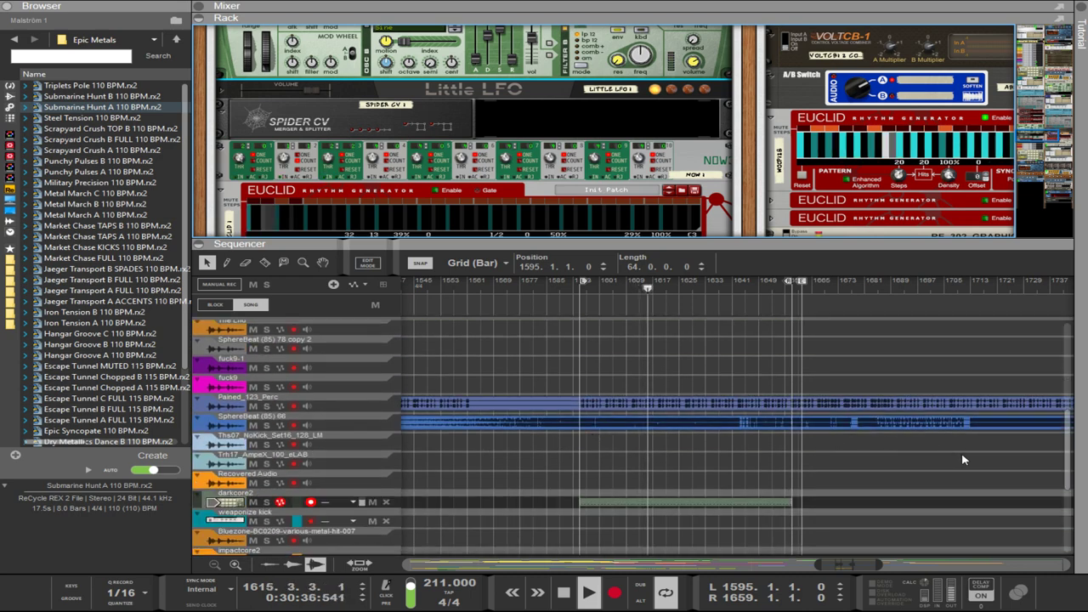
left_click_drag(963, 460, 823, 404)
left_click_drag(856, 564, 803, 565)
scroll(561, 468, "up", 8)
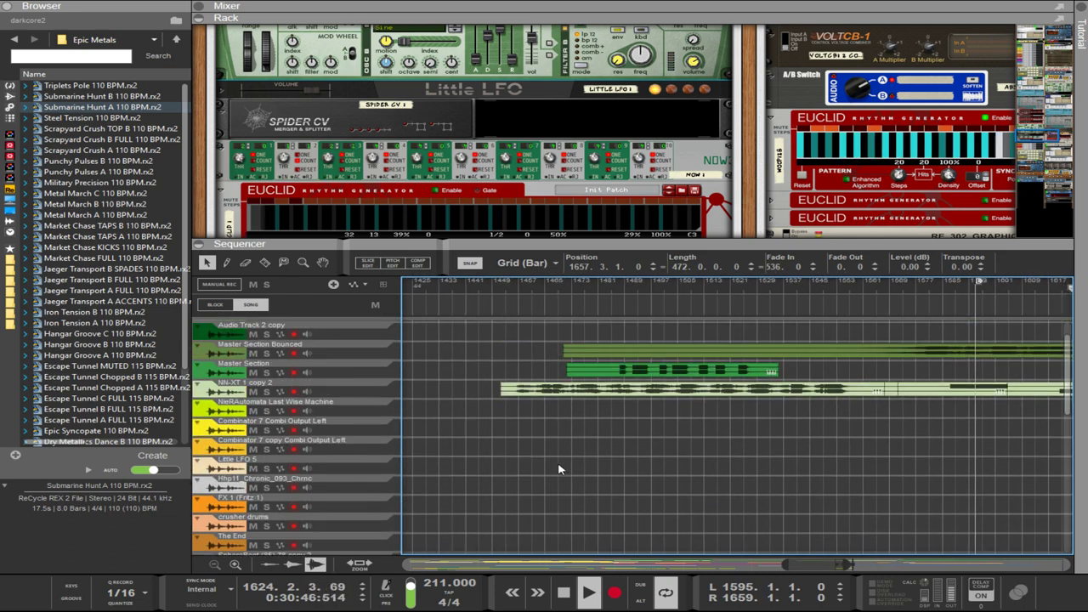
scroll(558, 469, "left", 4)
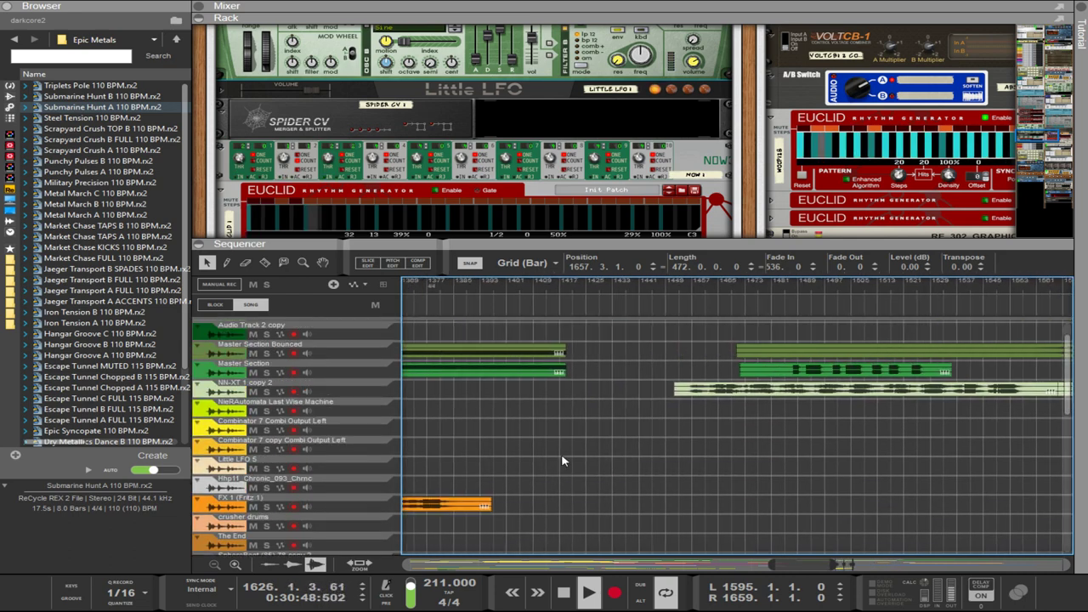
scroll(624, 389, "left", 15)
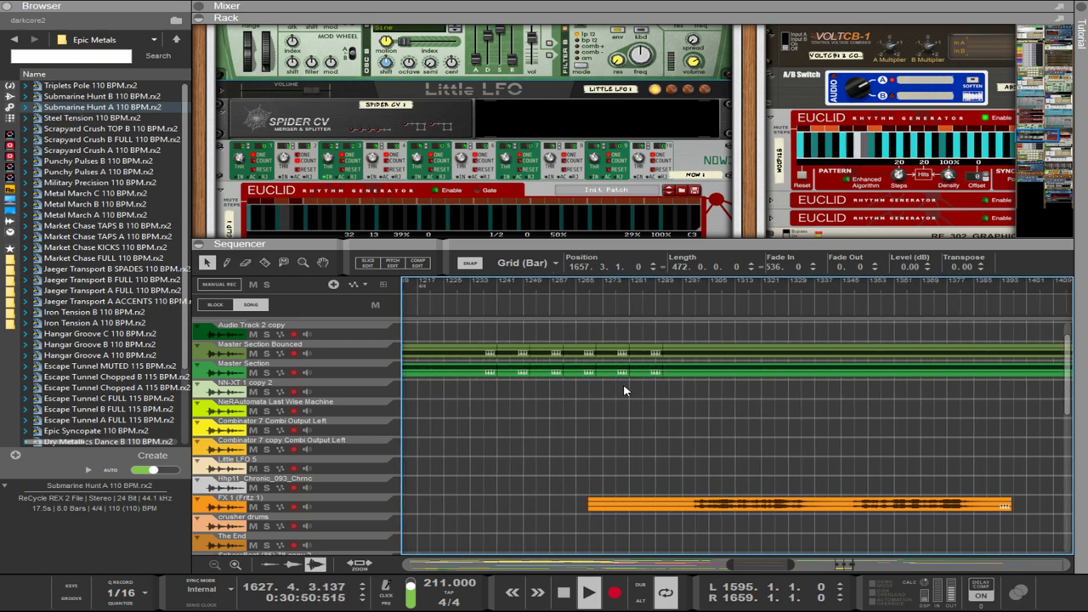
scroll(624, 389, "left", 20)
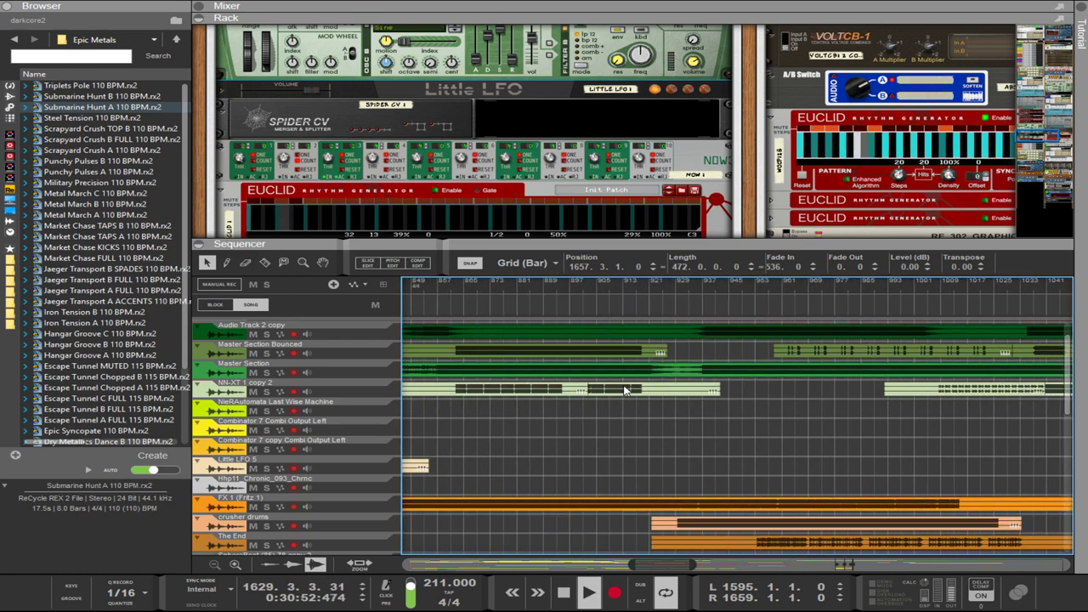
scroll(623, 389, "left", 6)
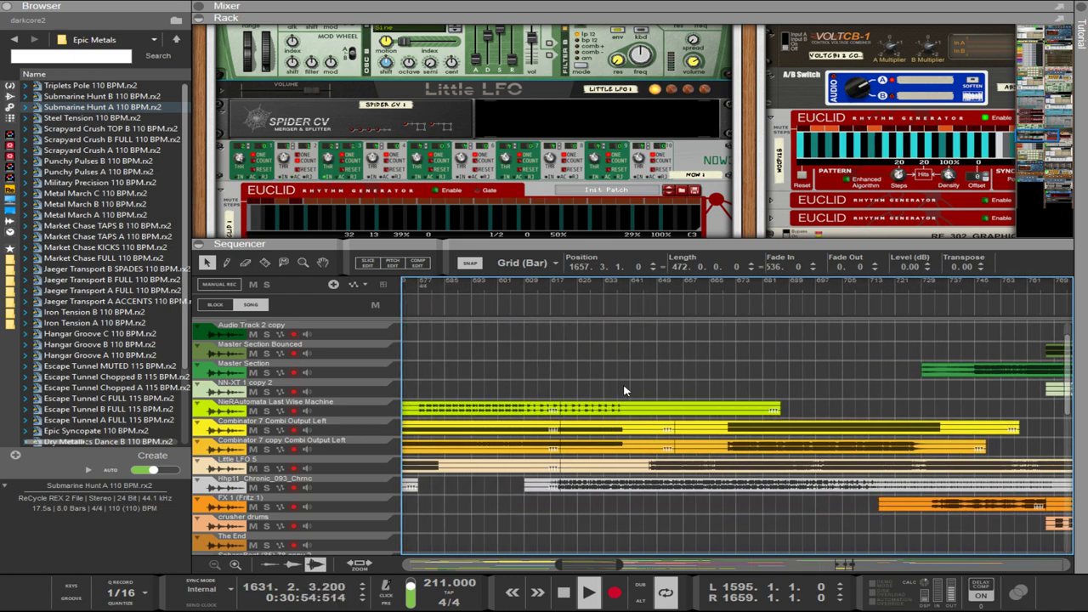
scroll(624, 390, "left", 14)
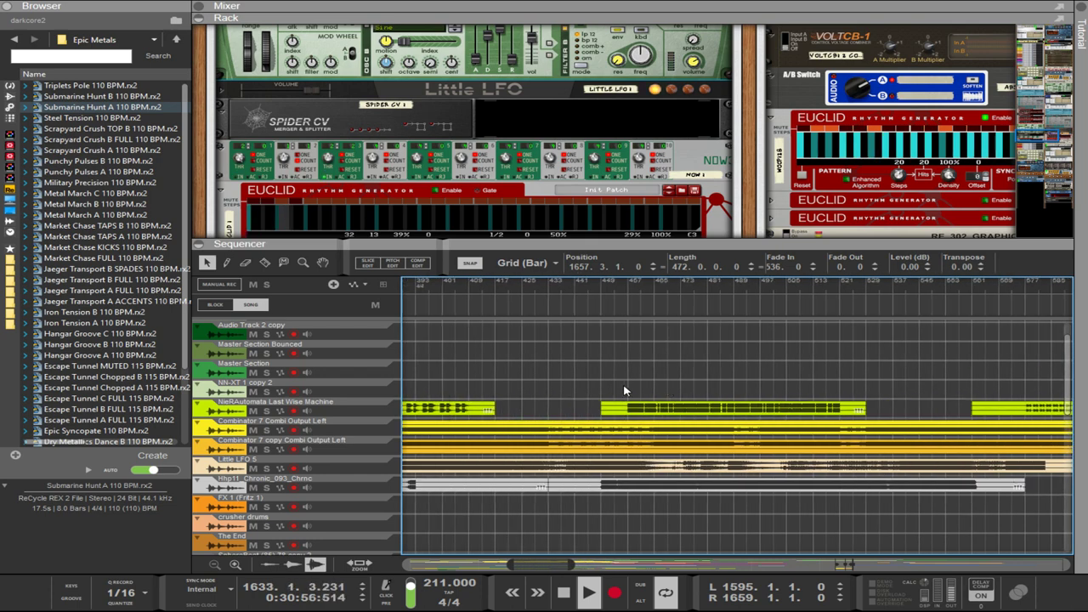
scroll(622, 390, "left", 2)
scroll(622, 390, "right", 3)
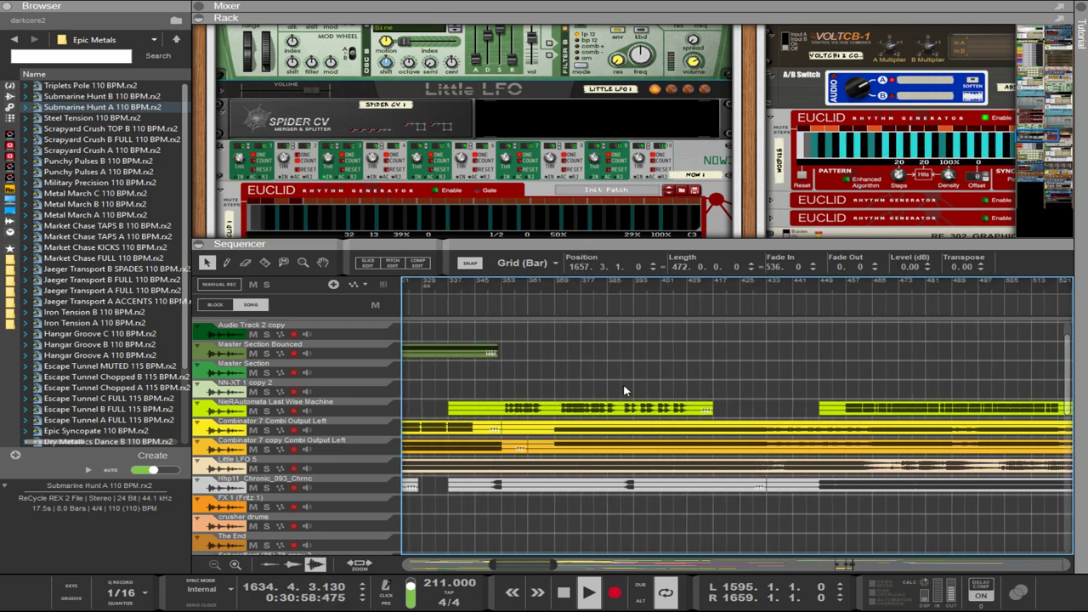
scroll(623, 390, "right", 6)
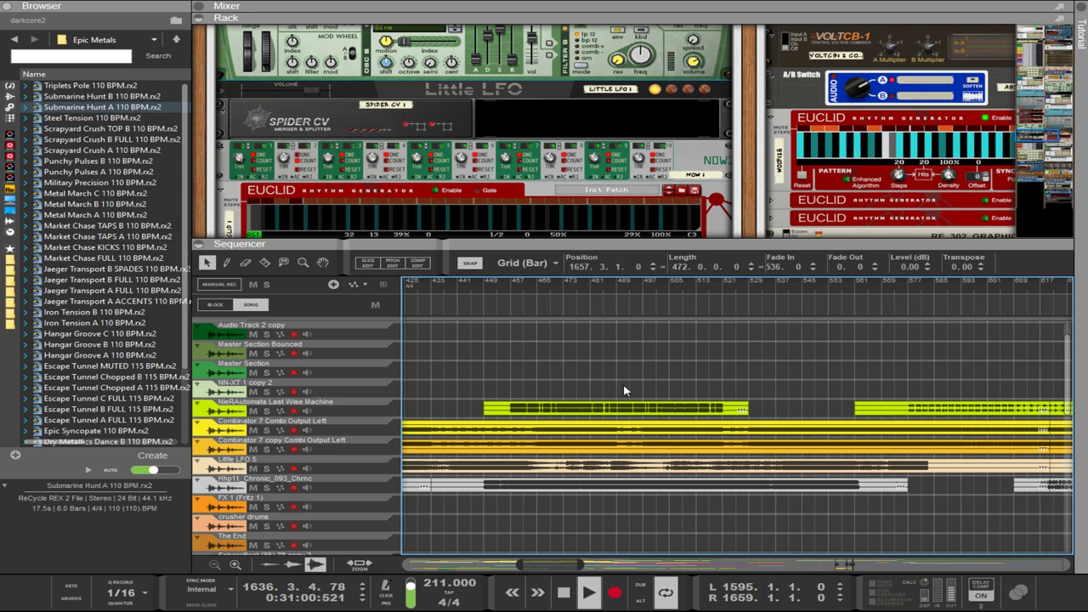
scroll(623, 388, "right", 1)
scroll(623, 389, "left", 2)
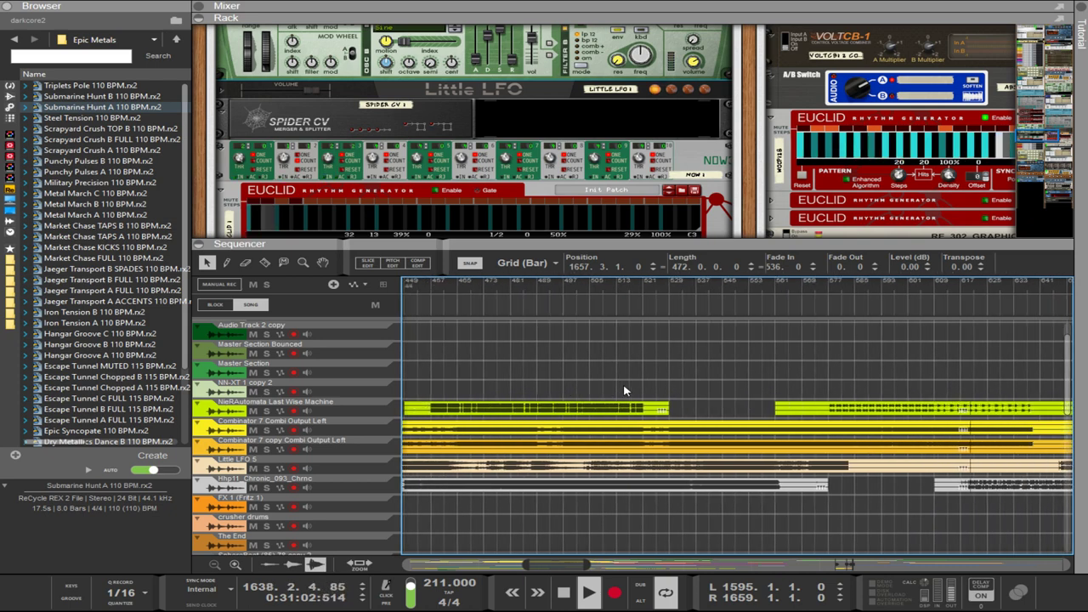
Audition the arrangement from bar 529 onward, moving the loop locators so playback jumps to bars 575, 608 and 631.
left_click(672, 283, "alt")
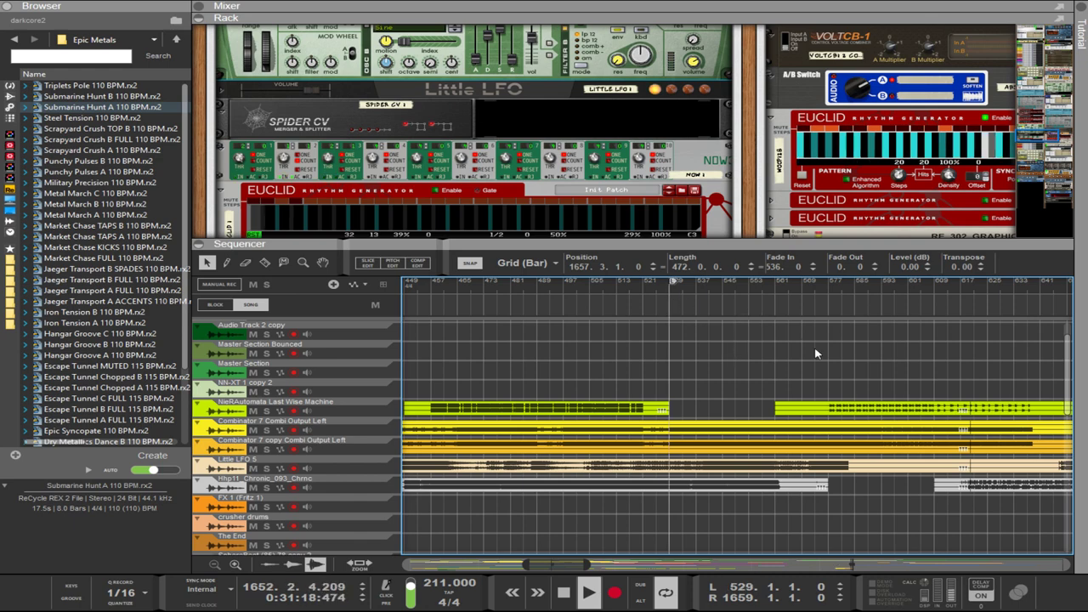
scroll(805, 402, "up", 2)
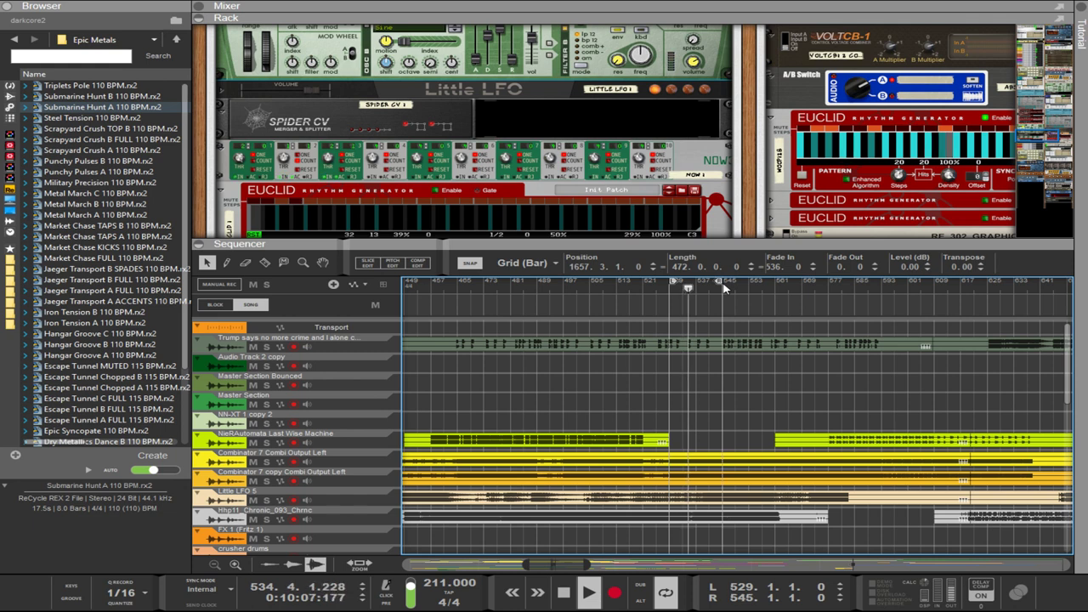
left_click(822, 284, "ctrl")
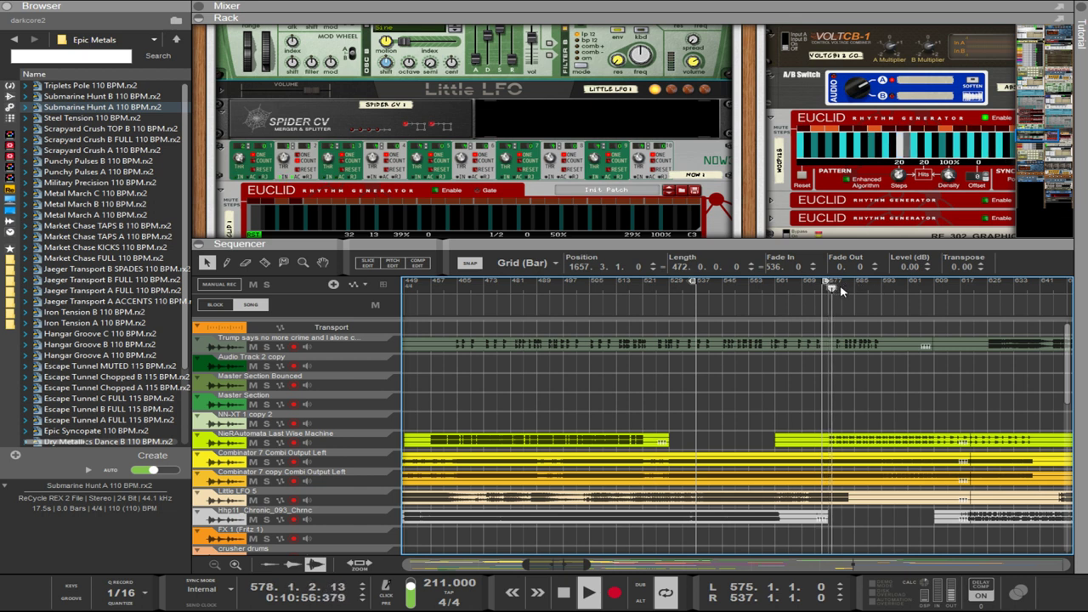
left_click(839, 287, "alt")
left_click_drag(949, 293, 933, 292)
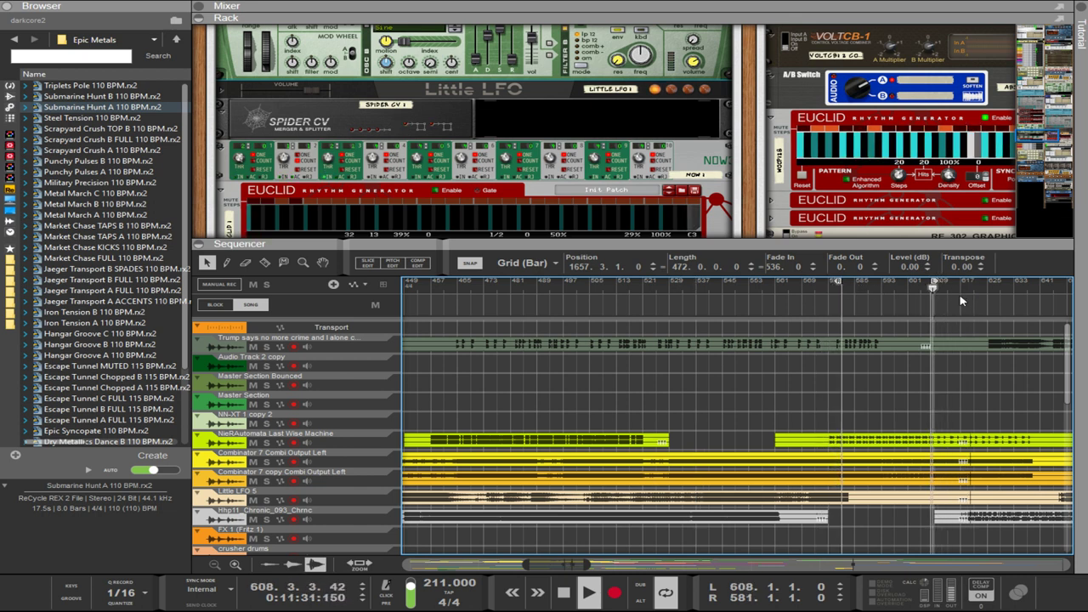
left_click(1010, 293, "ctrl")
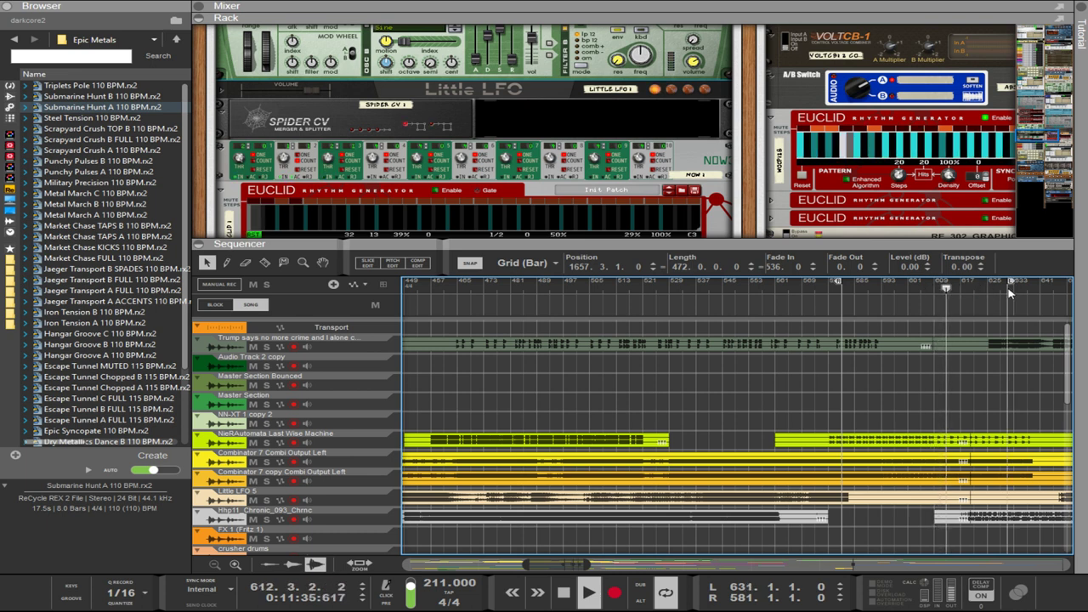
Continue auditioning the arrangement by moving the loop locators on through bars 640 and 673 to bar 721.
left_click(965, 293, "alt")
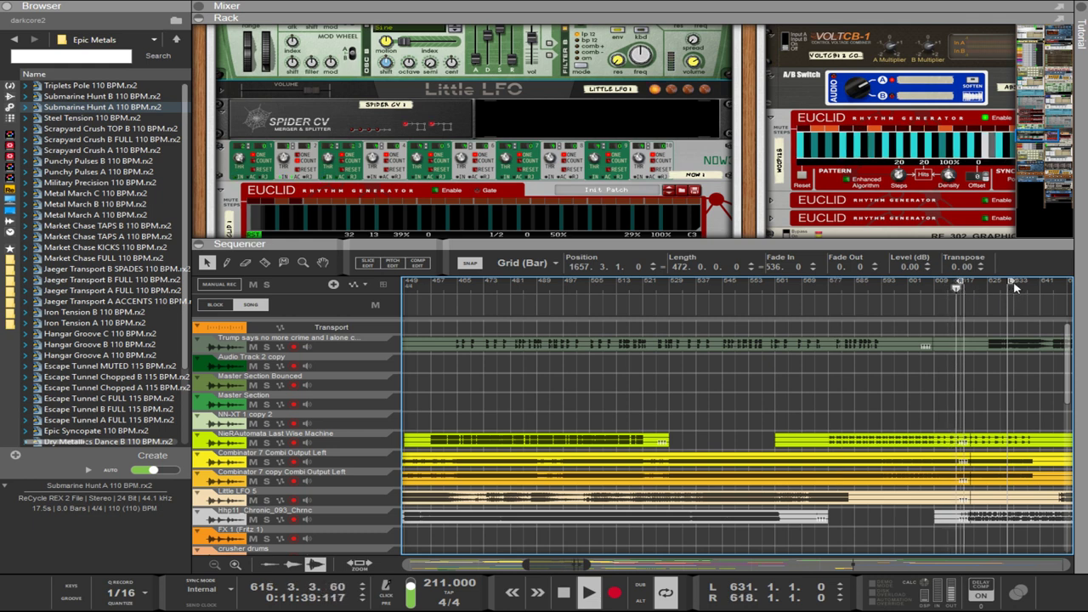
left_click(1044, 285, "ctrl")
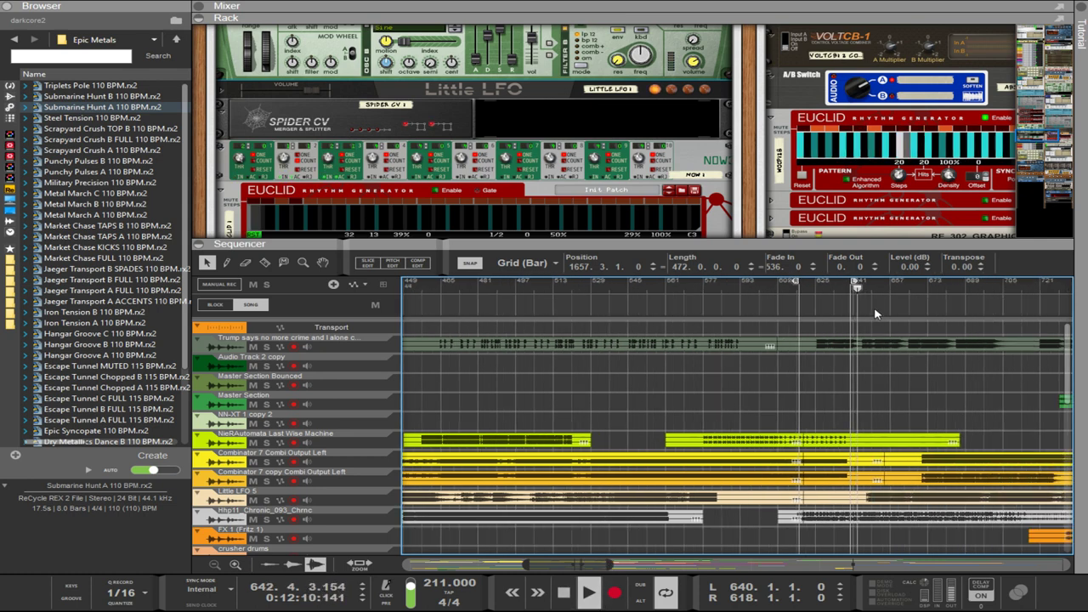
left_click(878, 289, "alt")
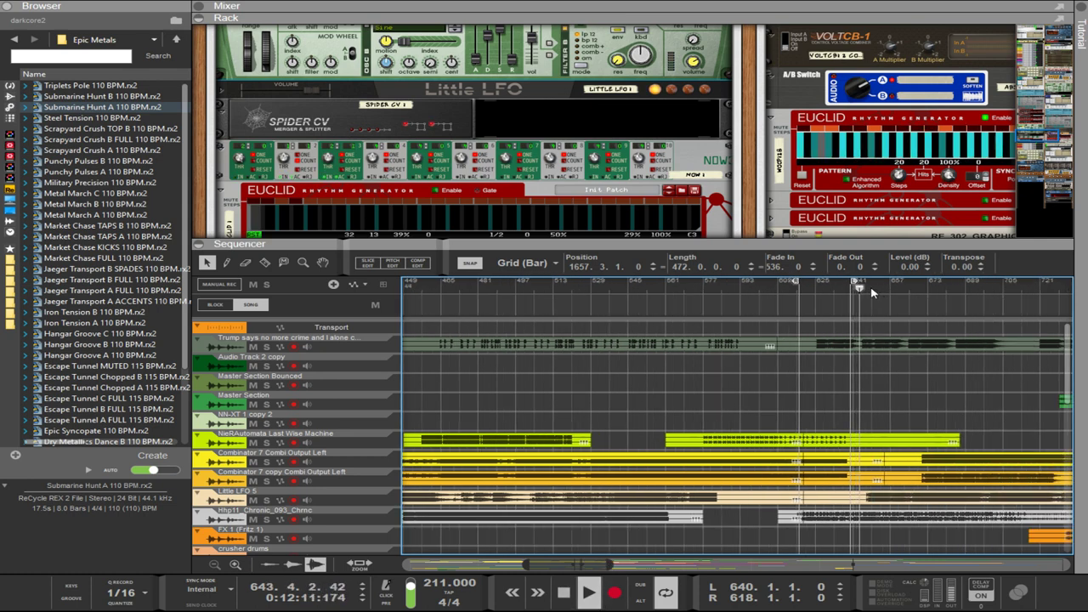
left_click(934, 289, "ctrl")
left_click_drag(933, 289, 929, 290)
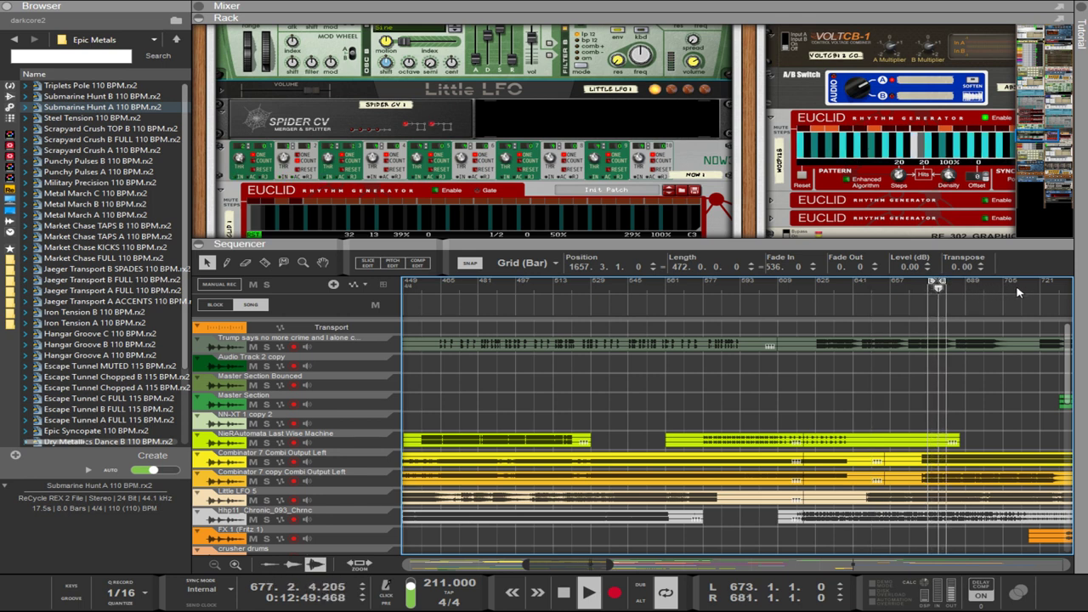
left_click_drag(937, 283, 1042, 285)
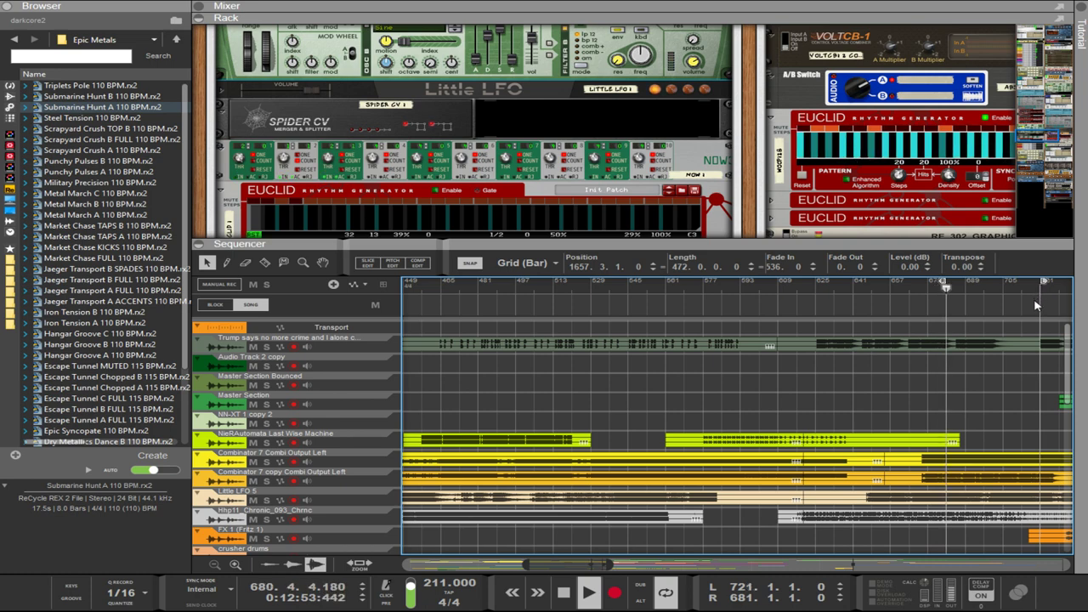
Audition the passages at bars 721, 770 and 825, with right loop locators at bars 729 and 785.
scroll(861, 538, "down", 2)
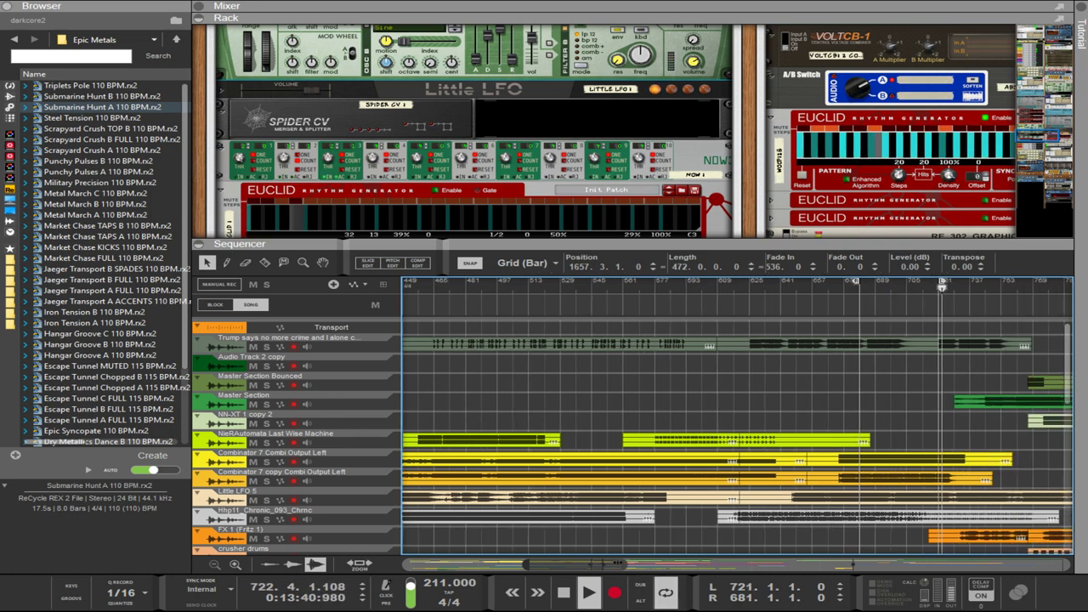
scroll(861, 539, "down", 1)
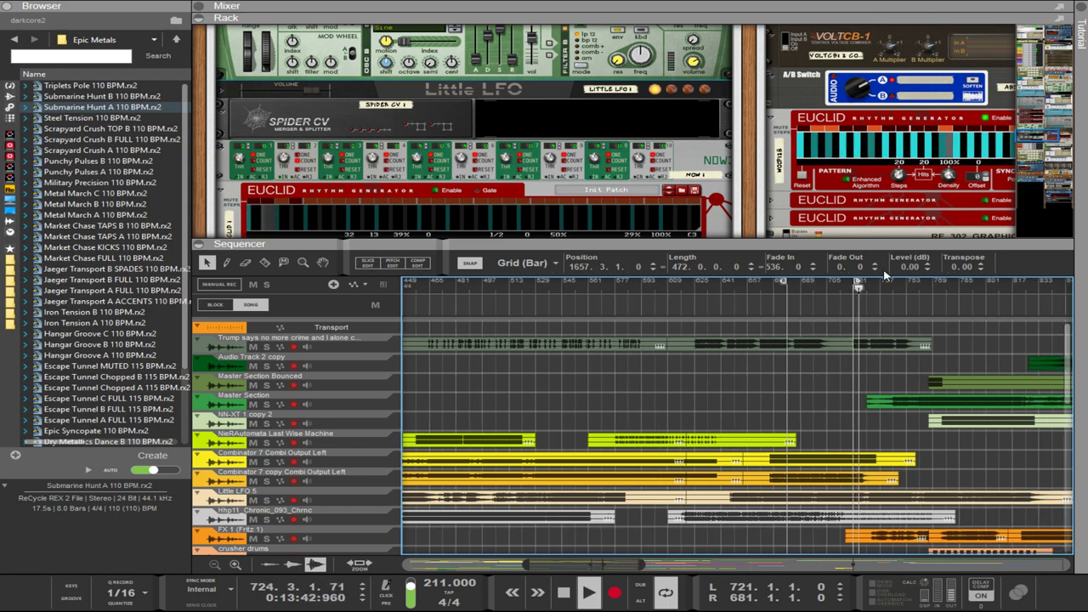
left_click(868, 294, "alt")
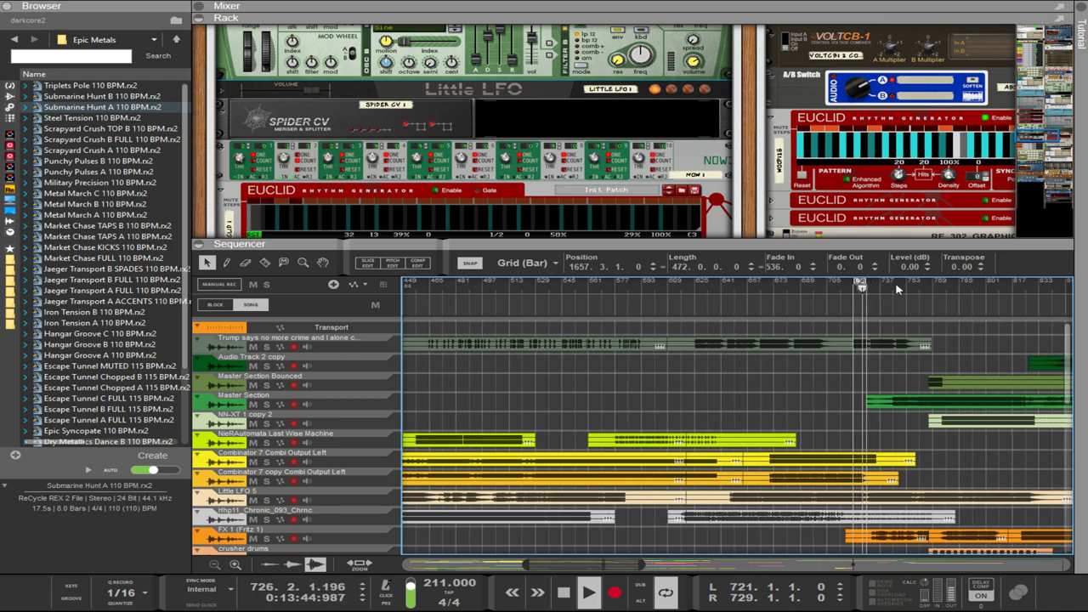
left_click(934, 292, "ctrl")
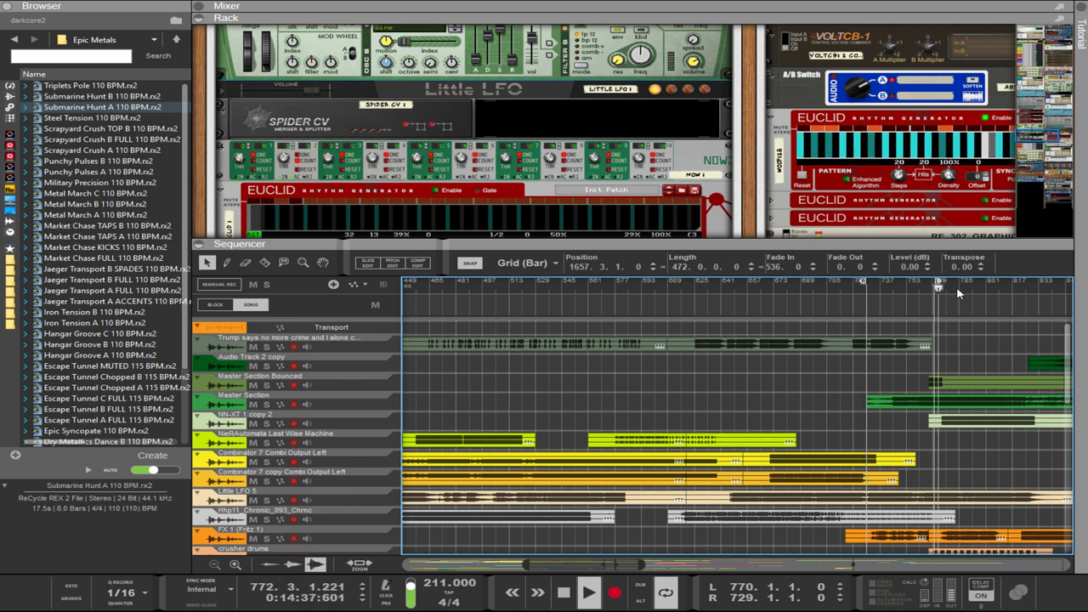
left_click(958, 292, "alt")
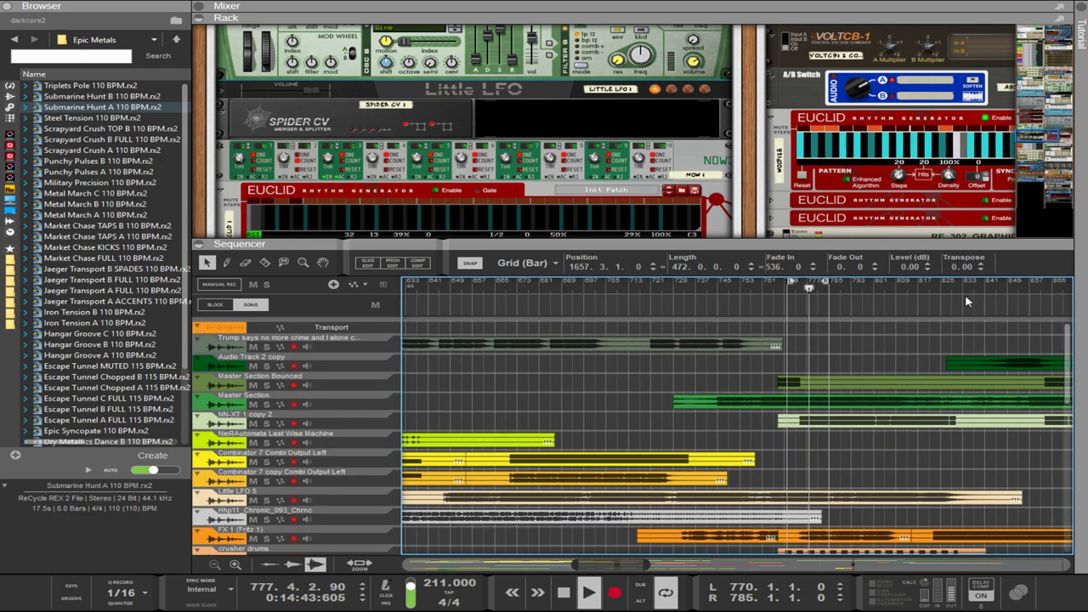
left_click(818, 285, "ctrl")
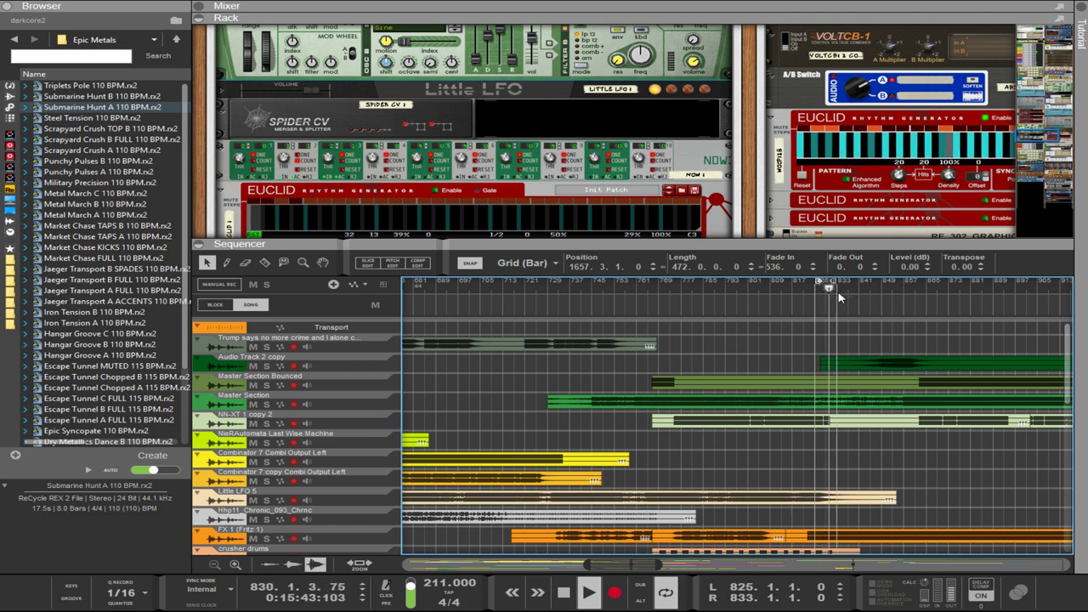
Audition the passages around bars 873 and 913 and look over the clips in that part of the arrangement.
left_click_drag(819, 283, 950, 283)
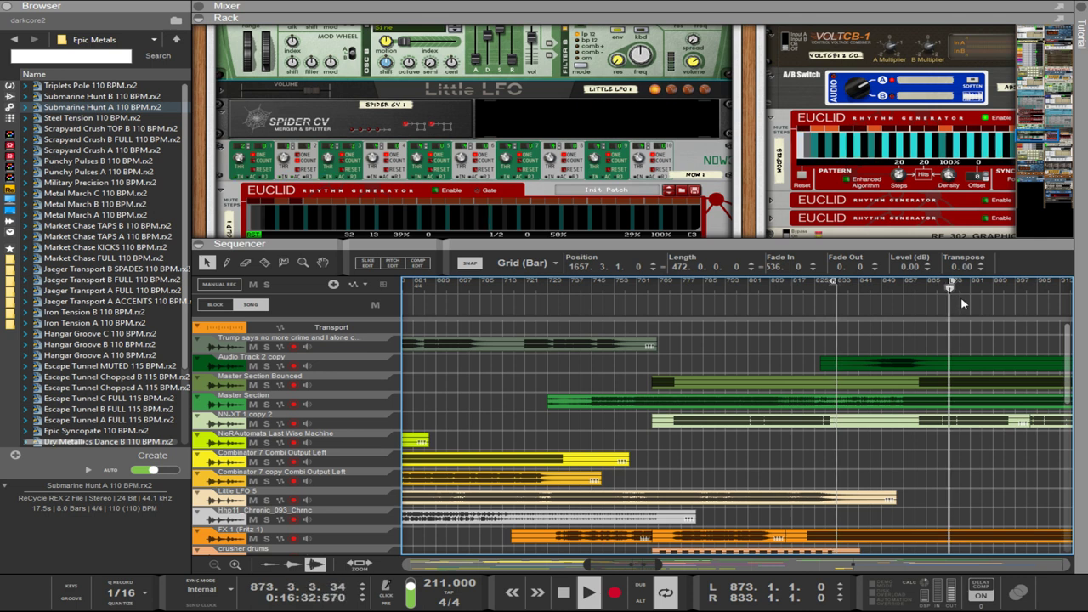
left_click(960, 297, "ctrl")
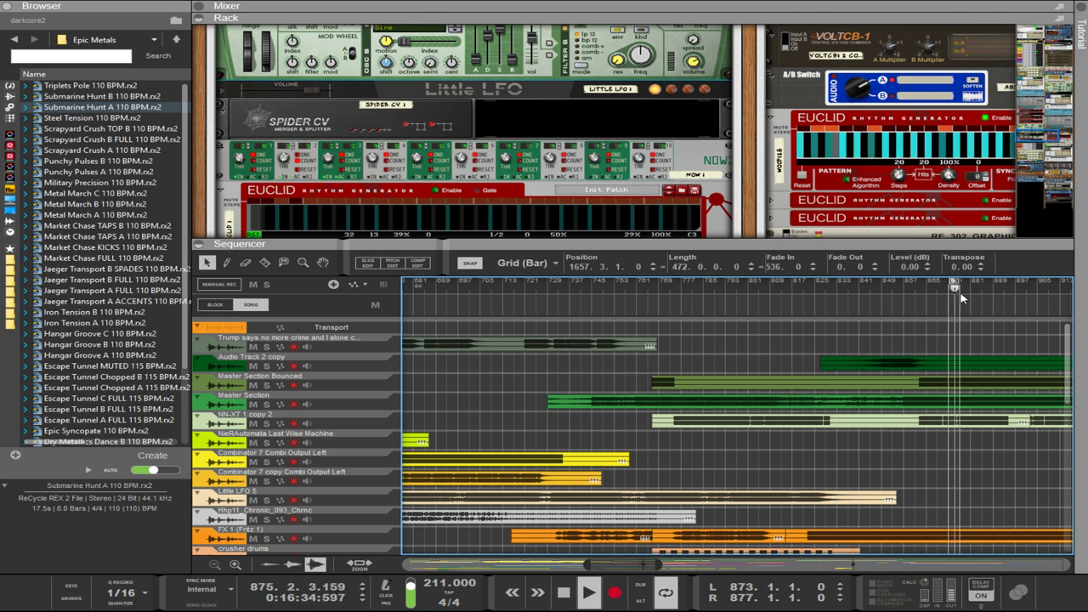
left_click(1060, 286, "alt")
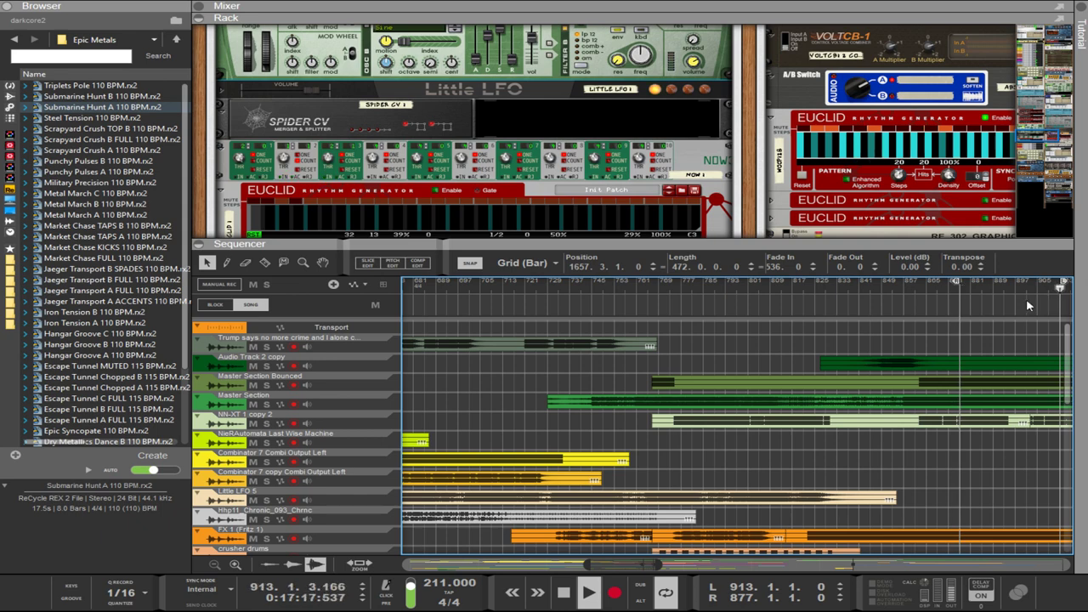
left_click_drag(659, 563, 723, 563)
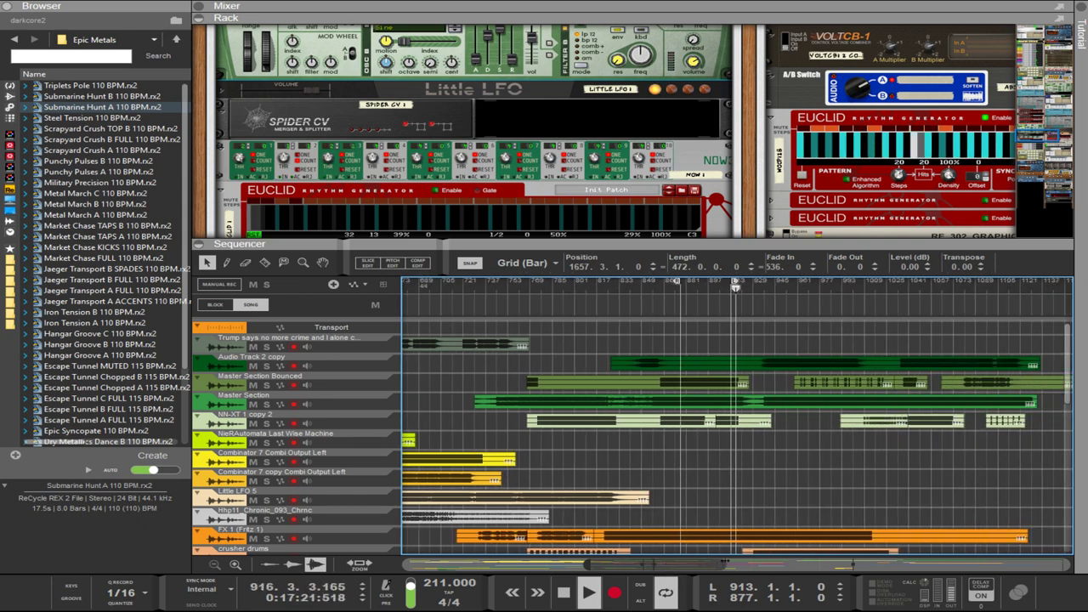
scroll(831, 462, "down", 3)
scroll(831, 462, "up", 3)
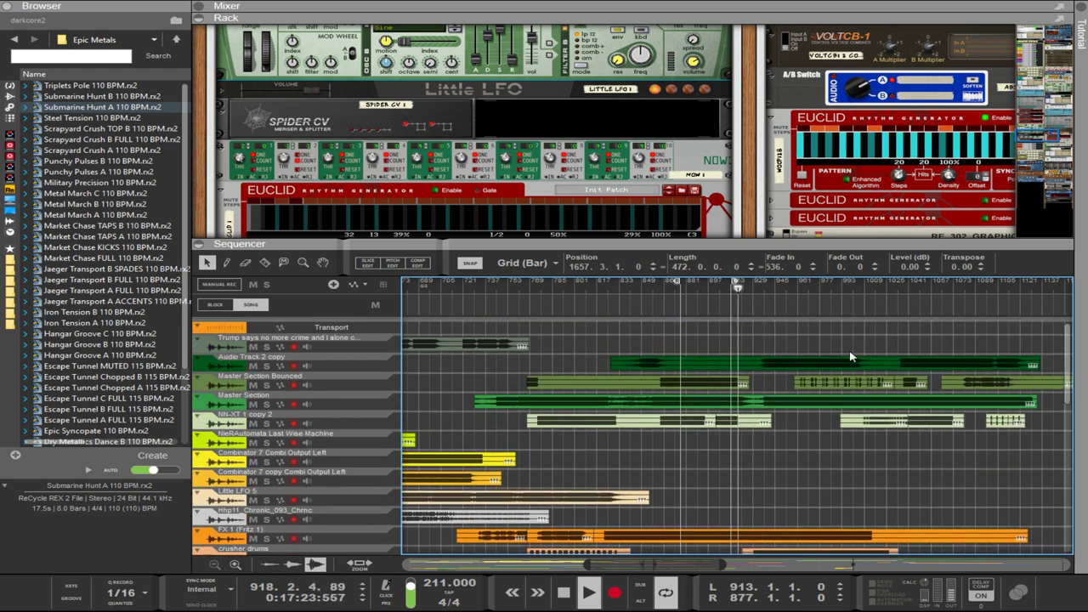
Audition the passages around bars 923 and 968, placing the right loop locator at bar 978.
left_click(751, 283, "alt")
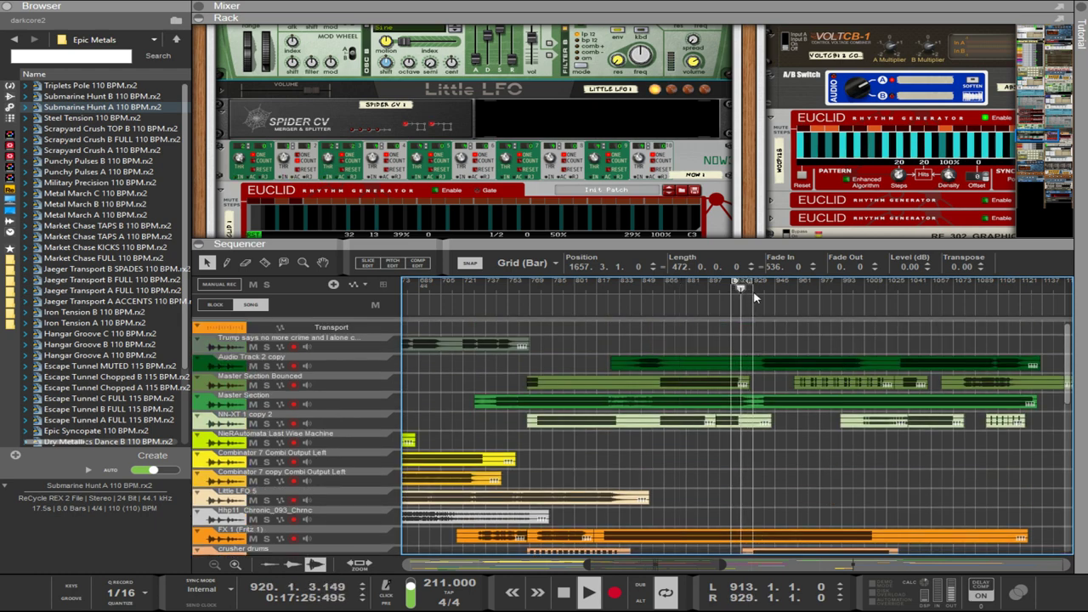
left_click_drag(751, 297, 745, 292)
left_click(808, 292, "ctrl")
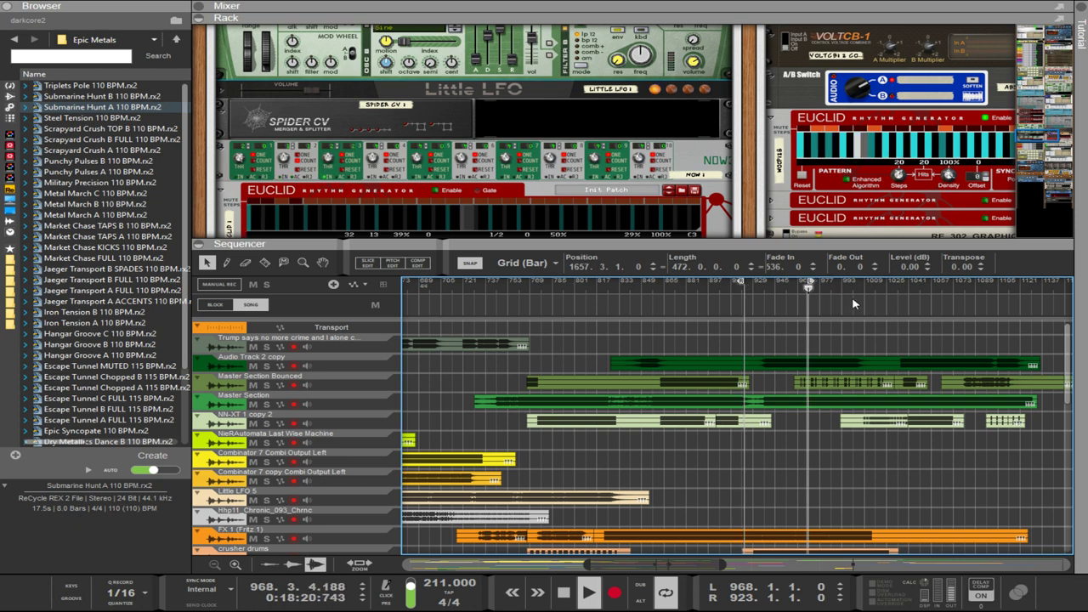
scroll(803, 312, "down", 2)
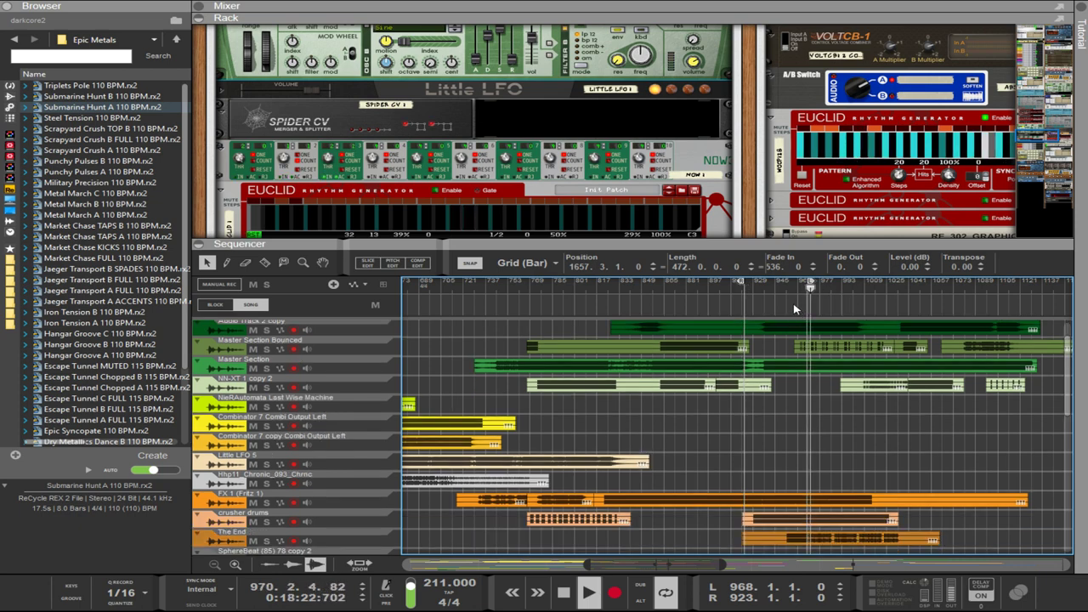
scroll(795, 310, "up", 2)
left_click(819, 292, "alt")
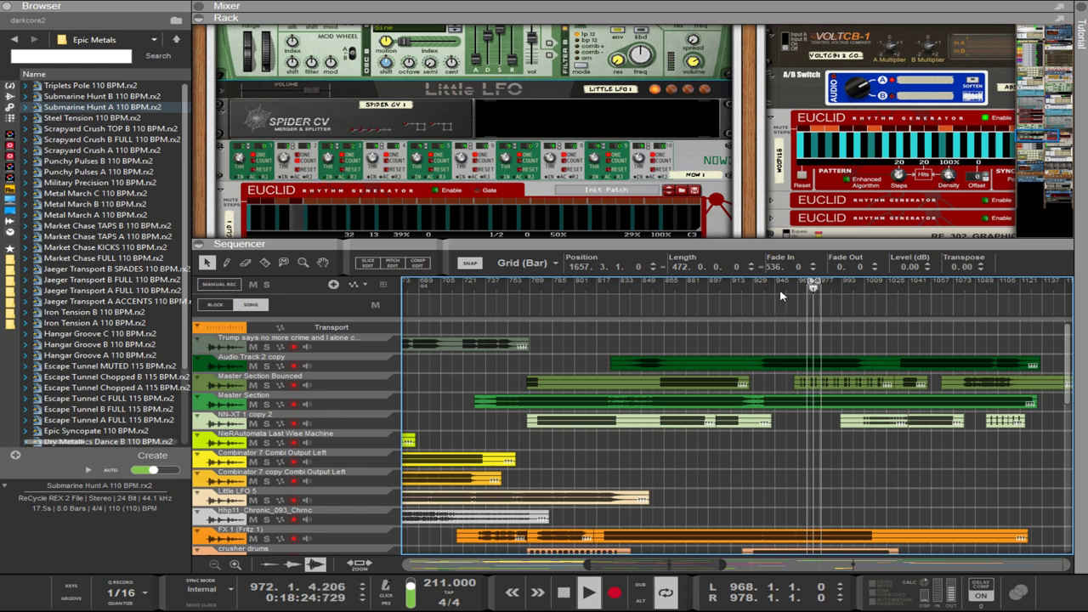
Loop the passage from bar 936 to bar 961.
left_click(778, 294, "ctrl")
left_click(763, 292, "ctrl")
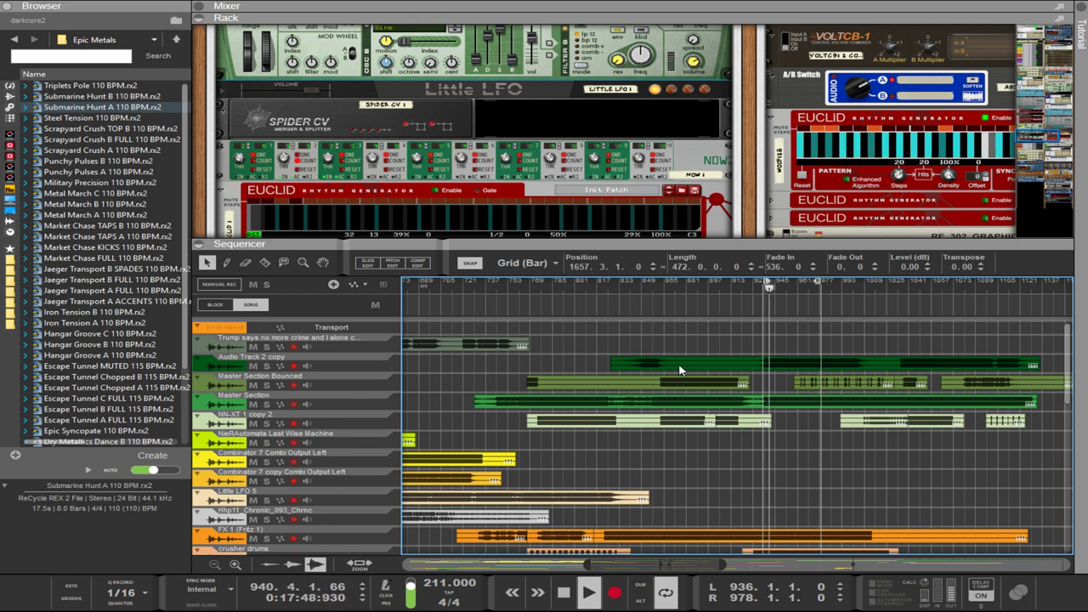
mouse_move(817, 283)
left_mouse_down()
mouse_move(787, 289)
mouse_move(798, 287)
left_mouse_up()
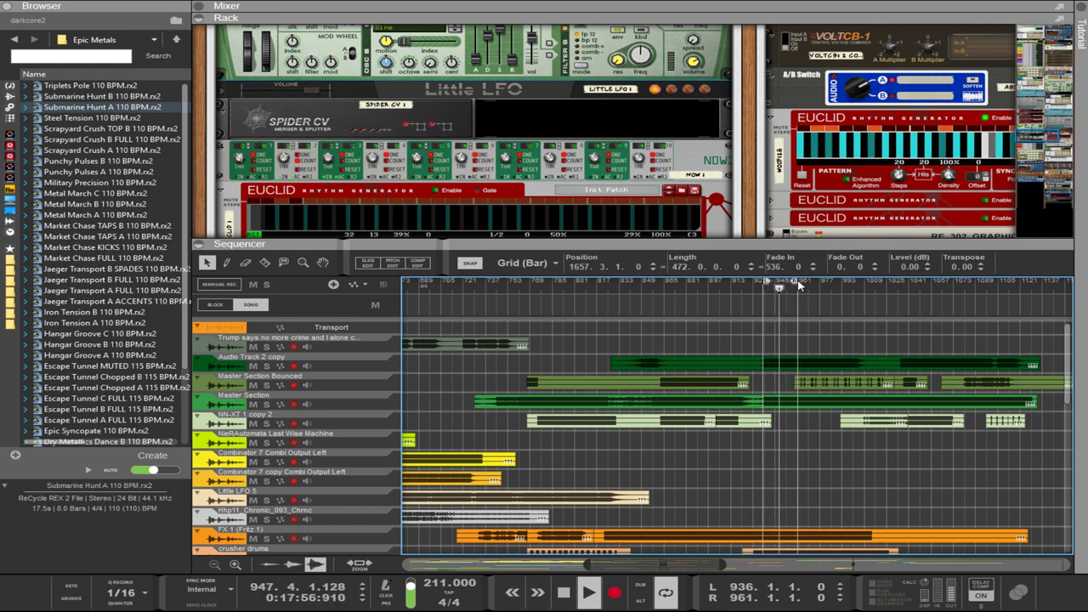
Place the 308-bar audio clip from the looped passage at bar 1547 on the Audio Track 2 copy track.
scroll(448, 167, "down", 10)
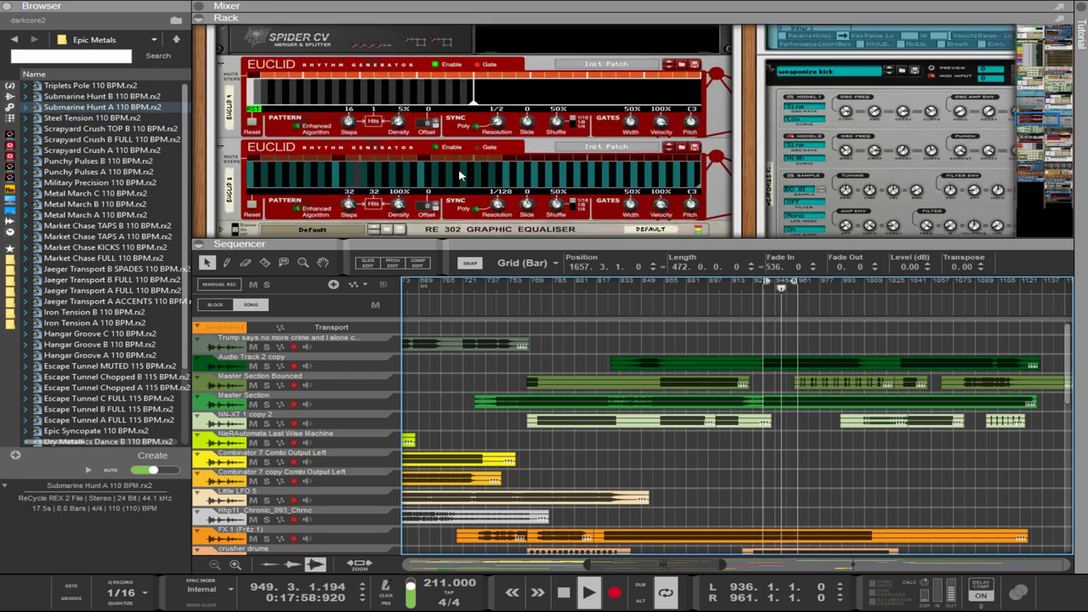
scroll(433, 120, "down", 3)
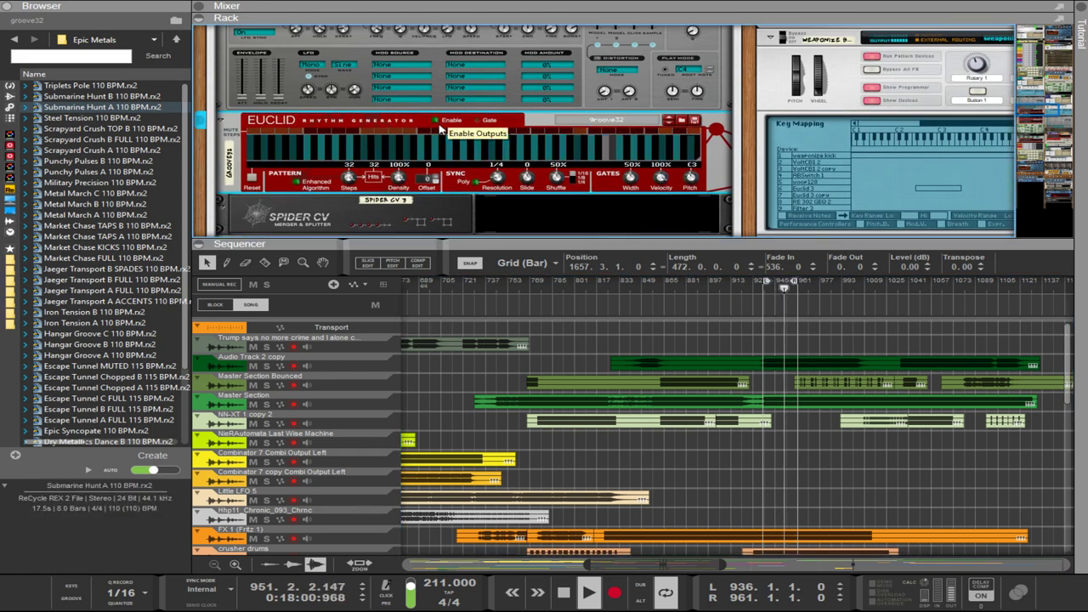
left_click_drag(677, 371, 601, 365)
scroll(599, 370, "down", 15)
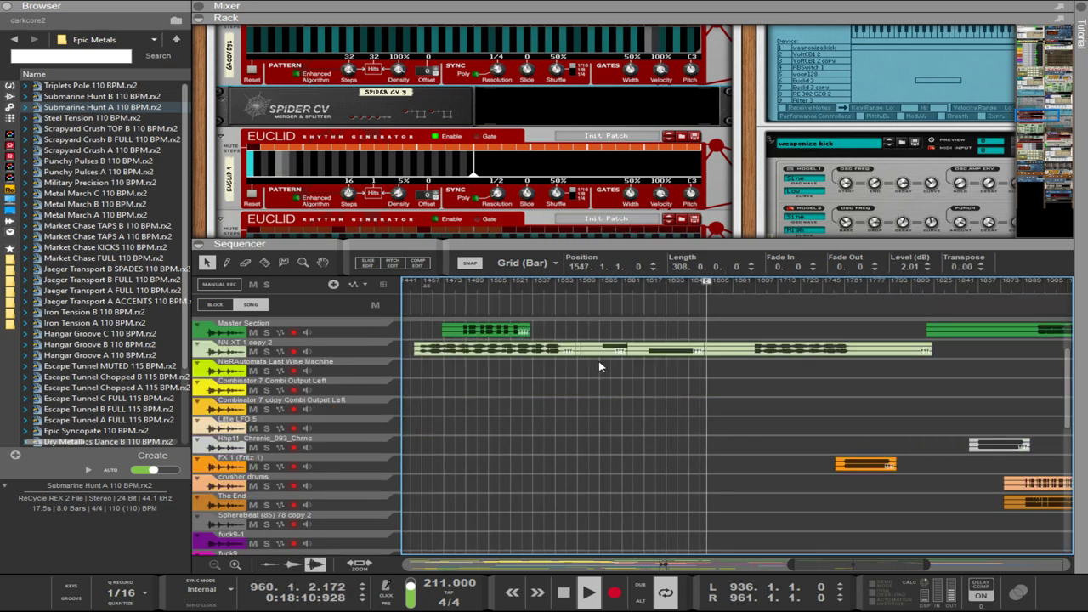
scroll(599, 370, "up", 3)
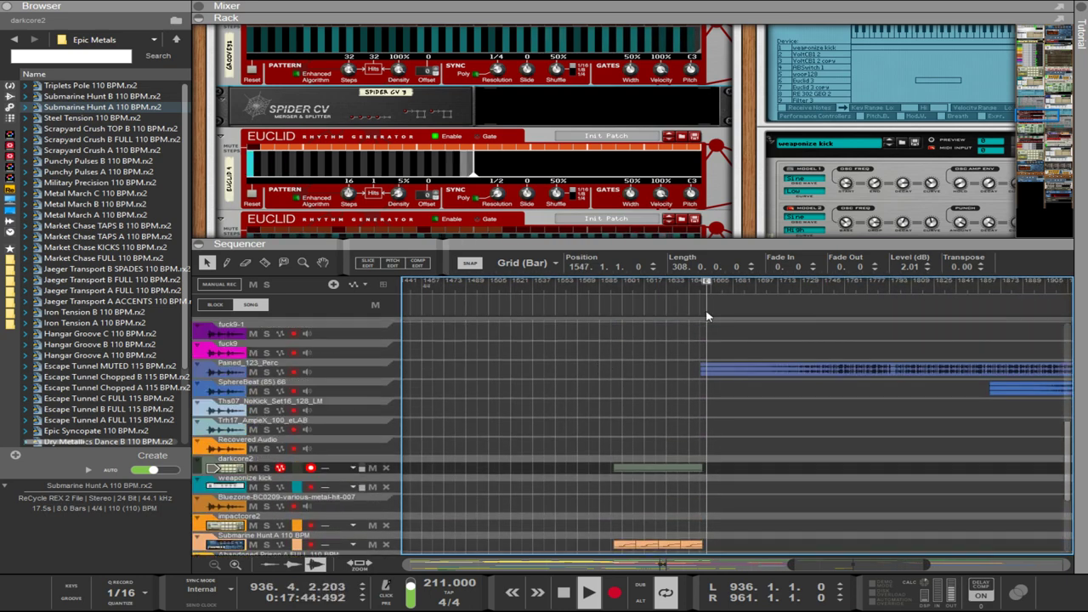
Set the left loop locator to bar 1594, near the start of the darkcore2 and Submarine Hunt clips.
left_click(619, 290, "ctrl")
left_click(618, 291, "ctrl")
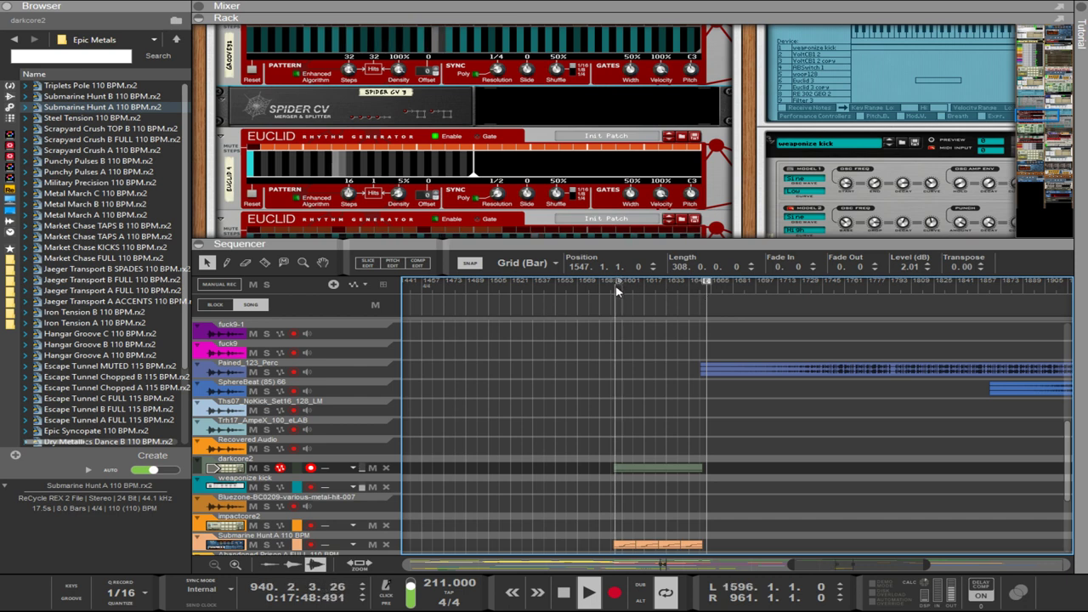
left_click(615, 290, "ctrl")
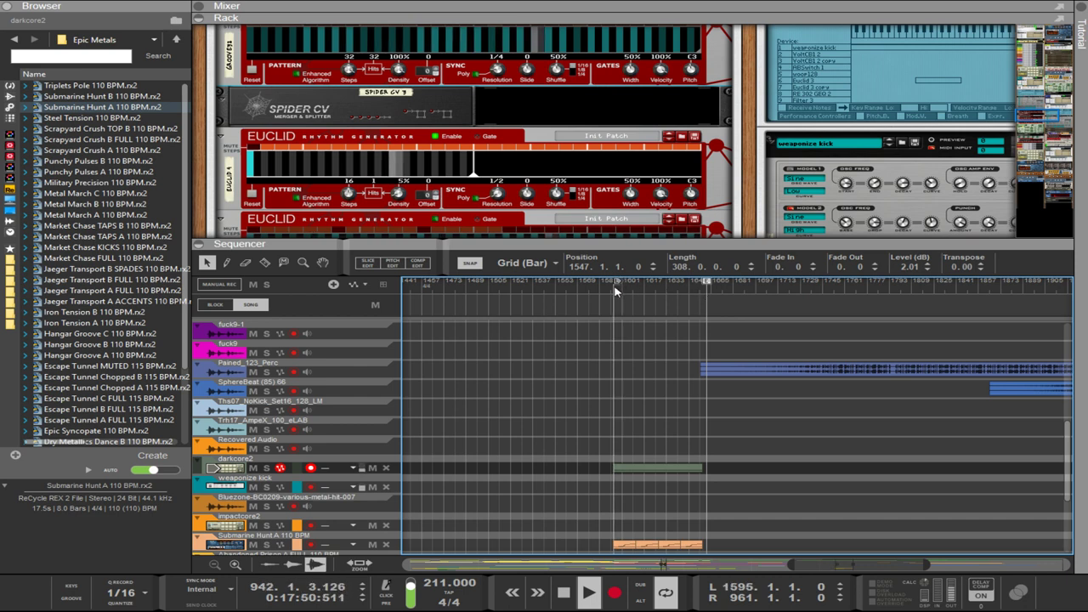
left_click(613, 289, "ctrl")
Move the 308-bar clip on the Audio Track 2 copy track so it starts at bar 1486.
scroll(666, 340, "up", 5)
scroll(665, 340, "up", 3)
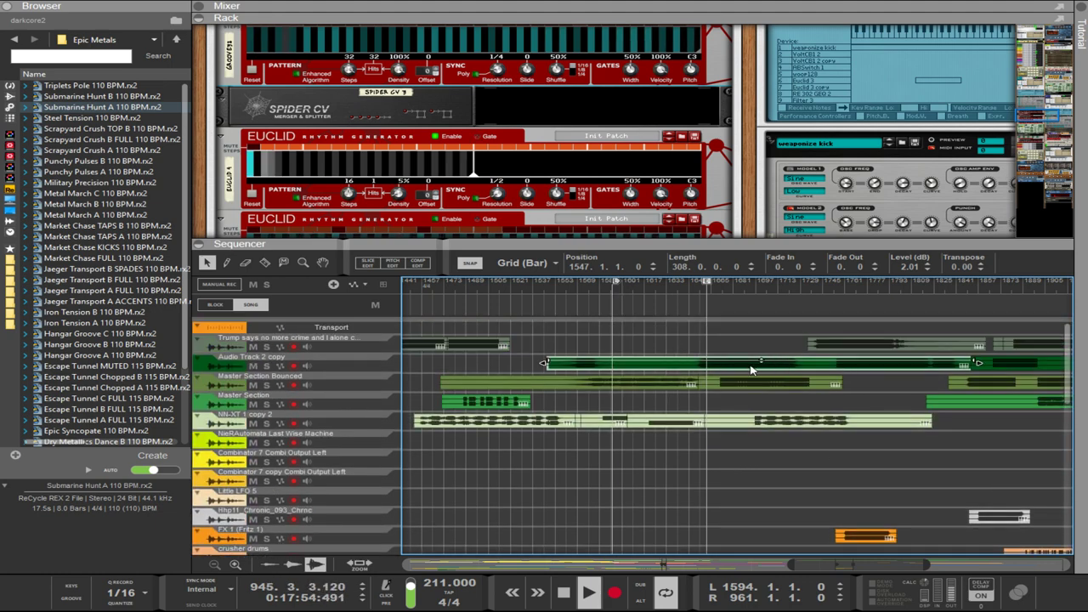
left_click_drag(751, 369, 665, 362)
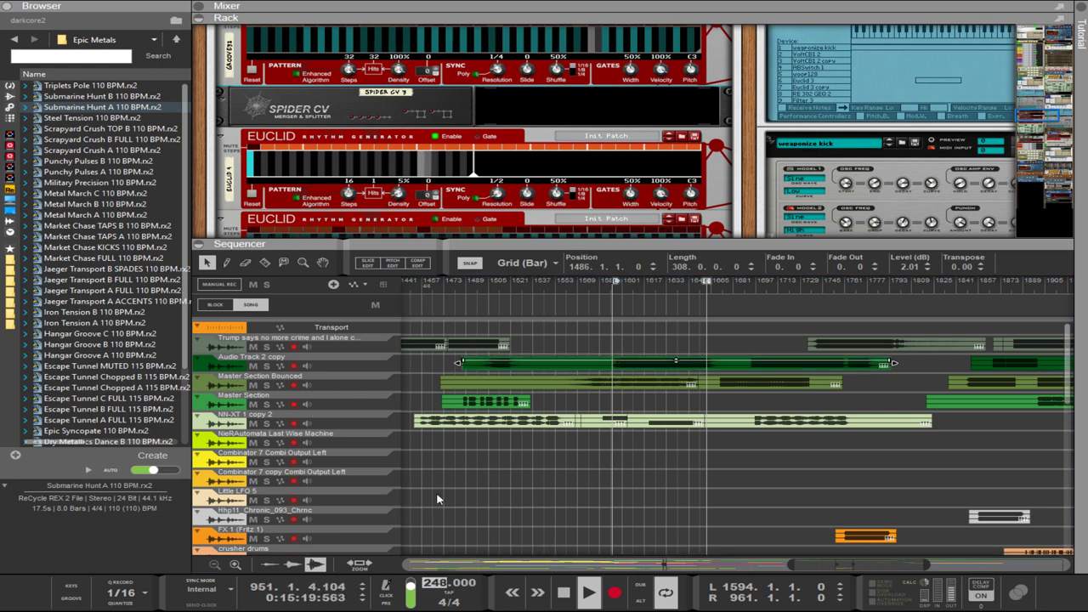
Try song tempos of 226 and 257 BPM, and set the tempo to 239 BPM.
type("226")
left_click(452, 553)
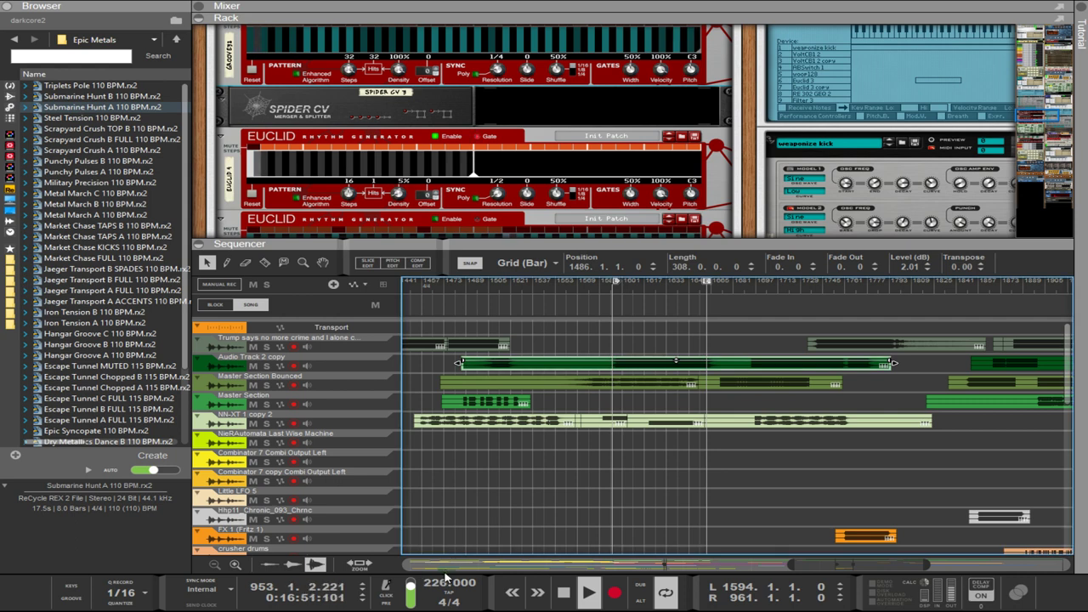
scroll(446, 581, "up", 20)
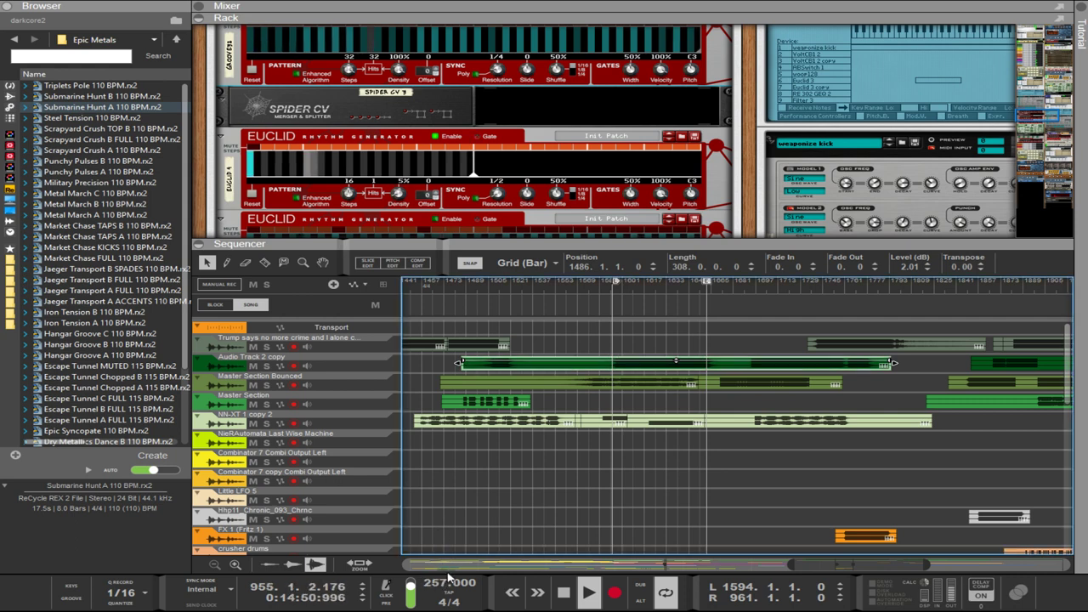
double_click(440, 584)
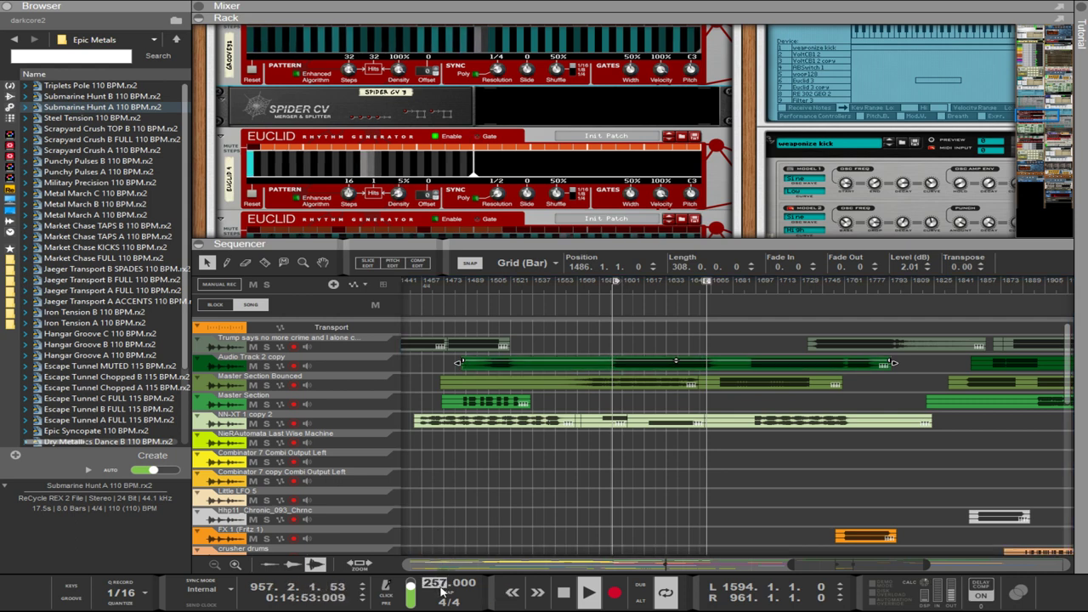
type("244")
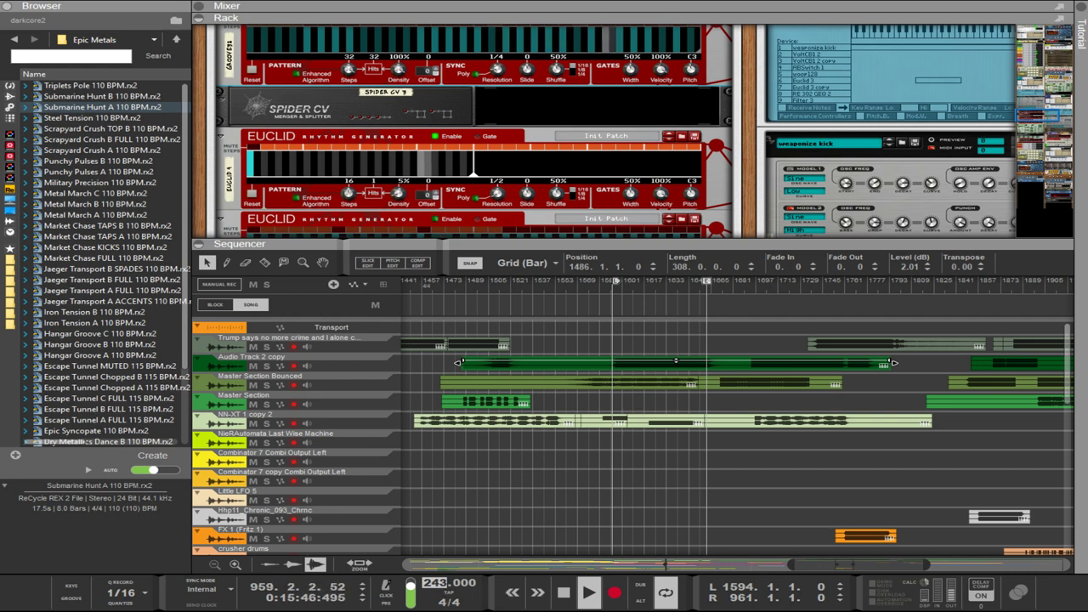
key("Return")
scroll(441, 595, "down", 5)
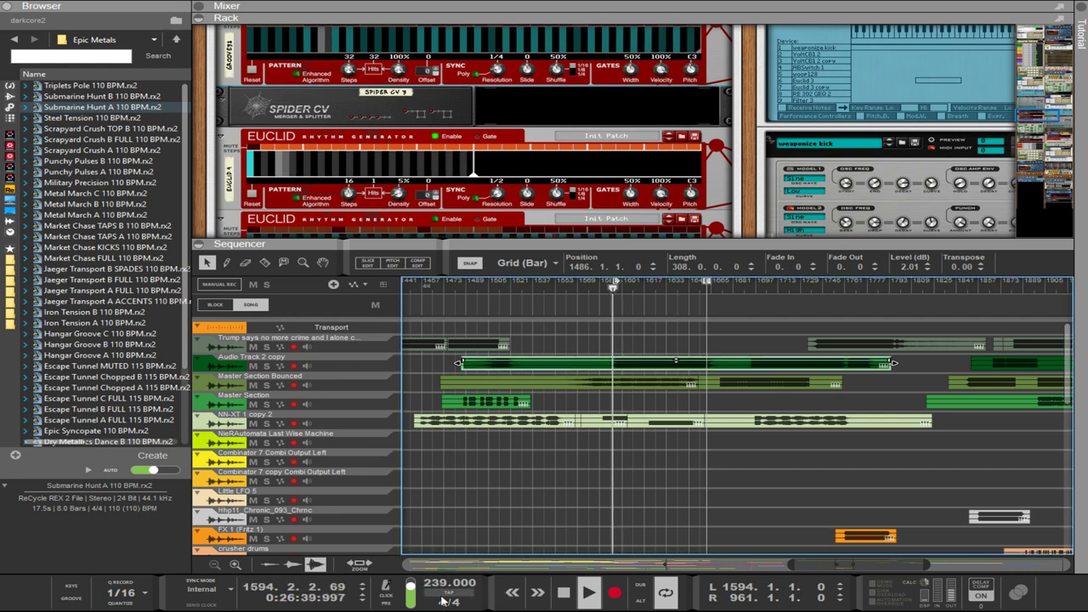
Set the loop to the 64-bar darkcore2 clip, from bar 1595 to bar 1659.
scroll(425, 582, "down", 9)
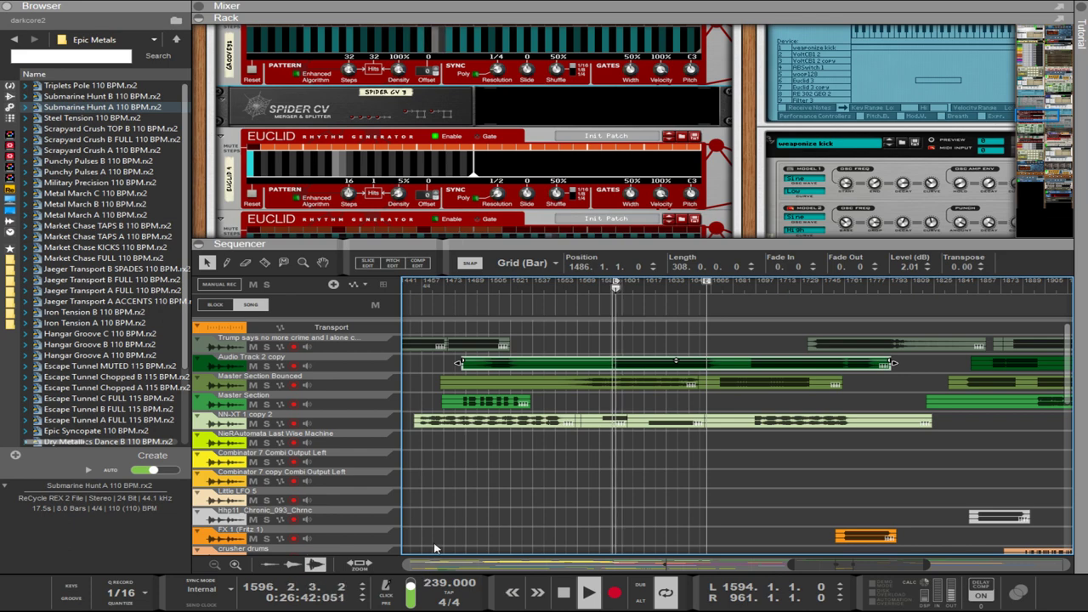
scroll(442, 587, "up", 9)
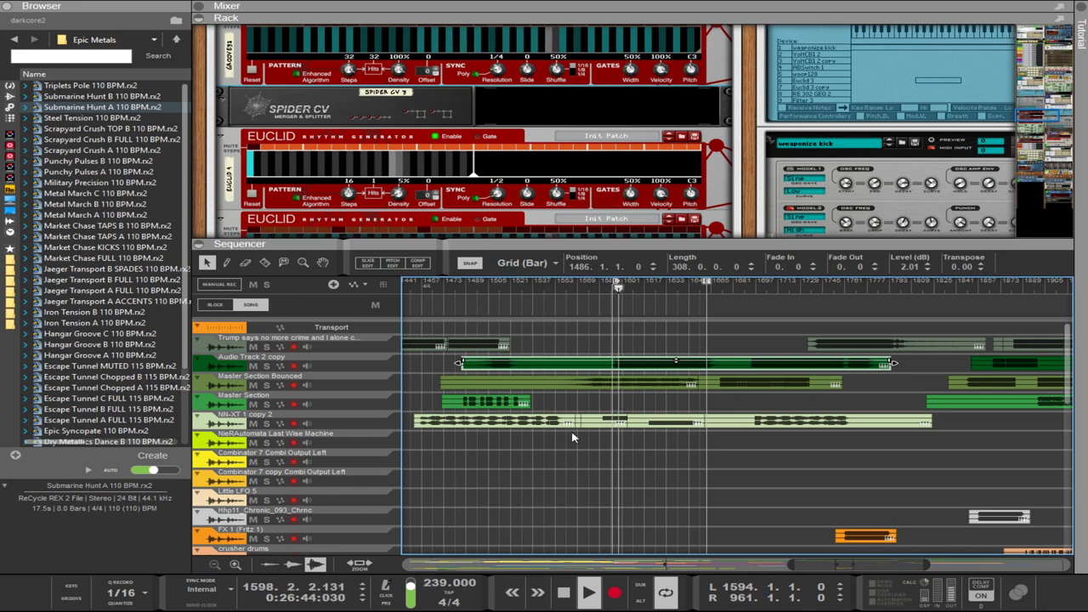
scroll(629, 348, "down", 10)
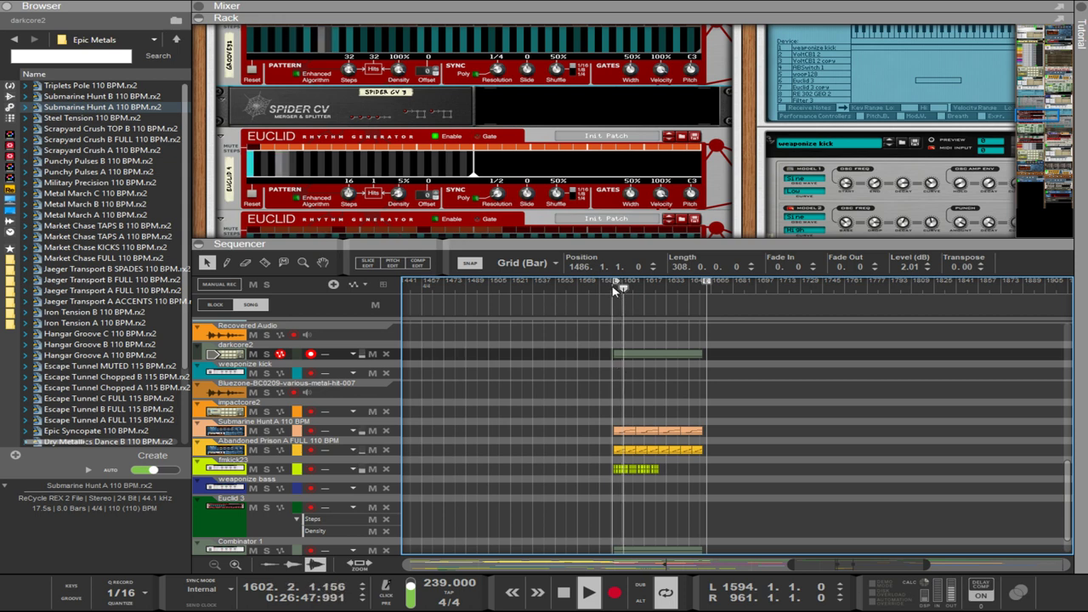
left_click(641, 351)
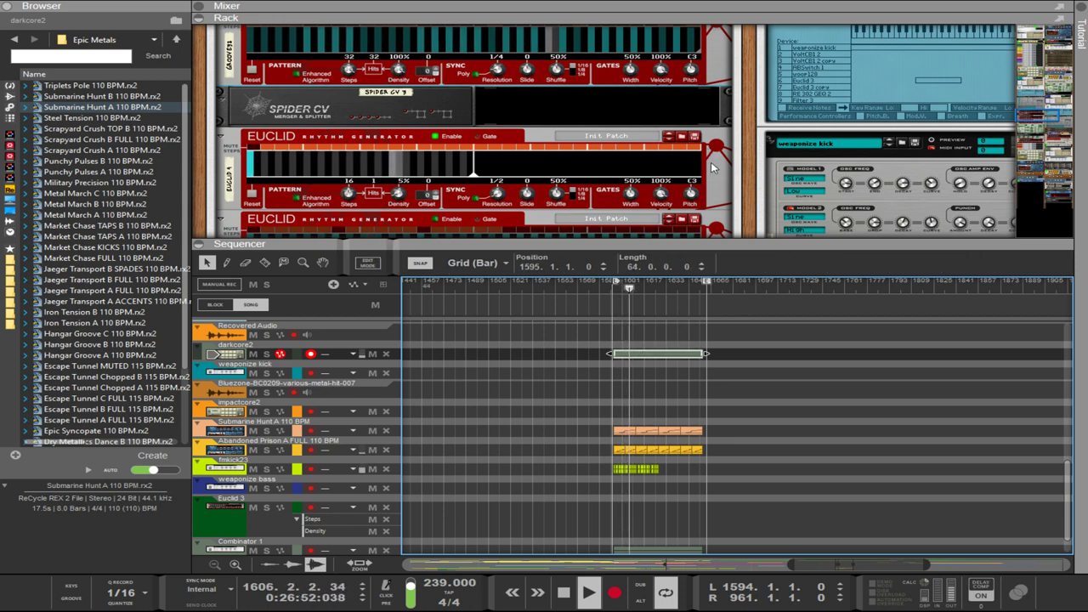
key("ctrl+p")
Move the 308-bar clip on the Audio Track 2 copy track to bar 1485 and set its level to 7.13 dB.
scroll(632, 457, "up", 10)
scroll(631, 457, "up", 5)
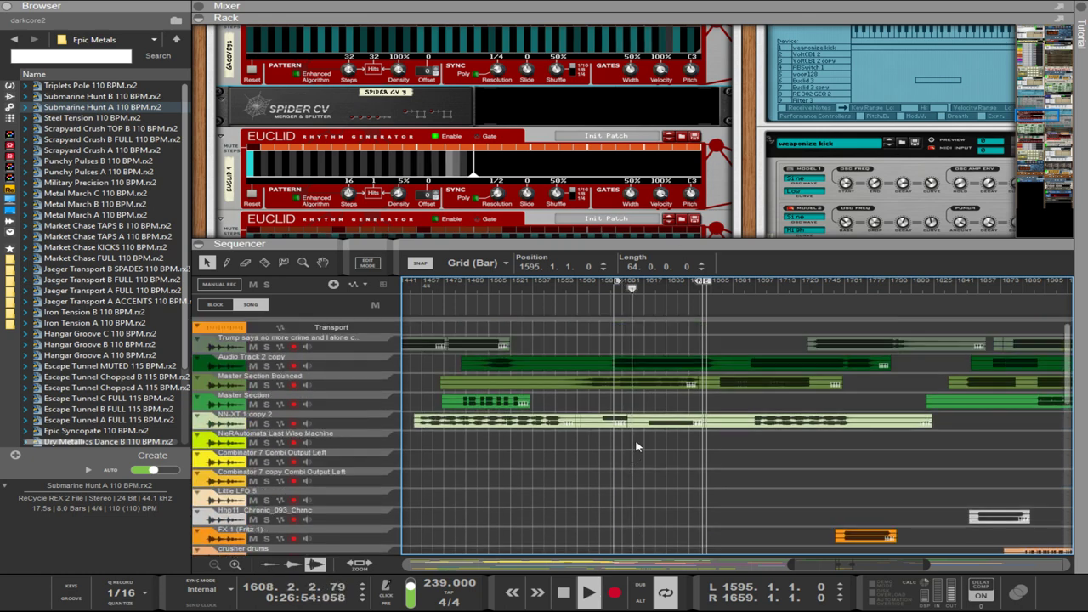
scroll(657, 396, "up", 3)
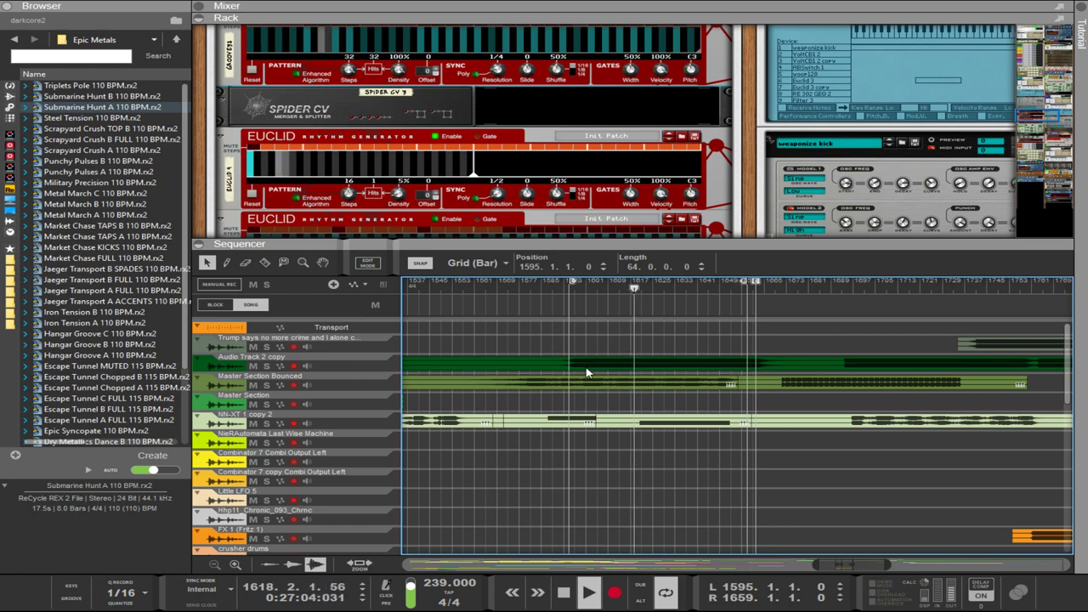
scroll(583, 373, "up", 3)
scroll(584, 374, "up", 3)
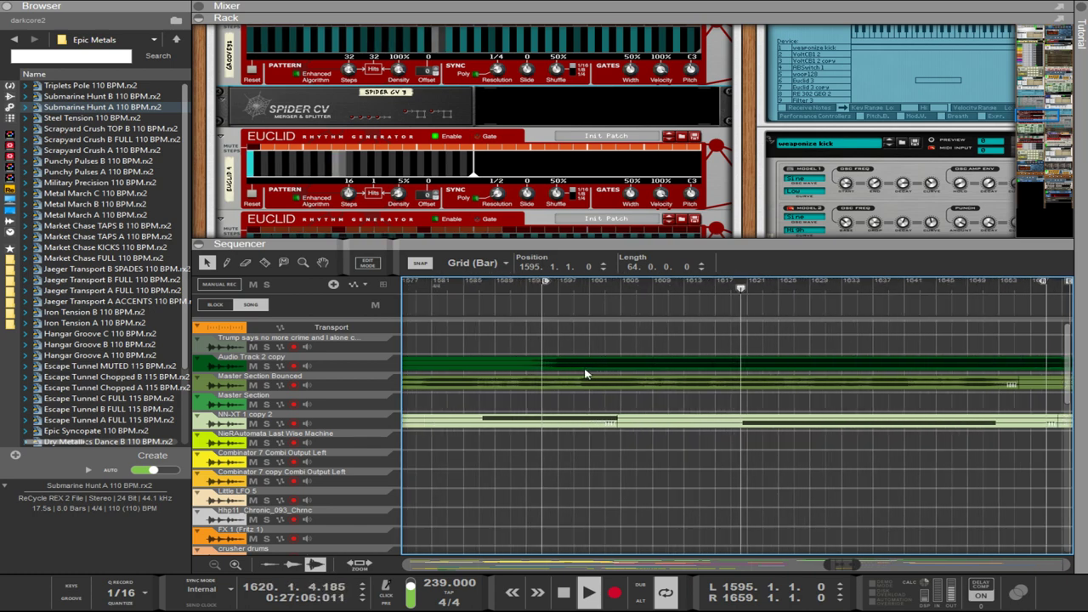
scroll(608, 370, "down", 2)
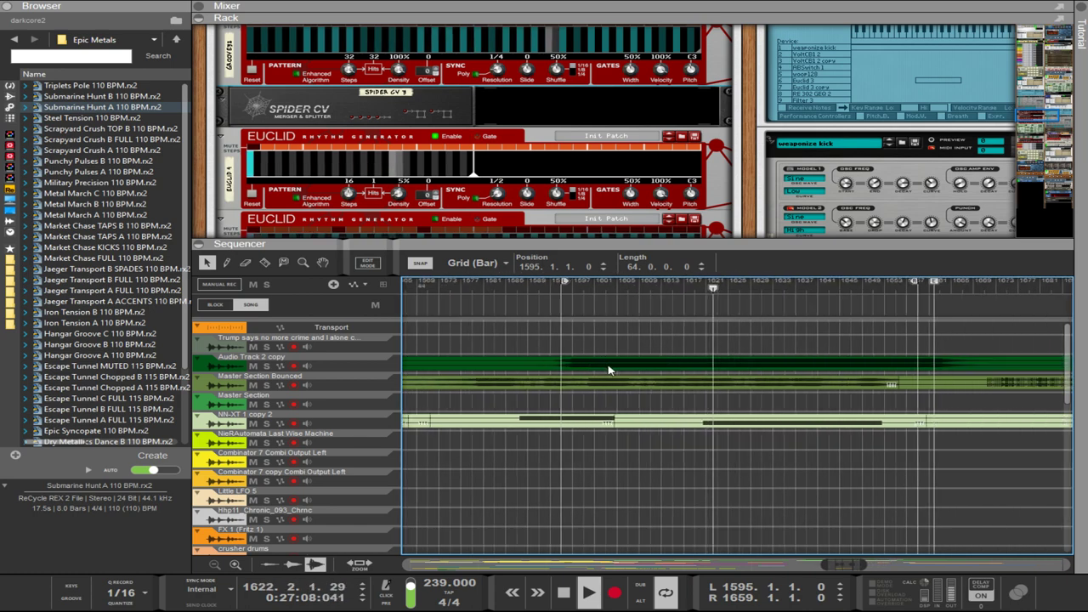
left_click(657, 369)
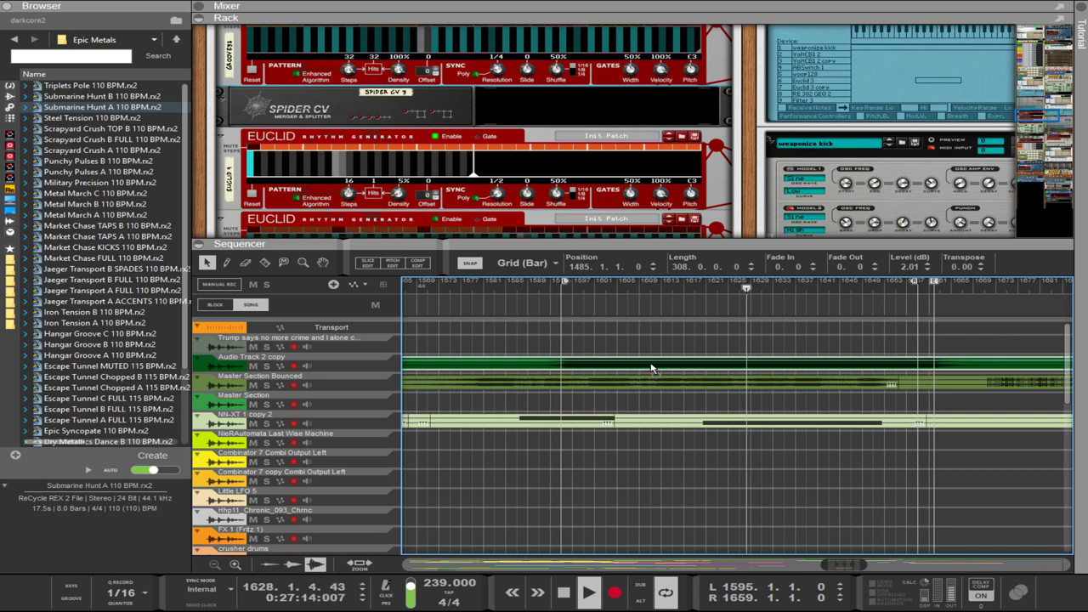
left_click_drag(652, 368, 652, 369)
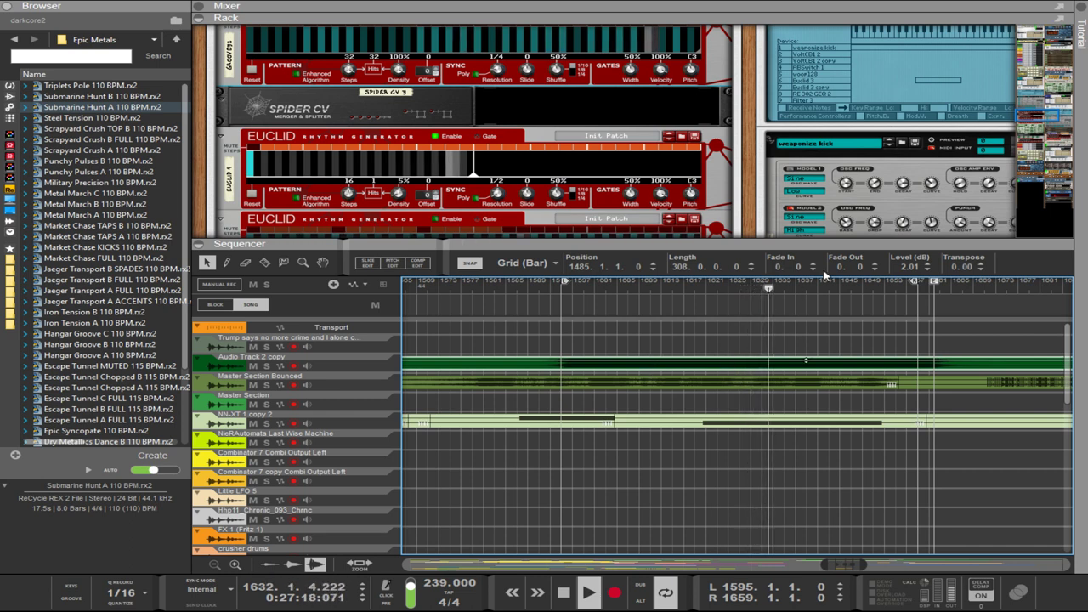
left_click_drag(917, 265, 895, 257)
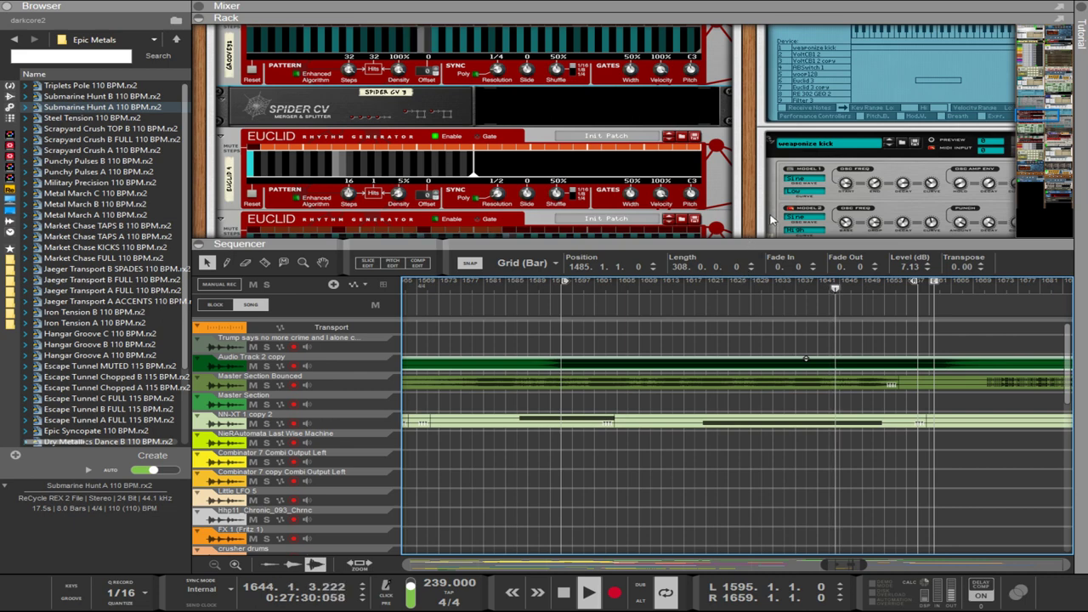
scroll(755, 209, "right", 5)
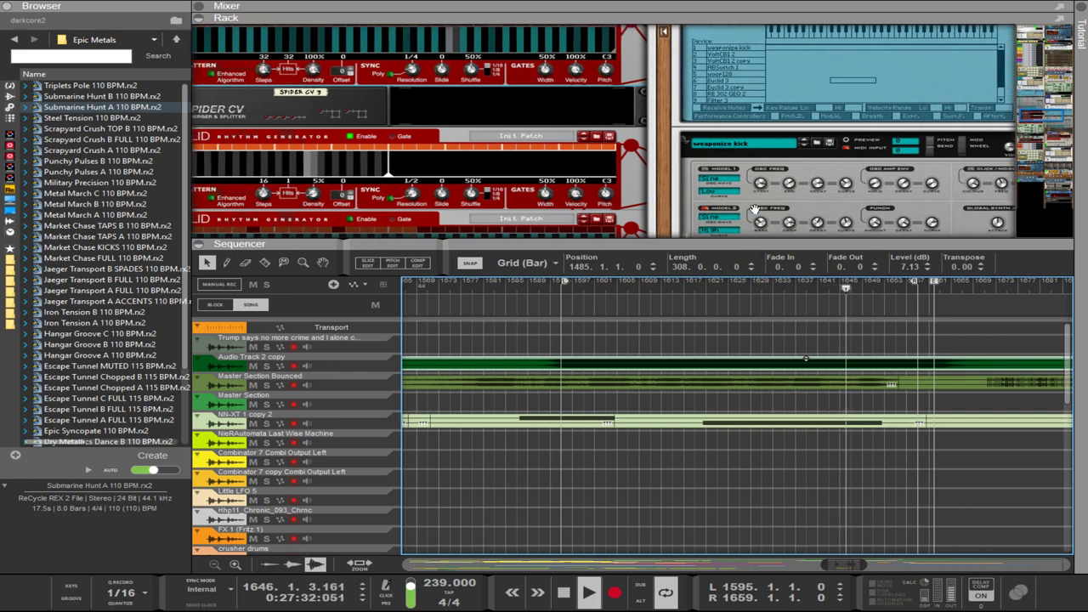
scroll(755, 211, "up", 3)
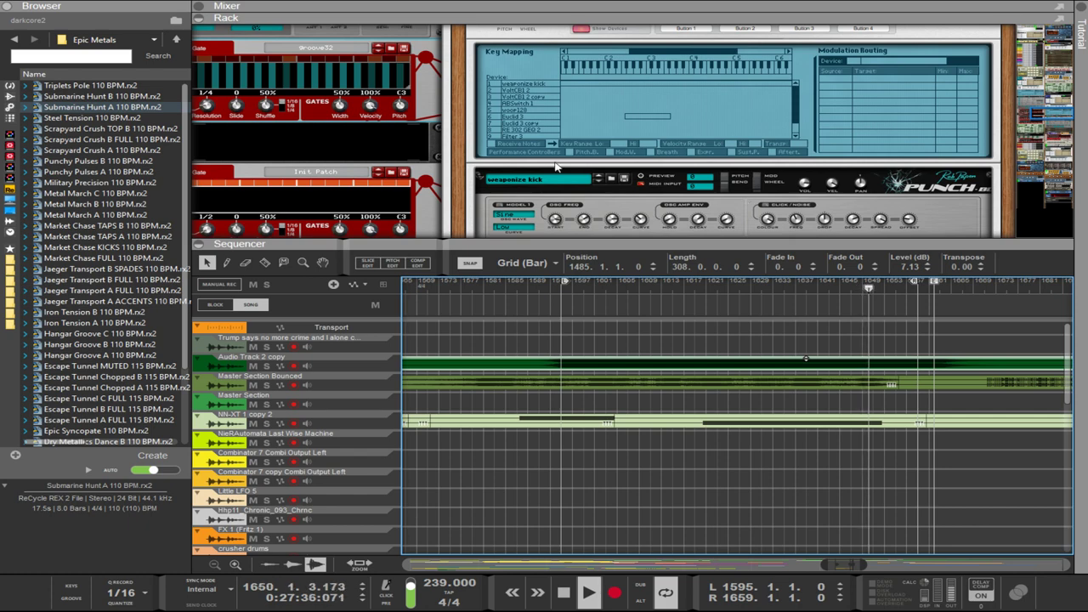
scroll(595, 153, "left", 5)
scroll(687, 140, "down", 1)
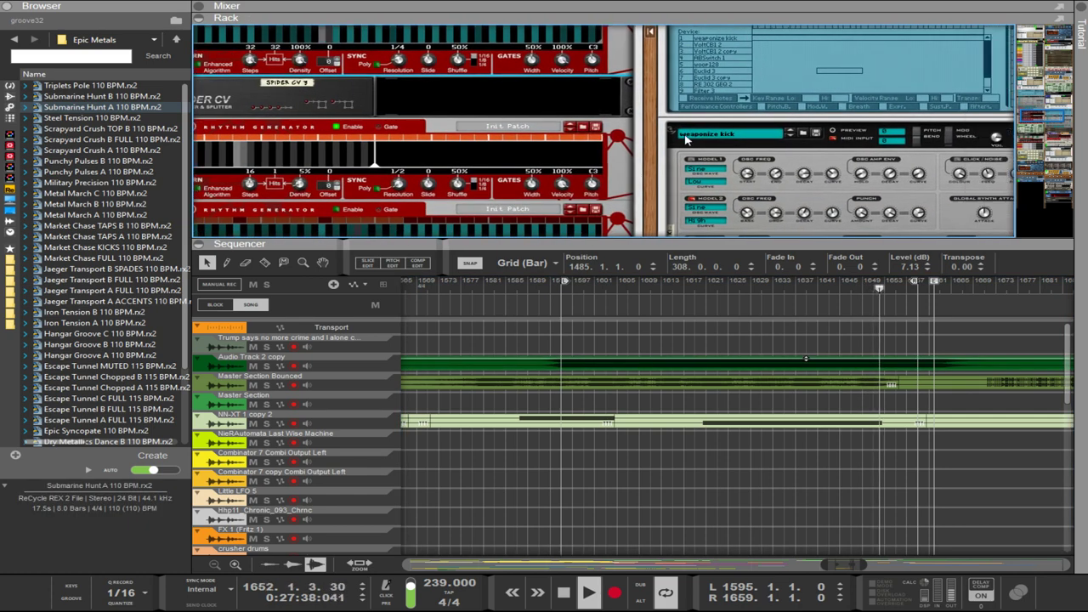
scroll(687, 140, "up", 3)
scroll(680, 145, "left", 2)
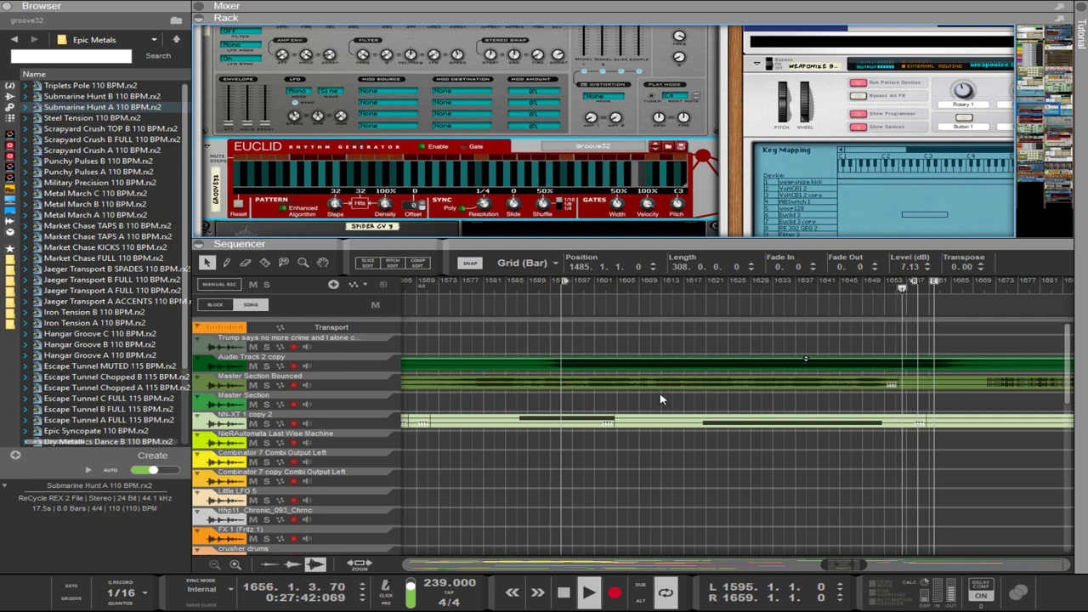
Delete the Master Section Bounced clip and the NN-XT 1 copy 2 clips that overlap the looped section.
left_click_drag(561, 459, 772, 385)
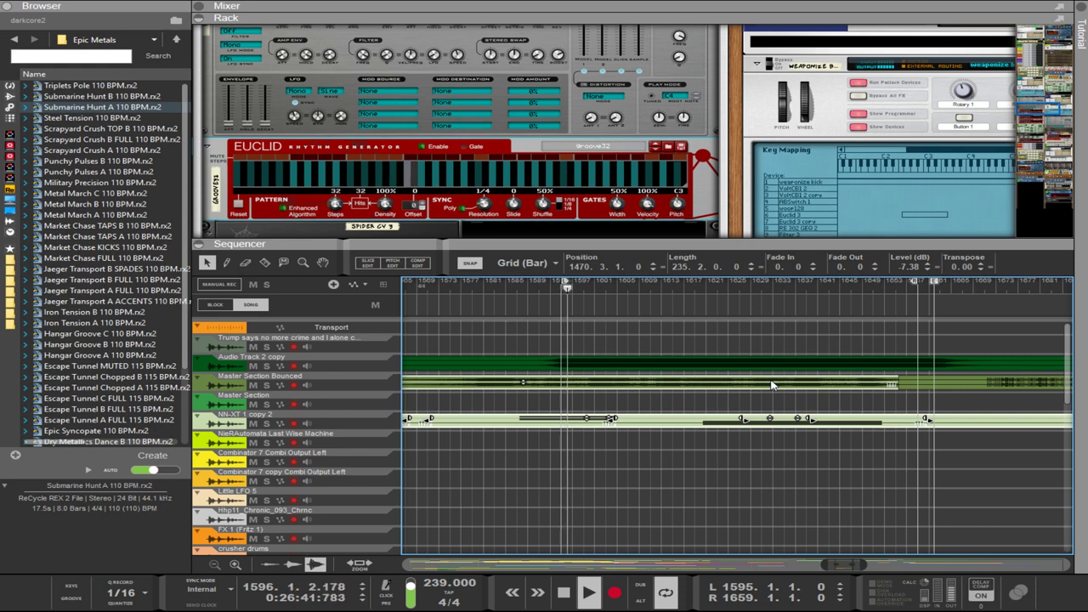
key("Delete")
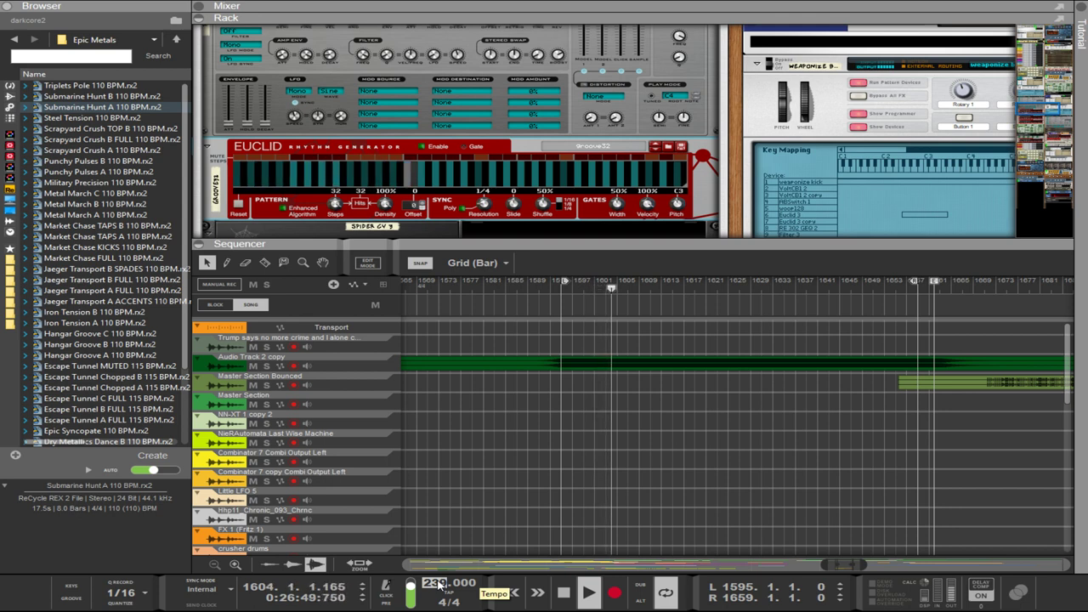
Set the song tempo to 151 BPM.
type("1")
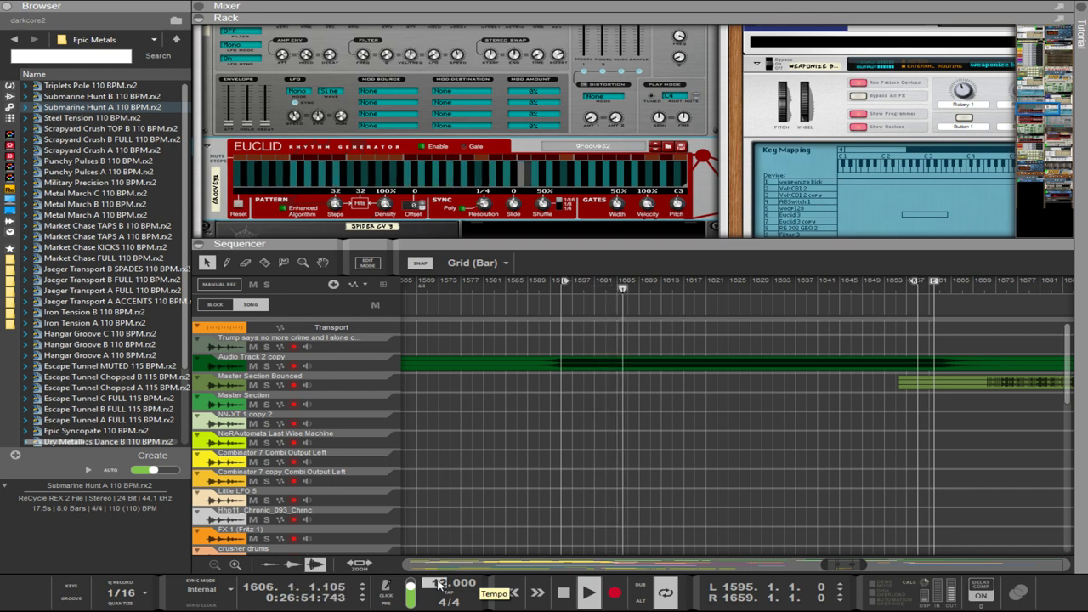
type("2")
type("1")
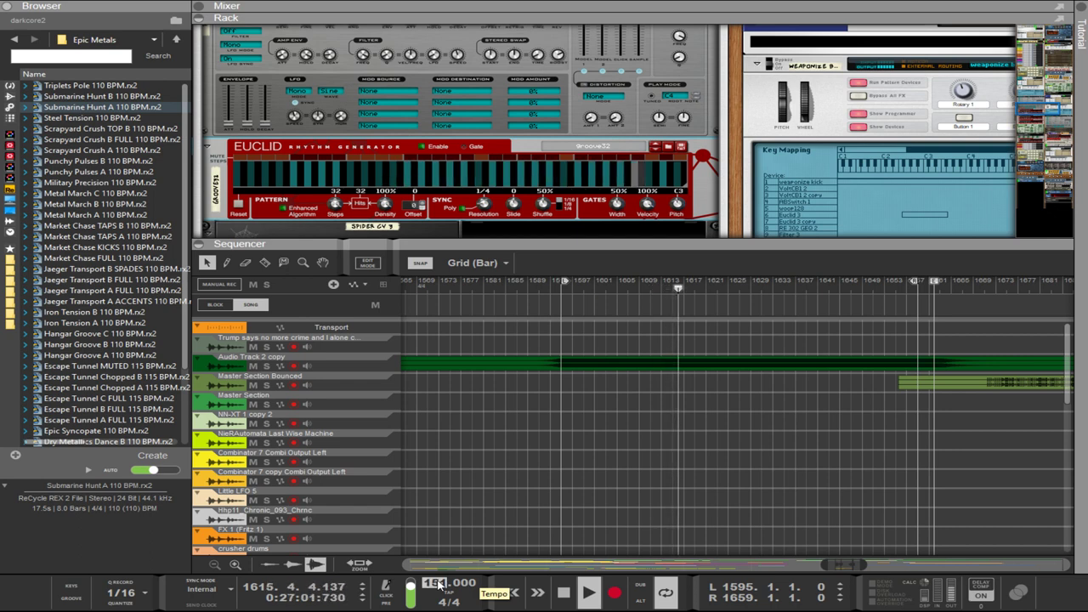
key("Escape")
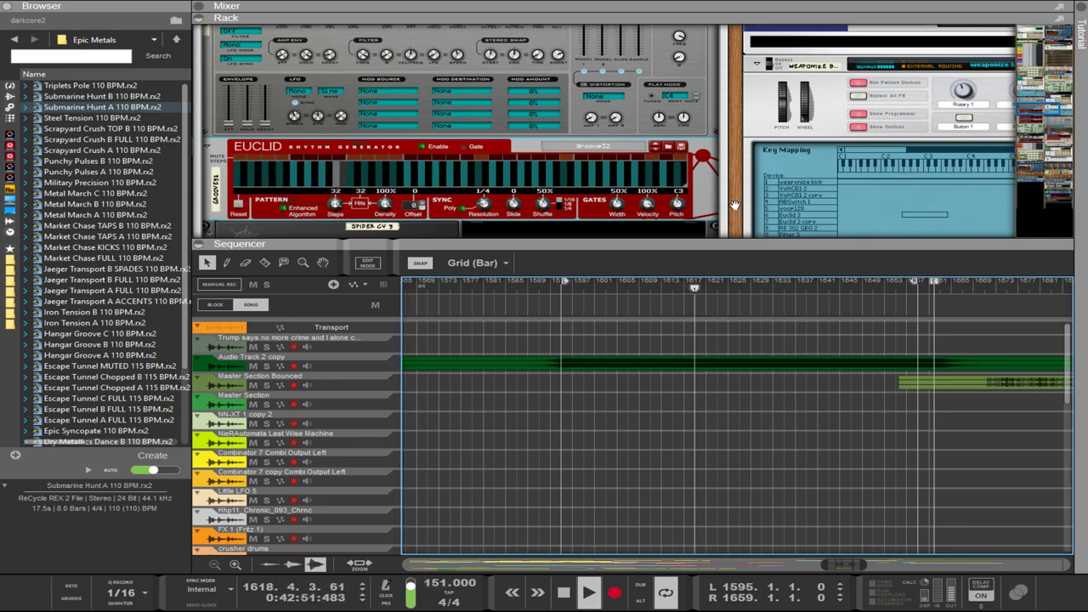
Change the mute-step pattern of the woop128 Euclid rhythm generator.
scroll(659, 181, "down", 3)
scroll(736, 225, "down", 6)
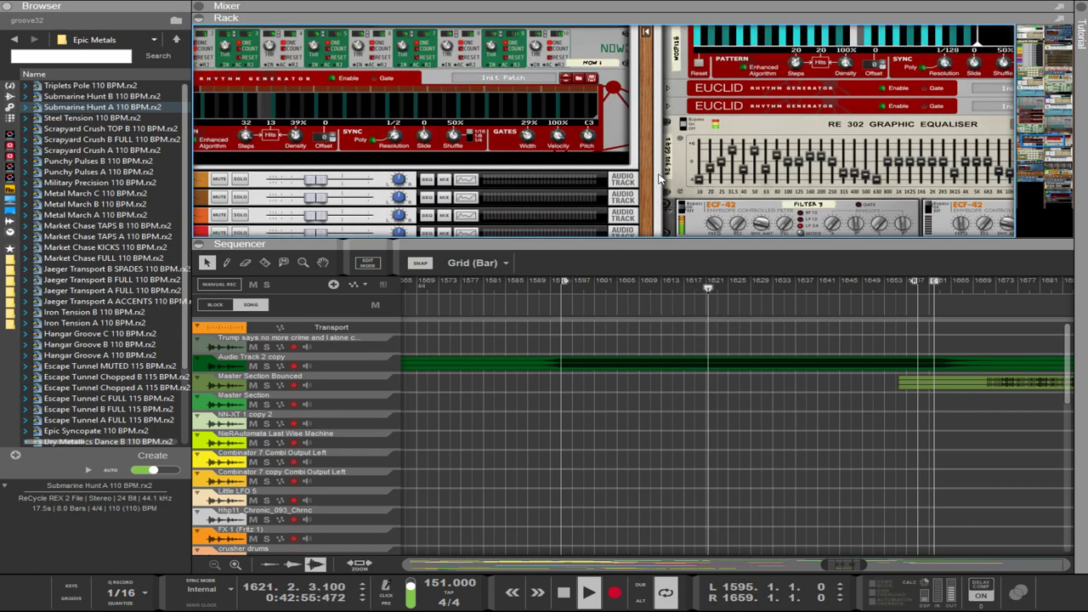
scroll(659, 181, "up", 3)
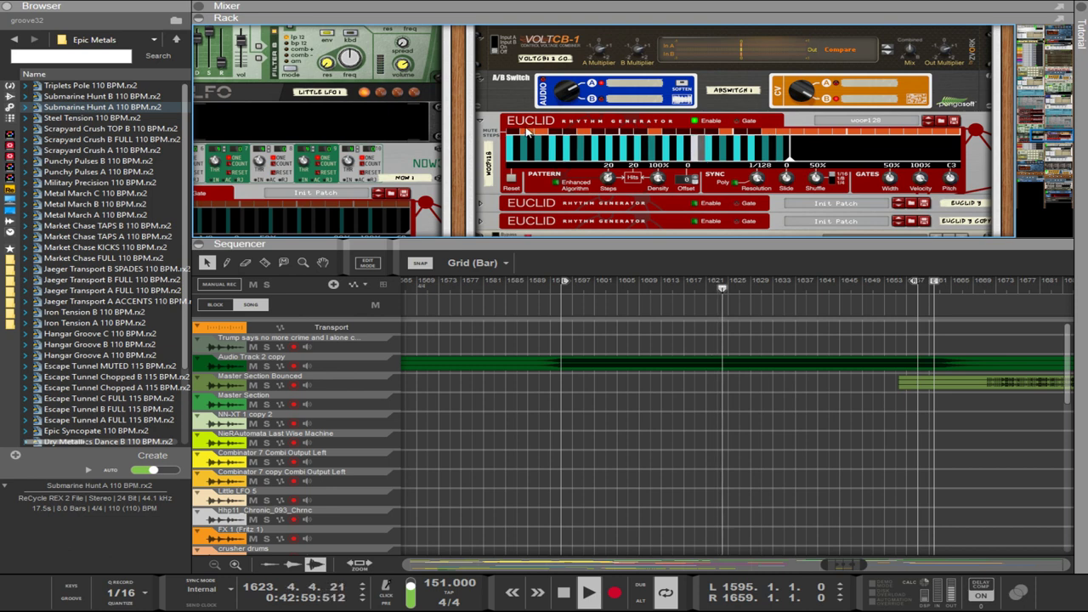
left_click(553, 140)
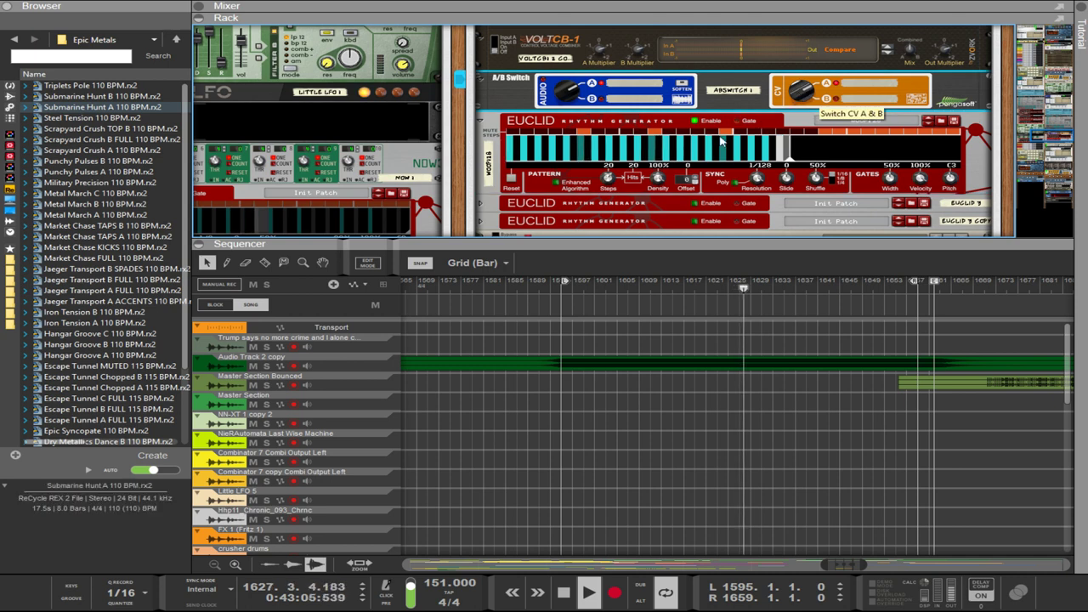
left_click(690, 141)
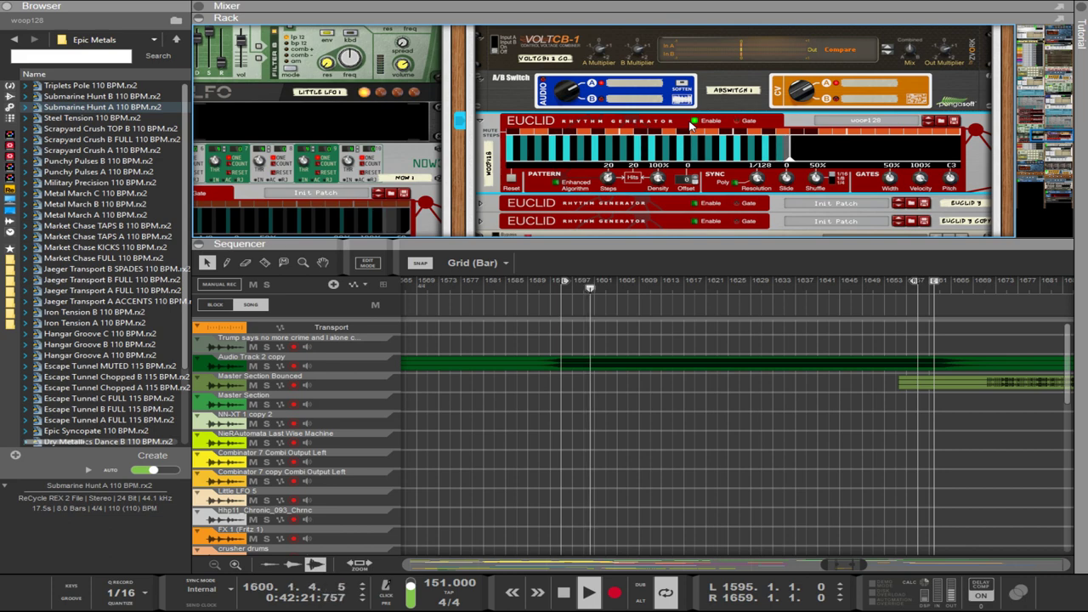
Rewire the Euclid 3 rhythm generator so that its gate output feeds CV input B of the A/B Switch.
scroll(750, 179, "down", 2)
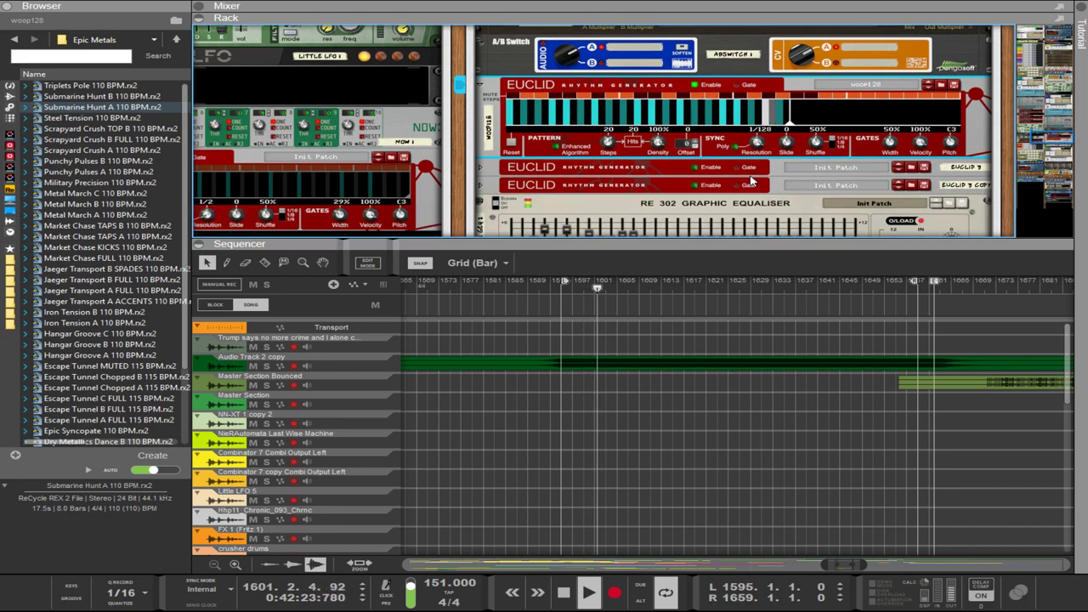
left_click(480, 166)
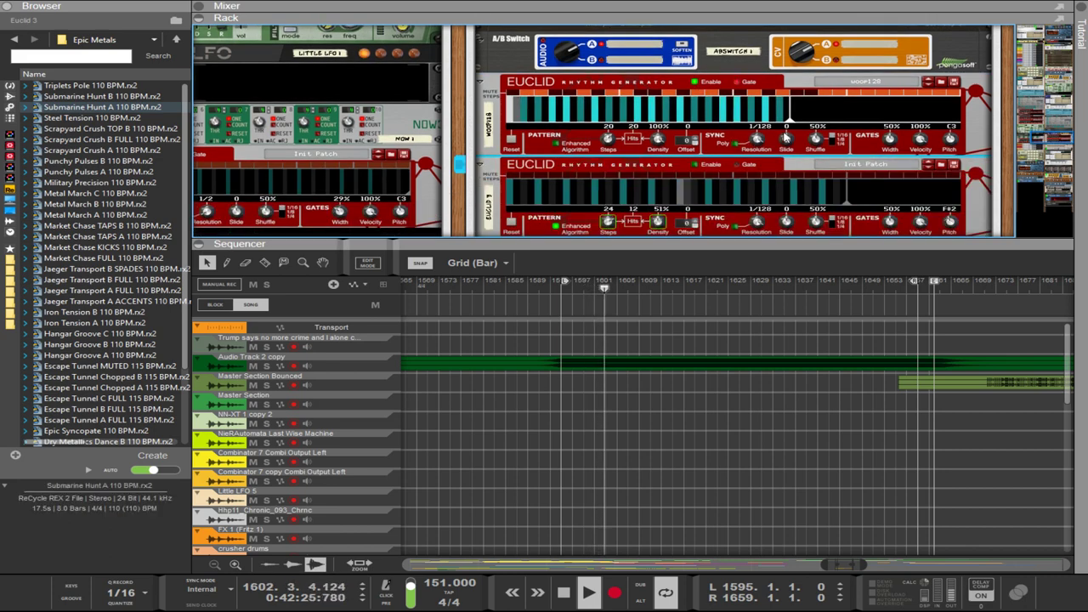
key("Tab")
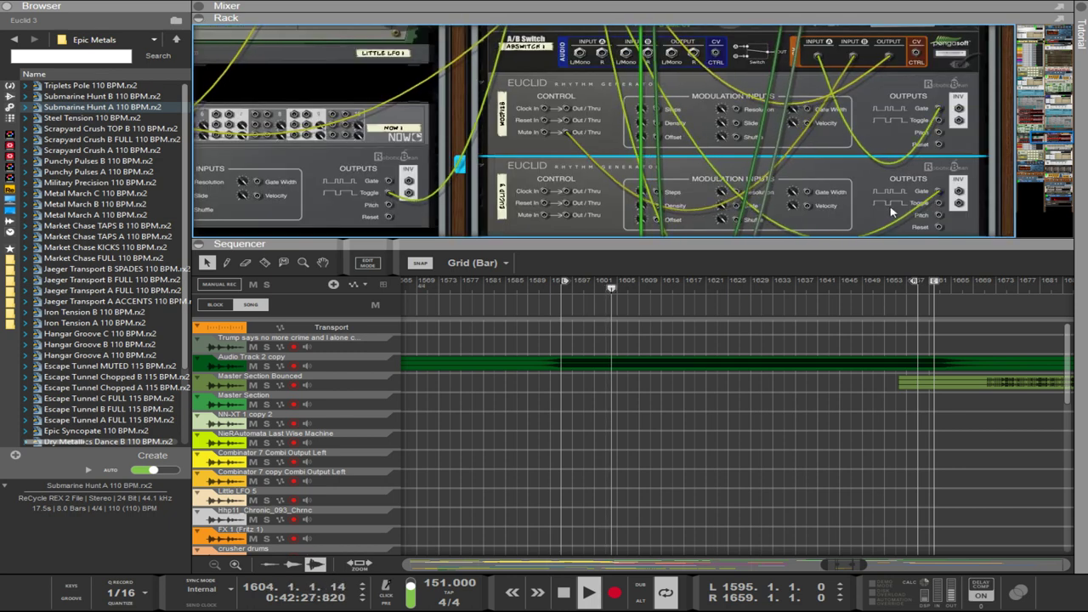
scroll(789, 172, "down", 4)
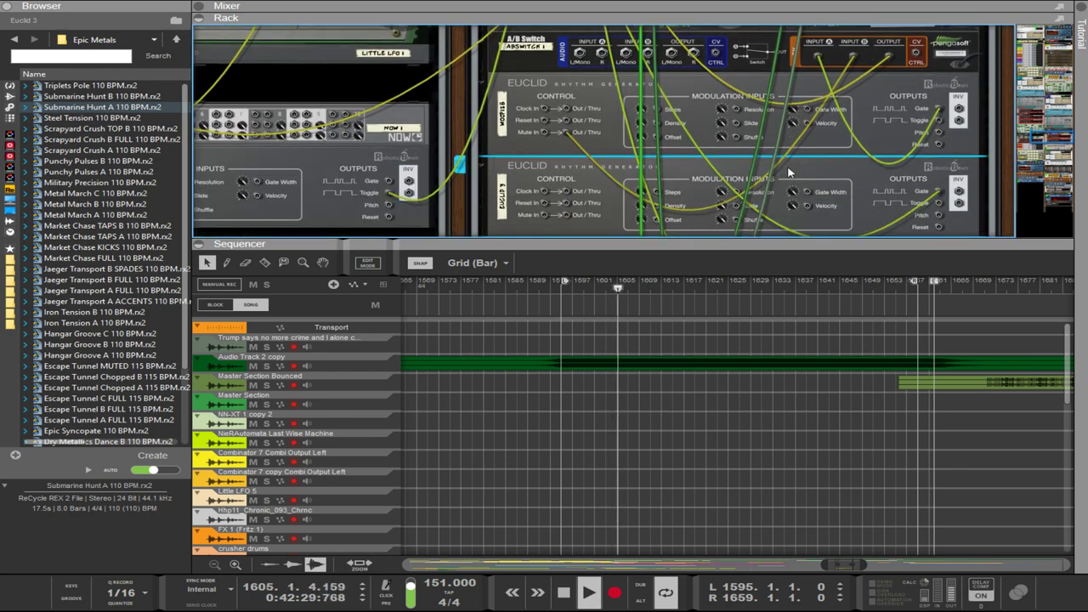
left_click(568, 136)
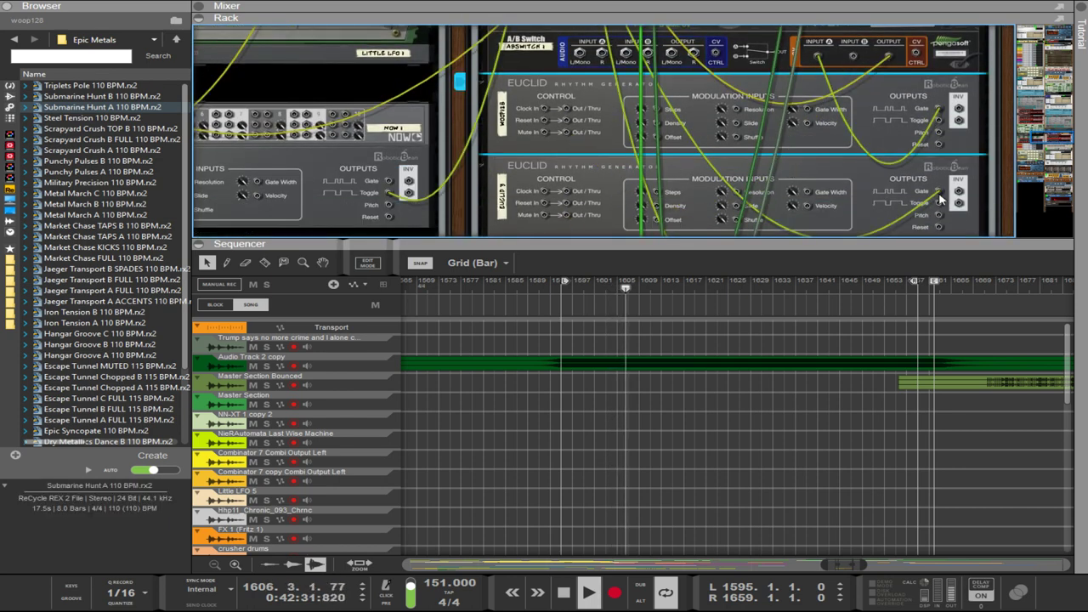
left_click_drag(940, 196, 846, 64)
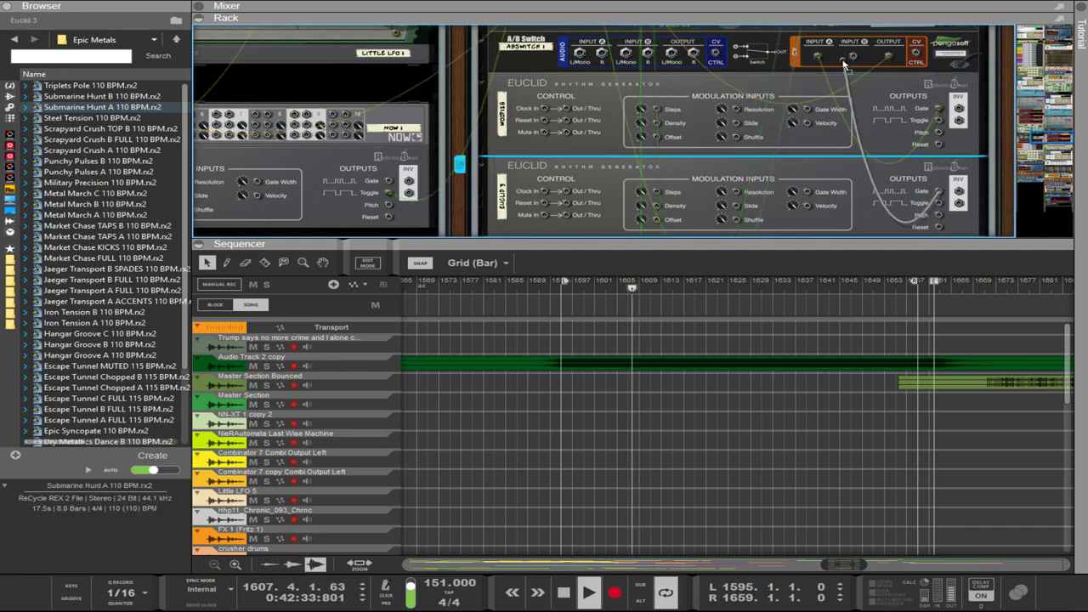
key("Tab")
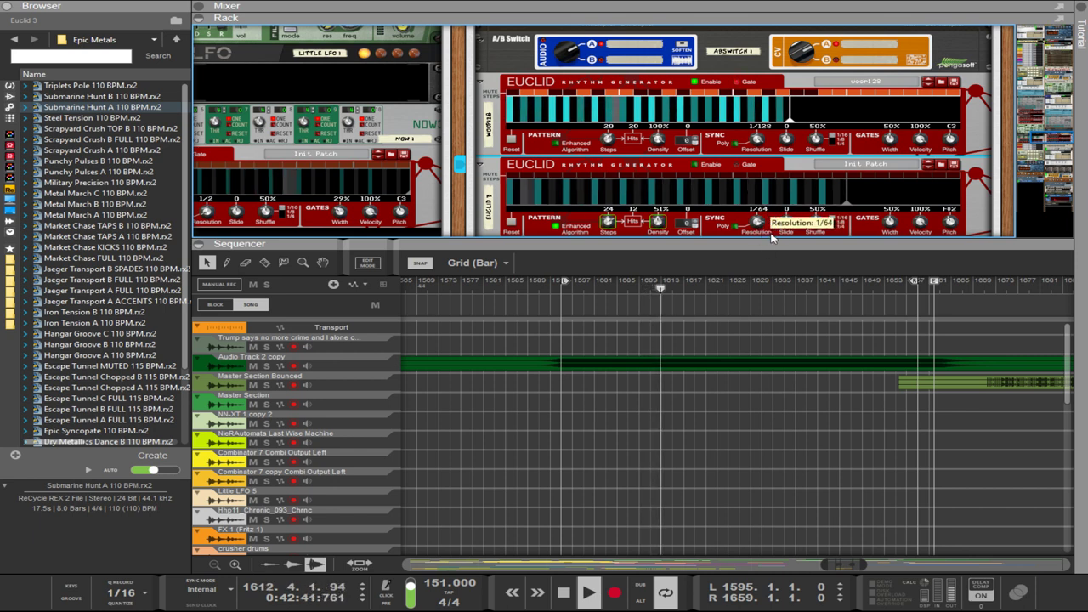
Set the Euclid 3 rhythm generator's resolution to 1/128 and its density to 53%.
left_click_drag(769, 222, 771, 240)
scroll(731, 204, "down", 3)
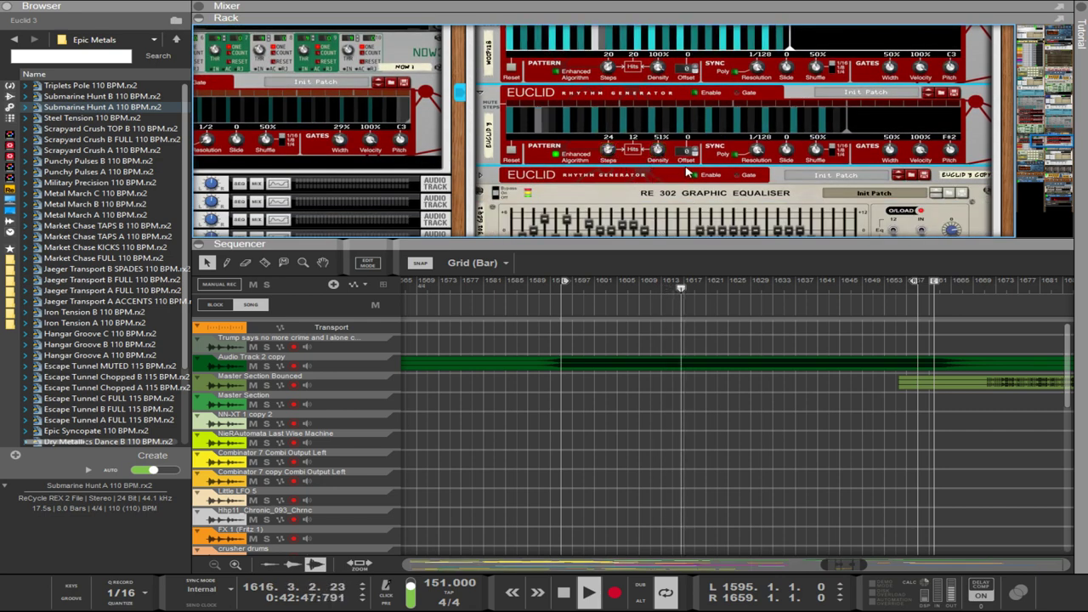
scroll(820, 132, "up", 3)
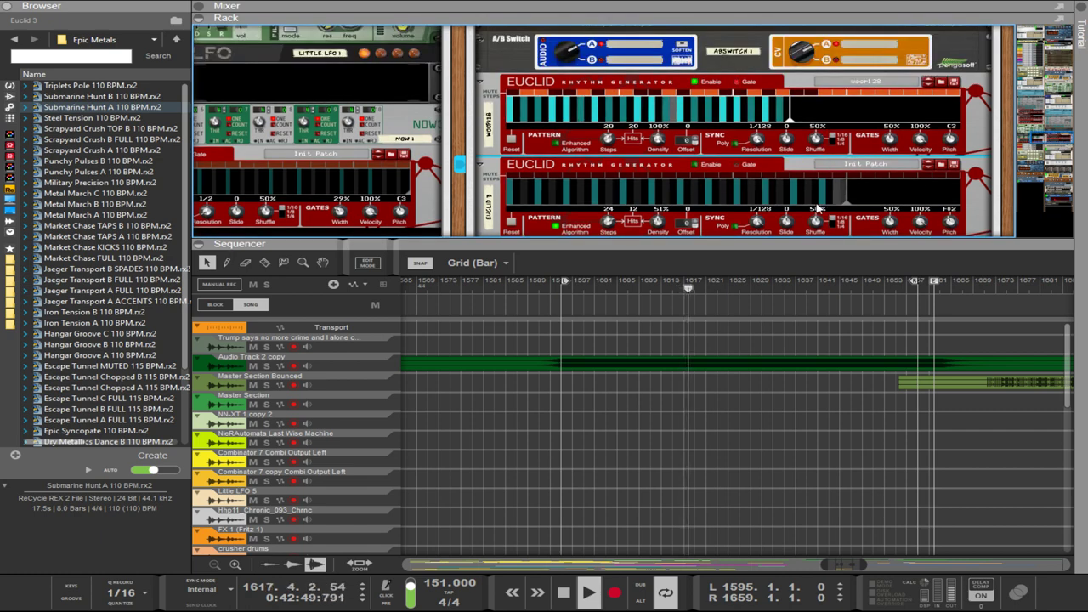
mouse_move(756, 222)
left_mouse_down()
mouse_move(763, 247)
mouse_move(762, 236)
left_mouse_up()
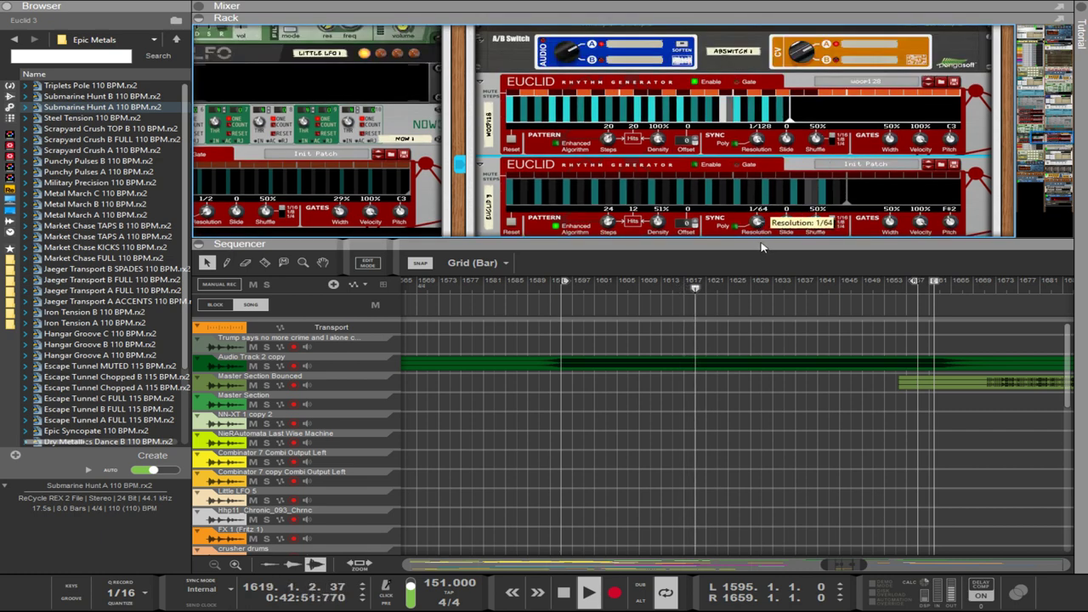
left_click_drag(658, 222, 679, 89)
Scale the darkcore2, Submarine Hunt A and Abandoned Prison A clips to 32 bars and duplicate them at bar 1627.
scroll(701, 305, "down", 10)
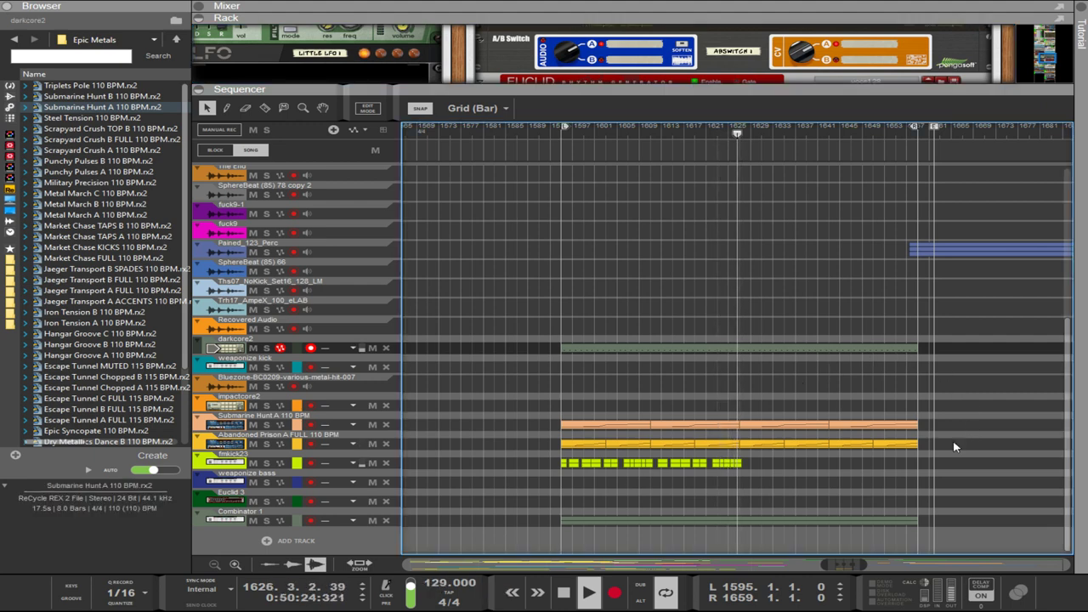
left_click_drag(953, 448, 564, 348)
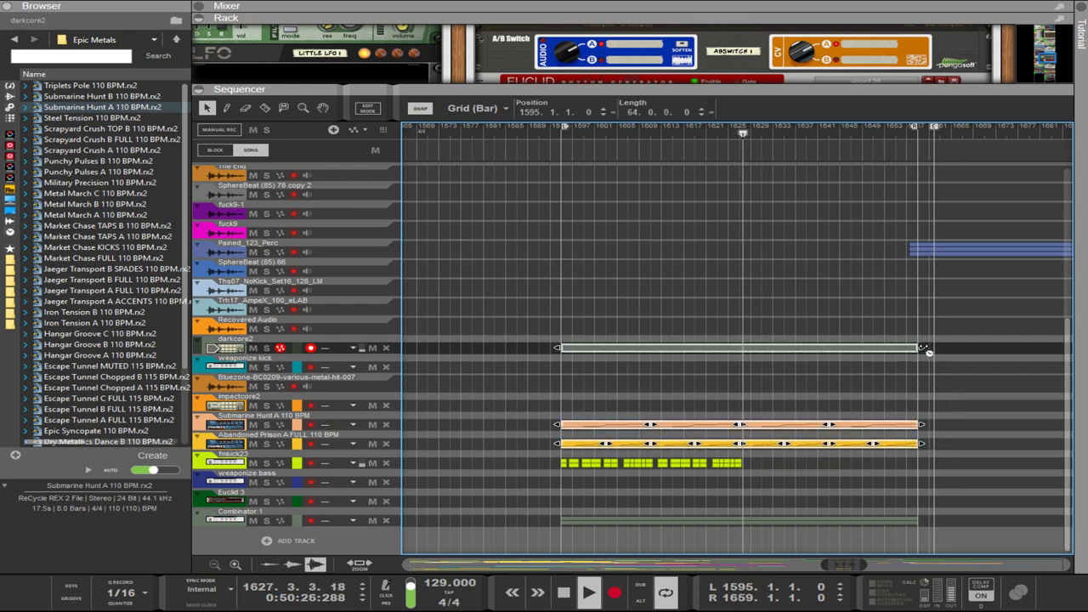
left_click_drag(923, 349, 743, 327)
left_click_drag(673, 348, 832, 348)
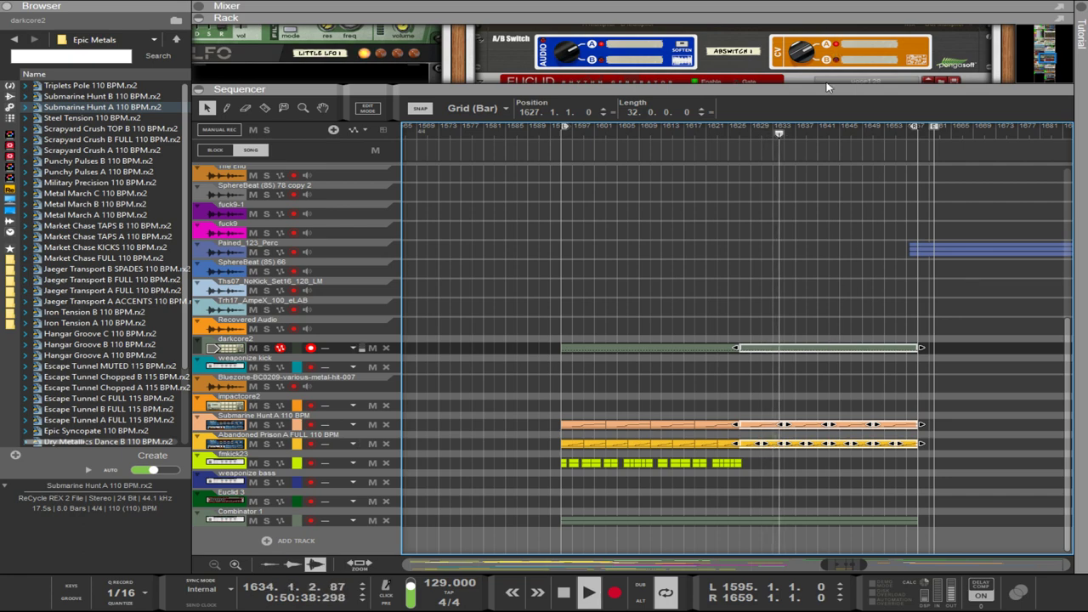
Enable the Euclid 3 rhythm generator, raise its density to 100% and mute some of its steps.
left_click_drag(827, 88, 827, 304)
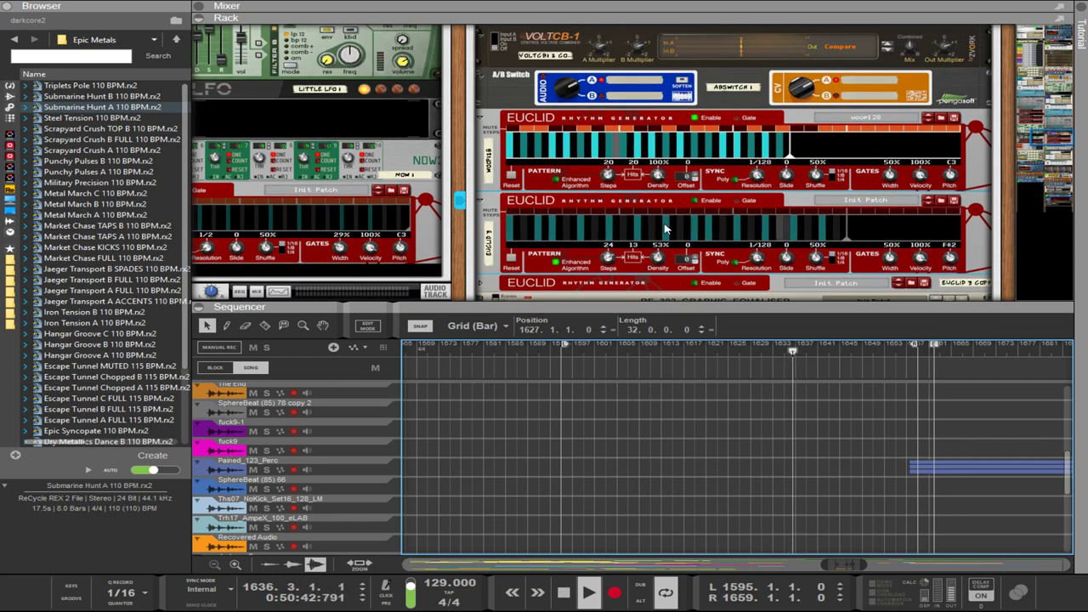
left_click(527, 215)
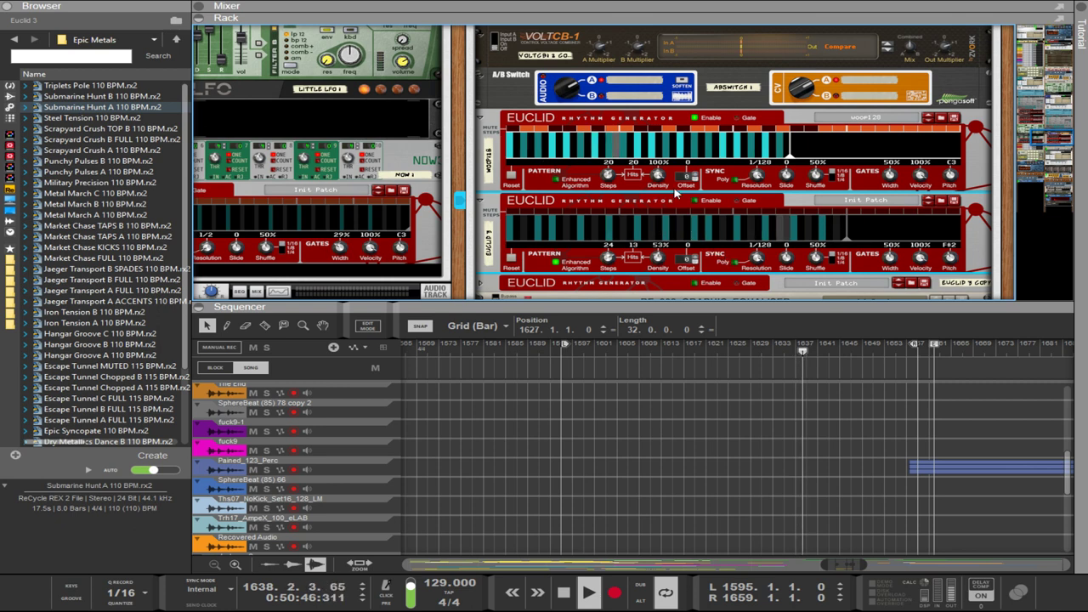
left_click(695, 201)
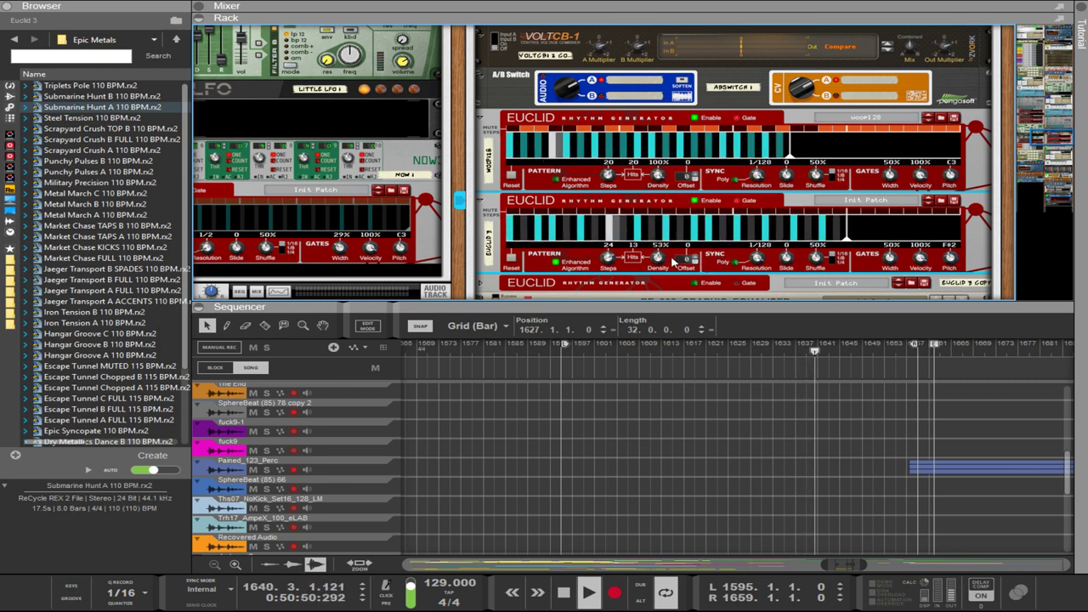
mouse_move(657, 265)
left_click_drag(657, 265, 548, 213)
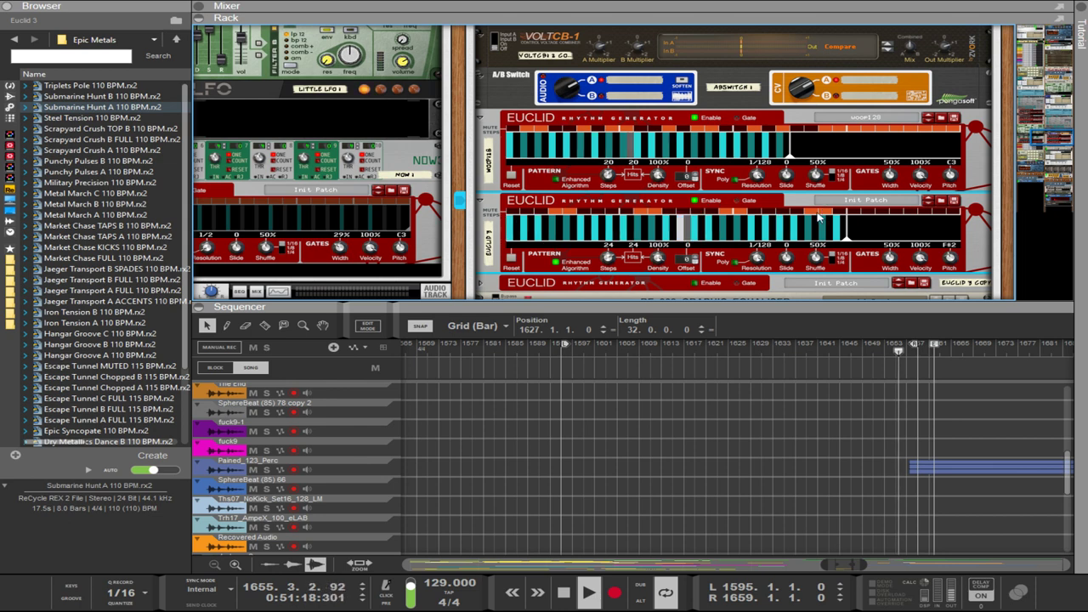
Refine the mute-step pattern of Euclid 3 while switching the A/B Switch's CV source to compare both patterns.
left_click(805, 90)
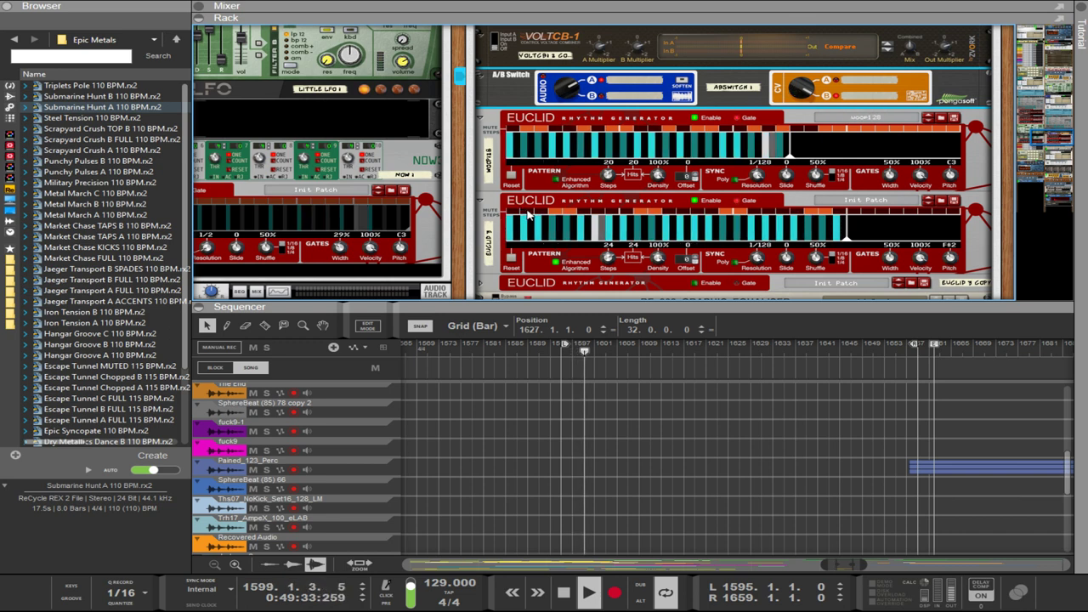
left_click(601, 215)
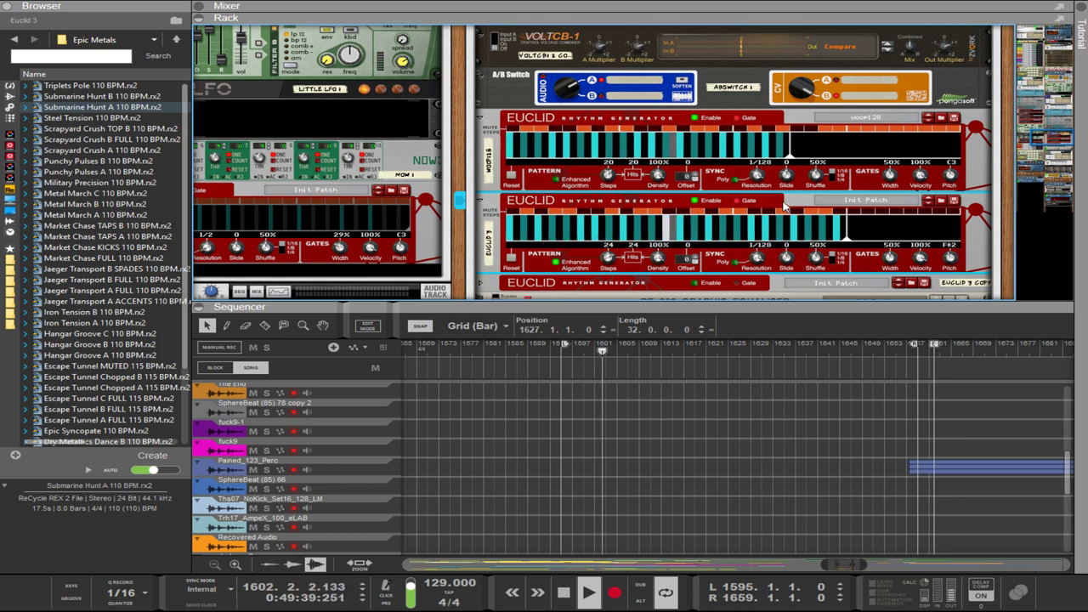
left_click(800, 88)
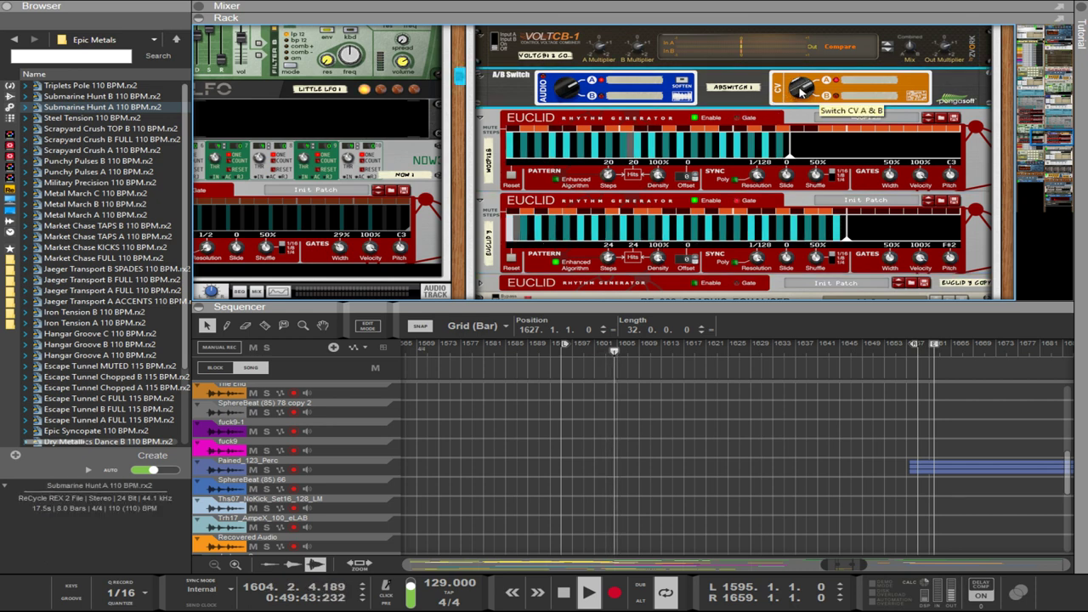
left_click(527, 218)
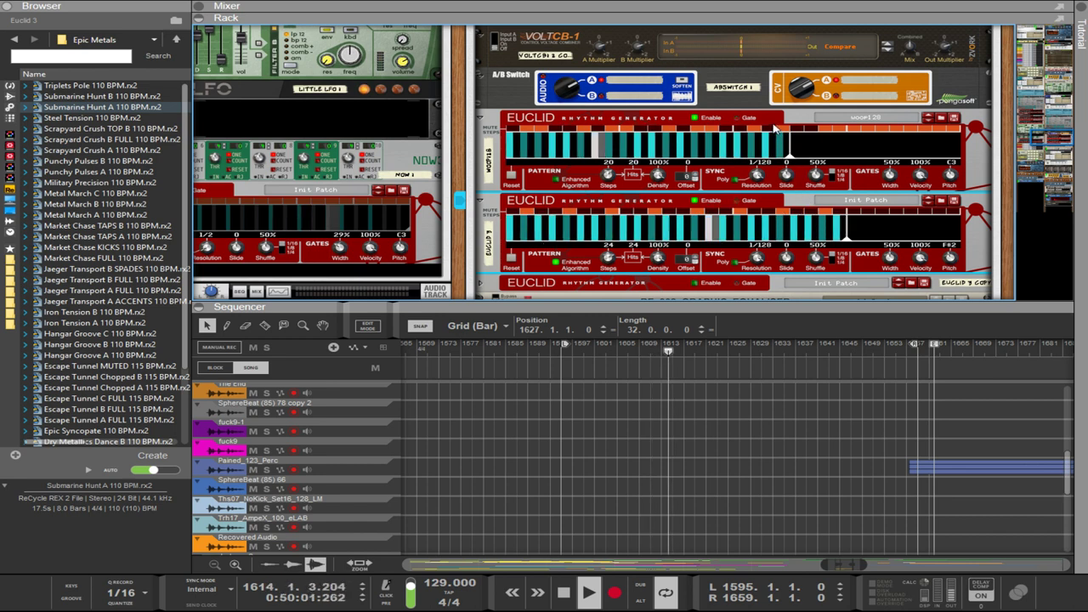
left_click(775, 89)
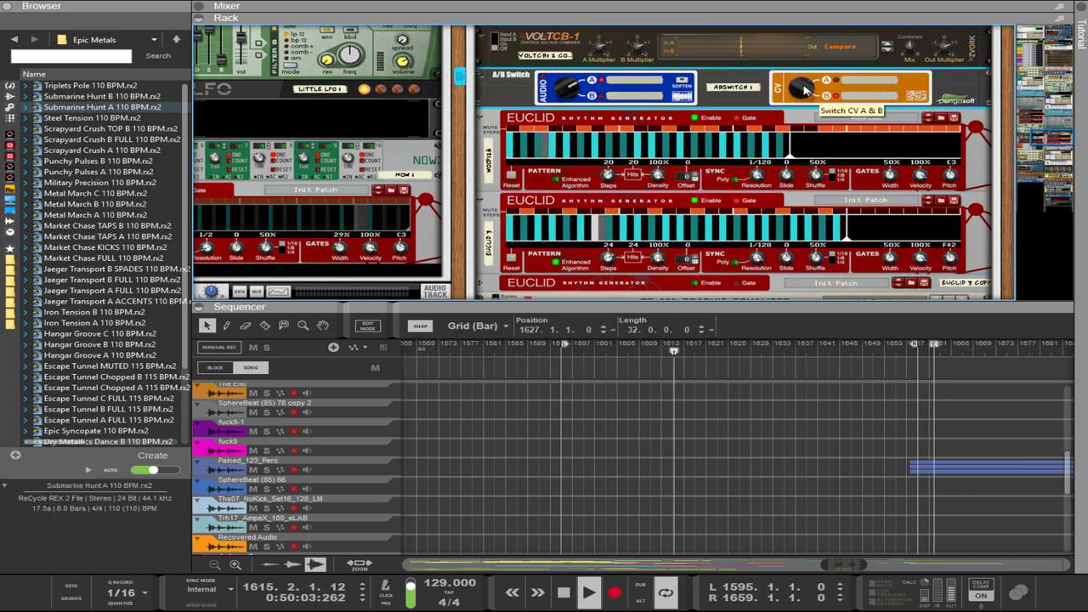
left_click(563, 215)
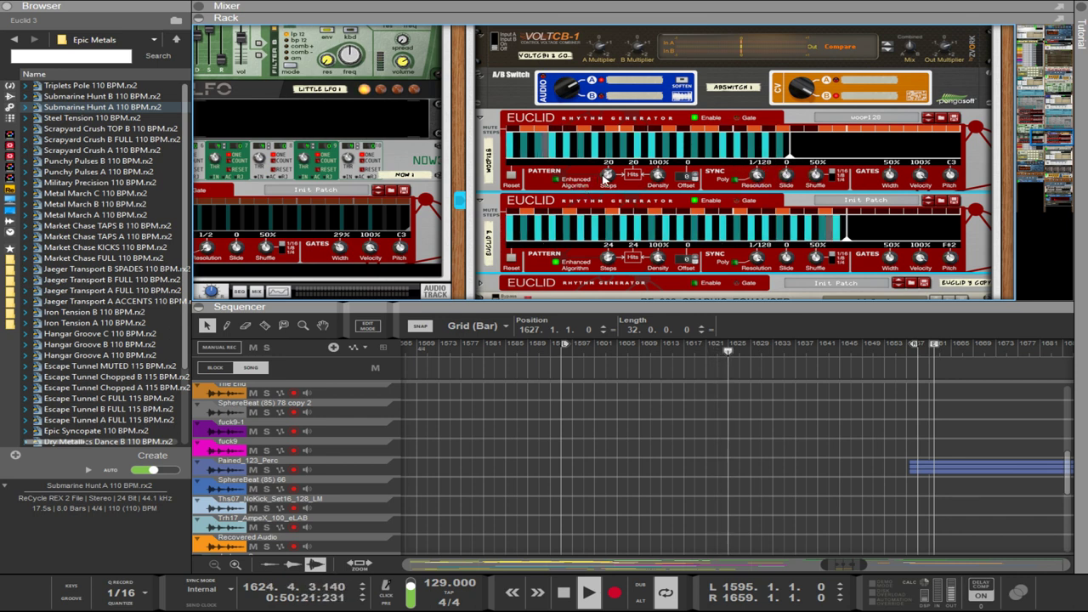
Set the woop128 Euclid rhythm generator to 24 steps and rework its mute-step pattern.
left_click_drag(606, 174, 609, 159)
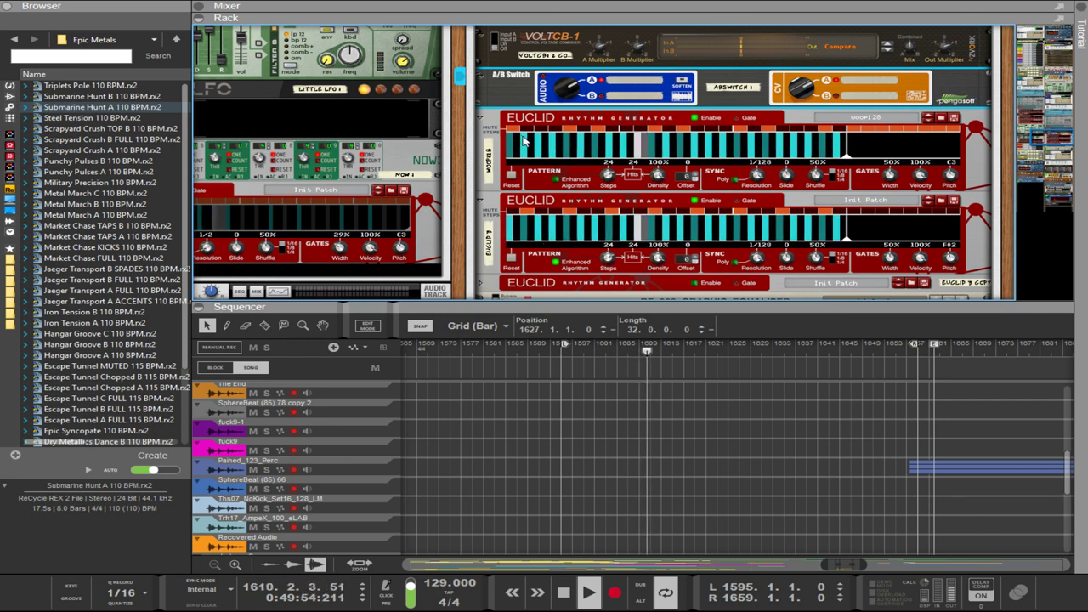
Enable the groove32 Euclid rhythm generator and toggle the CV source of the kick's A/B Switch.
scroll(321, 165, "up", 3)
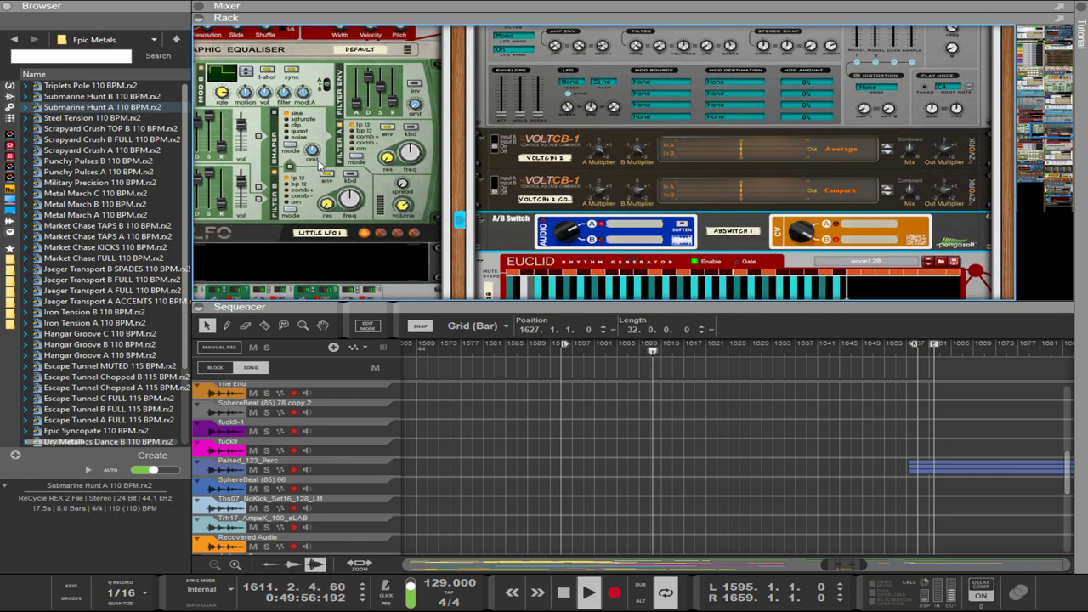
scroll(460, 142, "up", 2)
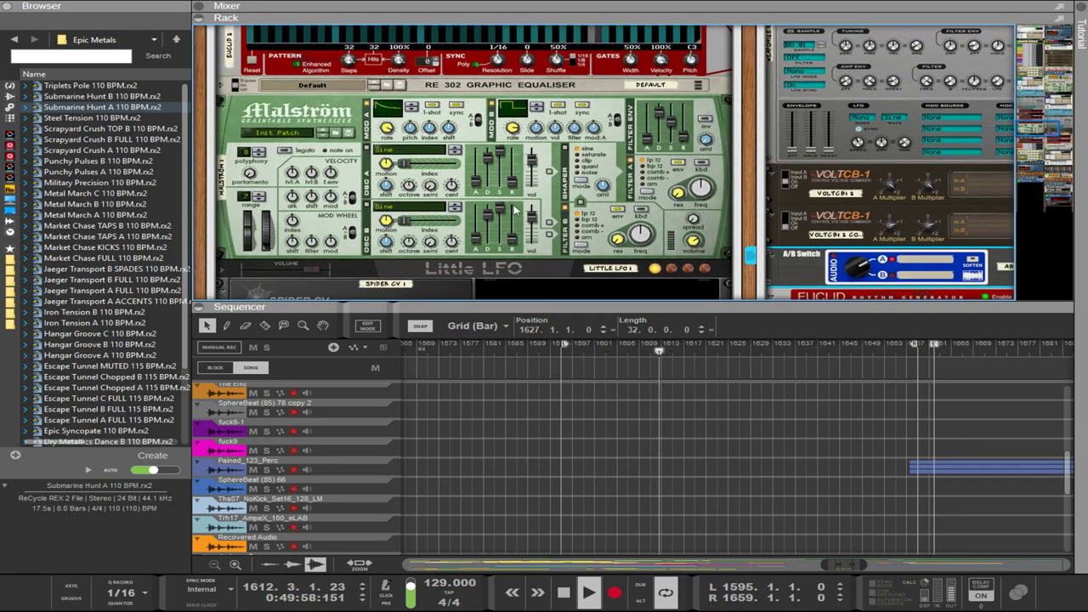
scroll(463, 162, "right", 3)
left_click(447, 119)
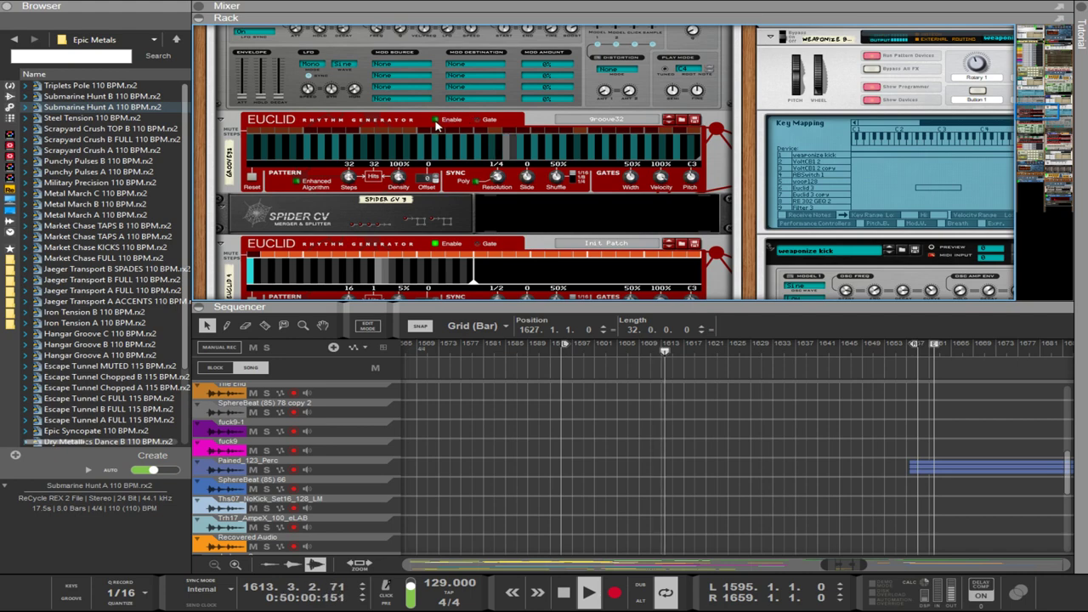
scroll(433, 247, "down", 2)
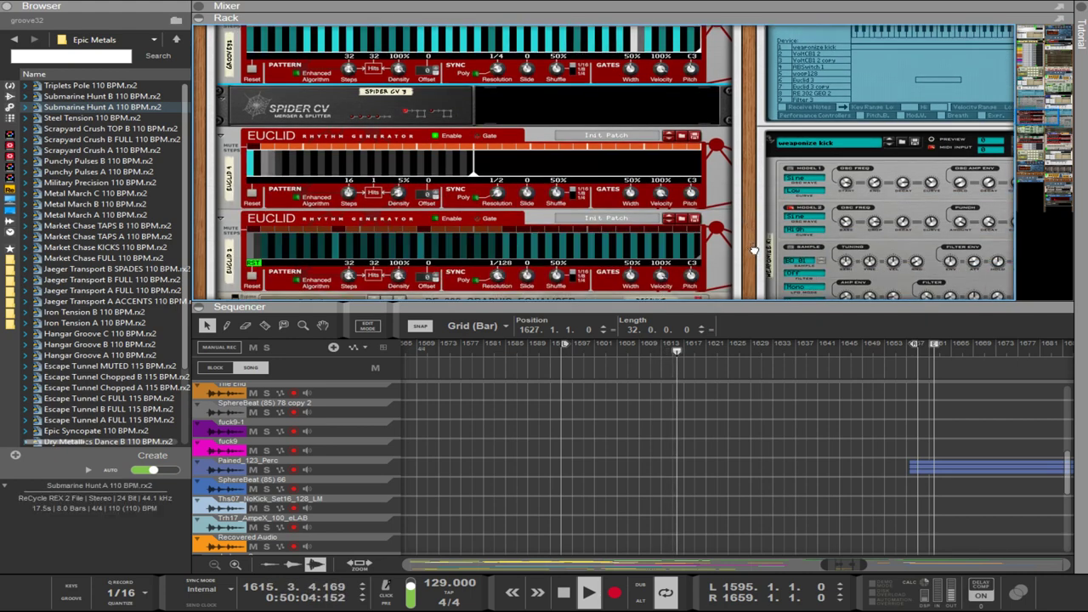
scroll(751, 242, "right", 3)
scroll(700, 216, "down", 2)
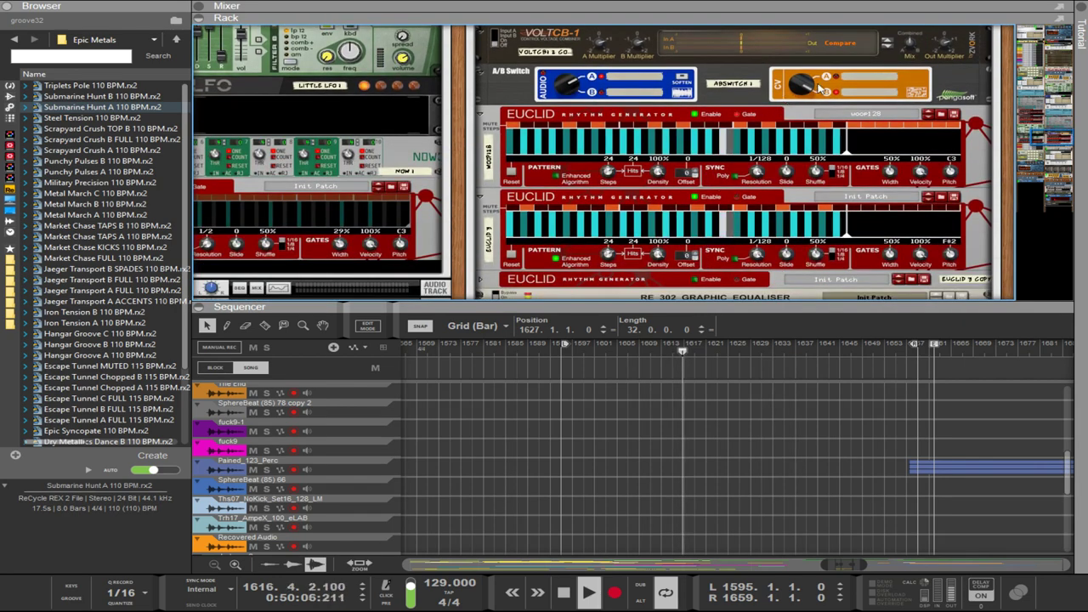
left_click(797, 150)
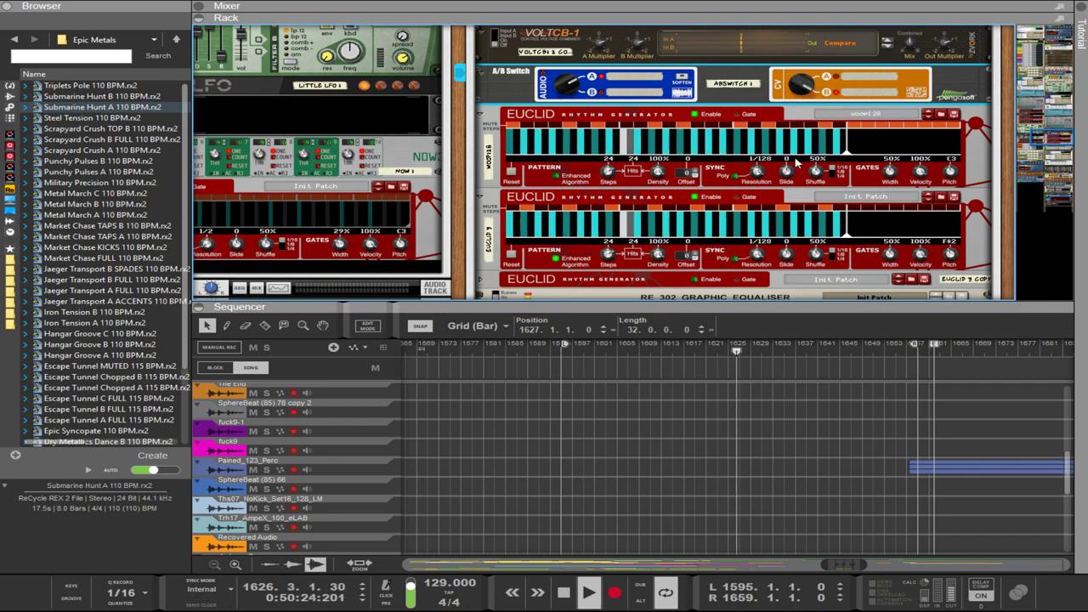
Raise the level of the 308-bar clip on the Audio Track 2 copy track to 8.06 dB.
left_click_drag(736, 310, 738, 34)
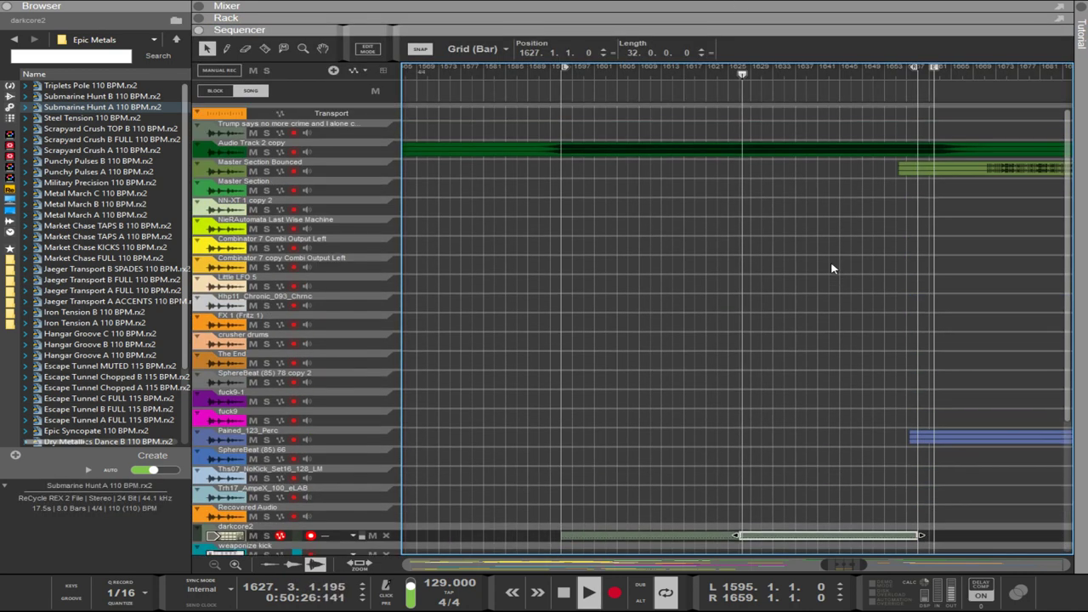
scroll(820, 277, "down", 2)
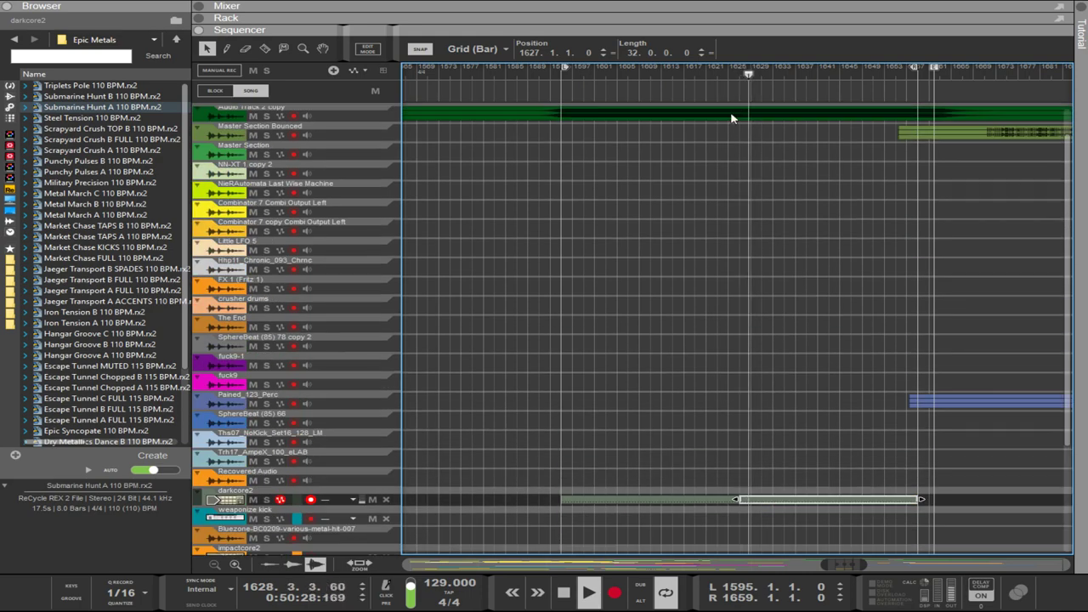
left_click(733, 116)
left_click_drag(911, 55, 882, 26)
left_click_drag(826, 277, 826, 280)
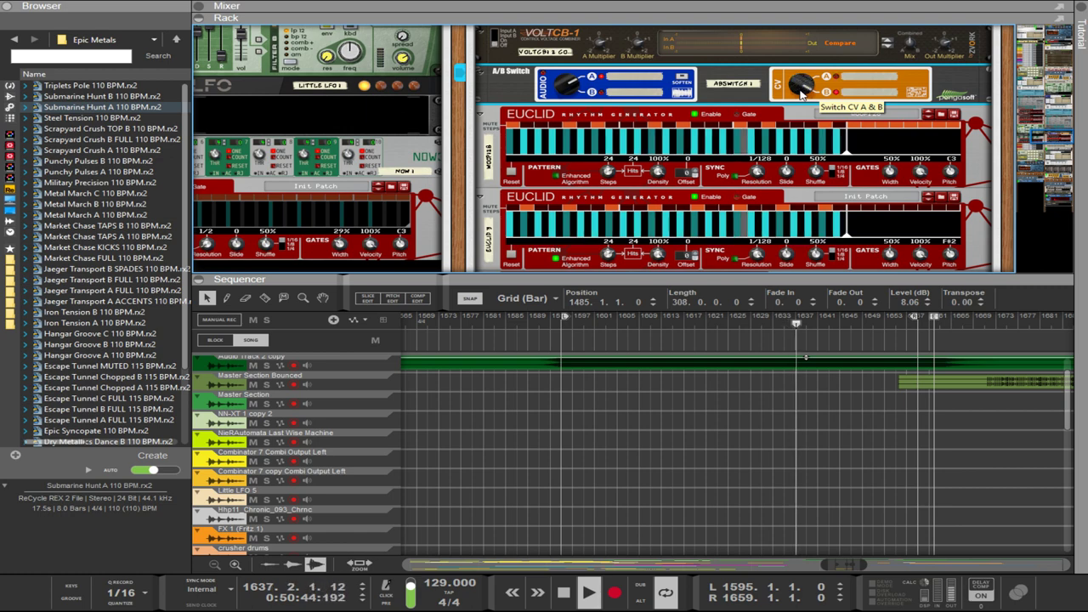
Connect the inverted toggle output of Euclid 4 to the CV 4 programmer input of the weaponize bass Combinator.
scroll(802, 93, "up", 5)
scroll(508, 214, "up", 3)
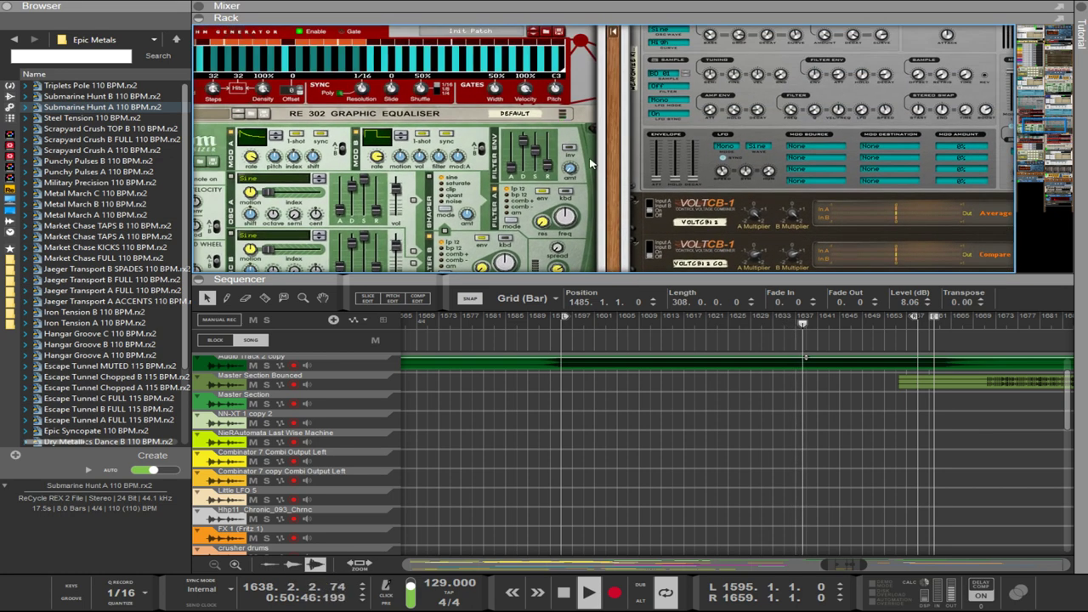
scroll(507, 214, "up", 1)
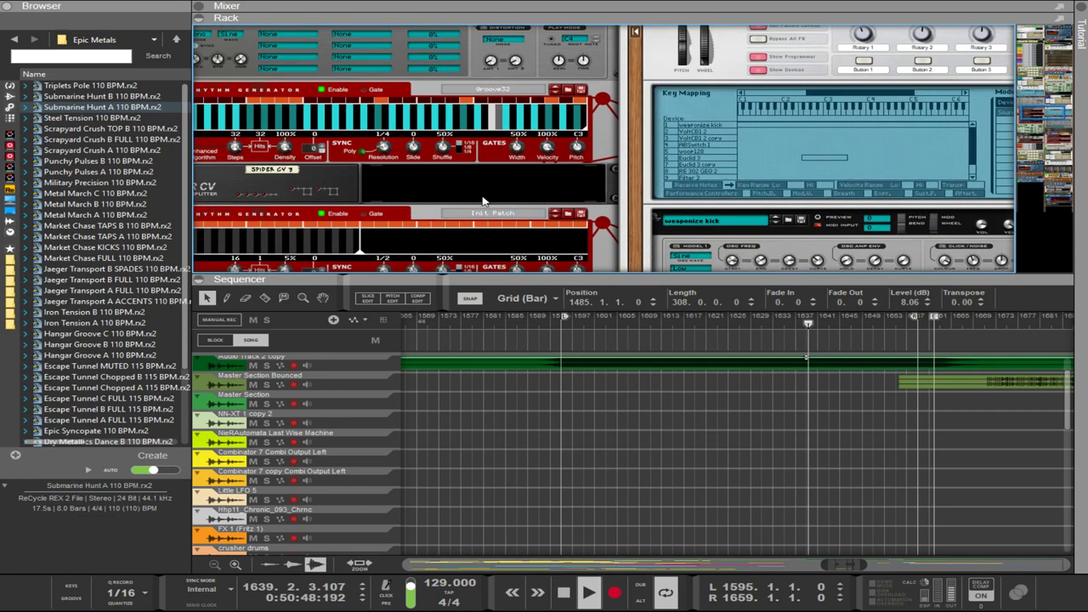
scroll(473, 188, "up", 1)
scroll(473, 187, "right", 2)
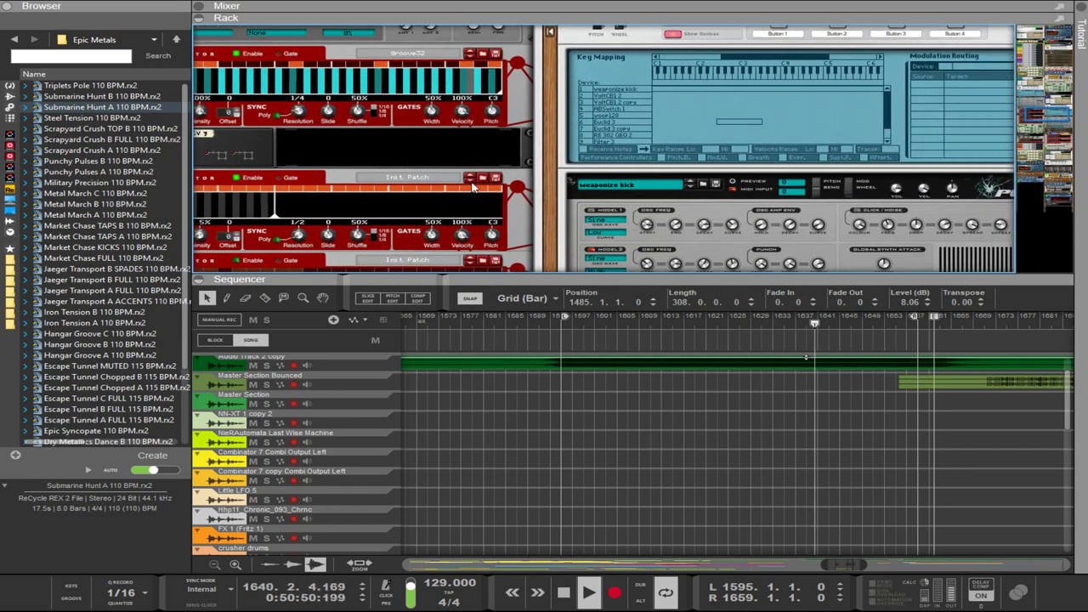
scroll(473, 188, "left", 5)
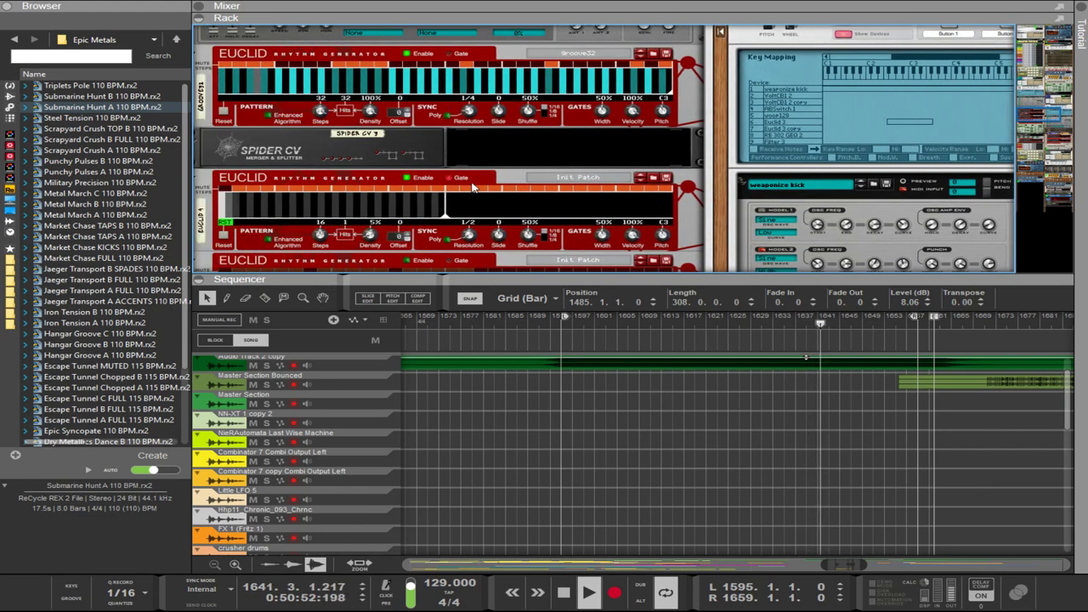
key("Tab")
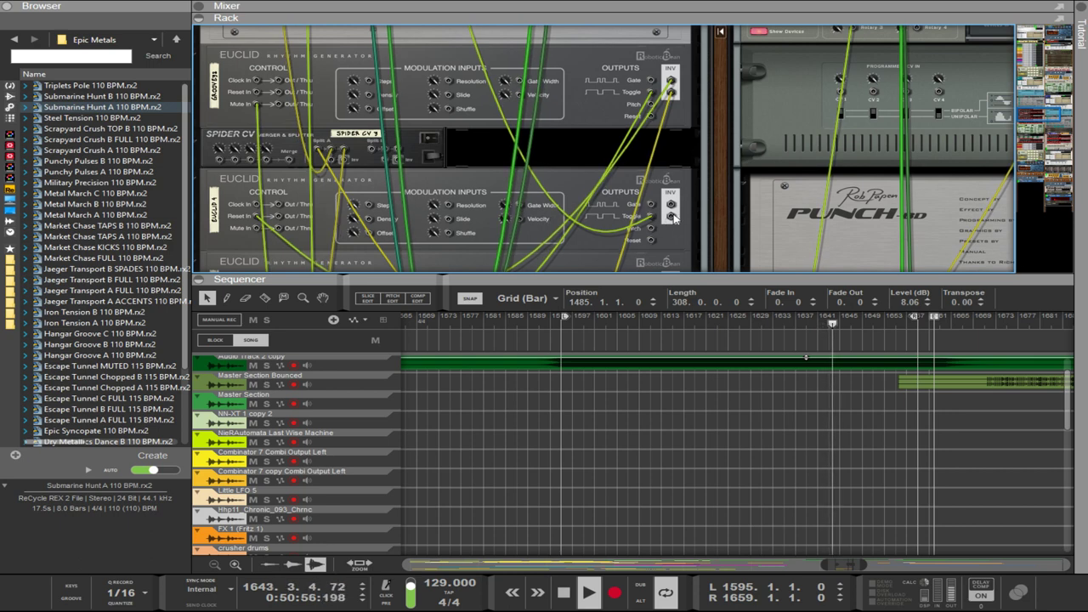
left_click_drag(671, 217, 938, 94)
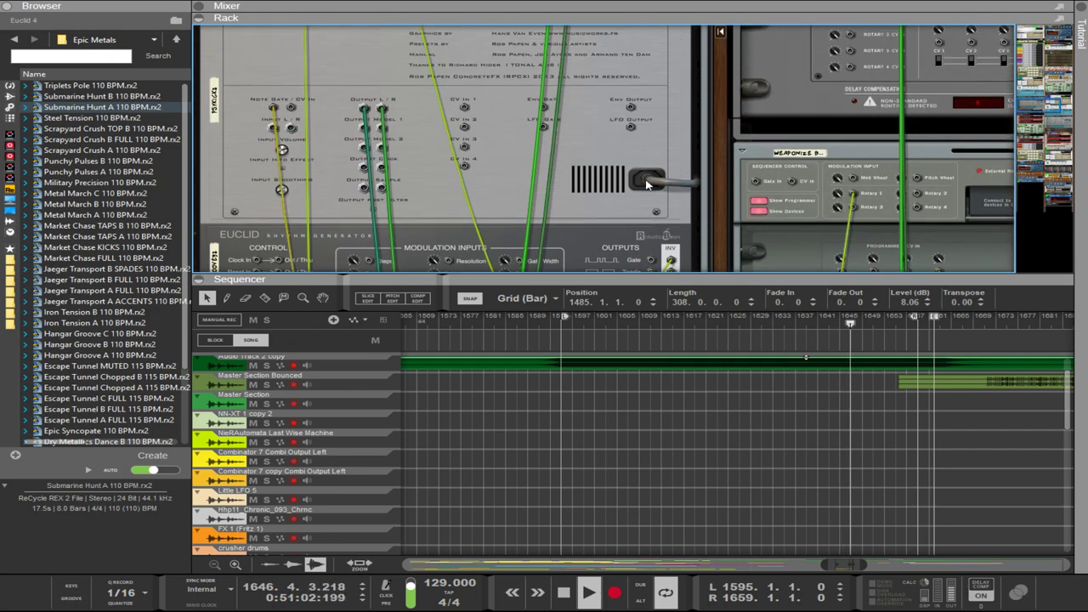
Check the Euclid 3 pattern and the rear cabling between the A/B Switch and the weaponize bass Combinator.
scroll(661, 168, "up", 15)
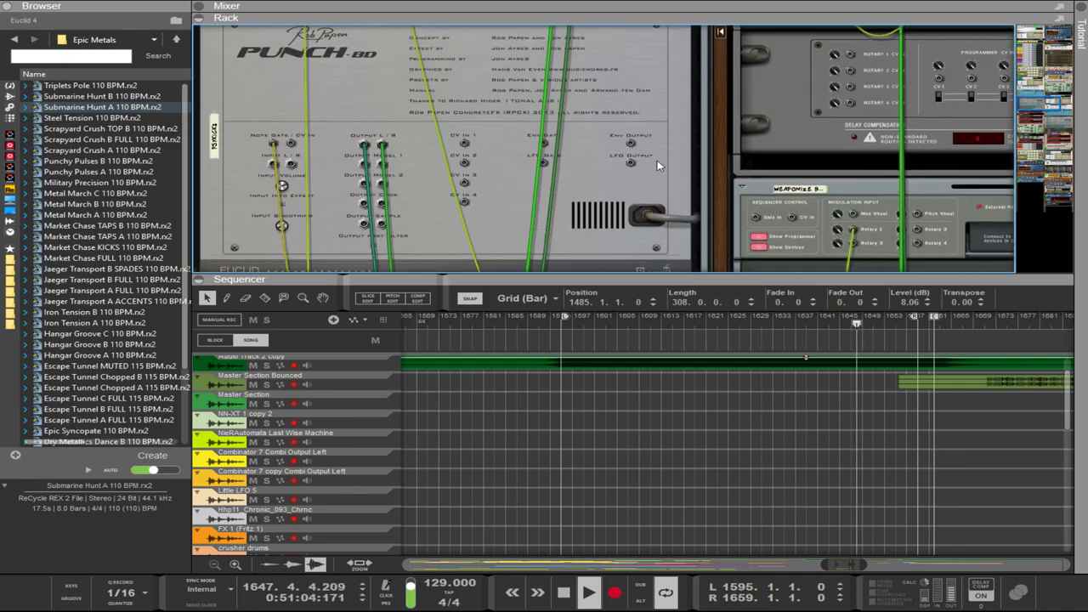
scroll(661, 168, "up", 15)
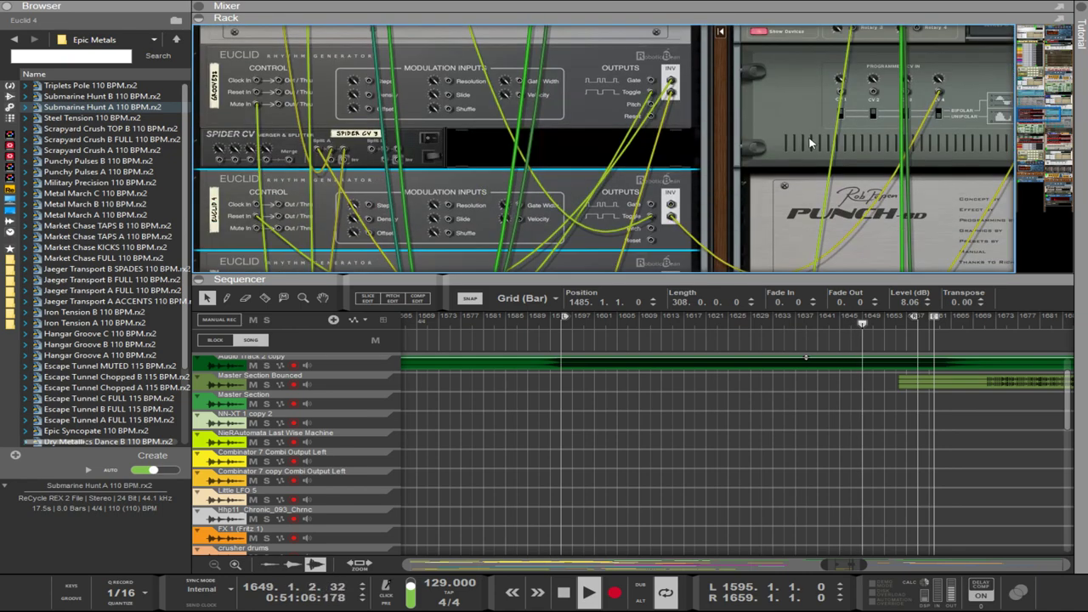
scroll(848, 164, "down", 3)
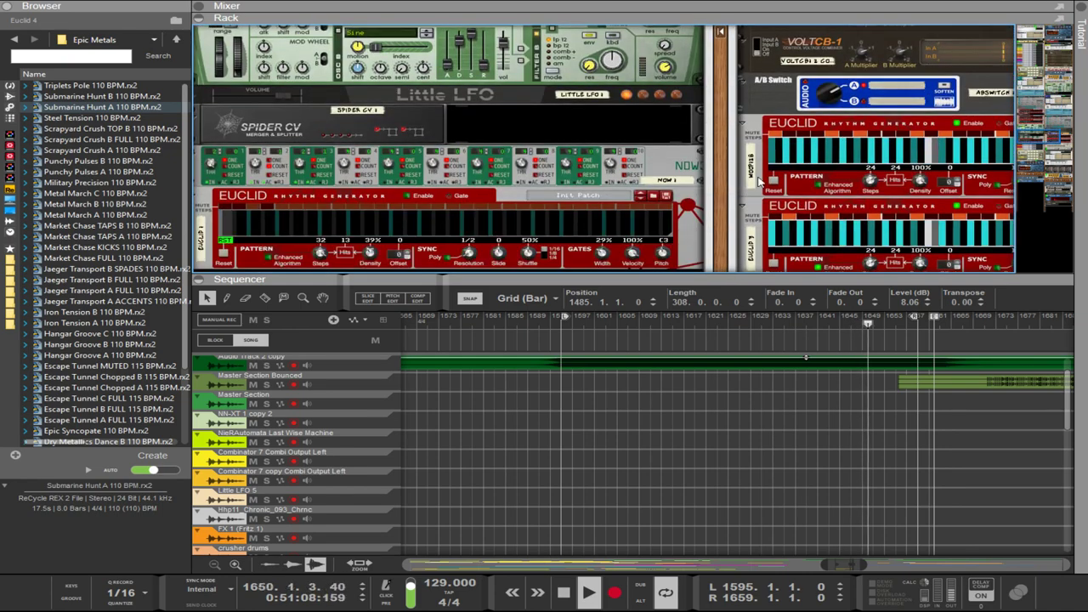
scroll(713, 196, "up", 1)
scroll(712, 196, "right", 5)
scroll(679, 208, "down", 1)
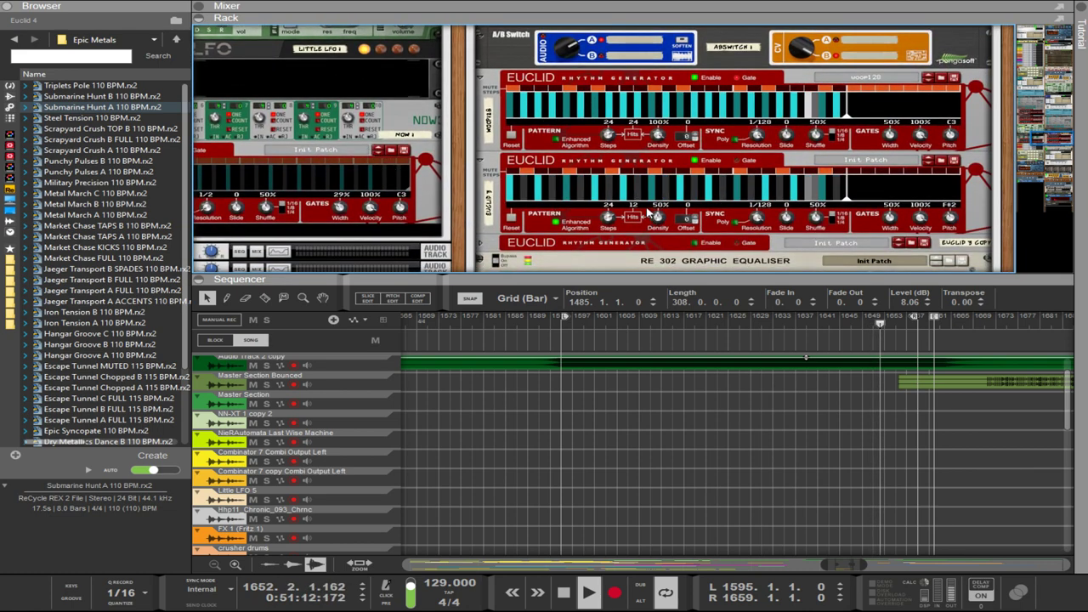
key("Tab")
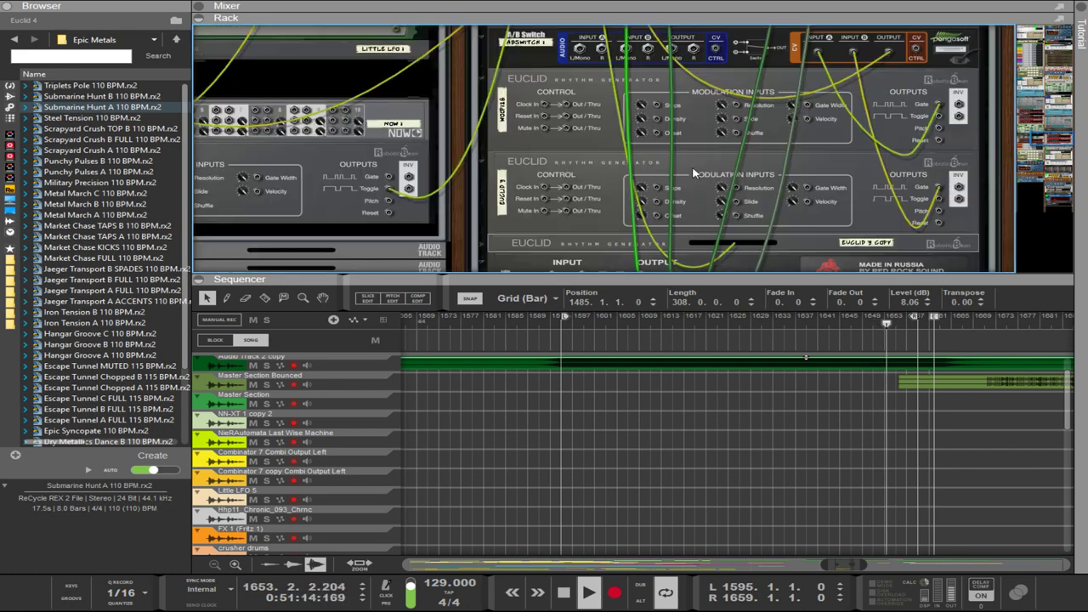
scroll(702, 177, "down", 5)
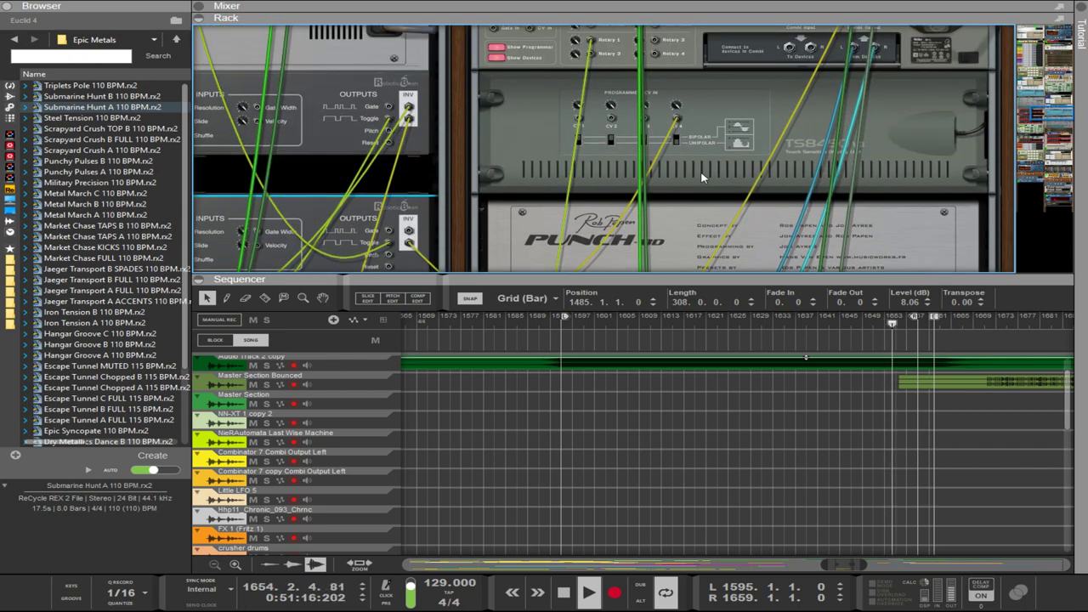
Move the modulation cable on the weaponize bass Combinator from CV 4 to CV 3 and display Euclid 3's modulation routing.
key("Tab")
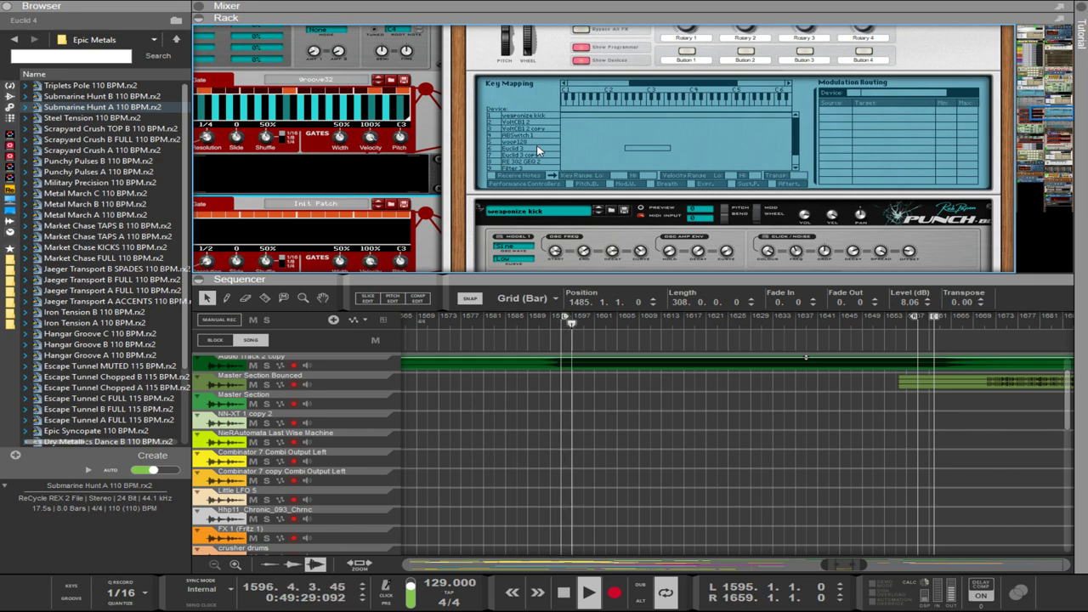
key("Tab")
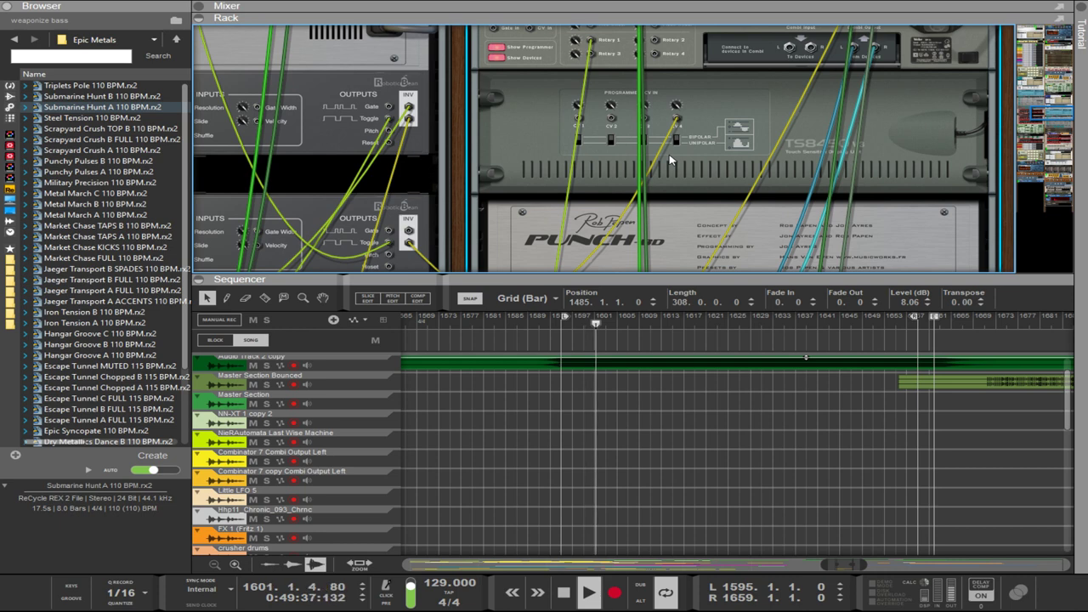
key("Tab")
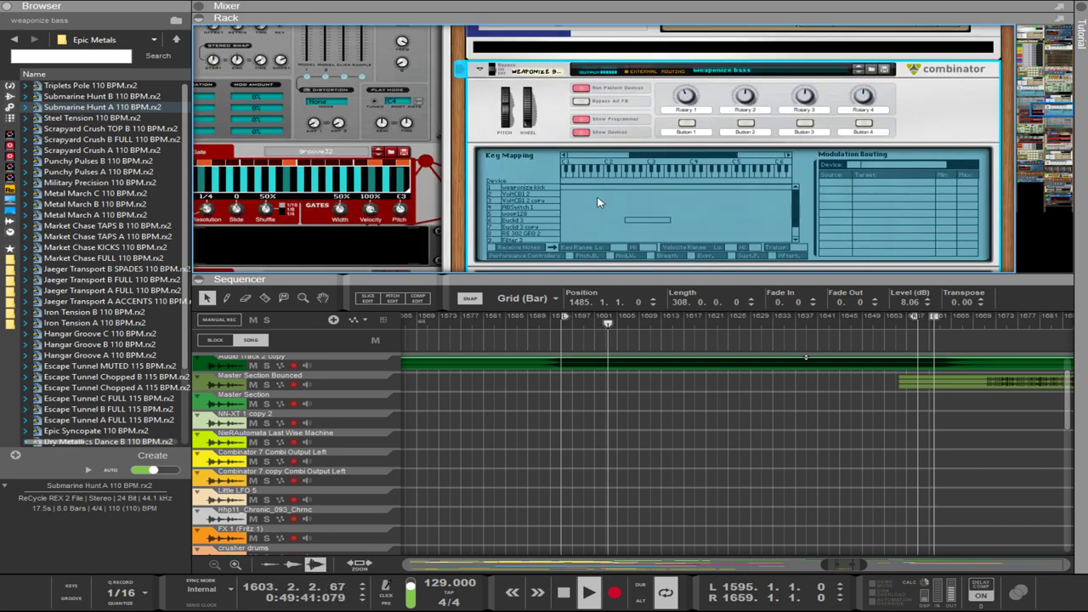
key("Tab")
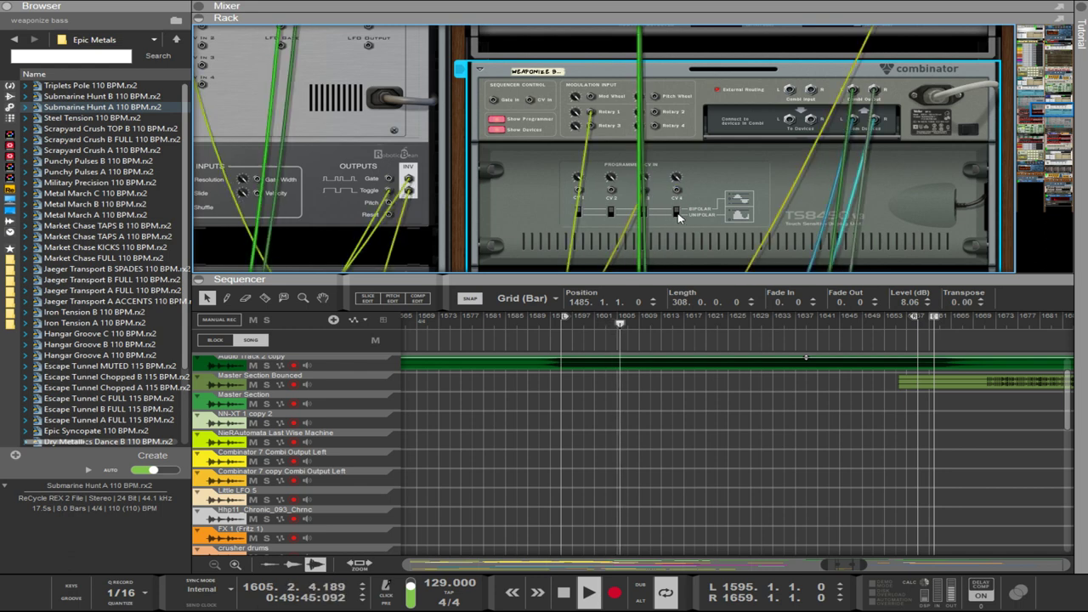
key("Tab")
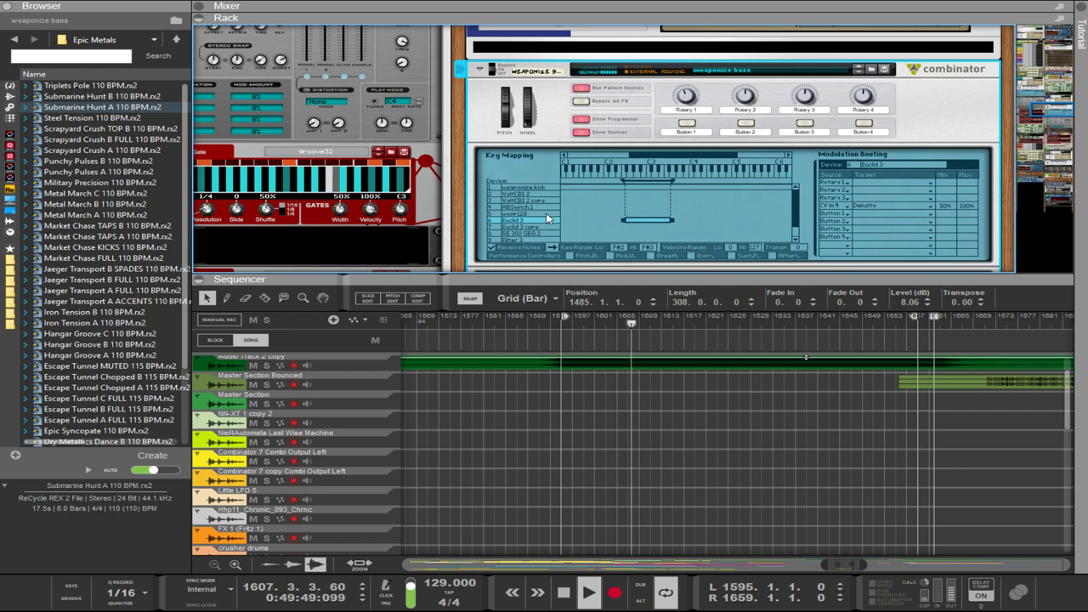
Examine the Combinator's modulation routing for ABSwitch 1 and trace the switch's CV wiring.
left_click(544, 207)
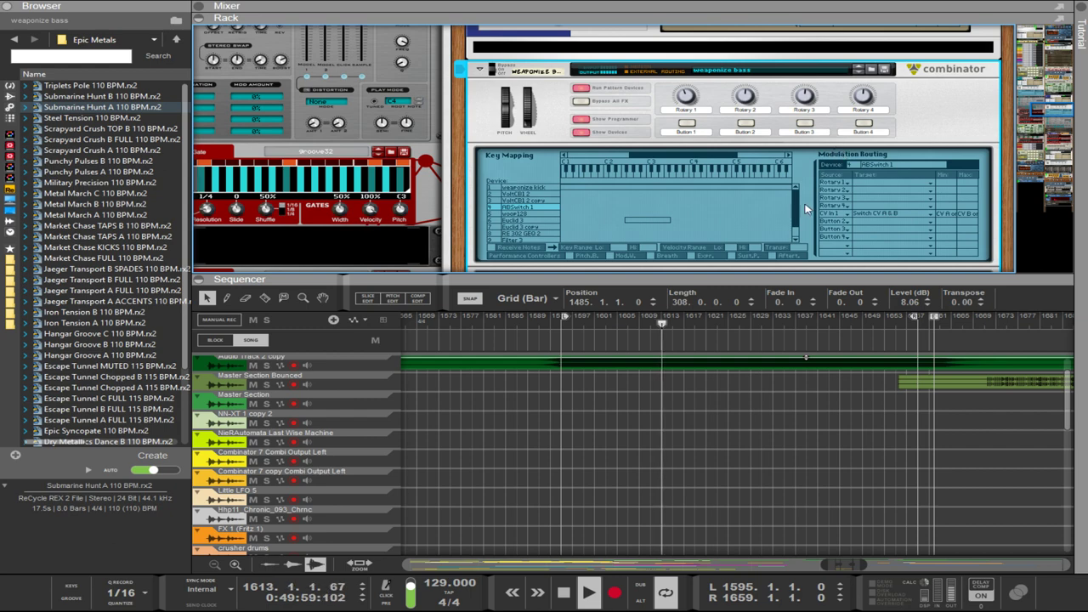
scroll(803, 208, "down", 6)
scroll(810, 216, "up", 4)
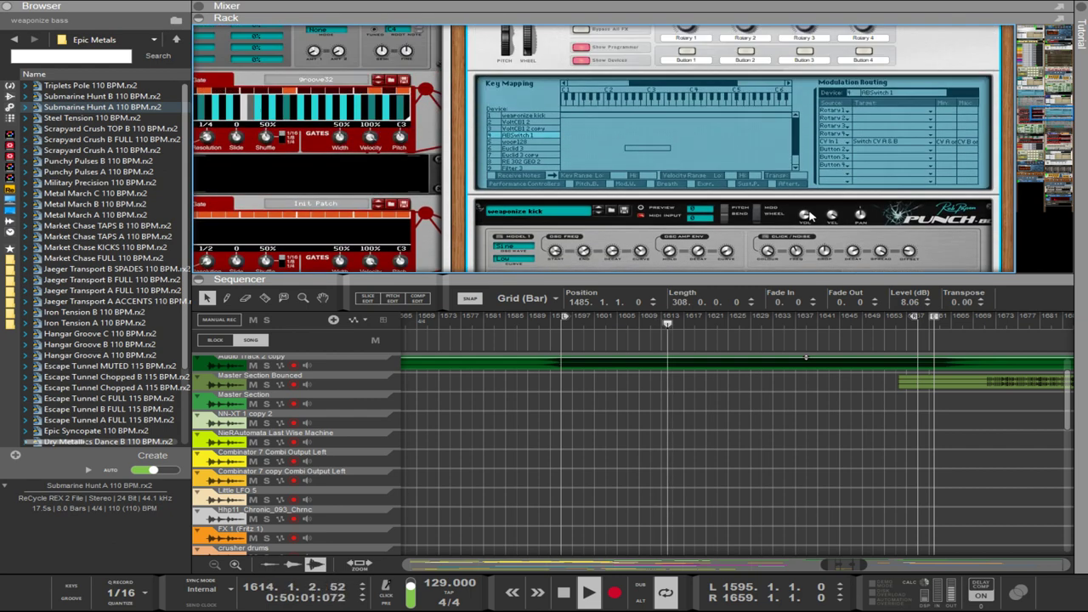
key("Tab")
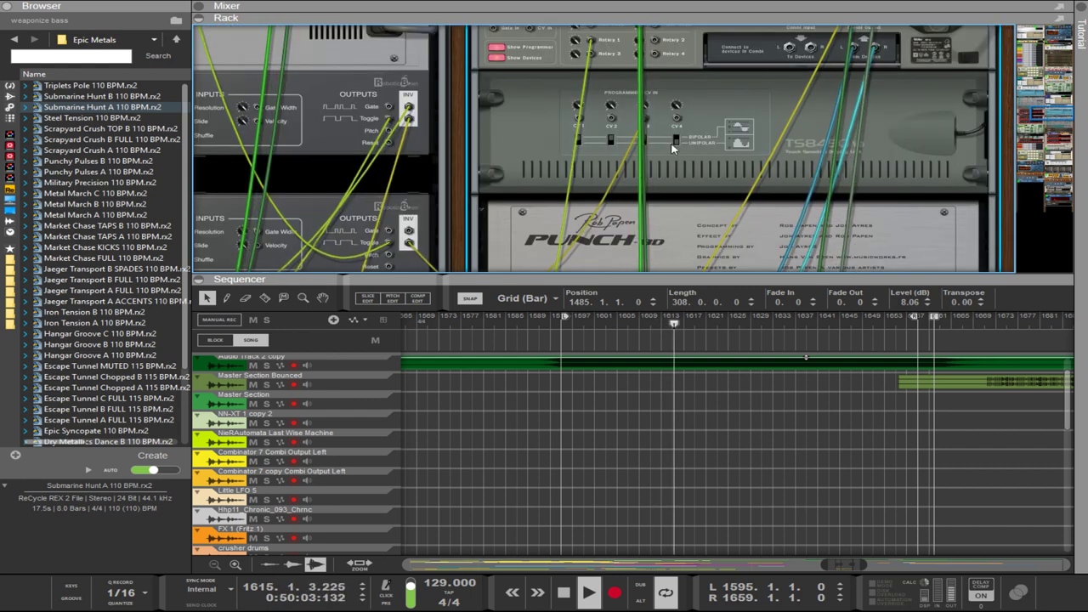
scroll(673, 188, "down", 10)
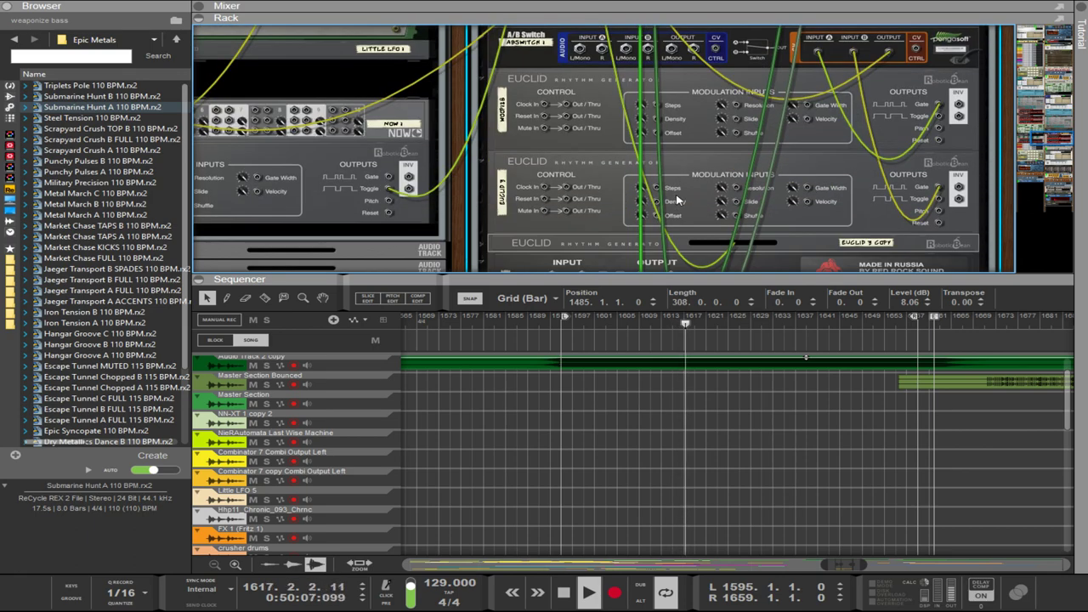
key("Tab")
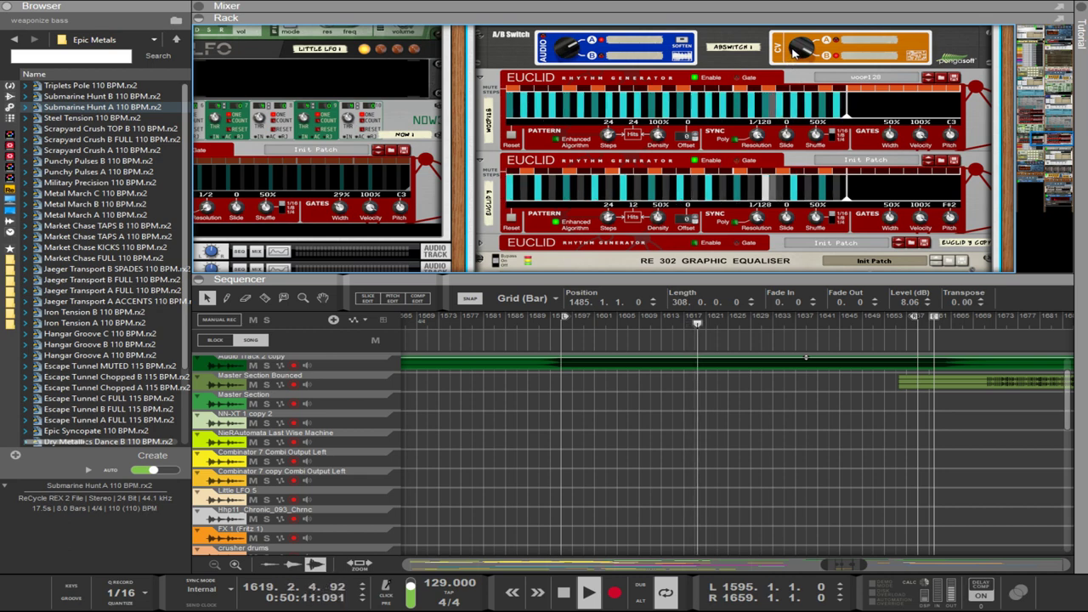
Set the Density of the Euclid 3 rhythm generator to 100%.
scroll(790, 58, "up", 2)
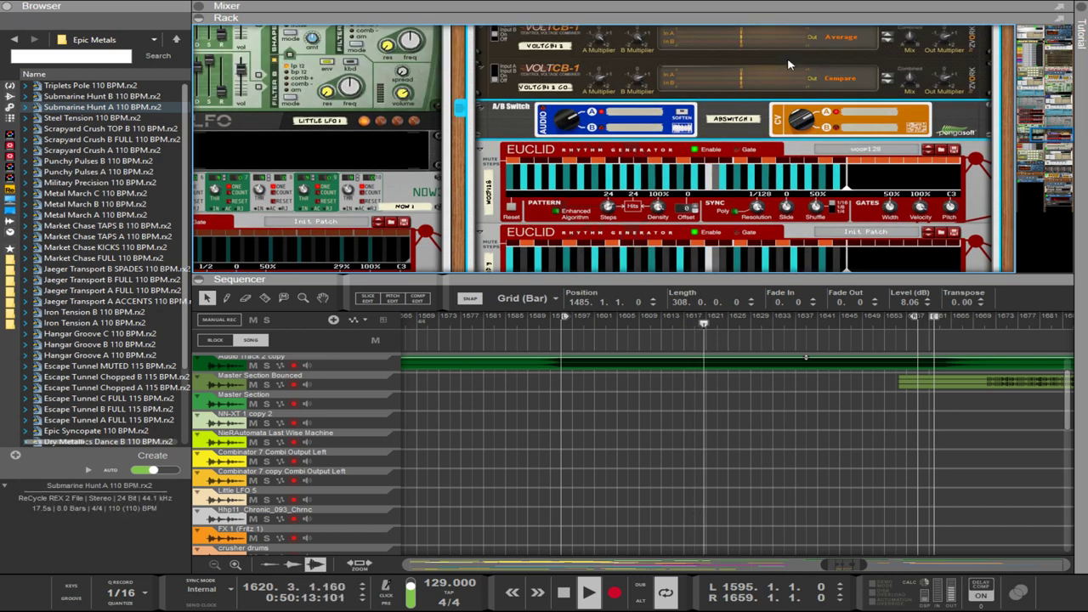
scroll(728, 192, "down", 3)
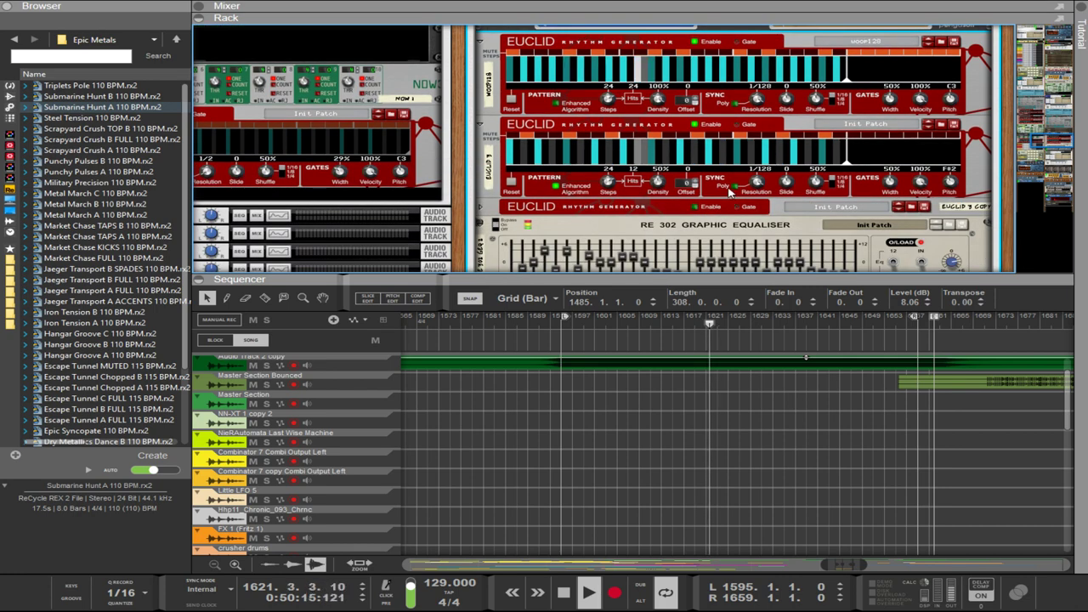
scroll(729, 193, "up", 2)
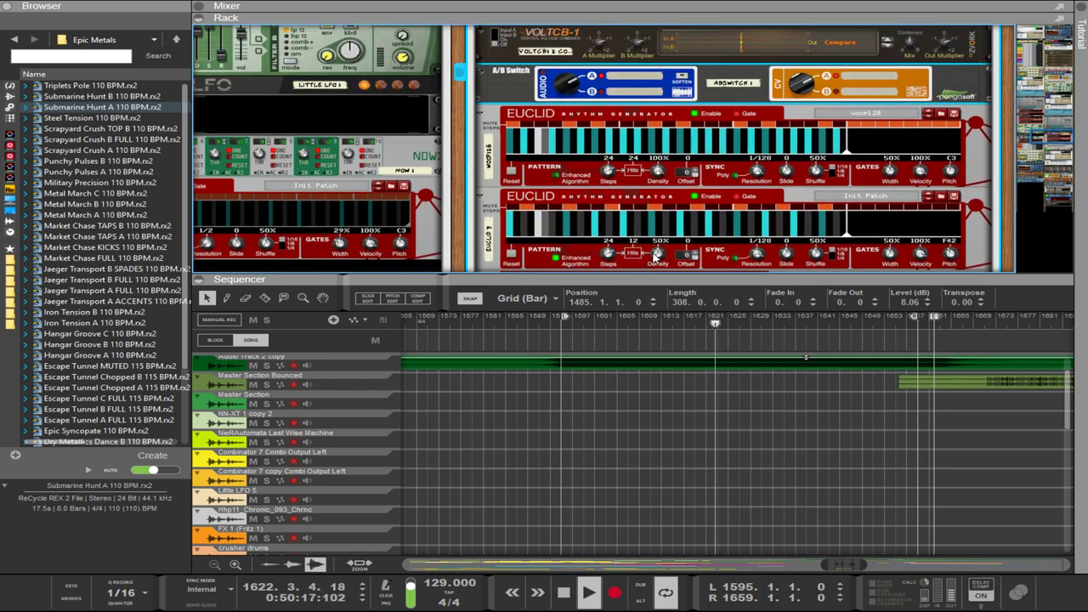
left_click_drag(656, 255, 684, 121)
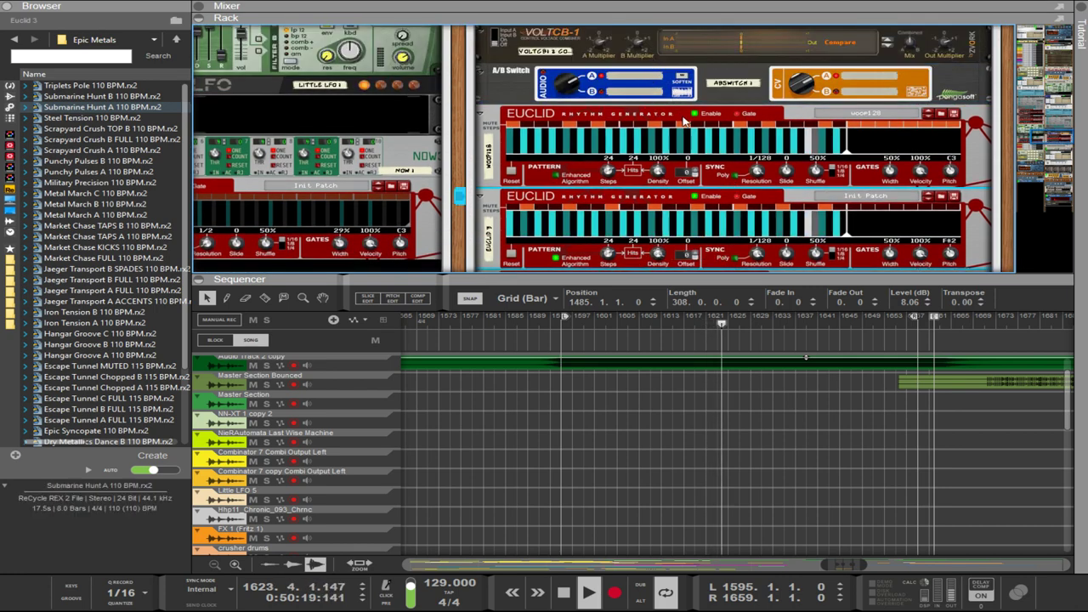
Recheck the weaponize bass Combinator's modulation routing sources against its rear CV inputs.
scroll(684, 122, "up", 10)
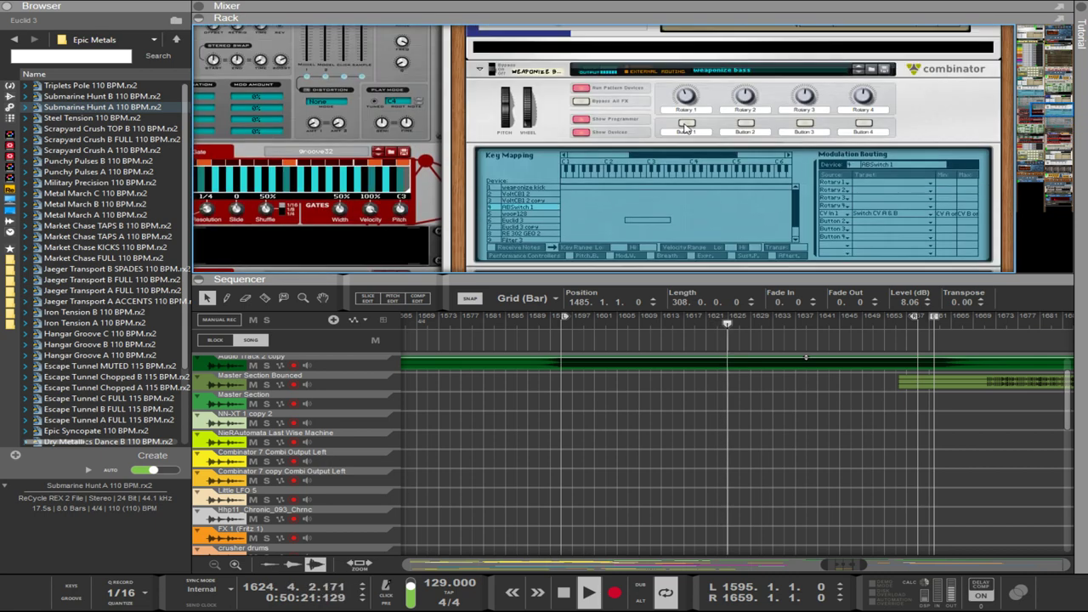
scroll(766, 122, "down", 3)
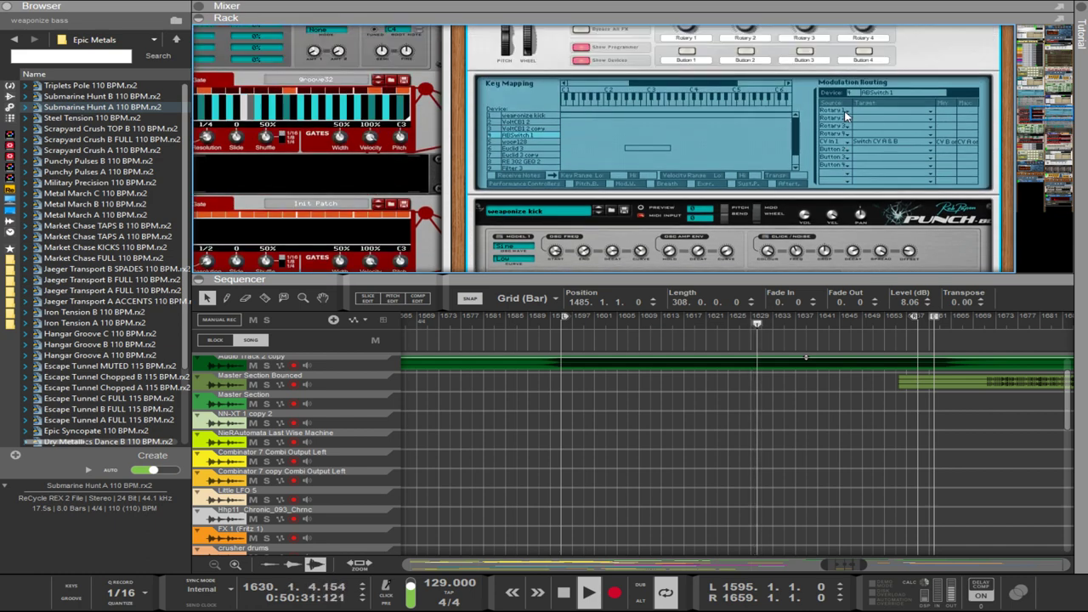
key("Tab")
scroll(795, 131, "up", 1)
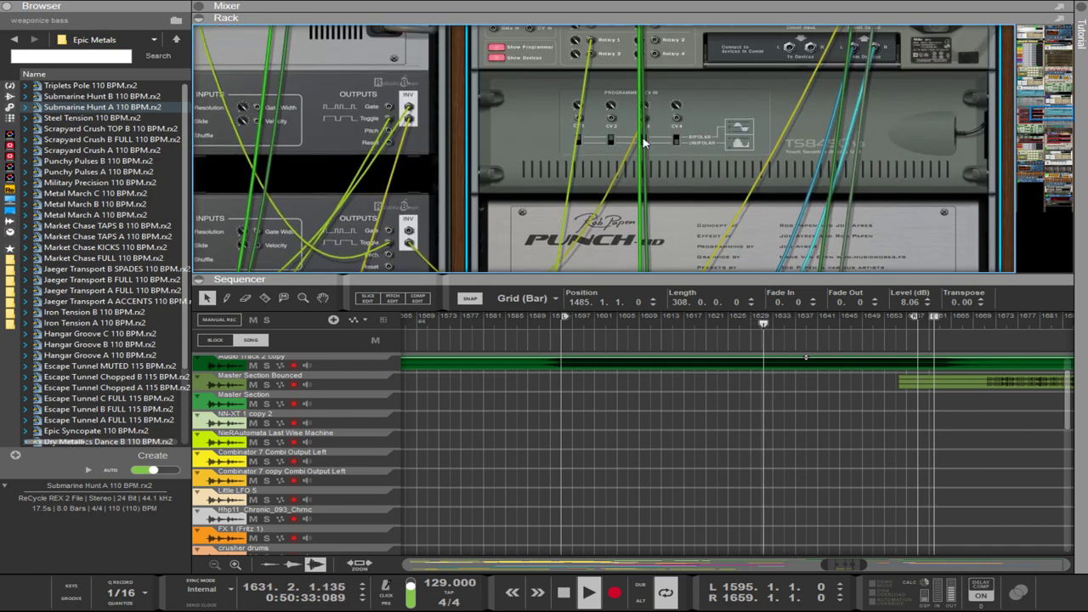
key("Tab")
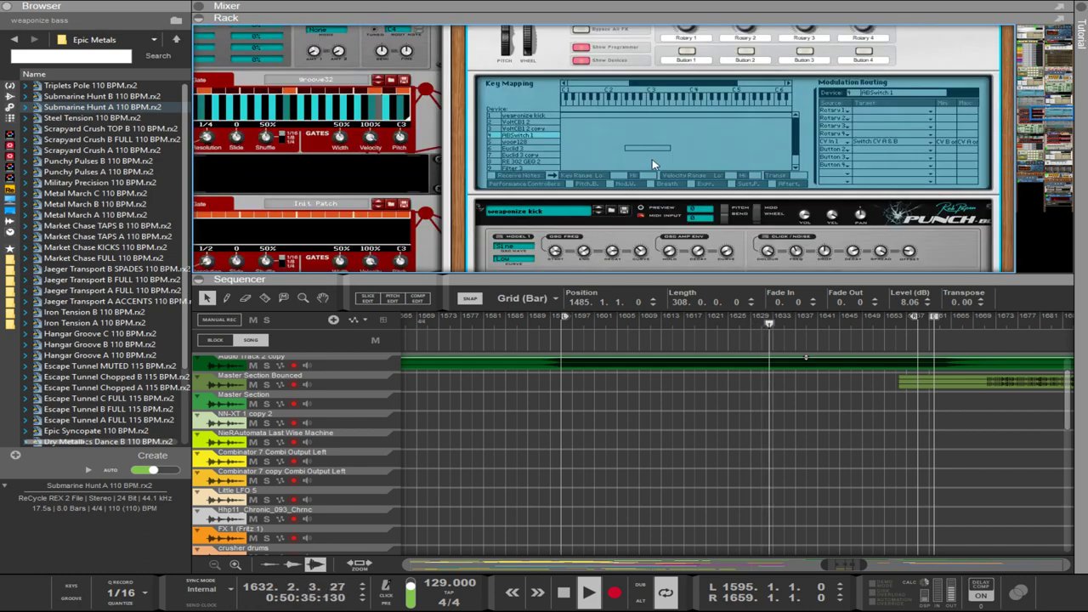
Patch the A/B Switch's CV control input directly to an inverted output of a Euclid generator in the neighbouring rack column.
scroll(652, 159, "up", 10)
key("Tab")
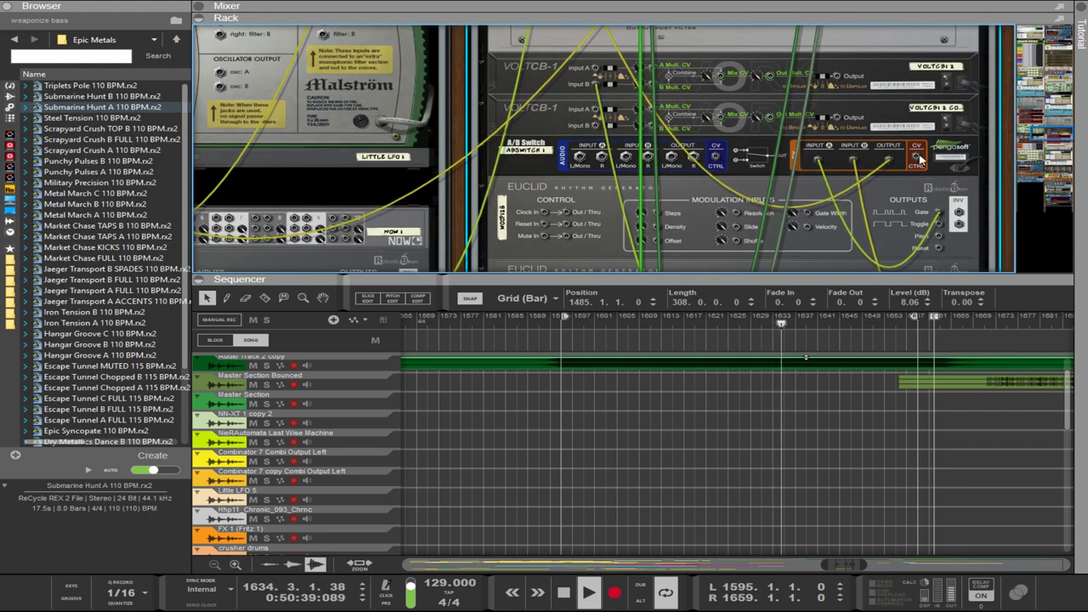
left_click_drag(916, 159, 409, 68)
scroll(453, 178, "down", 5)
scroll(420, 184, "down", 5)
key("Tab")
Check how the A/B Switch and its two Euclid patterns respond to the new CV control cable.
scroll(482, 136, "up", 5)
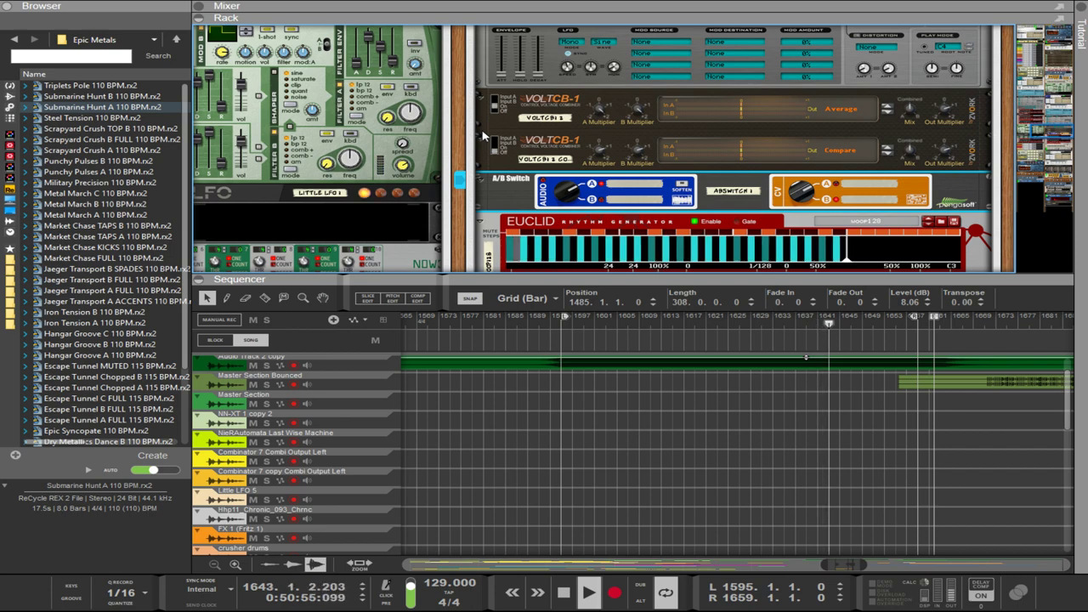
key("Tab")
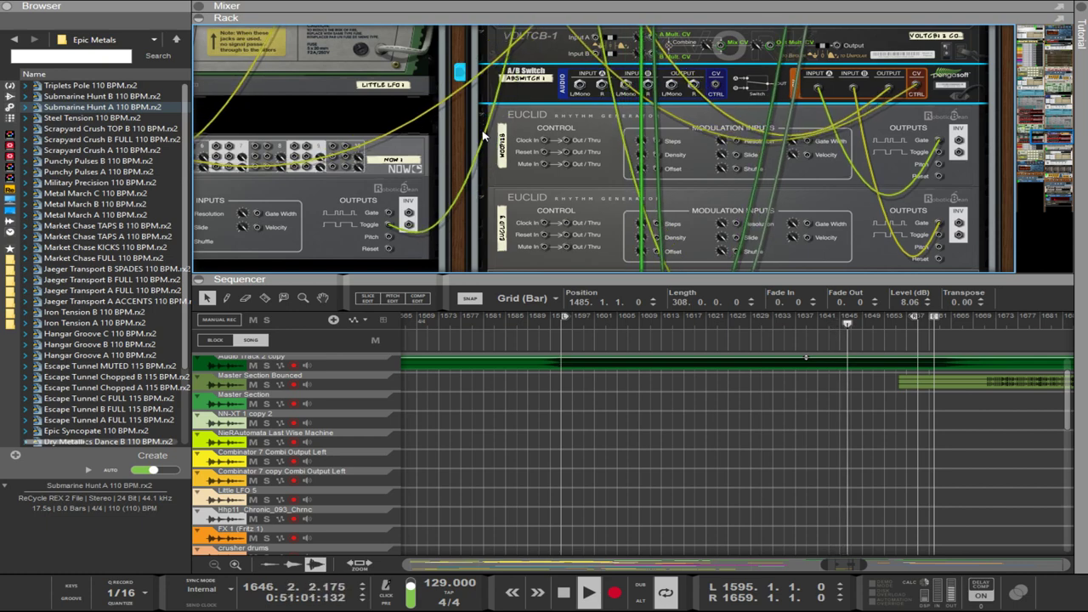
key("Tab")
scroll(459, 212, "up", 5)
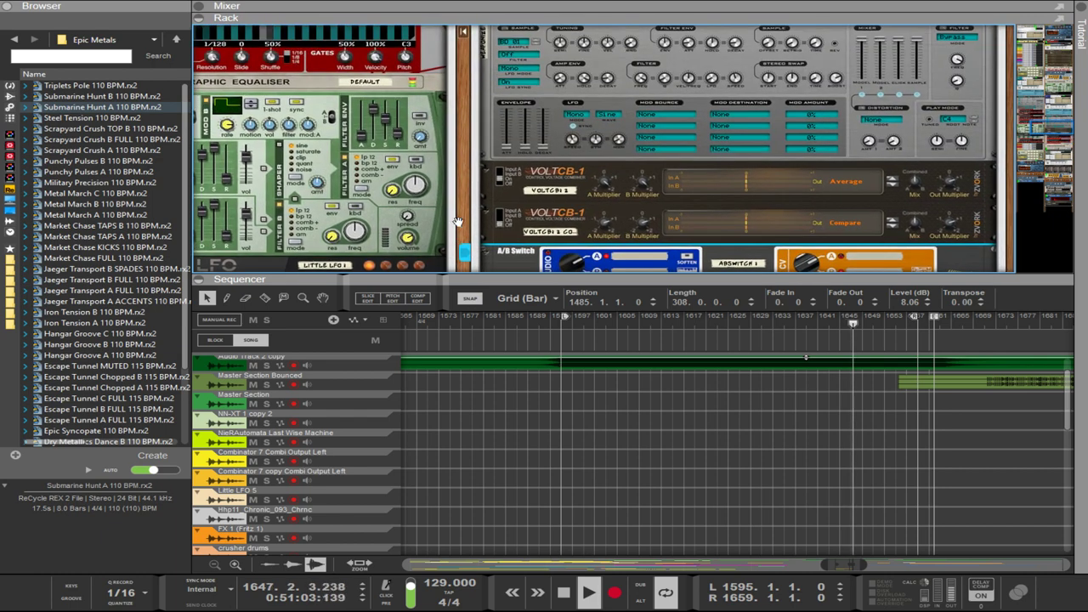
scroll(467, 156, "down", 5)
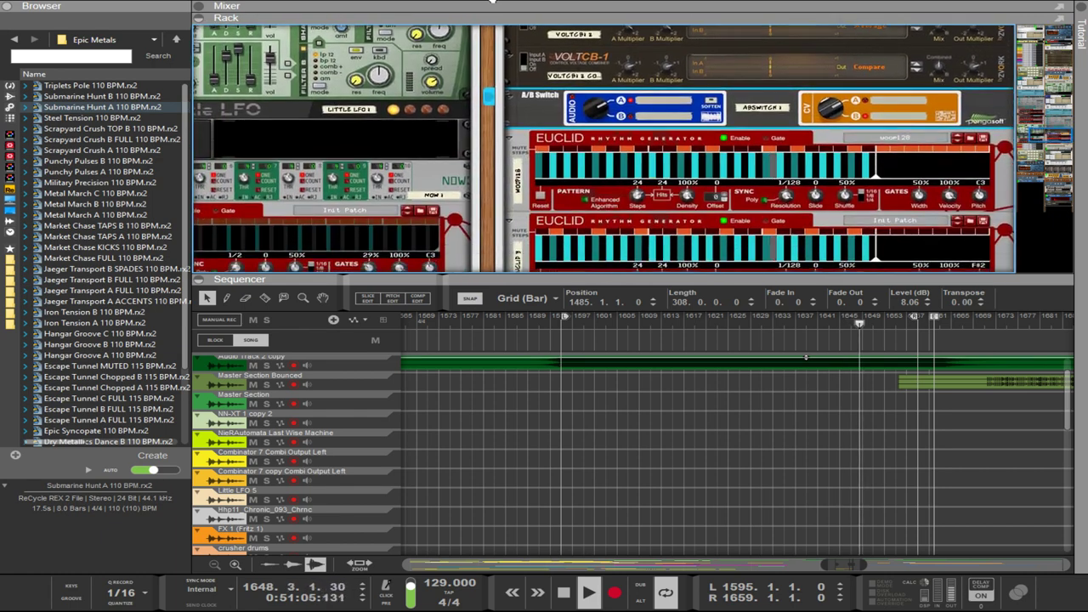
Try moving the A/B Switch's CV control cable to the other inverted output of the Euclid 4 generator.
key("Tab")
scroll(546, 128, "up", 5)
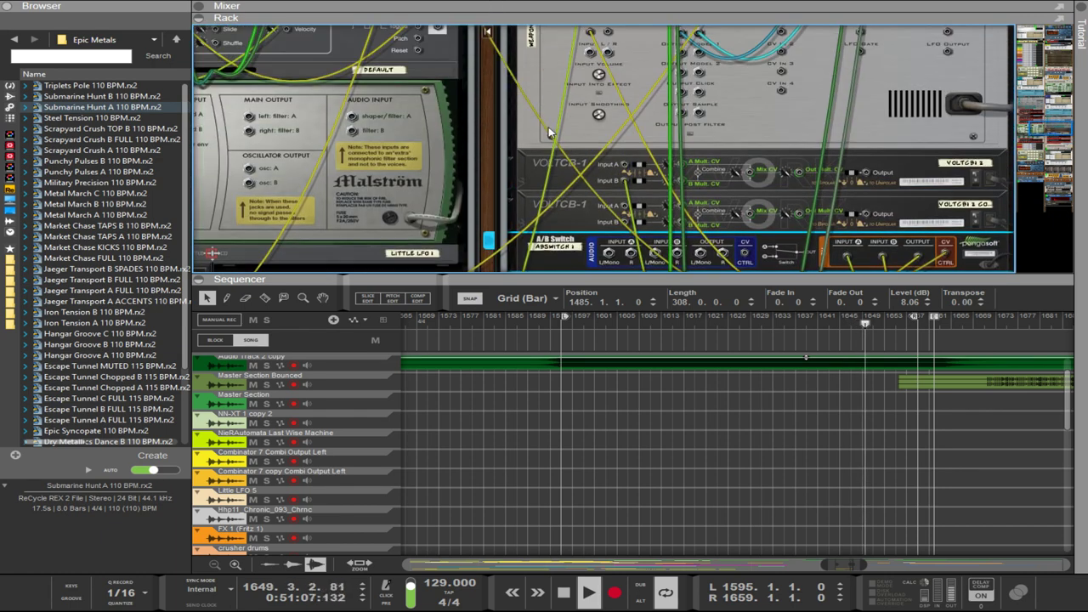
left_click_drag(437, 123, 438, 113)
scroll(480, 156, "down", 5)
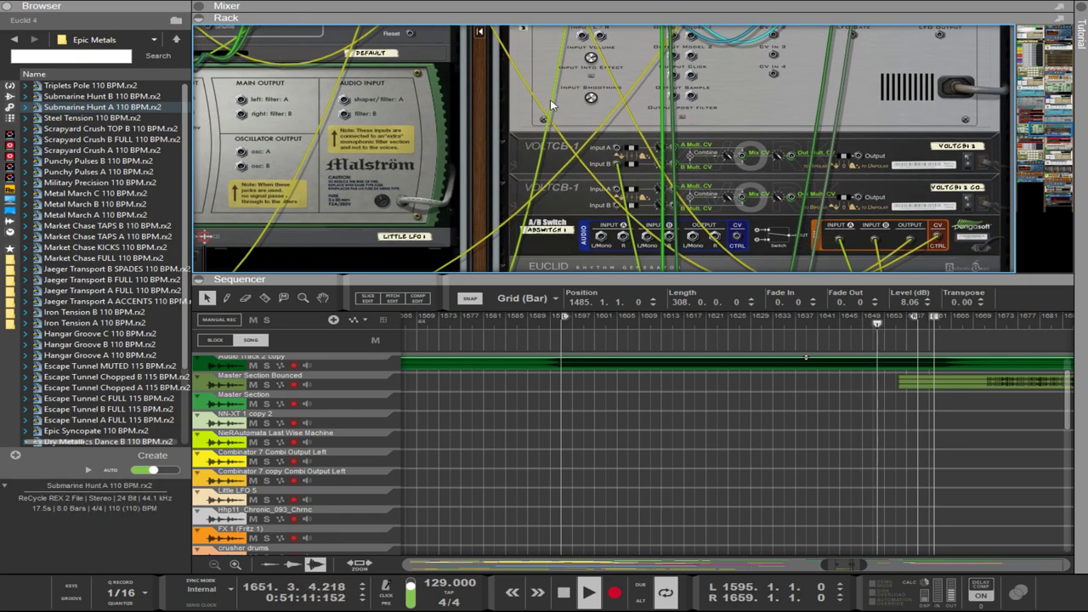
Compare the A/B Switch routing in the weaponize bass Combinator's modulation table with the Combinator's rear CV inputs.
key("Tab")
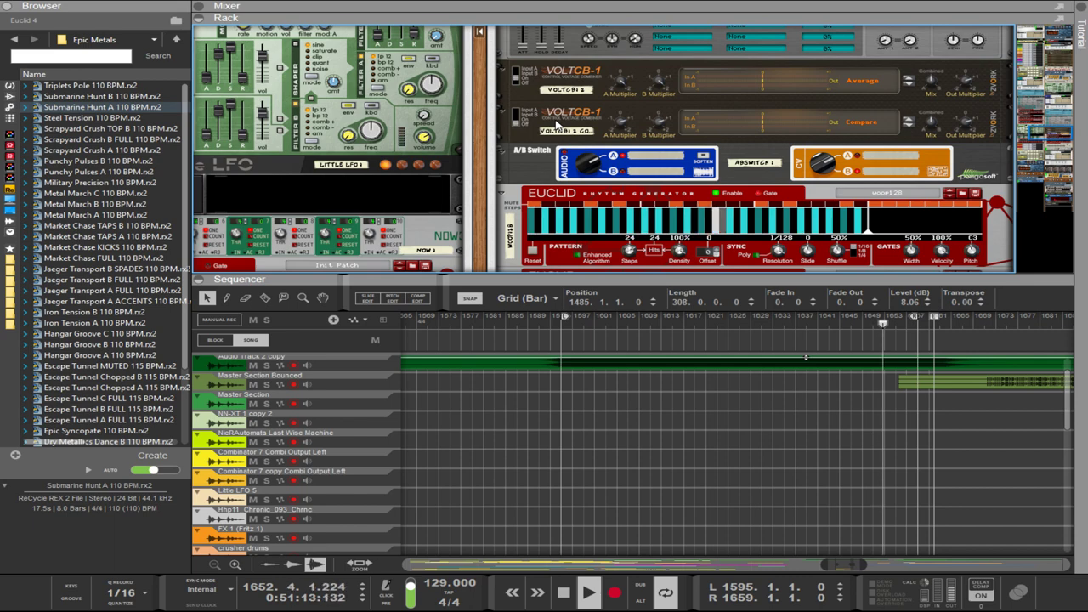
scroll(816, 174, "up", 5)
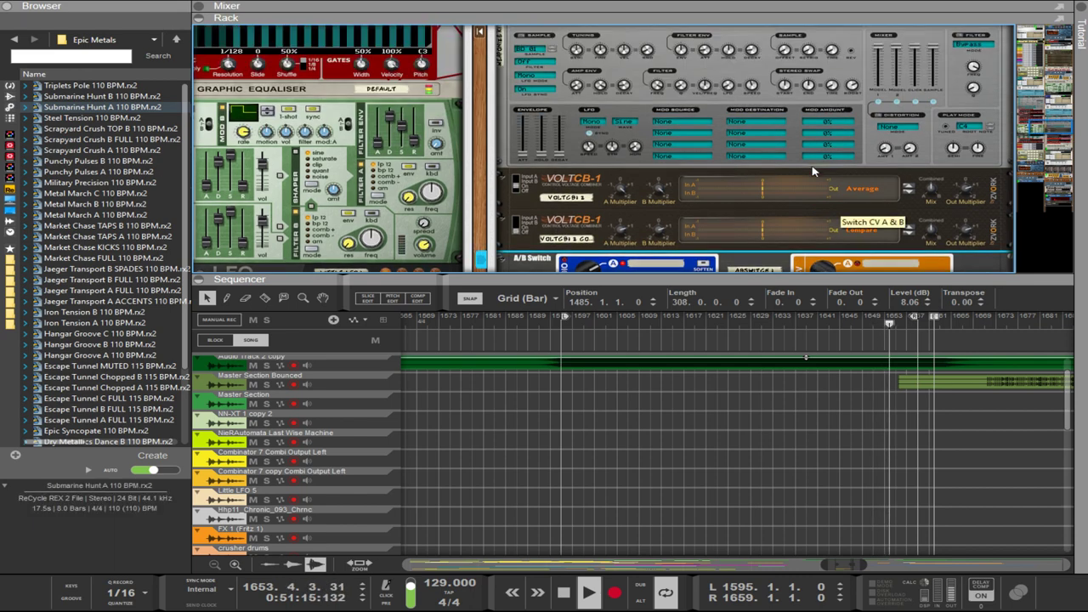
scroll(812, 170, "up", 3)
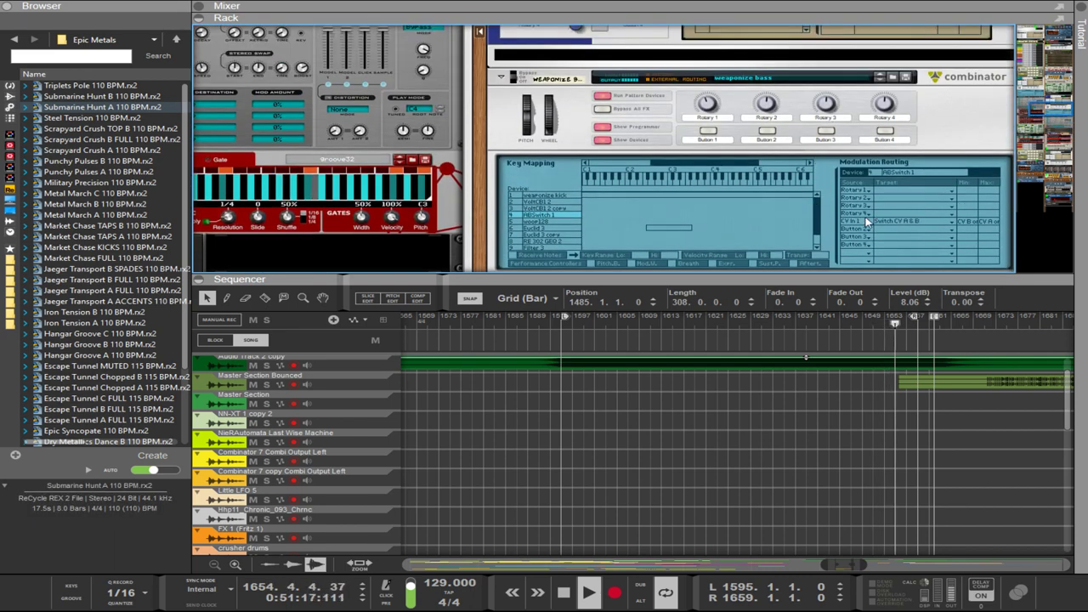
key("Tab")
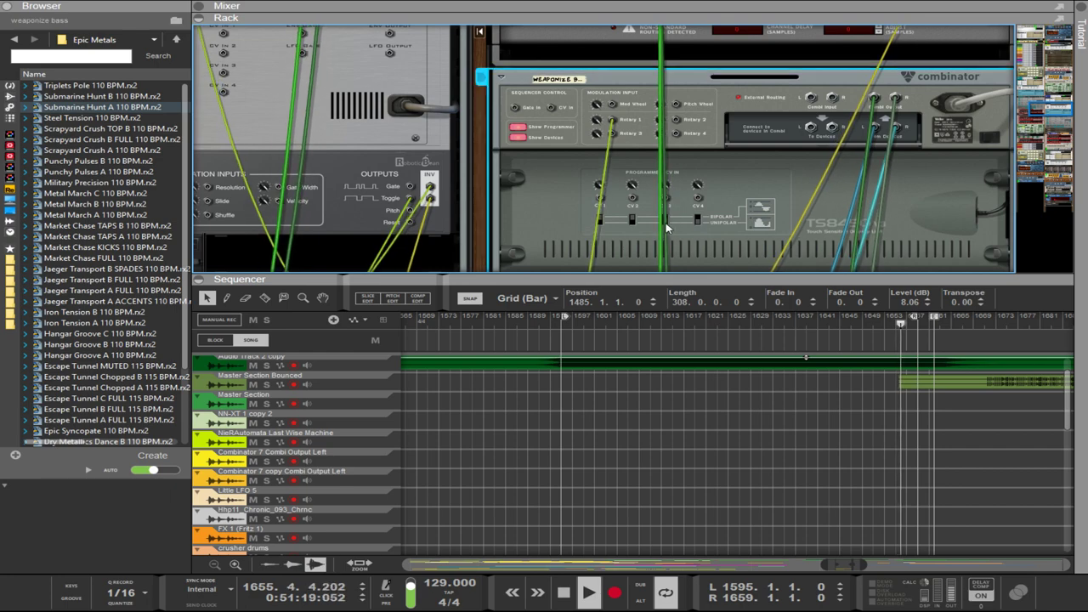
key("Tab")
scroll(668, 226, "down", 6)
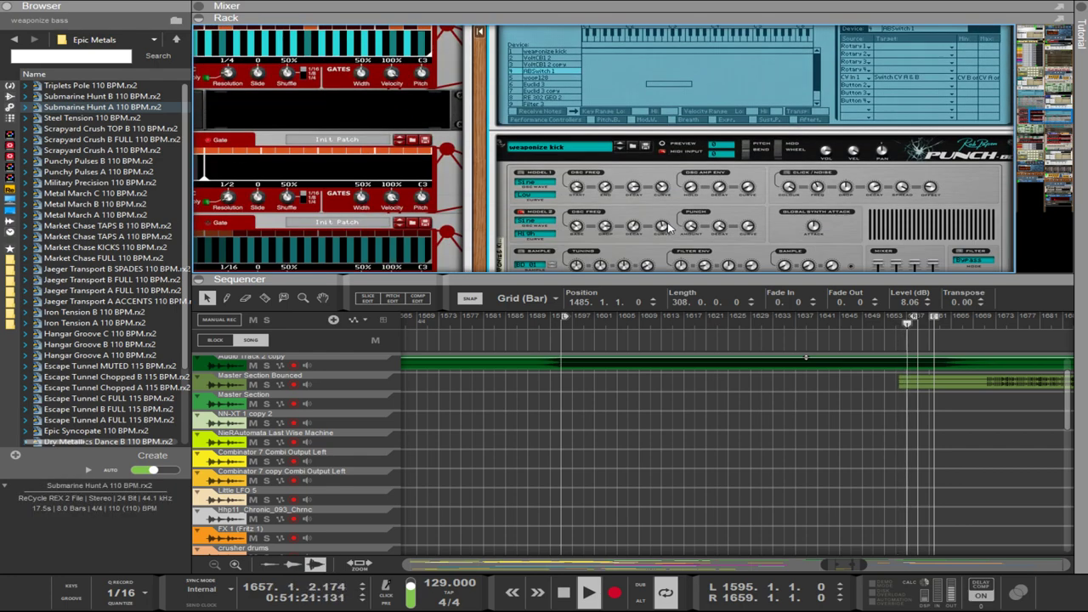
scroll(667, 226, "up", 6)
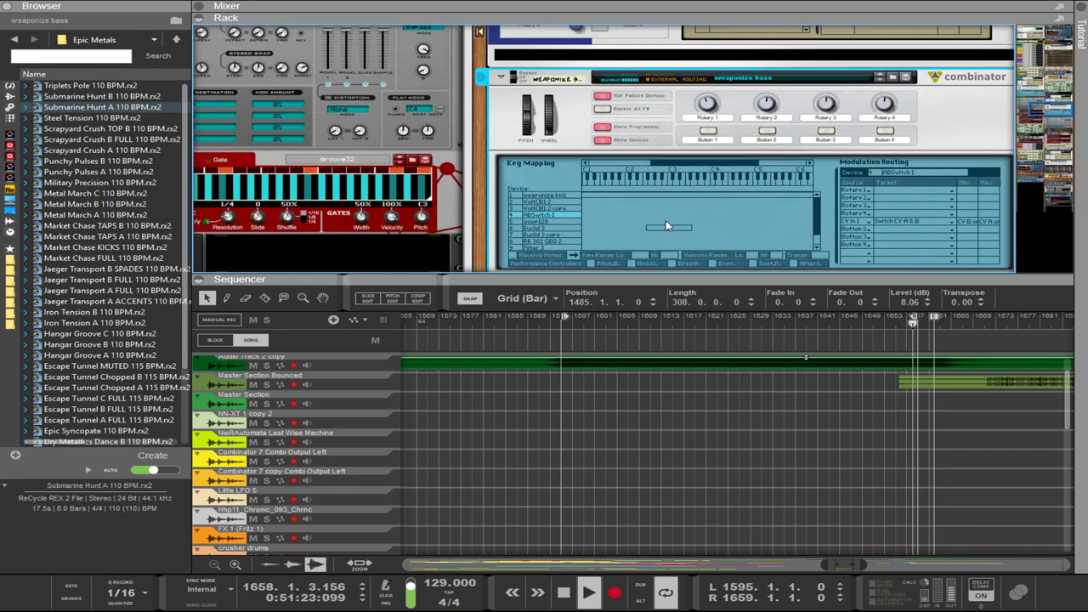
Patch Euclid 4's inverted output into the weaponize bass Combinator's Rotary 2 input and set Rotary 2 as the source for Switch CV A & B.
key("Tab")
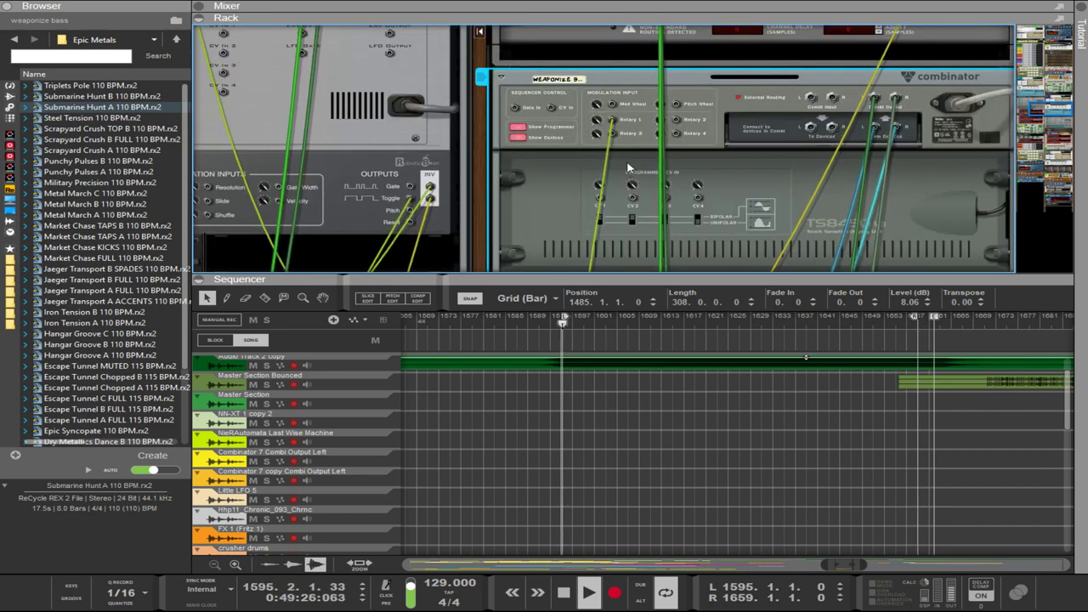
scroll(556, 181, "down", 3)
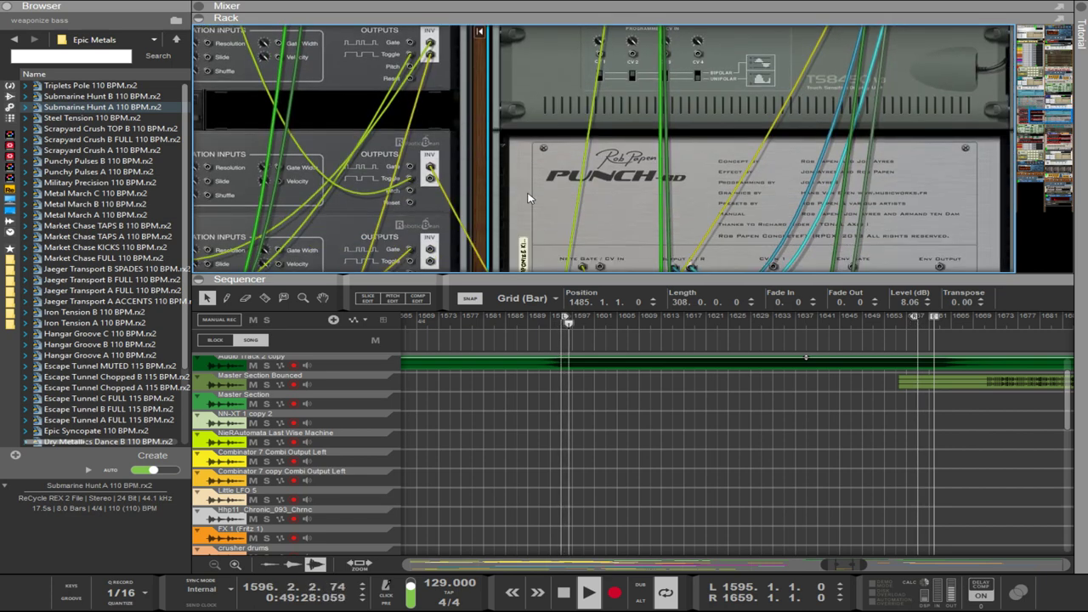
left_click(448, 165)
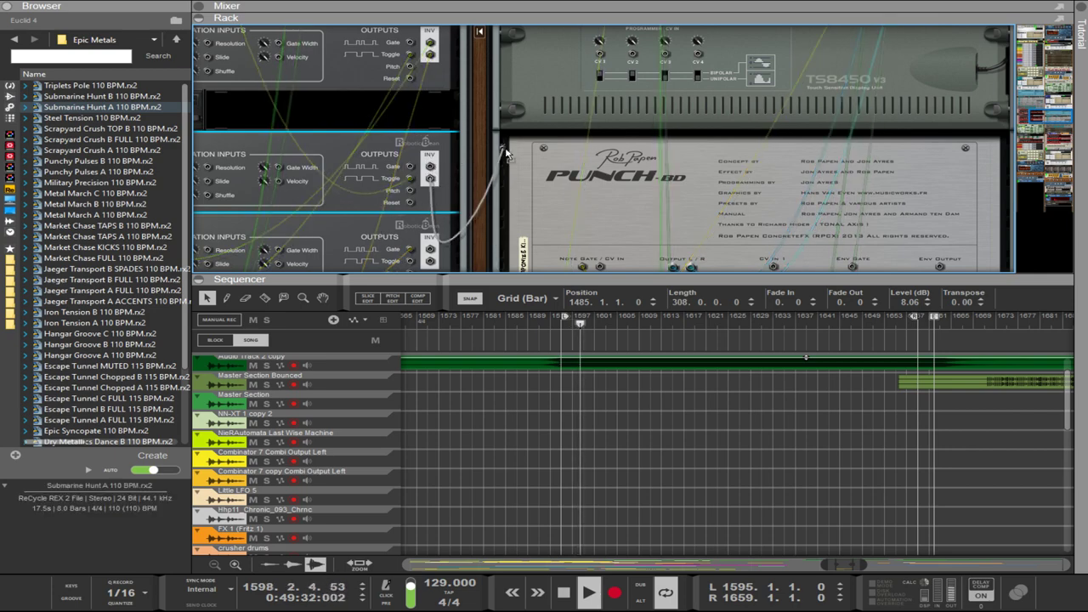
scroll(595, 170, "up", 4)
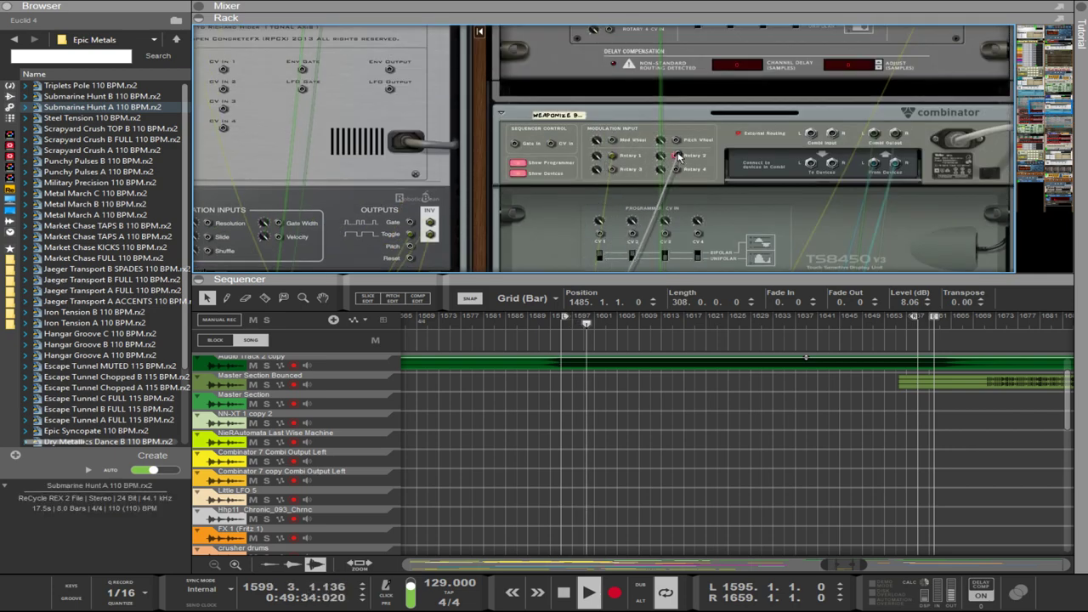
key("Tab")
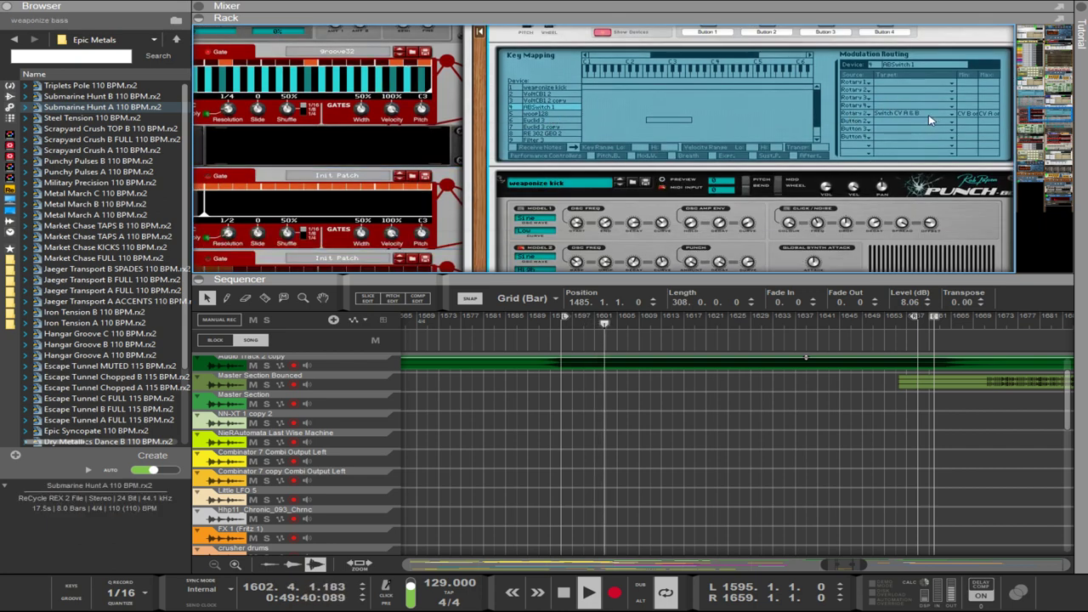
scroll(909, 121, "up", 2)
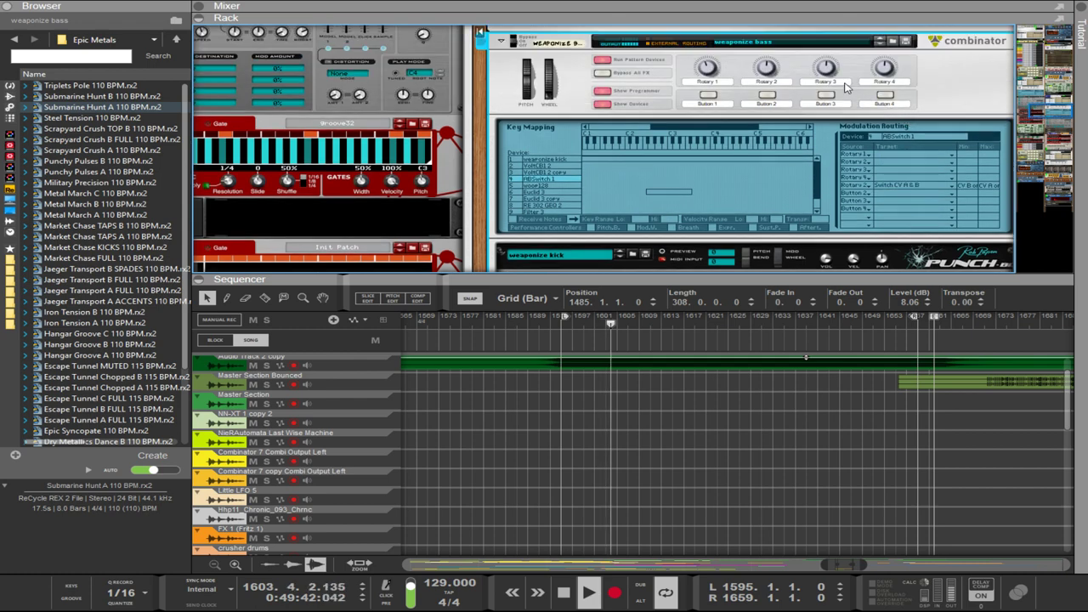
Check the Rotary 2 cabling at the rear and the A/B Switch's response at the front.
key("Tab")
scroll(820, 113, "down", 3)
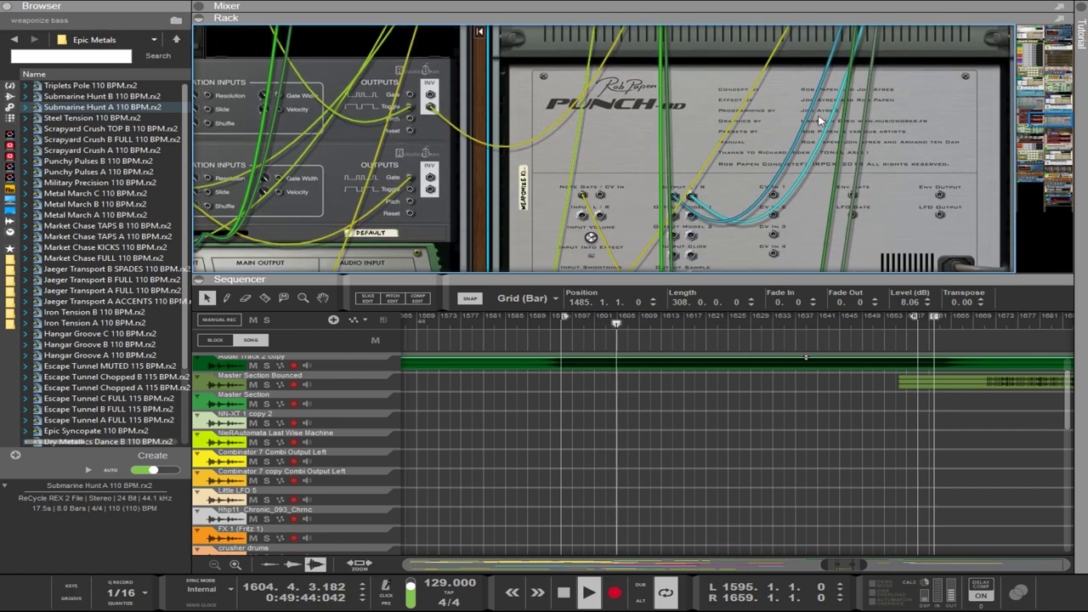
key("Tab")
scroll(816, 121, "down", 2)
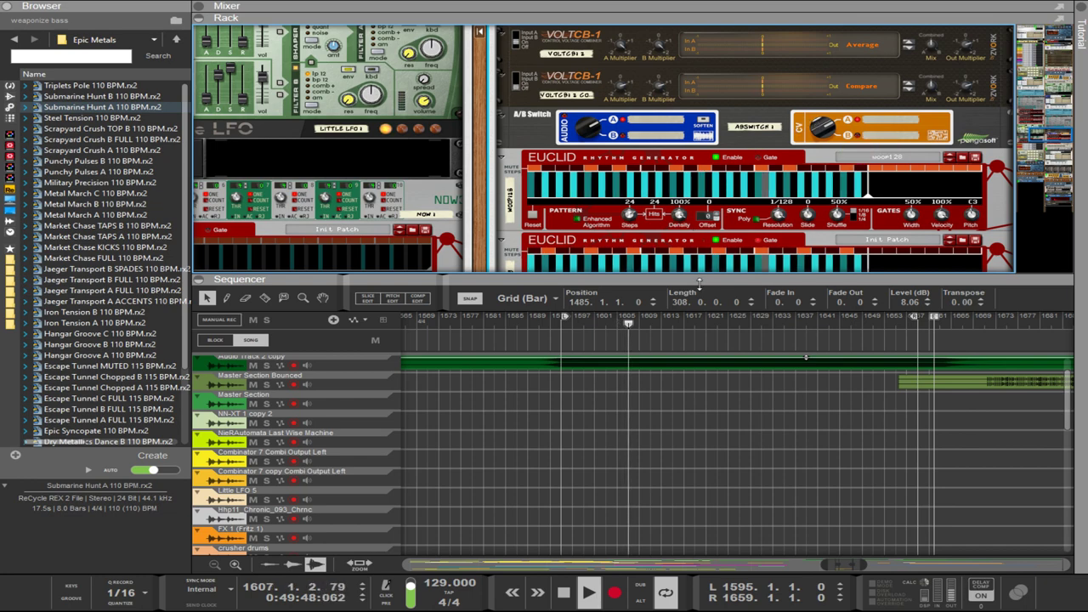
Enlarge the rack area and review the weaponize bass Combinator from its modulation routing down to its Euclid generators.
left_click_drag(620, 275, 621, 522)
scroll(736, 284, "up", 10)
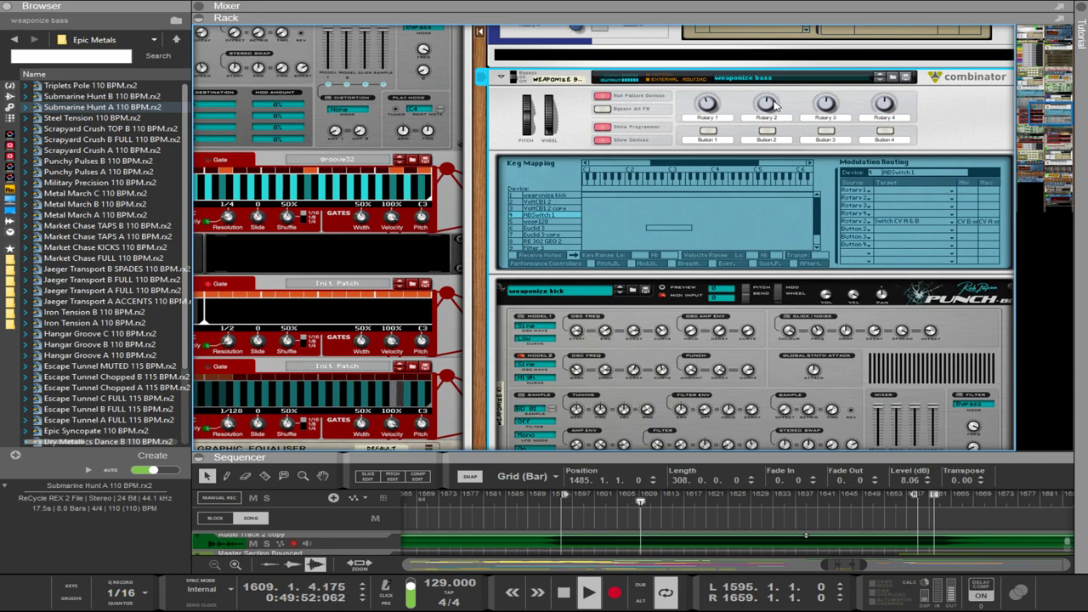
scroll(763, 289, "down", 5)
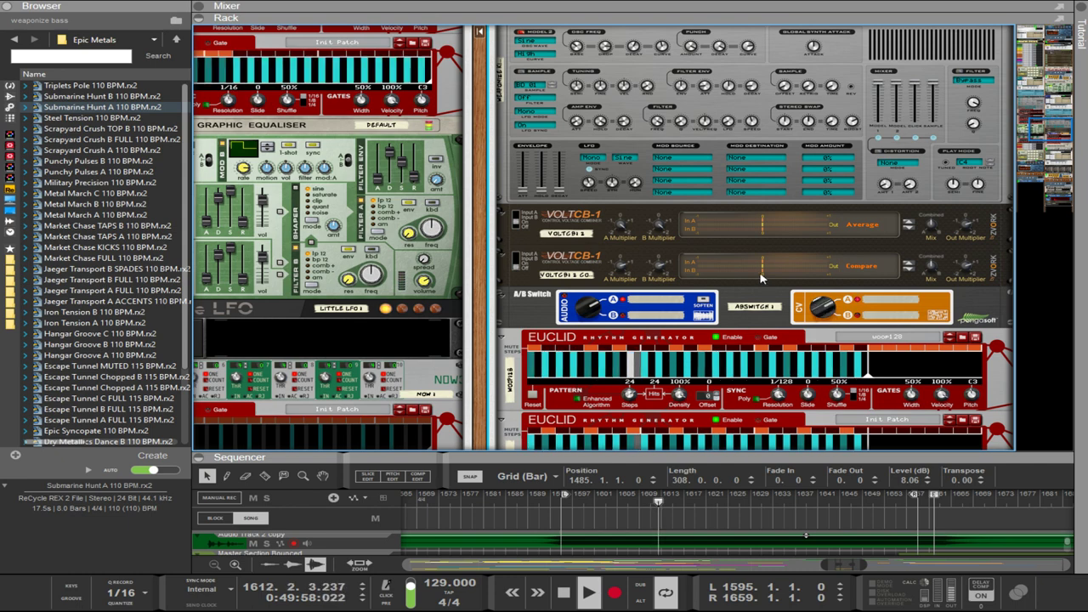
scroll(799, 273, "down", 1)
scroll(799, 273, "down", 3)
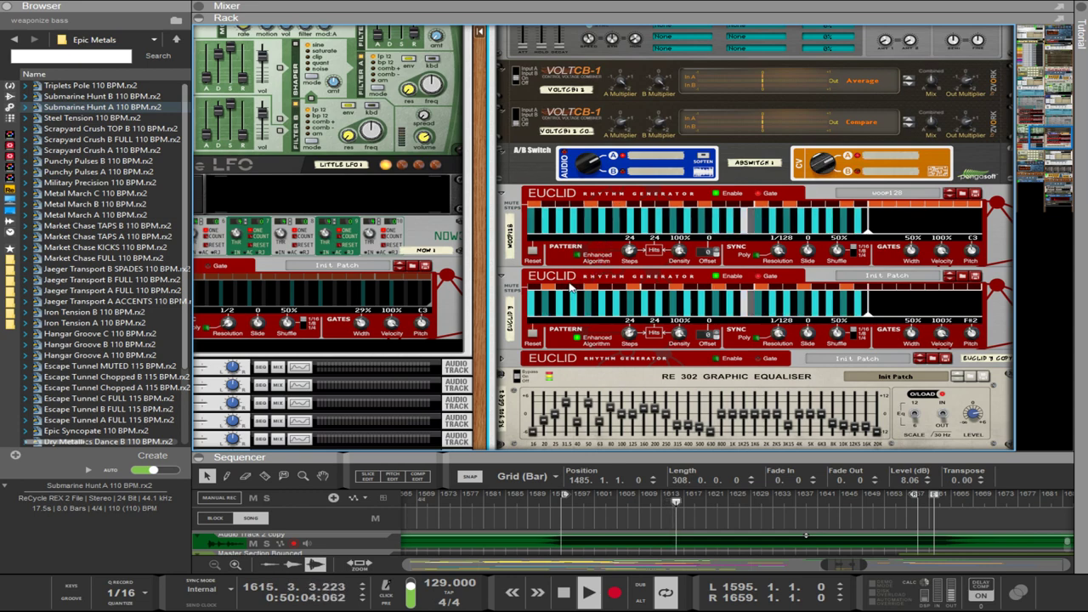
Try 32 steps on both switched Euclid generators, then reduce Euclid 3 to 28 steps and woop128 to 27.
left_click(608, 292)
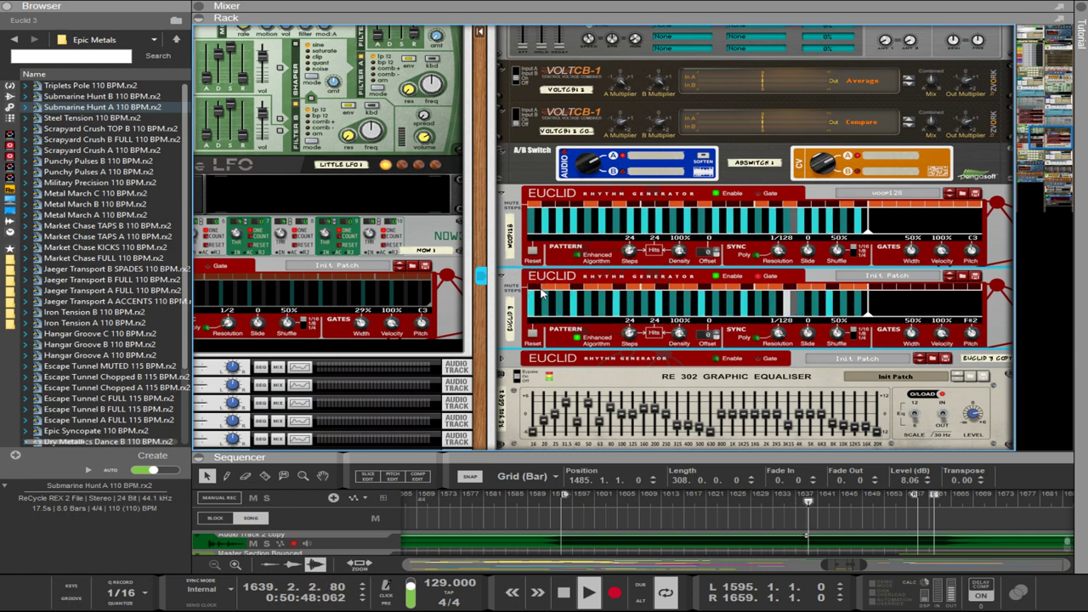
left_click(583, 207)
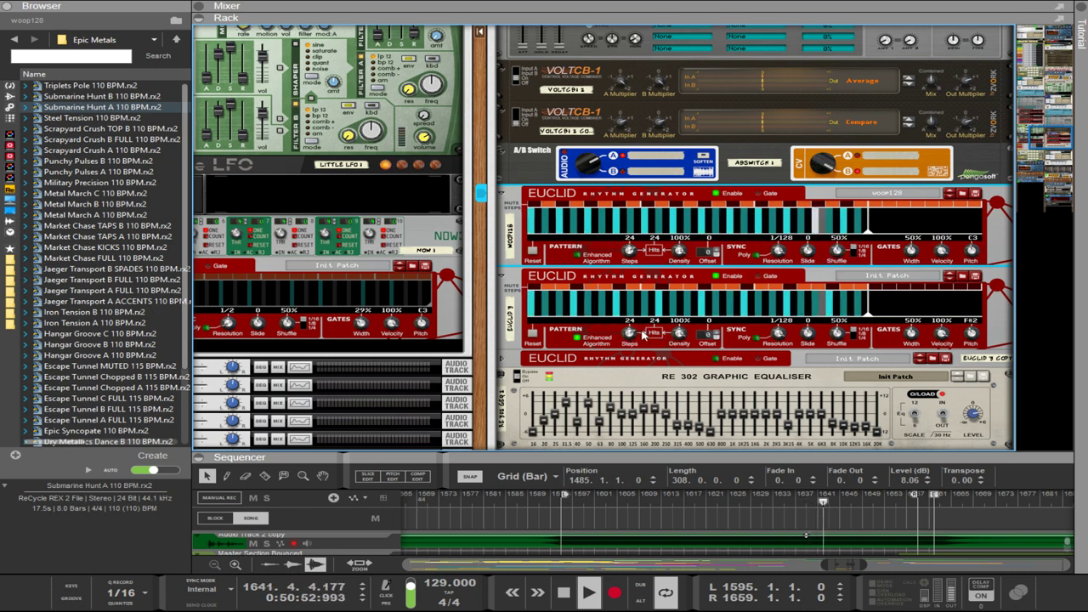
left_click_drag(629, 334, 635, 186)
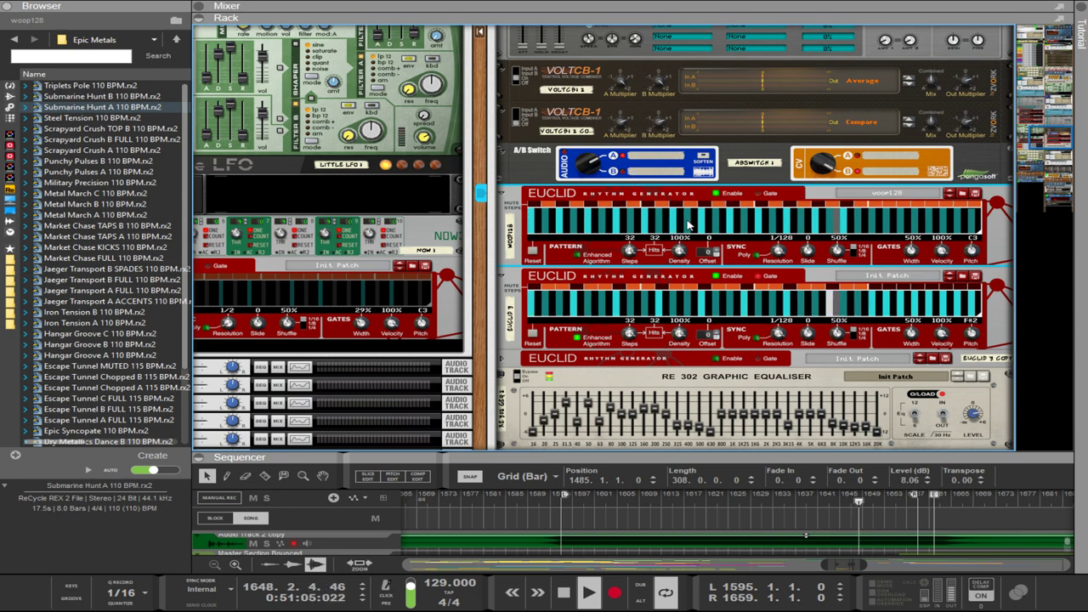
left_click_drag(629, 331, 635, 355)
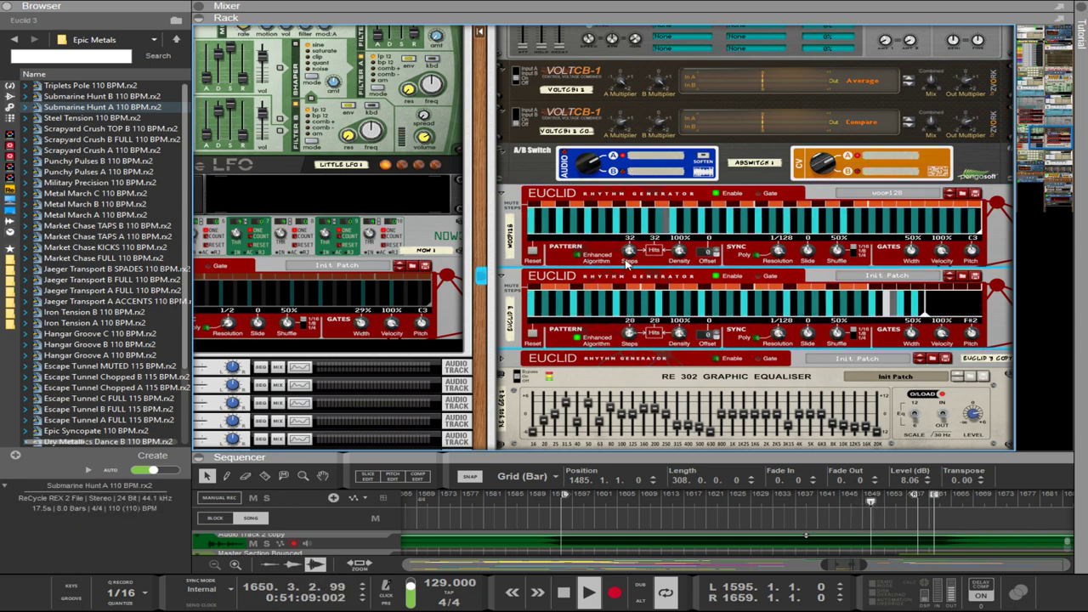
left_click_drag(628, 252, 629, 277)
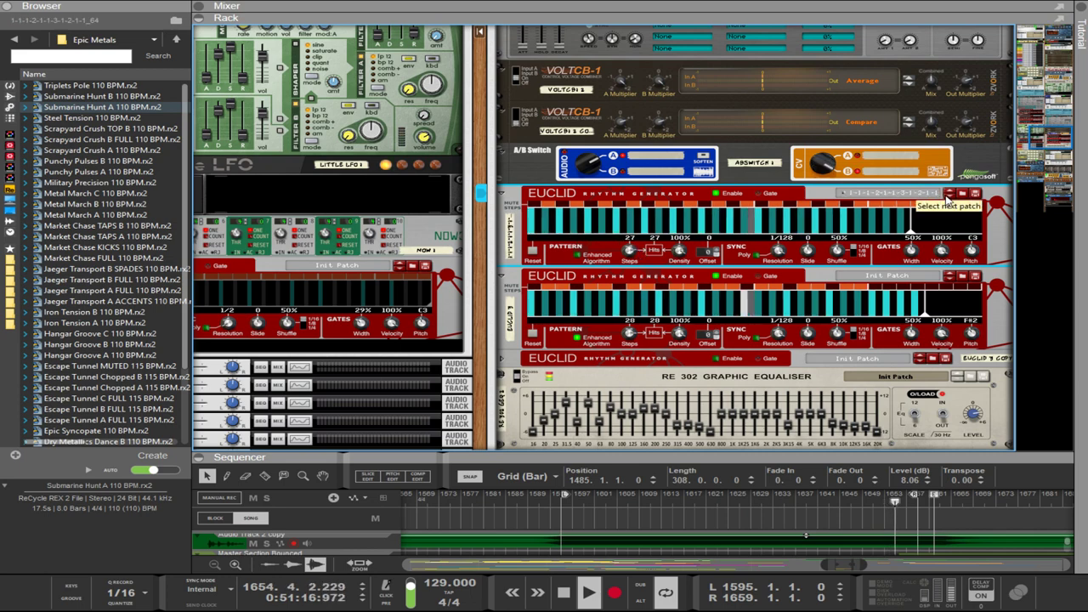
Try the first polyrhythm patches ending in _64 on the two switched Euclid generators.
left_click(949, 196)
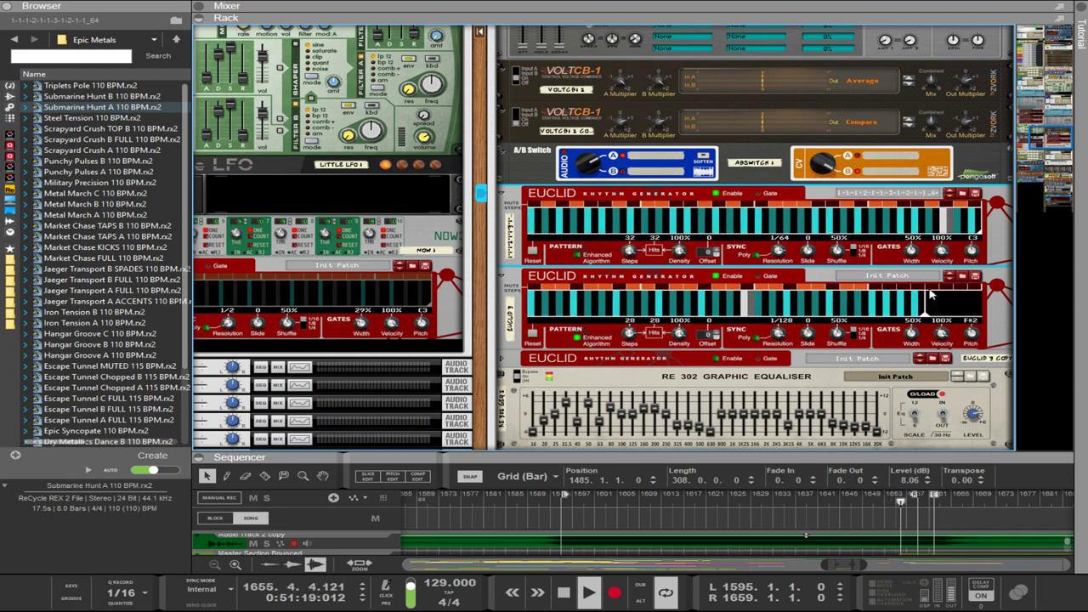
left_click(950, 277)
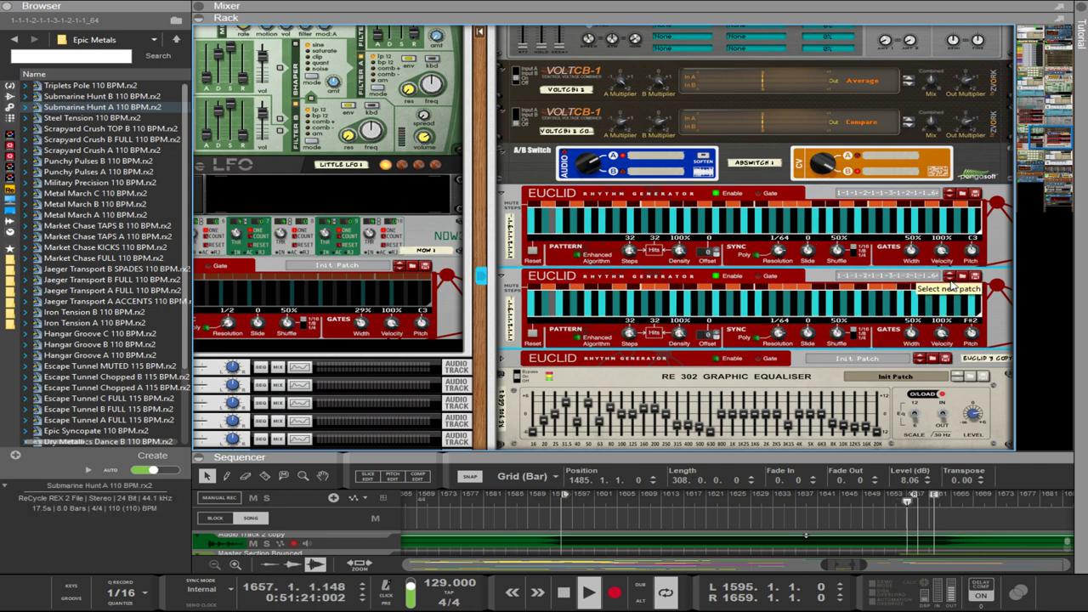
left_click(951, 281)
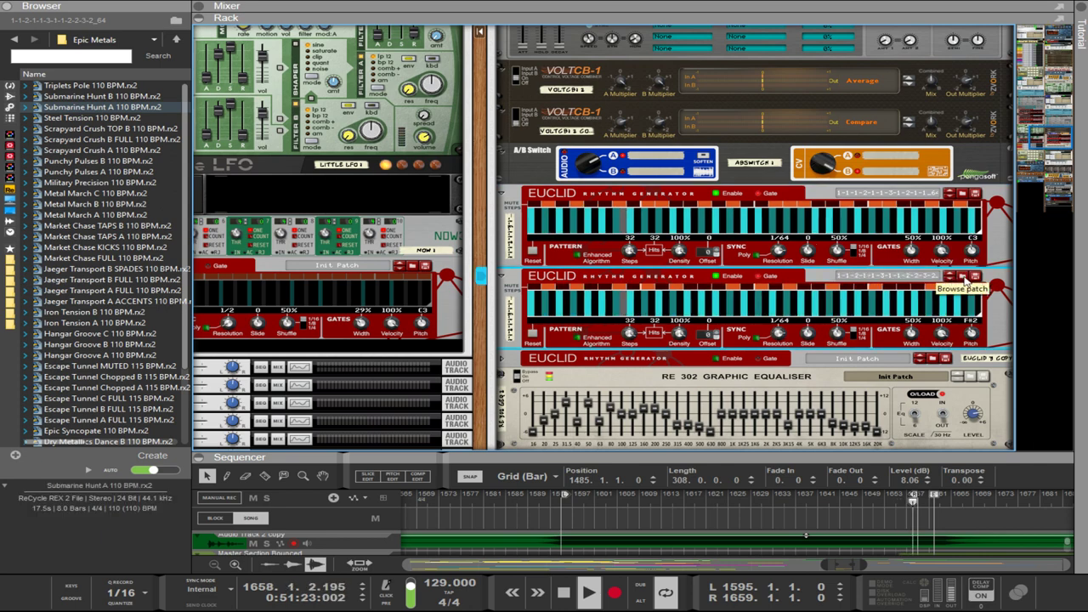
Load the nod-128 patch into the lower switched Euclid generator and the swell-128 patch into the upper one.
left_click(962, 276)
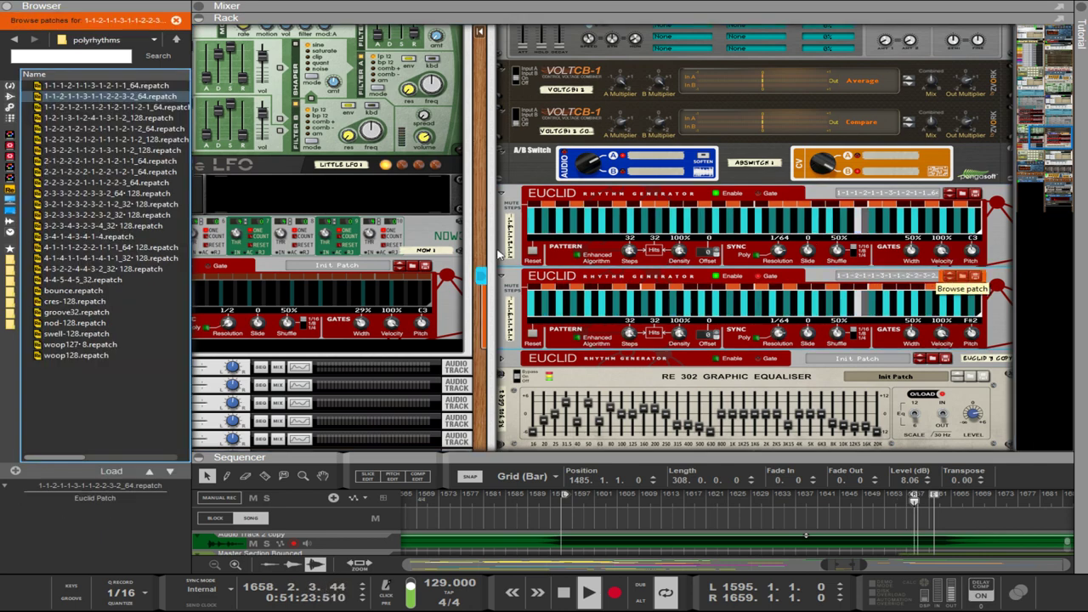
left_click(95, 324)
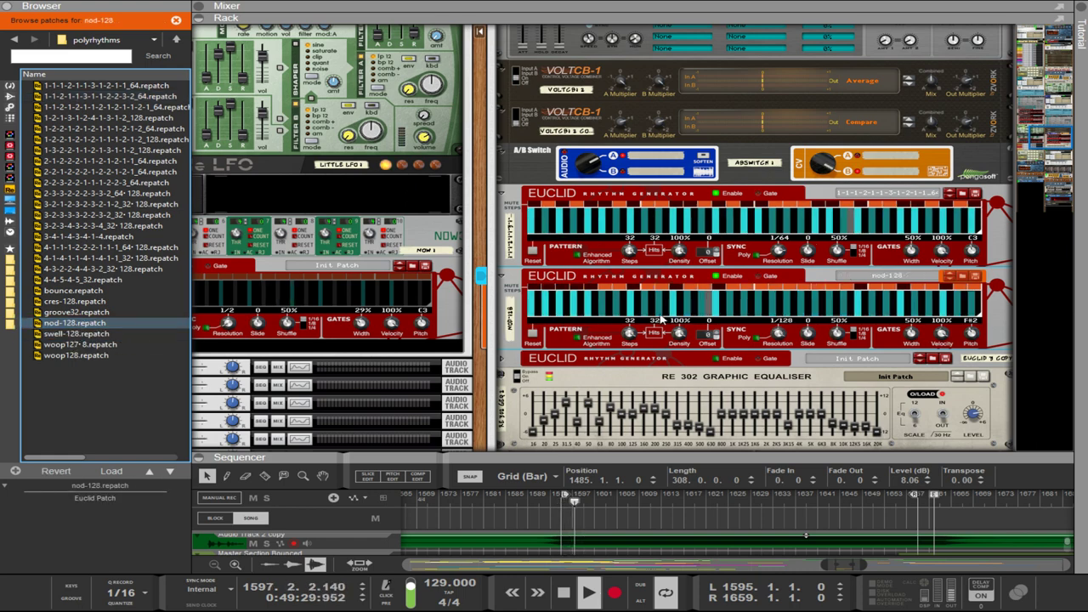
left_click(962, 194)
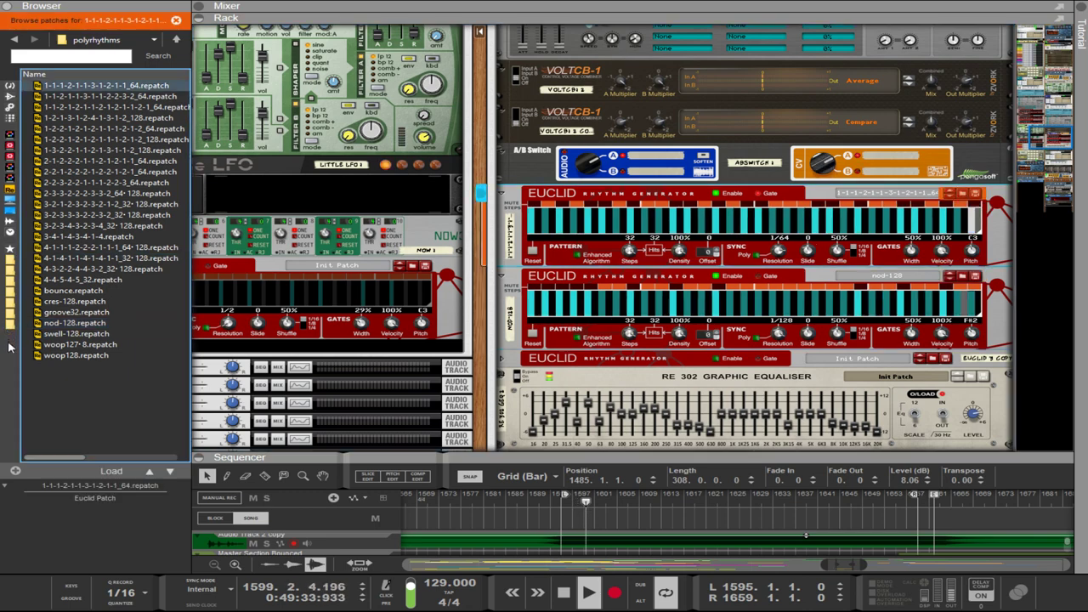
left_click(80, 334)
left_click(102, 326)
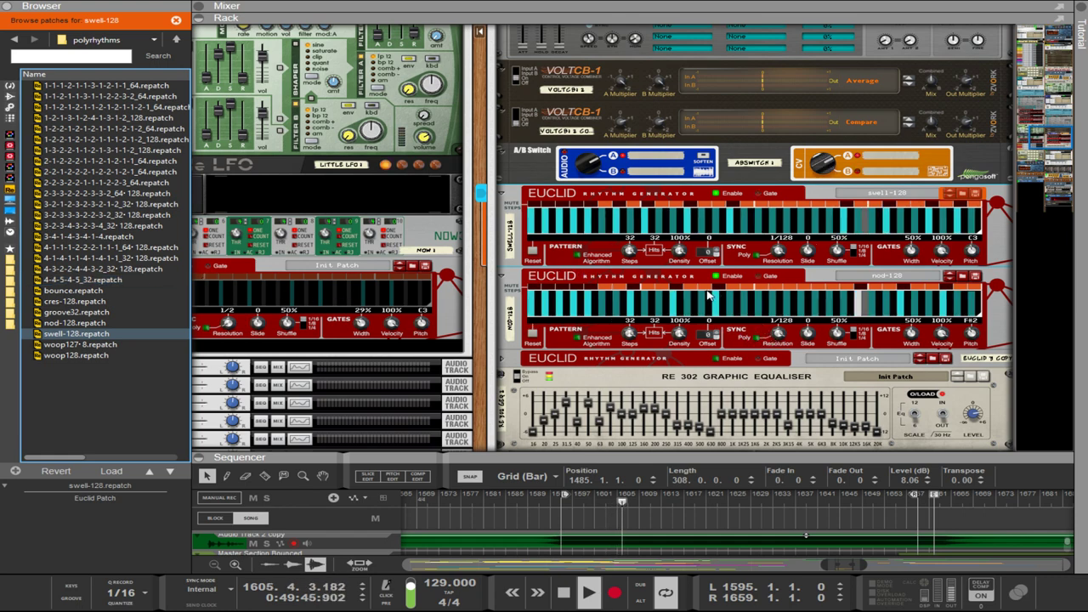
Repatch the A/B Switch's CV Input B from the nod-128 Euclid's gate output to its inverted gate output.
key("Tab")
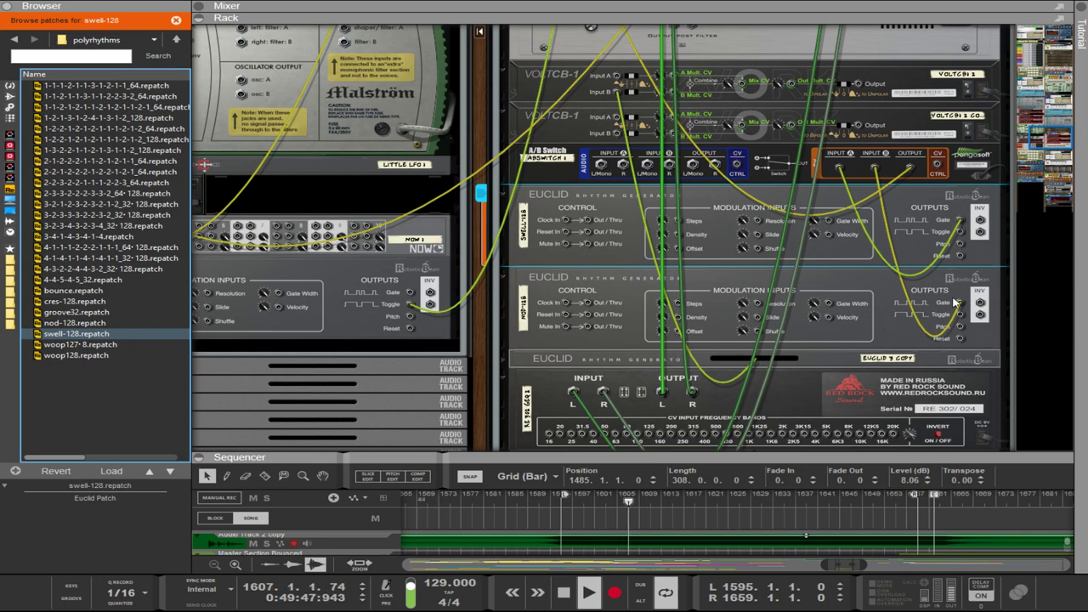
left_click_drag(958, 303, 589, 330)
key("Tab")
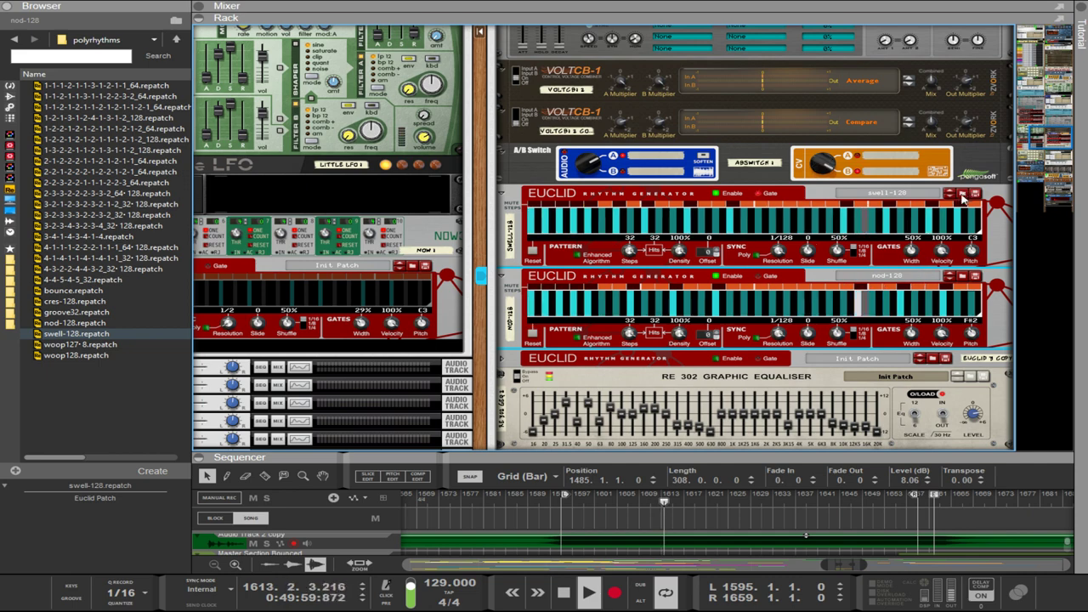
key("Tab")
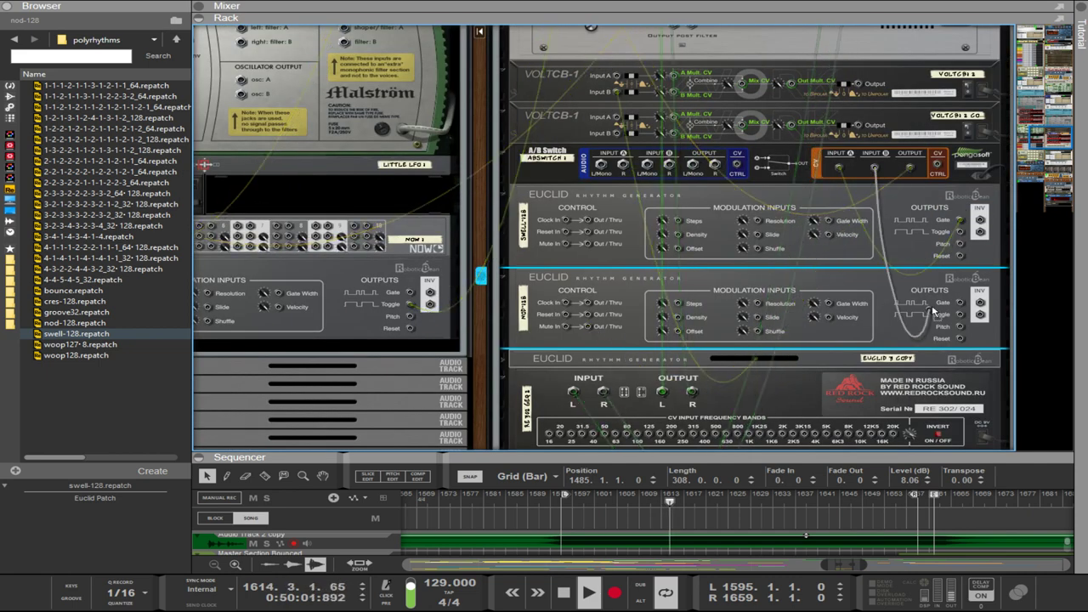
left_click_drag(933, 313, 980, 303)
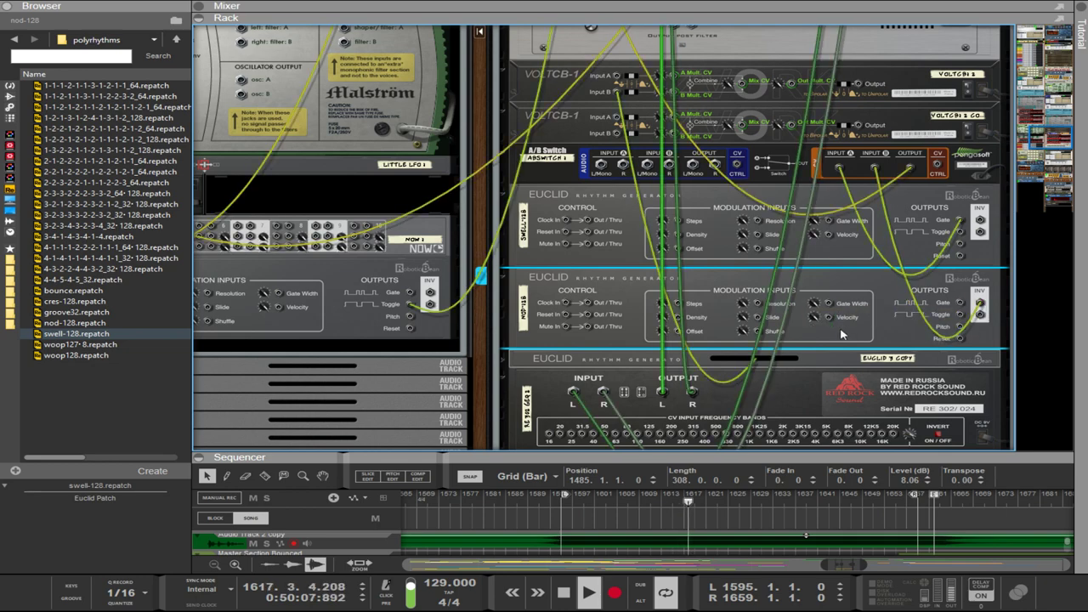
Select the darkcore2, Submarine Hunt and Abandoned Prison clips from bar 1595 to 1659 and try a tempo of 101 BPM.
key("Tab")
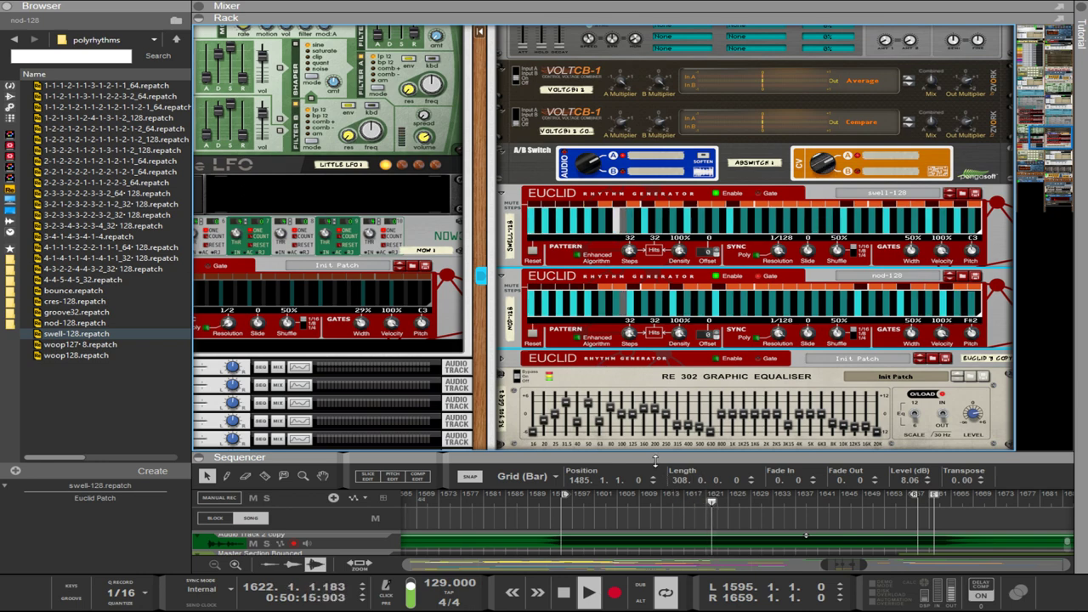
left_click_drag(654, 460, 655, 109)
scroll(832, 408, "down", 4)
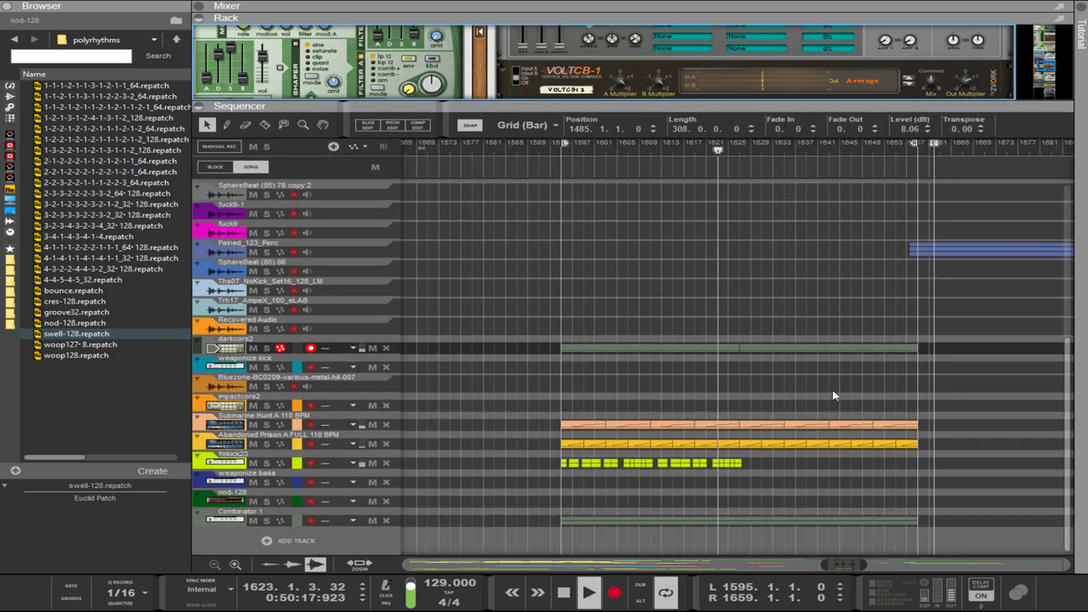
left_click(910, 348)
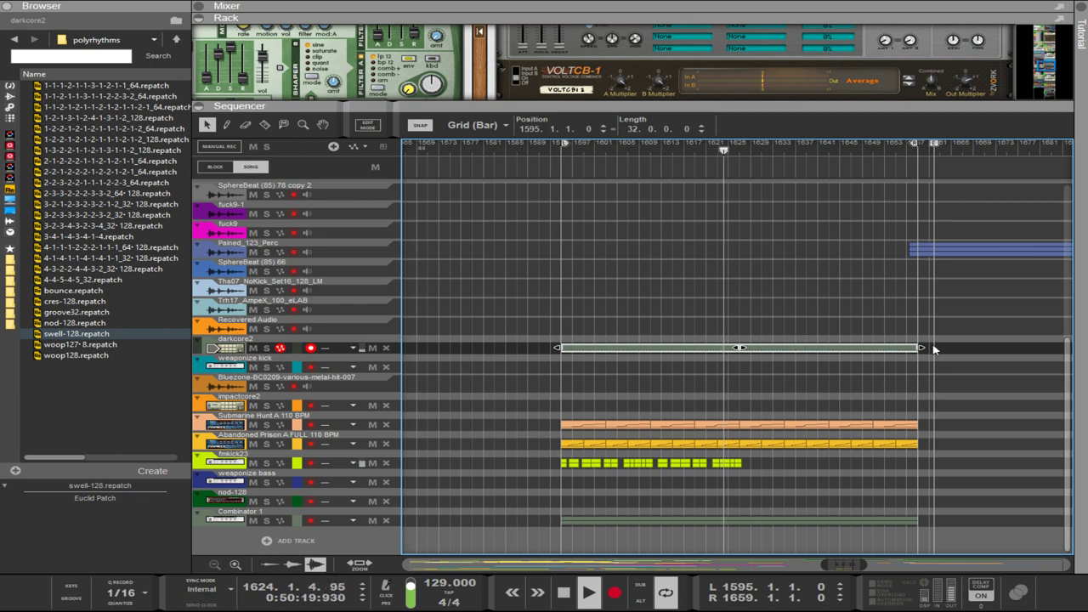
left_click_drag(967, 457, 532, 349)
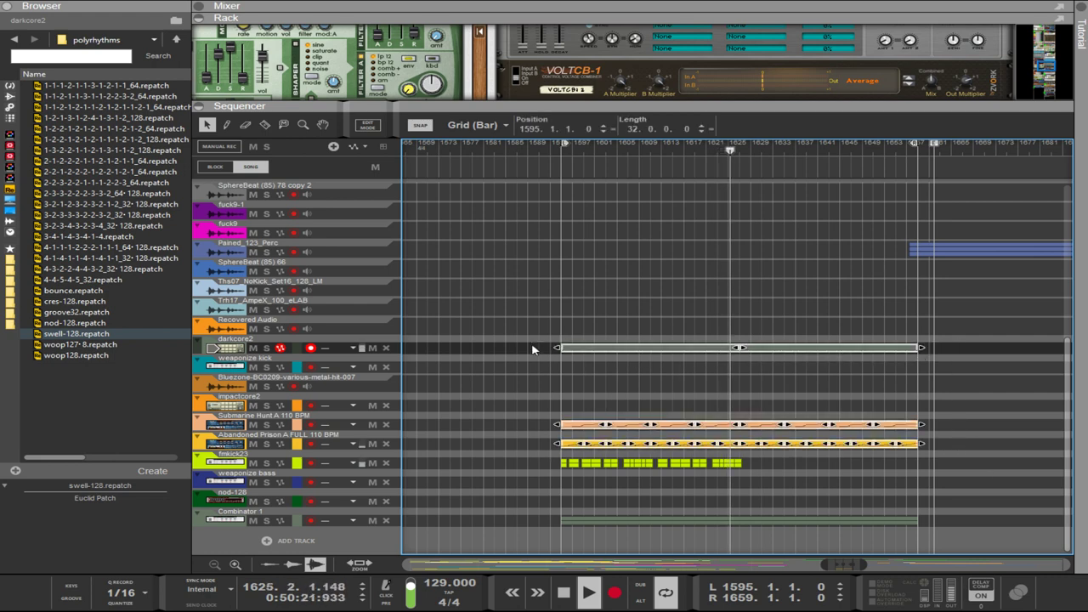
left_click(438, 585)
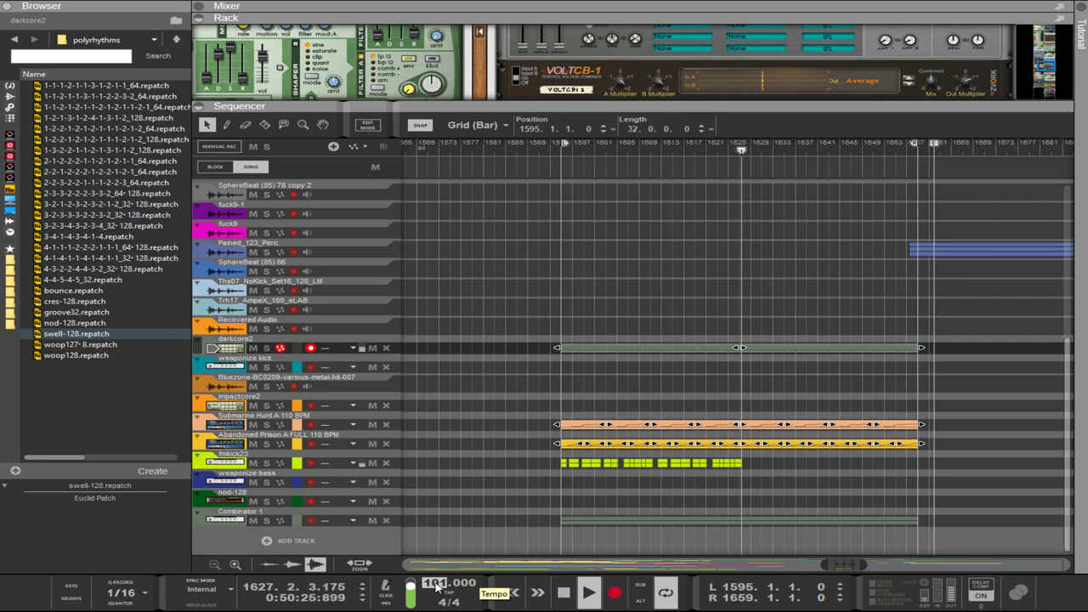
key("Return")
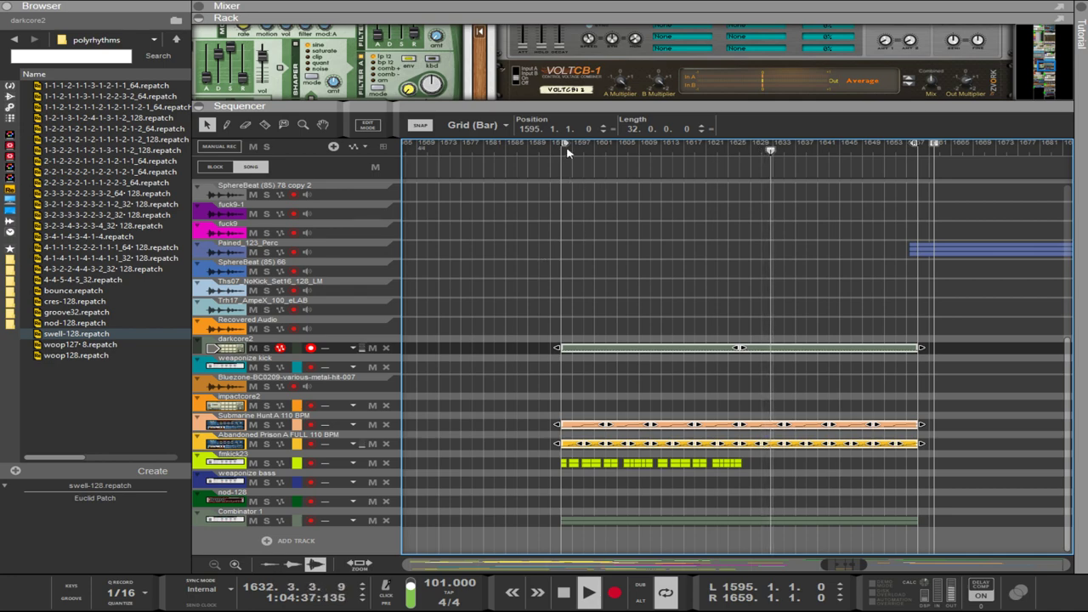
Undo the tempo change, the inverted-gate repatch and the Euclid patch loads, back to 24 steps on both switched Euclid generators.
left_click_drag(690, 243, 674, 324)
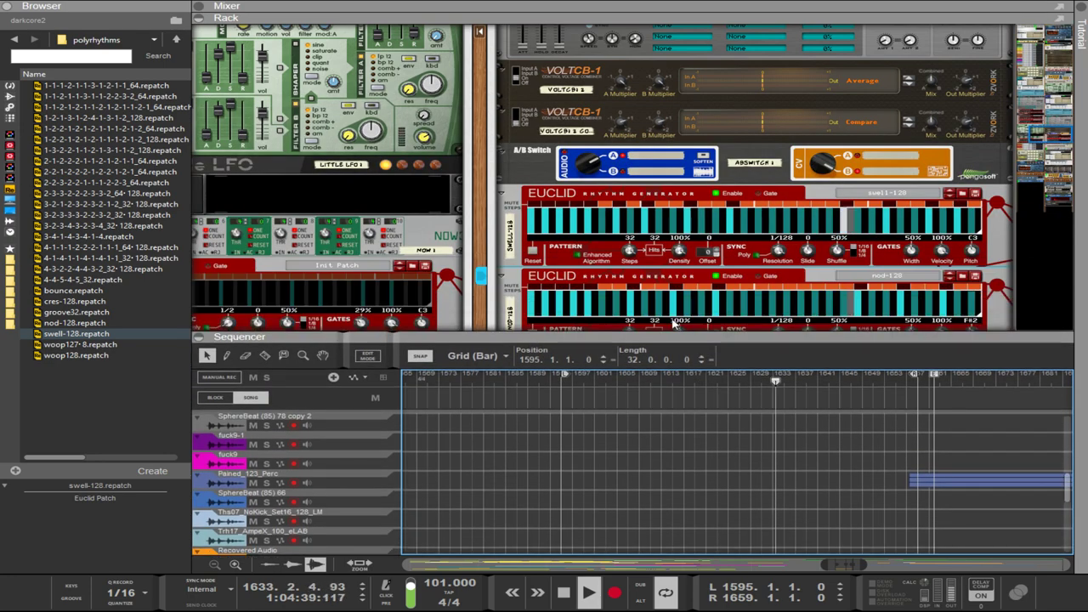
scroll(500, 242, "down", 5)
scroll(500, 242, "up", 4)
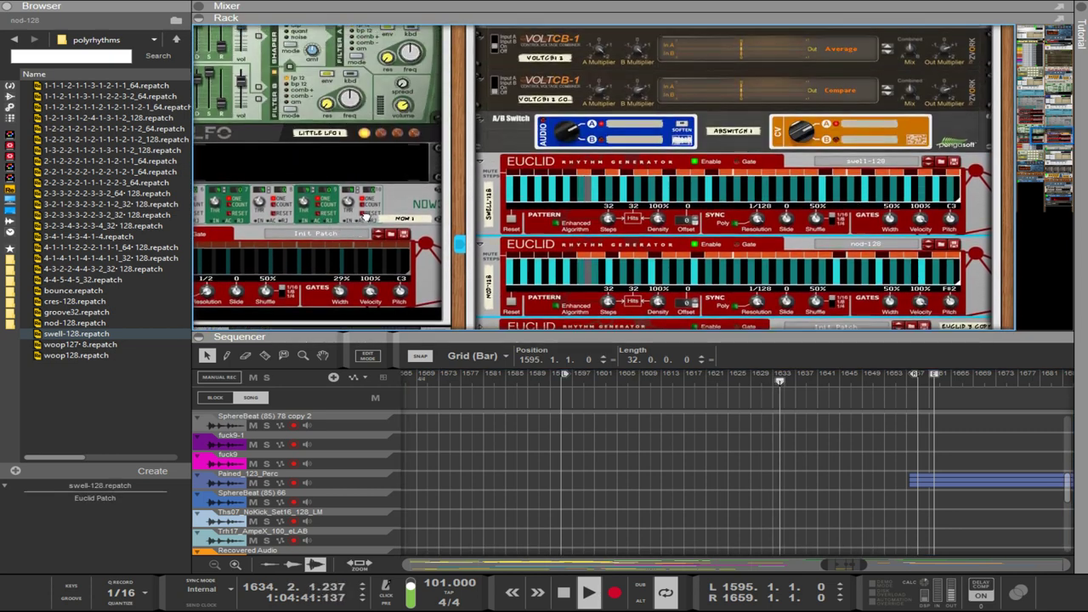
left_click(818, 311)
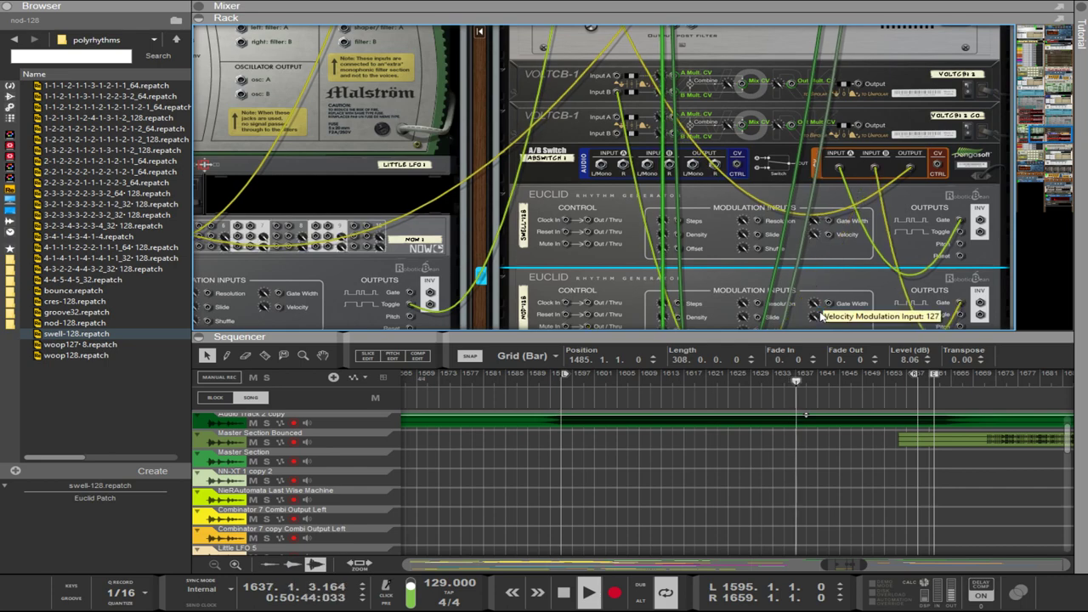
key("Tab")
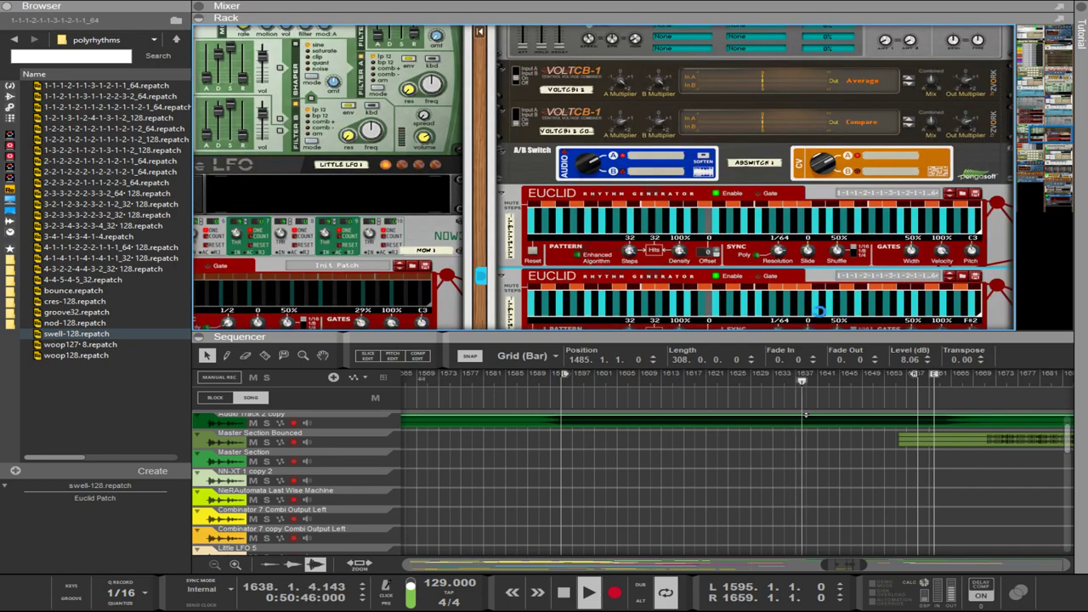
key("ctrl+z")
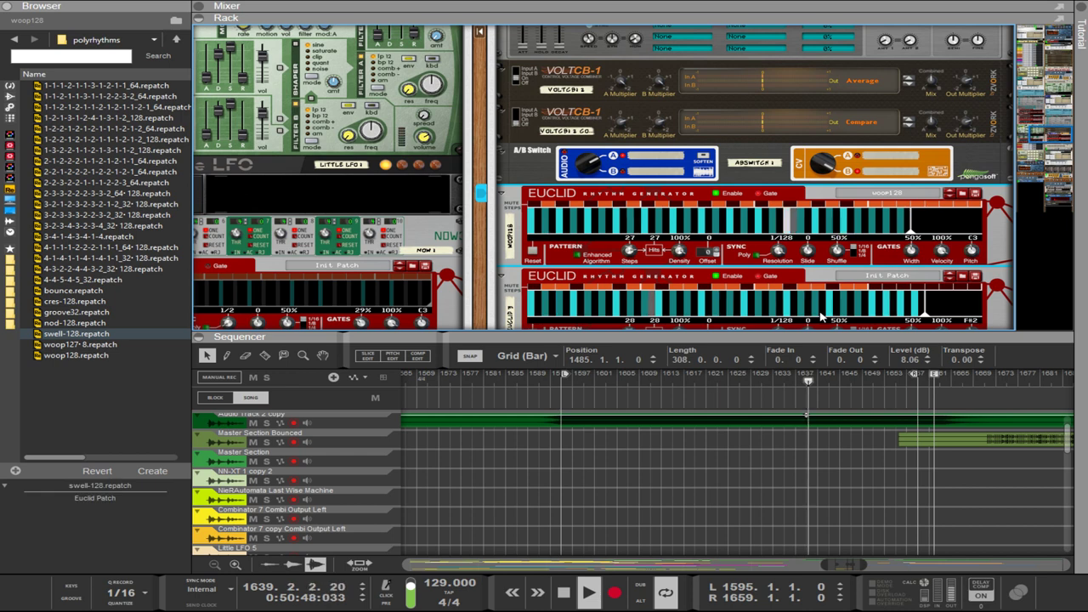
left_click(818, 313)
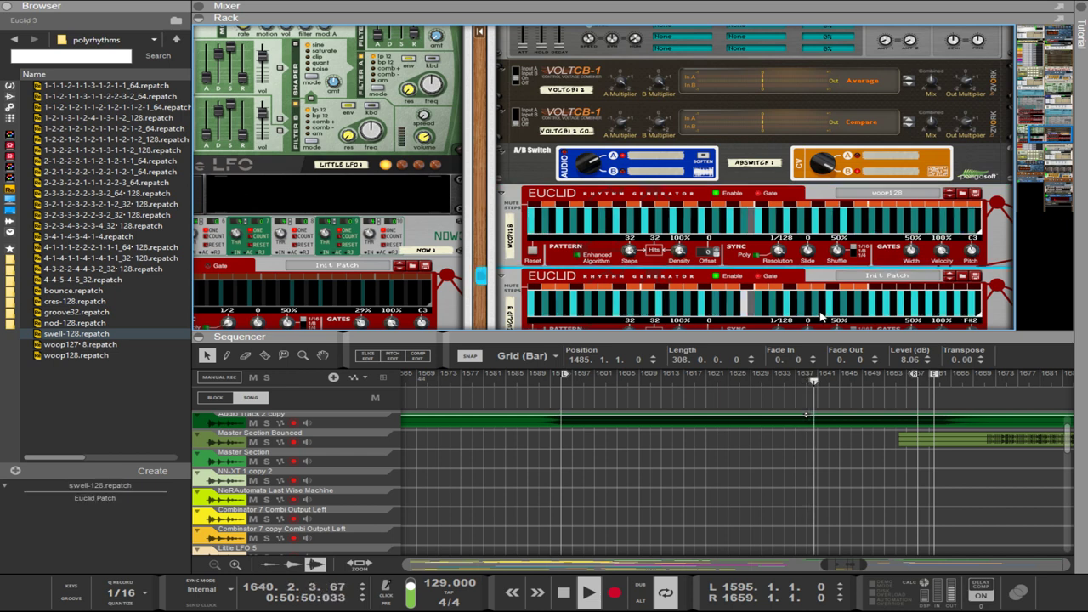
key("ctrl+z")
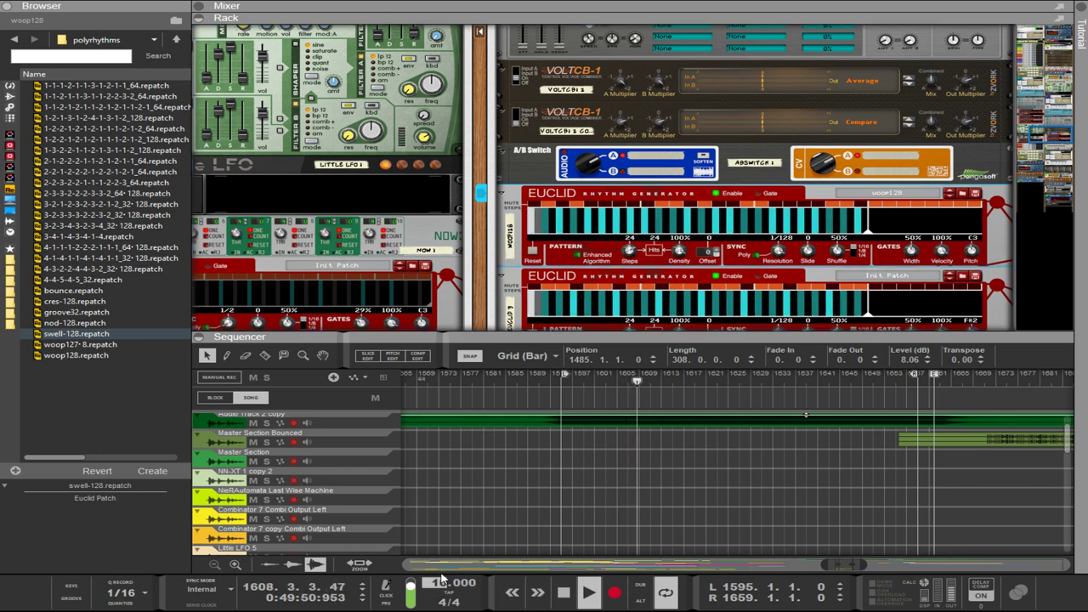
Set the song tempo to 101 BPM and select the darkcore2 clips between bars 1595 and 1659.
type("101")
key("Return")
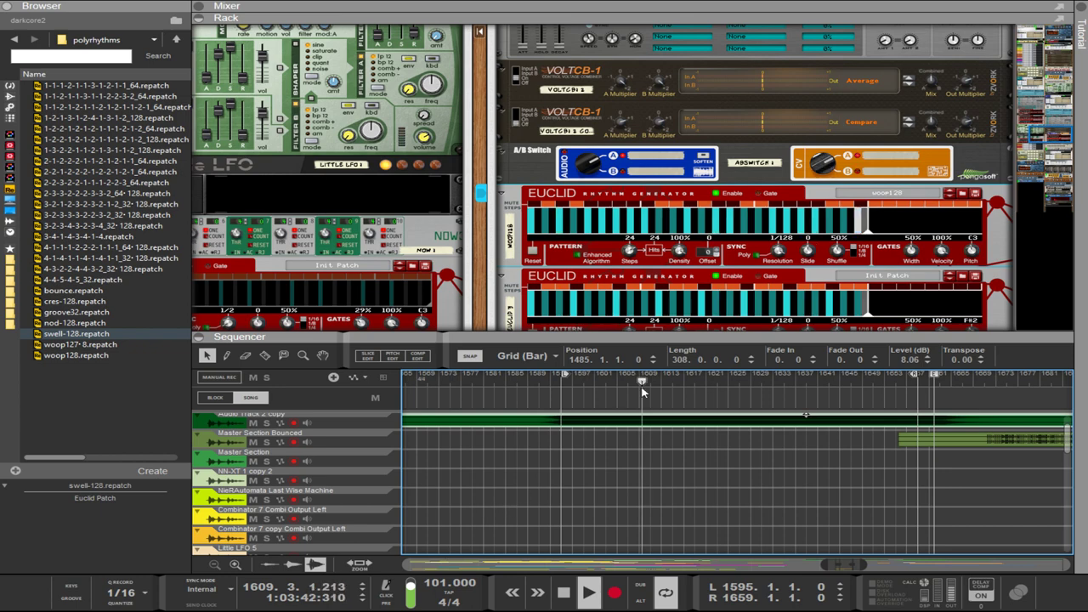
scroll(643, 391, "down", 5)
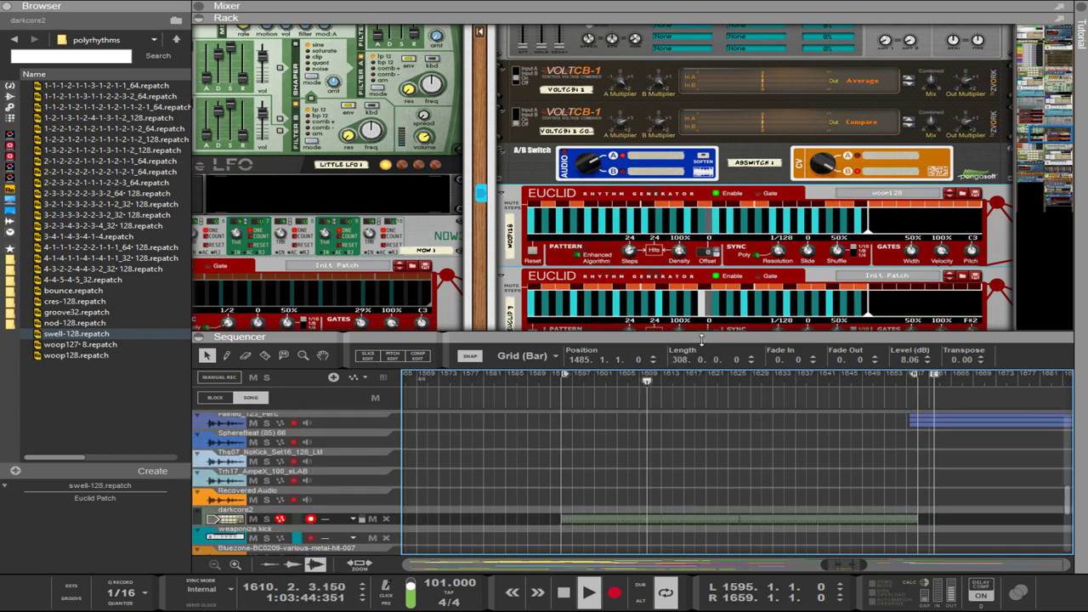
left_click_drag(701, 340, 701, 34)
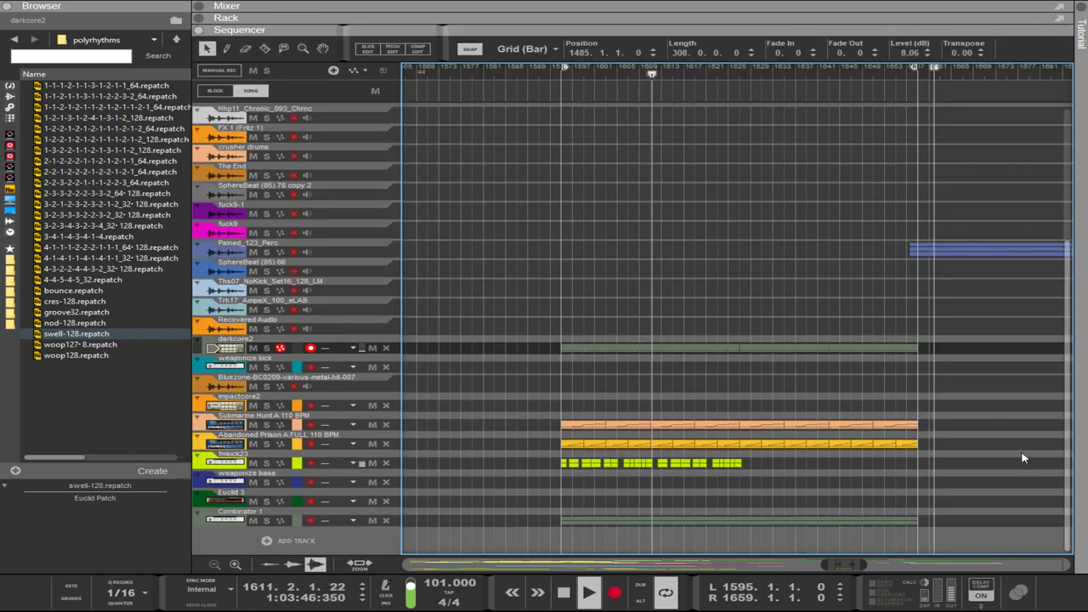
left_click_drag(1000, 454, 736, 369)
left_click_drag(906, 371, 586, 339)
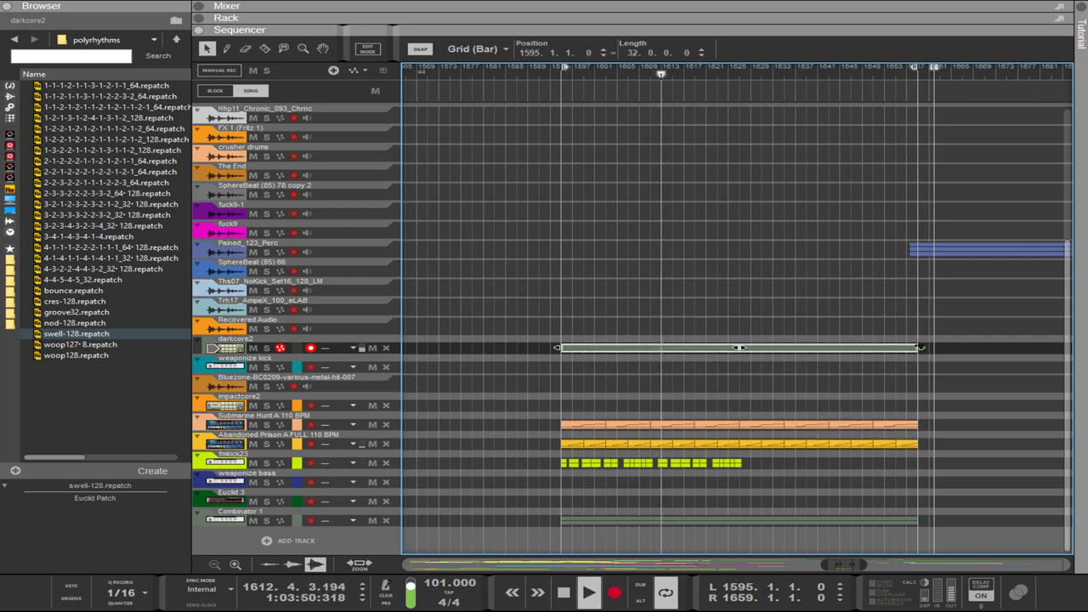
Undo and restore the 101 BPM tempo change, and reselect the darkcore2 clips in the looped section.
scroll(920, 348, "right", 5)
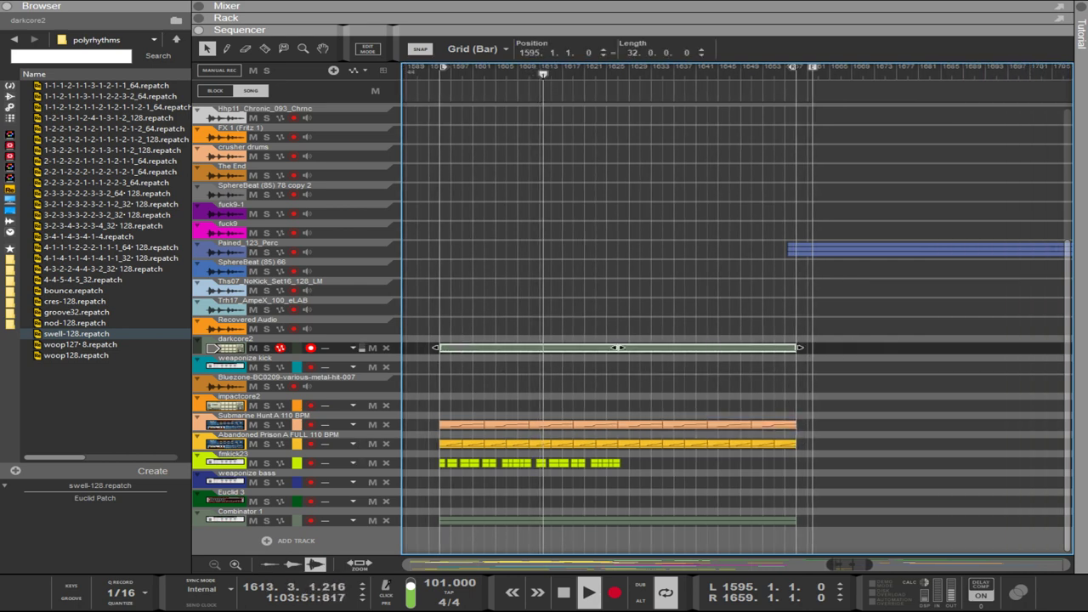
left_click(783, 374)
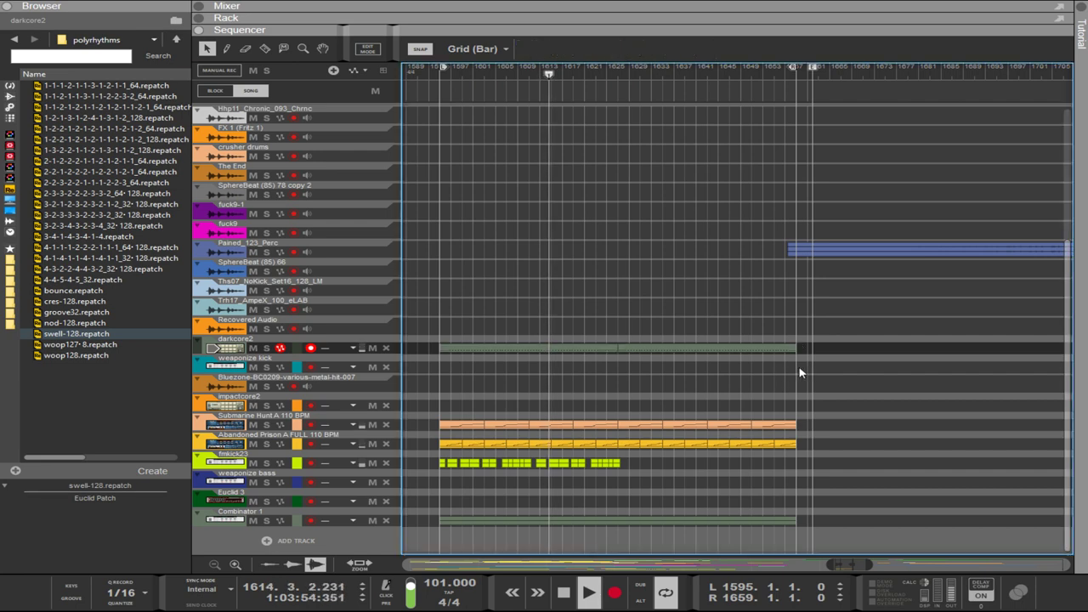
key("ctrl+z")
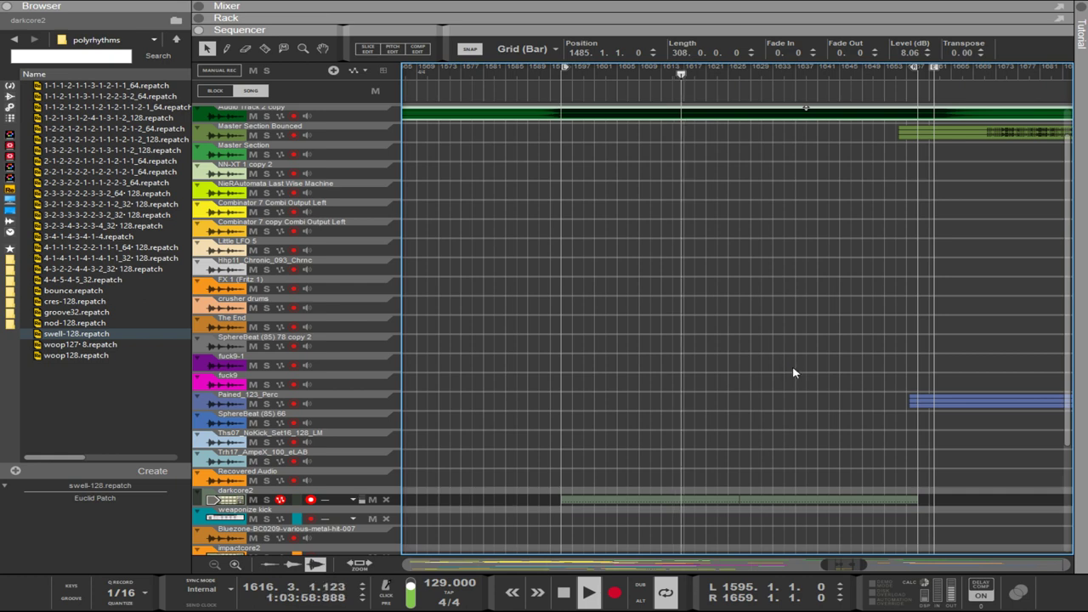
key("ctrl+z")
left_click_drag(675, 337, 958, 385)
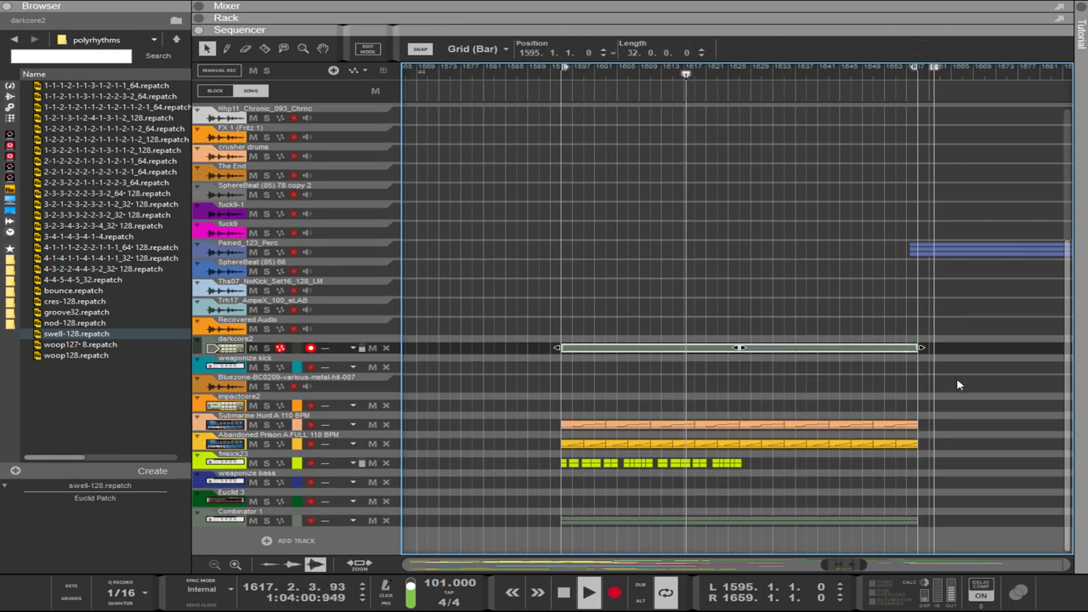
Extend the darkcore2 clip starting at bar 1595 to a length of 64 bars.
left_click_drag(921, 347, 1010, 351)
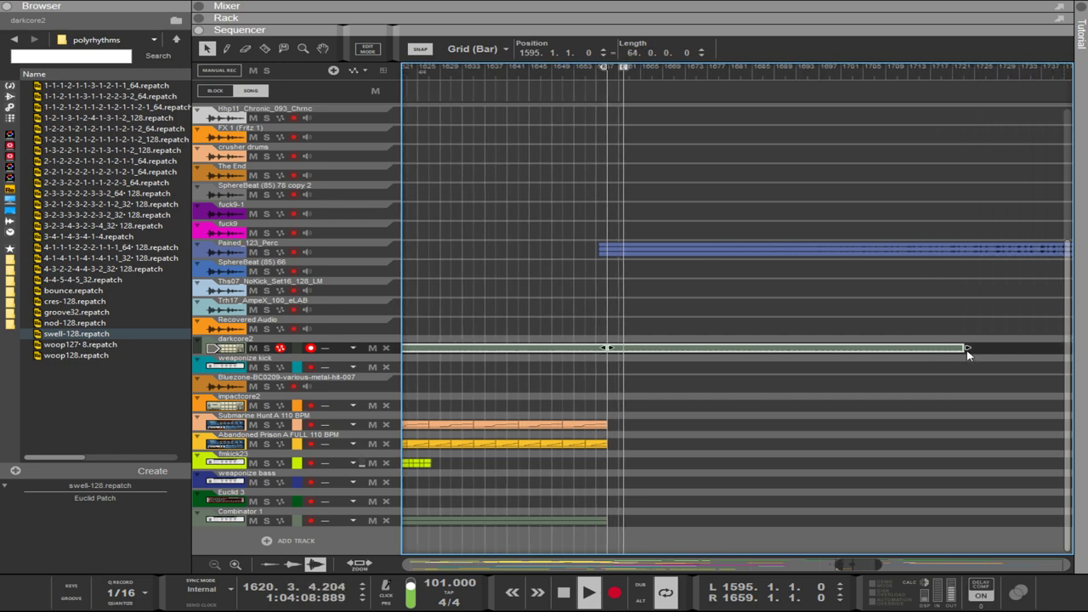
left_click_drag(847, 561, 843, 561)
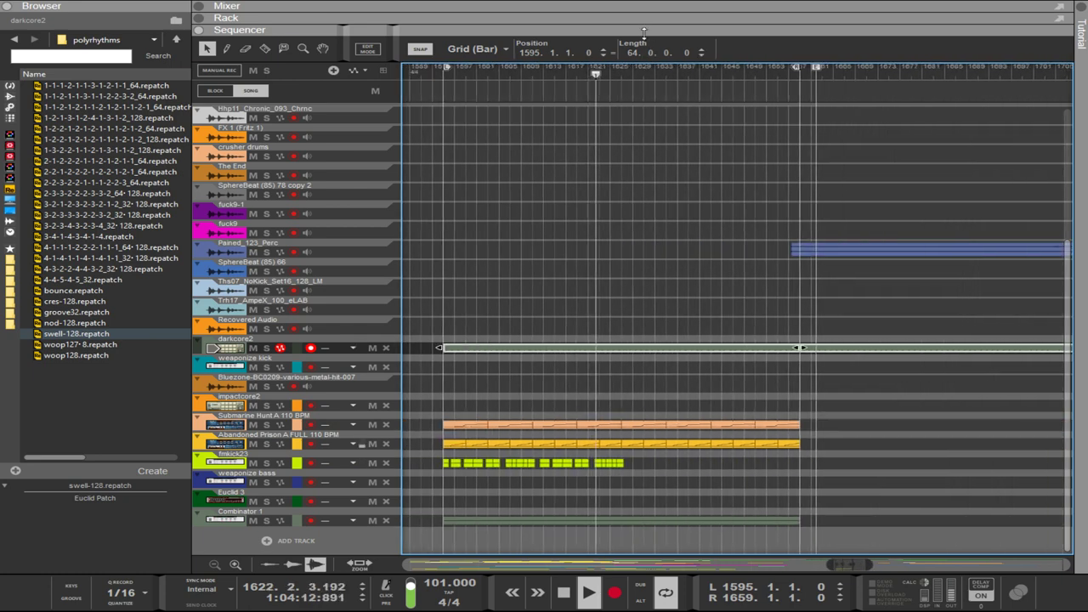
Copy the FX 1 (Fritz 1) clip to bar 1588 on its own track and mute the Audio Track 2 copy track.
key("F6")
scroll(677, 369, "up", 7)
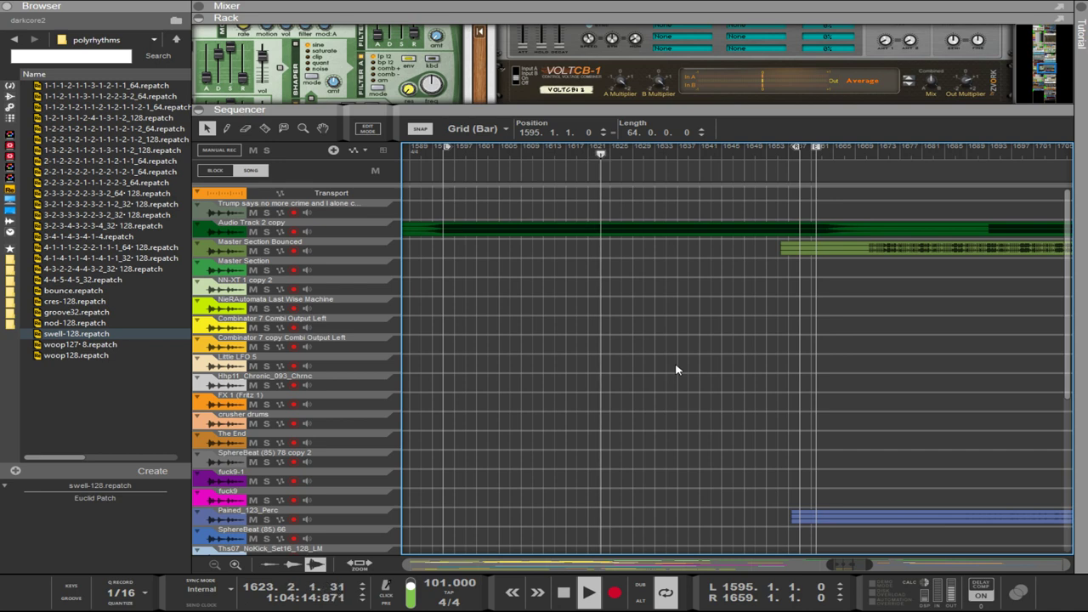
scroll(677, 370, "down", 3, "ctrl")
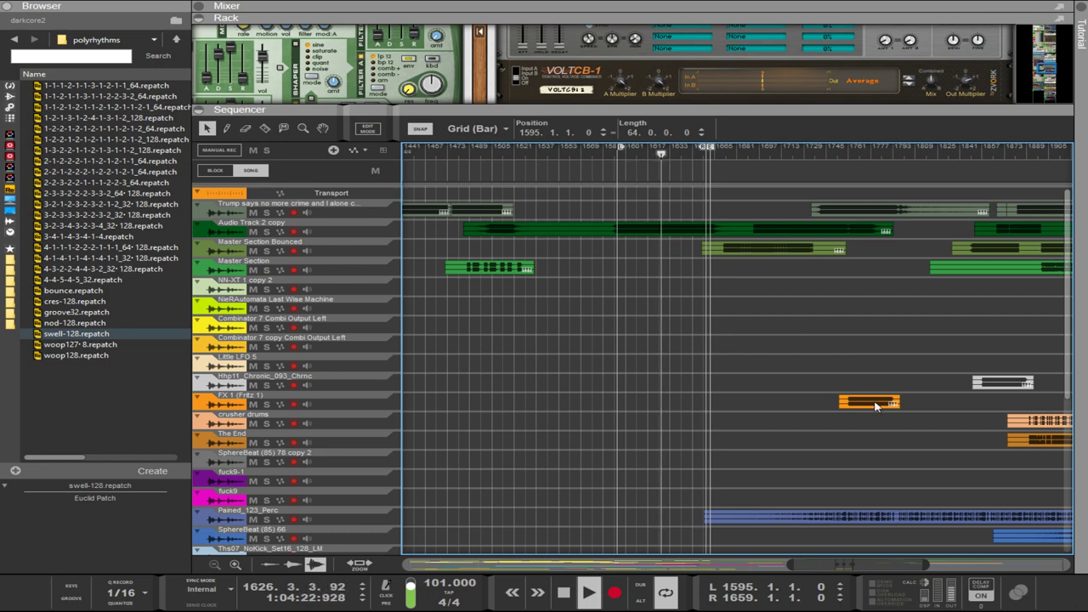
left_click_drag(875, 407, 642, 414)
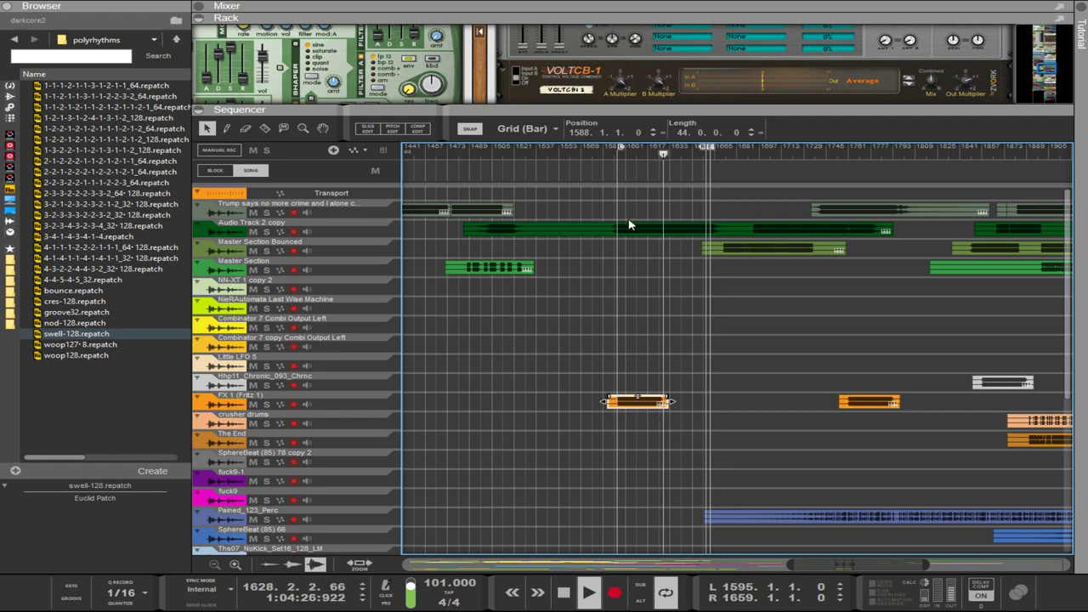
left_click(253, 232)
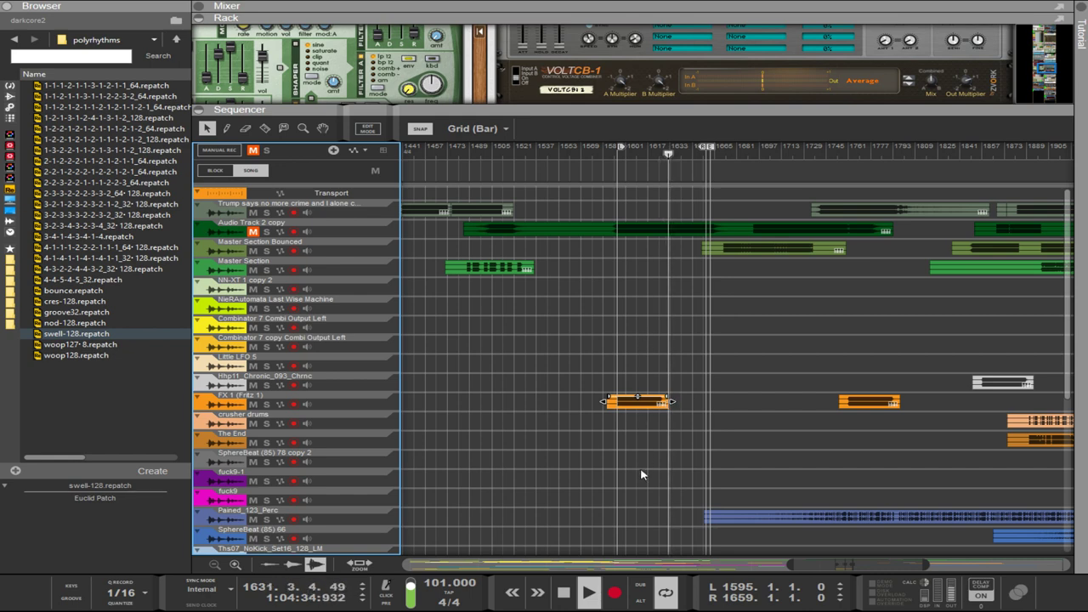
Shorten the loop to end at bar 1627, restart playback from bar 1595, and select the Submarine Hunt clips within it.
scroll(639, 476, "down", 6)
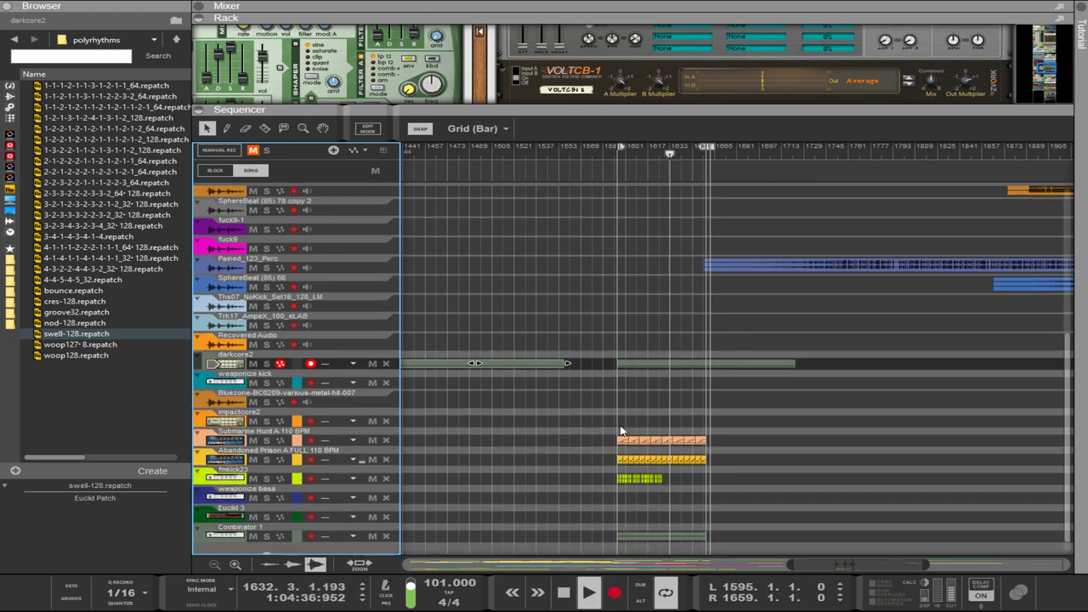
left_click(612, 423)
left_click(652, 441)
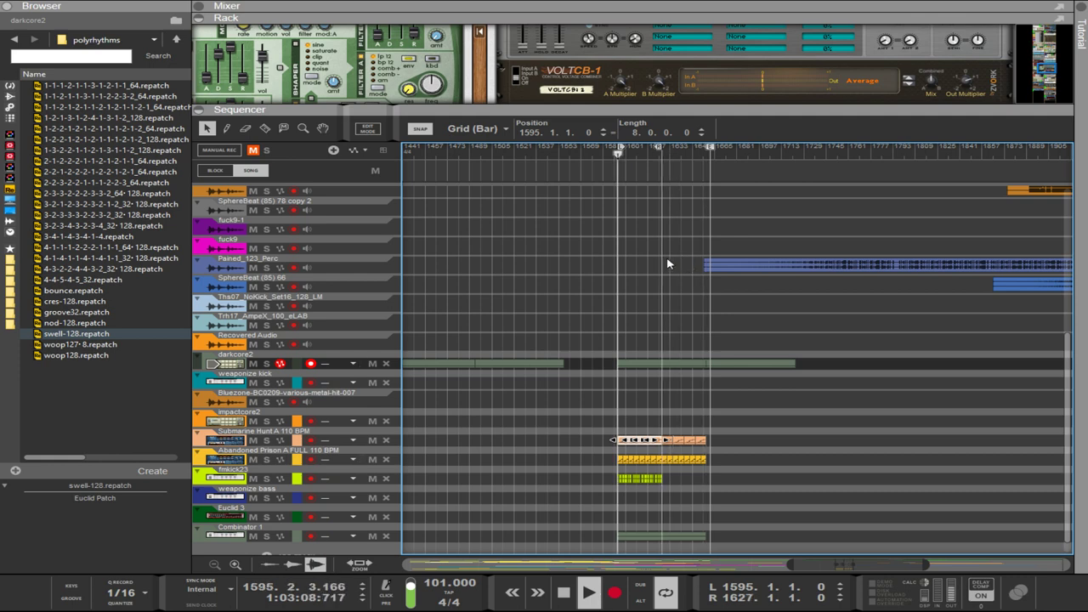
scroll(623, 371, "up", 4)
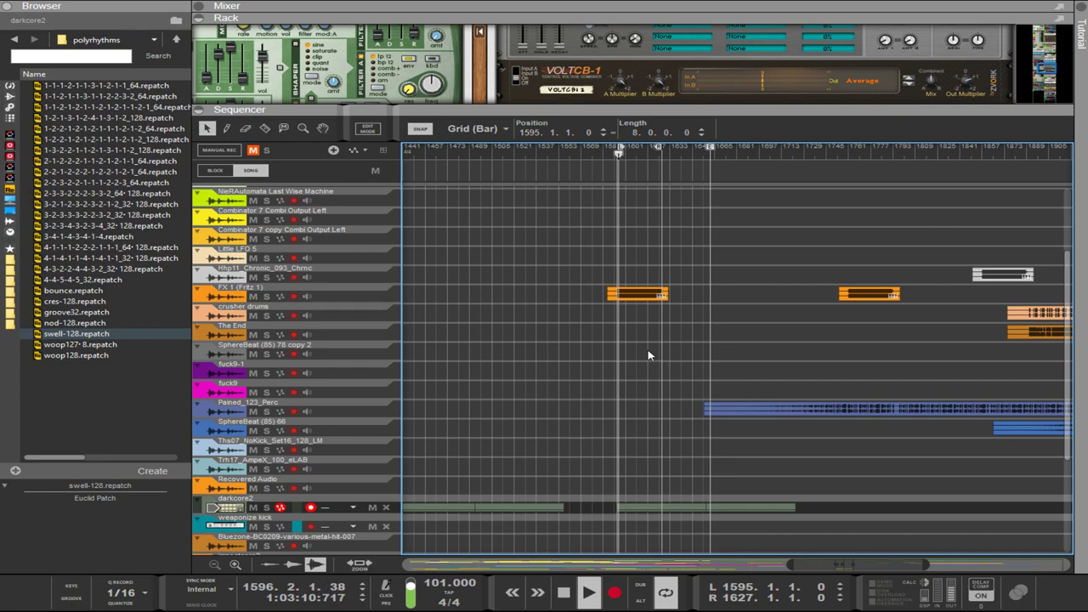
scroll(647, 355, "down", 4)
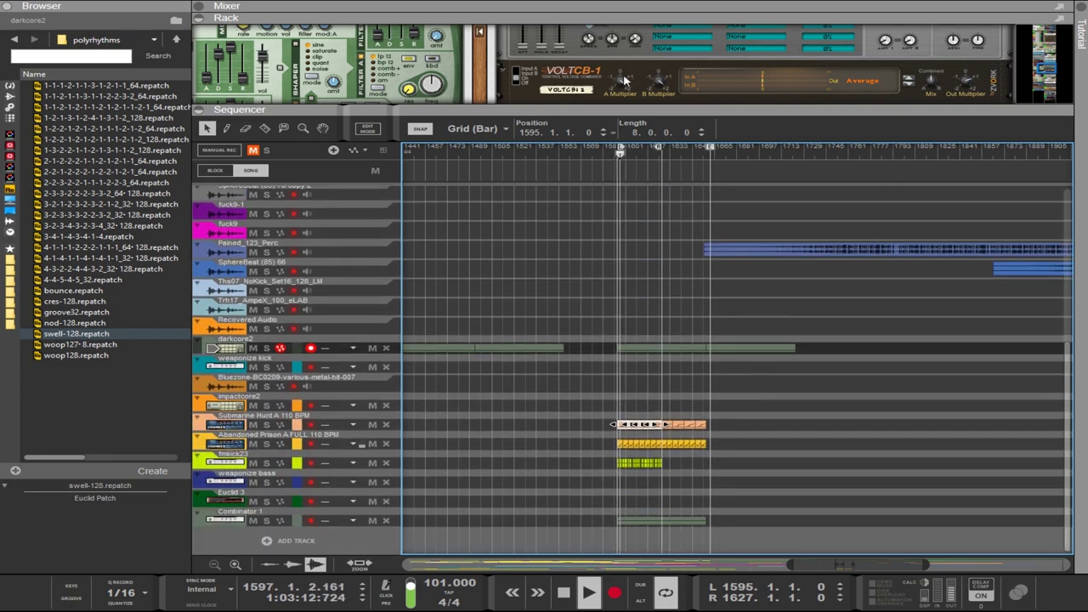
Enlarge the rack view and examine the devices inside the weaponize kick and weaponize bass Combinators.
left_click_drag(621, 108, 551, 378)
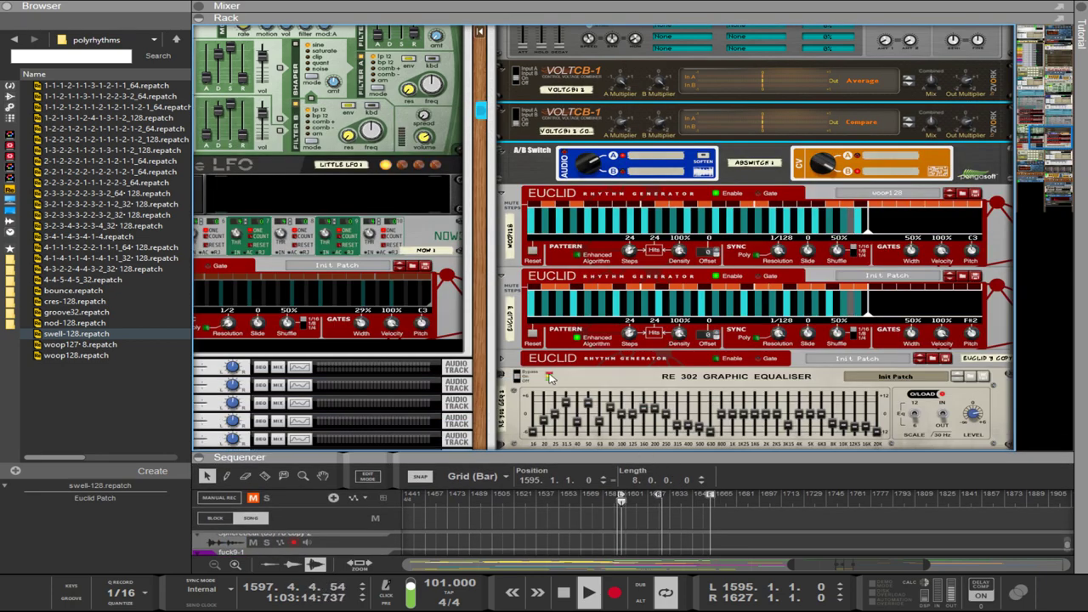
left_click_drag(482, 388, 775, 384)
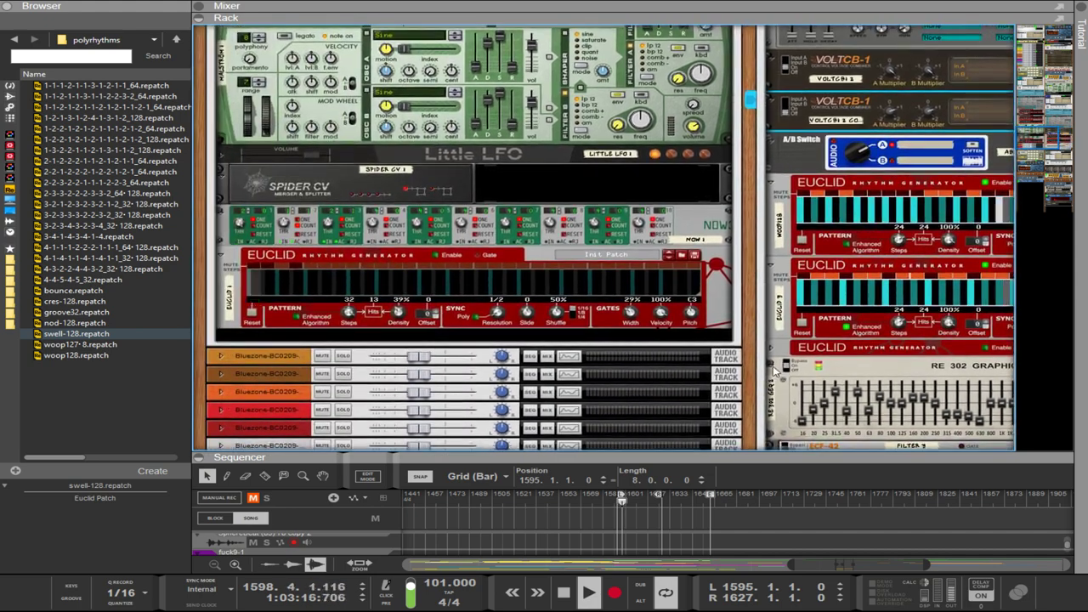
scroll(765, 378, "up", 10)
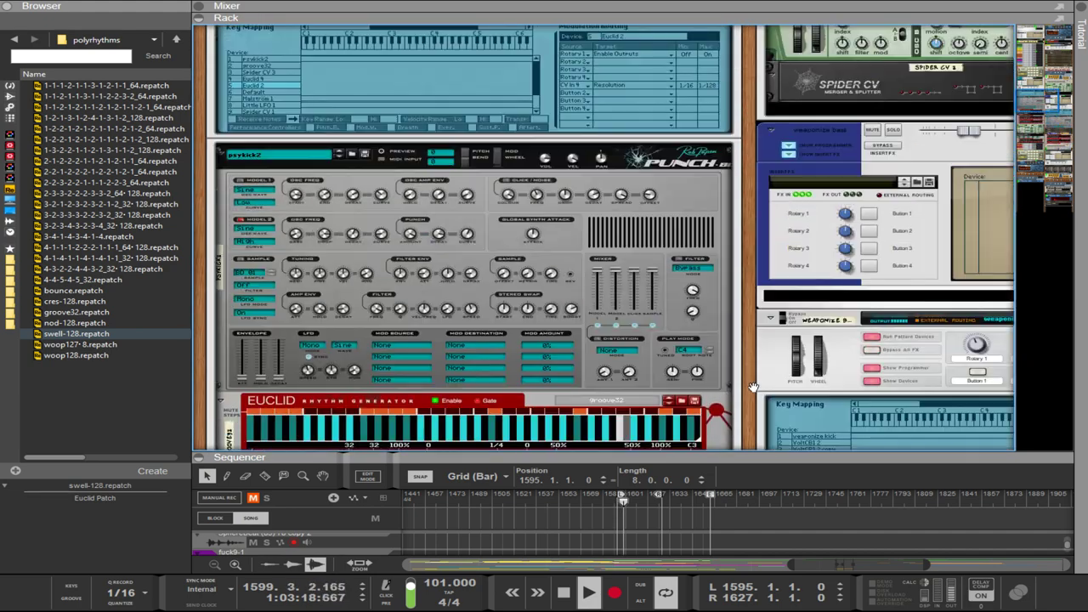
scroll(753, 387, "up", 3)
left_click(685, 264)
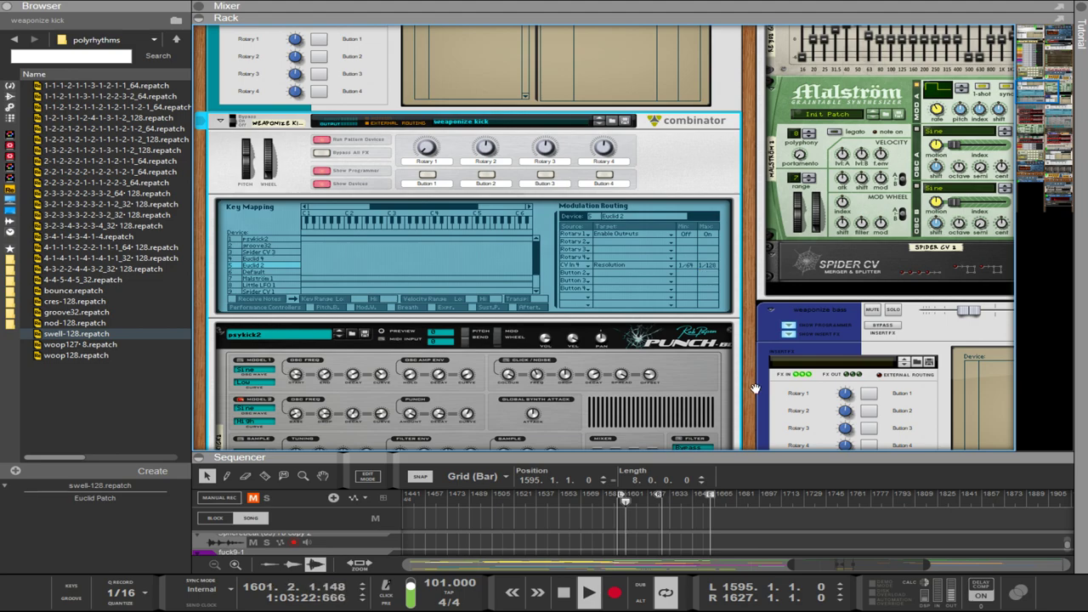
scroll(755, 388, "down", 15)
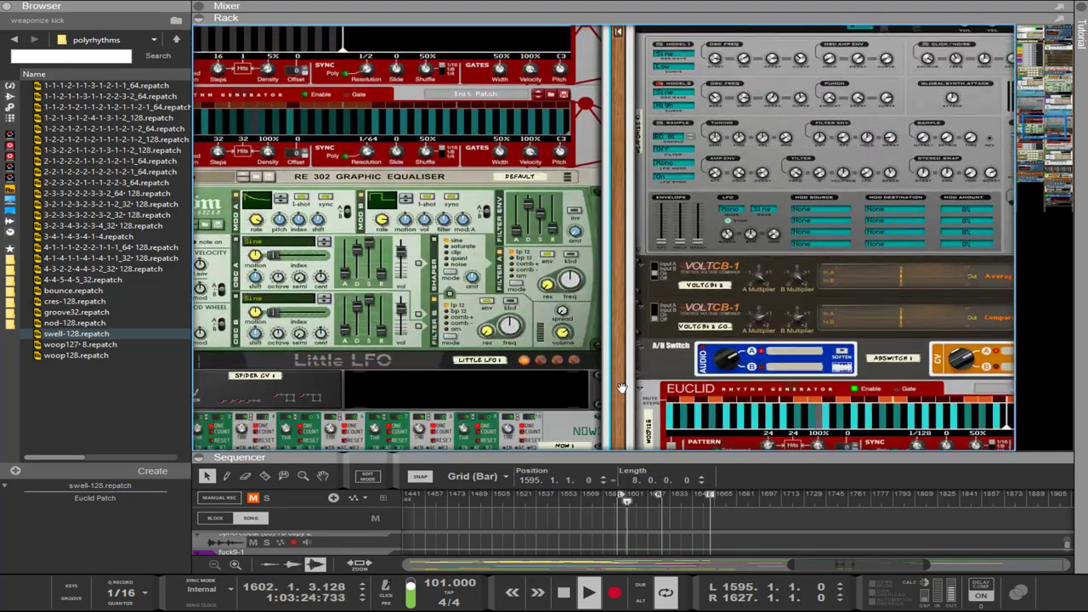
scroll(622, 388, "down", 5)
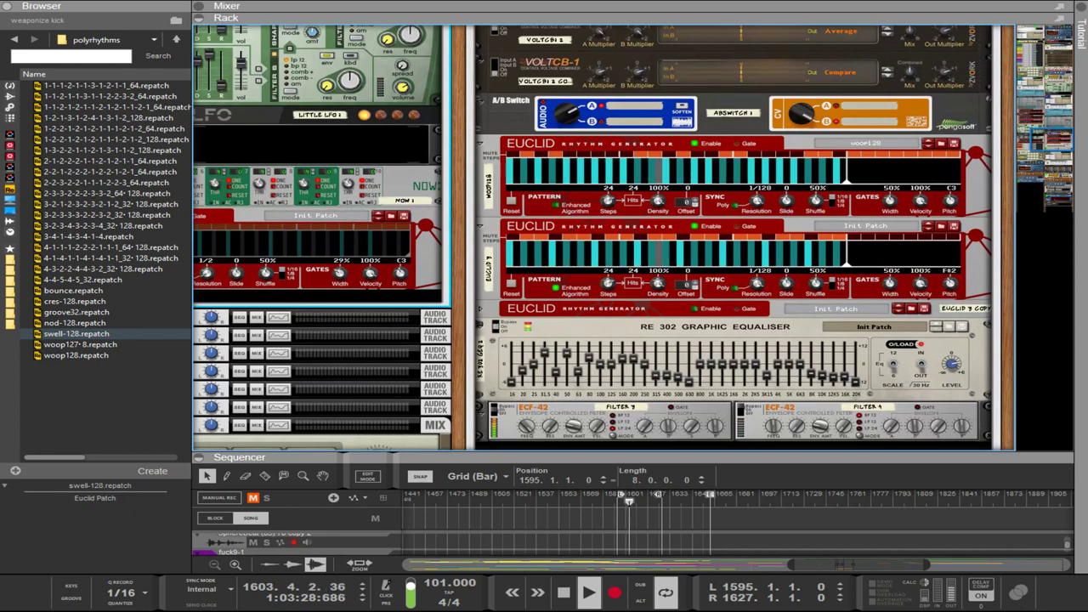
scroll(617, 344, "down", 5)
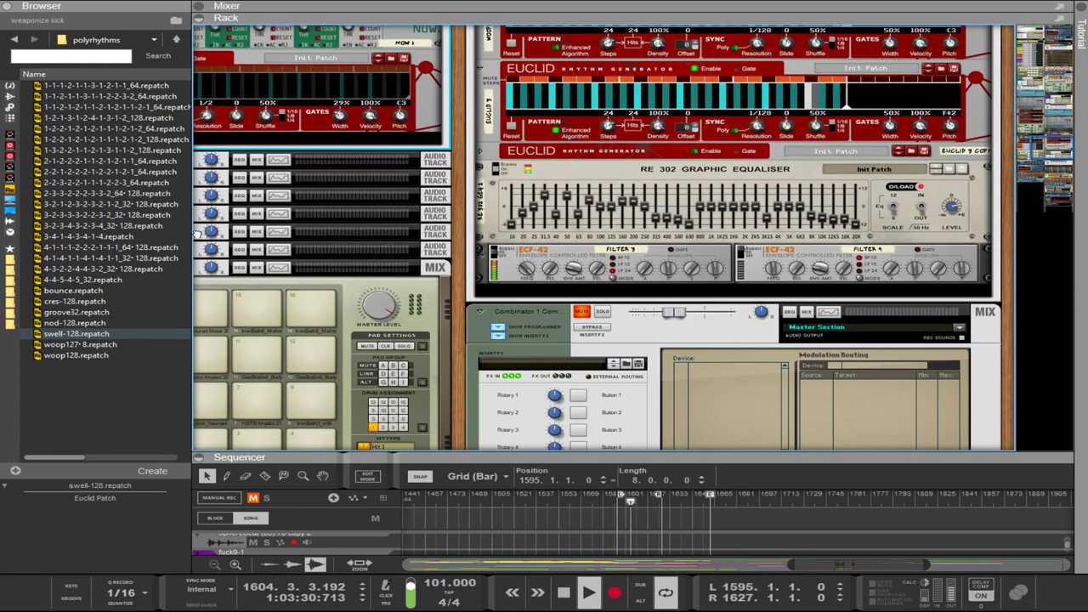
scroll(618, 344, "up", 4)
scroll(618, 344, "up", 4)
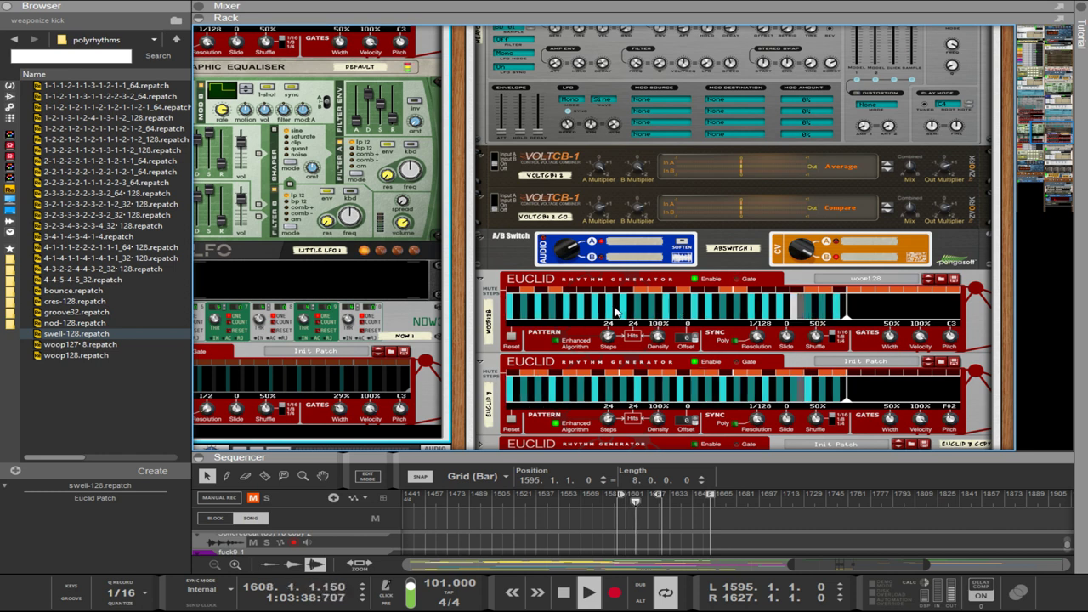
Set the step count to 5 on the woop128 Euclid generator and to 32 on Euclid 3.
left_click(742, 294)
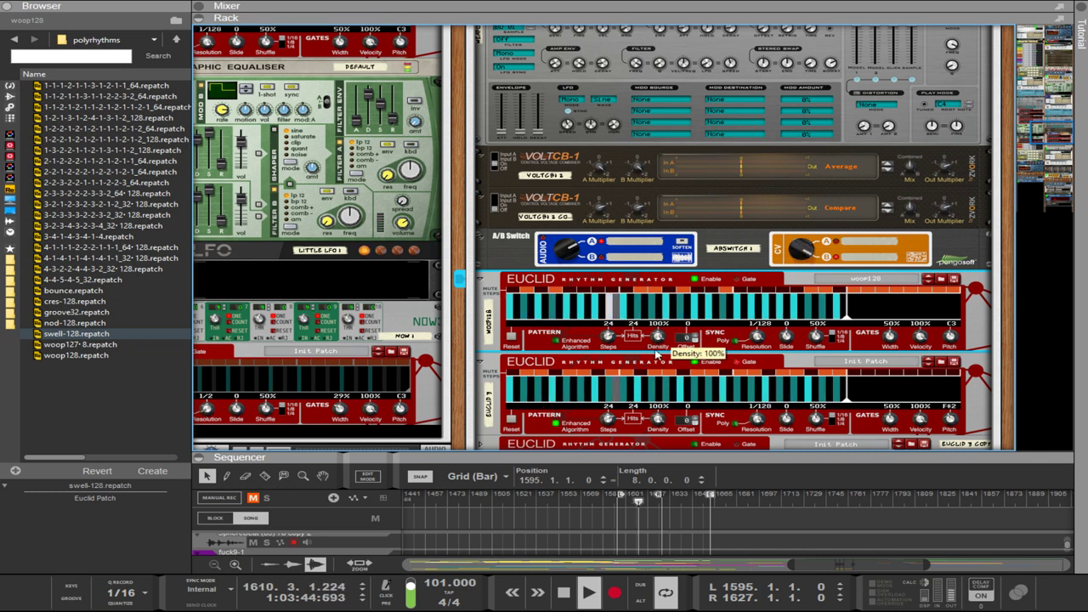
left_click(535, 384)
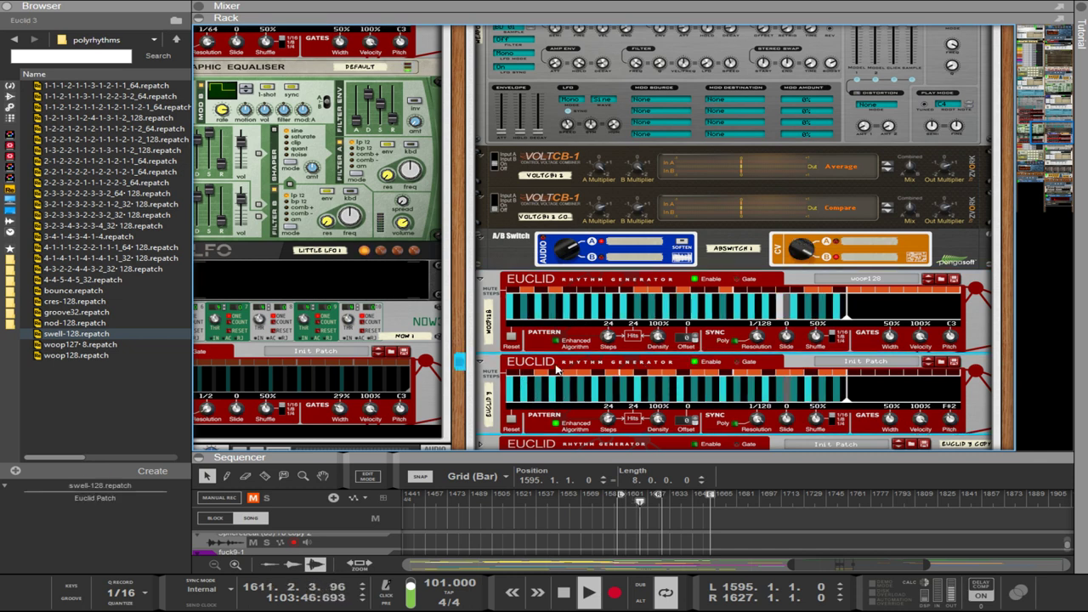
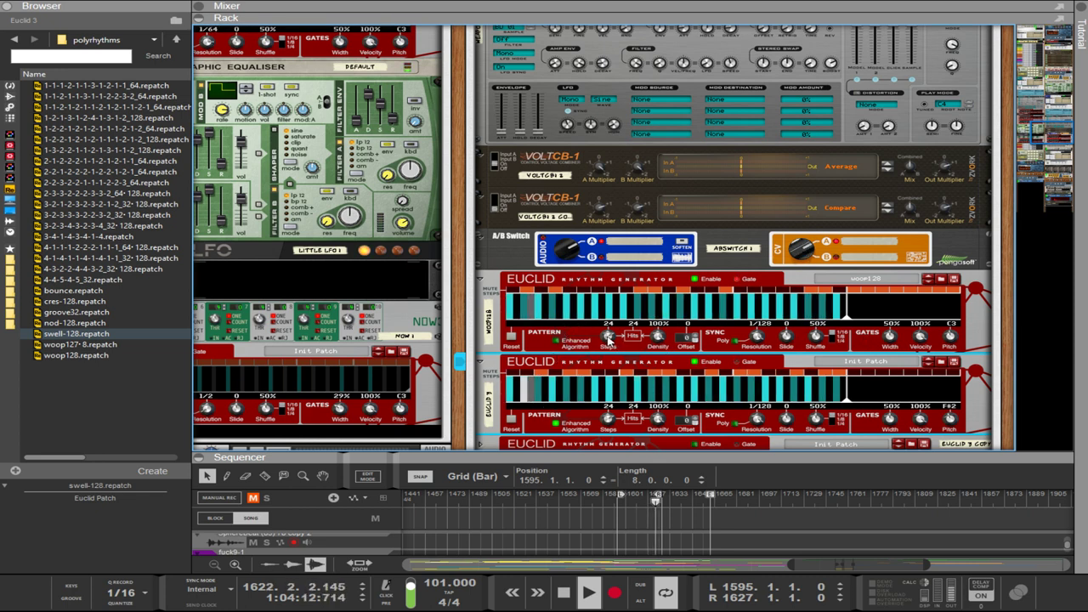
left_click_drag(606, 337, 612, 435)
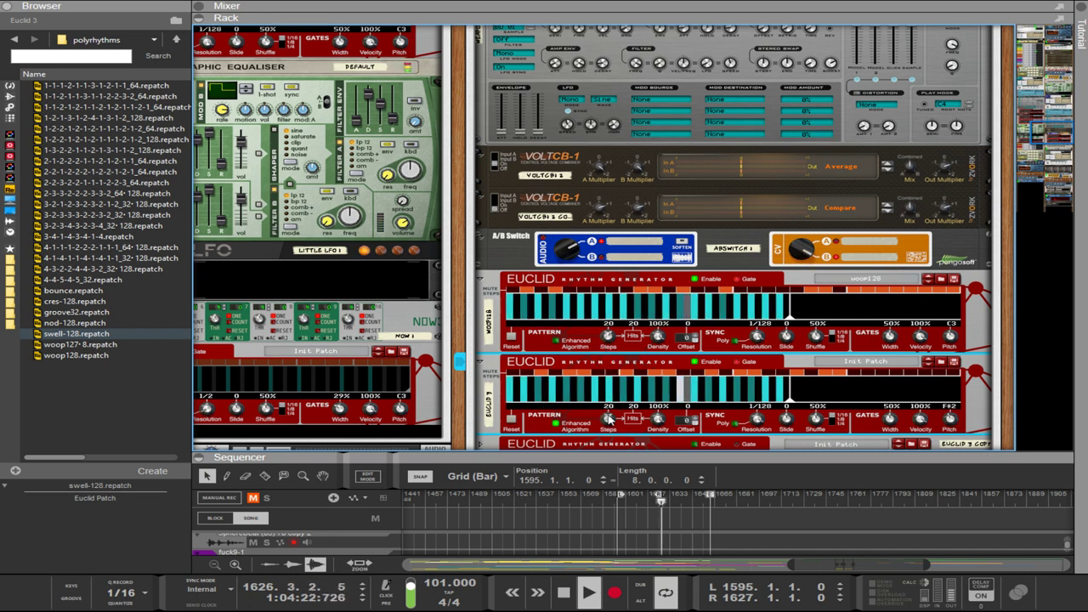
left_click_drag(607, 336, 585, 482)
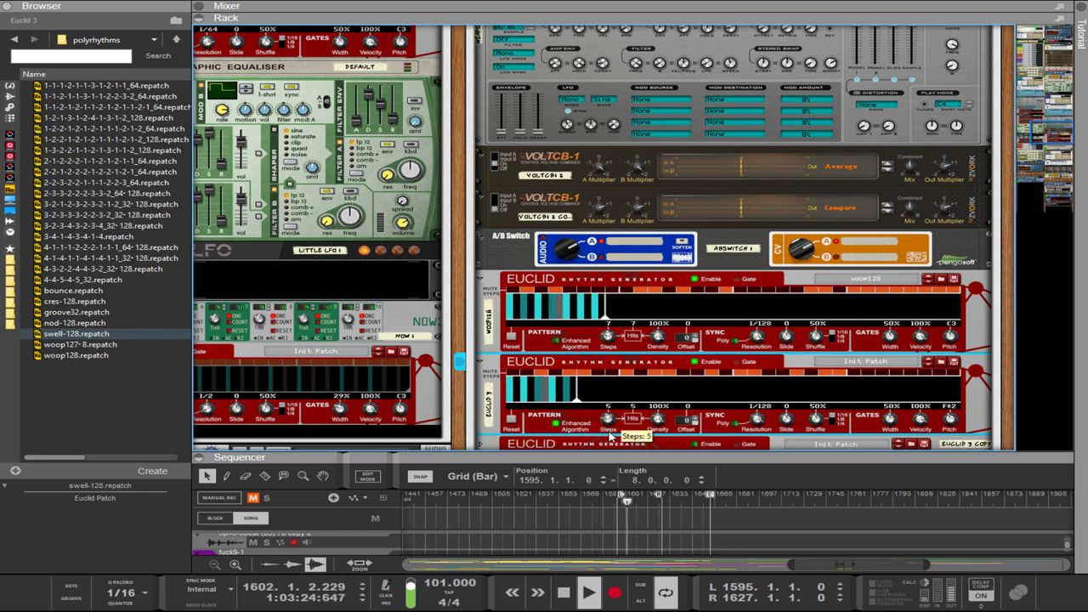
left_click_drag(610, 335, 612, 340)
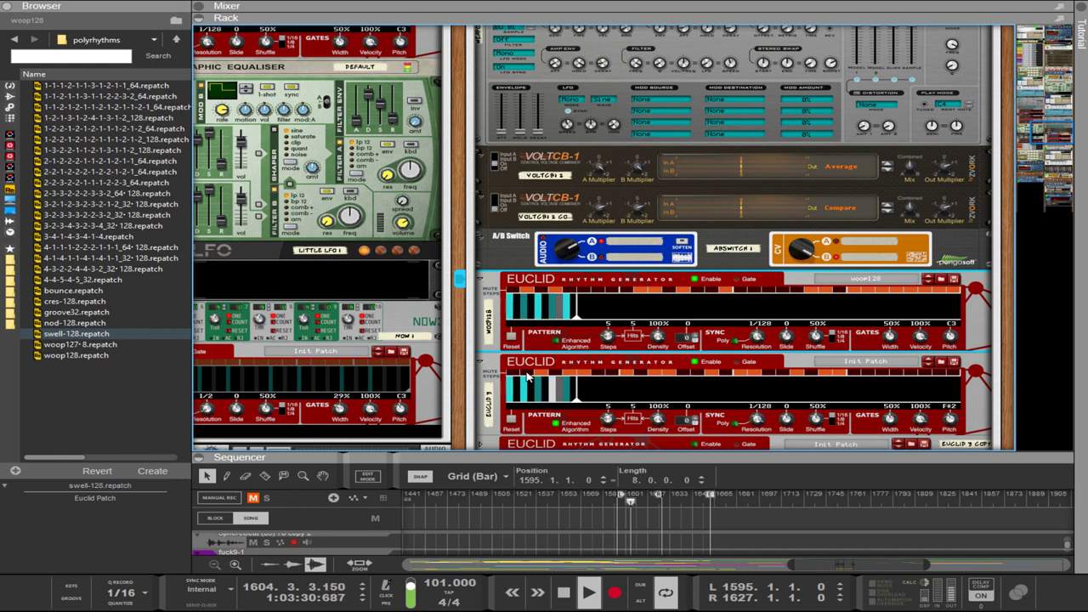
left_click(527, 377)
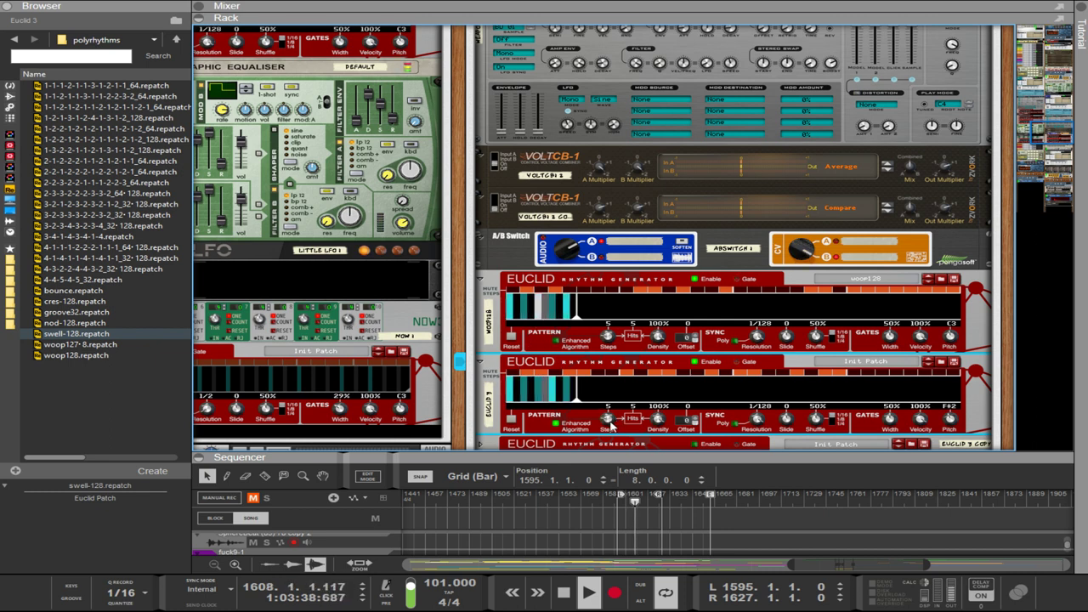
left_click_drag(603, 406, 603, 300)
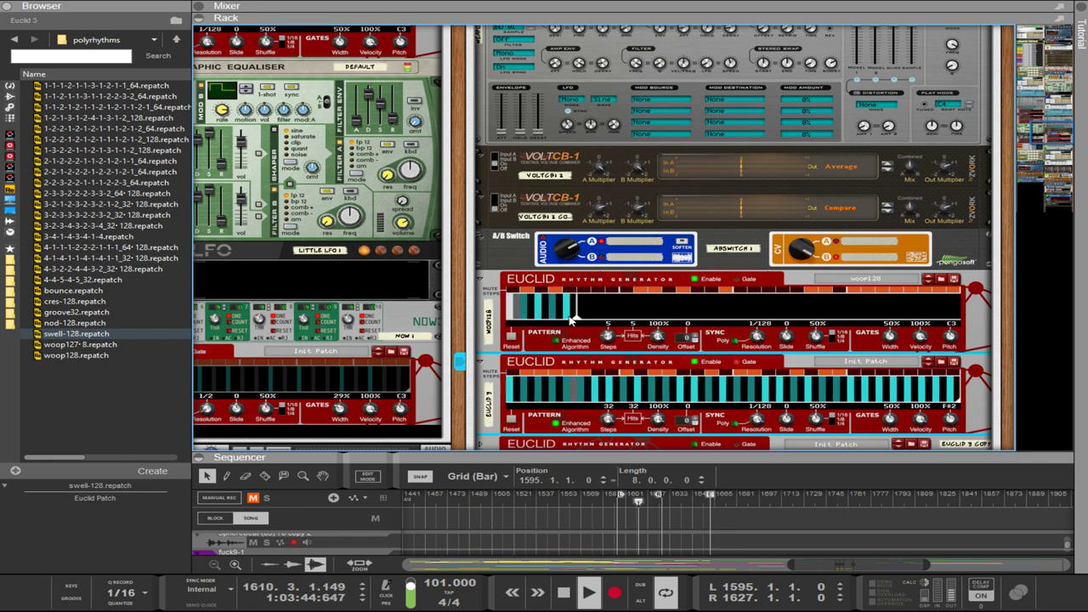
Examine the rear CV cabling of the A/B Switch and Punch-BD, and the weaponize bass Combinator's modulation routing for ABSwitch 1.
key("Tab")
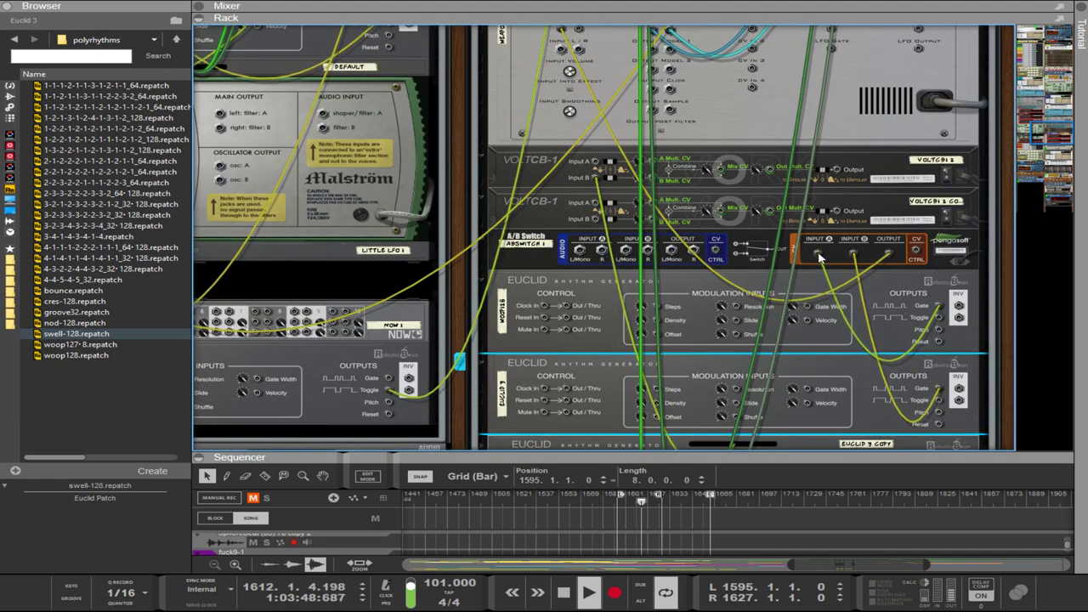
scroll(820, 257, "up", 10)
key("Tab")
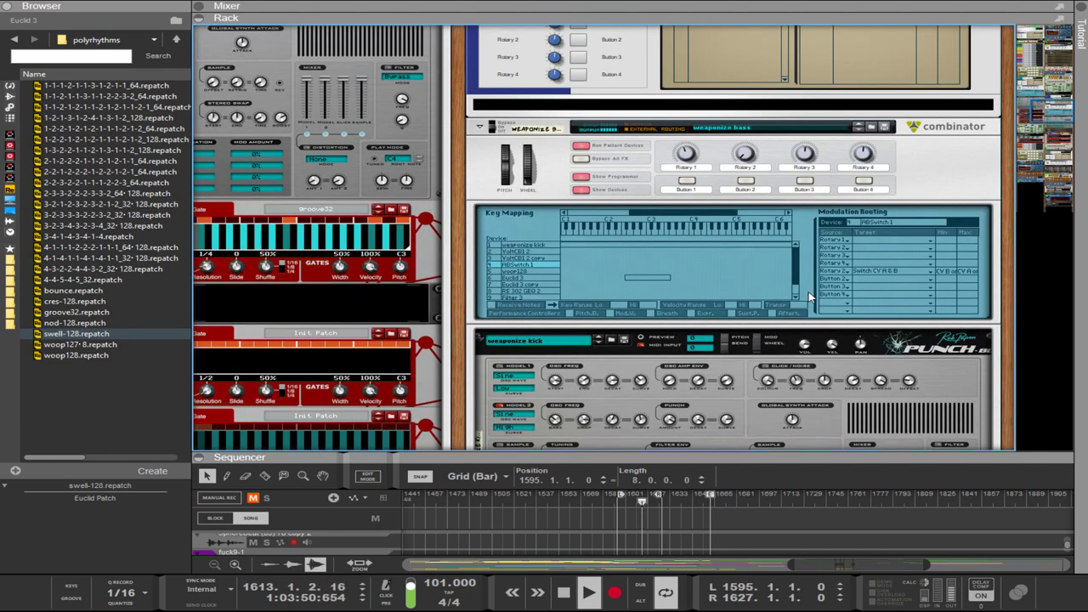
scroll(790, 281, "down", 3)
scroll(795, 280, "up", 4)
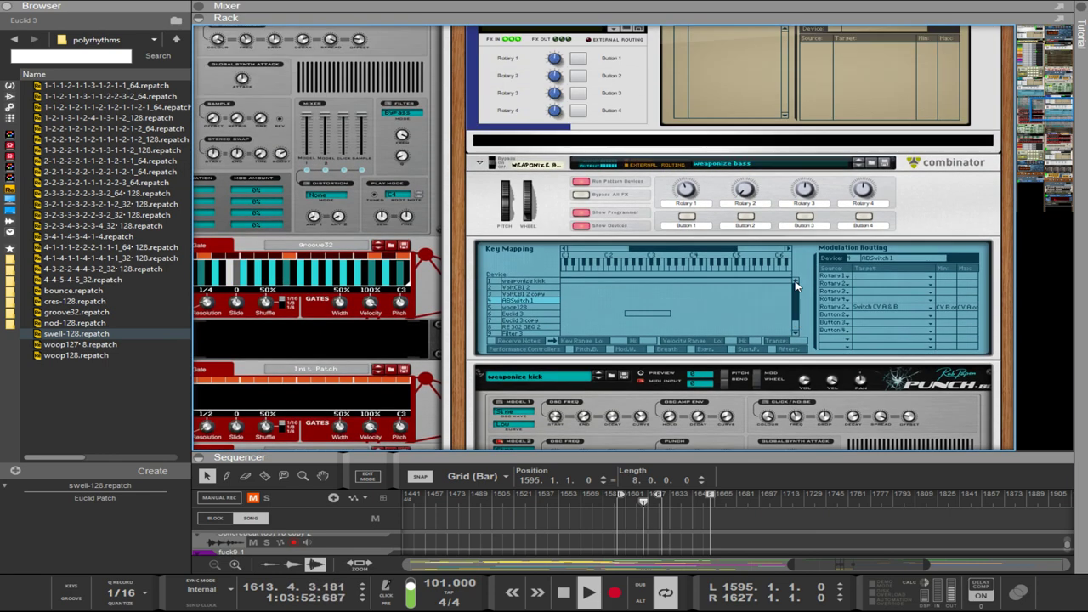
scroll(798, 283, "down", 4)
key("Tab")
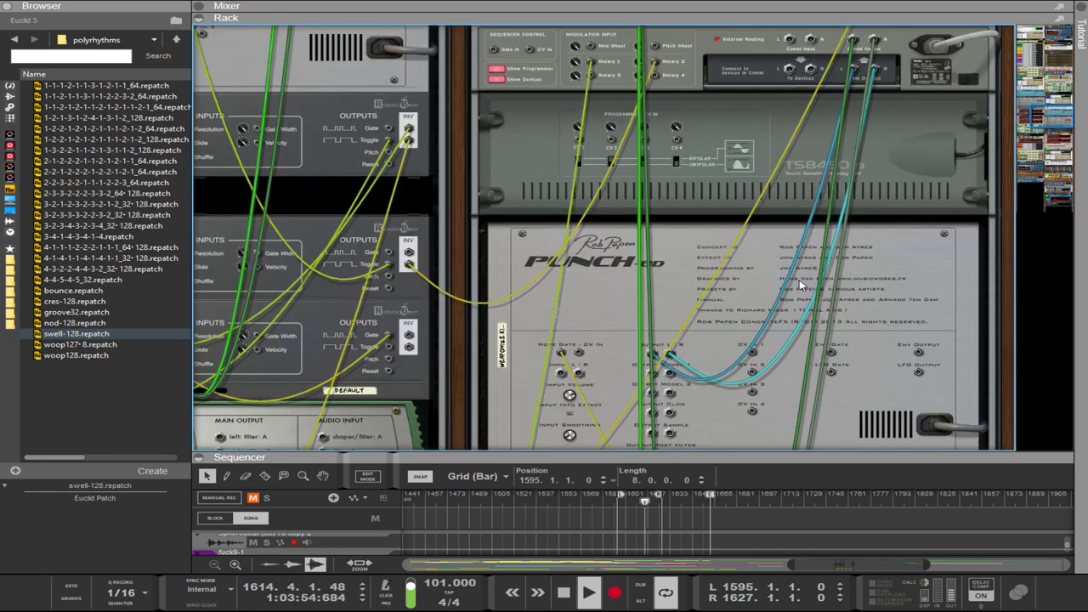
scroll(765, 289, "down", 2)
scroll(718, 297, "up", 3)
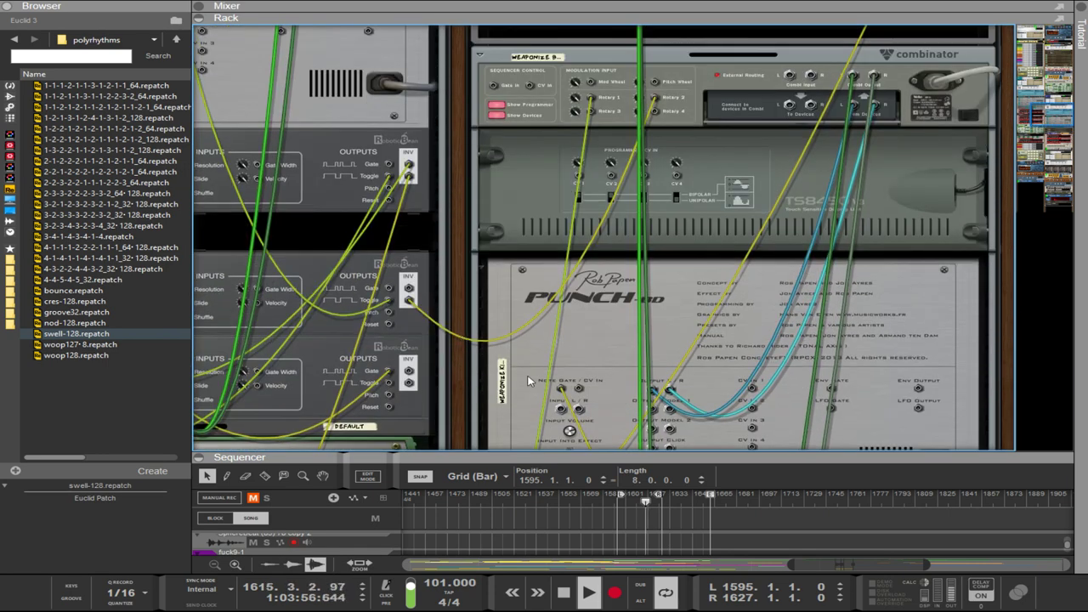
key("Tab")
scroll(854, 210, "up", 1)
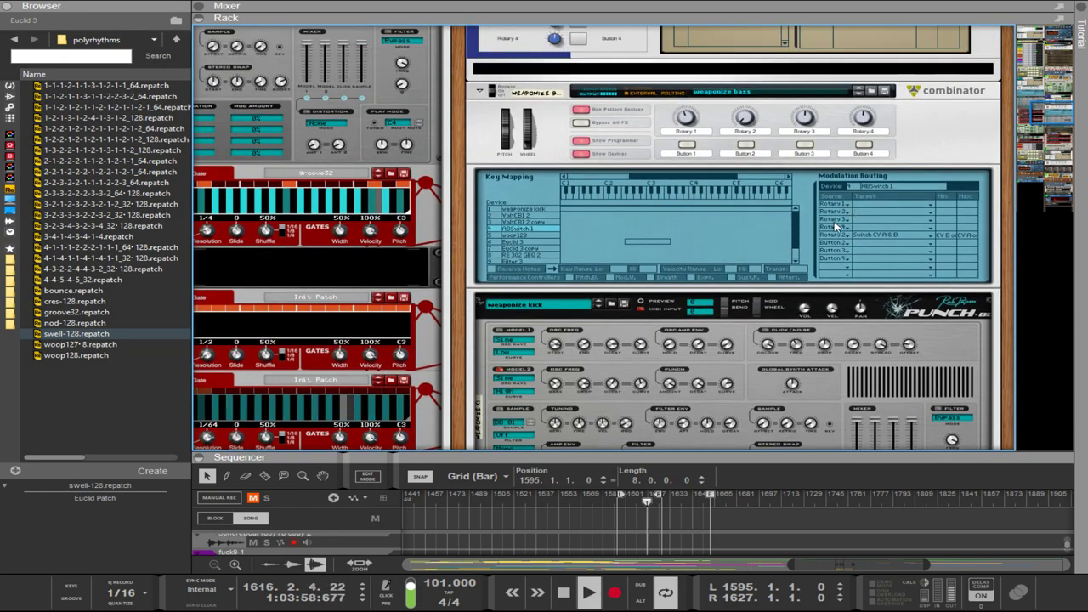
left_click(828, 240)
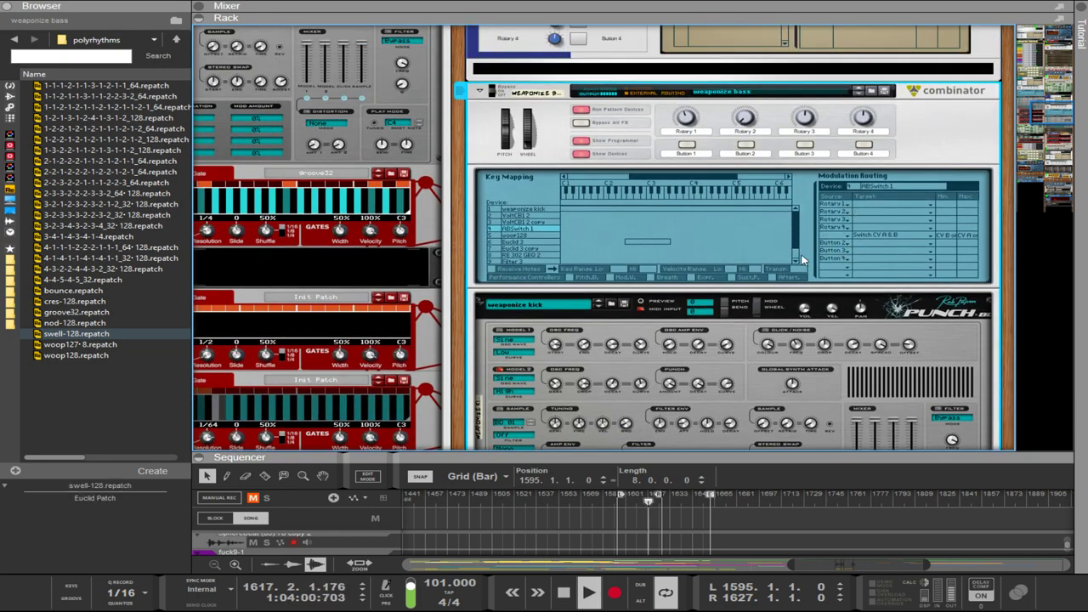
Disable the outputs of the Euclid 3 rhythm generator.
scroll(802, 259, "down", 10)
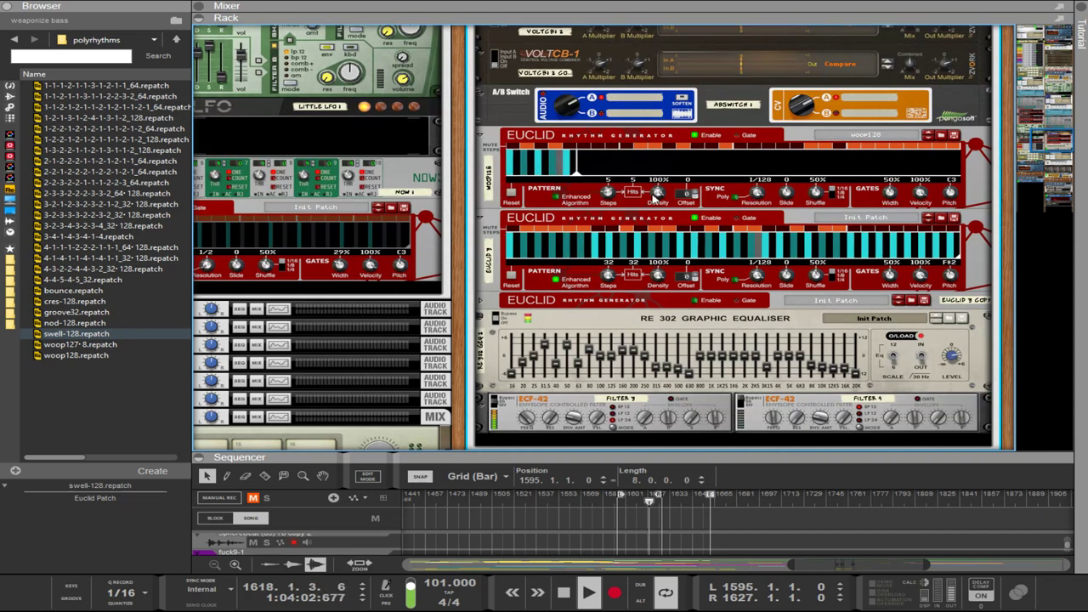
left_click(724, 233)
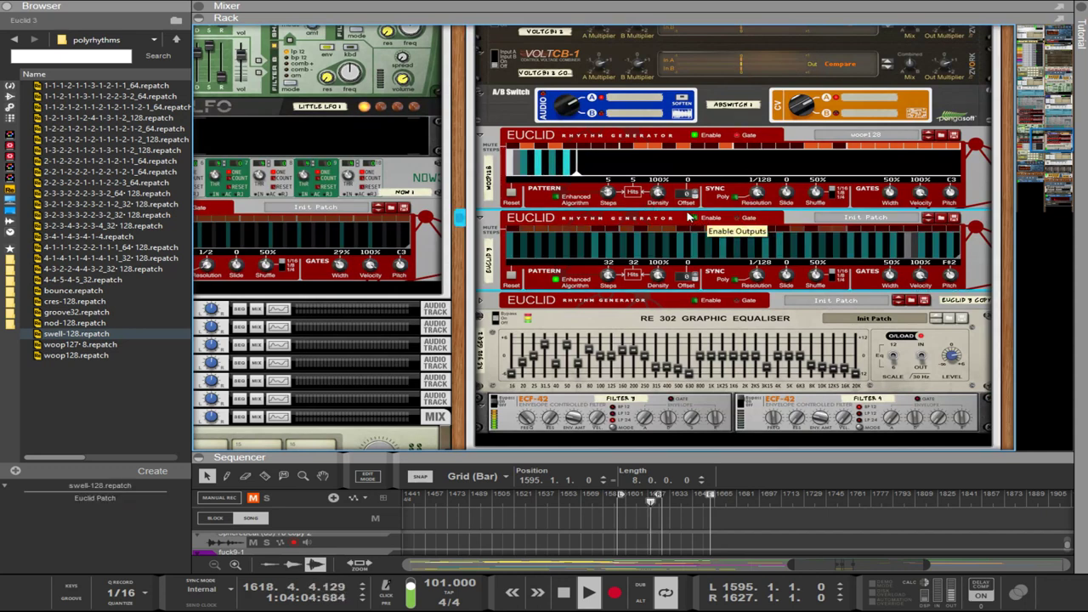
Raise the woop128 Euclid generator's step count to 32, and reduce it to 24.
left_click_drag(605, 201, 687, 46)
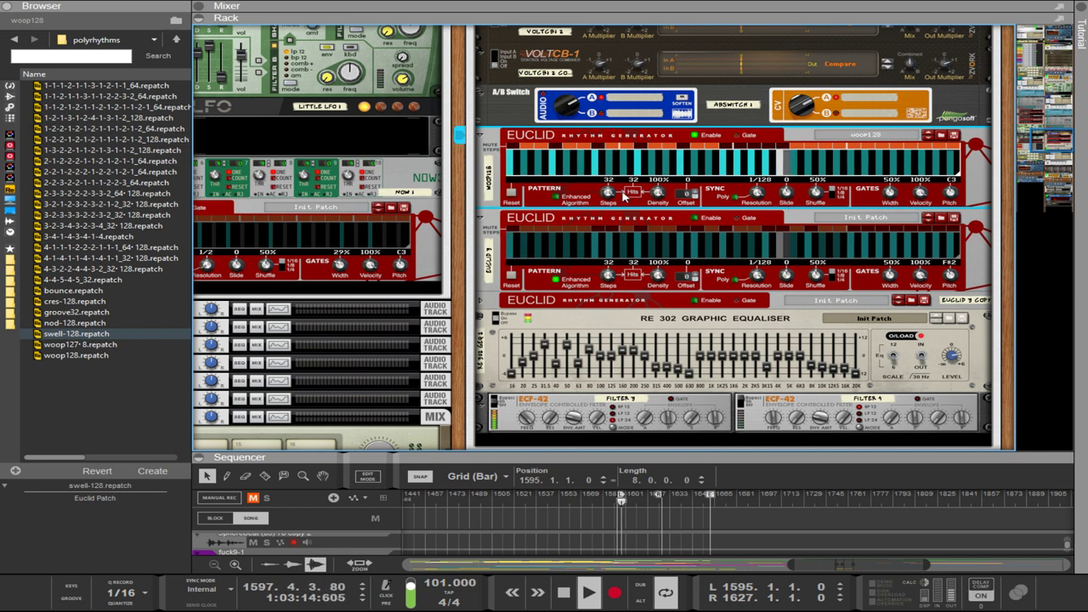
mouse_move(608, 192)
left_mouse_down()
mouse_move(624, 248)
mouse_move(629, 192)
left_mouse_up()
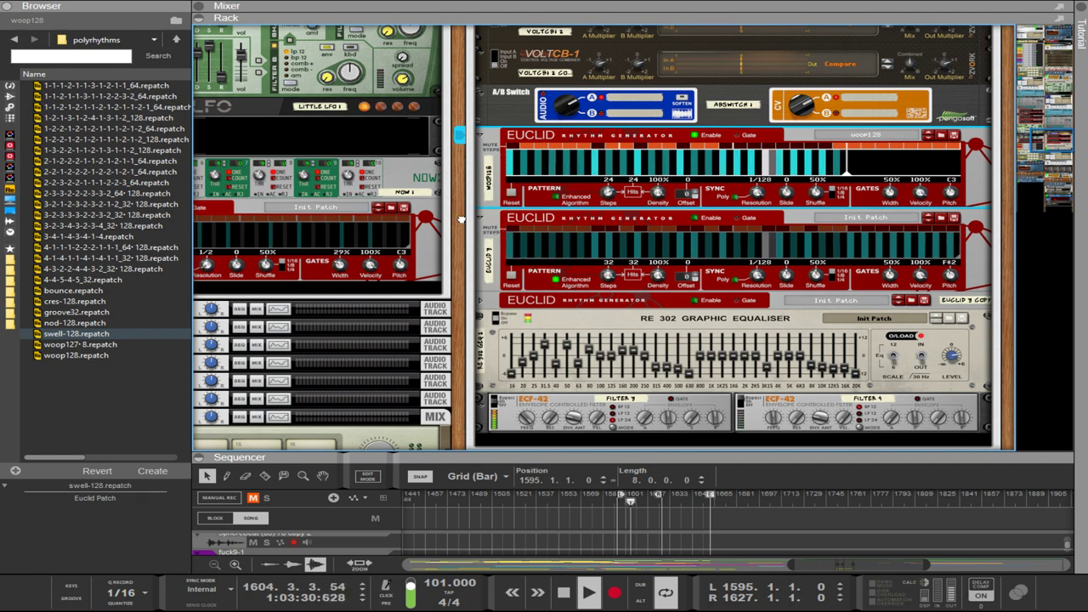
Adjust the Model 2 Punch Curve on the weaponize kick Punch-BD to 65%, and lower it to 37%.
scroll(460, 219, "up", 5)
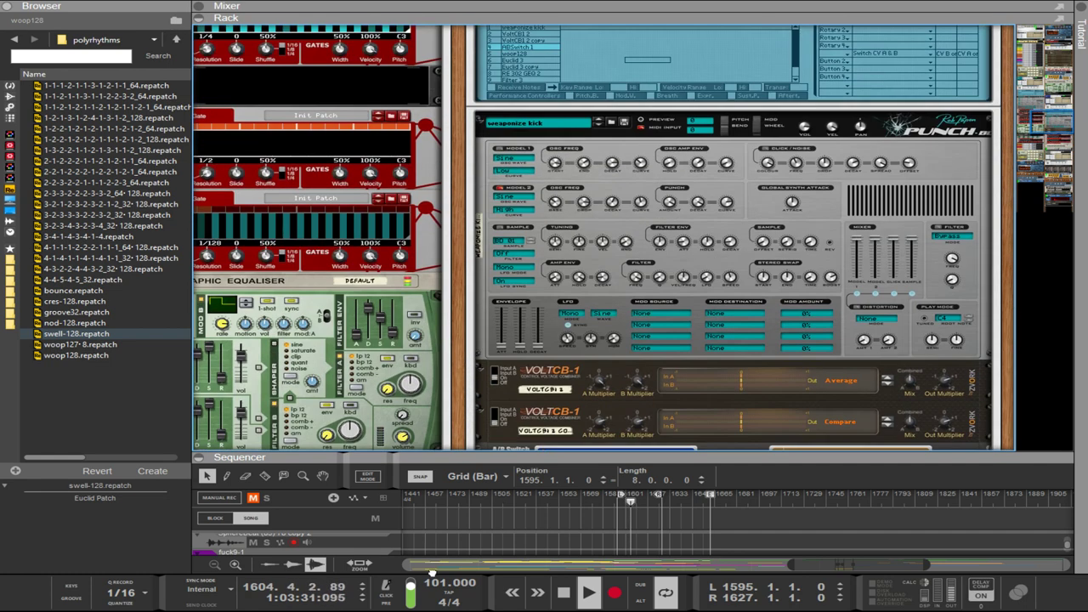
left_click(584, 204)
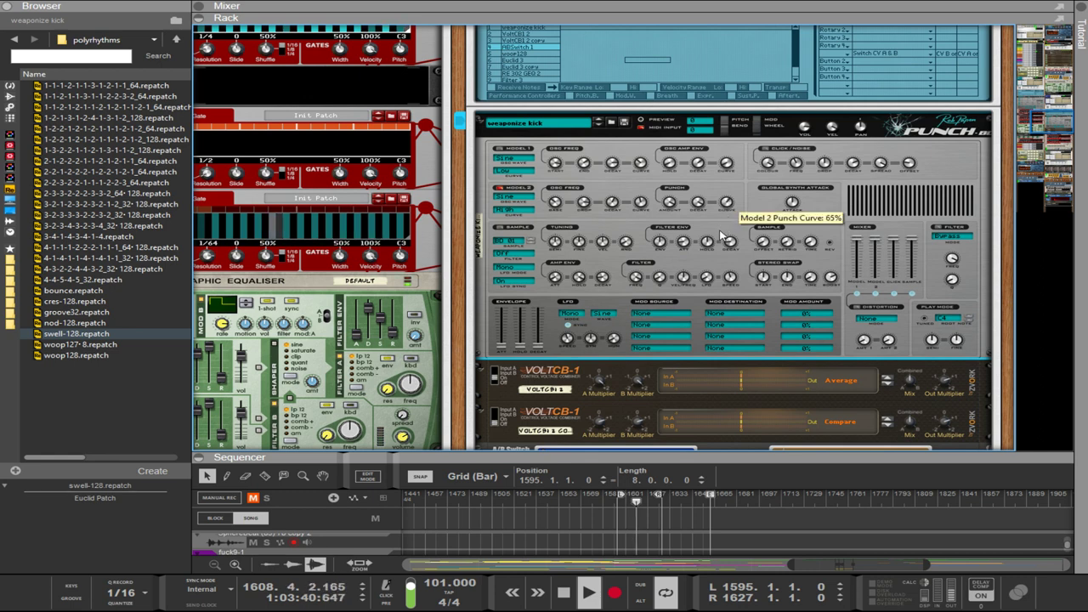
left_click_drag(718, 265, 704, 310)
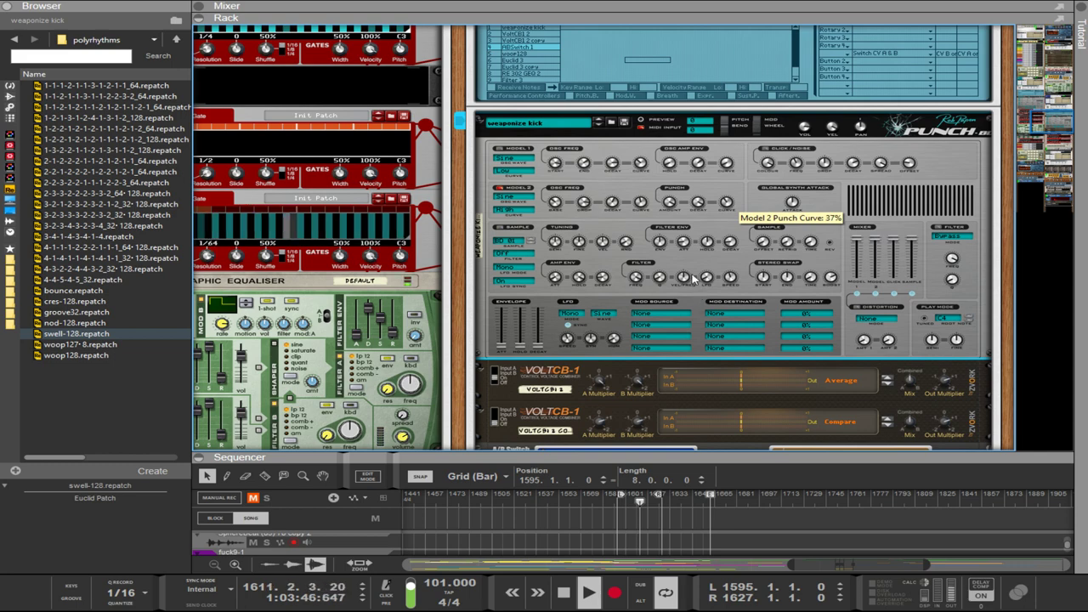
Set the filter of the weaponize bass Combinator's Punch-BD to 24dB LP and lower its frequency to 886 Hz.
scroll(438, 289, "up", 3)
scroll(437, 289, "left", 5)
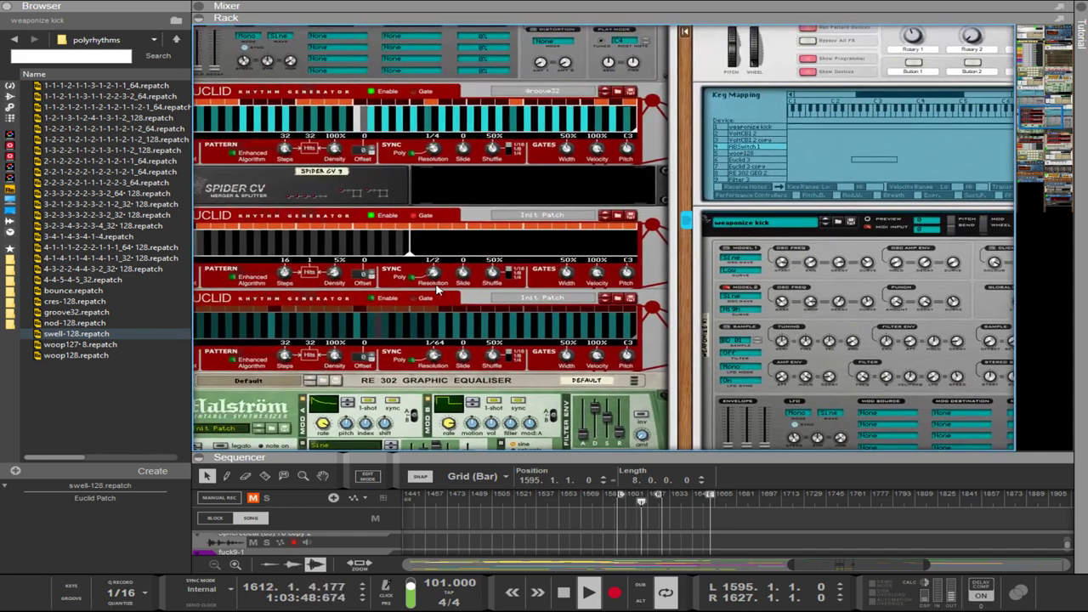
scroll(437, 289, "up", 8)
scroll(370, 255, "down", 6)
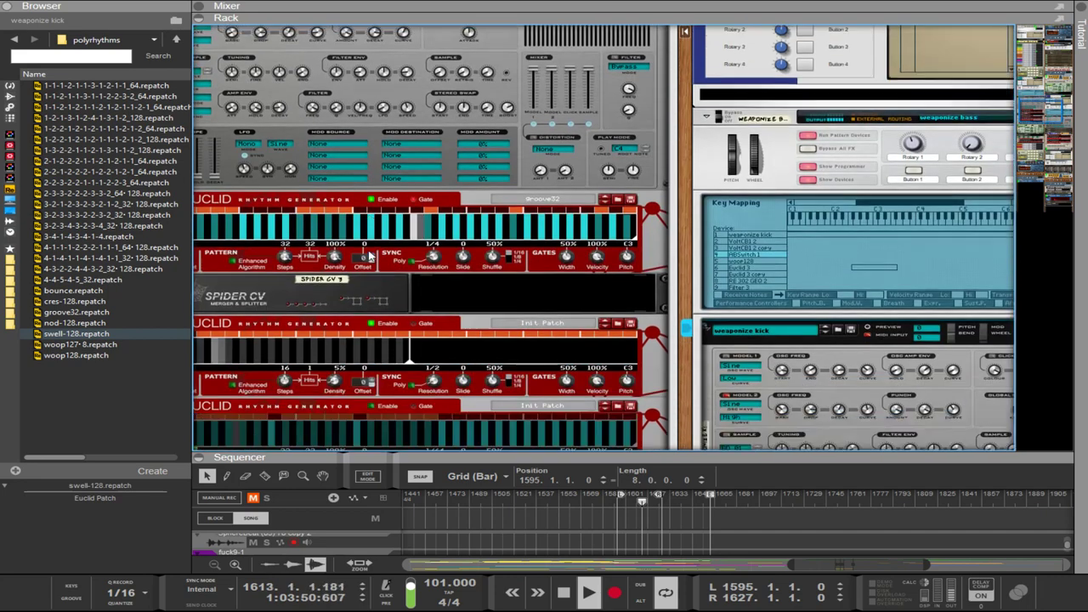
scroll(370, 255, "down", 3)
scroll(989, 92, "down", 7)
scroll(988, 92, "right", 5)
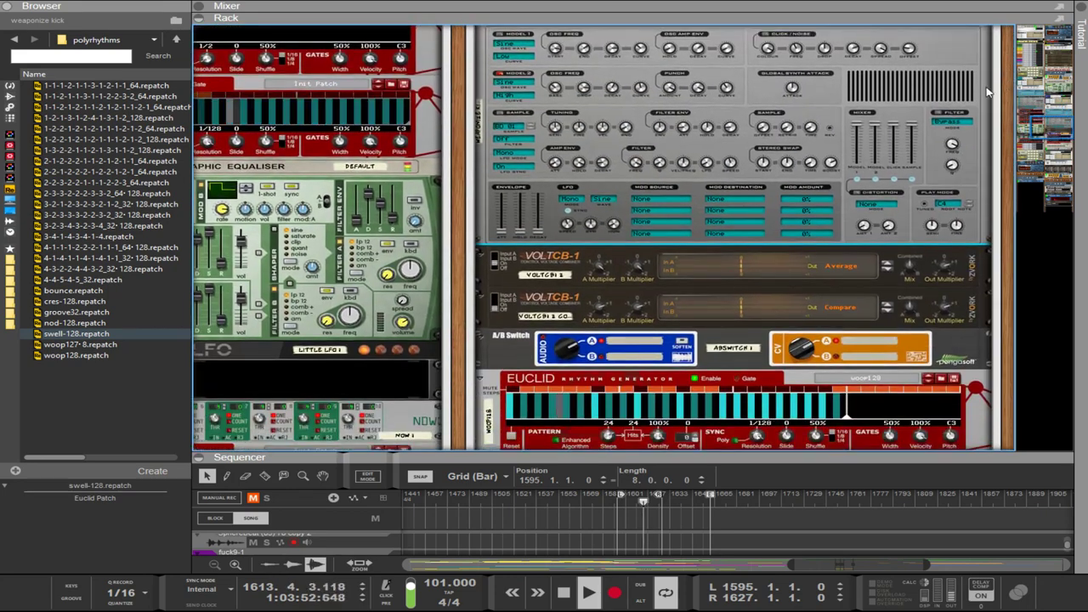
left_click(953, 123)
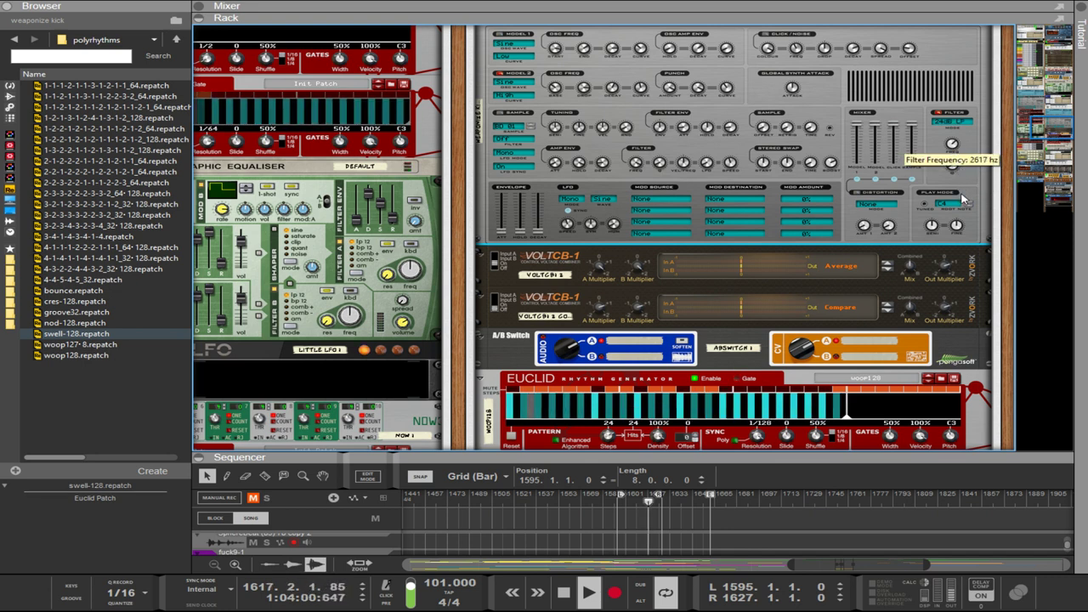
left_click_drag(960, 186, 965, 219)
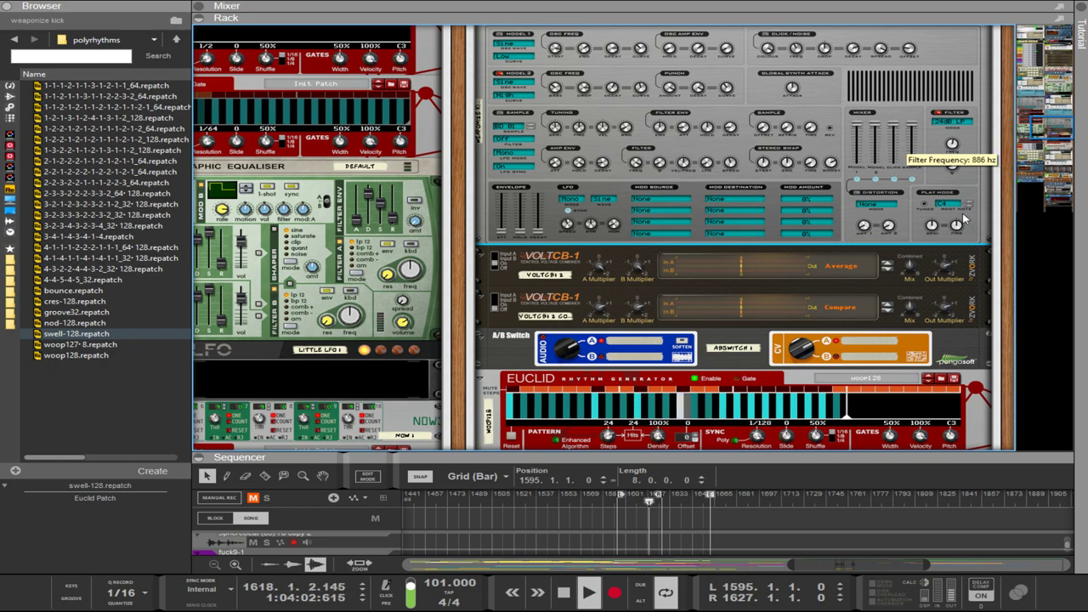
Try resolutions of 1/128 and 1/32 on the groove32 Euclid generator and return it to 1/4.
scroll(456, 208, "down", 15)
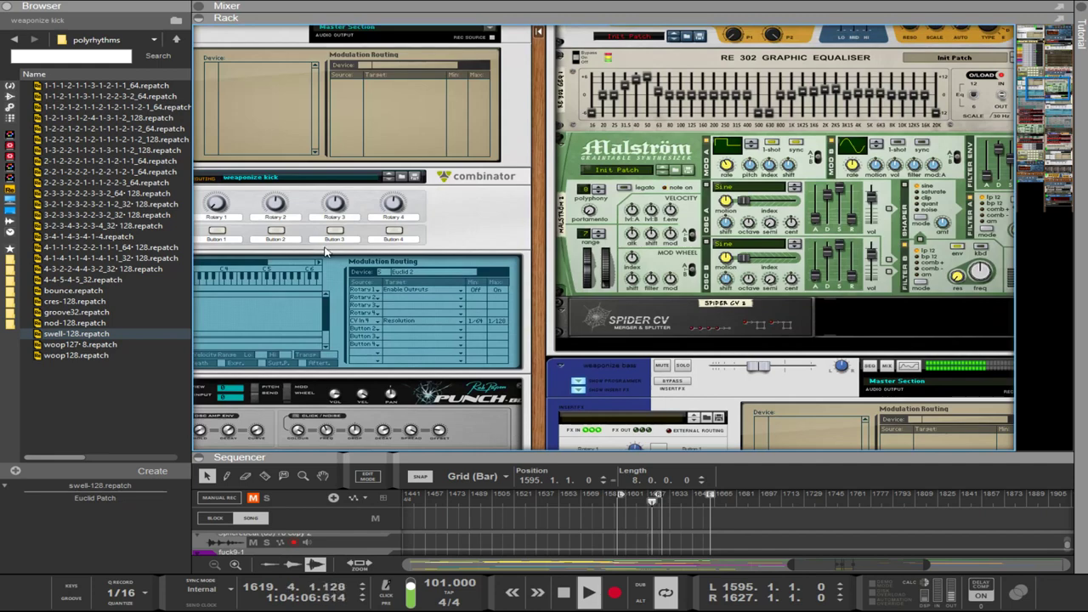
scroll(326, 251, "down", 6)
scroll(395, 257, "down", 3)
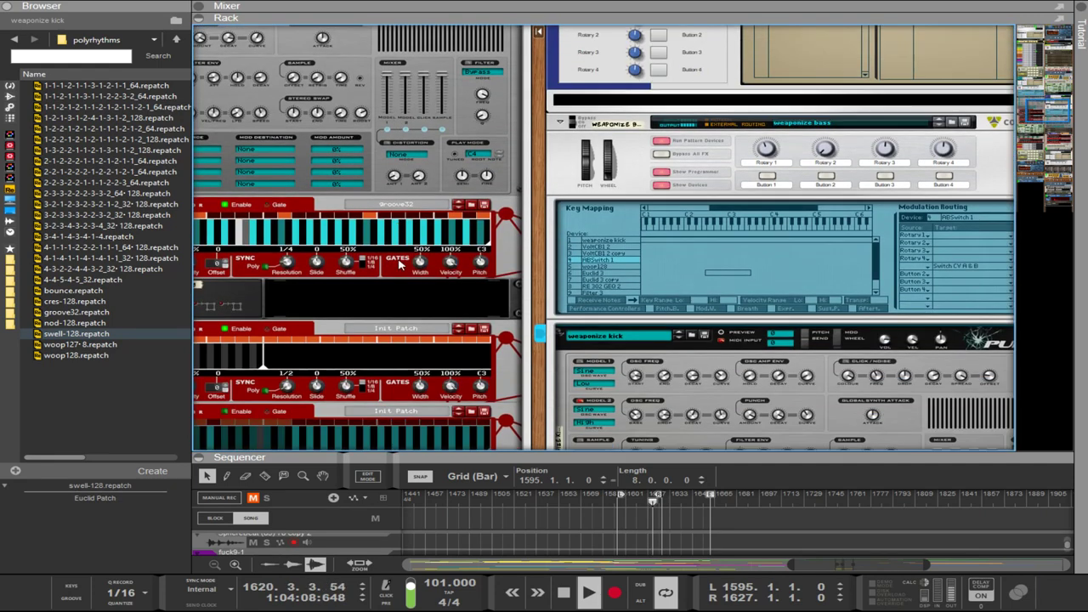
scroll(914, 159, "left", 5)
scroll(914, 159, "down", 3)
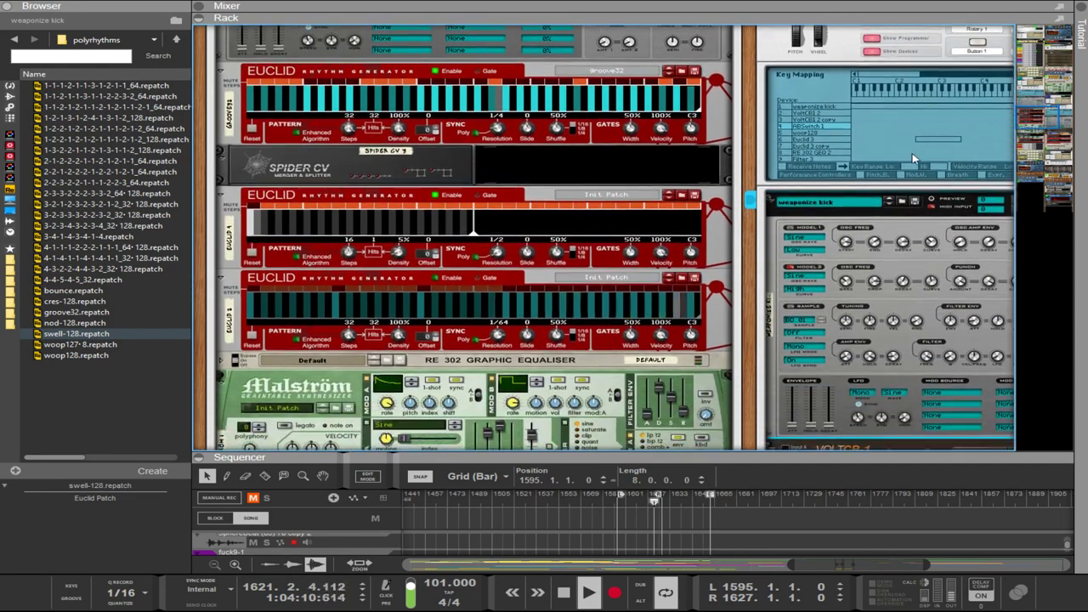
scroll(462, 232, "up", 1)
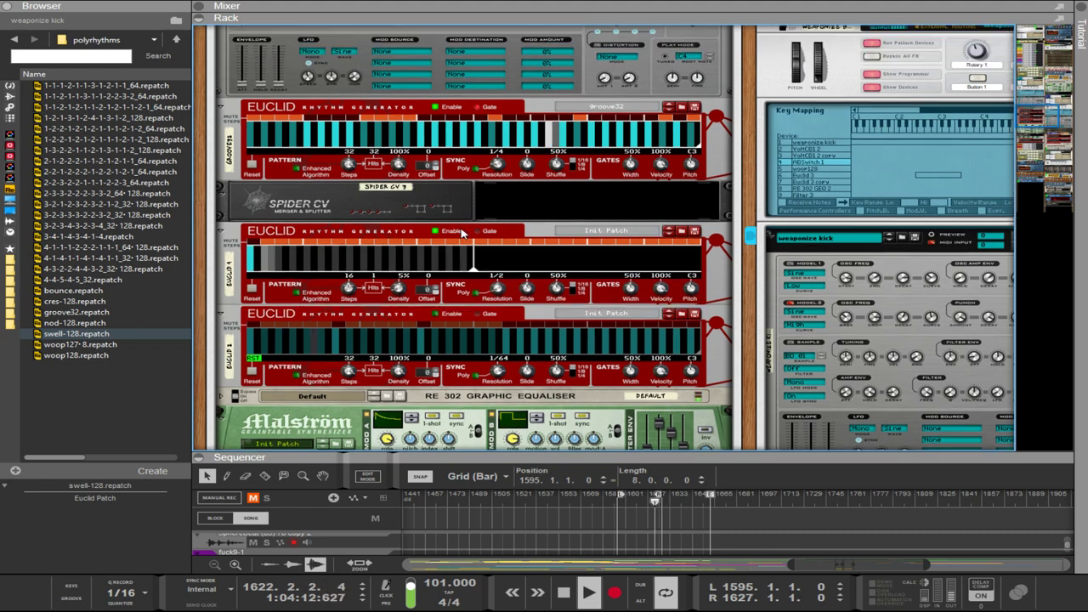
scroll(461, 233, "up", 4)
scroll(399, 262, "down", 4)
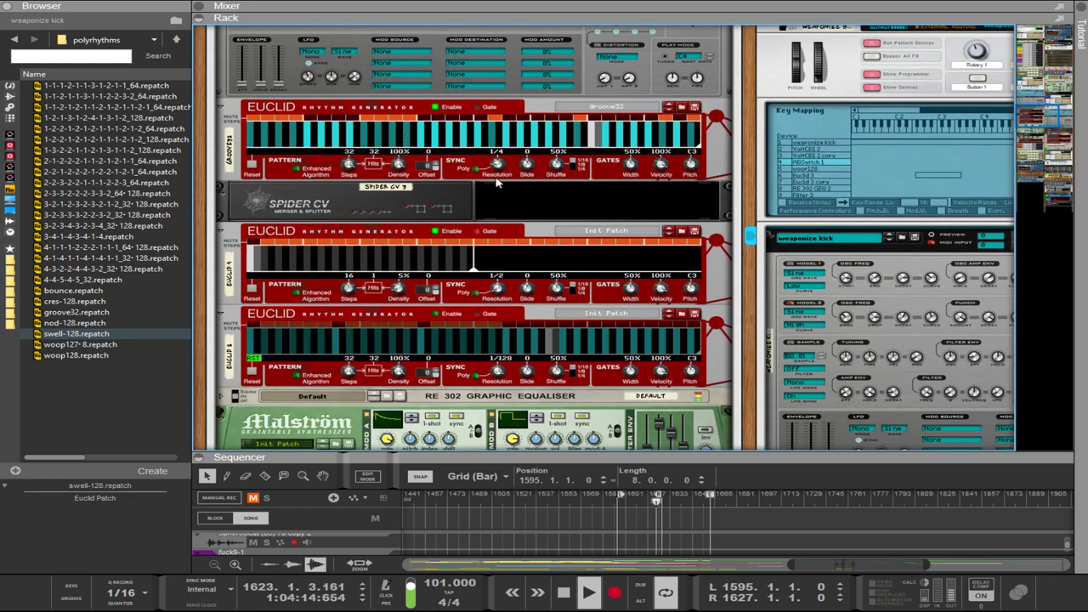
left_click_drag(497, 168, 498, 145)
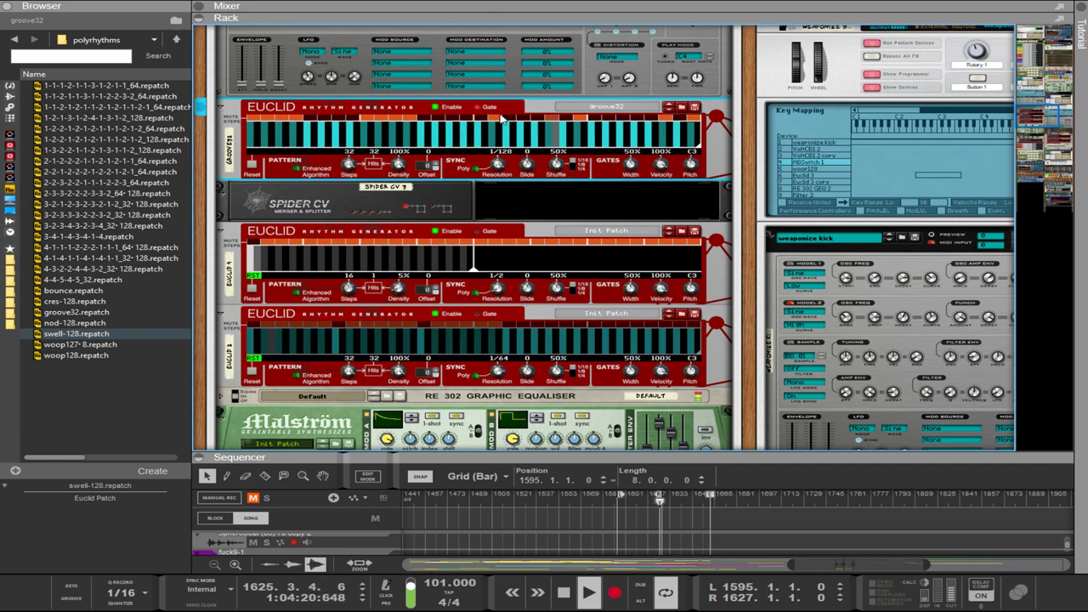
mouse_move(498, 147)
left_mouse_down()
mouse_move(498, 164)
mouse_move(498, 150)
left_mouse_up()
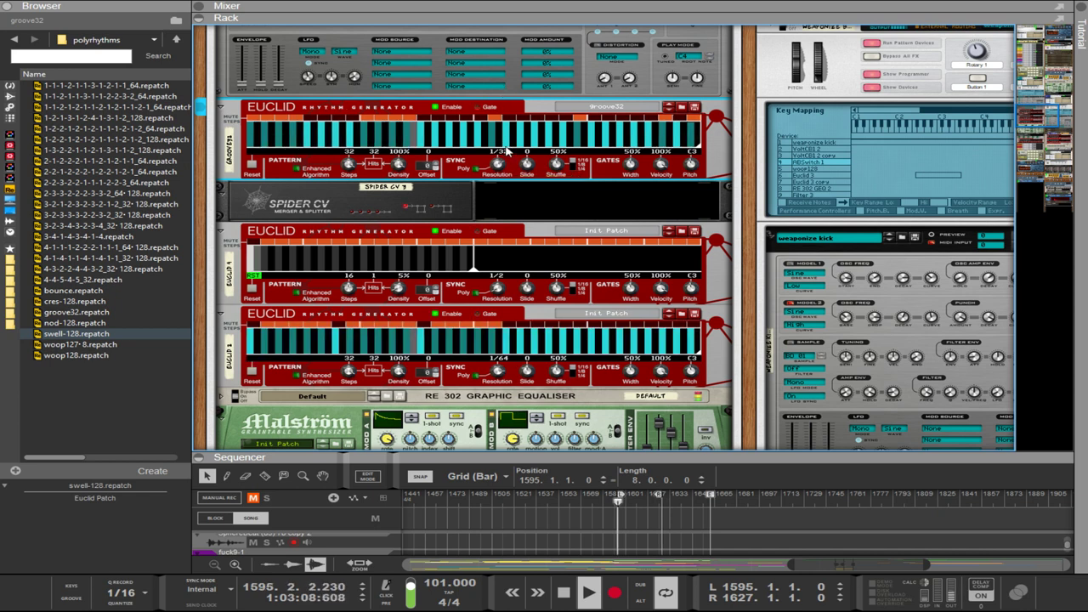
left_click_drag(498, 161, 498, 166)
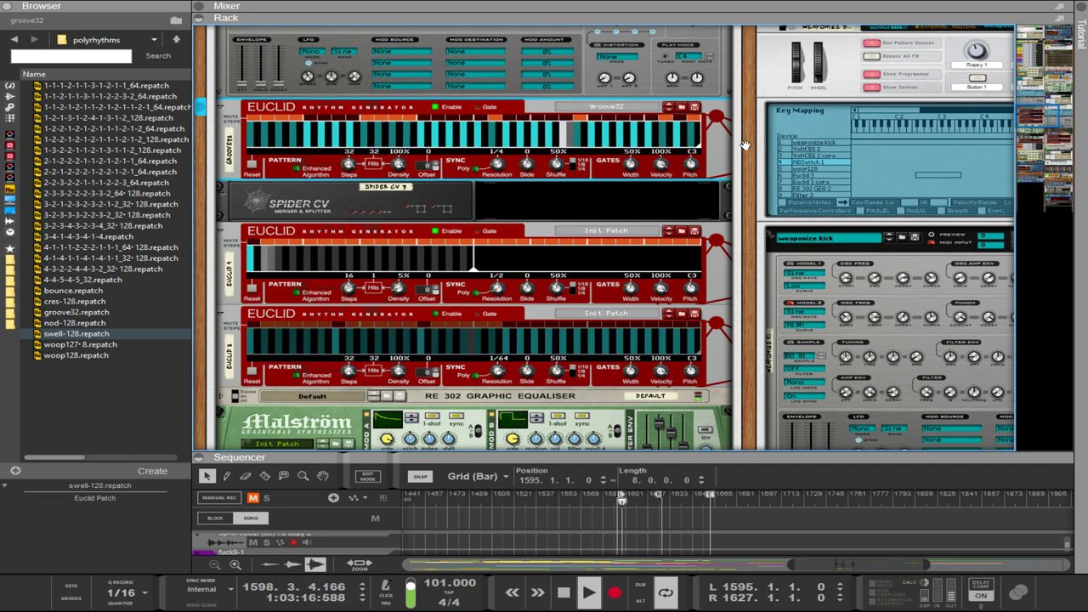
Mute the weaponize kick mix channel.
left_click_drag(745, 144, 695, 459)
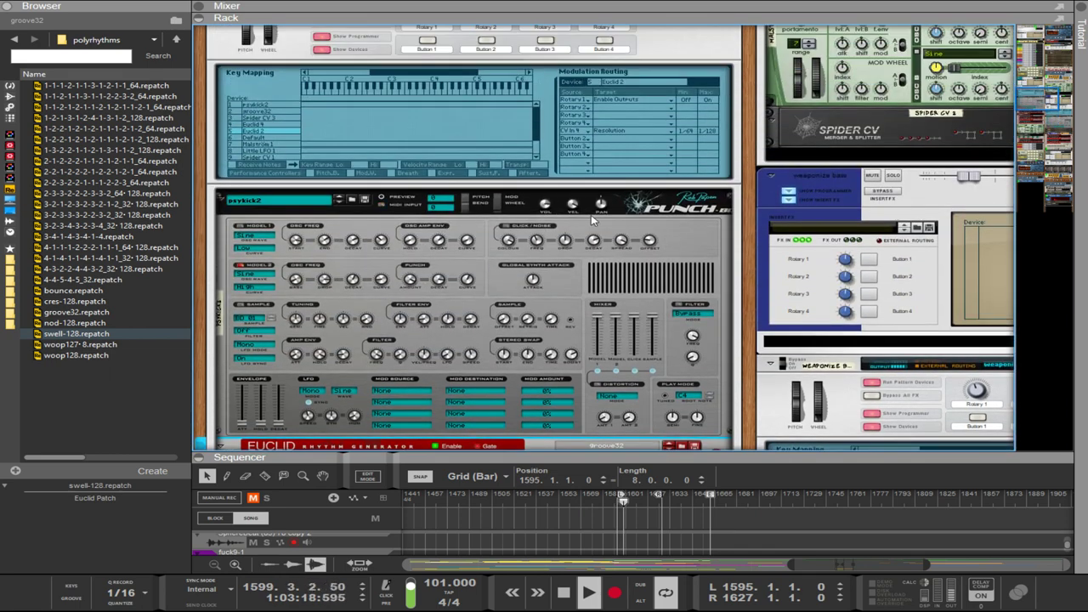
scroll(593, 219, "down", 3)
scroll(591, 212, "down", 5)
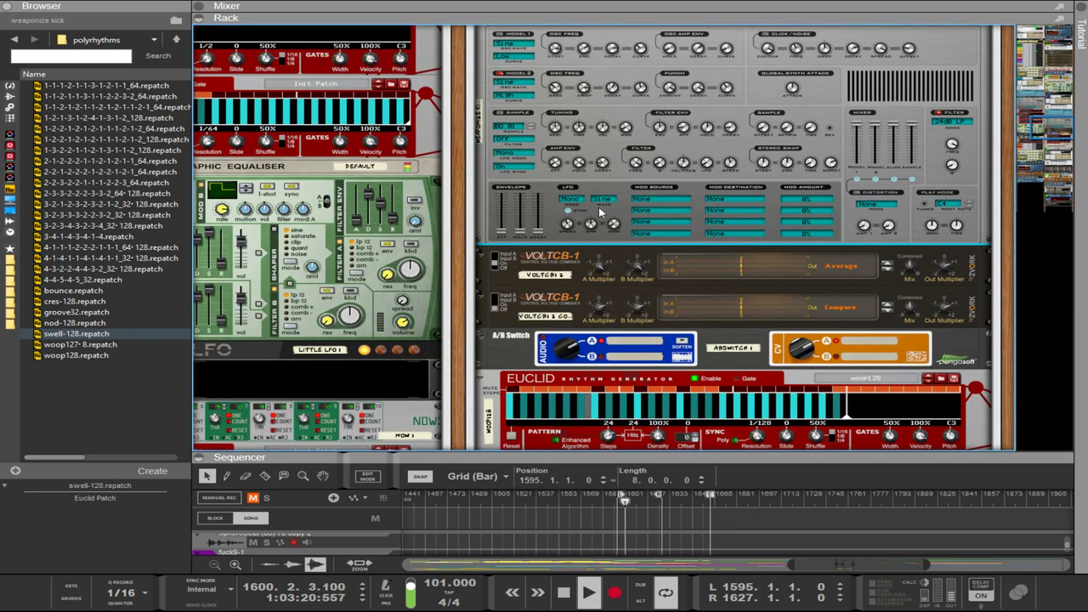
scroll(448, 189, "up", 5)
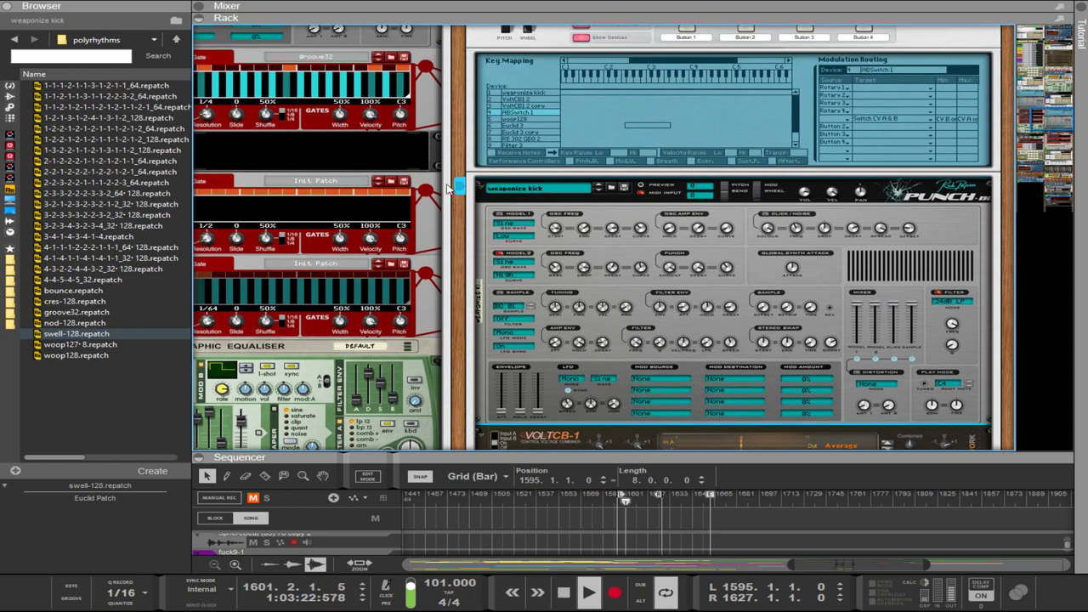
scroll(448, 189, "up", 10)
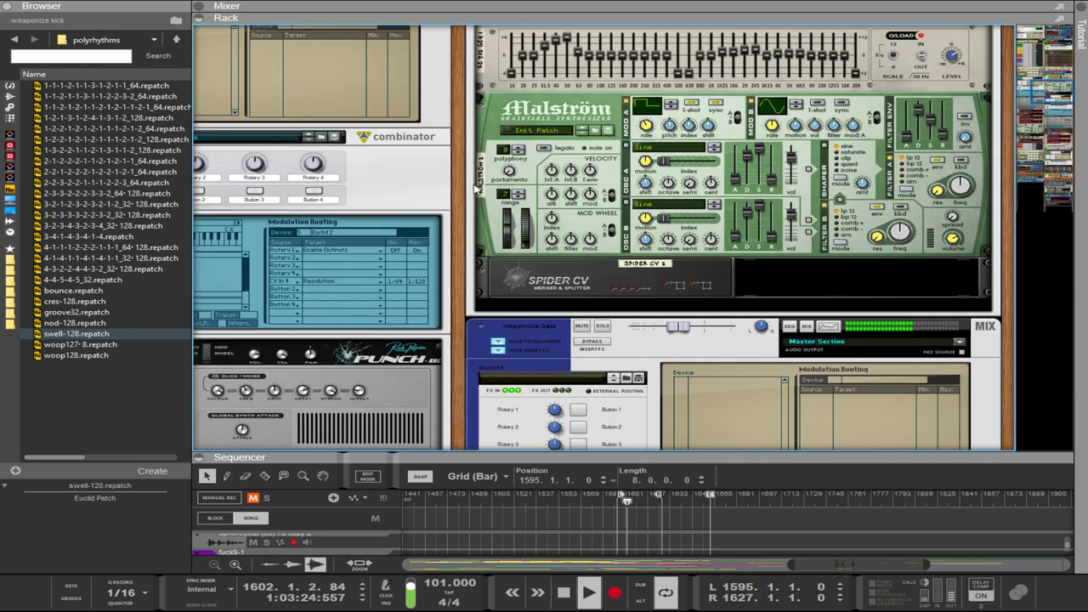
left_click_drag(463, 172, 802, 453)
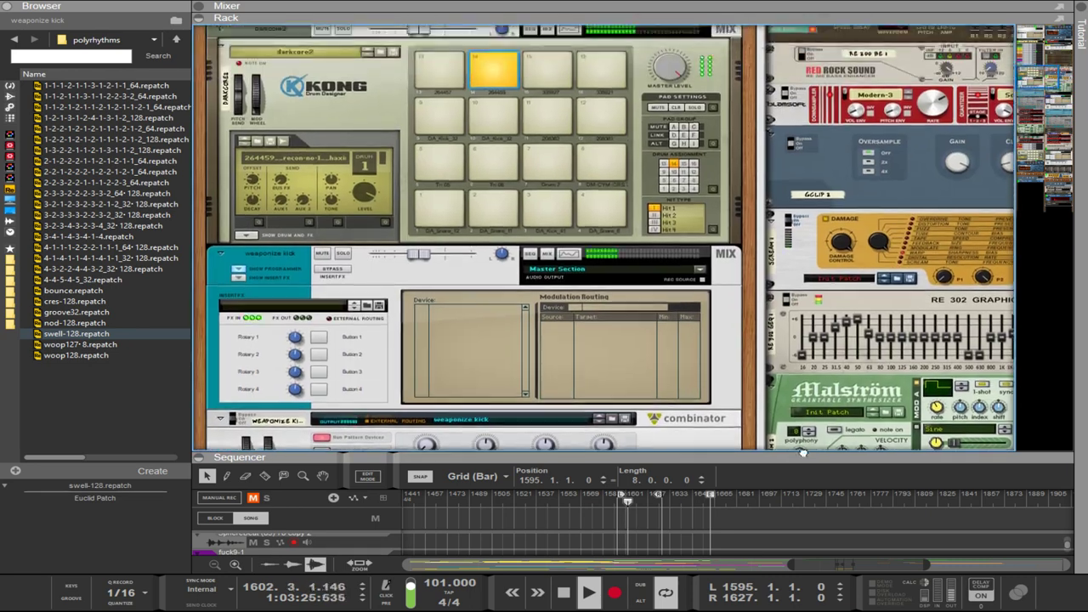
left_click(323, 254)
left_click_drag(753, 411, 1011, 411)
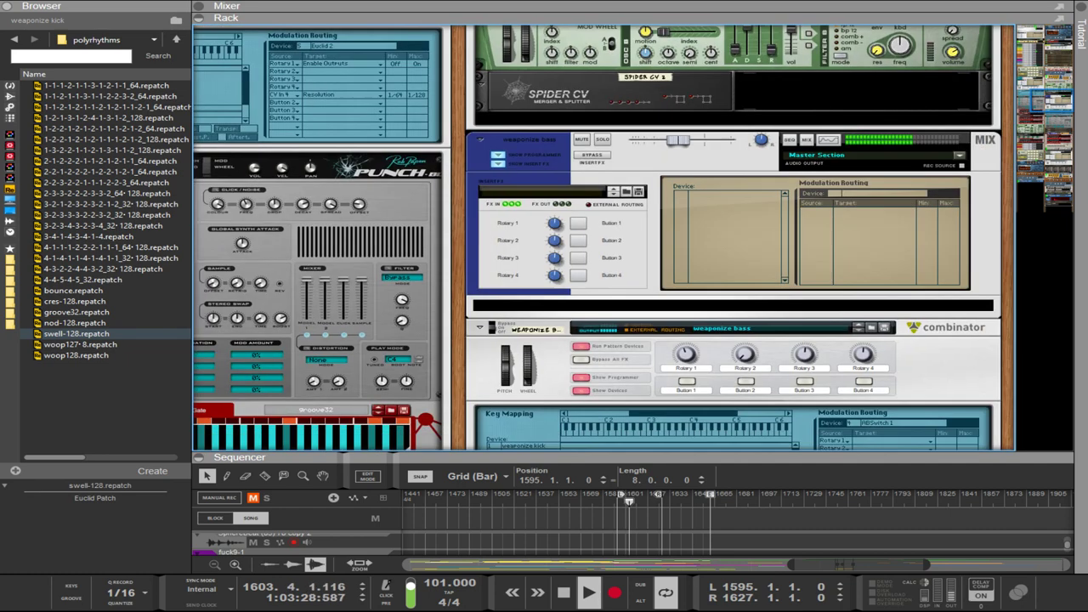
Disable the outputs of the groove32 and Euclid 4 rhythm generators in the weaponize kick Combinator.
scroll(669, 302, "down", 8)
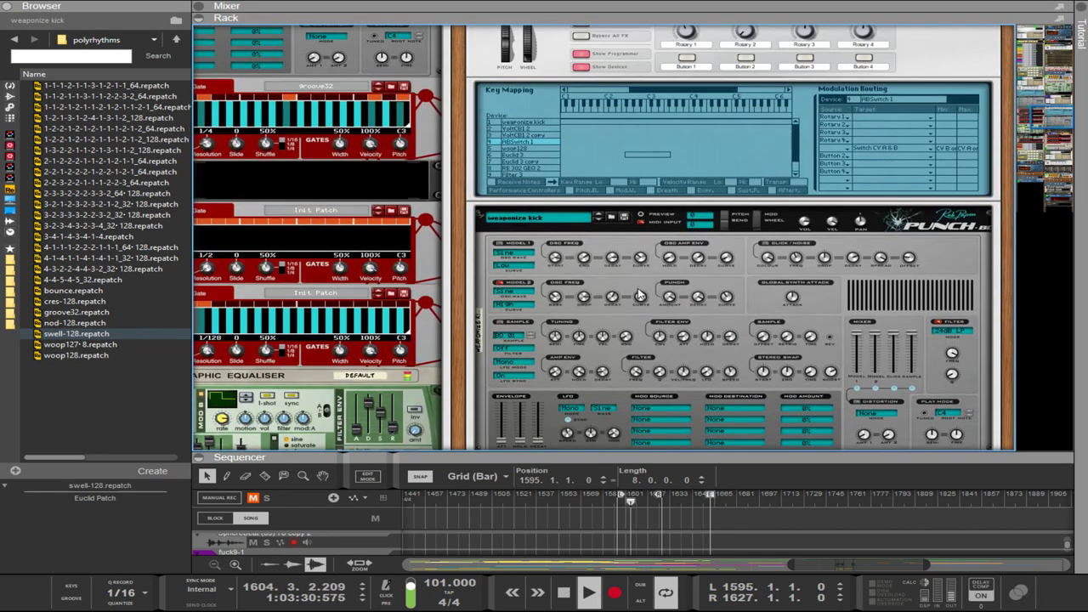
left_click(732, 289)
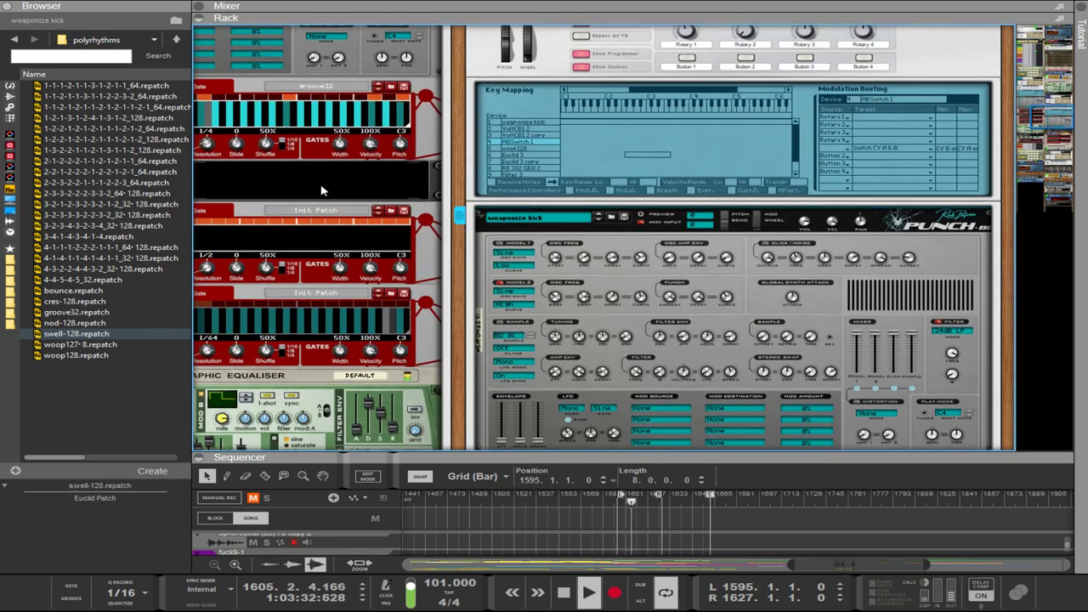
left_click(432, 157)
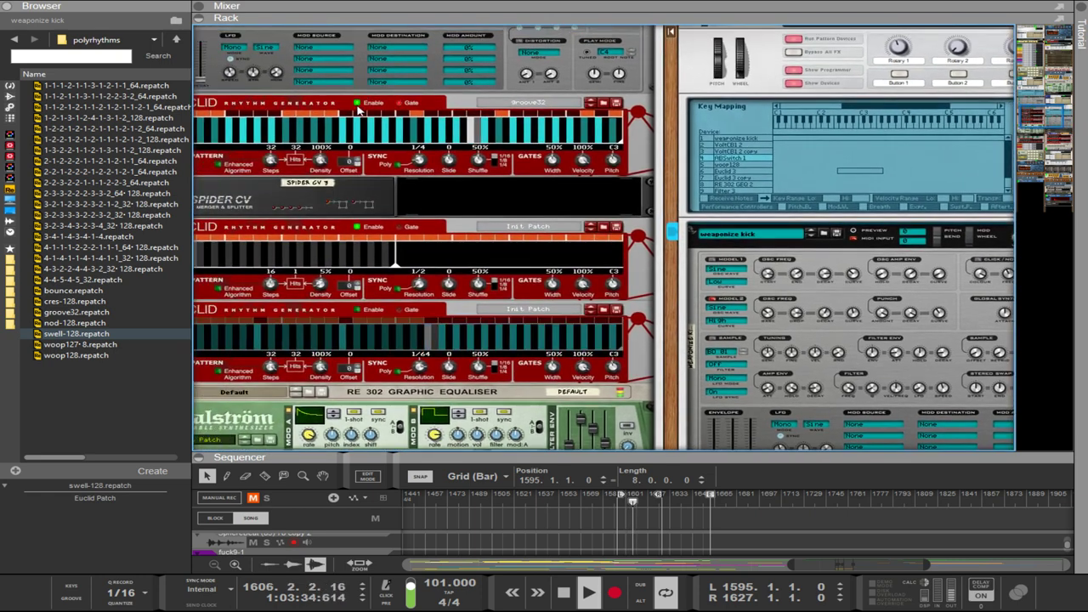
left_click(647, 374)
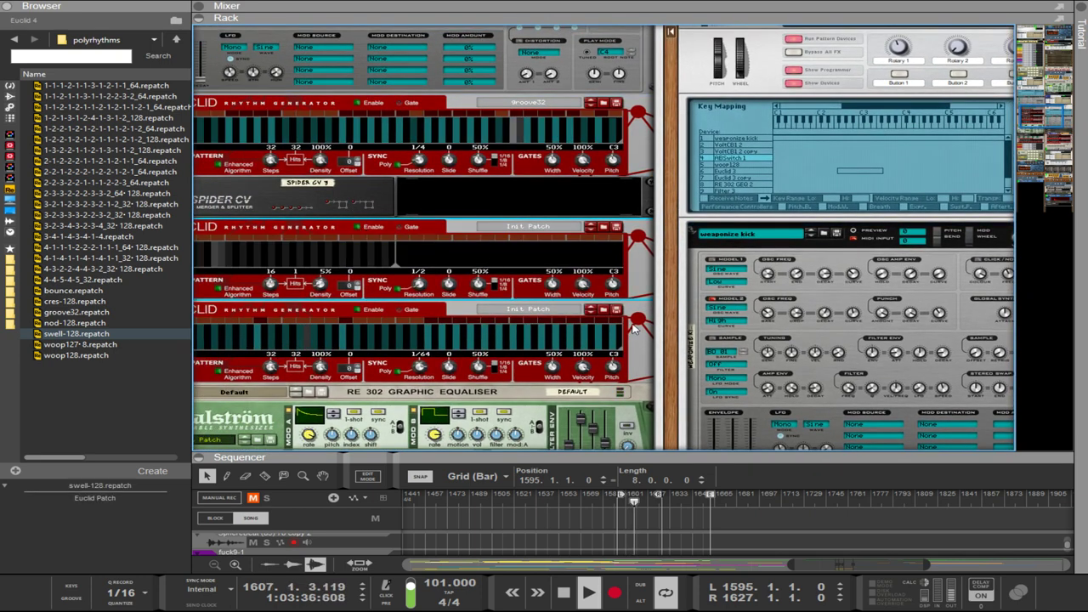
Raise the Model 2 Punch Curve on the weaponize bass Combinator's Punch-BD to 79%.
scroll(668, 382, "down", 3)
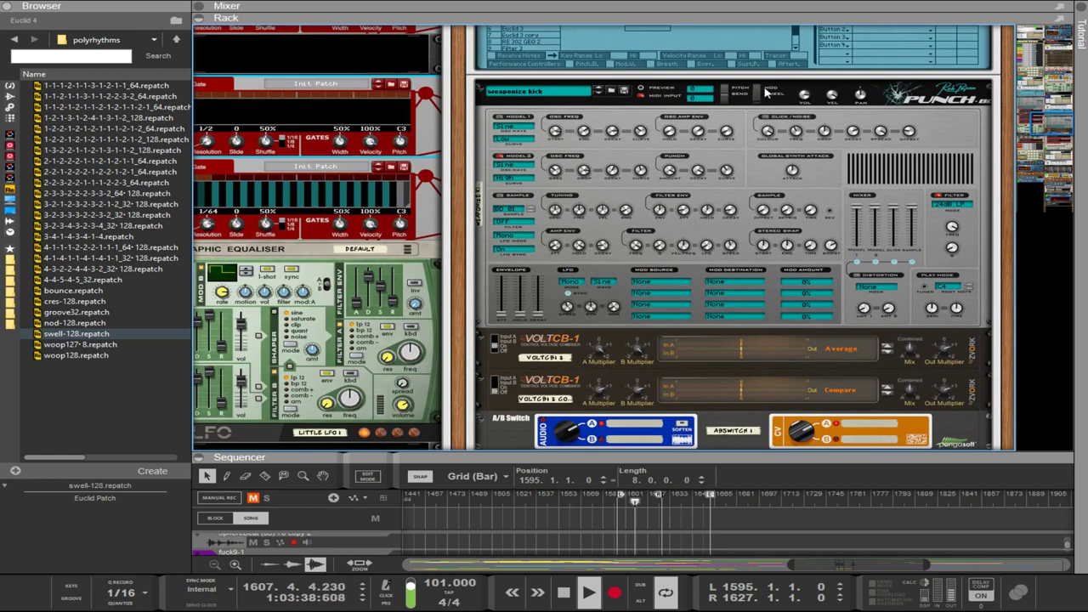
left_click(725, 171)
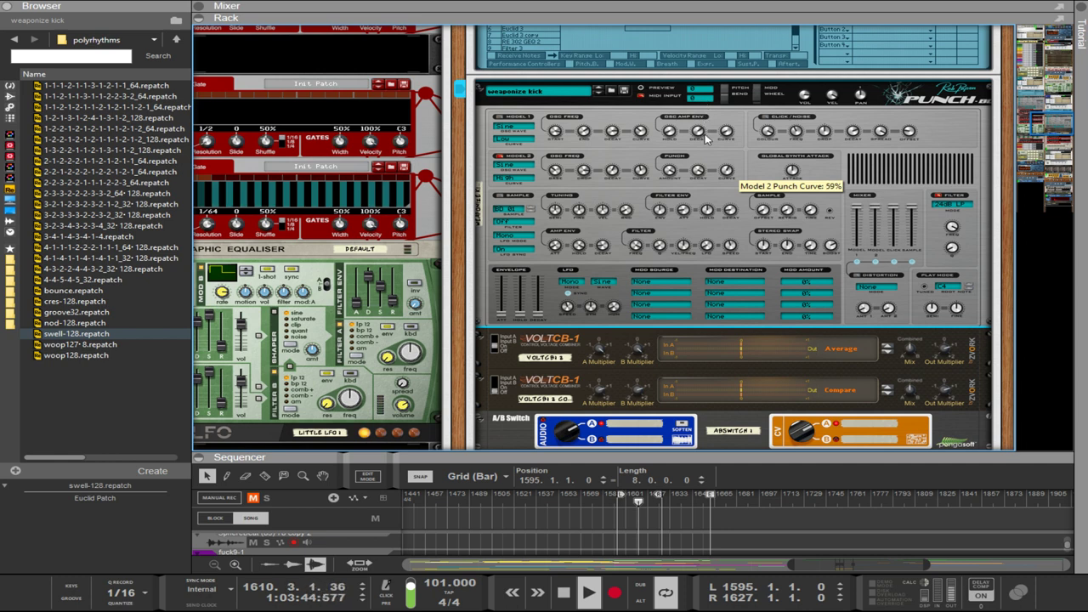
mouse_move(706, 145)
left_mouse_down()
mouse_move(716, 174)
mouse_move(695, 140)
left_mouse_up()
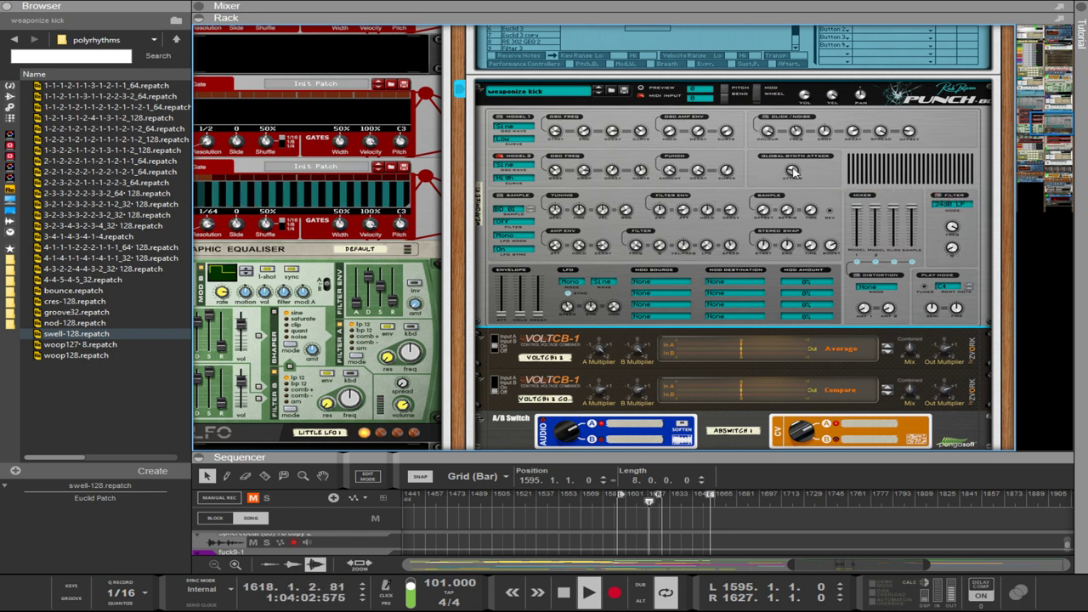
mouse_move(726, 172)
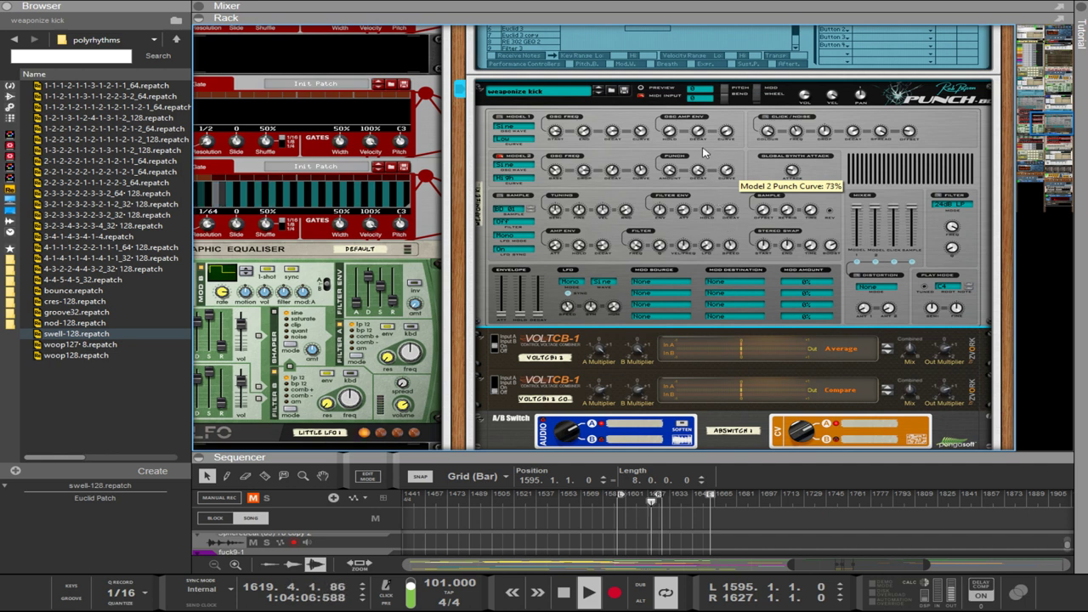
left_click_drag(704, 152, 697, 133)
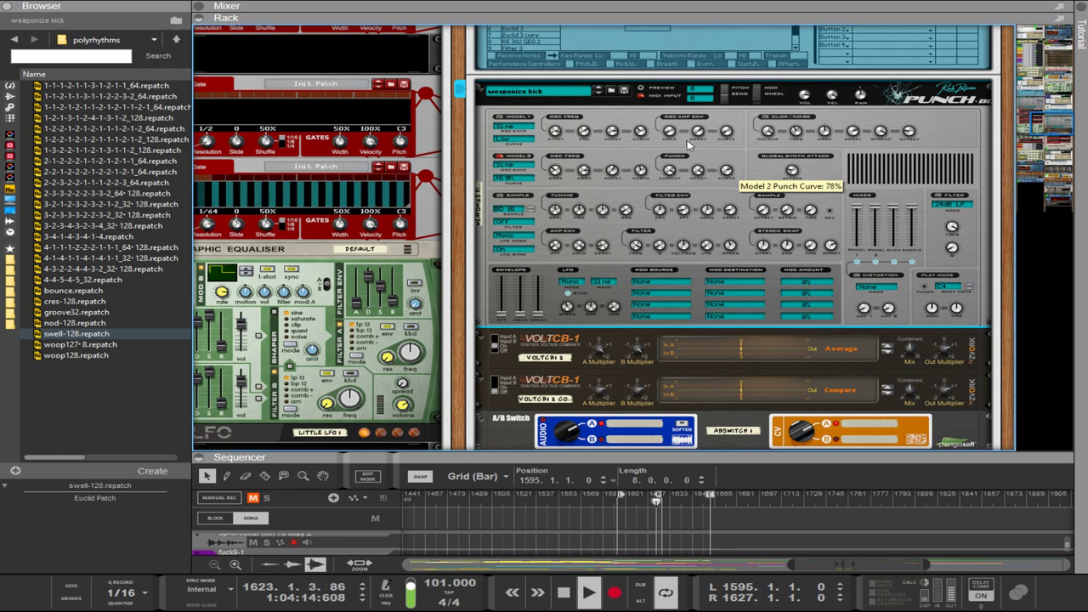
left_click_drag(688, 141, 685, 140)
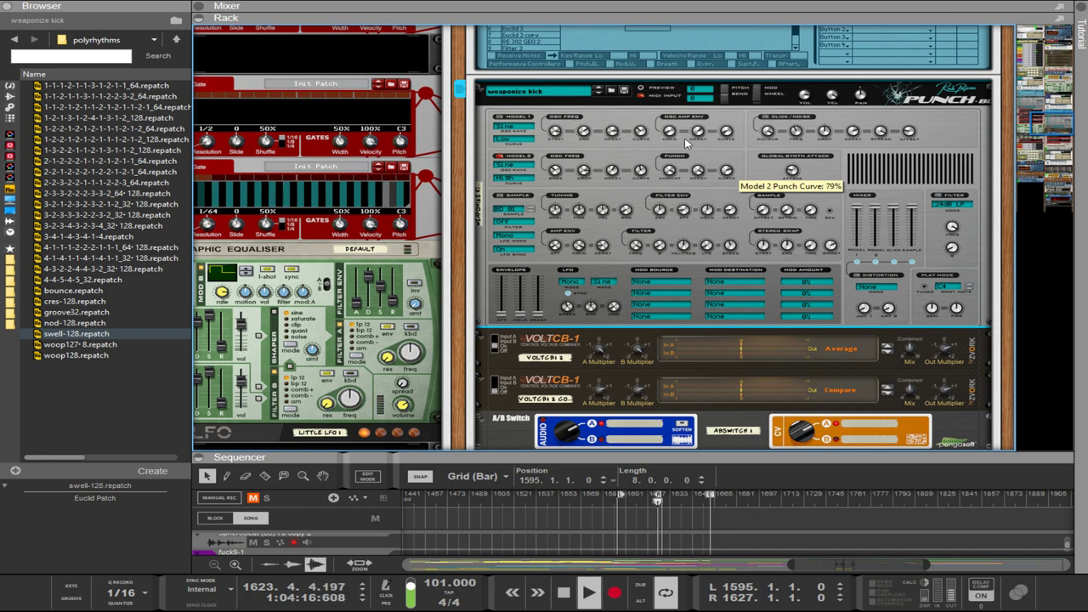
scroll(455, 418, "down", 10)
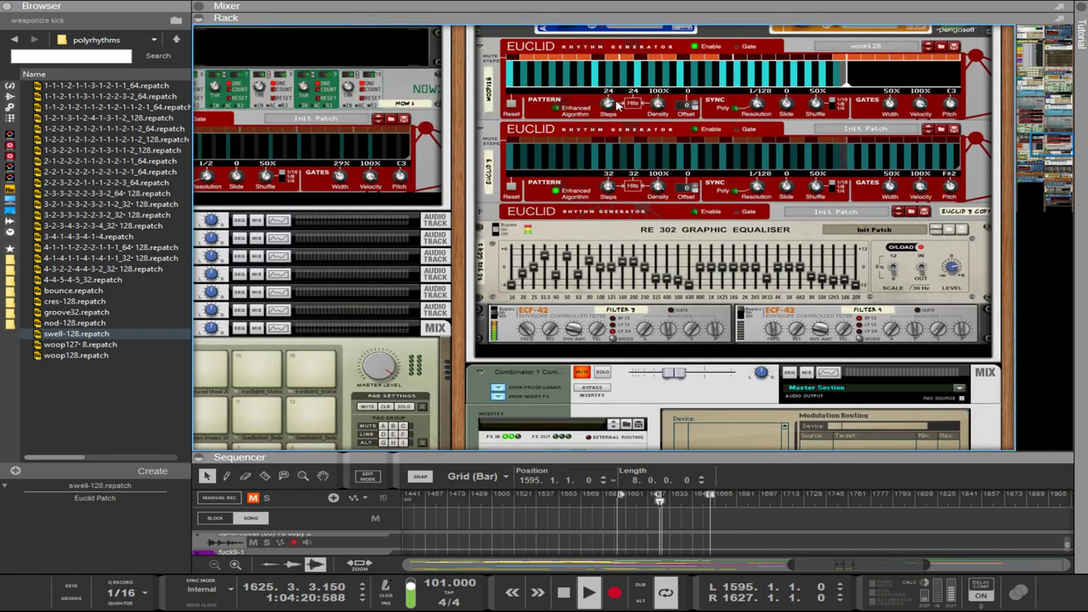
Shorten the weaponize bass Combinator's woop128 Euclid pattern, trying 18, 2, 3 and 4 steps before settling on 8 steps.
left_click_drag(606, 104, 616, 132)
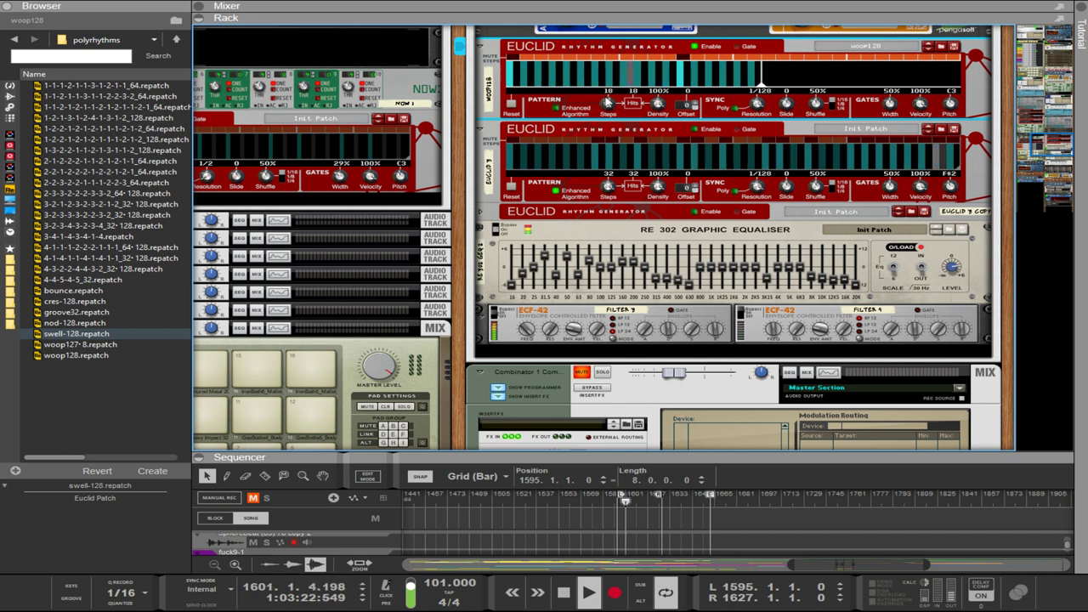
left_click_drag(606, 97, 605, 183)
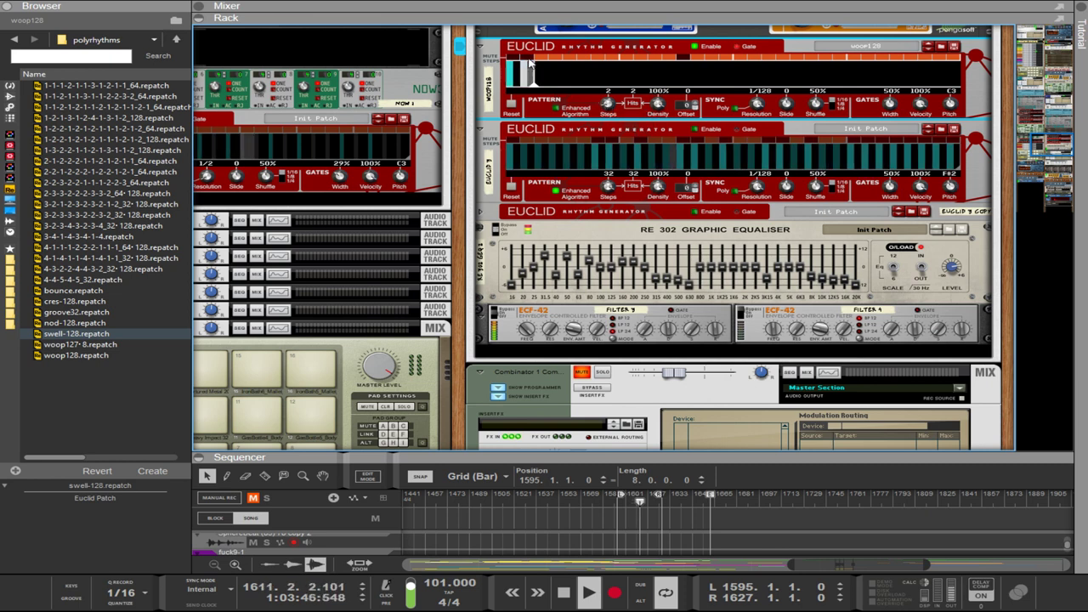
scroll(608, 101, "up", 1)
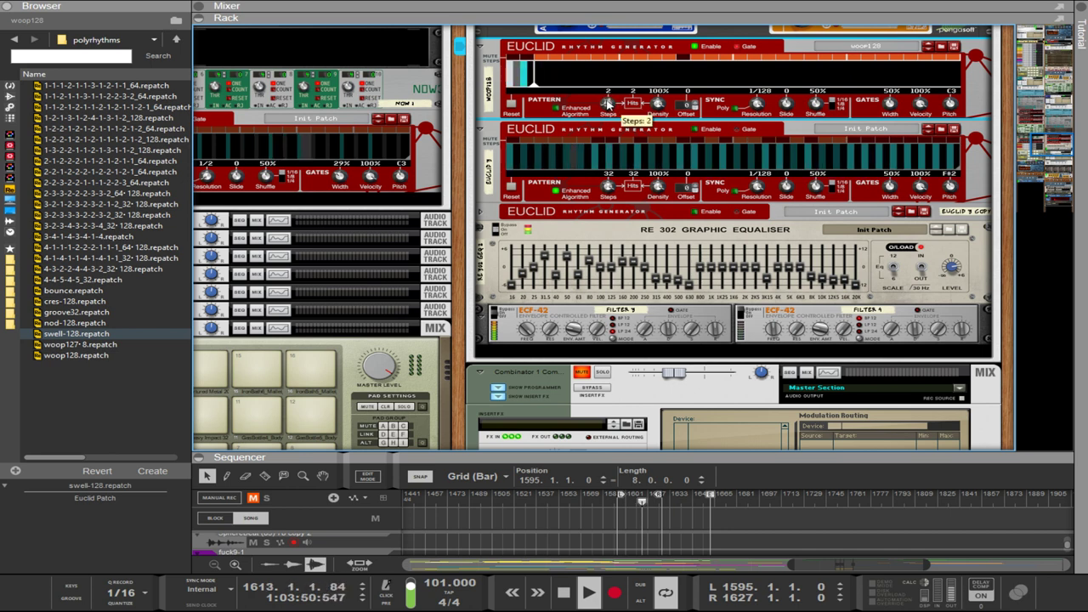
scroll(608, 100, "down", 1)
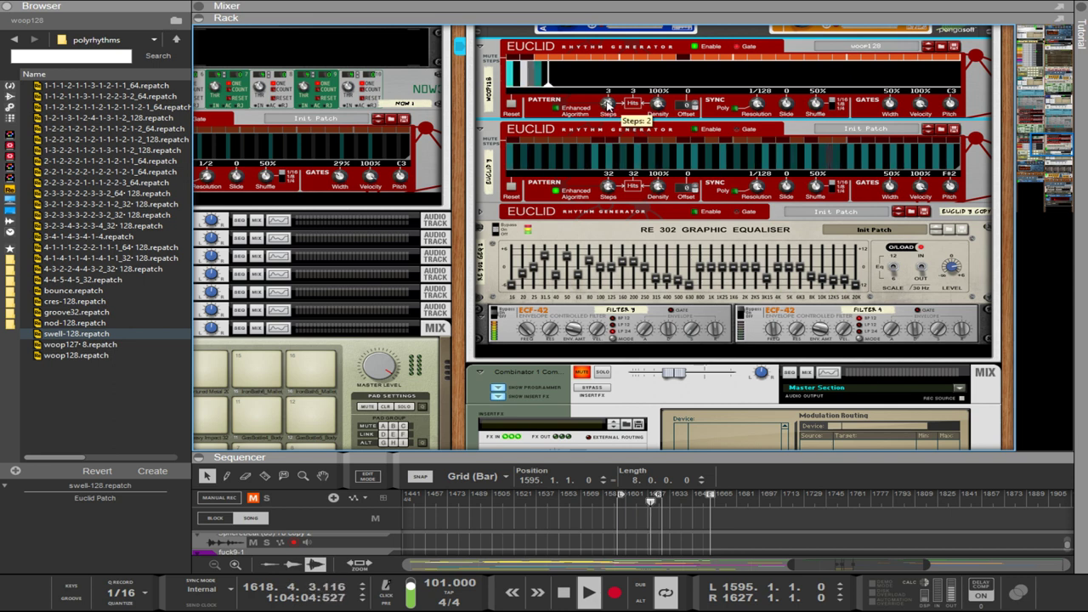
scroll(607, 103, "up", 1)
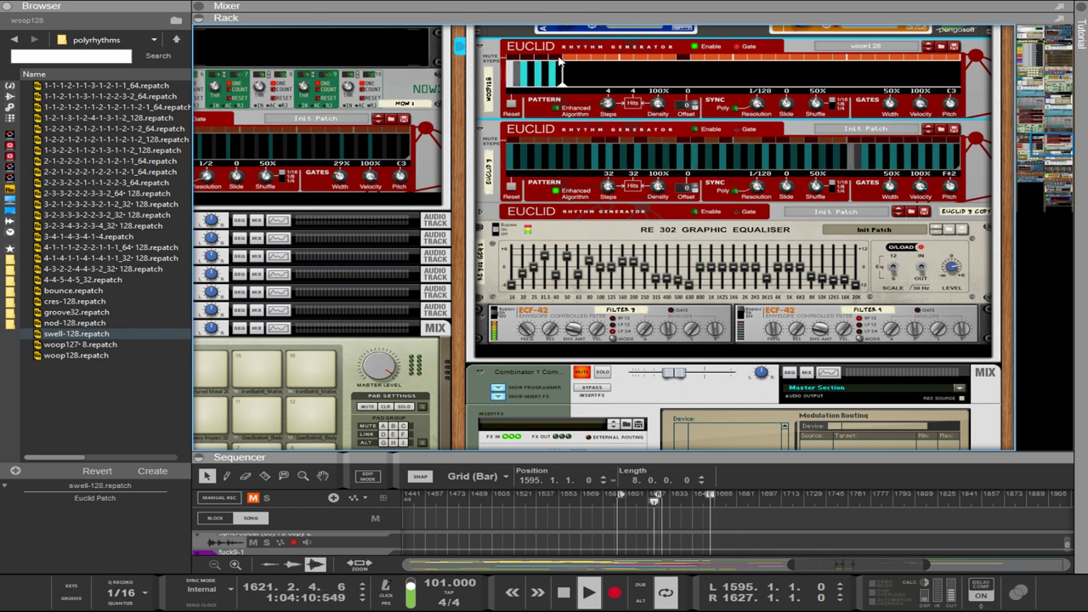
left_click_drag(606, 105, 601, 89)
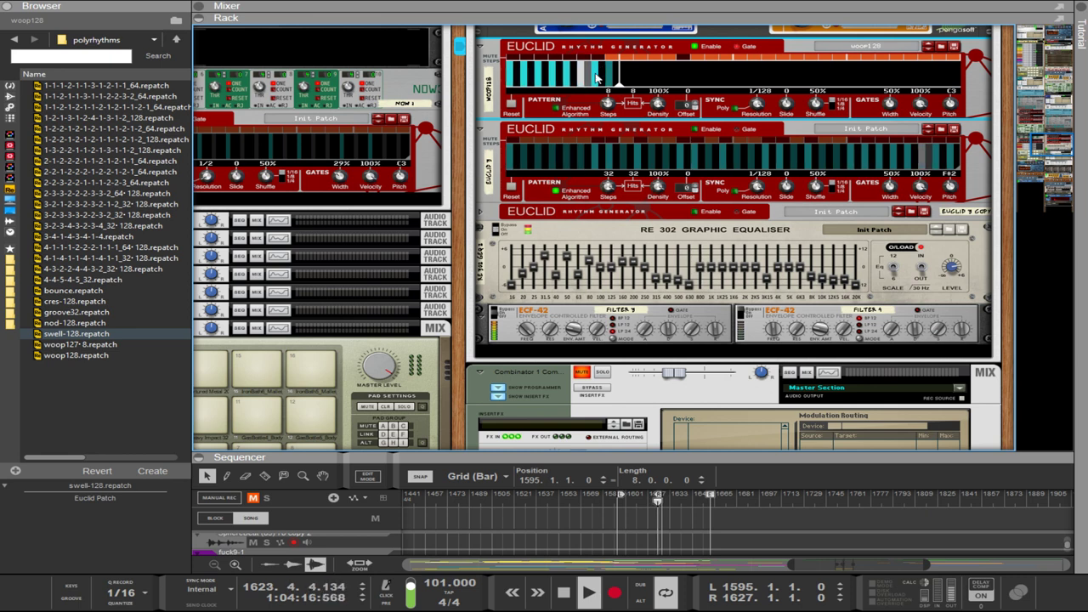
mouse_move(608, 104)
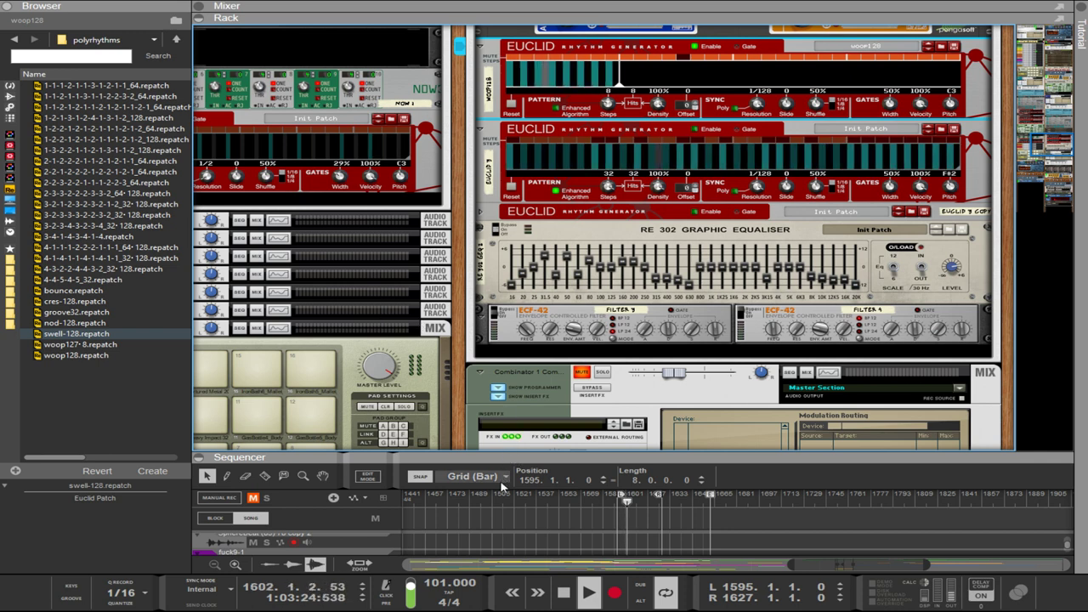
Mute the Submarine Hunt A 110 BPM, Abandoned Prison A FULL 110 BPM and fmkick23 tracks in the sequencer.
left_click_drag(518, 459, 517, 29)
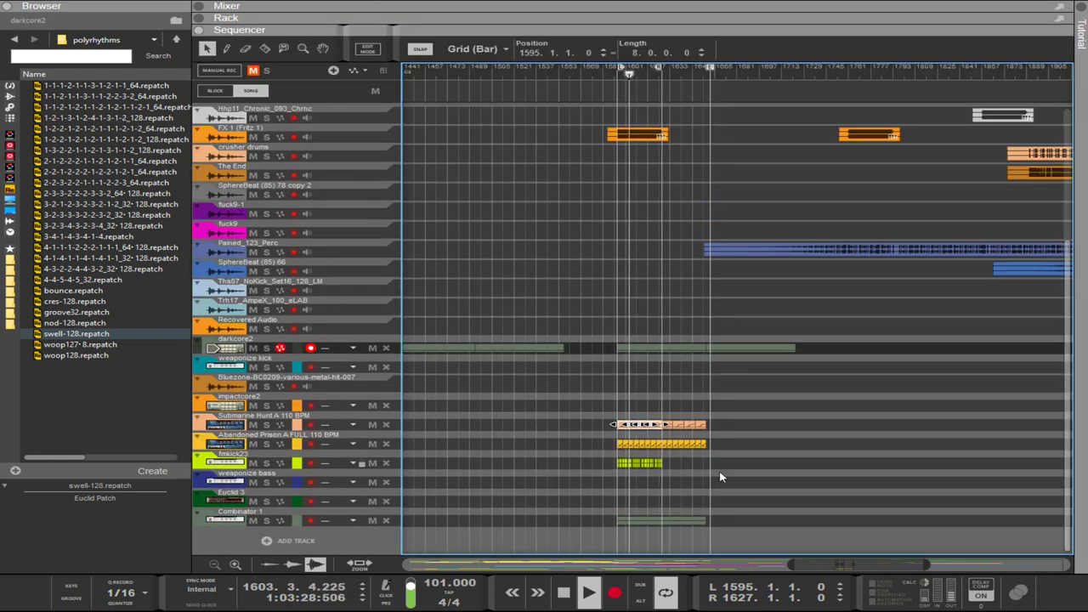
left_click(253, 425)
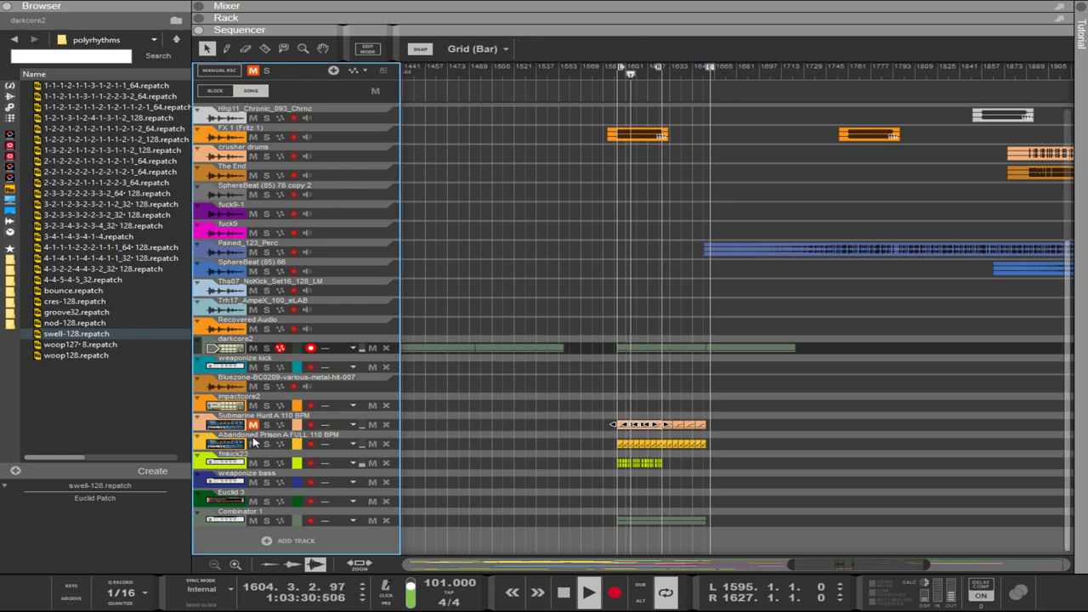
left_click(252, 443)
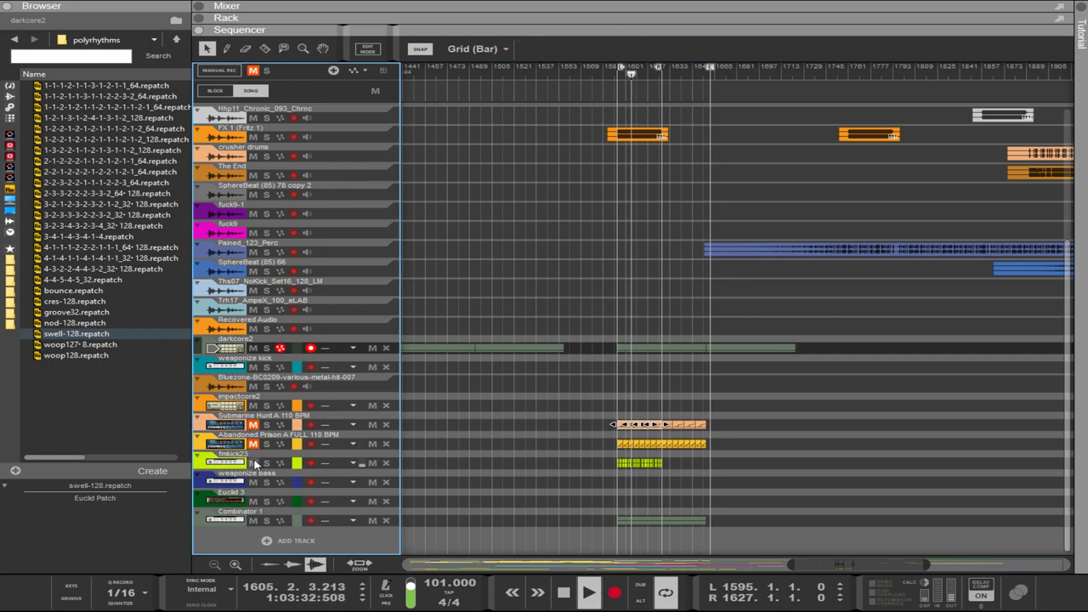
left_click(253, 463)
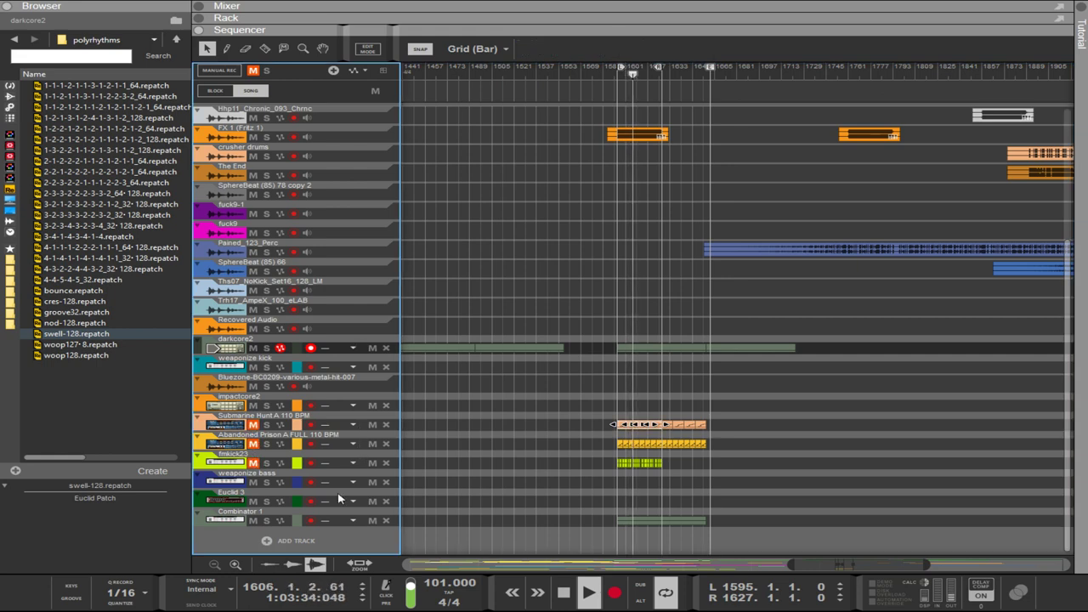
Set the song tempo to 175 BPM and mute the darkcore2 track.
left_click(435, 585)
type("1")
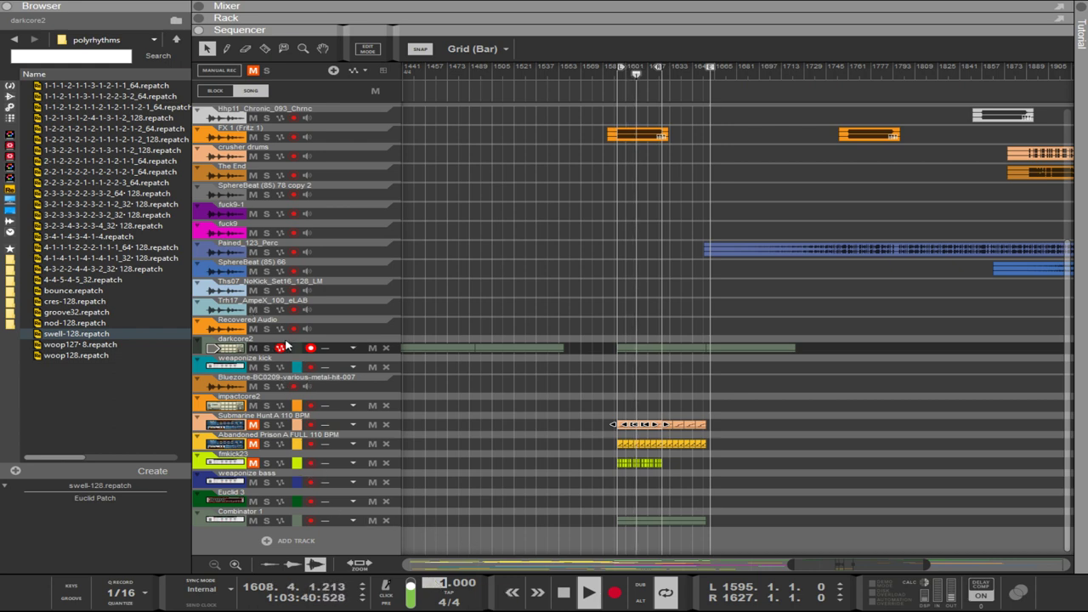
left_click(253, 348)
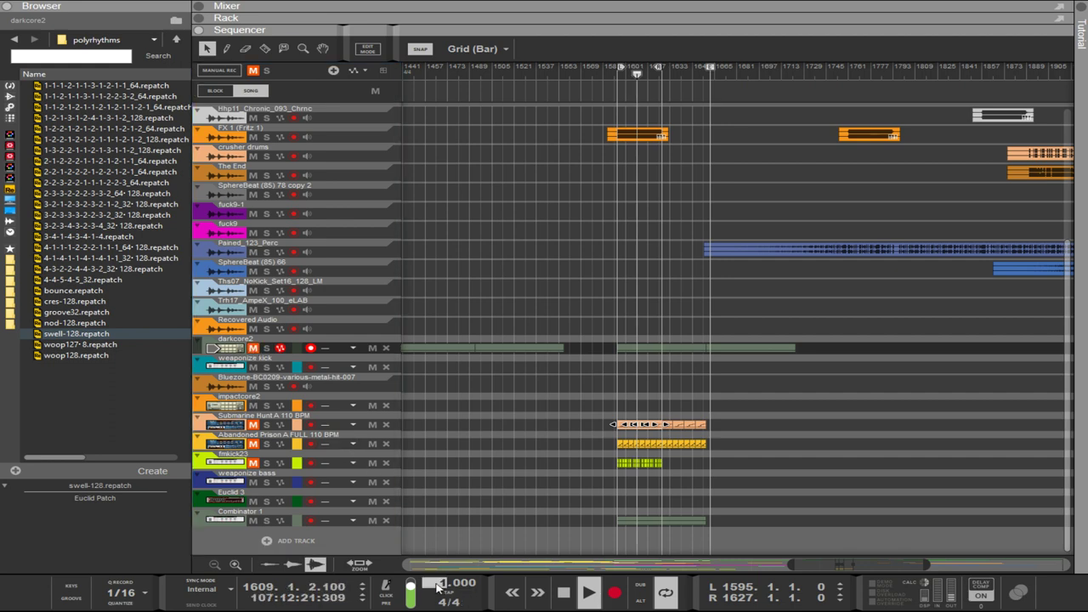
left_click(393, 436)
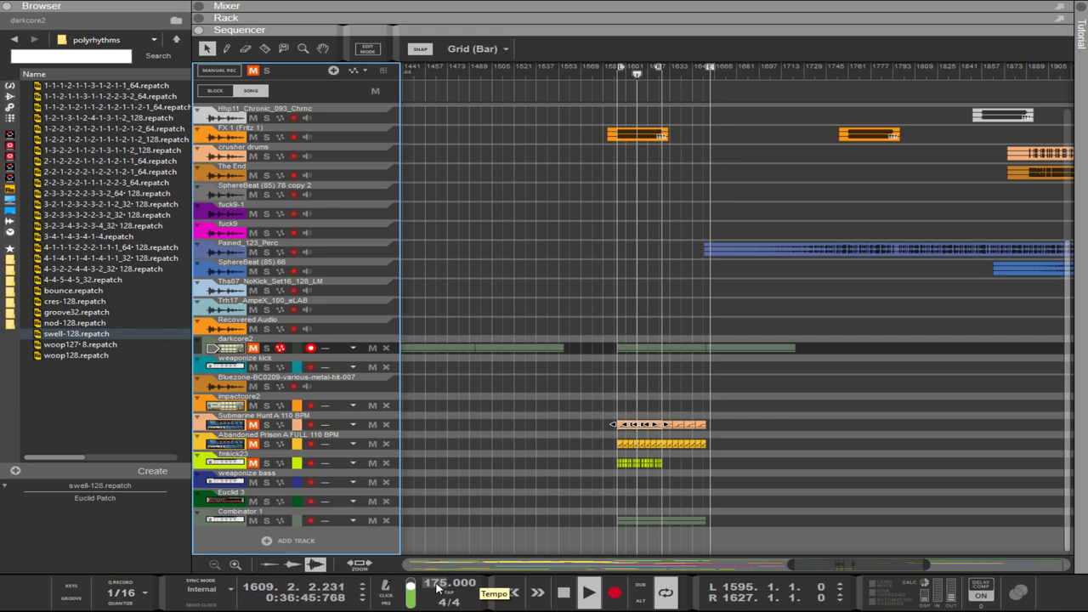
Unmute the darkcore2, Submarine Hunt, Abandoned Prison and fmkick23 tracks.
left_click(253, 348)
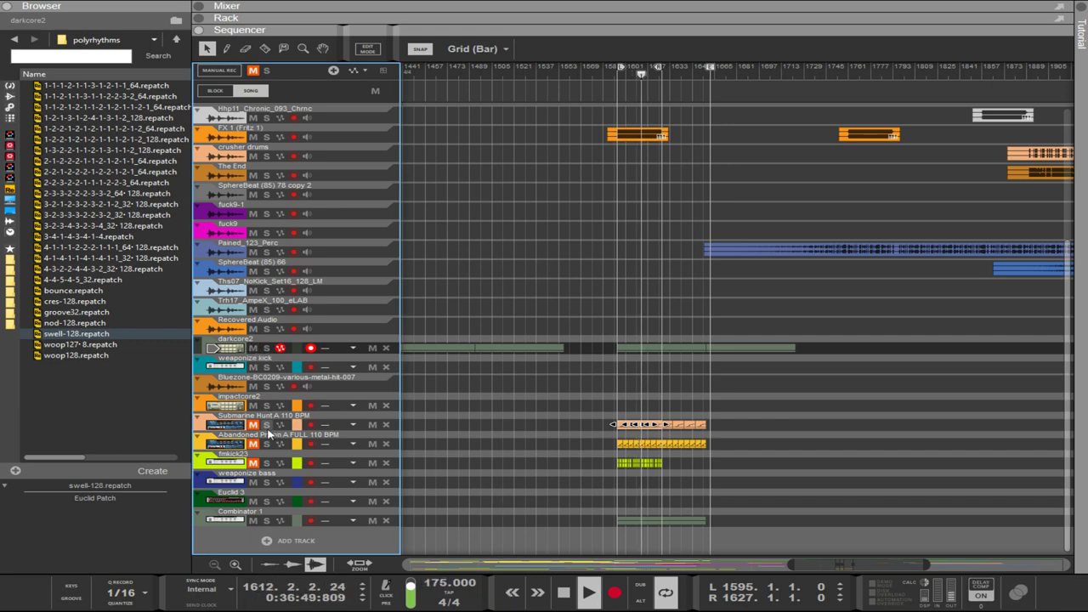
left_click(254, 462)
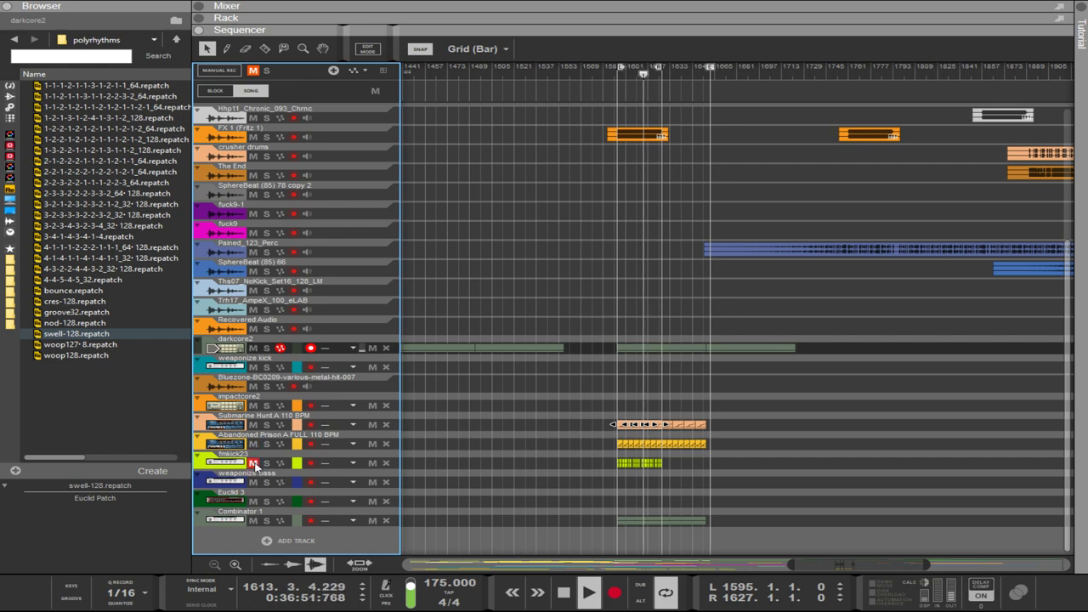
scroll(492, 388, "up", 5)
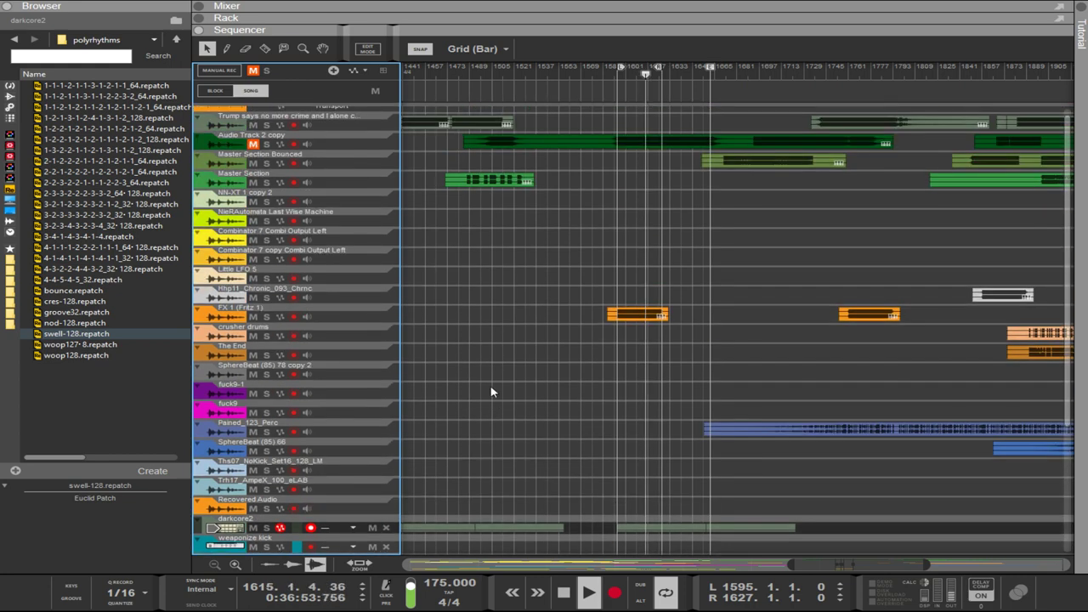
scroll(542, 402, "down", 4)
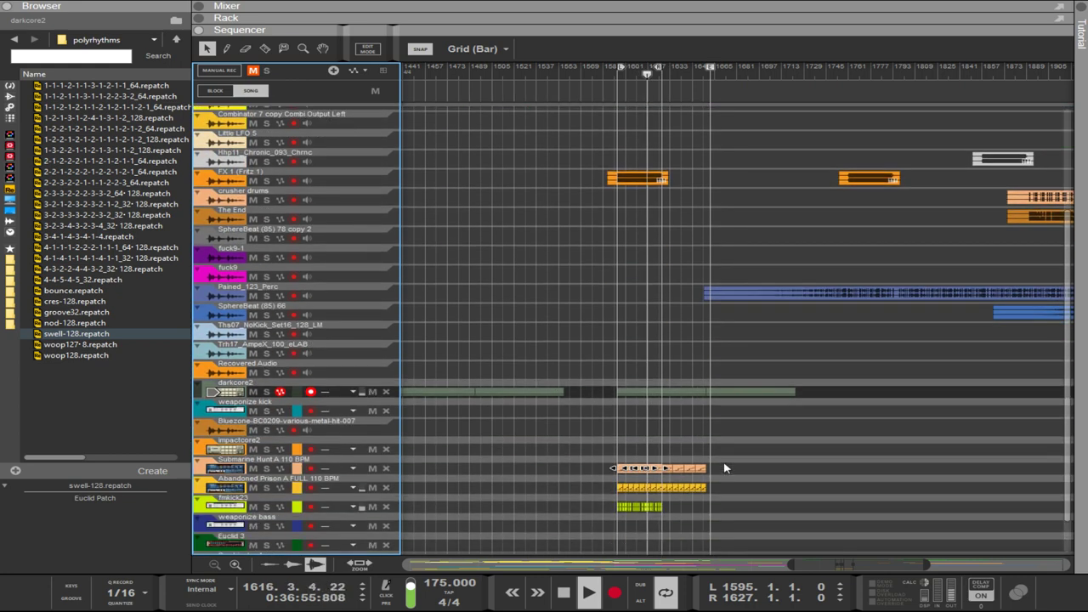
left_click_drag(746, 496, 578, 455)
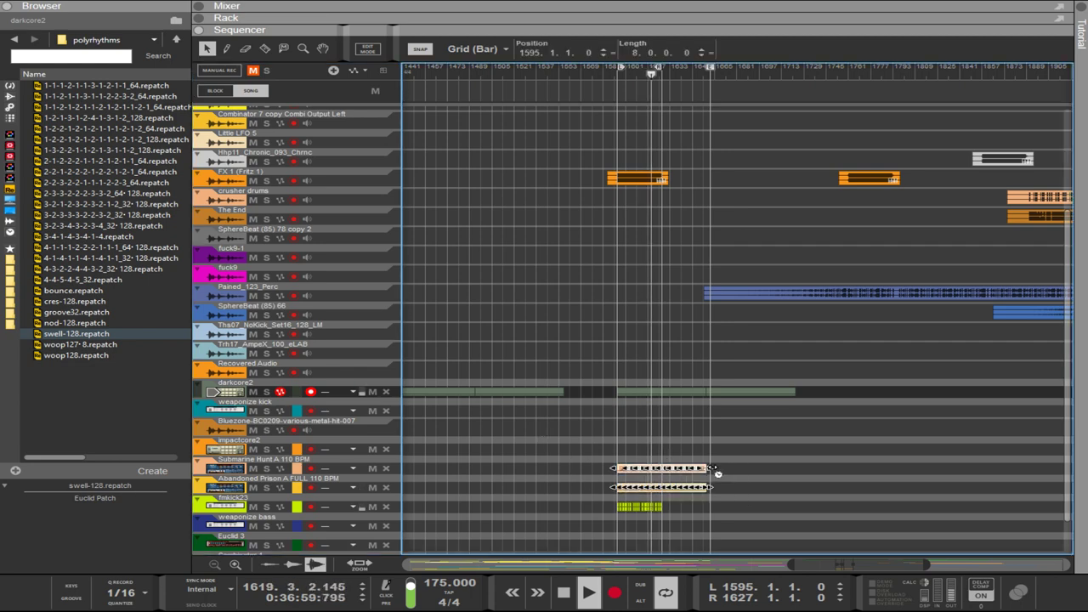
Extend the first FX 1 (Fritz 1) audio clip to start at bar 1498 and run 256 bars, up to the next clip.
scroll(653, 186, "up", 5)
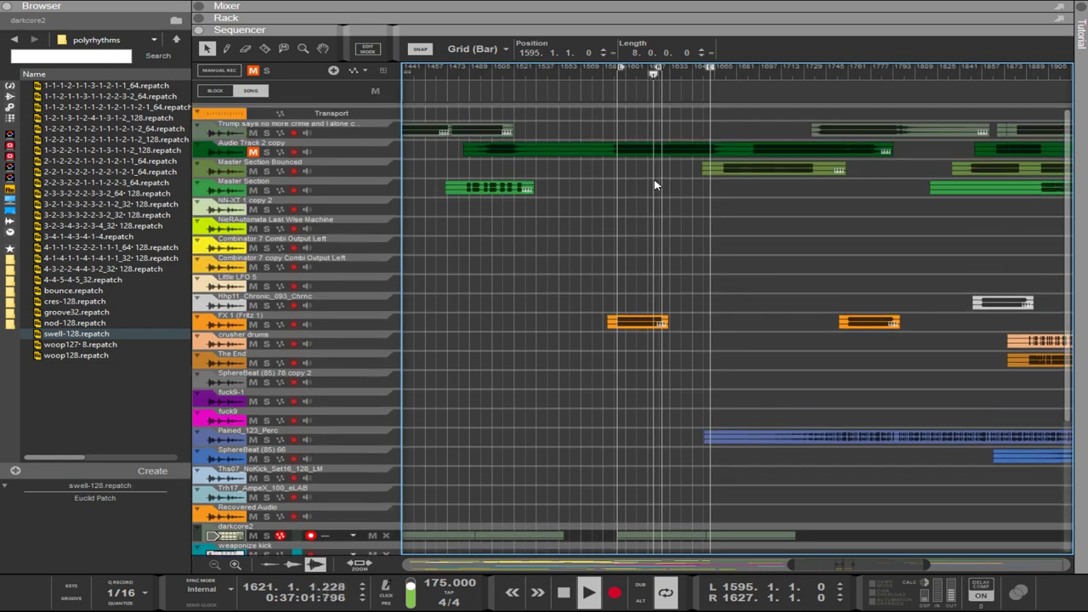
left_click(612, 327)
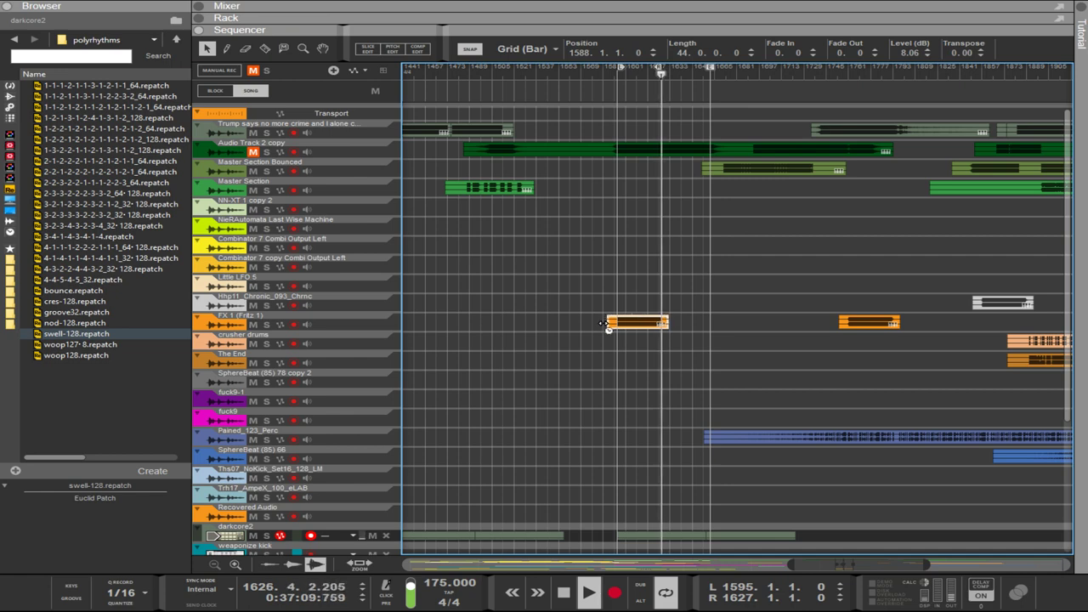
left_click_drag(608, 323, 533, 324)
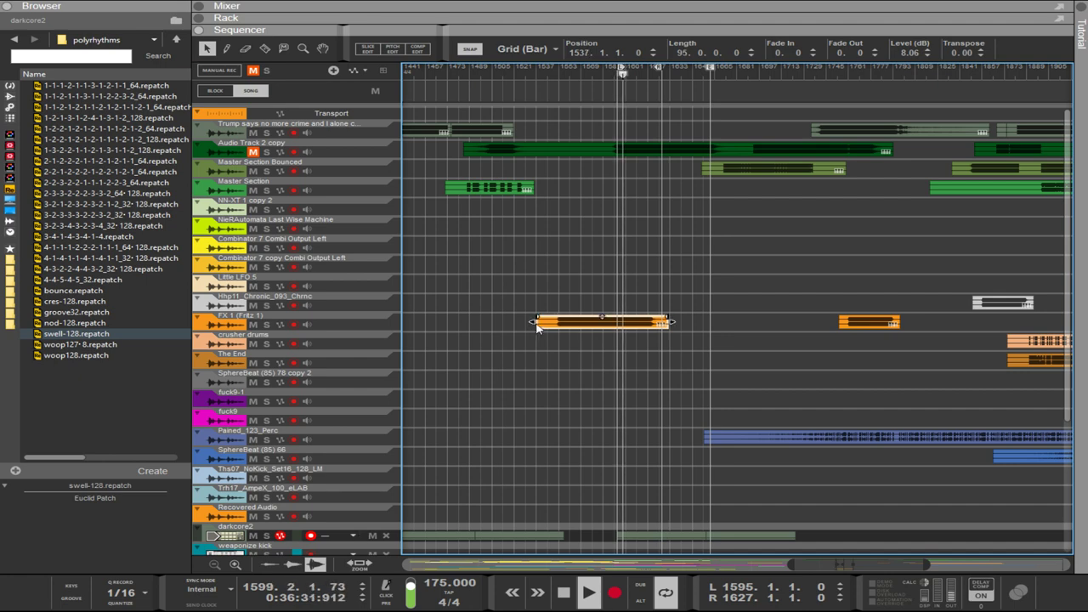
left_click_drag(675, 324, 847, 316)
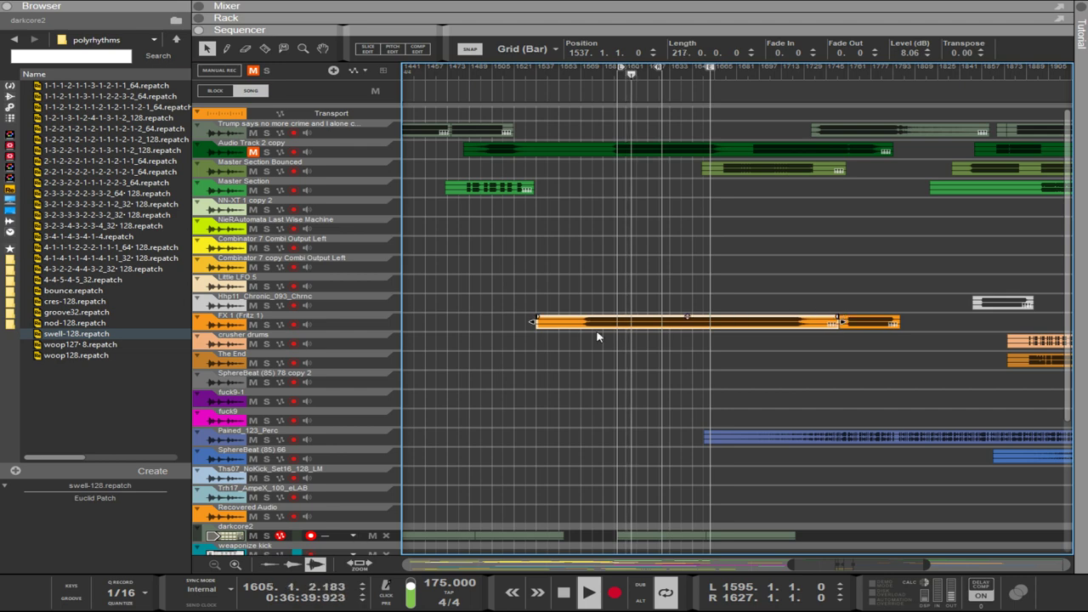
left_click_drag(530, 323, 478, 329)
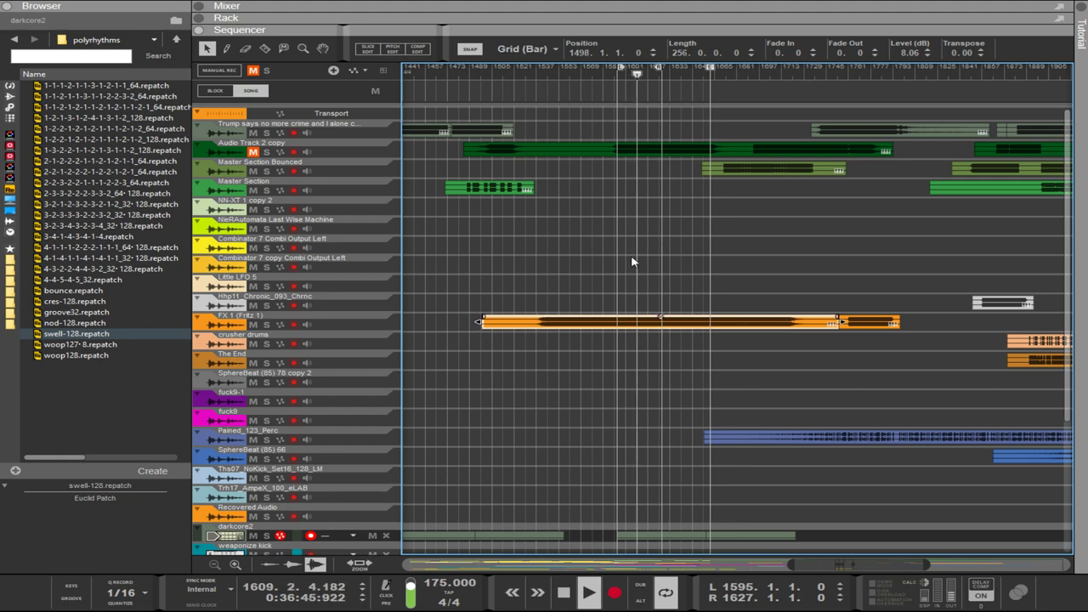
Transpose the extended FX 1 (Fritz 1) clip by 12 semitones.
scroll(661, 235, "down", 3)
scroll(637, 226, "up", 3)
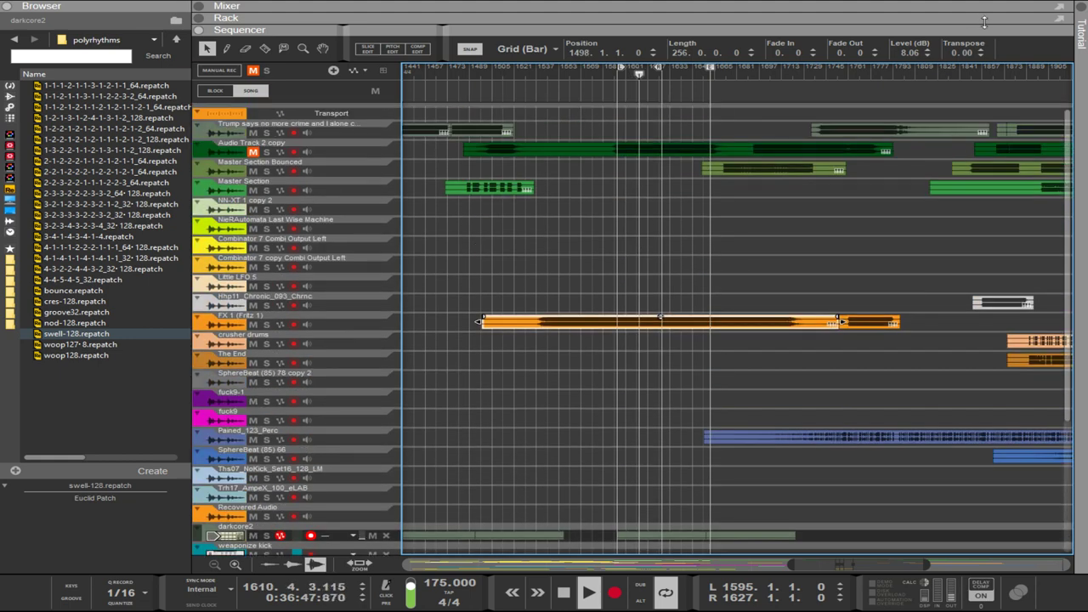
type("12")
key("Return")
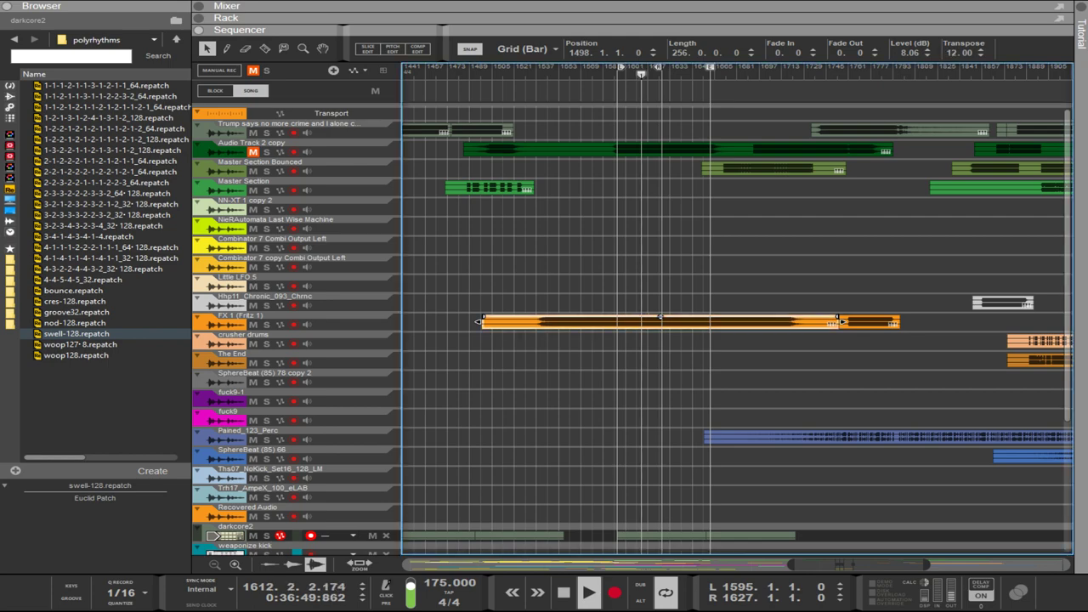
Enable the outputs of the groove32 and Euclid 4 generators in the weaponize kick Combinator and unmute the weaponize kick mix channel.
scroll(653, 303, "down", 7)
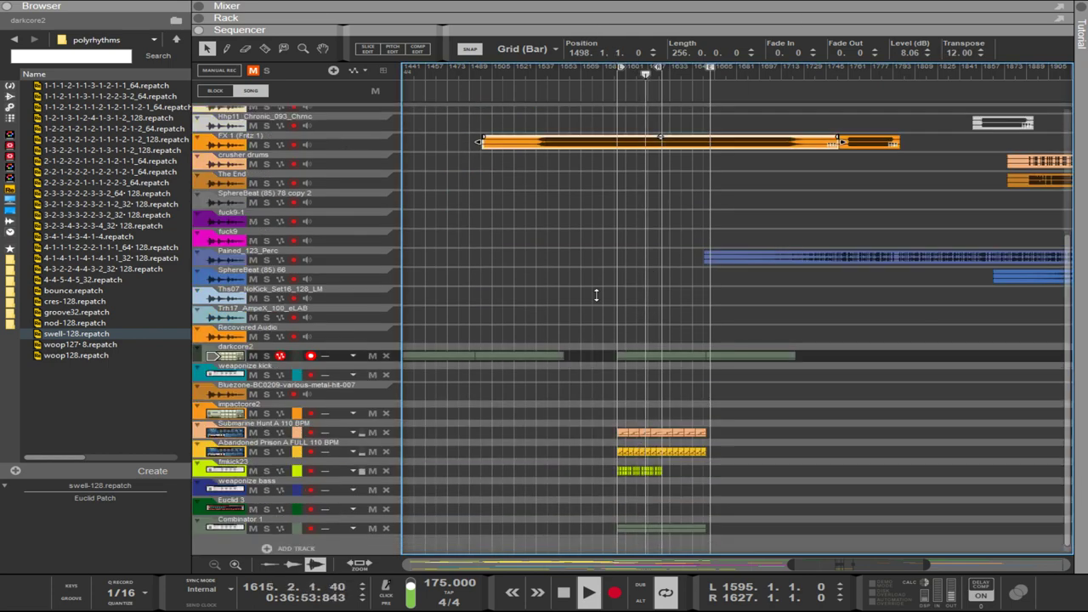
key("F6")
scroll(451, 306, "up", 10)
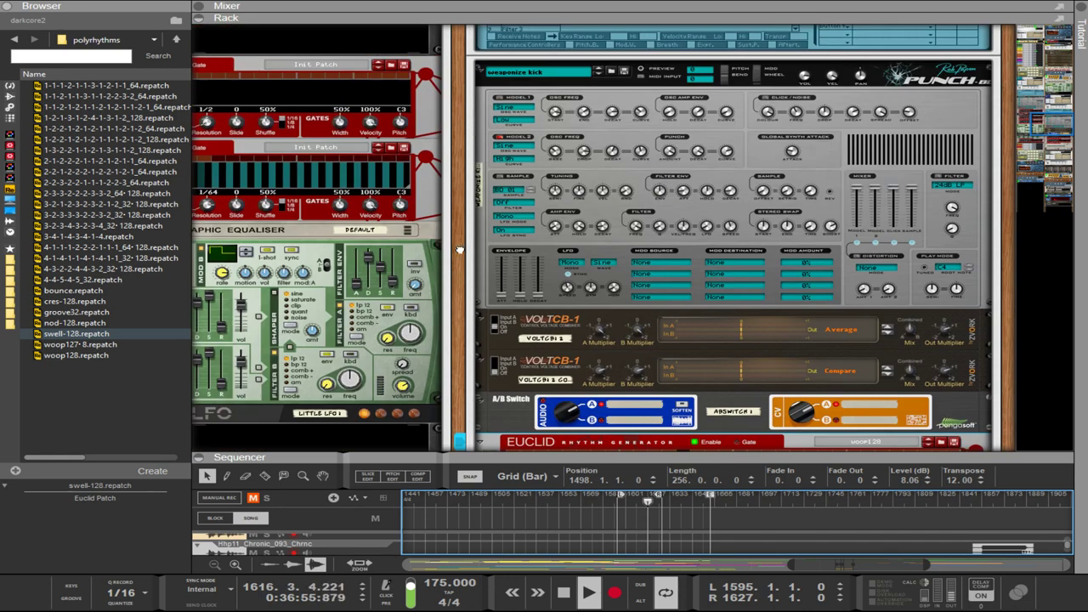
left_click_drag(459, 251, 740, 255)
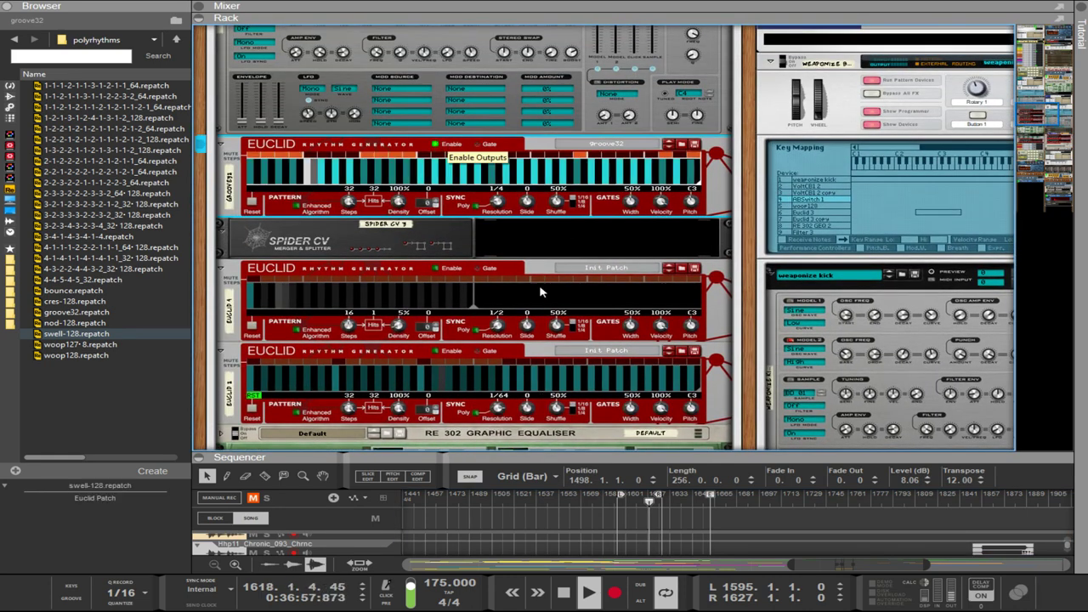
left_click(436, 269)
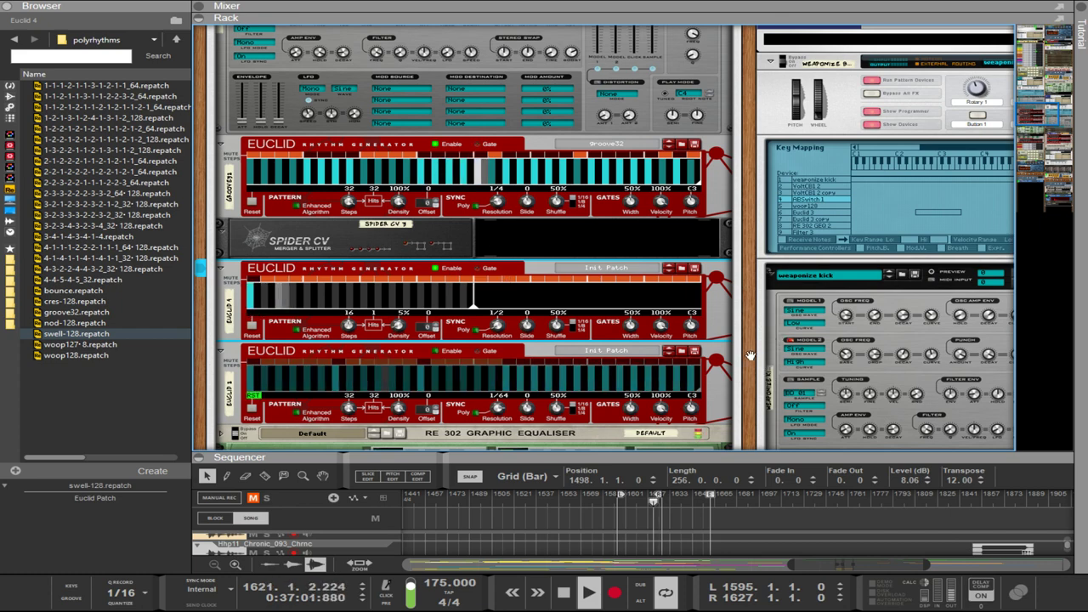
left_click_drag(750, 356, 374, 110)
left_click(267, 96)
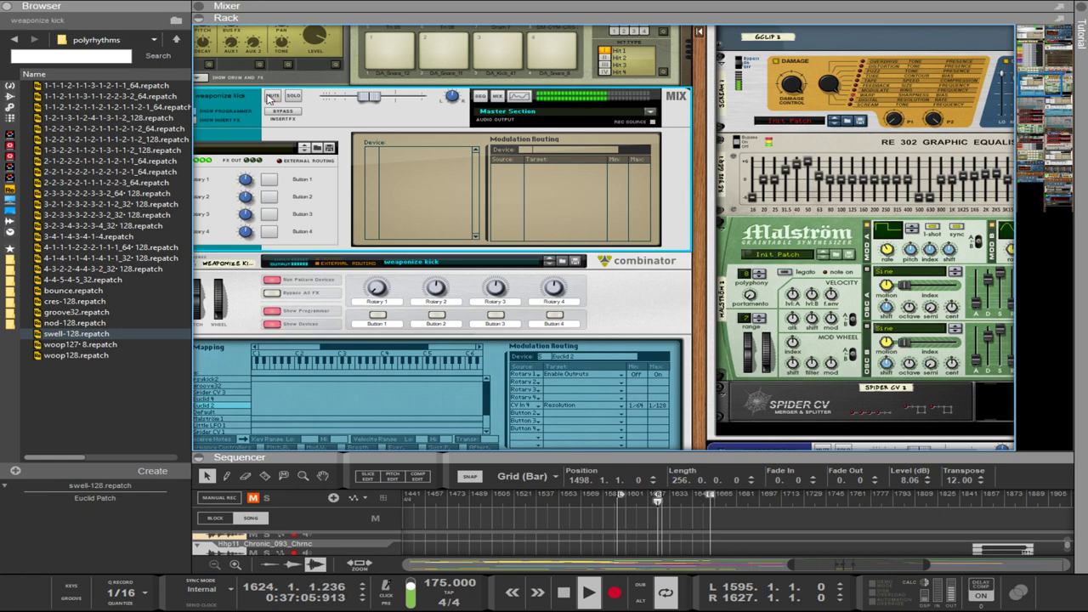
Change the muted steps of the woop128 Euclid generator in the weaponize bass Combinator and try a 1/64 resolution.
left_click_drag(708, 438, 618, 34)
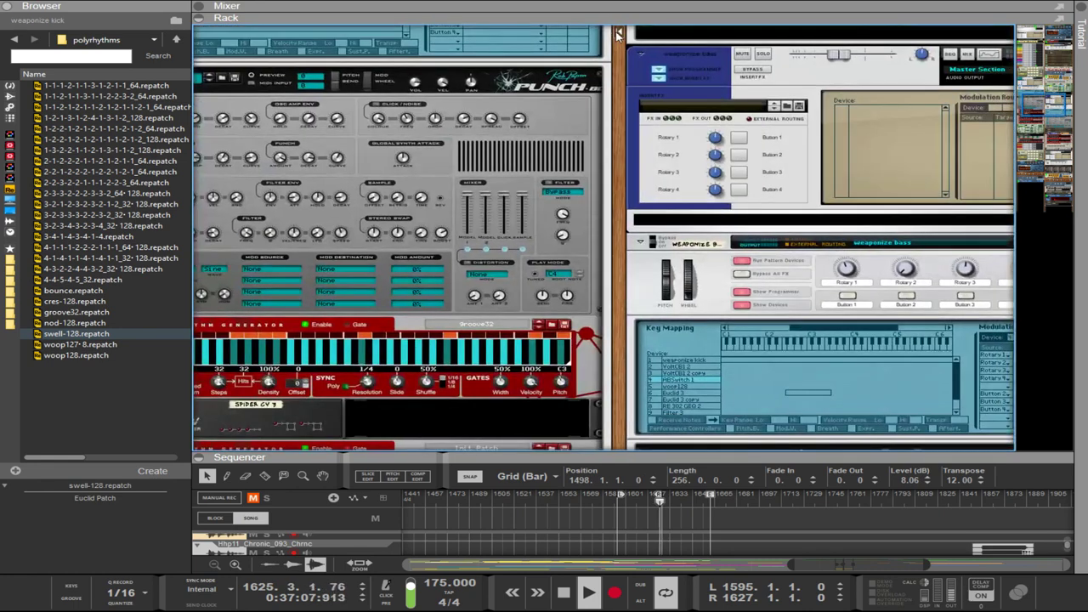
left_click_drag(619, 440, 729, 269)
scroll(728, 269, "down", 5)
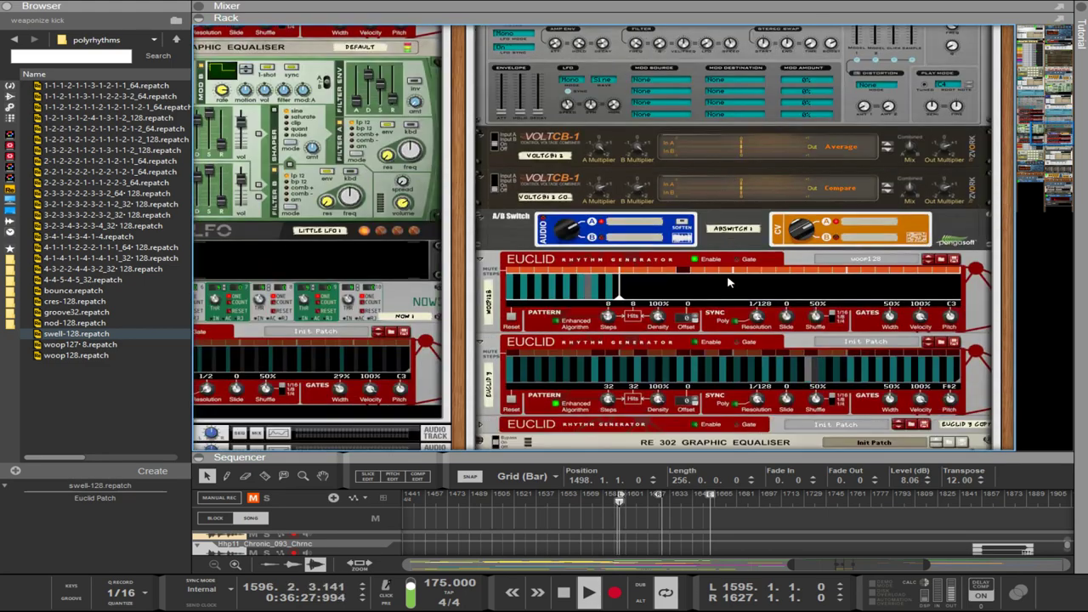
scroll(646, 276, "up", 9)
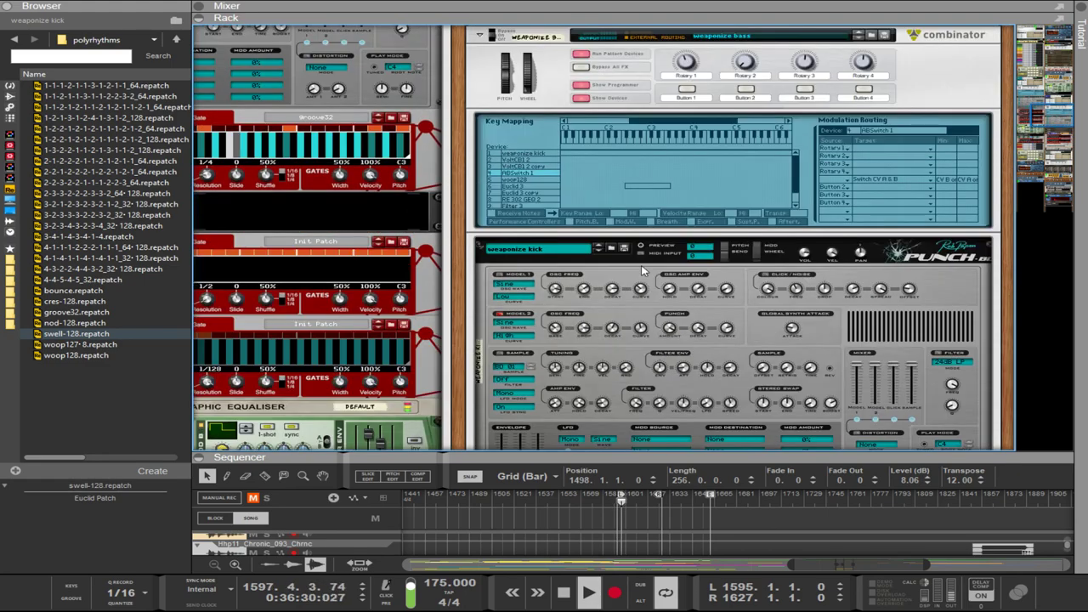
scroll(633, 291, "down", 7)
scroll(633, 291, "down", 2)
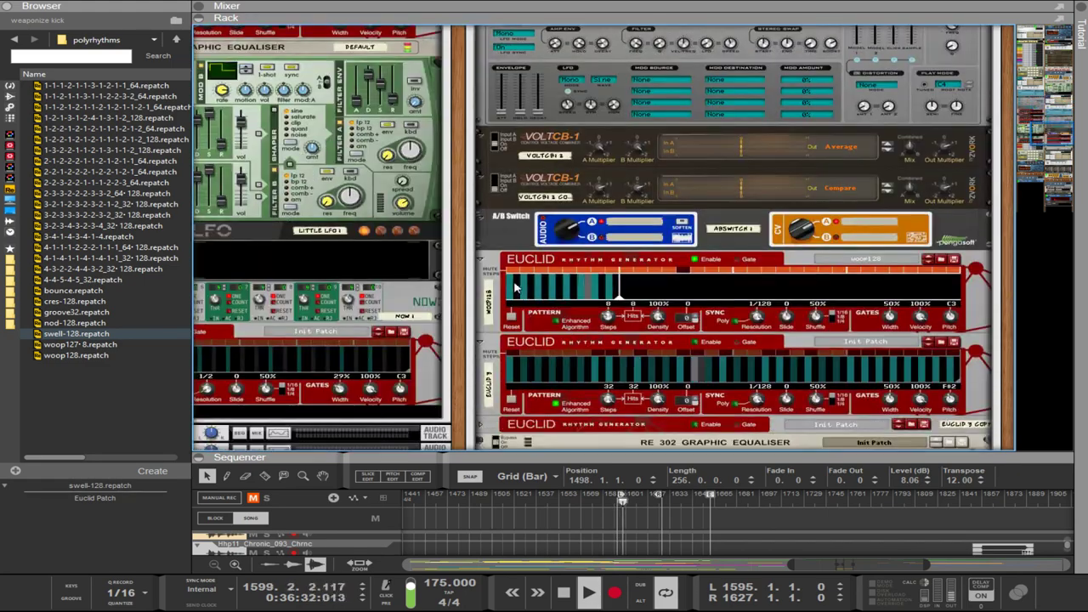
left_click(534, 272)
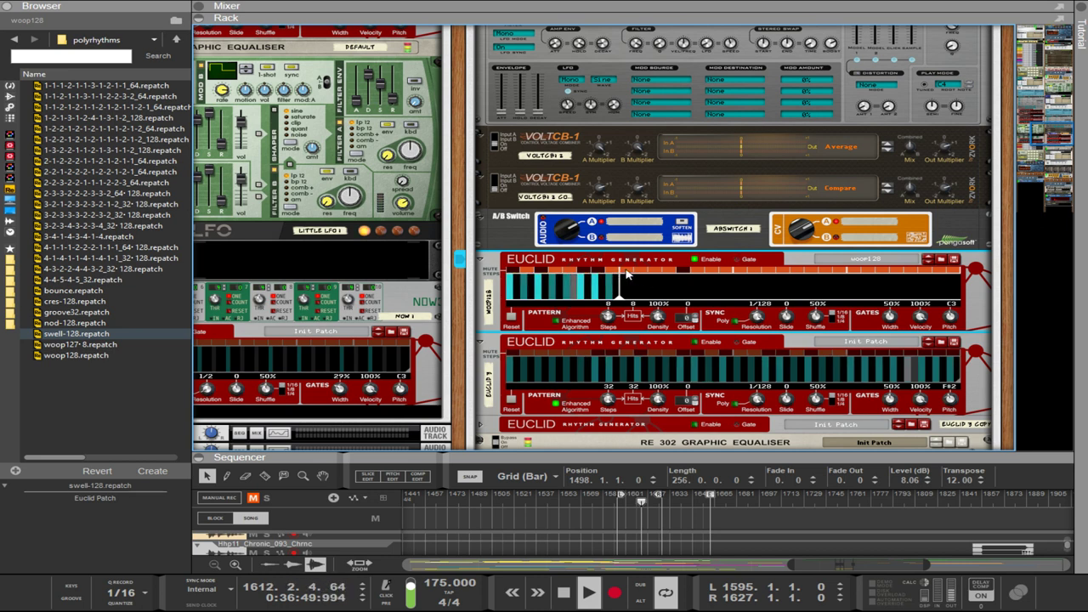
mouse_move(613, 316)
left_mouse_down()
mouse_move(607, 299)
mouse_move(601, 318)
left_mouse_up()
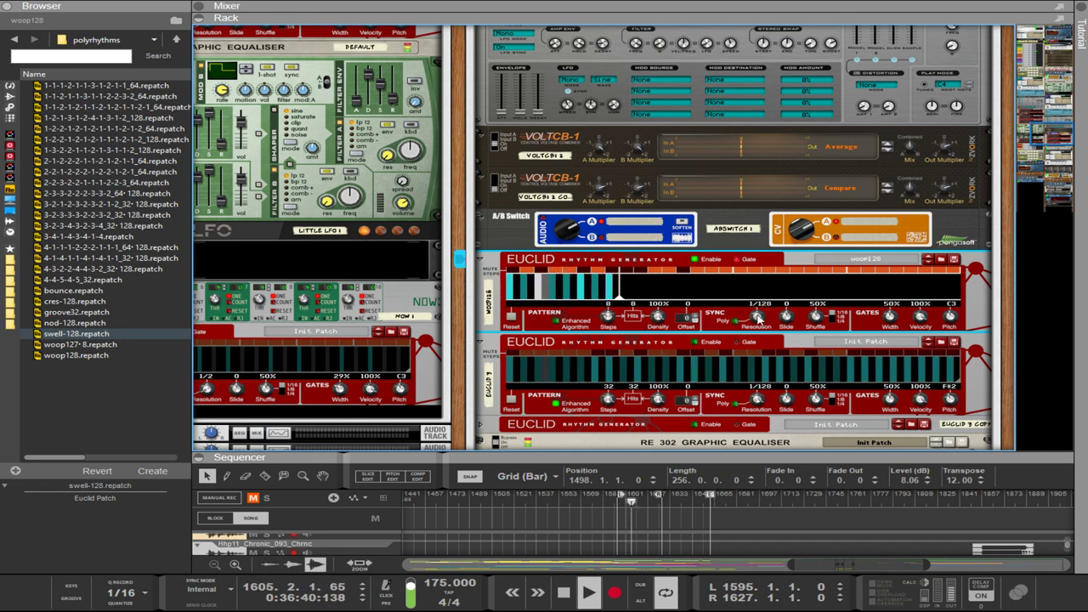
left_click_drag(757, 338, 757, 334)
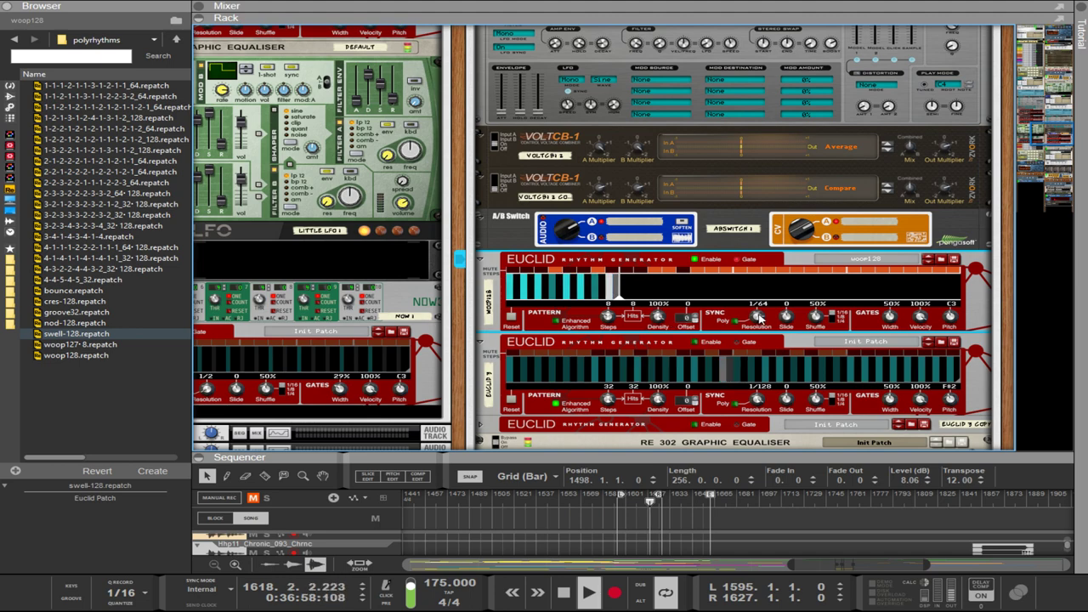
Select the Combinator 1 track in the sequencer and unmute its mix channel in the rack.
left_click_drag(622, 451, 623, 116)
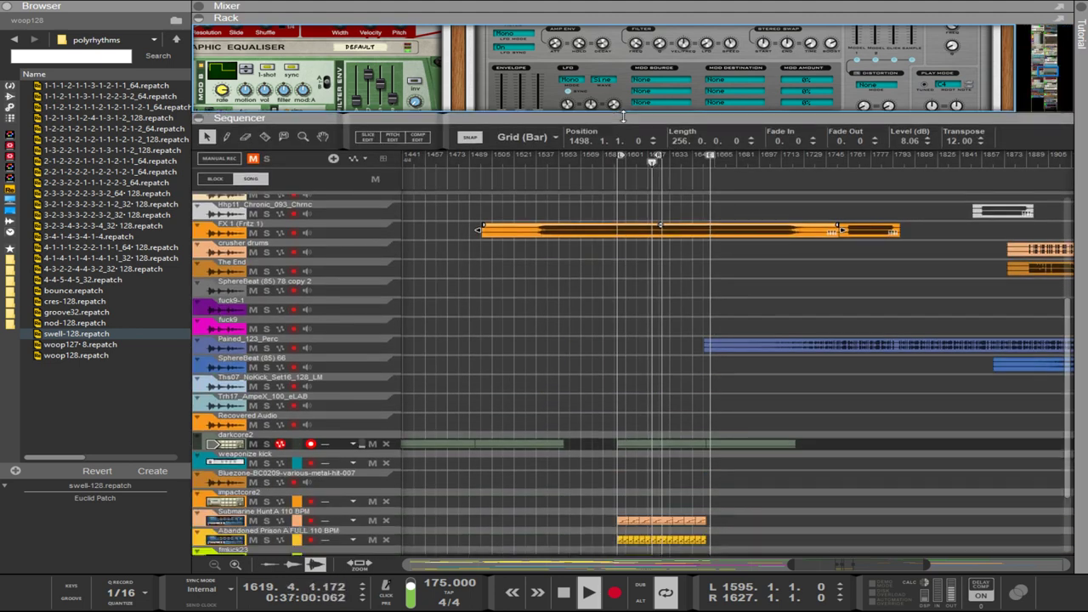
scroll(656, 284, "down", 3)
scroll(668, 284, "up", 8)
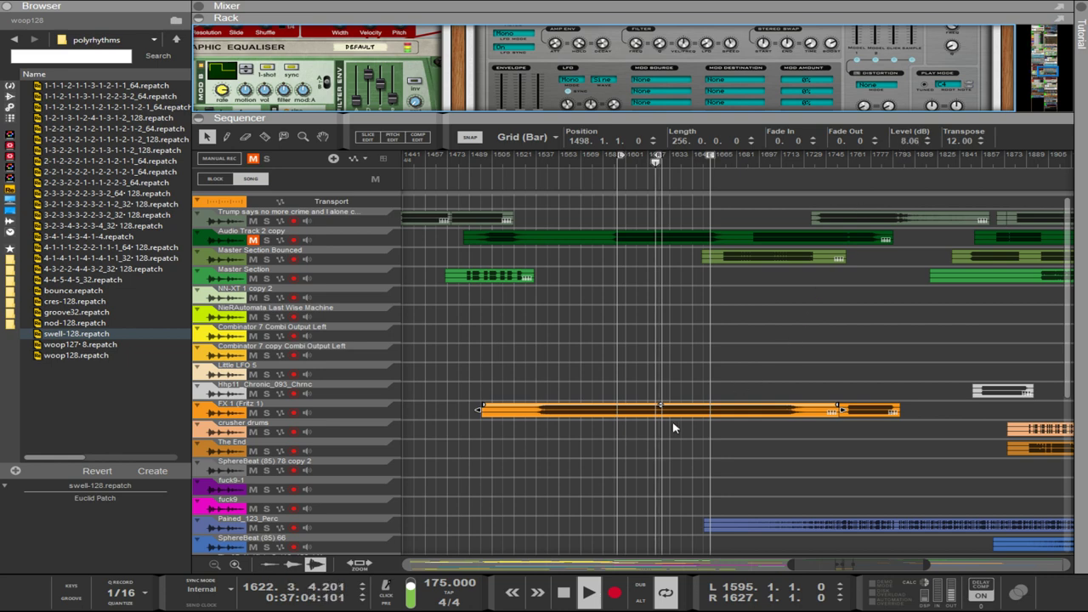
scroll(656, 428, "down", 6)
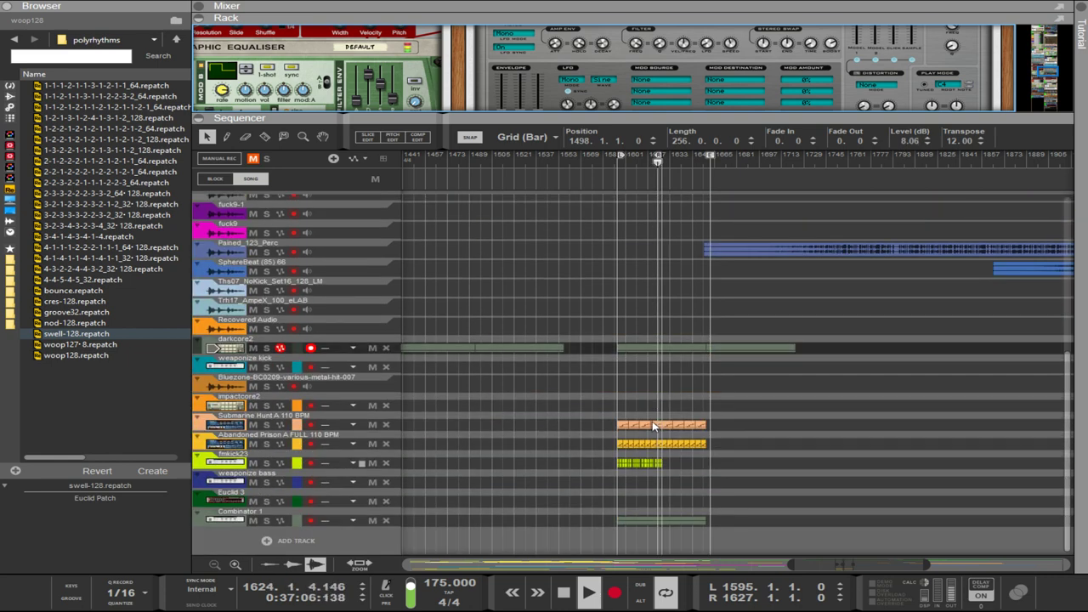
left_click(226, 520)
left_click_drag(704, 120, 704, 299)
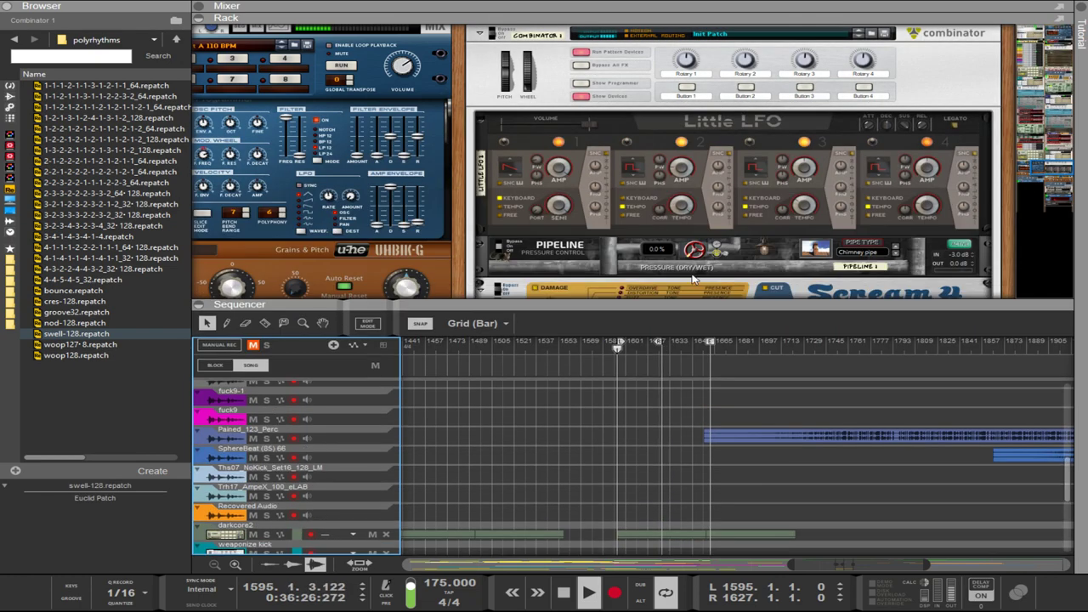
scroll(727, 212, "up", 5)
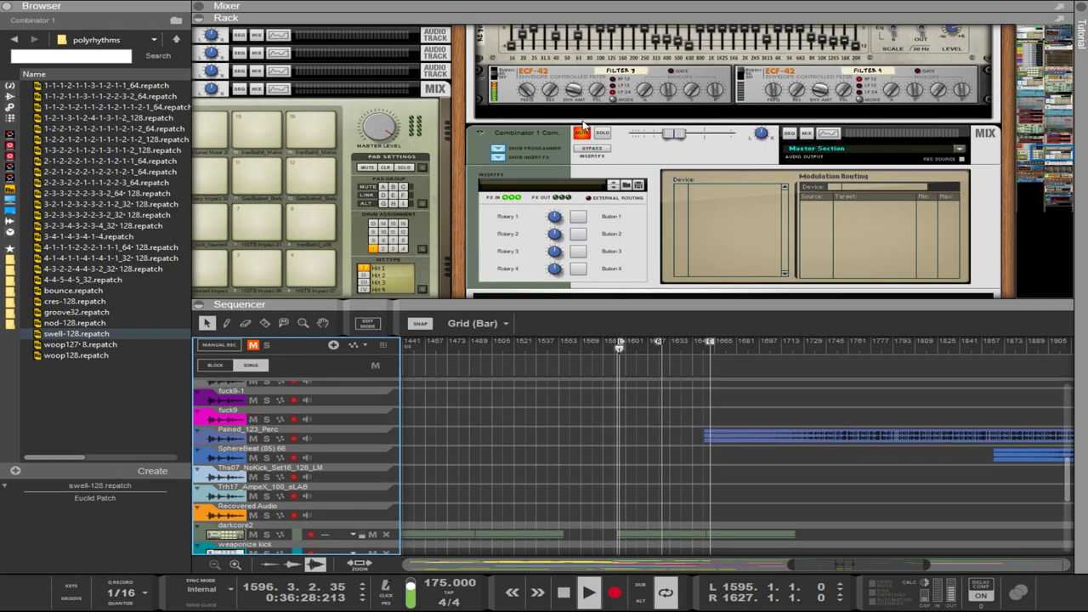
left_click(581, 133)
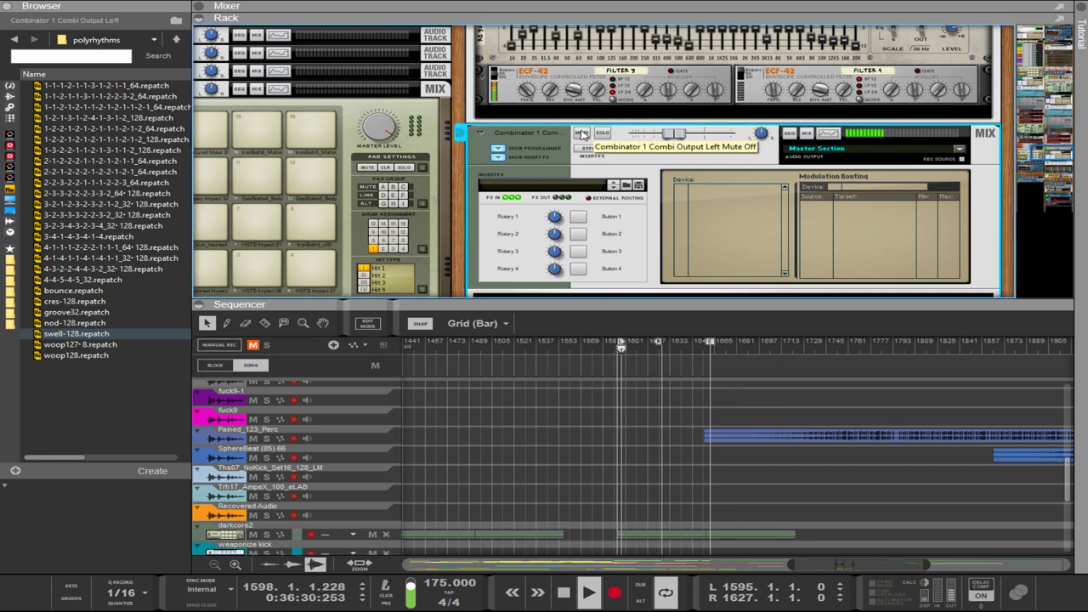
Lower the level of the extended FX 1 (Fritz 1) clip to -inf dB.
left_click_drag(595, 304, 595, 29)
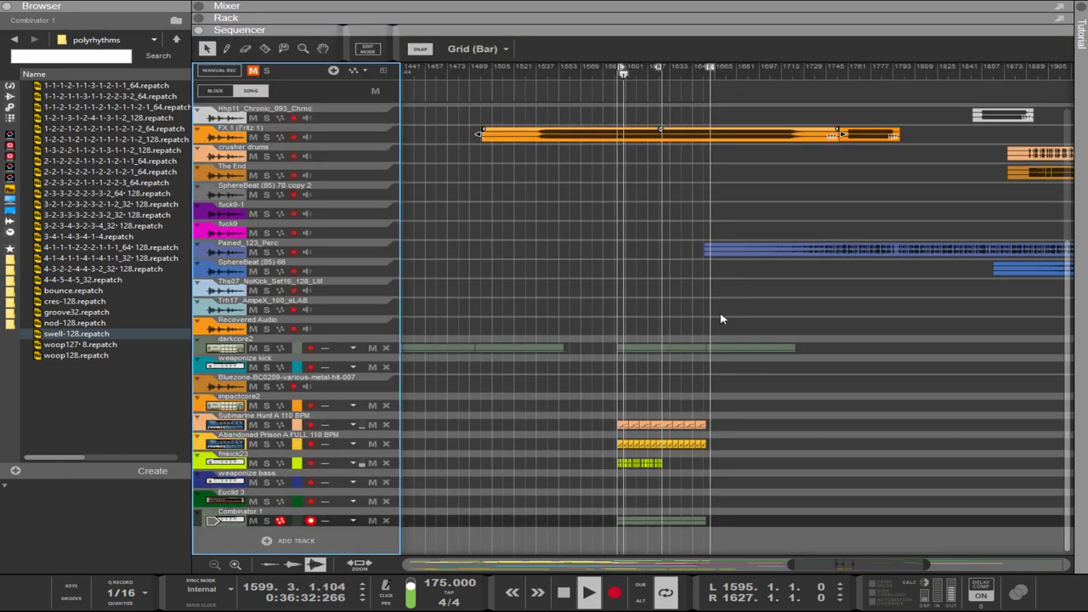
scroll(719, 308, "up", 5)
left_click(660, 311)
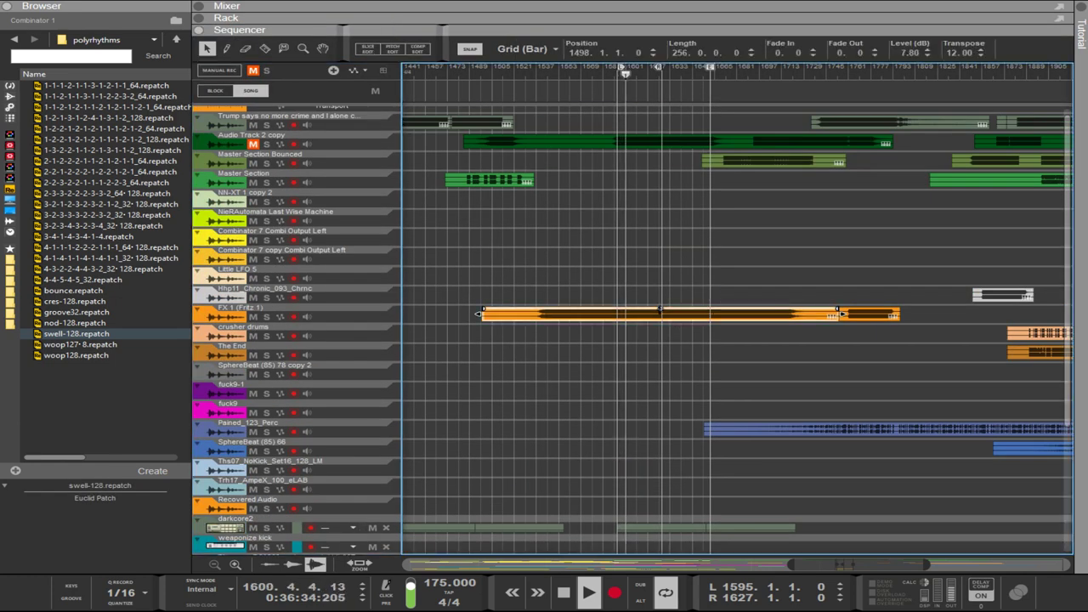
left_click_drag(661, 315, 651, 402)
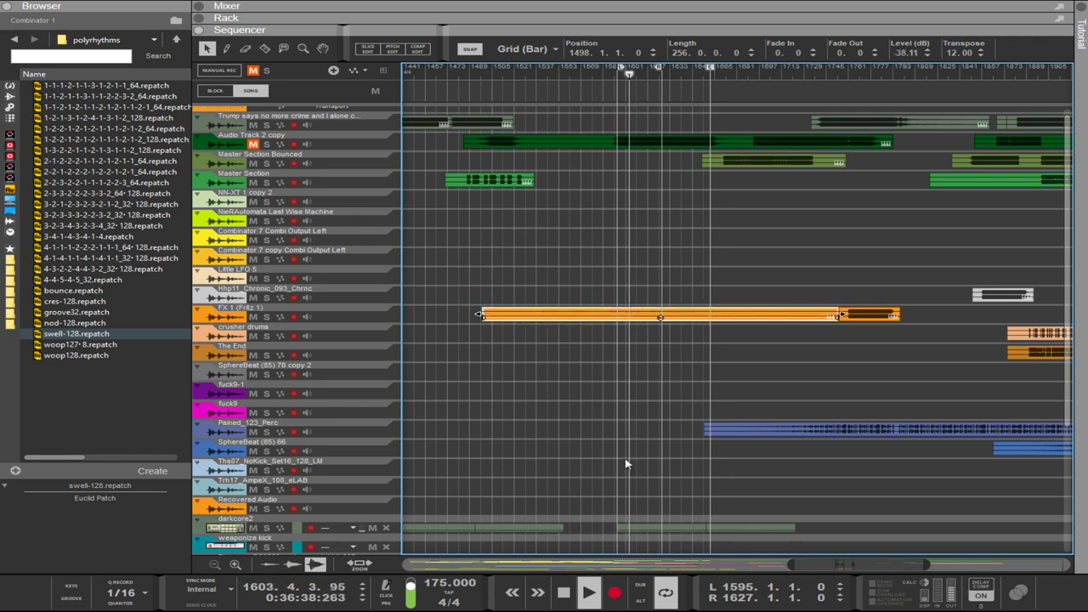
left_click_drag(659, 316, 630, 507)
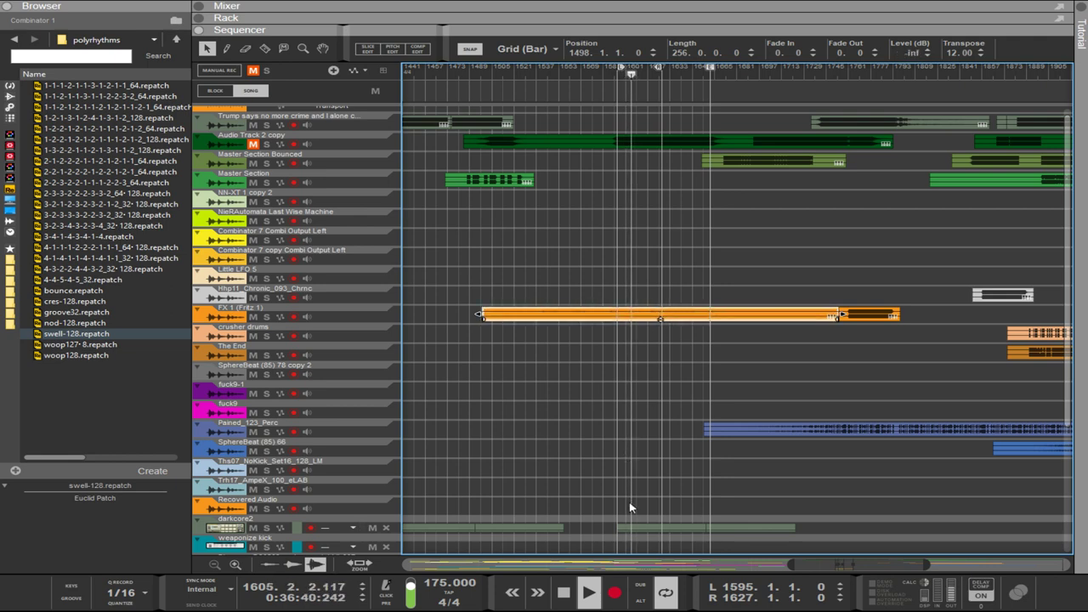
Return to the weaponize bass Combinator and rework which of the first eight steps are muted in the woop128 Euclid generator.
mouse_move(698, 27)
left_mouse_down()
mouse_move(698, 359)
mouse_move(698, 28)
left_mouse_up()
scroll(688, 319, "down", 5)
scroll(688, 319, "up", 5)
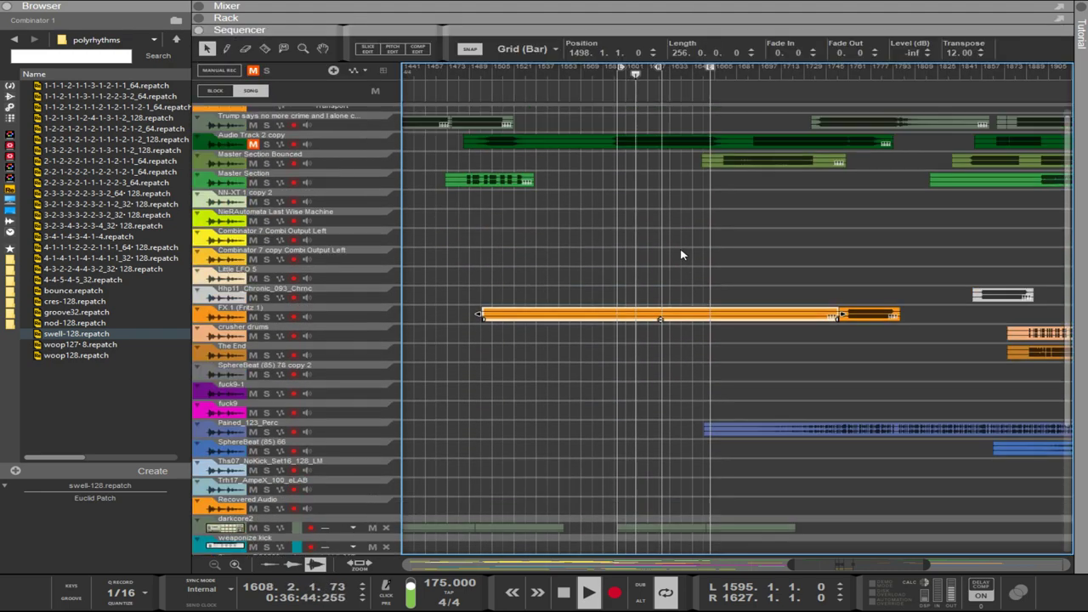
left_click_drag(680, 105, 671, 456)
scroll(646, 299, "down", 10)
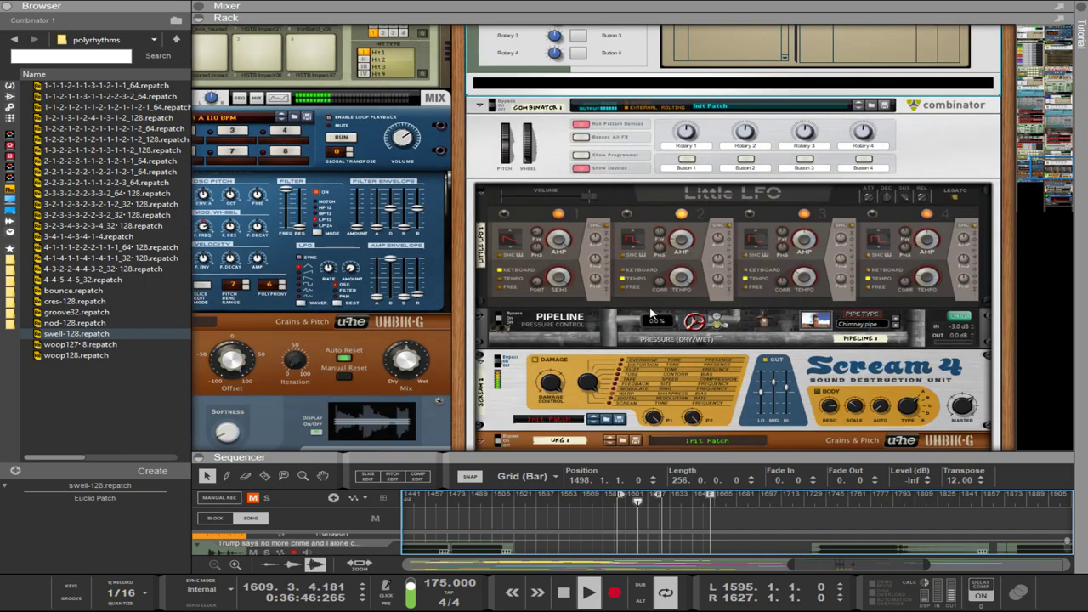
scroll(654, 302, "up", 15)
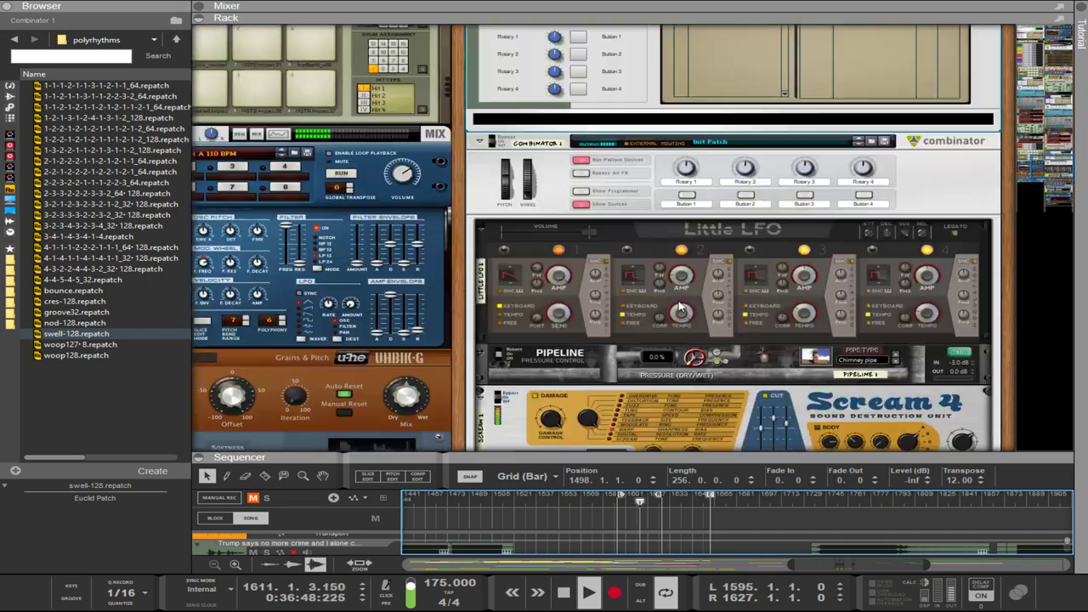
scroll(680, 306, "down", 3)
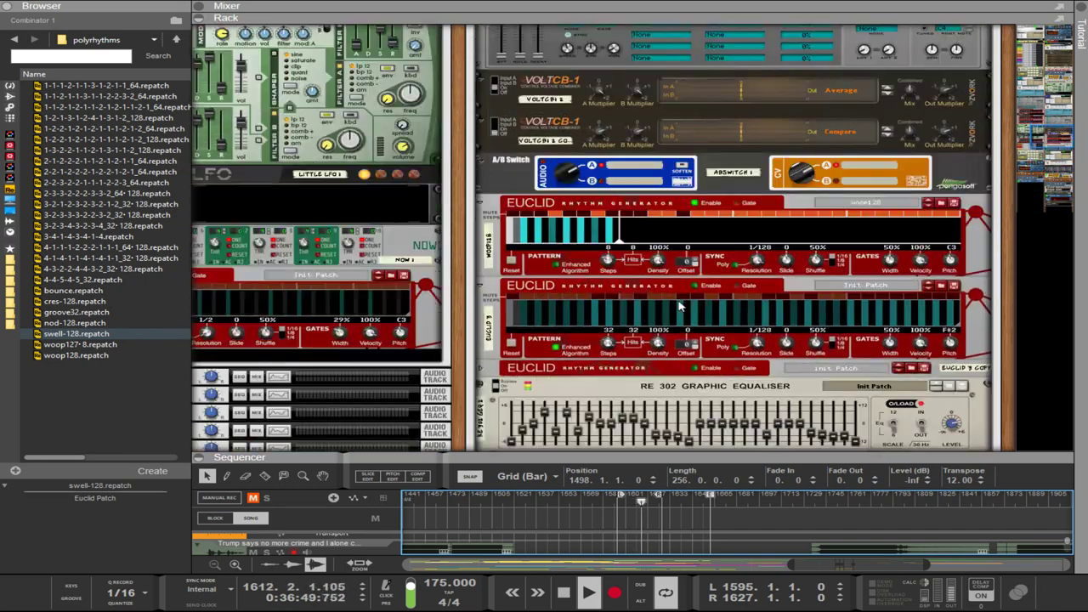
left_click(545, 219)
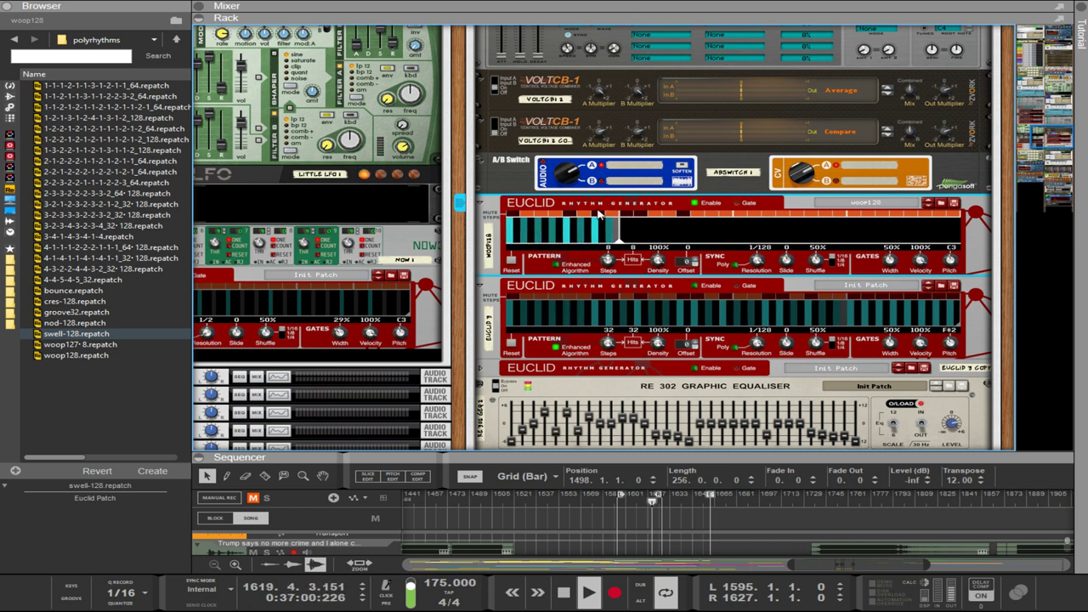
Paste a Pitch Shifter directly after the Punch-BD in the weaponize bass Combinator.
scroll(714, 201, "up", 2)
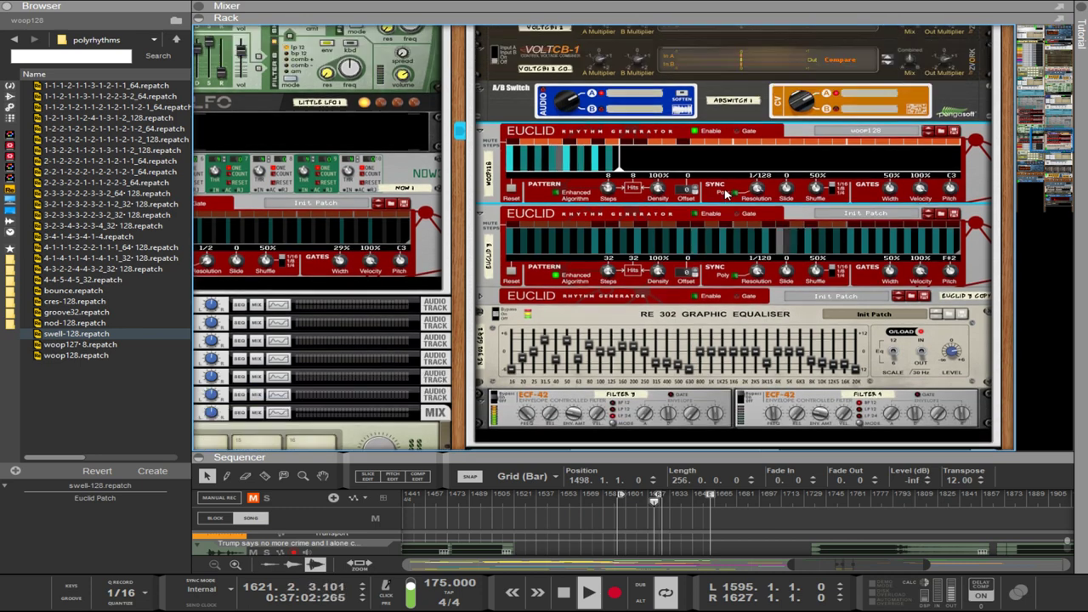
scroll(713, 201, "down", 2)
scroll(679, 192, "up", 8)
scroll(646, 180, "down", 5)
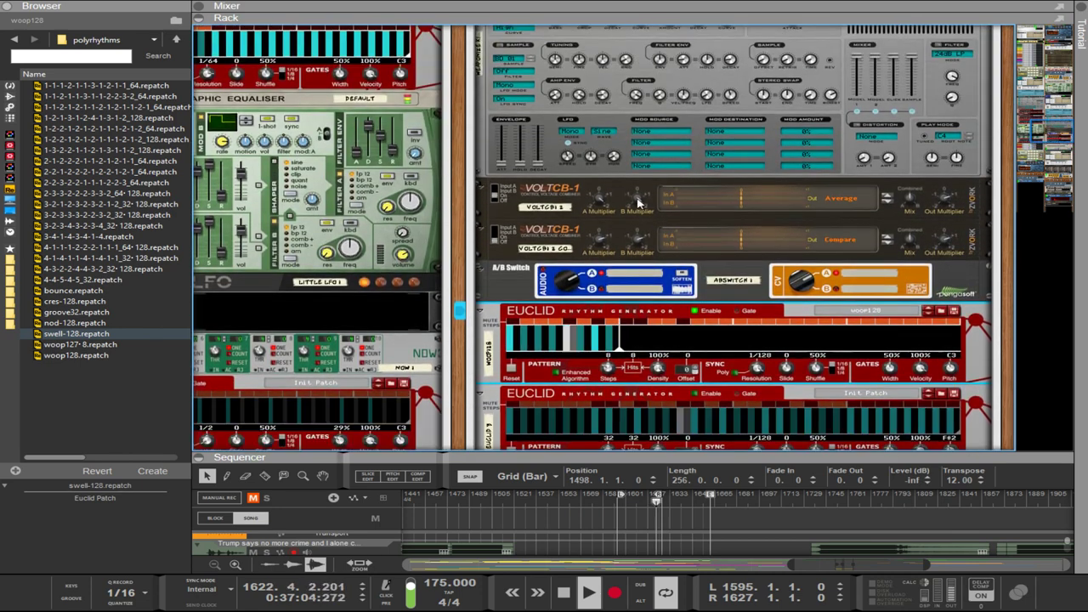
left_click(625, 175)
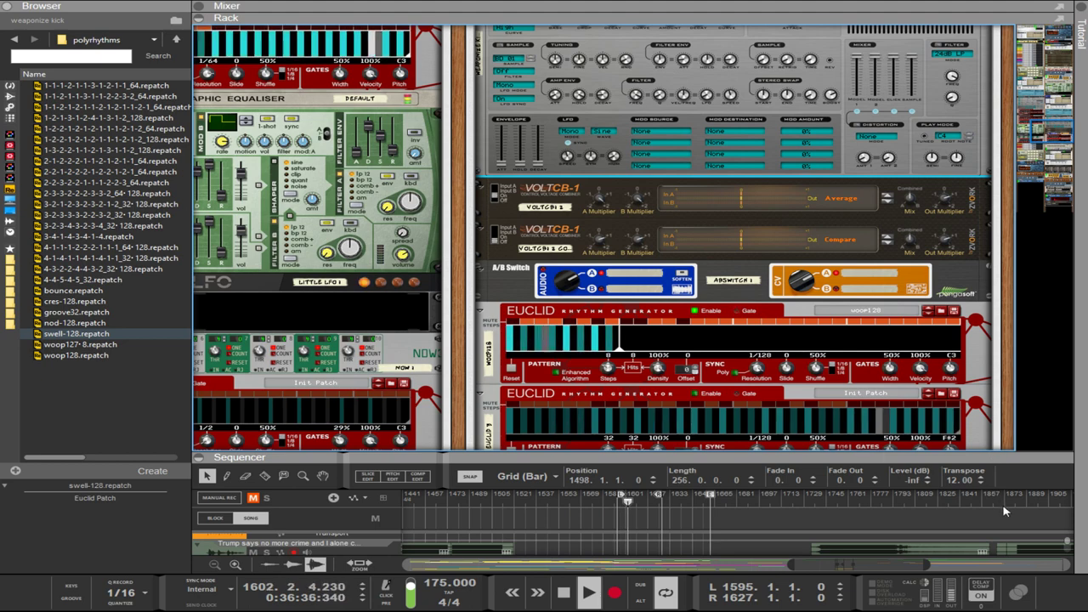
key("ctrl+v")
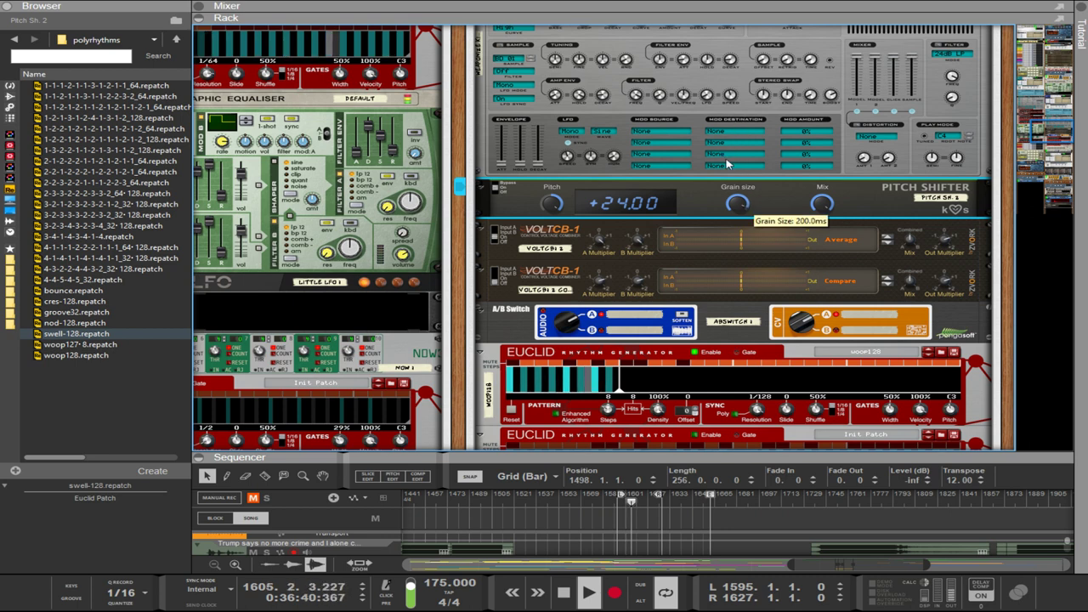
Set the Pitch Shifter's grain size to about 20 ms, trying lower pitches and returning the pitch to +24.00.
left_click_drag(738, 119, 712, 229)
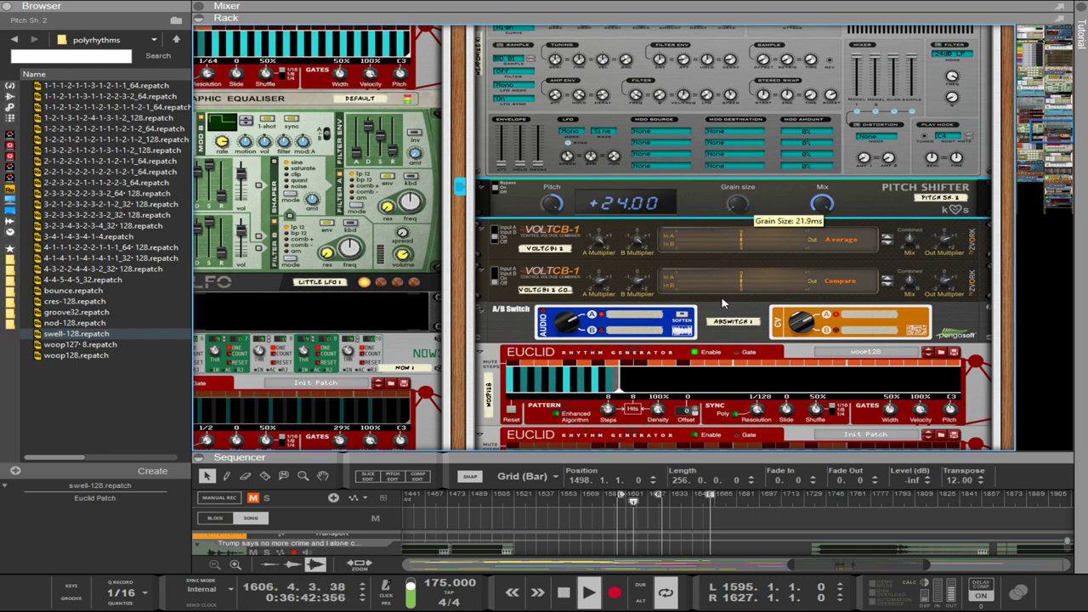
left_click_drag(548, 223, 556, 242)
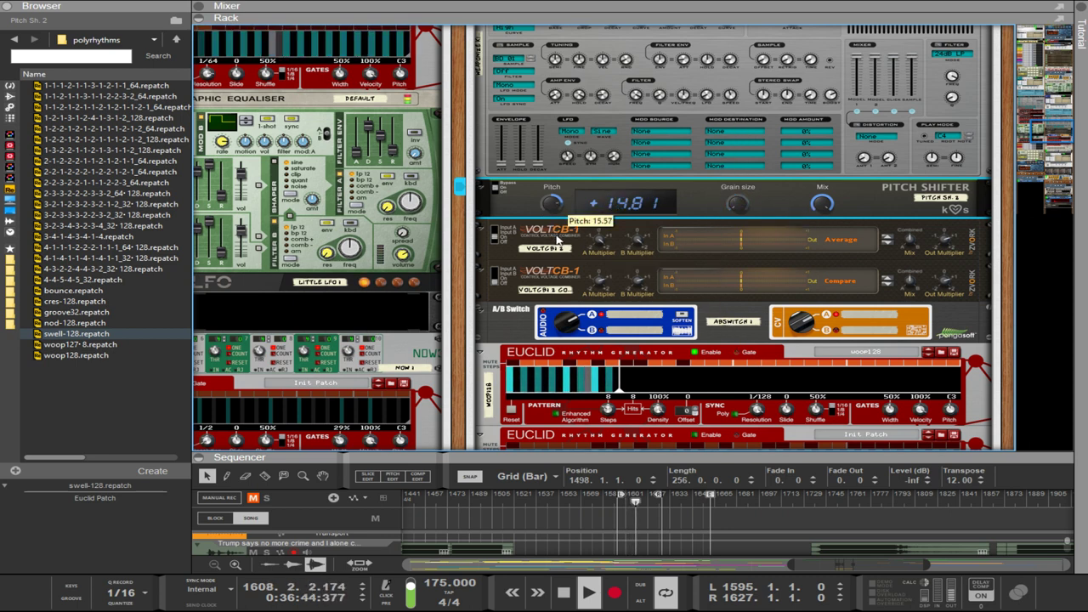
left_click_drag(583, 295, 578, 195)
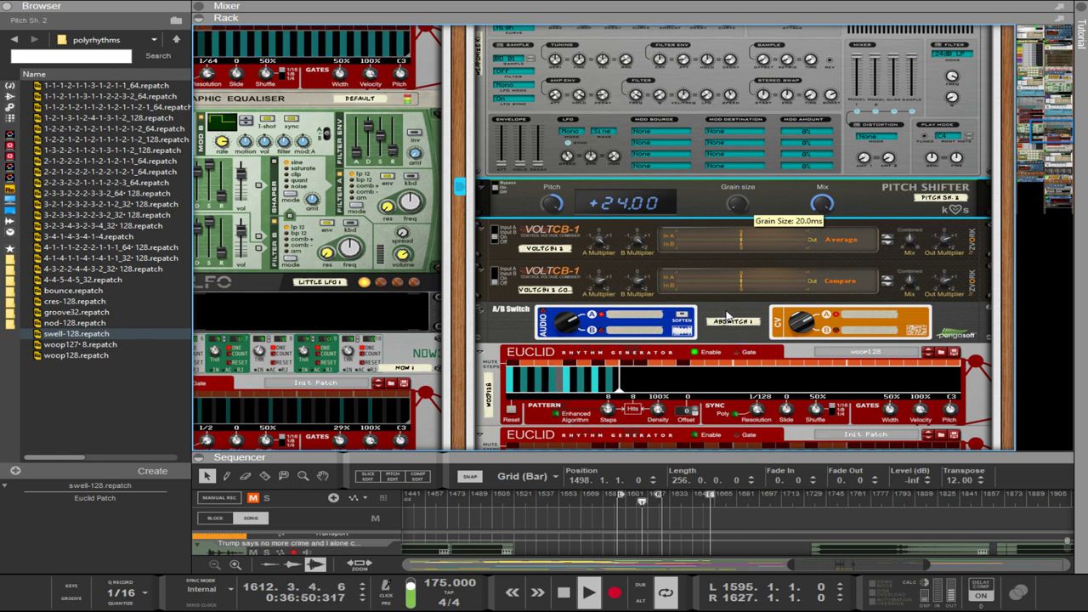
left_click_drag(548, 226, 571, 400)
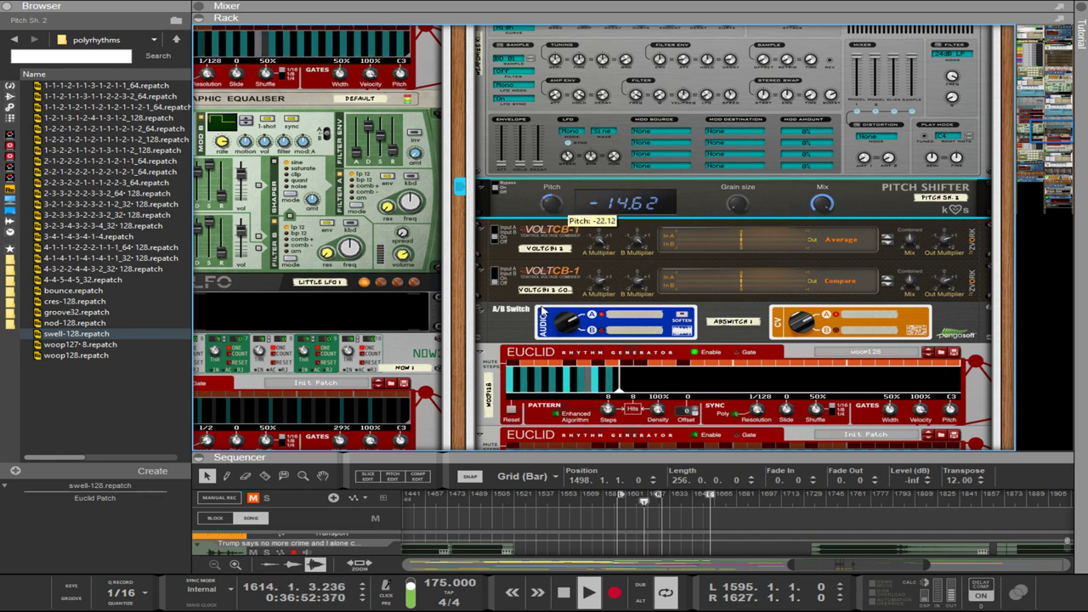
left_click_drag(540, 313, 548, 204)
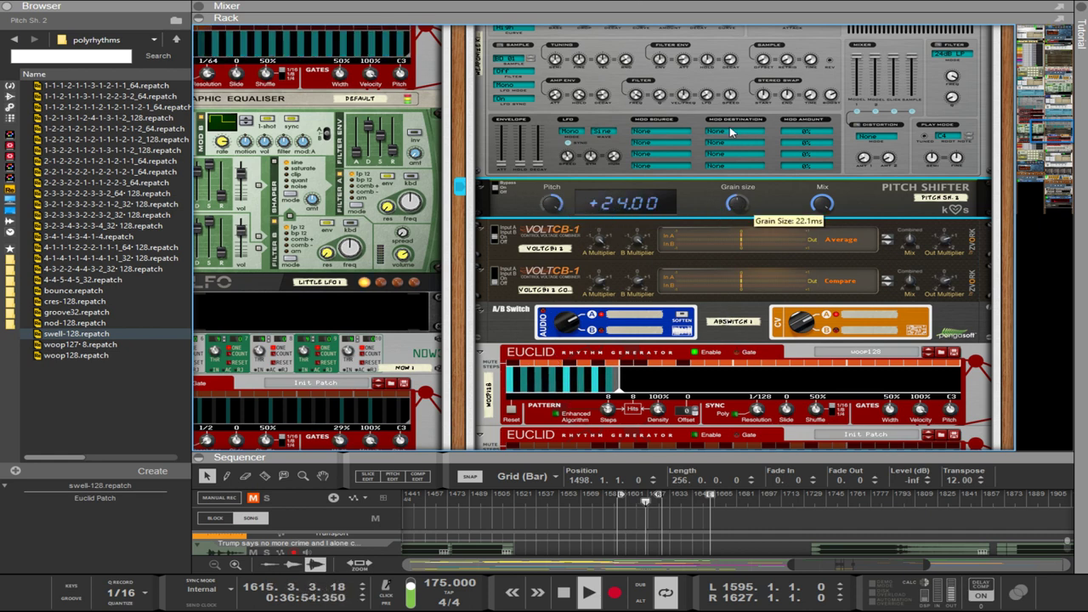
left_click_drag(731, 132, 726, 201)
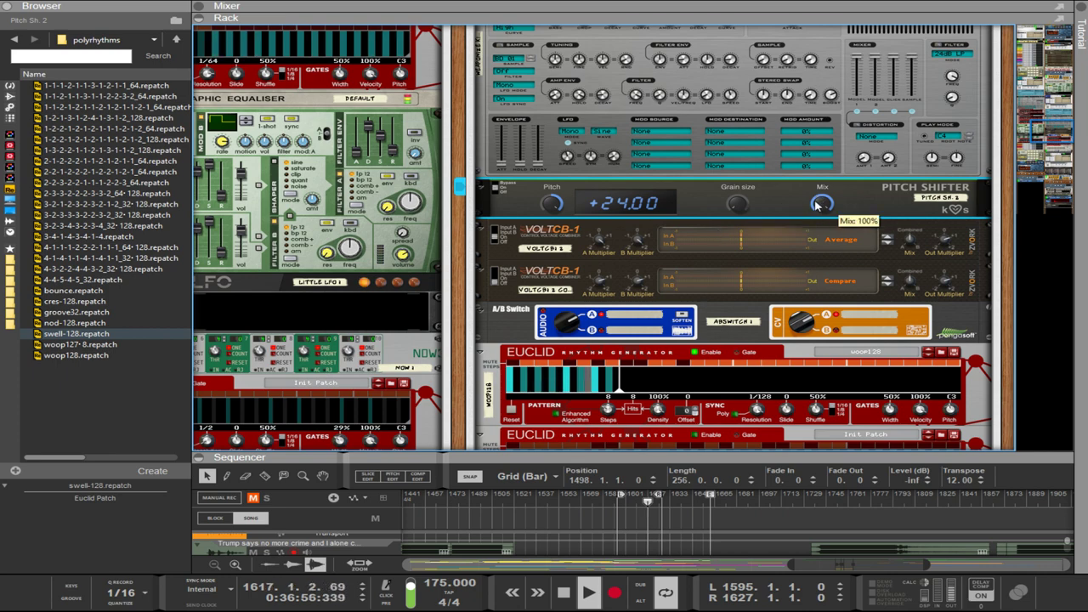
Adjust the Model 2 Punch curve on the Punch-BD in the weaponize bass Combinator.
scroll(680, 237, "up", 4)
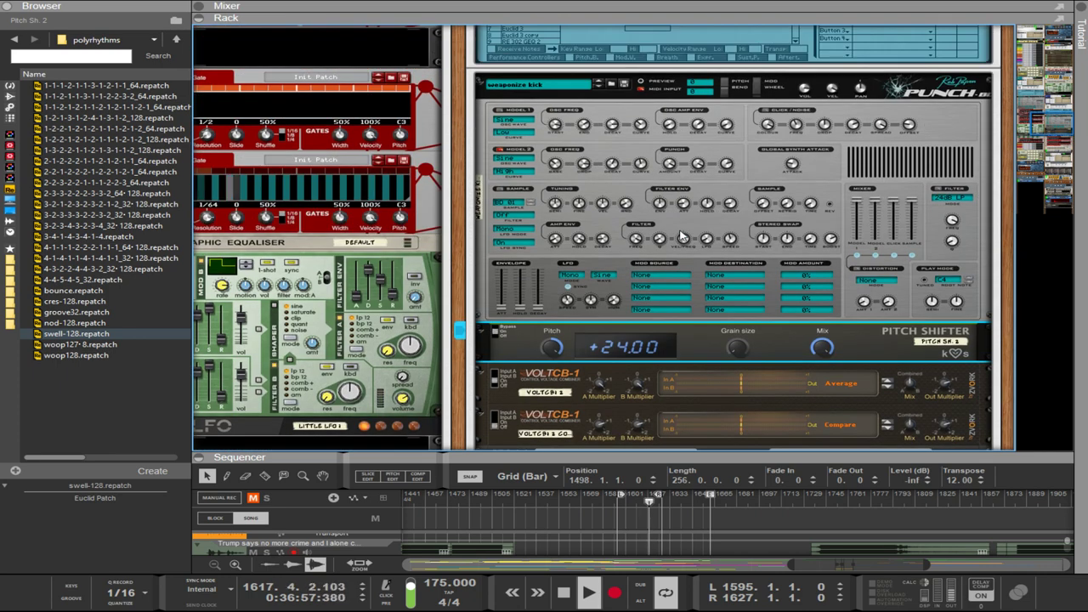
left_click(727, 165)
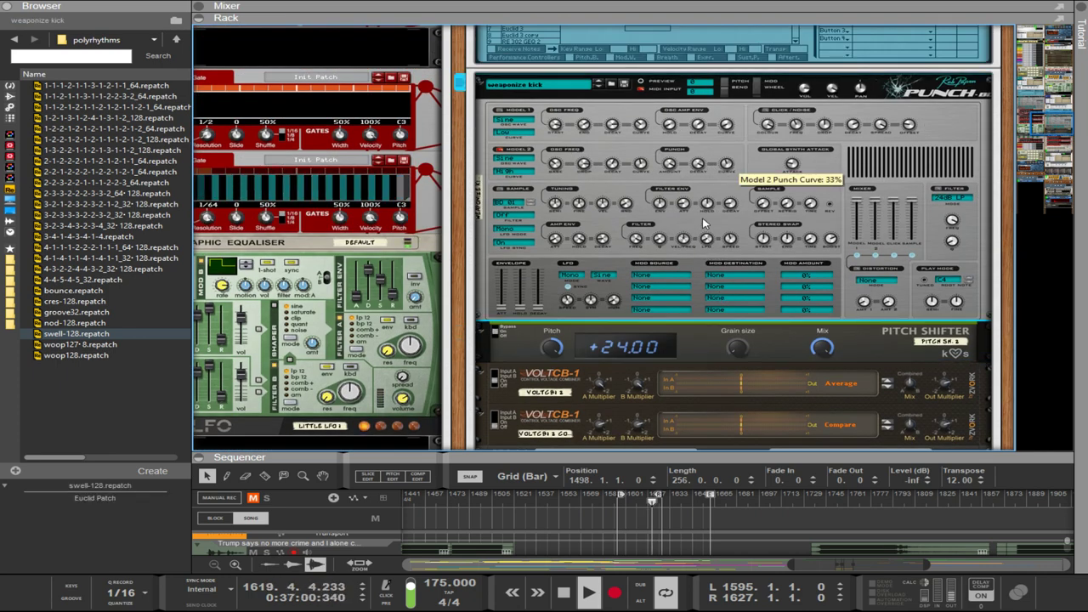
left_click_drag(704, 223, 681, 85)
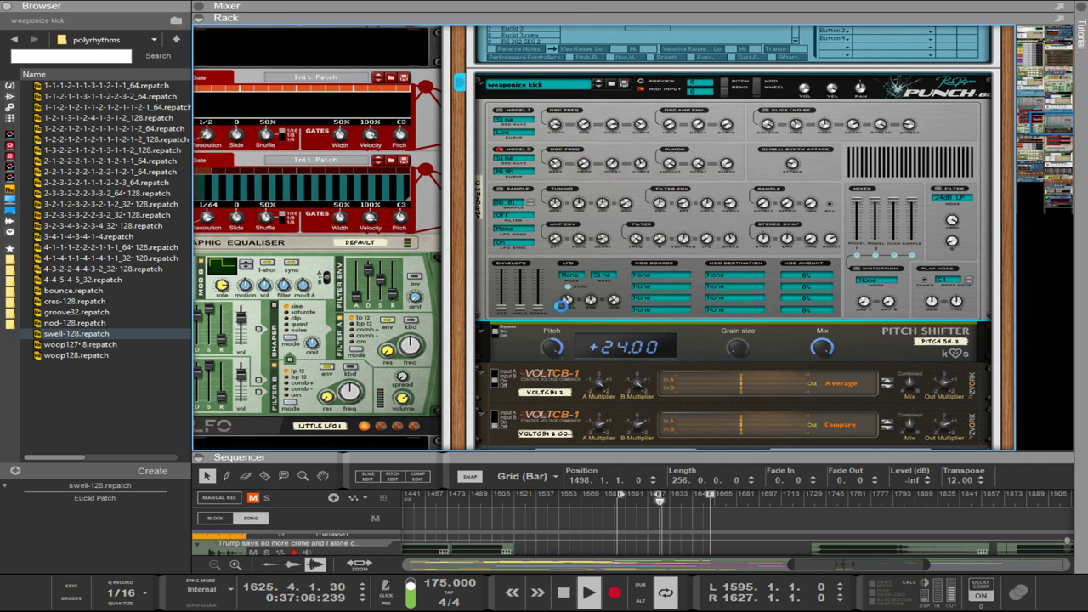
Try a lower pitch of about +15 on the weaponize bass Pitch Shifter, and return it to +24.00.
left_click_drag(552, 348, 554, 368)
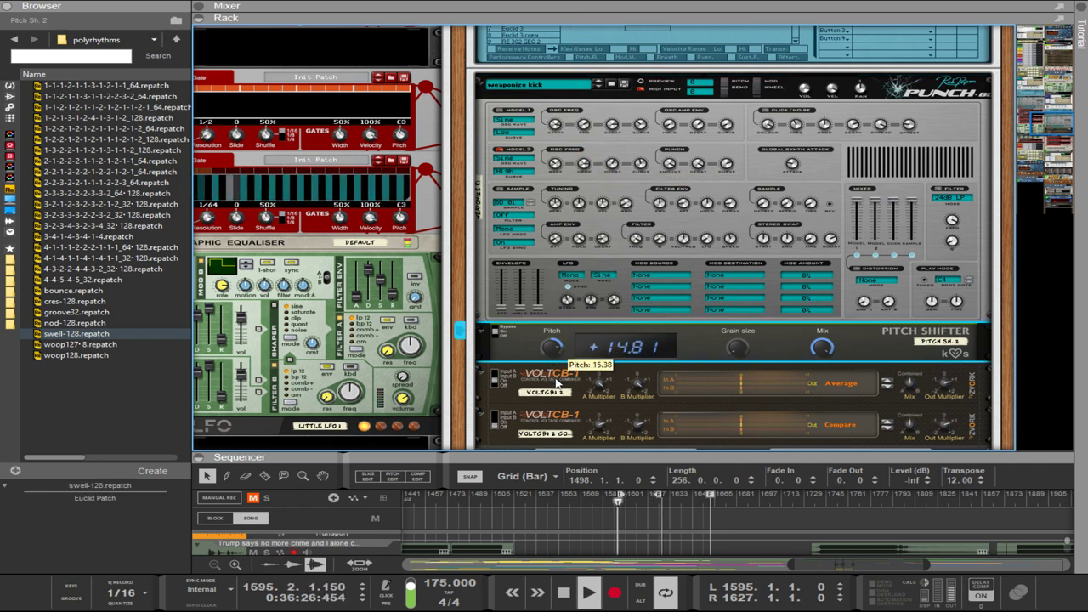
left_click_drag(565, 477, 595, 356)
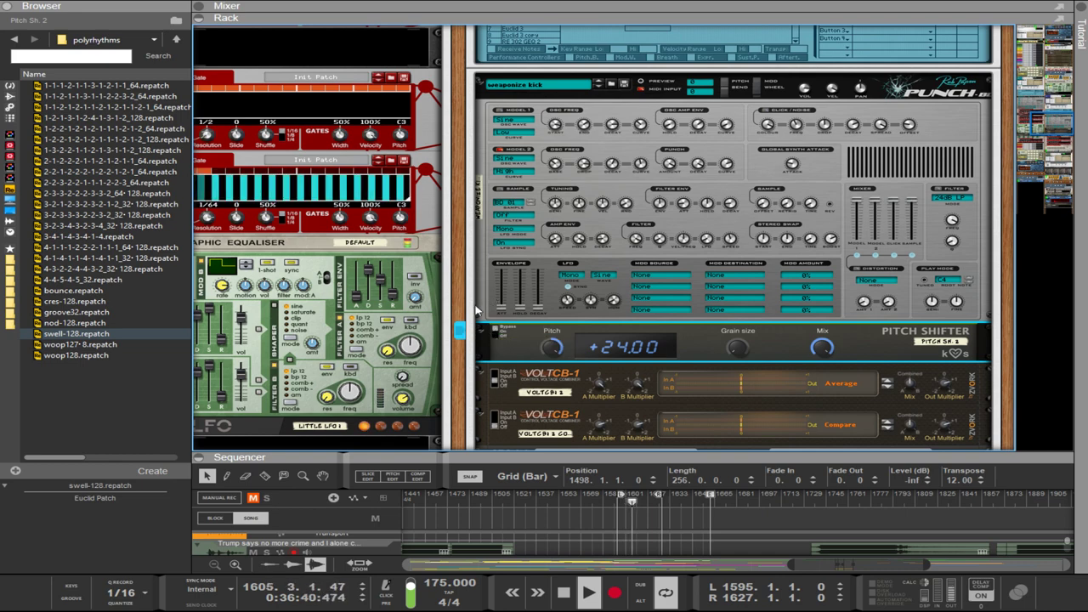
In the Combinator holding the psykick2 Punch-BD, disable the groove32 and Euclid 4 generators and enable Euclid 2.
scroll(561, 314, "left", 5)
scroll(561, 314, "up", 3)
scroll(544, 289, "up", 4)
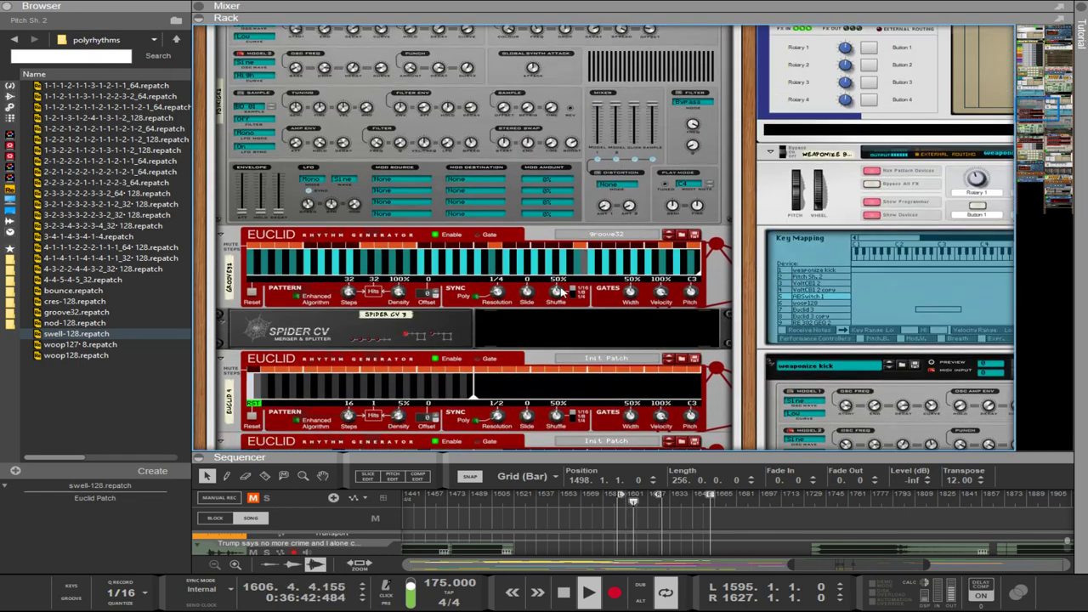
scroll(476, 263, "down", 4)
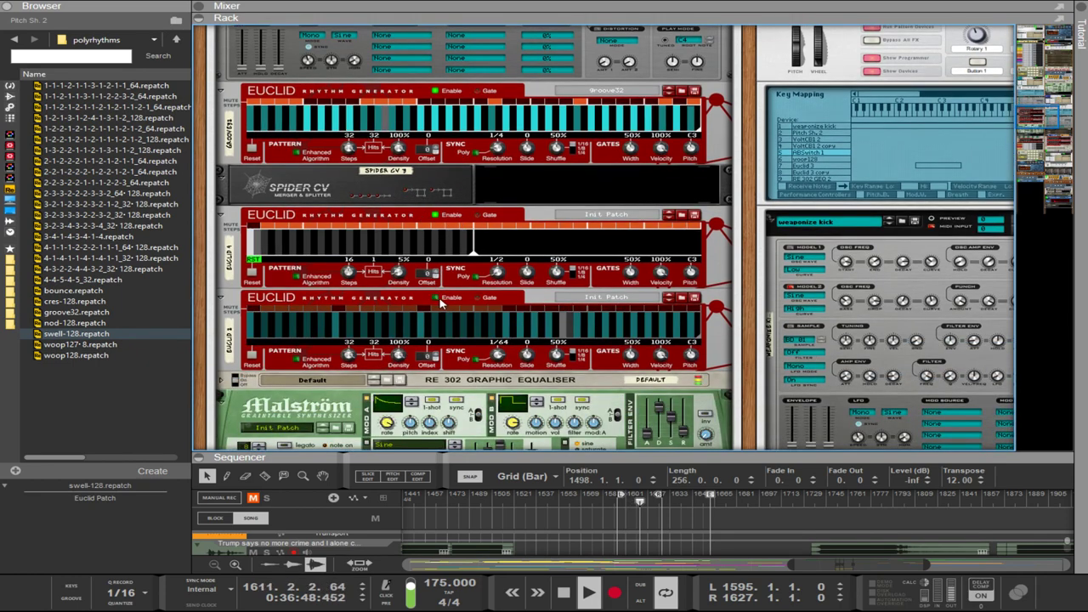
left_click(437, 215)
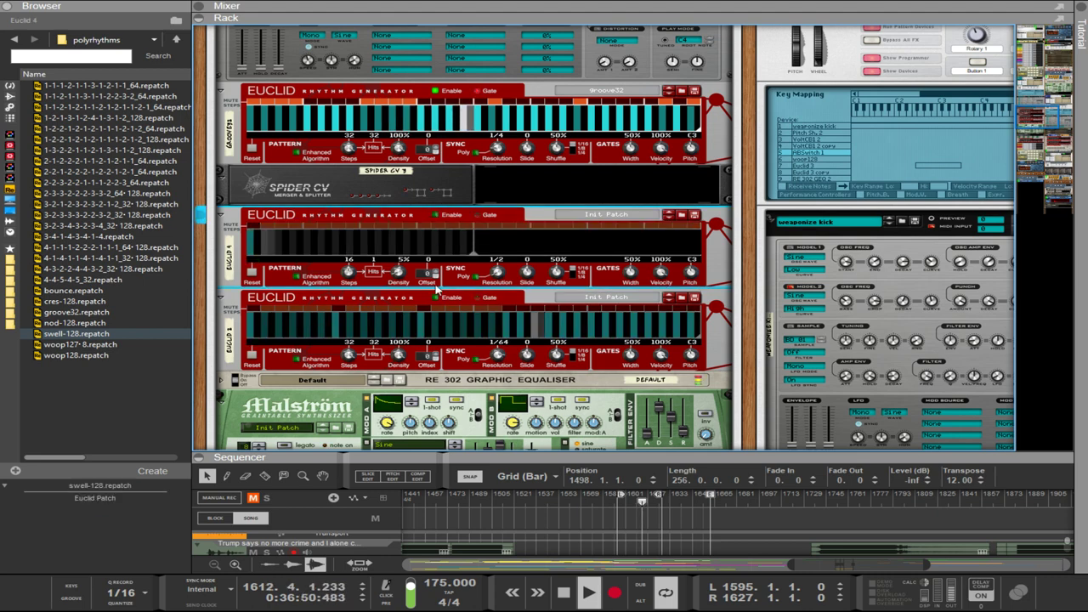
left_click(436, 297)
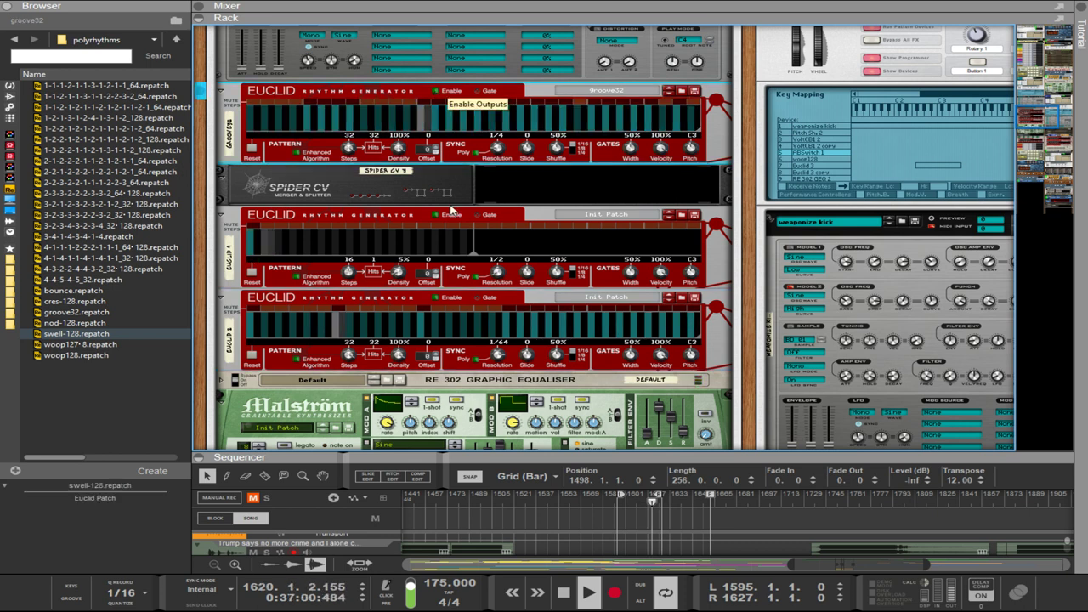
left_click(435, 298)
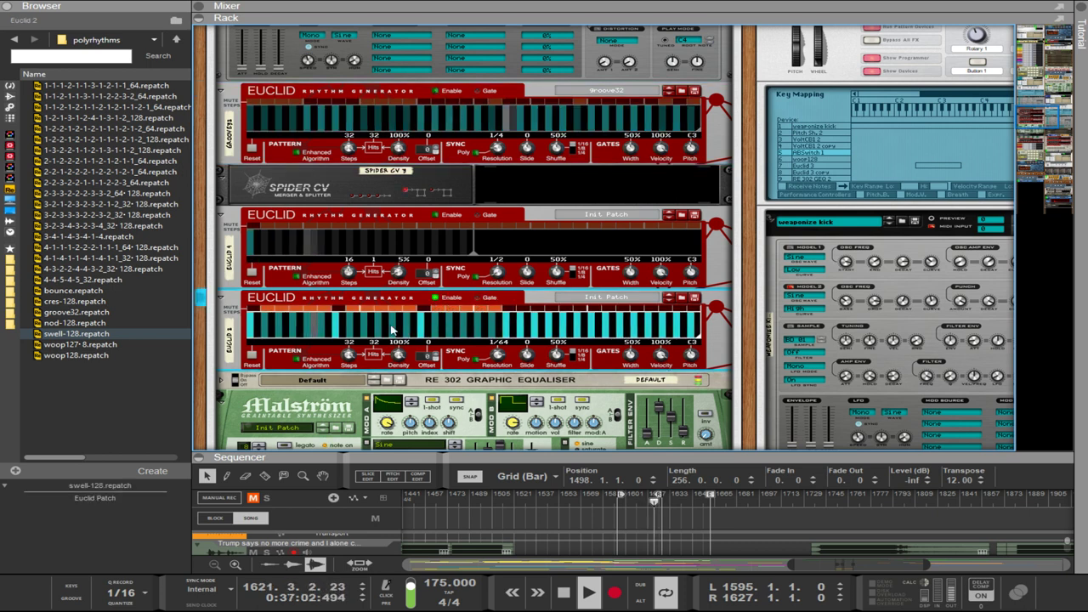
Set the Euclid 2 generator's resolution to 1/128 and its length to 24 steps.
left_click_drag(497, 356, 514, 299)
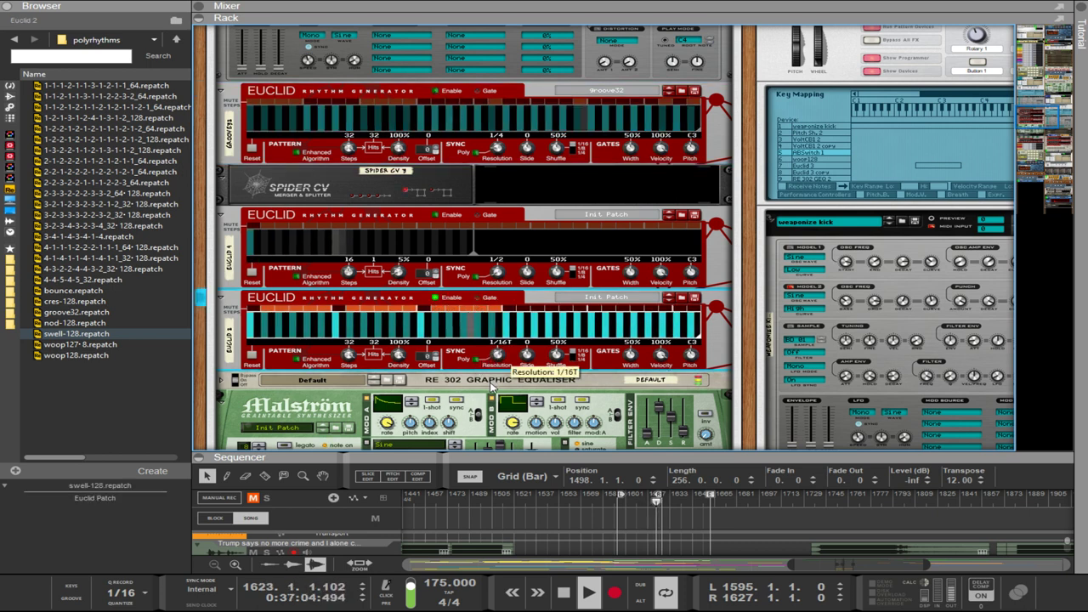
mouse_move(349, 355)
left_mouse_down()
mouse_move(361, 397)
mouse_move(350, 357)
left_mouse_up()
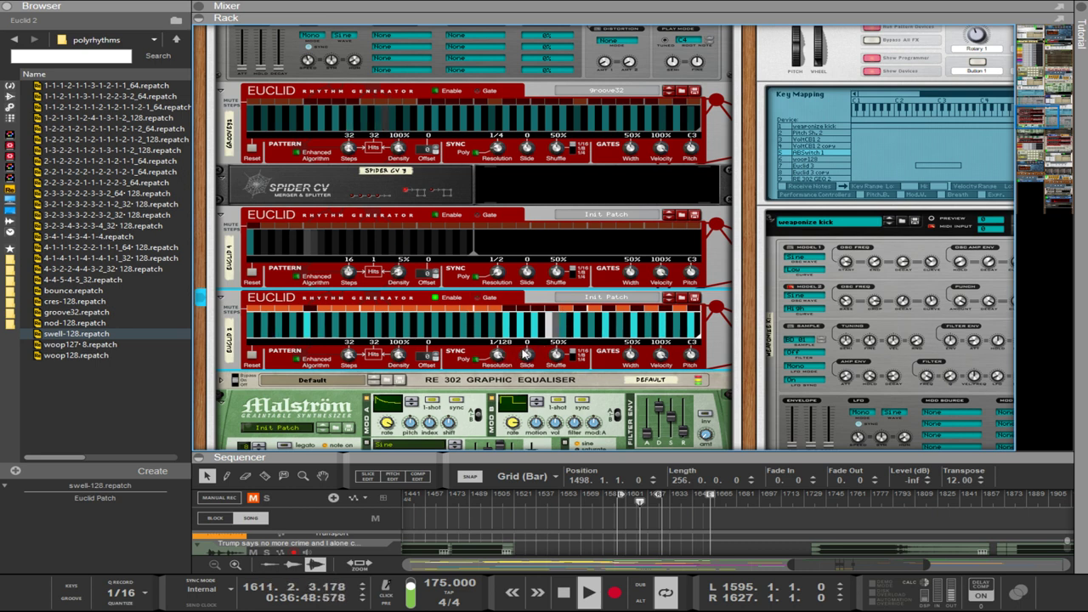
left_click_drag(350, 356, 346, 369)
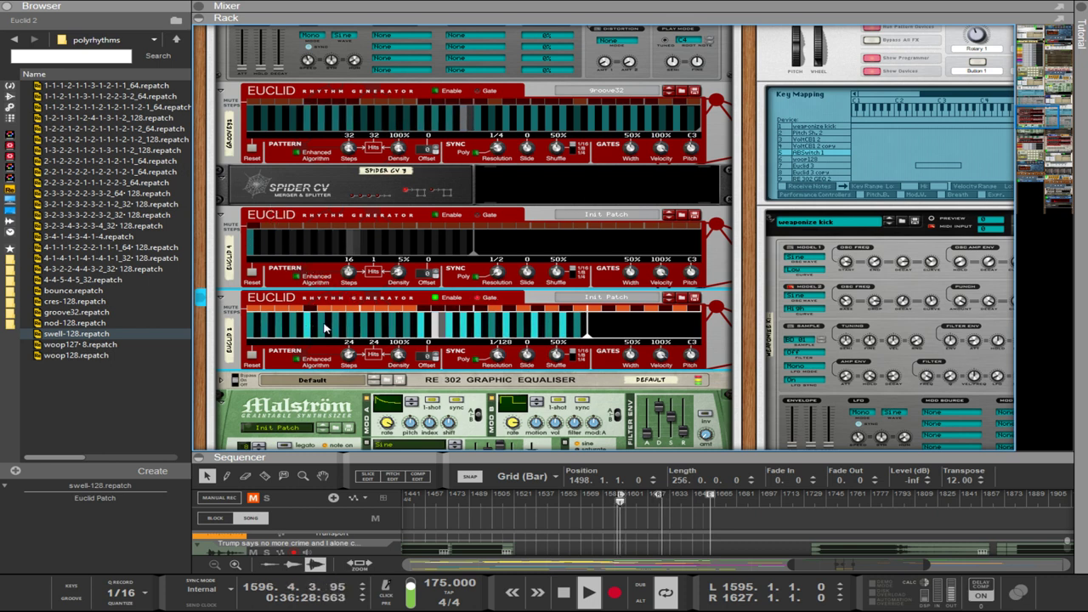
Re-enable the groove32 and Euclid 4 generators, and adjust which steps are muted in Euclid 2.
left_click(435, 91)
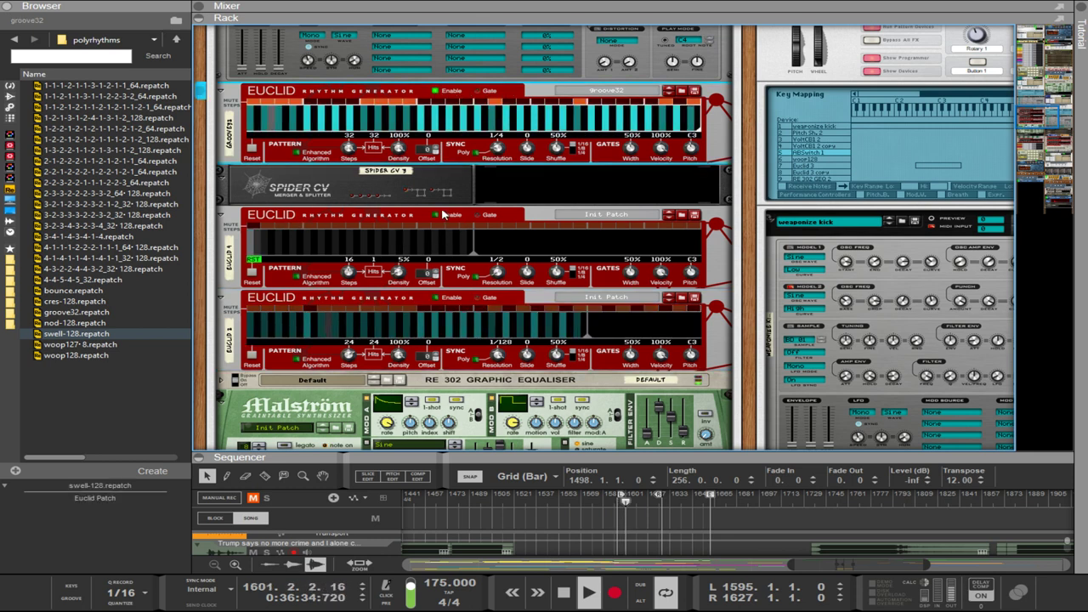
left_click_drag(496, 147, 509, 204)
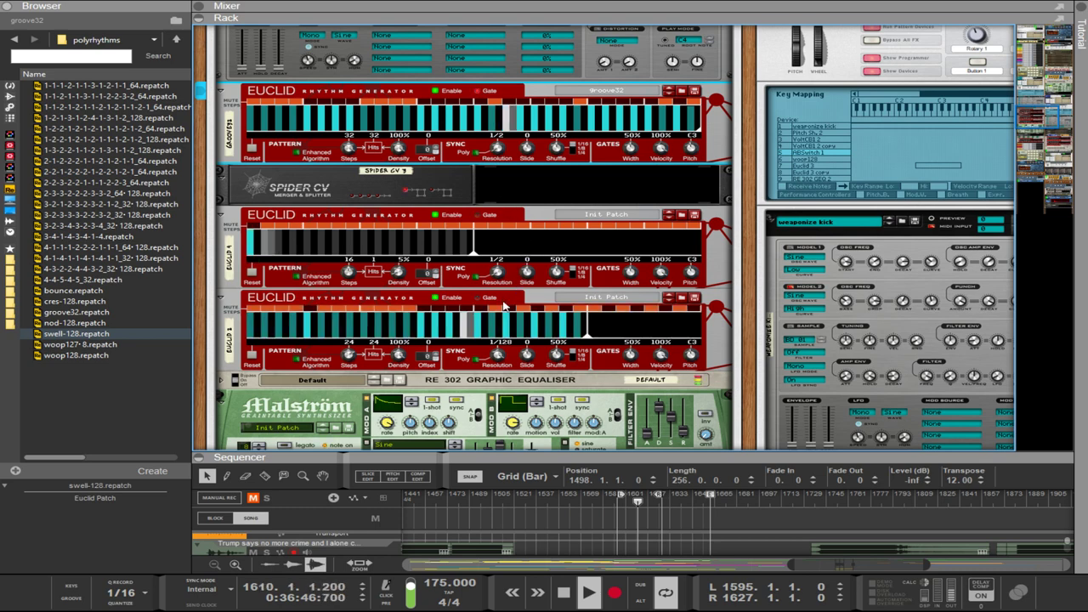
left_click(412, 313)
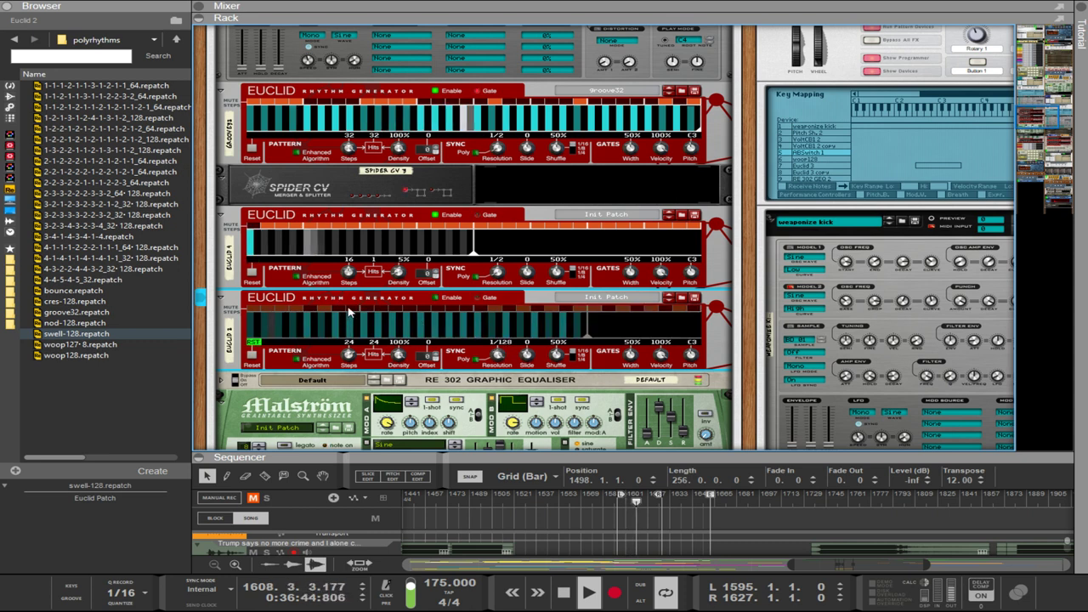
Set the minimum of Euclid 2's CV-controlled Resolution routing to 1/8, and the groove32 generator's resolution to 1/2.
scroll(660, 150, "up", 10)
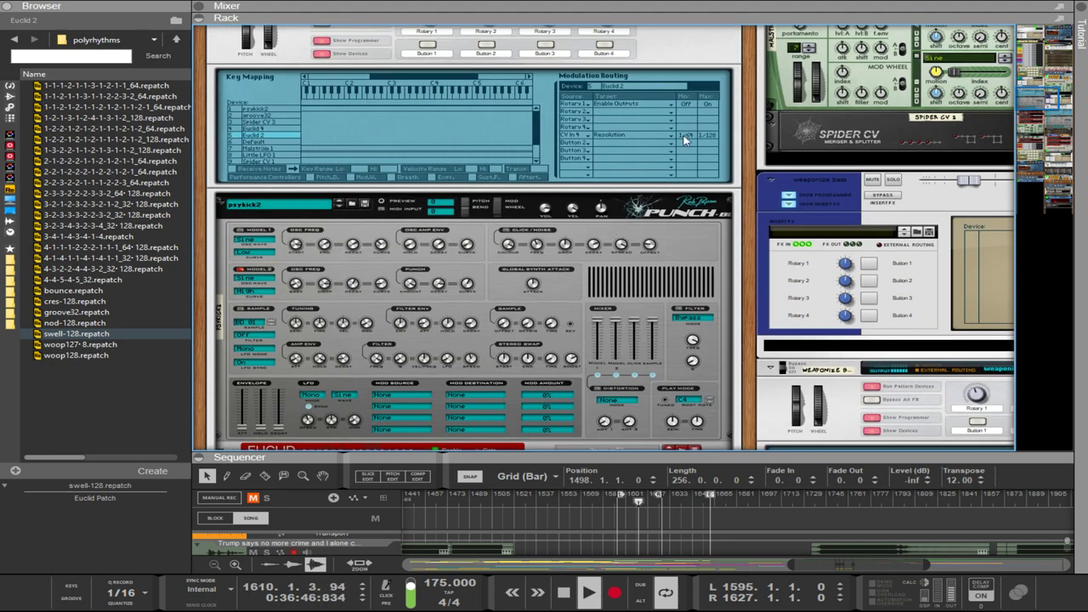
mouse_move(685, 139)
left_mouse_down()
mouse_move(686, 157)
mouse_move(680, 149)
left_mouse_up()
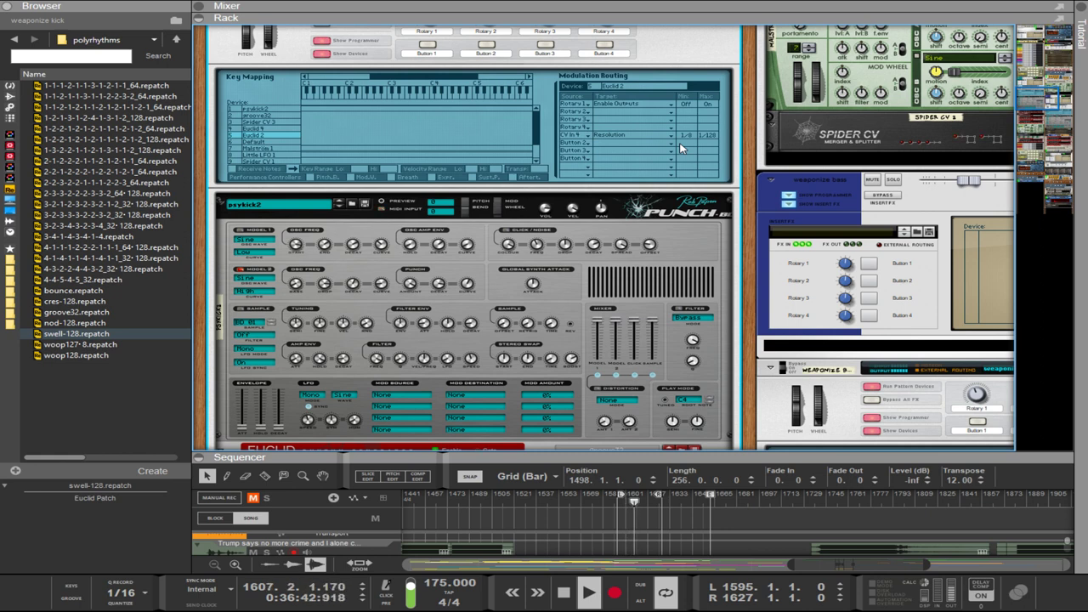
scroll(456, 384, "down", 5)
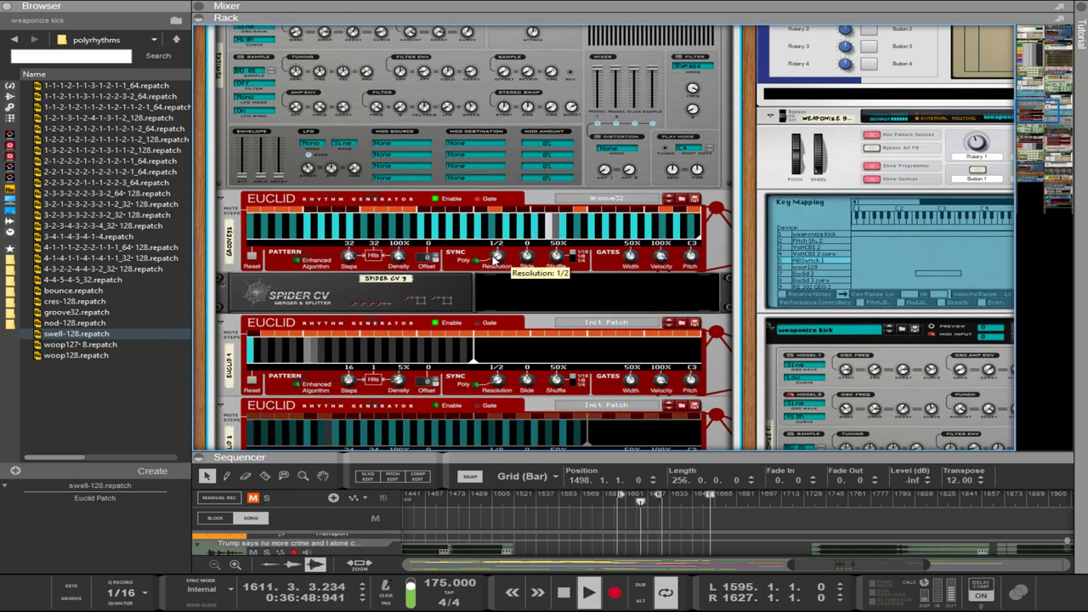
scroll(493, 326, "down", 1)
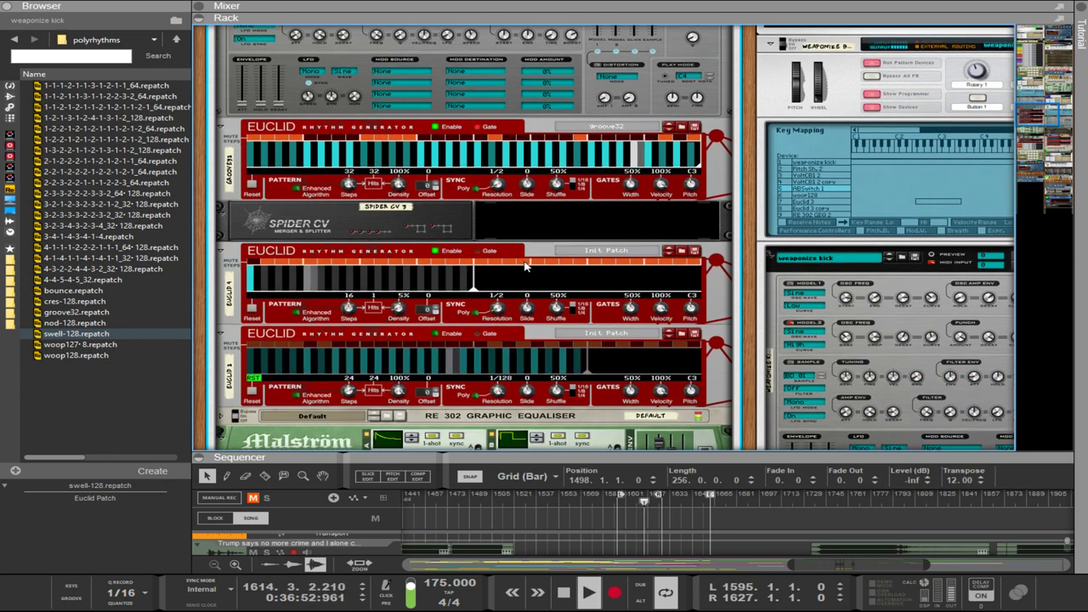
Try other Mod B waveforms on the Malström below the Euclid generators, and return to the square waveform.
scroll(535, 297, "down", 2)
left_click(537, 330)
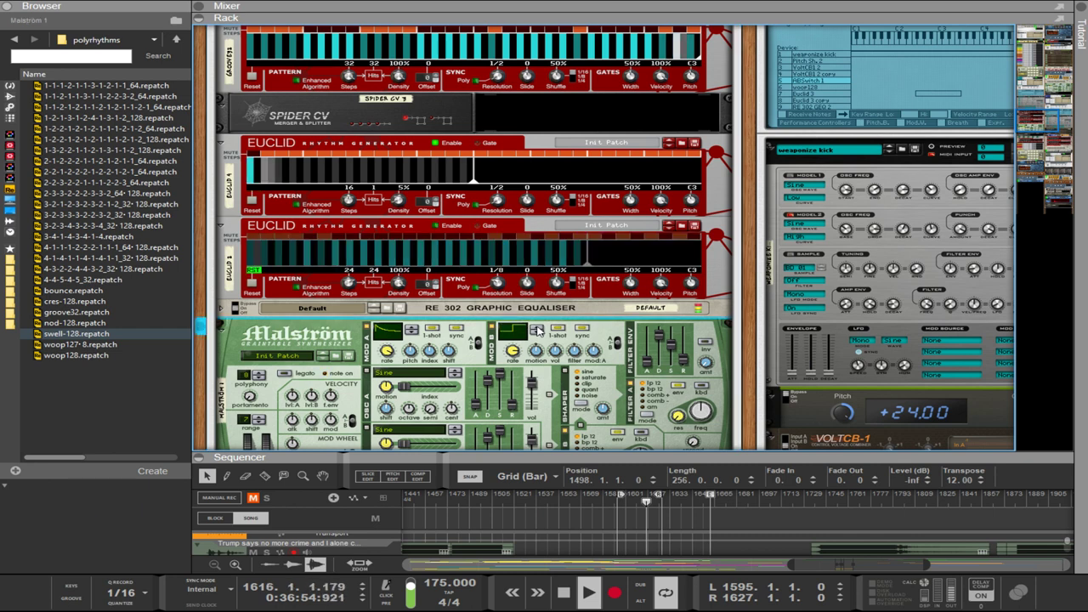
left_click(538, 330)
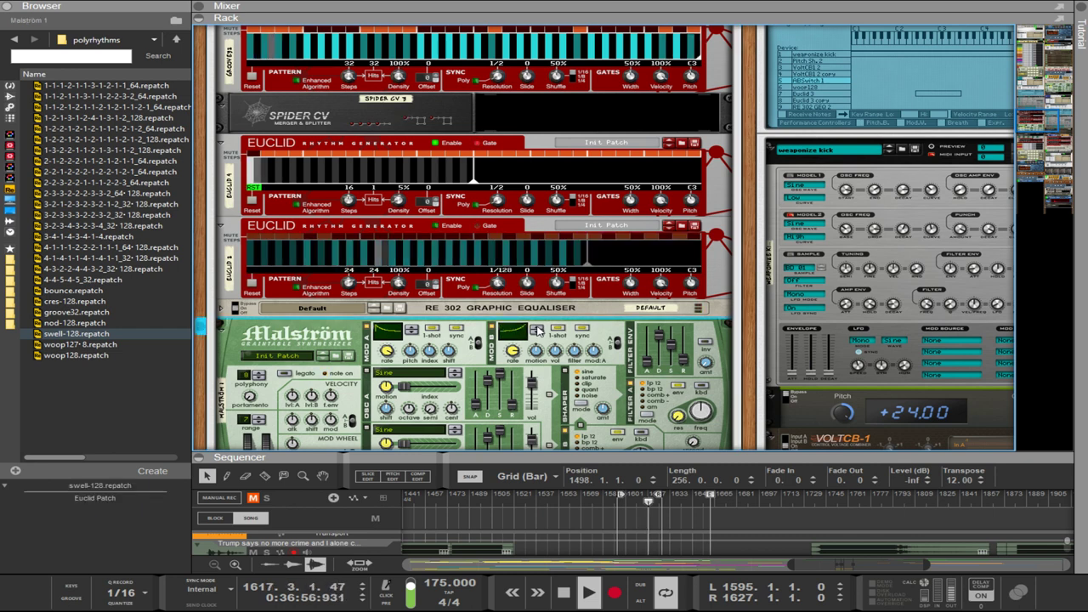
left_click(537, 329)
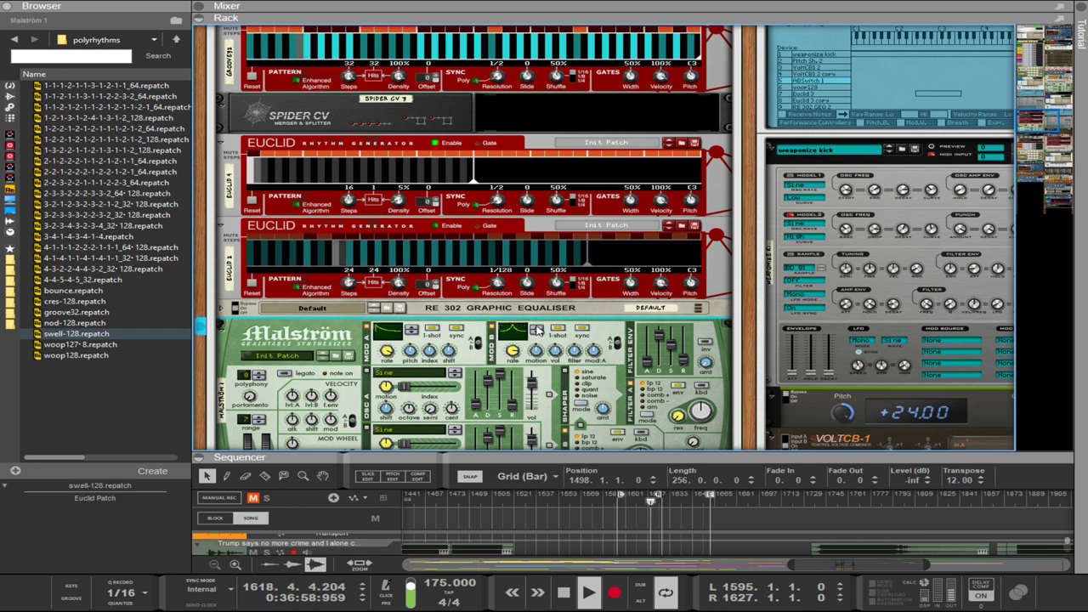
left_click(538, 330)
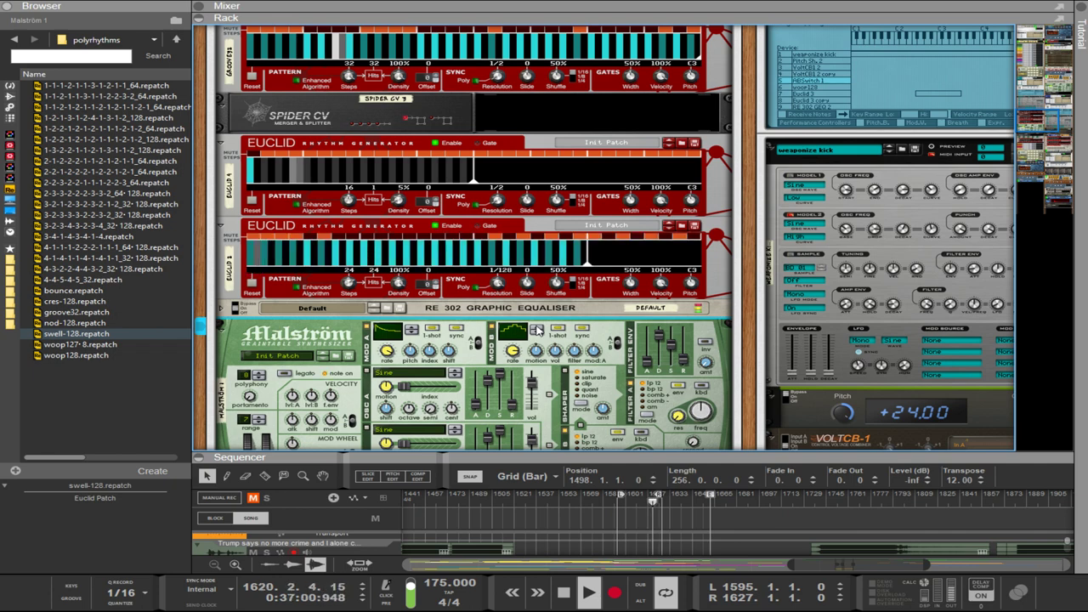
left_click(537, 331)
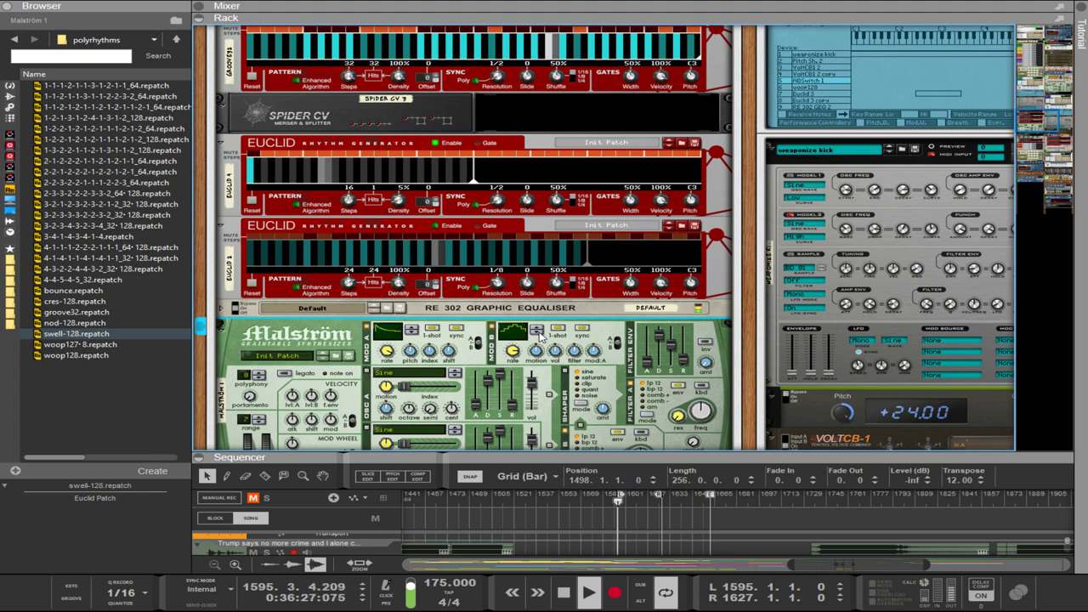
left_click(536, 330)
left_click(536, 330)
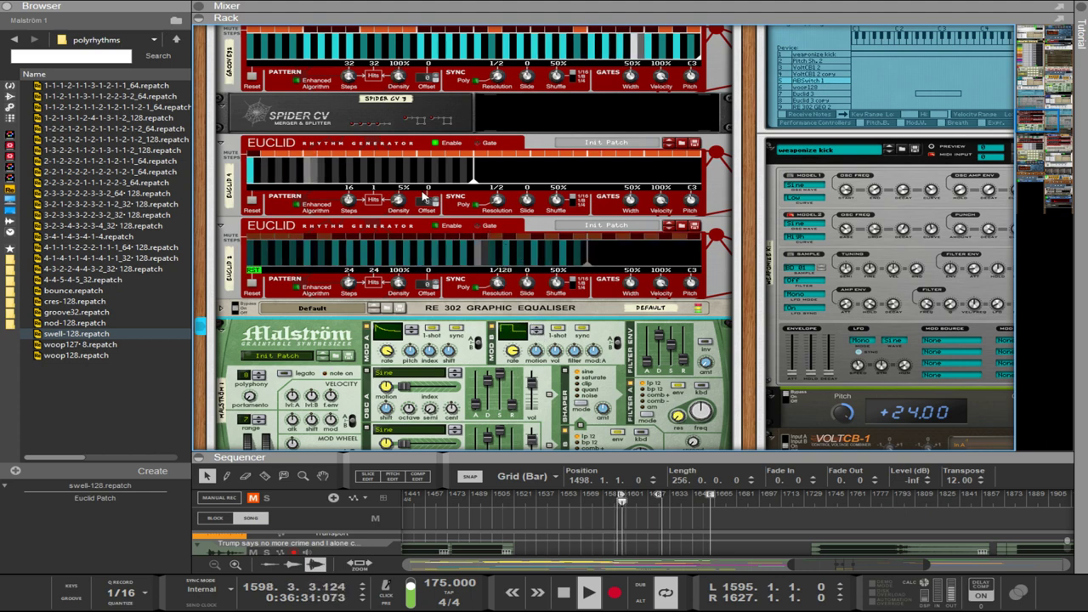
Disable the outputs of the groove32 and Euclid 4 generators in the psykick2 Combinator.
scroll(422, 194, "up", 4)
scroll(411, 224, "down", 3)
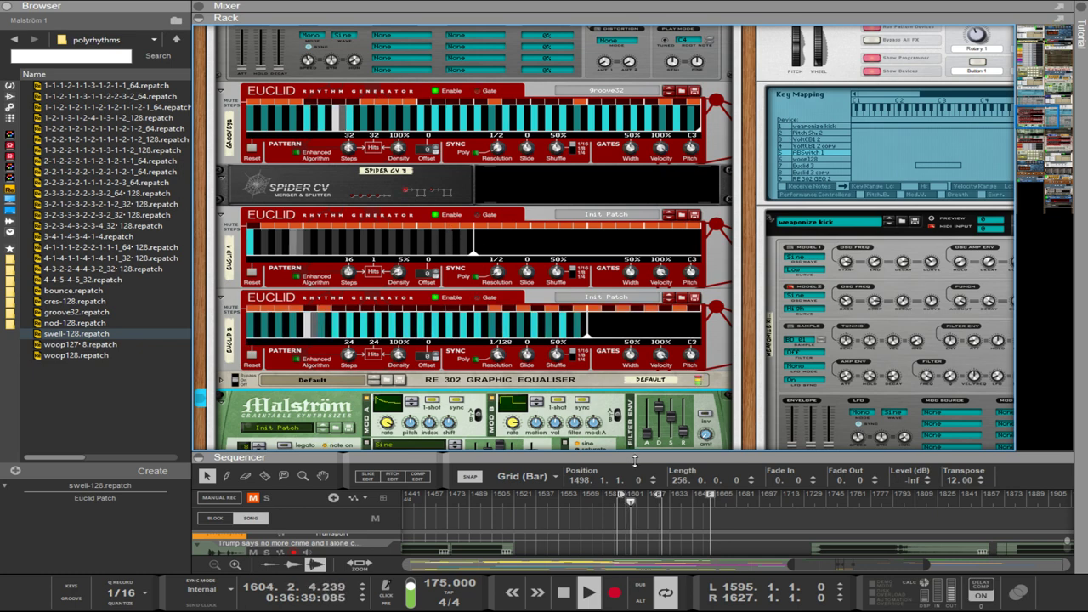
left_click_drag(634, 460, 529, 43)
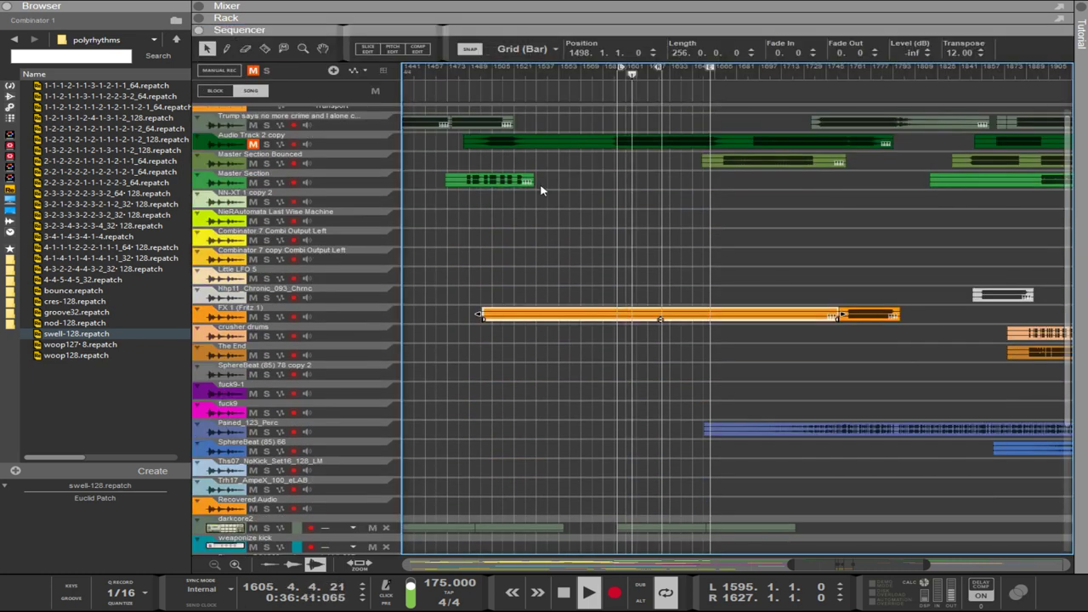
scroll(648, 478, "down", 5)
scroll(631, 413, "up", 5)
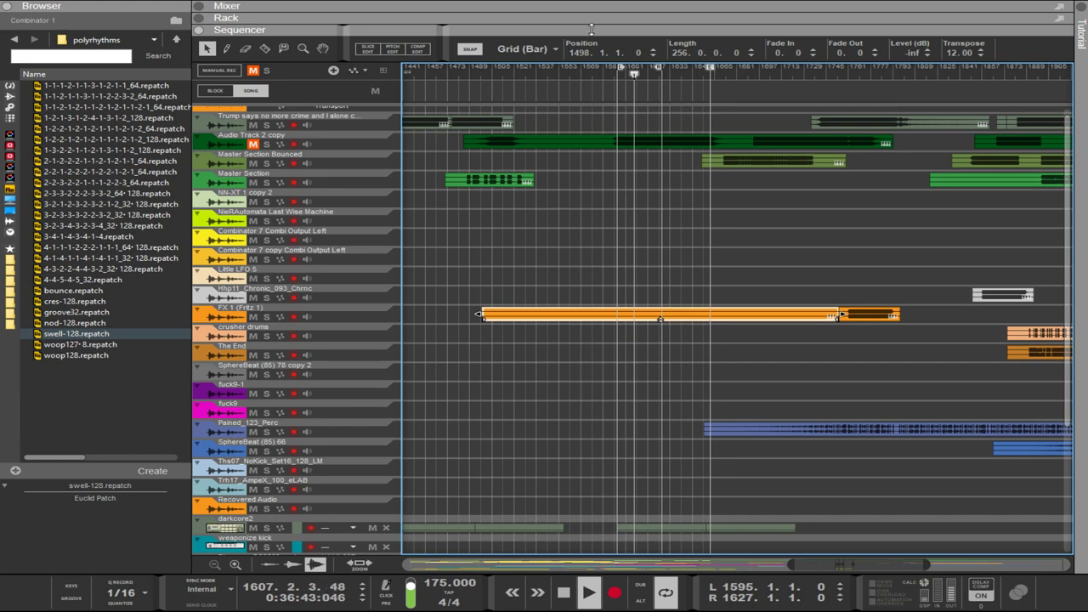
left_click_drag(591, 29, 590, 420)
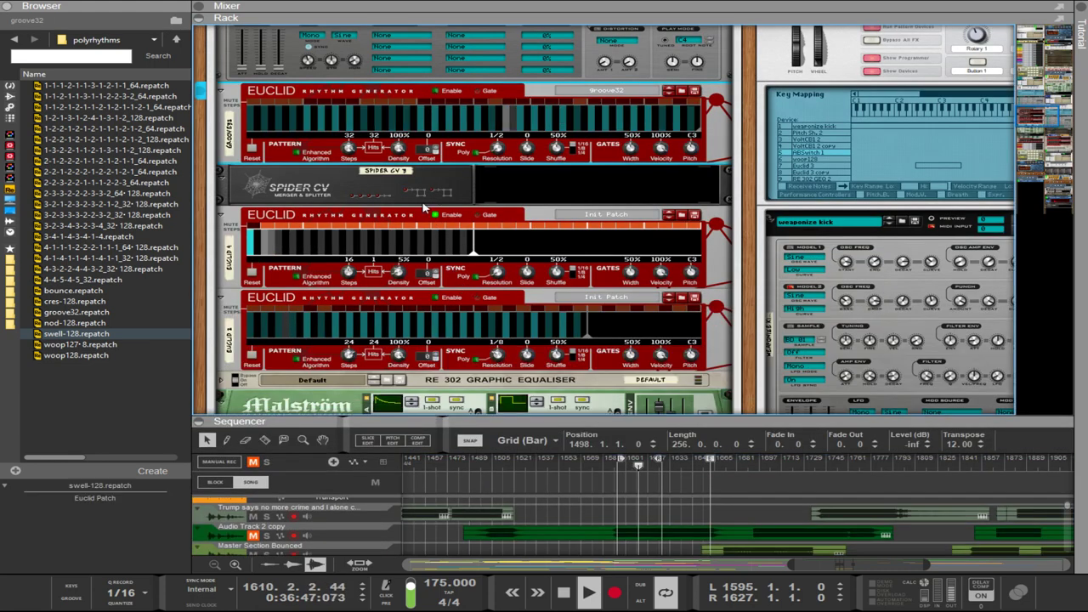
left_click(476, 225)
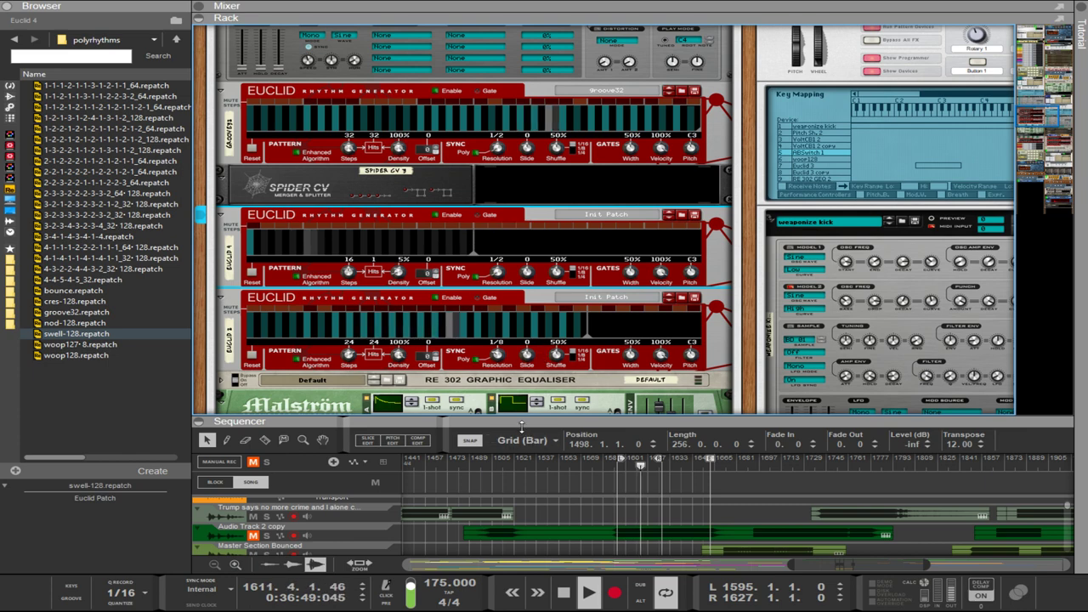
Create a clip on the weaponize kick track at bar 1595 and extend it to 8 bars.
left_click_drag(521, 422, 521, 30)
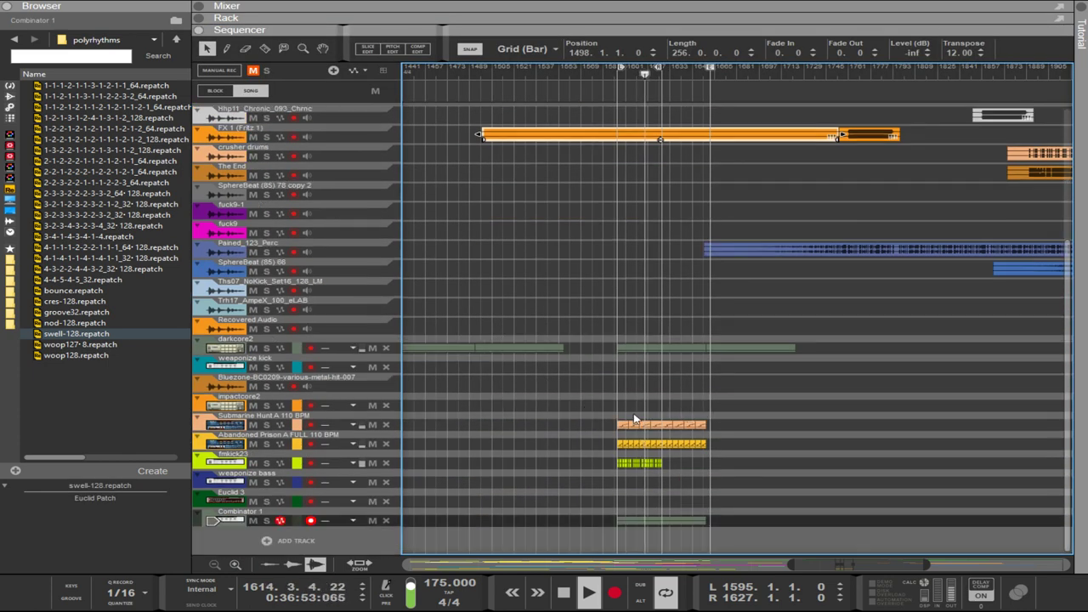
left_click(620, 365)
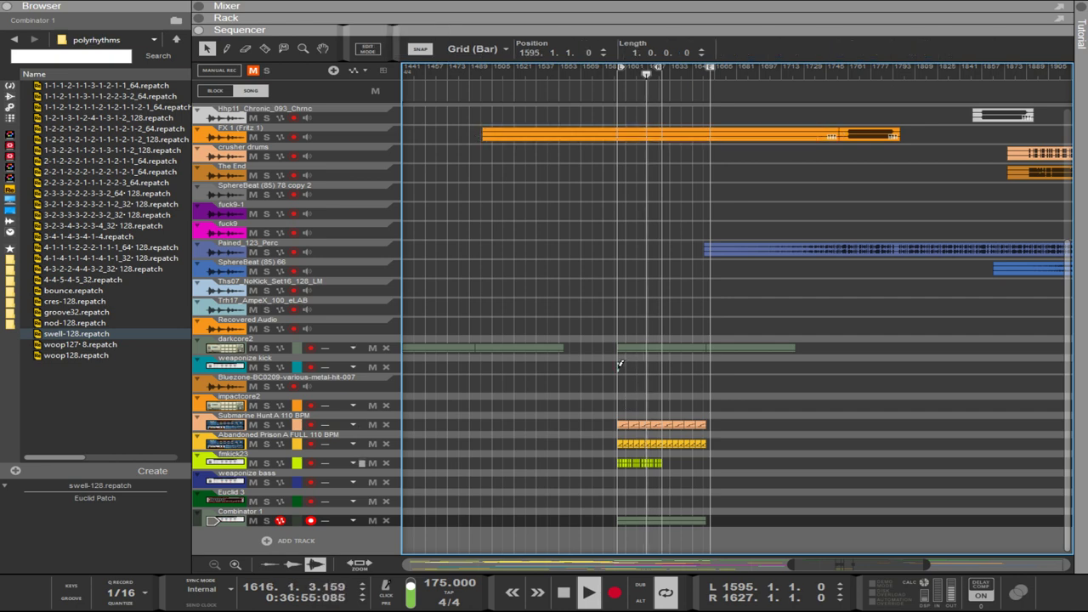
scroll(621, 385, "up", 5)
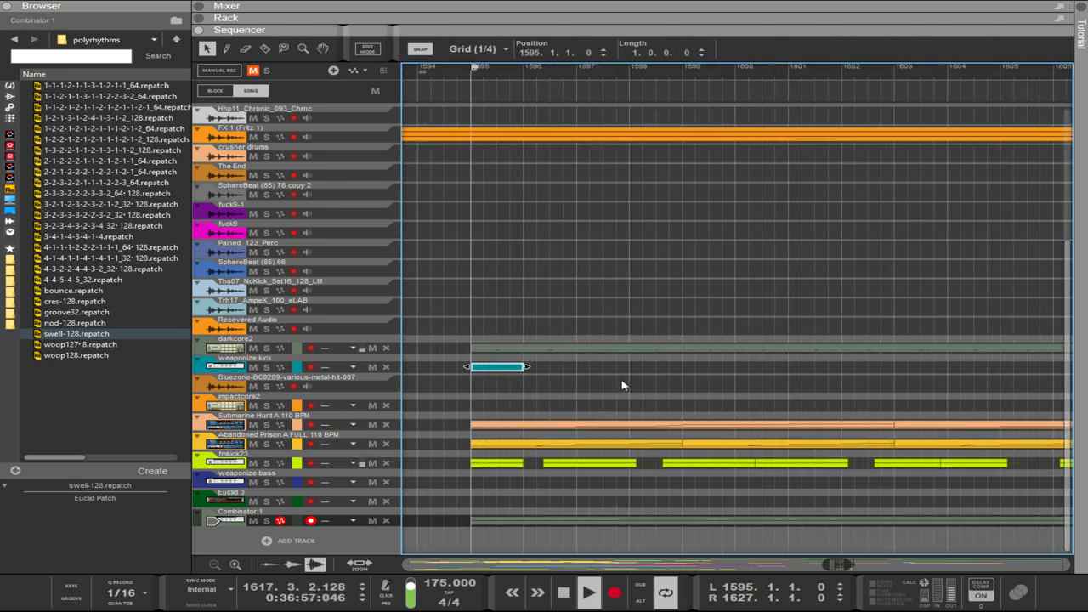
left_click_drag(529, 367, 840, 306)
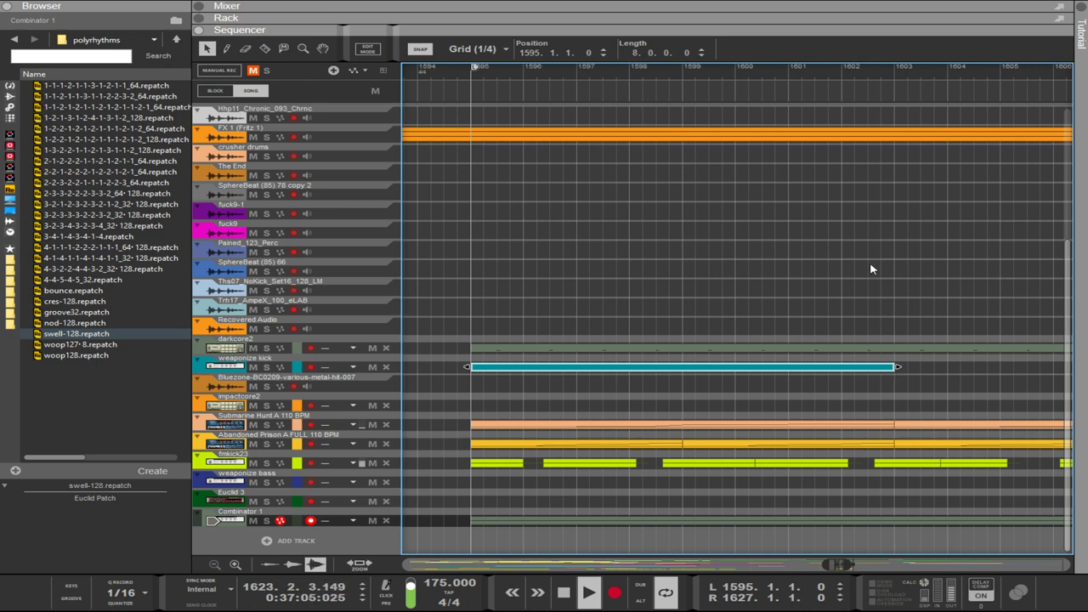
Set the loop end to bar 1603, move the song position to 1602.3, and open the weaponize kick clip for editing.
left_click(893, 78, "alt")
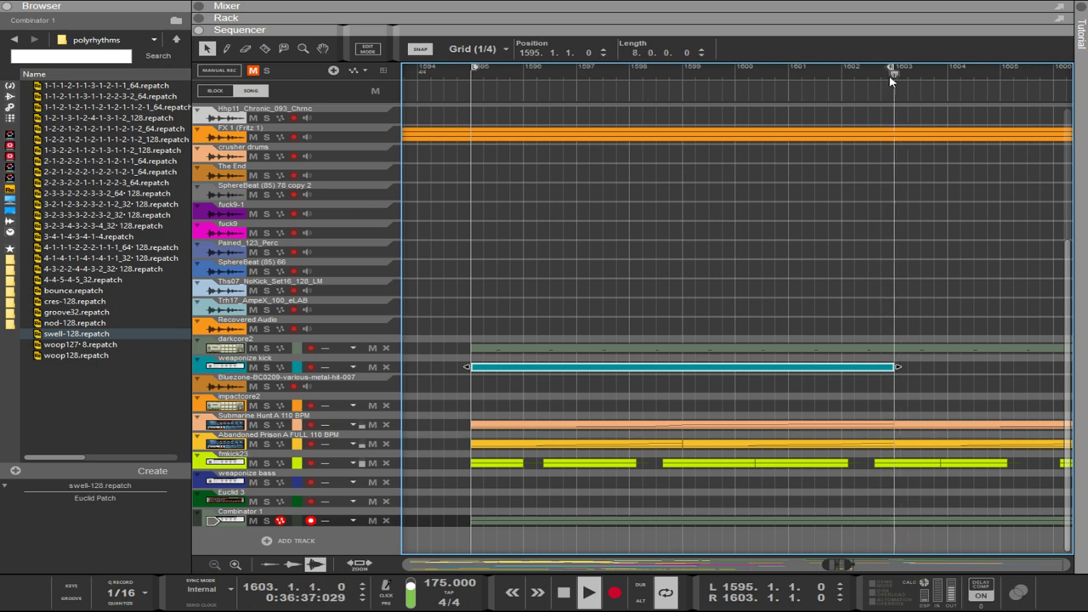
left_click(867, 78)
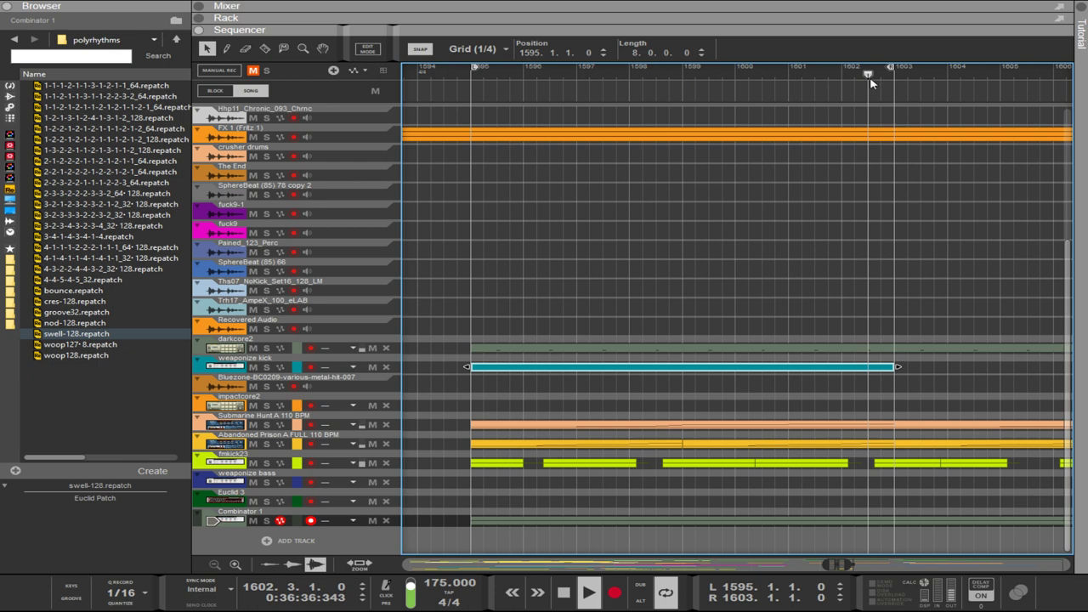
double_click(507, 367)
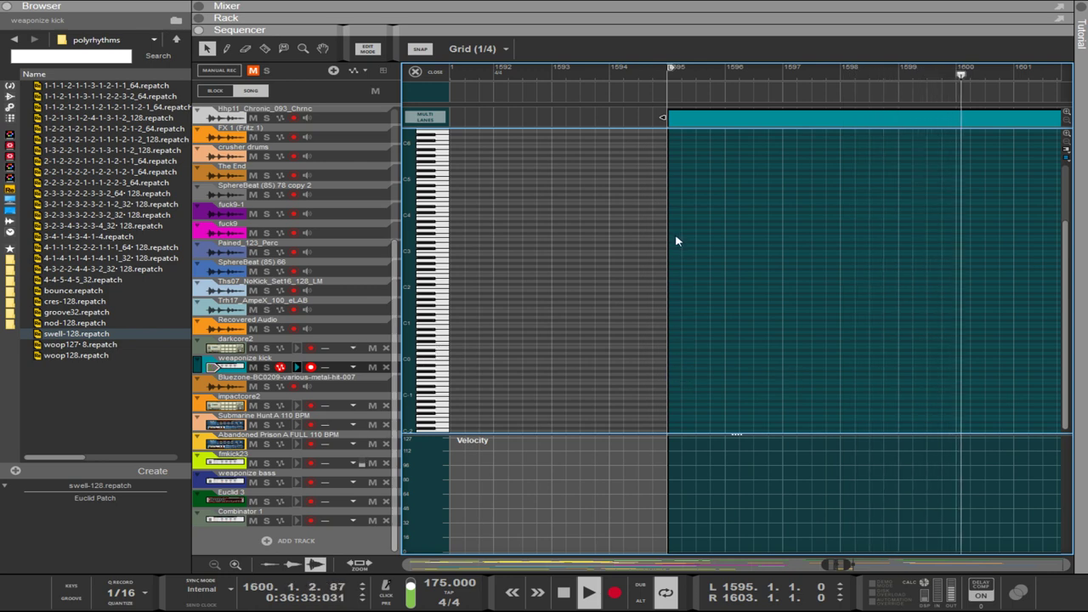
Draw F#1 quarter notes in the weaponize kick clip at 1595.1, 1595.3, 1596.1, 1596.3 and 1597.3, removing the one placed at 1597.1.
left_click(676, 302)
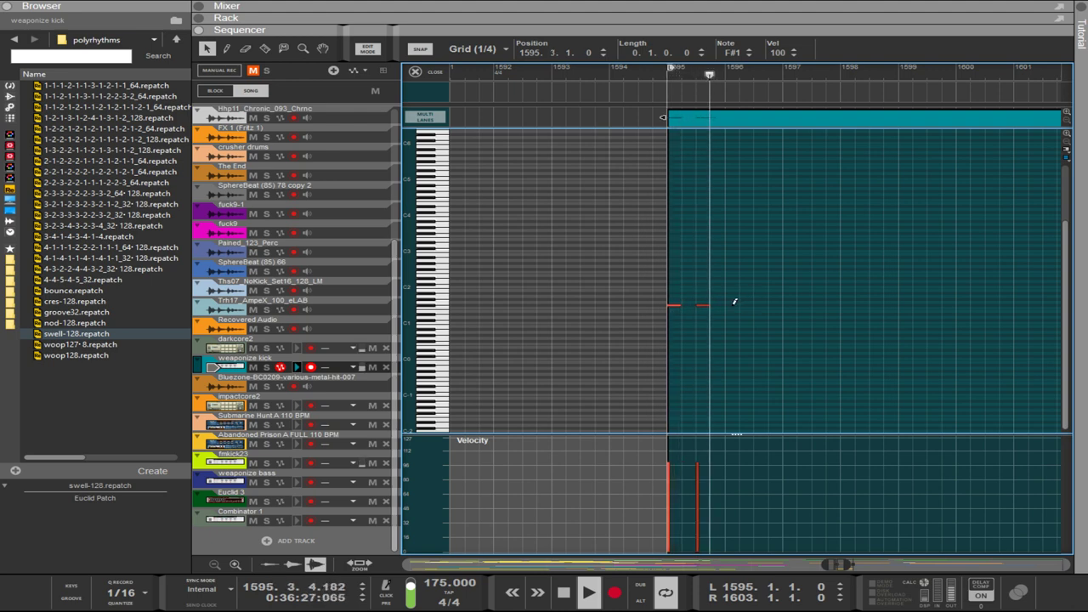
left_click(728, 306)
left_click_drag(729, 307, 730, 304)
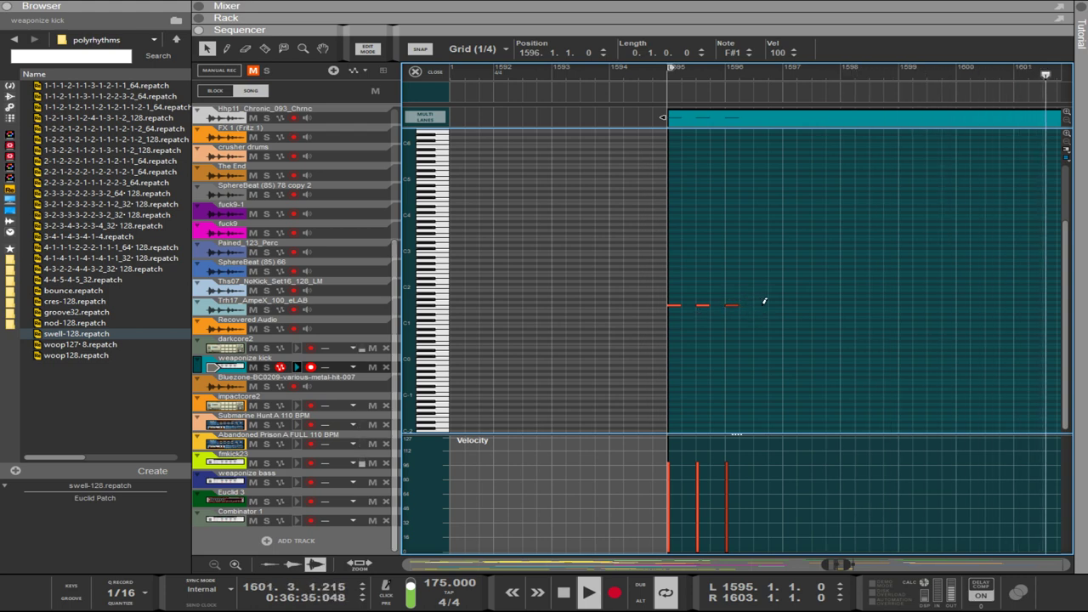
left_click(763, 304)
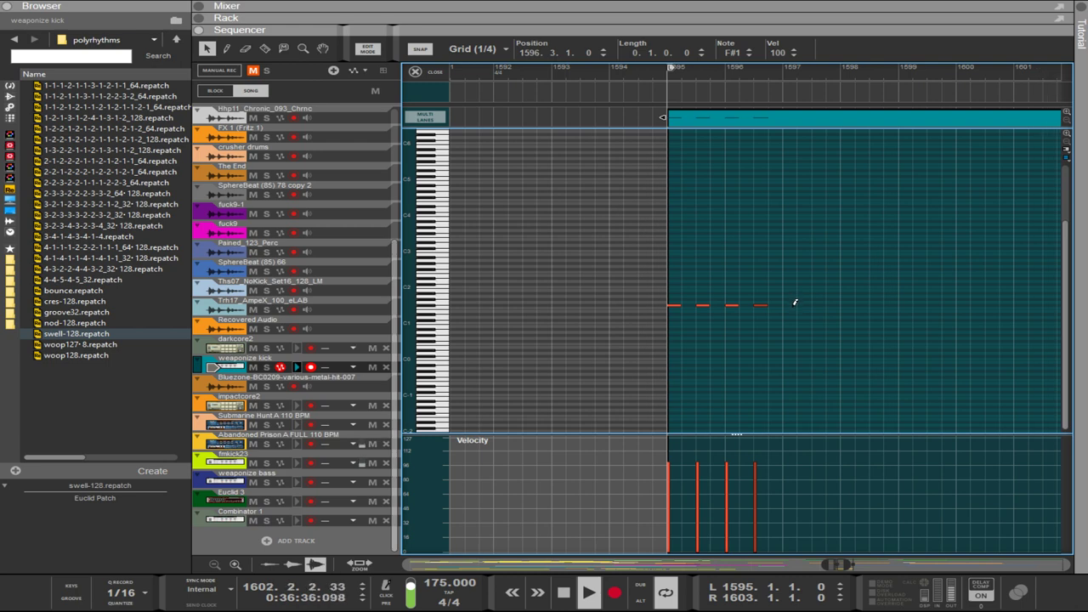
left_click(792, 304)
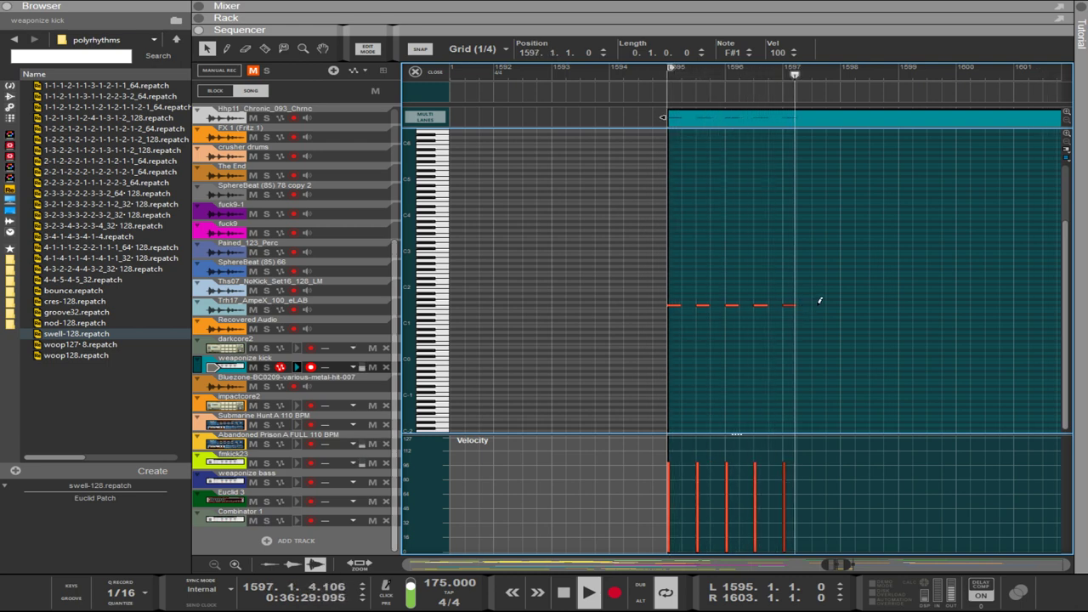
left_click(817, 304)
left_click(790, 306)
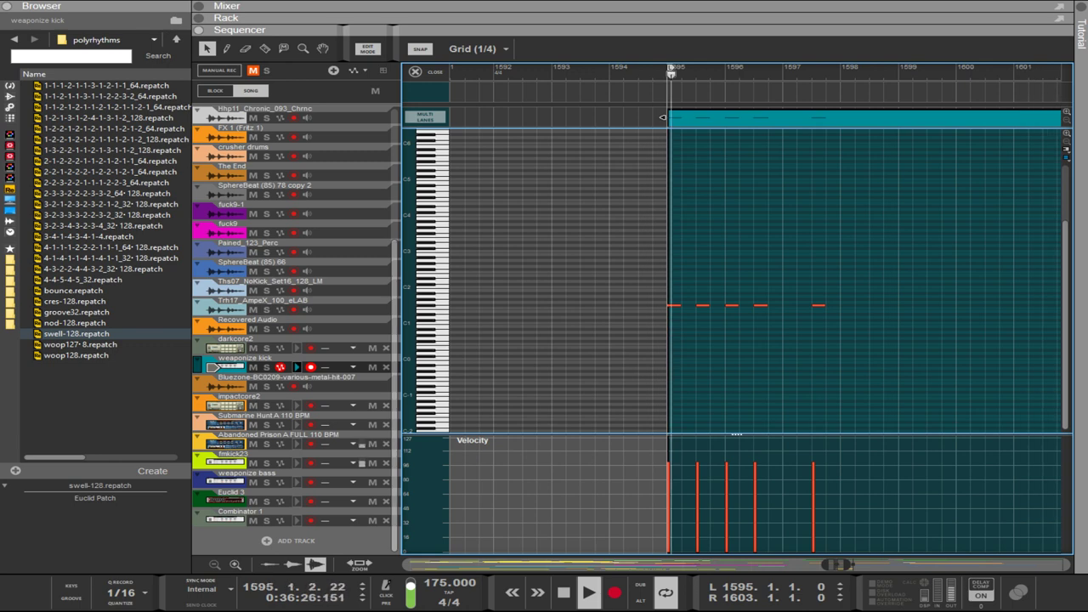
Open the rack and examine the front settings and rear CV cabling of the groove32 and Euclid 4 generators.
left_click(667, 18)
scroll(752, 258, "down", 5)
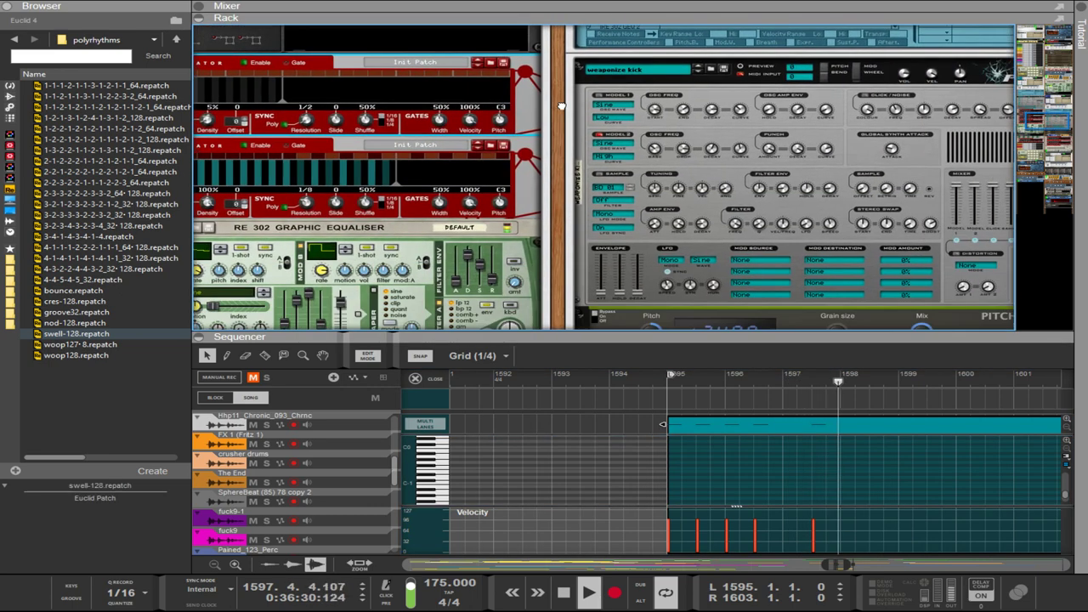
scroll(752, 257, "up", 5)
key("Tab")
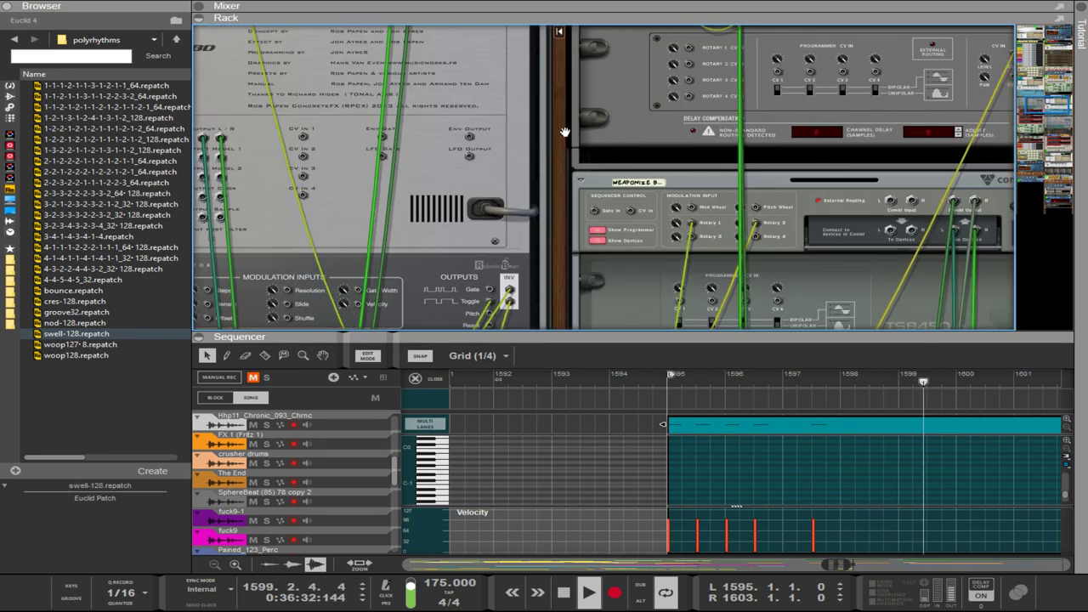
scroll(552, 140, "down", 3)
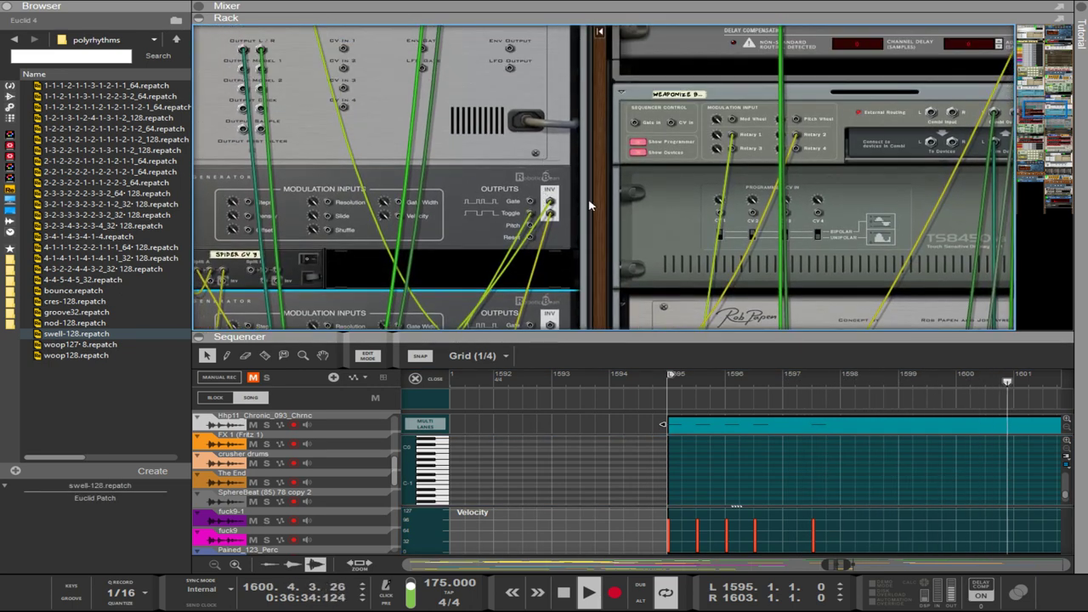
scroll(547, 130, "up", 4)
key("Tab")
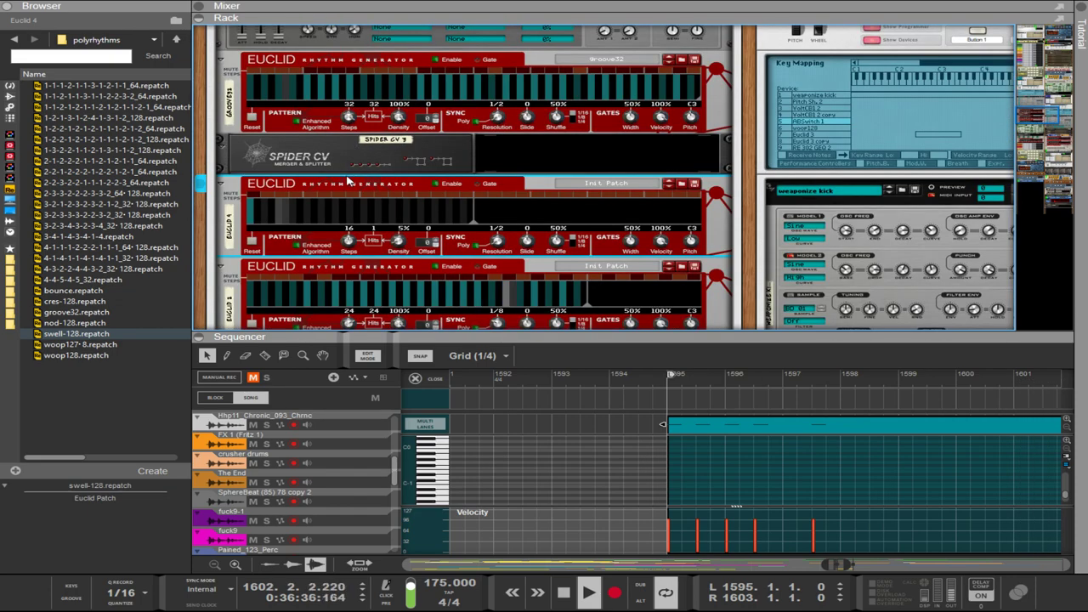
key("Tab")
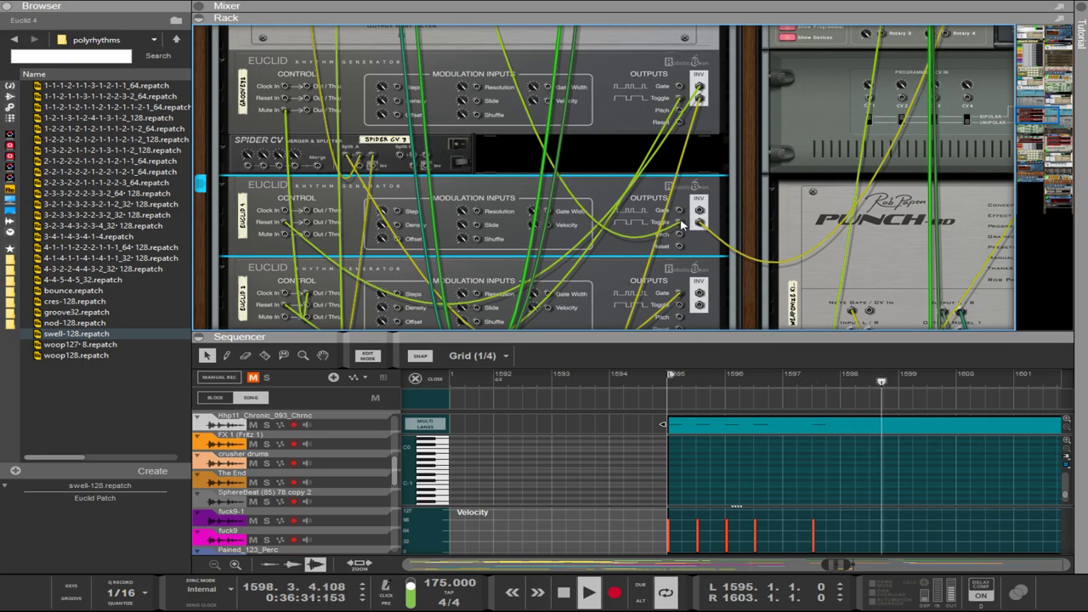
scroll(680, 223, "down", 3)
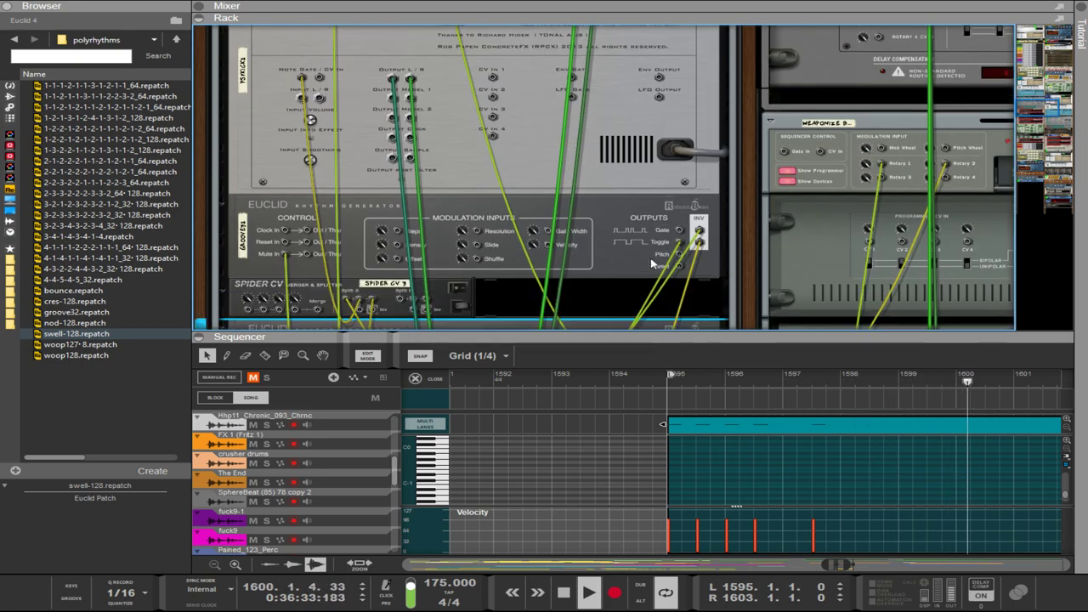
key("Tab")
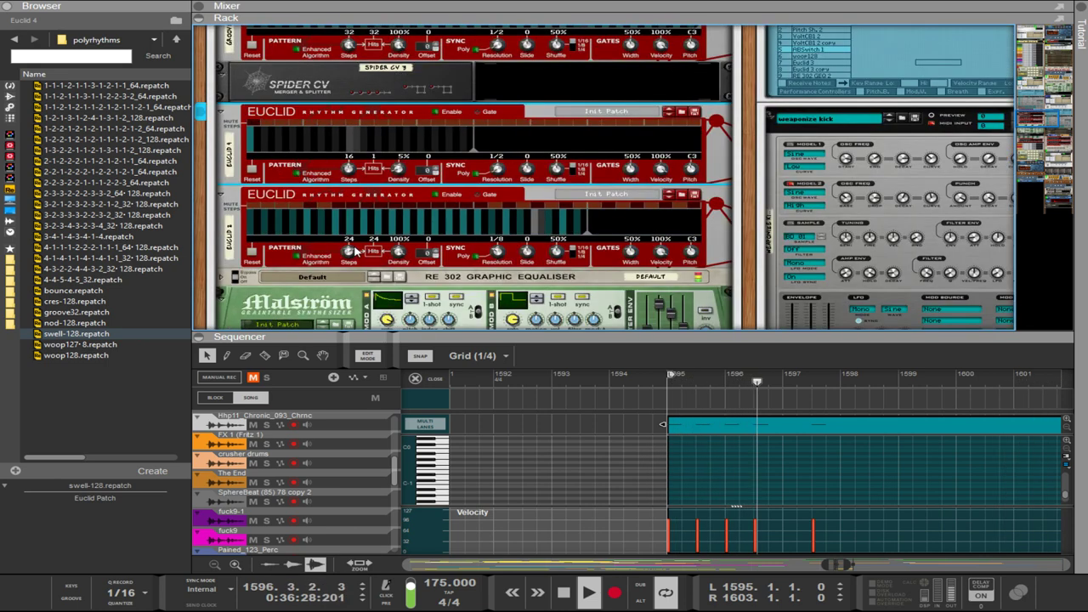
Lower the density of the Euclid generator below Euclid 4 to 0% and enable the outputs of Euclid 4.
left_click(395, 253)
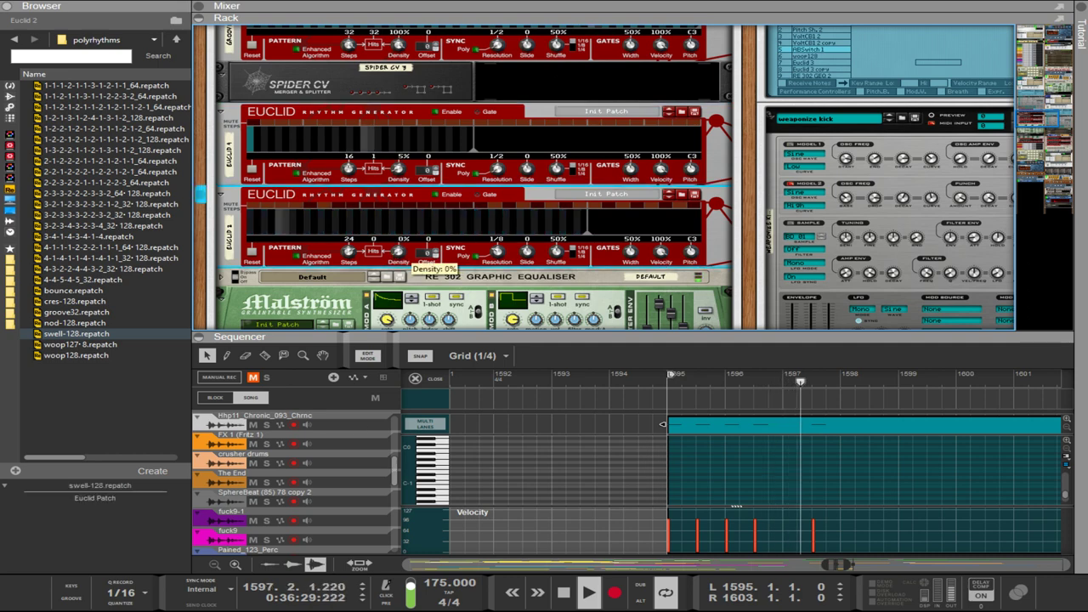
left_click(438, 115)
key("Tab")
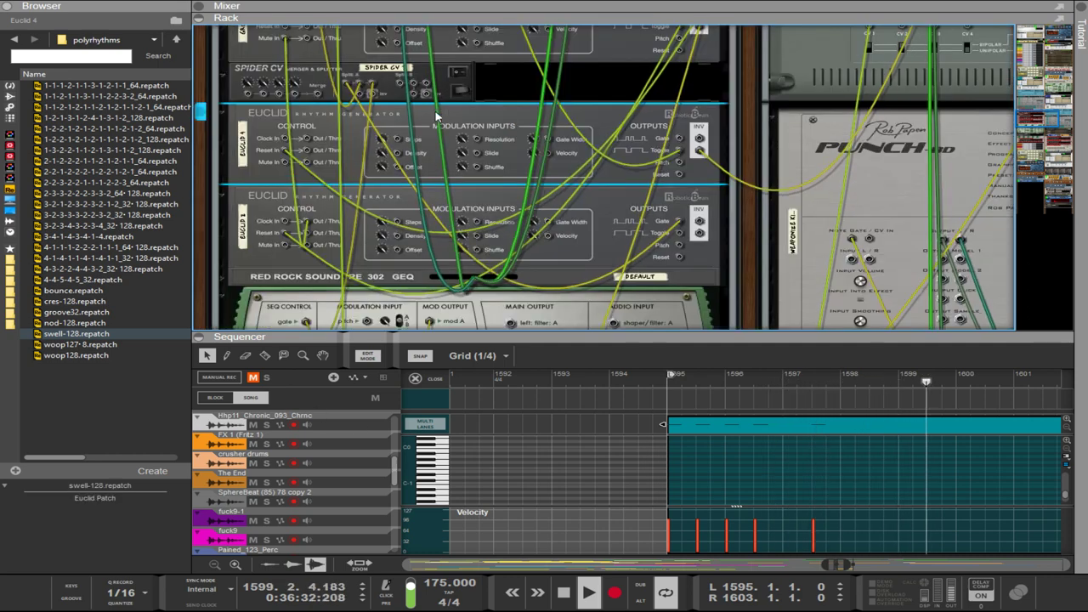
scroll(687, 158, "up", 3)
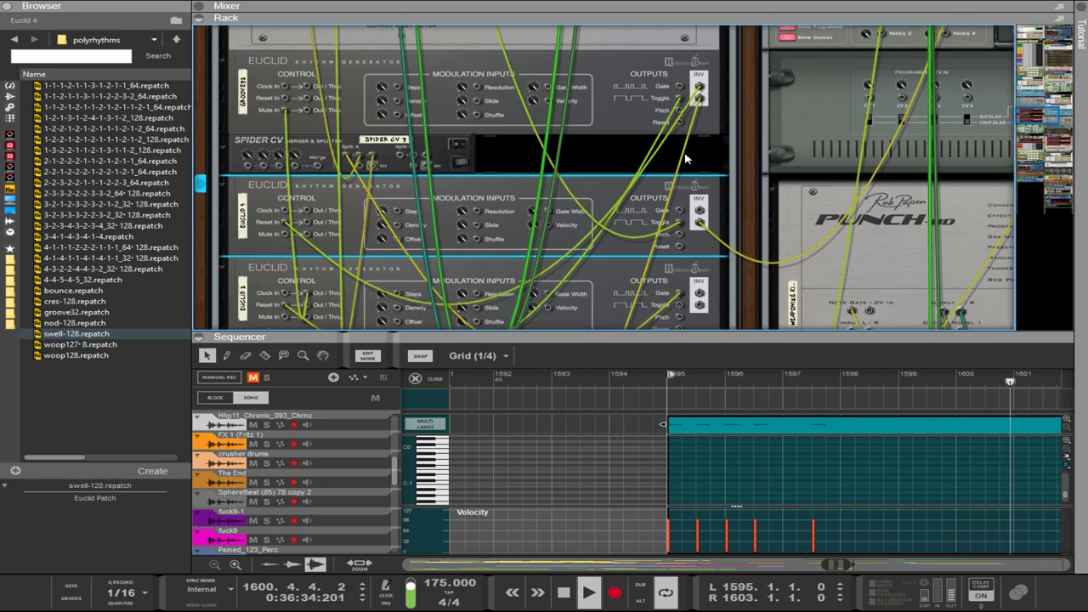
key("Tab")
key("Tab")
key("Tab")
key("Tab")
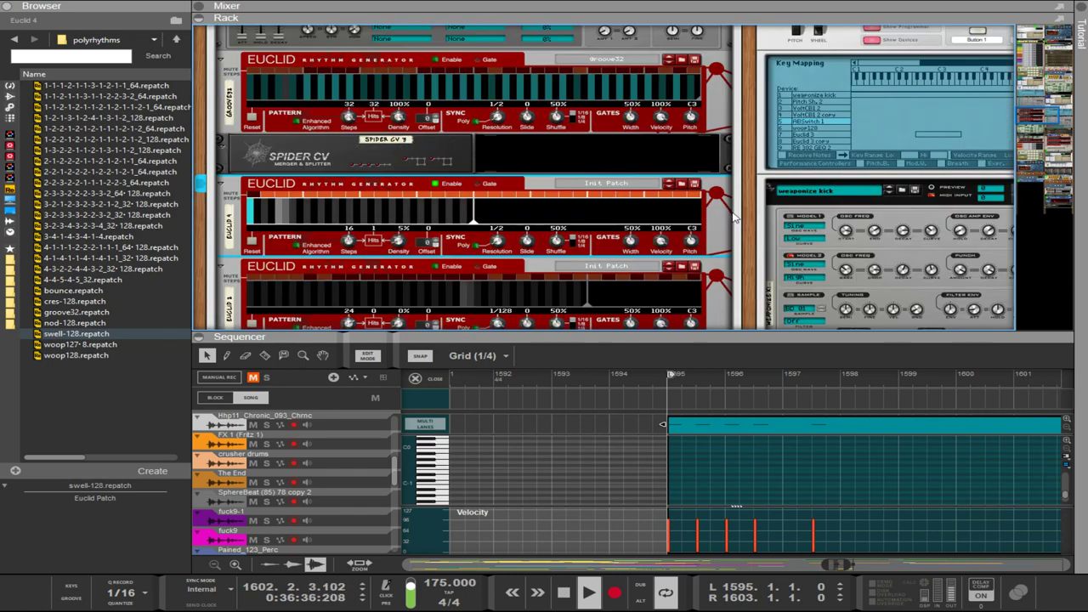
Inspect the weaponize bass Combinator's modulation routing, its A/B Switch, and the woop128 and Euclid 3 generators.
key("Tab")
scroll(749, 223, "down", 3)
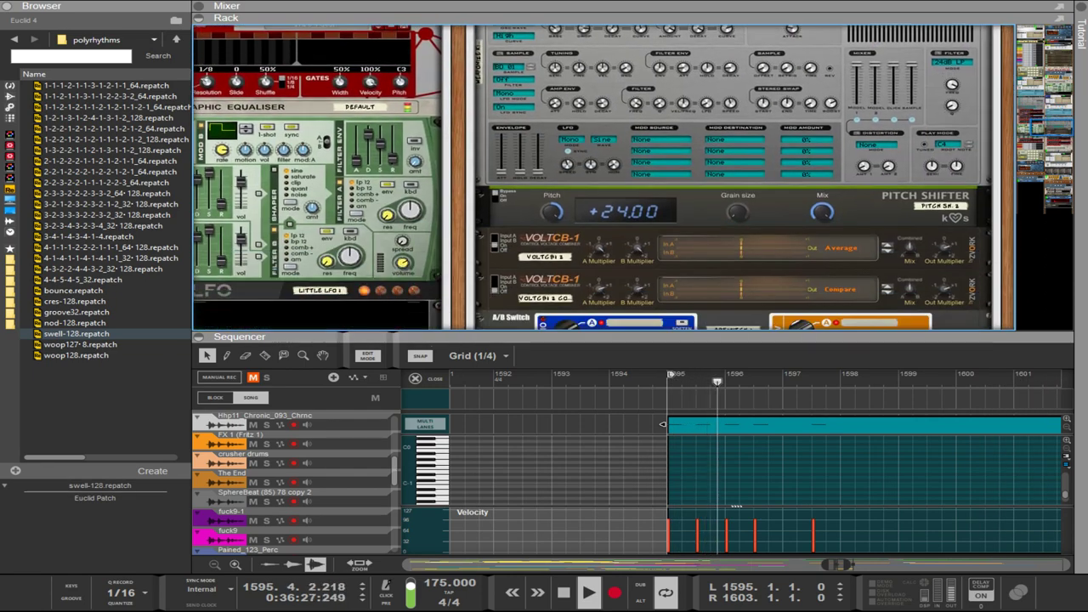
scroll(630, 208, "up", 3)
scroll(630, 209, "down", 5)
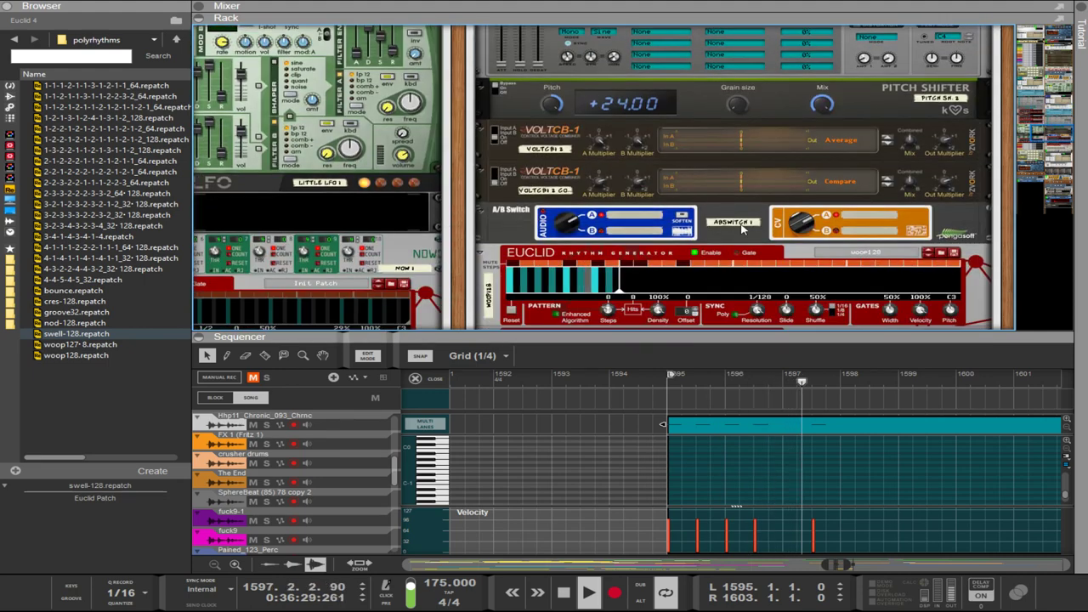
scroll(722, 270, "up", 10)
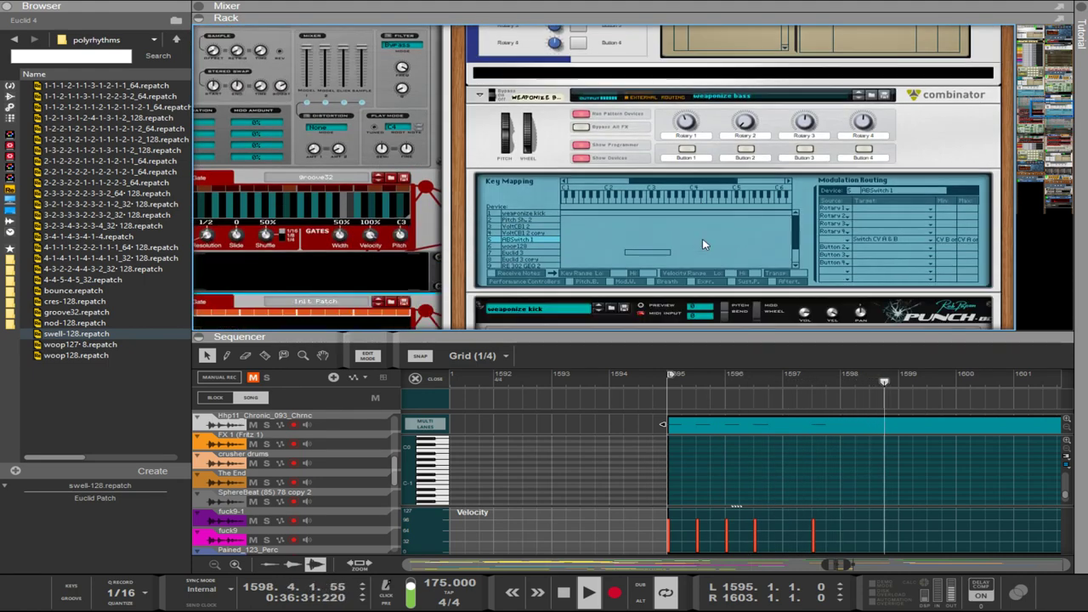
left_click(822, 236)
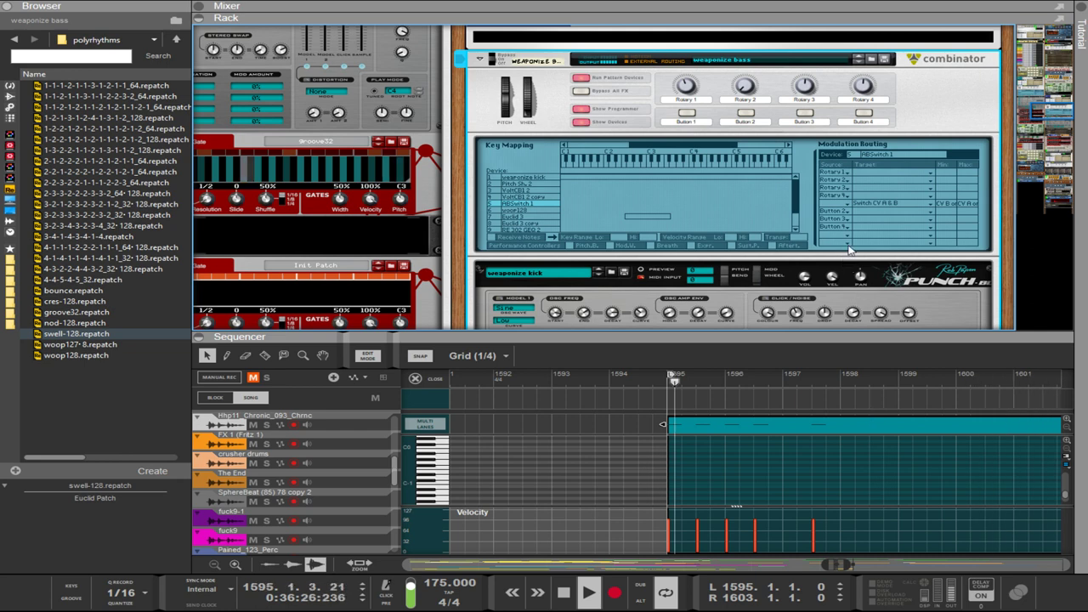
scroll(848, 248, "down", 10)
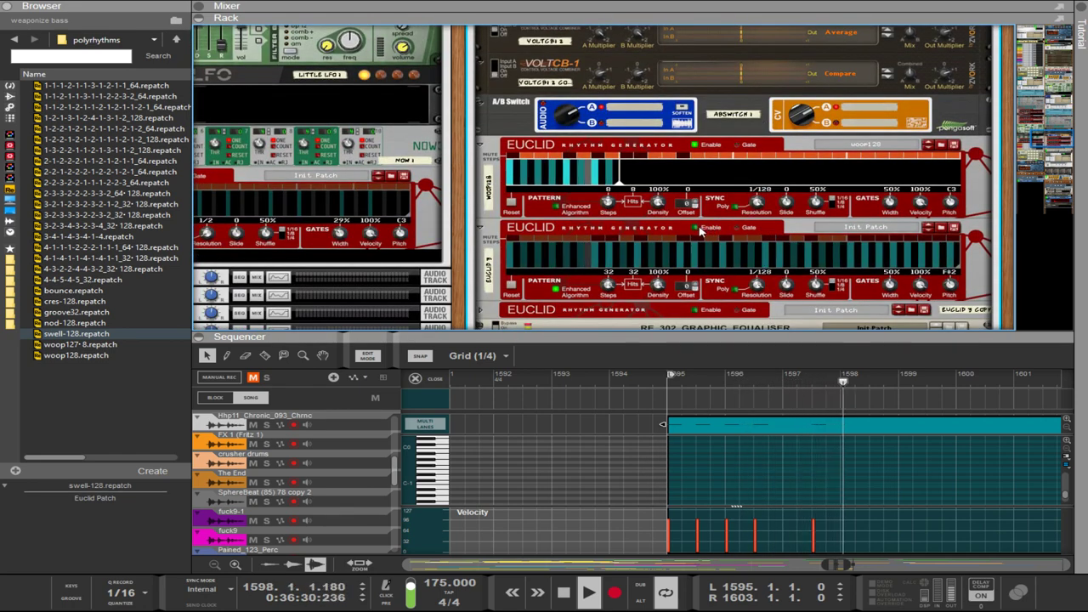
left_click(796, 122)
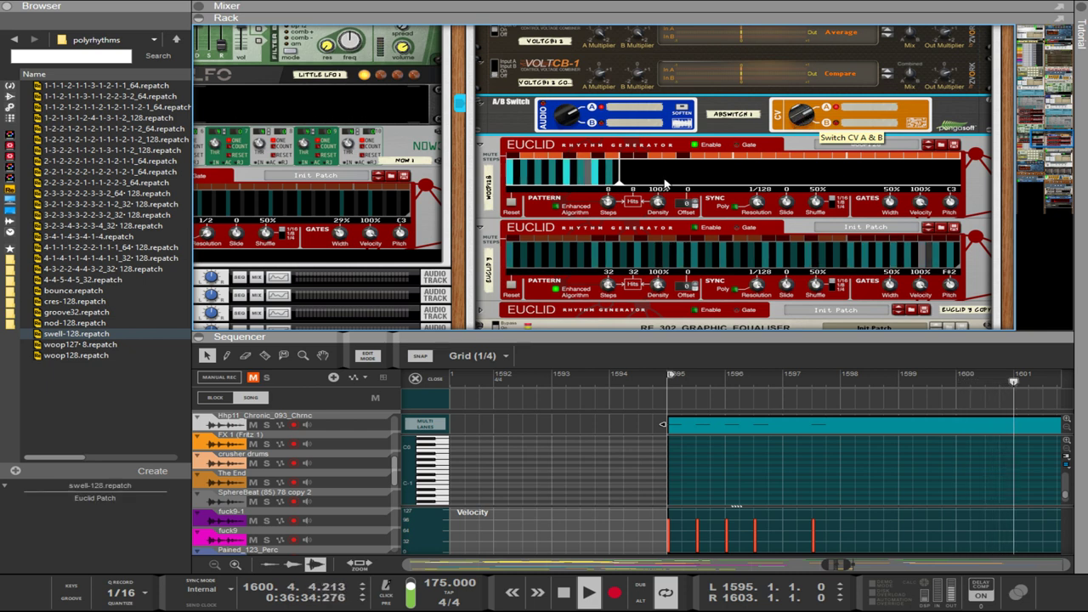
left_click(645, 236)
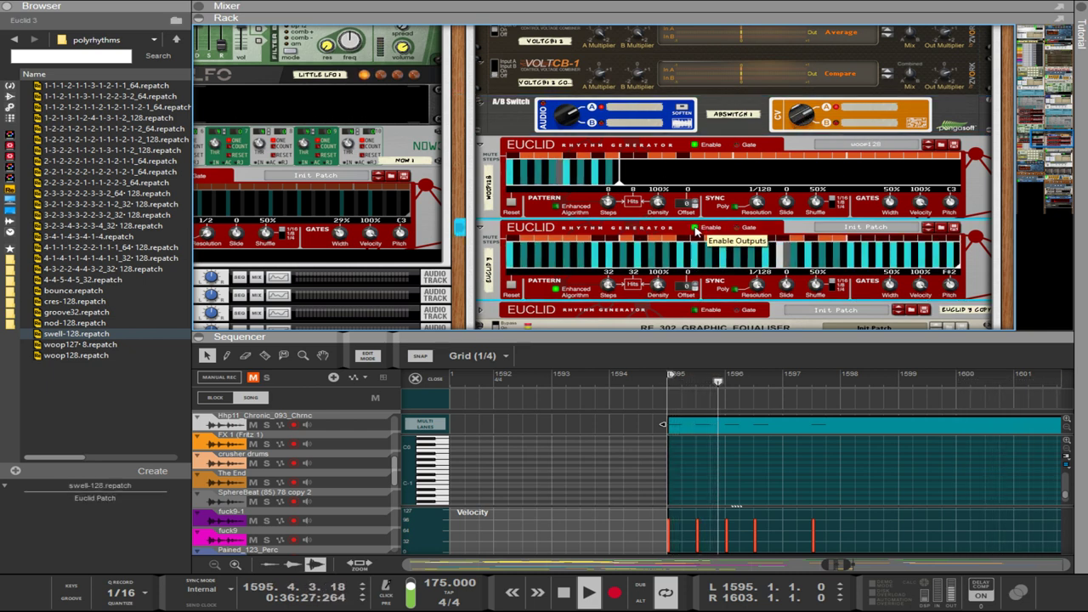
Repatch the CV cables between groove32's toggle output and the split and merge jacks of Spider CV 3.
left_click_drag(488, 194, 783, 255)
scroll(783, 255, "down", 3)
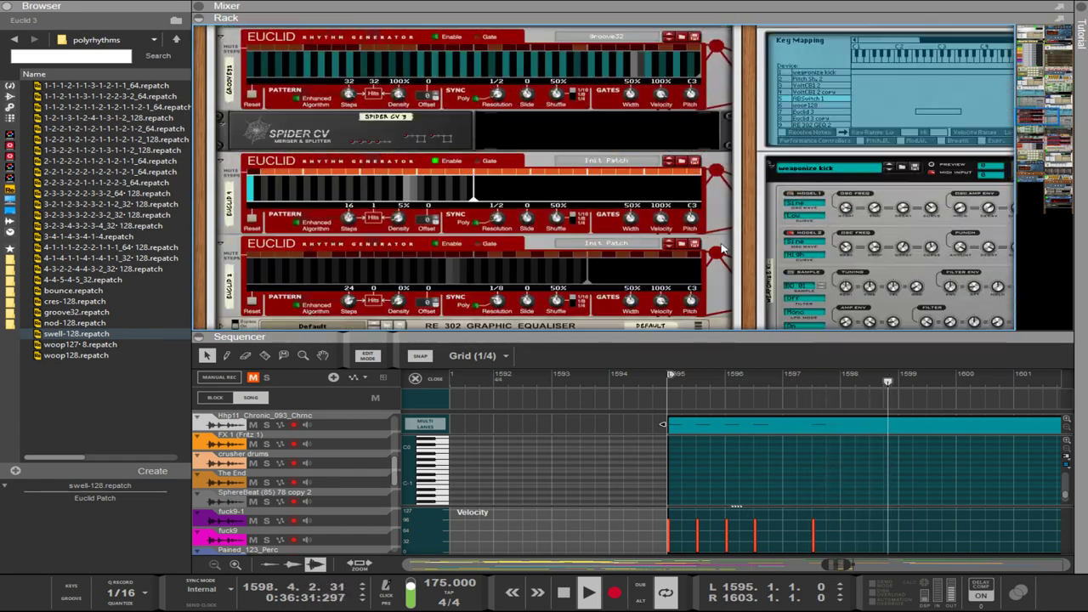
key("Tab")
scroll(418, 266, "up", 2)
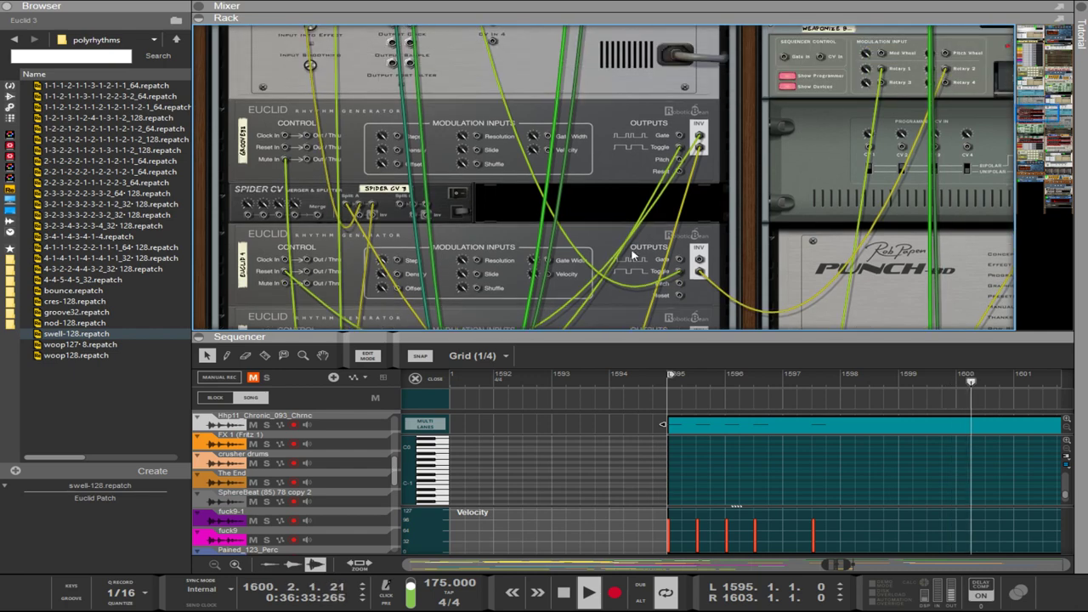
scroll(496, 232, "up", 2)
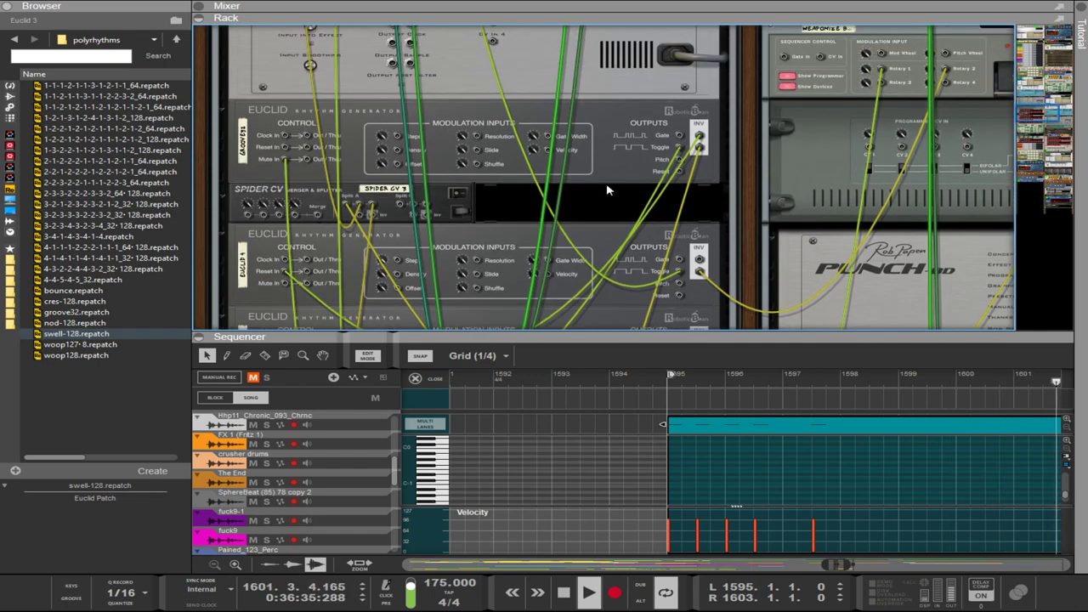
left_click(680, 152)
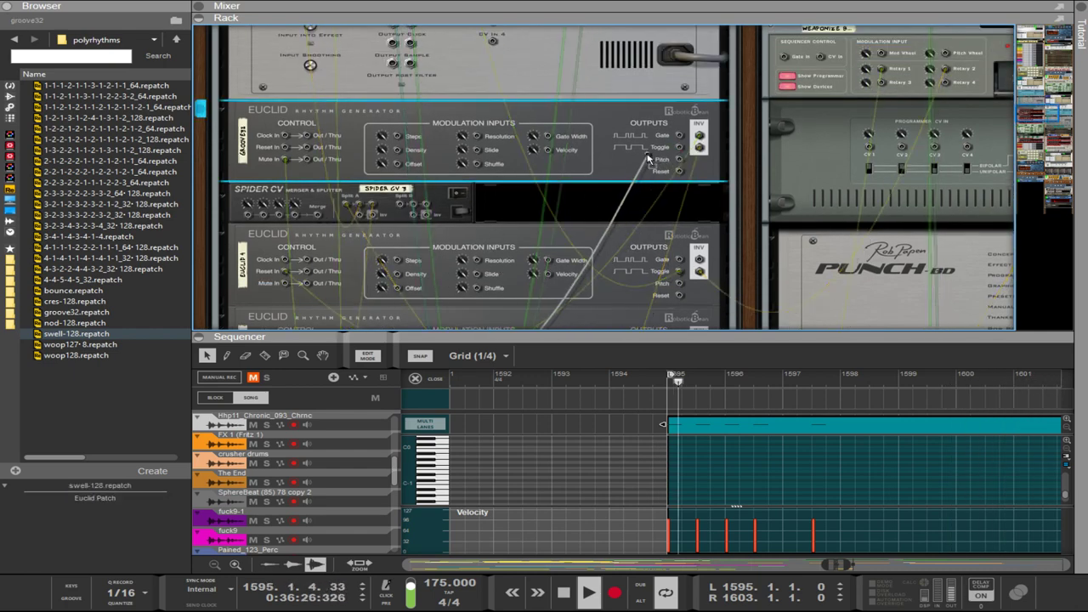
mouse_move(679, 152)
left_mouse_down()
mouse_move(699, 149)
mouse_move(408, 214)
mouse_move(698, 145)
left_mouse_up()
left_click_drag(410, 203, 276, 204)
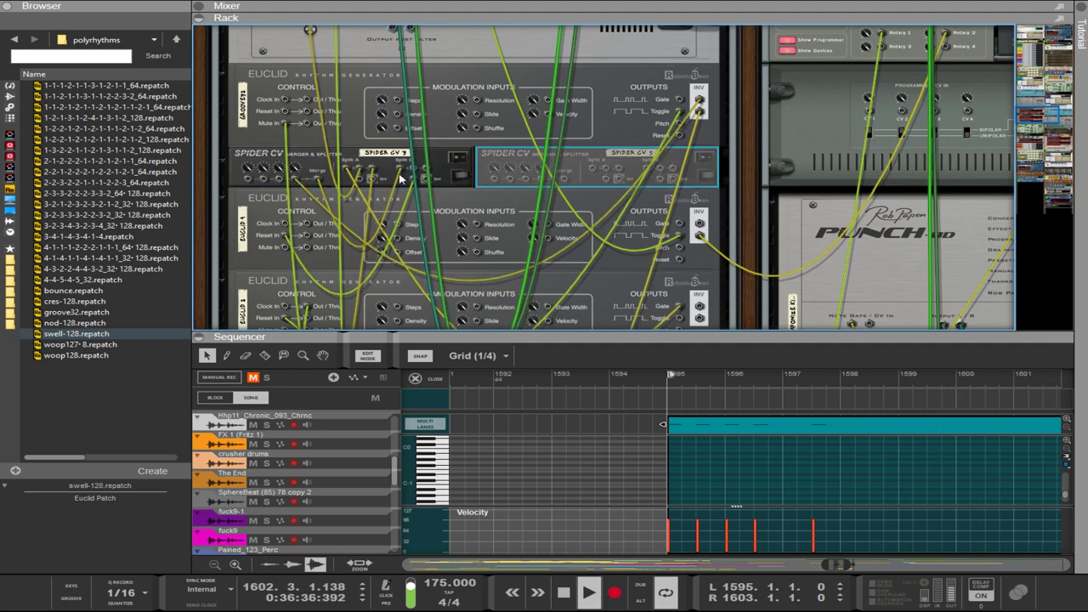
Try rerouting psykick2's note gate cable to the Split A input of Spider CV 5, and reconnect it to the gate input.
key("ctrl+z")
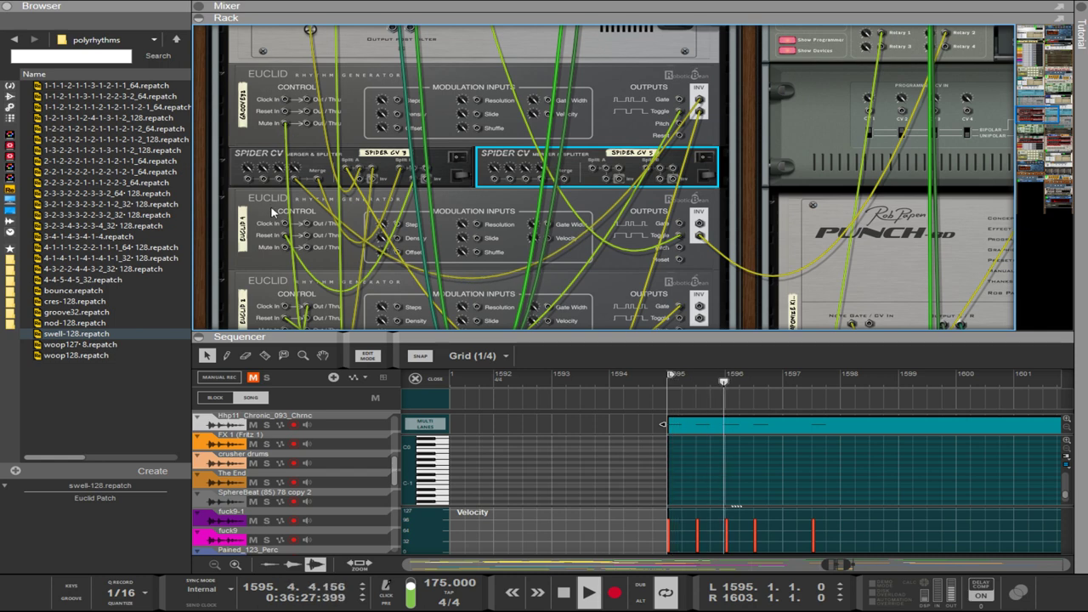
scroll(328, 183, "up", 3)
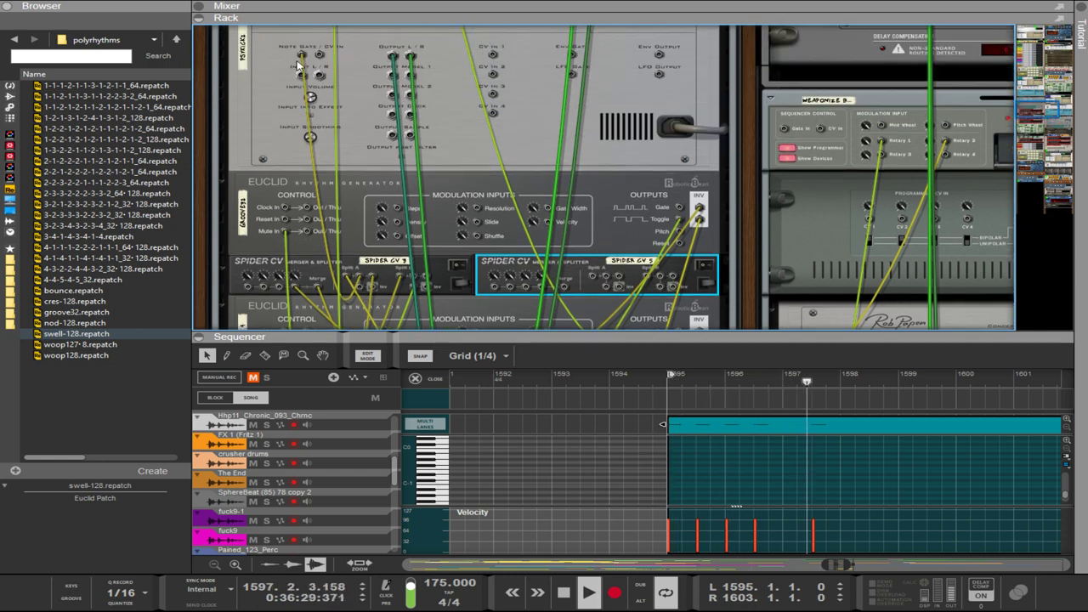
left_click_drag(302, 58, 594, 282)
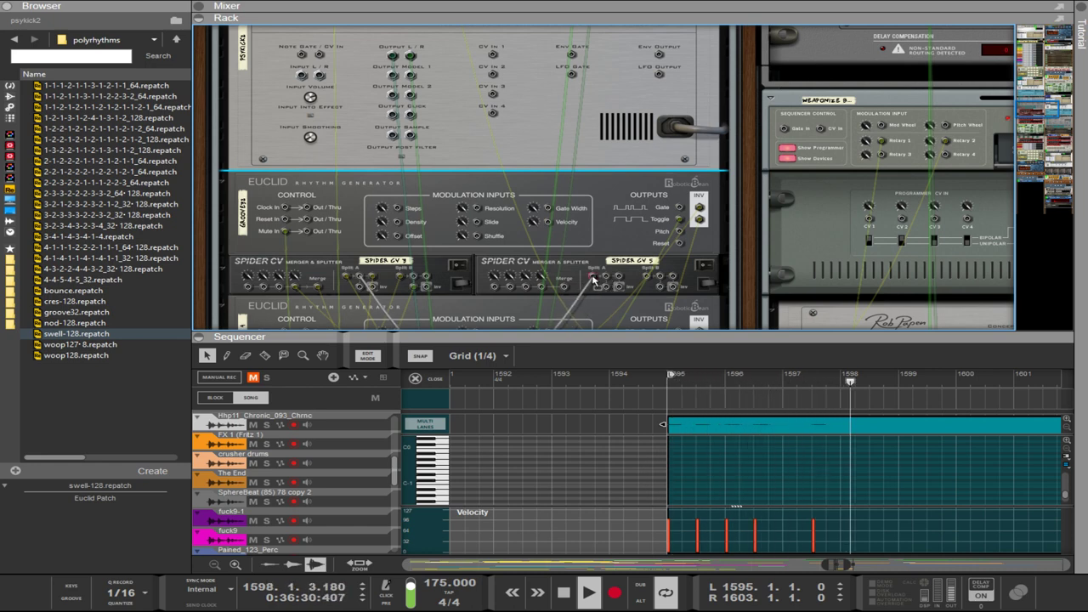
left_click_drag(594, 282, 299, 57)
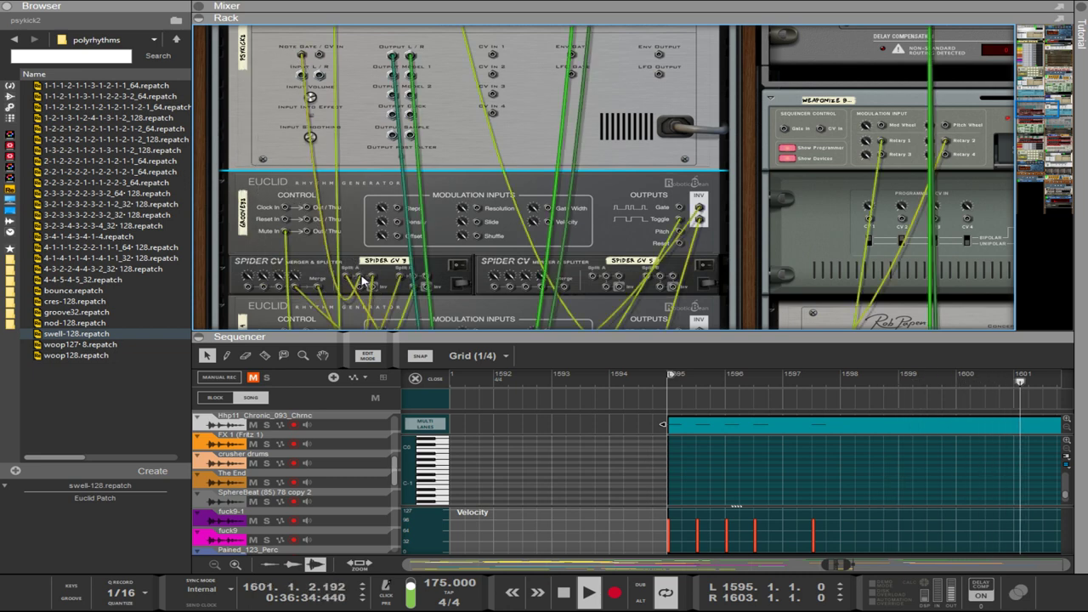
Try patching the Spider CV 3 cables through Spider CV 5's merge jacks, and remove Spider CV 5 again.
mouse_move(363, 281)
left_mouse_down()
mouse_move(564, 292)
mouse_move(360, 282)
left_mouse_up()
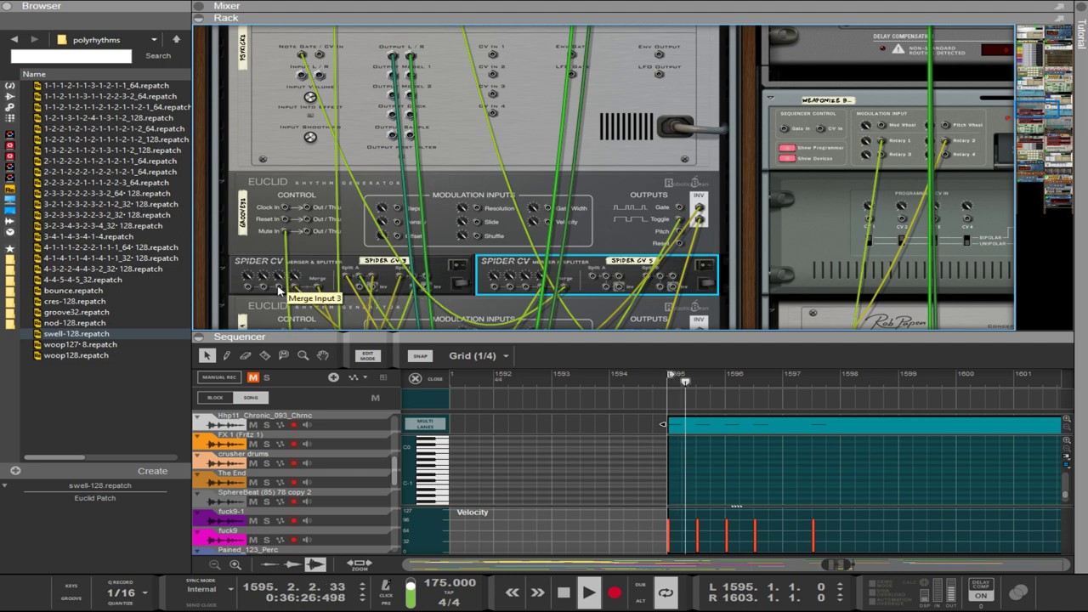
left_click_drag(278, 290, 523, 289)
left_click_drag(431, 287, 355, 277)
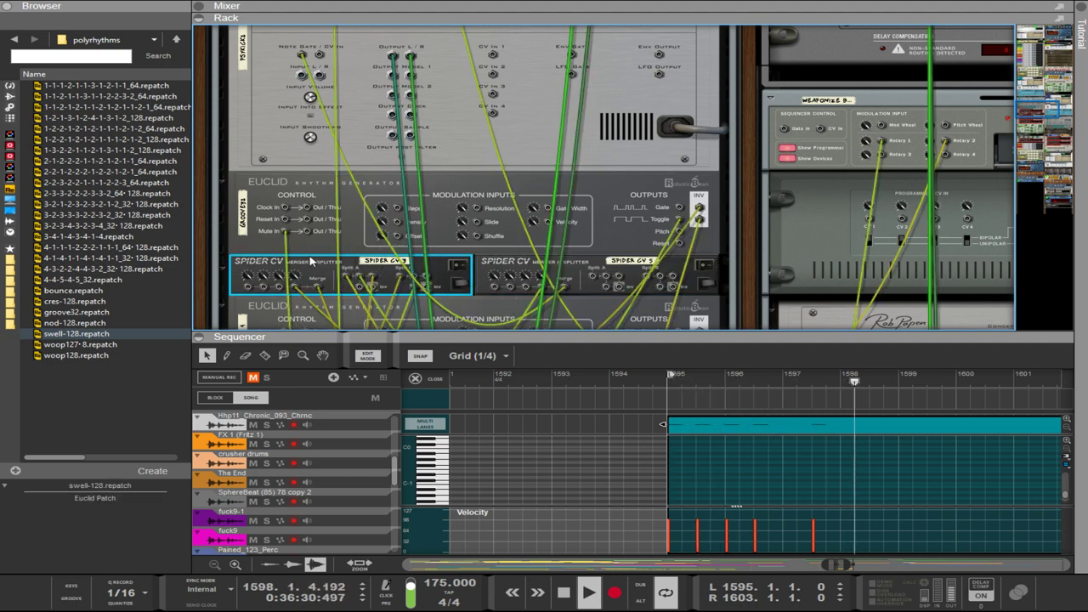
scroll(308, 255, "down", 3)
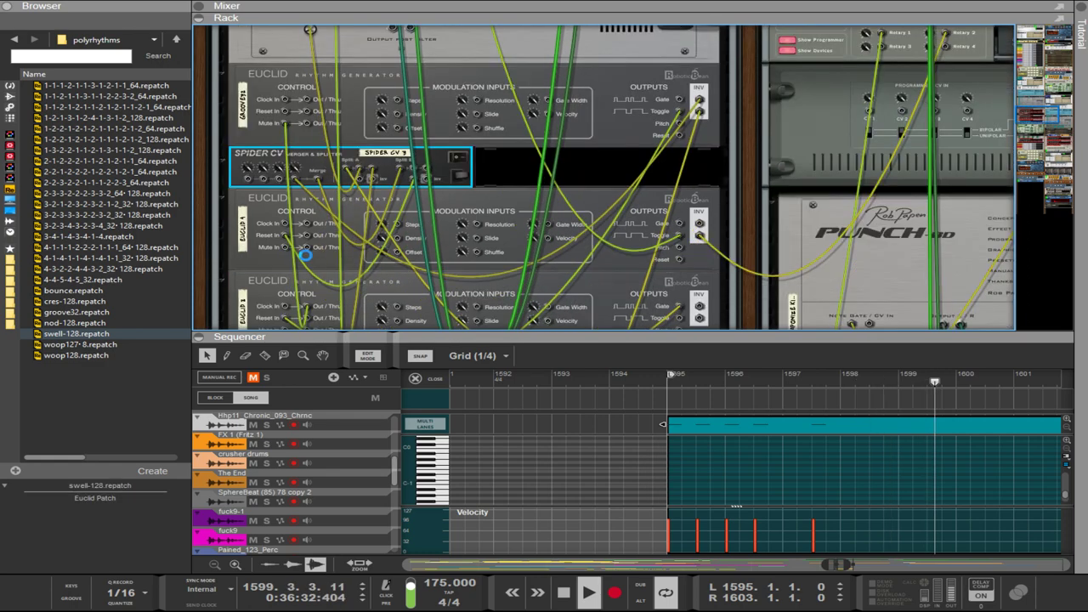
Set the woop128 Euclid generator to 11 steps and try it with 9 steps.
scroll(769, 297, "up", 5)
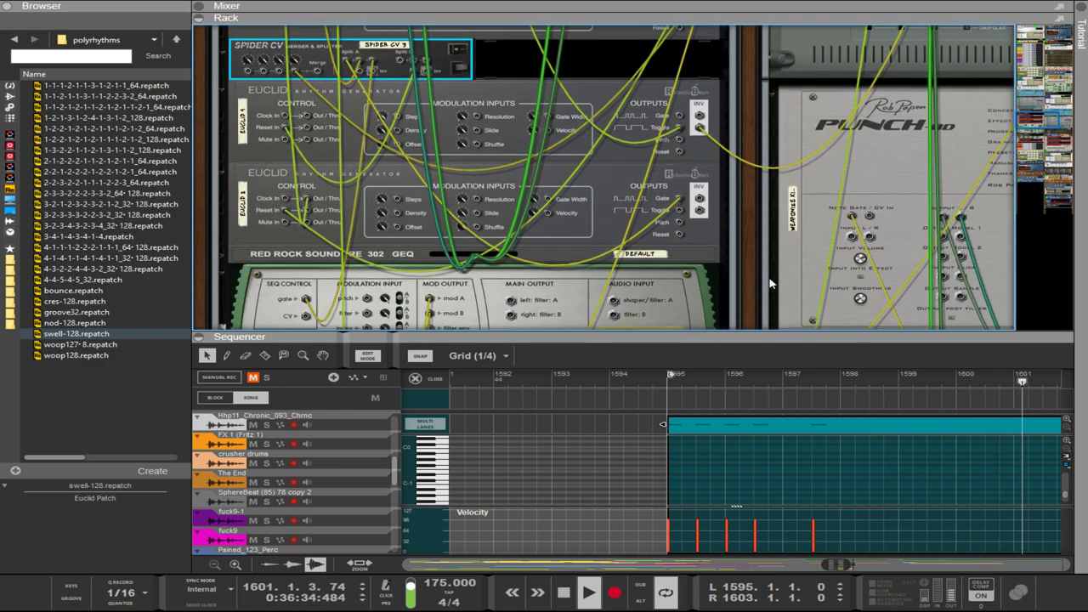
key("Tab")
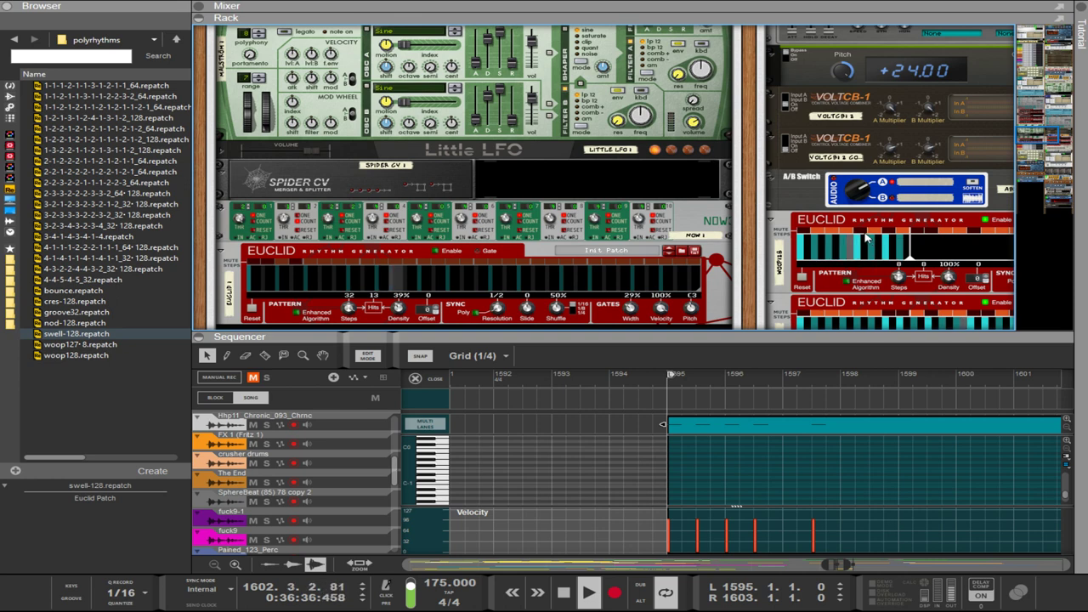
left_click(889, 234)
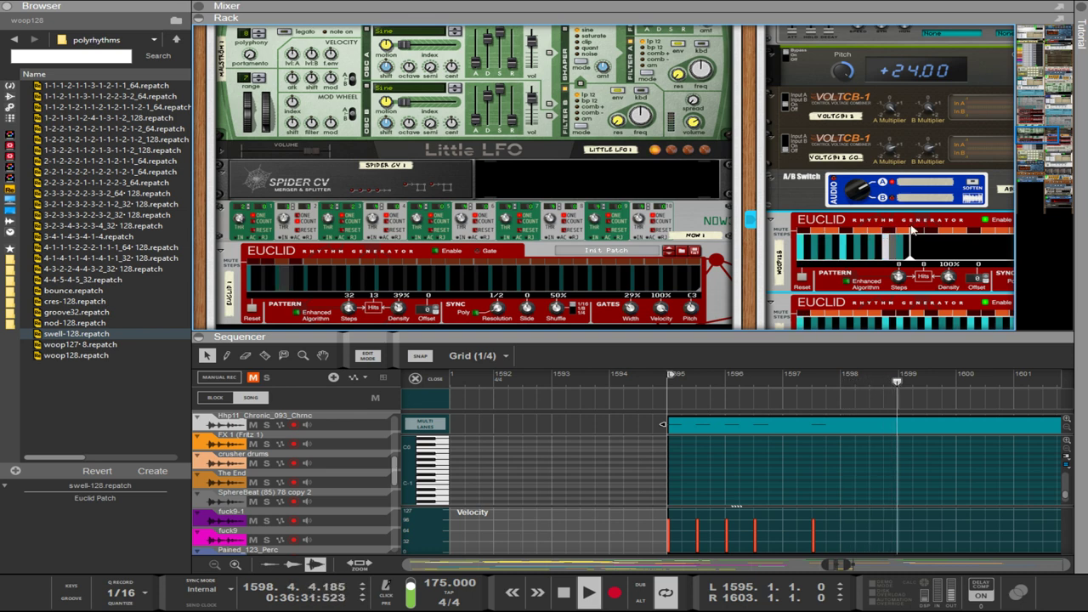
mouse_move(900, 276)
left_click_drag(900, 276, 914, 247)
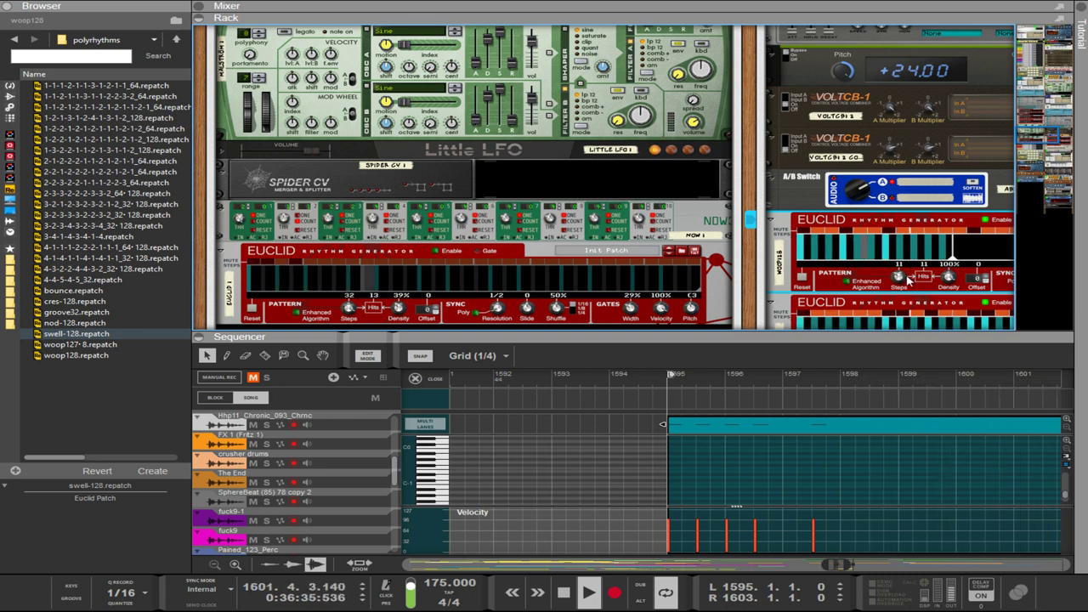
left_click_drag(902, 283, 905, 291)
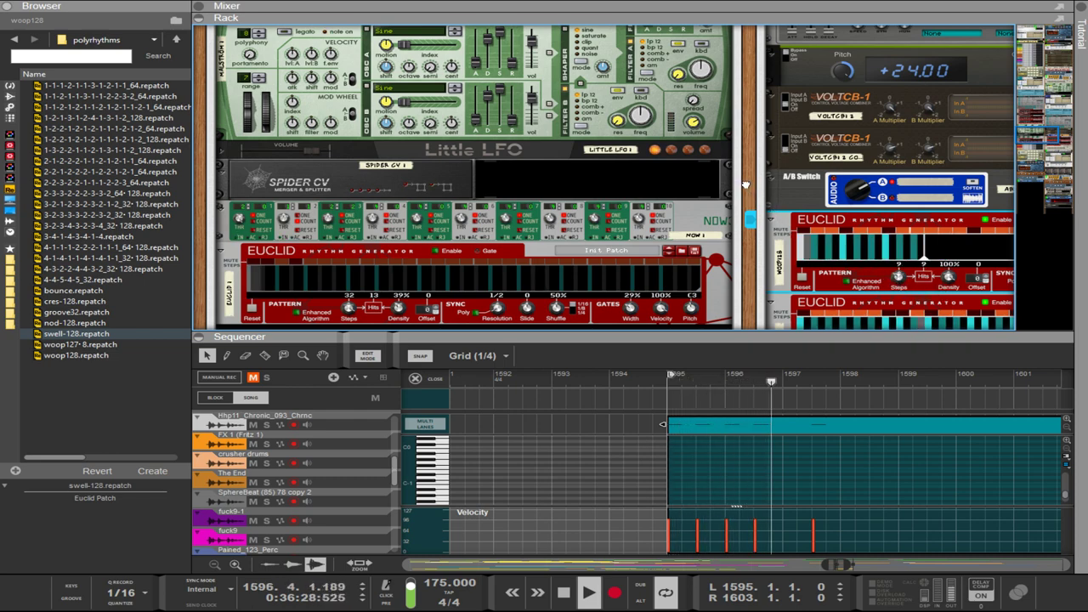
Try moving groove32's inverse gate cable from Spider CV 3's merge input to its Split B input.
scroll(771, 214, "up", 3)
key("Tab")
scroll(643, 289, "up", 5)
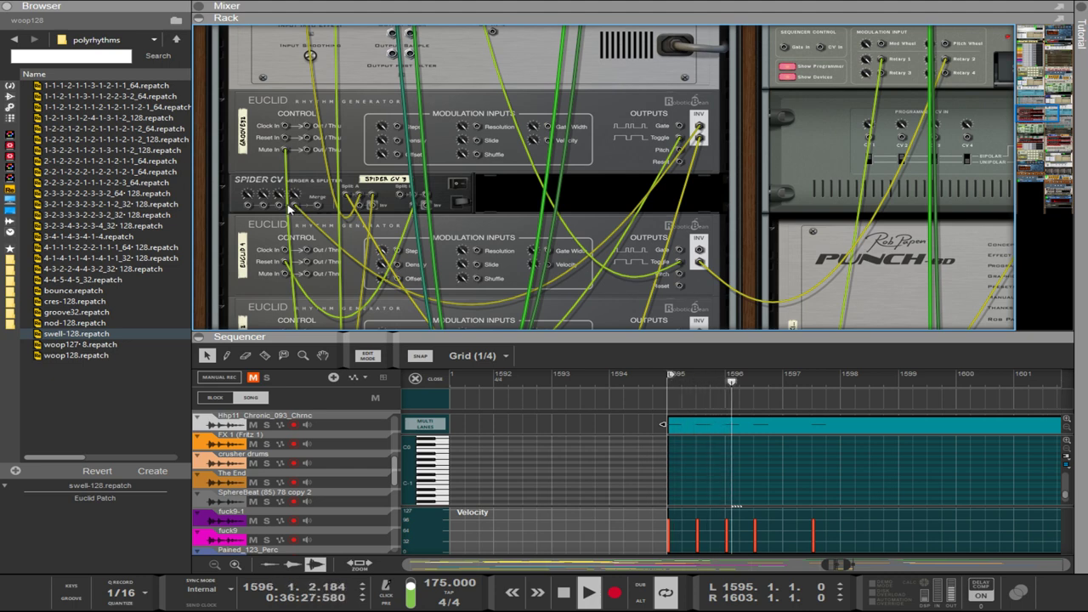
mouse_move(299, 207)
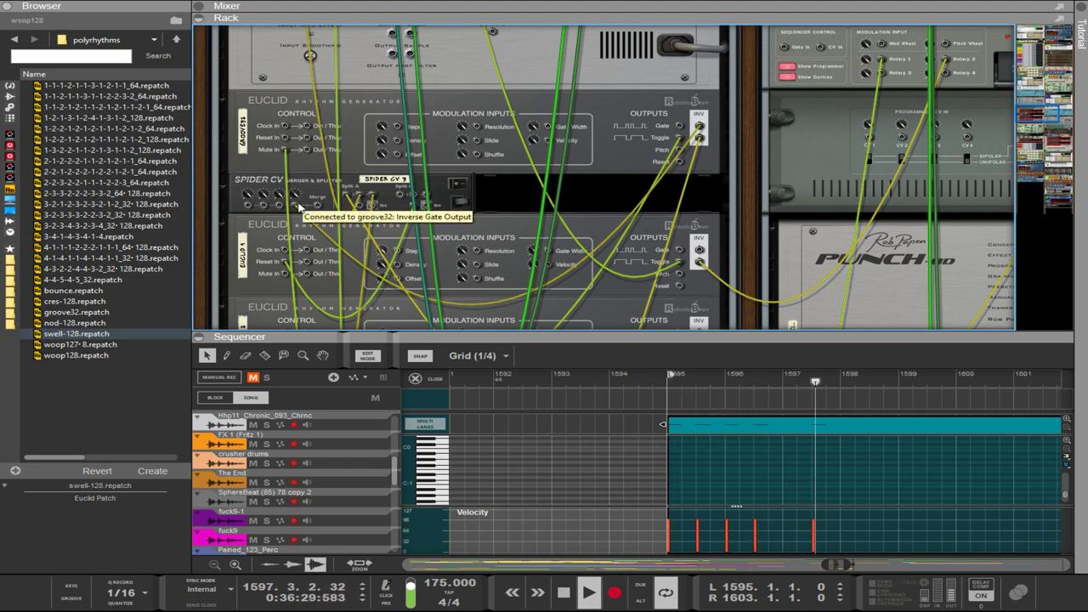
left_click_drag(299, 207, 401, 200)
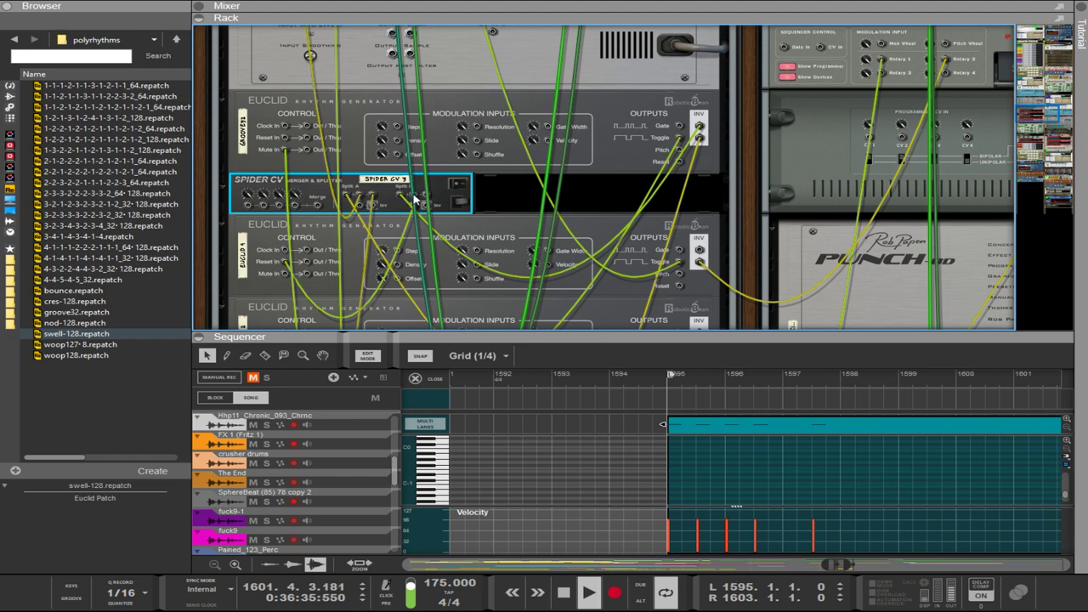
mouse_move(399, 197)
mouse_move(400, 197)
left_mouse_down()
mouse_move(297, 207)
mouse_move(349, 210)
mouse_move(401, 195)
left_mouse_up()
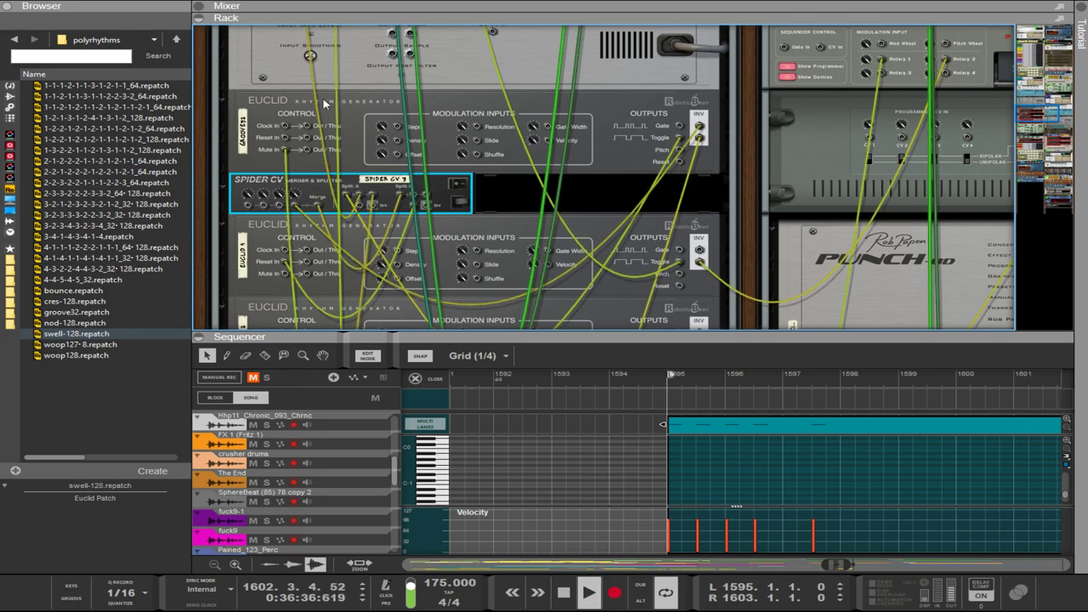
Try adding Spider CV 5 beside Spider CV 3 and patching Spider CV 3's Split A output to a merge input.
scroll(323, 102, "up", 1)
scroll(374, 187, "up", 1)
scroll(389, 218, "down", 2)
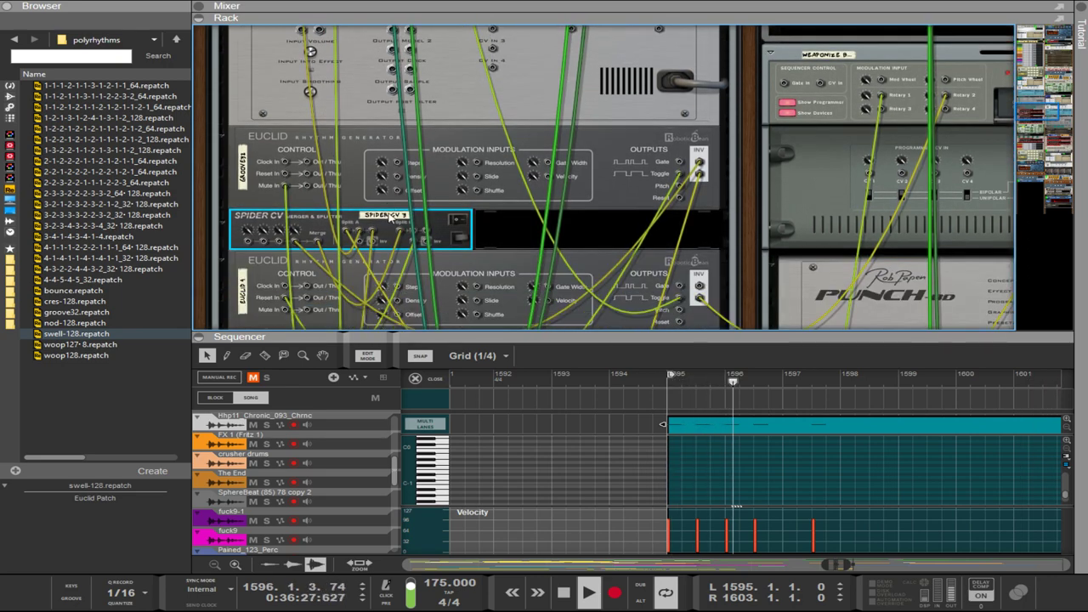
left_click_drag(361, 231, 361, 237)
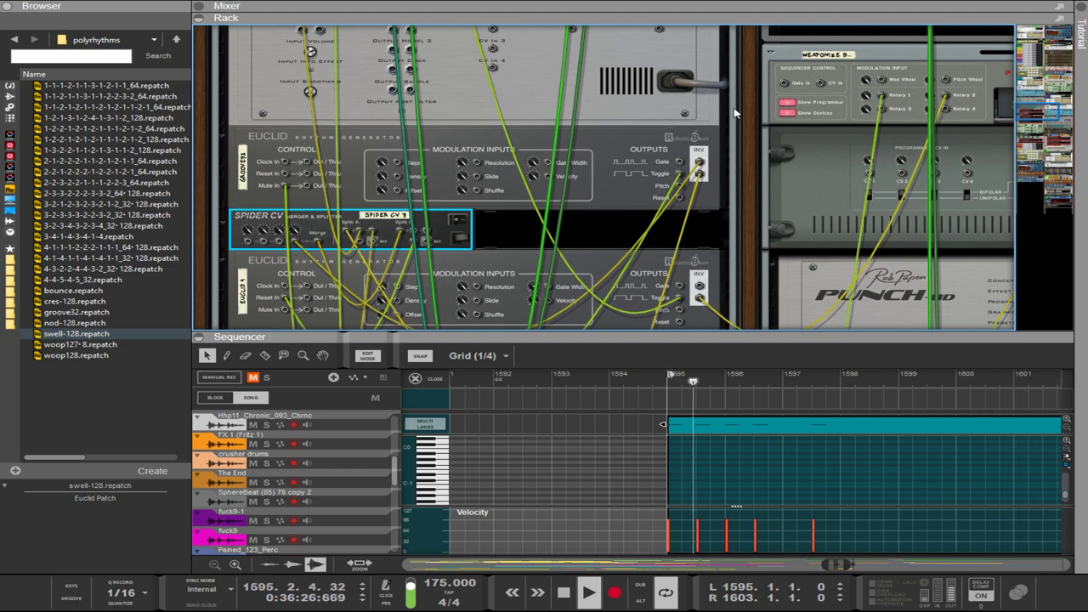
key("ctrl+d")
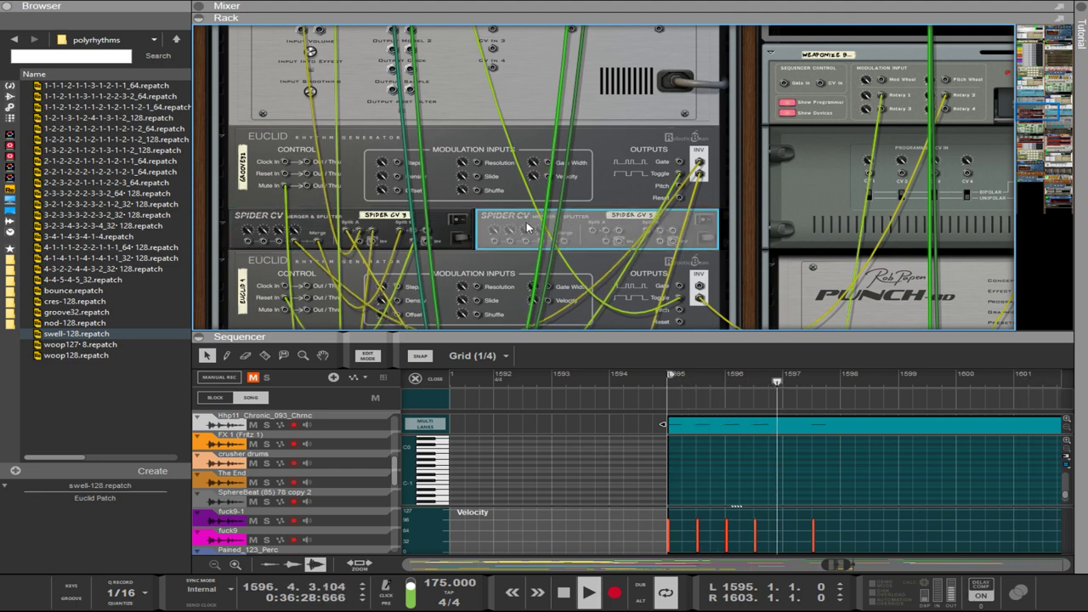
left_click(359, 246)
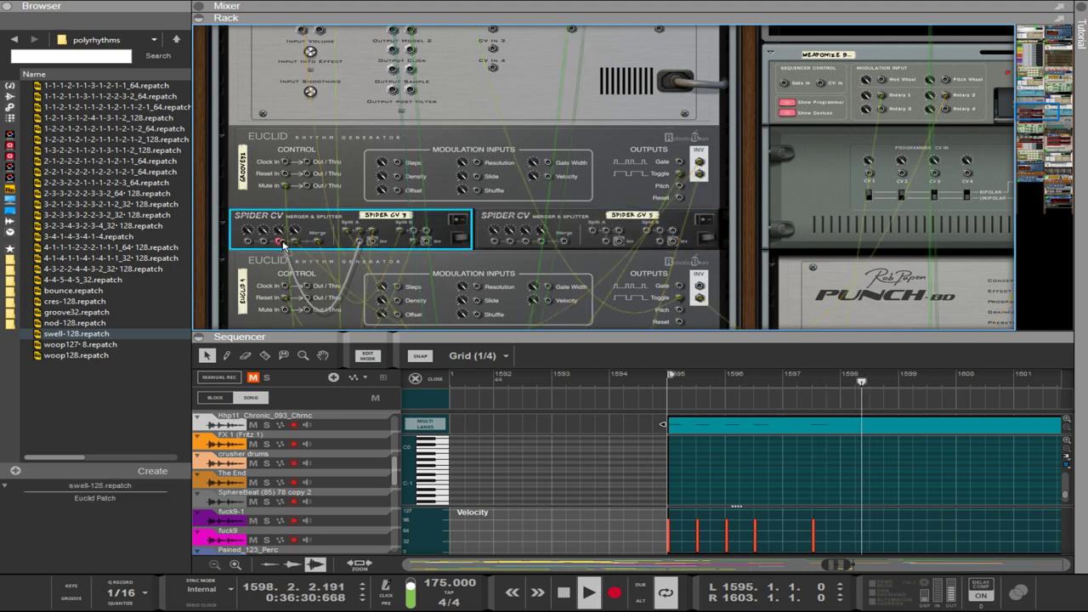
mouse_move(353, 249)
left_mouse_down()
mouse_move(358, 238)
mouse_move(463, 247)
mouse_move(598, 231)
mouse_move(544, 255)
mouse_move(480, 259)
mouse_move(498, 236)
mouse_move(560, 247)
mouse_move(362, 235)
left_mouse_up()
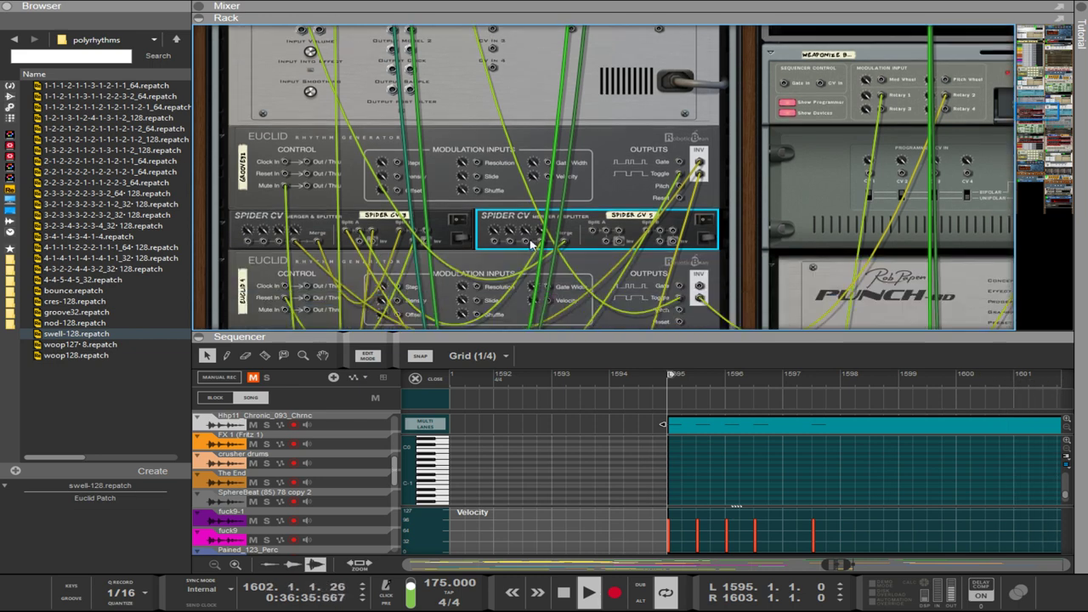
Try patching Spider CV 5's merge inputs with the Euclid 4 reset cable and Spider CV 3's Split B output.
left_click_drag(526, 244, 290, 299)
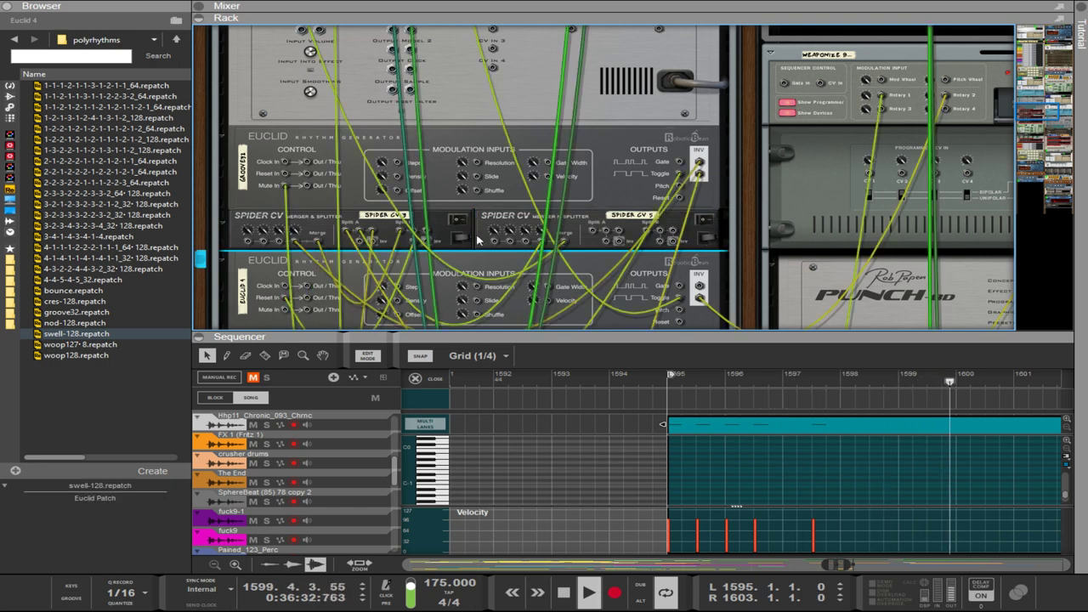
left_click_drag(416, 232, 524, 243)
scroll(522, 243, "down", 5)
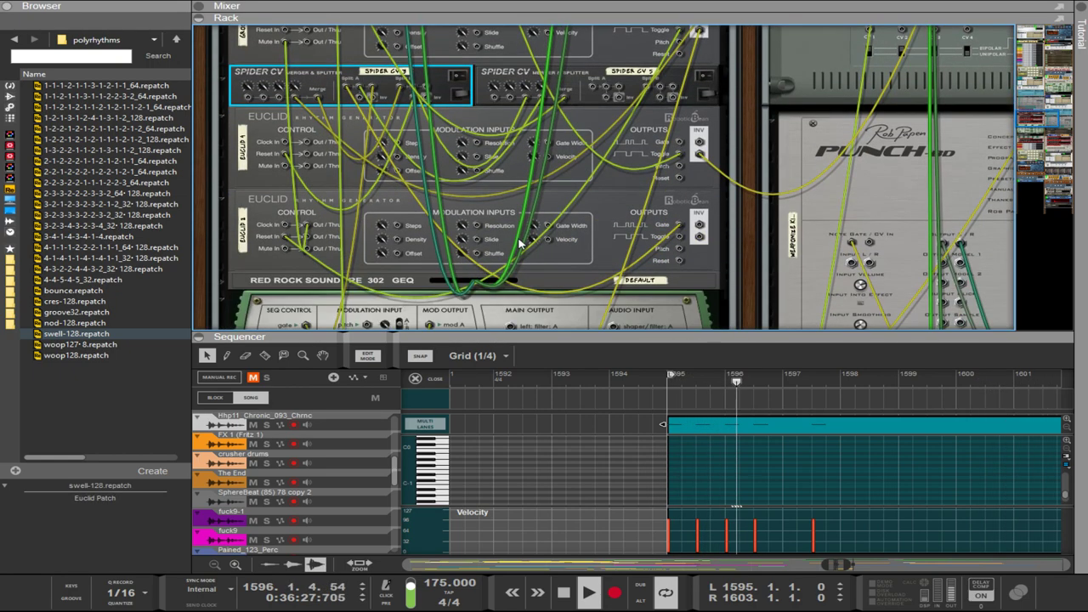
key("Tab")
scroll(522, 243, "up", 4)
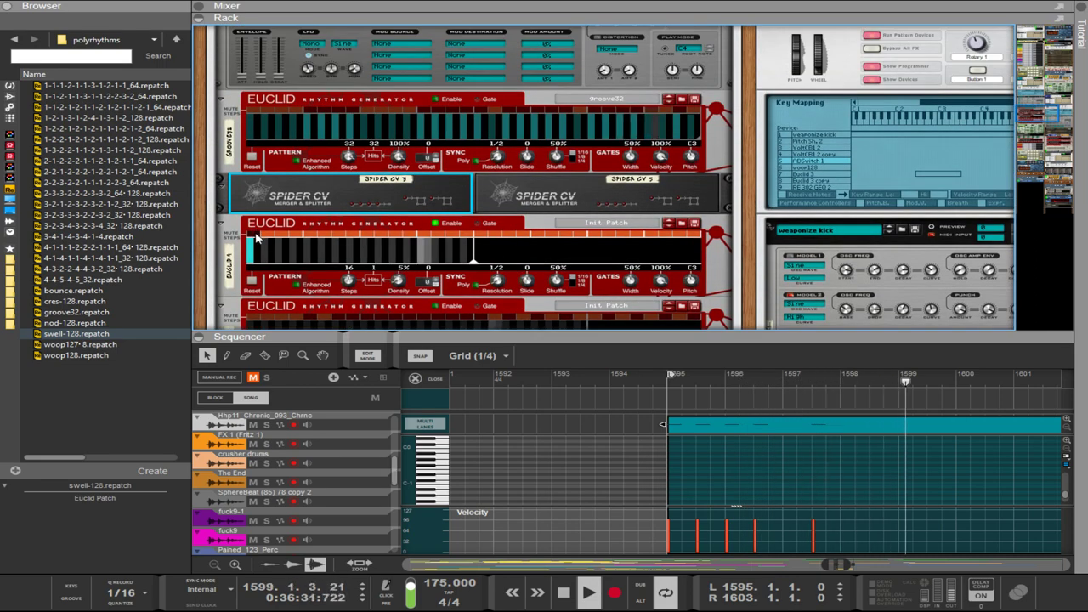
scroll(259, 242, "up", 5)
scroll(258, 241, "down", 5)
key("Tab")
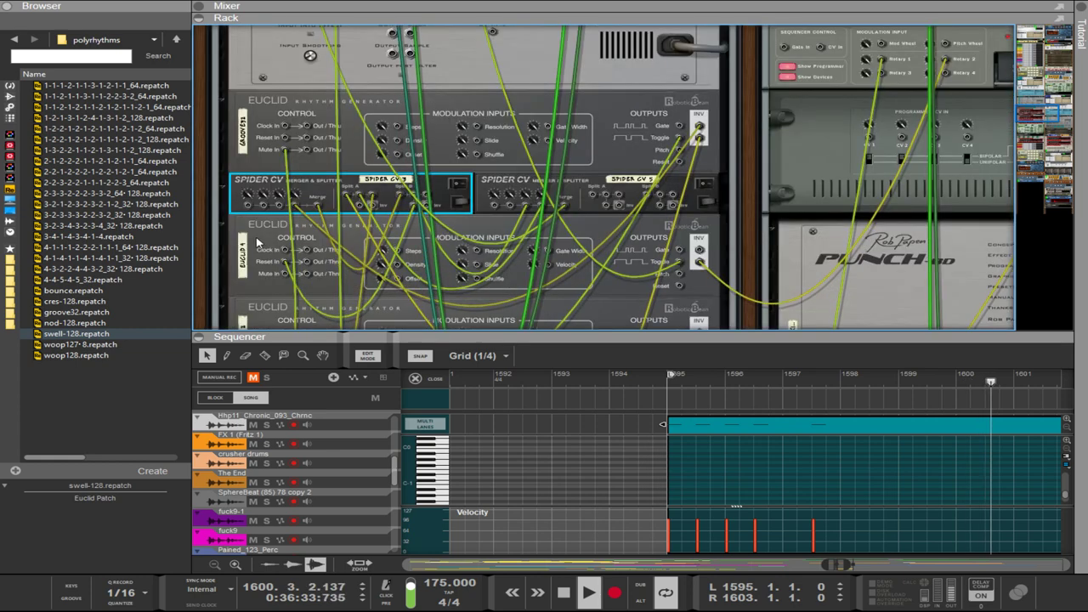
scroll(370, 227, "up", 2)
scroll(470, 223, "down", 1)
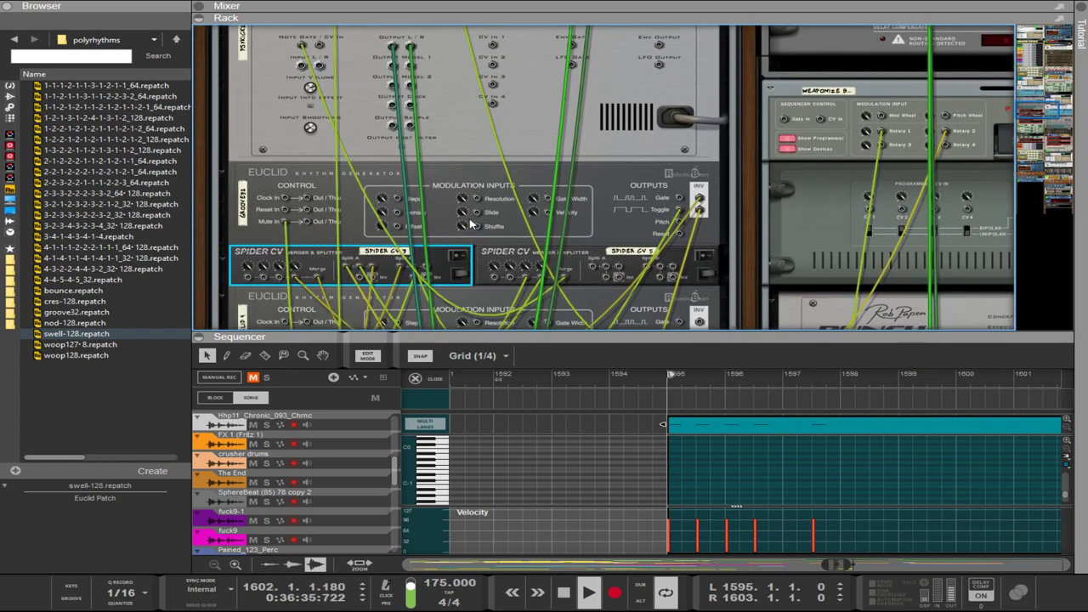
Try repatching the Spider CV 5 merge jacks, and undo the patching together with the added Spider CV 5.
left_click(558, 208)
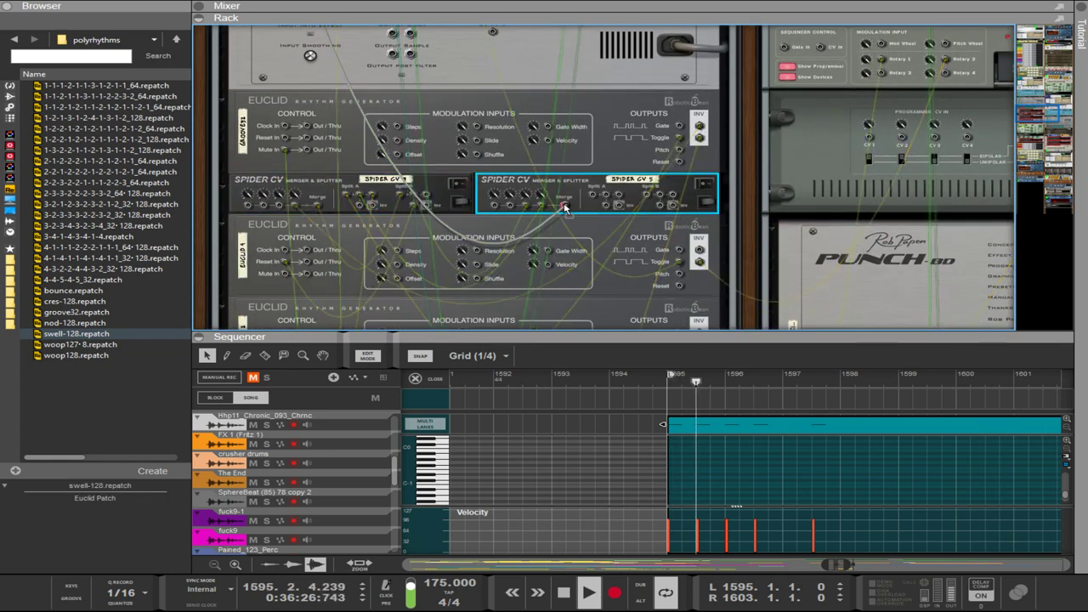
mouse_move(524, 207)
left_mouse_down()
mouse_move(476, 251)
mouse_move(501, 246)
mouse_move(508, 209)
left_mouse_up()
left_click(401, 199)
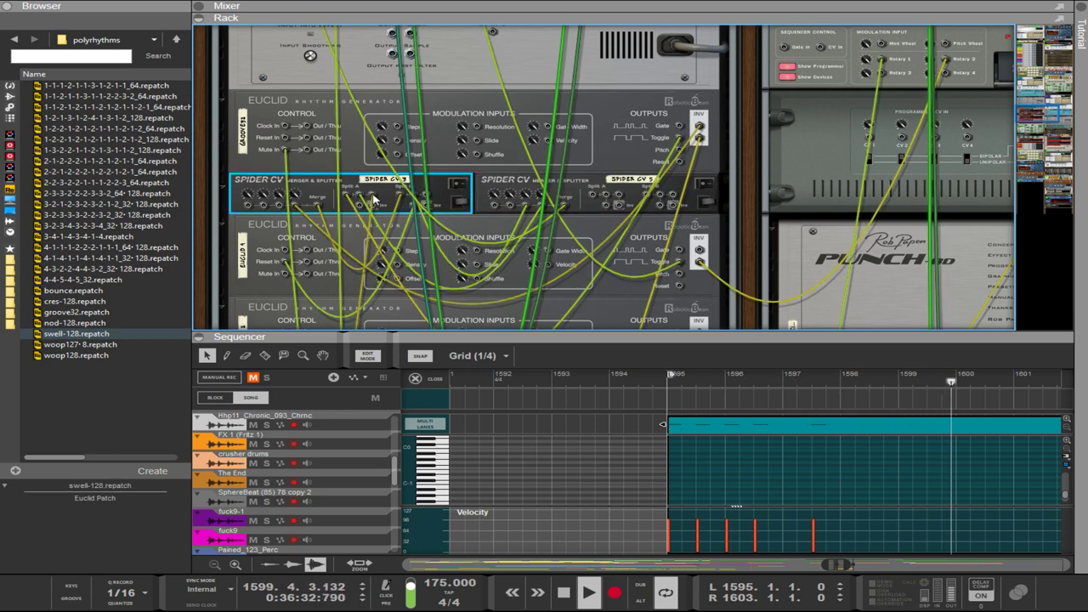
mouse_move(417, 204)
left_mouse_down()
mouse_move(374, 281)
mouse_move(411, 195)
left_mouse_up()
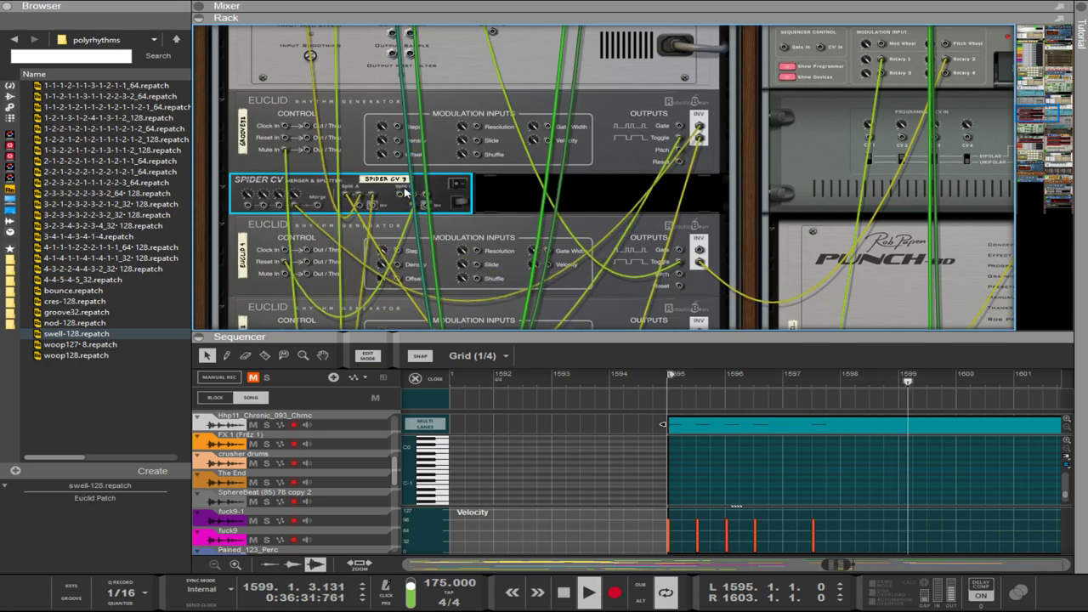
Move groove32's inverse gate cable from the merge input of Spider CV 3 to its Split B input.
key("Tab")
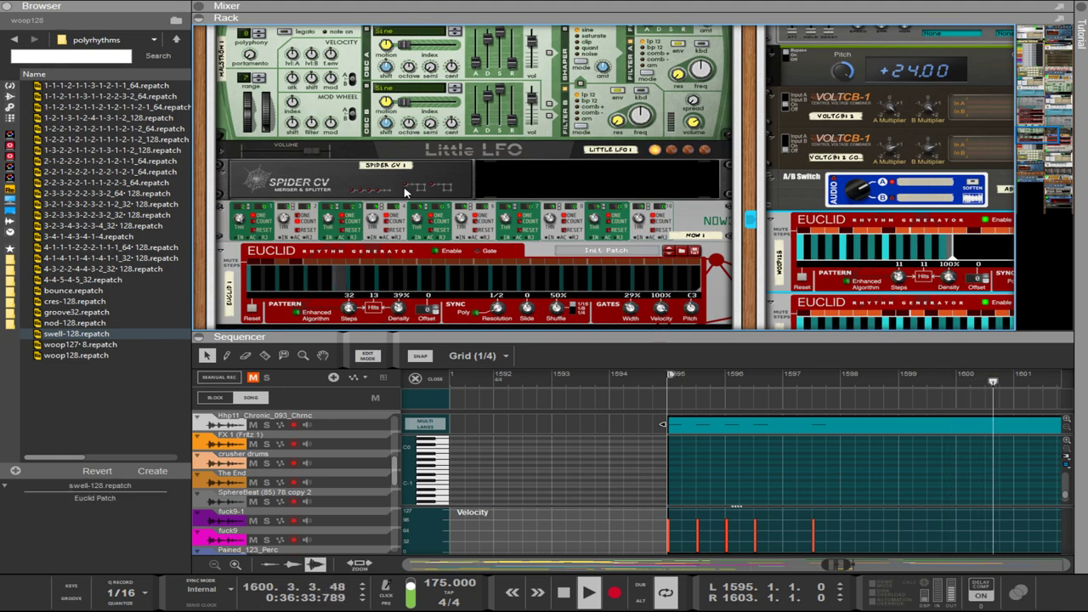
key("Tab")
scroll(408, 197, "up", 10)
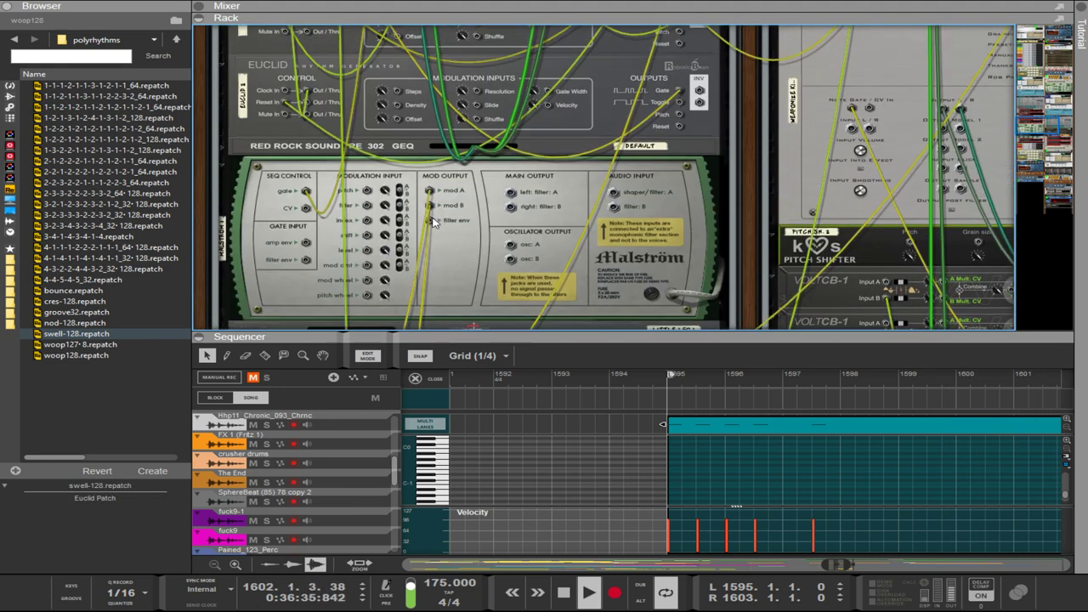
scroll(434, 223, "up", 1)
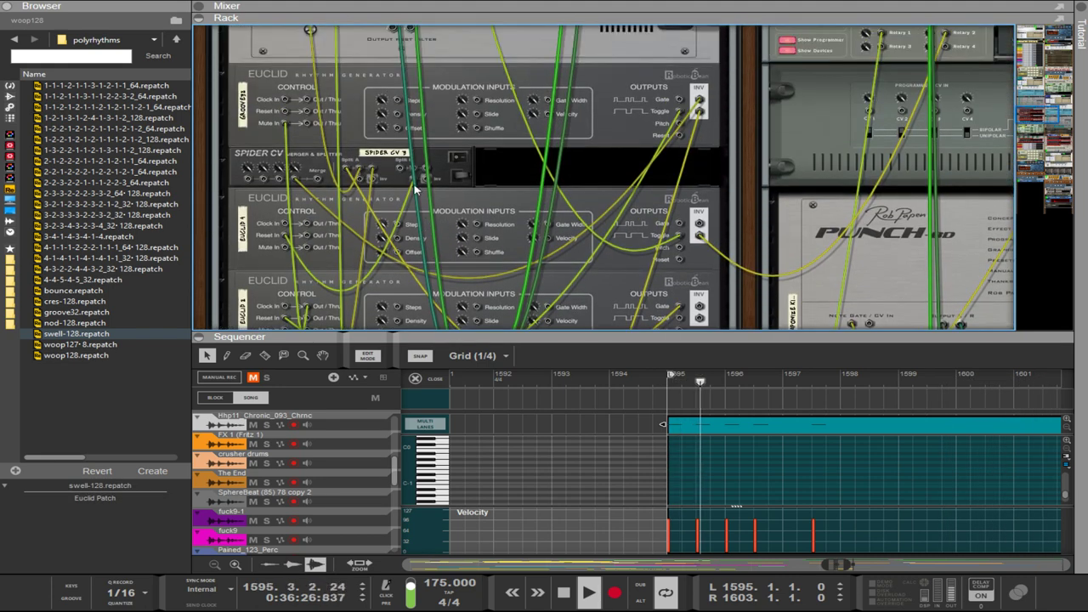
scroll(412, 173, "up", 2)
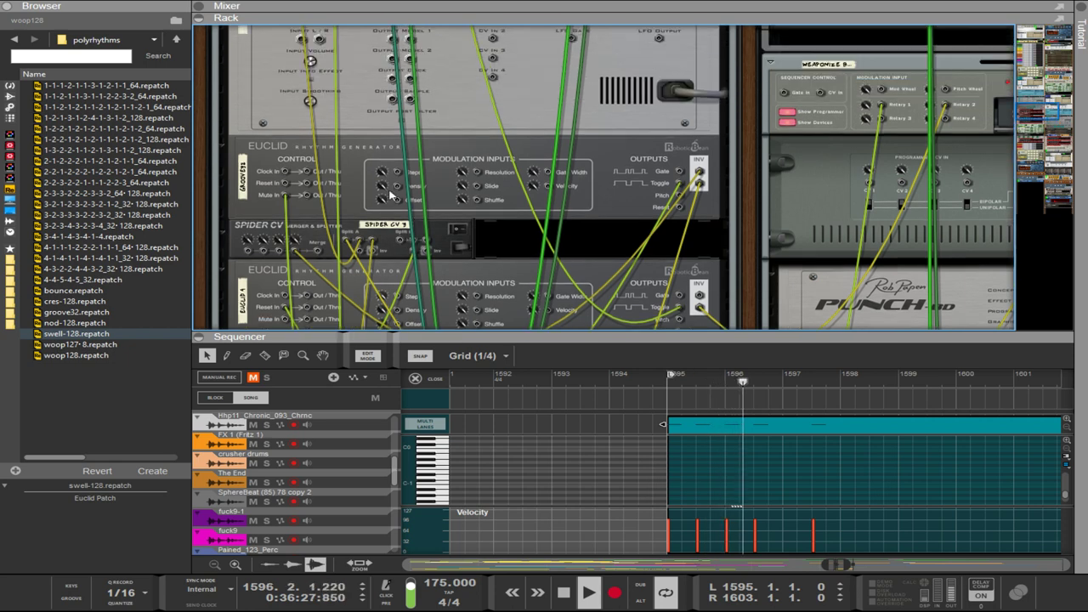
left_click(296, 257)
scroll(397, 245, "down", 2)
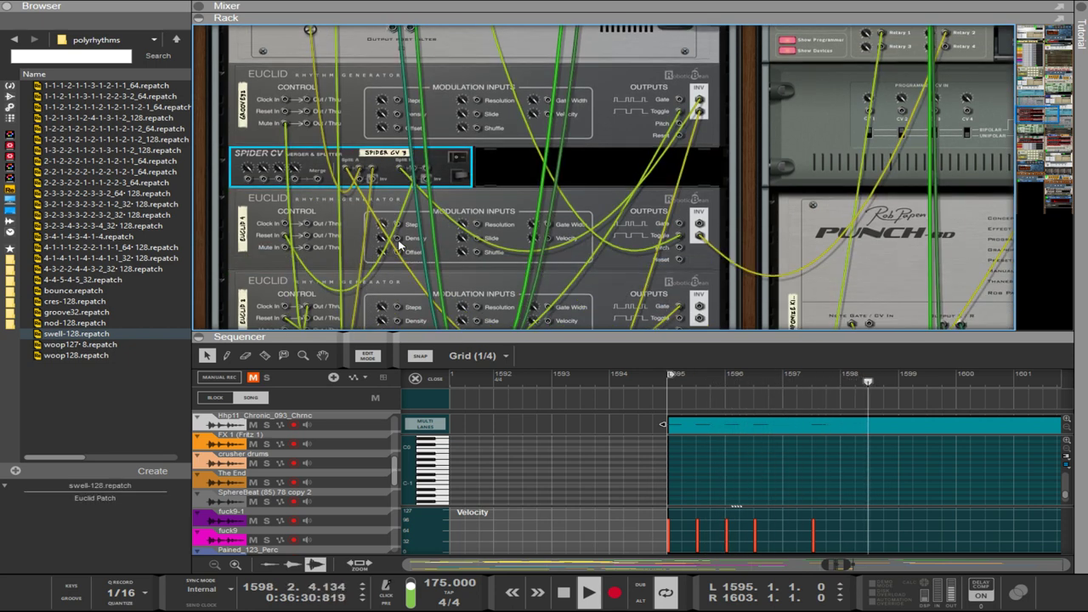
Try repatching the cables at the Split A jacks of Spider CV 3.
scroll(397, 245, "up", 2)
scroll(406, 240, "down", 1)
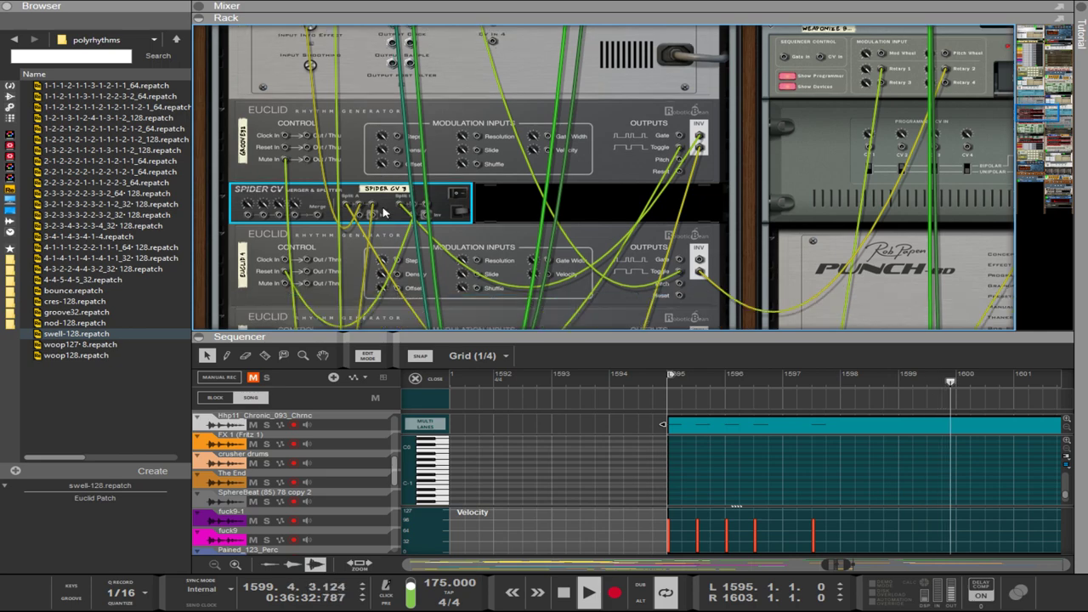
scroll(391, 221, "up", 3)
scroll(382, 206, "down", 3)
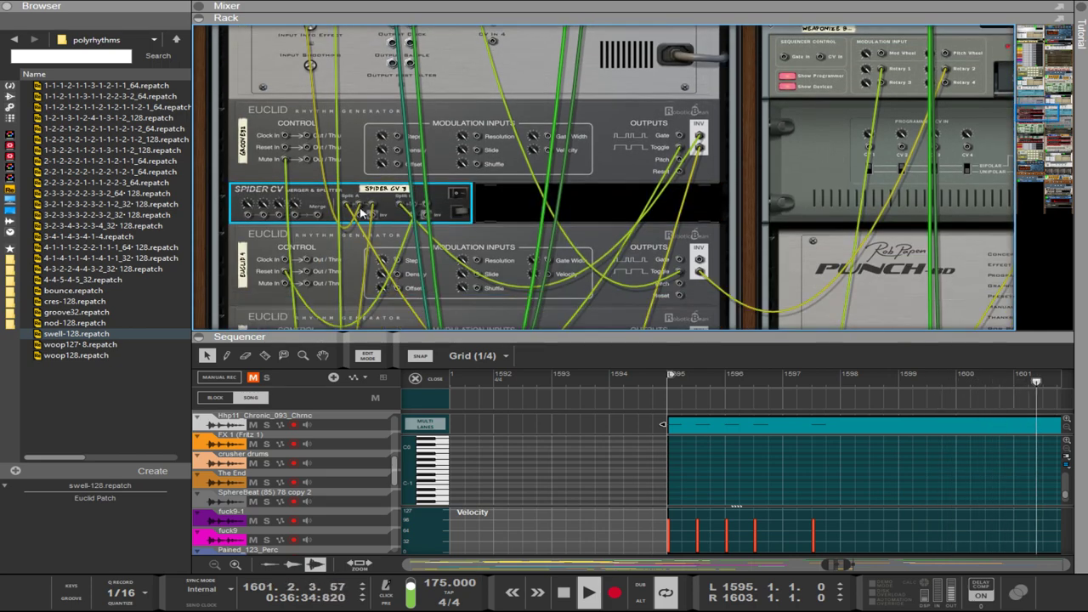
left_click_drag(361, 211, 362, 216)
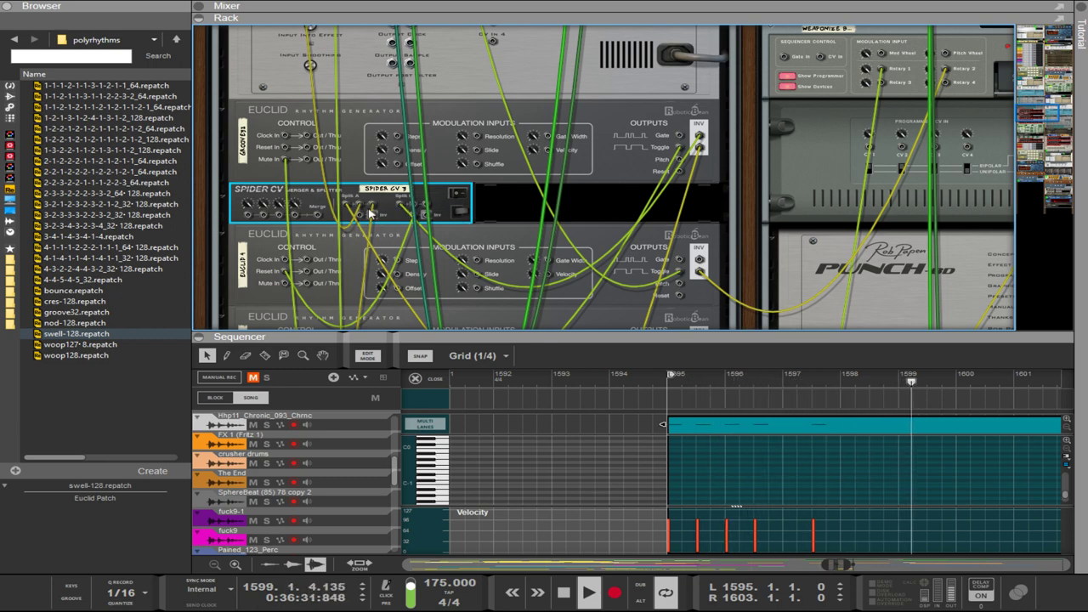
mouse_move(378, 221)
left_mouse_down()
mouse_move(381, 184)
mouse_move(361, 207)
left_mouse_up()
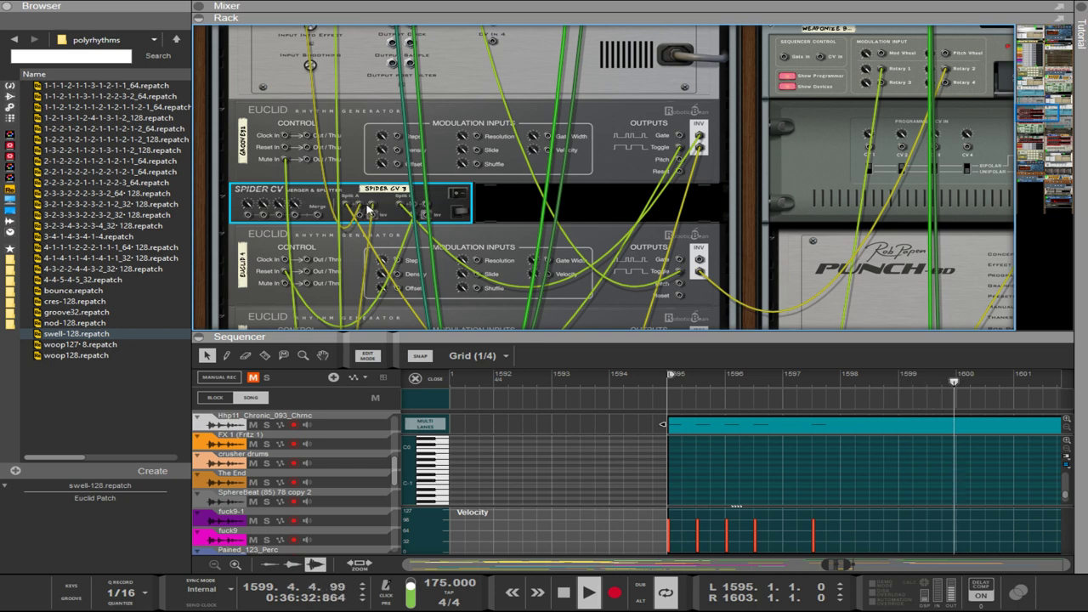
scroll(365, 212, "up", 3)
scroll(369, 216, "down", 4)
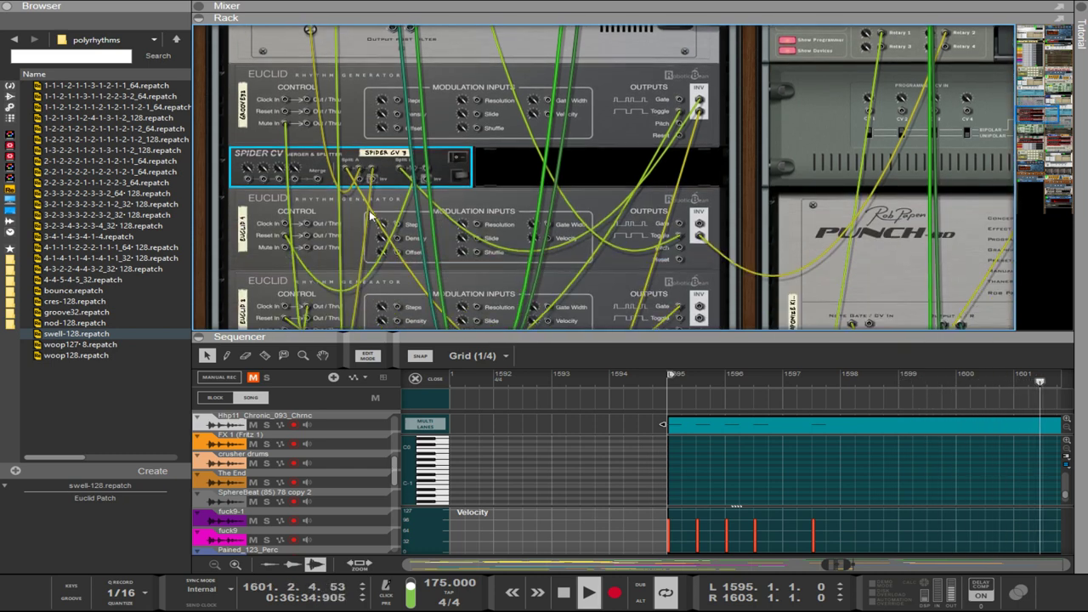
Patch the LFO output of the psykick2 Punch-BD into a merge input of Spider CV 3.
scroll(369, 216, "up", 6)
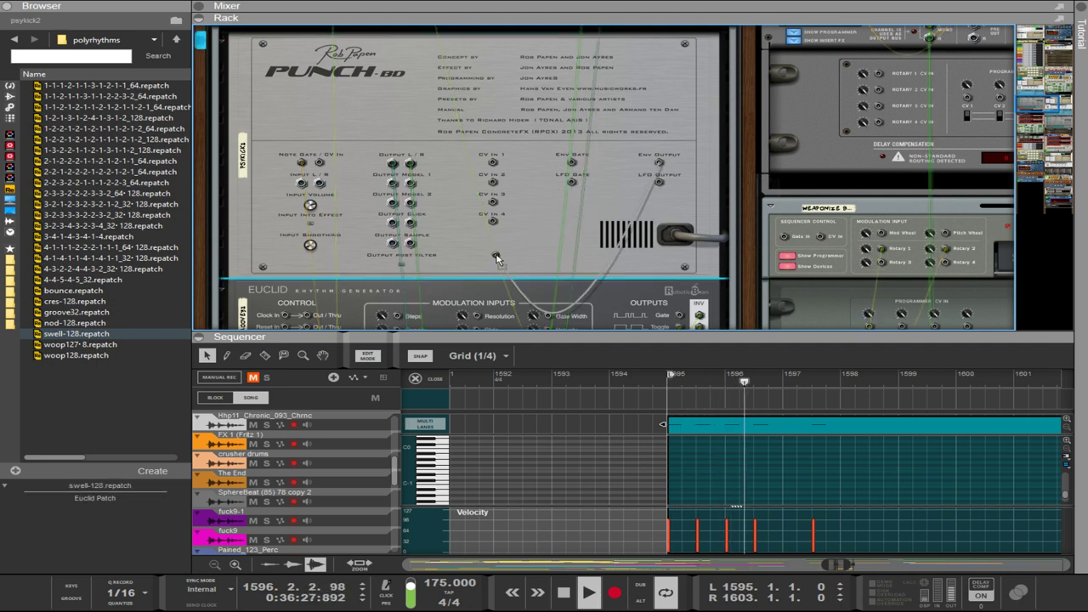
scroll(374, 247, "down", 6)
left_click_drag(344, 273, 297, 145)
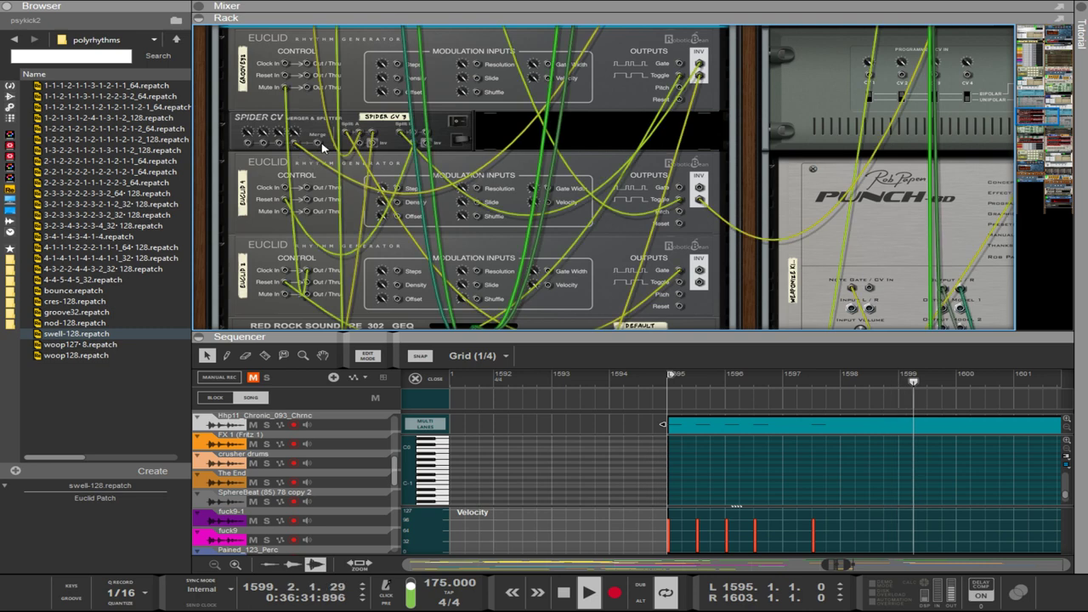
Move groove32's inverse gate cable from Spider CV 3's Split B input to a merge input, and patch the merge output into Split B.
left_click(287, 200)
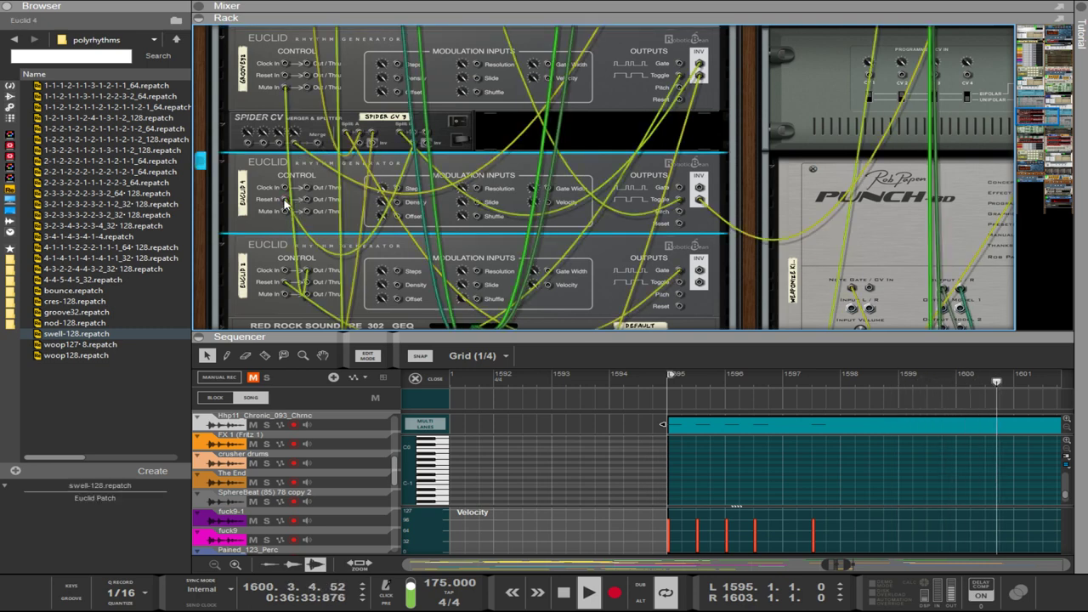
left_click(296, 144)
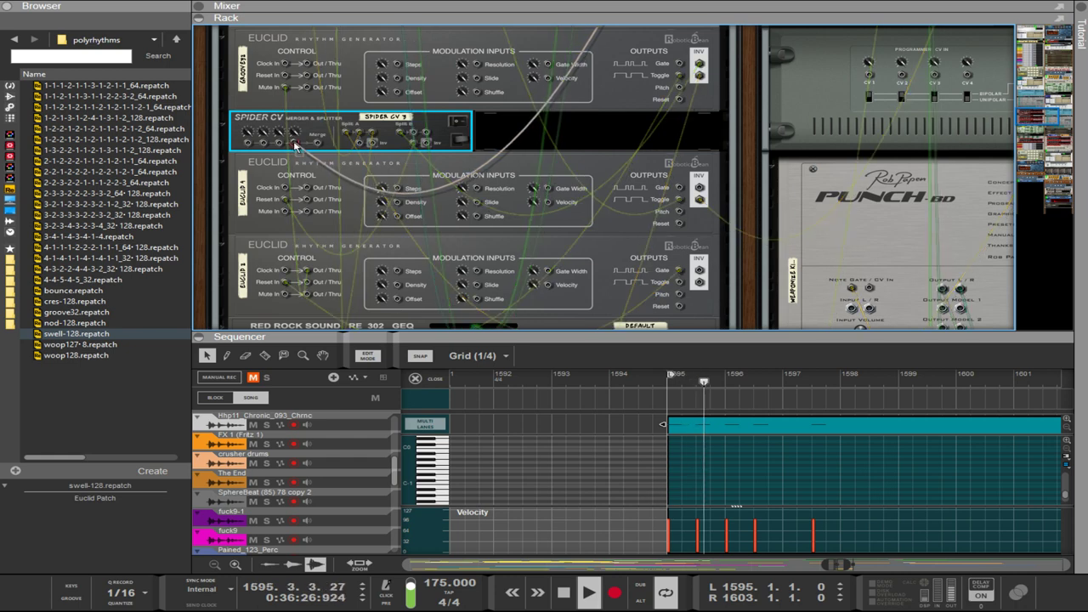
left_click_drag(296, 145, 298, 148)
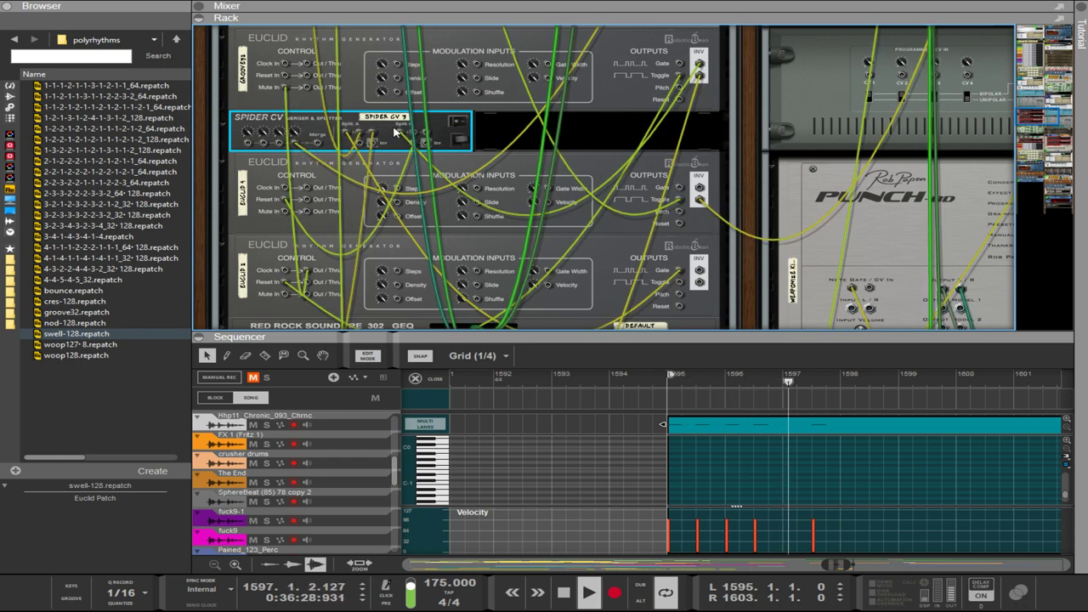
mouse_move(404, 136)
left_mouse_down()
mouse_move(285, 146)
mouse_move(382, 132)
mouse_move(393, 140)
left_mouse_up()
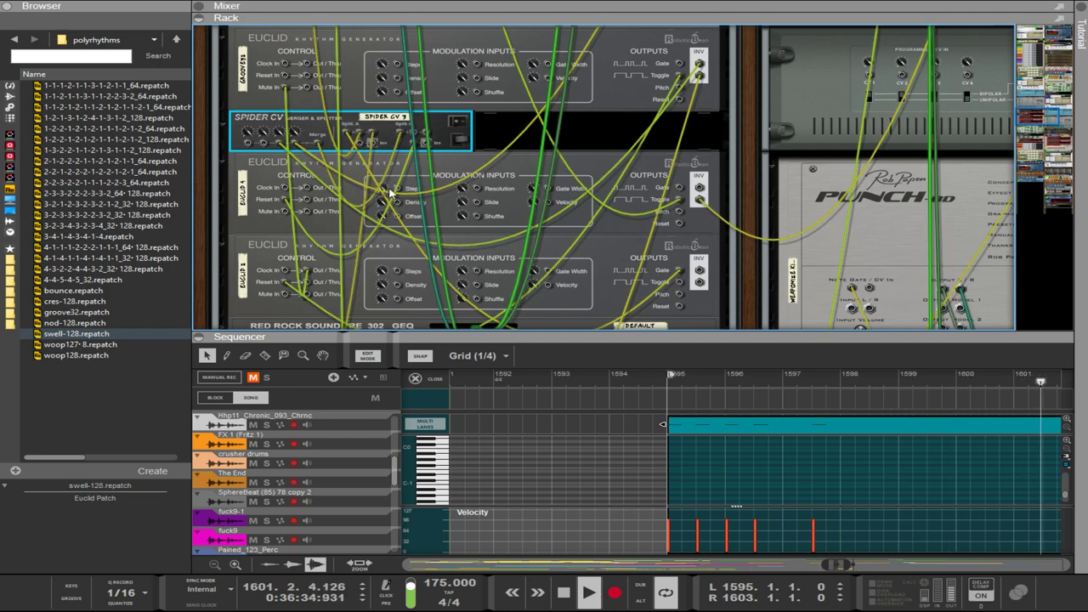
Set the woop128 and Euclid 3 rhythm generators to 13 steps each.
key("Tab")
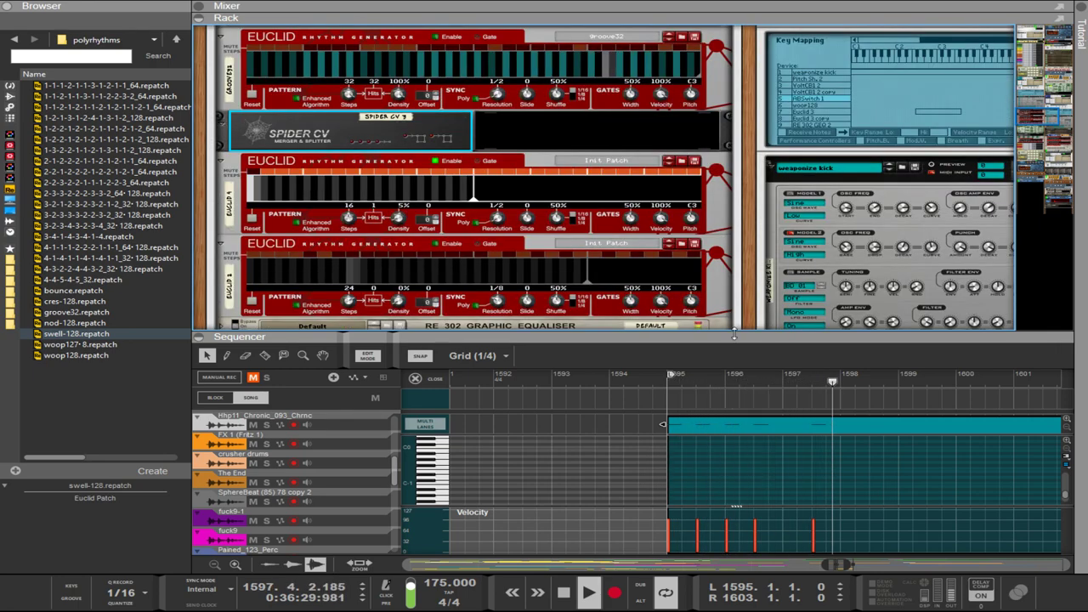
scroll(695, 230, "down", 5)
scroll(695, 229, "up", 6)
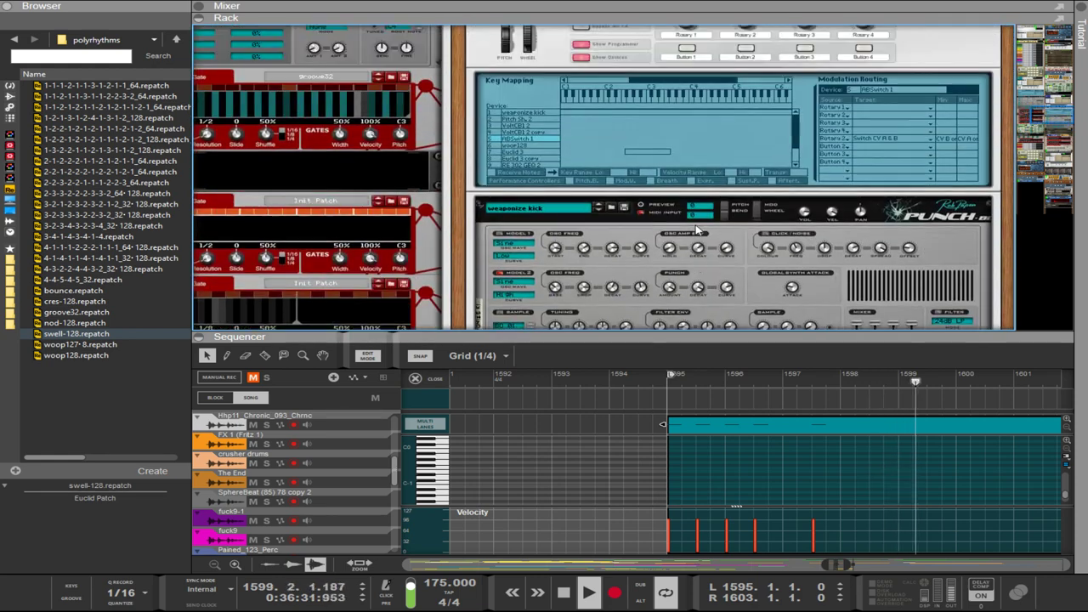
scroll(695, 229, "up", 5)
scroll(646, 216, "down", 2)
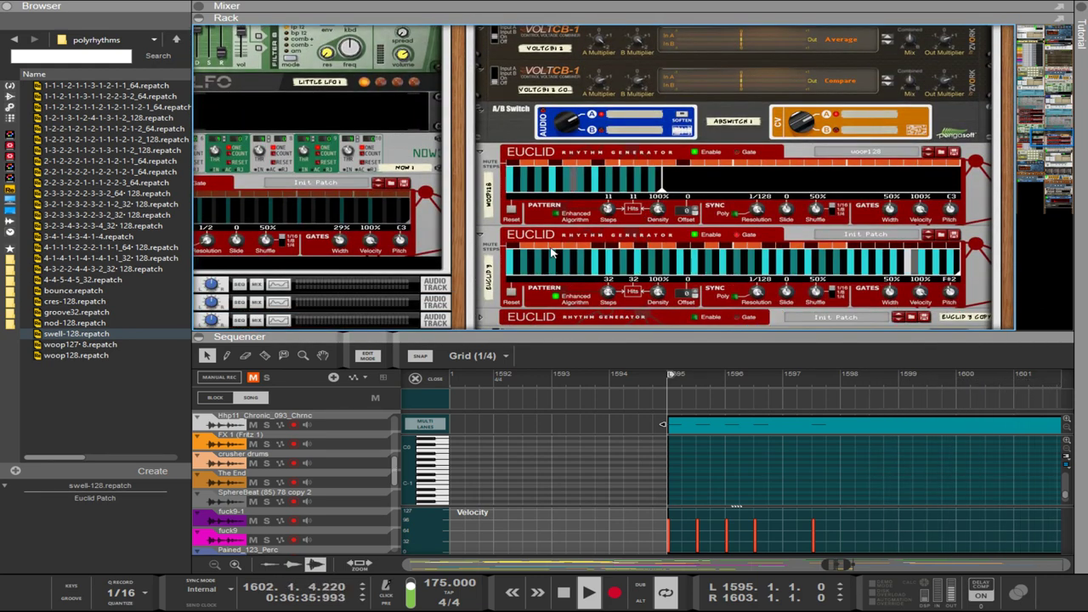
left_click(633, 252)
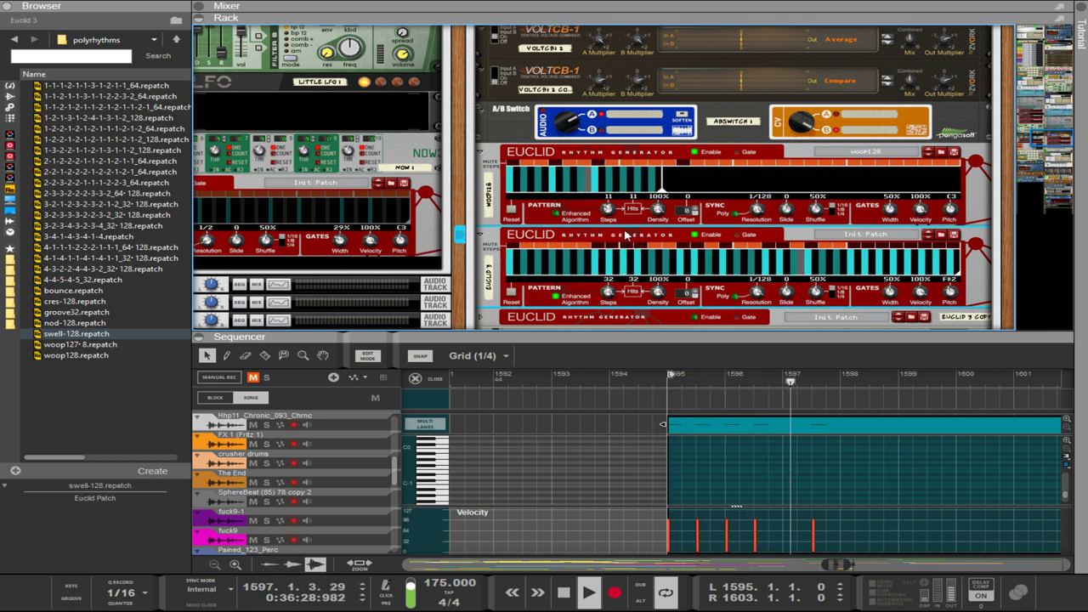
left_click(642, 168)
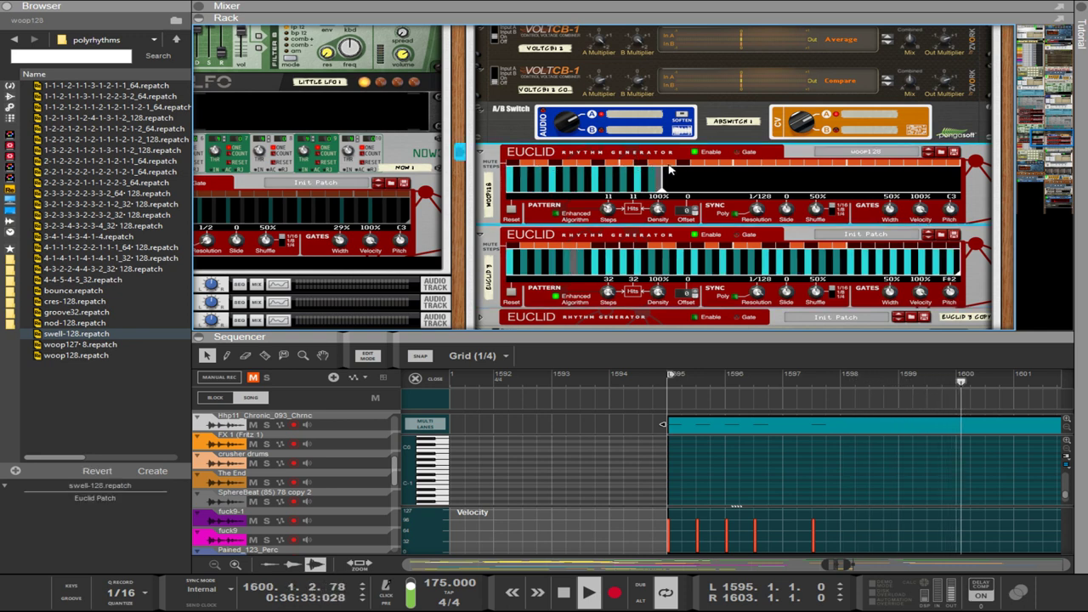
left_click(650, 177)
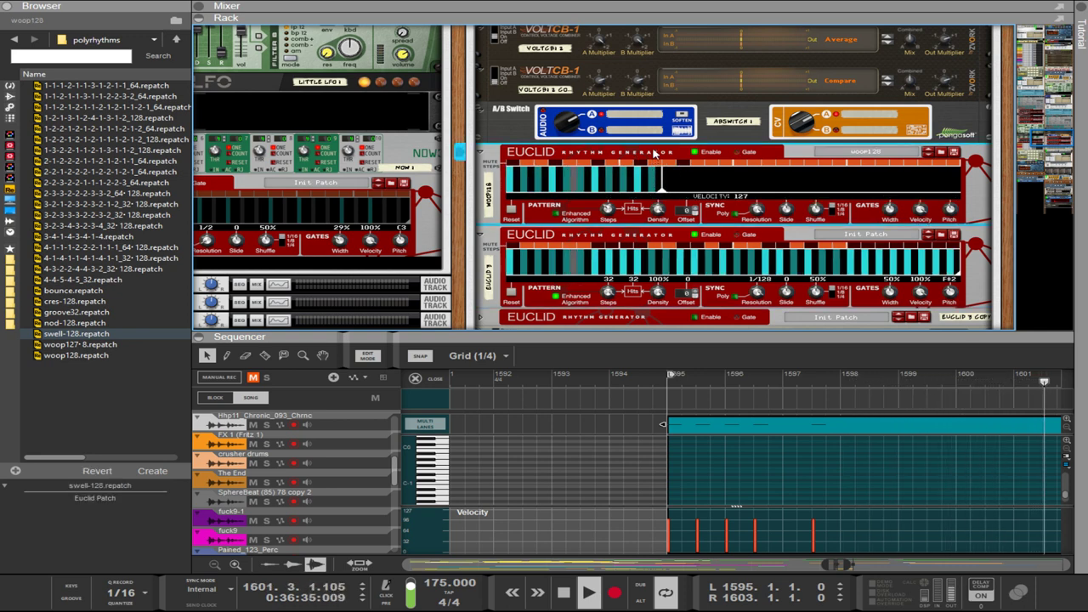
left_click_drag(607, 207, 607, 208)
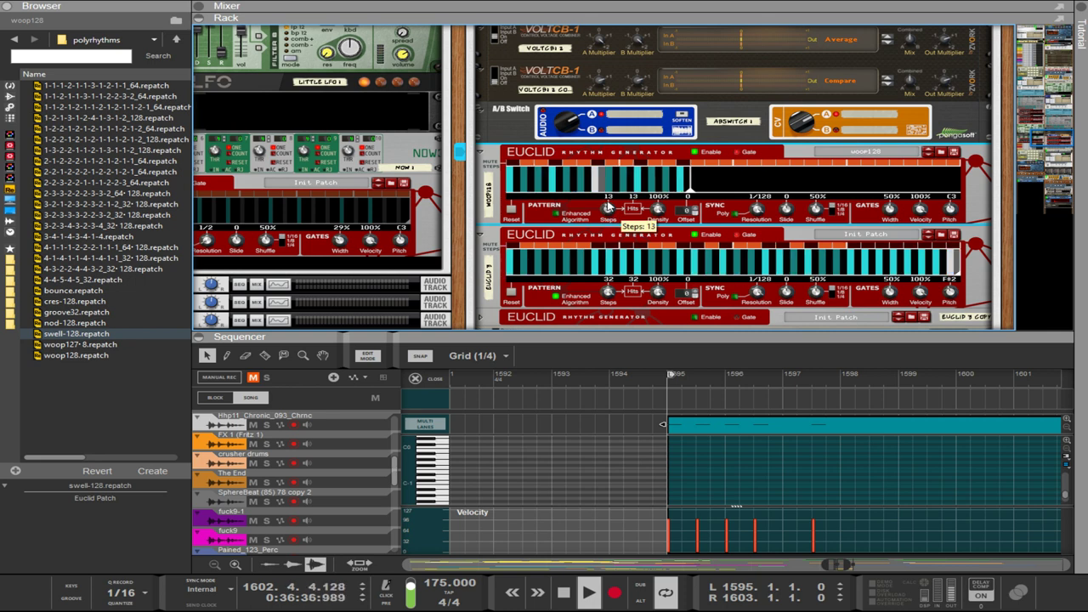
left_click(603, 248)
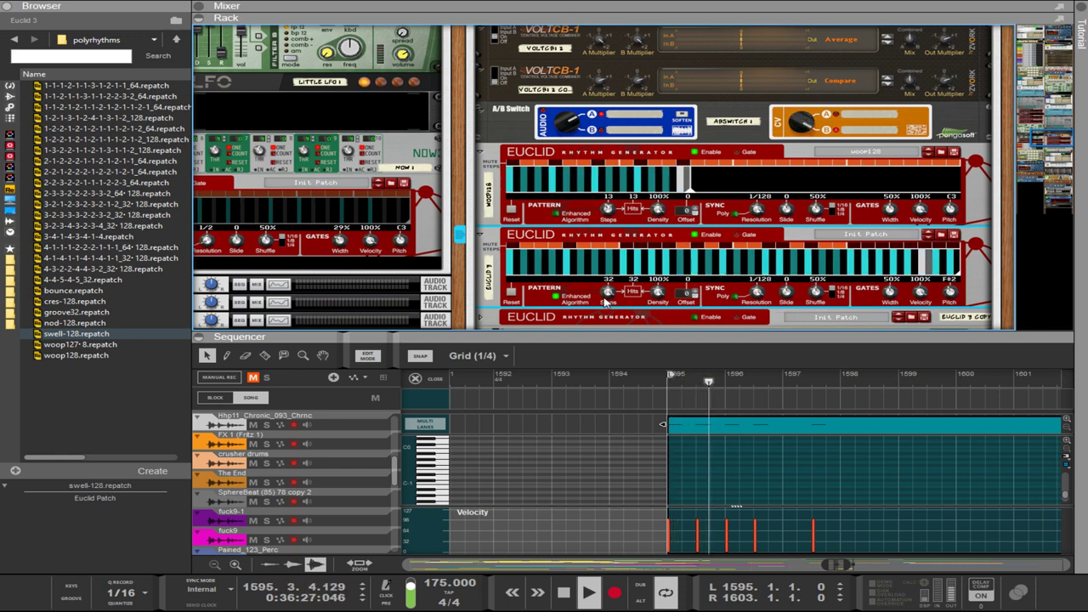
left_click_drag(608, 292, 571, 384)
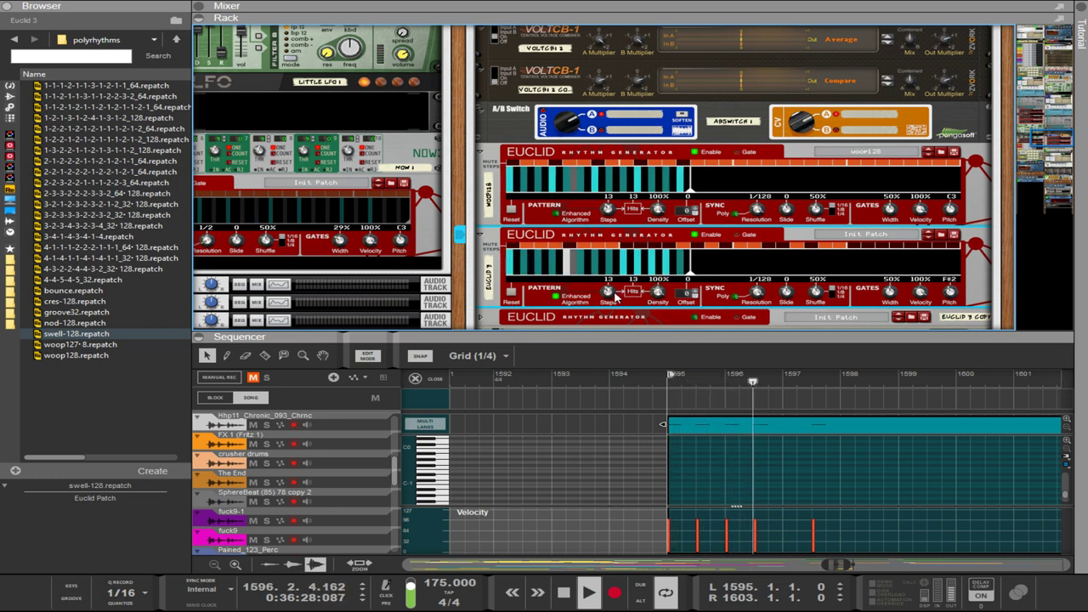
Set both the Euclid 3 and woop128 rhythm generators to 12 steps.
left_click_drag(608, 291, 608, 299)
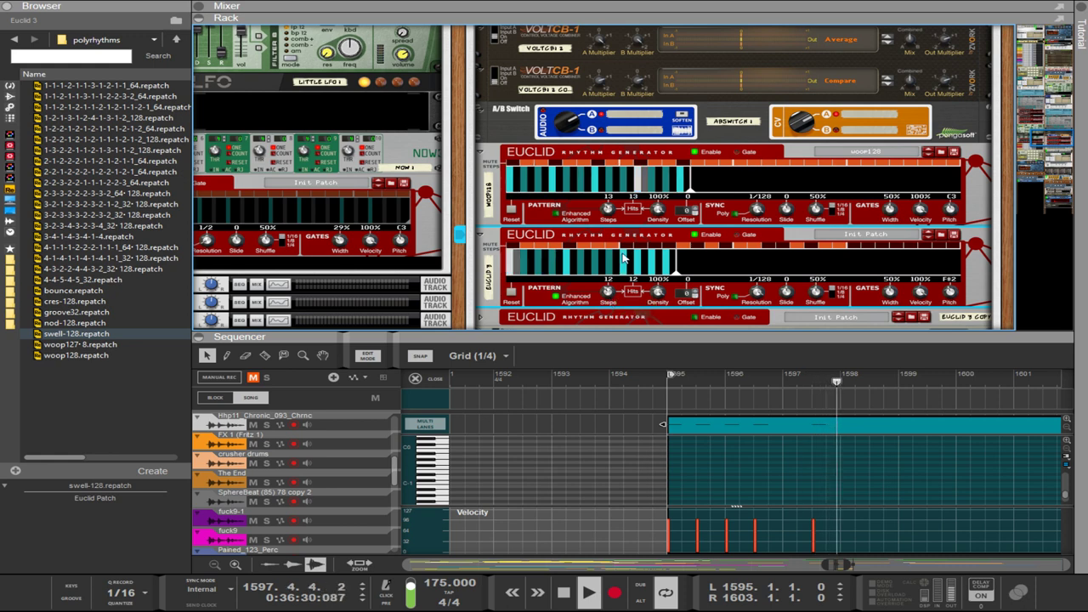
left_click_drag(609, 210, 608, 218)
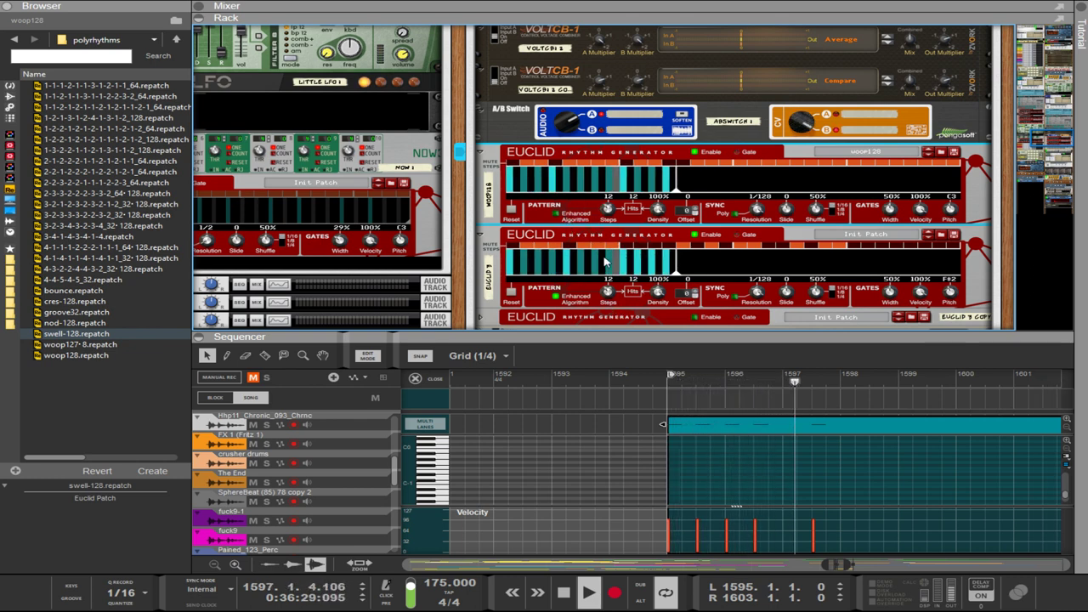
left_click(575, 289)
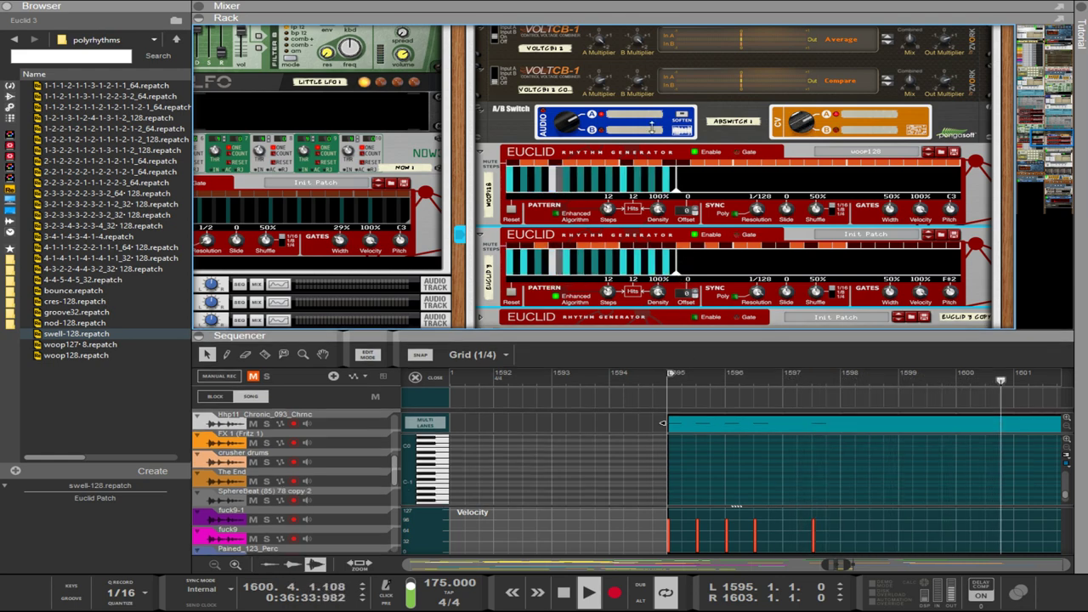
Enlarge the sequencer and add F#1 kick notes at 1598.1, 1599.1 and 1599.3 in the weaponize kick clip.
left_click_drag(682, 336, 706, 139)
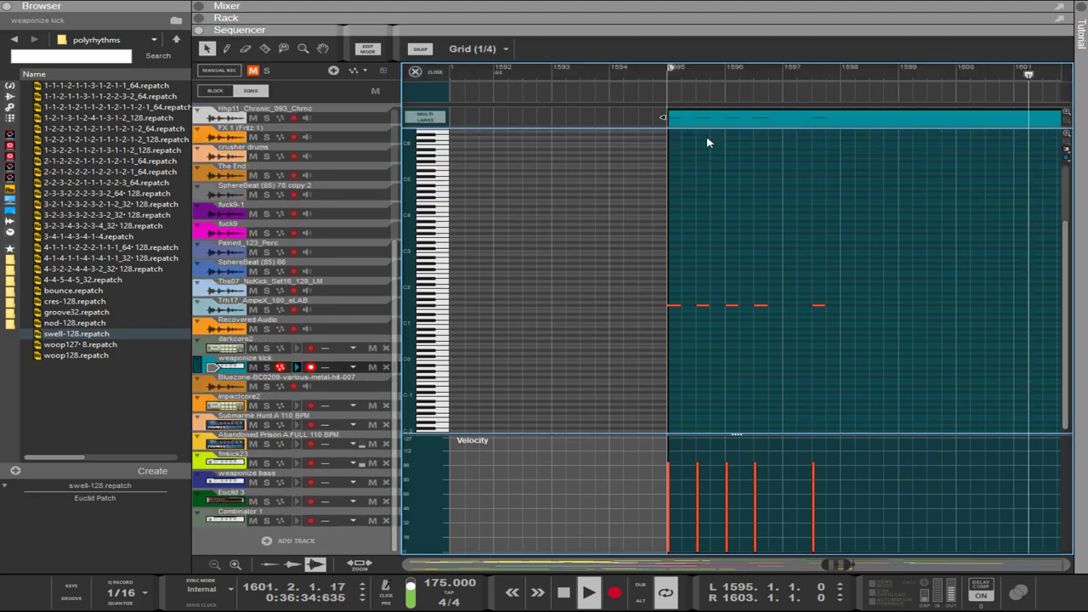
left_click(846, 305)
left_click(897, 303)
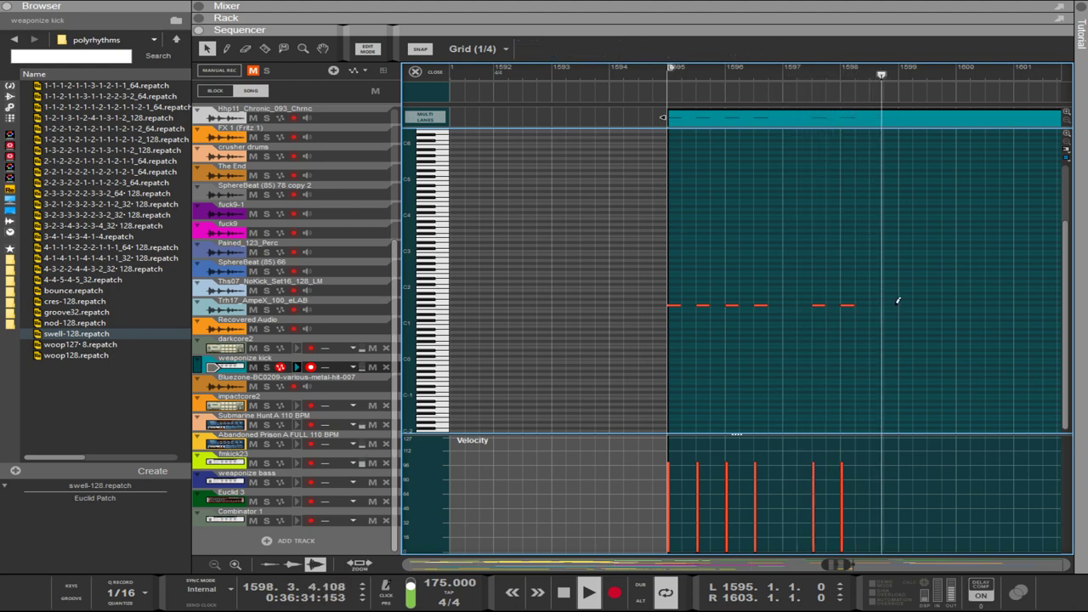
left_click_drag(900, 304, 904, 305)
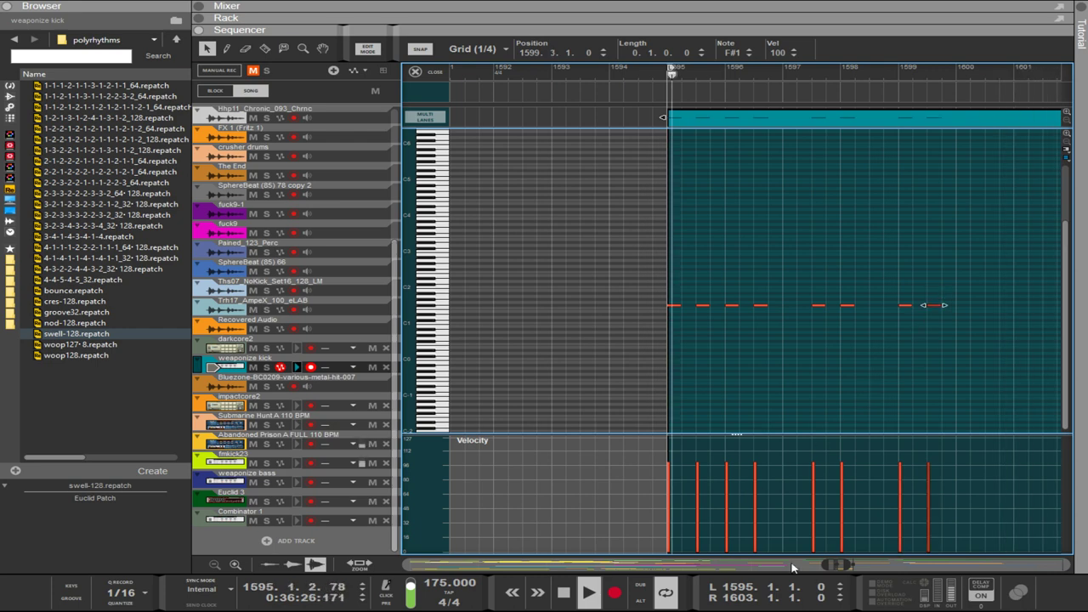
Add F#1 kick notes at 1600.3, 1602.1 and 1602.3 to complete the weaponize kick pattern.
left_click_drag(849, 564, 846, 563)
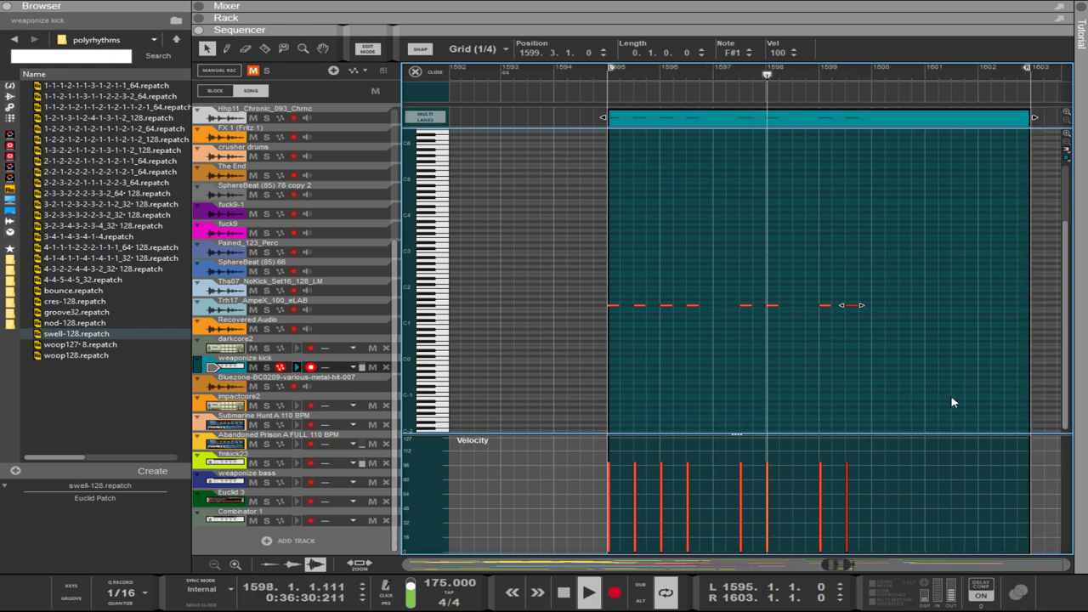
scroll(952, 402, "right", 2)
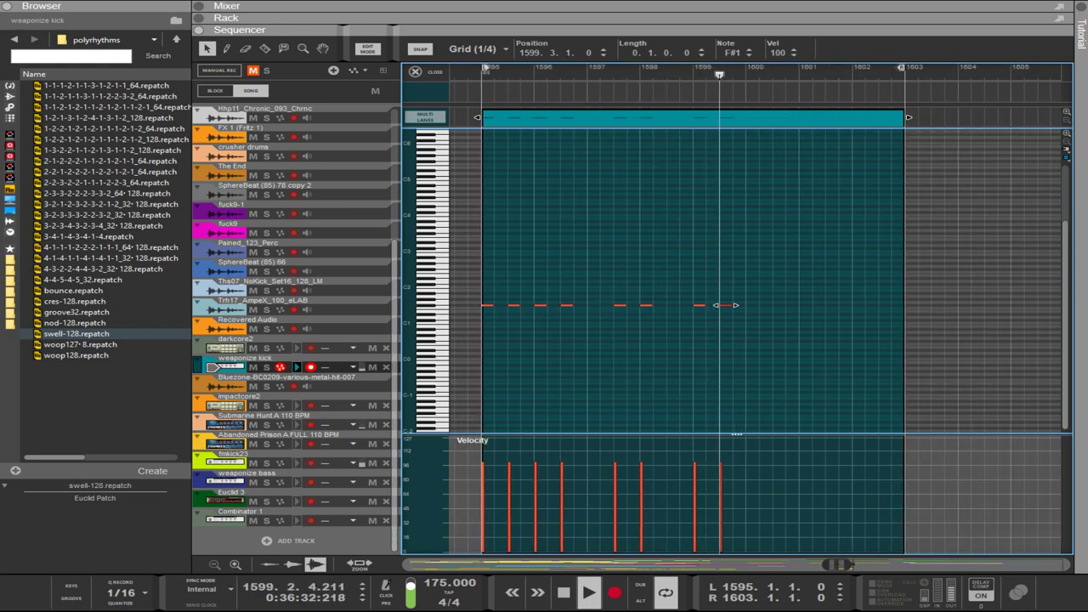
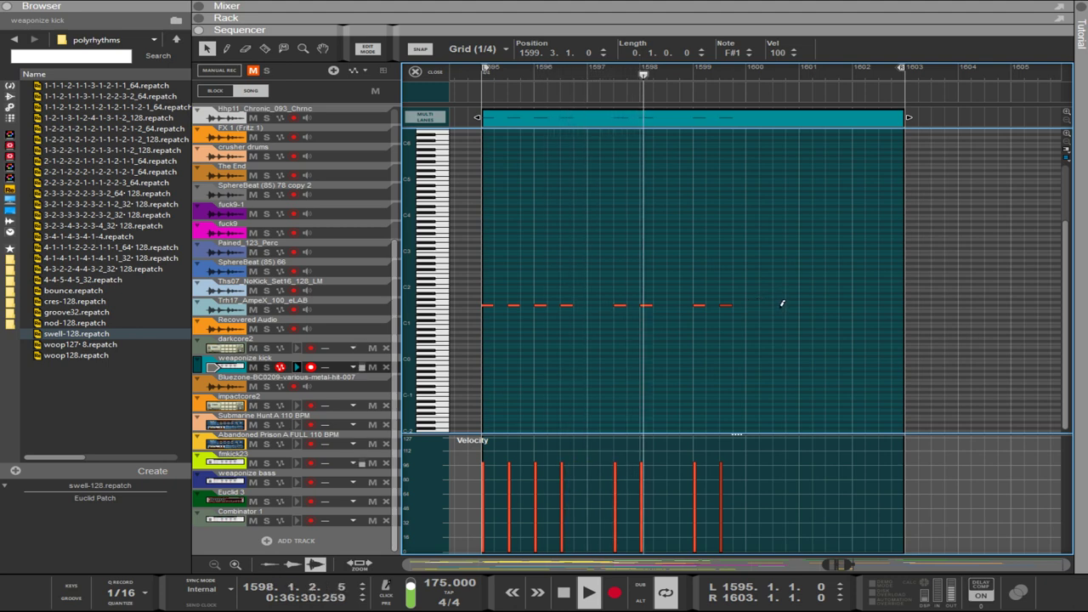
left_click(780, 305)
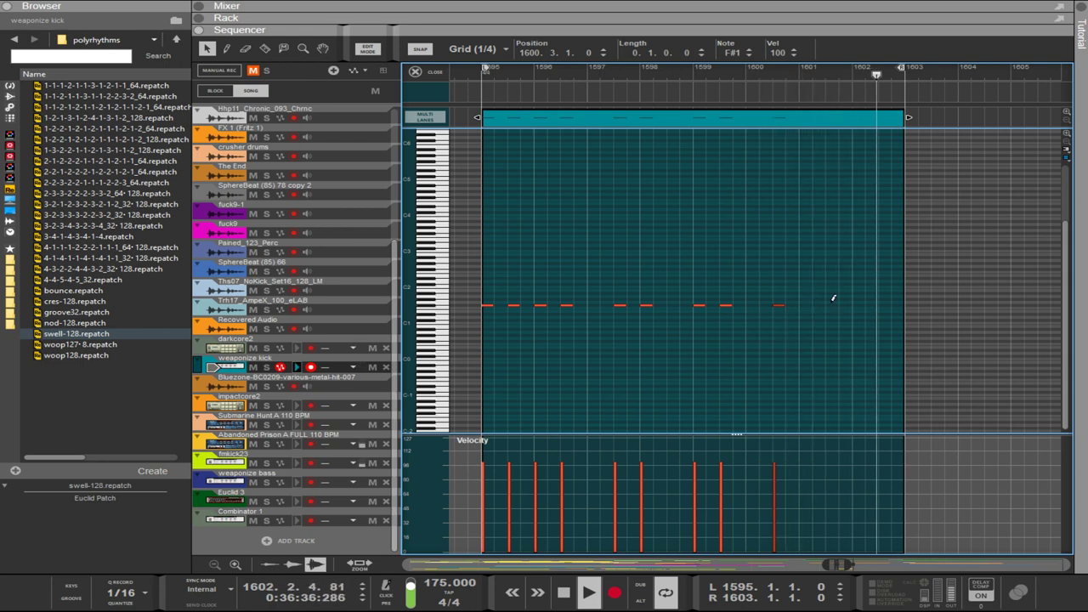
left_click(858, 304)
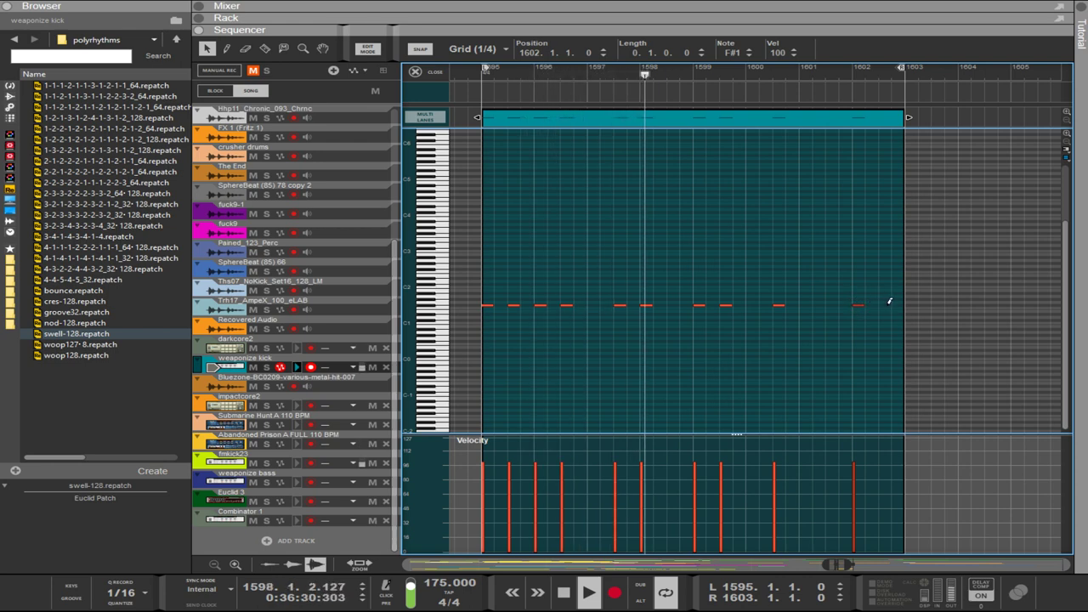
left_click(886, 304)
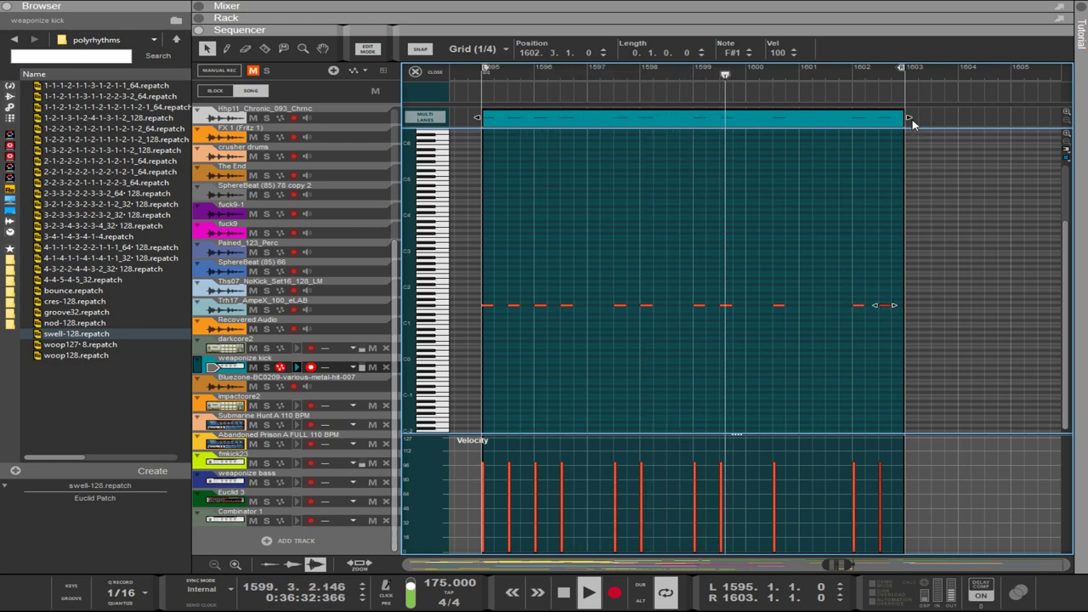
Shorten the end of the weaponize kick clip to a length of 7.3.0.0.
left_click_drag(909, 118, 892, 118)
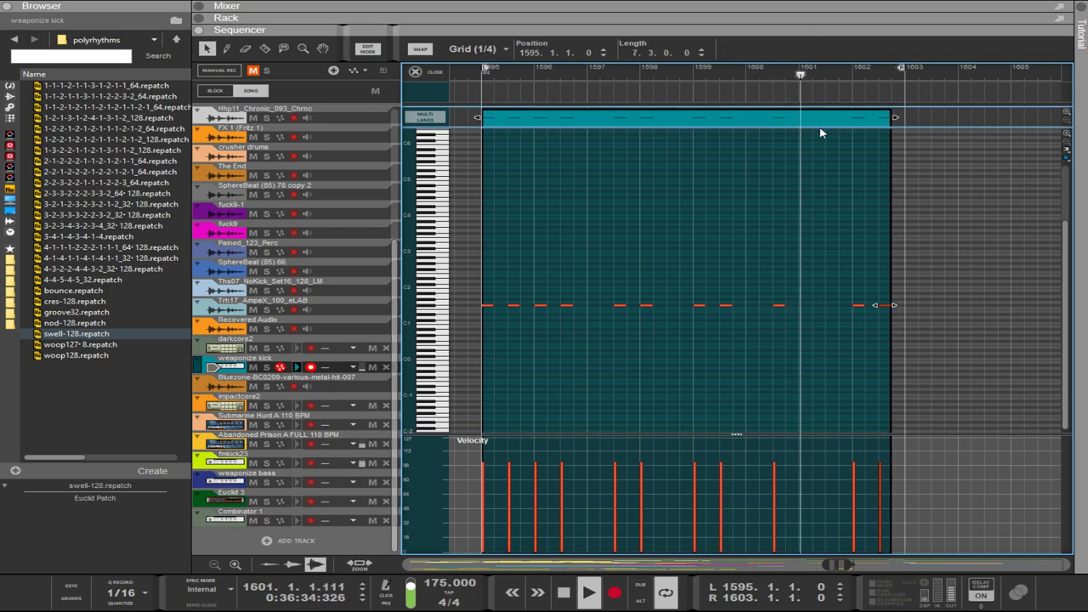
mouse_move(517, 117)
left_mouse_down()
mouse_move(728, 111)
mouse_move(750, 125)
mouse_move(513, 123)
left_mouse_up()
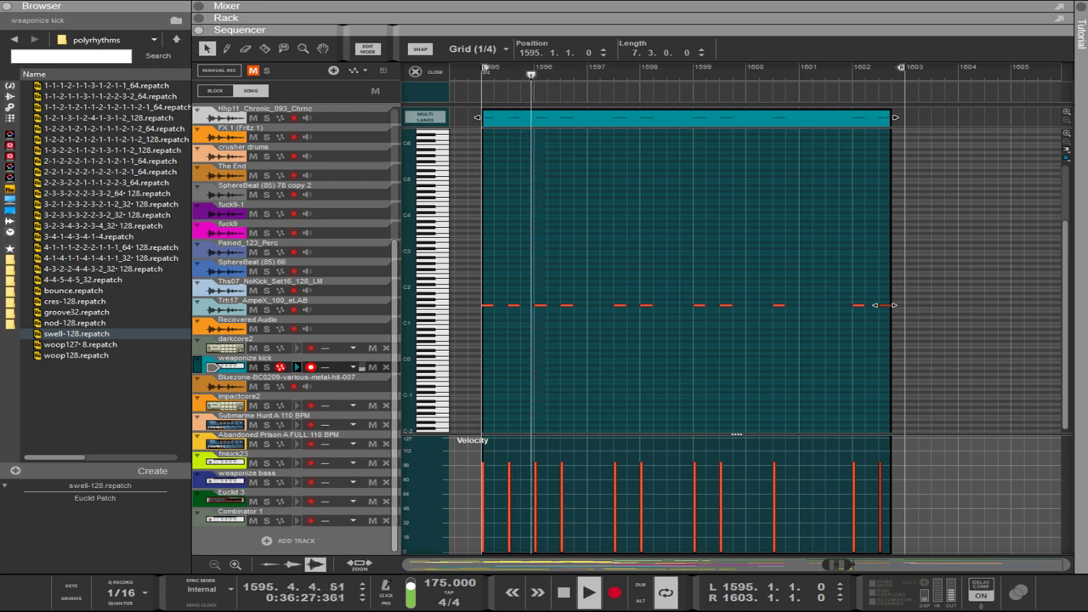
left_click(663, 409)
Duplicate the weaponize kick clip and place the copy directly after the original, starting at 1602.4.1.0.
scroll(666, 359, "right", 2)
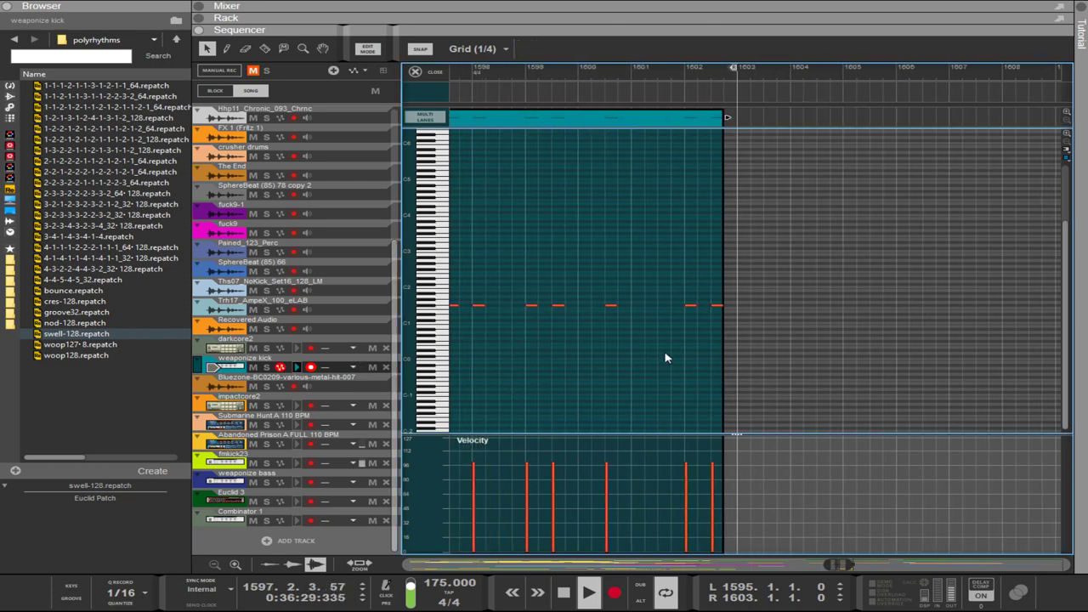
scroll(666, 358, "left", 2)
scroll(665, 358, "down", 1)
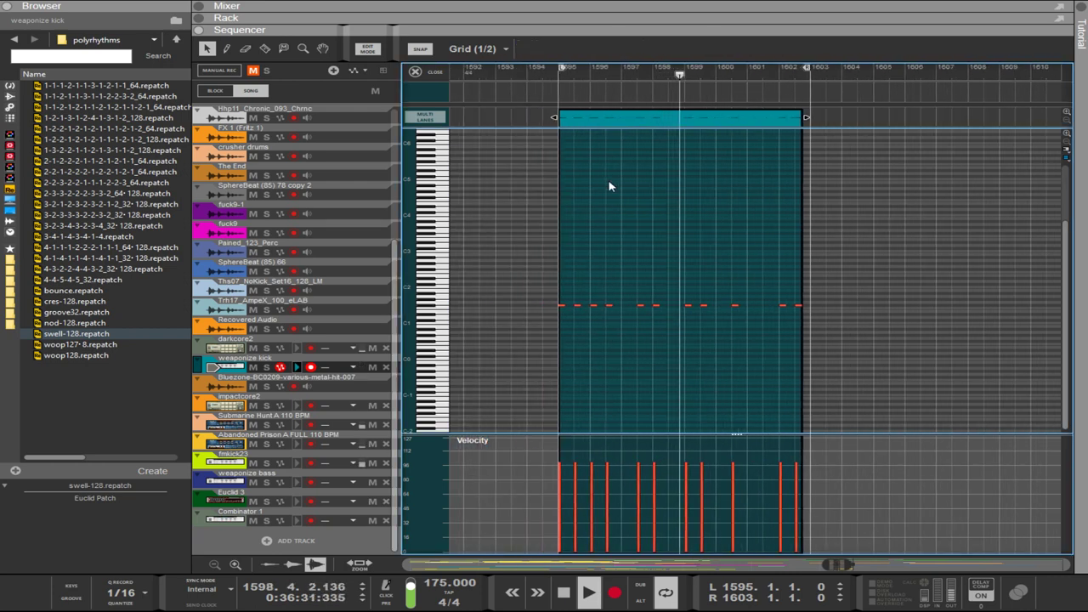
scroll(629, 145, "down", 1)
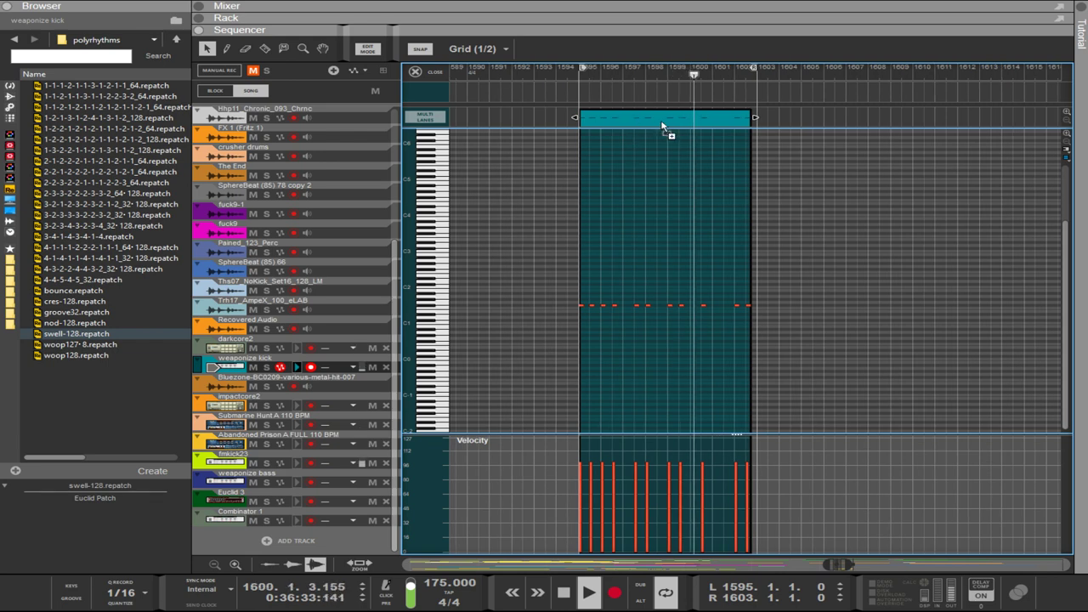
left_click_drag(663, 126, 817, 133)
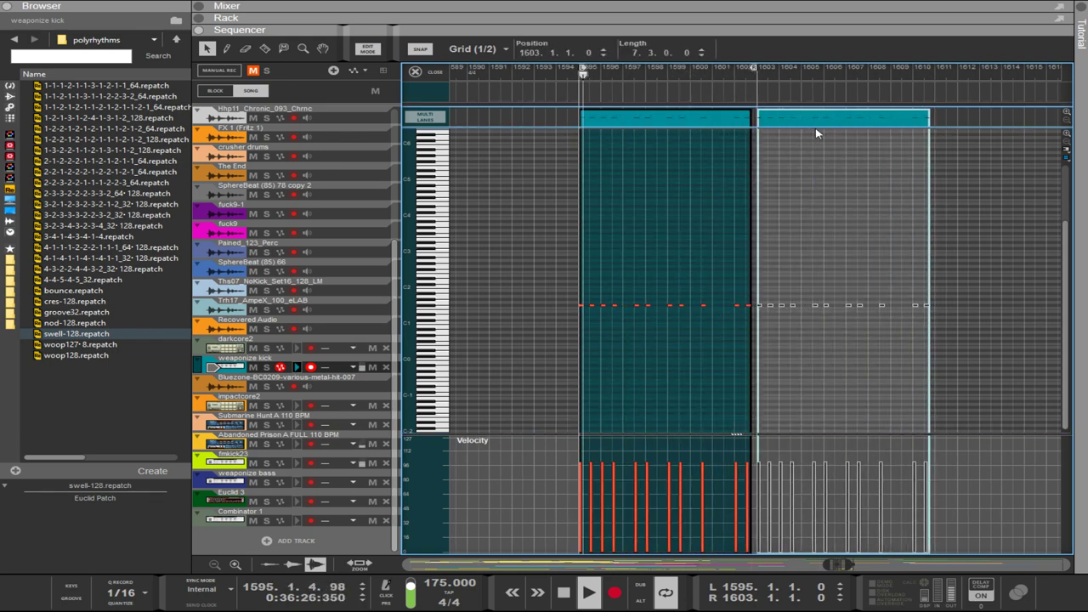
scroll(815, 133, "up", 2)
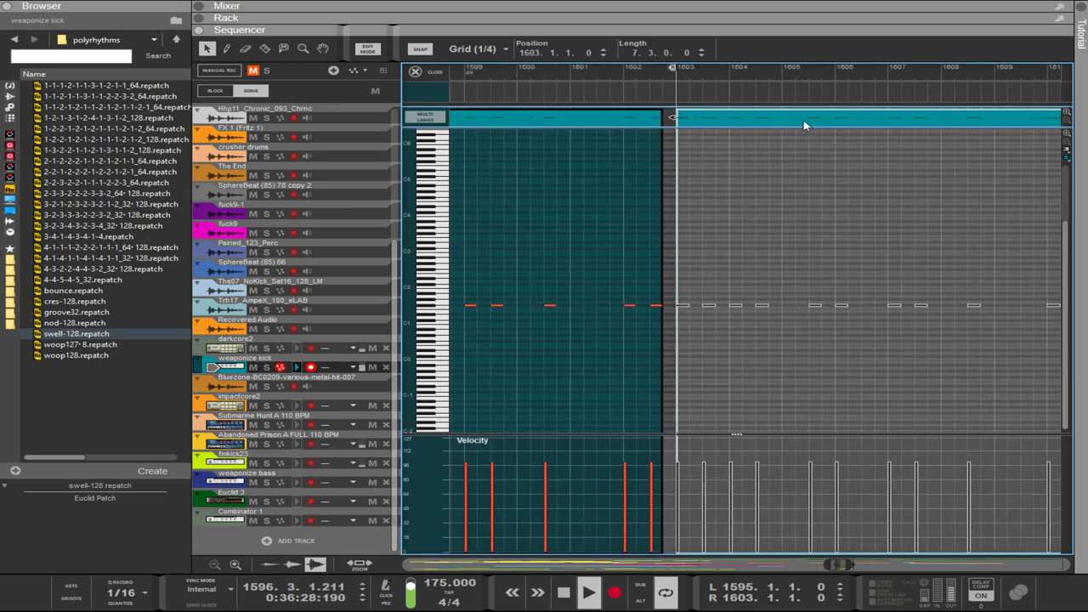
left_click_drag(804, 126, 790, 122)
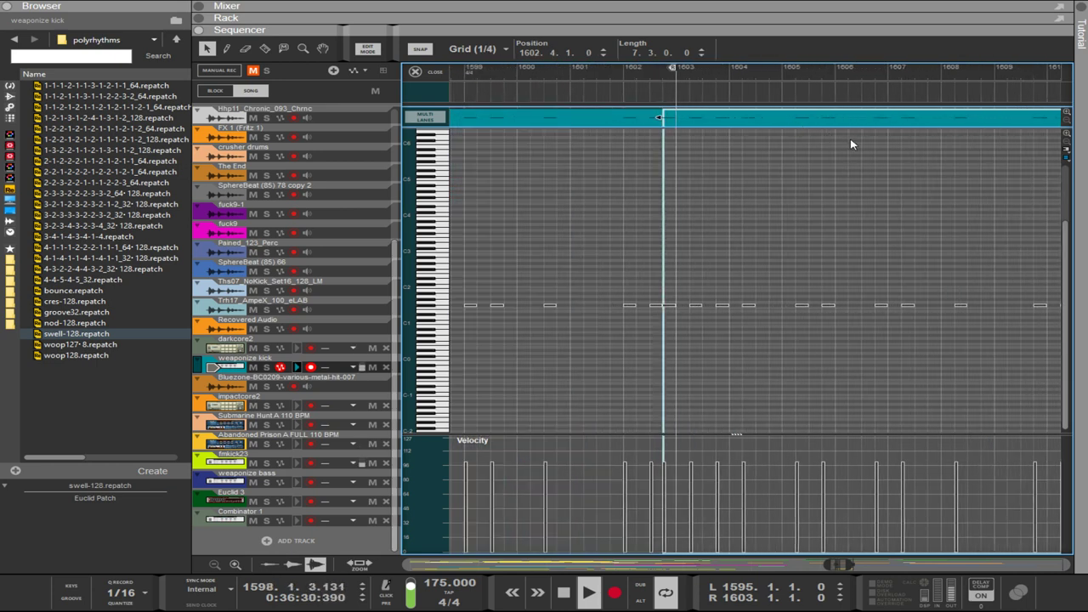
Duplicate the weaponize kick clip two more times, placing the copies back to back at 1610.3.1.0 and 1618.2.1.0.
left_click_drag(811, 111, 1004, 113)
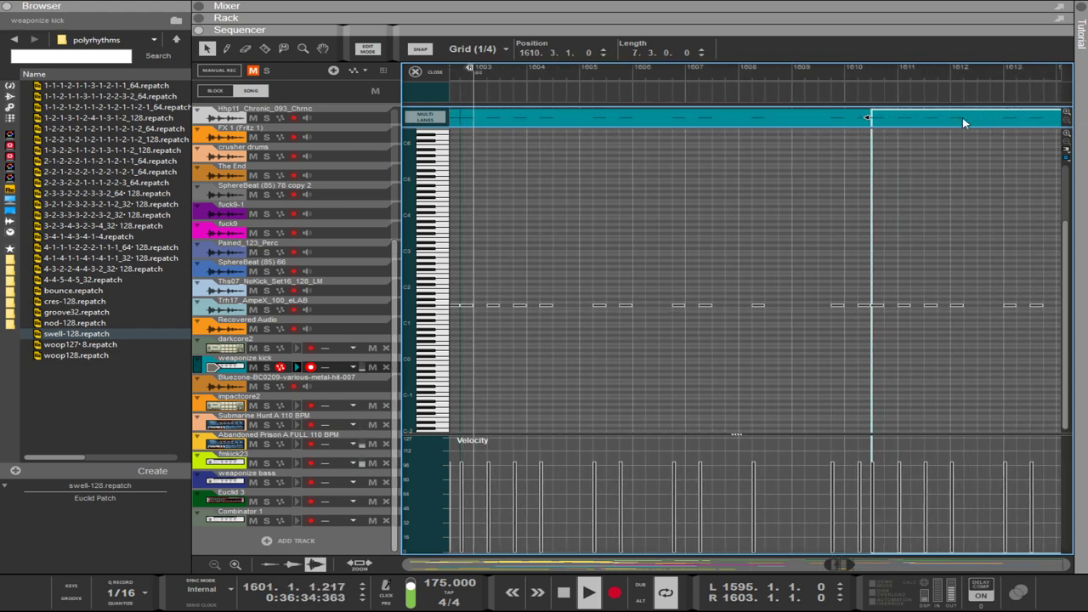
scroll(964, 124, "right", 5)
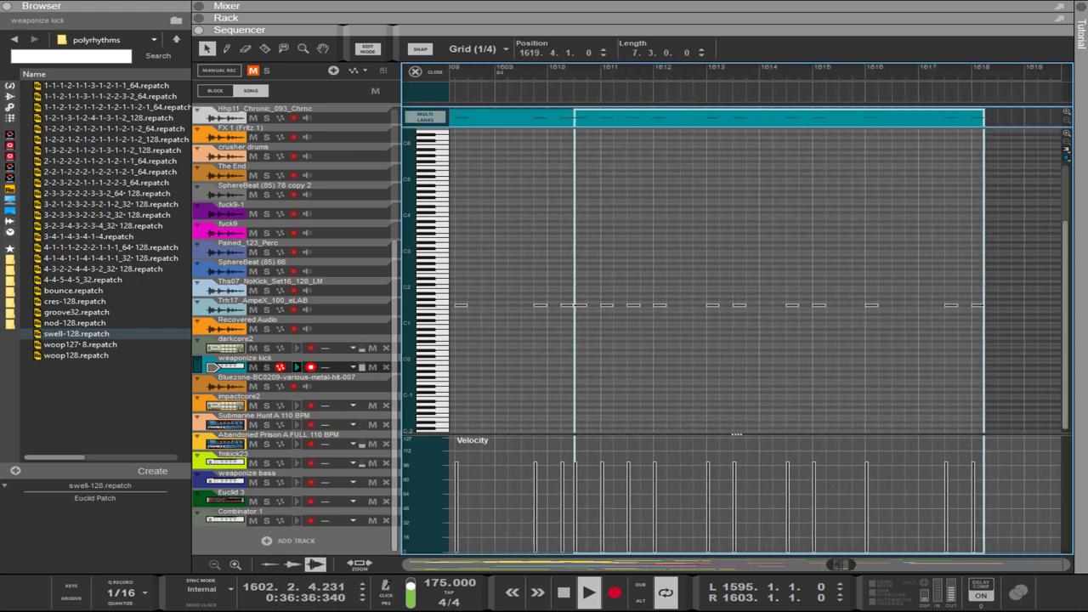
scroll(755, 255, "right", 3)
left_click_drag(540, 119, 945, 124)
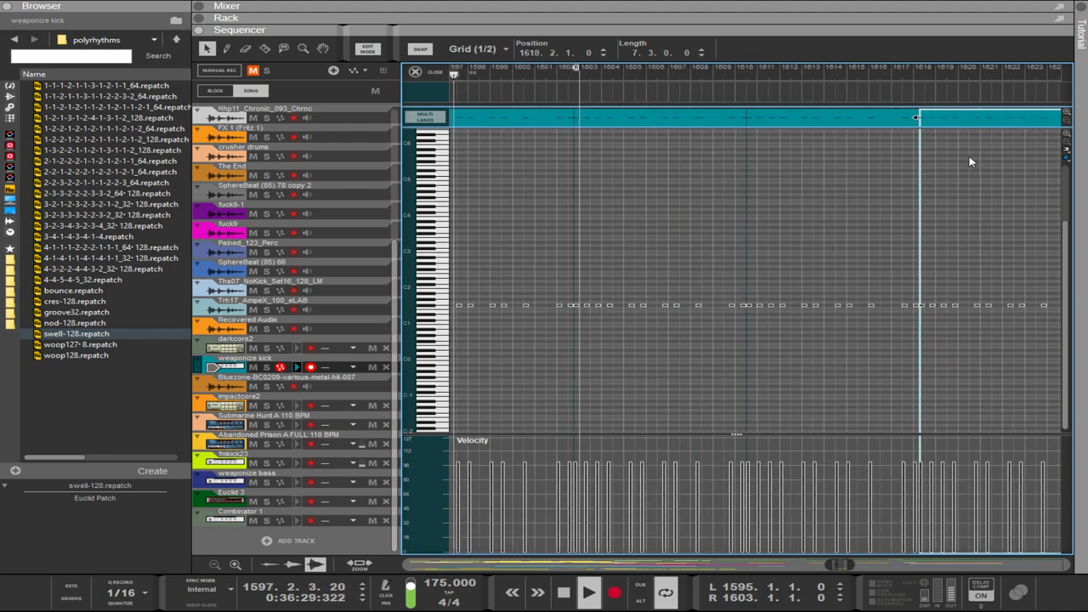
Extend the loop to cover all four kick clips by setting the right locator to bar 1627.
scroll(971, 161, "down", 4)
scroll(971, 161, "down", 2)
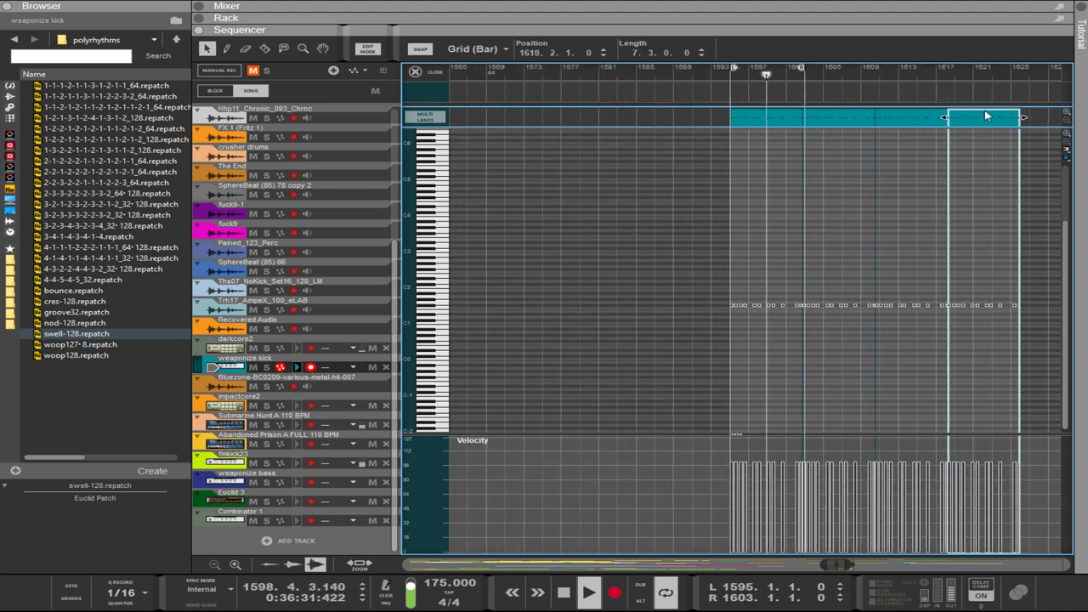
left_click(840, 77, "alt")
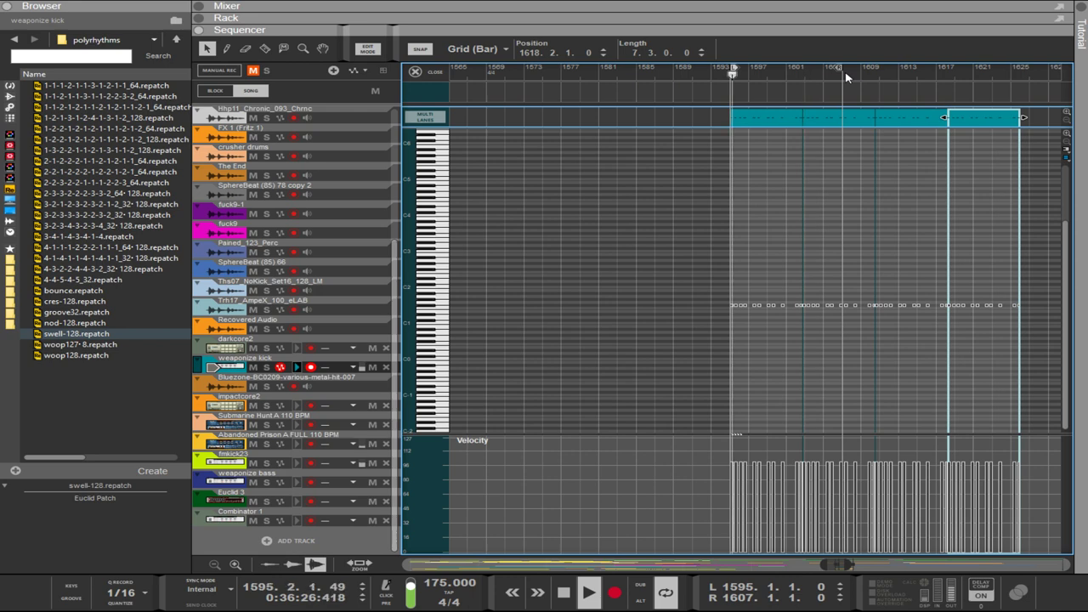
left_click(855, 78, "alt")
left_click(869, 77, "alt")
left_click(880, 76, "alt")
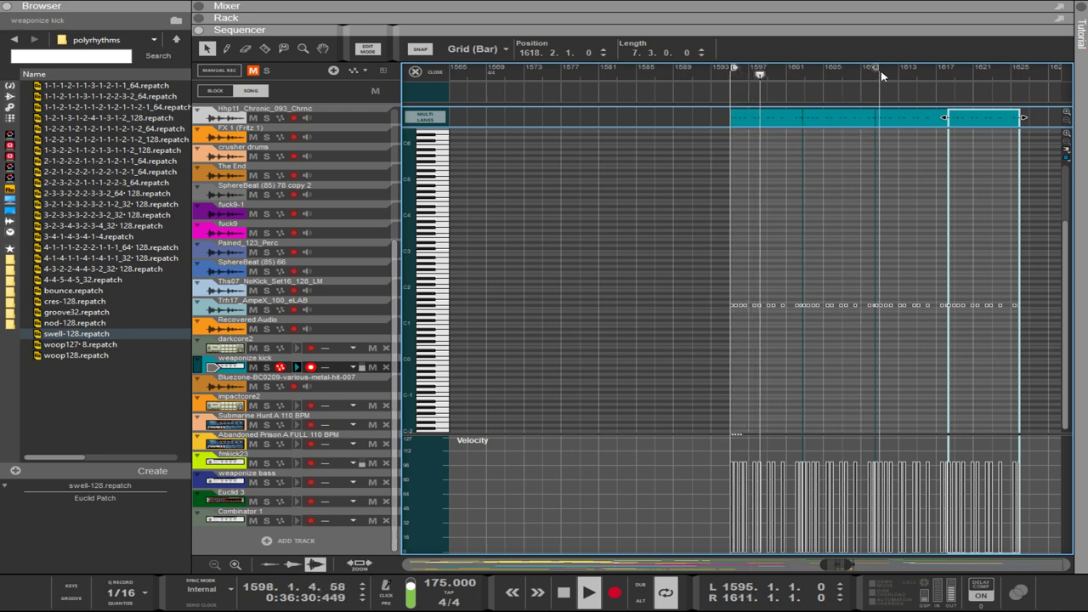
left_click(1012, 77, "alt")
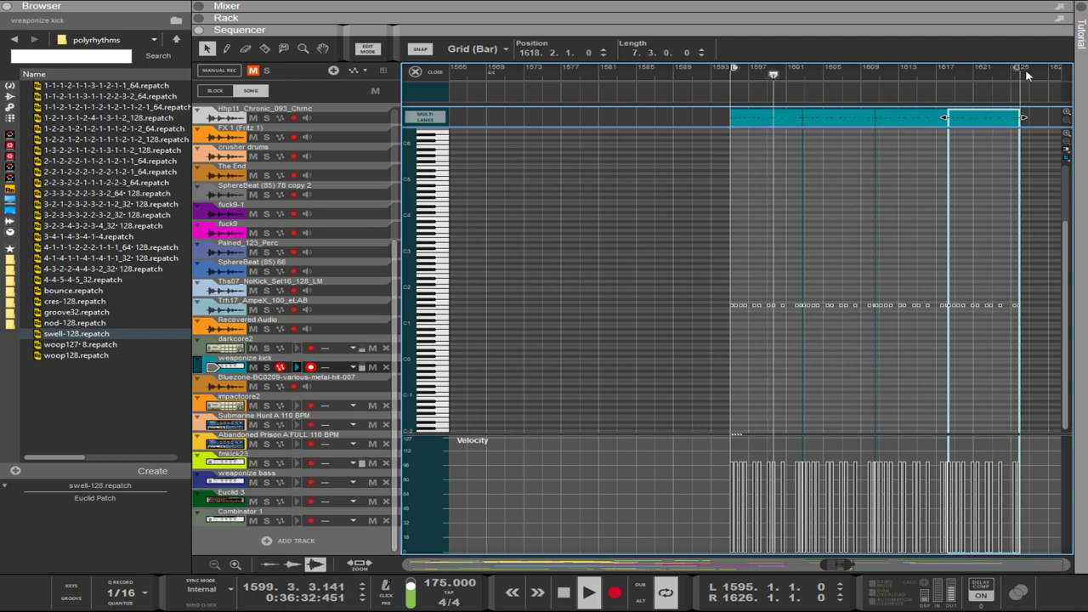
left_click(1033, 76, "alt")
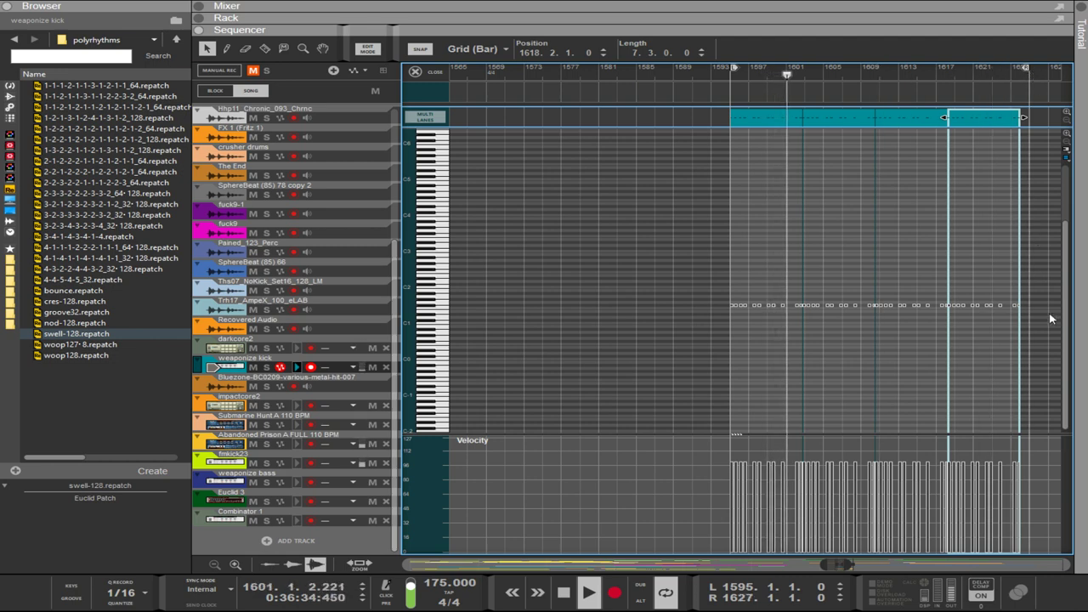
Add an F#1 kick note at 1626.1.1.0 after the last clip and shorten it to a length of 0.0.0.30.
double_click(1024, 304)
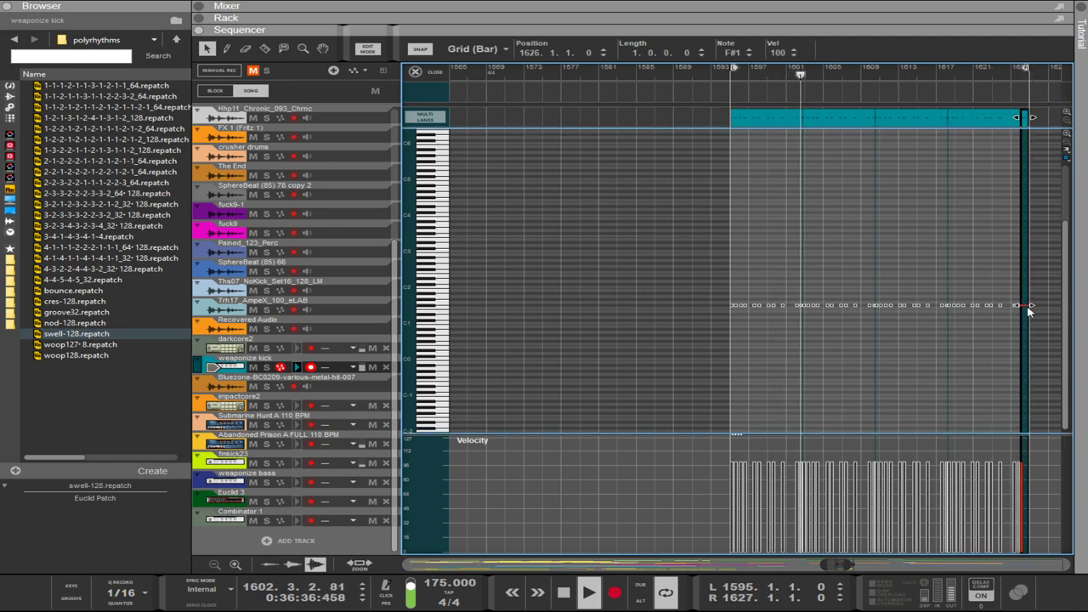
scroll(1026, 306, "up", 5)
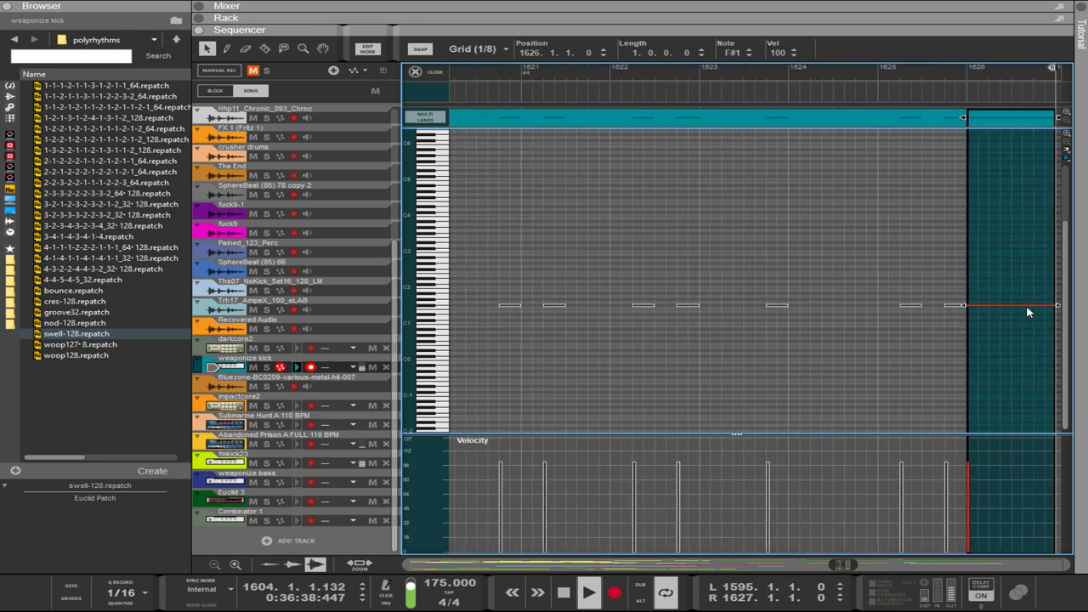
scroll(1047, 340, "up", 1)
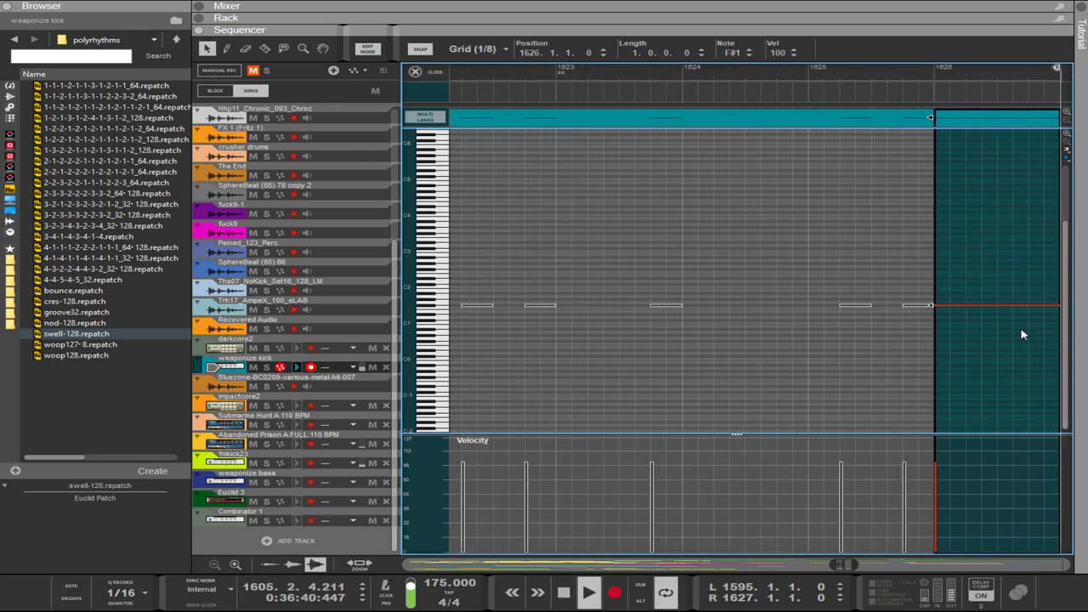
scroll(1024, 338, "up", 1)
scroll(1023, 339, "down", 2)
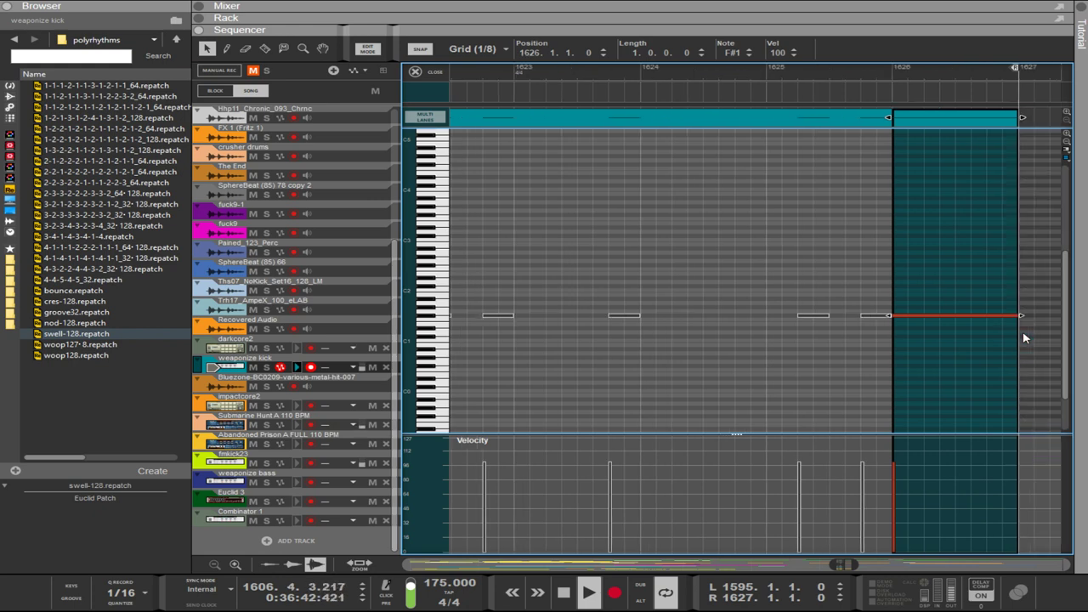
scroll(1024, 338, "down", 1)
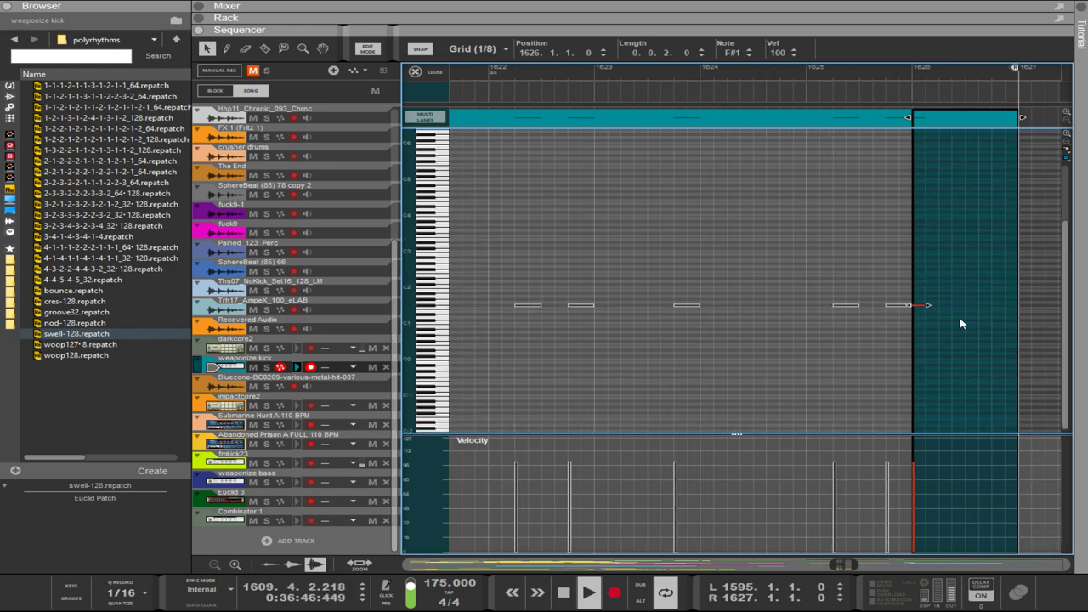
scroll(960, 323, "up", 2)
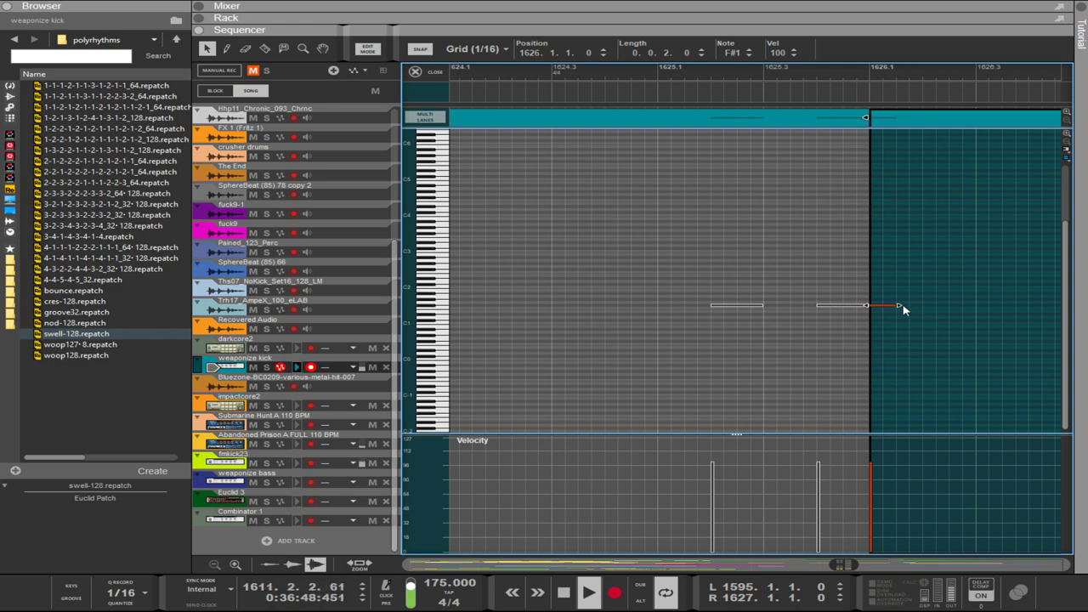
scroll(903, 313, "up", 3)
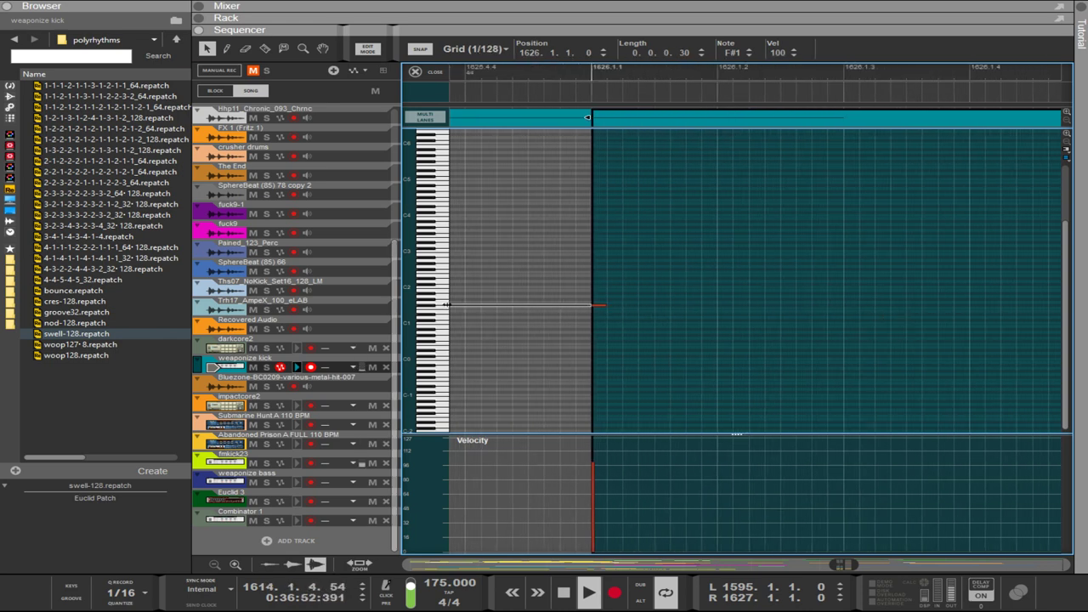
Repeat the short F#1 note every 1/128 up to 1626.1.2, and every 1/64 from there up to 1626.1.4.
scroll(541, 320, "left", 1)
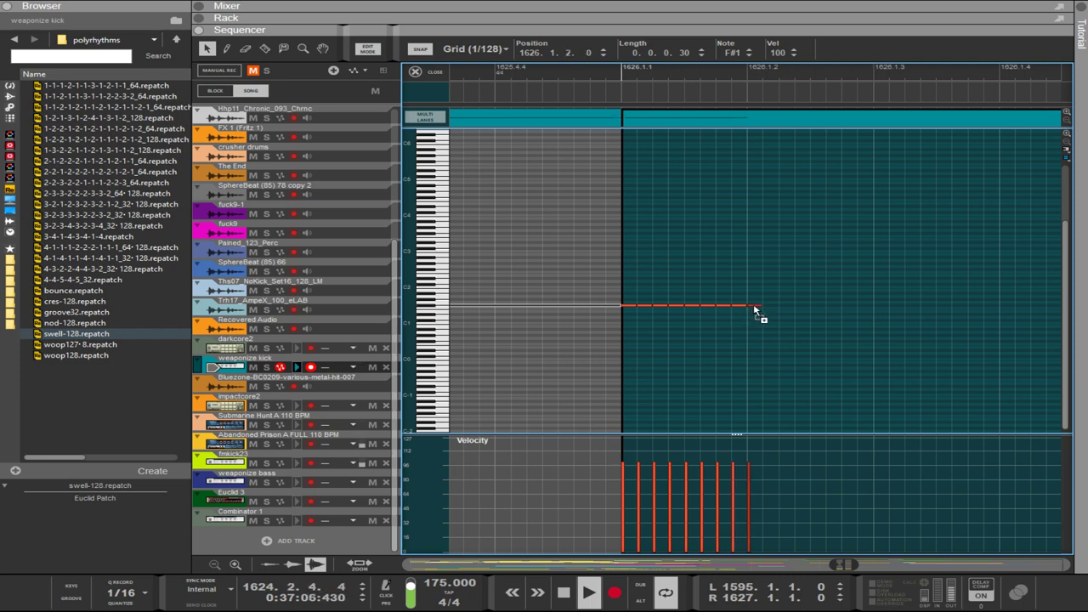
left_click(782, 305)
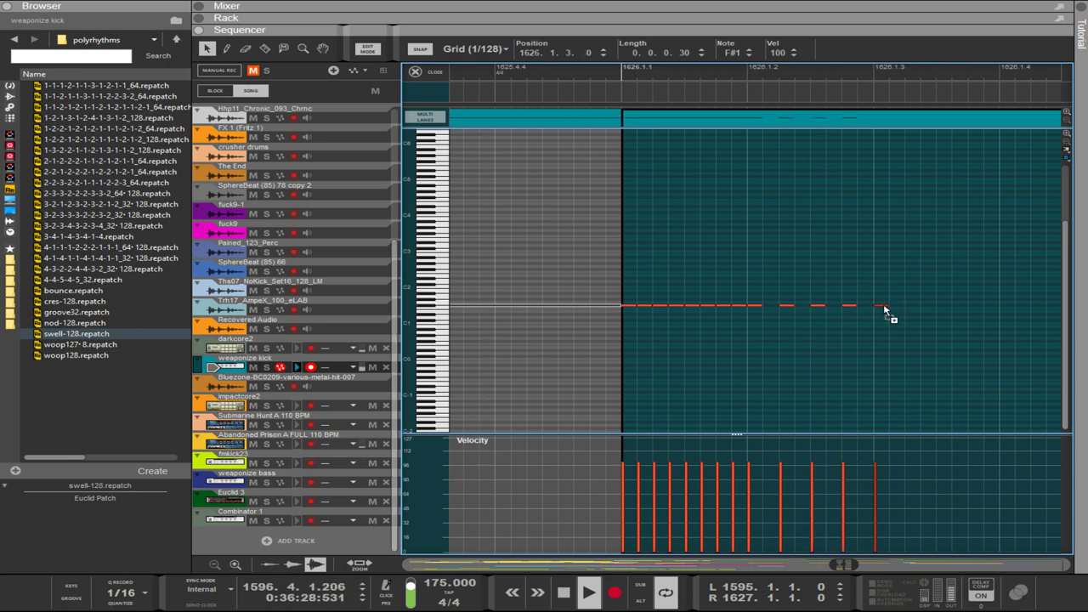
left_click(905, 305)
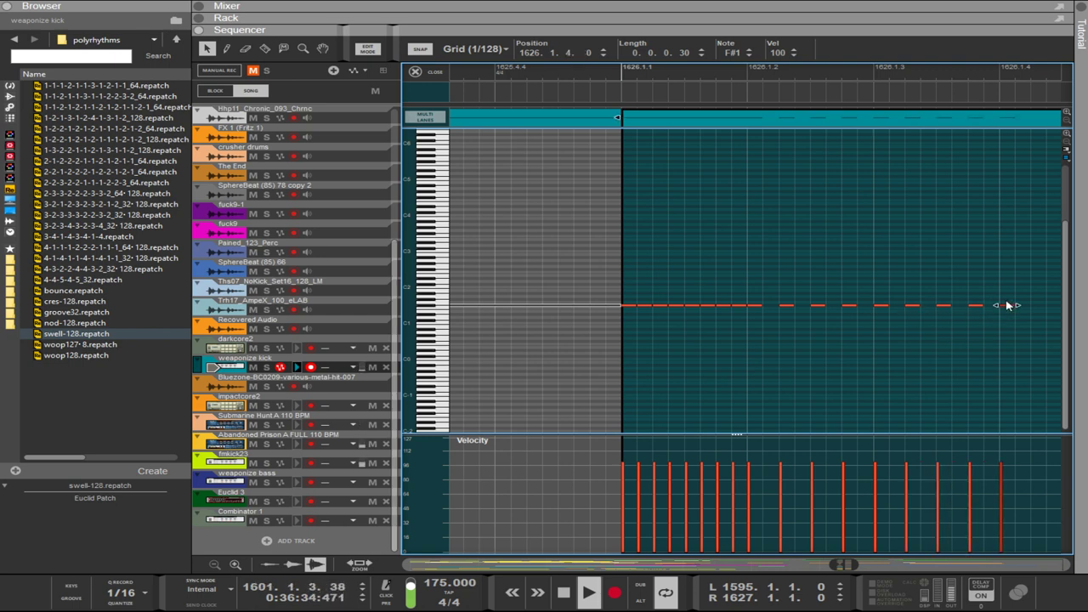
Continue the slowing F#1 roll with notes every 1/32 up to 1626.2.3 and every 1/16 up to 1626.3.3.
scroll(1021, 308, "right", 5)
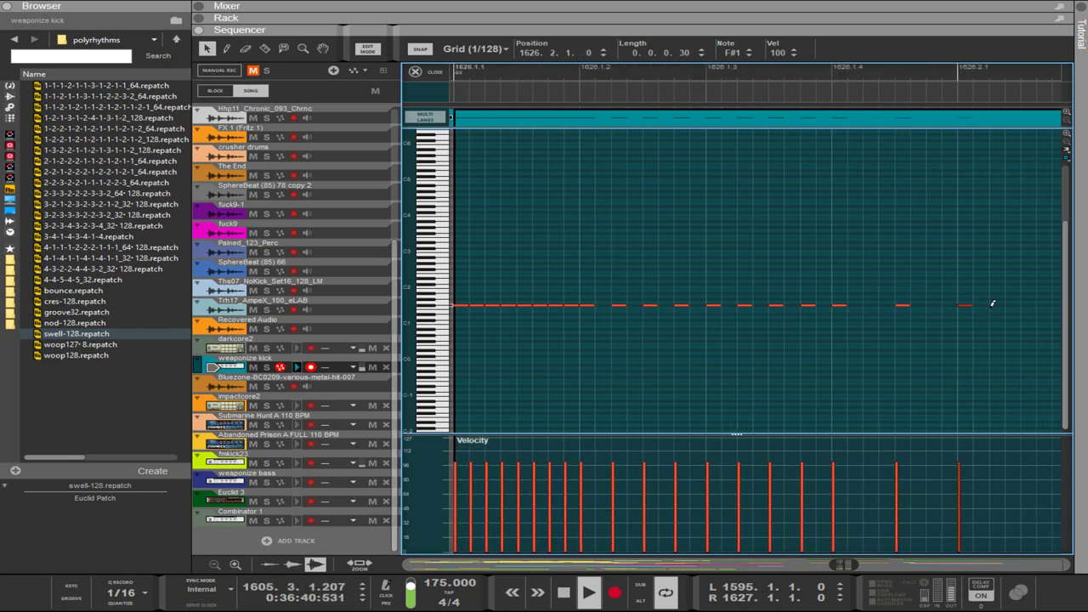
scroll(990, 314, "right", 9)
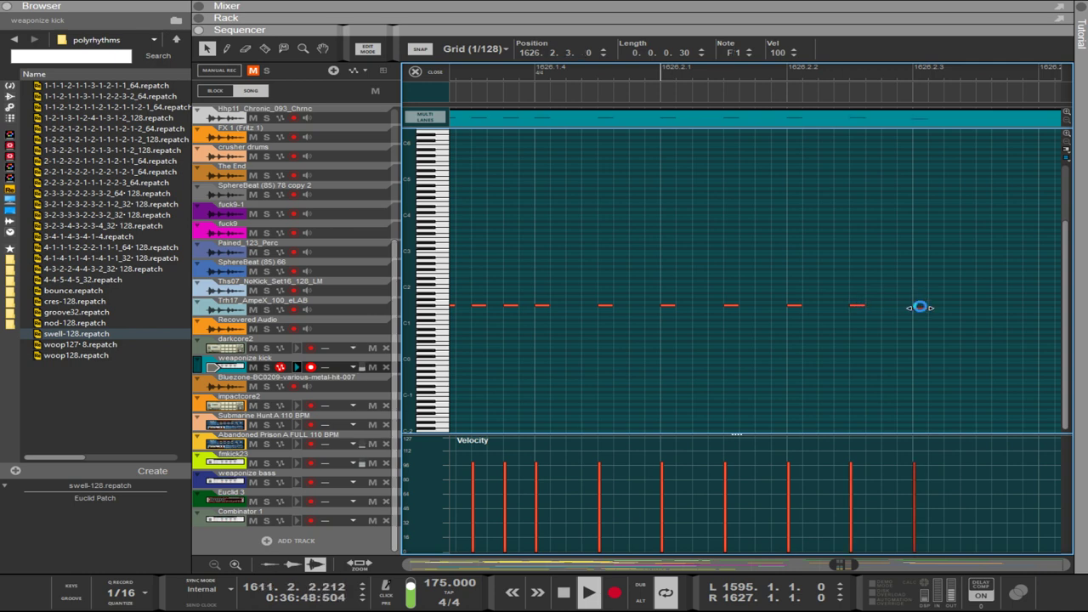
left_click(1046, 306)
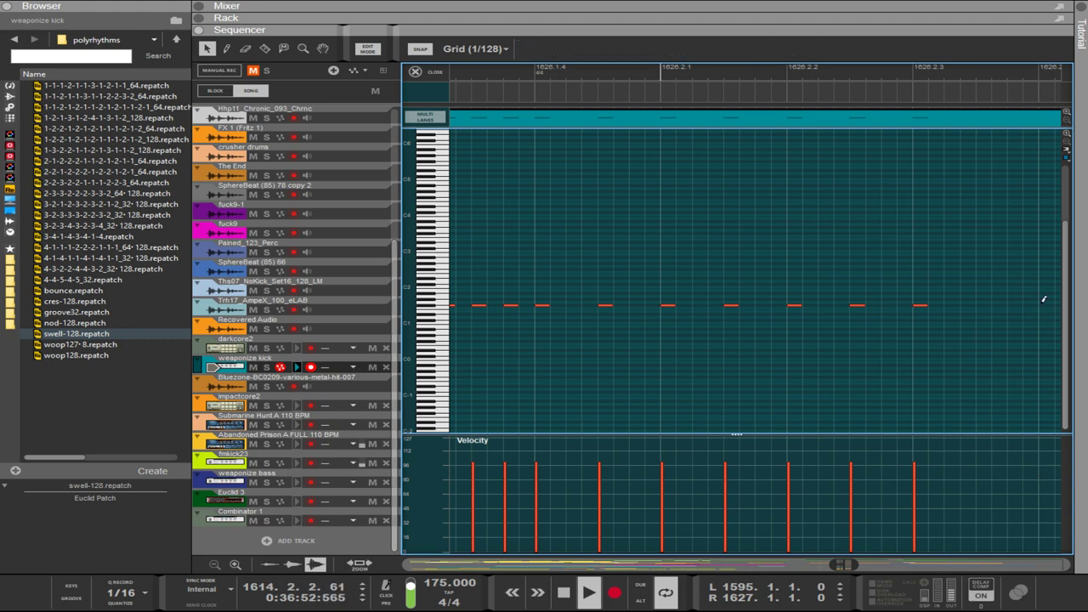
scroll(1044, 307, "right", 5)
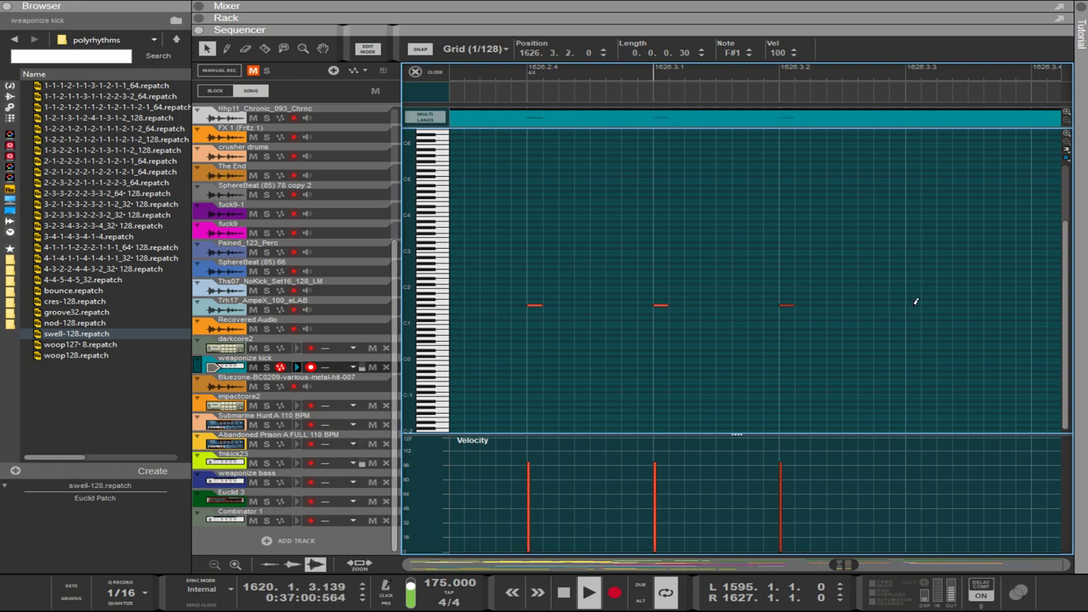
scroll(915, 311, "right", 8)
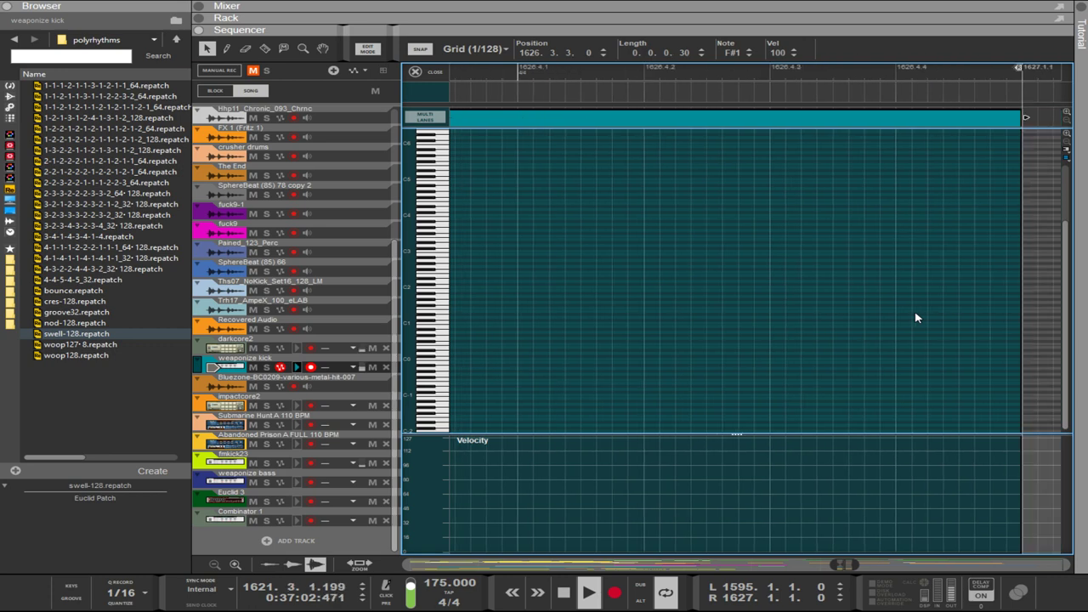
Finish the slowing roll with F#1 notes at 1626.3.4, 1626.4.1 and 1626.4.3.
scroll(916, 318, "down", 3)
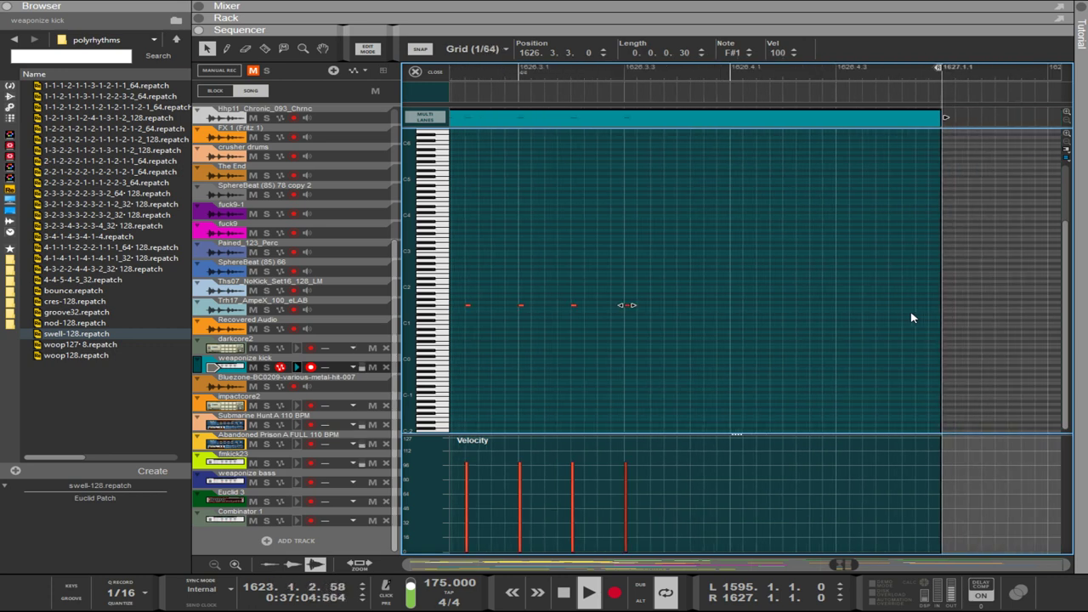
scroll(848, 312, "up", 1)
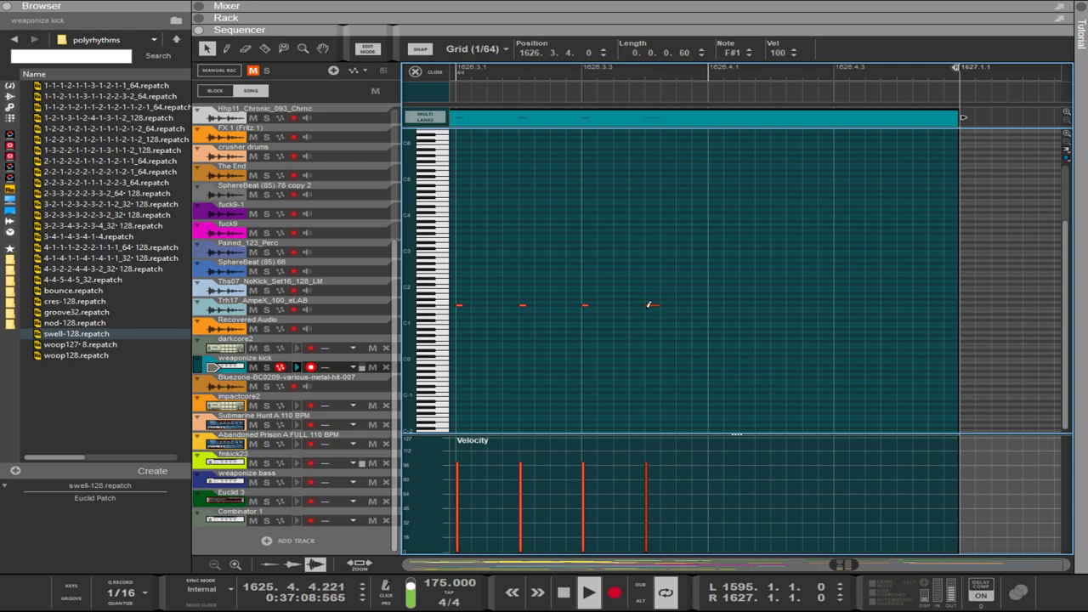
scroll(659, 315, "up", 3)
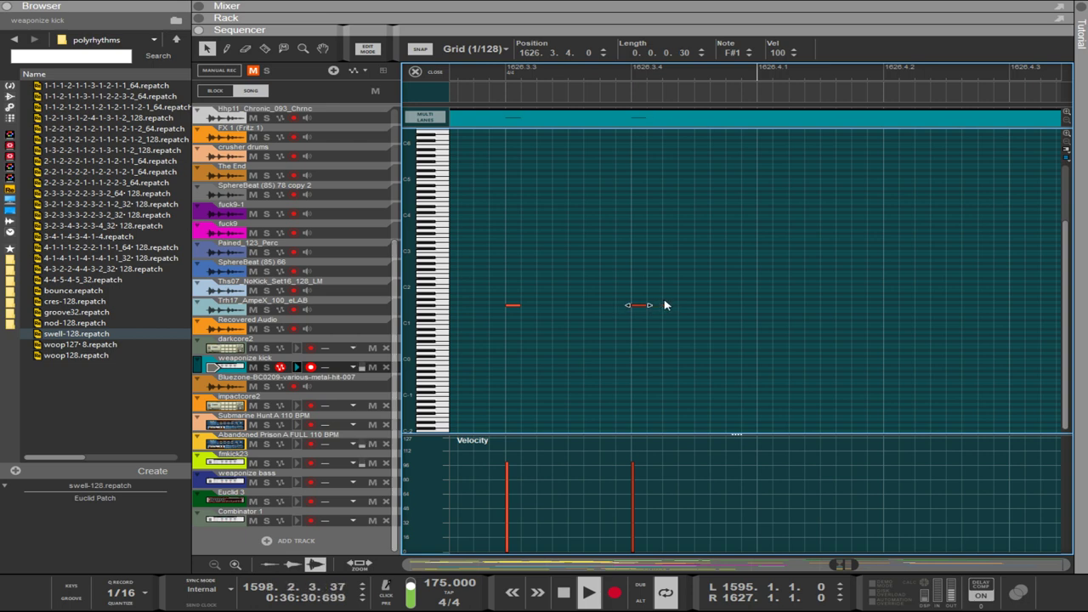
scroll(763, 310, "down", 3)
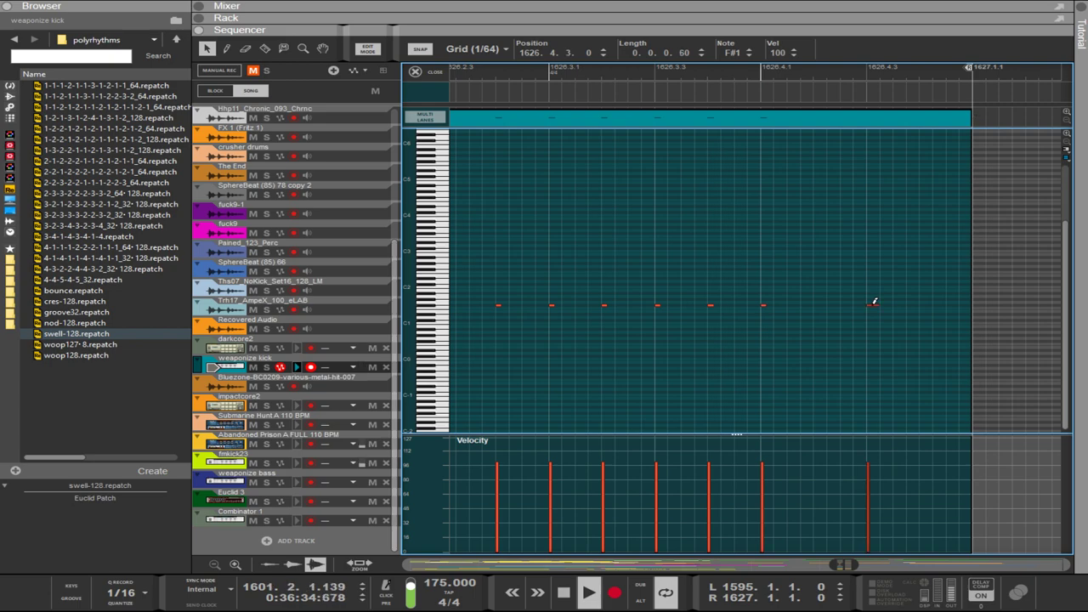
Select all the weaponize kick clips and scale them down together to span bars 1595 to 1609.
scroll(872, 310, "down", 8)
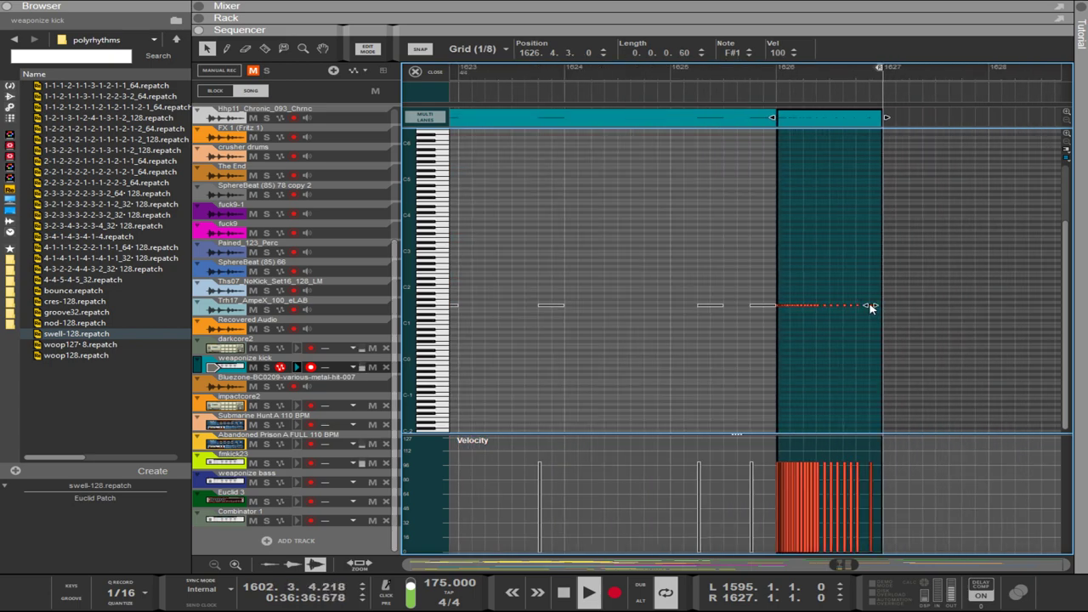
scroll(867, 306, "down", 6)
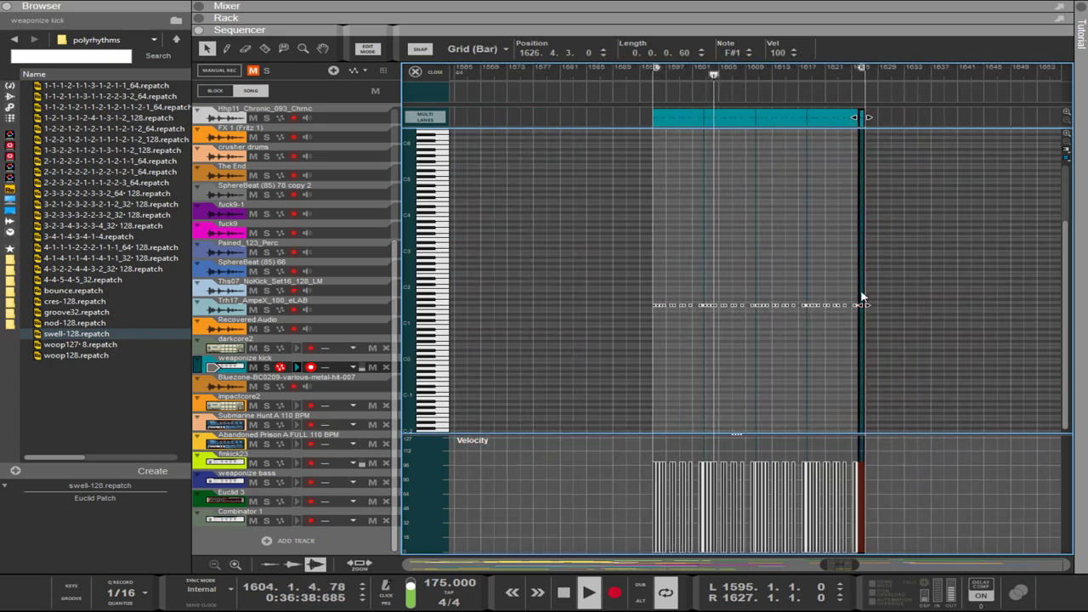
left_click(825, 120)
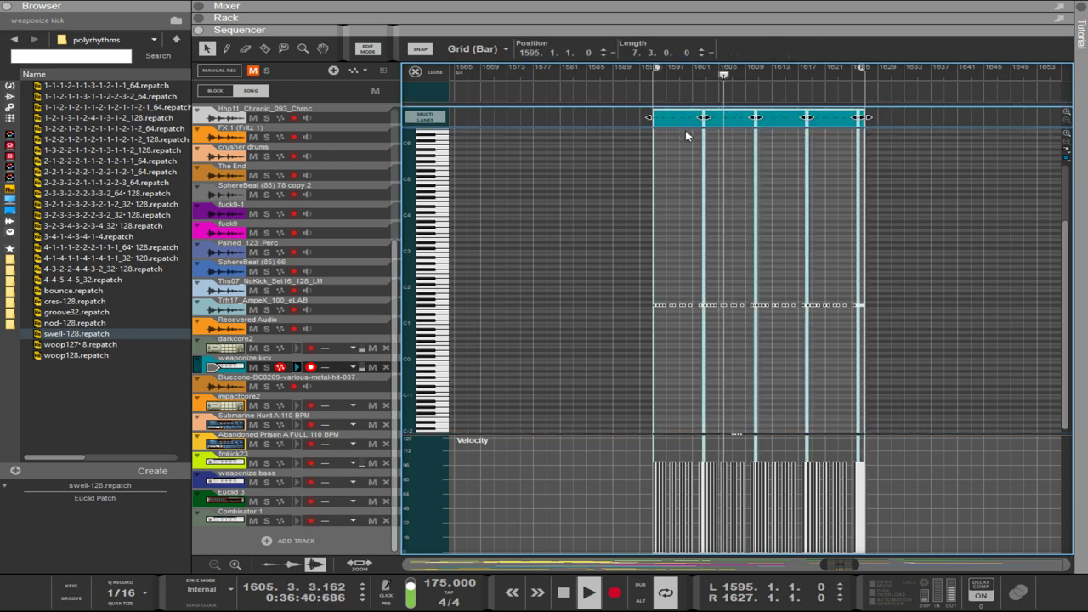
left_click_drag(833, 122, 742, 126)
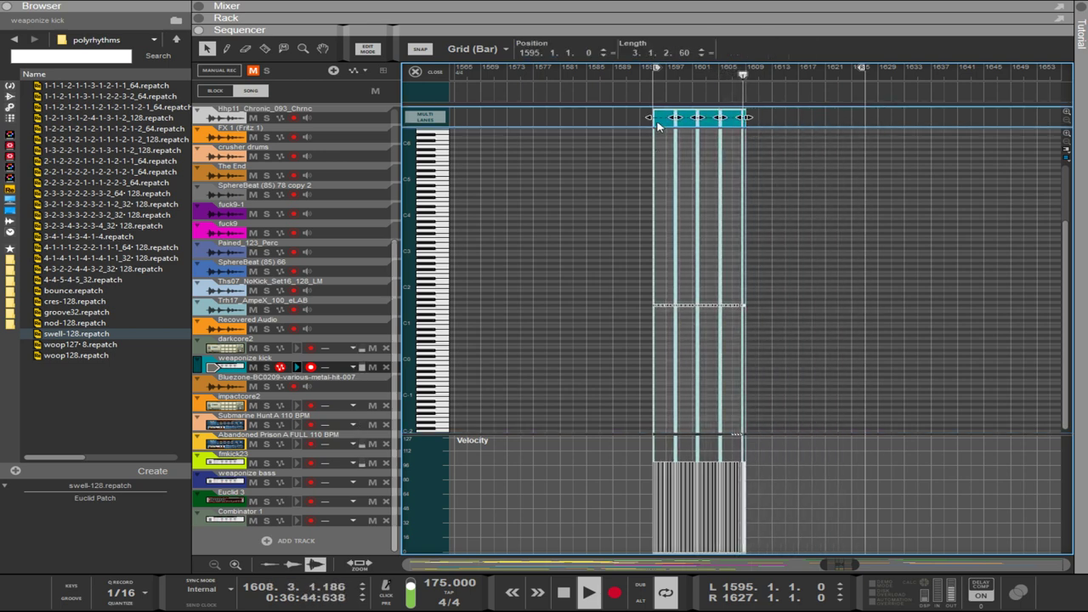
Duplicate the compressed kick clips to 1609.1.1.0 and set the right loop locator to bar 1623.
left_click_drag(656, 126, 750, 114)
left_click_drag(861, 68, 840, 77)
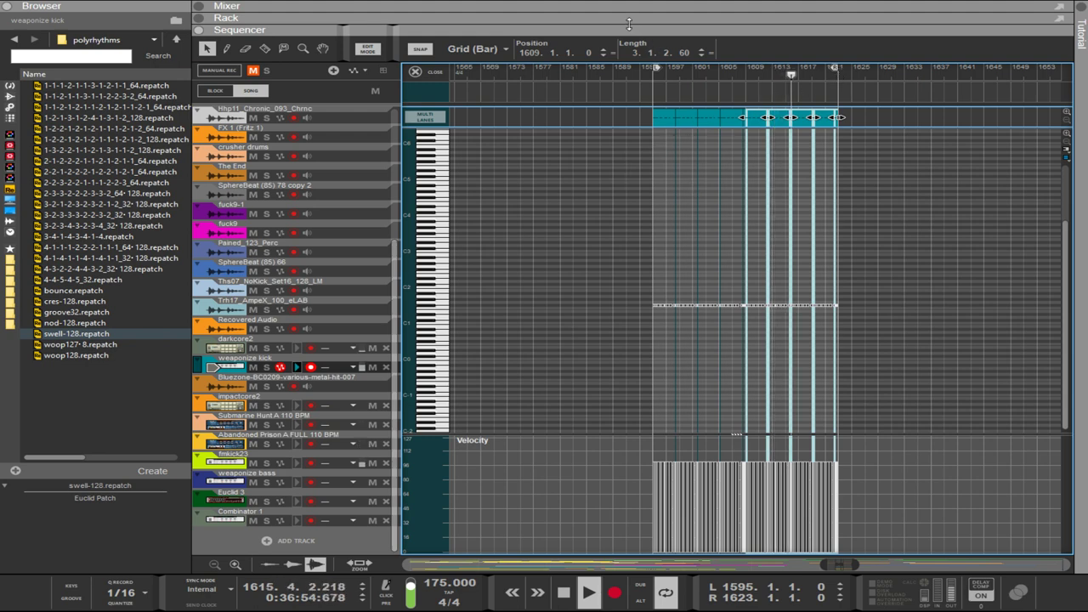
Check the output volume settings of the psykick2 and weaponize kick drum synths in the rack.
left_click_drag(629, 30, 629, 434)
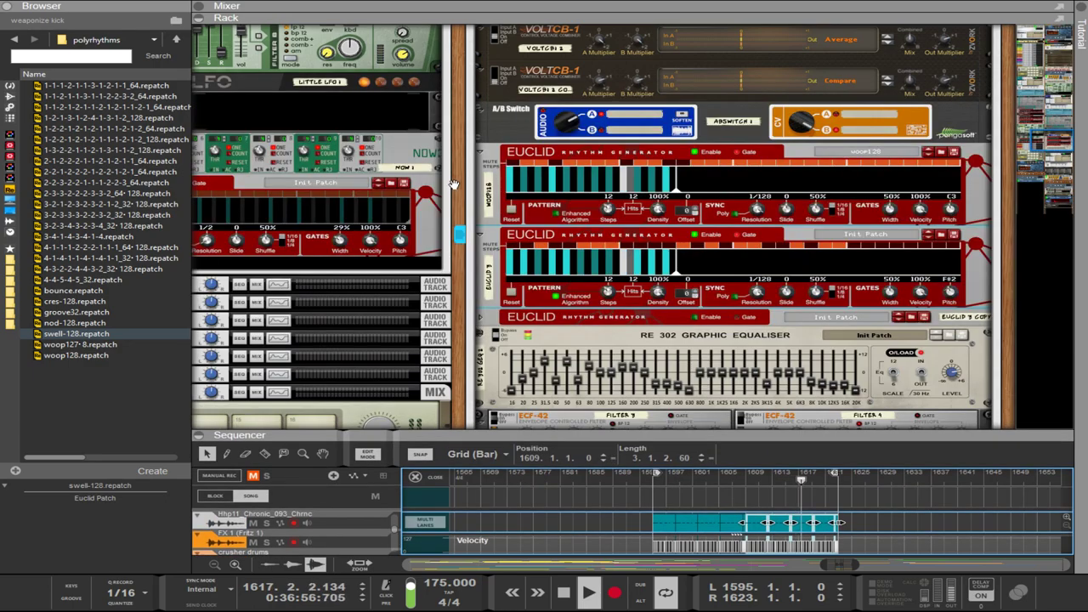
scroll(512, 208, "up", 15)
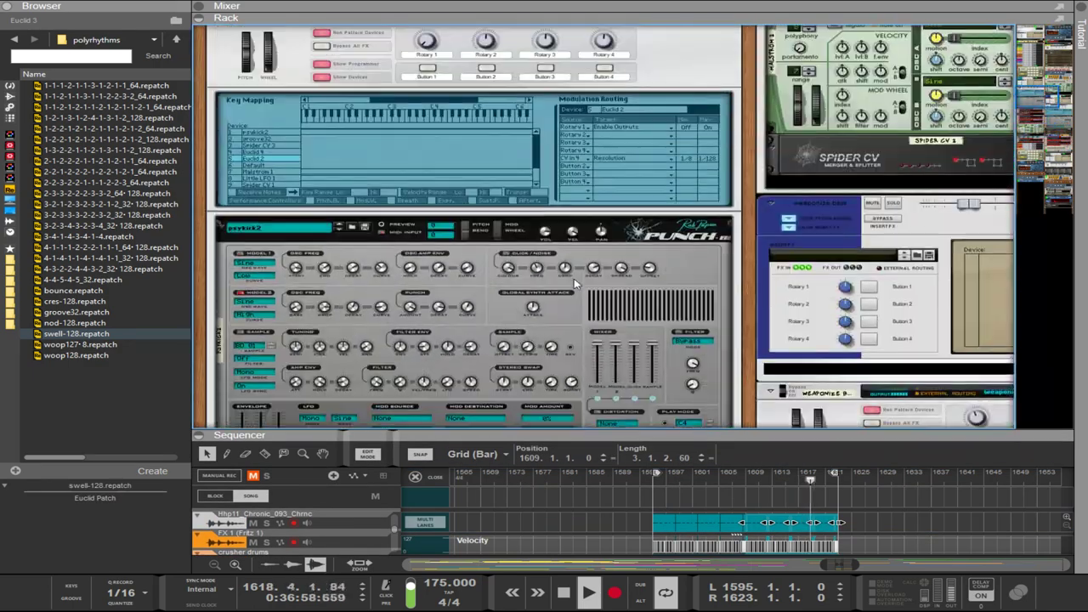
left_click(544, 232)
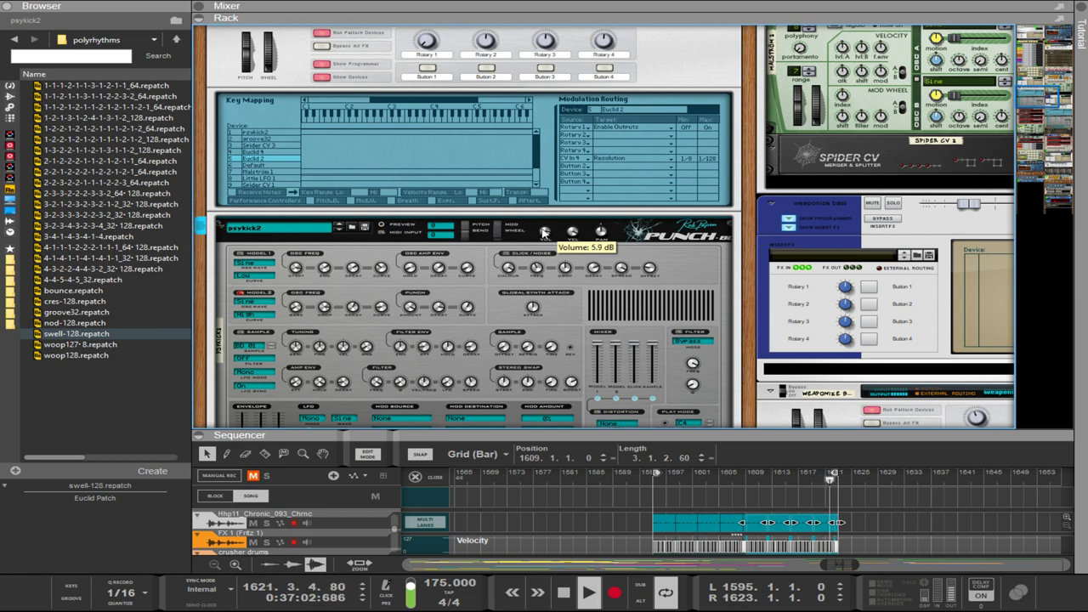
scroll(602, 183, "down", 8)
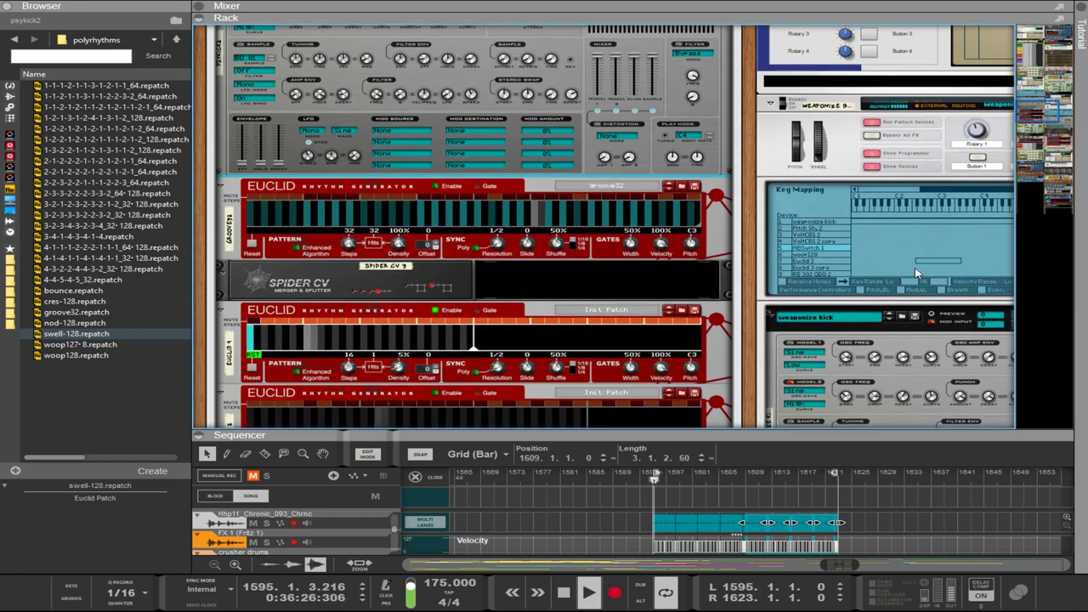
left_click(905, 380)
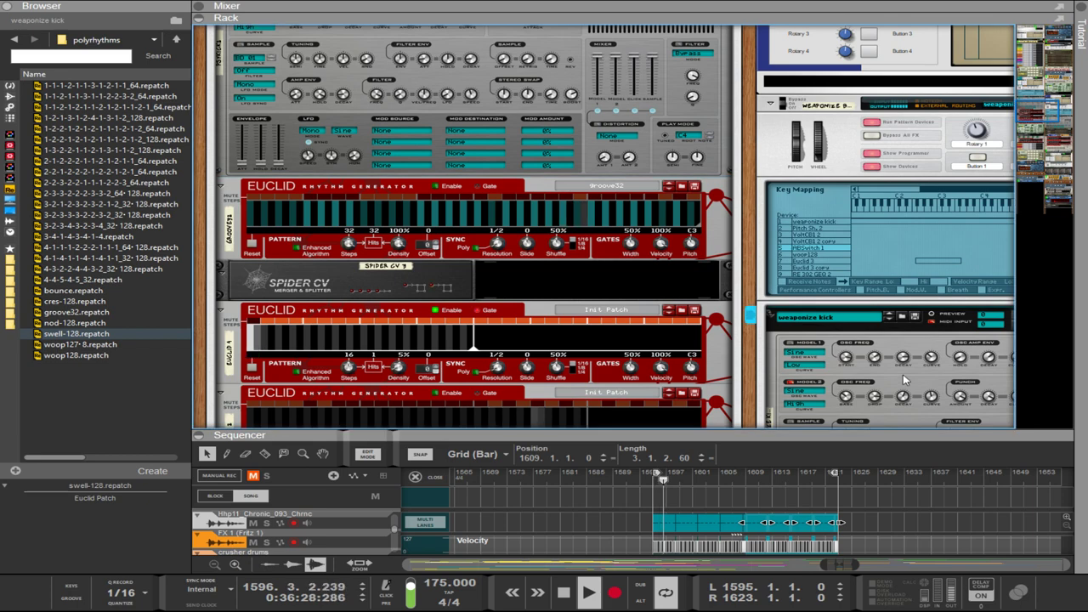
scroll(906, 365, "down", 3)
scroll(906, 365, "up", 2)
scroll(906, 365, "down", 2)
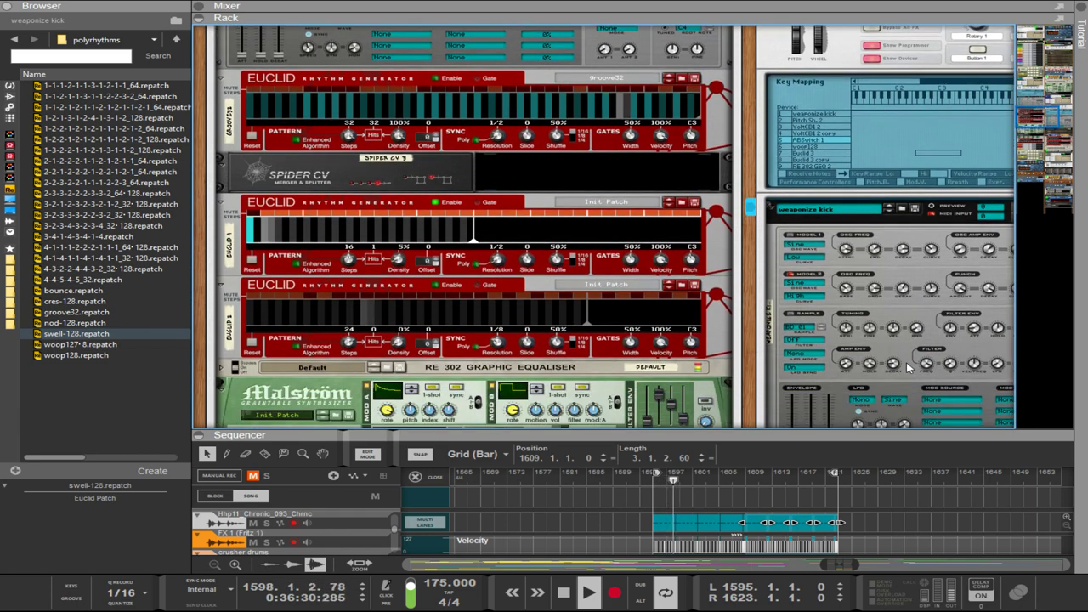
scroll(906, 364, "up", 2)
scroll(905, 362, "right", 4)
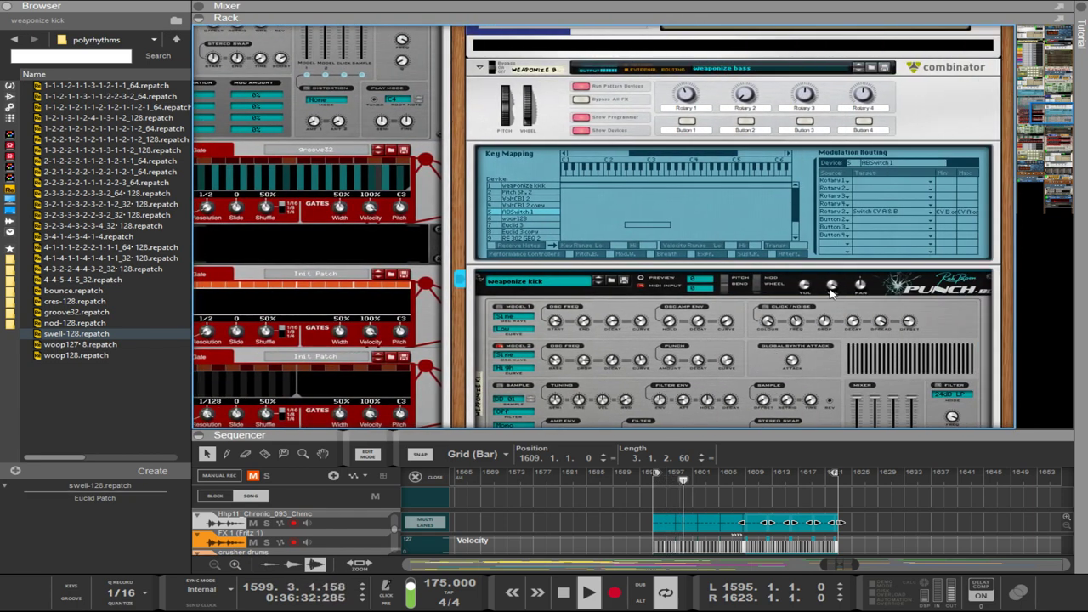
mouse_move(808, 287)
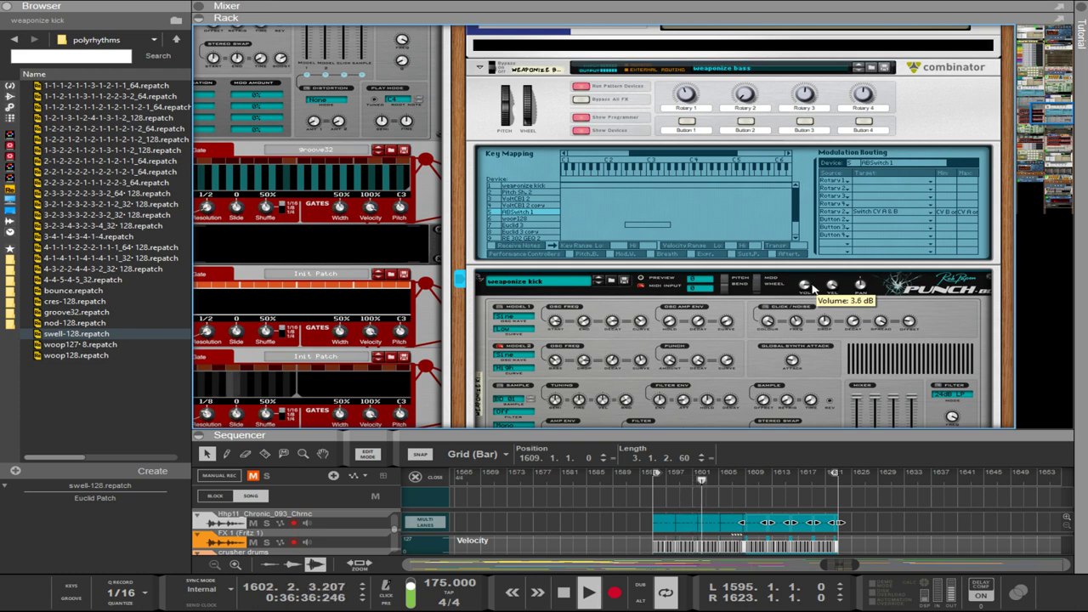
Try joining all the weaponize kick clips between bars 1595 and 1623 into one clip, and inspect its notes around bar 1613.
left_click_drag(725, 436, 725, 28)
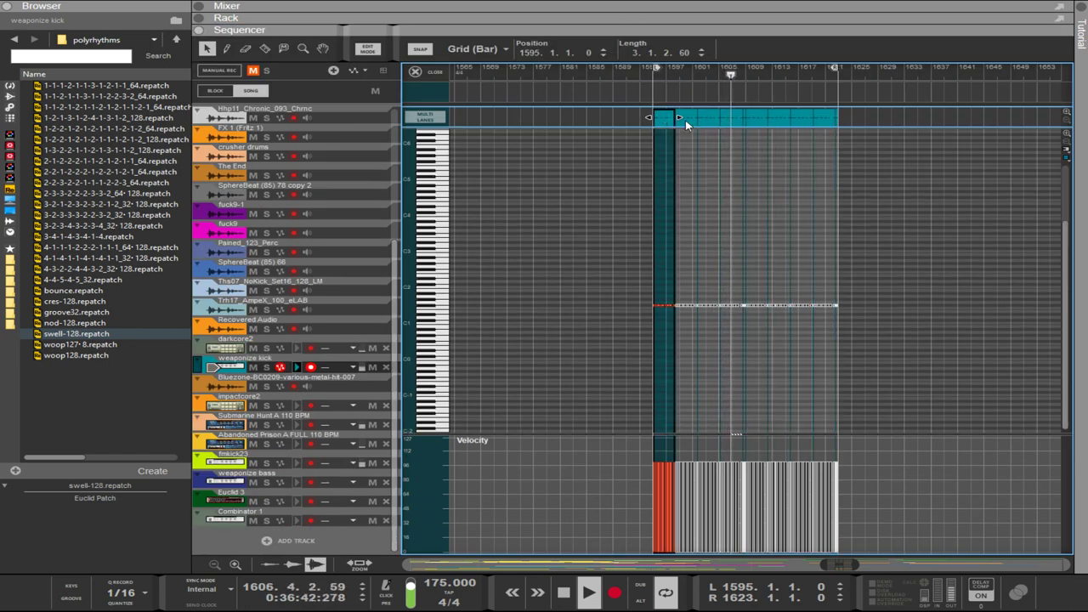
key("ctrl+a")
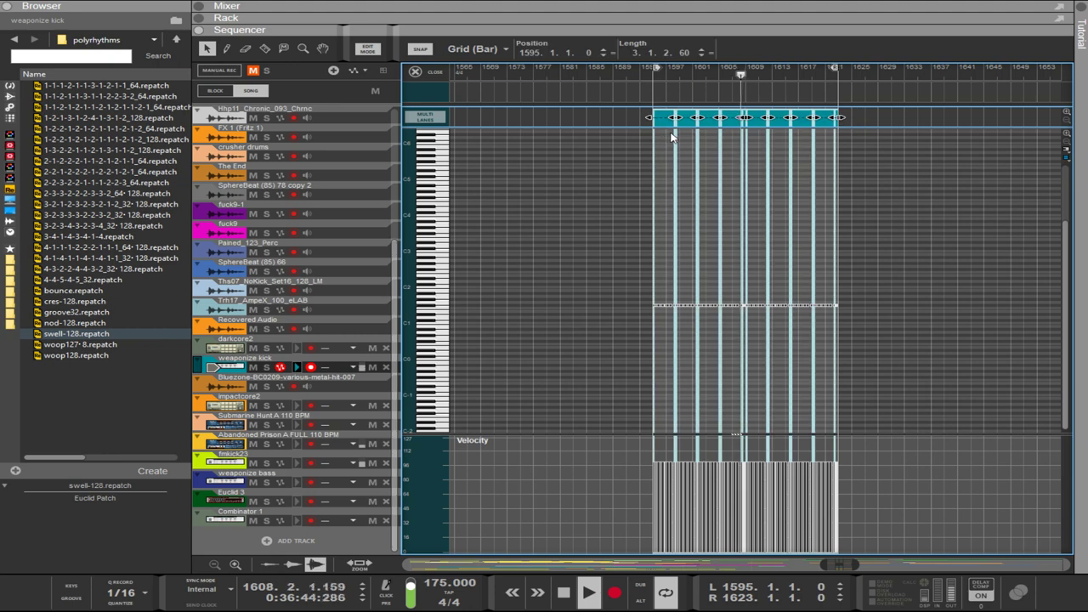
left_click(671, 137)
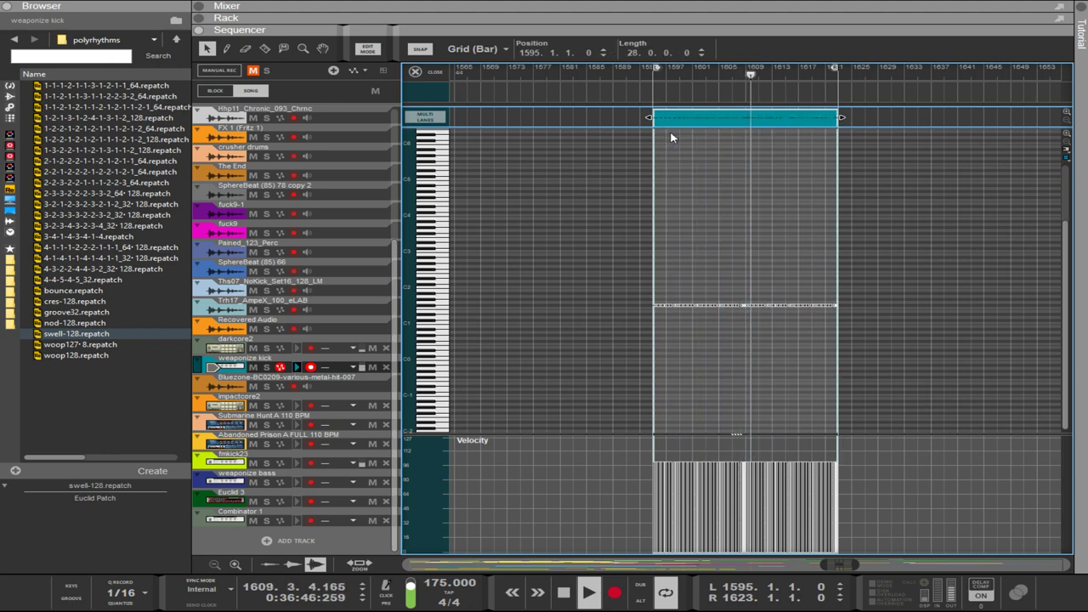
left_click(670, 137)
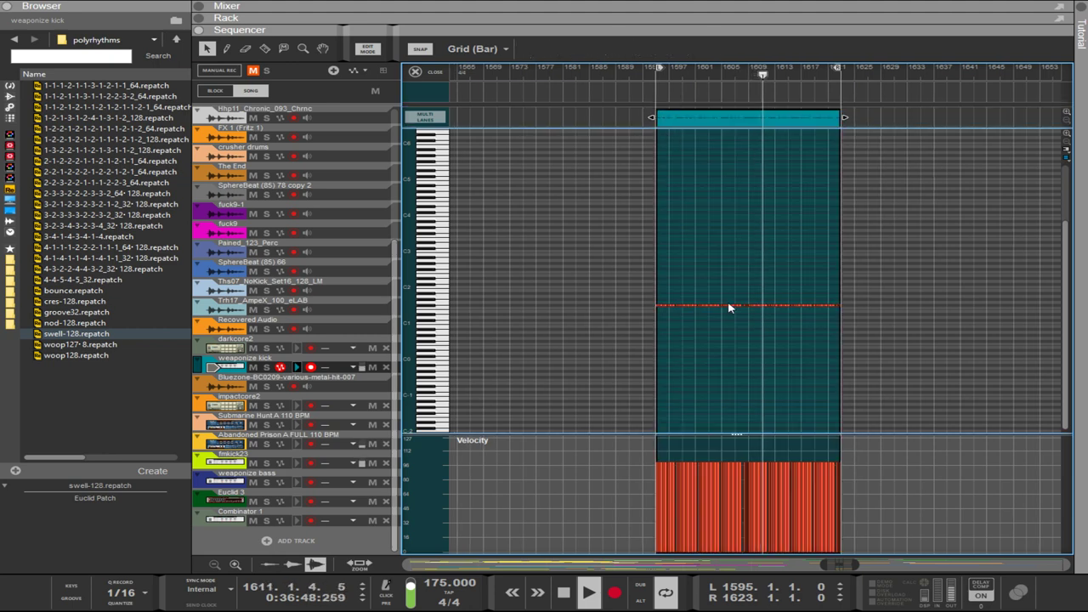
scroll(728, 308, "up", 6)
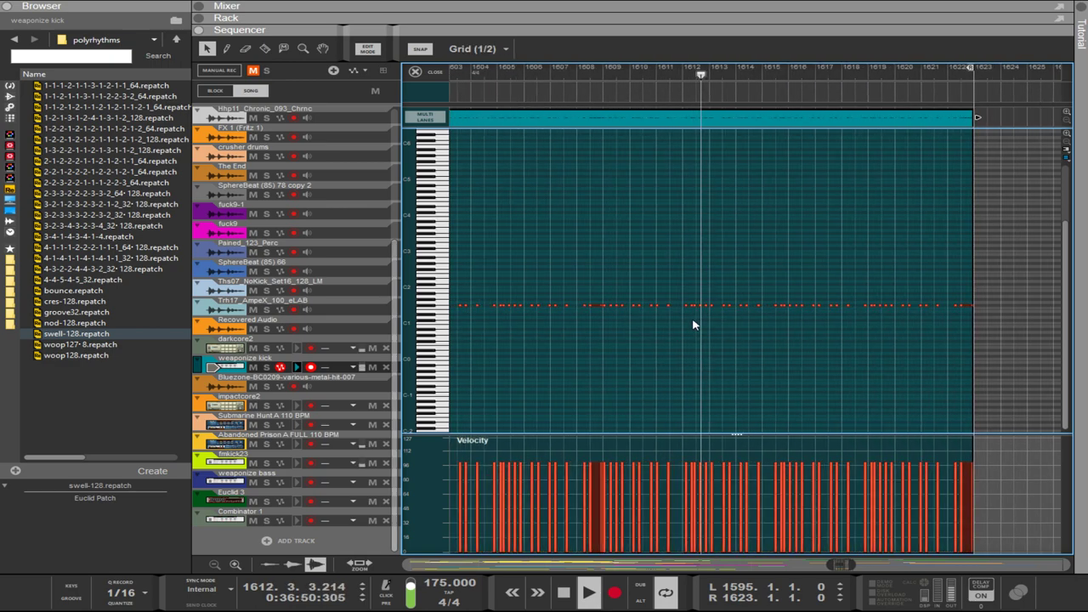
scroll(694, 322, "up", 5)
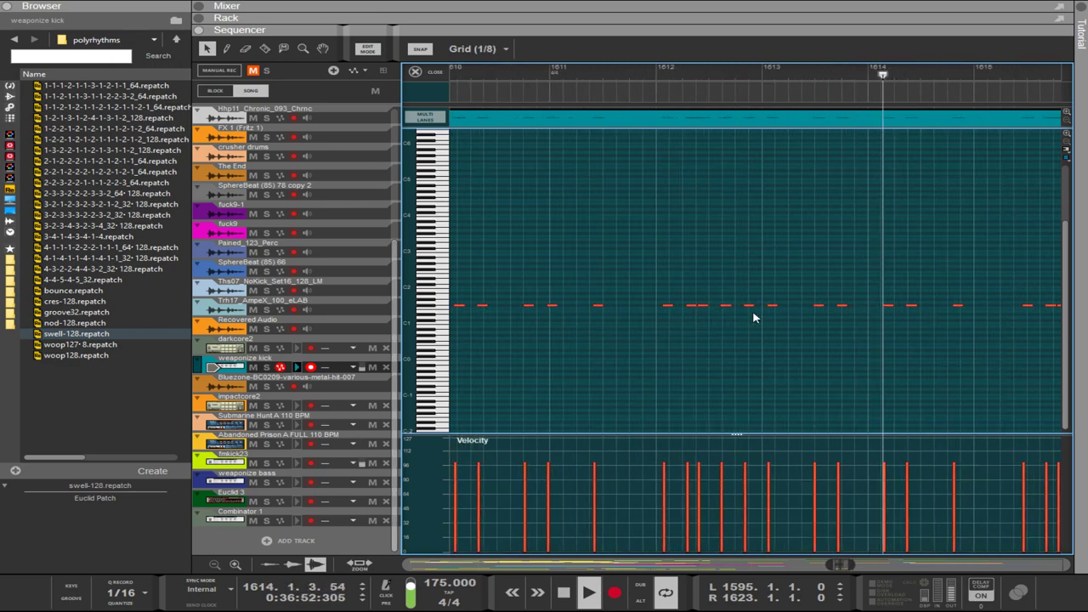
left_click(819, 306)
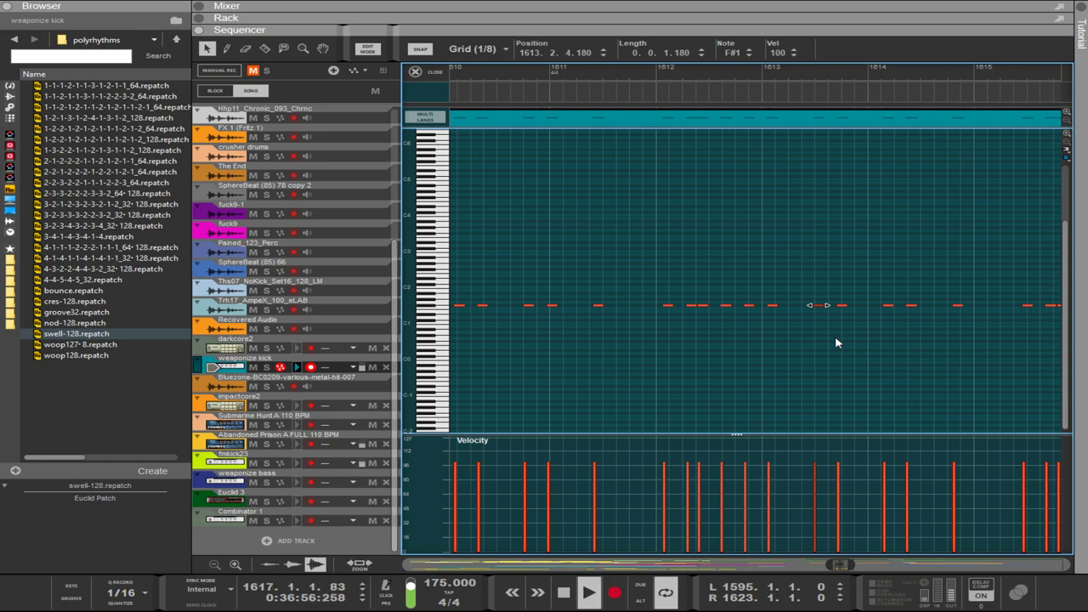
scroll(836, 342, "up", 6)
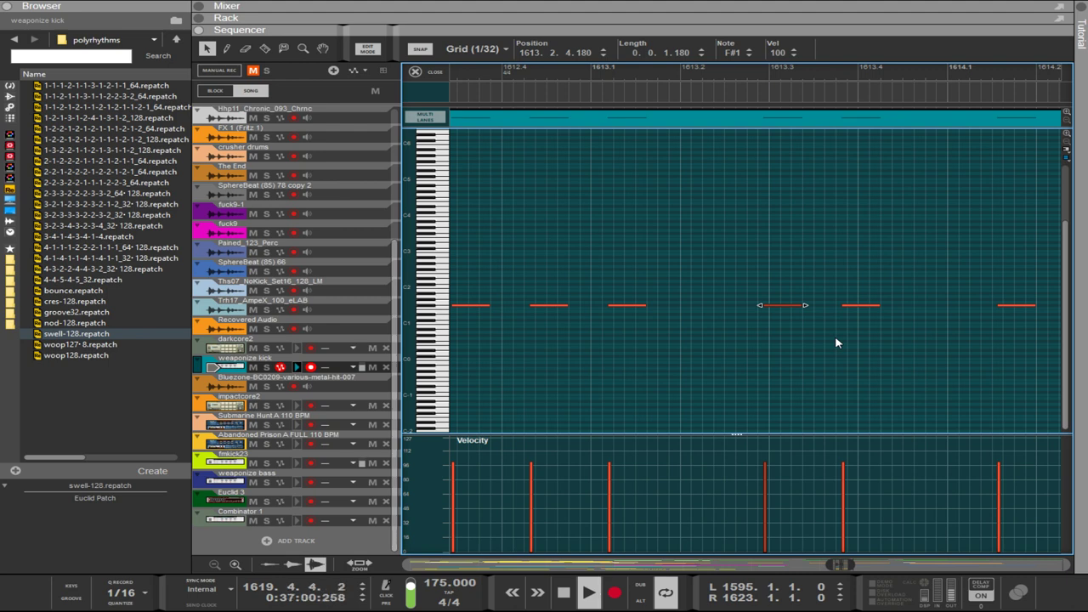
Undo the join, the loop locator change, the duplication and the scaling of the weaponize kick clips.
scroll(836, 342, "down", 10)
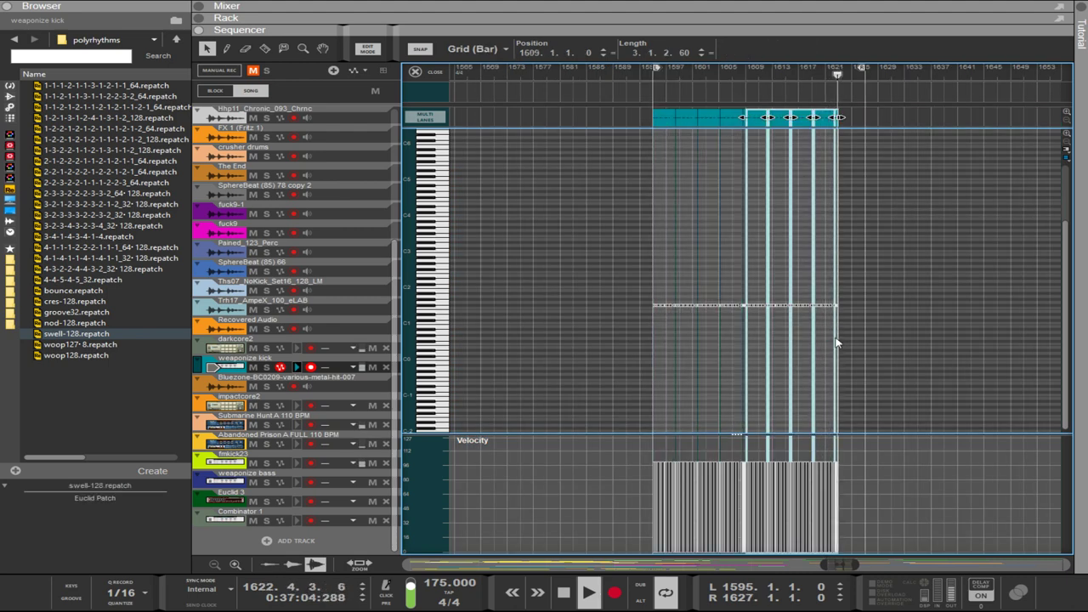
key("ctrl+z")
key("ctrl+z")
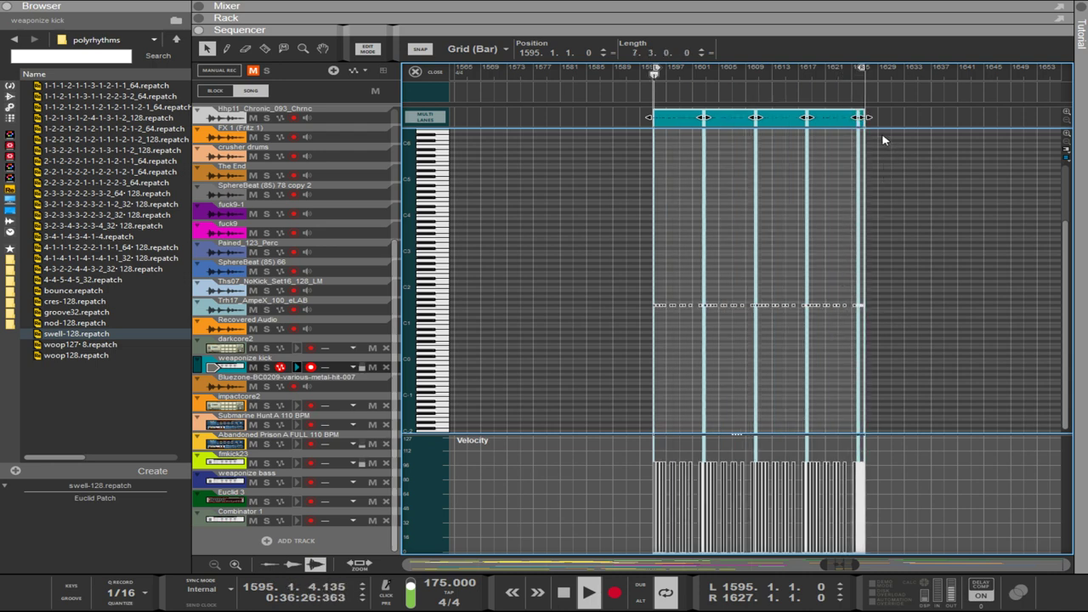
Try joining the unscaled kick clips into one 32-bar clip, undo it, and inspect the clip boundary around bar 1610.
key("ctrl+j")
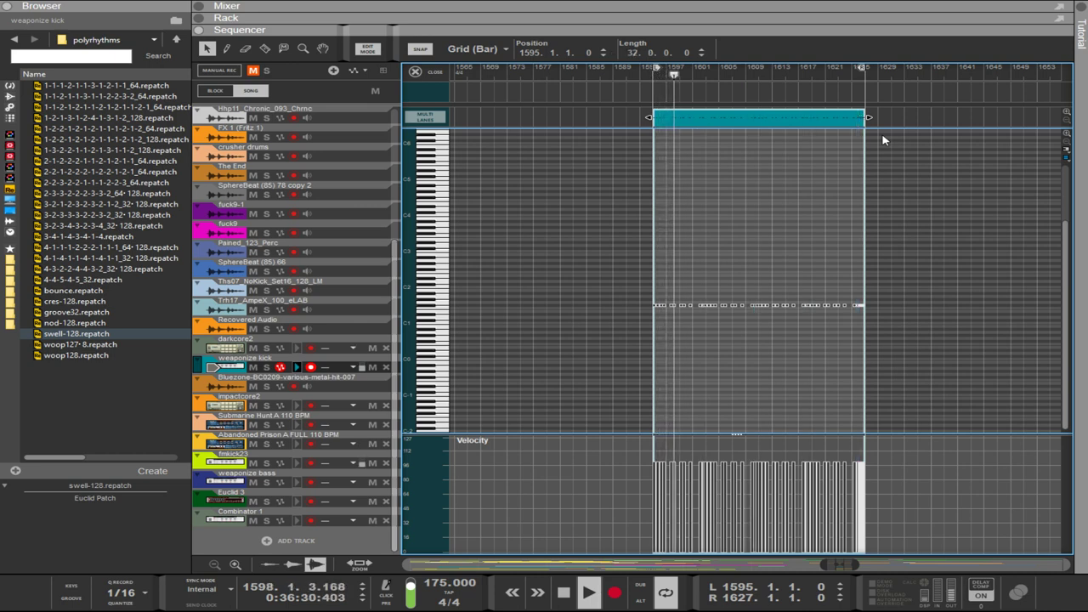
key("ctrl+z")
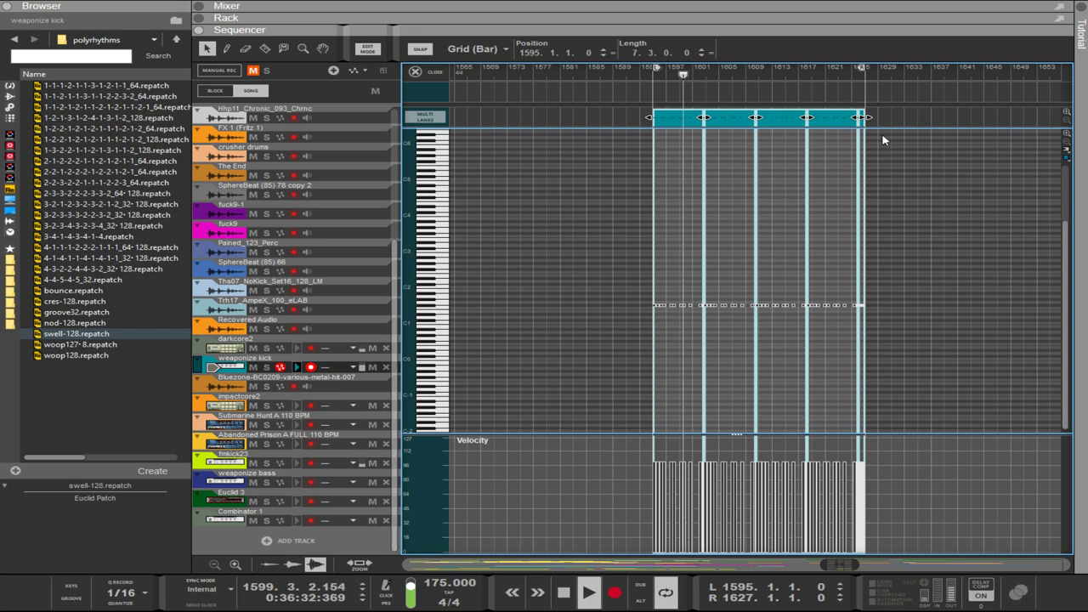
scroll(733, 337, "left", 3)
scroll(734, 338, "right", 4)
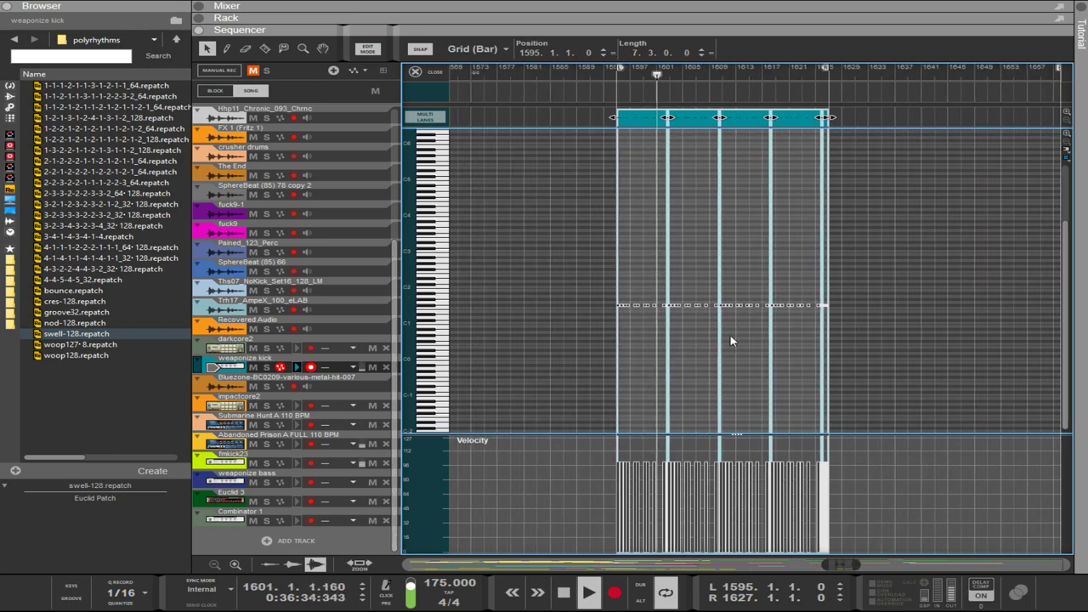
scroll(730, 341, "up", 8)
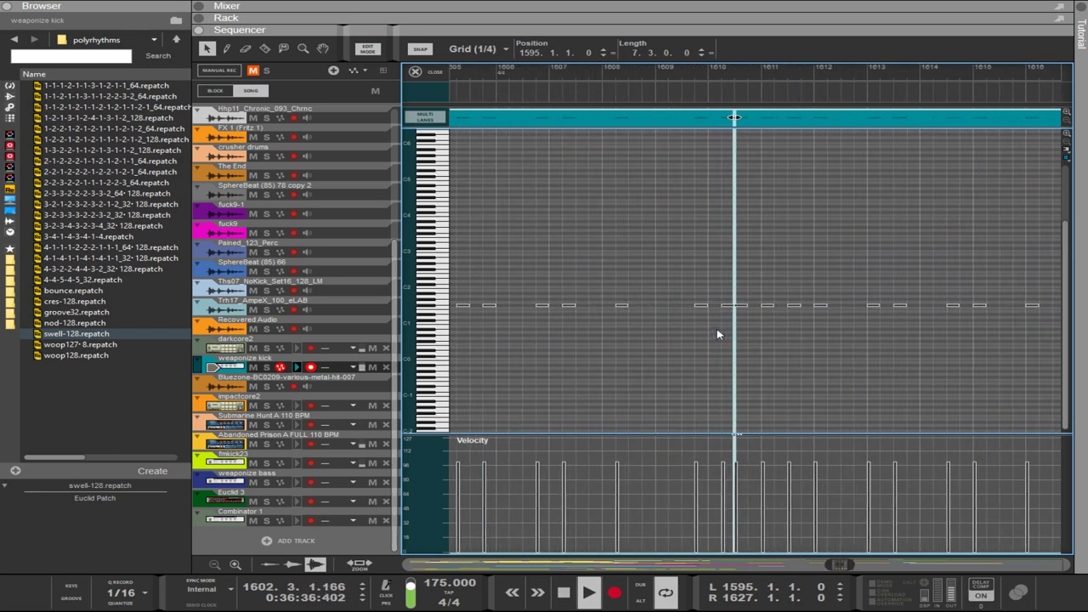
scroll(693, 337, "up", 3)
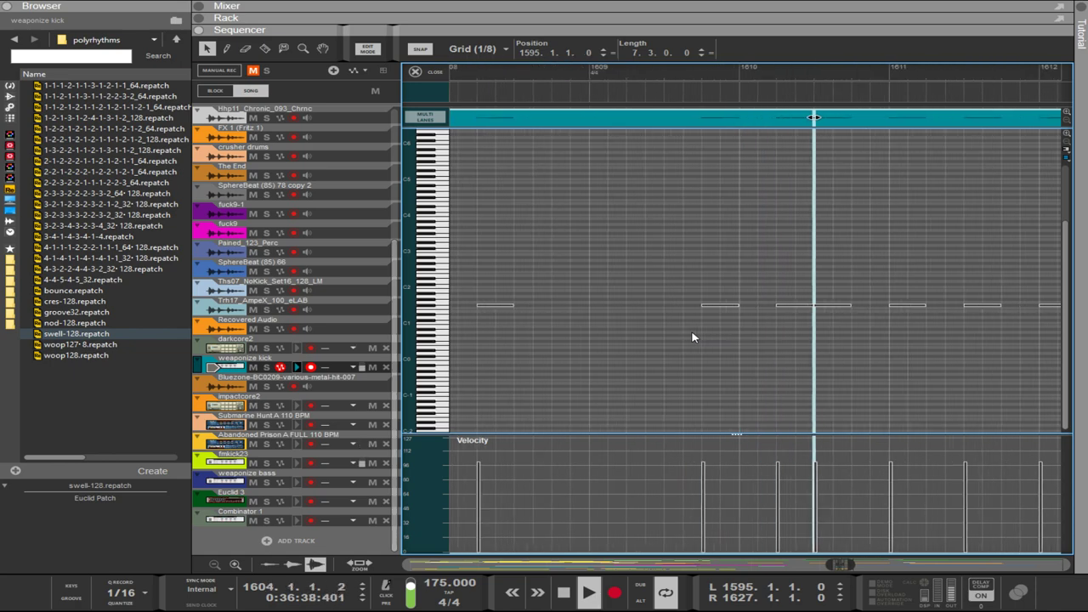
scroll(693, 337, "down", 7)
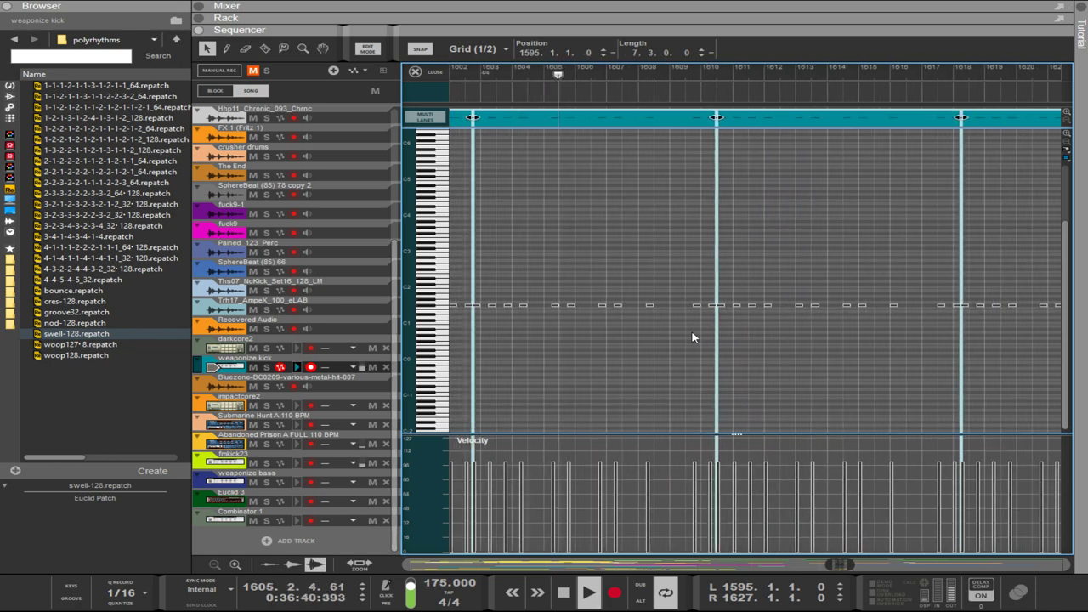
scroll(692, 338, "down", 2)
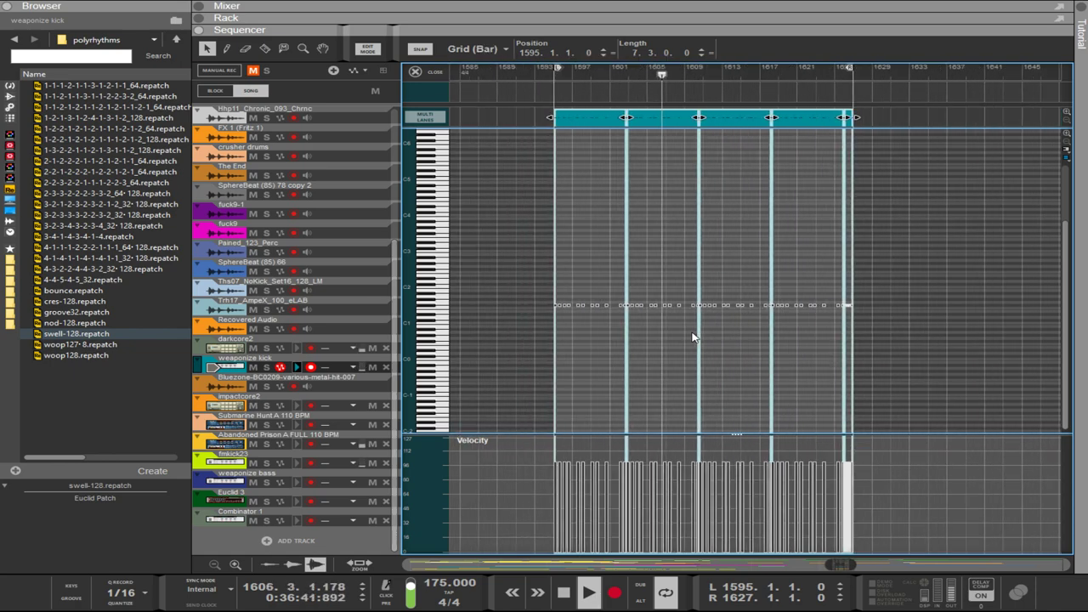
Select all the weaponize kick clips between bars 1595 and 1627 and join them into one 32-bar clip.
left_click(940, 248)
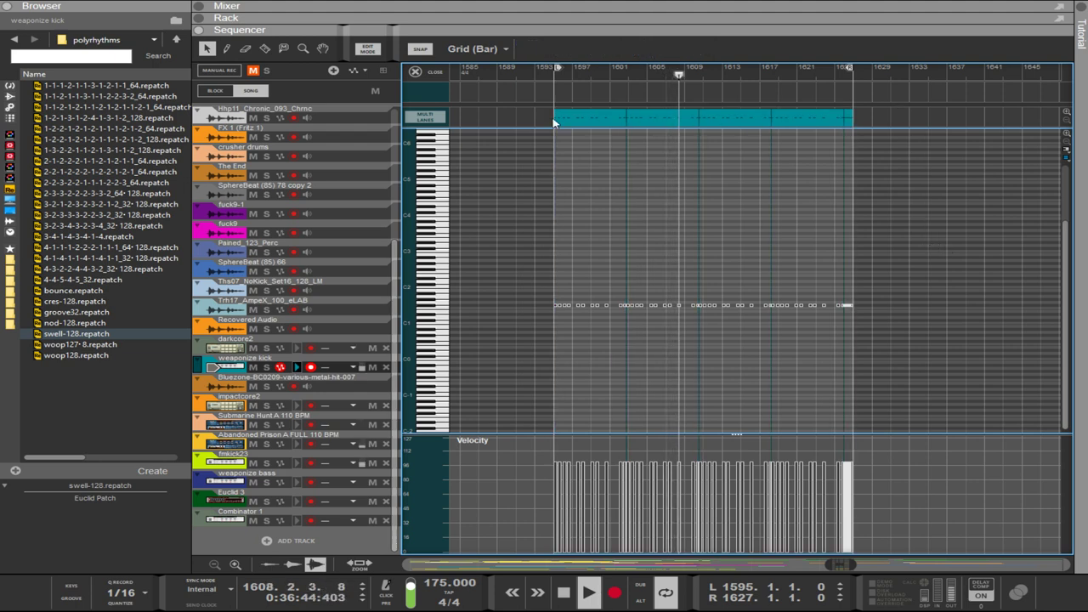
left_click_drag(502, 125, 863, 124)
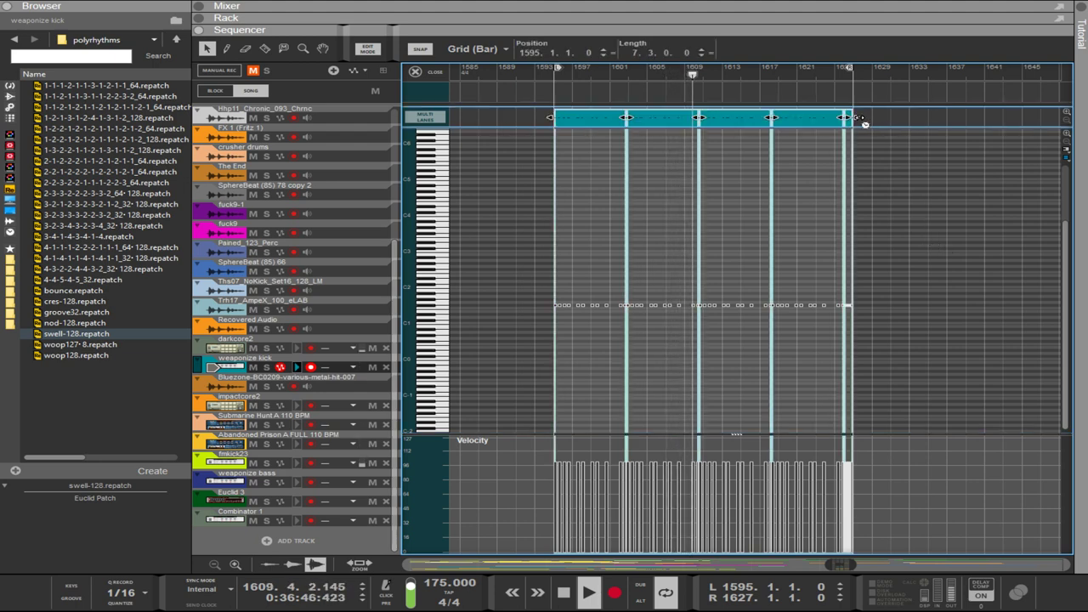
key("ctrl+j")
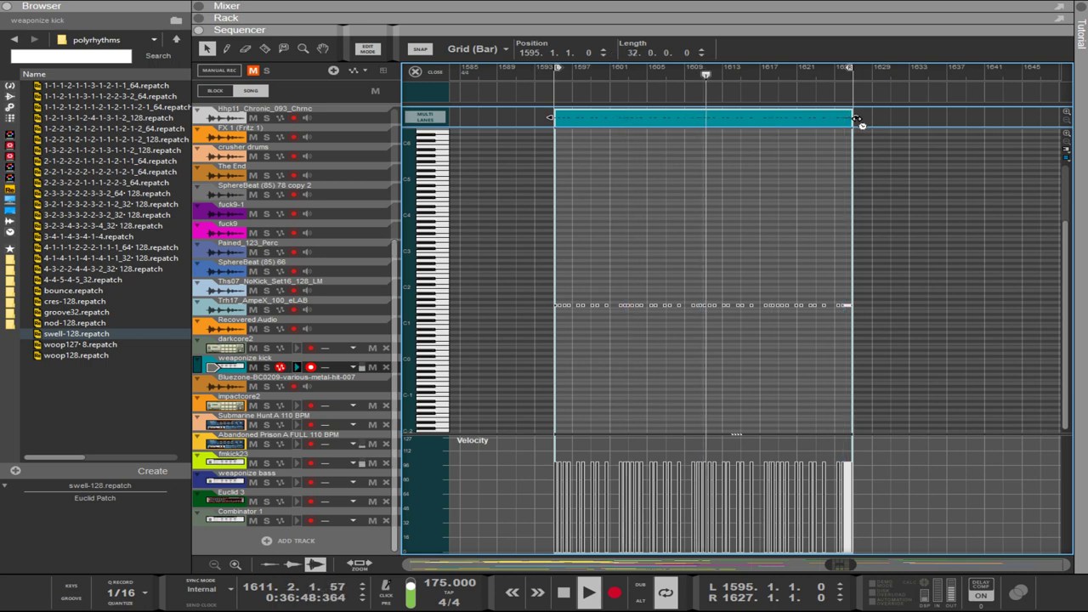
Scale the joined kick clip down to 16 bars and duplicate it to 1611.1.1.0.
left_click_drag(859, 121, 812, 127)
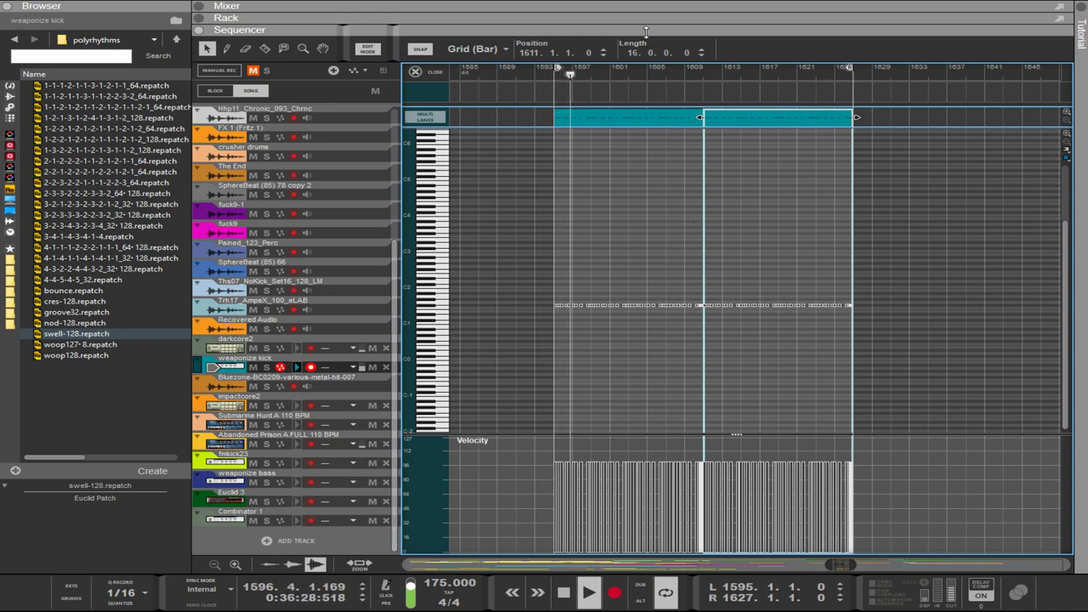
Examine the kick note timing in the scaled clips from bar 1595 through the fast roll before bar 1611.
scroll(607, 333, "left", 3)
scroll(600, 332, "right", 4)
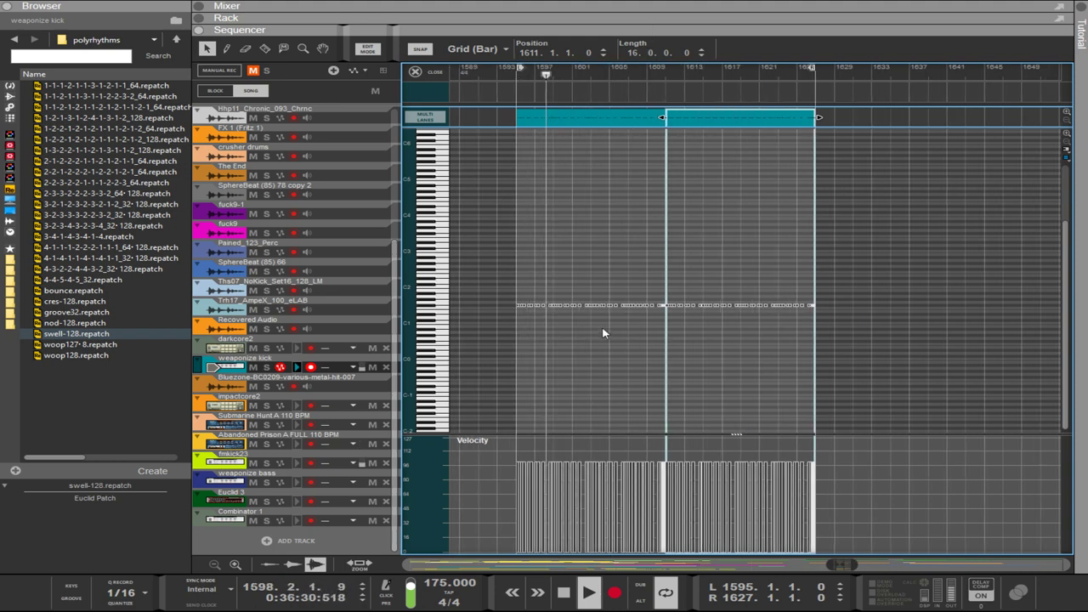
scroll(596, 329, "up", 2)
scroll(595, 328, "up", 2)
scroll(594, 327, "right", 3)
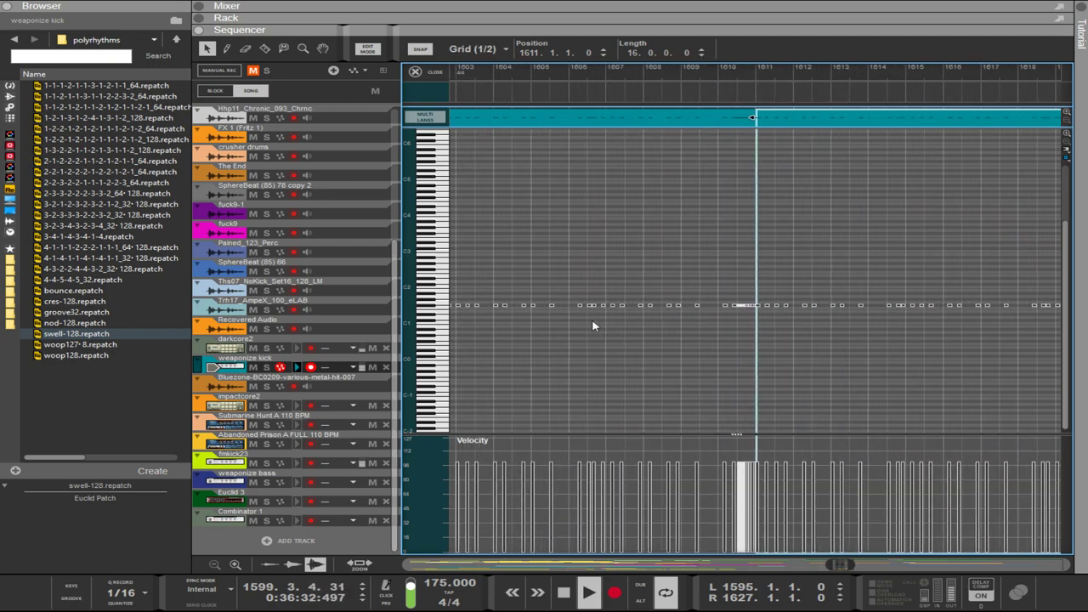
scroll(593, 325, "left", 5)
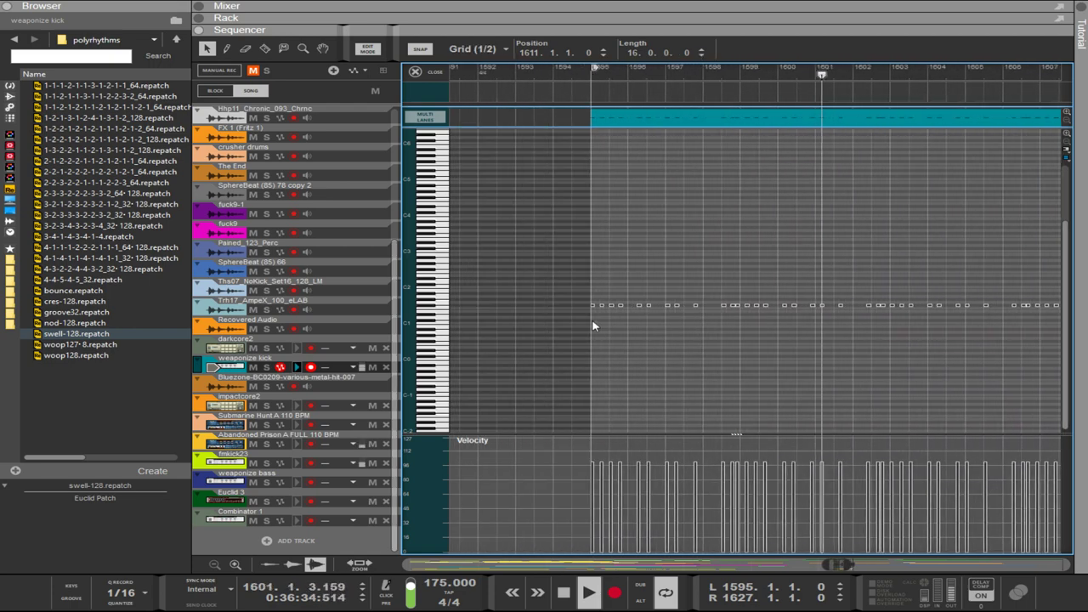
scroll(677, 330, "right", 2)
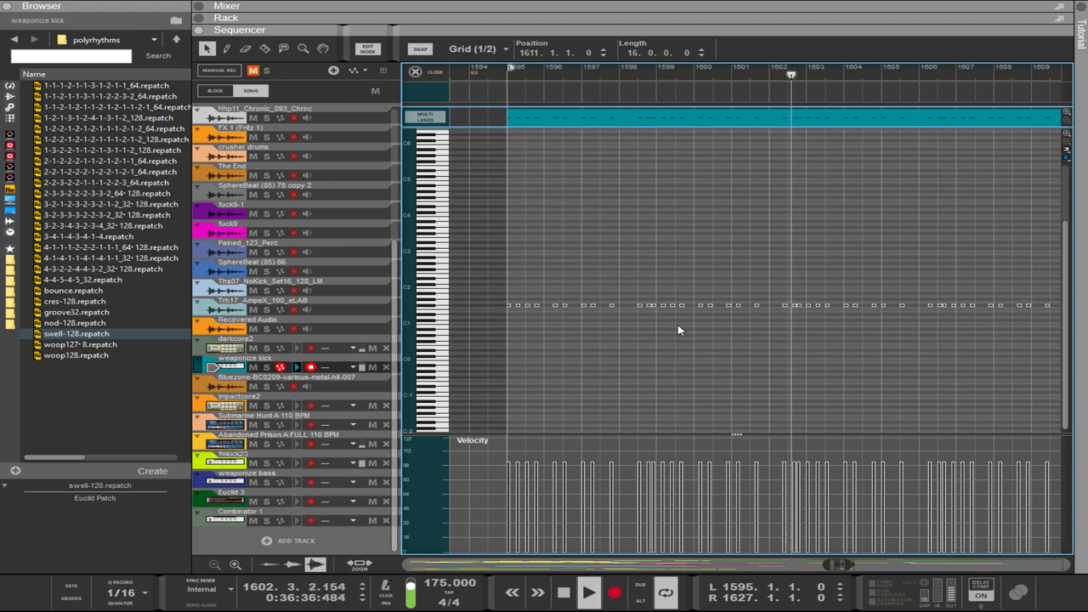
scroll(678, 330, "right", 1)
scroll(677, 331, "left", 2)
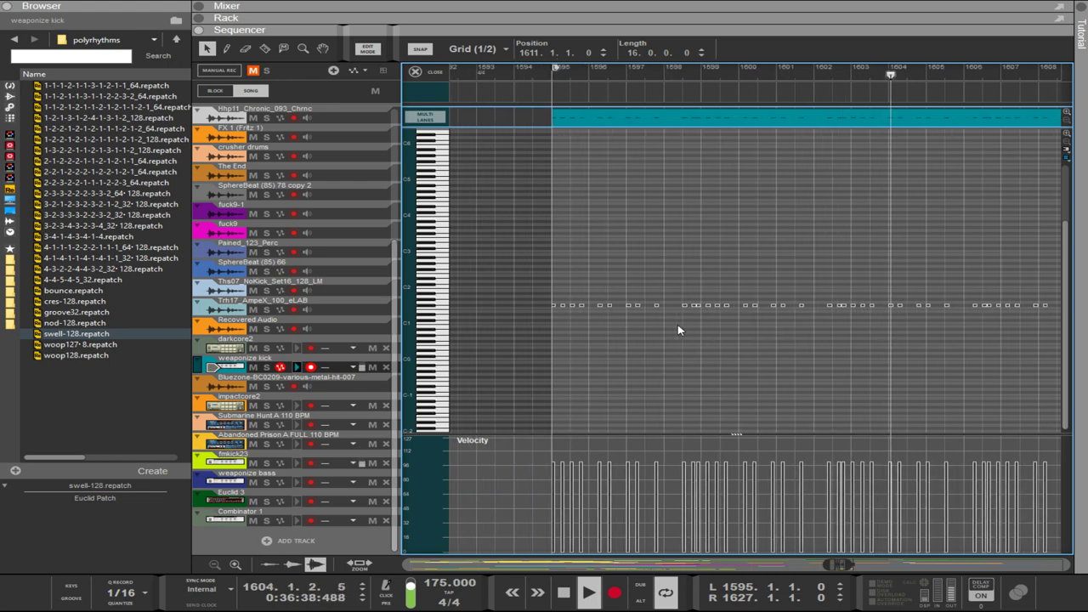
scroll(677, 329, "left", 1)
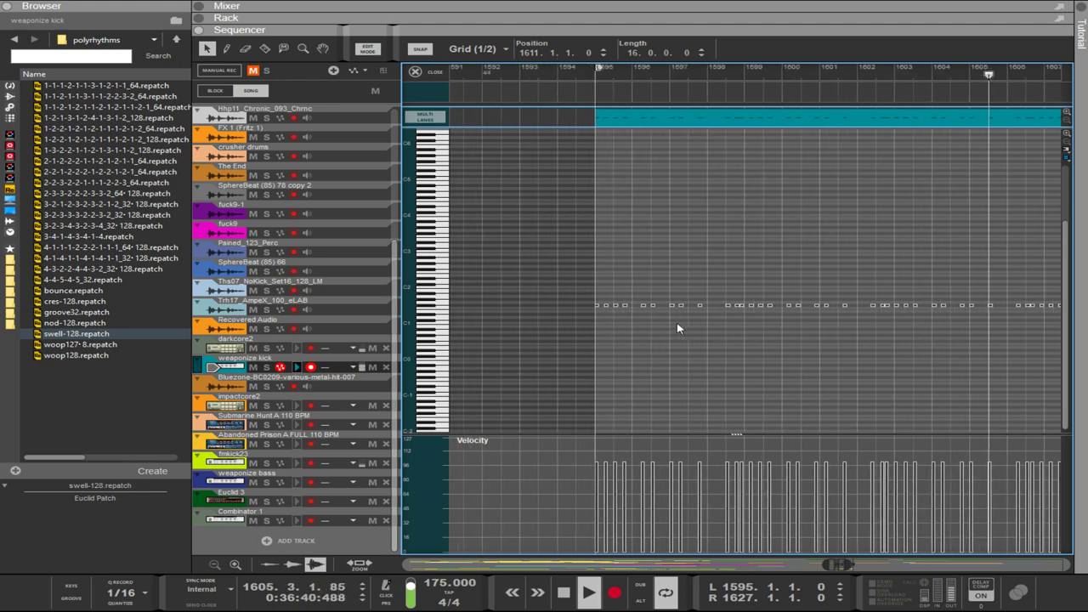
scroll(677, 329, "right", 1)
scroll(678, 328, "right", 1)
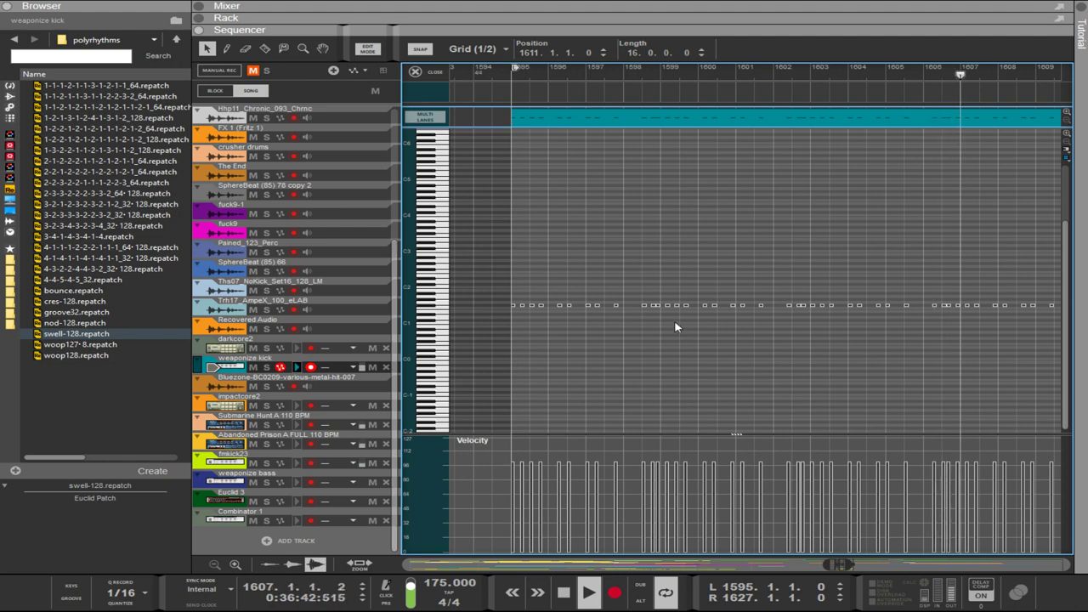
scroll(675, 327, "left", 1)
scroll(675, 327, "right", 1)
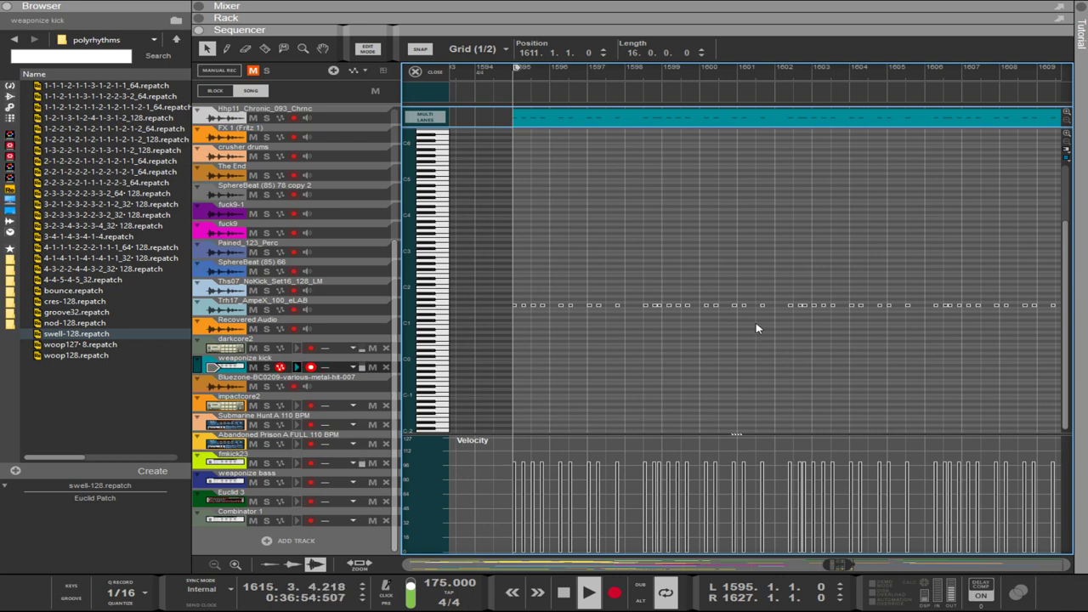
scroll(712, 291, "down", 2)
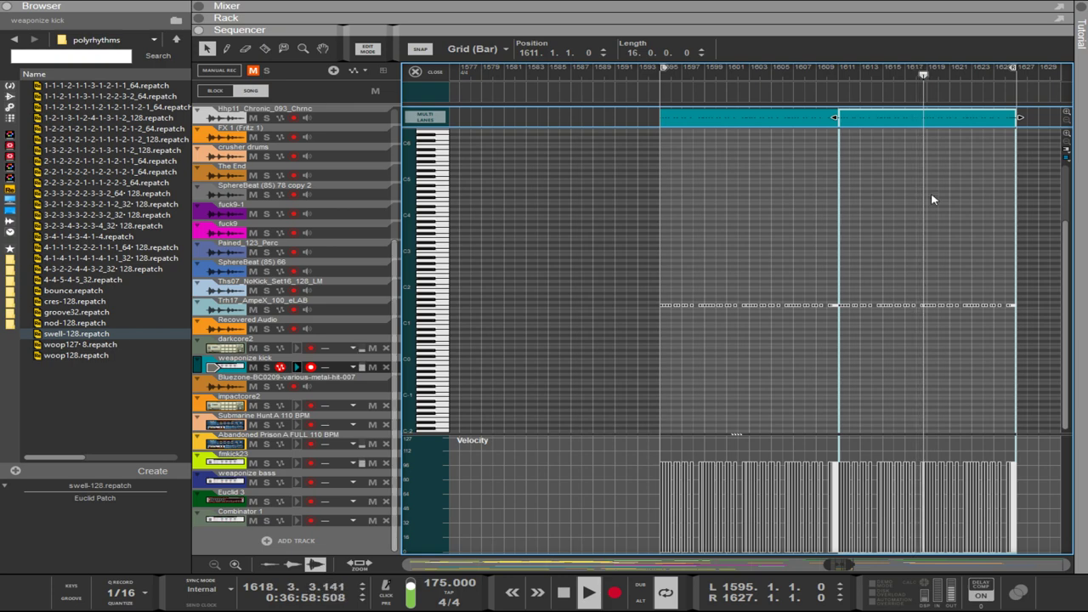
Show the device rack above the sequencer and set the Malström's Modulator A rate to 1/8.
left_click_drag(792, 32, 792, 435)
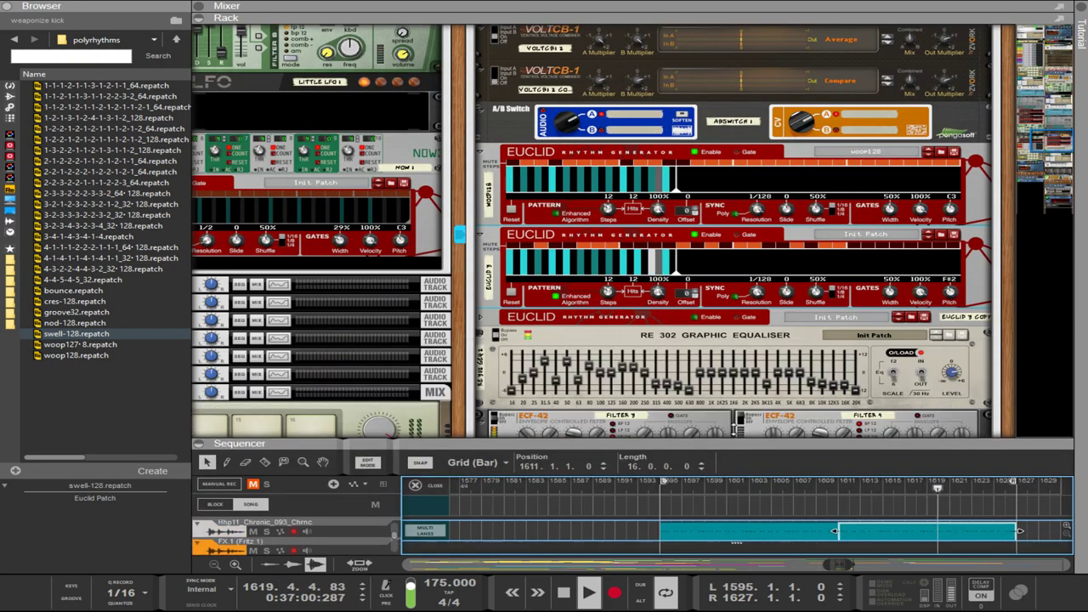
scroll(476, 212, "up", 3)
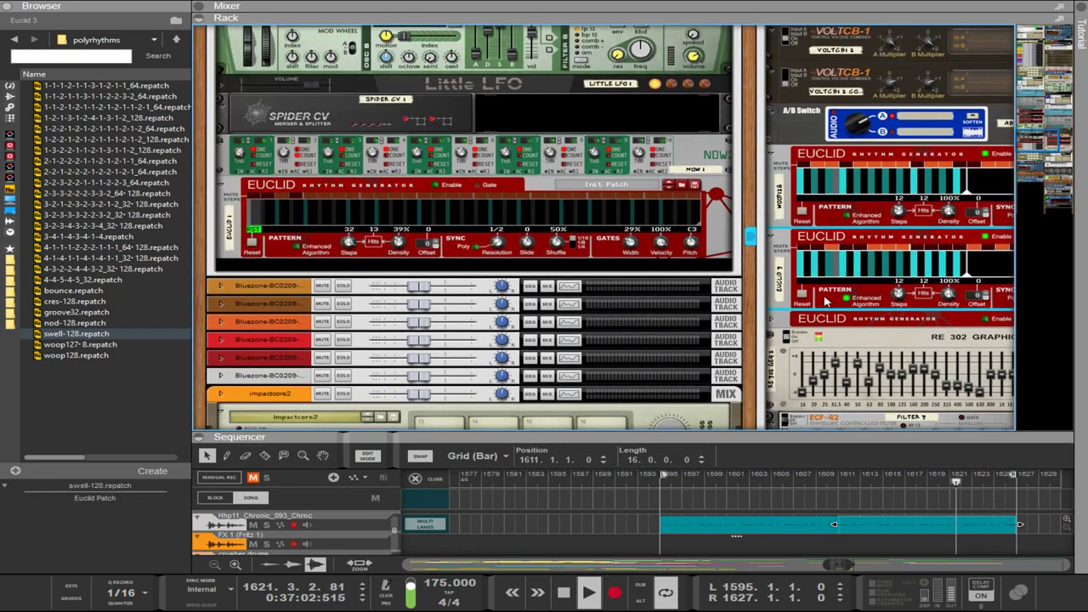
scroll(463, 156, "up", 2)
left_click(388, 124)
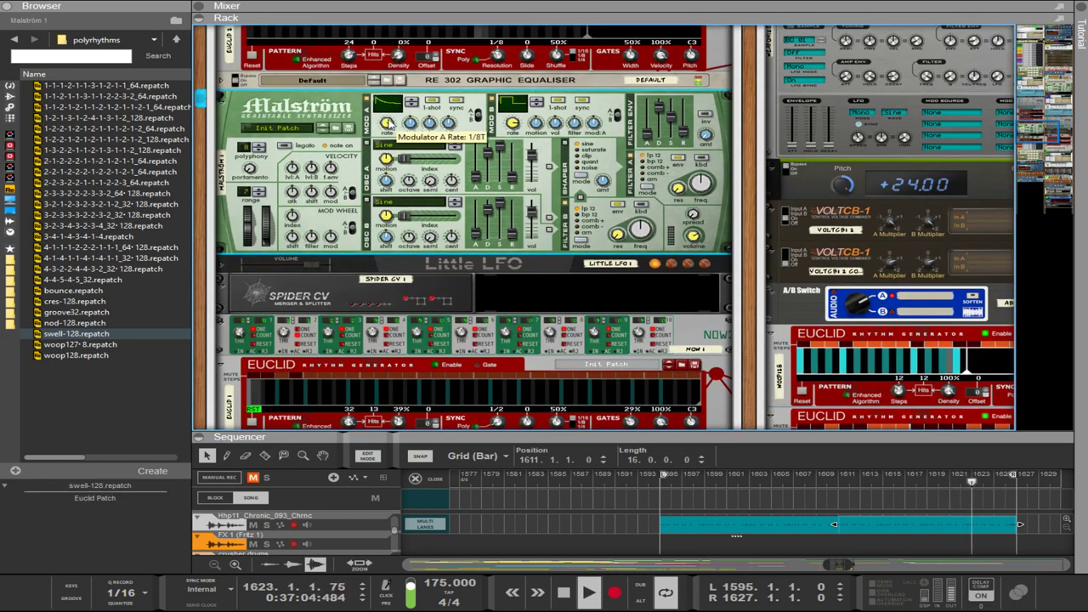
left_click_drag(387, 127, 388, 126)
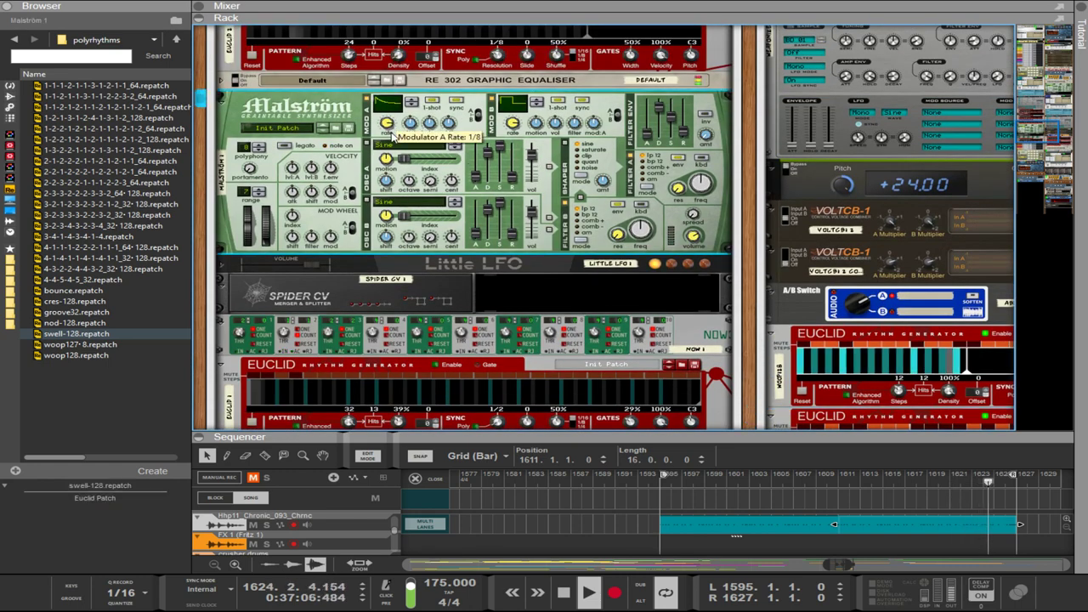
Adjust the muted-step patterns on the Euclid 3 and woop128 rhythm generators in the weaponize bass chain.
scroll(504, 21, "down", 5)
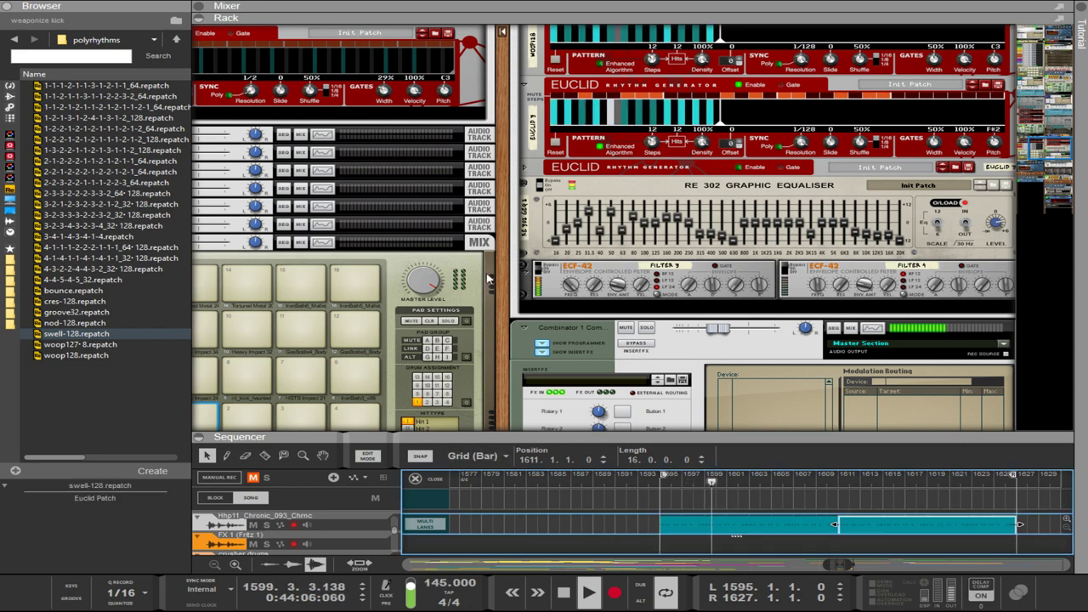
scroll(505, 252, "up", 5)
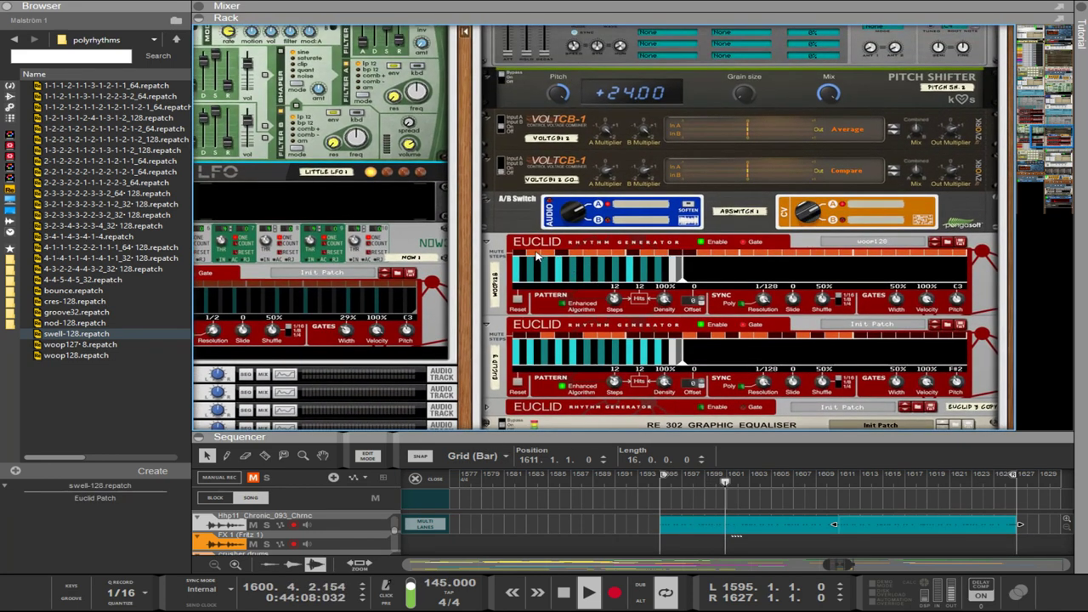
left_click(548, 338)
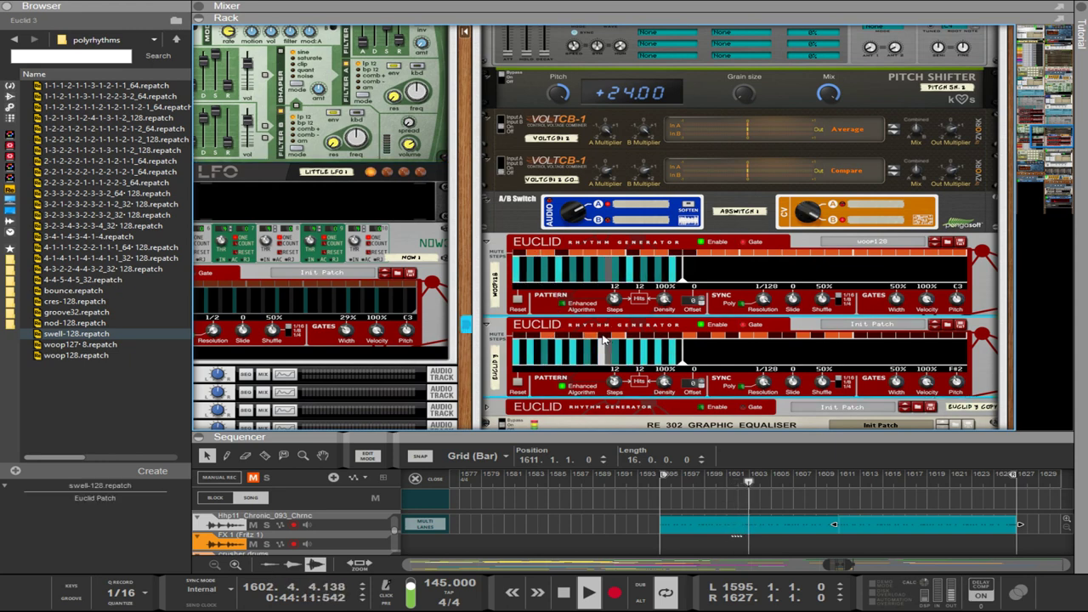
left_click(595, 258)
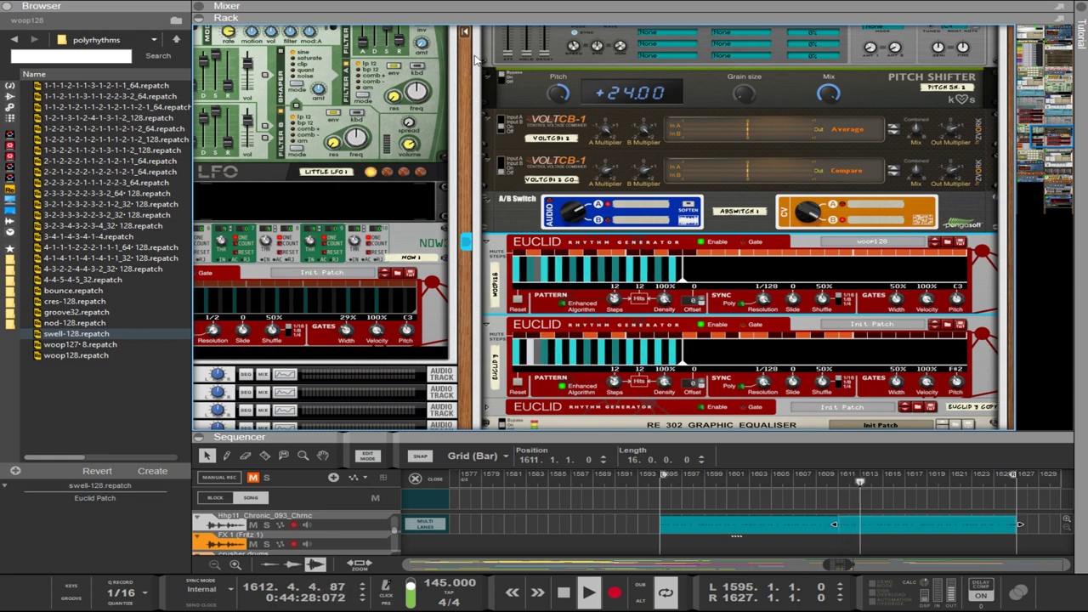
Adjust the delay time and set the feedback to 122 on the Abandoned Prison loop's DDL-1 delay.
scroll(355, 192, "down", 4)
scroll(355, 192, "down", 15)
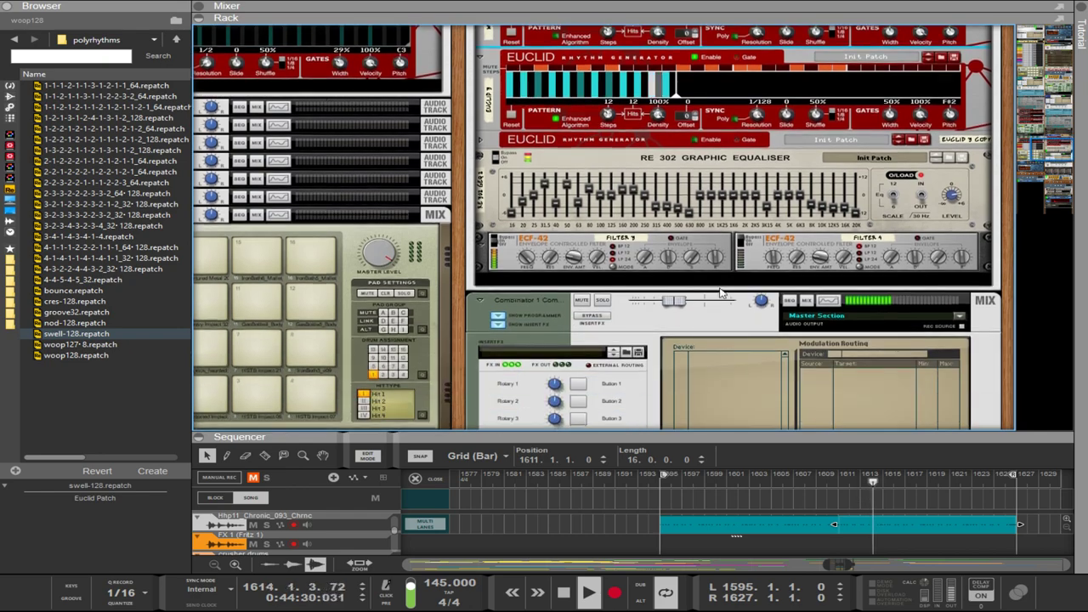
scroll(753, 309, "down", 20)
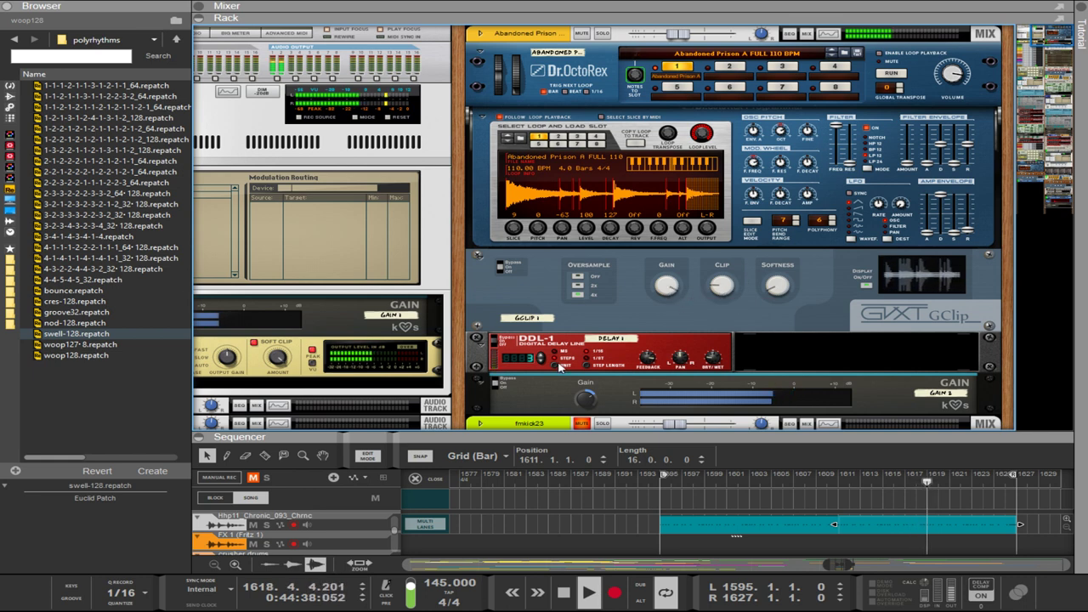
left_click_drag(539, 363, 541, 364)
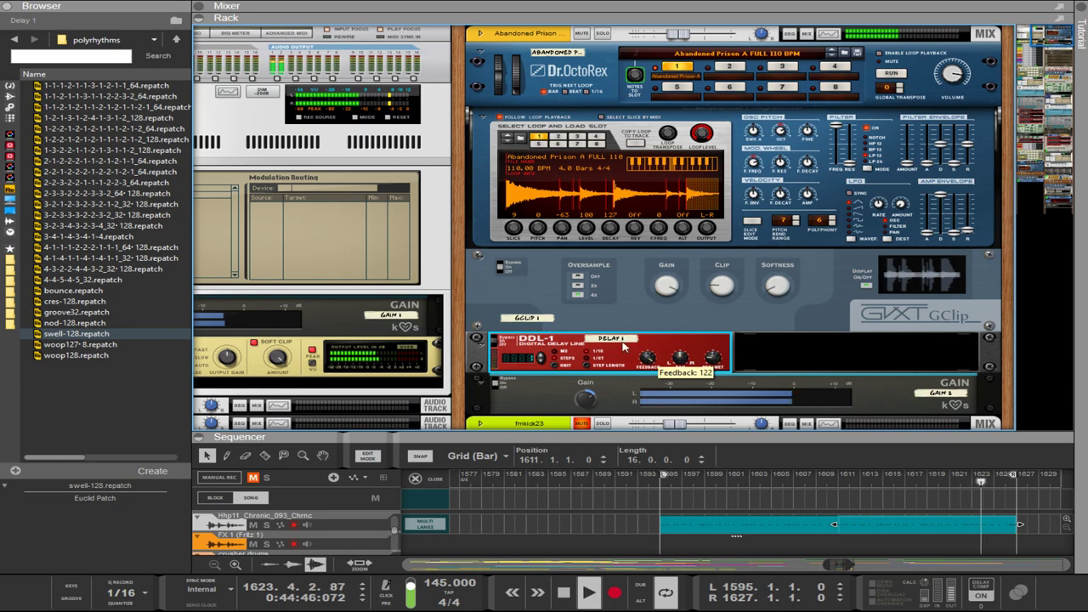
Examine the rack's device chains, including the Submarine Hunt loop's GClip, the weaponize bass Euclids and Combinator 1.
scroll(465, 405, "down", 15)
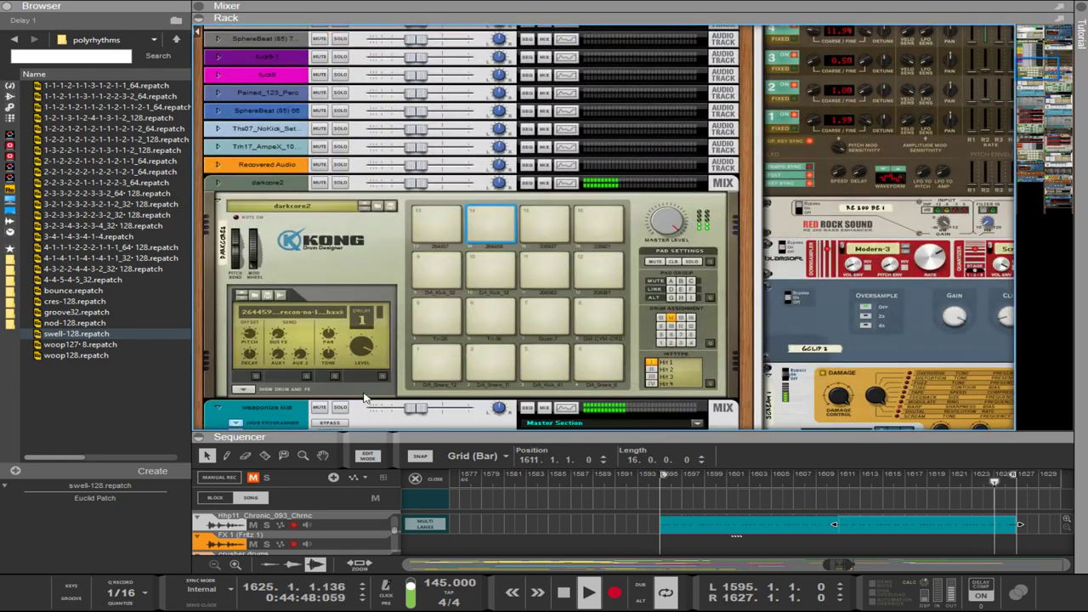
scroll(364, 397, "down", 15)
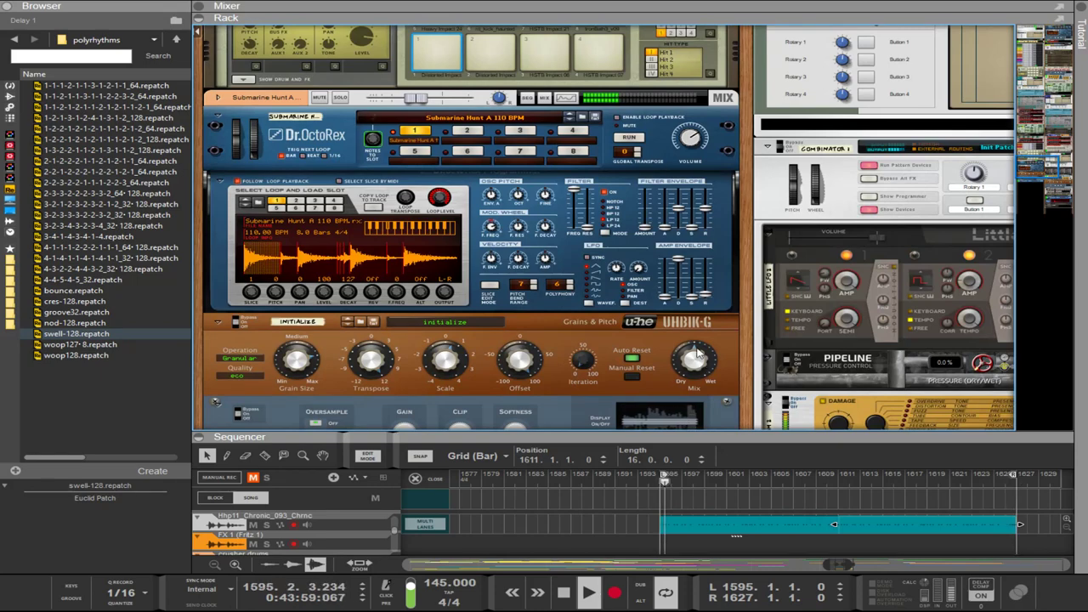
scroll(465, 331, "down", 3)
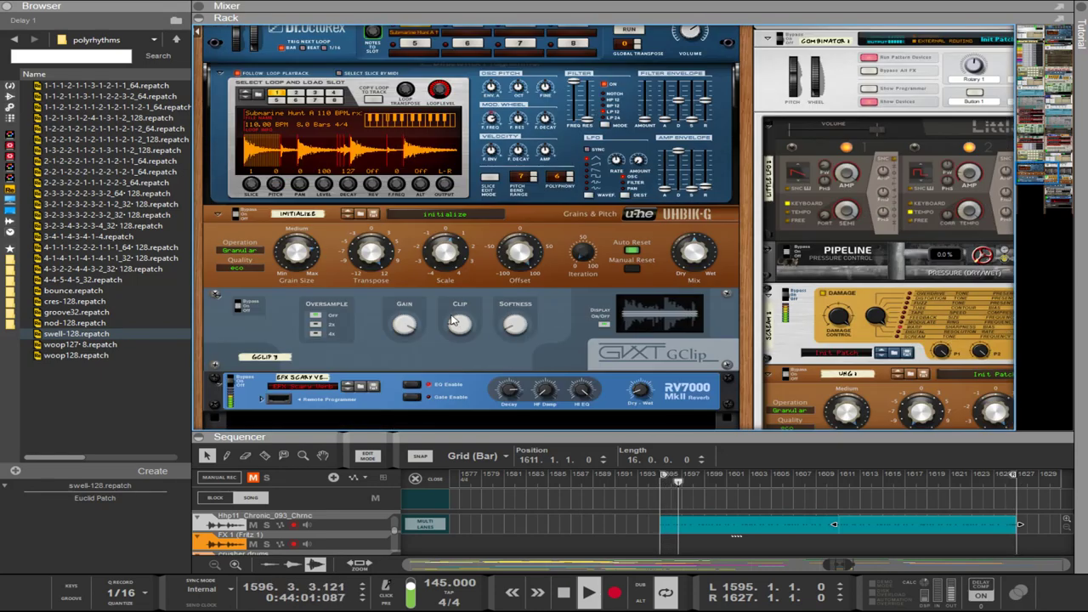
left_click(453, 321)
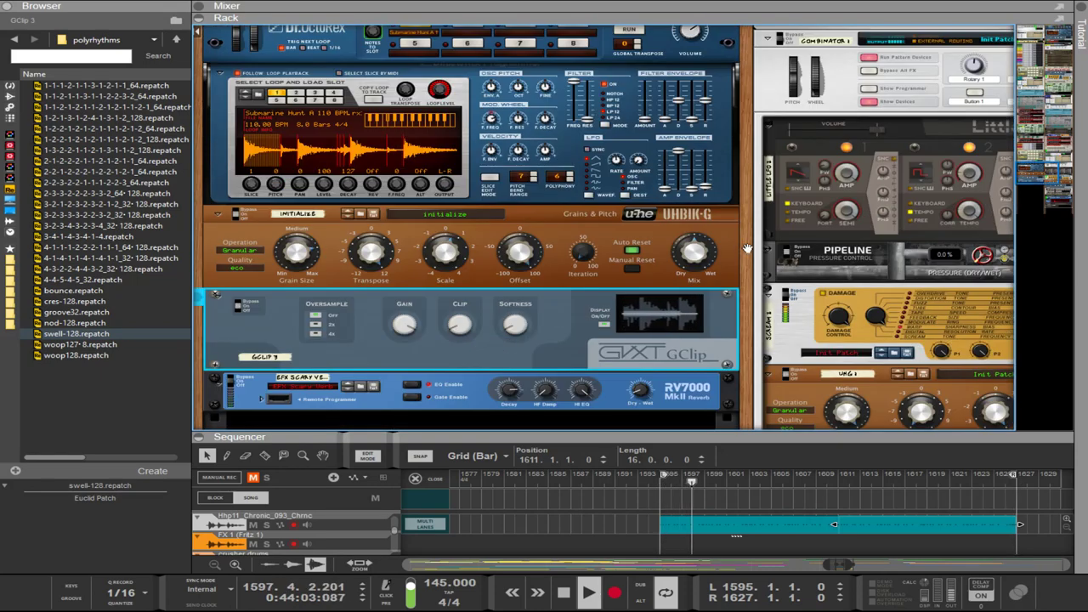
scroll(746, 248, "down", 10)
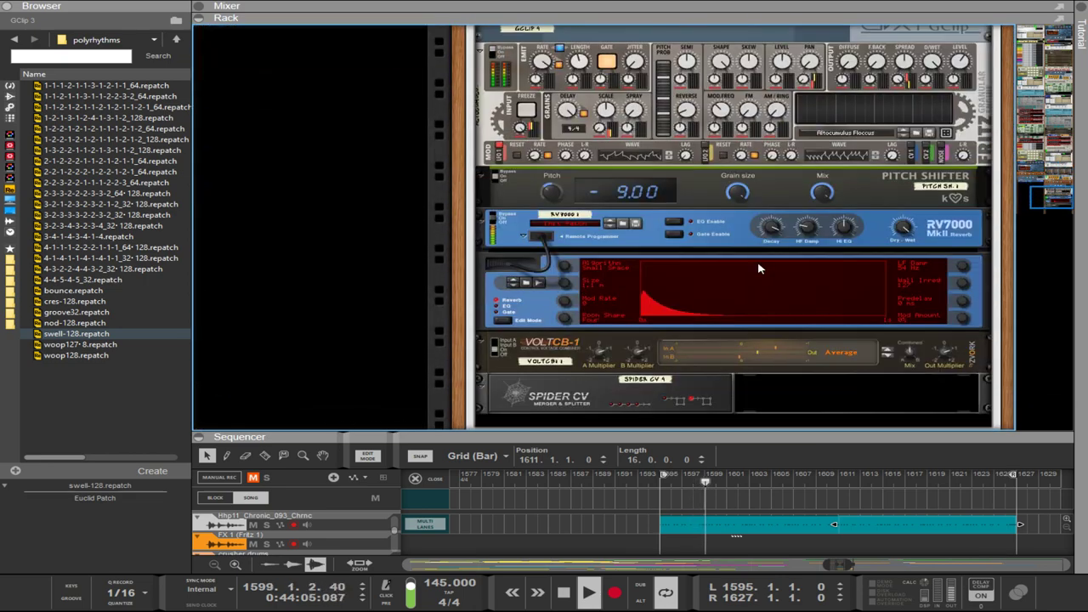
scroll(758, 268, "down", 15)
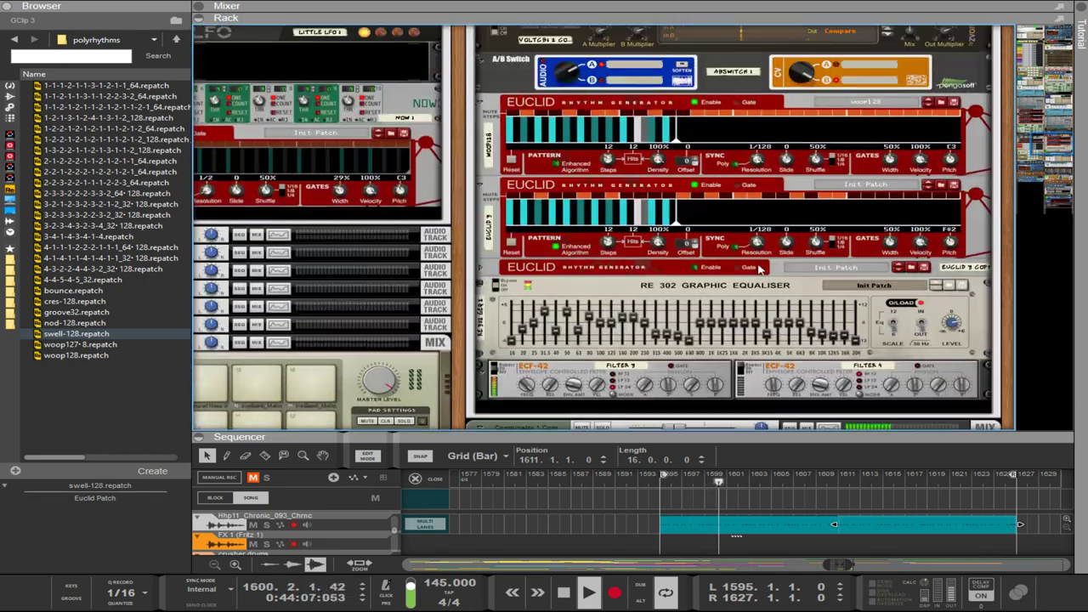
scroll(759, 269, "up", 12)
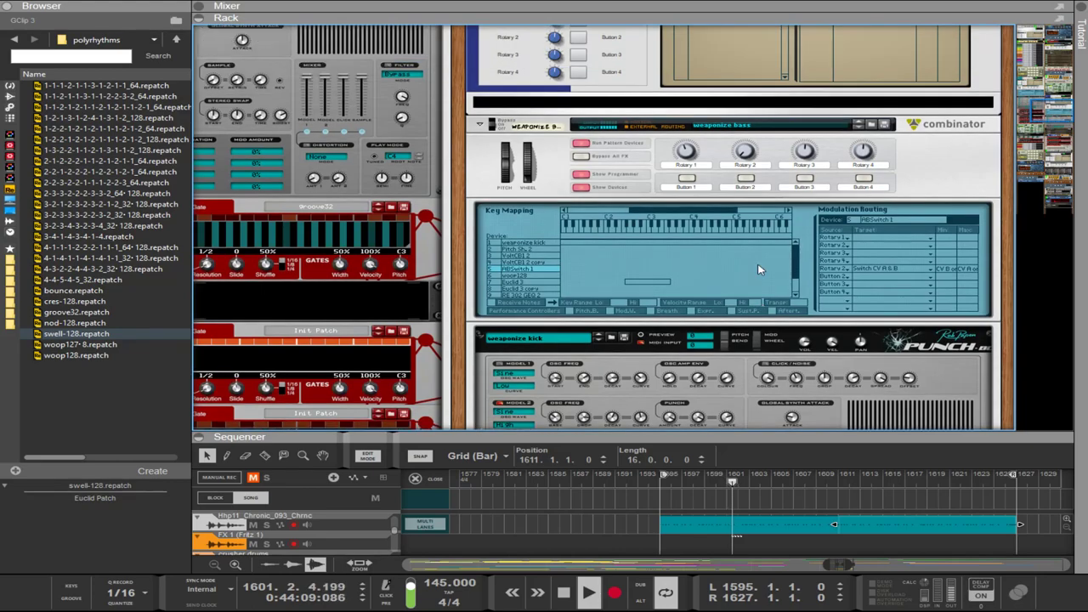
scroll(759, 269, "down", 15)
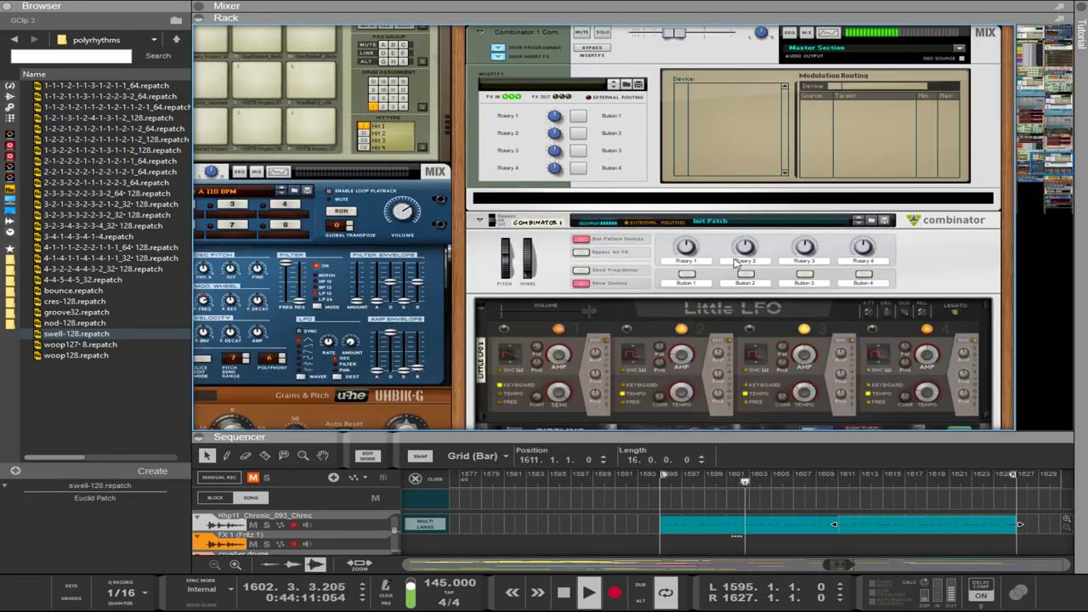
Set the pitch of the pitch shifter below the Fritz granular effect to +24.00.
scroll(736, 264, "up", 12)
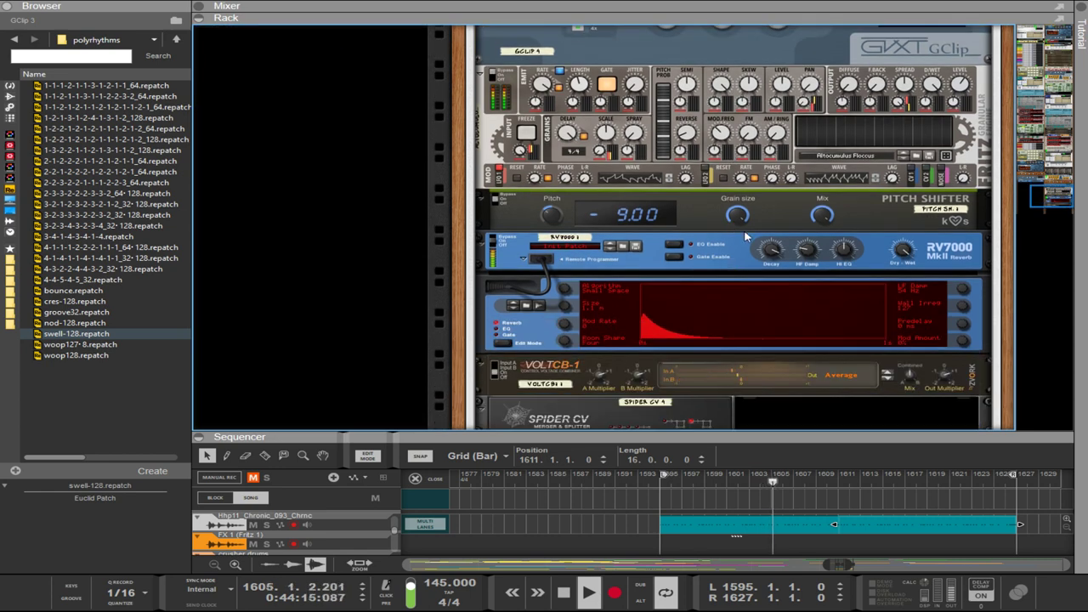
scroll(745, 236, "up", 2)
left_click(552, 290)
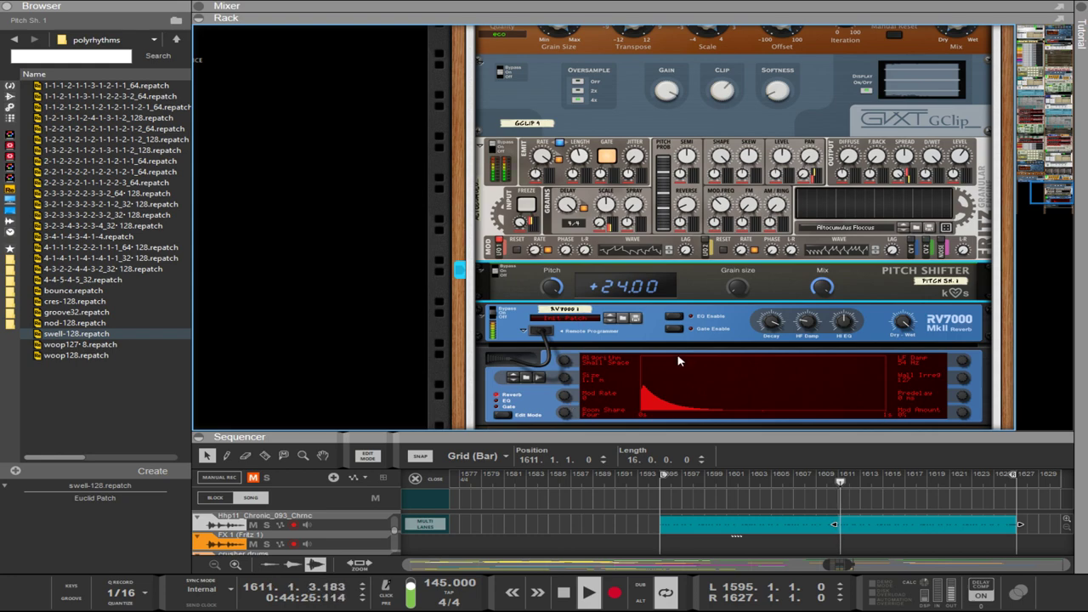
Inspect the Little LFO and Scream 4 devices in the Combinator effect chain.
scroll(712, 300, "up", 5)
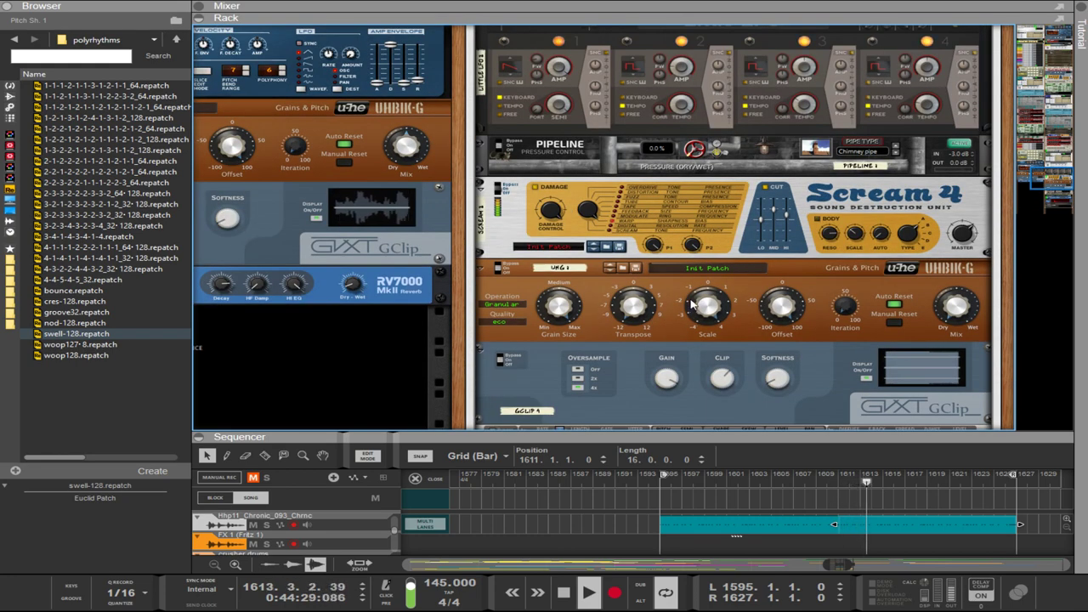
scroll(707, 308, "up", 3)
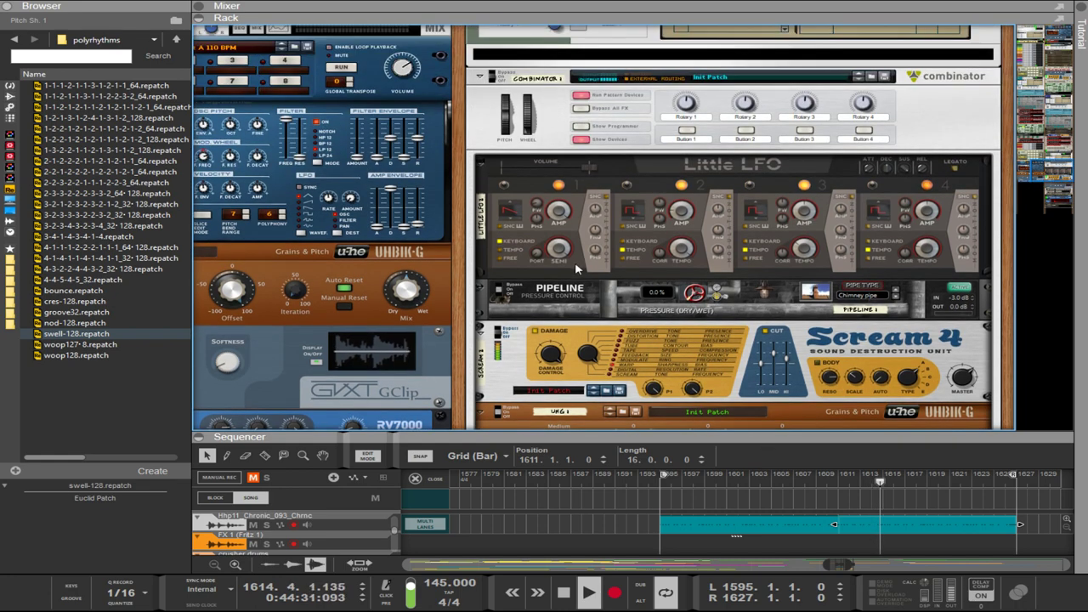
left_click(557, 245)
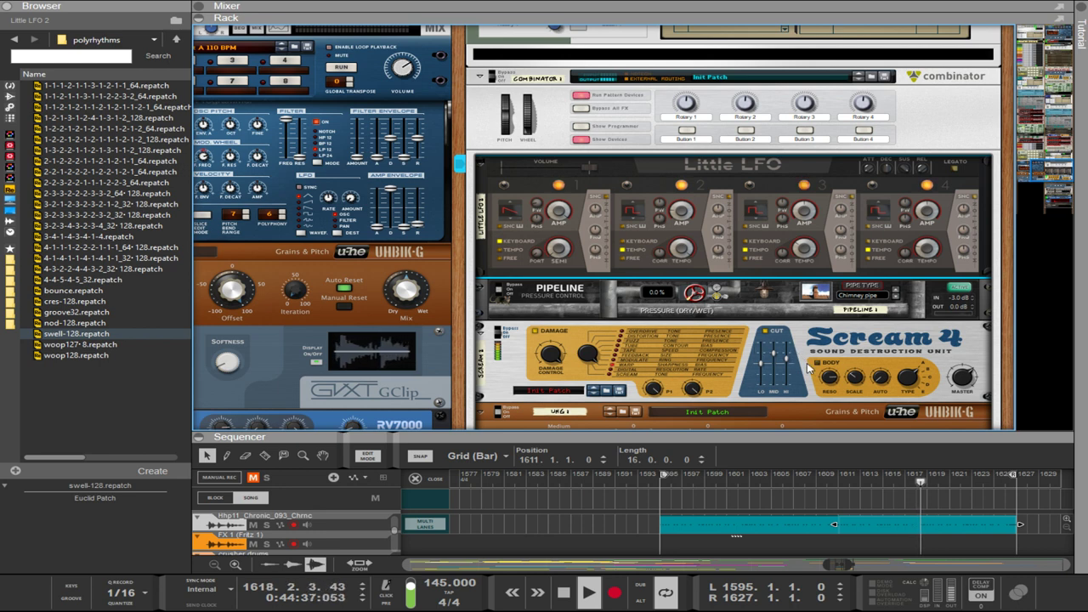
left_click(814, 366)
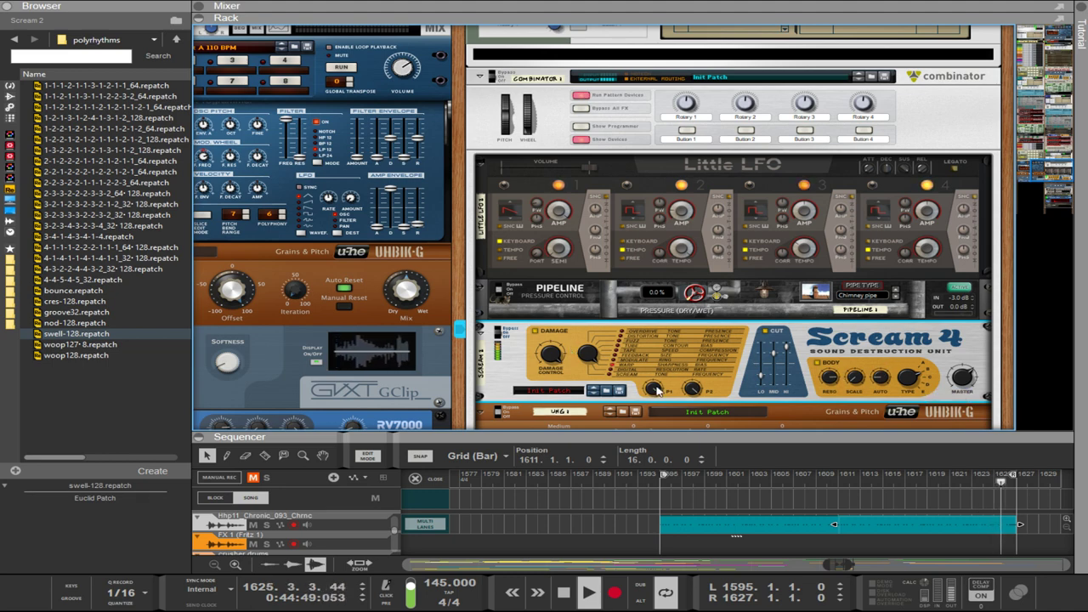
scroll(655, 390, "down", 3)
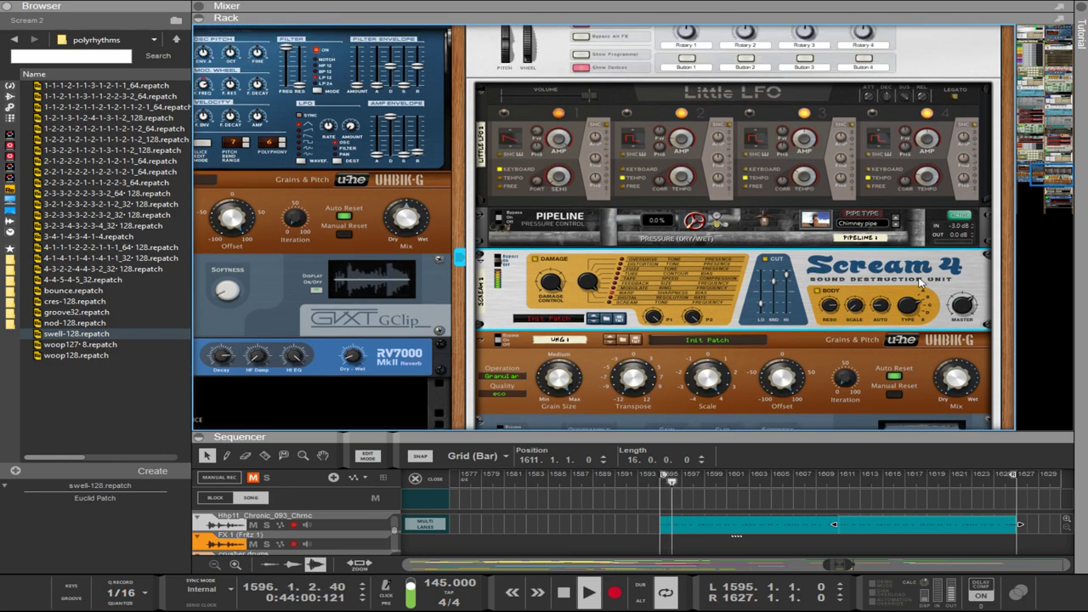
Try the pitch shifter under the Punch-BD at pitch 0.00 and +24.00, with a grain size of 133.4 ms.
scroll(919, 280, "up", 15)
scroll(920, 281, "up", 5)
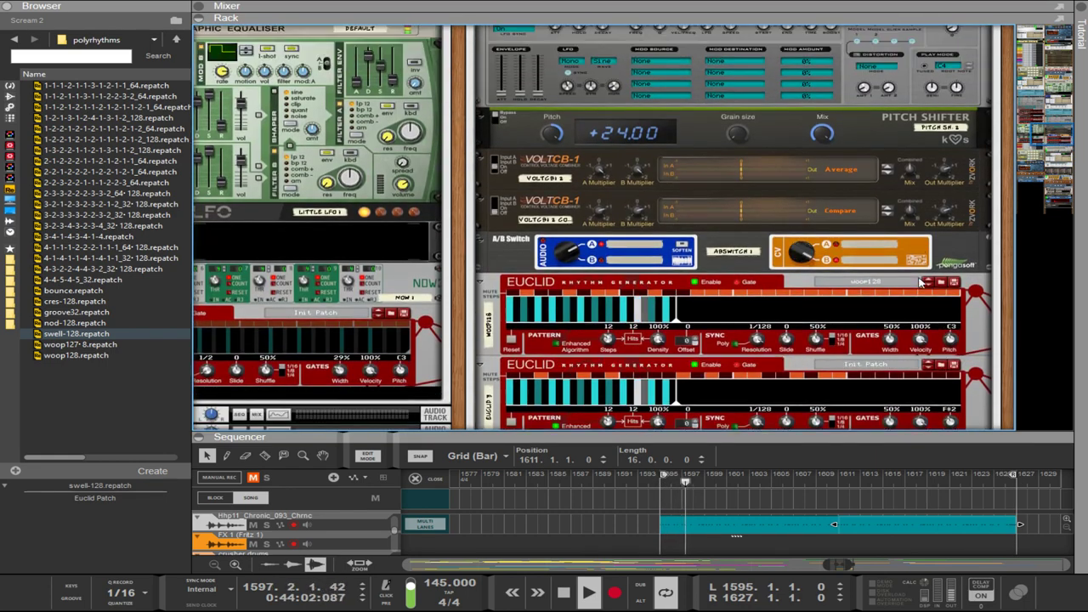
scroll(933, 238, "down", 1)
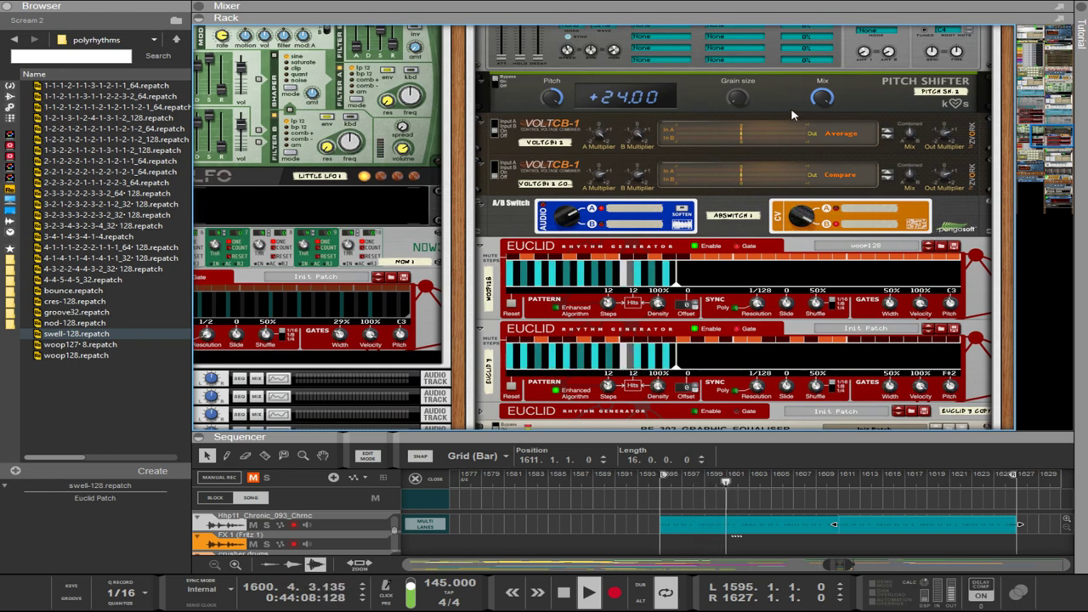
left_click(552, 101, "ctrl")
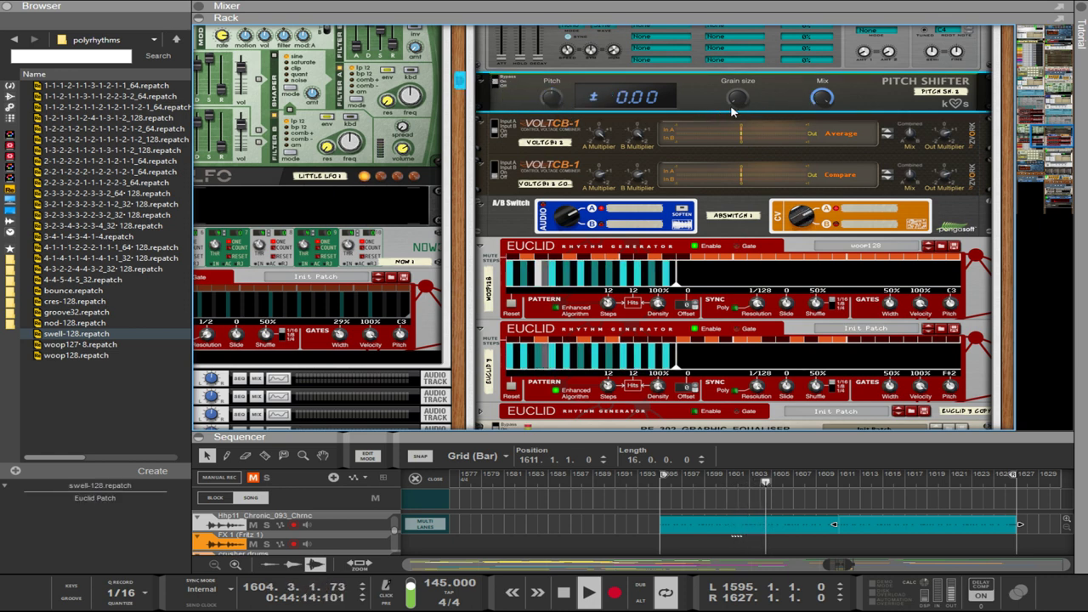
left_click_drag(558, 102, 524, 50)
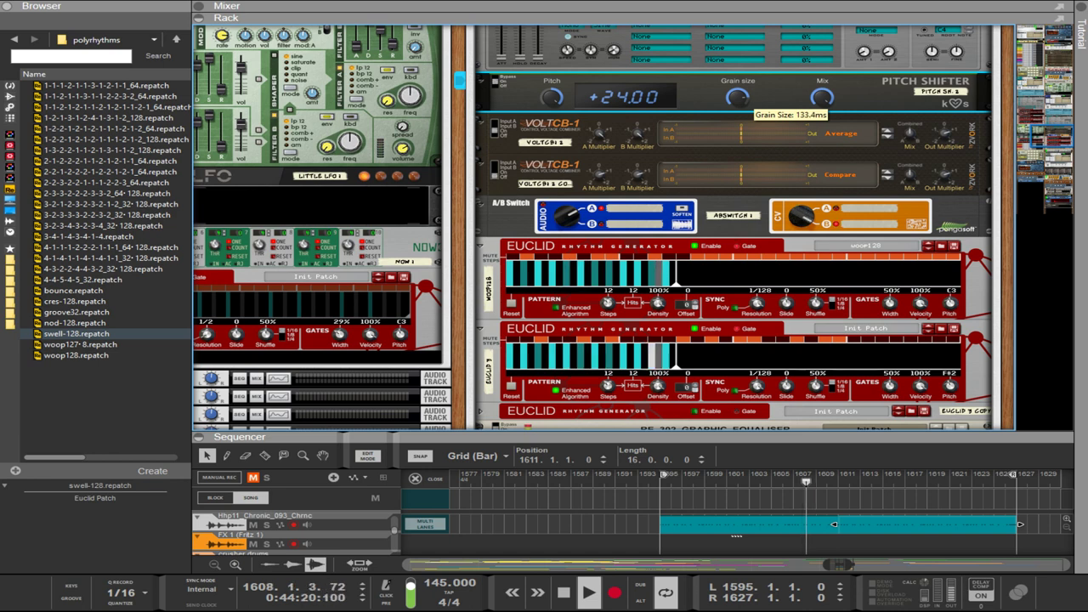
left_click_drag(737, 97, 618, 61)
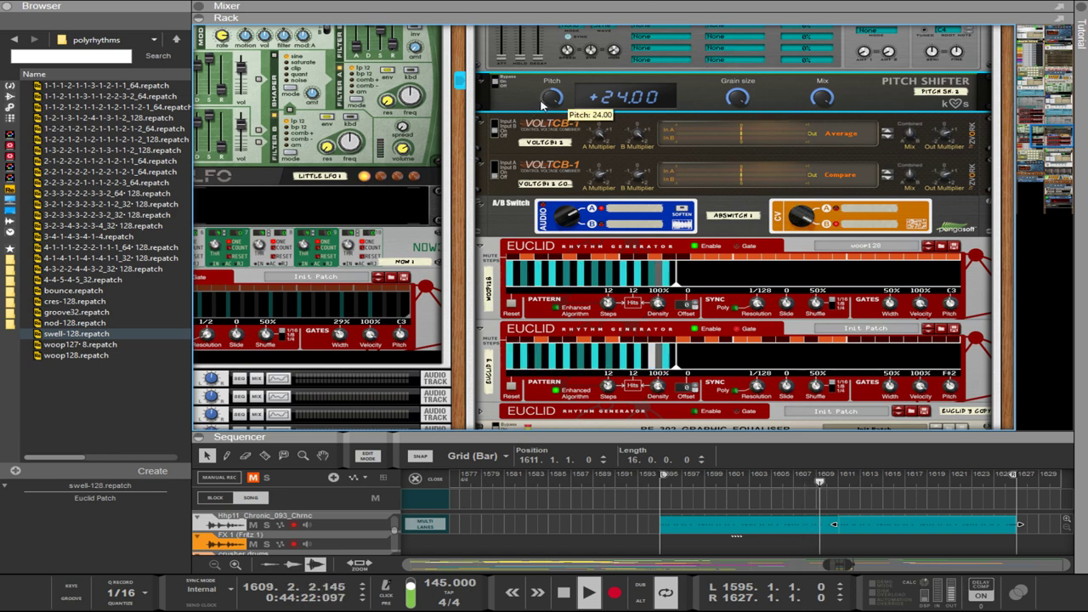
mouse_move(551, 96)
left_mouse_down()
mouse_move(561, 146)
mouse_move(557, 85)
left_mouse_up()
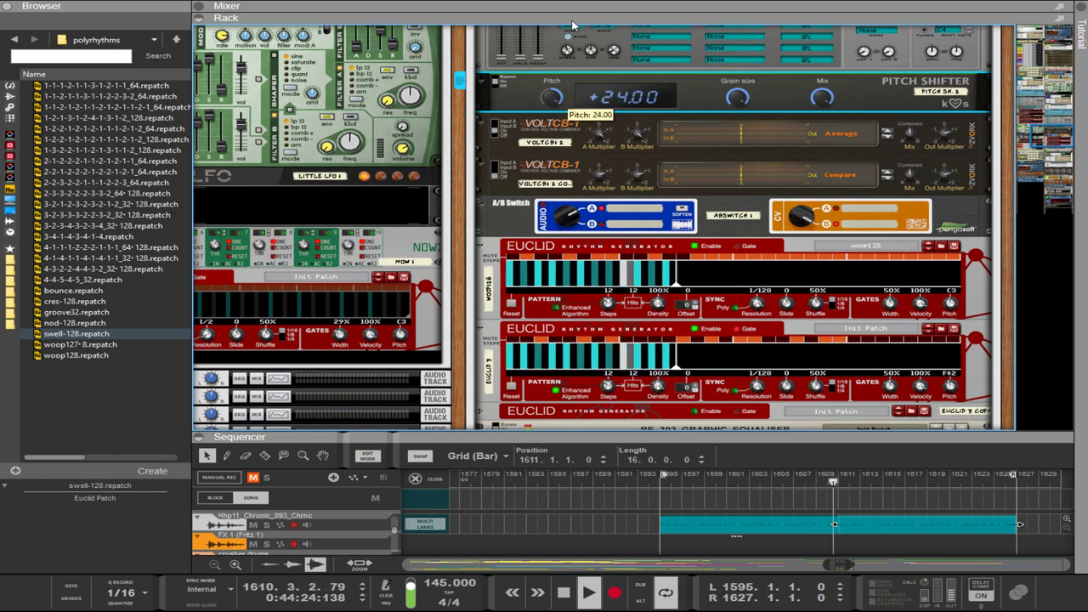
Turn down the grain size and mix of the pitch shifter under the Punch-BD and set its pitch to +24.00.
left_click_drag(736, 97, 741, 169)
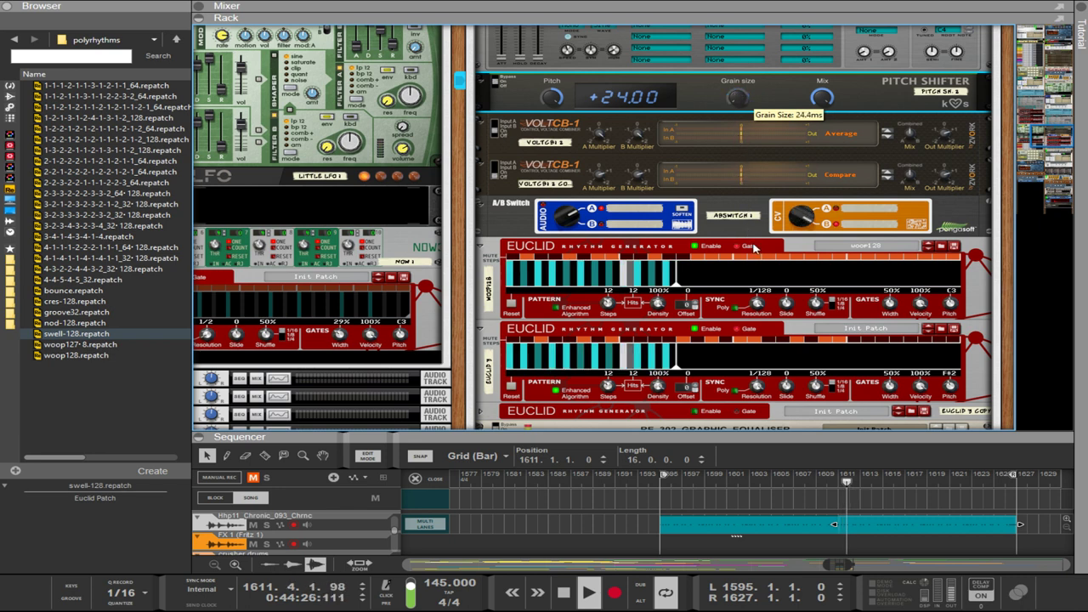
left_click_drag(753, 247, 705, 126)
left_click_drag(699, 47, 644, 198)
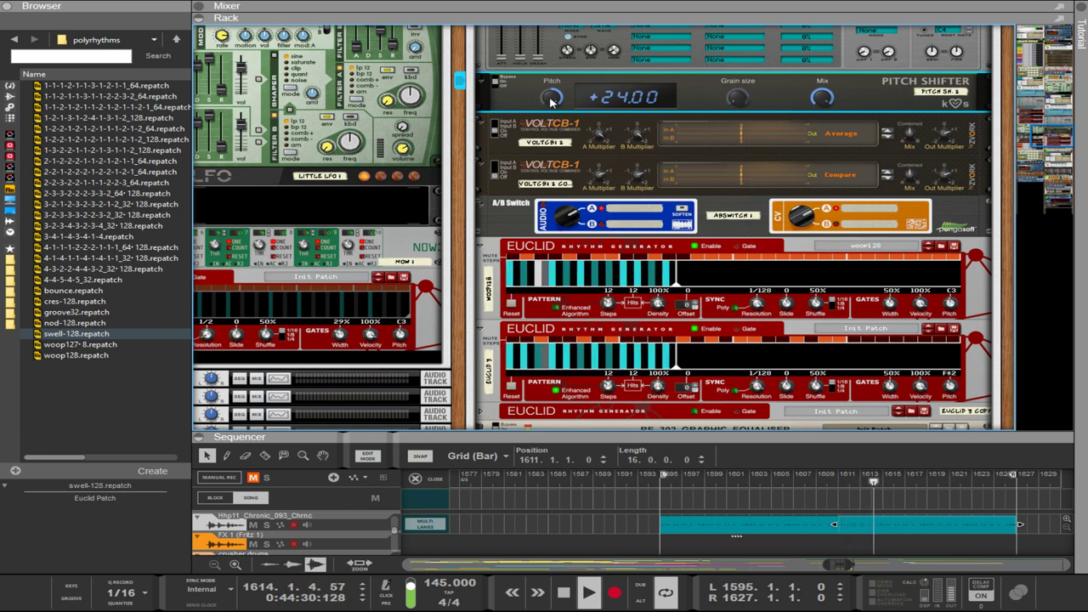
left_click_drag(551, 97, 567, 171)
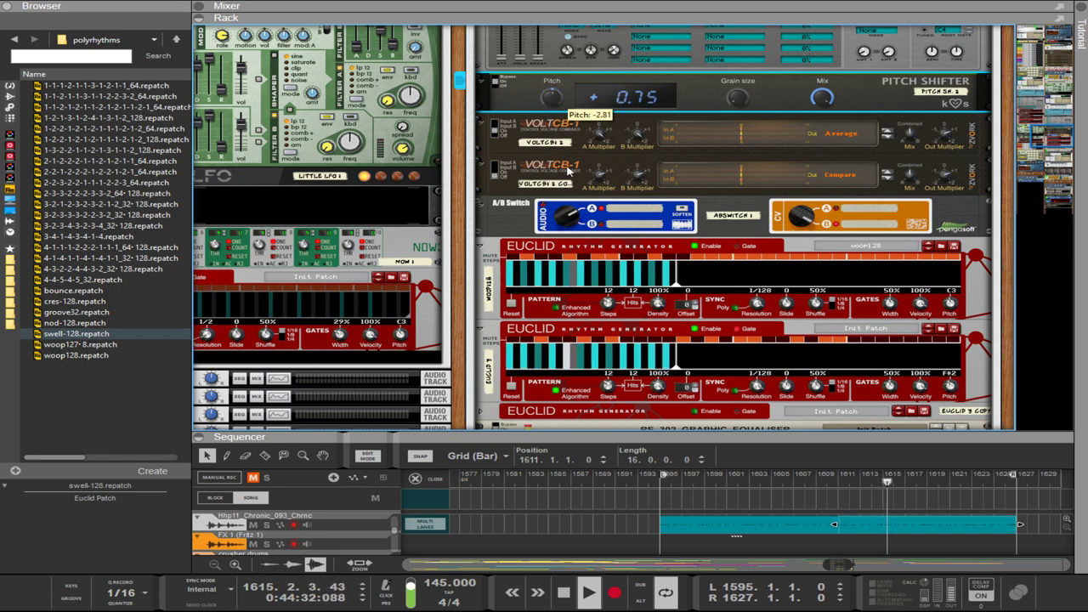
left_click_drag(553, 98, 553, 81)
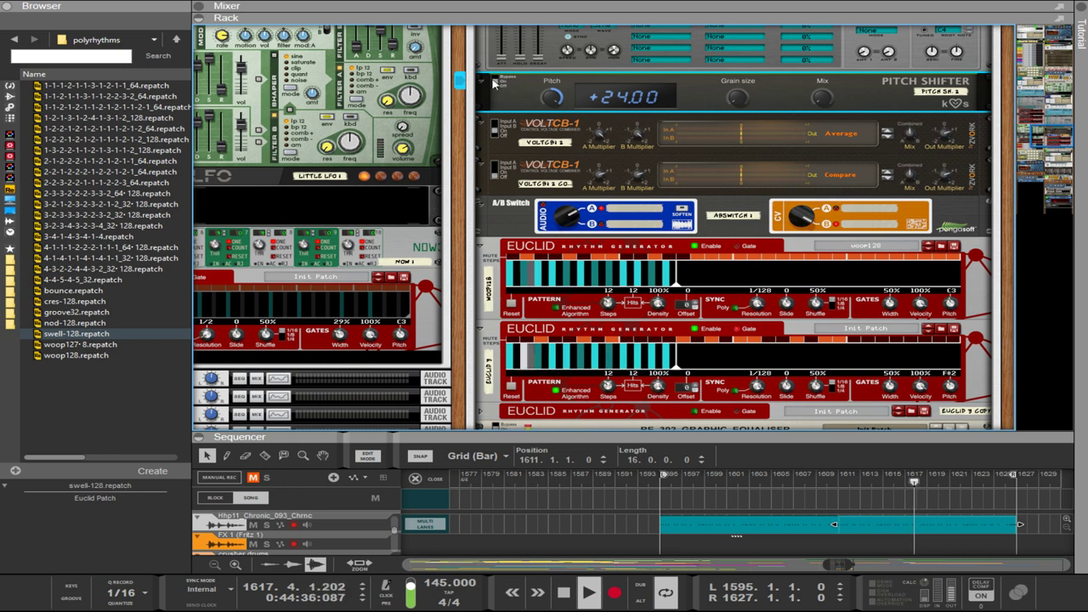
Set the sync resolution of both the woop128 and Euclid 3 rhythm generators to 1/64.
left_click(527, 265)
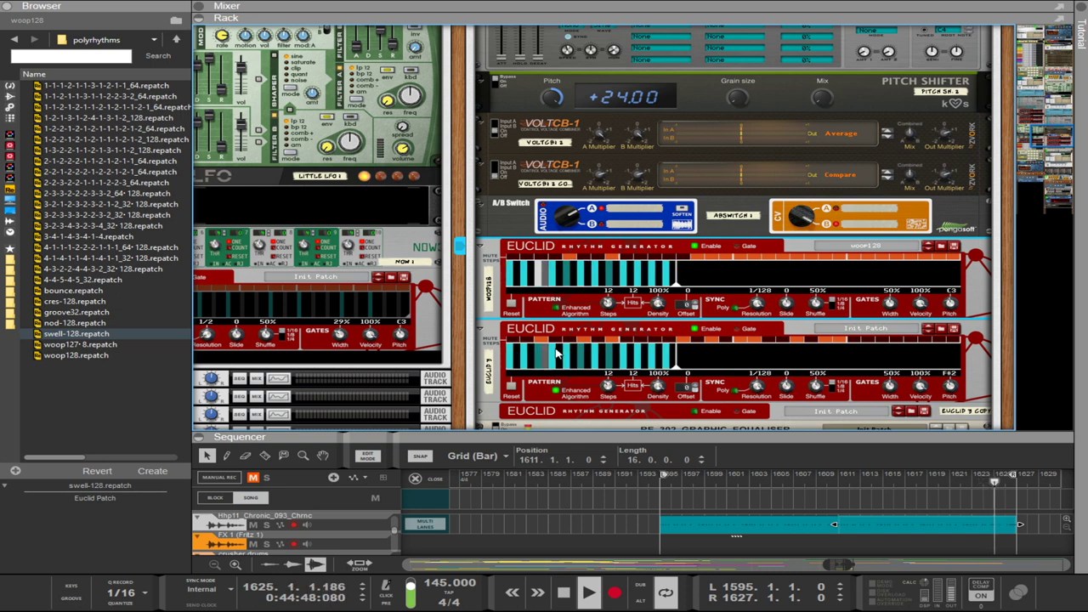
left_click(568, 348)
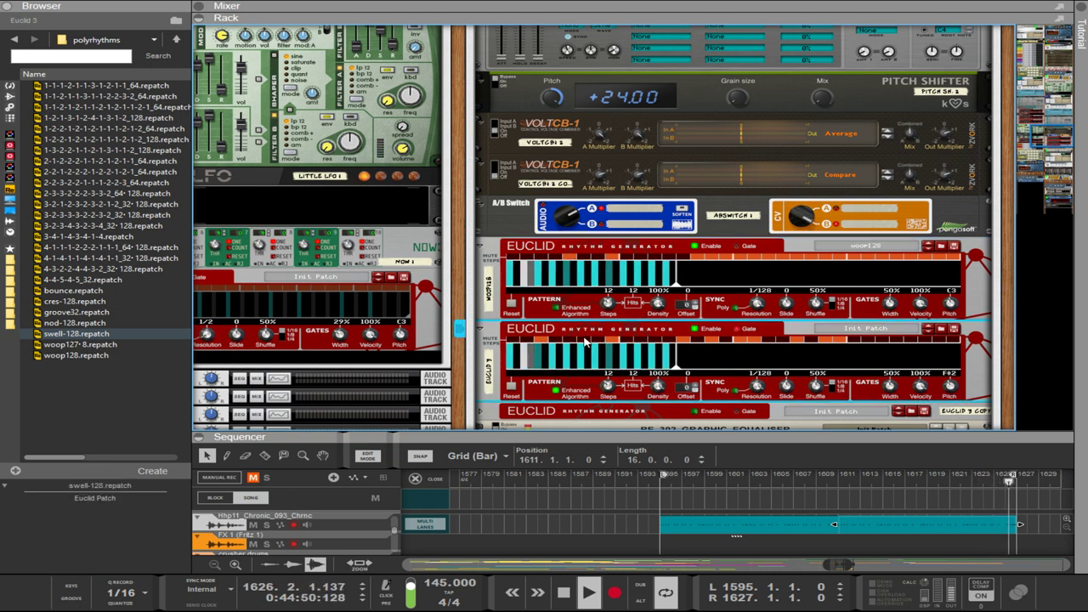
left_click_drag(758, 389, 761, 402)
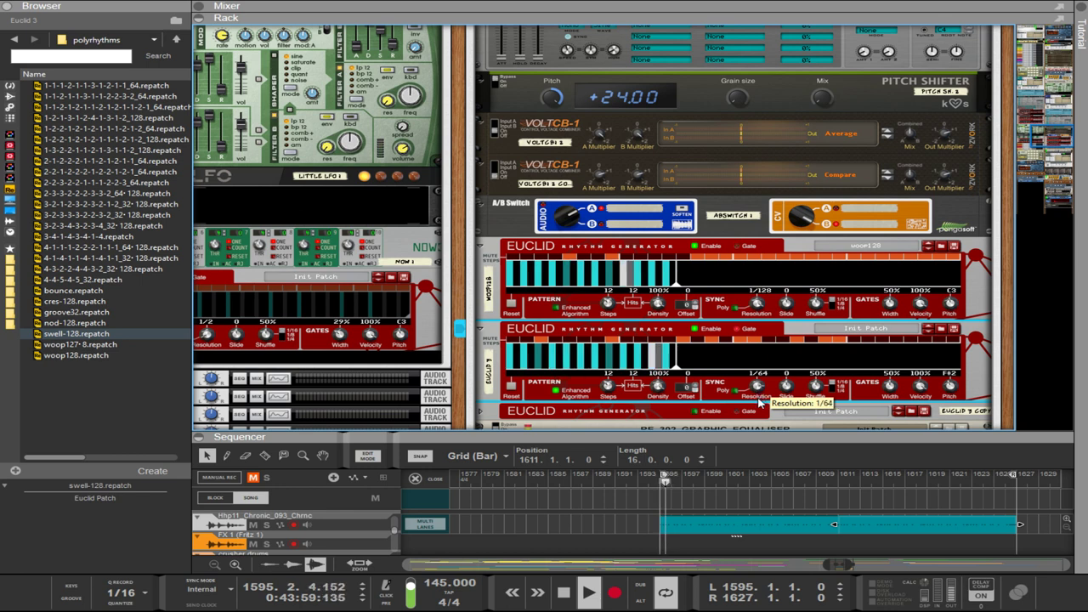
left_click(761, 316)
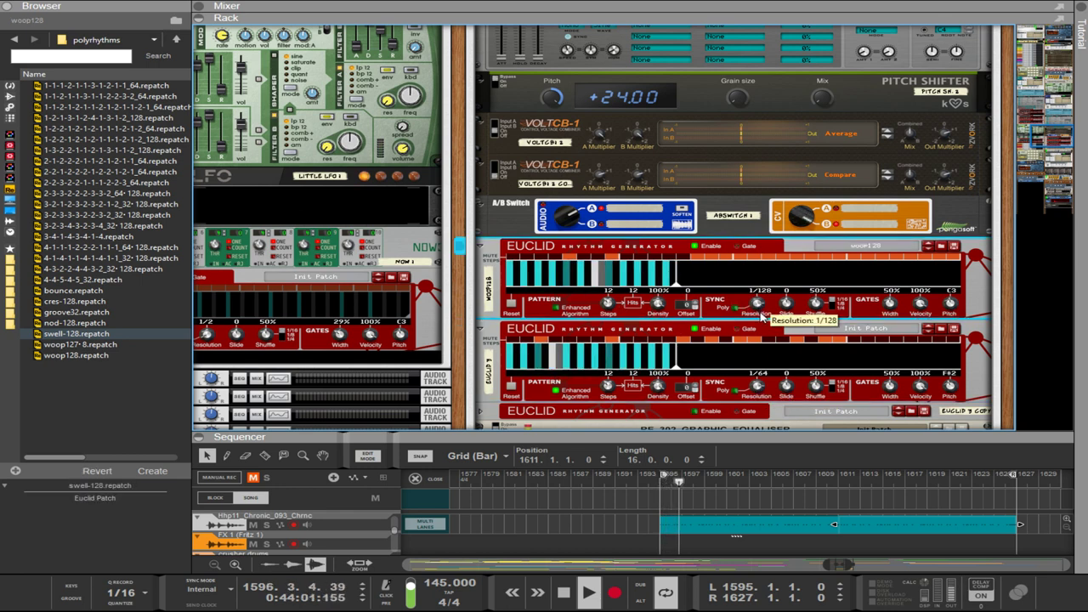
left_click_drag(761, 316, 756, 316)
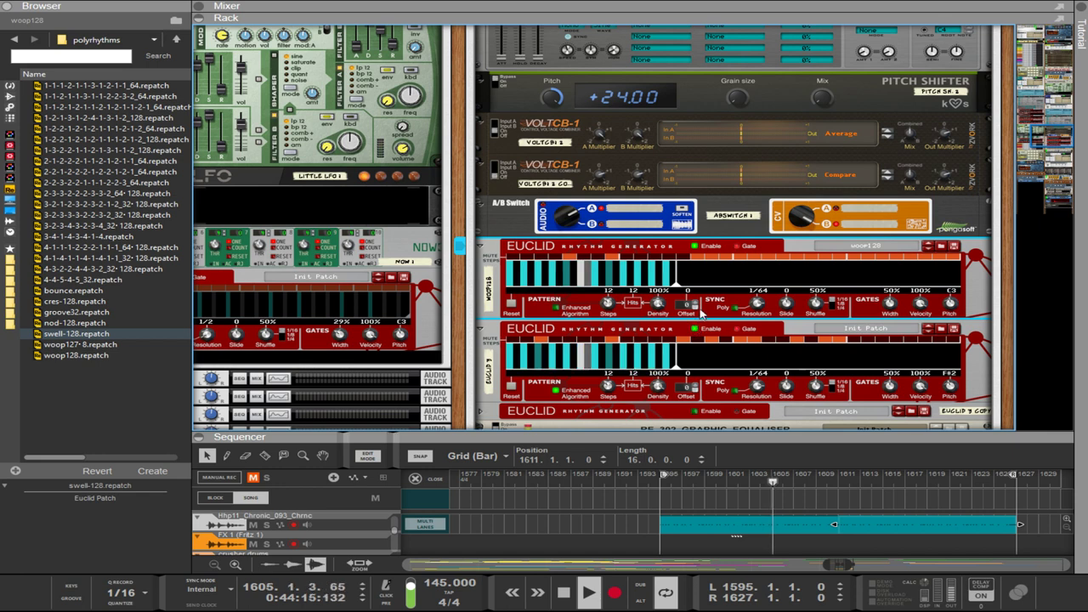
Disable the outputs of the Euclid 3 and woop128 rhythm generators and set woop128's pattern to 8 steps.
left_click(695, 334)
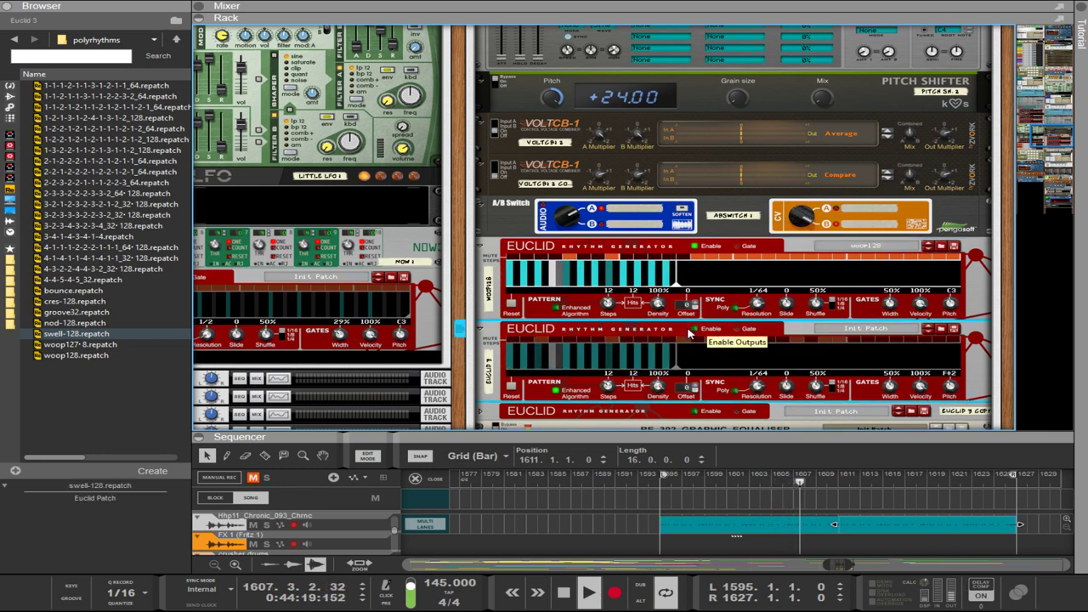
left_click(616, 262)
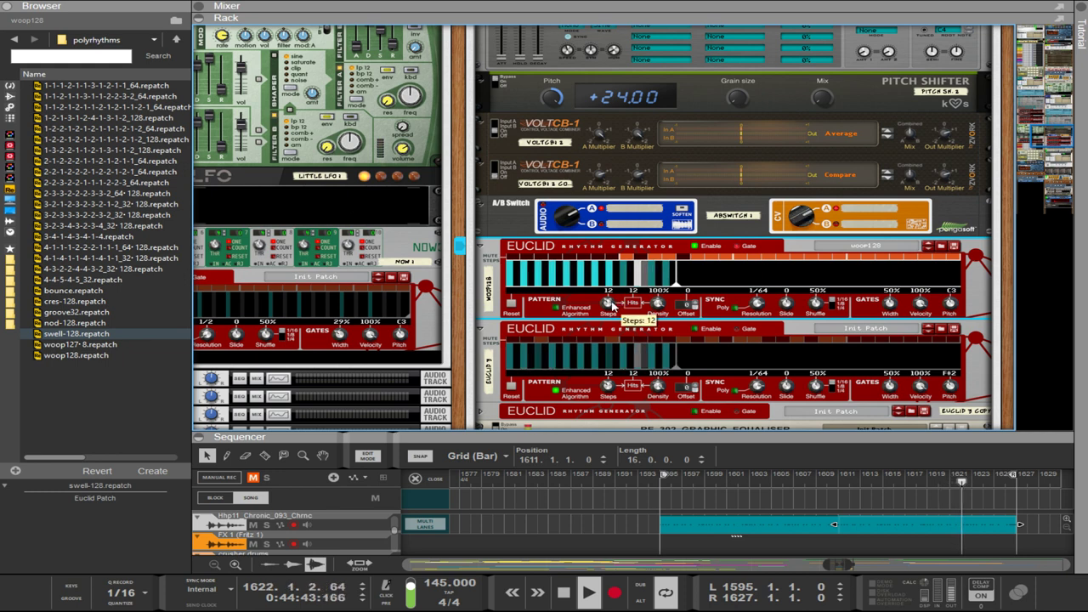
left_click_drag(610, 306, 606, 291)
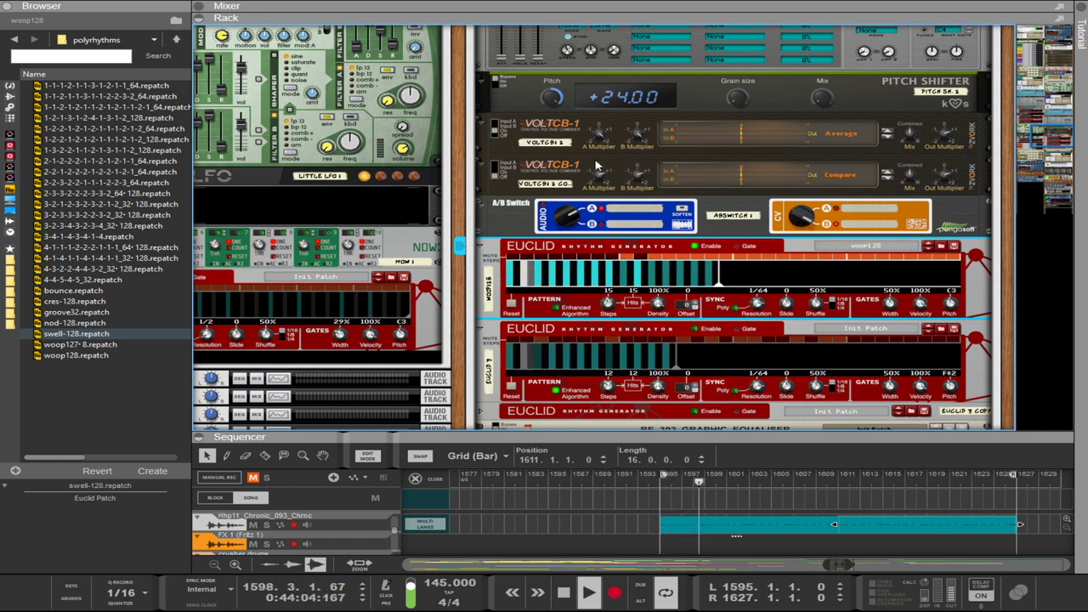
left_click_drag(613, 304, 623, 337)
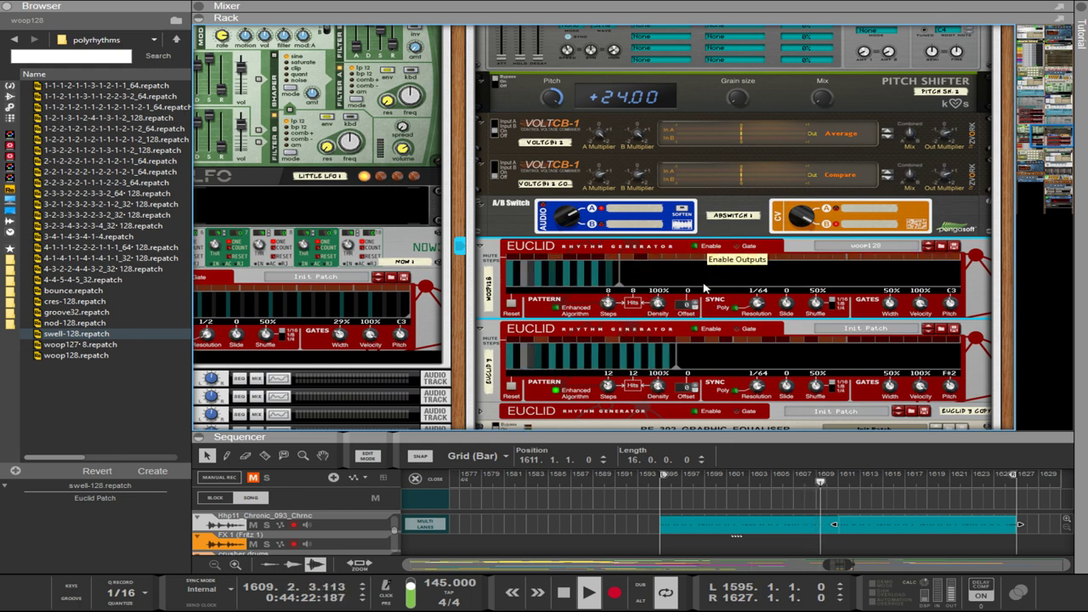
Enable the Euclid 3 rhythm generator's outputs and set its pattern to 8 steps at 1/64 resolution.
left_click(662, 361)
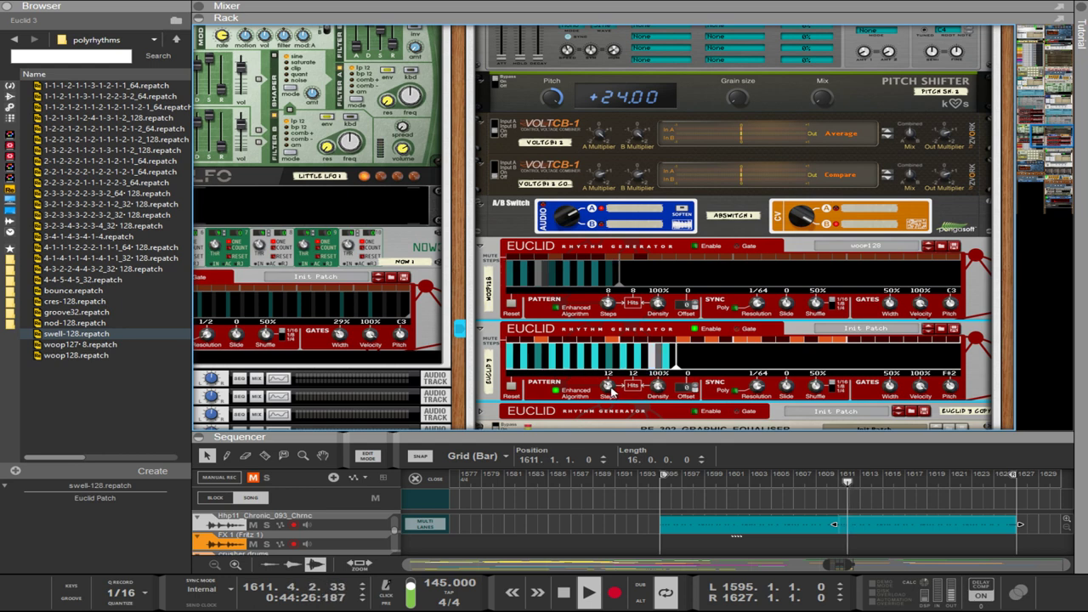
left_click_drag(611, 391, 608, 411)
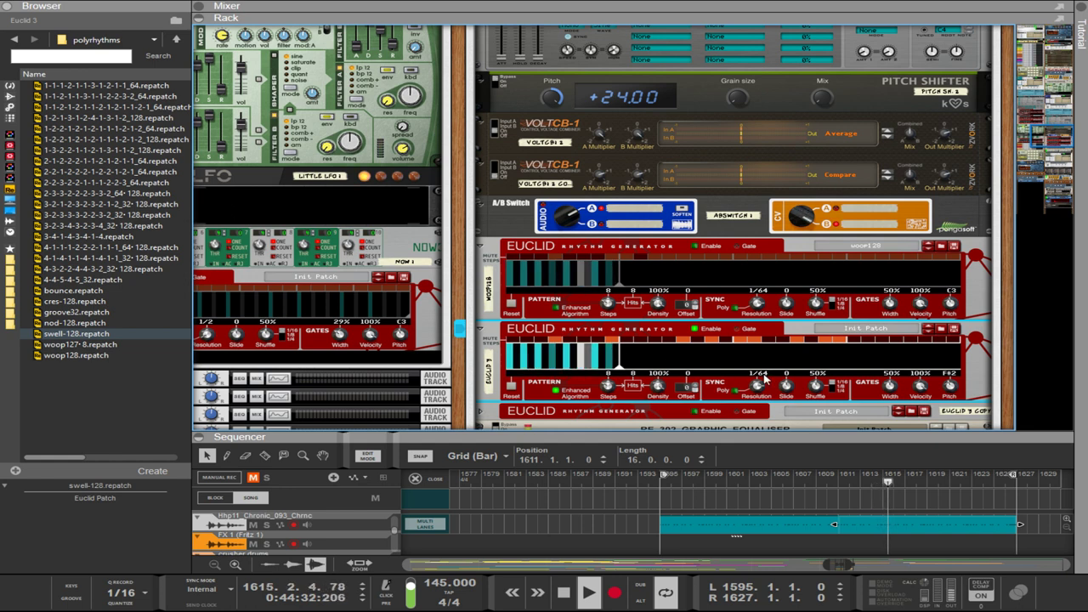
left_click_drag(752, 391, 743, 365)
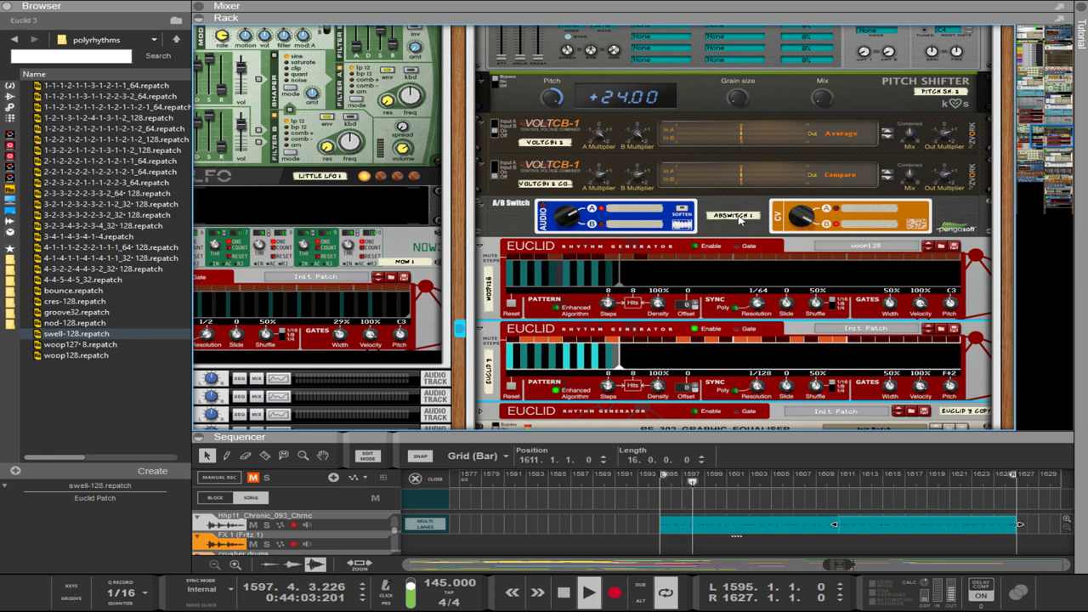
Examine the weaponize kick settings on the Punch-BD and the neighbouring rack of Euclid generators and Malström synthesizer.
scroll(737, 218, "up", 6)
scroll(737, 218, "down", 2)
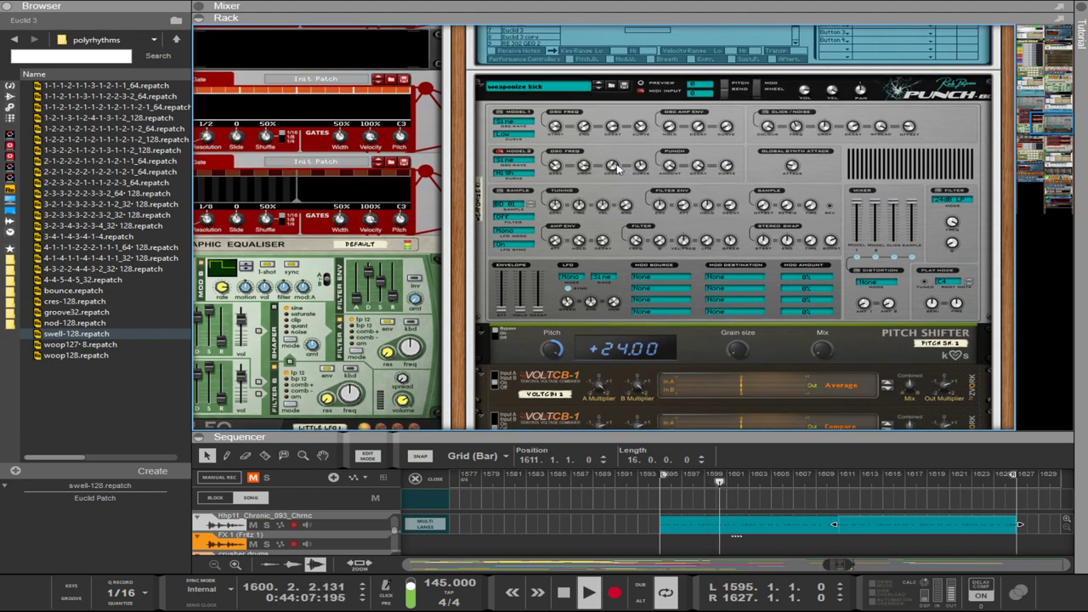
left_click(639, 167)
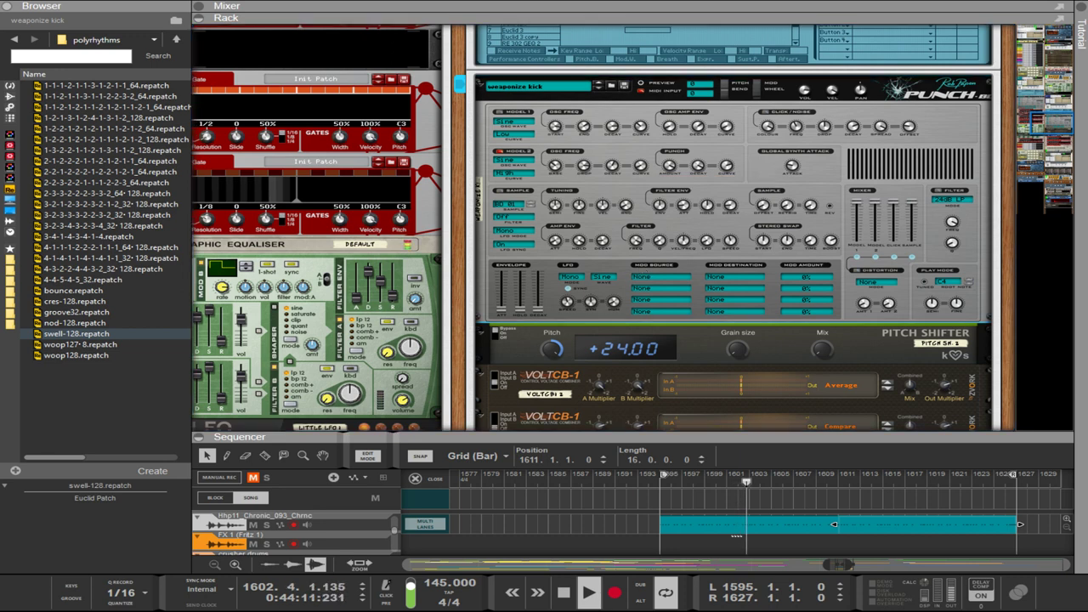
left_click(486, 401)
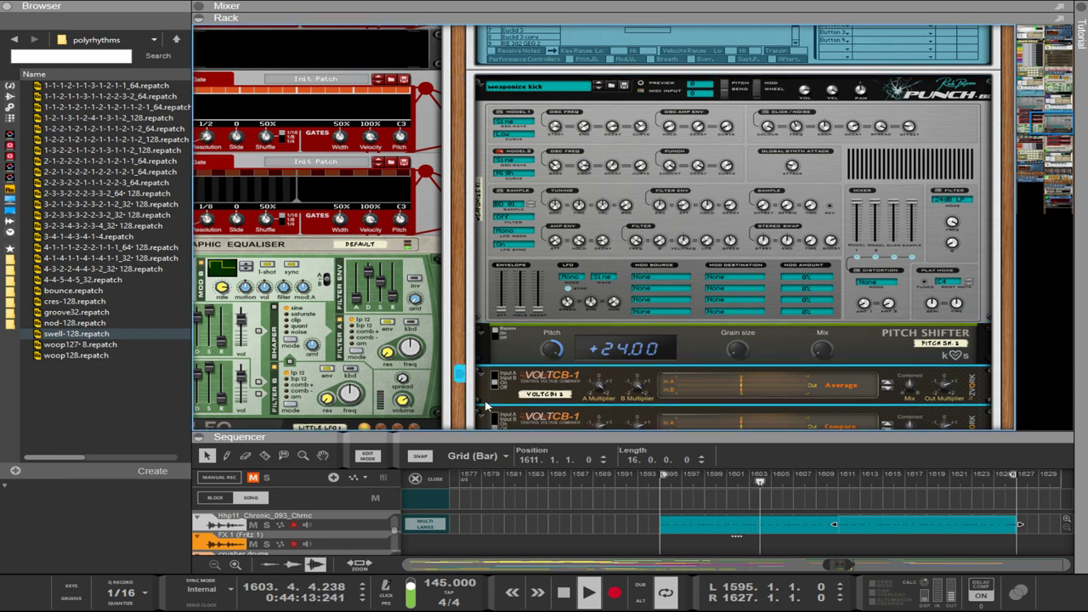
left_click(606, 255)
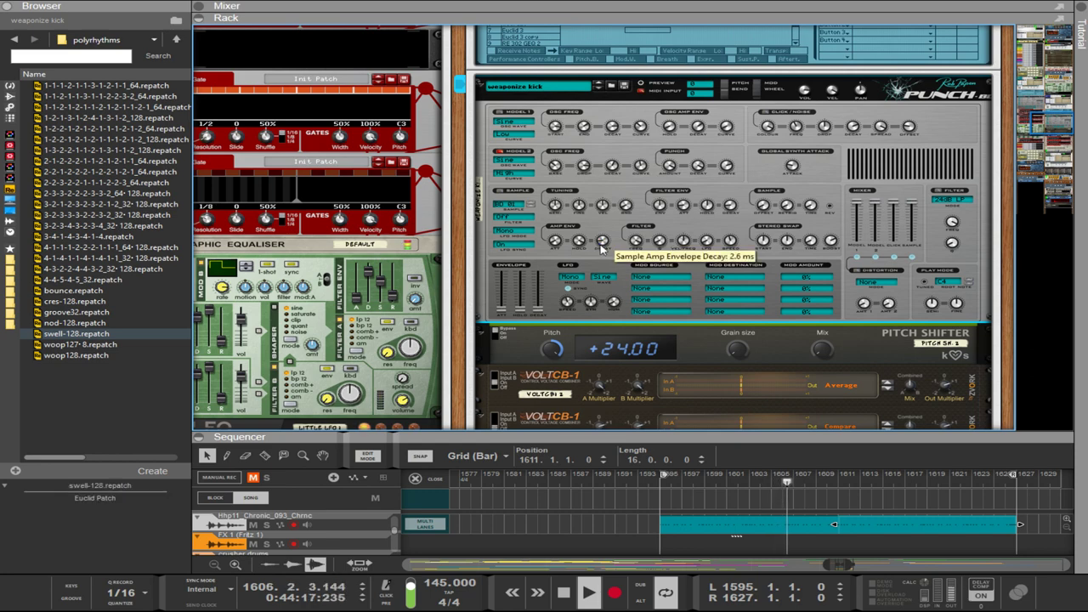
scroll(612, 280, "left", 5)
scroll(741, 234, "up", 4)
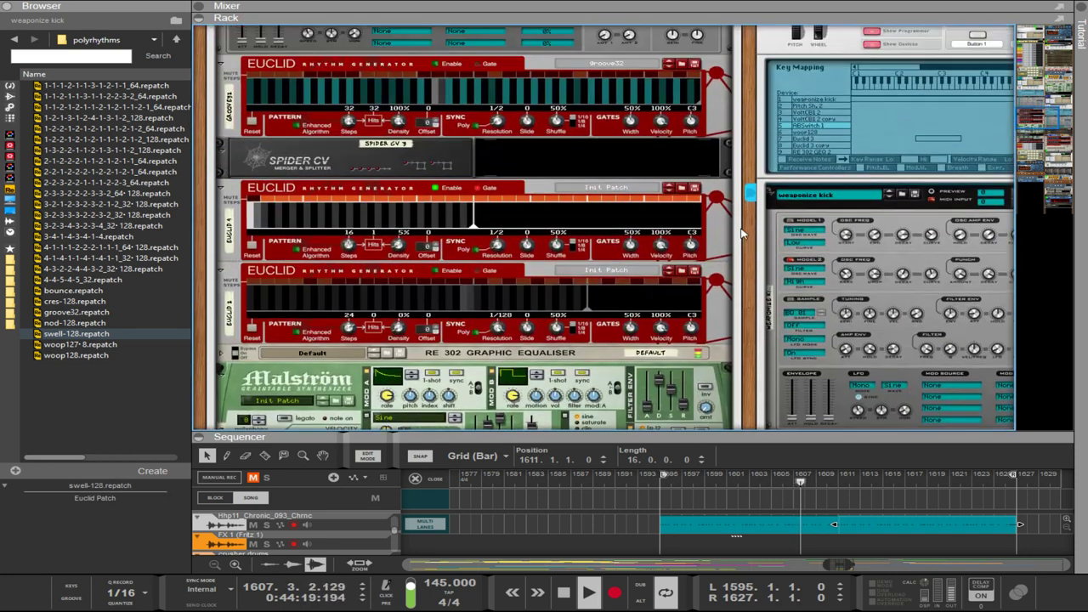
scroll(741, 234, "down", 5)
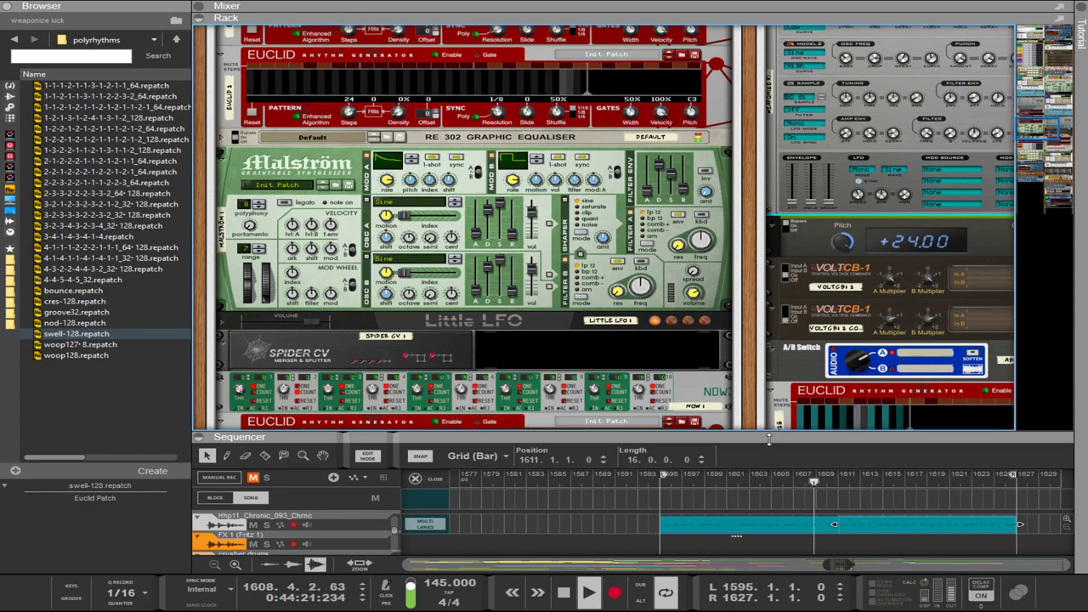
Set the song tempo to 181 BPM and return to the rack view.
left_click_drag(663, 432, 663, 80)
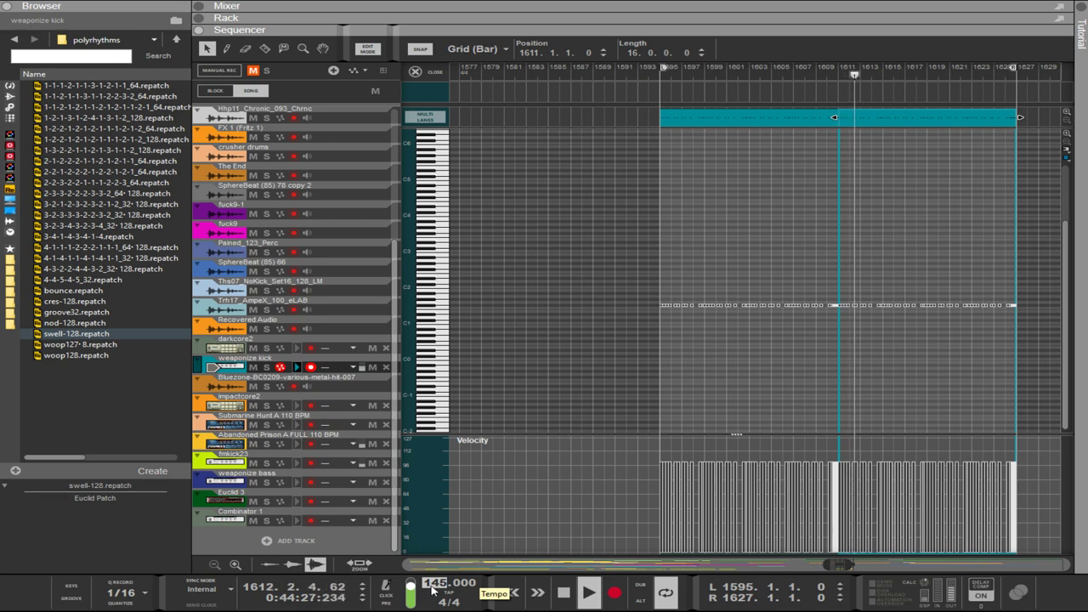
scroll(433, 590, "down", 14)
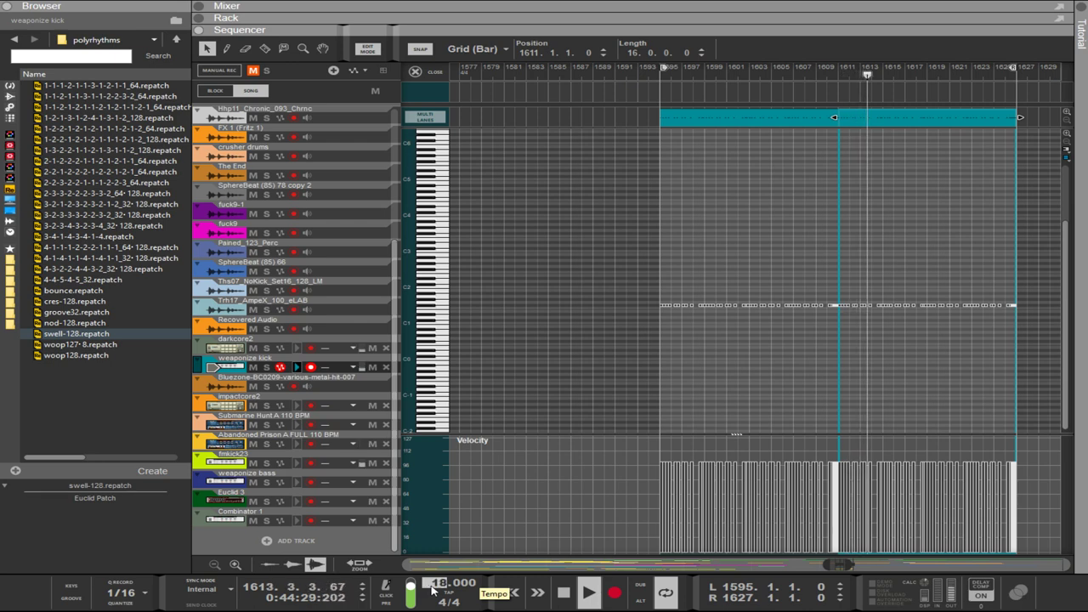
scroll(432, 586, "up", 20)
left_click(618, 127)
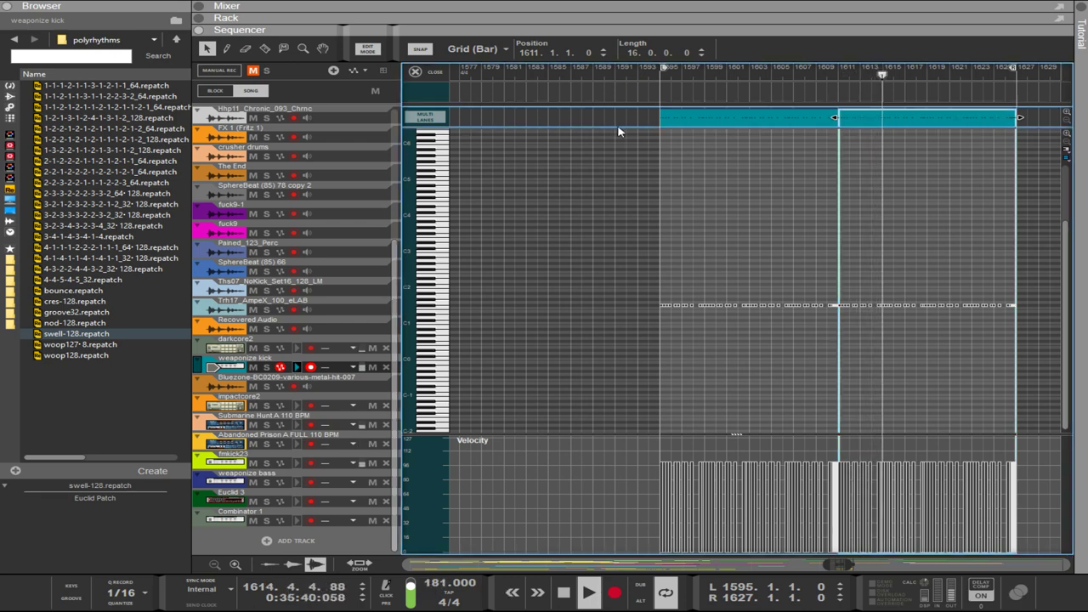
key("F6")
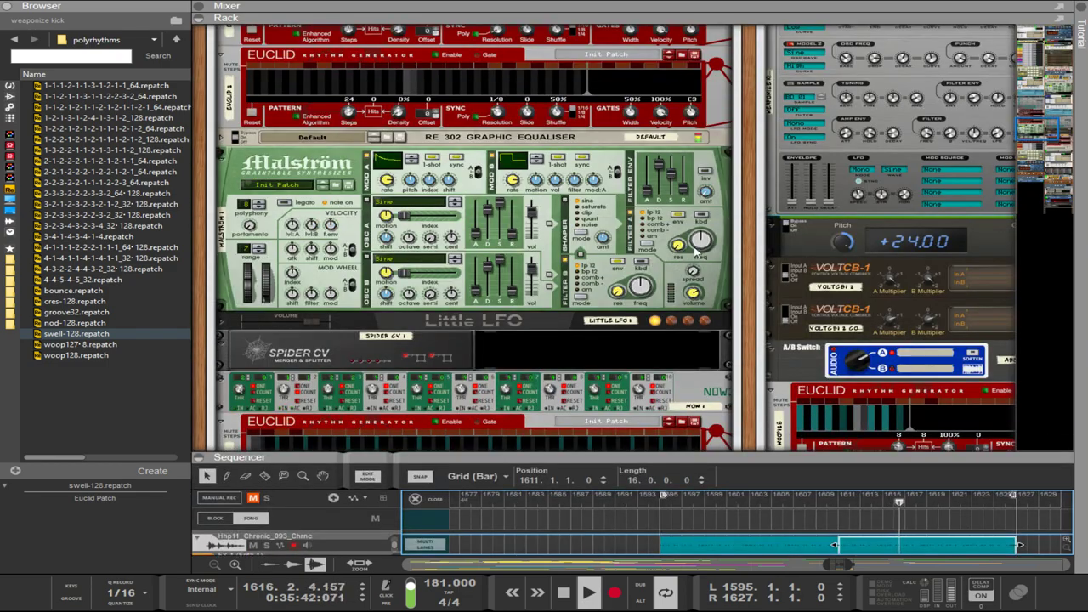
Examine the rack from the Abandoned Prison Dr. OctoRex and PX7 down to the weaponize bass Combinator, Fritz granular engine and pitch shifter.
scroll(553, 316, "left", 5)
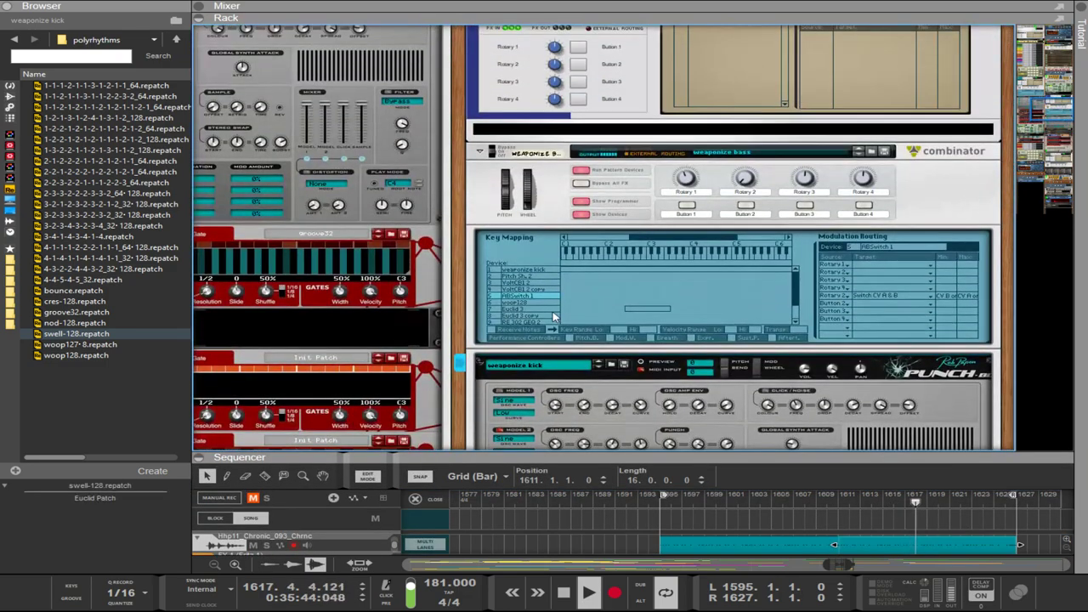
scroll(554, 316, "up", 10)
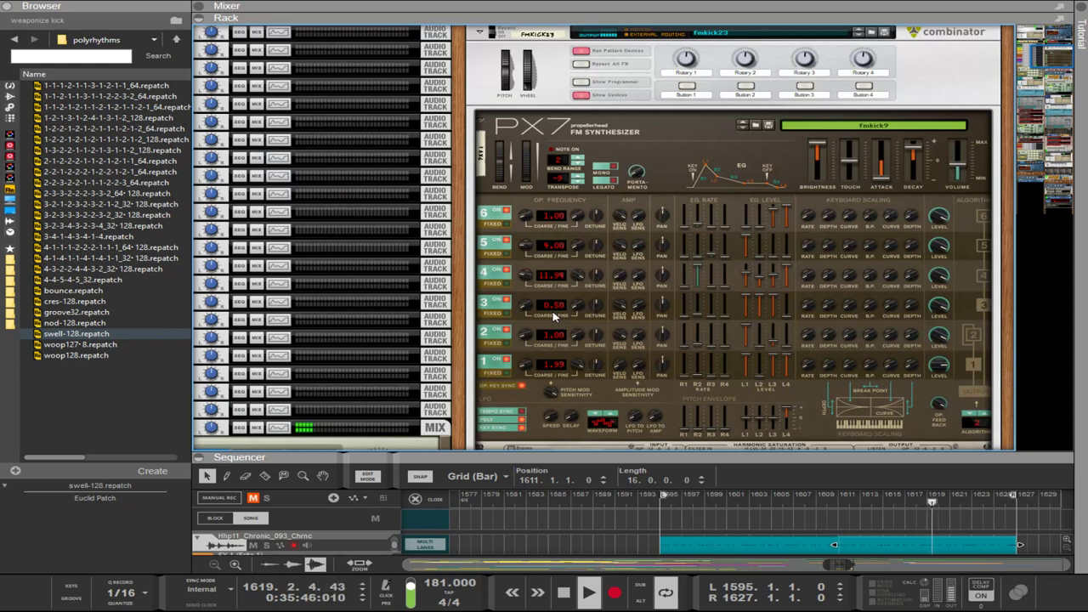
scroll(553, 316, "up", 8)
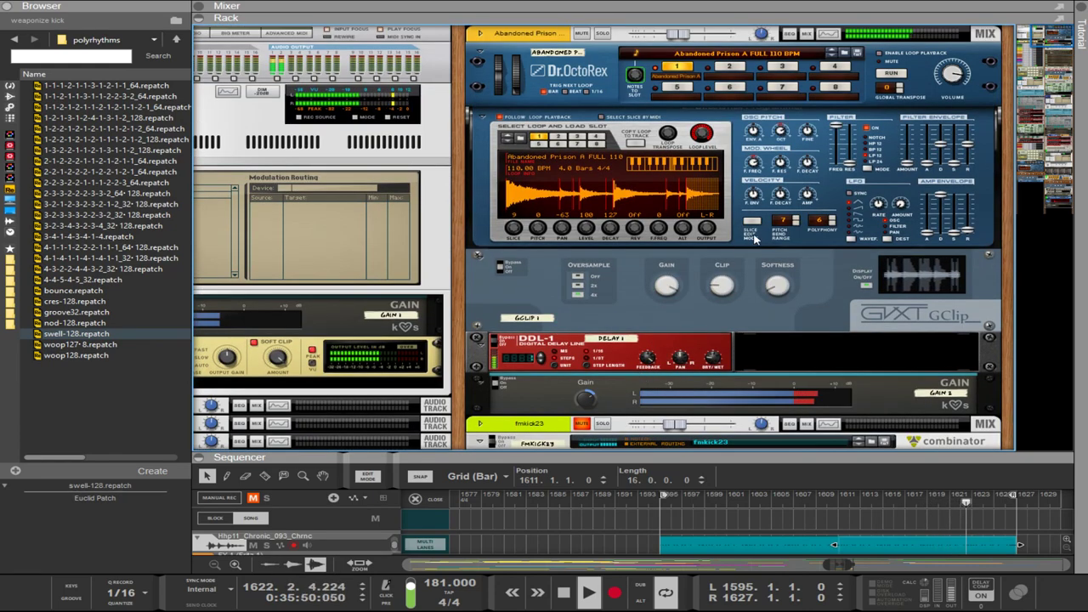
scroll(712, 269, "down", 15)
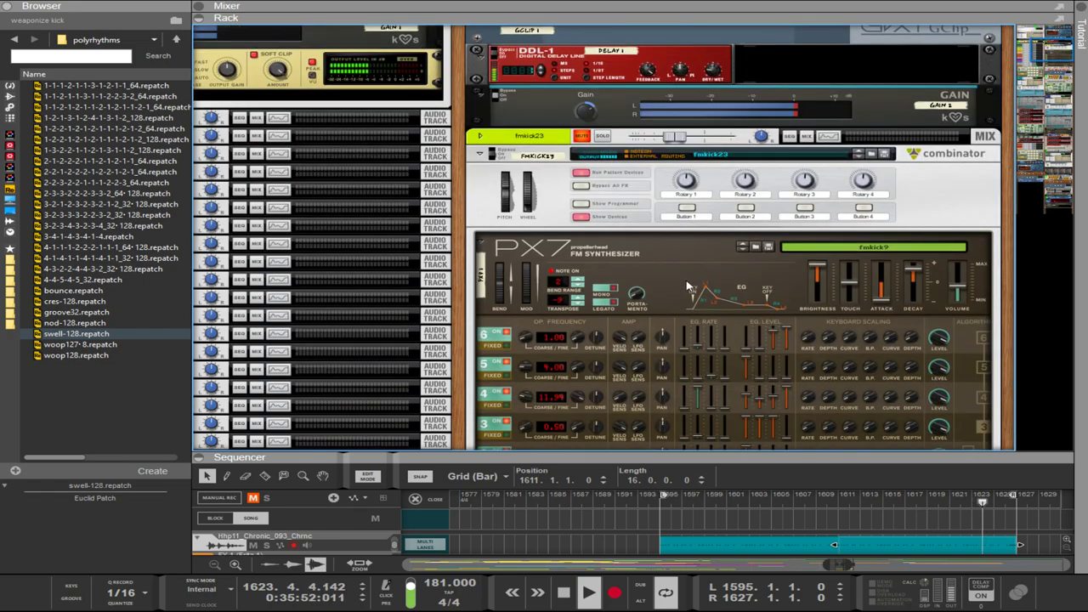
scroll(685, 301, "down", 15)
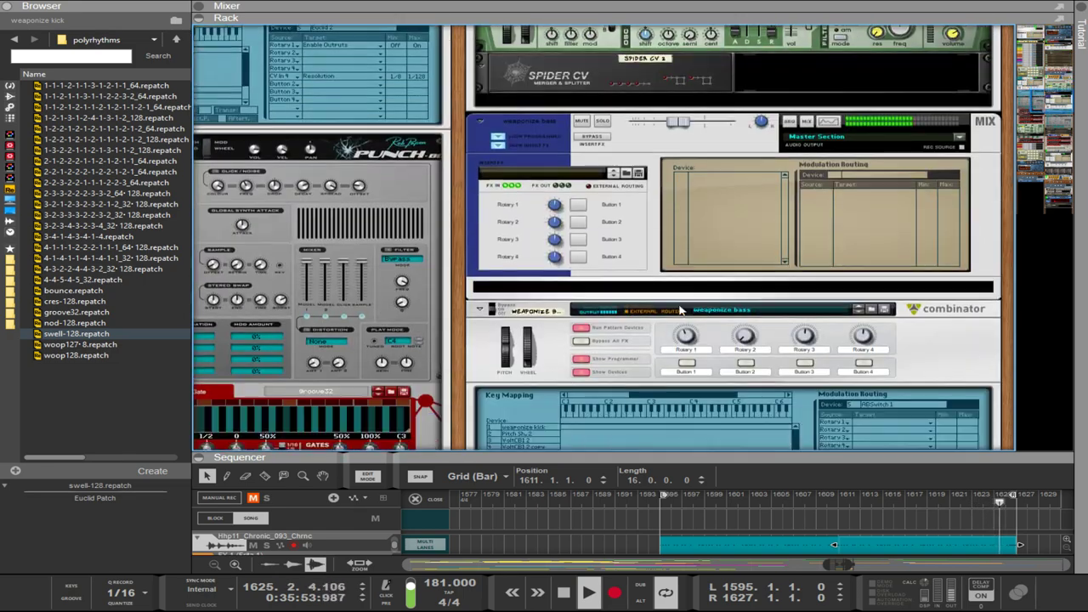
scroll(677, 313, "down", 20)
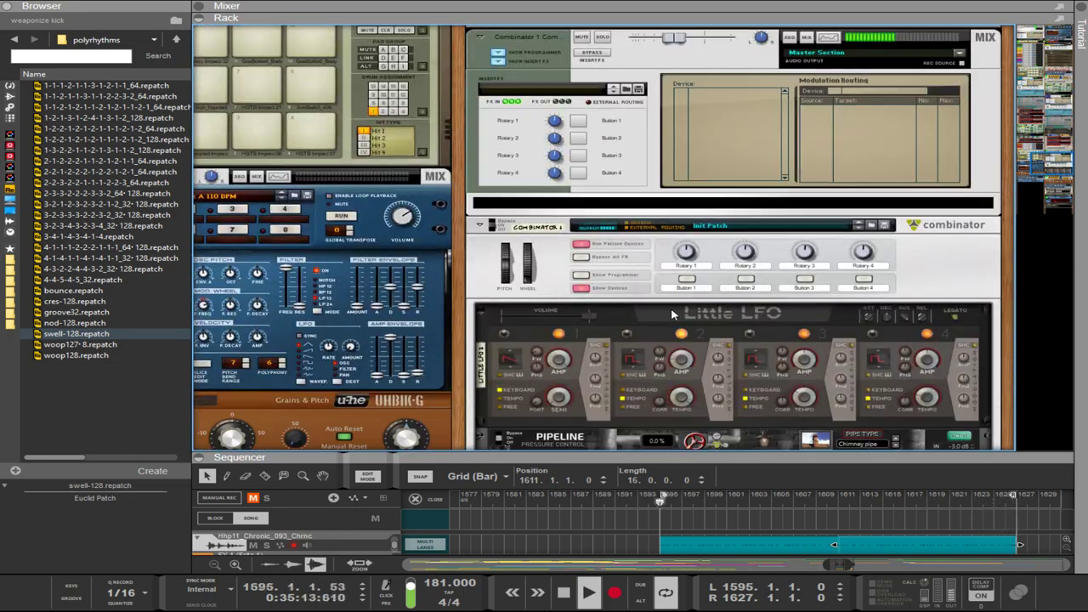
scroll(669, 322, "up", 15)
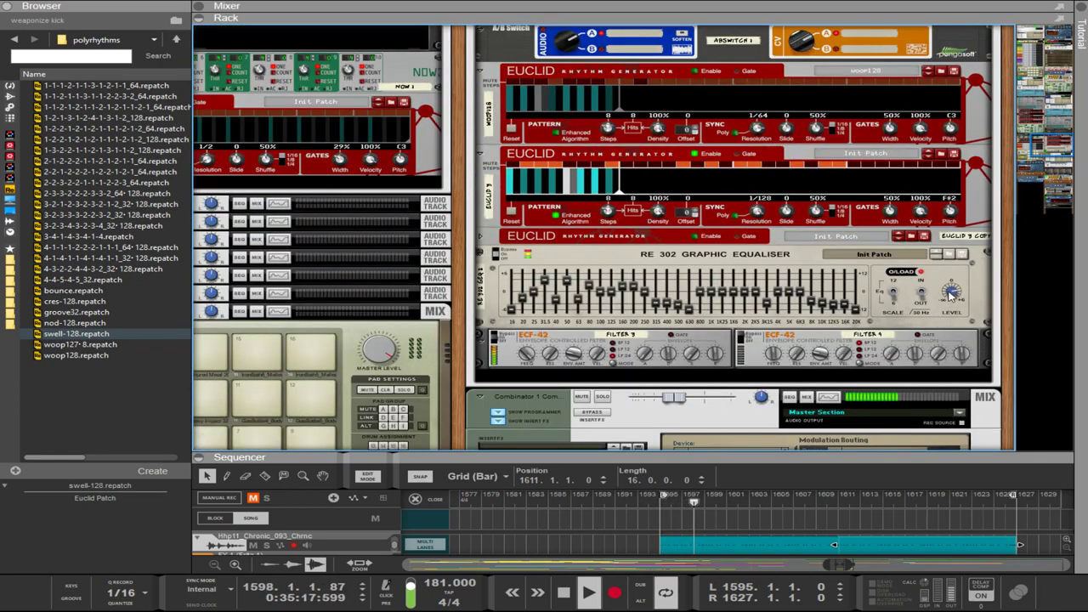
left_click(950, 292)
scroll(928, 308, "down", 15)
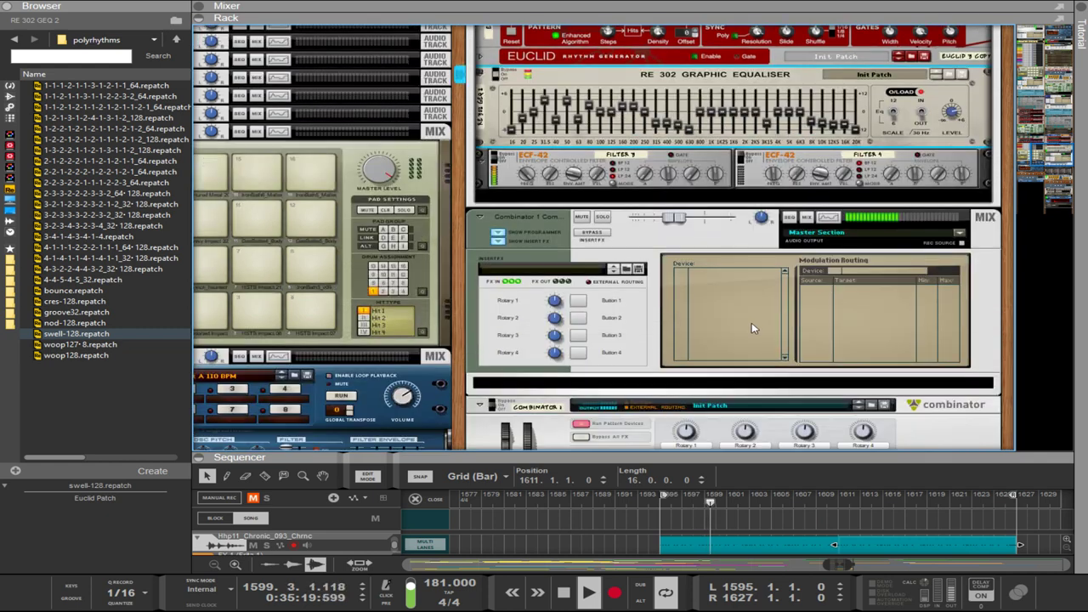
scroll(700, 317, "down", 5)
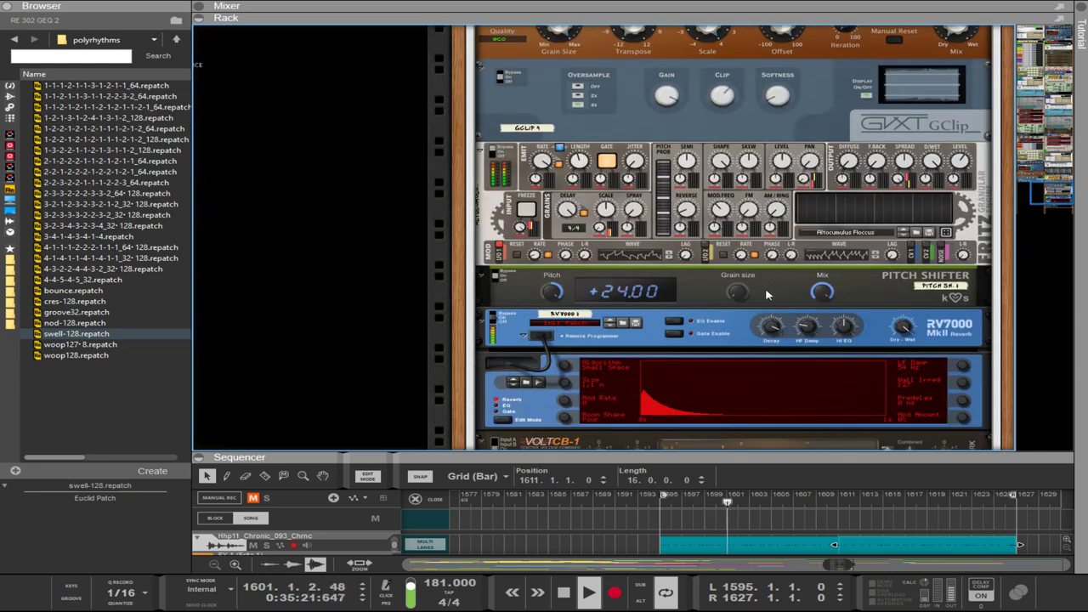
Reroute the Fritz granular engine's LFO 2 left CV output to the mod wheel input of the Abandoned Prison Dr. OctoRex.
key("Tab")
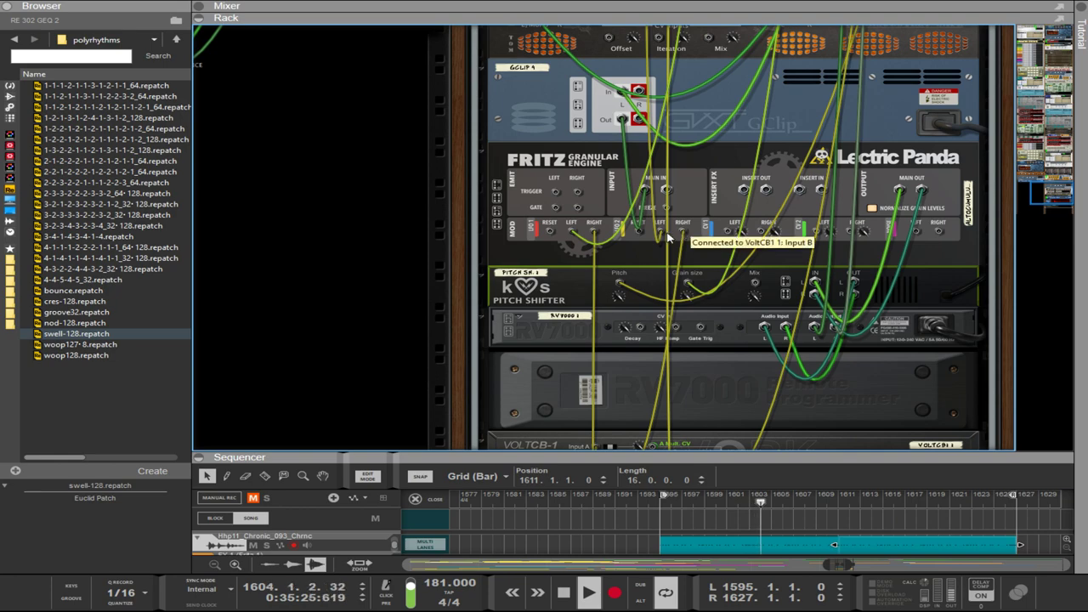
left_click(662, 236)
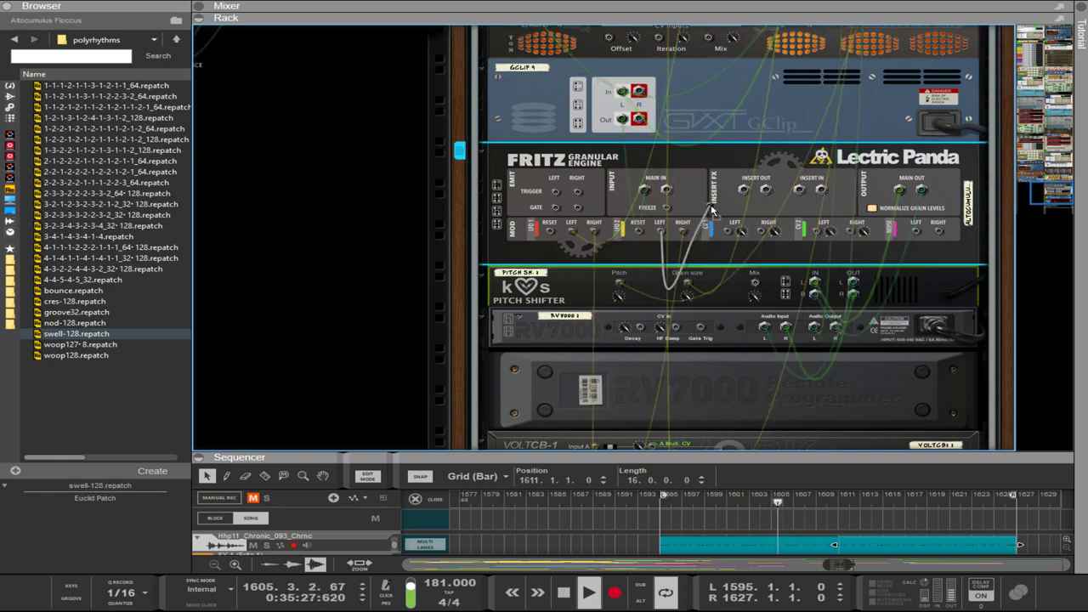
scroll(662, 237, "up", 12)
scroll(727, 247, "up", 10)
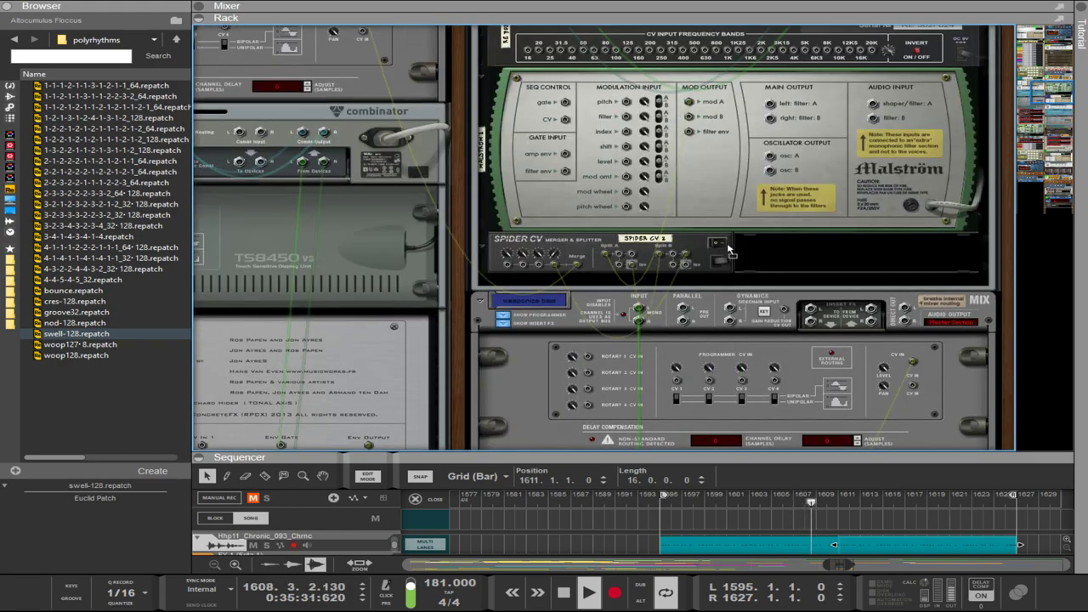
scroll(828, 206, "up", 10)
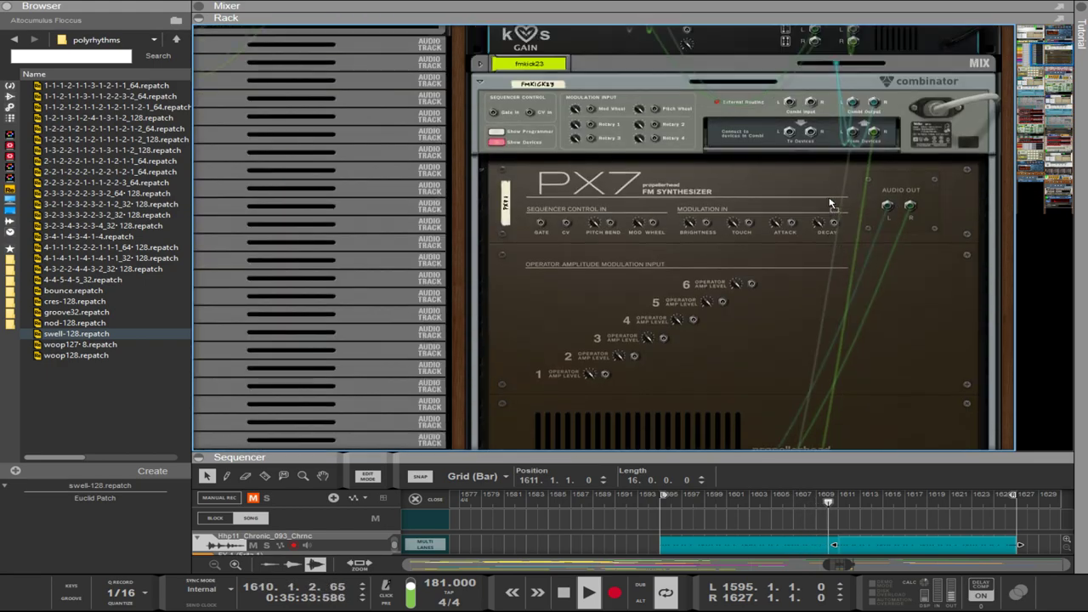
scroll(831, 204, "up", 3)
left_click_drag(812, 223, 532, 78)
scroll(569, 246, "up", 3)
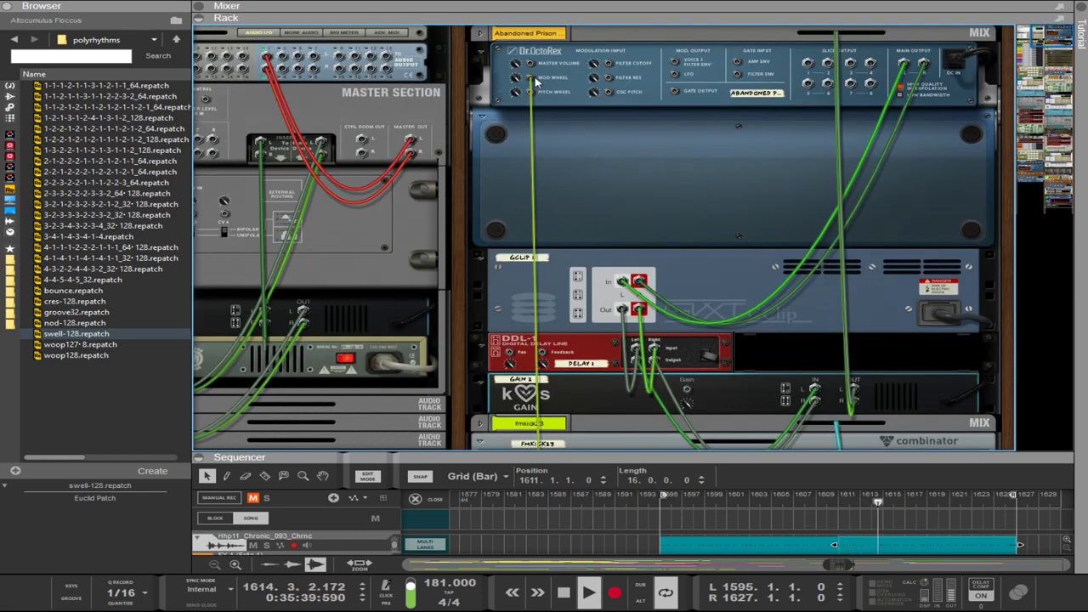
Combine the Abandoned Prison Dr. OctoRex, GClip 1, Delay 1 and Gain 2 into a new Combinator.
key("Tab")
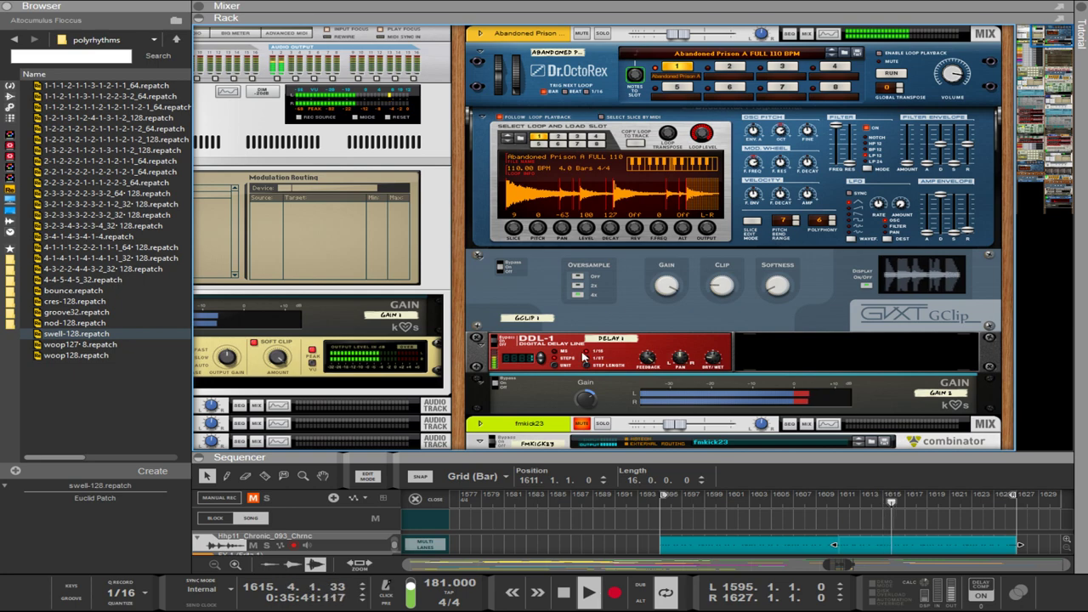
left_click(527, 400)
left_click(486, 234, "shift")
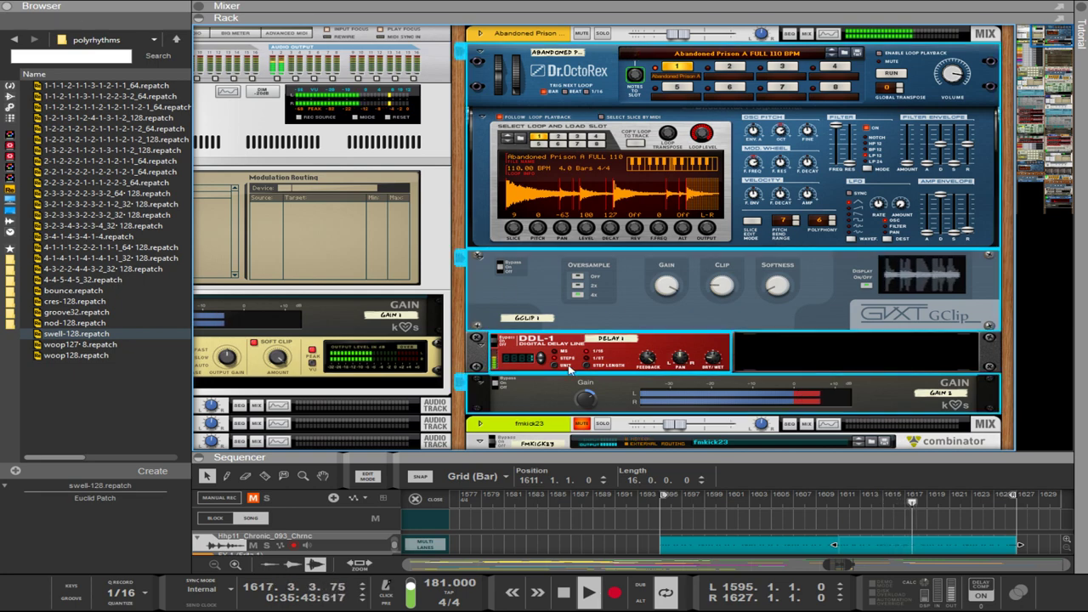
scroll(534, 418, "down", 5)
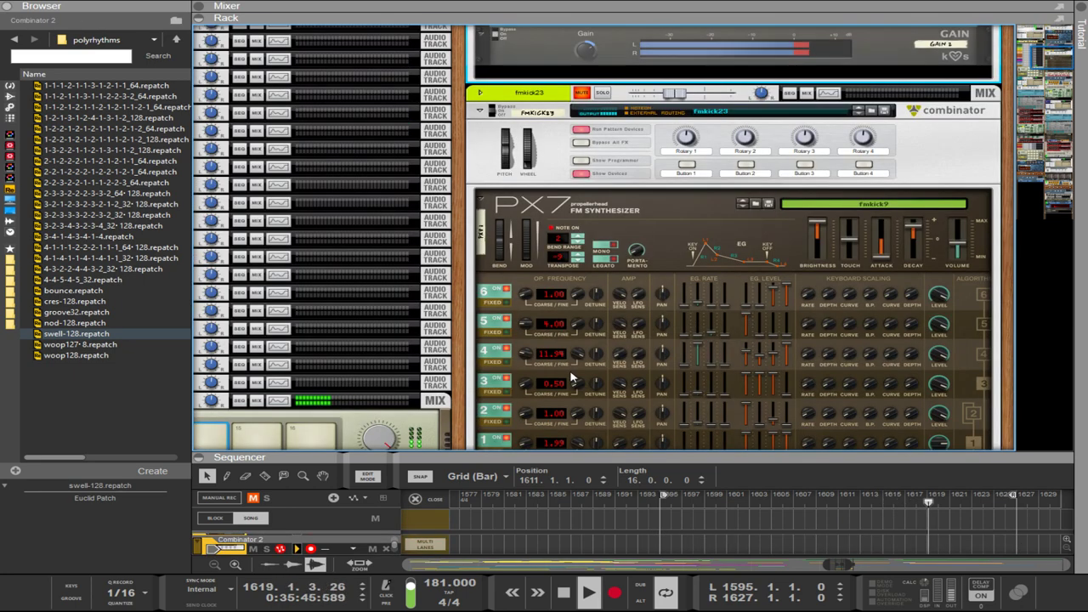
scroll(620, 319, "up", 5)
Examine the front controls and rear cabling of the new Combinator's Dr. OctoRex, GClip, DDL-1 delay and Gain devices.
key("Tab")
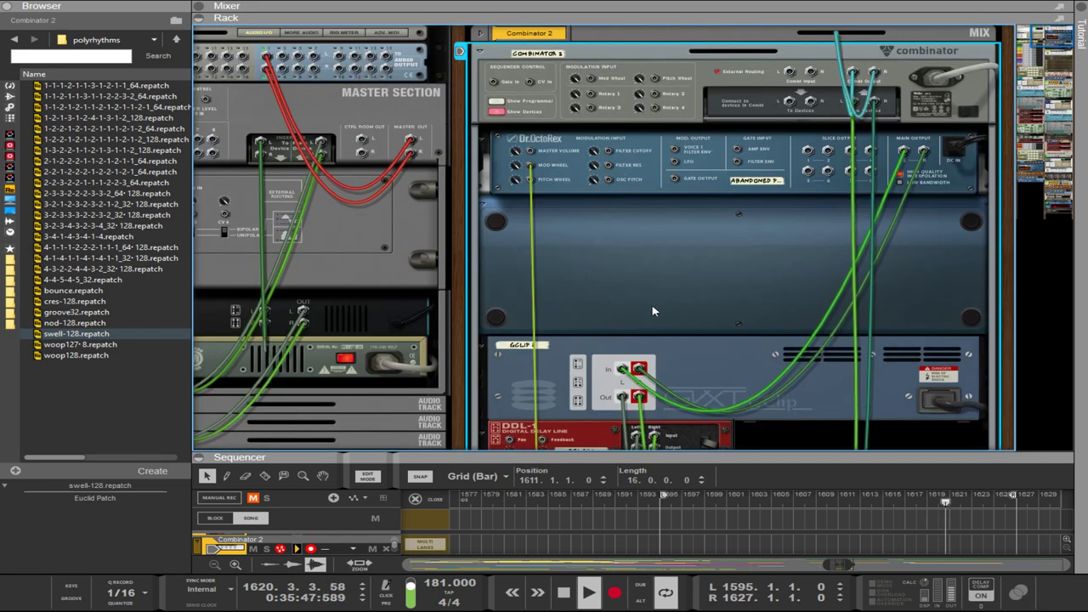
key("Tab")
scroll(646, 321, "down", 1)
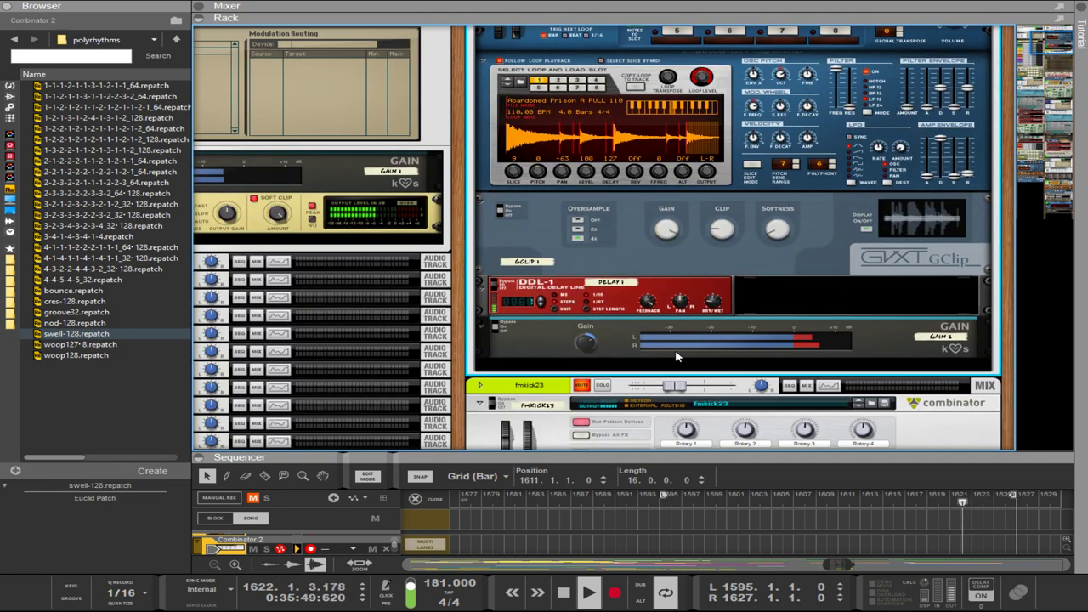
key("Tab")
scroll(639, 331, "up", 2)
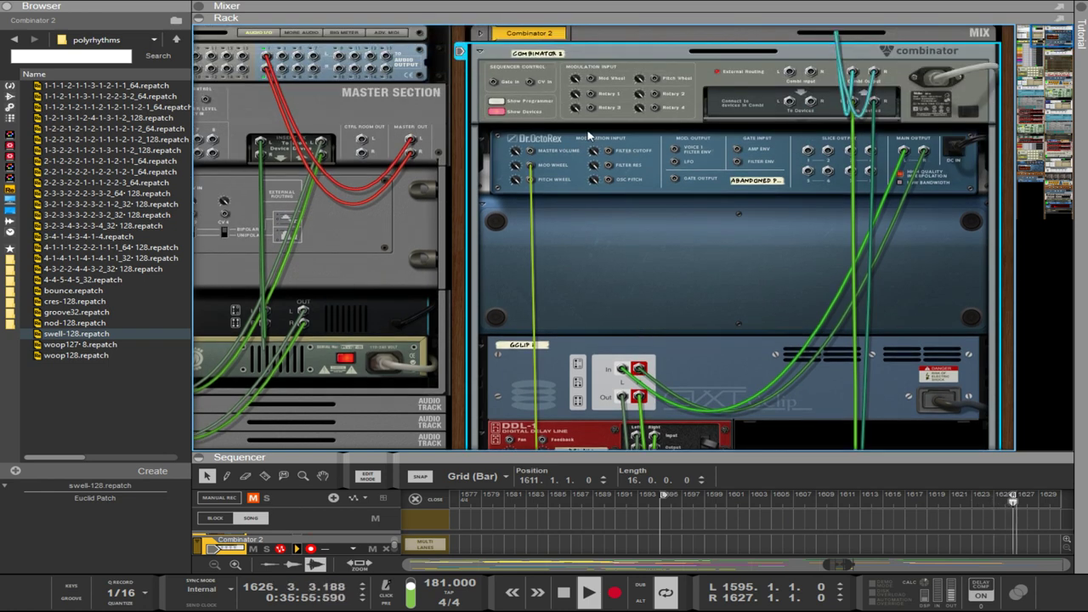
scroll(626, 202, "down", 3)
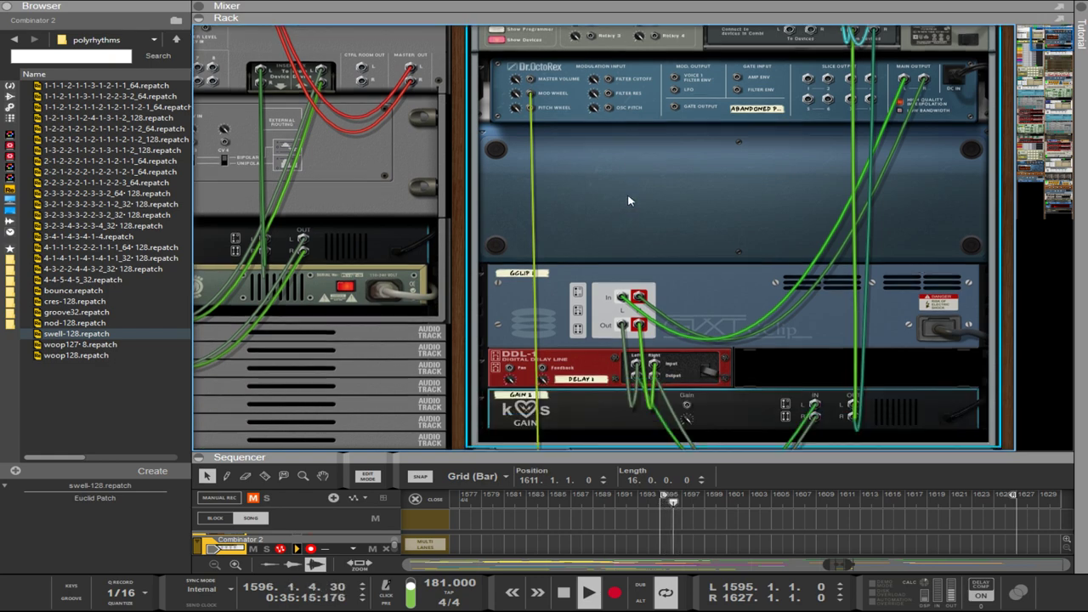
scroll(631, 202, "up", 3)
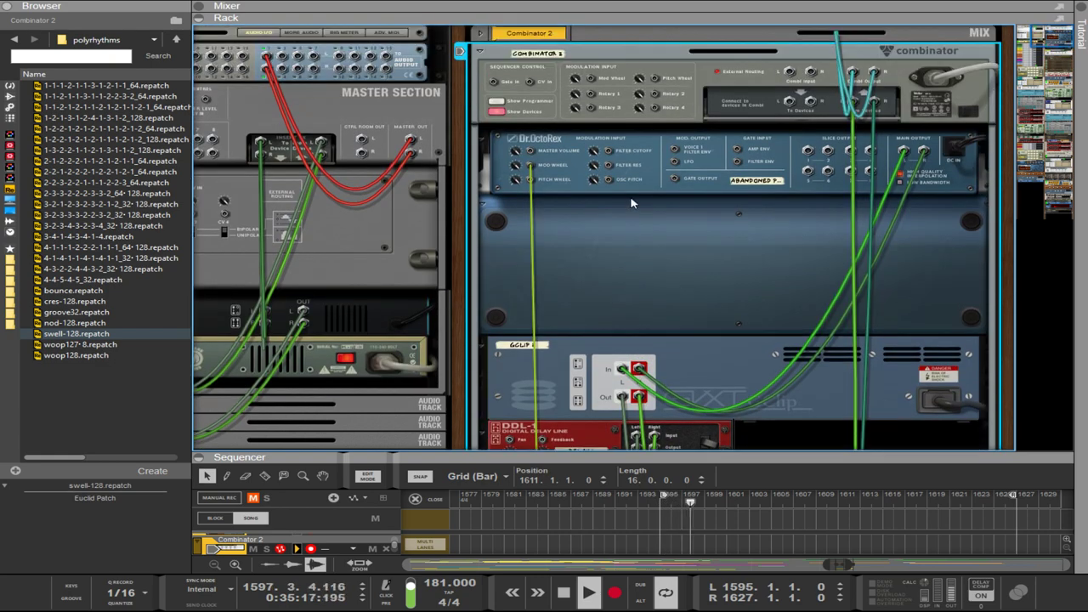
key("Tab")
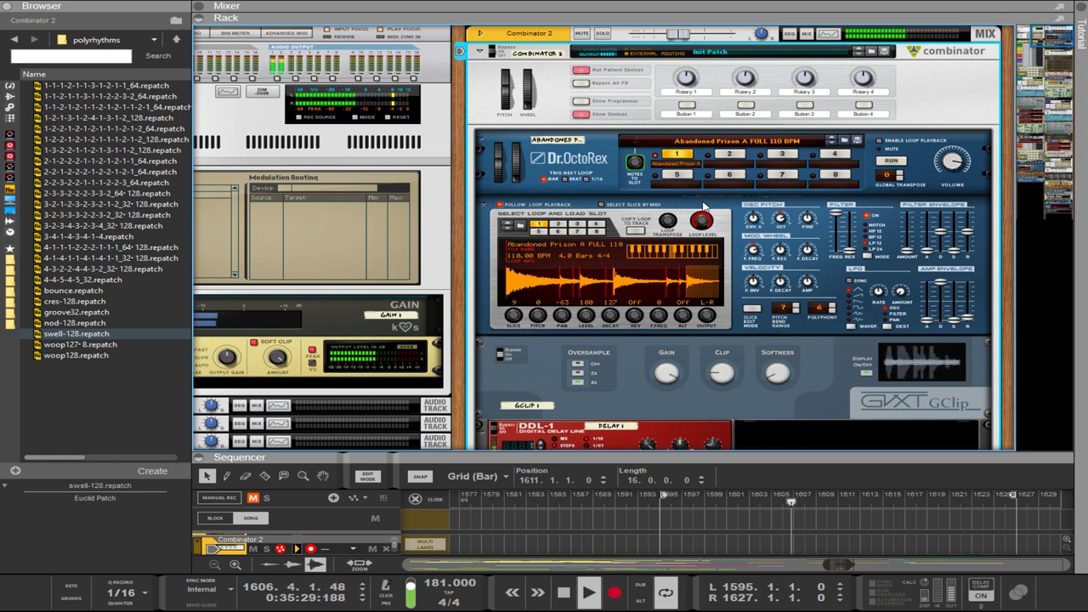
scroll(680, 161, "down", 5)
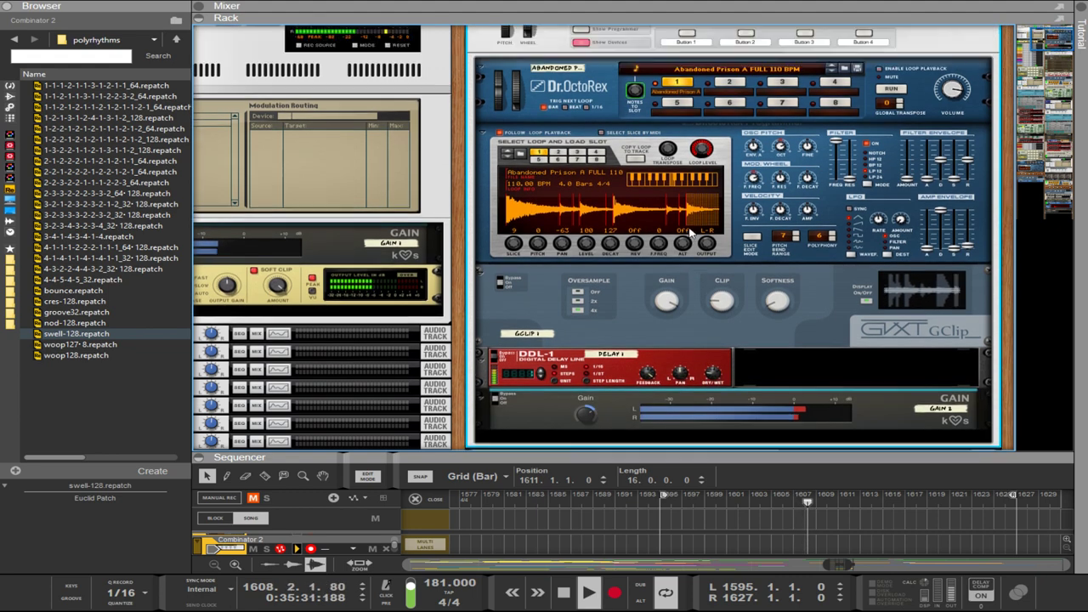
scroll(684, 258, "up", 5)
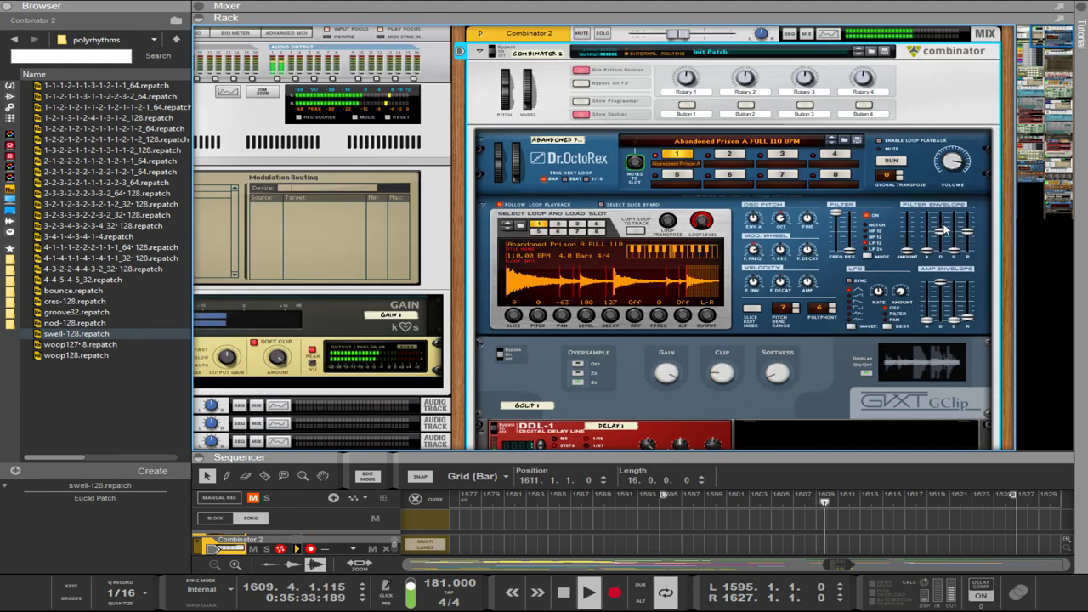
key("Tab")
key("Tab")
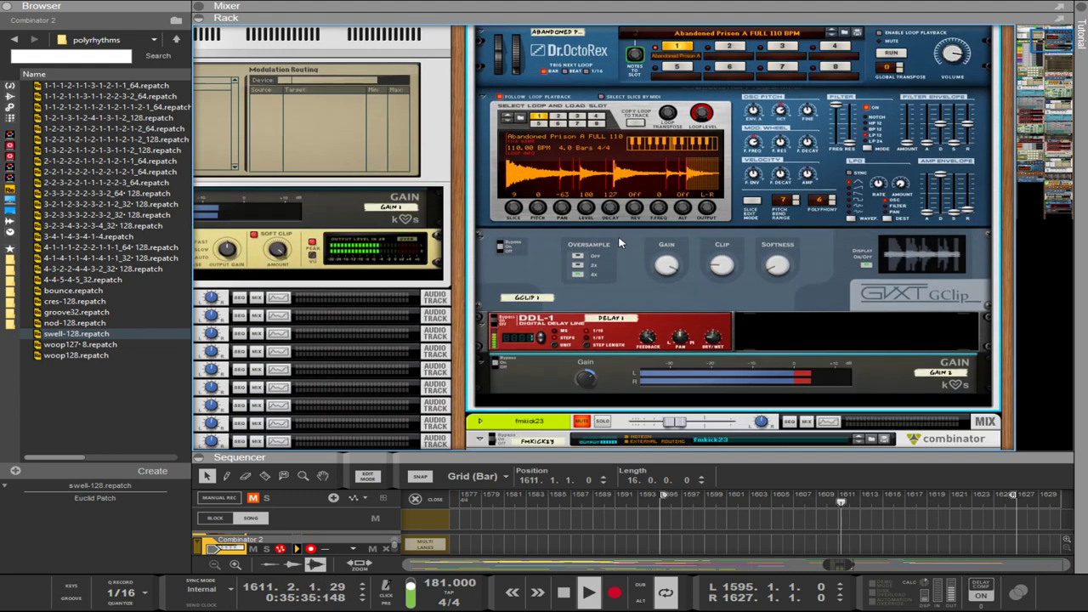
scroll(621, 244, "down", 5)
scroll(620, 244, "up", 5)
Move the CV cable from the Dr. OctoRex mod wheel input to the new Combinator's Rotary 1 modulation input.
key("Tab")
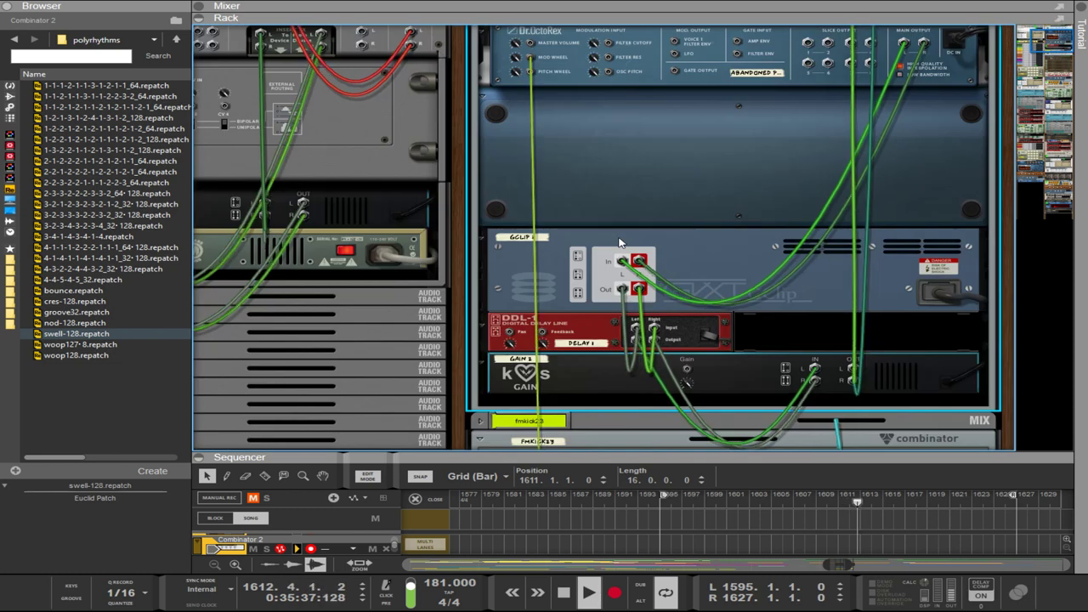
scroll(617, 229, "up", 1)
left_click_drag(530, 170, 592, 94)
Show the new Combinator's programmer and route Rotary 1 to Delay 1's DelayTime (ms).
key("Tab")
left_click(585, 101)
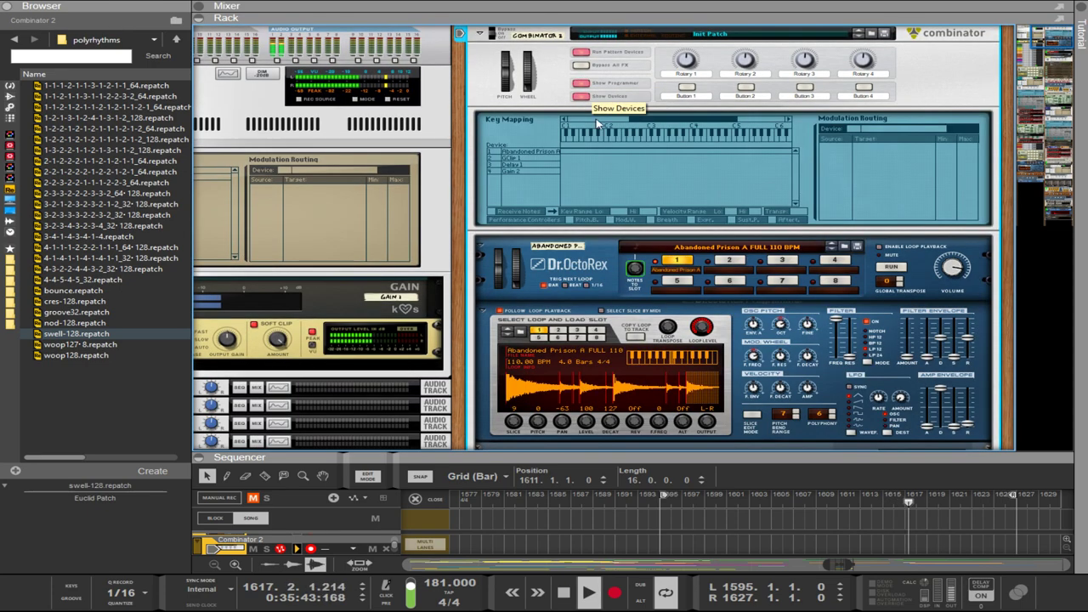
left_click(541, 165)
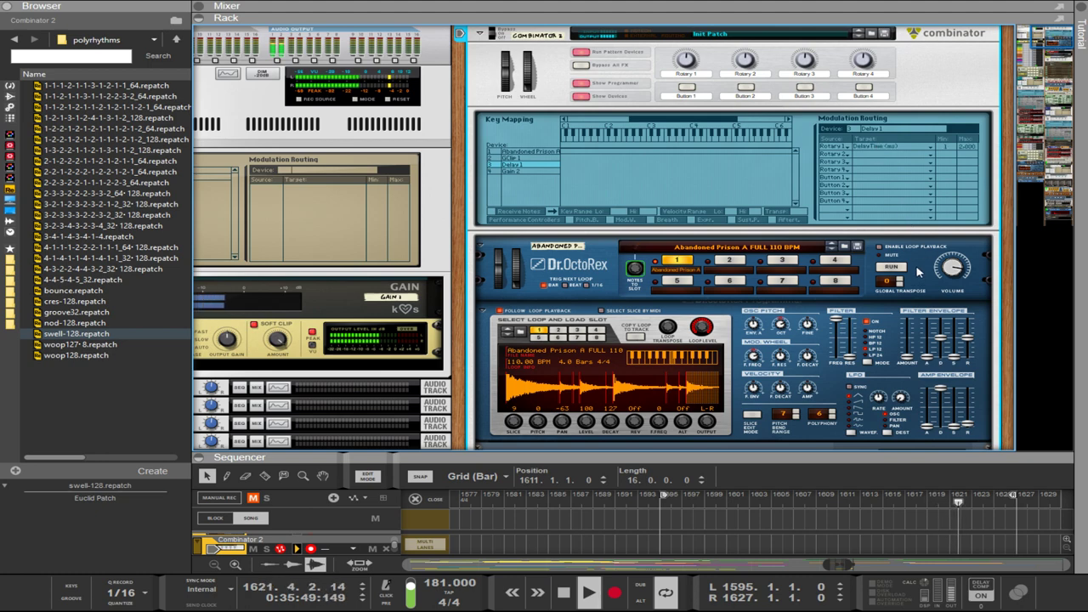
Check Delay 1's unit and step-length controls and watch its modulated delay time against the Dr. OctoRex loop during playback.
scroll(789, 161, "down", 5)
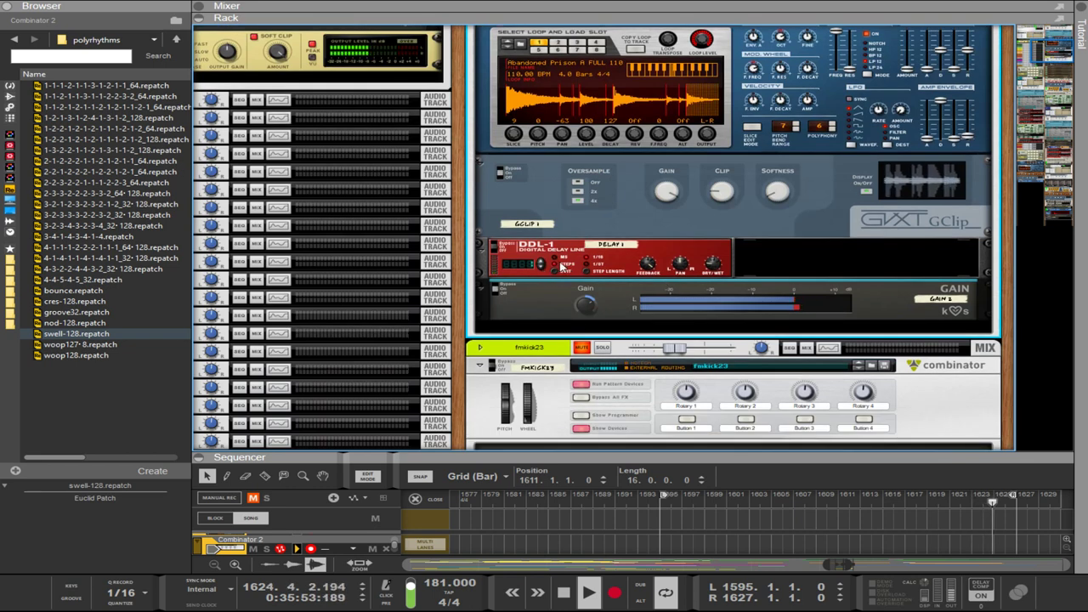
left_click(555, 265)
left_click(560, 268)
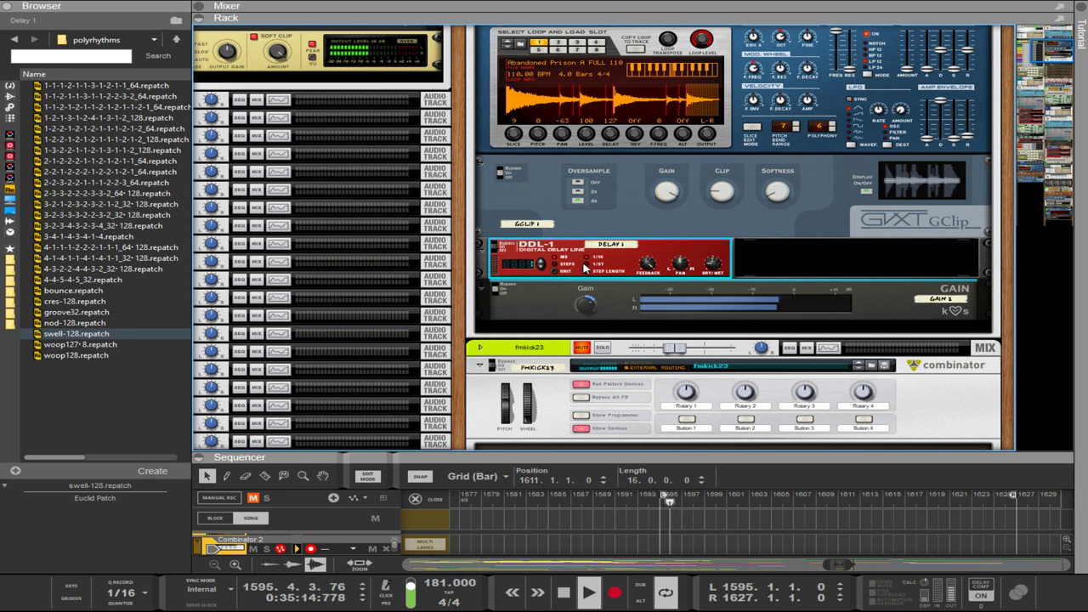
left_click(595, 263)
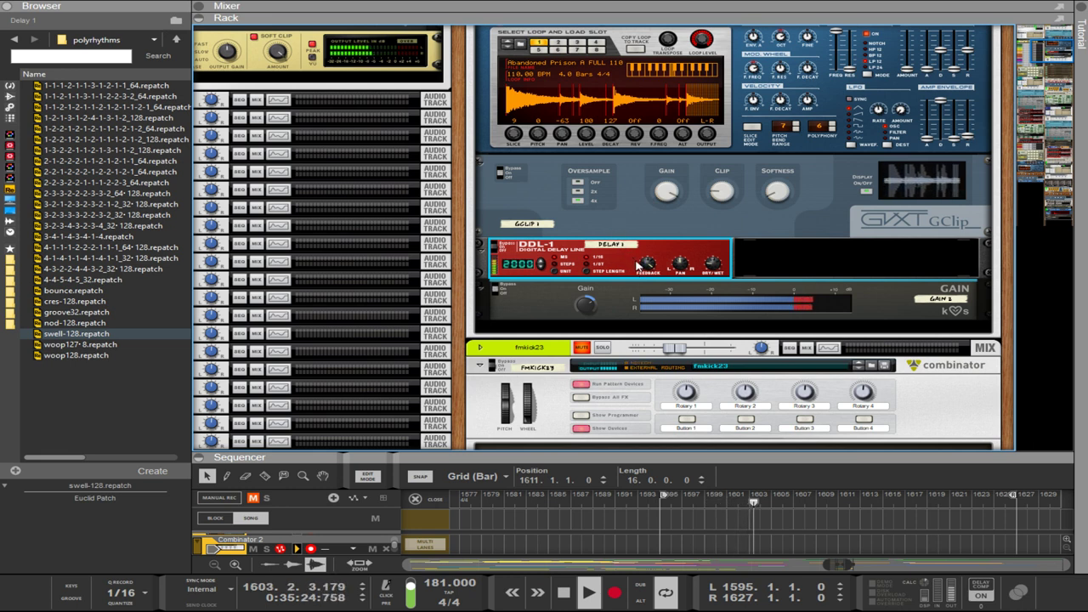
scroll(637, 266, "up", 5)
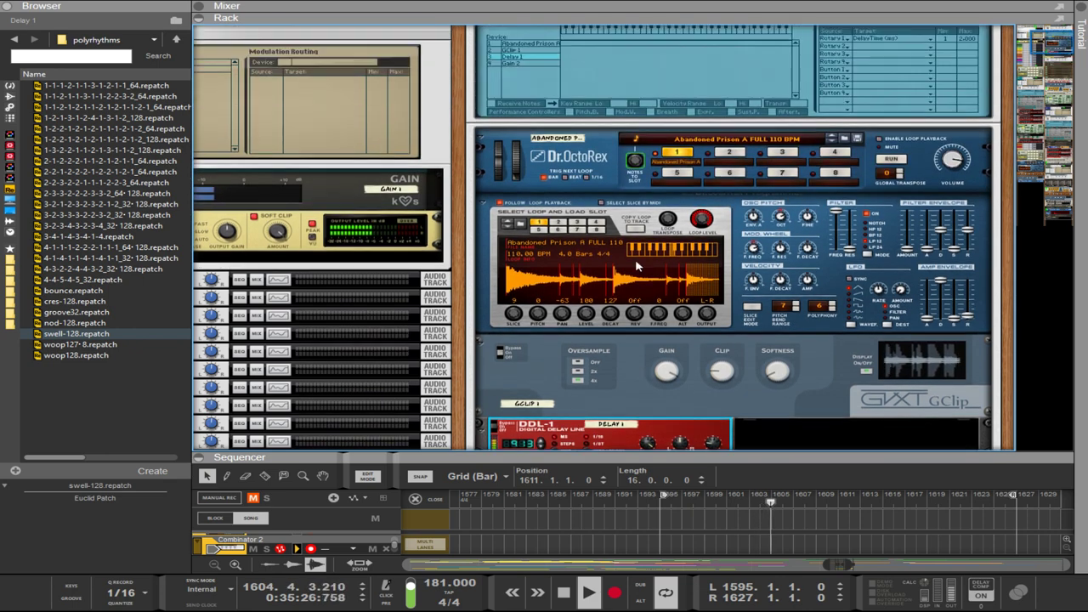
scroll(639, 267, "down", 2)
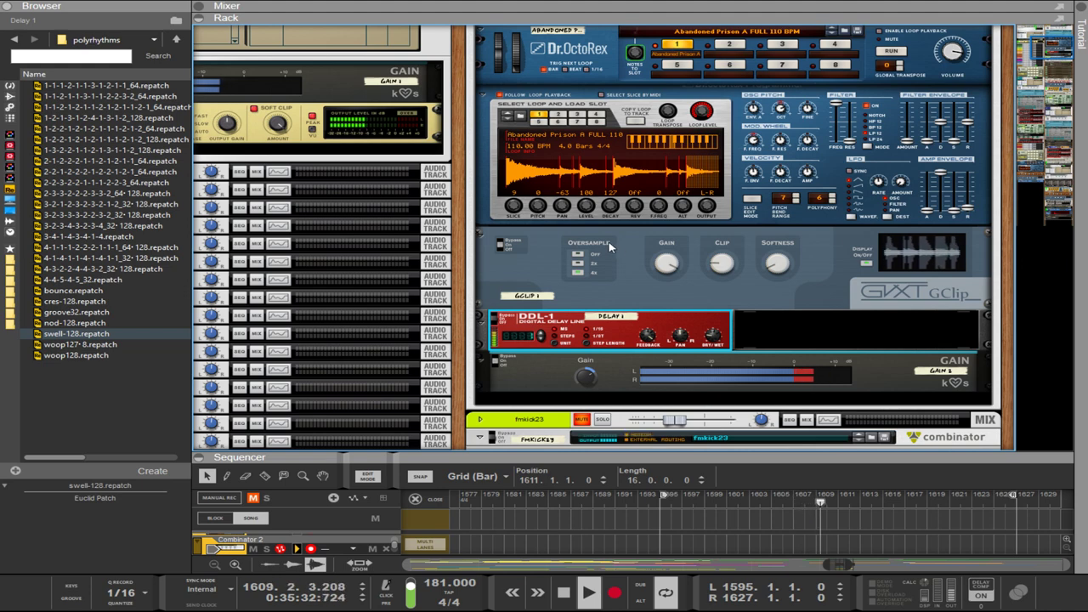
scroll(608, 246, "down", 1)
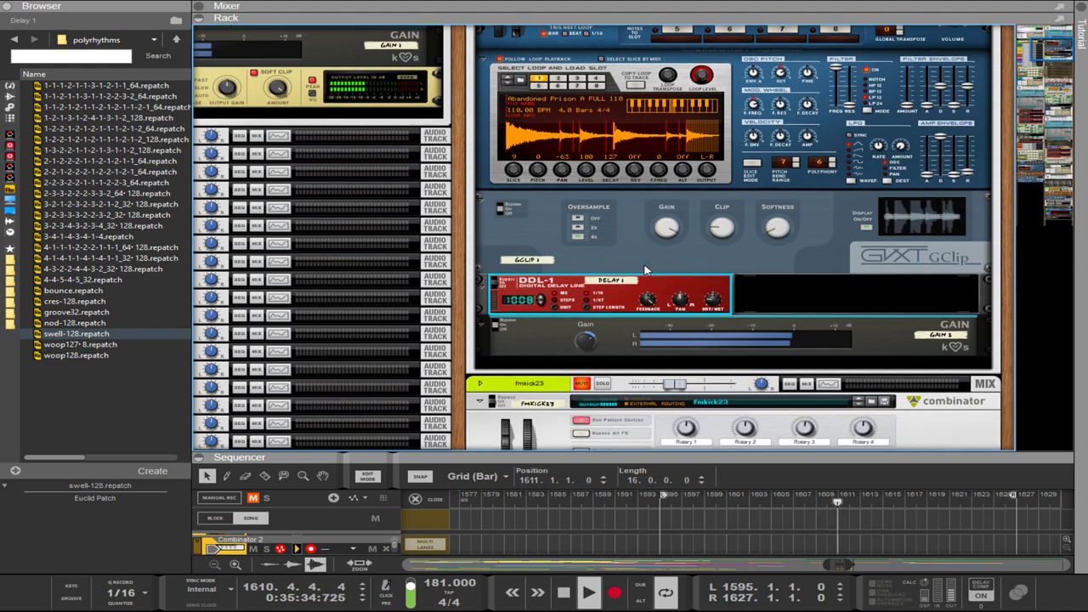
scroll(644, 270, "up", 3)
scroll(672, 276, "down", 3)
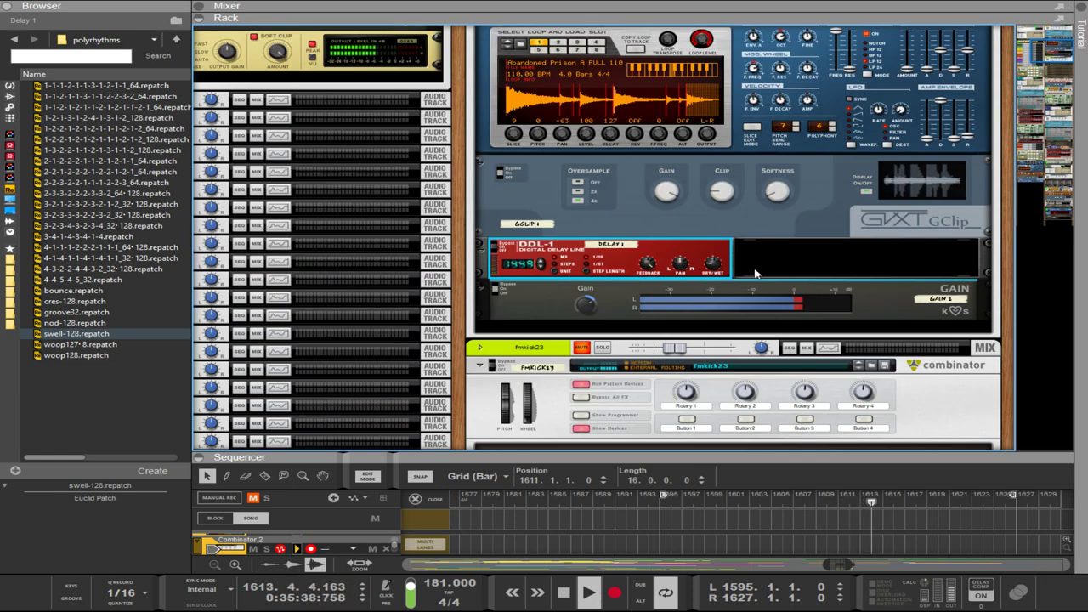
Review the fmkick23 Combinator's synth and effect devices and unmute the fmkick23 mix channel.
scroll(718, 255, "down", 8)
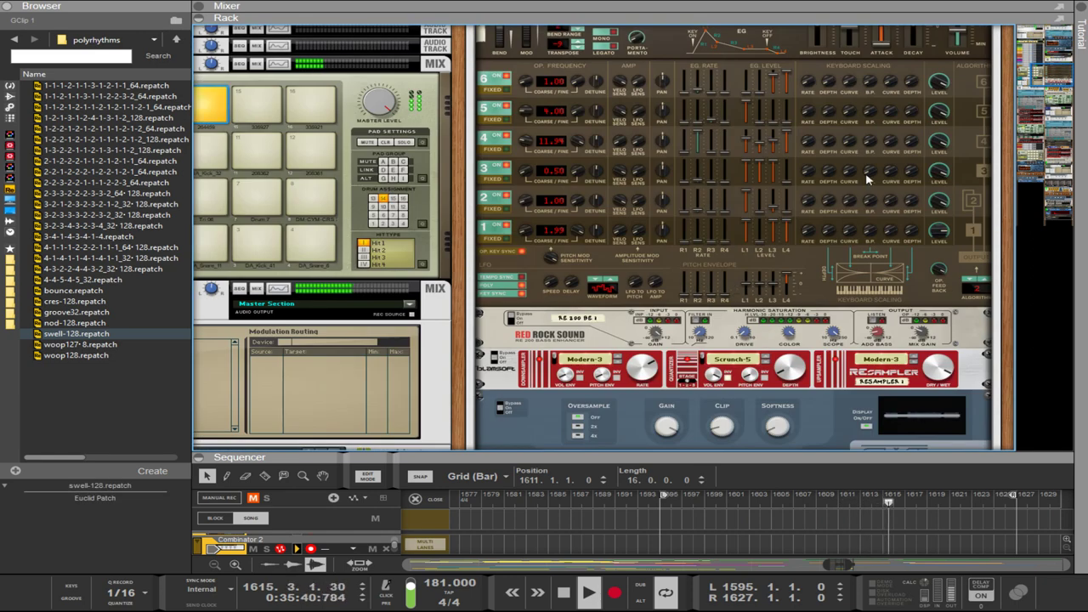
scroll(928, 173, "up", 2)
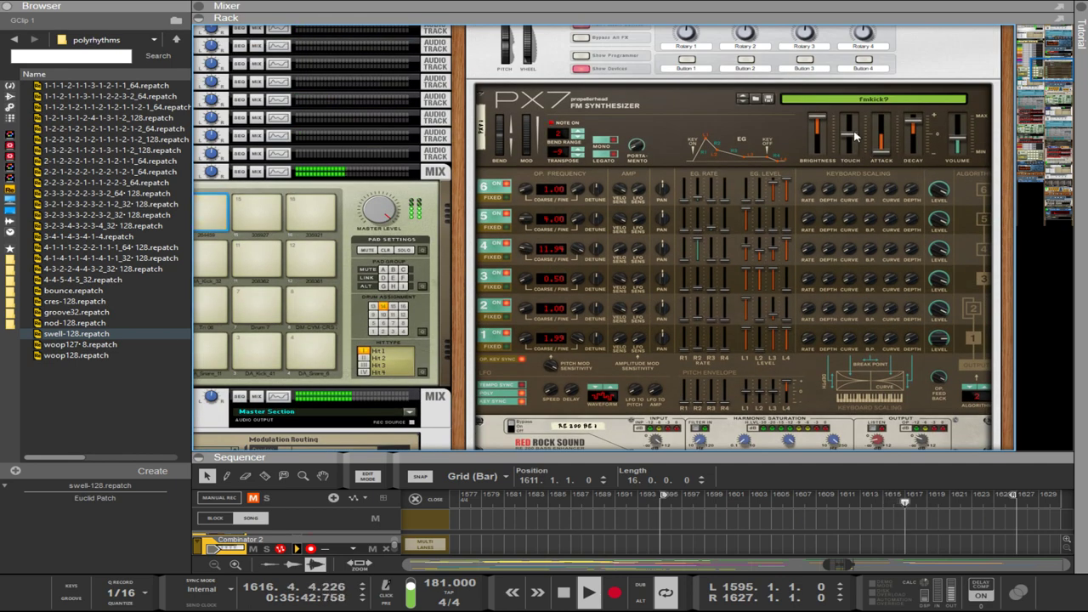
scroll(854, 136, "up", 1)
scroll(863, 153, "down", 4)
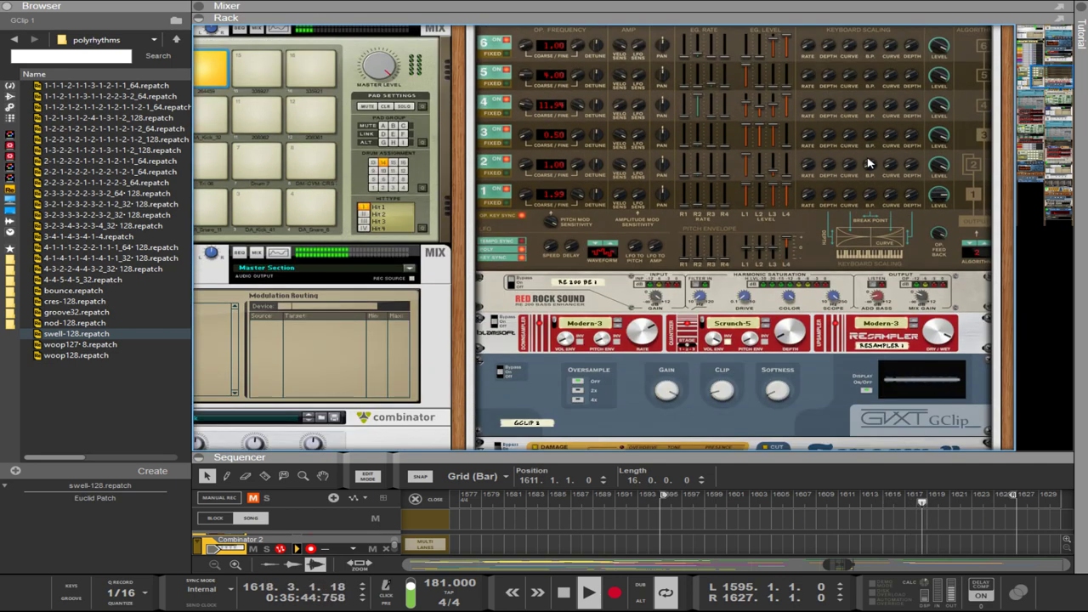
scroll(918, 333, "down", 2)
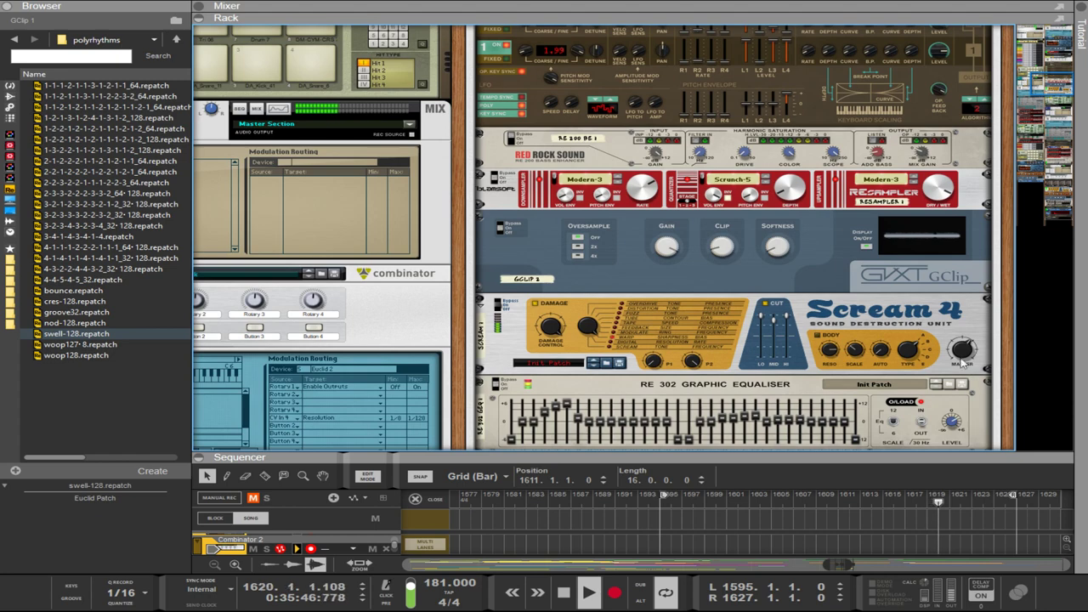
scroll(953, 422, "down", 2)
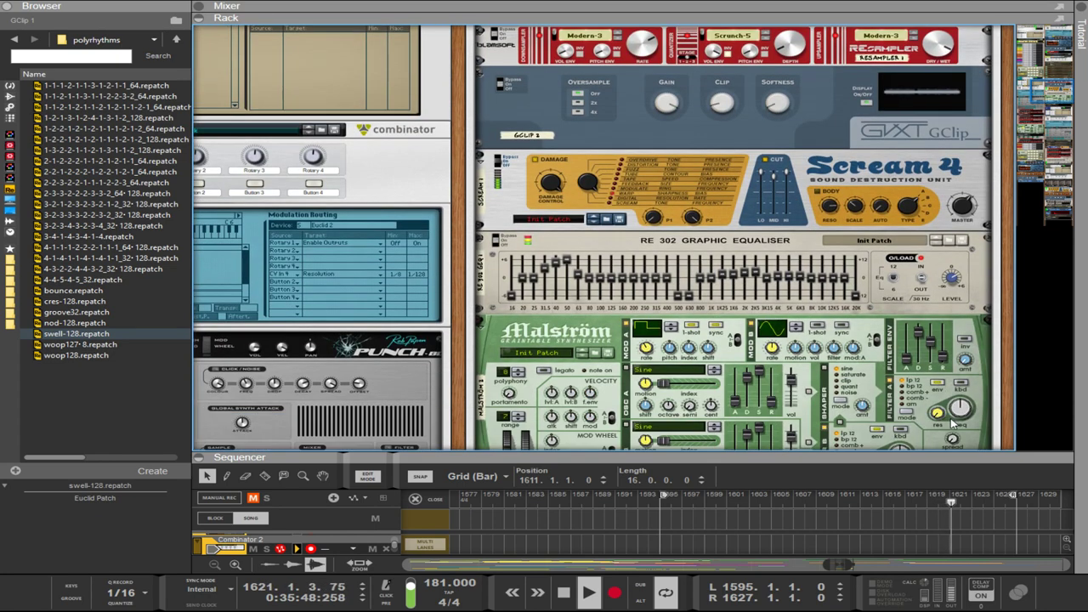
left_click(950, 280)
scroll(857, 327, "up", 10)
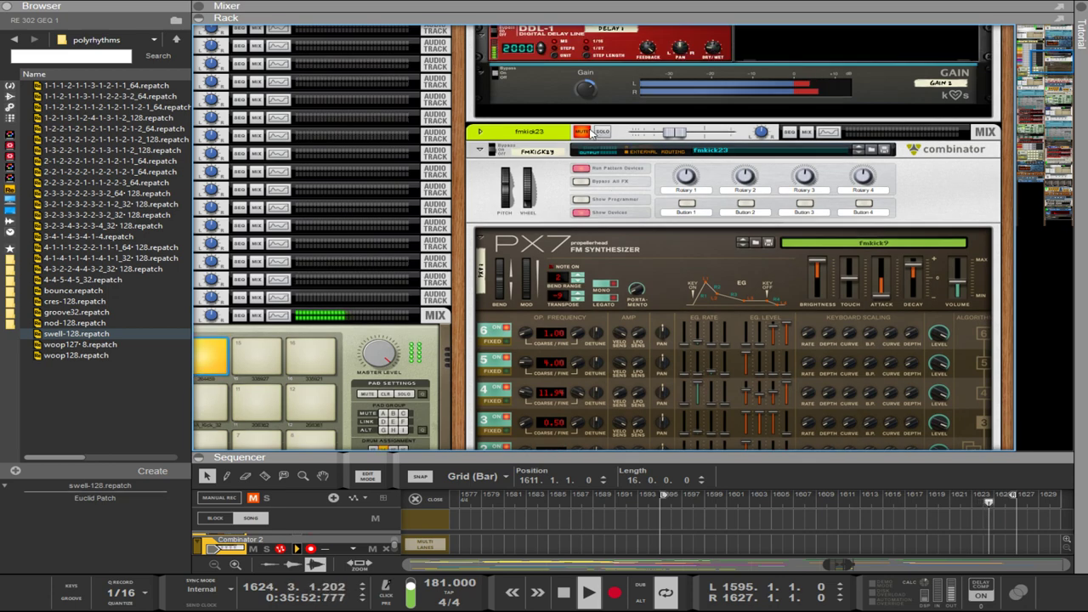
left_click(583, 132)
Duplicate the Spider CV below the fmkick23 Combinator's Malström on the rear of the rack.
scroll(631, 223, "down", 10)
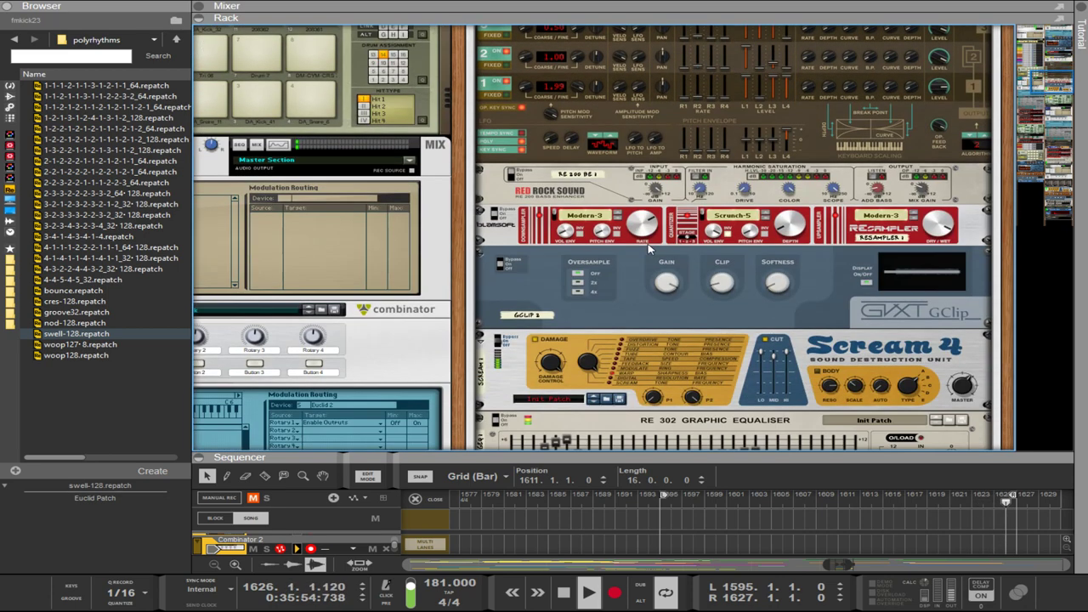
key("Tab")
scroll(647, 249, "up", 5)
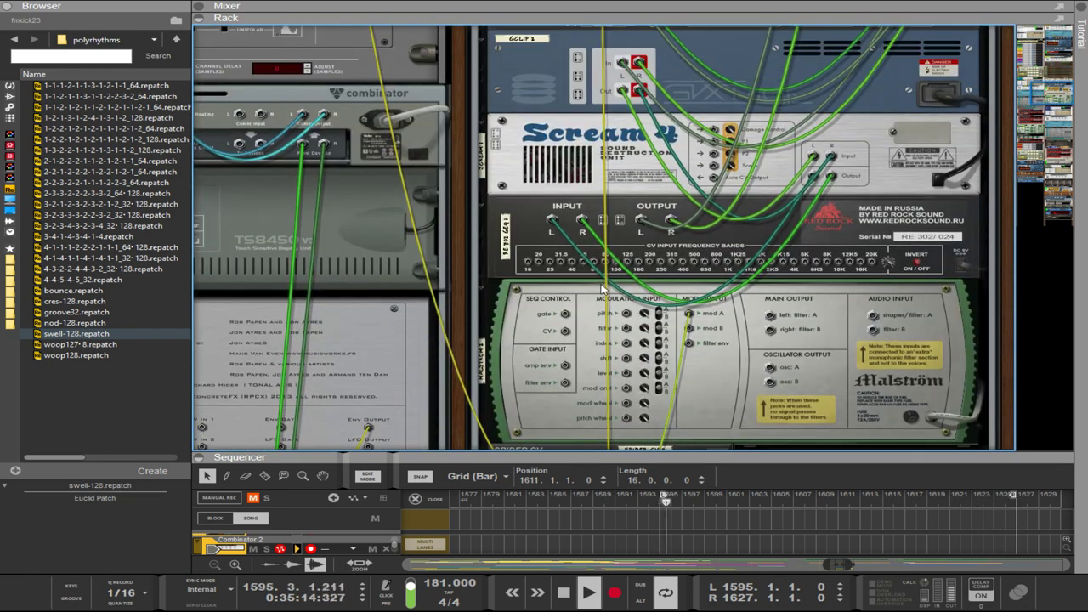
scroll(597, 290, "down", 6)
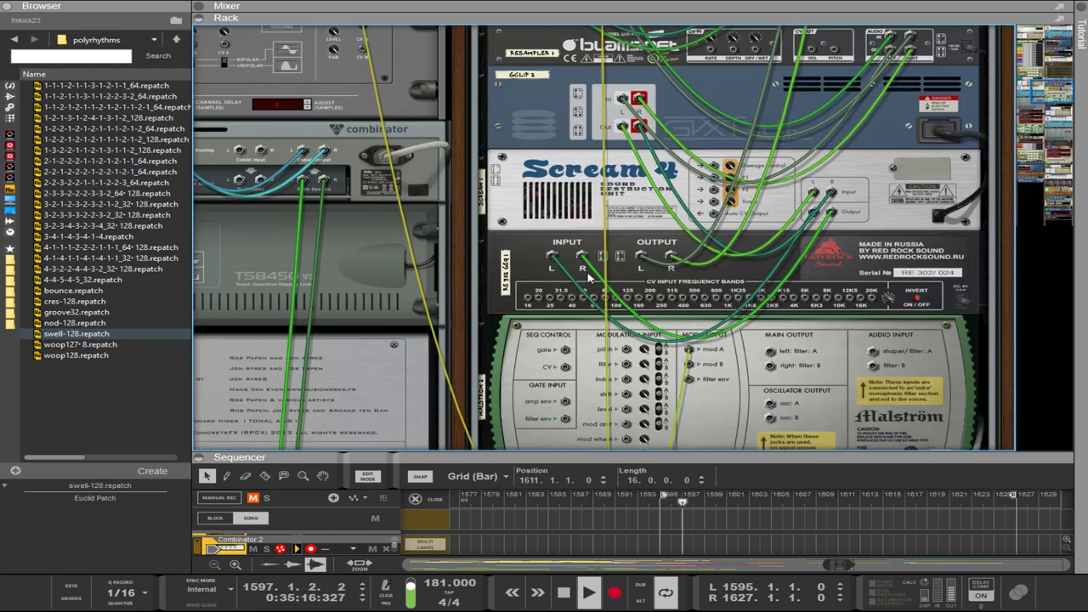
scroll(587, 274, "up", 4)
scroll(578, 281, "down", 3)
scroll(656, 315, "down", 5)
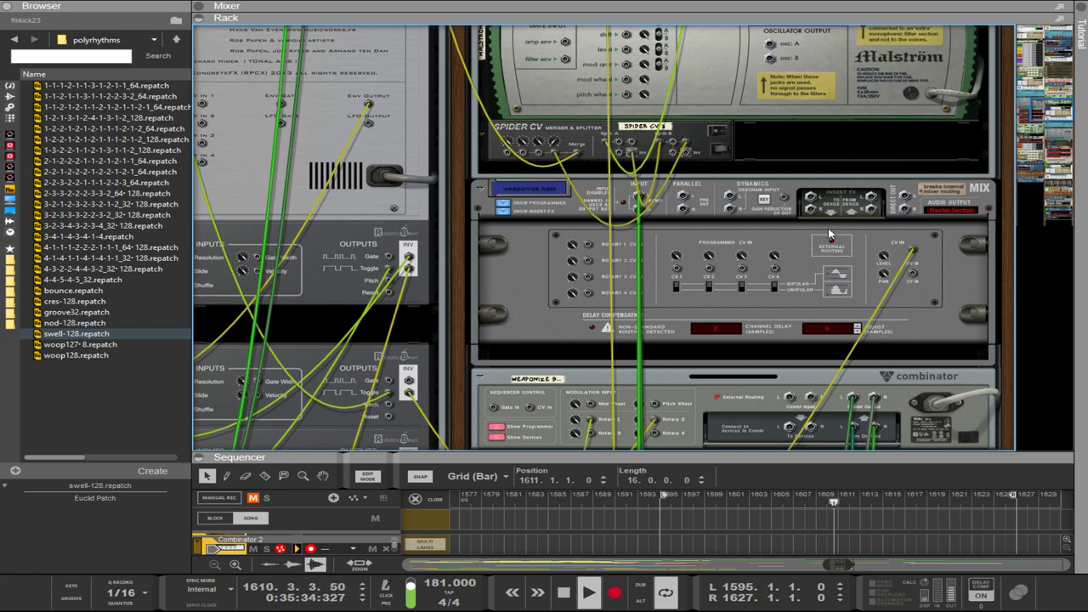
scroll(829, 235, "down", 6)
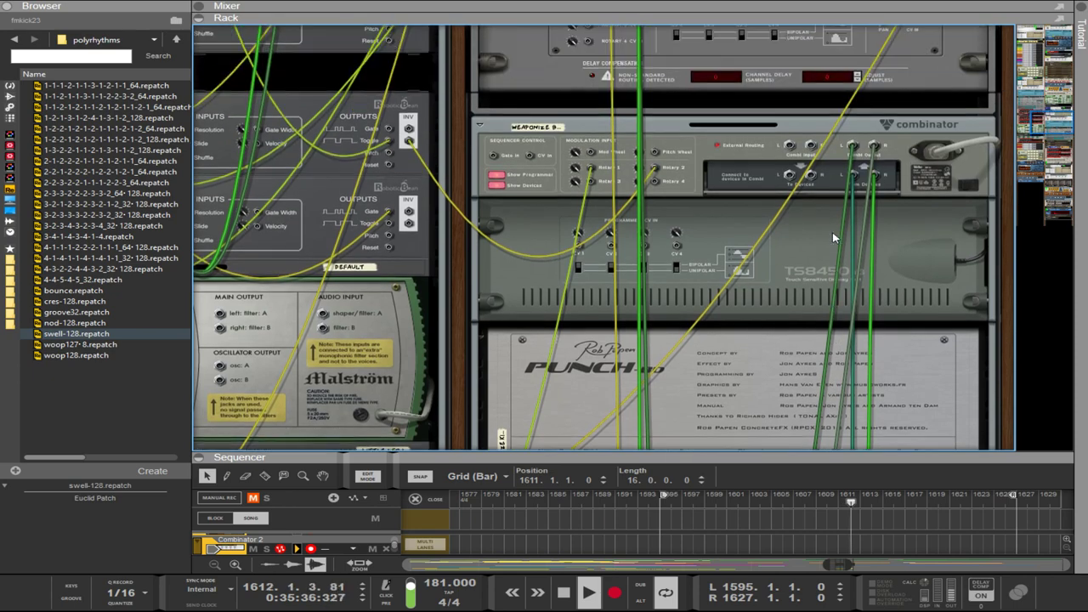
scroll(832, 232, "up", 8)
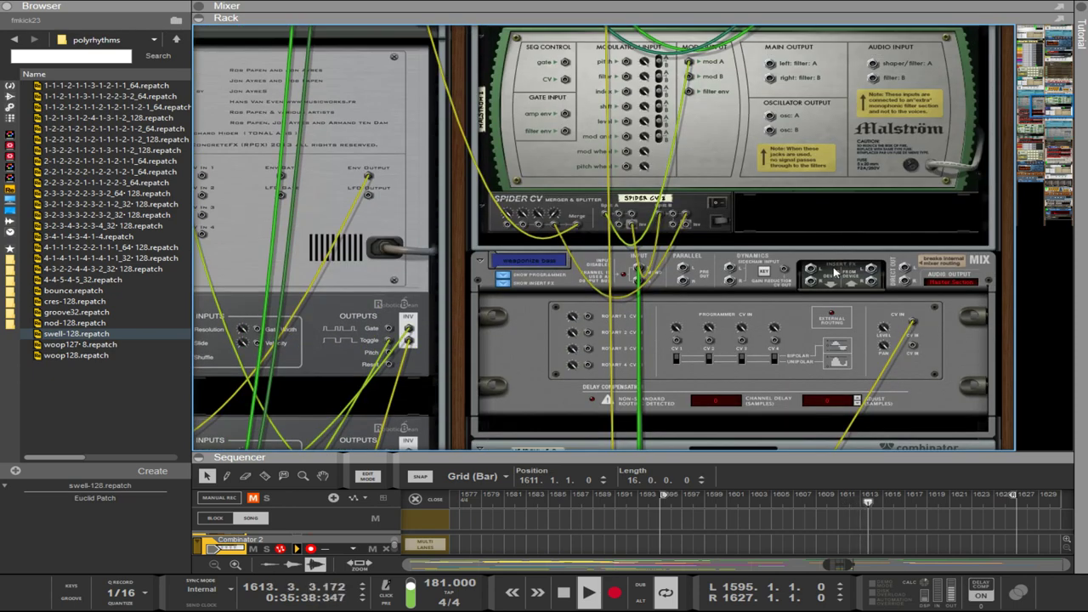
left_click(780, 220)
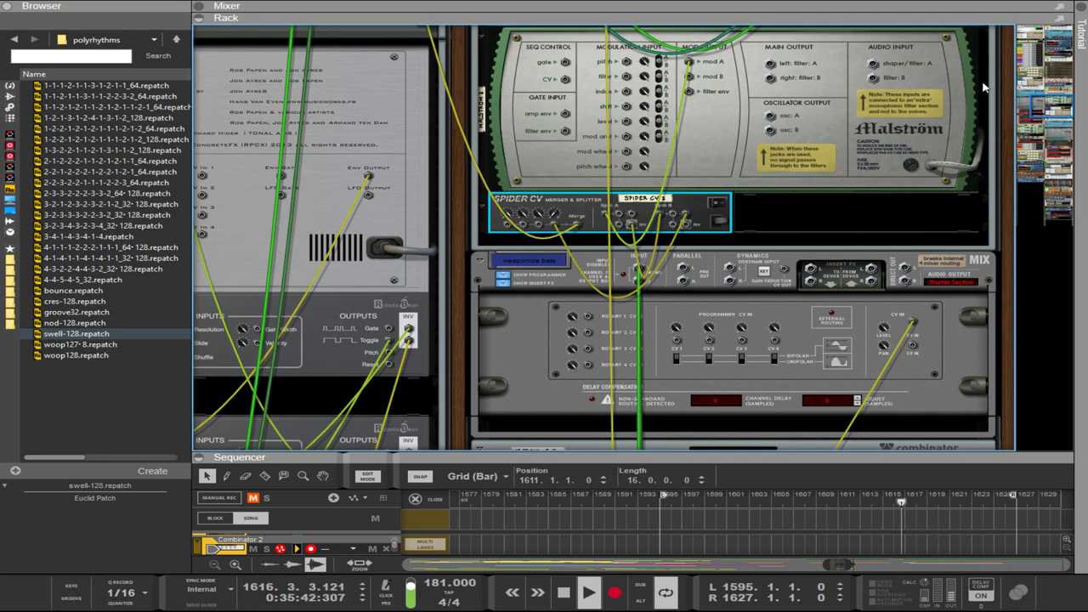
key("ctrl+d")
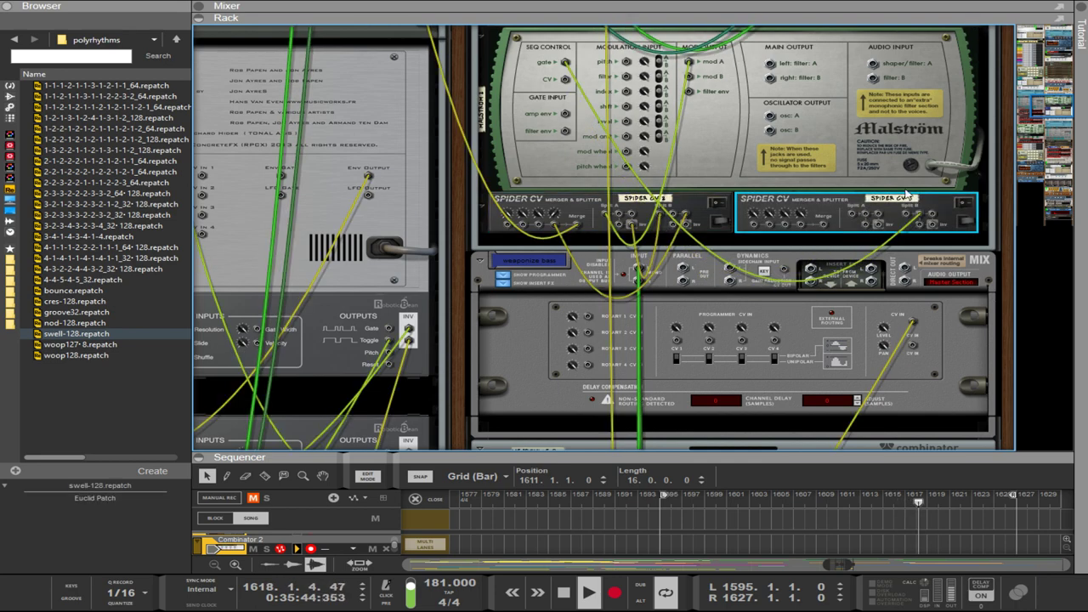
Disconnect Spider CV 5 from the Malström gate input and route the weaponize bass channel's level CV through its Merge and Split A sections.
left_click_drag(920, 220, 922, 267)
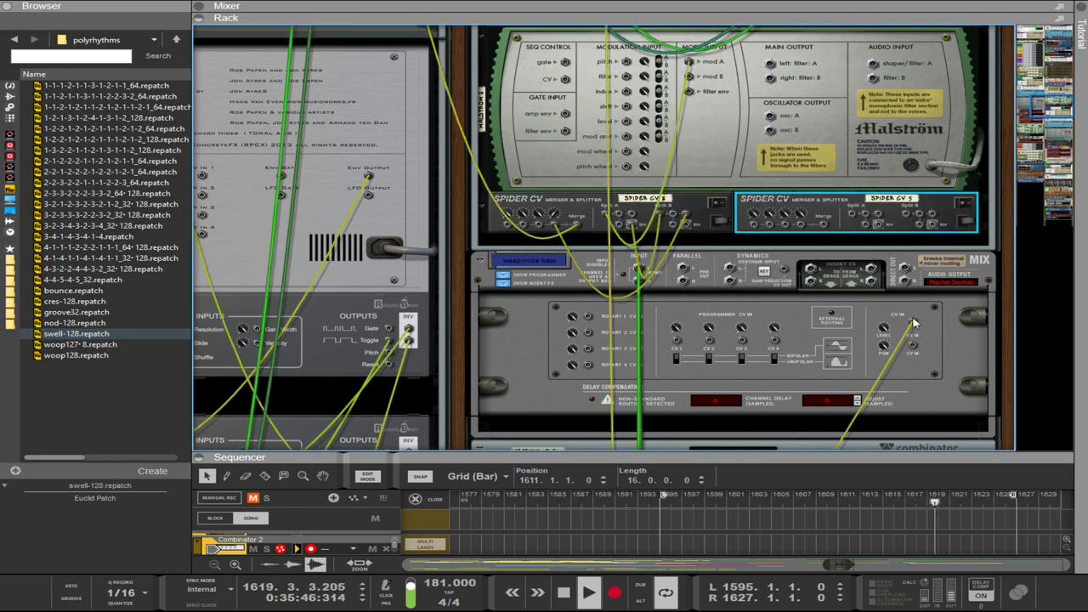
mouse_move(913, 322)
left_mouse_down()
mouse_move(838, 238)
mouse_move(875, 270)
mouse_move(872, 206)
mouse_move(855, 219)
mouse_move(901, 357)
mouse_move(916, 323)
left_mouse_up()
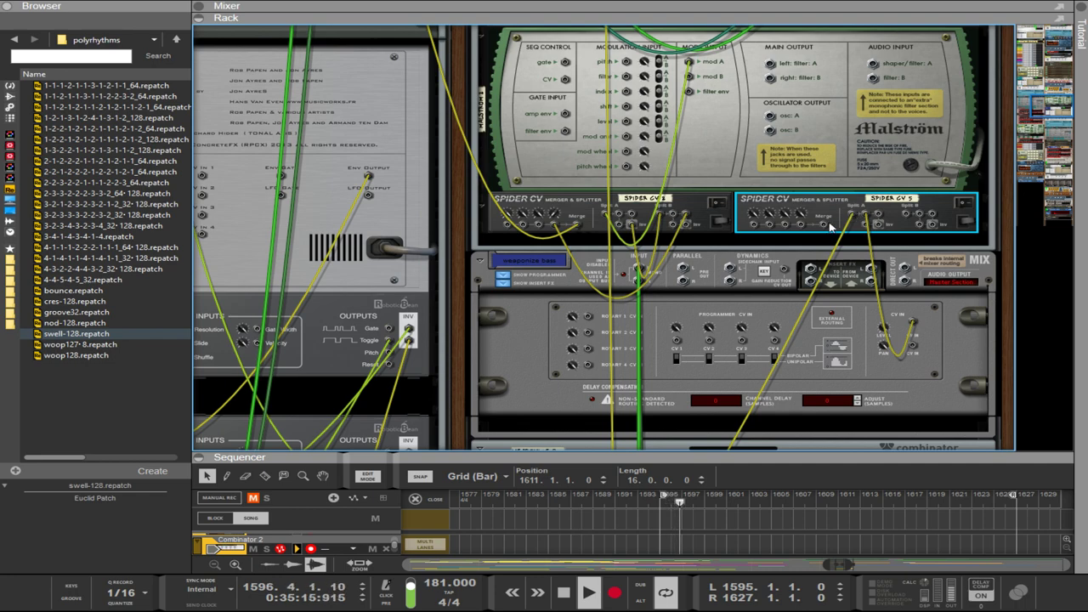
mouse_move(853, 219)
left_mouse_down()
mouse_move(748, 242)
mouse_move(841, 219)
left_mouse_up()
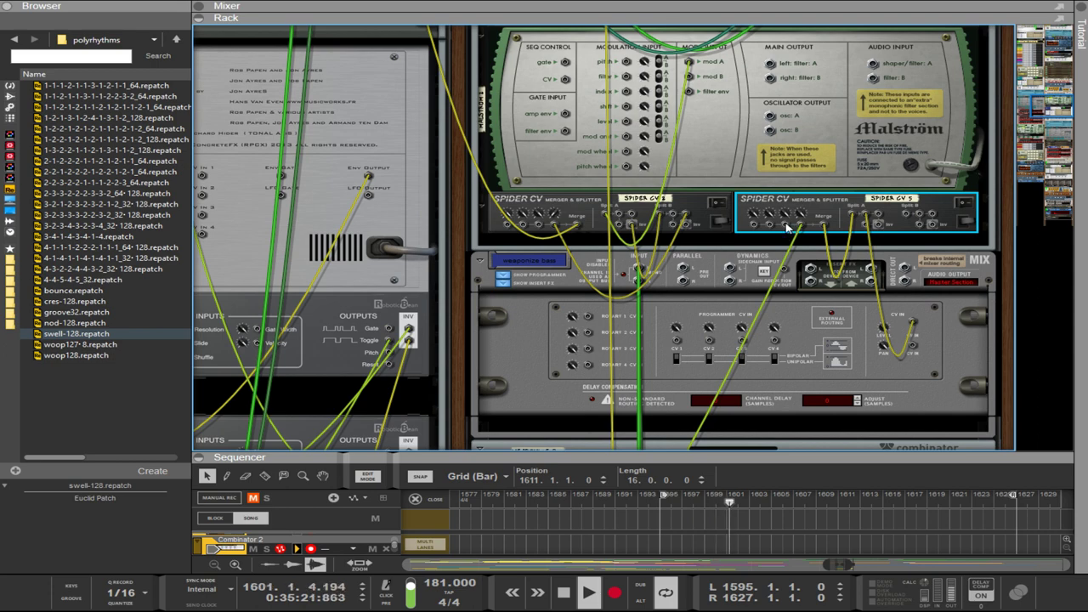
Try to run a CV cable from Spider CV 5's third merge input up to a device in the fmkick23 Combinator.
left_click_drag(916, 222, 765, 122)
scroll(759, 122, "up", 15)
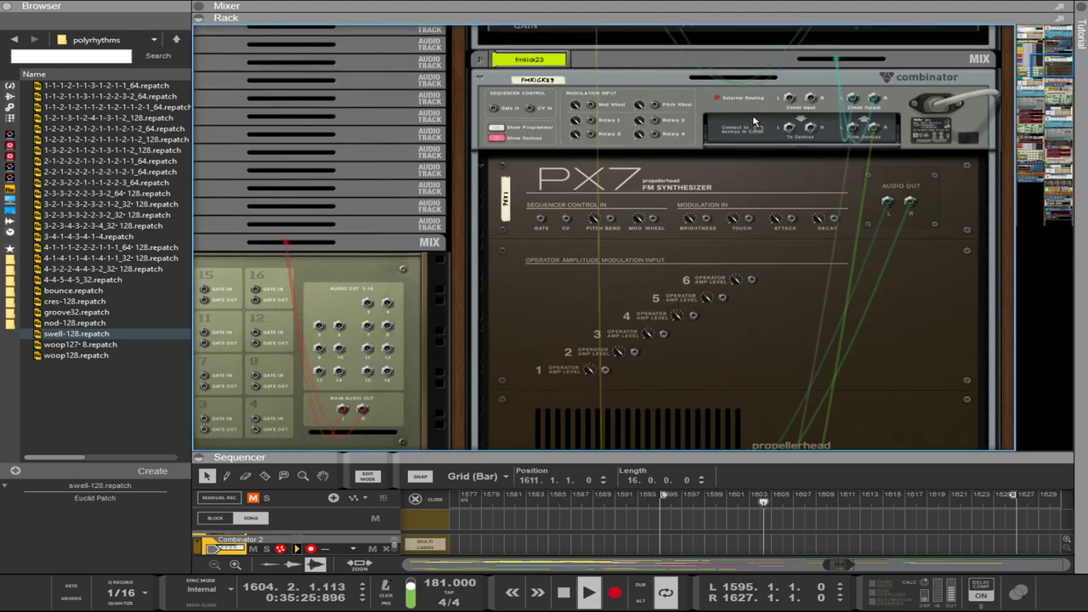
scroll(753, 122, "up", 8)
scroll(753, 122, "down", 9)
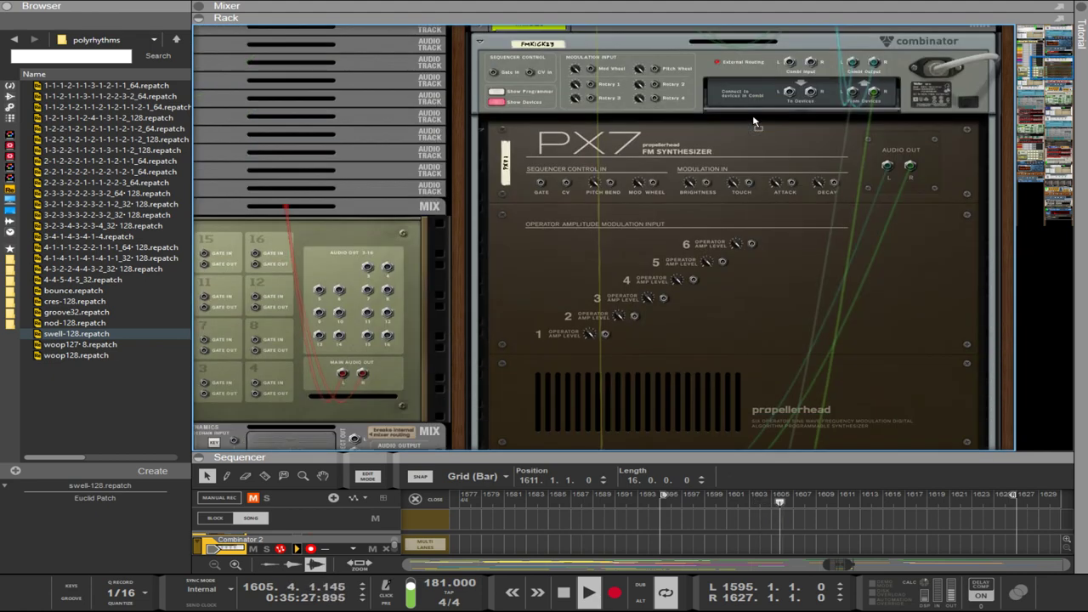
scroll(753, 121, "down", 10)
scroll(724, 196, "up", 2)
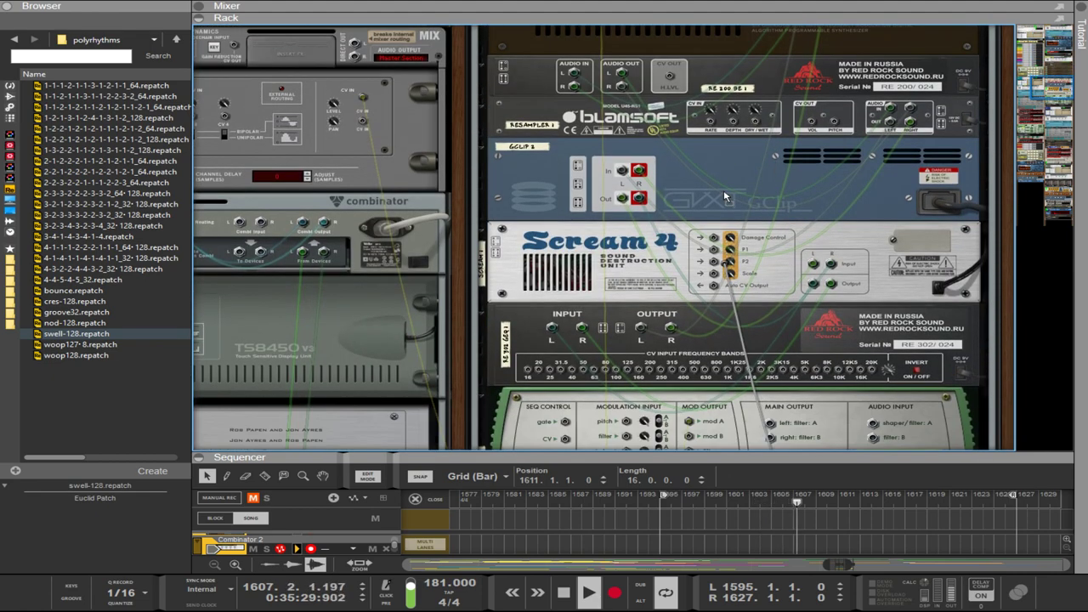
mouse_move(723, 195)
left_mouse_down()
mouse_move(689, 211)
mouse_move(718, 102)
mouse_move(727, 284)
mouse_move(703, 221)
mouse_move(645, 210)
mouse_move(616, 219)
mouse_move(592, 255)
mouse_move(572, 242)
left_mouse_up()
scroll(693, 208, "up", 2)
scroll(718, 102, "down", 5)
scroll(727, 284, "down", 8)
scroll(671, 214, "up", 6)
scroll(637, 210, "up", 6)
scroll(625, 217, "down", 12)
scroll(628, 241, "down", 10)
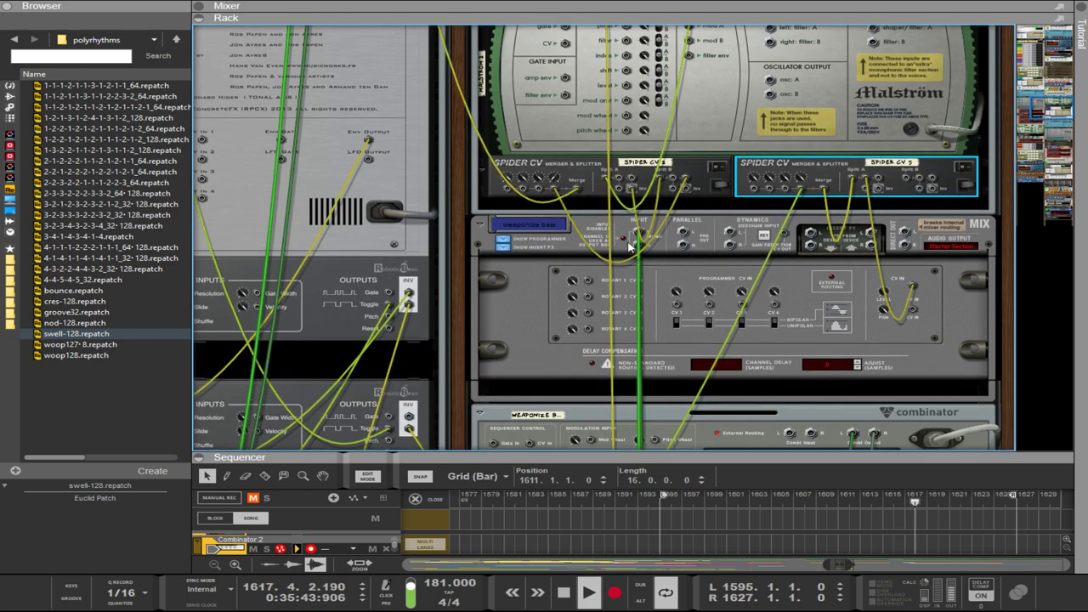
Patch a Split B output of the original Spider CV into the third merge input of Spider CV 5.
scroll(629, 244, "up", 4)
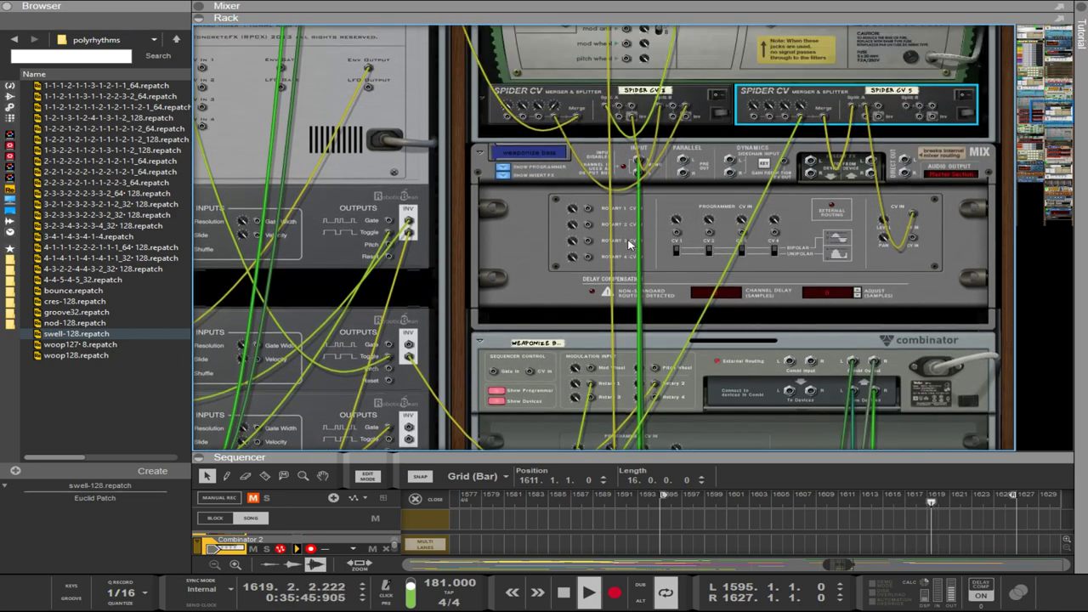
scroll(629, 244, "down", 5)
scroll(629, 242, "up", 5)
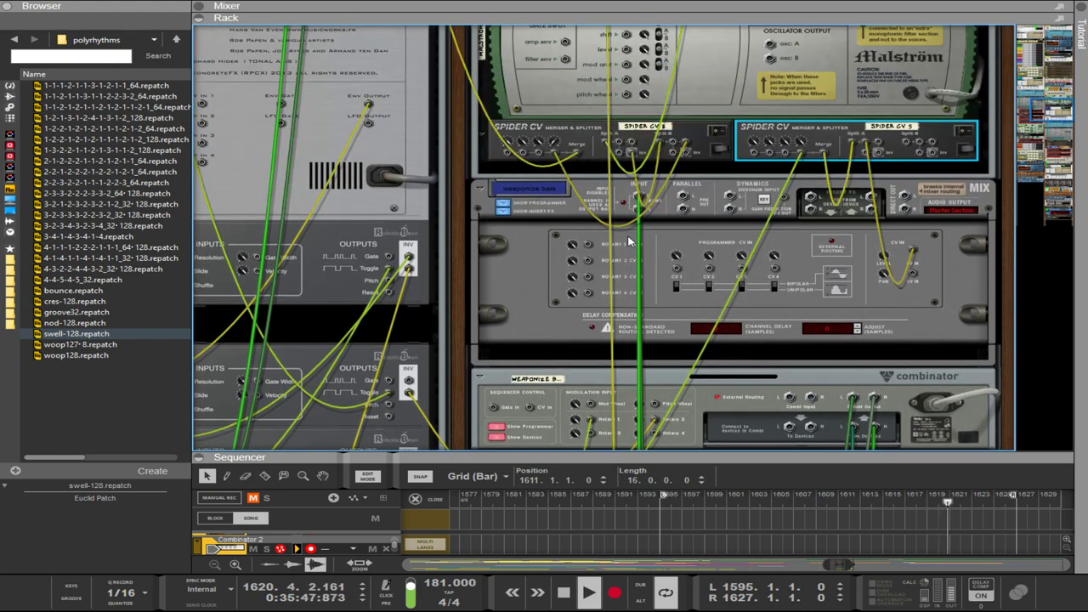
scroll(870, 168, "up", 3)
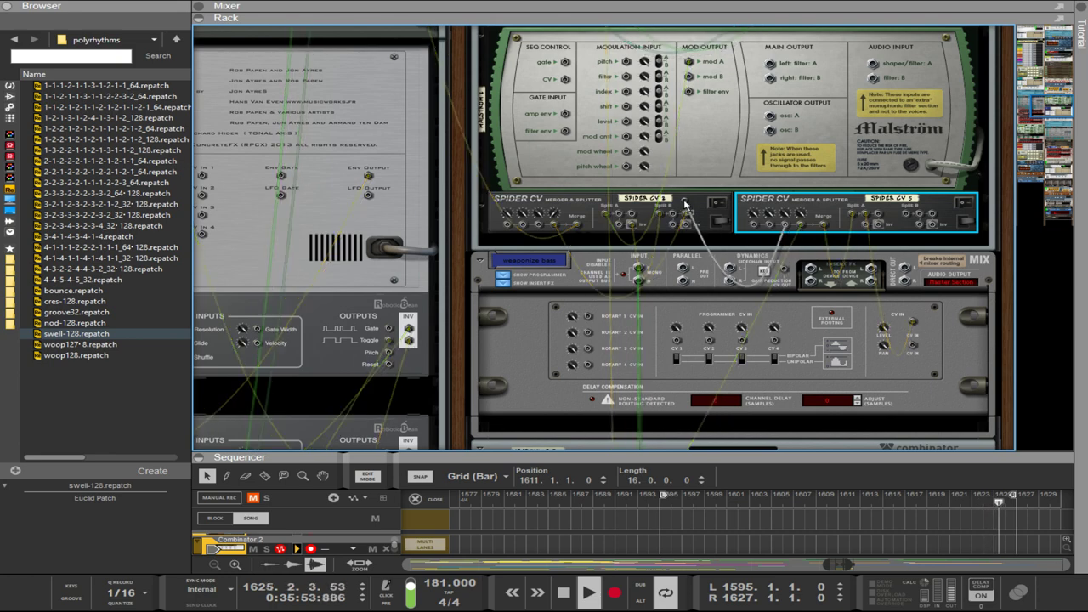
scroll(683, 204, "up", 4)
mouse_move(683, 204)
left_mouse_down()
mouse_move(747, 255)
mouse_move(761, 272)
mouse_move(756, 293)
mouse_move(726, 270)
mouse_move(695, 200)
left_mouse_up()
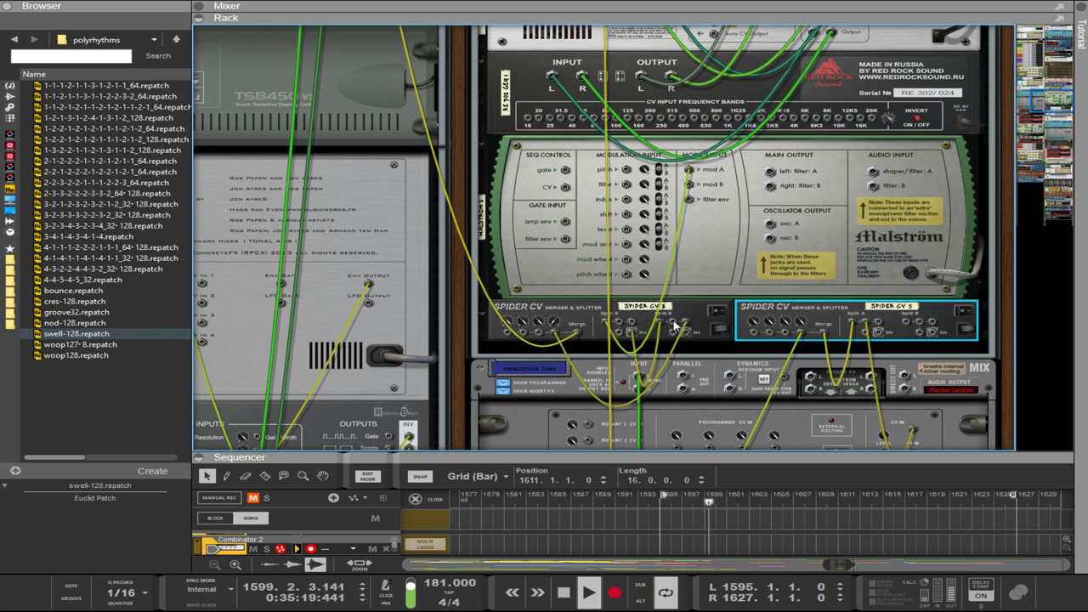
left_click_drag(675, 324, 786, 338)
Return to the rack's front view at the fmkick23 Combinator and its PX7 synthesizer.
scroll(697, 297, "up", 10)
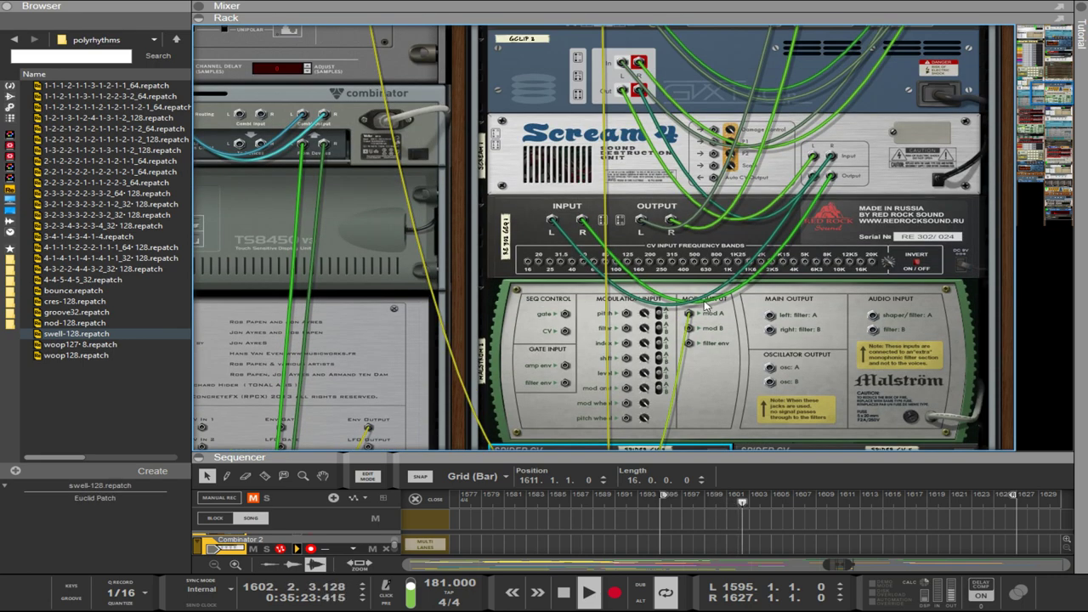
scroll(696, 294, "up", 3)
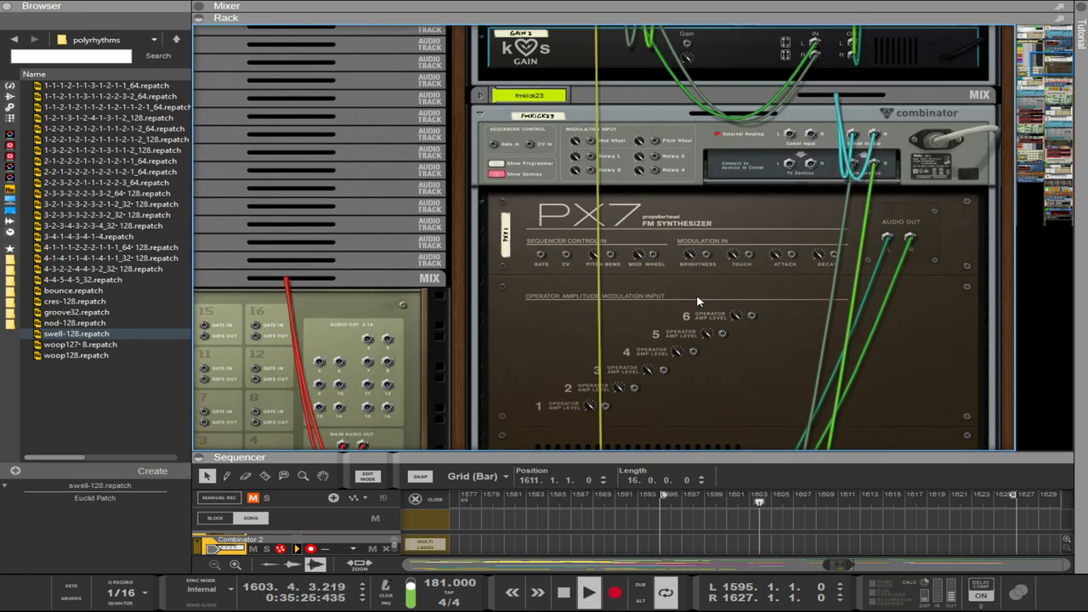
key("Tab")
scroll(696, 294, "down", 3)
scroll(696, 294, "up", 3)
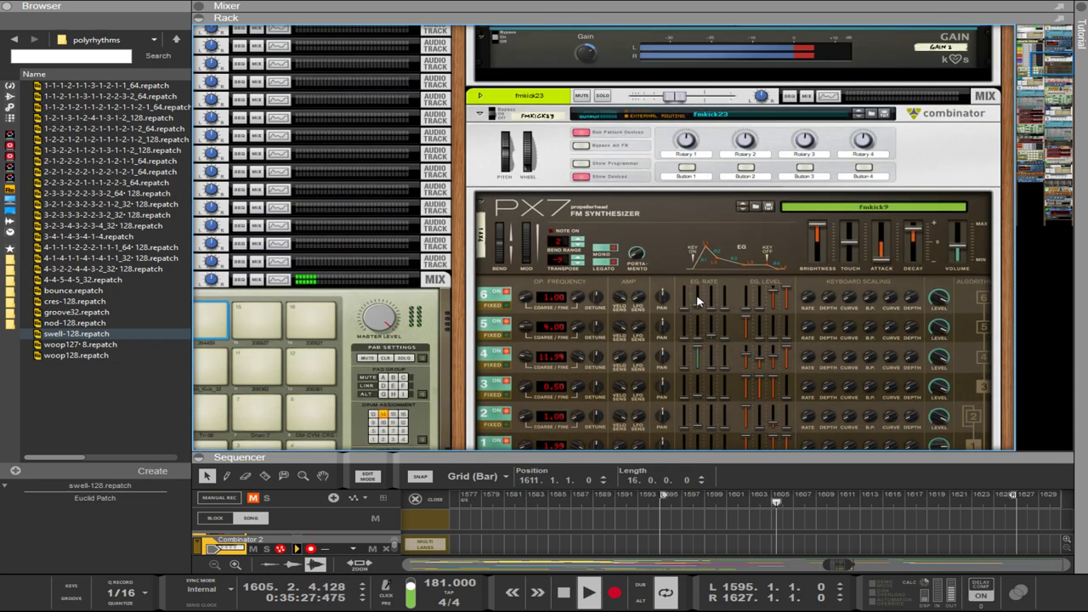
Enable the woop128 Euclid rhythm generator in the weaponize bass Combinator.
scroll(692, 243, "down", 4)
scroll(686, 245, "down", 3)
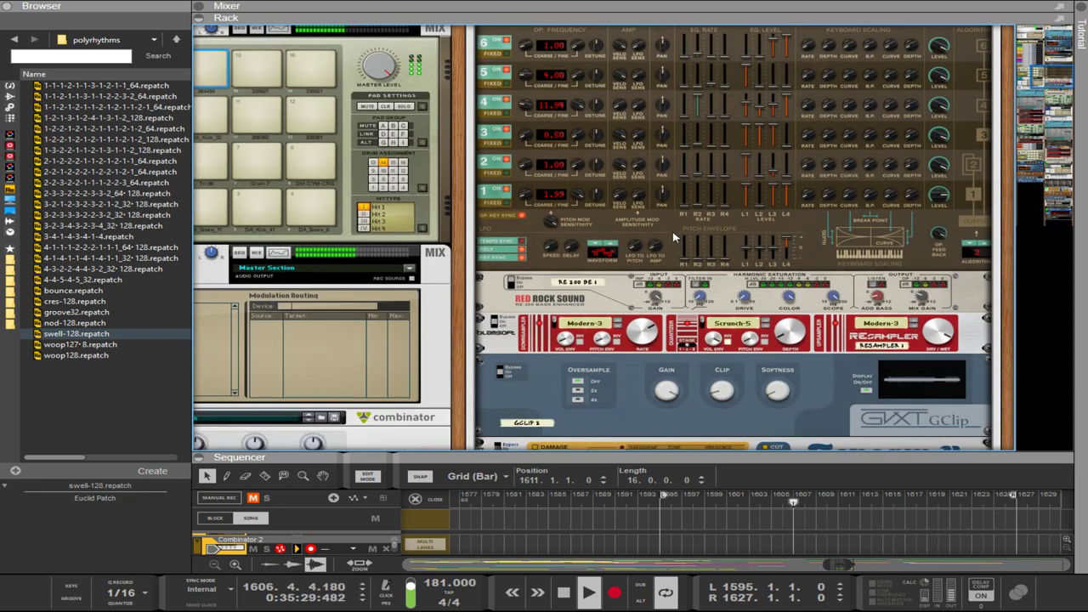
scroll(673, 237, "up", 3)
scroll(612, 306, "down", 3)
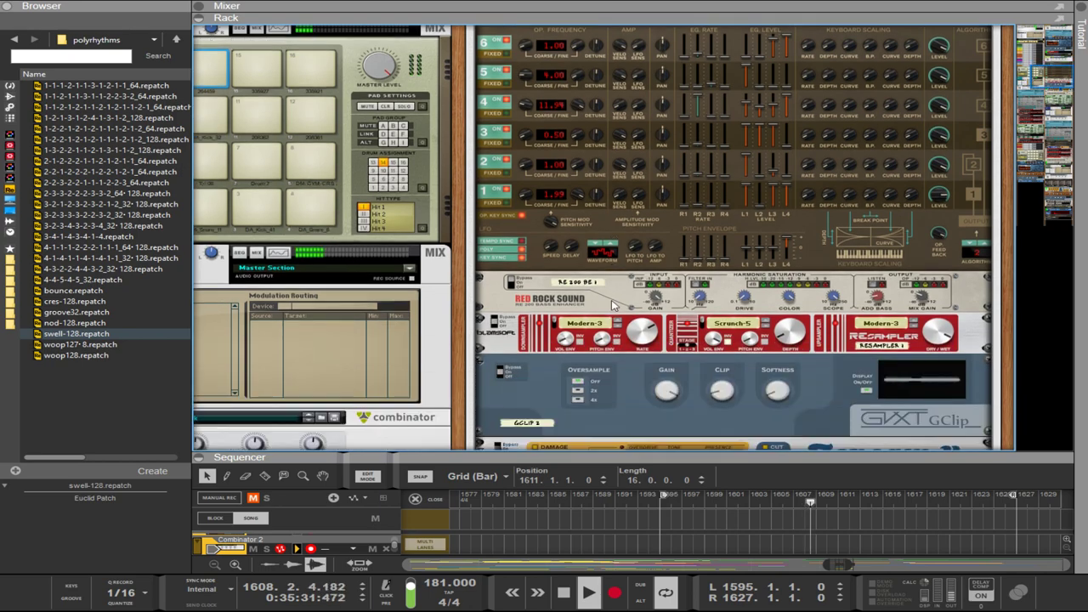
scroll(611, 301, "down", 15)
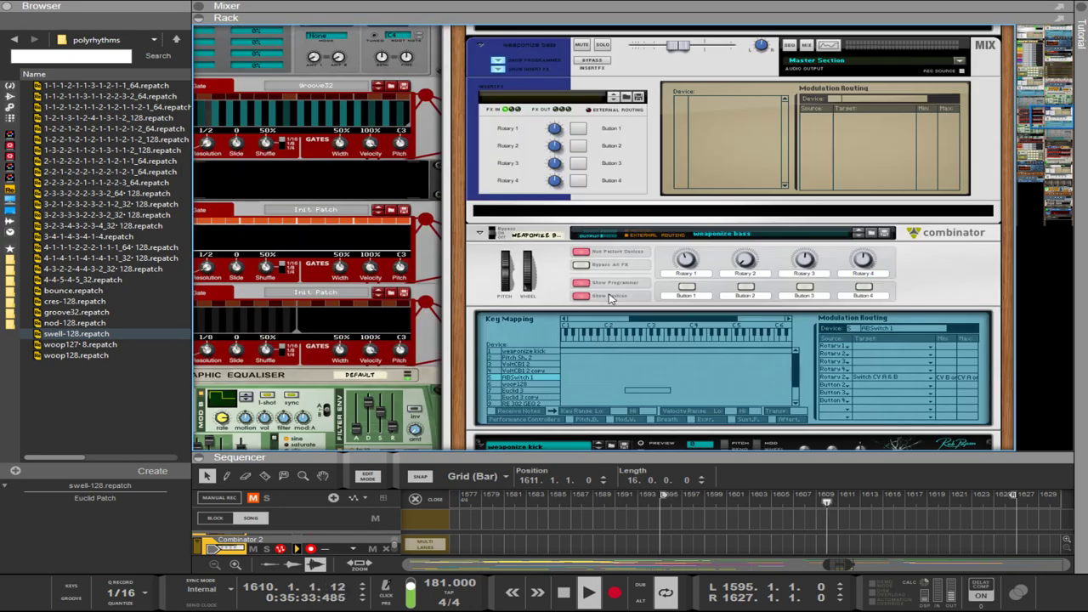
scroll(608, 298, "down", 15)
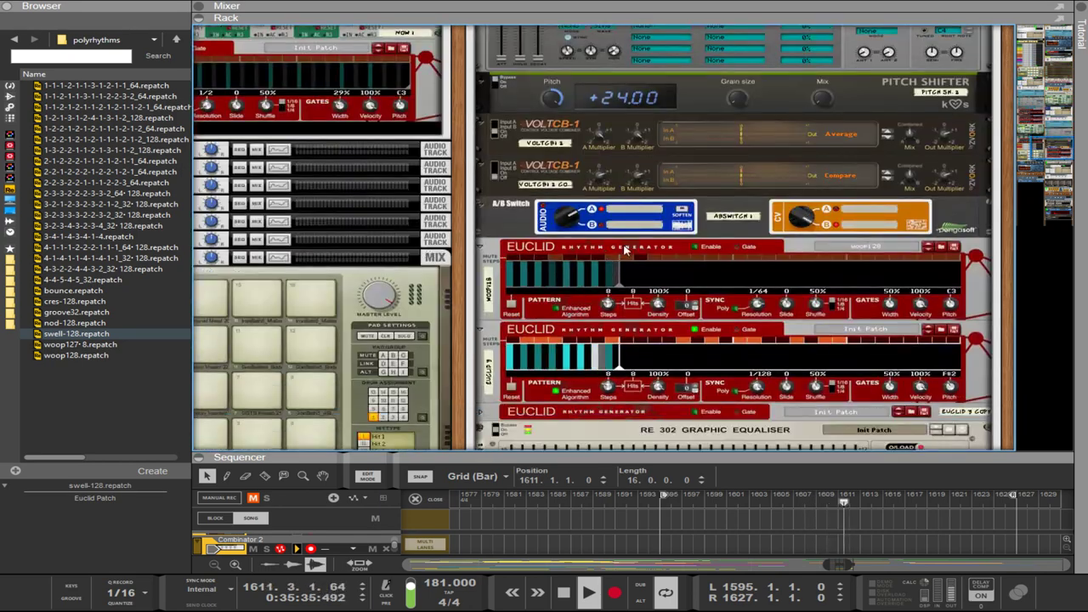
left_click(633, 248)
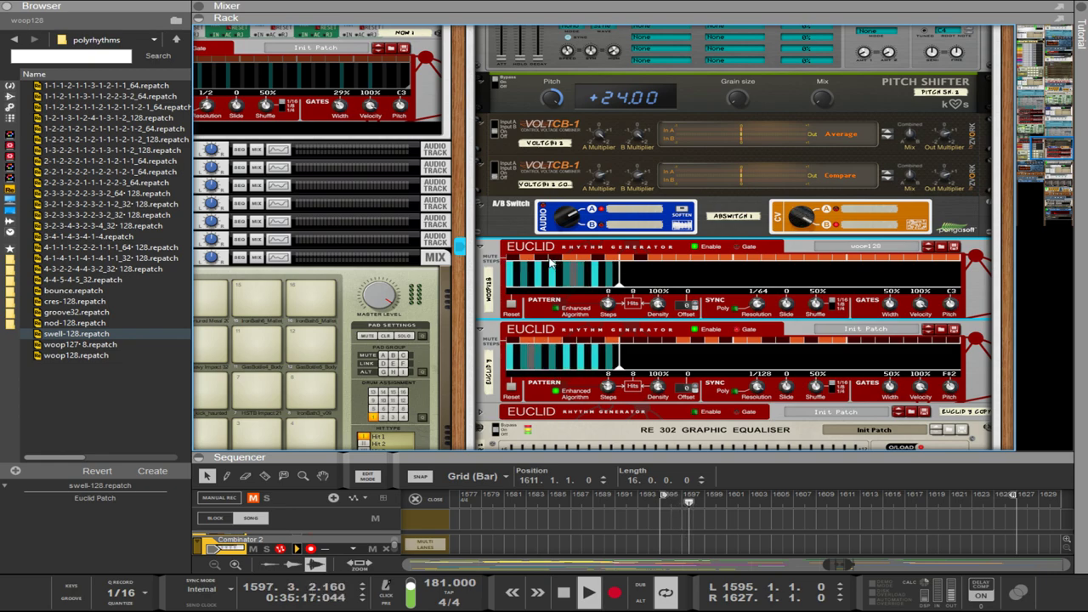
Set the input gain of the RE 302 graphic equaliser in the fmkick23 Combinator to 2.5 dB.
scroll(589, 234, "up", 5)
scroll(589, 234, "up", 15)
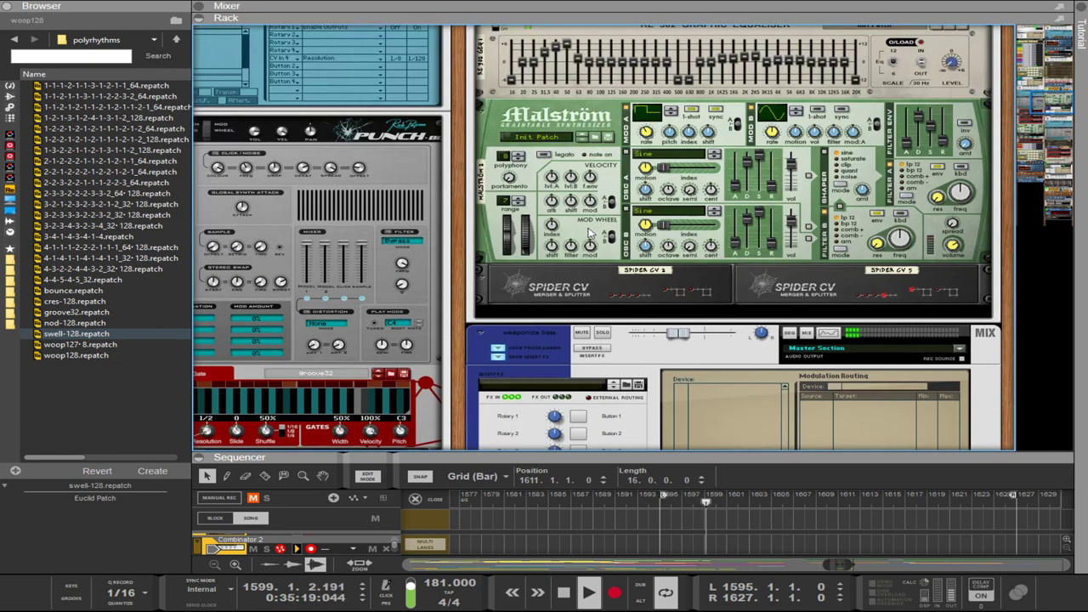
scroll(589, 233, "down", 6)
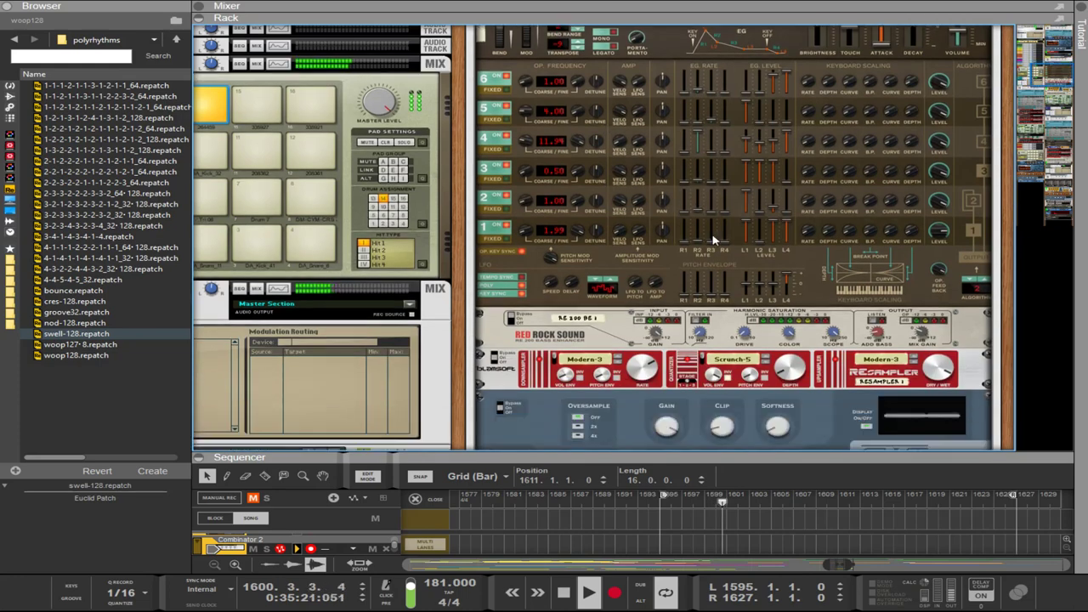
scroll(790, 225, "up", 3)
scroll(791, 226, "down", 9)
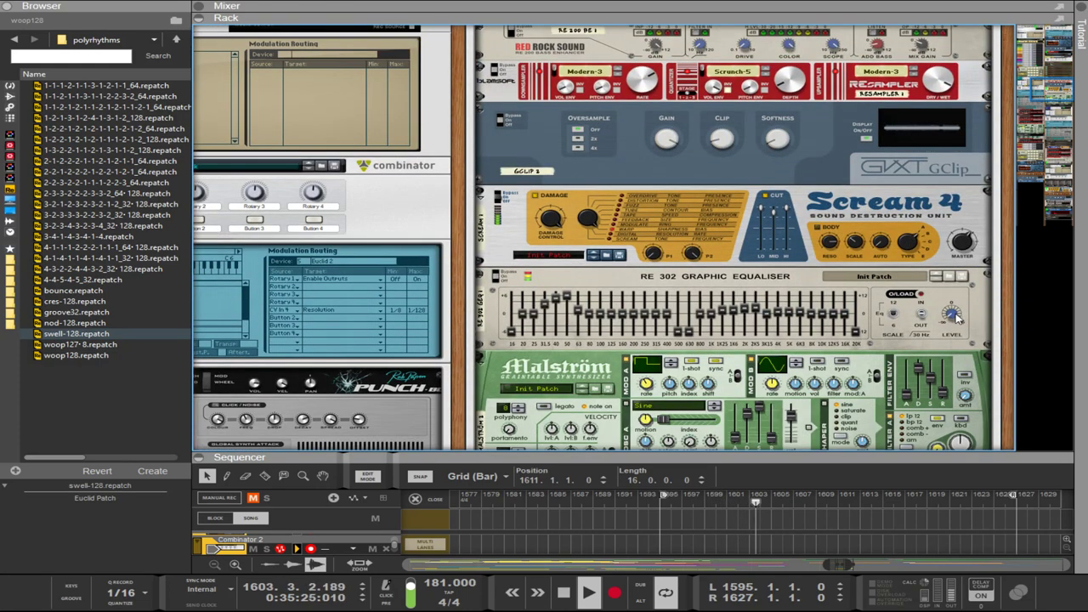
left_click(952, 314)
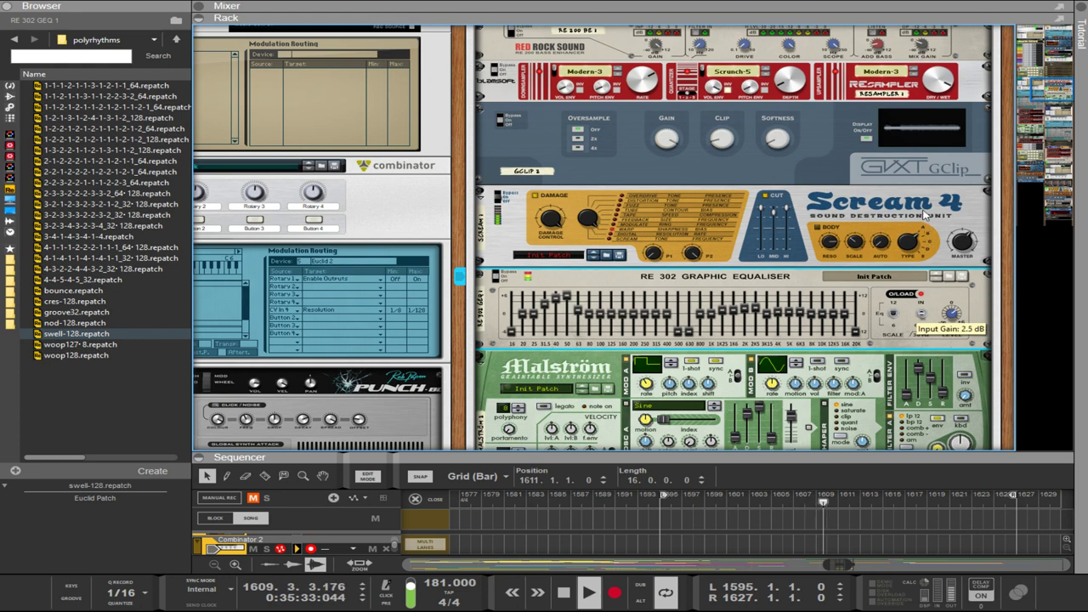
Disable both the woop128 and Euclid 3 rhythm generators in the weaponize bass Combinator.
scroll(925, 212, "up", 10)
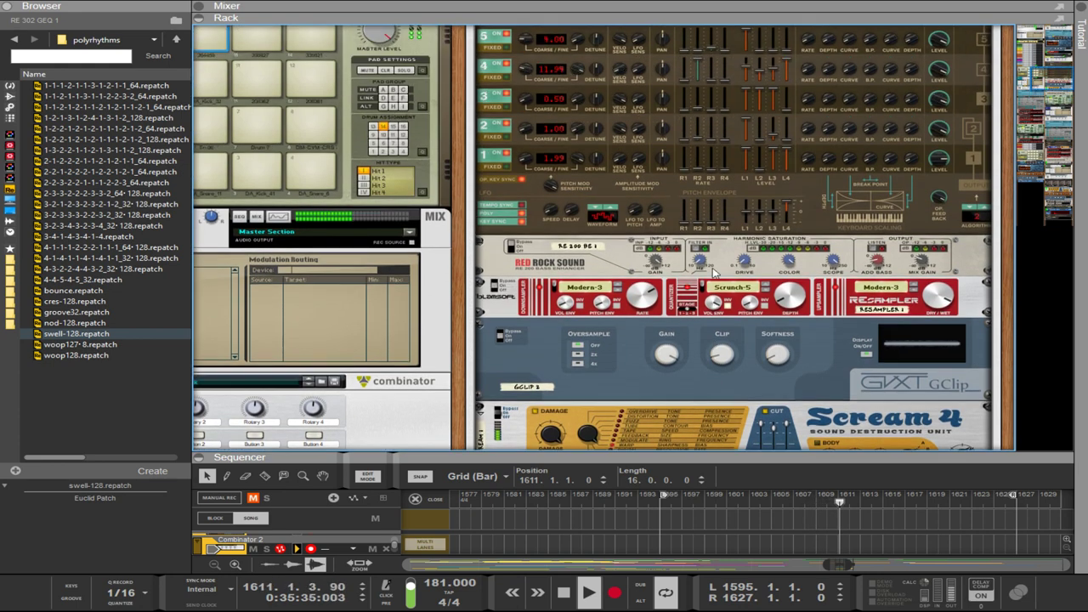
scroll(714, 271, "down", 10)
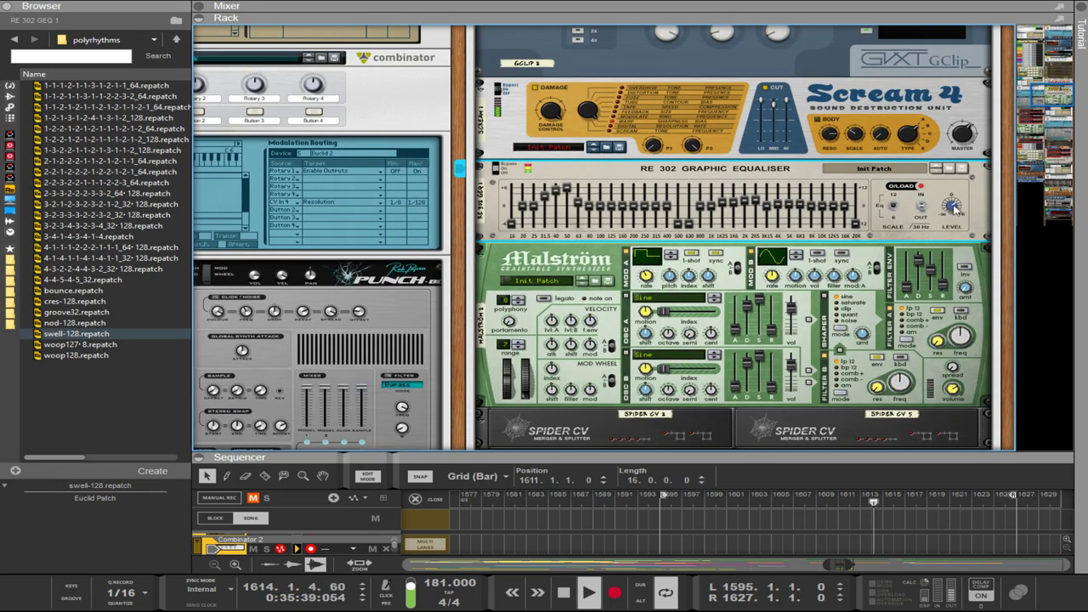
scroll(685, 248, "down", 10)
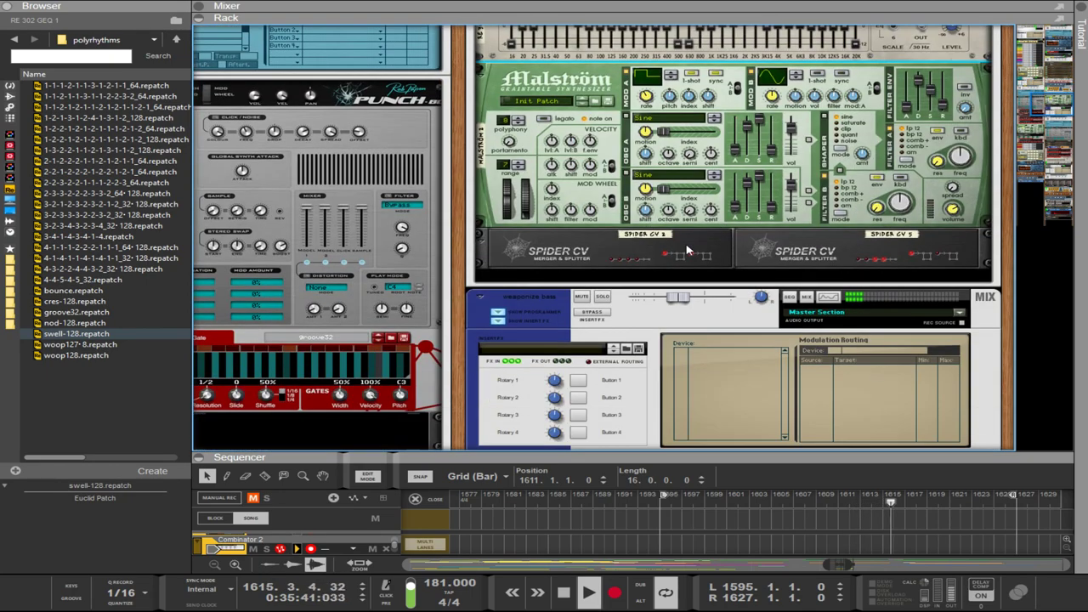
scroll(685, 249, "down", 10)
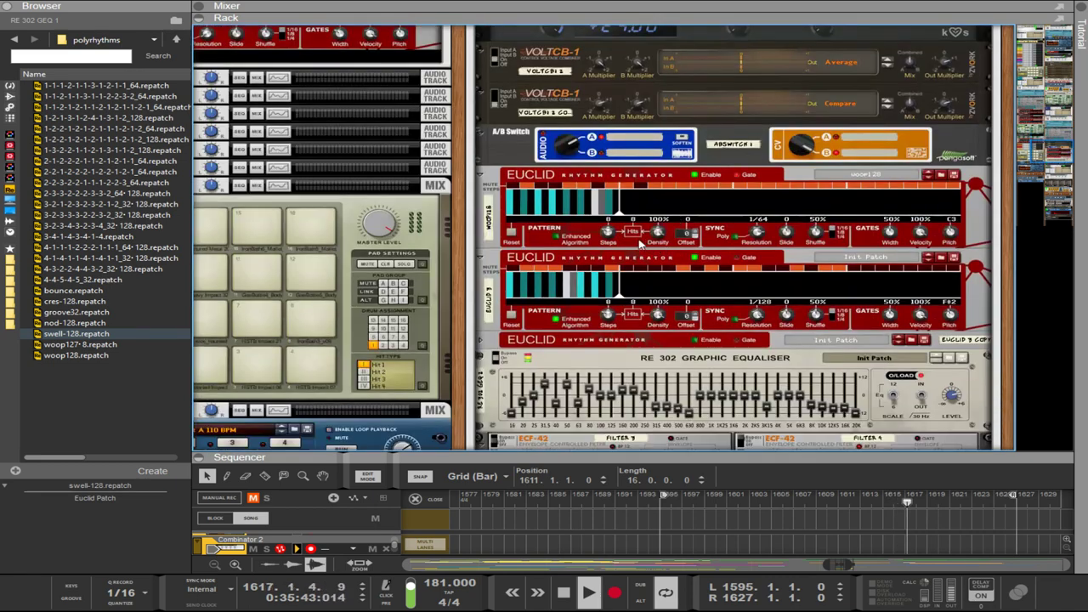
left_click(694, 176)
left_click(694, 269)
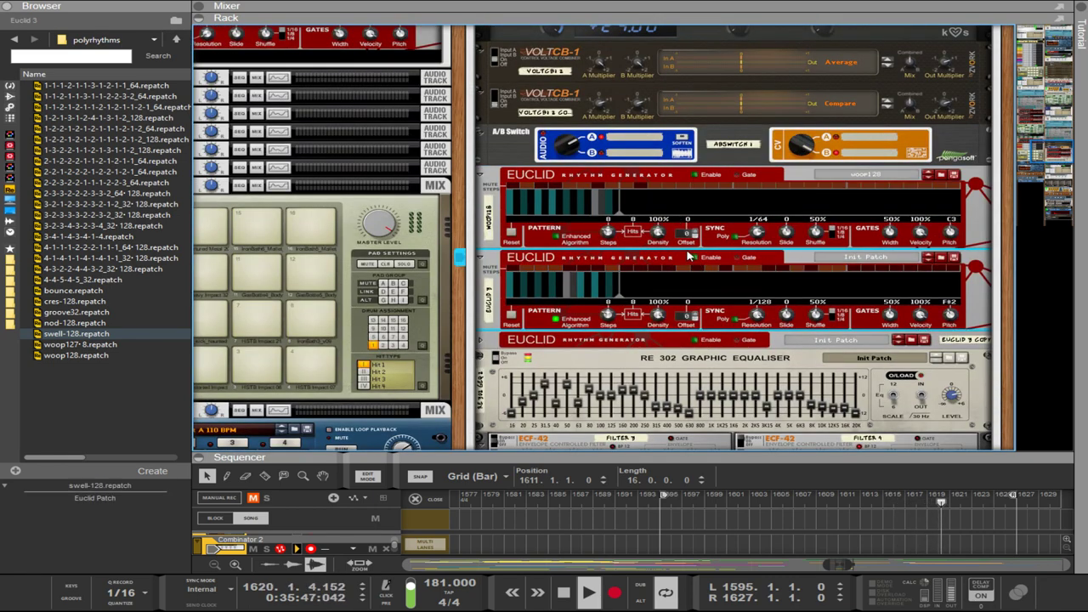
Move both weaponize kick clips earlier in the song arrangement so that they start at bar 1489.
scroll(690, 259, "up", 5)
scroll(686, 253, "up", 10)
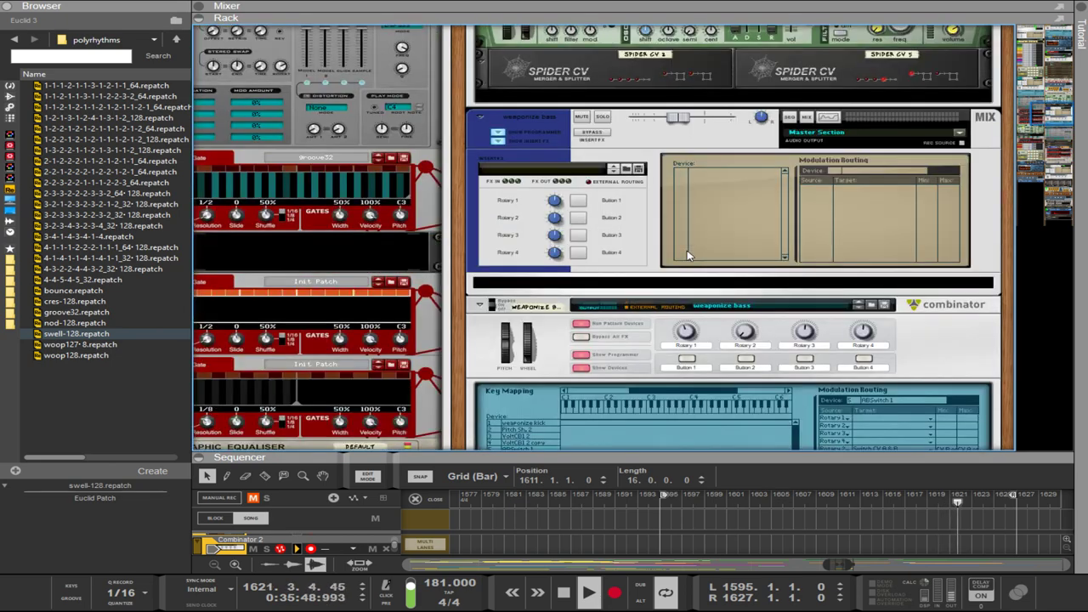
scroll(687, 254, "up", 10)
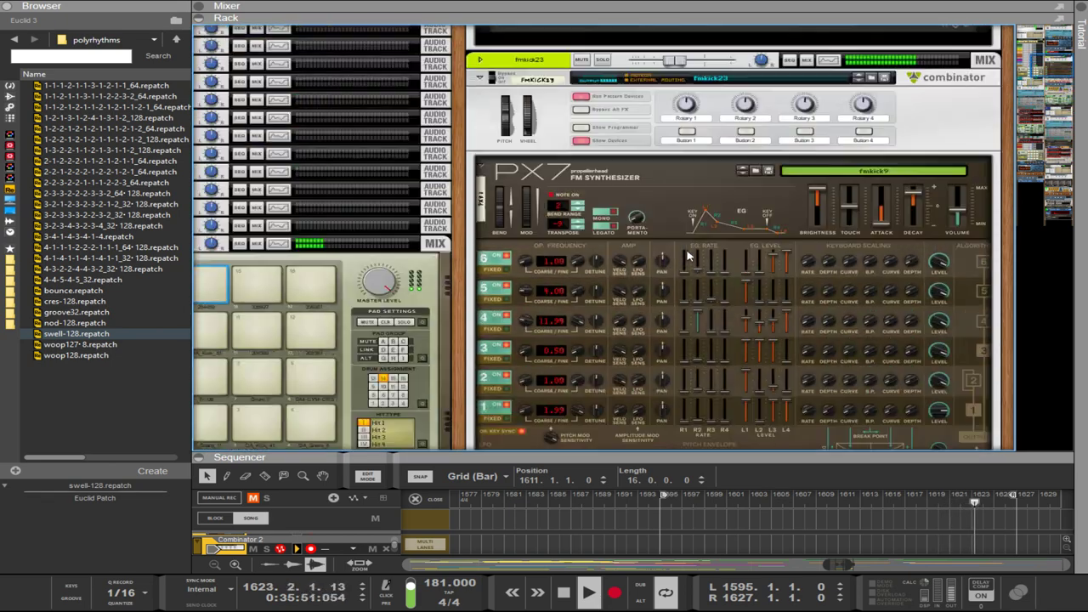
scroll(688, 255, "down", 5)
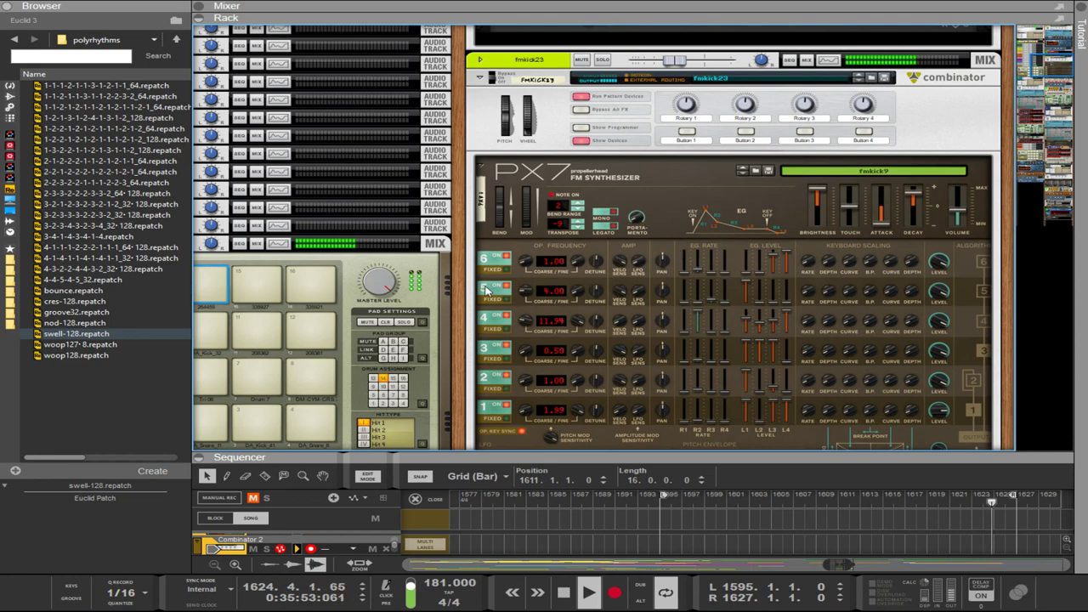
scroll(455, 291, "down", 5)
scroll(455, 291, "left", 5)
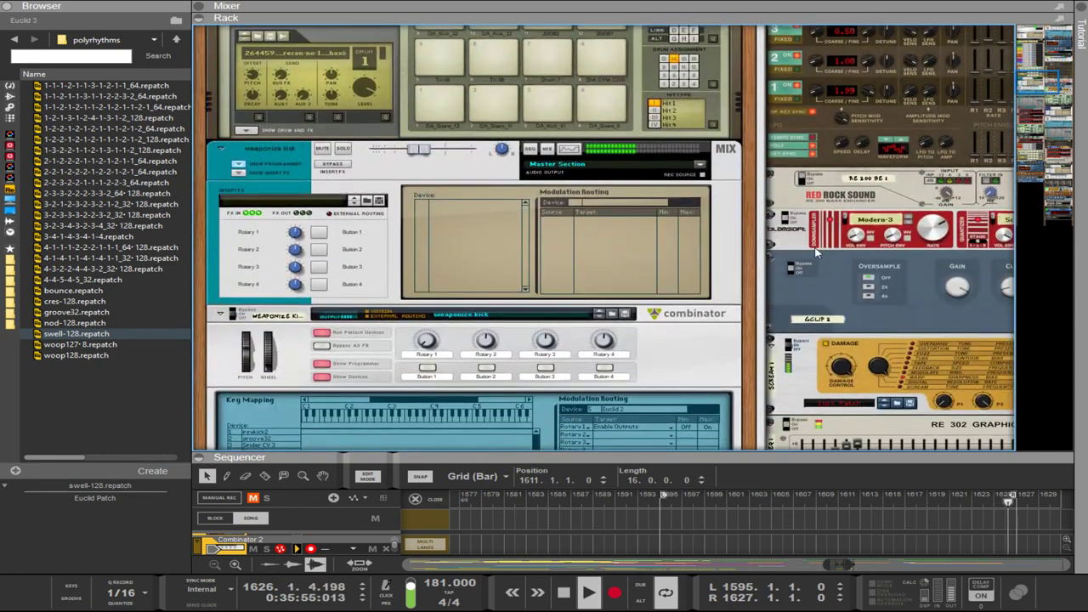
left_click_drag(772, 456, 680, 34)
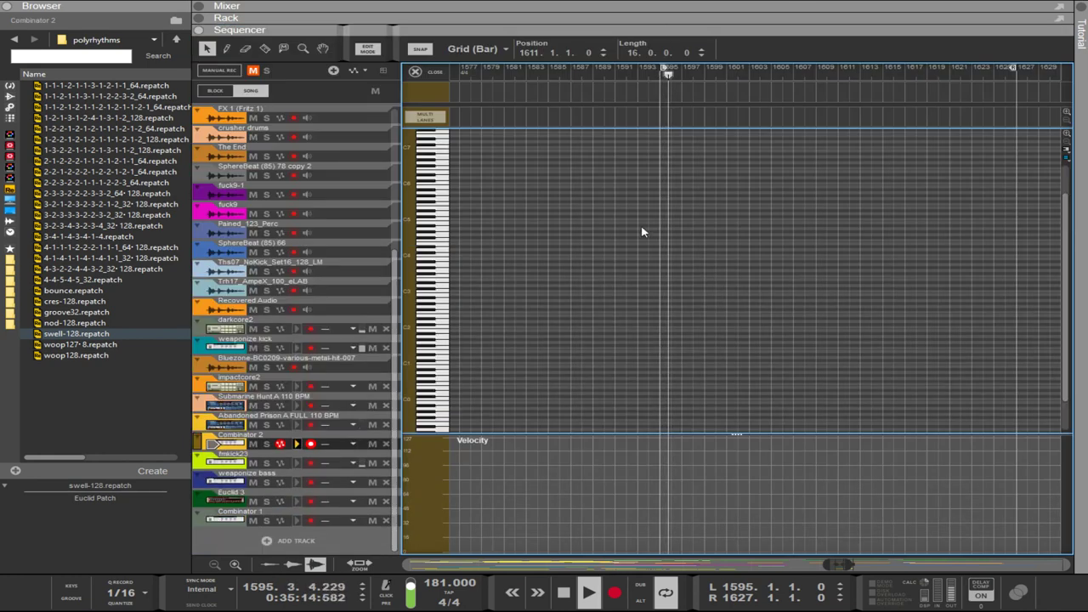
key("shift+Tab")
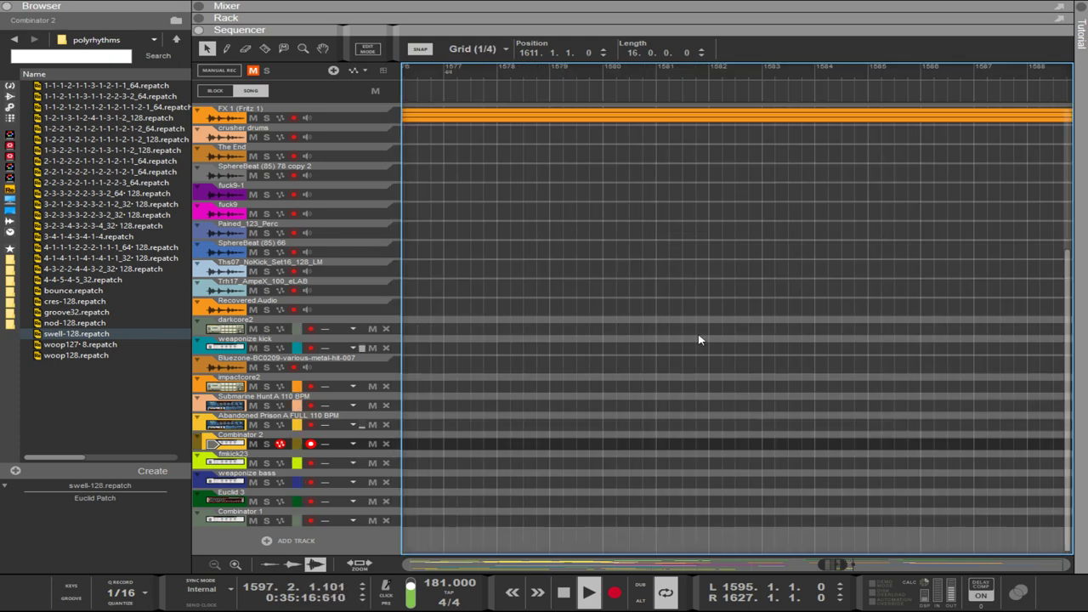
scroll(698, 338, "down", 5)
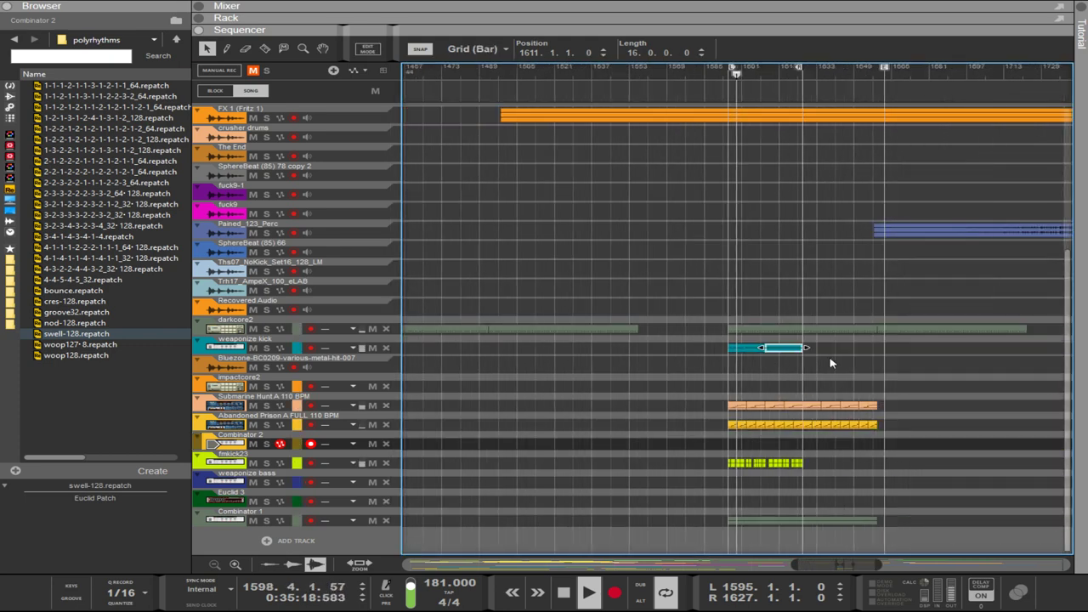
left_click_drag(829, 372, 492, 357)
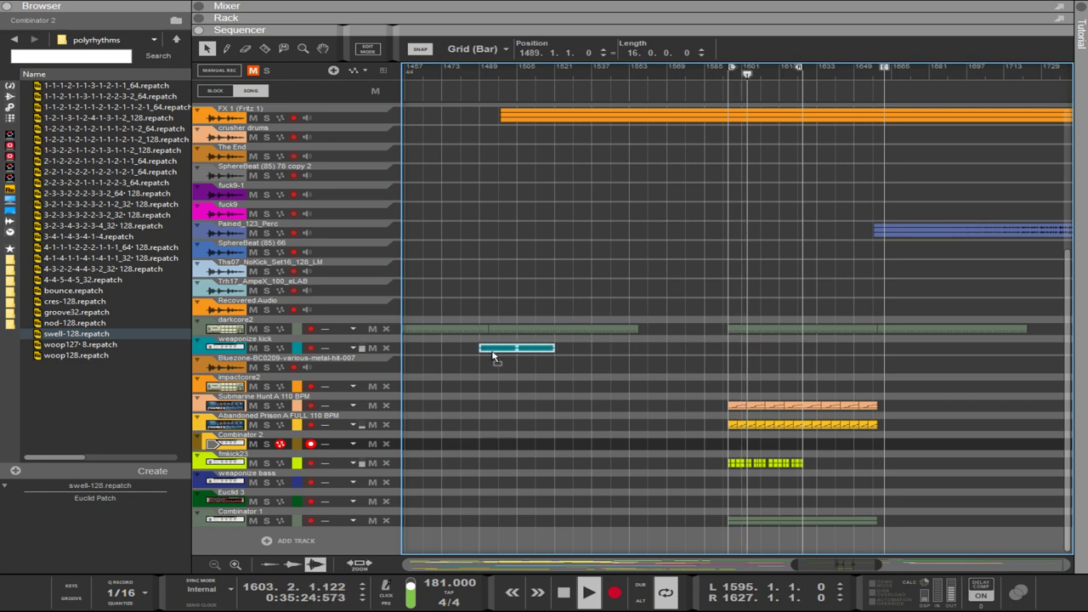
Set the minimum of Euclid 2's CV In 4 Resolution routing to 1/64 in the weaponize kick Combinator and adjust the psykick2 volume.
key("F6")
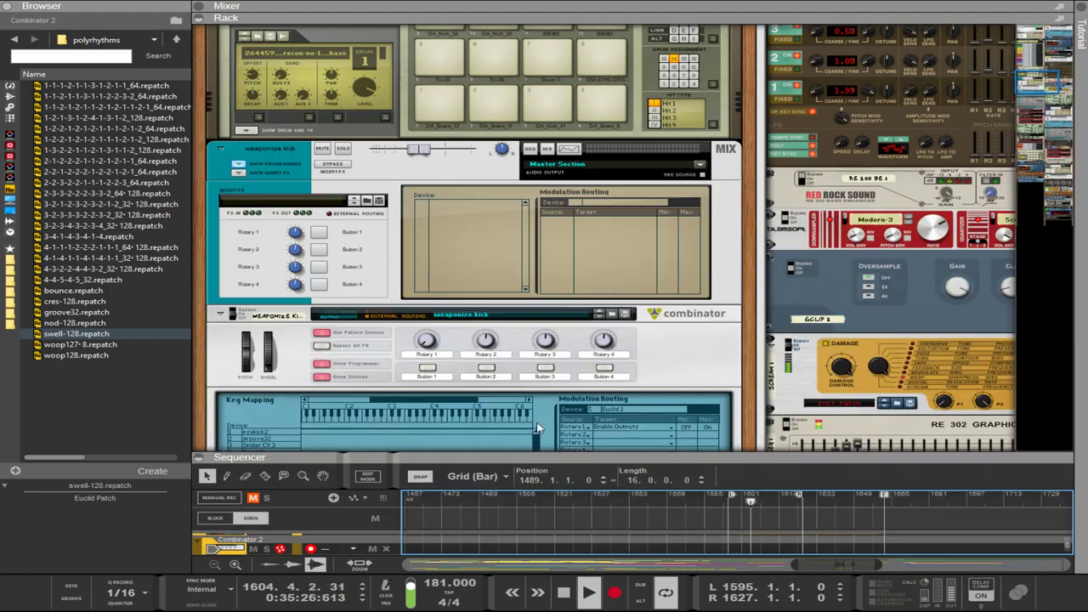
scroll(514, 384, "down", 15)
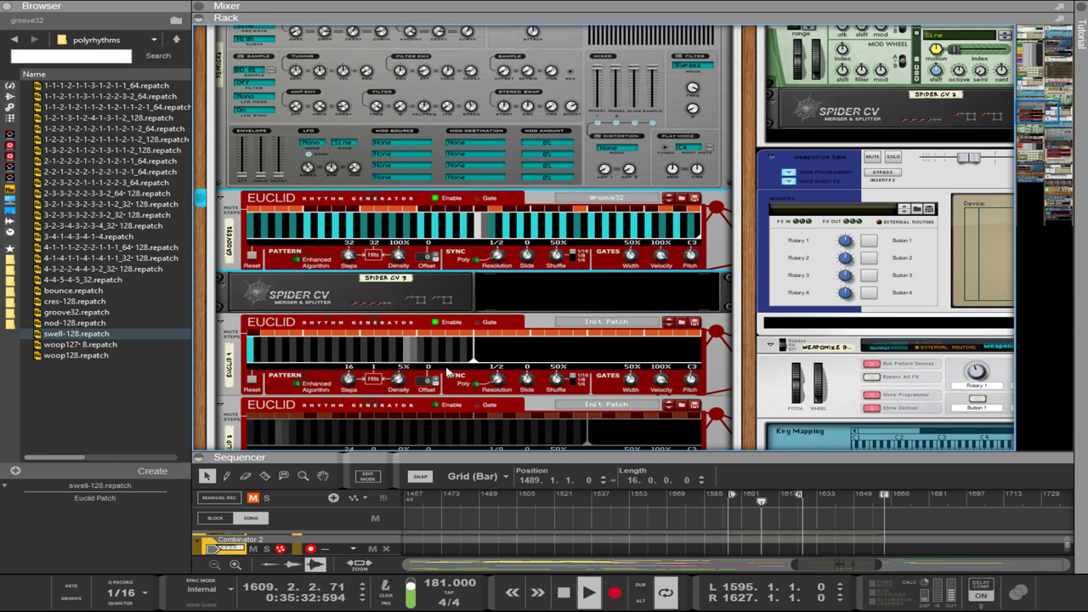
scroll(450, 374, "down", 3)
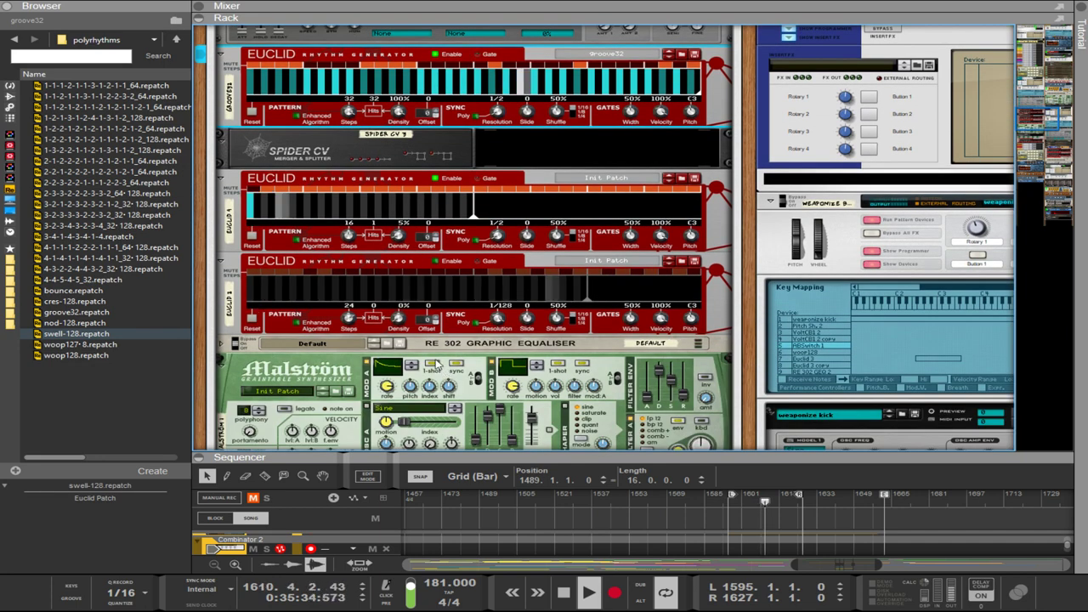
key("Tab")
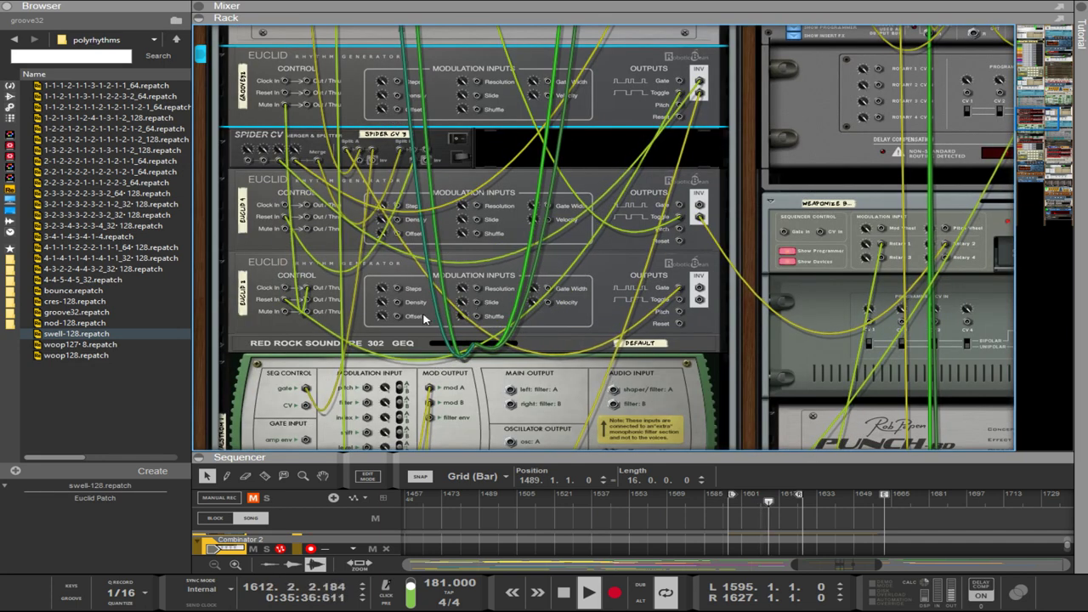
key("Tab")
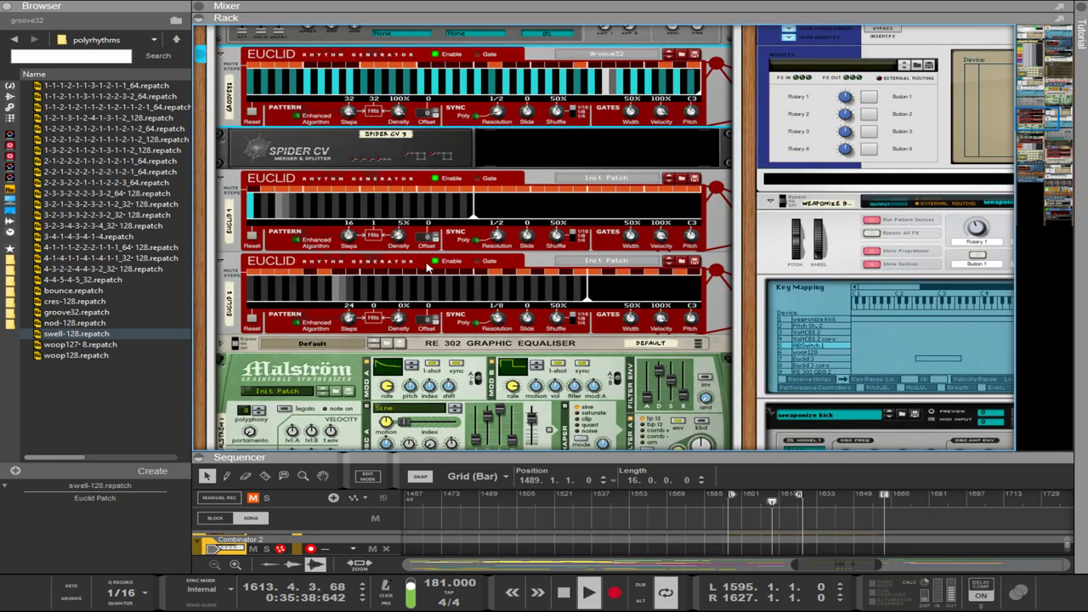
scroll(438, 290, "up", 2)
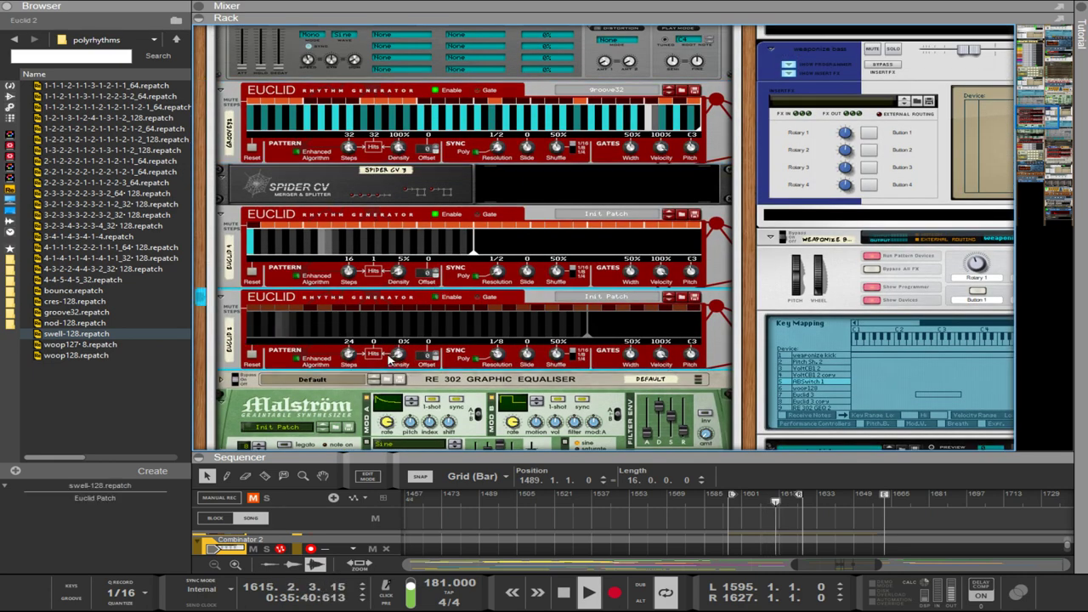
scroll(456, 217, "up", 10)
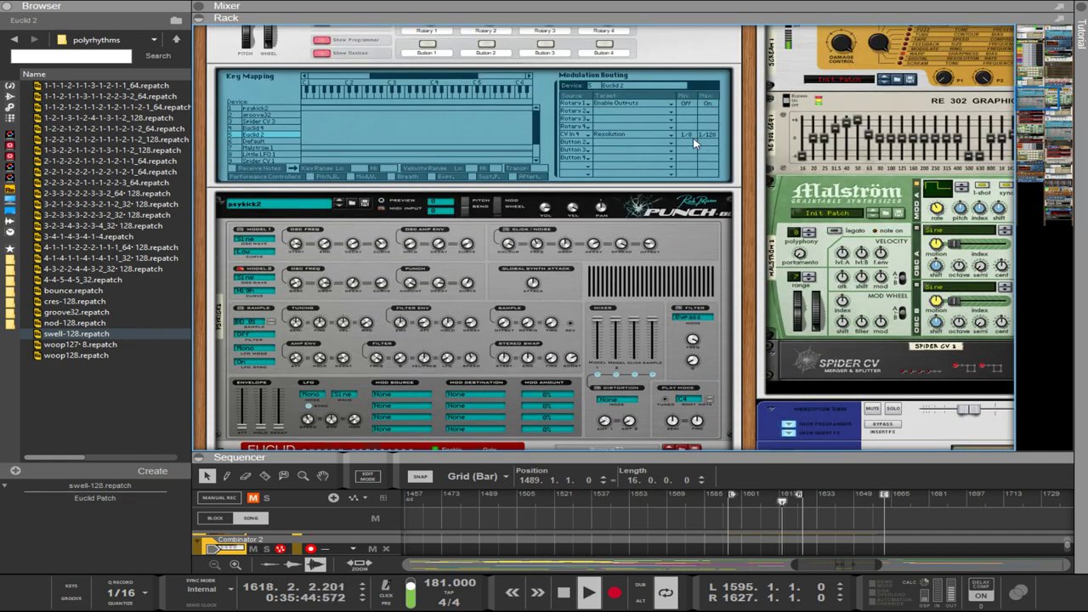
left_click_drag(691, 141, 689, 121)
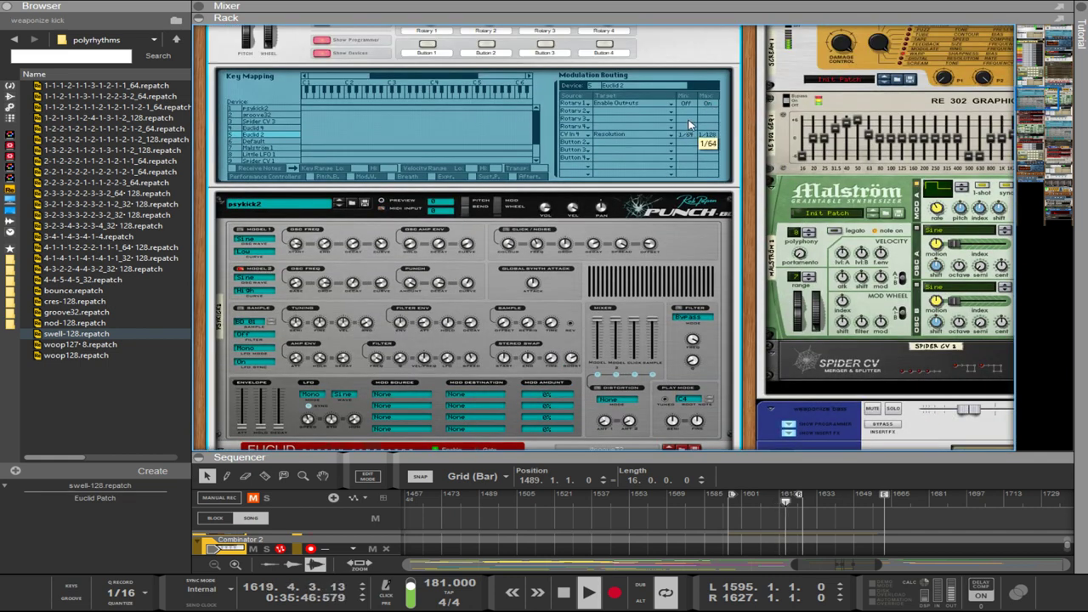
left_click(545, 208)
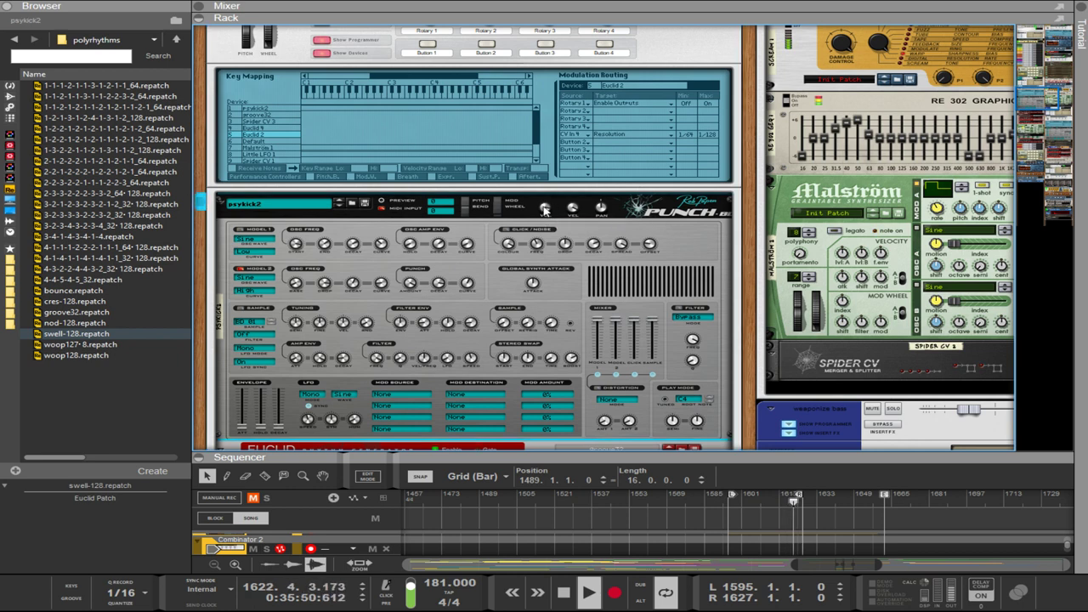
mouse_move(545, 207)
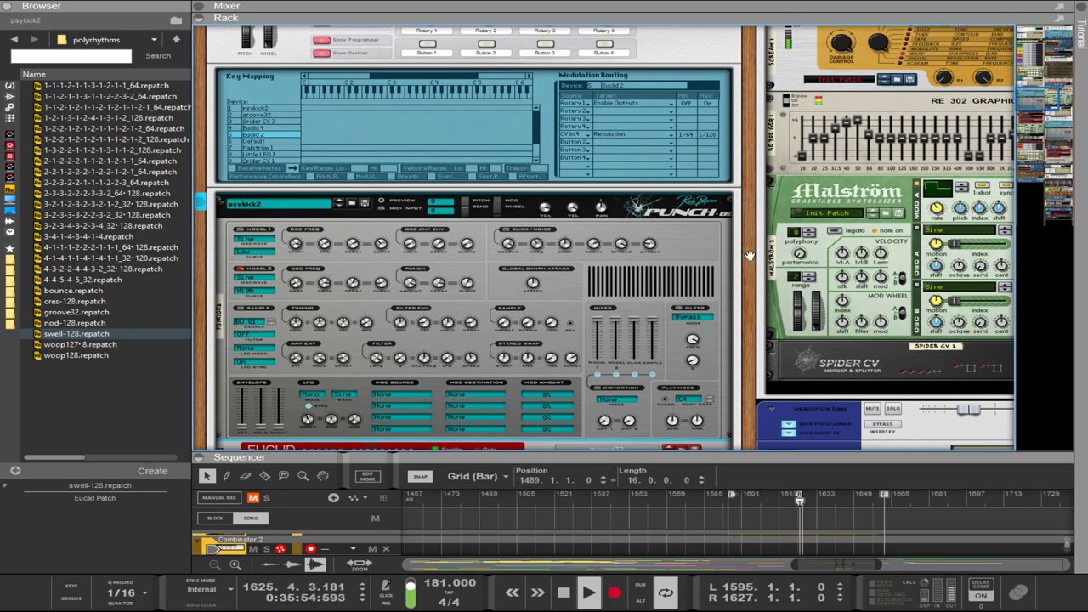
Move the Submarine Hunt A and Abandoned Prison A FULL clips in the arrangement to start at bar 1489.
scroll(721, 243, "up", 10)
scroll(865, 309, "up", 15)
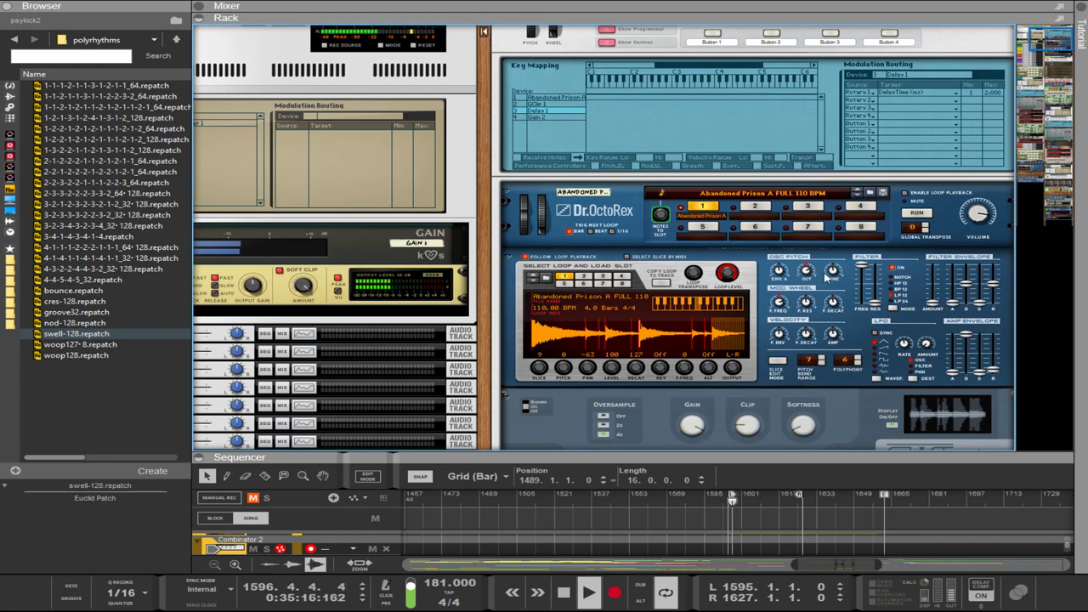
key("F6")
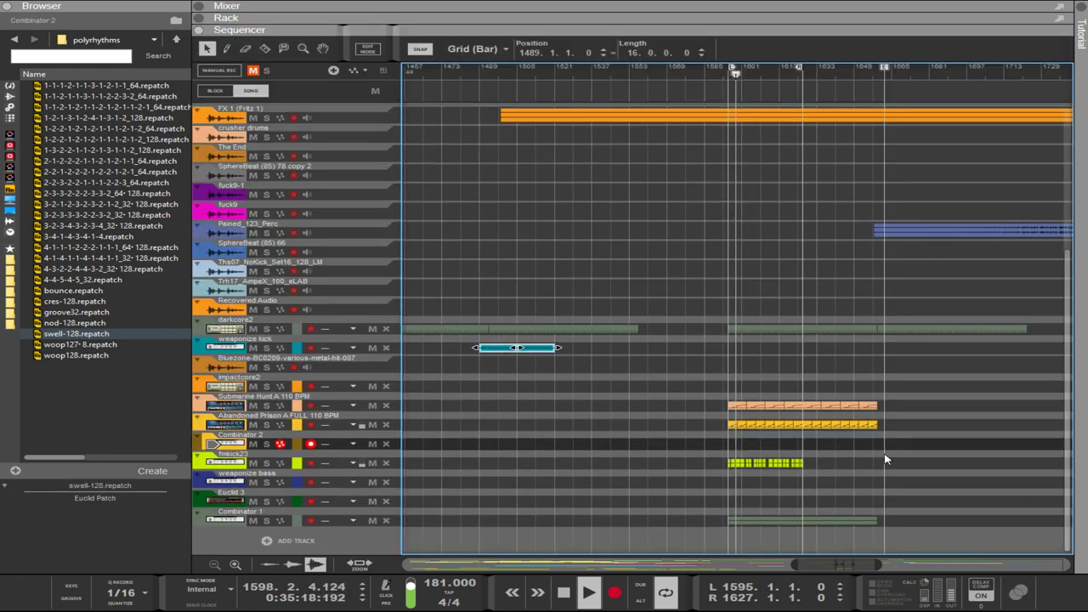
left_click_drag(897, 452, 482, 402)
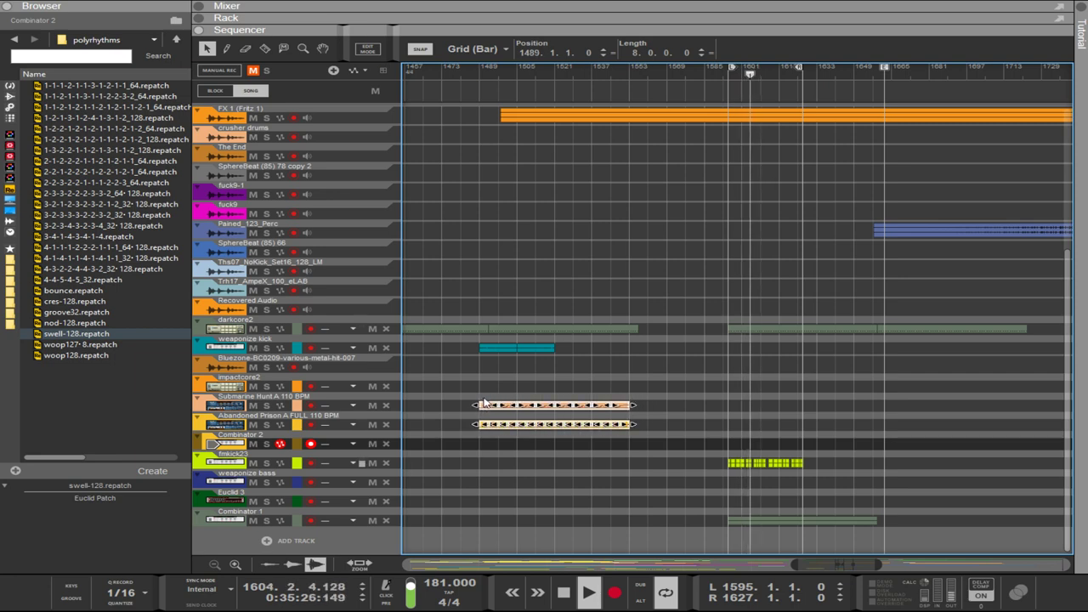
Set the Modulator A rate of the Malström in the fmkick23 Combinator to 6/4.
left_click(768, 16)
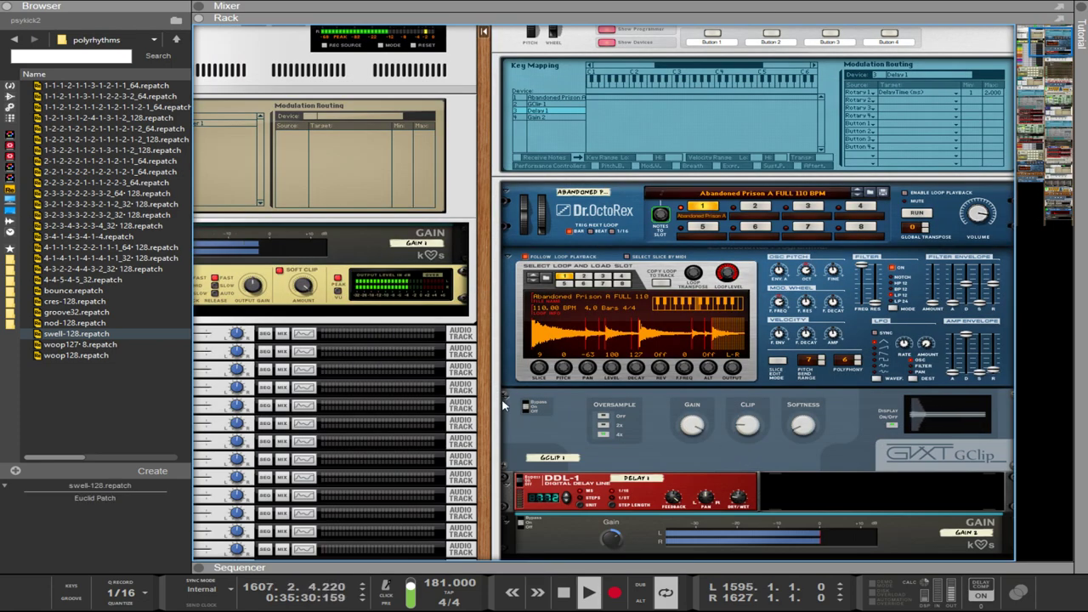
scroll(489, 414, "down", 15)
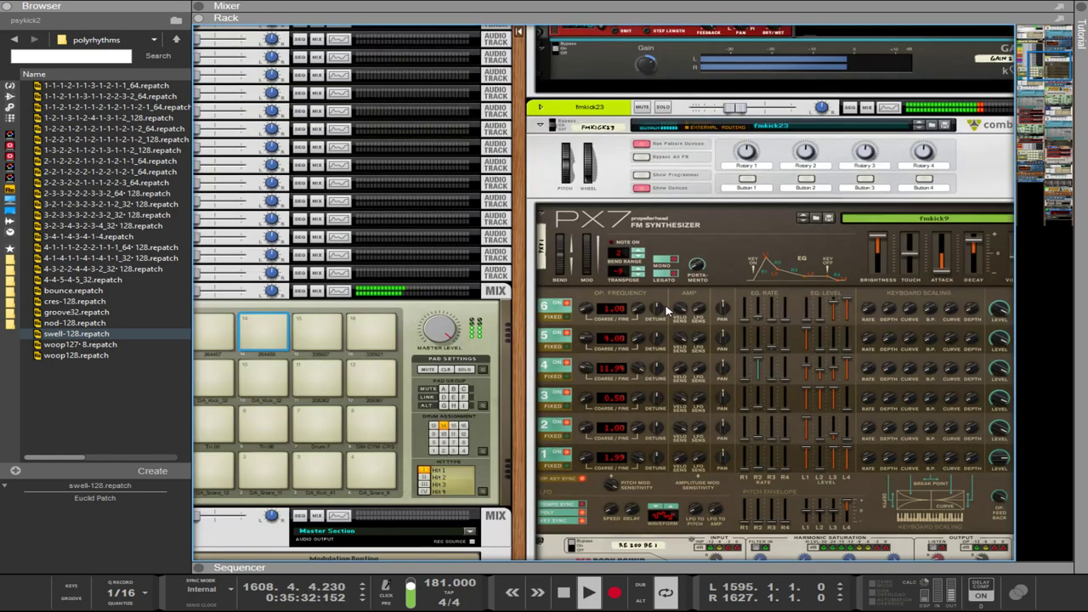
scroll(667, 310, "down", 10)
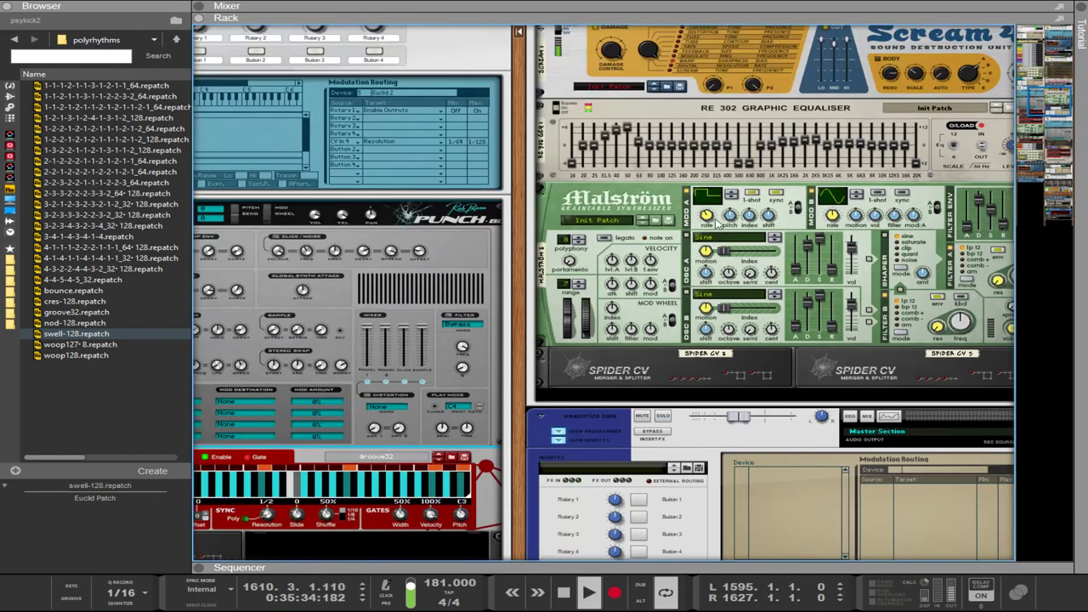
left_click_drag(705, 214, 706, 215)
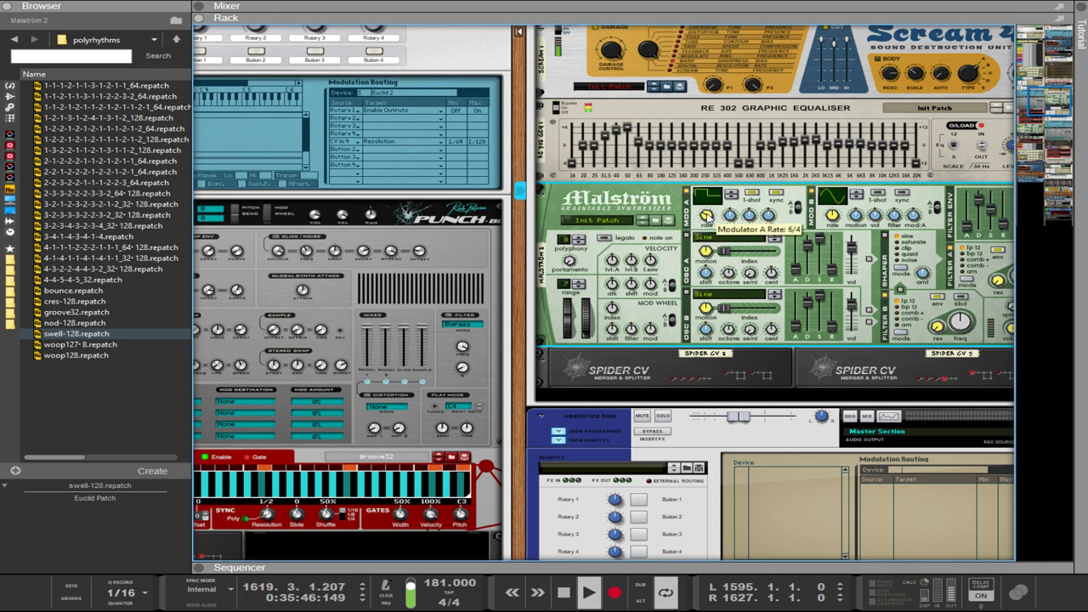
Examine the CV cabling of the fmkick23 Malström and the Spider CV splitters at the back of the rack.
scroll(634, 320, "left", 3)
scroll(634, 319, "down", 2)
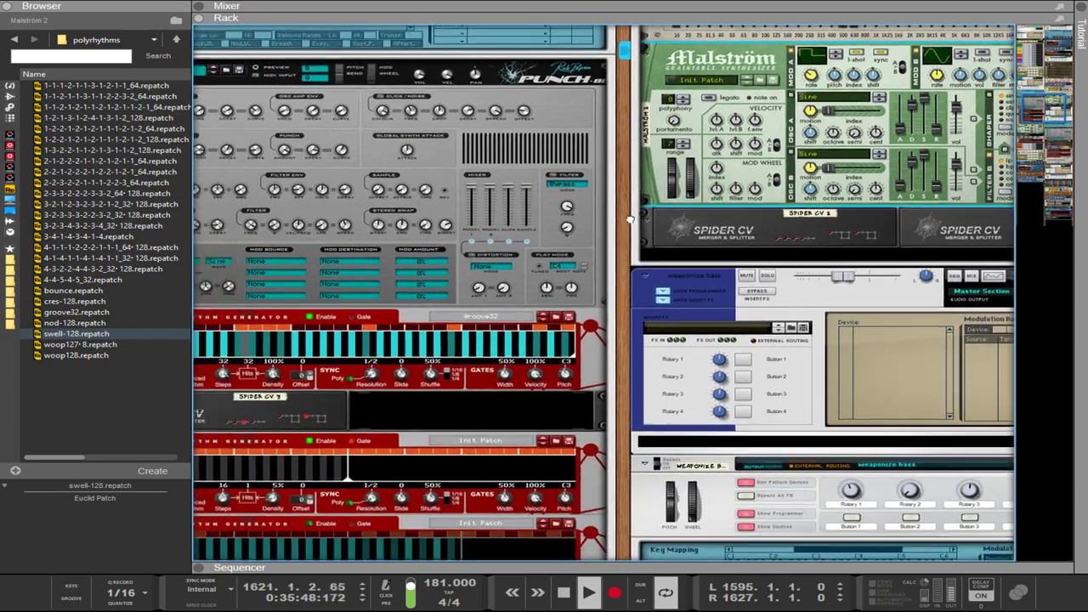
left_click_drag(634, 319, 531, 262)
key("Tab")
scroll(717, 344, "down", 2)
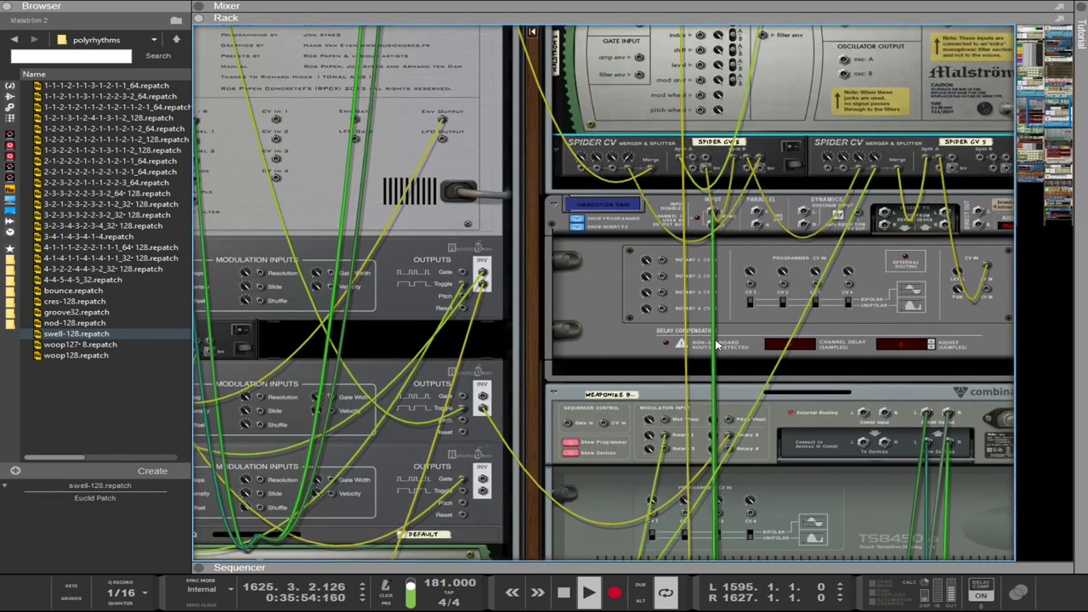
scroll(716, 344, "up", 2)
scroll(717, 344, "up", 4)
scroll(705, 340, "down", 5)
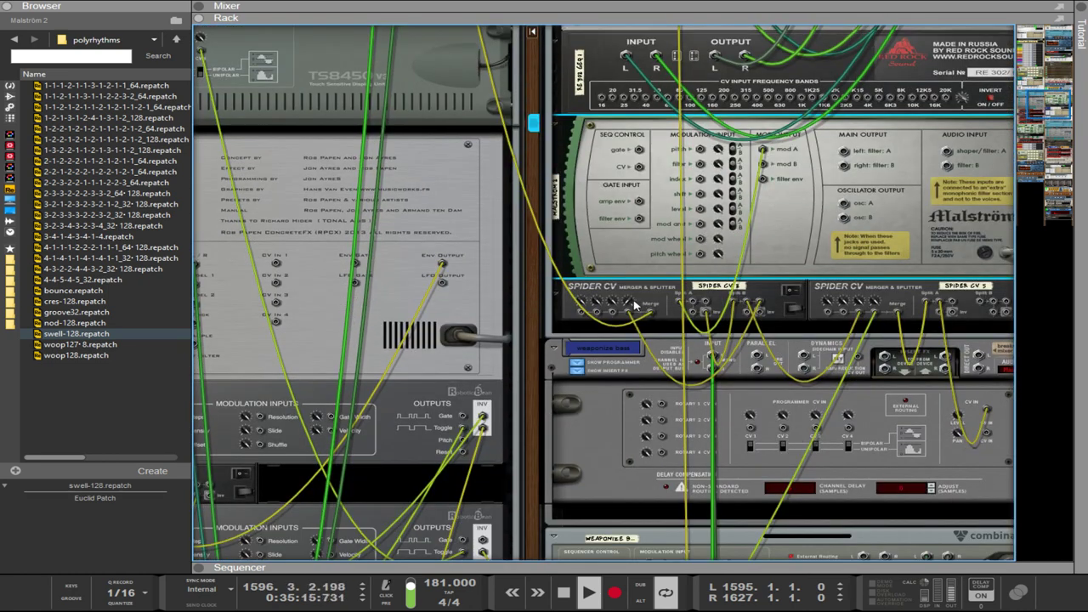
left_click(633, 304)
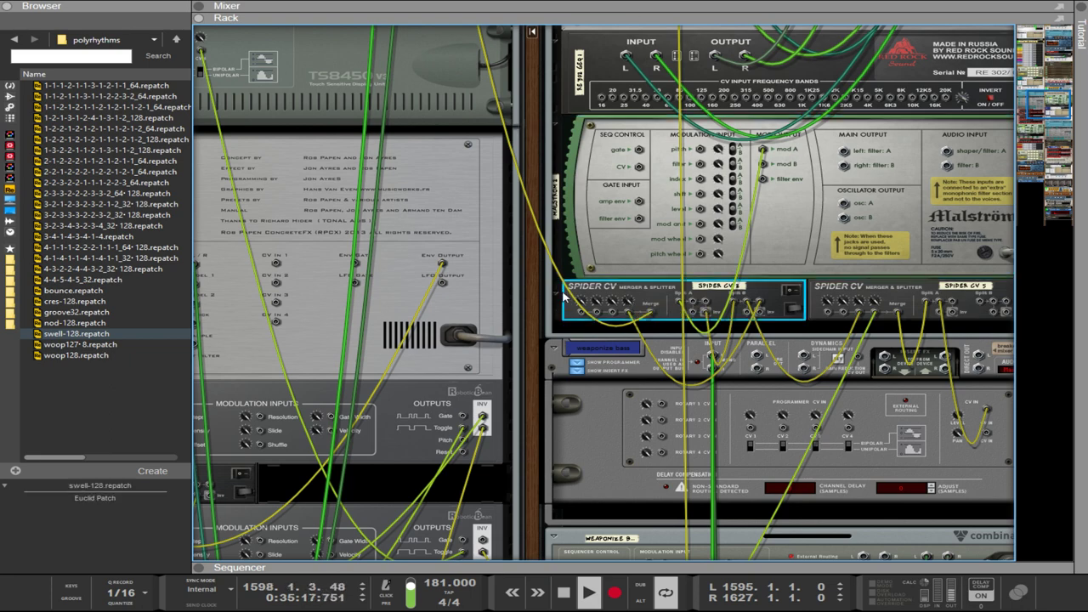
Set the Malström's Modulator A rate to 2/4 on the front of the rack.
key("Tab")
scroll(400, 444, "up", 3)
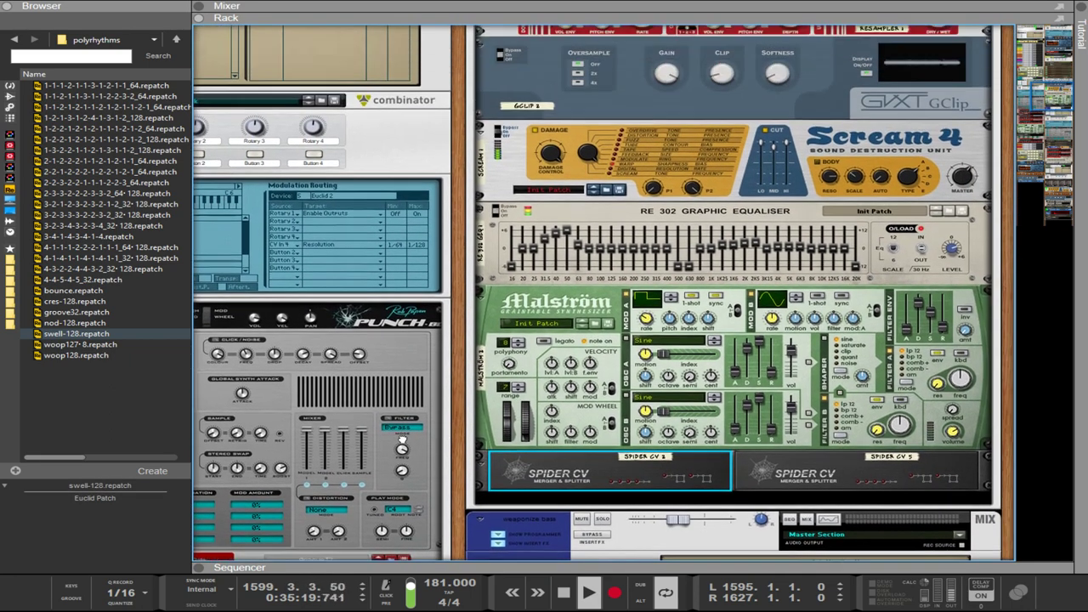
scroll(401, 443, "up", 1)
left_click(646, 349)
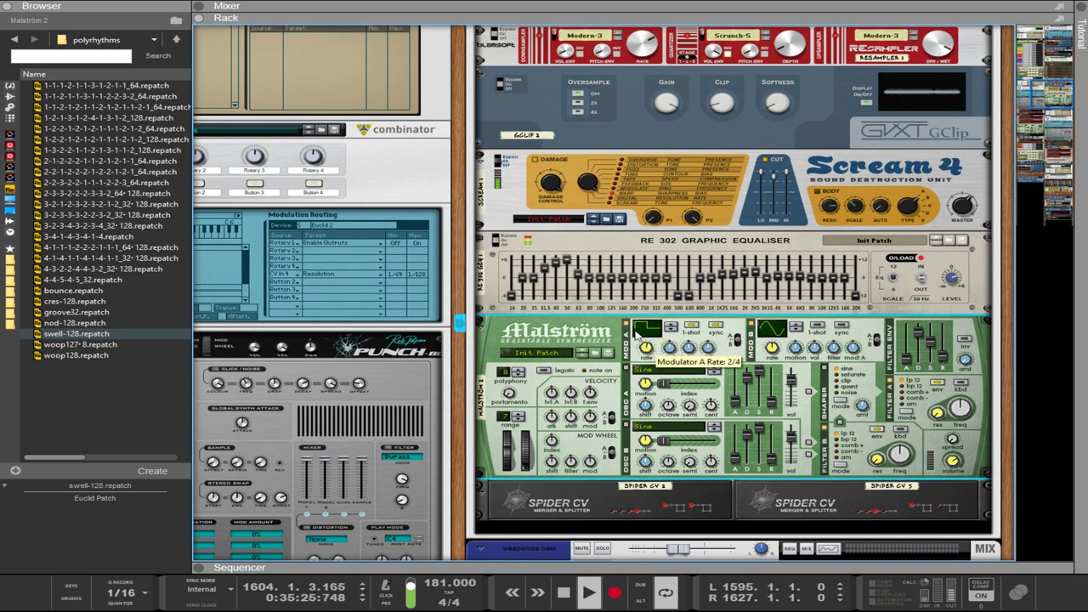
Set the decay of the PX7 synthesizer in the fmkick23 Combinator to 39.
scroll(493, 348, "up", 15)
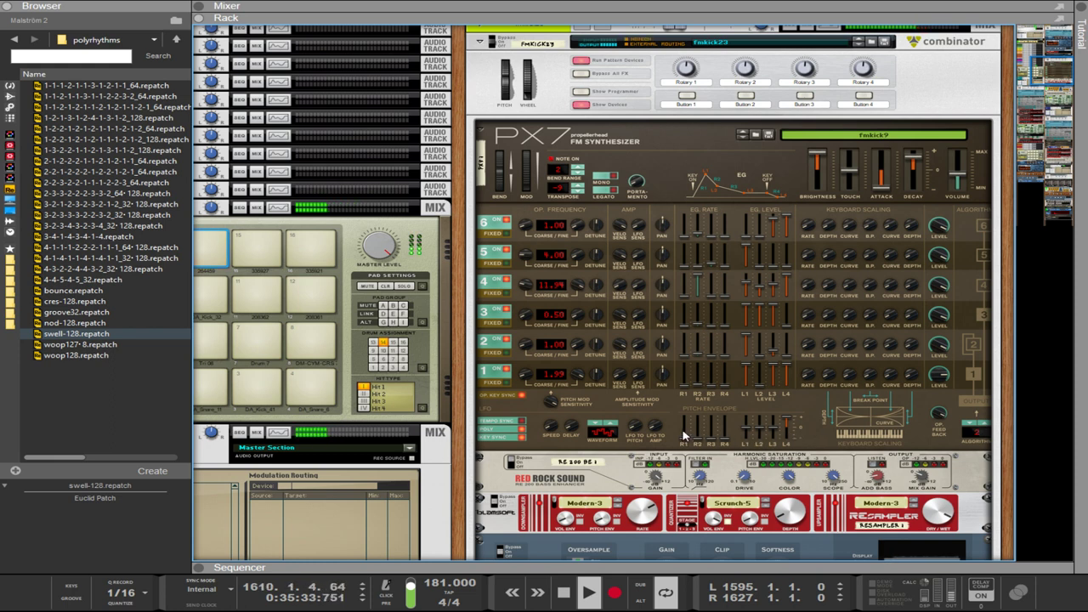
left_click(685, 435)
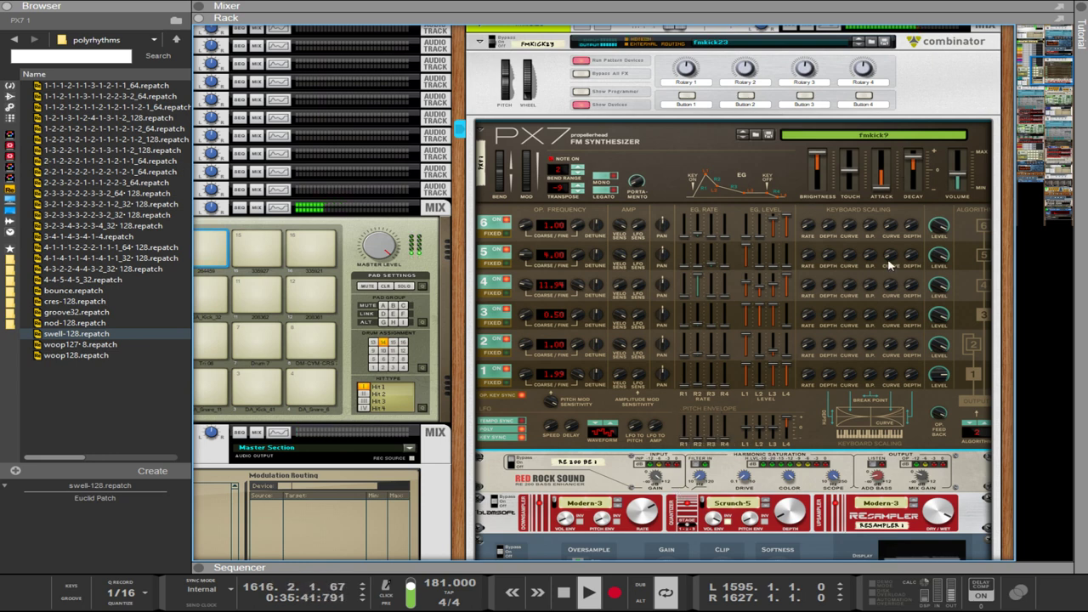
left_click_drag(912, 160, 912, 160)
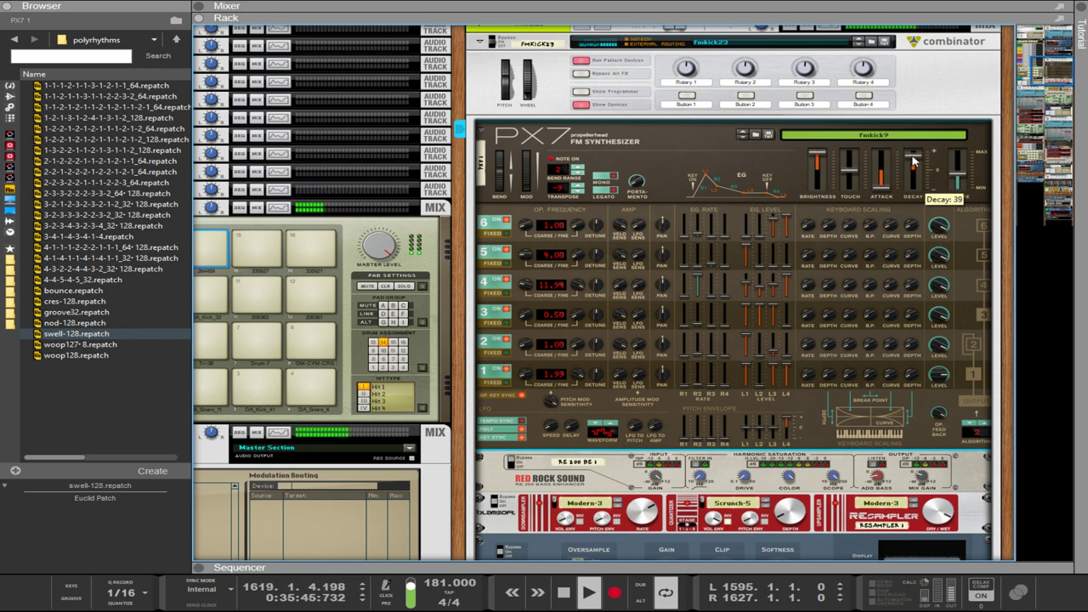
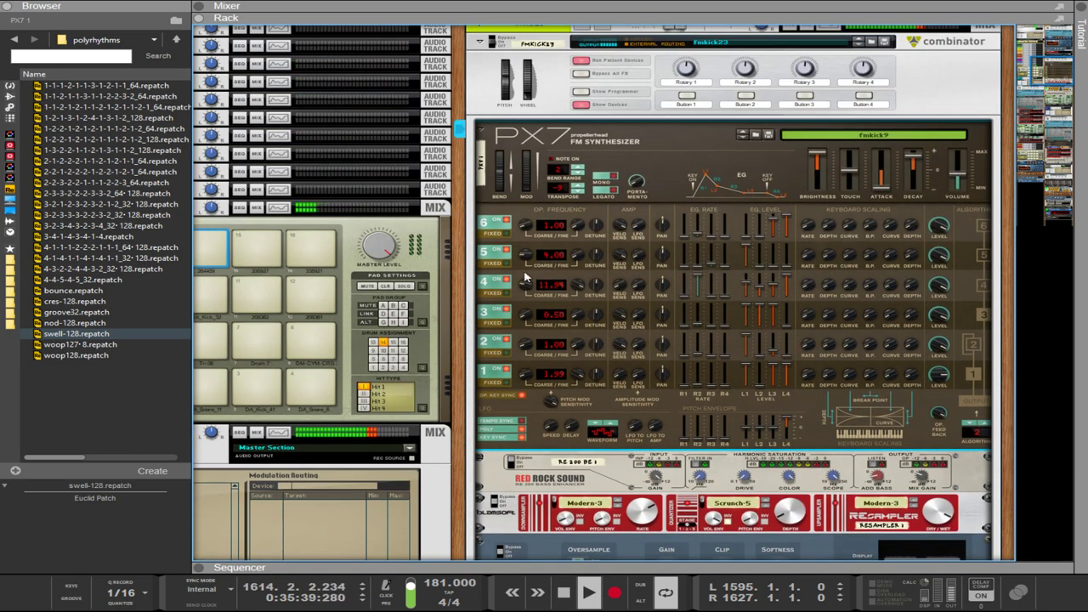
Try a much lower decay and attack values such as 35, 50 and 31 on the PX7.
scroll(815, 231, "down", 1)
scroll(815, 231, "down", 1)
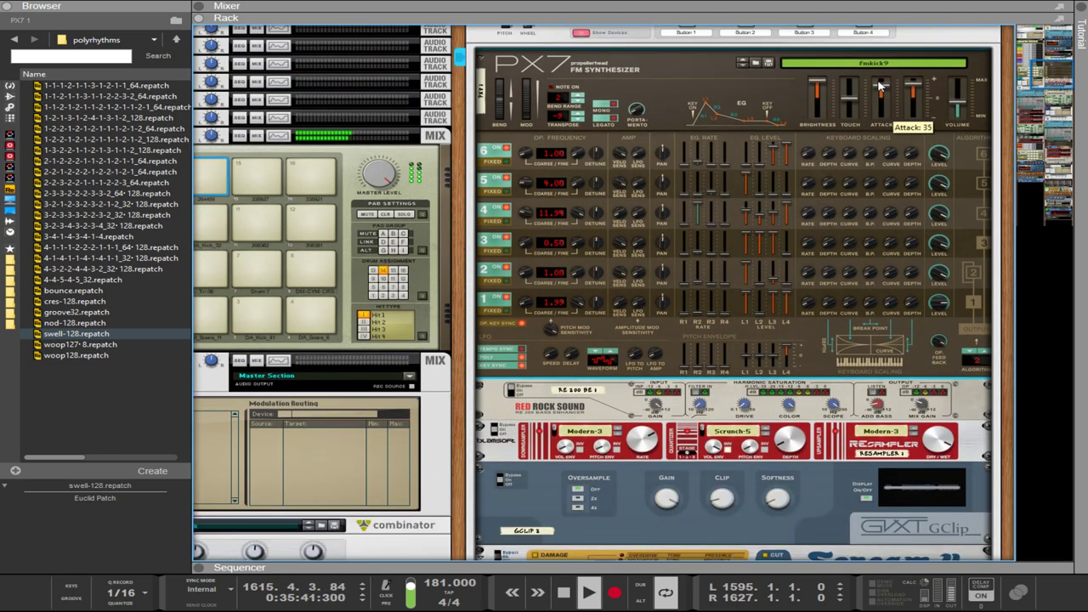
mouse_move(879, 93)
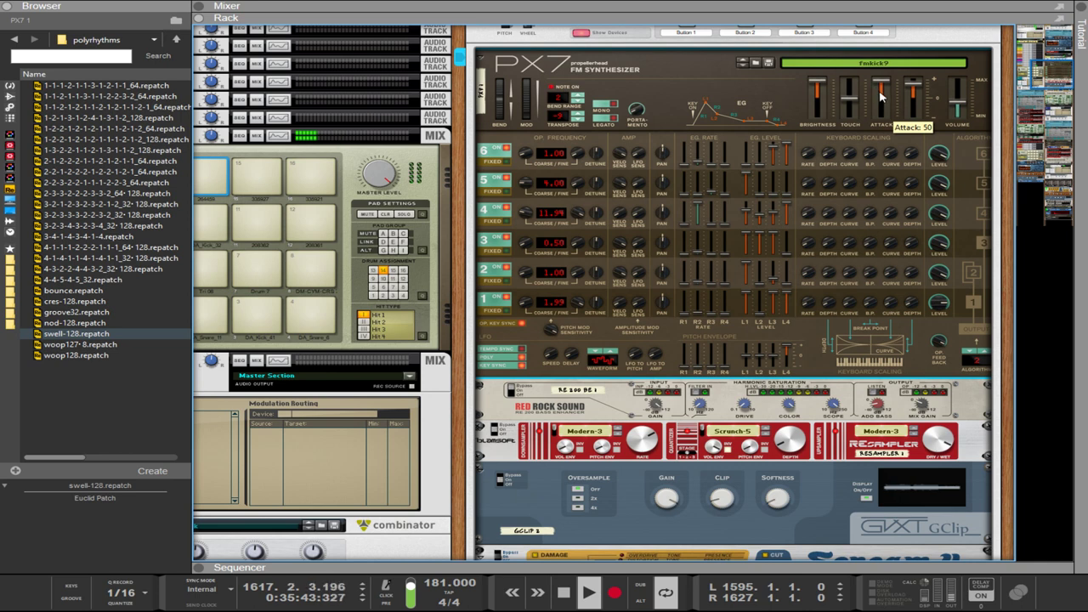
scroll(880, 96, "down", 5)
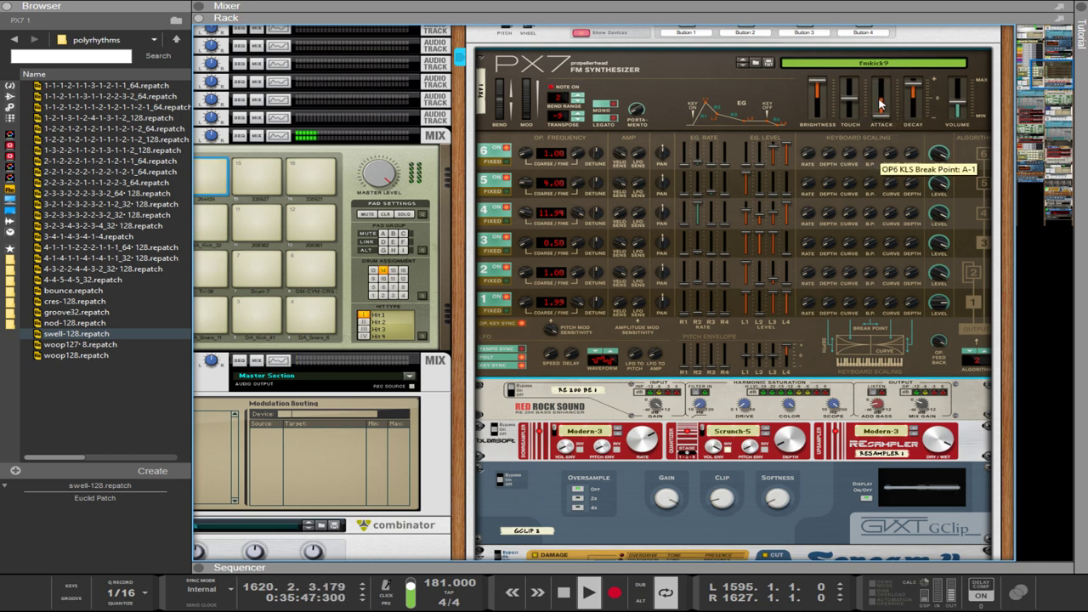
mouse_move(911, 96)
left_click_drag(907, 99, 914, 124)
mouse_move(879, 92)
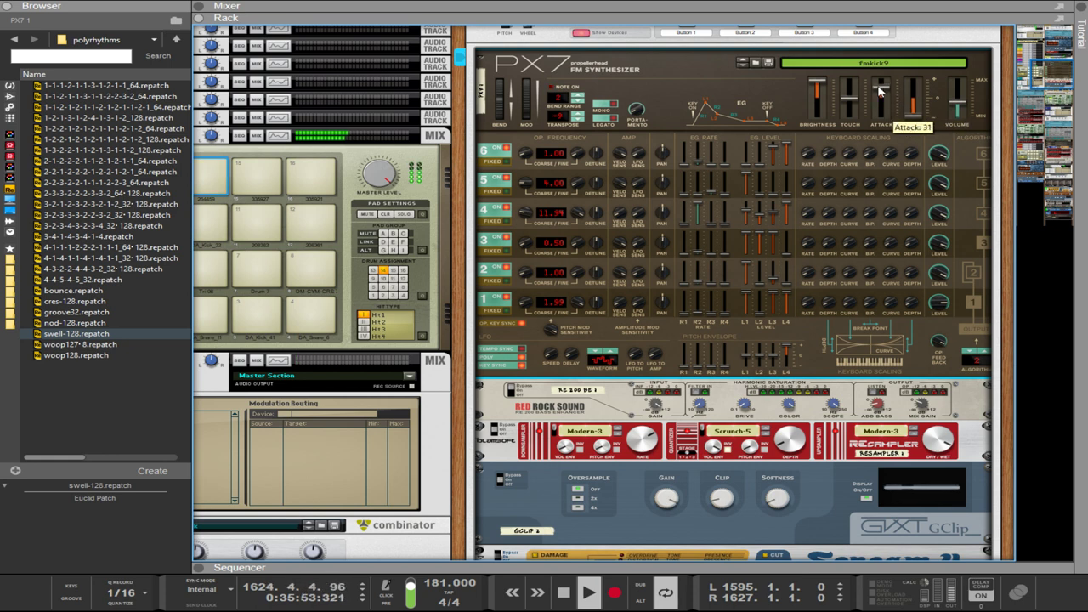
mouse_move(878, 91)
left_mouse_down()
mouse_move(882, 70)
mouse_move(890, 94)
left_mouse_up()
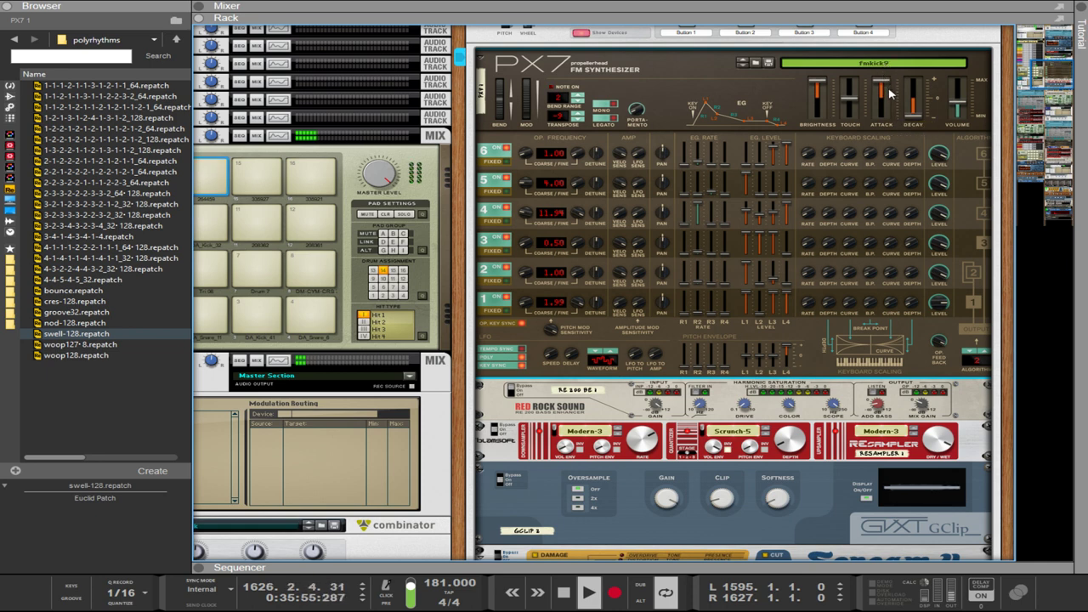
mouse_move(882, 101)
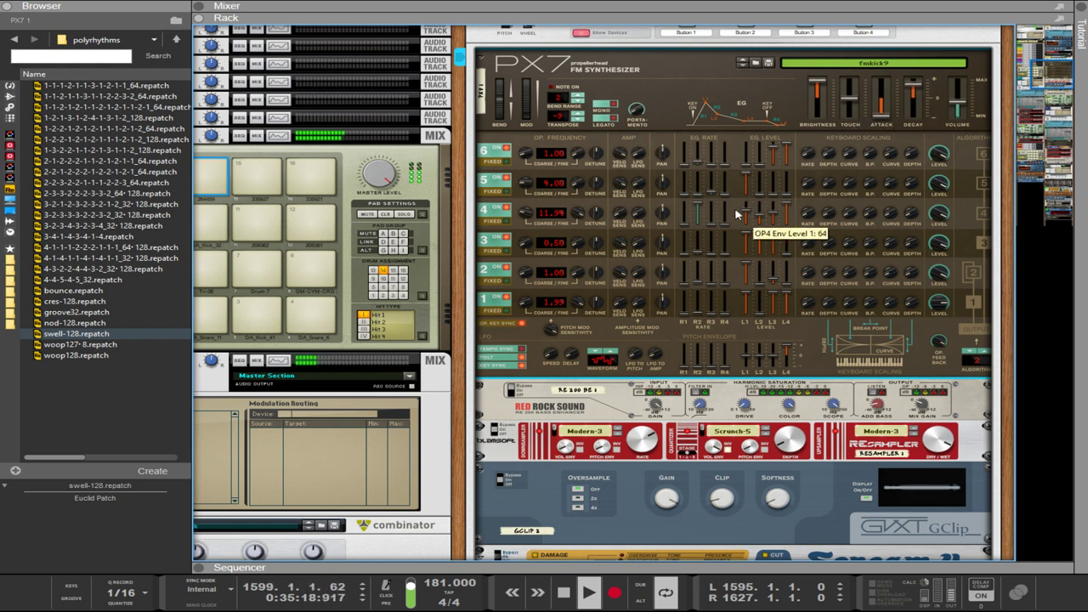
mouse_move(705, 221)
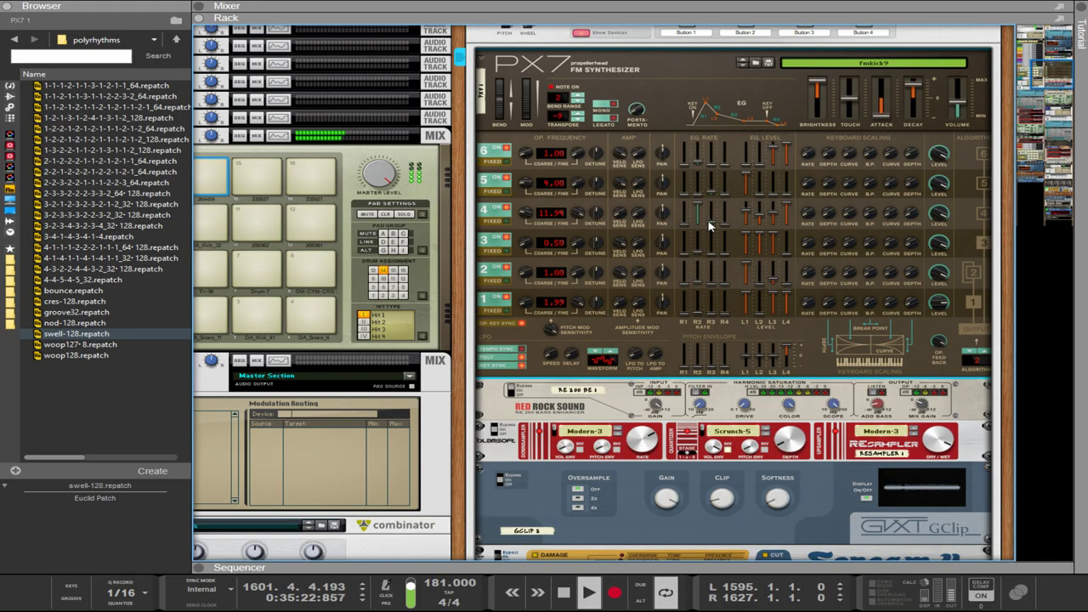
Examine the Pitch Shifter, Uhbik-G and GClip 4 in the effects chain at the end of the rack.
scroll(704, 378, "down", 15)
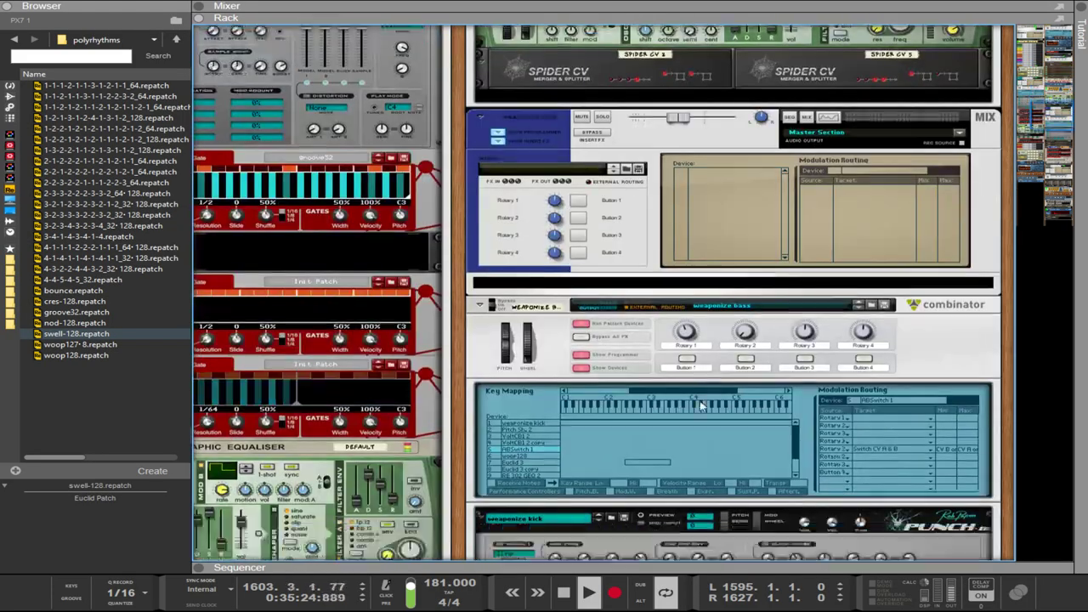
scroll(701, 406, "down", 15)
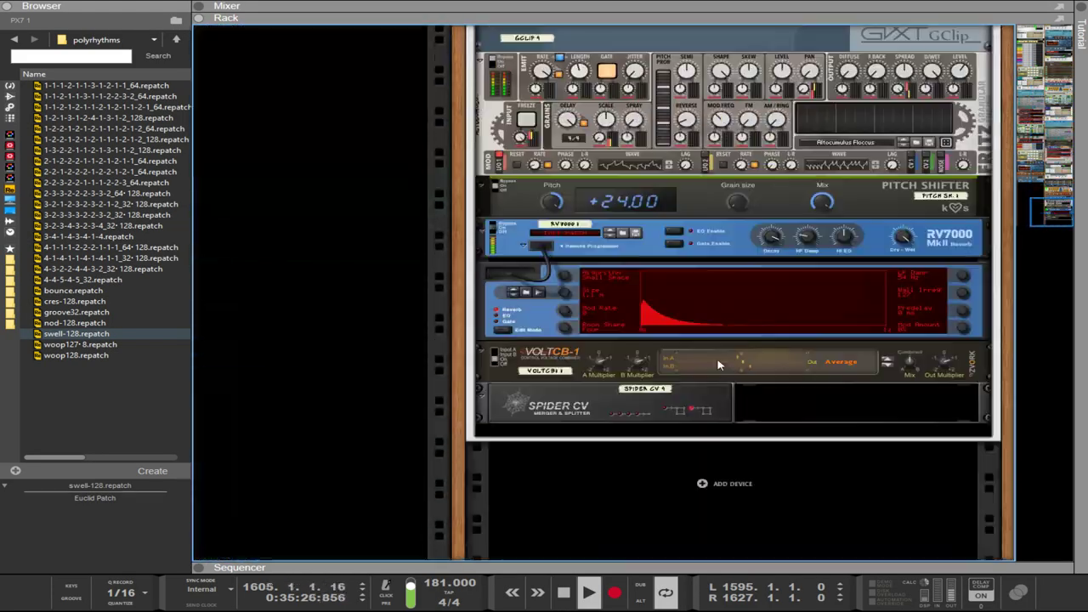
scroll(718, 366, "up", 3)
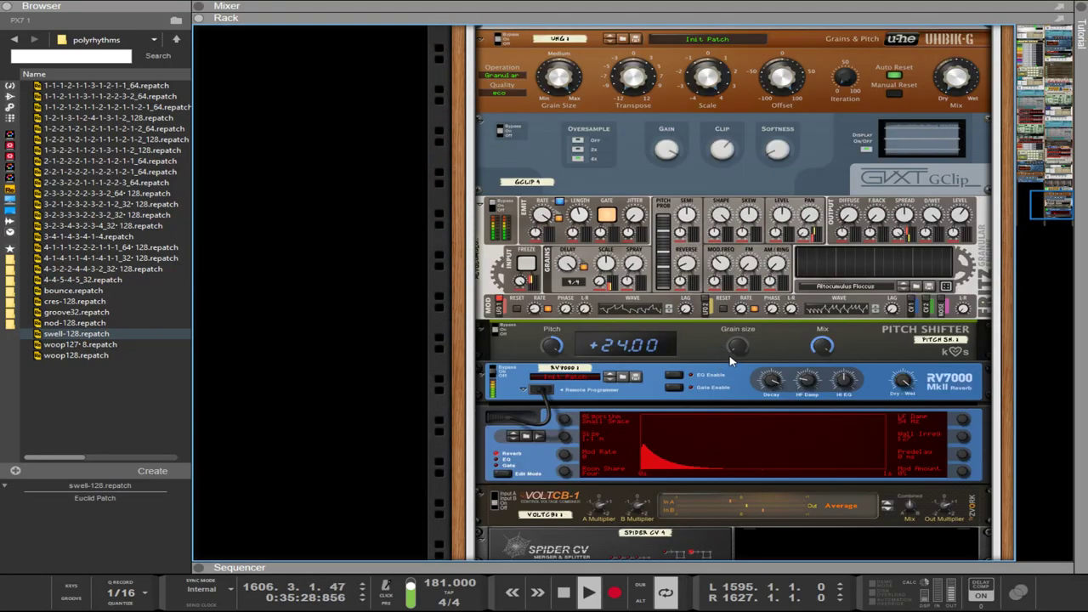
left_click(729, 361)
scroll(671, 198, "up", 3)
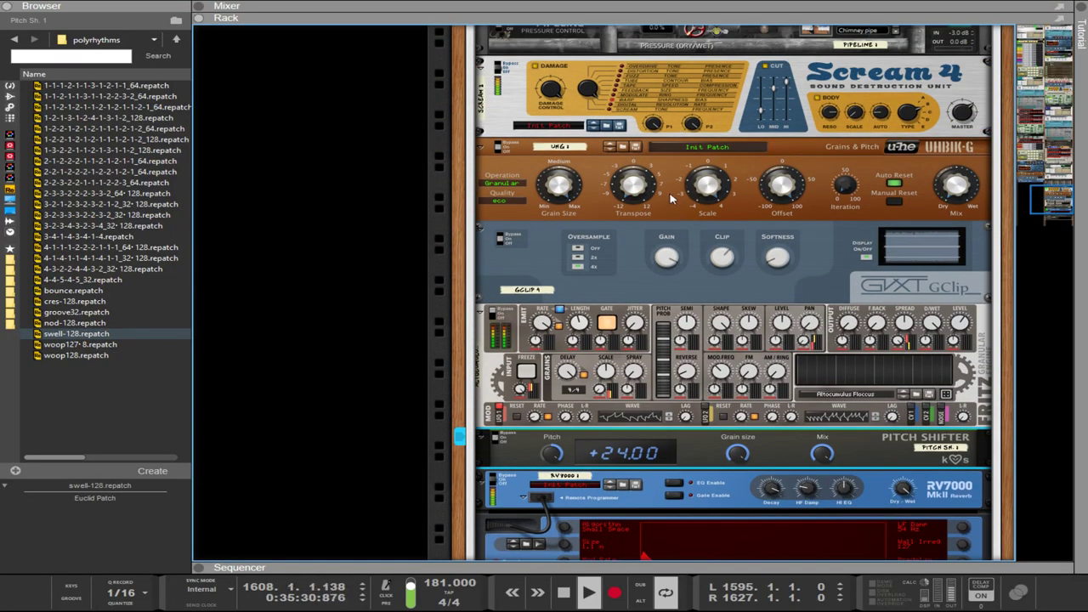
left_click(637, 188)
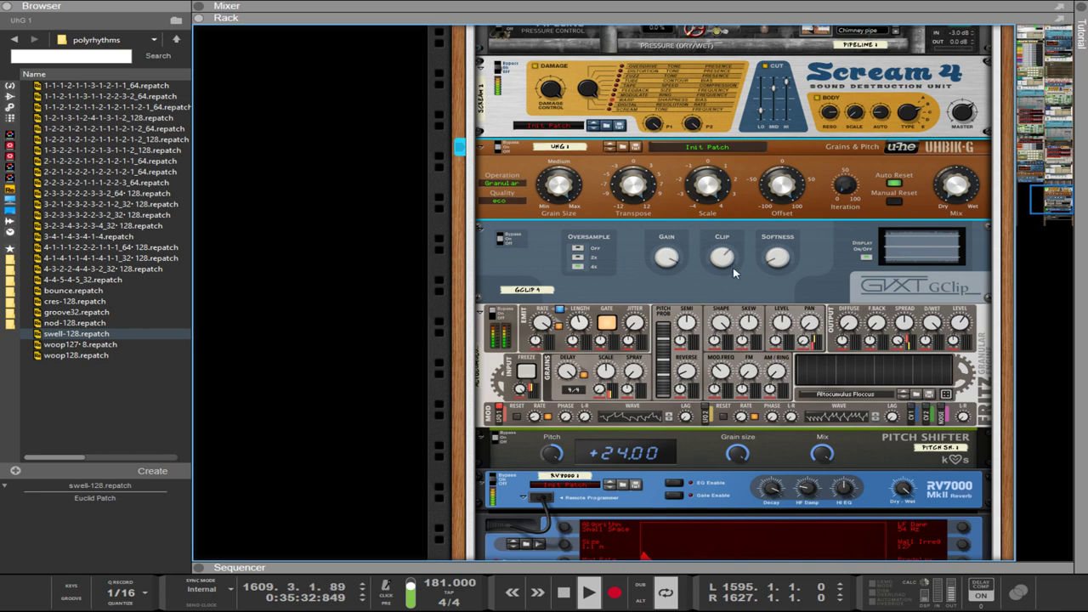
left_click(724, 264)
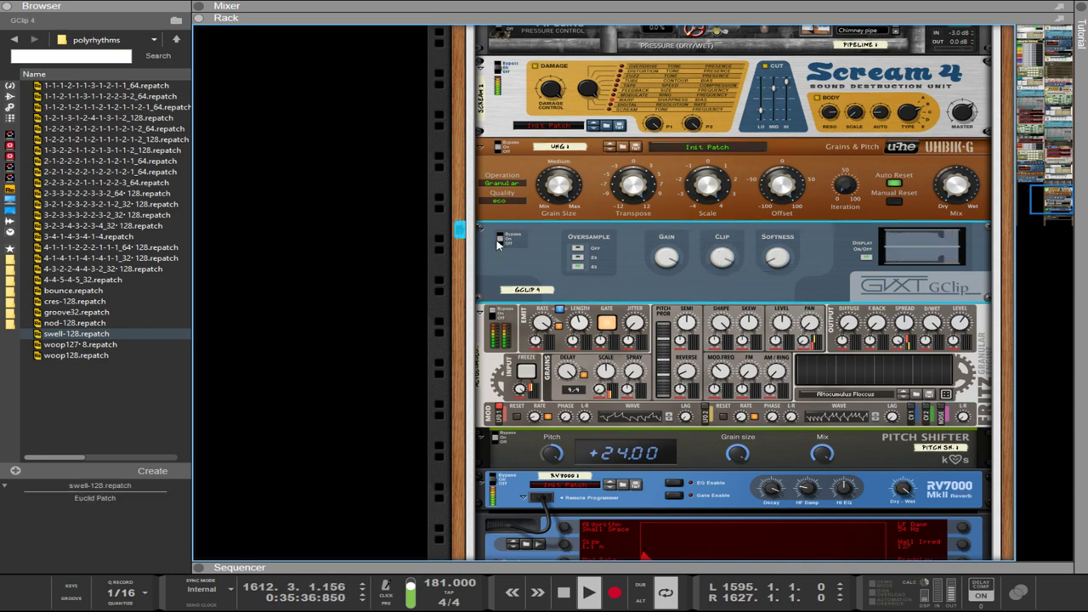
scroll(538, 206, "down", 3)
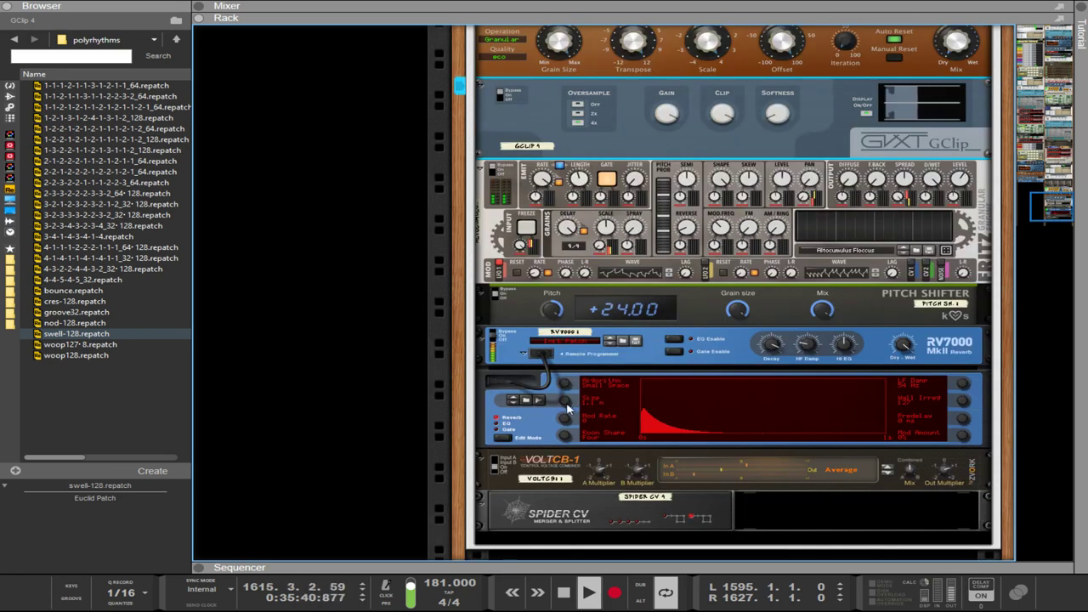
Load the EFX Scary Verb patch into the RV7000 reverb below the Pitch Shifter and set its dry/wet to 20.
left_click(623, 341)
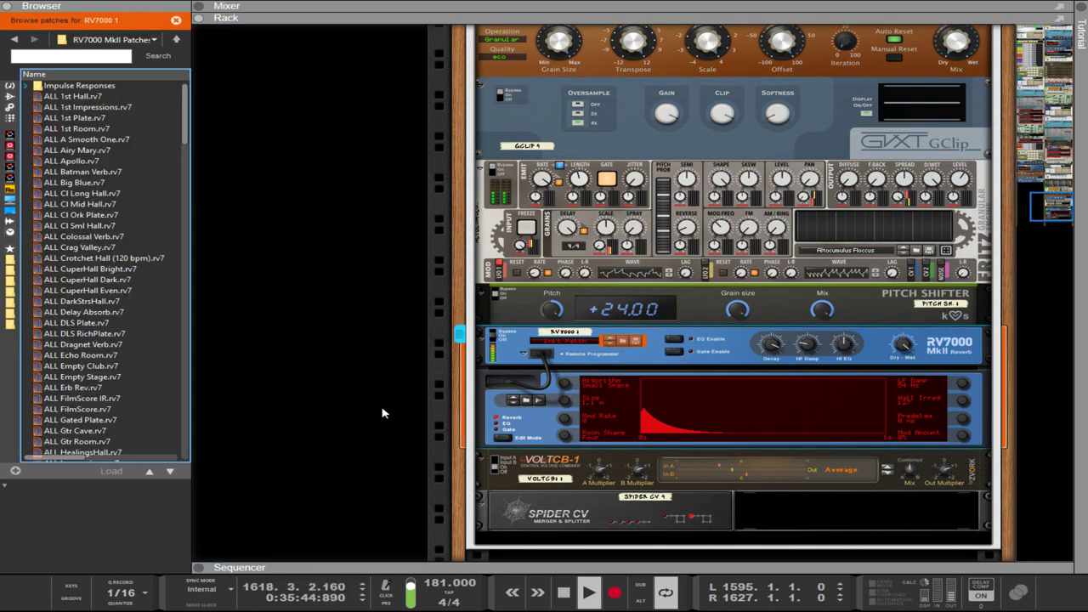
scroll(102, 374, "down", 3)
left_click(83, 409)
scroll(85, 407, "down", 15)
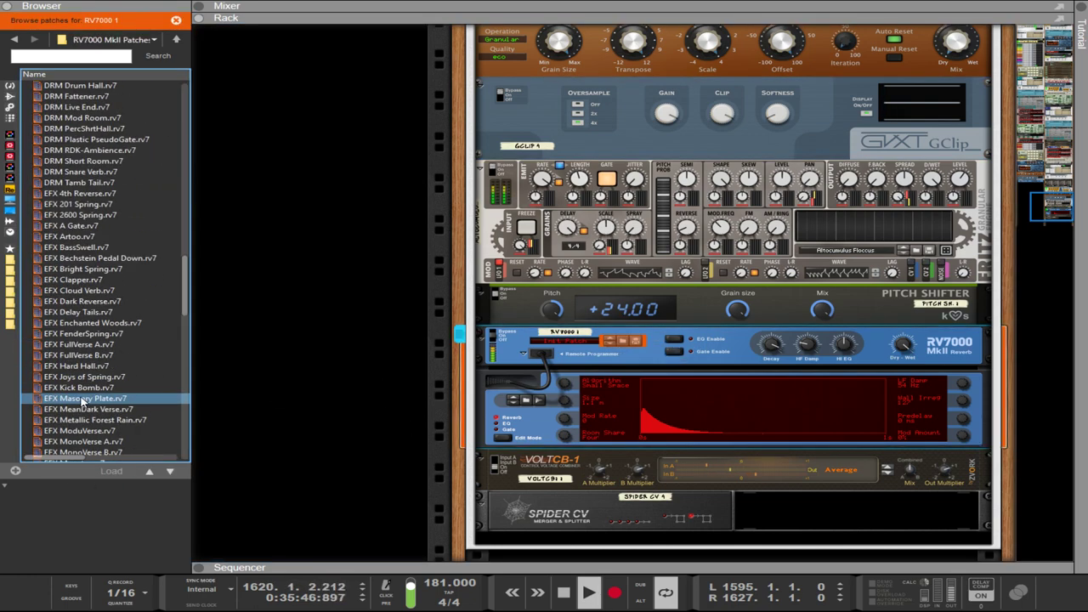
left_click(94, 399)
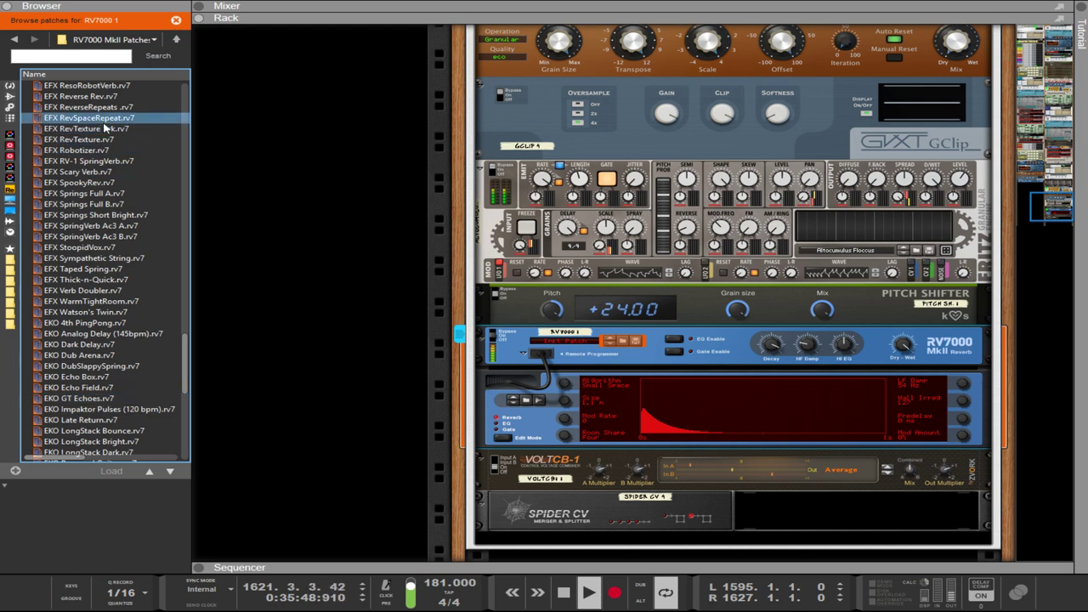
left_click(81, 172)
left_click(906, 356)
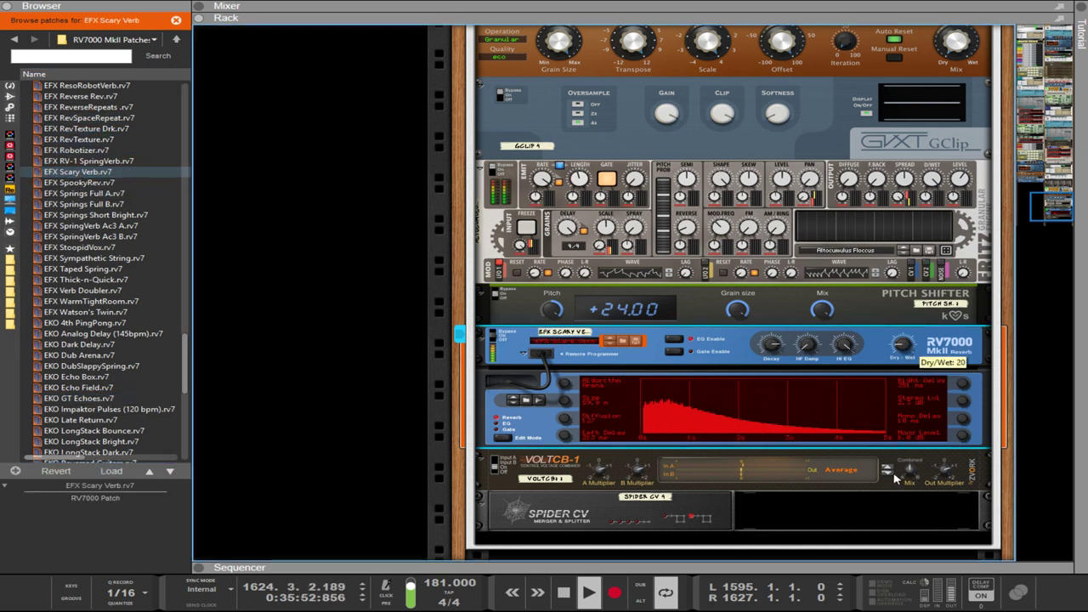
left_click_drag(871, 389, 858, 363)
Adjust the mix of the Uhbik-G and the P1 parameter of the Scream 4 in Combinator 1.
scroll(816, 384, "up", 10)
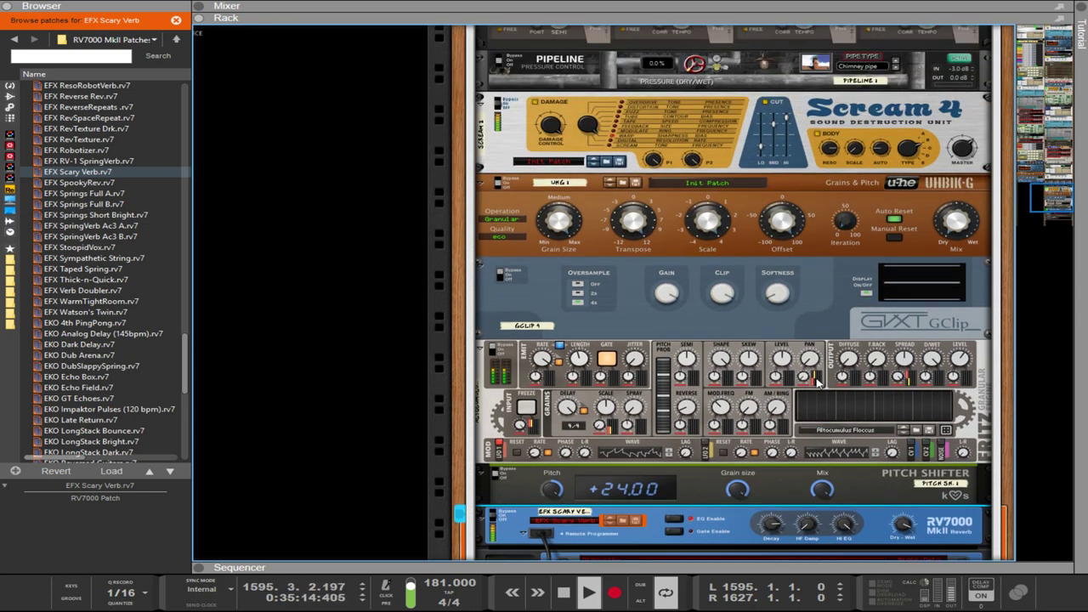
scroll(815, 384, "down", 5)
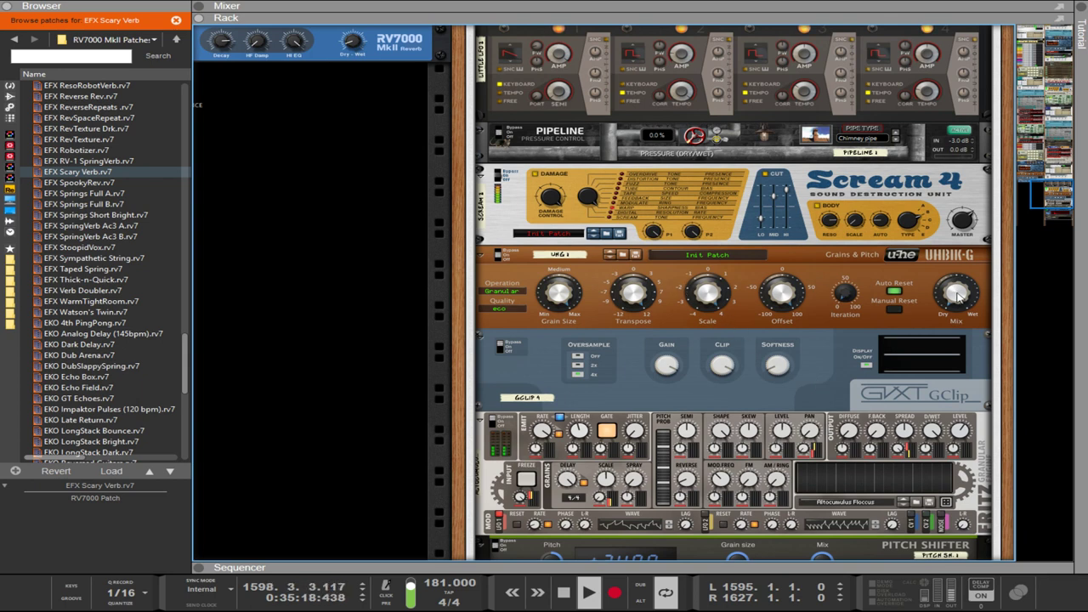
left_click(955, 295)
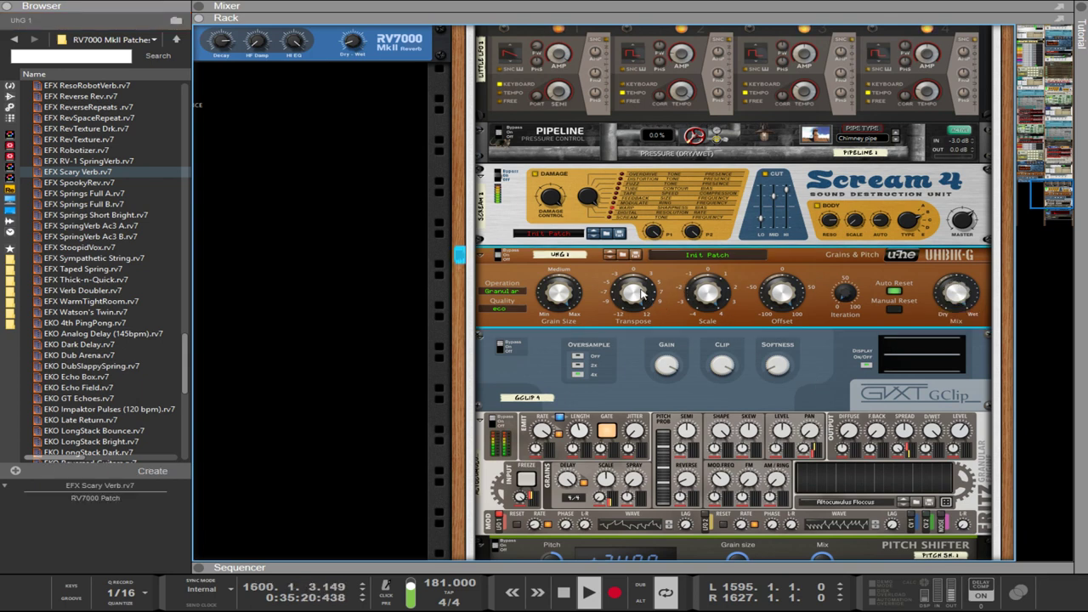
scroll(680, 255, "up", 2)
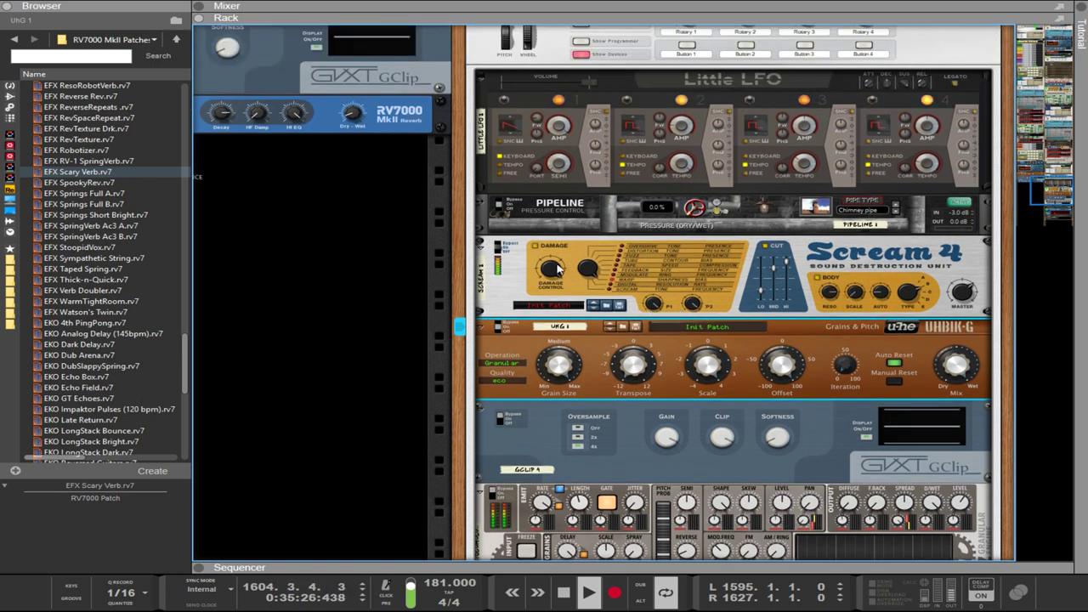
left_click(654, 308)
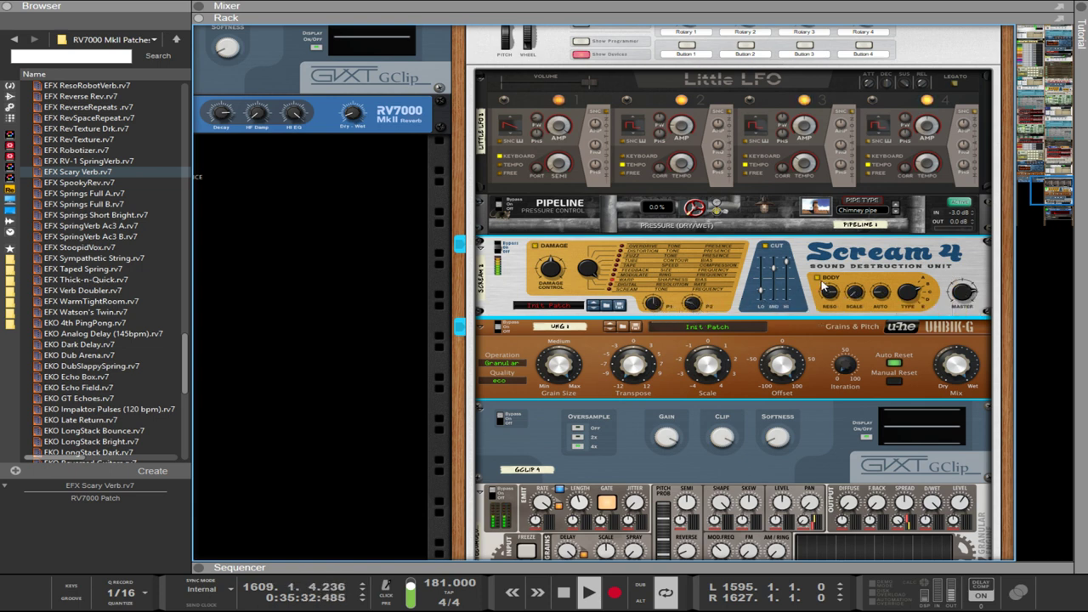
Set the Little LFO's LFO 3 frequency source to Tempo and patch a CV output of its second LFO into the third LFO's inputs.
left_click(560, 172)
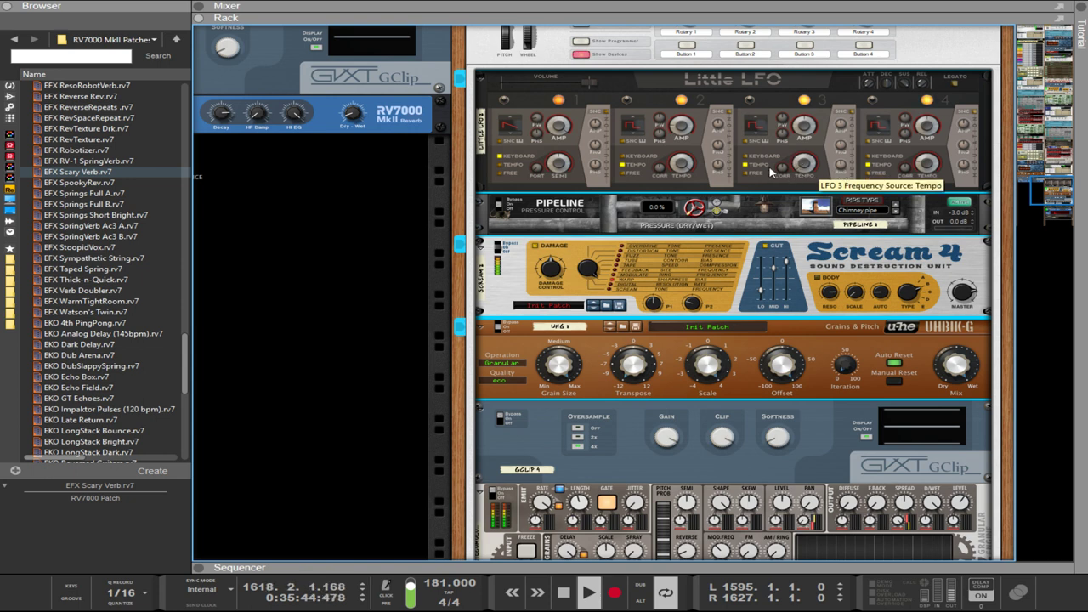
scroll(765, 177, "up", 2)
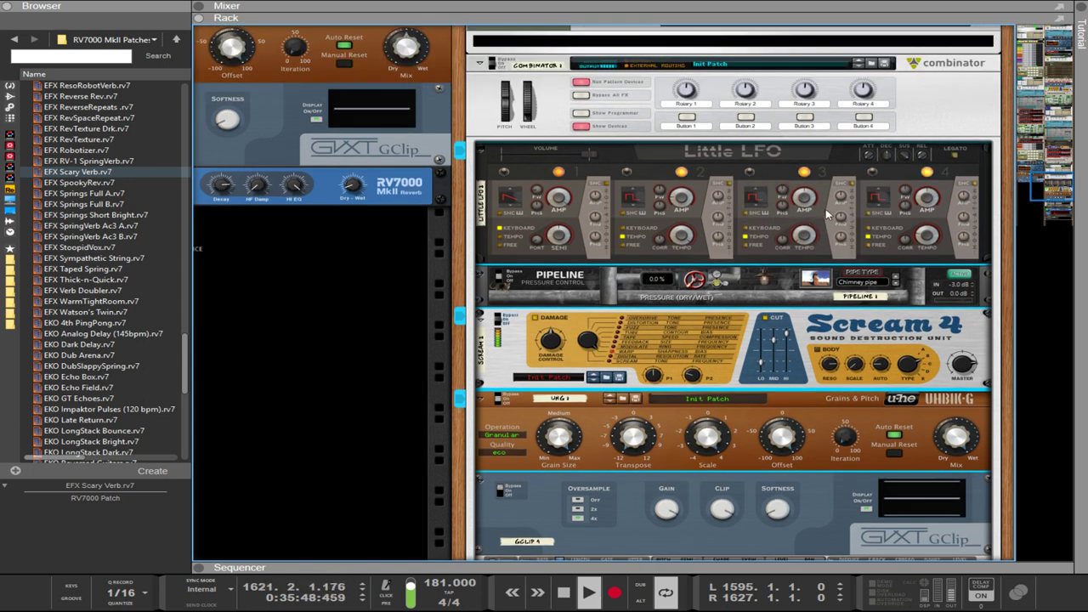
key("Tab")
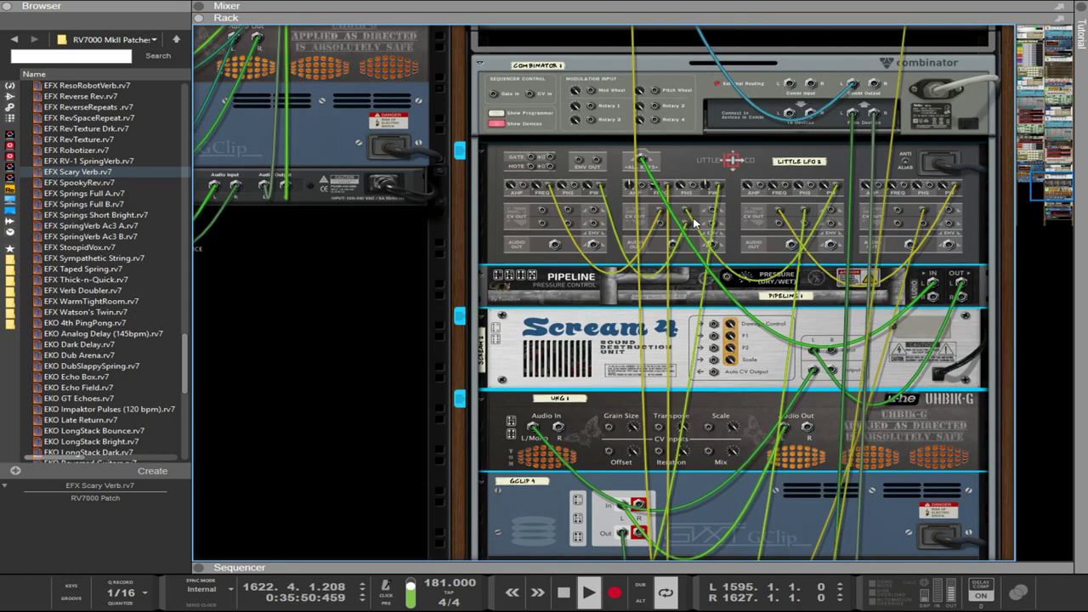
left_click_drag(664, 226, 761, 189)
key("Tab")
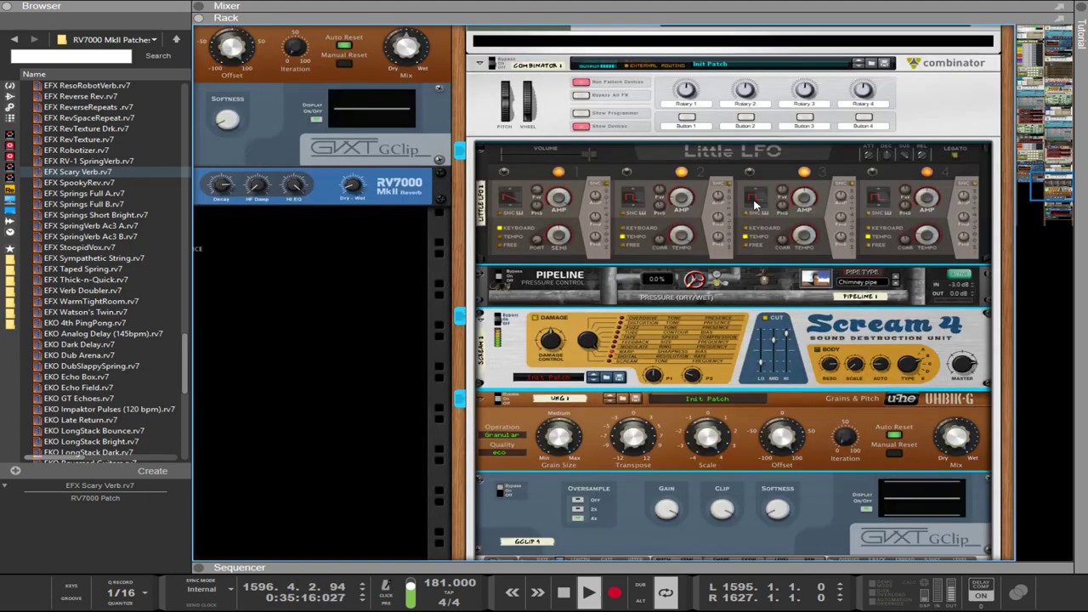
Switch the Fritz granular engine below GClip 4 to On.
scroll(776, 227, "down", 3)
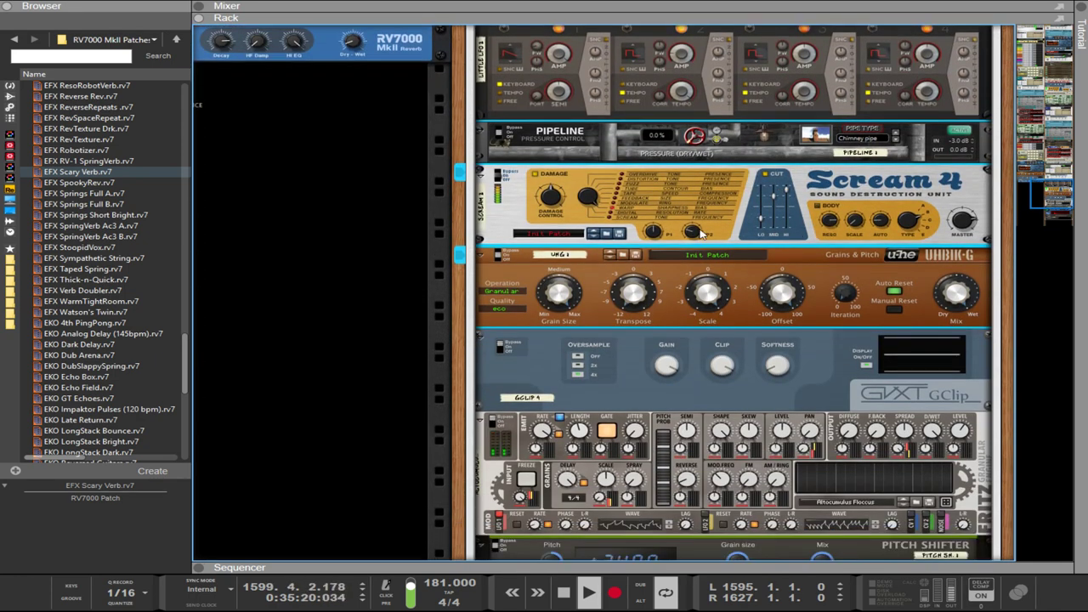
left_click_drag(750, 229, 487, 353)
left_click(489, 353)
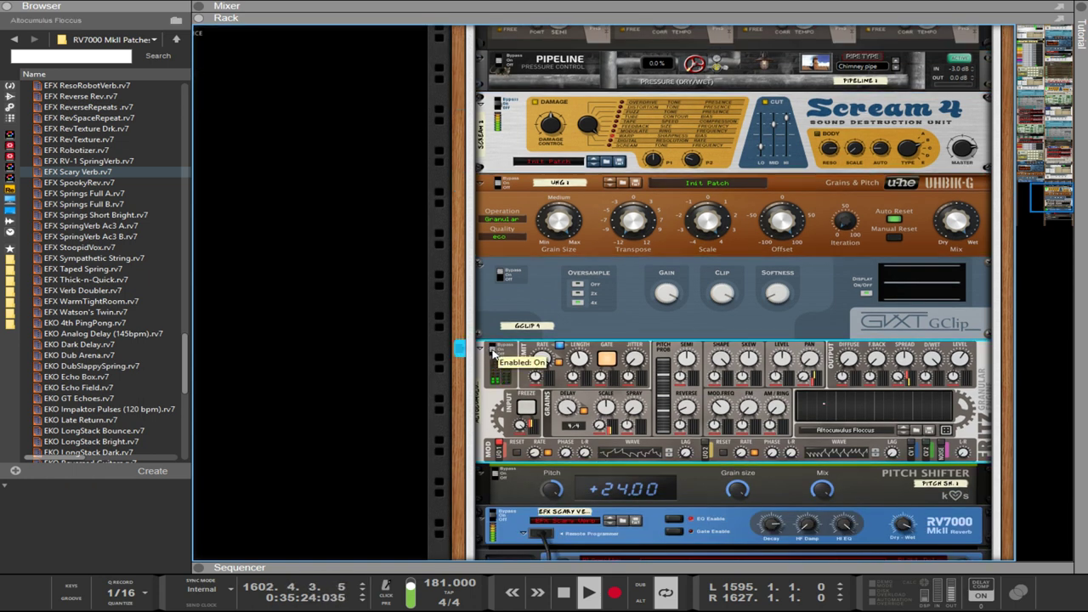
mouse_move(960, 355)
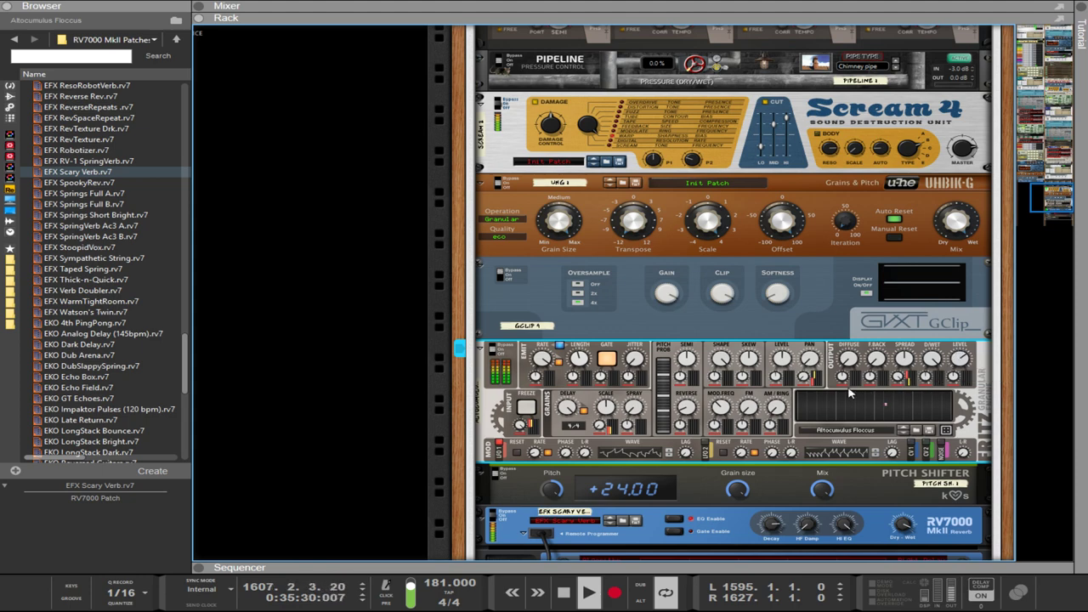
scroll(731, 421, "down", 3)
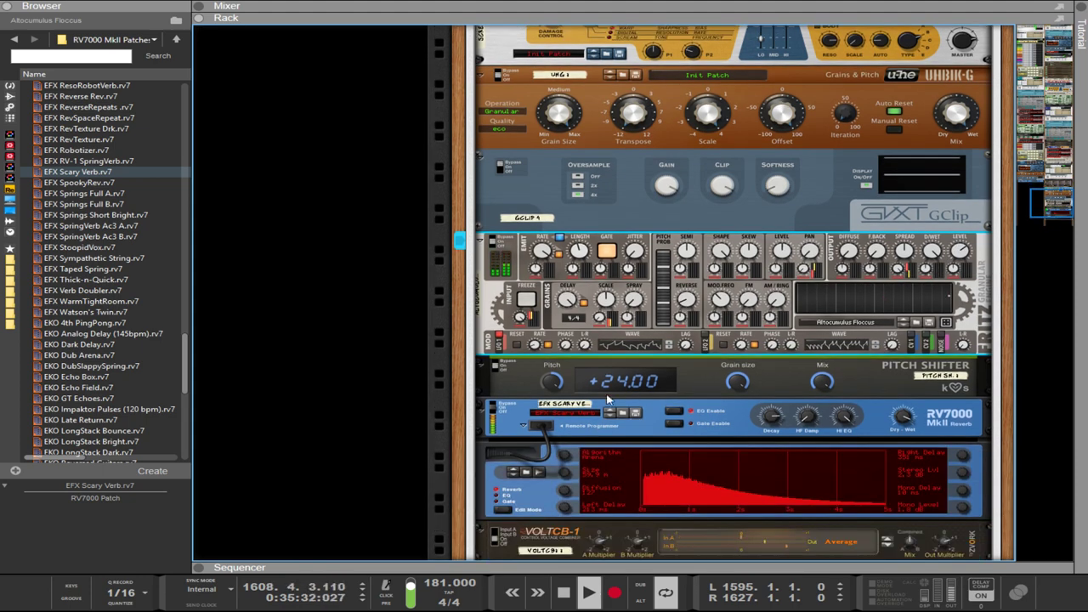
Check the rear cabling from the Fritz granular engine through the Pitch Shifter to the RV7000.
key("Tab")
scroll(674, 391, "up", 2)
scroll(673, 391, "down", 3)
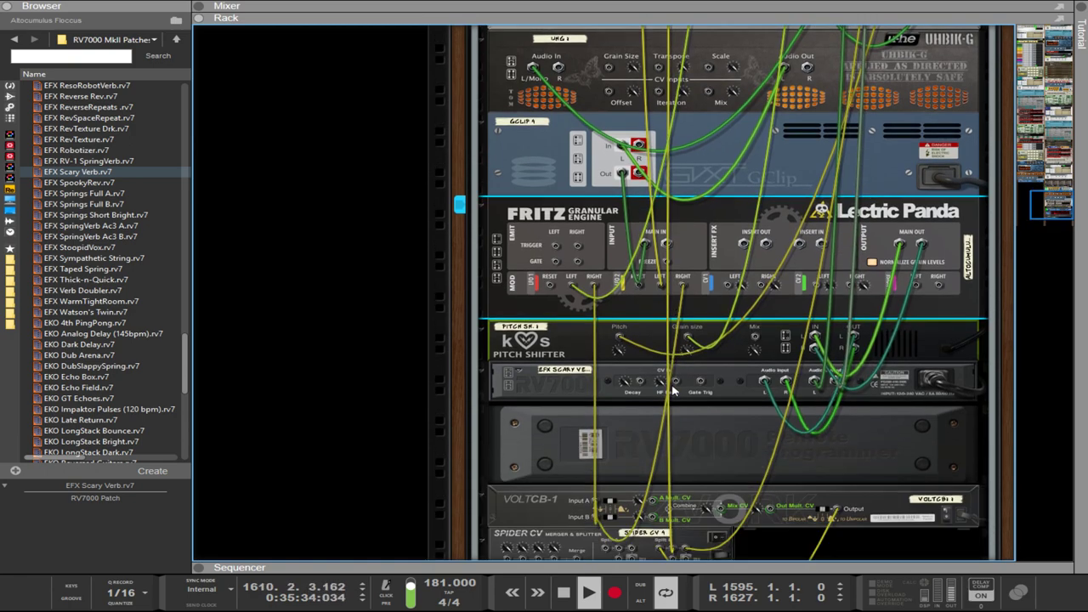
key("Tab")
scroll(701, 333, "up", 4)
scroll(701, 333, "down", 4)
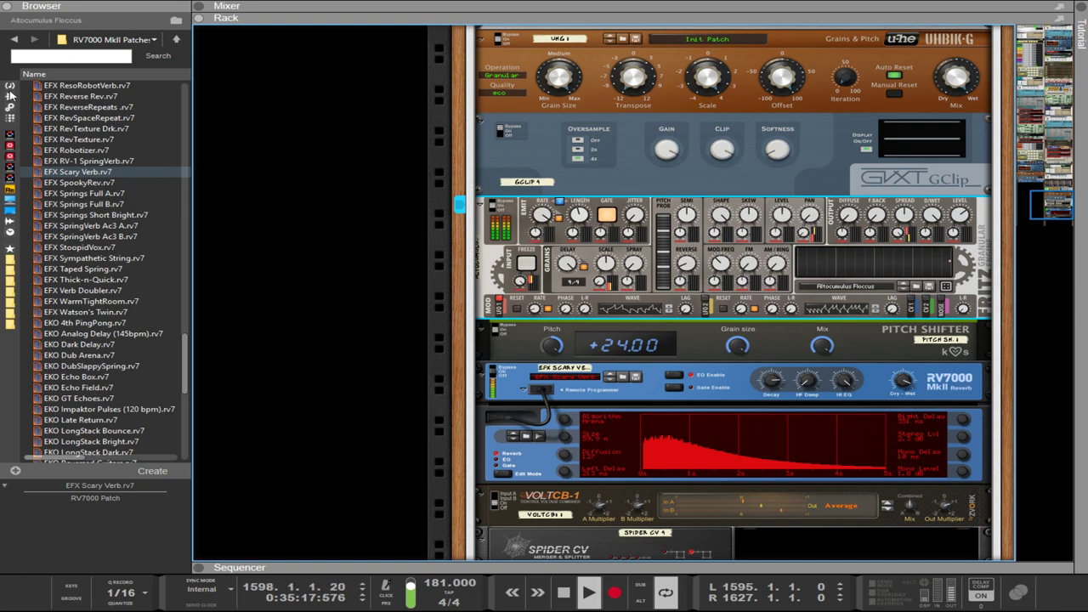
Add a Bitspeek LPC Vocoder effect between the Fritz granular engine and the Pitch Shifter.
left_click(10, 96)
scroll(110, 255, "down", 6)
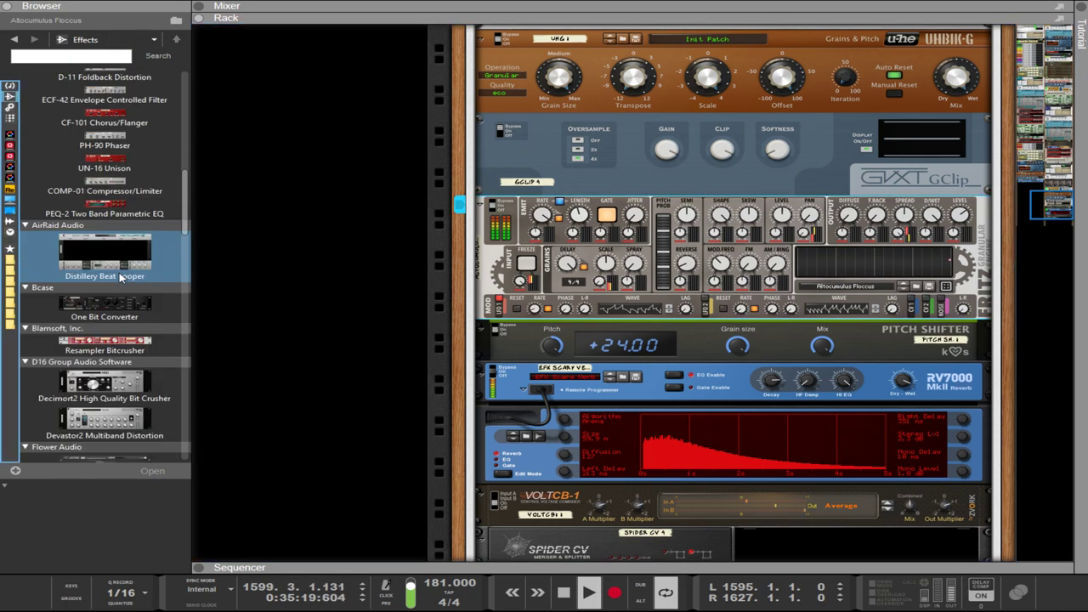
scroll(120, 278, "down", 4)
scroll(119, 340, "down", 12)
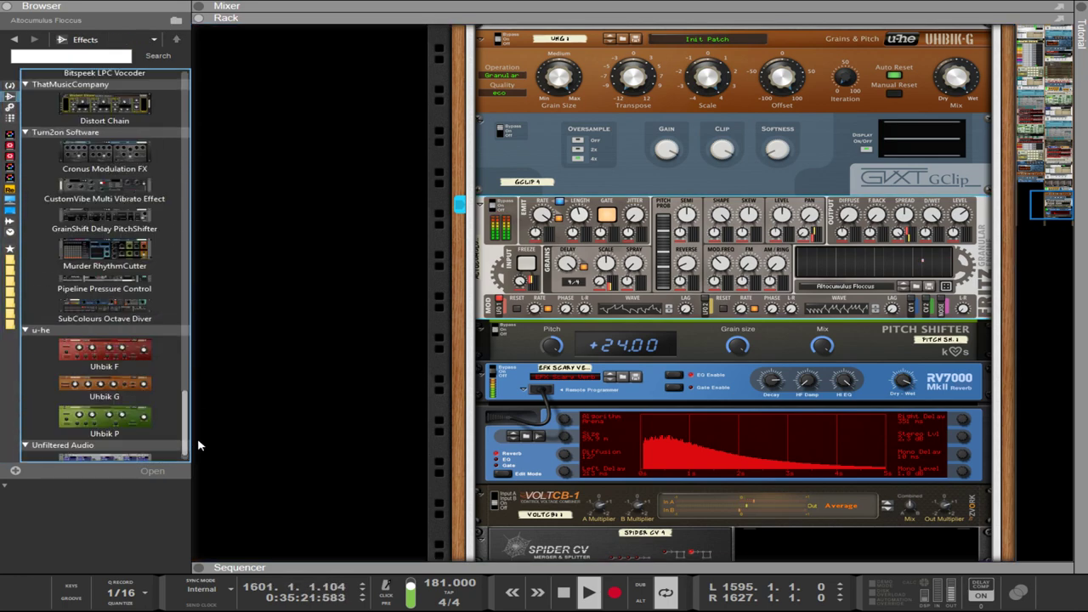
scroll(107, 392, "up", 3)
scroll(106, 392, "up", 2)
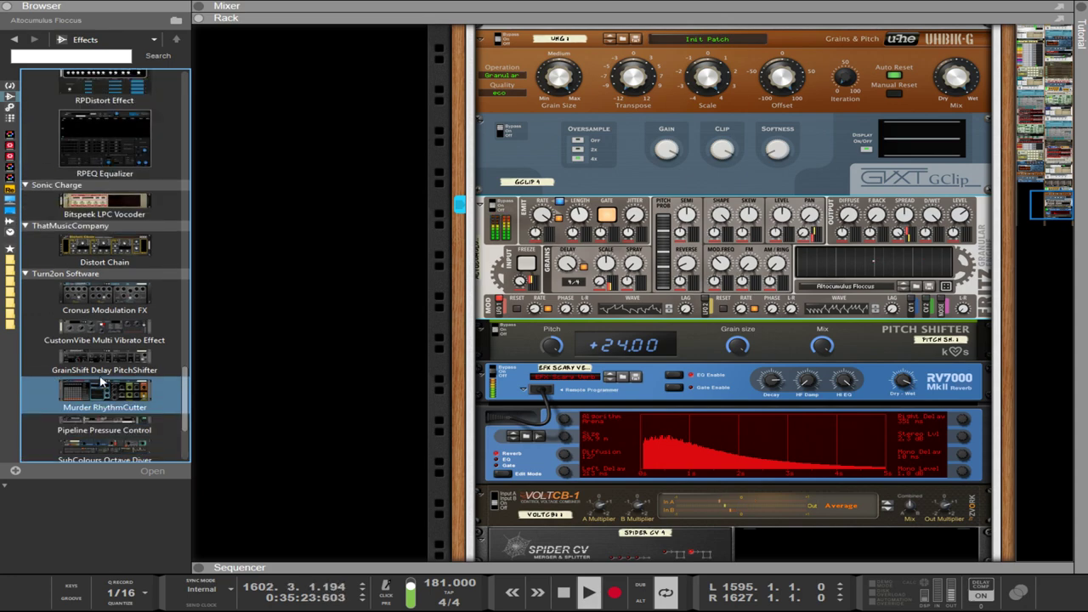
left_click_drag(104, 216, 636, 333)
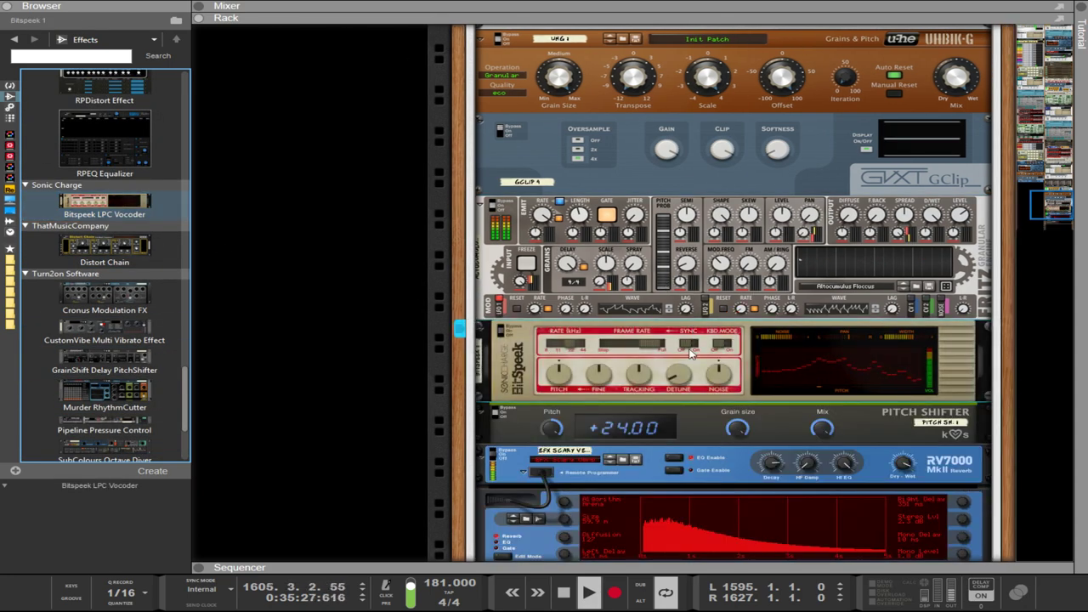
Set the RV7000's dry/wet to 113 and adjust the sample rate and frame rate of the Bitspeek.
left_click(899, 469)
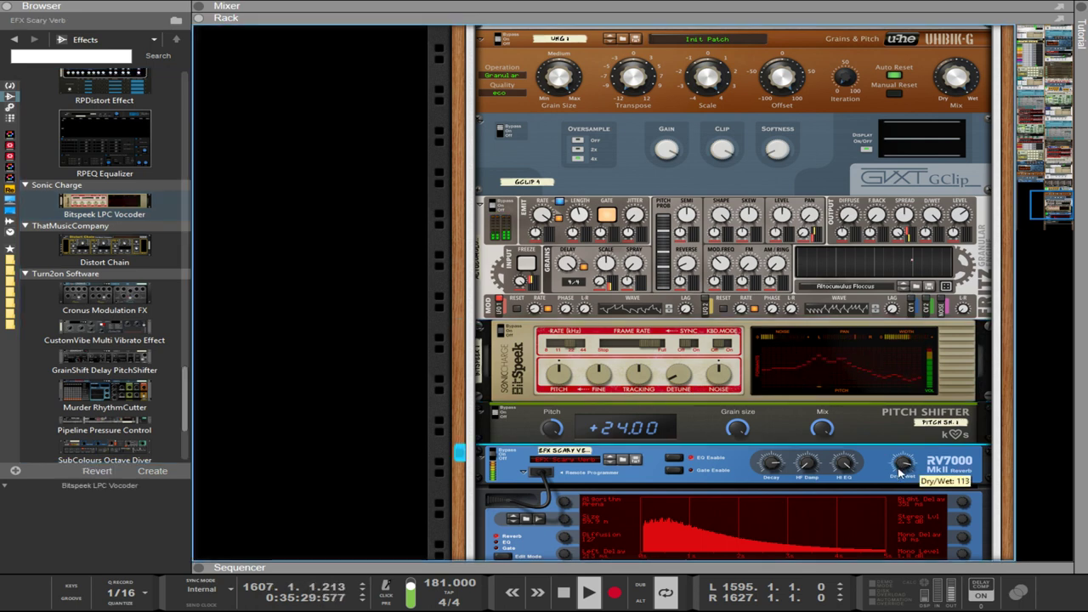
left_click(565, 348)
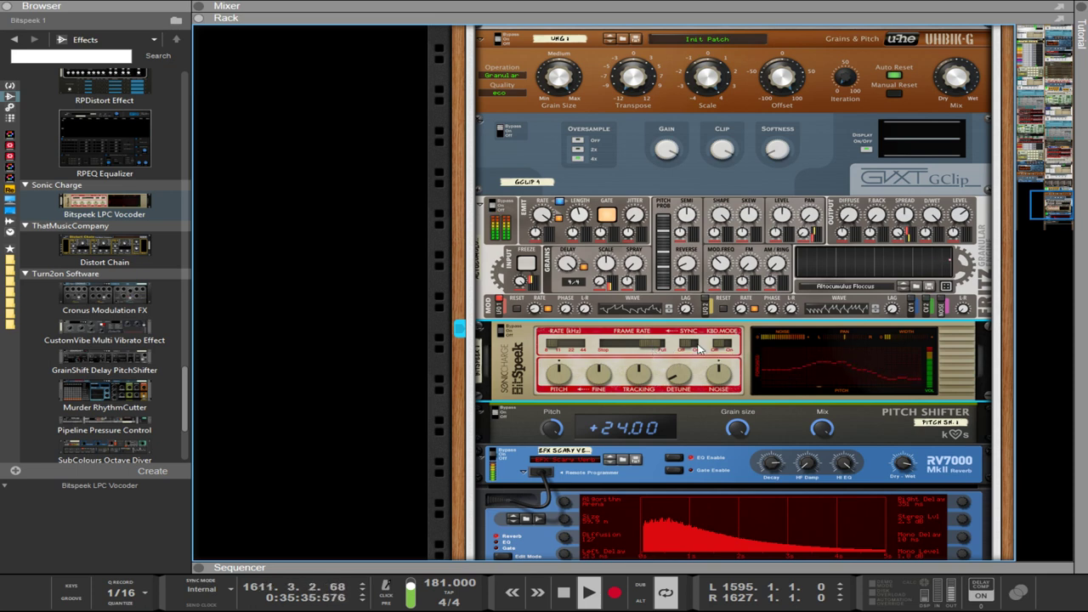
left_click_drag(642, 344, 668, 347)
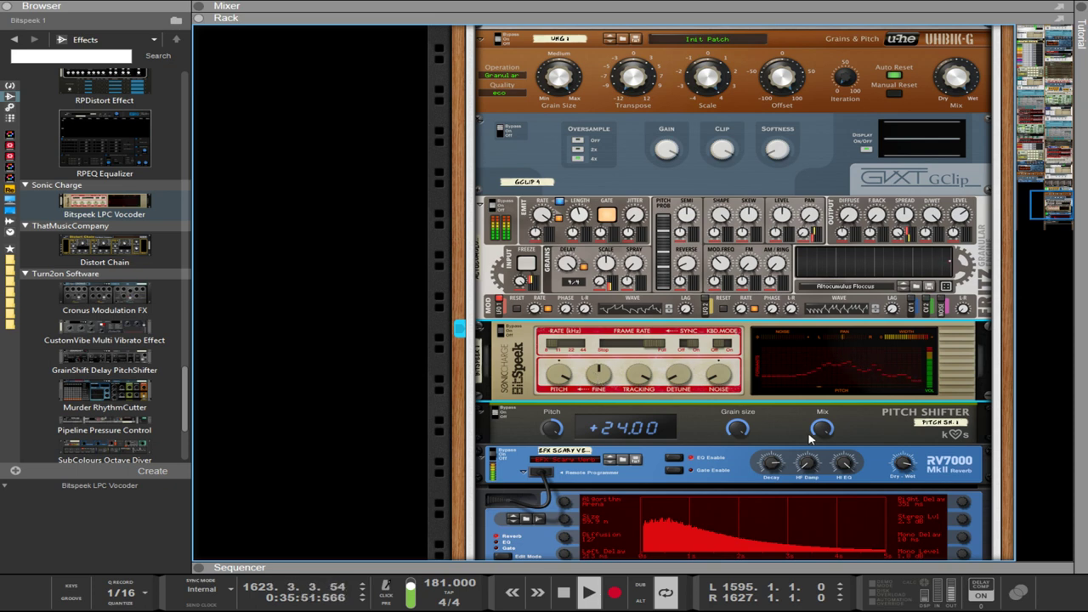
Set the Fritz master level to 10.18 dB and adjust the Bitspeek's fine tuning and synced frame rate.
scroll(809, 437, "up", 2)
left_click(954, 277)
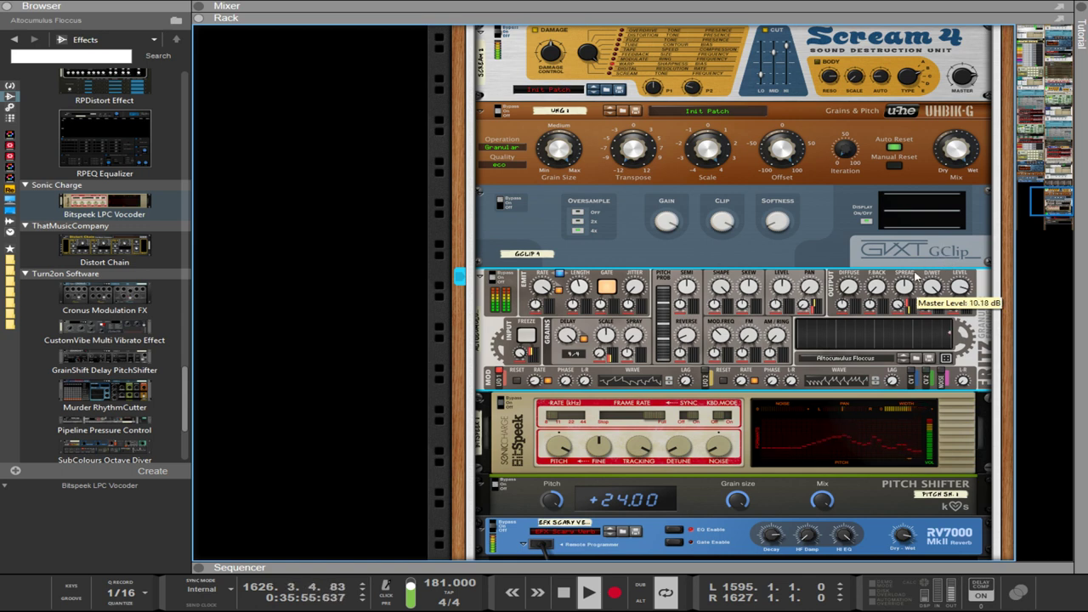
left_click(599, 448)
left_click_drag(616, 517, 576, 463)
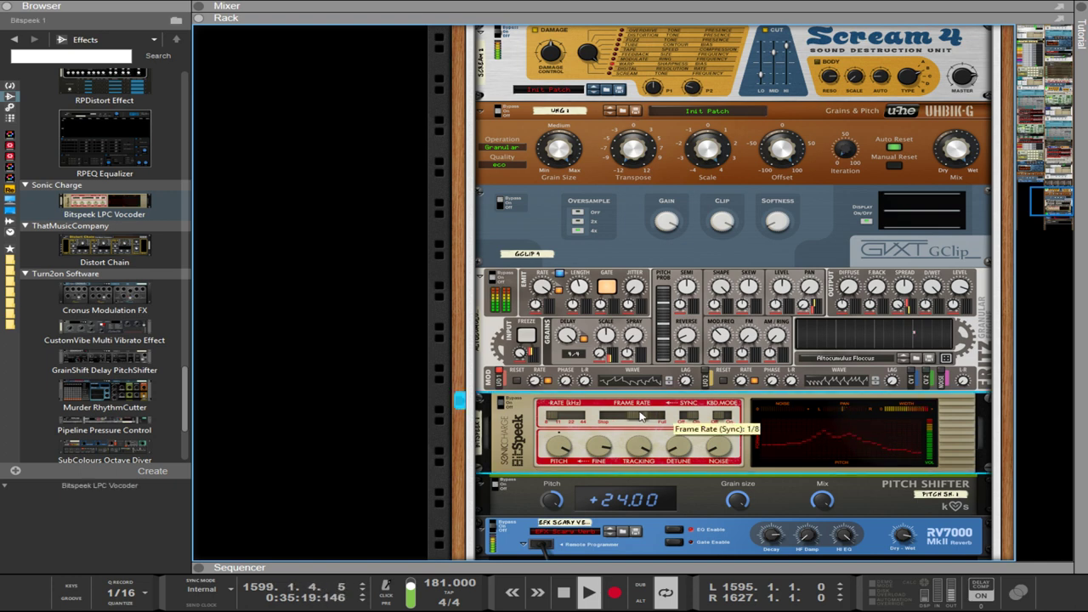
left_click_drag(641, 415, 649, 419)
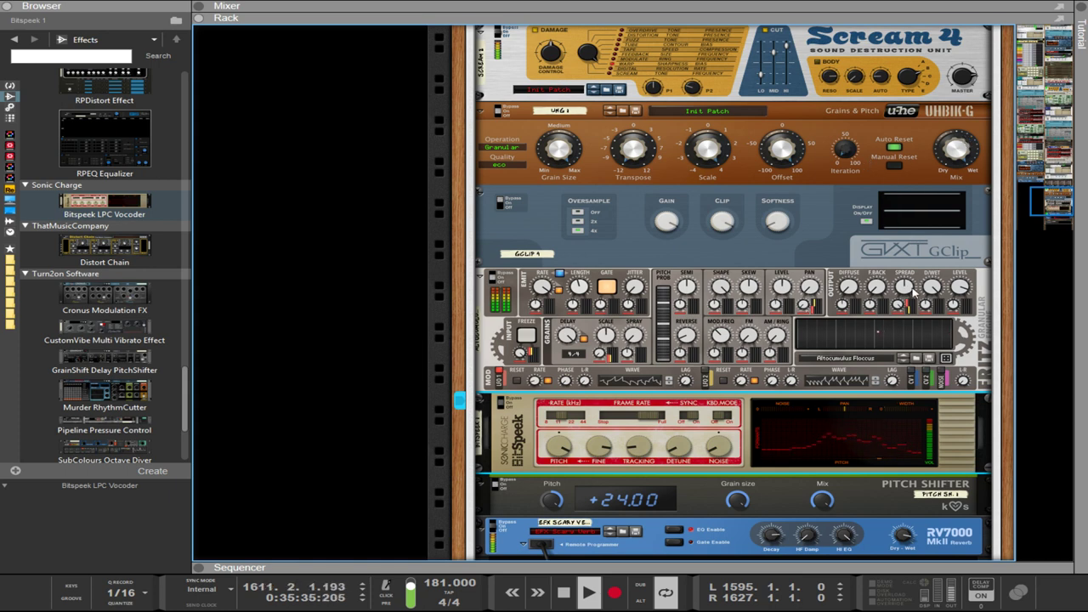
Set the Pitch Shifter's pitch to +12.00 and the Bitspeek's sample rate to 11 kHz.
left_click(680, 299)
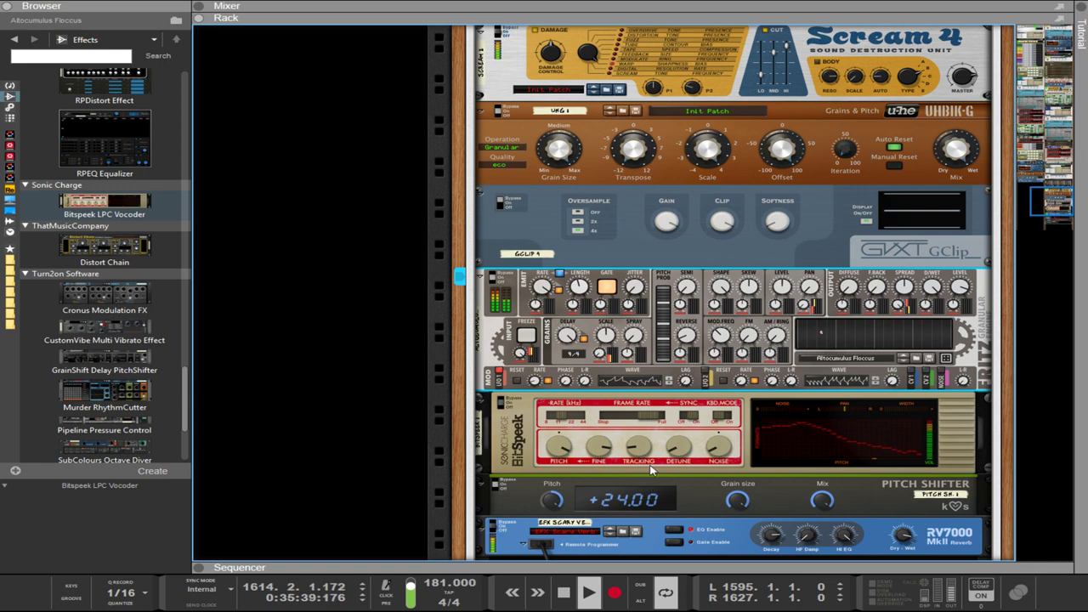
scroll(650, 469, "down", 2)
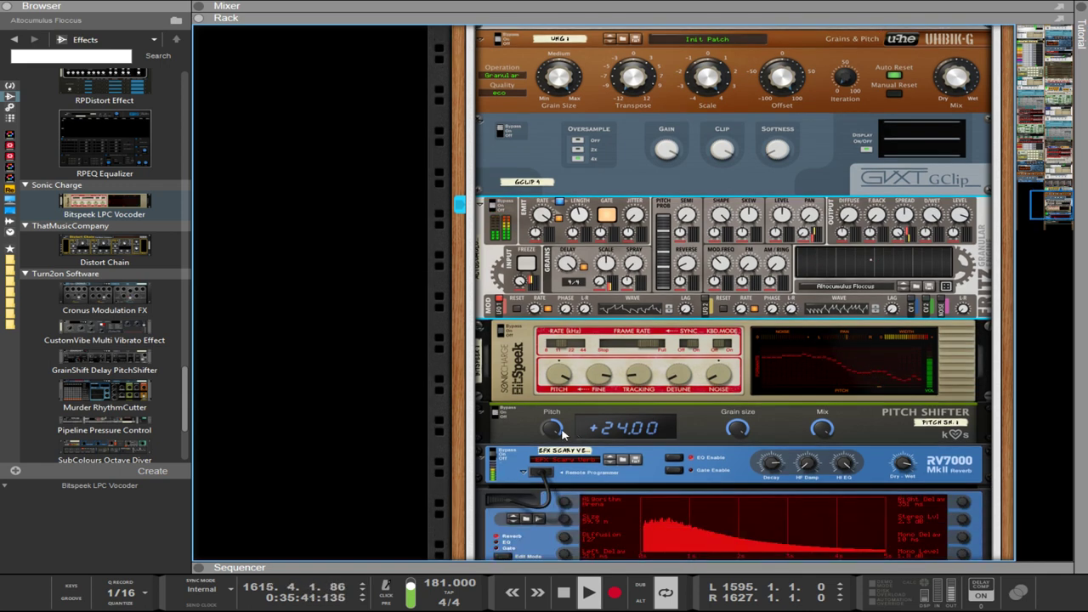
left_click_drag(561, 432, 620, 457)
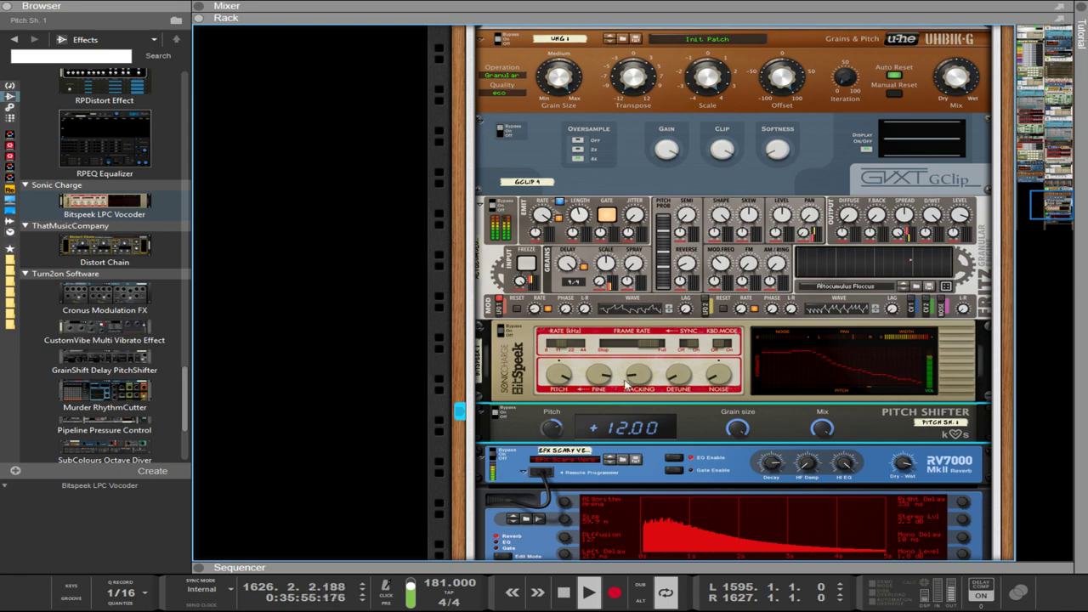
left_click_drag(558, 373, 551, 313)
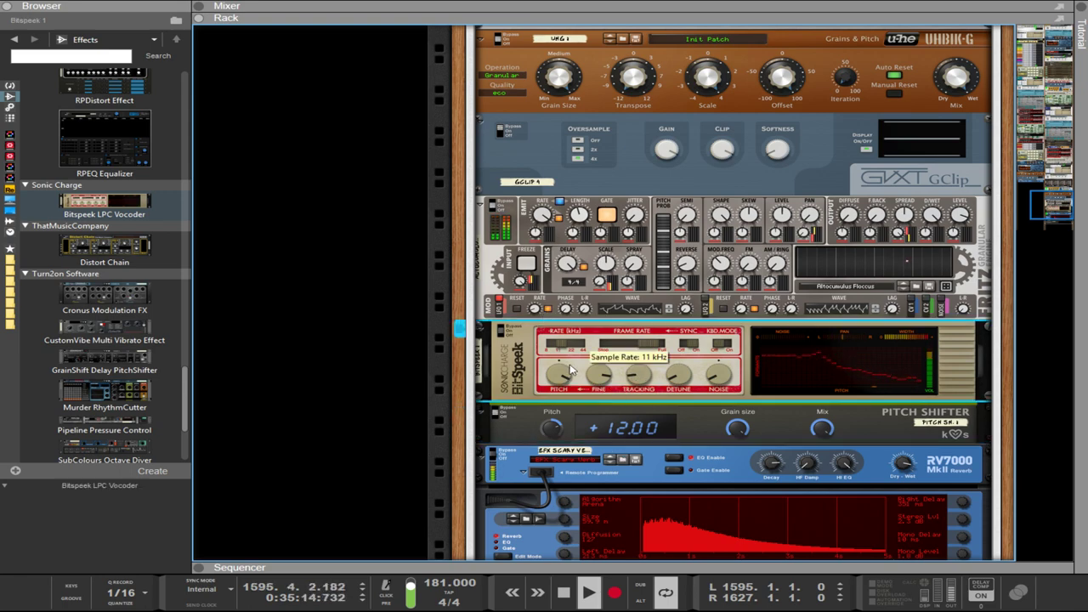
Set the pitch semitone of the Fritz granular engine to -4.
scroll(663, 357, "down", 2)
scroll(674, 360, "up", 2)
scroll(673, 360, "up", 1)
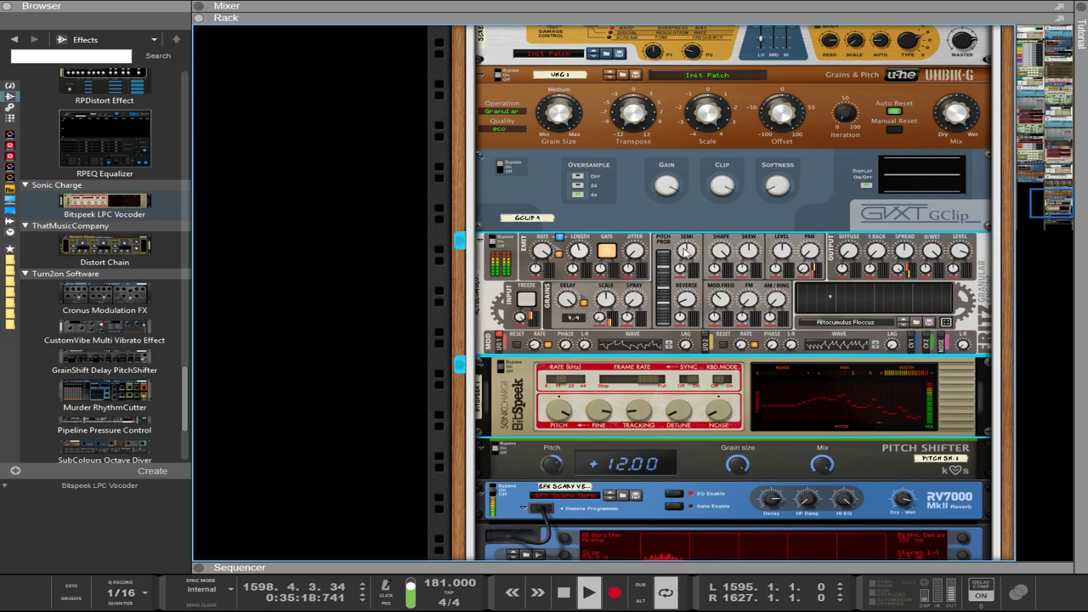
left_click_drag(684, 254, 690, 265)
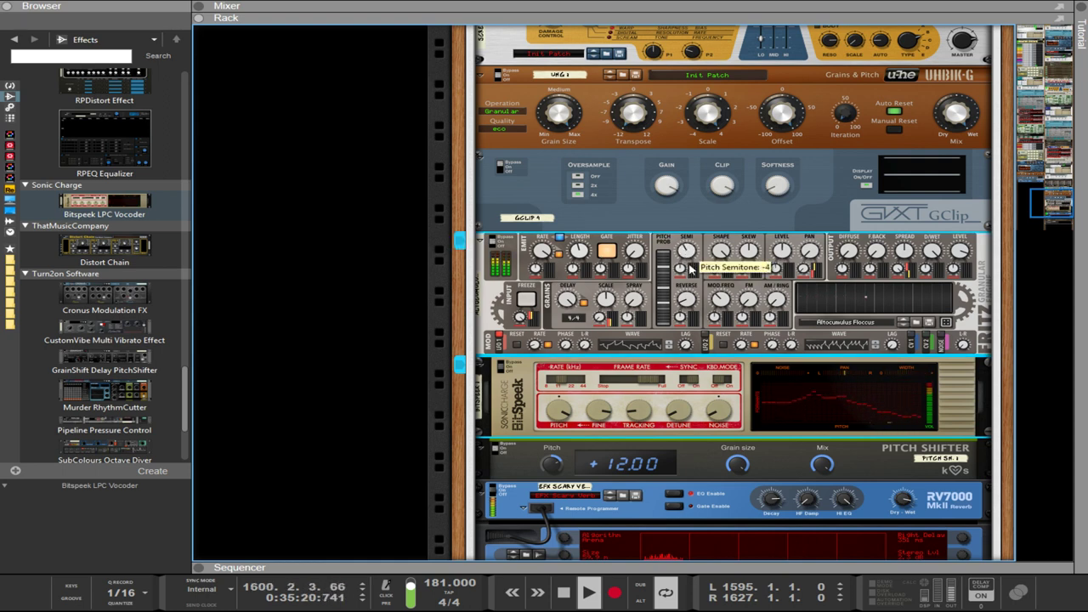
Readjust the dry/wet balance of the RV7000 reverb running the EFX Scary Verb patch.
scroll(835, 356, "down", 3)
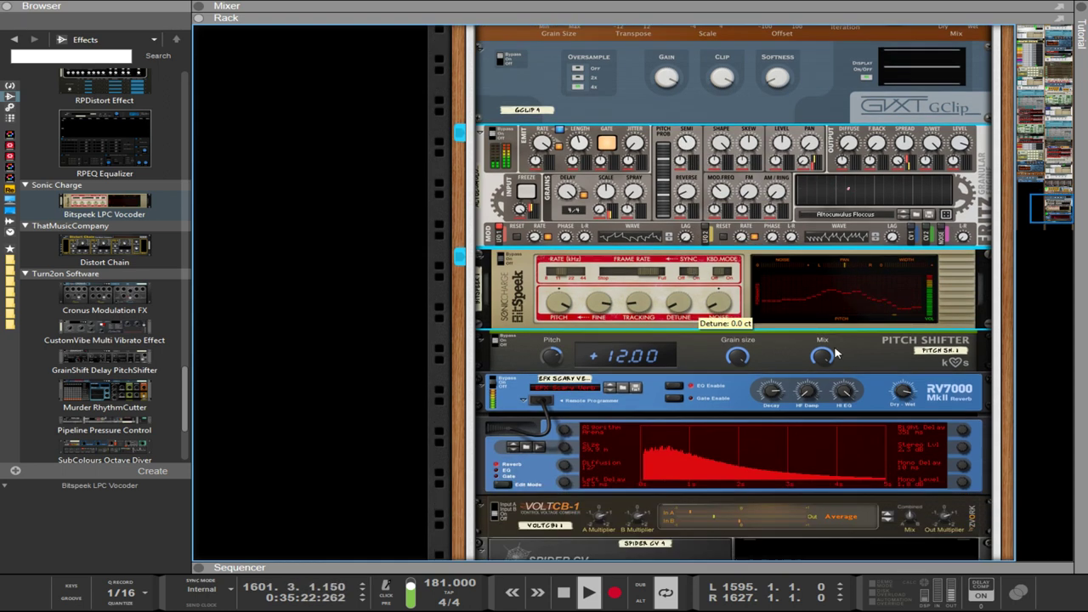
left_click(902, 392)
left_click_drag(901, 454, 892, 466)
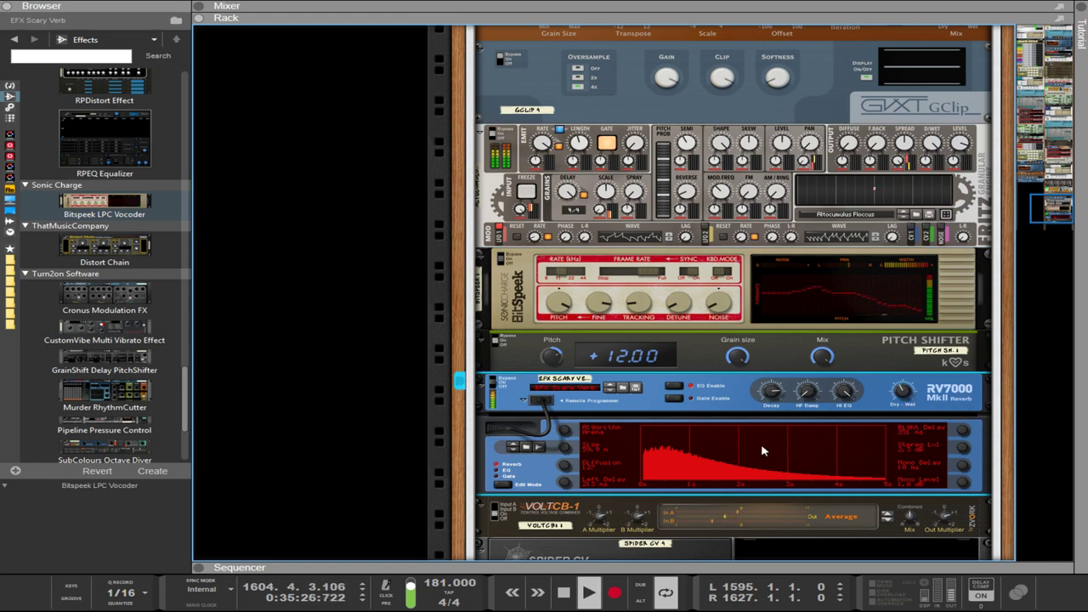
Set the song tempo to 211 BPM.
scroll(816, 451, "down", 4)
scroll(739, 425, "up", 18)
scroll(738, 416, "up", 15)
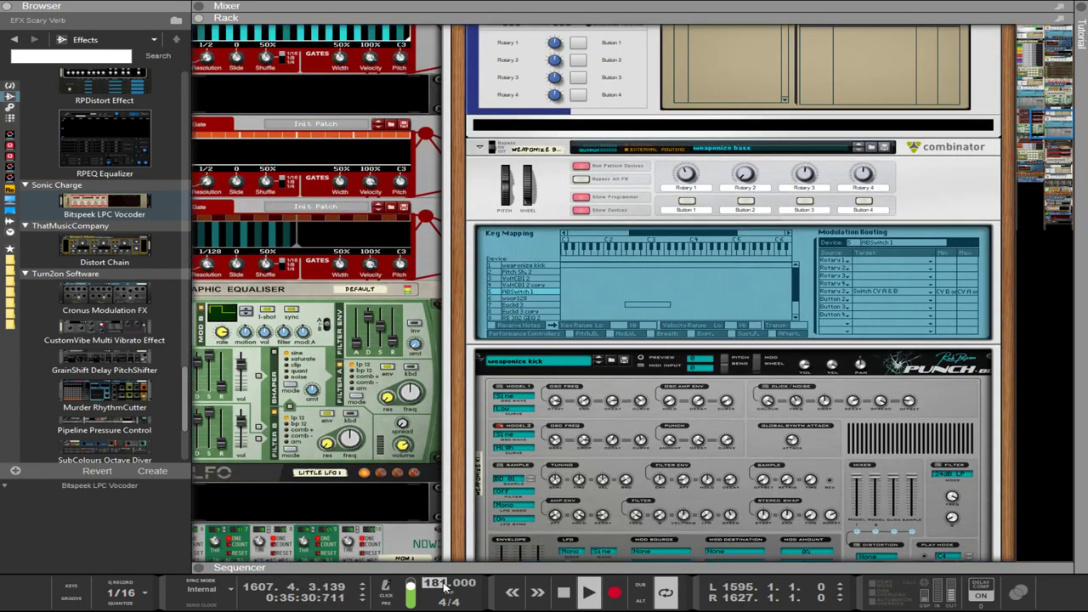
type("12")
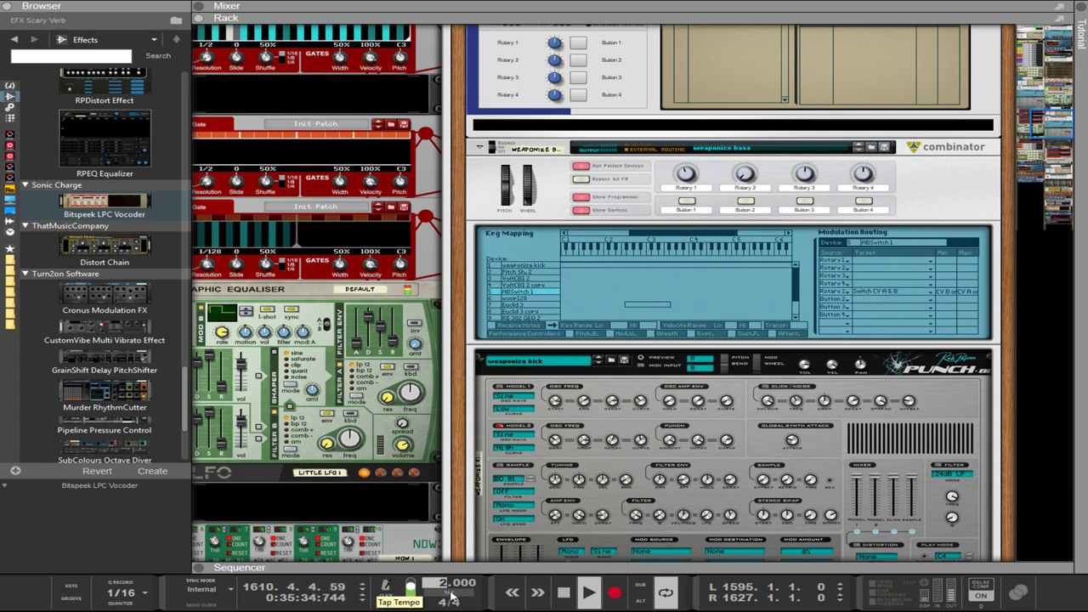
left_click_drag(451, 597, 438, 568)
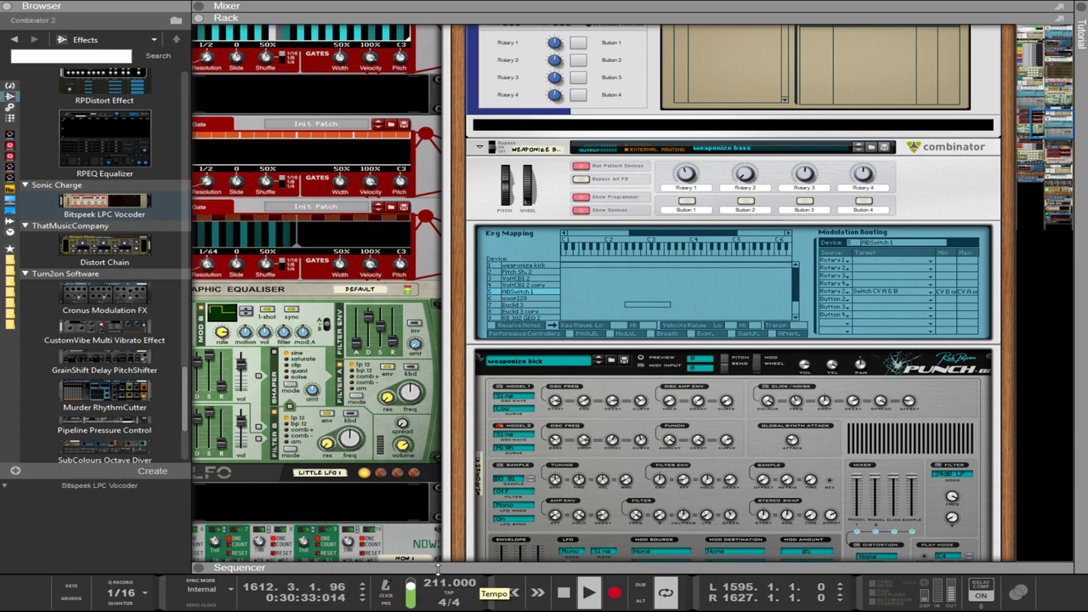
Replace the fmkick23 clips with a copy of the weaponize kick clip at bar 1595 and extend it to 32 bars.
left_click(437, 568)
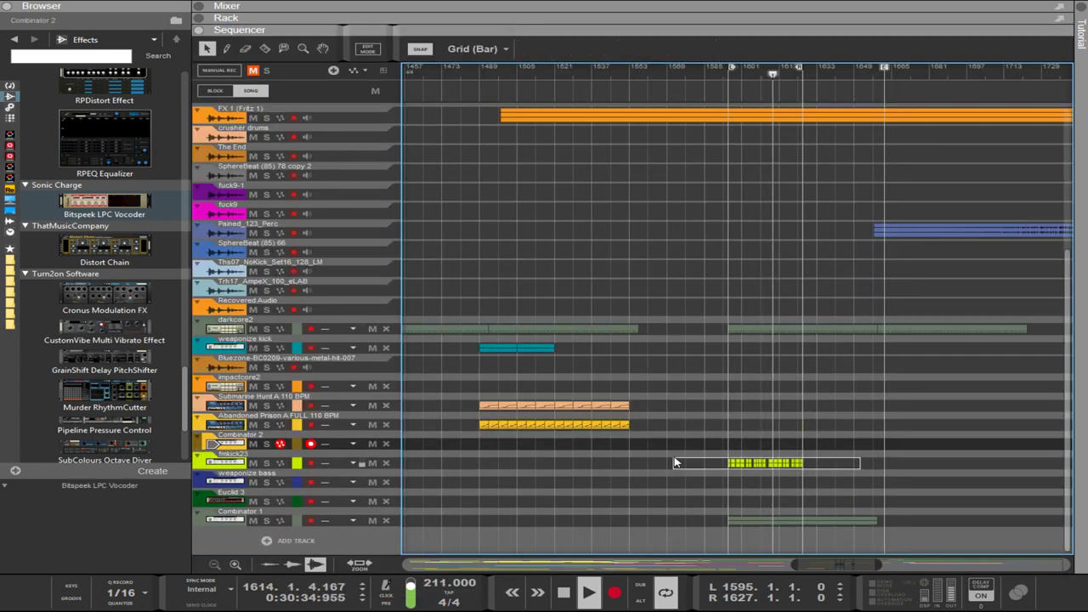
left_click(481, 348)
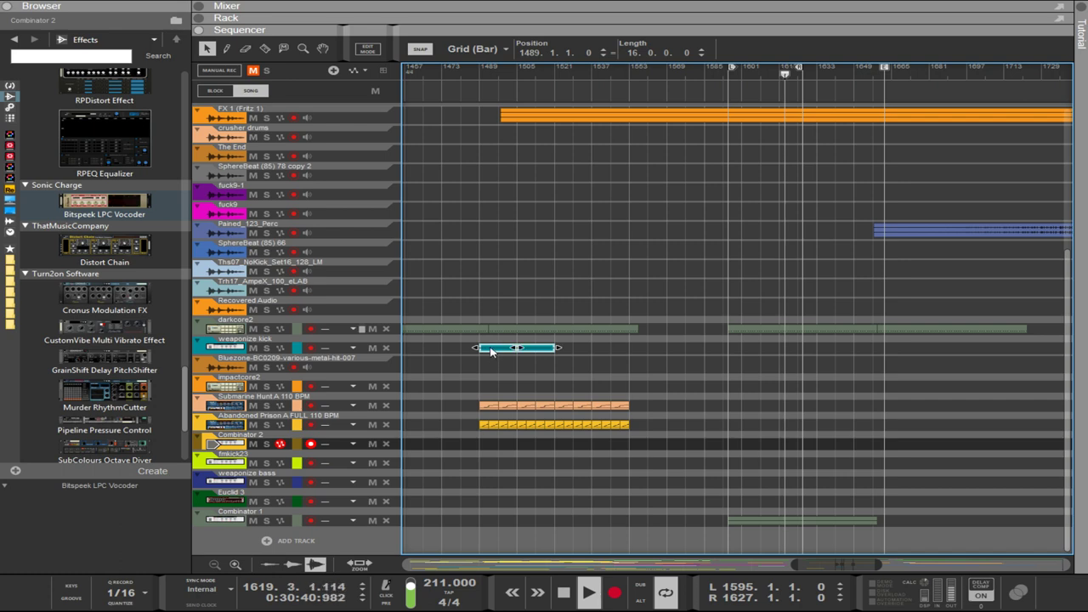
left_click_drag(491, 351, 737, 464)
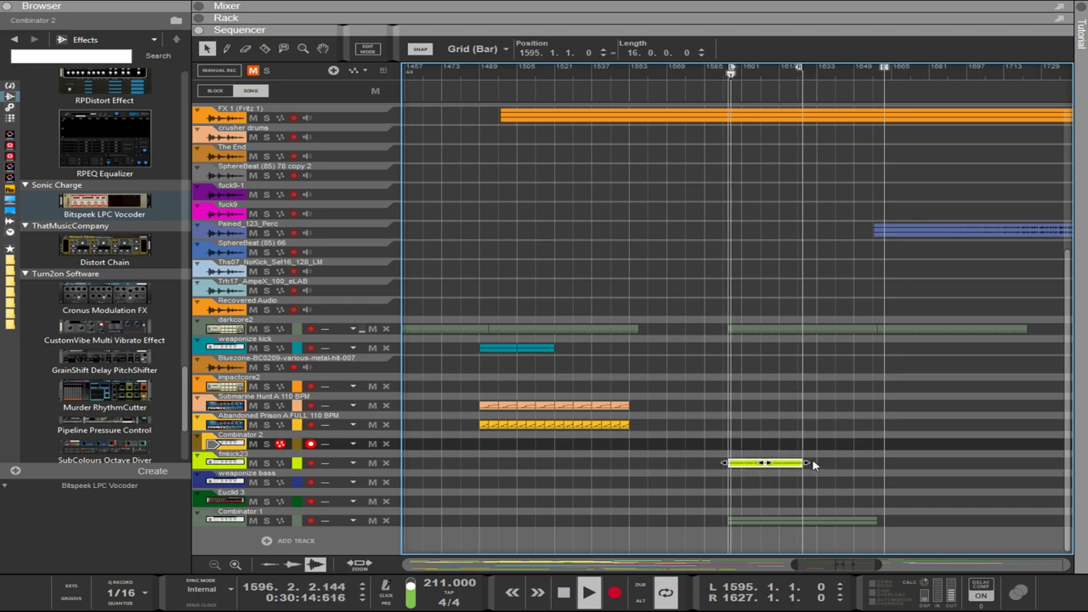
left_click_drag(807, 464, 882, 461)
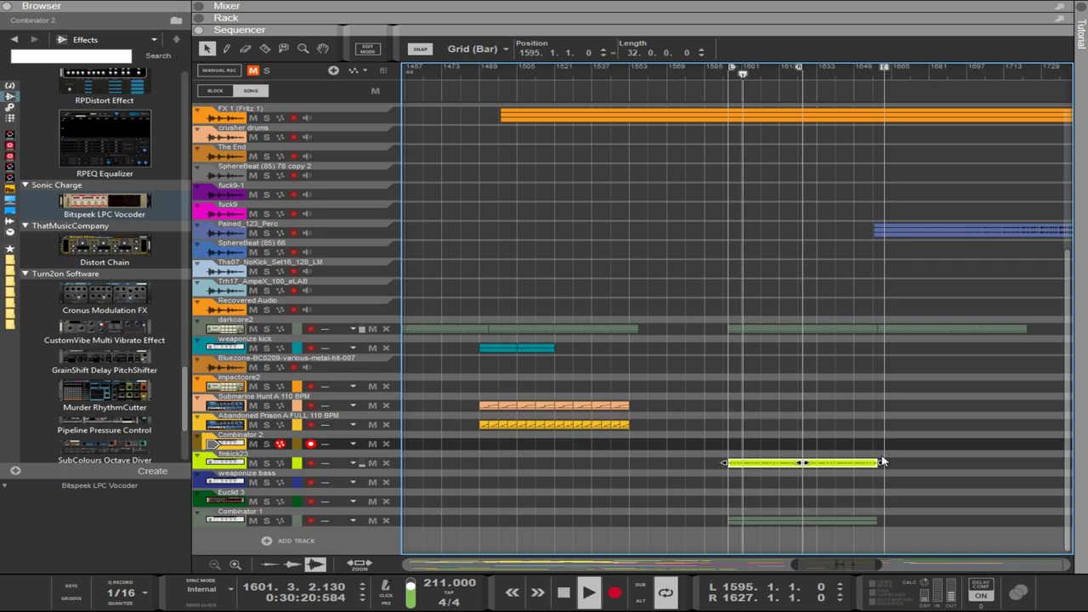
Open the fmkick23 clip for note editing and lengthen its first group of F#1 notes, from bar 1595 to bar 1600.
double_click(801, 464)
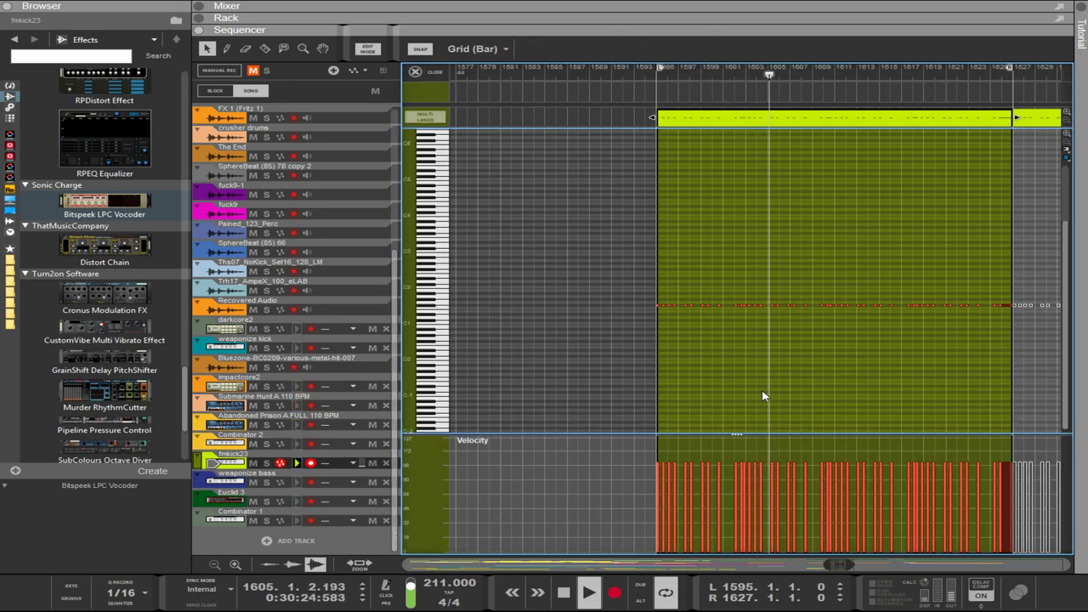
scroll(762, 396, "up", 4)
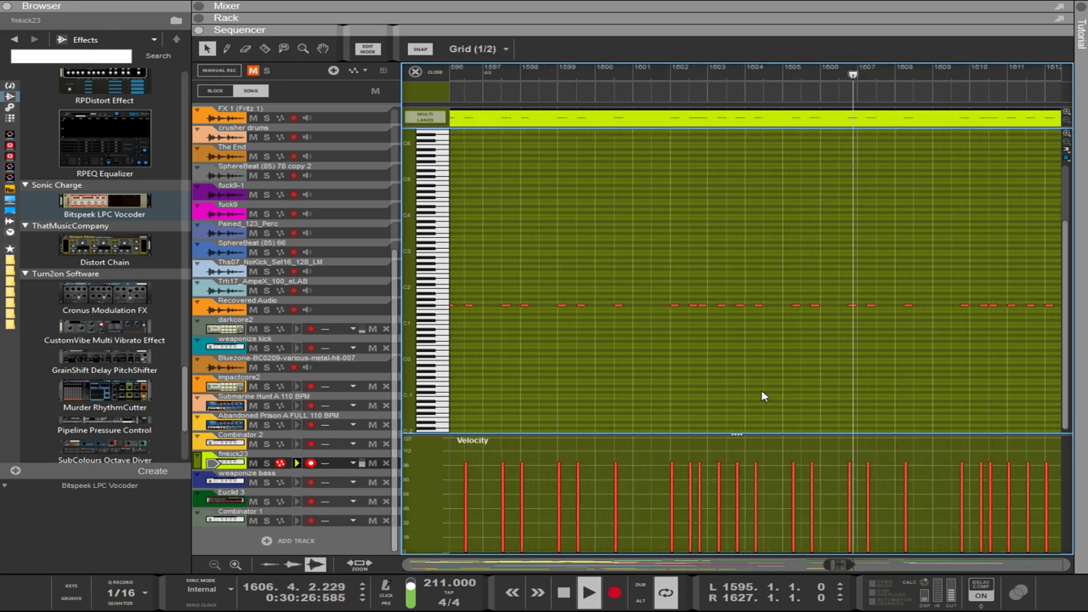
left_click_drag(638, 334, 592, 321)
left_click_drag(323, 302, 521, 294)
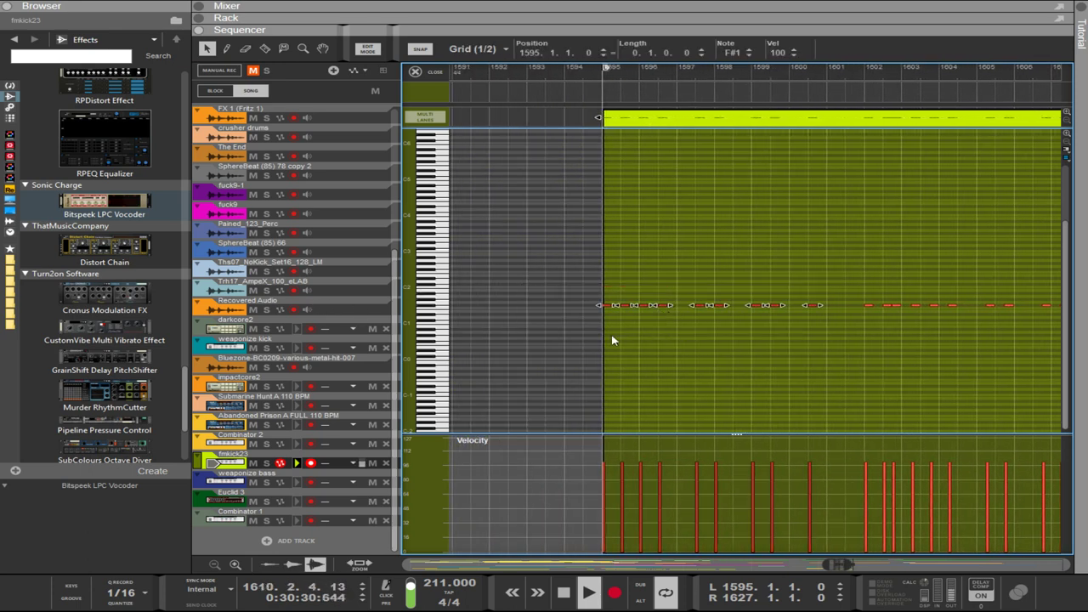
left_click_drag(605, 334, 745, 296)
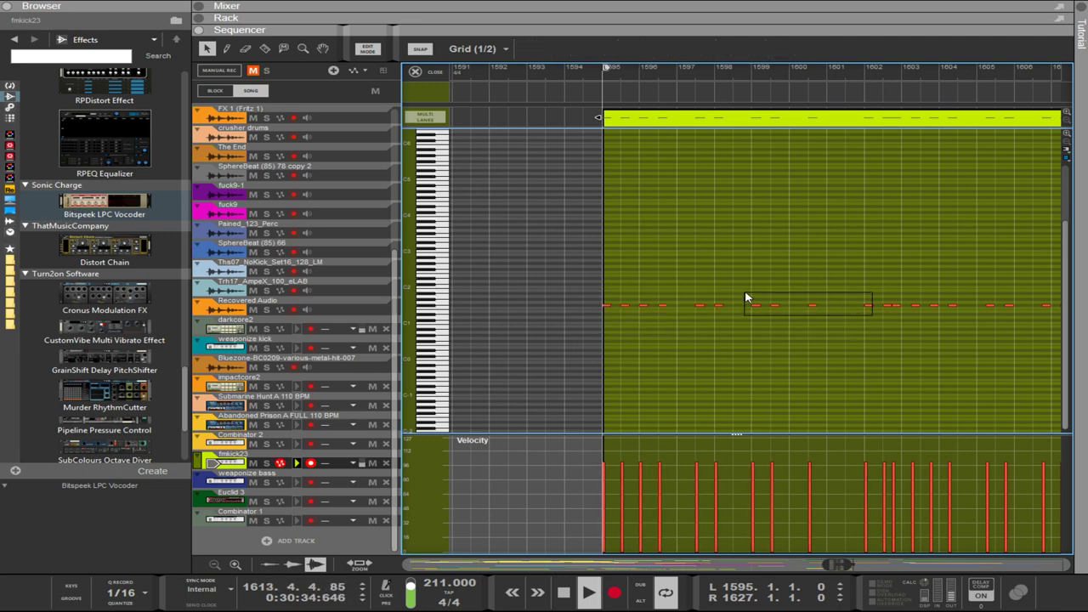
left_click_drag(576, 299, 576, 299)
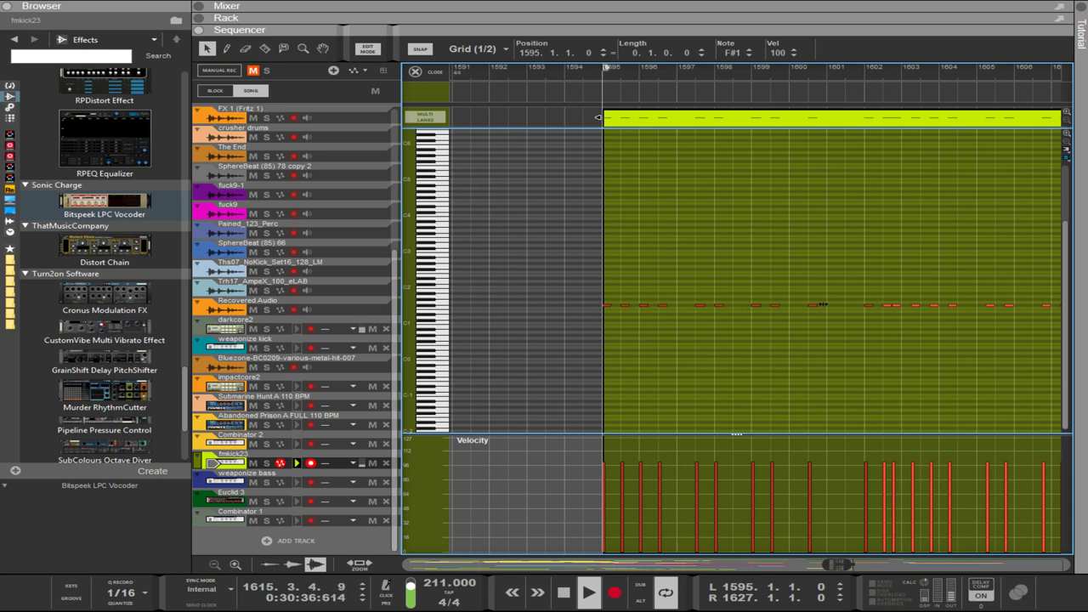
Lengthen the second group of F#1 notes, starting at position 1602.4.1, to two beats each.
left_click_drag(898, 311, 934, 301)
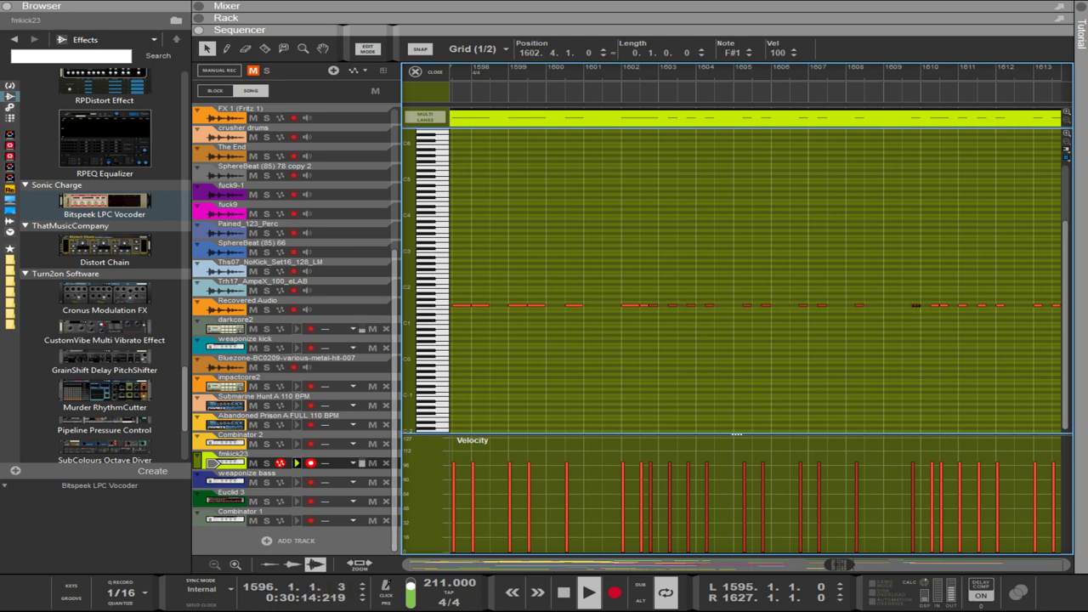
left_click_drag(918, 305, 920, 307)
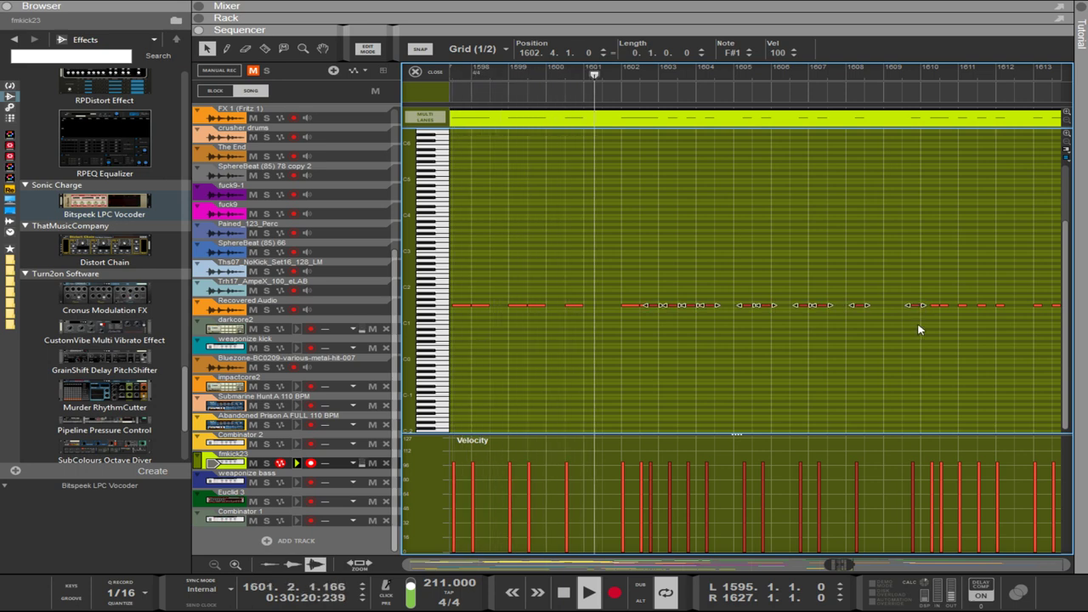
scroll(927, 351, "up", 1)
scroll(926, 351, "up", 1)
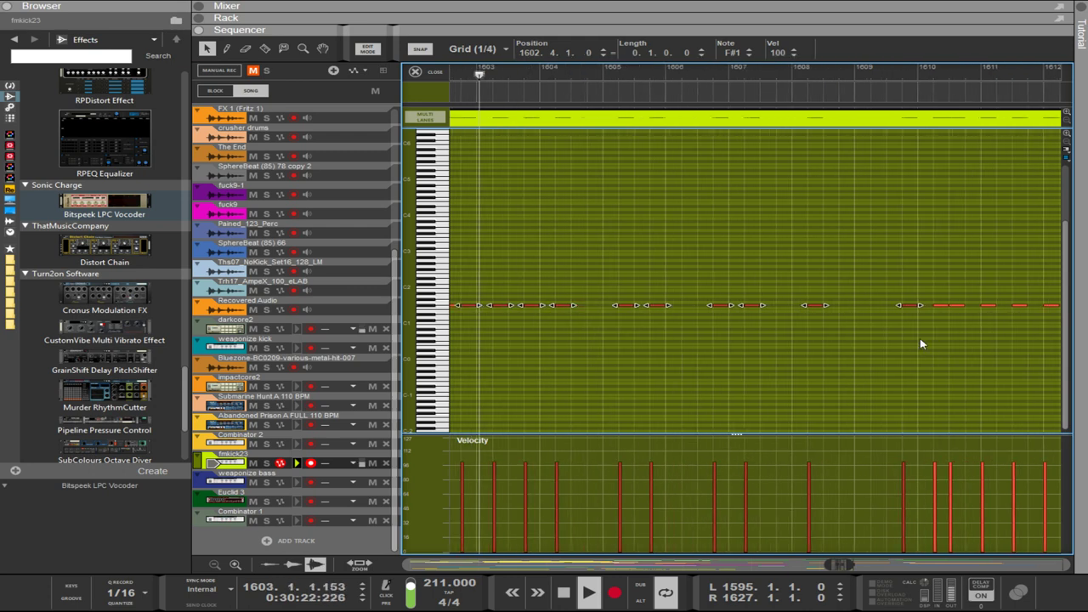
left_click_drag(921, 305, 927, 305)
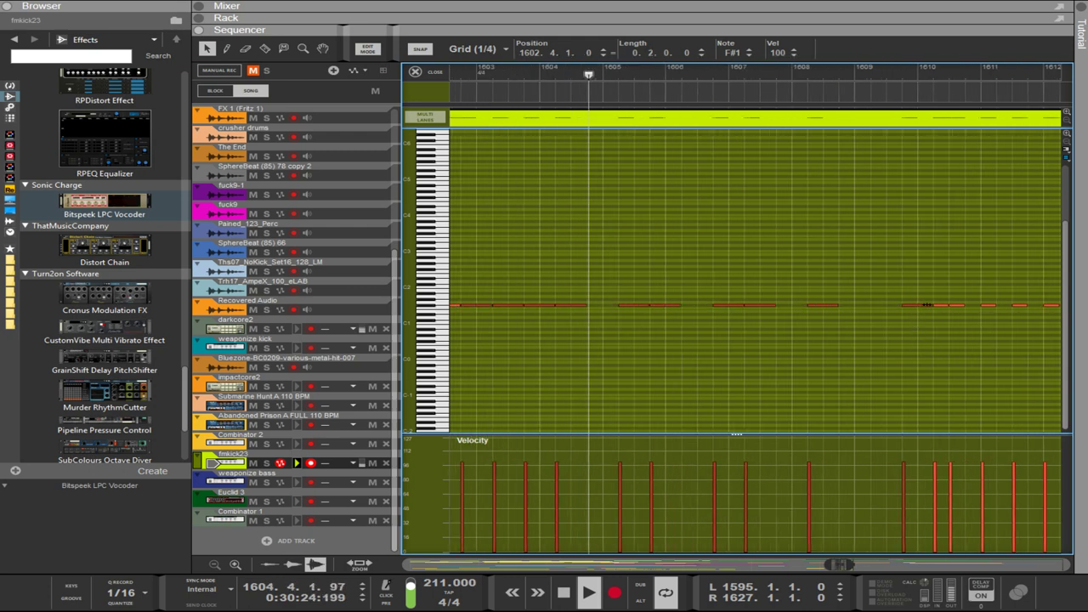
scroll(967, 343, "down", 2)
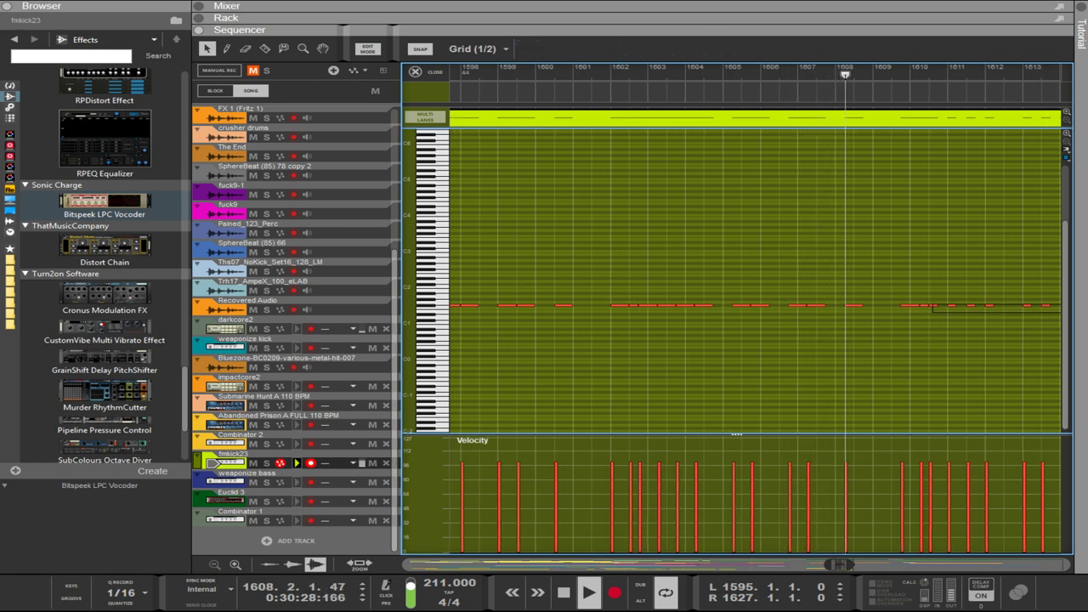
Lengthen the F#1 note groups starting at positions 1610.3.1 and 1618.2.1 to two beats per note.
left_click_drag(1063, 311, 898, 306)
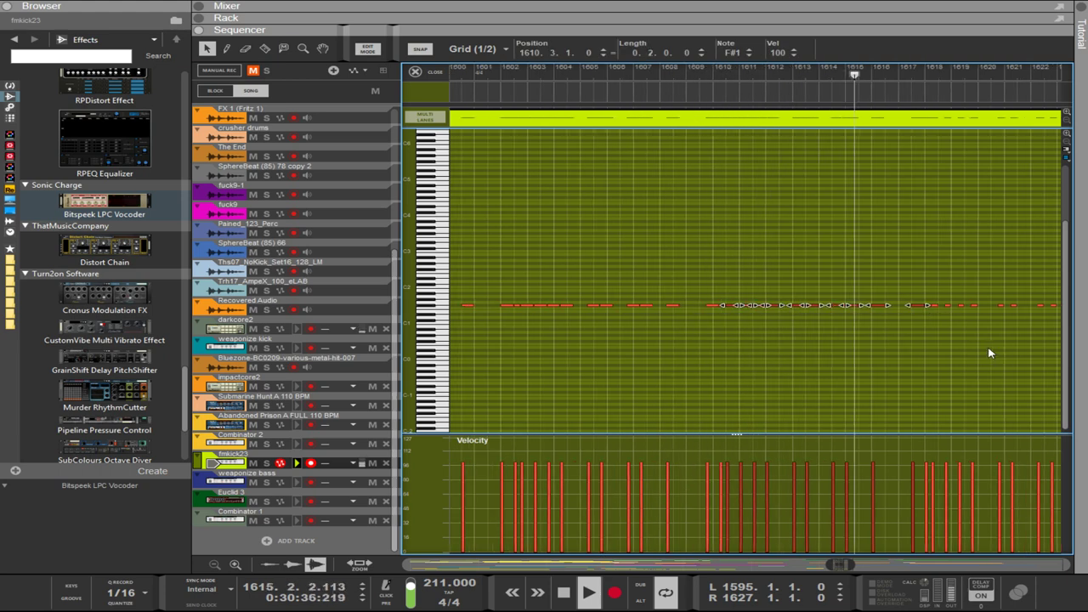
scroll(988, 353, "up", 2)
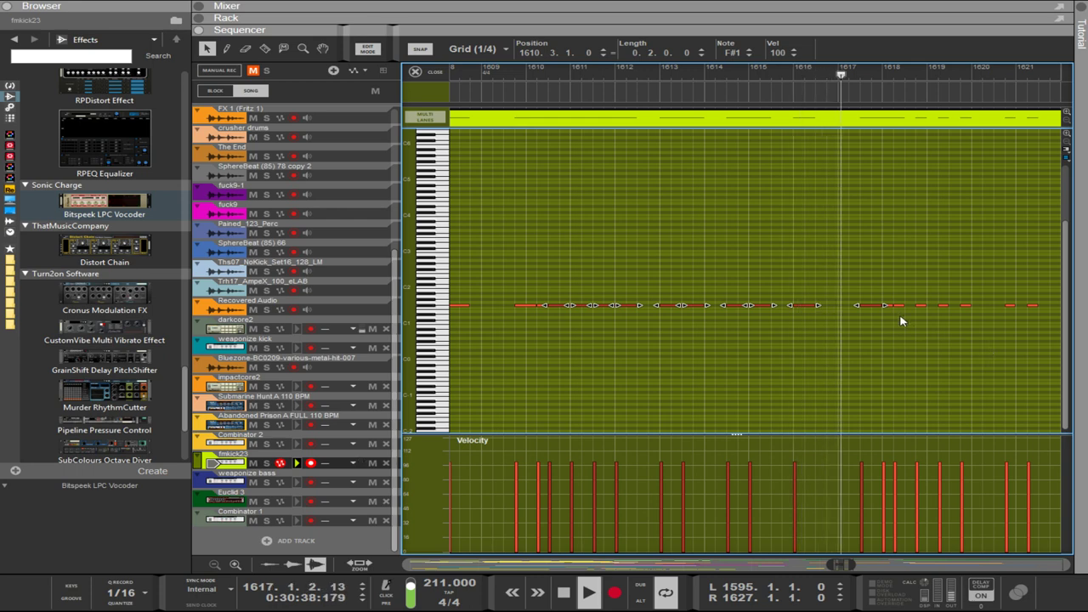
mouse_move(901, 317)
left_mouse_down()
mouse_move(1064, 278)
mouse_move(910, 298)
left_mouse_up()
left_click_drag(841, 305, 850, 308)
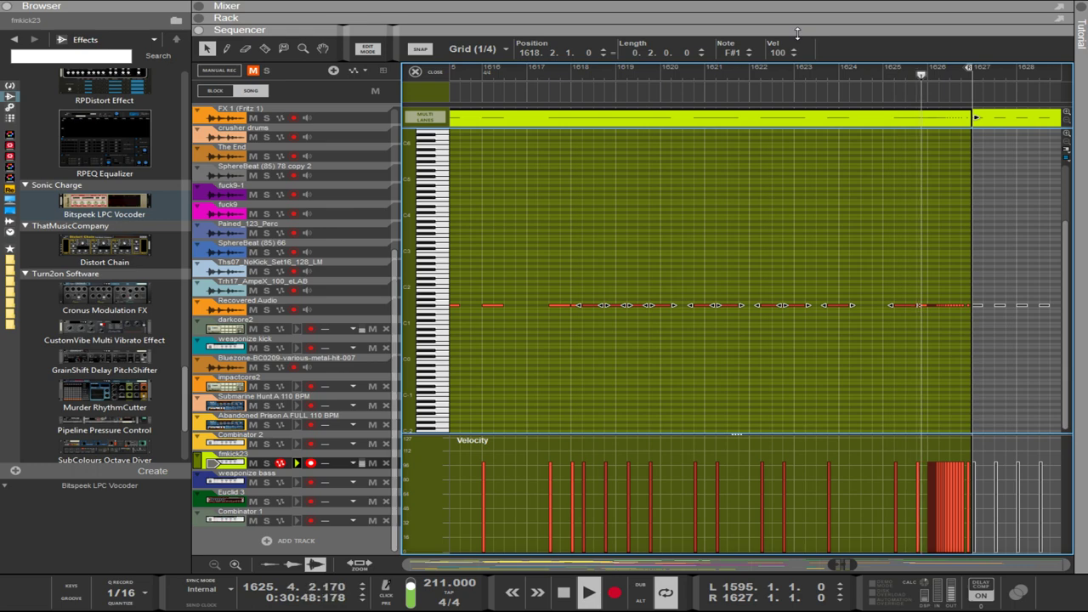
Show the rack above the note editor and set the input gain of fmkick23's RE 302 graphic equaliser to 3.9 dB.
left_click_drag(797, 33, 781, 270)
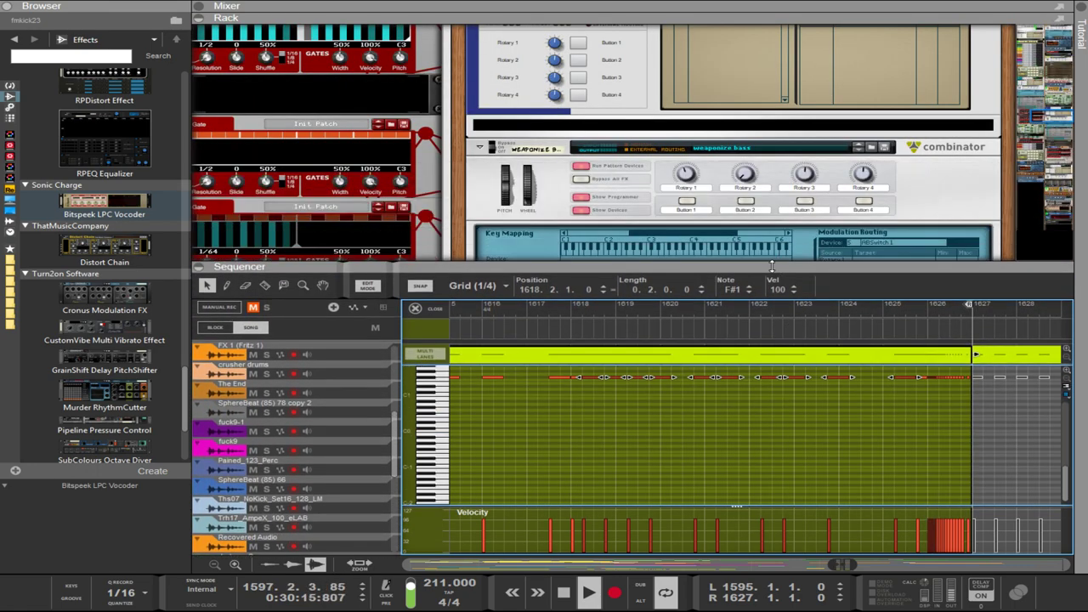
scroll(748, 176, "down", 15)
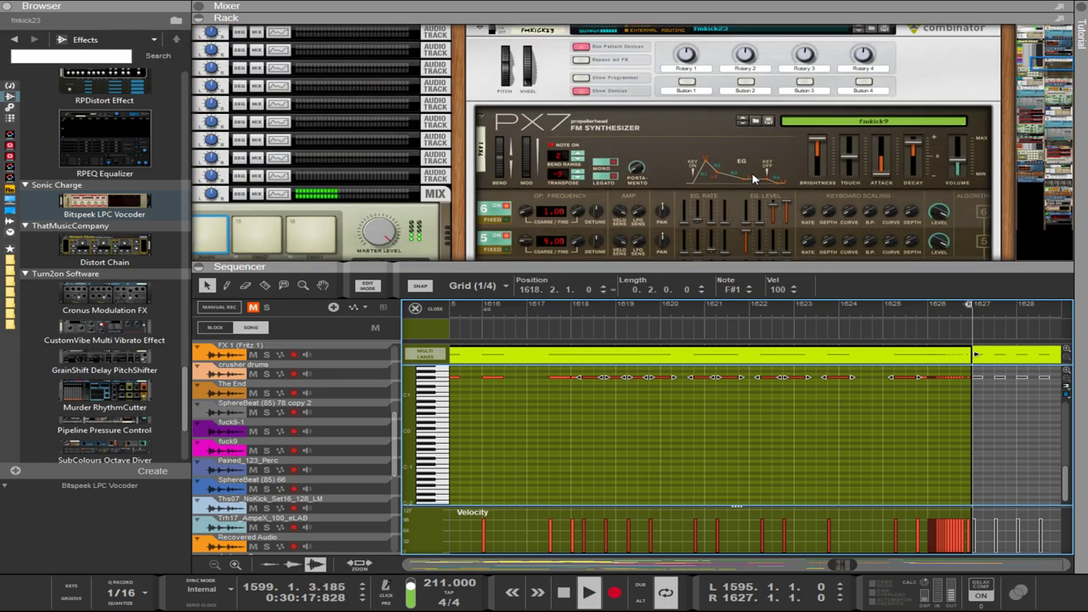
scroll(752, 178, "down", 5)
scroll(752, 180, "up", 3)
scroll(901, 174, "down", 5)
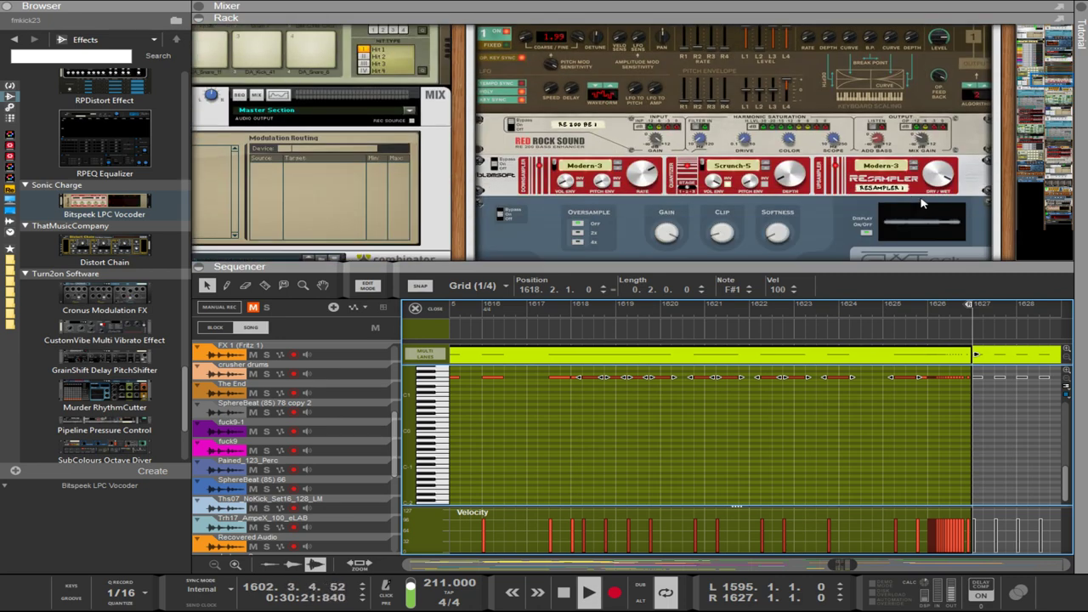
scroll(922, 202, "down", 5)
left_click(951, 157)
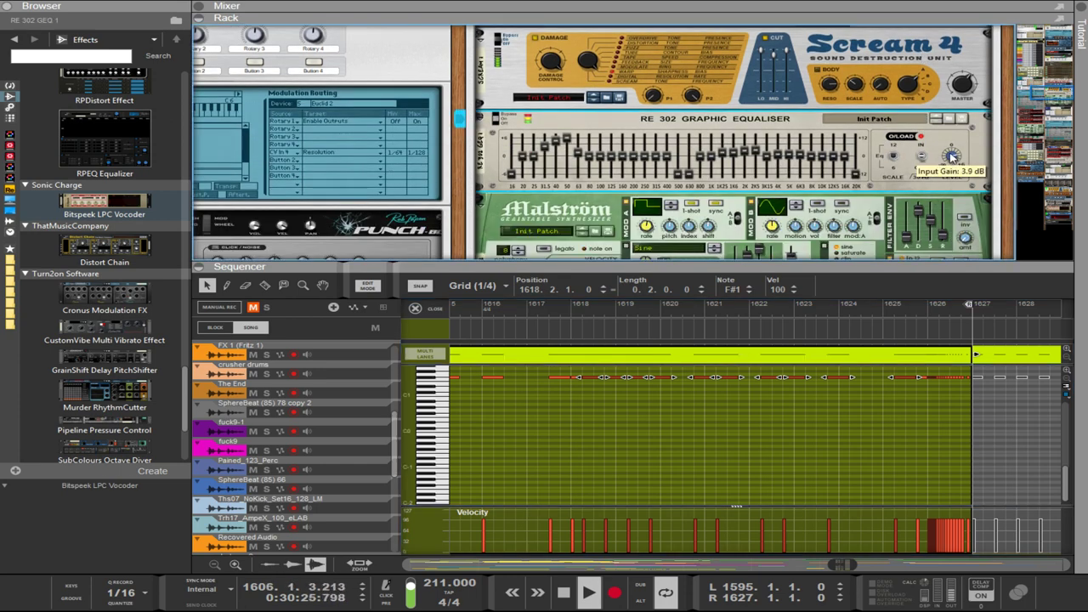
Adjust the P1 parameter of the Scream 4 distortion and set the Resampler's dry/wet to 90%.
scroll(939, 155, "up", 3)
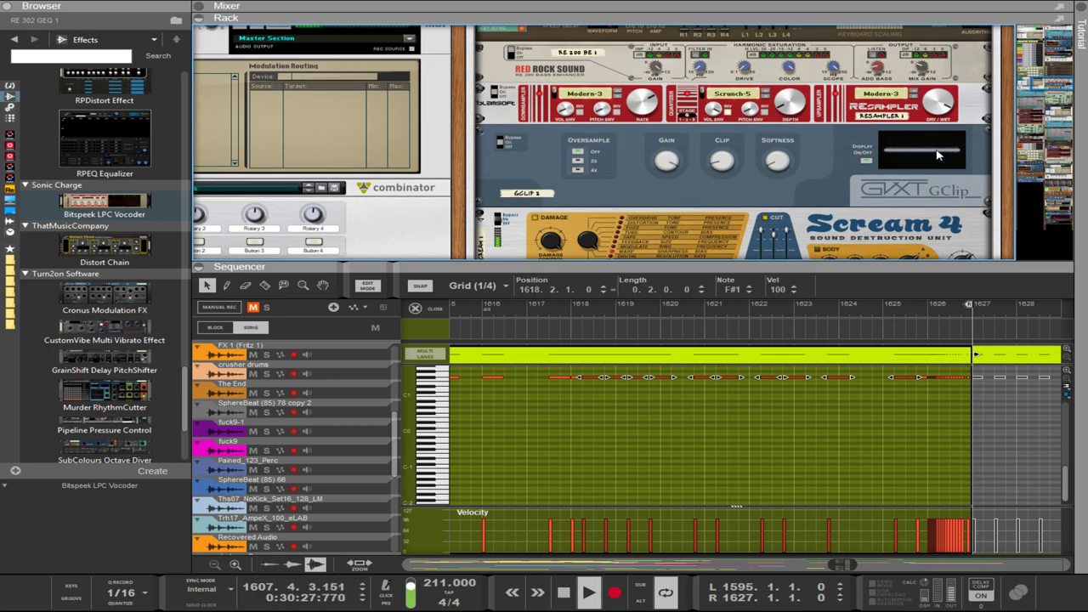
scroll(930, 162, "down", 3)
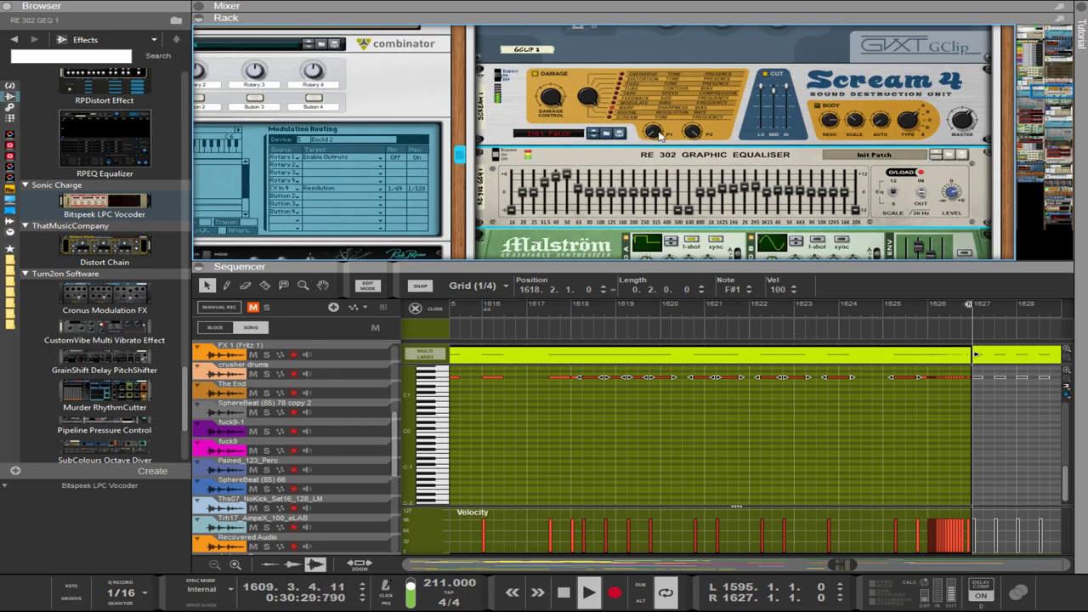
left_click(658, 133)
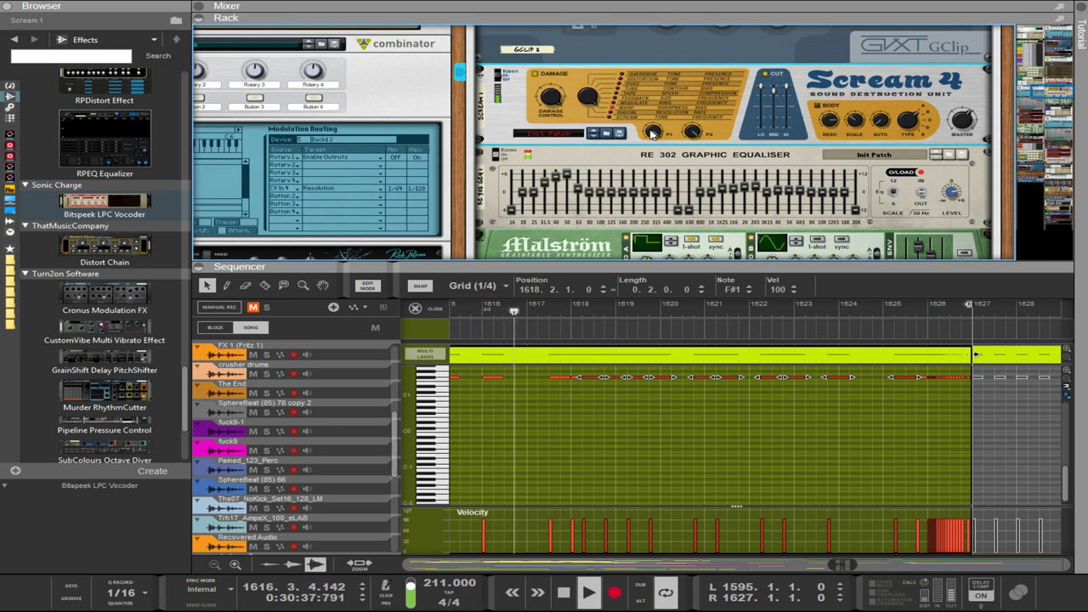
scroll(663, 157, "up", 5)
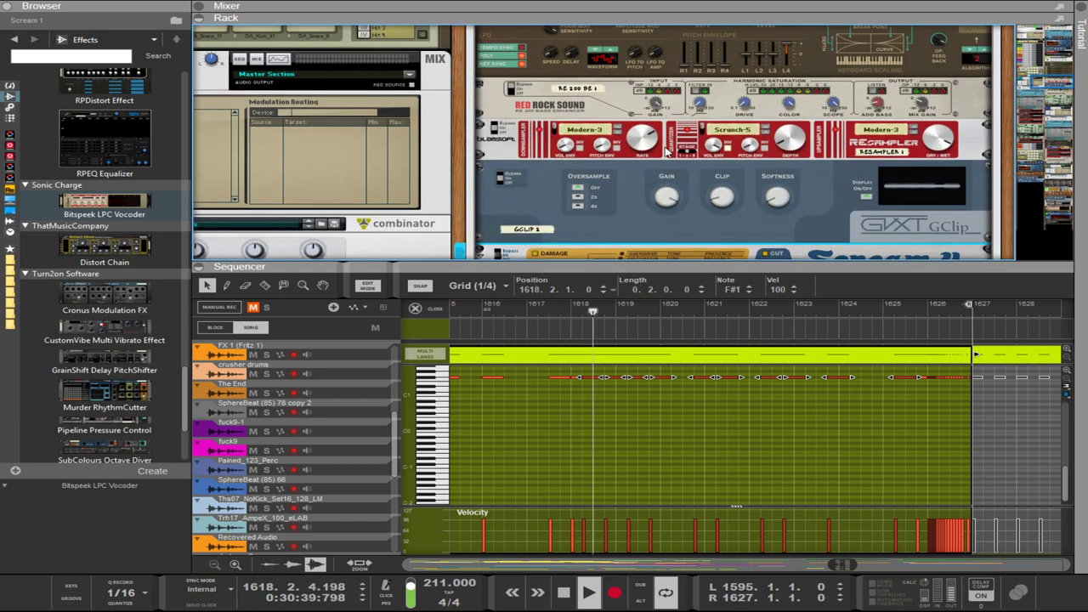
scroll(667, 150, "up", 2)
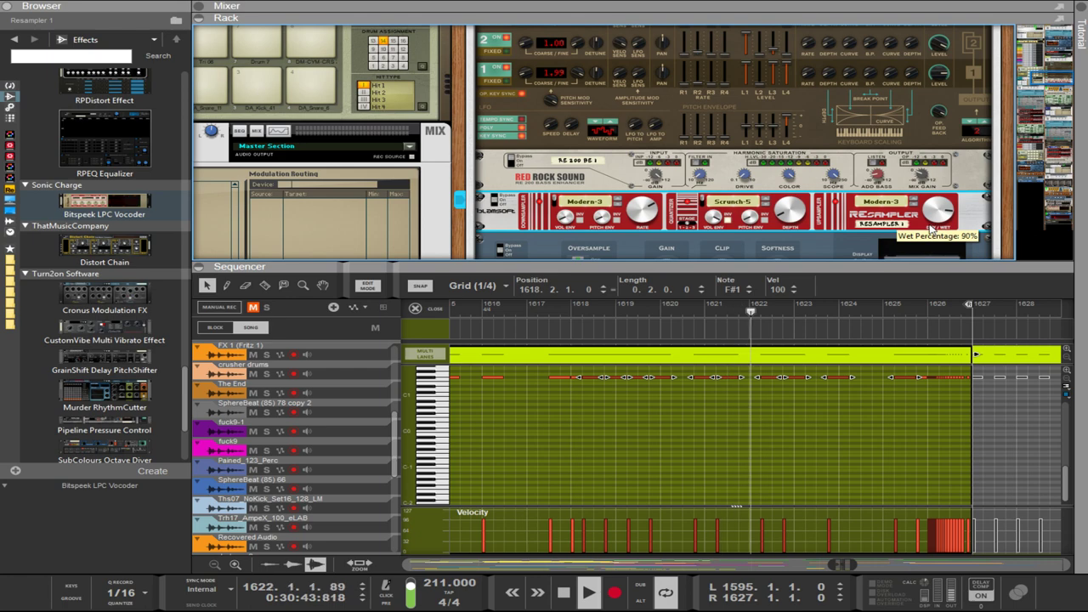
Set the transpose of the PX7 FM synthesizer running the fmkick9 patch to -24.
scroll(856, 220, "up", 12)
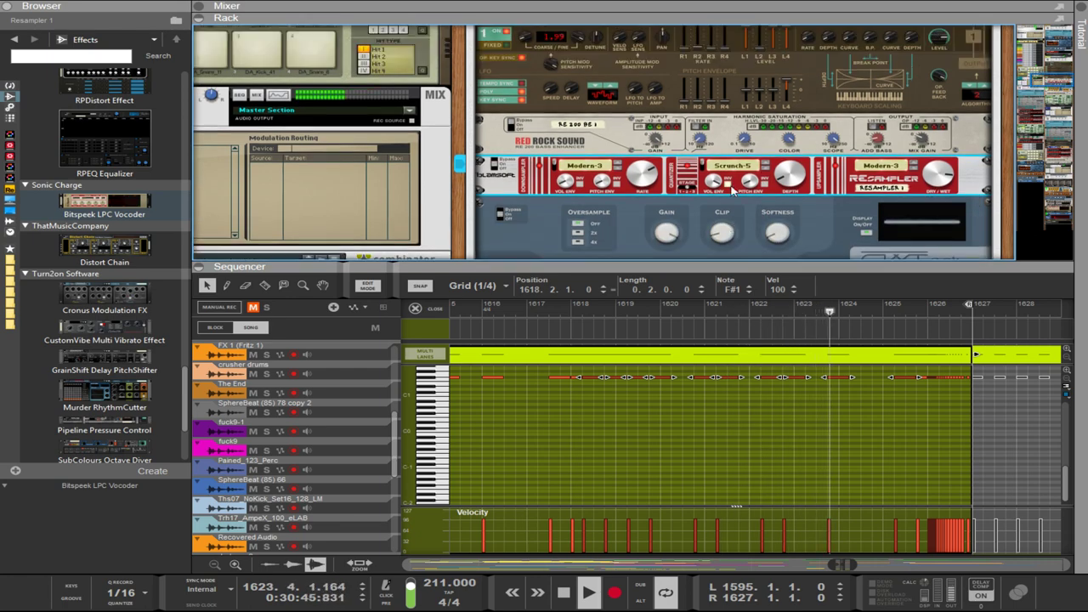
scroll(722, 192, "down", 4)
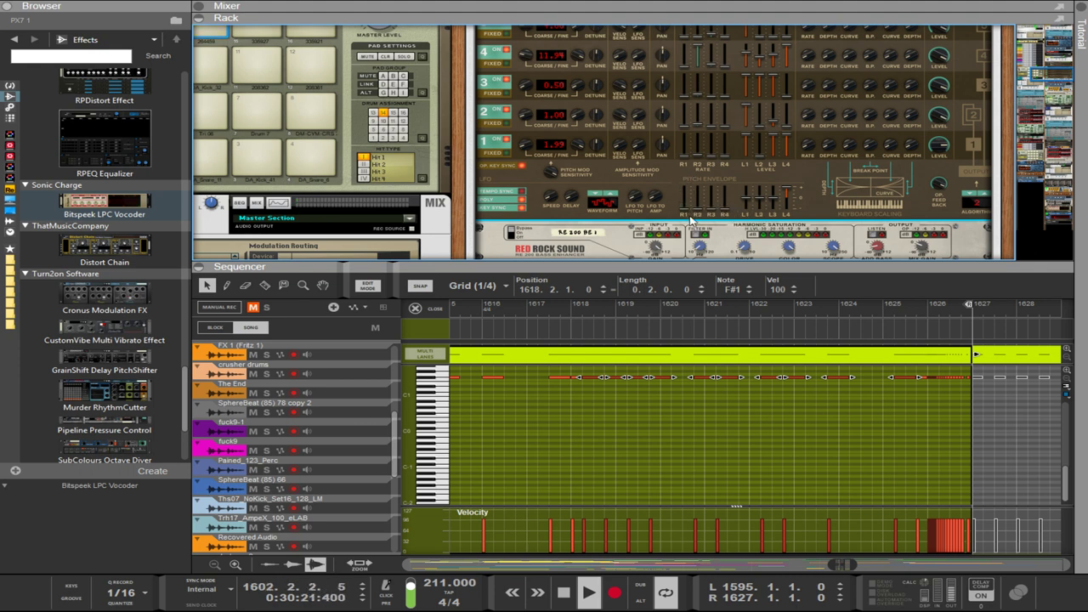
scroll(685, 204, "up", 5)
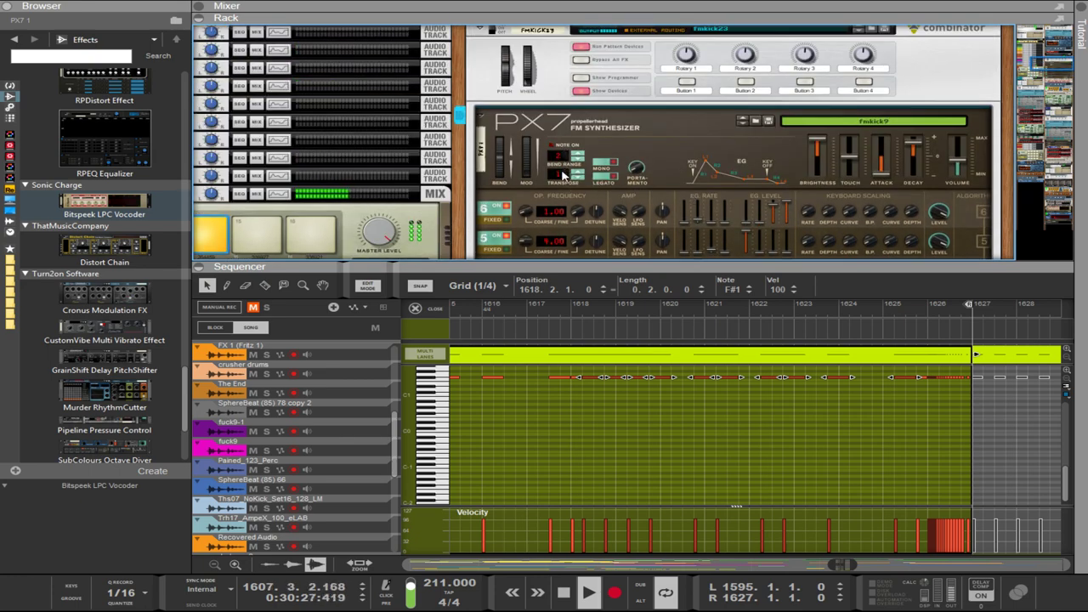
scroll(567, 176, "up", 1)
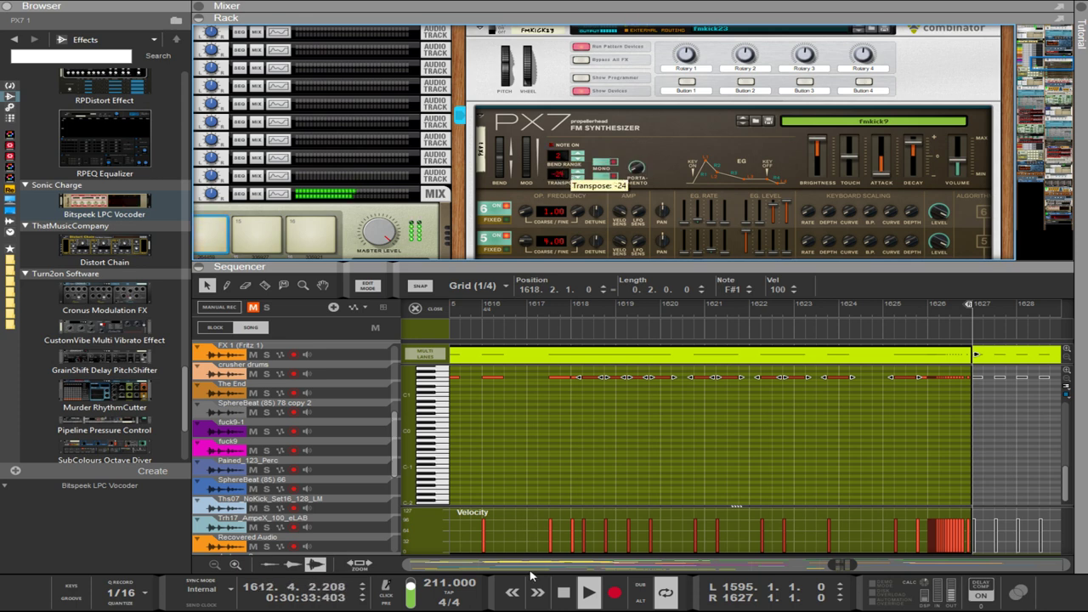
Set envelope level 4 of operator 1 on the PX7 to 73.
scroll(561, 172, "up", 2)
scroll(764, 186, "down", 3)
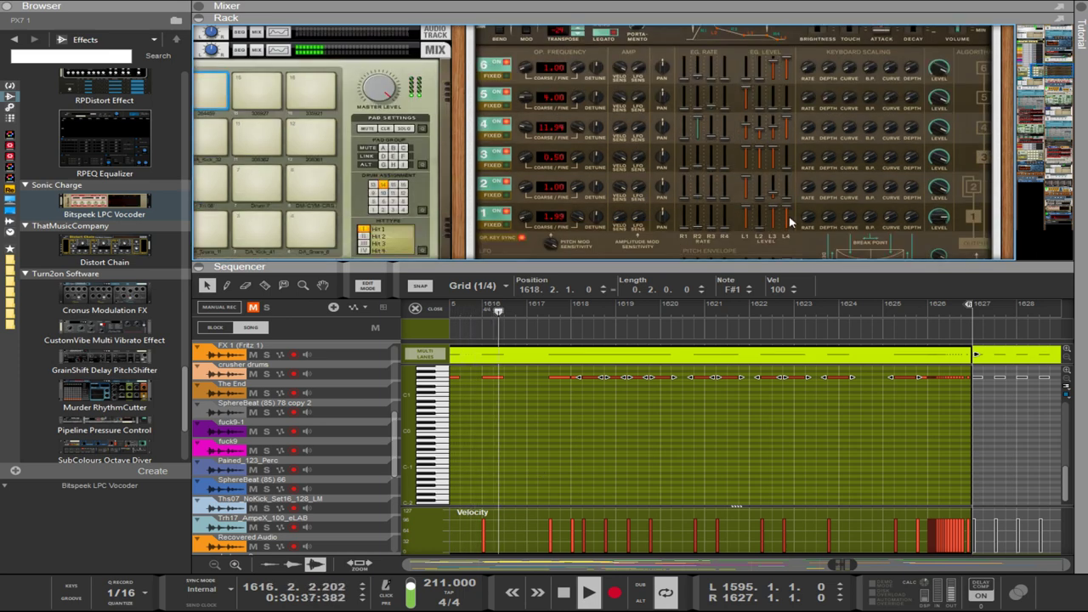
left_click_drag(789, 224, 786, 215)
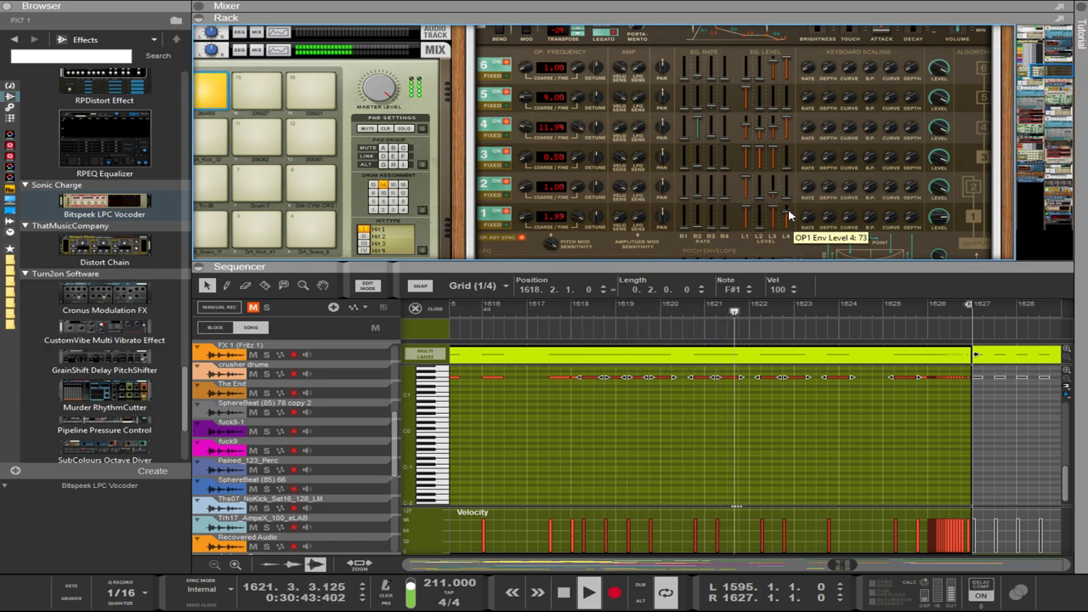
Lower the touch setting of the PX7 running the fmkick9 patch and enlarge the rack area above the sequencer.
scroll(899, 219, "up", 3)
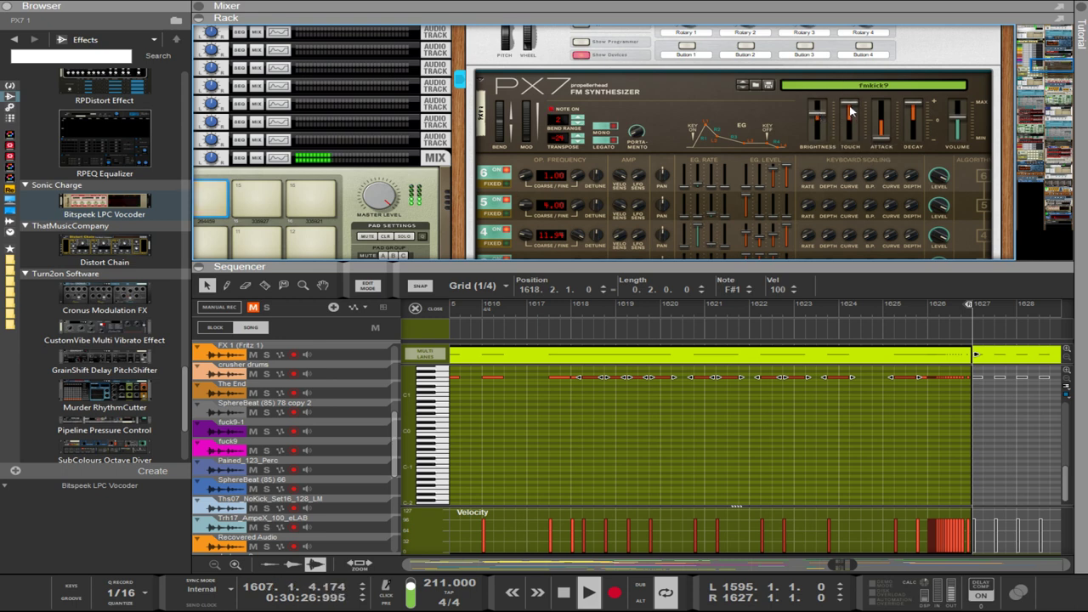
left_click_drag(850, 111, 846, 225)
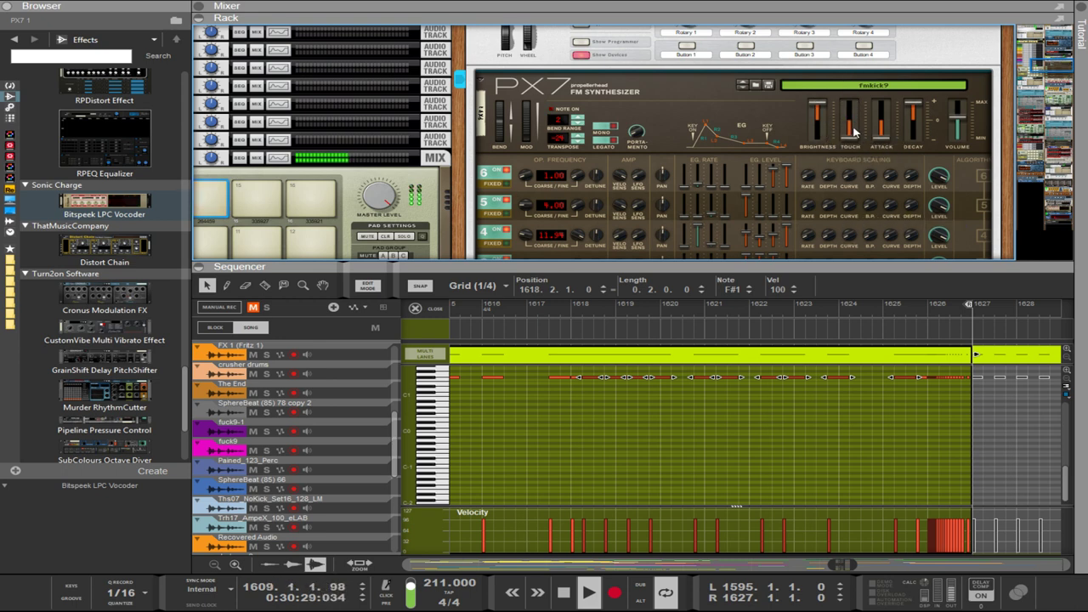
scroll(850, 136, "down", 4)
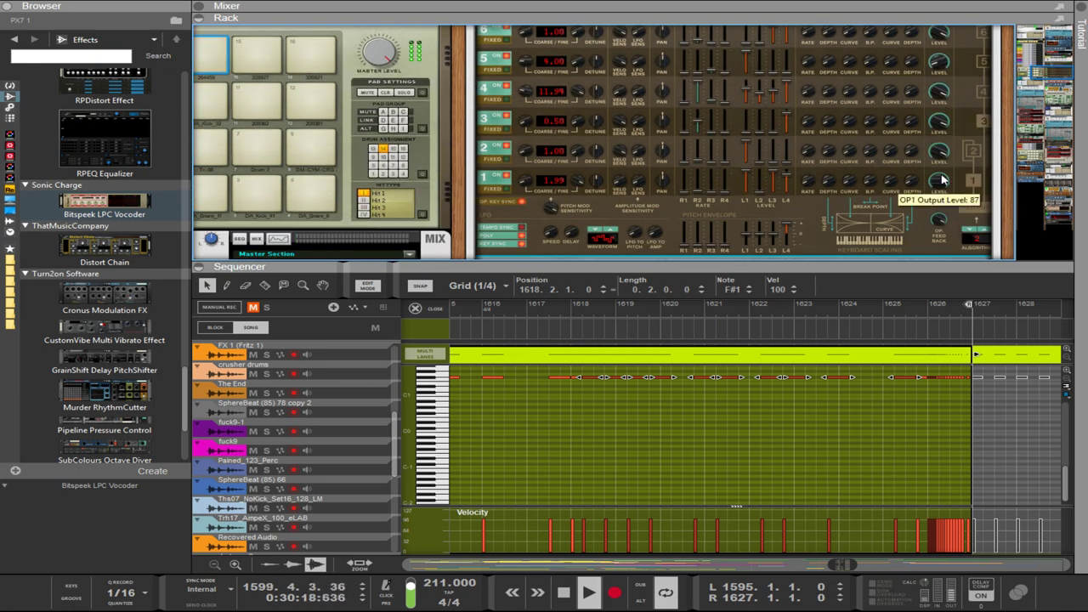
left_click_drag(860, 264, 860, 455)
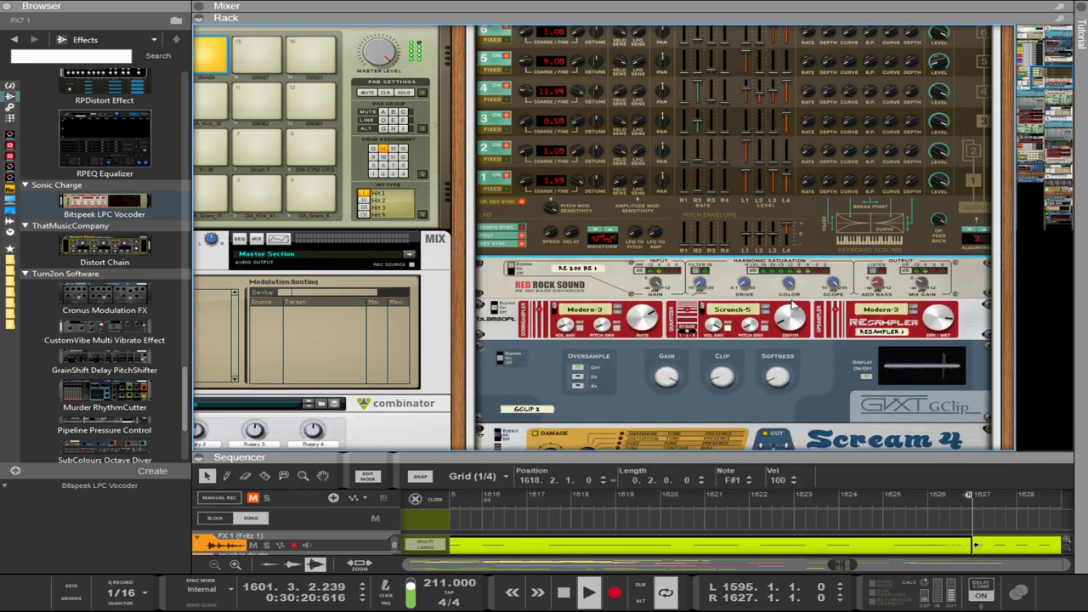
Enable the woop128 and Euclid 3 rhythm generators in the weaponize bass rack.
scroll(806, 333, "down", 15)
scroll(806, 333, "down", 5)
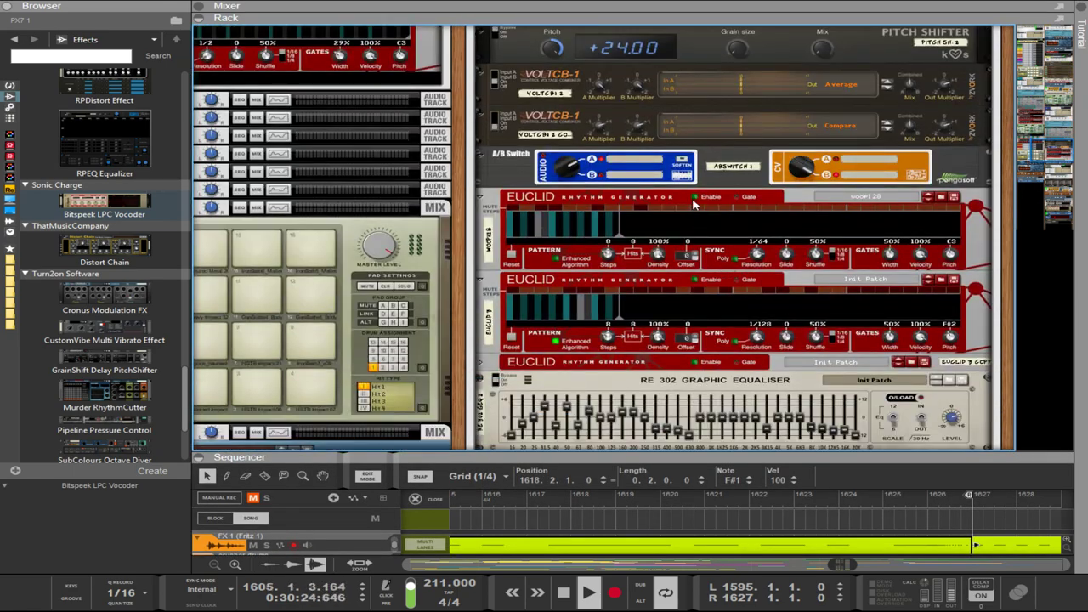
left_click(705, 265)
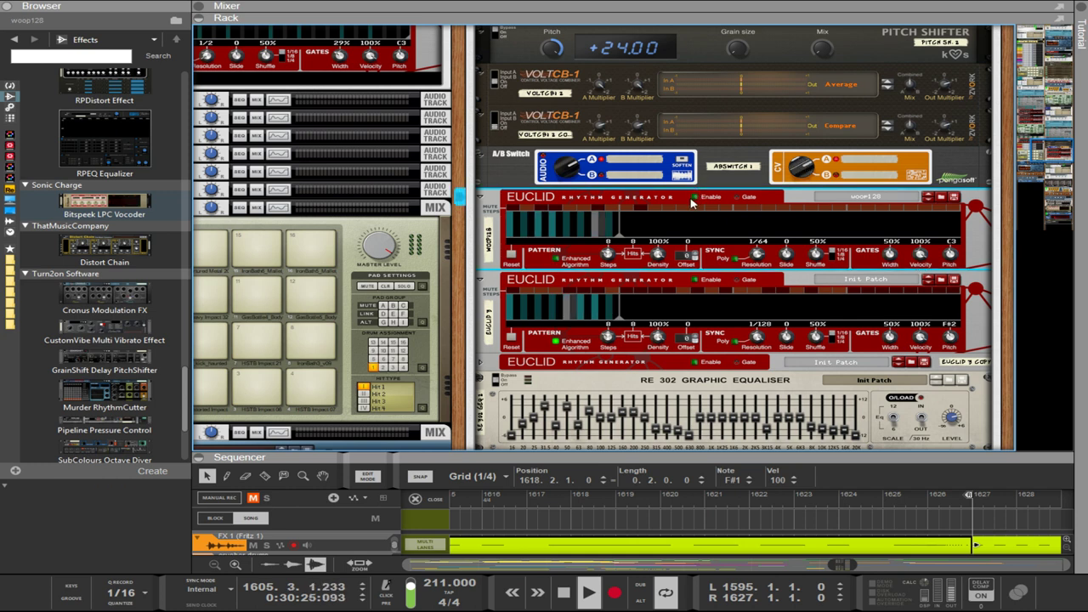
left_click(712, 291)
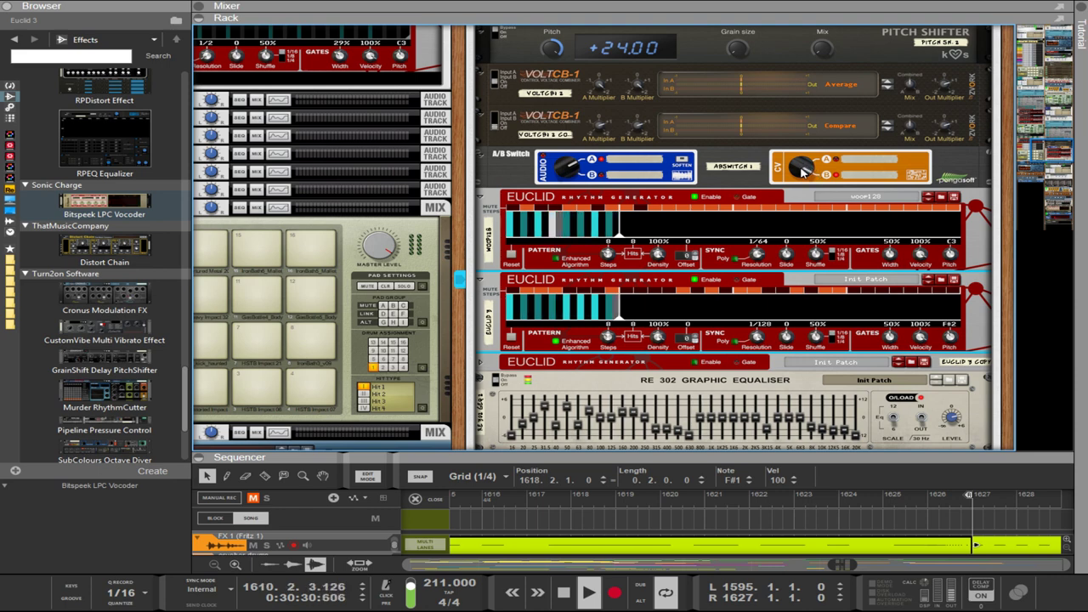
Examine the rear cabling and the modulation routing of the weaponize bass combinator.
scroll(773, 195, "up", 1)
scroll(773, 196, "up", 3)
key("Tab")
scroll(774, 195, "up", 2)
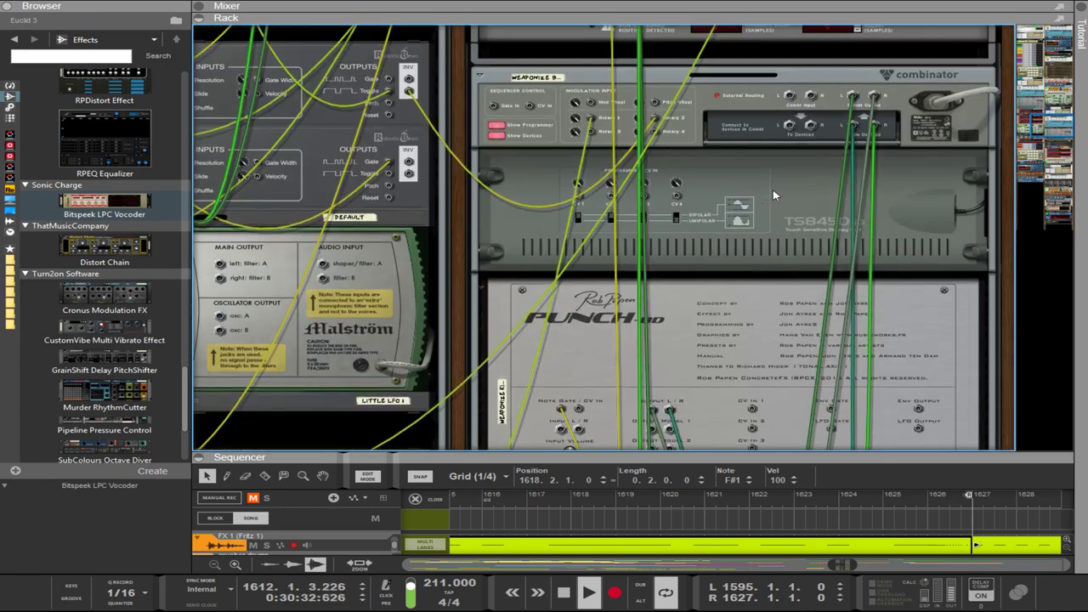
key("Tab")
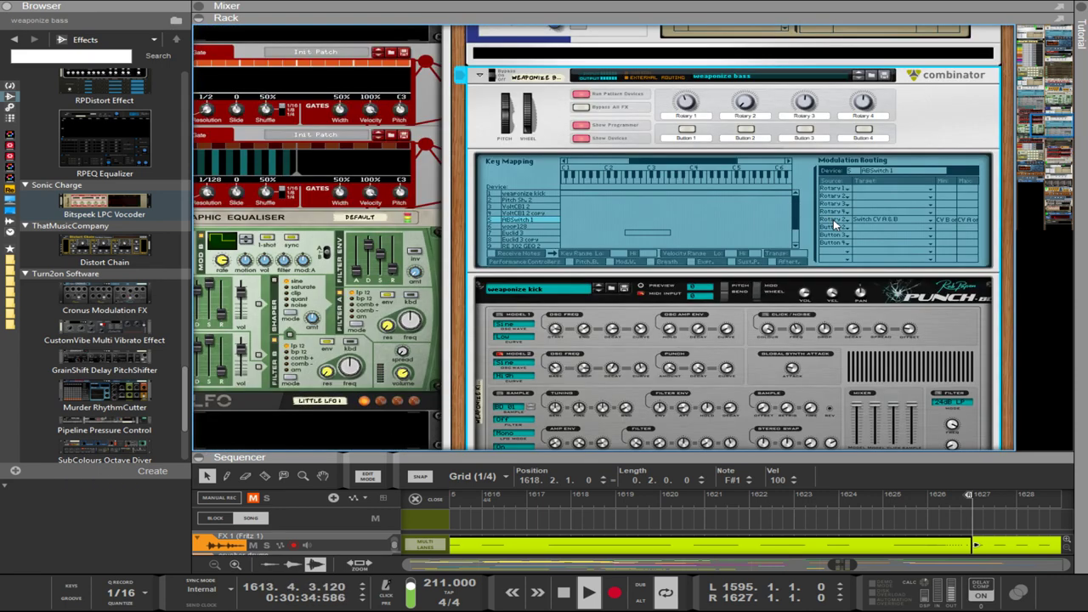
scroll(769, 242, "down", 7)
scroll(769, 243, "down", 10)
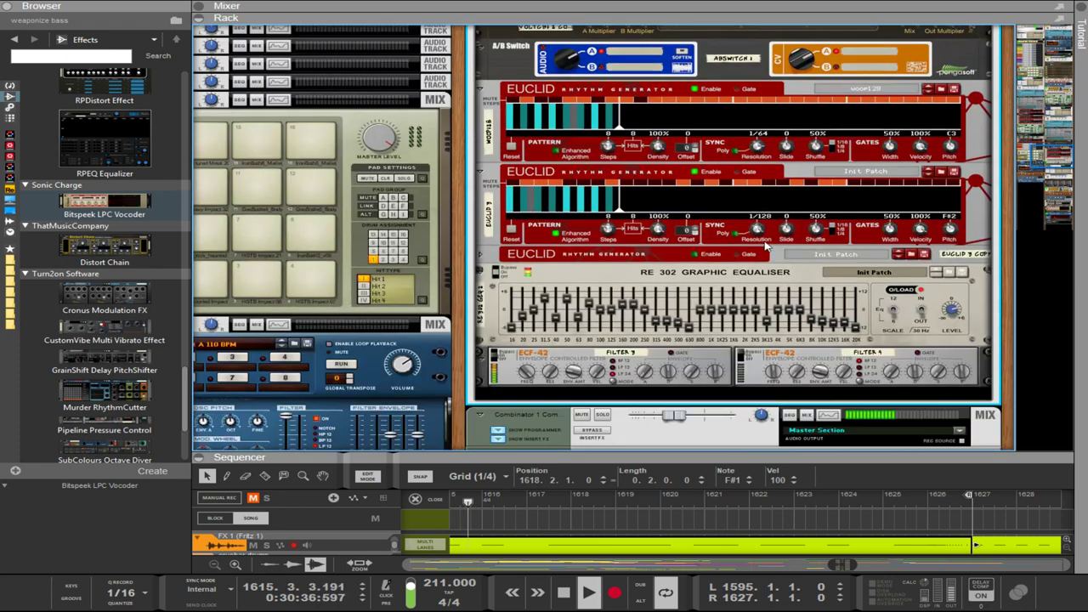
Set the woop128 Euclid generator's resolution to 1/128, trying a pattern of 9 steps before setting it to 8.
left_click(551, 106)
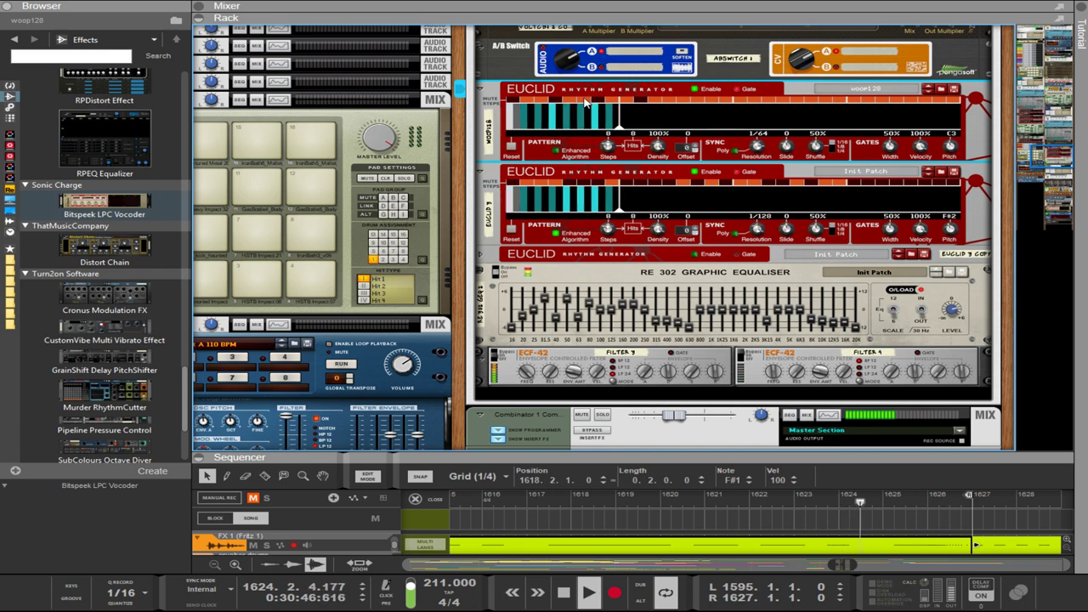
left_click_drag(621, 130, 631, 132)
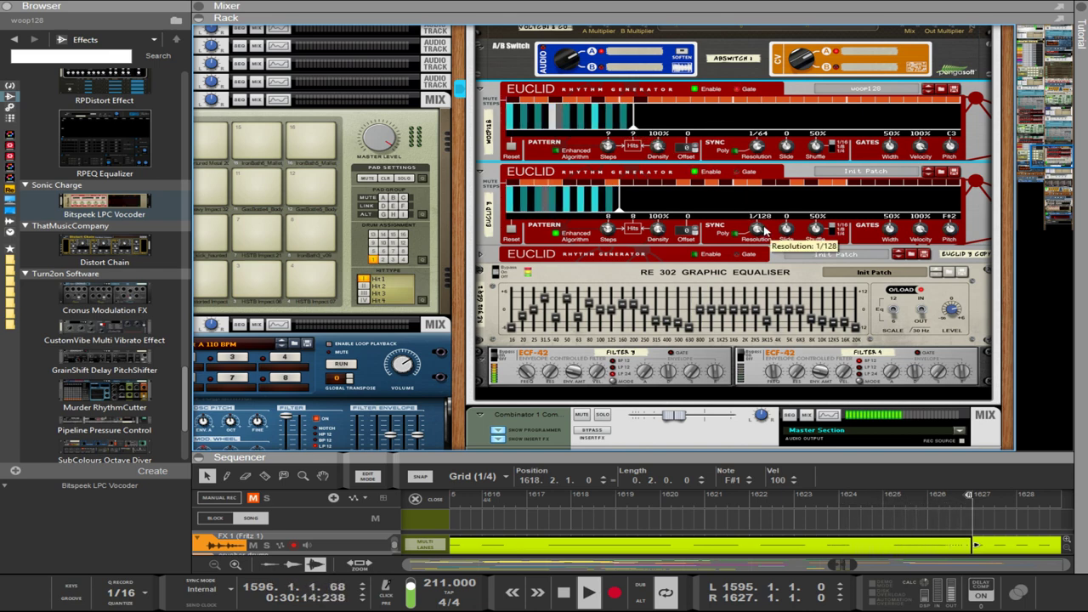
scroll(764, 230, "up", 1)
left_click_drag(762, 183, 752, 134)
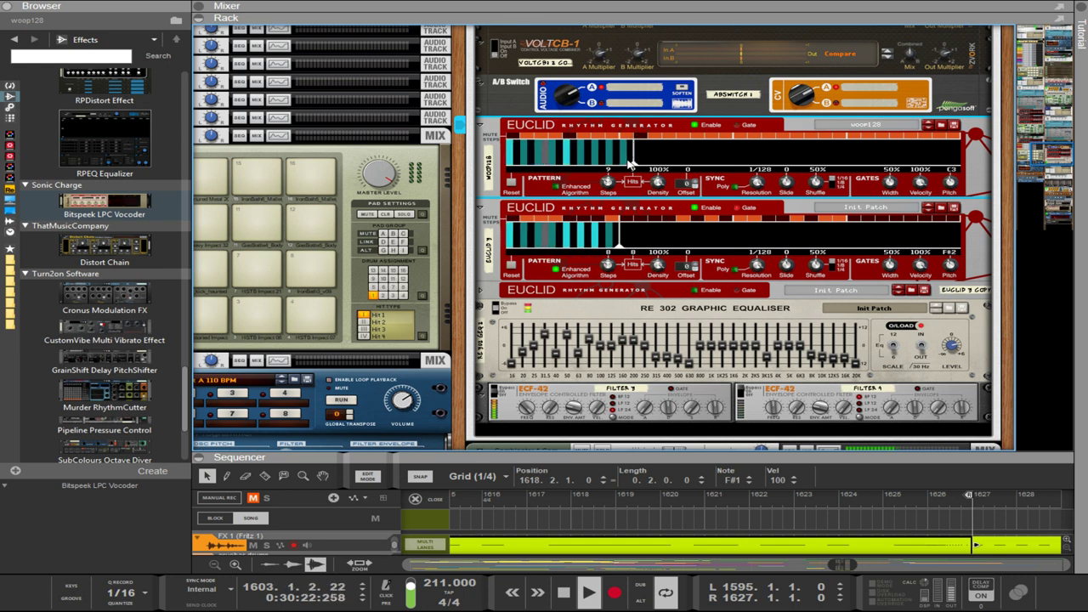
left_click_drag(633, 168, 620, 183)
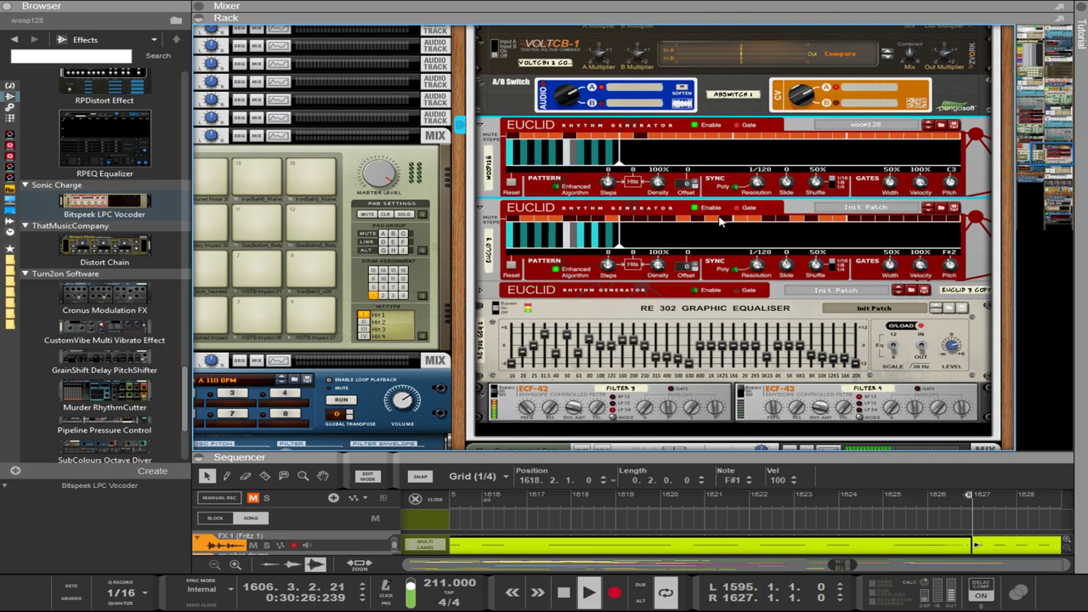
Set the maximum of Euclid 2's CV In 4 resolution routing in the weaponize kick combinator to 1/16.
scroll(718, 221, "up", 1)
scroll(718, 221, "up", 12)
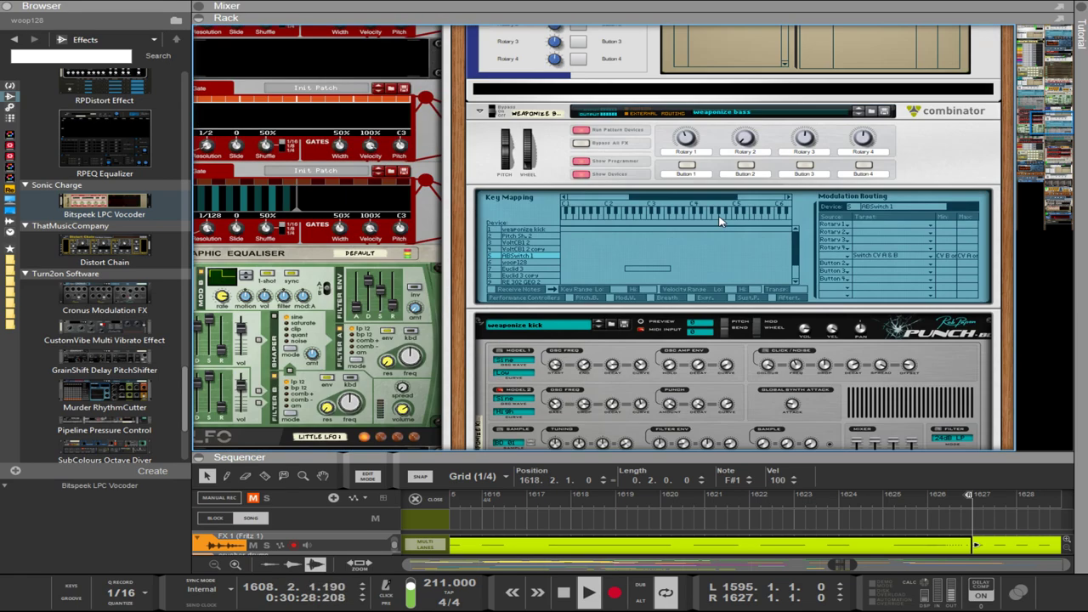
scroll(718, 221, "up", 8)
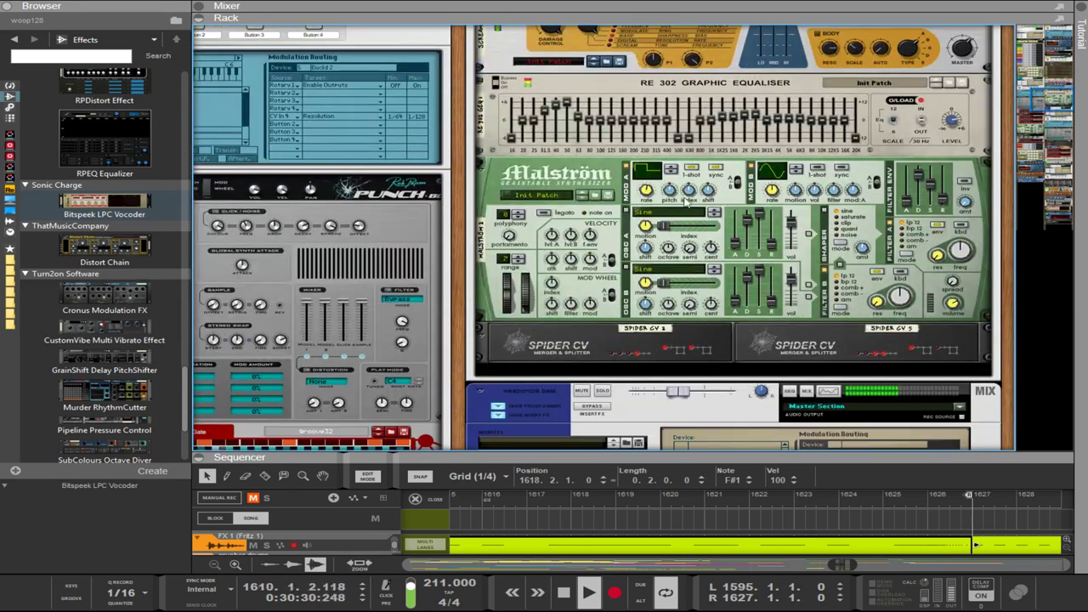
left_click(650, 192)
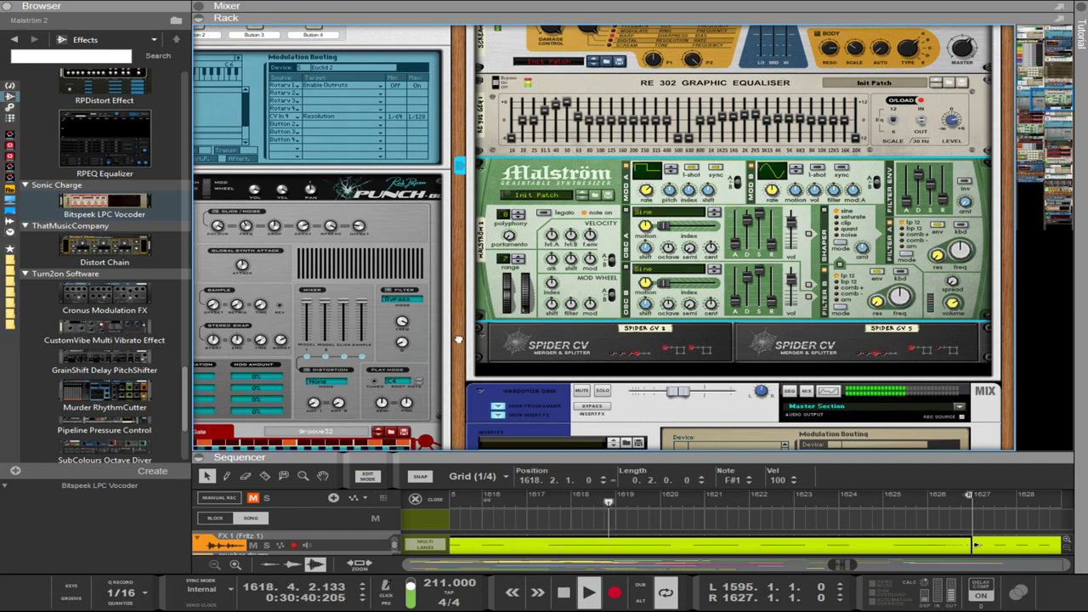
scroll(457, 340, "down", 5)
scroll(686, 187, "up", 6)
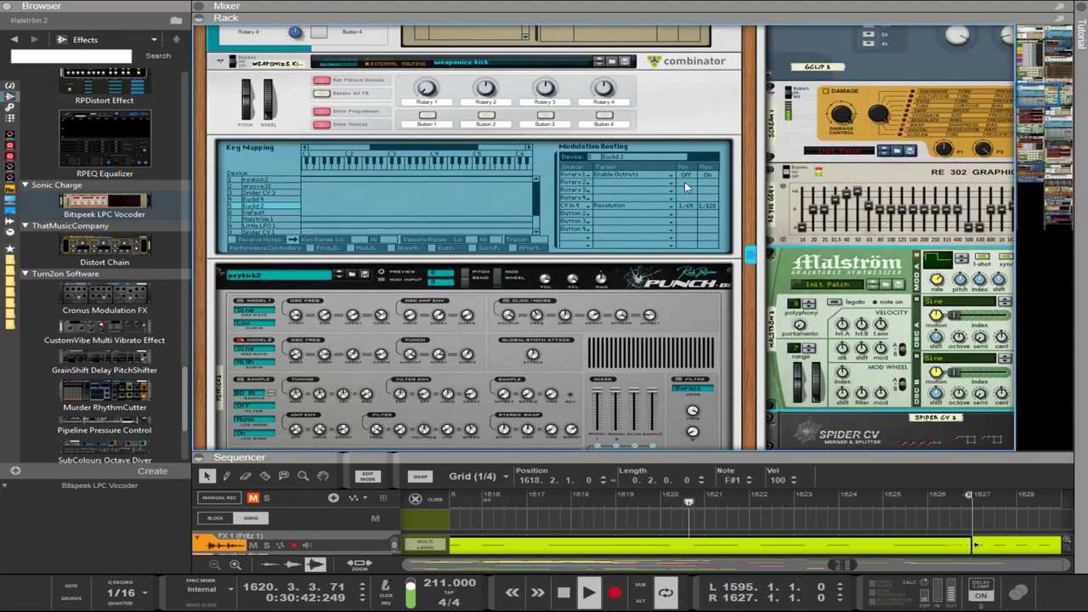
mouse_move(704, 206)
left_mouse_down()
mouse_move(704, 220)
mouse_move(699, 210)
left_mouse_up()
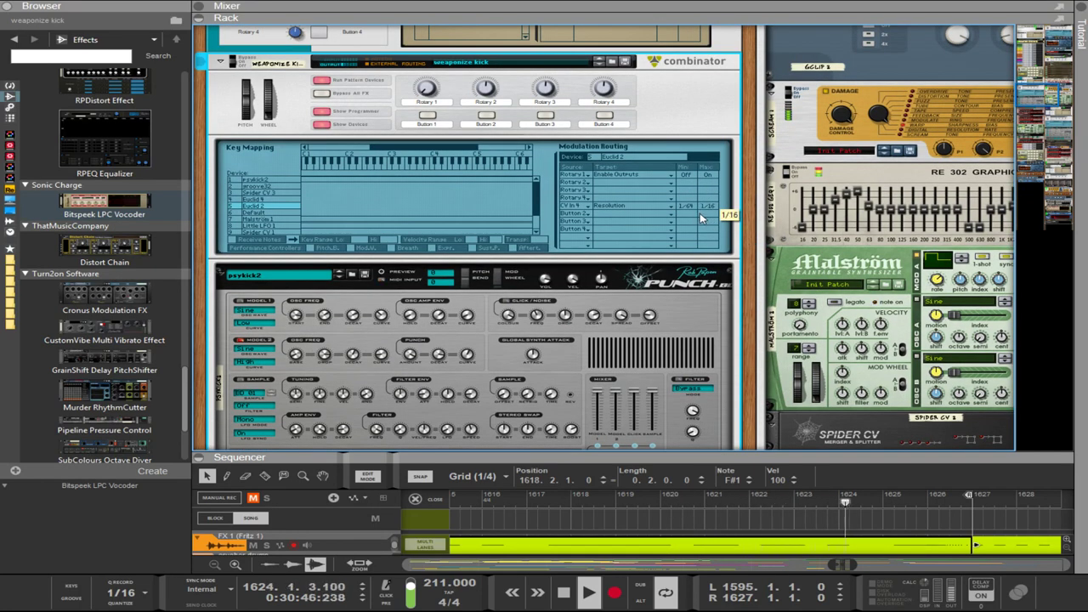
Set the song tempo to 229.
left_click(434, 582)
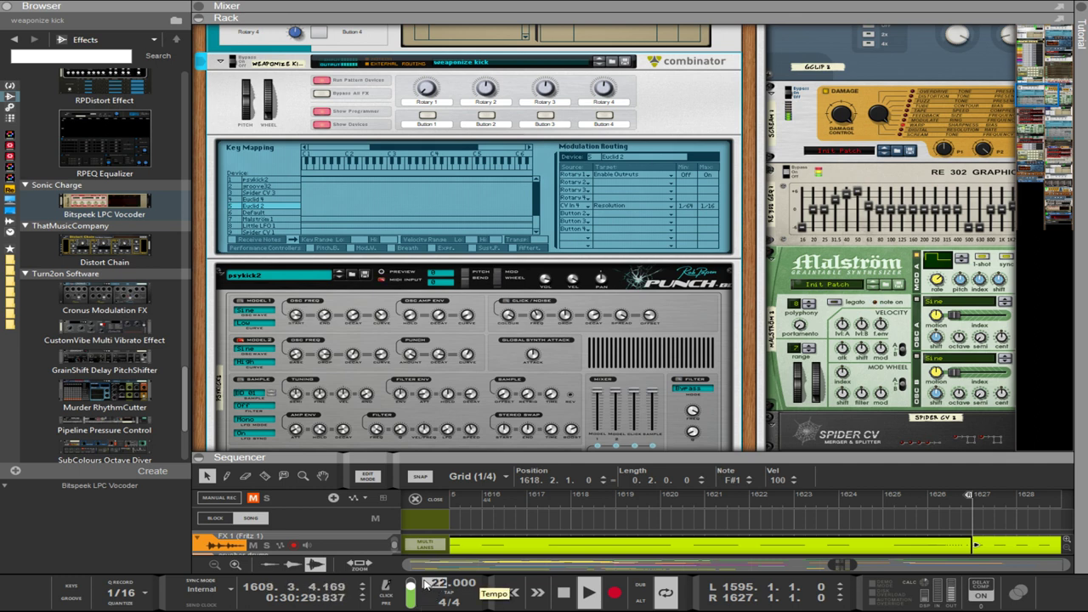
key("Return")
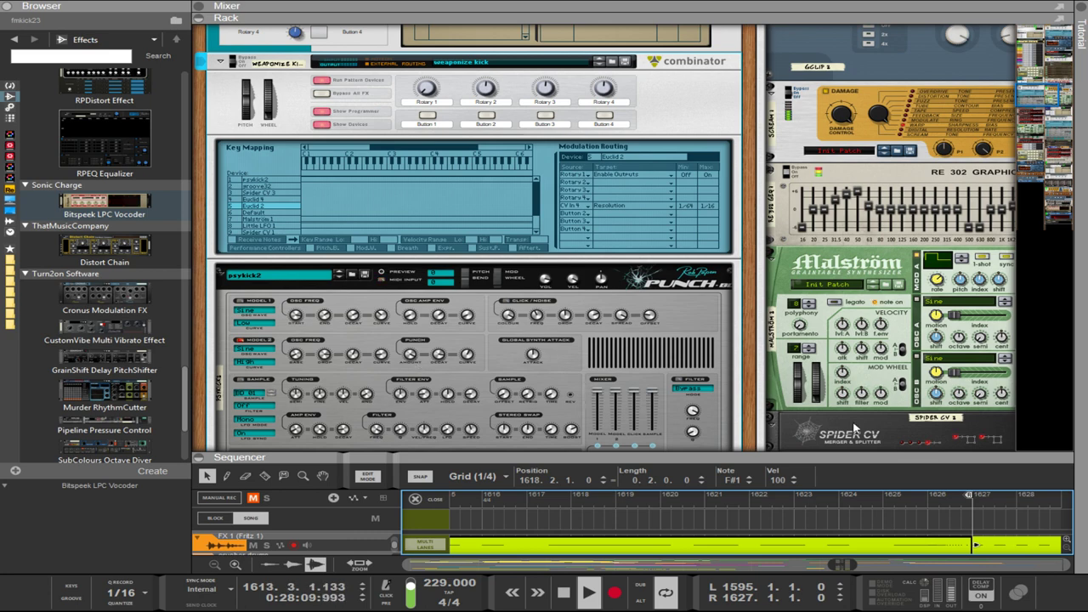
Disable the woop128 and Euclid 3 rhythm generators in the weaponize bass rack.
left_click_drag(752, 444, 226, 411)
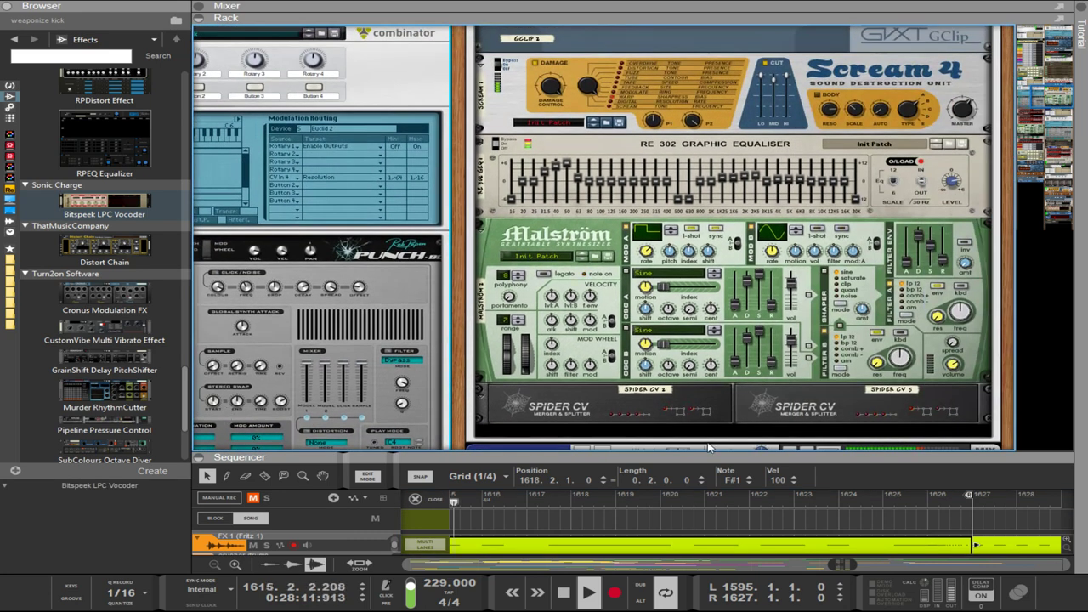
scroll(762, 398, "down", 3)
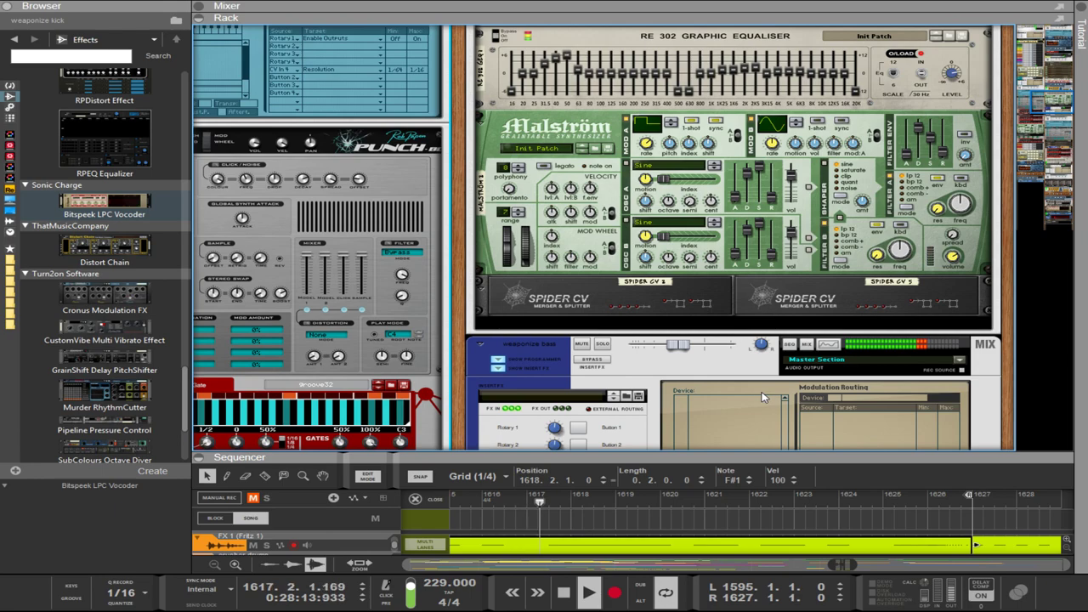
scroll(762, 398, "up", 15)
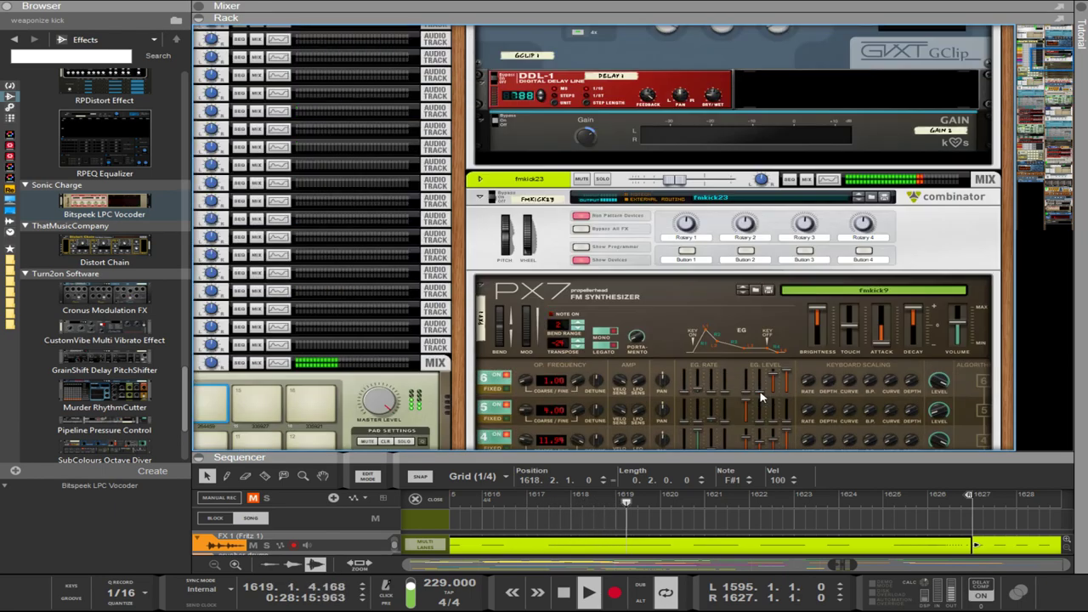
scroll(763, 397, "down", 15)
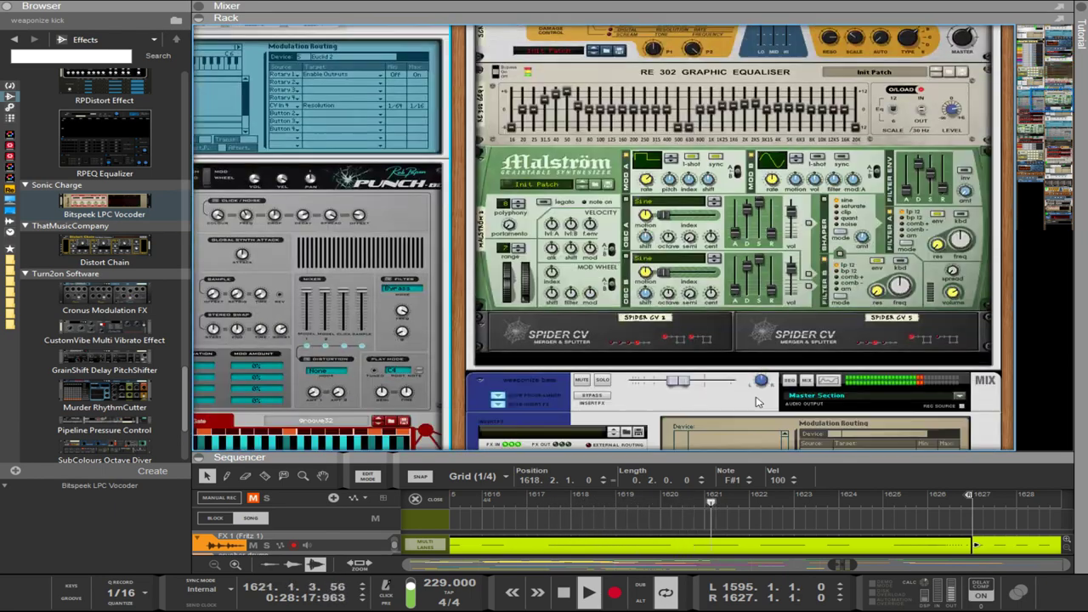
scroll(759, 402, "down", 15)
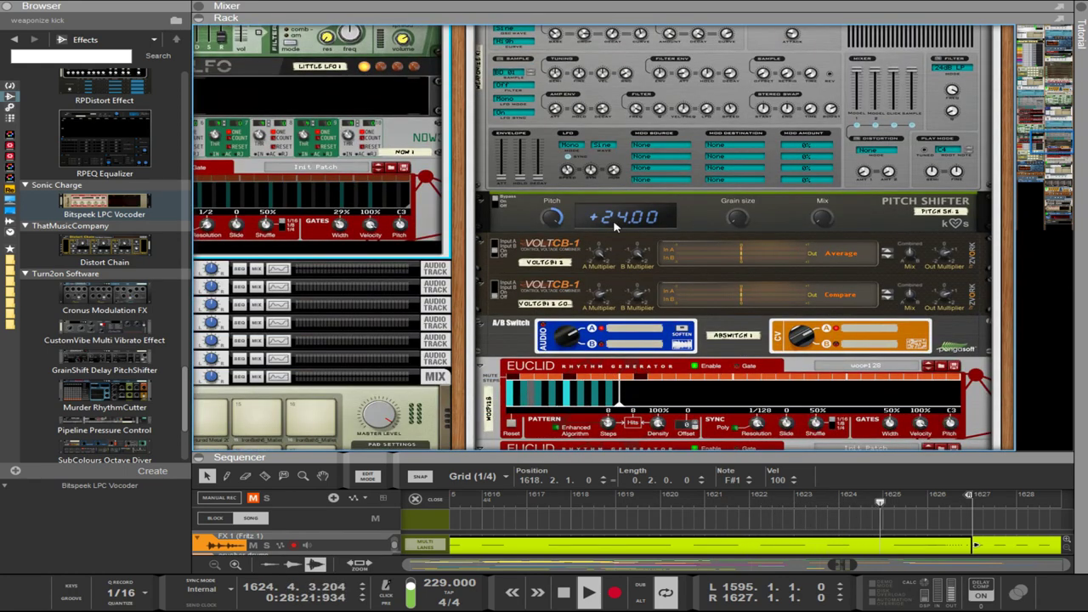
left_click(698, 371)
scroll(693, 365, "down", 5)
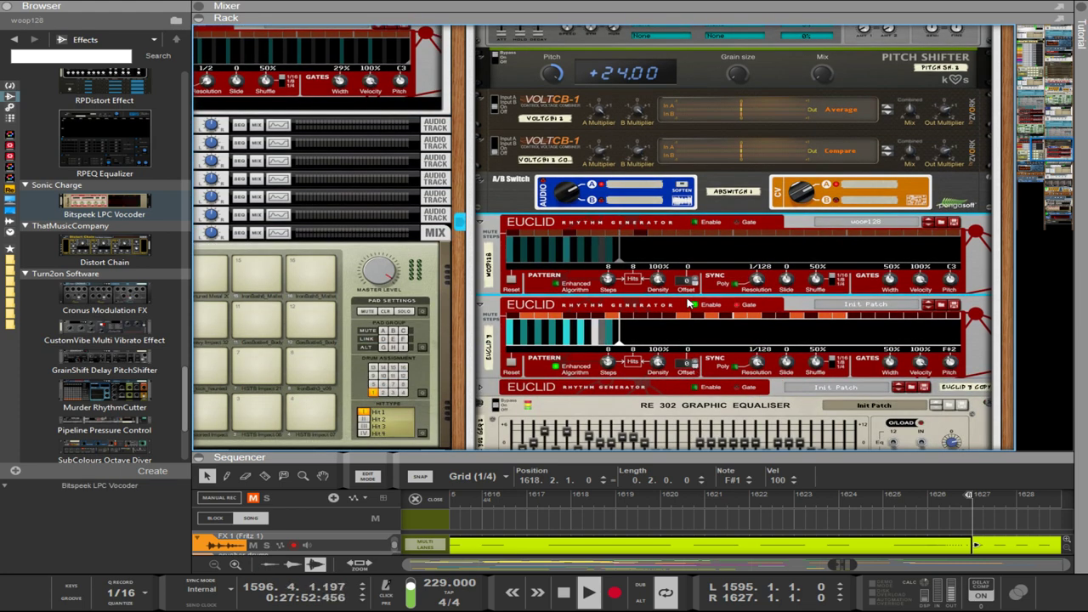
Set the resolution of the Euclid 2 rhythm generator in the weaponize kick rack to 1/32.
scroll(690, 305, "up", 10)
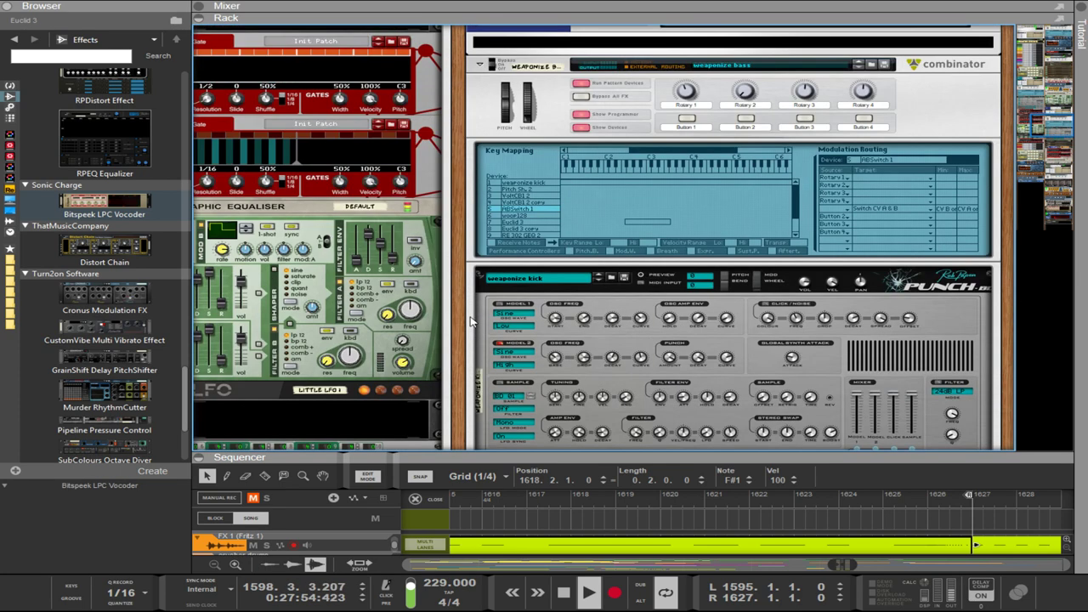
scroll(466, 287, "down", 5)
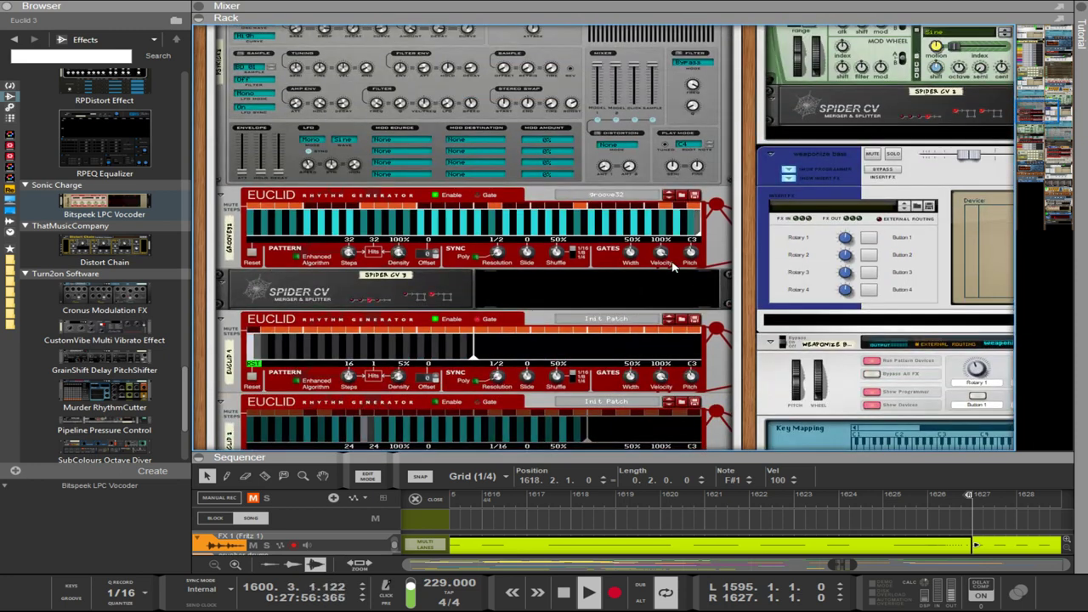
scroll(672, 266, "up", 8)
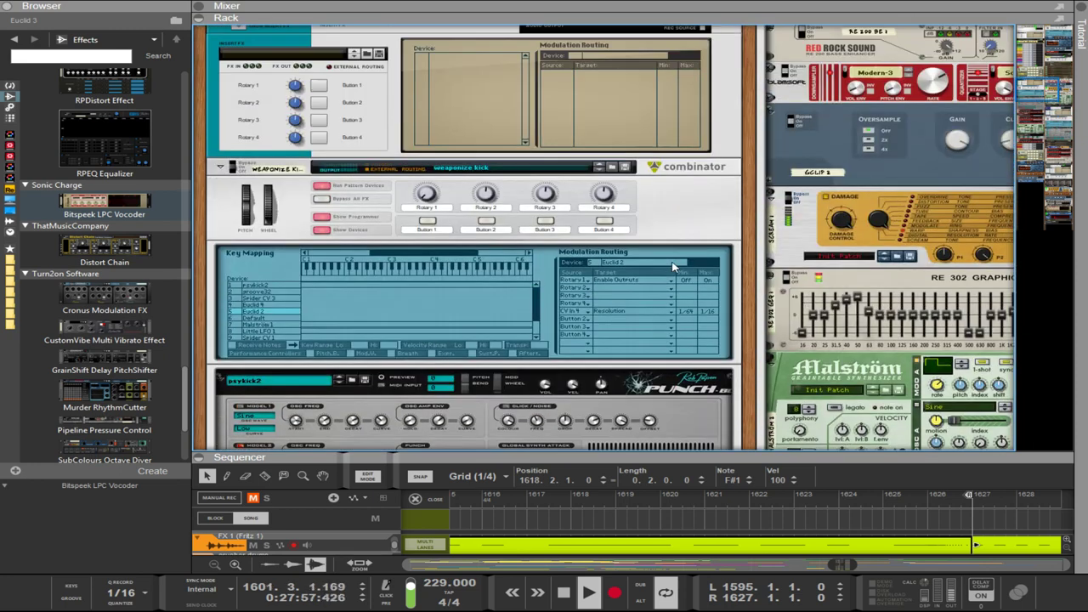
left_click(572, 314)
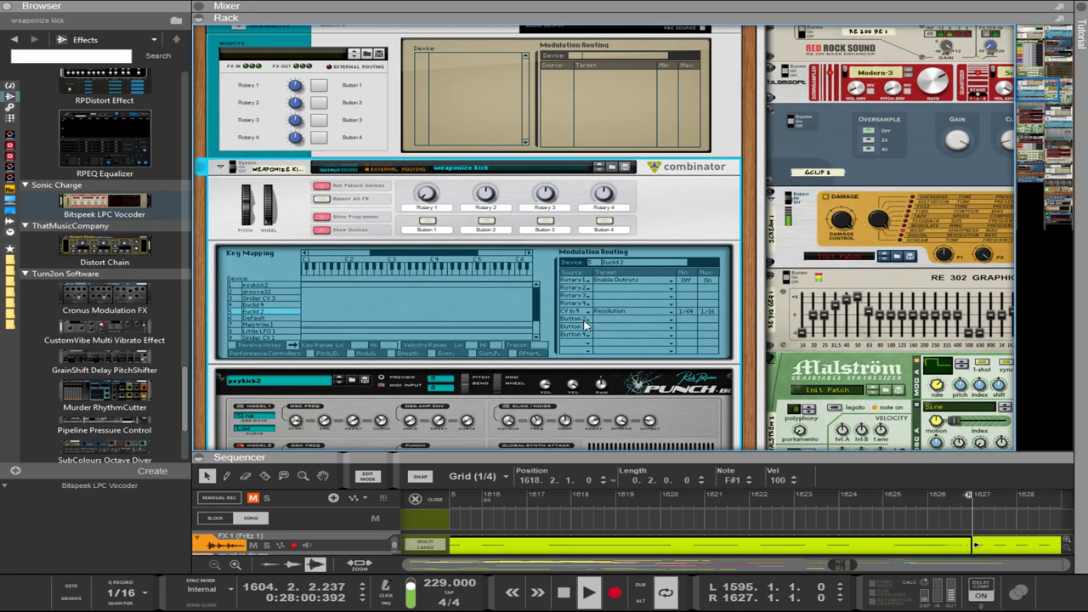
scroll(578, 327, "down", 15)
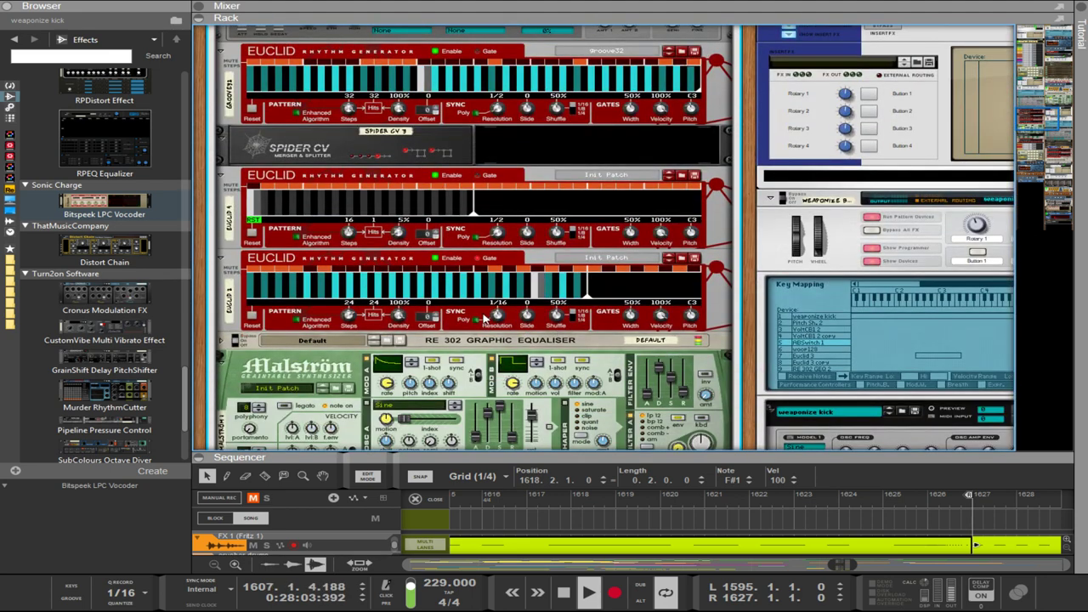
left_click(490, 320)
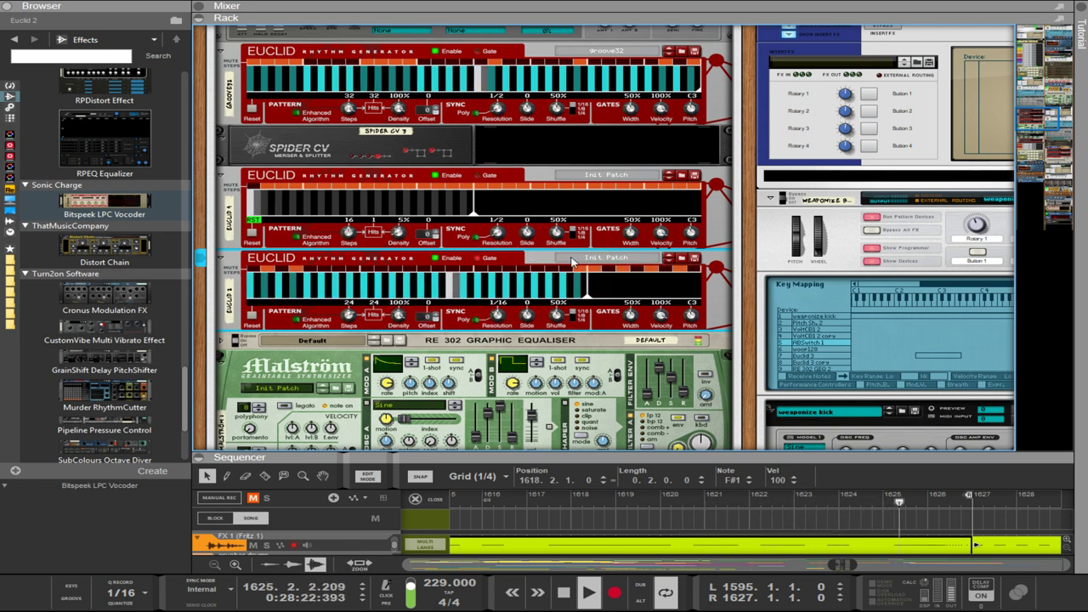
left_click_drag(497, 316, 493, 287)
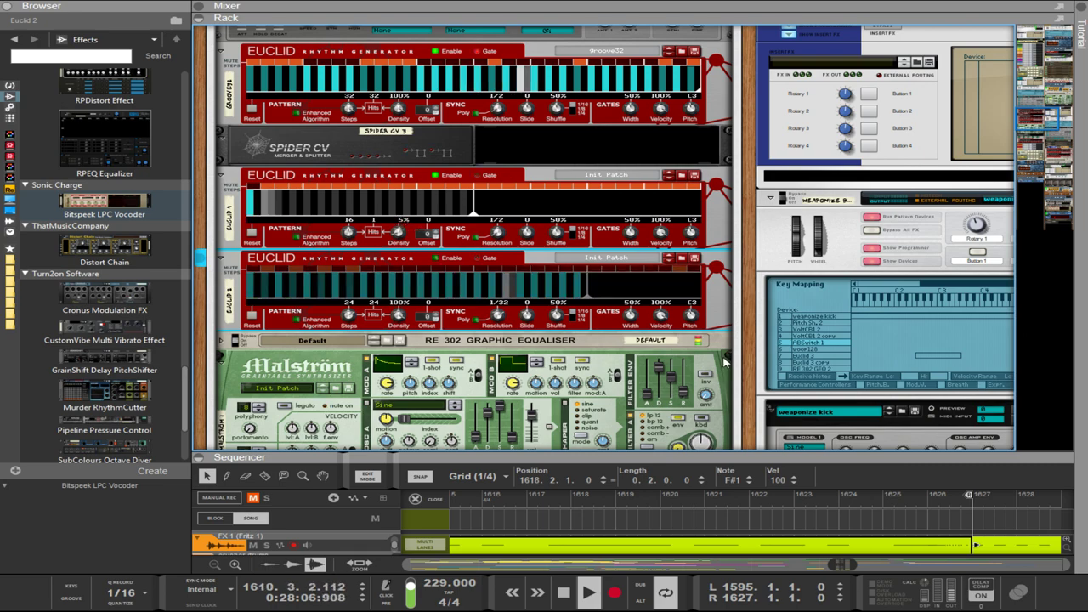
scroll(488, 425, "up", 3)
scroll(488, 425, "right", 3)
scroll(489, 425, "up", 10)
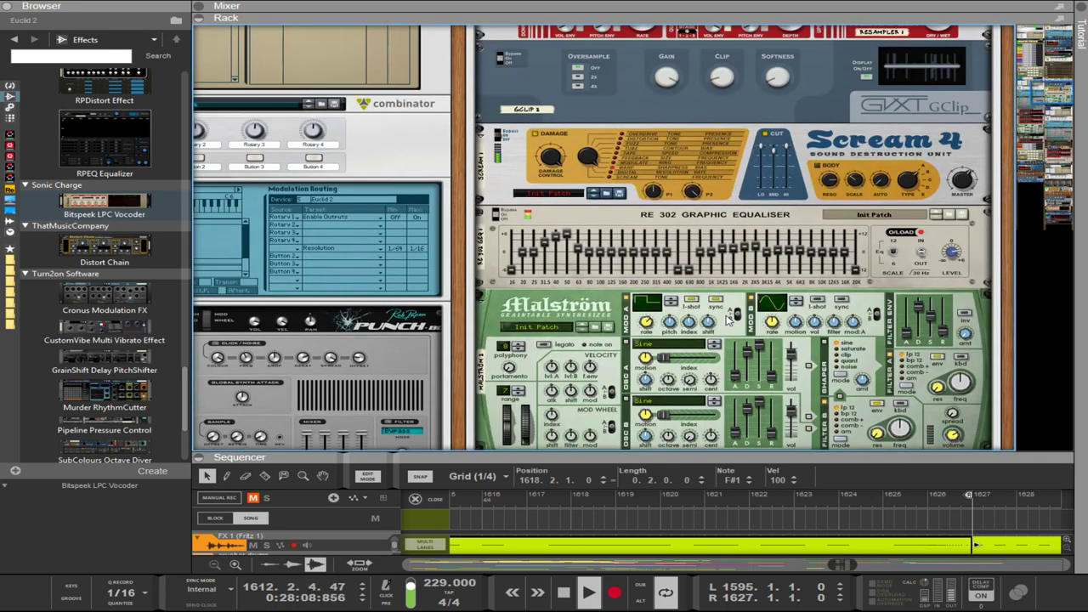
Load the fmkick20 patch into the PX7 synthesizer of the fmkick23 combinator.
scroll(726, 320, "up", 2)
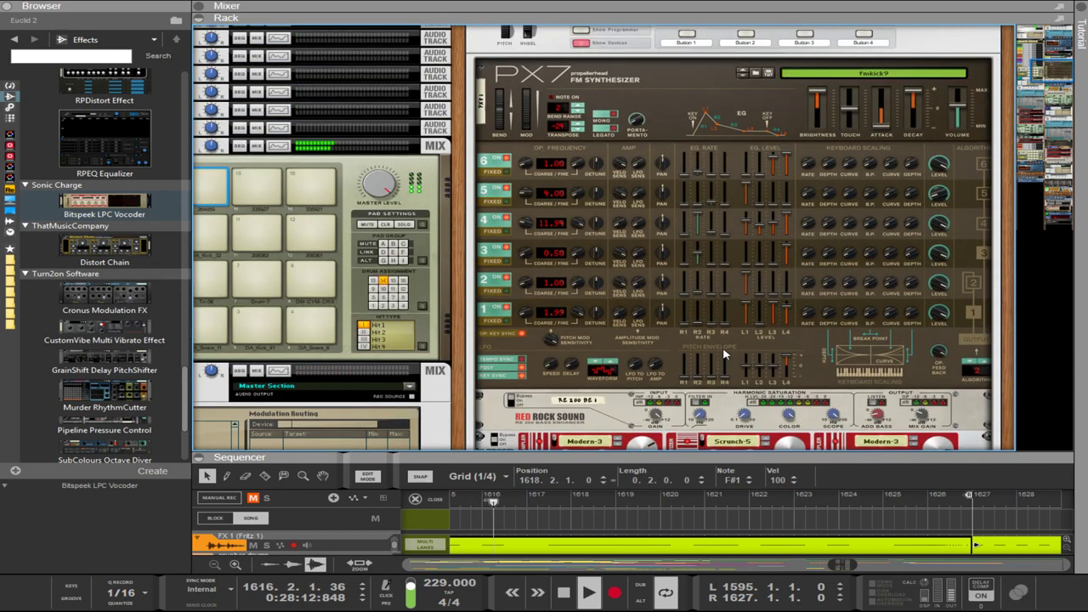
left_click(756, 74)
scroll(754, 92, "up", 5)
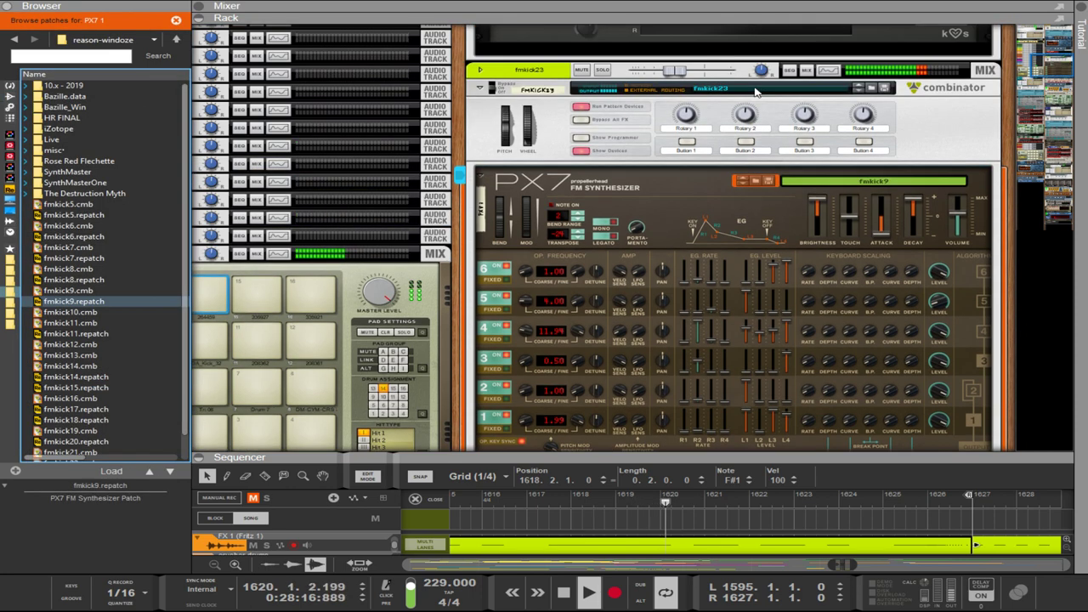
scroll(755, 91, "up", 1)
scroll(89, 429, "down", 1)
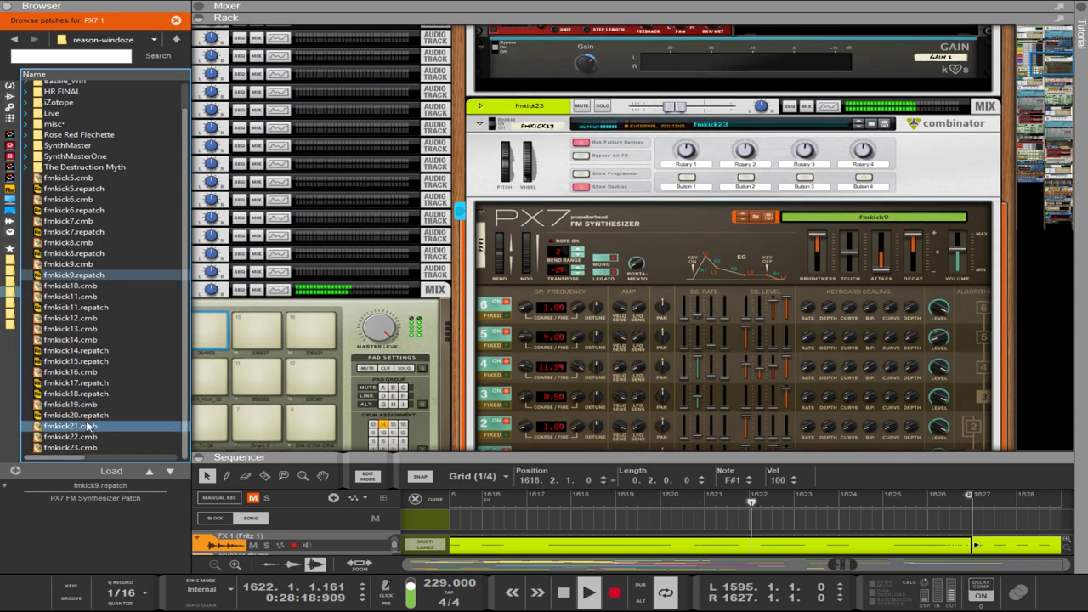
left_click(82, 417)
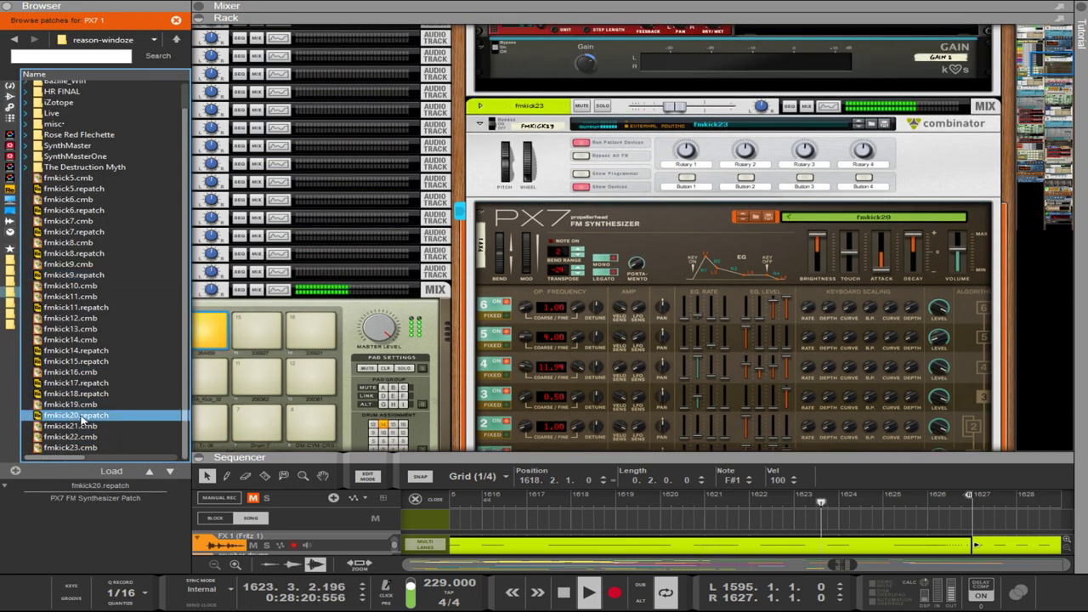
left_click(459, 393)
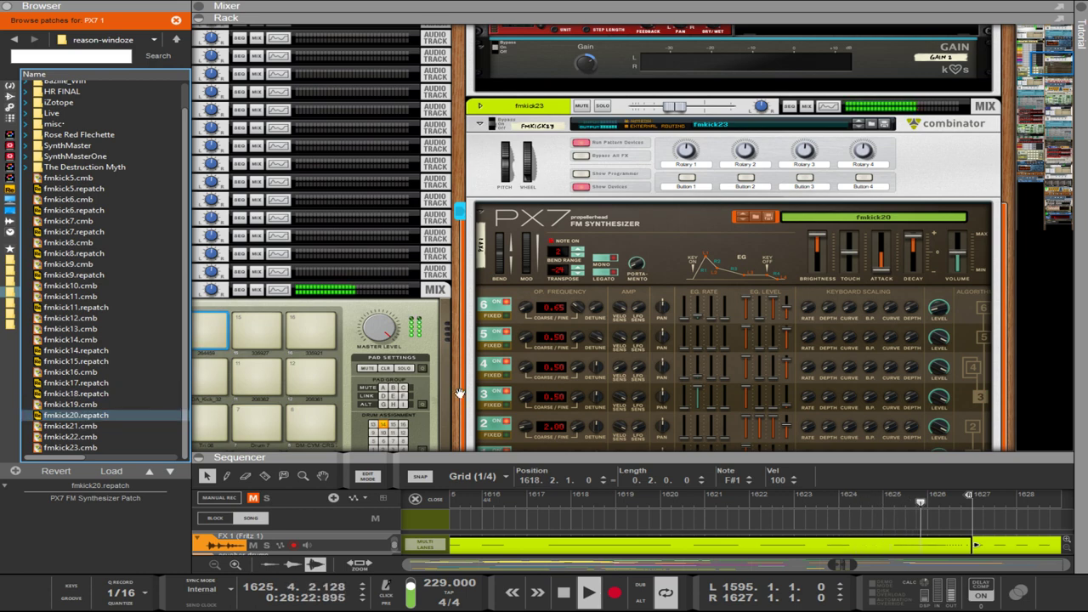
Set the PX7 frequencies to 5.20 for operator 6, 3.00 for 5, 1.00 for 4, 2.00 for 3 and 12.25 for 1.
scroll(820, 378, "down", 3)
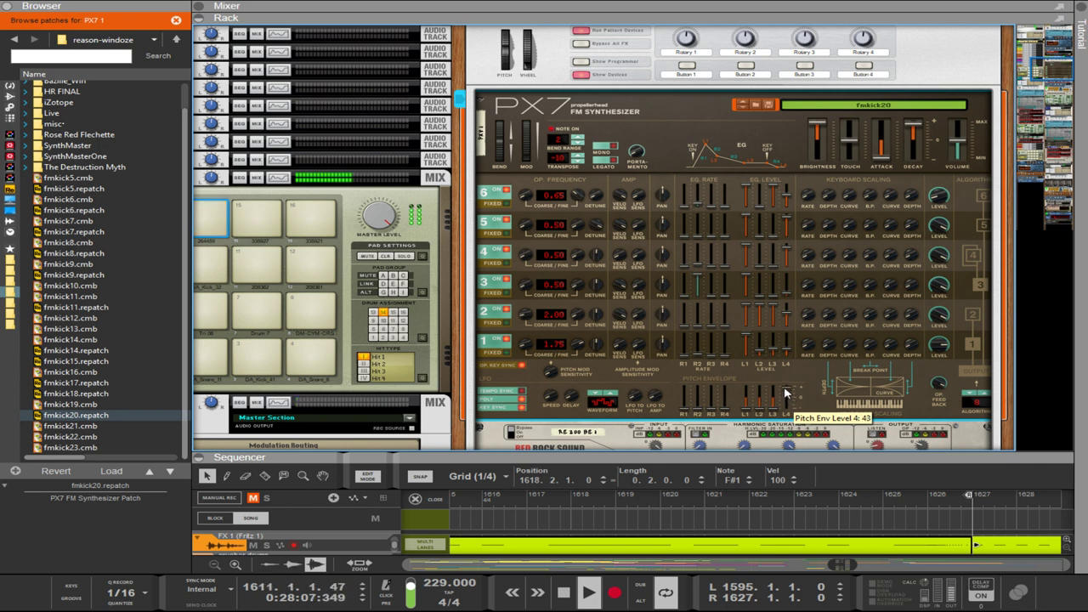
left_click_drag(529, 289, 518, 177)
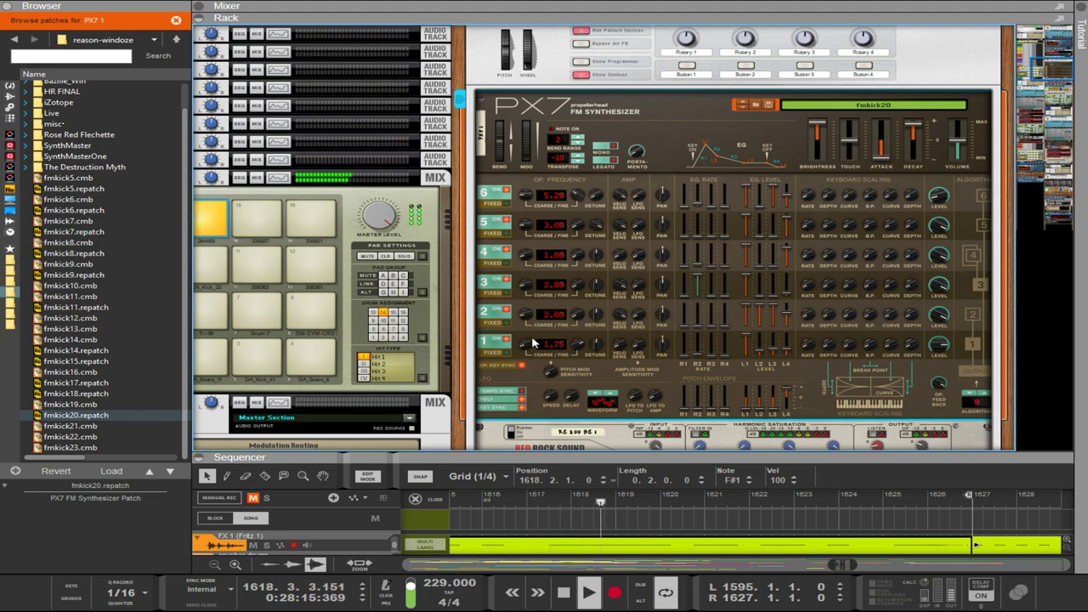
left_click_drag(533, 343, 515, 315)
scroll(618, 139, "up", 3)
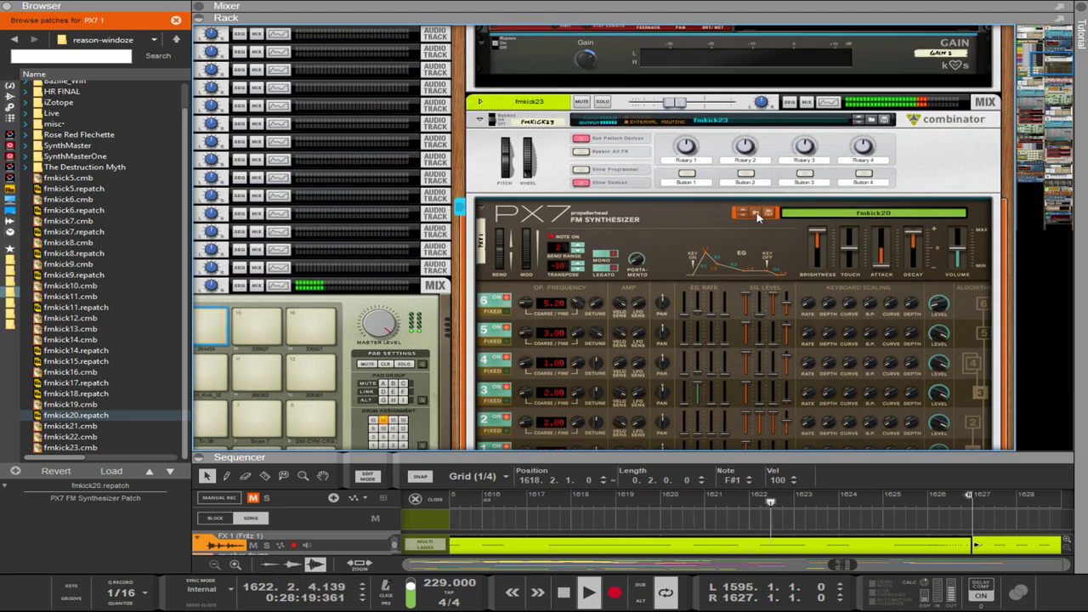
Try the fmkick10 patch in the fmkick23 combinator and inspect the cabling on the rack's rear.
left_click(818, 146)
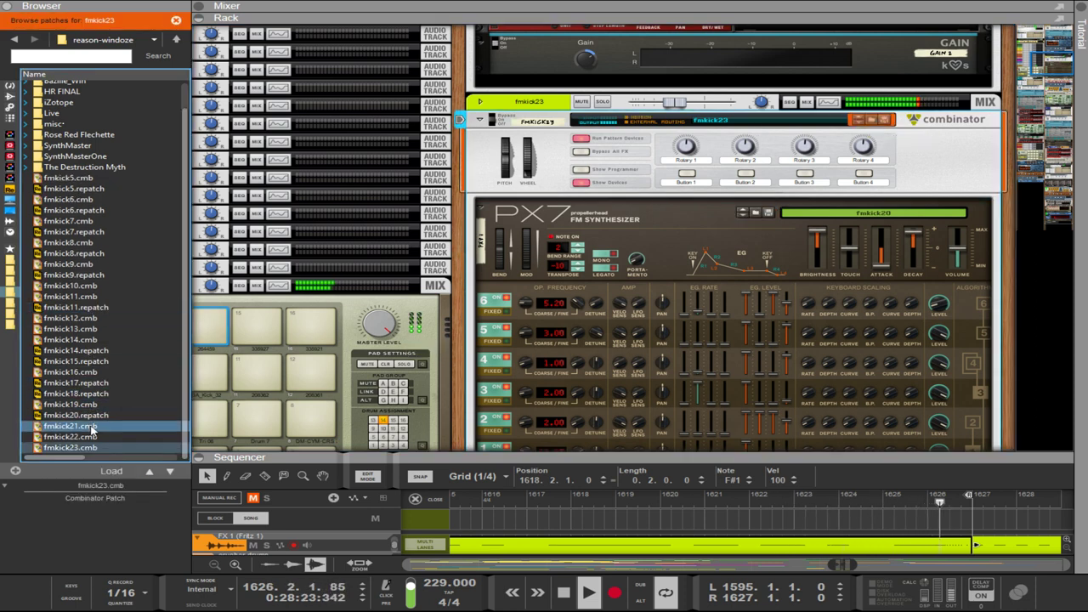
left_click(84, 287)
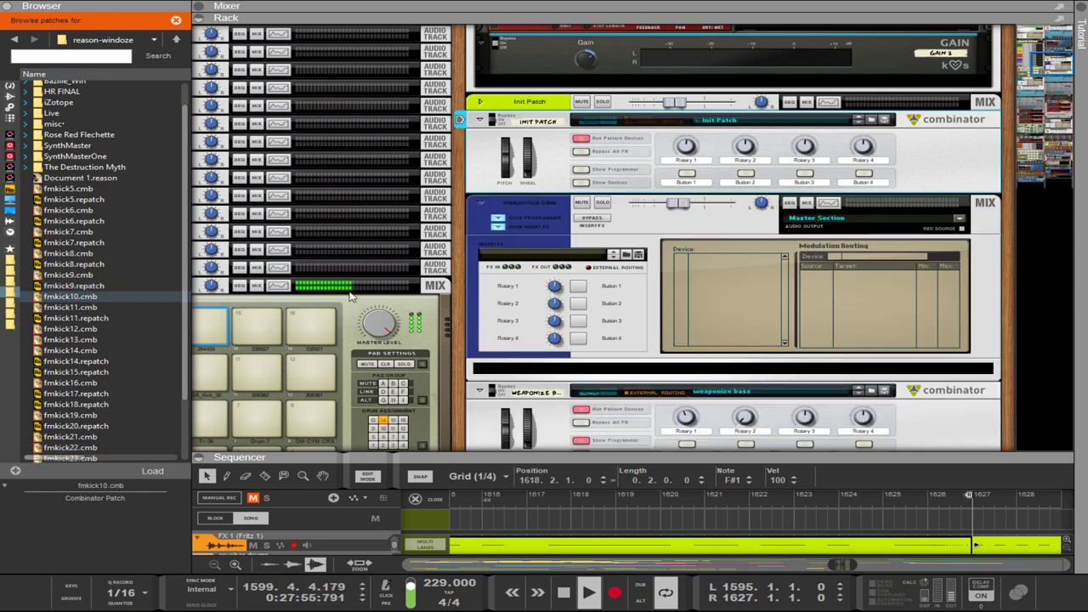
scroll(633, 291, "down", 10)
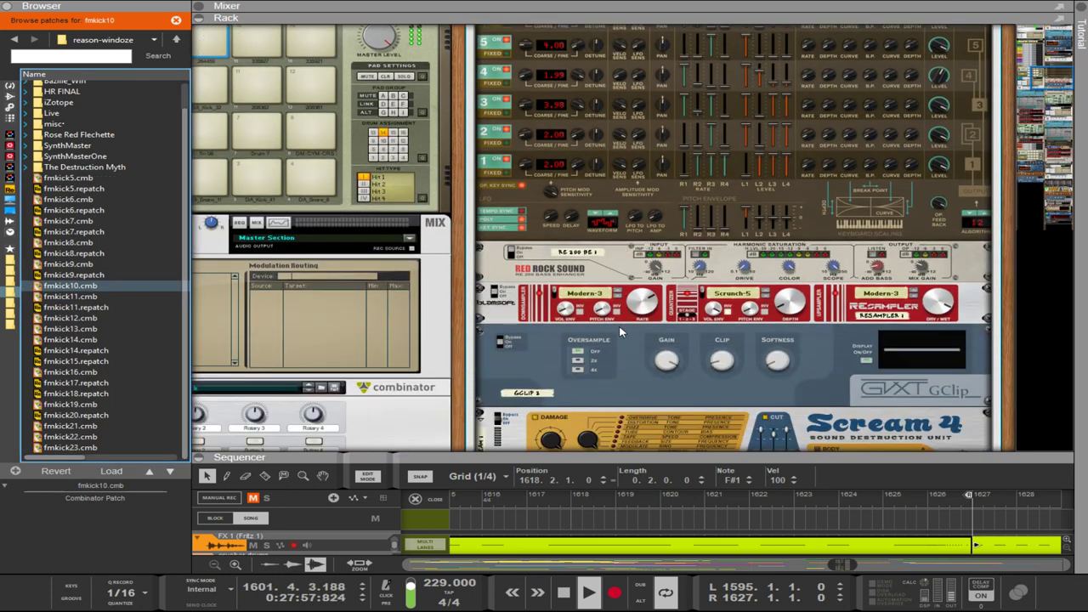
key("Tab")
scroll(618, 334, "down", 5)
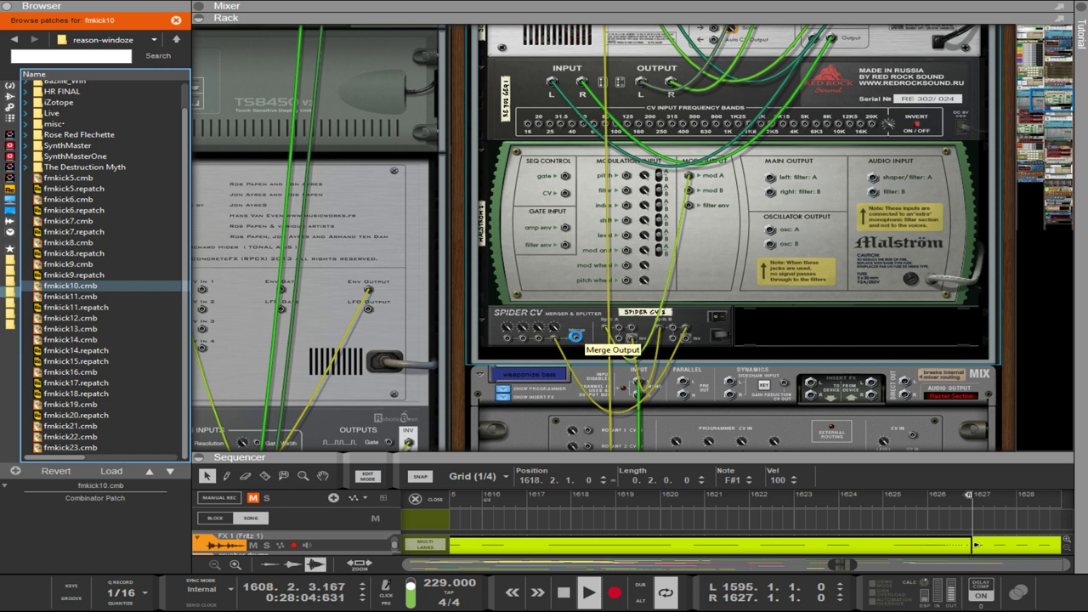
key("Tab")
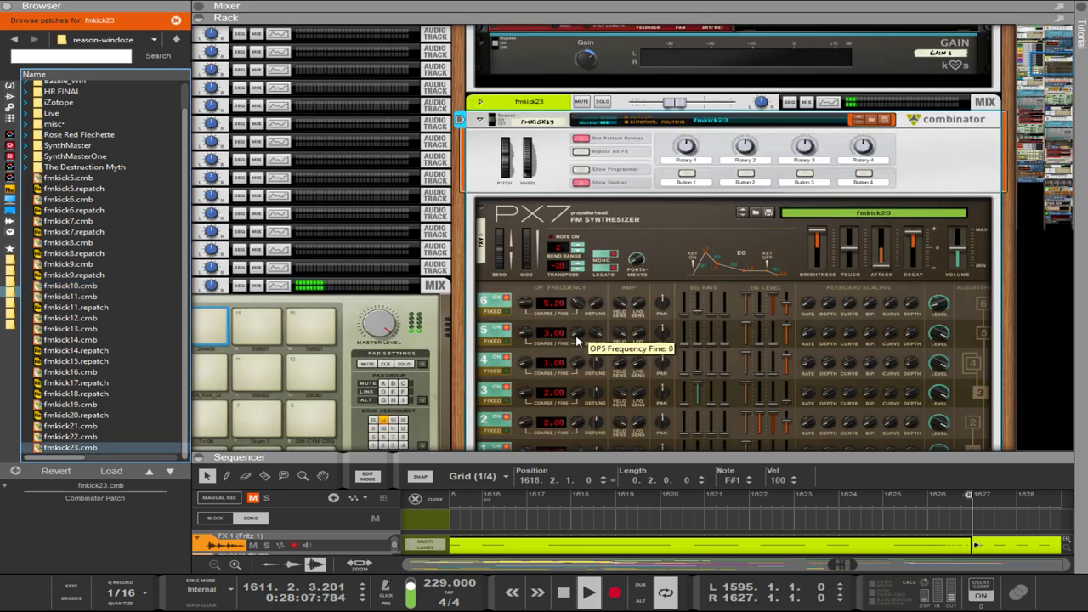
Load the fmkick11 patch into the PX7 synthesizer.
scroll(576, 340, "down", 3)
scroll(576, 338, "up", 5)
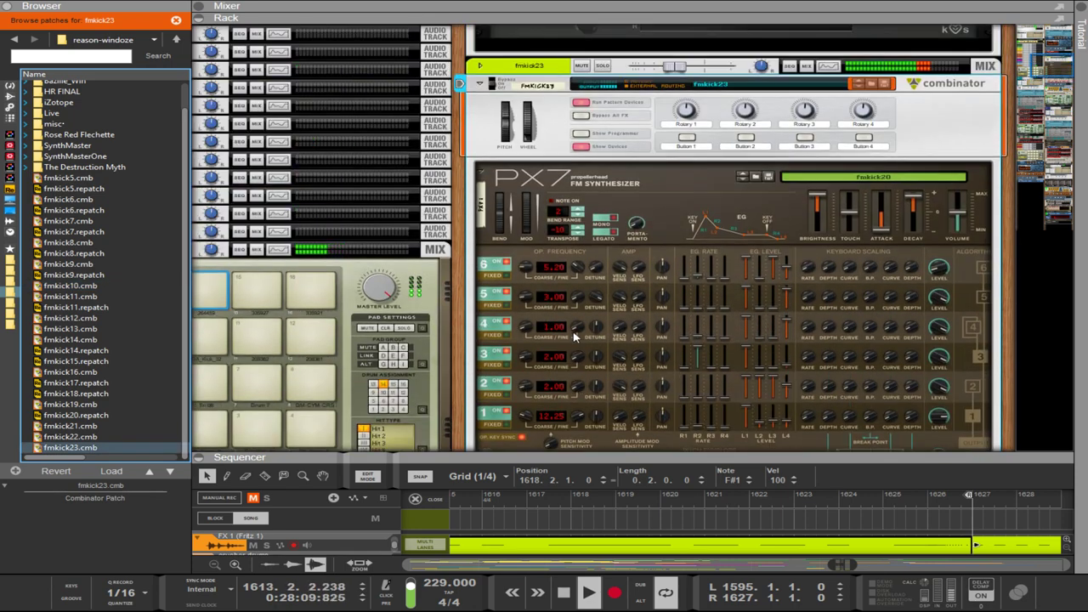
left_click(764, 251)
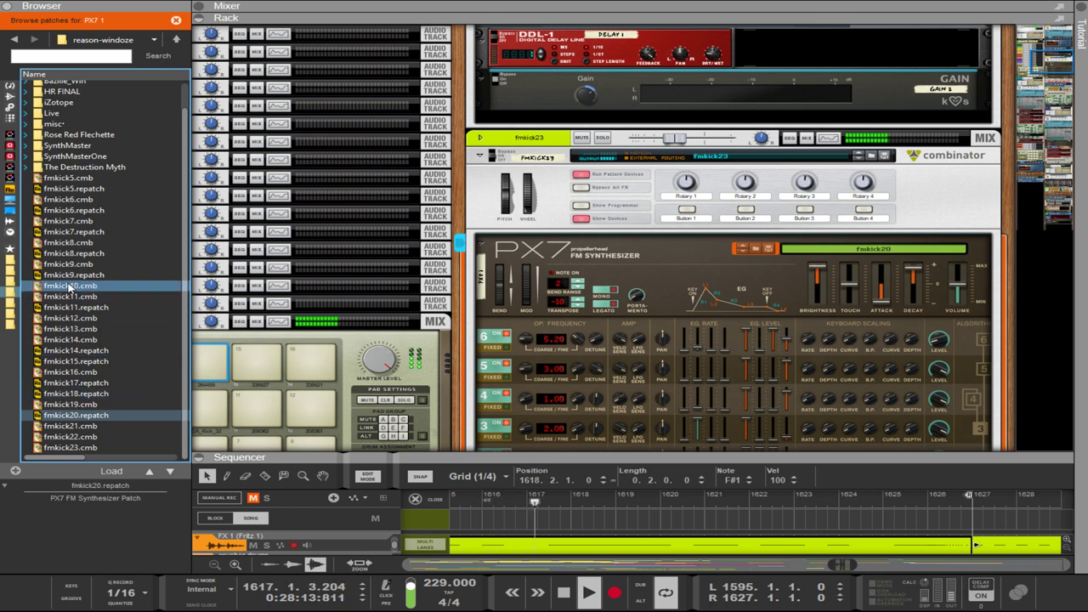
left_click(63, 310)
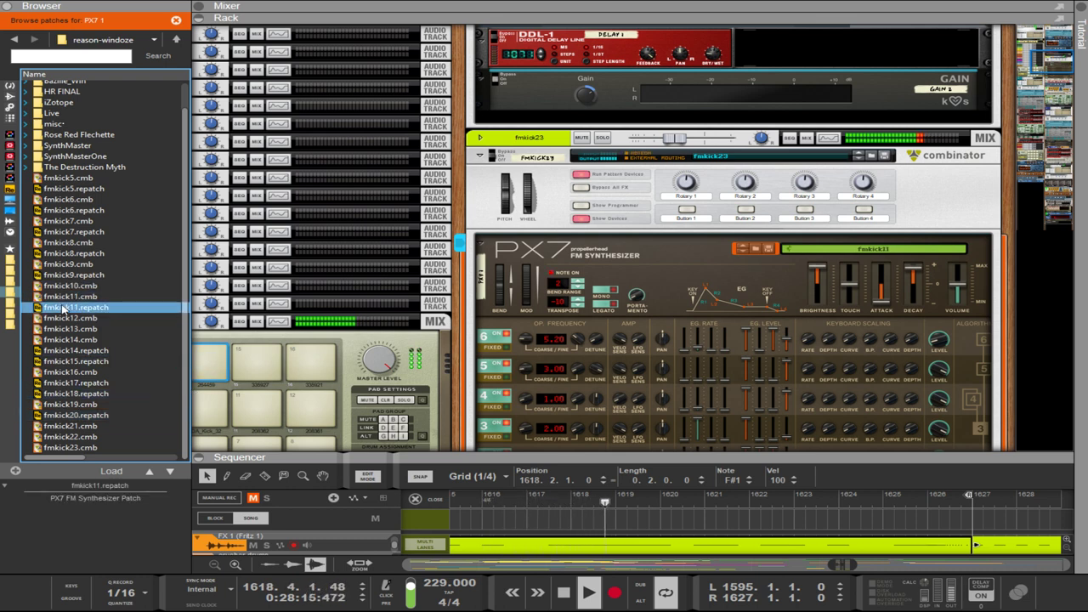
left_click(891, 292)
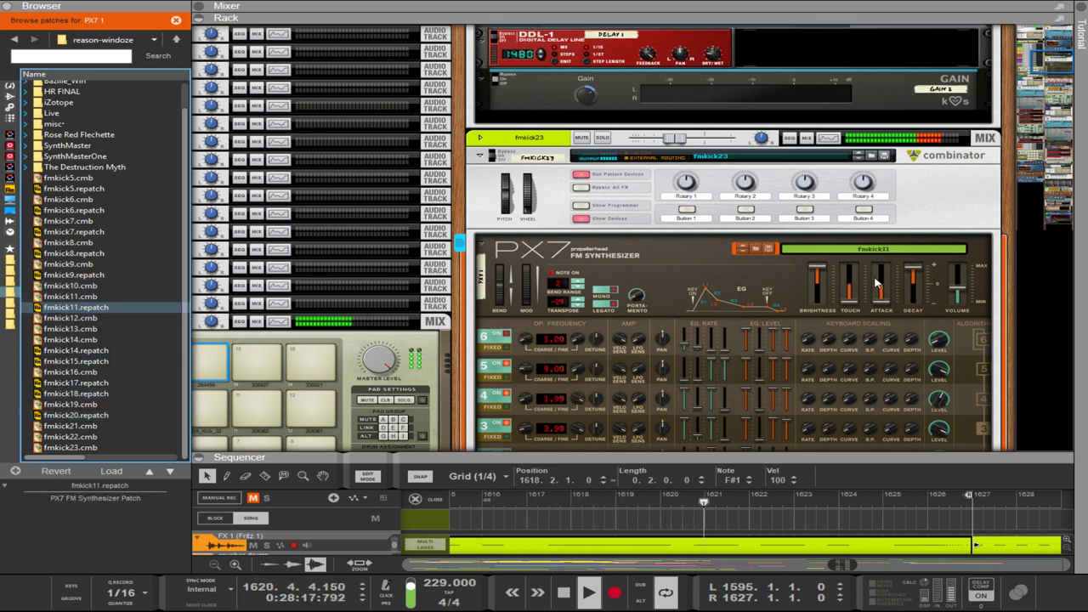
Set the PX7's operator 2 envelope rate 3 to 90 and the frequencies of operators 1 and 3 to 1.99.
scroll(706, 299, "down", 3)
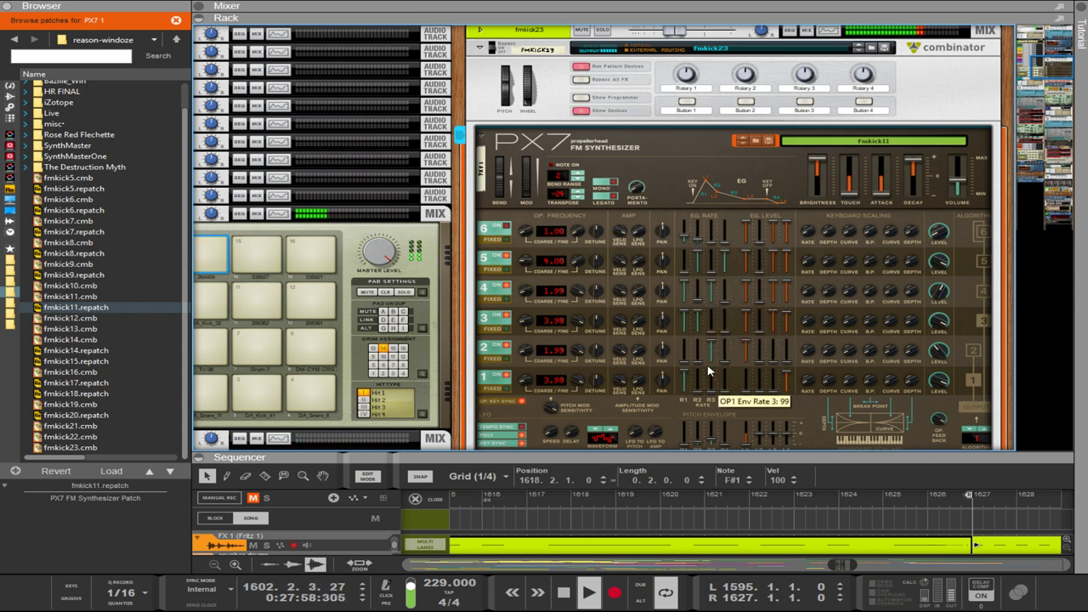
left_click_drag(713, 355, 712, 365)
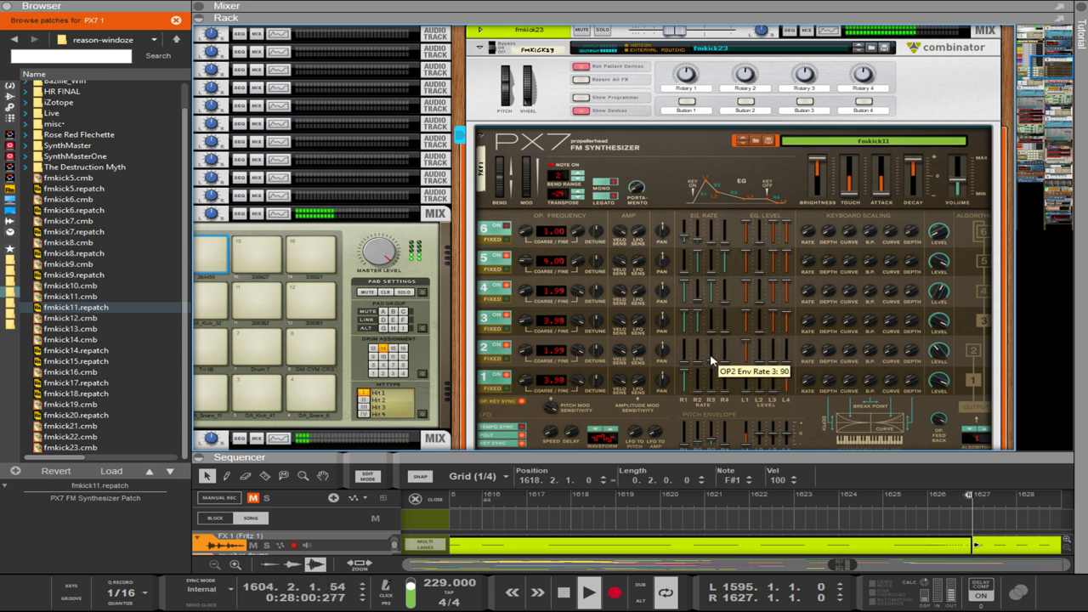
scroll(714, 361, "down", 3)
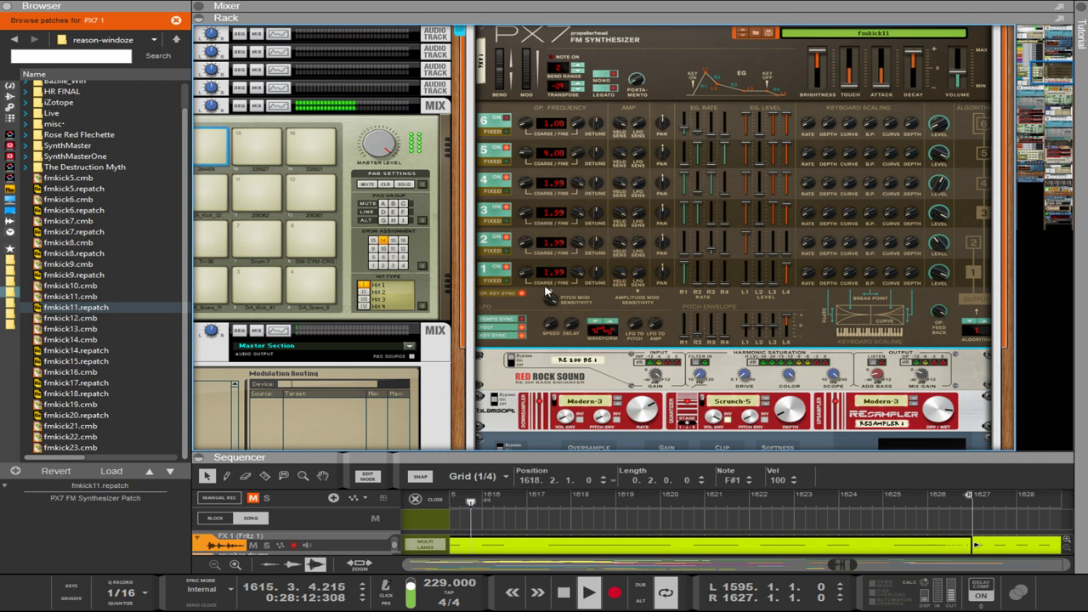
Set the PX7's operator 3 to frequency 3.00 and output level 92, and operator 4 to frequency 7.96.
left_click_drag(525, 218, 521, 206)
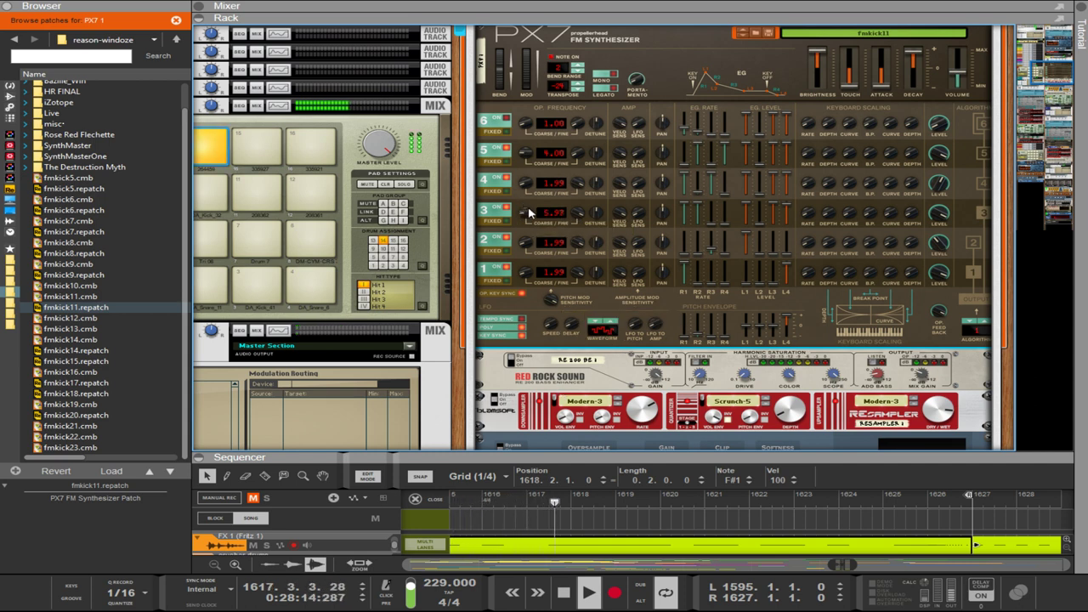
left_click_drag(558, 212, 558, 223)
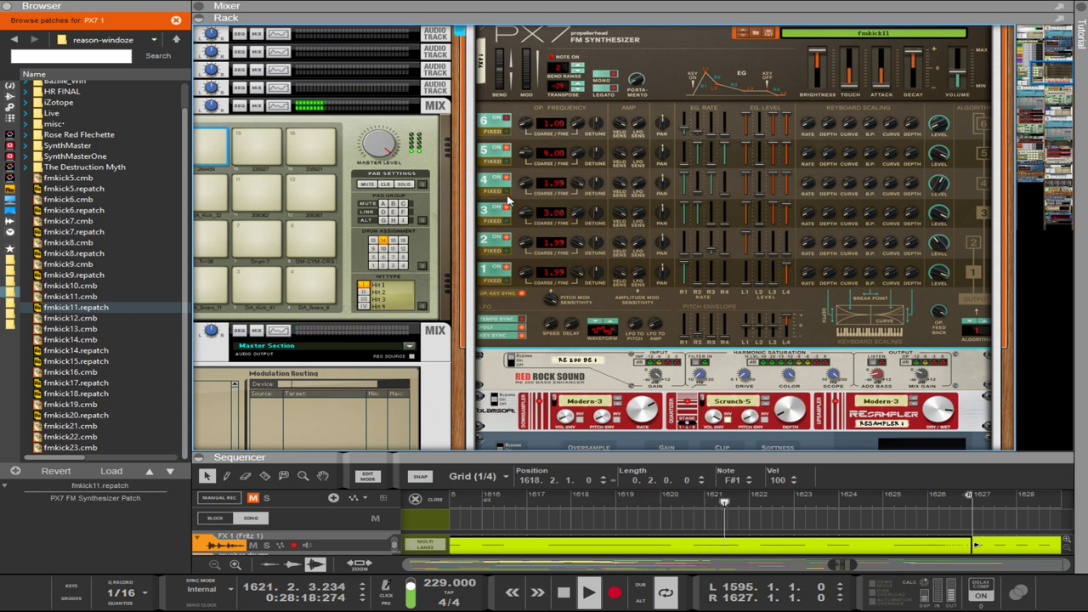
left_click_drag(525, 181, 525, 161)
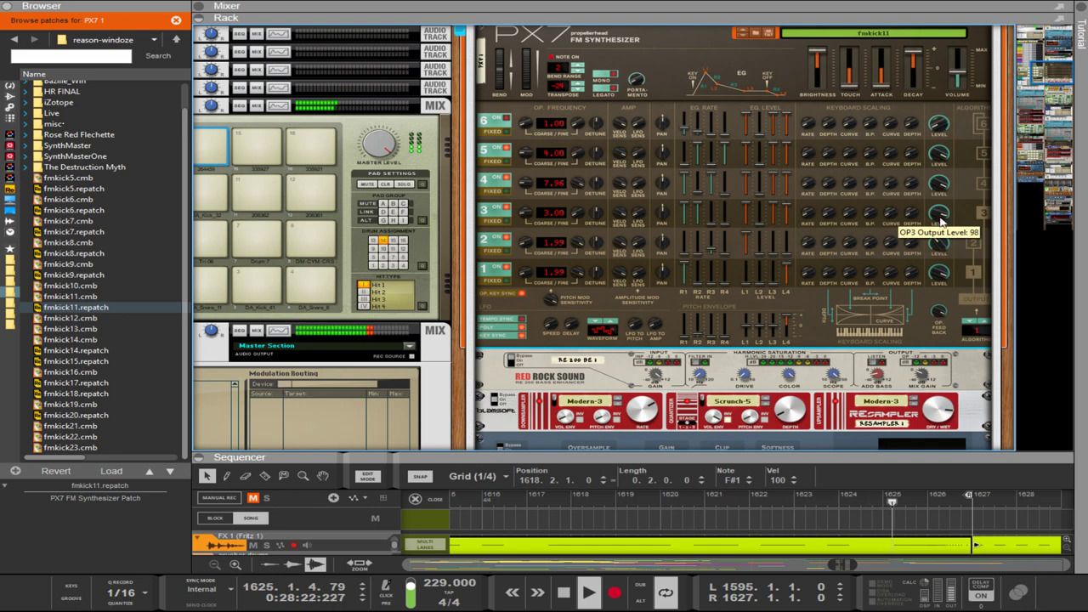
scroll(941, 219, "down", 1)
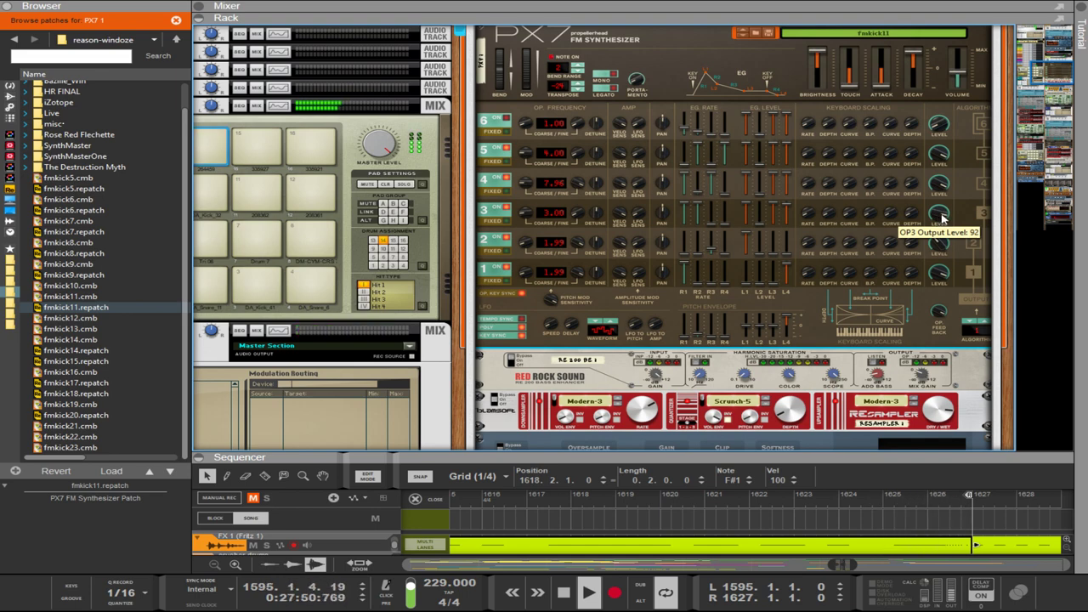
Load the fmkick14 patch into the PX7 synthesizer and set its pitch envelope rate 3 to 69.
scroll(849, 159, "up", 3)
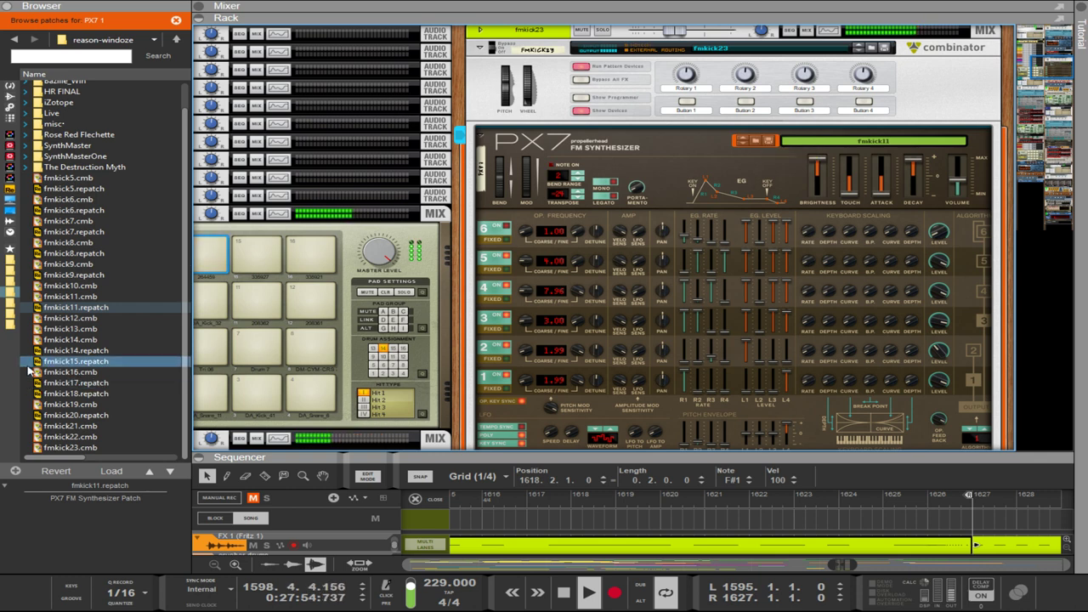
left_click(54, 351)
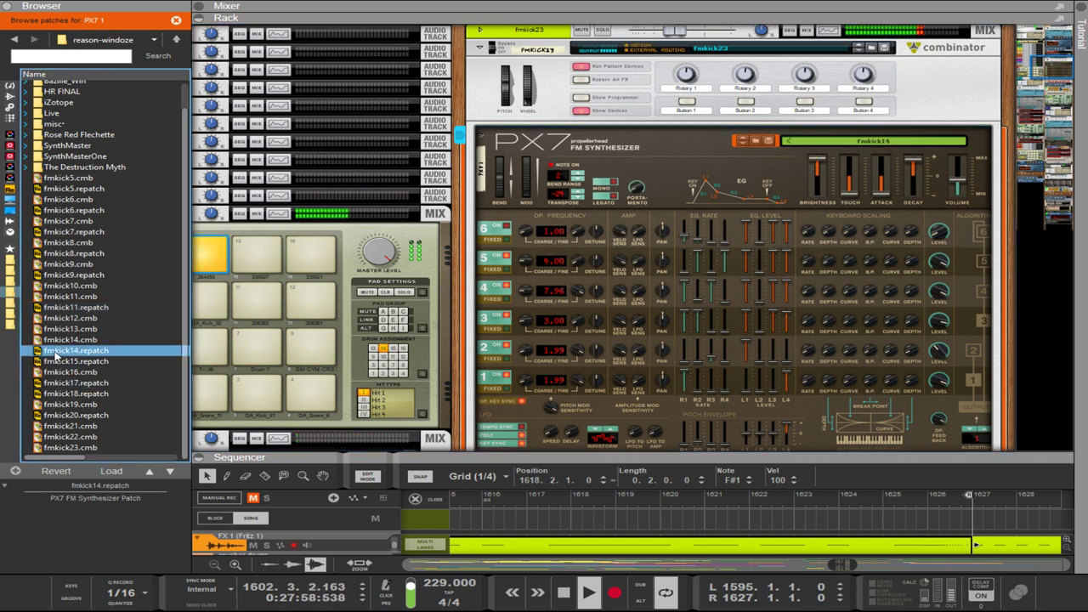
left_click(310, 319)
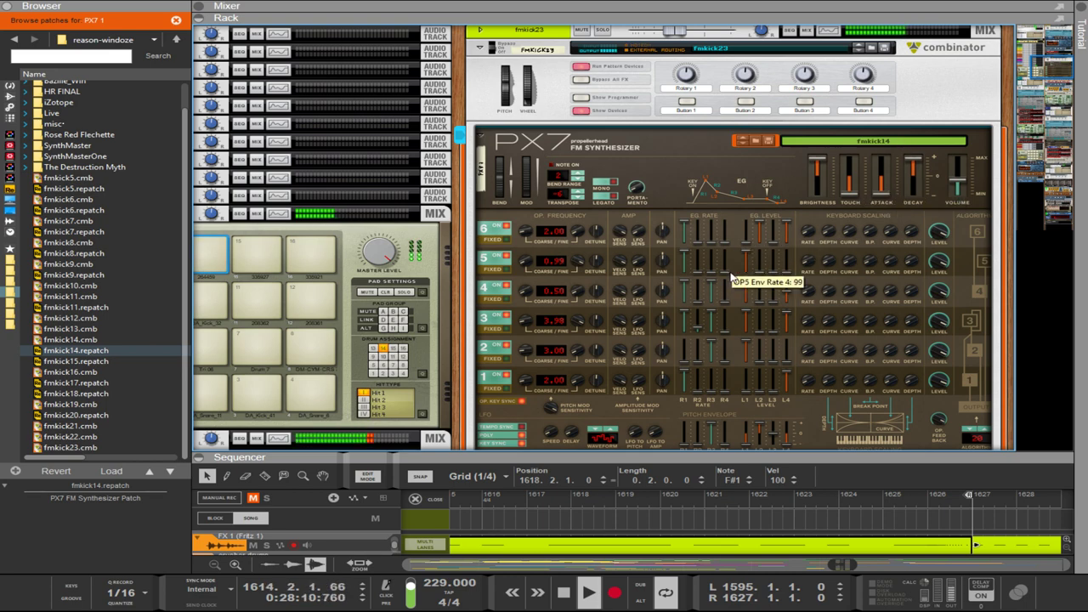
scroll(714, 281, "down", 3)
left_click_drag(716, 333, 712, 334)
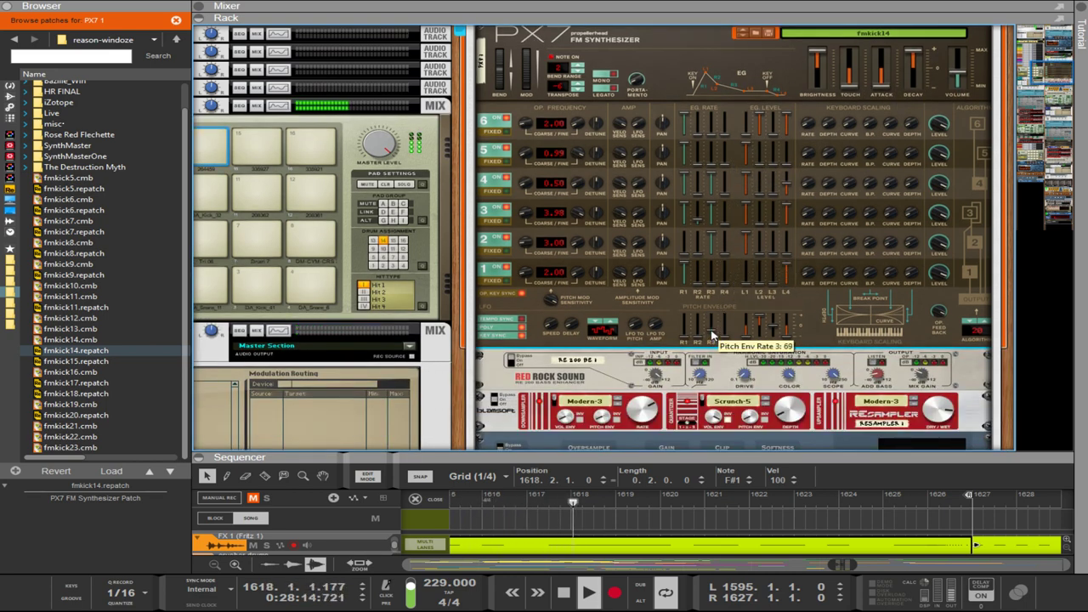
Enlarge the sequencer and leave the fmkick23 clip's note editing to return to the arrangement.
left_click_drag(688, 452, 689, 35)
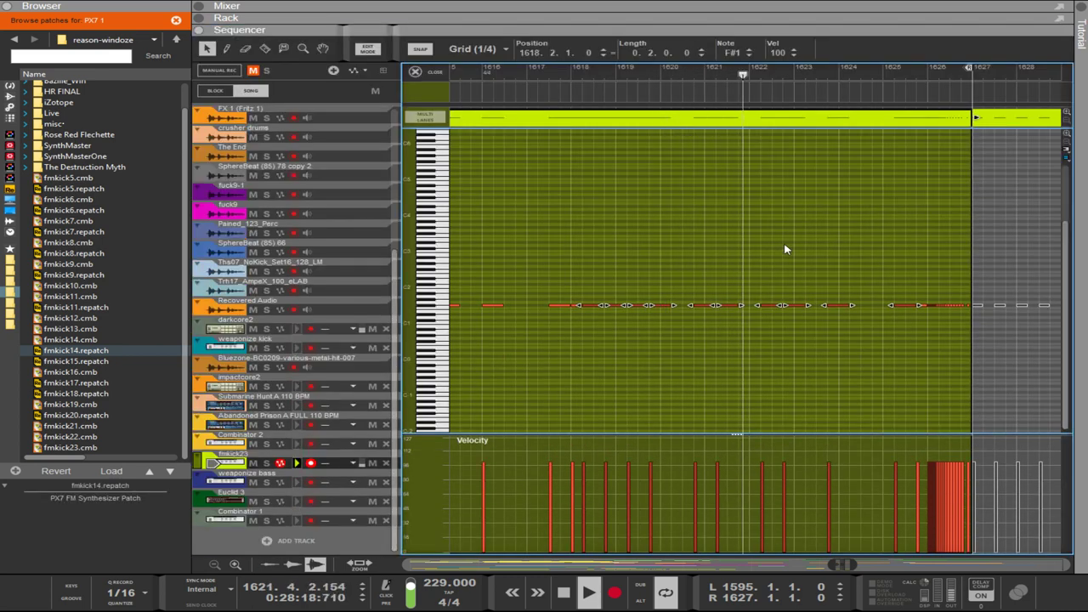
scroll(786, 249, "down", 6)
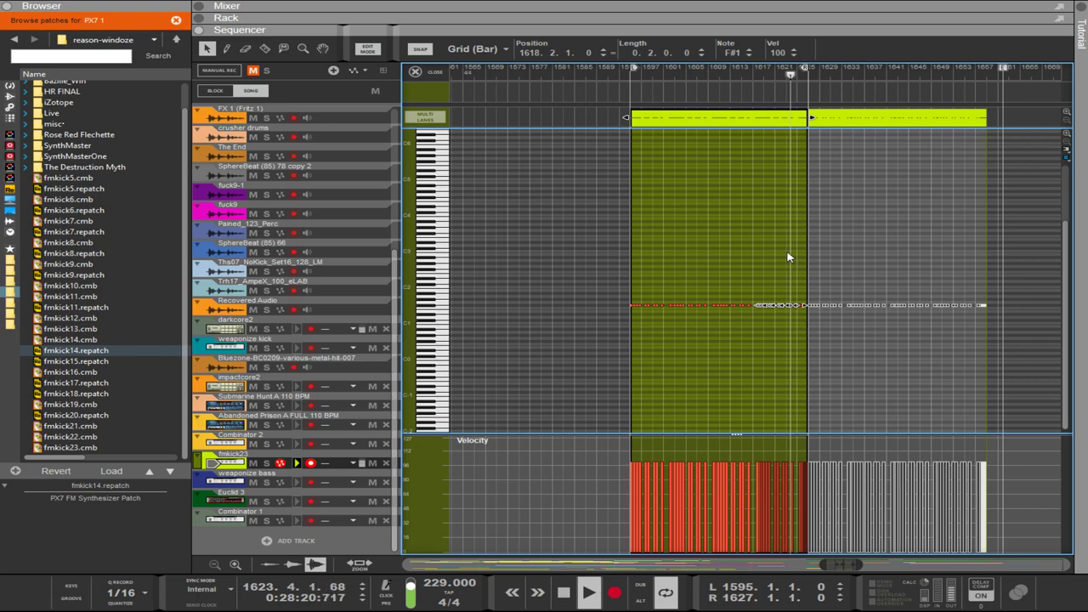
key("ctrl+e")
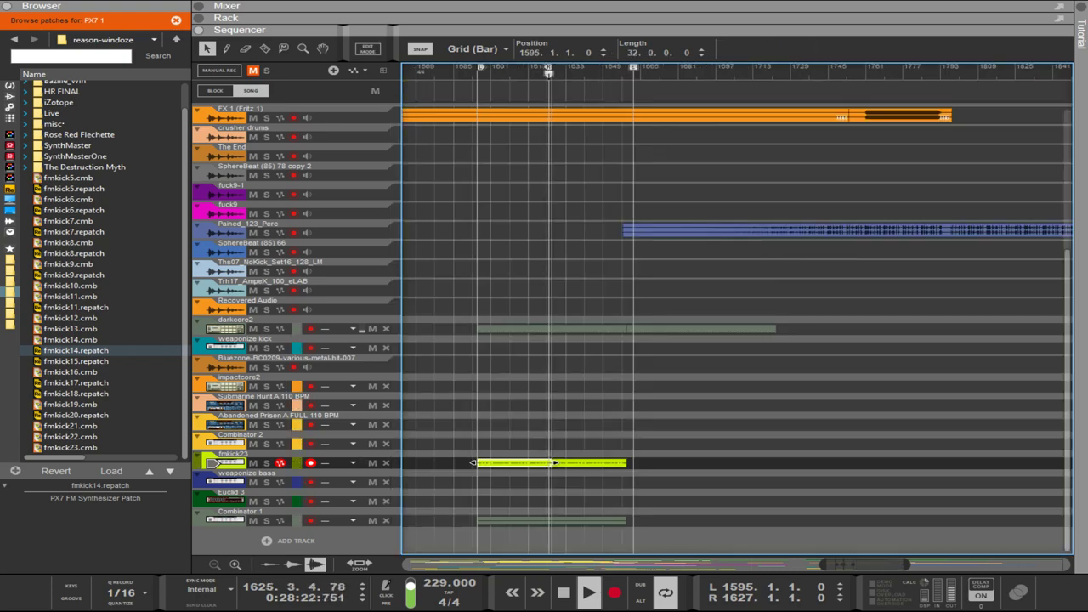
Mute the weaponize kick mix channel in the rack and reselect the PX7 synthesizer.
left_click(656, 19)
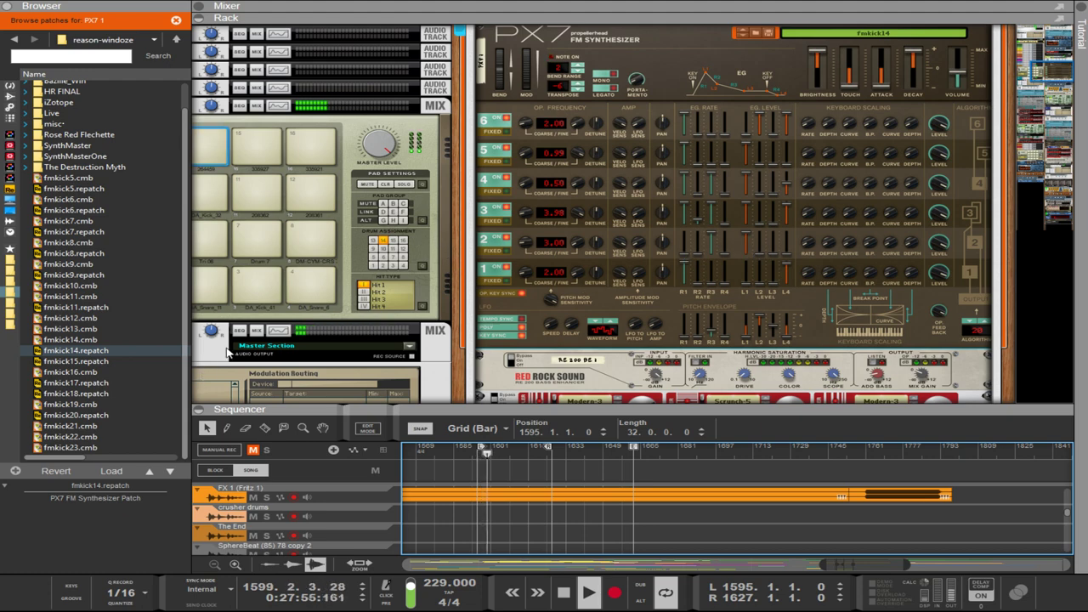
left_click_drag(412, 358, 680, 293)
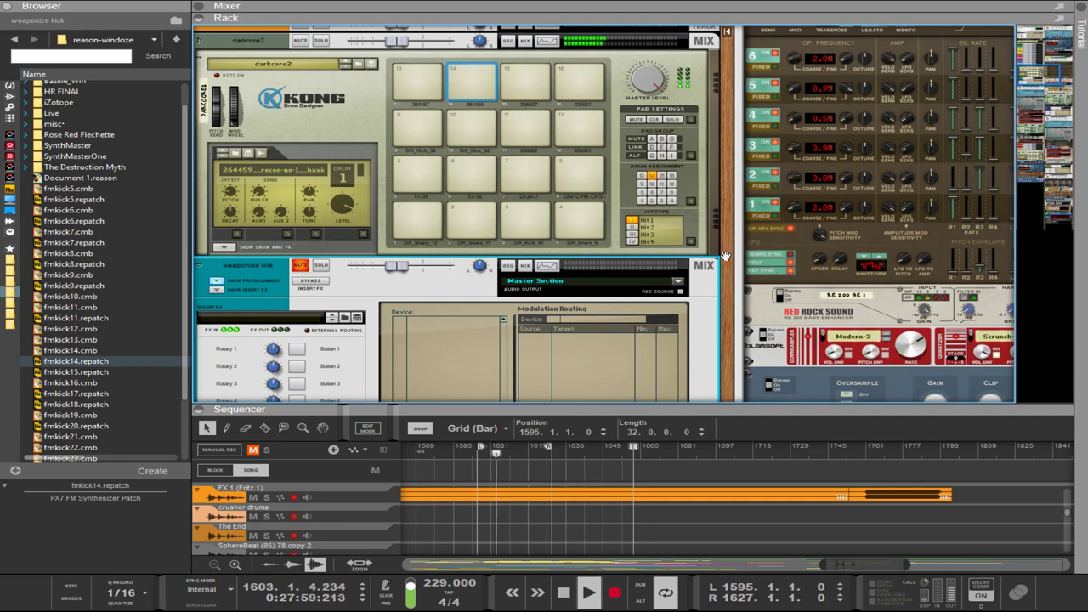
left_click_drag(725, 255, 483, 219)
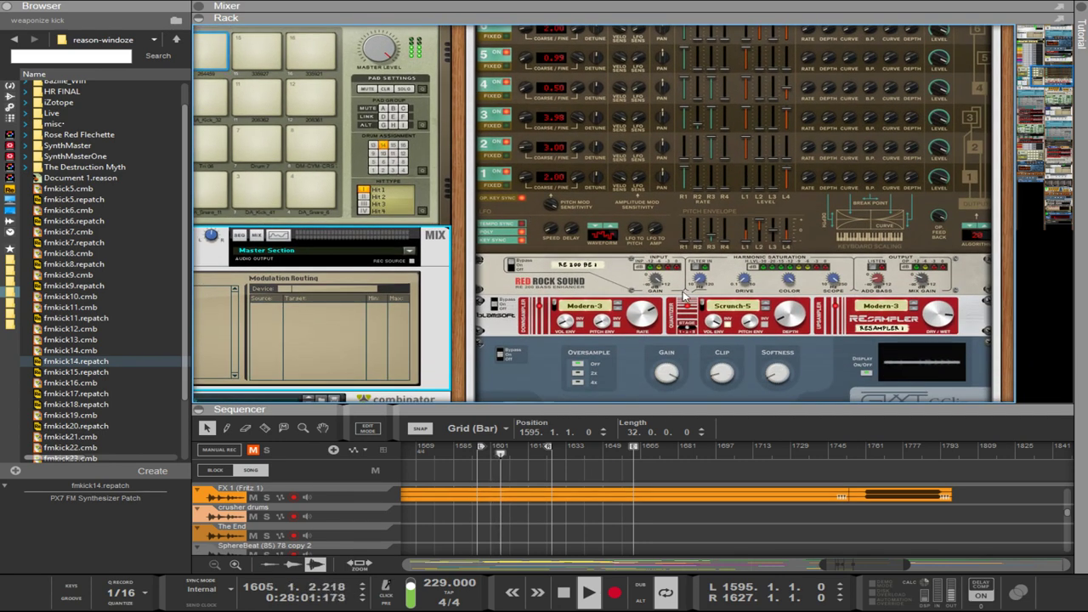
left_click(529, 219)
scroll(688, 247, "up", 5)
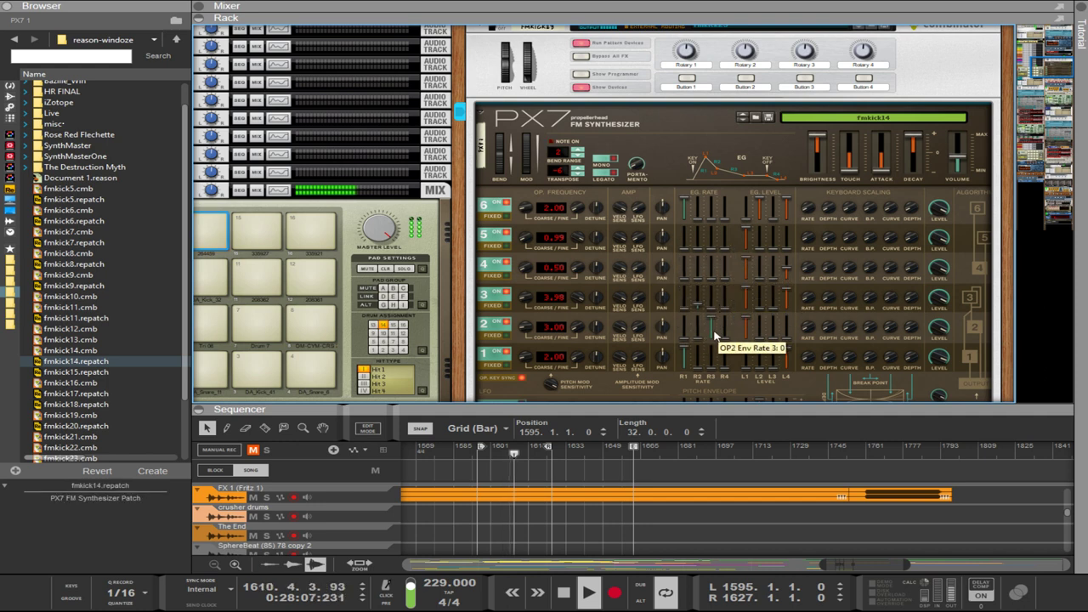
Adjust the output levels of the PX7's operators 1 and 2, with operator 2 at 60.
scroll(739, 357, "down", 3)
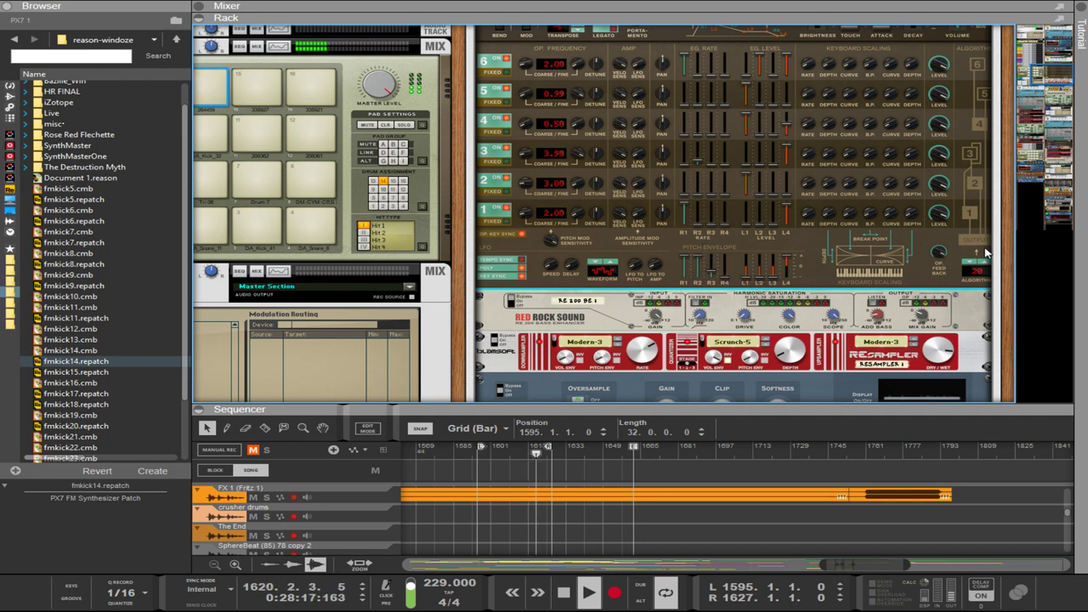
left_click_drag(939, 214, 928, 279)
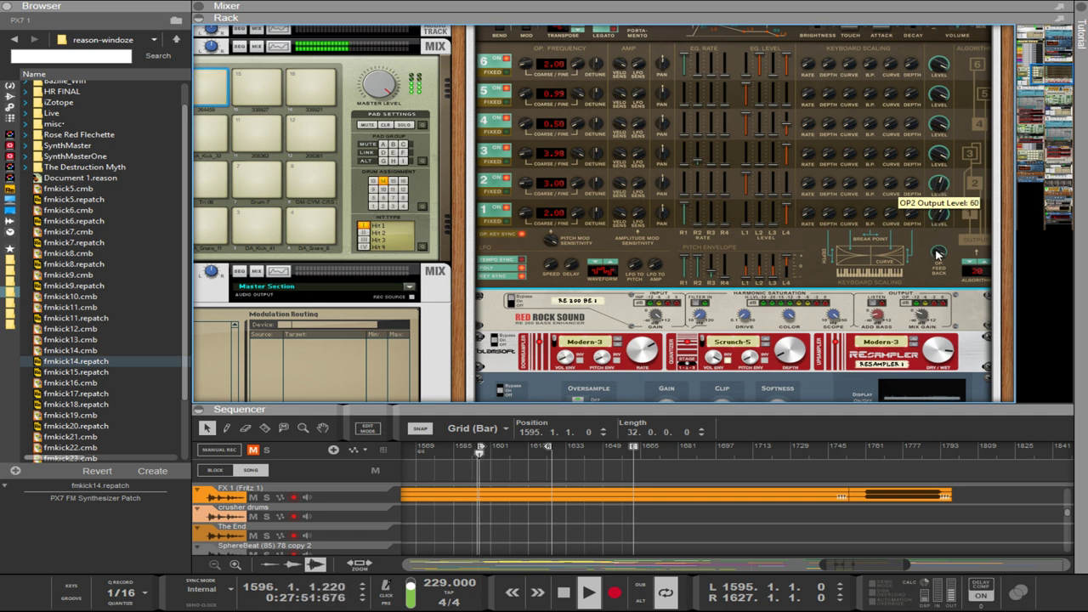
left_click_drag(939, 214, 929, 160)
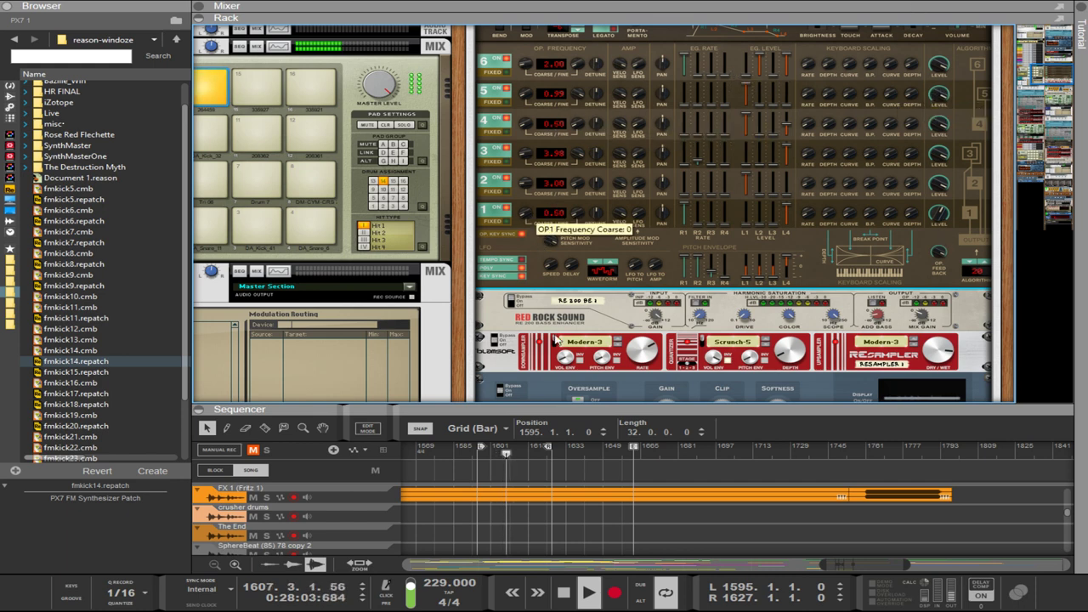
Set the coarse frequency of the PX7's operators 1, 2, 3 and 6 to 0.
left_click_drag(526, 208, 527, 300)
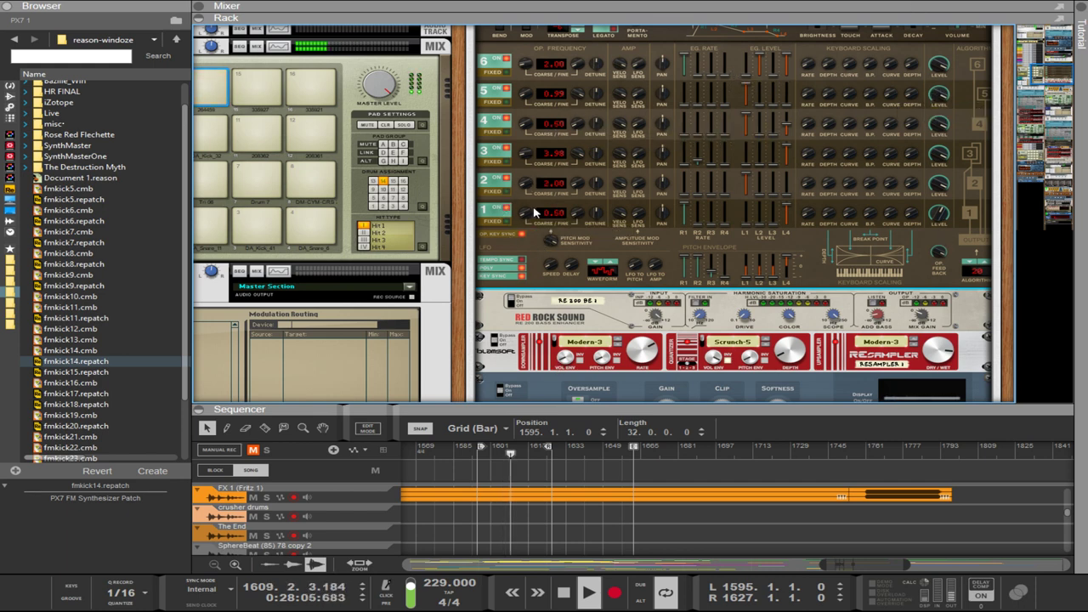
left_click_drag(526, 182, 508, 247)
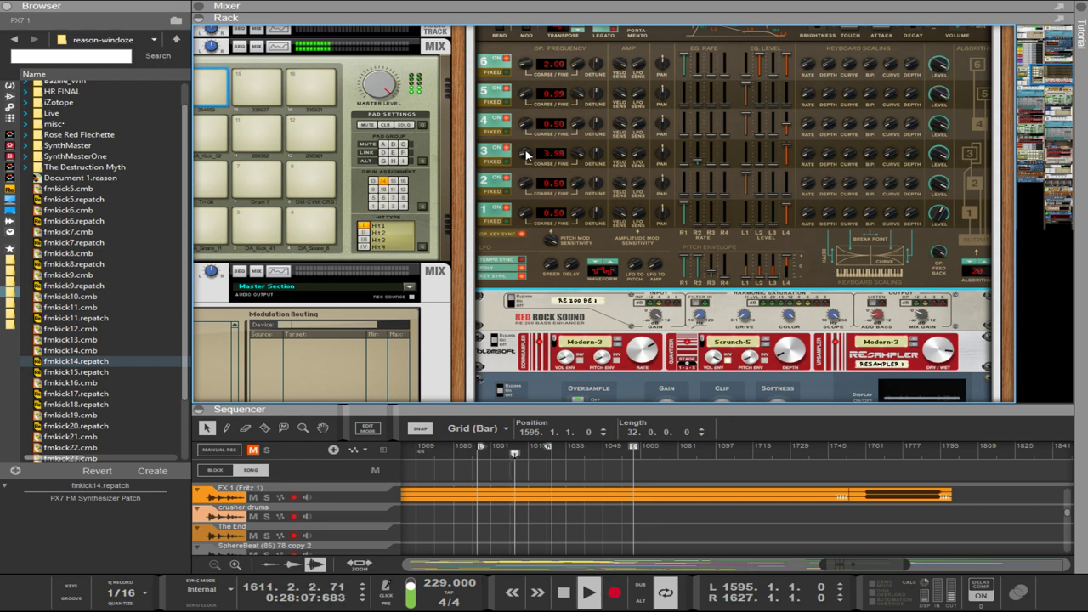
left_click_drag(526, 155, 578, 376)
left_click_drag(526, 63, 571, 377)
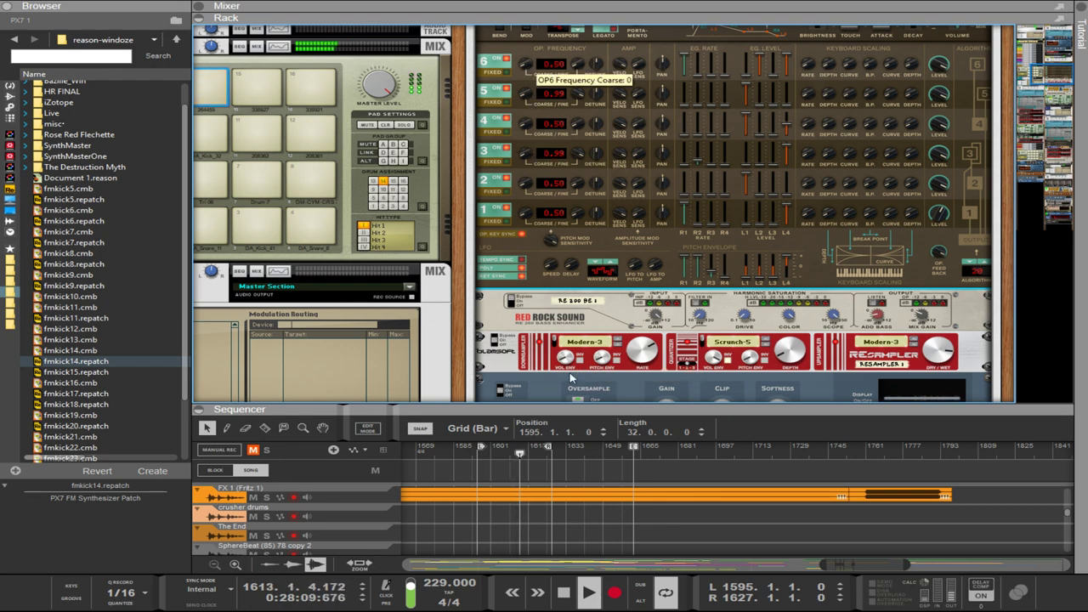
Lower the PX7's transposition and set the frequencies of operators 3 and 5 to 0.50.
scroll(578, 162, "up", 3)
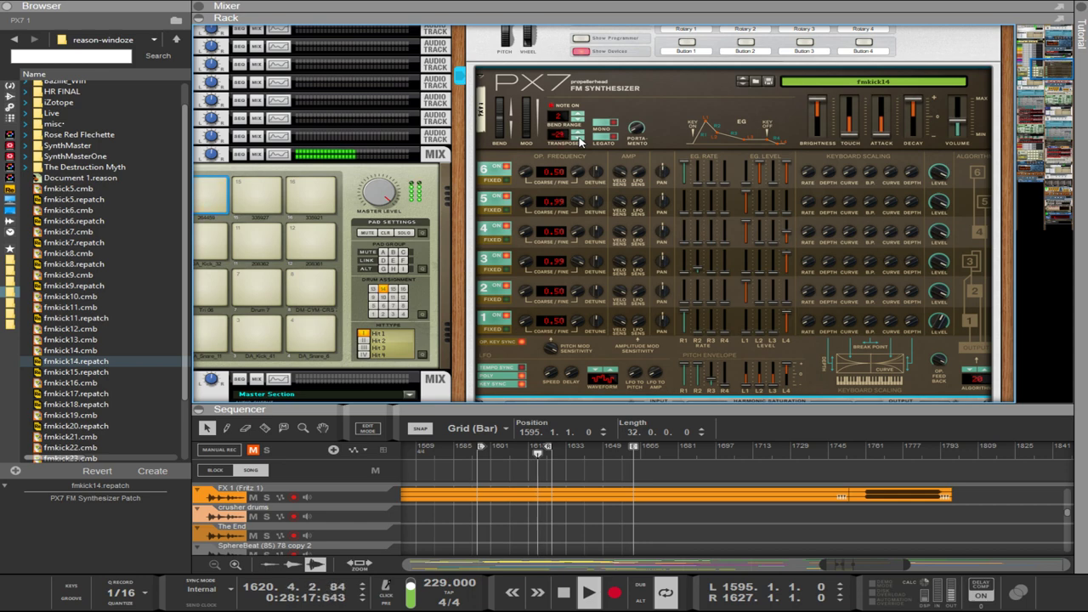
left_click_drag(820, 111, 821, 121)
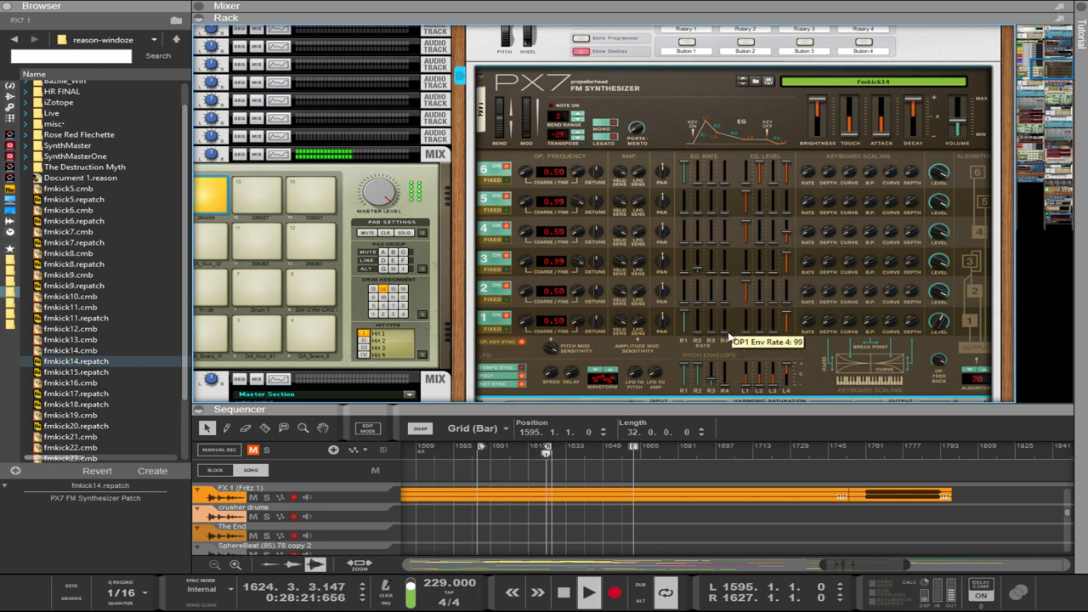
scroll(888, 314, "down", 1)
scroll(888, 315, "down", 2)
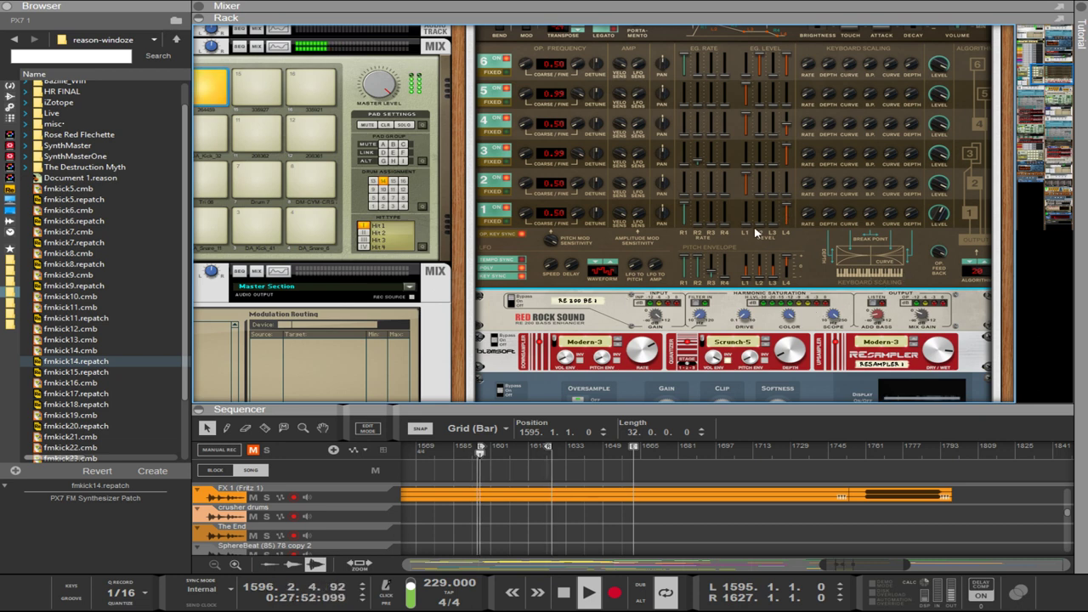
scroll(714, 219, "up", 2)
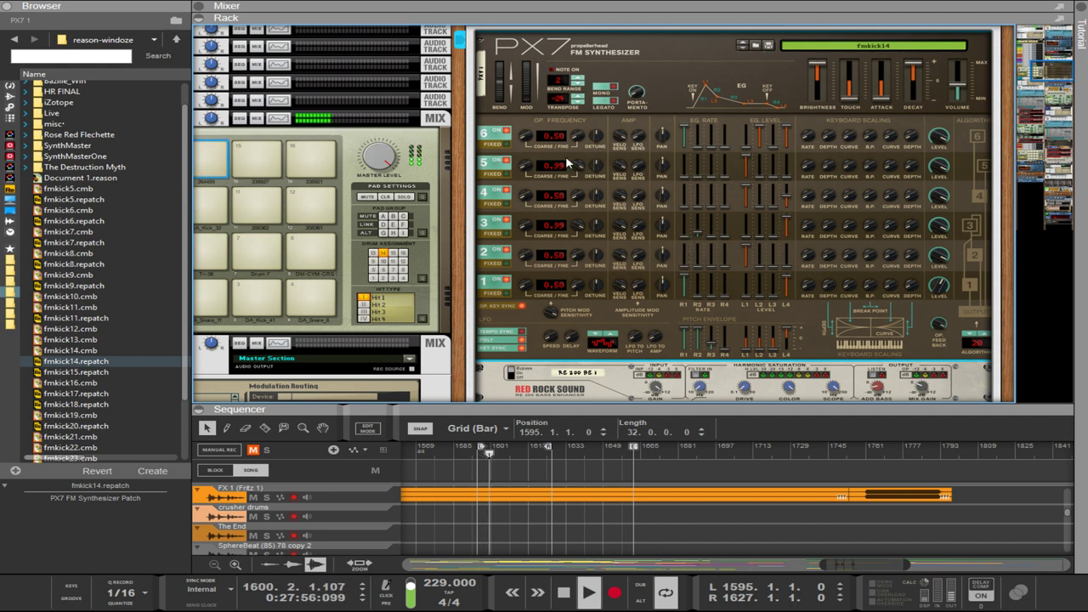
left_click_drag(567, 163, 571, 182)
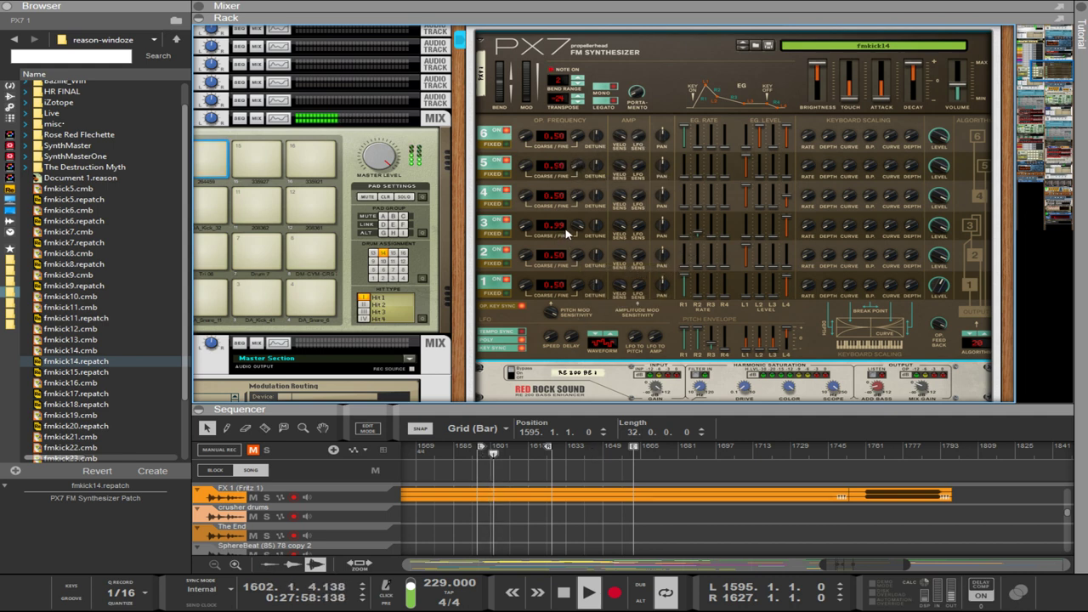
left_click_drag(573, 235, 576, 247)
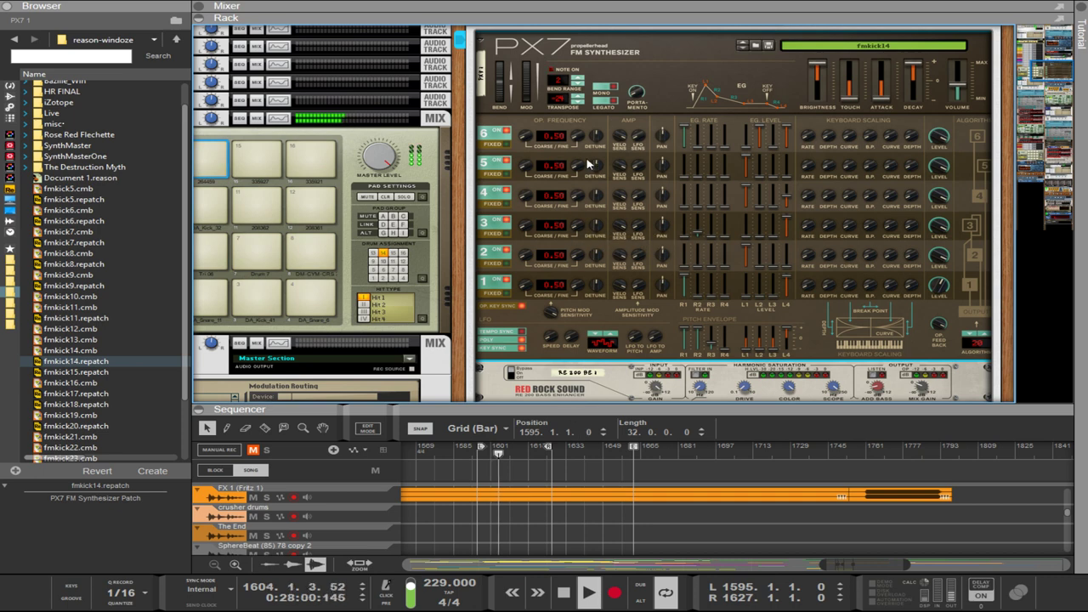
Set the PX7's bend range to 12, transpose to -16, operator 5's envelope level 4 to 96 and the algorithm to 17.
mouse_move(543, 85)
left_mouse_down()
mouse_move(544, 96)
mouse_move(563, 82)
left_mouse_up()
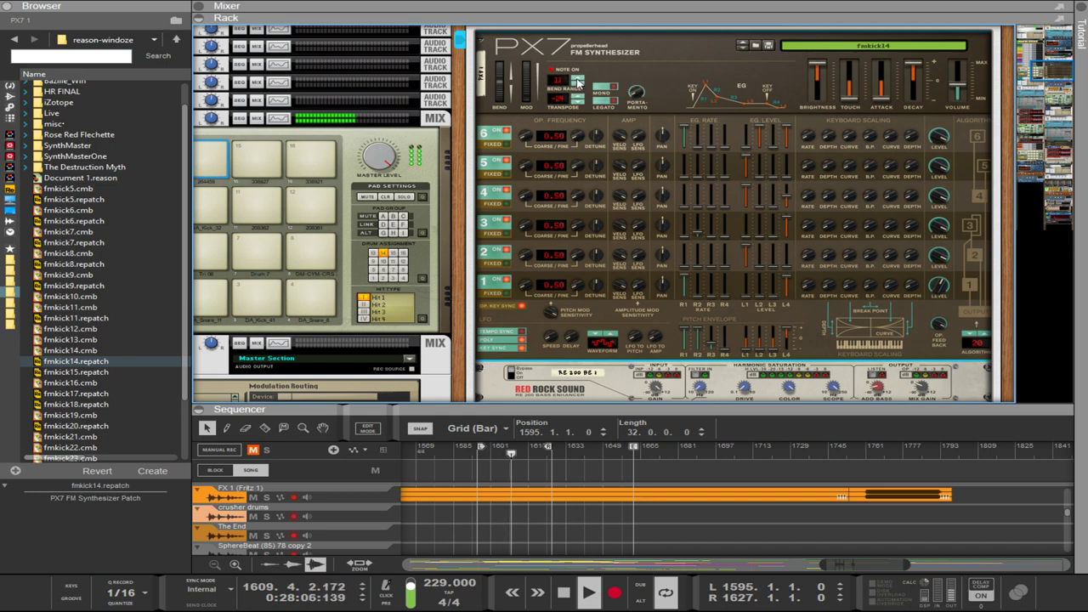
left_click_drag(498, 72, 510, 304)
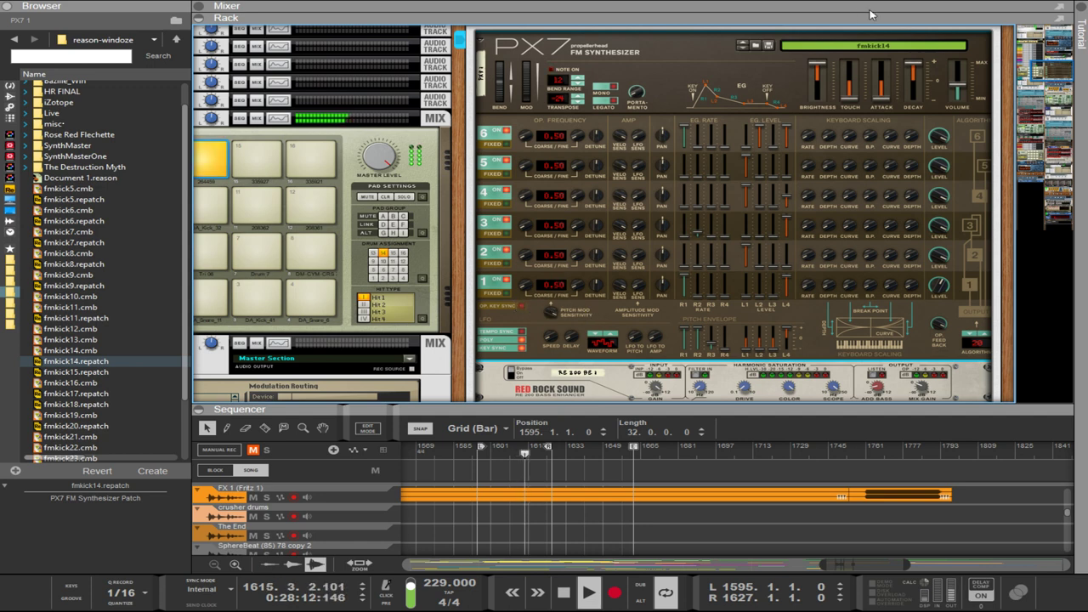
left_click(889, 85)
left_click_drag(881, 93, 910, 76)
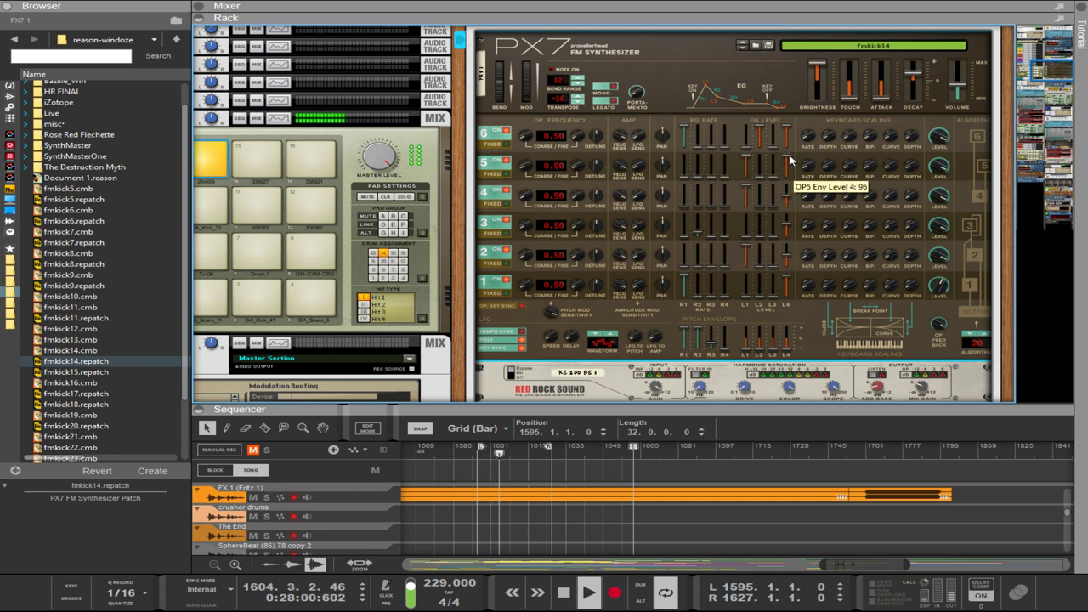
left_click(970, 338)
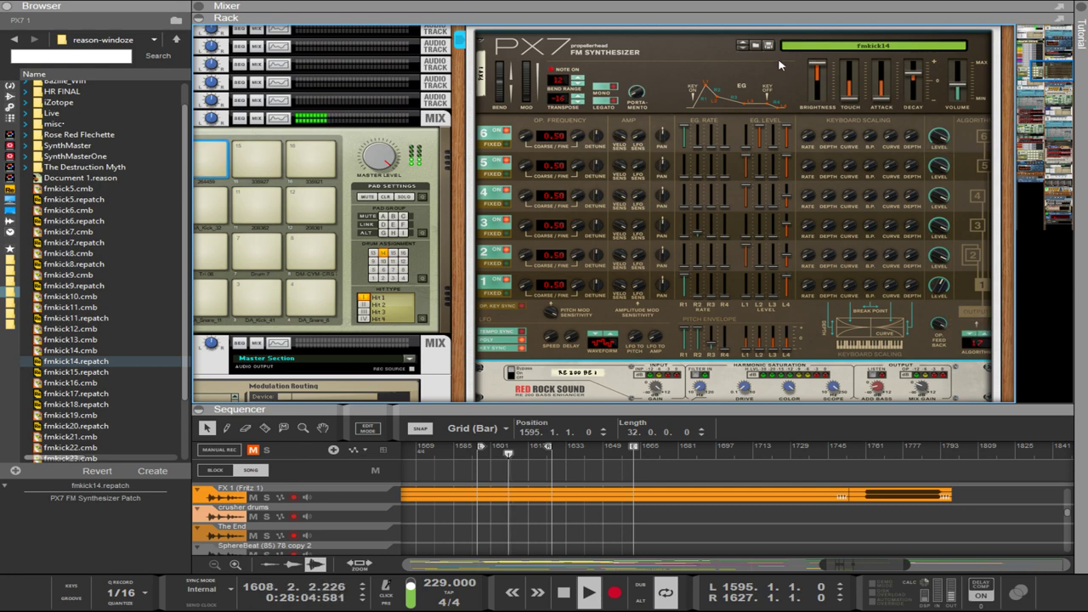
Load the fmkick15 patch into the PX7 synthesizer.
scroll(742, 49, "down", 5)
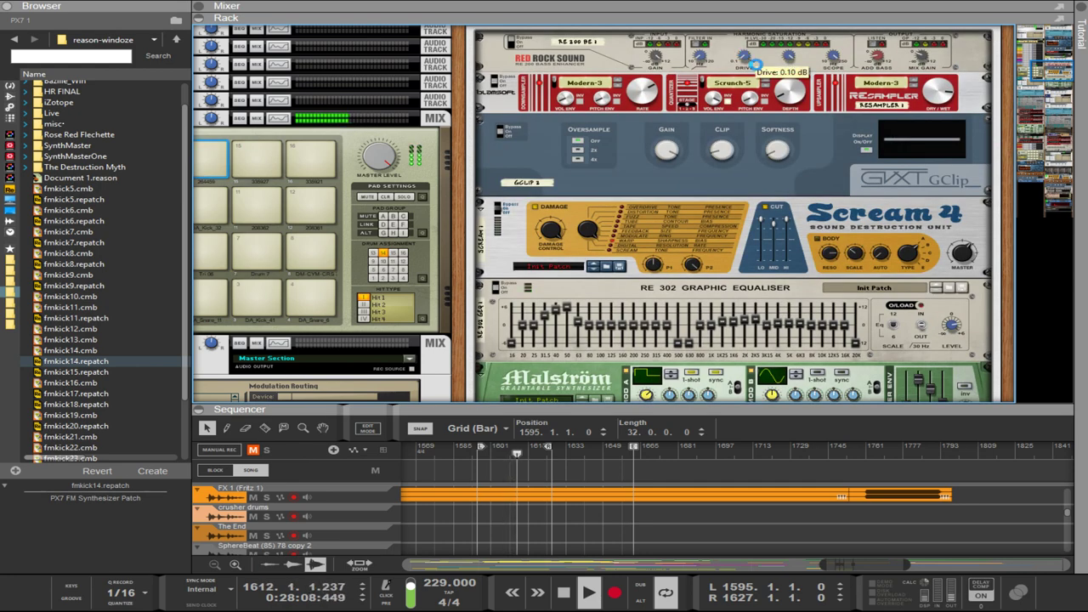
scroll(789, 143, "up", 3)
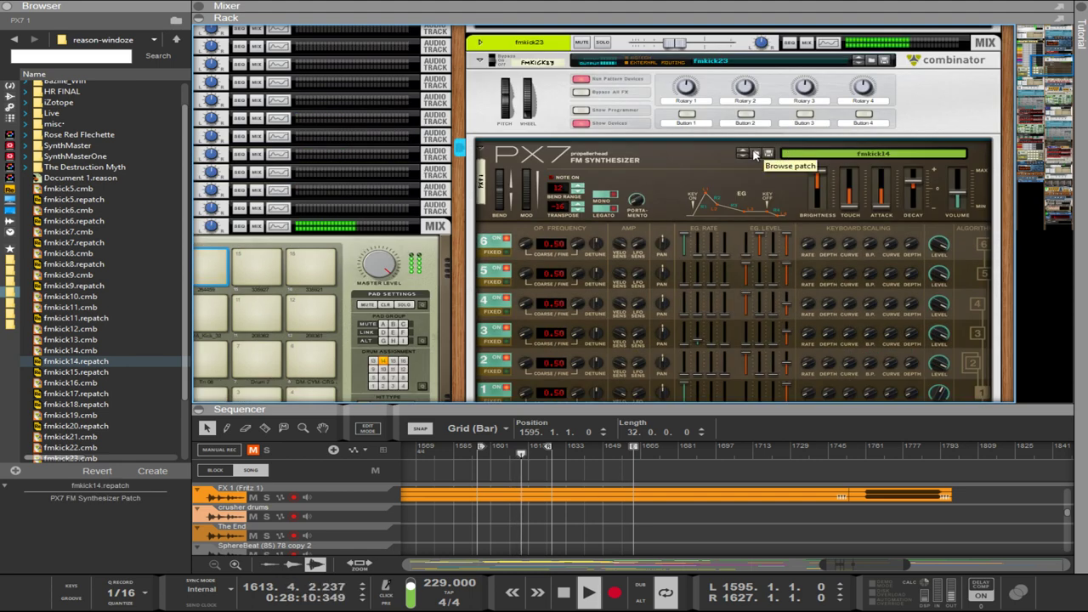
left_click(768, 153)
left_click(81, 361)
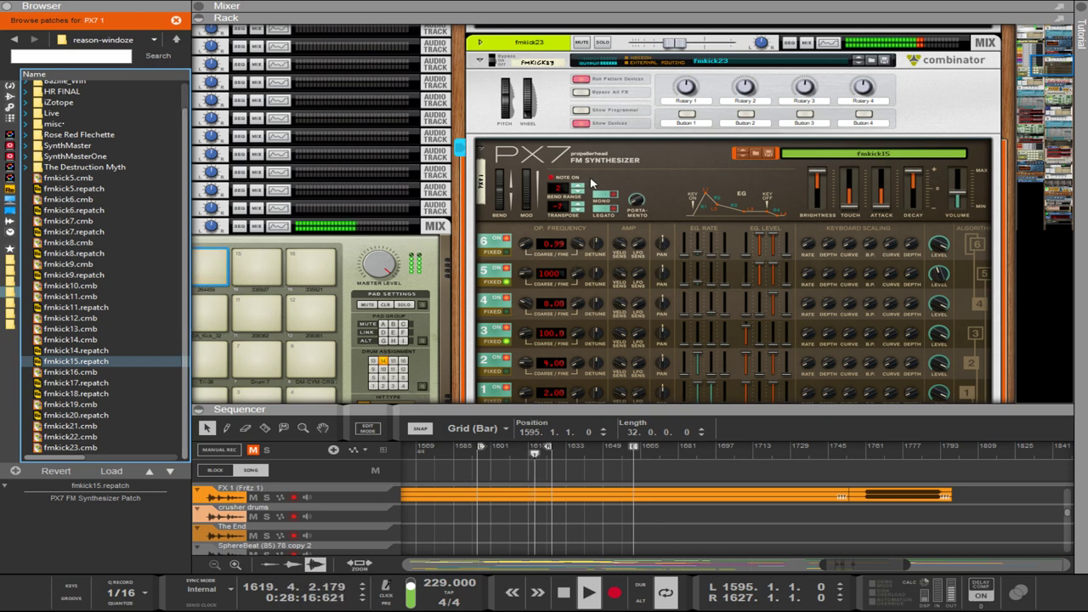
scroll(510, 217, "down", 6)
scroll(578, 201, "up", 4)
scroll(578, 201, "up", 1)
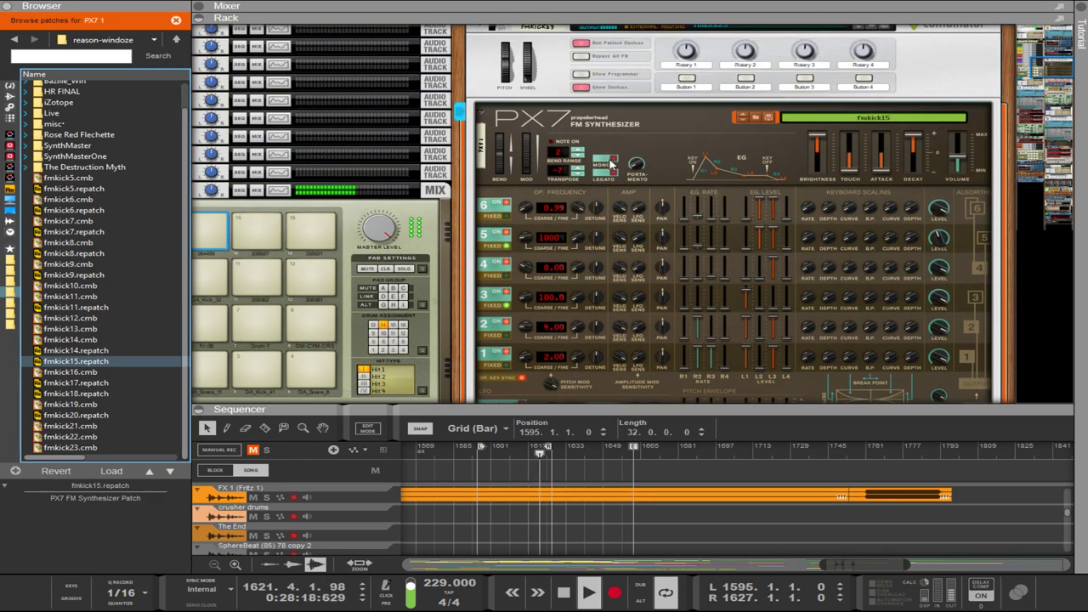
Set the frequencies of operator 5 to 100.0, operator 4 to 3.00, operator 3 to 10.00 and operator 2 to 2.00, and lower operator 1's.
scroll(578, 201, "down", 2)
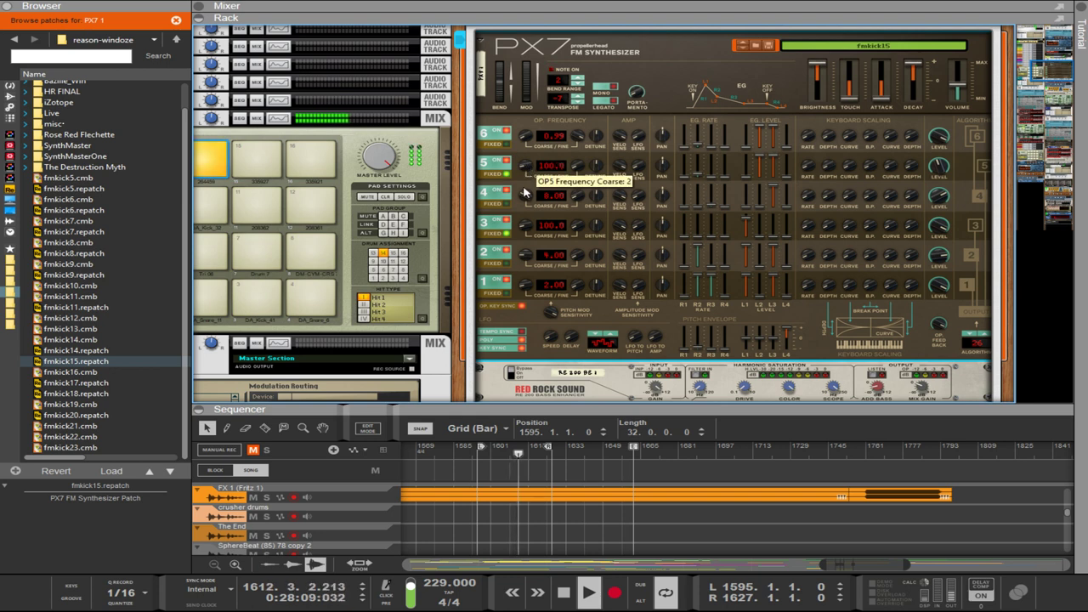
left_click_drag(524, 198, 530, 221)
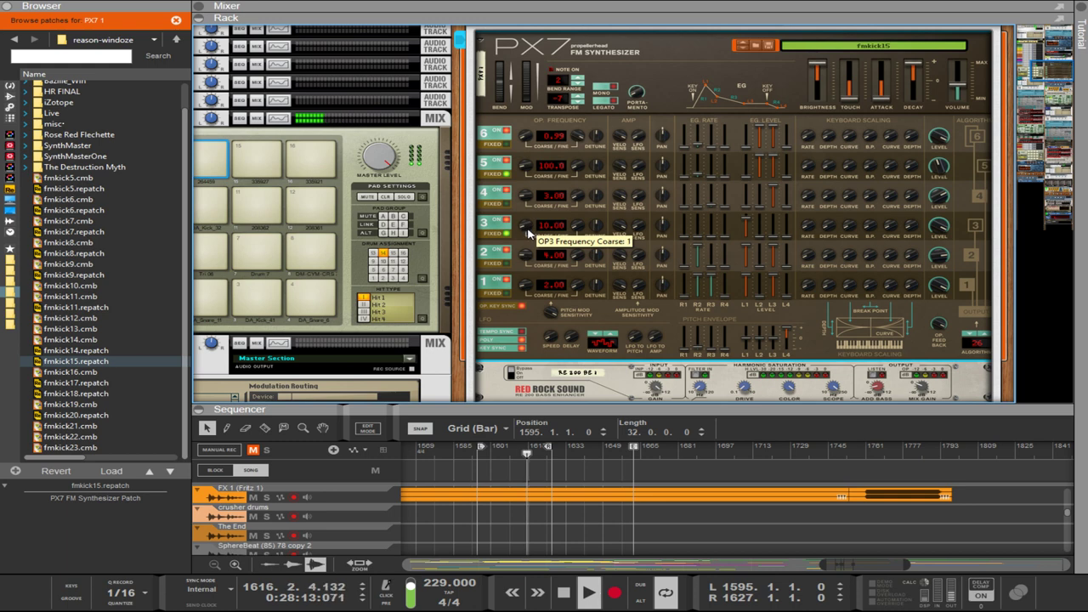
left_click_drag(529, 257, 529, 264)
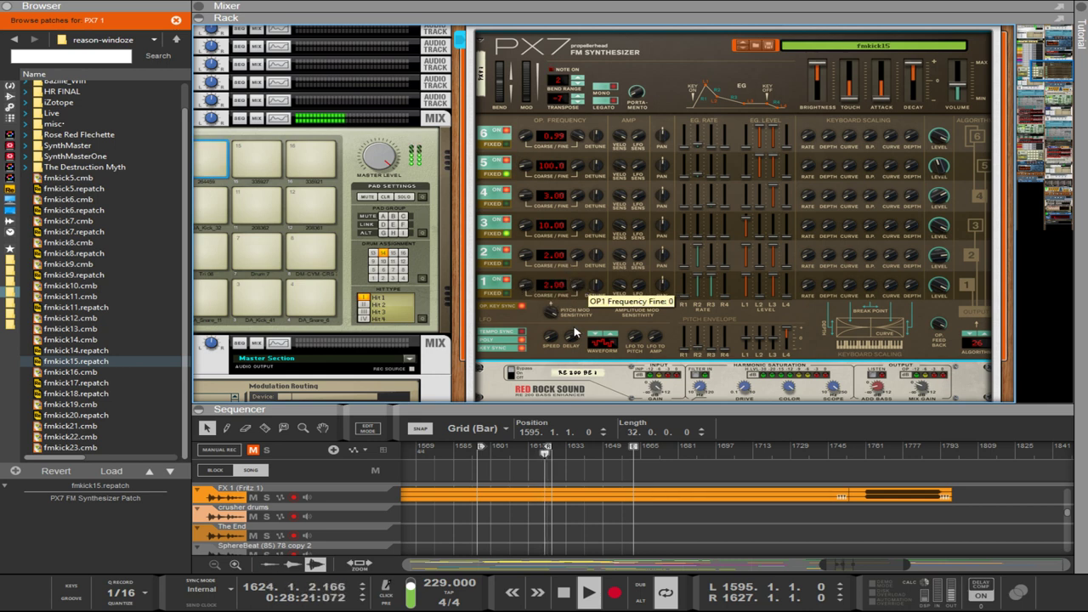
left_click_drag(533, 293, 567, 223)
left_click_drag(529, 285, 535, 299)
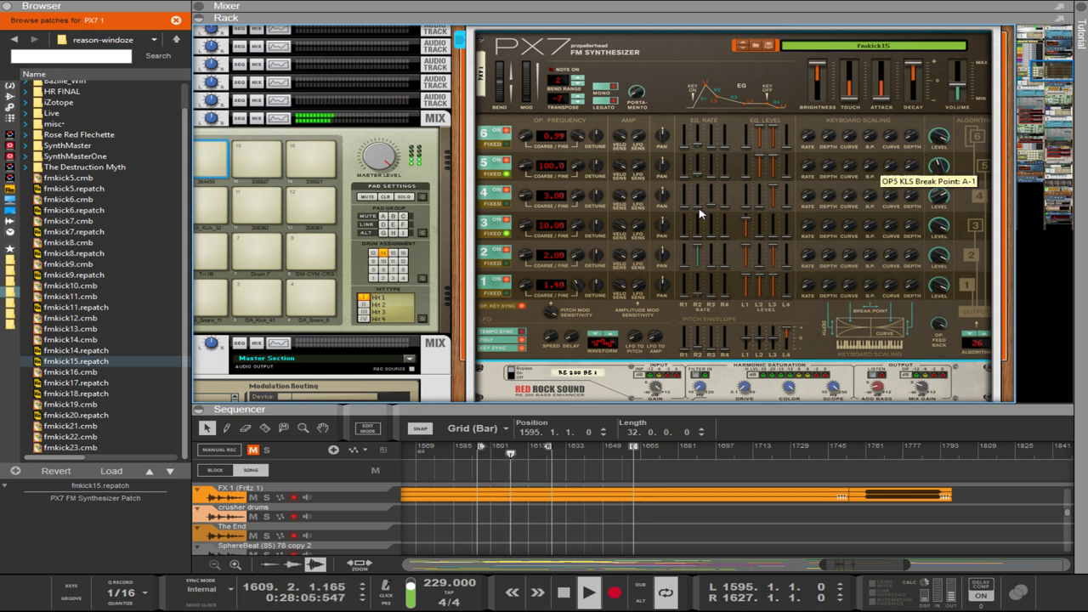
Fine-tune the PX7's operator 2 frequency to 2.10 and raise operator 3's fixed frequency to 1000.
mouse_move(526, 255)
left_mouse_down()
mouse_move(528, 235)
mouse_move(532, 246)
left_mouse_up()
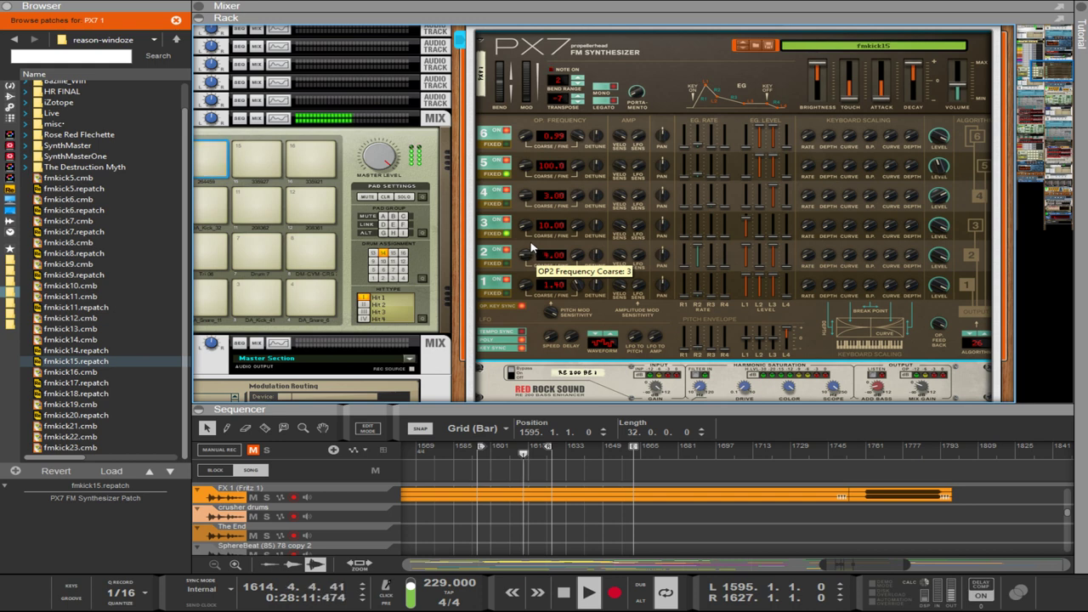
left_click_drag(577, 254, 540, 270)
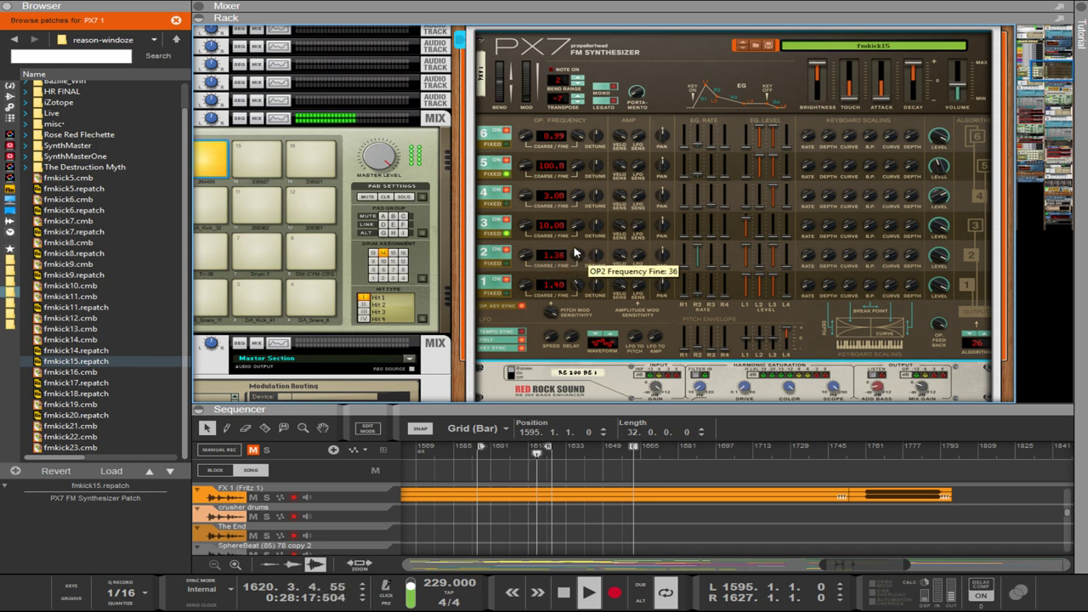
left_click_drag(574, 253, 522, 254)
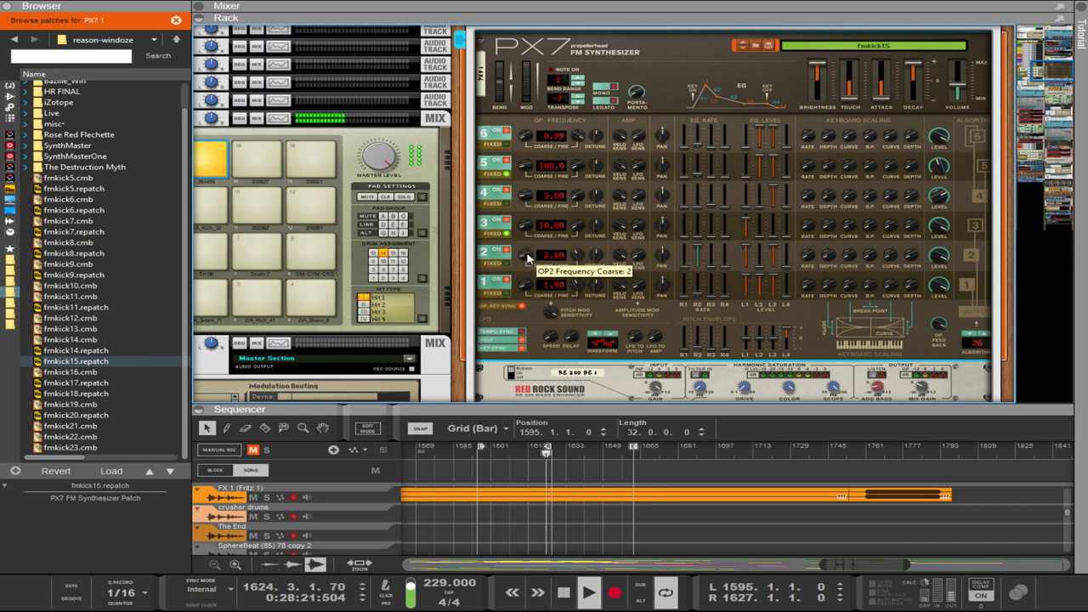
left_click_drag(577, 257, 580, 318)
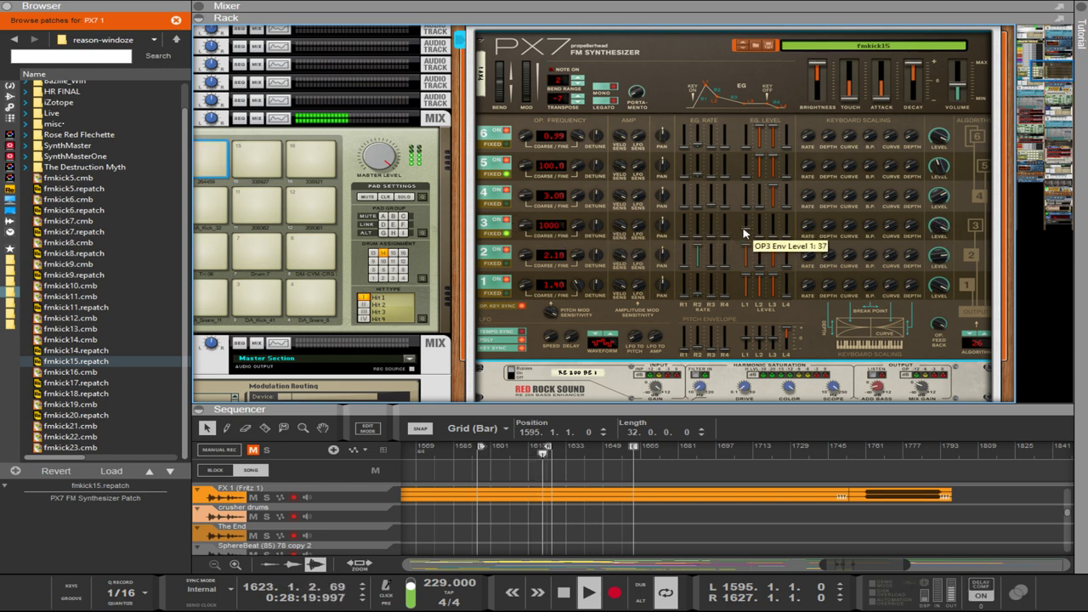
Raise envelope level 1 of the PX7's operators 3 and 4.
left_click_drag(748, 229, 746, 222)
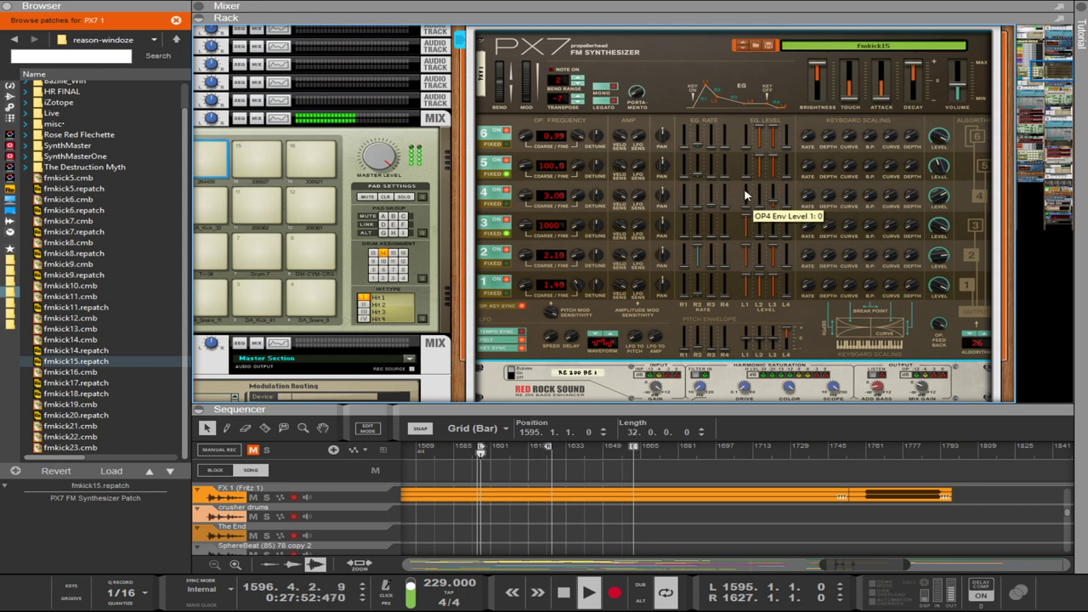
left_click(744, 195)
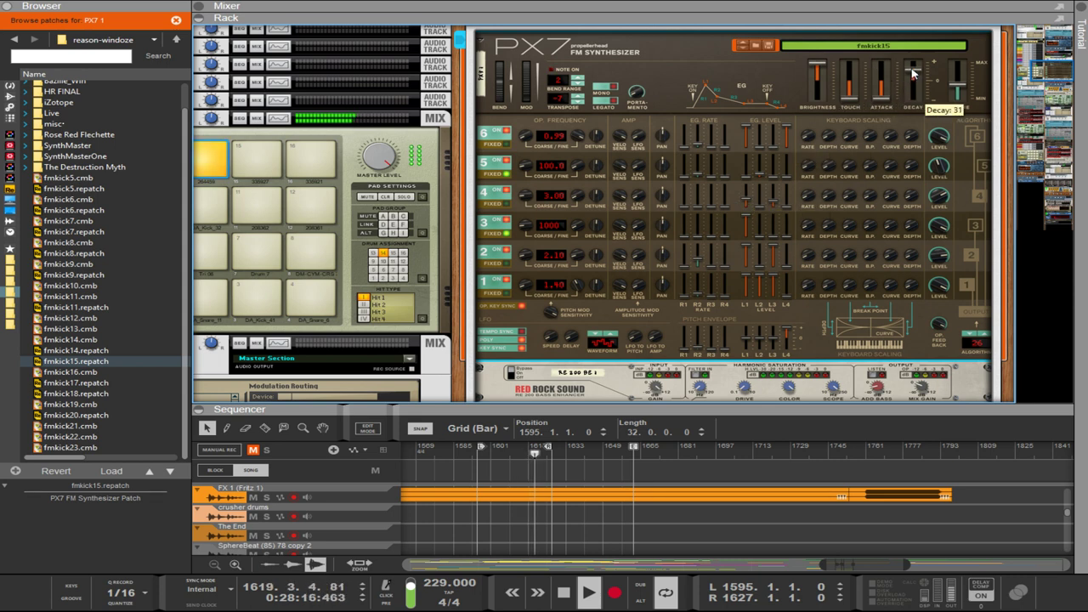
scroll(919, 71, "up", 2)
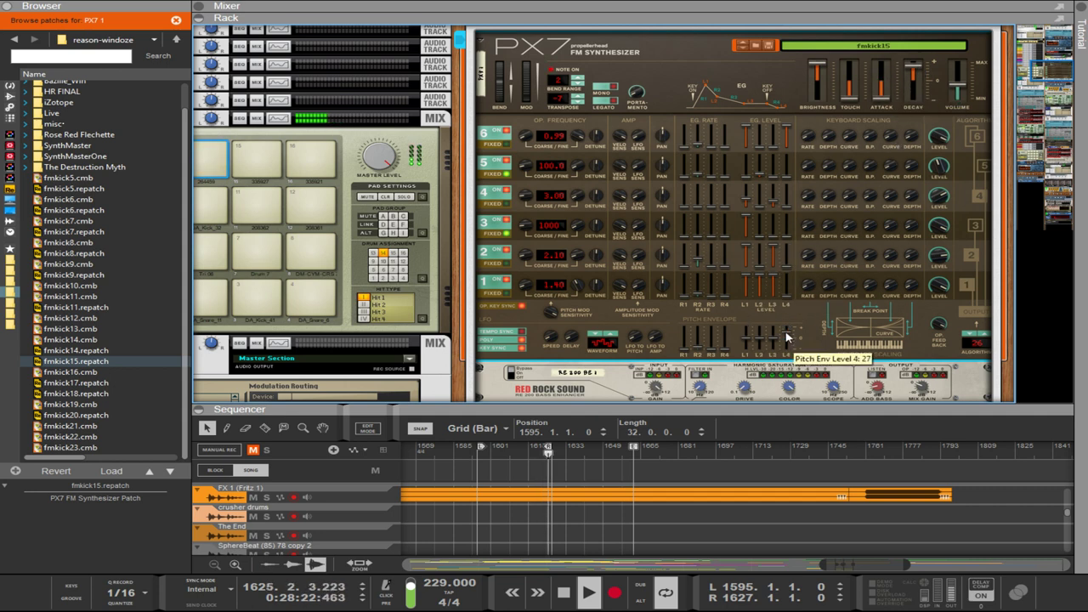
Set operator 3's frequency to 100.0, operator 4's to 2.00 and operator 5's to 10.00, and the PX7's transpose to -5.
scroll(786, 337, "up", 3)
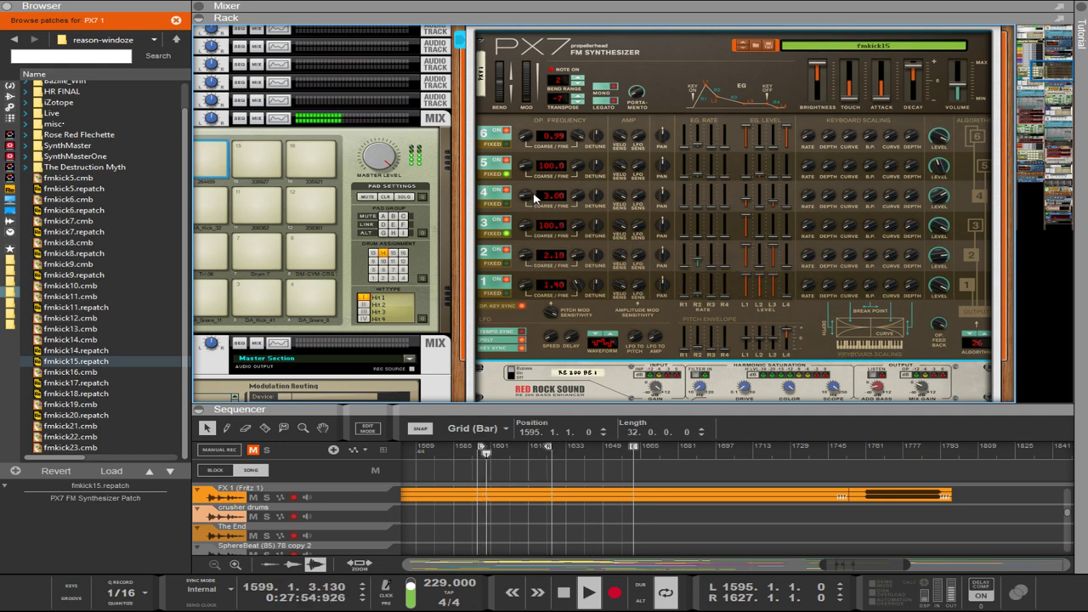
scroll(524, 198, "down", 1)
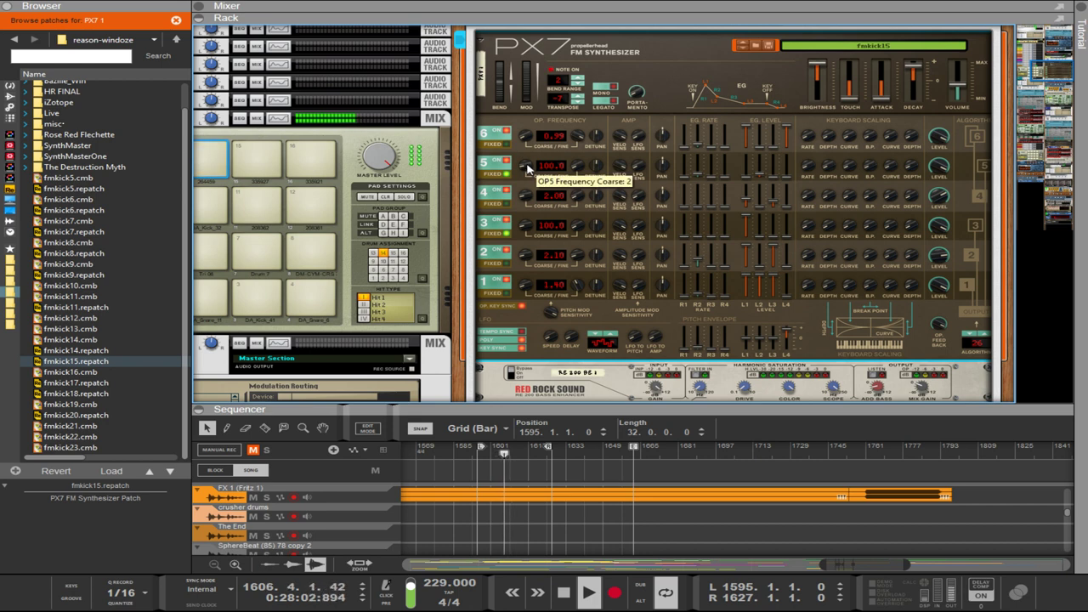
scroll(527, 169, "down", 1)
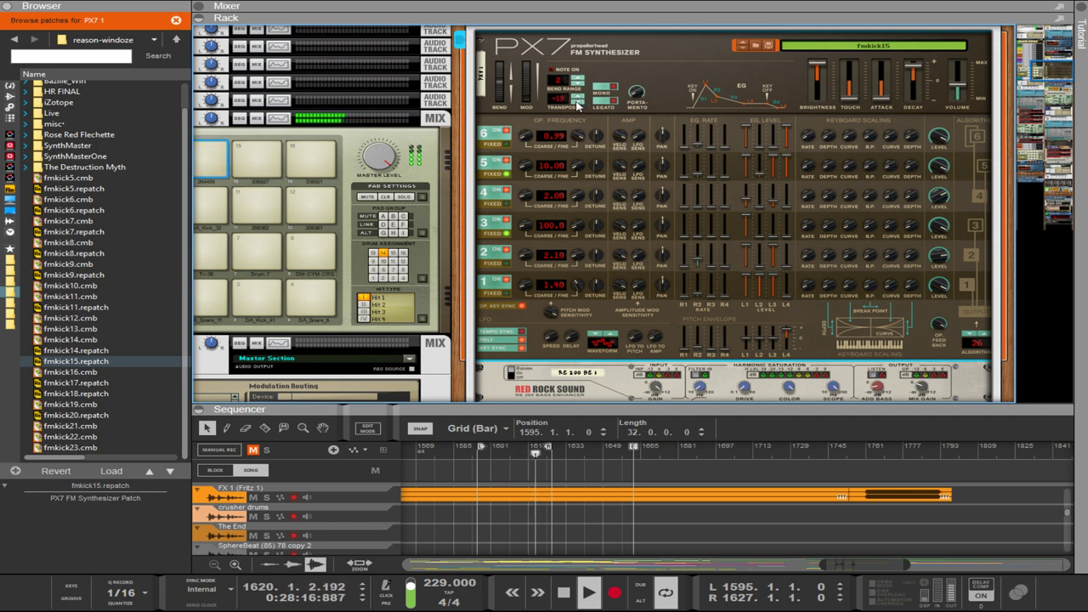
left_click_drag(574, 104, 562, 40)
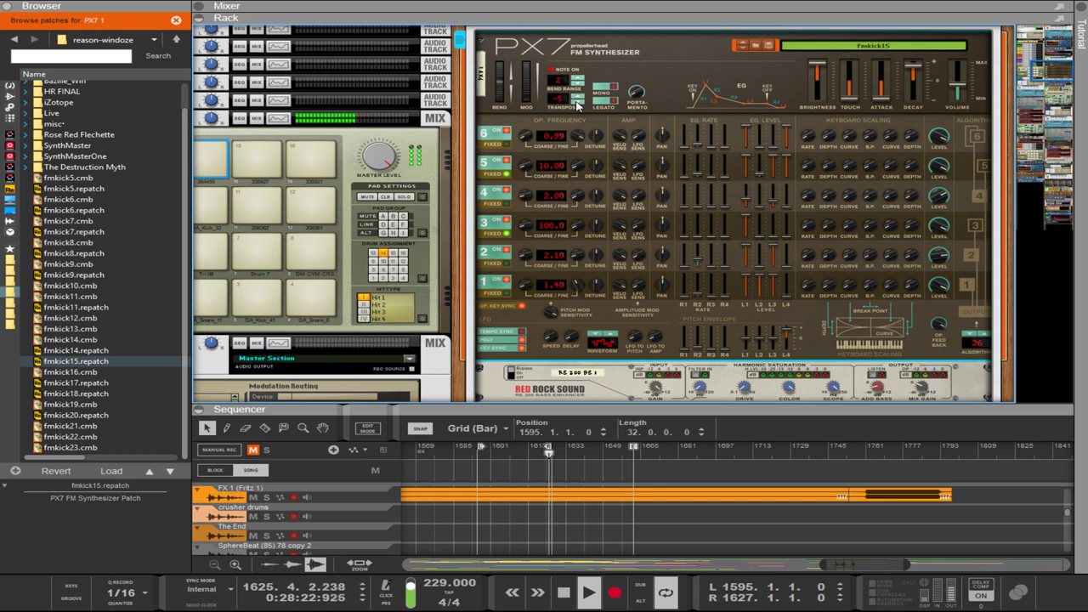
Set the PX7's transpose to -7 and lower operator 6's frequency to 0.50.
left_click(577, 104)
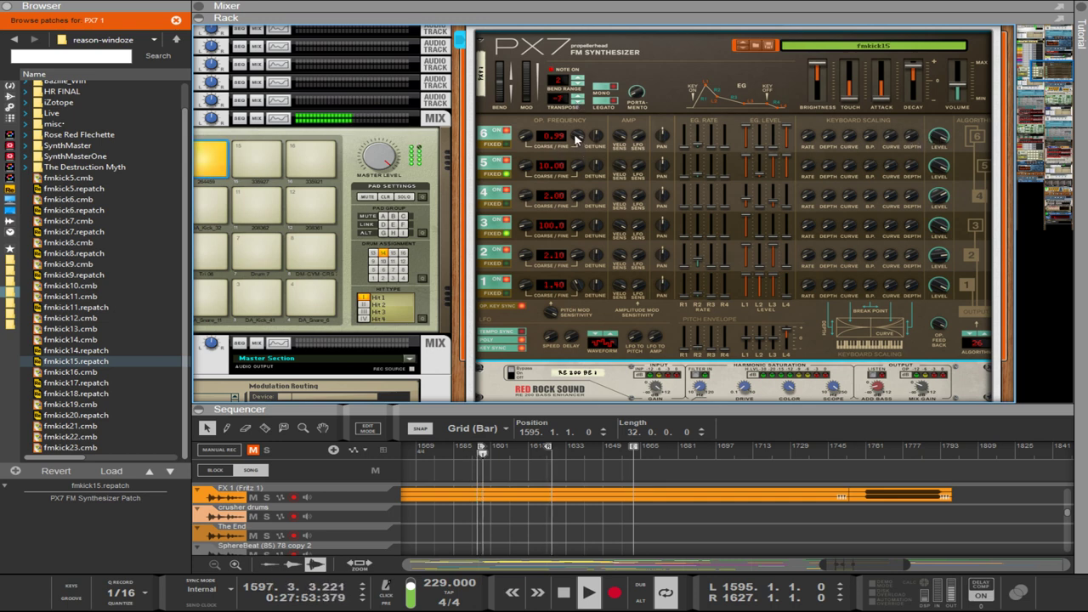
left_click_drag(577, 136, 583, 253)
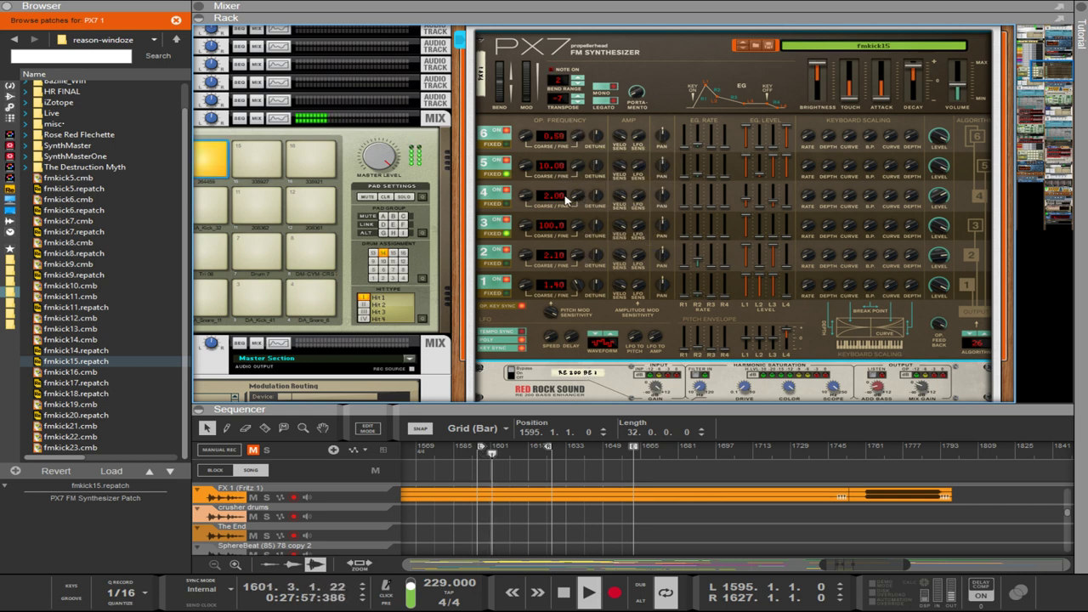
Fine-tune the PX7's operator 4 frequency to 1.99 and lower operator 3's fixed frequency to 10.00.
left_click_drag(525, 199, 577, 141)
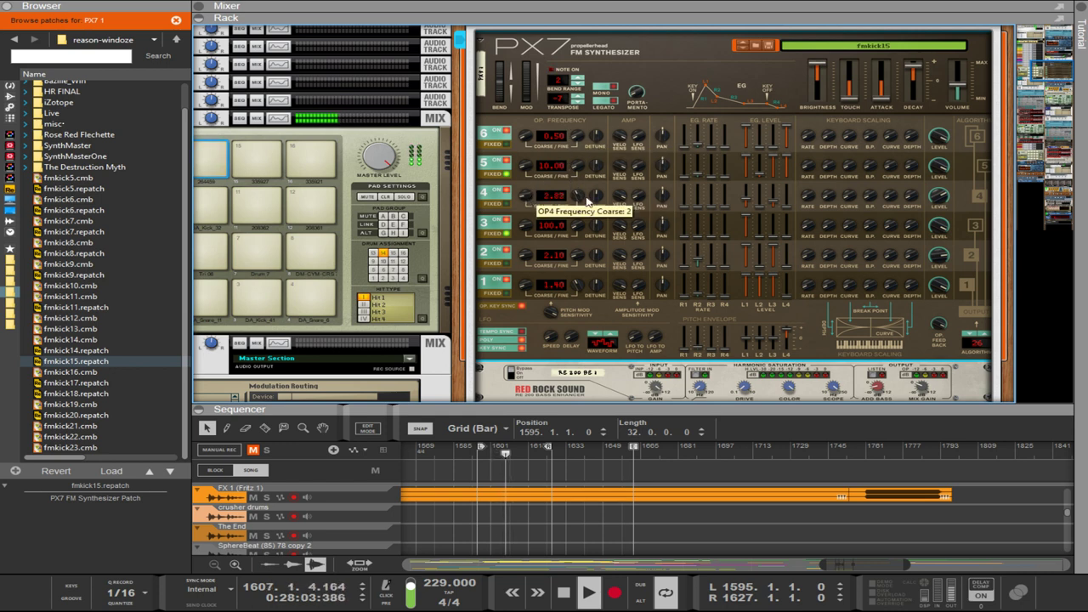
left_click_drag(529, 199, 583, 141)
left_click_drag(583, 100, 573, 280)
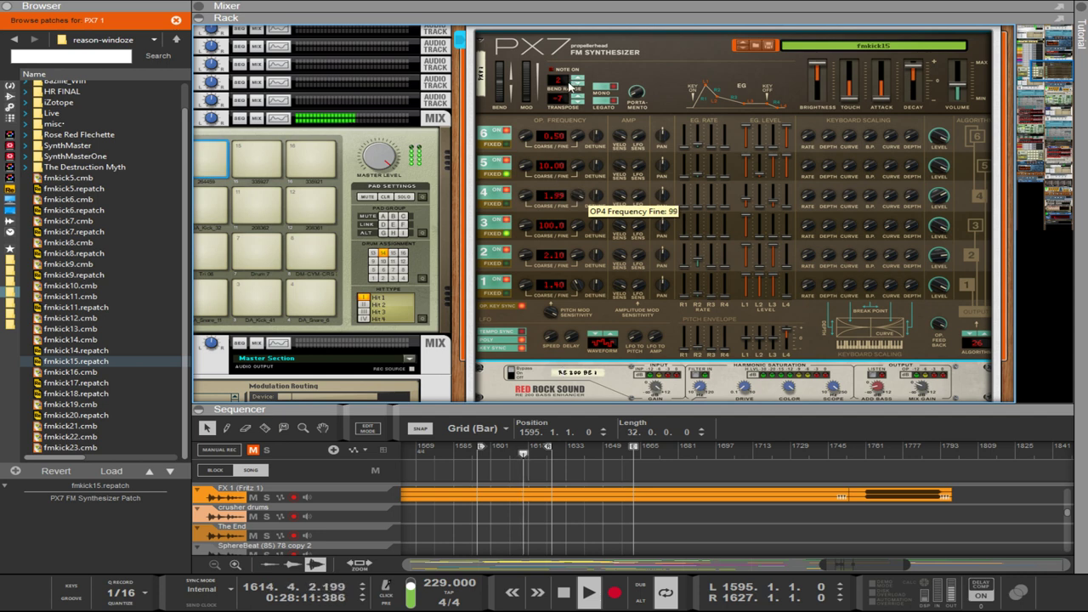
left_click_drag(562, 372, 576, 144)
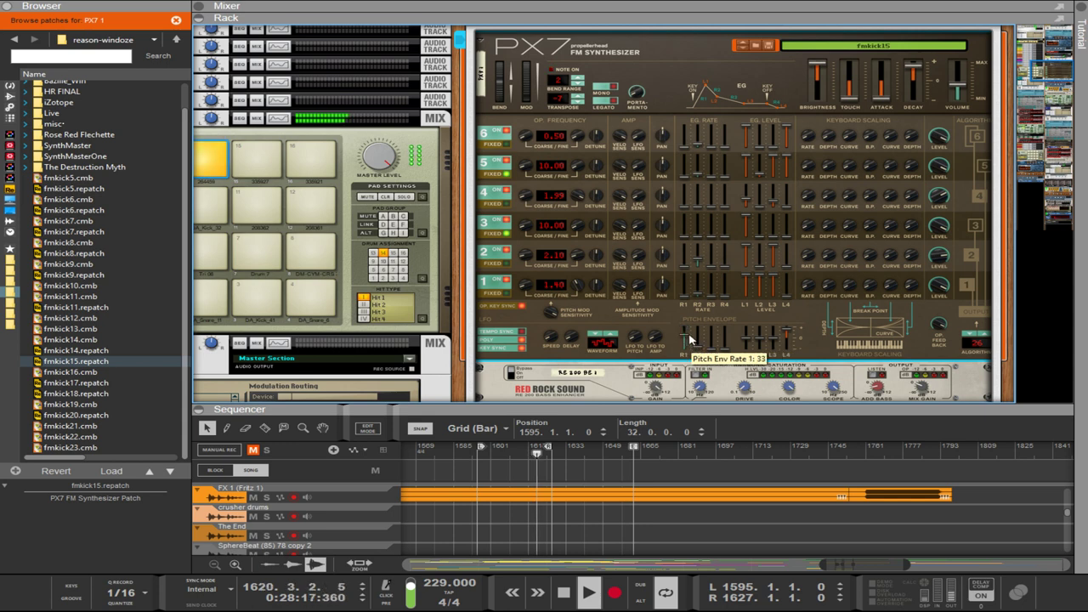
Adjust rate 1 and level 1 of the PX7's pitch envelope, and set operator 3's fixed frequency to 1000.
left_click_drag(690, 340, 688, 348)
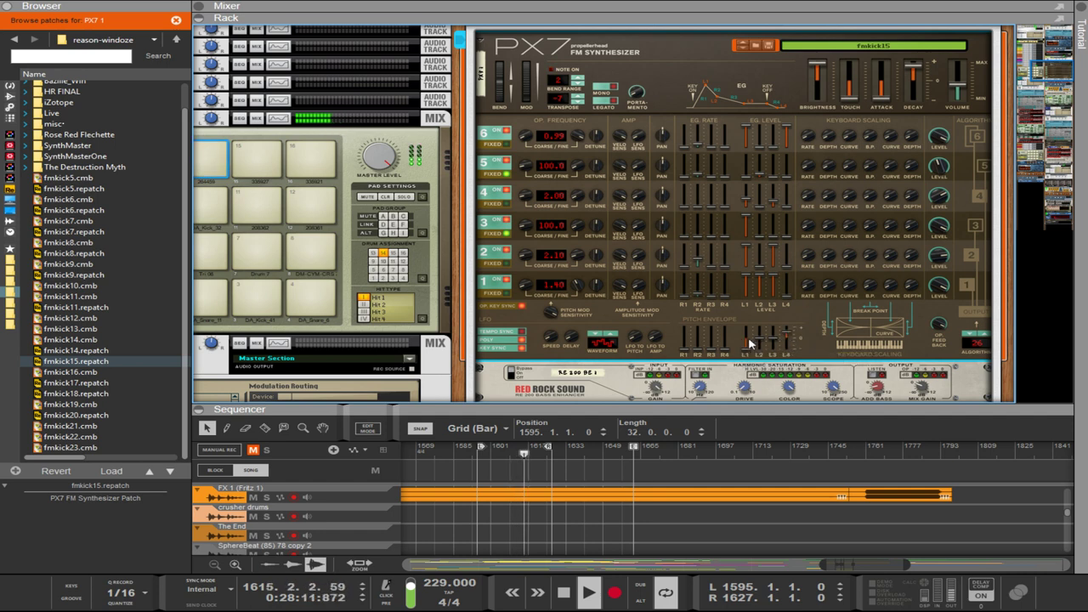
left_click_drag(748, 342, 750, 346)
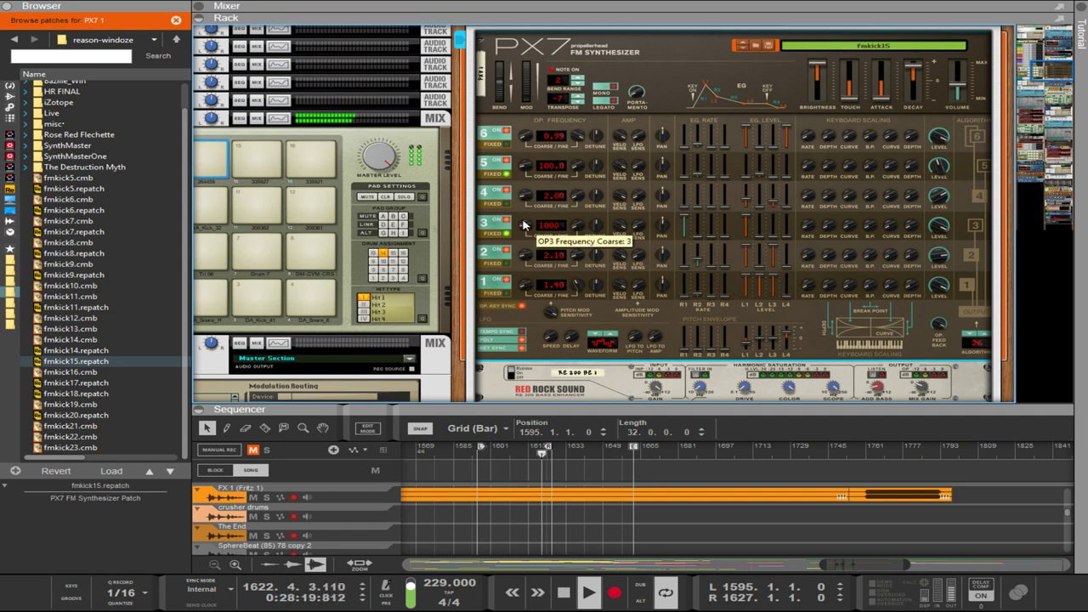
Set operator 5's fixed frequency to 295.1 using its coarse and fine frequency controls.
left_click(523, 161, "ctrl")
scroll(523, 161, "up", 1)
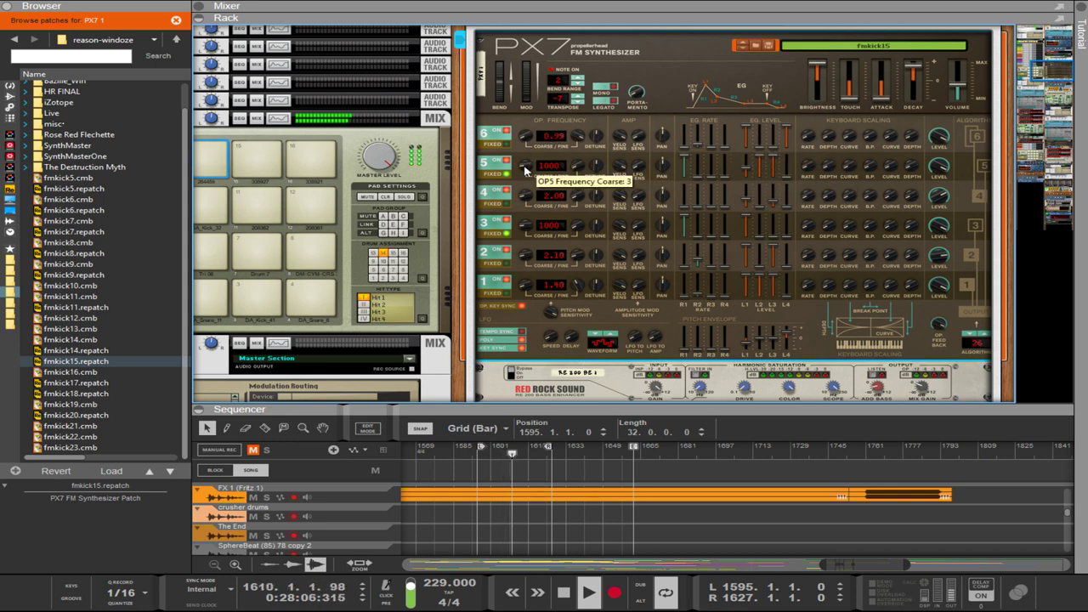
left_click_drag(522, 162, 522, 170)
left_click_drag(592, 164, 575, 137)
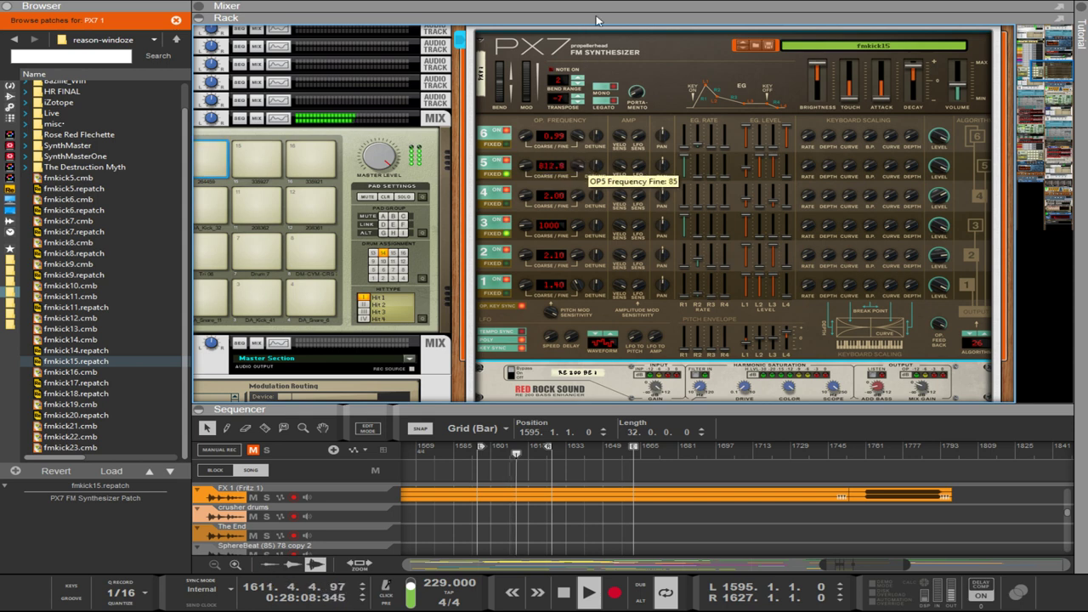
left_click_drag(596, 19, 595, 85)
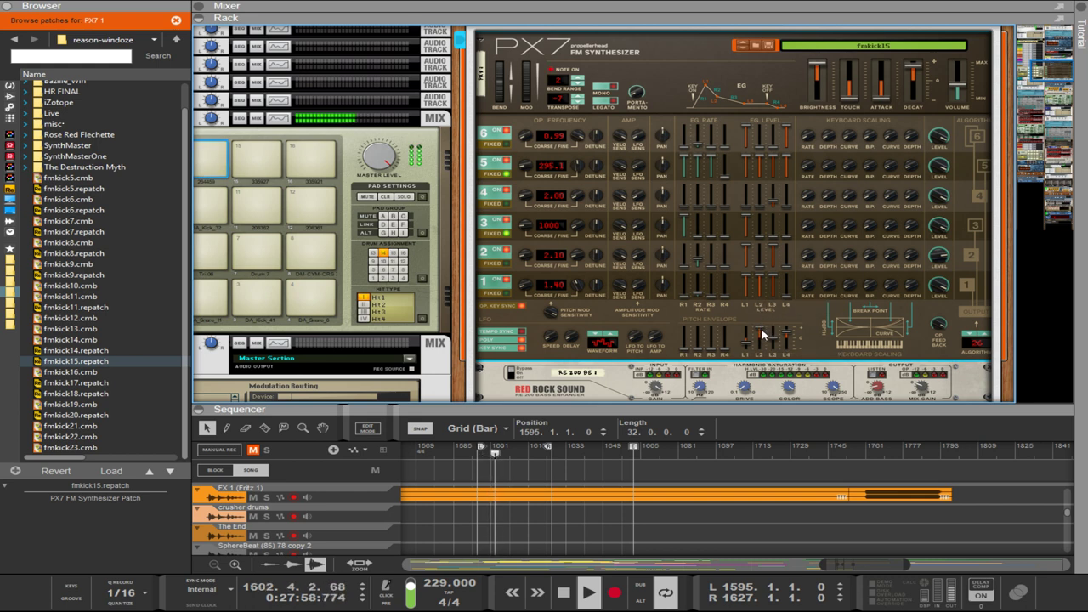
Adjust levels 1 to 4 of the PX7's pitch envelope and set the algorithm to 25.
left_click_drag(762, 332, 761, 343)
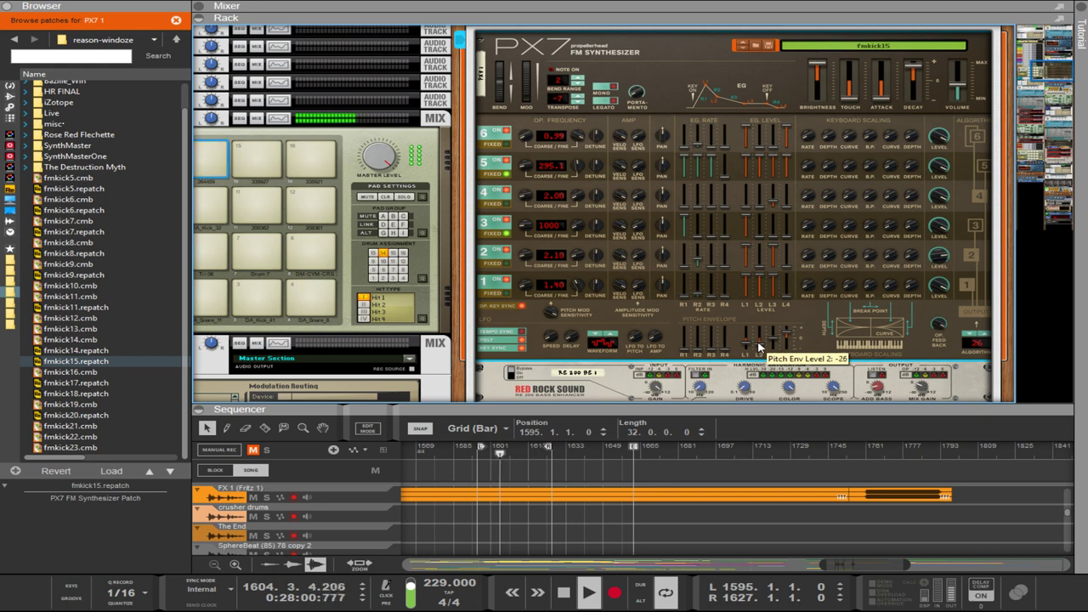
left_click_drag(761, 345, 759, 345)
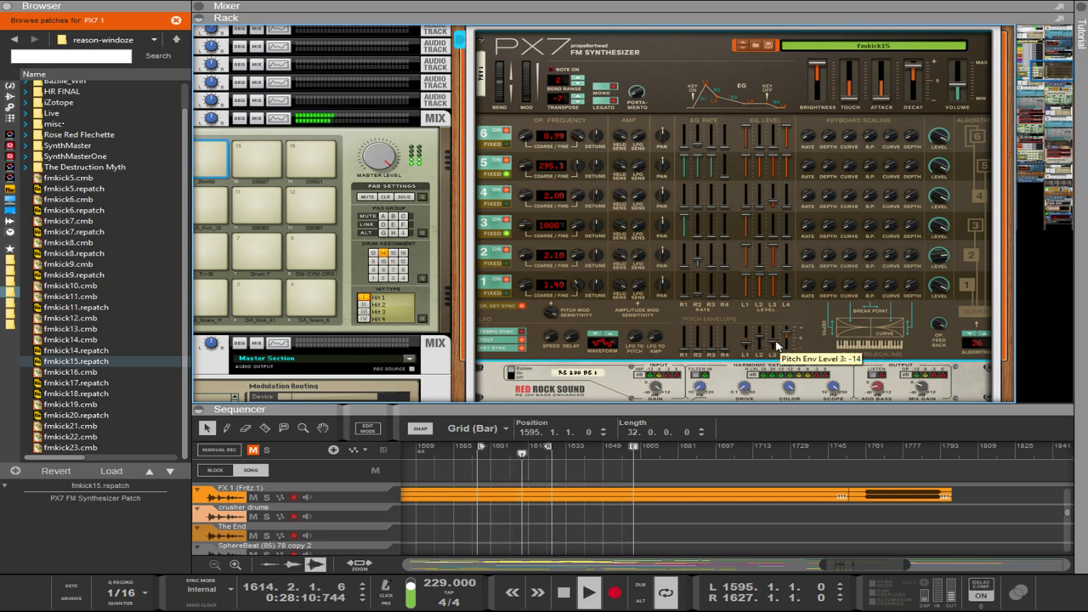
left_click_drag(776, 345, 788, 346)
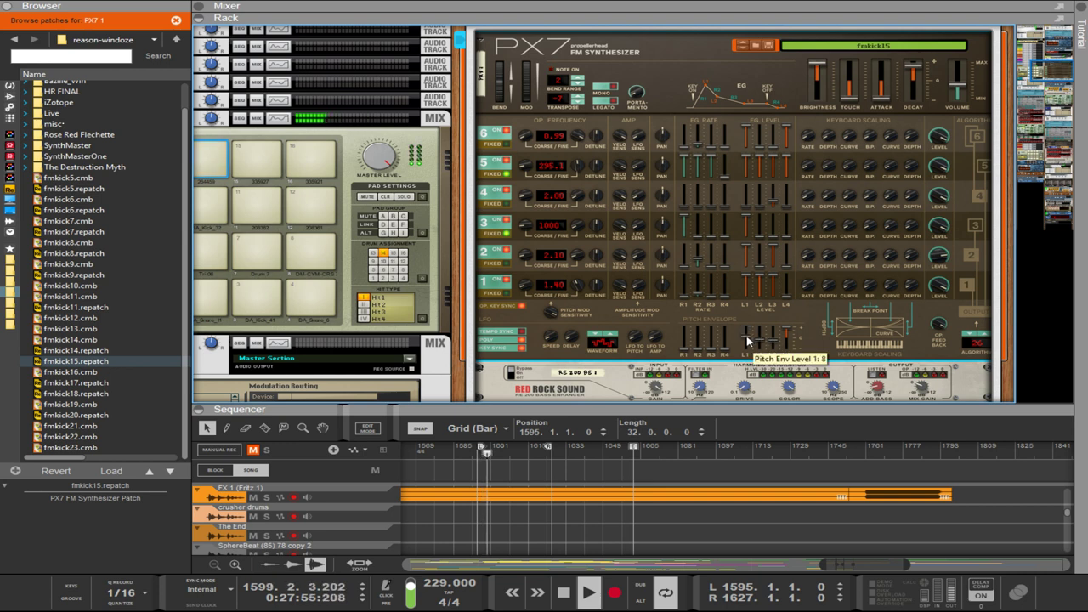
left_click_drag(746, 341, 748, 345)
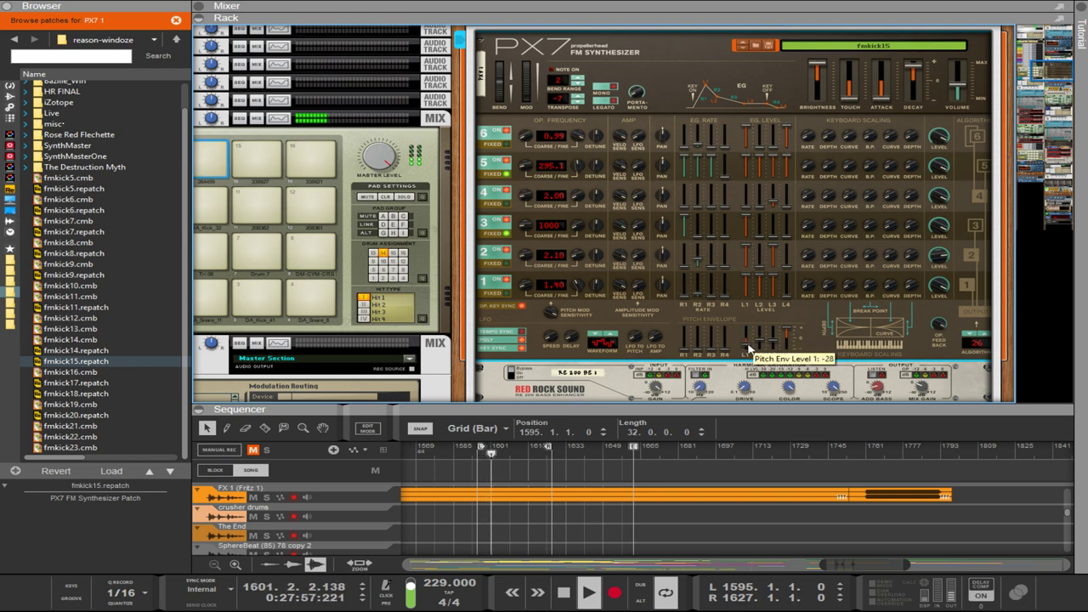
left_click_drag(748, 346, 751, 339)
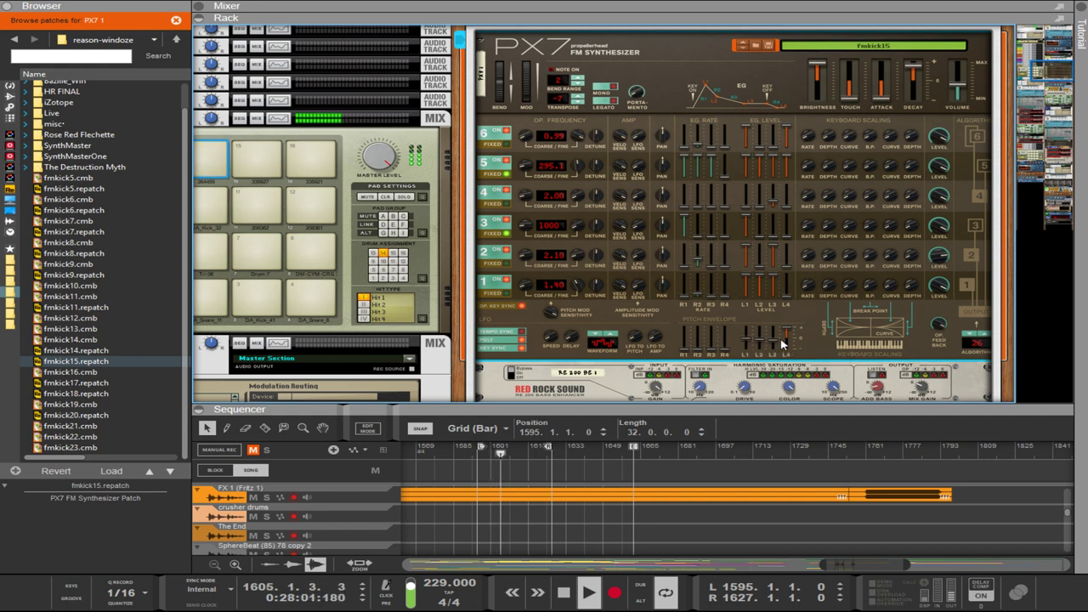
left_click_drag(745, 342, 786, 319)
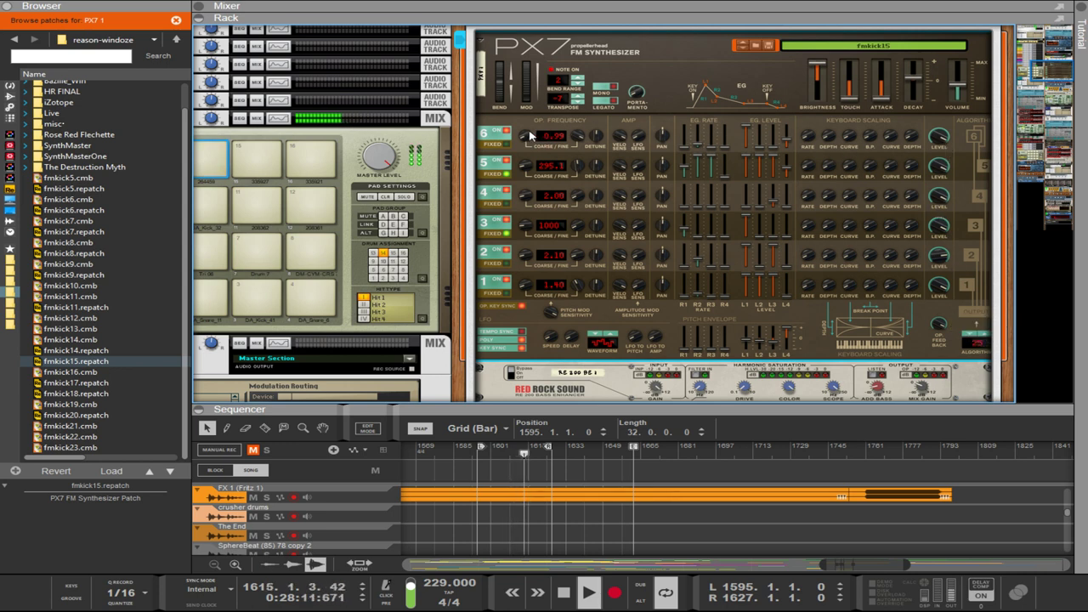
Set operator 6's frequency to 3.98, and adjust operator 1's envelope levels and fine frequency.
left_click_drag(529, 136, 524, 128)
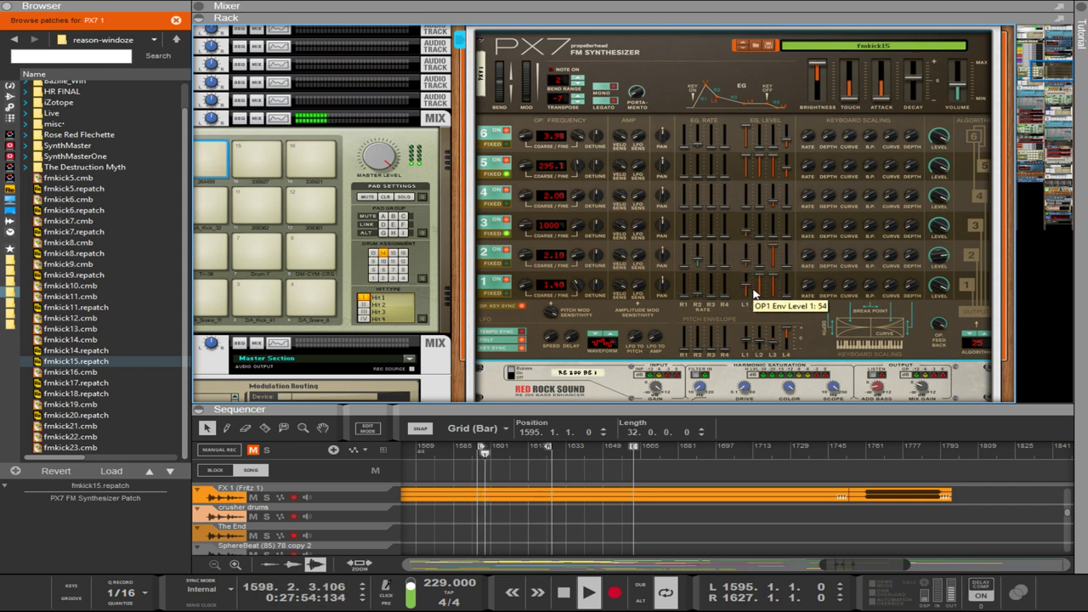
left_click_drag(753, 291, 749, 293)
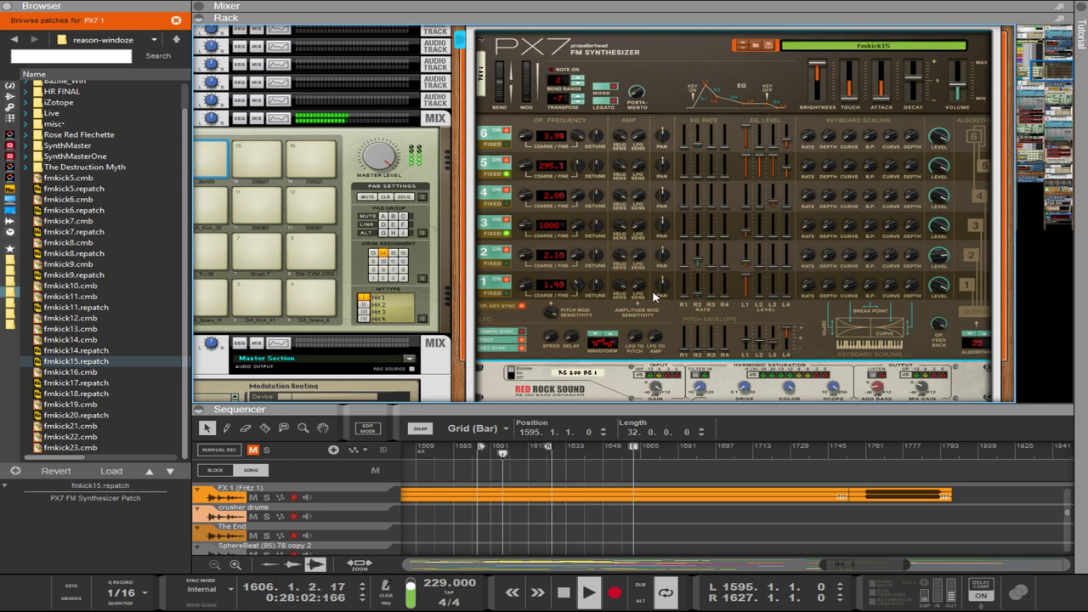
scroll(581, 287, "up", 5)
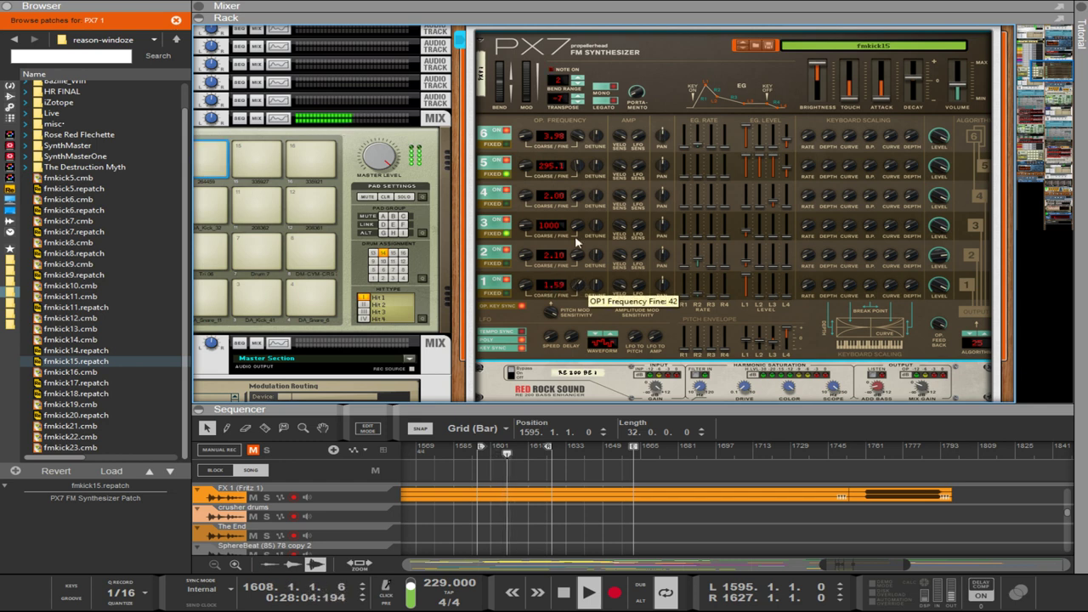
Tune the PX7 operator frequencies, setting OP1 to 1.40, OP2 to 2.10 and OP5 to 295.1.
scroll(583, 289, "up", 1)
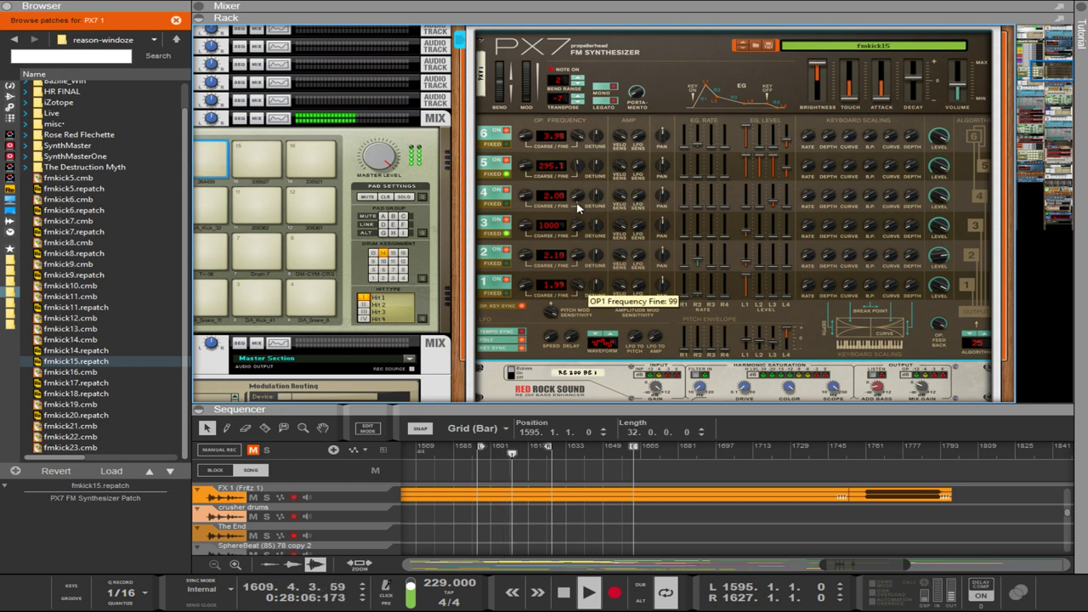
scroll(583, 254, "up", 10)
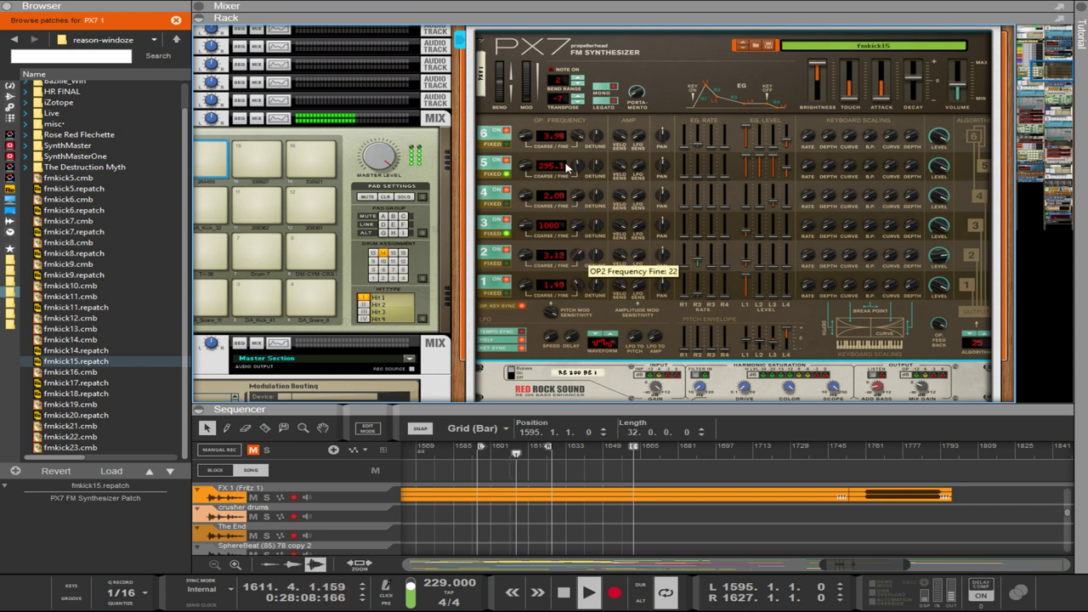
scroll(585, 253, "down", 10)
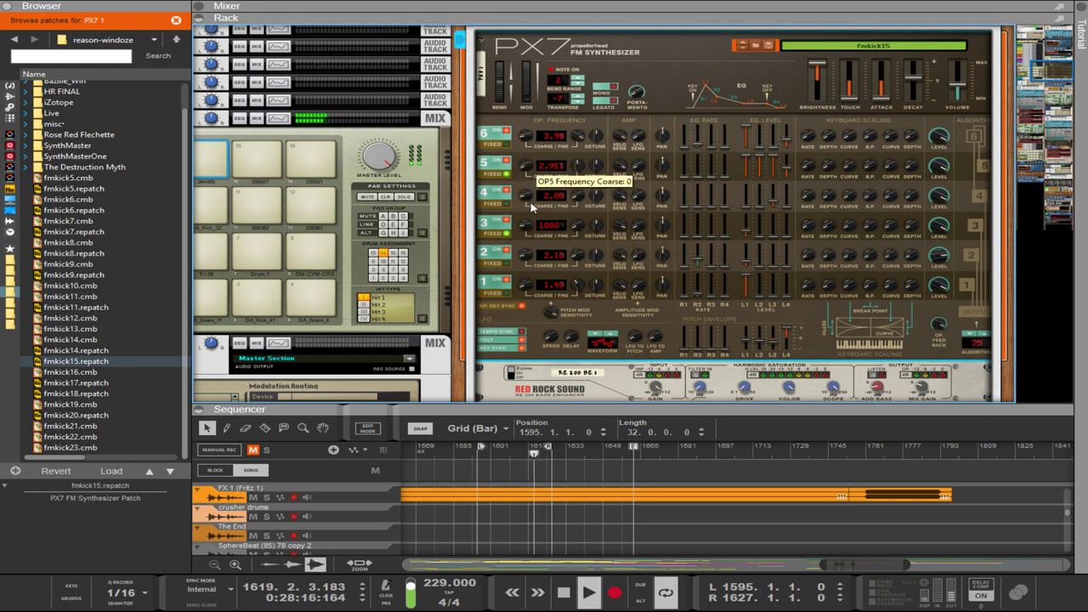
left_click_drag(520, 180, 515, 170)
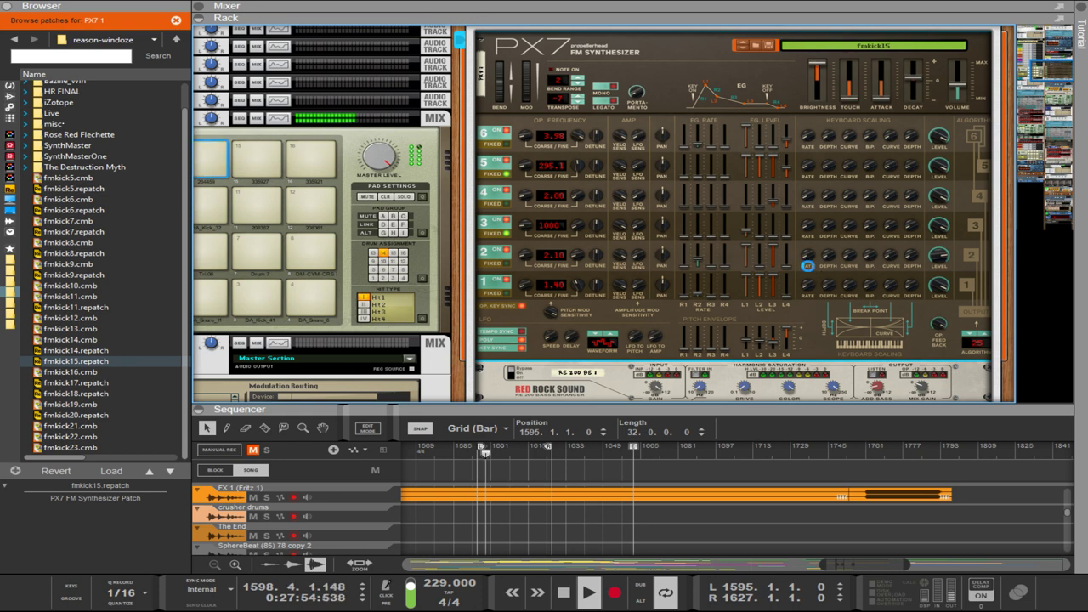
Change the PX7 operator algorithm to 17.
left_click(972, 337)
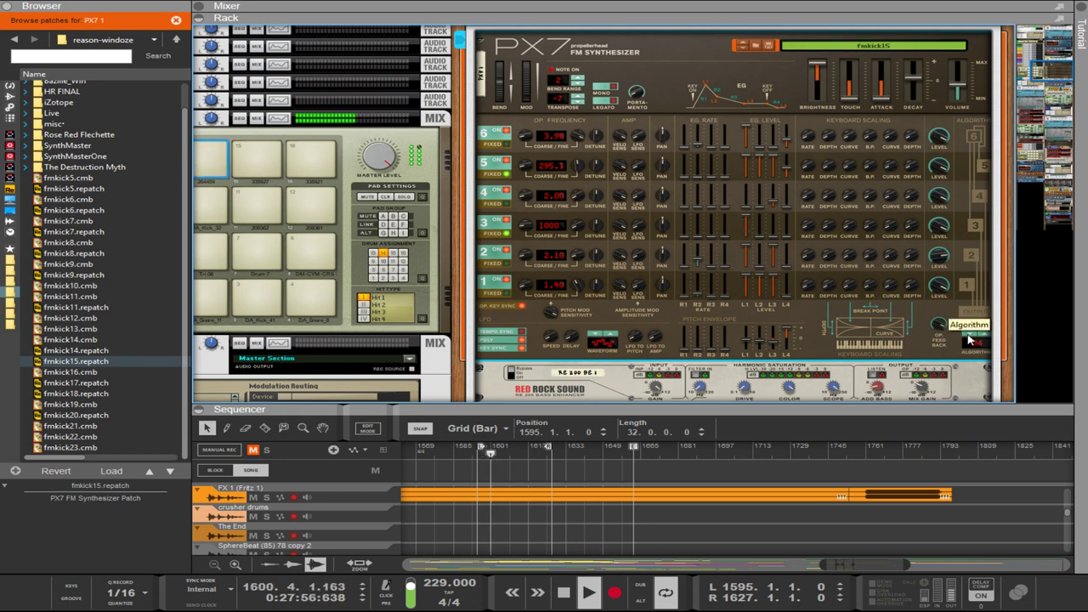
left_click(969, 338)
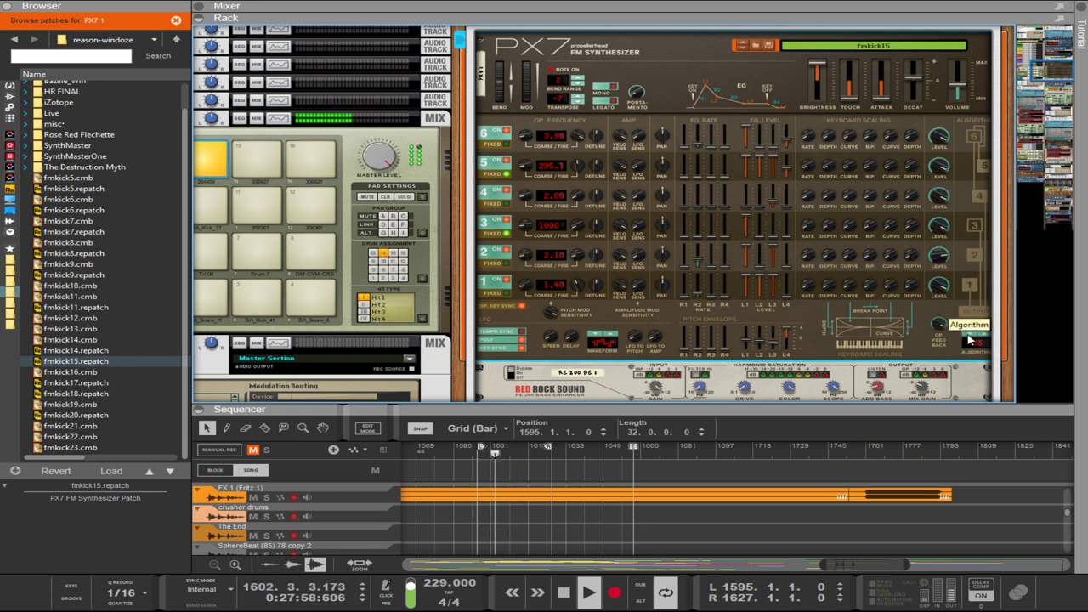
left_click(969, 338)
left_click(969, 339)
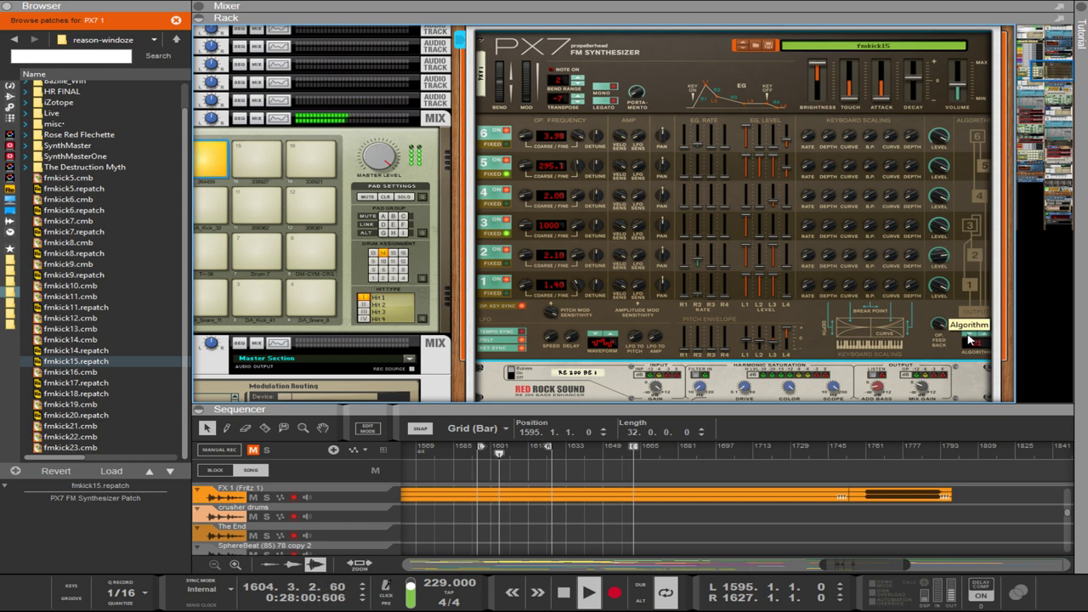
left_click(969, 338)
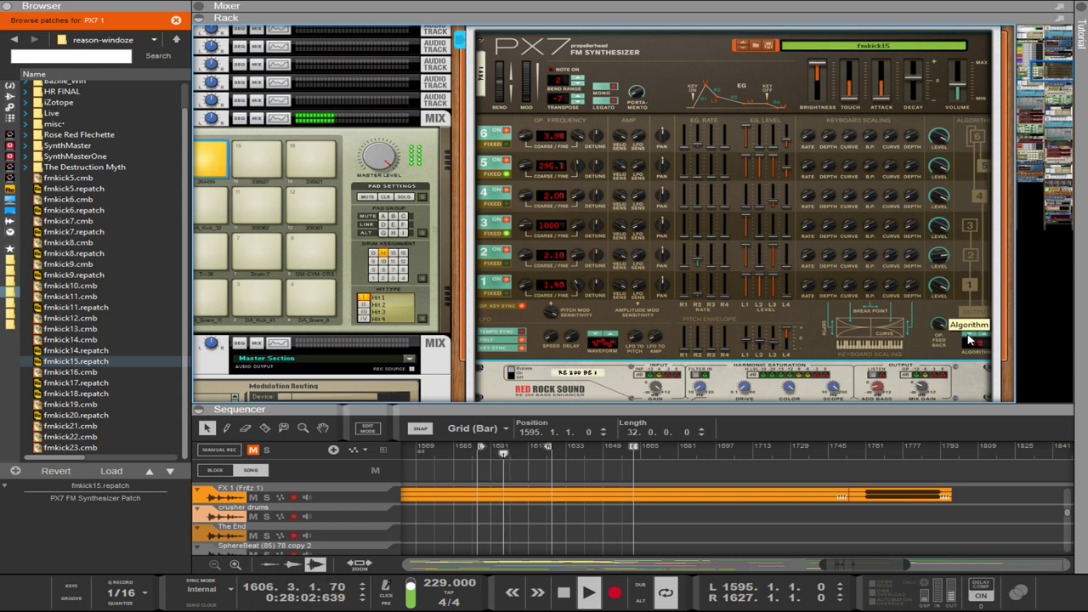
left_click(969, 338)
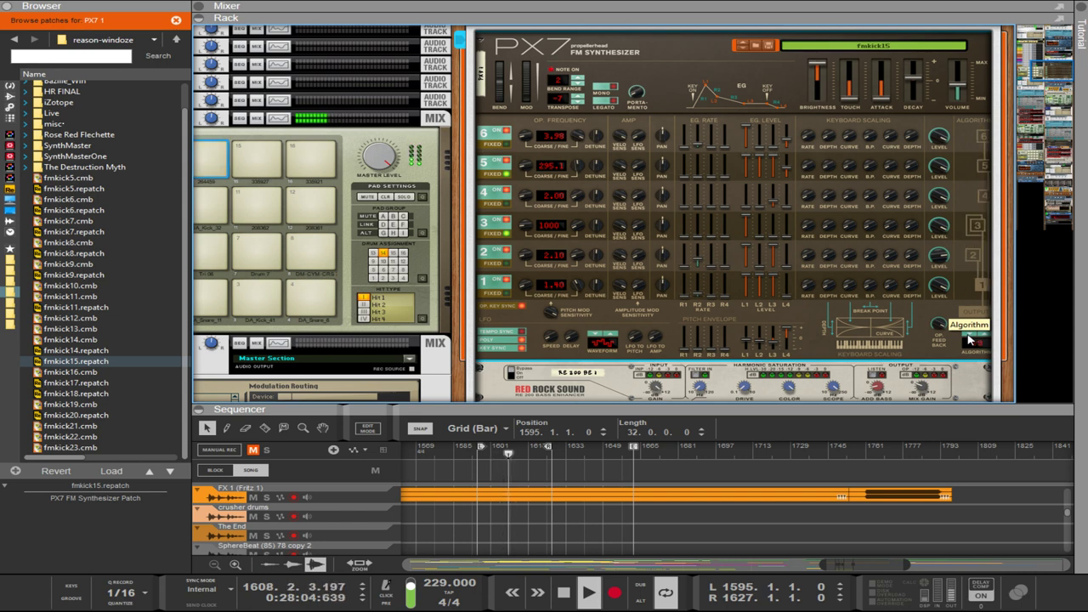
left_click(968, 338)
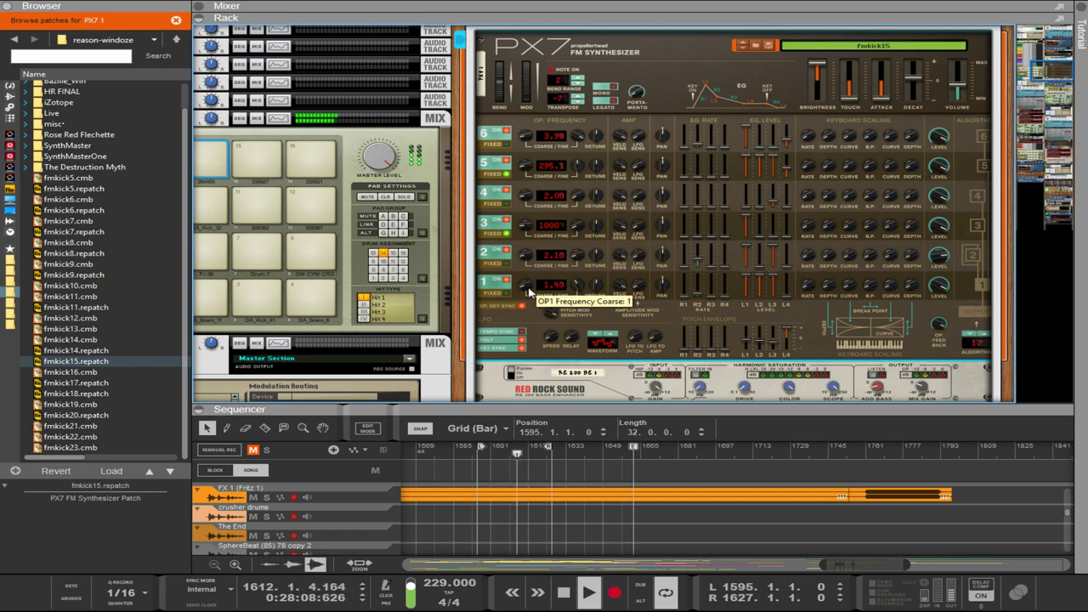
Lower the coarse frequencies, setting OP1 to 0.70, OP3 to 10.00, OP2 to 1.05, OP5 to 29.51 and OP6 to 1.99.
scroll(528, 292, "down", 1)
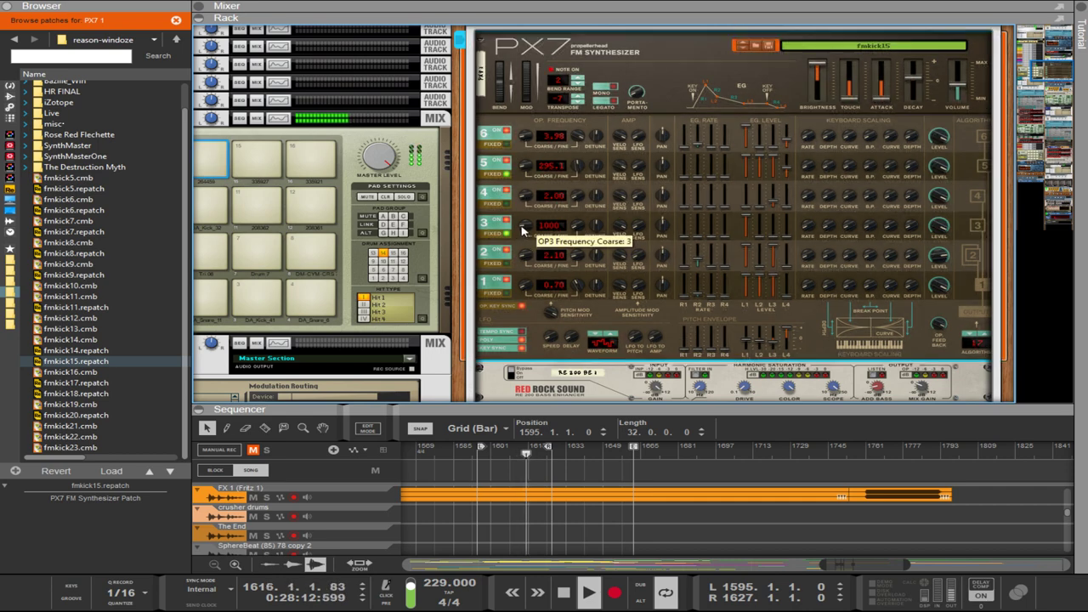
scroll(525, 233, "down", 2)
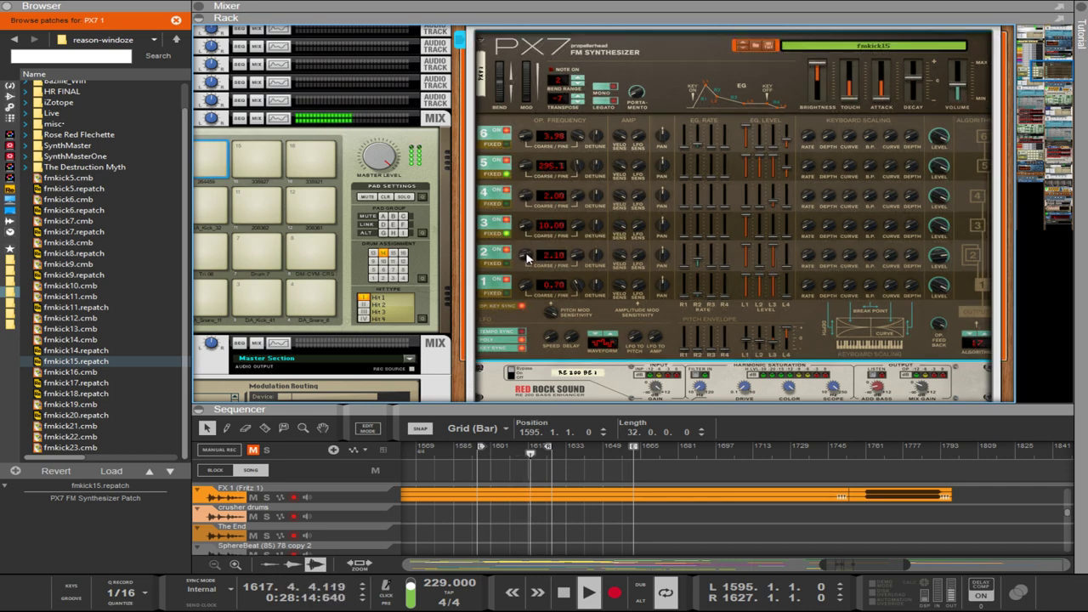
scroll(524, 170, "down", 1)
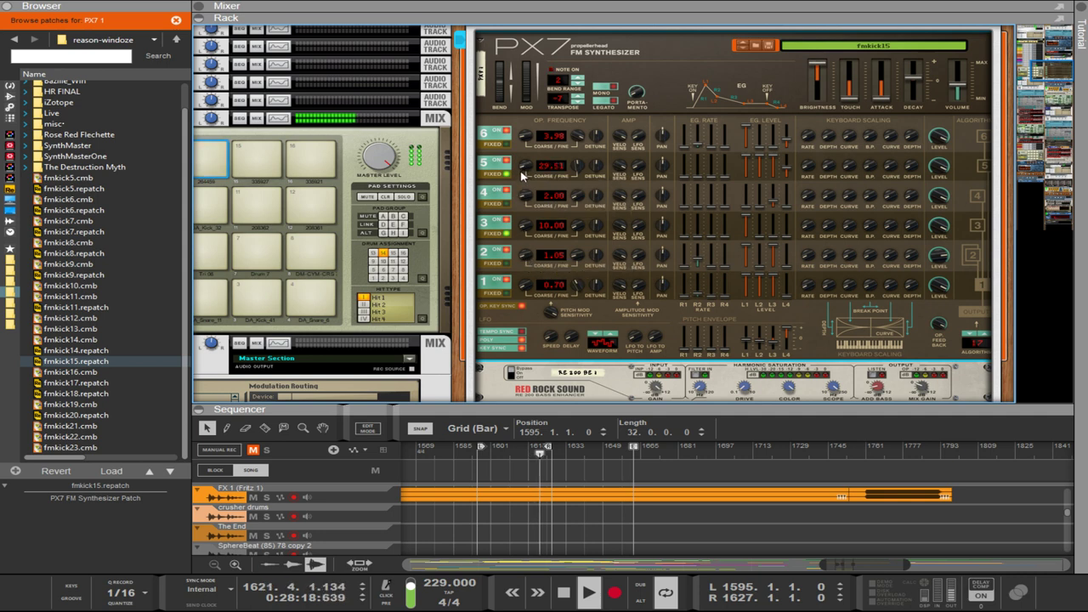
scroll(524, 136, "down", 2)
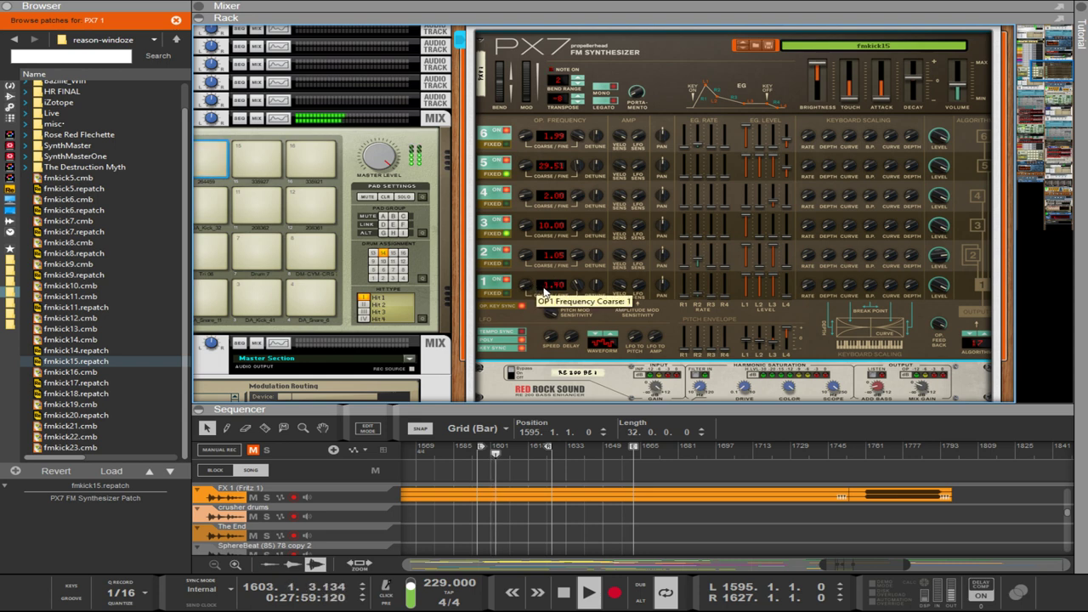
Set the frequency ratios of OP1, OP2 and OP4 to 1.00.
left_click_drag(576, 287, 560, 336)
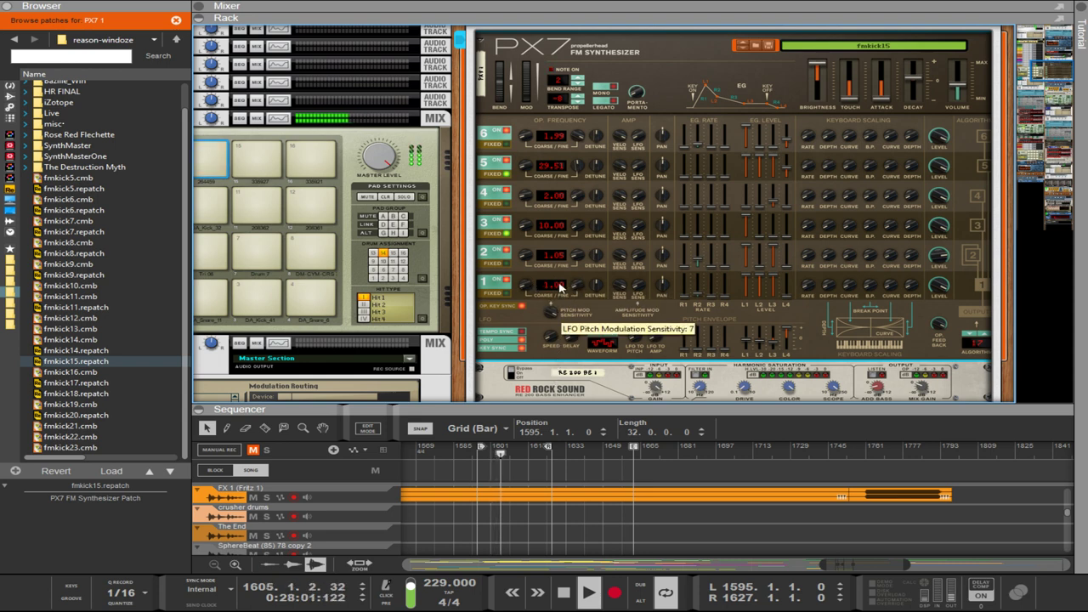
left_click_drag(576, 254, 571, 307)
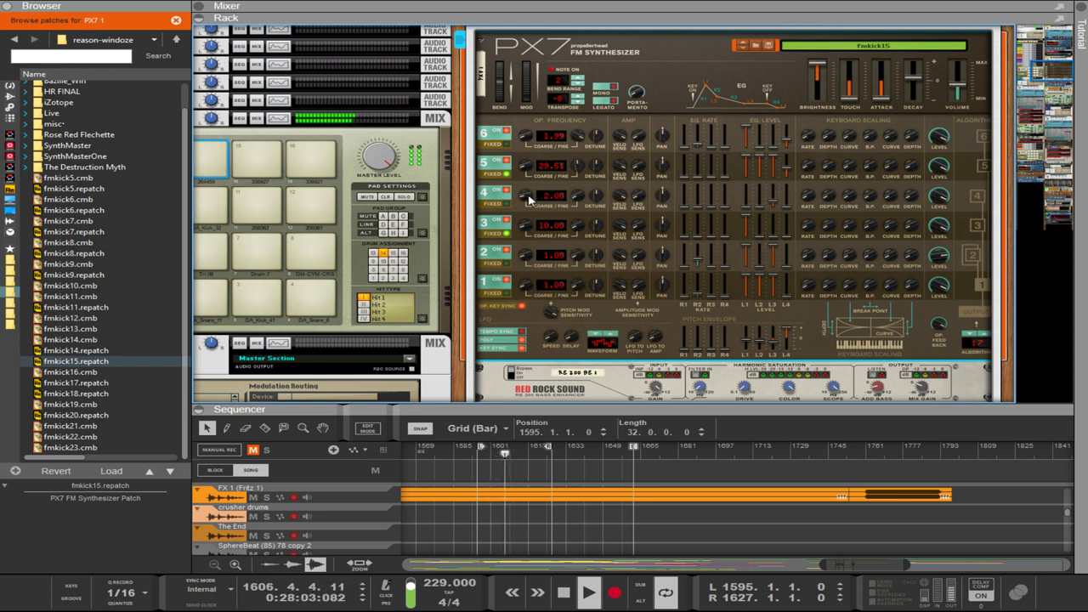
left_click_drag(527, 197, 526, 212)
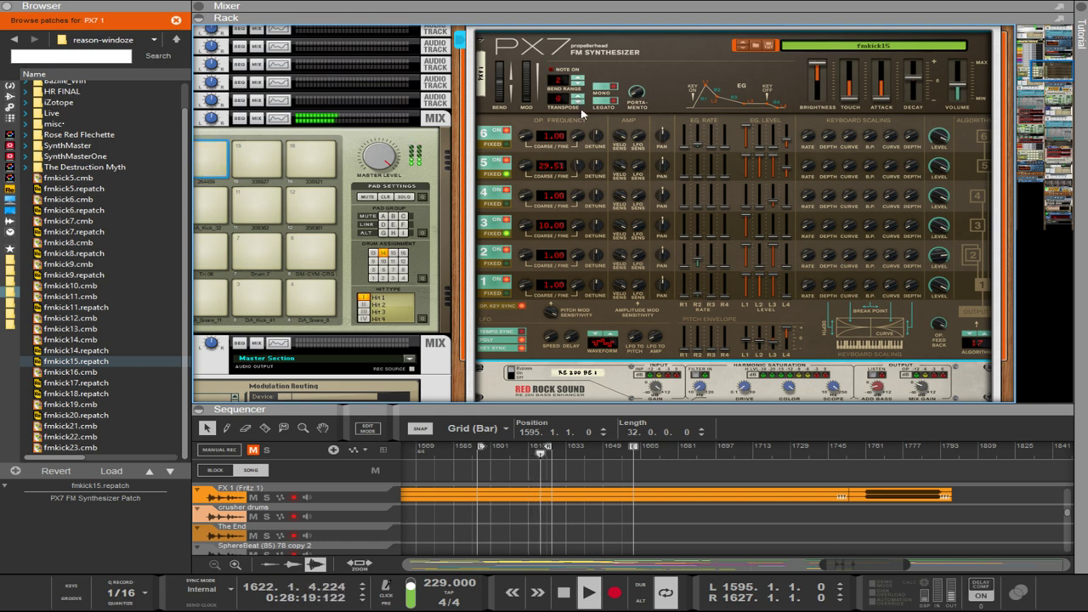
Switch to algorithm 15 and adjust the envelope levels, namely pitch envelope level 1 and OP1 envelope level 2.
left_click(971, 336)
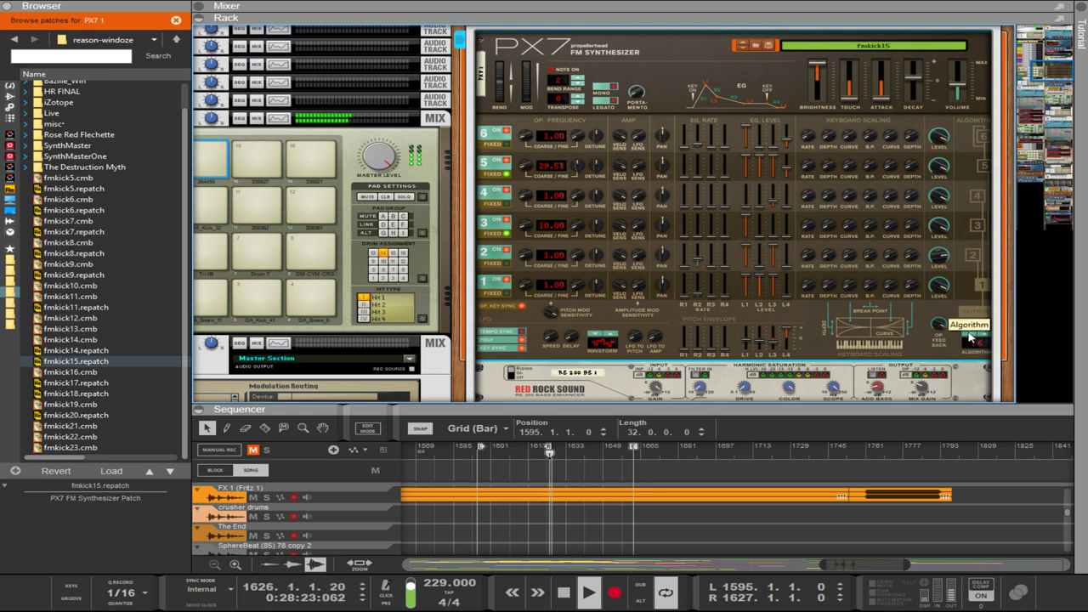
left_click(970, 336)
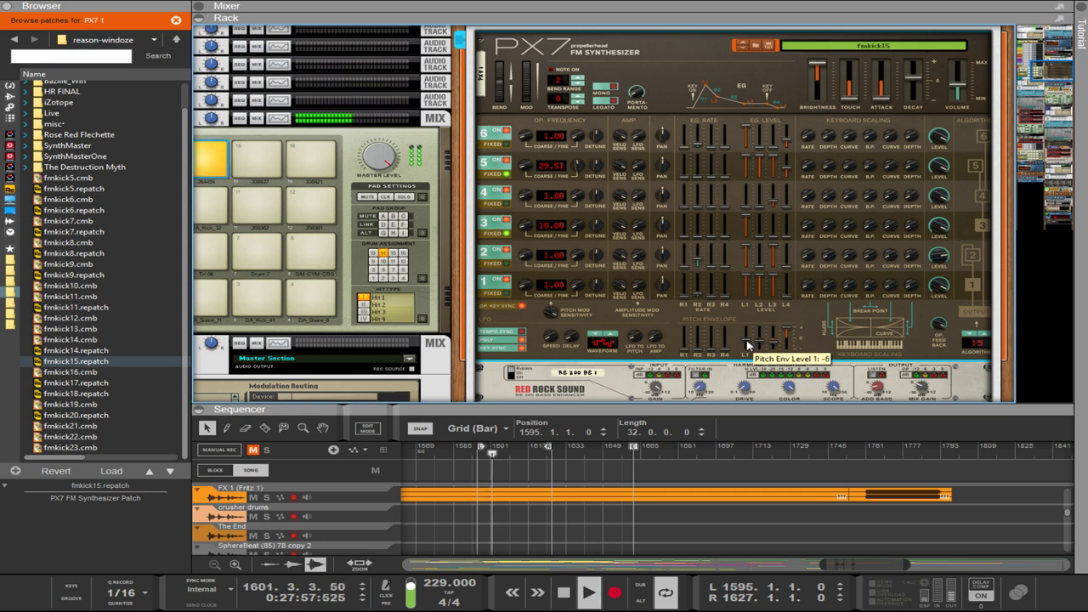
left_click_drag(748, 347, 749, 341)
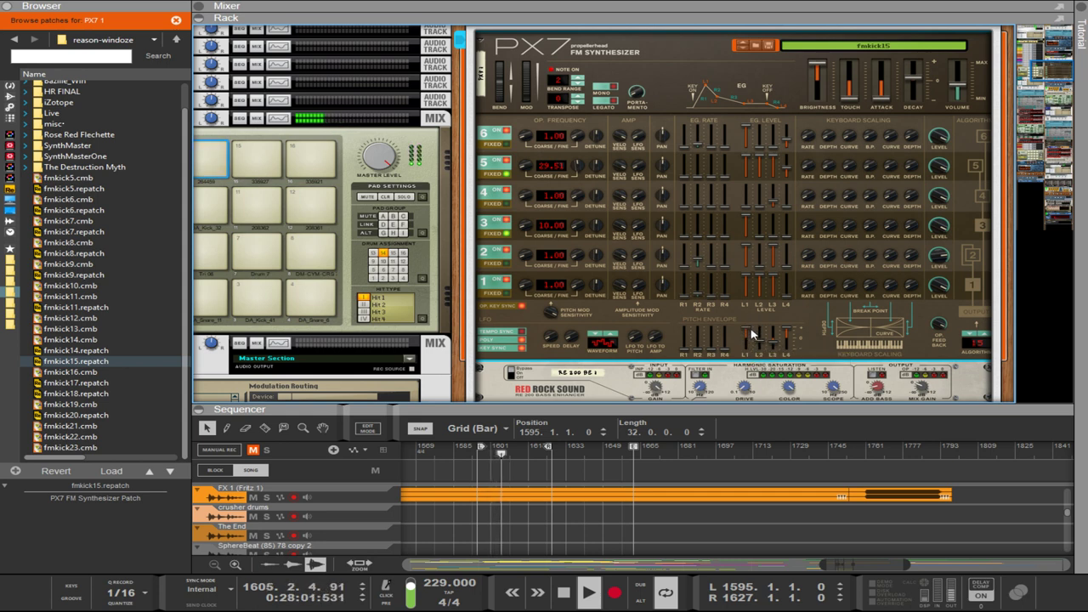
left_click_drag(749, 331, 748, 342)
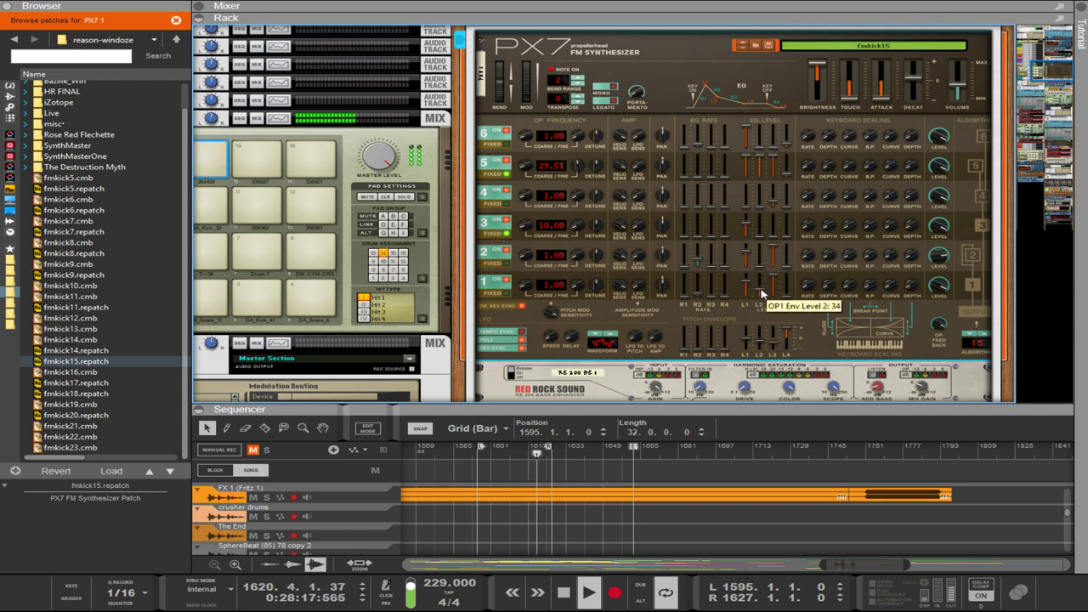
left_click_drag(758, 291, 757, 239)
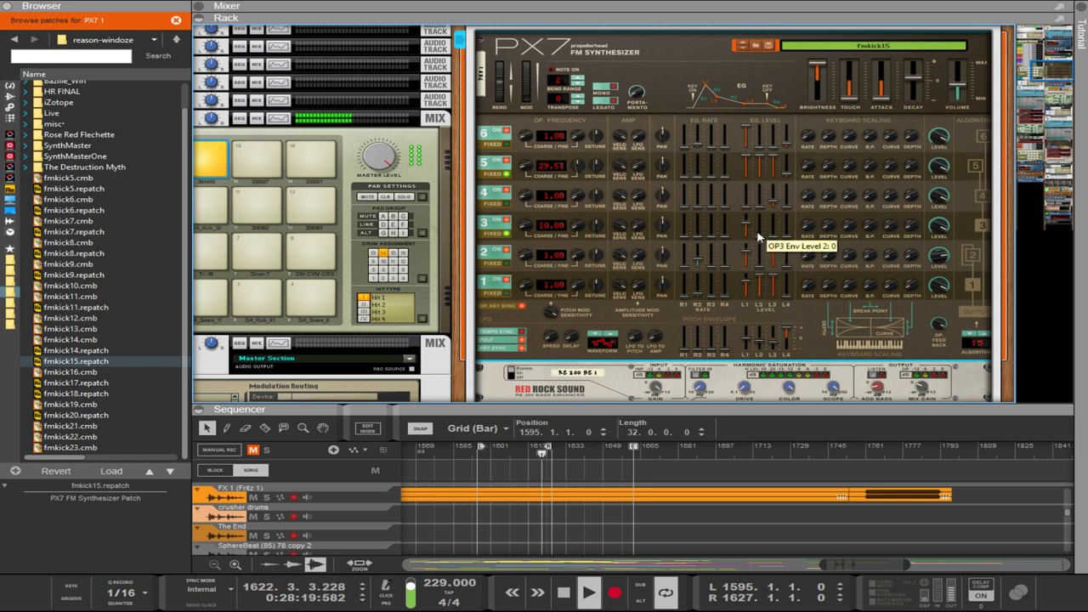
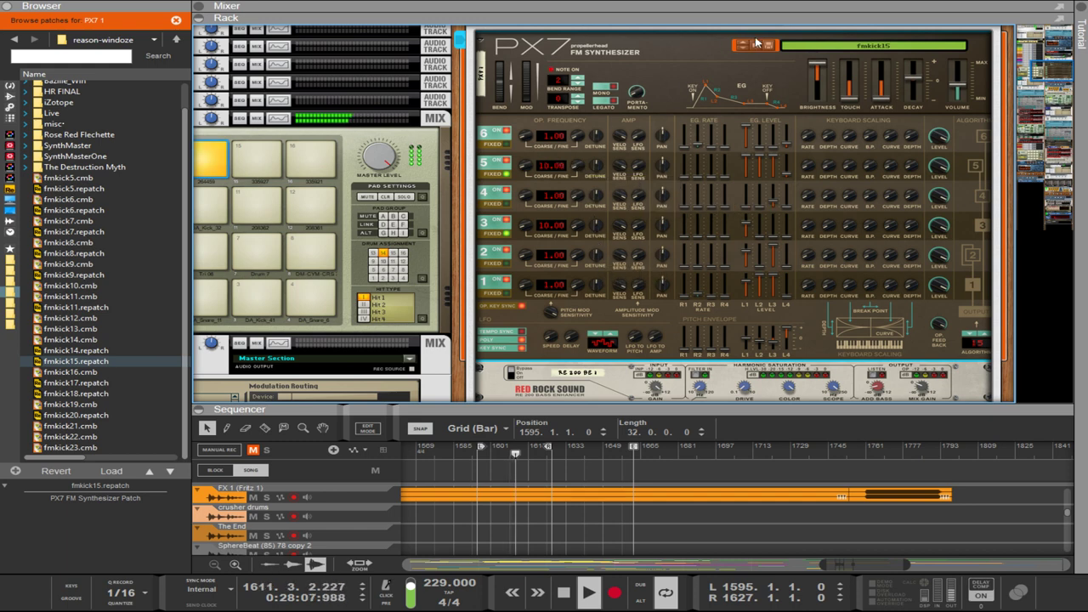
Load the fmkick17.repatch patch into the PX7 and adjust its pitch envelope rates.
left_click(89, 383)
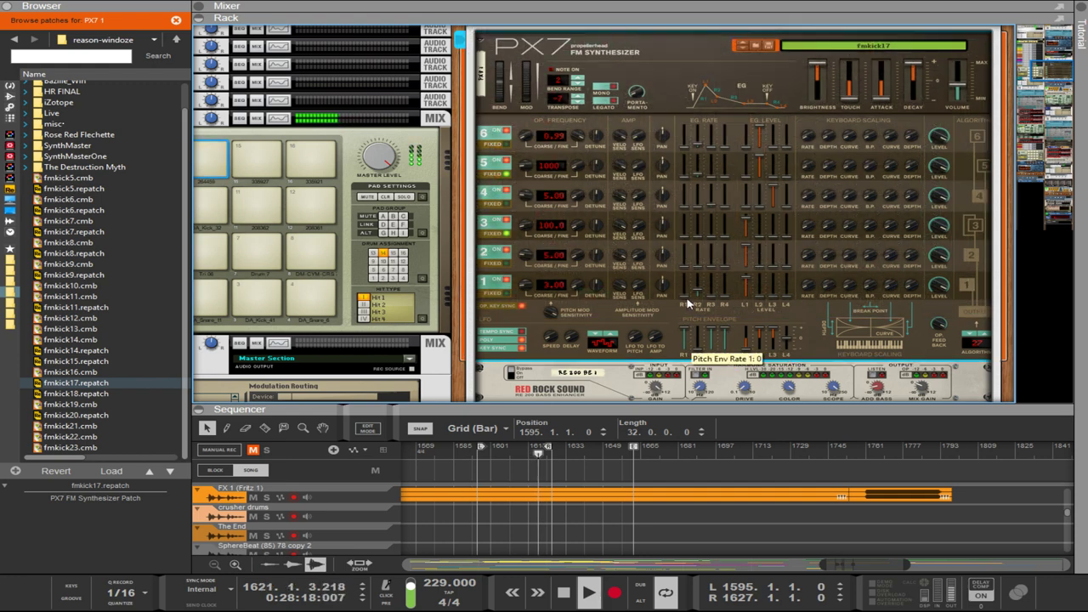
left_click_drag(731, 382, 726, 317)
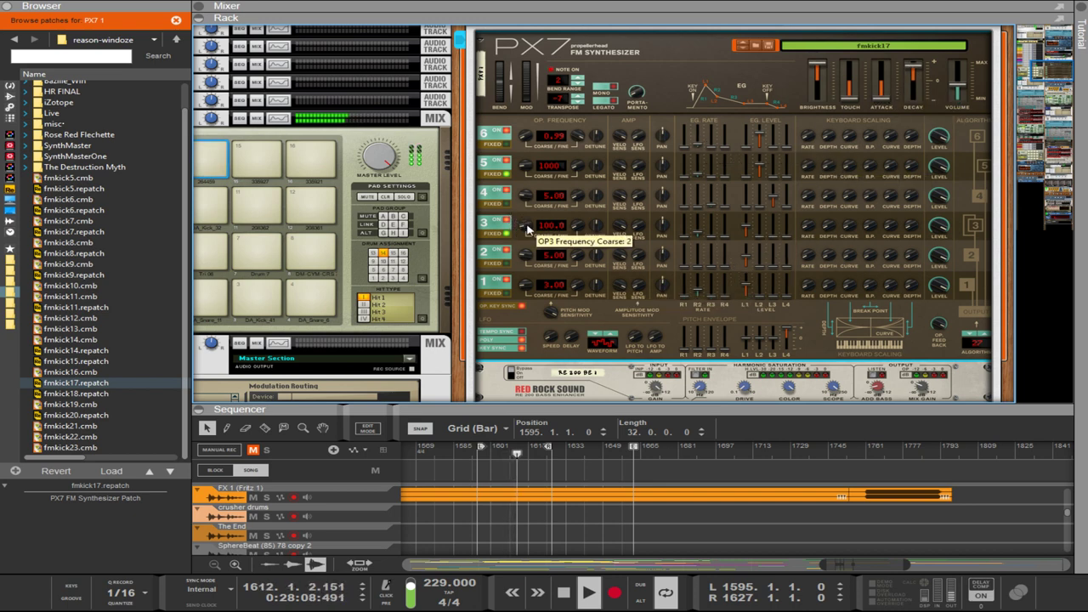
Lower the coarse frequencies, setting OP5 to 100.0, OP4 to 4.00, OP3 to 10.00, OP1 to 2.00 and OP2 to 4.00.
left_click_drag(525, 166, 522, 173)
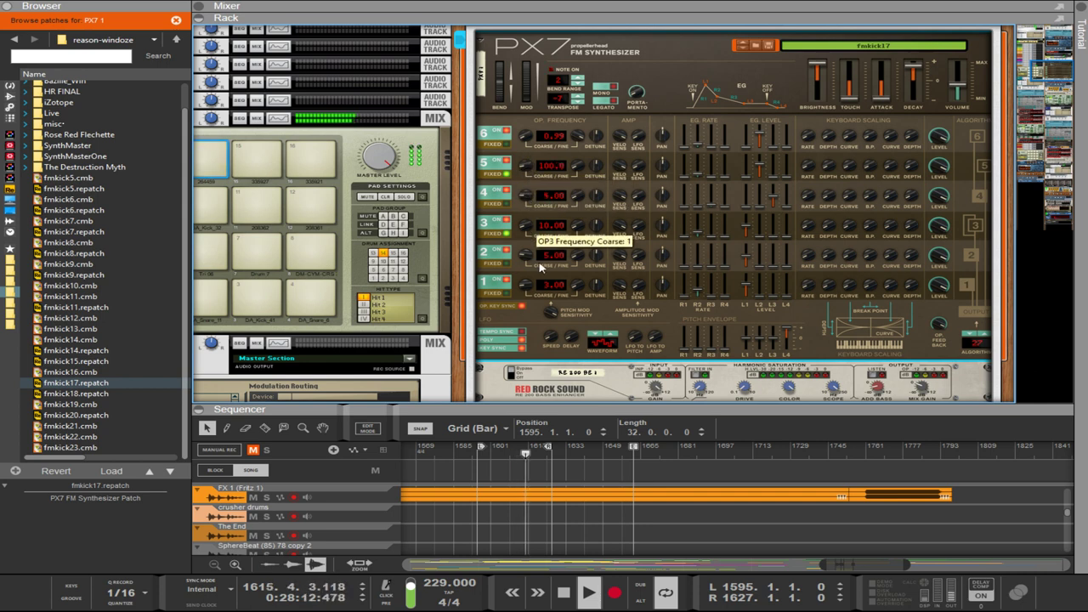
left_click_drag(530, 293, 530, 296)
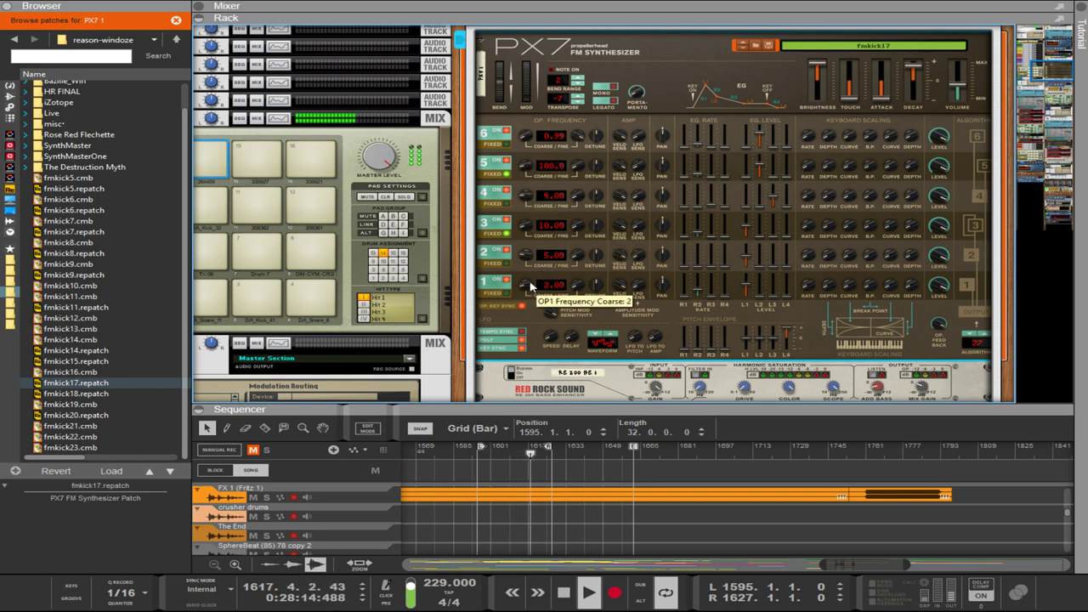
left_click_drag(526, 255, 526, 258)
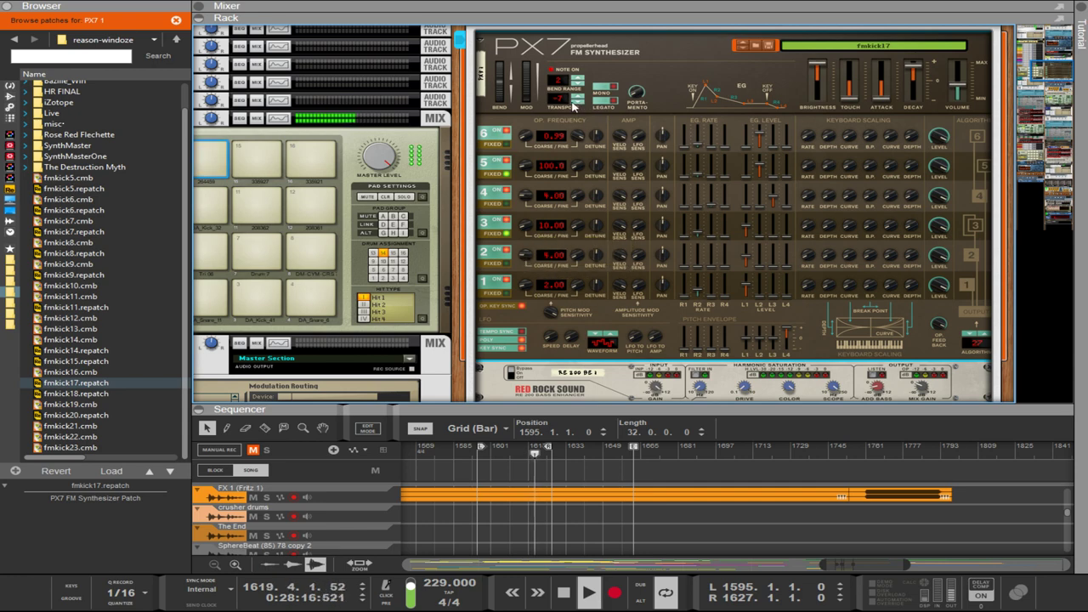
Examine the effect chain below the PX7, including the GClip clip setting, Scream 4 and the RE 302 equaliser, up to the Combinator.
scroll(720, 348, "down", 3)
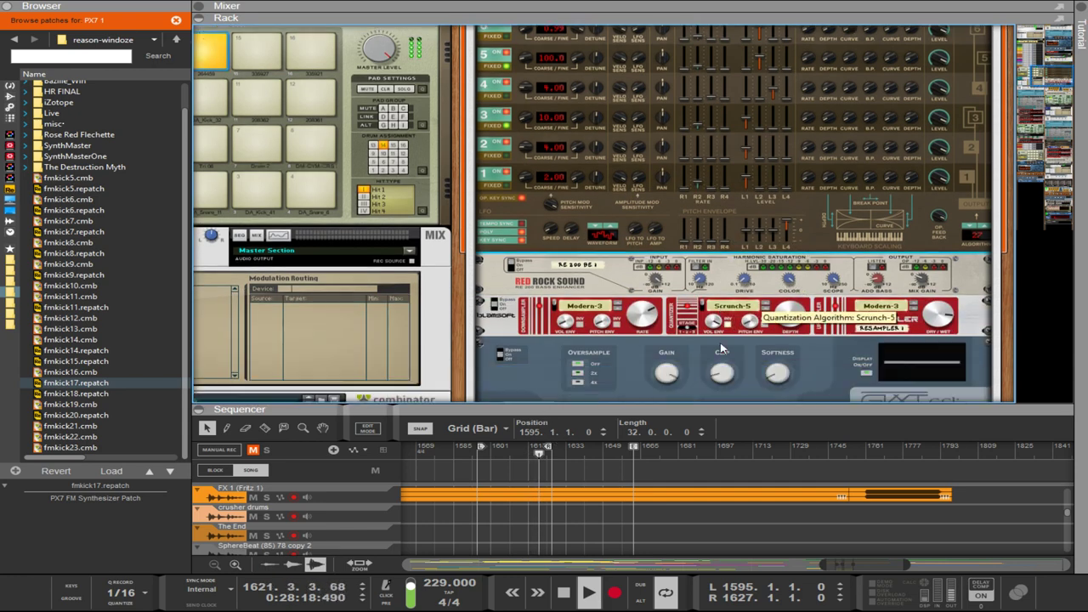
scroll(720, 348, "down", 2)
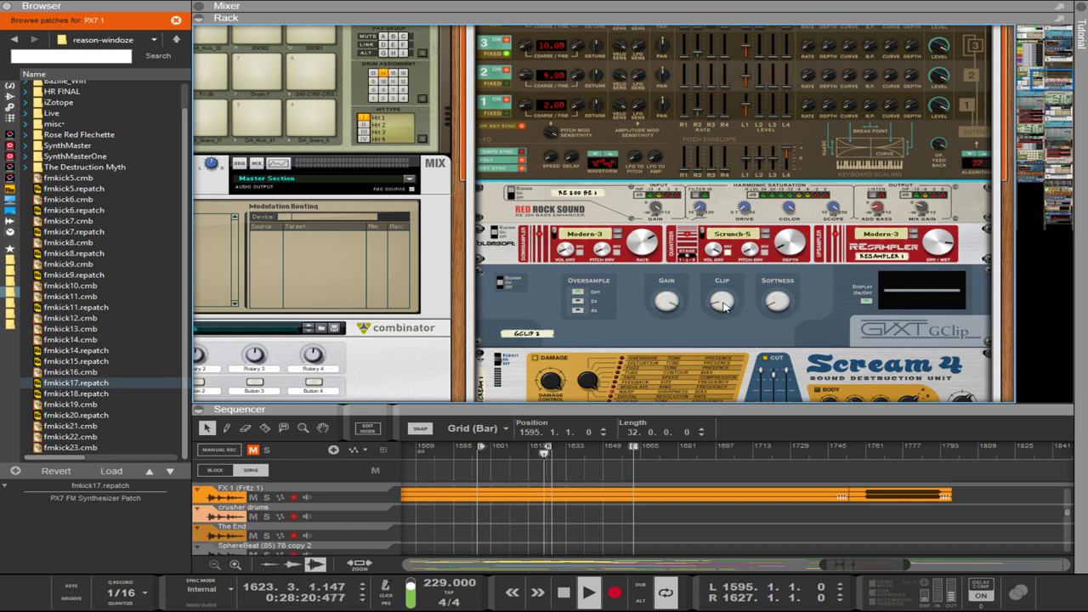
left_click(723, 306)
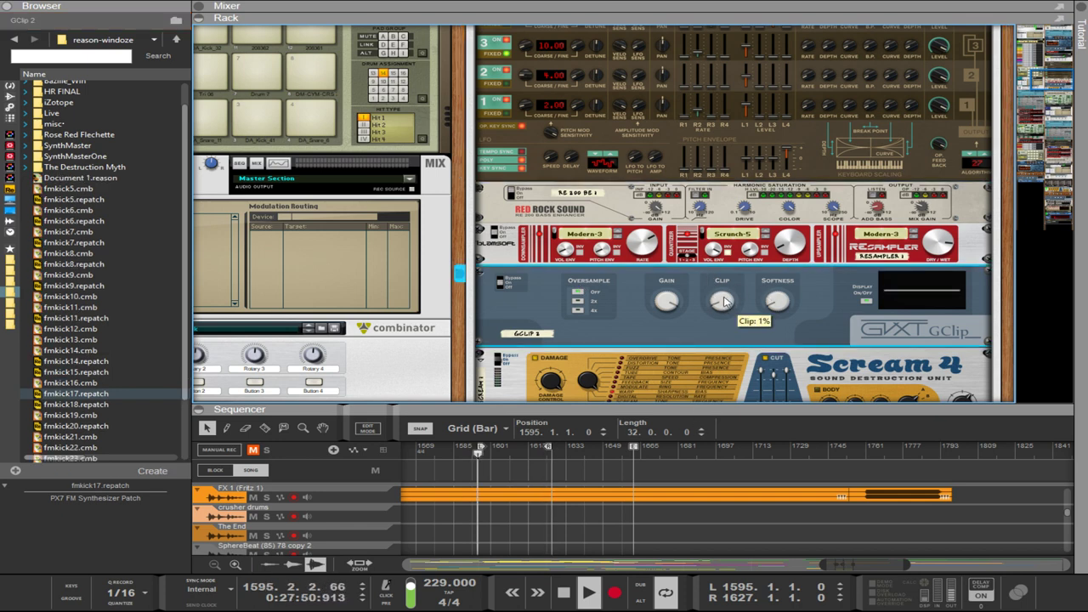
scroll(723, 305, "down", 4)
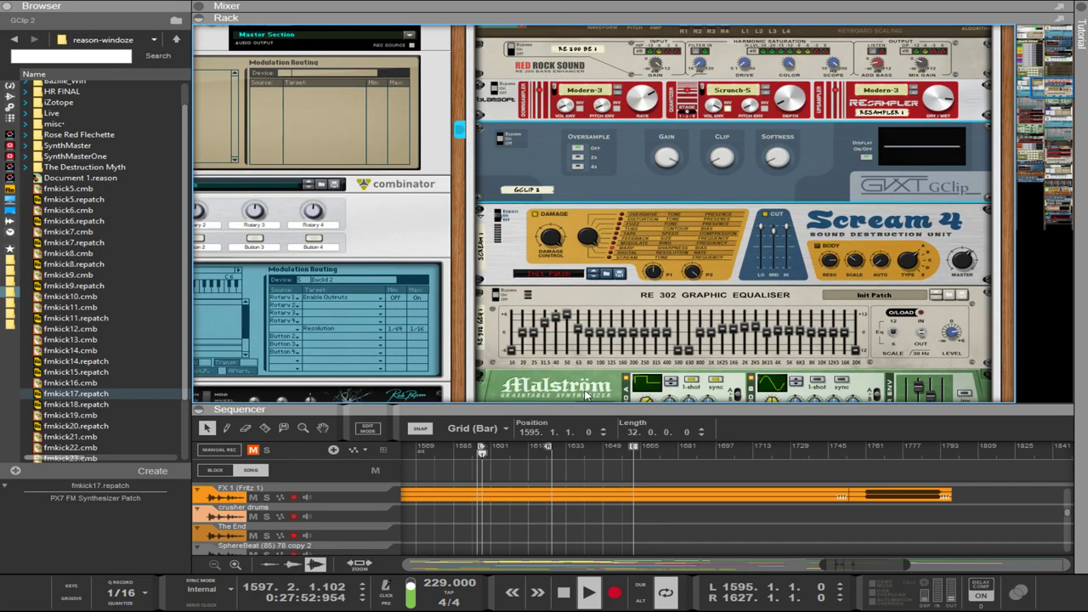
left_click(653, 271)
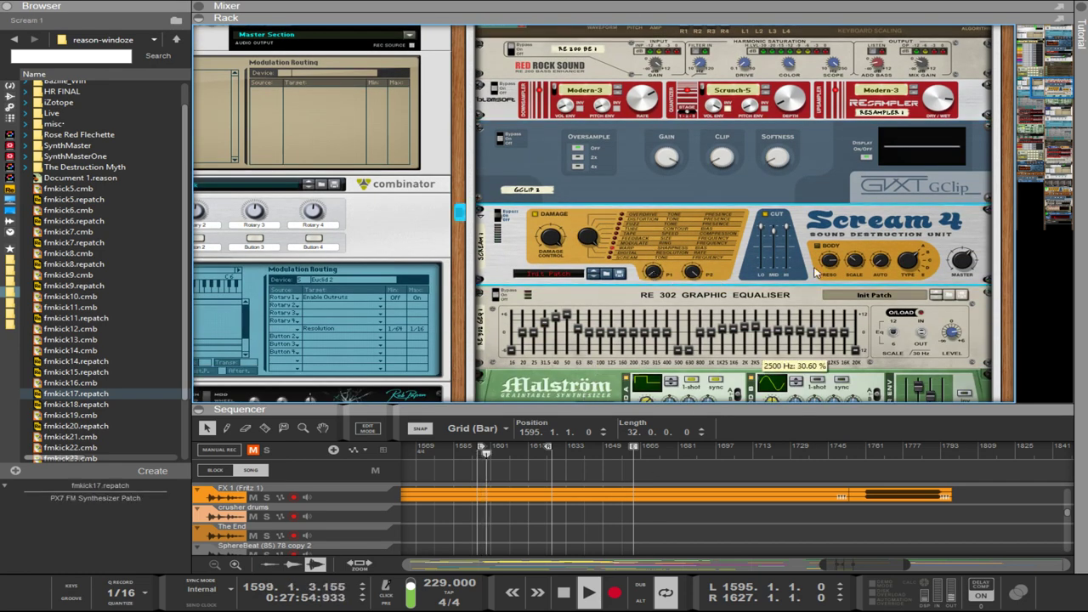
scroll(870, 300, "down", 6)
scroll(870, 300, "down", 1)
scroll(870, 300, "up", 15)
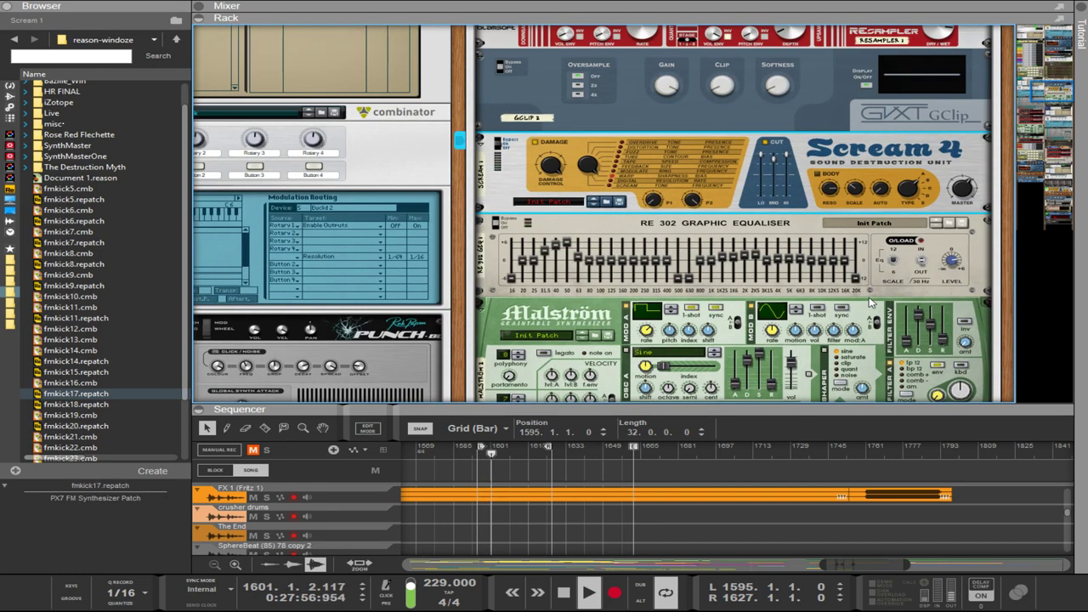
scroll(870, 300, "up", 3)
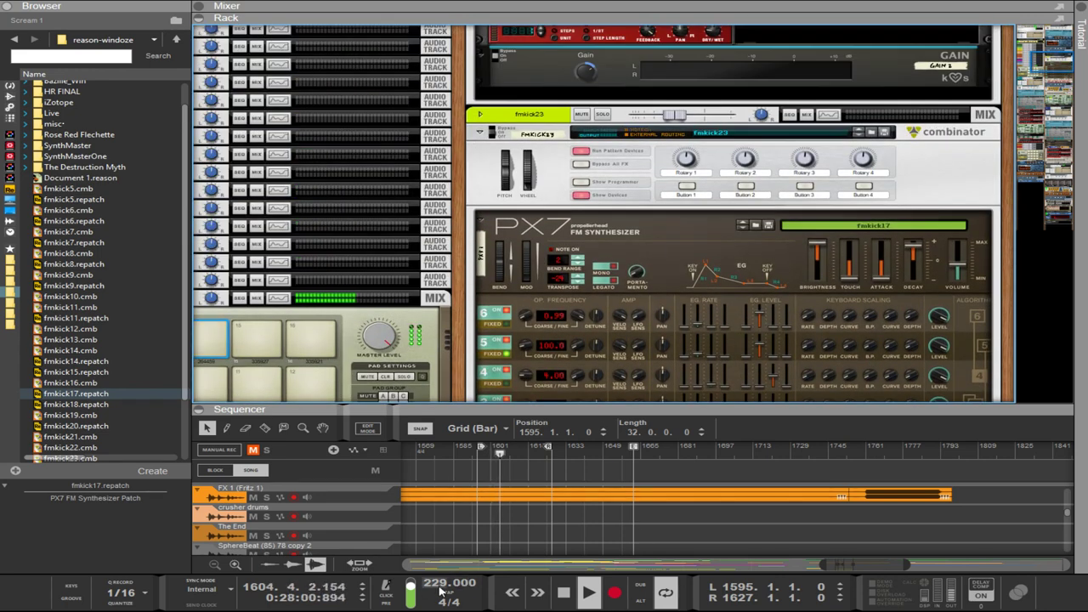
Set the song tempo to 101 BPM.
left_click_drag(436, 583, 435, 561)
left_click(436, 483)
left_click(439, 584)
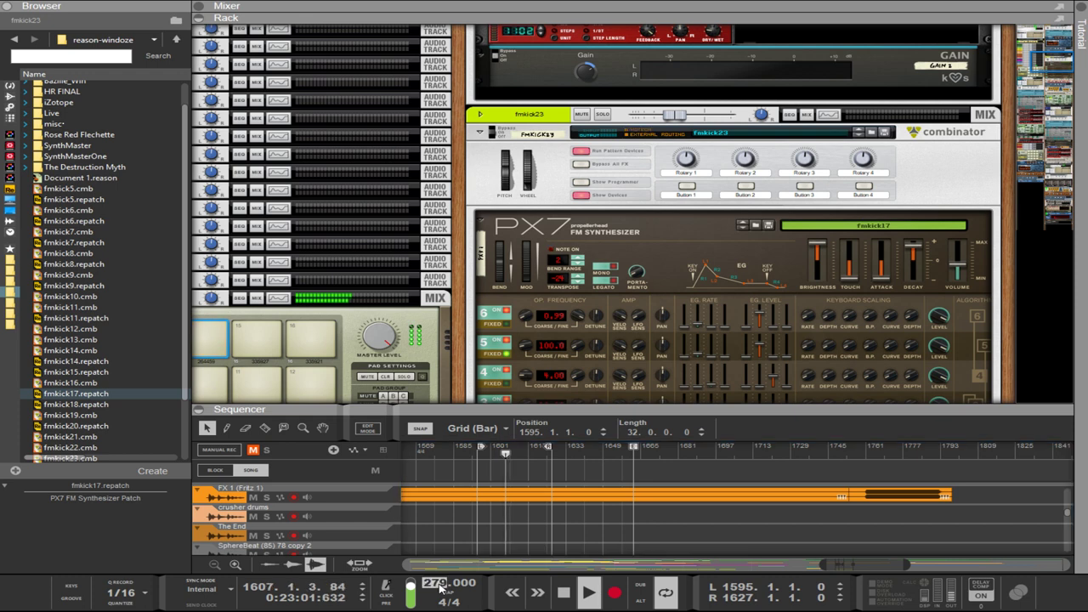
type("101")
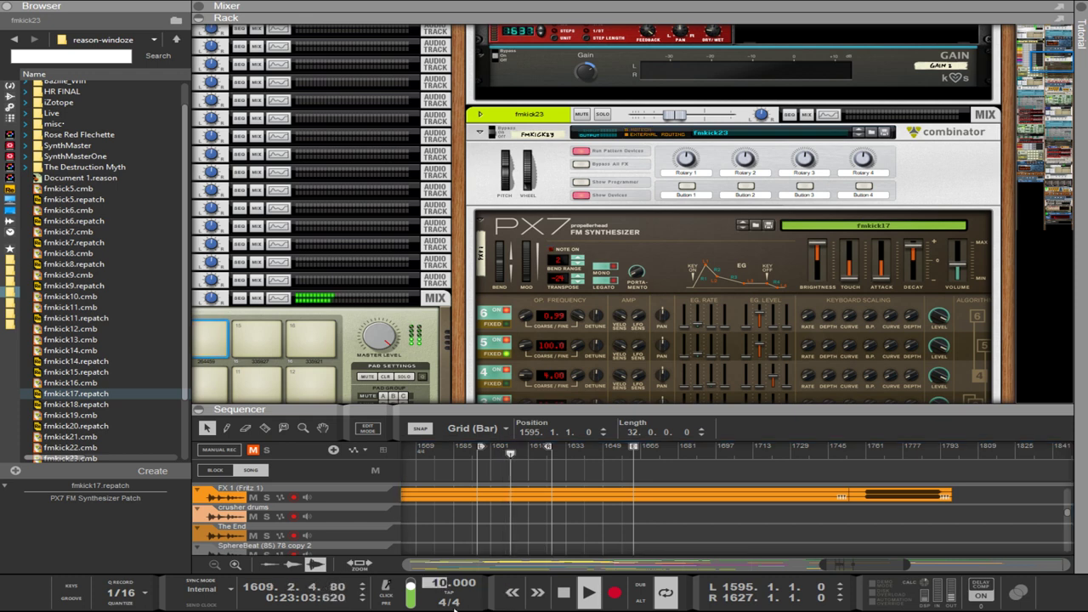
key("Return")
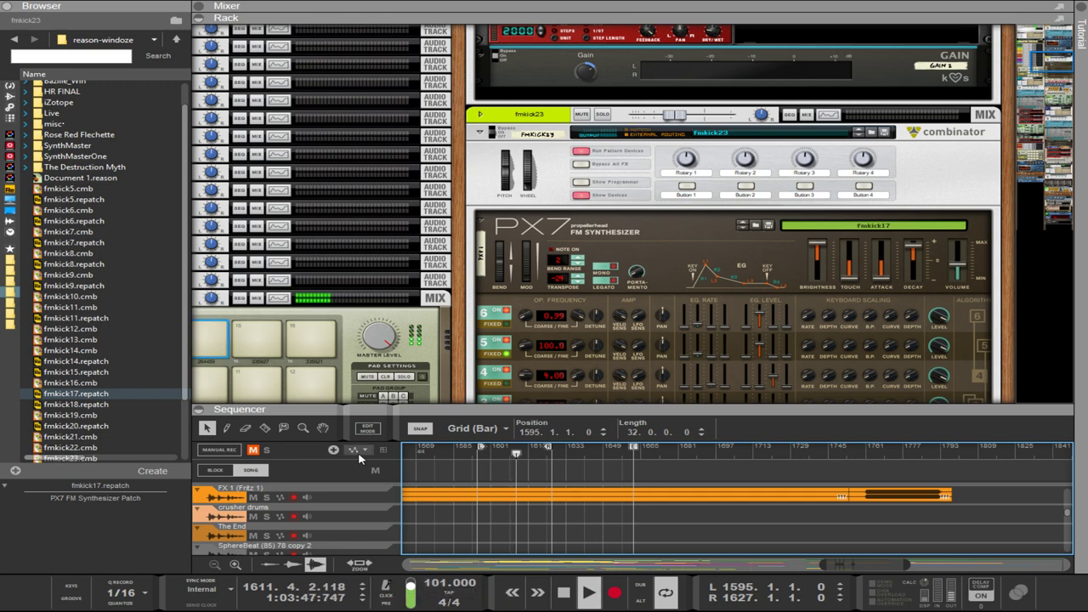
Mute the fmkick23 mix channel in the rack.
left_click_drag(449, 406, 449, 166)
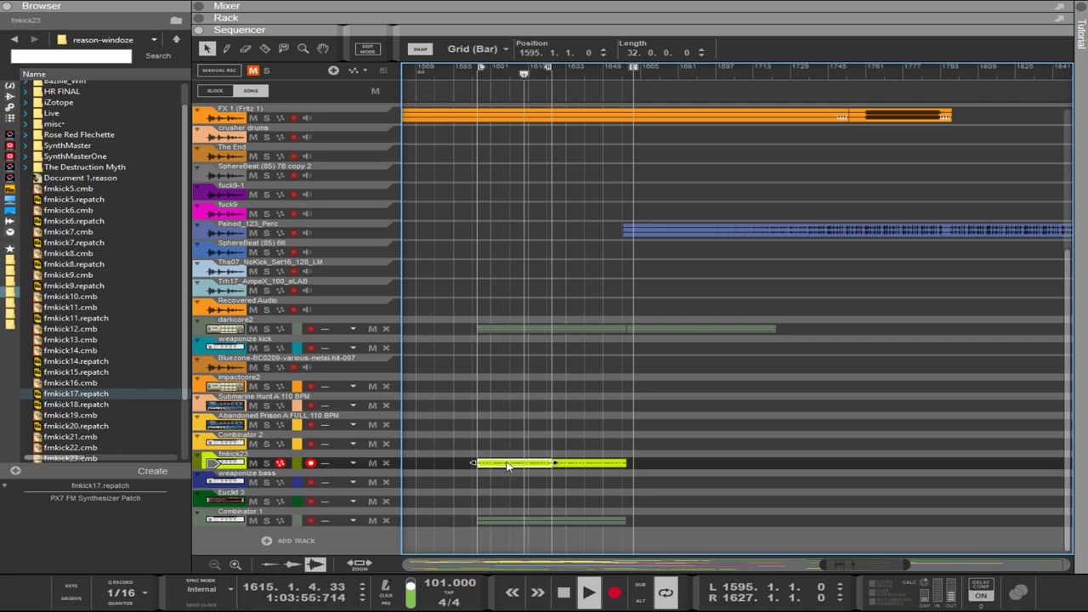
key("F6")
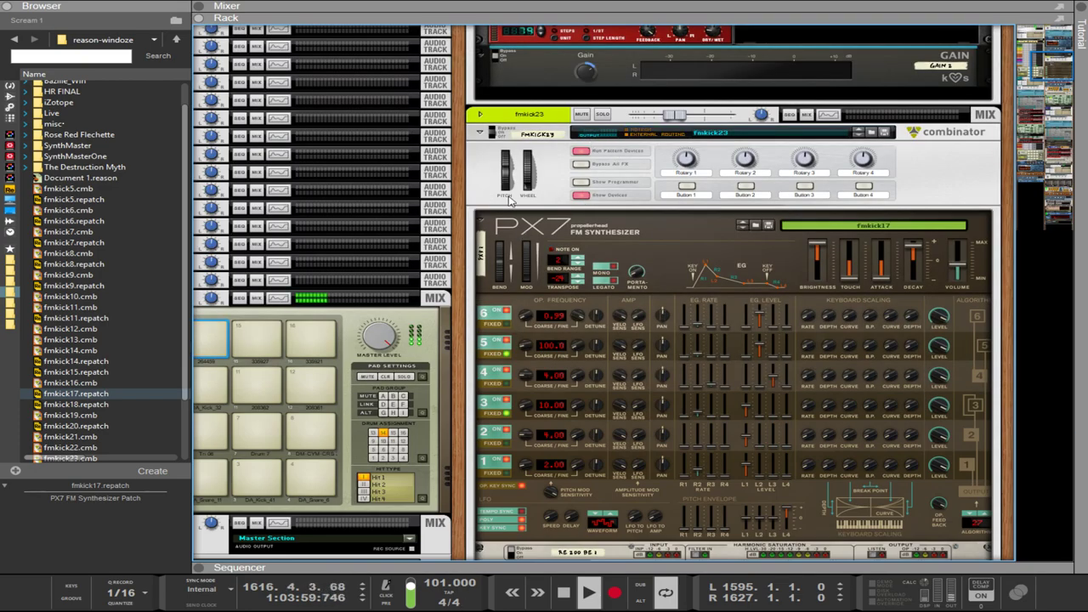
left_click(581, 114)
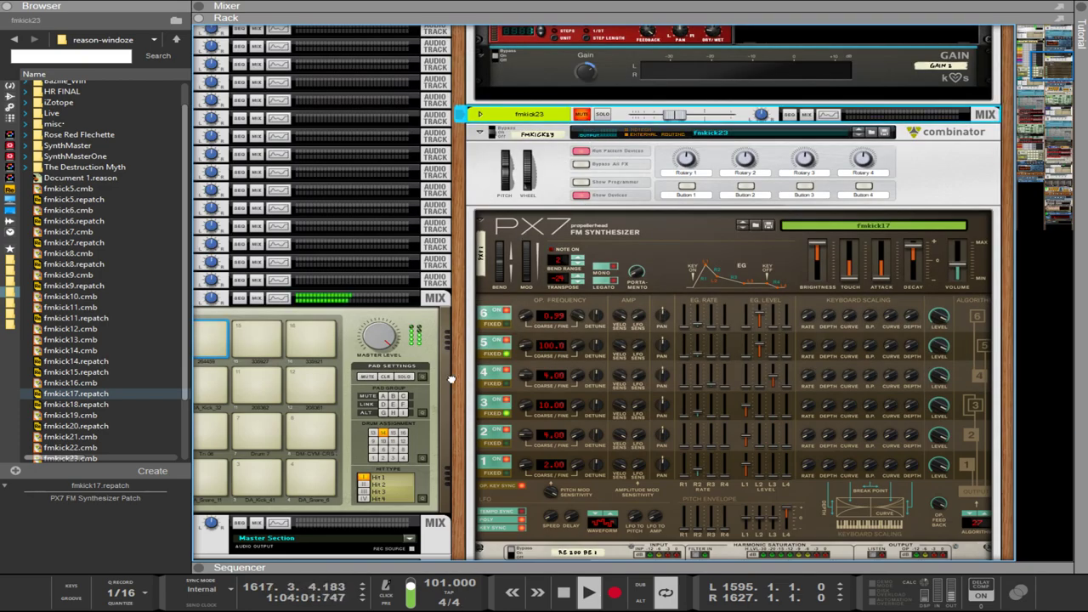
scroll(450, 378, "down", 10)
Move both fmkick23 clips along their track so they start at bar 1662.
left_click_drag(501, 567, 609, 291)
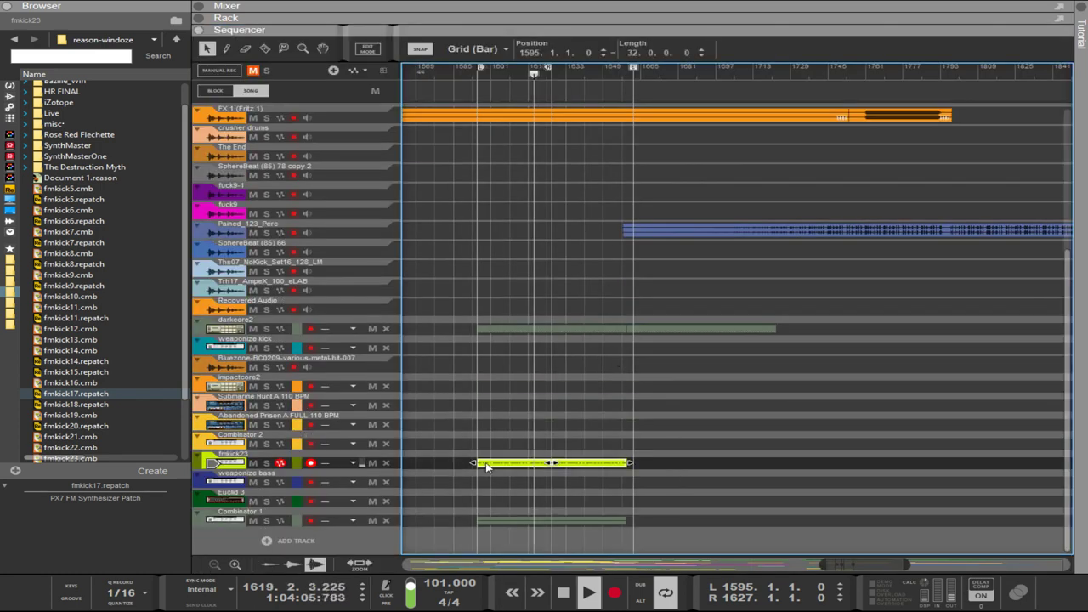
left_click_drag(487, 465, 649, 468)
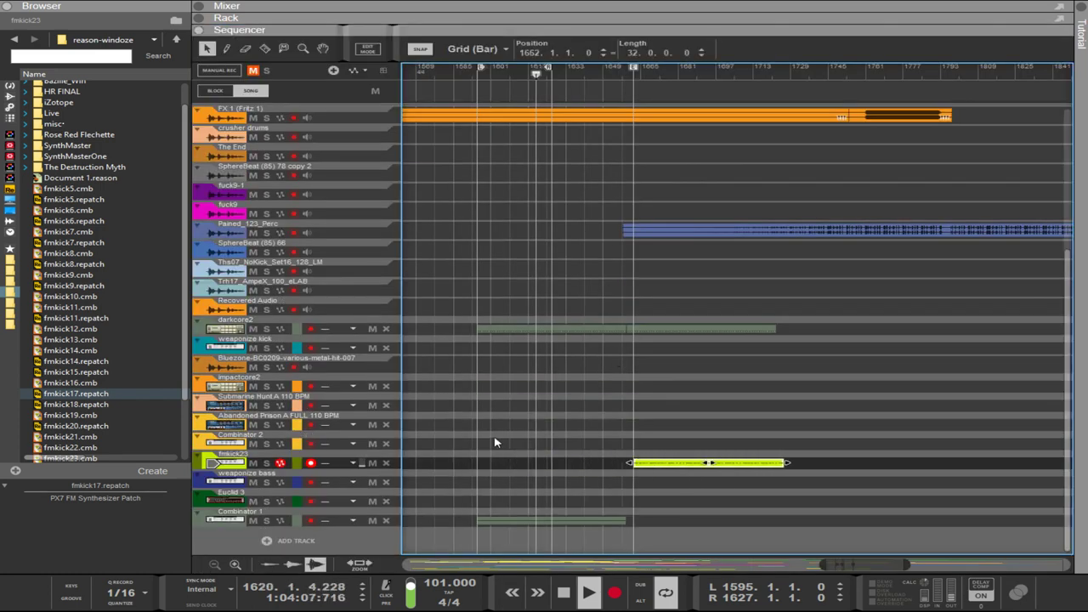
scroll(469, 424, "down", 2)
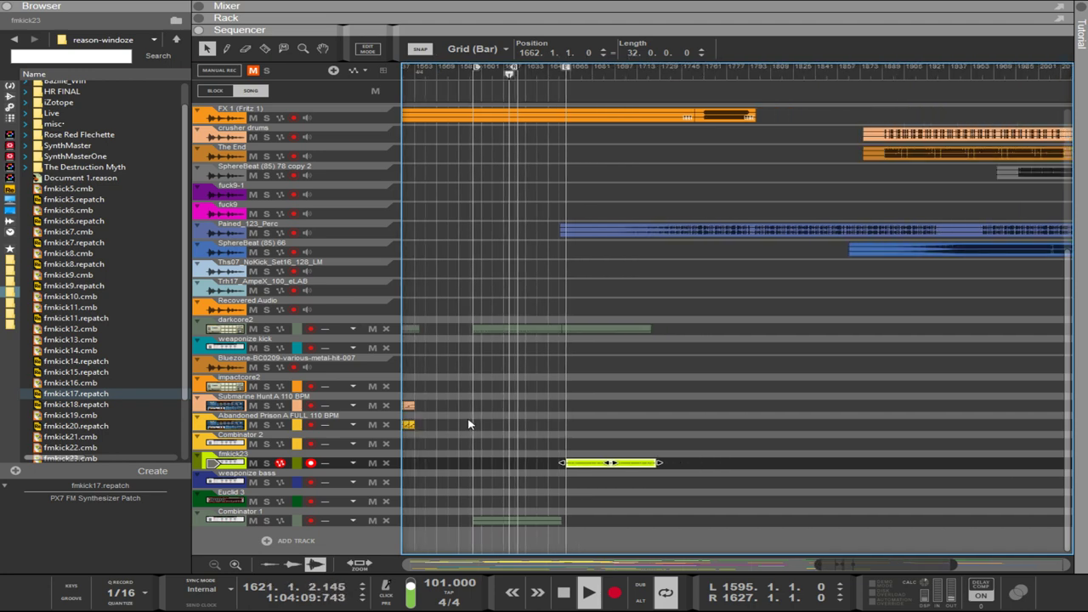
Copy the two fmkick23 clips to the weaponize kick track at bar 1595 and set the right loop locator to bar 1659.
left_click_drag(575, 466, 482, 352)
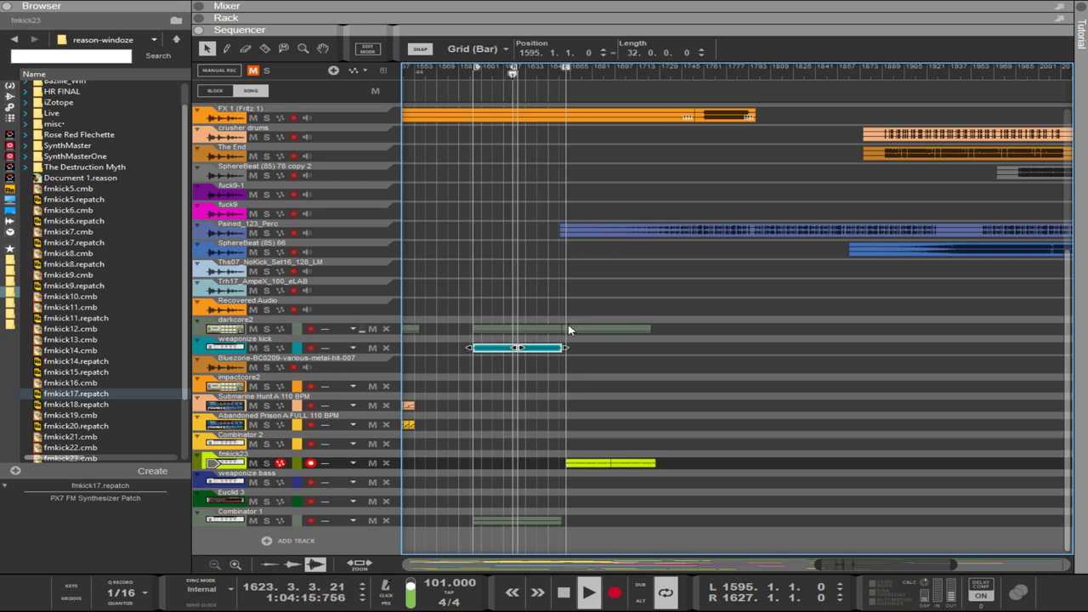
scroll(570, 329, "up", 2)
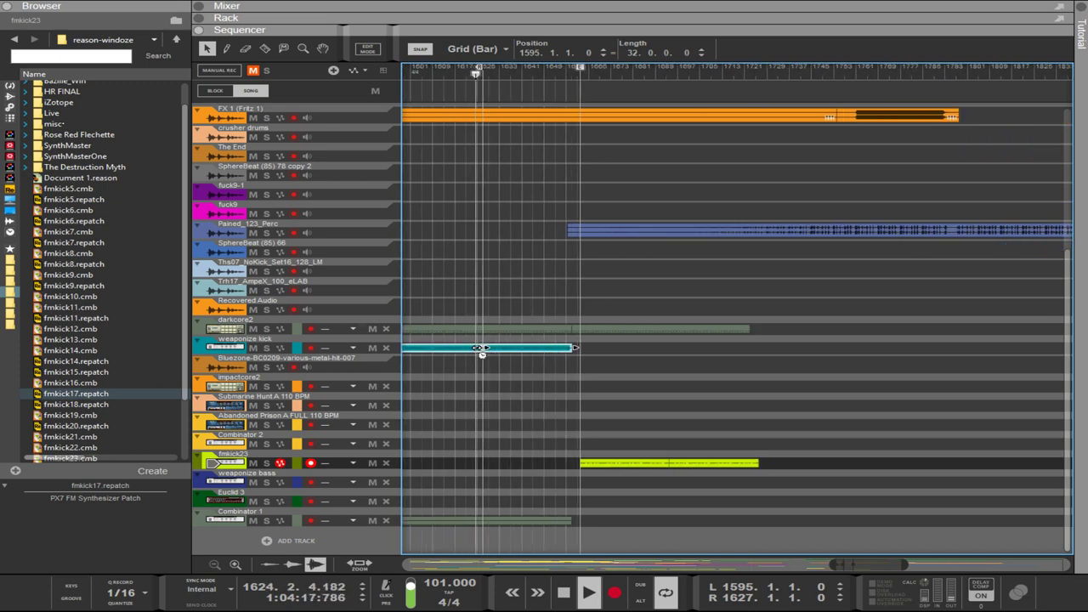
scroll(482, 350, "up", 1)
scroll(481, 350, "left", 2)
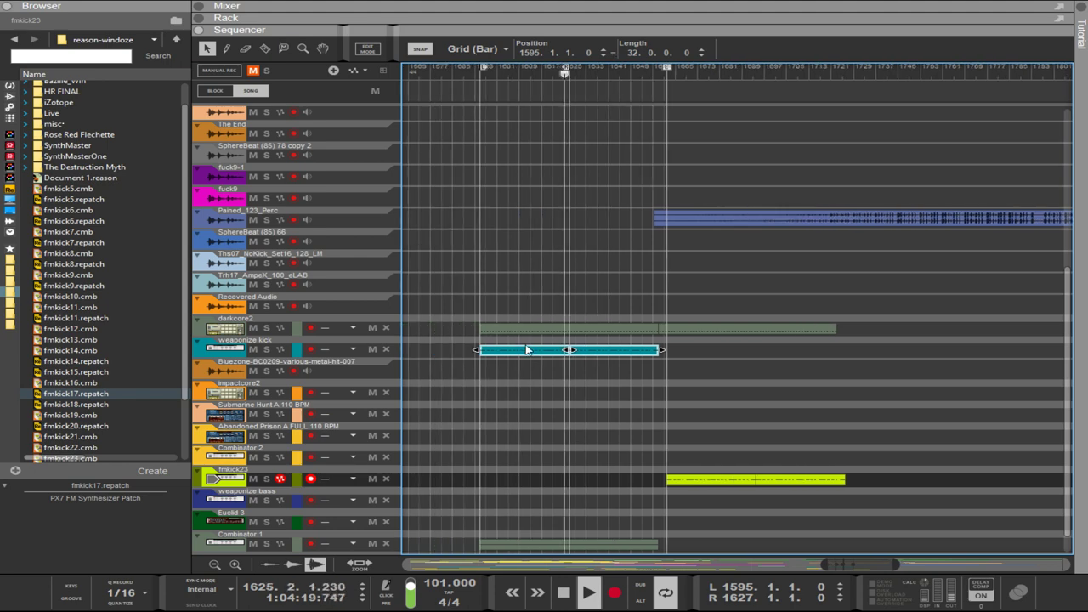
left_click(661, 76, "ctrl")
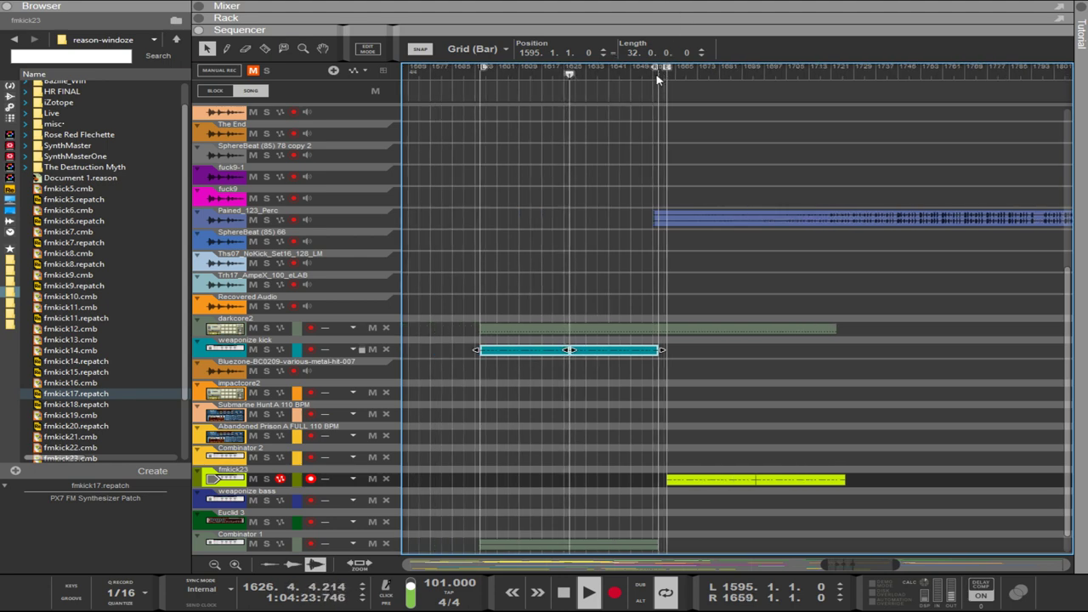
scroll(602, 126, "down", 2, "ctrl")
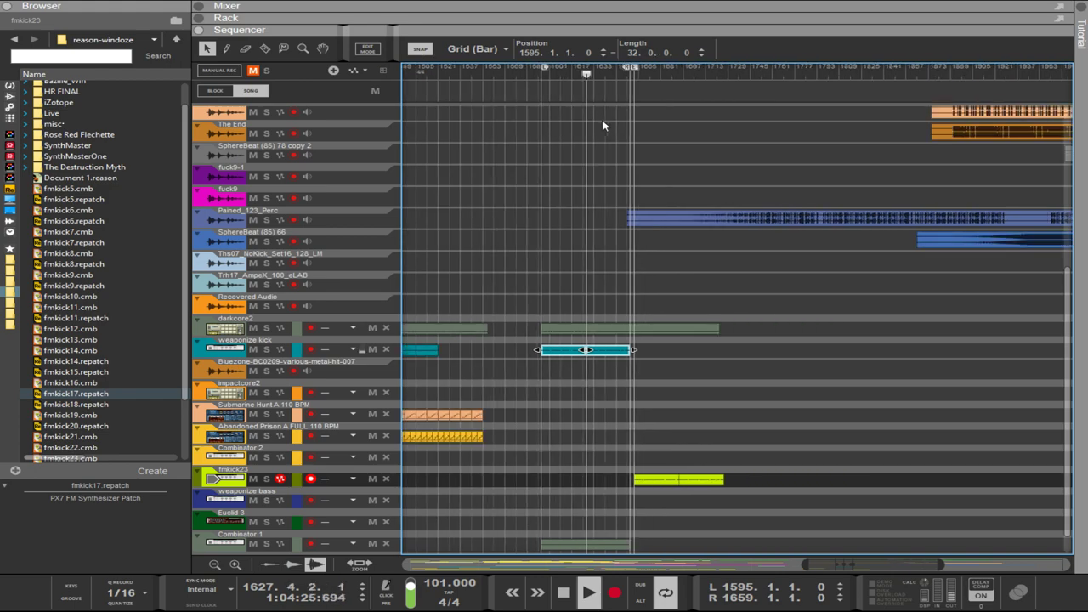
Show the rack above the sequencer and unmute the weaponize kick mix channel.
left_click_drag(562, 32, 544, 390)
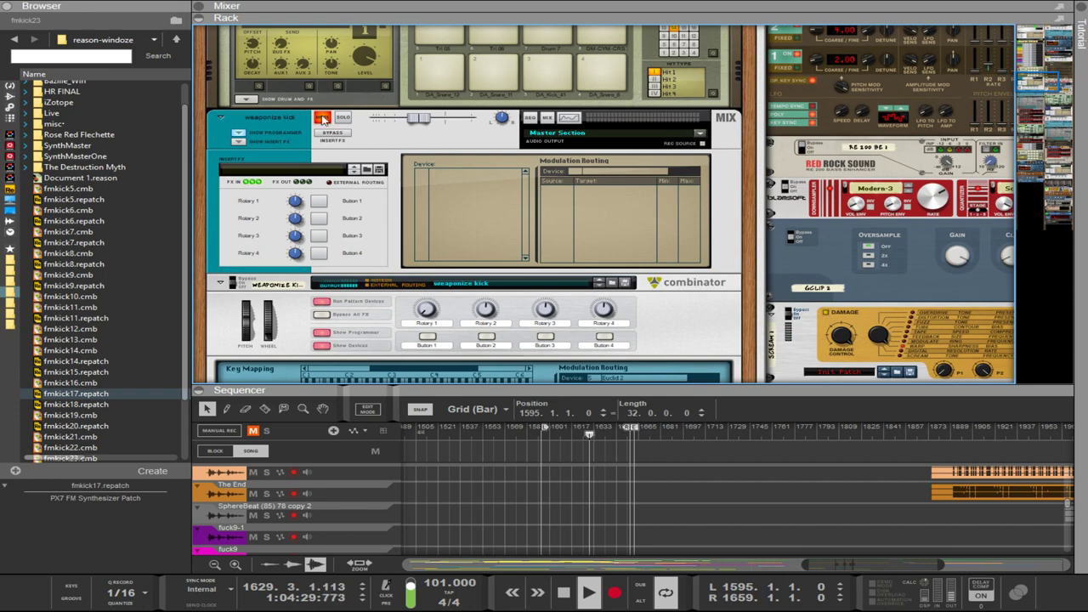
left_click(322, 118)
Disable the groove32 Euclid generator inside the weaponize kick Combinator and select the Euclid 2 device.
left_click_drag(753, 269, 756, 70)
scroll(724, 230, "down", 5)
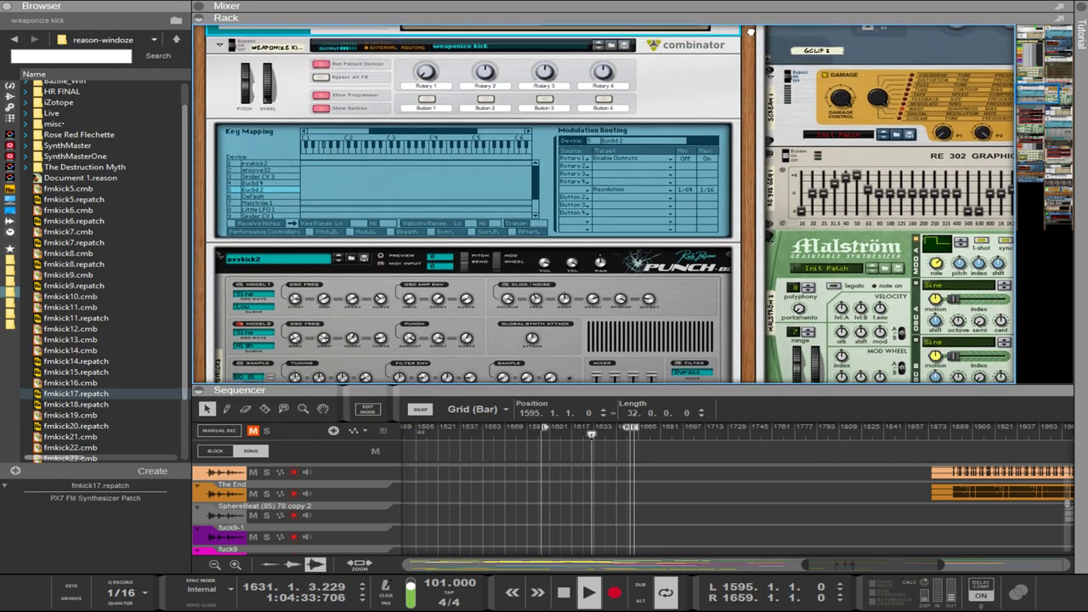
scroll(724, 230, "down", 6)
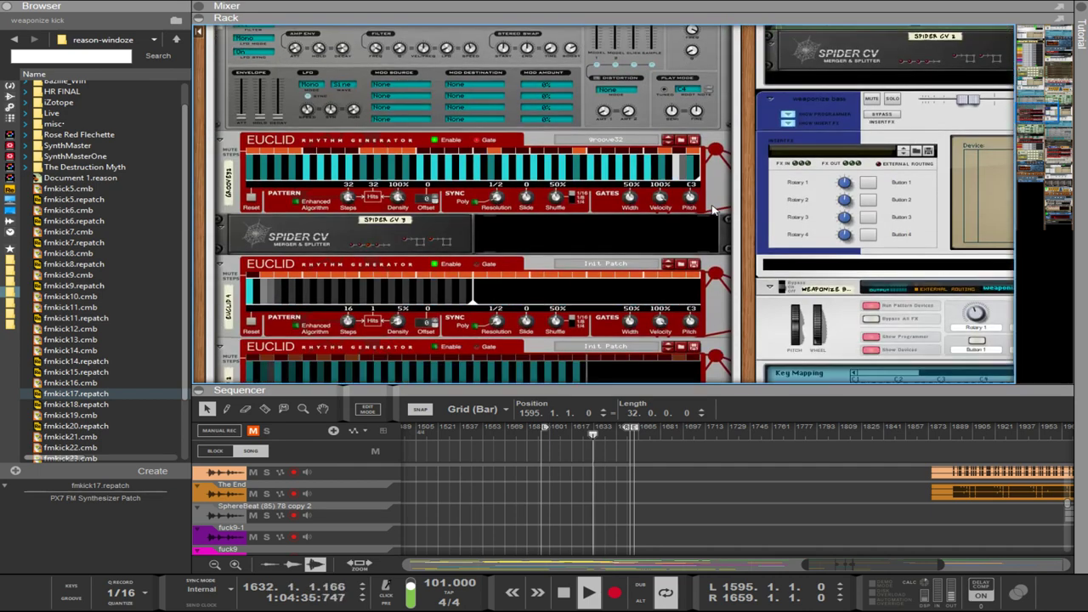
scroll(711, 229, "down", 1)
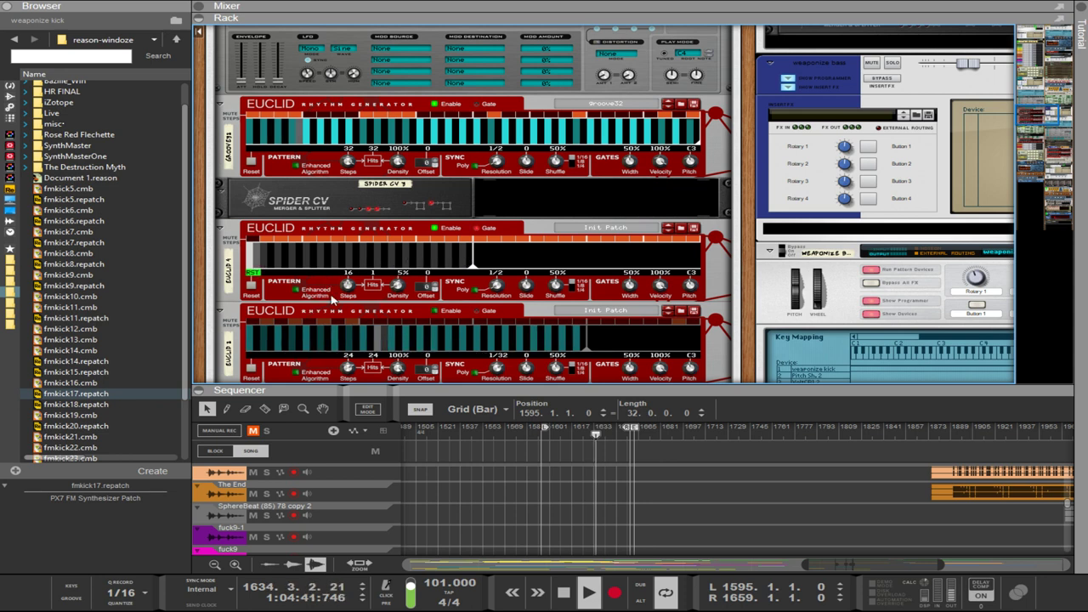
left_click(436, 106)
left_click(434, 315)
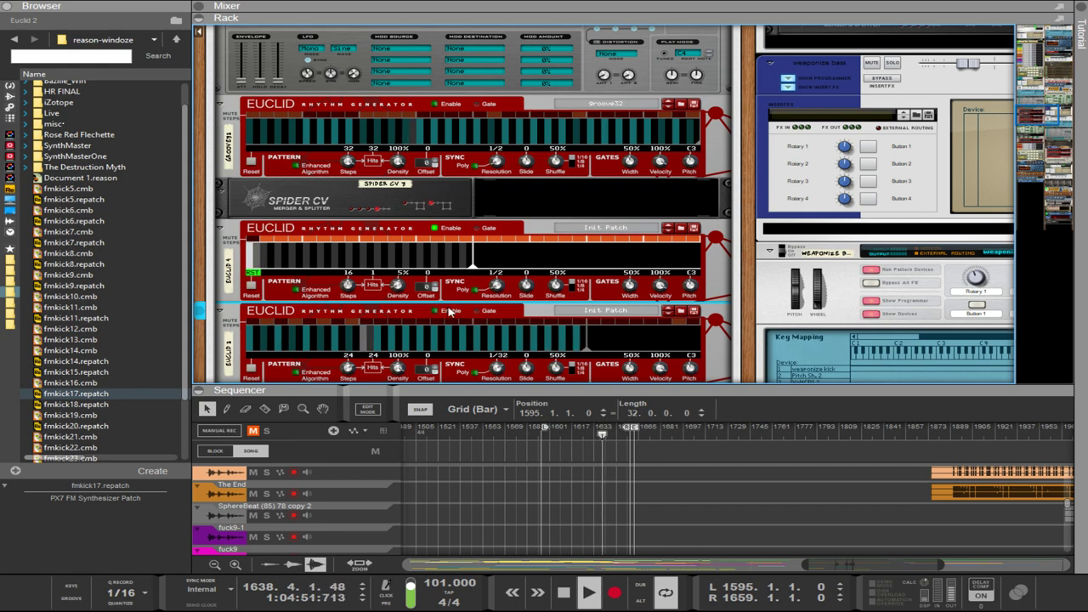
Set the source of Euclid 2's Resolution modulation to CV In 4 in the weaponize kick Combinator's modulation routing.
key("Tab")
scroll(449, 312, "down", 2)
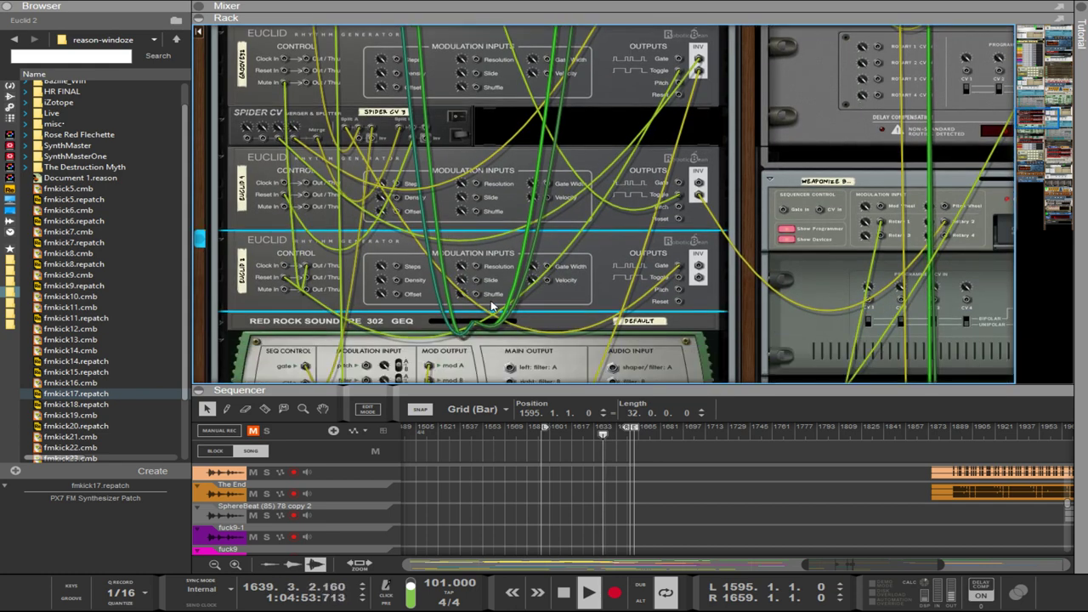
key("Tab")
scroll(587, 247, "up", 5)
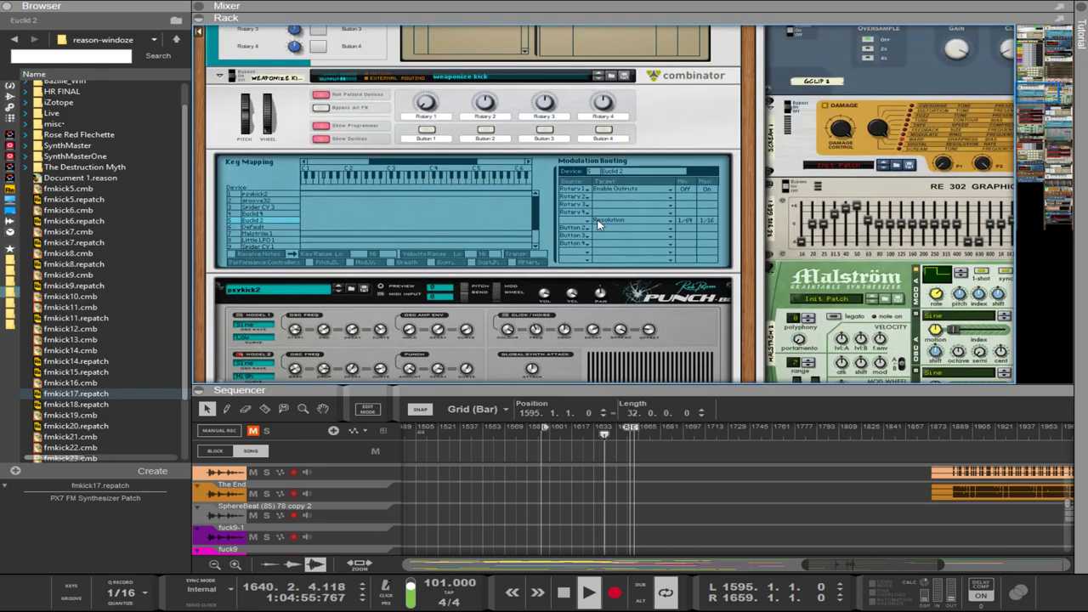
scroll(425, 284, "down", 15)
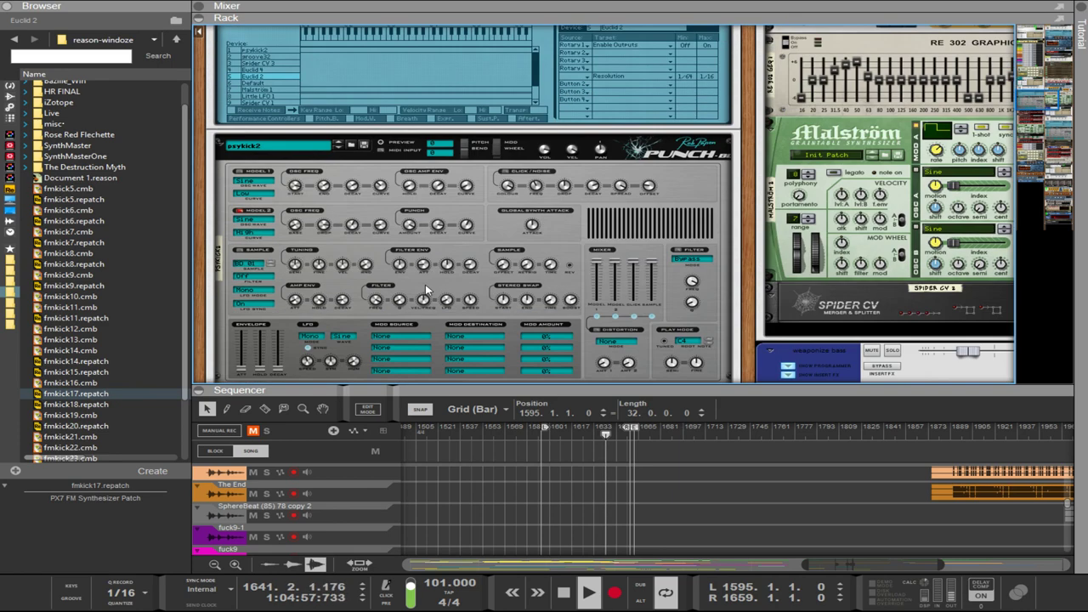
scroll(429, 285, "up", 12)
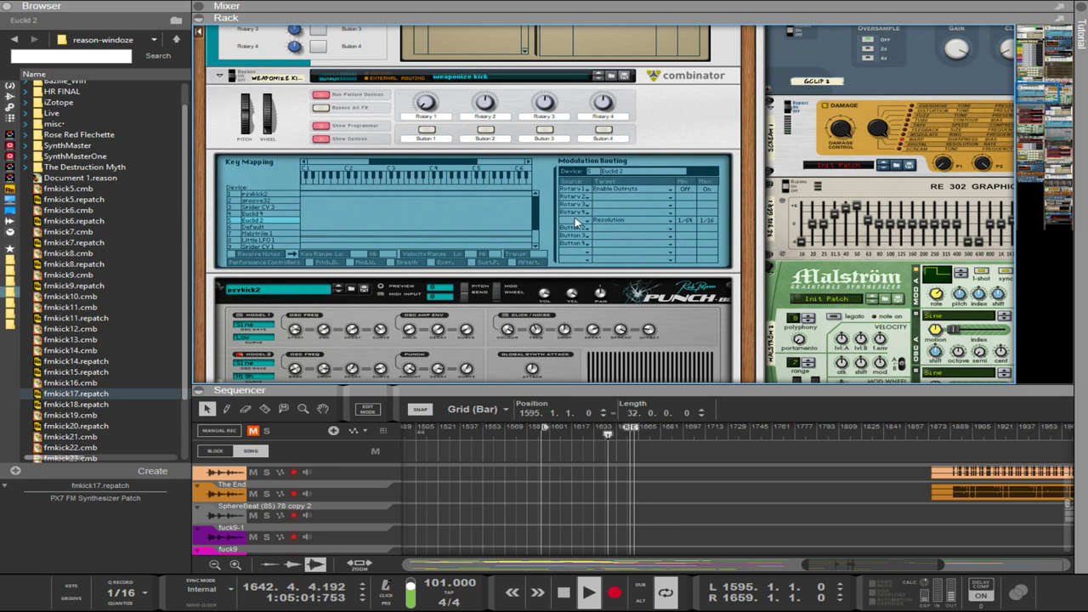
left_click(581, 234)
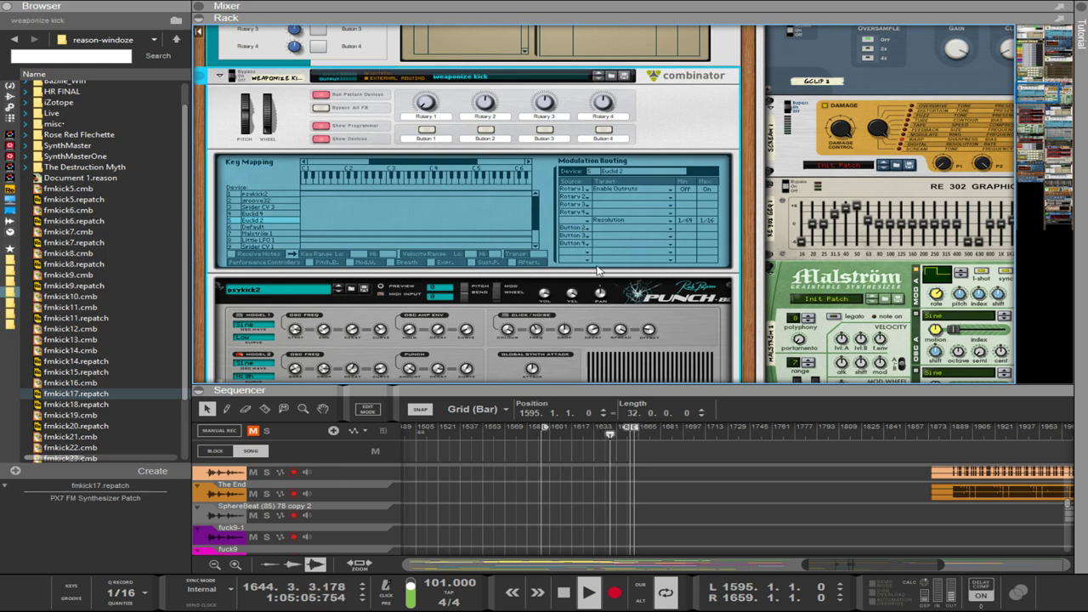
key("Tab")
key("Tab")
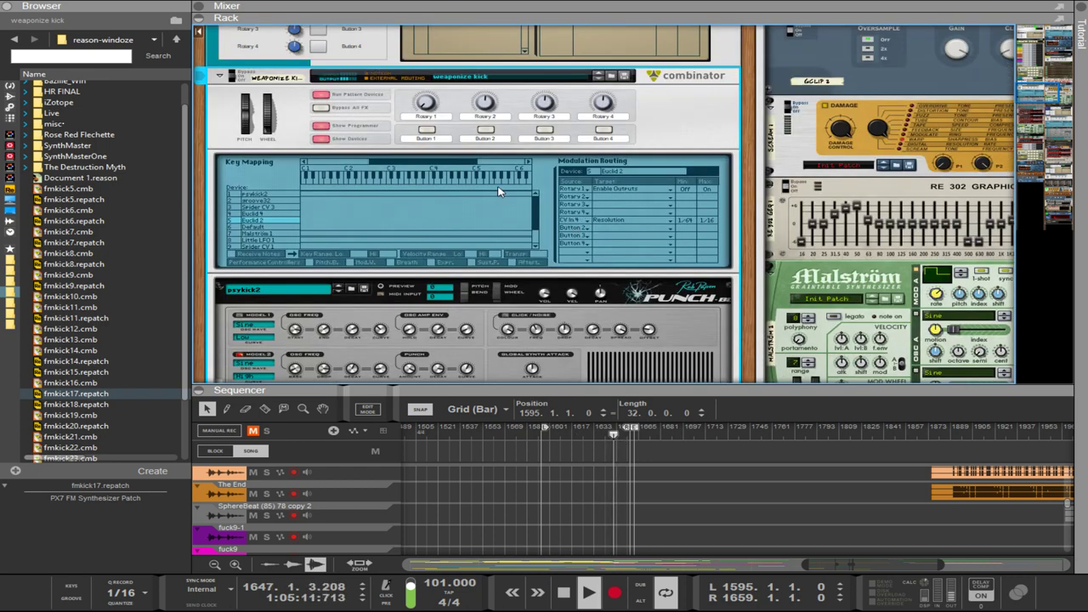
Examine the Malström, Little LFO and Spider CV modulation sources of the weaponize kick Combinator from the rear and the front.
key("Tab")
scroll(501, 196, "down", 10)
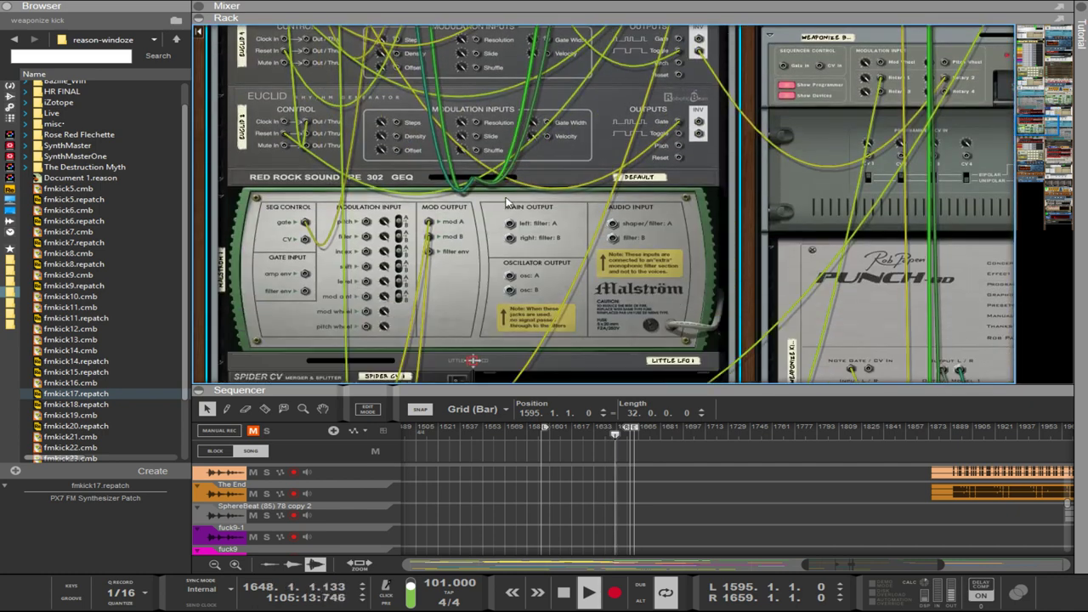
scroll(506, 201, "down", 5)
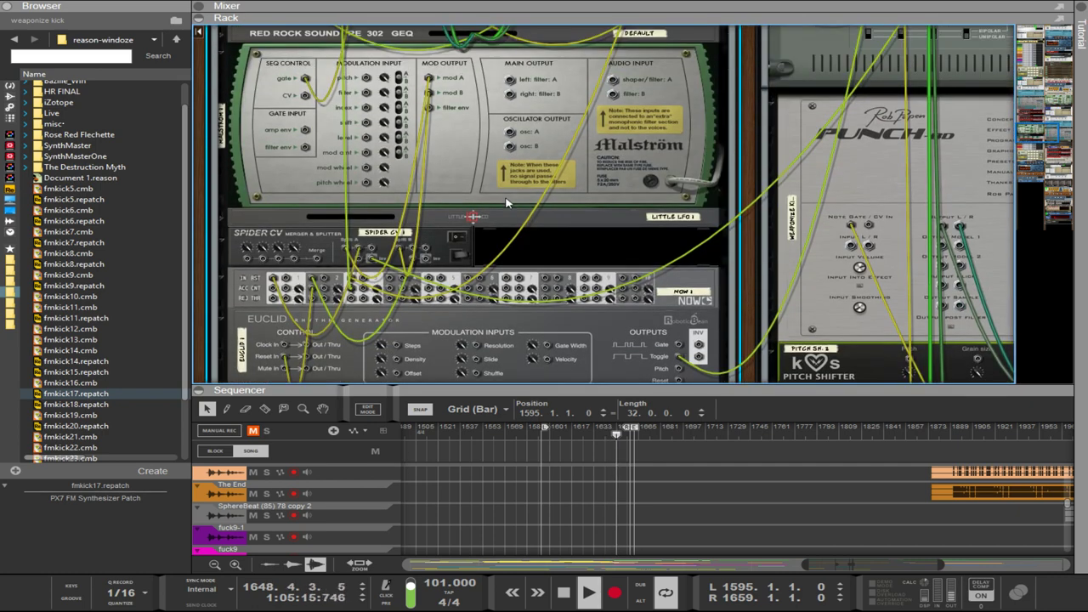
key("Tab")
scroll(439, 240, "up", 1)
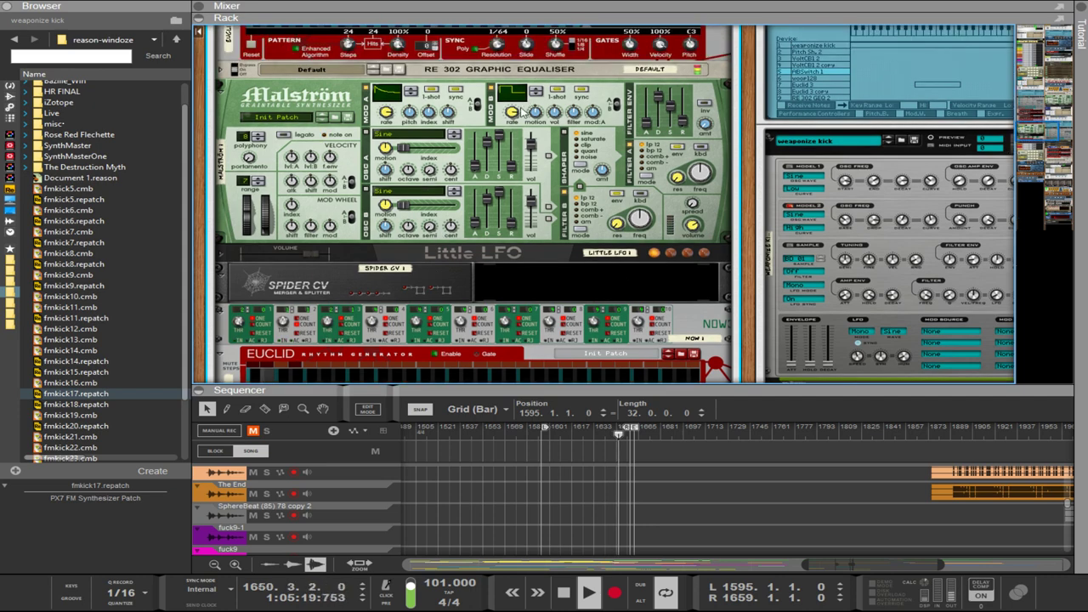
scroll(525, 113, "down", 2)
scroll(523, 117, "up", 8)
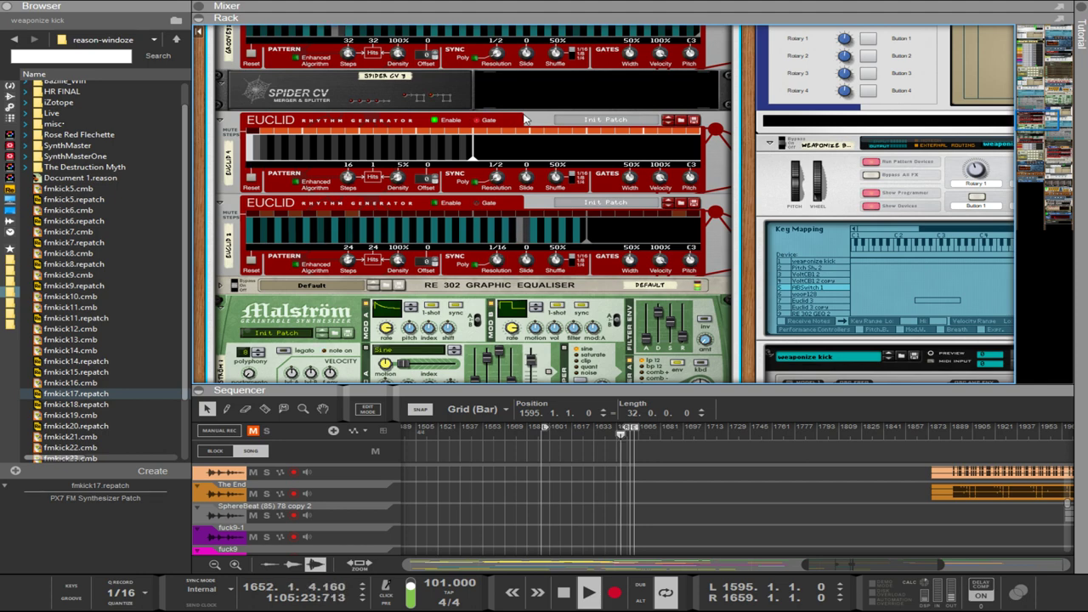
Examine the rear CV cabling between the Euclid generators, Spider CV 3 and the Punch drum synthesizer.
scroll(520, 116, "up", 1)
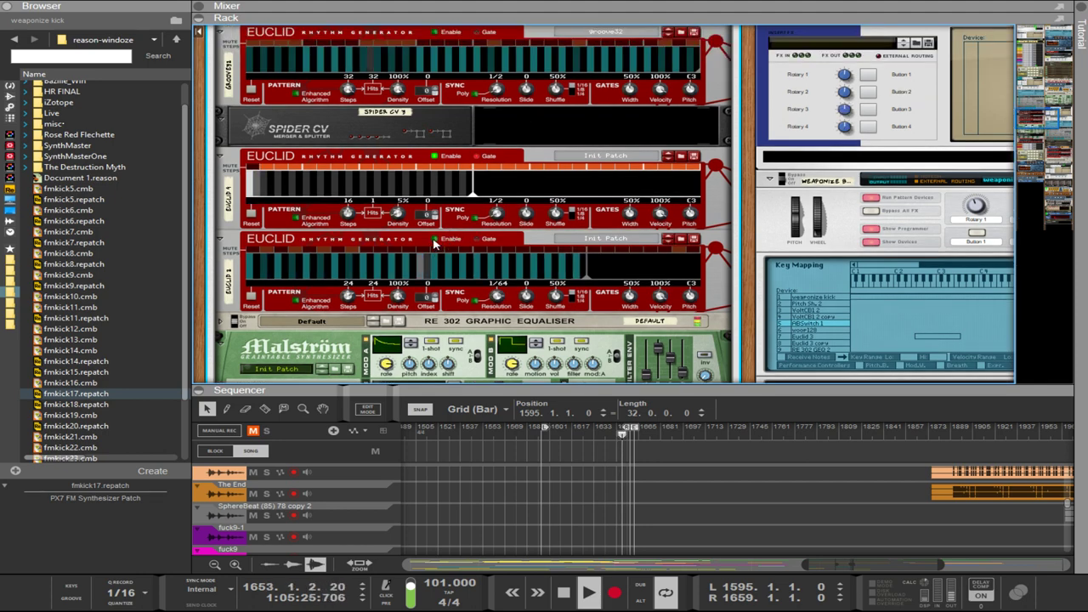
key("Tab")
key("Tab")
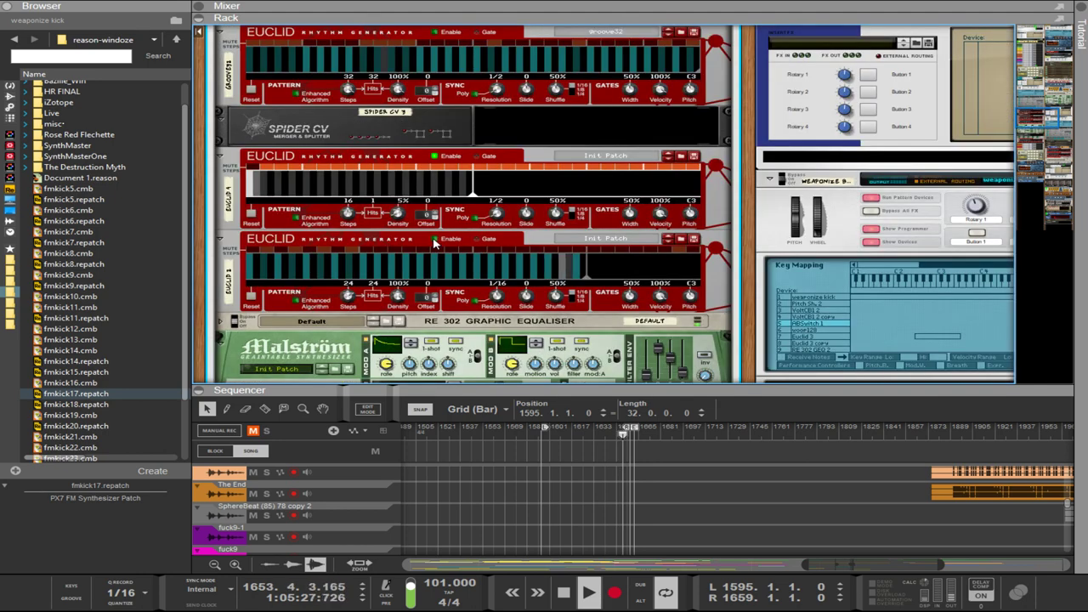
key("Tab")
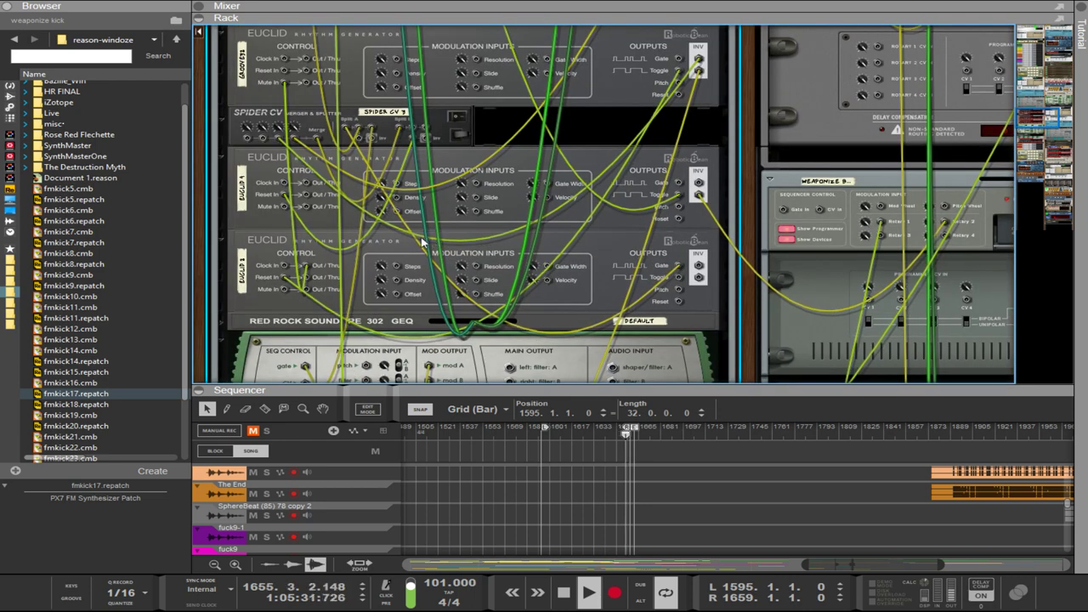
scroll(409, 215, "down", 1)
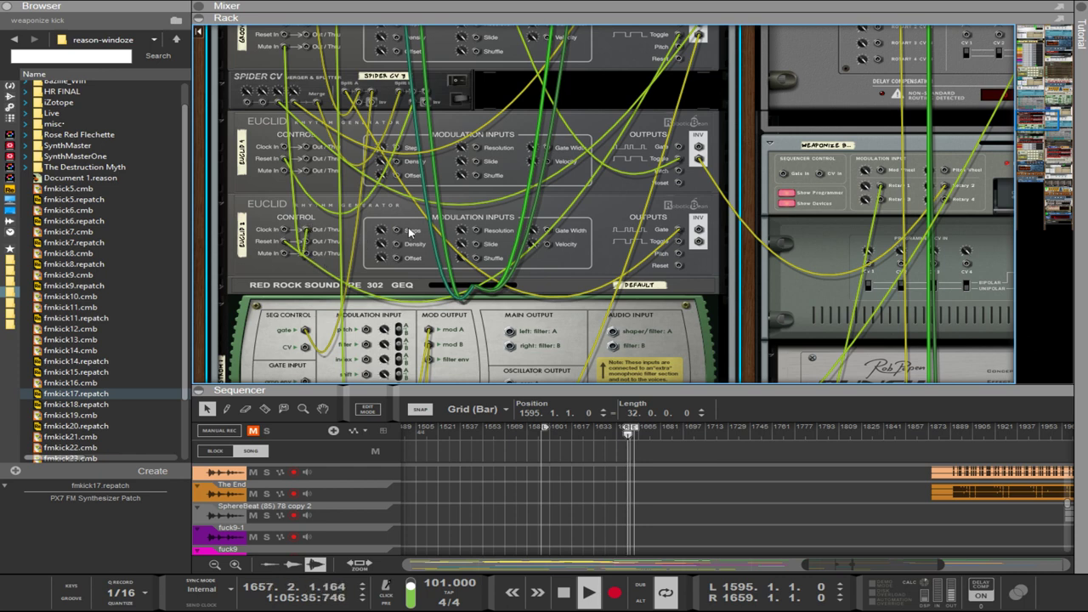
scroll(412, 230, "up", 3)
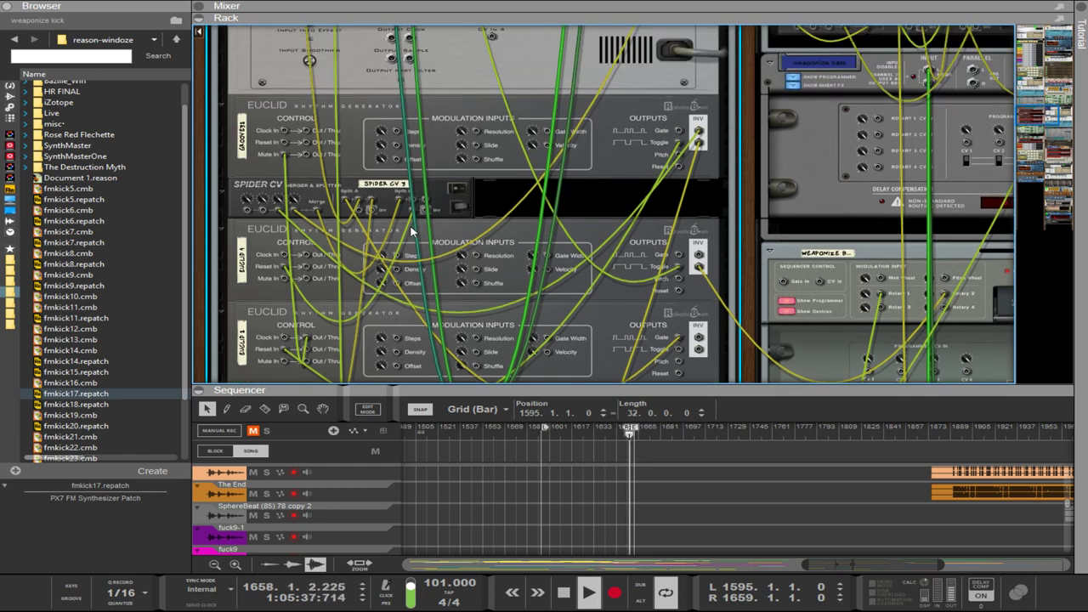
scroll(412, 230, "up", 4)
scroll(407, 242, "down", 5)
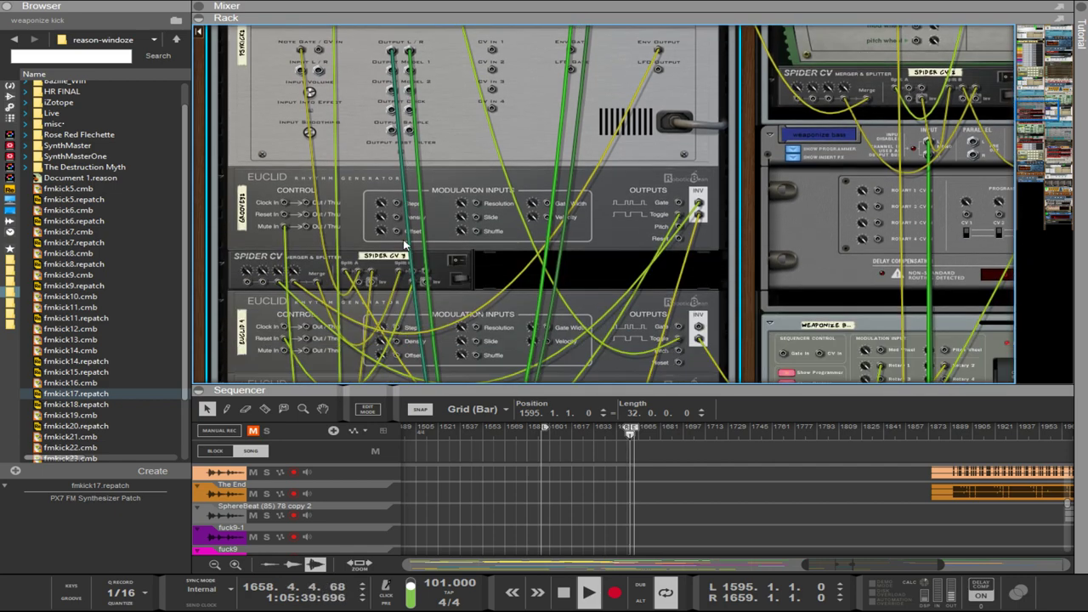
Enable the outputs of the groove32 and Euclid 2 rhythm generators.
key("Tab")
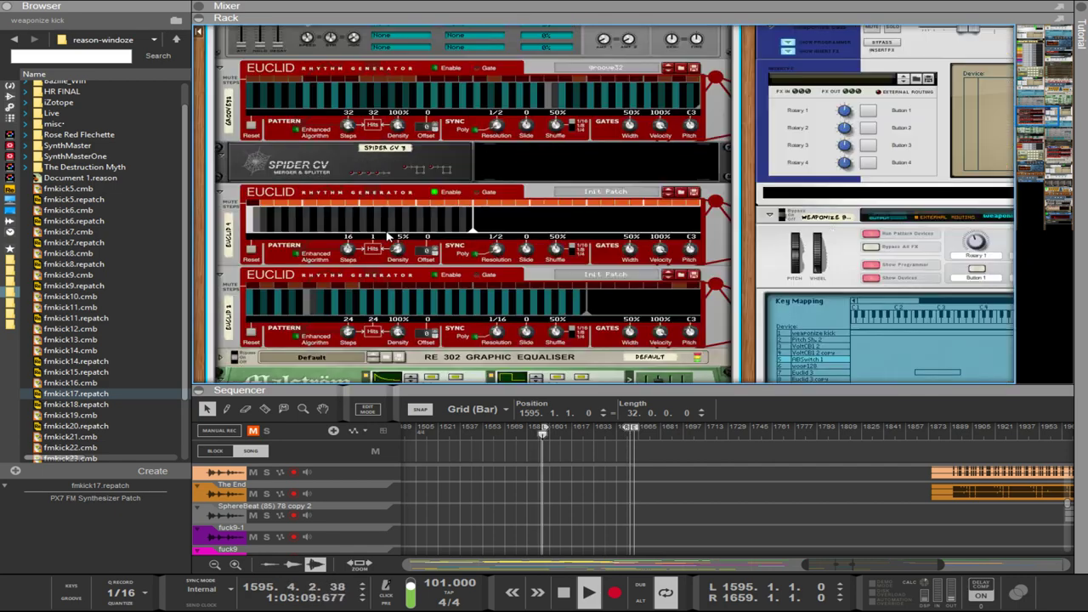
key("Tab")
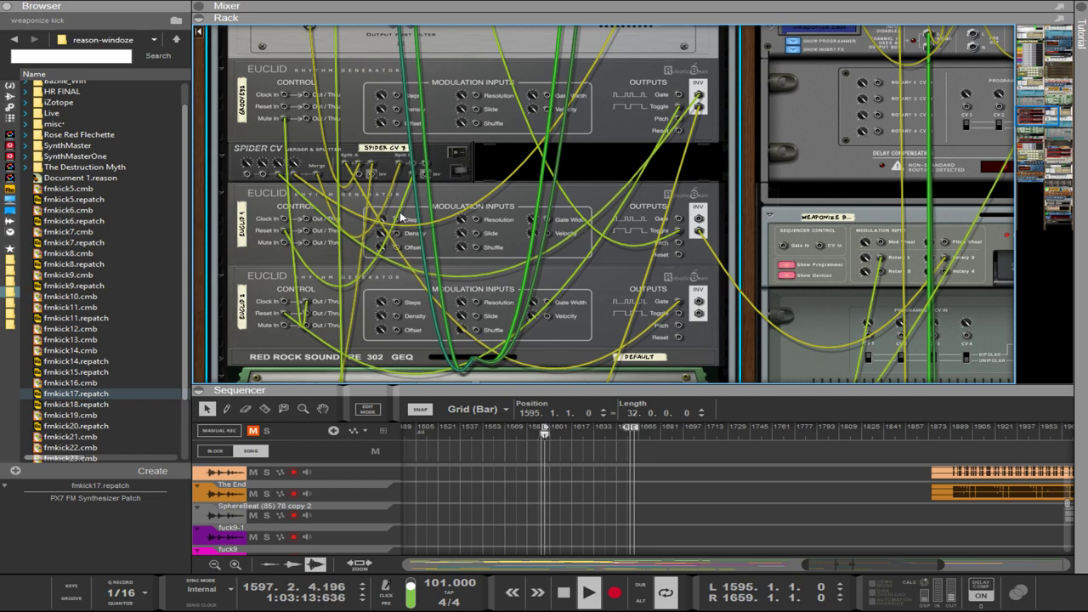
key("Tab")
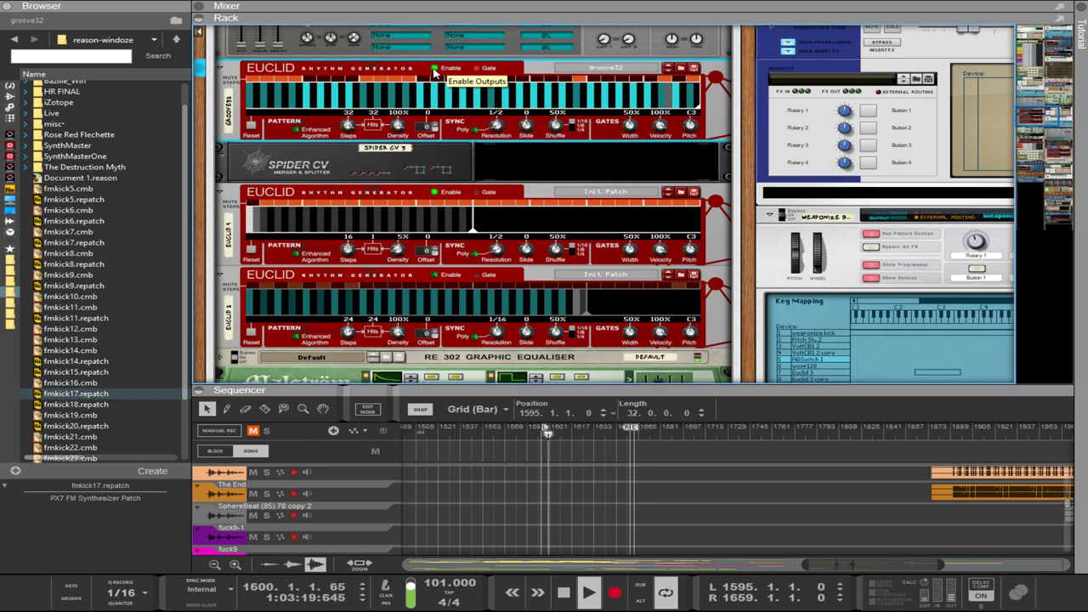
left_click(429, 285)
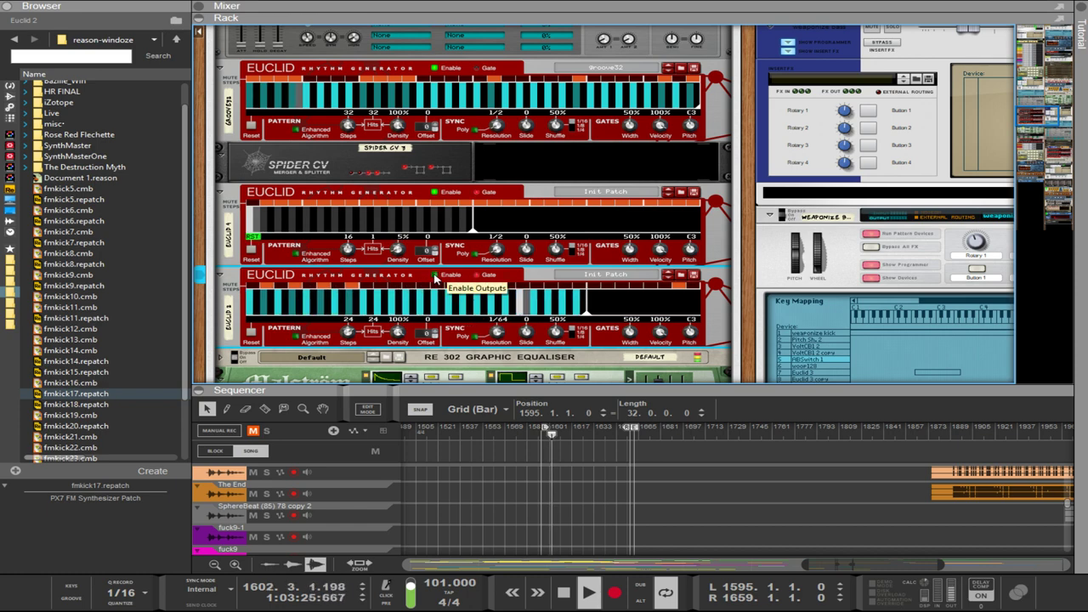
Compare the playing Euclid step patterns with Euclid 2's modulation routing in the weaponize kick Combinator.
key("Tab")
key("Tab")
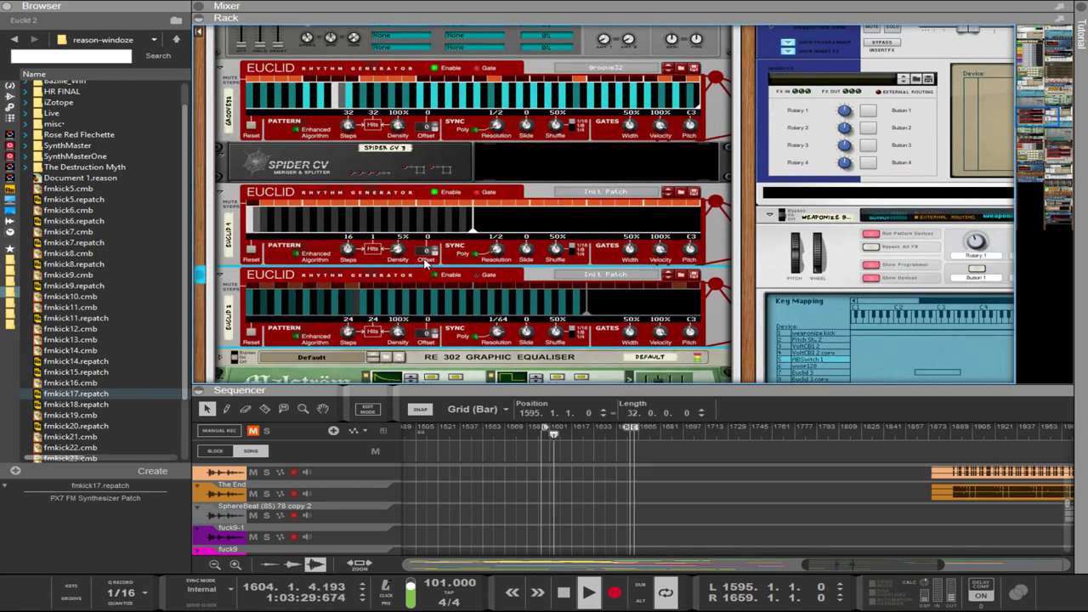
scroll(424, 264, "up", 5)
scroll(425, 265, "up", 4)
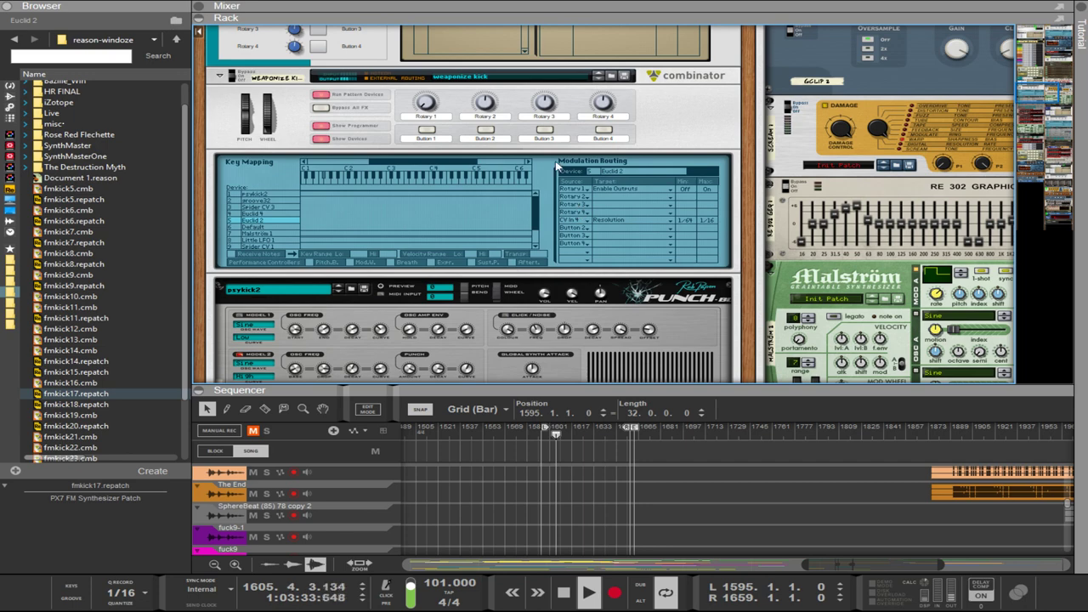
left_click(427, 105)
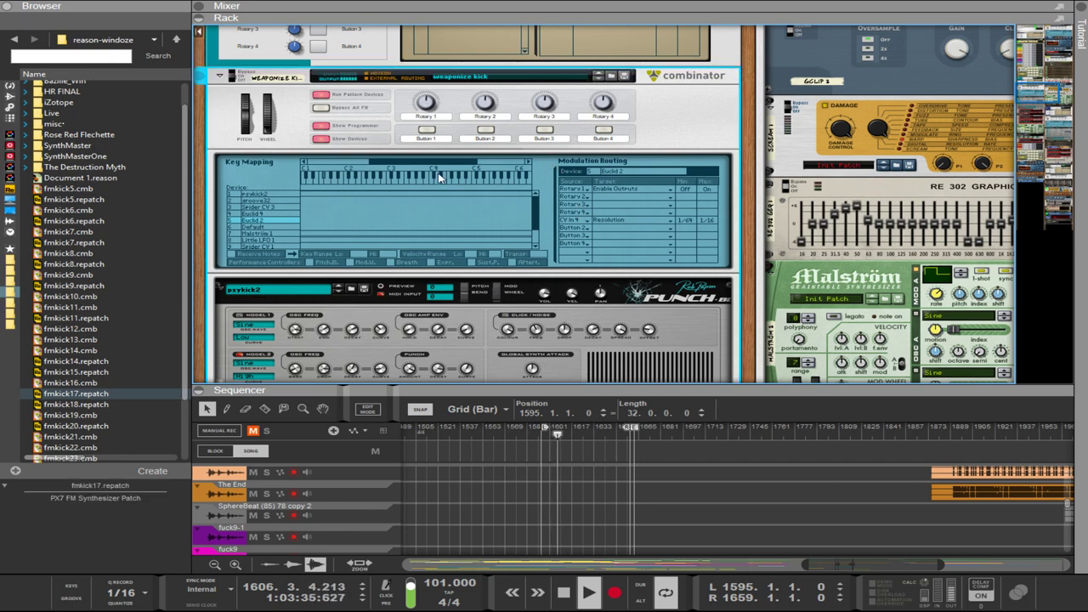
scroll(439, 177, "down", 10)
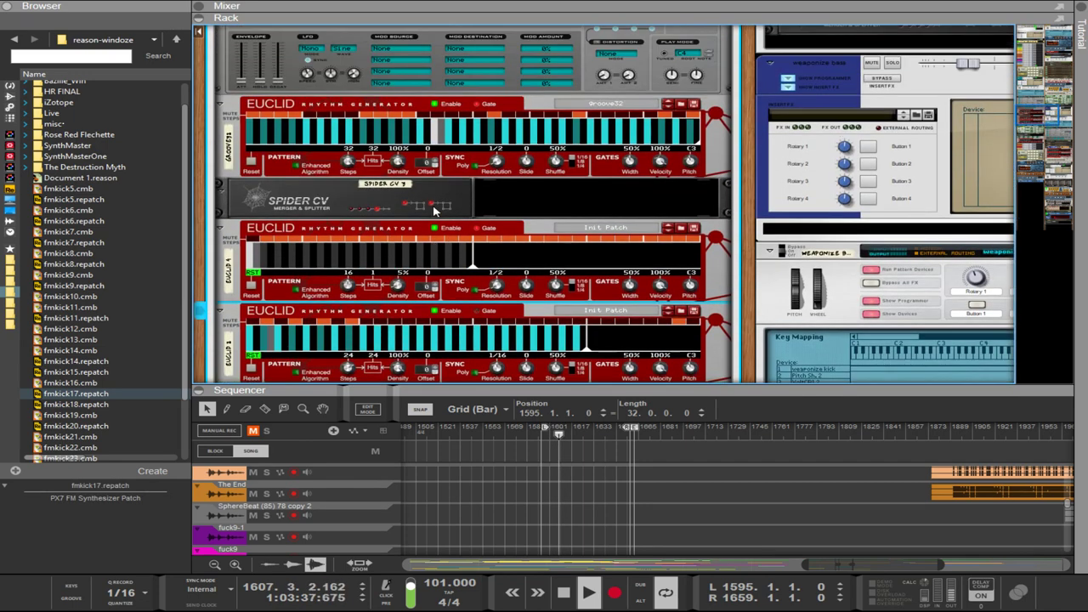
scroll(434, 210, "down", 2)
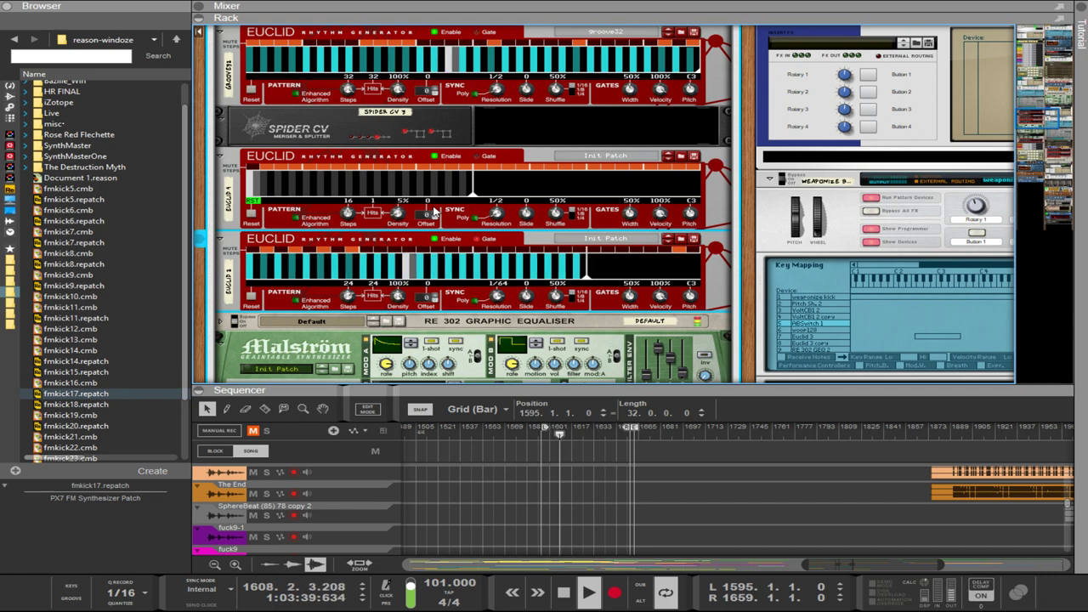
scroll(433, 210, "up", 4)
scroll(435, 210, "down", 2)
scroll(435, 210, "up", 12)
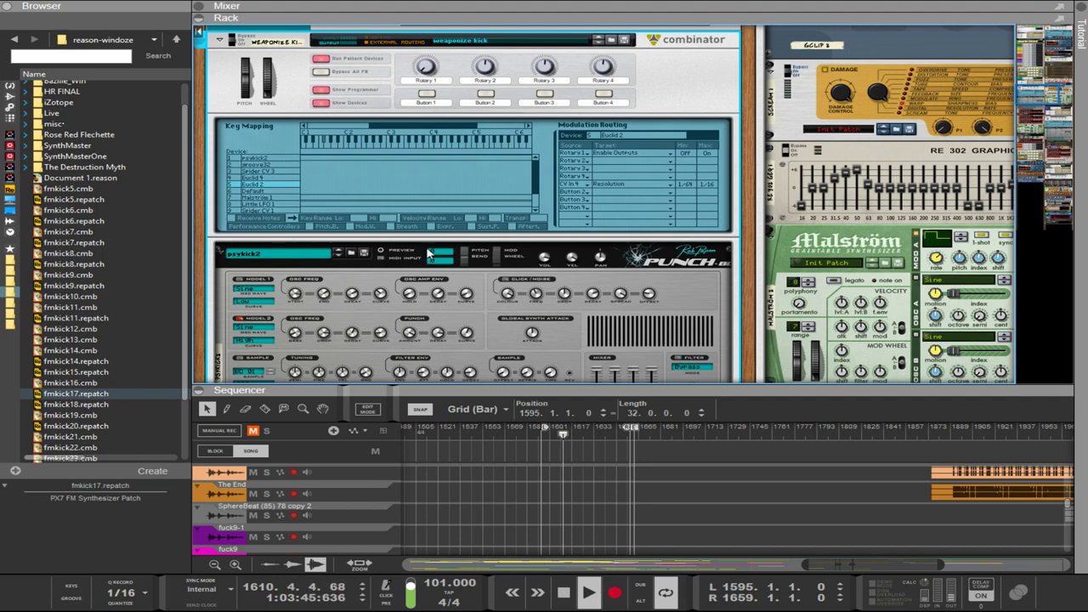
scroll(480, 208, "down", 15)
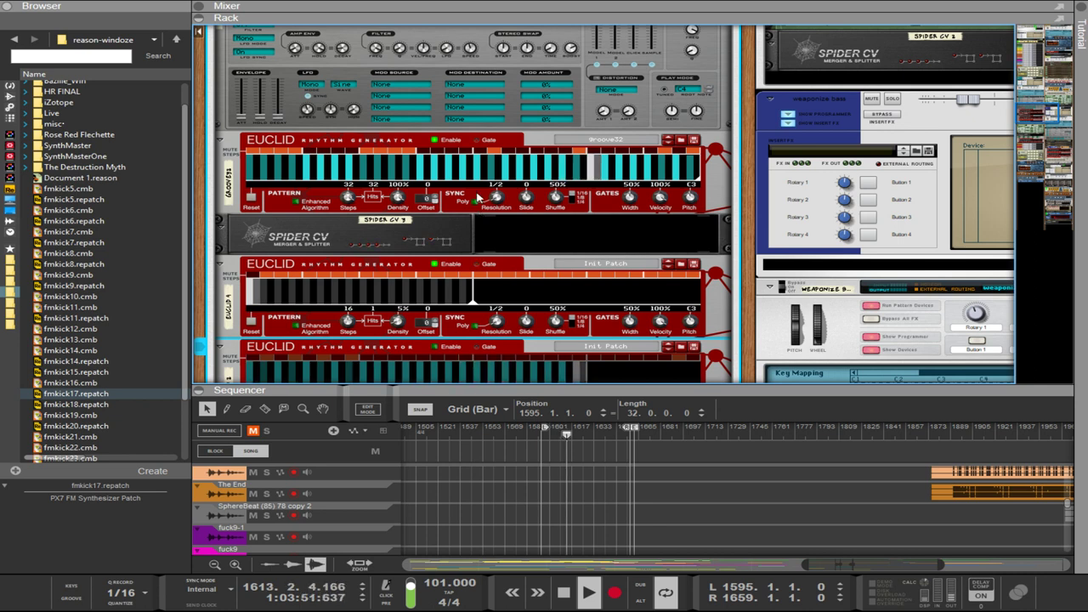
Disable the outputs of the groove32 Euclid generator and inspect the rear cabling between the Punch synthesizer and the Malström.
left_click(434, 144)
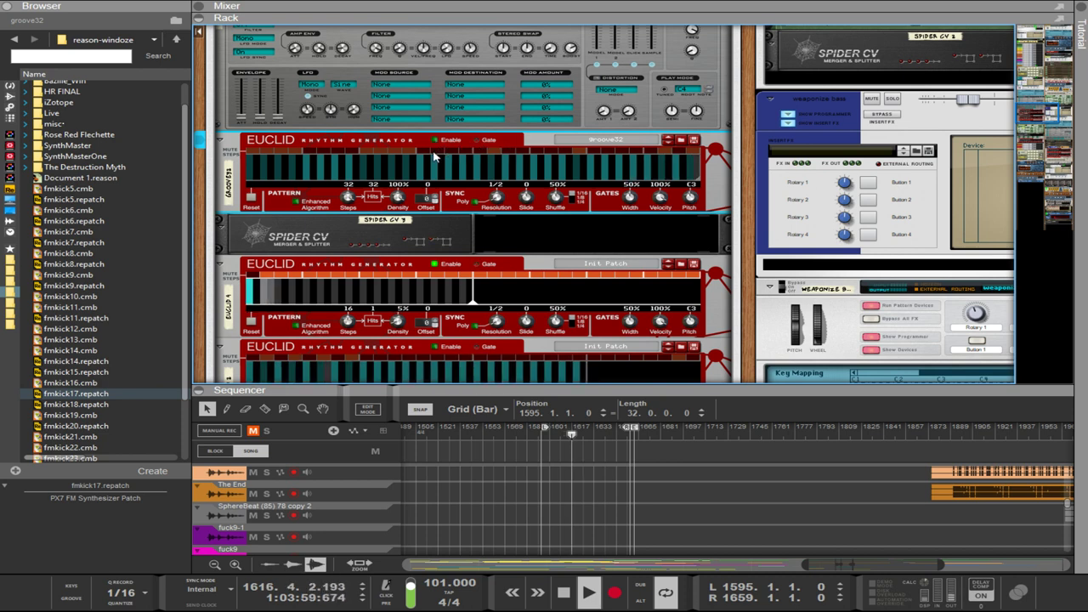
key("Tab")
scroll(424, 188, "down", 5)
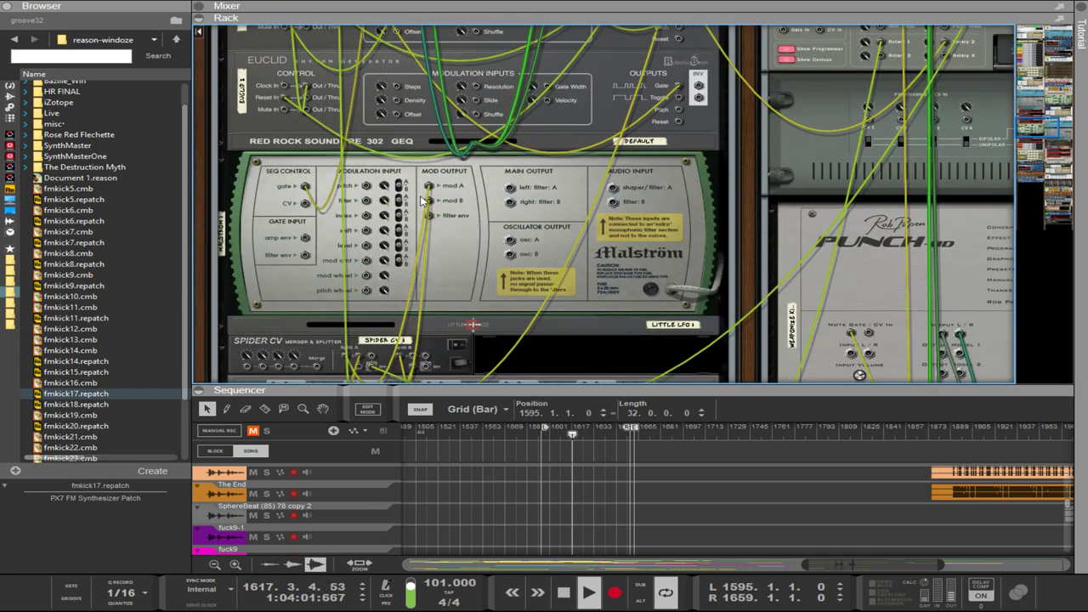
scroll(379, 212, "up", 5)
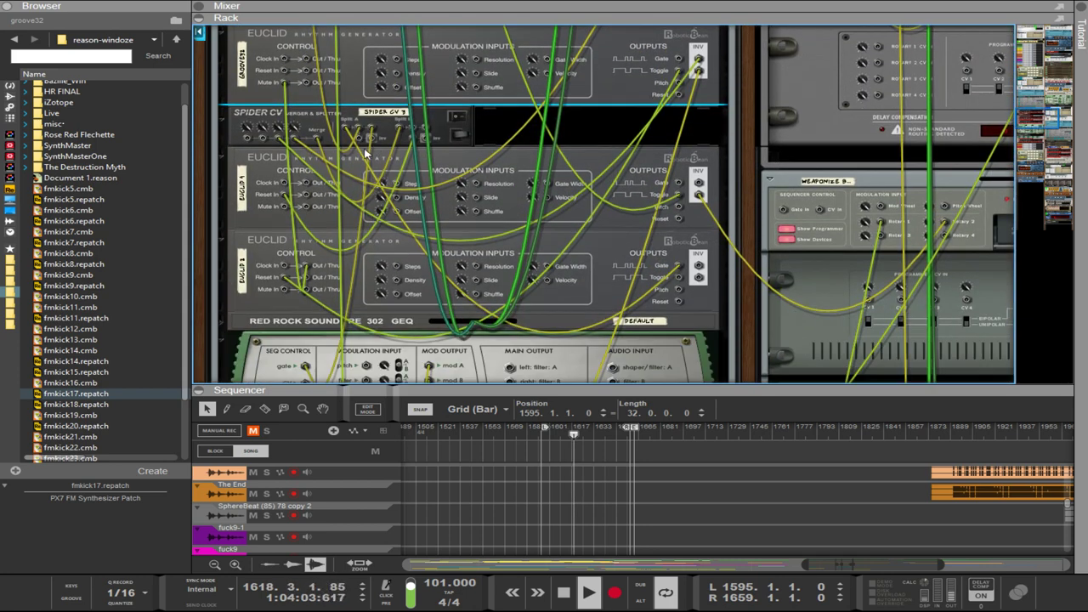
scroll(365, 153, "up", 7)
scroll(378, 172, "down", 4)
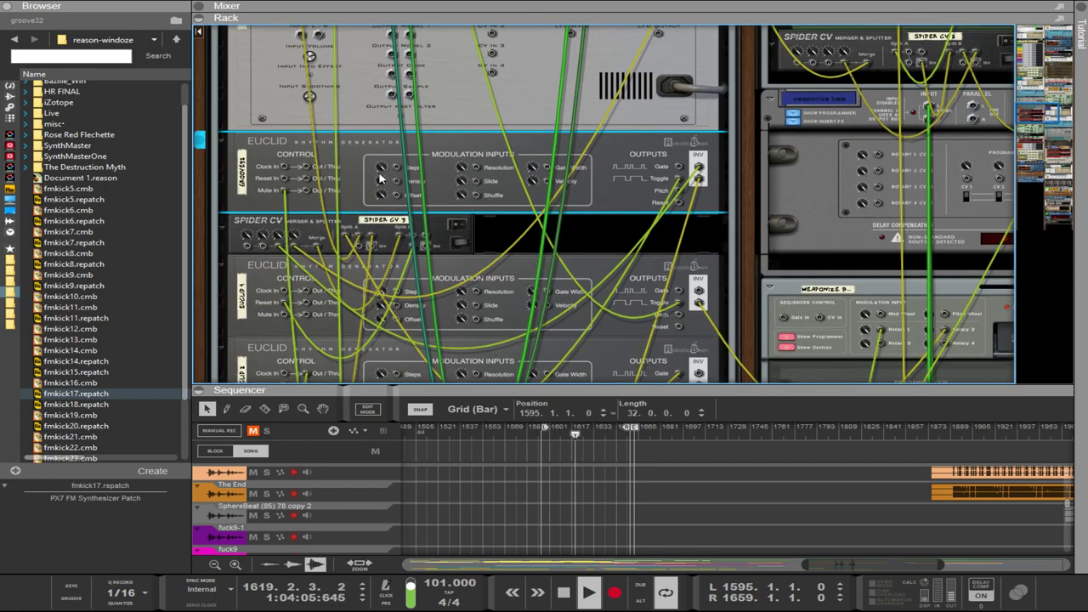
scroll(380, 178, "down", 1)
scroll(473, 197, "up", 1)
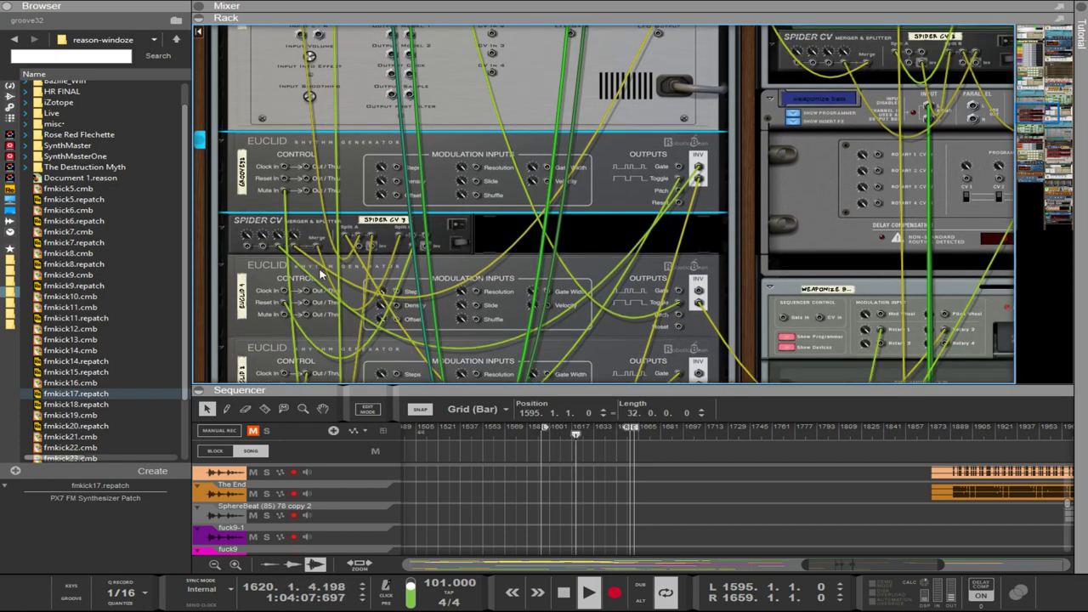
Trace the Spider CV 3 merge and split cables to the Euclid generators and the Malström.
left_click(297, 247)
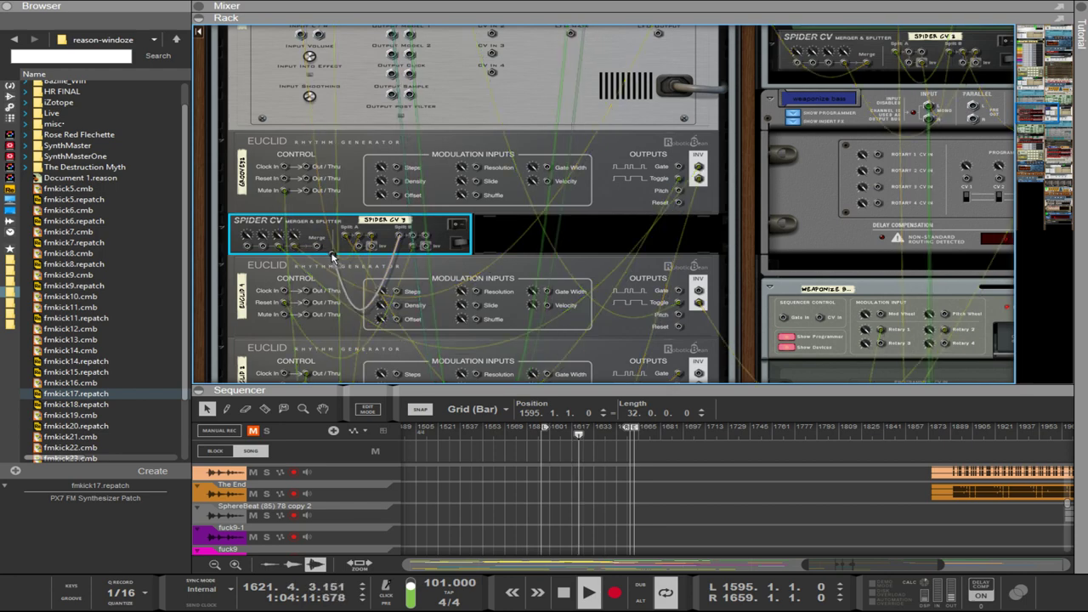
scroll(371, 241, "down", 3)
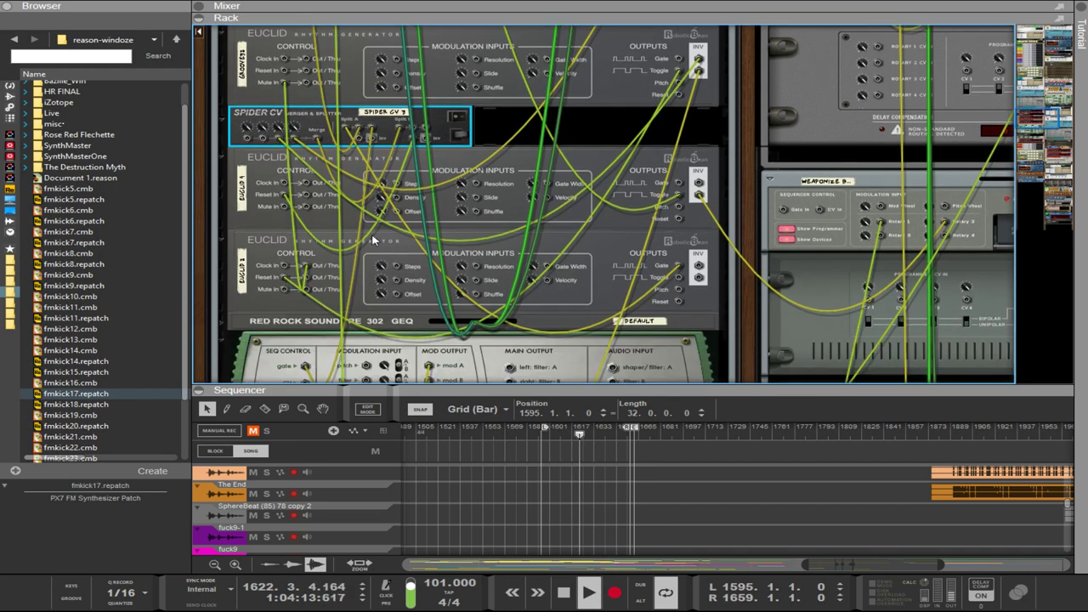
scroll(421, 133, "down", 1)
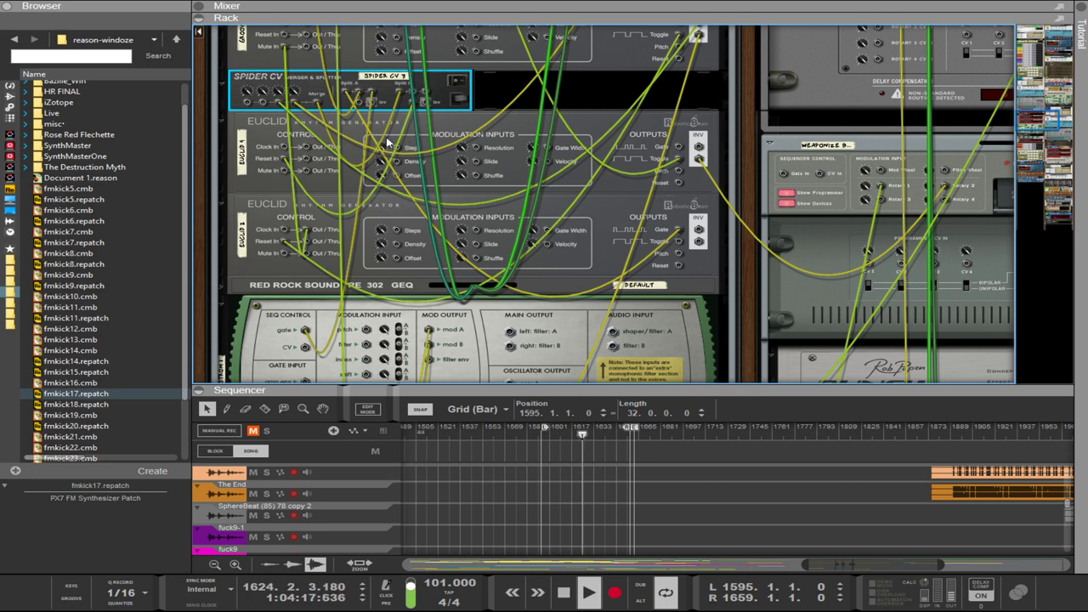
scroll(387, 142, "down", 1)
left_click_drag(370, 58, 347, 60)
key("Tab")
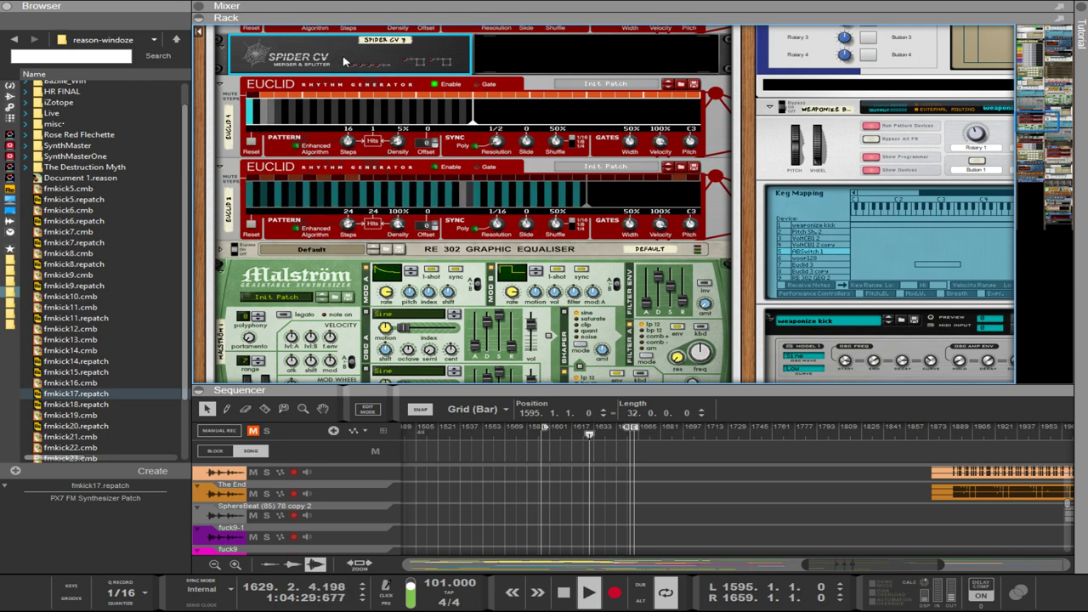
key("Tab")
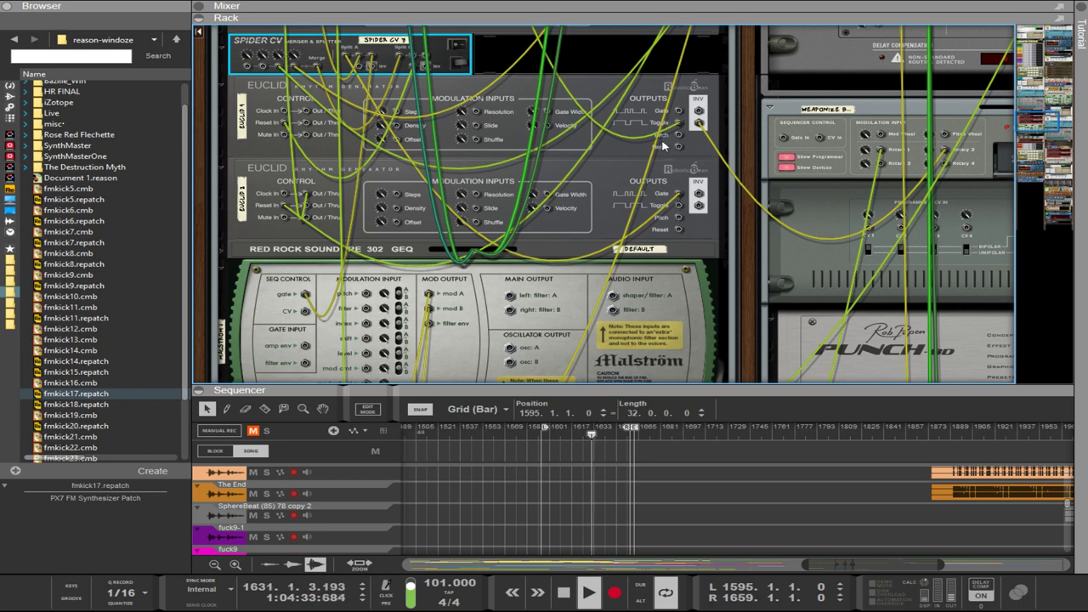
scroll(581, 167, "down", 1)
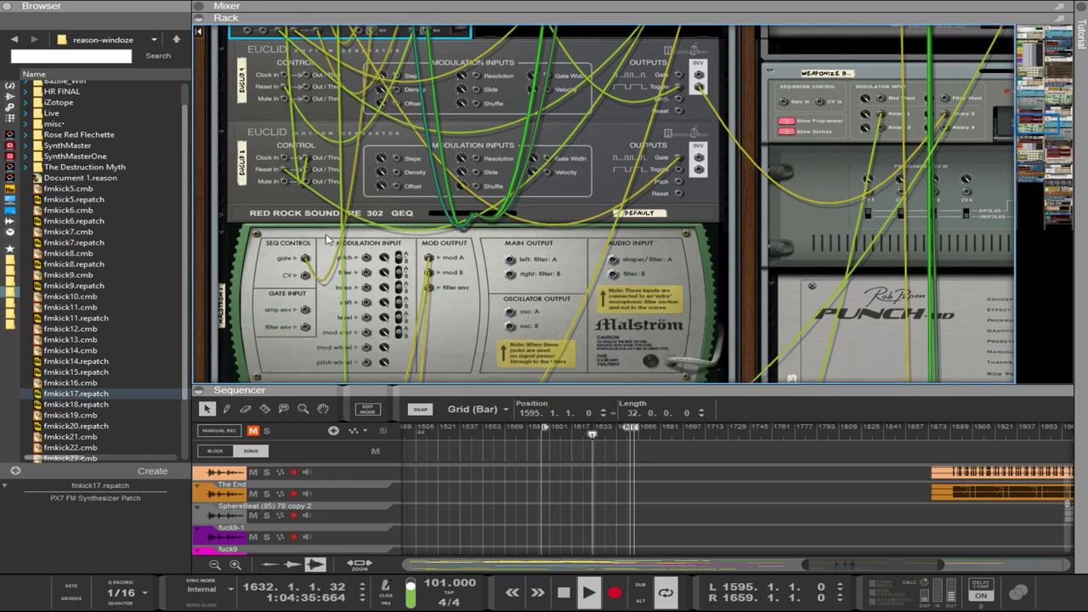
scroll(332, 217, "up", 1)
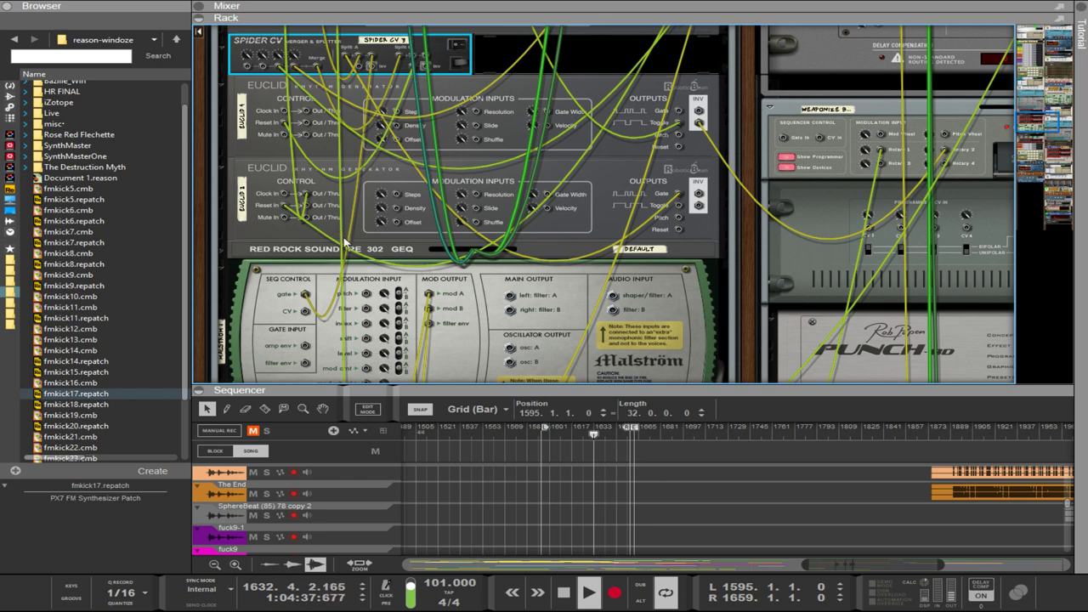
Add a Spider CV below the RE 302 equaliser and route Euclid 4's inverted toggle output through its Split B.
left_click(344, 242)
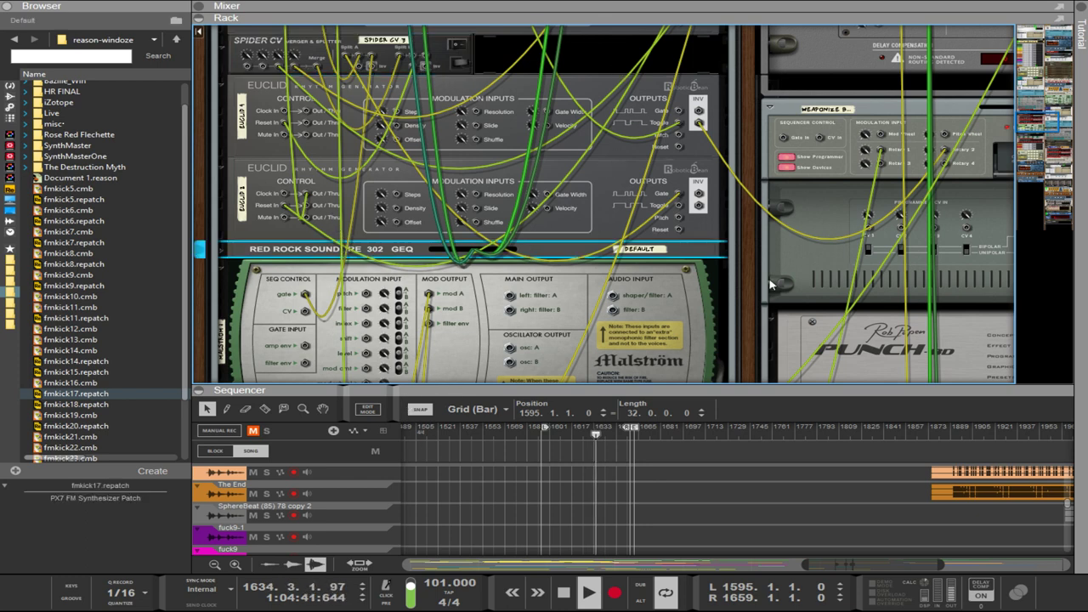
key("ctrl+v")
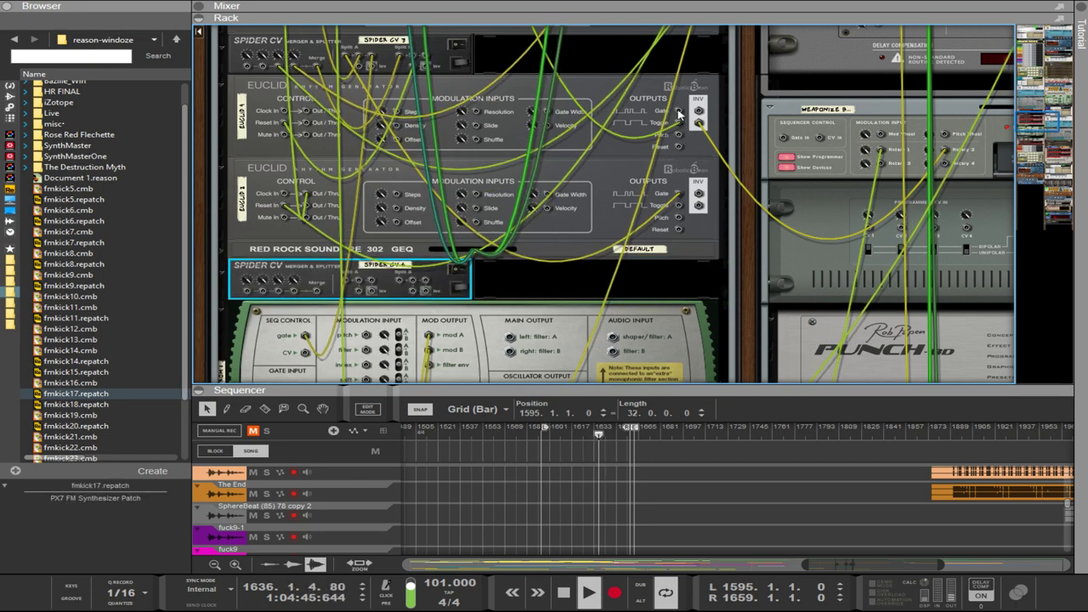
scroll(680, 140, "up", 3)
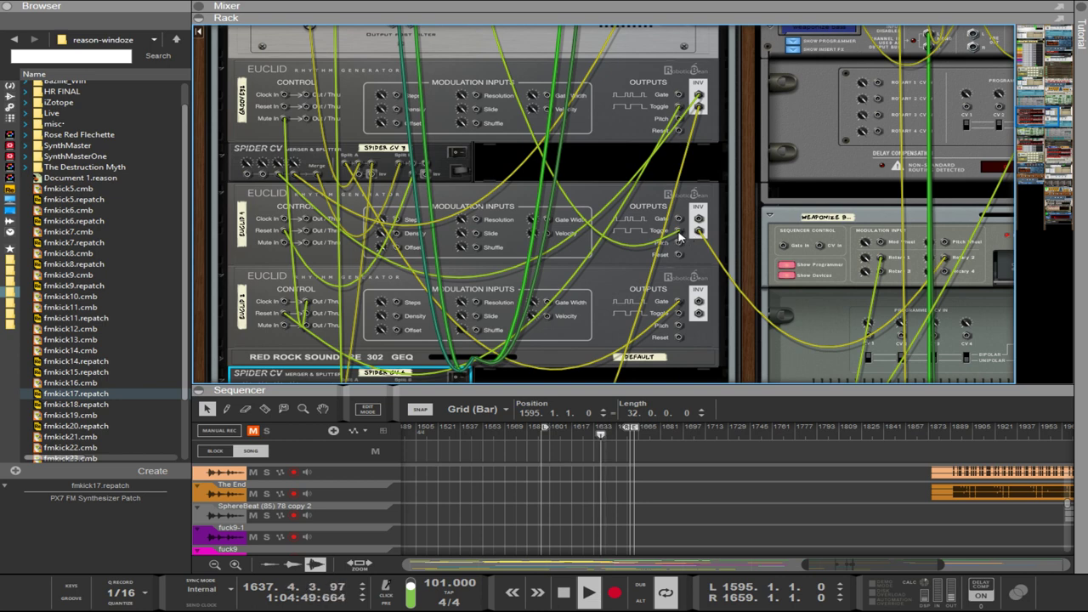
scroll(679, 231, "down", 3)
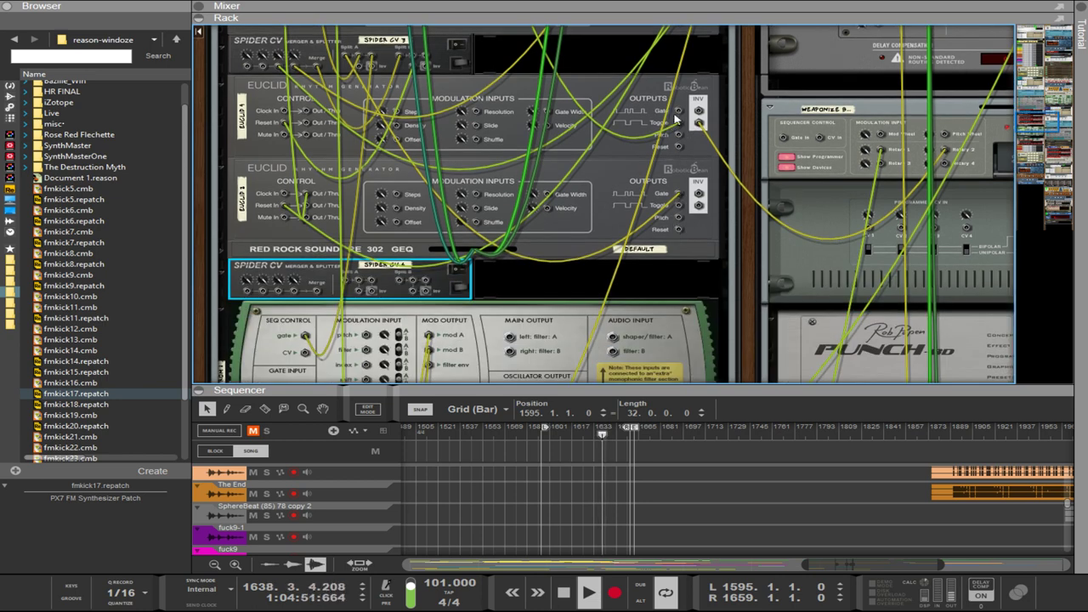
mouse_move(698, 125)
left_mouse_down()
mouse_move(413, 284)
mouse_move(620, 180)
mouse_move(701, 123)
left_mouse_up()
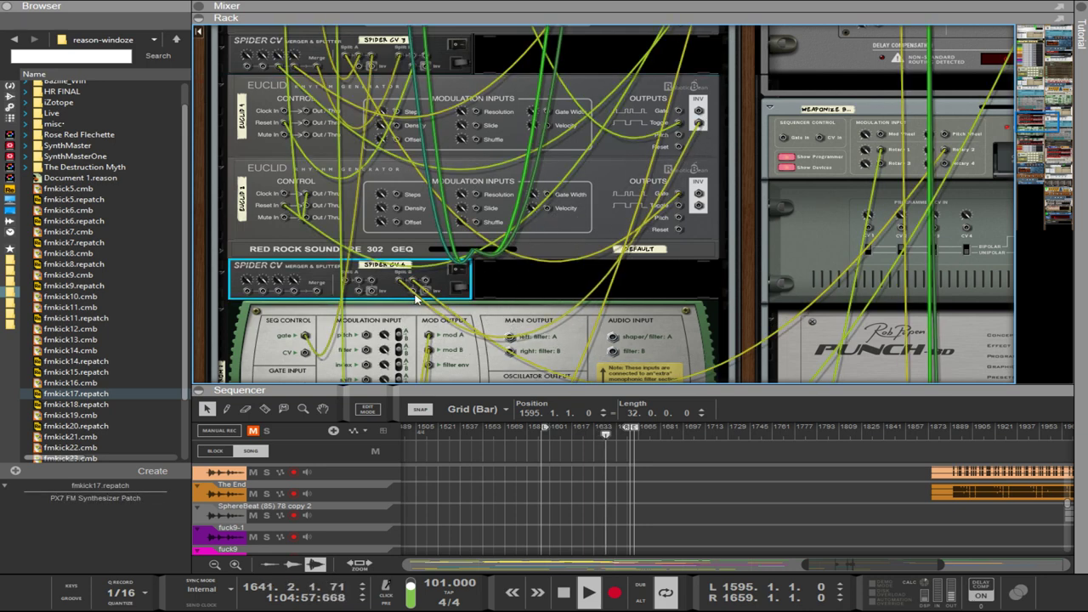
Merge a Split B output with the Malström's existing gate cable and connect the merge output to the Malström's gate input.
left_click_drag(426, 294, 388, 286)
left_click_drag(304, 337, 361, 144)
left_click_drag(316, 291, 304, 336)
left_click_drag(429, 293, 306, 350)
Examine the new Spider CV and its cabling to the Malström from the front and the rear.
key("Tab")
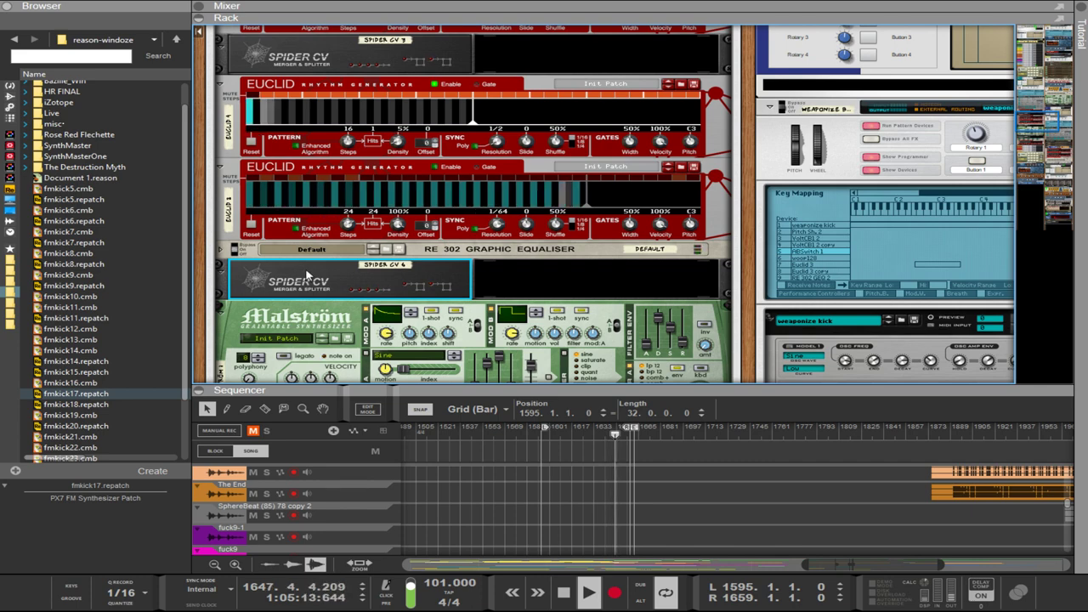
key("Tab")
scroll(437, 310, "down", 2)
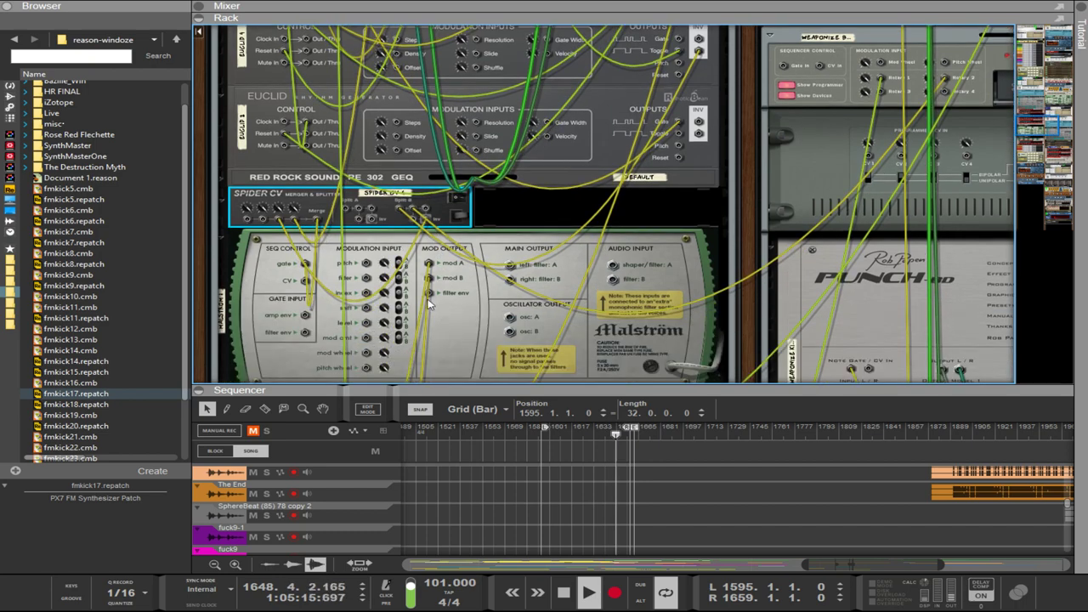
scroll(419, 270, "up", 2)
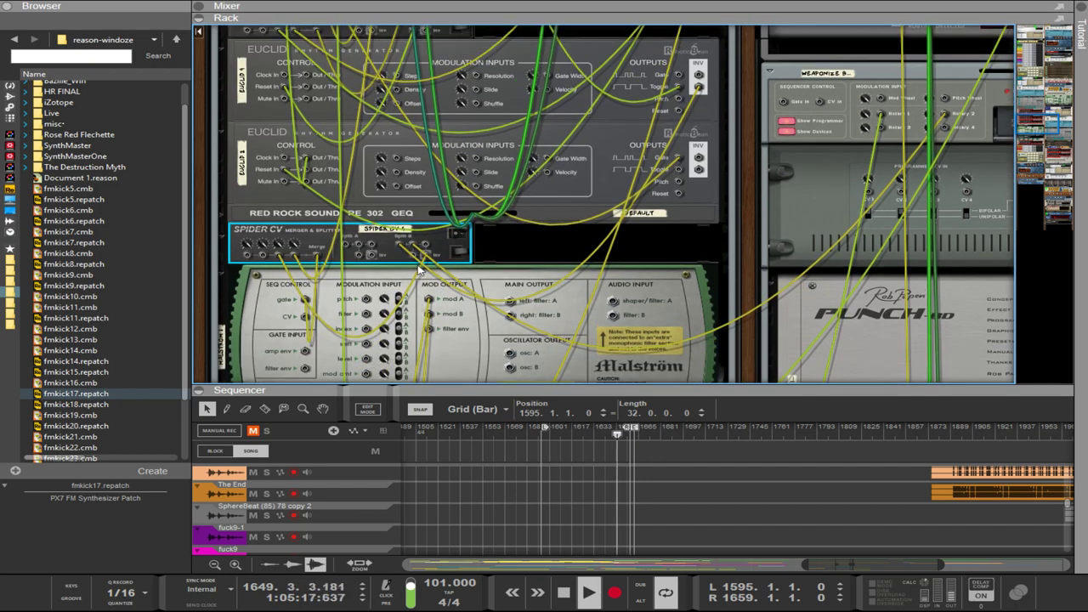
key("Tab")
key("Tab")
scroll(429, 251, "down", 2)
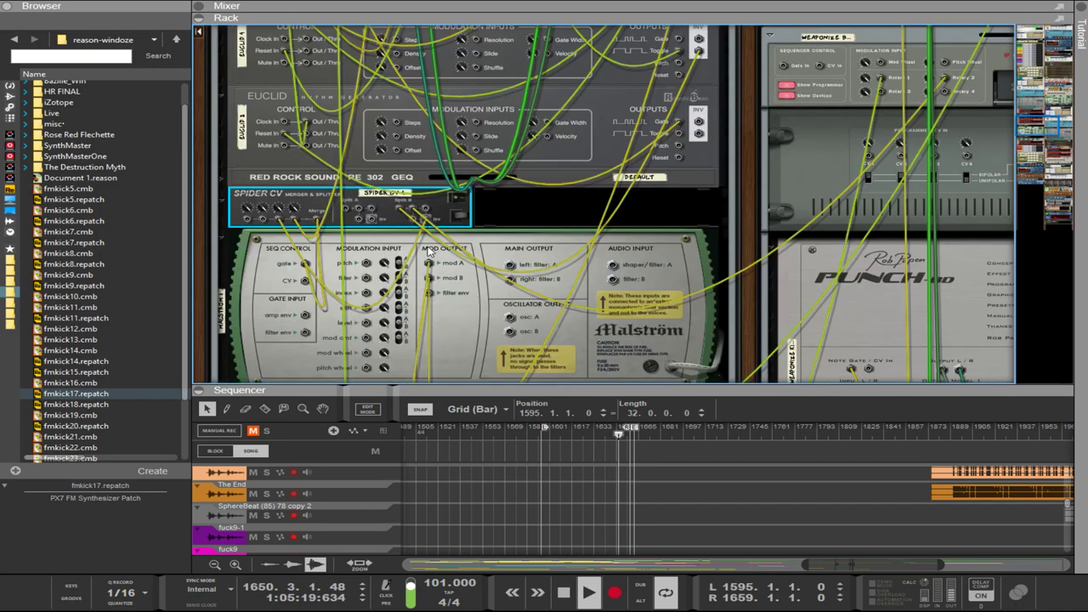
Examine the weaponize kick Combinator's modulation routing and the cabling of its Rotary 1 and programmer CV inputs.
scroll(429, 251, "down", 2)
scroll(429, 251, "up", 16)
scroll(429, 251, "up", 10)
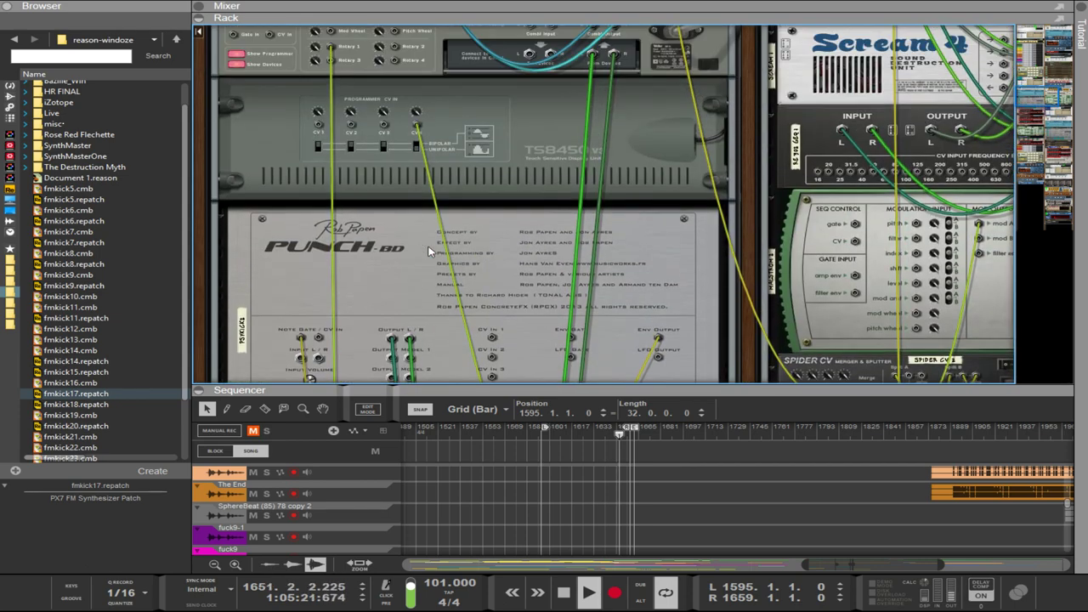
scroll(429, 251, "down", 2)
key("Tab")
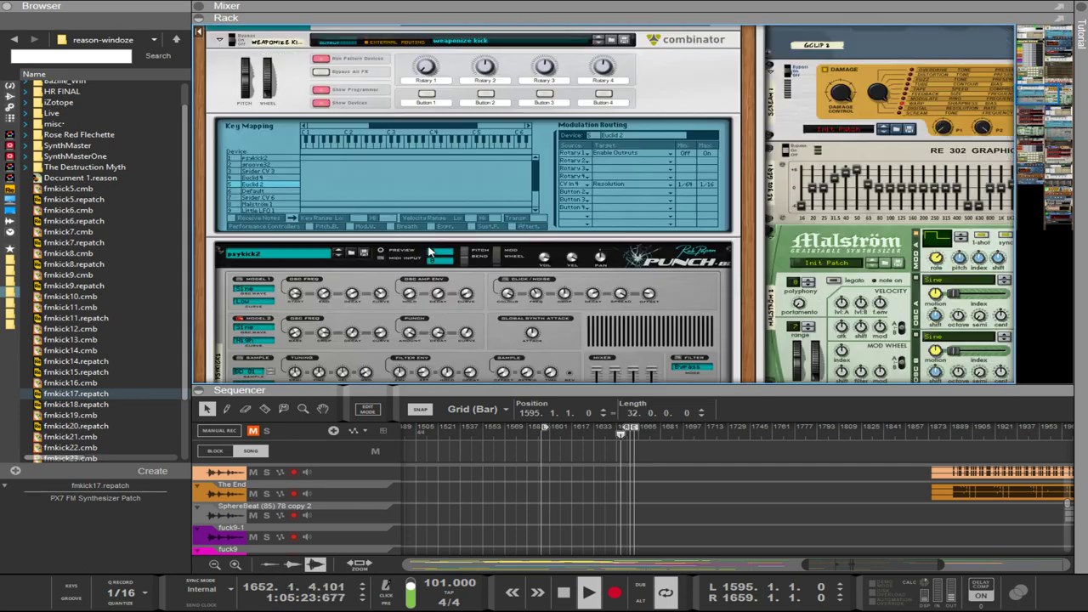
key("Tab")
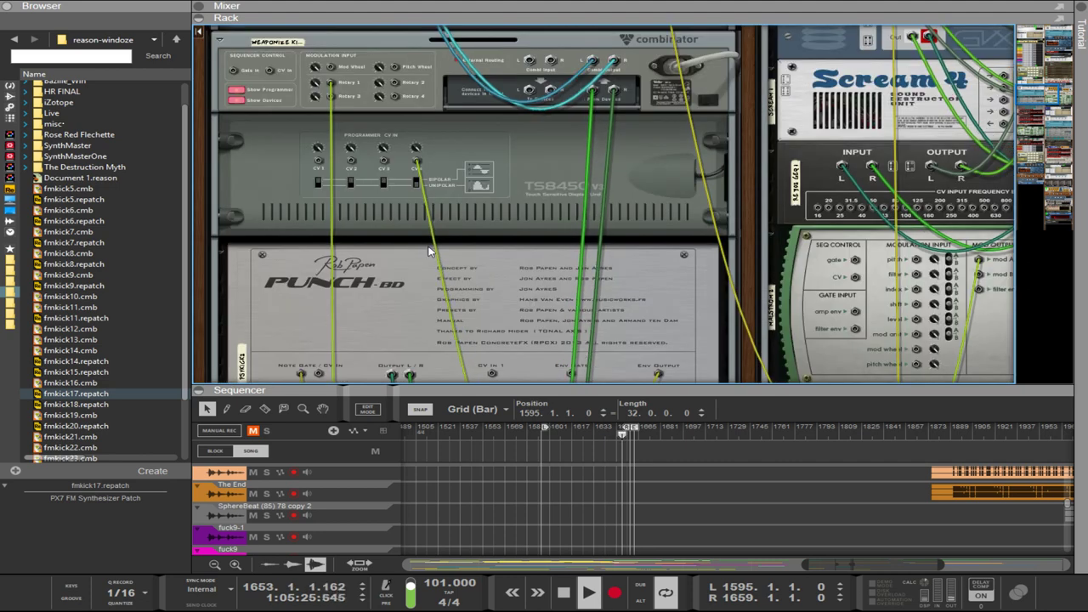
Examine the rear CV cabling of the Now 1 device below the Malström and trace it up to the Euclid devices.
scroll(429, 250, "down", 10)
scroll(421, 253, "down", 10)
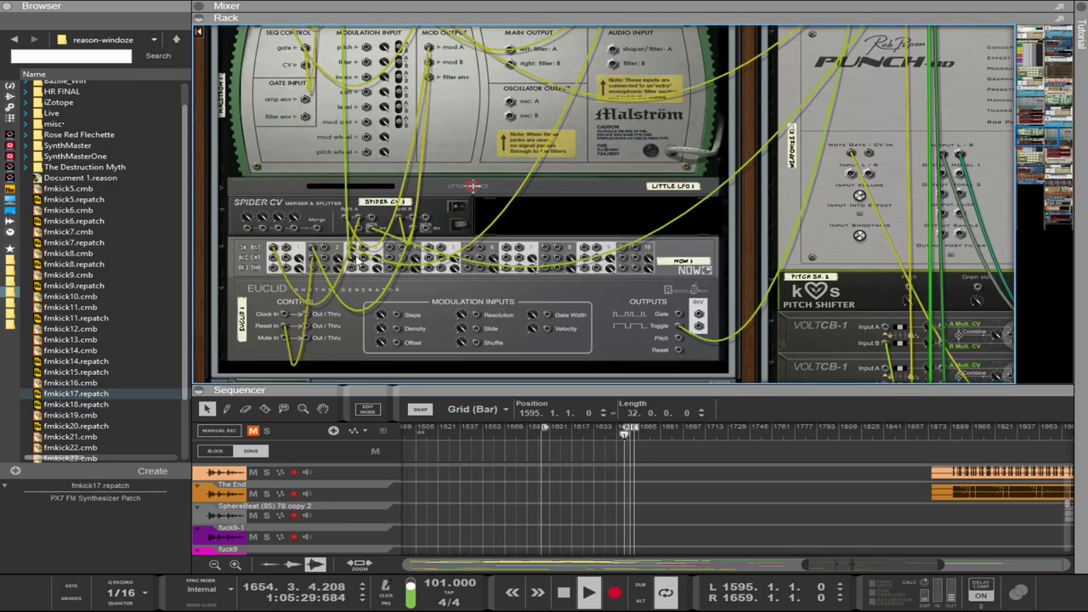
left_click(351, 251)
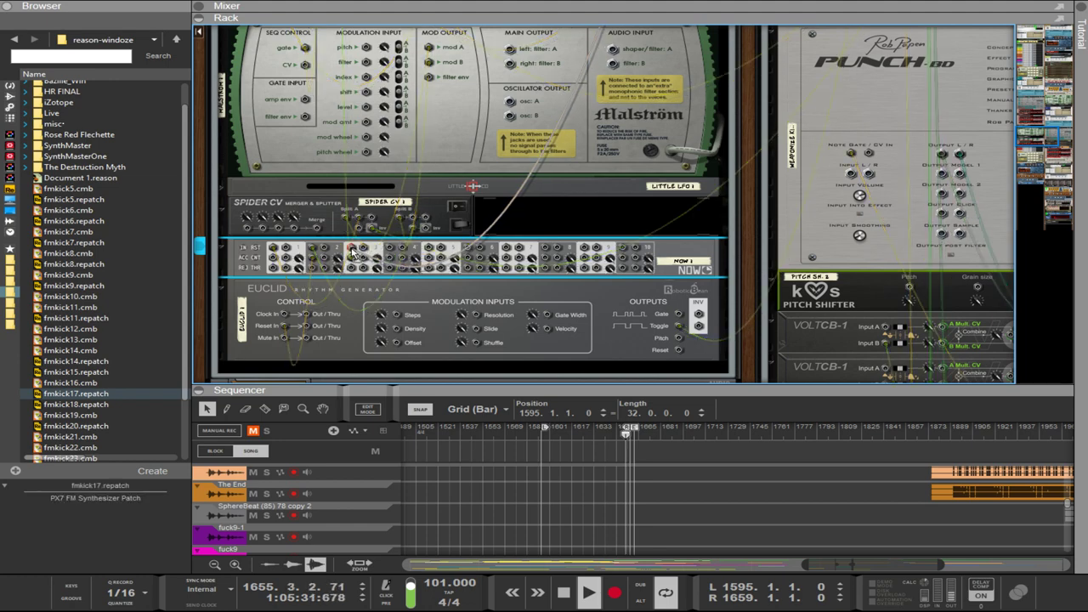
scroll(356, 253, "up", 10)
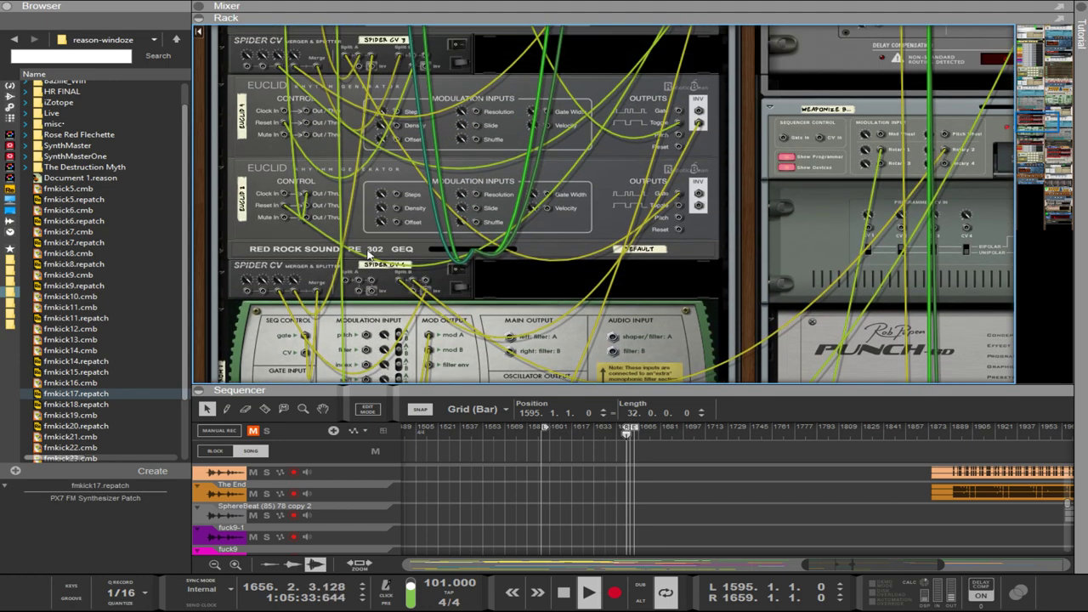
scroll(369, 253, "down", 1)
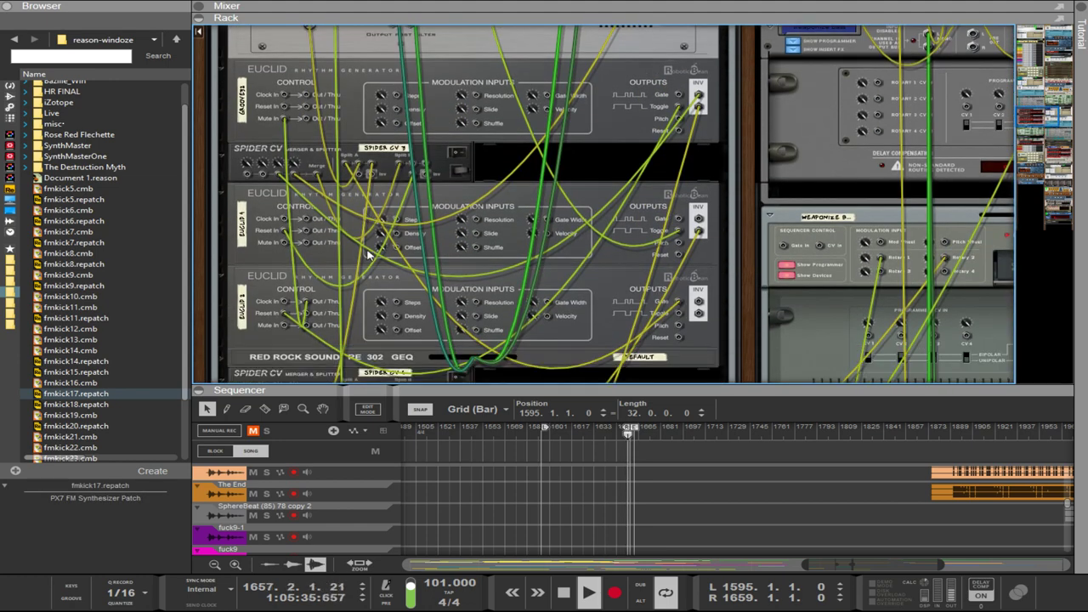
Examine the groove32 Euclid and Spider CV 3 from the front and the rear, including the Spider's merge inputs.
key("Tab")
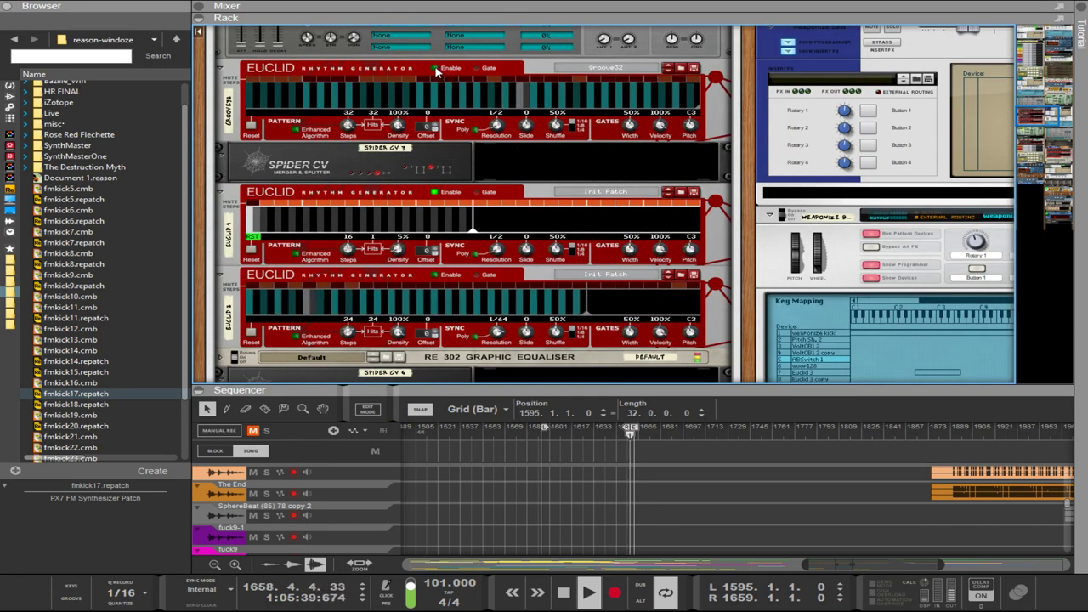
key("Tab")
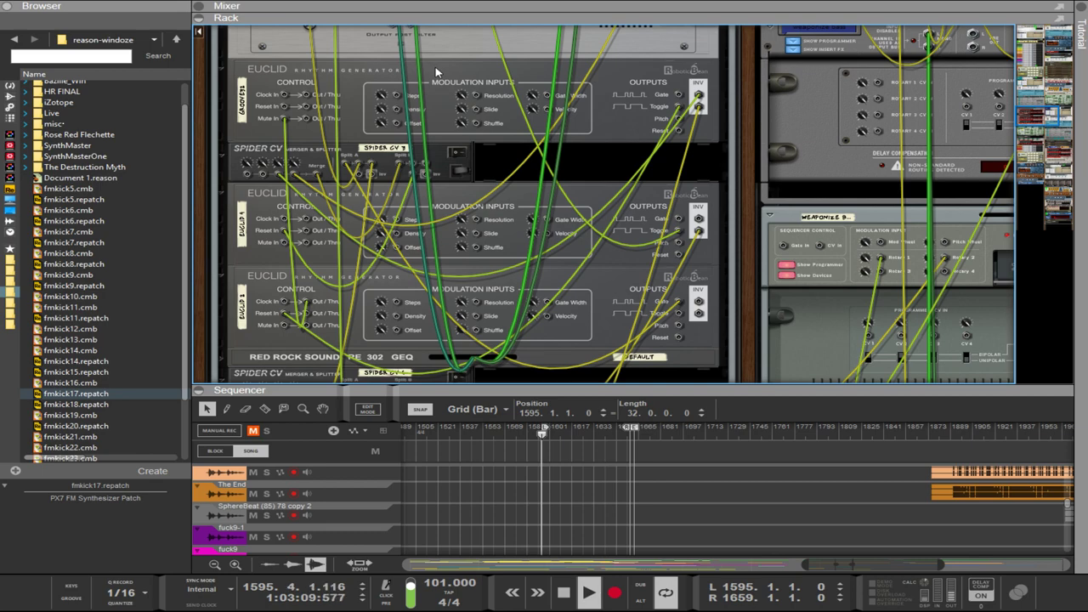
key("Tab")
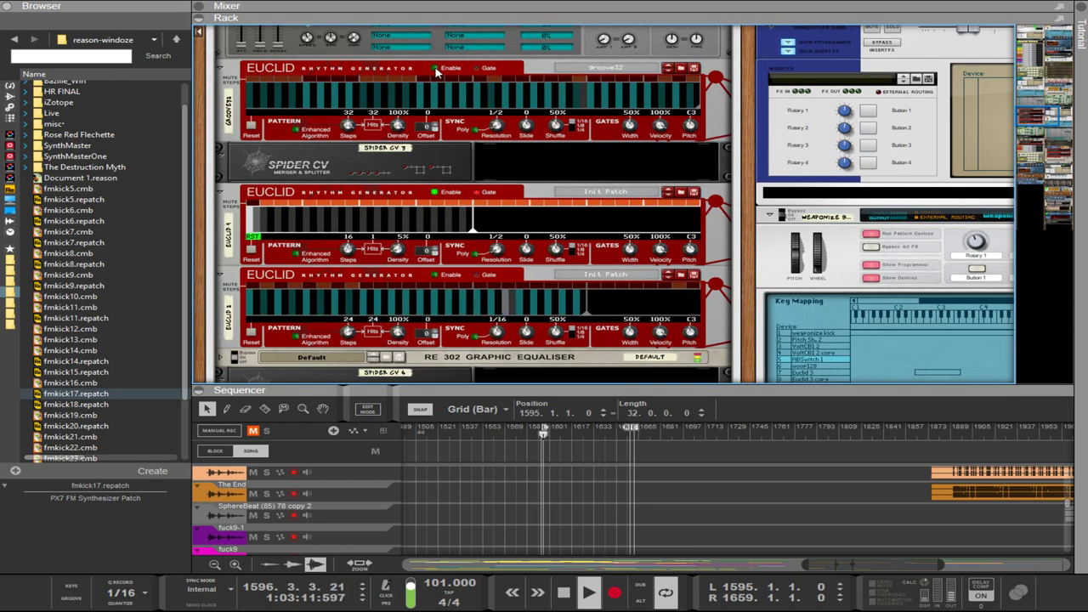
left_click(436, 85)
key("Tab")
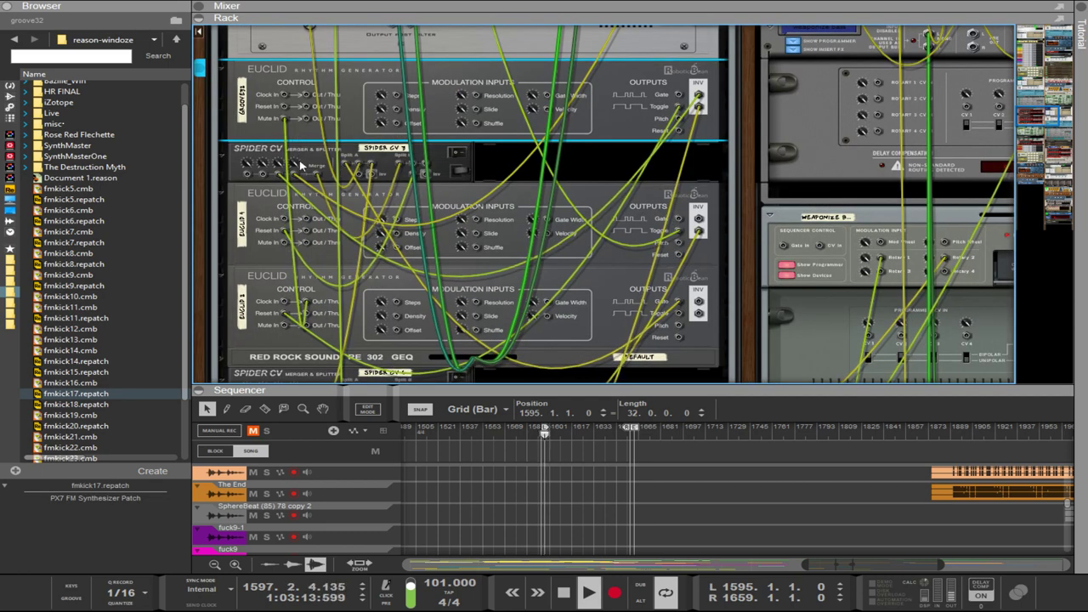
left_click_drag(302, 174, 277, 179)
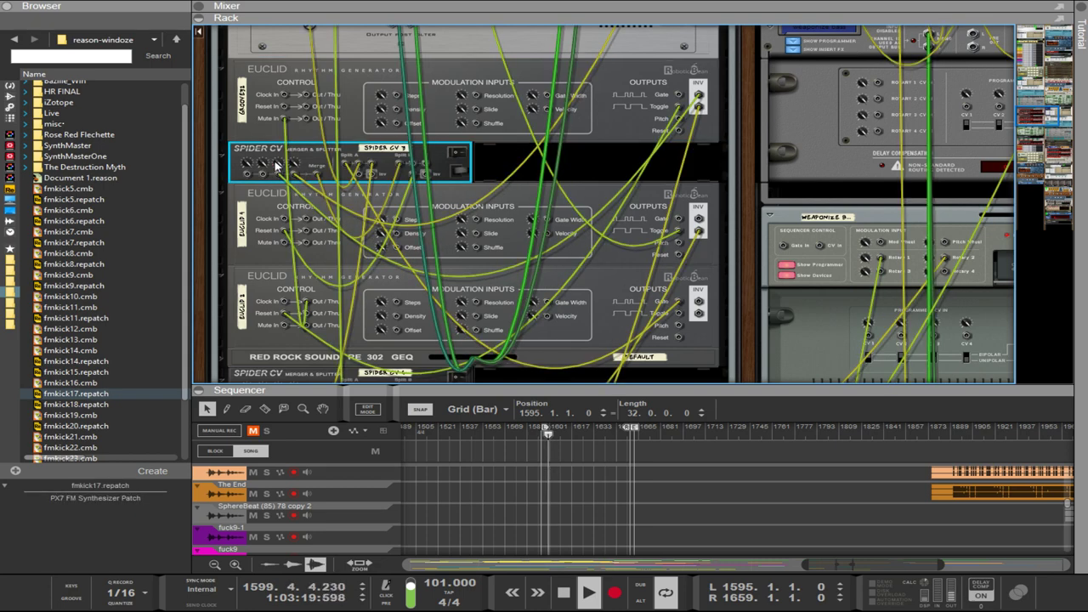
key("Tab")
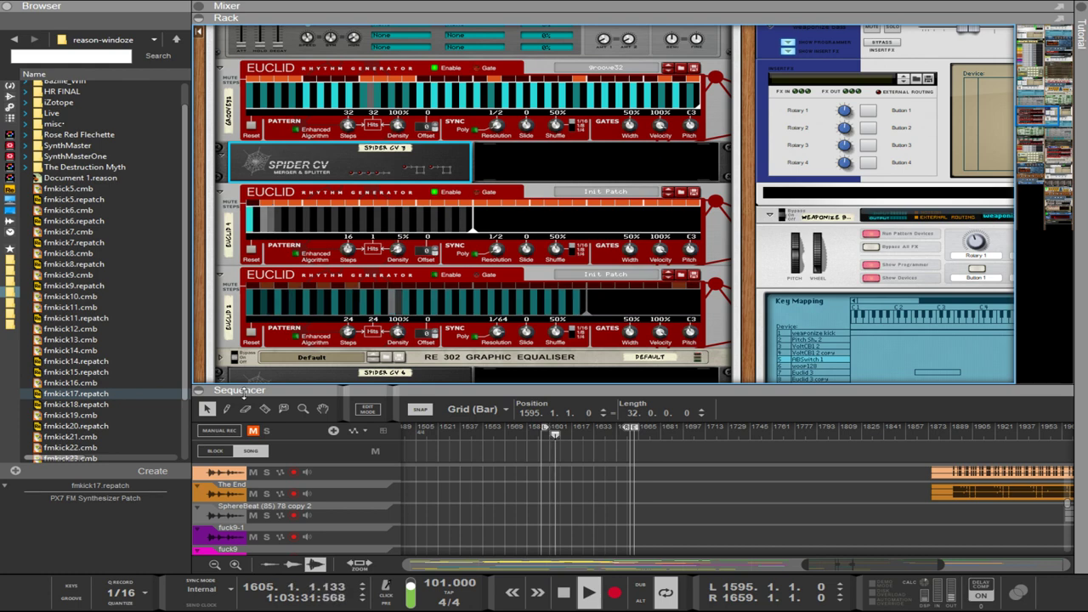
Set the weaponize kick's CV In 4 resolution range for Euclid 2 to 1/32–1/128 and the groove32 Euclid's resolution to 1/8.
scroll(465, 368, "up", 15)
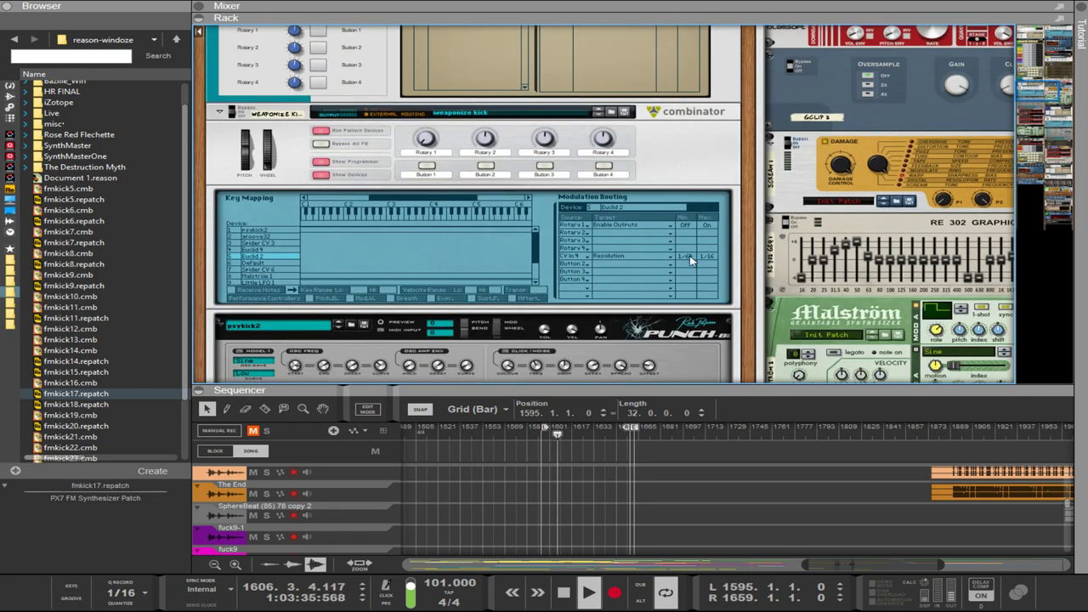
left_click(690, 260)
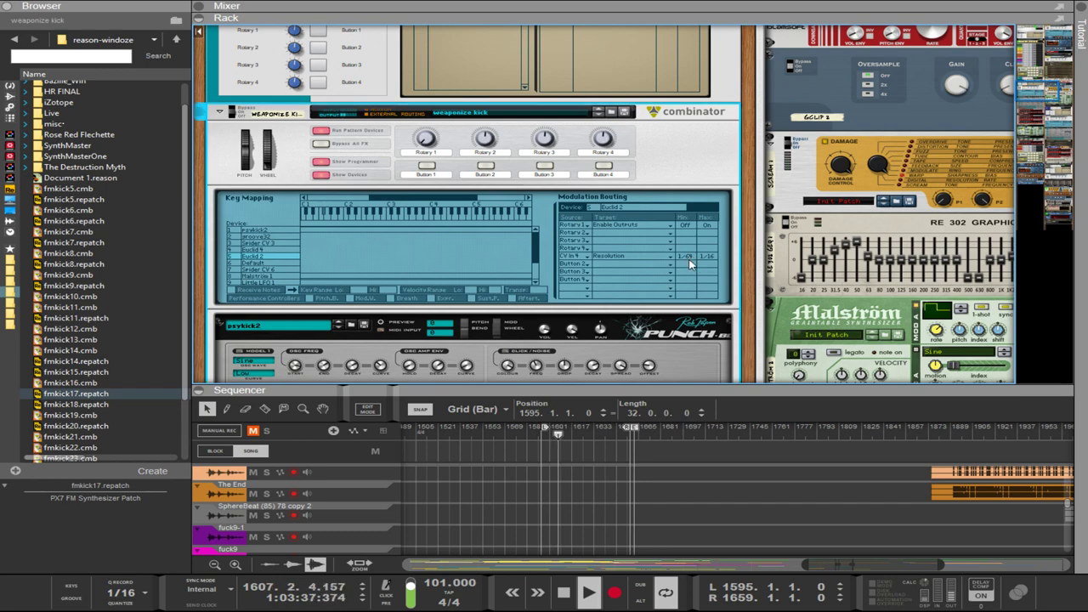
scroll(693, 168, "down", 10)
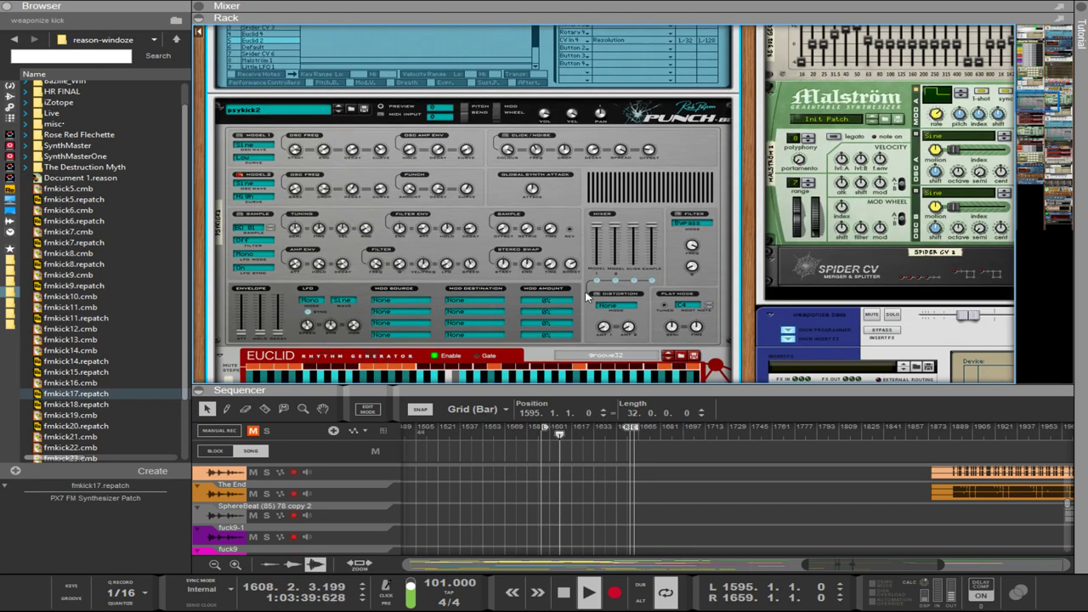
left_click_drag(496, 190, 497, 163)
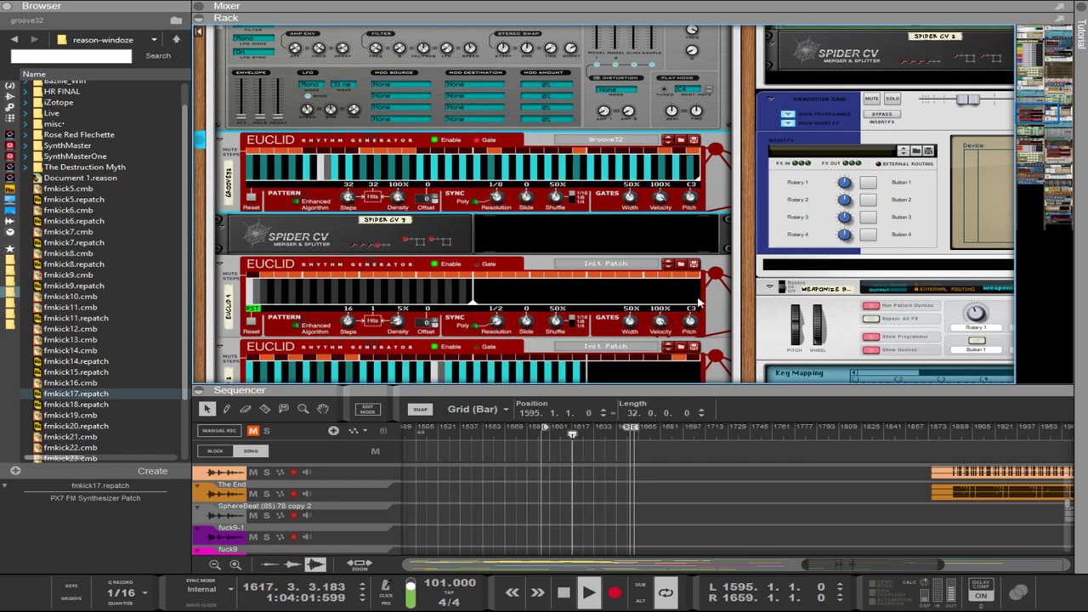
Set Euclid 2's CV In 4 resolution routing in the weaponize kick Combinator to minimum 1/128 and maximum 1/32.
scroll(633, 275, "down", 5)
left_click_drag(679, 184, 700, 134)
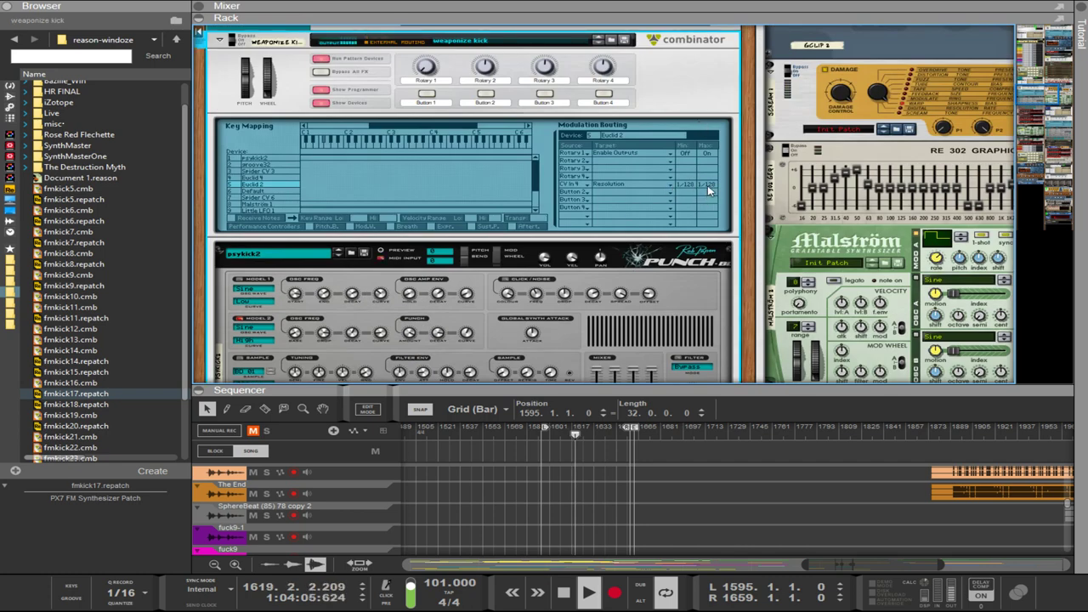
left_click_drag(709, 189, 712, 196)
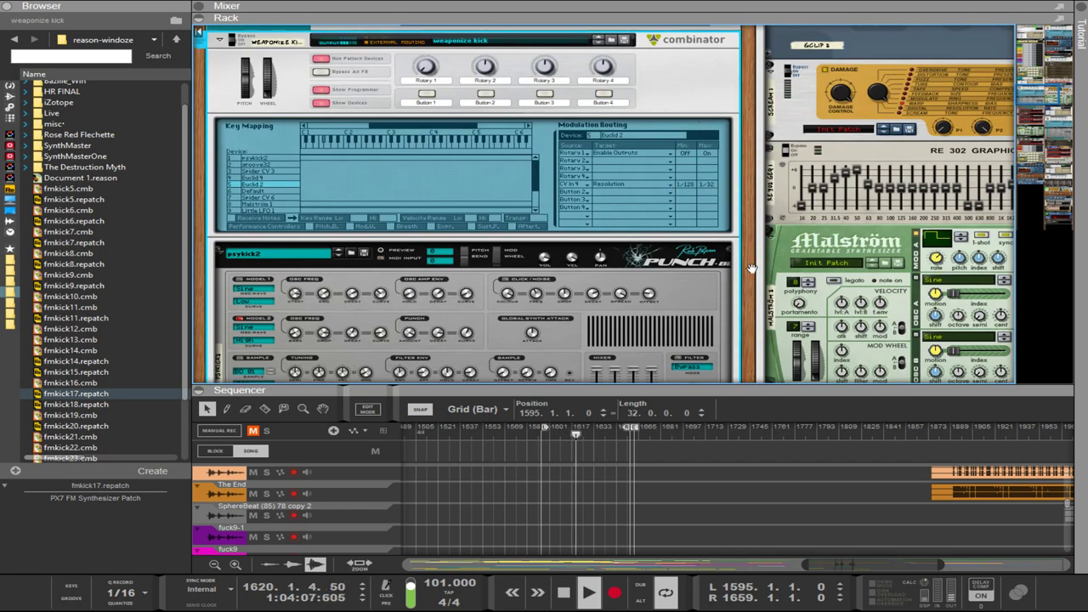
Set the woop128 Euclid below the A/B Switch to 22 steps.
scroll(810, 273, "up", 5)
scroll(809, 274, "down", 10)
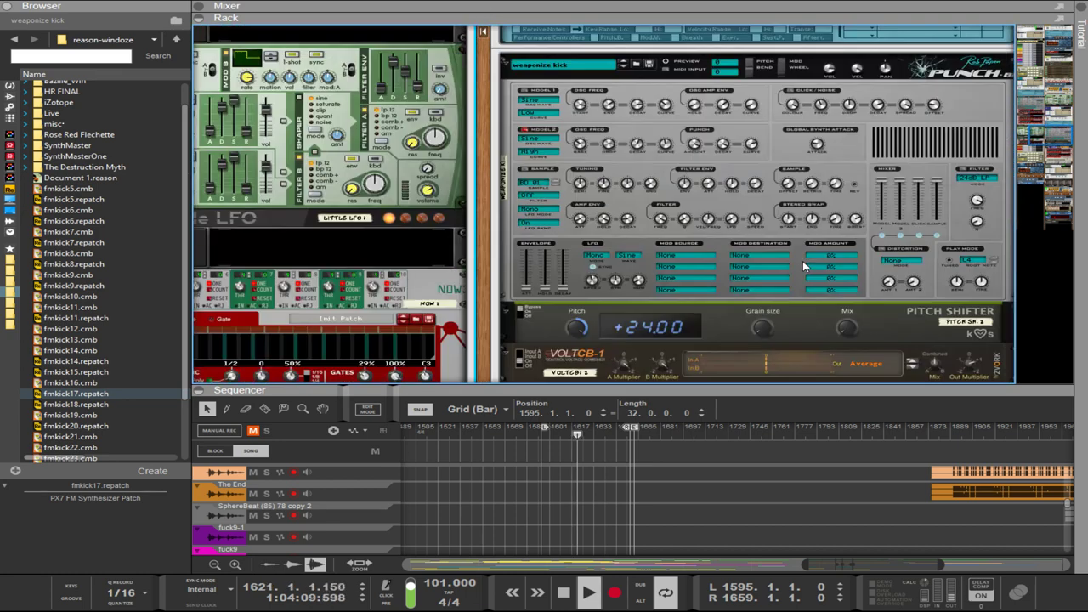
left_click(721, 262)
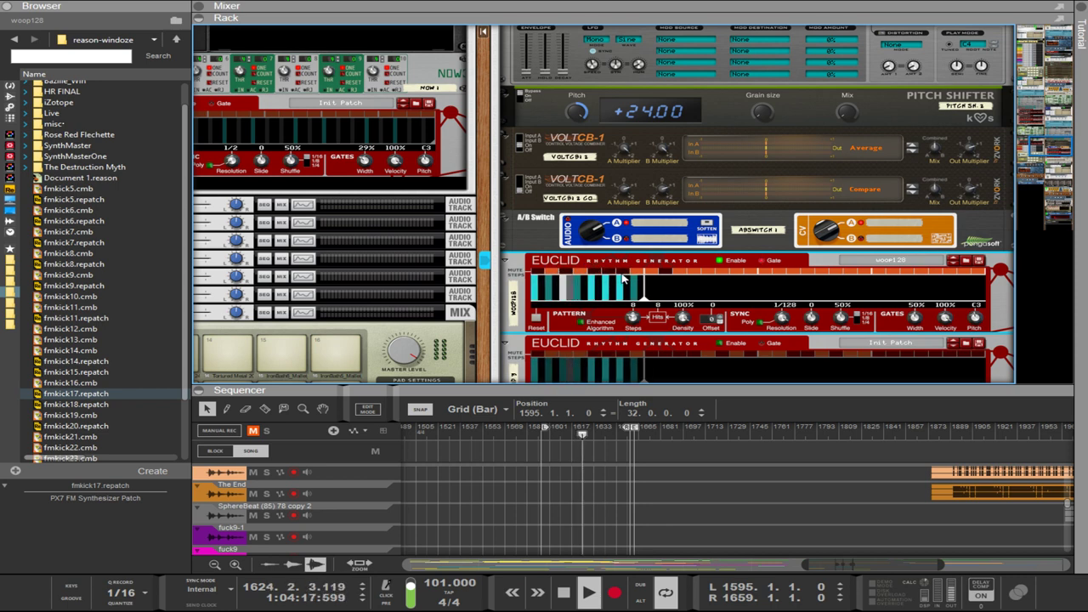
left_click_drag(647, 303, 756, 294)
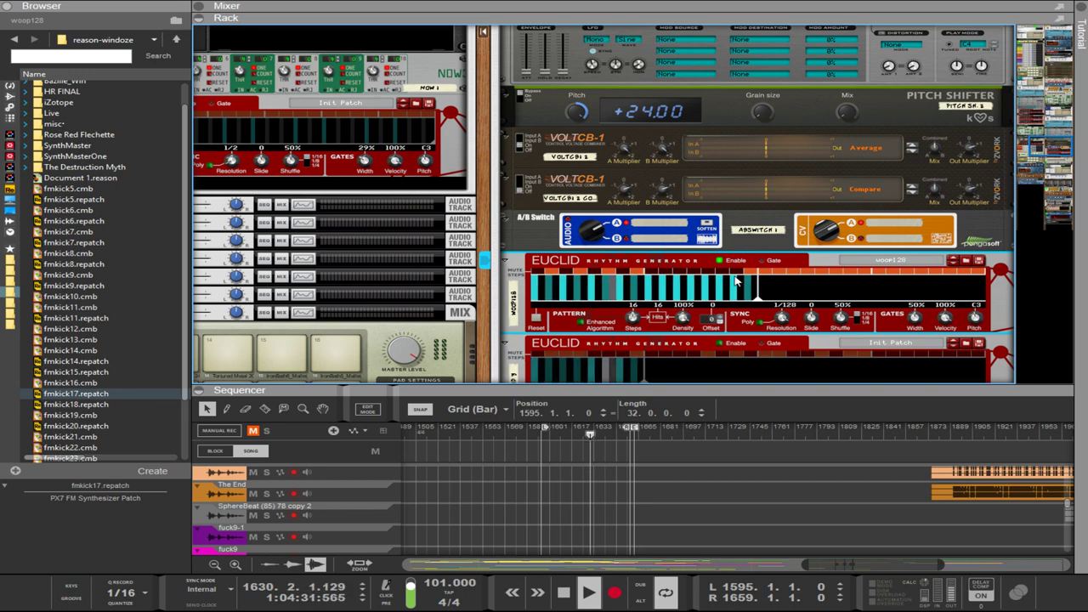
left_click_drag(630, 316, 646, 278)
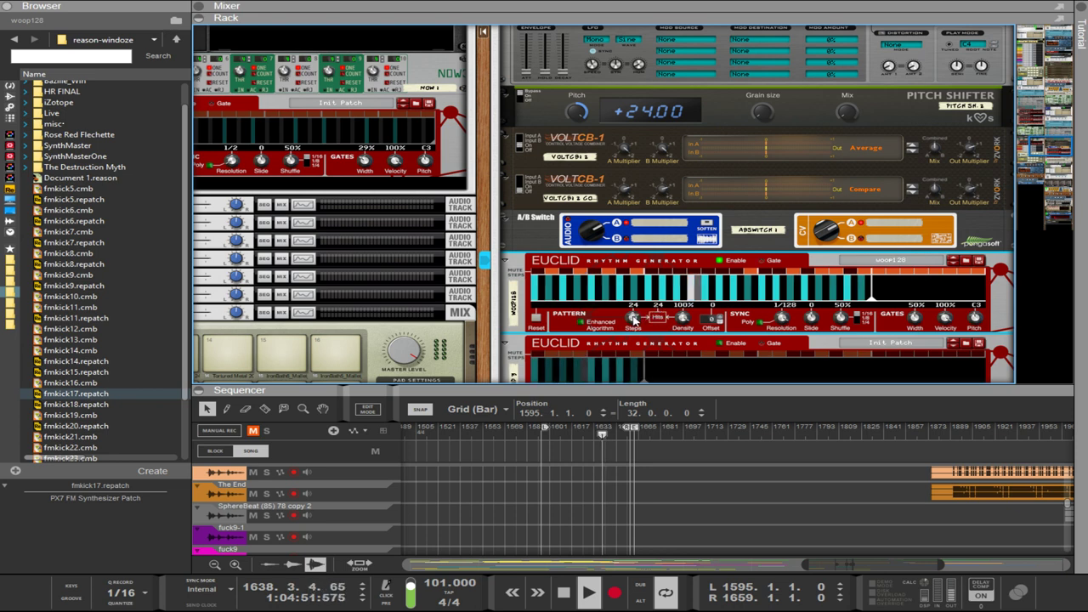
left_click_drag(633, 320, 637, 327)
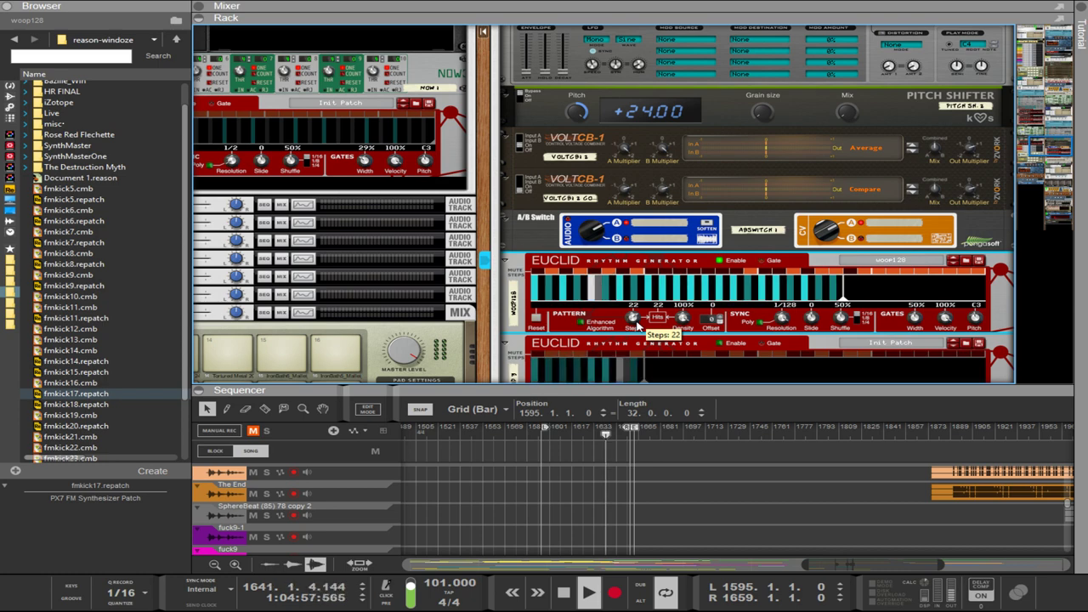
Shorten the darkcore2 clip starting at bar 1595 to 32 bars in the enlarged sequencer.
key("F6")
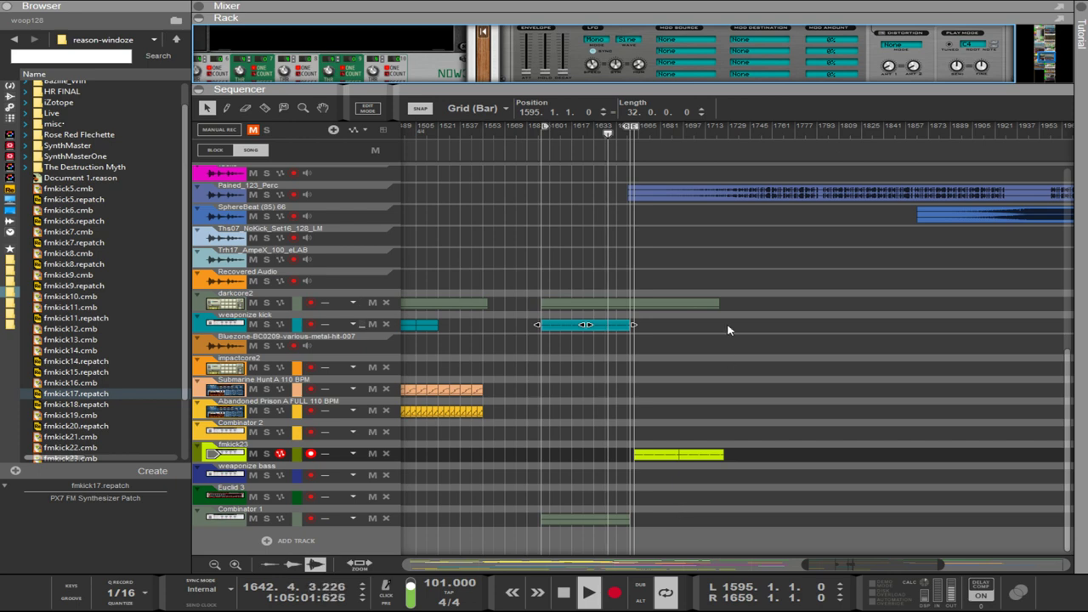
left_click_drag(736, 288, 544, 310)
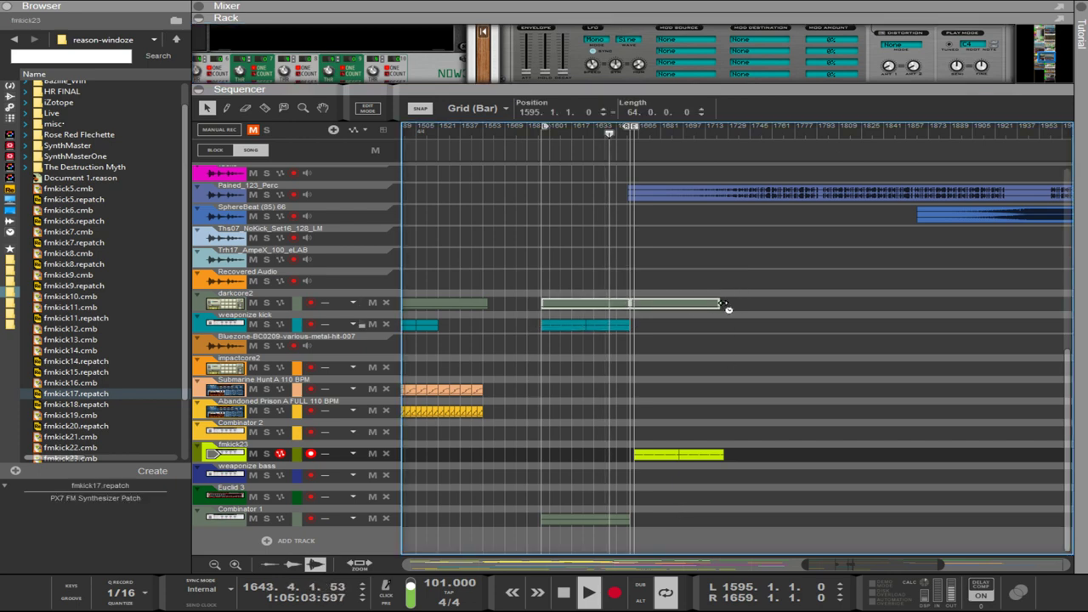
left_click_drag(630, 279, 634, 283)
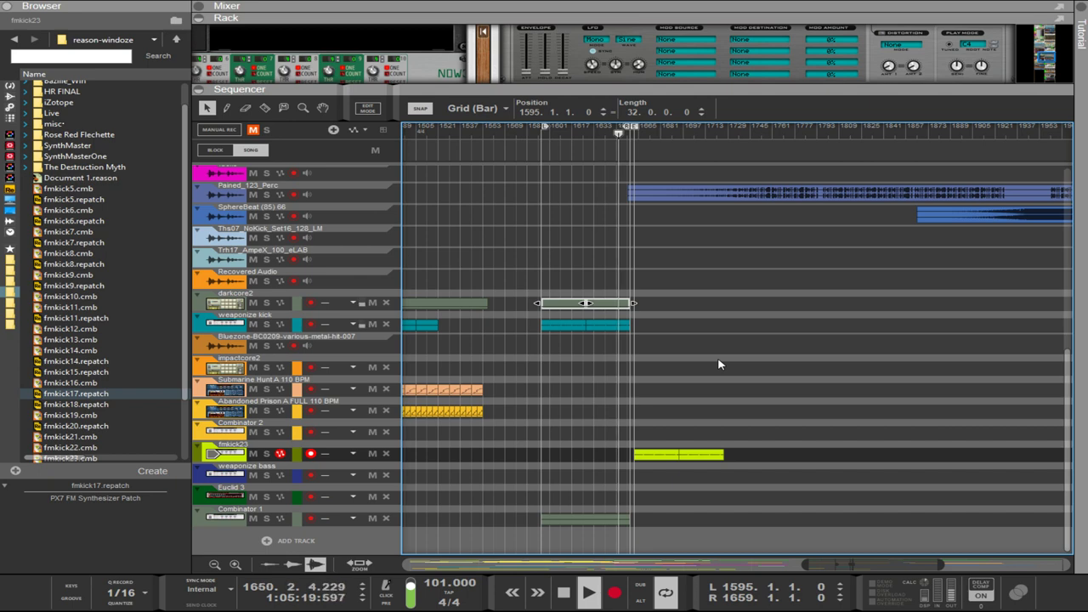
Unmute the Audio Track 2 copy track in the sequencer.
scroll(718, 364, "up", 5)
scroll(840, 298, "up", 3)
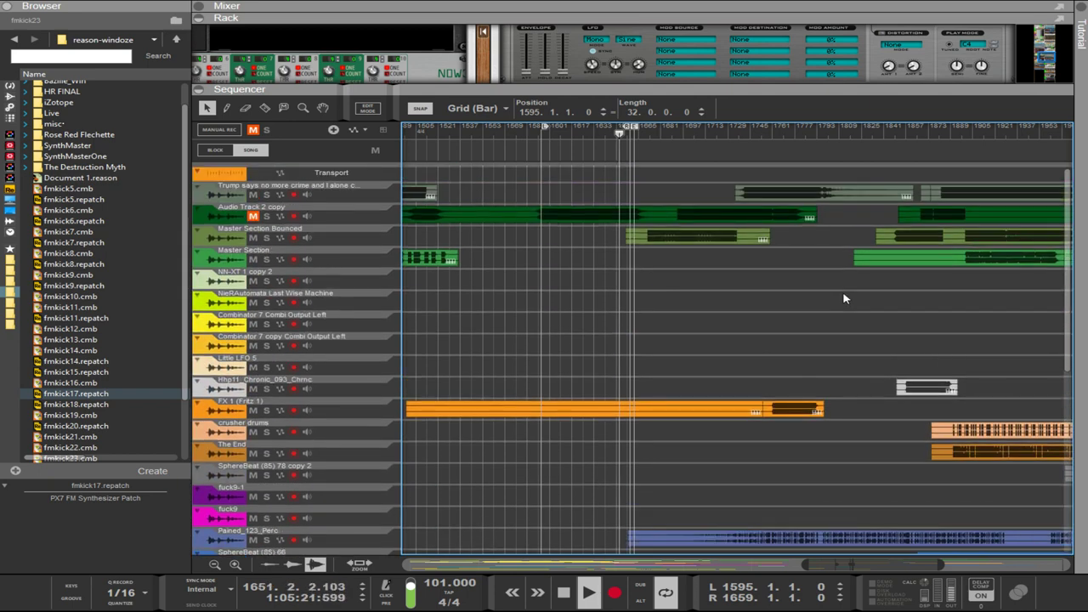
scroll(900, 340, "down", 3)
scroll(930, 347, "up", 1)
scroll(922, 346, "up", 2)
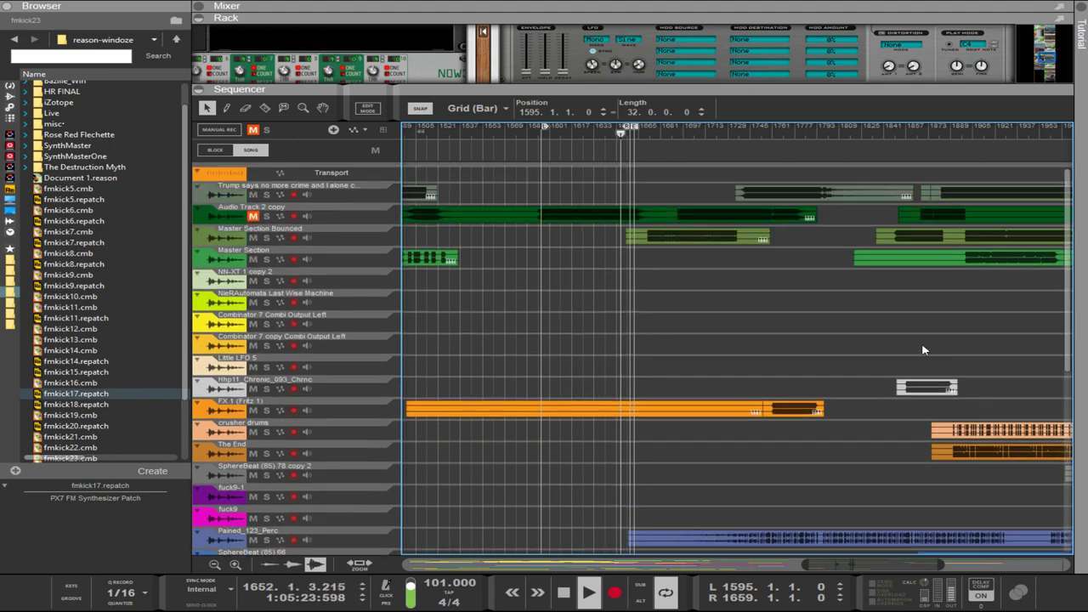
scroll(863, 516, "down", 2)
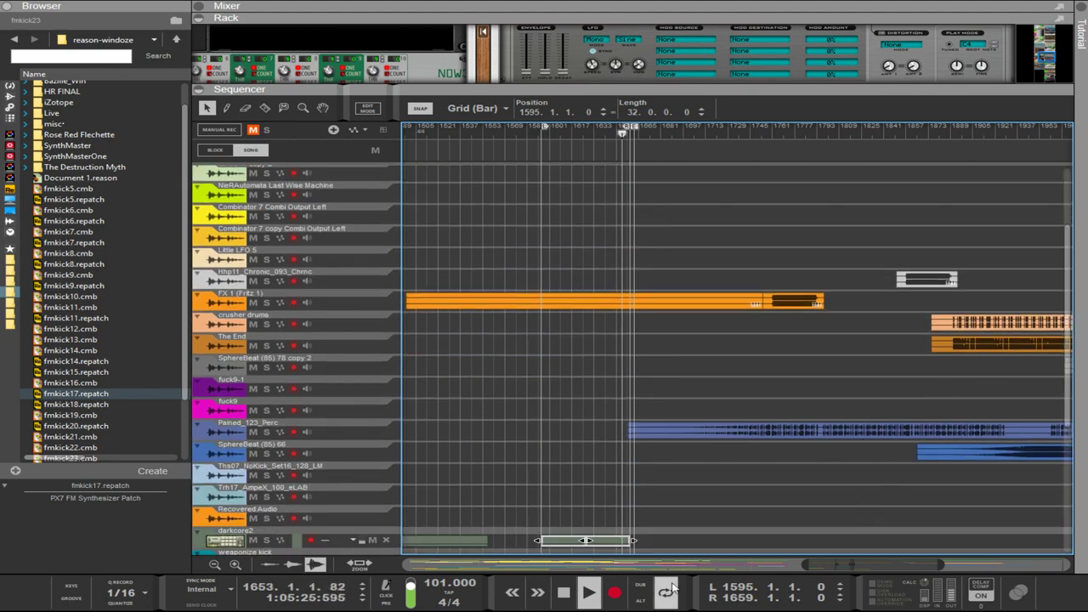
left_click_drag(837, 565, 844, 530)
scroll(799, 480, "up", 6)
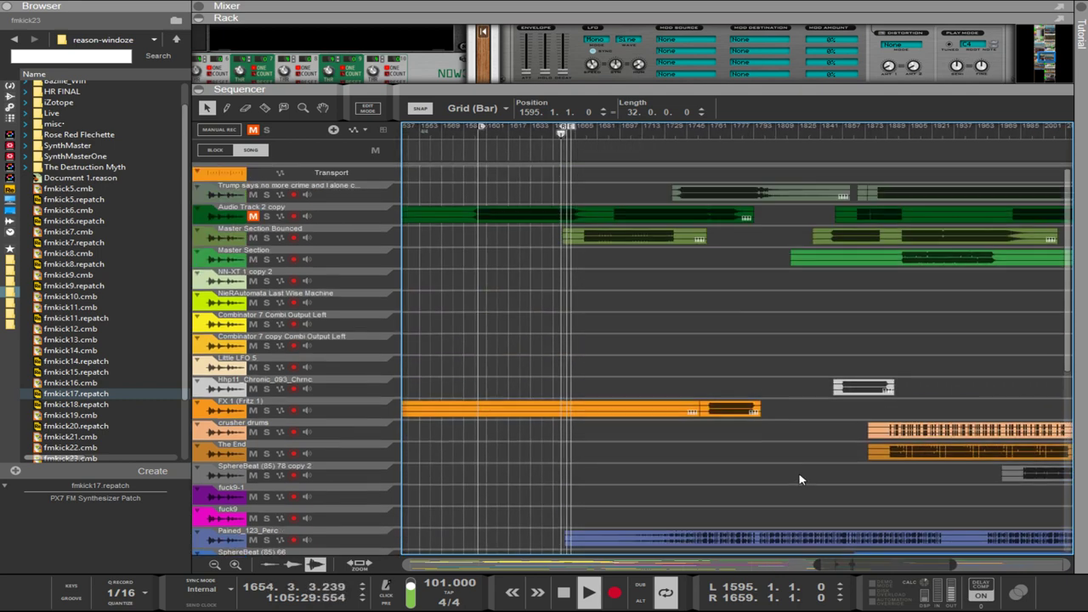
left_click(252, 219)
left_click(252, 217)
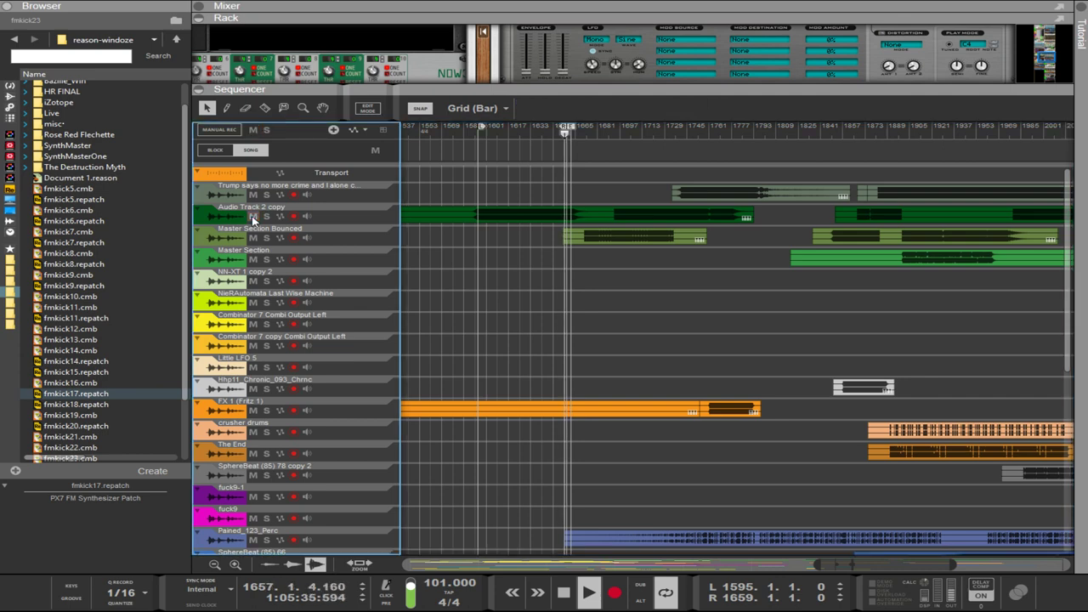
left_click(252, 217)
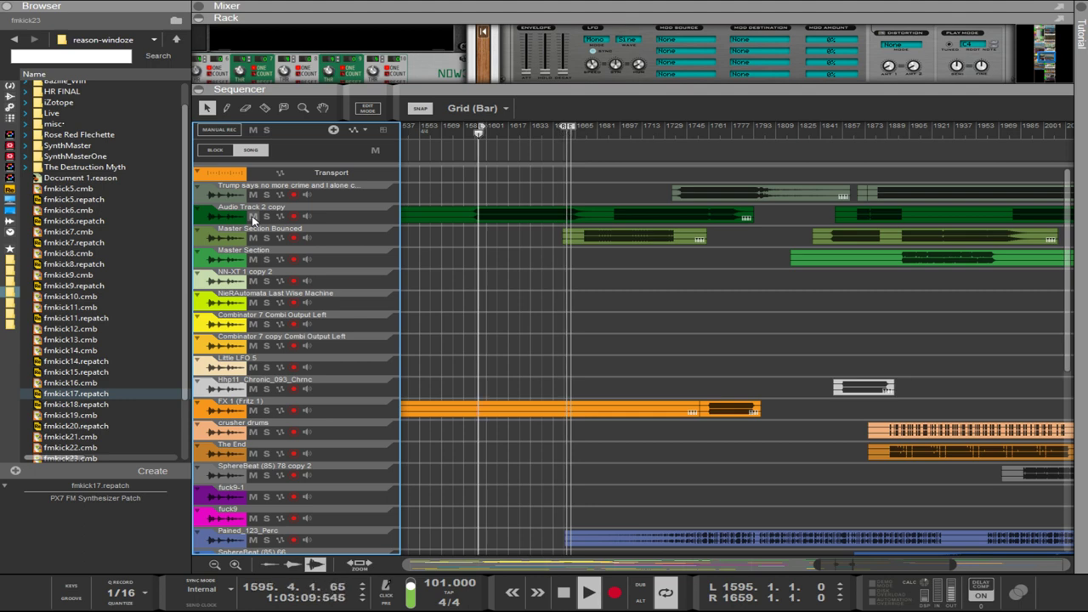
Set the Audio Track 2 copy clip's level to 8.06 dB, and enable its channel EQ with a low-mid gain of 3.49 dB.
left_click(514, 216)
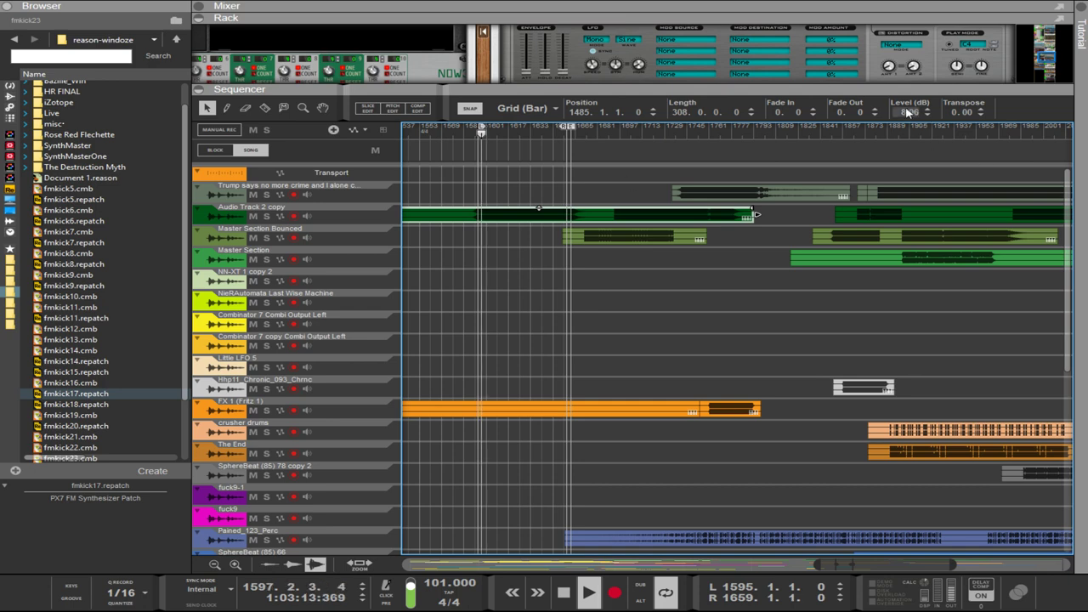
left_click_drag(539, 22, 525, 153)
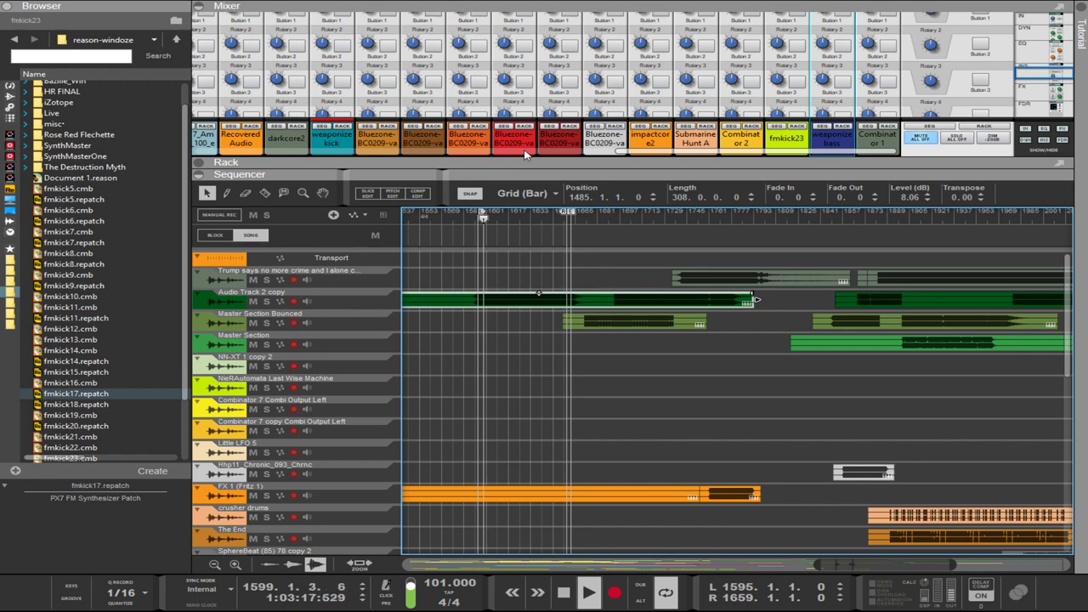
left_click_drag(643, 153, 248, 175)
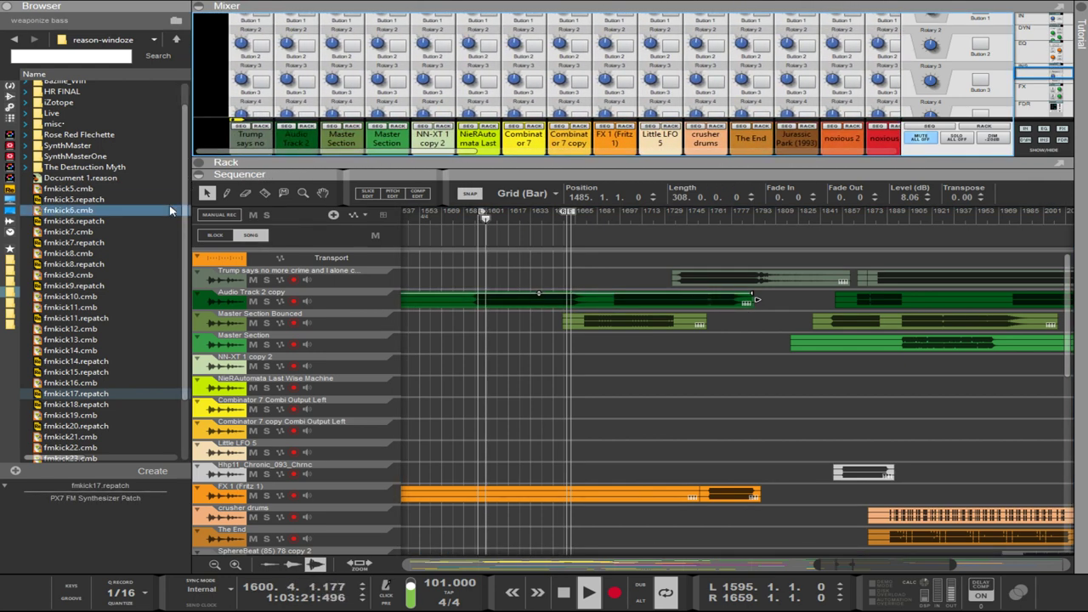
scroll(272, 115, "up", 10)
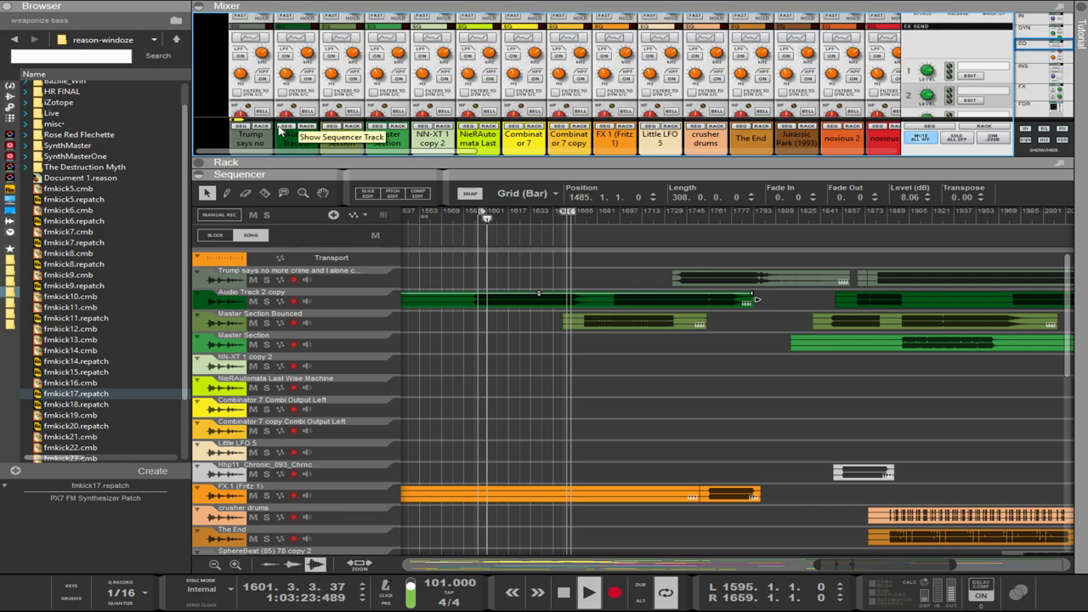
scroll(270, 110, "up", 3)
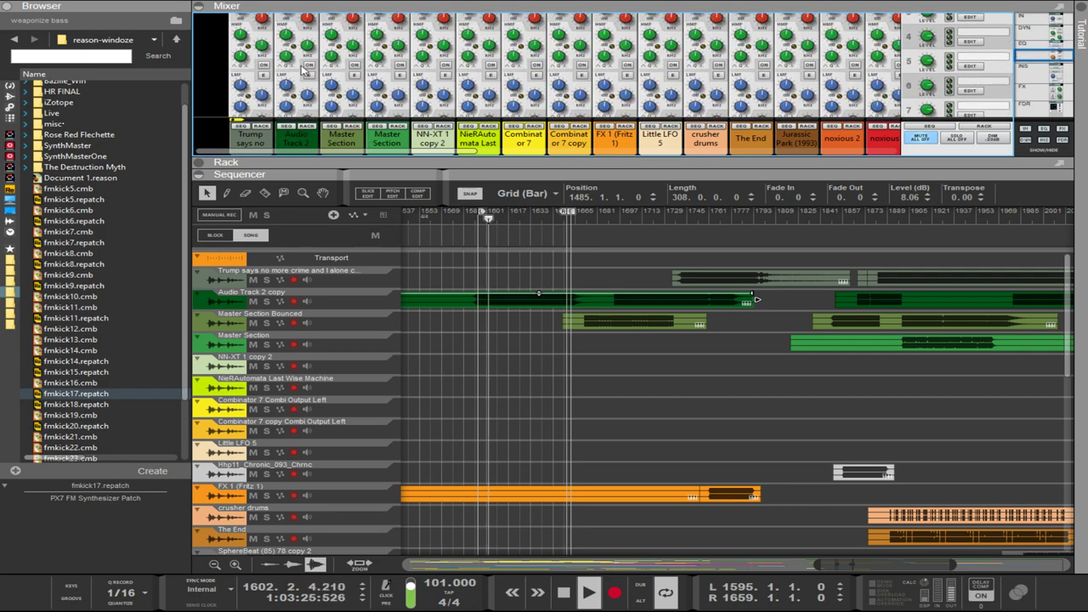
left_click(303, 67)
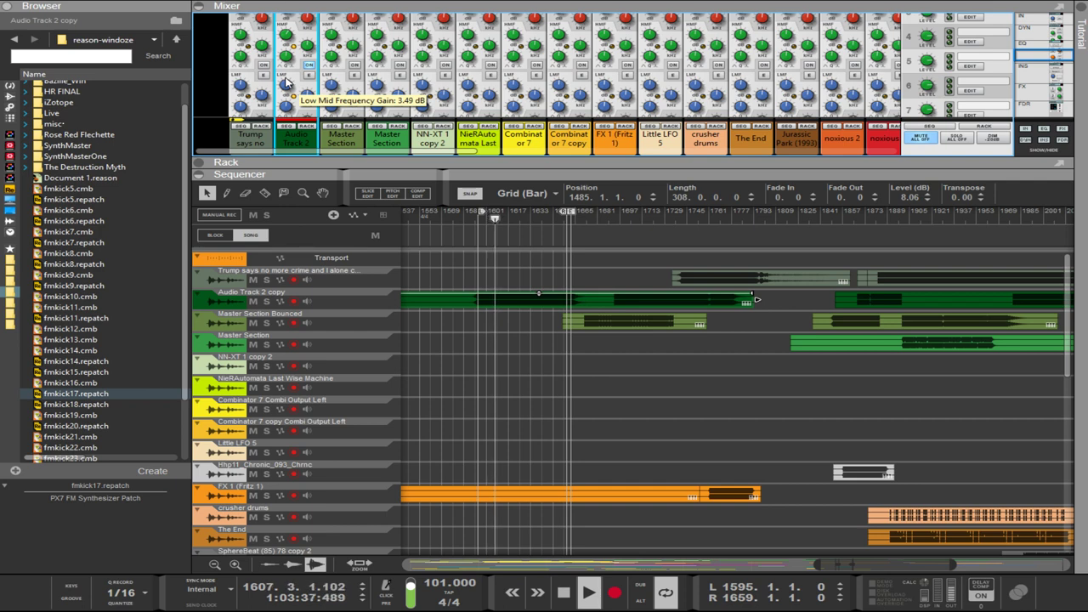
Set Euclid 3 in the weaponize bass Combinator to 32 steps.
left_click_drag(606, 170, 607, 450)
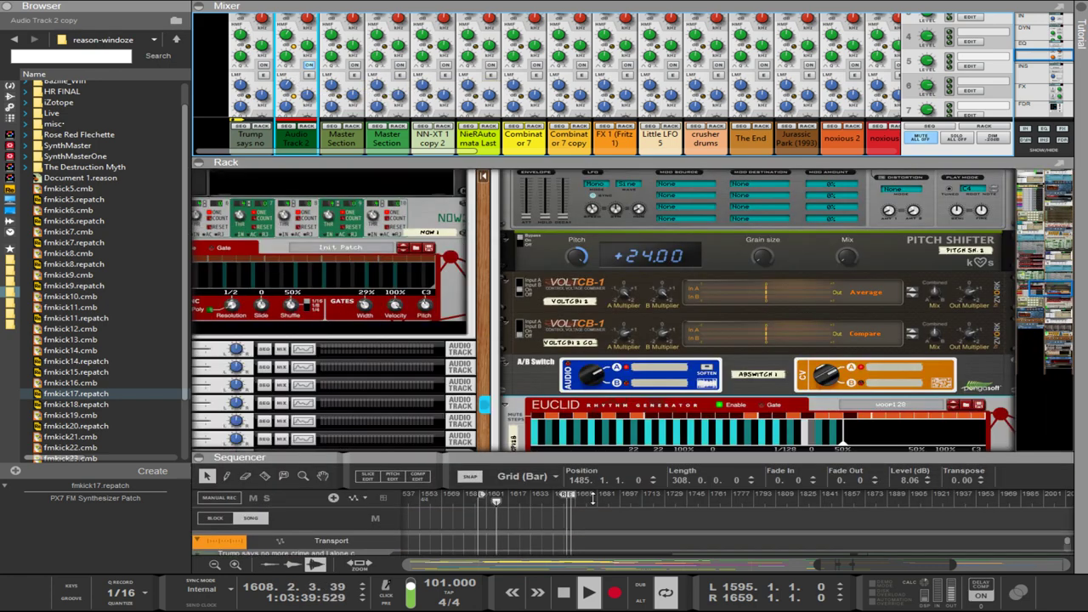
scroll(657, 405, "down", 8)
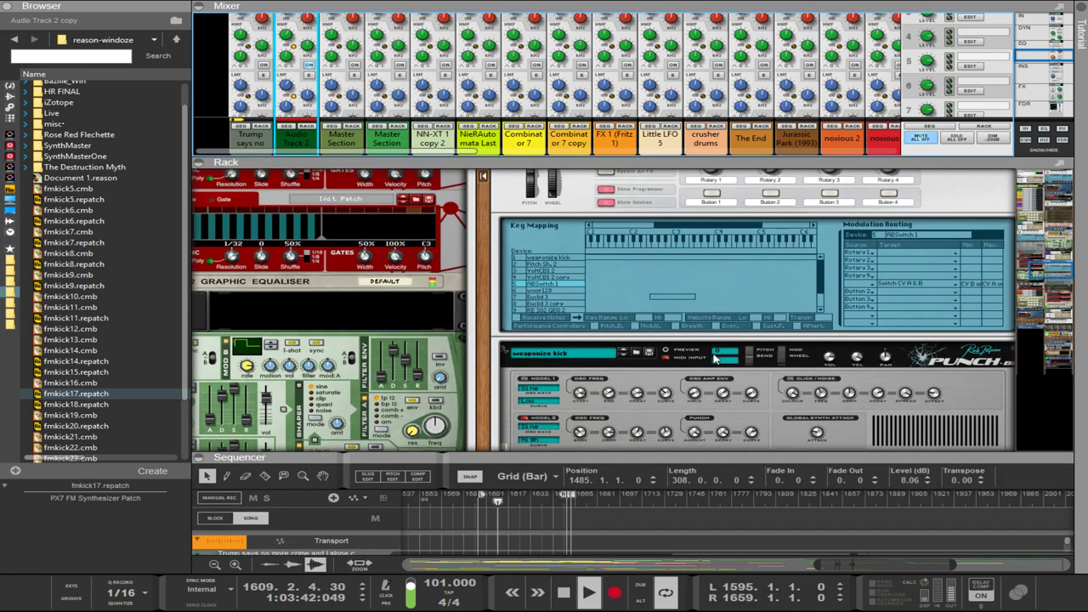
left_click(854, 286)
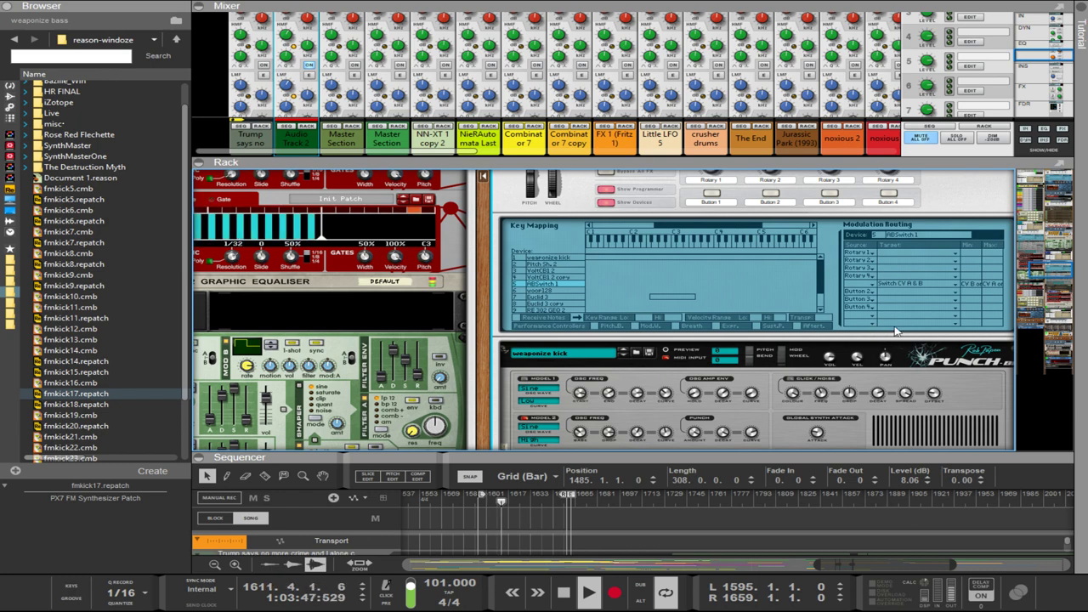
key("Tab")
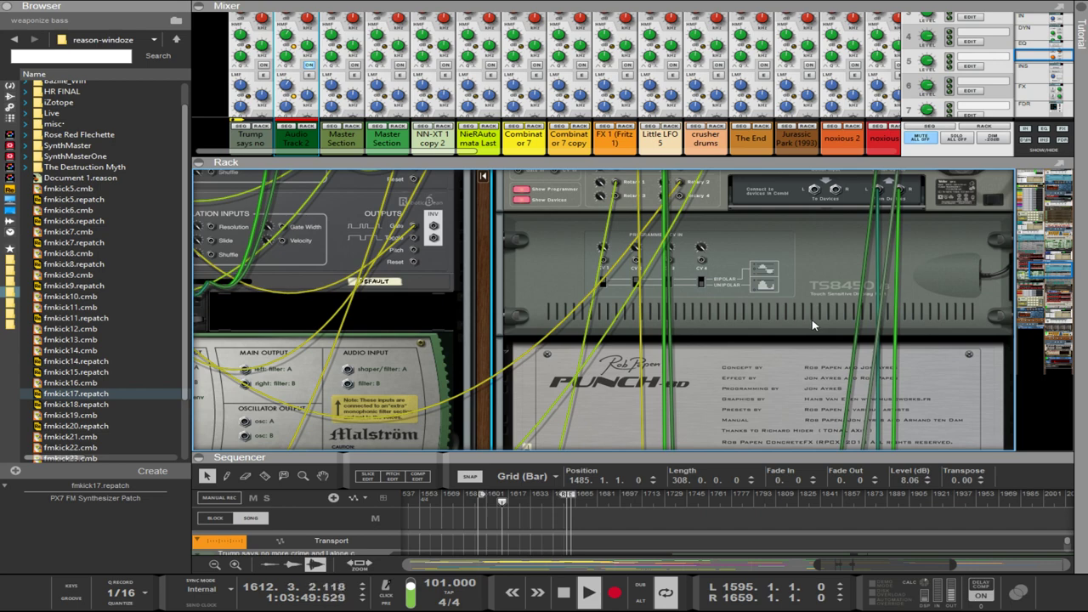
scroll(812, 325, "down", 3)
key("Tab")
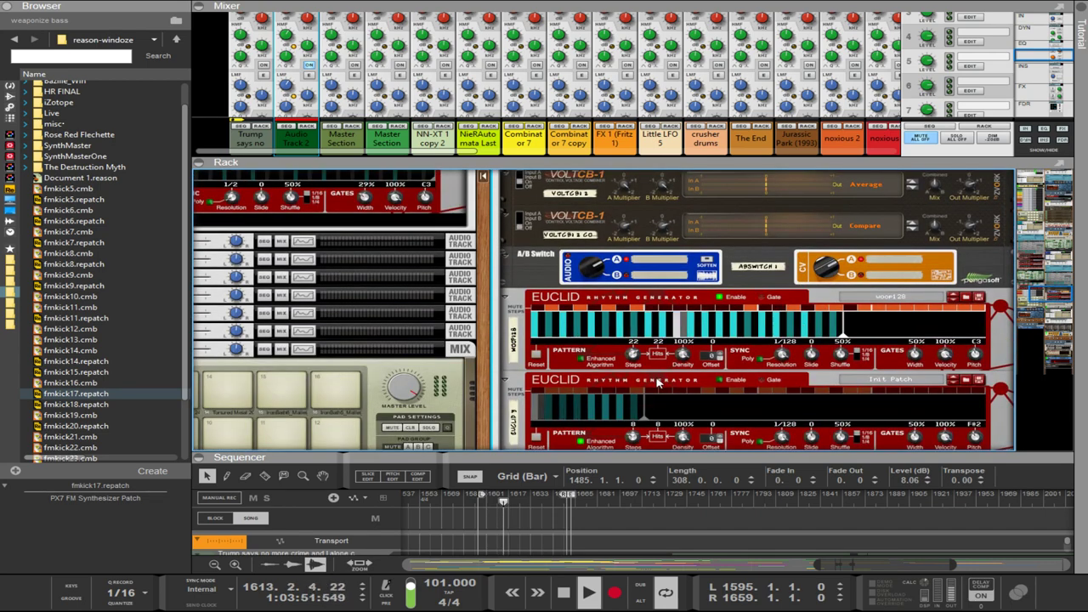
left_click(684, 388)
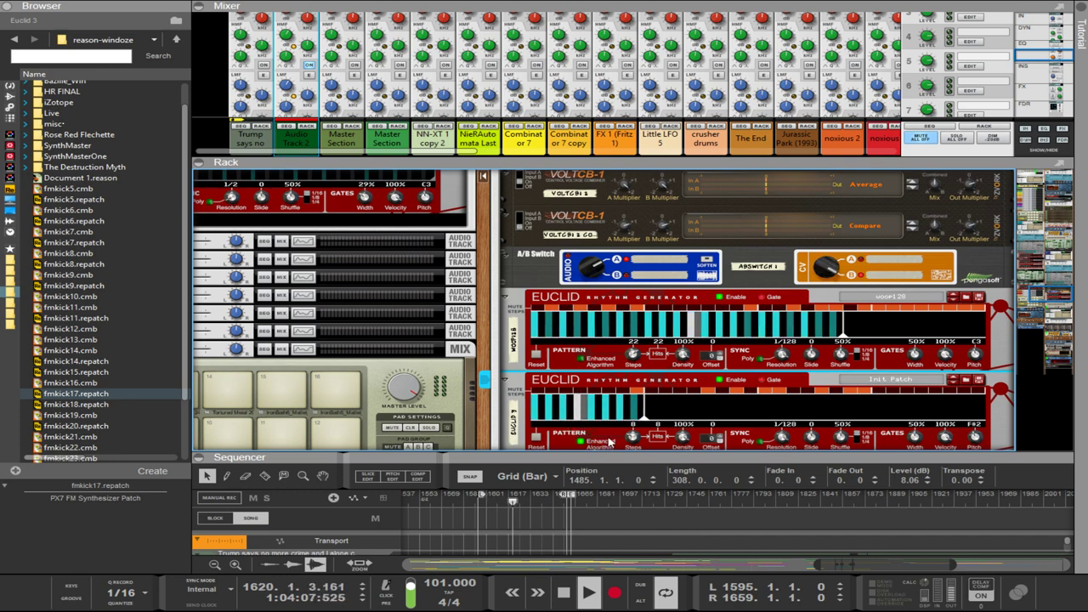
left_click_drag(630, 431, 629, 402)
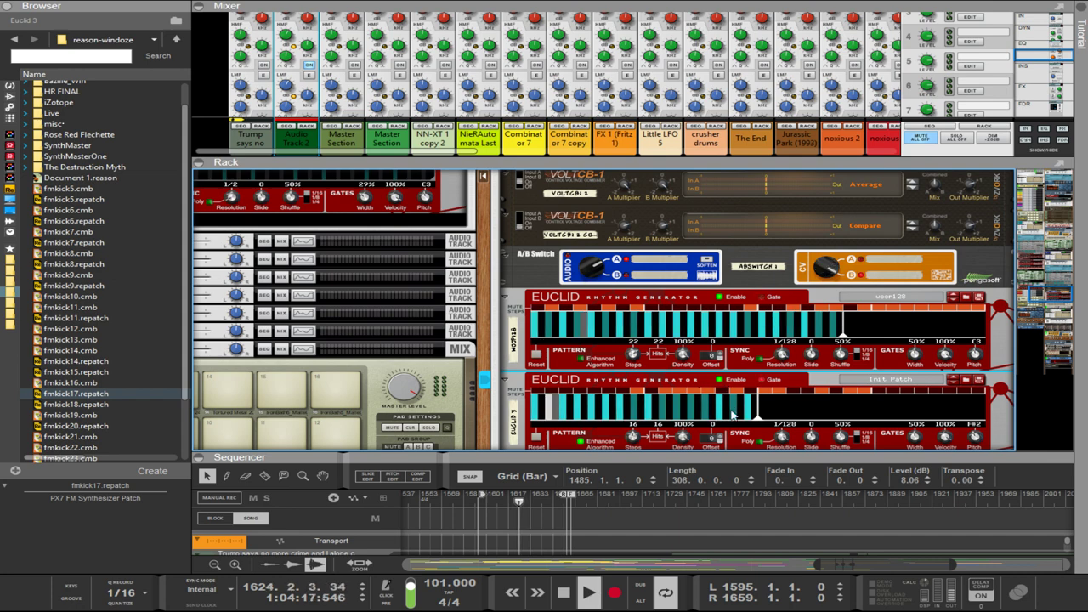
left_click_drag(633, 438, 633, 399)
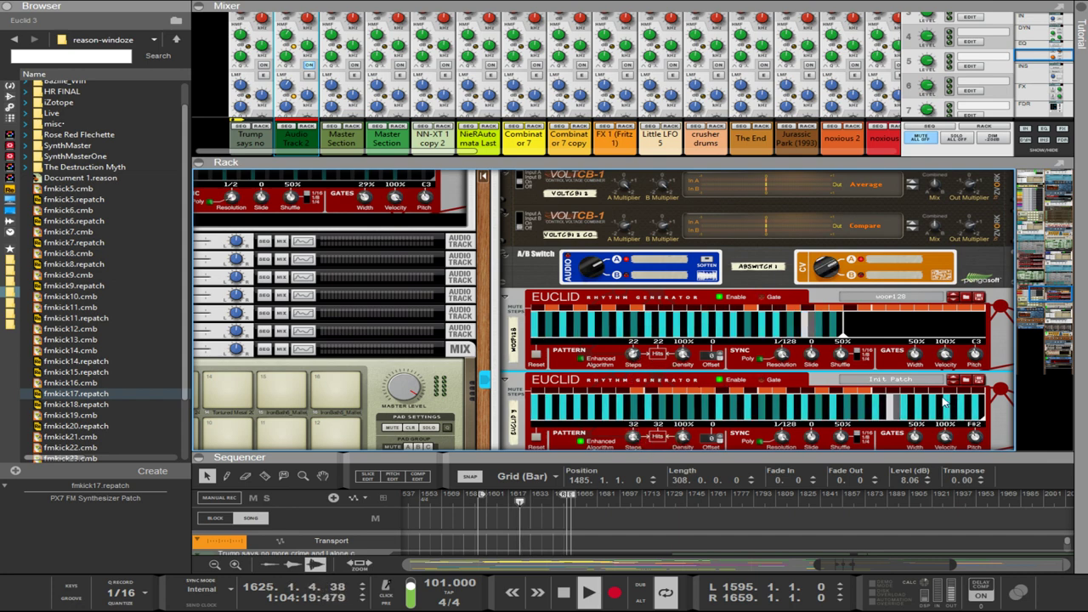
Load the bounce.repatch preset from the polyrhythms folder into Euclid 3.
left_click(967, 381)
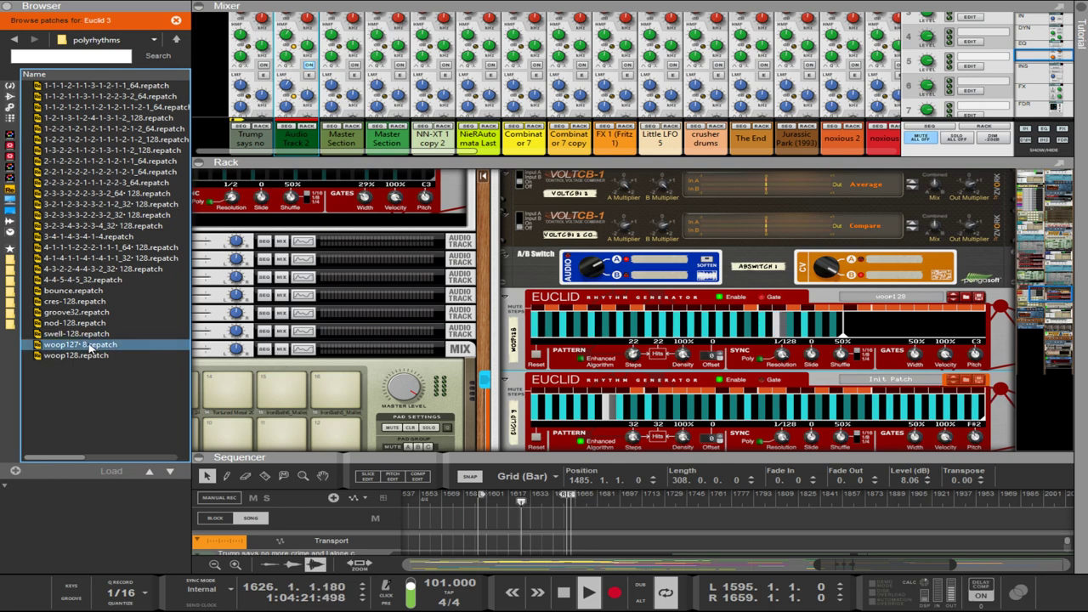
left_click(72, 291)
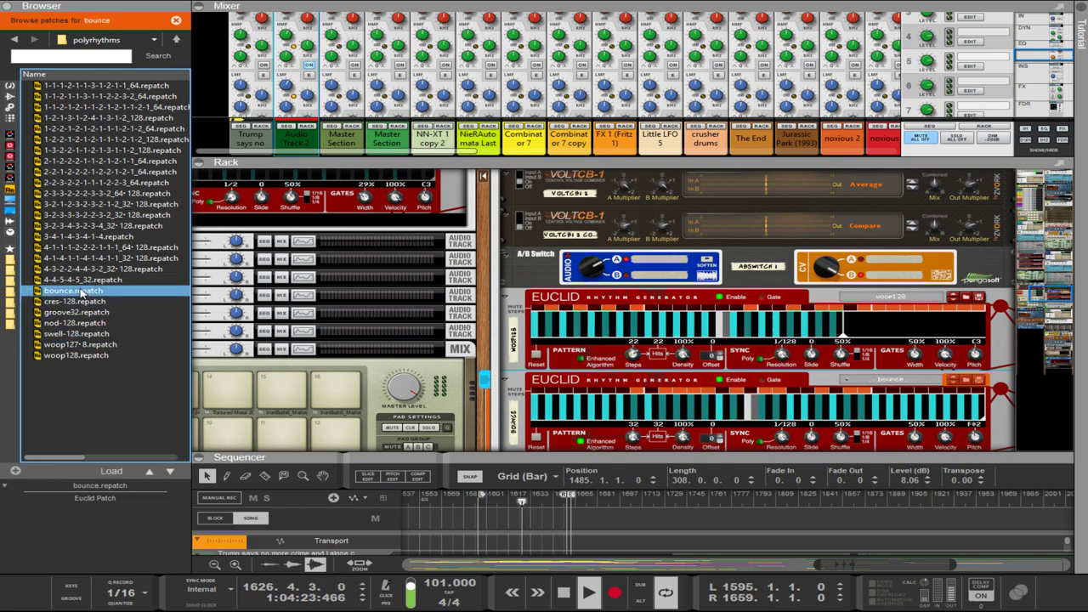
double_click(81, 292)
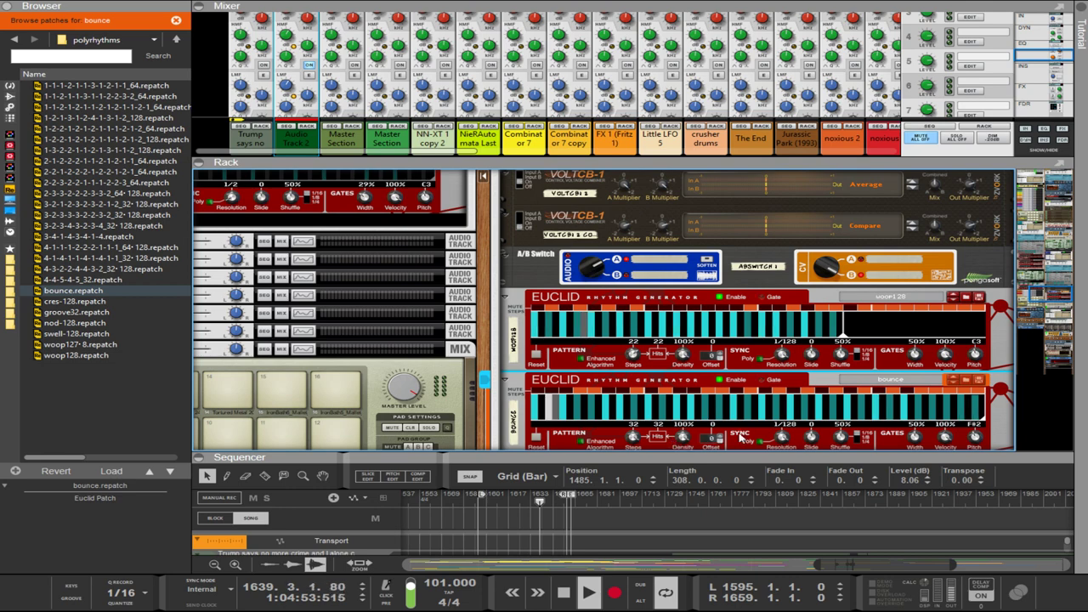
Set the woop128 Euclid to 20 steps and the bounce Euclid below it to 22 steps, adjusting the bounce pattern's mute steps.
left_click_drag(633, 440, 633, 466)
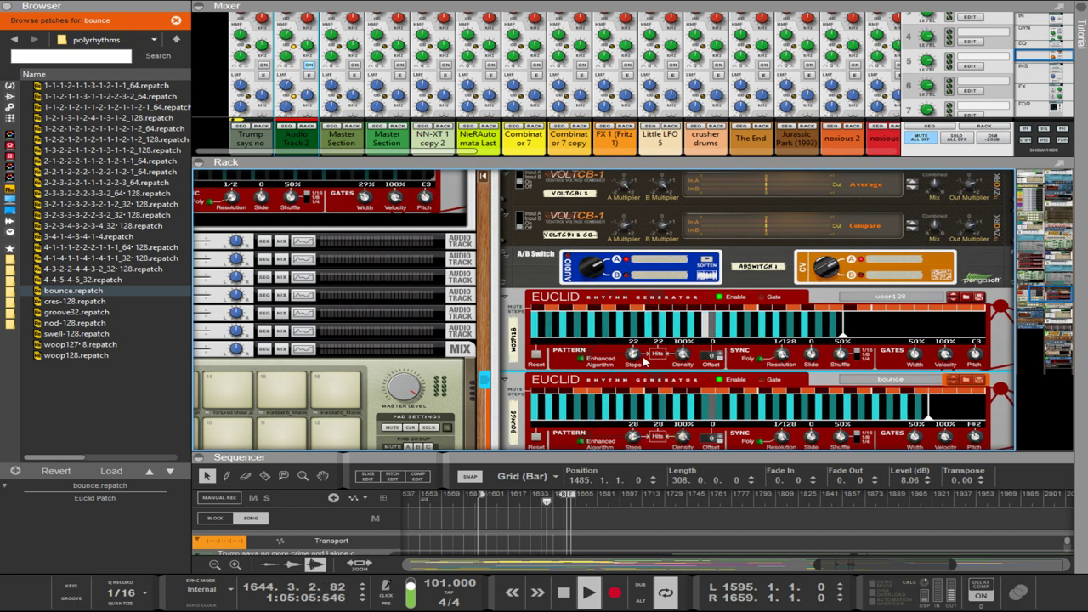
left_click_drag(643, 361, 630, 365)
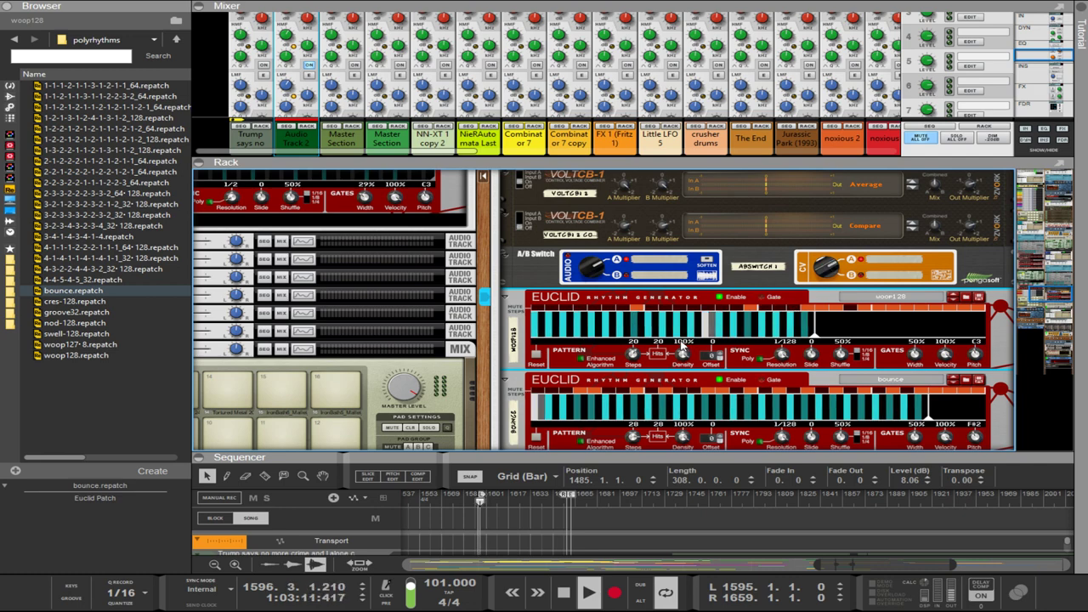
left_click(567, 393)
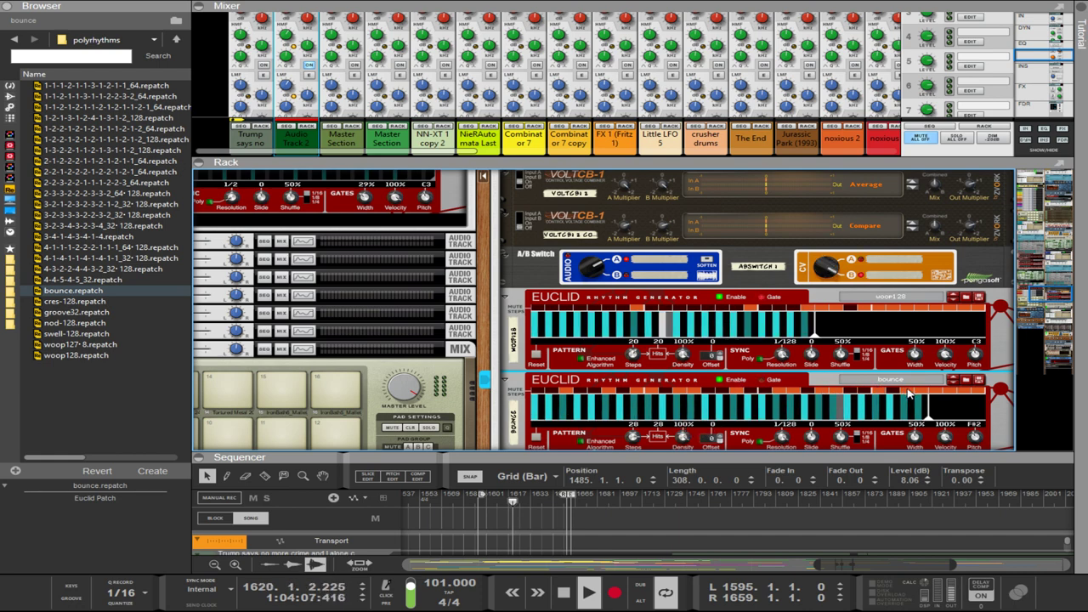
left_click_drag(633, 436, 640, 461)
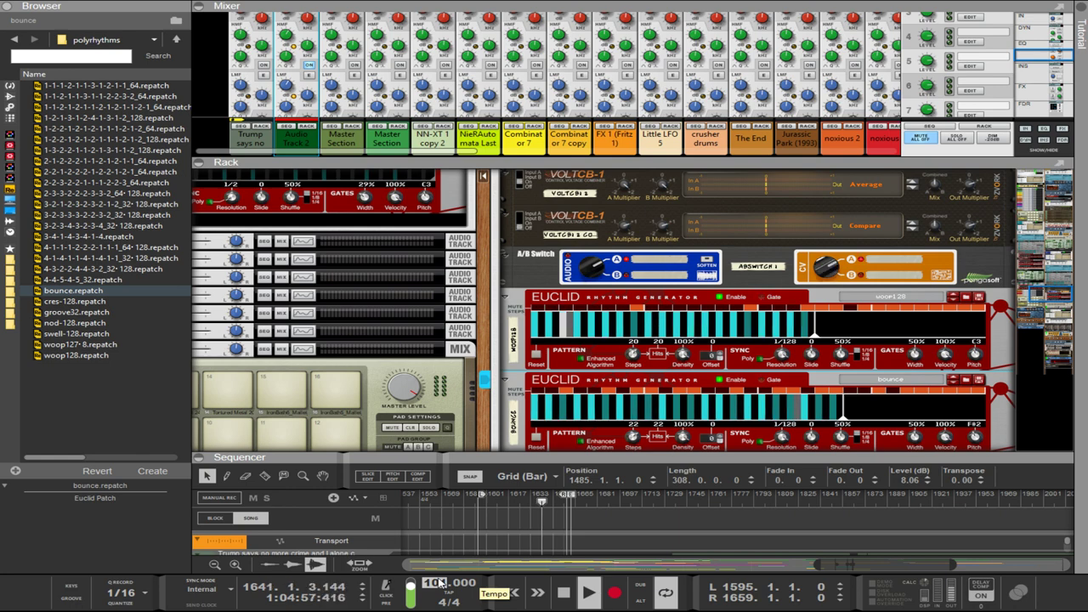
Set the song tempo to 75.000 BPM.
left_click_drag(439, 583, 440, 584)
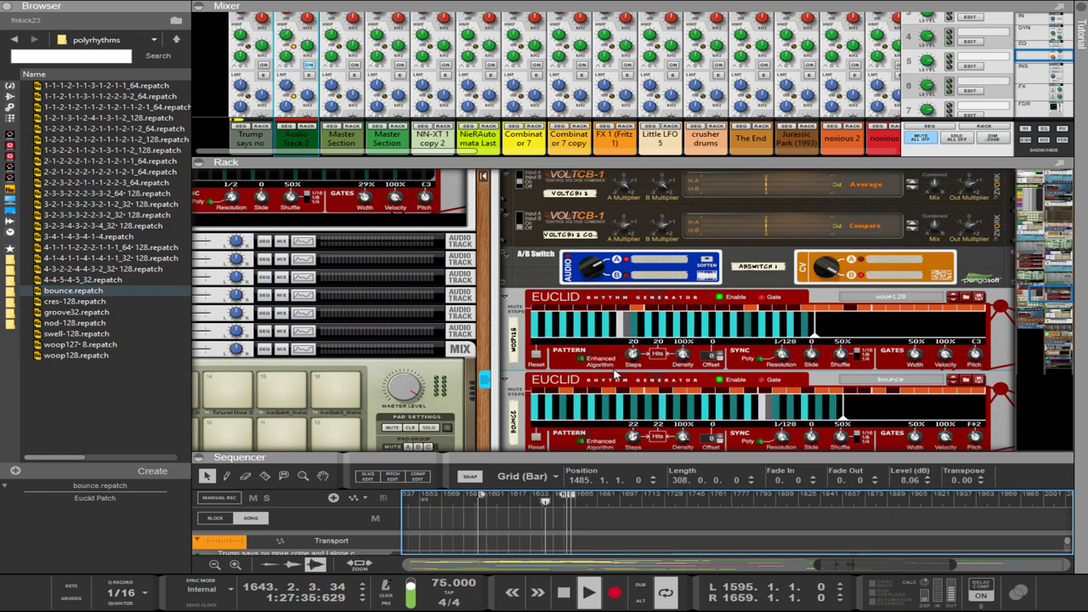
Adjust mute steps in the bounce and woop128 Euclids and set woop128 to 16 steps.
left_click(570, 396)
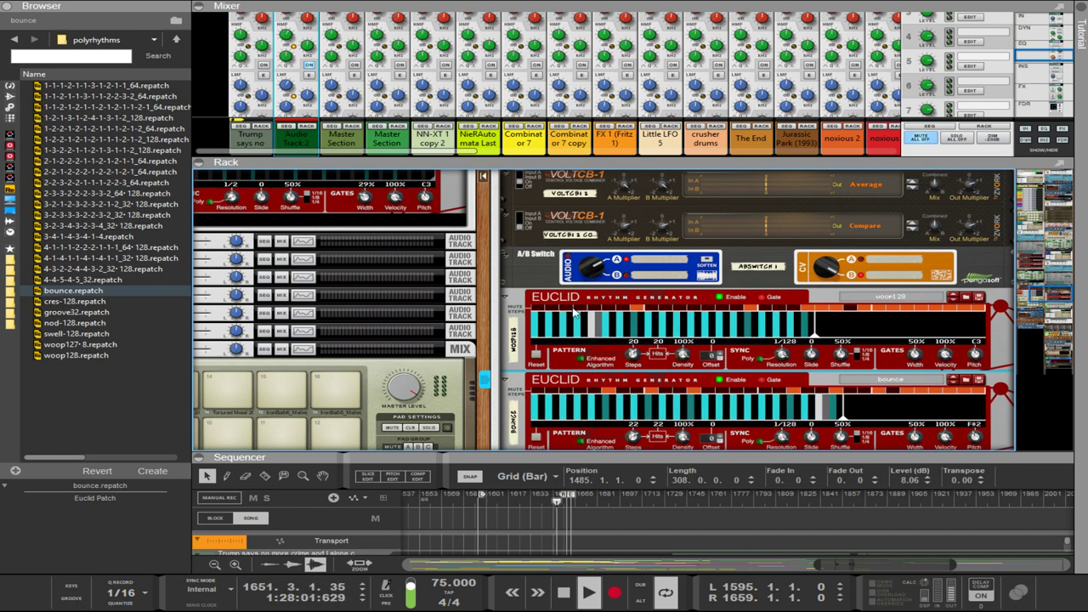
left_click(636, 312)
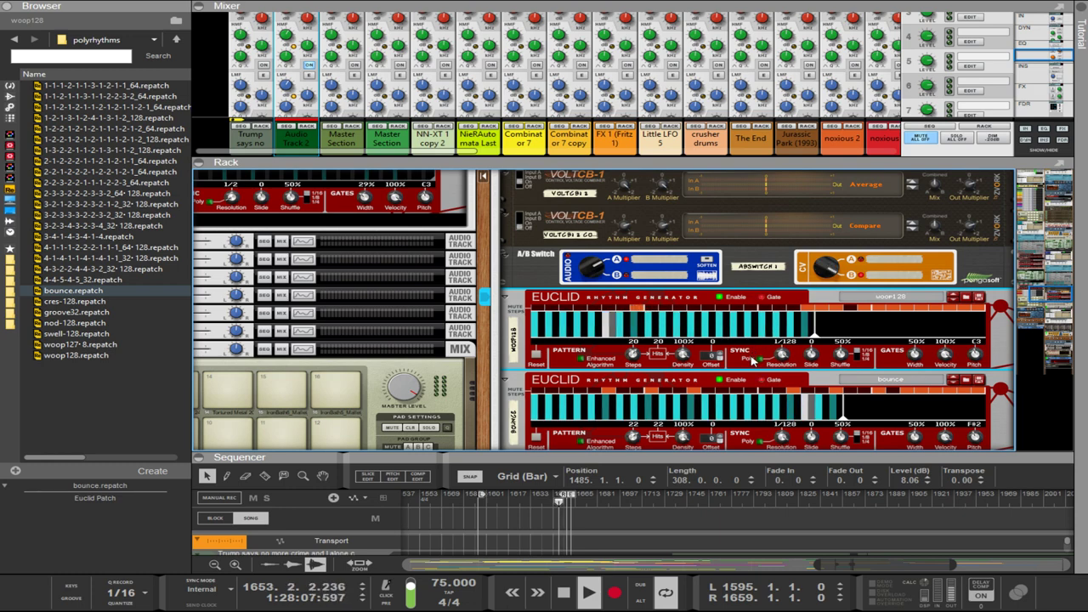
mouse_move(781, 353)
left_mouse_down()
mouse_move(782, 393)
mouse_move(786, 364)
left_mouse_up()
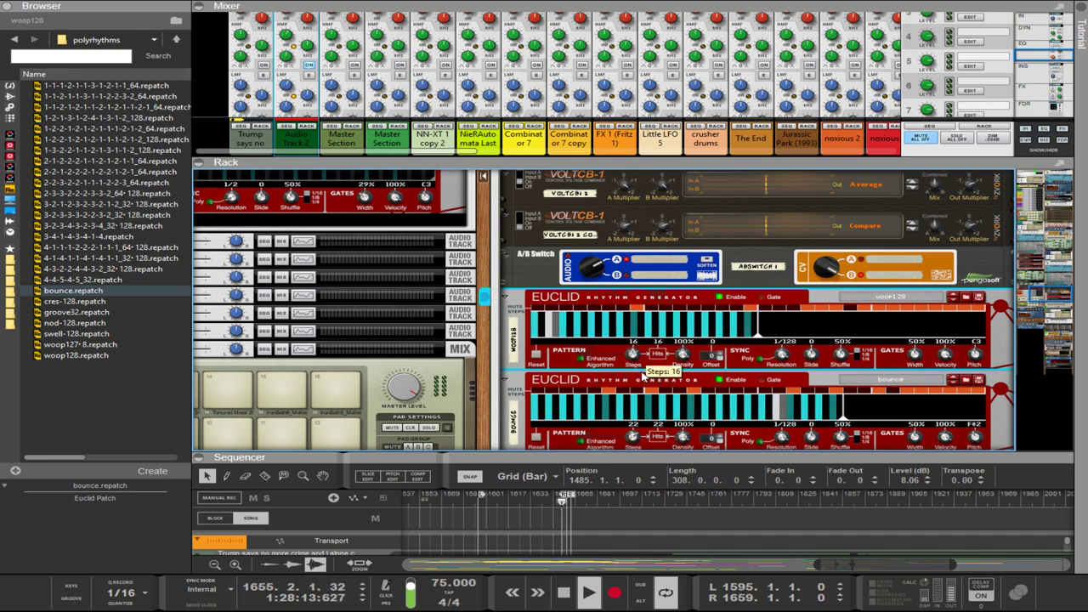
Review the weaponize bass Combinator's modulation routing and its devices from the Punch-BD down to the Euclids.
scroll(751, 376, "up", 3)
scroll(751, 376, "up", 10)
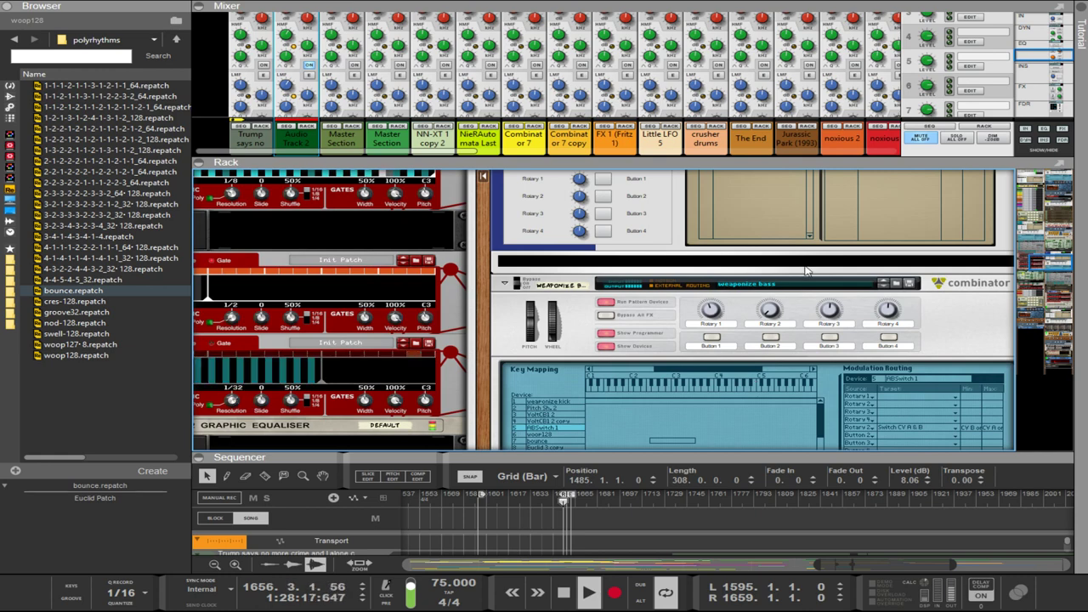
scroll(752, 377, "down", 2)
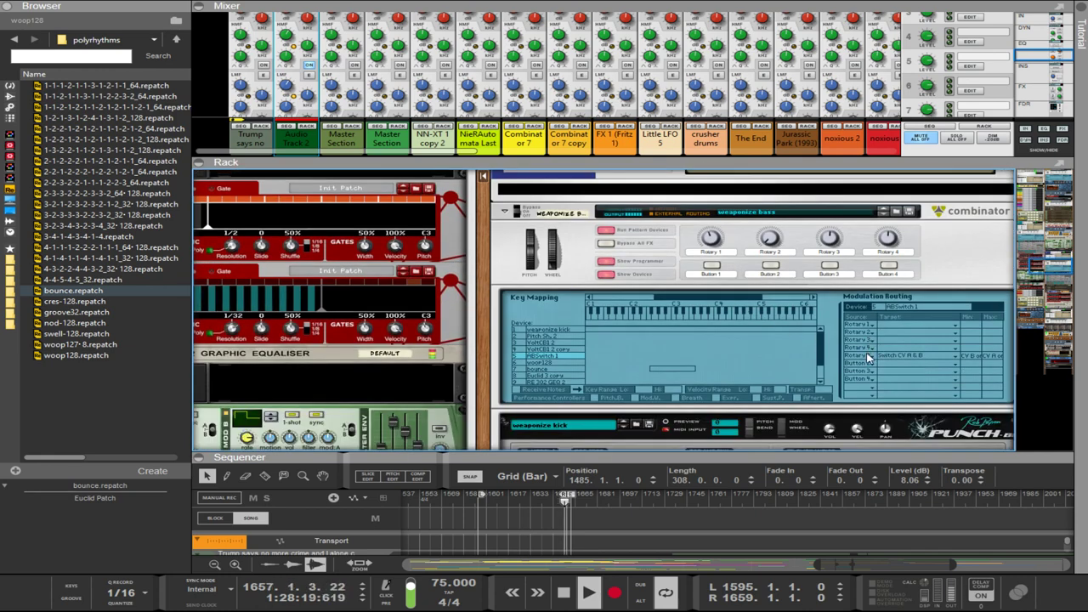
left_click(872, 323)
scroll(778, 301, "down", 10)
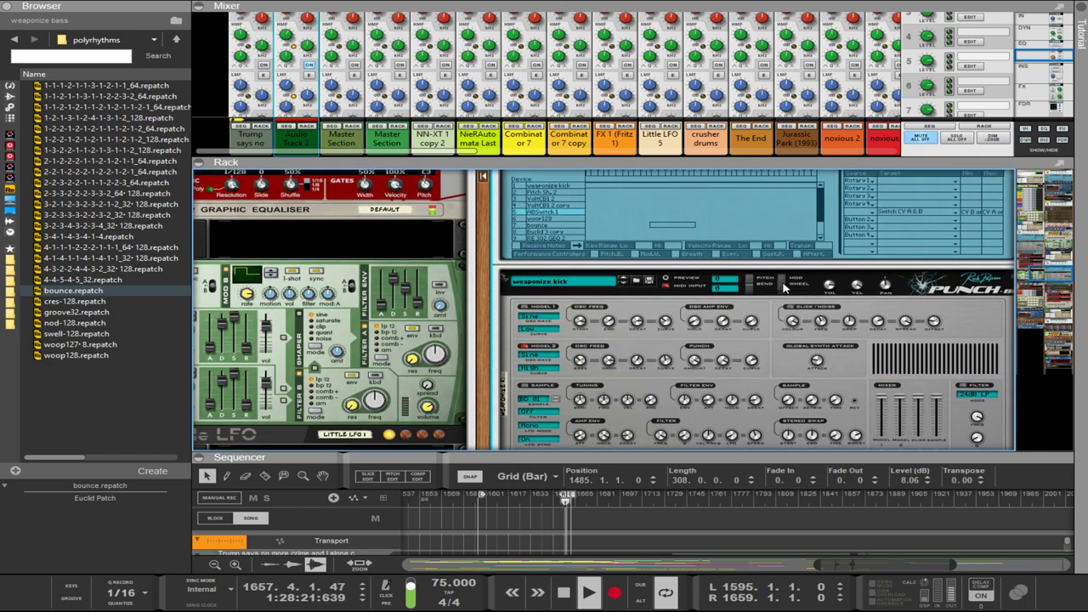
scroll(776, 300, "down", 3)
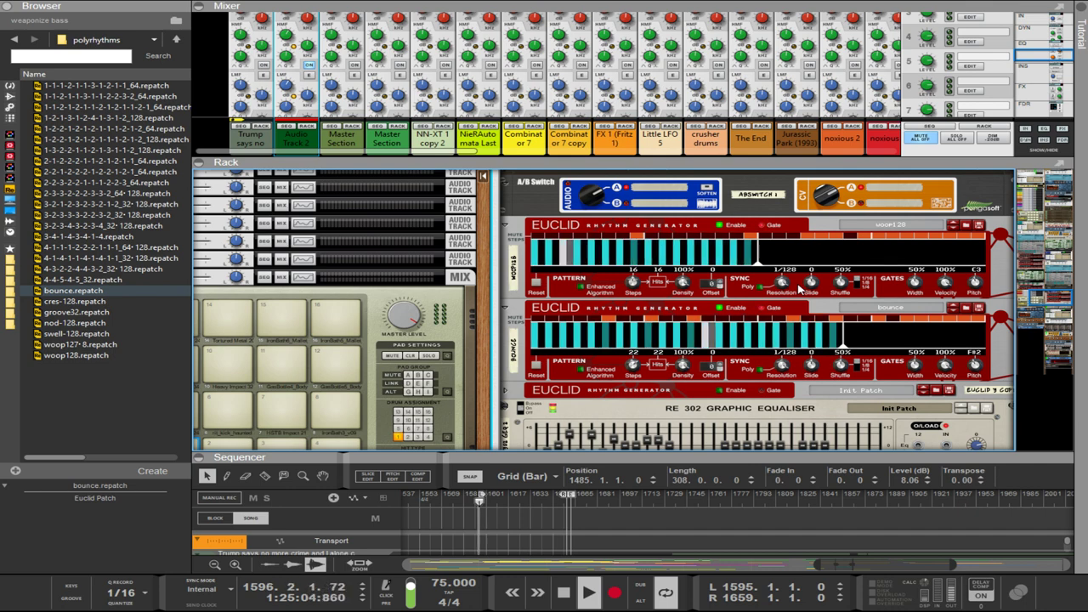
Set the Uhbik-G's Scale to 0.13 further down the rack, and inspect the GClip and granular effects below it.
left_click_drag(756, 158, 755, 299)
scroll(718, 399, "down", 5)
scroll(718, 400, "down", 10)
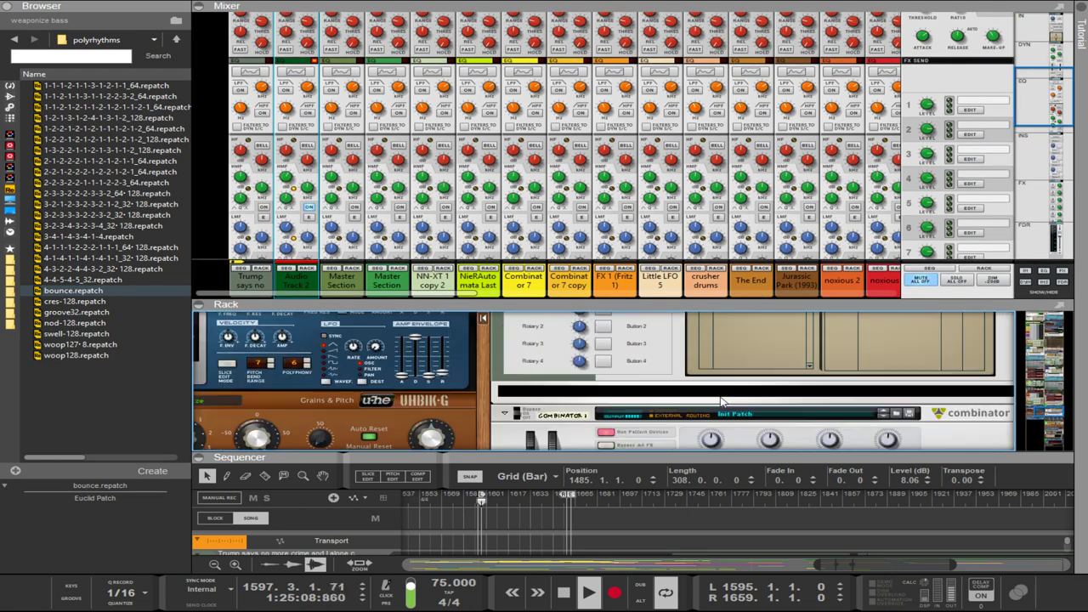
scroll(720, 400, "down", 6)
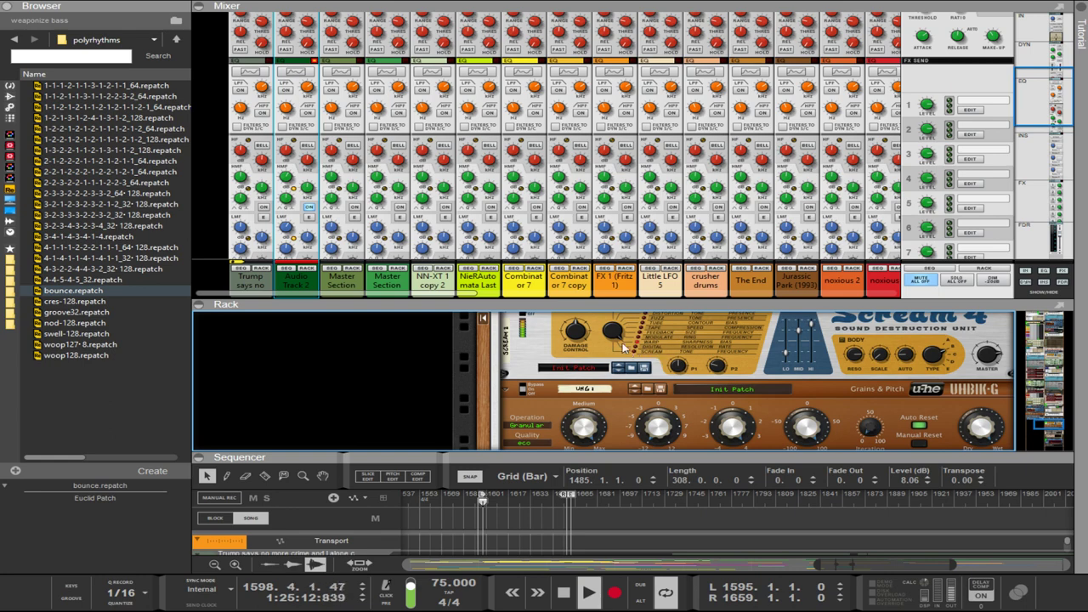
scroll(639, 370, "down", 3)
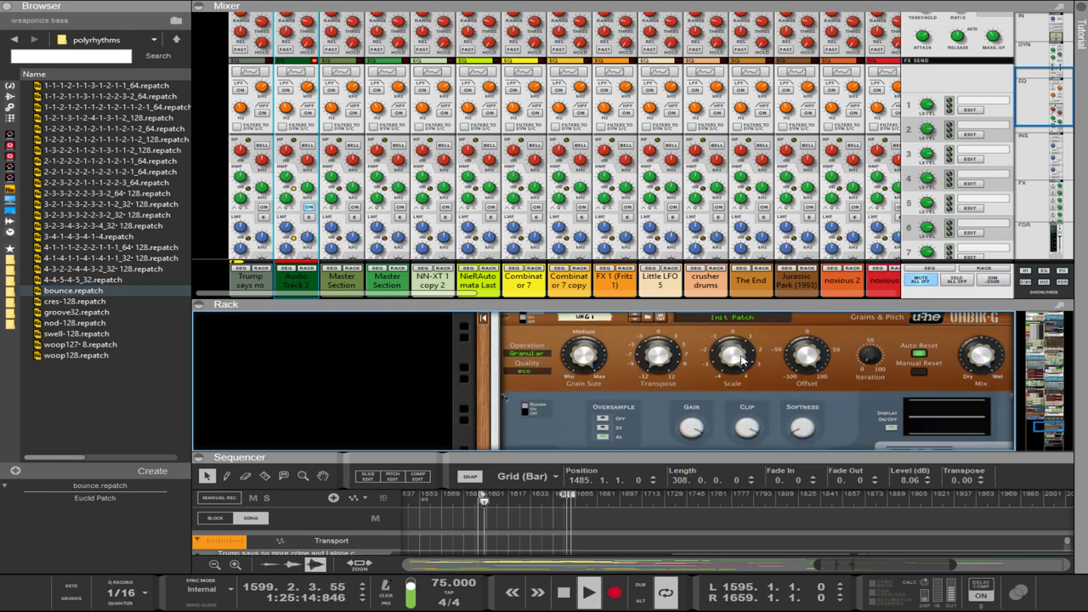
left_click(739, 361)
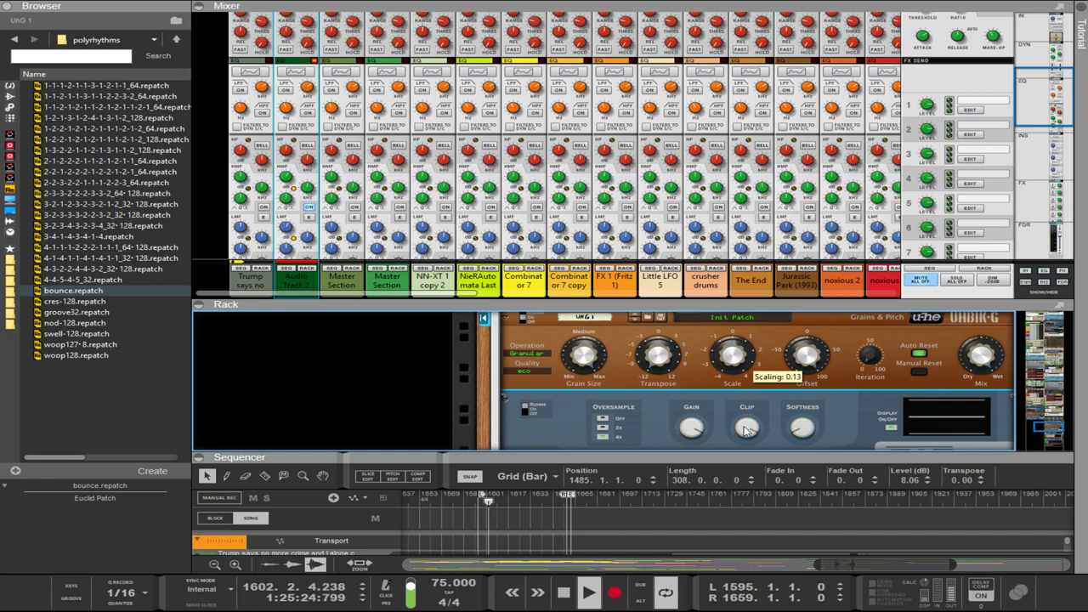
scroll(744, 431, "down", 5)
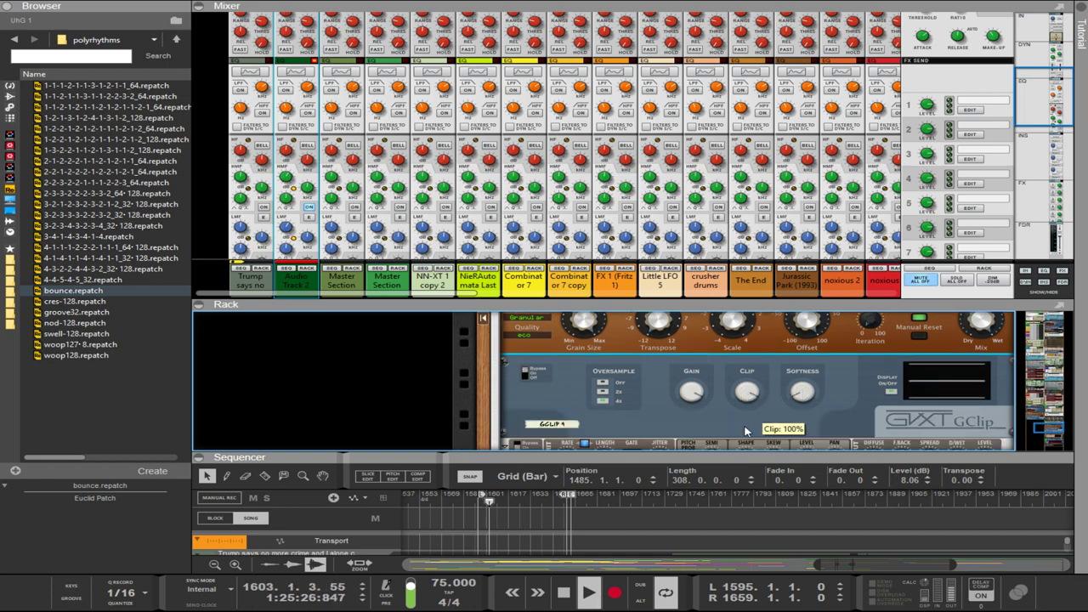
scroll(732, 421, "up", 1)
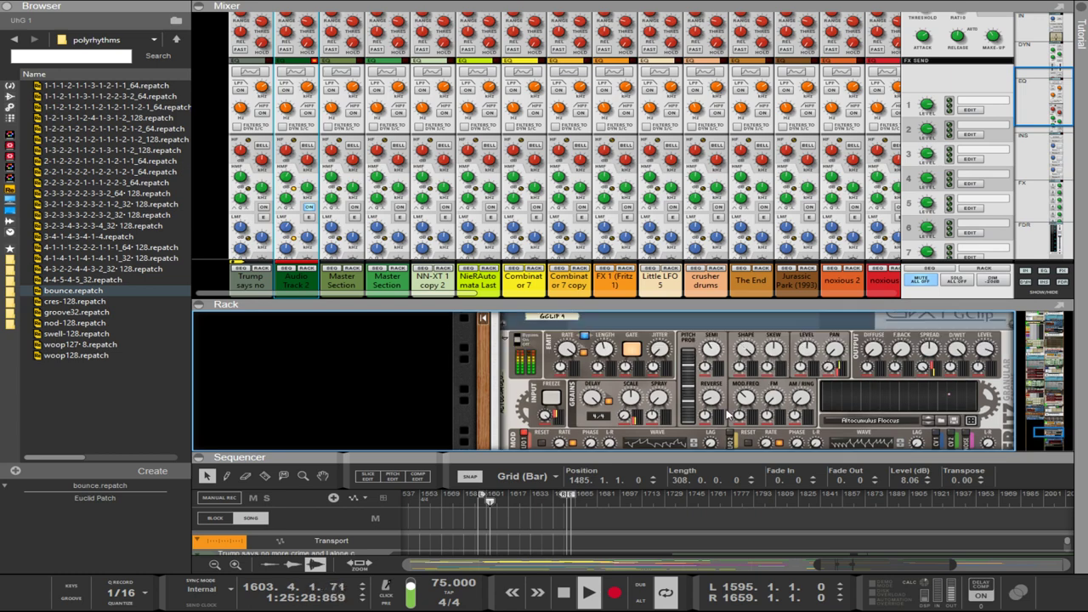
Set the Diffuse of the granular effect loaded with the Altocumulus Floccus patch to 17%.
left_click(877, 352)
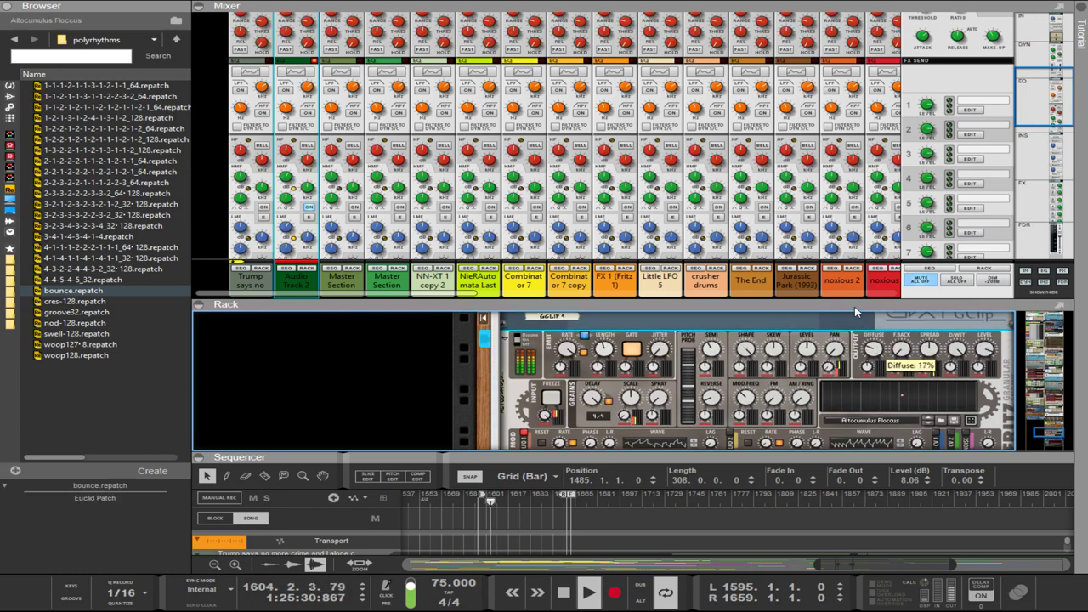
scroll(822, 363, "down", 3)
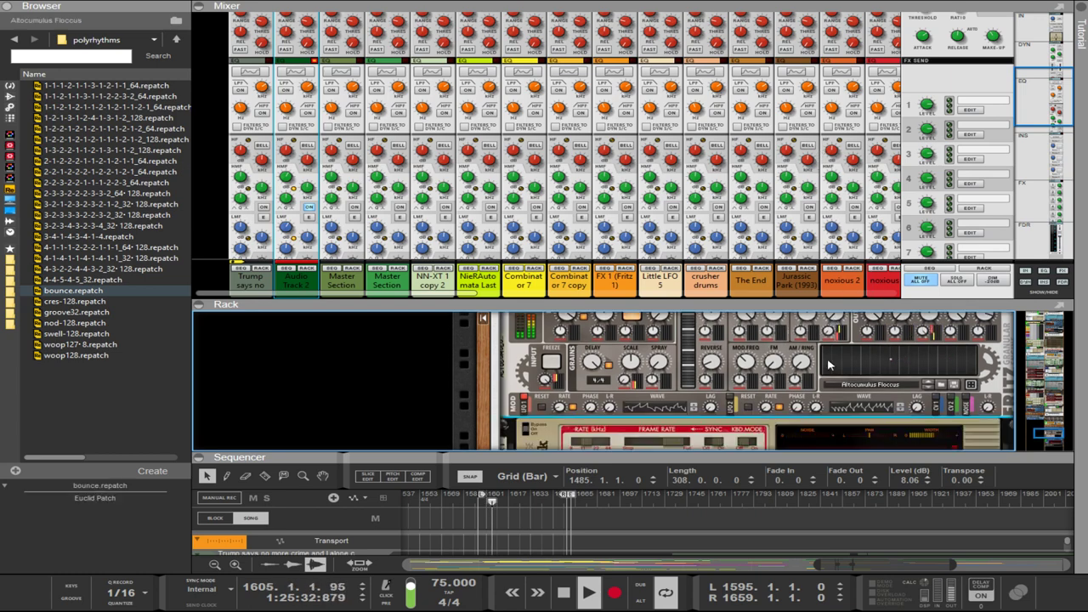
left_click(600, 403)
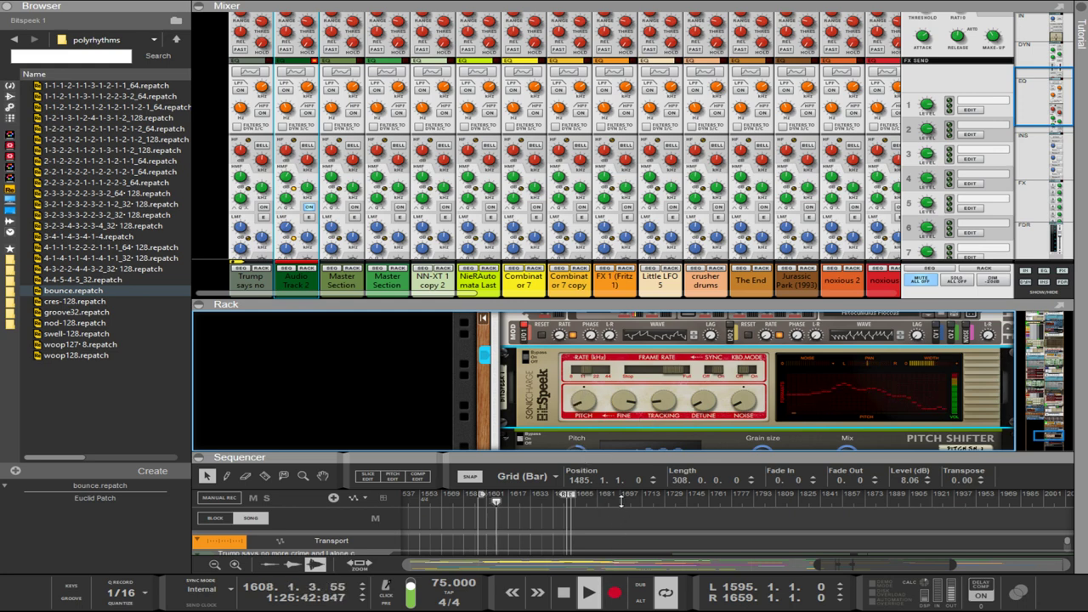
Enlarge the rack view, and set the Pitch Shifter's pitch to +24.00 and the RV7000 reverb's Dry/Wet to 73.
left_click_drag(621, 501, 617, 564)
left_click_drag(567, 448, 560, 334)
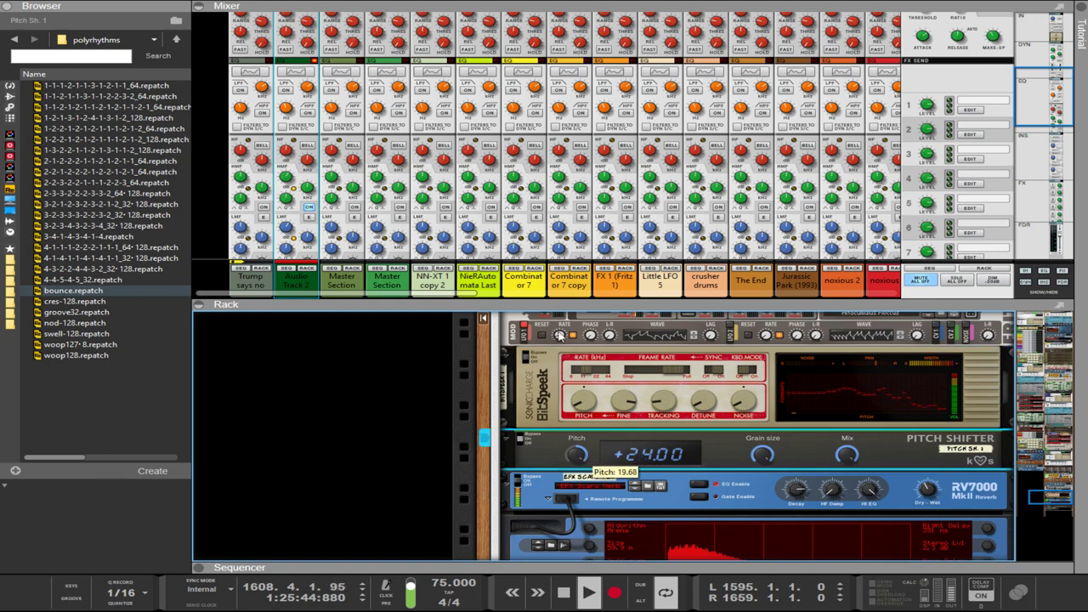
left_click(929, 490)
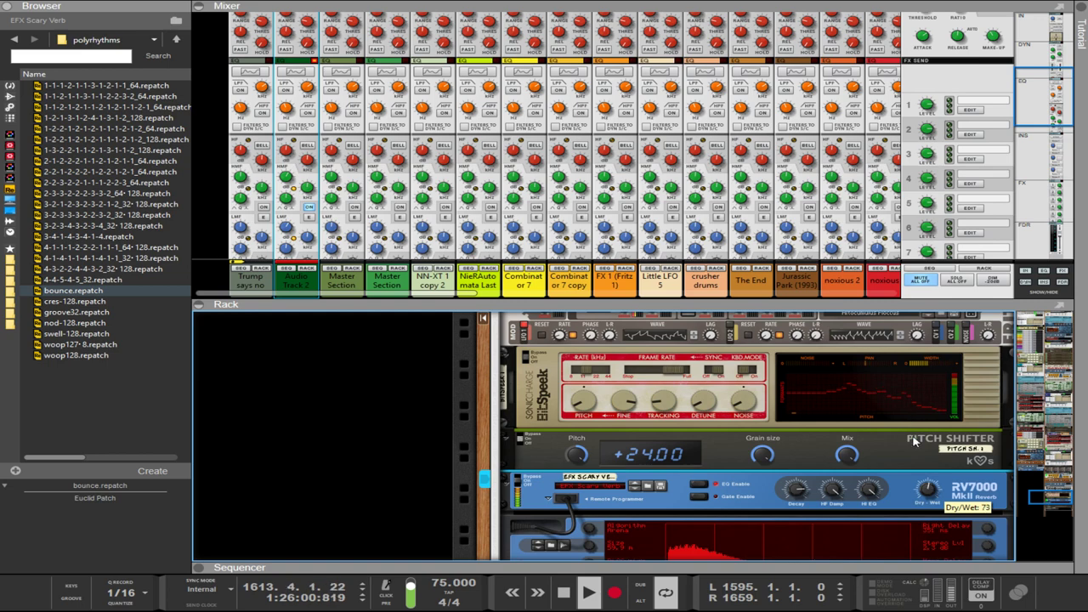
Rebalance the RV7000's Dry/Wet mix against the granular effect, setting the granular Master Level to 1.18 dB.
scroll(752, 455, "down", 3)
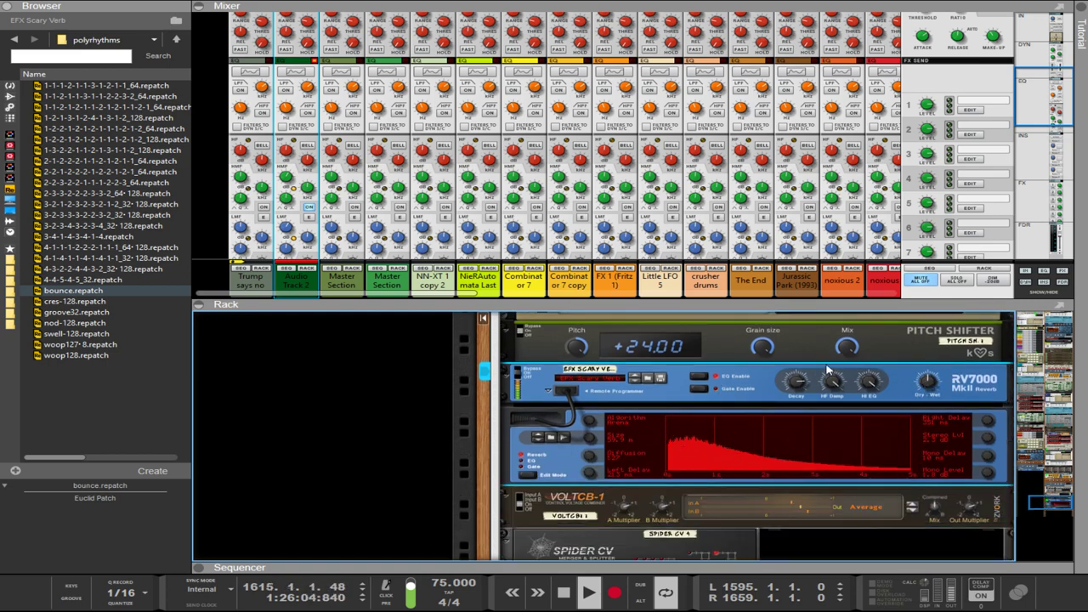
scroll(762, 350, "up", 3)
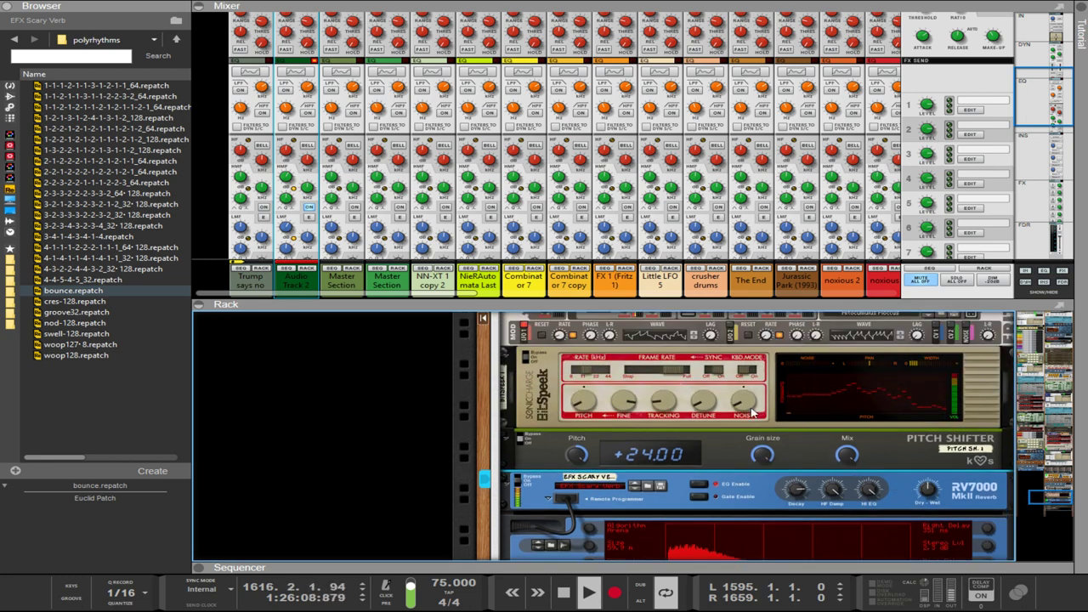
scroll(755, 415, "down", 3)
scroll(763, 423, "up", 5)
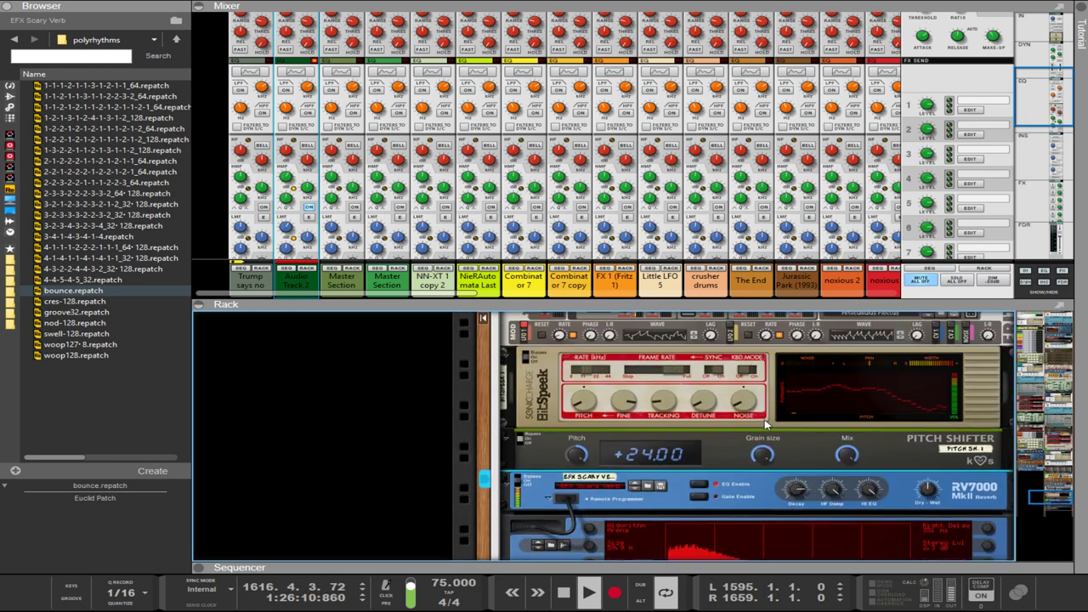
scroll(777, 408, "up", 5)
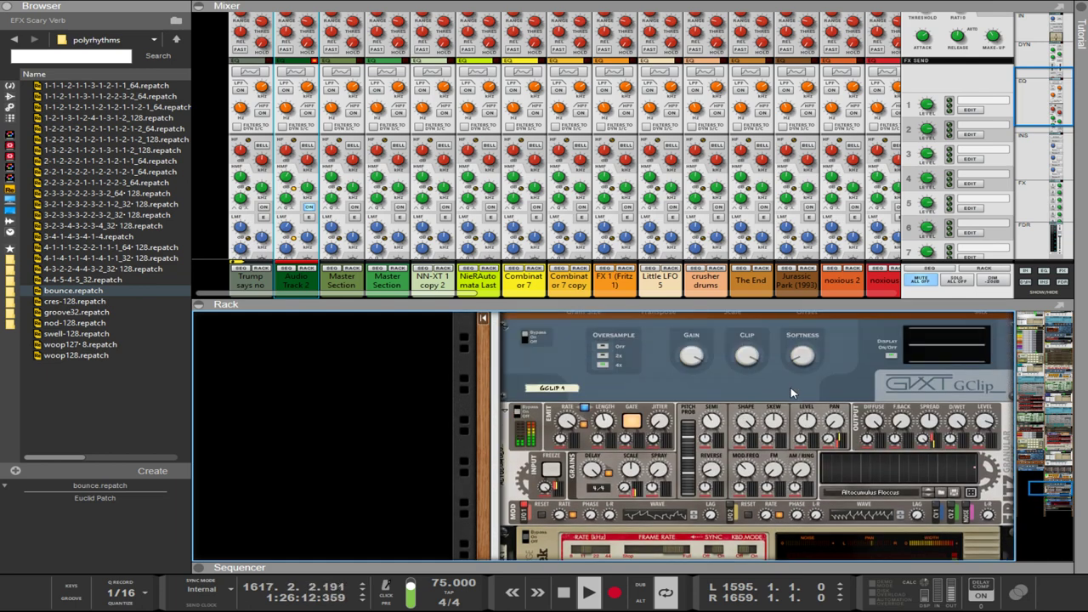
left_click(986, 441)
scroll(968, 459, "down", 3)
scroll(964, 474, "down", 2)
left_click(942, 463)
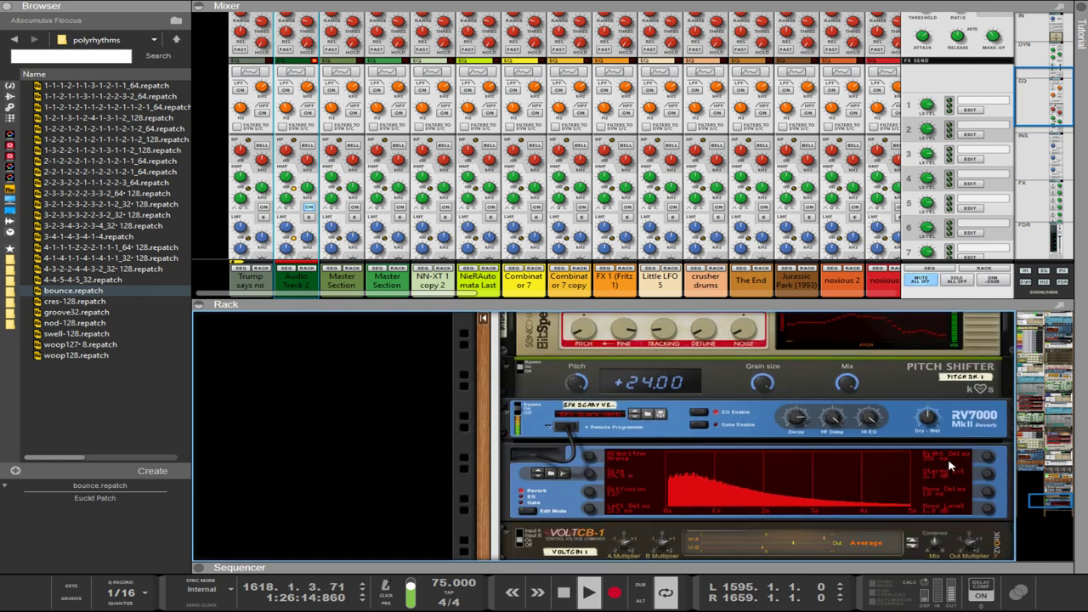
left_click_drag(933, 451, 939, 527)
scroll(940, 475, "up", 4)
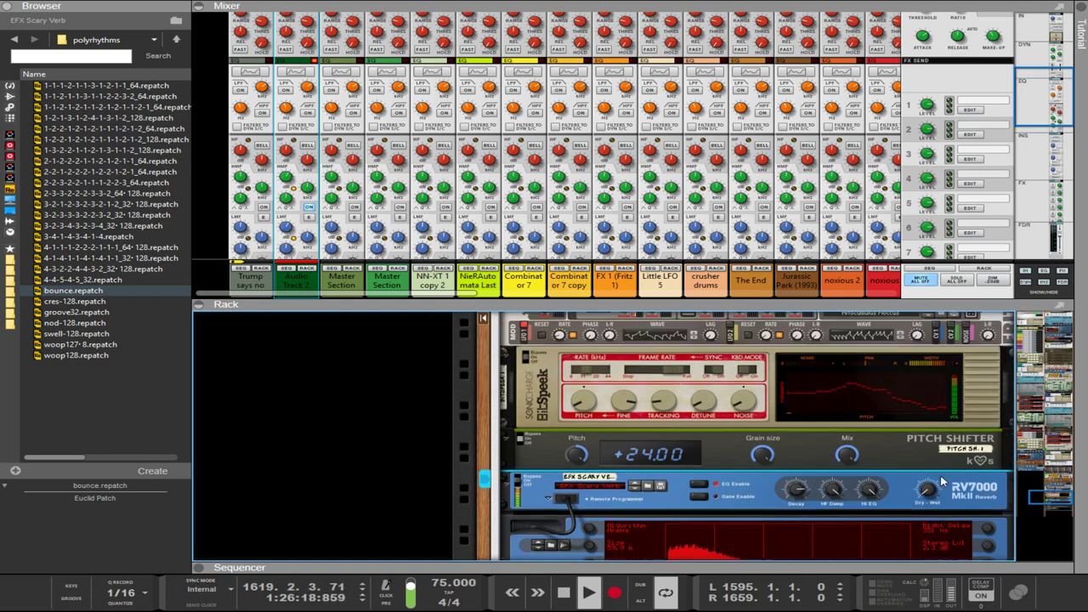
left_click(979, 386)
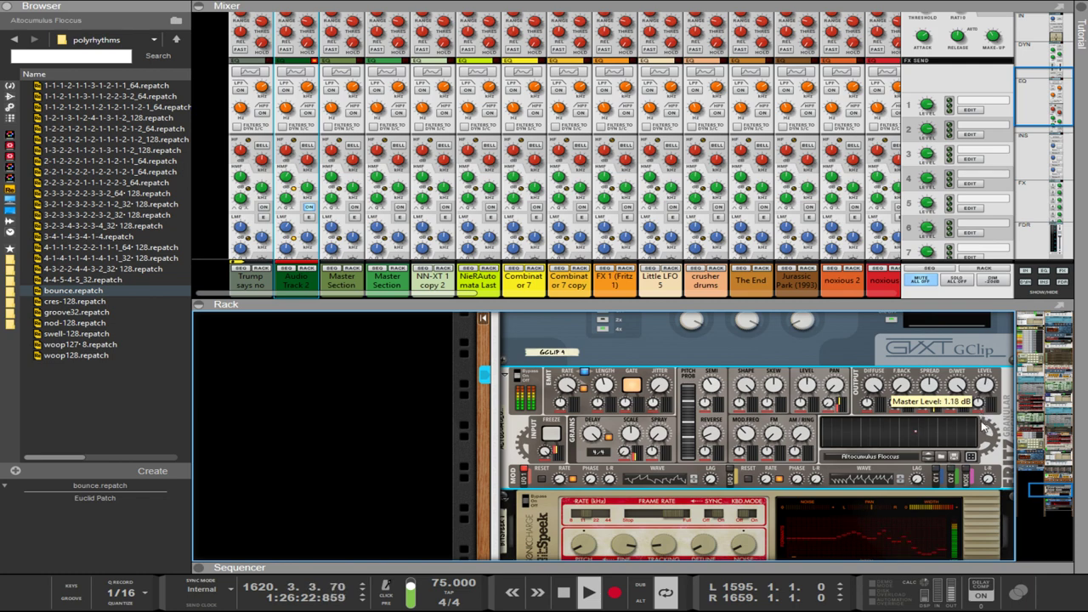
Adjust the BitSpeek's synced Frame Rate, Fine and Tracking controls.
scroll(852, 421, "down", 3)
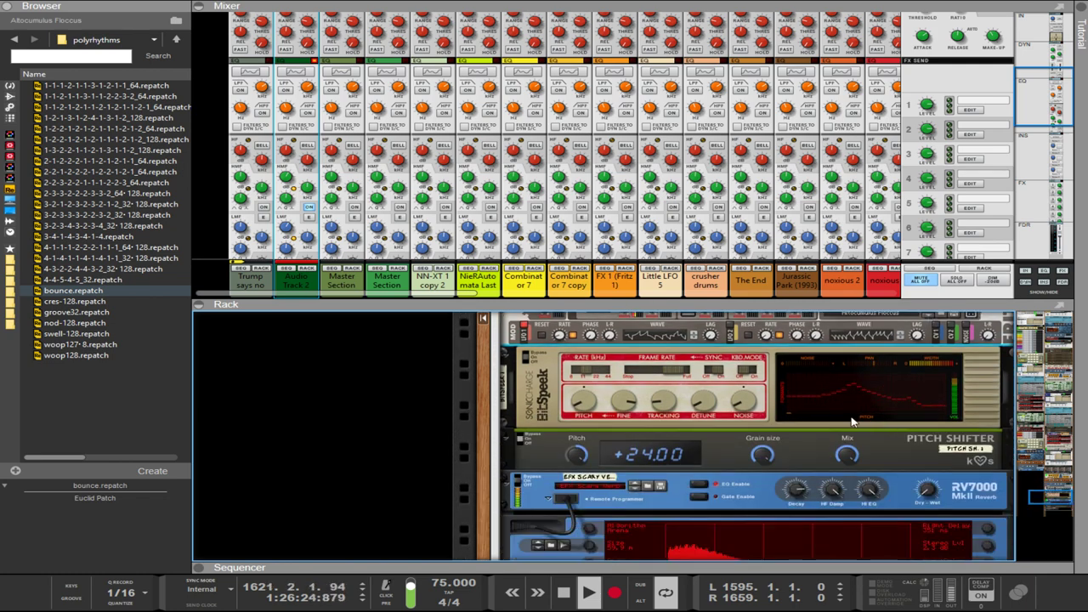
left_click(682, 367)
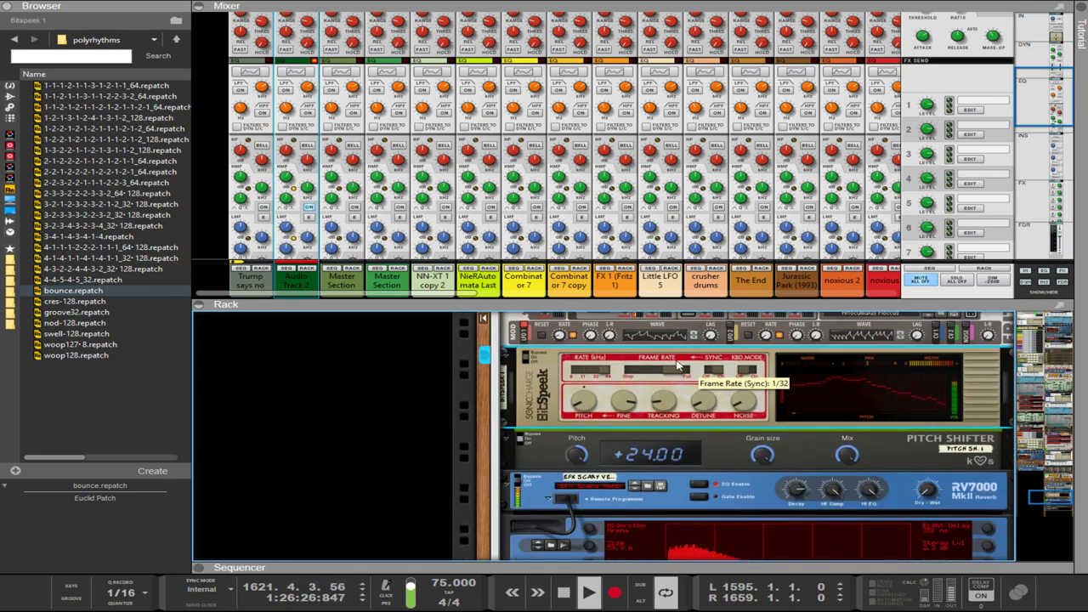
left_click_drag(683, 368, 577, 373)
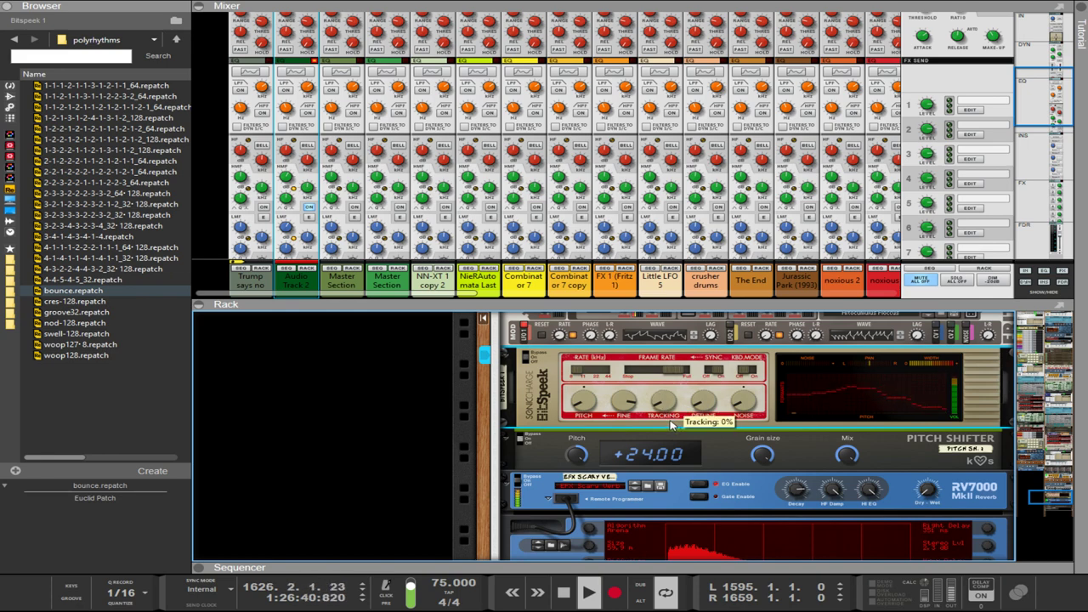
left_click_drag(671, 425, 643, 144)
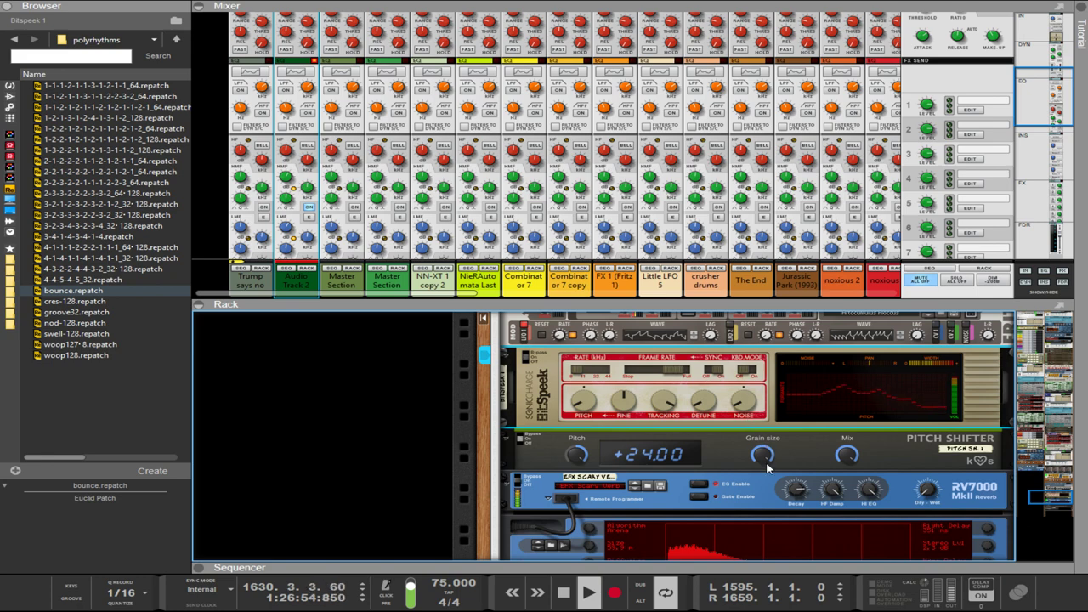
Set the granular effect's Master Level to 5.82 dB and its Pitch Semitone to 24.
scroll(906, 476, "up", 2)
scroll(906, 476, "up", 1)
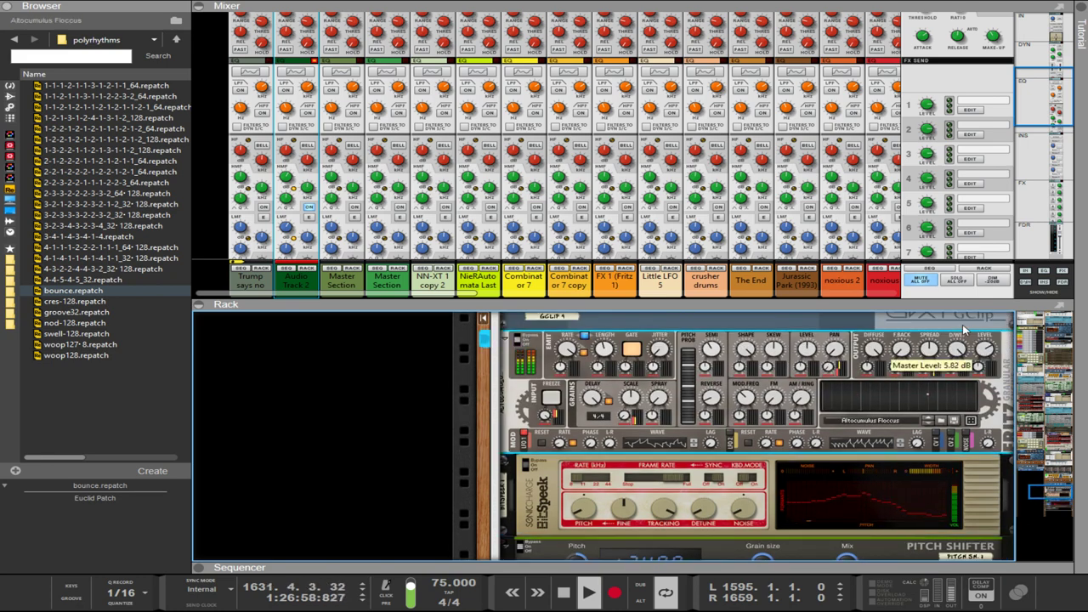
left_click(719, 348)
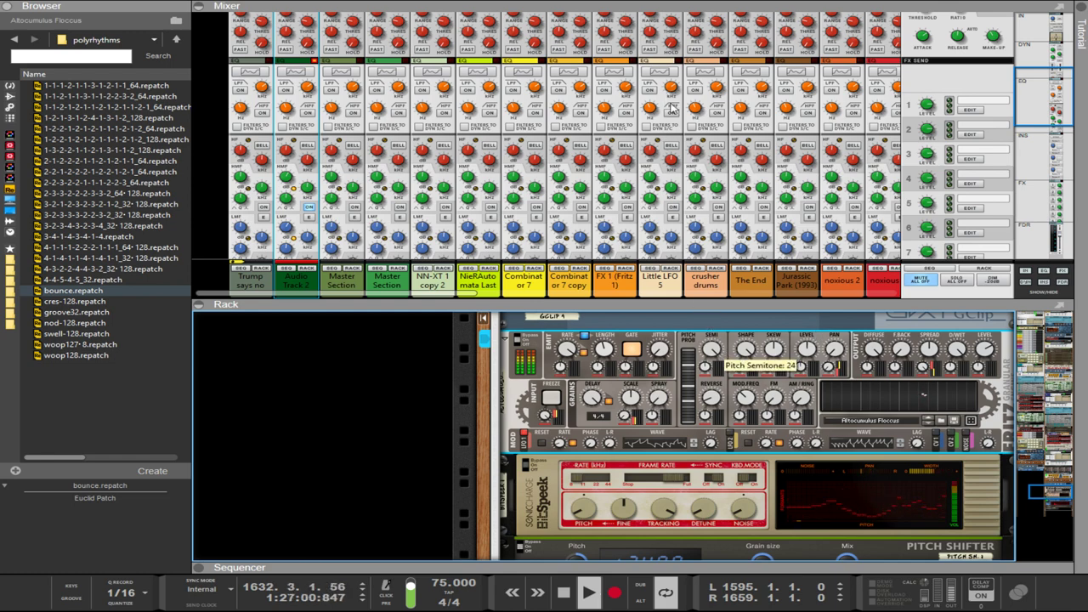
Review the effects from the RV7000 reverb back up past the Euclids to the weaponize kick synth.
scroll(804, 434, "down", 6)
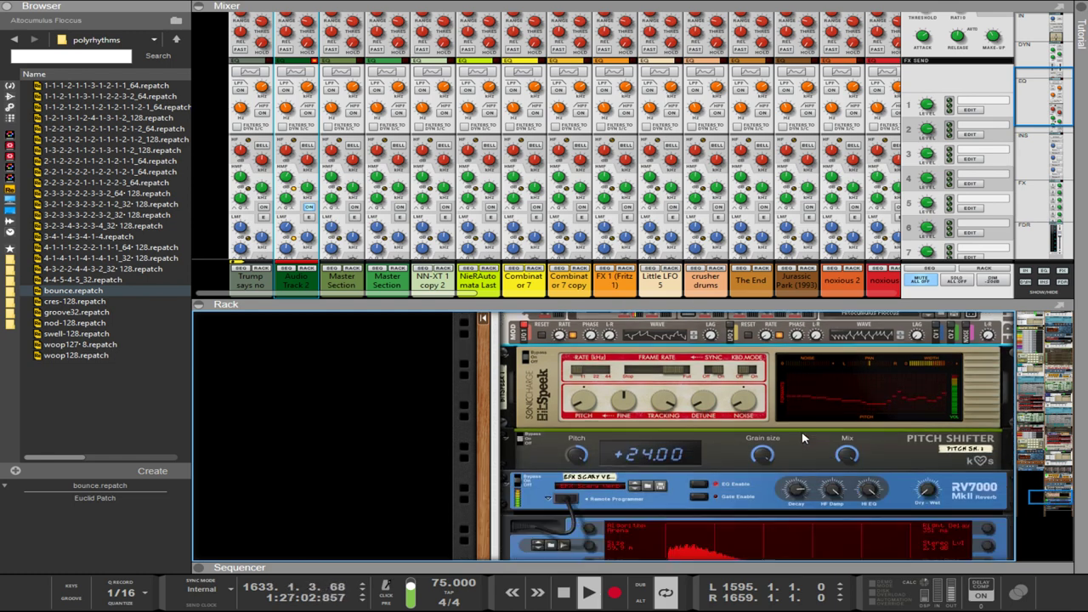
scroll(799, 437, "down", 3)
scroll(799, 438, "up", 4)
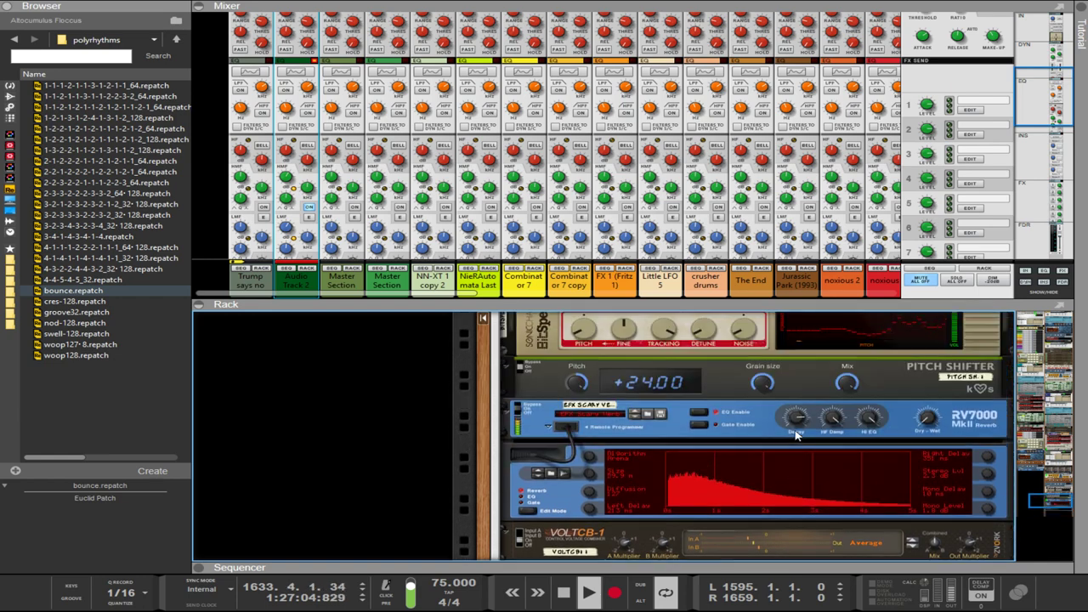
scroll(797, 437, "up", 3)
scroll(795, 436, "up", 2)
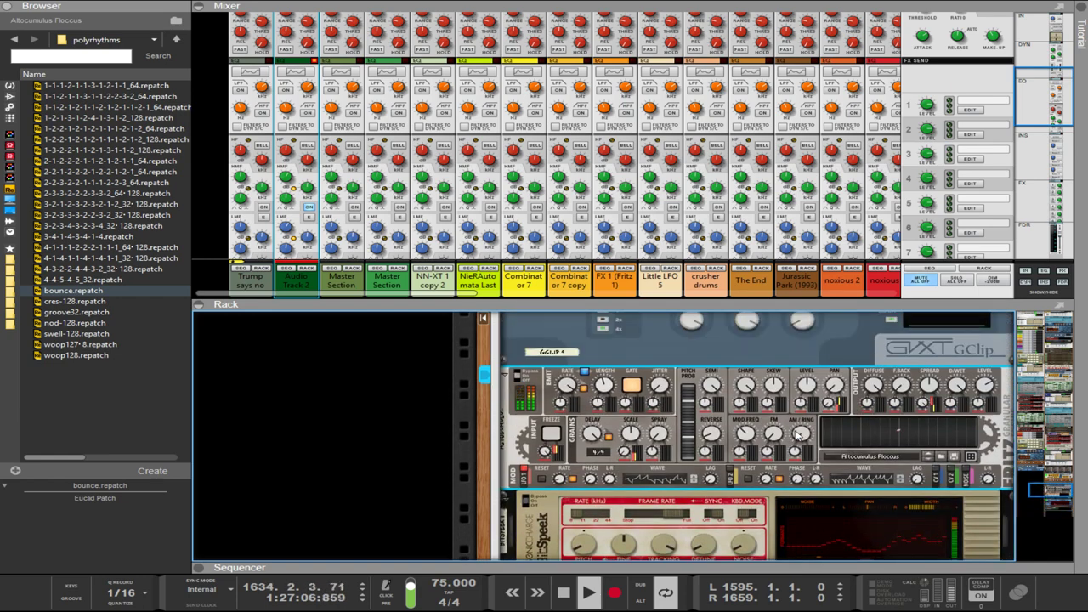
scroll(797, 436, "up", 3)
scroll(797, 437, "up", 8)
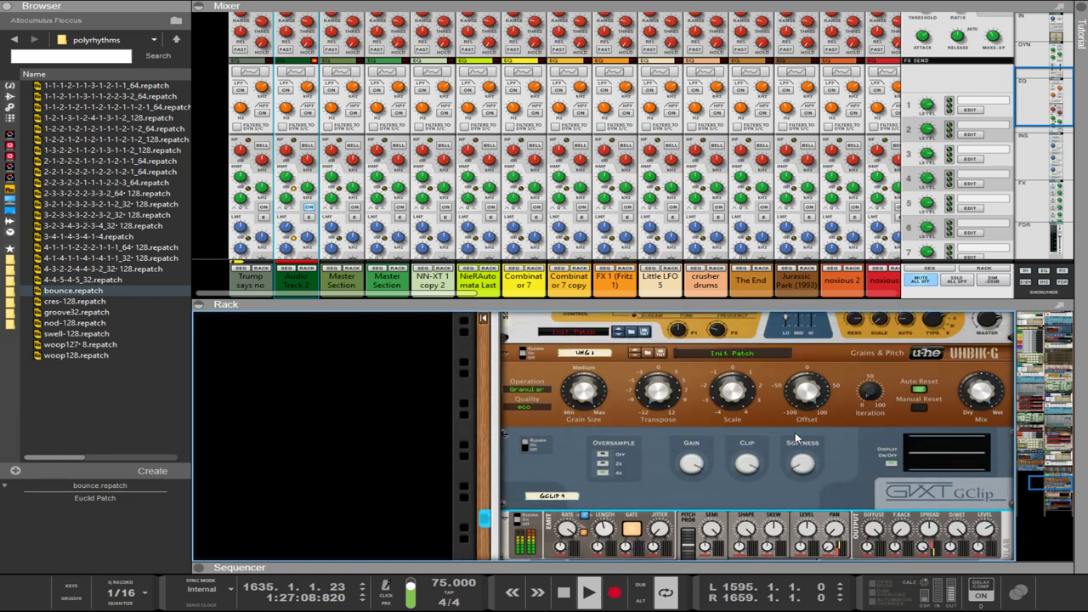
scroll(724, 370, "up", 10)
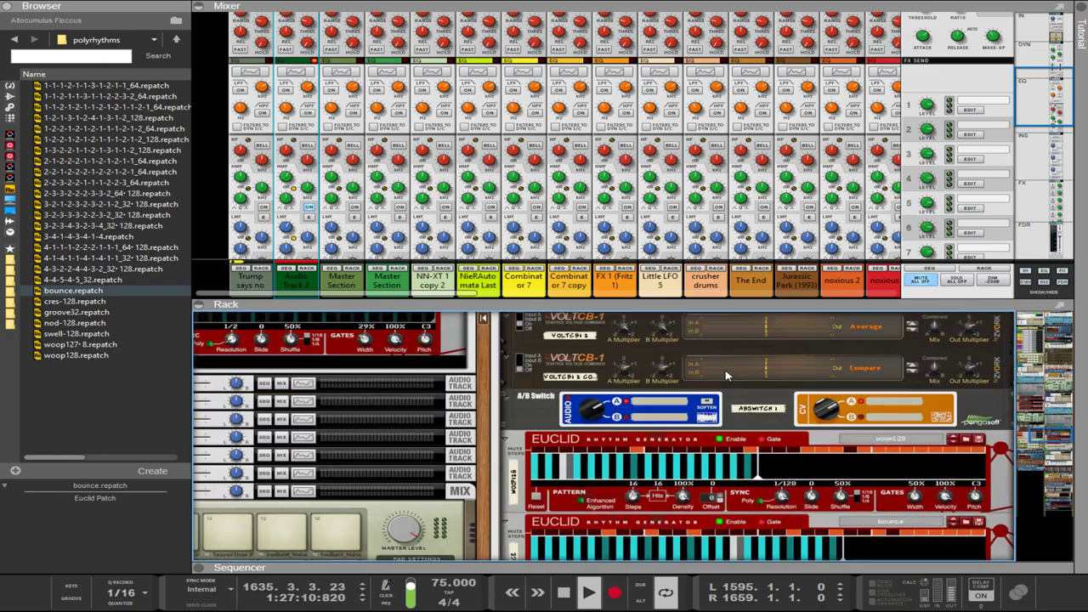
scroll(738, 463, "up", 10)
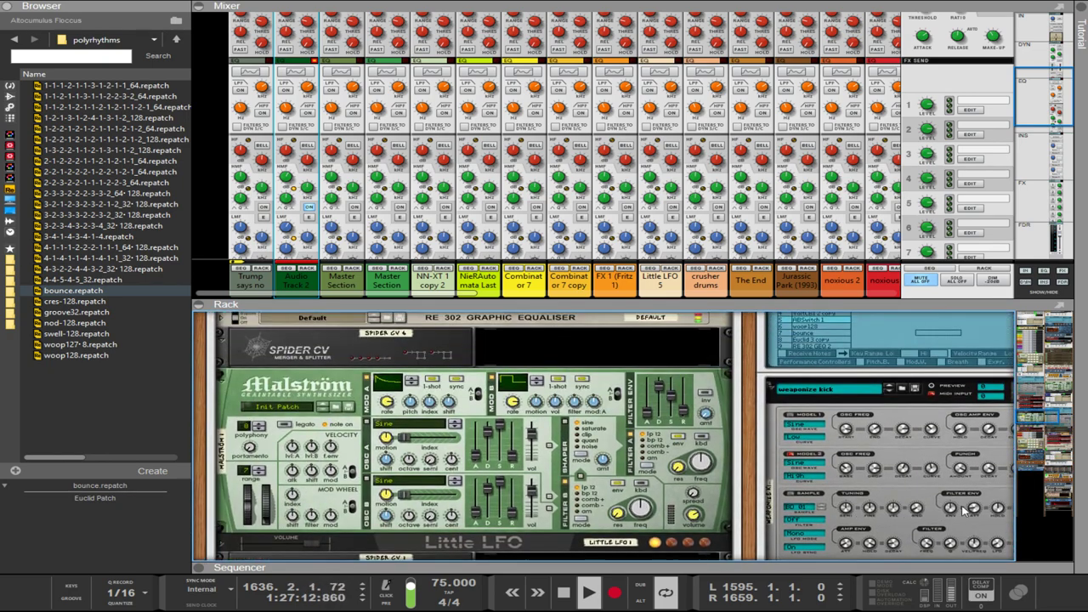
Add an RP Distort below the kick's Punch-BD with the Transients distortion type, and adjust its Range and Pre-Boost.
scroll(738, 464, "down", 1)
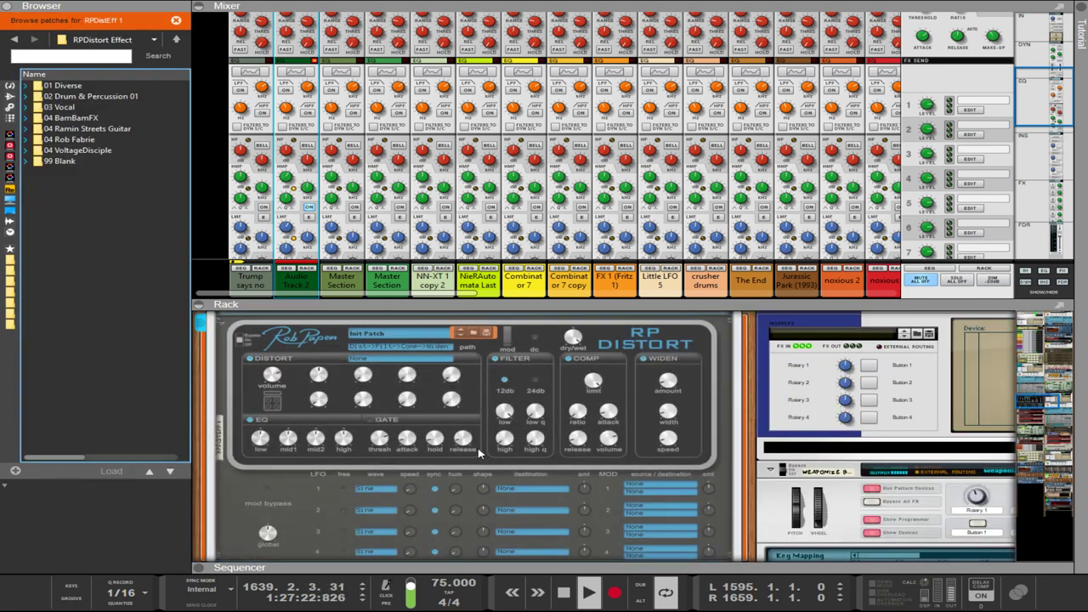
scroll(479, 453, "up", 1)
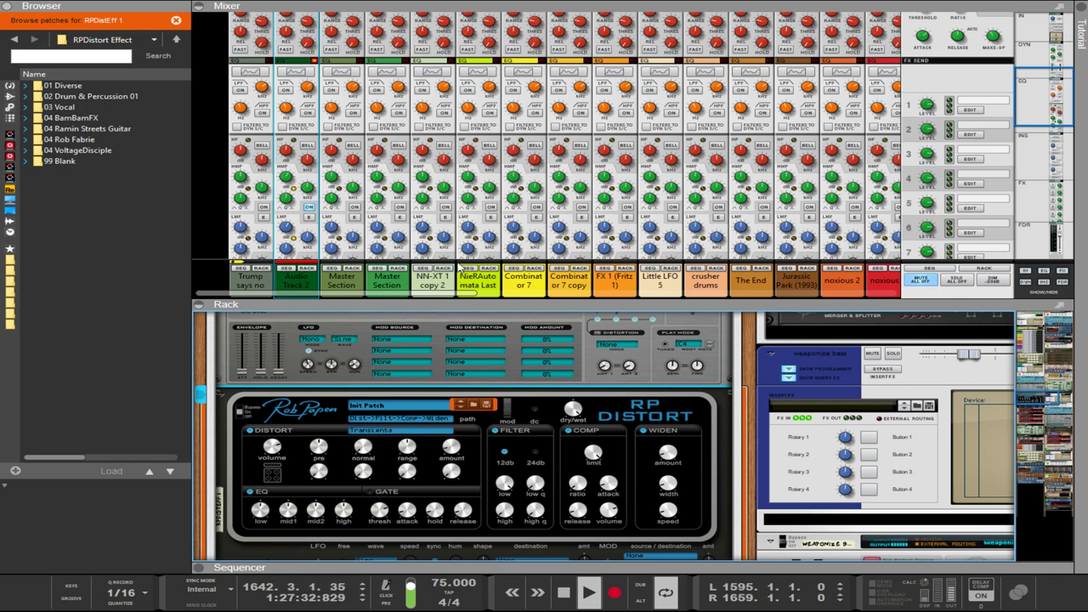
mouse_move(411, 455)
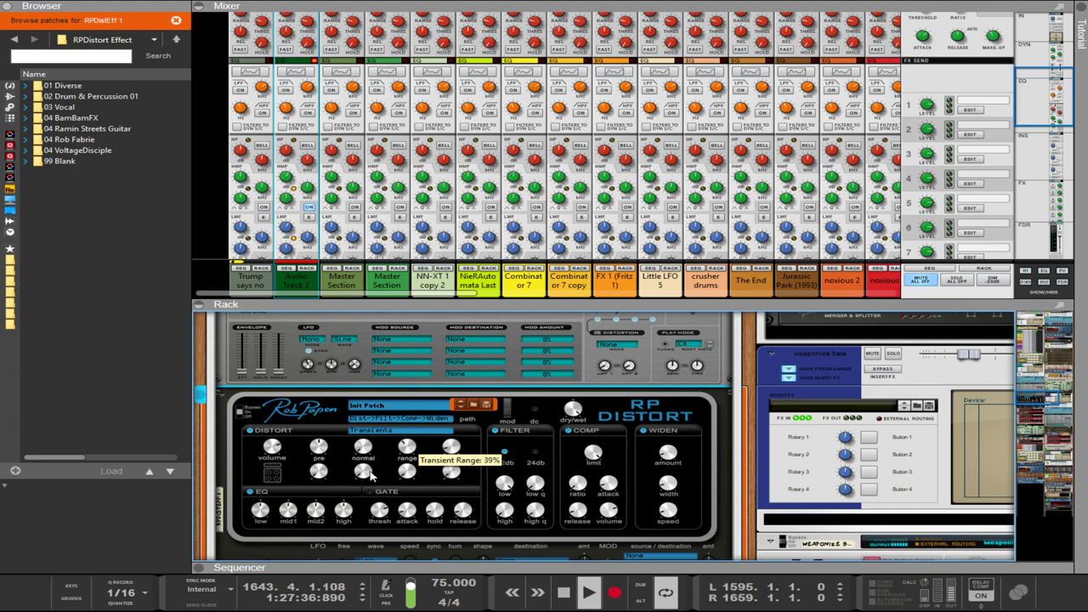
mouse_move(321, 450)
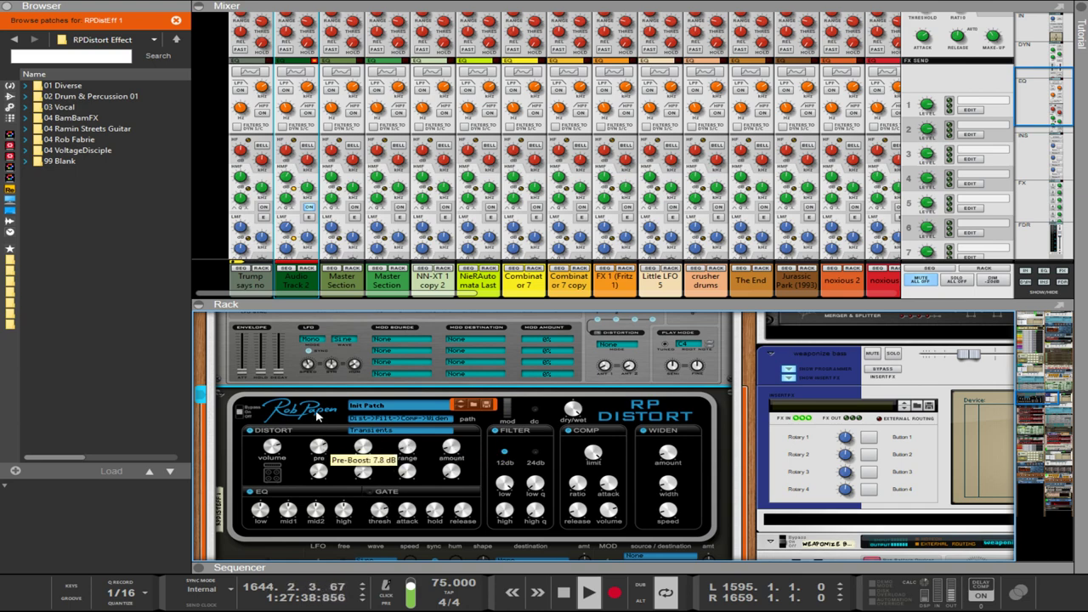
left_click_drag(316, 414, 318, 408)
Set the RP Distort's Transient Range to about 47% and bring its Transient Amount down.
mouse_move(443, 439)
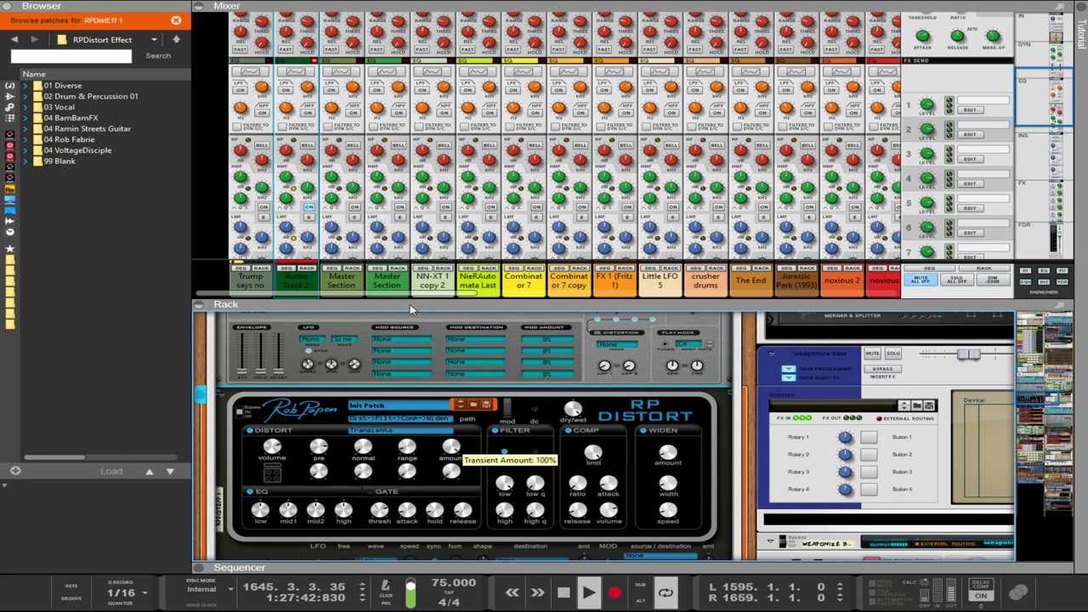
mouse_move(417, 460)
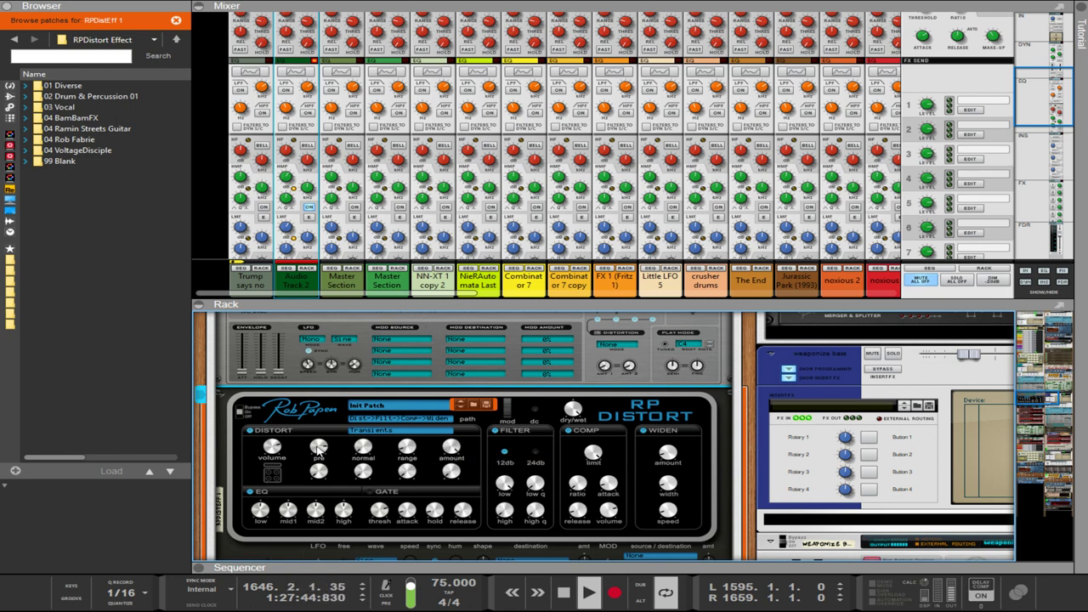
mouse_move(318, 446)
left_click_drag(448, 499, 430, 545)
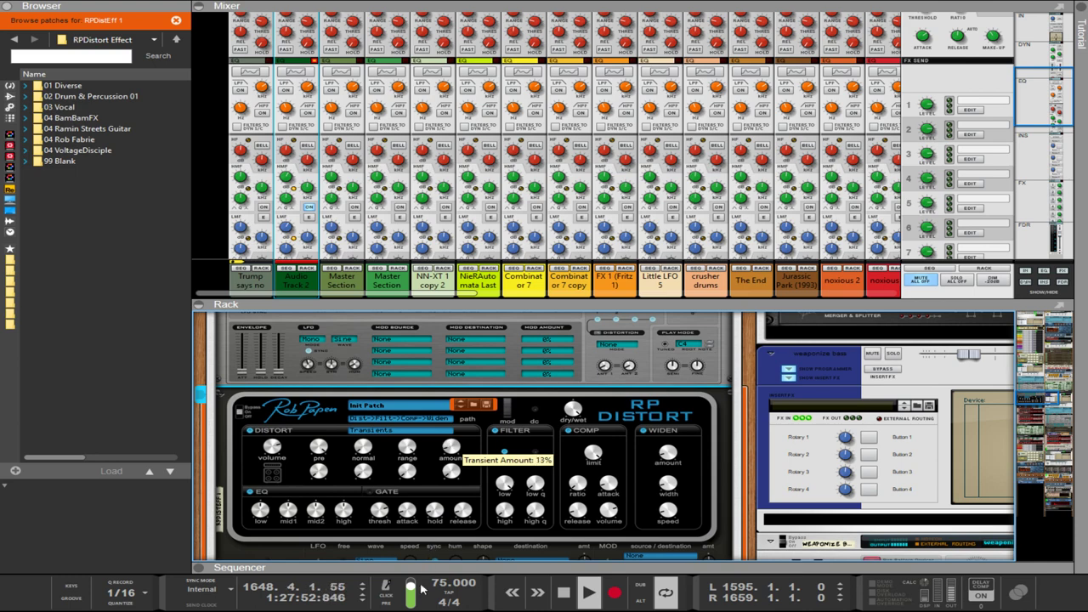
left_click_drag(423, 588, 420, 349)
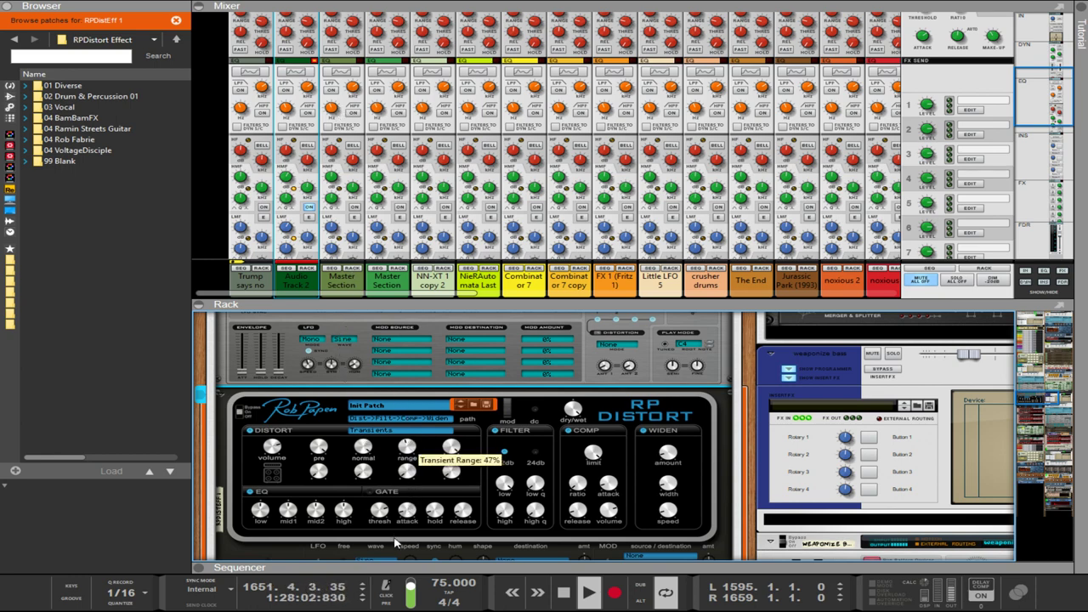
left_click_drag(396, 542, 389, 573)
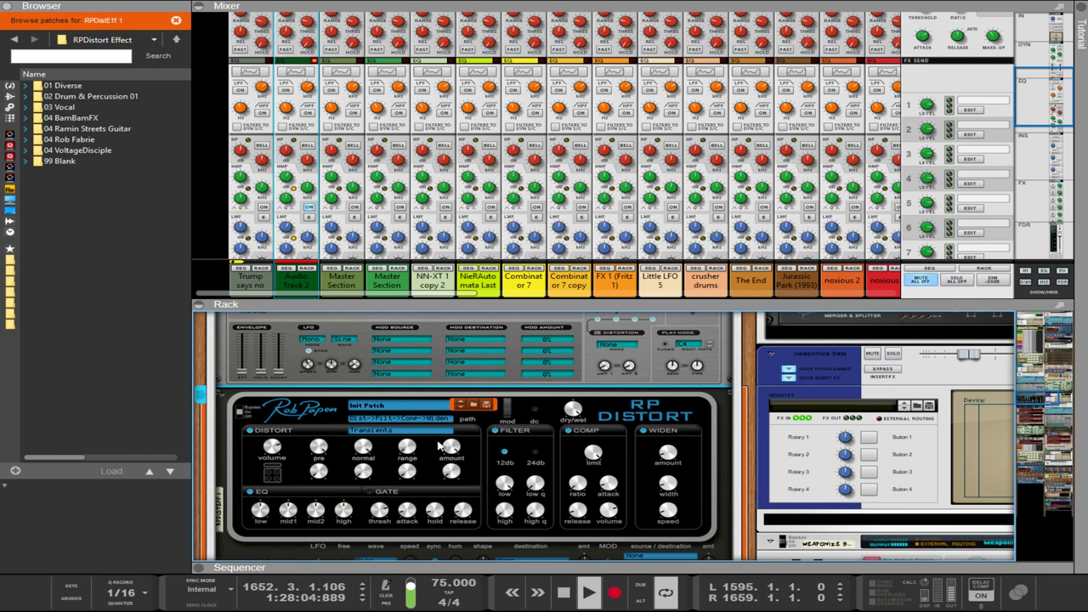
left_click_drag(451, 446, 442, 596)
Return to the kick's Punch-BD synth above the RP Distort and select the device.
scroll(271, 408, "up", 3)
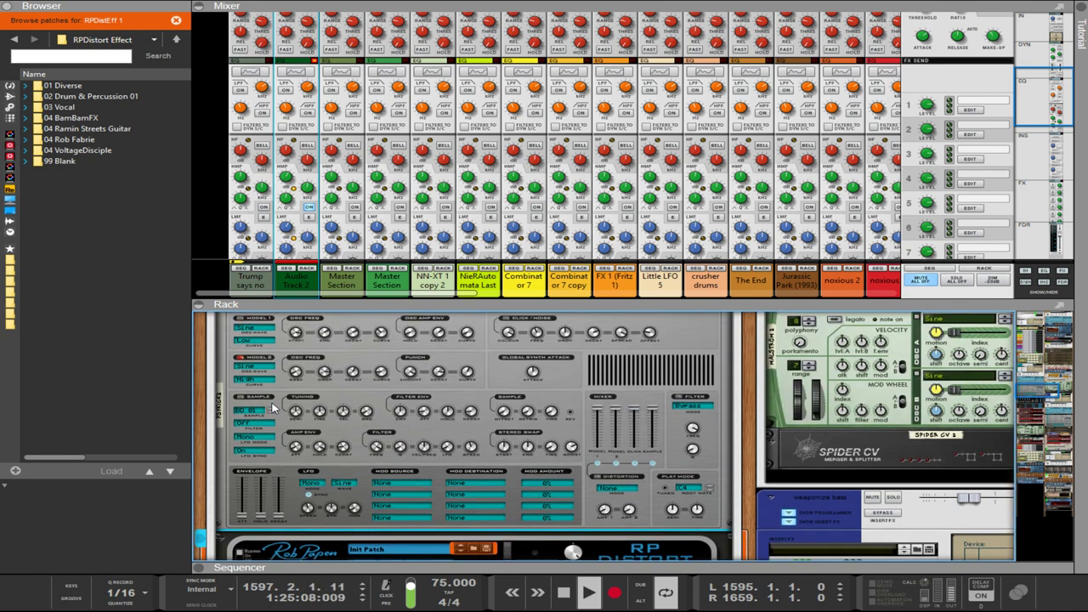
scroll(272, 410, "down", 2)
scroll(271, 429, "up", 3)
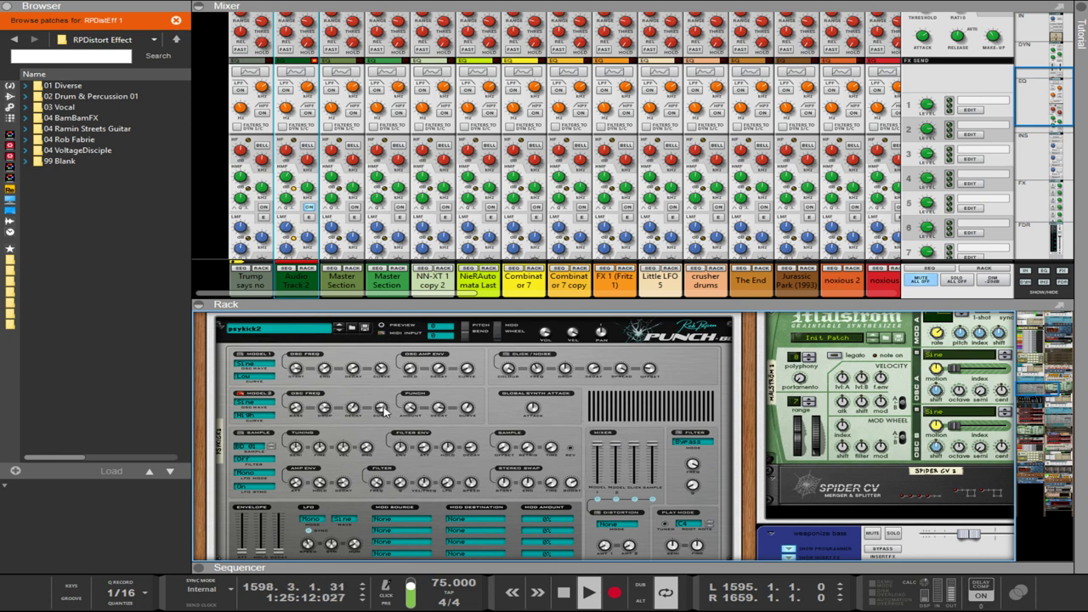
scroll(383, 411, "down", 3)
left_click(350, 421)
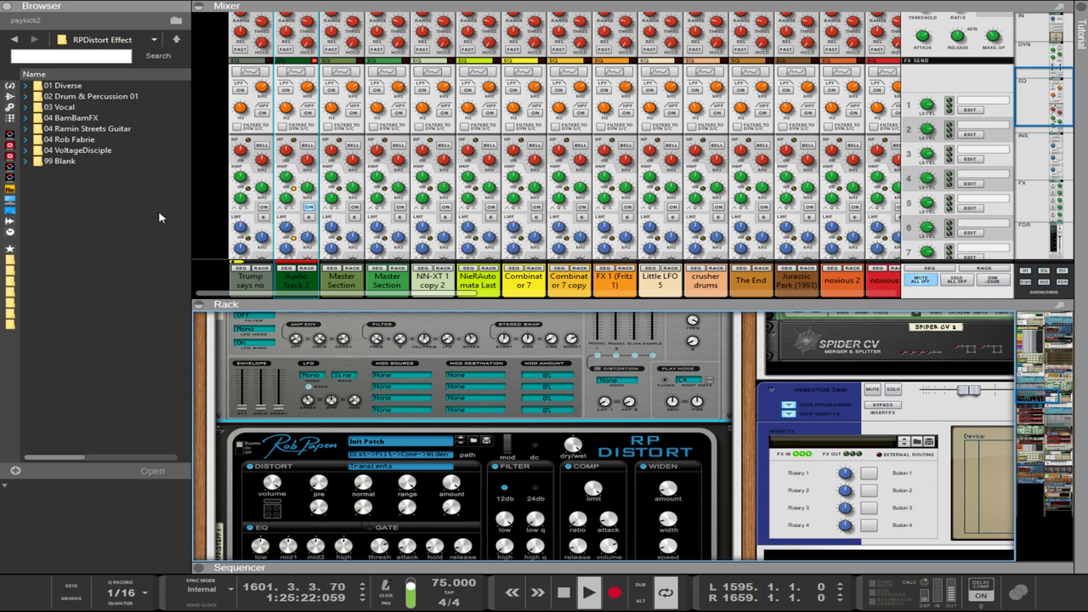
List the effect devices in the browser, ready for placing one below the RP Distort.
left_click(102, 211)
left_click(11, 108)
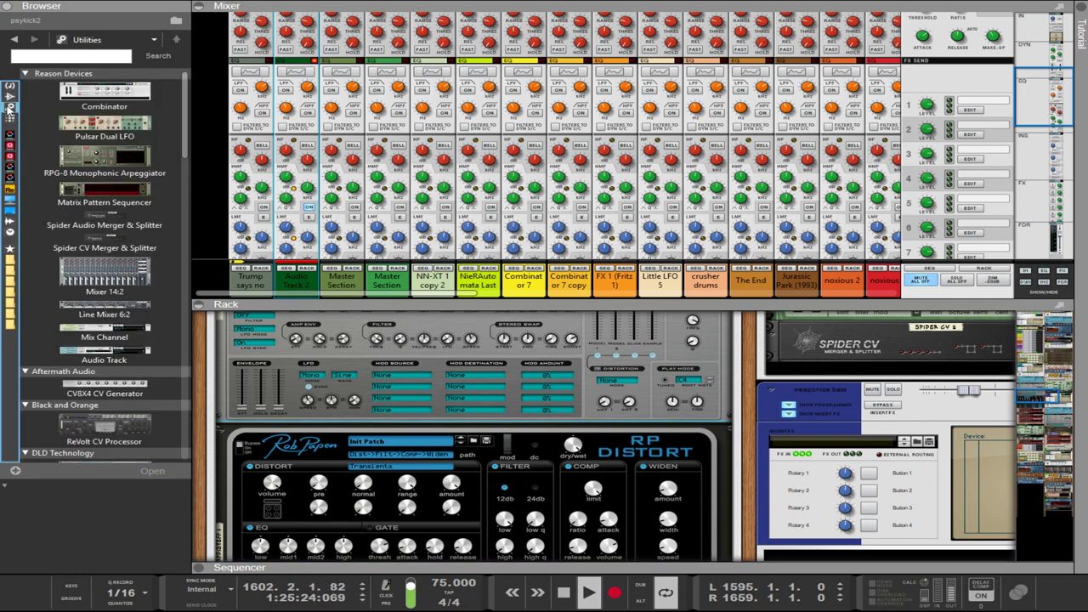
scroll(60, 187, "down", 2)
left_click(60, 183)
left_click(10, 95)
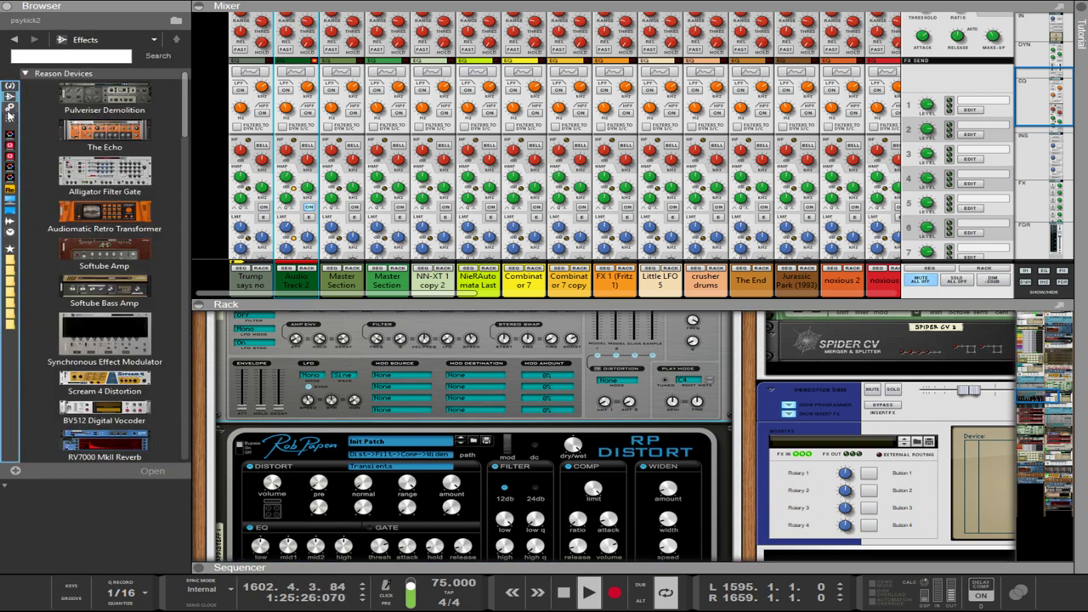
scroll(382, 360, "down", 5)
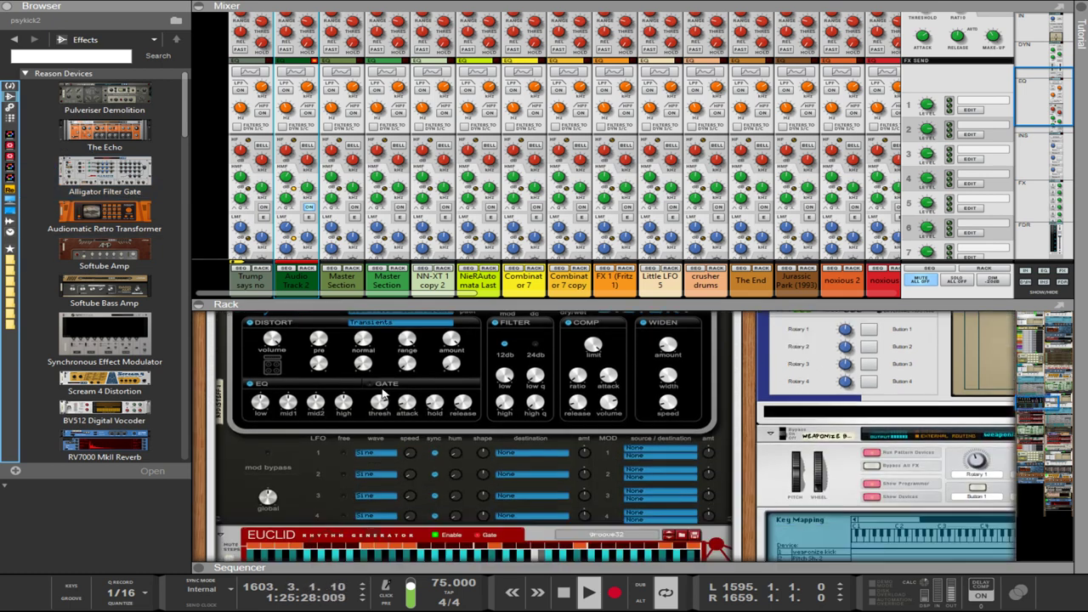
scroll(102, 254, "down", 3)
Look through the available effect devices down to the Turn2on Software group.
left_click(134, 349)
scroll(134, 349, "up", 5)
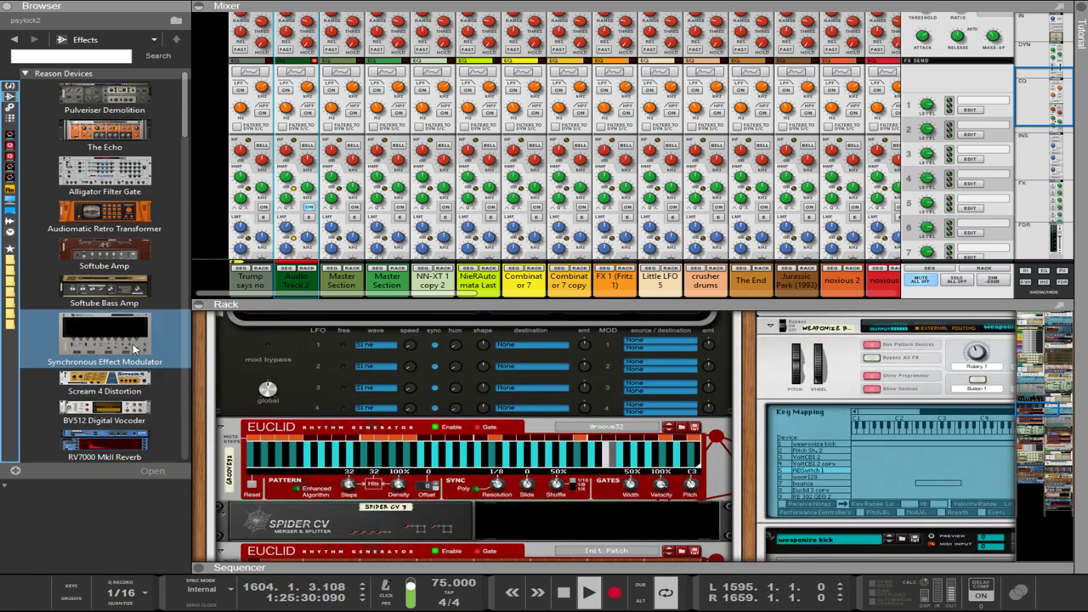
scroll(136, 352, "down", 5)
scroll(140, 364, "down", 4)
left_click(140, 366)
scroll(136, 365, "down", 10)
left_click(124, 362)
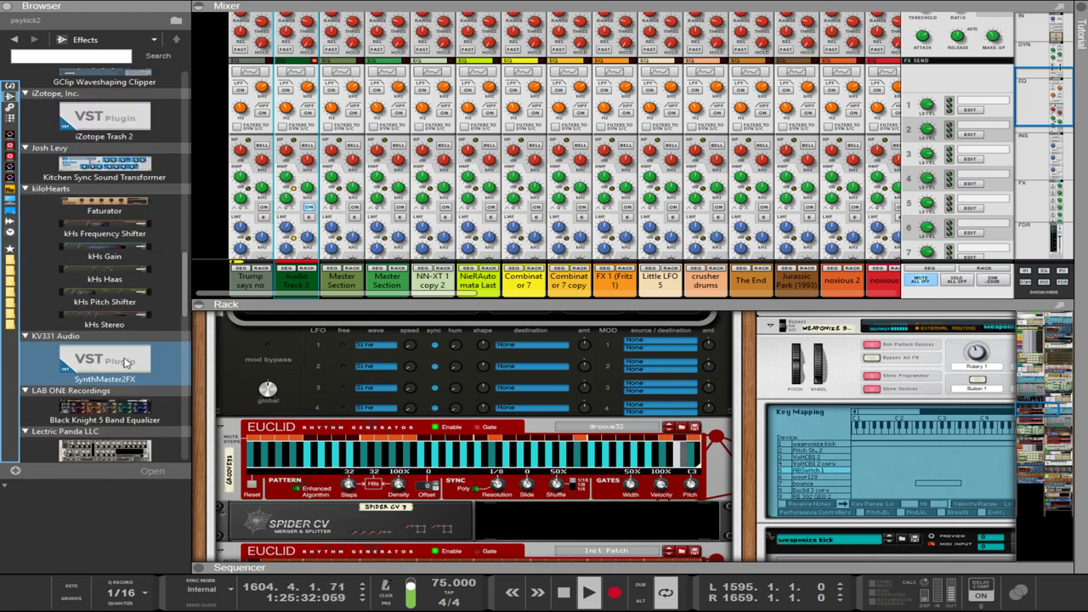
scroll(123, 365, "down", 10)
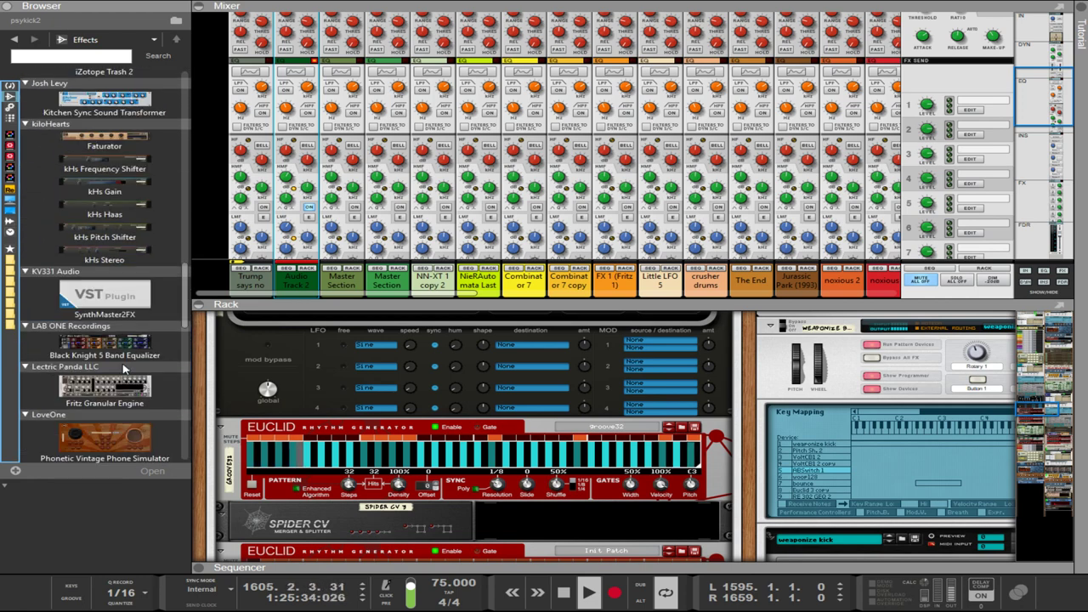
left_click(116, 372)
scroll(116, 371, "up", 6)
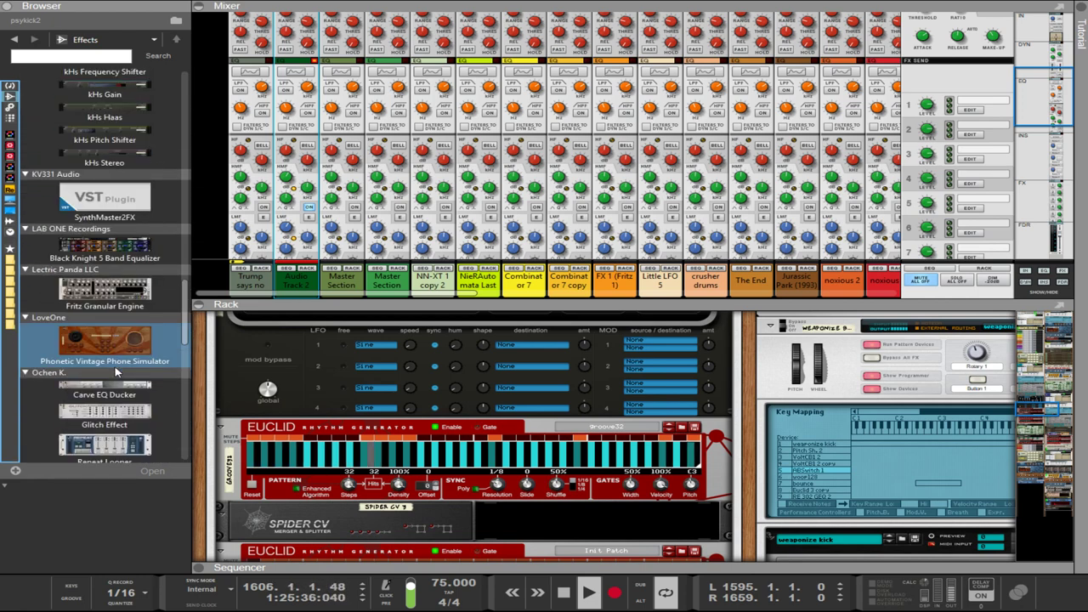
scroll(119, 383, "down", 9)
scroll(127, 382, "down", 5)
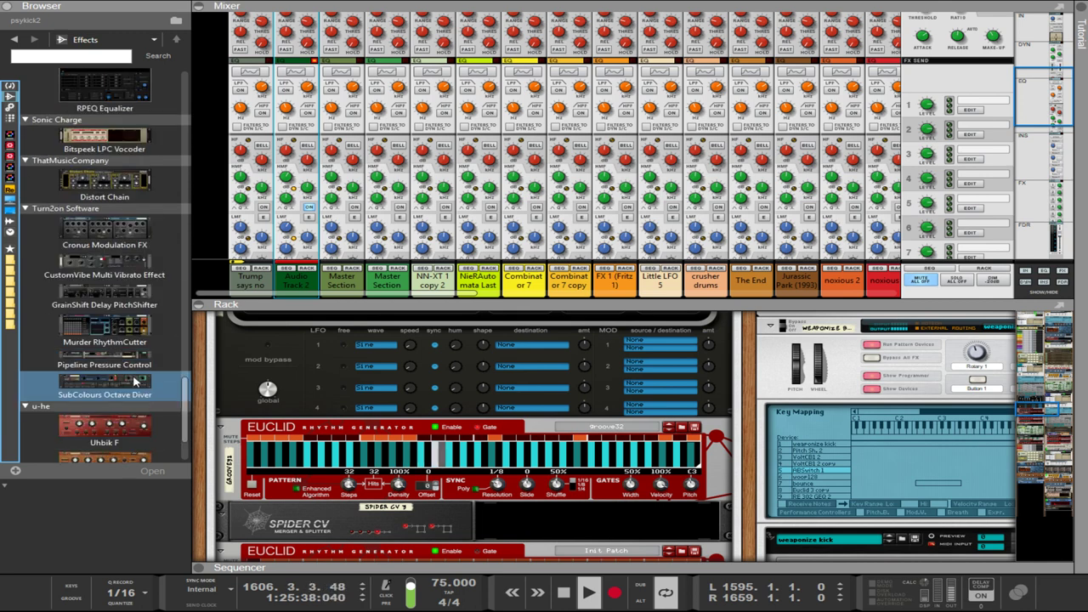
Insert the CustomVibe Multi Vibrato Effect between the kick's RP Distort and the Euclid below it.
scroll(134, 382, "up", 1)
left_click(106, 379)
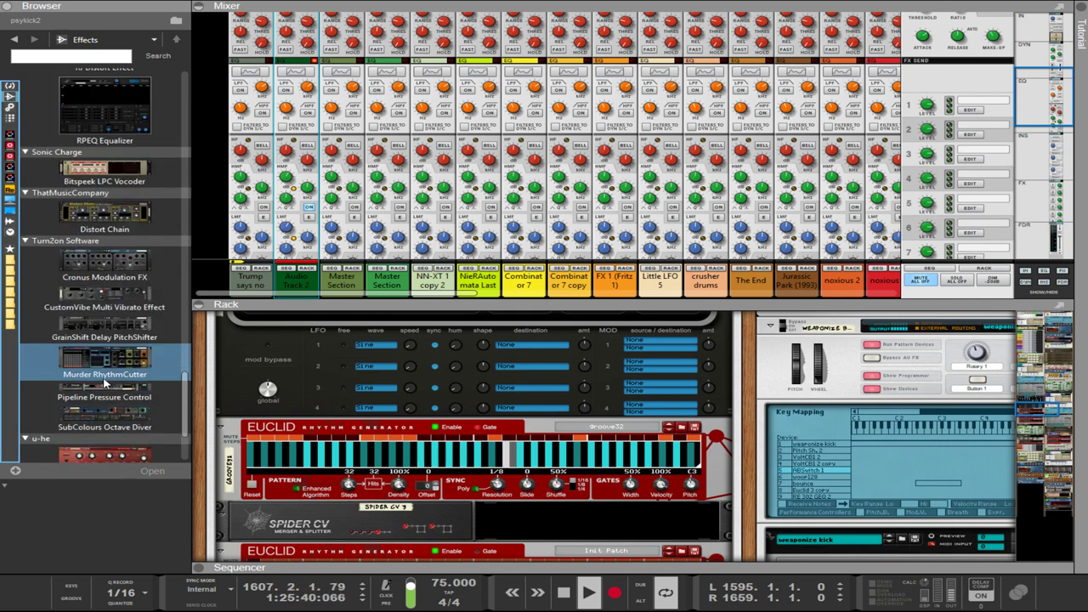
key("Up")
key("Up")
left_click_drag(141, 342, 325, 422)
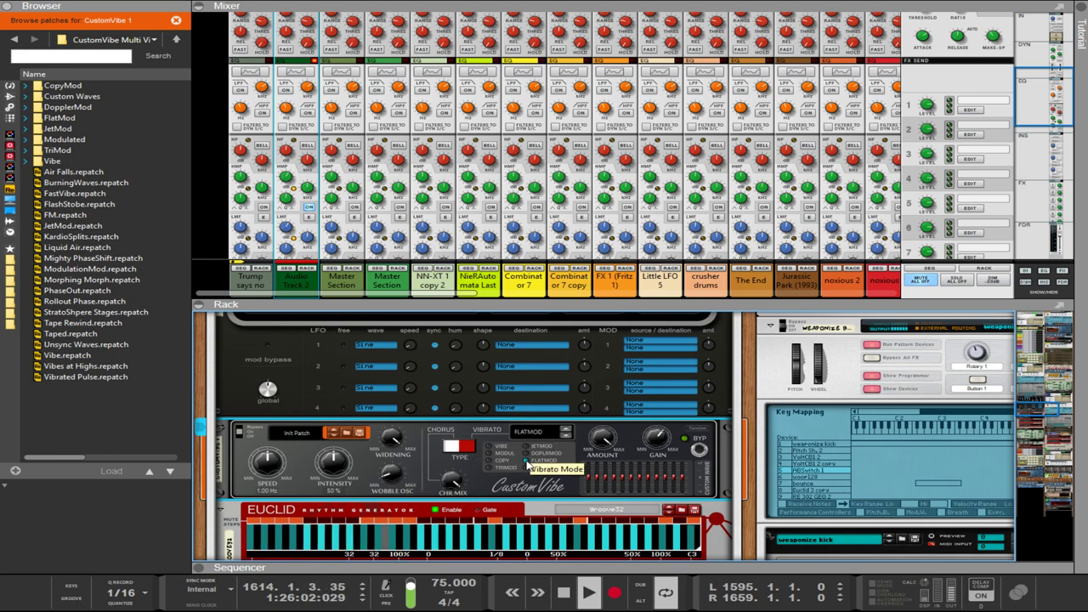
Set the CustomVibe's vibrato mode to JetMod and its type selector to Vibrato.
left_click(527, 461)
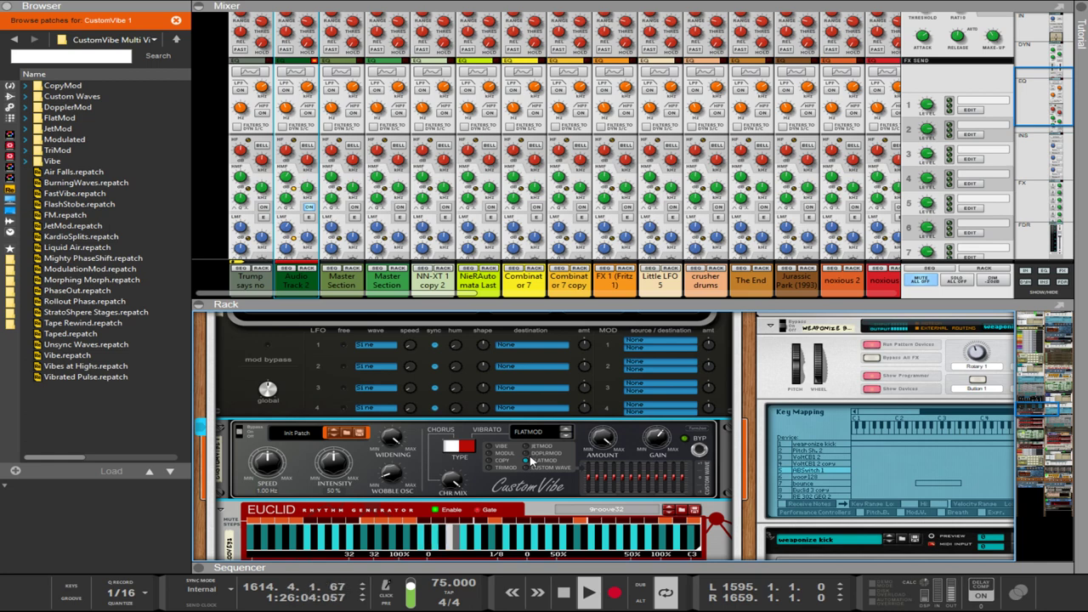
left_click(527, 452)
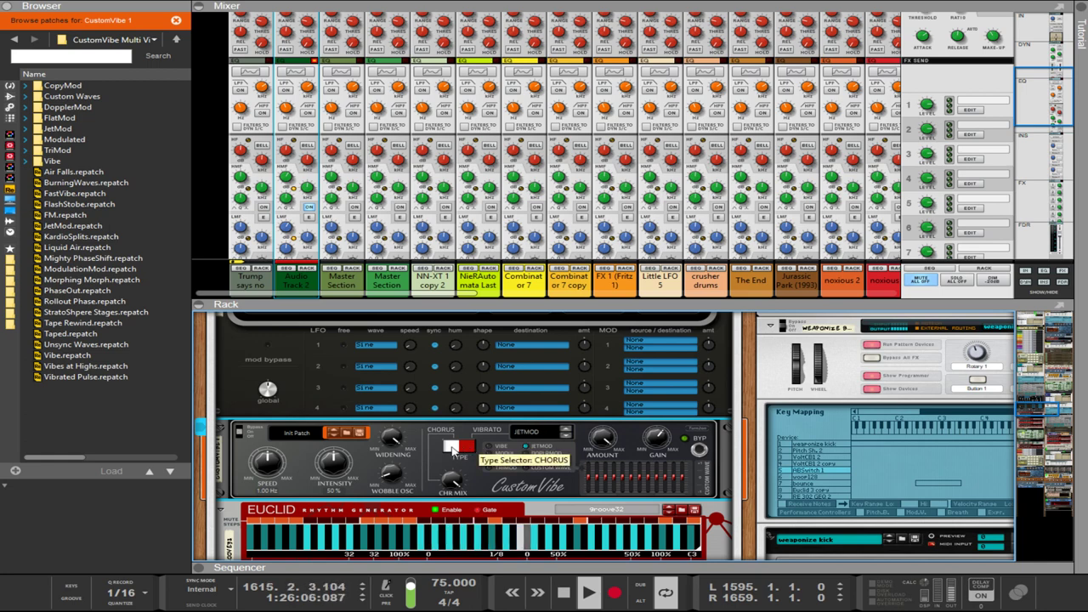
left_click(463, 447)
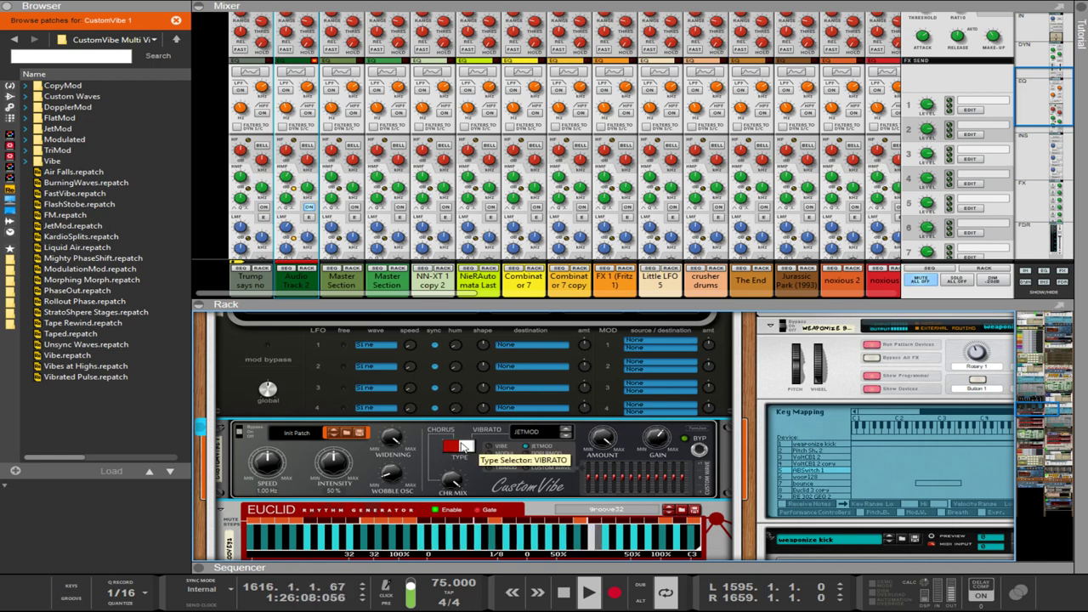
left_click(463, 448)
left_click(464, 448)
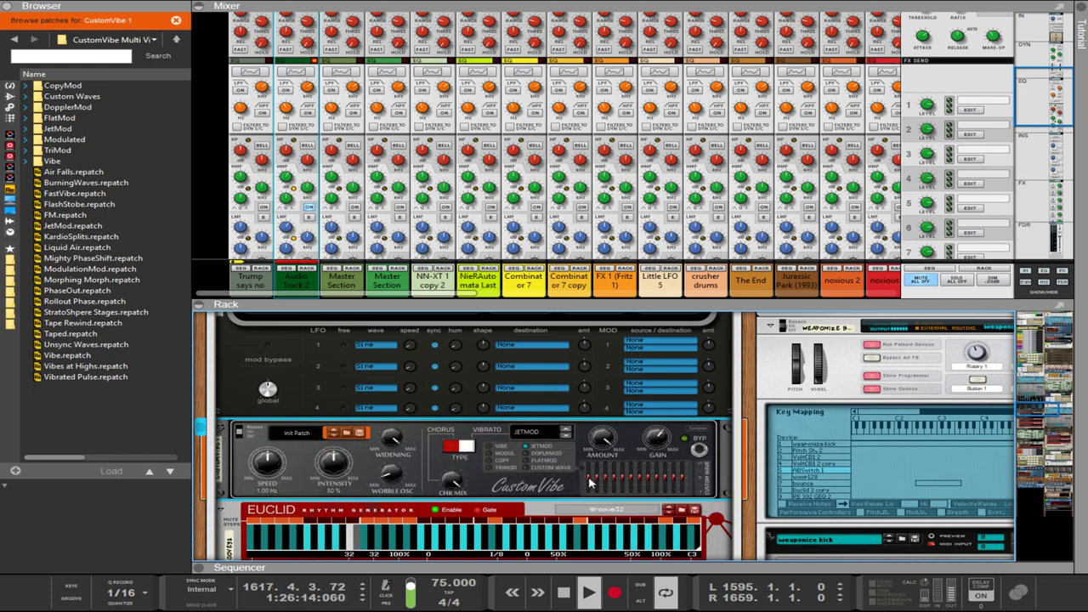
Shape the CustomVibe's custom wave sliders into an alternating high-low pattern and compare the sound using the soft bypass.
left_click_drag(589, 481, 590, 464)
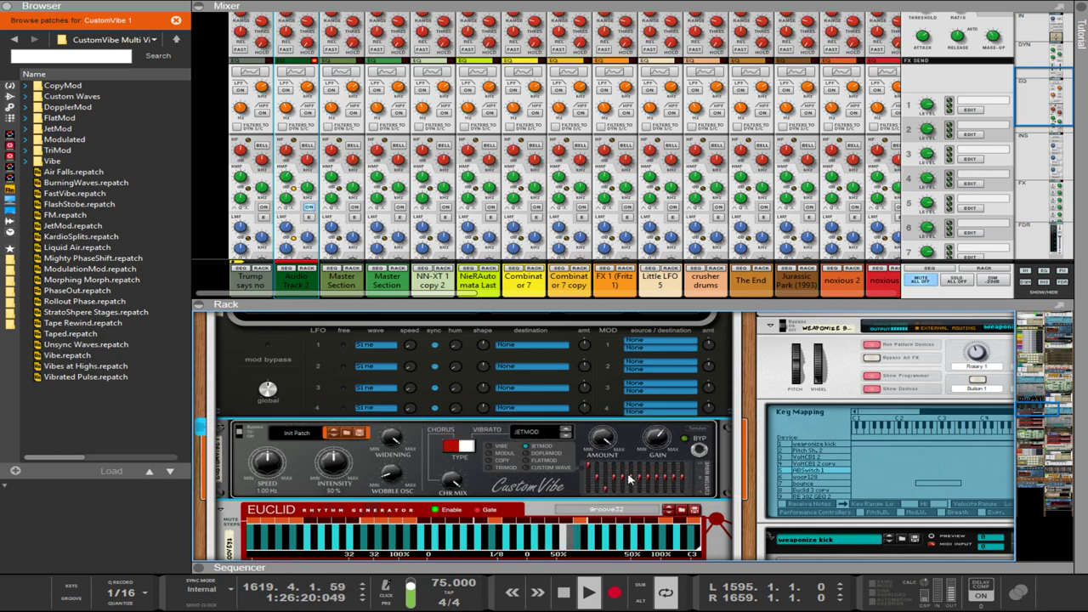
mouse_move(645, 477)
left_mouse_down()
mouse_move(641, 505)
mouse_move(655, 496)
mouse_move(663, 445)
mouse_move(680, 488)
left_mouse_up()
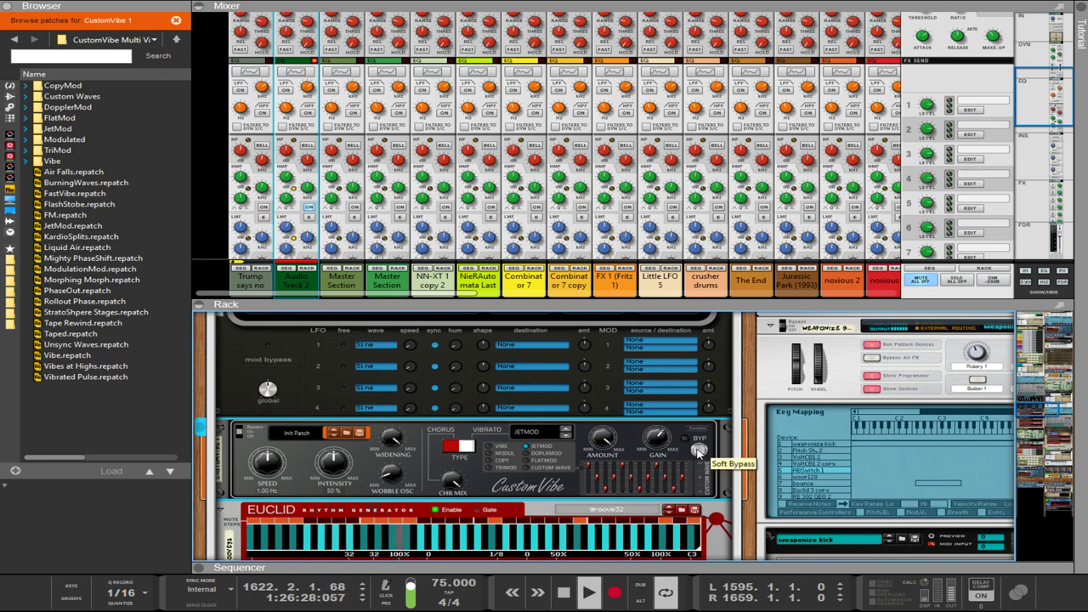
left_click(699, 452)
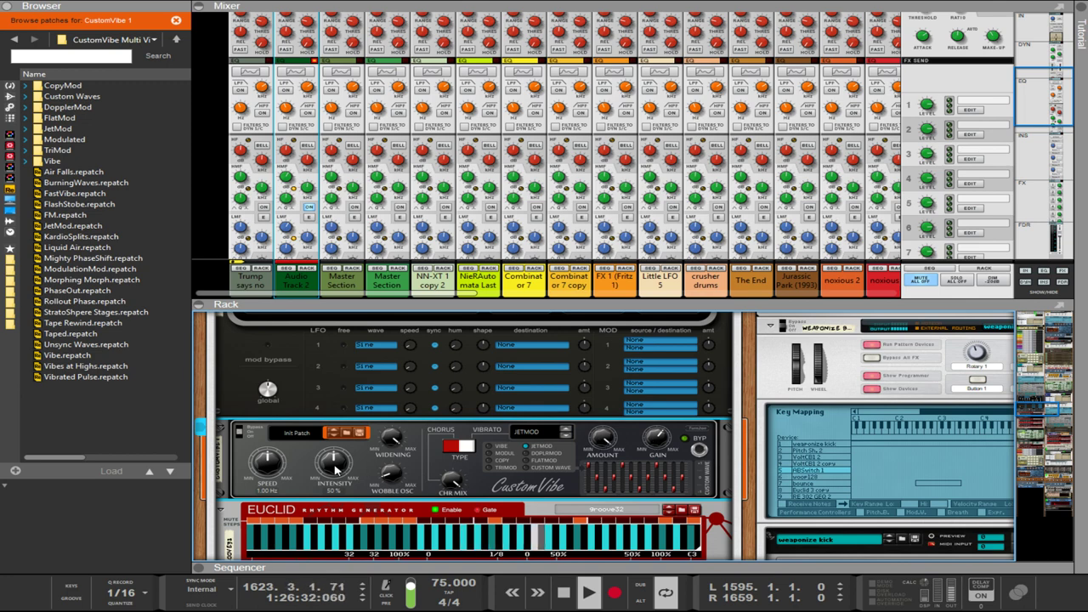
Set the CustomVibe's Intensity to 100% and Speed to 10.0 Hz, comparing the Chorus and Vibrato types.
left_click_drag(336, 466, 296, 351)
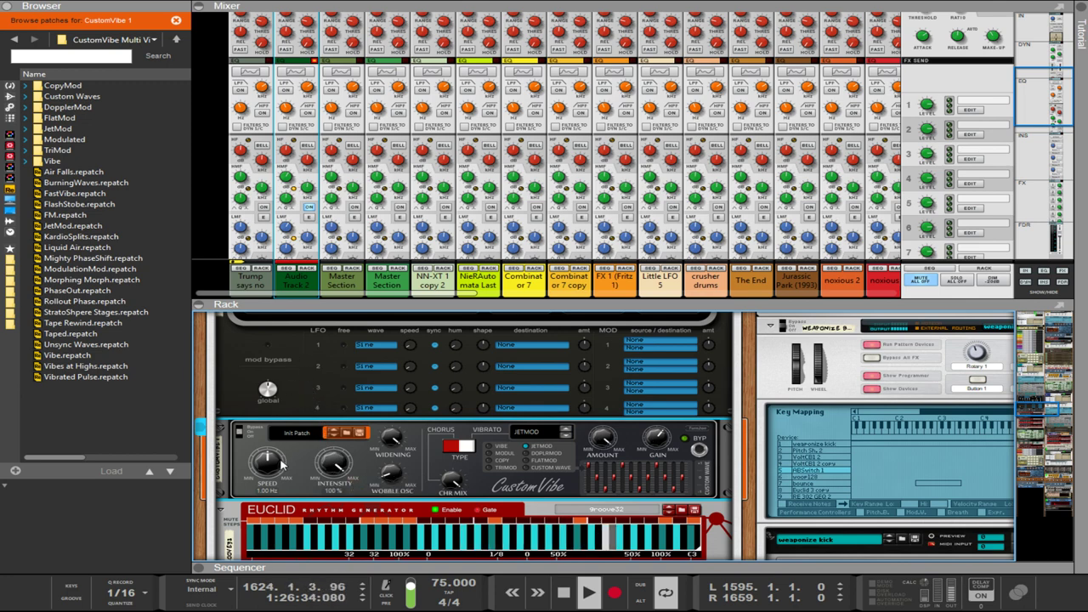
left_click_drag(267, 462, 227, 355)
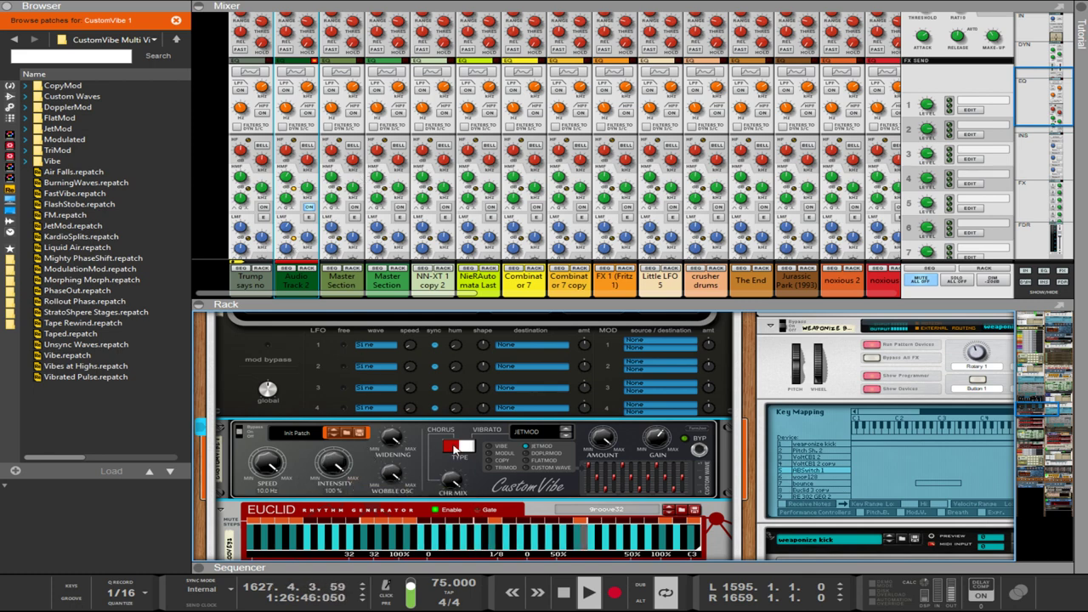
mouse_move(454, 483)
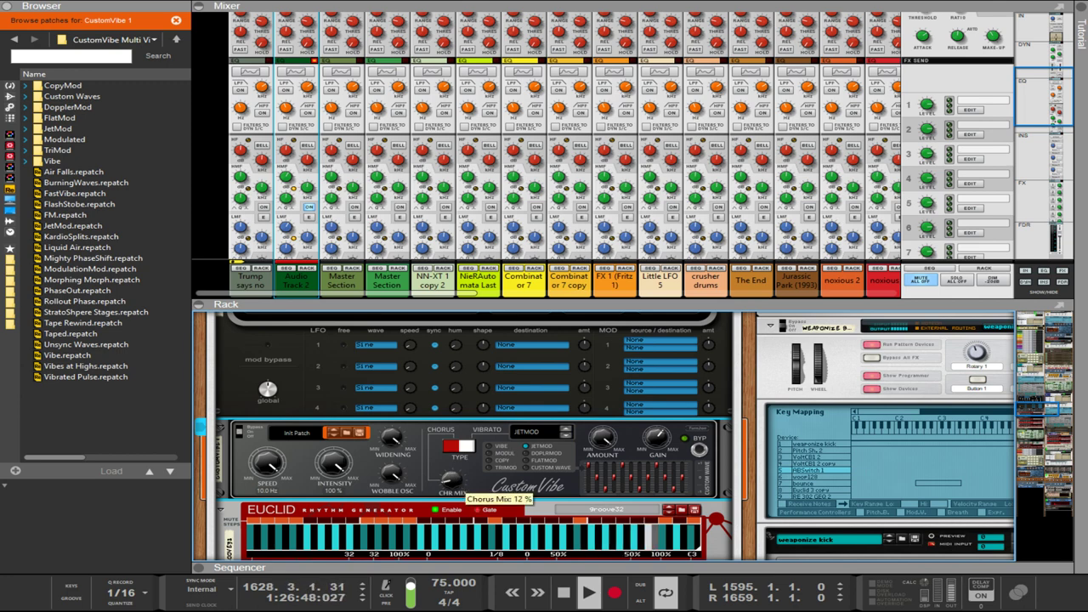
left_click(451, 447)
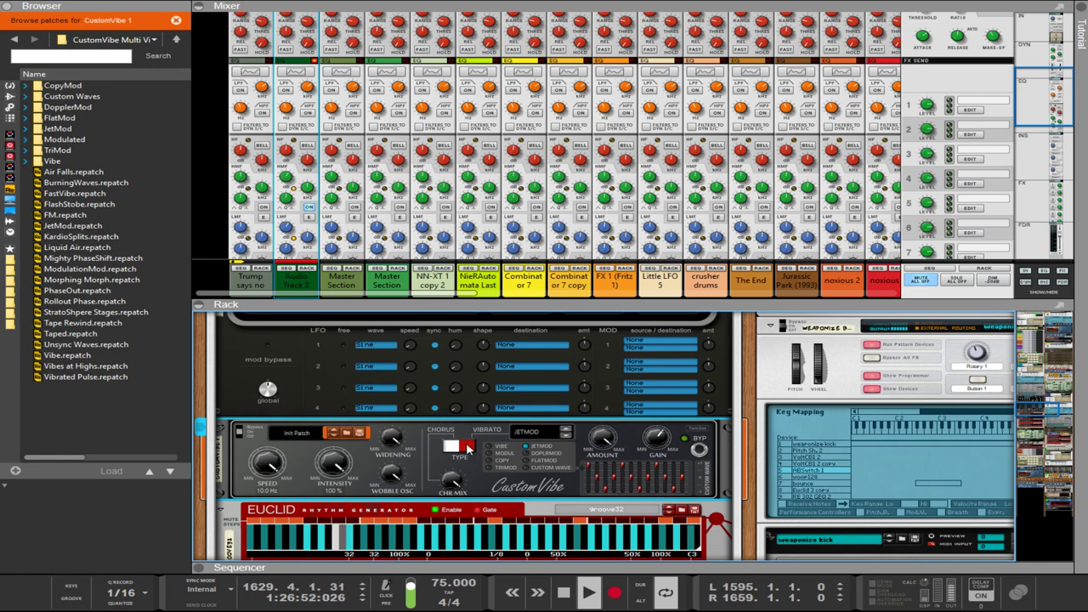
left_click(467, 450)
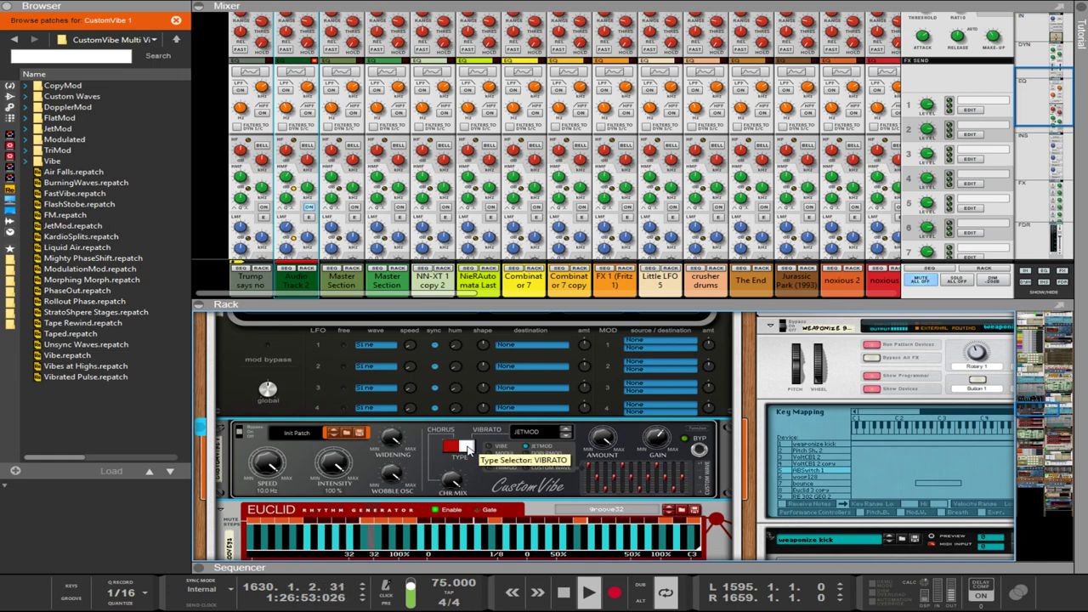
Select the CustomVibe's Custom Wave mode, with Chorus Mix at 100% and Speed at 0.12 Hz, keeping the Vibrato type.
left_click(526, 467)
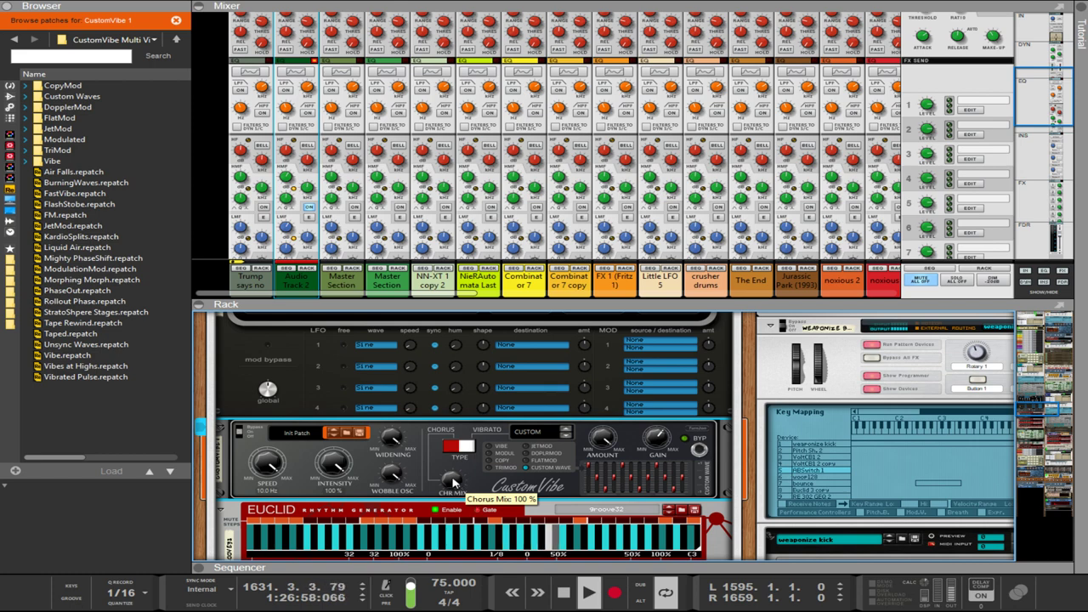
left_click(457, 447)
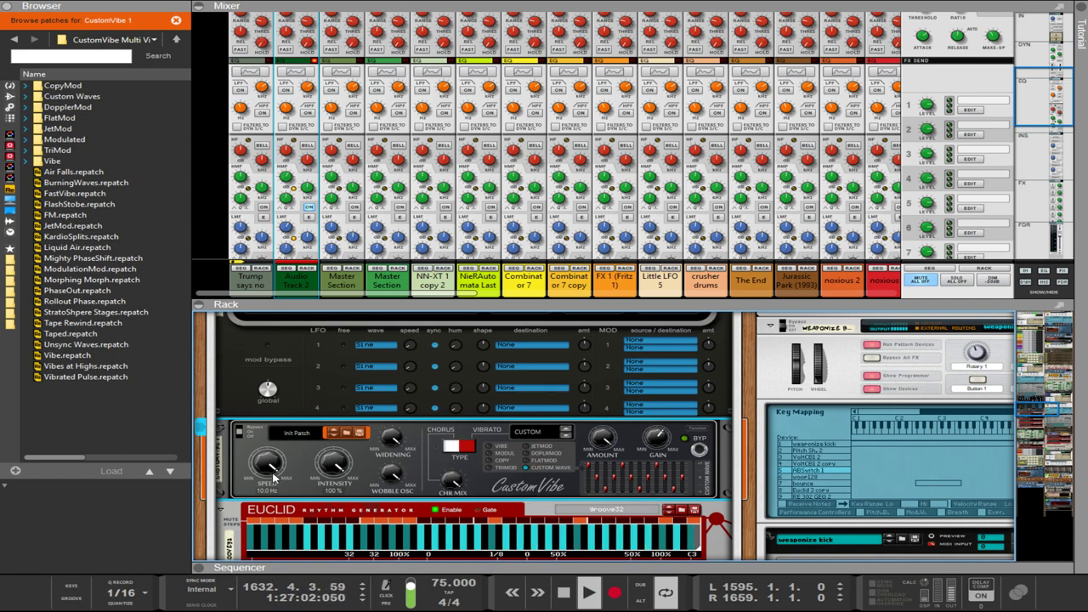
left_click_drag(266, 465, 268, 502)
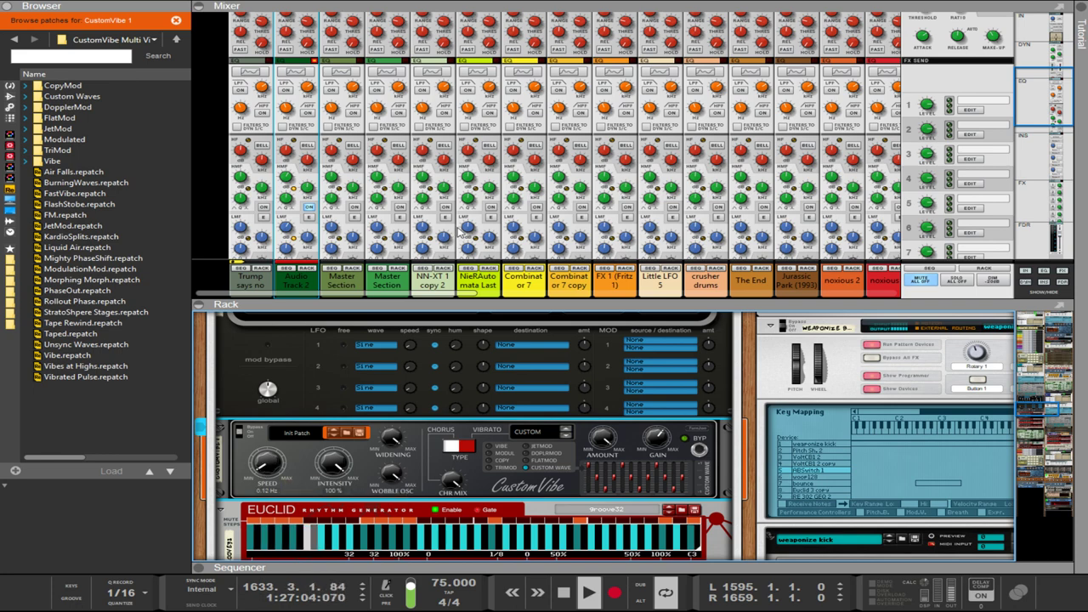
left_click(470, 451)
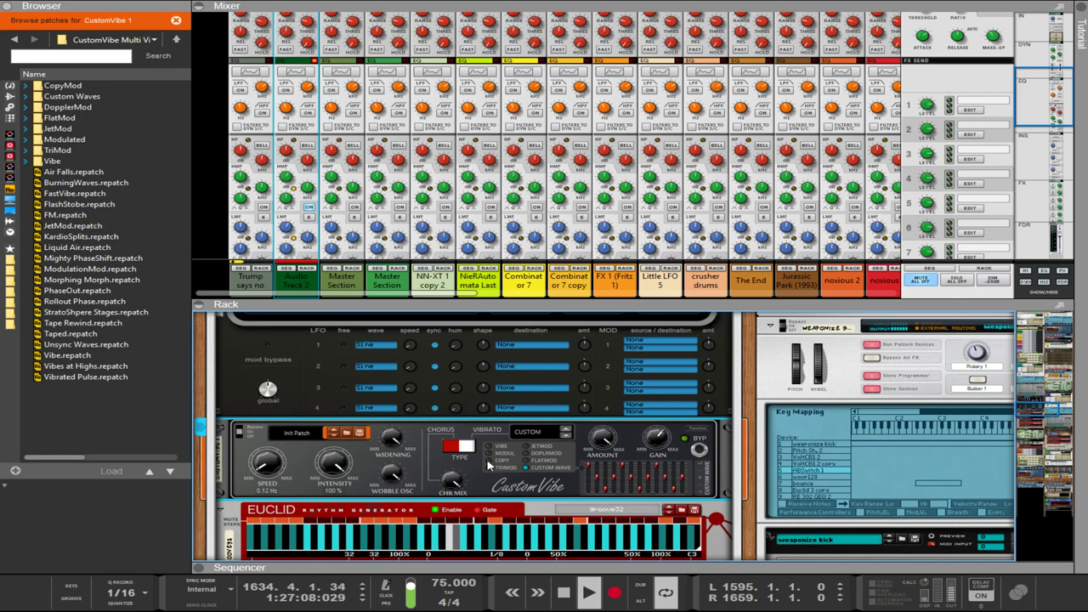
Set the CustomVibe's Speed to 0.10 Hz and audition the TriMod, Modulated, Vibe and CopyMod modes, ending on FlatMod.
left_click(489, 467)
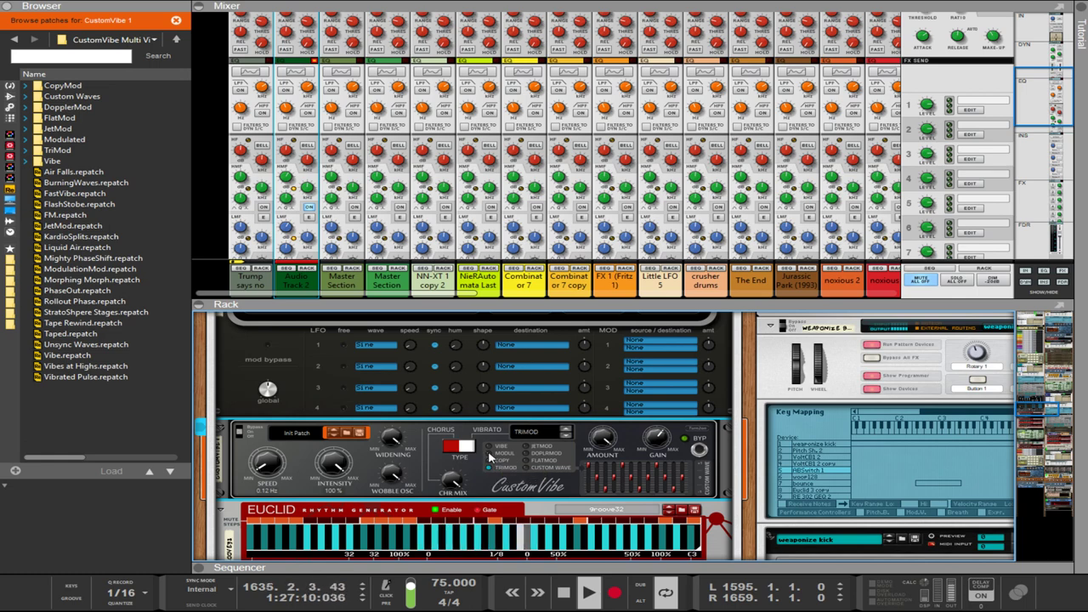
left_click(491, 453)
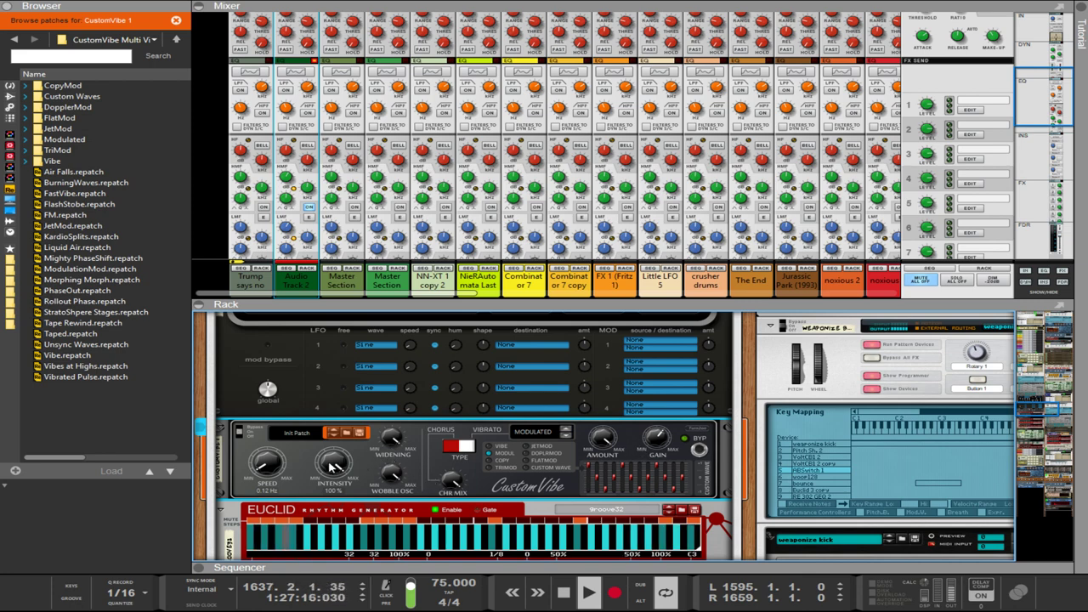
left_click_drag(266, 467, 270, 513)
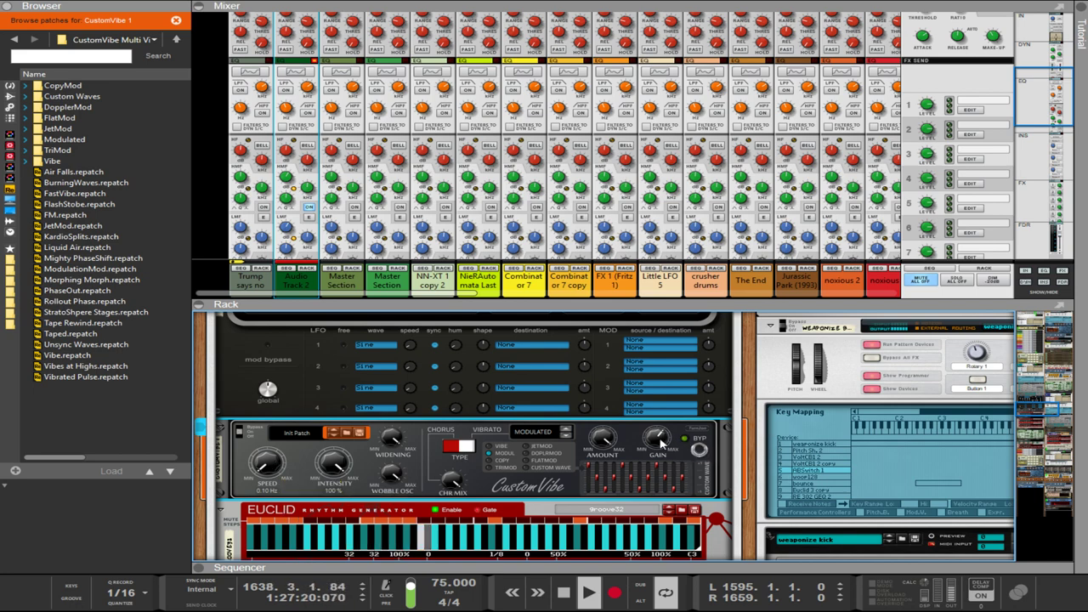
left_click(566, 430)
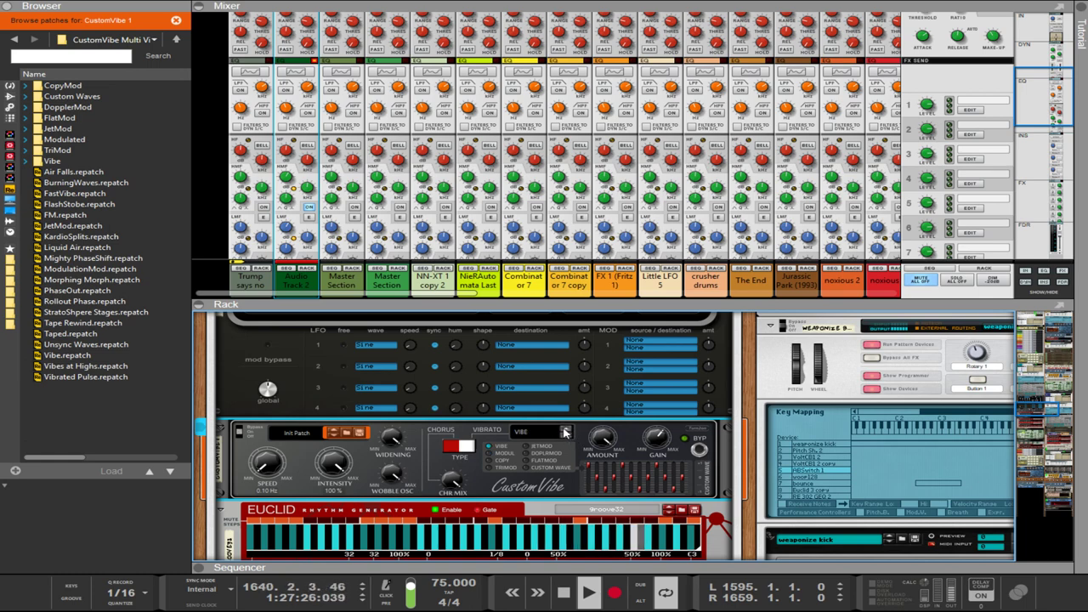
left_click(567, 437)
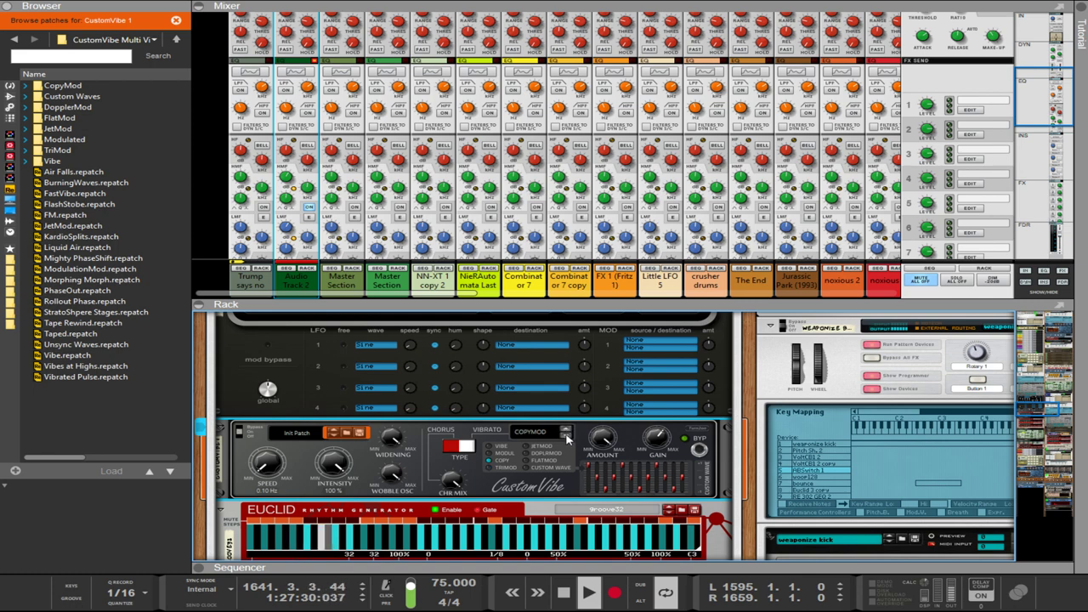
left_click(566, 437)
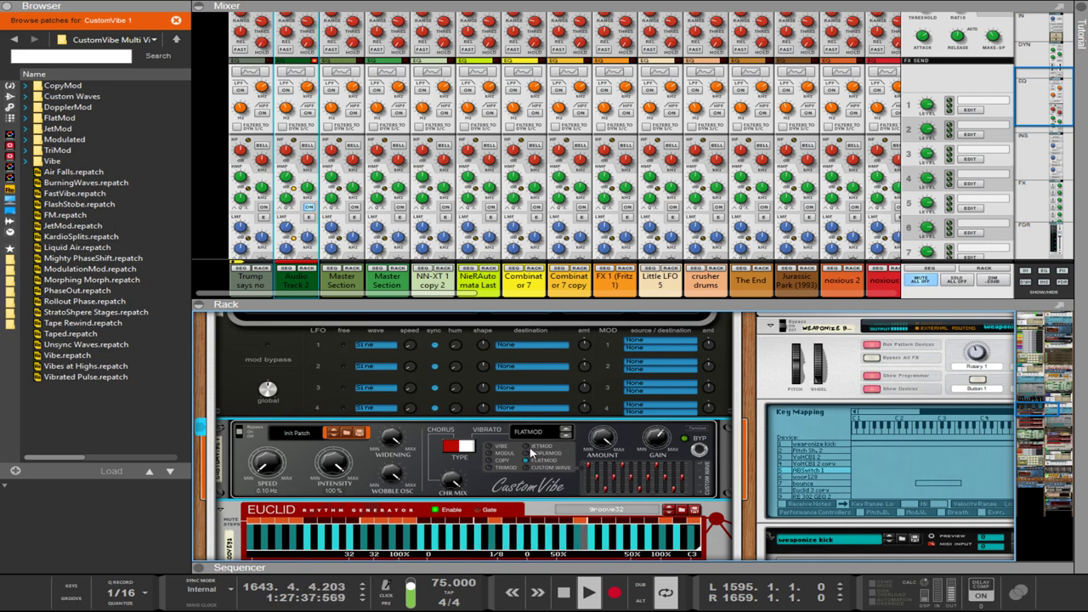
Audition the CustomVibe's DoplMod mode, switch it to JetMod, and try the Widening amount.
left_click(527, 446)
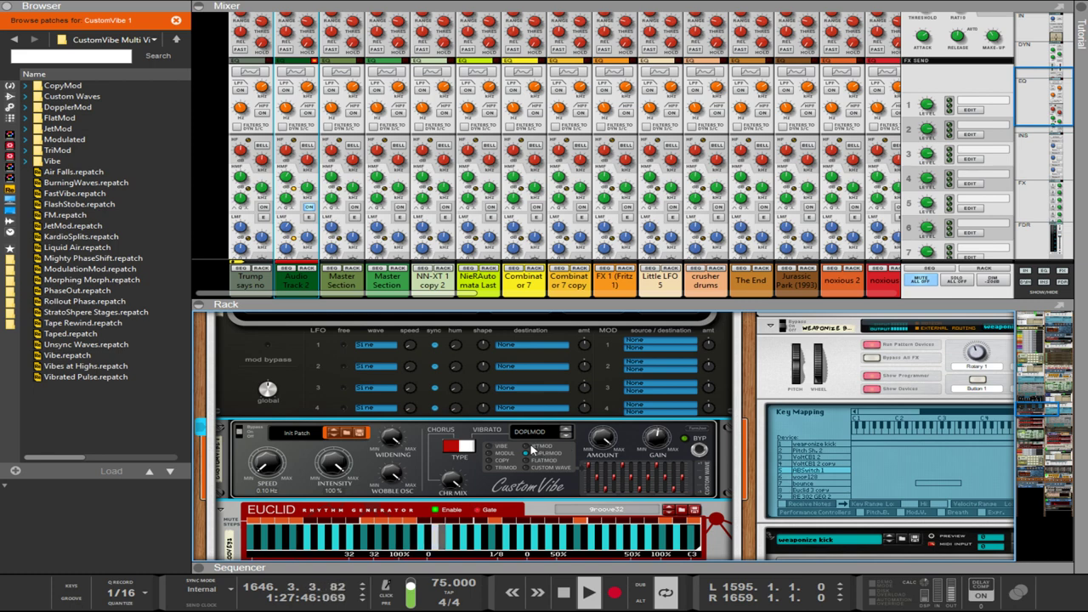
left_click(530, 447)
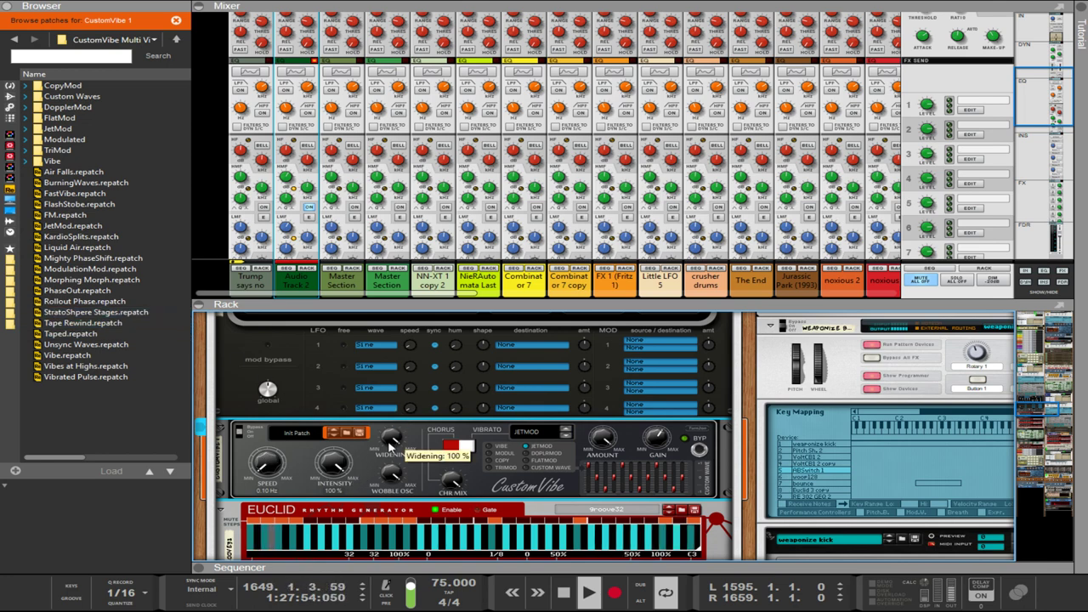
left_click_drag(391, 447, 377, 605)
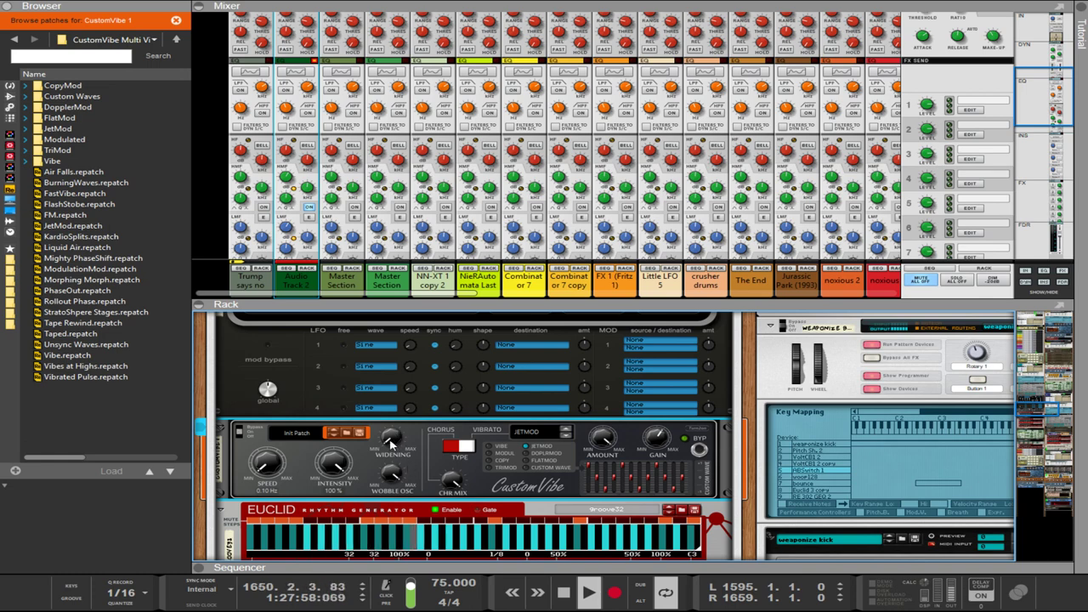
Look over the Euclid rhythm generators, the Utilities devices and the rest of the weaponize kick's device chain.
scroll(388, 476, "down", 1)
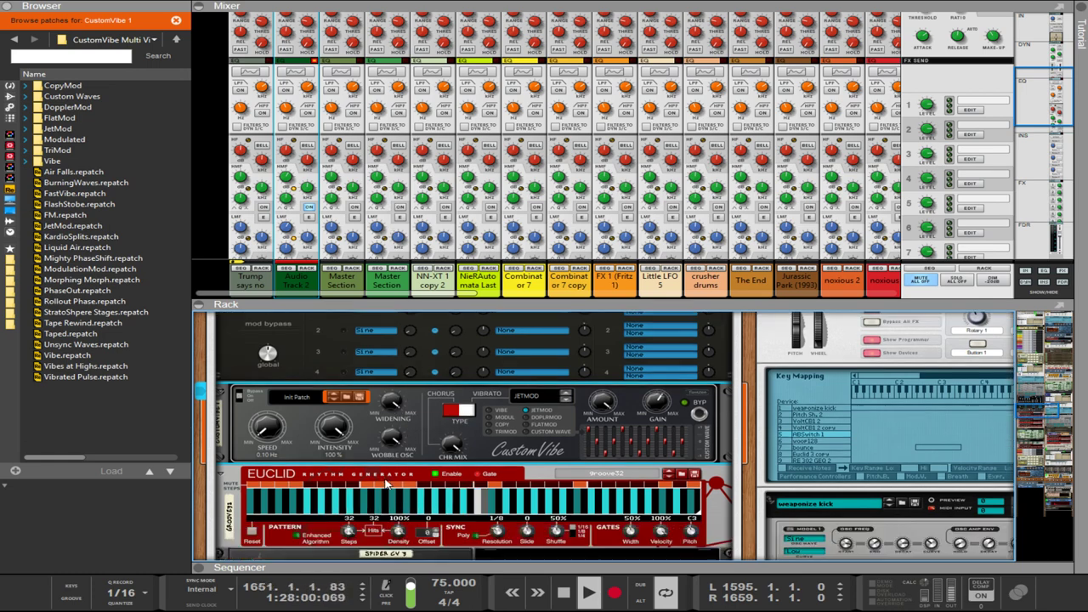
scroll(388, 482, "down", 4)
scroll(520, 471, "down", 1)
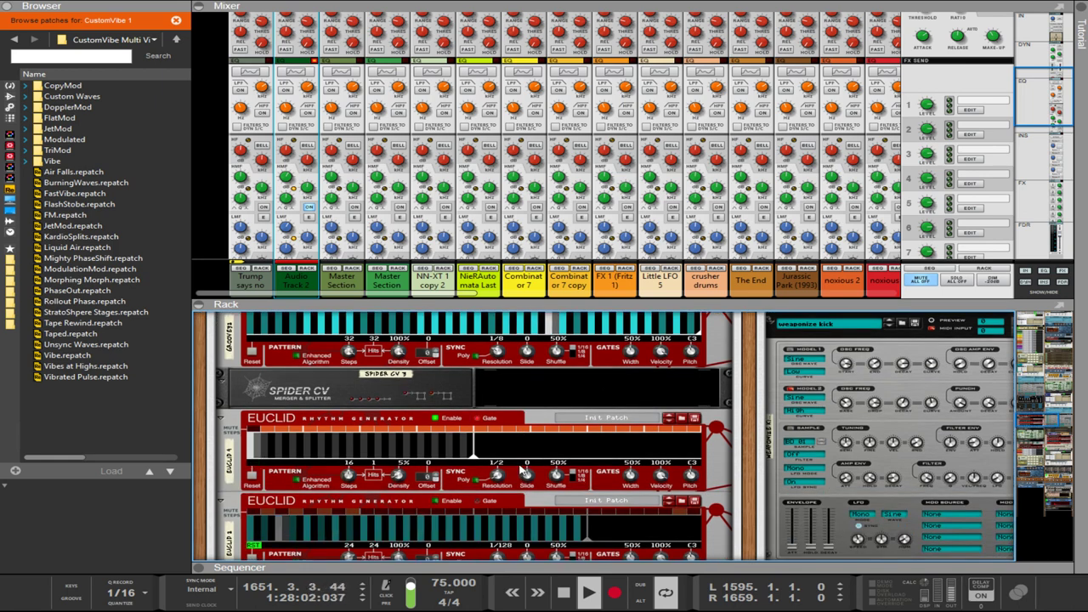
scroll(520, 472, "down", 1)
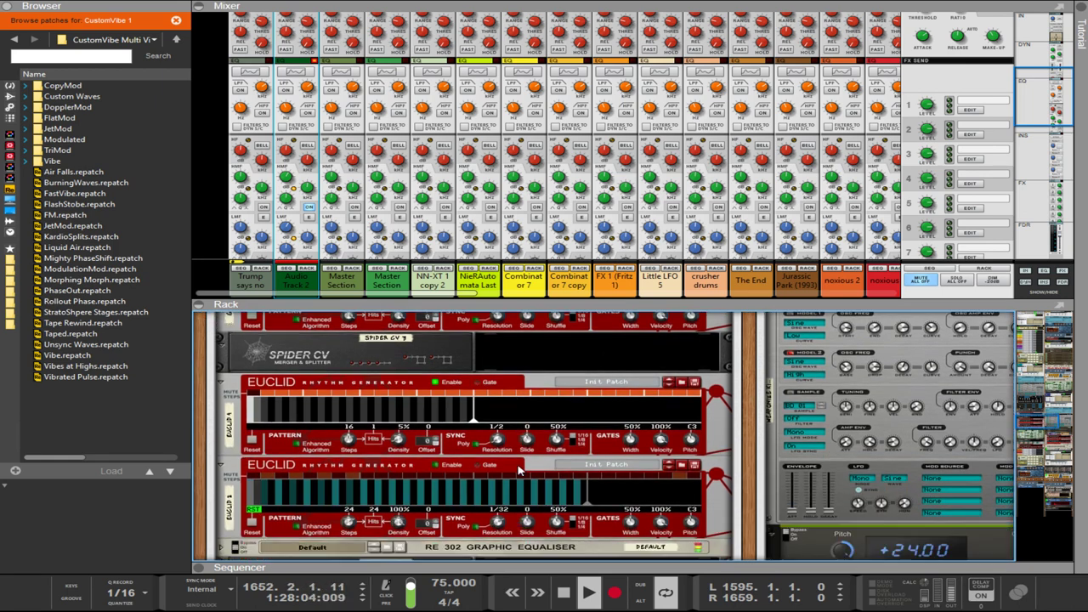
scroll(501, 443, "up", 3)
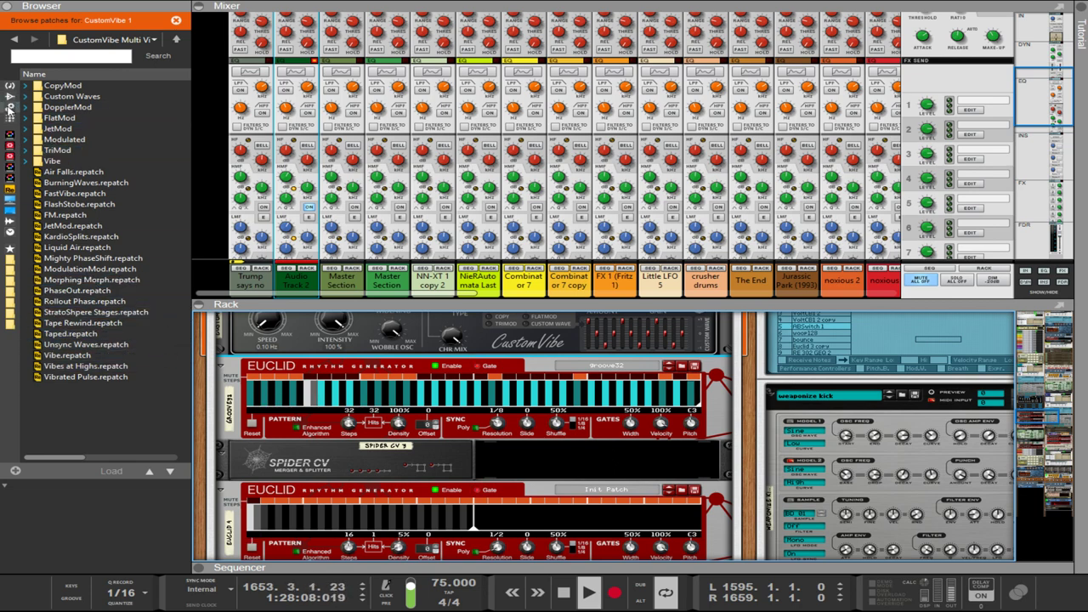
left_click(8, 109)
scroll(127, 195, "down", 10)
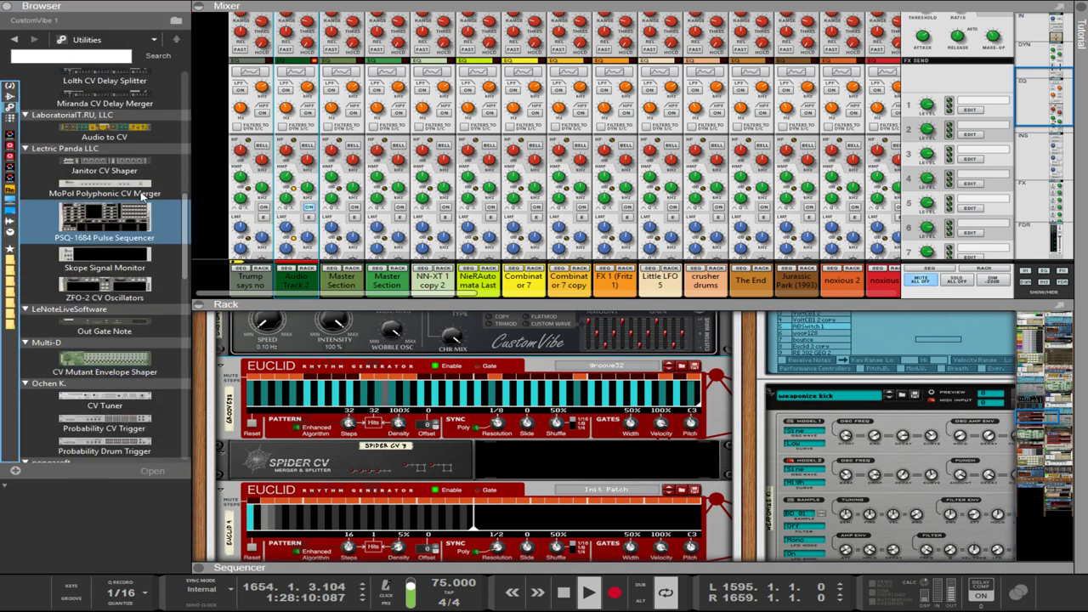
scroll(866, 444, "down", 15)
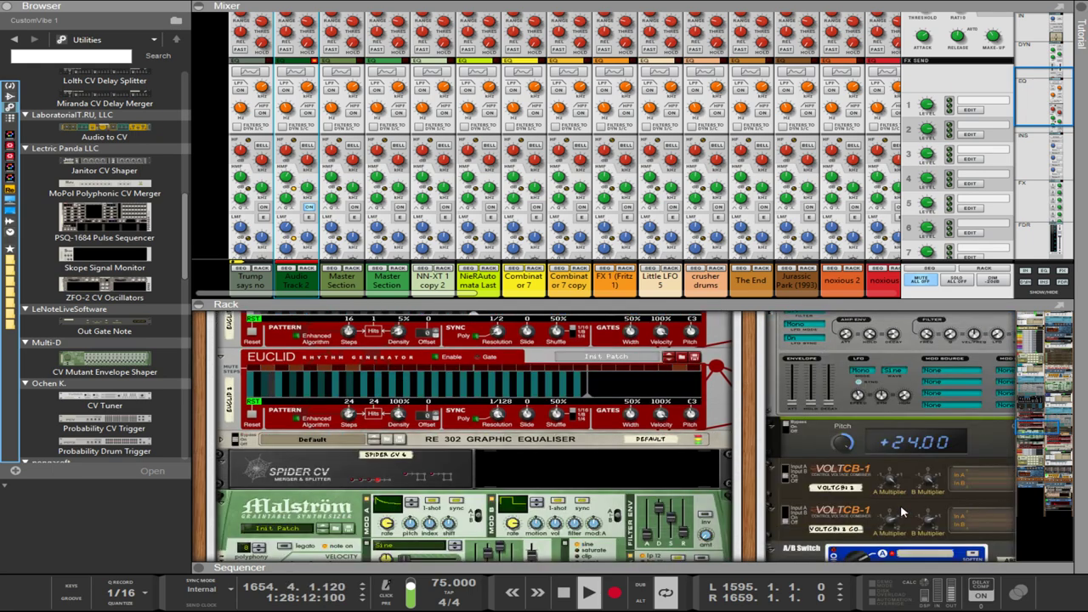
scroll(867, 444, "down", 5)
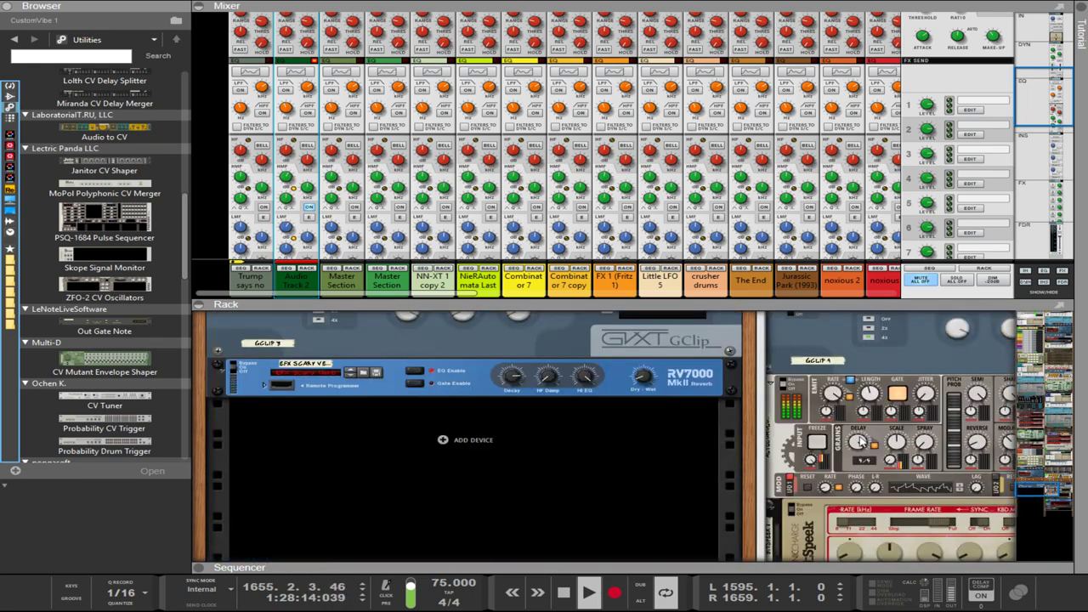
scroll(840, 448, "up", 8)
scroll(840, 448, "up", 10)
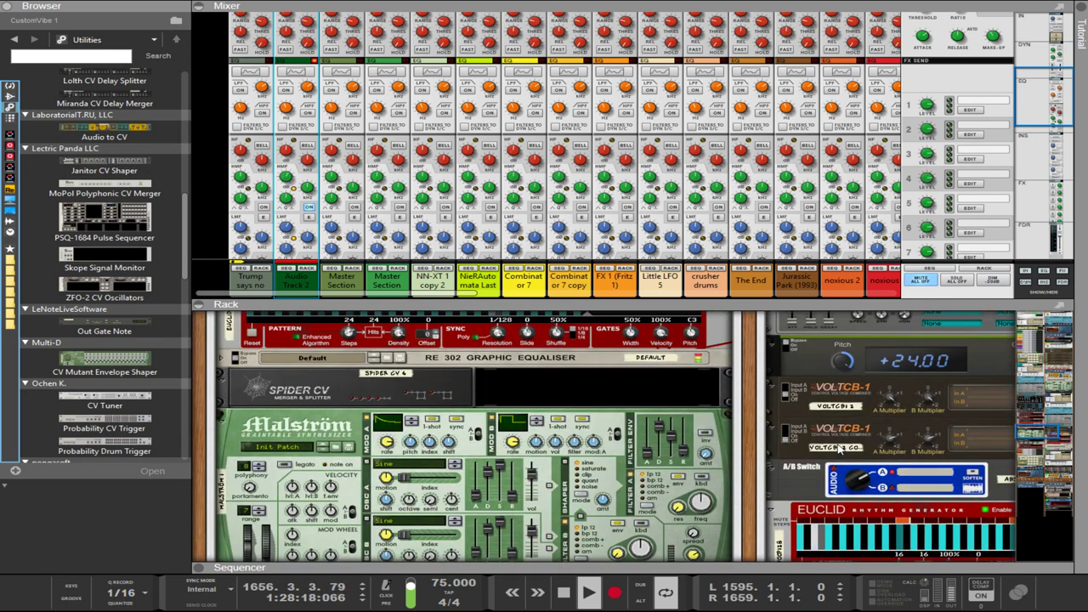
scroll(867, 445, "up", 2)
Insert a PH-90 phaser below the weaponize kick's pitch shifter, set its Split to 3, and adjust its Frequency and Feedback.
left_click(898, 442)
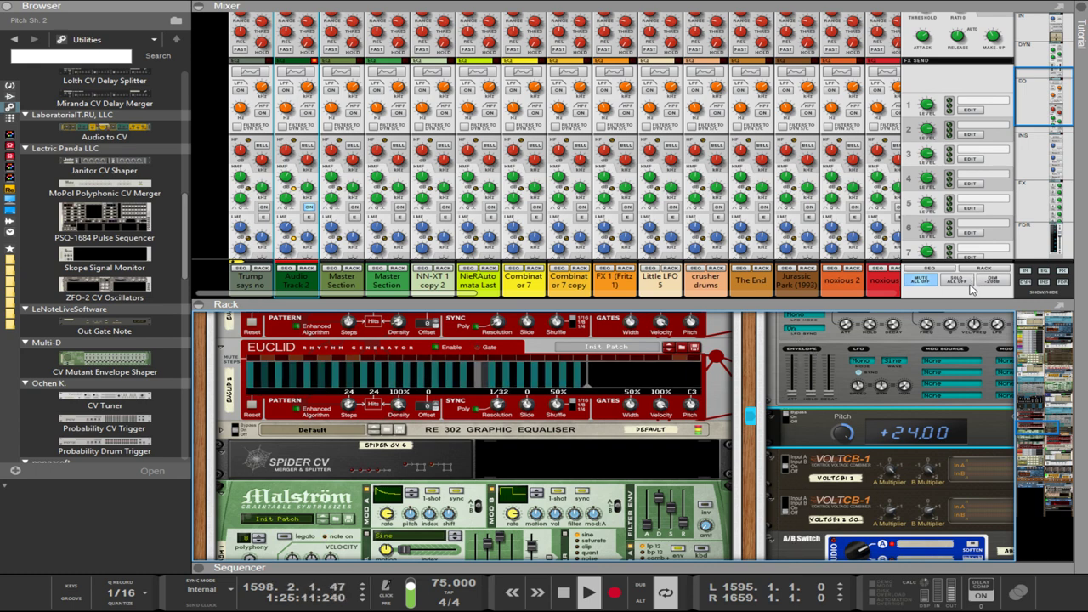
key("ctrl+v")
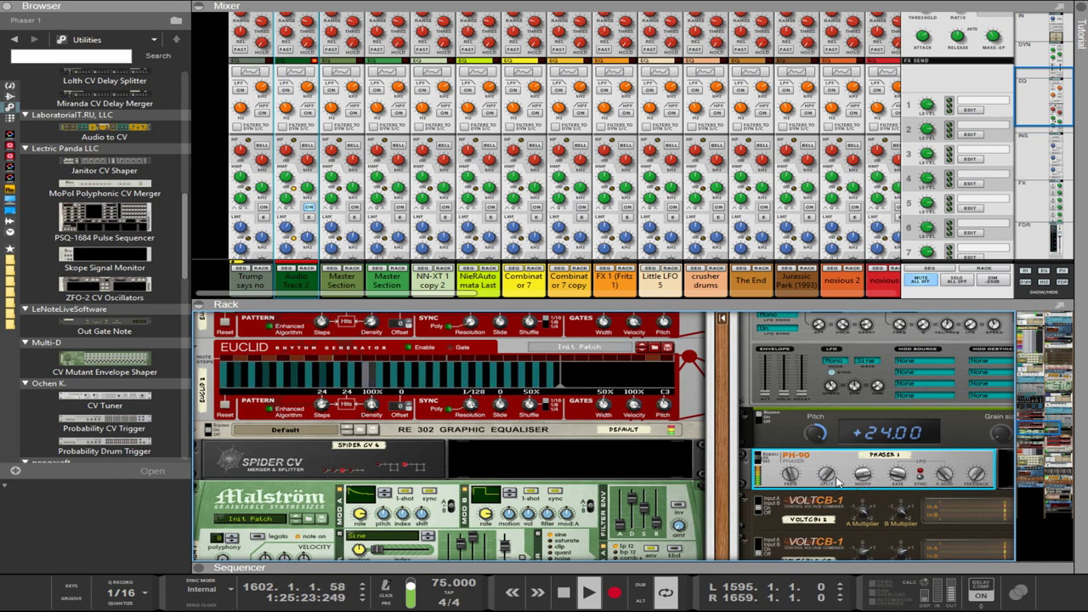
left_click_drag(825, 472, 812, 394)
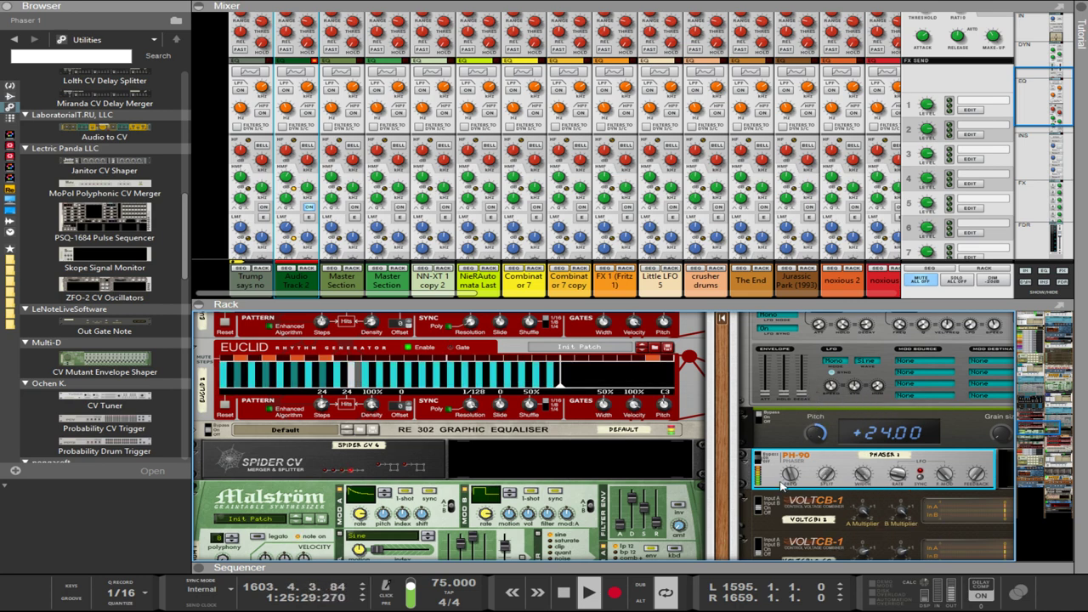
left_click_drag(798, 473, 774, 442)
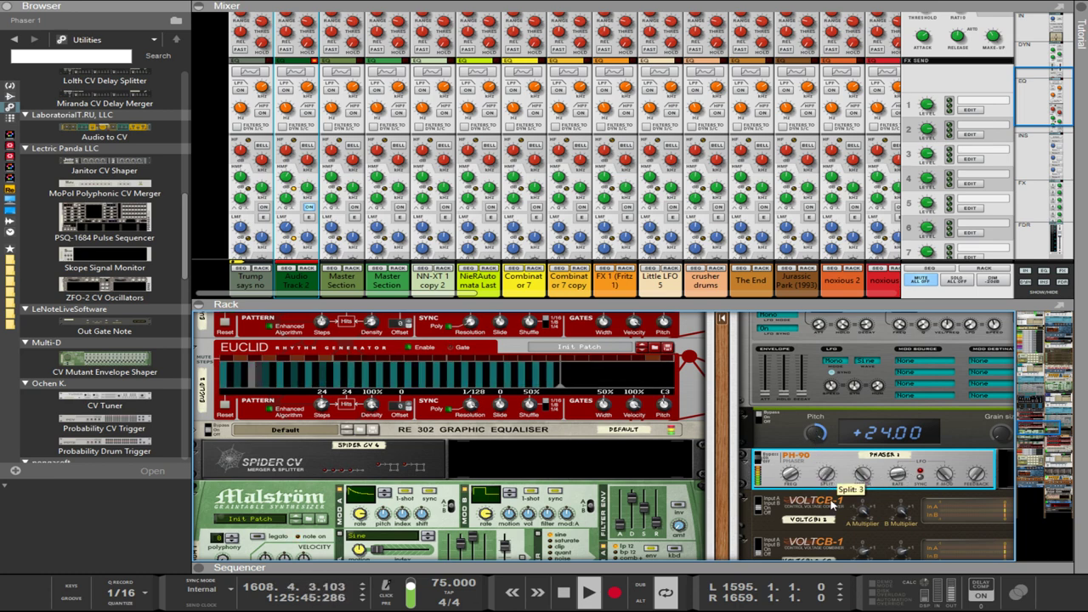
left_click_drag(973, 463, 950, 433)
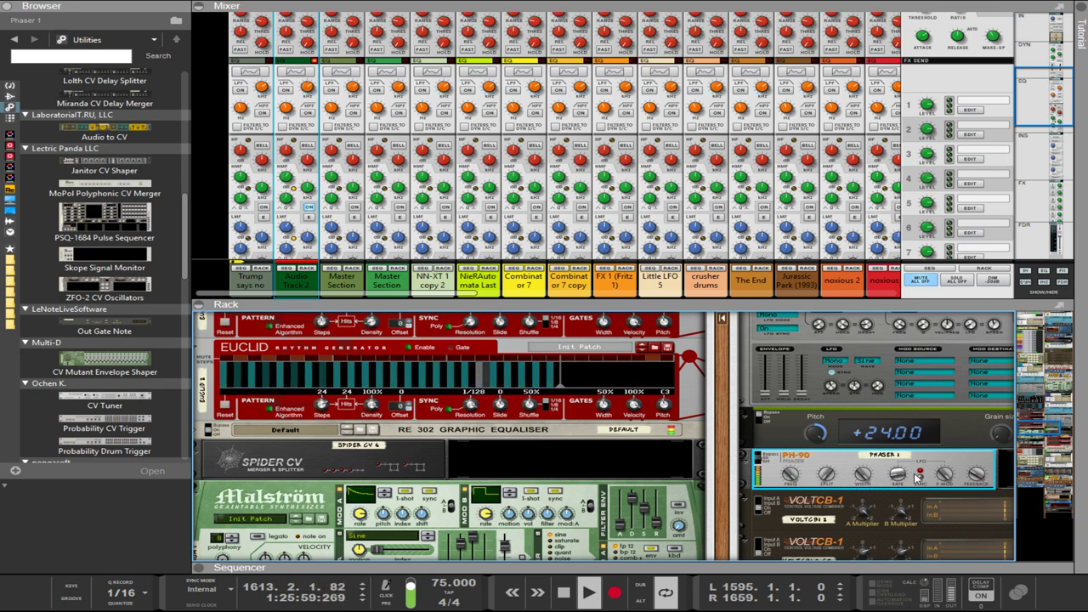
Fine-tune the PH-90 phaser with Frequency around 10 and Frequency Modulation at 127.
mouse_move(791, 477)
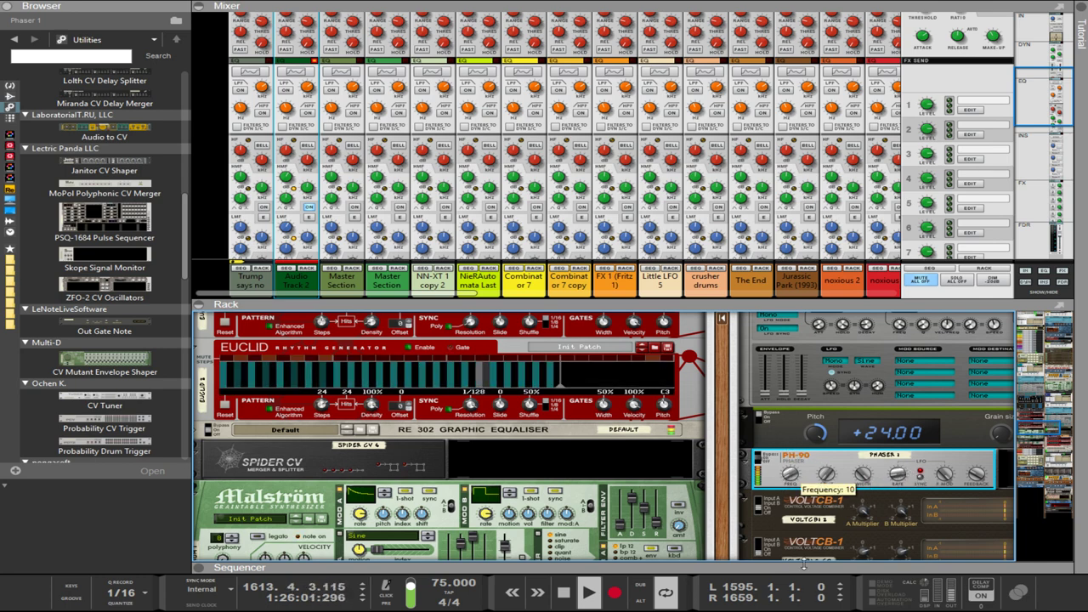
mouse_move(903, 478)
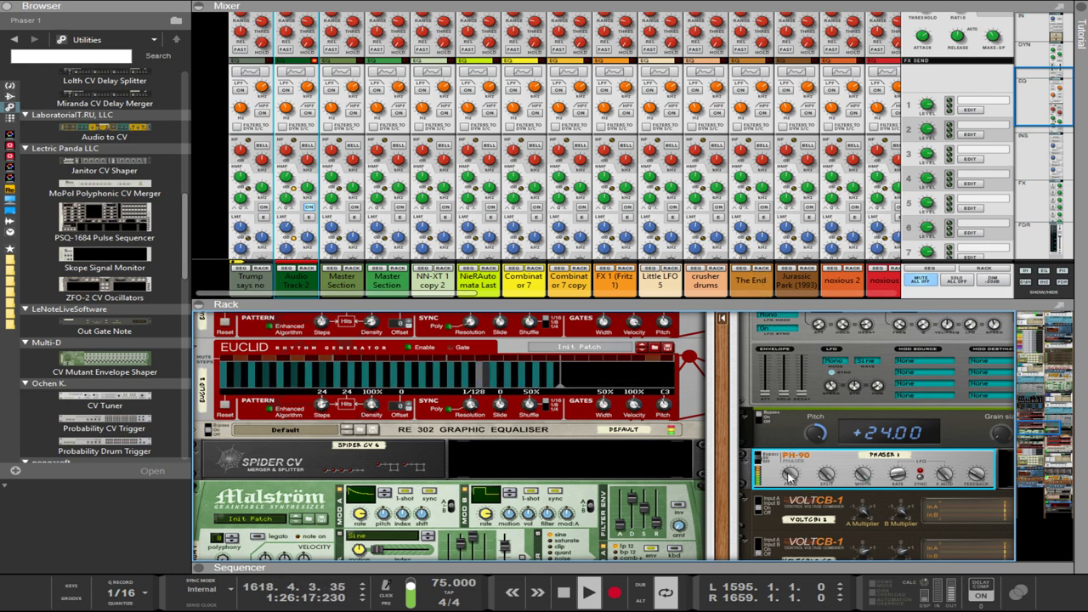
mouse_move(941, 481)
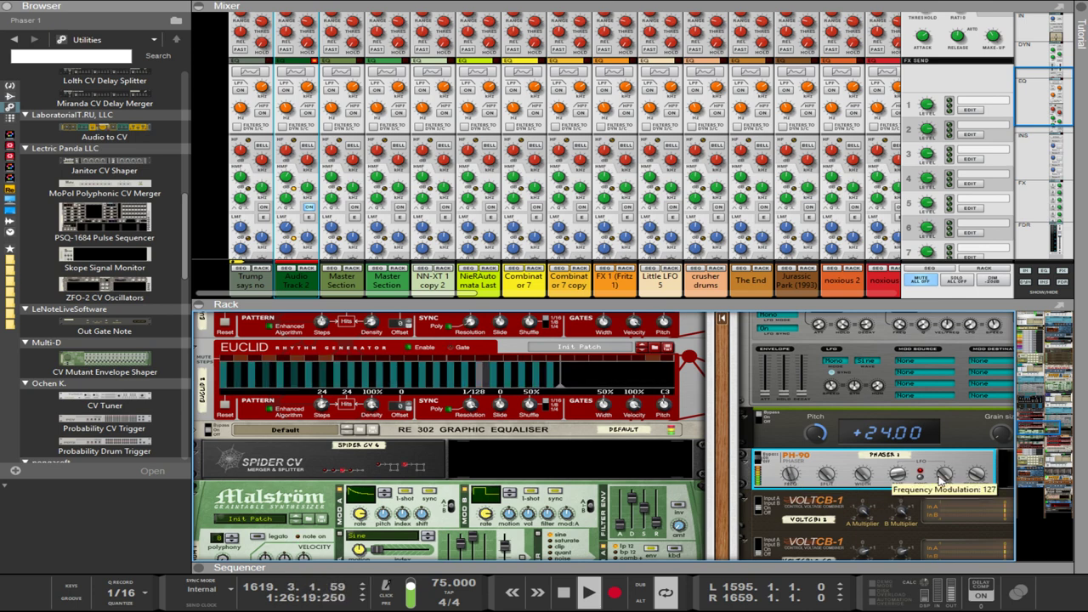
Add an Uhbik-F flanger below the PH-90 phaser and look through its Factory patches.
mouse_move(876, 466)
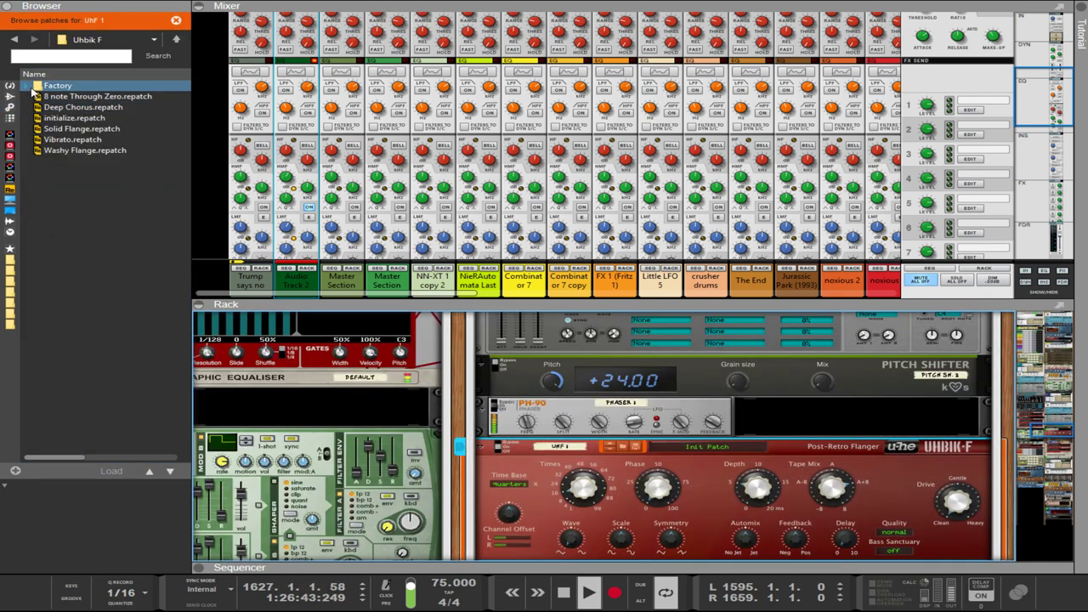
left_click(28, 85)
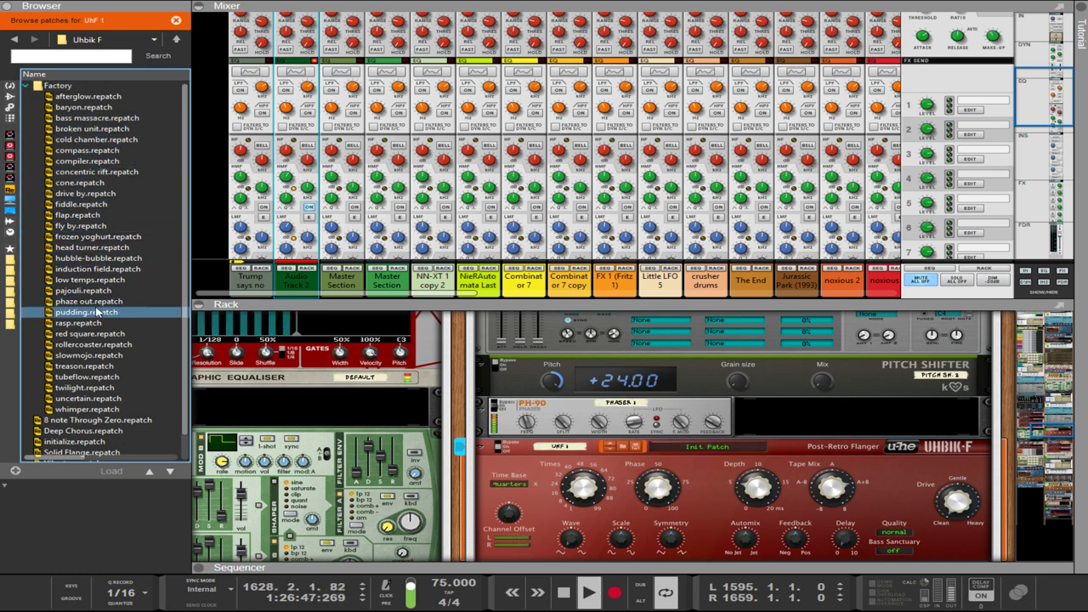
scroll(93, 314, "down", 1)
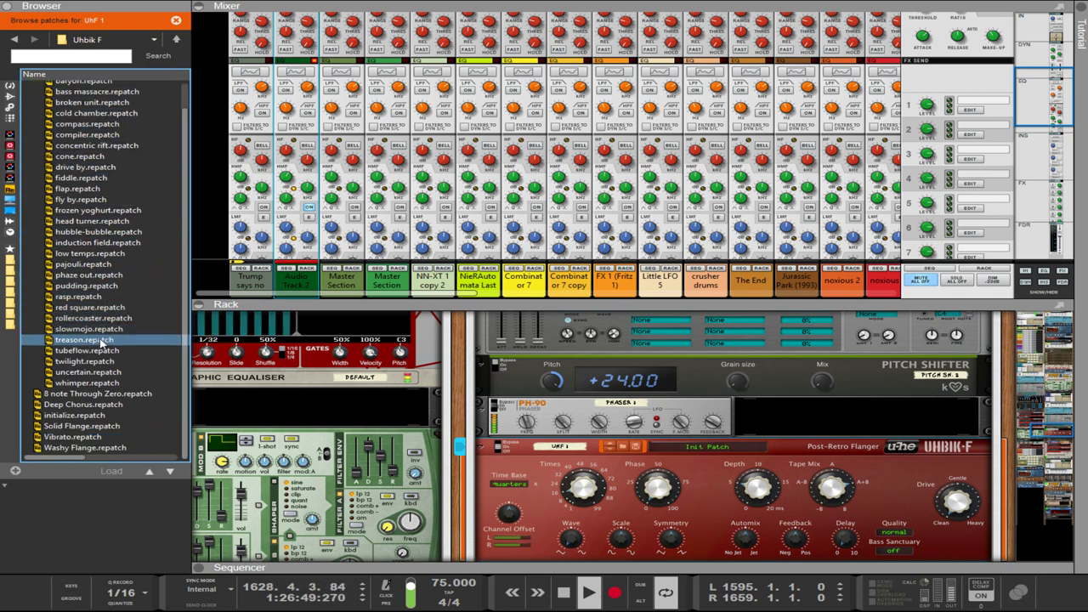
scroll(93, 347, "up", 1)
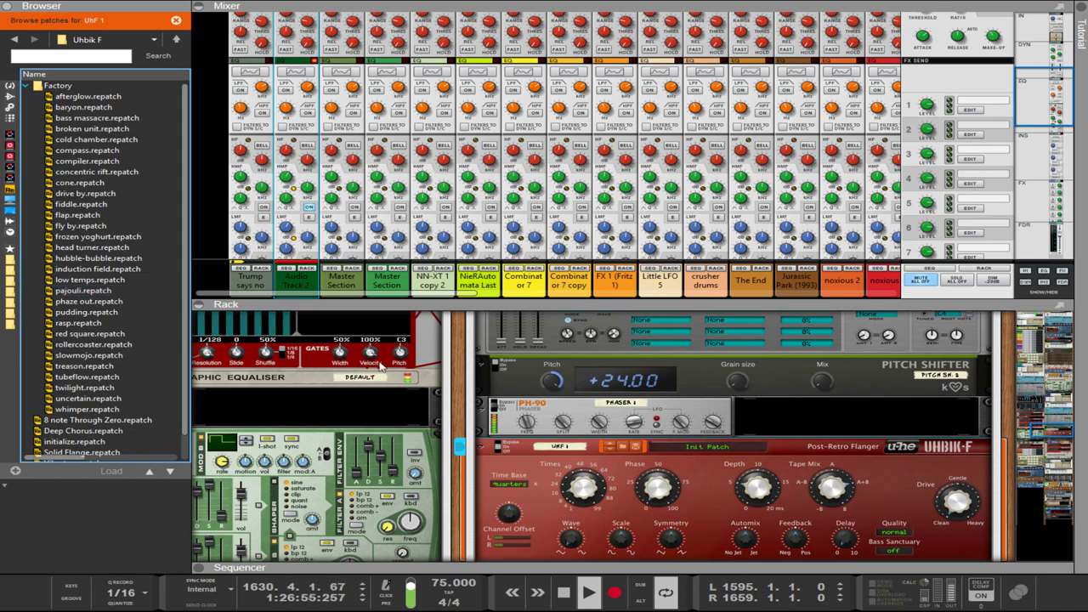
Set the Uhbik-F's Bass Sanctuary to low and Symmetry to -100.0, working through its Tape Mix, Scale, Wave and Times settings.
scroll(690, 400, "down", 3)
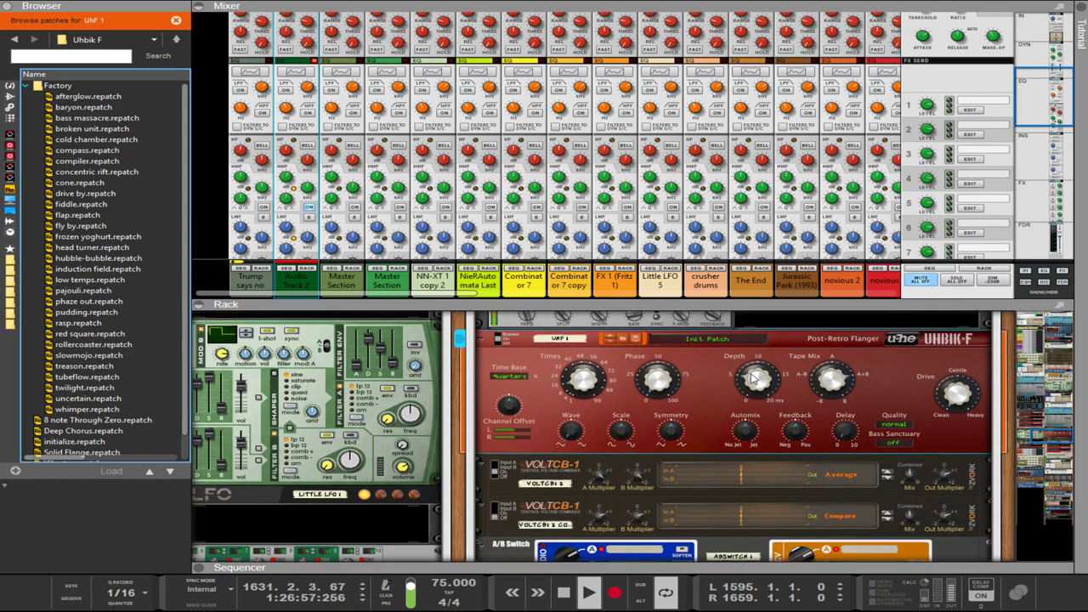
left_click(836, 387)
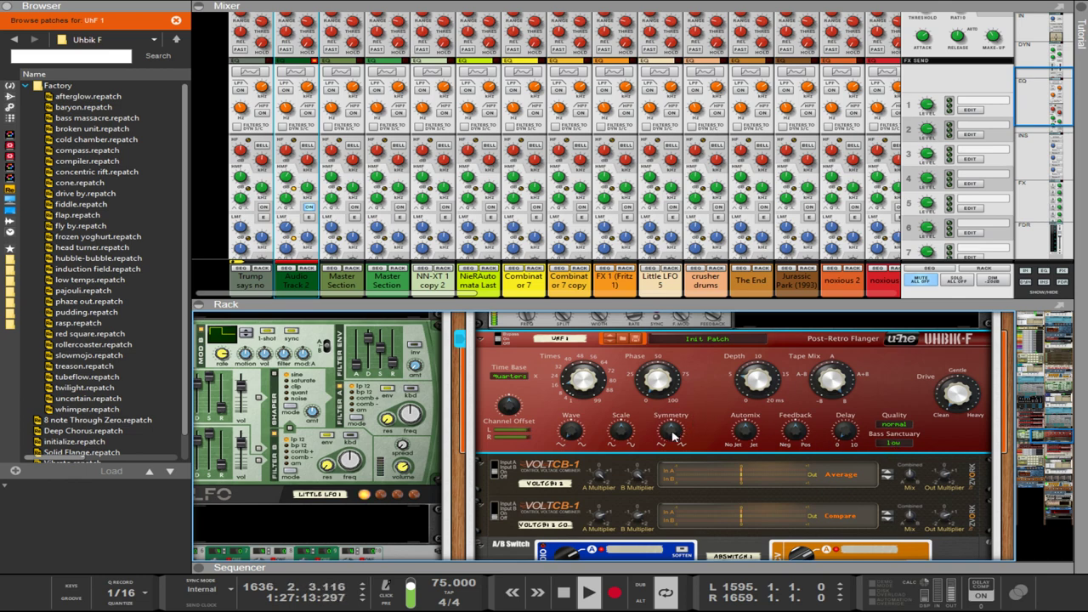
mouse_move(674, 433)
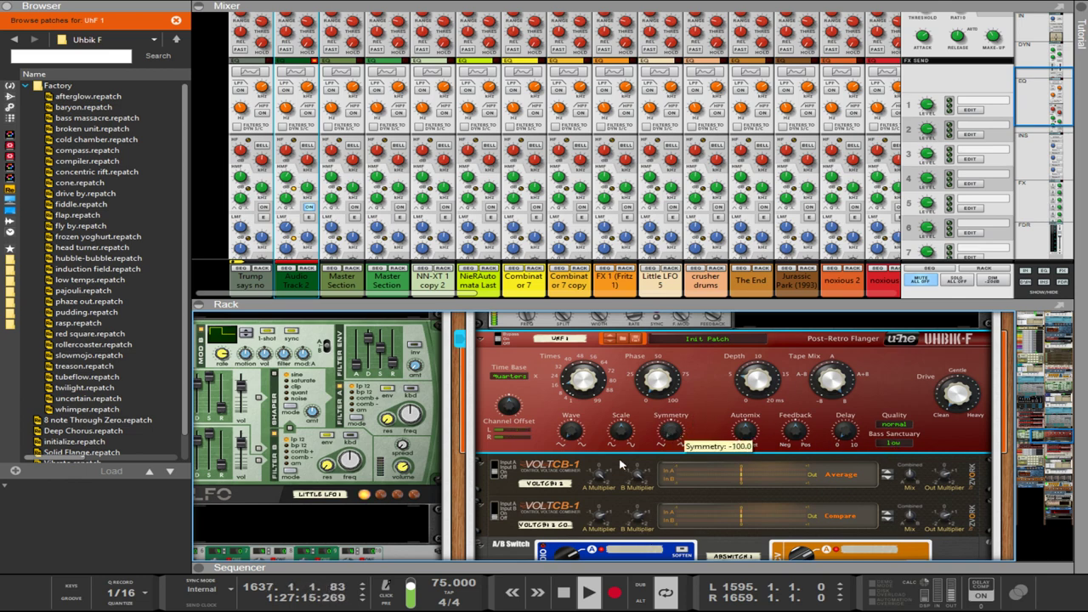
mouse_move(623, 432)
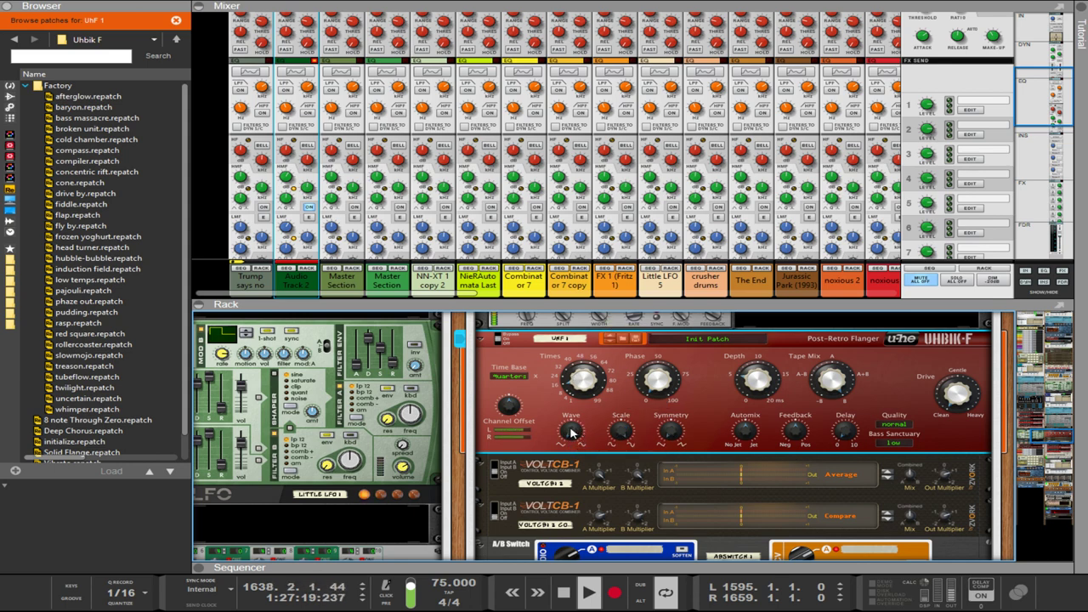
mouse_move(583, 384)
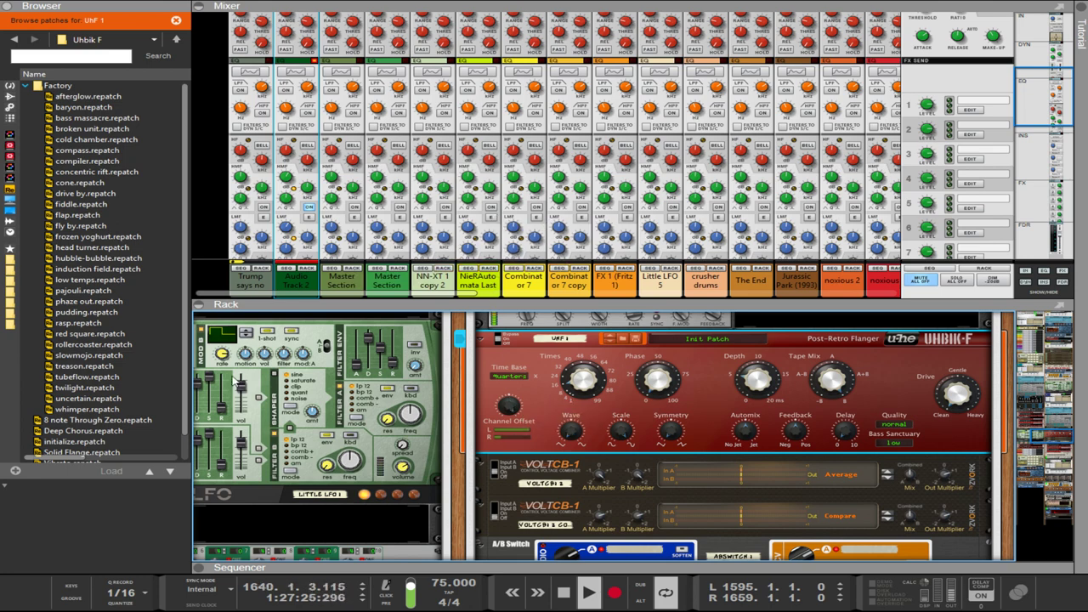
Add an Uhbik-P phaser above the CustomVibe and expand its Factory patch folder.
scroll(454, 395, "up", 10)
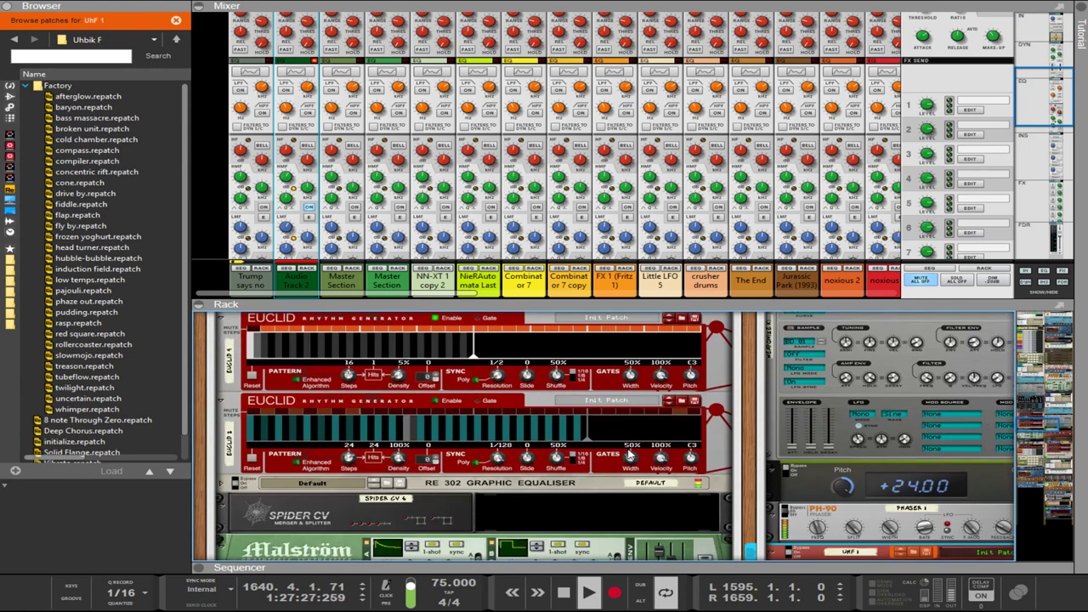
scroll(629, 453, "up", 10)
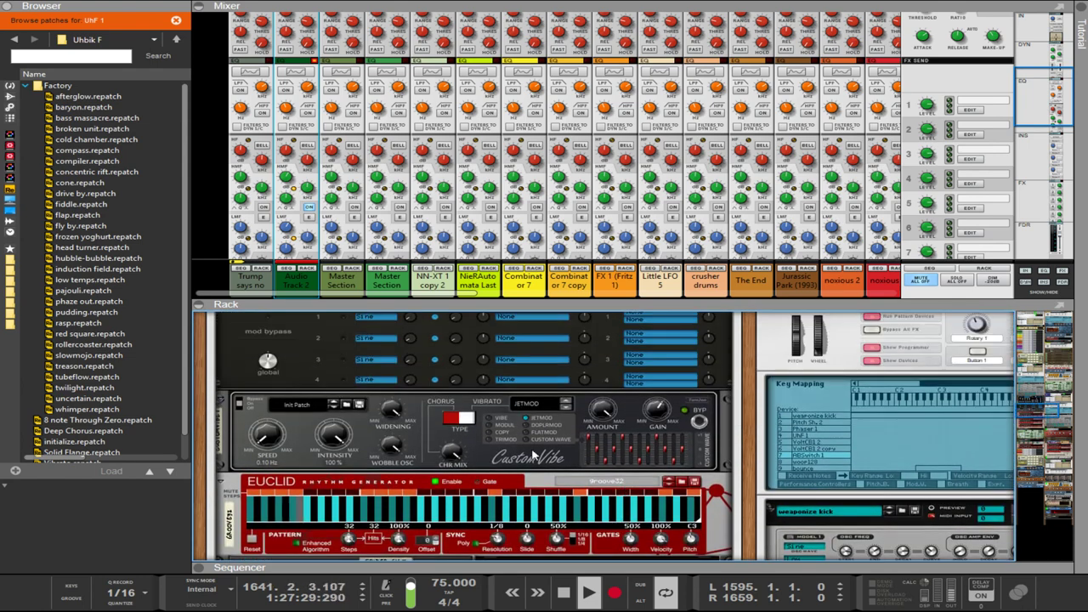
left_click(337, 392)
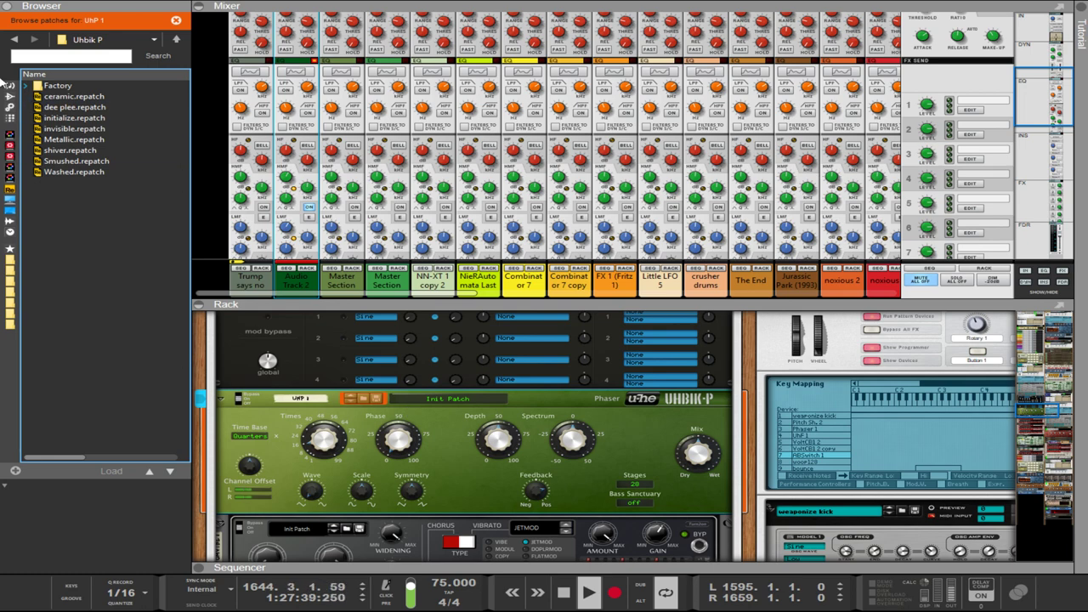
left_click(33, 88)
double_click(25, 88)
Look through the Uhbik-P phaser's Factory patches.
left_click(83, 323)
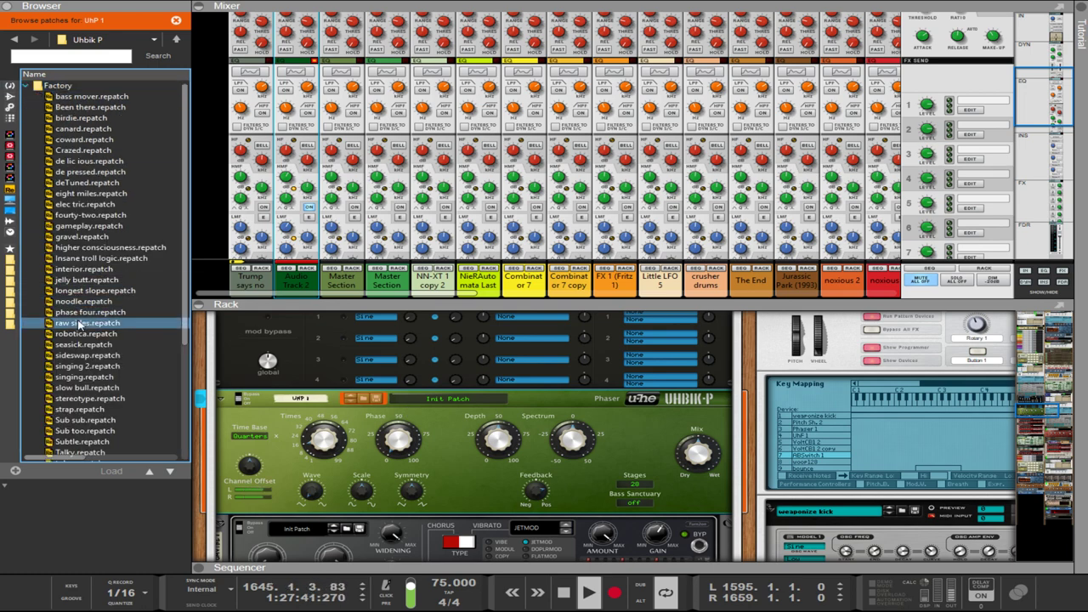
scroll(82, 331, "down", 3)
left_click(82, 334)
scroll(82, 334, "up", 5)
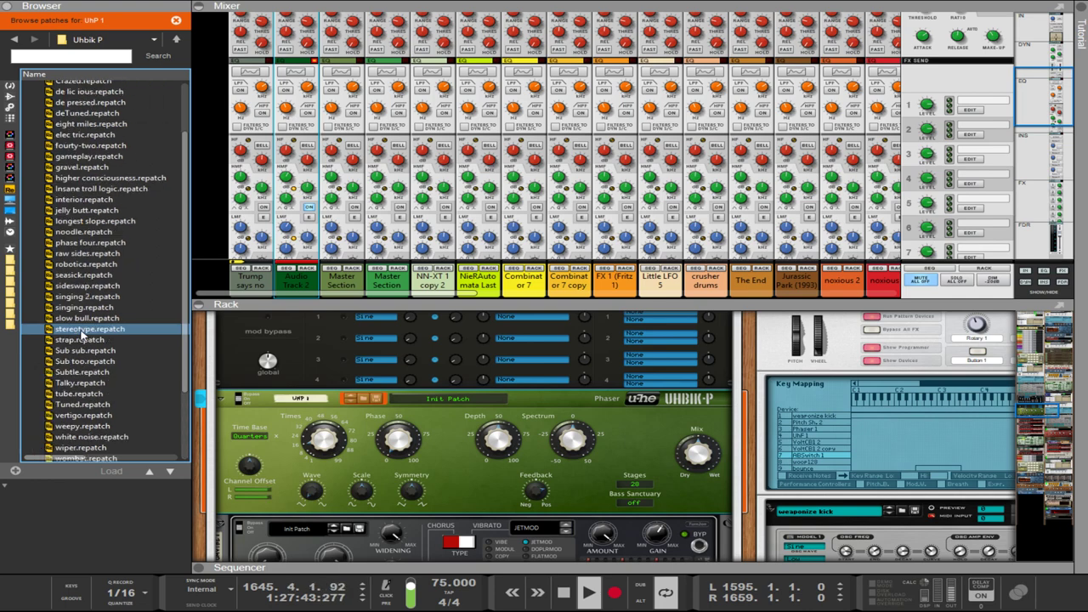
left_click(75, 324)
scroll(75, 323, "up", 1)
left_click(77, 289)
left_click(77, 170)
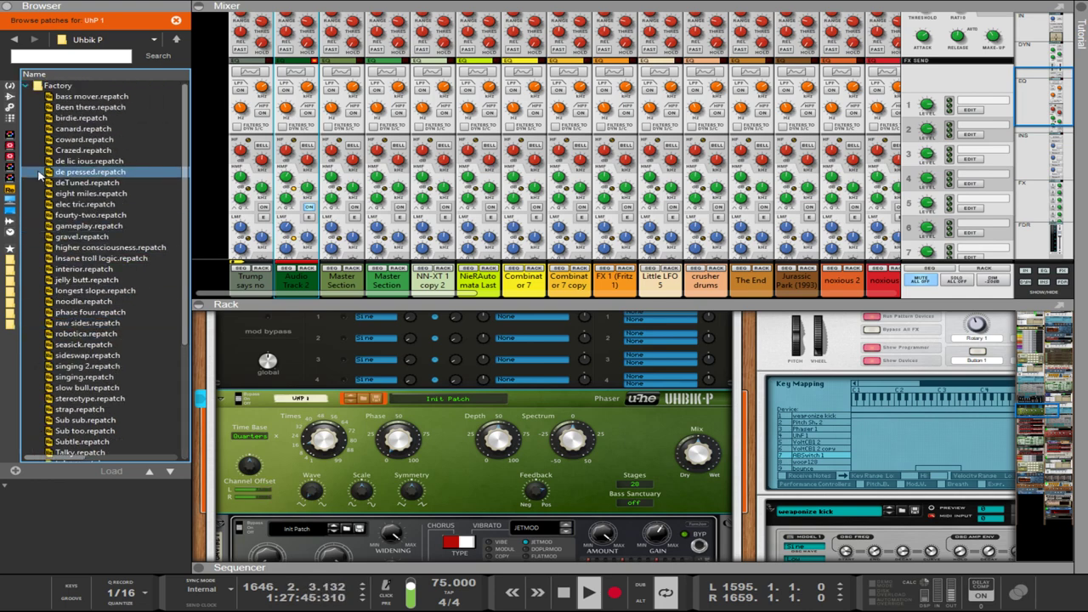
left_click(77, 161)
left_click(76, 225)
left_click(77, 301)
left_click(77, 289)
left_click(68, 247)
left_click(111, 322)
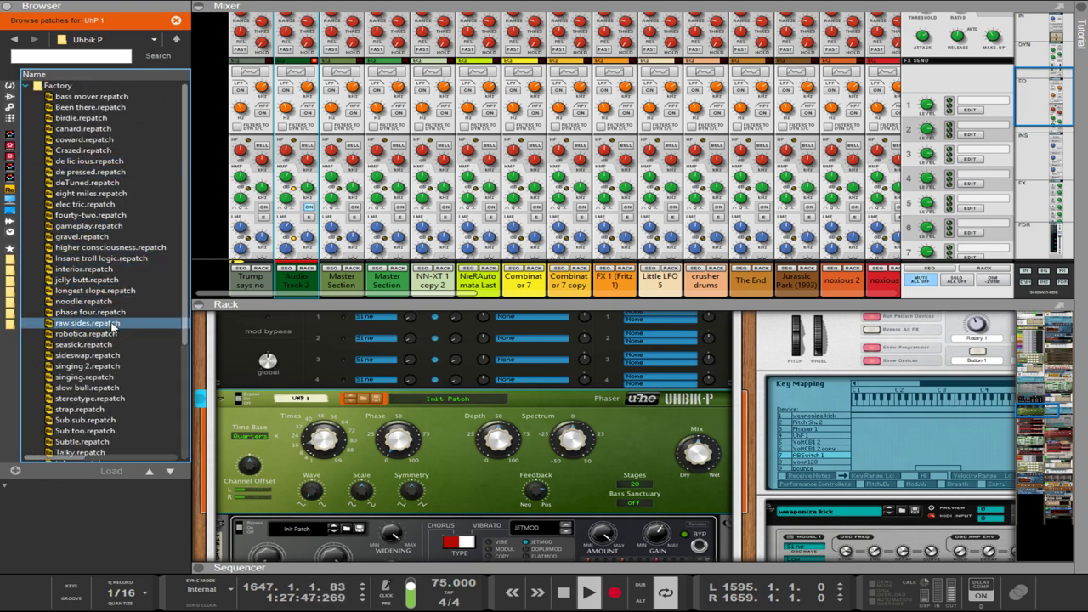
scroll(111, 322, "down", 1)
left_click(111, 321)
scroll(111, 321, "down", 4)
left_click(111, 321)
scroll(112, 328, "up", 5)
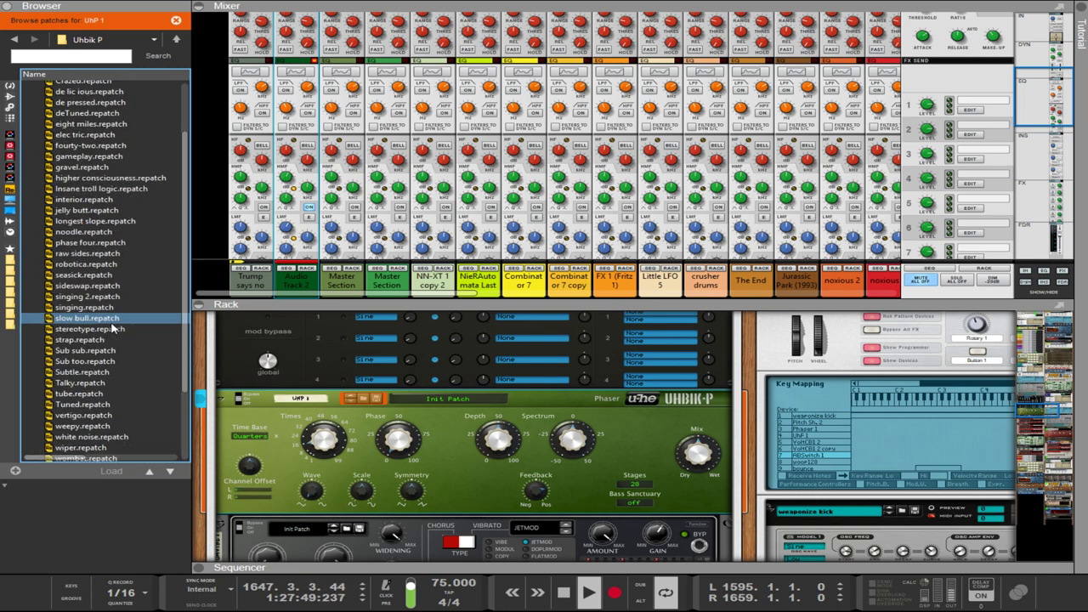
left_click(115, 328)
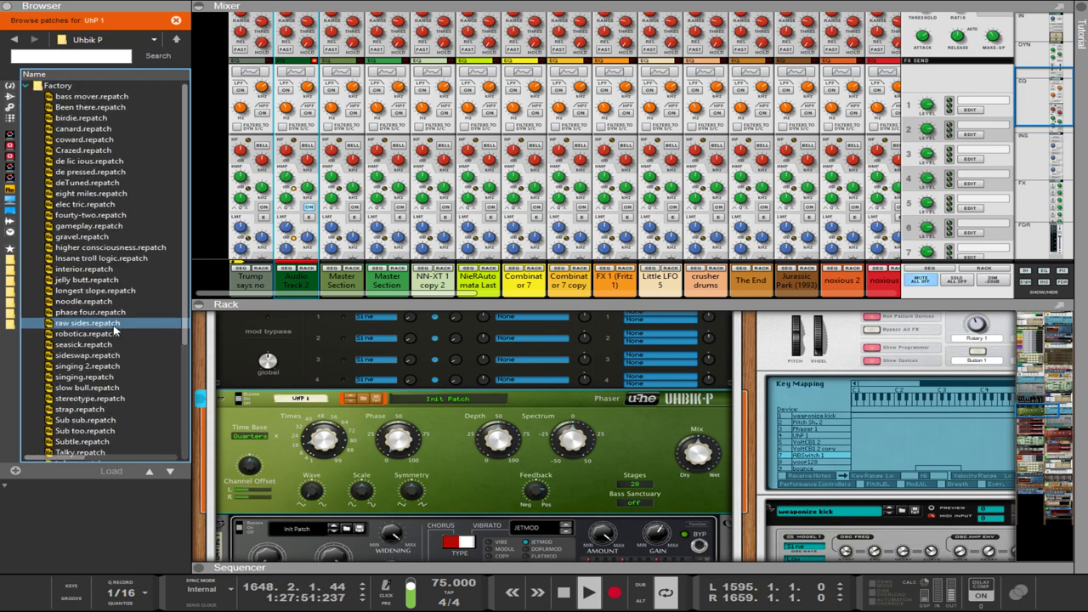
left_click(94, 225)
left_click(94, 182)
left_click(94, 236)
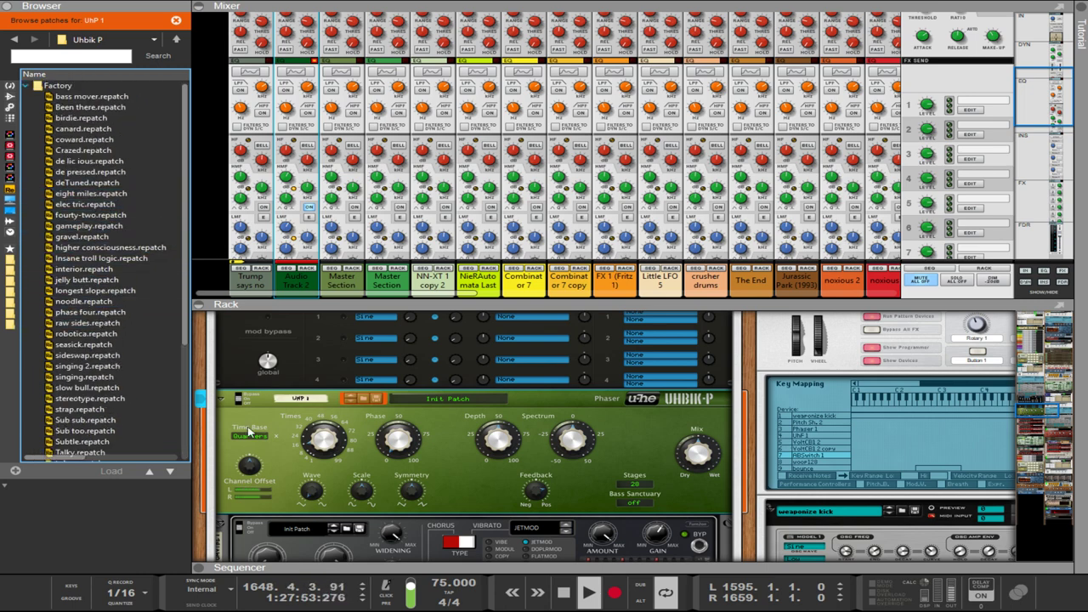
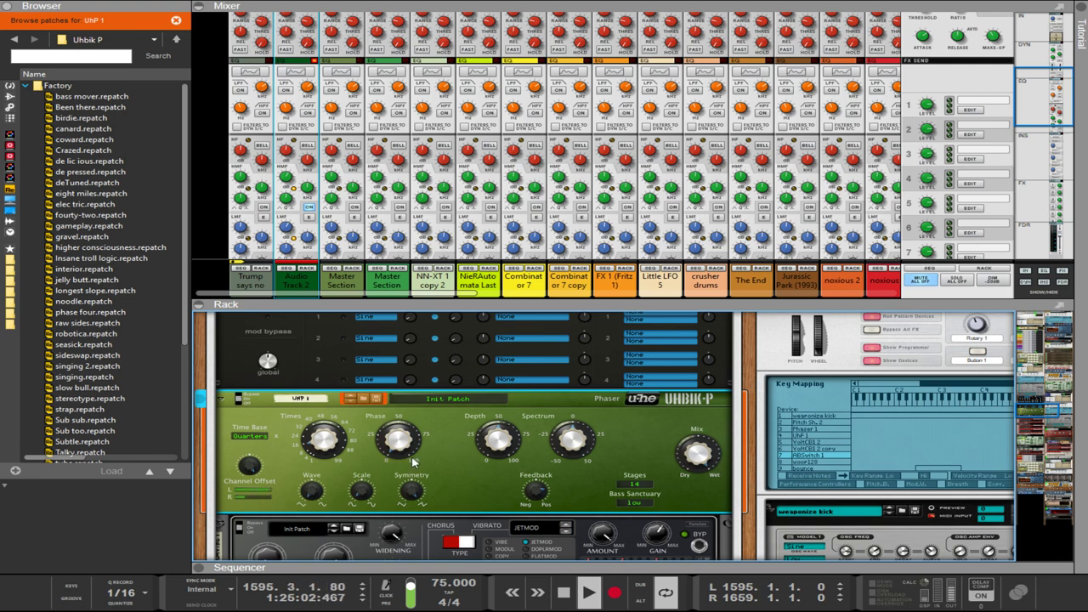
Set the Uhbik-F flanger's Drive to 55.1% and Automix to 50.0 in the weaponize kick Combinator.
scroll(597, 503, "down", 2)
left_click(653, 463)
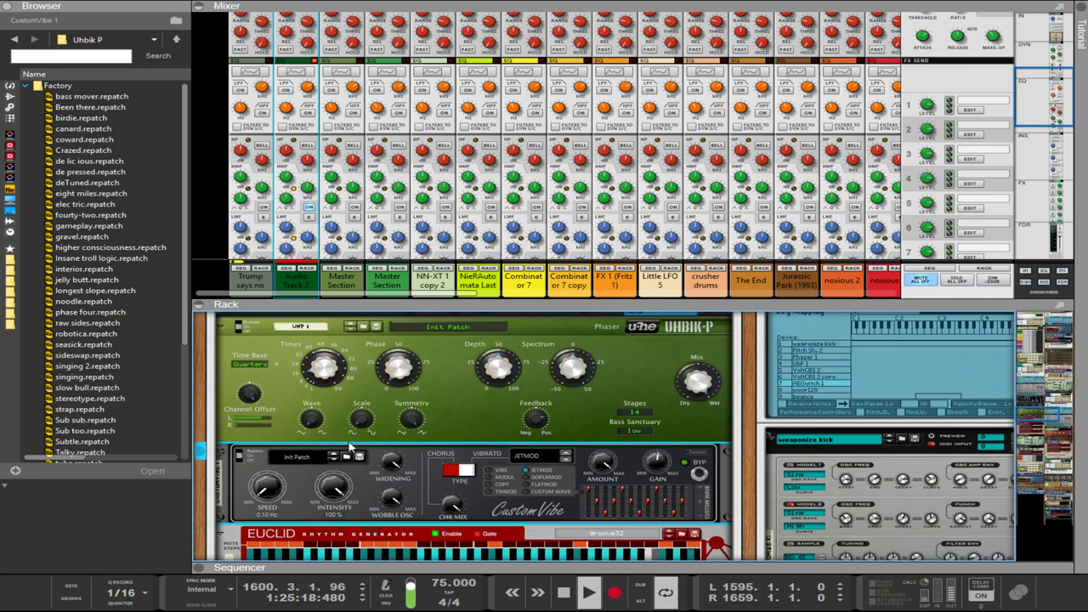
scroll(371, 442, "down", 10)
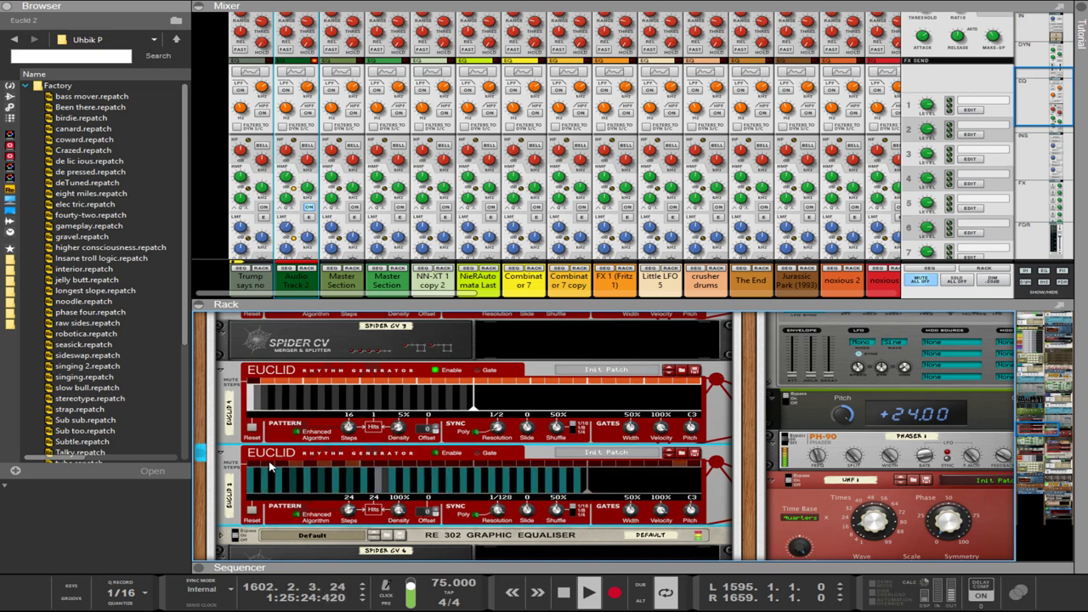
left_click(363, 469)
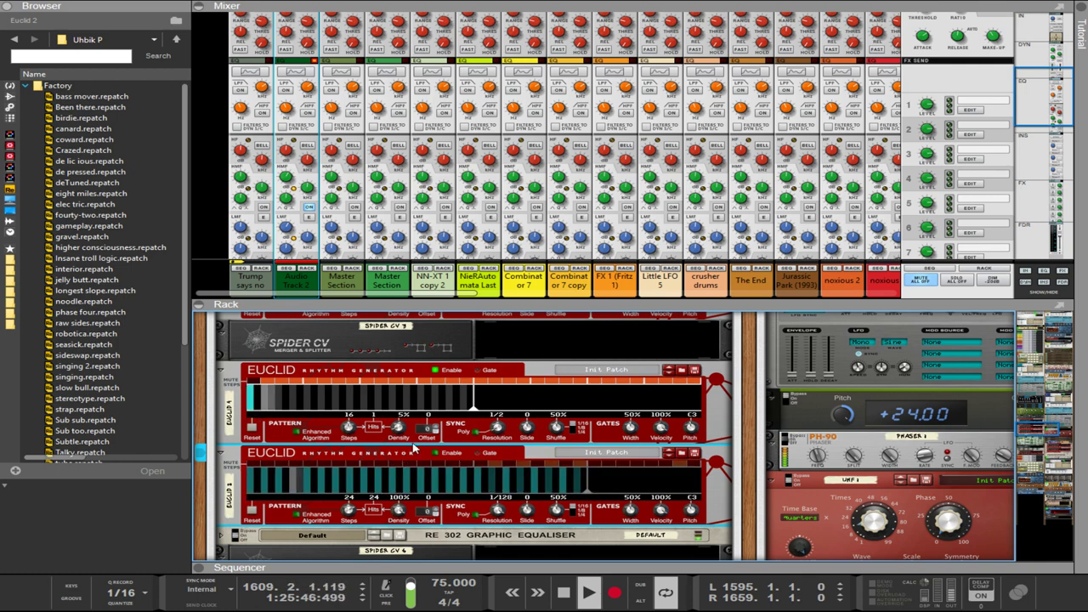
scroll(765, 408, "down", 3)
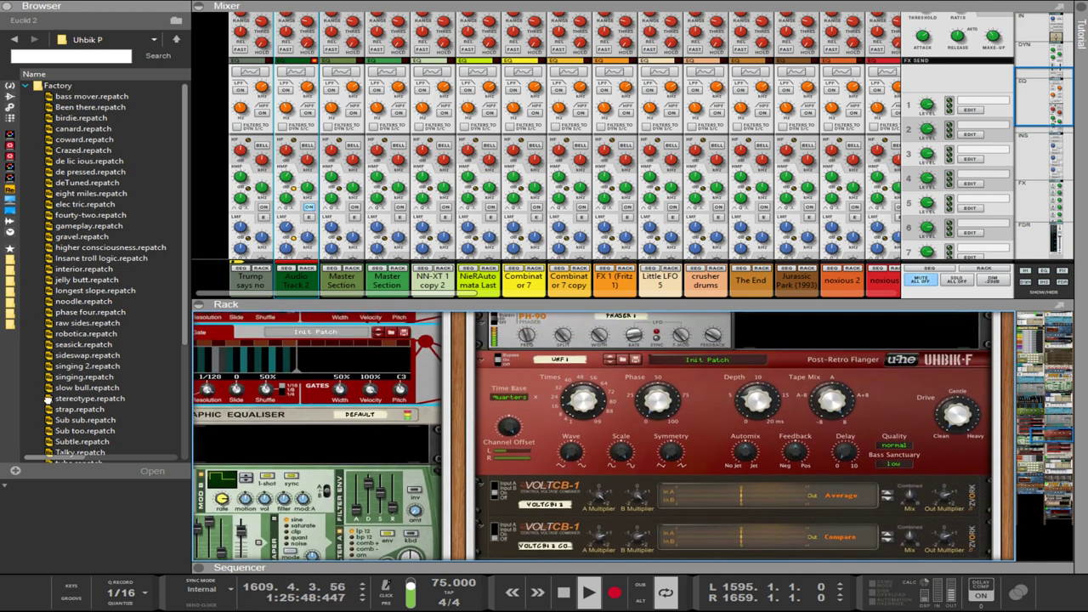
left_click(966, 466)
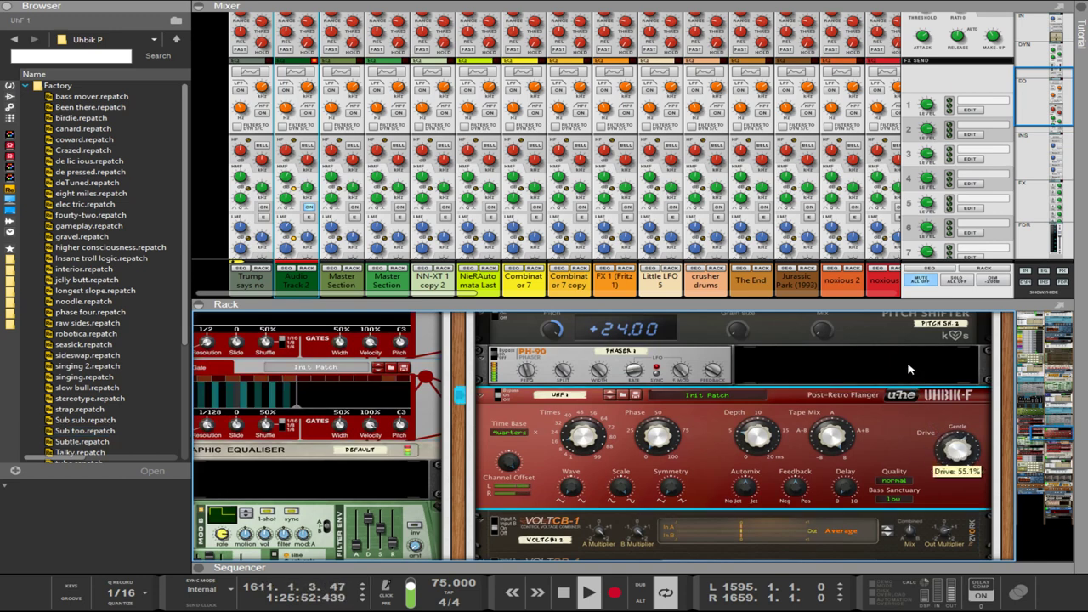
left_click_drag(907, 370, 894, 305)
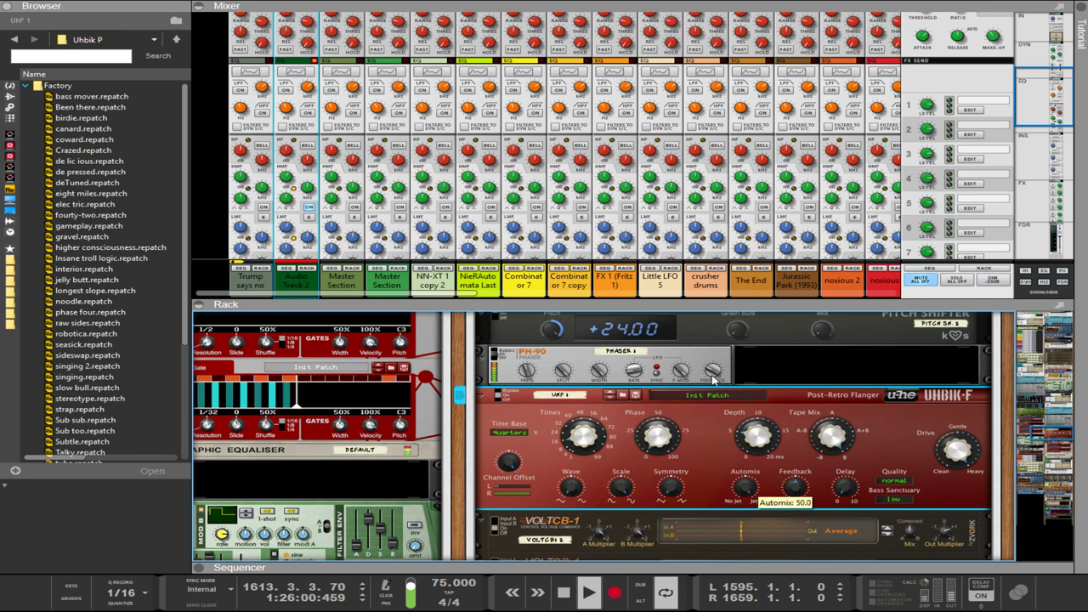
Examine the weaponize kick Combinator's devices, from the Punch drum synth through the effects to the Euclid generators and graphic equaliser.
scroll(807, 463, "down", 4)
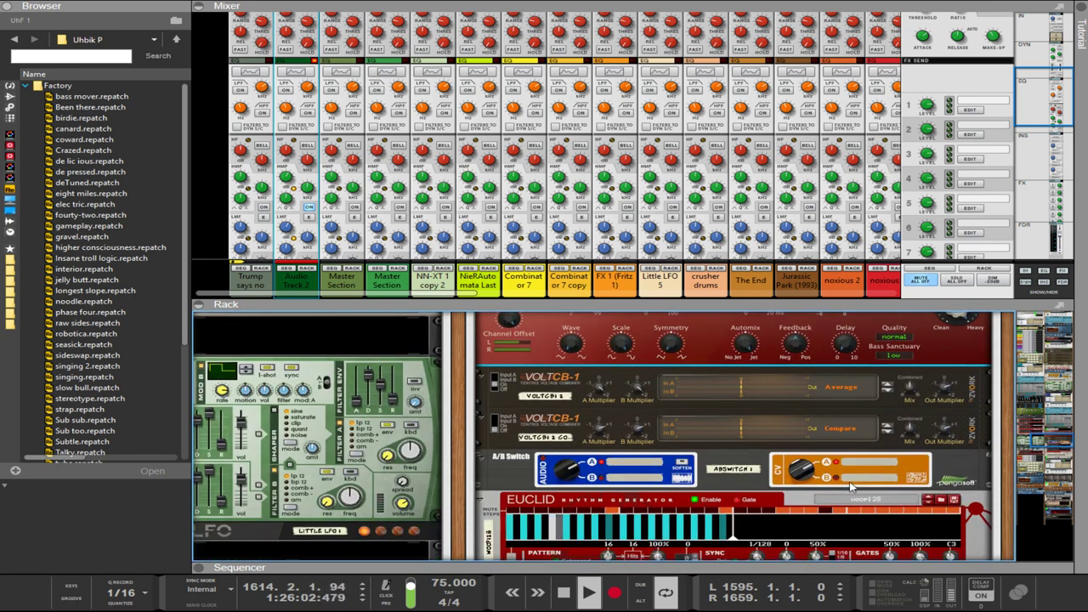
scroll(823, 486, "down", 1)
scroll(820, 489, "up", 5)
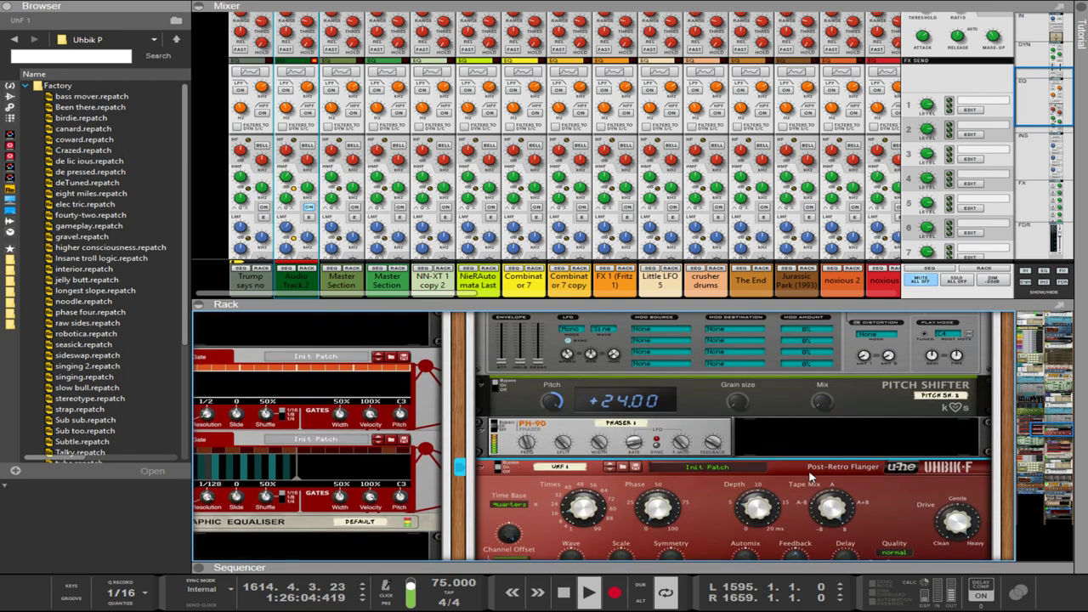
scroll(815, 494, "down", 2)
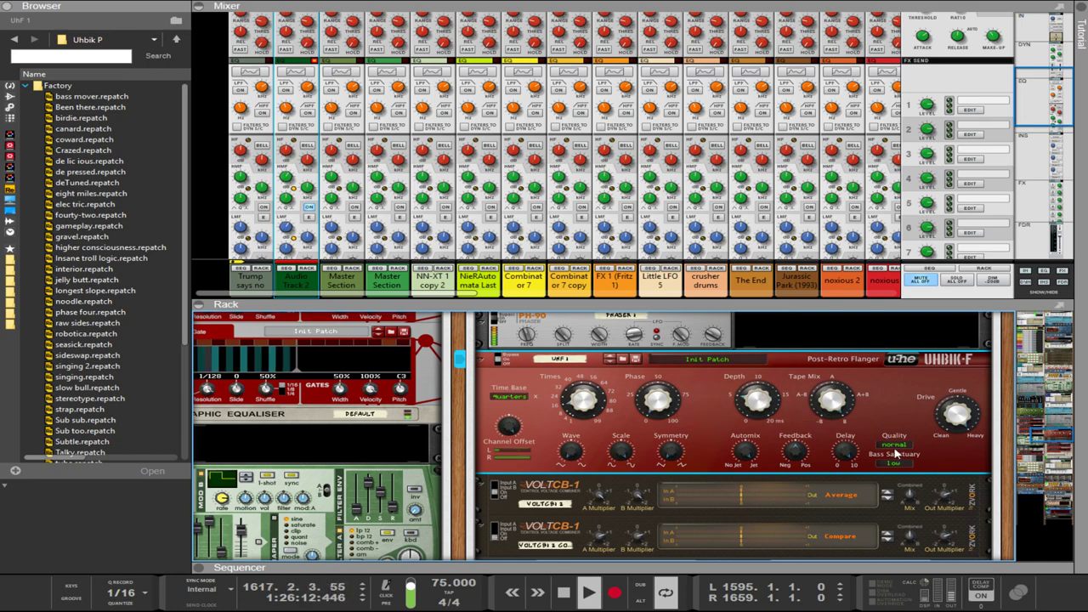
scroll(878, 430, "up", 6)
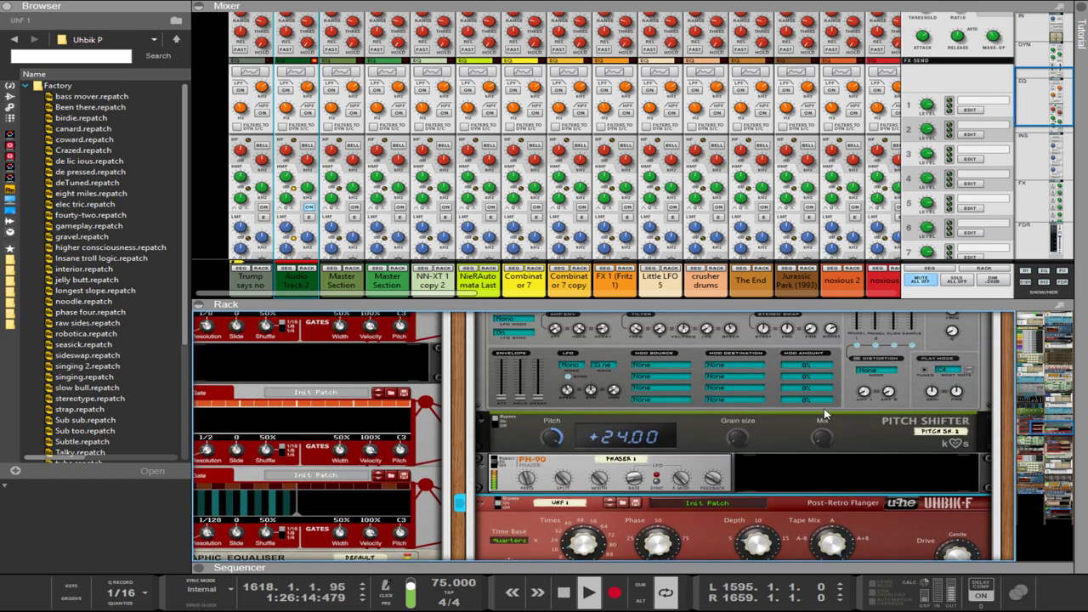
scroll(790, 436, "up", 6)
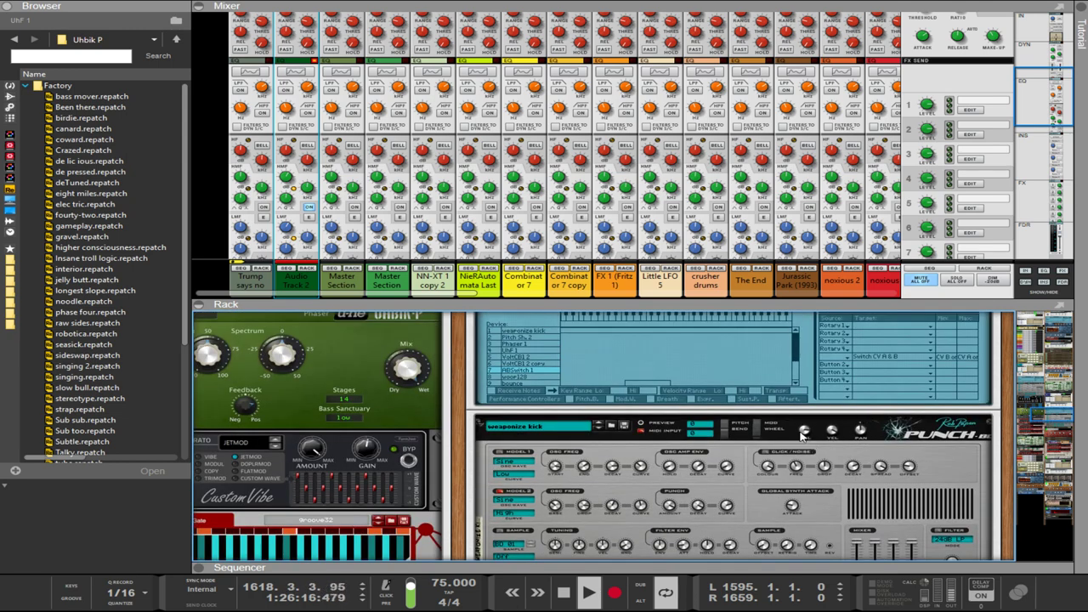
left_click(802, 433)
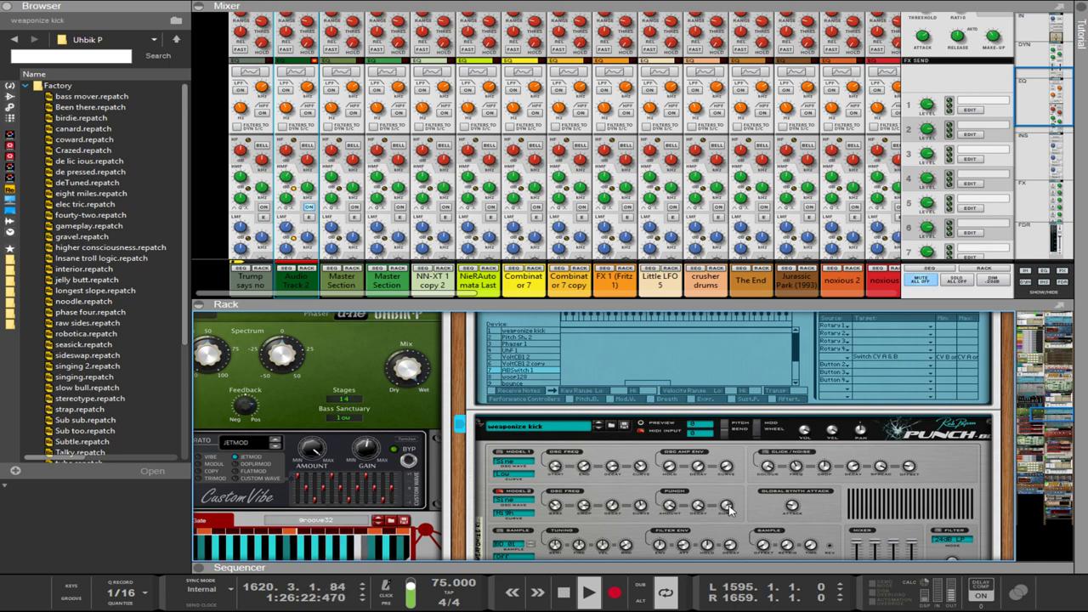
scroll(731, 497, "down", 10)
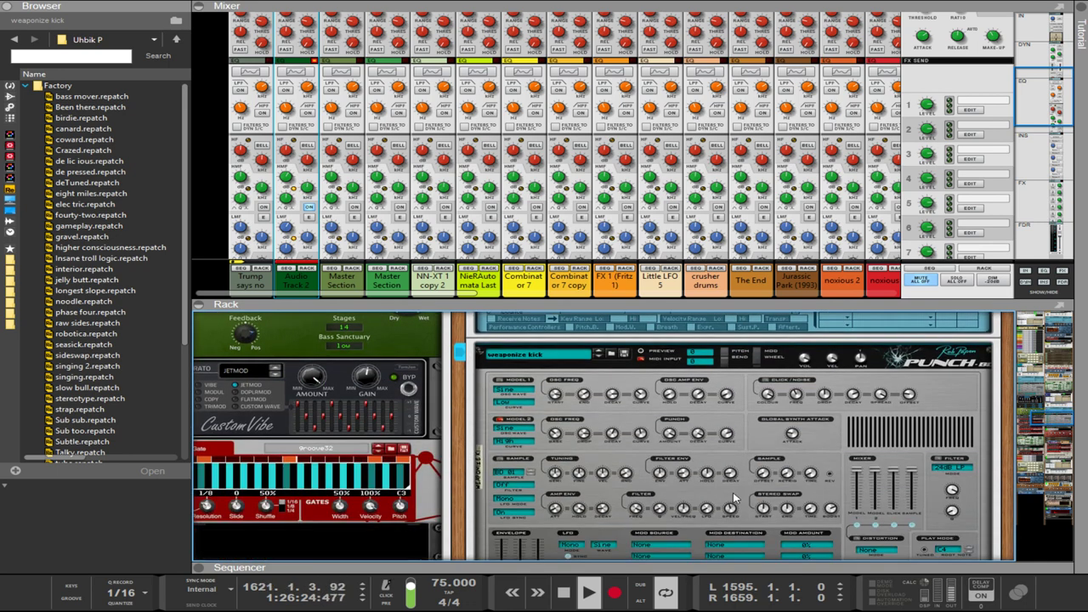
scroll(735, 498, "down", 6)
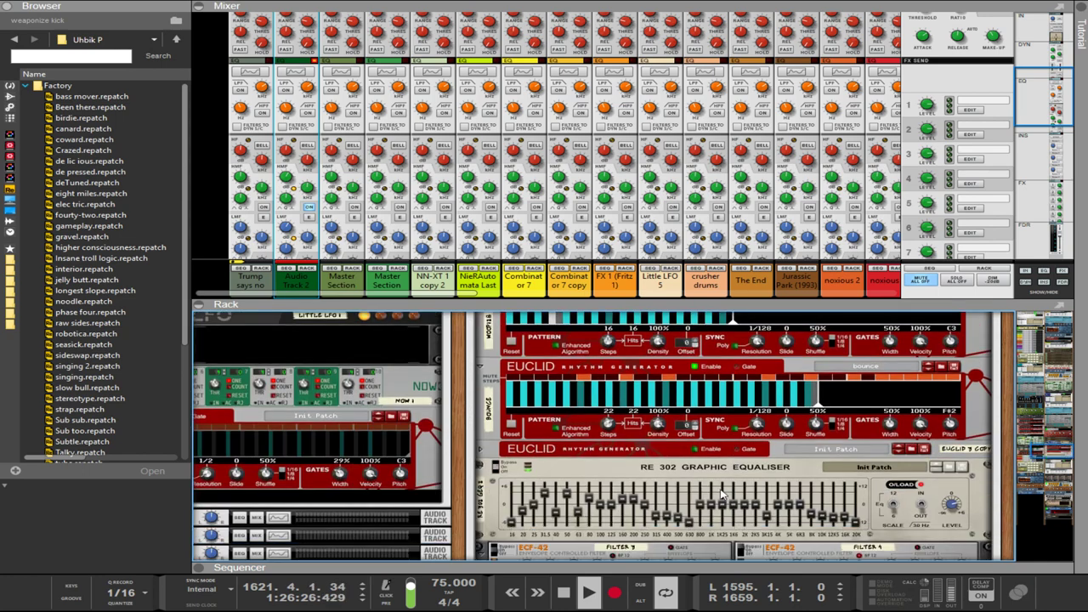
Extend the woop128 Euclid rhythm generator's pattern to 18 steps.
scroll(629, 432, "up", 3)
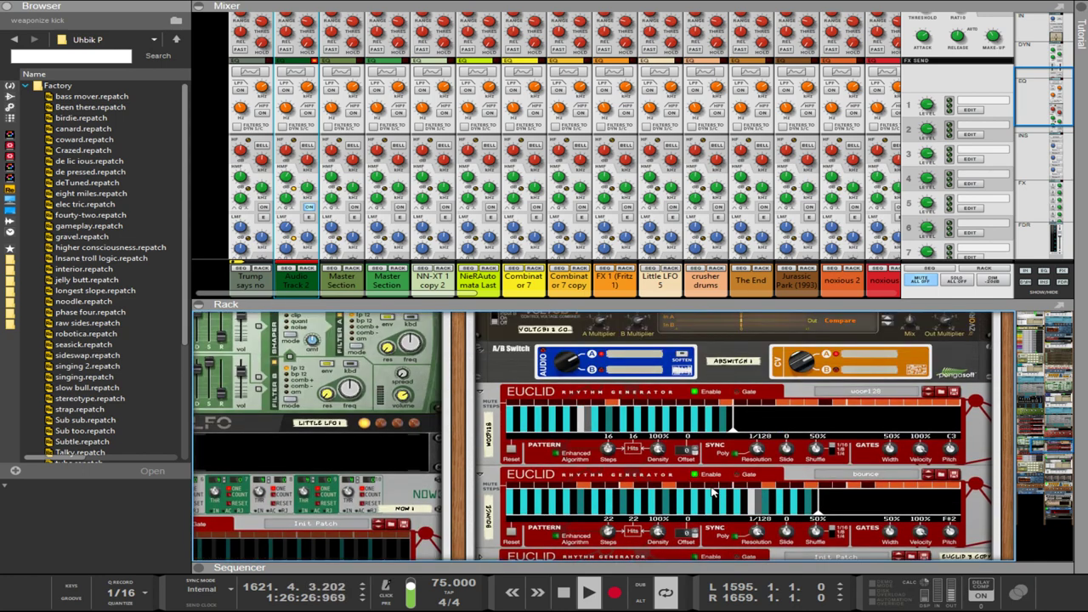
left_click(569, 404)
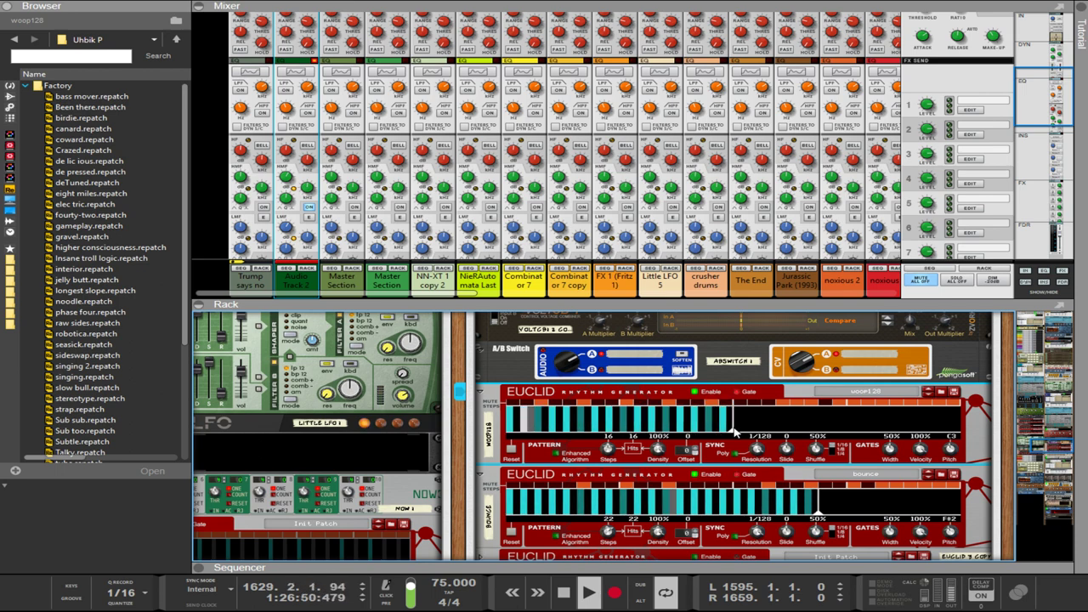
mouse_move(727, 410)
left_mouse_down()
mouse_move(744, 433)
mouse_move(740, 425)
left_mouse_up()
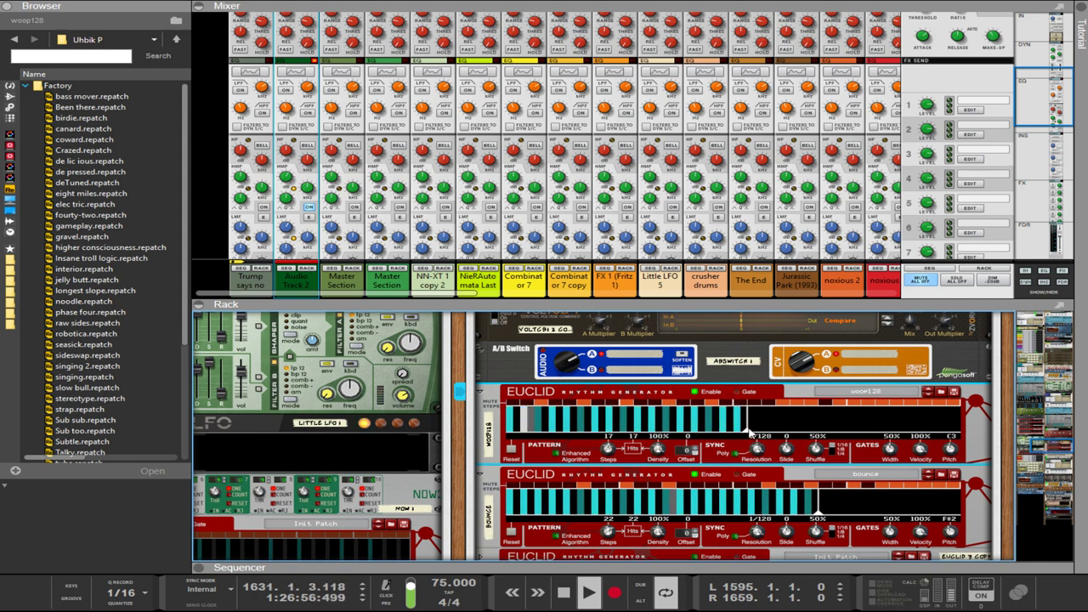
left_click_drag(739, 410, 760, 430)
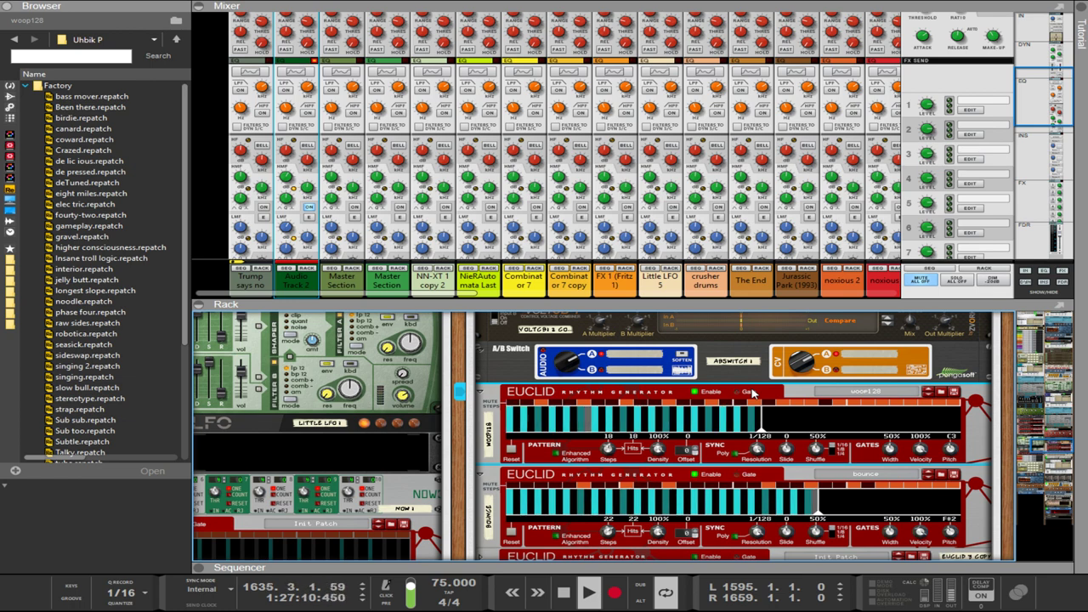
Insert a GClip Waveshaping Clipper directly below the Uhbik-F flanger in the weaponize kick Combinator.
scroll(482, 450, "down", 3)
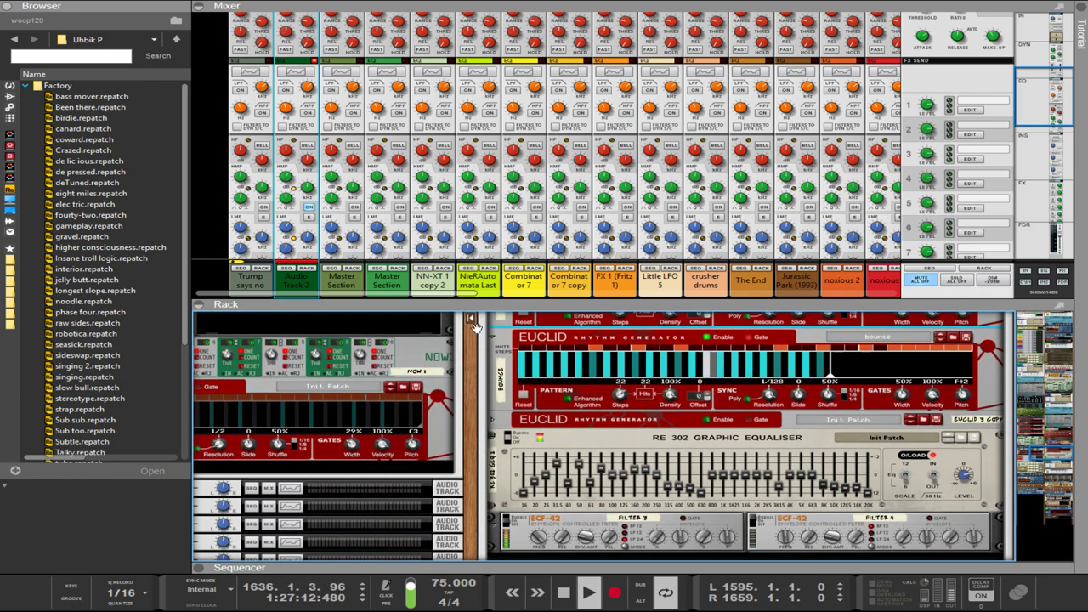
scroll(643, 418, "down", 6)
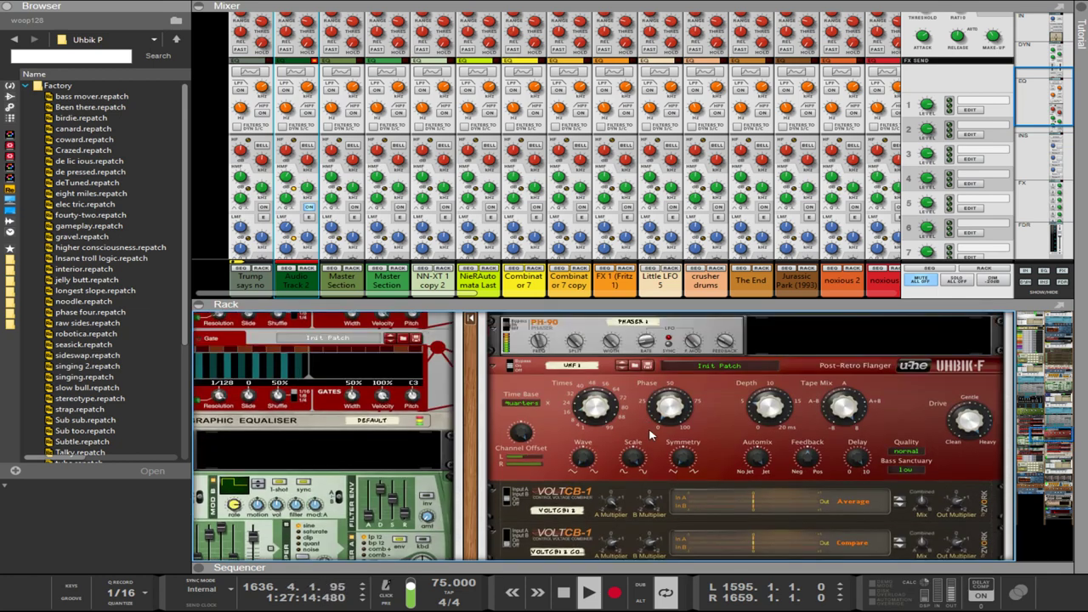
scroll(598, 473, "up", 7)
scroll(601, 454, "down", 8)
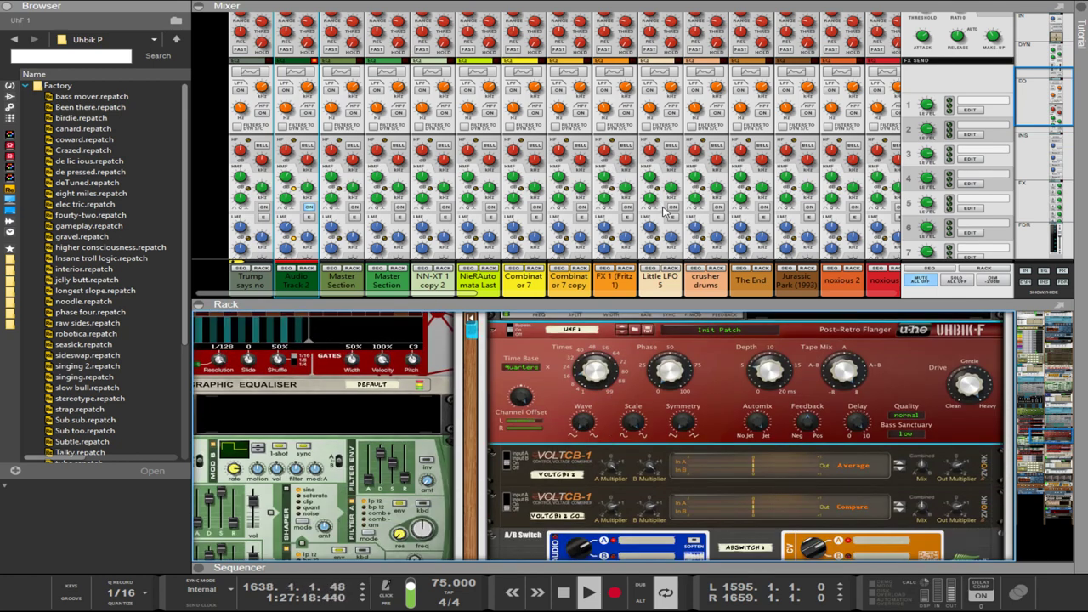
left_click(10, 108)
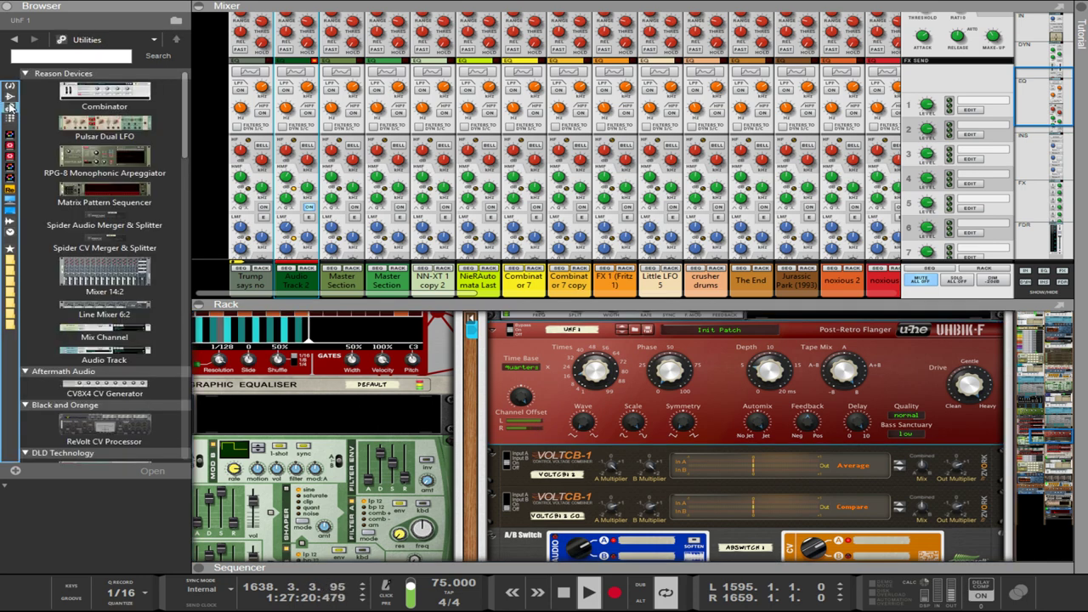
scroll(119, 289, "down", 6)
scroll(121, 300, "down", 15)
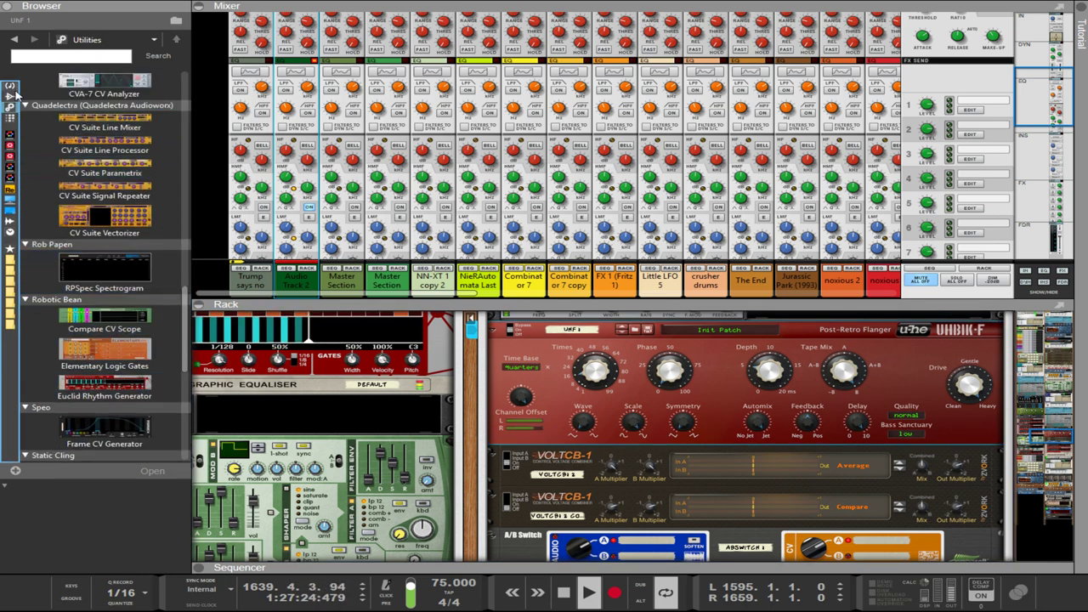
left_click(10, 96)
scroll(173, 340, "down", 5)
scroll(174, 340, "down", 12)
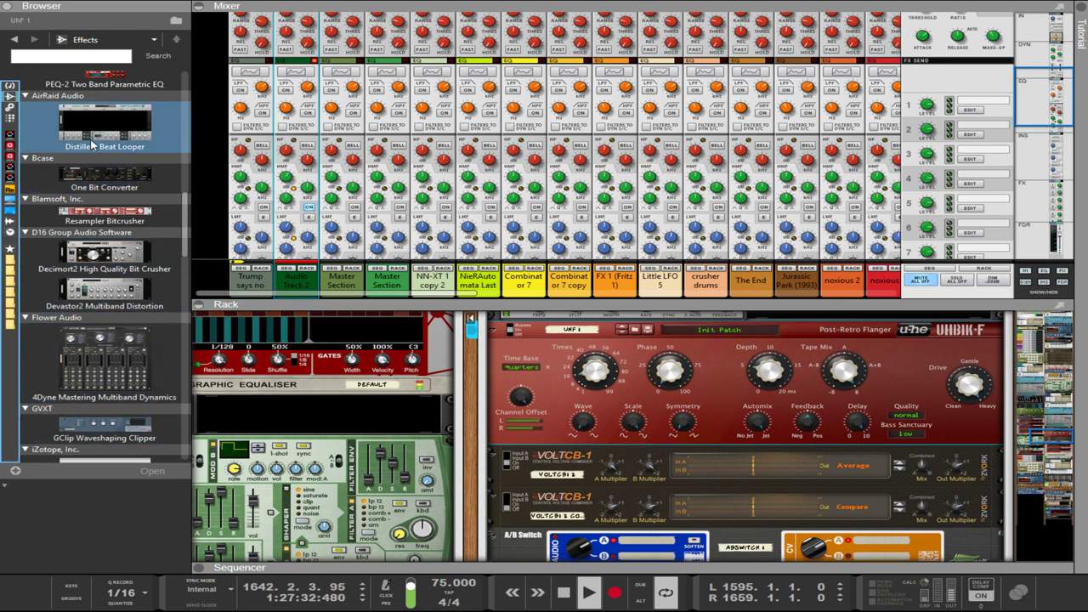
left_click_drag(103, 425, 606, 454)
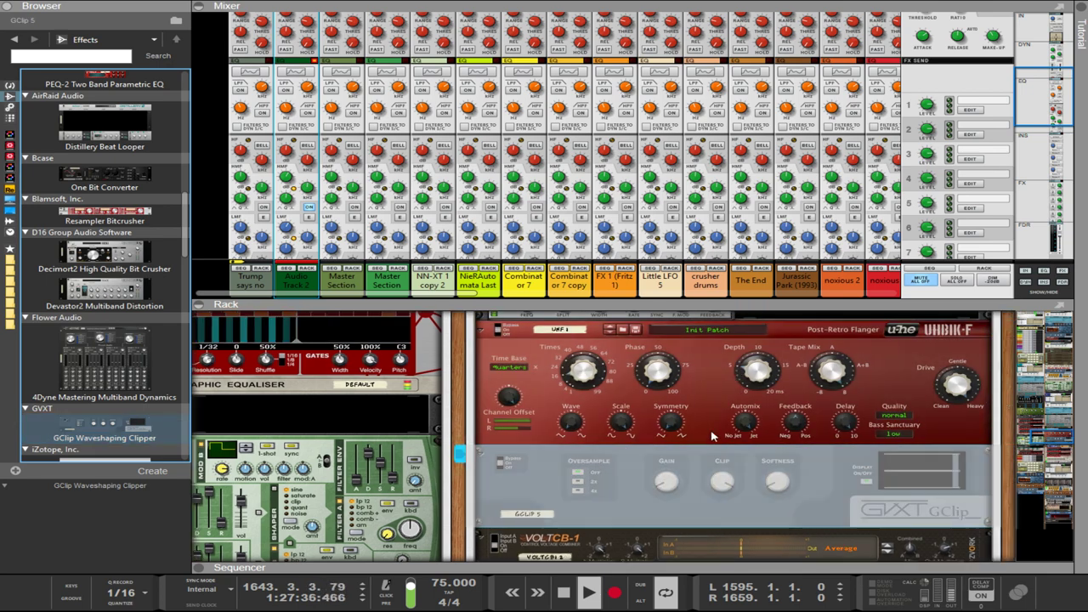
Raise the GClip's Gain and lower its Clip setting to clip the kick harder.
left_click(667, 483)
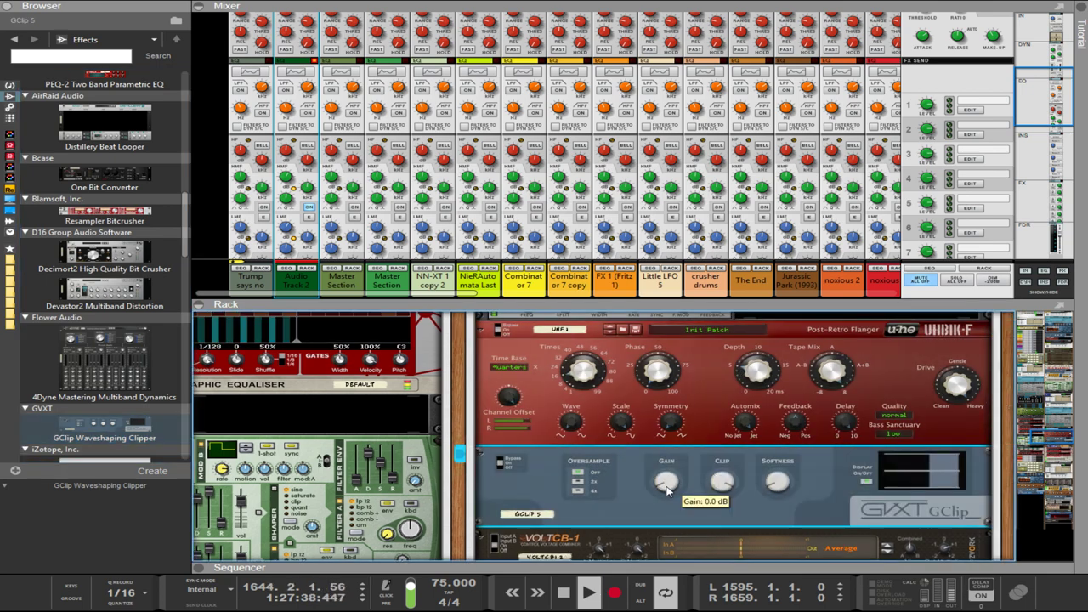
left_click_drag(740, 482, 726, 529)
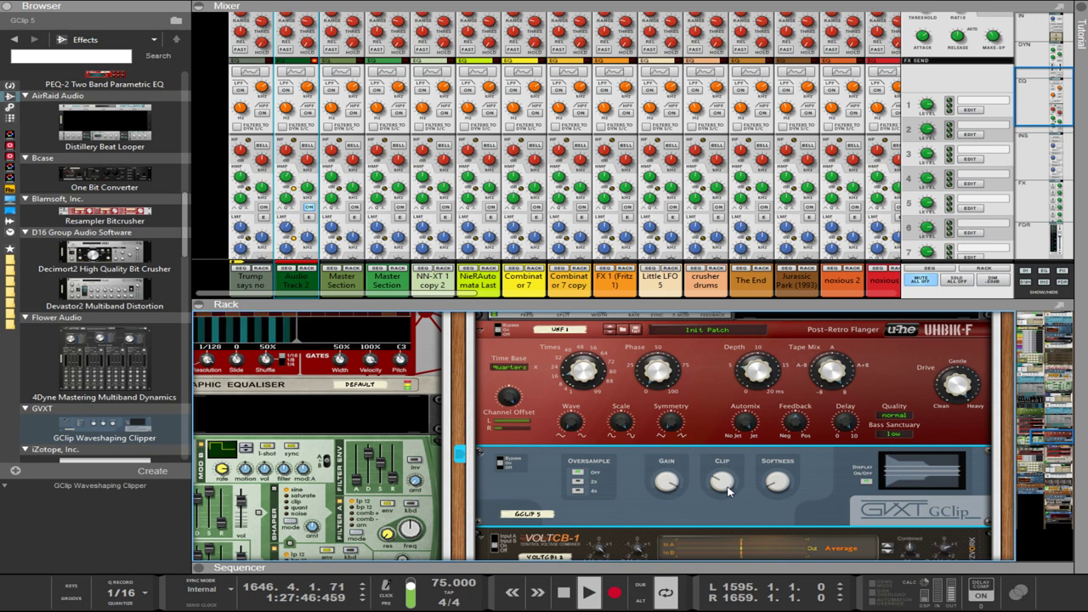
Remove the GClip Waveshaping Clipper from below the Uhbik-F flanger in the weaponize kick Combinator.
left_click_drag(710, 461, 708, 453)
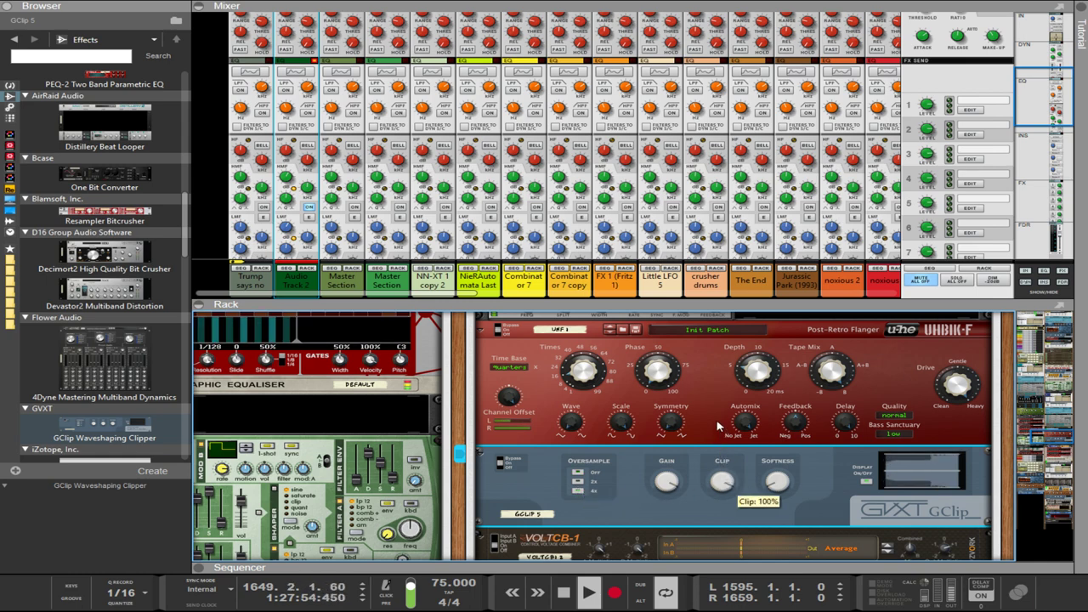
left_click_drag(715, 439, 719, 454)
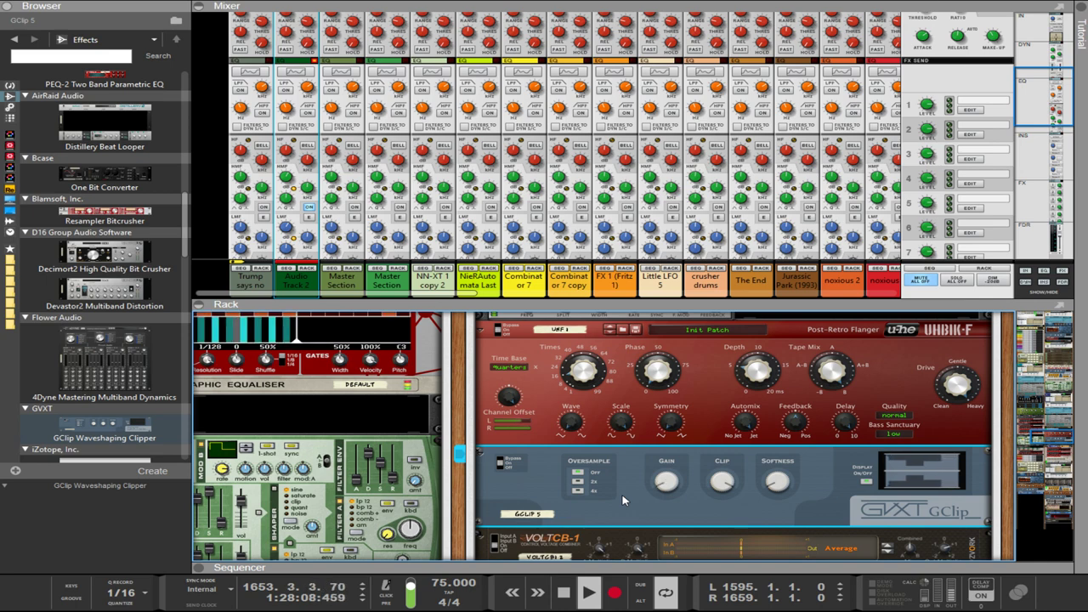
key("ctrl+z")
Look through the available effect devices for another distortion or dynamics effect for the weaponize kick Combinator.
scroll(95, 227, "down", 15)
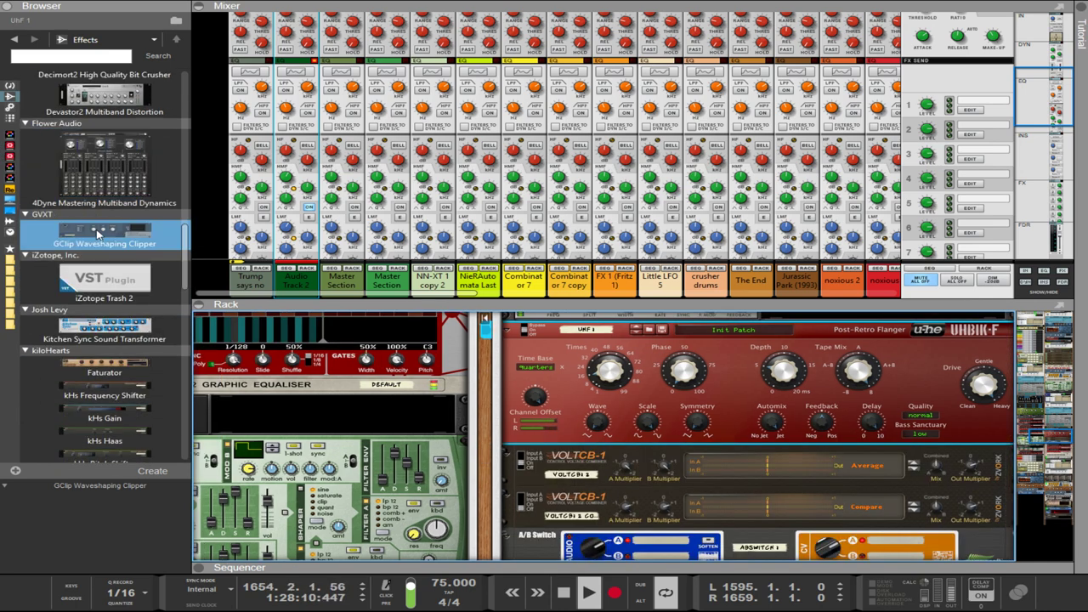
scroll(94, 228, "down", 15)
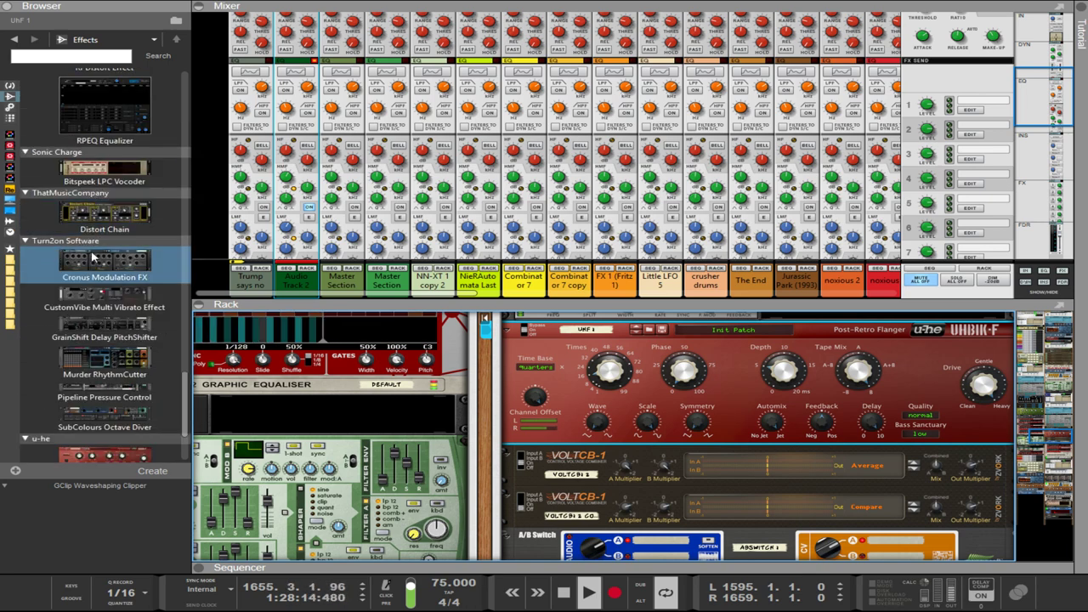
scroll(149, 274, "down", 3)
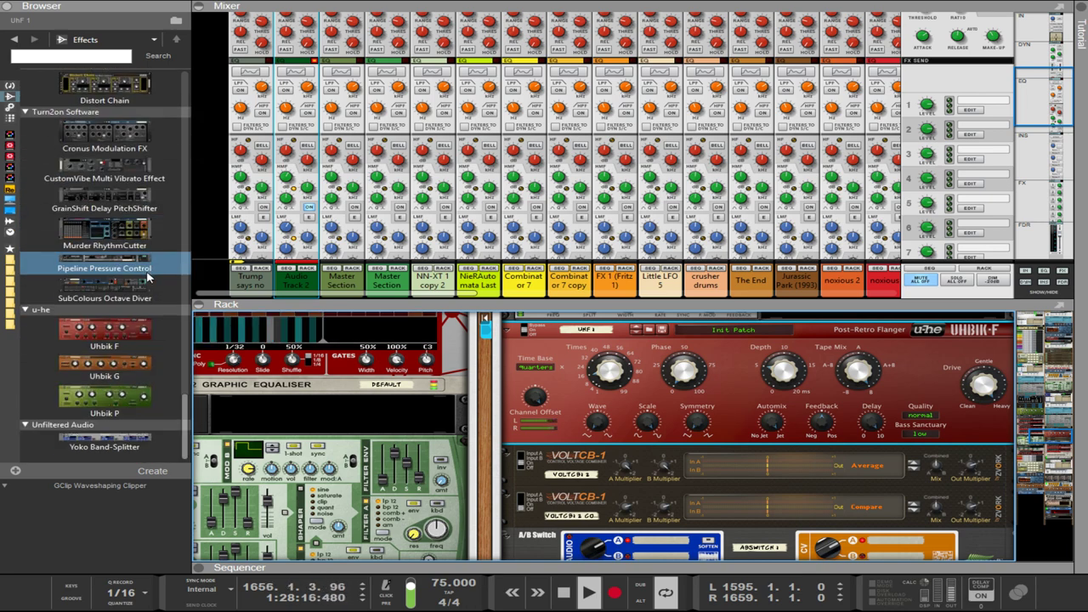
scroll(149, 276, "up", 20)
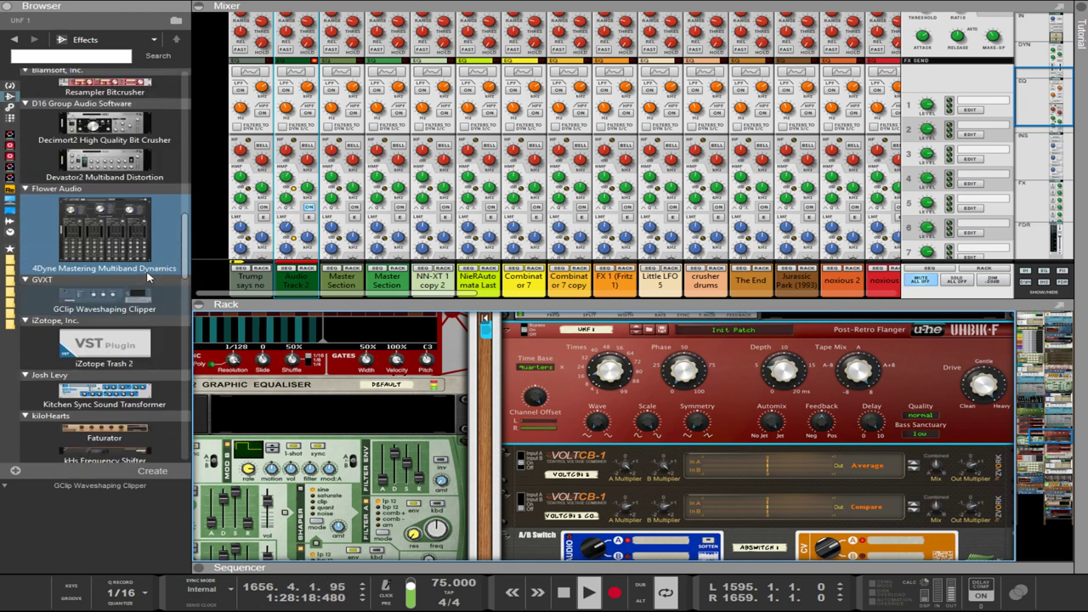
scroll(148, 276, "up", 15)
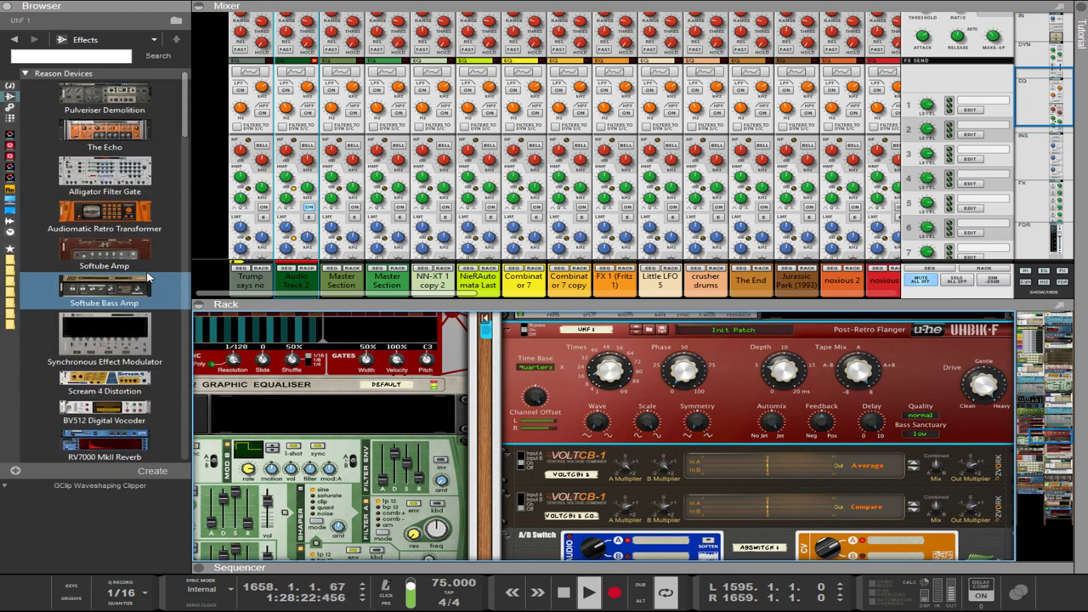
scroll(149, 276, "down", 5)
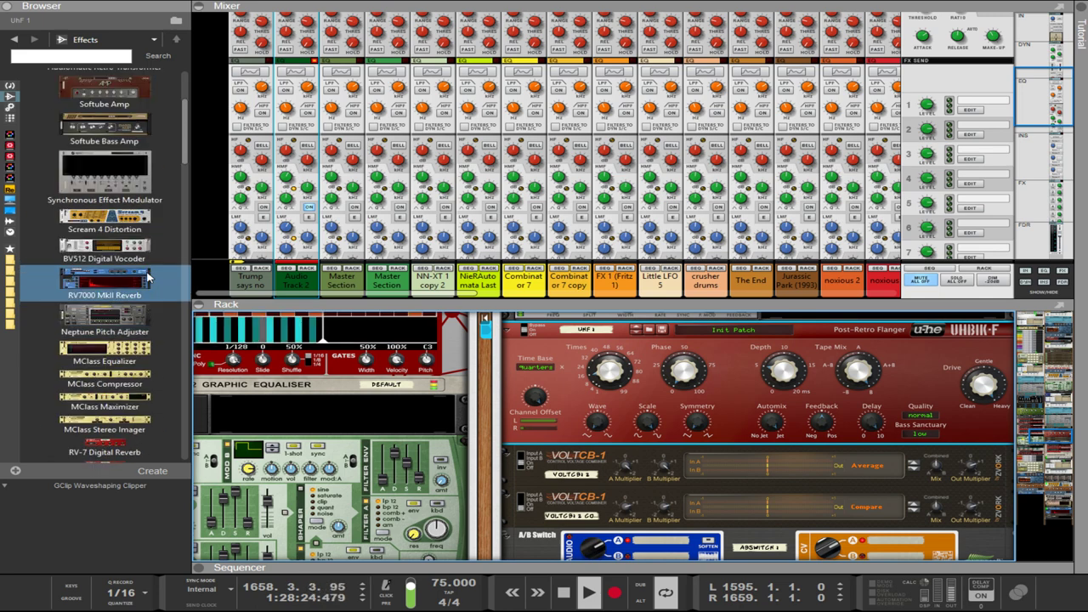
scroll(149, 276, "down", 10)
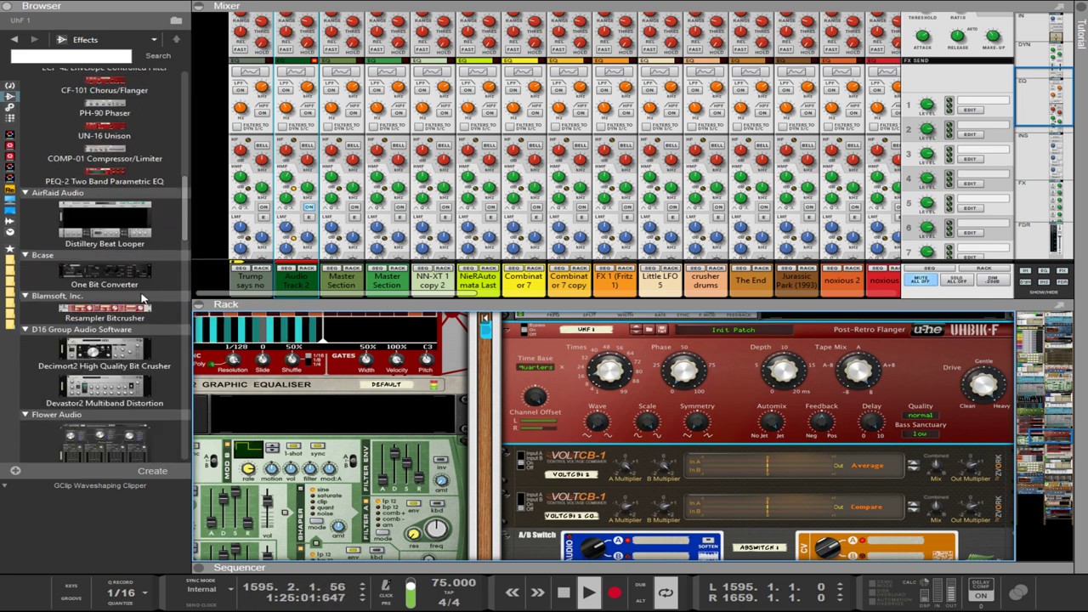
scroll(140, 296, "down", 8)
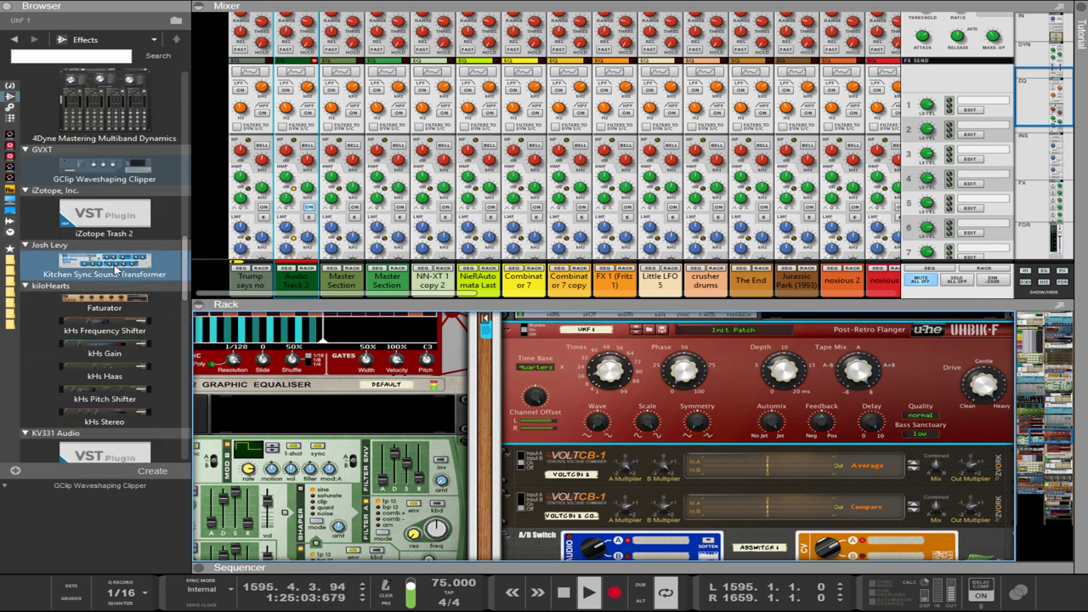
scroll(115, 279, "down", 5)
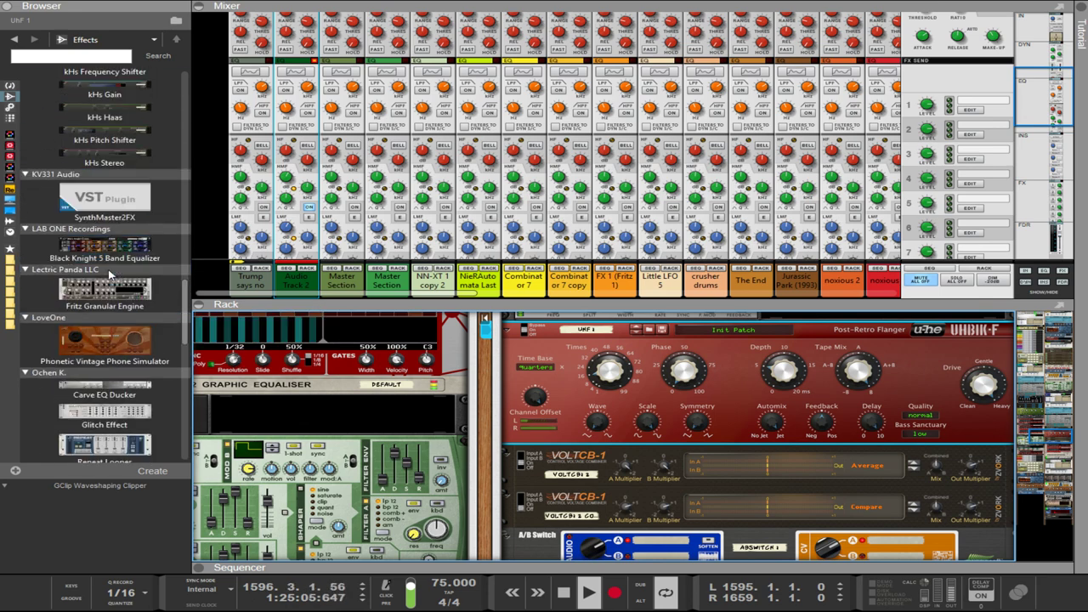
scroll(111, 279, "down", 4)
scroll(113, 285, "down", 6)
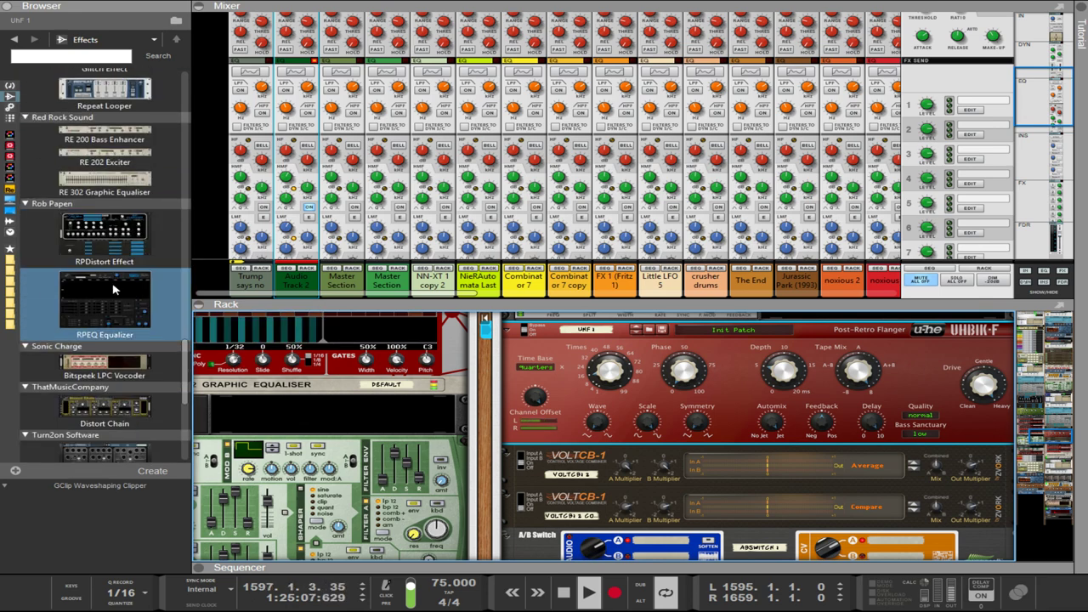
scroll(113, 290, "down", 6)
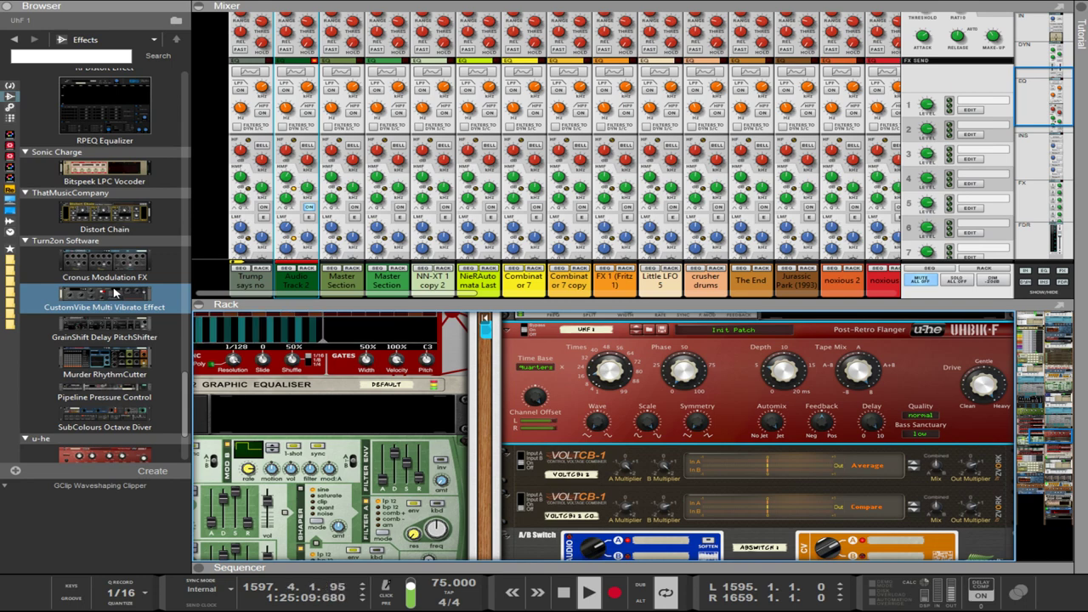
scroll(113, 307, "down", 2)
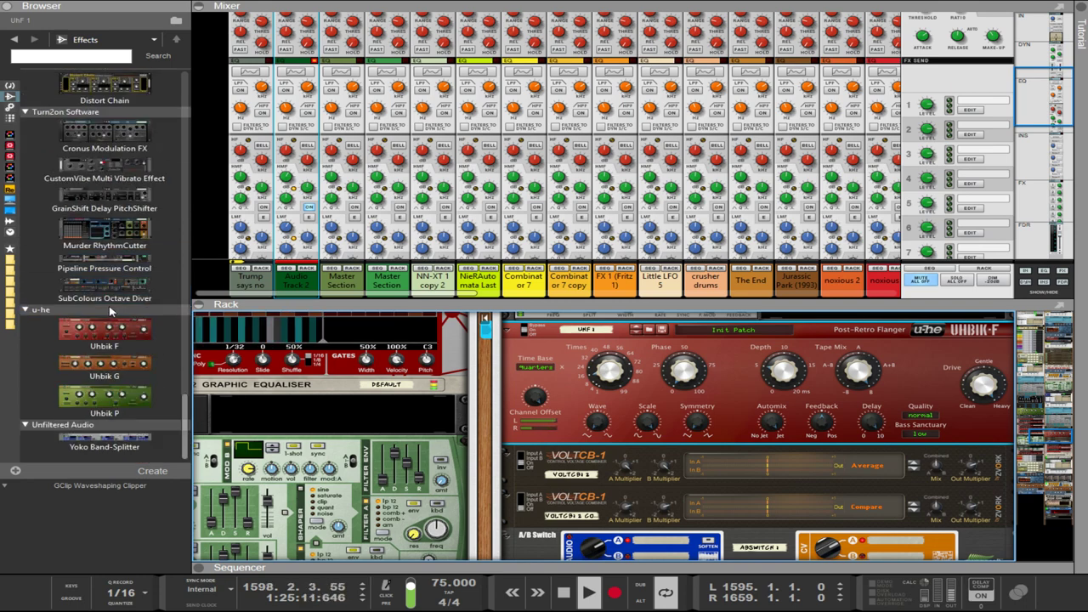
scroll(108, 311, "up", 5)
scroll(108, 311, "up", 5)
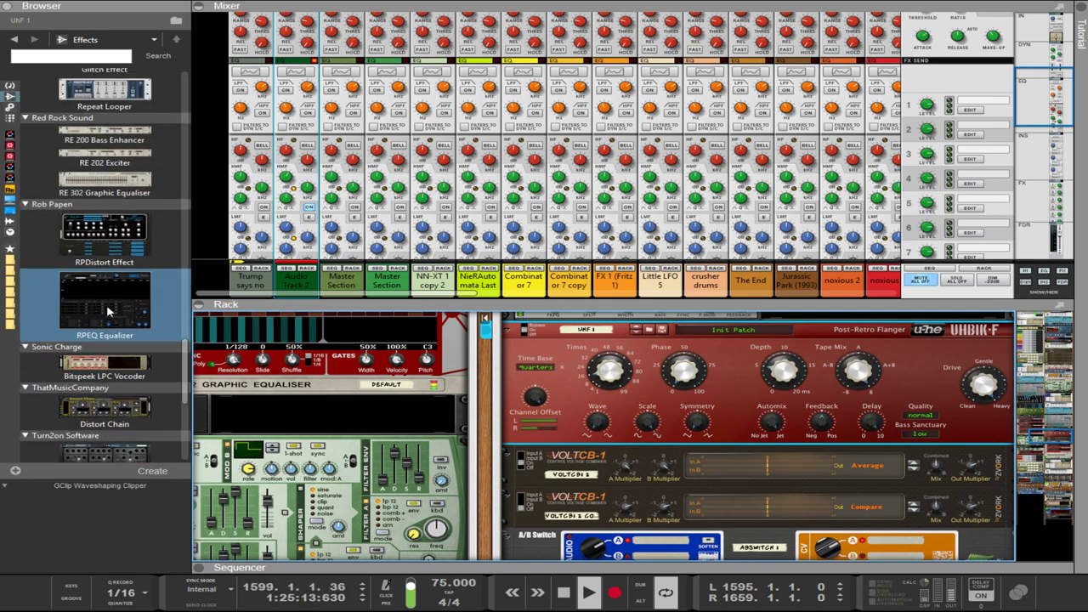
scroll(108, 311, "up", 10)
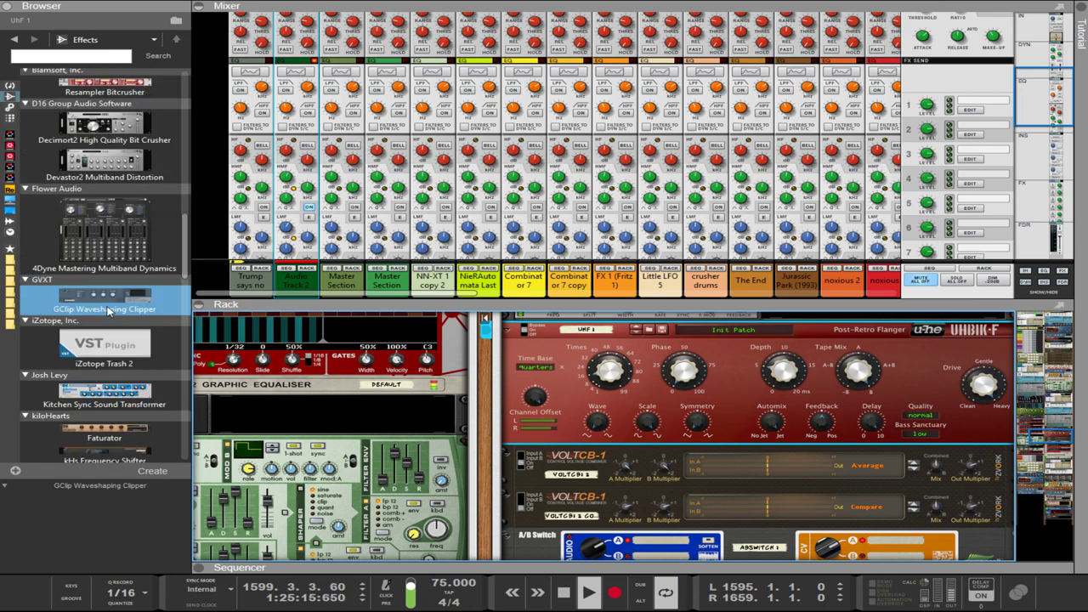
scroll(108, 311, "up", 3)
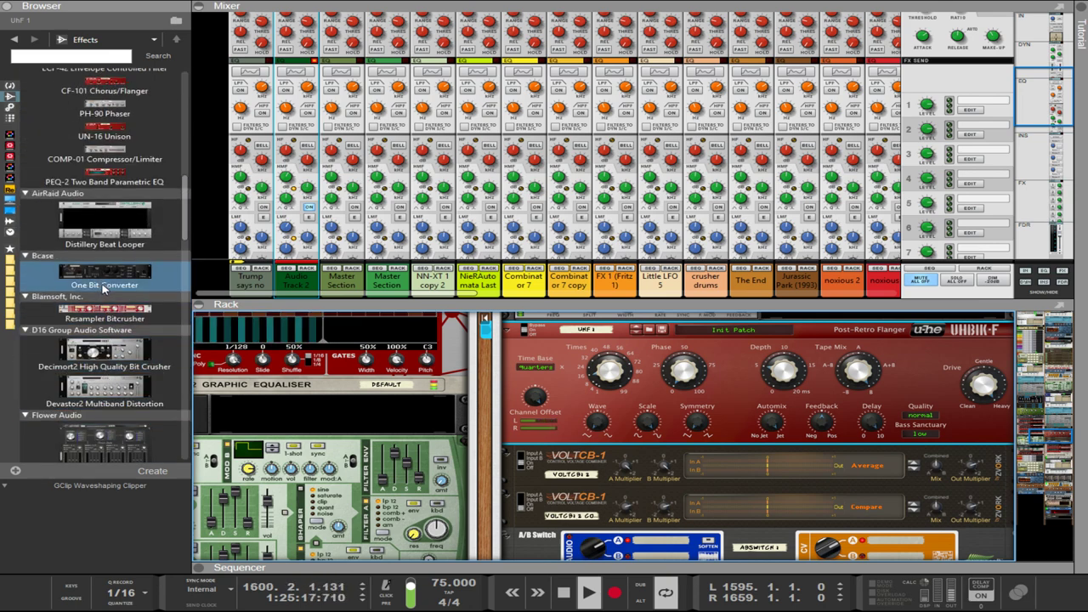
scroll(98, 276, "down", 15)
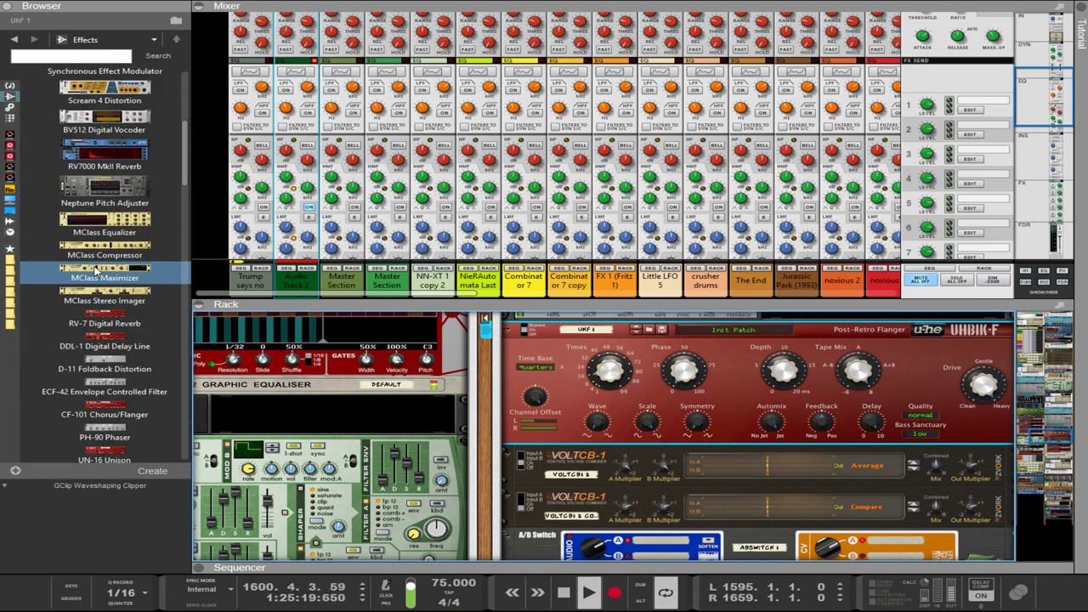
Try a Scream 4 Distortion below the Uhbik-F flanger with Parameter 1 at 1 and adjusted Cut sliders, and delete it again.
double_click(96, 263)
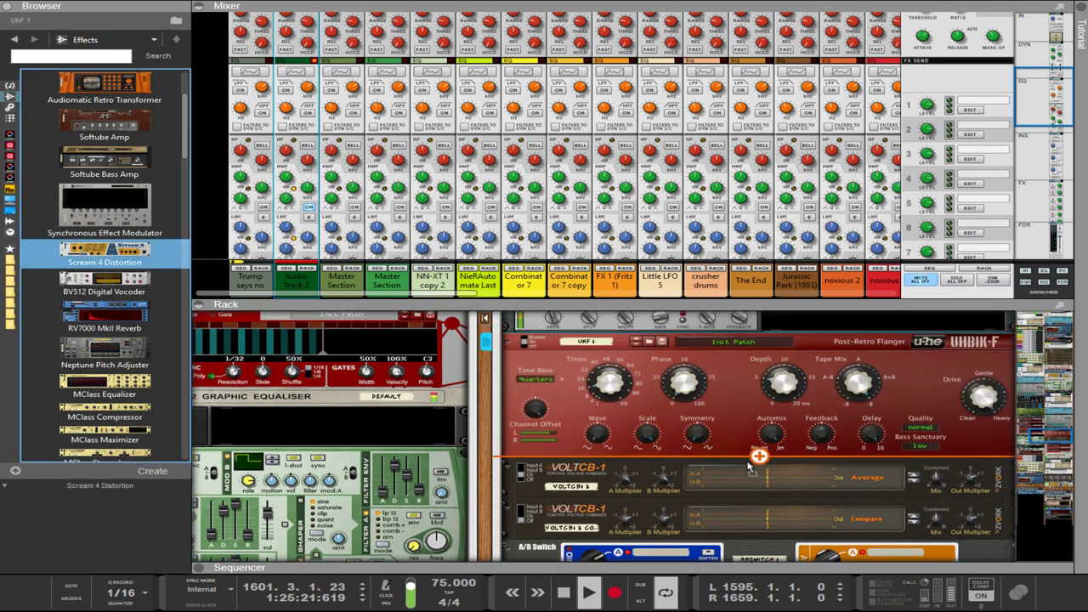
scroll(671, 393, "down", 3)
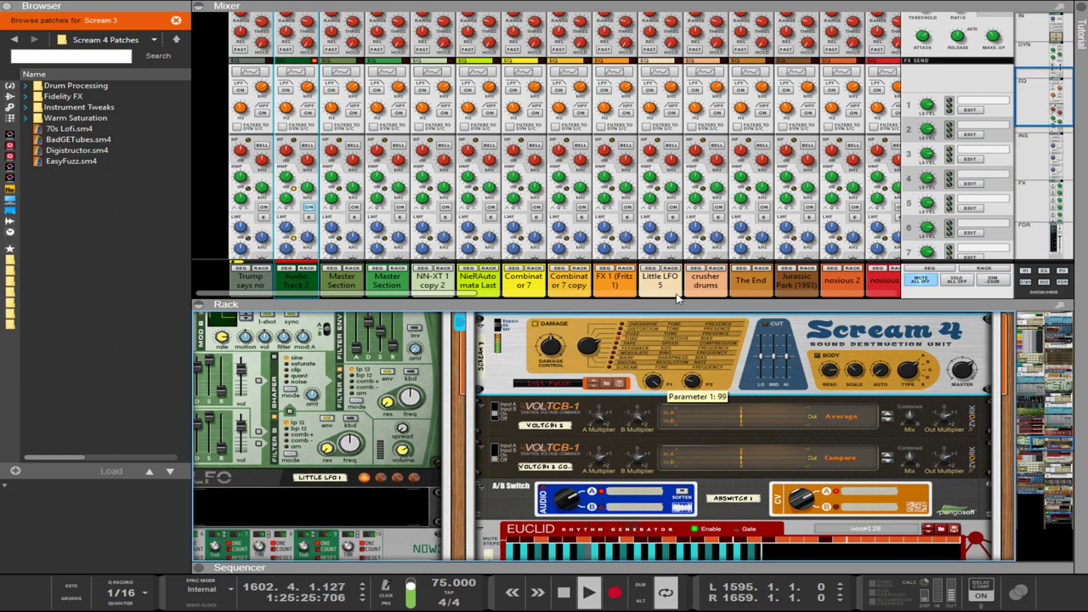
left_click_drag(692, 381, 692, 420)
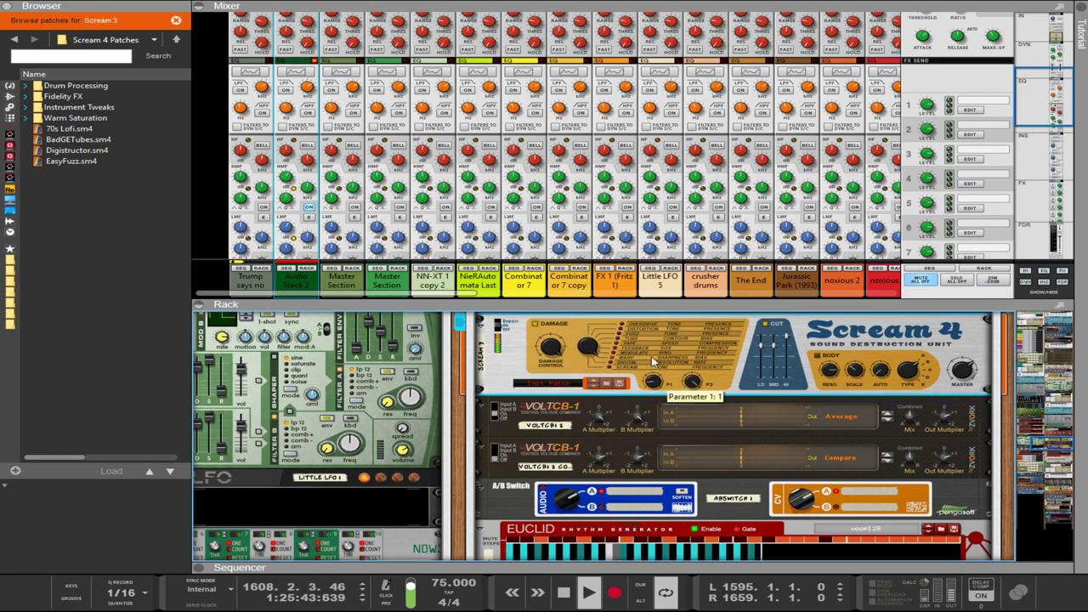
left_click_drag(768, 349, 768, 361)
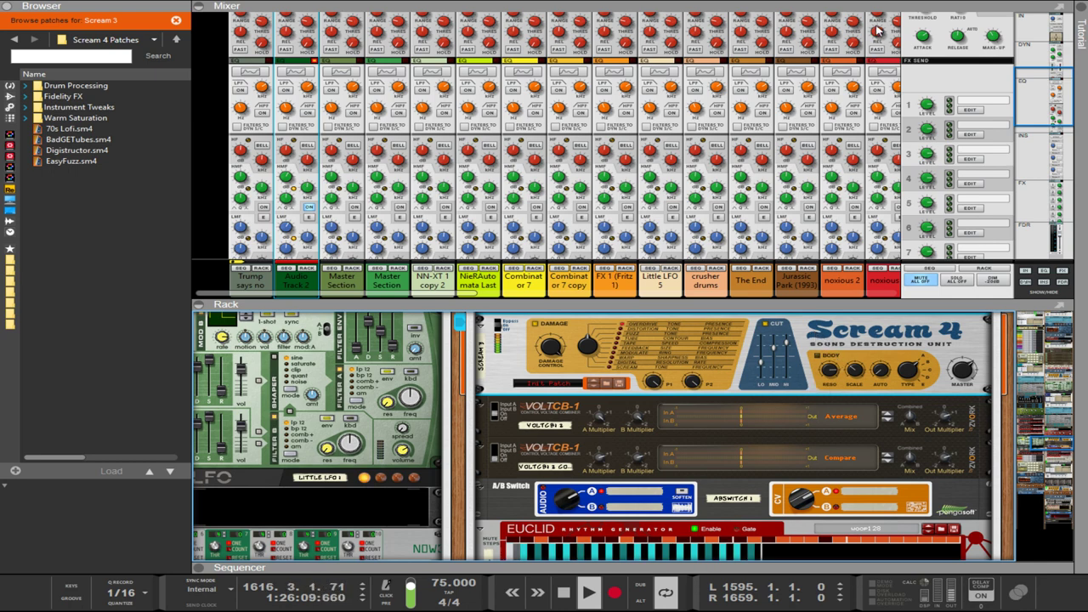
key("Delete")
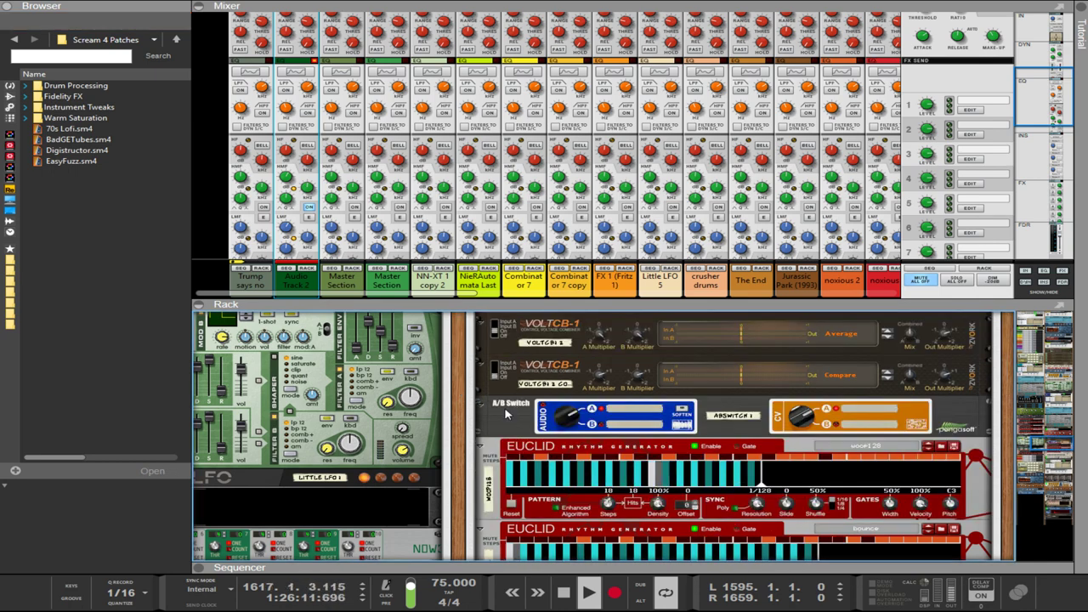
Insert a Scream 4 Distortion directly below the Uhbik-P phaser in the weaponize bass Combinator and set its Cut Mid to 35.
scroll(493, 418, "up", 4)
left_click_drag(455, 382, 744, 518)
left_click_drag(854, 523, 499, 505)
scroll(705, 389, "up", 2)
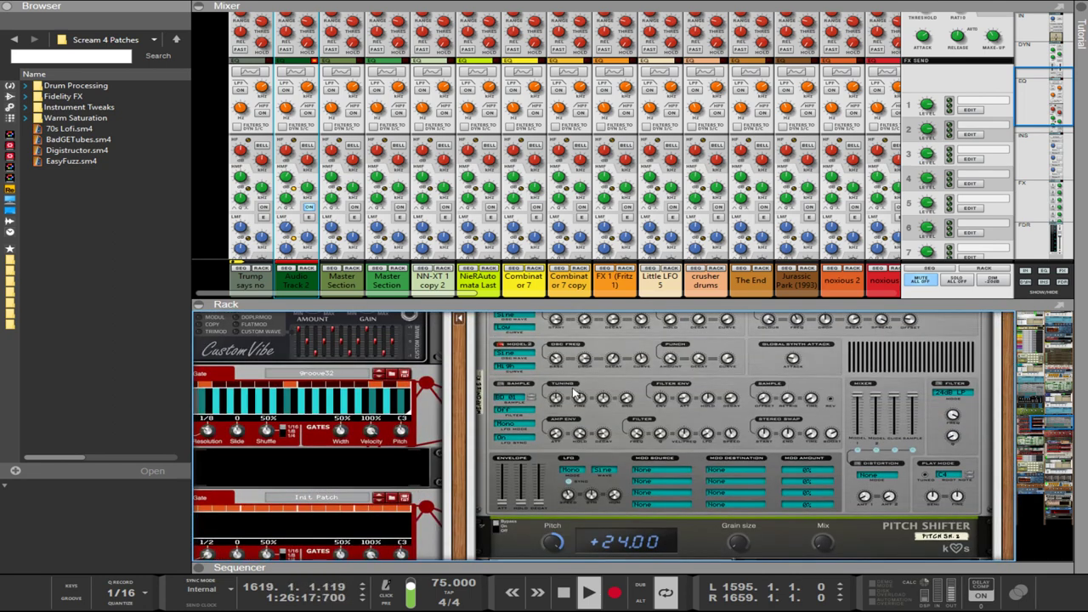
scroll(452, 421, "left", 3)
scroll(442, 400, "up", 1)
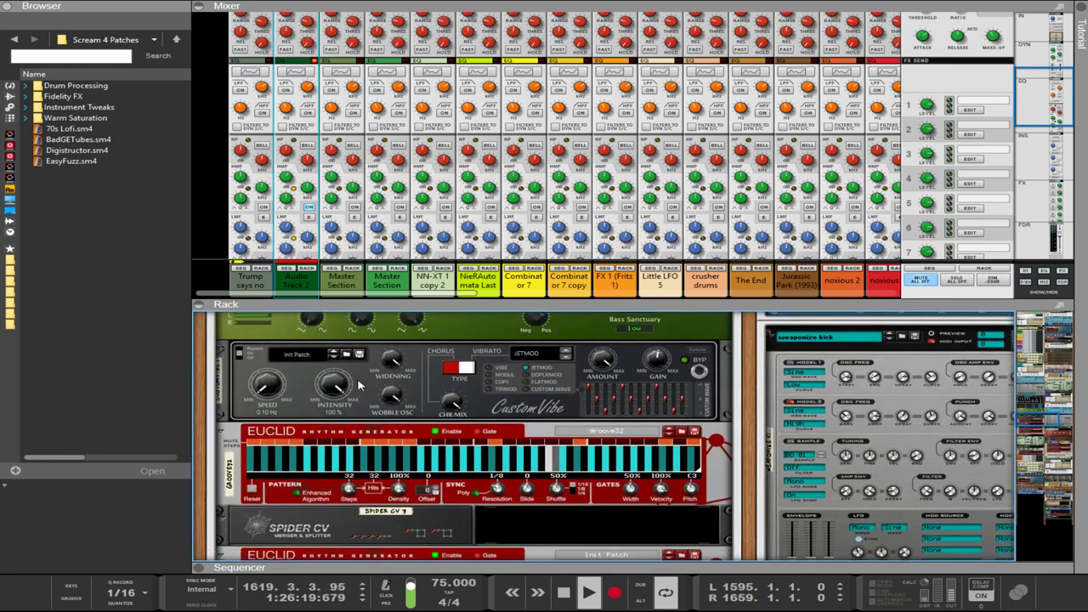
scroll(425, 374, "up", 4)
left_click(313, 359)
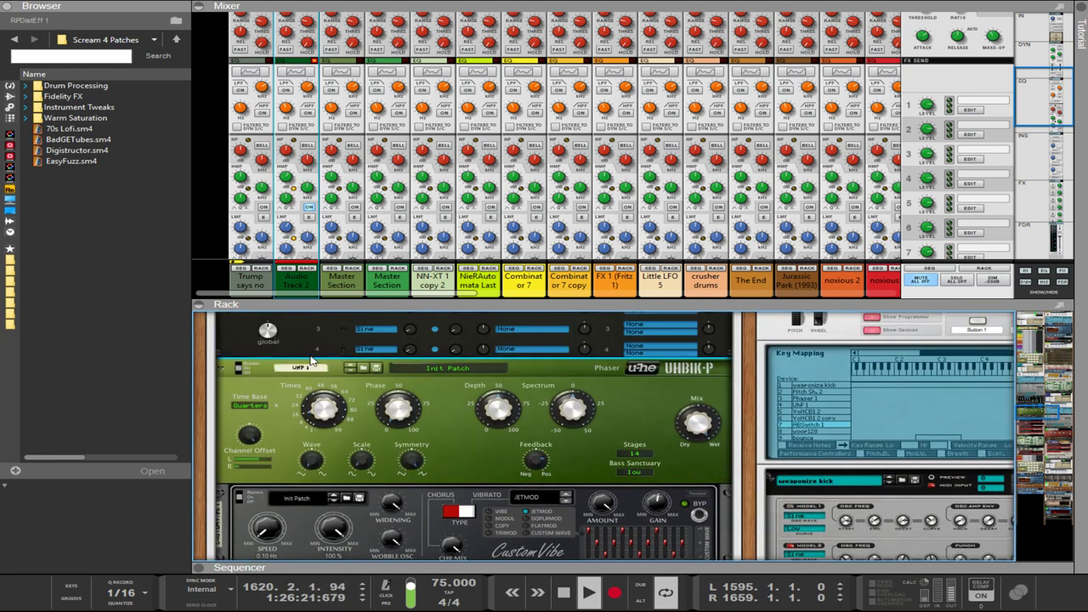
left_click(362, 483)
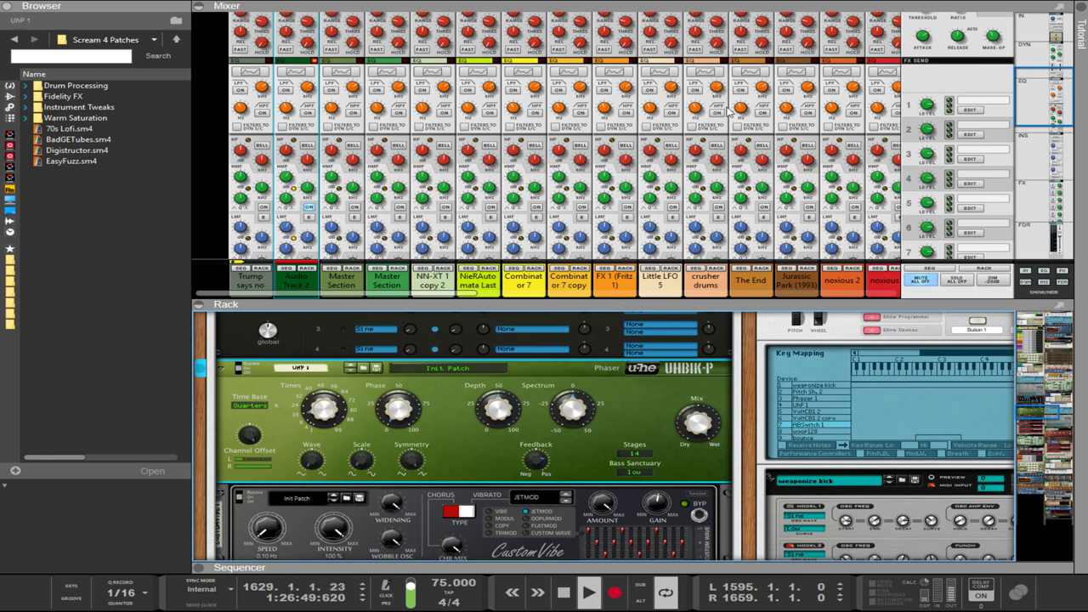
scroll(482, 443, "down", 3)
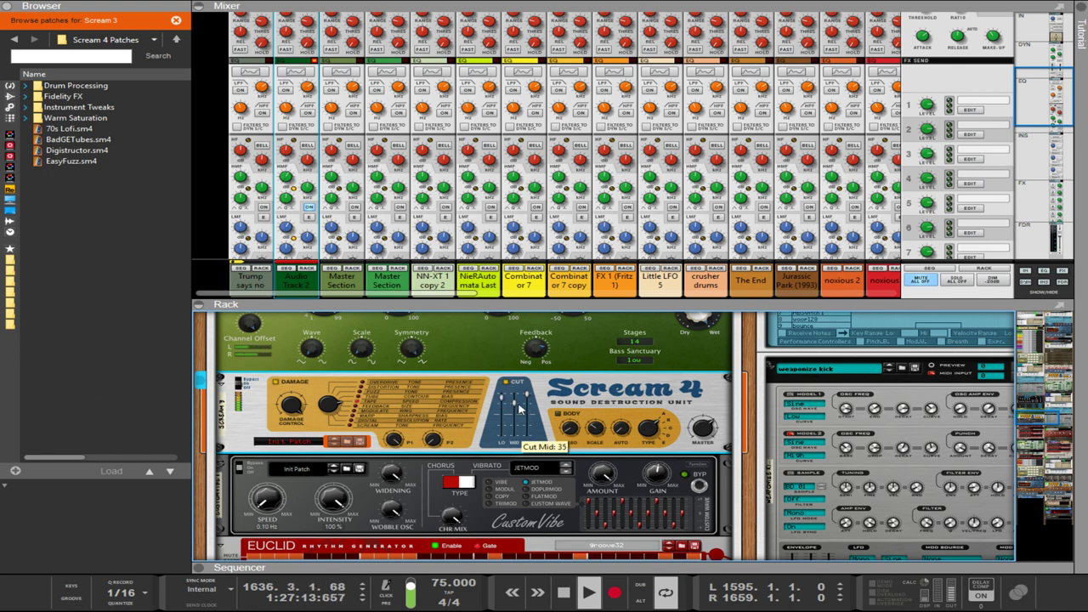
Set the CustomVibe's Speed to 10.0 Hz, flip its chorus/vibrato Type switch and select the Custom Wave mode.
scroll(368, 387, "down", 3)
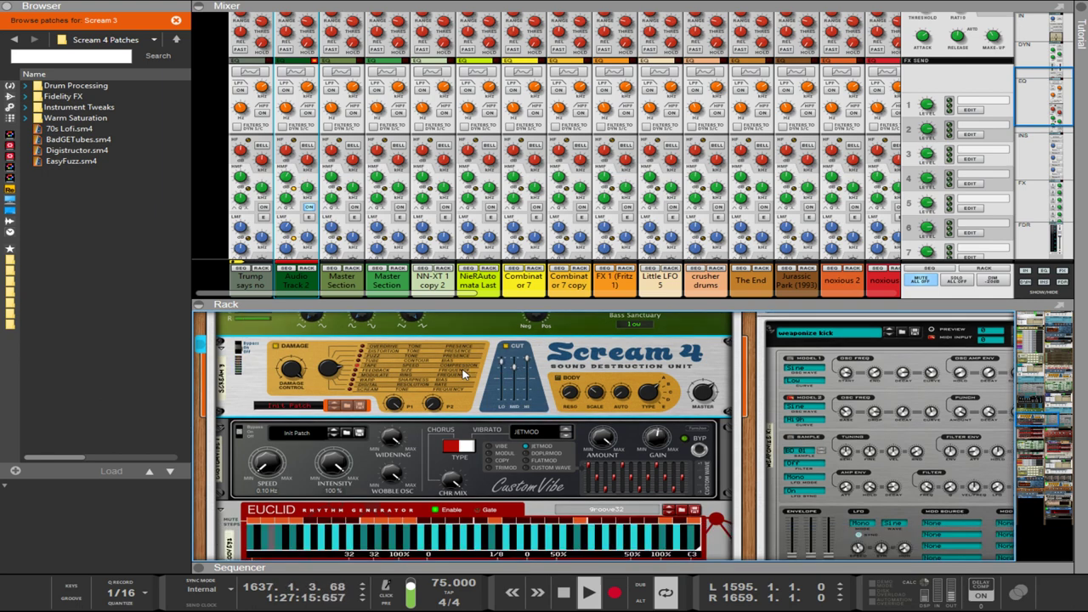
scroll(322, 400, "up", 2)
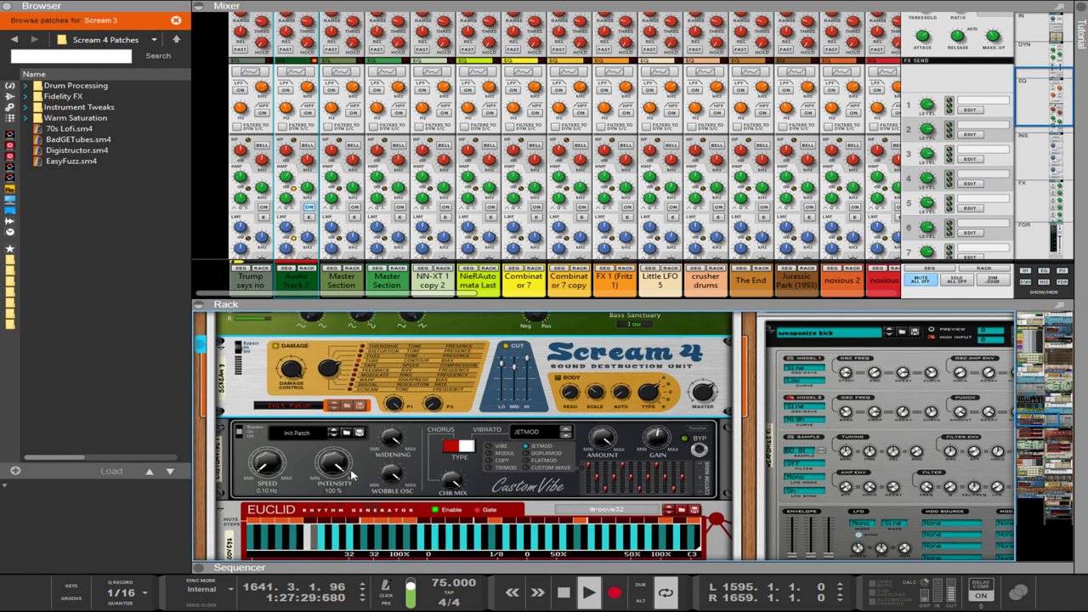
left_click(269, 472)
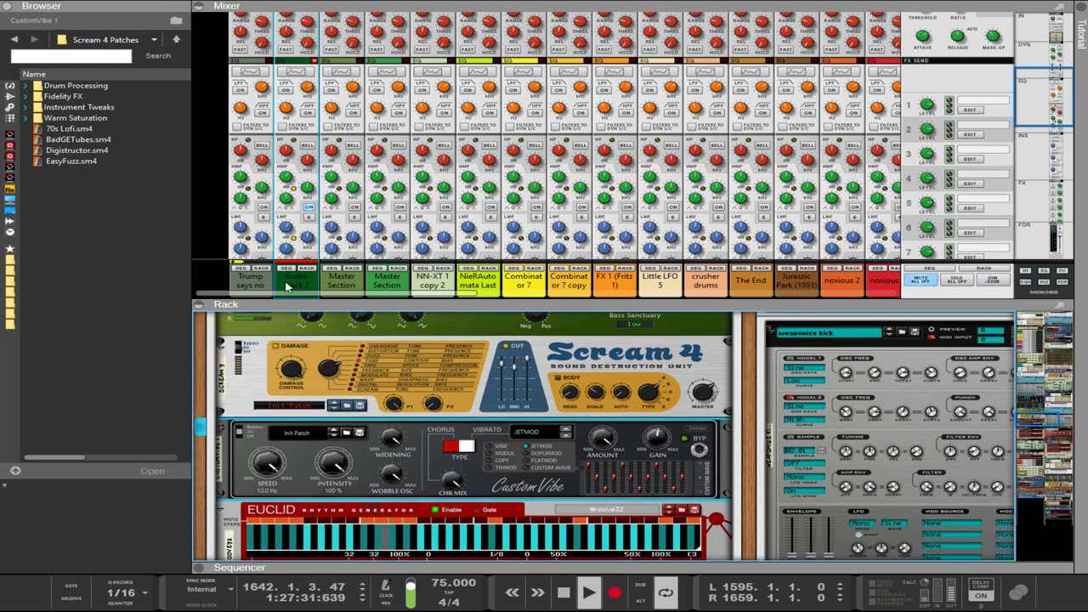
left_click(449, 448)
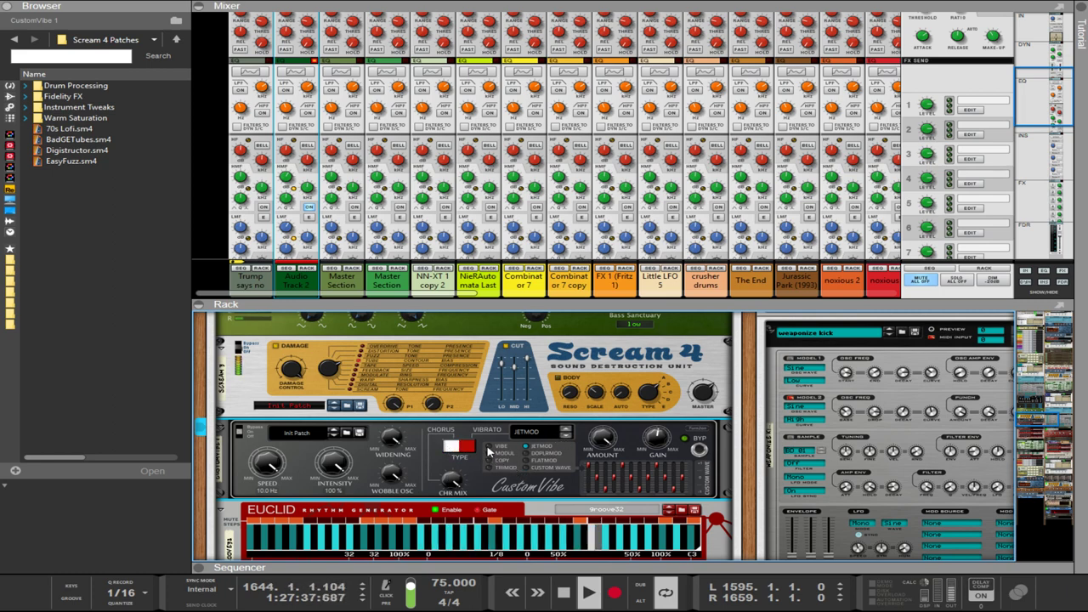
left_click(527, 467)
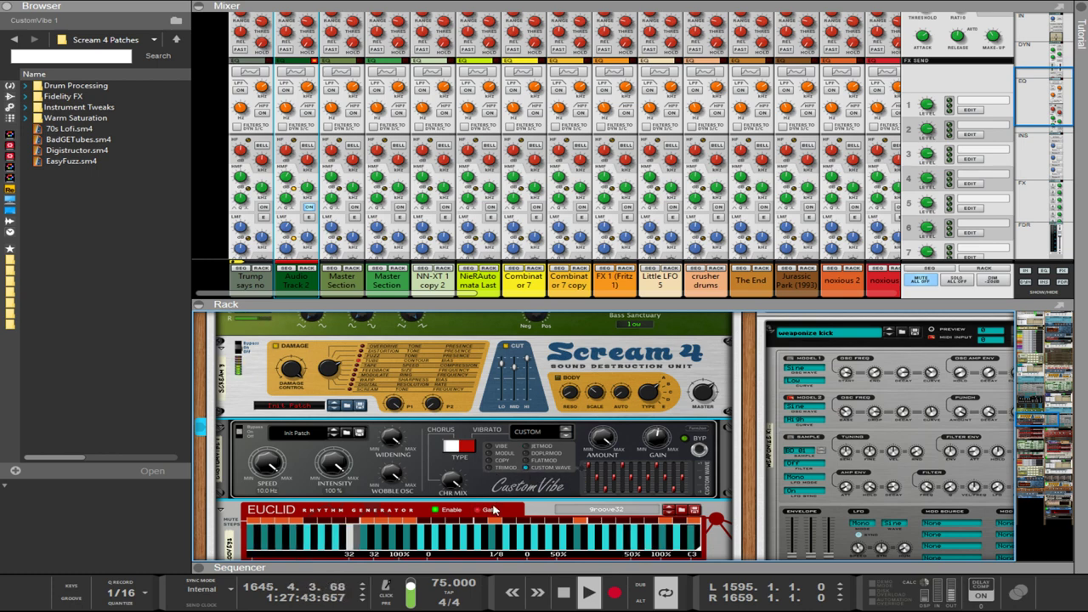
scroll(469, 518, "down", 3)
scroll(470, 518, "down", 5)
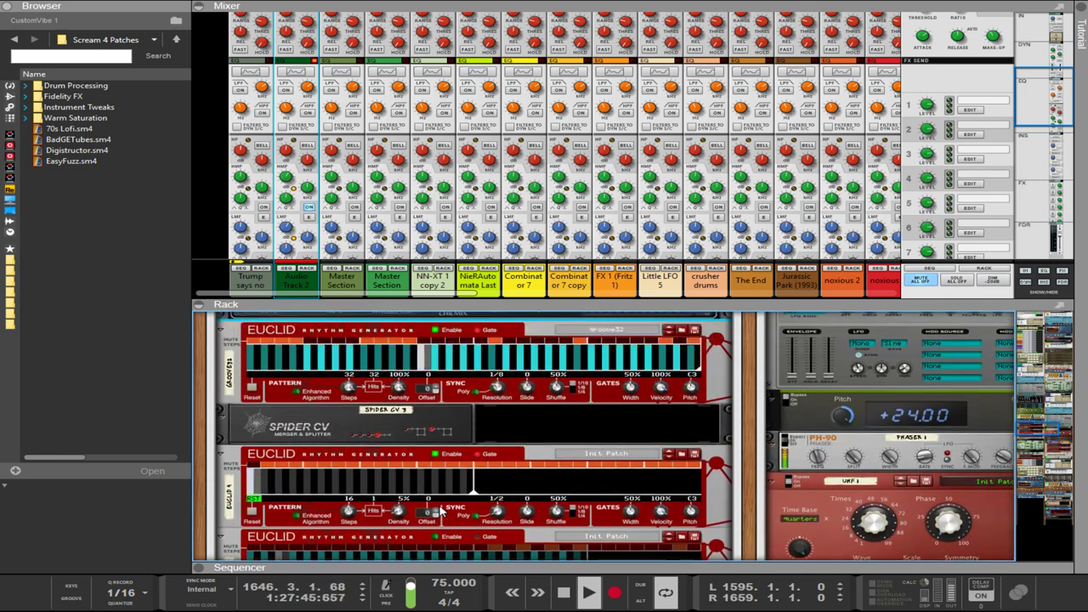
scroll(450, 509, "up", 2)
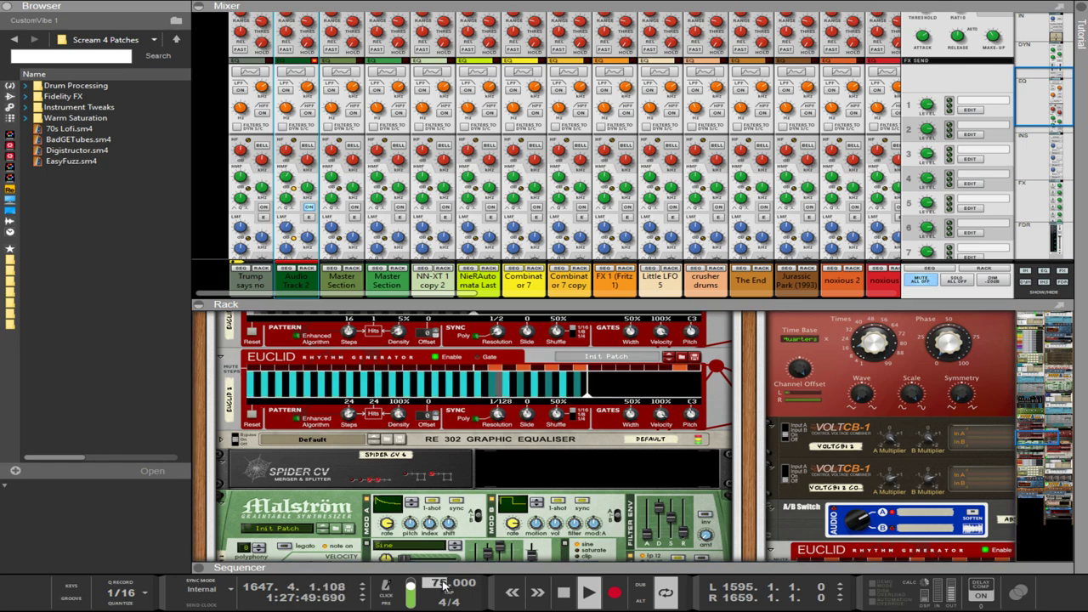
Lower the song tempo to 1 BPM while the loop plays.
scroll(443, 585, "down", 20)
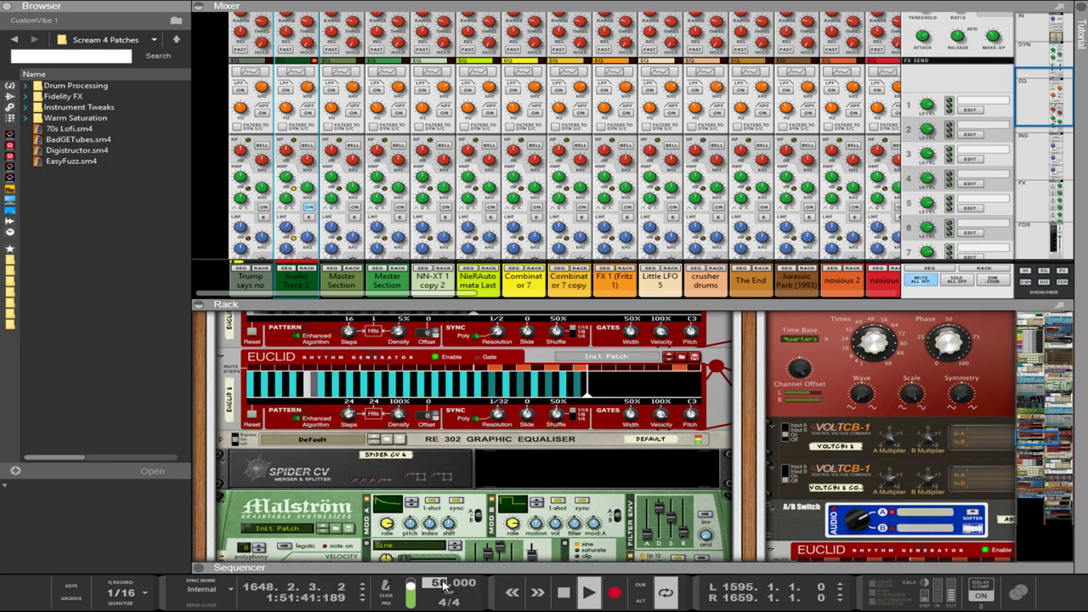
scroll(443, 585, "down", 20)
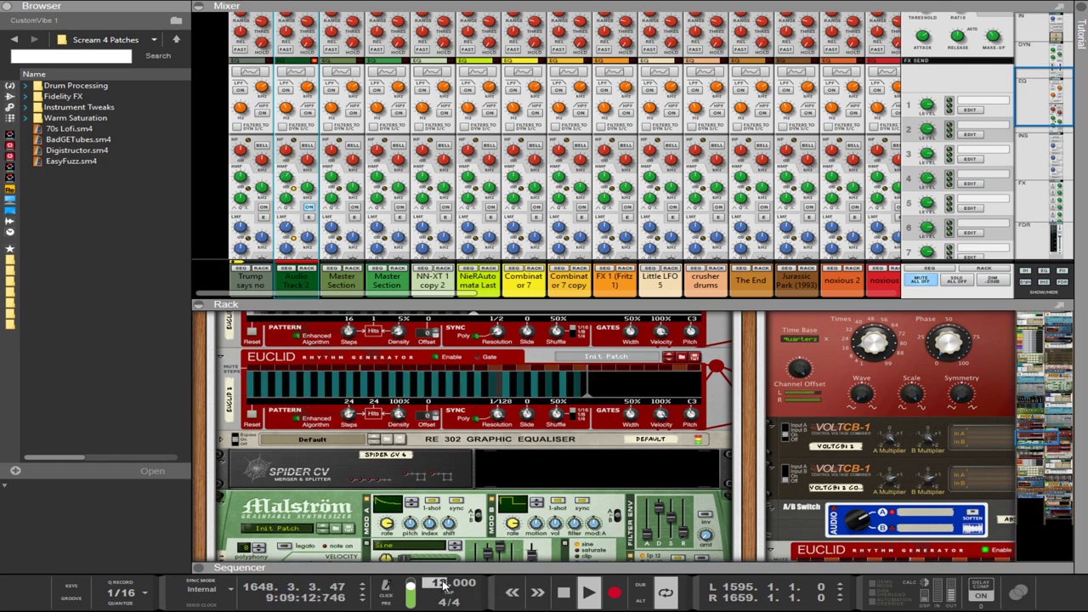
scroll(442, 585, "down", 9)
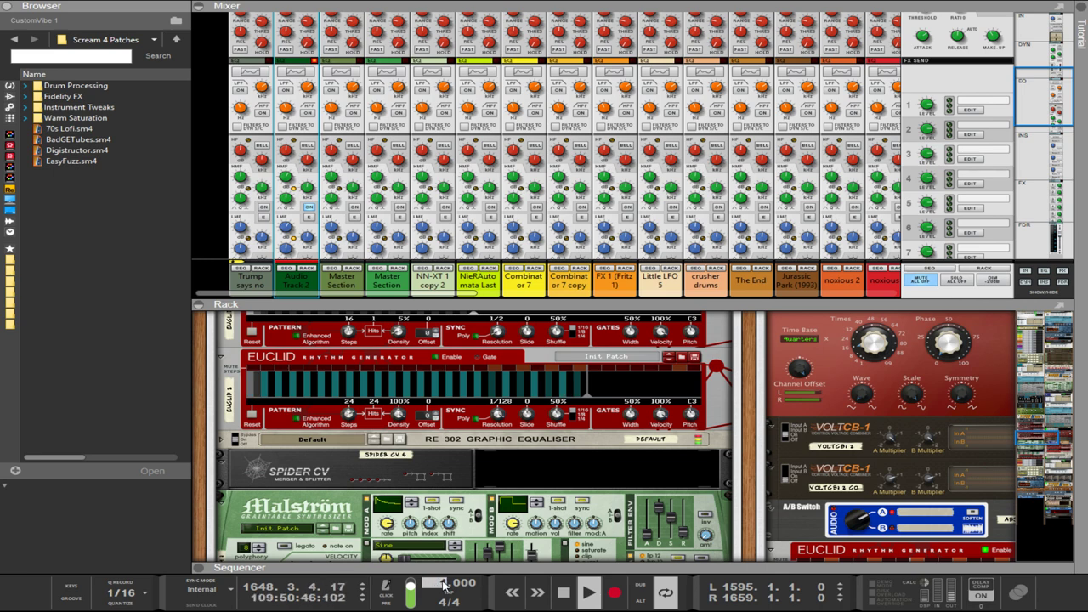
Raise the song tempo gradually to 416 BPM during playback.
scroll(443, 584, "up", 20)
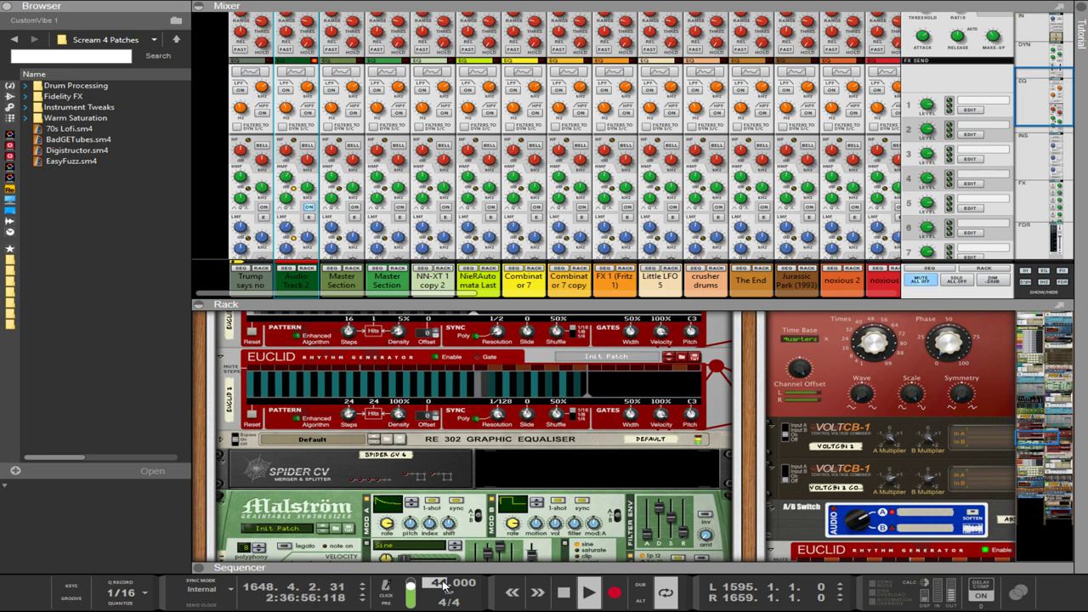
scroll(443, 585, "up", 16)
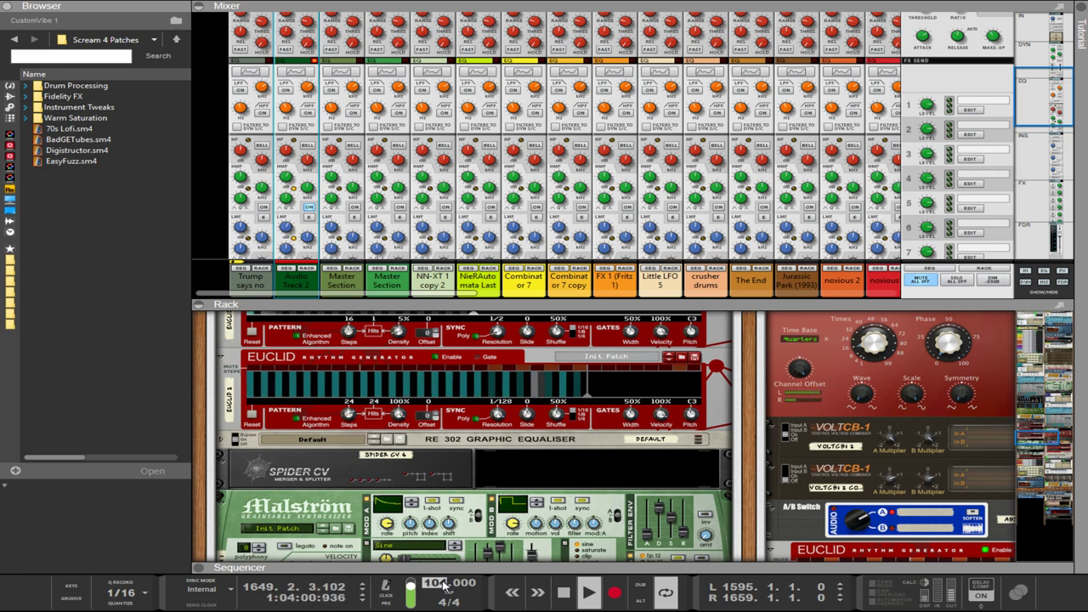
scroll(443, 584, "up", 20)
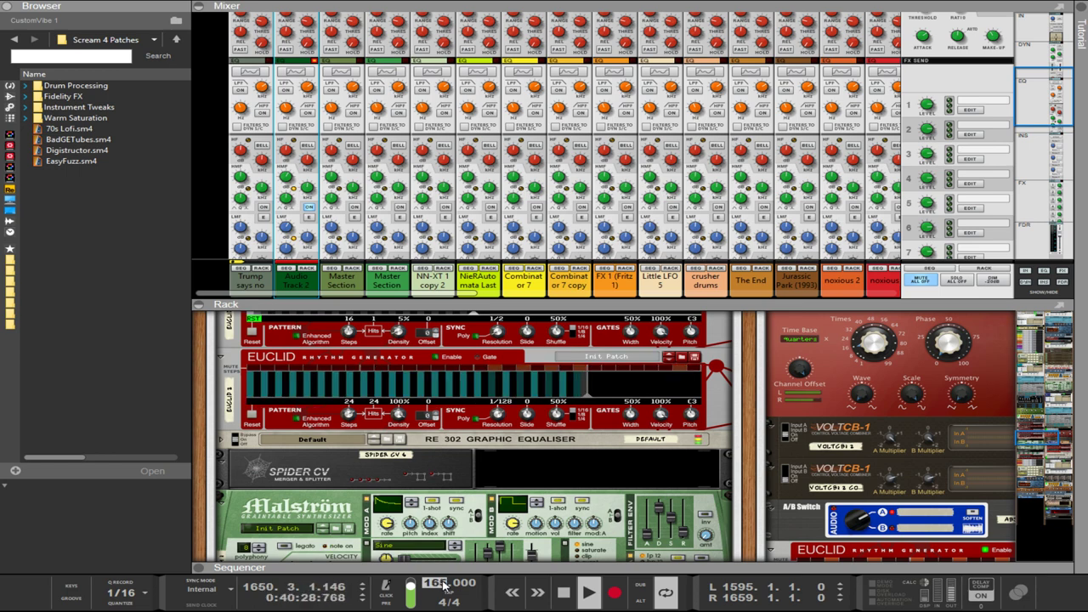
scroll(443, 584, "up", 20)
scroll(442, 585, "up", 20)
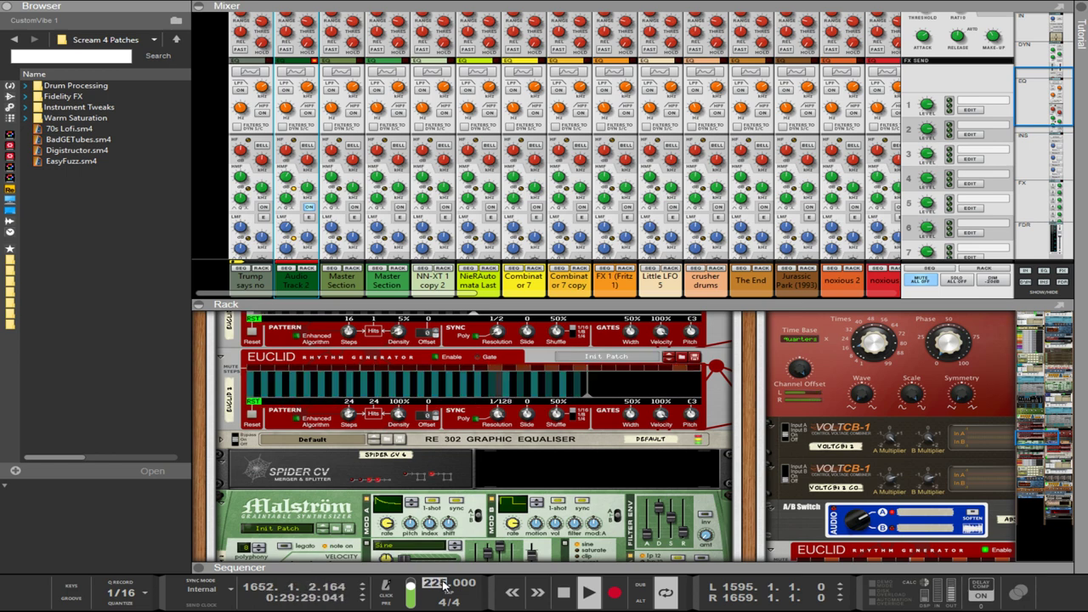
scroll(442, 584, "up", 20)
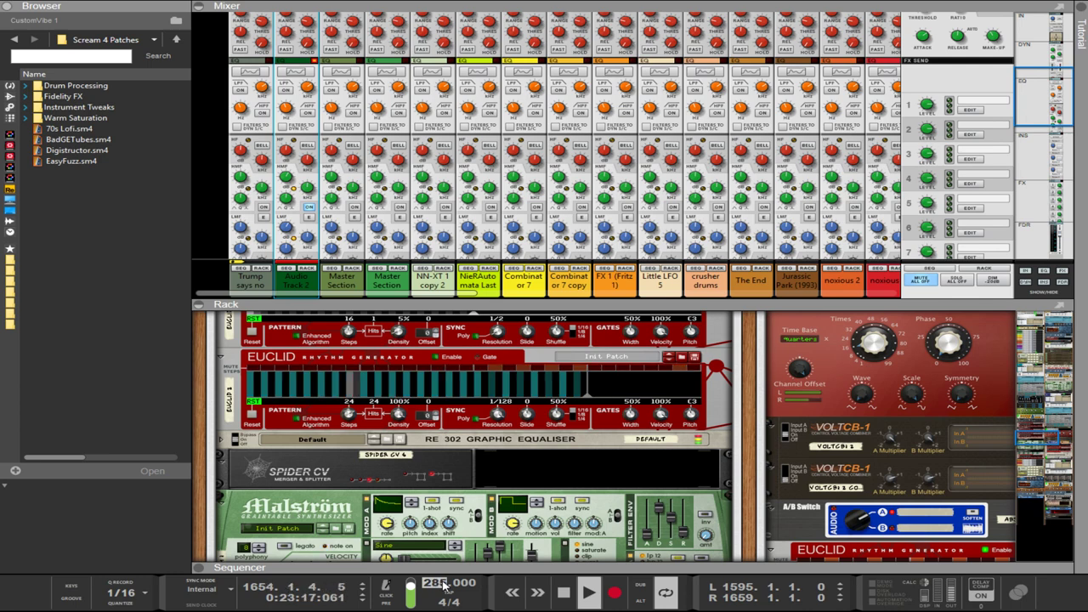
scroll(443, 584, "up", 20)
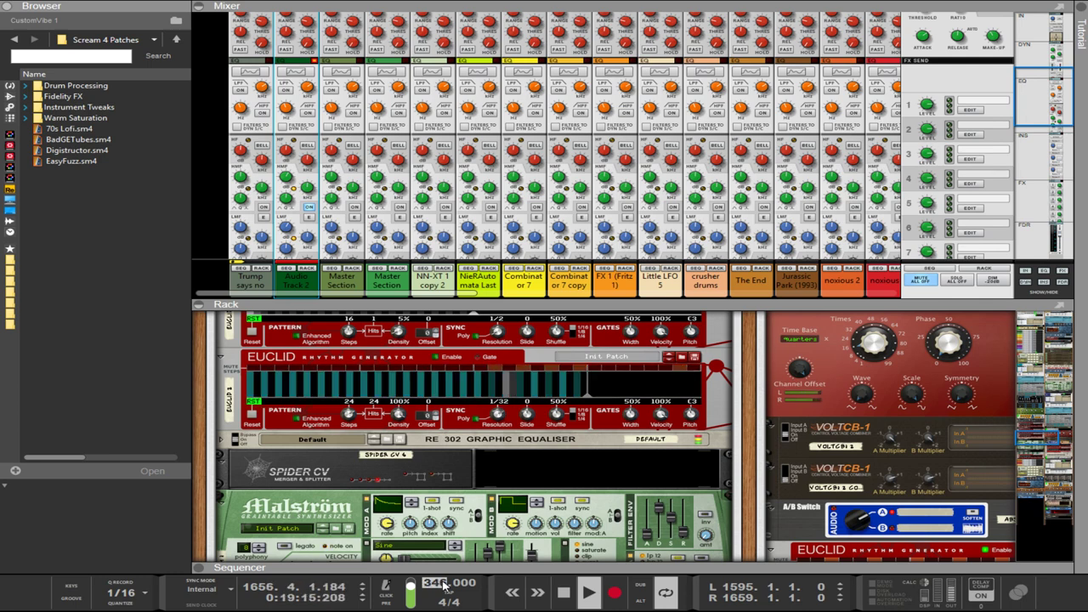
scroll(443, 584, "up", 20)
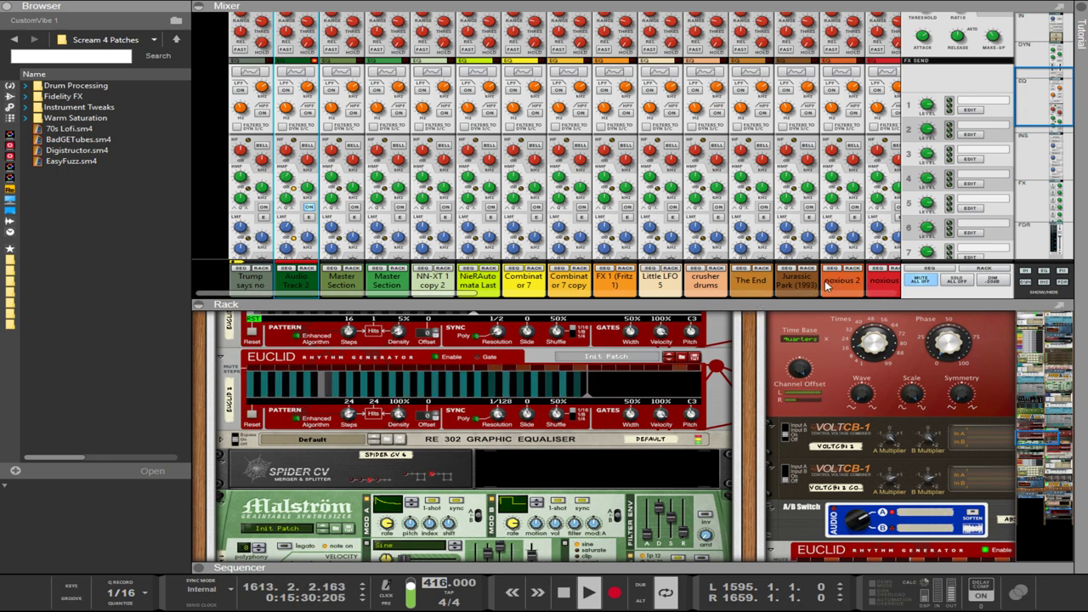
Mute the darkcore2 channel in the mixer, next to the weaponize kick channel.
scroll(820, 286, "right", 4)
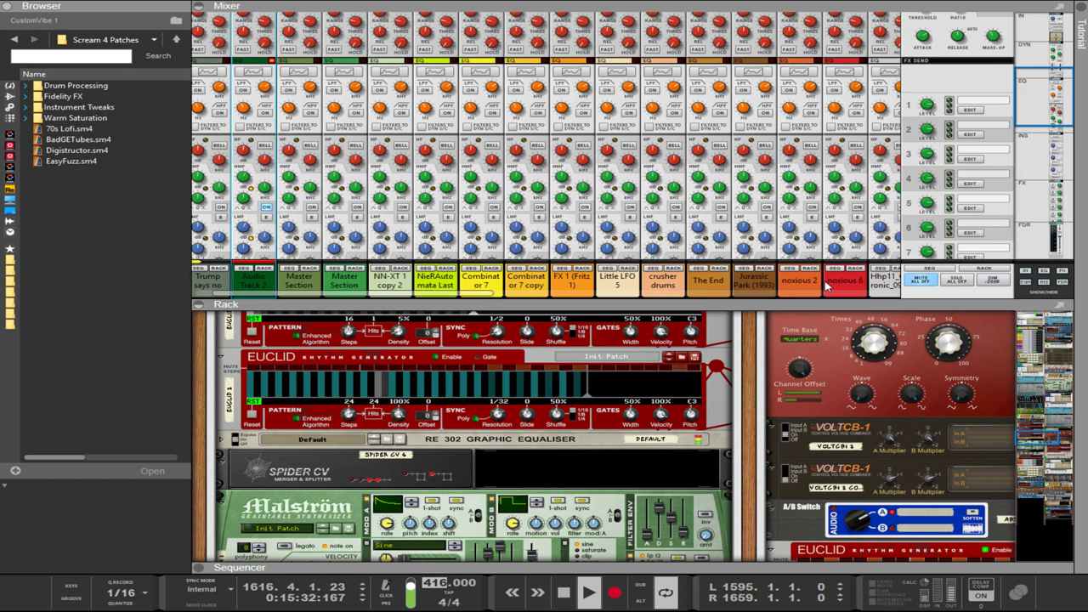
scroll(812, 285, "right", 8)
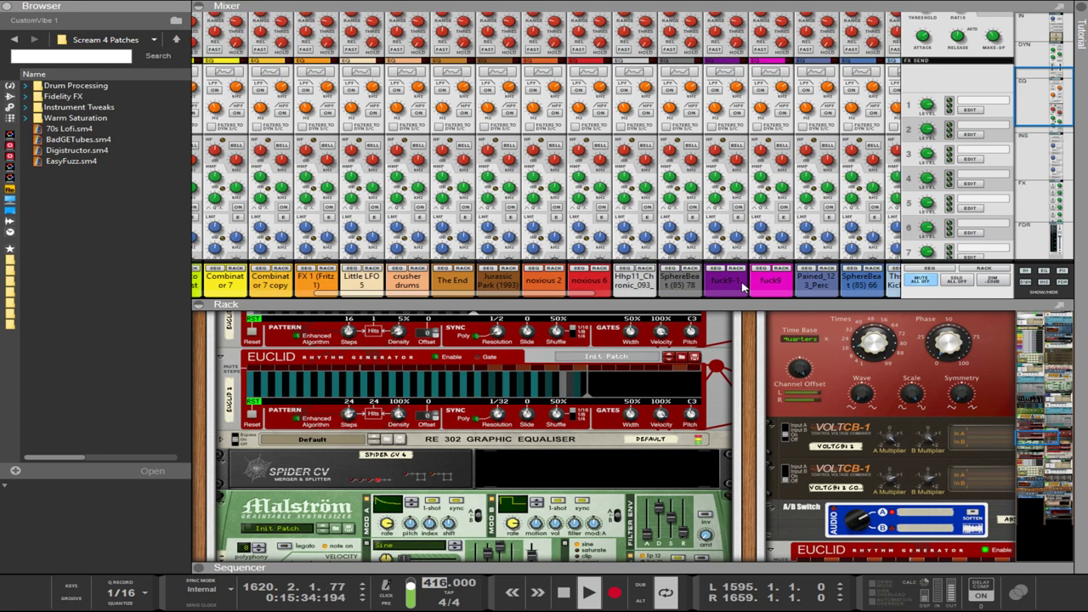
scroll(745, 289, "right", 3)
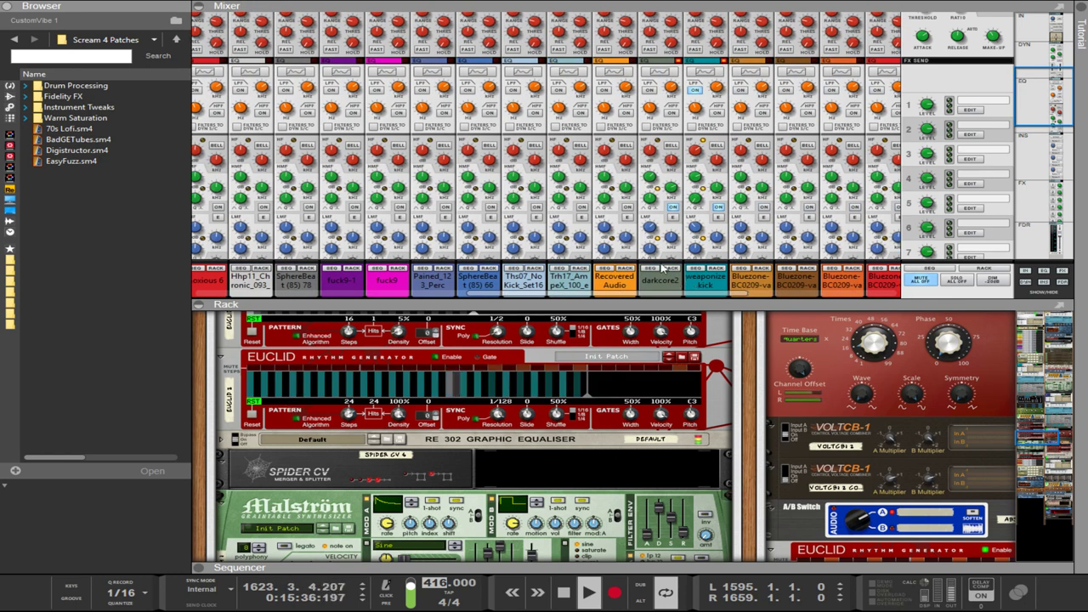
scroll(679, 234, "down", 5)
scroll(680, 234, "down", 4)
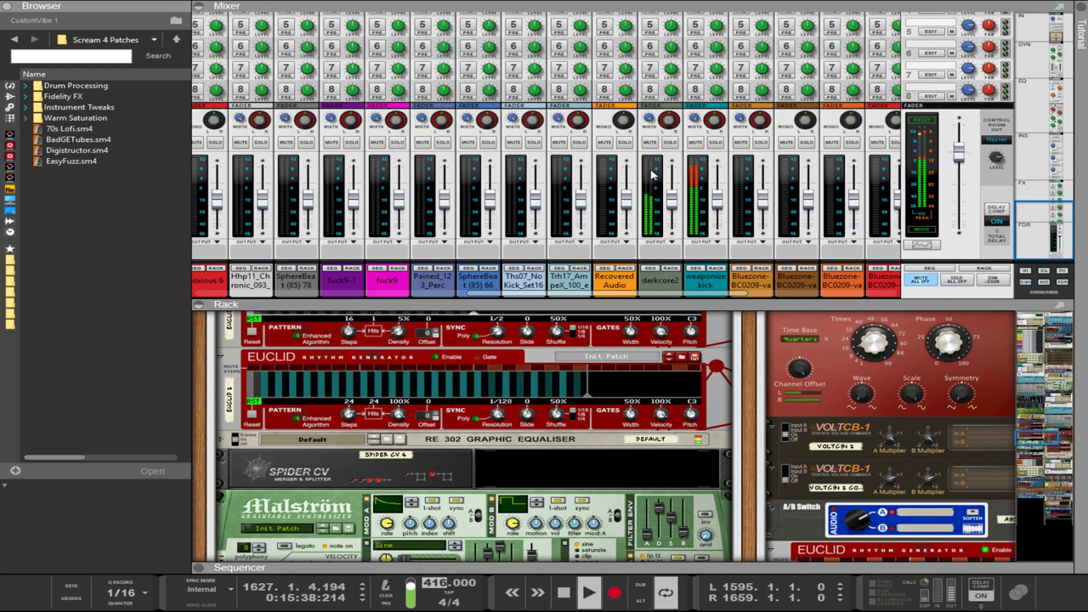
left_click(650, 142)
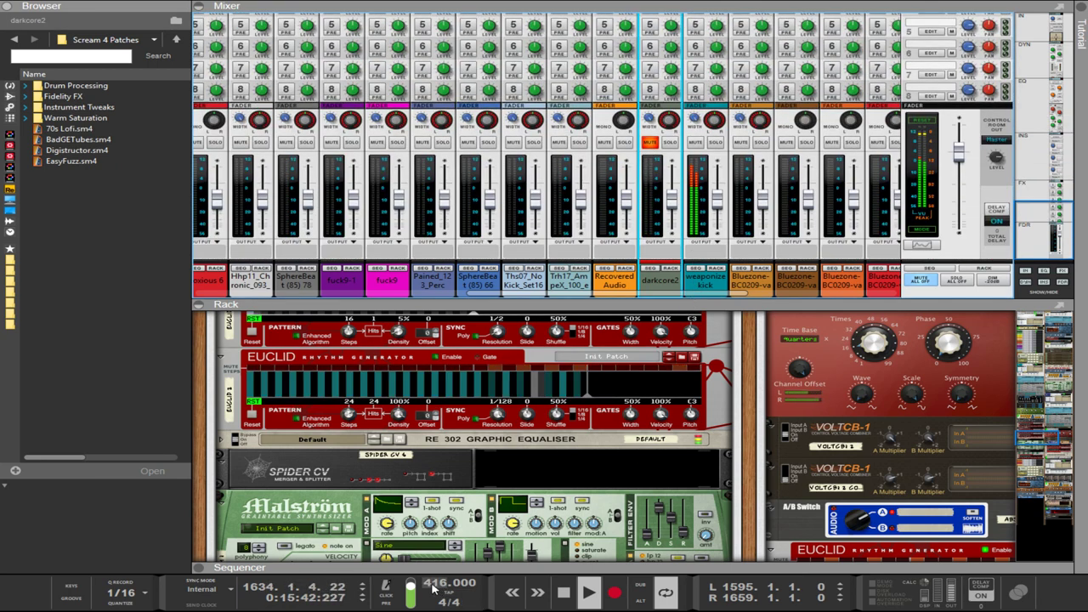
Reduce the song tempo in stages to 405, 200 and 100 BPM to audition the kick.
mouse_move(436, 583)
left_mouse_down()
mouse_move(429, 425)
mouse_move(443, 587)
left_mouse_up()
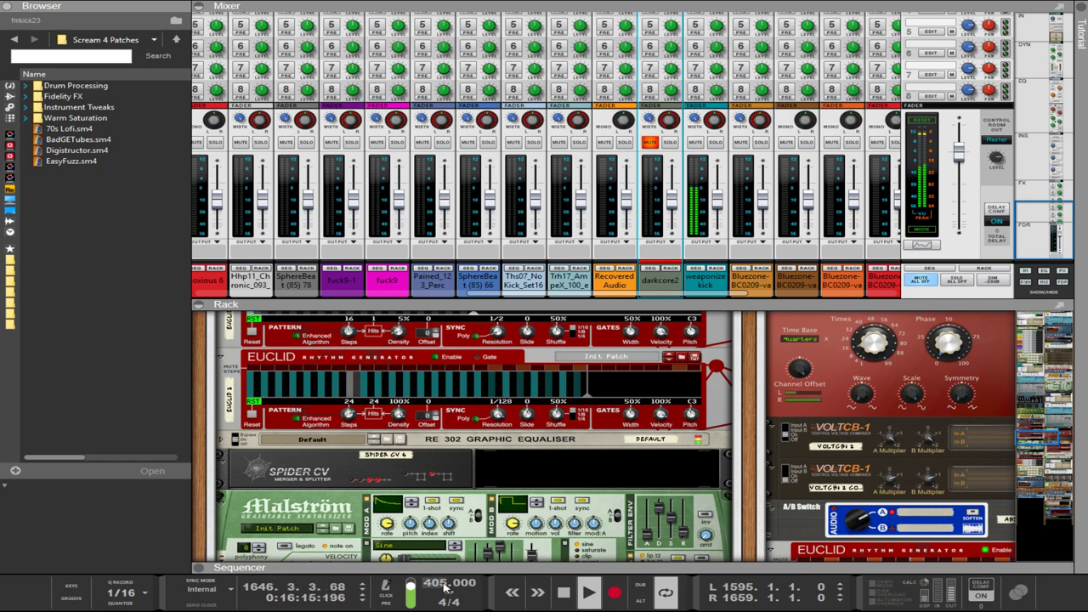
double_click(444, 586)
type("200")
key("Return")
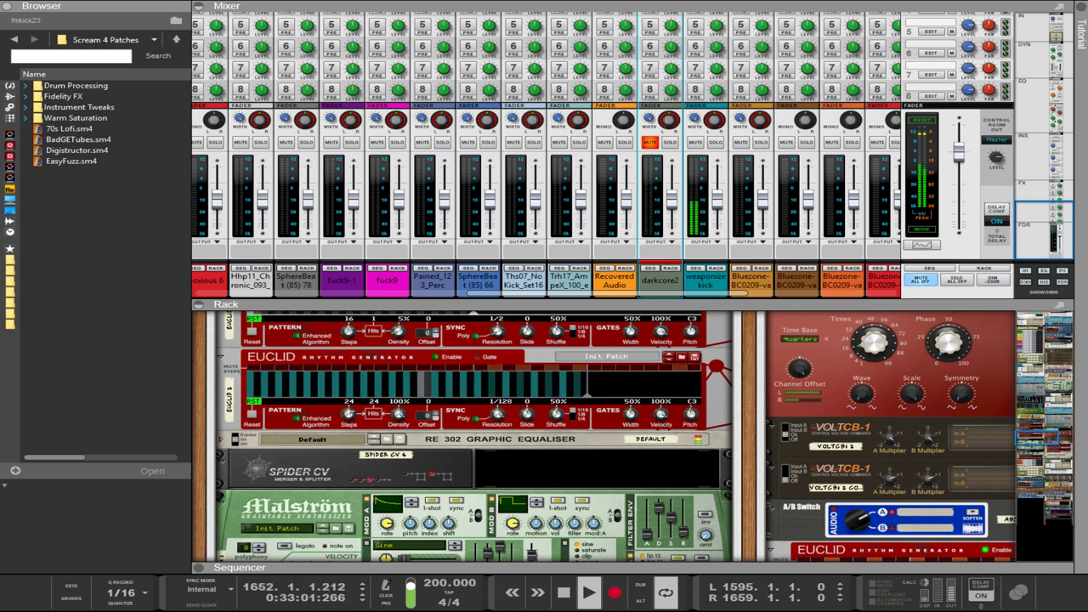
double_click(443, 586)
type("100")
key("Return")
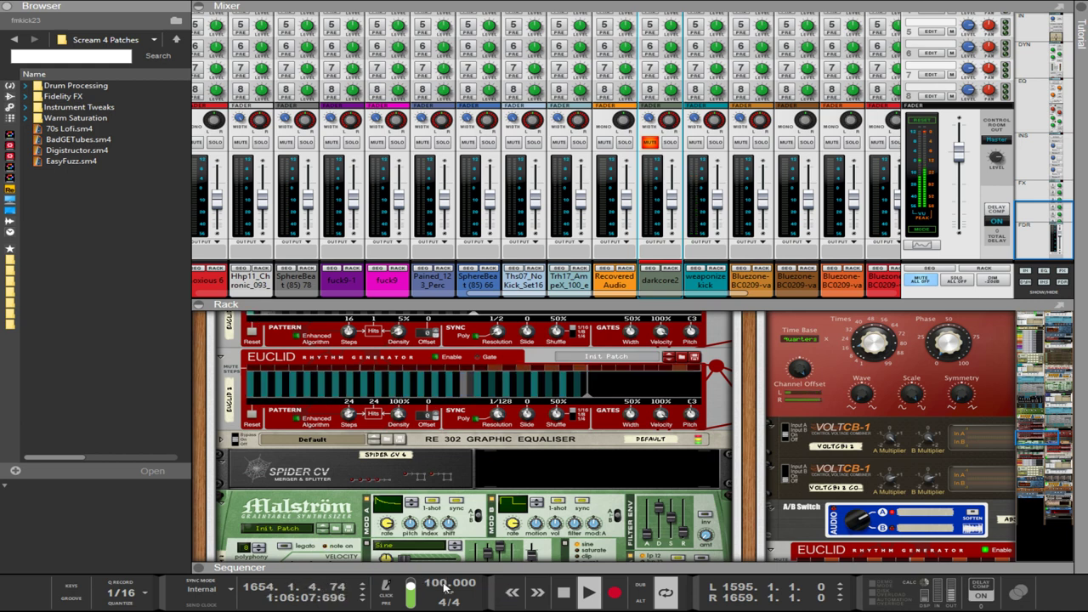
Slow the song tempo further through 25 and 12.5 down to 1 BPM.
left_click_drag(444, 587, 444, 608)
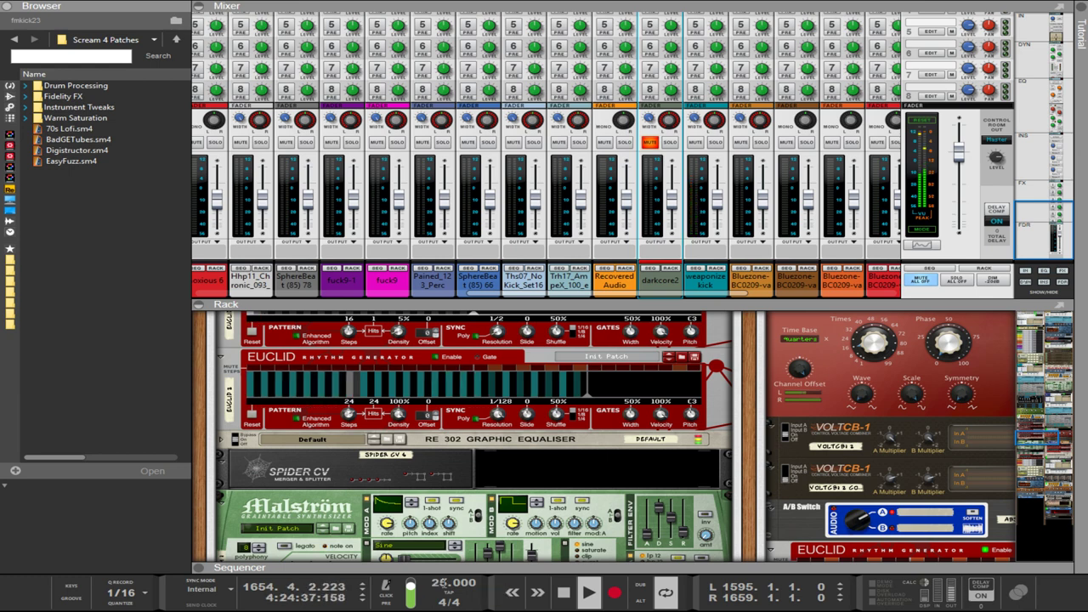
left_click_drag(443, 584, 440, 593)
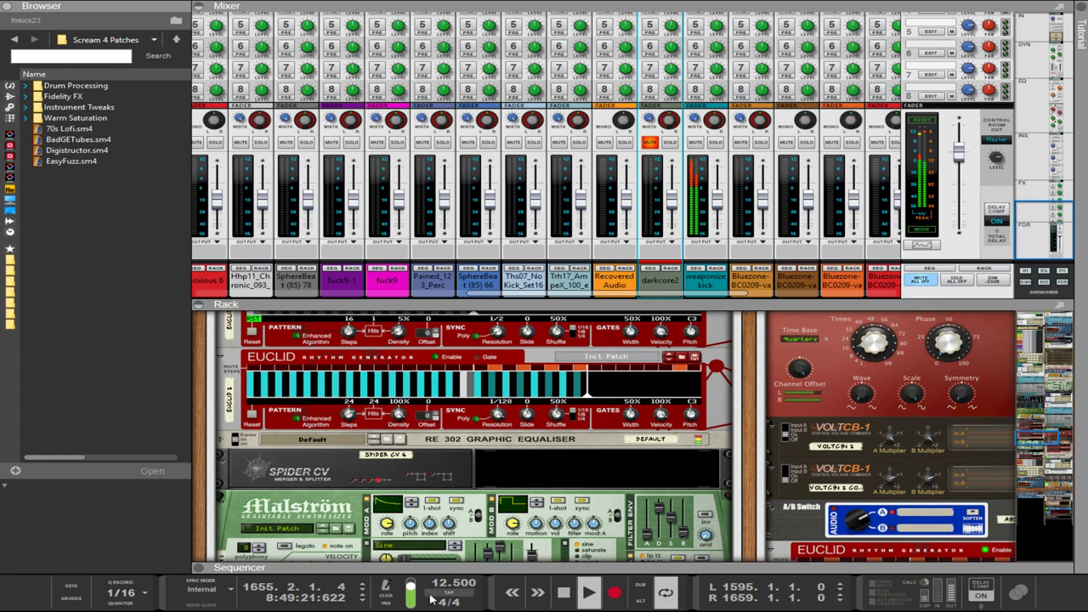
mouse_move(448, 584)
left_mouse_down()
mouse_move(445, 600)
mouse_move(431, 584)
left_mouse_up()
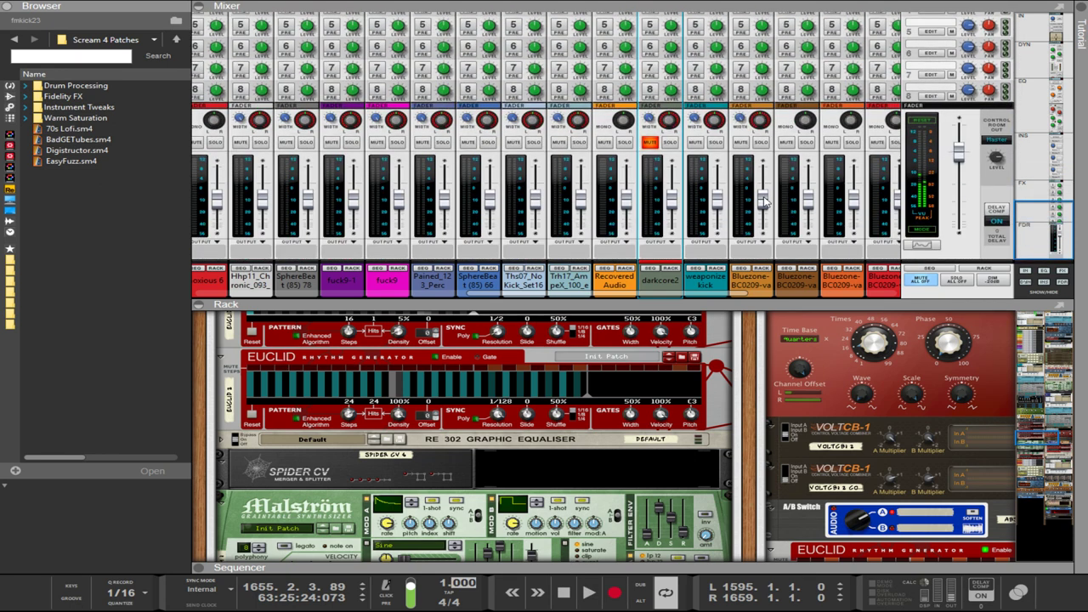
Mute the Combinator 1 channel in the mixer, next to the weaponize bass channel.
scroll(769, 204, "right", 5)
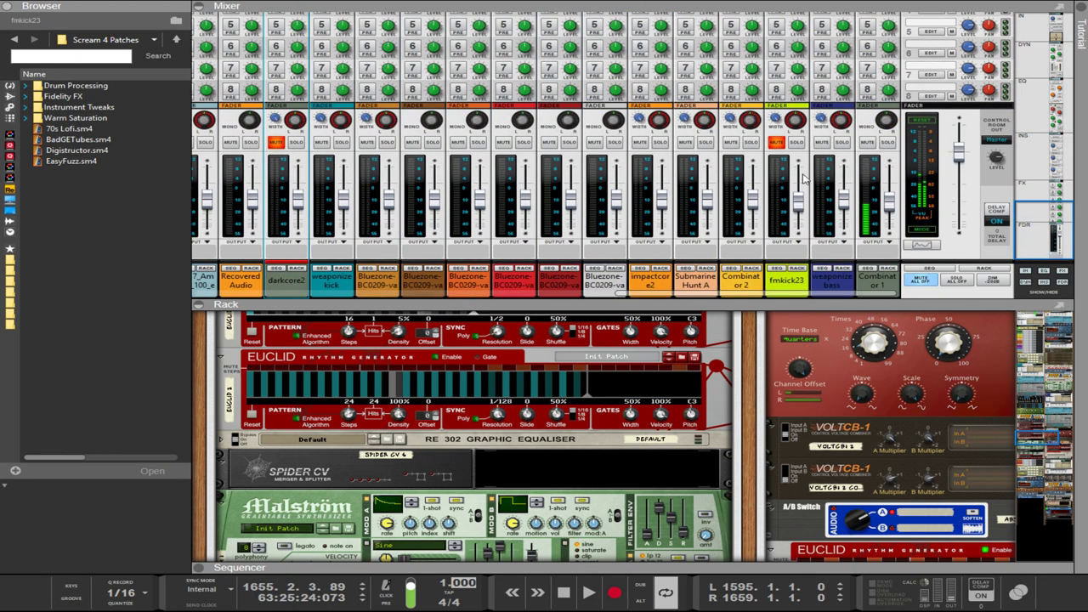
left_click(867, 142)
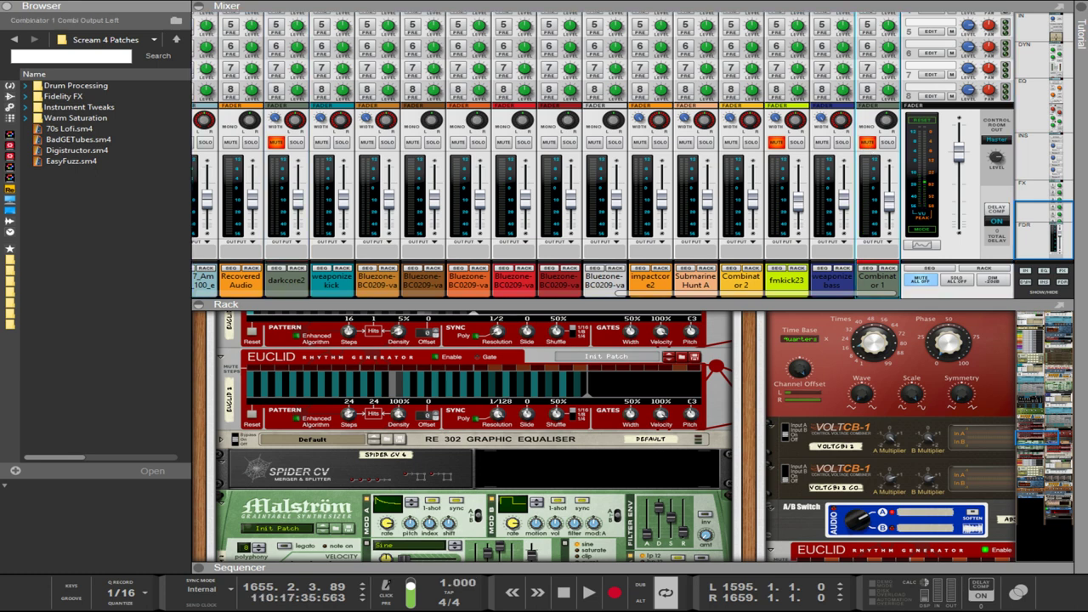